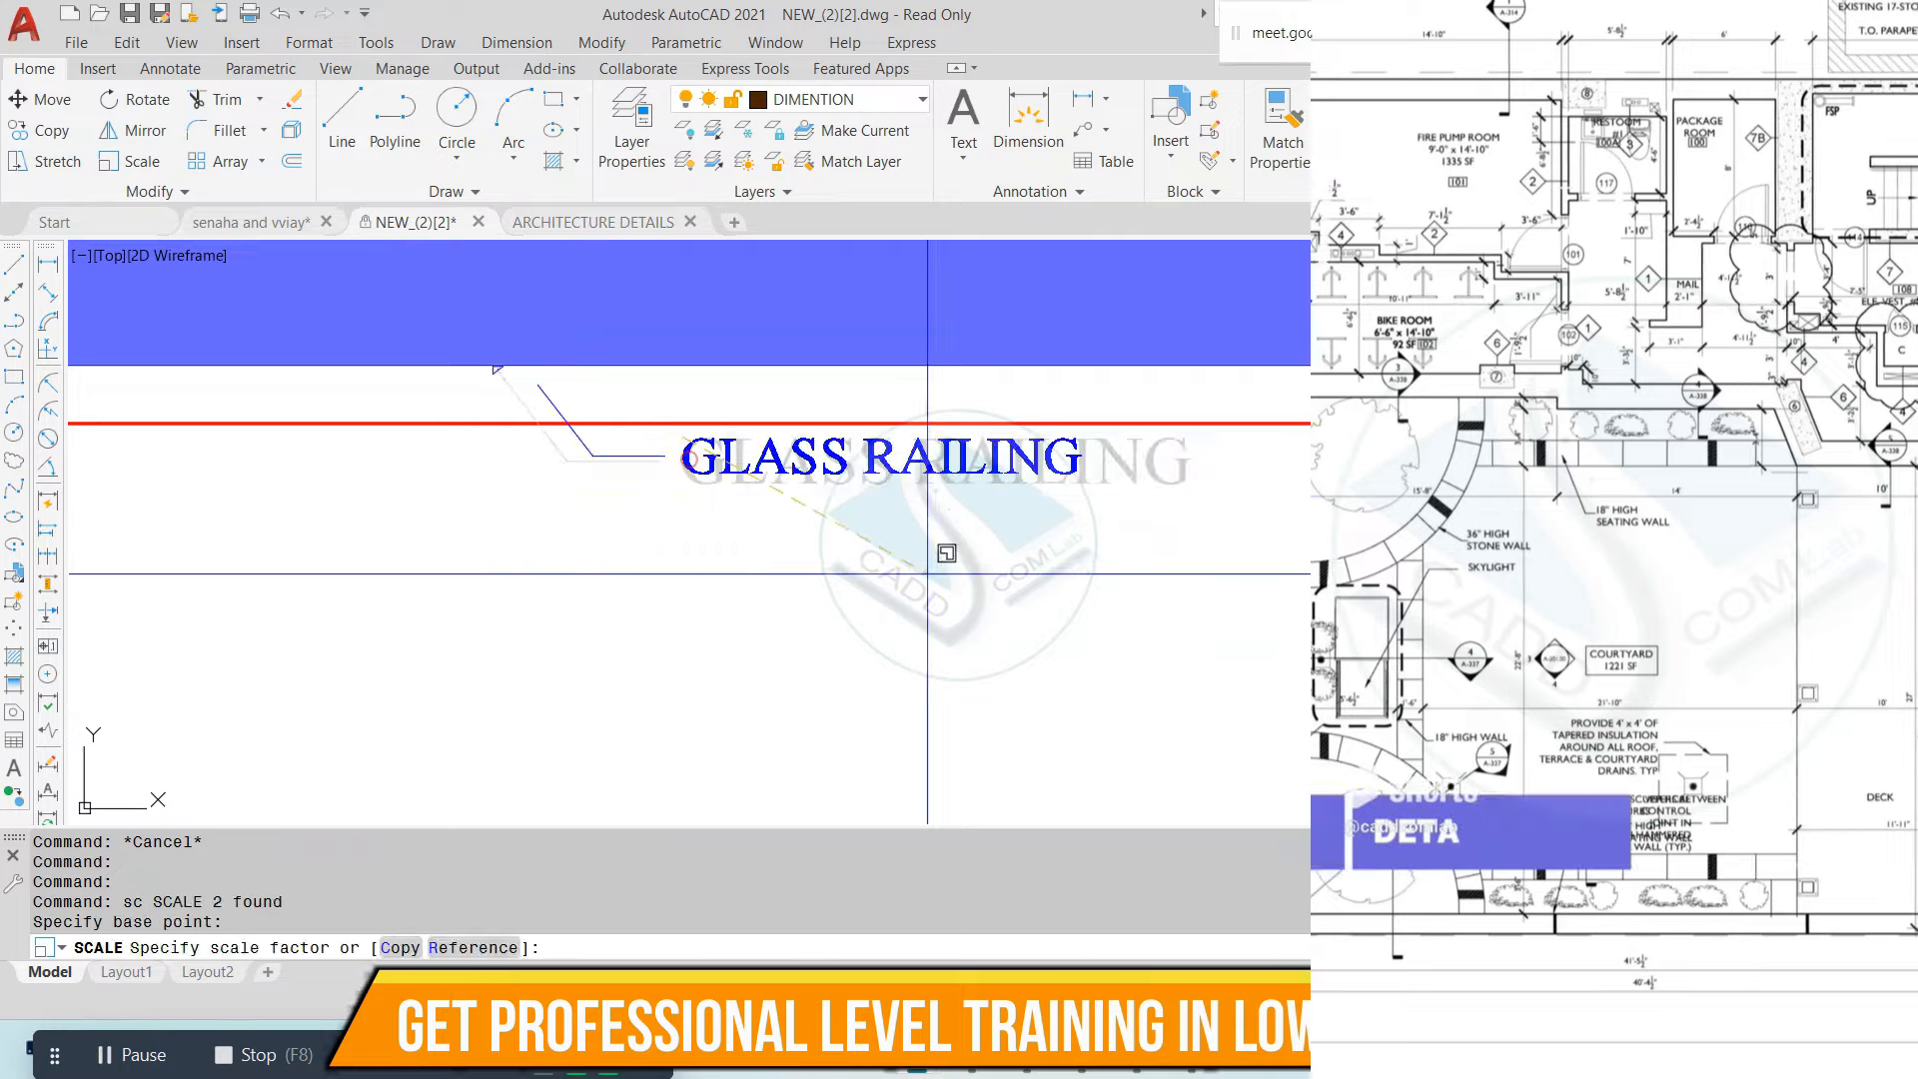
# Scale the GLASS RAILING text and its leader, and move them to the balcony's glass railing
pyautogui.scroll(-2, 932, 576)
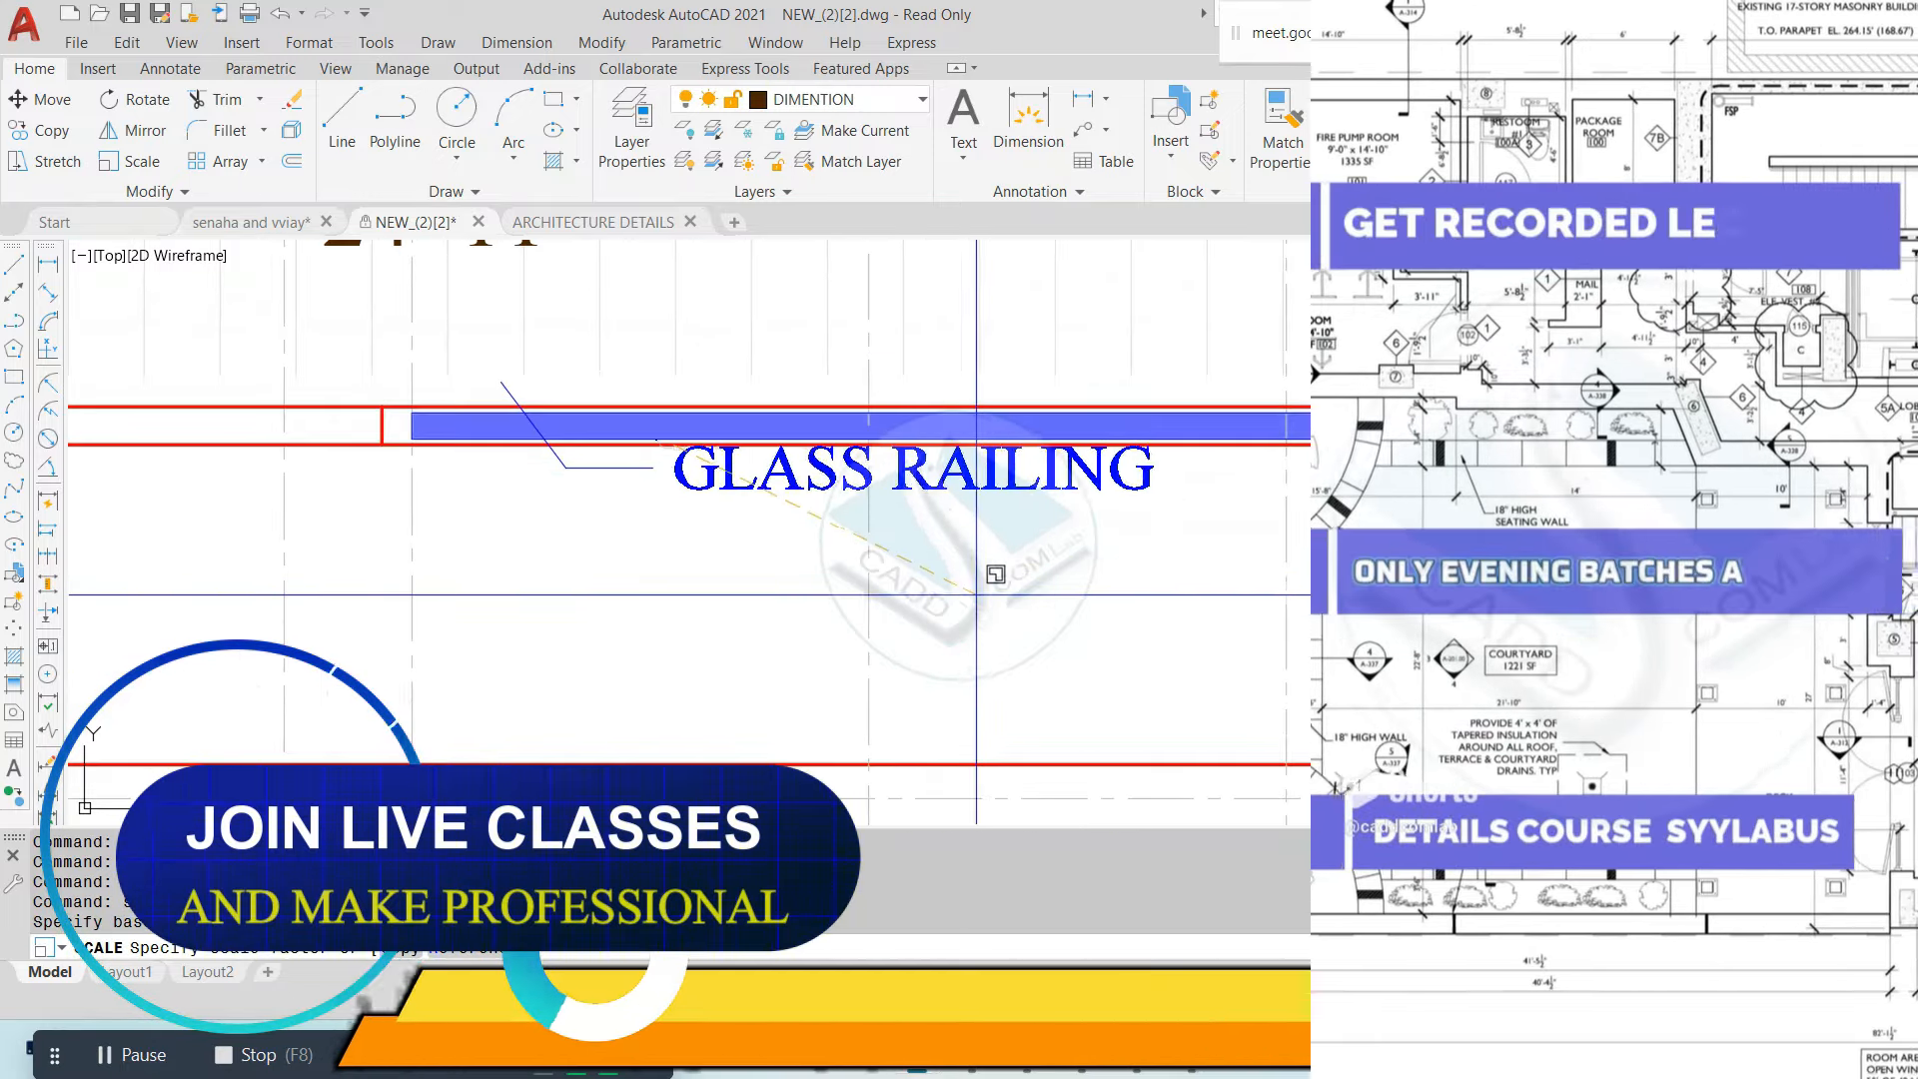
pyautogui.scroll(3, 516, 485)
pyautogui.scroll(-2, 517, 485)
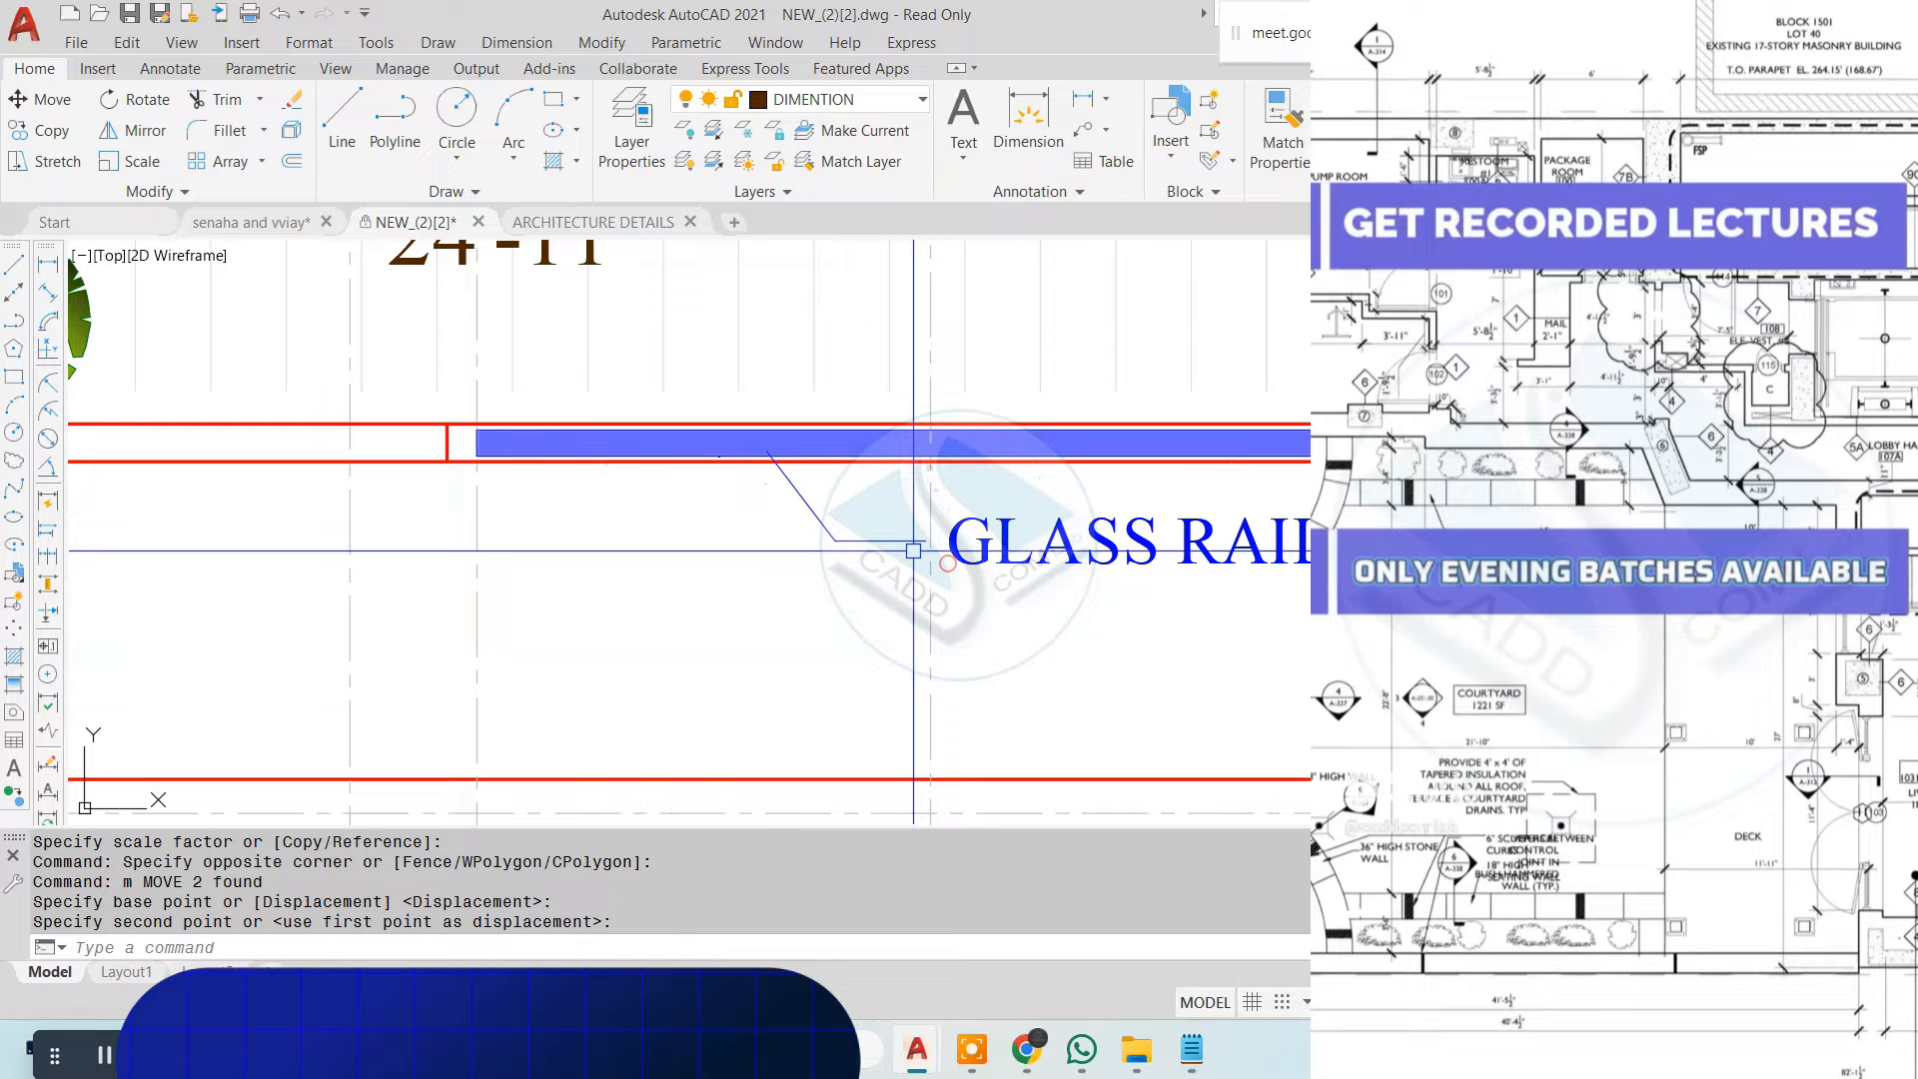
pyautogui.press('Escape')
pyautogui.scroll(-10, 913, 550)
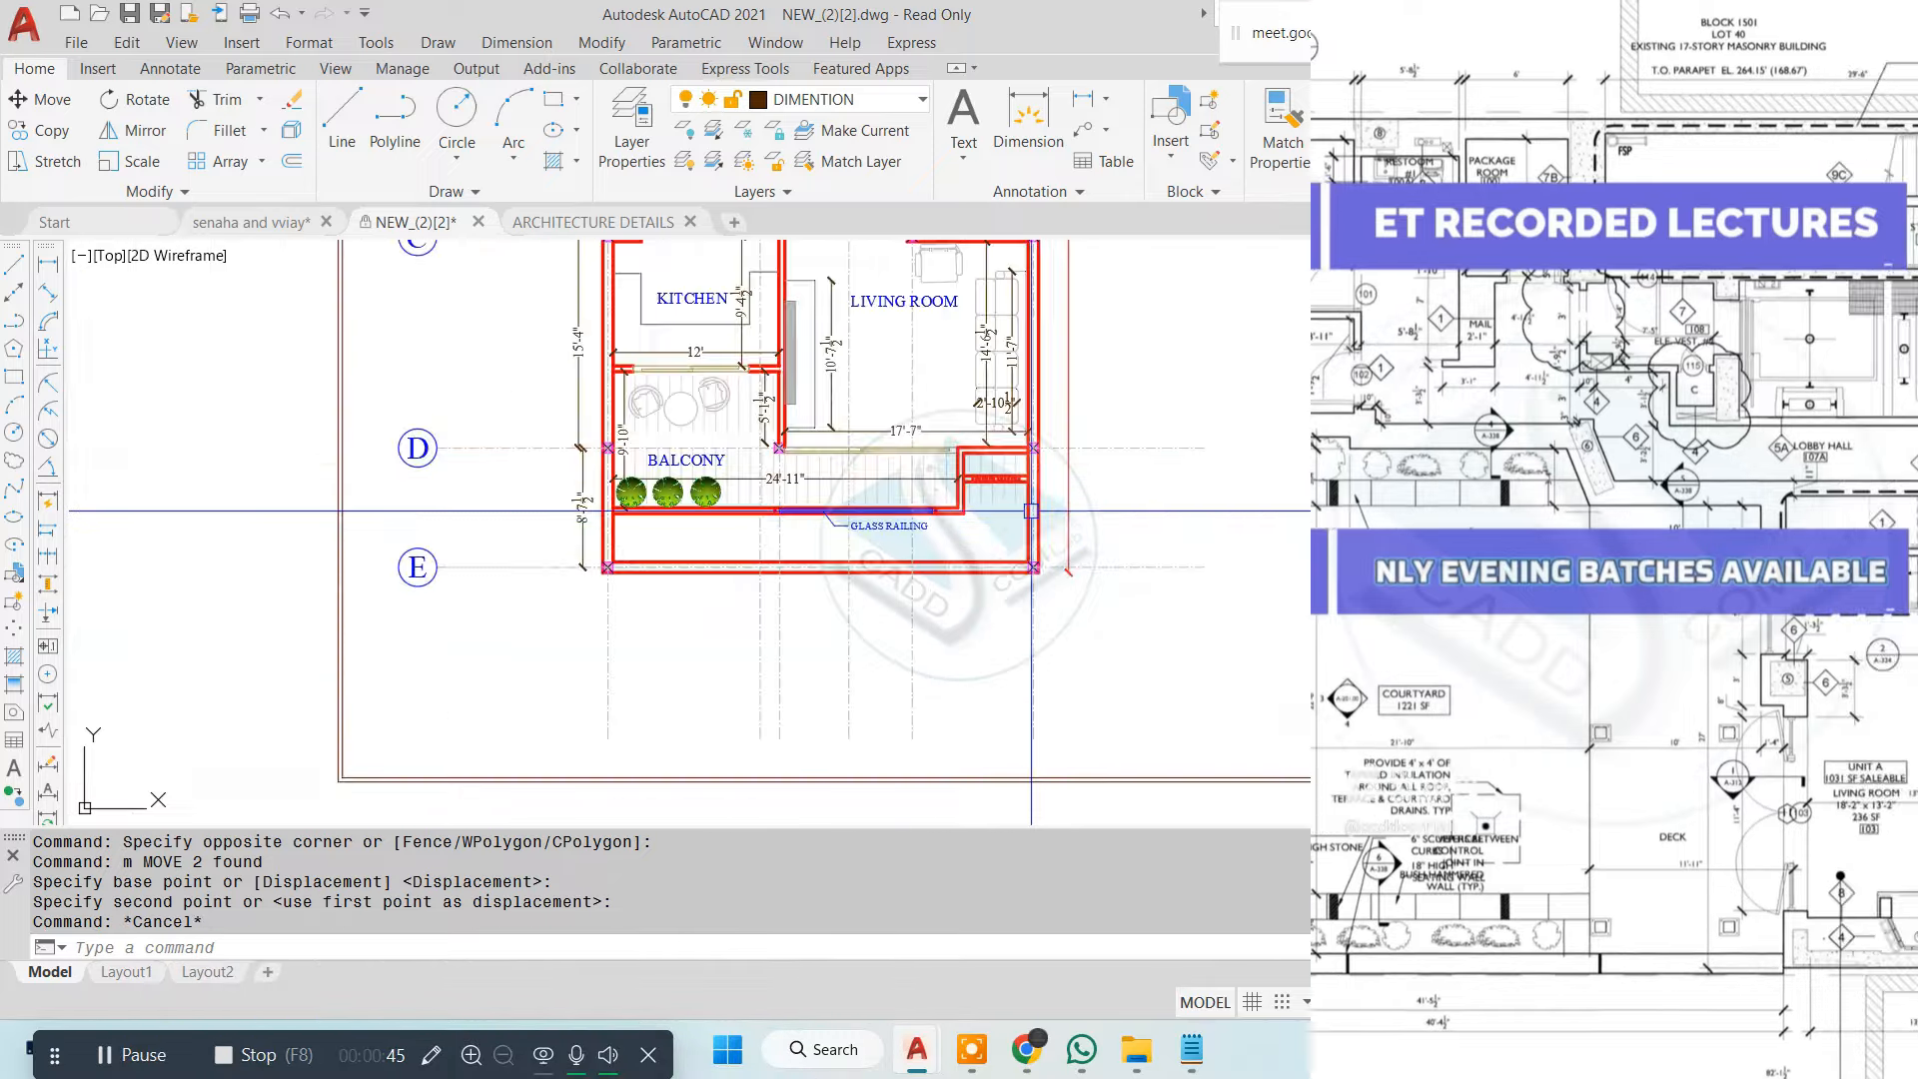
pyautogui.scroll(9, 975, 501)
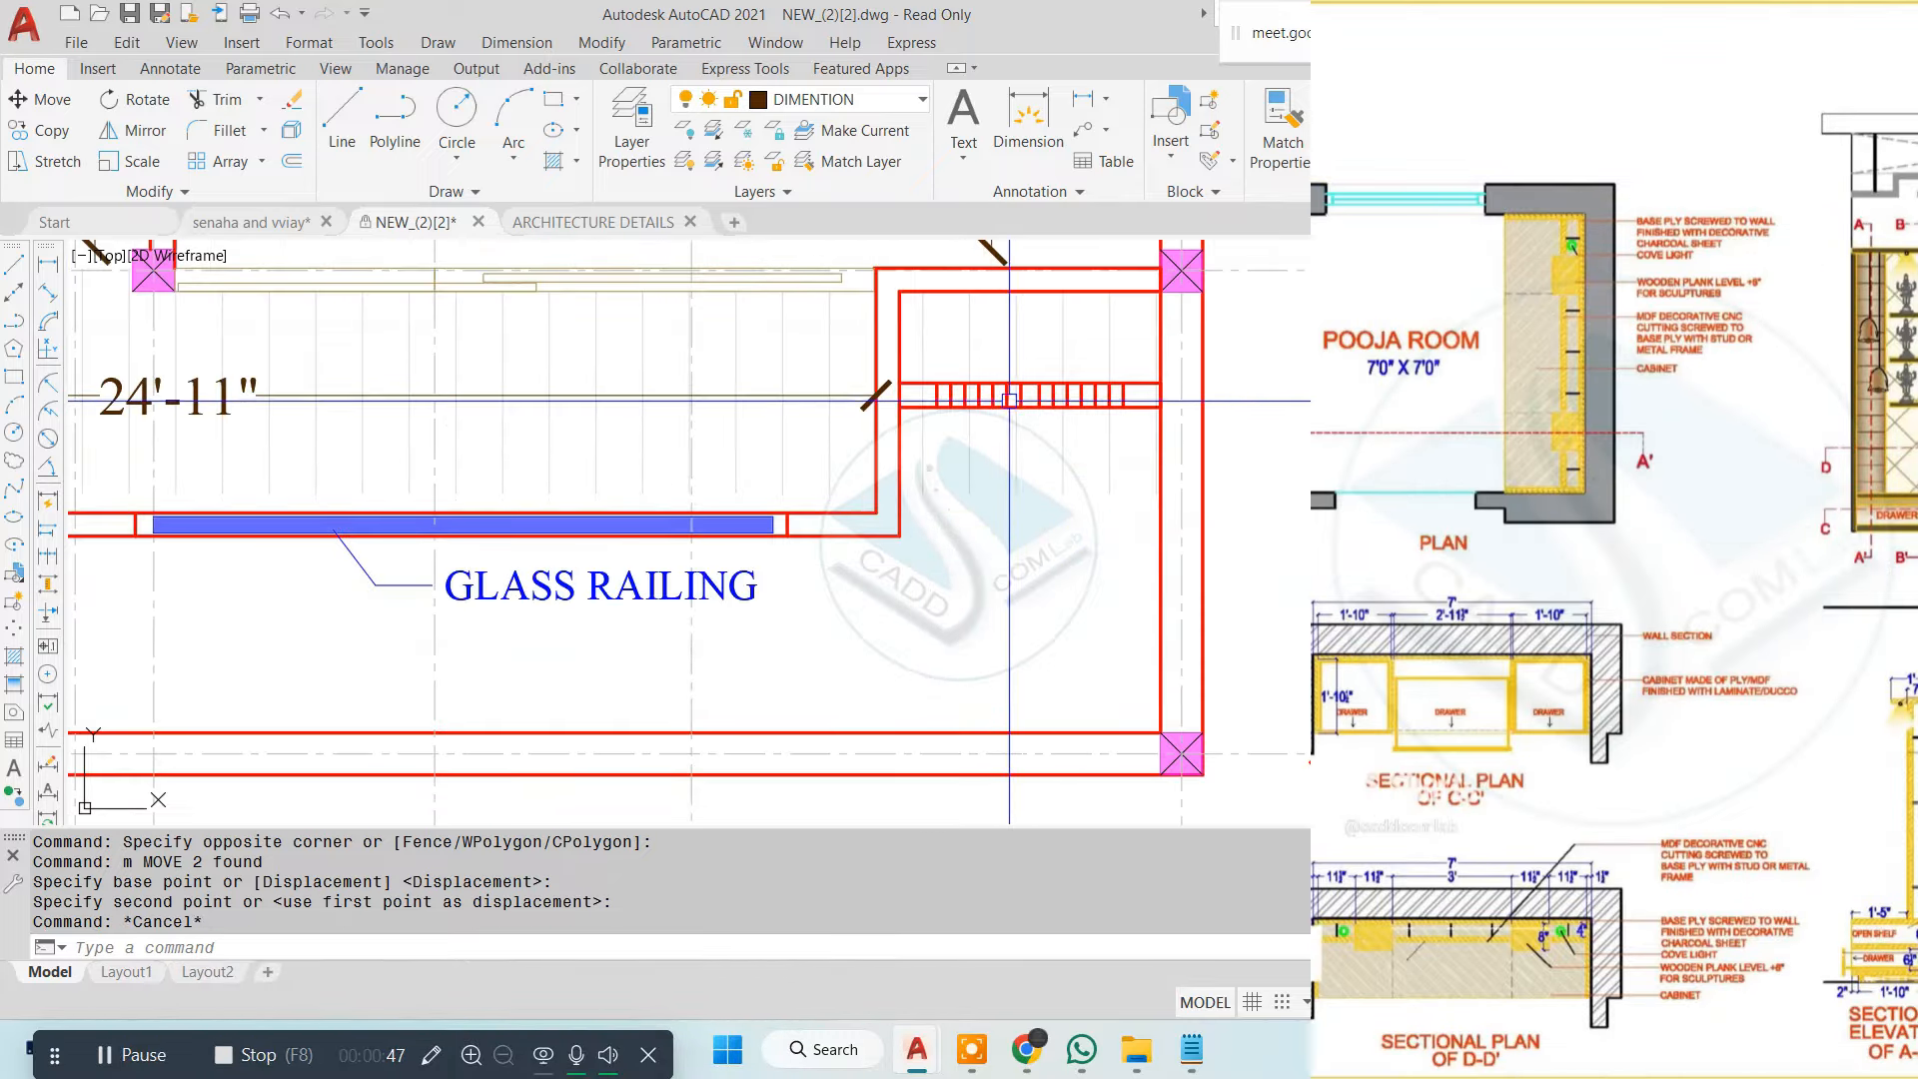
pyautogui.scroll(6, 1088, 393)
pyautogui.scroll(-6, 1027, 404)
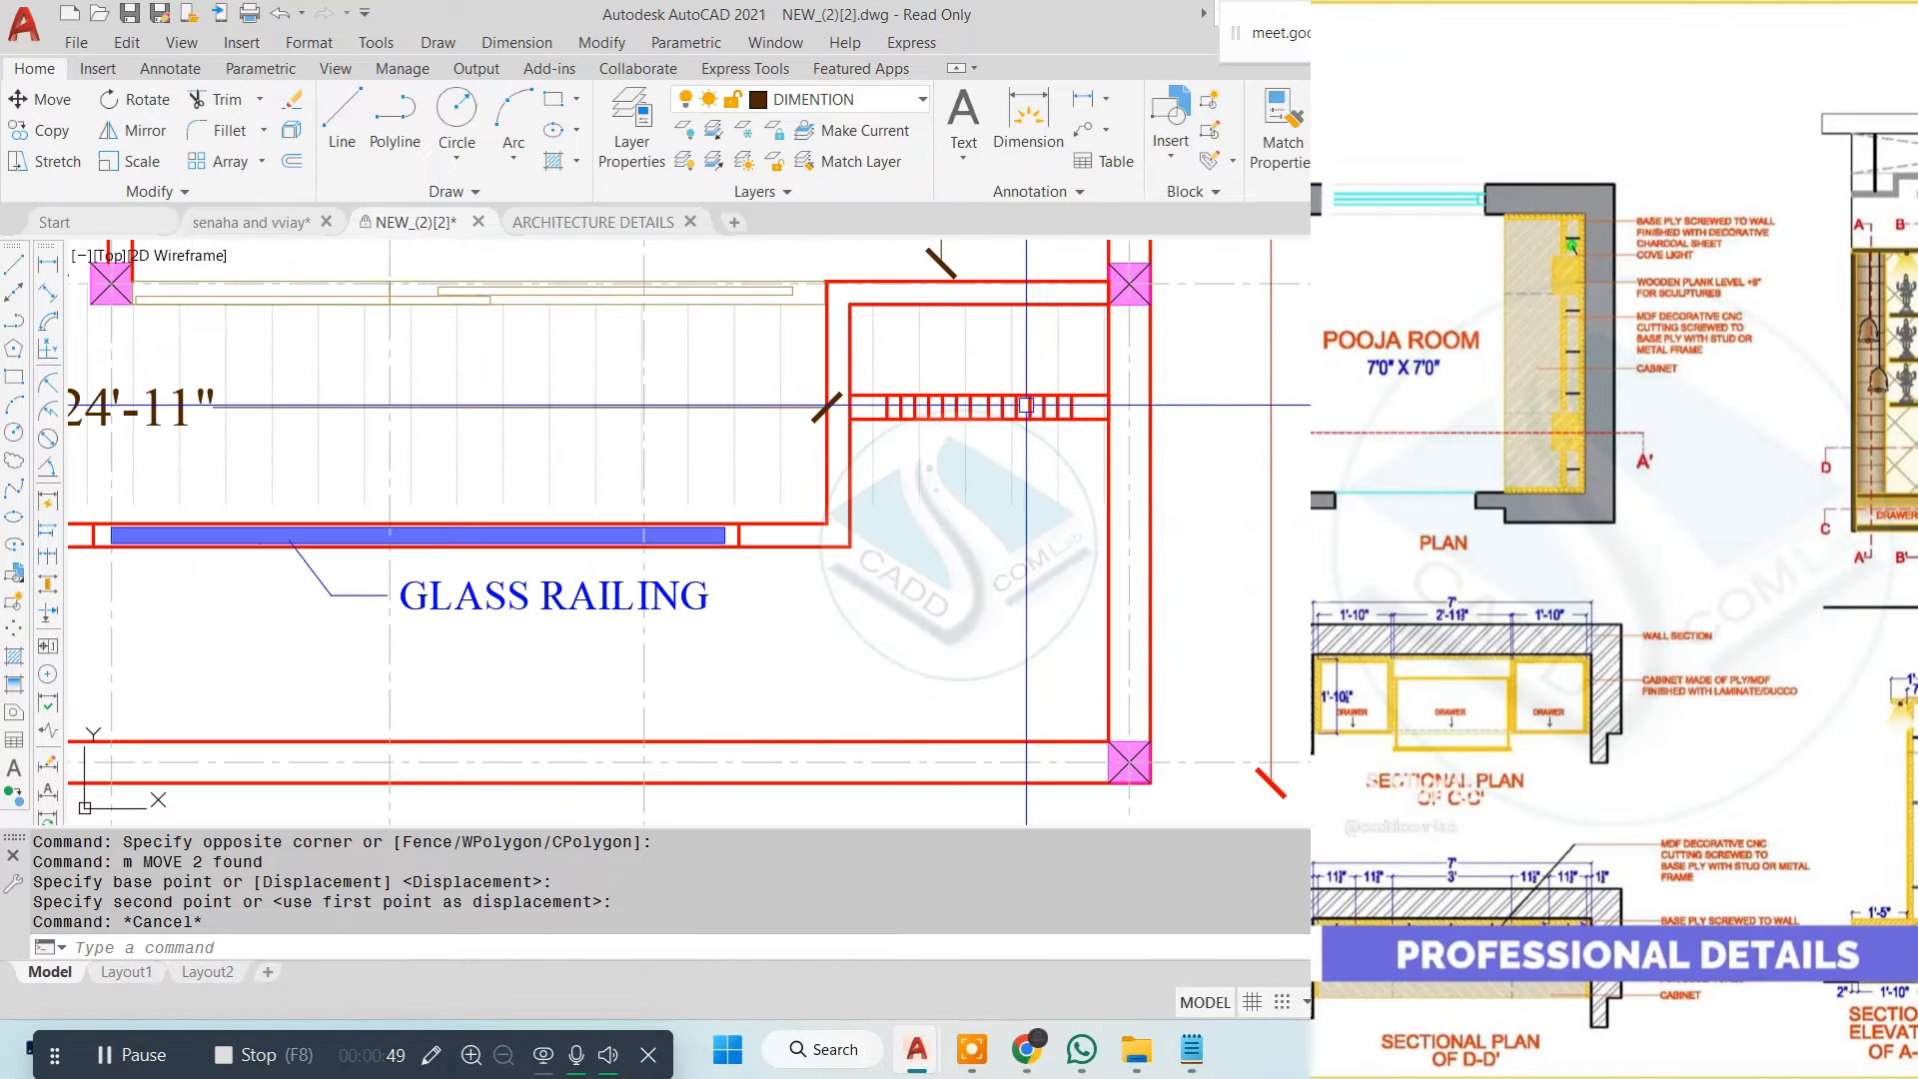
pyautogui.scroll(2, 329, 650)
pyautogui.click(580, 634)
pyautogui.click(203, 548)
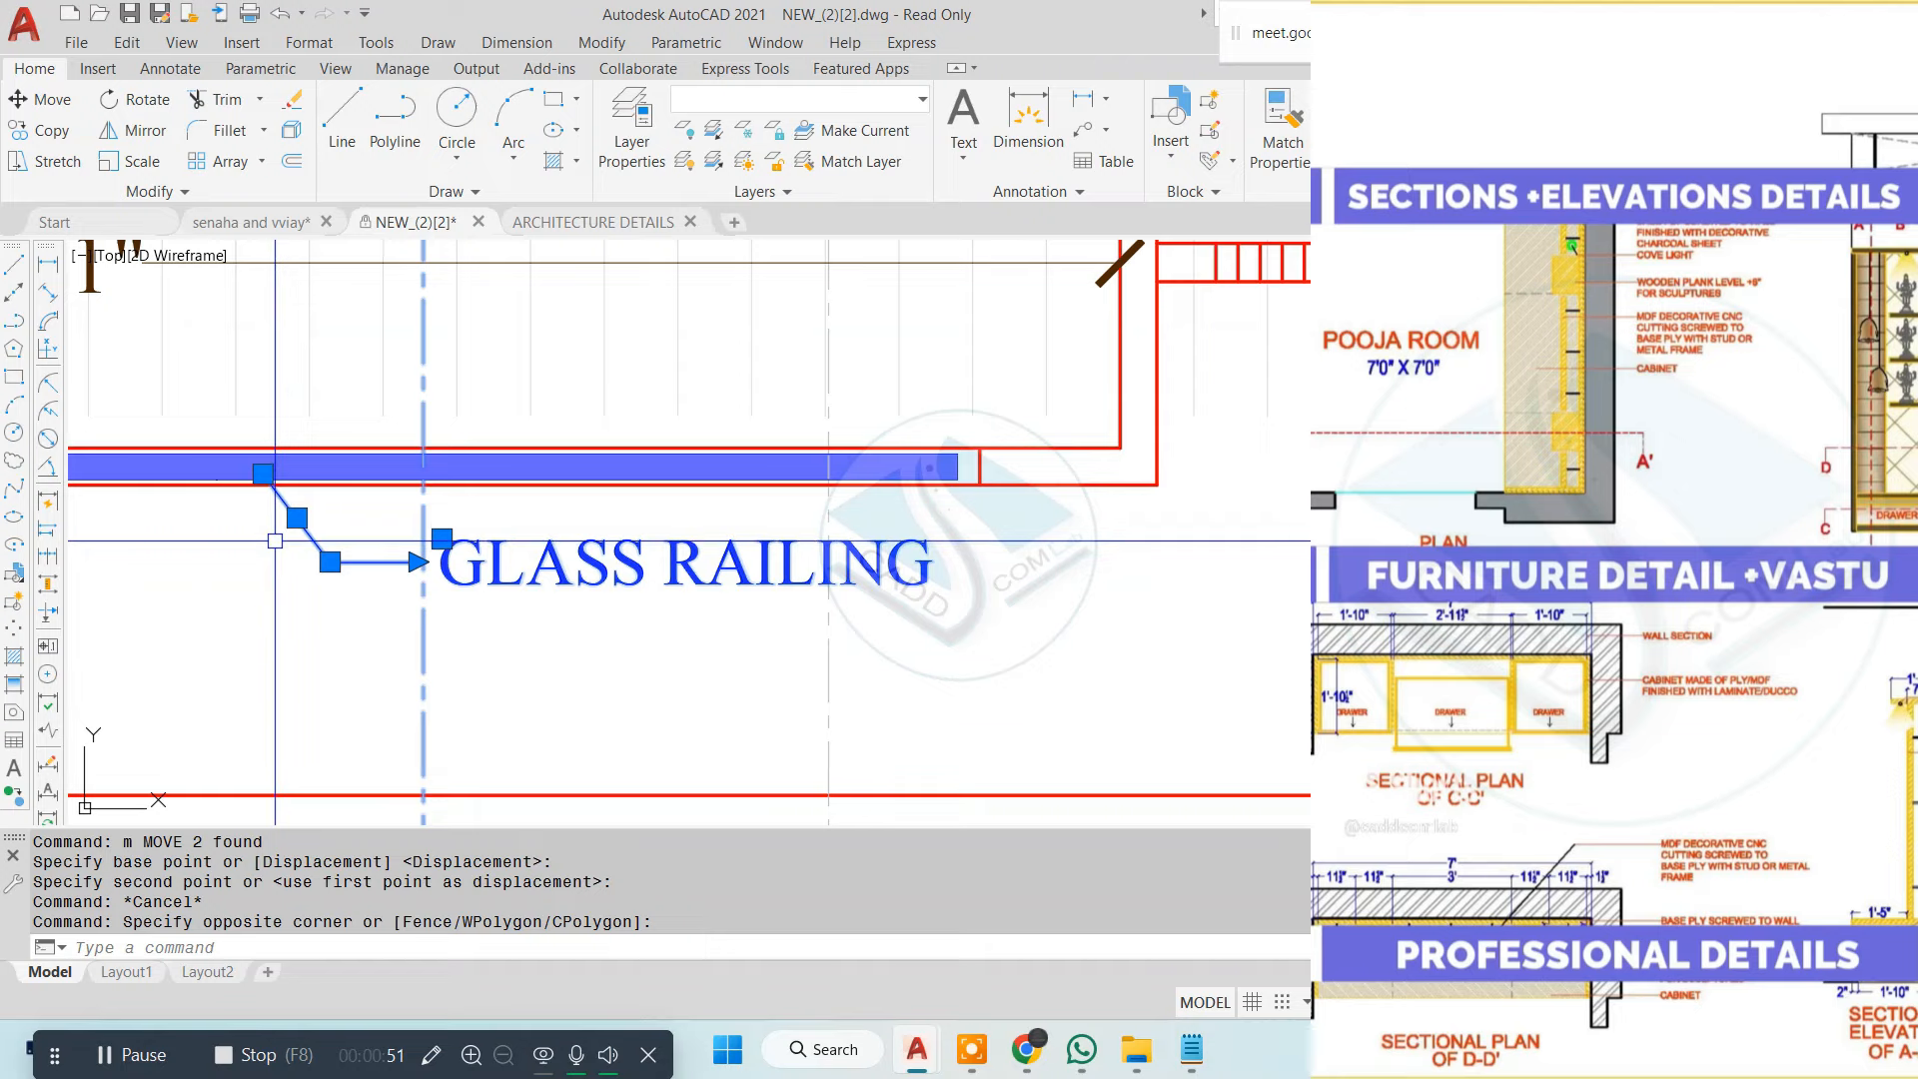
pyautogui.press('Return')
pyautogui.press('Escape')
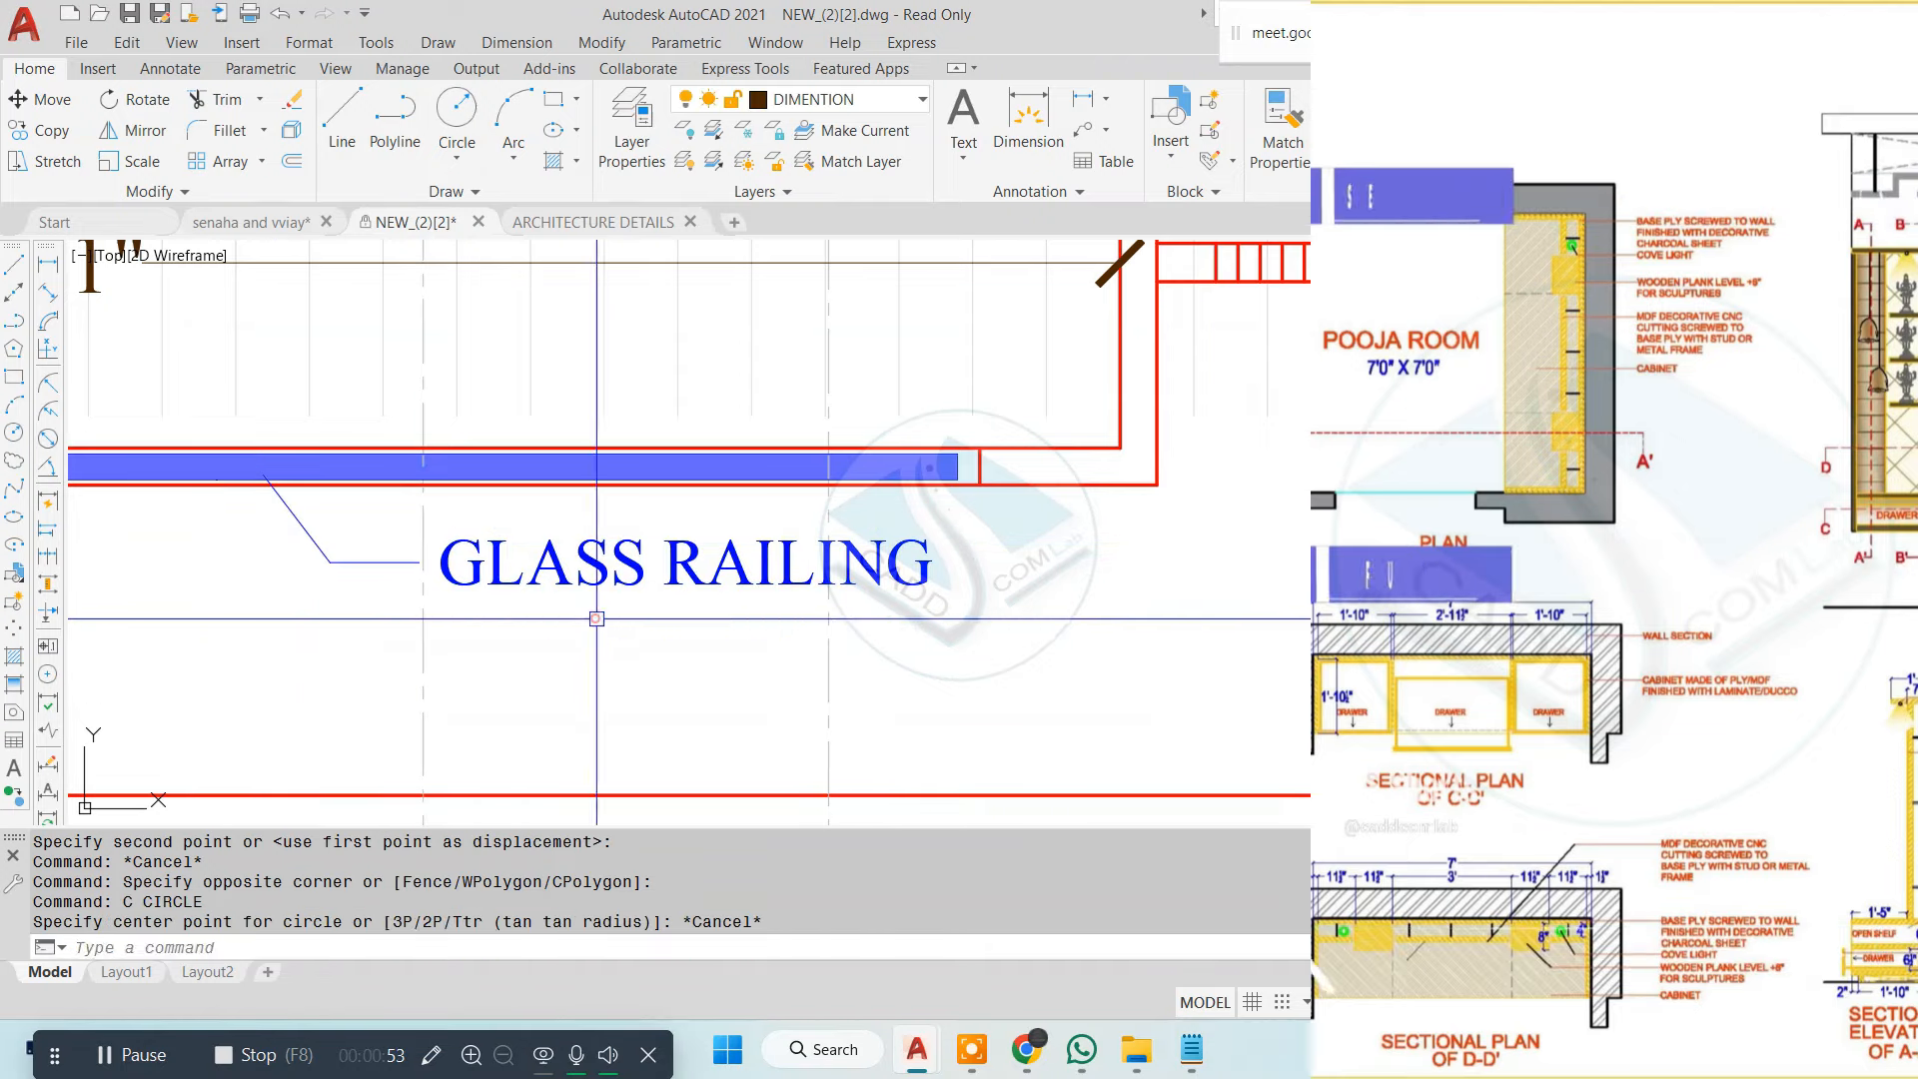
# Copy the GLASS RAILING text and leader to the balcony's front wall beside the plants
pyautogui.click(292, 542)
pyautogui.keyDown('shift'); pyautogui.click(424, 656); pyautogui.keyUp('shift')
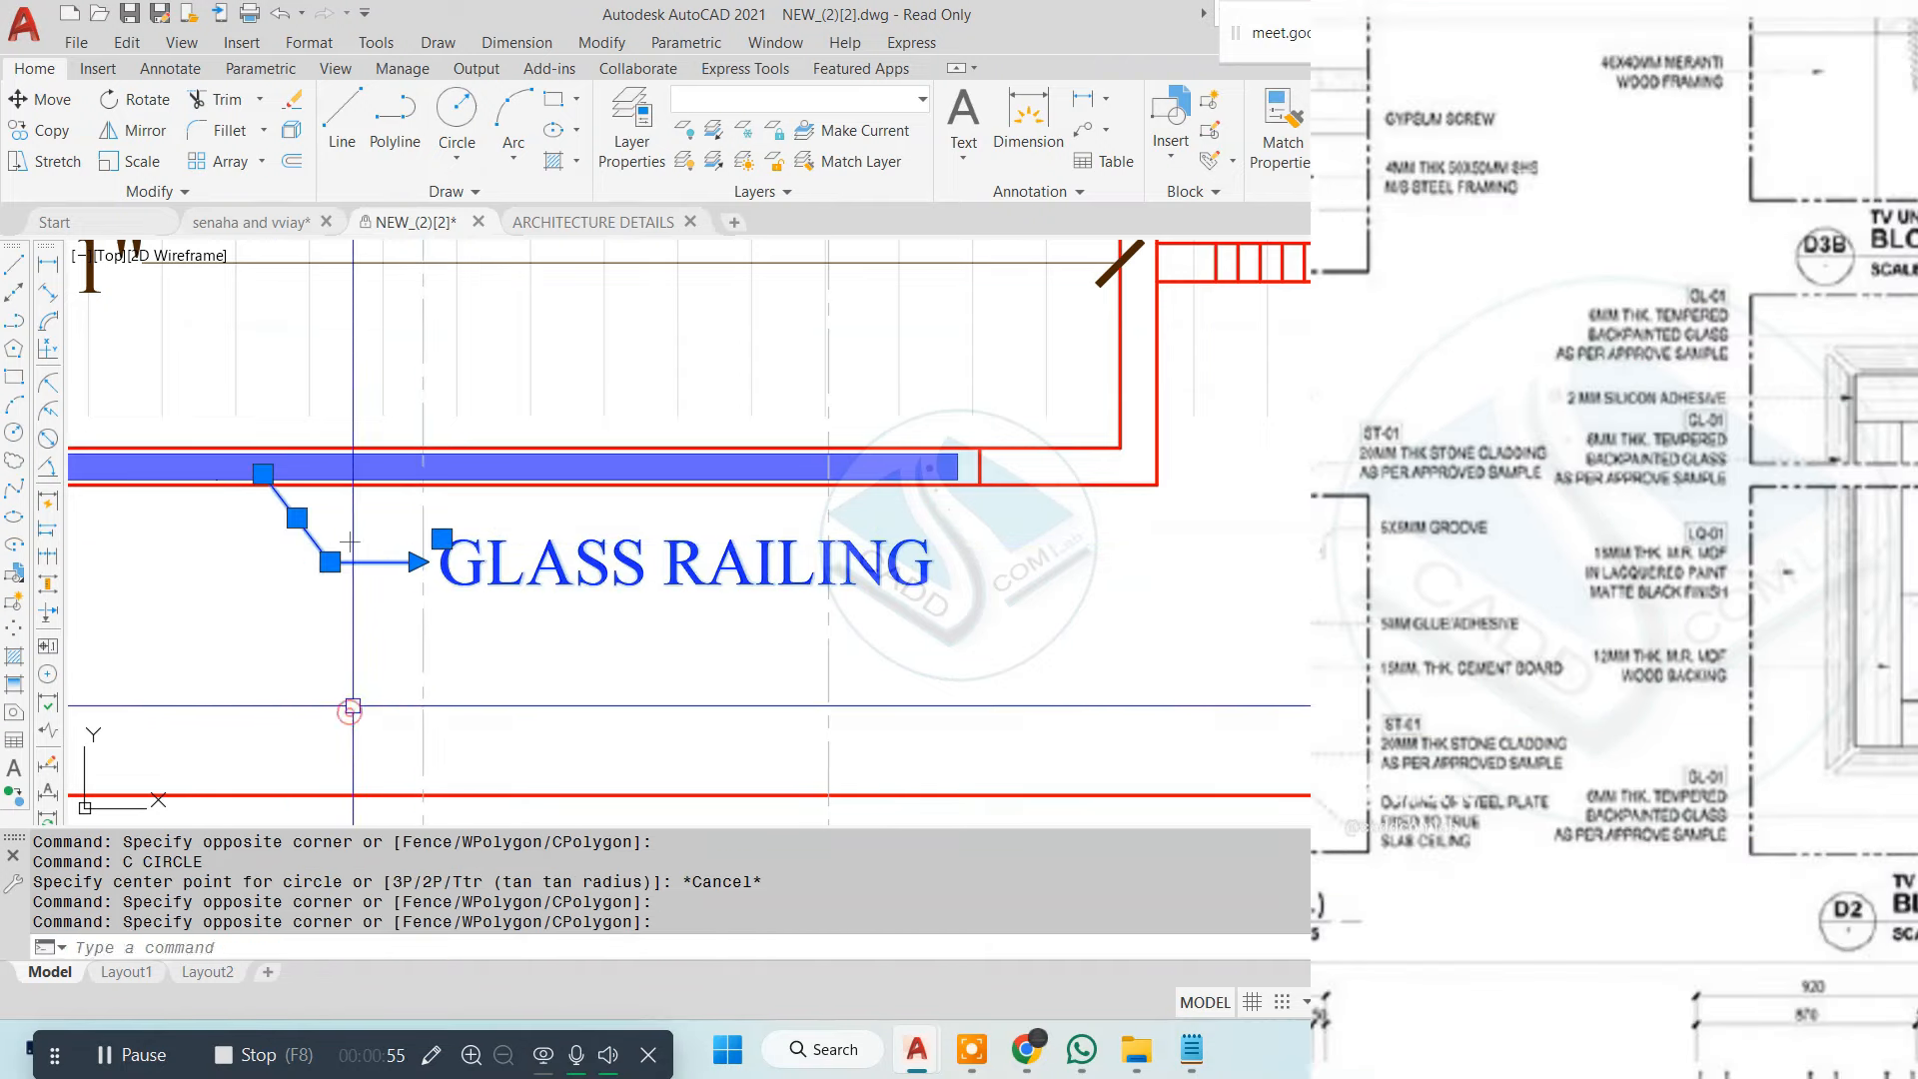
pyautogui.write('co')
pyautogui.press('Return')
pyautogui.click(330, 561)
pyautogui.scroll(-4, 300, 530)
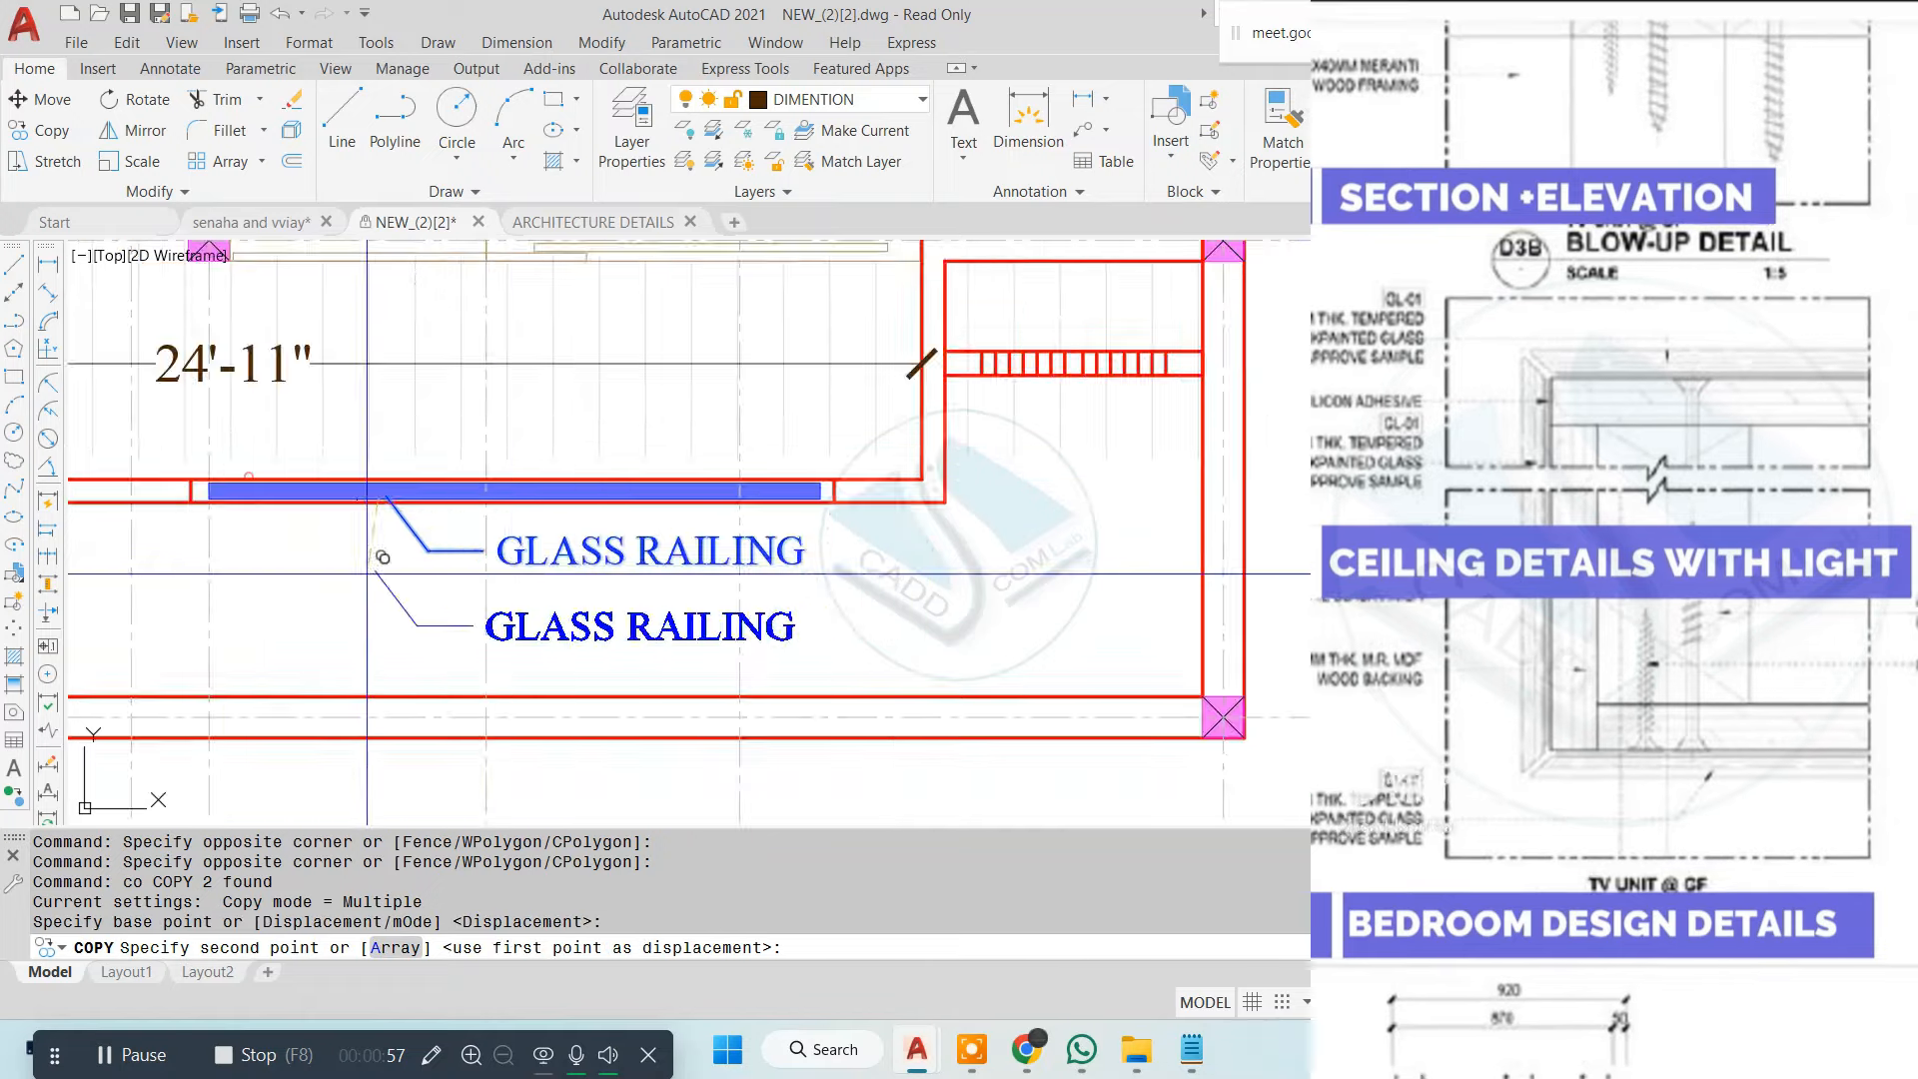
pyautogui.moveTo(240, 498); pyautogui.dragTo(292, 519, button='middle')
pyautogui.scroll(4, 291, 519)
pyautogui.click(304, 488)
pyautogui.scroll(-4, 699, 559)
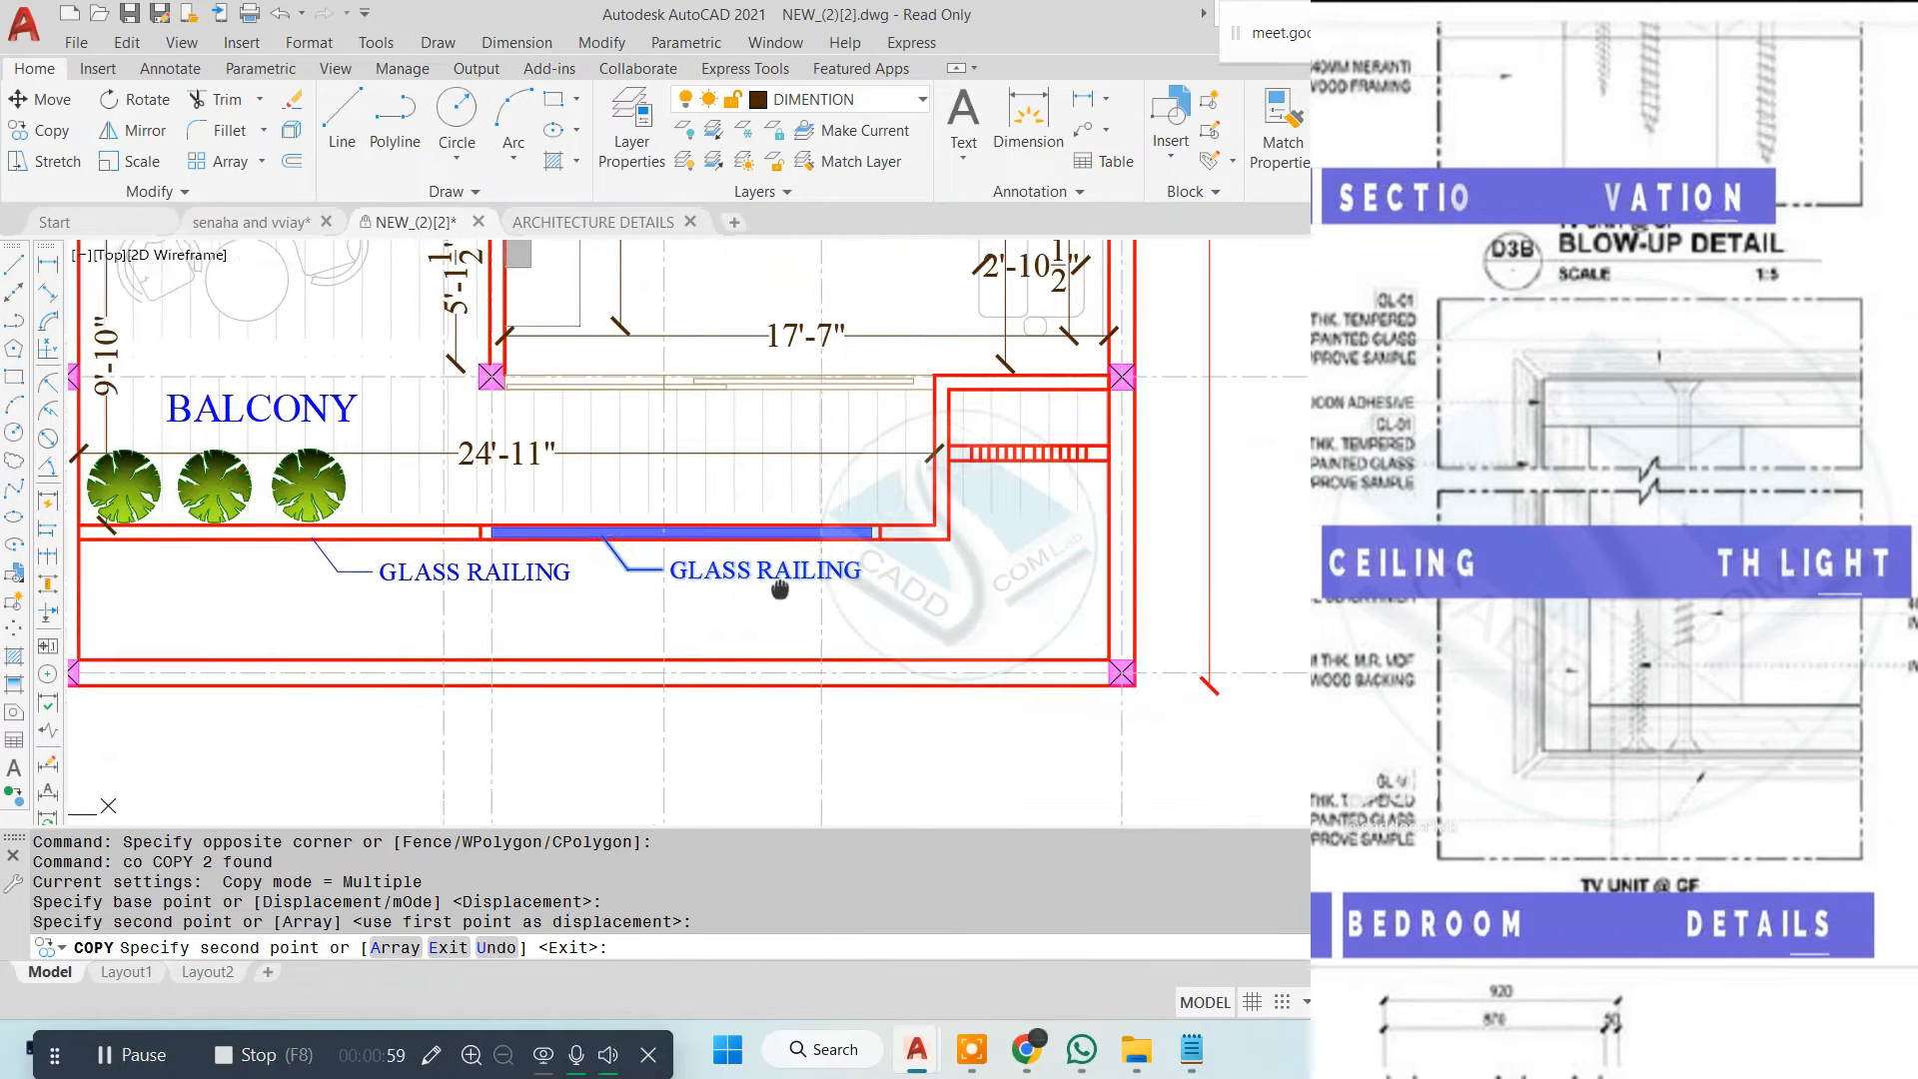
# Place another copy of the GLASS RAILING label at the short slatted railing by the balcony's right corner, and end the copying
pyautogui.scroll(4, 958, 419)
pyautogui.click(961, 415)
pyautogui.scroll(-3, 913, 605)
pyautogui.press('Escape')
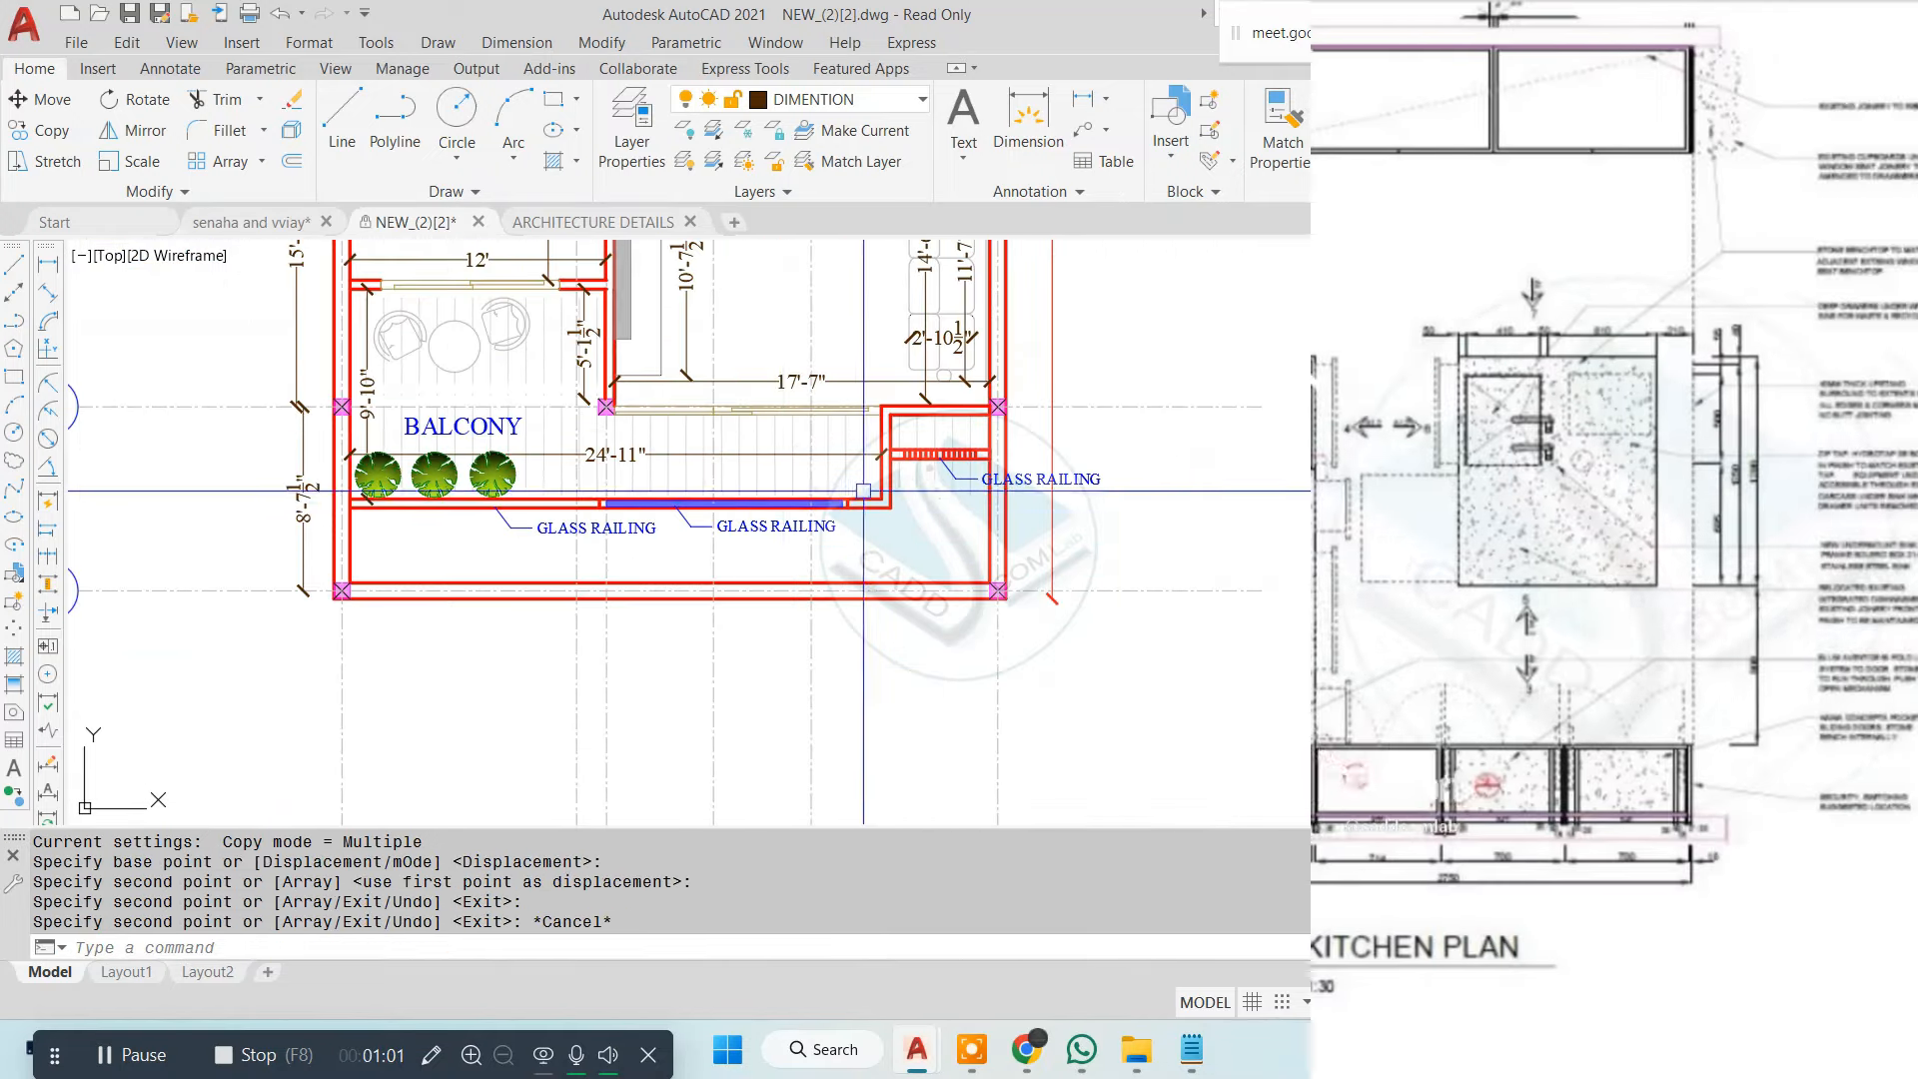
pyautogui.press('Escape')
# Examine the second floor plan with its terrace garden, the terrace plan and the column layout
pyautogui.scroll(-4, 471, 559)
pyautogui.scroll(-2, 471, 559)
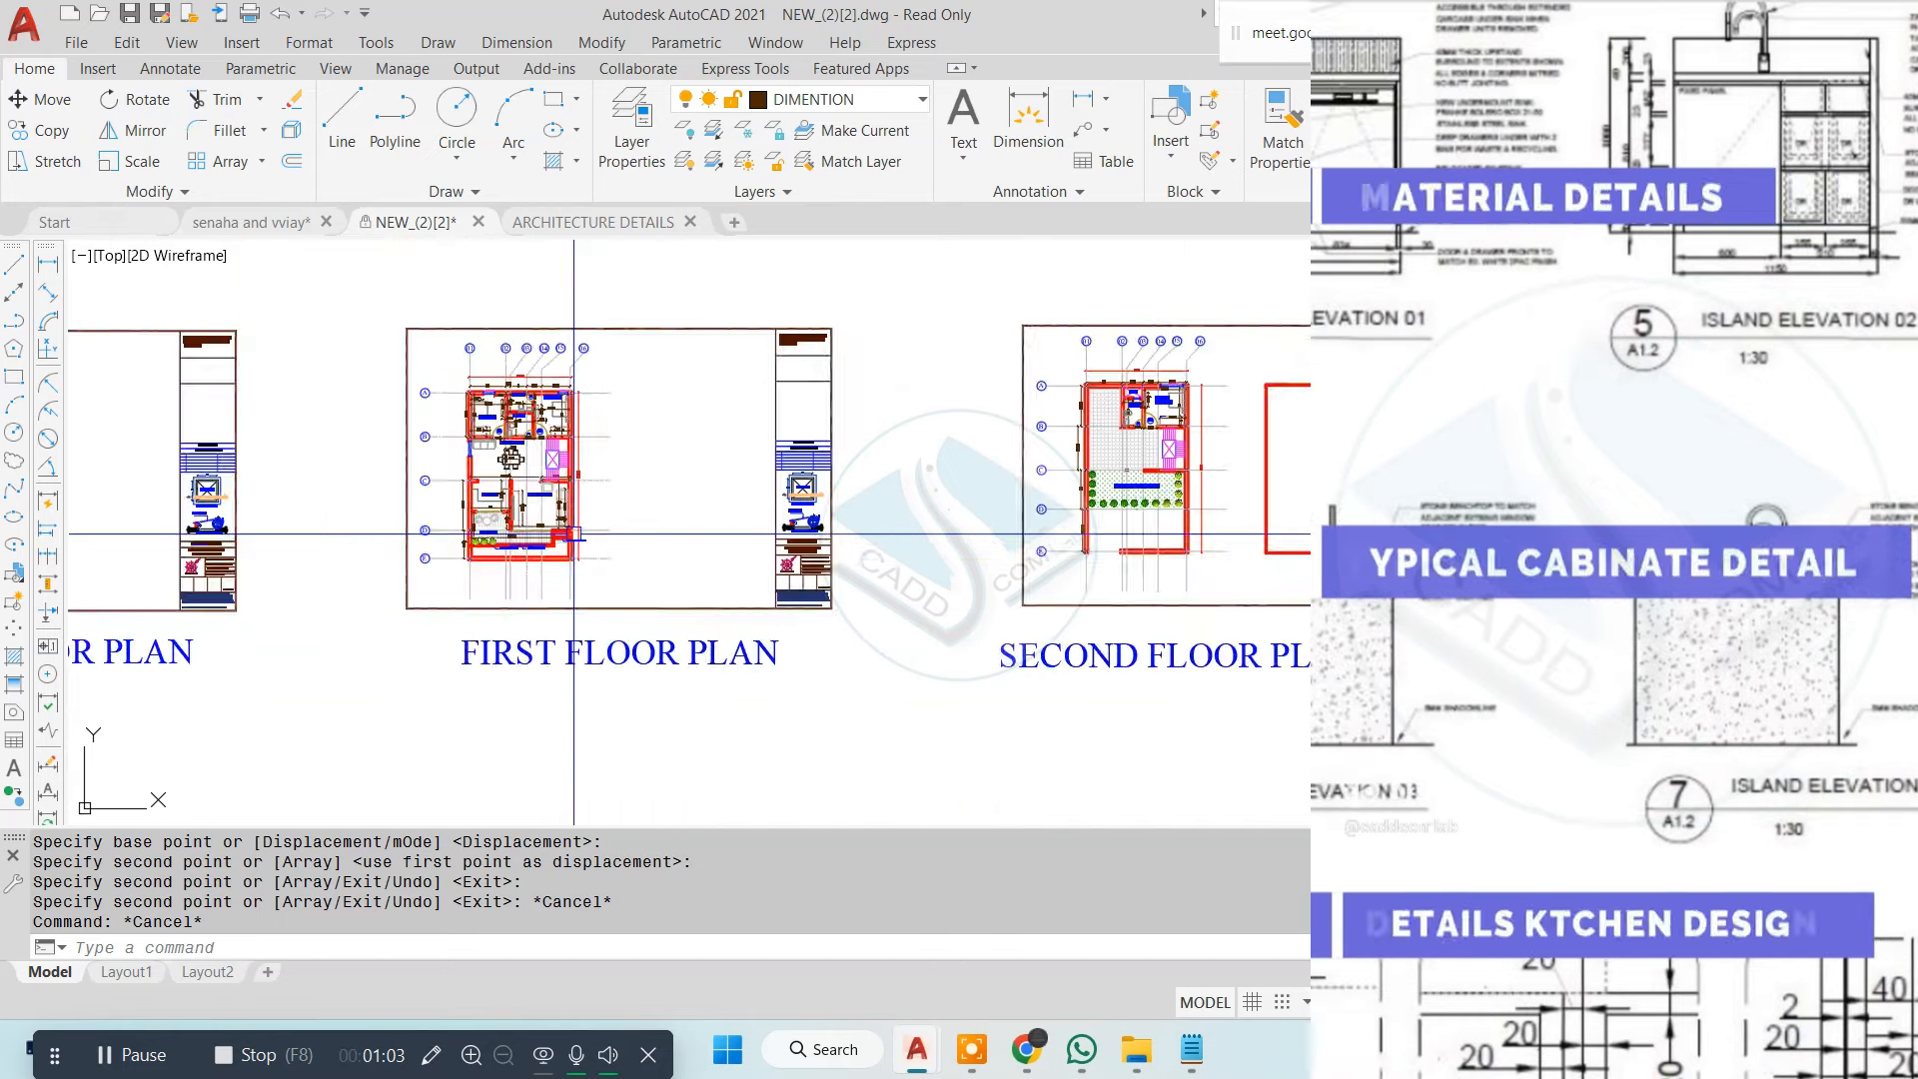
pyautogui.moveTo(999, 519)
pyautogui.mouseDown(button='middle')
pyautogui.moveTo(579, 519)
pyautogui.moveTo(728, 245)
pyautogui.mouseUp(button='middle')
pyautogui.scroll(5, 500, 501)
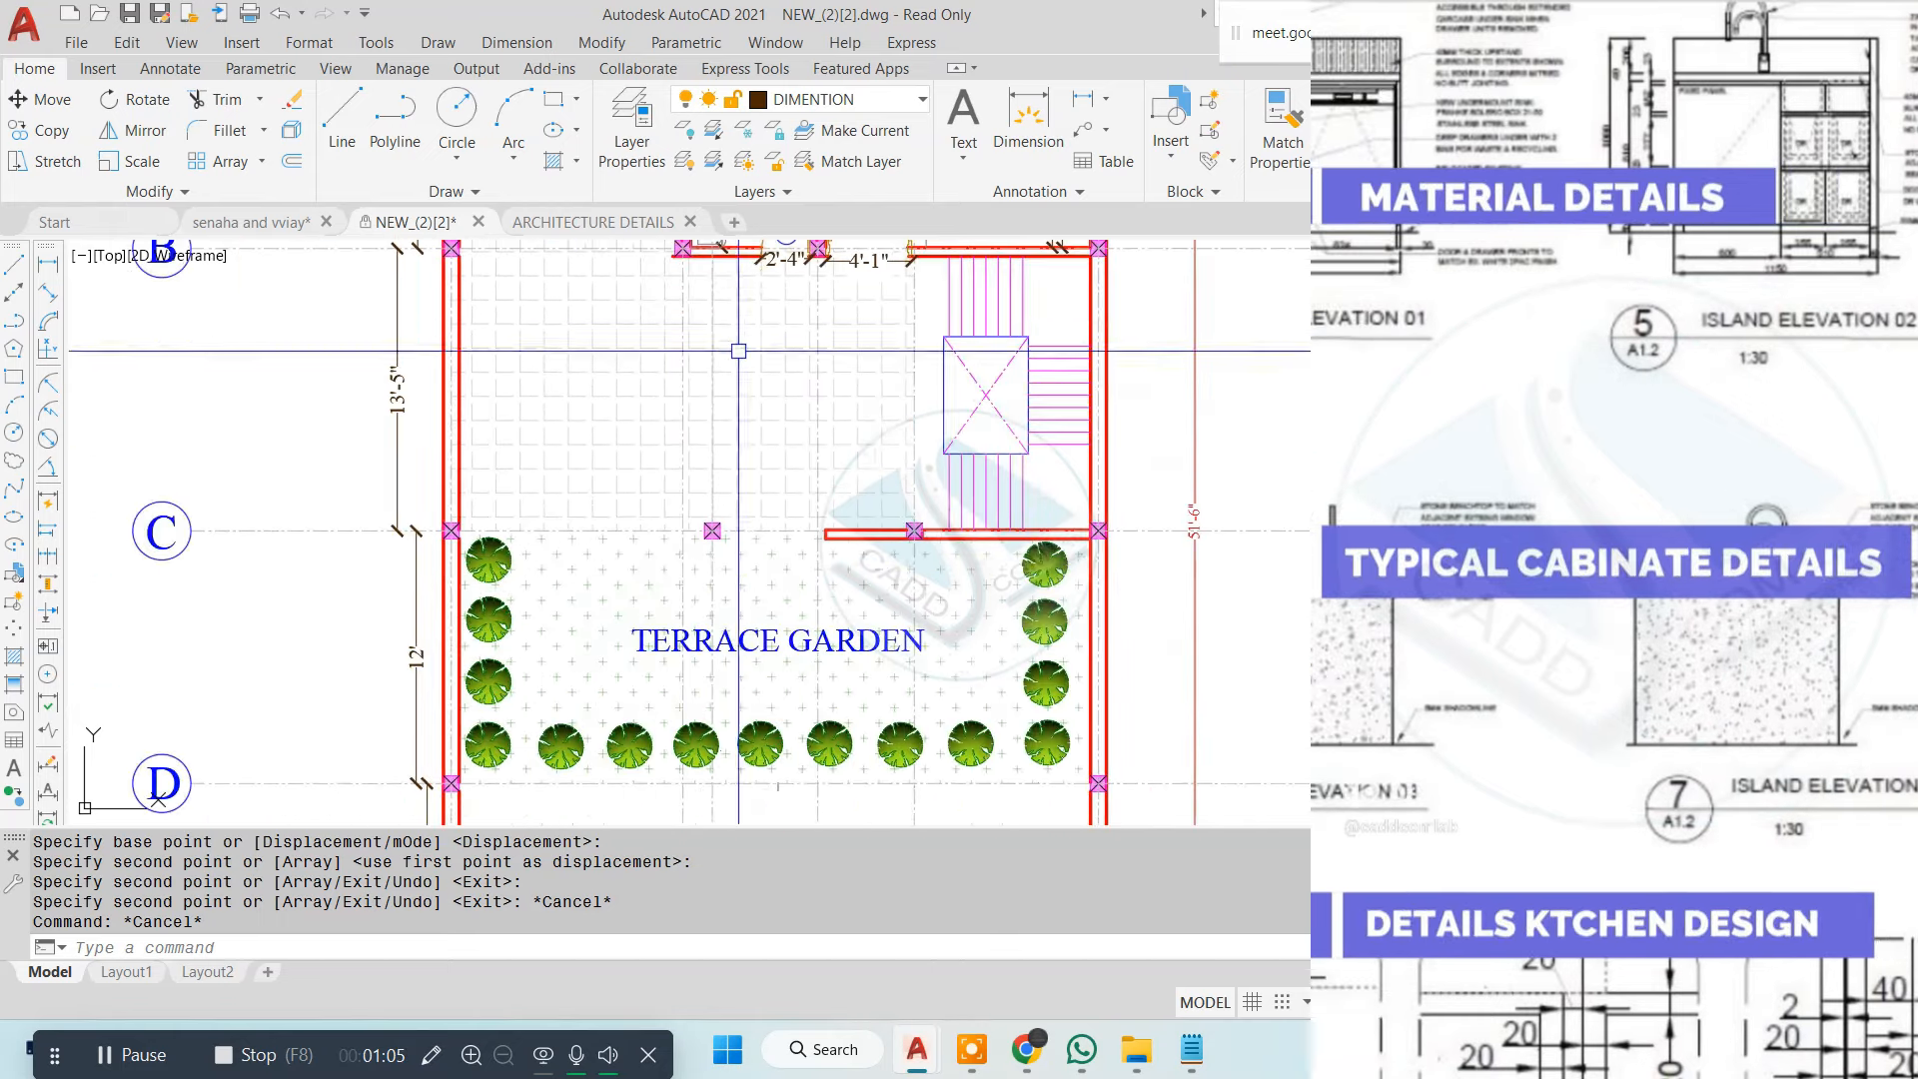
pyautogui.moveTo(655, 565); pyautogui.dragTo(651, 406, button='middle')
pyautogui.moveTo(820, 250); pyautogui.dragTo(772, 527, button='middle')
pyautogui.scroll(-2, 772, 528)
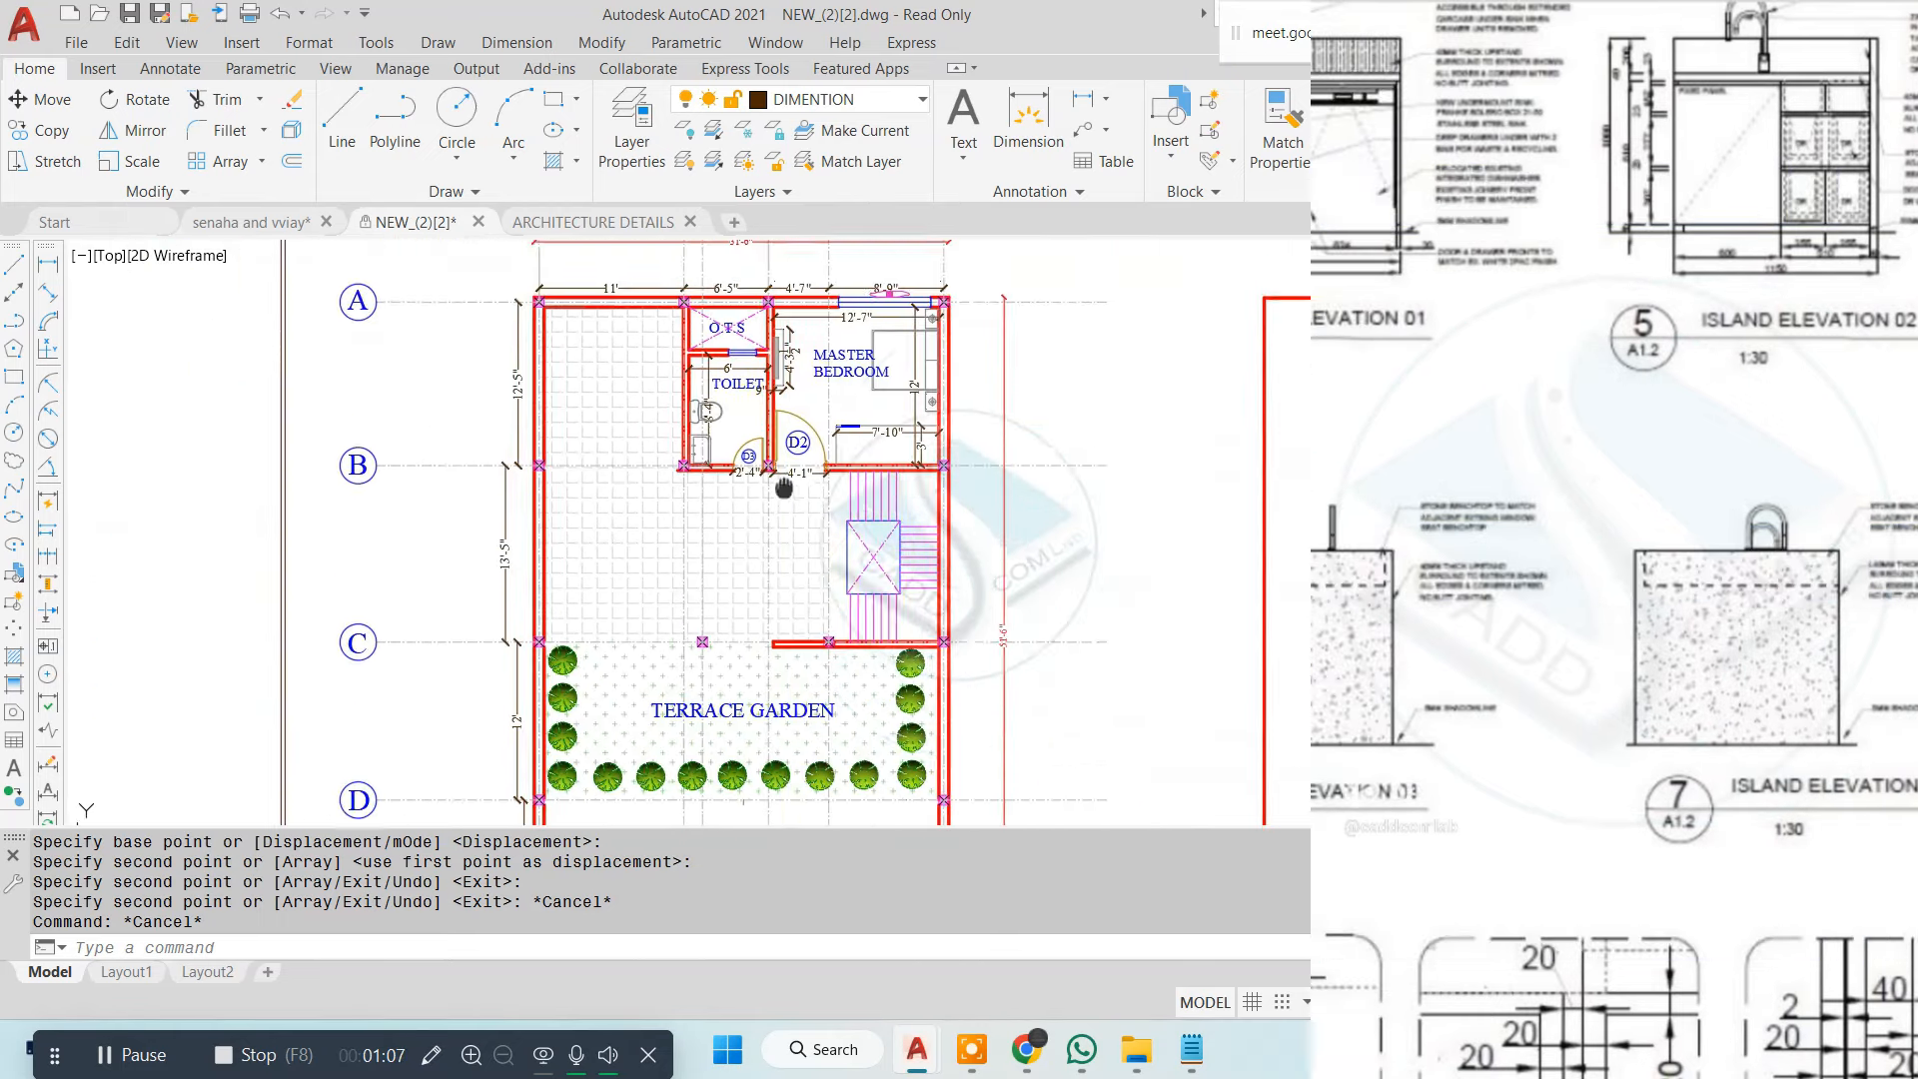
pyautogui.moveTo(1148, 449); pyautogui.dragTo(744, 439, button='middle')
pyautogui.scroll(-2, 989, 387)
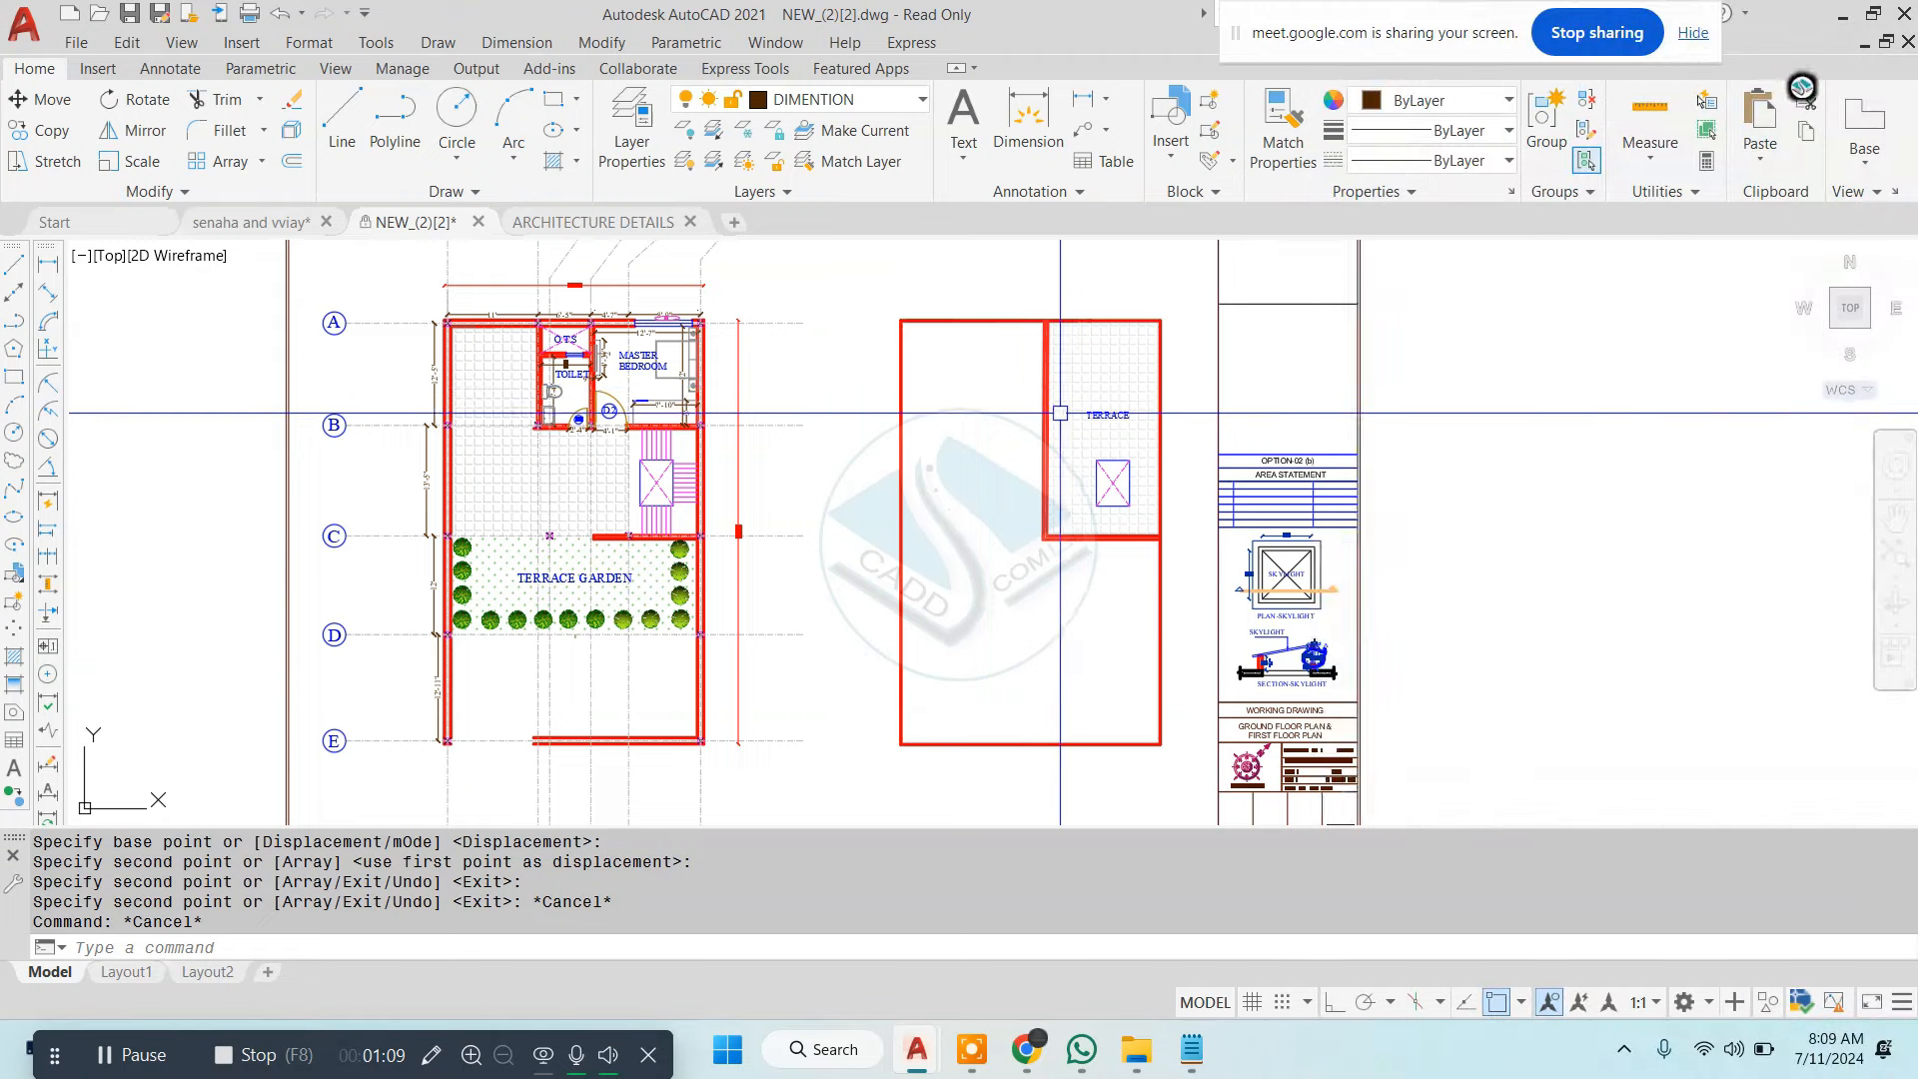
pyautogui.scroll(-5, 1006, 429)
pyautogui.scroll(12, 472, 601)
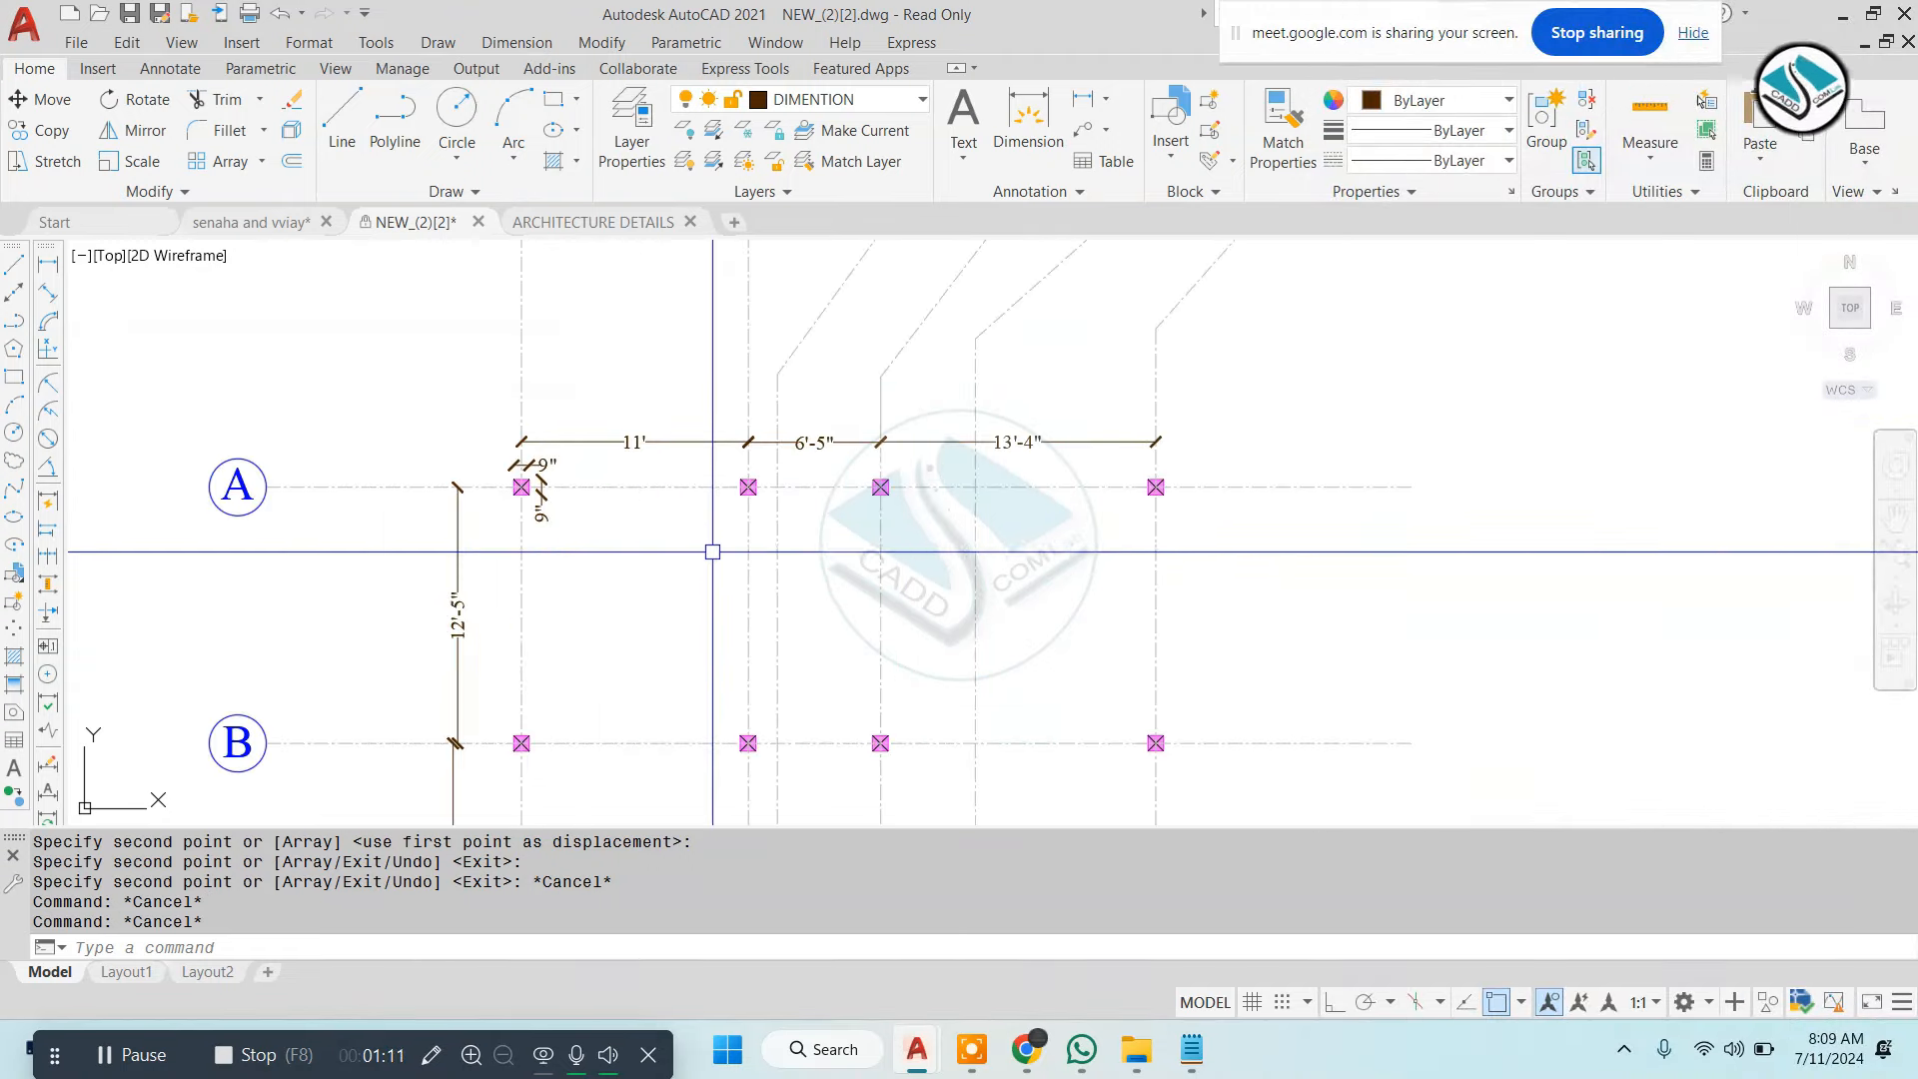
pyautogui.scroll(-6, 715, 552)
pyautogui.scroll(2, 1299, 554)
# Examine the door details sheet, comparing the plans, elevations, sizes and material notes of the three doors
pyautogui.moveTo(1299, 554); pyautogui.dragTo(635, 524, button='middle')
pyautogui.scroll(5, 1143, 442)
pyautogui.scroll(-4, 699, 450)
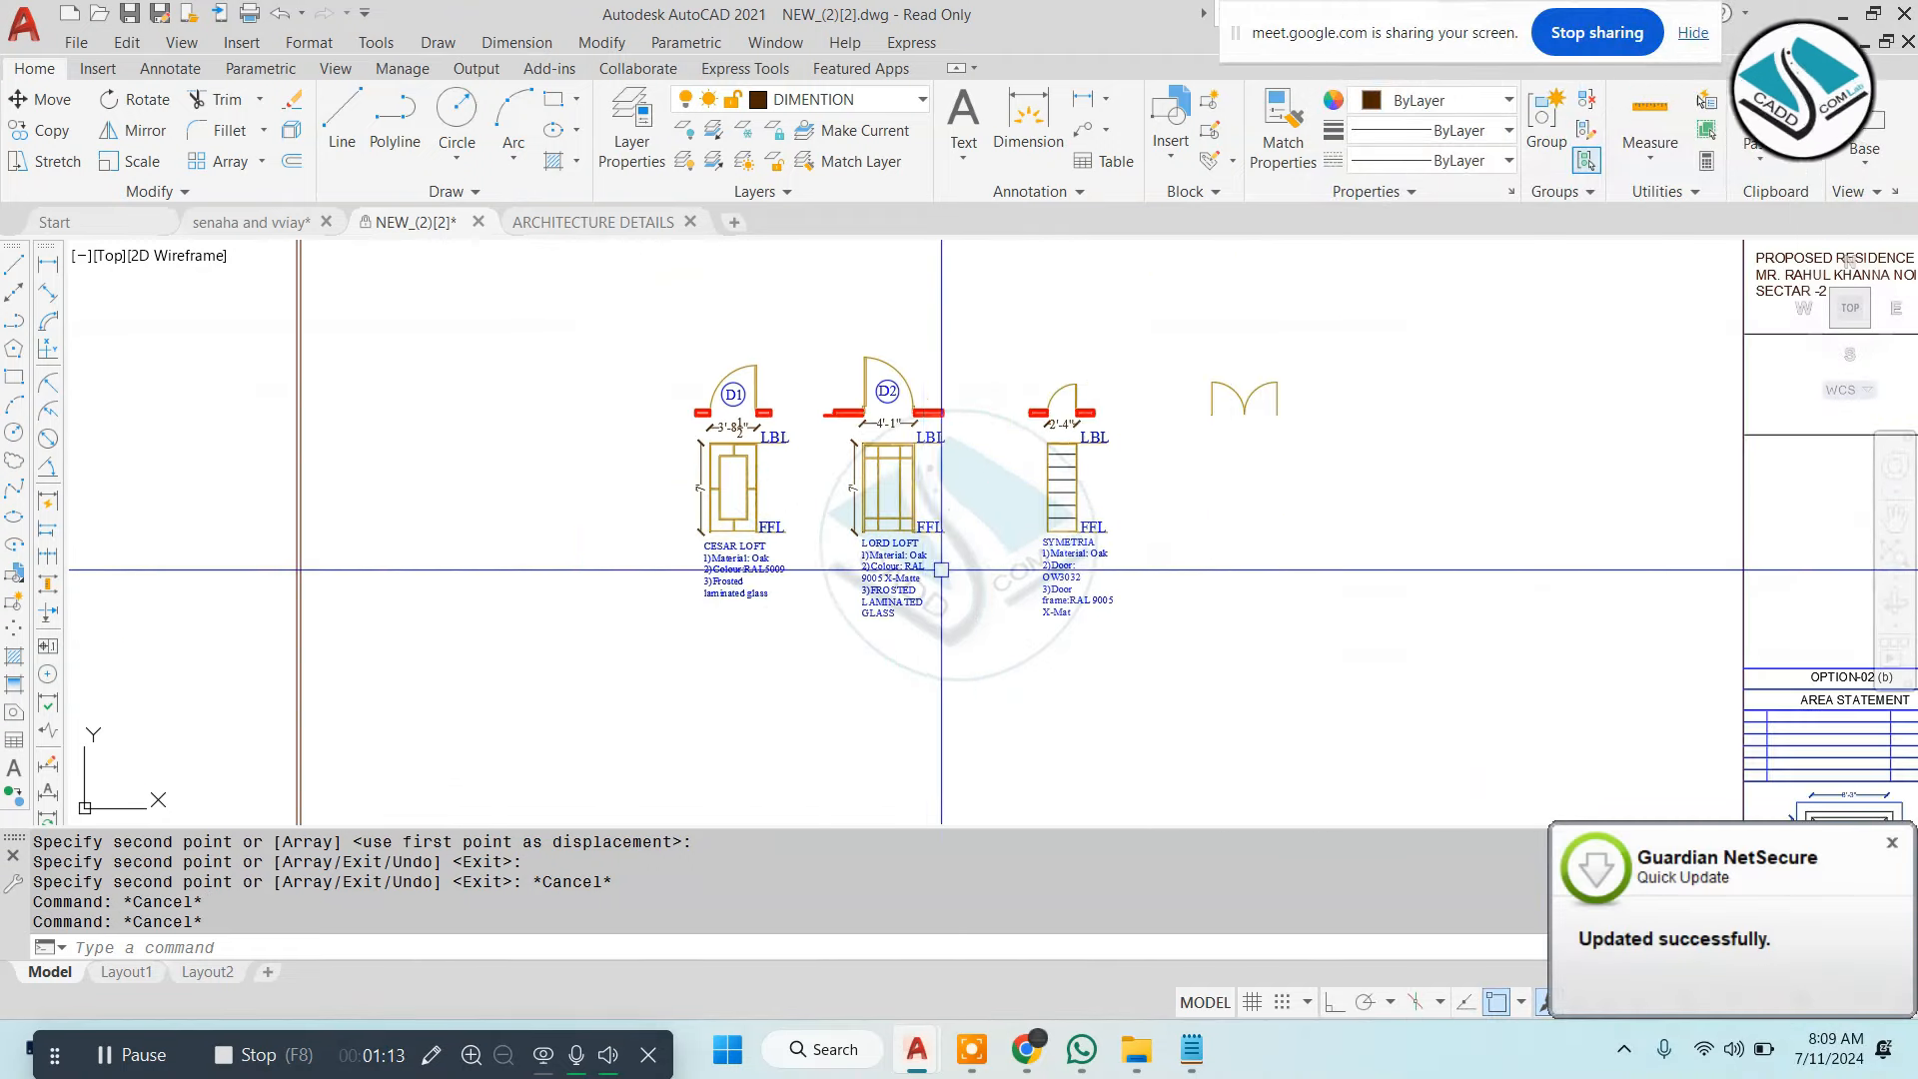
pyautogui.scroll(2, 923, 476)
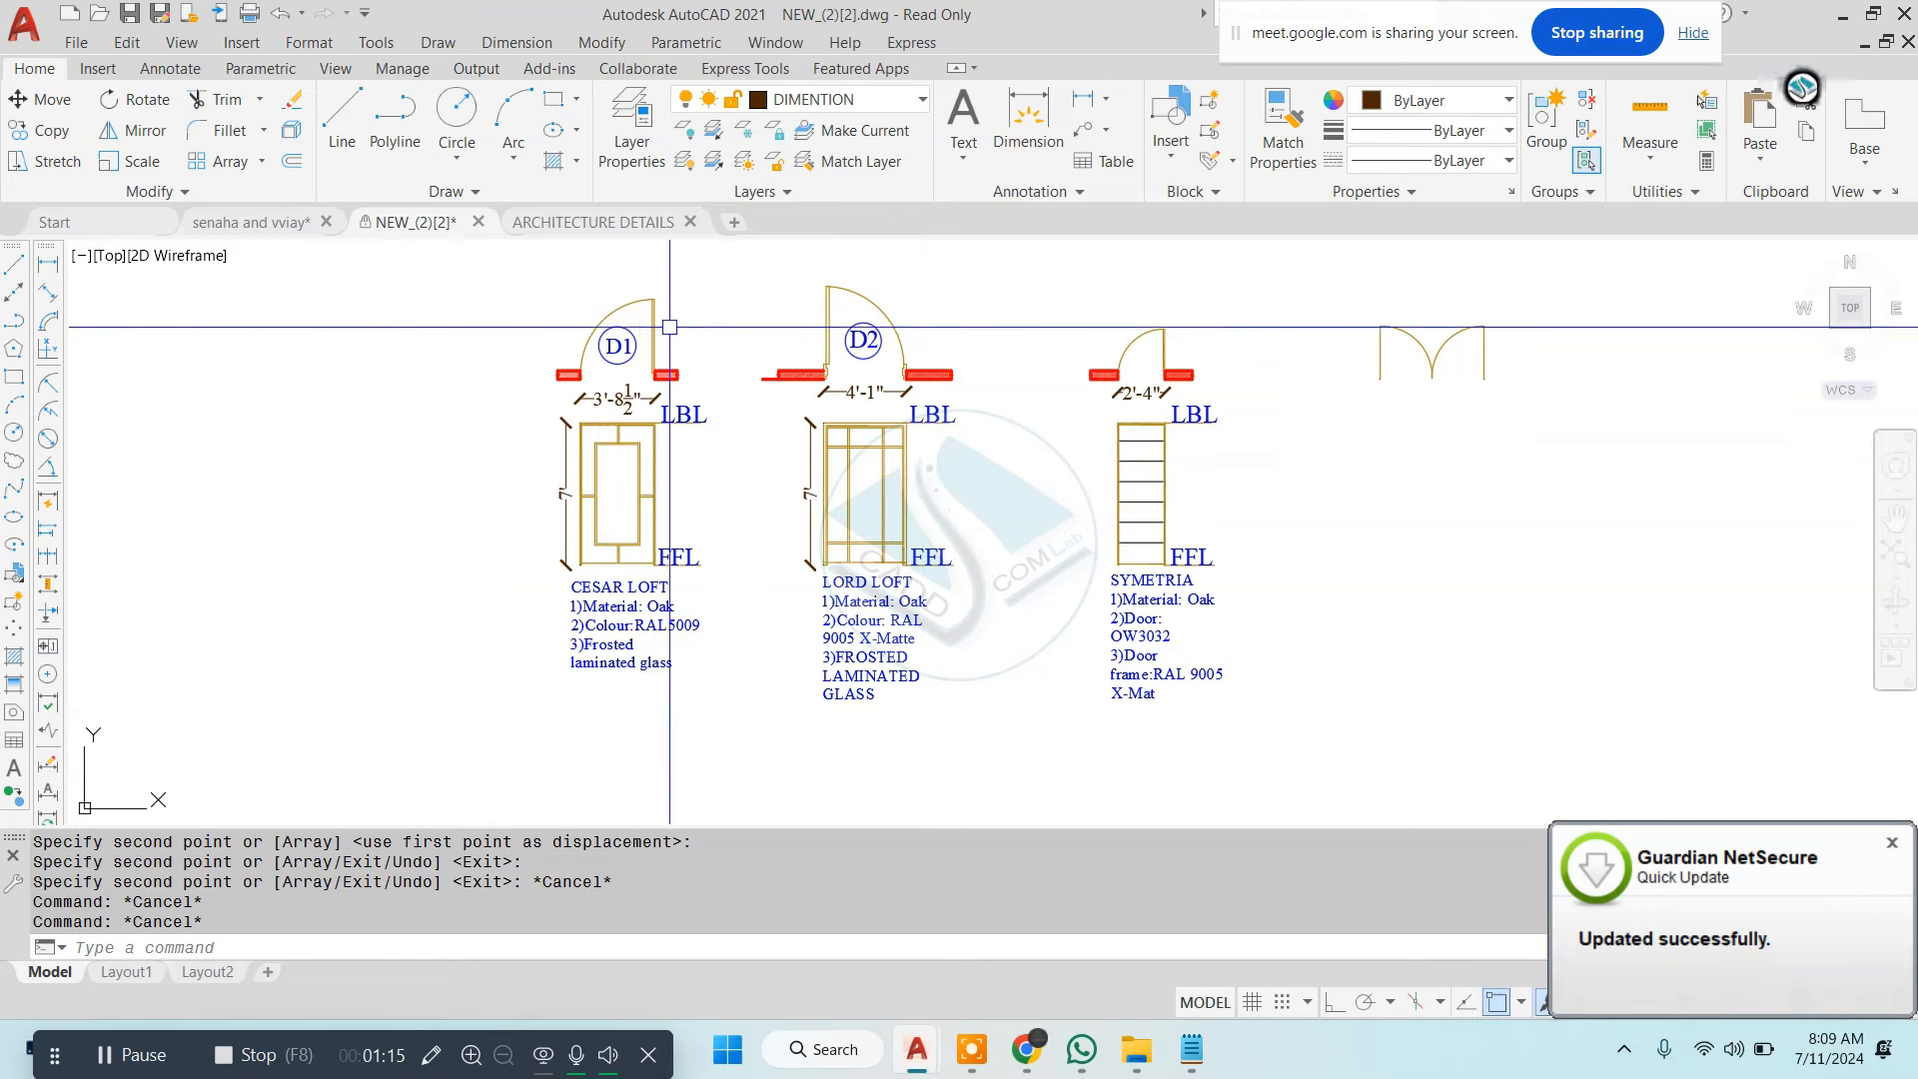
pyautogui.scroll(3, 701, 330)
pyautogui.moveTo(1798, 414); pyautogui.dragTo(937, 415, button='middle')
pyautogui.scroll(2, 944, 459)
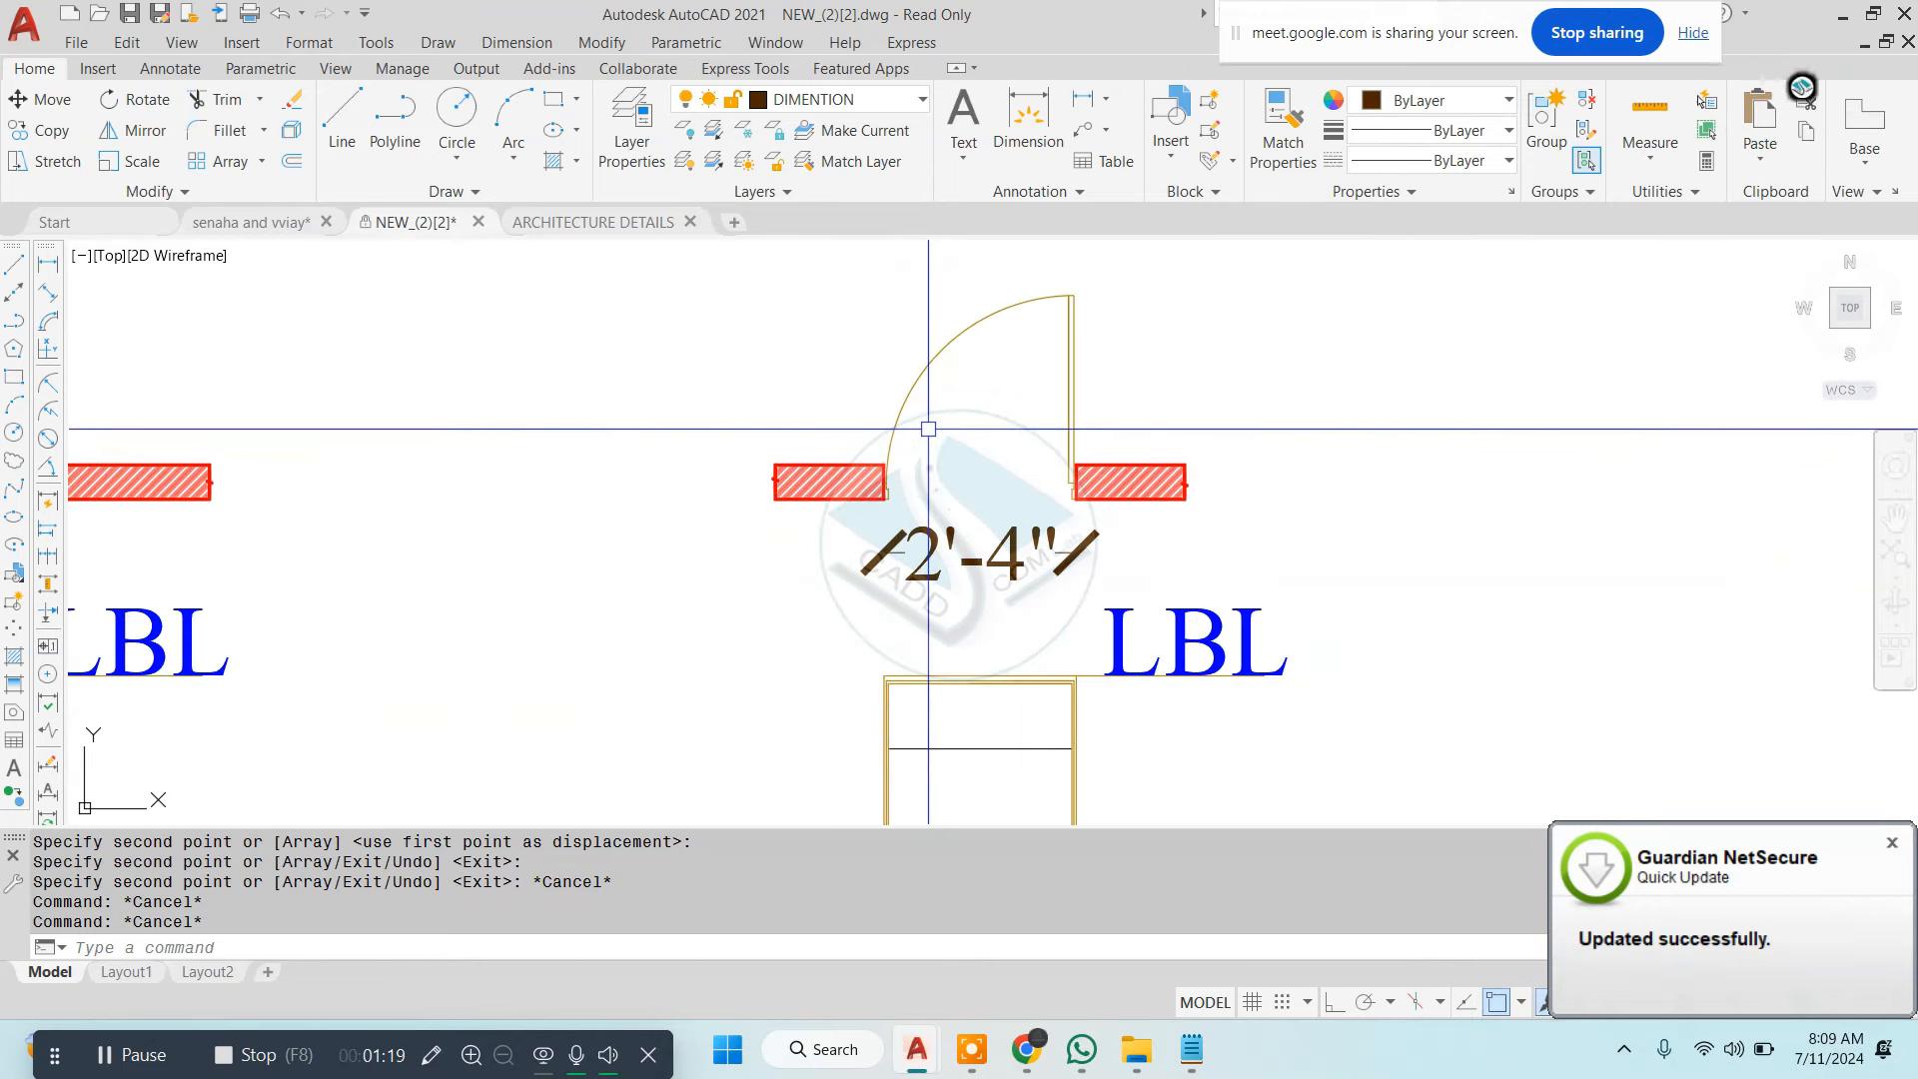
pyautogui.scroll(-6, 928, 428)
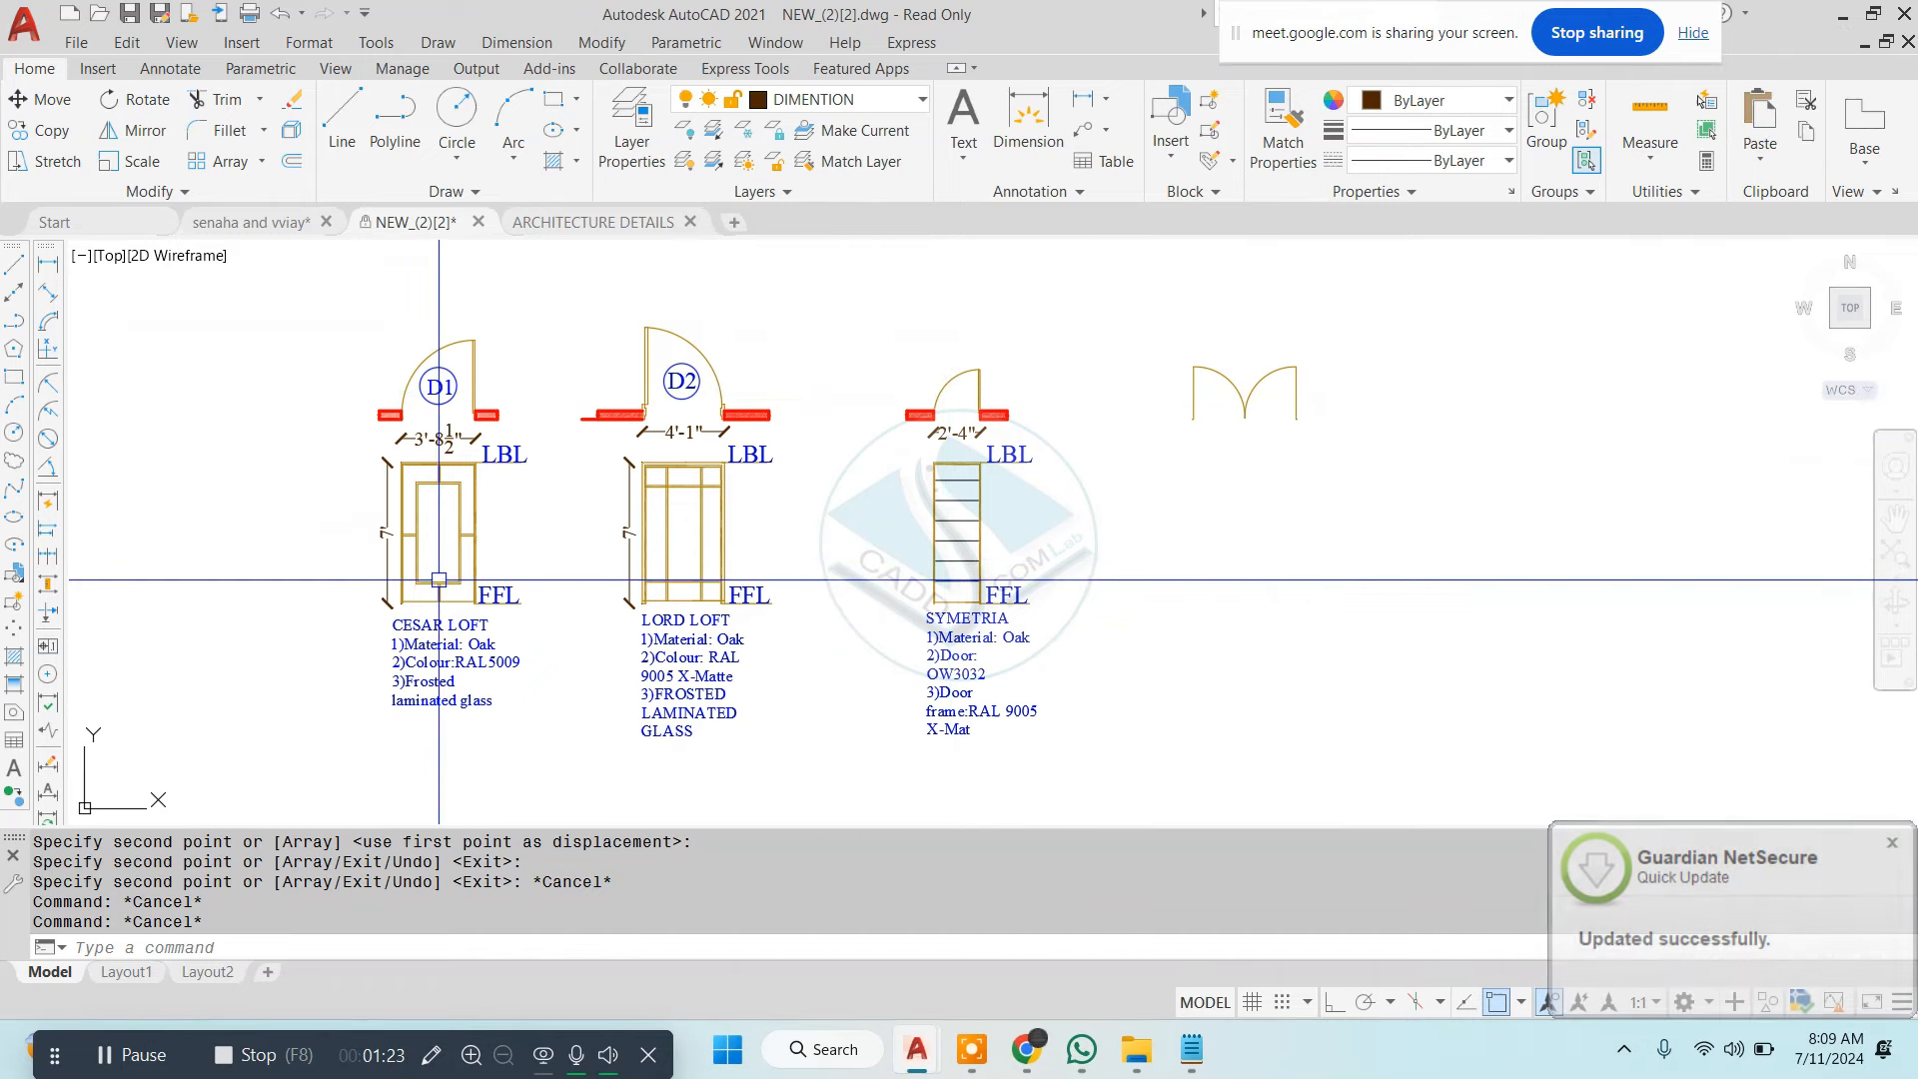
pyautogui.scroll(-3, 438, 579)
pyautogui.scroll(3, 699, 540)
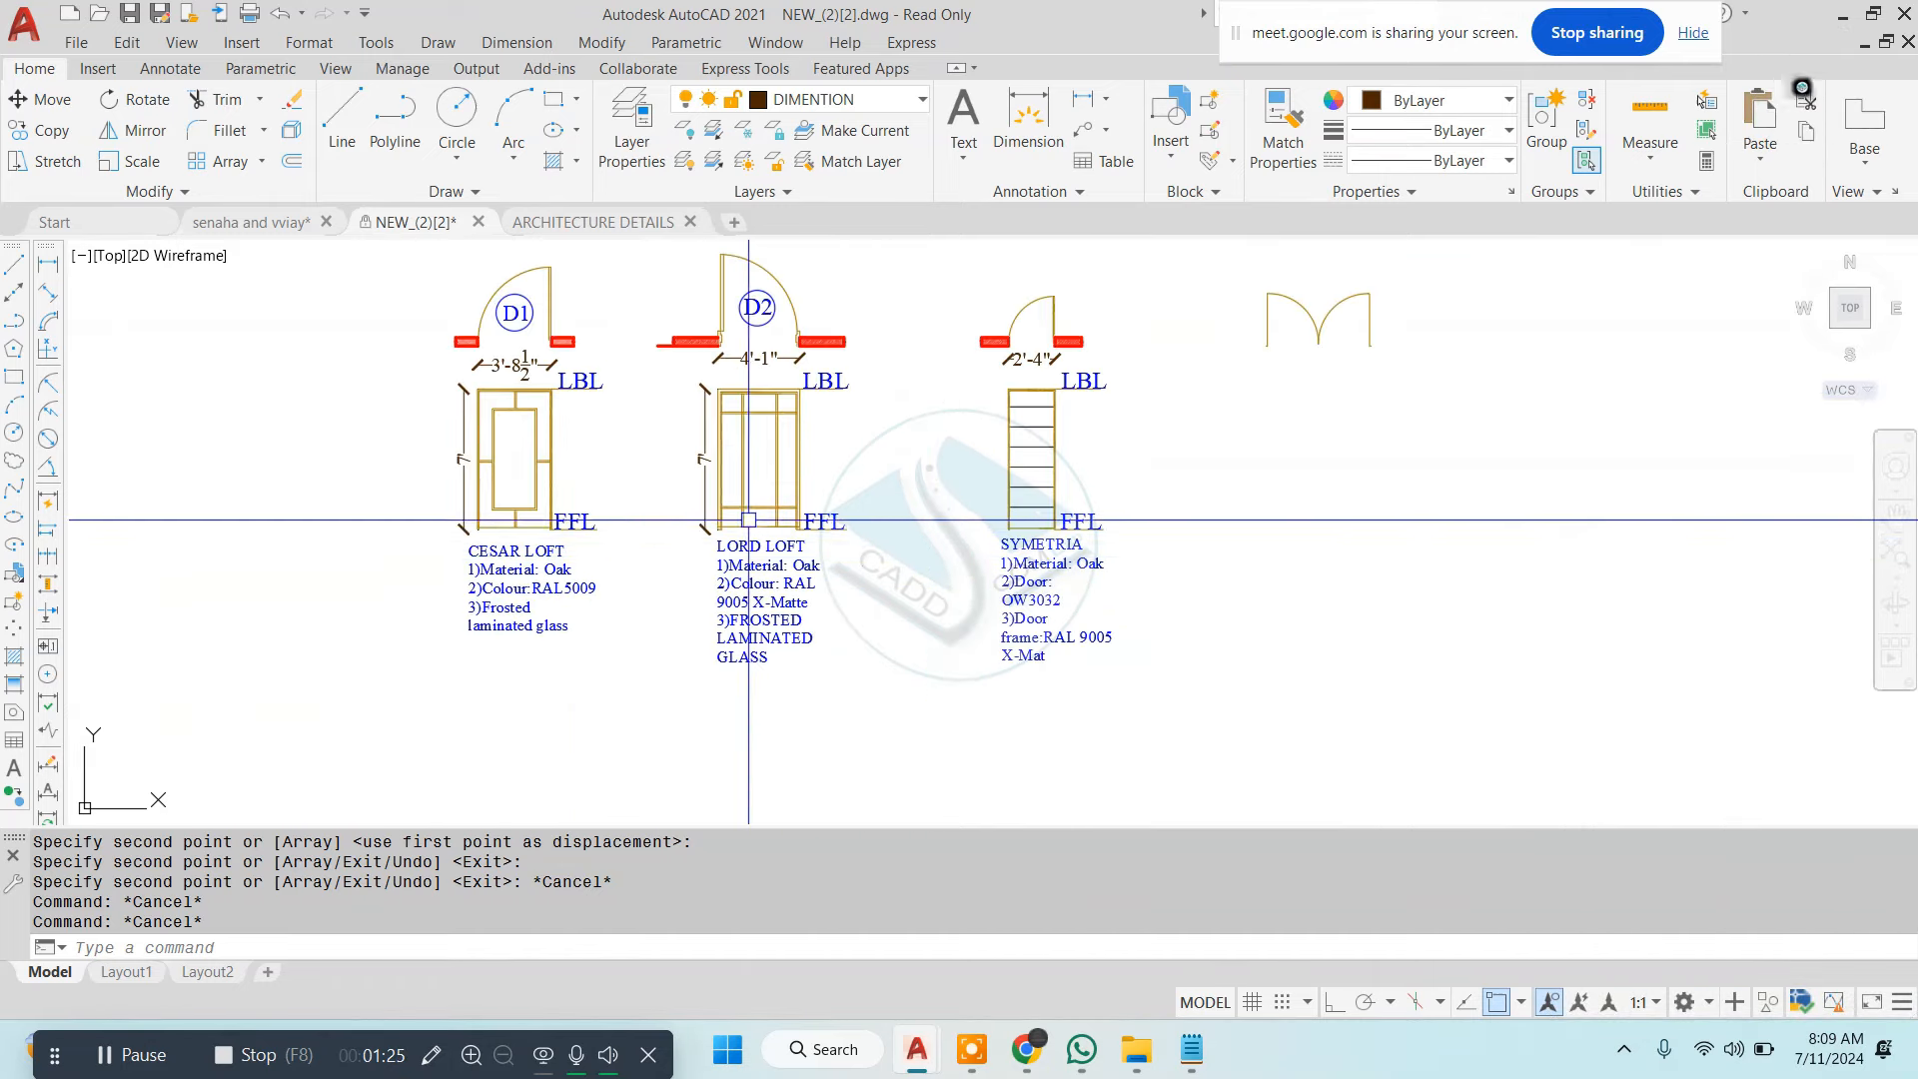
pyautogui.scroll(2, 886, 516)
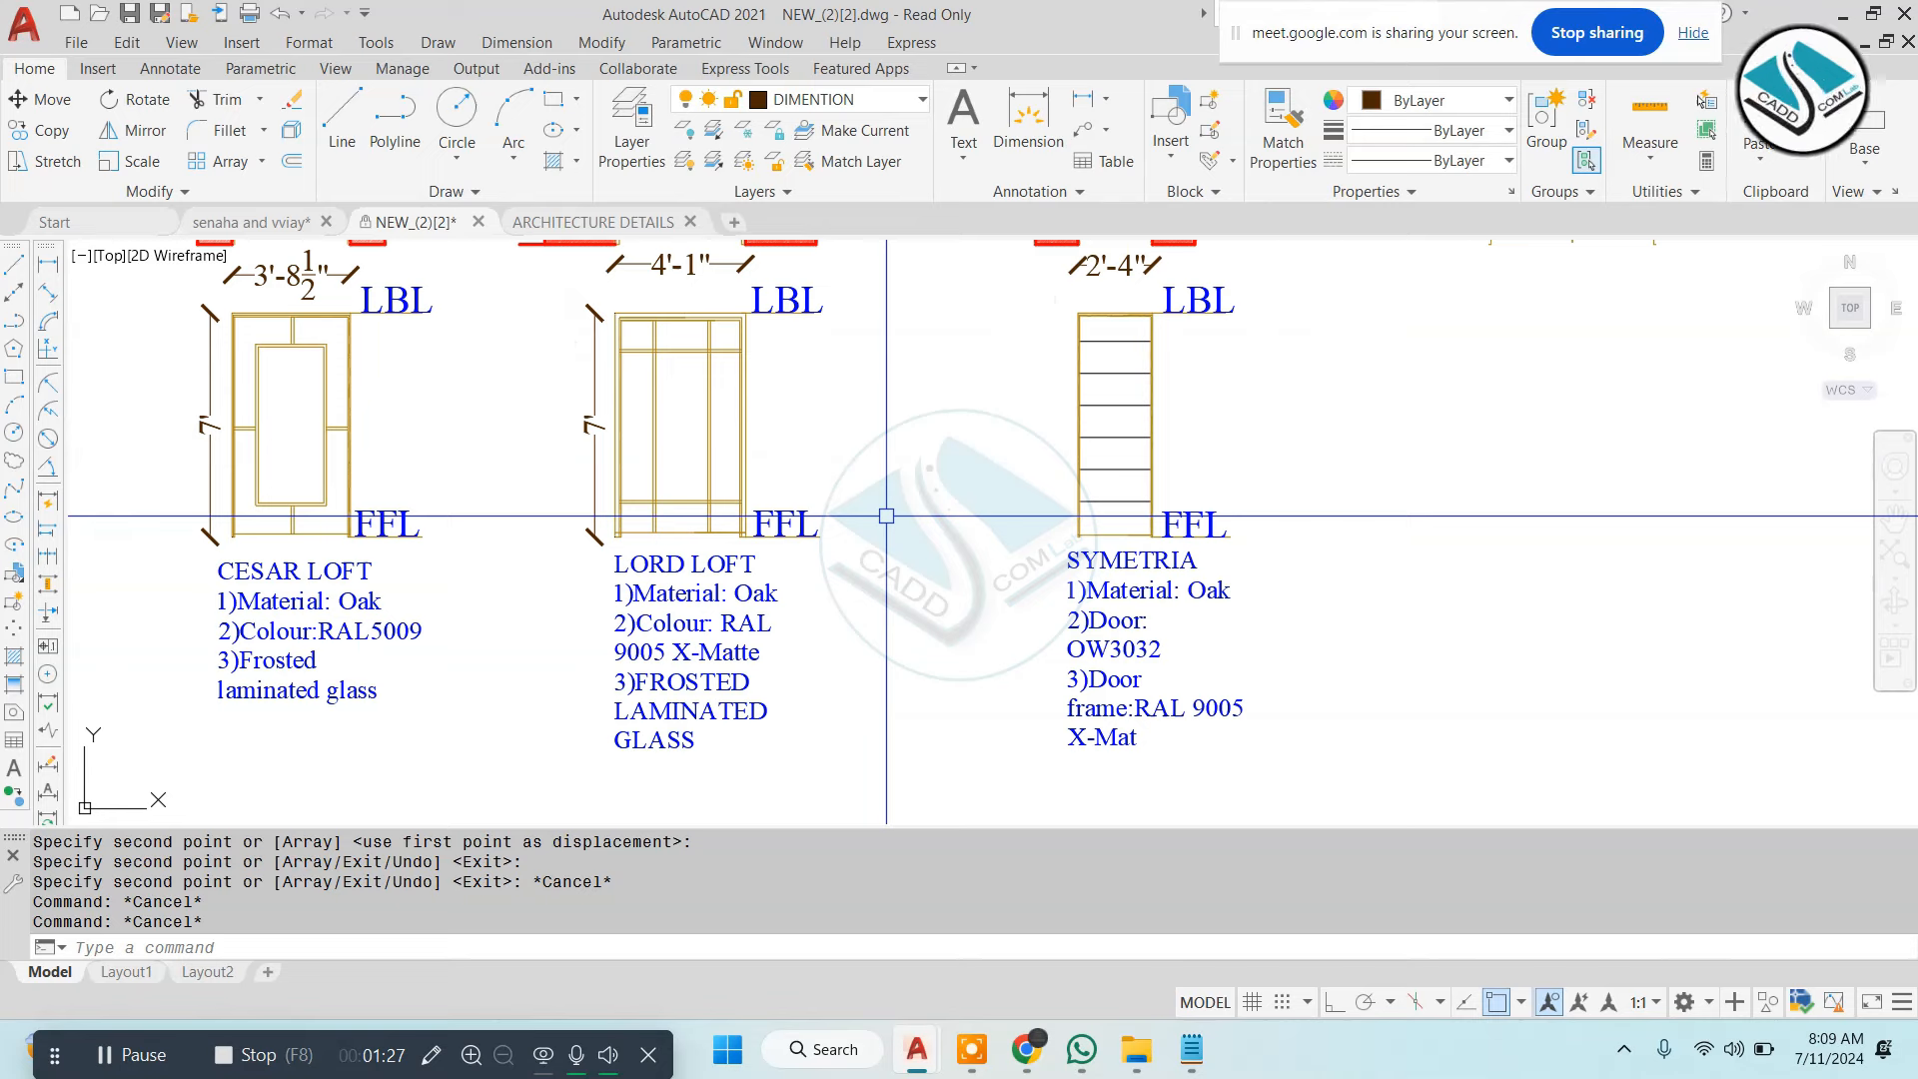
pyautogui.scroll(-6, 886, 517)
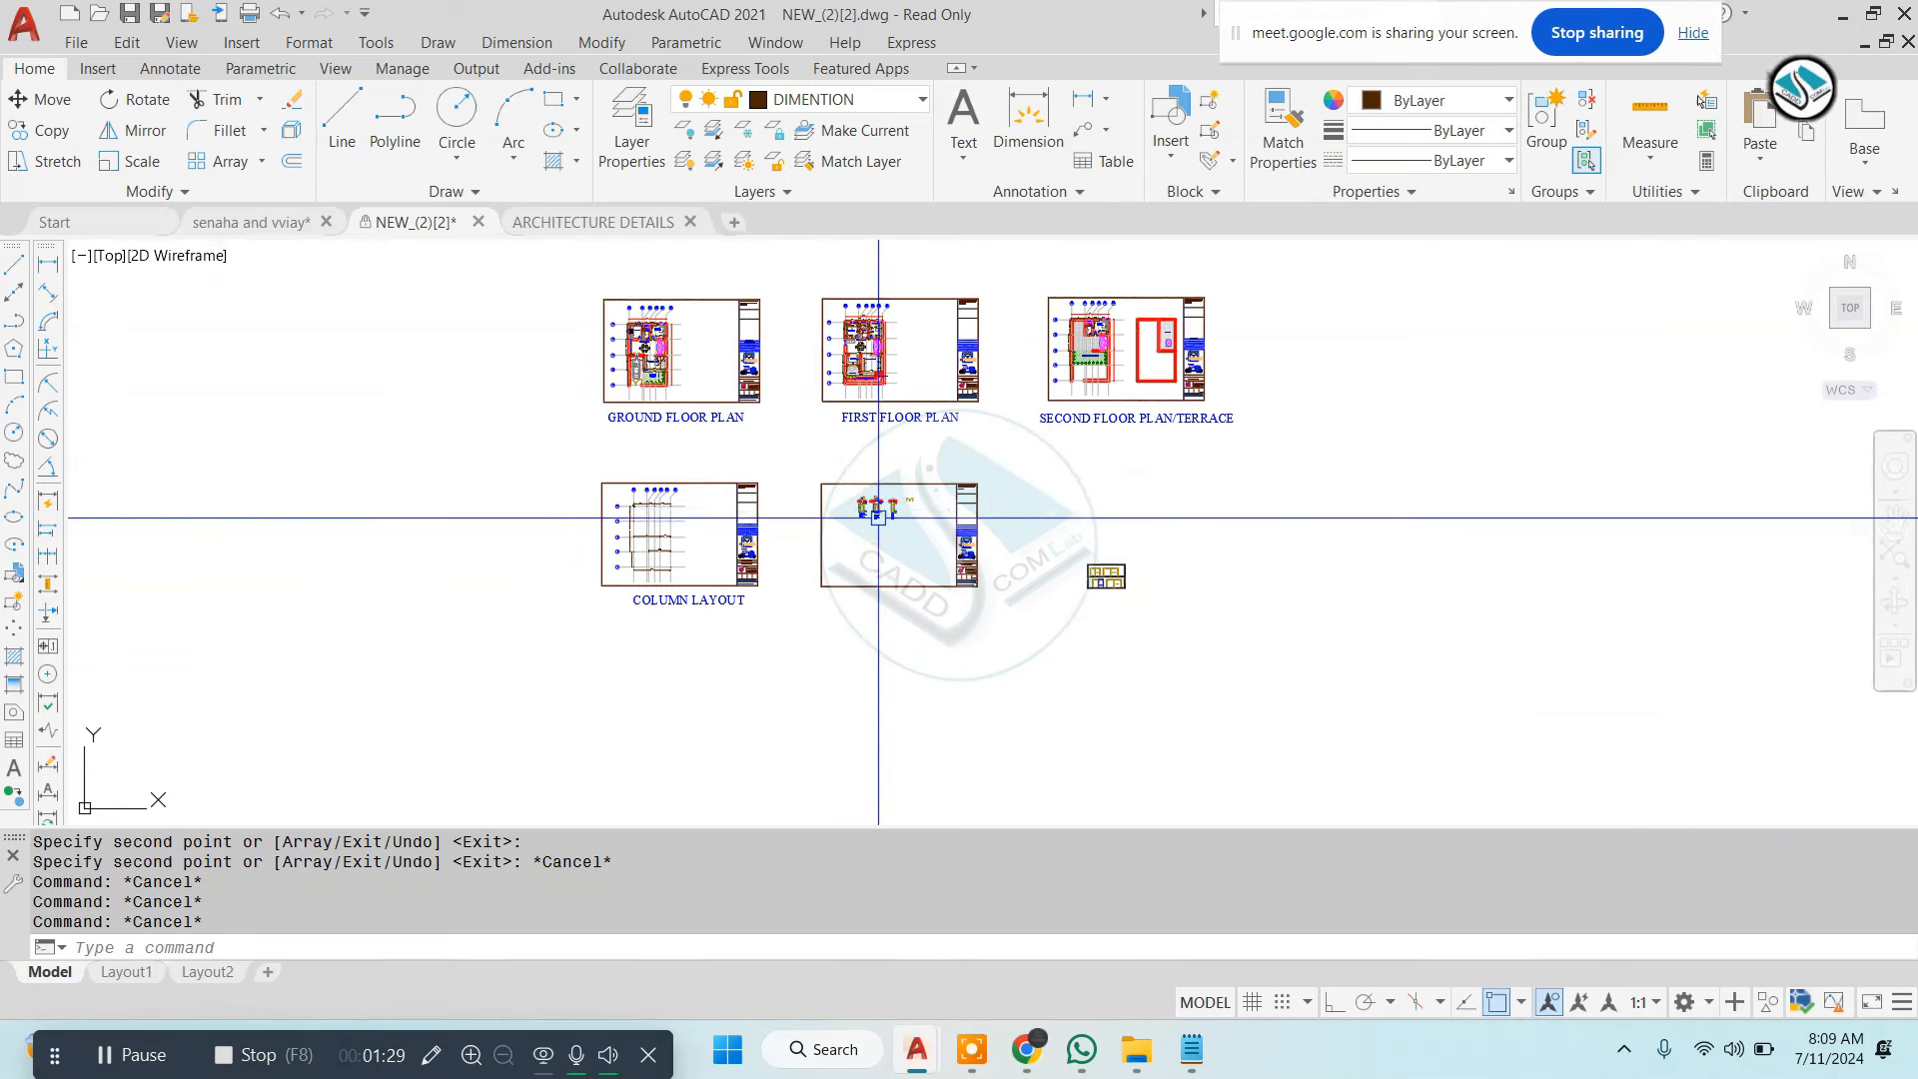
pyautogui.scroll(5, 878, 518)
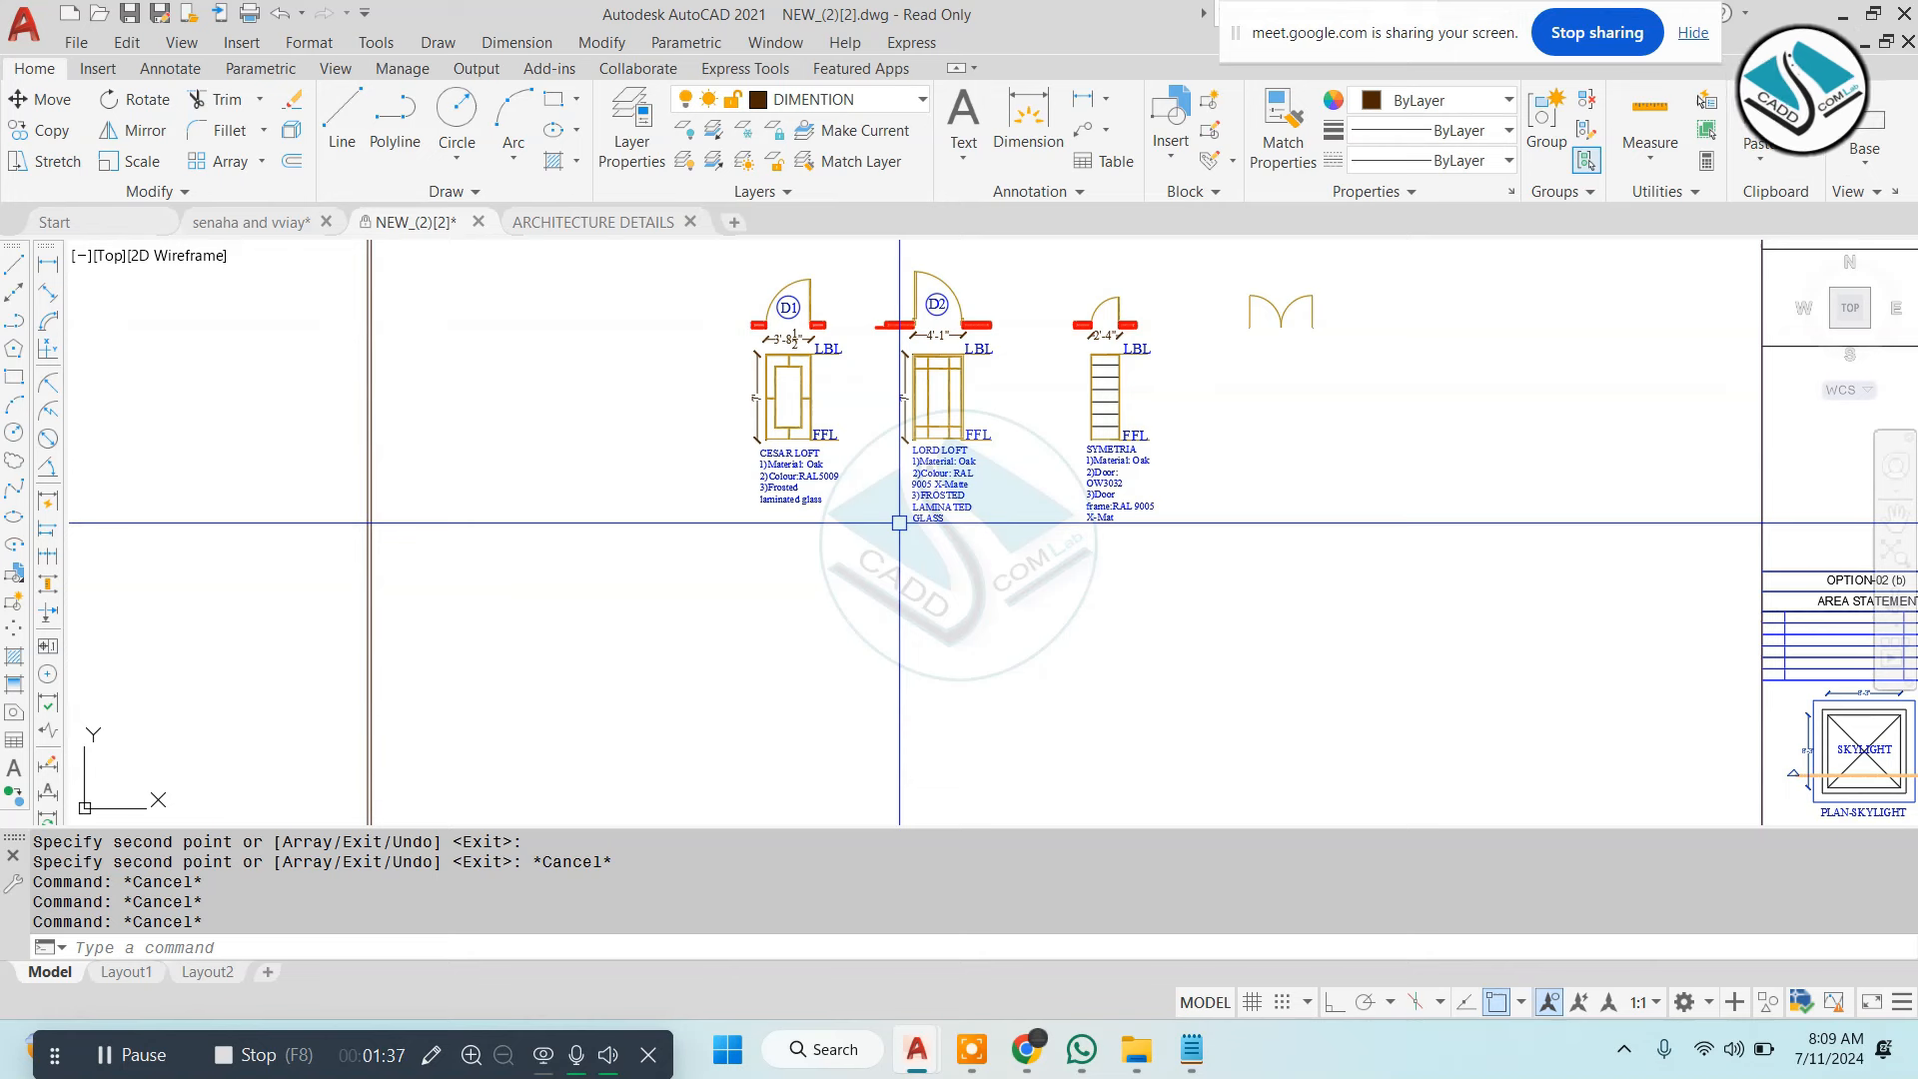
# Draw a landscape rectangle in the empty area below the door notes as an outer frame
pyautogui.press('Return')
pyautogui.scroll(6, 690, 557)
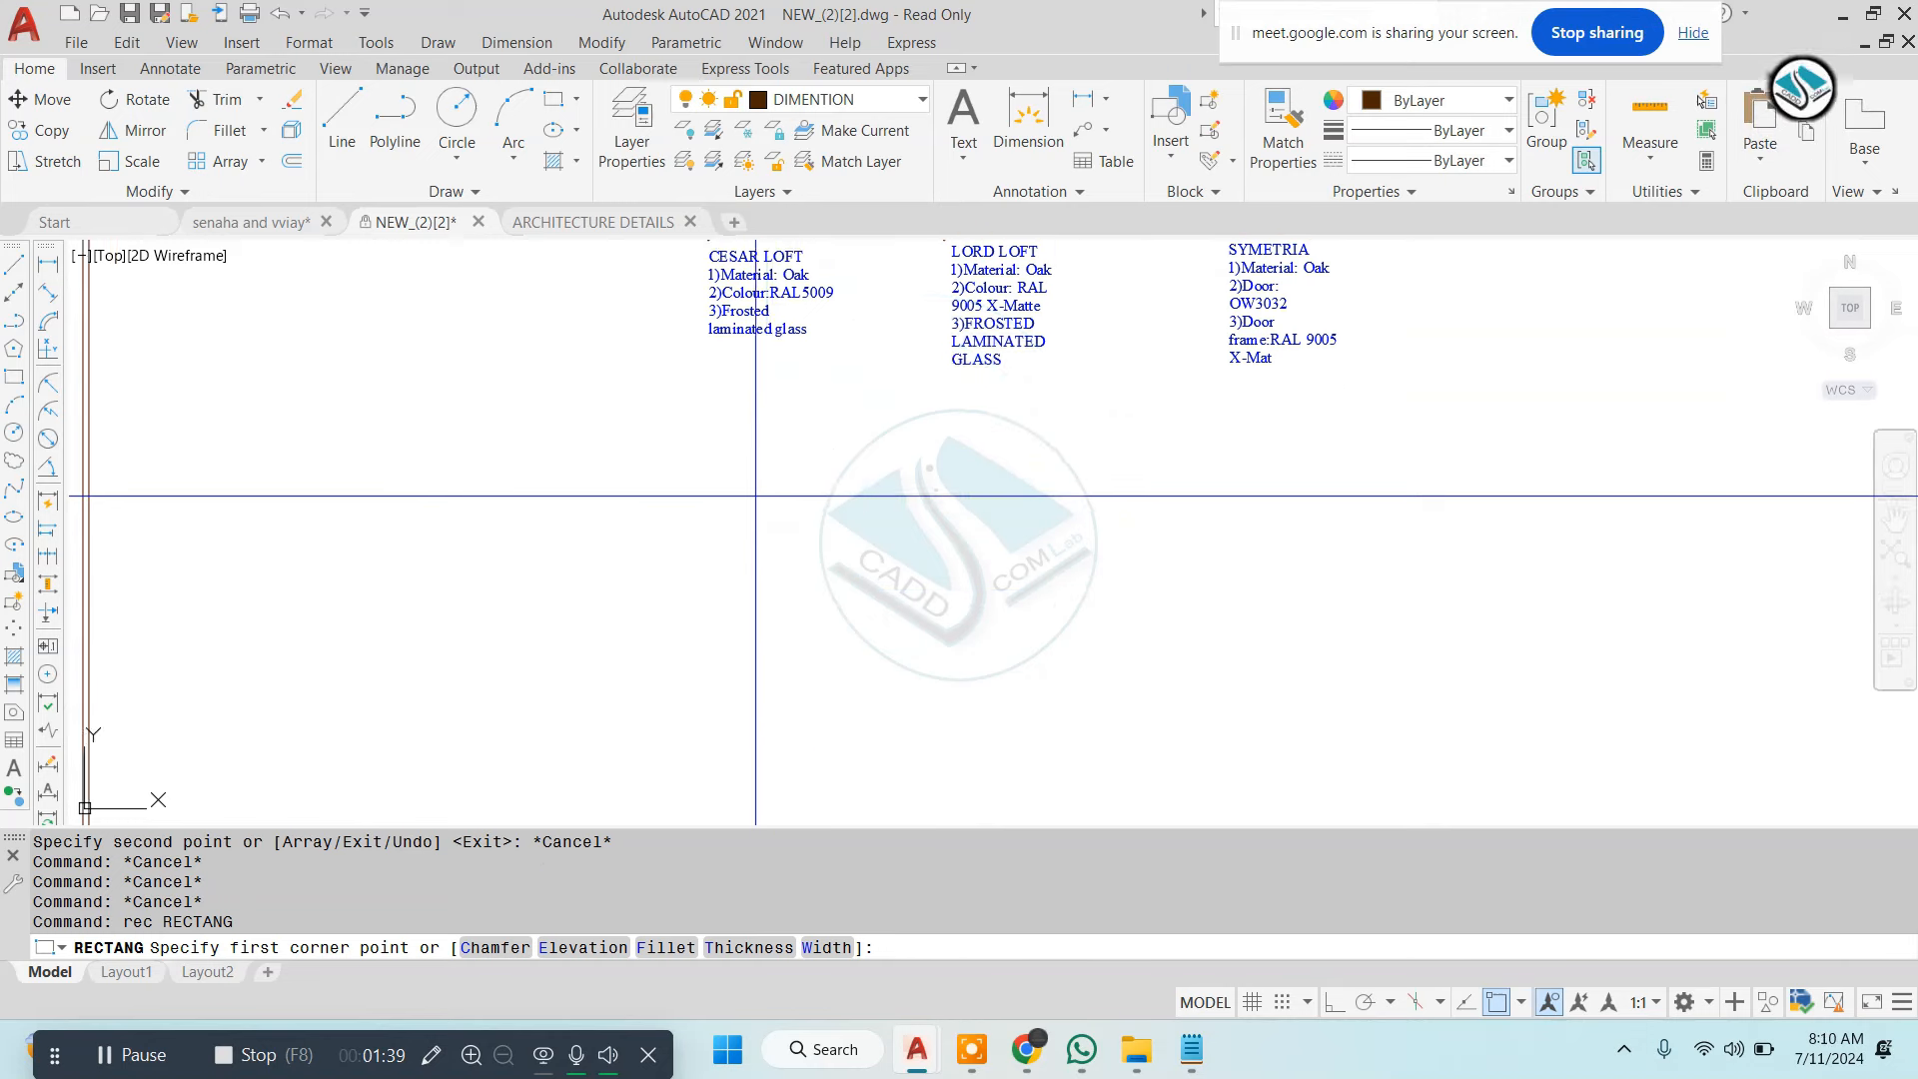
pyautogui.click(697, 458)
pyautogui.press('Escape')
# Draw a second rectangle slightly inset within the outer frame to form its inner edge
pyautogui.press('Return')
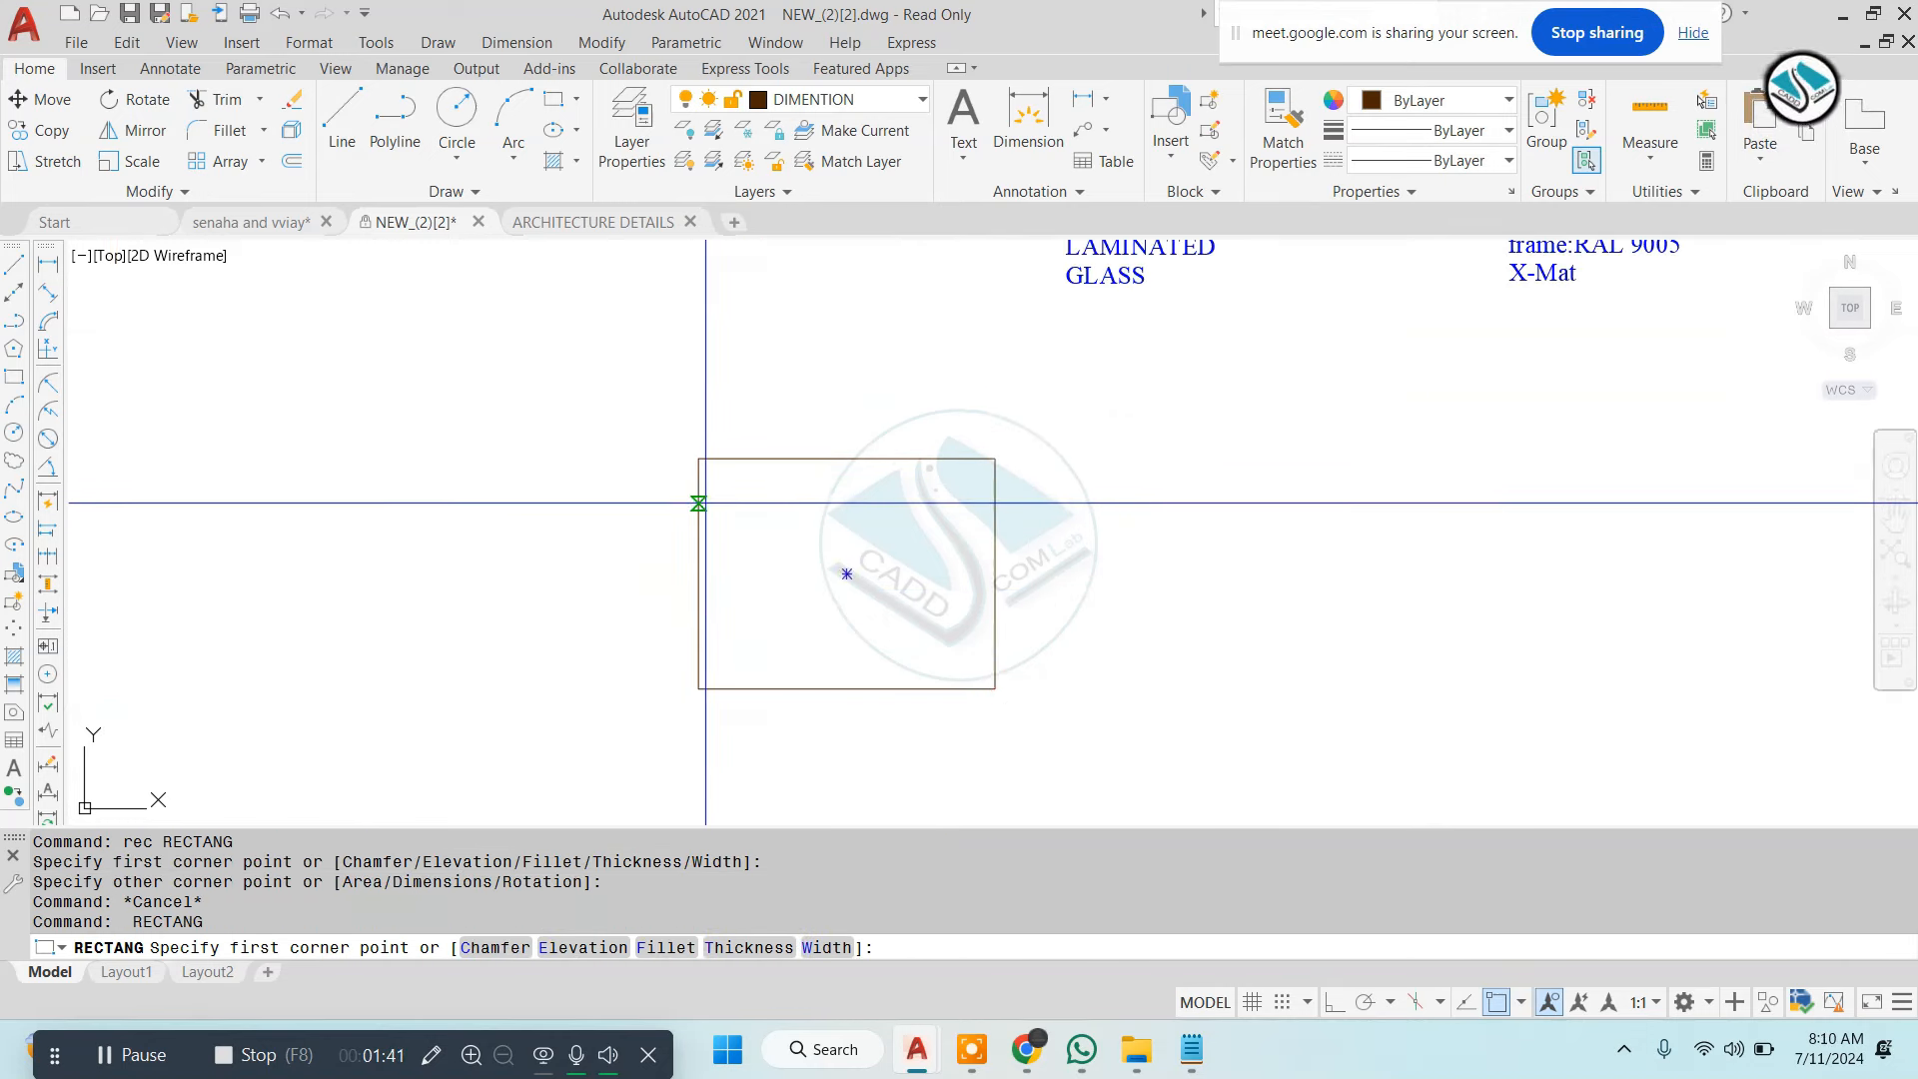
pyautogui.scroll(4, 699, 499)
pyautogui.click(700, 410)
pyautogui.scroll(-3, 699, 411)
pyautogui.scroll(3, 1019, 609)
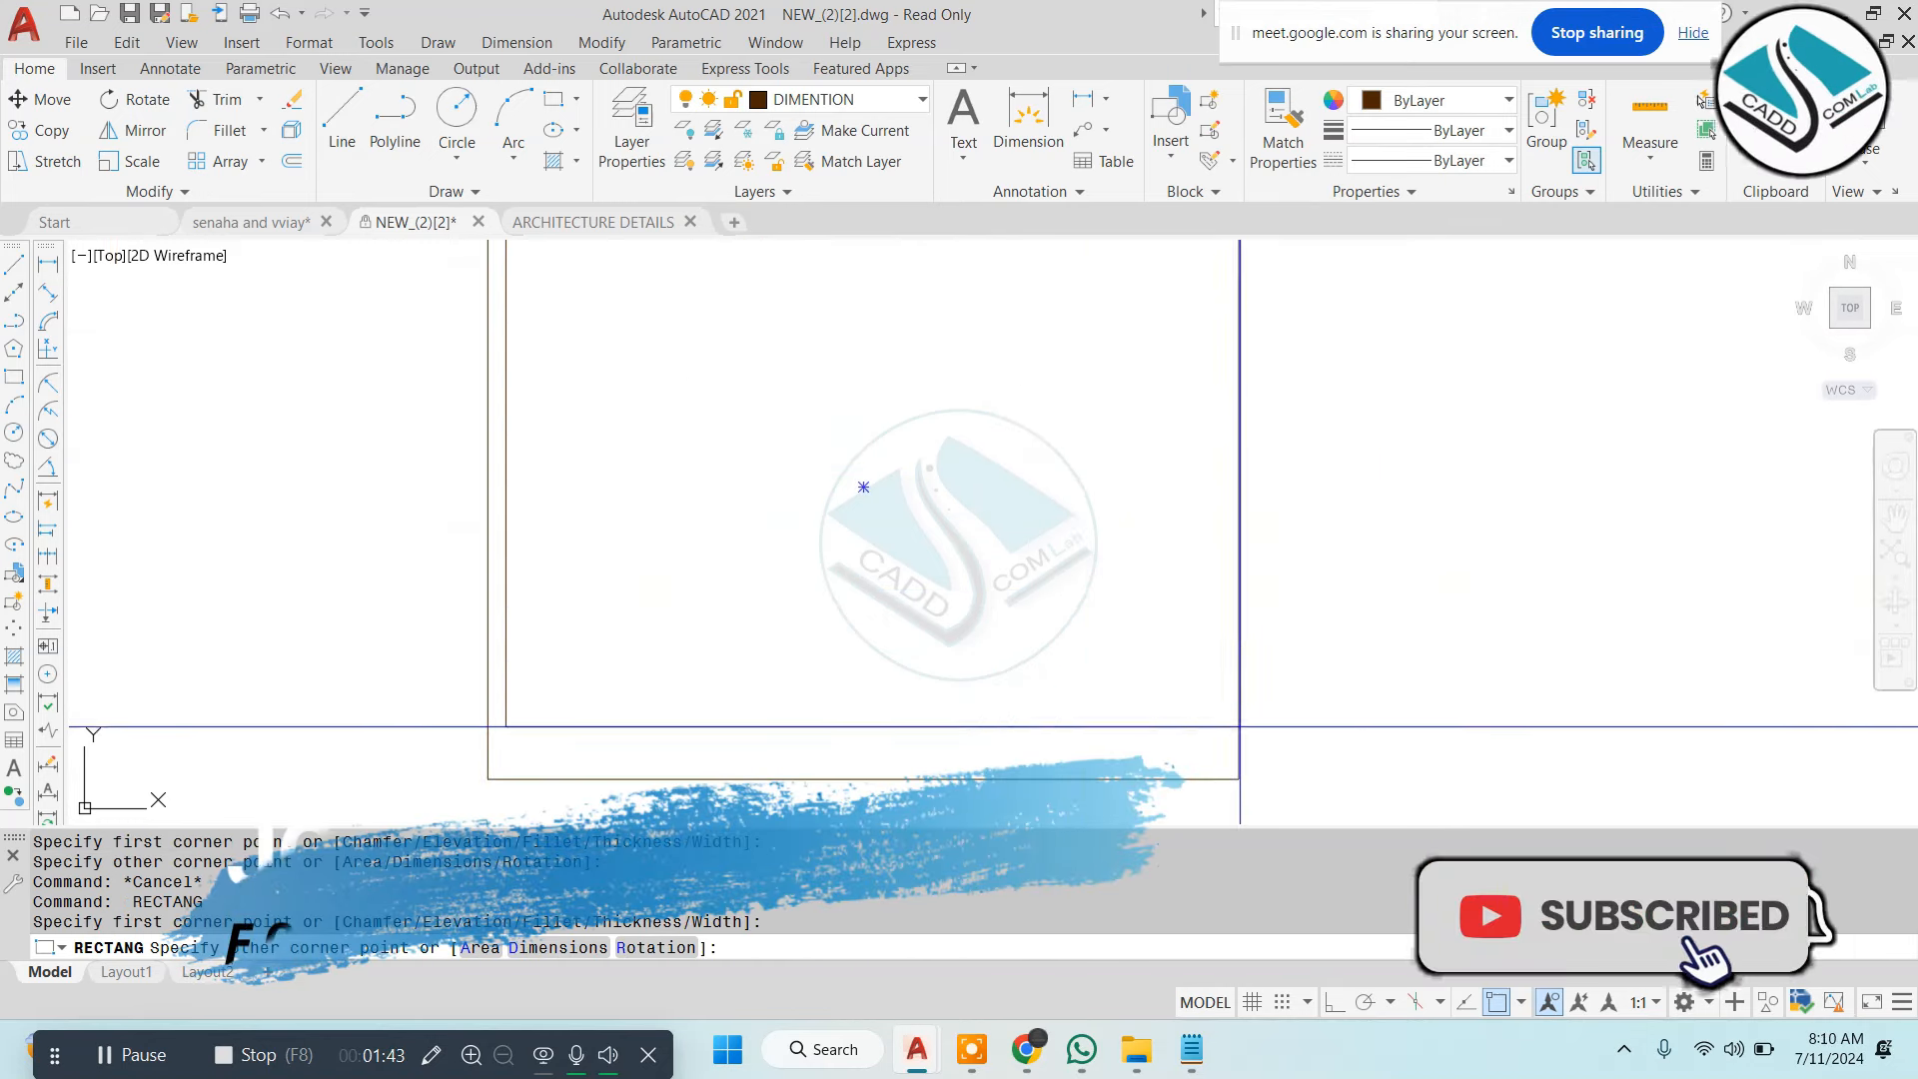
pyautogui.click(1221, 754)
pyautogui.scroll(-4, 1034, 685)
# Draw a vertical line across the inner rectangle from its top edge to its bottom edge
pyautogui.write('l')
pyautogui.press('Return')
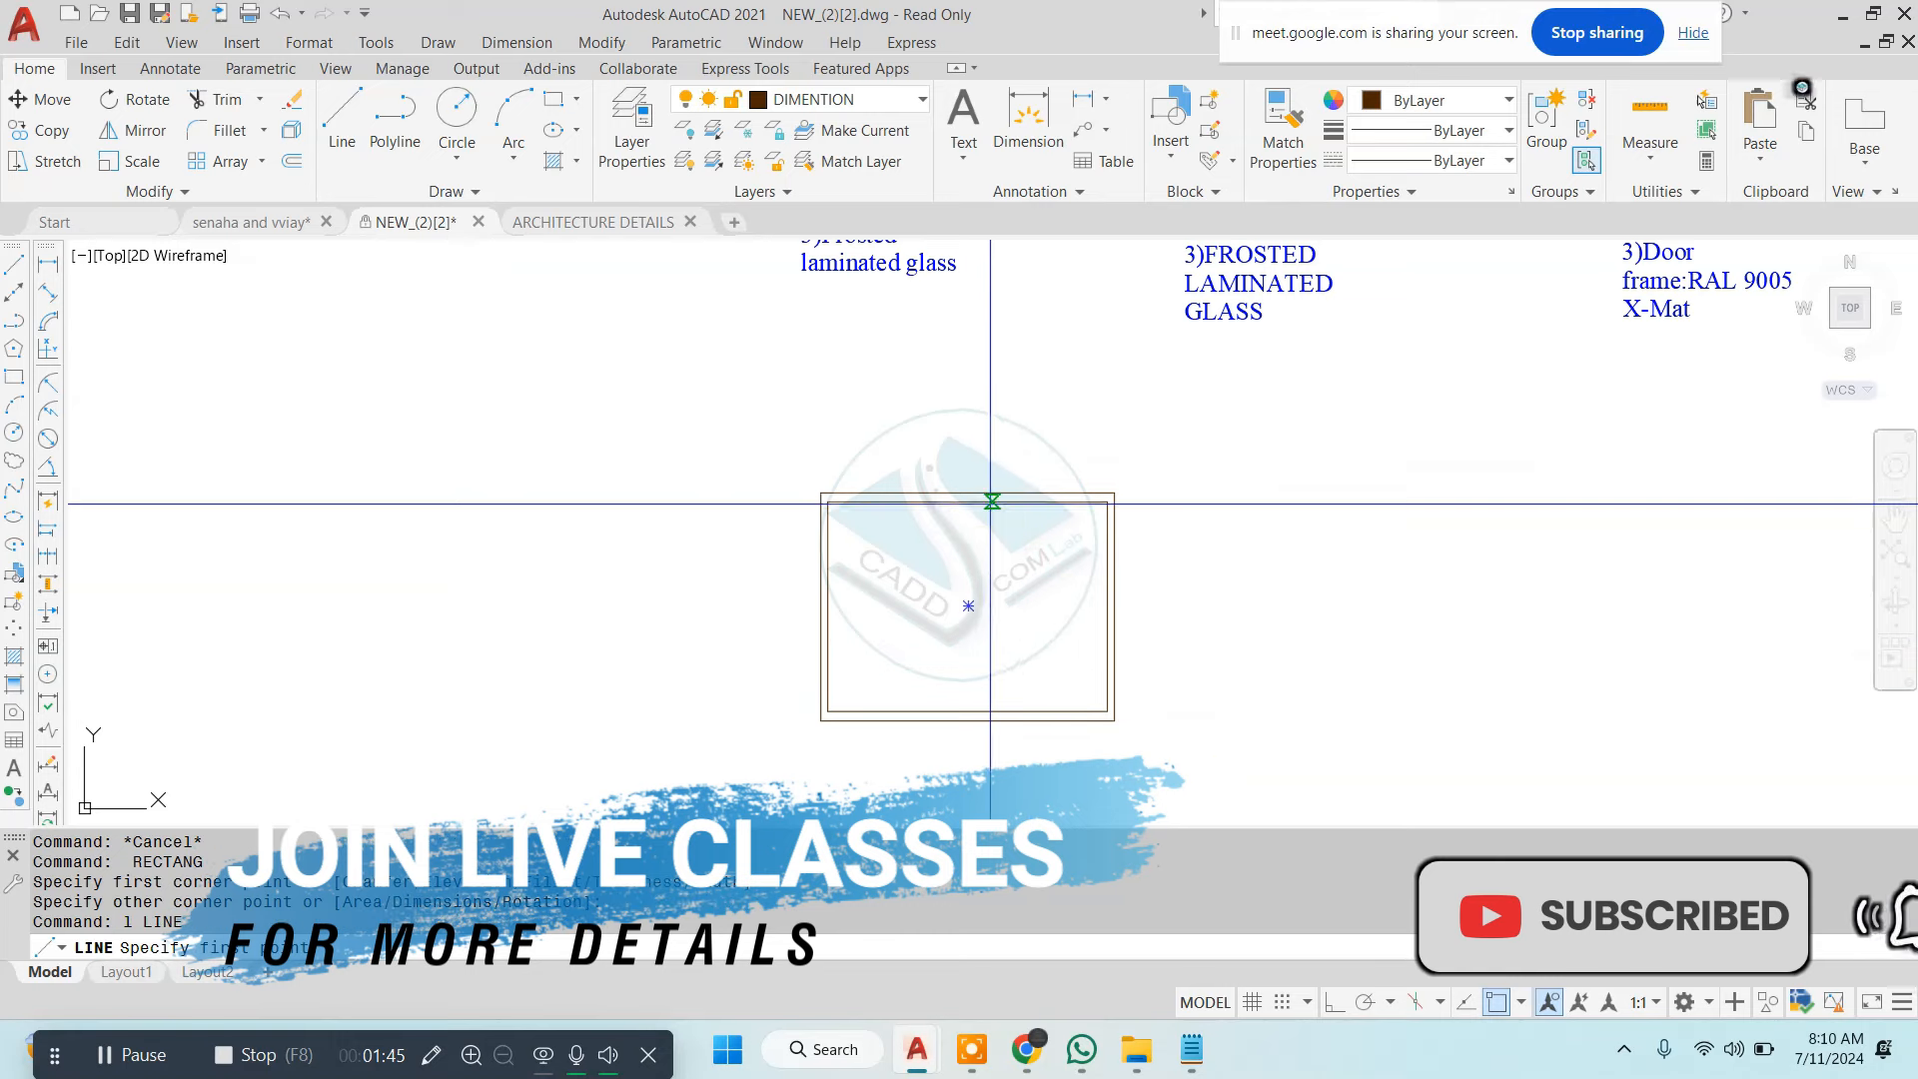
pyautogui.click(954, 500)
pyautogui.click(954, 704)
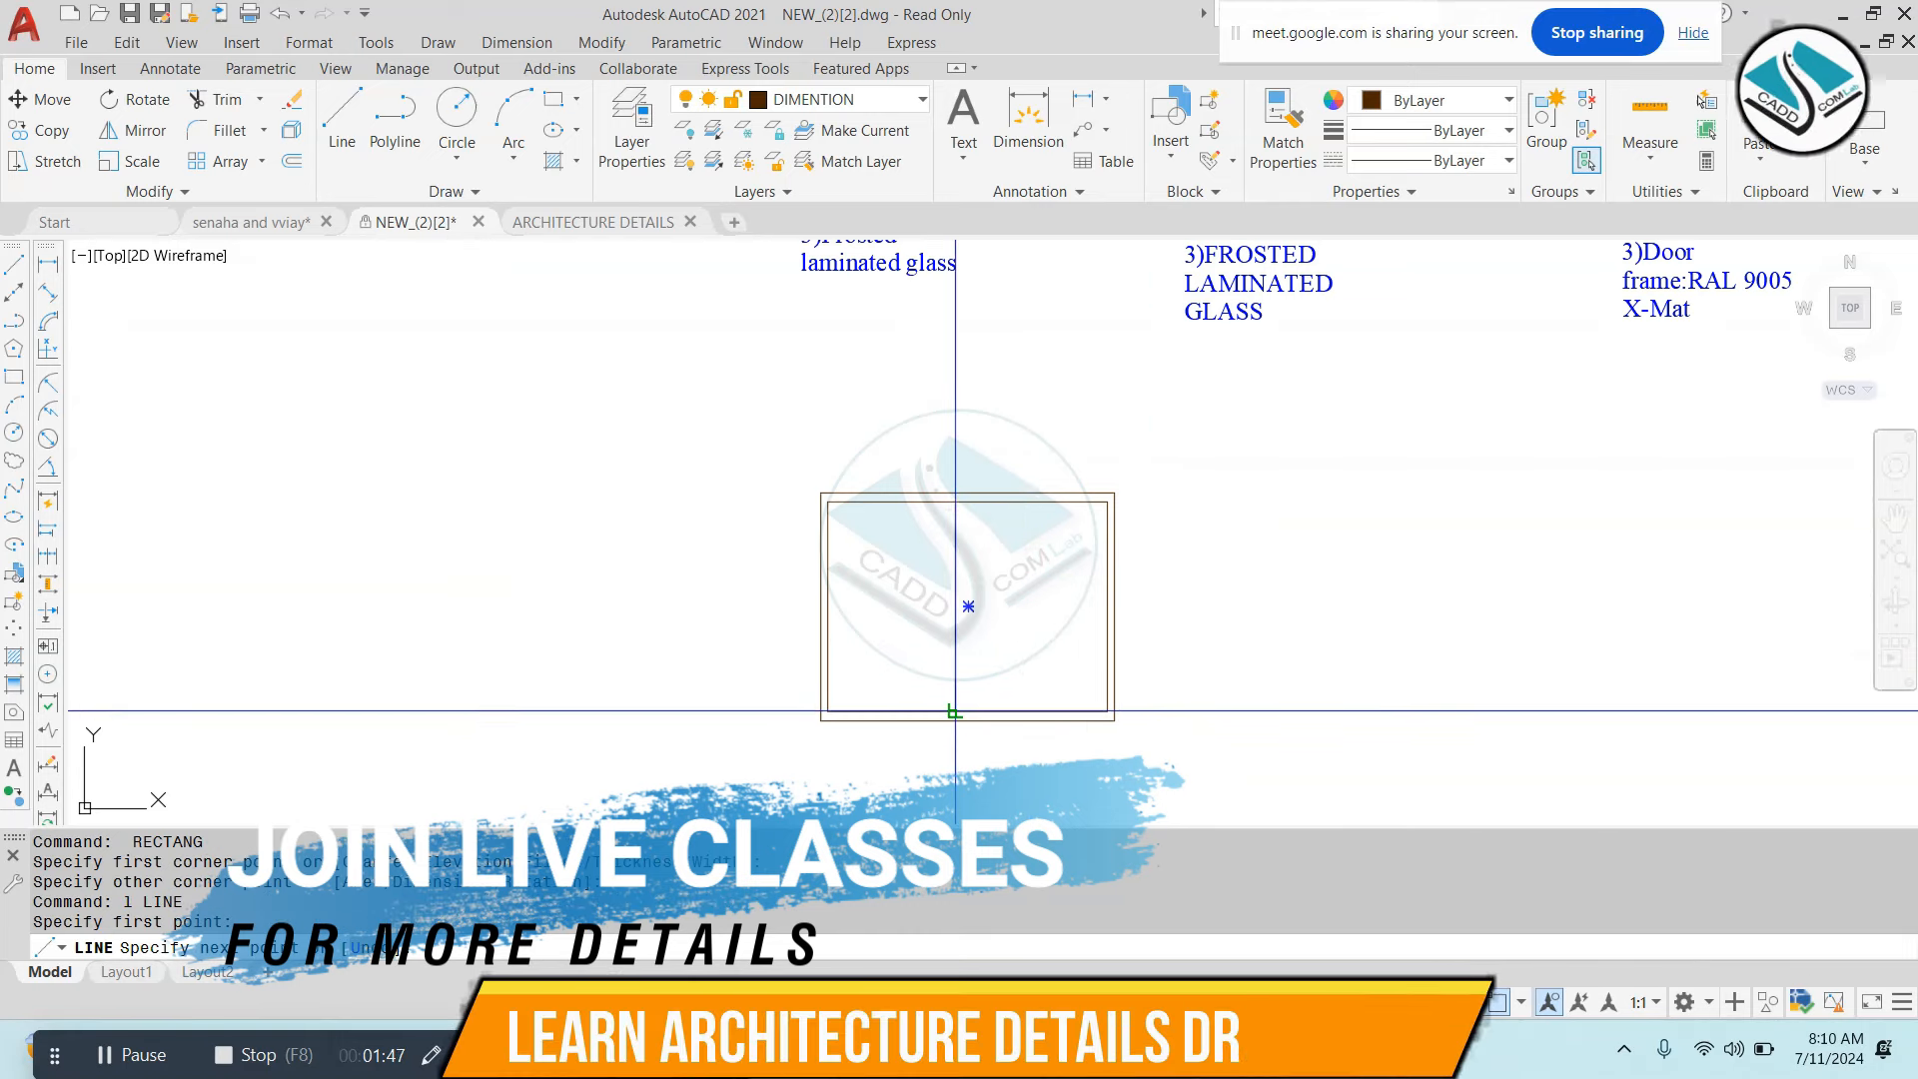
pyautogui.press('Escape')
pyautogui.press('Escape')
# Move the vertical dividing line to the middle of the inner rectangle
pyautogui.moveTo(1205, 656); pyautogui.dragTo(1148, 618, button='middle')
pyautogui.click(921, 518)
pyautogui.click(843, 594)
pyautogui.write('m')
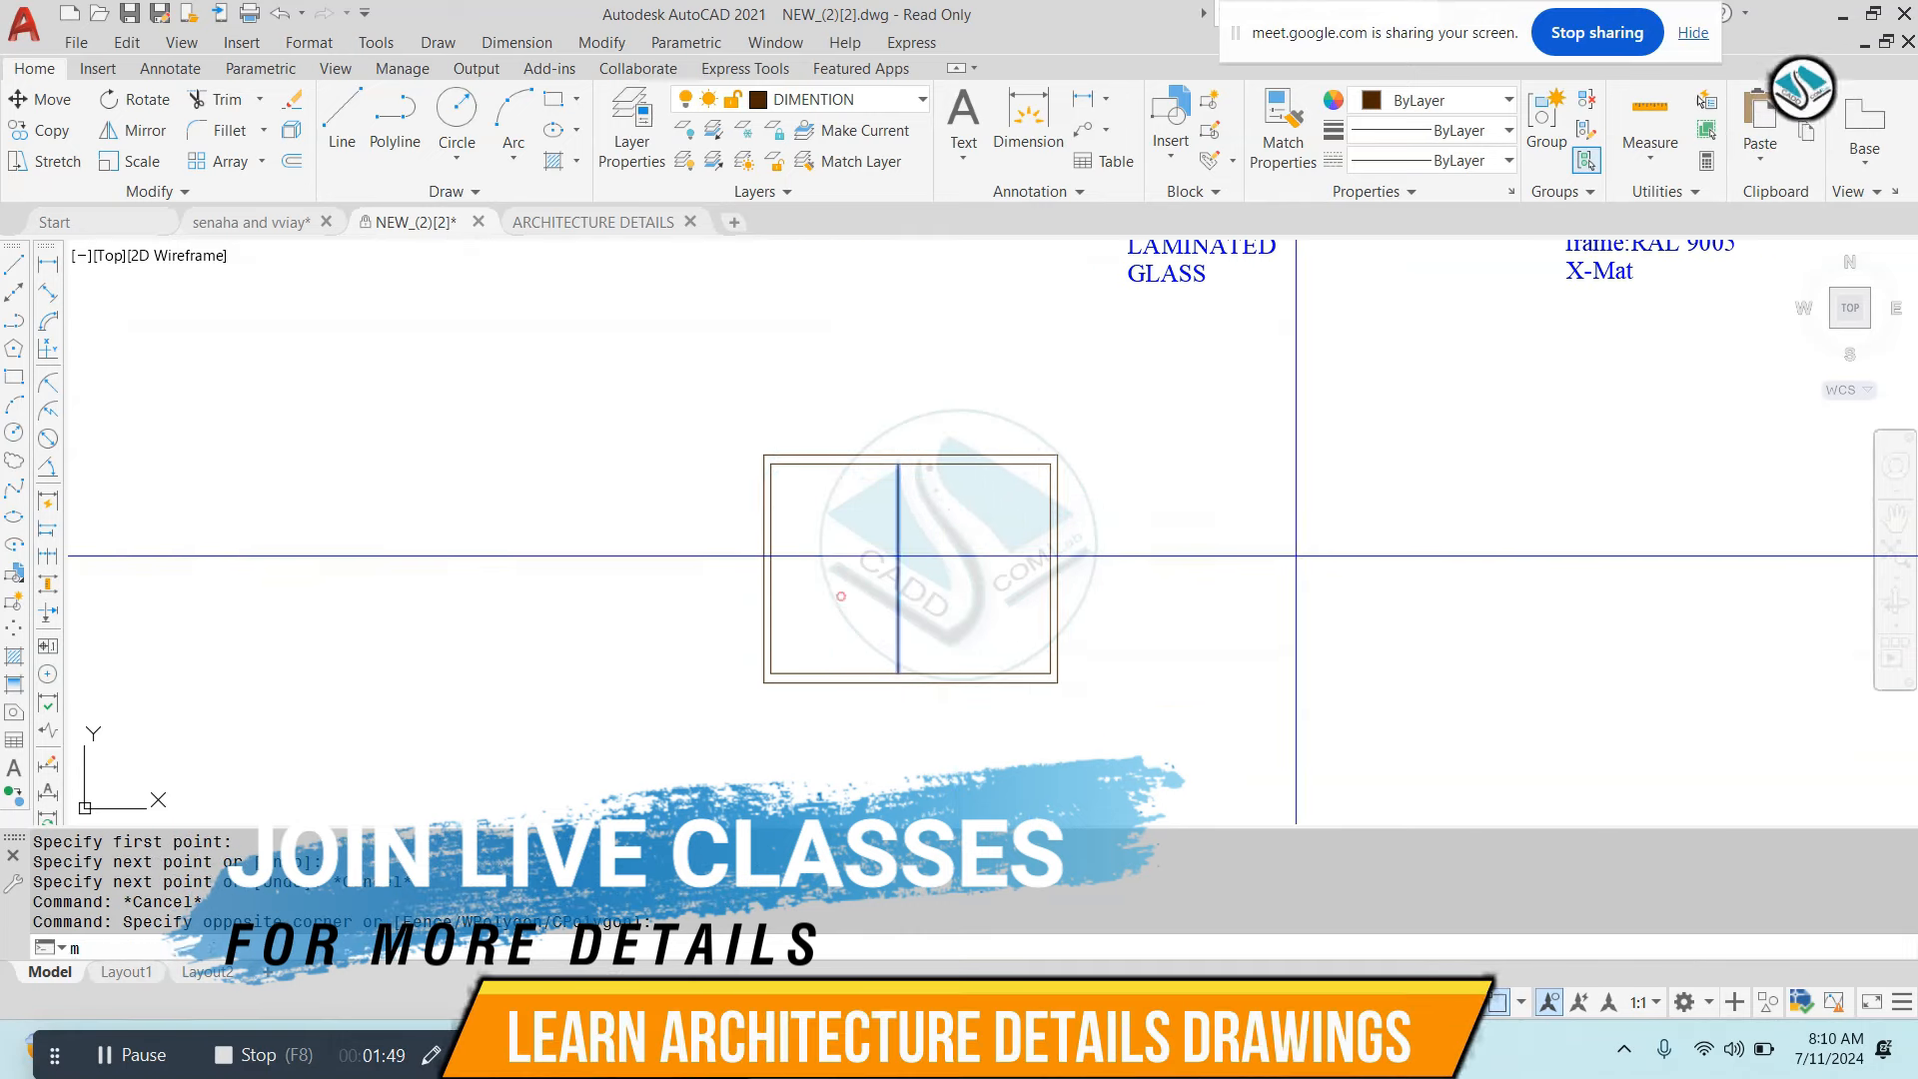
pyautogui.press('Return')
pyautogui.click(1296, 554)
pyautogui.press('Escape')
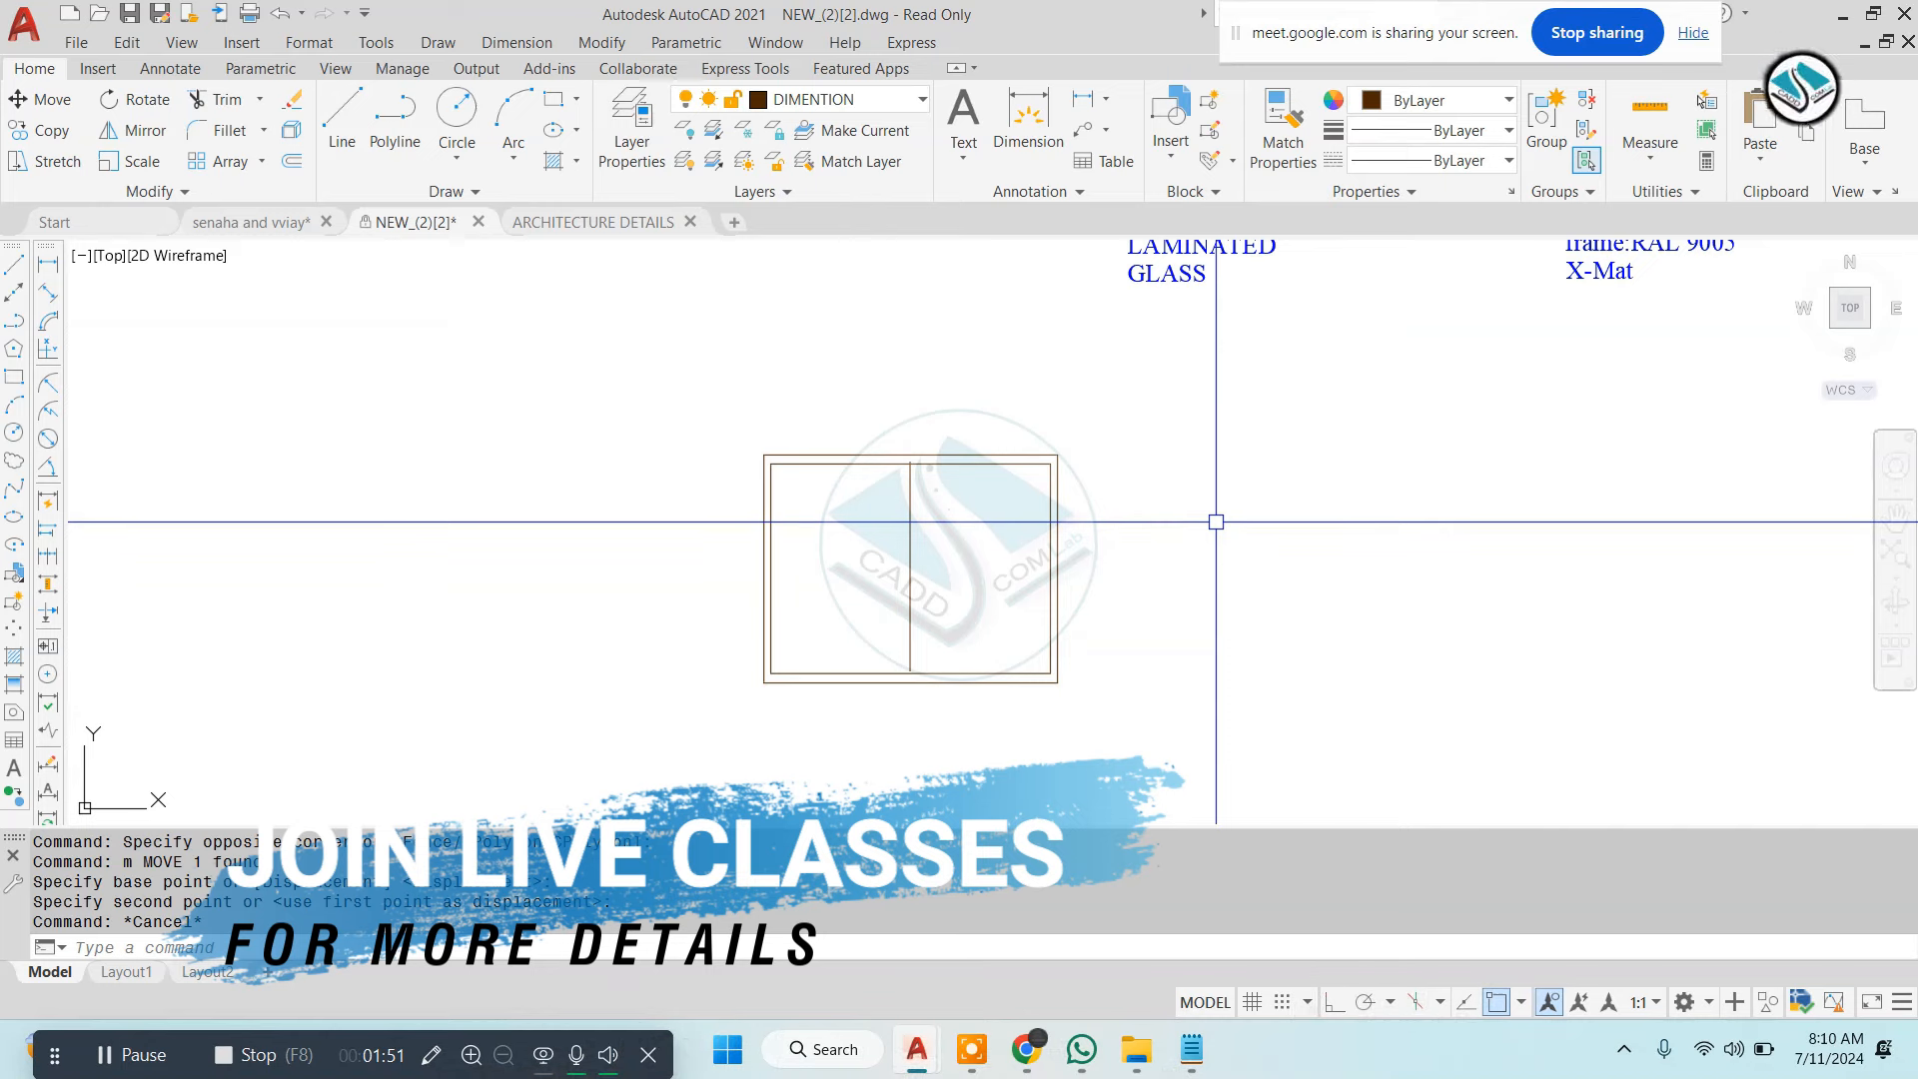
# Draw a smaller landscape rectangle to the right of the divided frame as a second outer frame
pyautogui.write('rec')
pyautogui.press('Return')
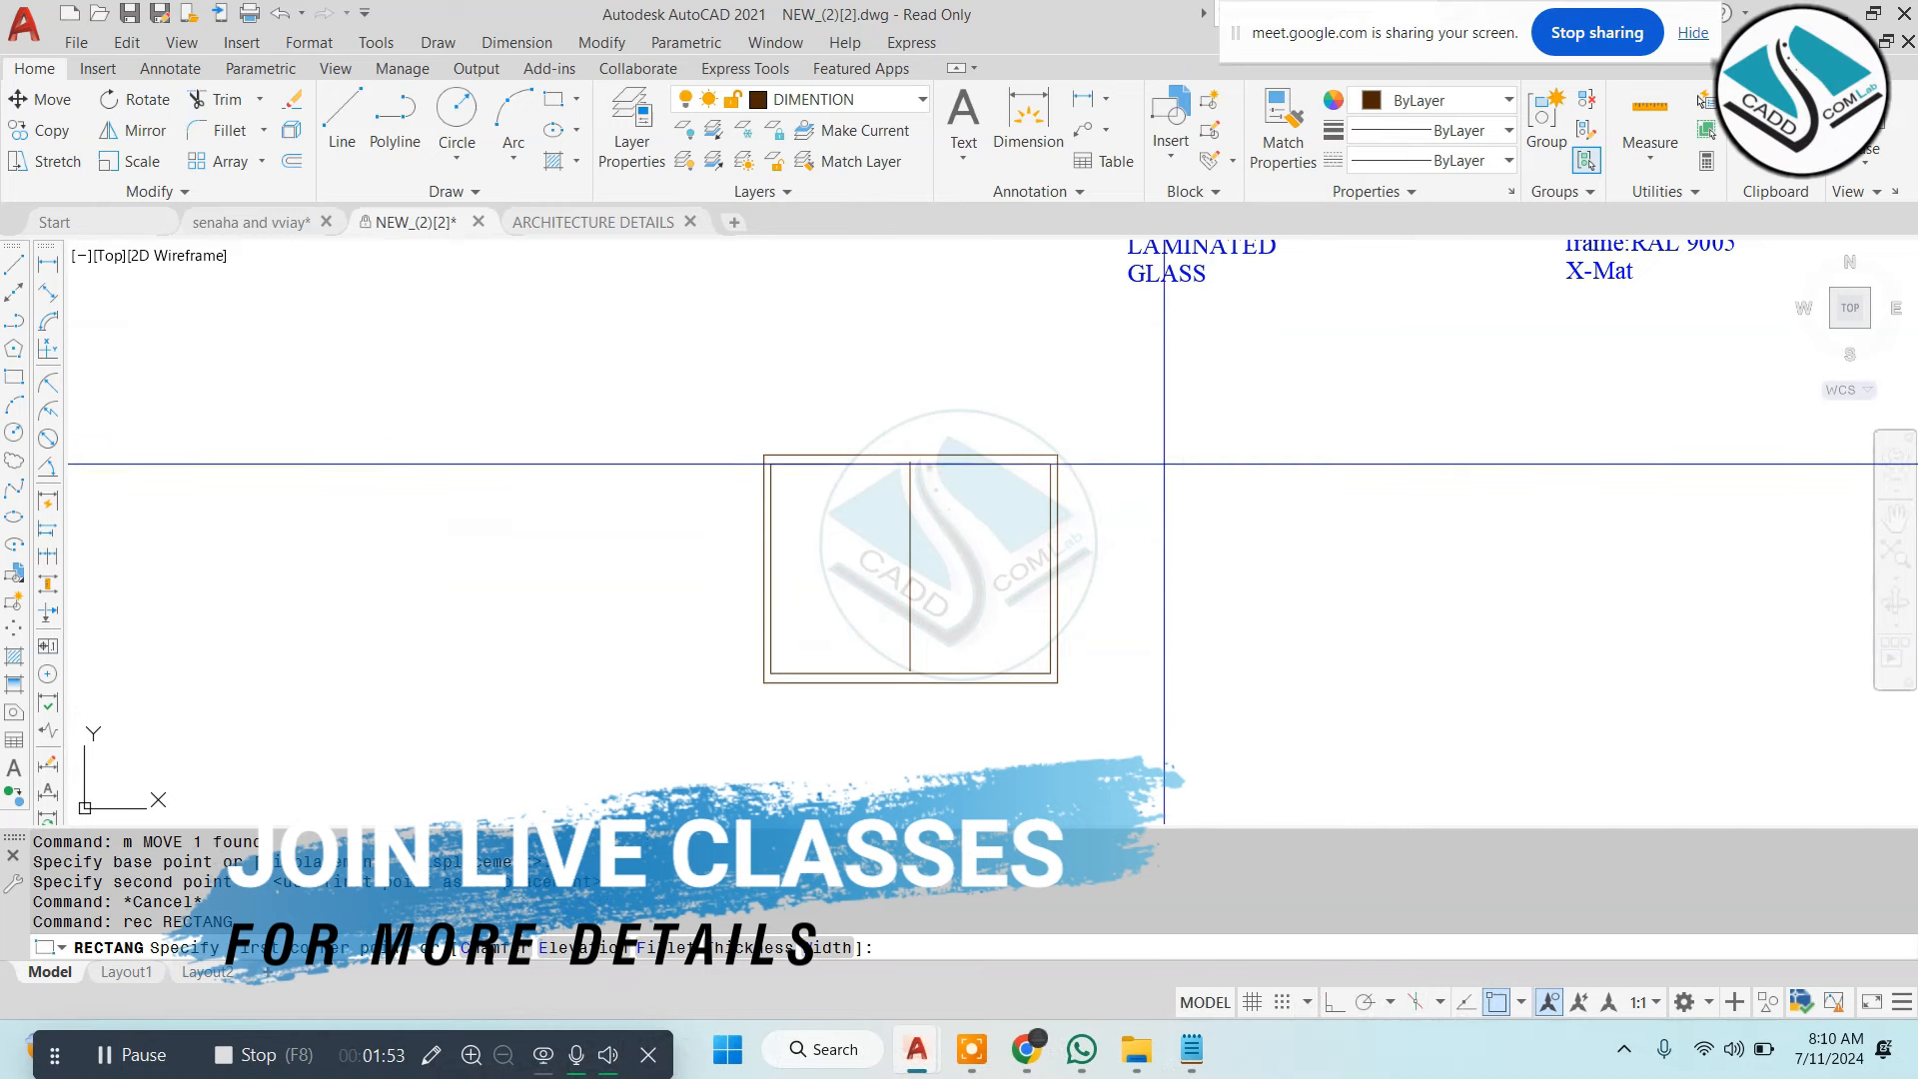
pyautogui.scroll(3, 1167, 467)
pyautogui.click(1132, 429)
pyautogui.scroll(6, 1186, 452)
pyautogui.press('Escape')
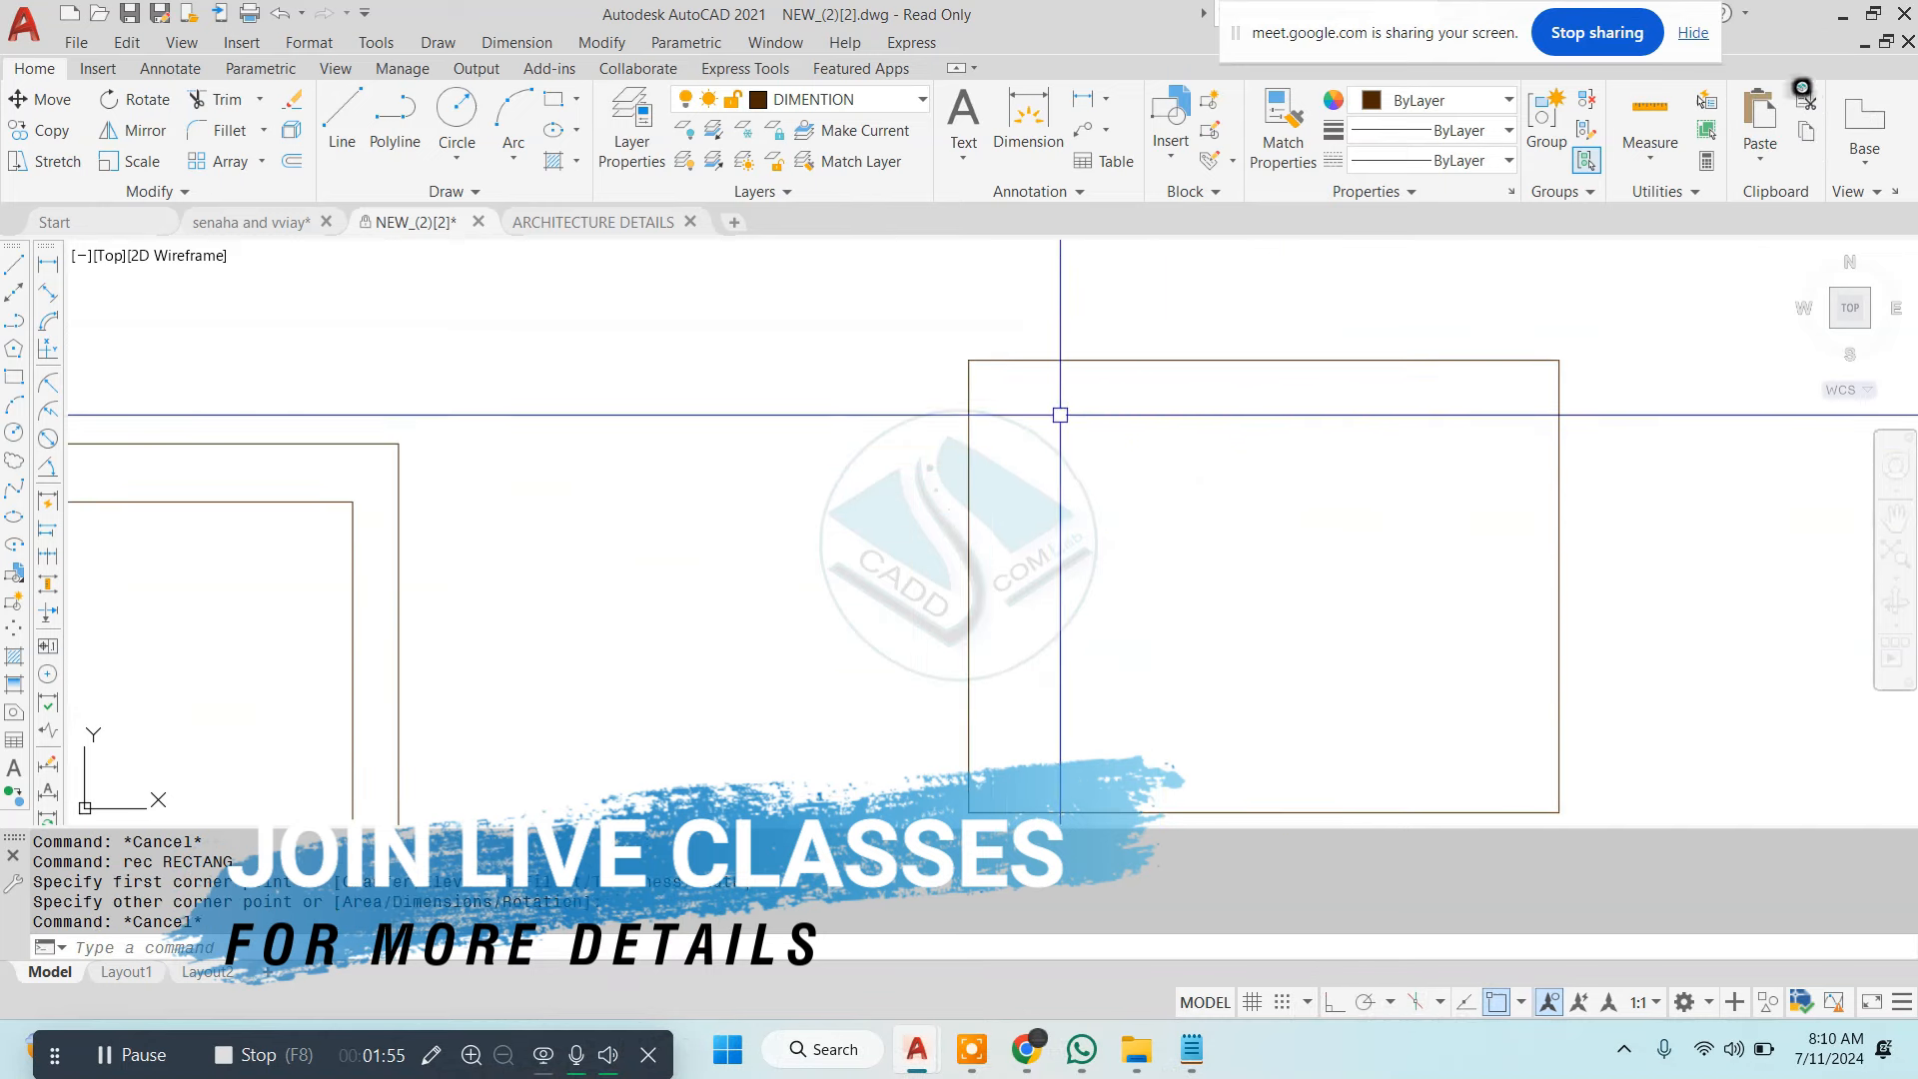
# Draw an inset rectangle inside the smaller frame to form its inner edge
pyautogui.press('space')
pyautogui.click(997, 380)
pyautogui.moveTo(1313, 667); pyautogui.dragTo(1165, 512, button='middle')
pyautogui.click(1387, 632)
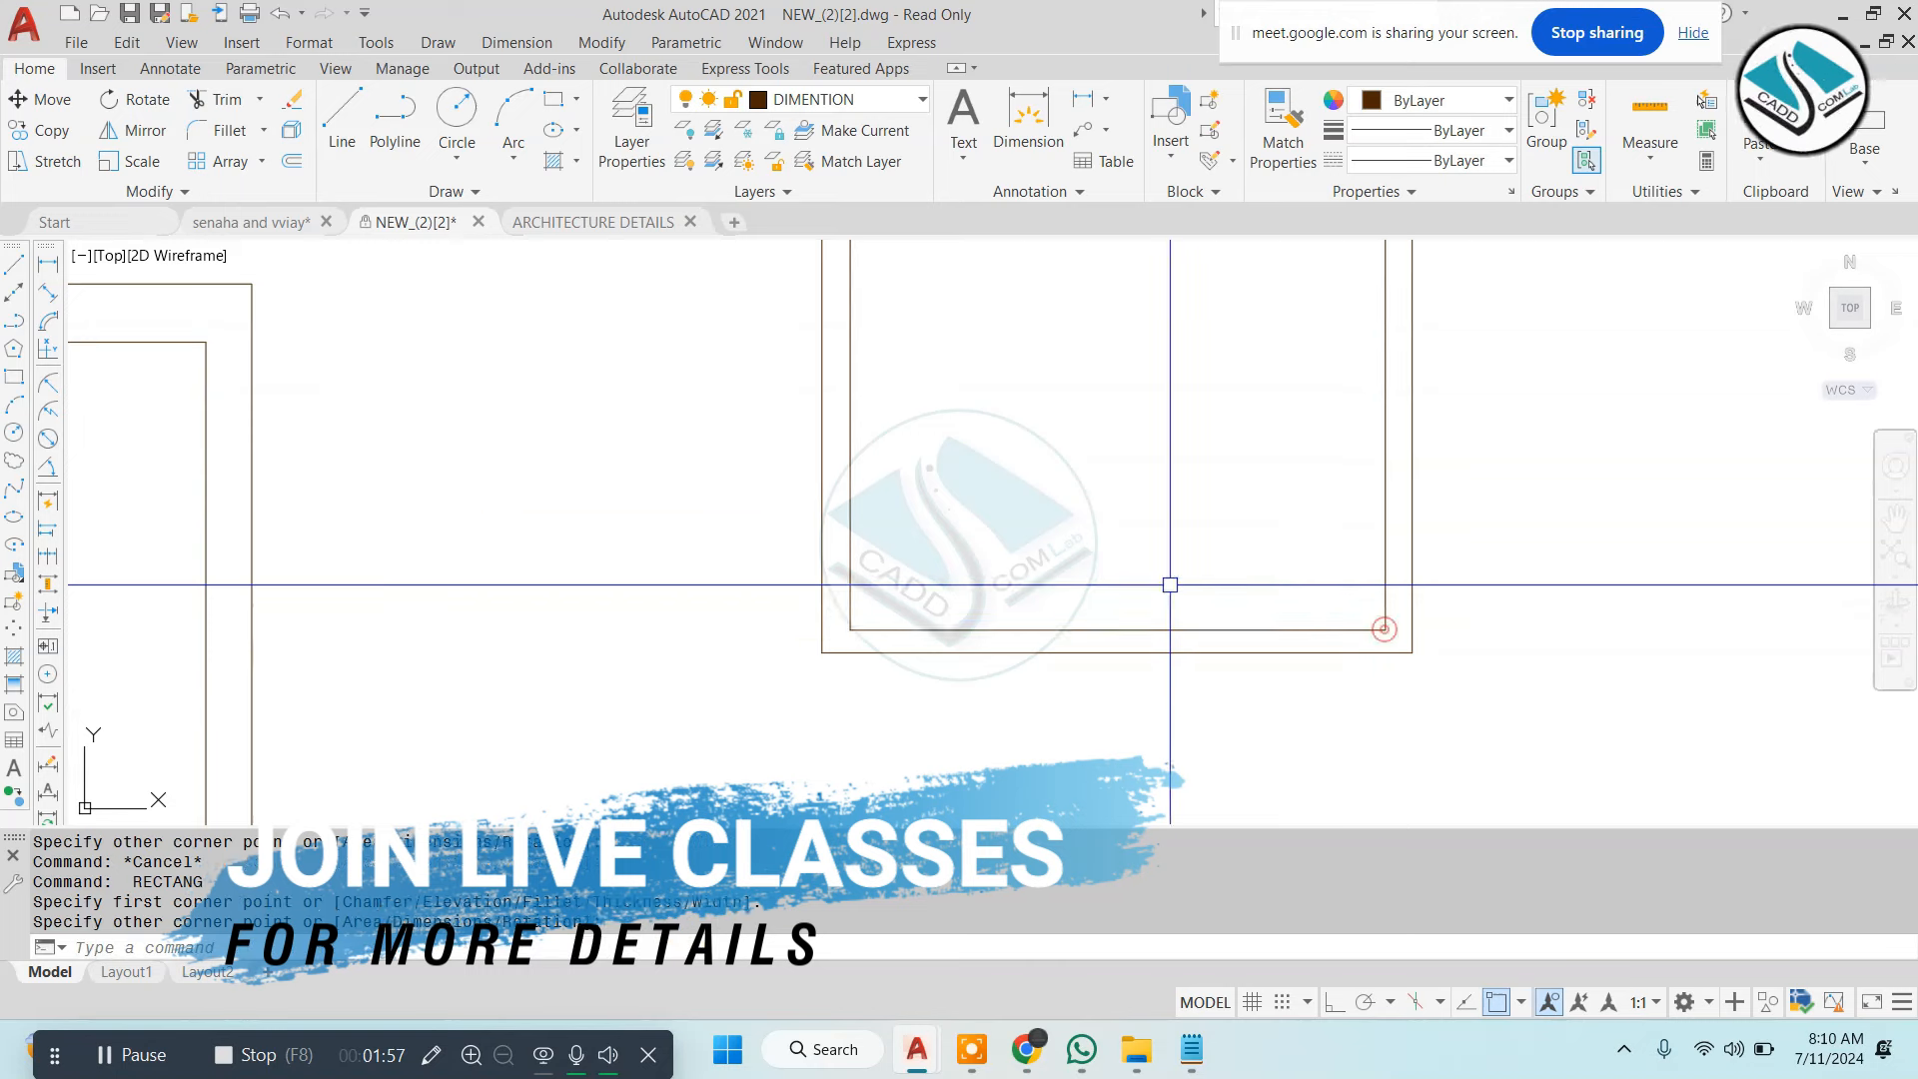
pyautogui.scroll(-6, 1447, 633)
pyautogui.press('Escape')
# Draw a vertical line down the middle of the smaller frame's inner rectangle, from top edge to bottom edge
pyautogui.write('l')
pyautogui.press('Return')
pyautogui.scroll(4, 1168, 525)
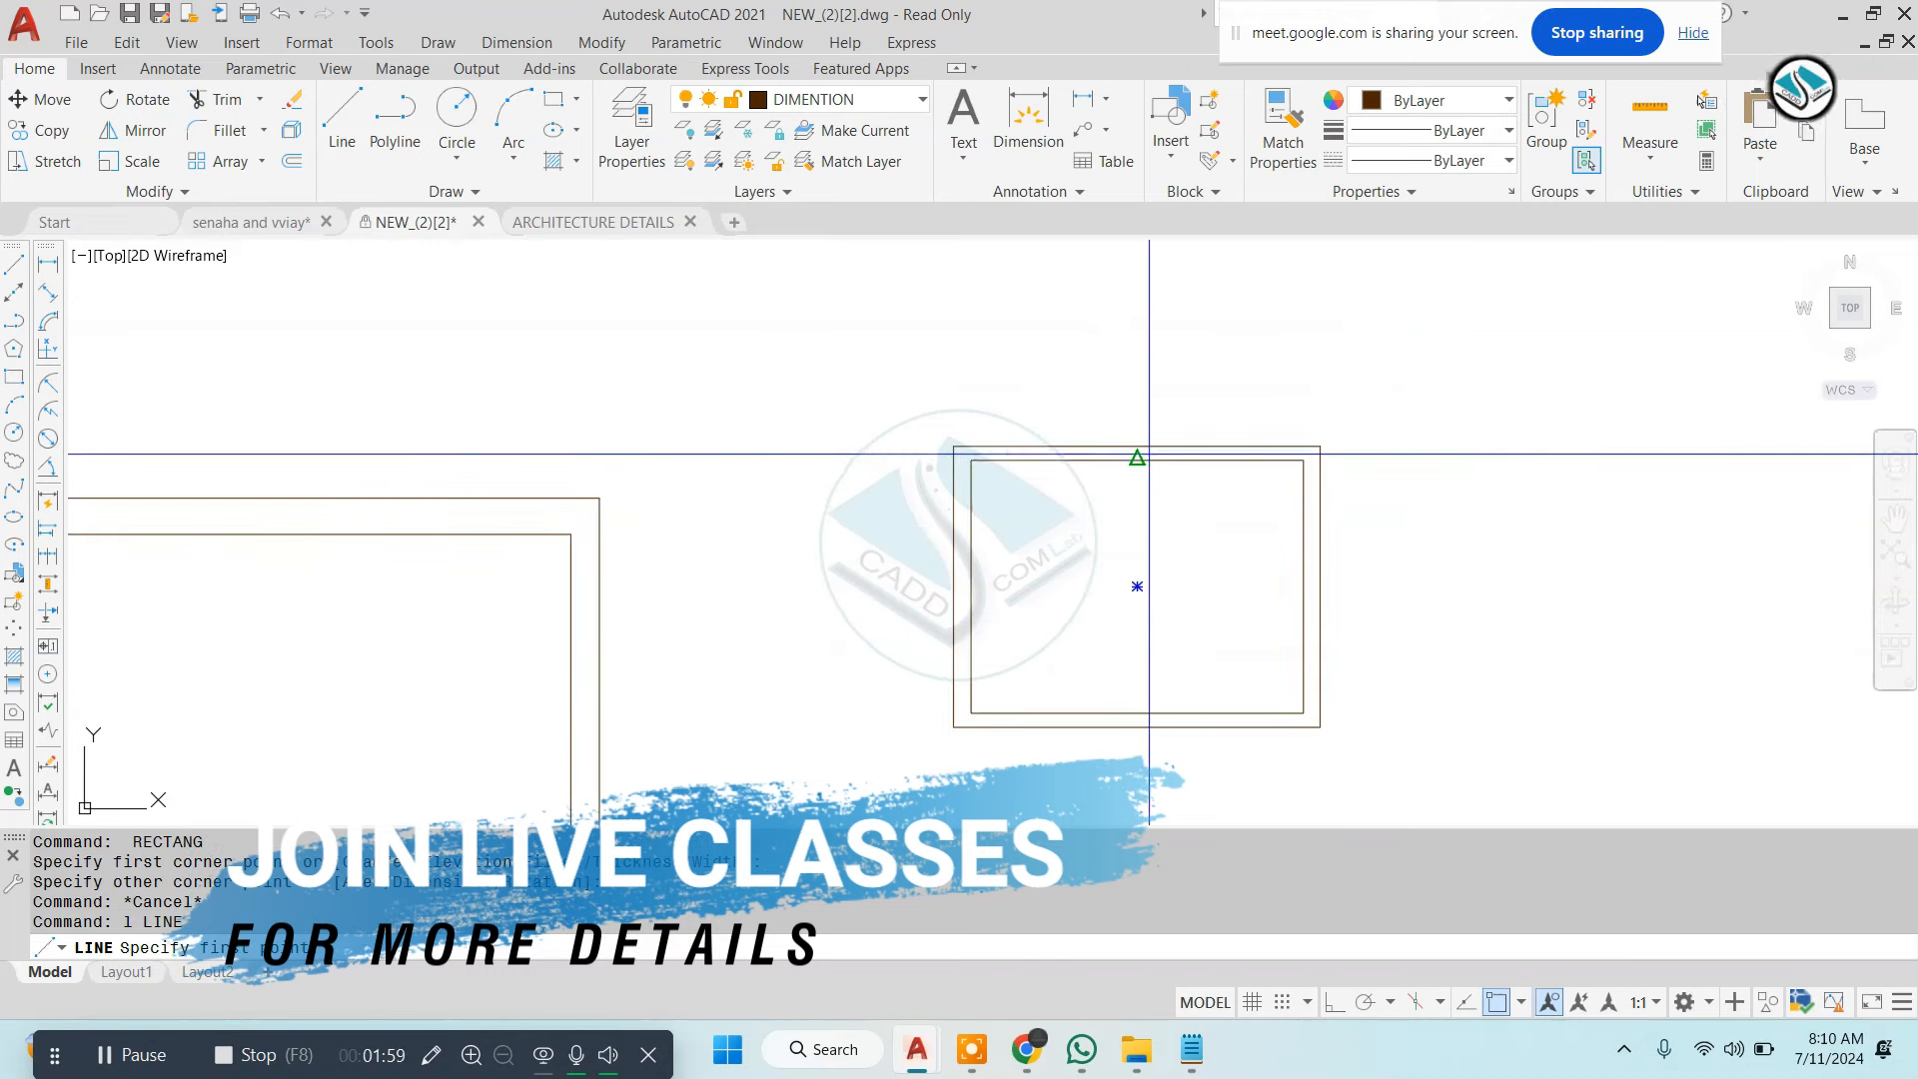
pyautogui.click(1136, 451)
pyautogui.click(1136, 706)
pyautogui.press('Escape')
pyautogui.scroll(-4, 1212, 558)
pyautogui.scroll(-2, 1194, 580)
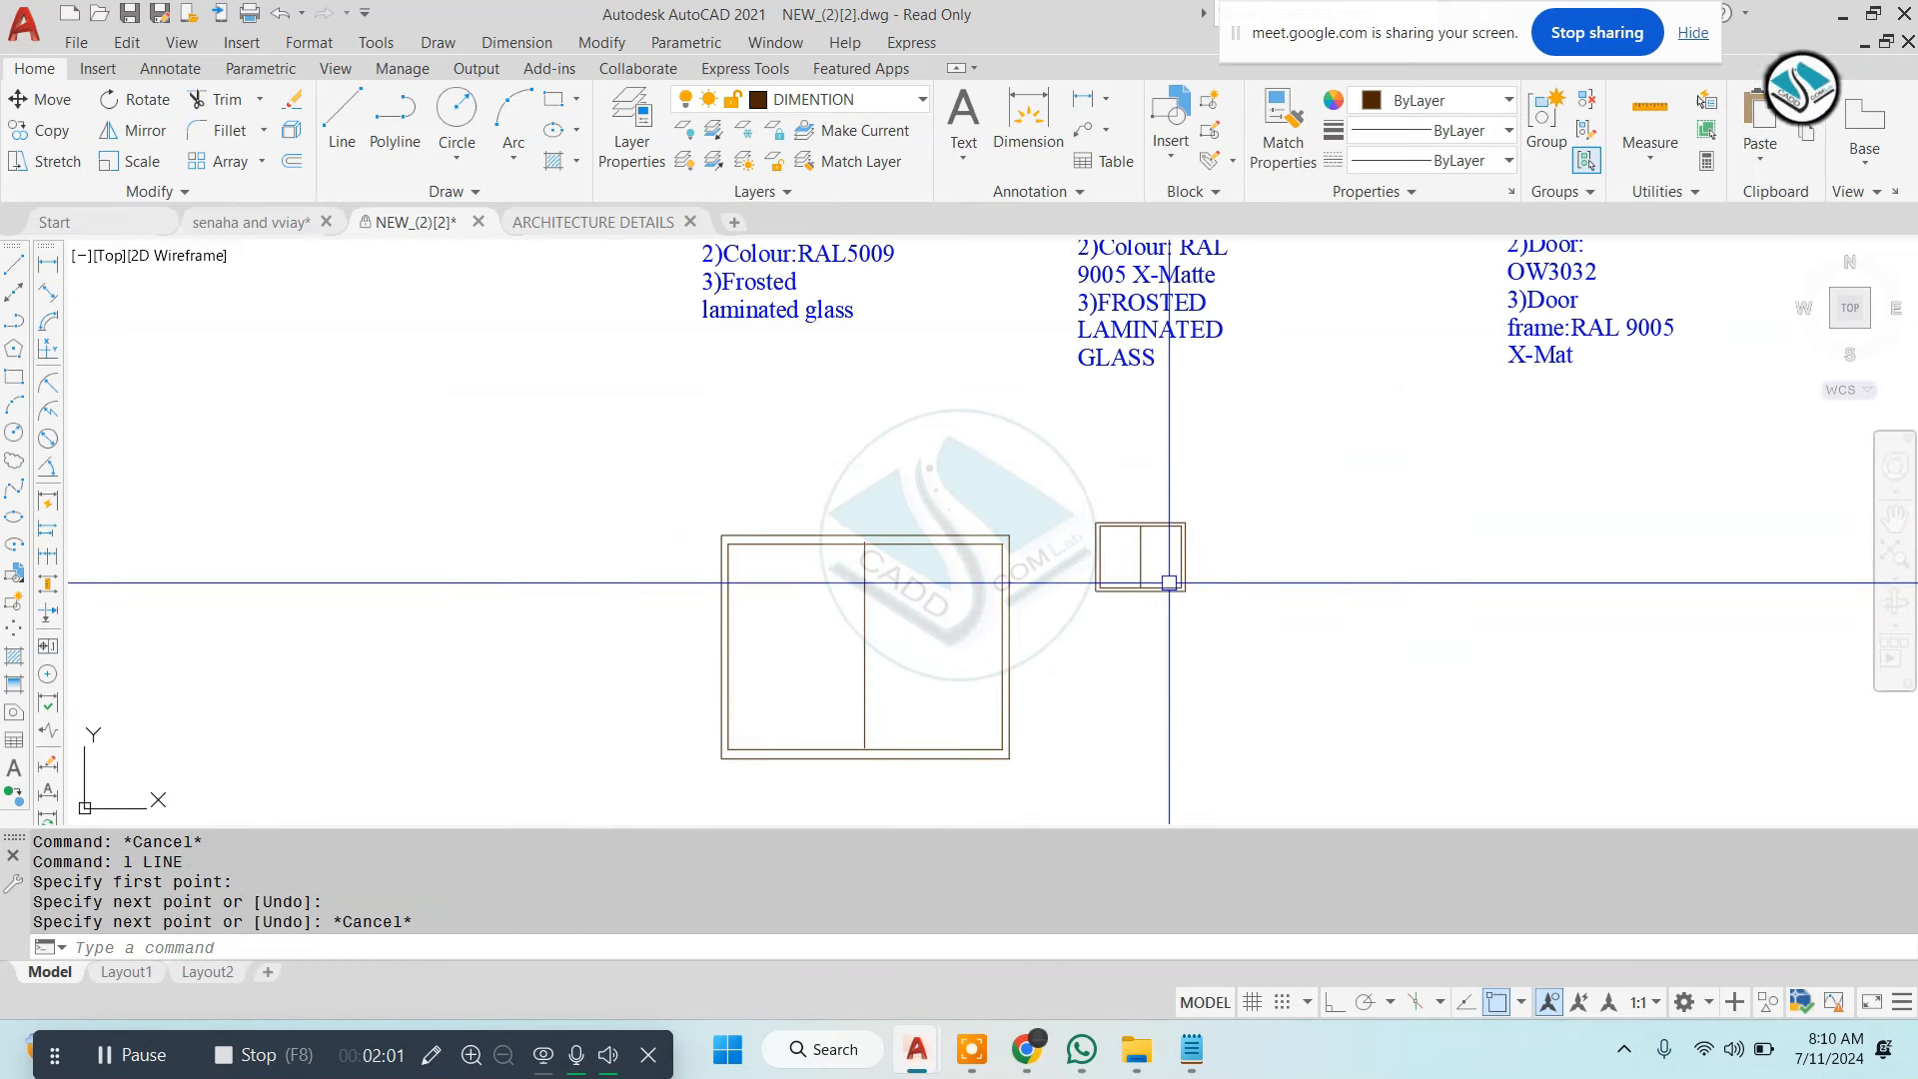
pyautogui.scroll(-2, 1108, 619)
pyautogui.scroll(2, 1067, 642)
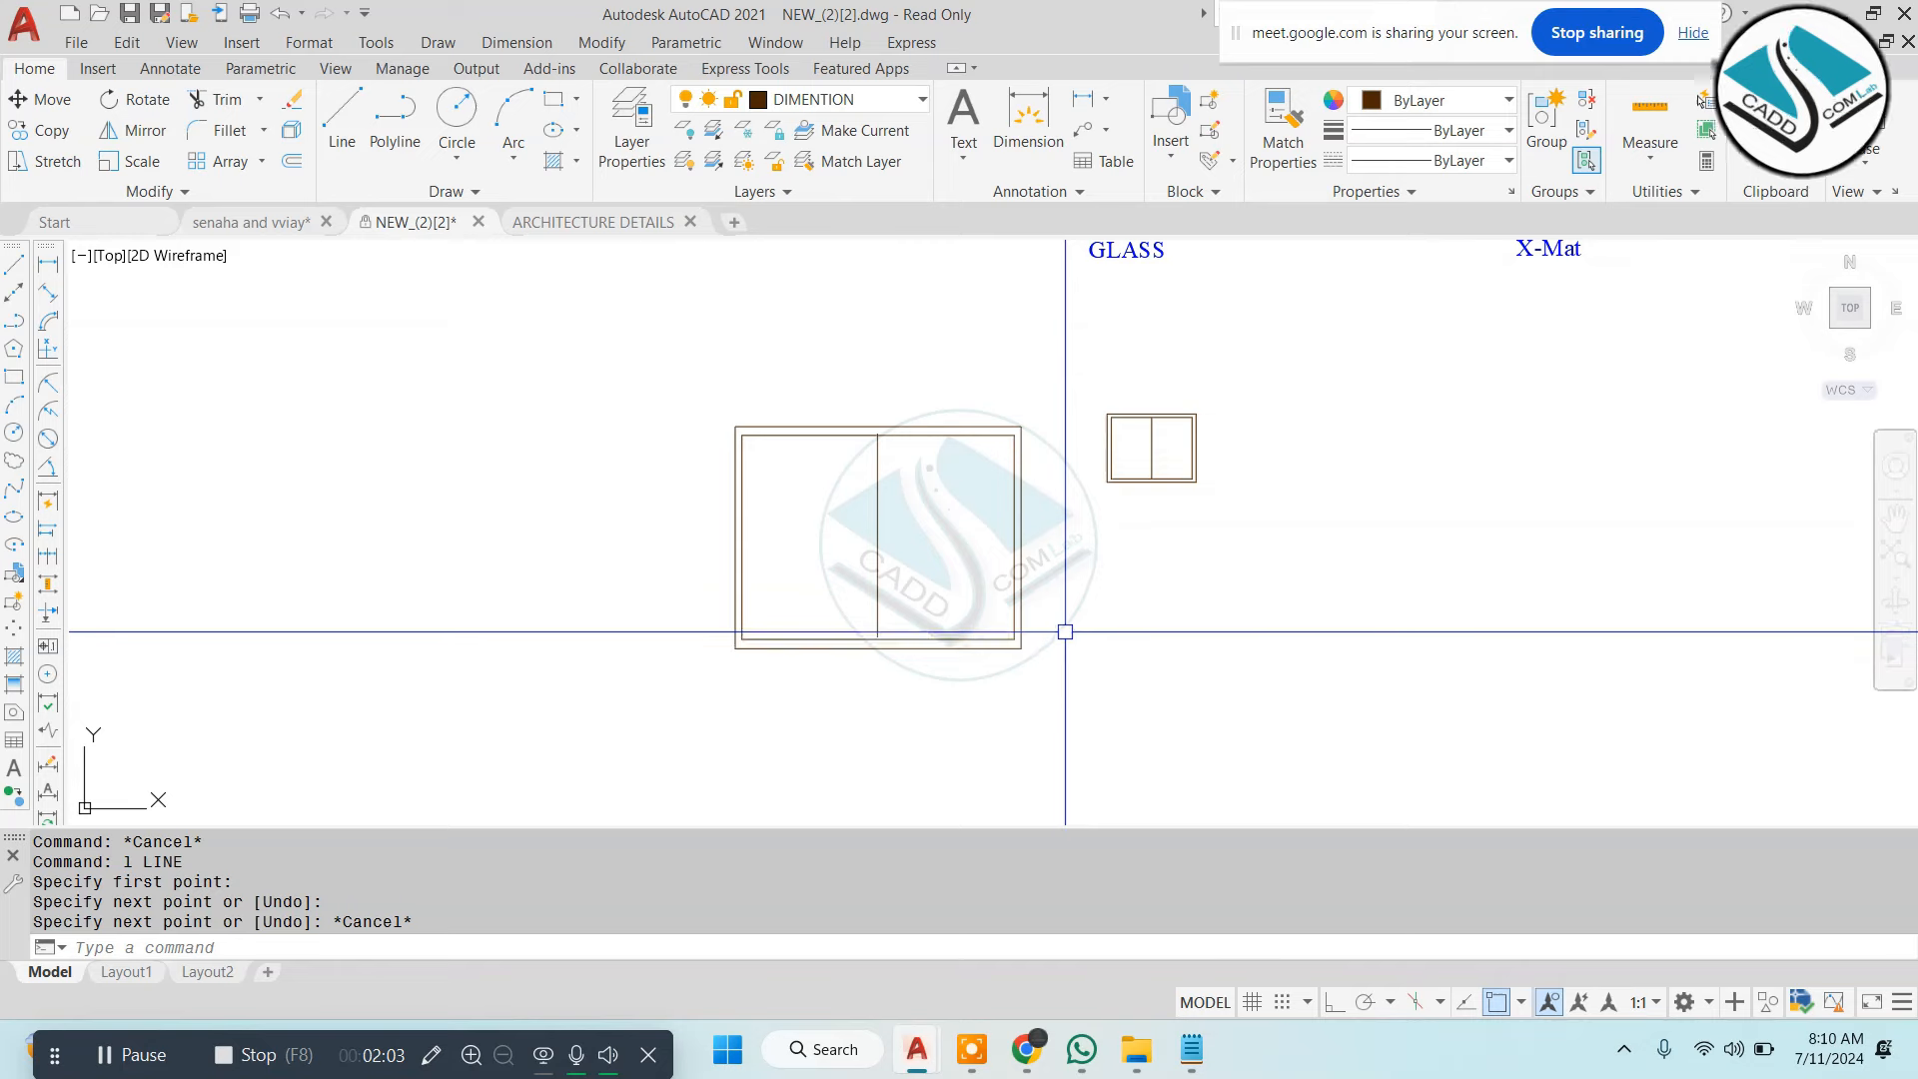
pyautogui.scroll(-2, 1065, 631)
pyautogui.scroll(4, 921, 410)
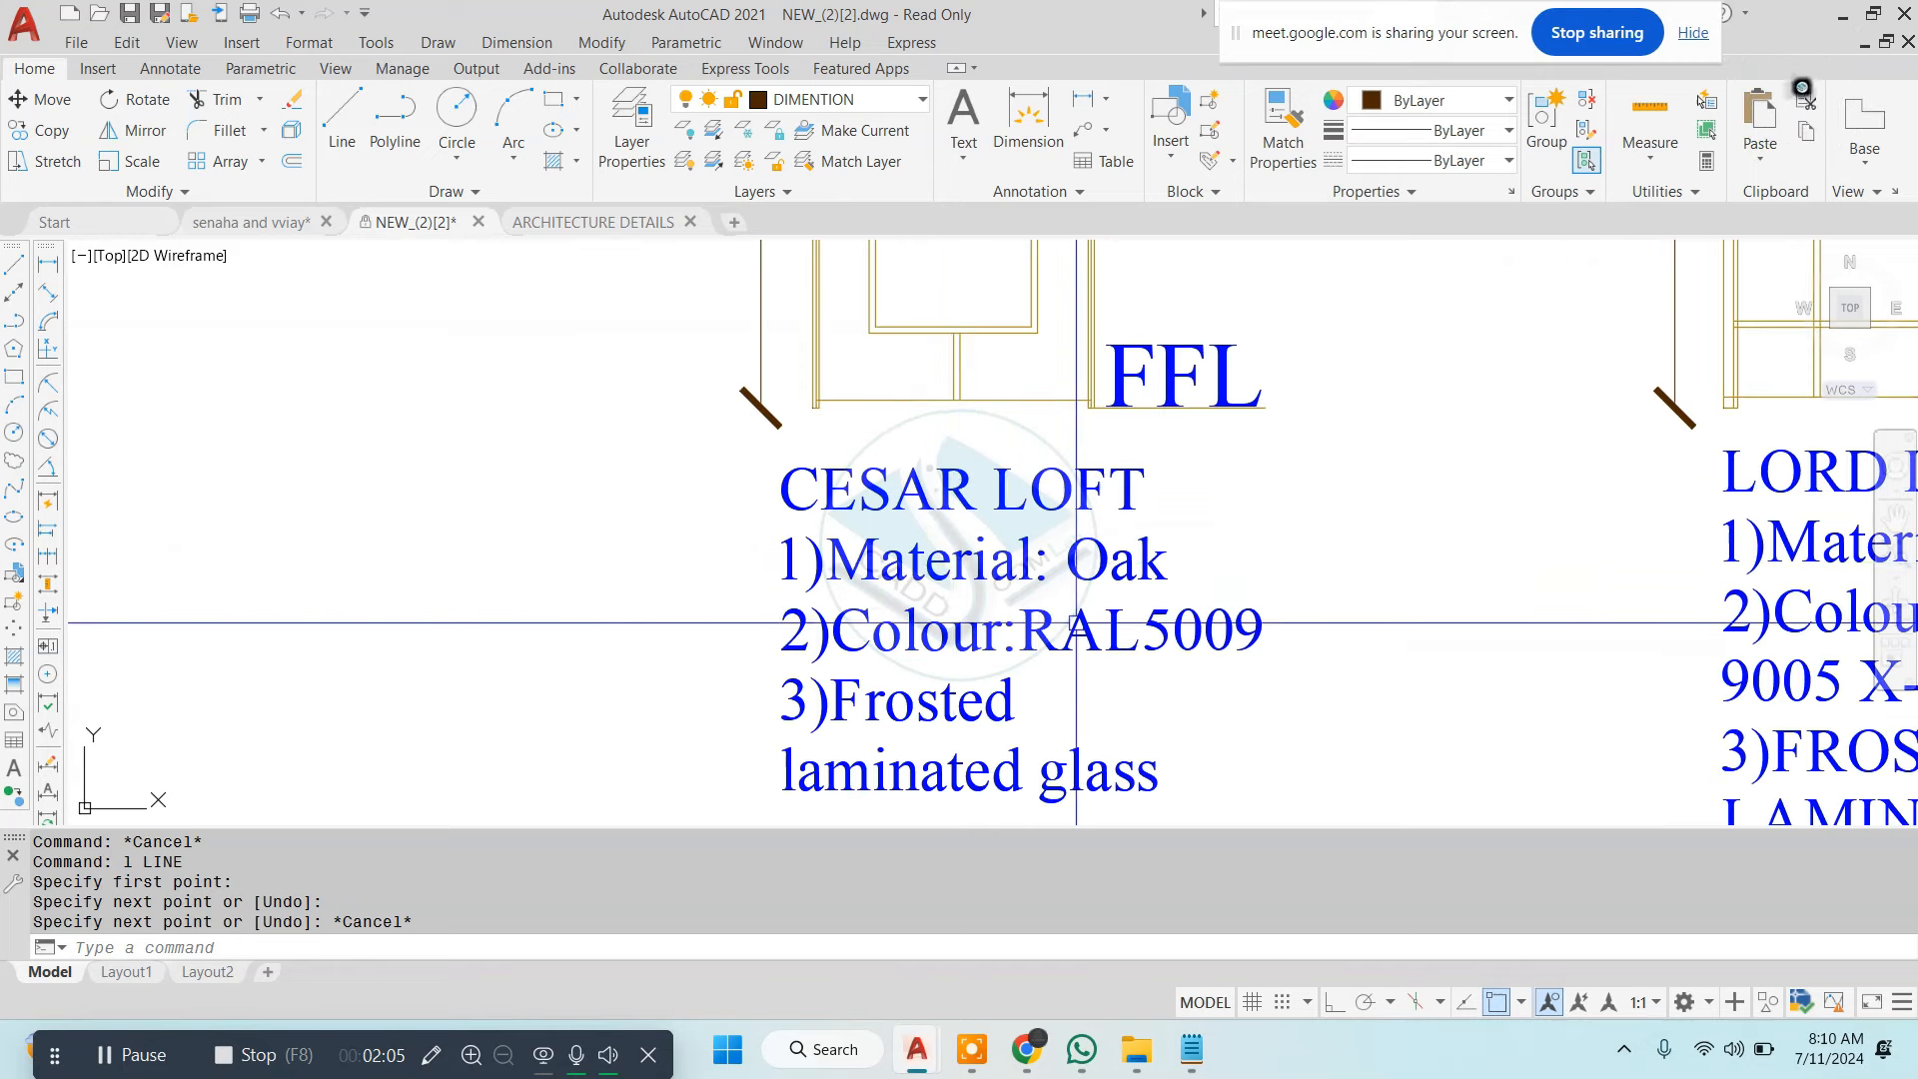
pyautogui.scroll(-5, 1058, 620)
pyautogui.scroll(3, 1032, 614)
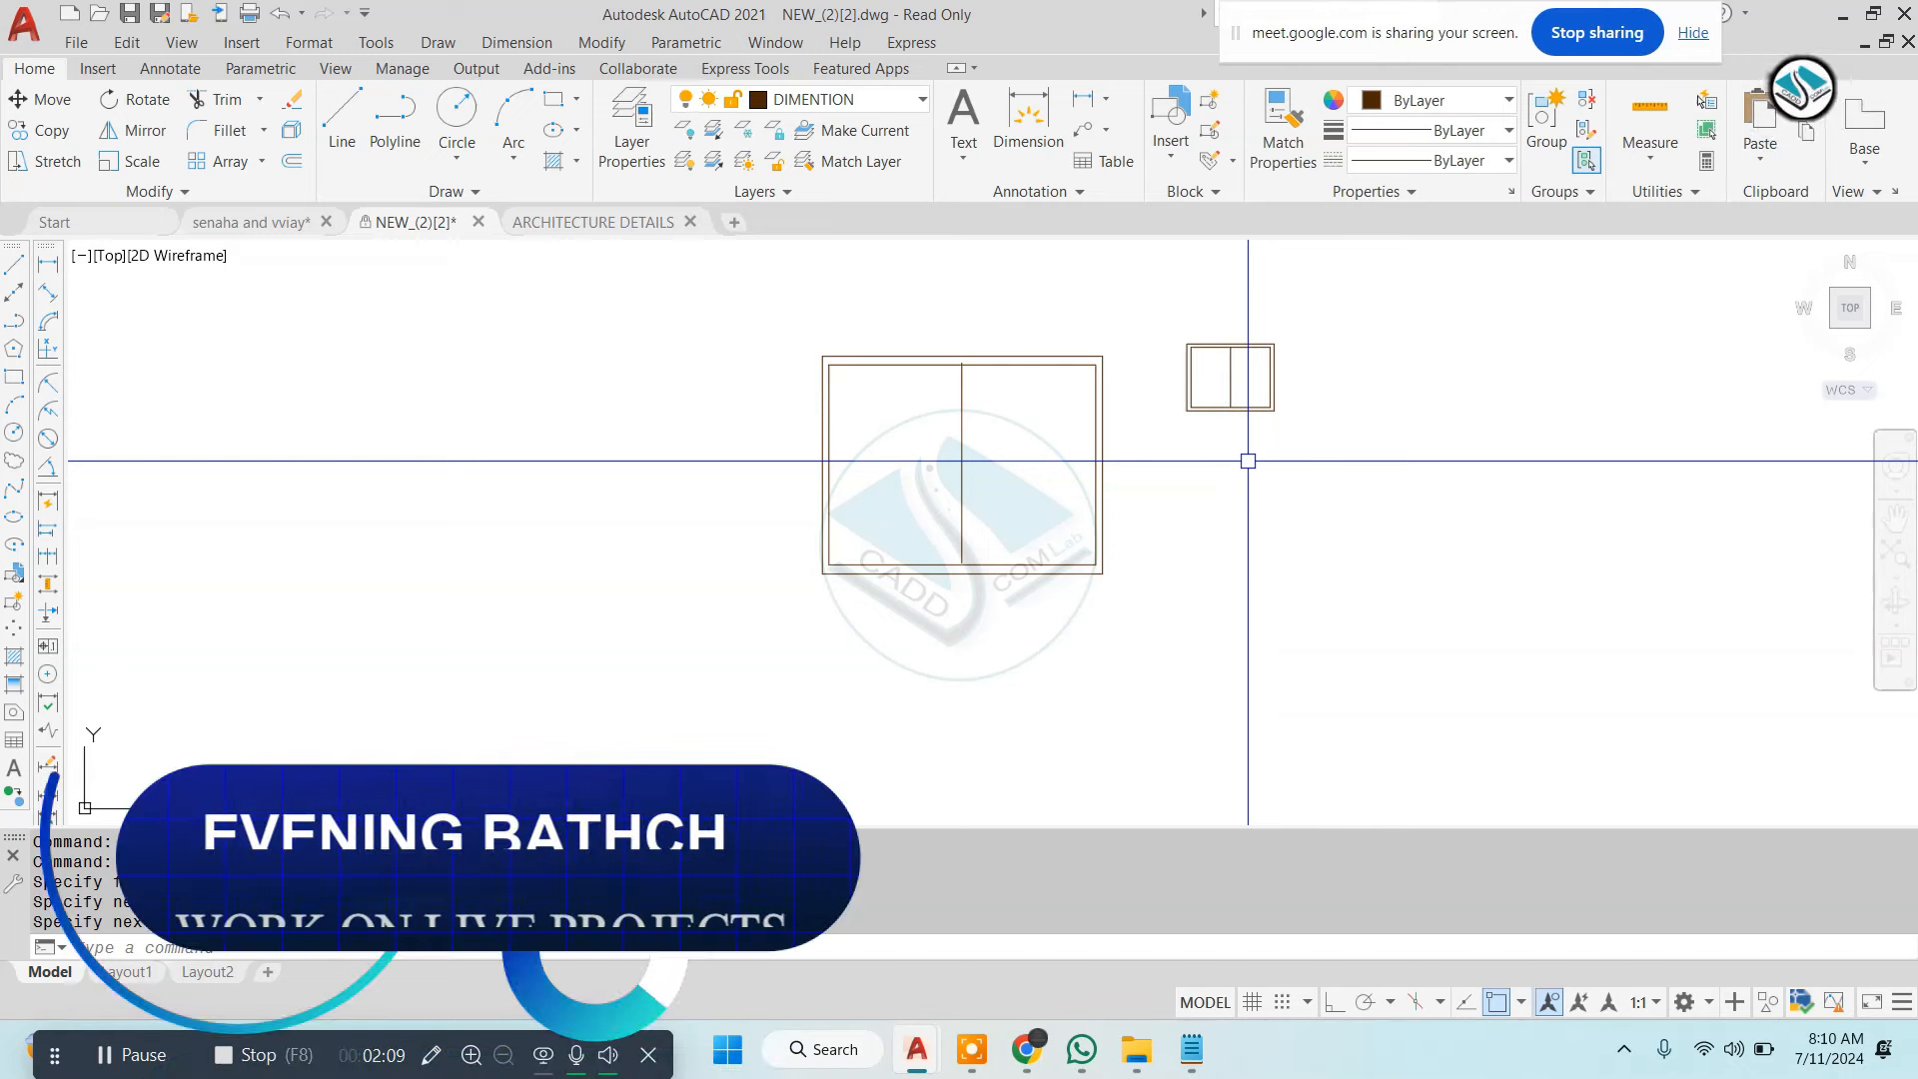
# Copy the large divided frame three times, placing the copies in a row to the right of the small frame
pyautogui.moveTo(1360, 499); pyautogui.dragTo(1012, 536, button='middle')
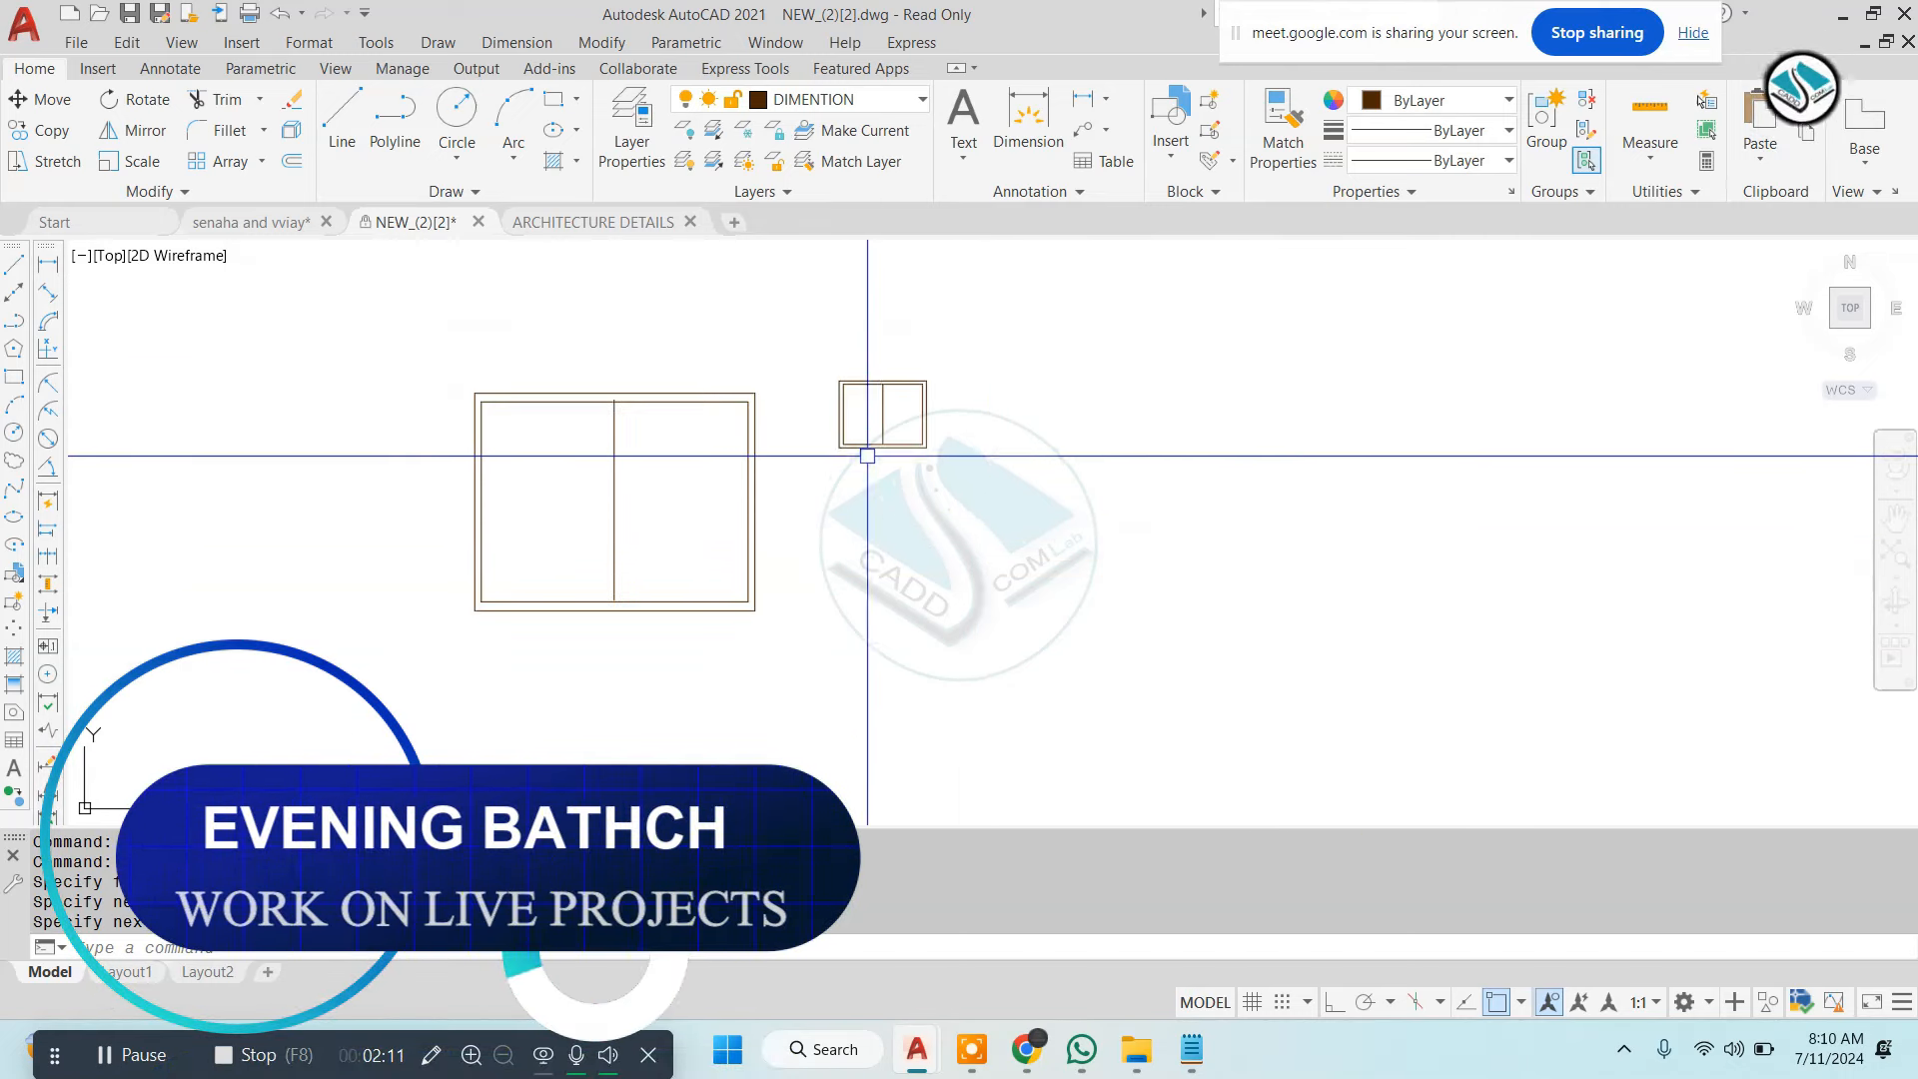
pyautogui.click(800, 371)
pyautogui.click(319, 676)
pyautogui.write('co')
pyautogui.press('Return')
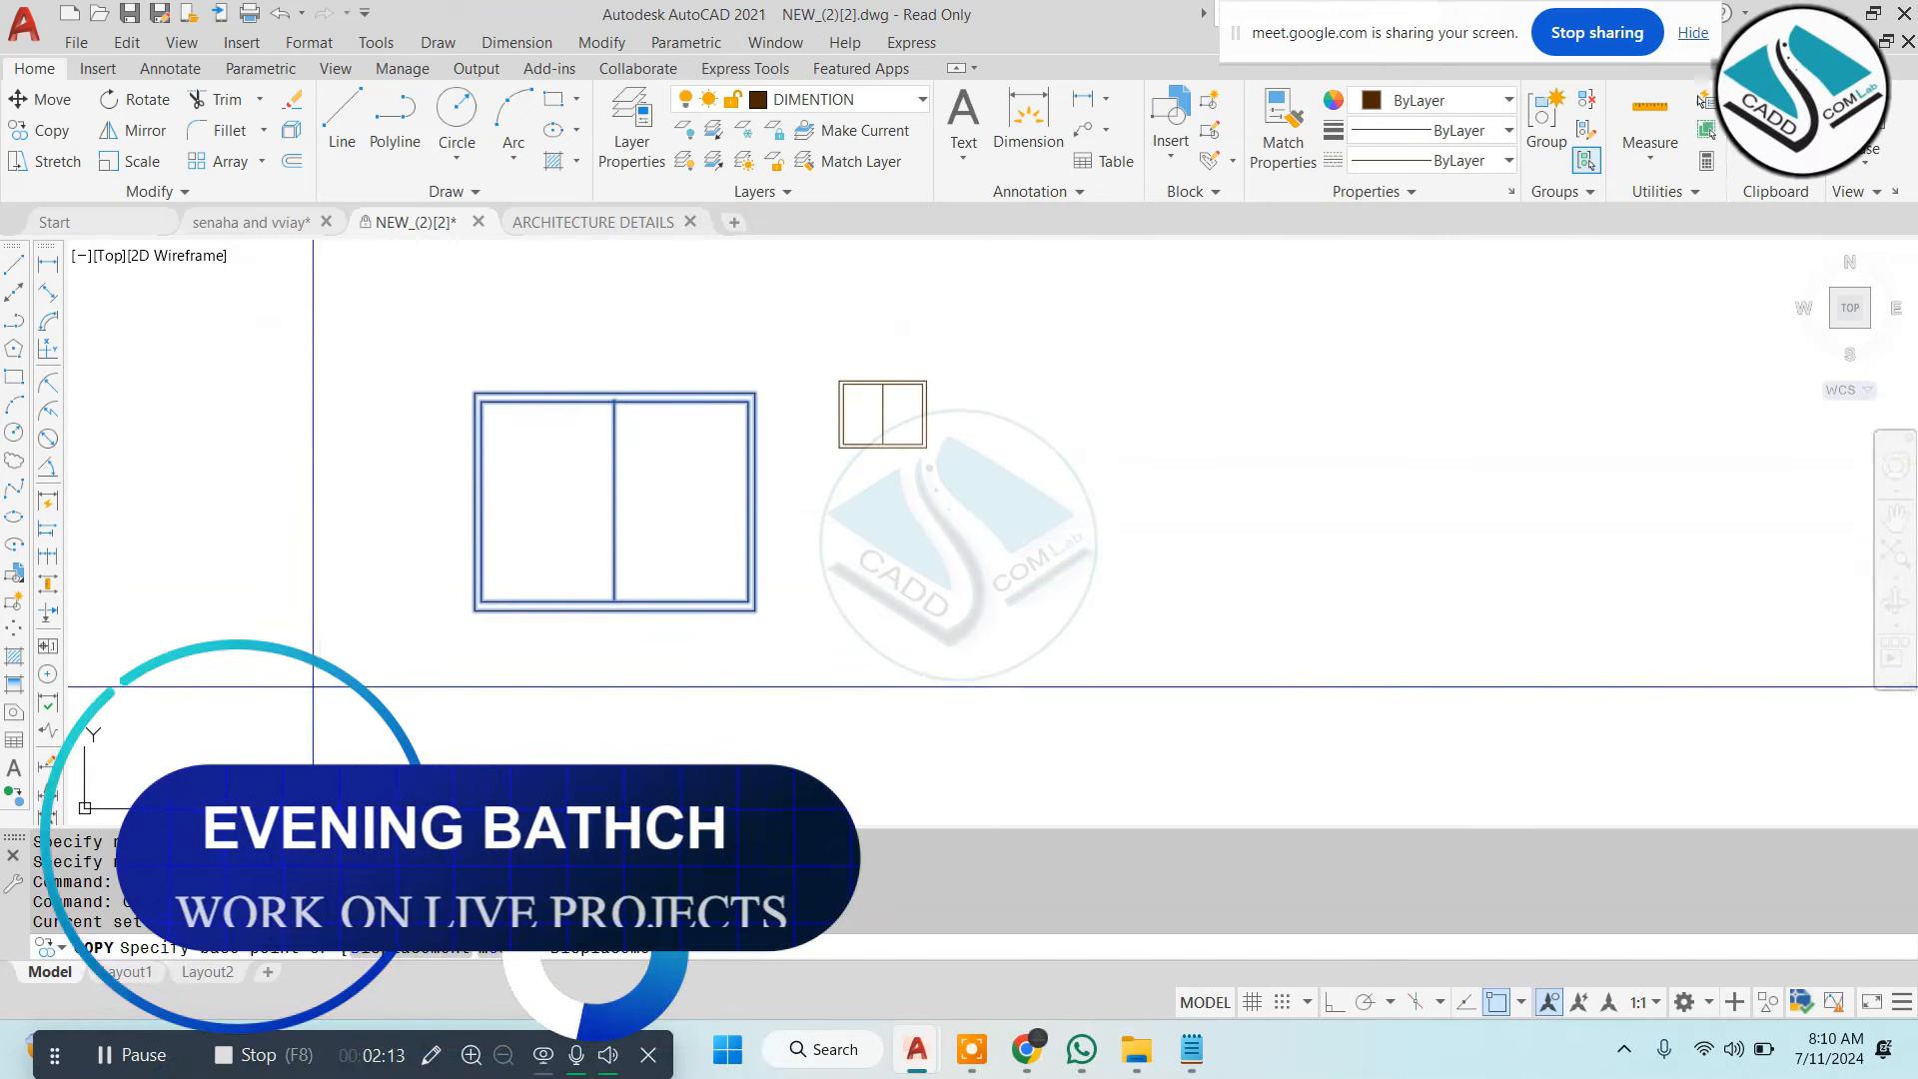
pyautogui.click(517, 647)
pyautogui.click(1051, 644)
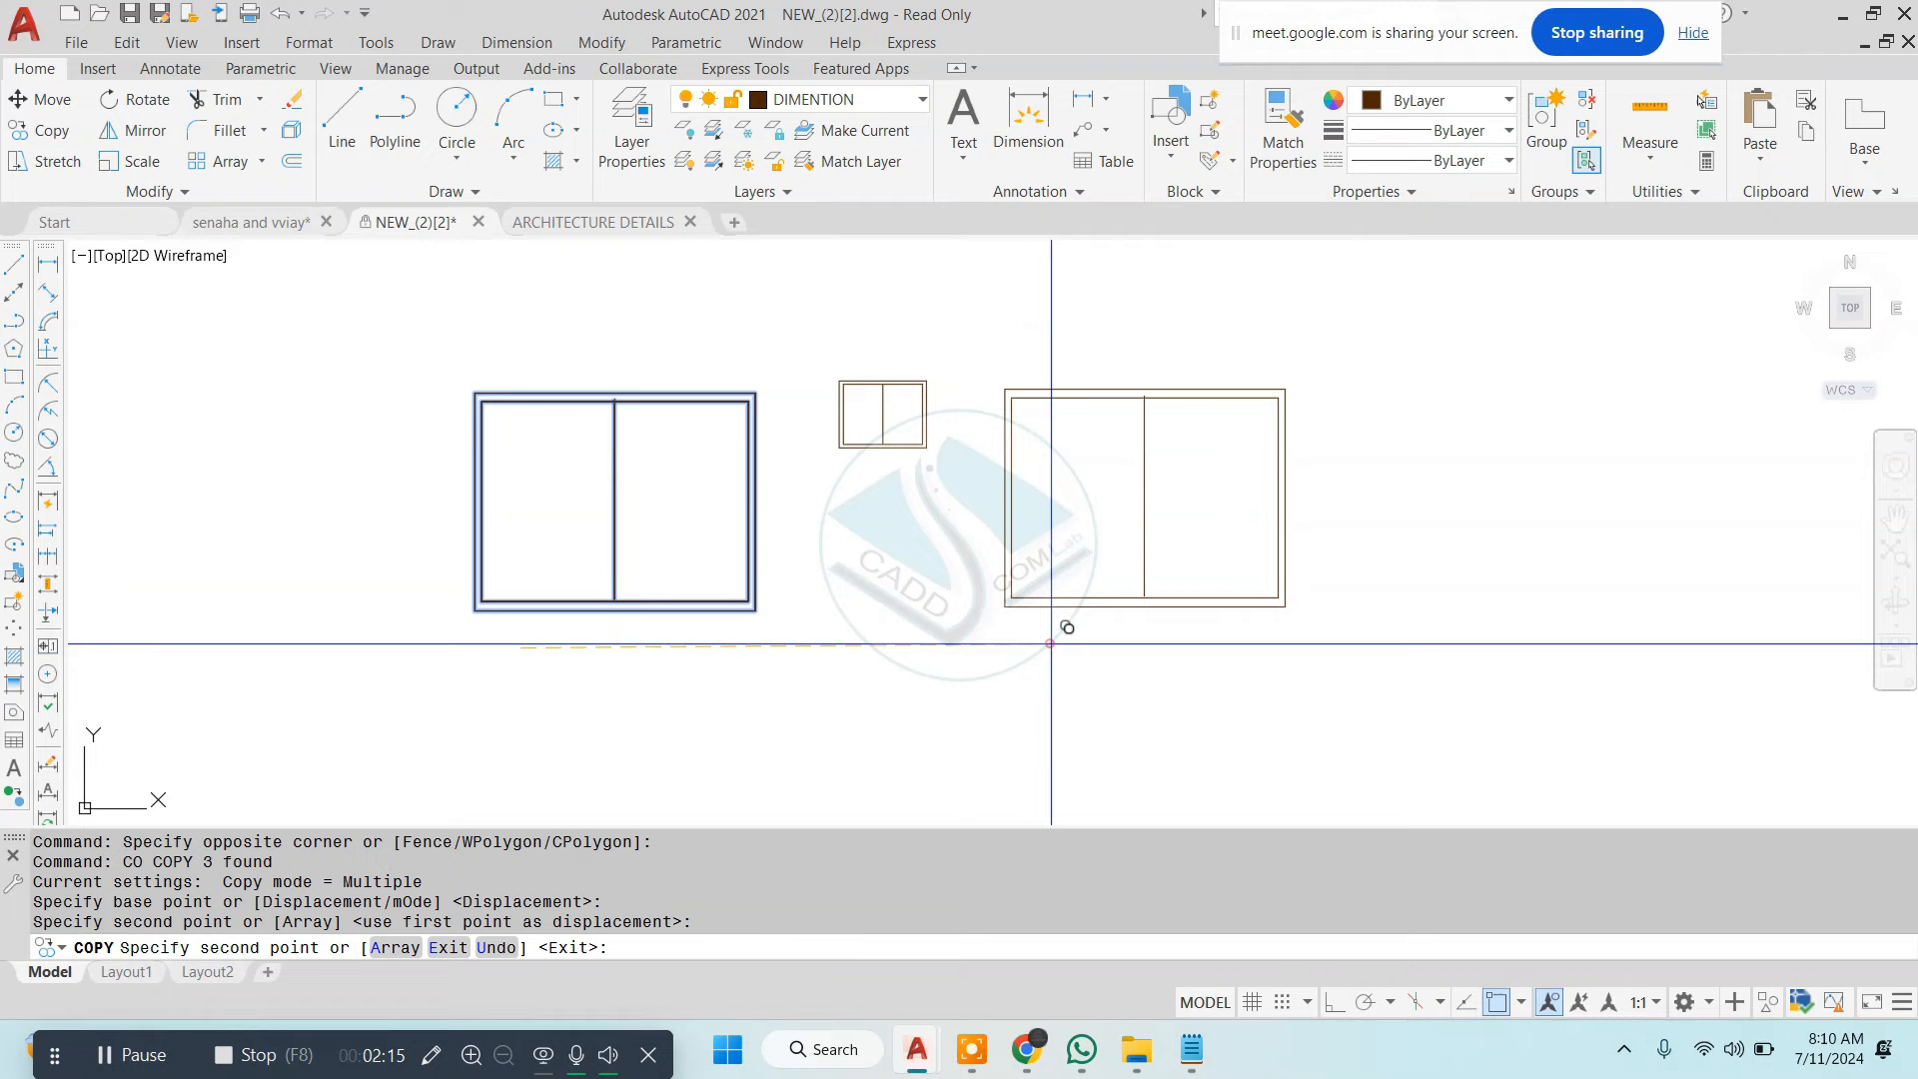
pyautogui.click(1427, 644)
pyautogui.scroll(-2, 1269, 625)
pyautogui.click(1302, 633)
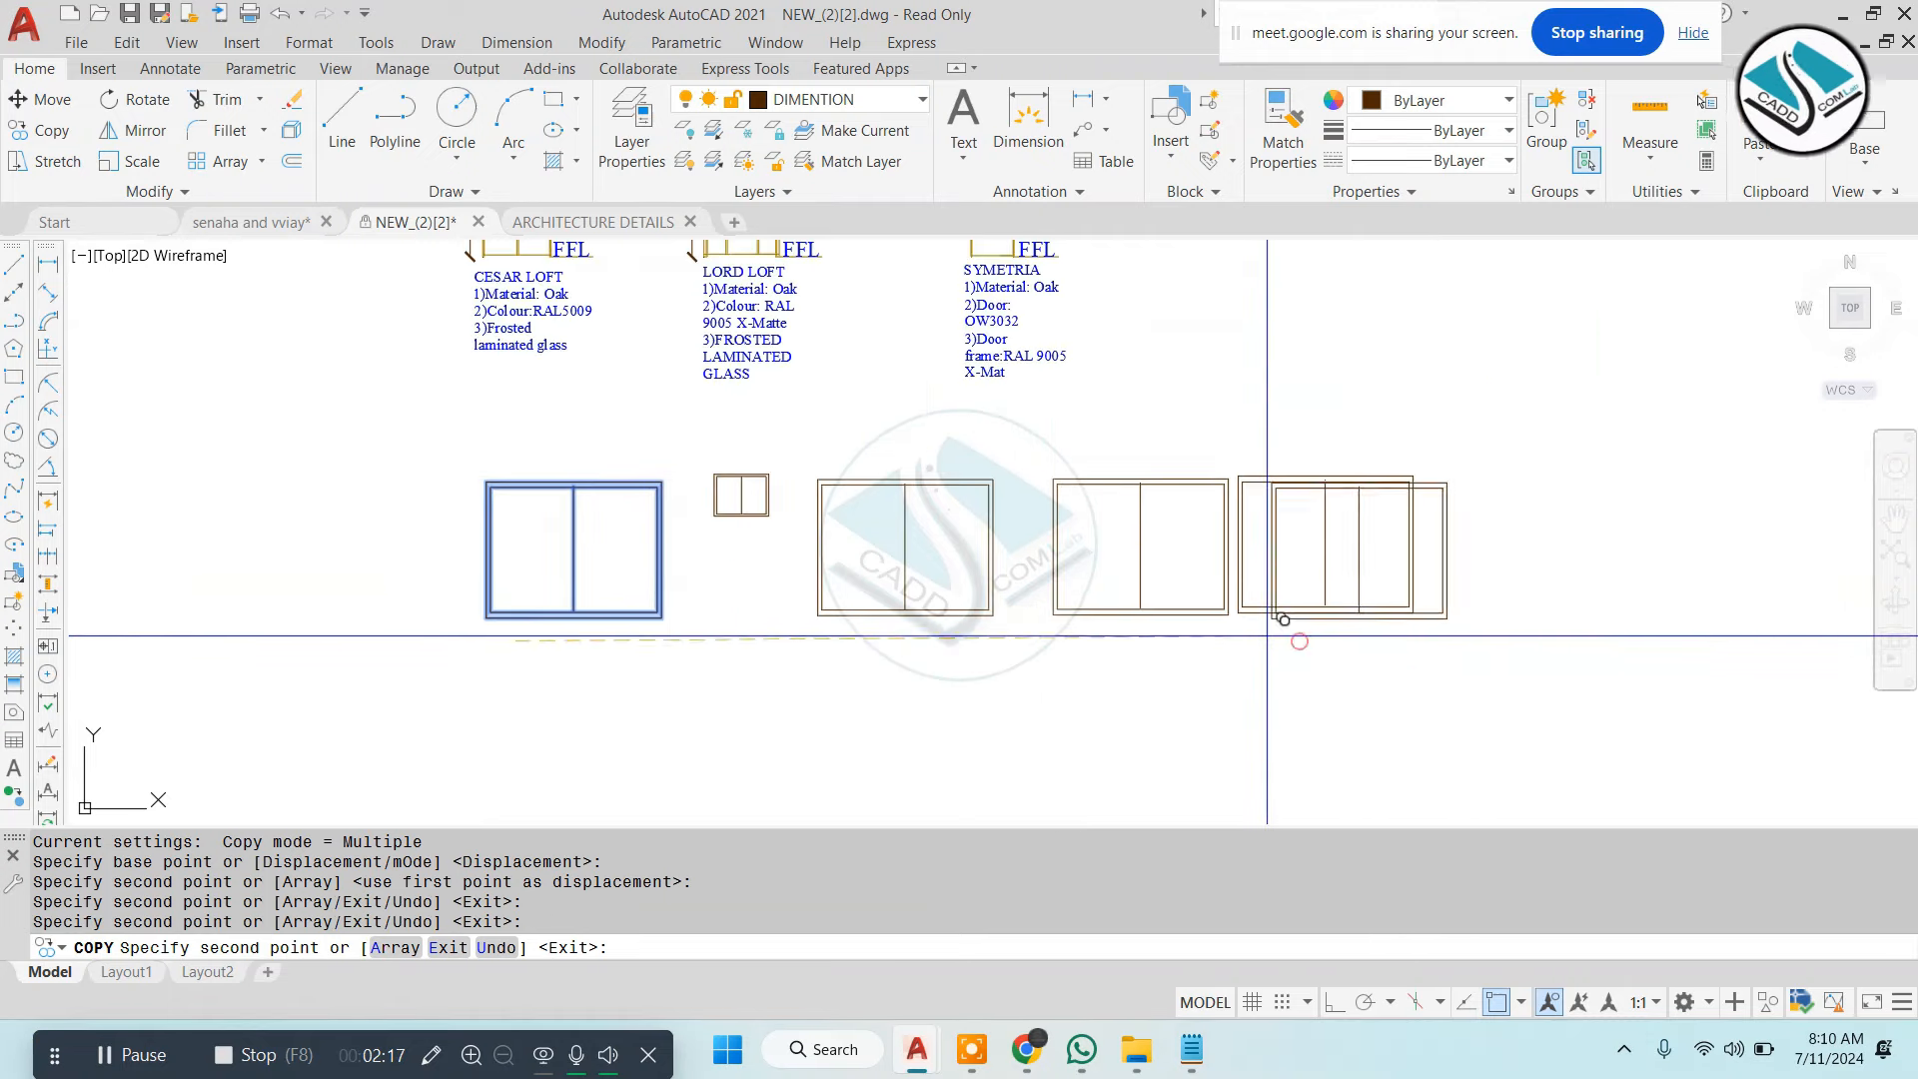
pyautogui.press('Escape')
# Copy the circled D1 tag from the first door plan to below each of the four large divided frames
pyautogui.scroll(-6, 978, 615)
pyautogui.scroll(13, 904, 550)
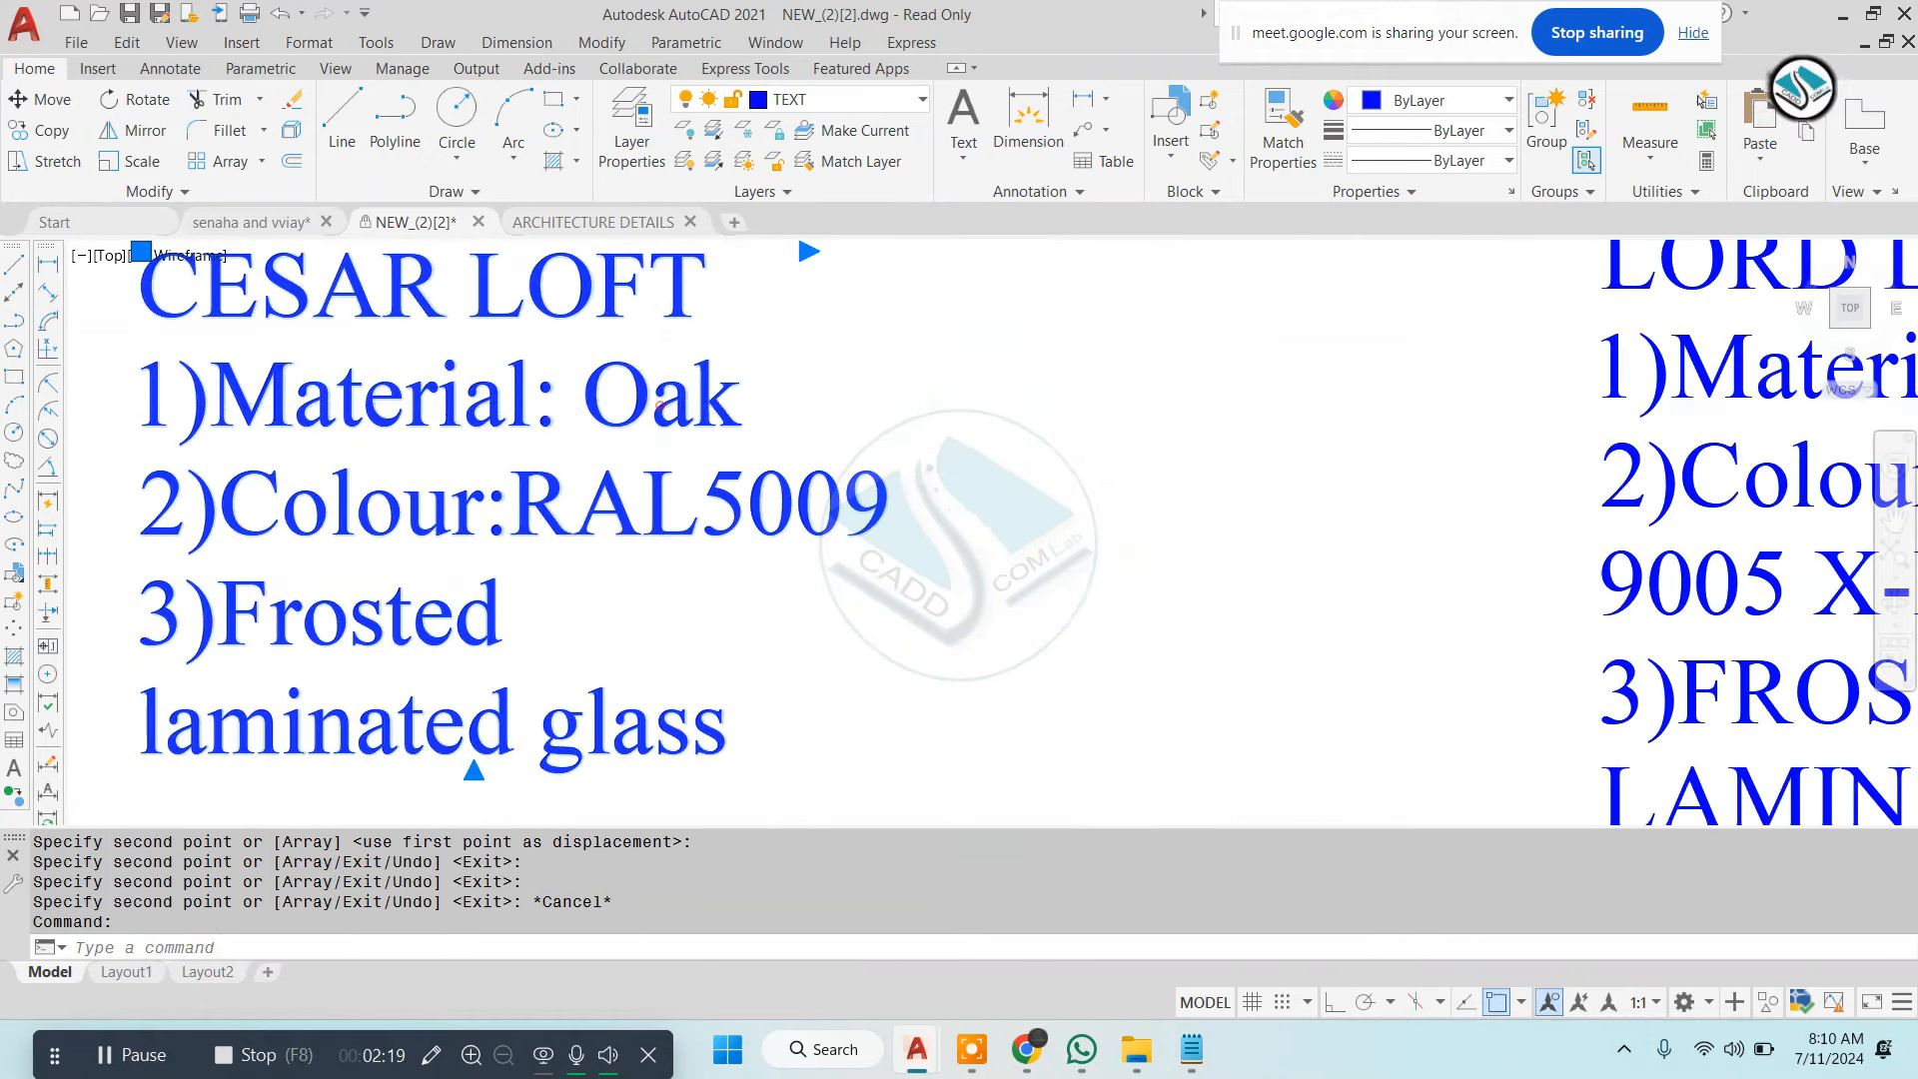
pyautogui.press('Escape')
pyautogui.scroll(-8, 759, 480)
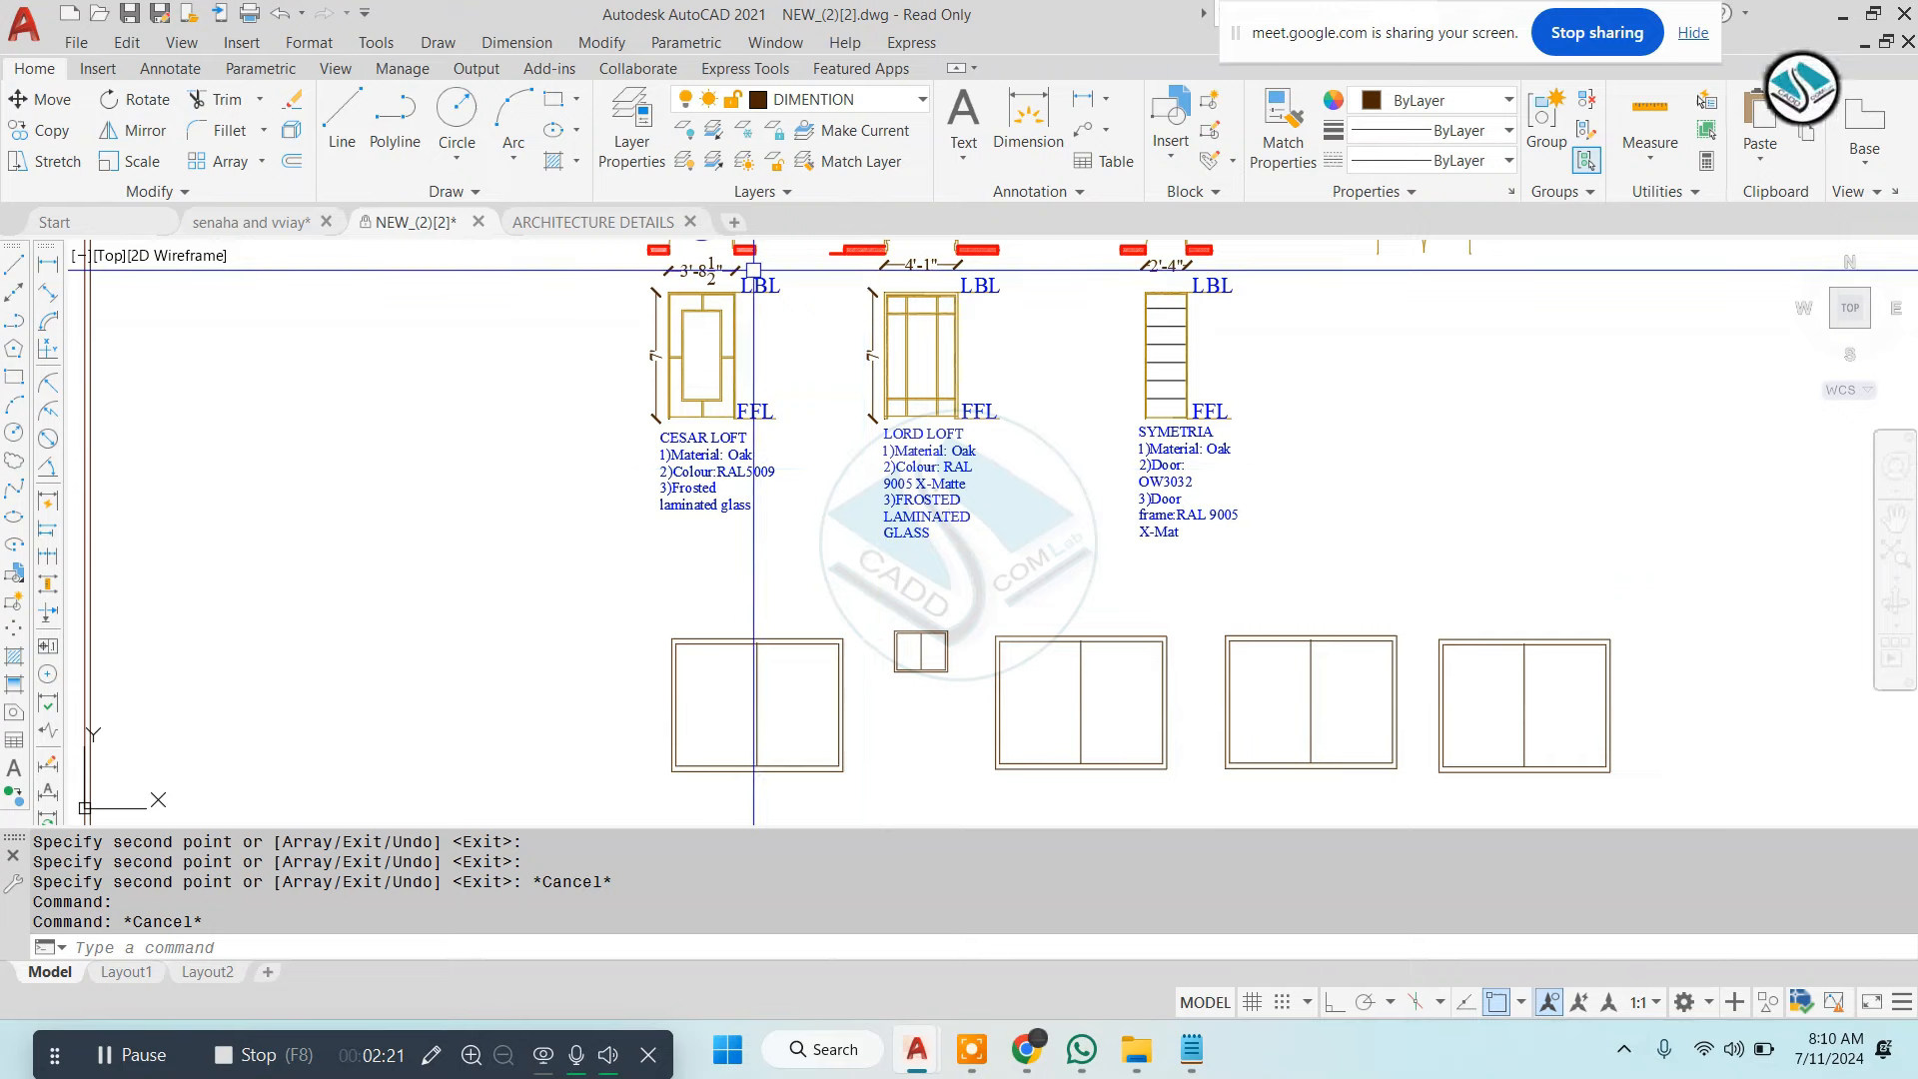
pyautogui.moveTo(753, 274); pyautogui.dragTo(822, 474, button='middle')
pyautogui.scroll(8, 780, 391)
pyautogui.click(773, 444)
pyautogui.click(641, 576)
pyautogui.write('c')
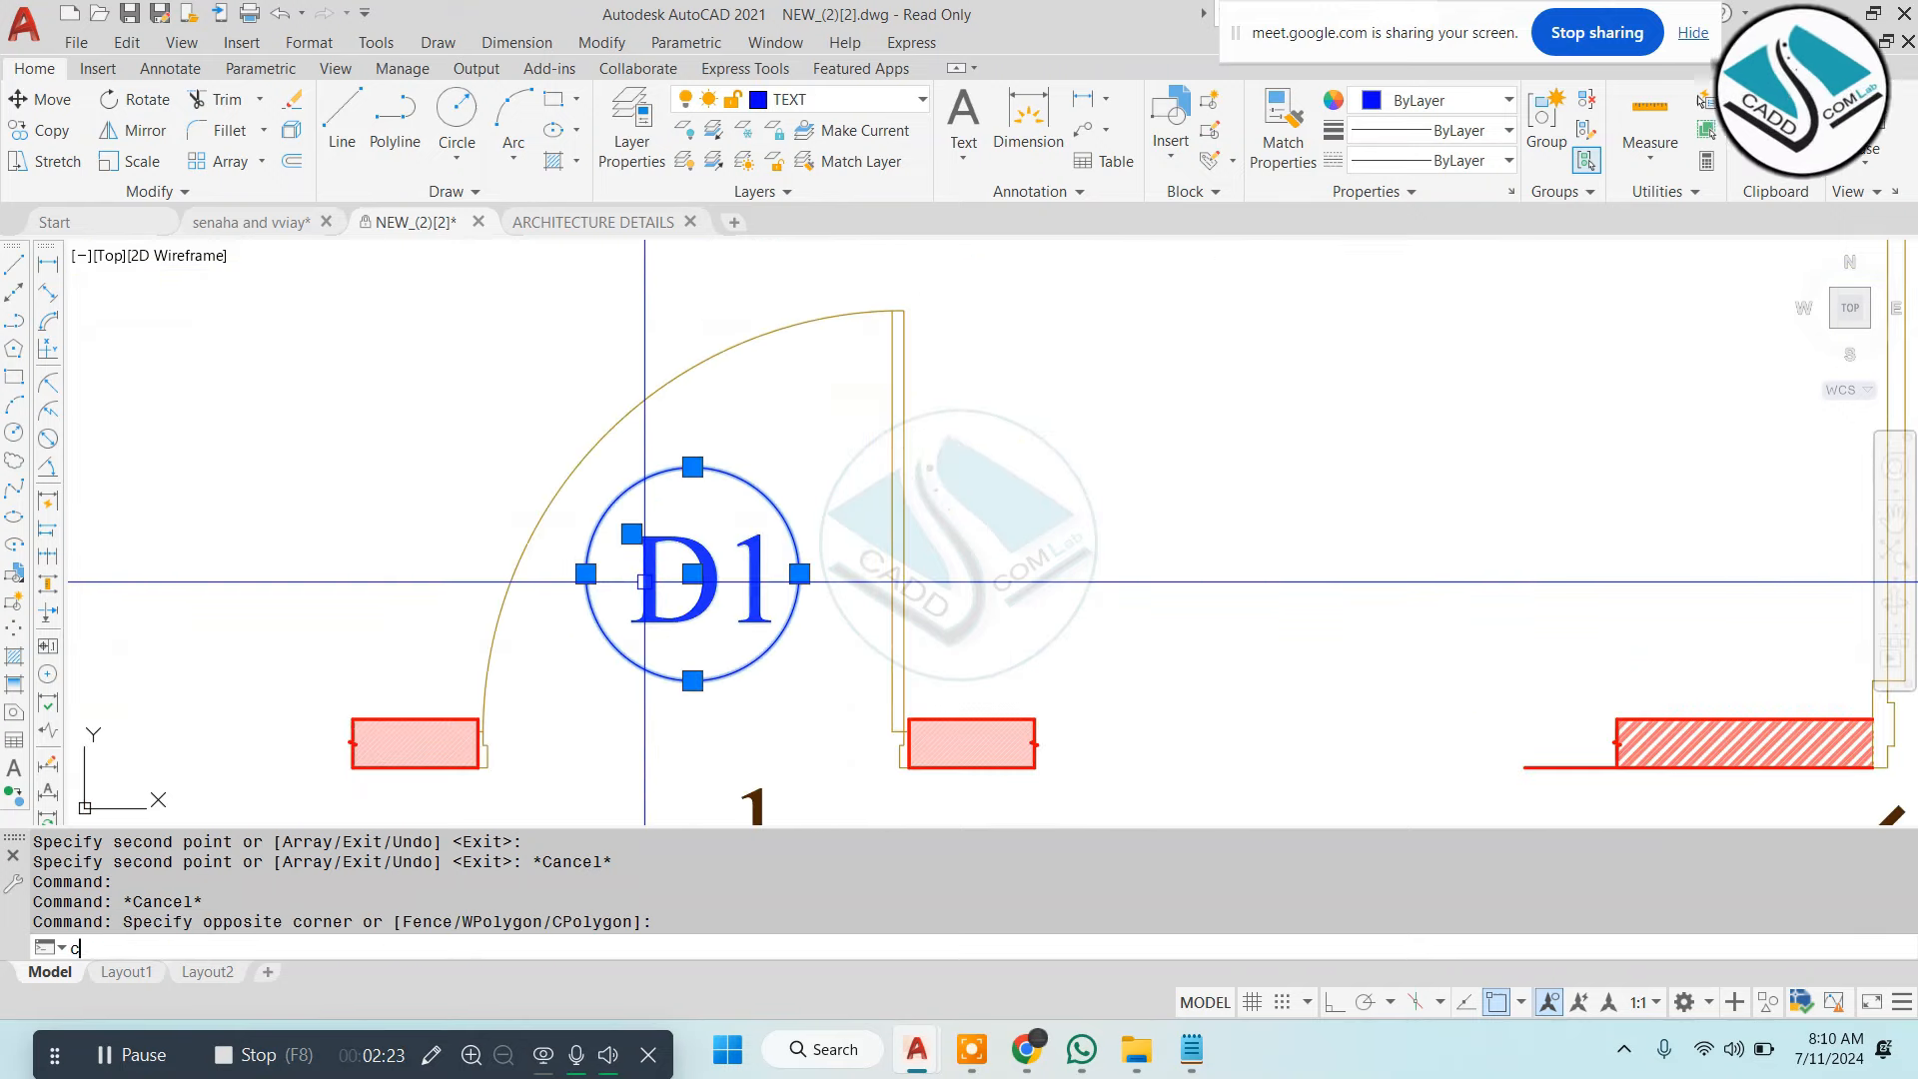
pyautogui.write('o')
pyautogui.press('space')
pyautogui.click(646, 581)
pyautogui.scroll(-12, 779, 435)
pyautogui.scroll(9, 792, 569)
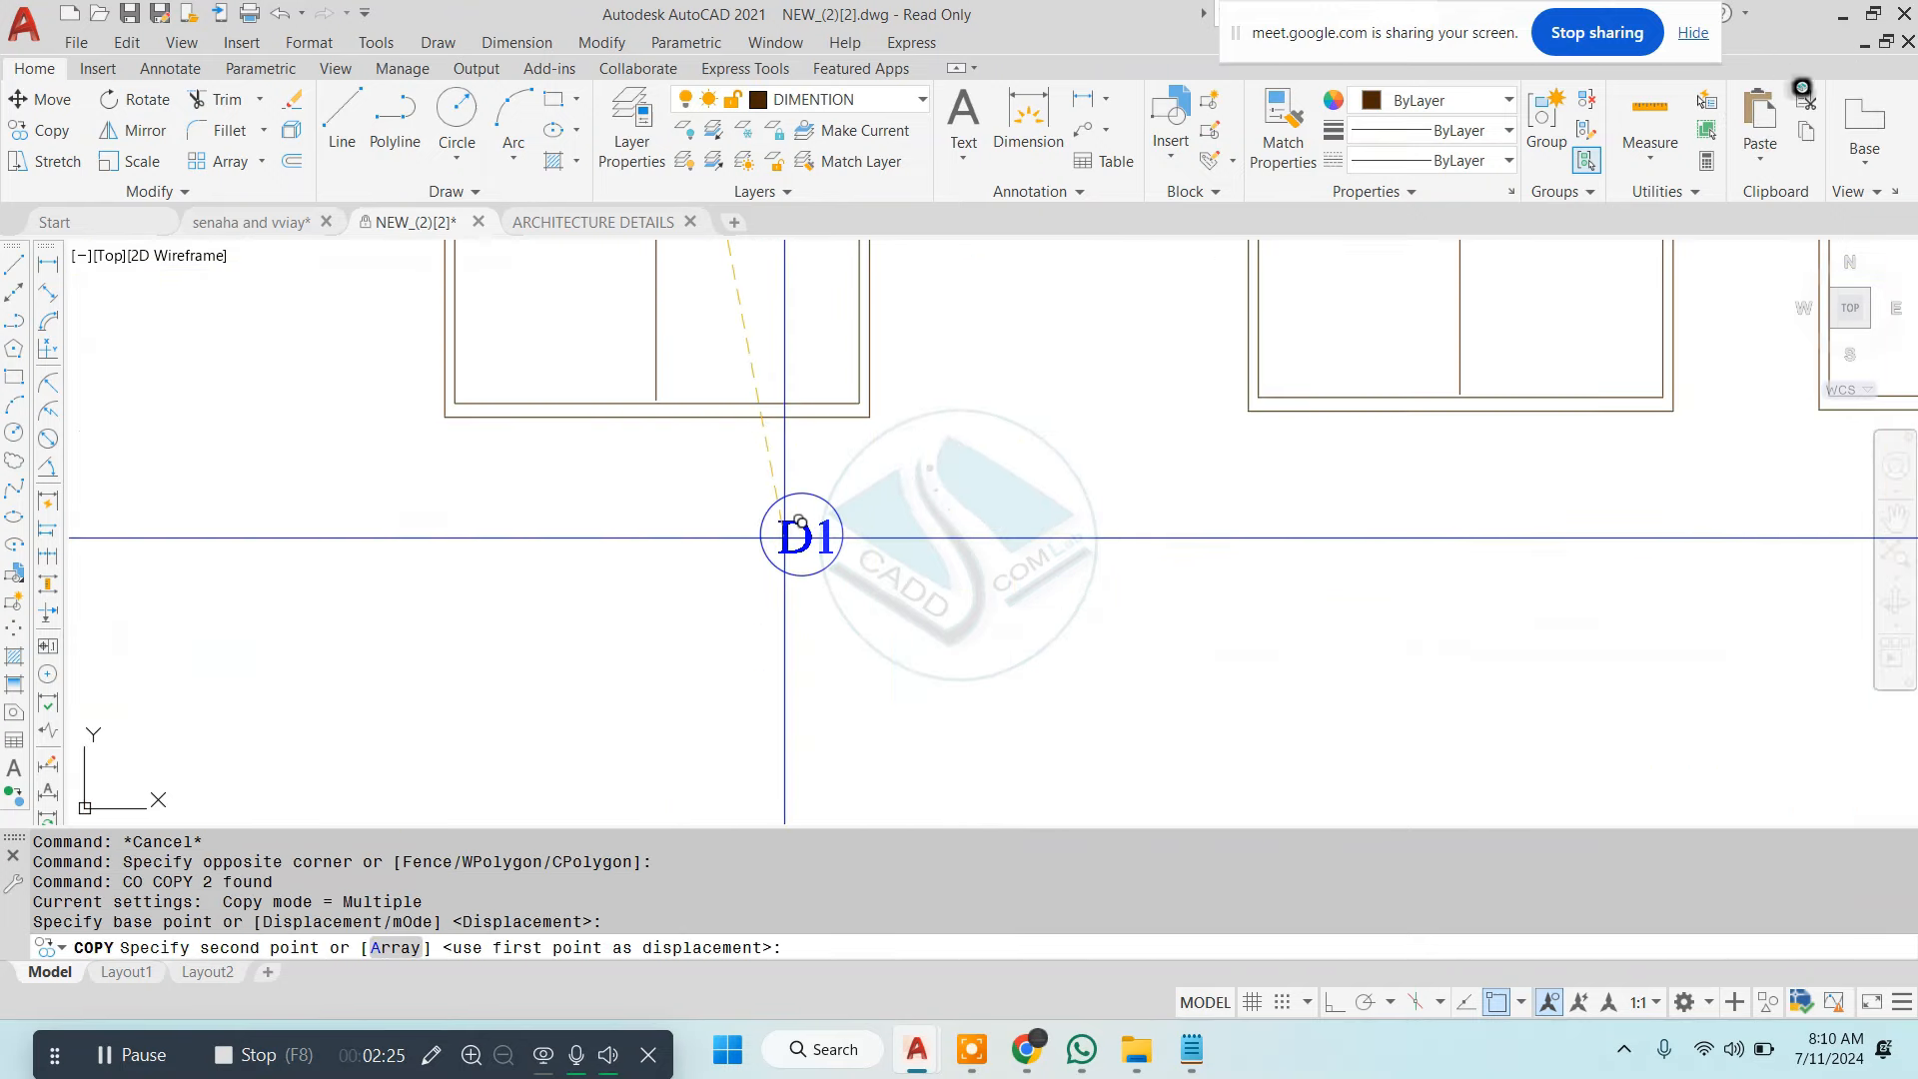
pyautogui.click(648, 503)
pyautogui.click(1479, 508)
pyautogui.moveTo(1524, 508); pyautogui.dragTo(981, 526, button='middle')
pyautogui.click(1436, 518)
pyautogui.click(1493, 525)
pyautogui.press('Escape')
pyautogui.scroll(-4, 1130, 500)
pyautogui.moveTo(676, 519); pyautogui.dragTo(1093, 536, button='middle')
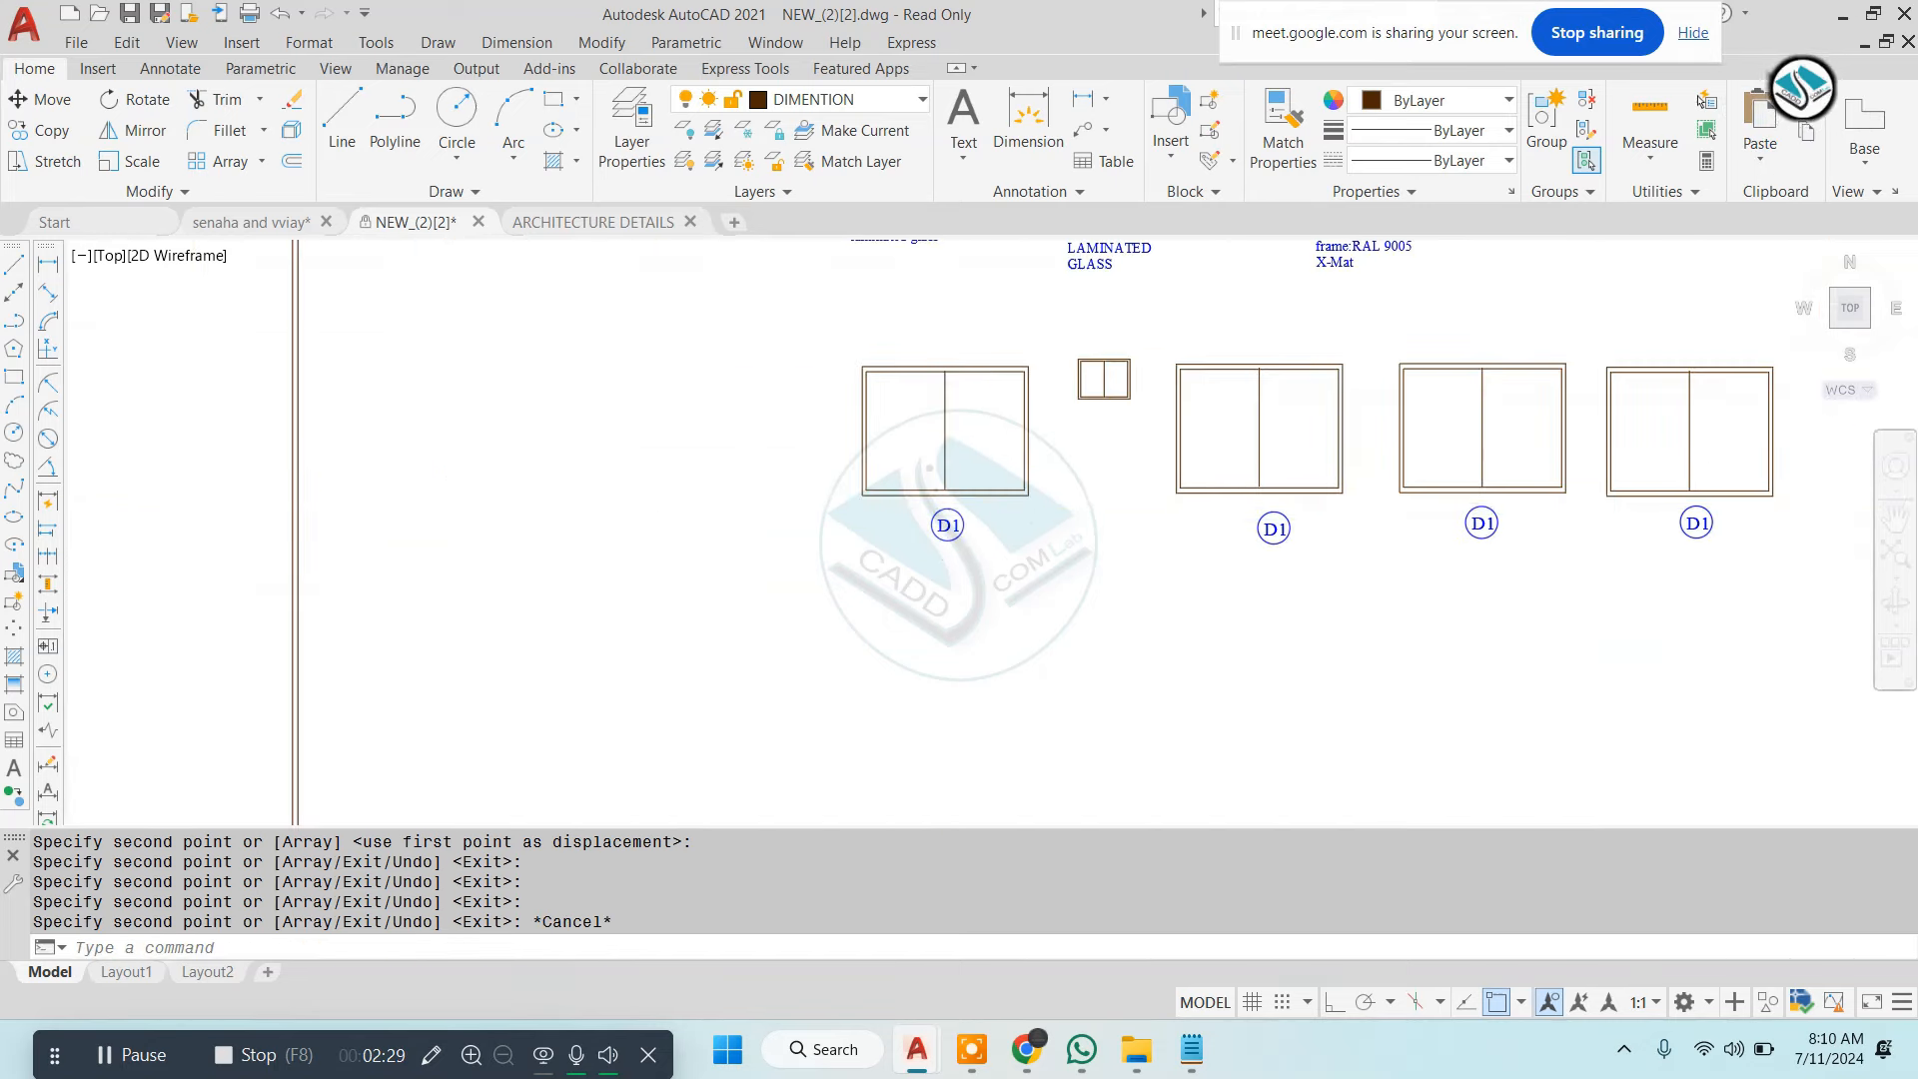
# Change the tag text below the first large frame to "w1"
pyautogui.scroll(8, 942, 522)
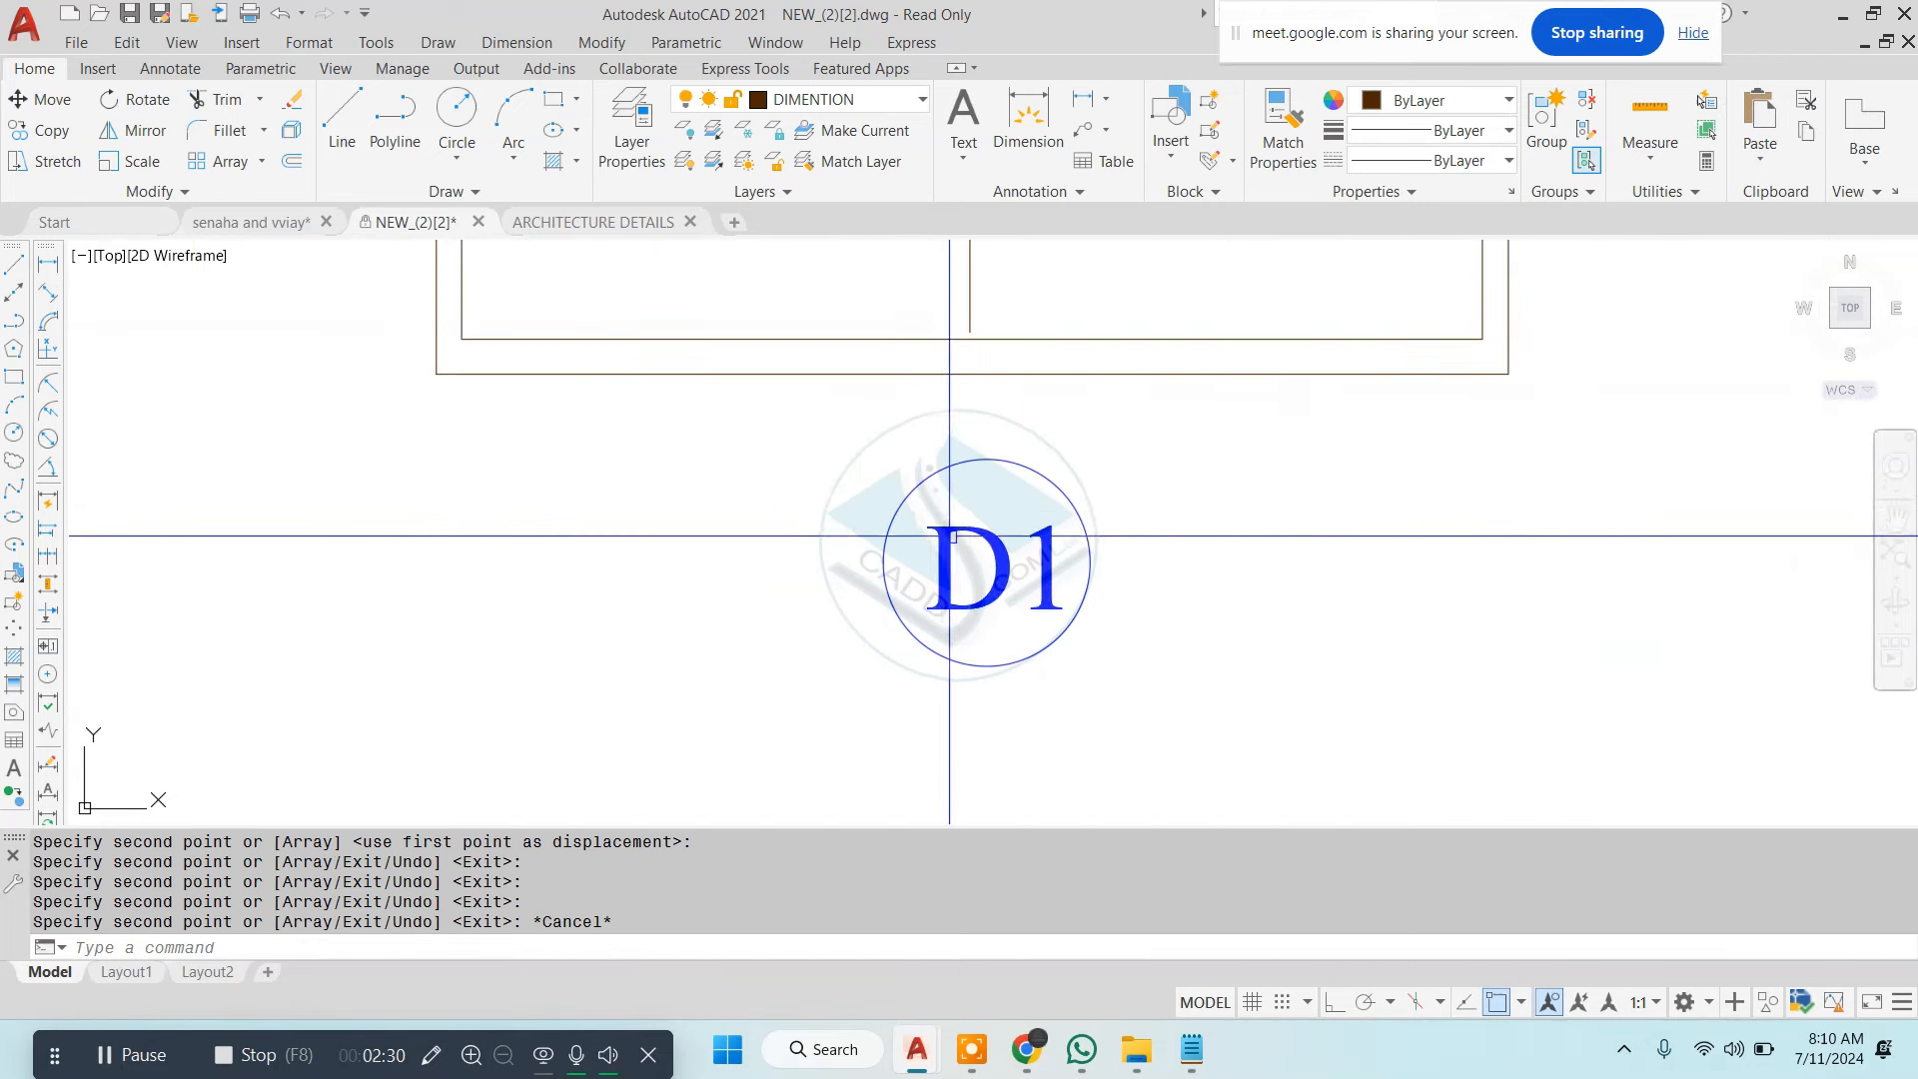
pyautogui.hotkey('ctrl', 'a')
pyautogui.doubleClick(971, 530)
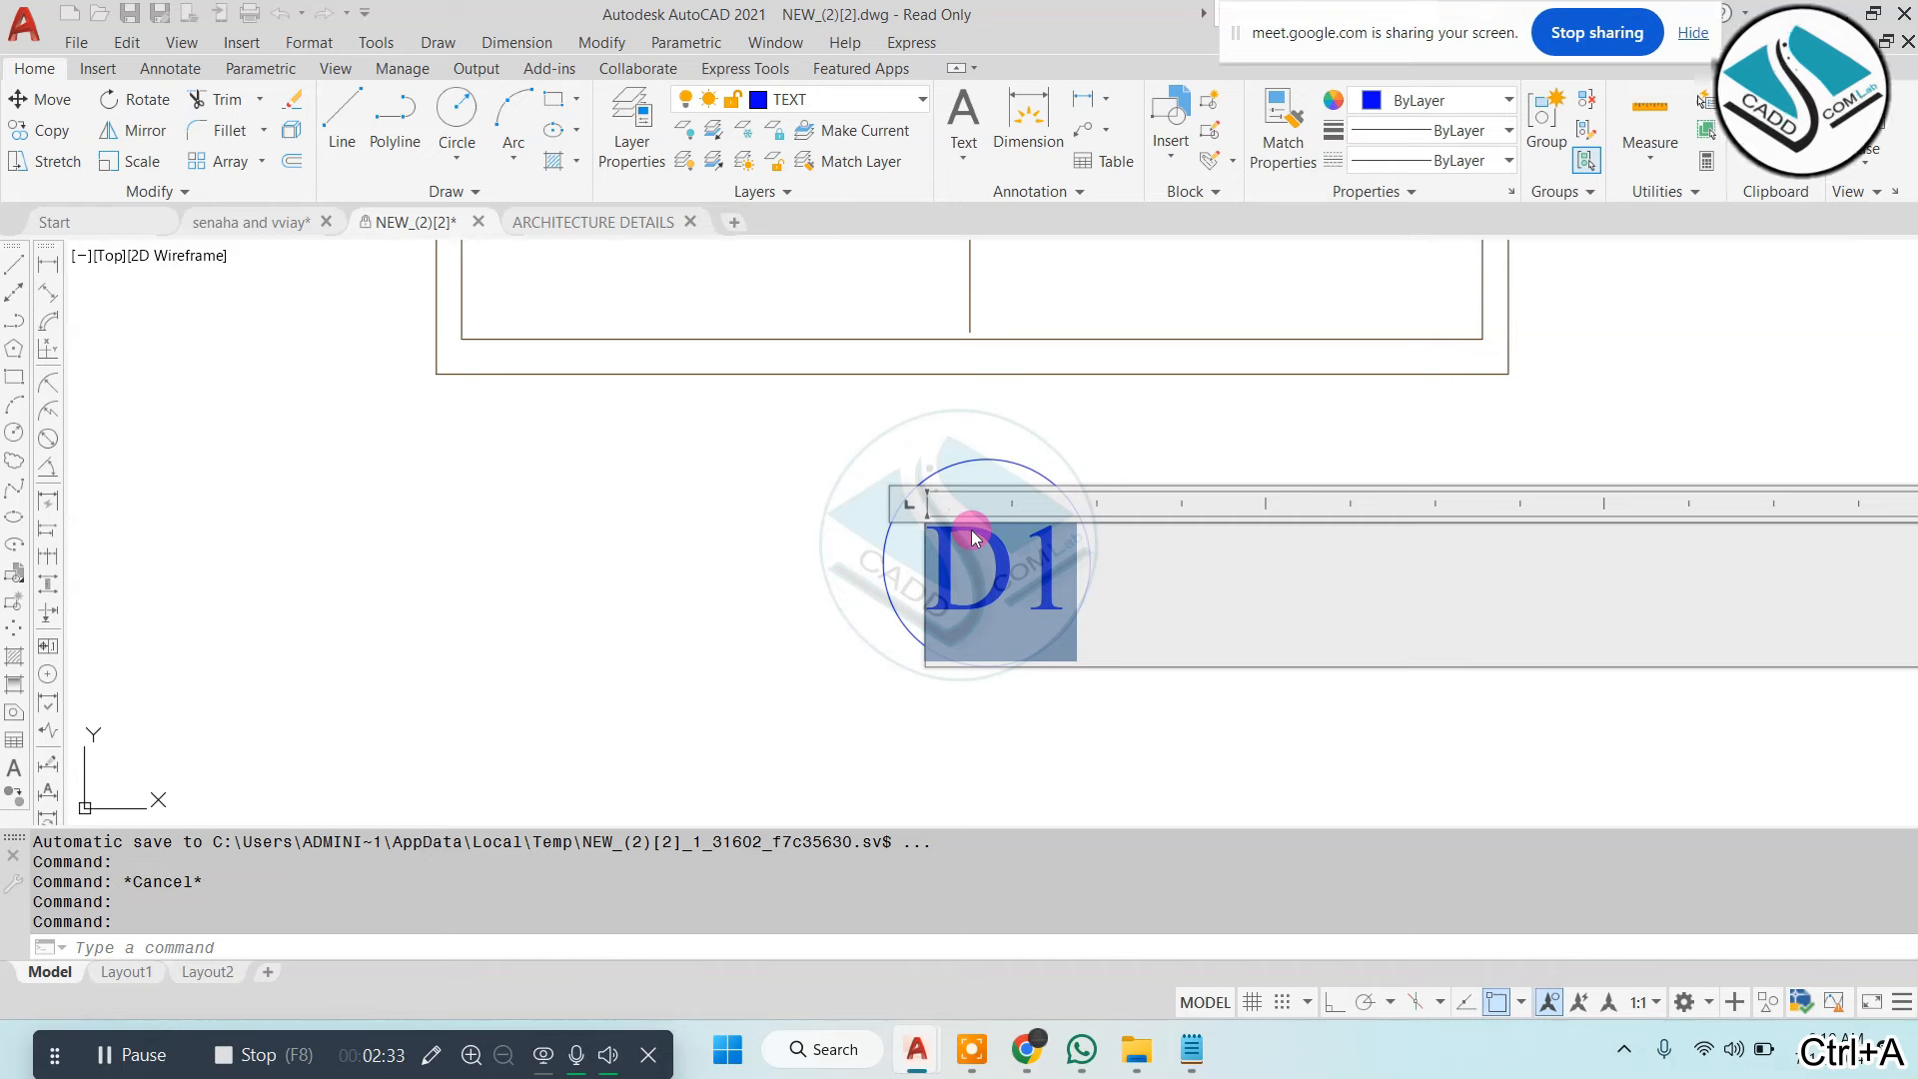
pyautogui.write('w1')
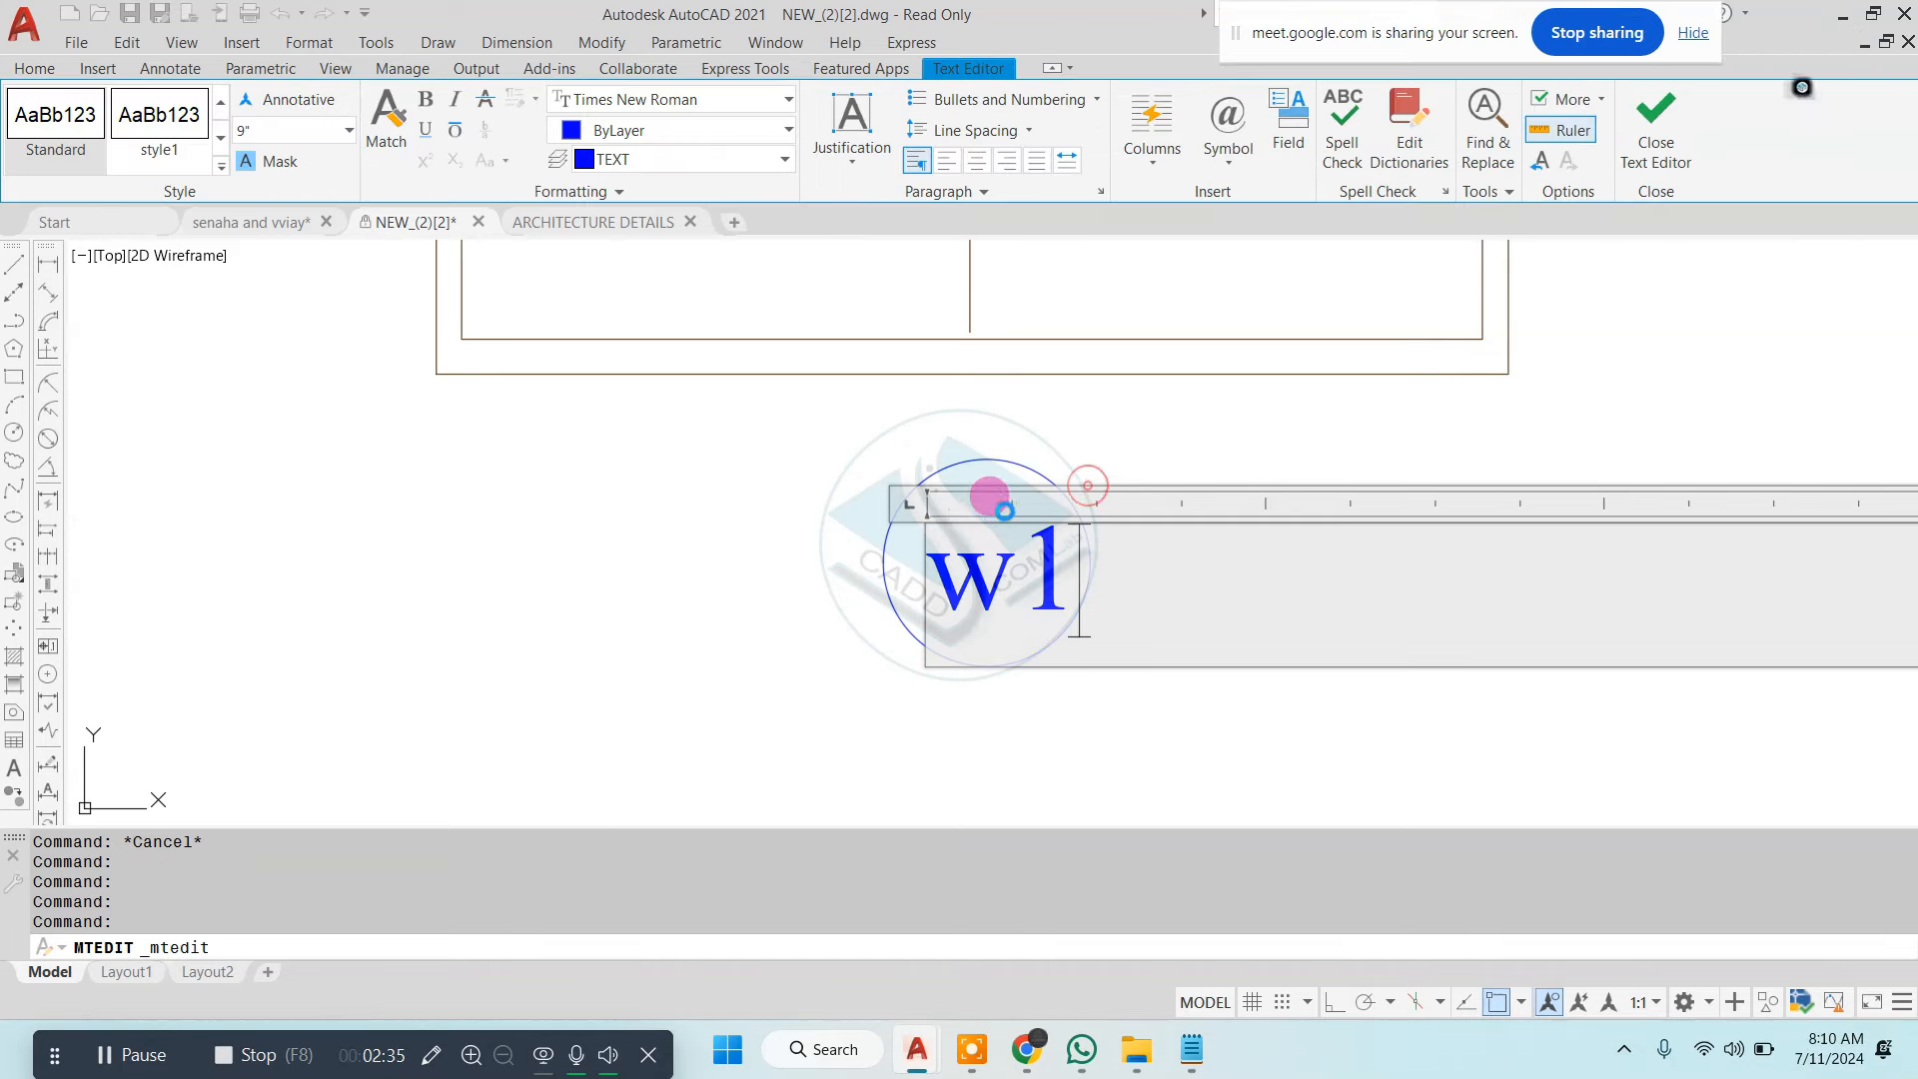
pyautogui.press('Escape')
pyautogui.click(999, 521)
pyautogui.press('Escape')
pyautogui.scroll(-5, 1008, 531)
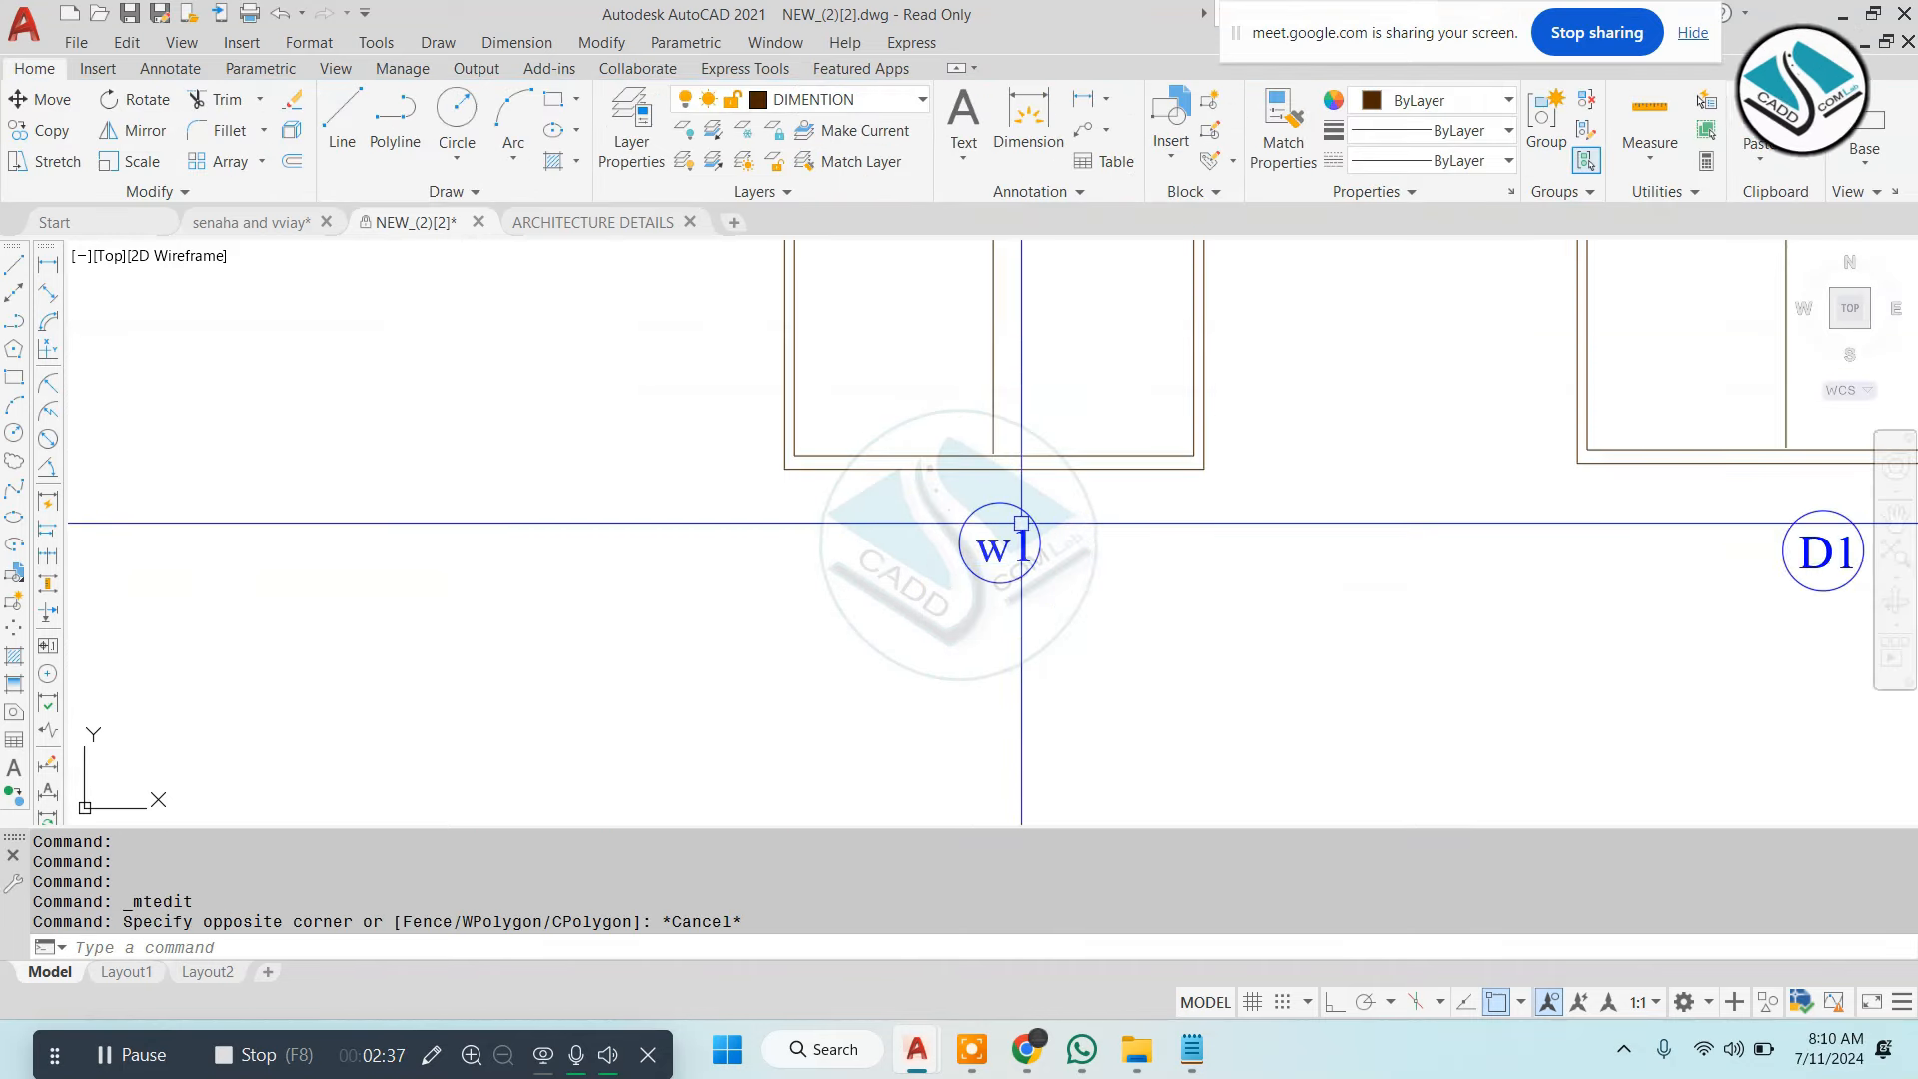
# Examine the tagged frame elevations, the door details with their material notes, and their placement on the sheet
pyautogui.moveTo(1378, 560); pyautogui.dragTo(848, 633, button='middle')
pyautogui.scroll(-5, 1091, 631)
pyautogui.scroll(4, 1000, 505)
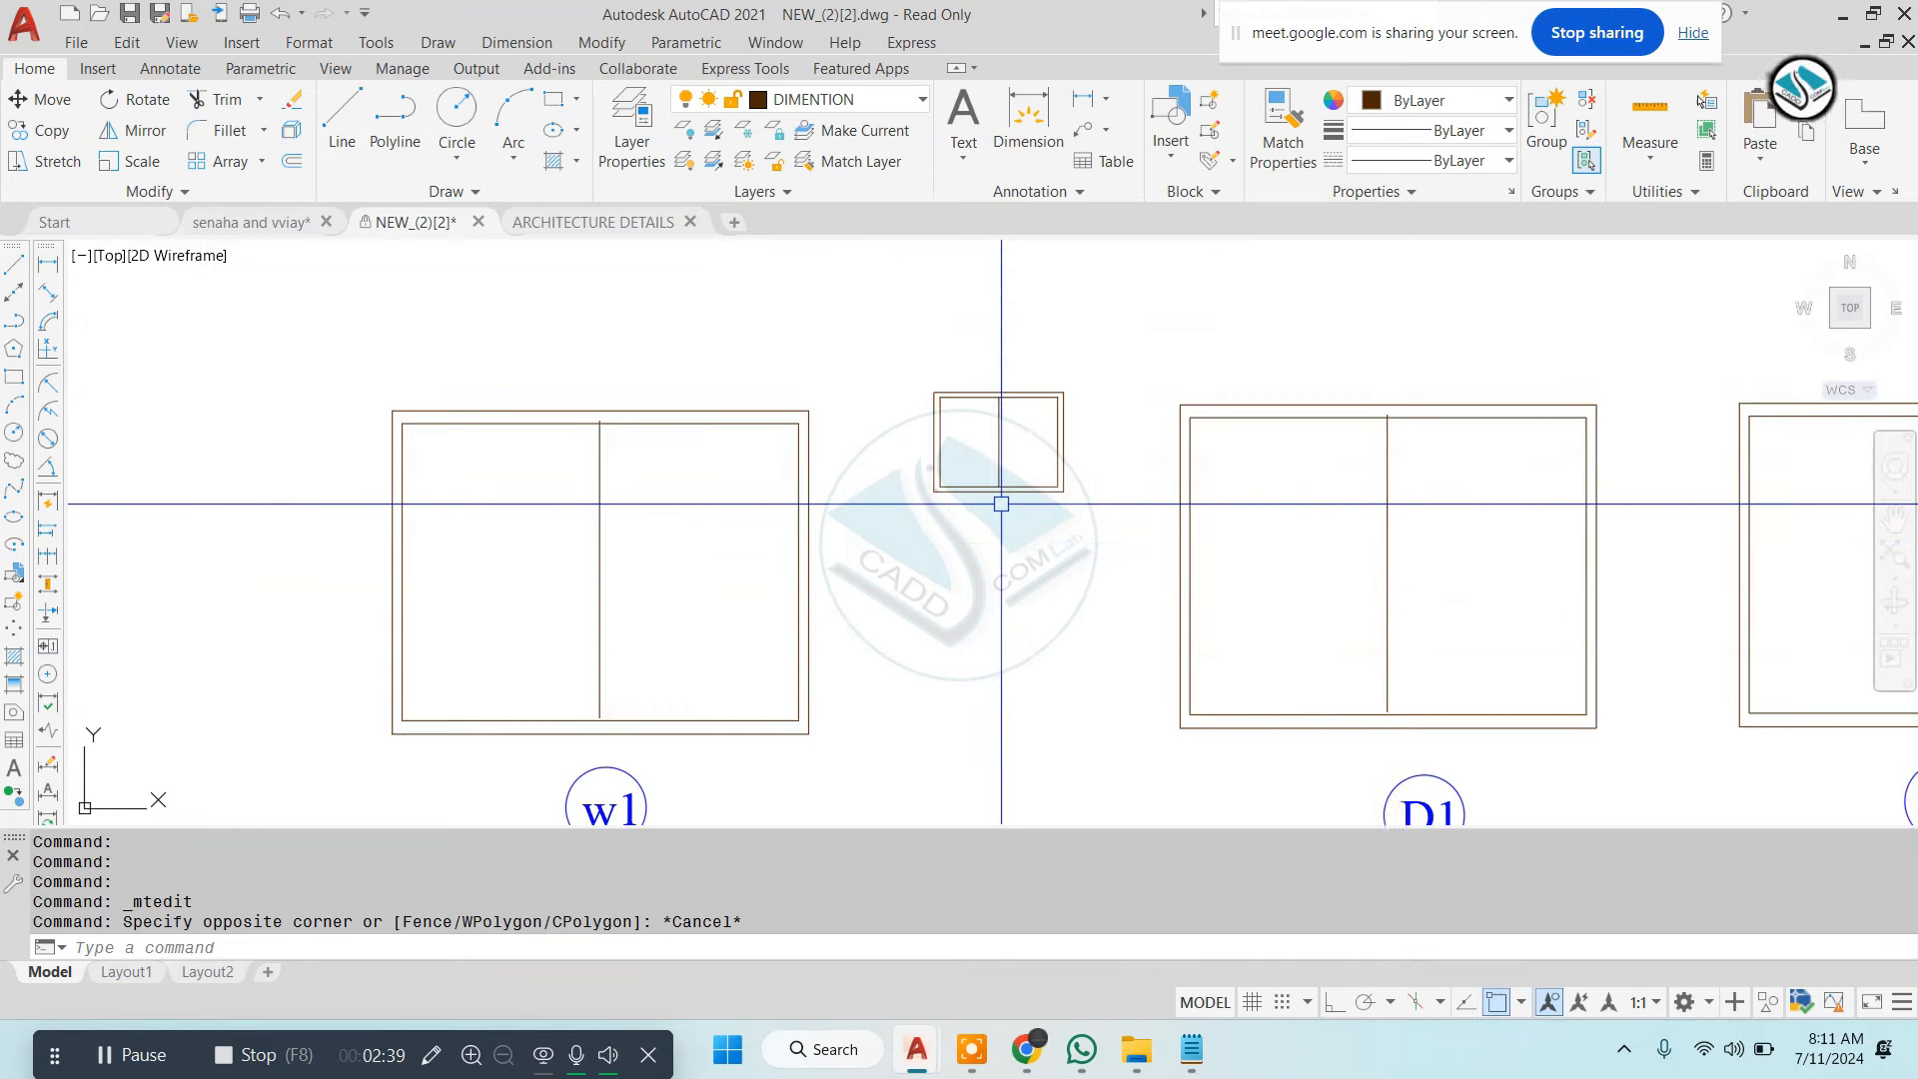
pyautogui.press('Escape')
pyautogui.press('Escape')
pyautogui.scroll(-8, 1001, 504)
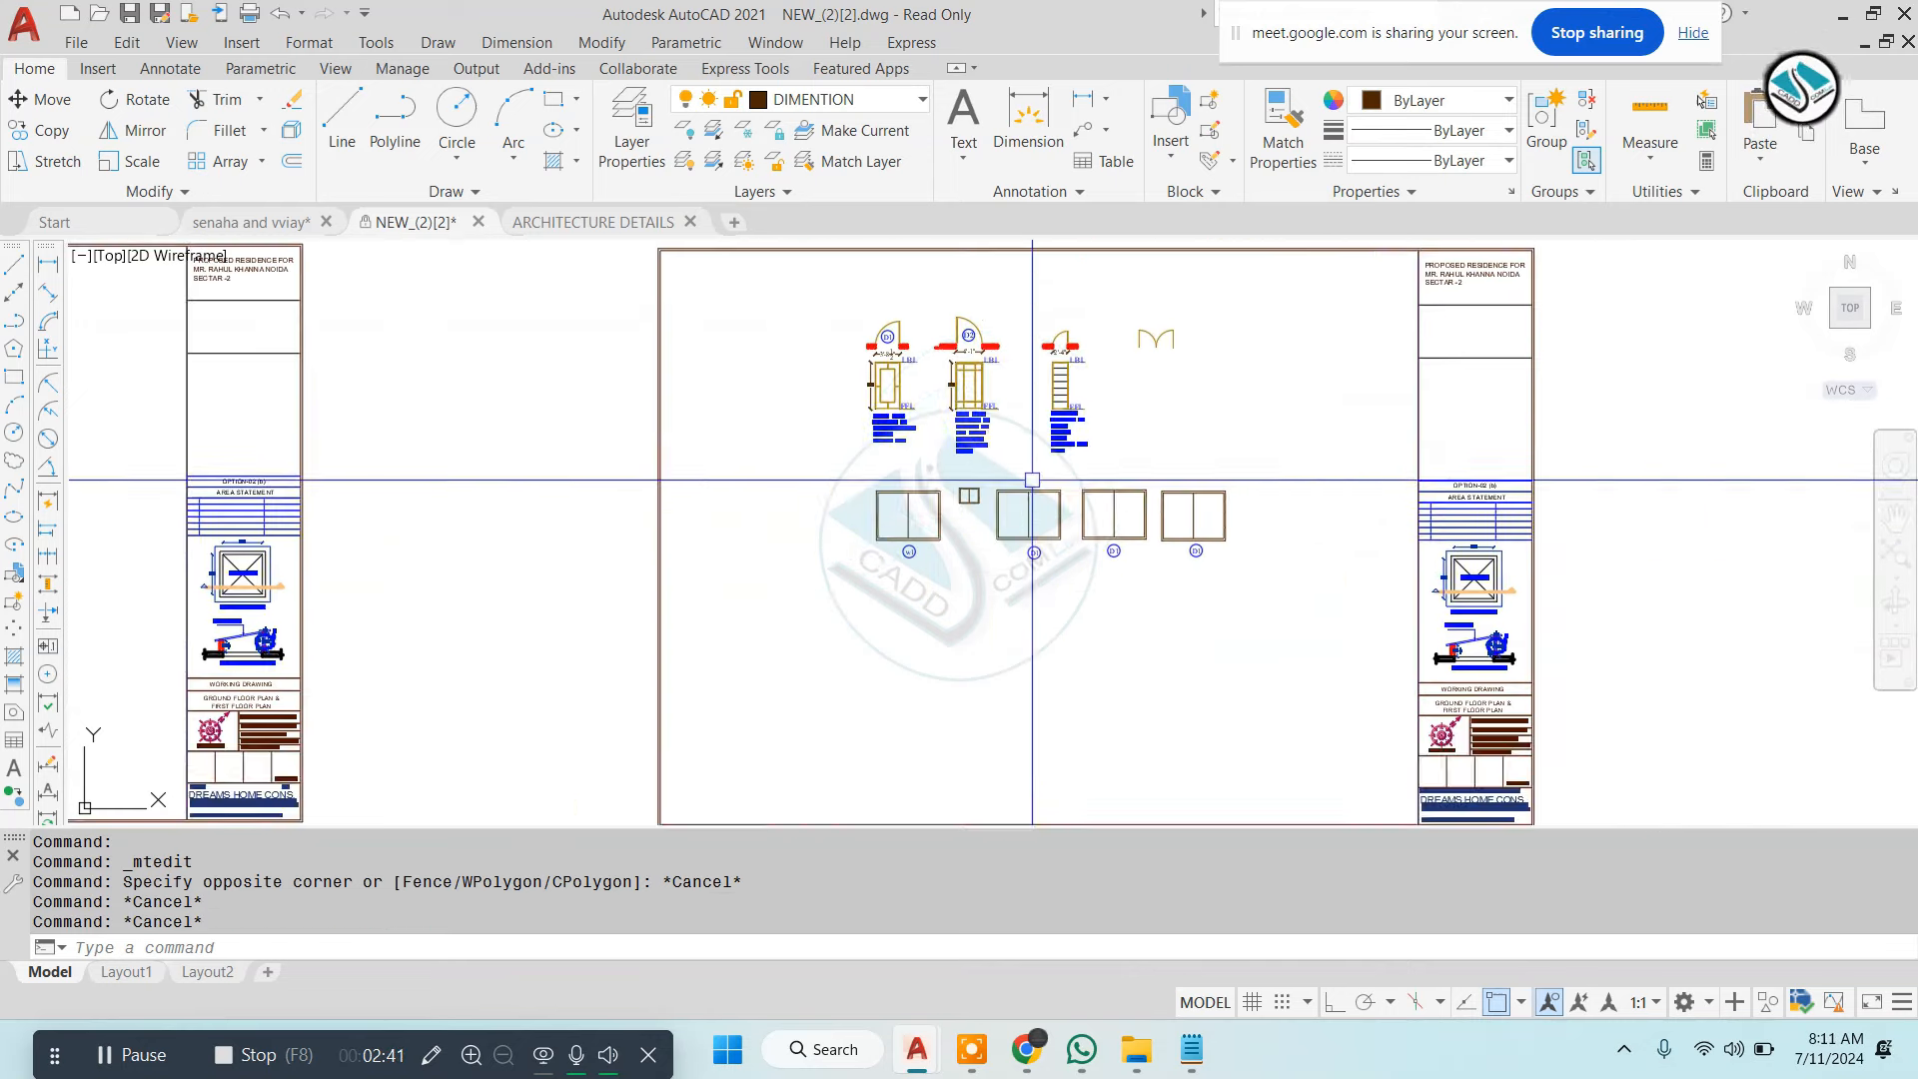
pyautogui.scroll(2, 992, 556)
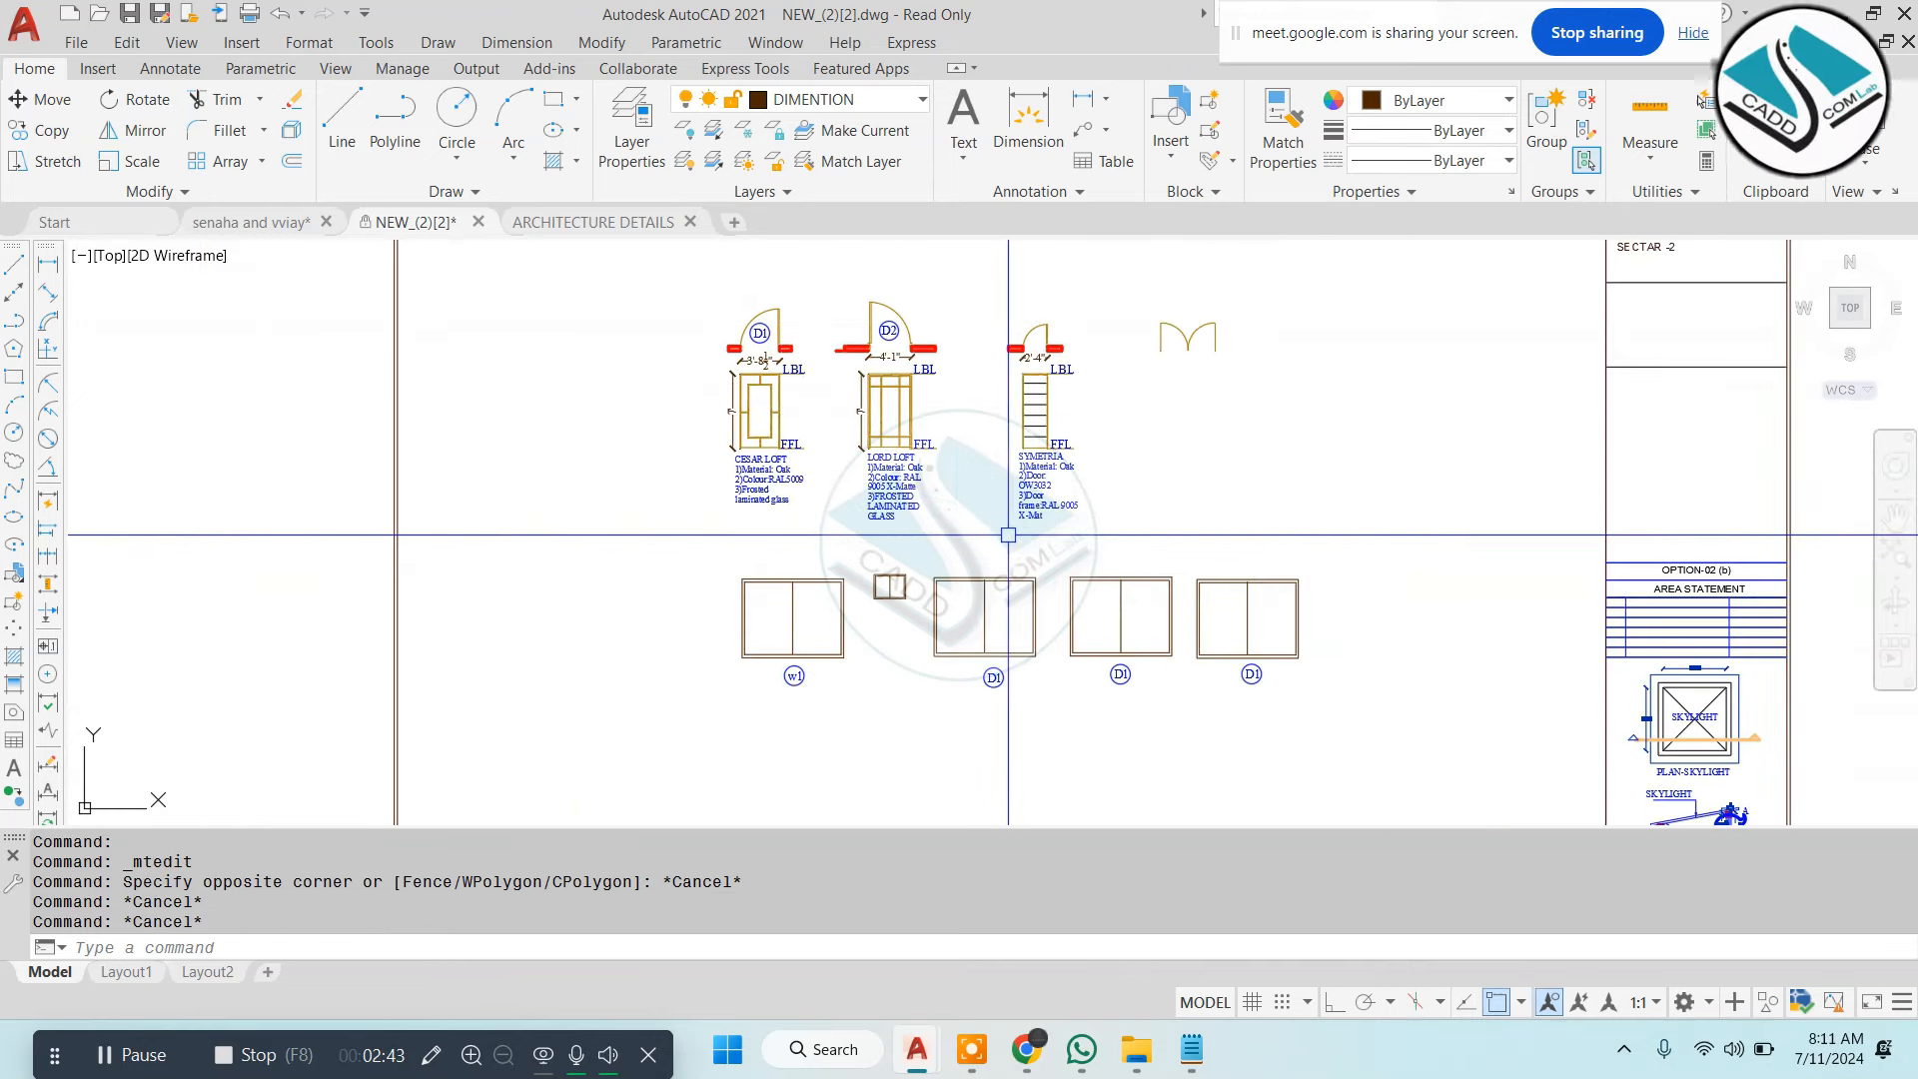
pyautogui.scroll(8, 779, 471)
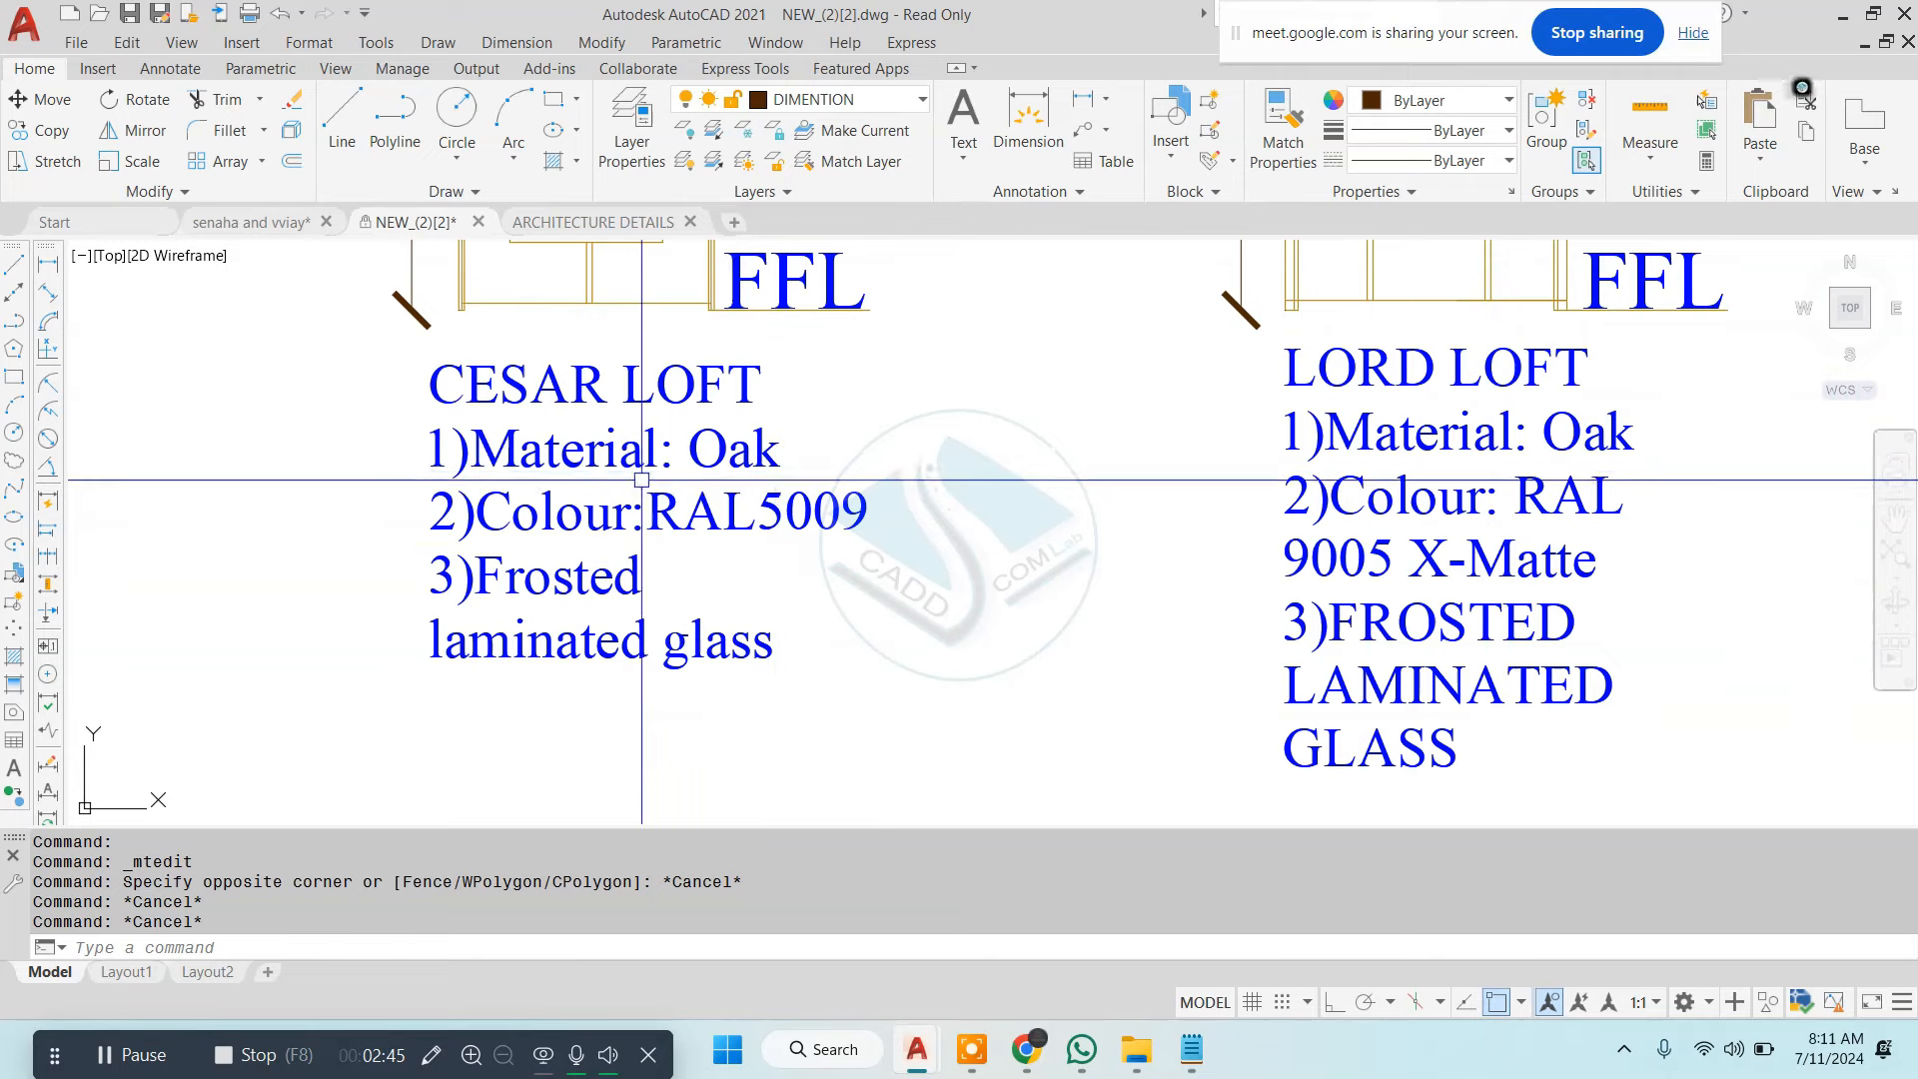
pyautogui.scroll(-6, 649, 511)
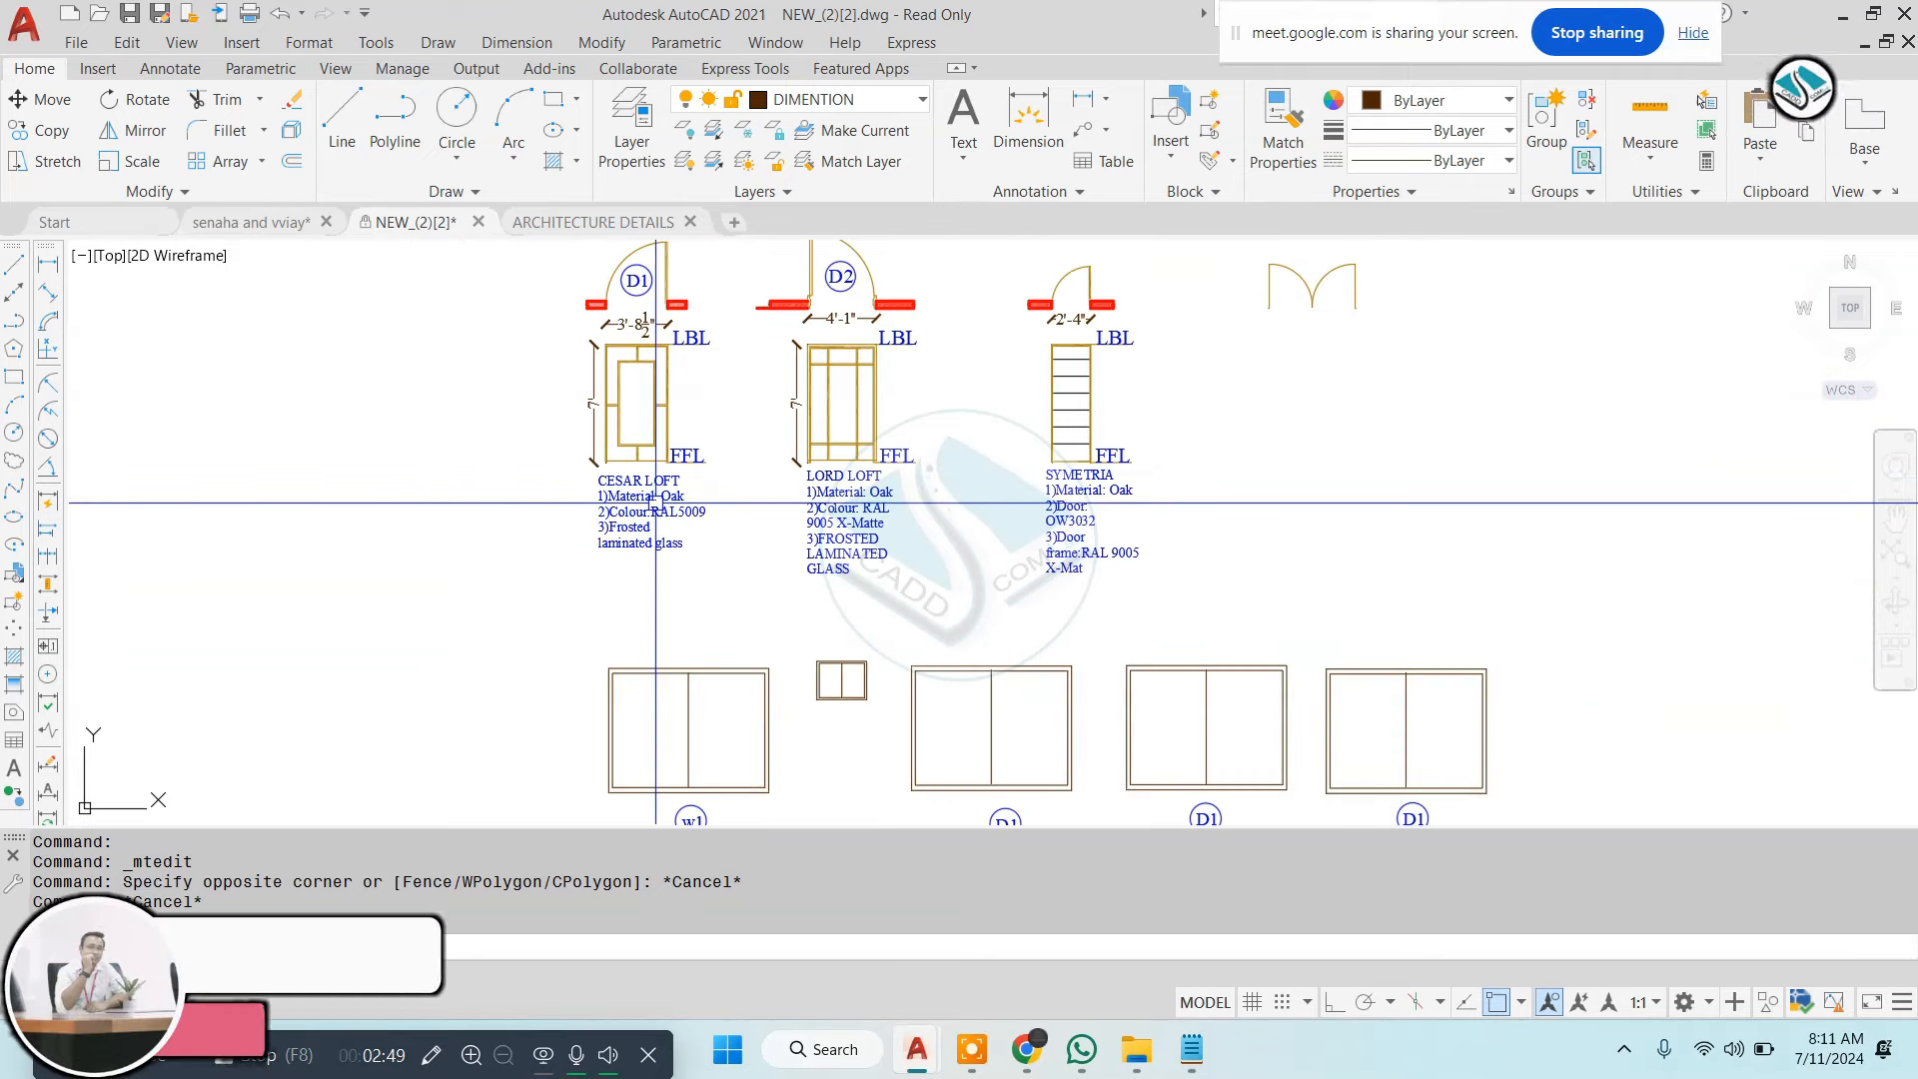
pyautogui.press('Escape')
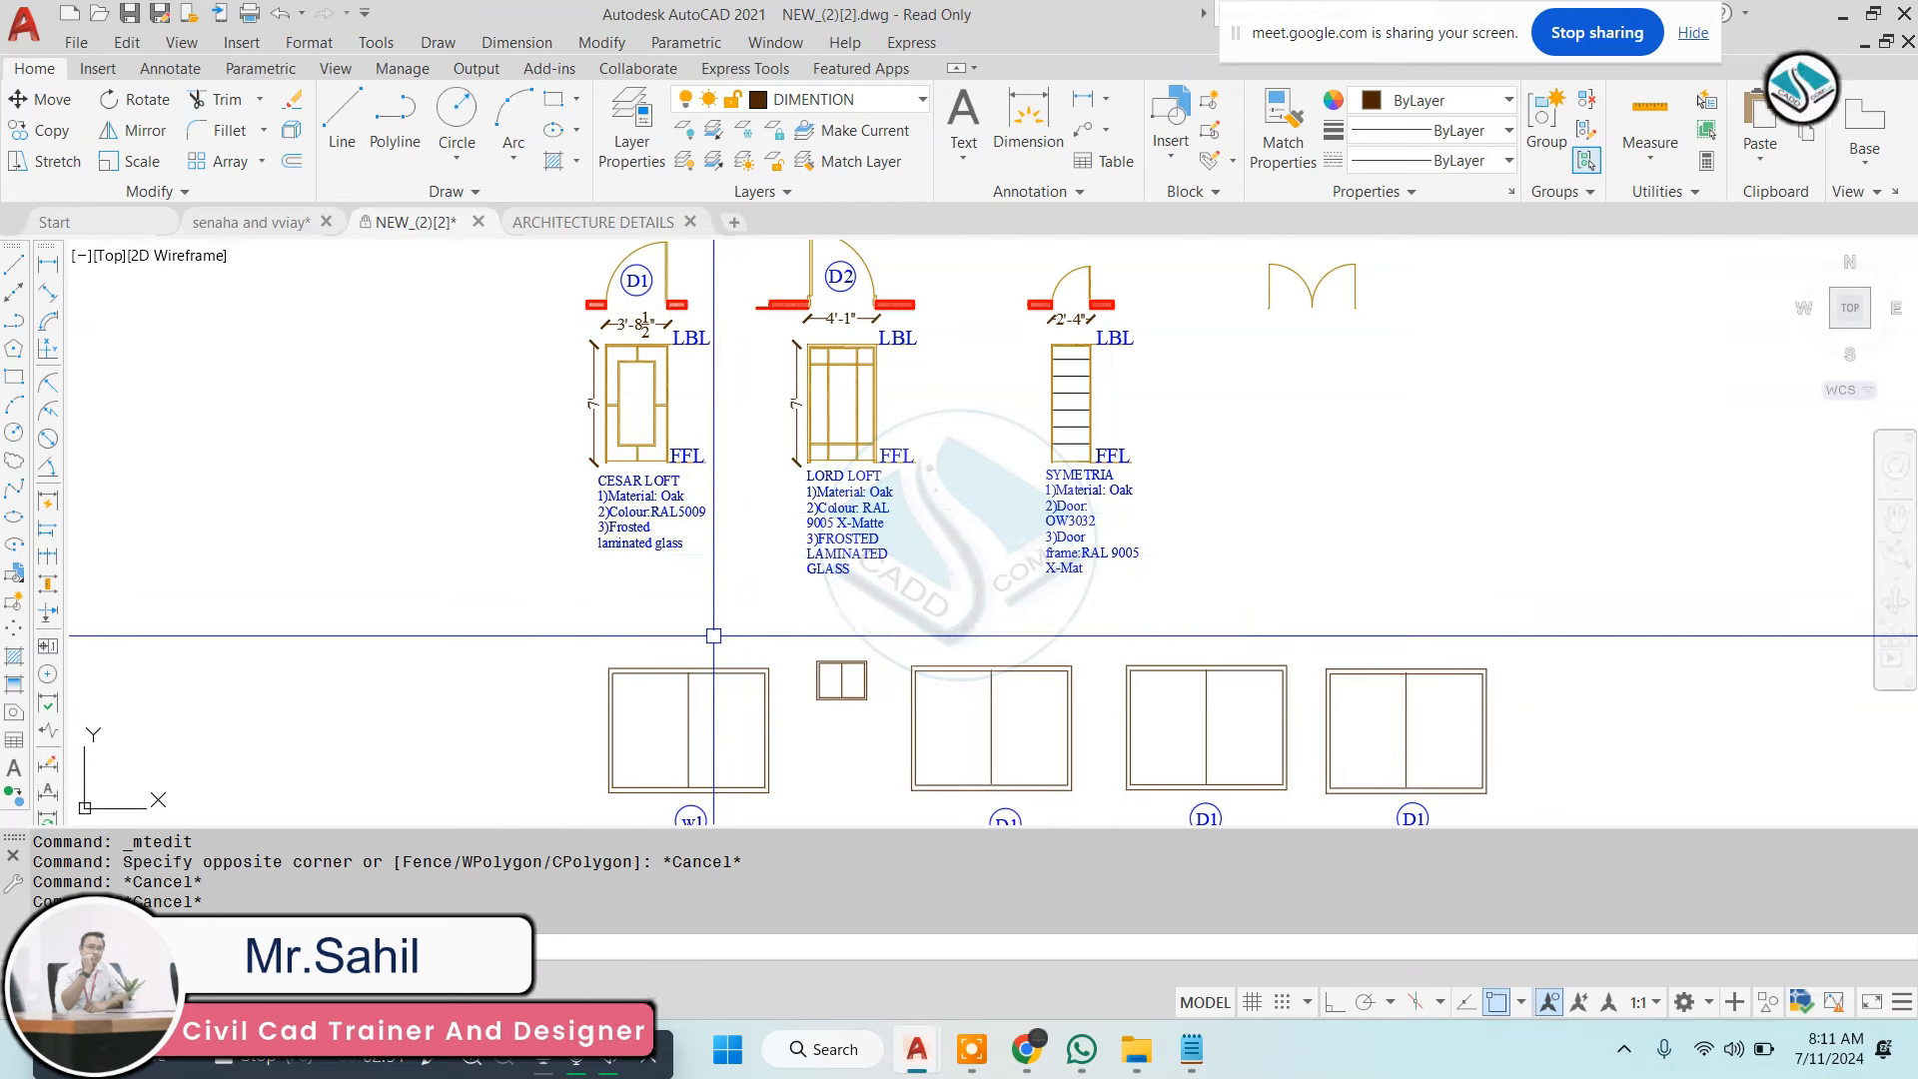
pyautogui.moveTo(638, 760); pyautogui.dragTo(597, 586, button='middle')
pyautogui.scroll(-4, 1264, 616)
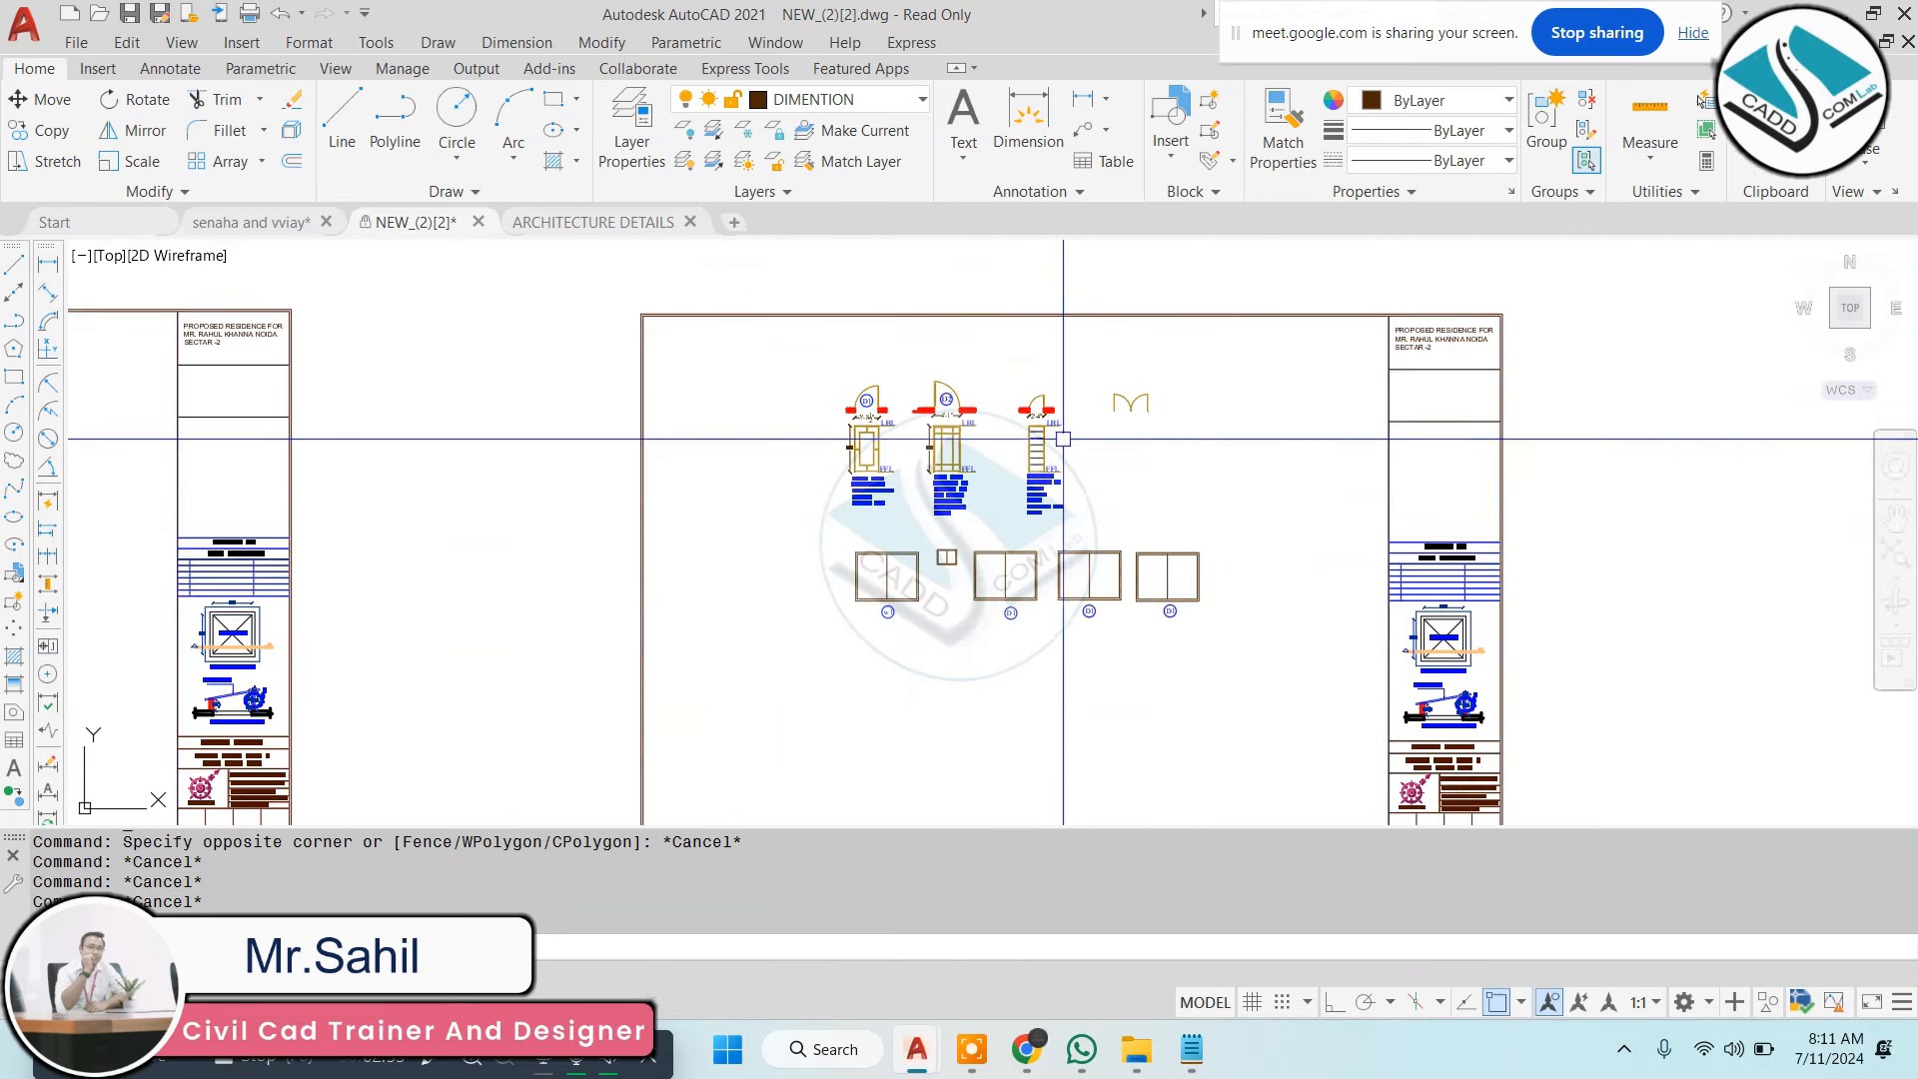
pyautogui.moveTo(1082, 1049)
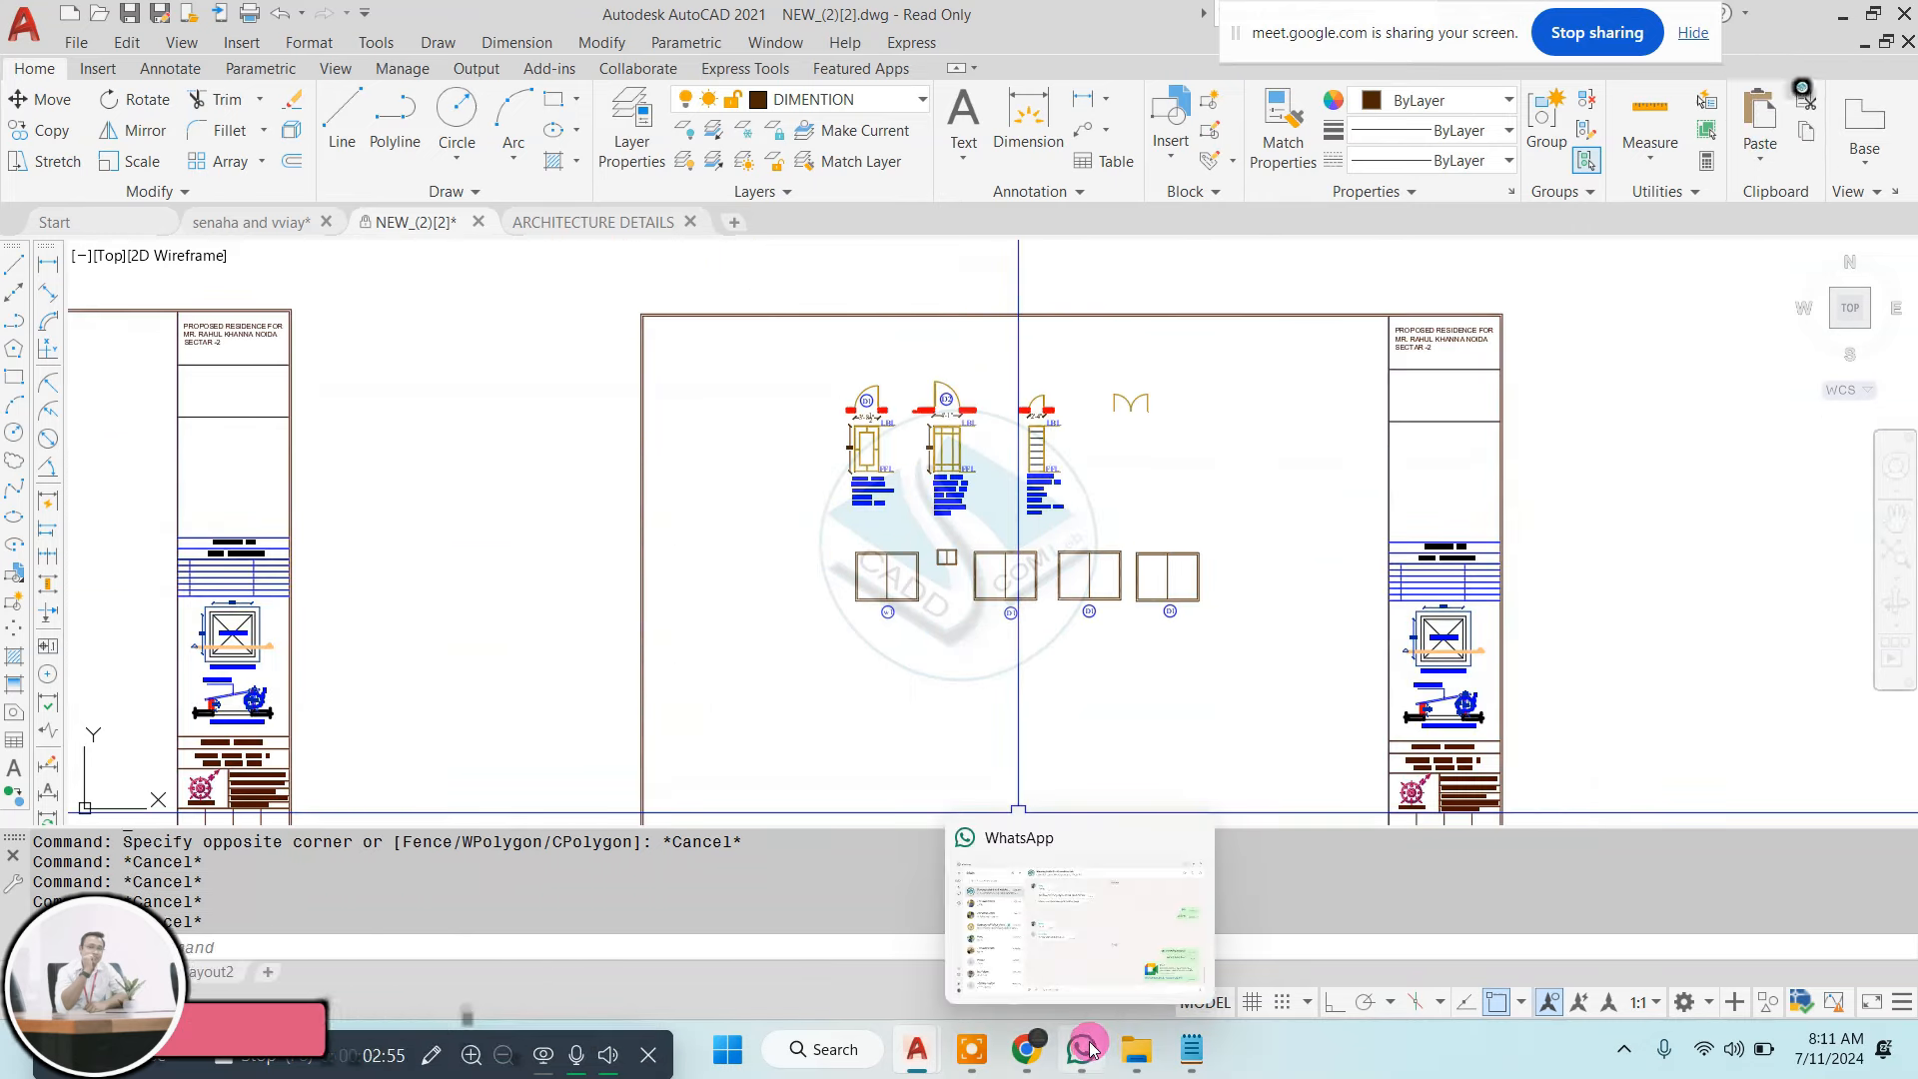
pyautogui.moveTo(1087, 994)
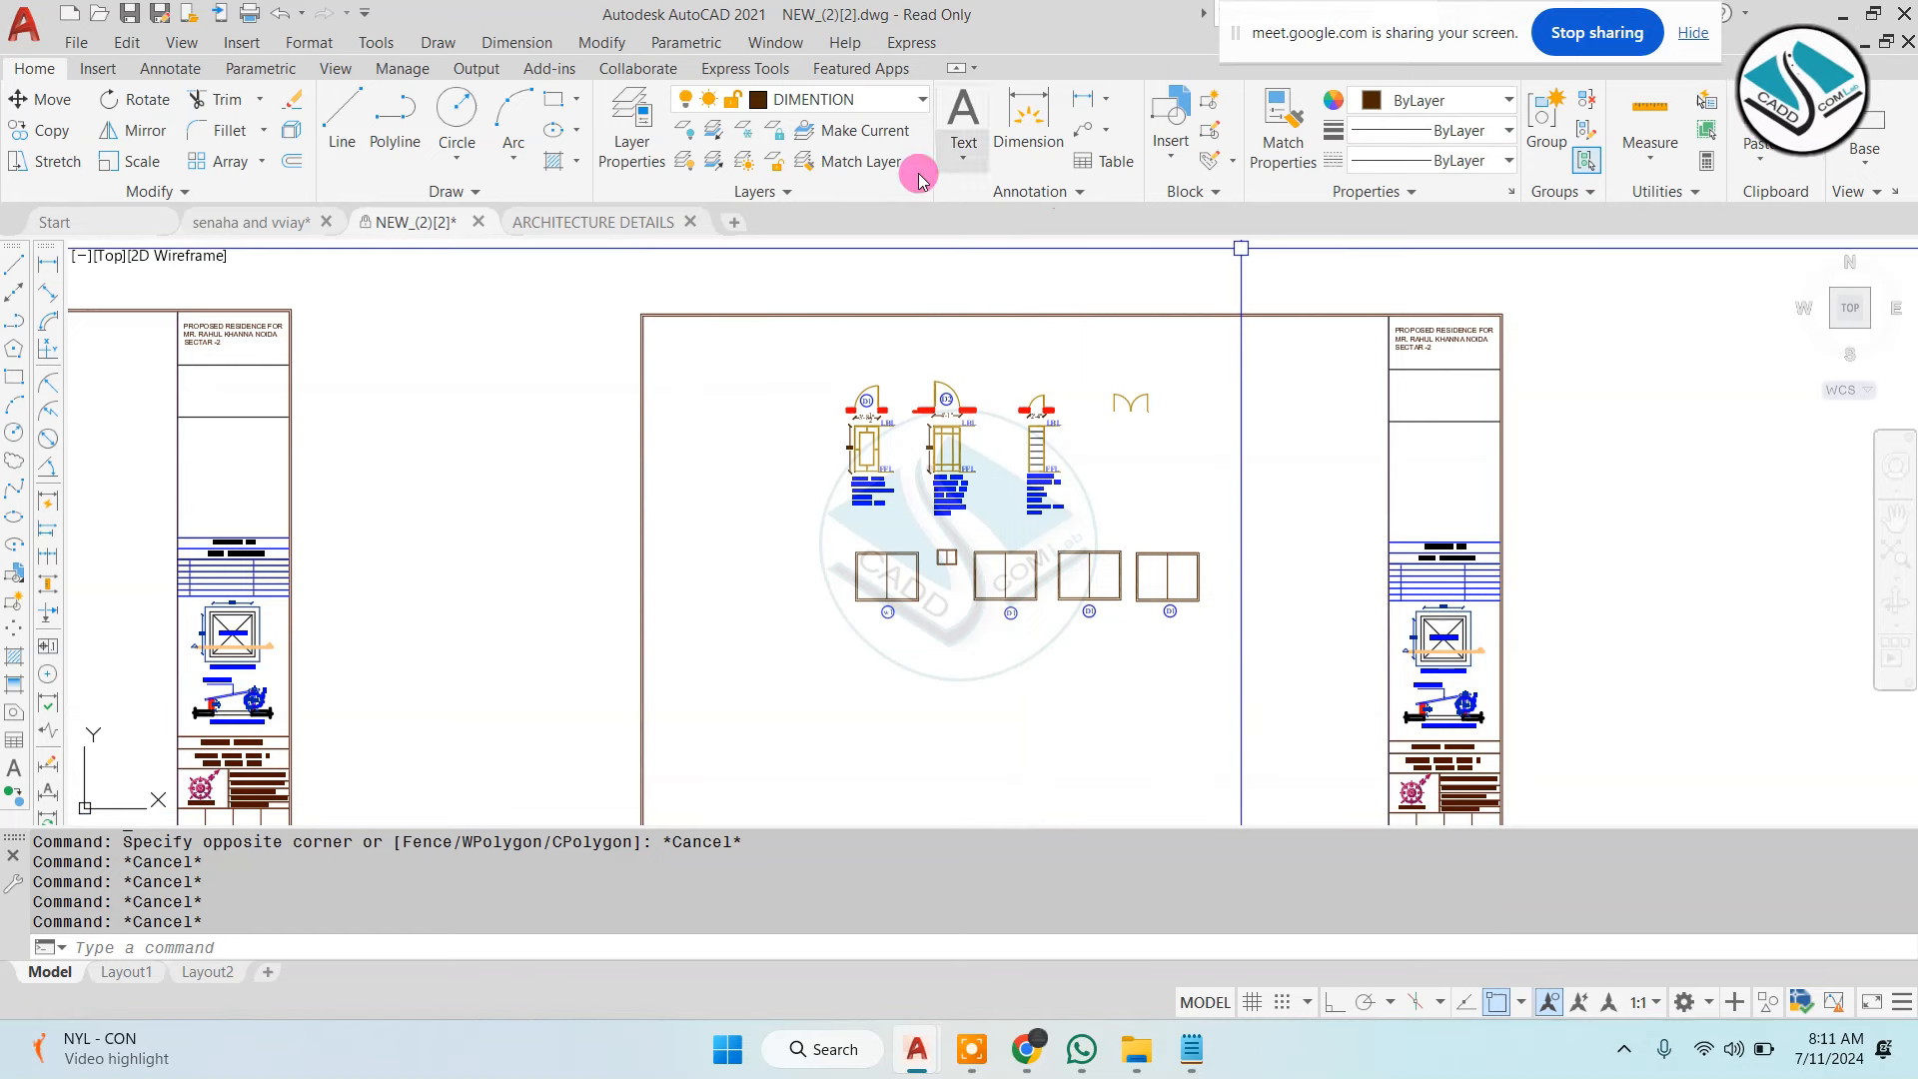
# Close the NEW_(2)[2].dwg drawing without saving its changes
pyautogui.scroll(-6, 898, 447)
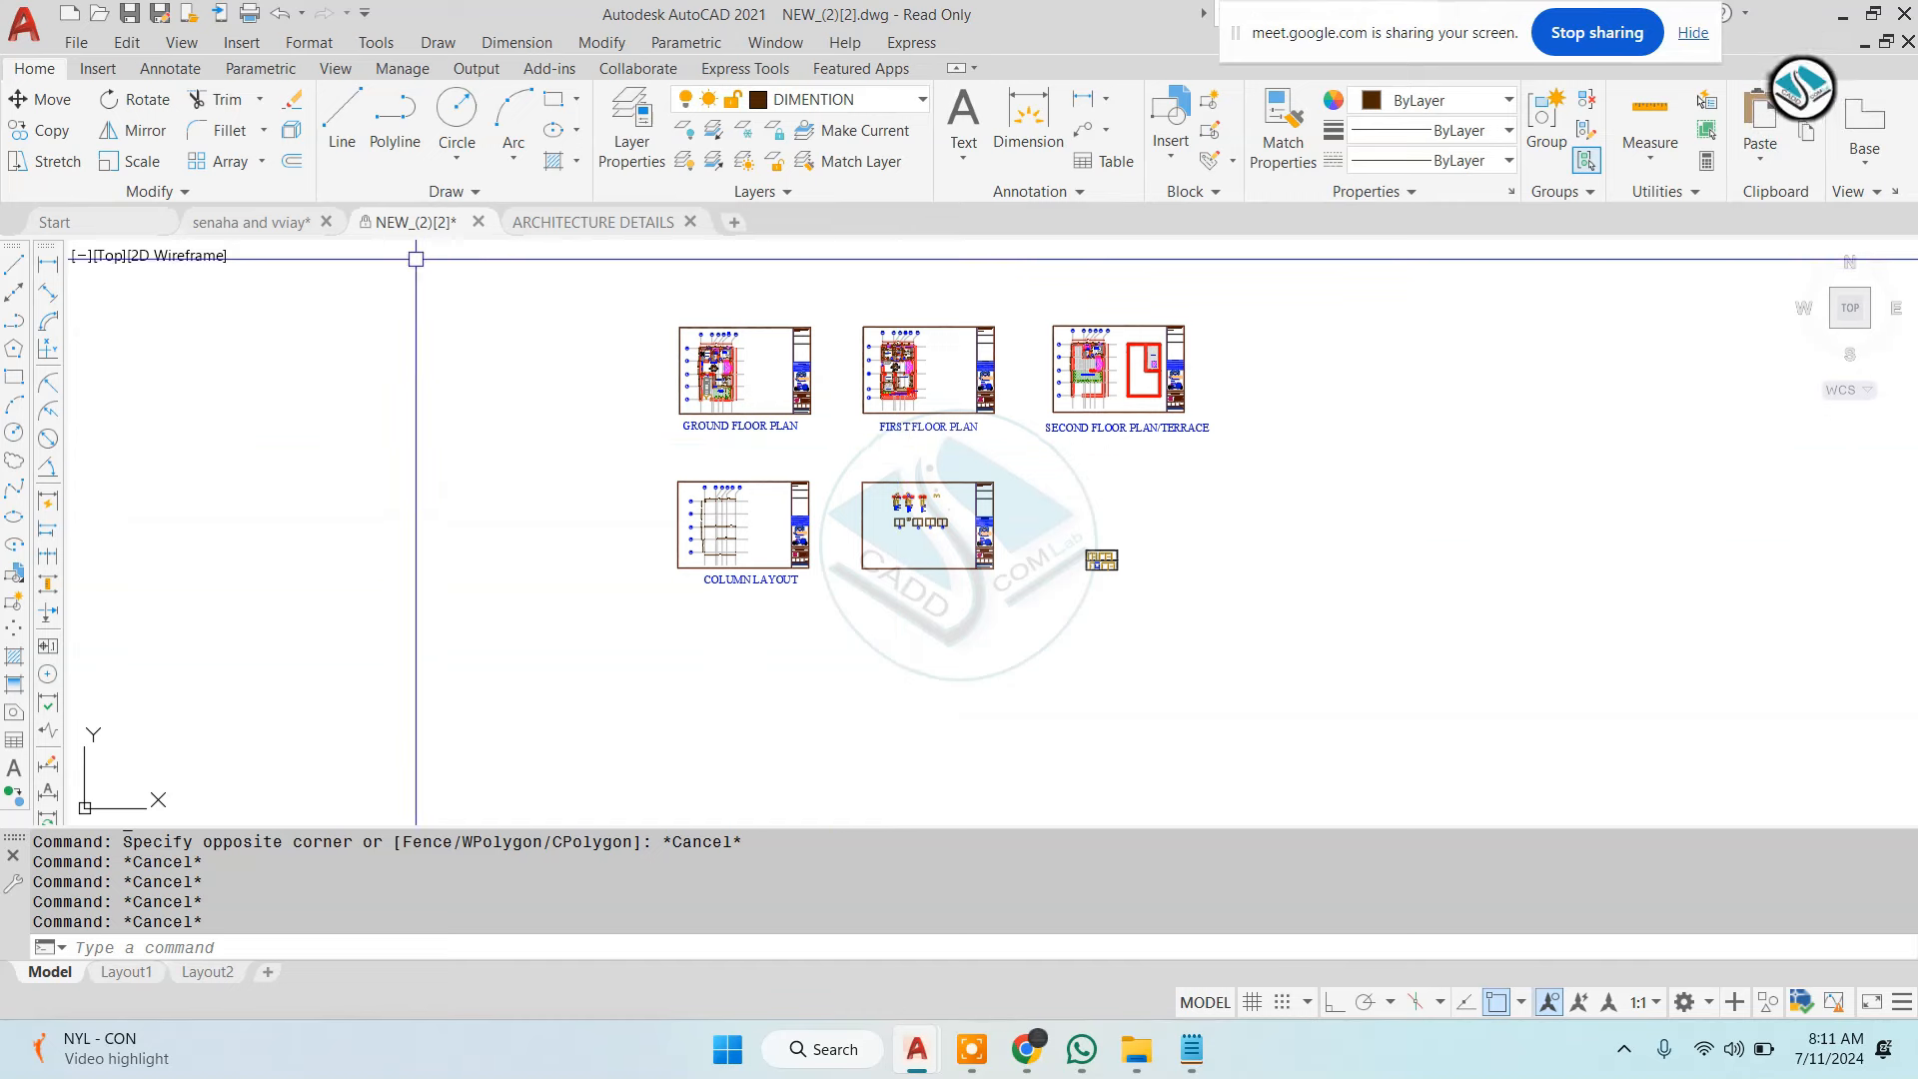
pyautogui.click(479, 222)
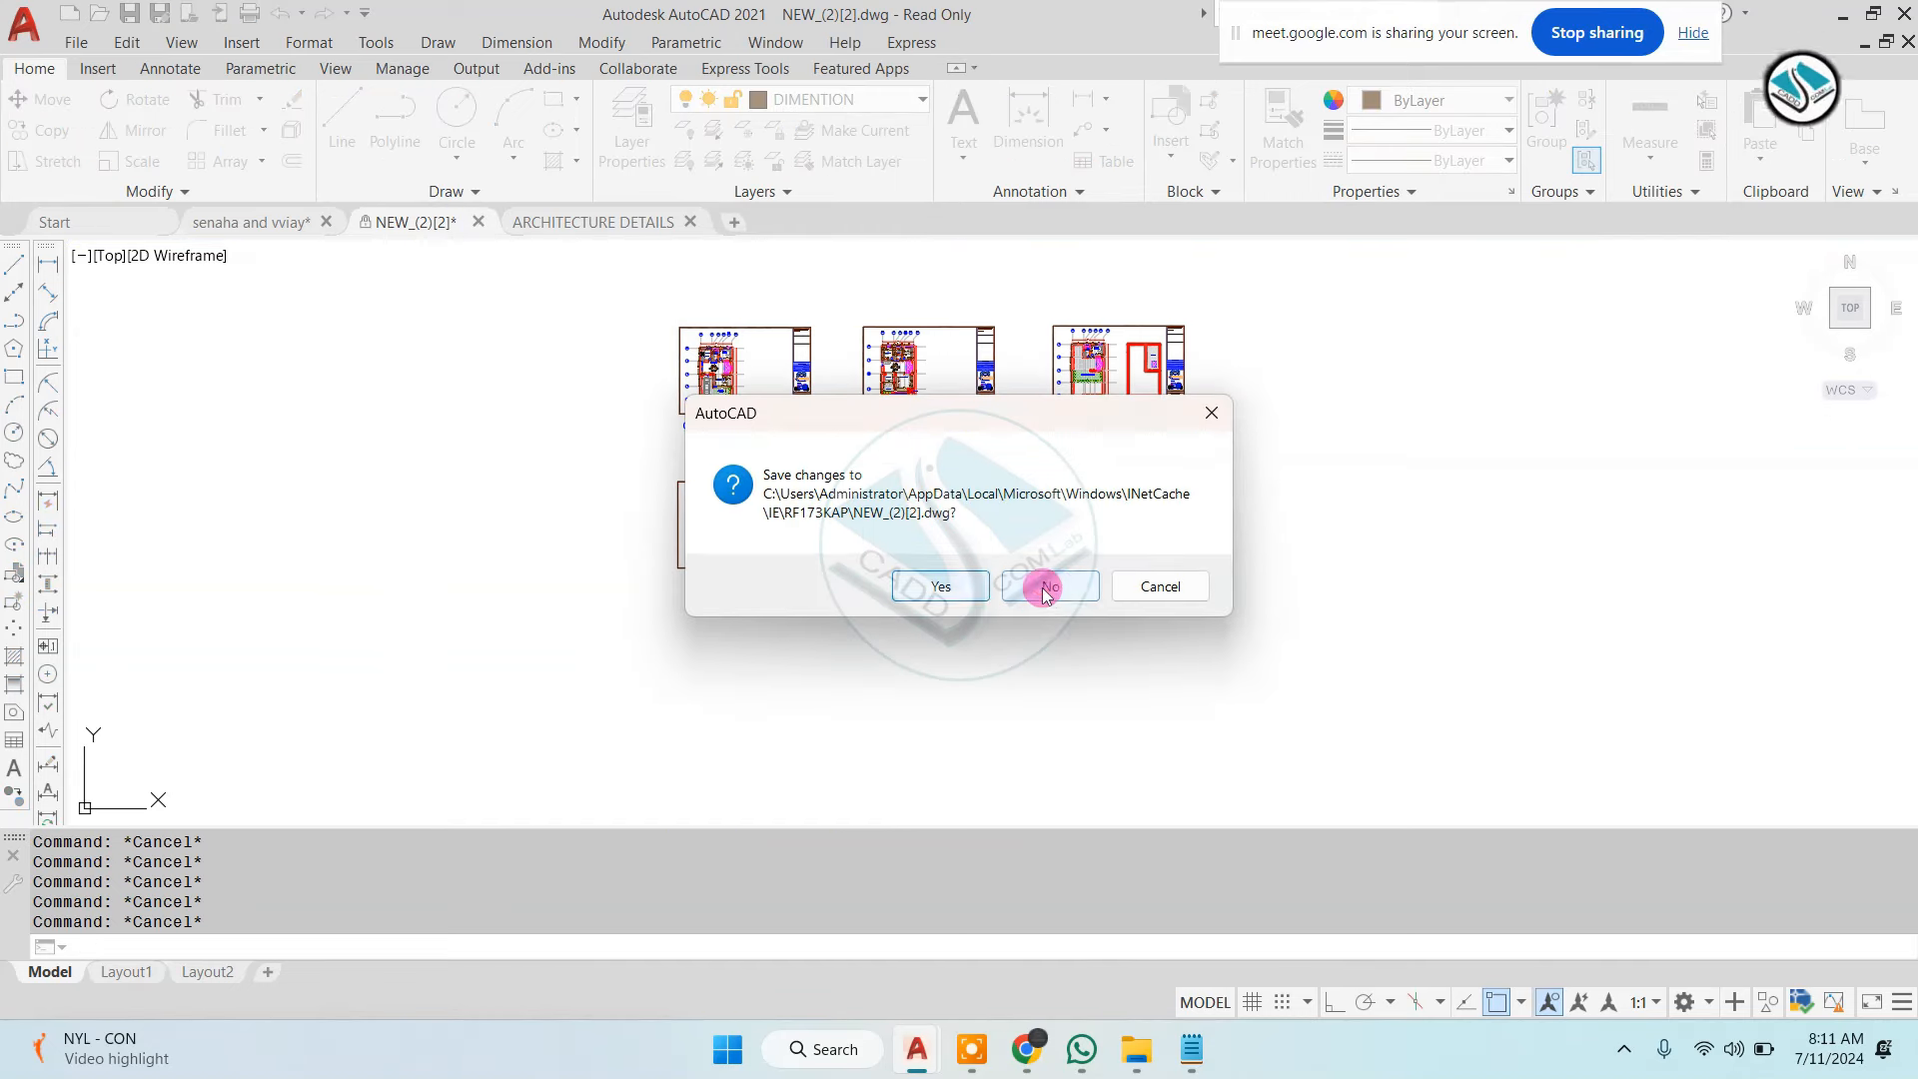
pyautogui.click(1051, 586)
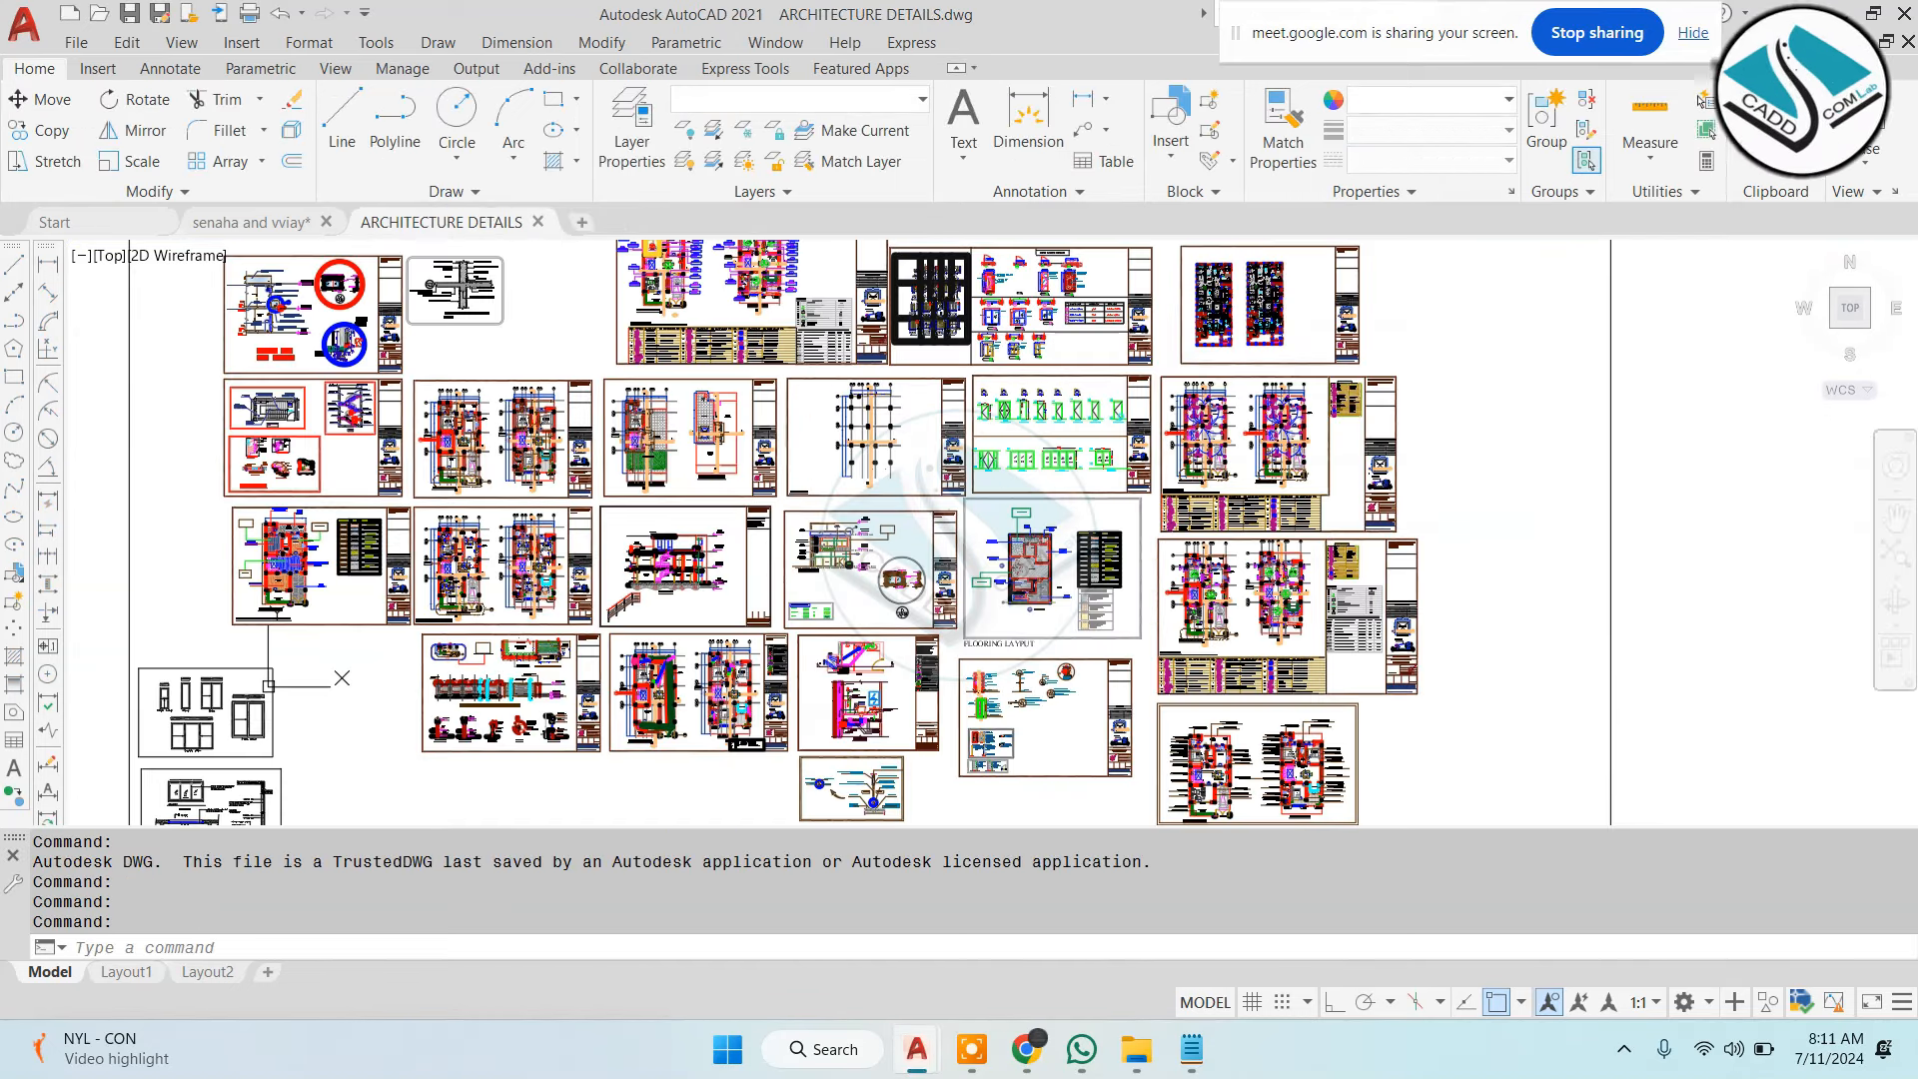
# Switch to the other open residence drawing with the furniture layout and bring up its front elevation sheet
pyautogui.press('Escape')
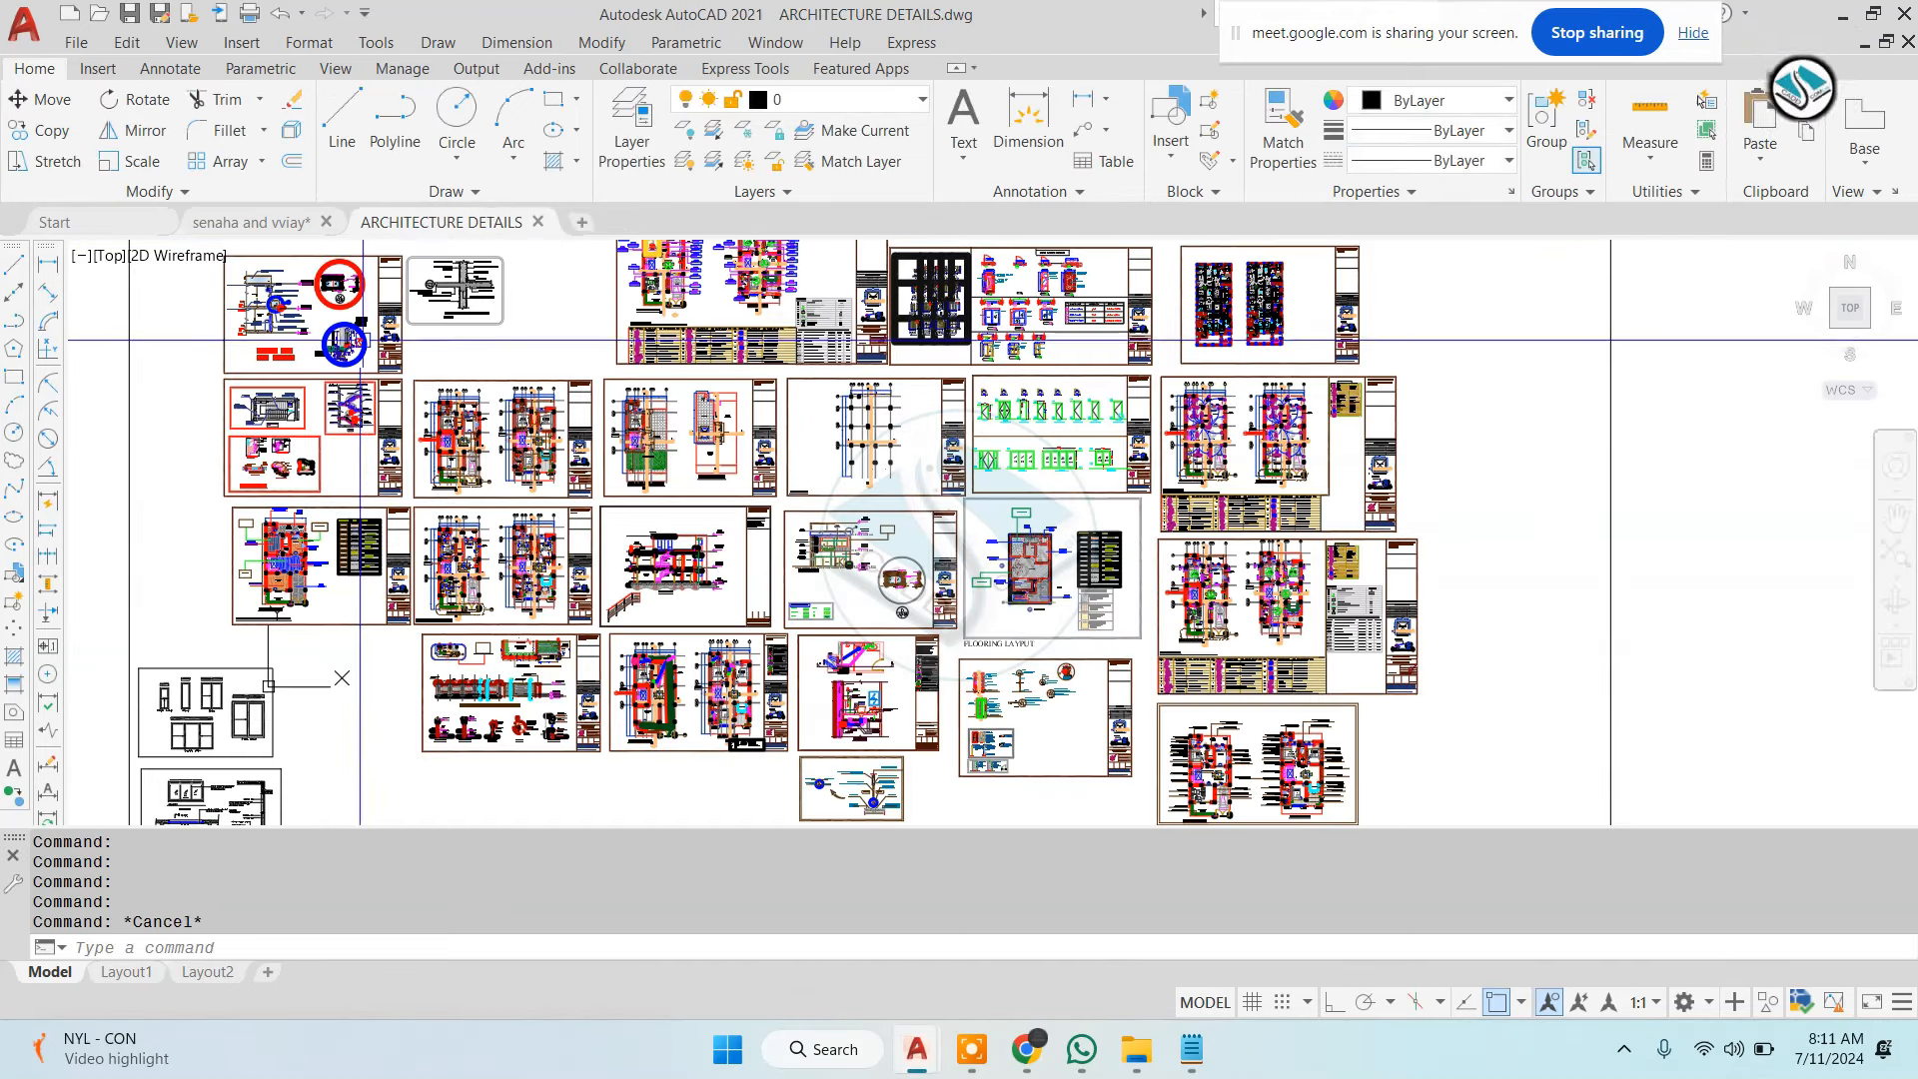
pyautogui.click(272, 222)
pyautogui.scroll(-10, 856, 543)
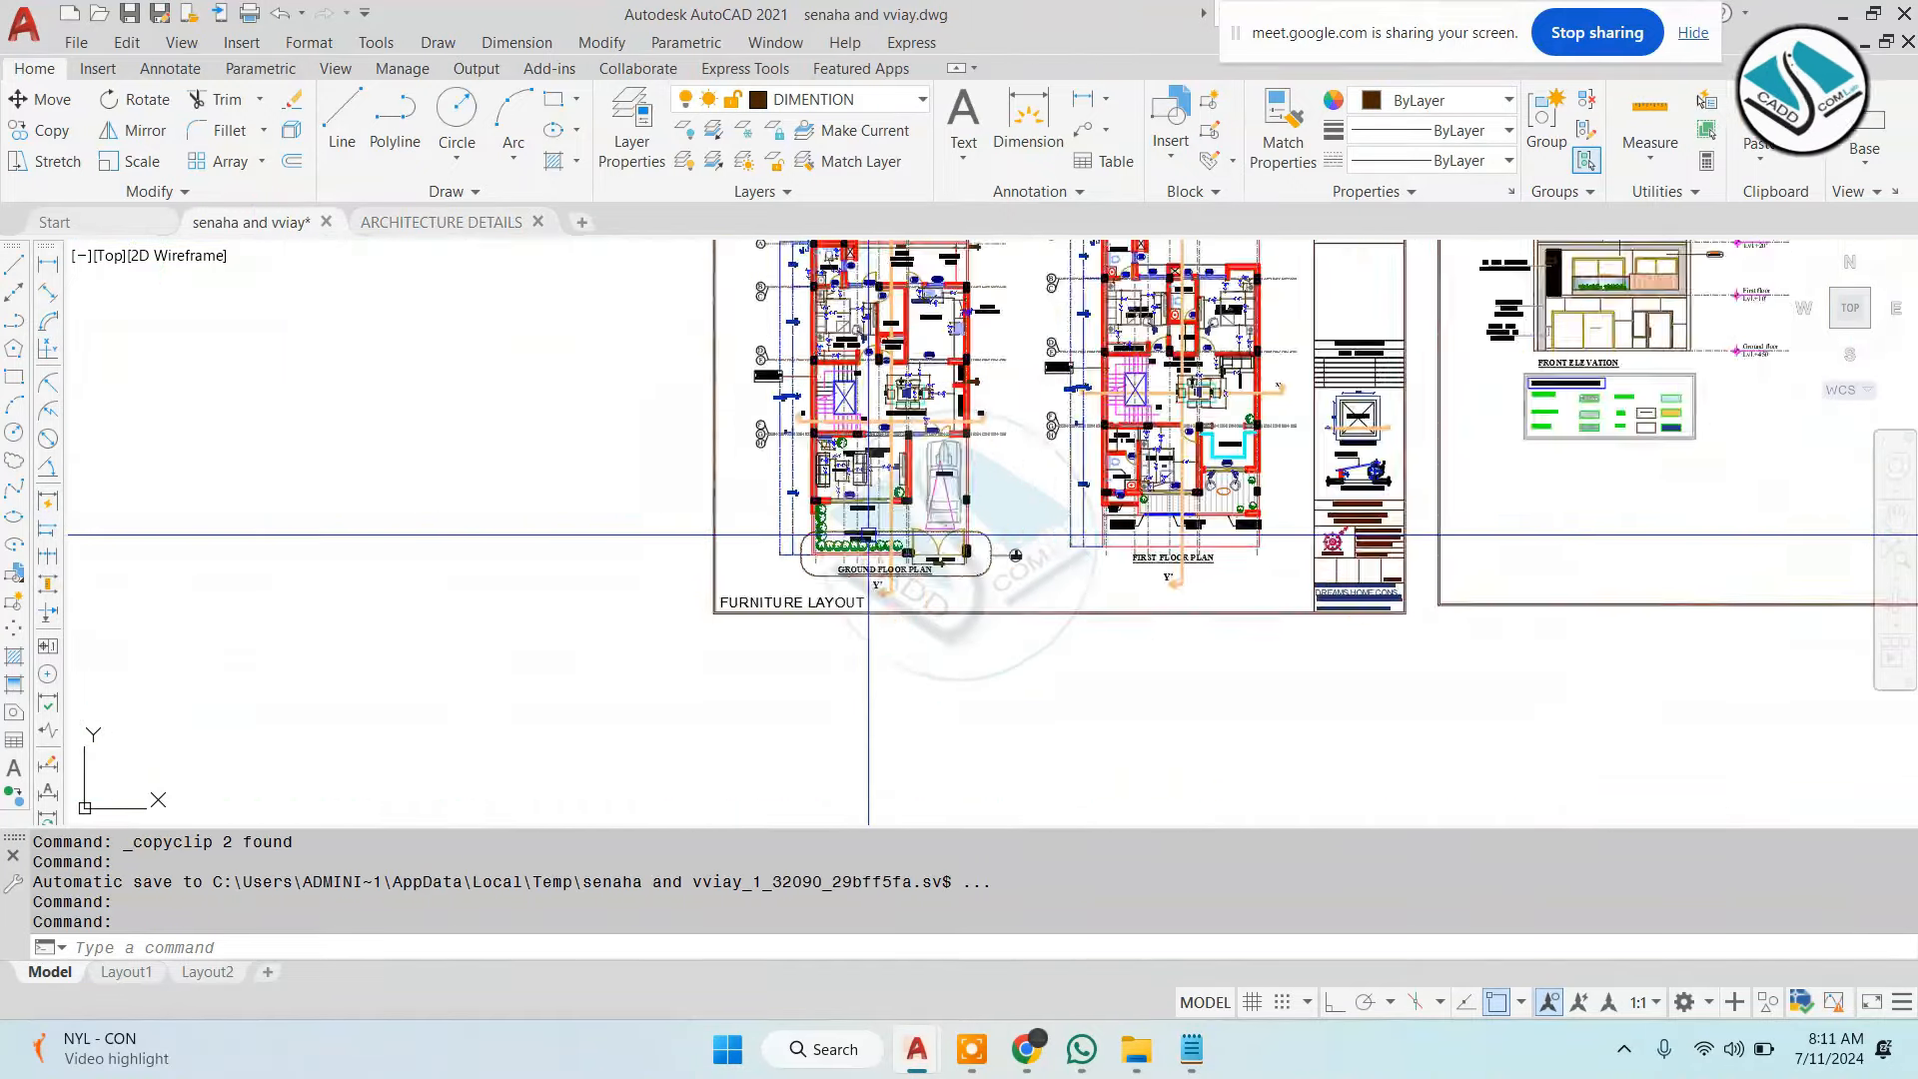
pyautogui.scroll(3, 1029, 498)
pyautogui.scroll(2, 1029, 499)
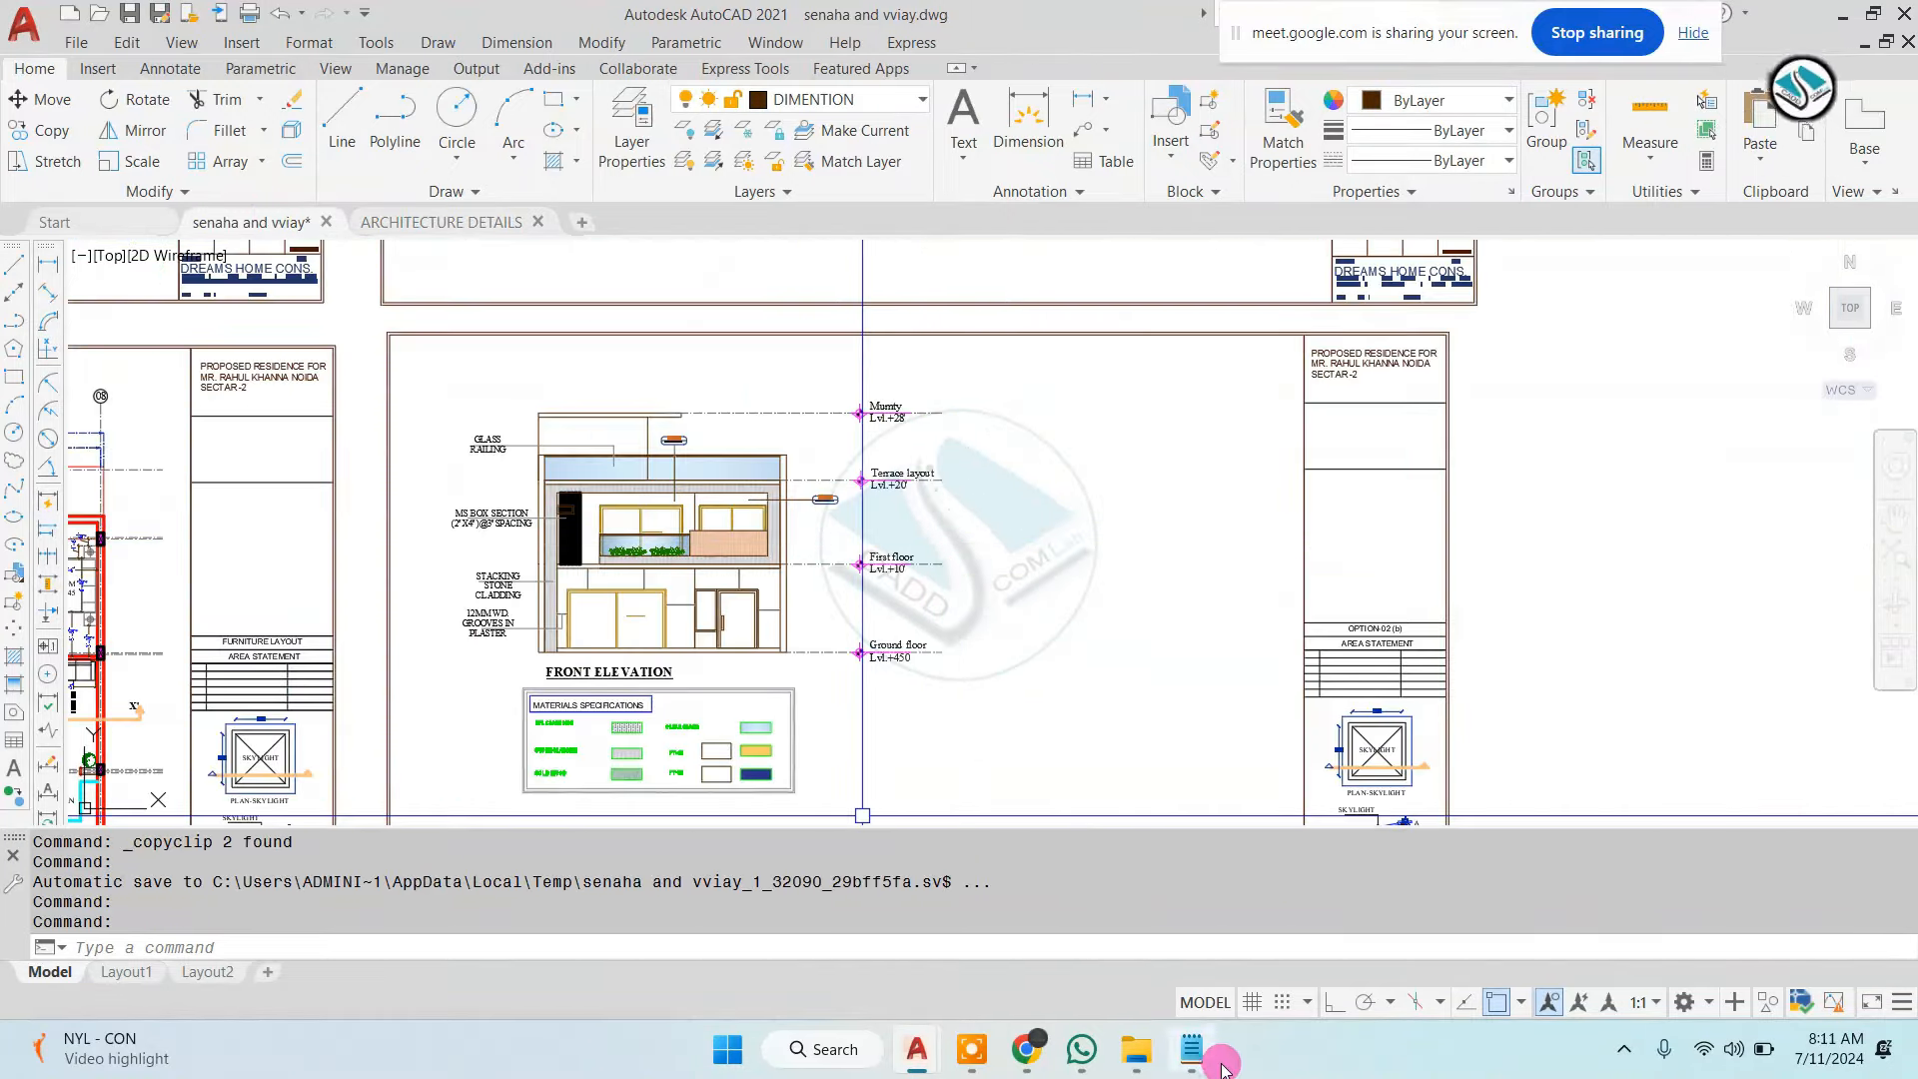
# Complete the note in the text editor as "1-elevation- 3 design modern -" and return to the residence drawing
pyautogui.click(1191, 1049)
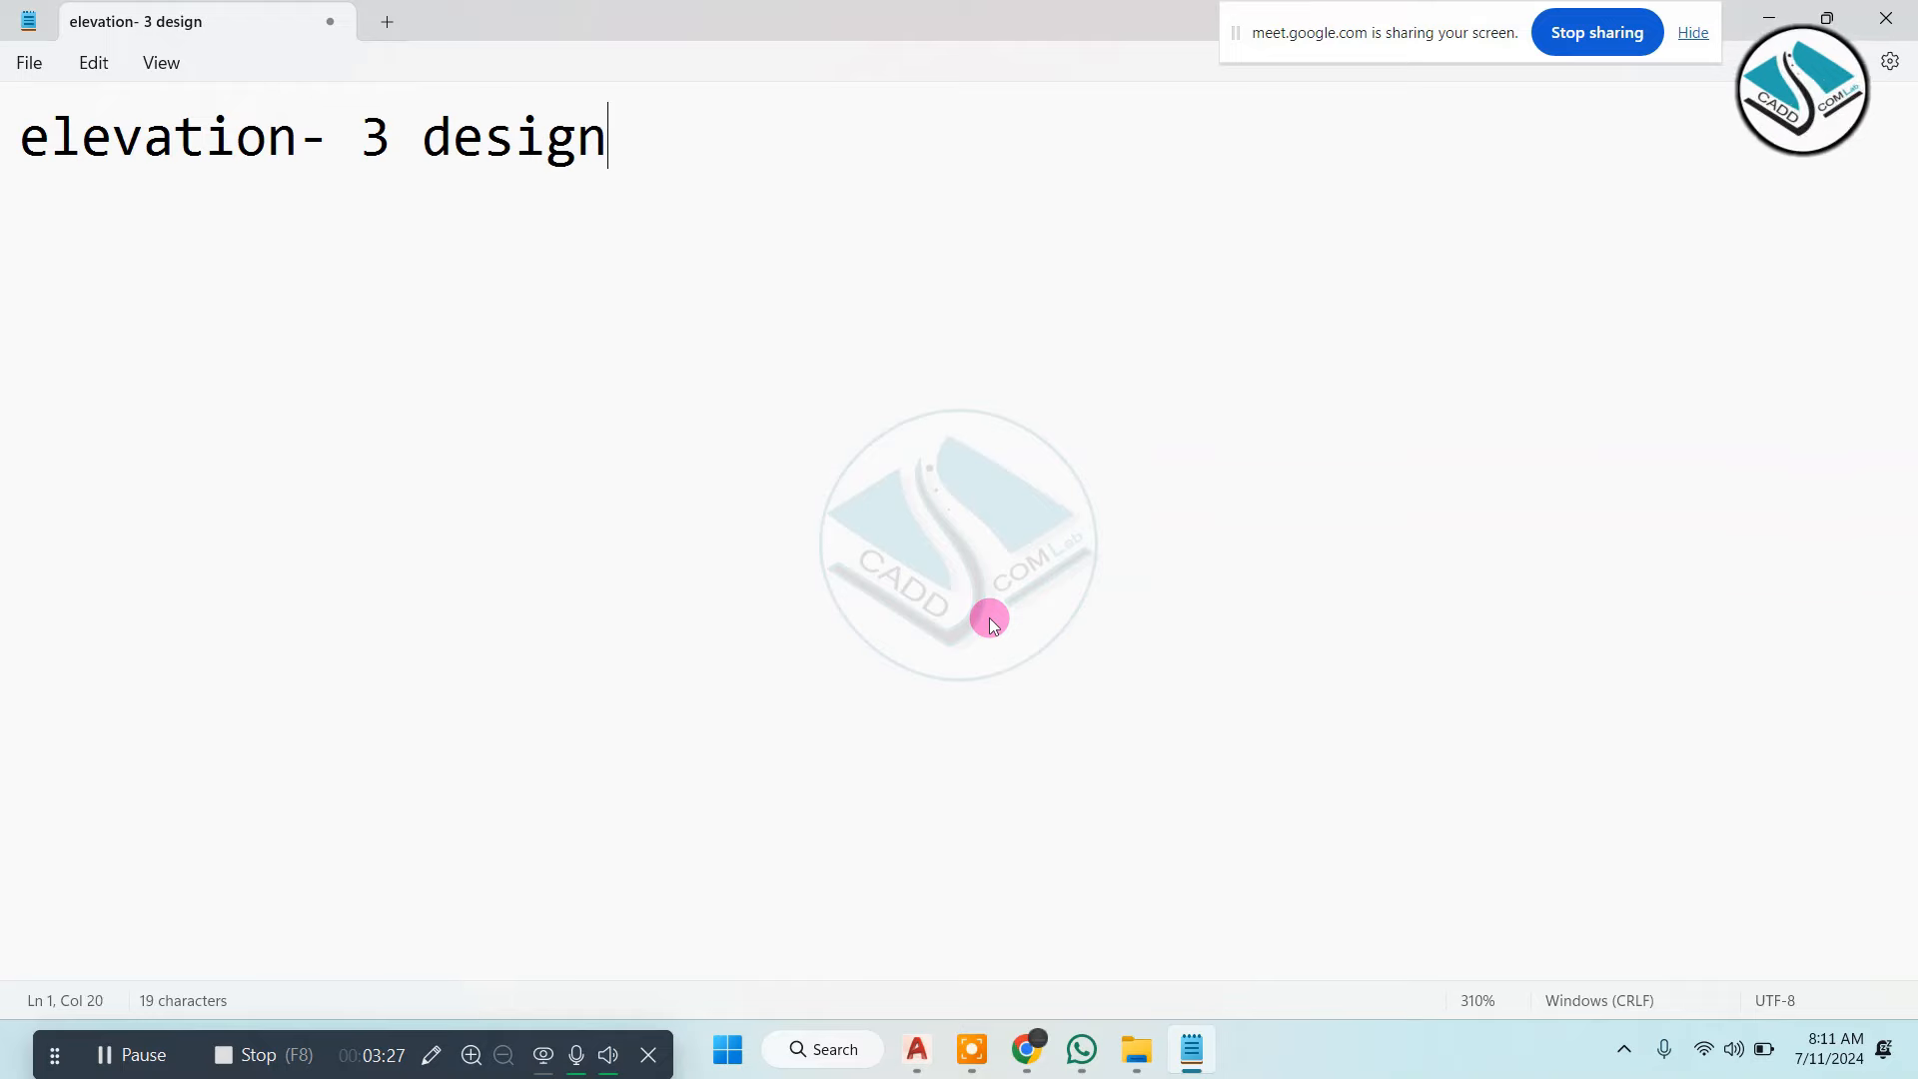
pyautogui.write('rn -')
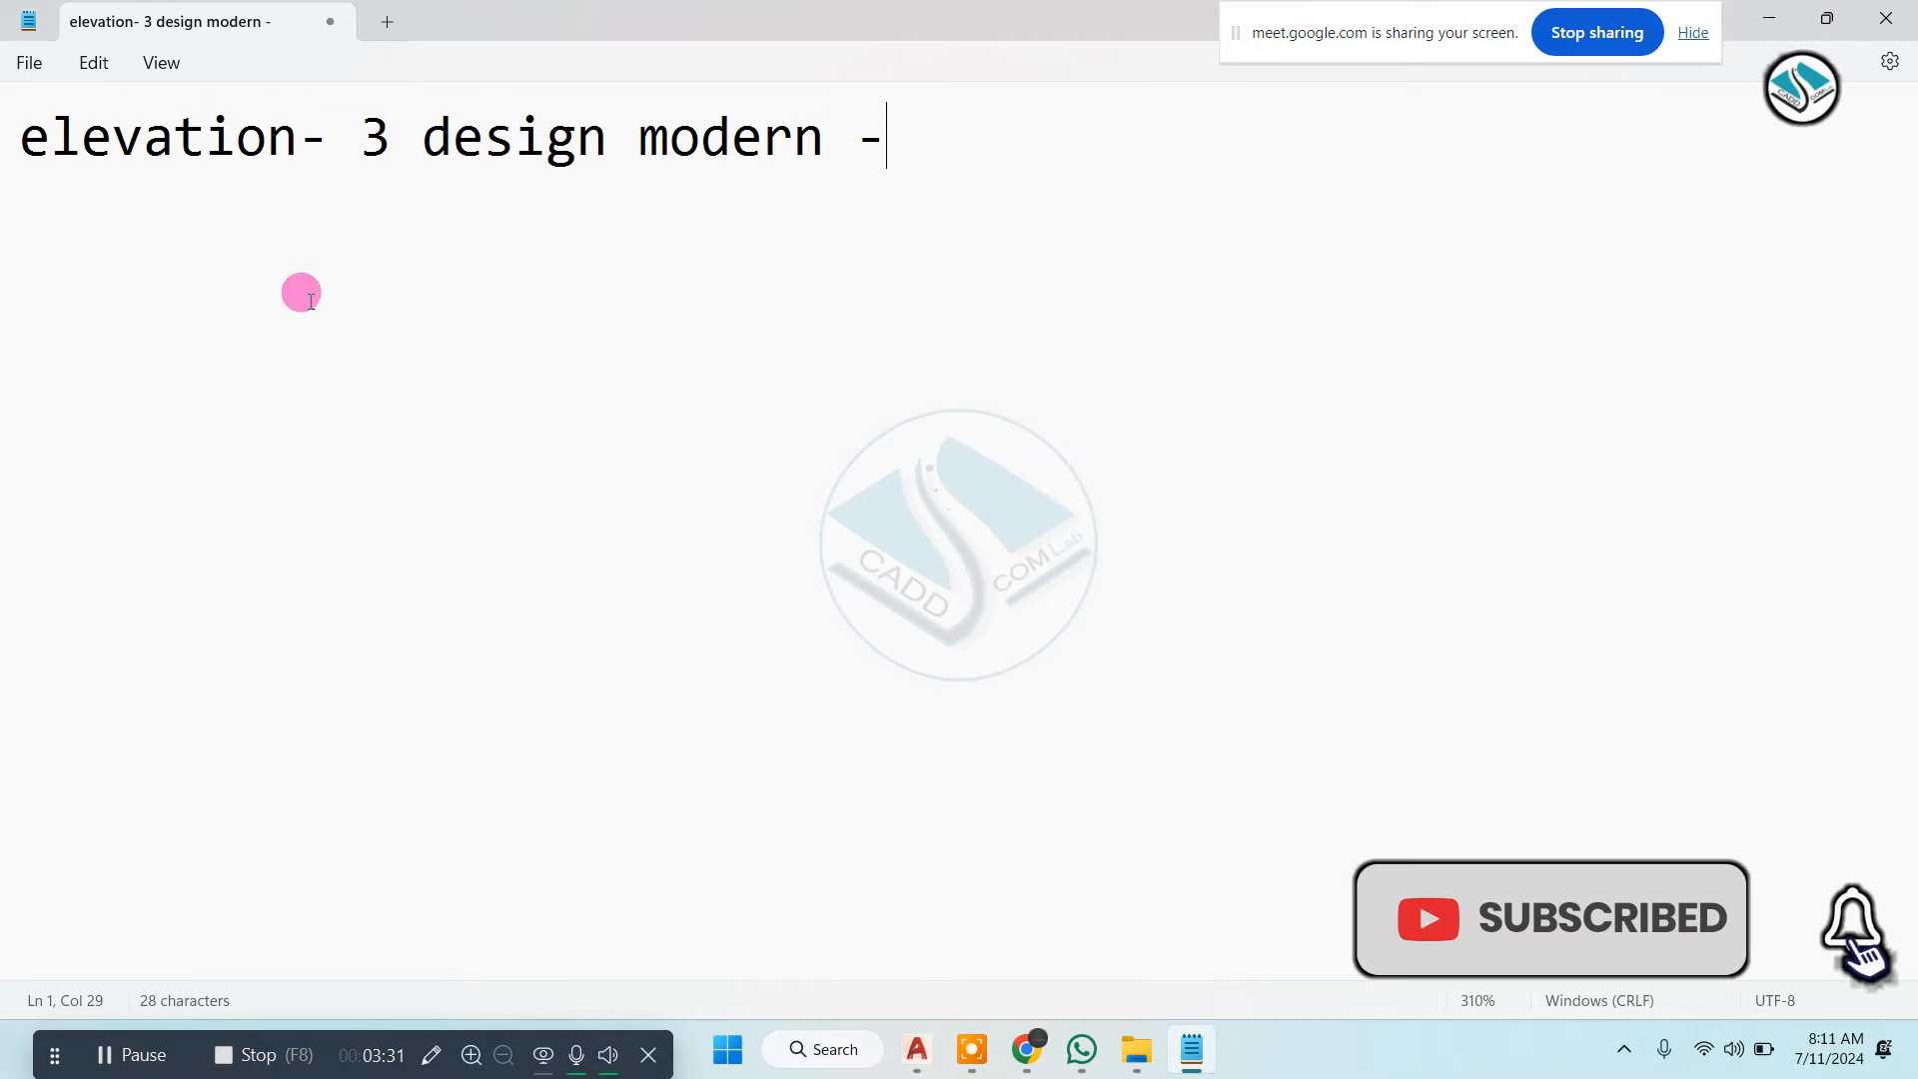
pyautogui.click(22, 137)
pyautogui.write('1-')
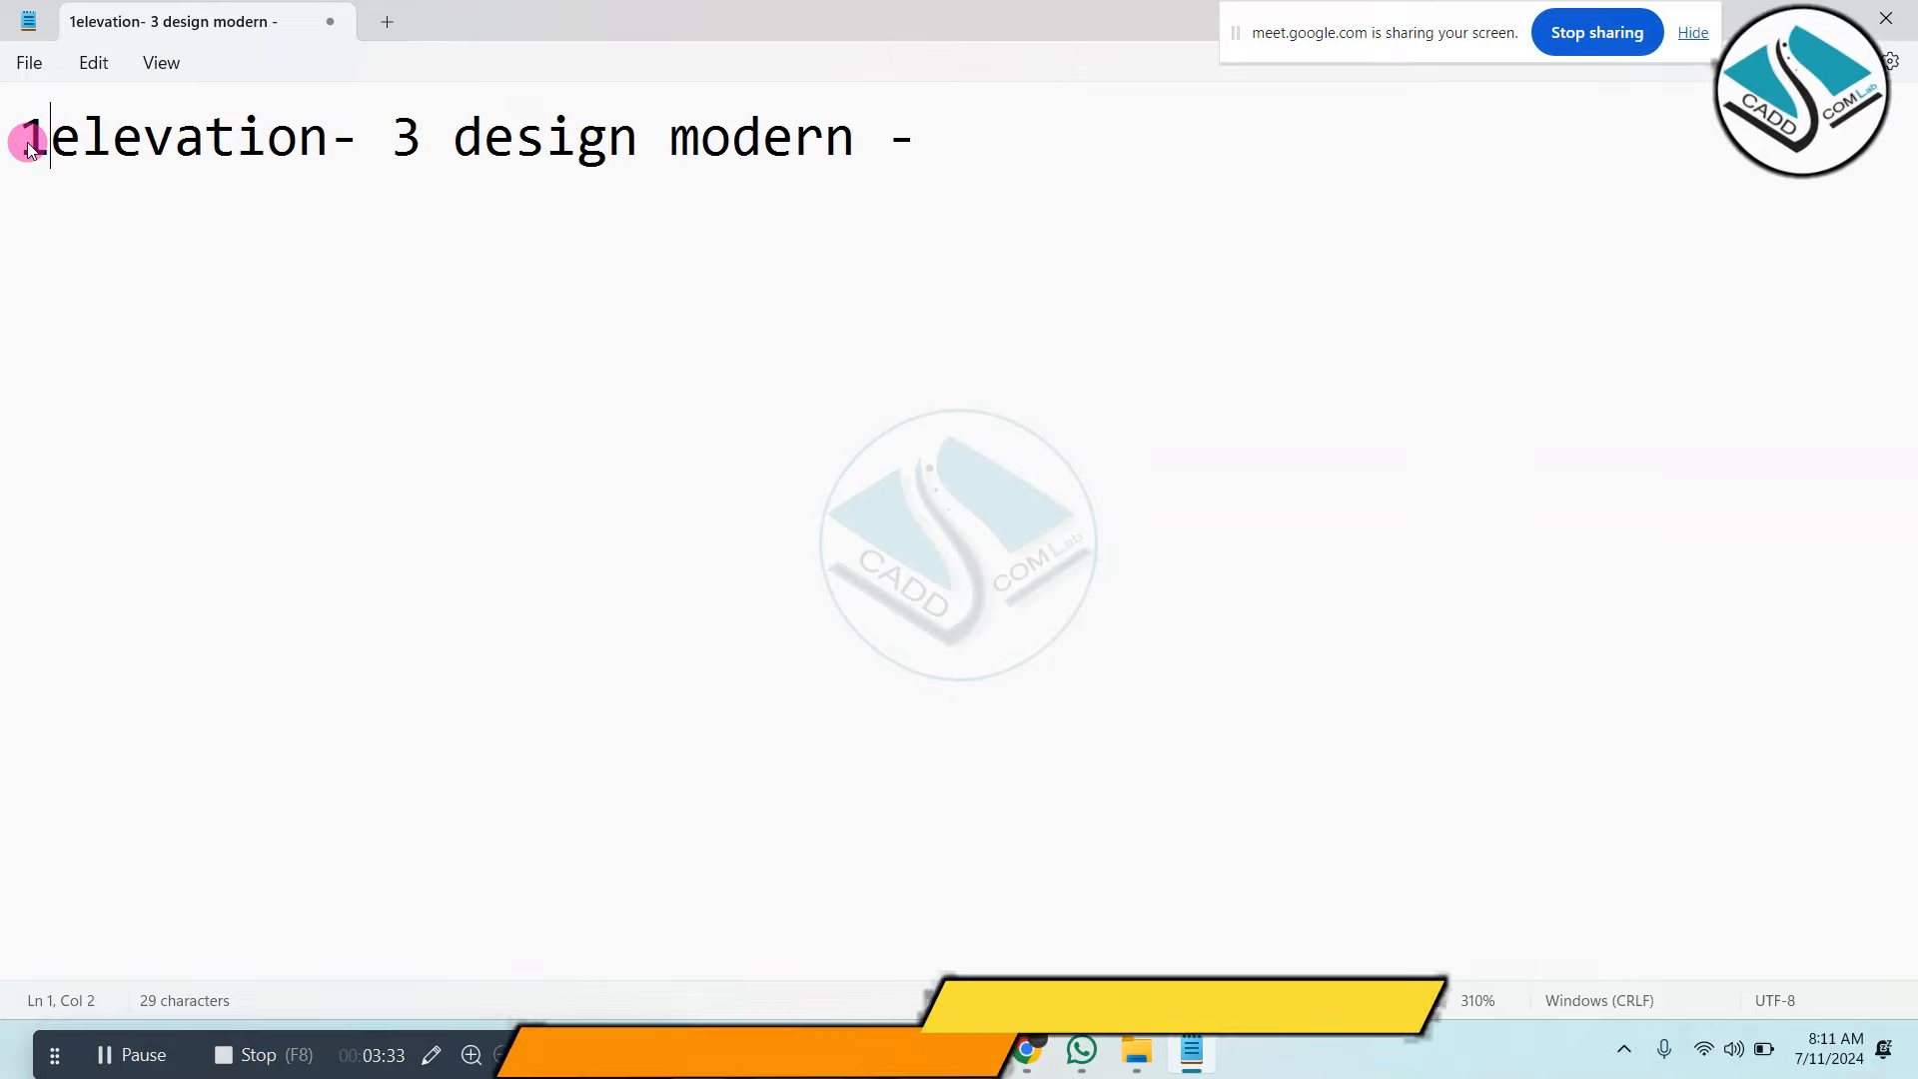
pyautogui.tripleClick(978, 141)
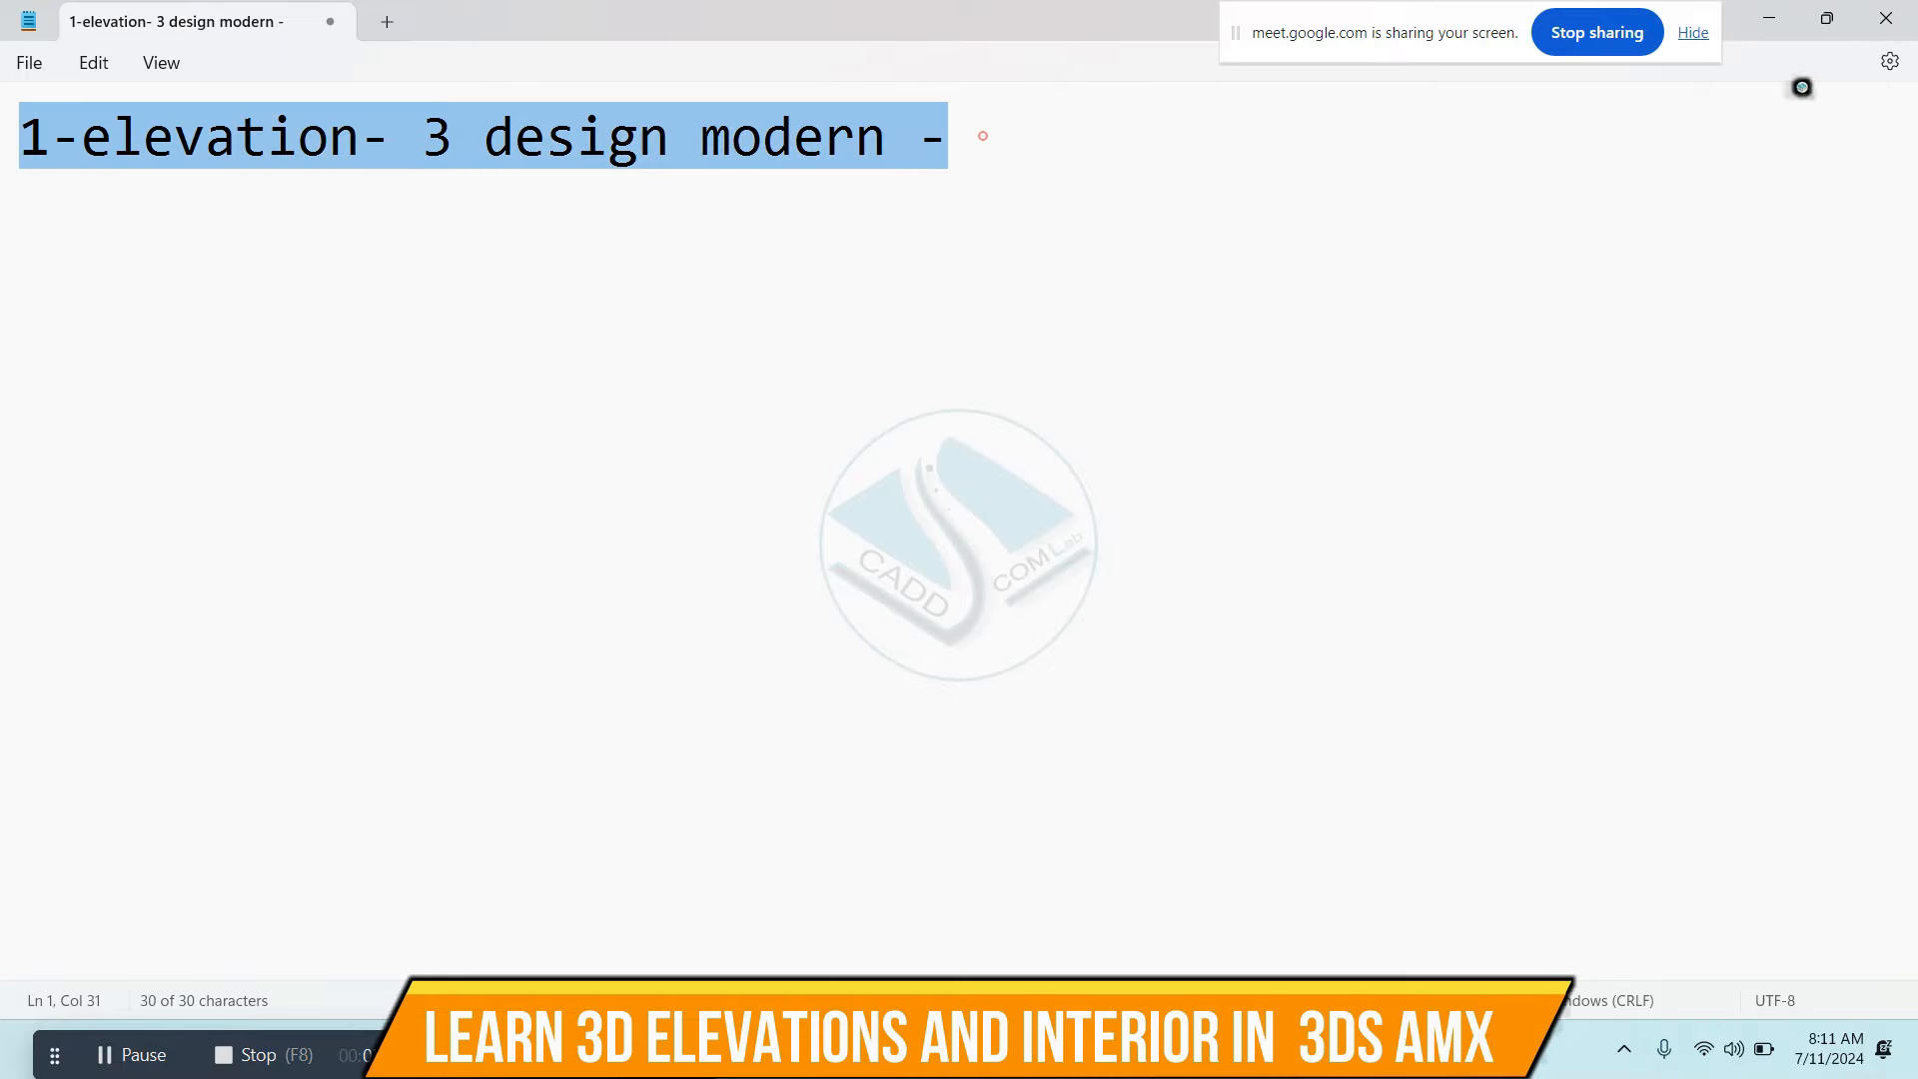
pyautogui.click(1760, 19)
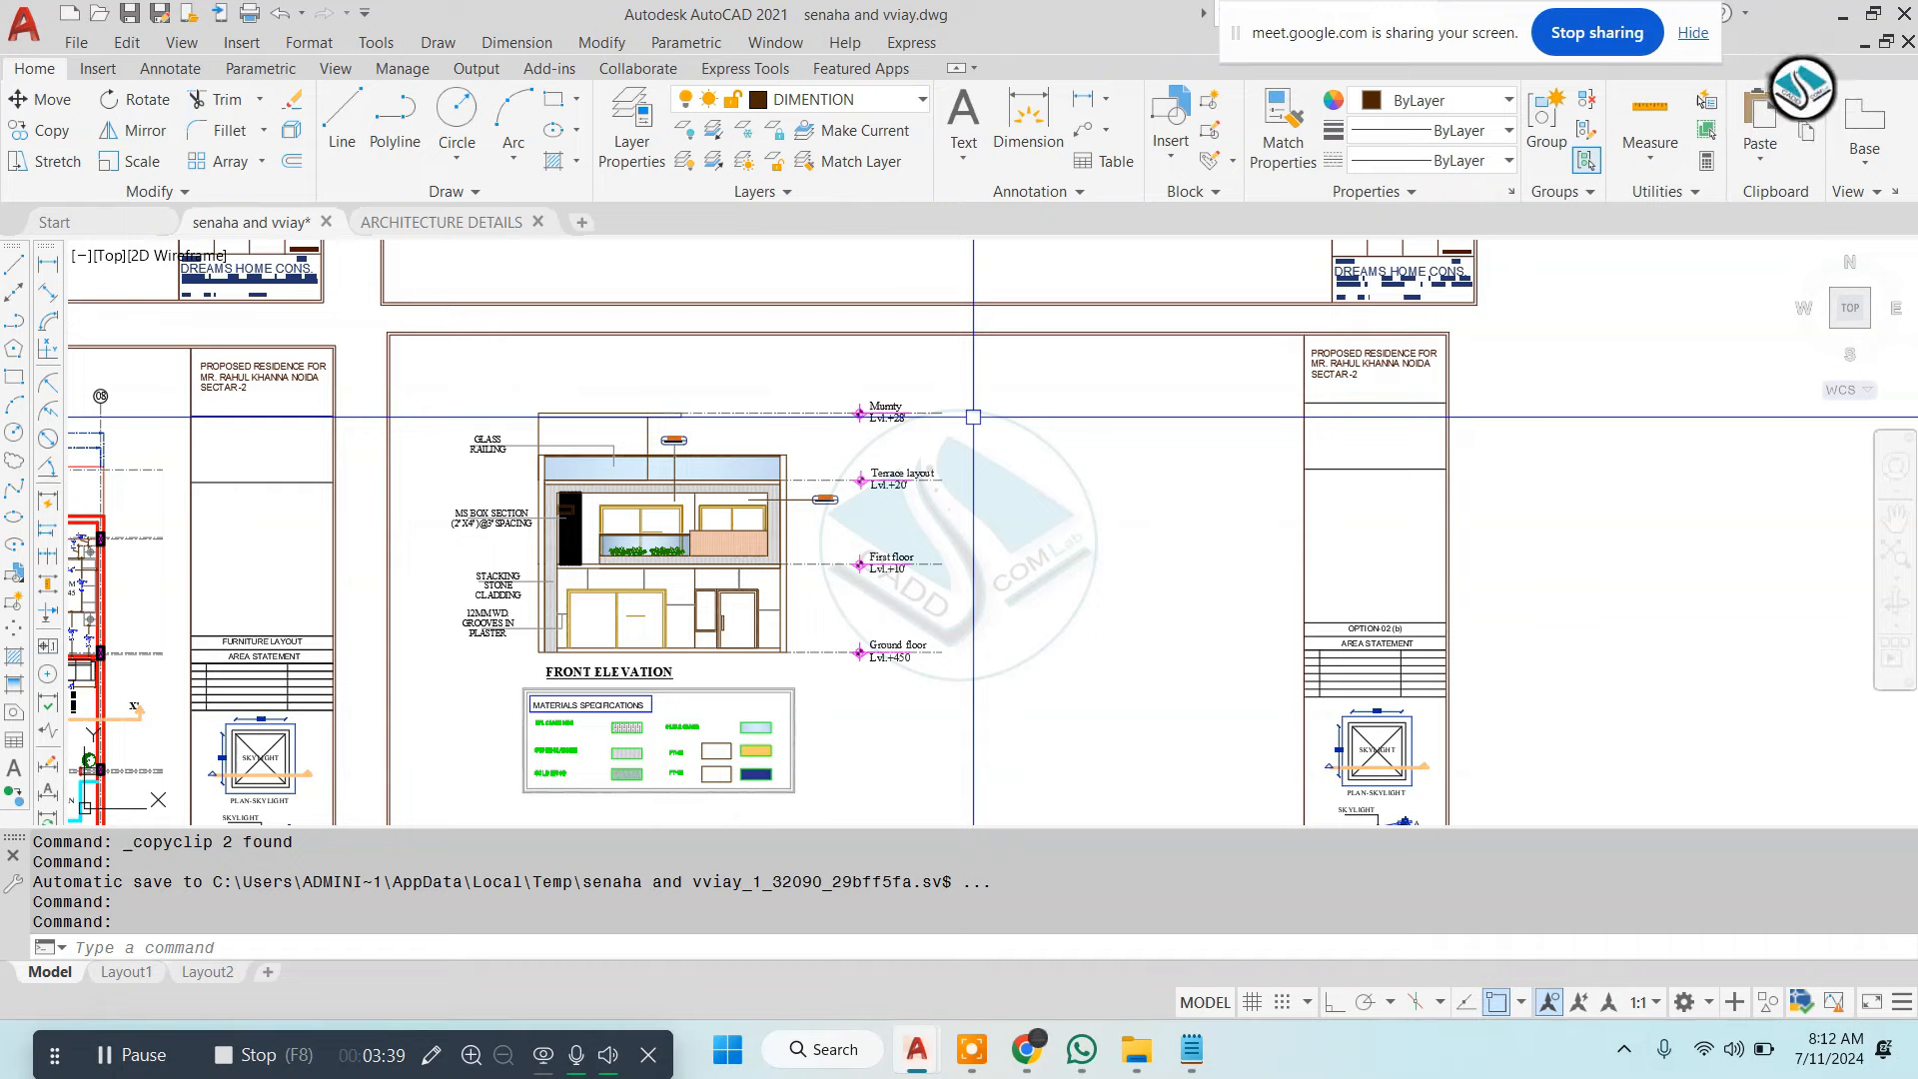
# Copy the front elevation with its level marks and material notes twice into the free space beside its sheet
pyautogui.click(886, 430)
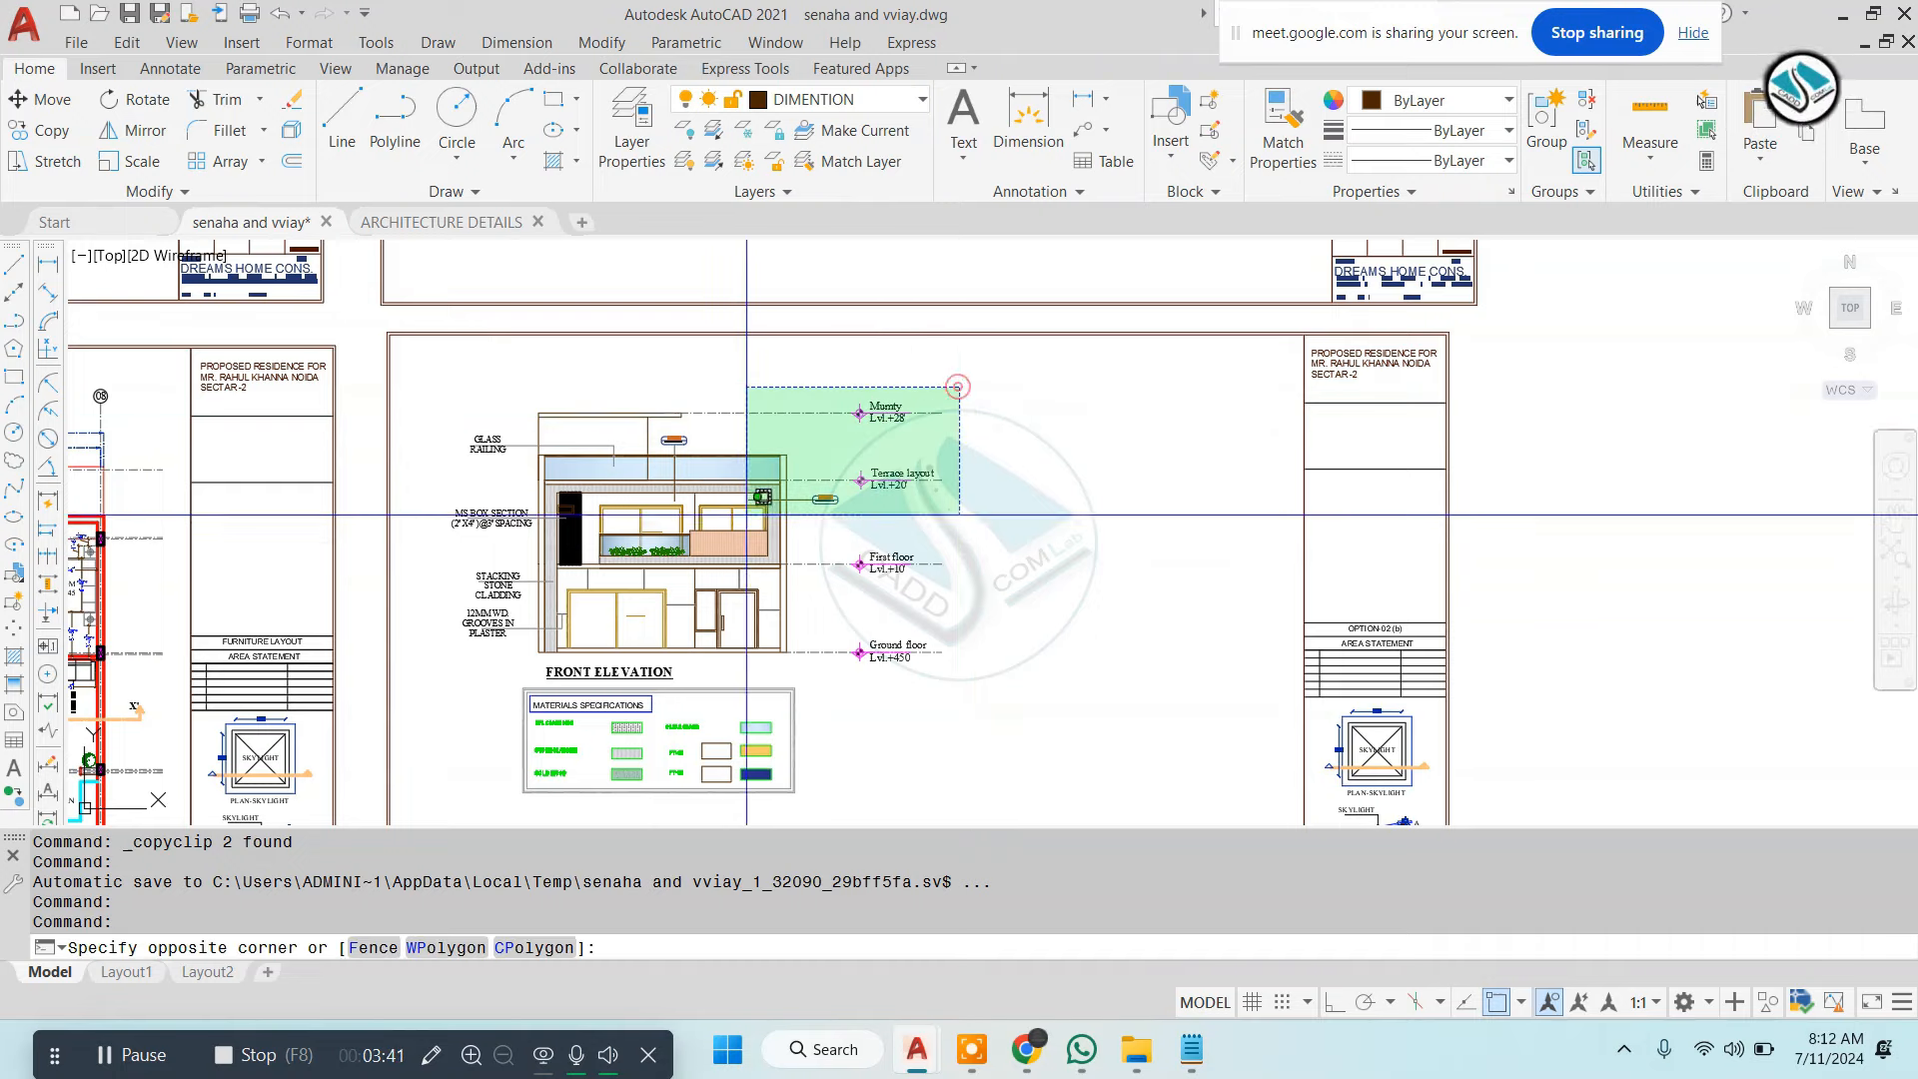
pyautogui.click(441, 665)
pyautogui.write('co')
pyautogui.press('Return')
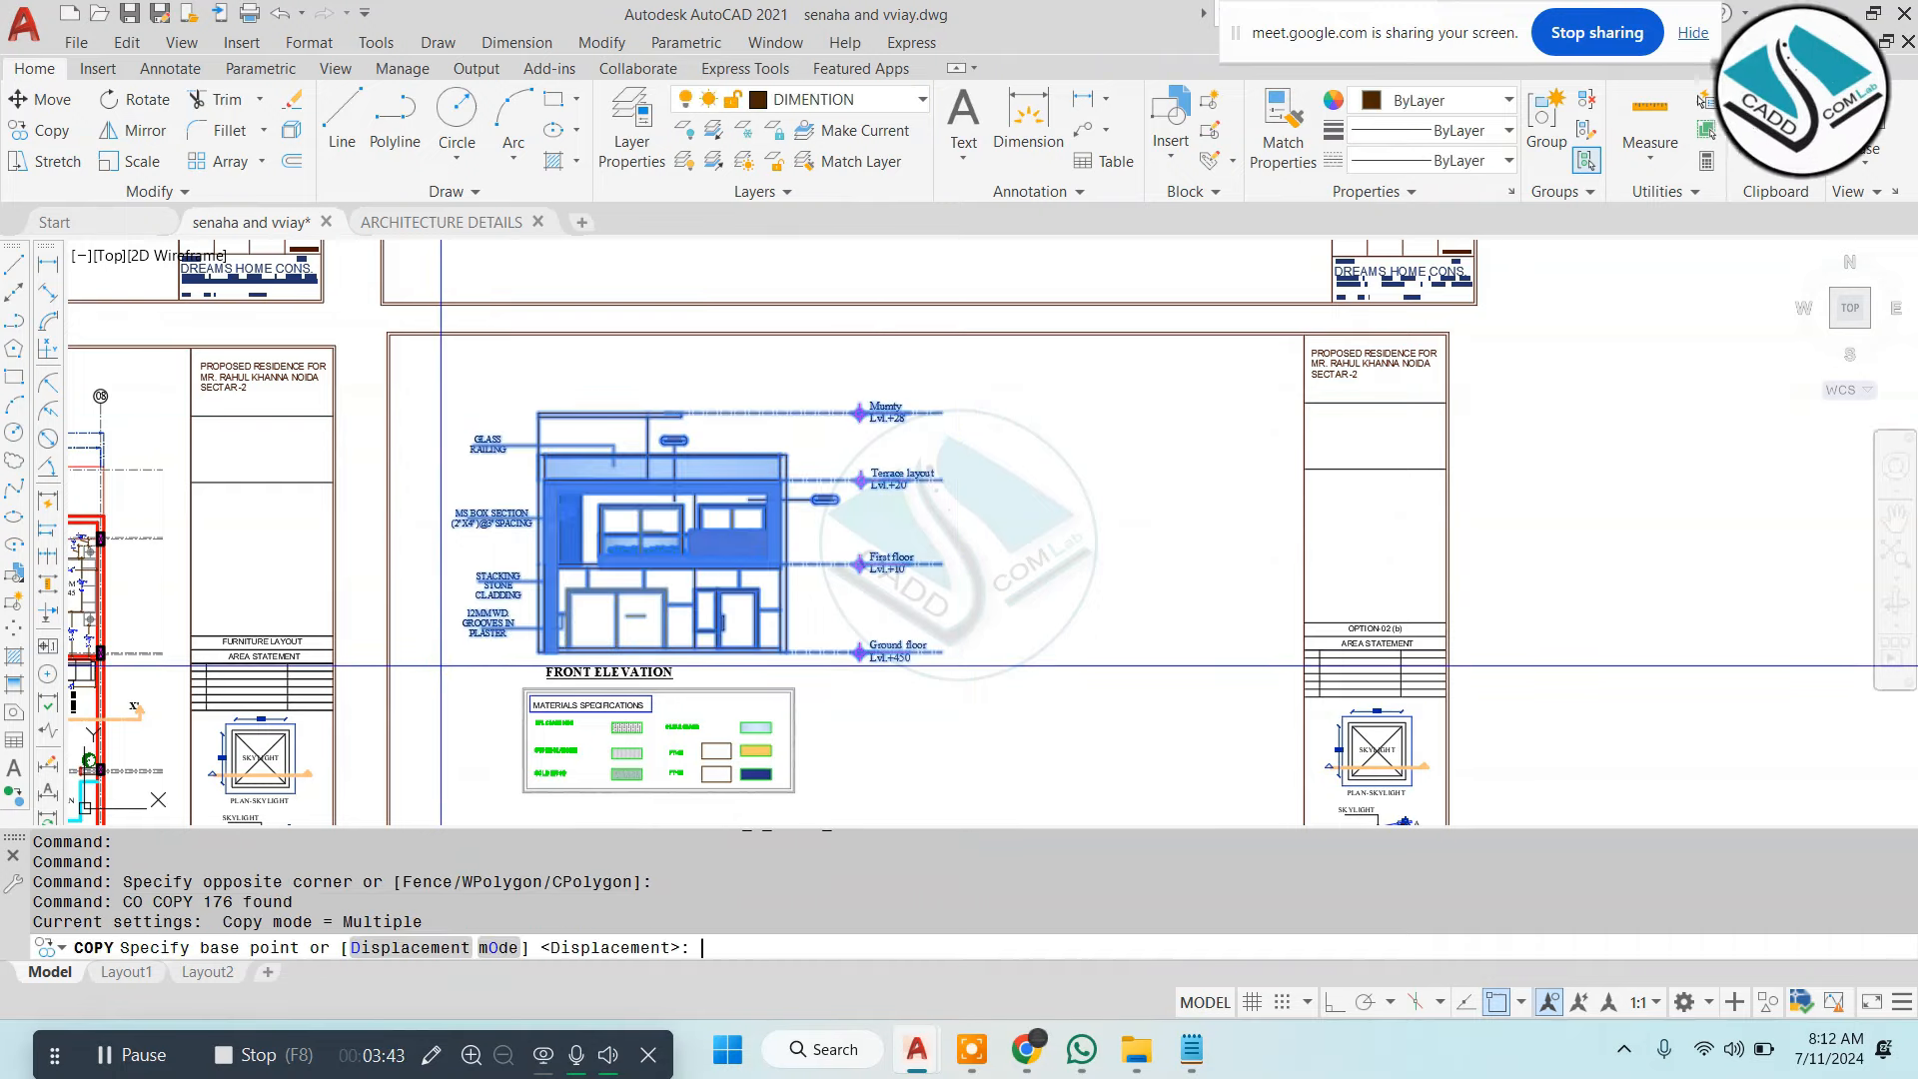
pyautogui.click(544, 627)
pyautogui.scroll(-4, 544, 627)
pyautogui.scroll(3, 699, 559)
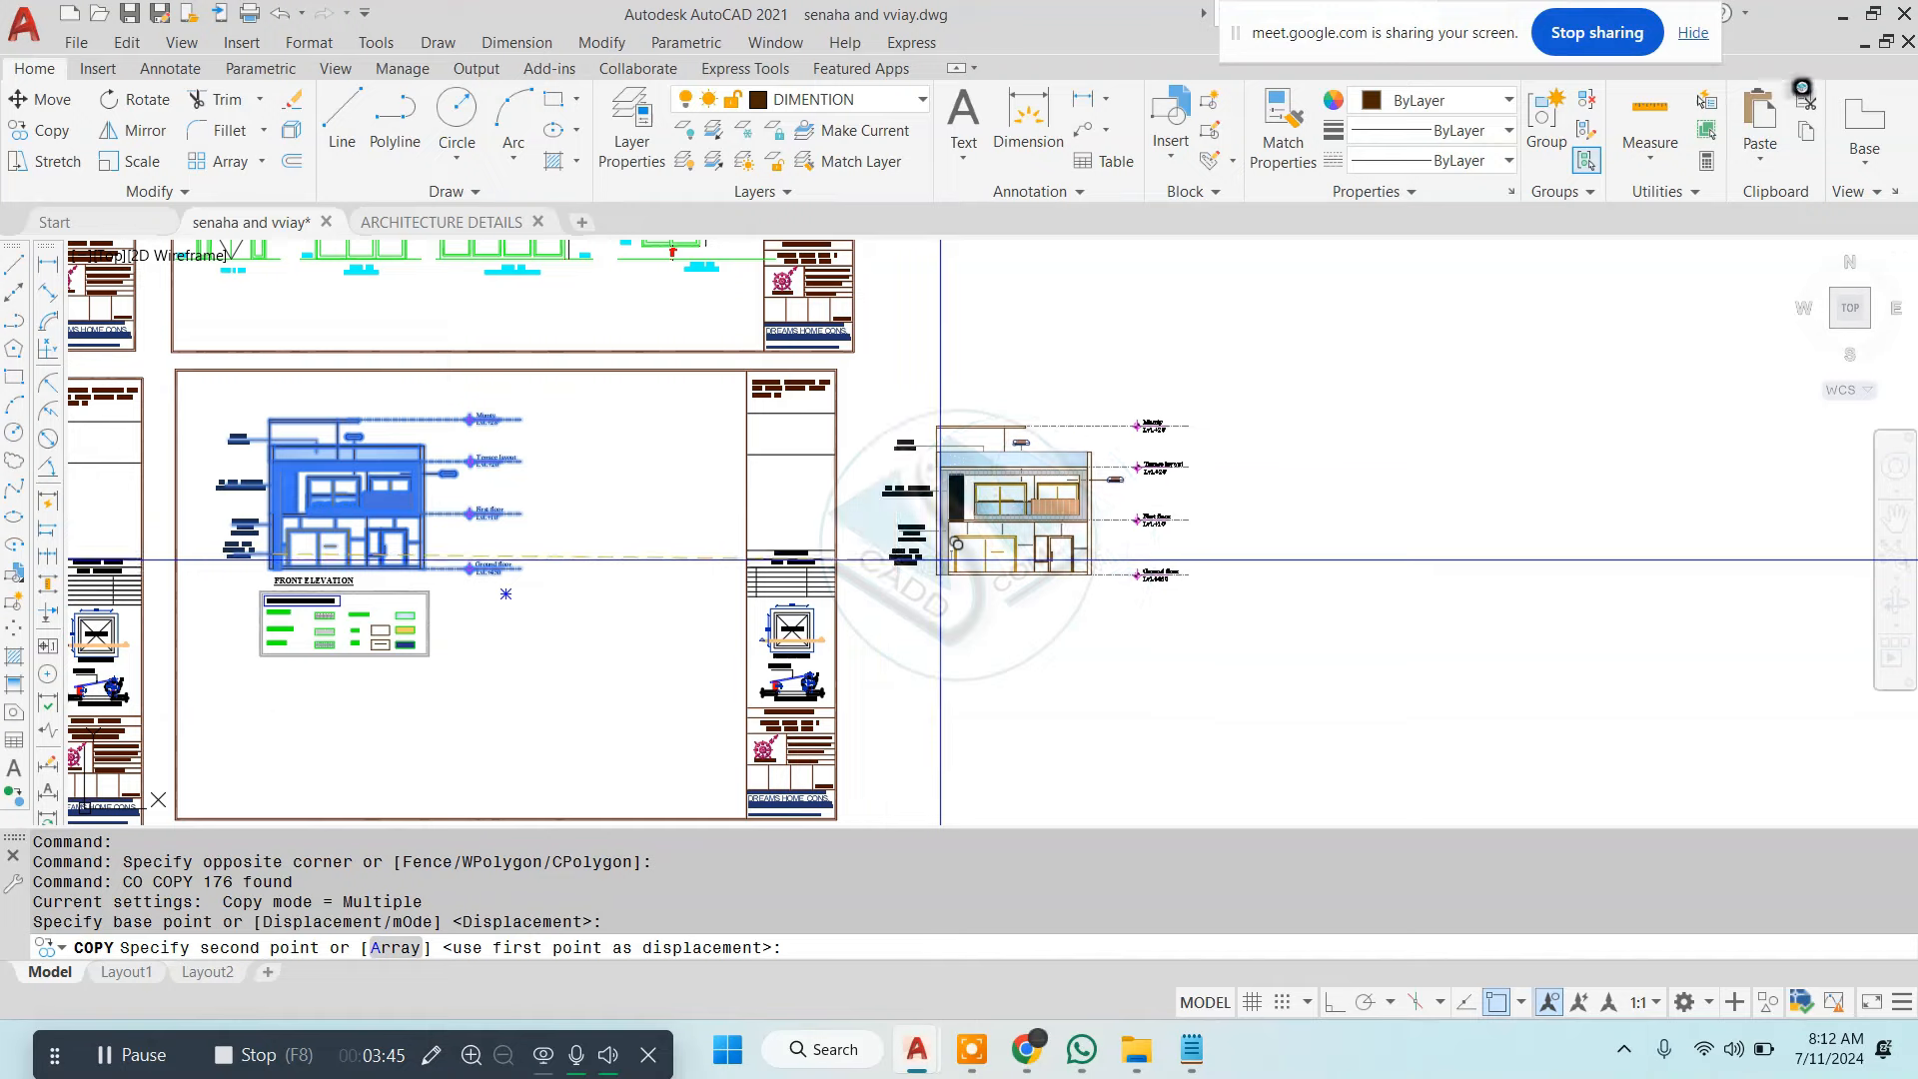
pyautogui.click(939, 559)
pyautogui.click(1267, 525)
pyautogui.press('Escape')
pyautogui.scroll(5, 1301, 503)
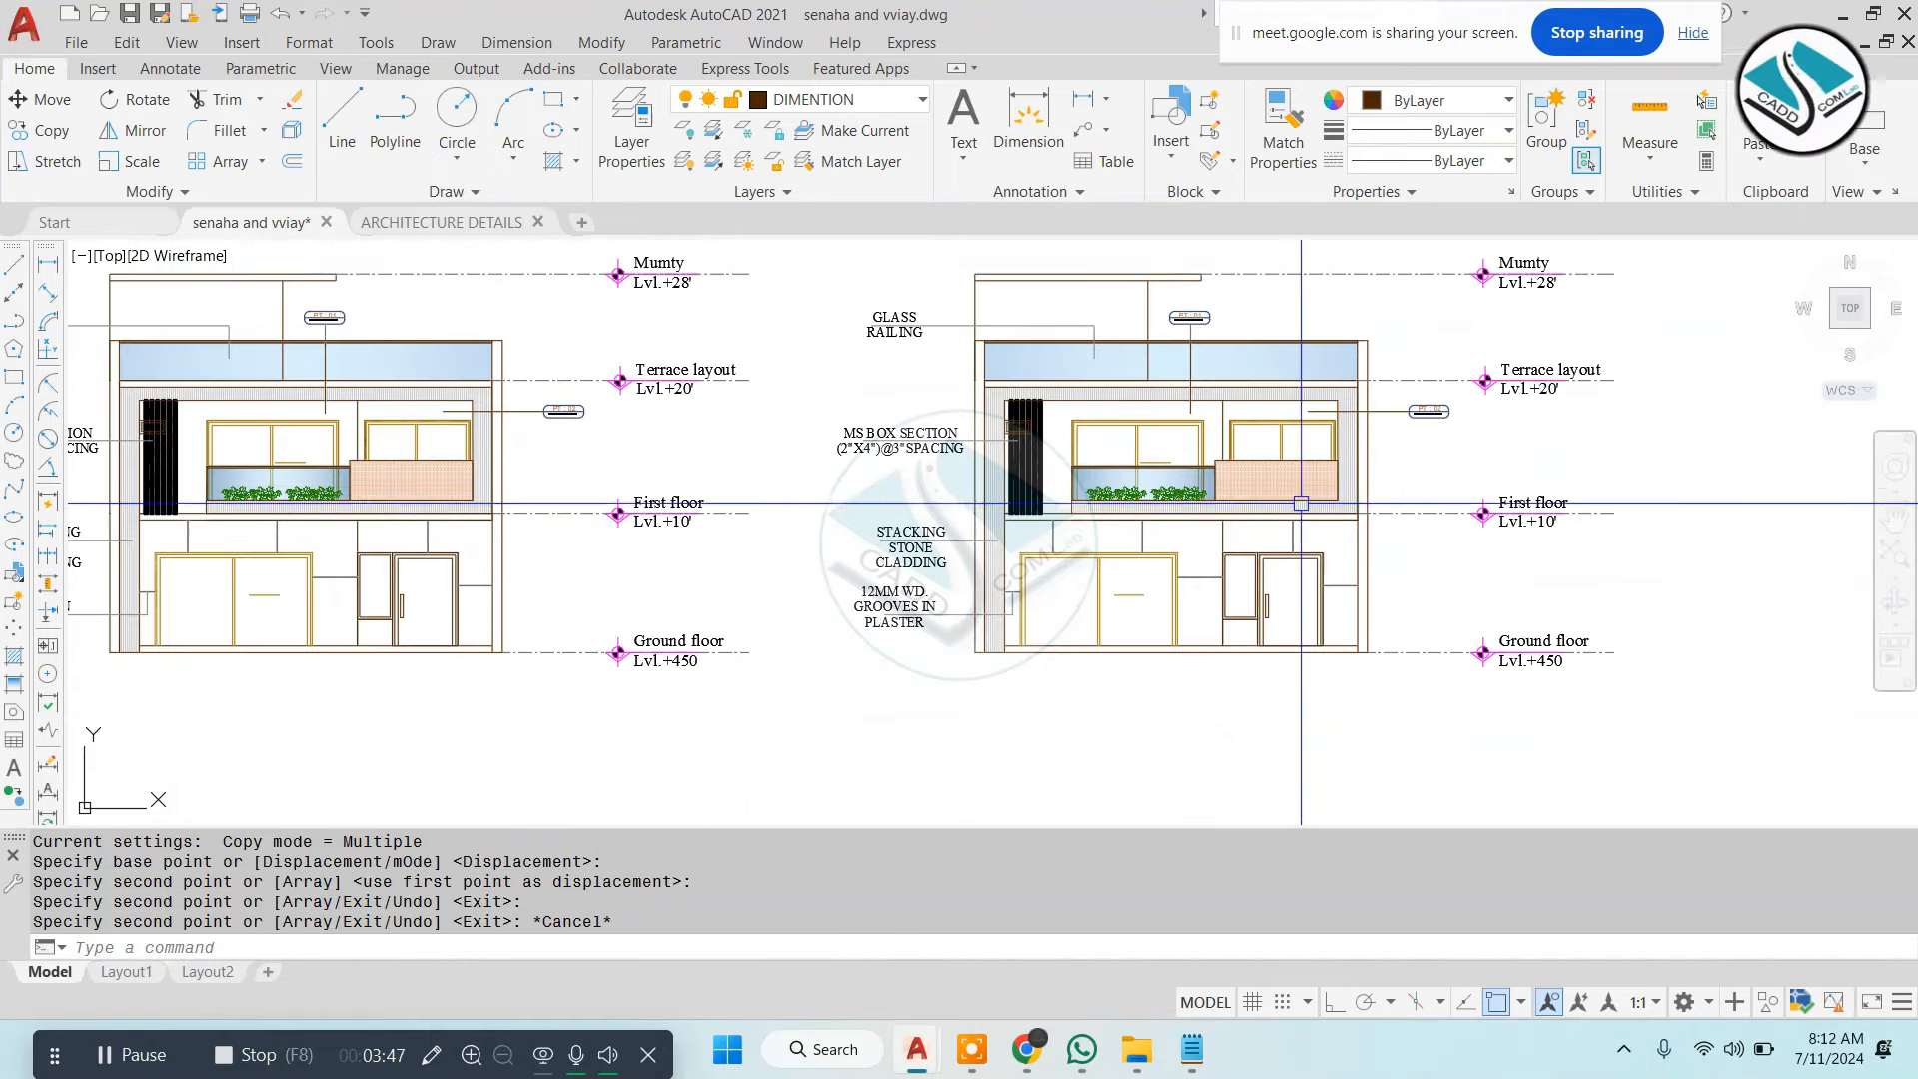
# Browse the "3d elevation modern" image results in the web browser and examine several house facade designs as references
pyautogui.click(1027, 1048)
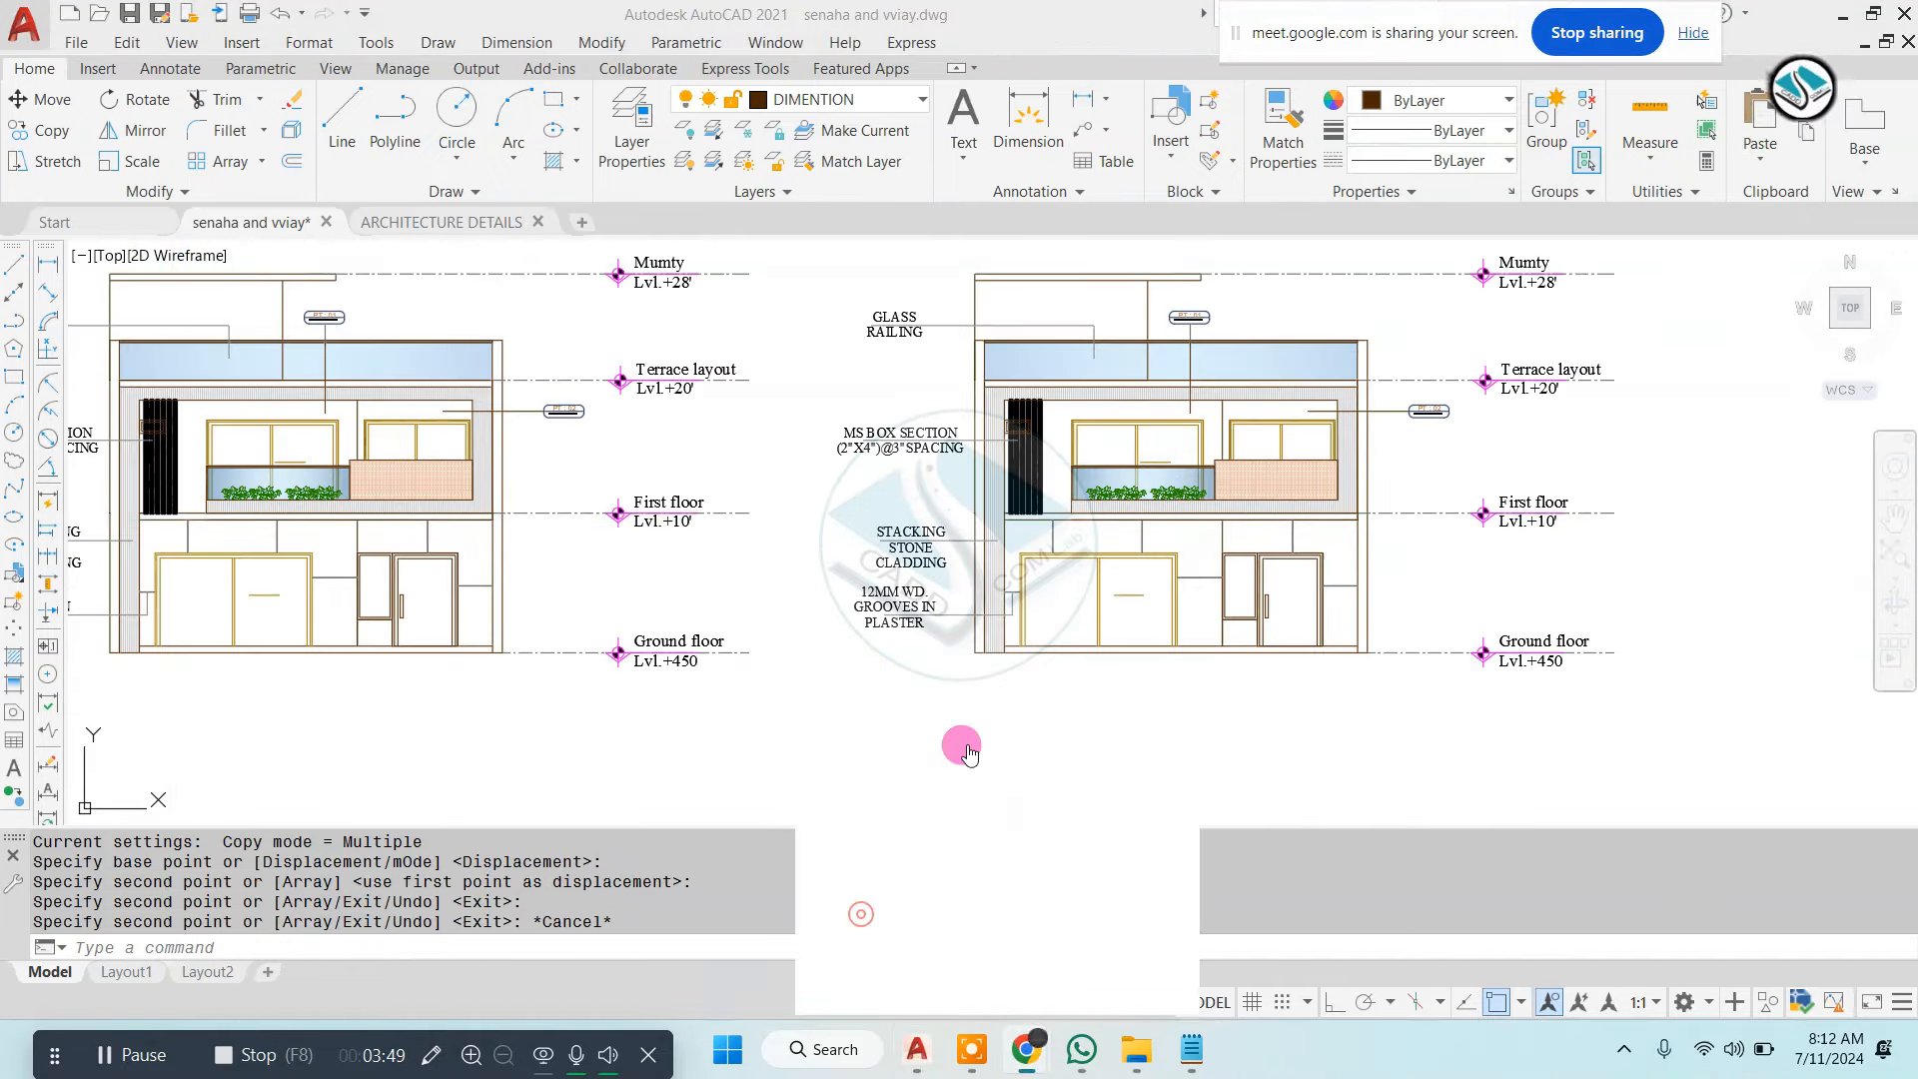
pyautogui.scroll(-10, 1306, 724)
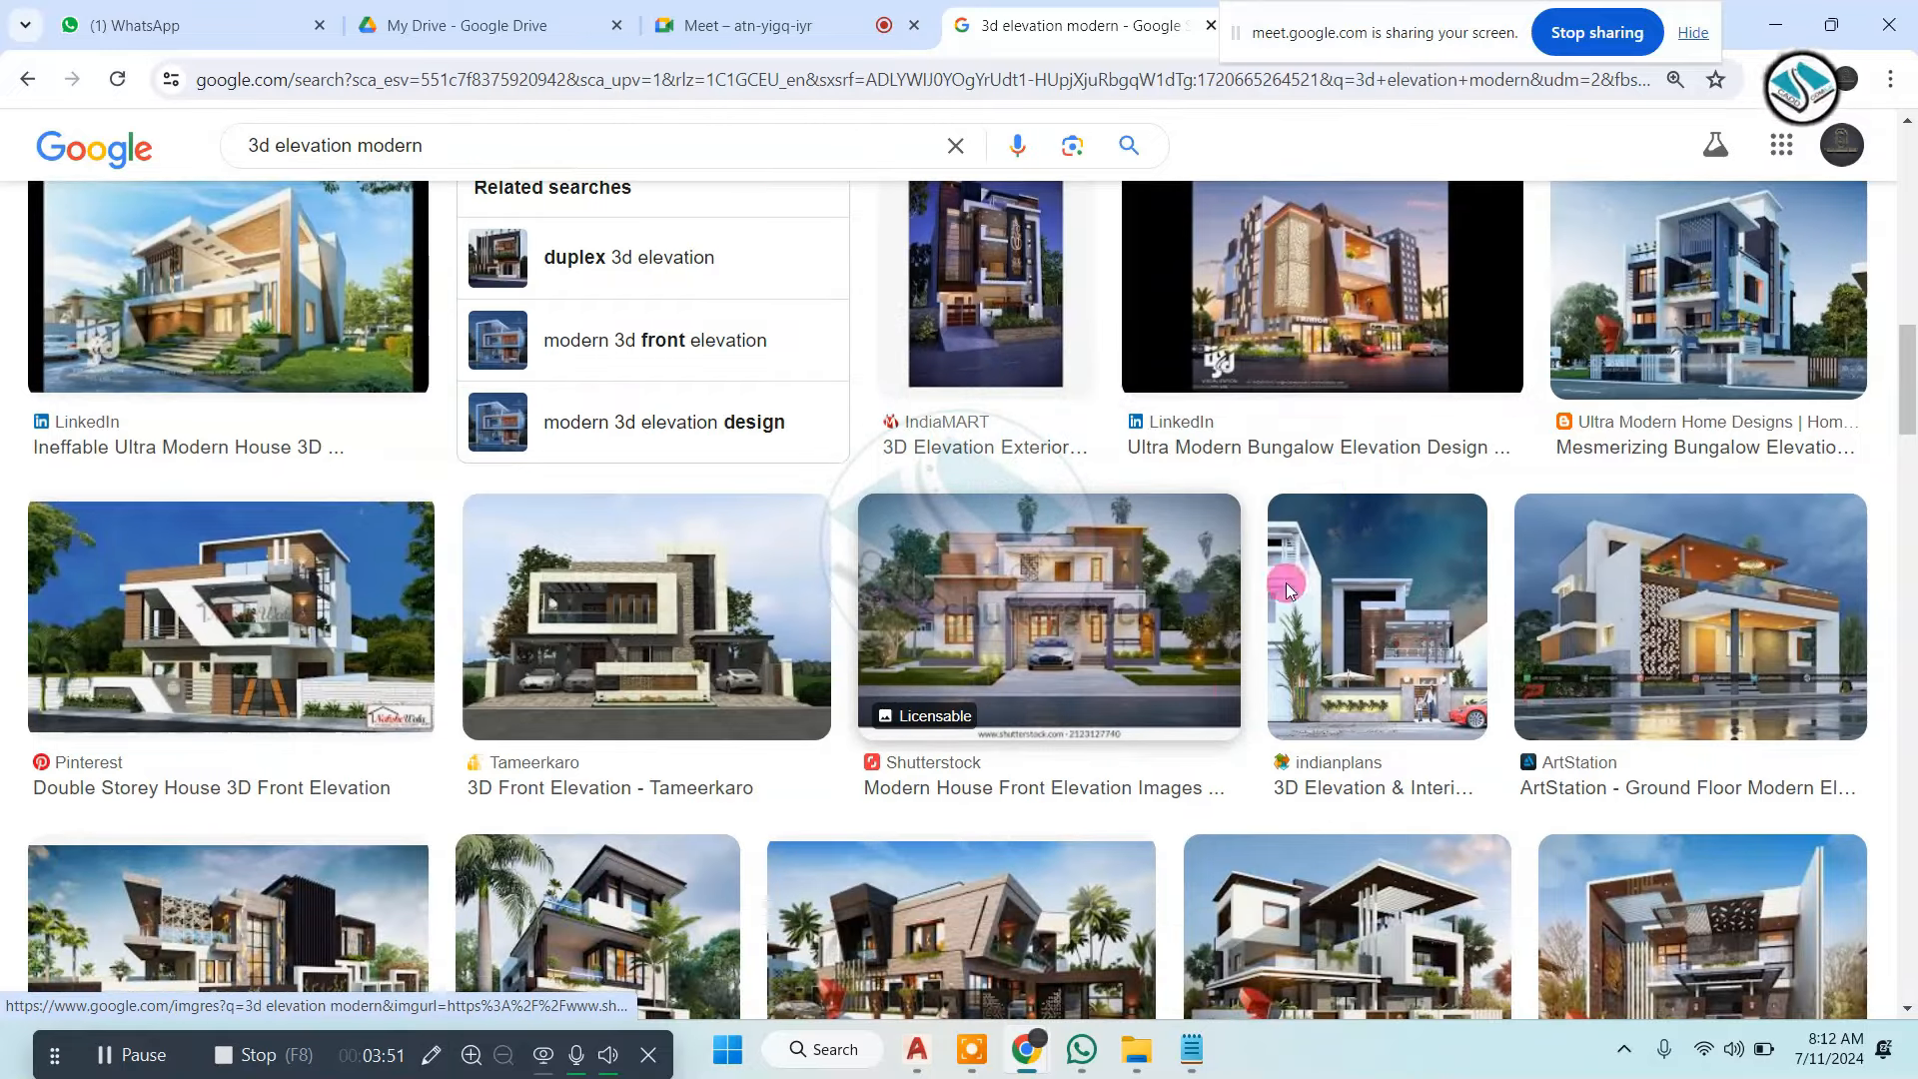
pyautogui.scroll(-2, 1064, 637)
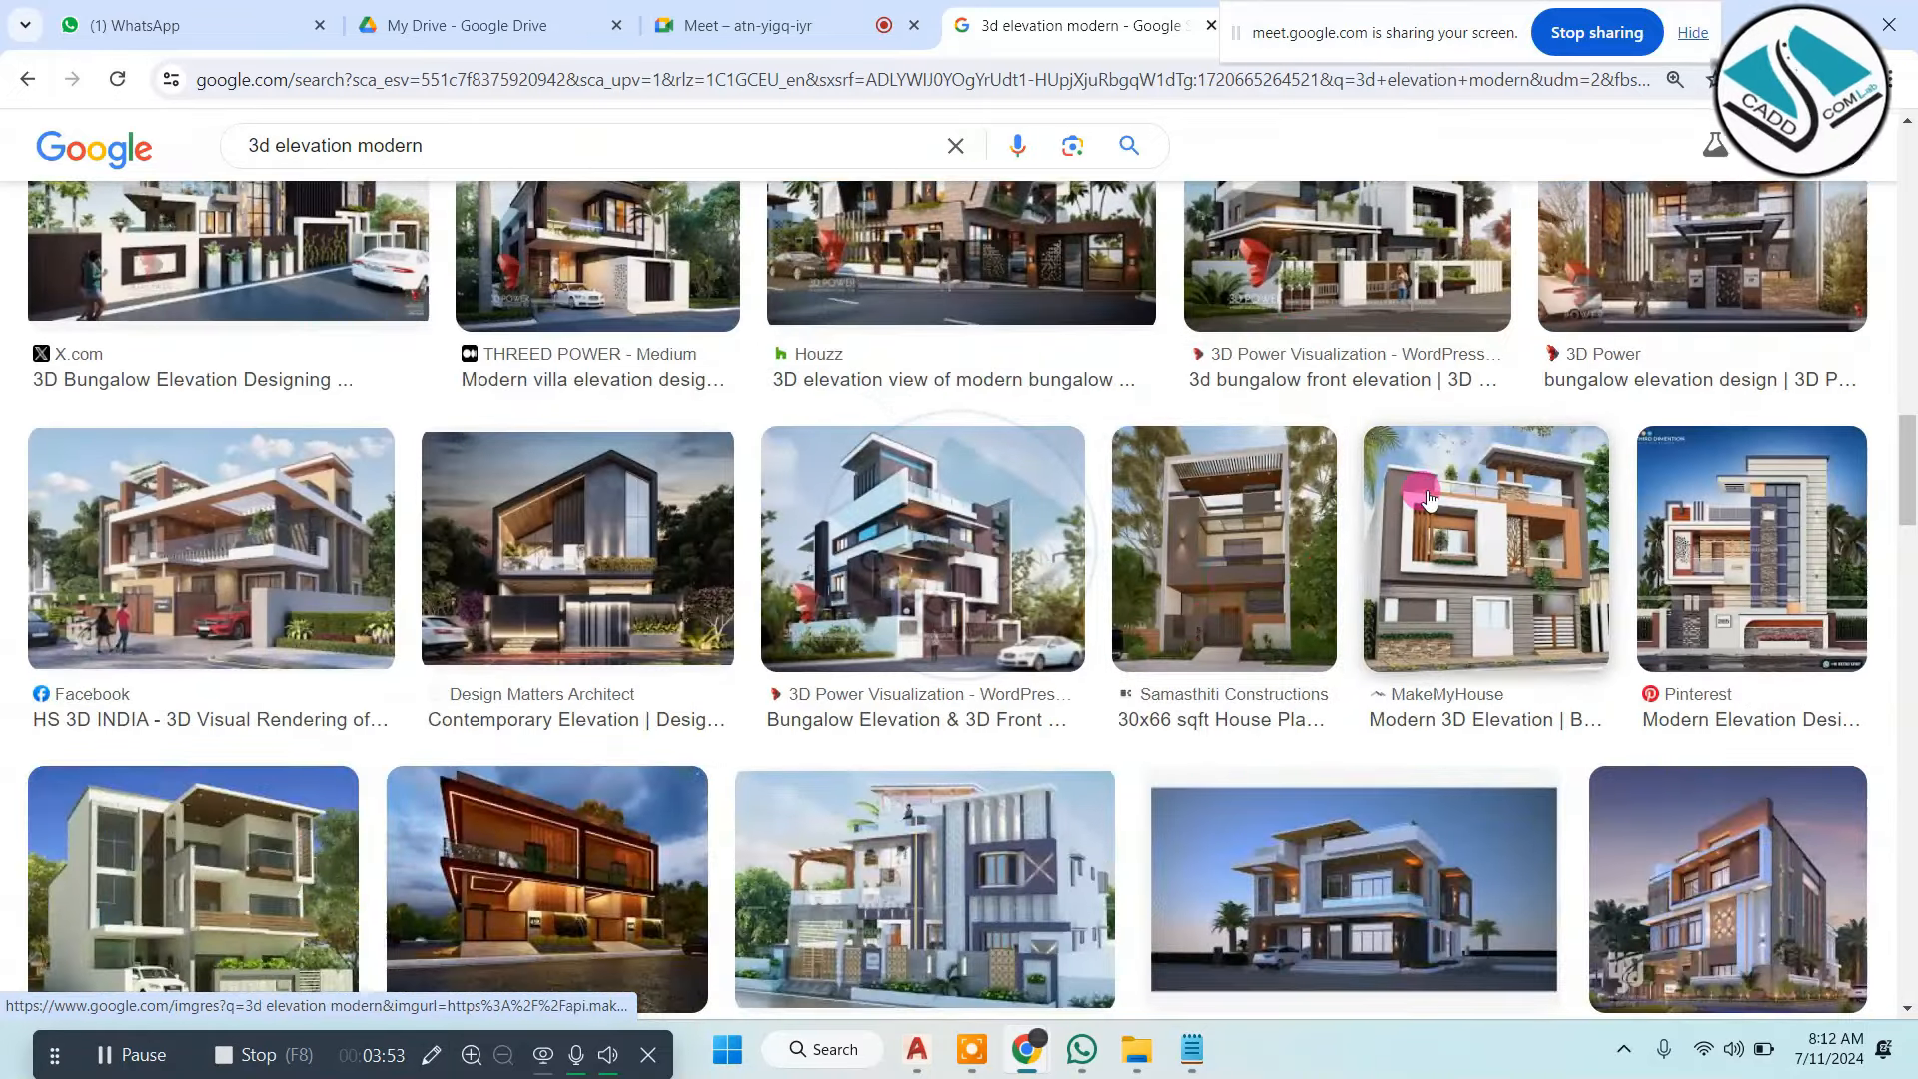
pyautogui.click(1519, 597)
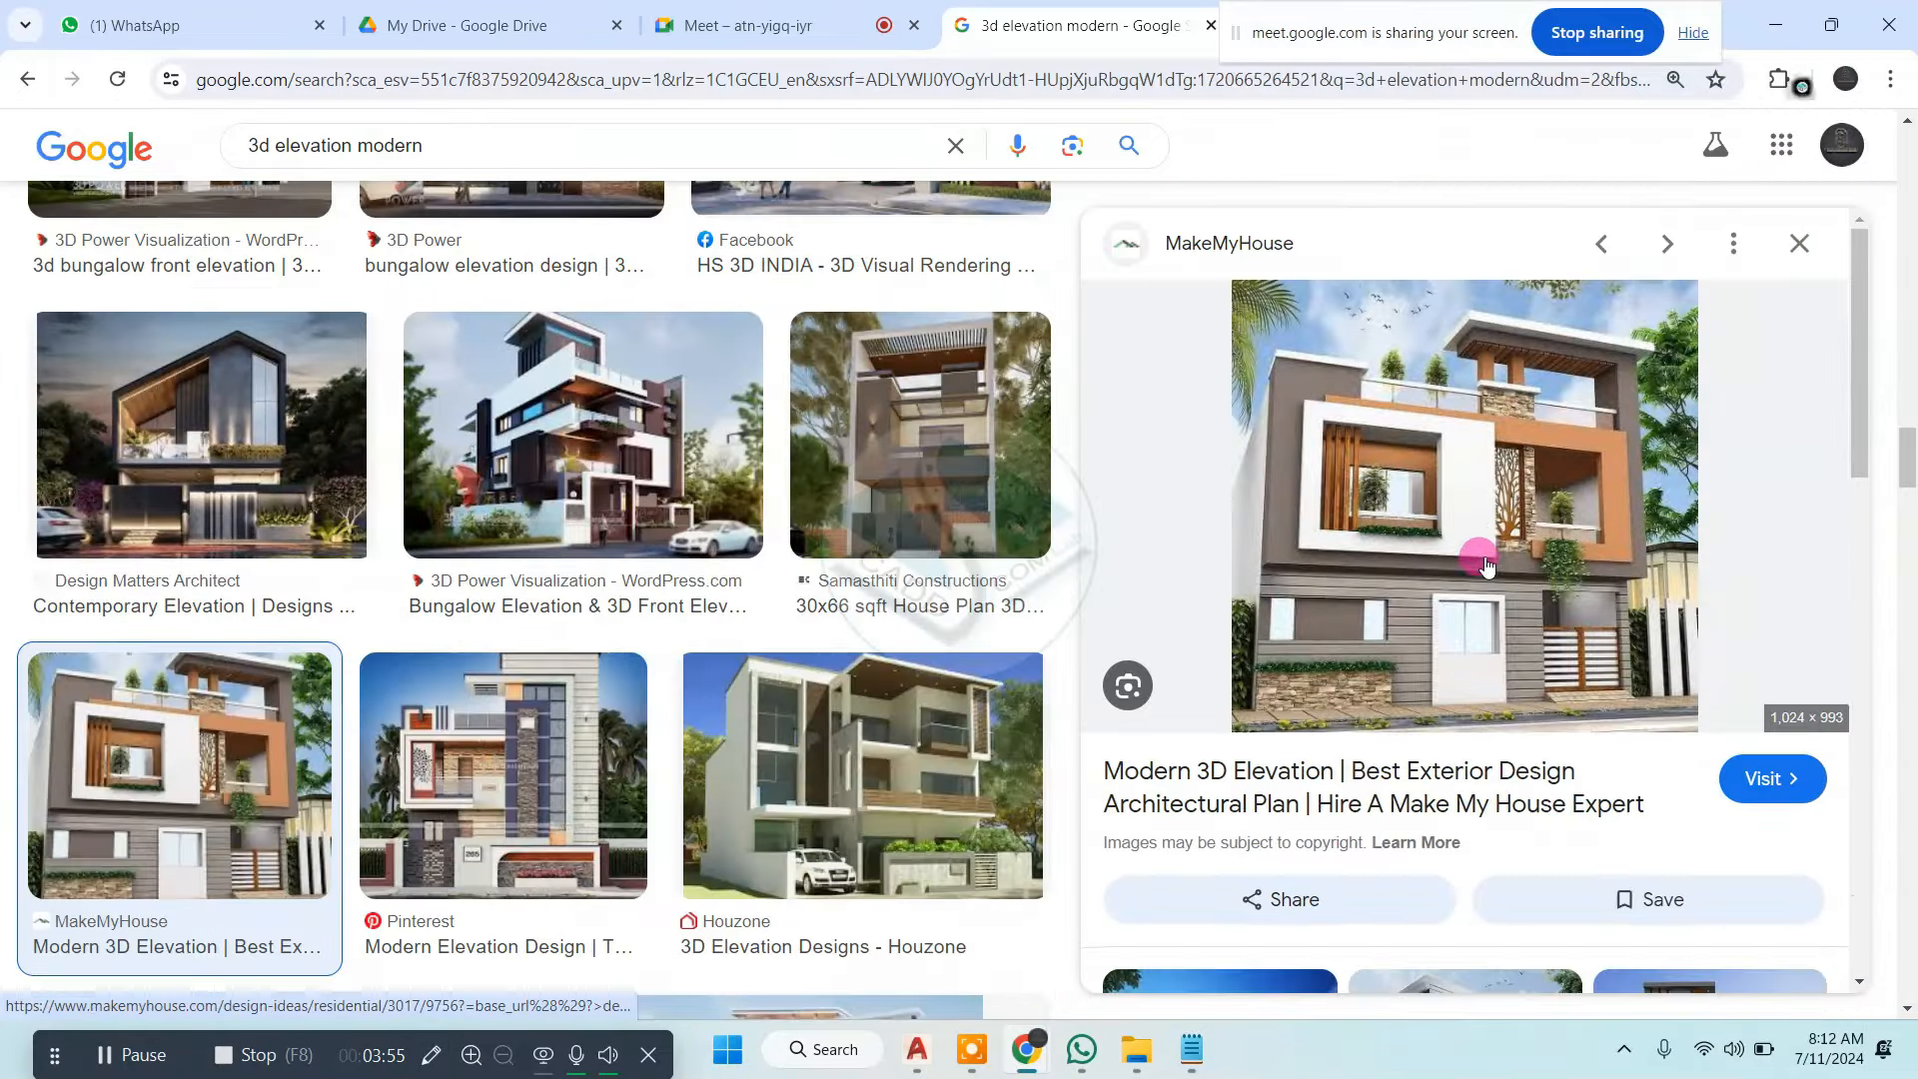
pyautogui.scroll(-6, 1485, 552)
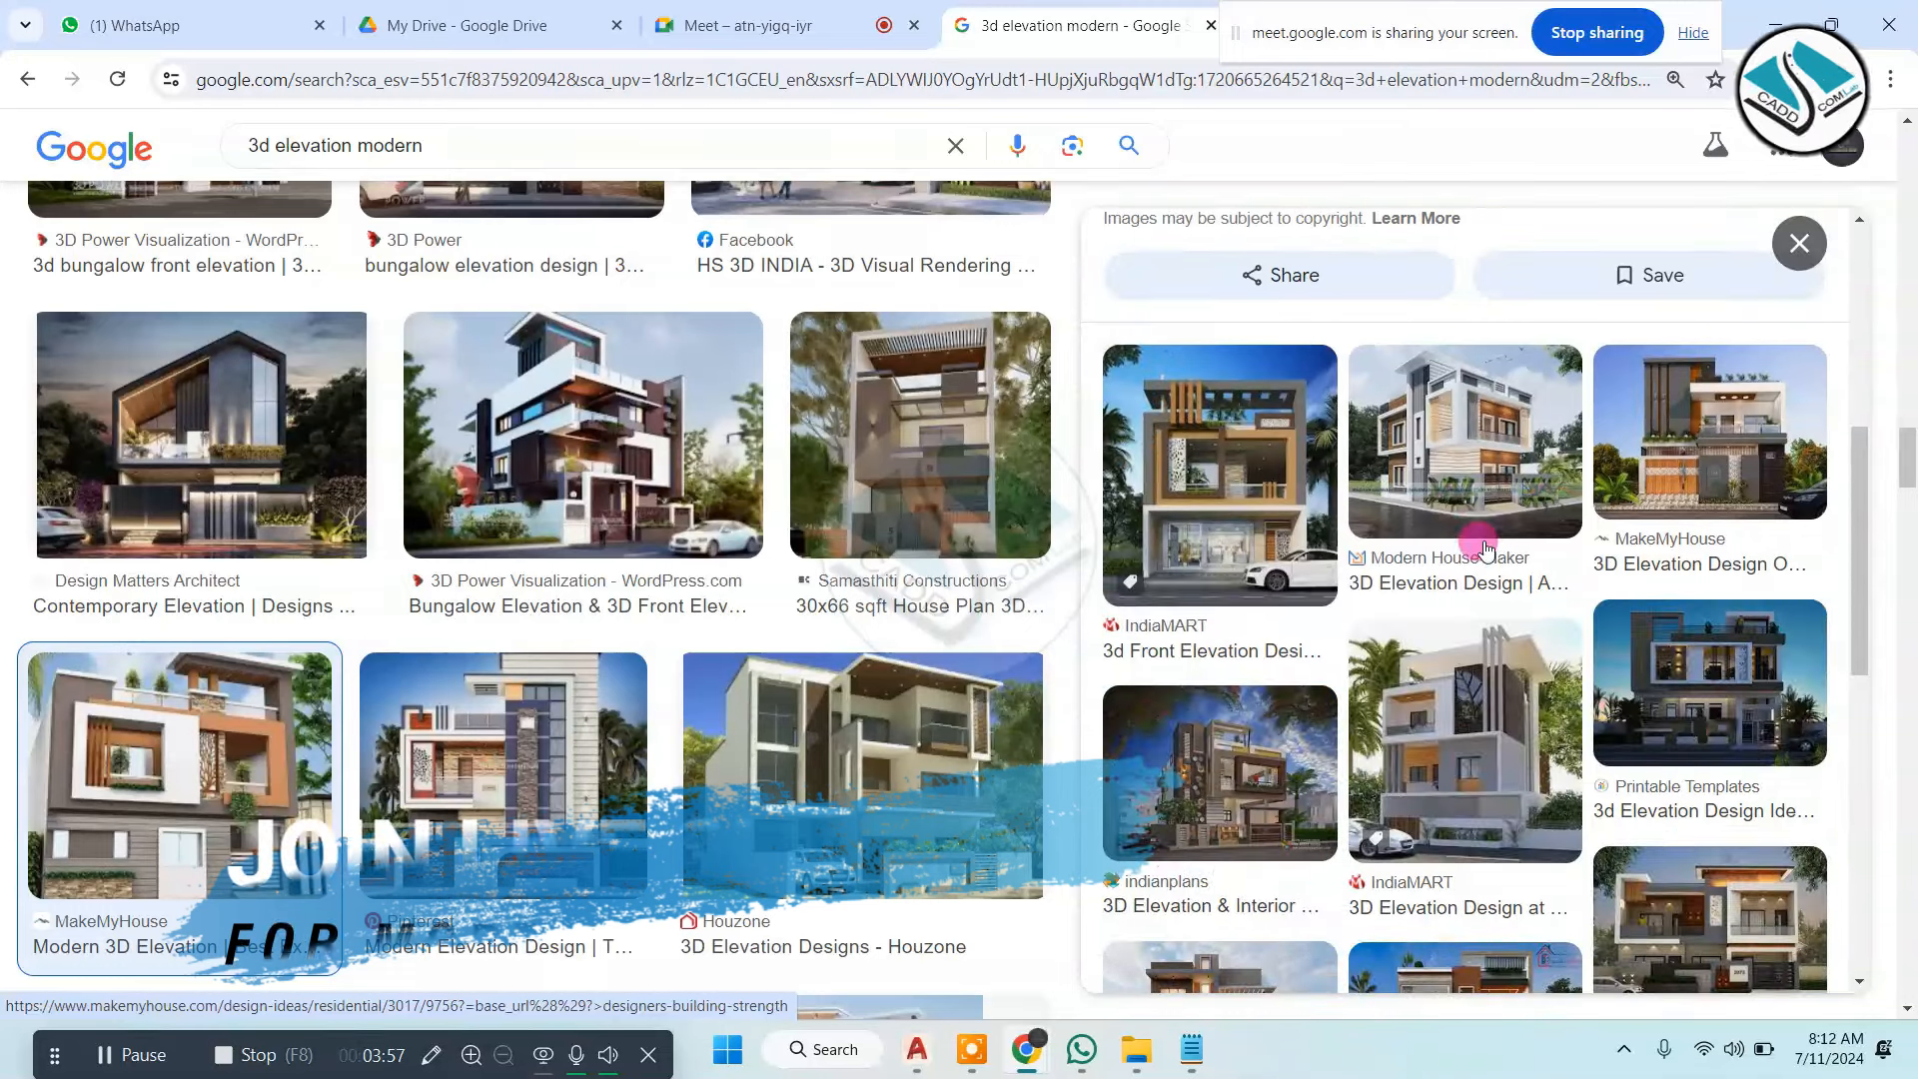
pyautogui.click(1303, 470)
pyautogui.scroll(-3, 1503, 428)
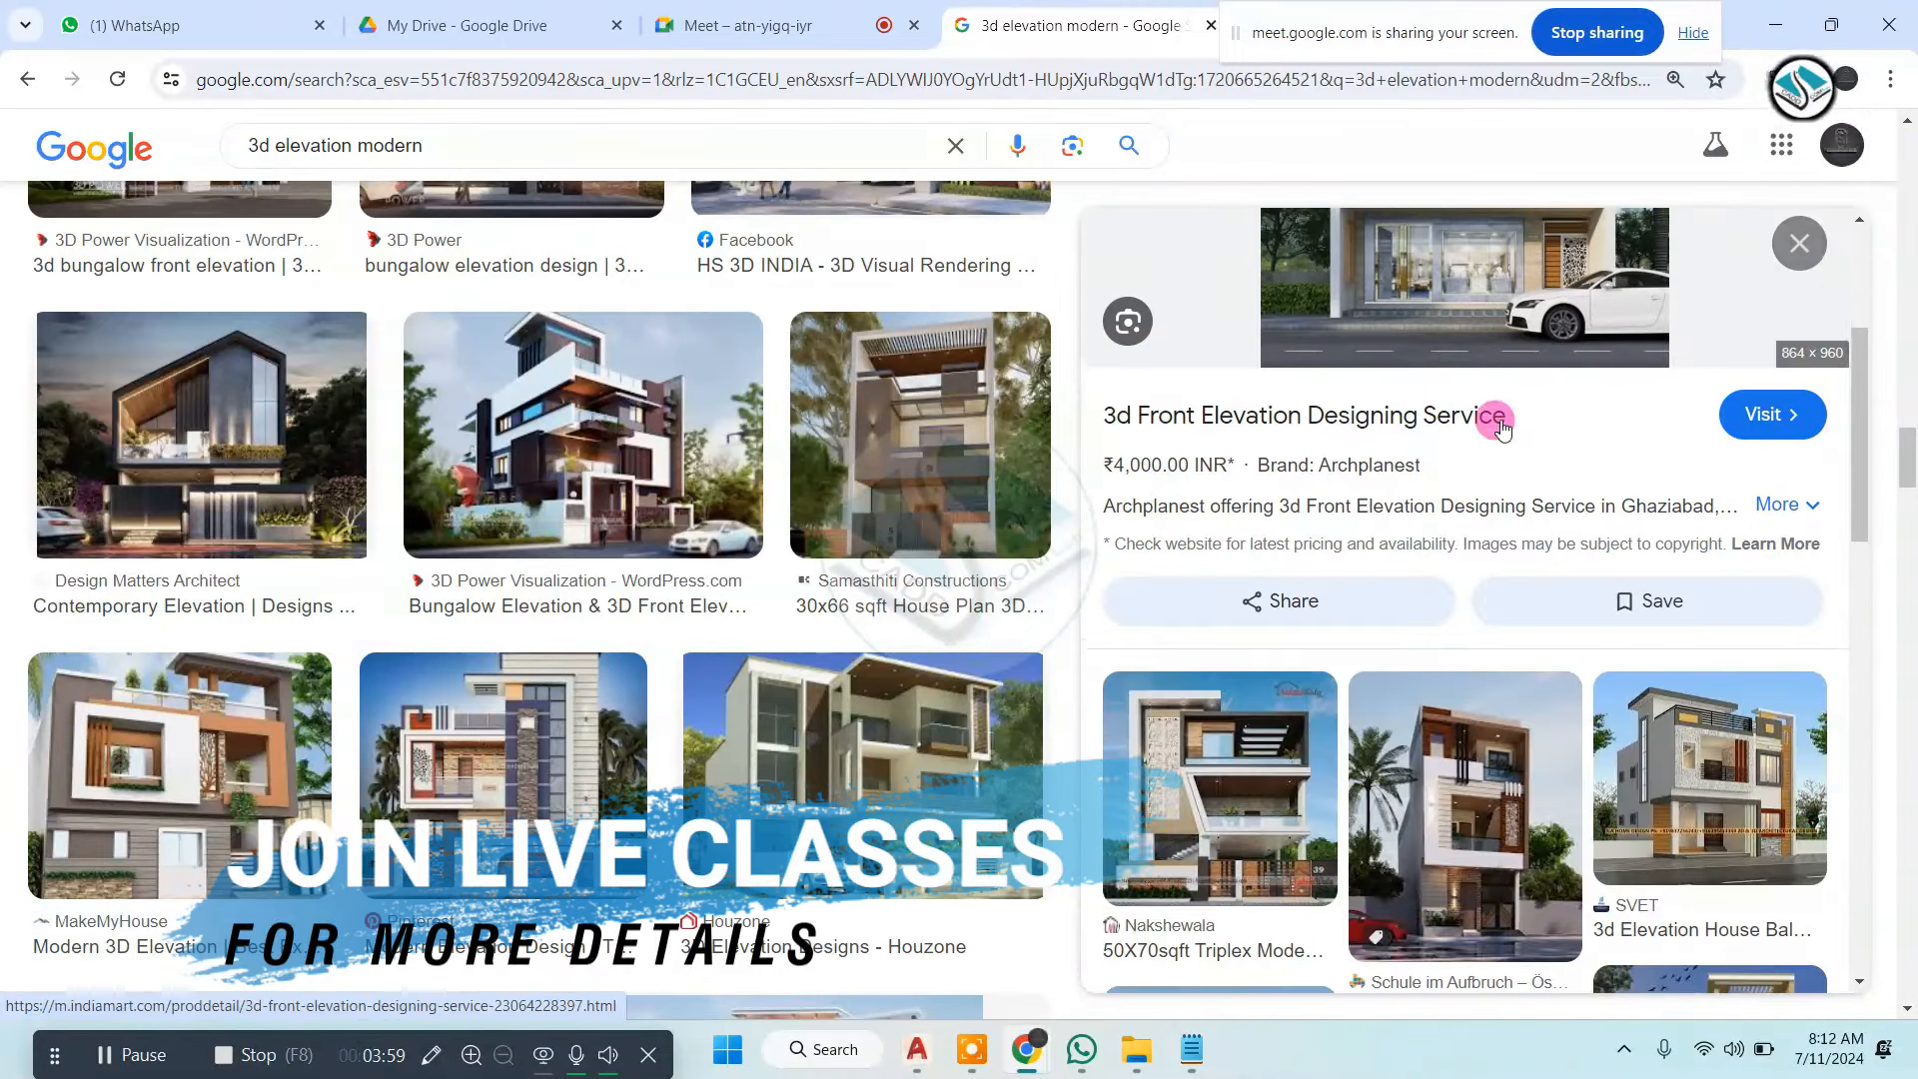
pyautogui.click(1728, 786)
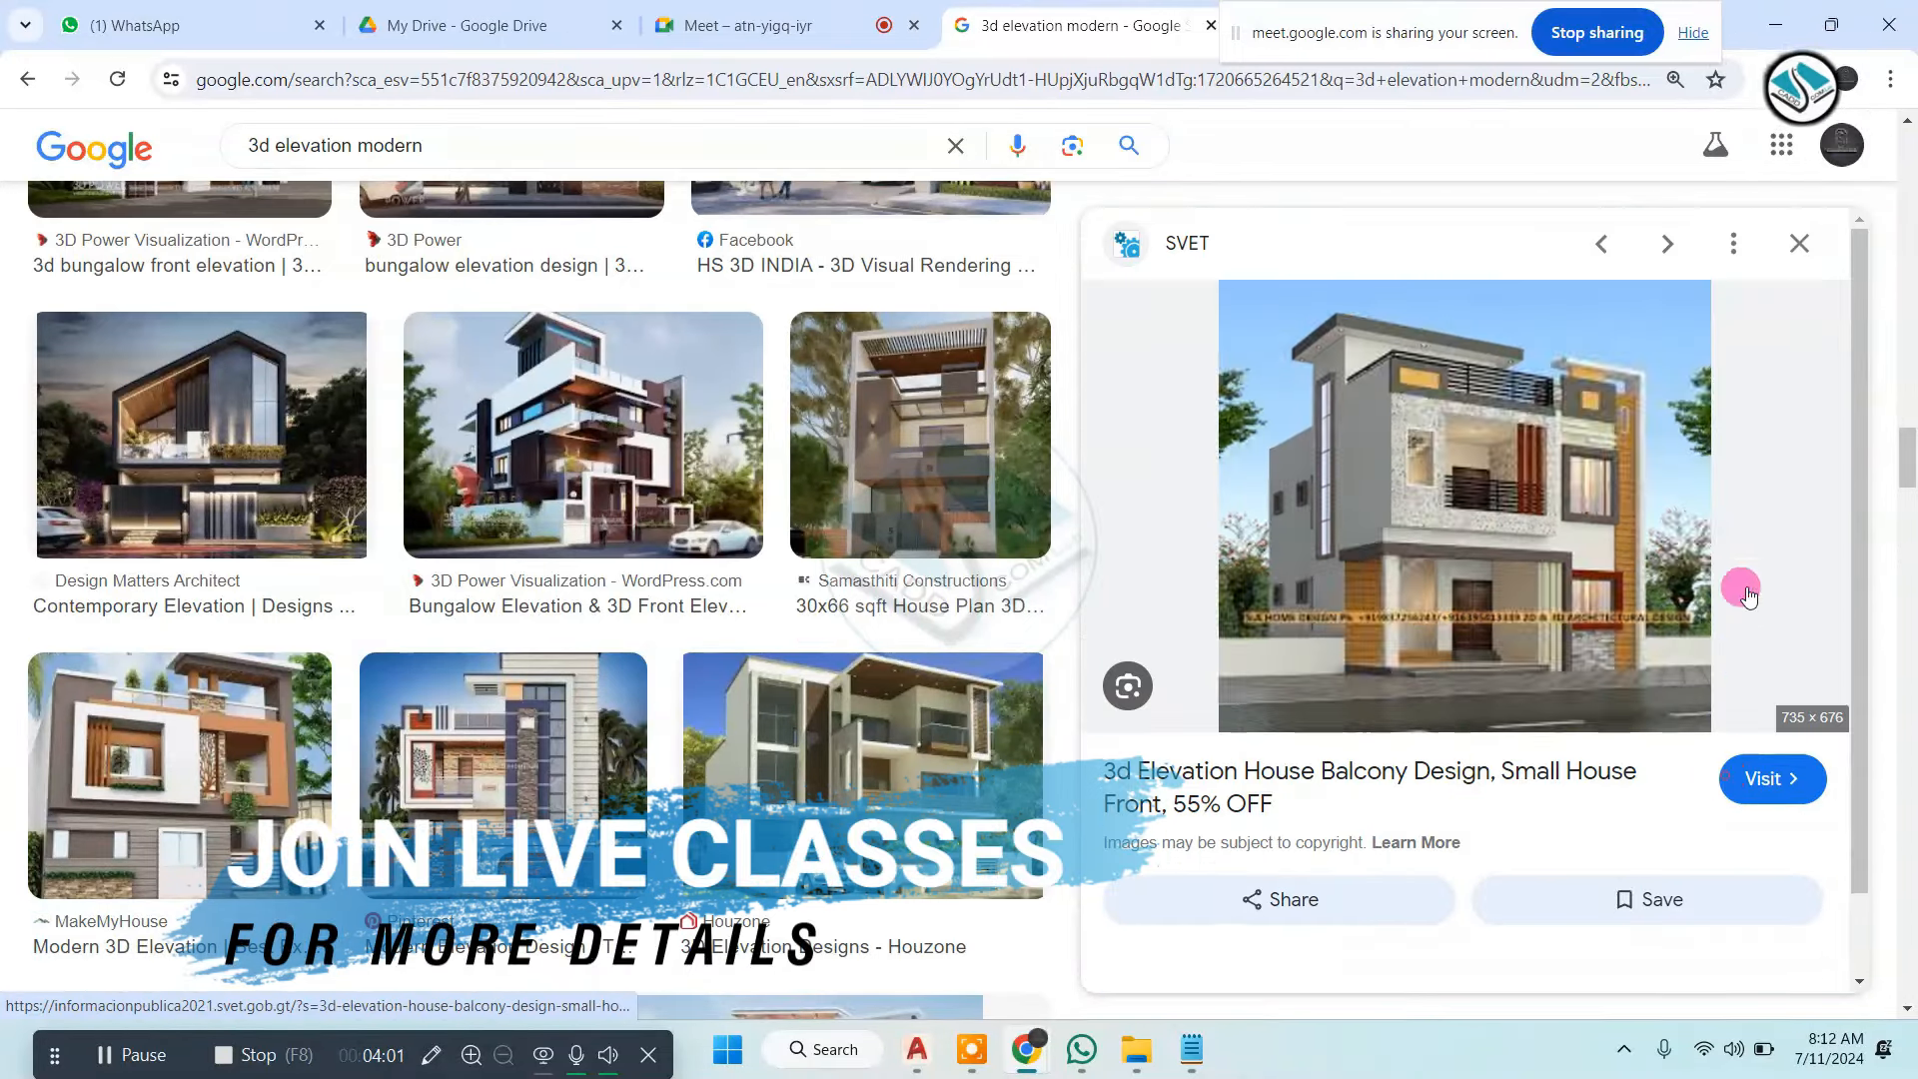
pyautogui.click(1758, 8)
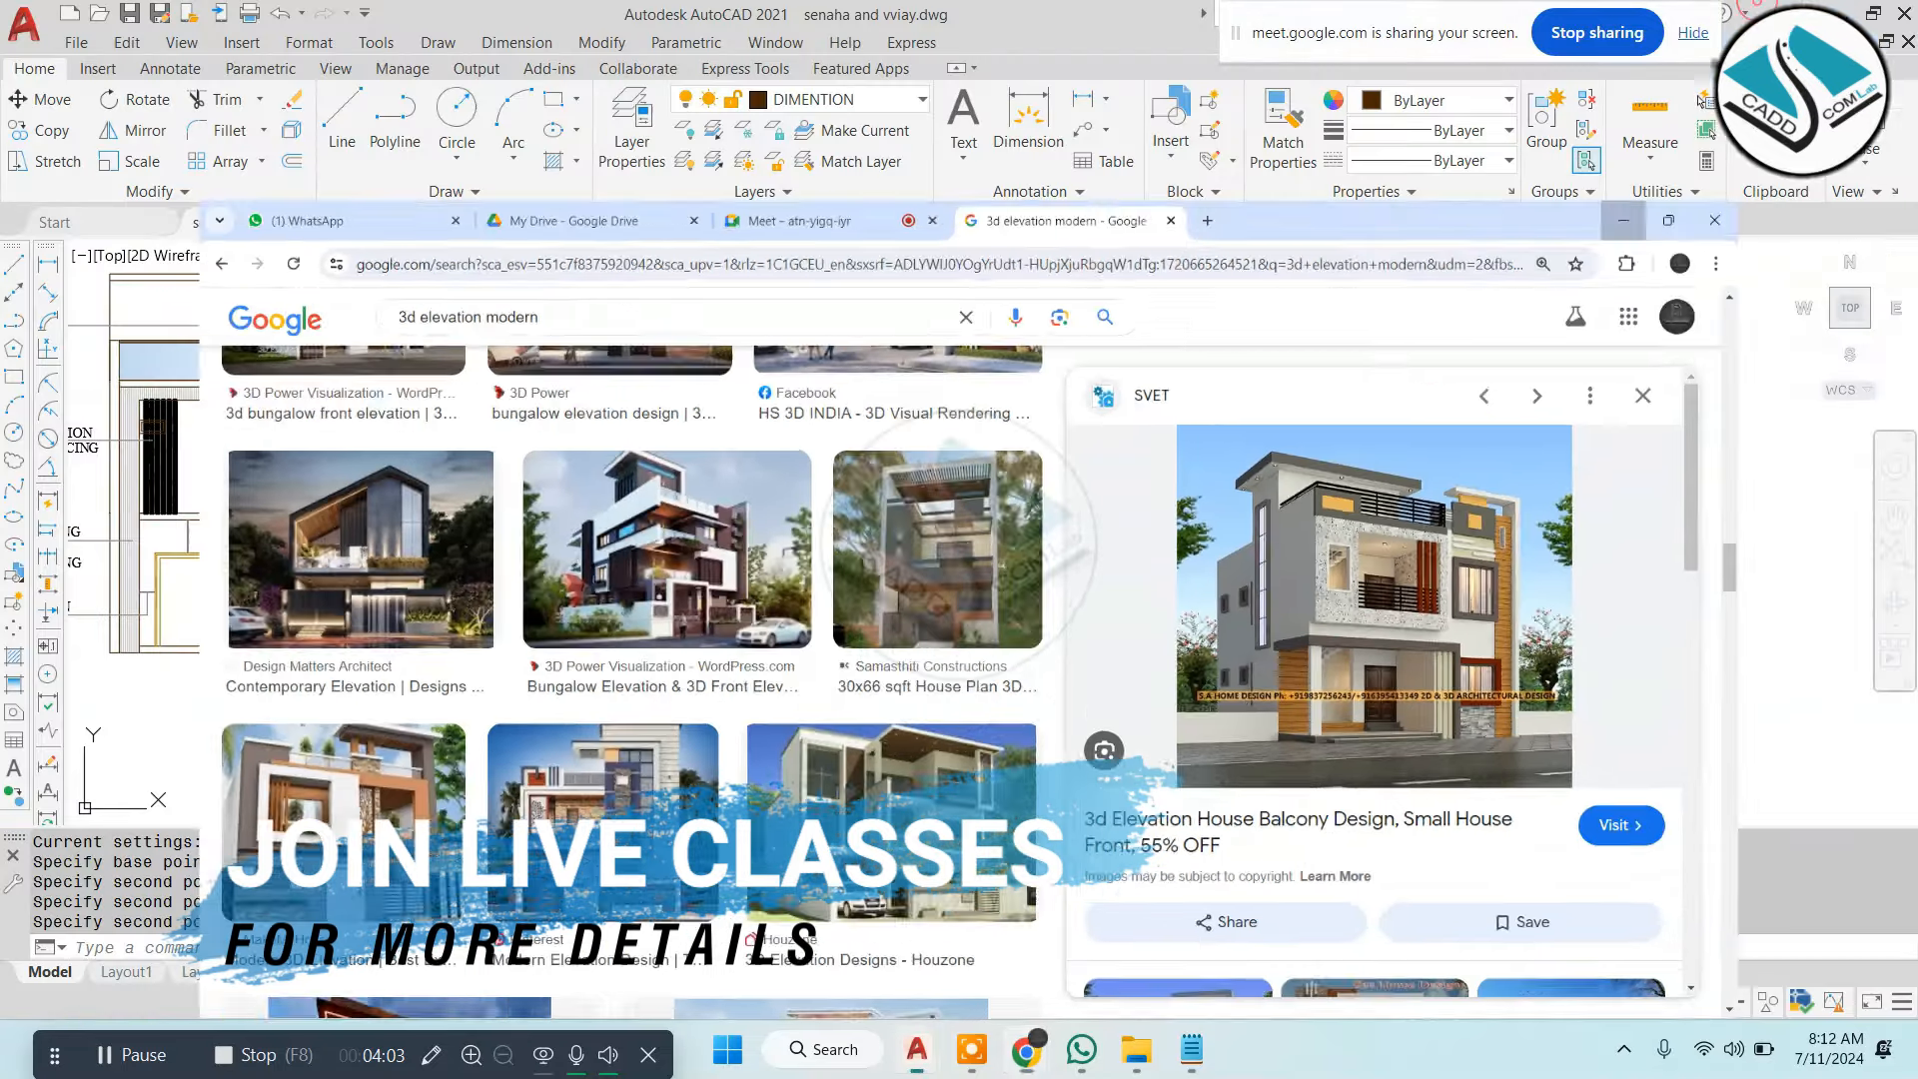
# Erase the two front elevation copies placed beside the elevation sheet
pyautogui.scroll(-6, 883, 449)
pyautogui.press('Escape')
pyautogui.click(1154, 361)
pyautogui.click(656, 533)
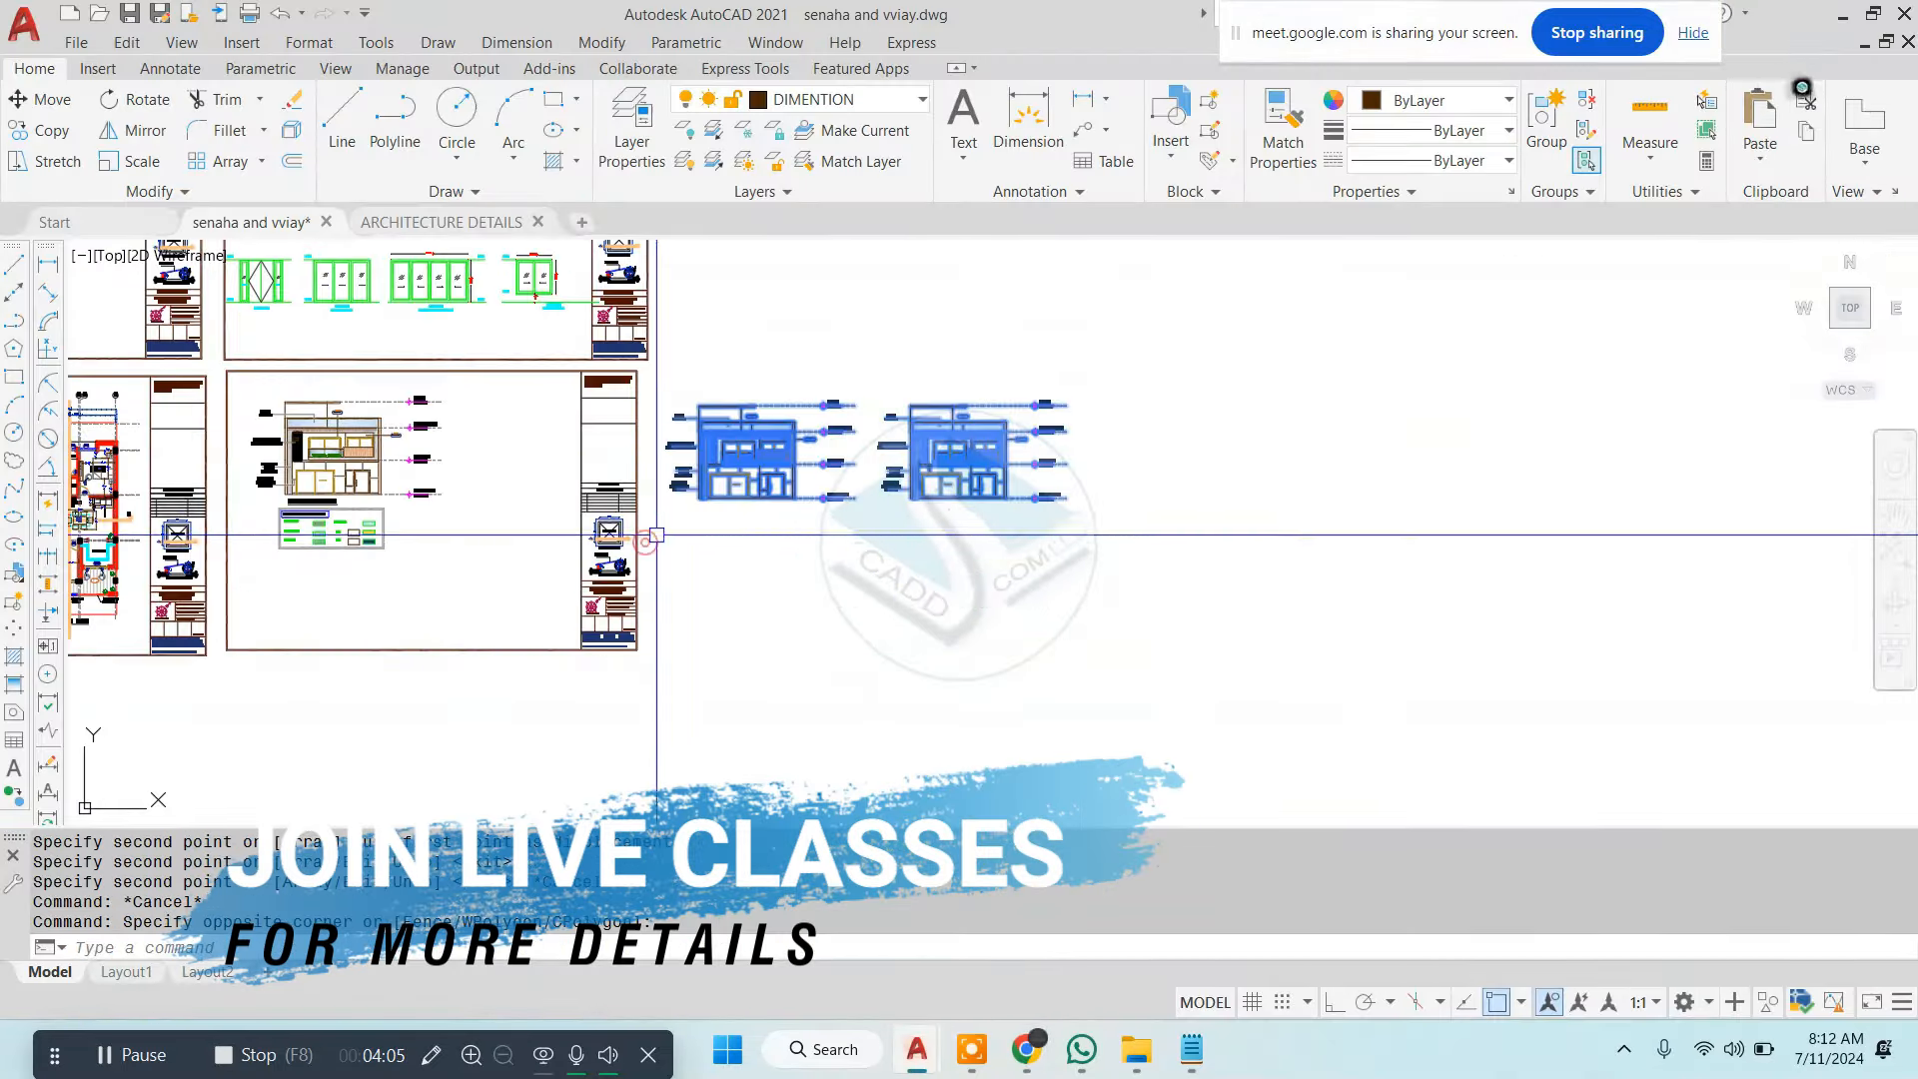
pyautogui.write('e')
pyautogui.press('space')
pyautogui.press('Escape')
# Copy the complete building section sheet with its stair detail from the ARCHITECTURE DETAILS drawing to the clipboard
pyautogui.moveTo(364, 513); pyautogui.dragTo(711, 617, button='middle')
pyautogui.scroll(-2, 711, 617)
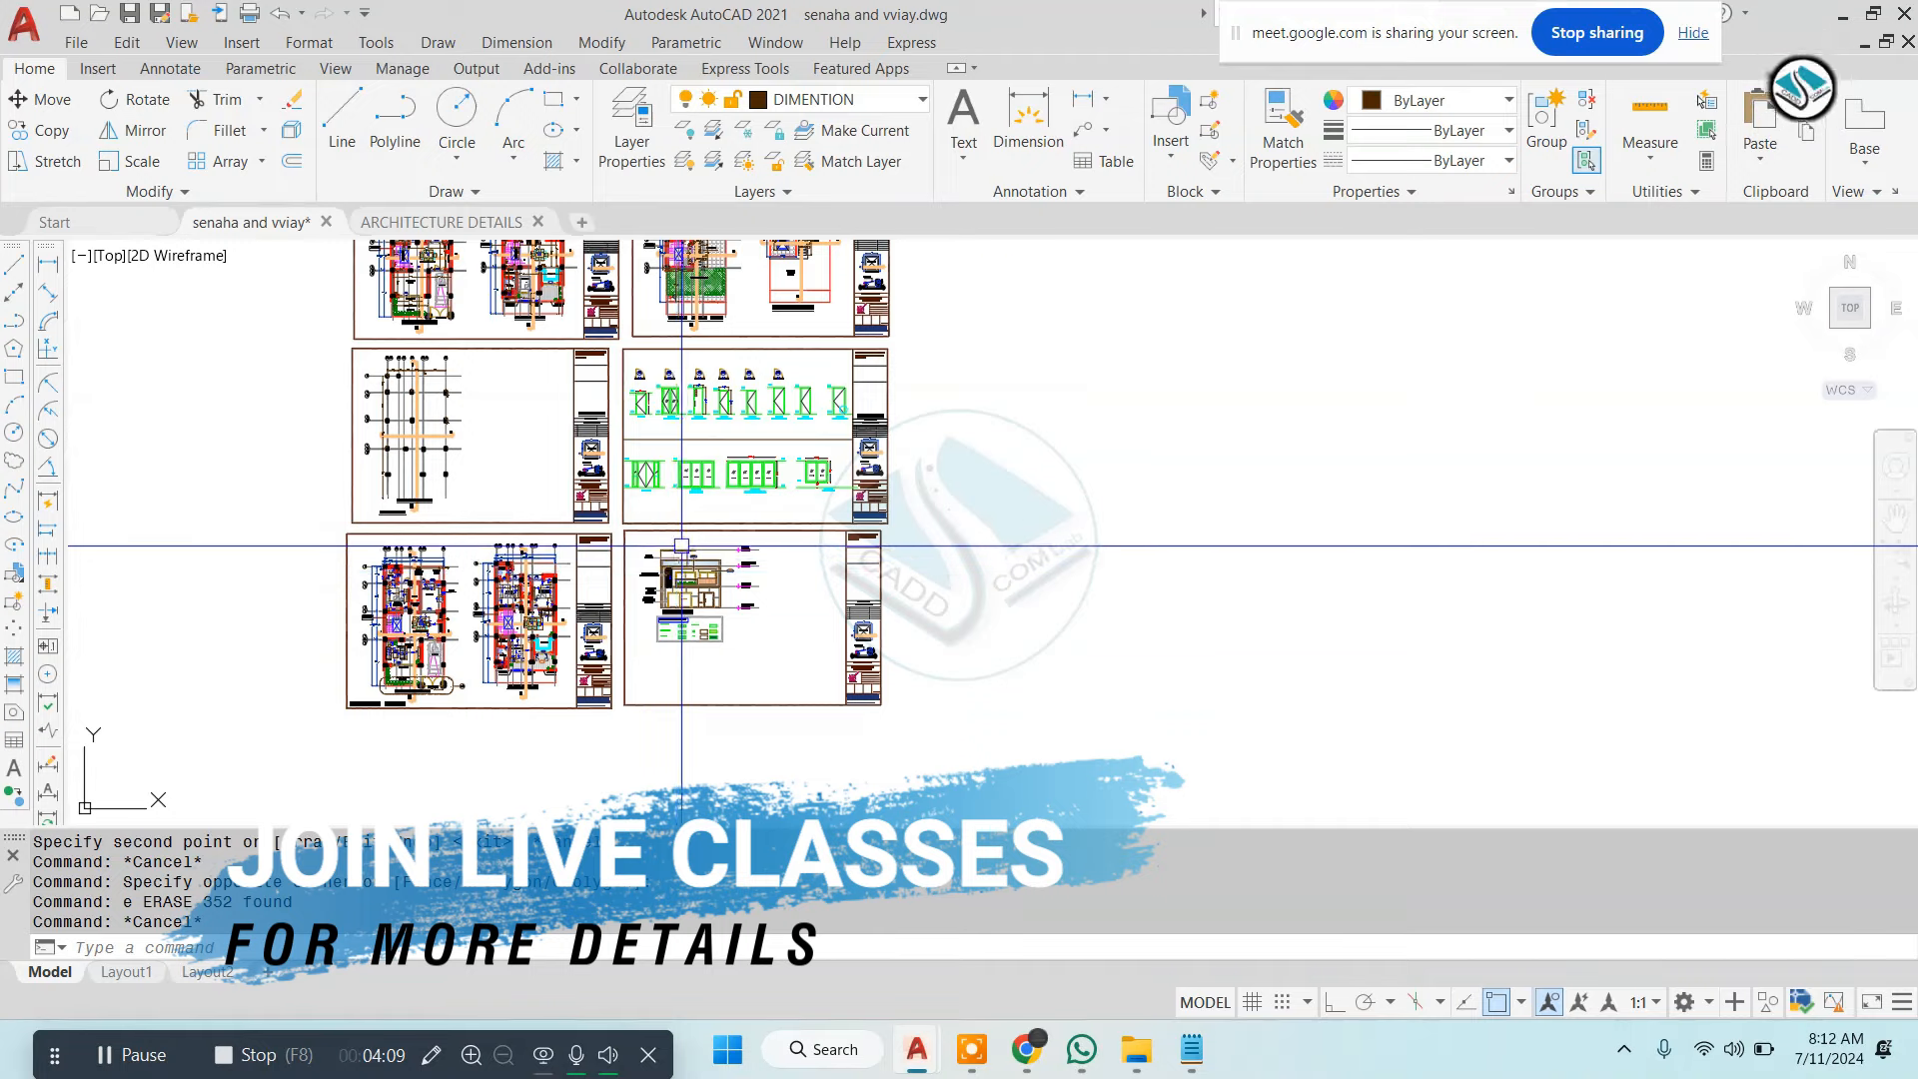
pyautogui.moveTo(656, 456); pyautogui.dragTo(820, 586, button='middle')
pyautogui.scroll(2, 621, 371)
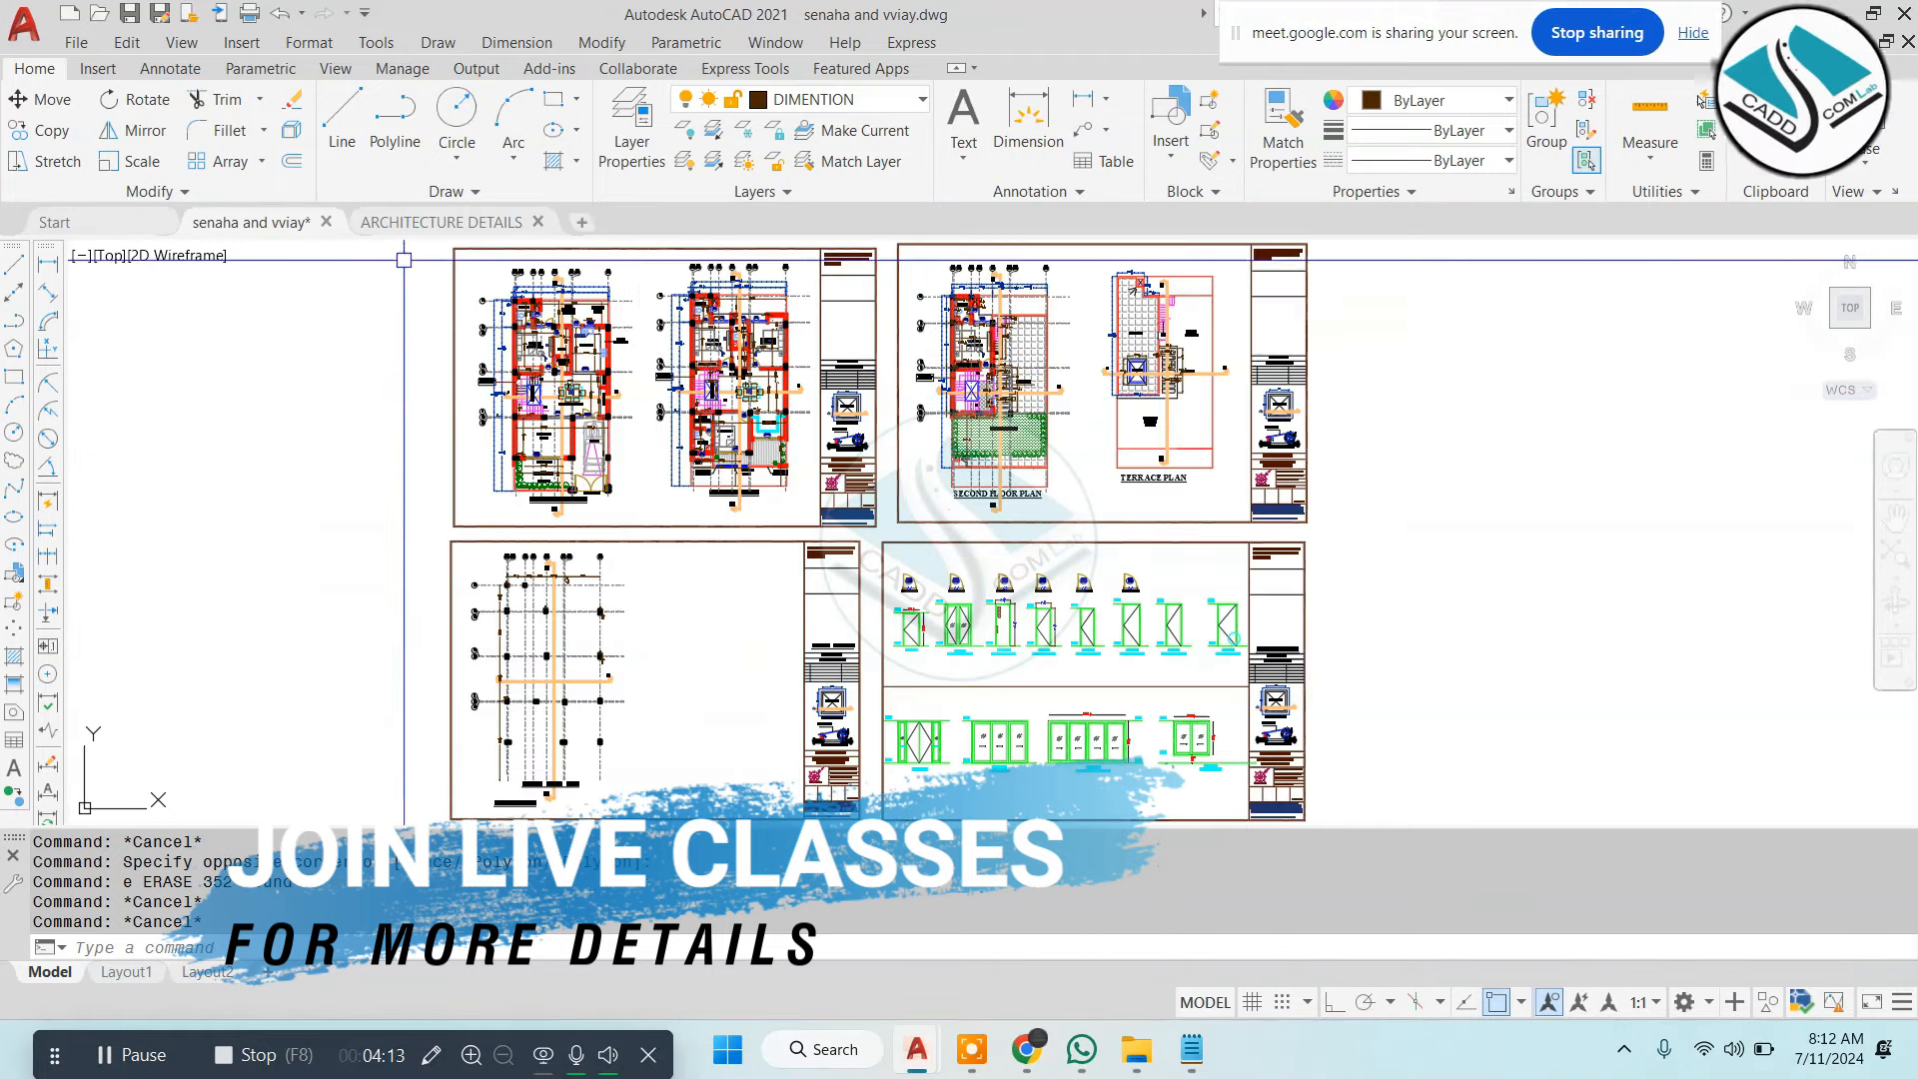
pyautogui.moveTo(411, 220)
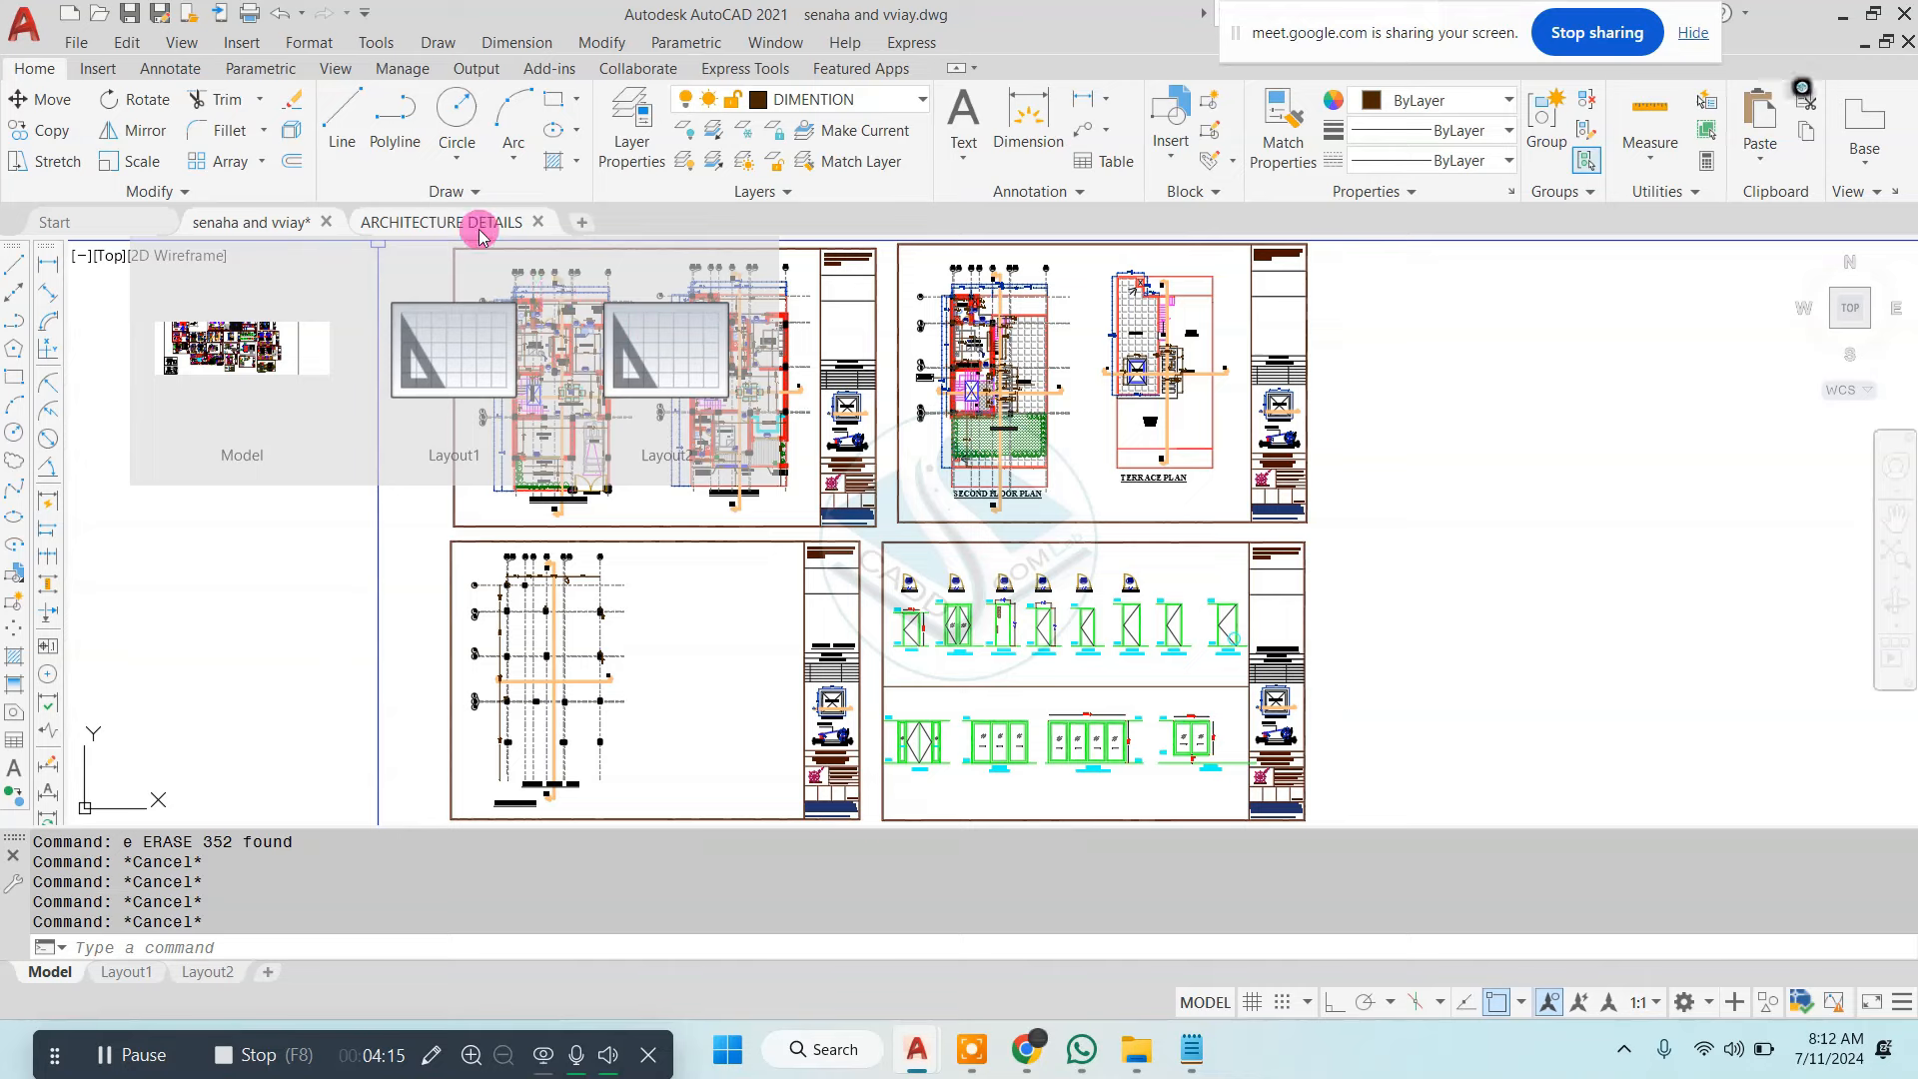
pyautogui.click(479, 228)
pyautogui.moveTo(790, 421); pyautogui.dragTo(797, 459, button='middle')
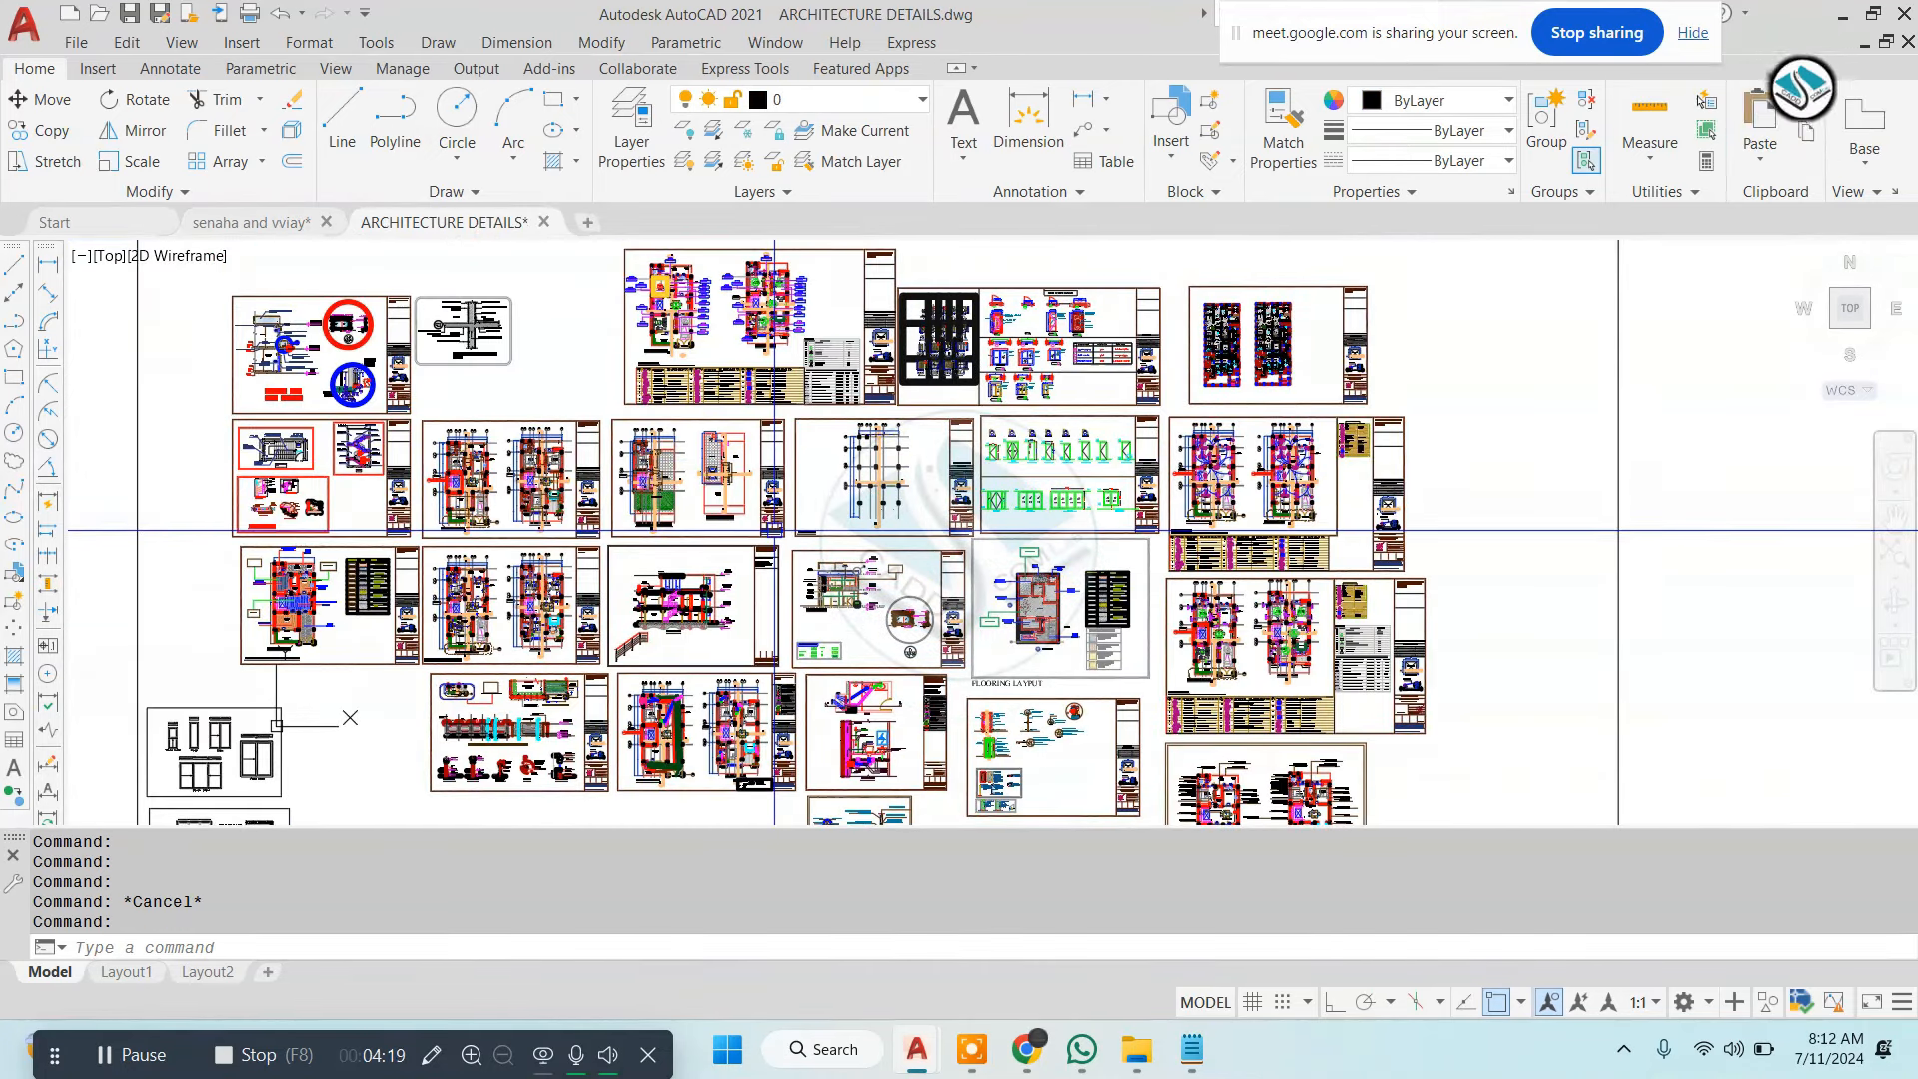
pyautogui.scroll(4, 666, 608)
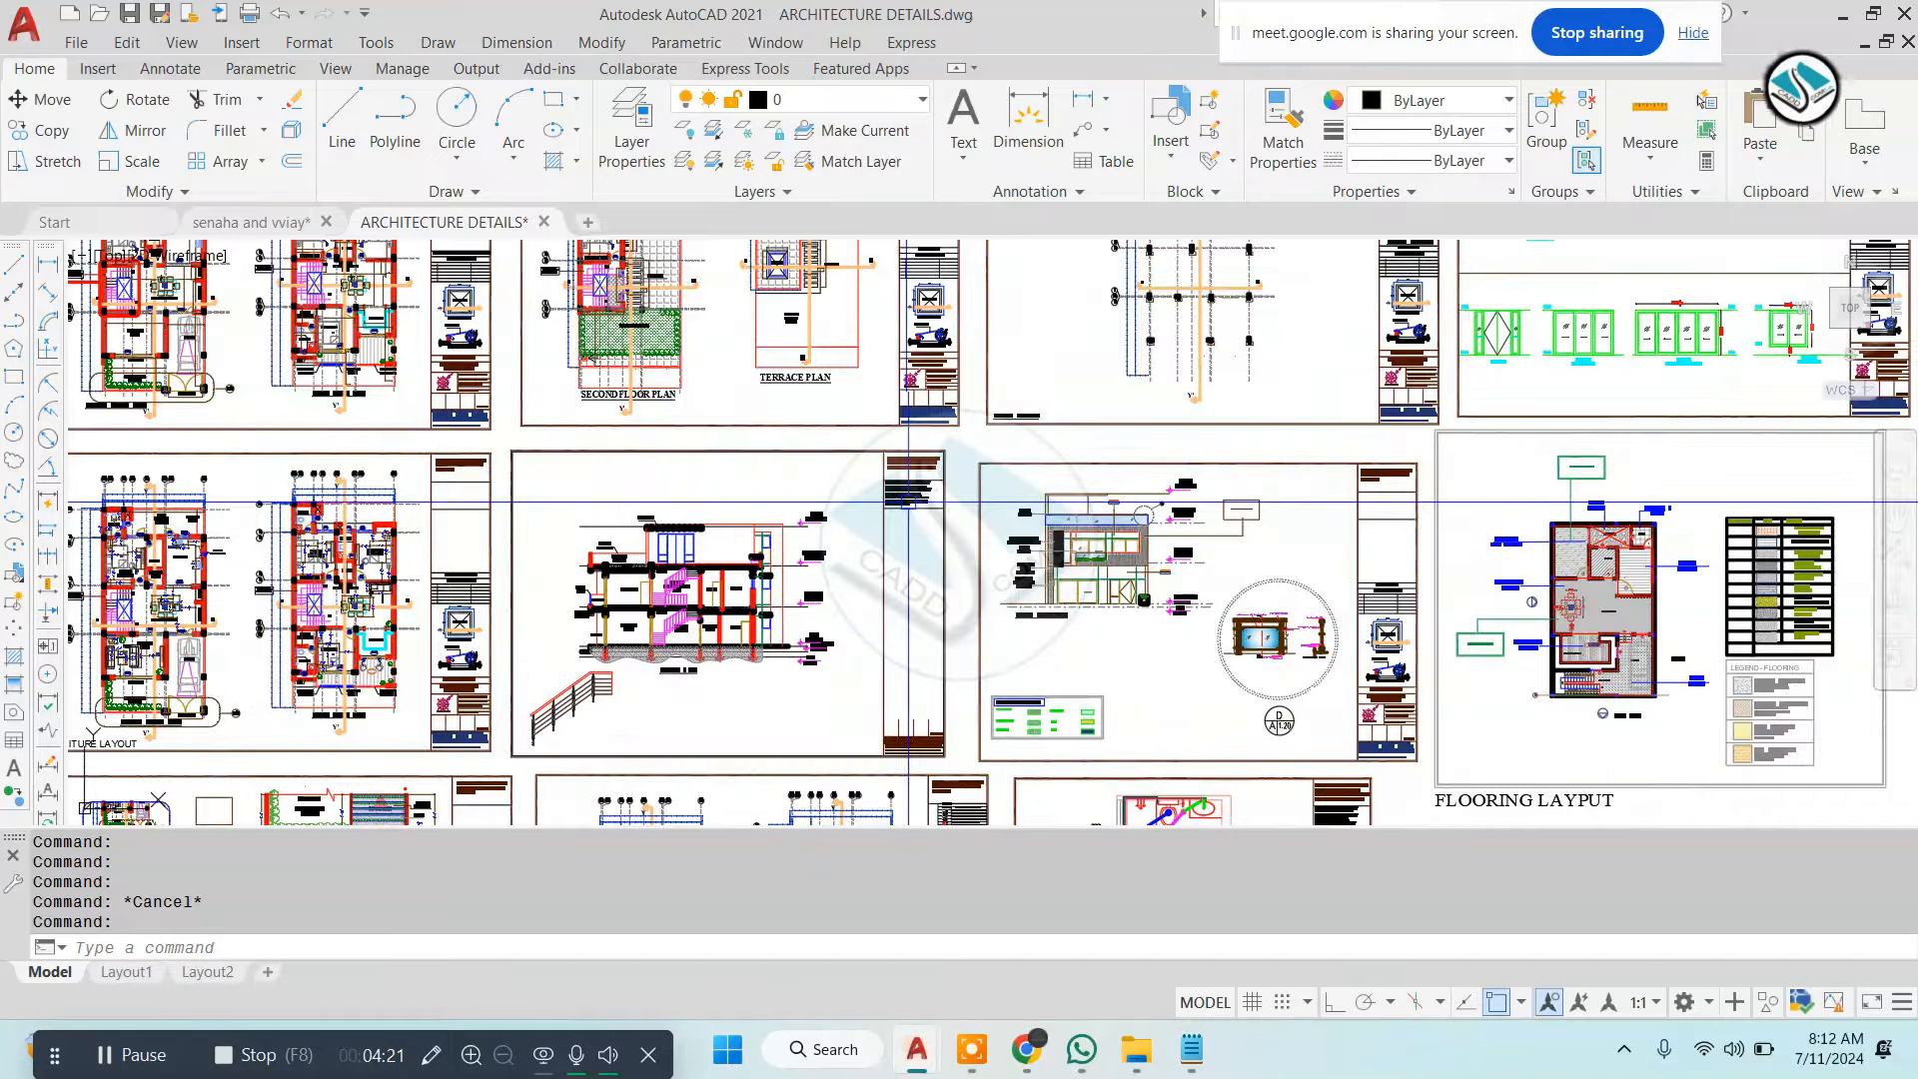
pyautogui.click(959, 447)
pyautogui.click(509, 761)
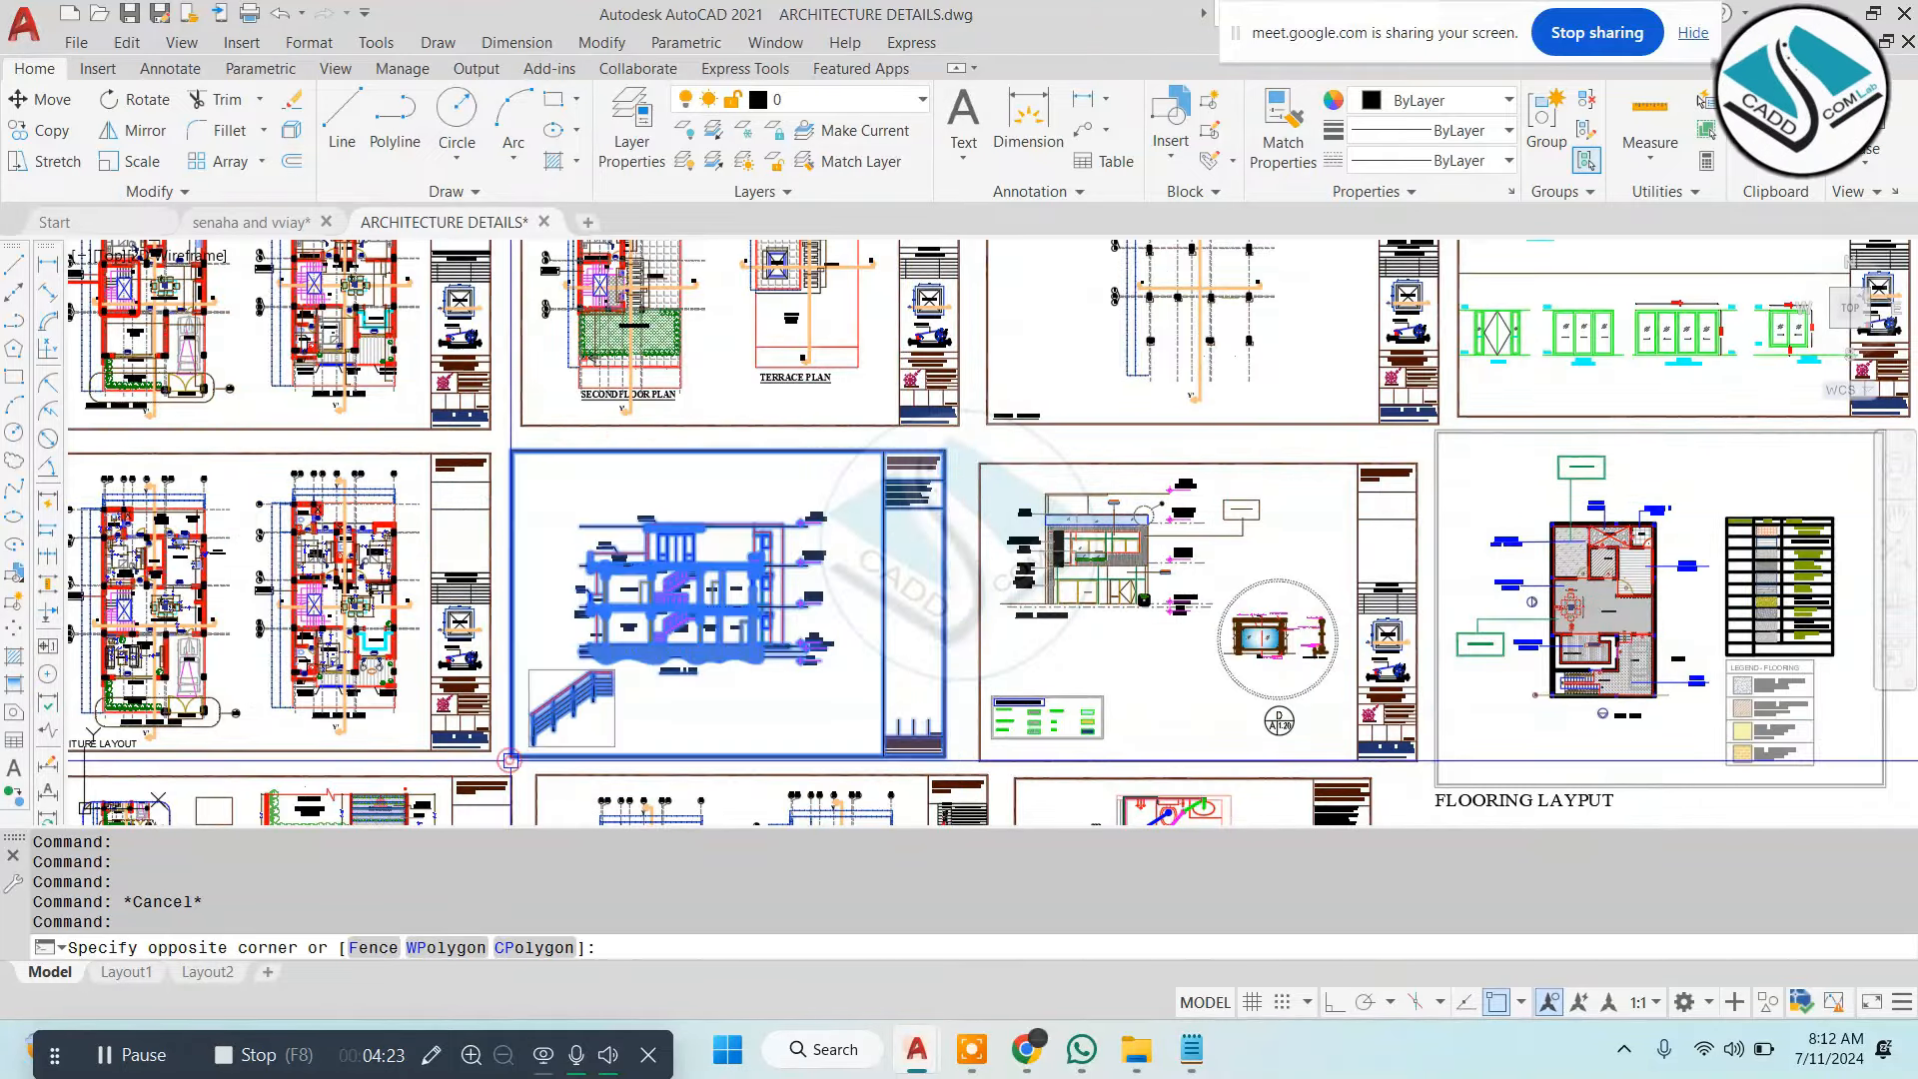
pyautogui.hotkey('ctrl', 'c')
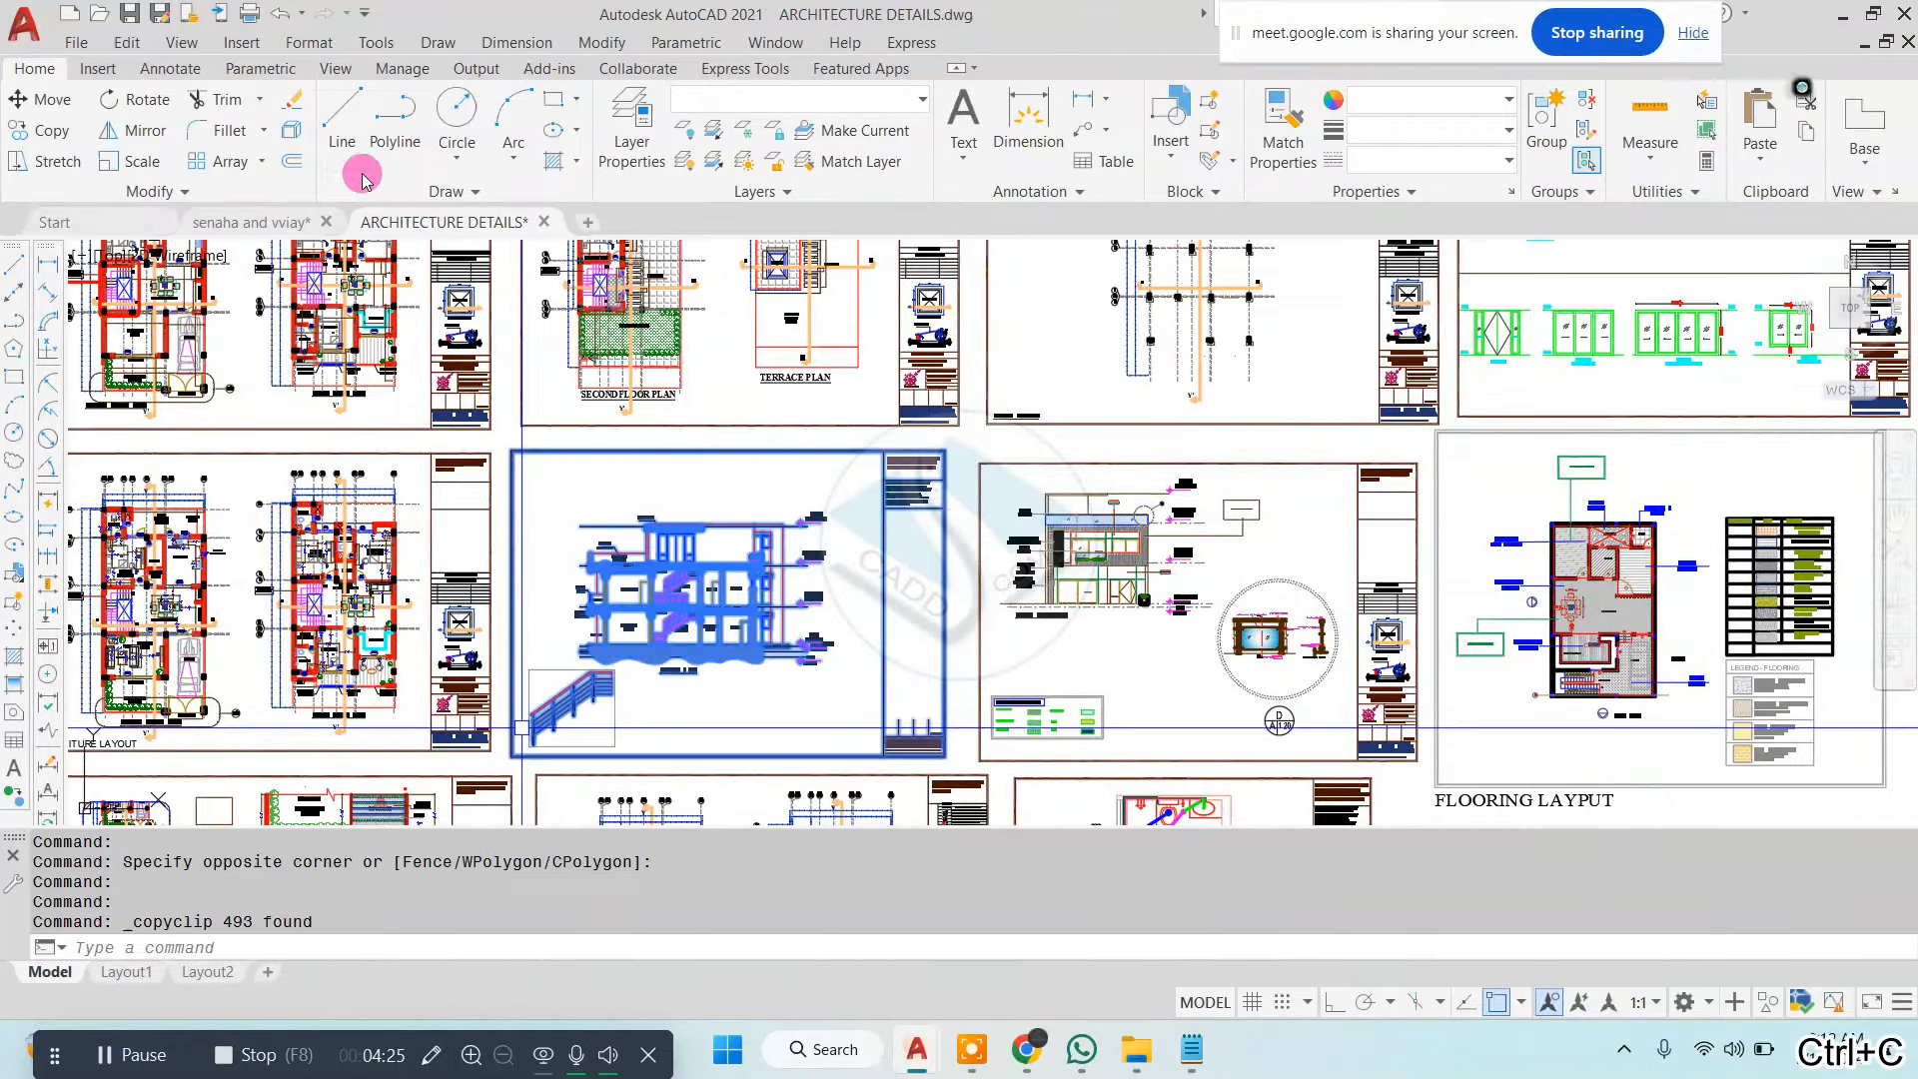
# Paste the section sheet into the residence drawing beside the second floor and terrace plan sheet
pyautogui.click(262, 221)
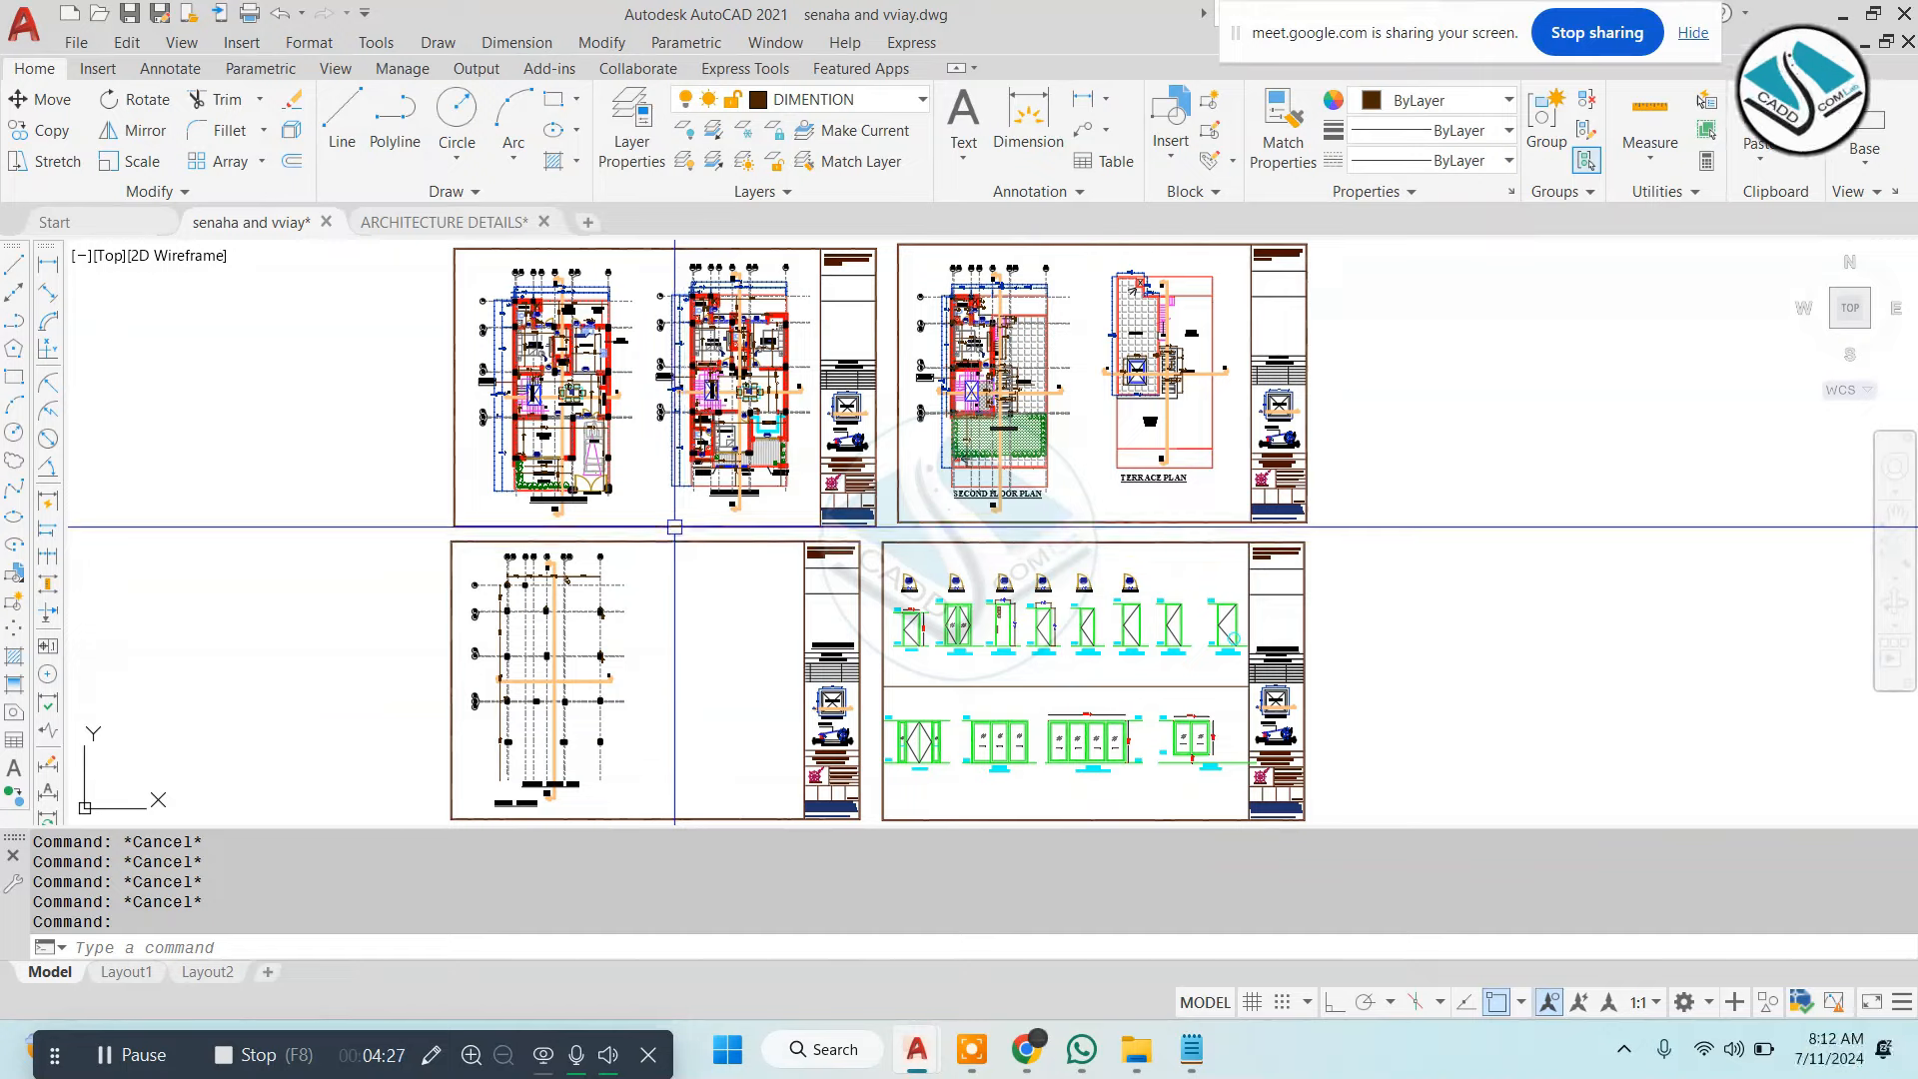
pyautogui.hotkey('ctrl', 'v')
pyautogui.scroll(-2, 786, 529)
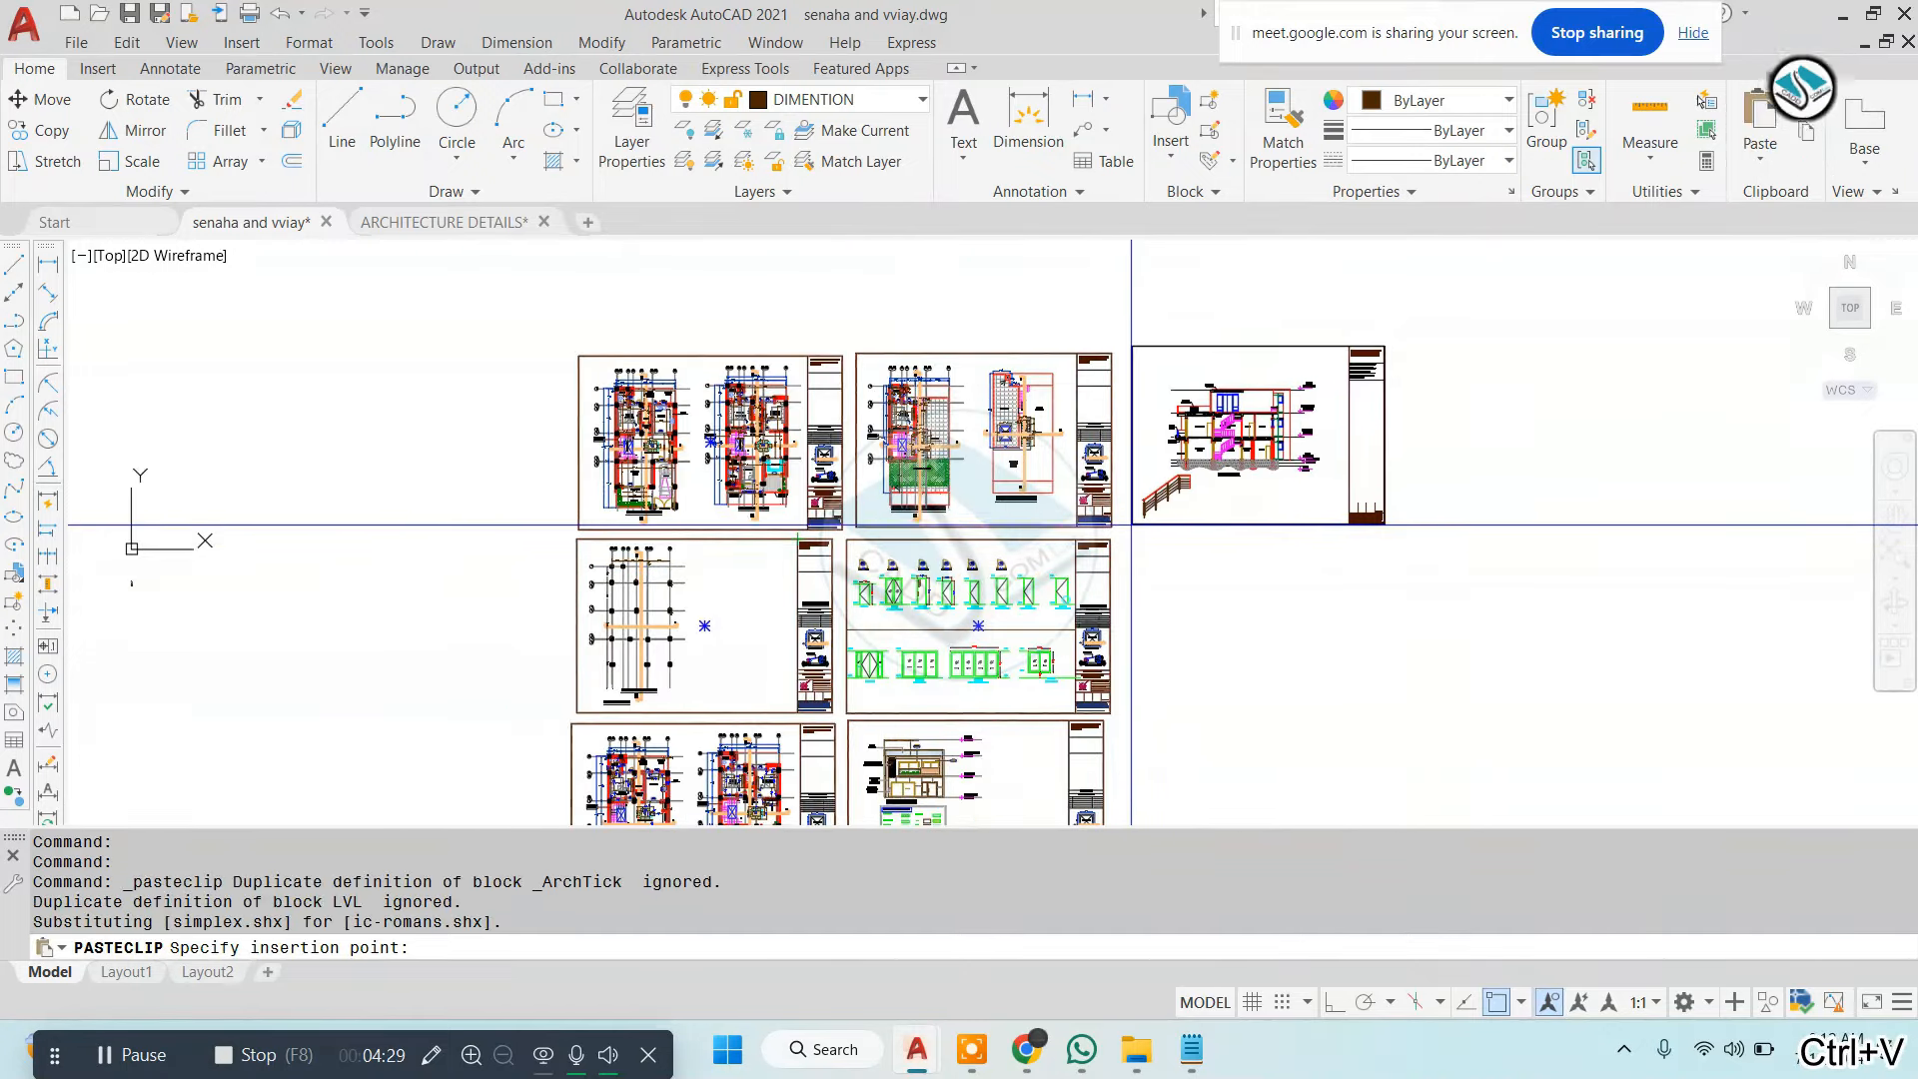
pyautogui.click(1128, 530)
pyautogui.press('Escape')
pyautogui.scroll(2, 636, 410)
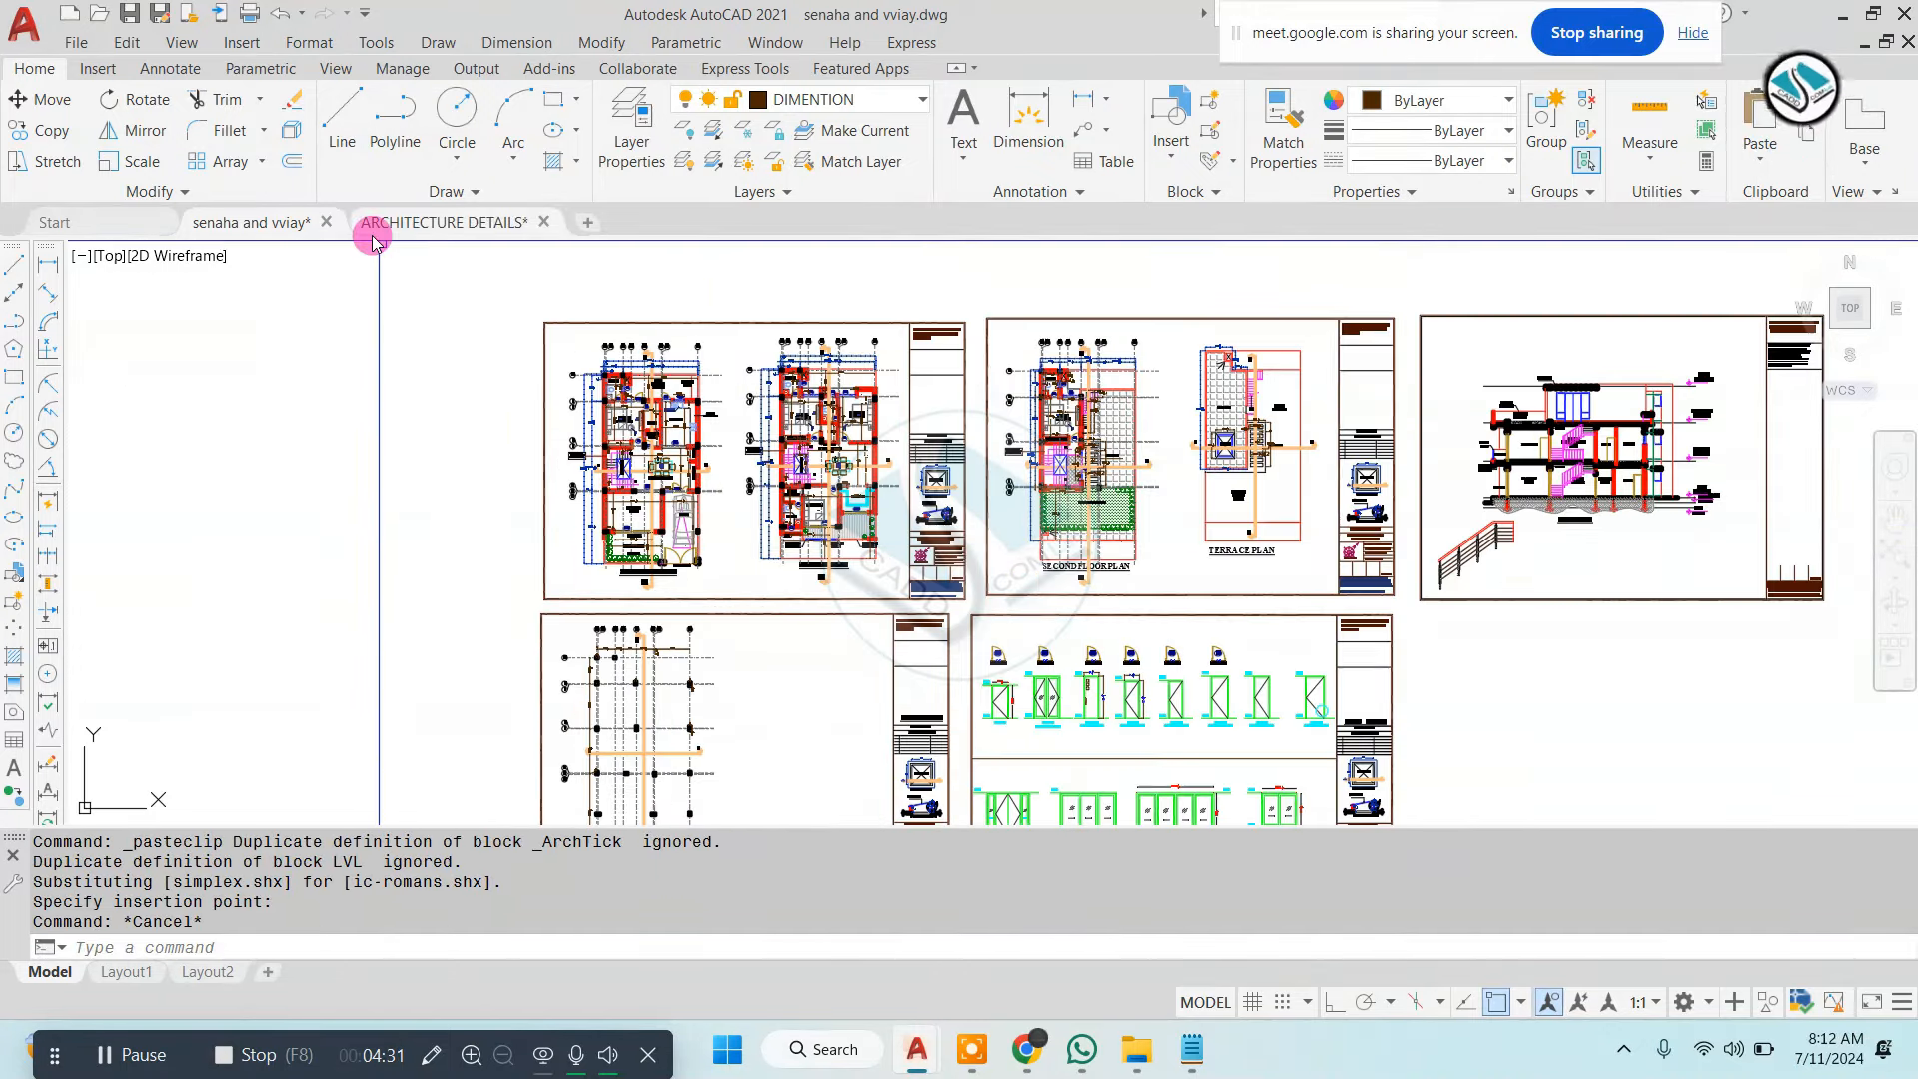
# Open the recent drawing NEW_(2)[2] as read-only and bring up its ground floor plan sheet
pyautogui.click(57, 223)
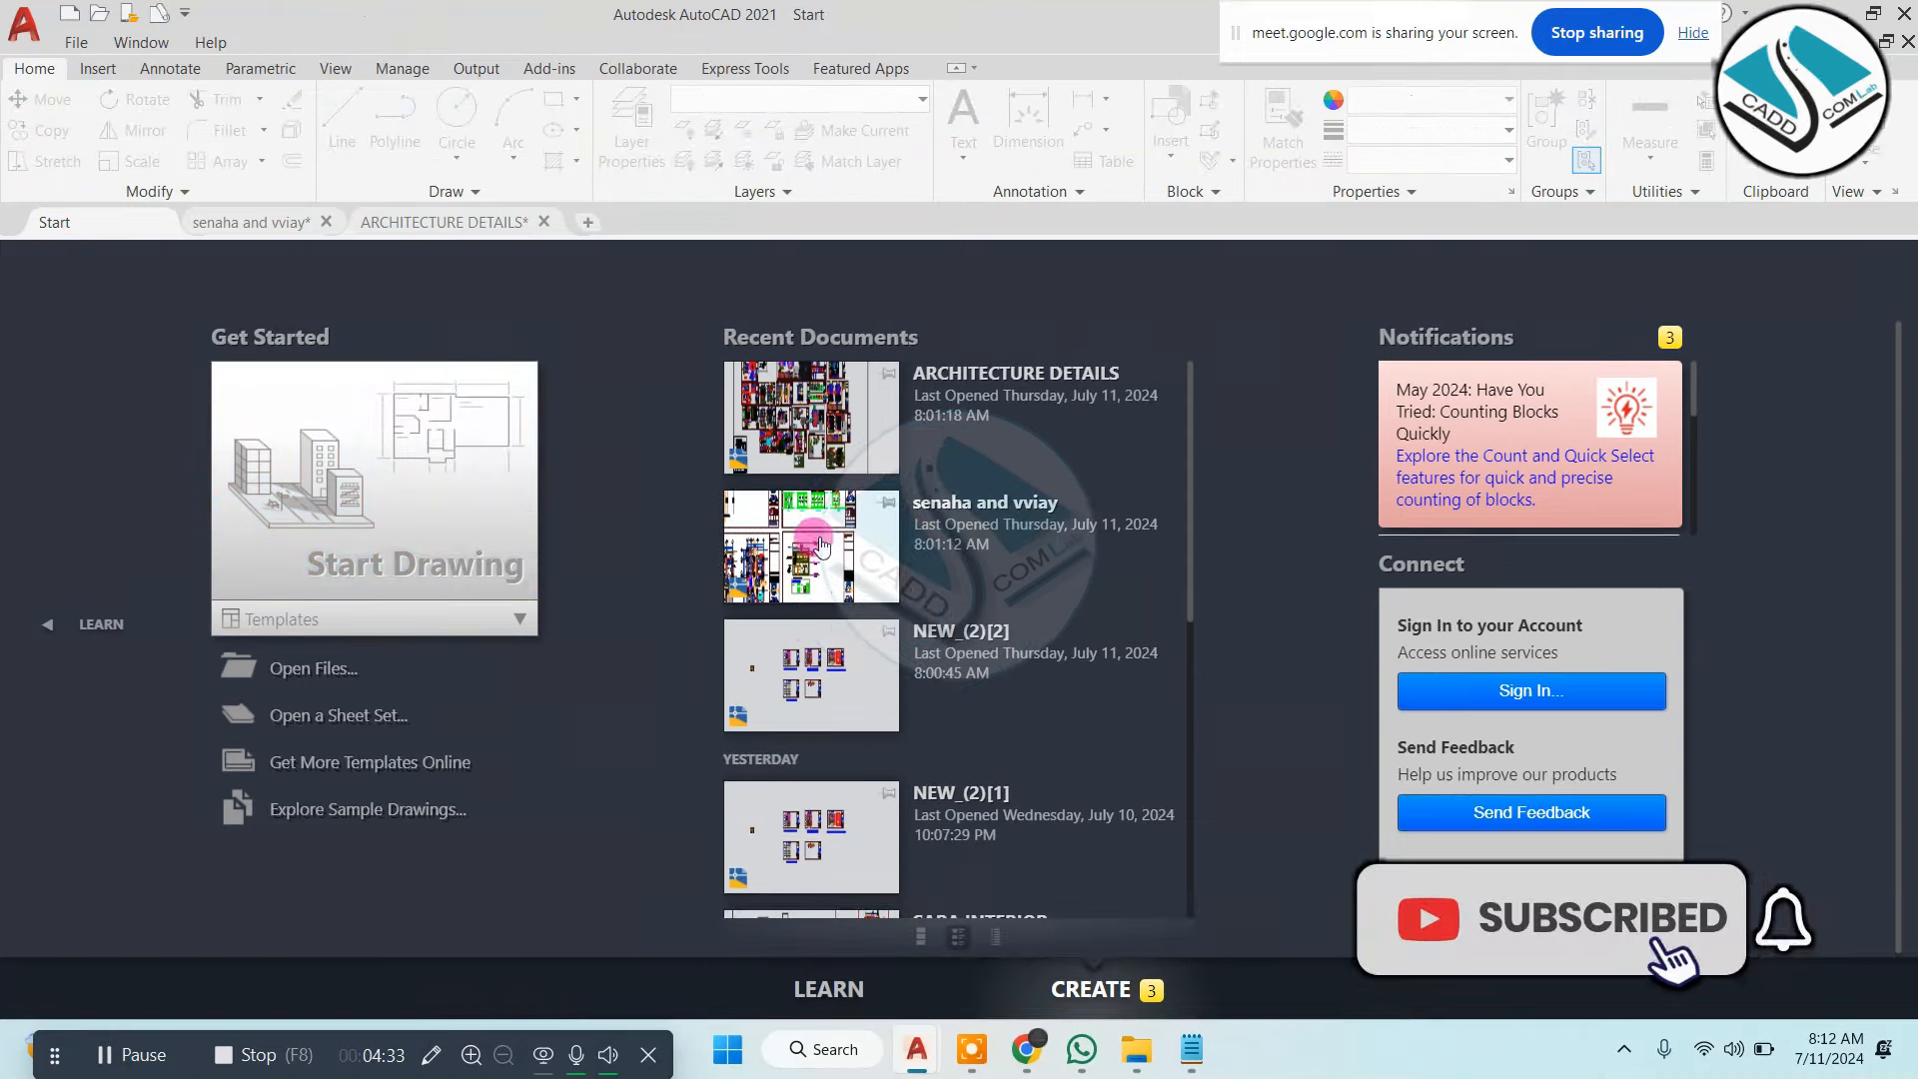
pyautogui.click(817, 654)
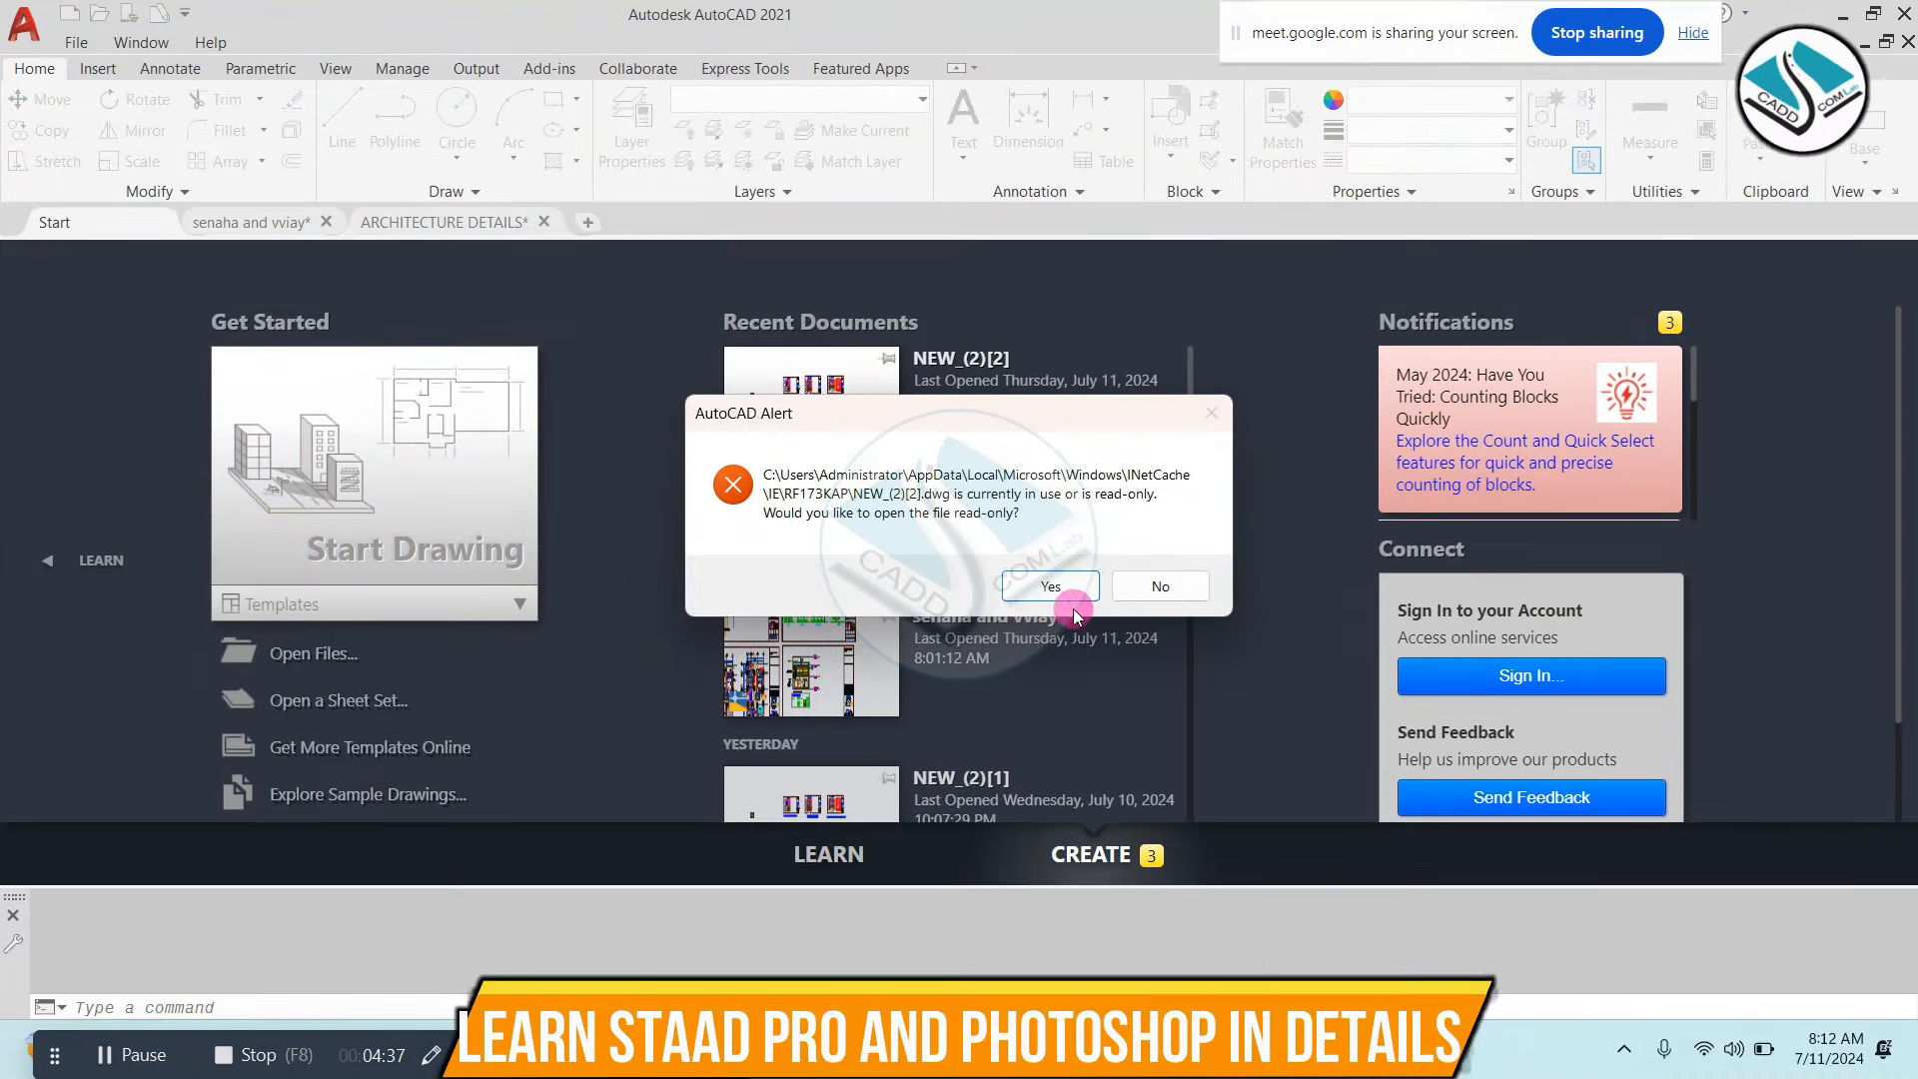
pyautogui.click(1067, 591)
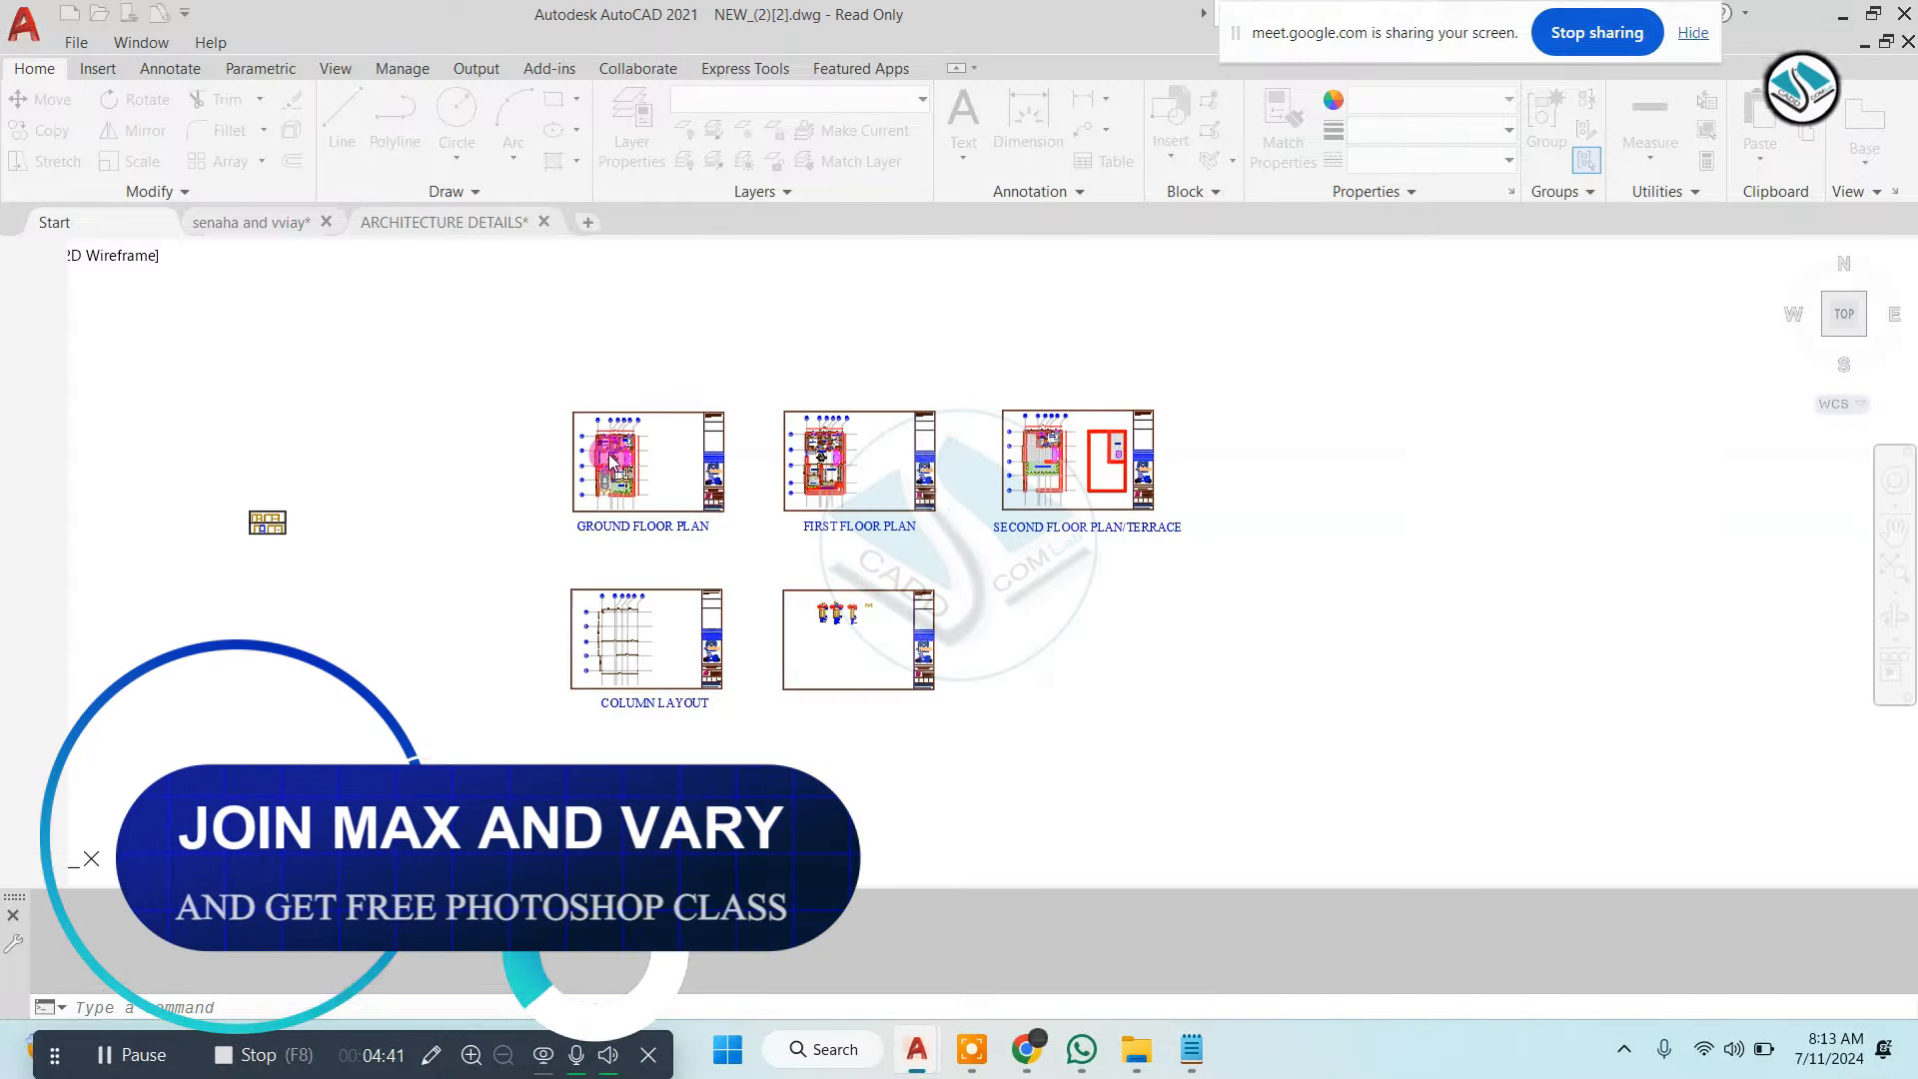
pyautogui.scroll(8, 649, 462)
pyautogui.scroll(4, 657, 384)
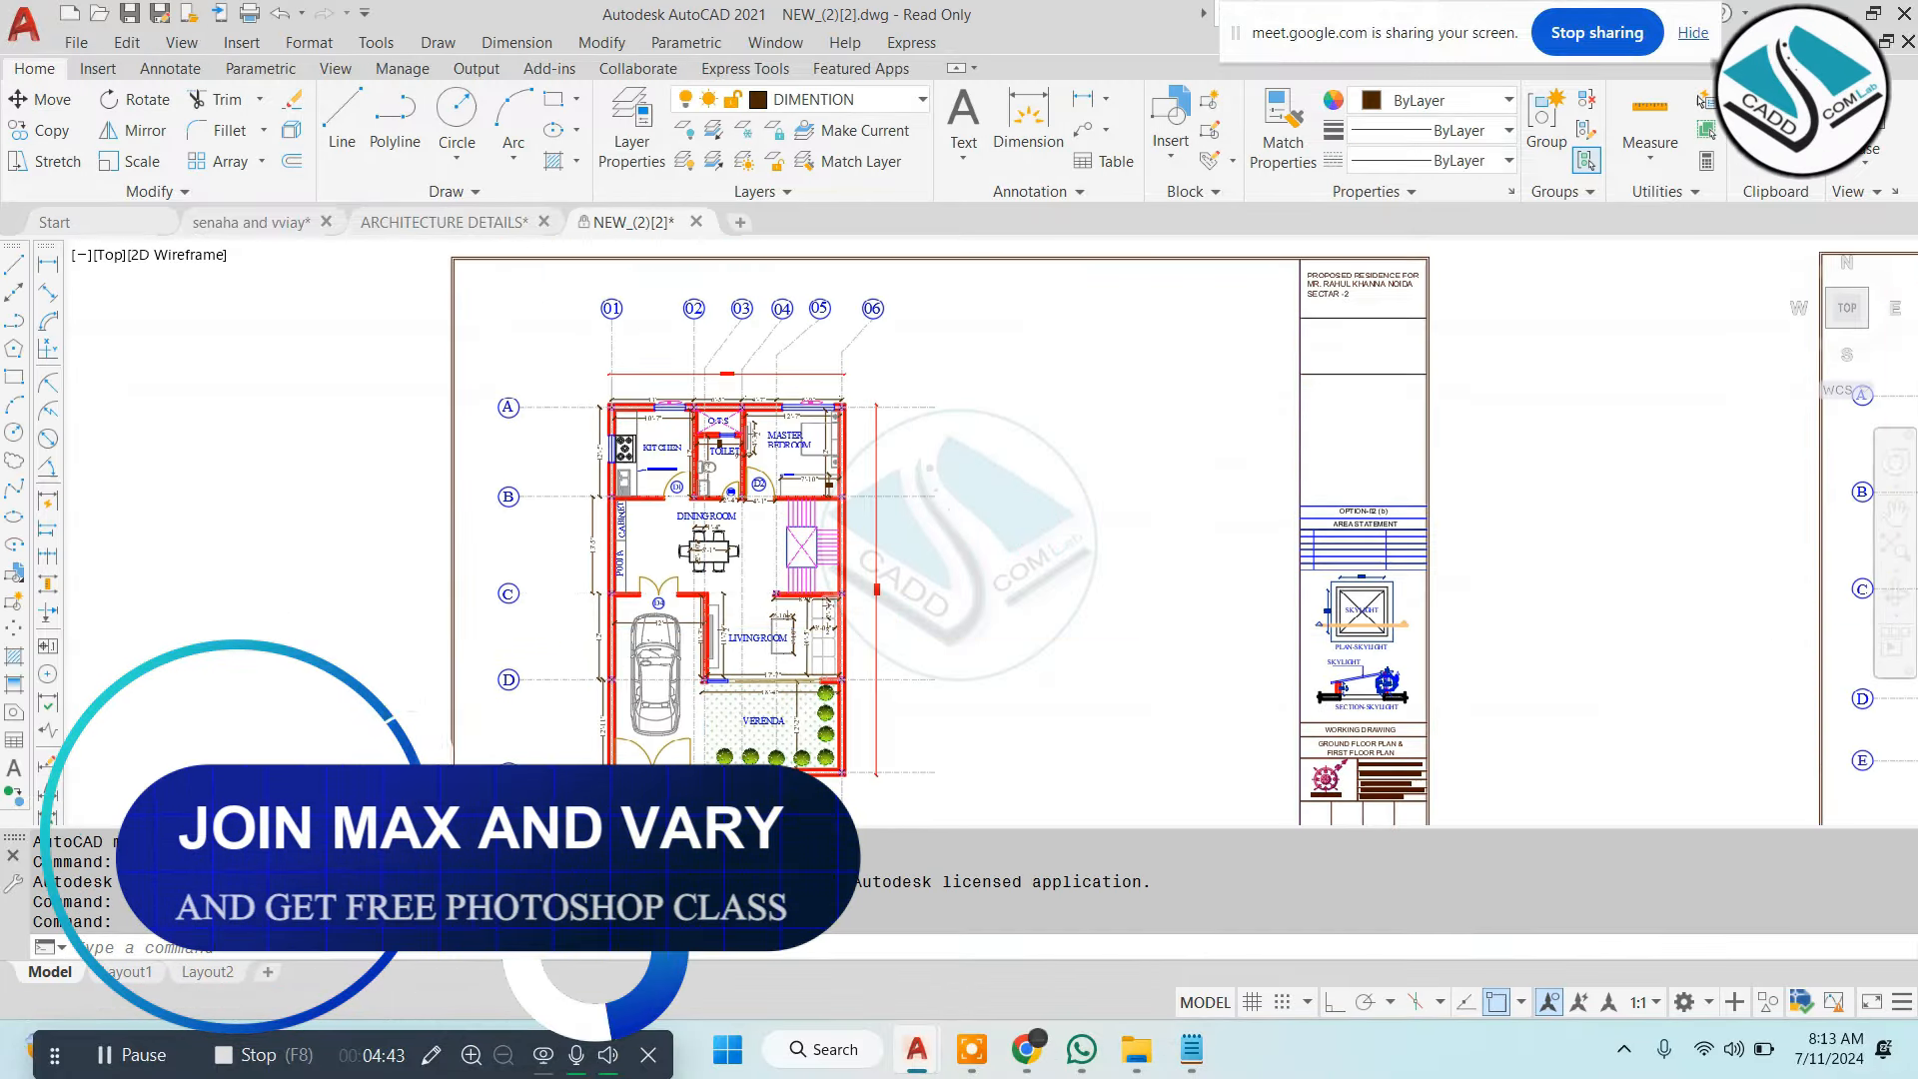
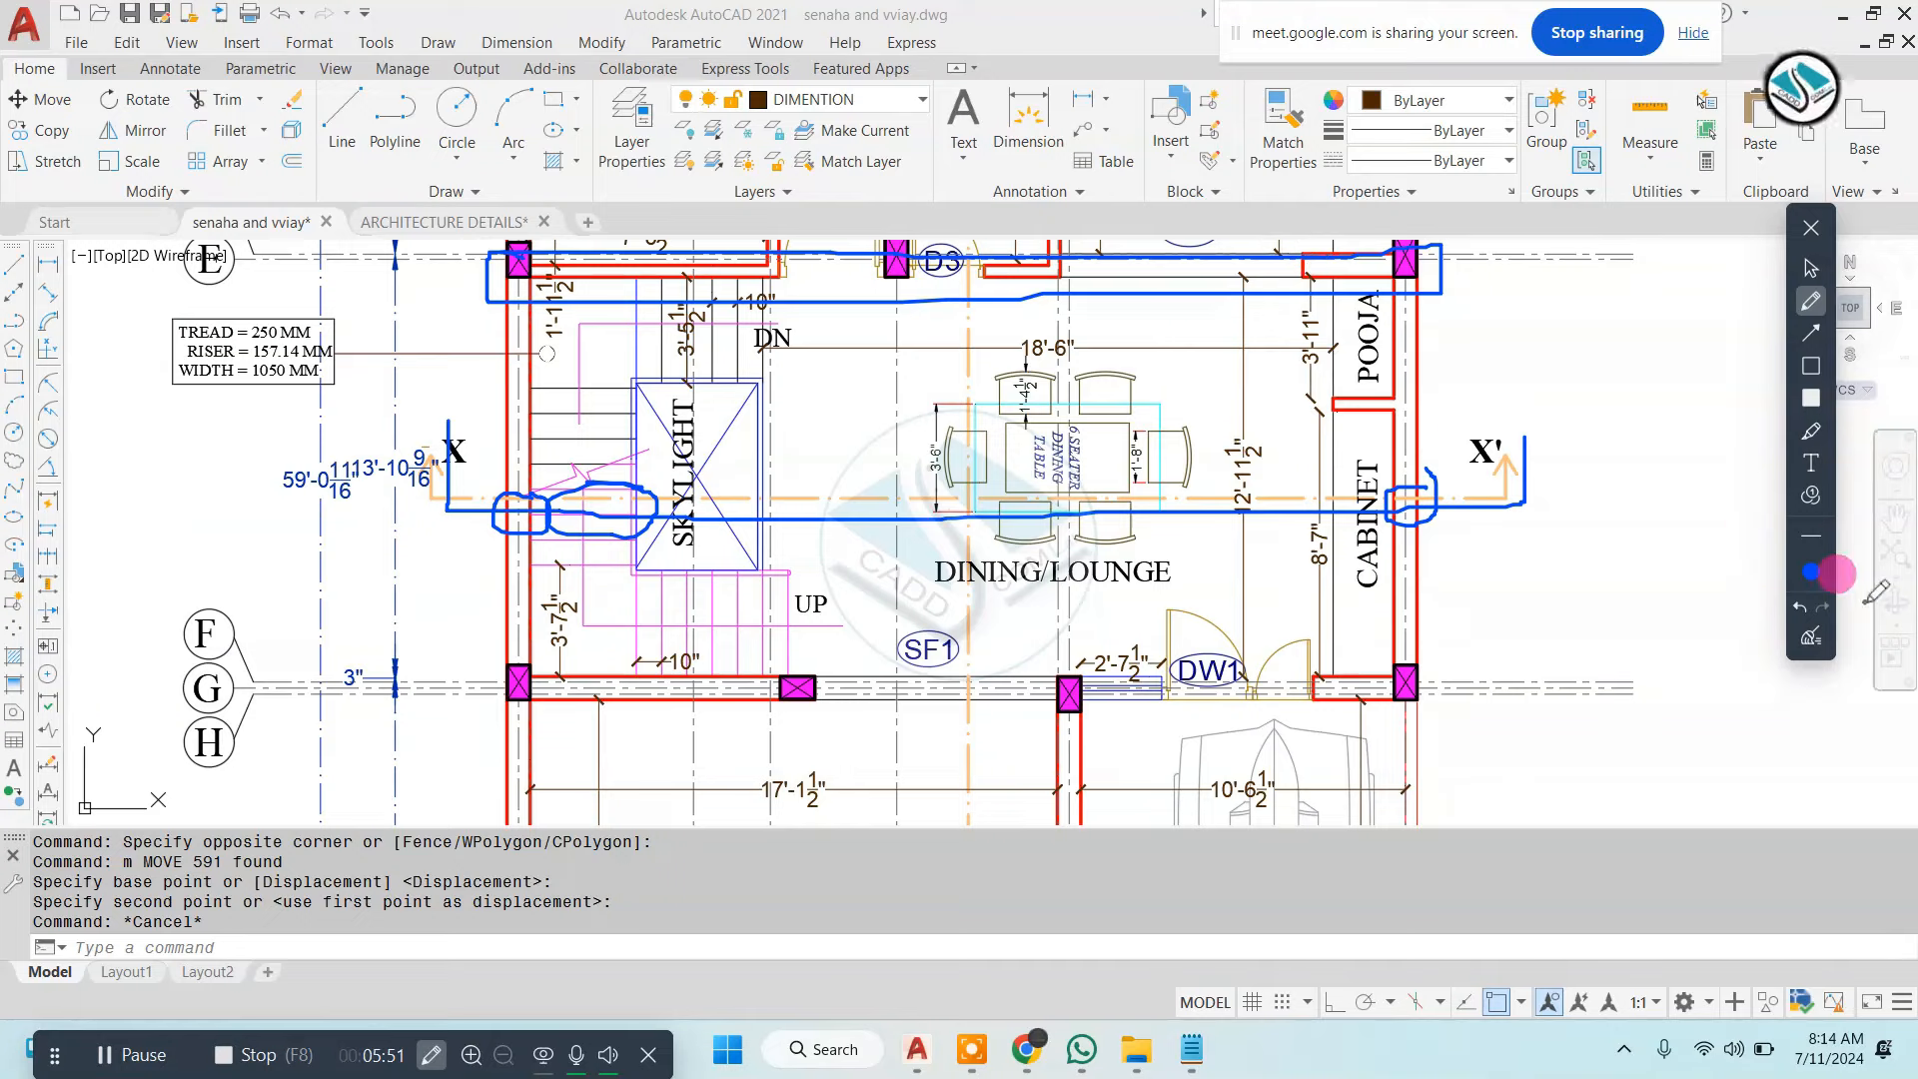
# Clear the pen markings along section line X-X' on the floor plan and close the annotation tools
pyautogui.click(1815, 641)
pyautogui.click(1813, 306)
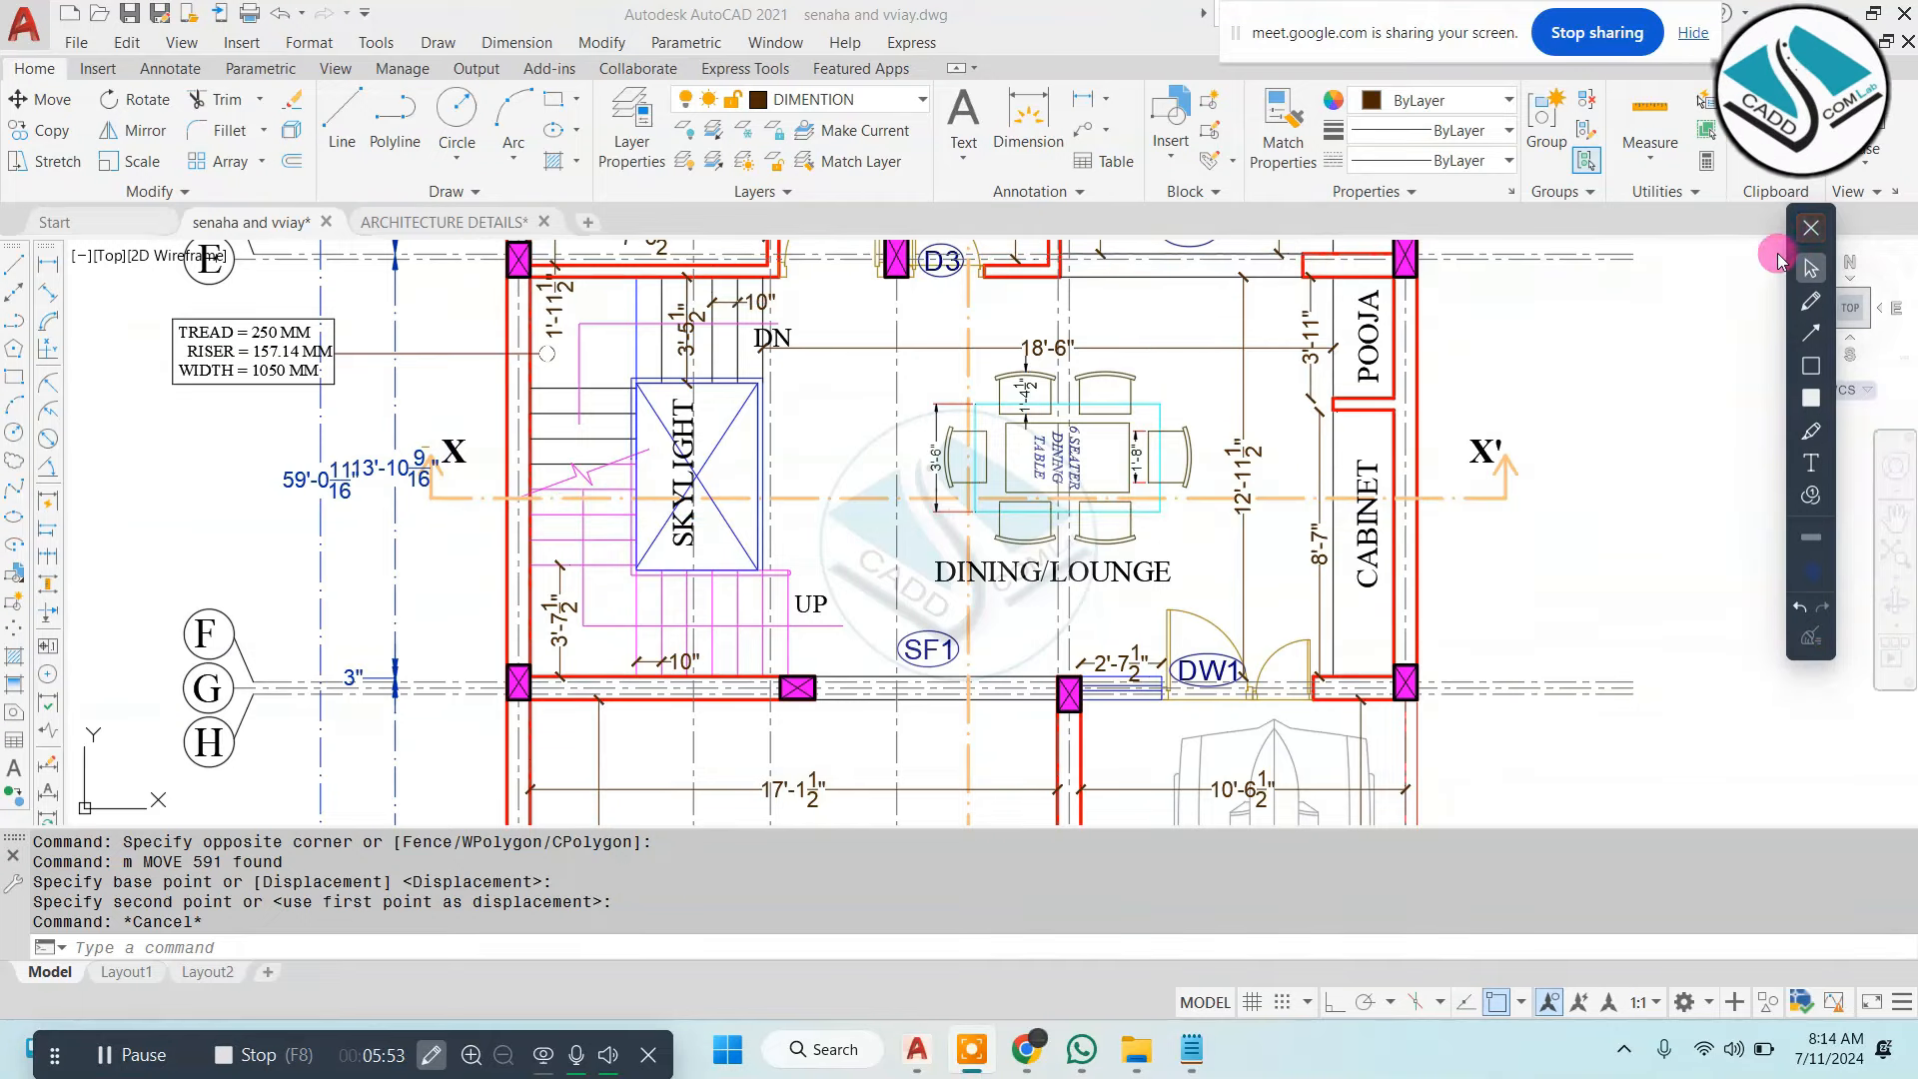
pyautogui.click(1810, 229)
# Project vertical construction lines down from the outer and inner faces of both outer walls where section line X-X' cuts them
pyautogui.press('Escape')
pyautogui.write('xl')
pyautogui.press('Return')
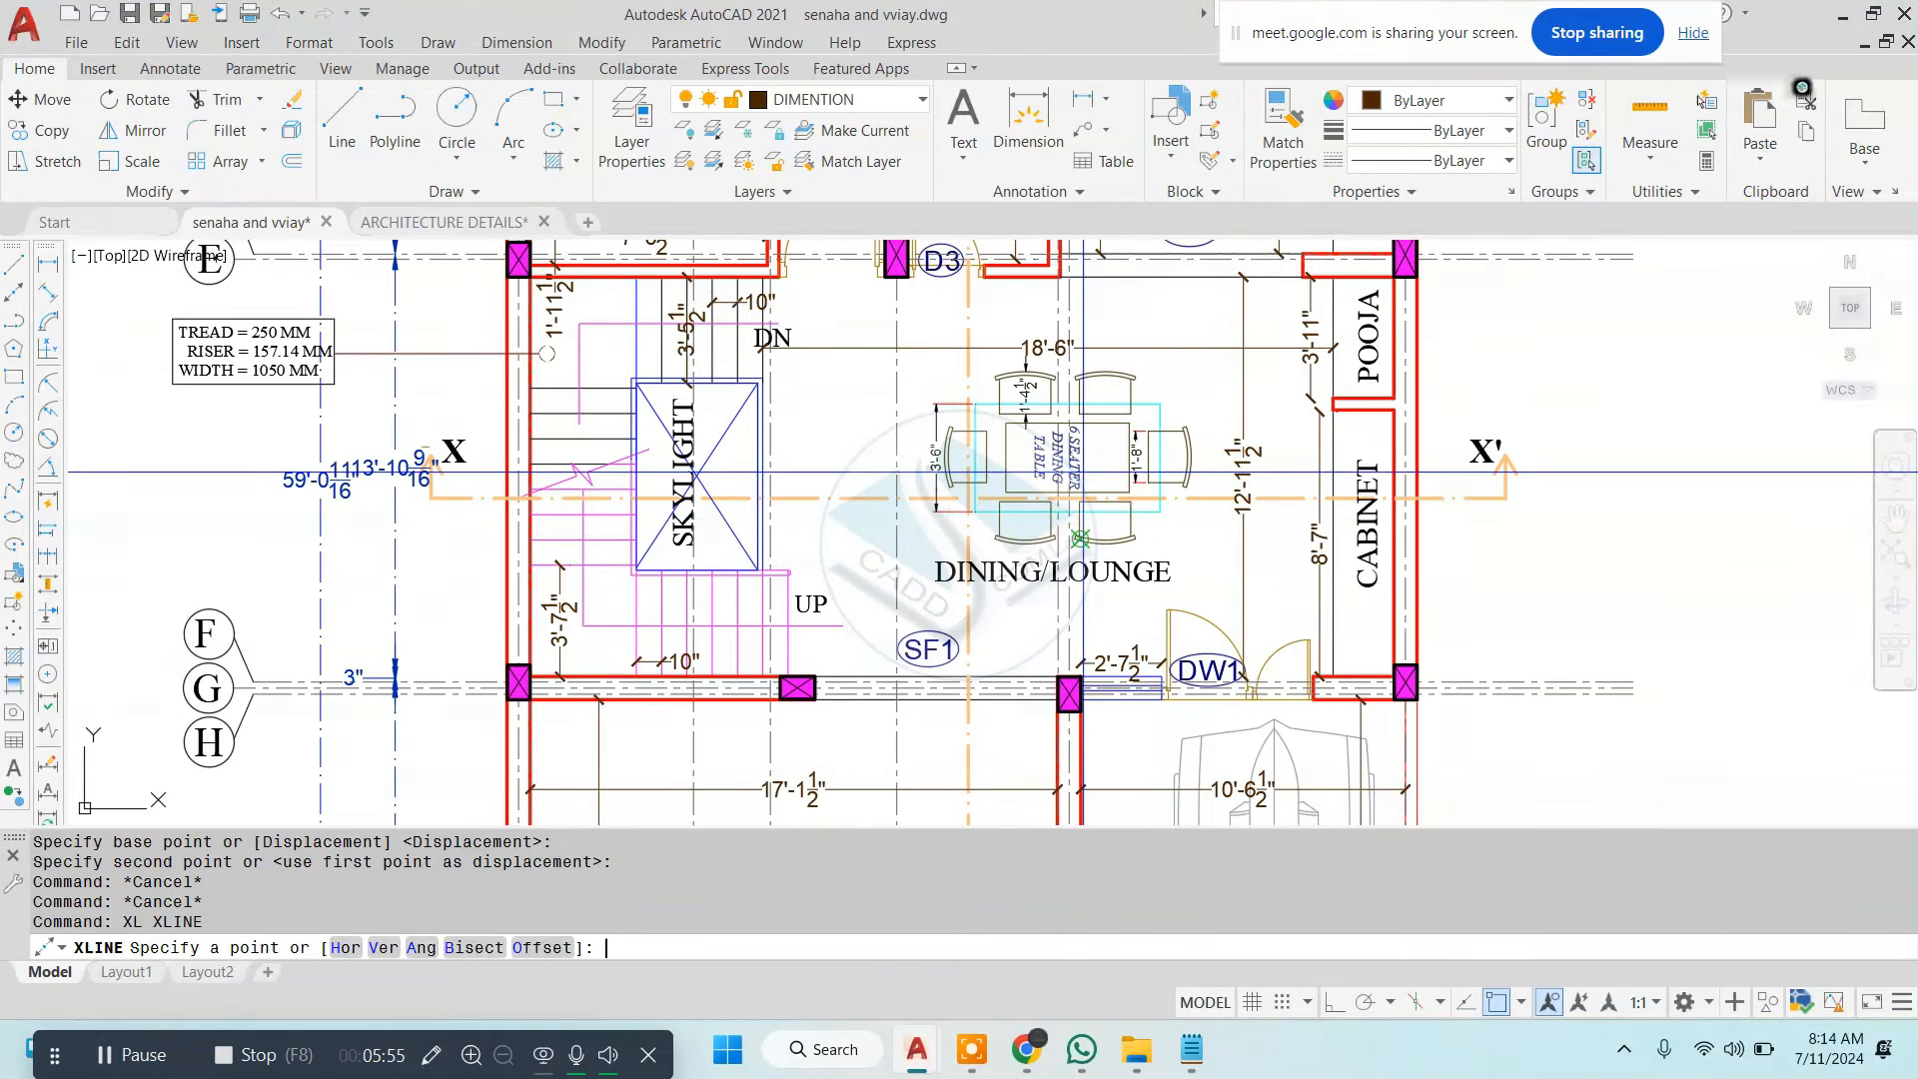
pyautogui.write('v')
pyautogui.press('Return')
pyautogui.scroll(5, 491, 497)
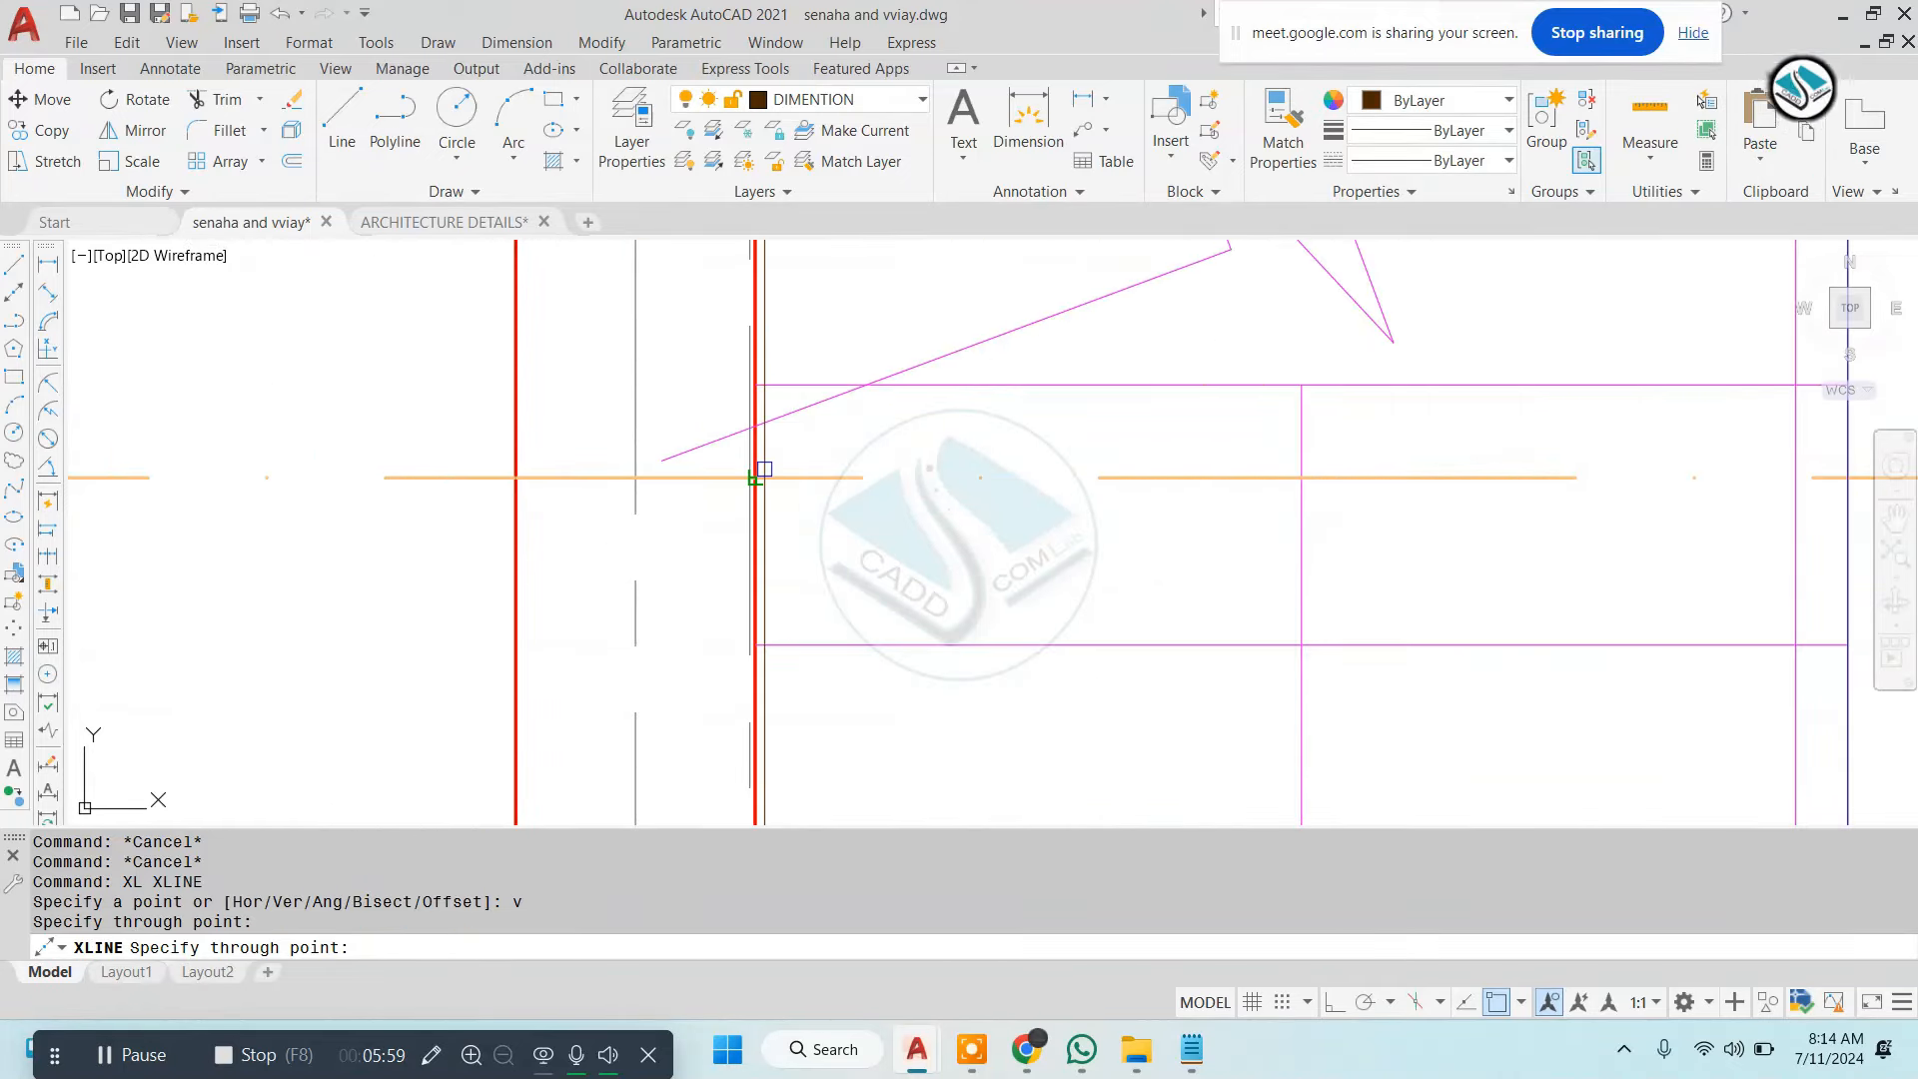
pyautogui.scroll(-6, 756, 477)
pyautogui.scroll(7, 1231, 483)
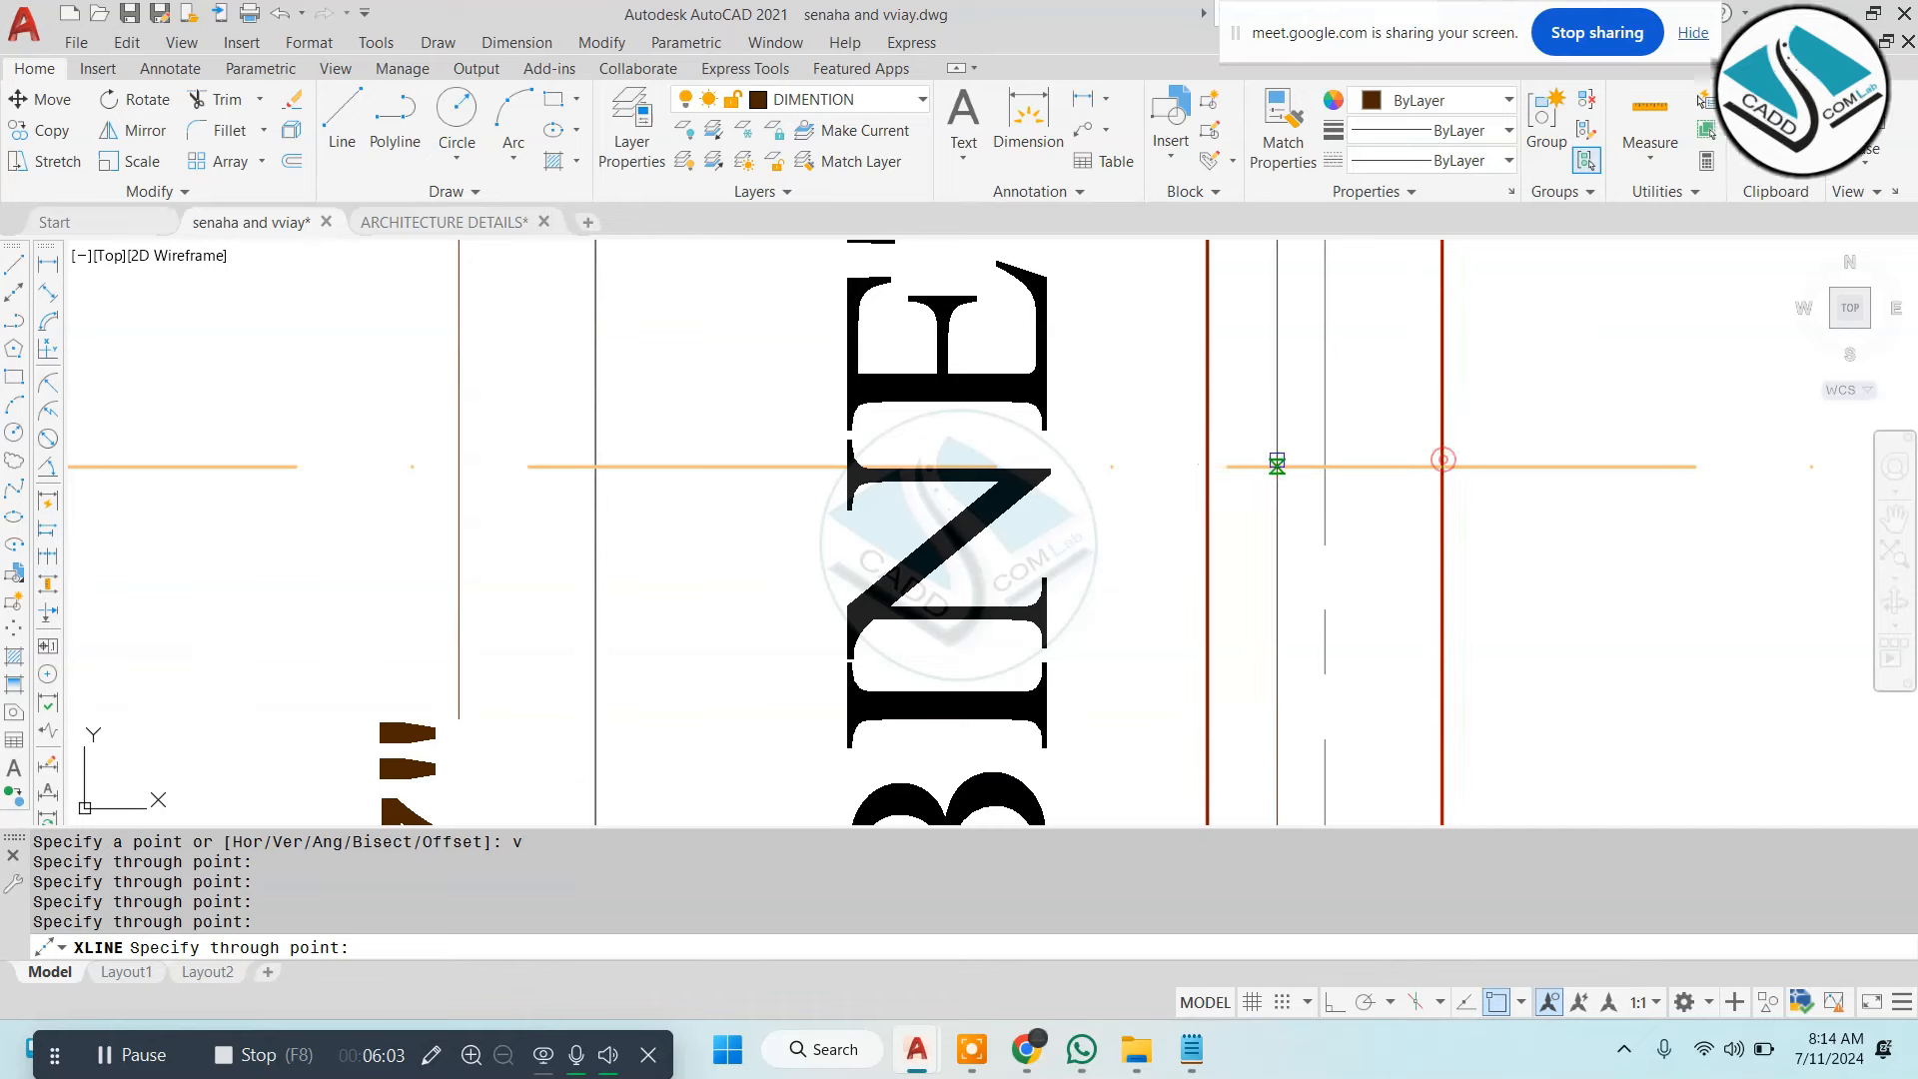
pyautogui.scroll(-8, 1276, 465)
pyautogui.press('Escape')
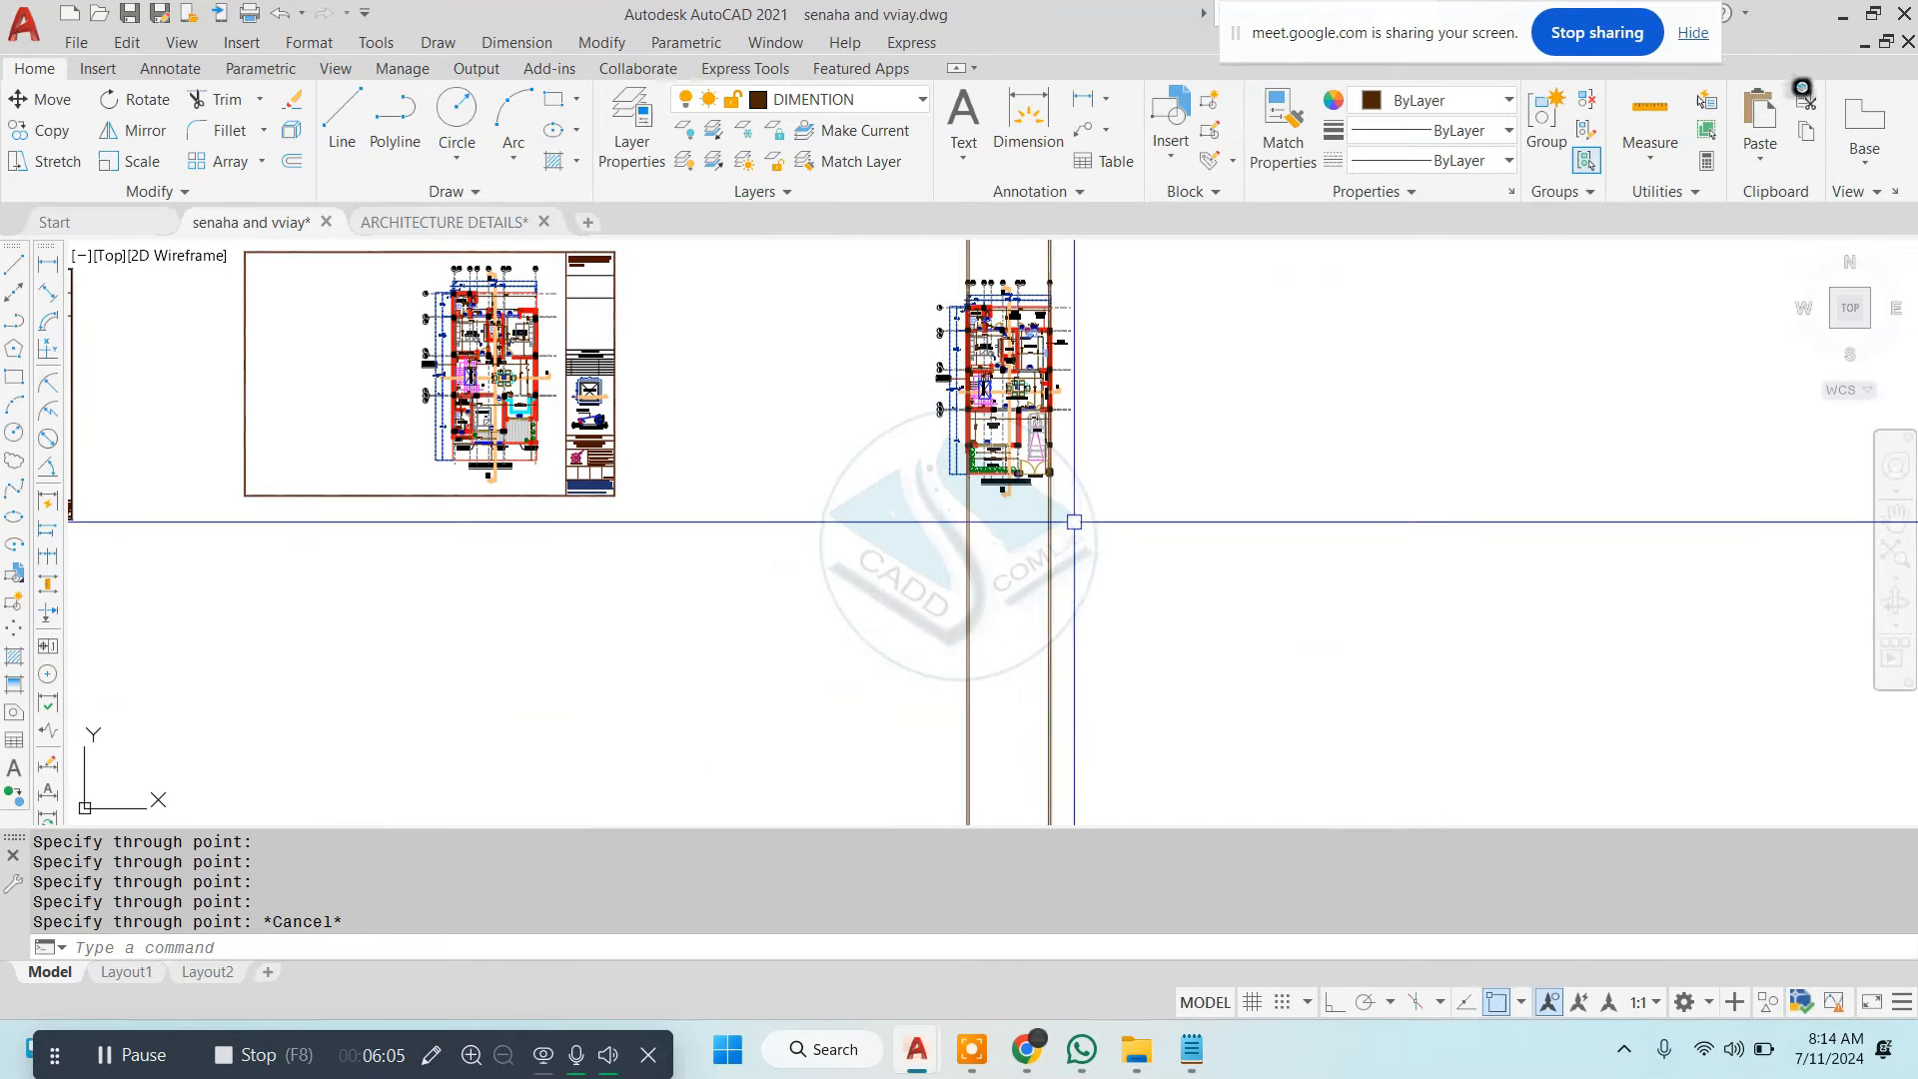
# Turn on ortho and draw a horizontal base line across the projected wall lines below the ground floor plan
pyautogui.write('l')
pyautogui.press('Return')
pyautogui.scroll(5, 1074, 521)
pyautogui.click(735, 697)
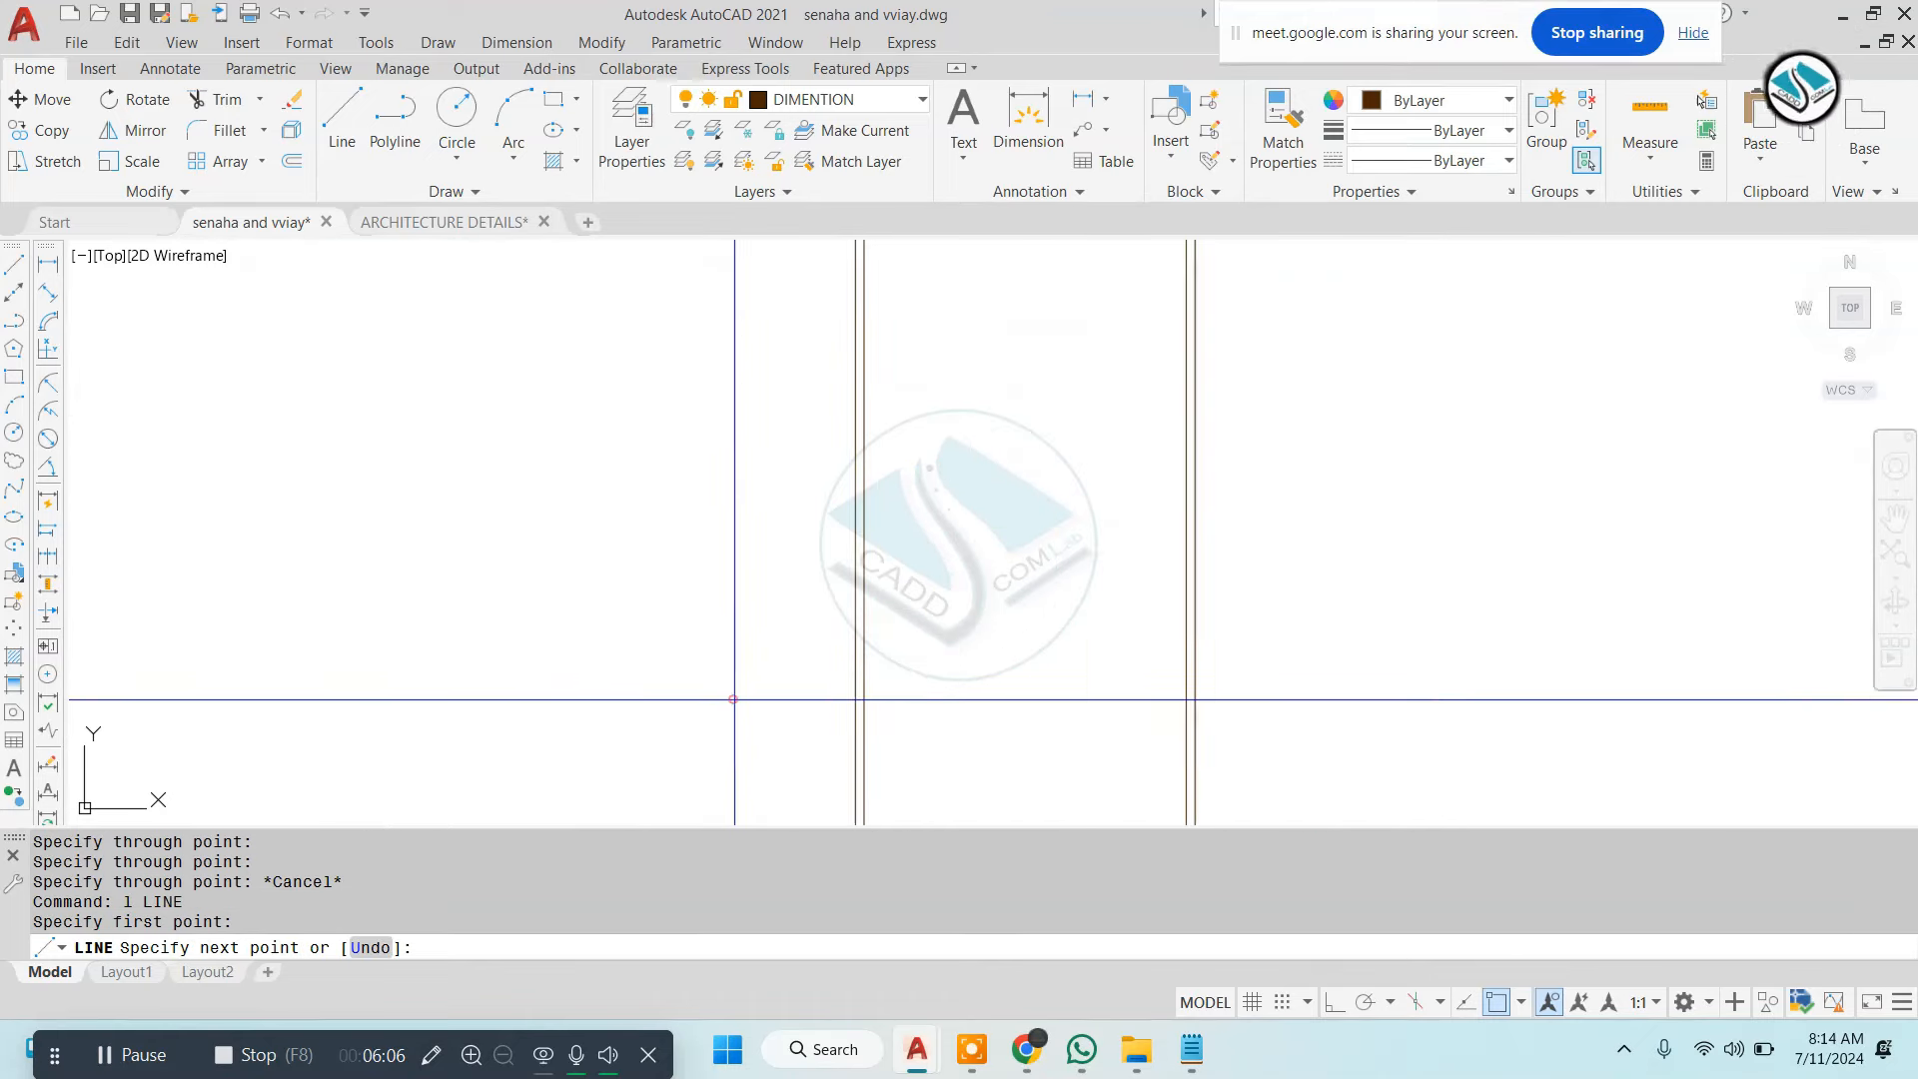
pyautogui.click(1335, 1002)
pyautogui.click(1352, 699)
pyautogui.press('Escape')
# Trim the base line's overhang and the parts of the projected wall lines below it
pyautogui.write('tr')
pyautogui.press('Return')
pyautogui.press('Return')
pyautogui.click(1276, 699)
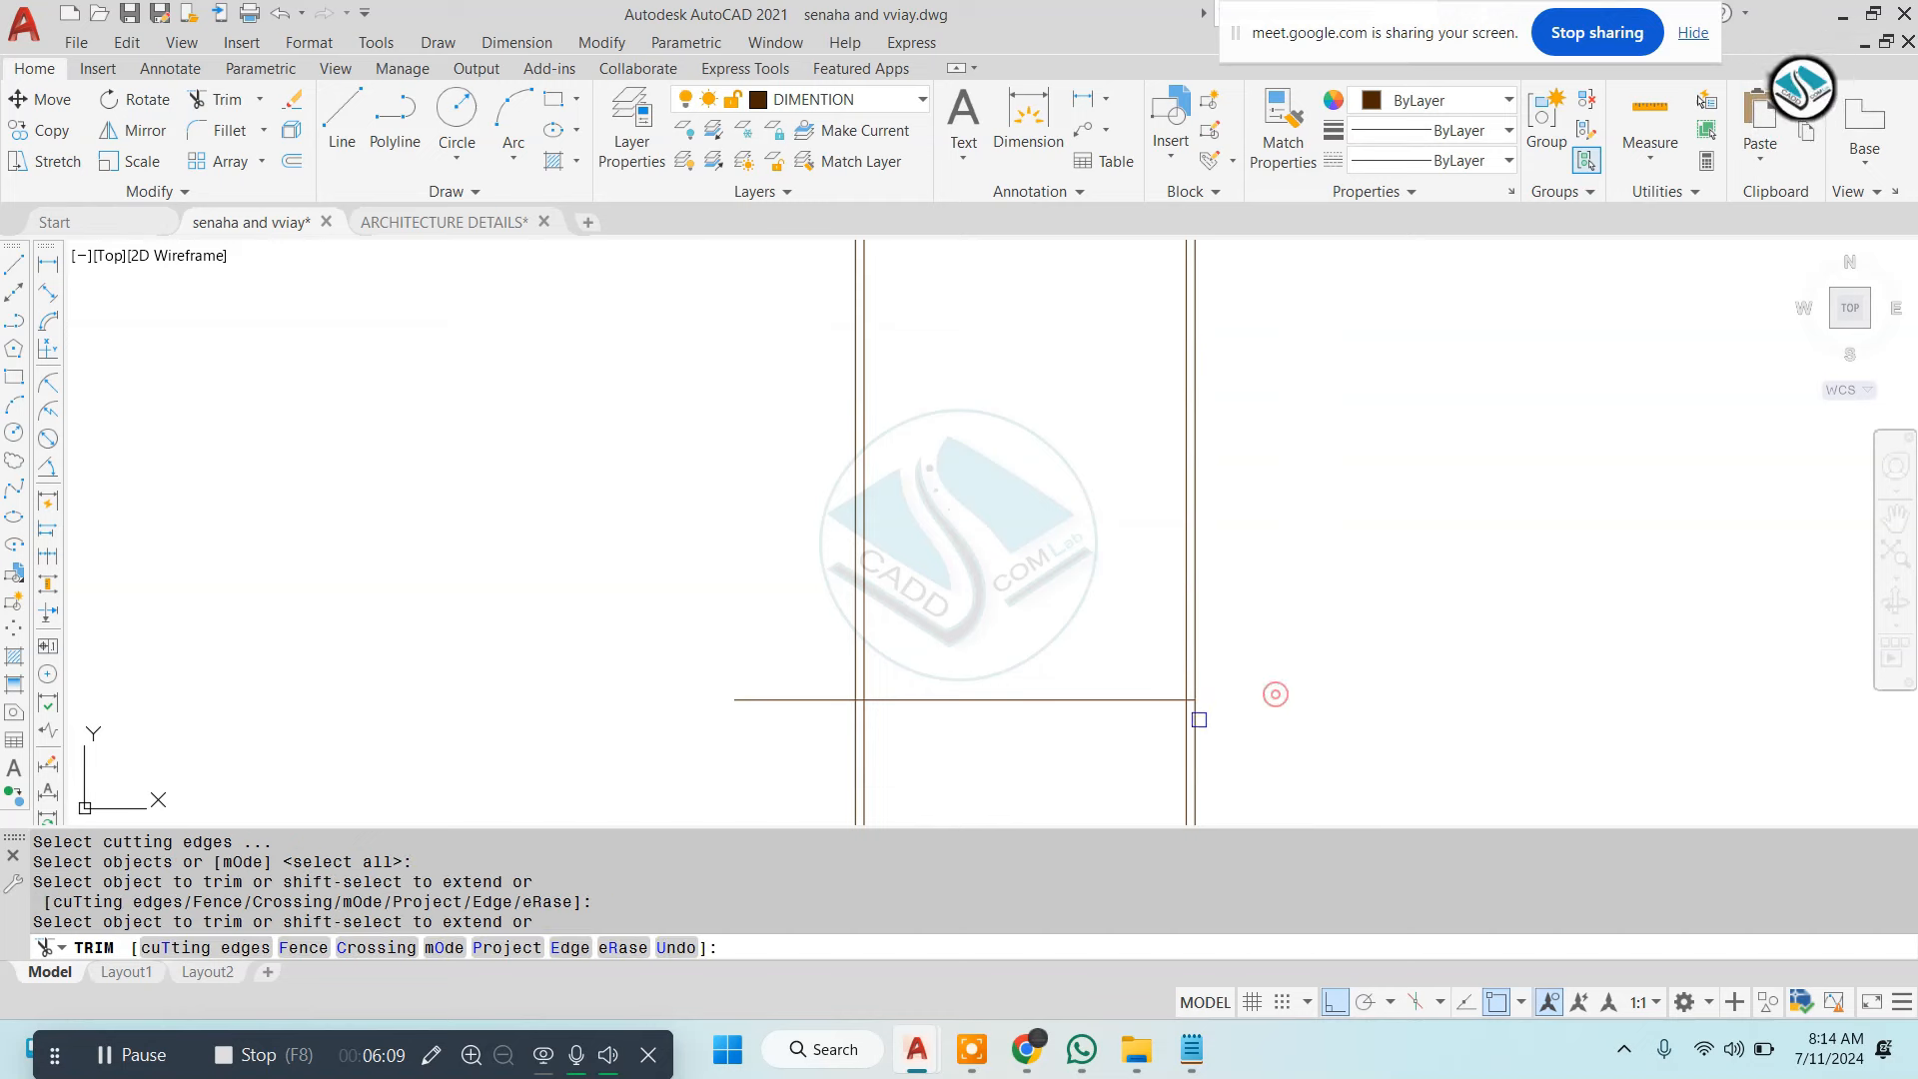
pyautogui.moveTo(761, 754); pyautogui.dragTo(1268, 783)
pyautogui.press('Escape')
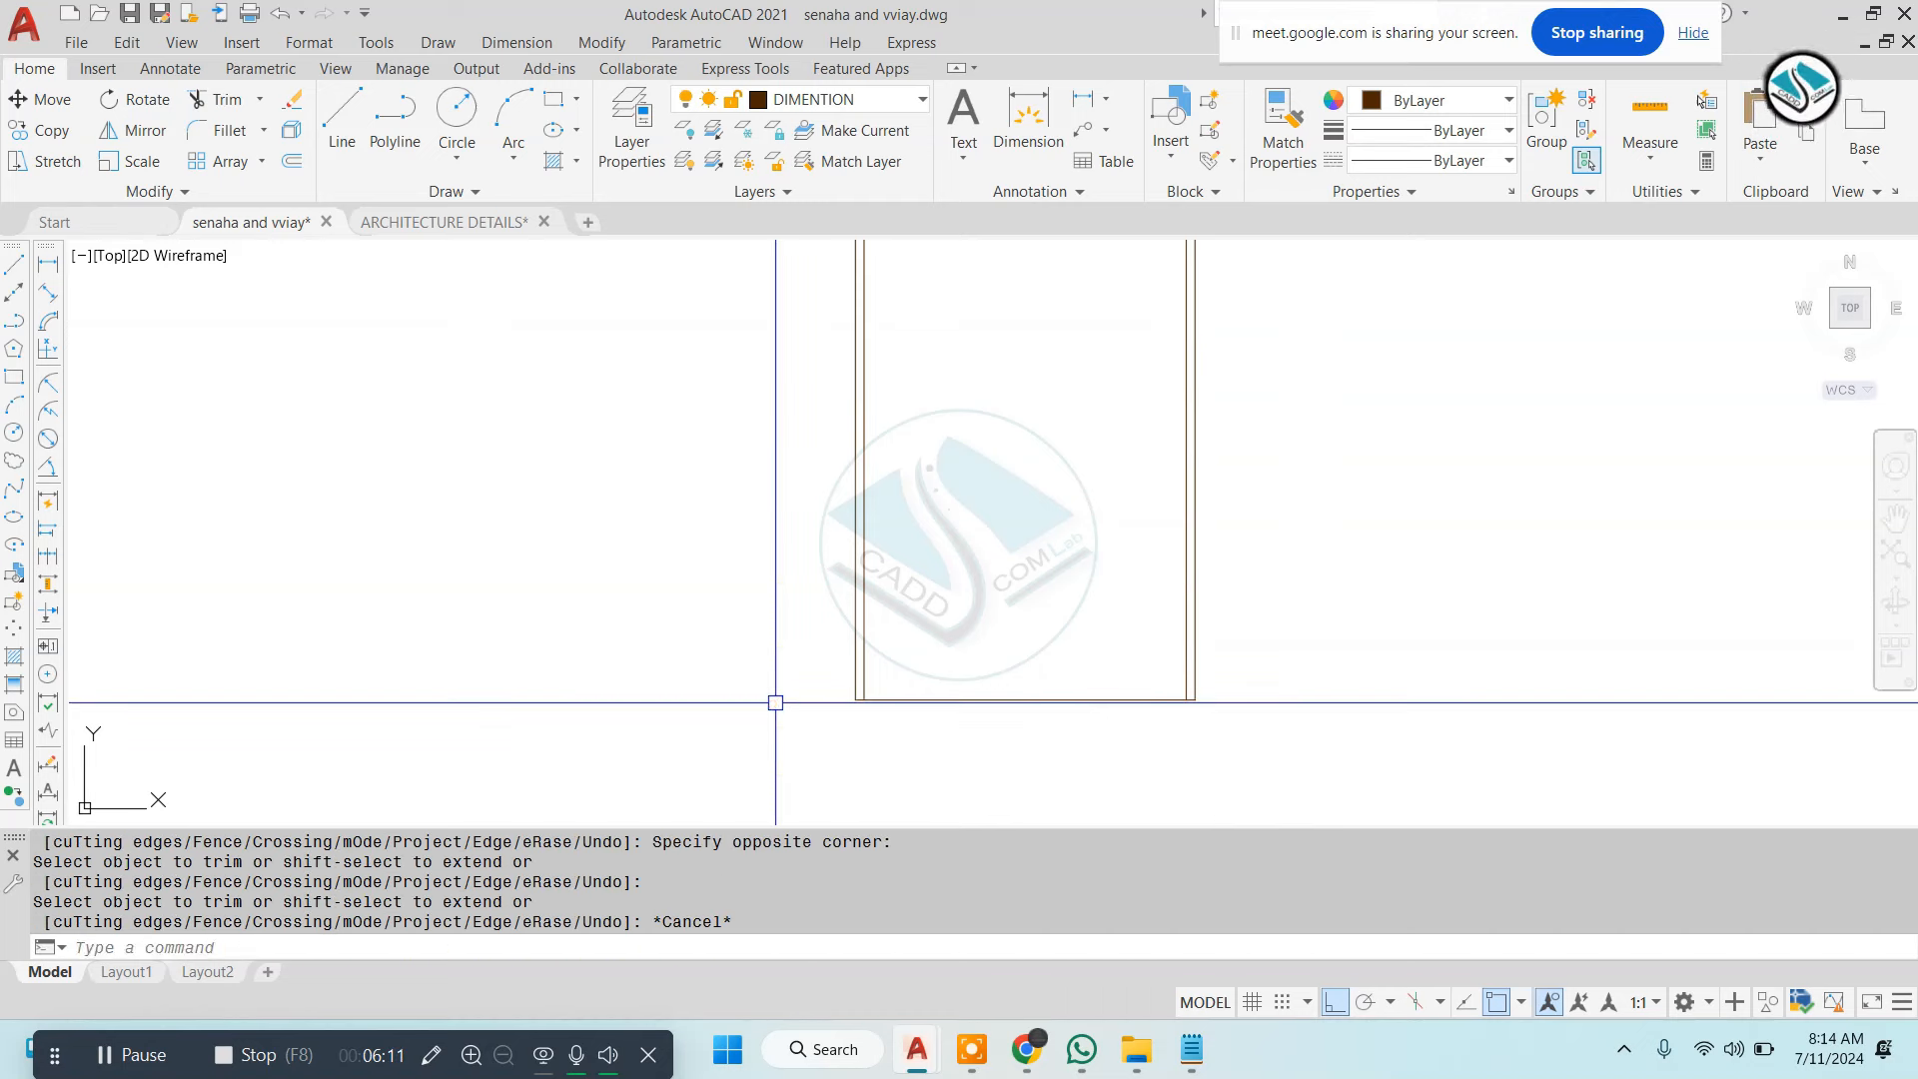
# Offset the section's base line 6" upward
pyautogui.write('o')
pyautogui.press('Return')
pyautogui.write('6')
pyautogui.press('Return')
pyautogui.scroll(4, 941, 706)
pyautogui.click(942, 690)
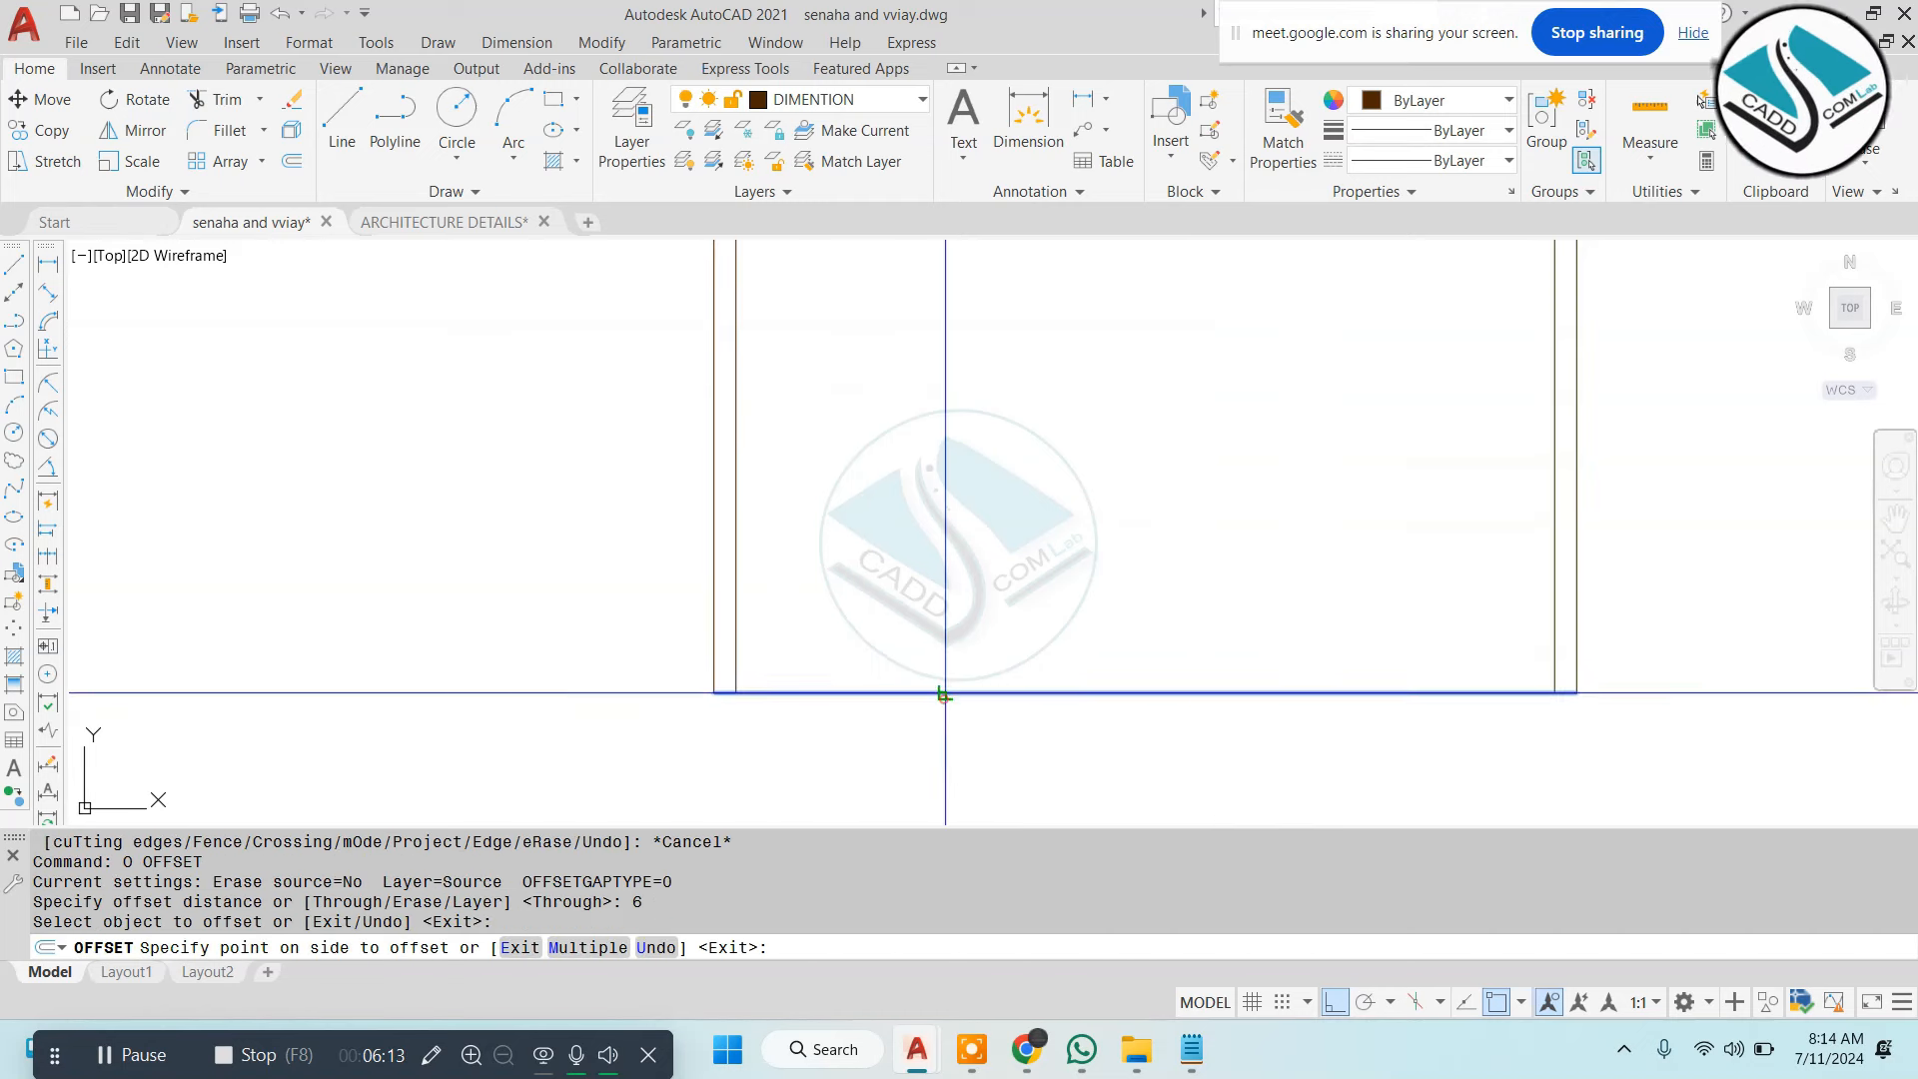
pyautogui.click(946, 672)
pyautogui.press('Escape')
# Offset the upper floor line another 1" upward
pyautogui.write('o')
pyautogui.press('Return')
pyautogui.write('1')
pyautogui.press('Return')
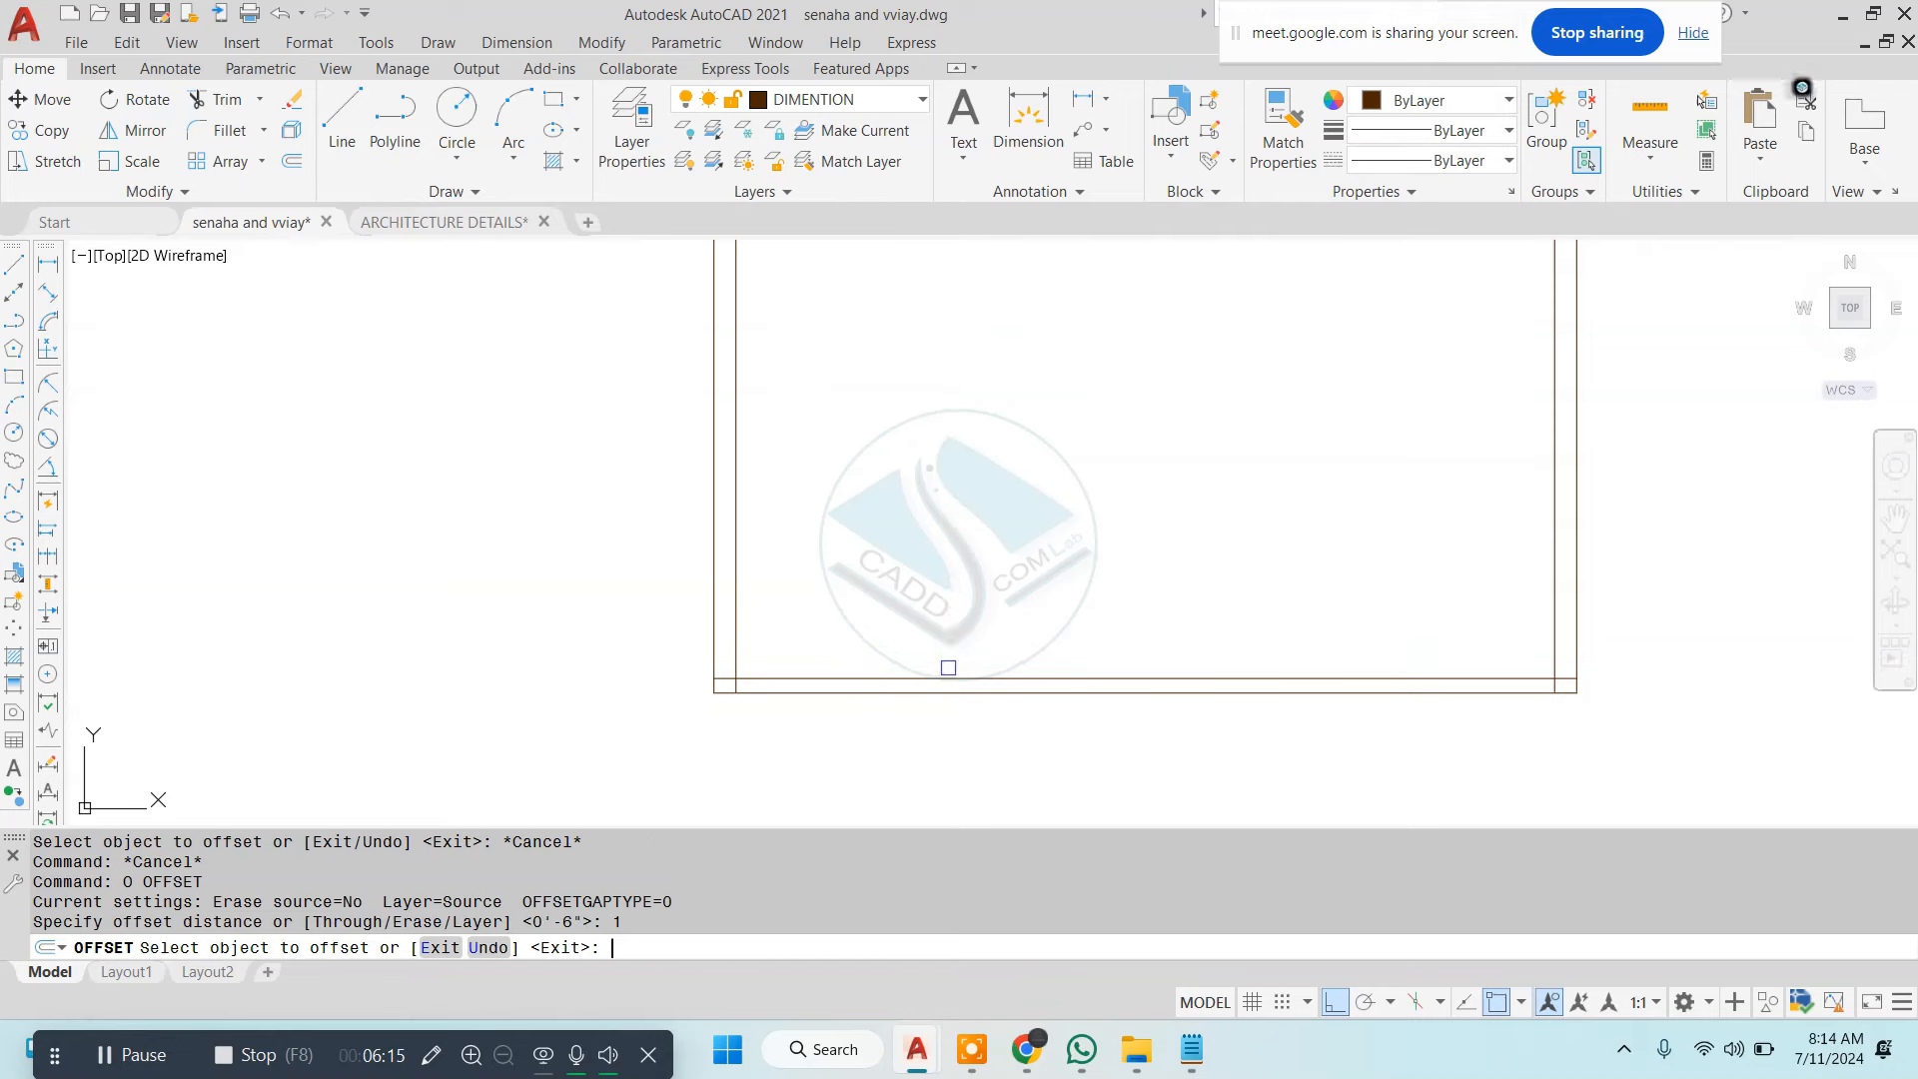
pyautogui.scroll(2, 944, 681)
pyautogui.click(934, 676)
pyautogui.click(939, 630)
pyautogui.press('Escape')
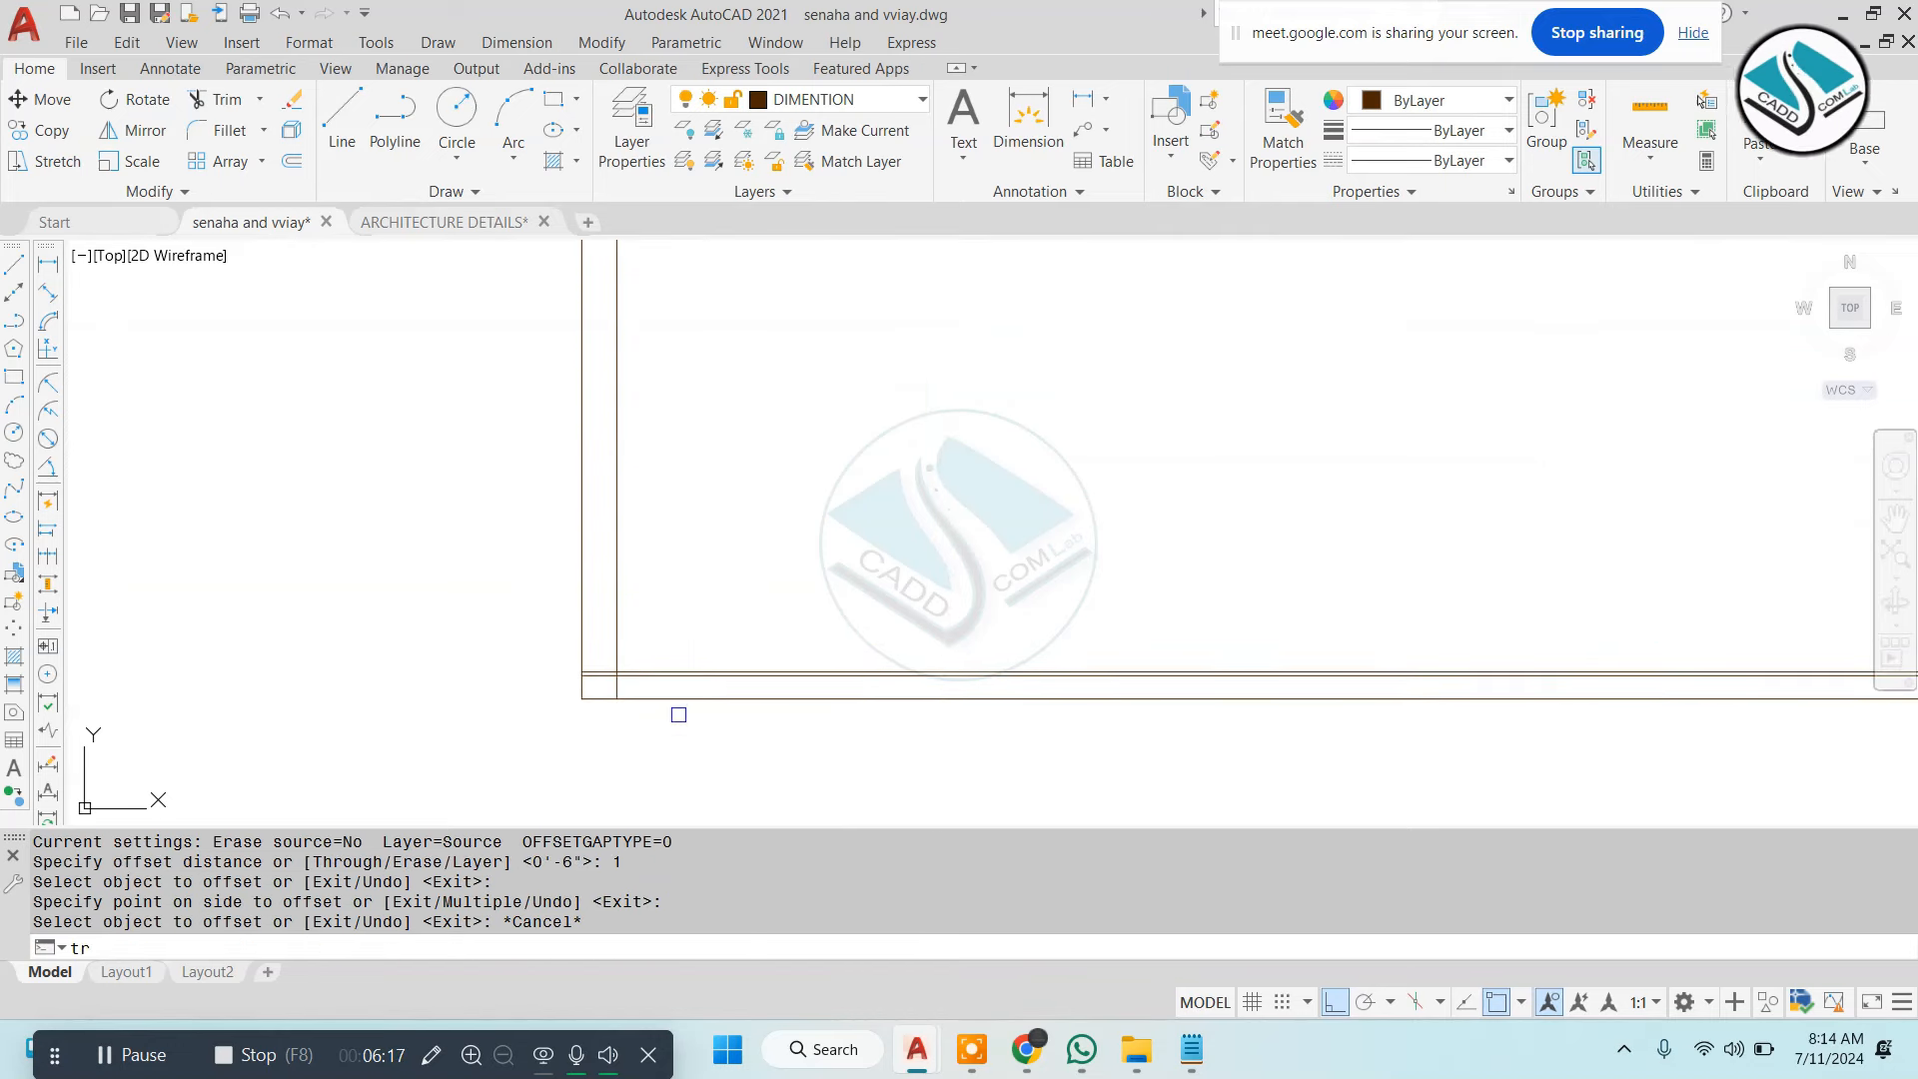
# Trim the two upper floor lines where they run through the walls at both ends
pyautogui.write('tr')
pyautogui.press('Return')
pyautogui.press('Return')
pyautogui.scroll(3, 597, 695)
pyautogui.click(624, 597)
pyautogui.click(621, 593)
pyautogui.click(586, 693)
pyautogui.scroll(-4, 570, 639)
pyautogui.scroll(4, 1388, 648)
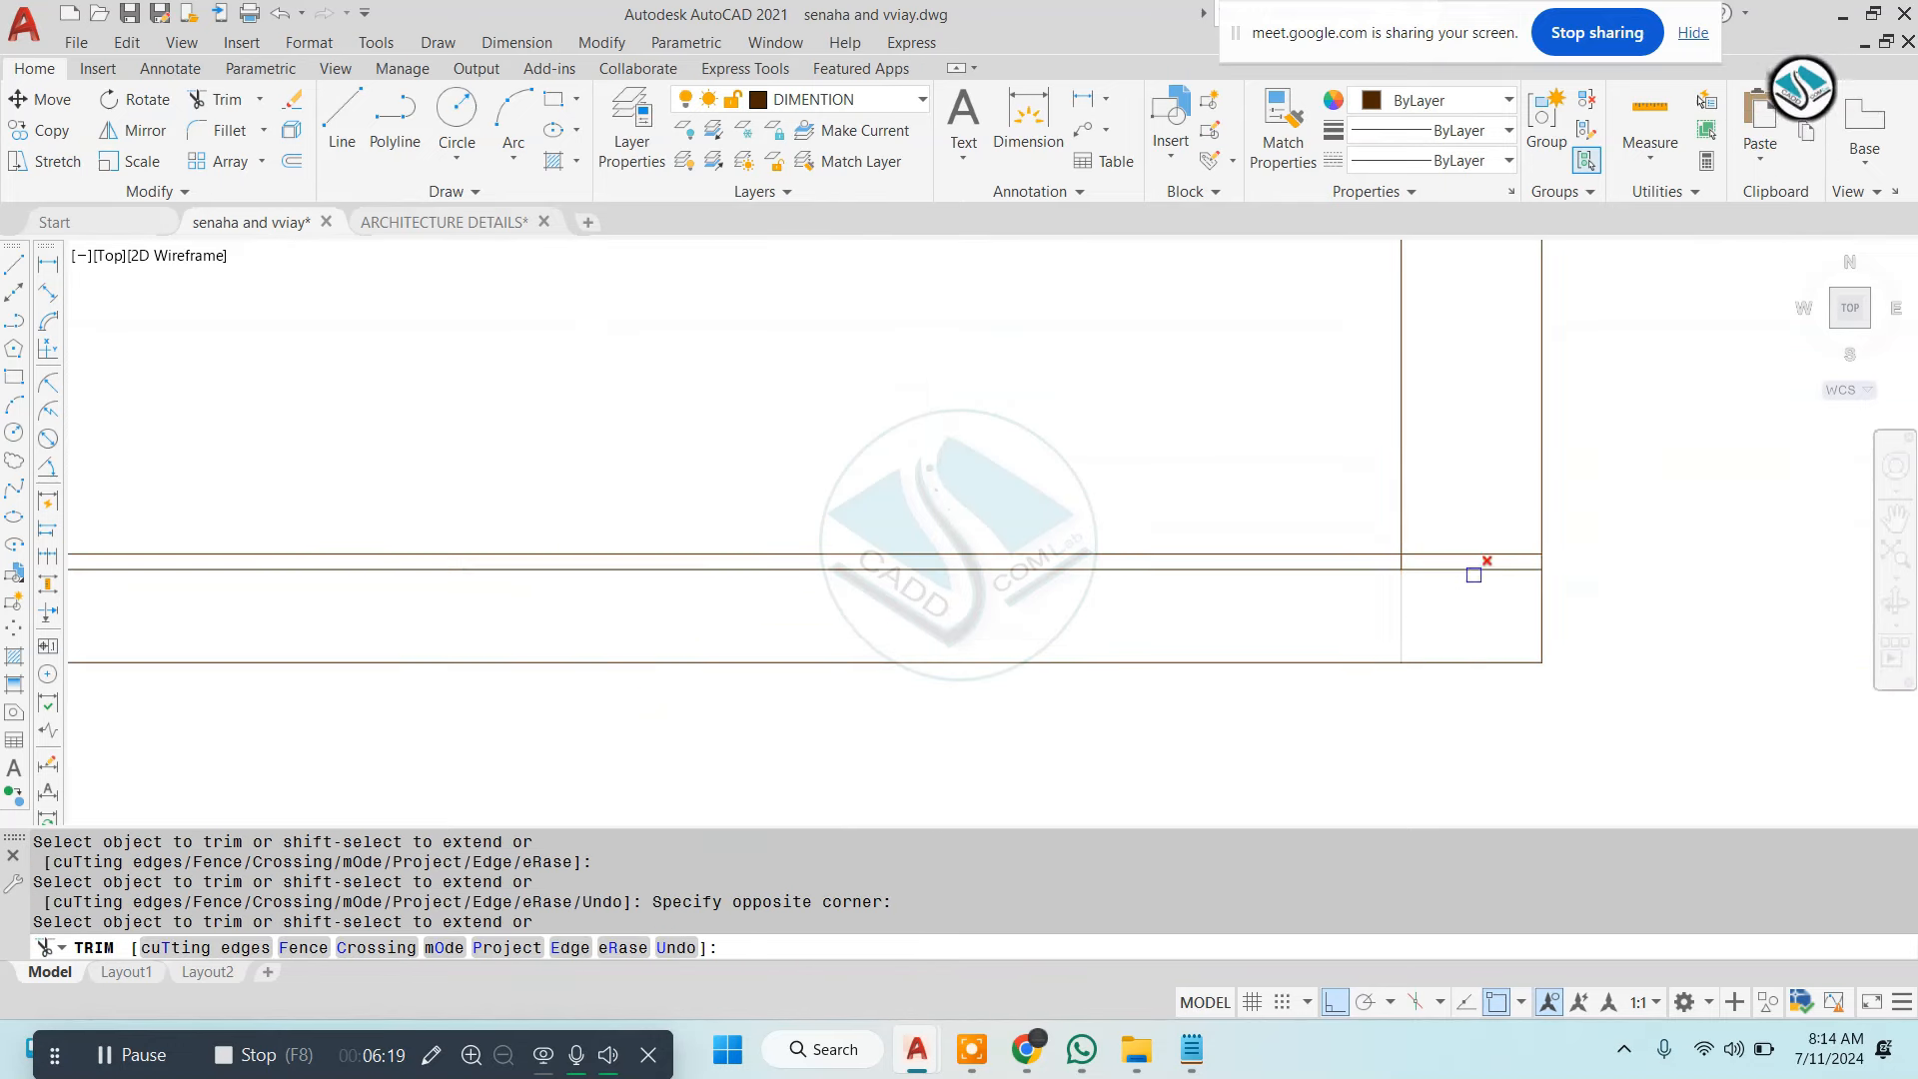
pyautogui.scroll(-5, 1219, 689)
pyautogui.press('Escape')
# Offset the floor line 10' upward to mark the ceiling level
pyautogui.write('o')
pyautogui.press('Return')
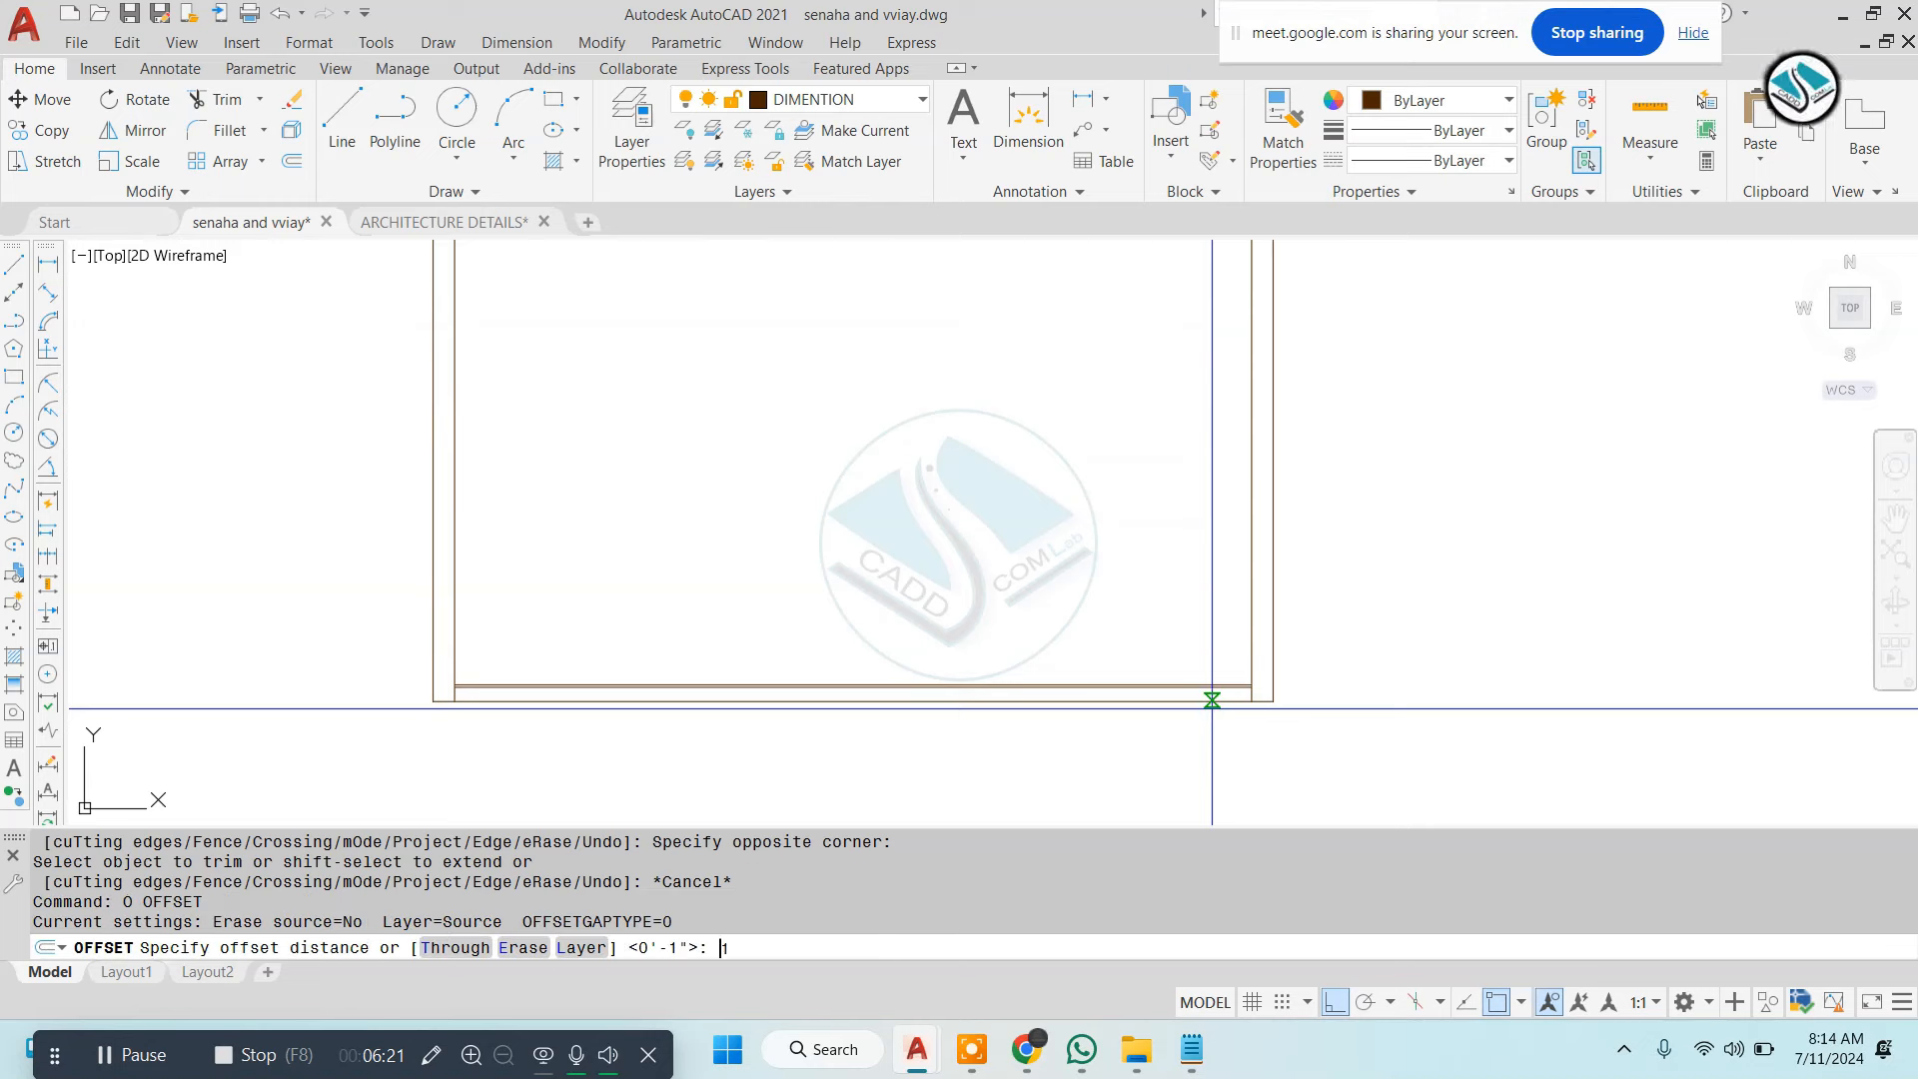
pyautogui.write("10'")
pyautogui.press('Return')
pyautogui.scroll(5, 829, 689)
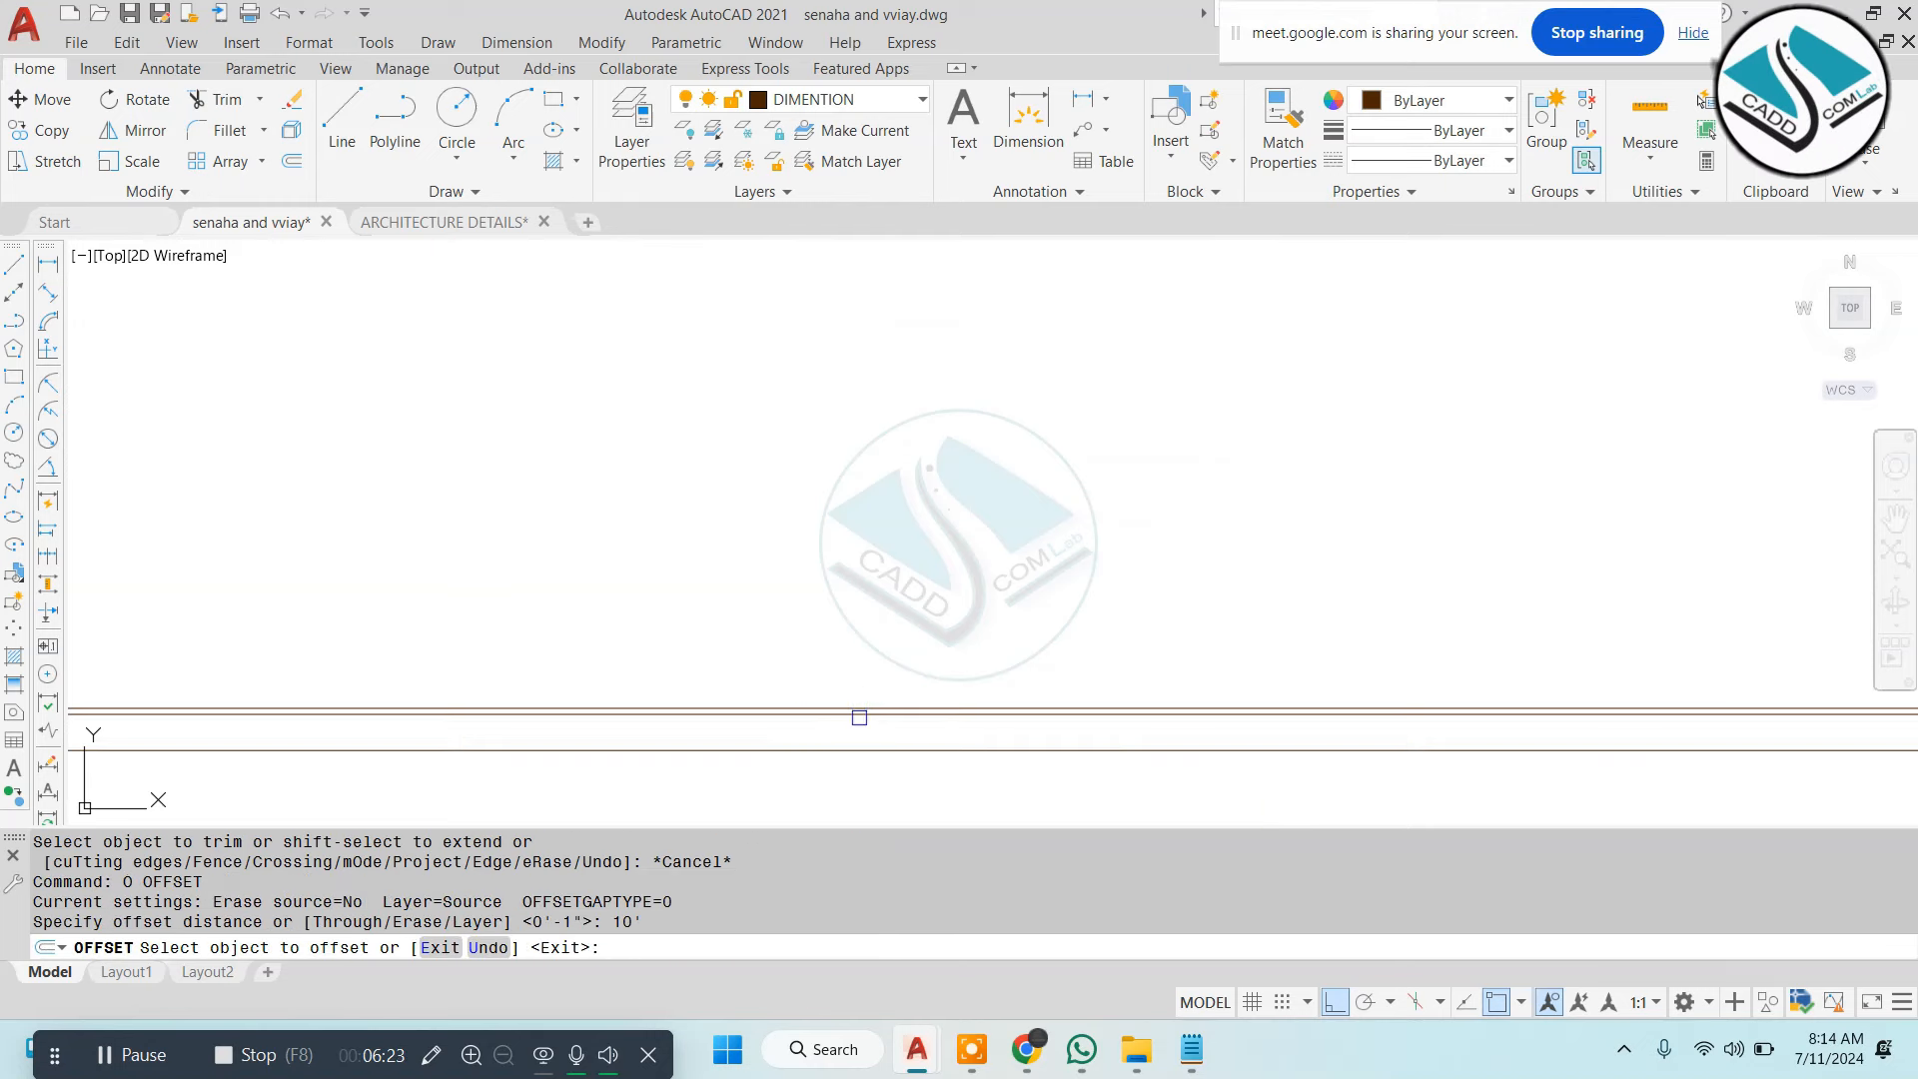
pyautogui.click(867, 714)
pyautogui.scroll(-5, 878, 714)
pyautogui.click(890, 612)
pyautogui.press('Escape')
# Offset the ceiling line 6" upward to form the slab thickness
pyautogui.write('o')
pyautogui.press('Return')
pyautogui.write('6')
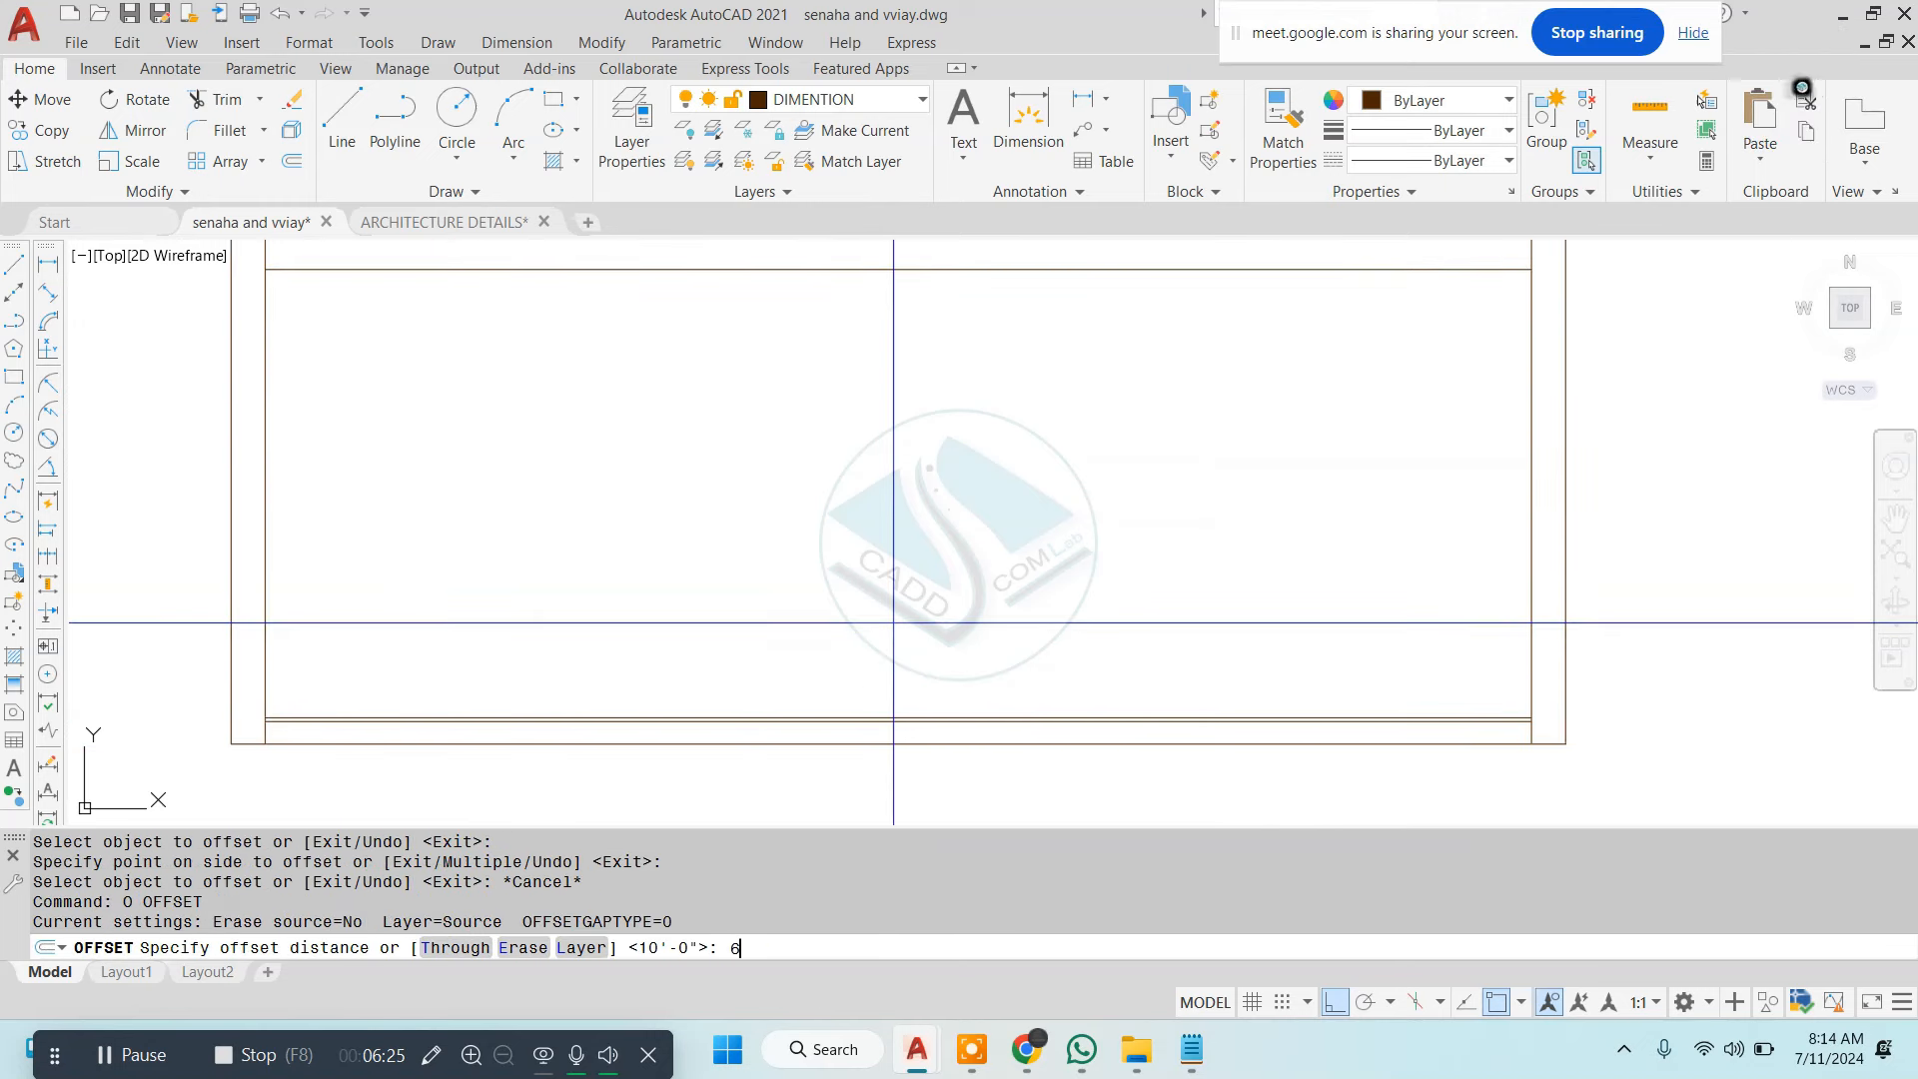
pyautogui.press('Return')
pyautogui.scroll(-4, 893, 623)
pyautogui.click(892, 508)
pyautogui.click(908, 446)
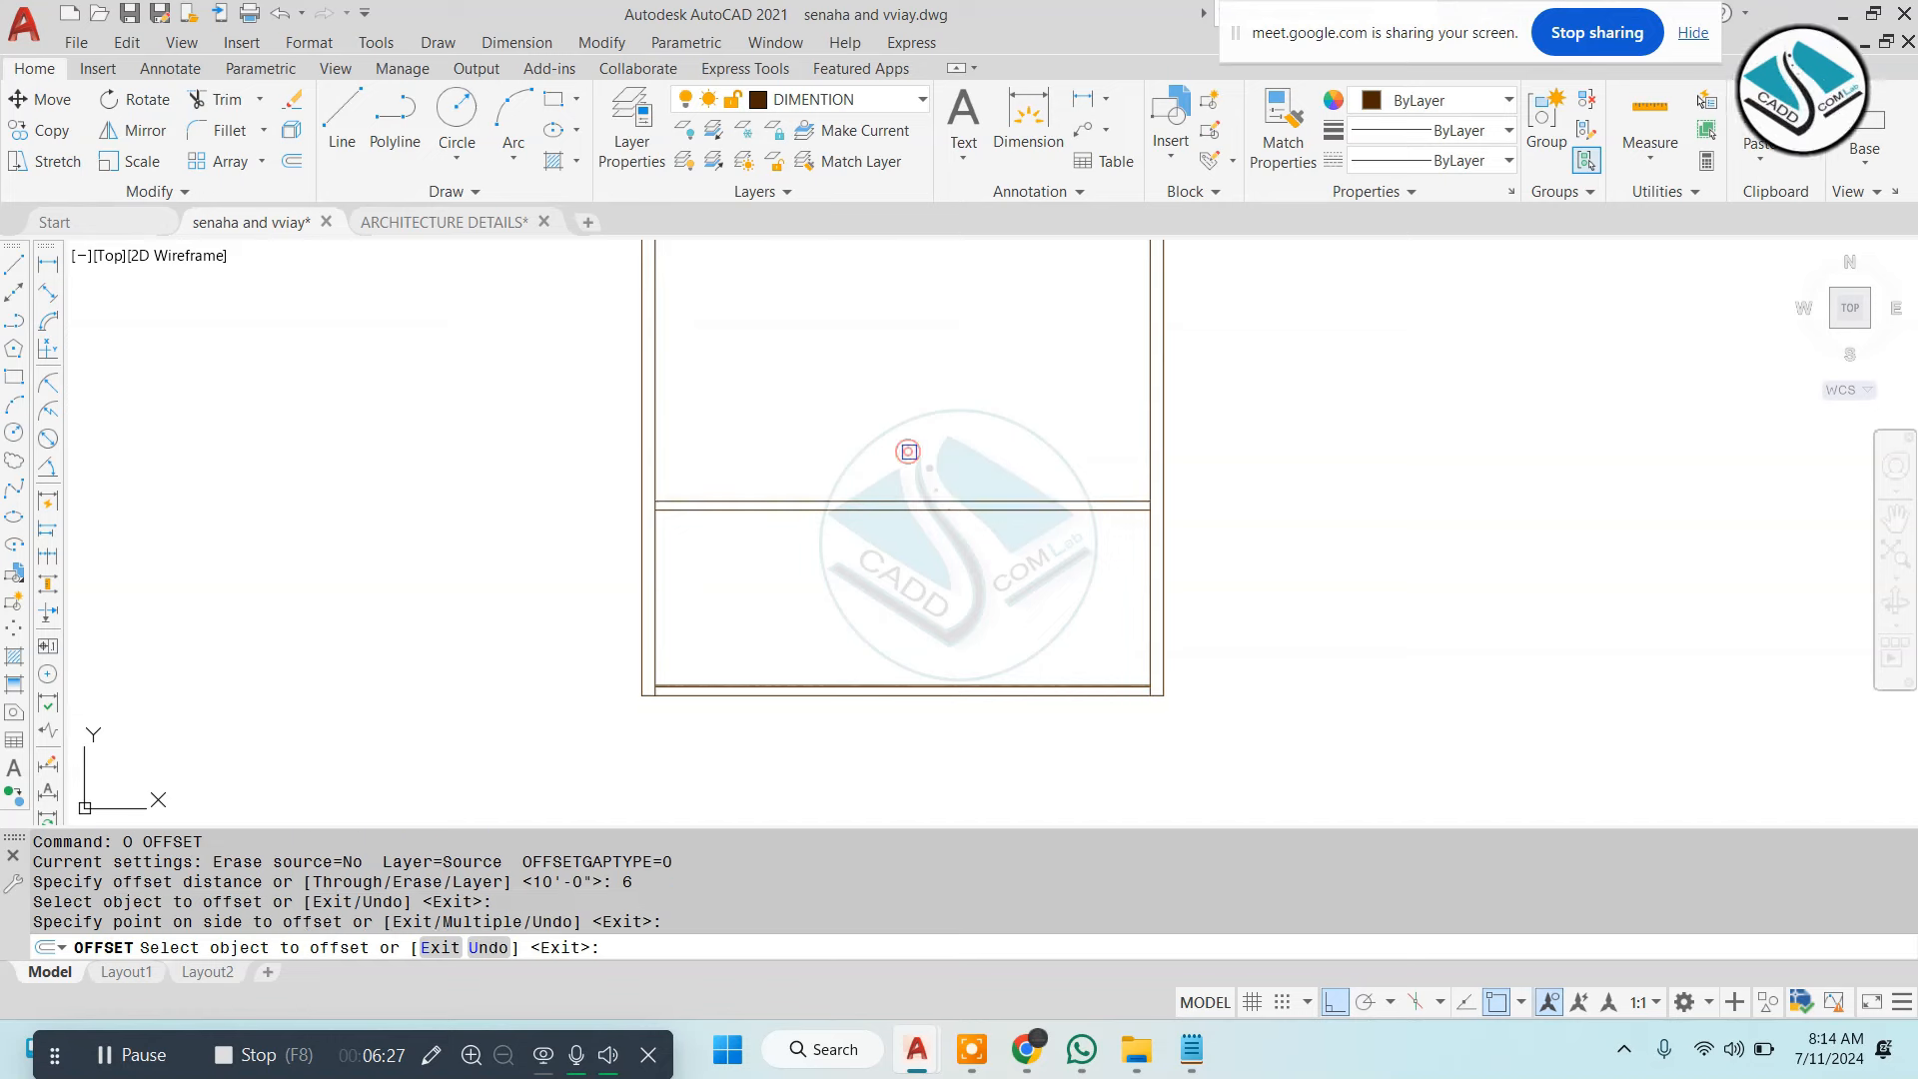
pyautogui.press('Escape')
pyautogui.press('Escape')
pyautogui.press('Escape')
# Extend both slab lines across the walls toward their outer faces
pyautogui.write('ex')
pyautogui.press('Return')
pyautogui.press('Return')
pyautogui.click(766, 495)
pyautogui.click(792, 466)
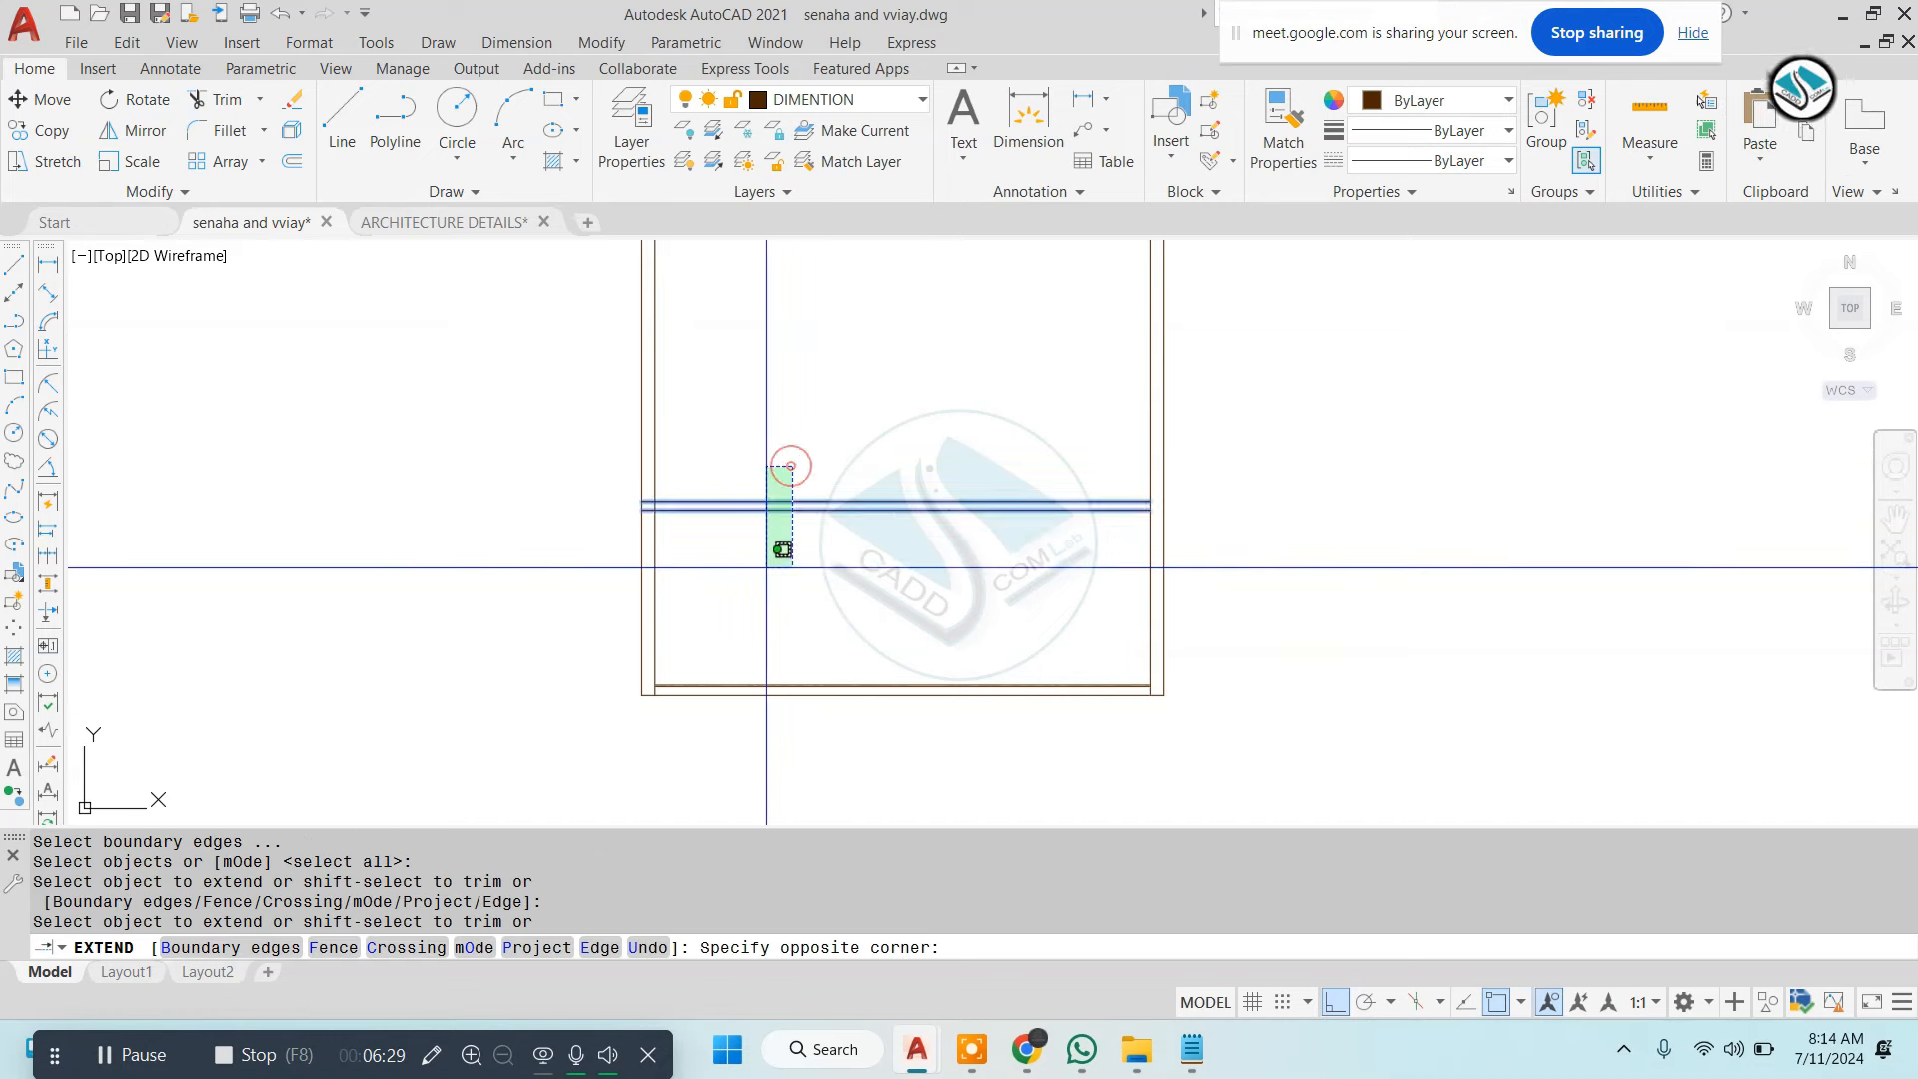
pyautogui.click(1031, 460)
pyautogui.press('Escape')
# Trim the projected wall lines above the slab's top line
pyautogui.write('tr')
pyautogui.press('Return')
pyautogui.press('Return')
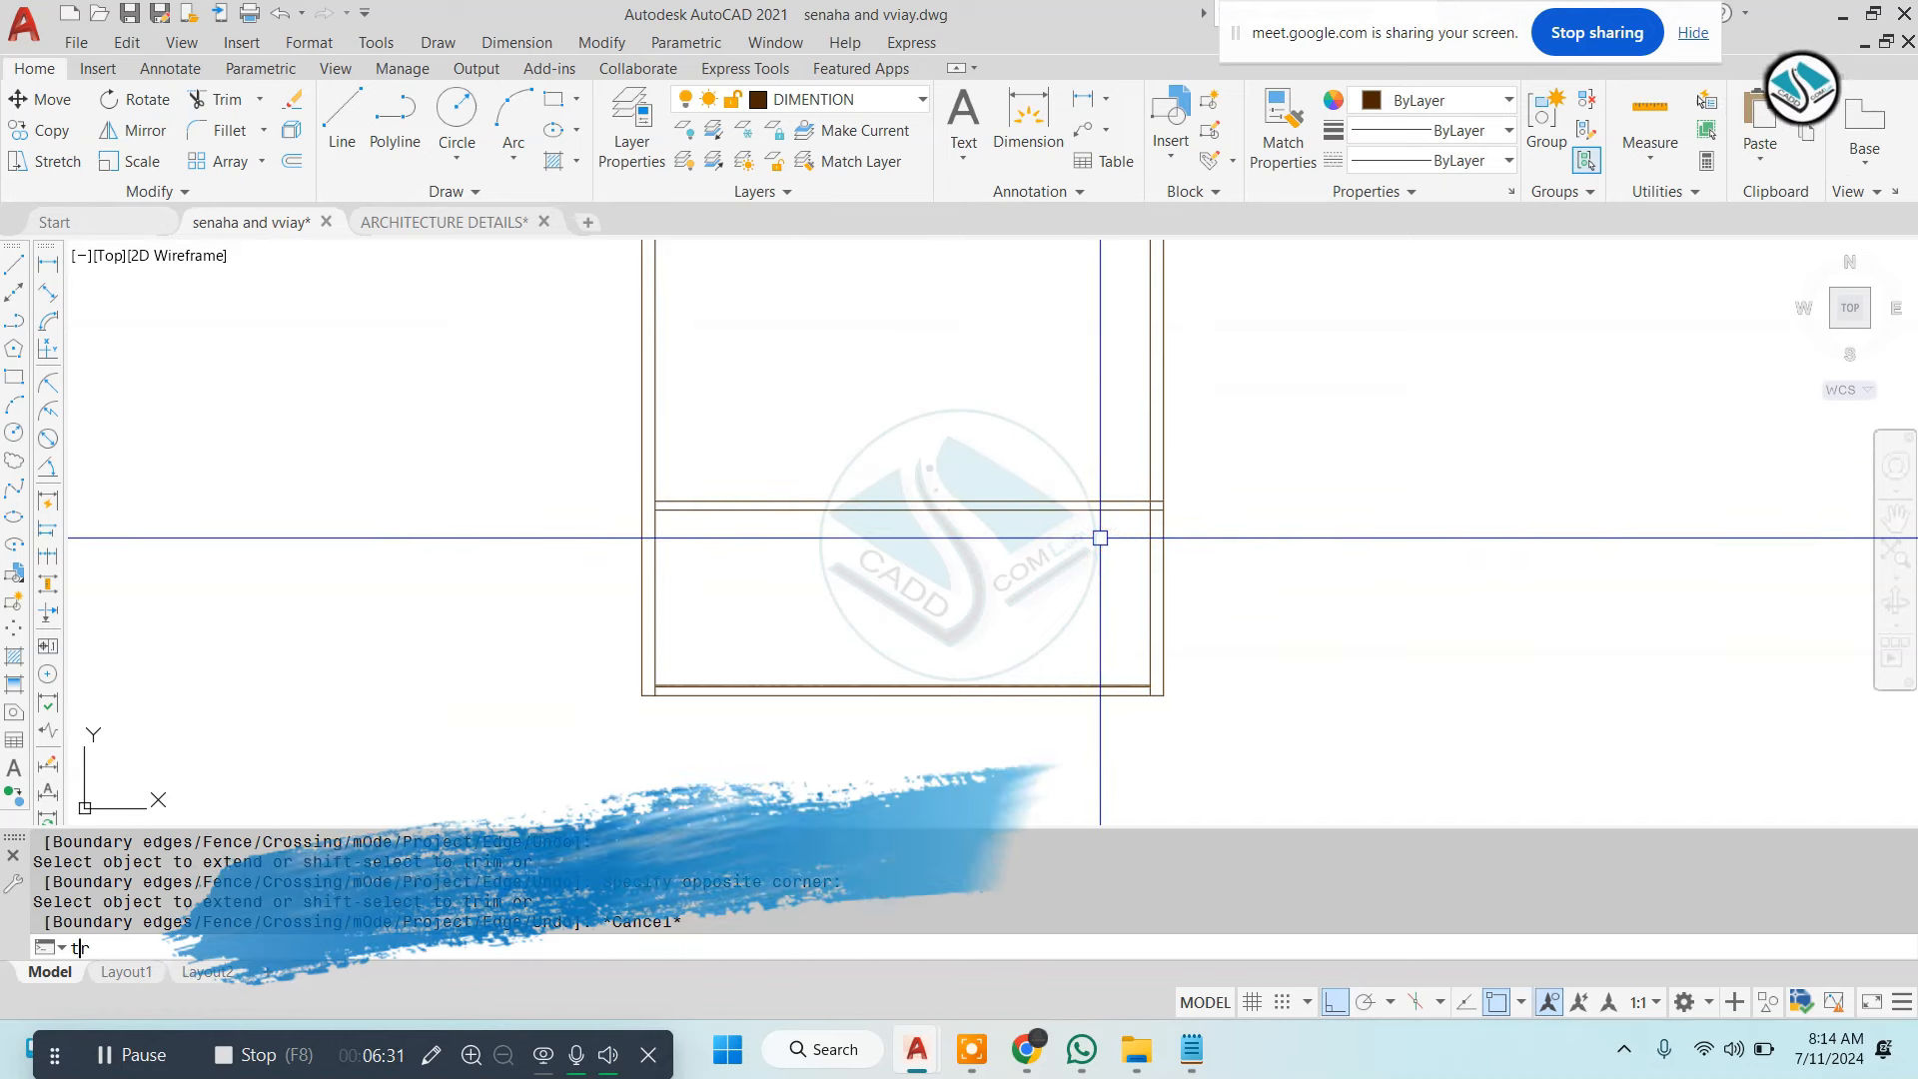
pyautogui.click(1307, 407)
pyautogui.click(538, 472)
pyautogui.scroll(5, 672, 500)
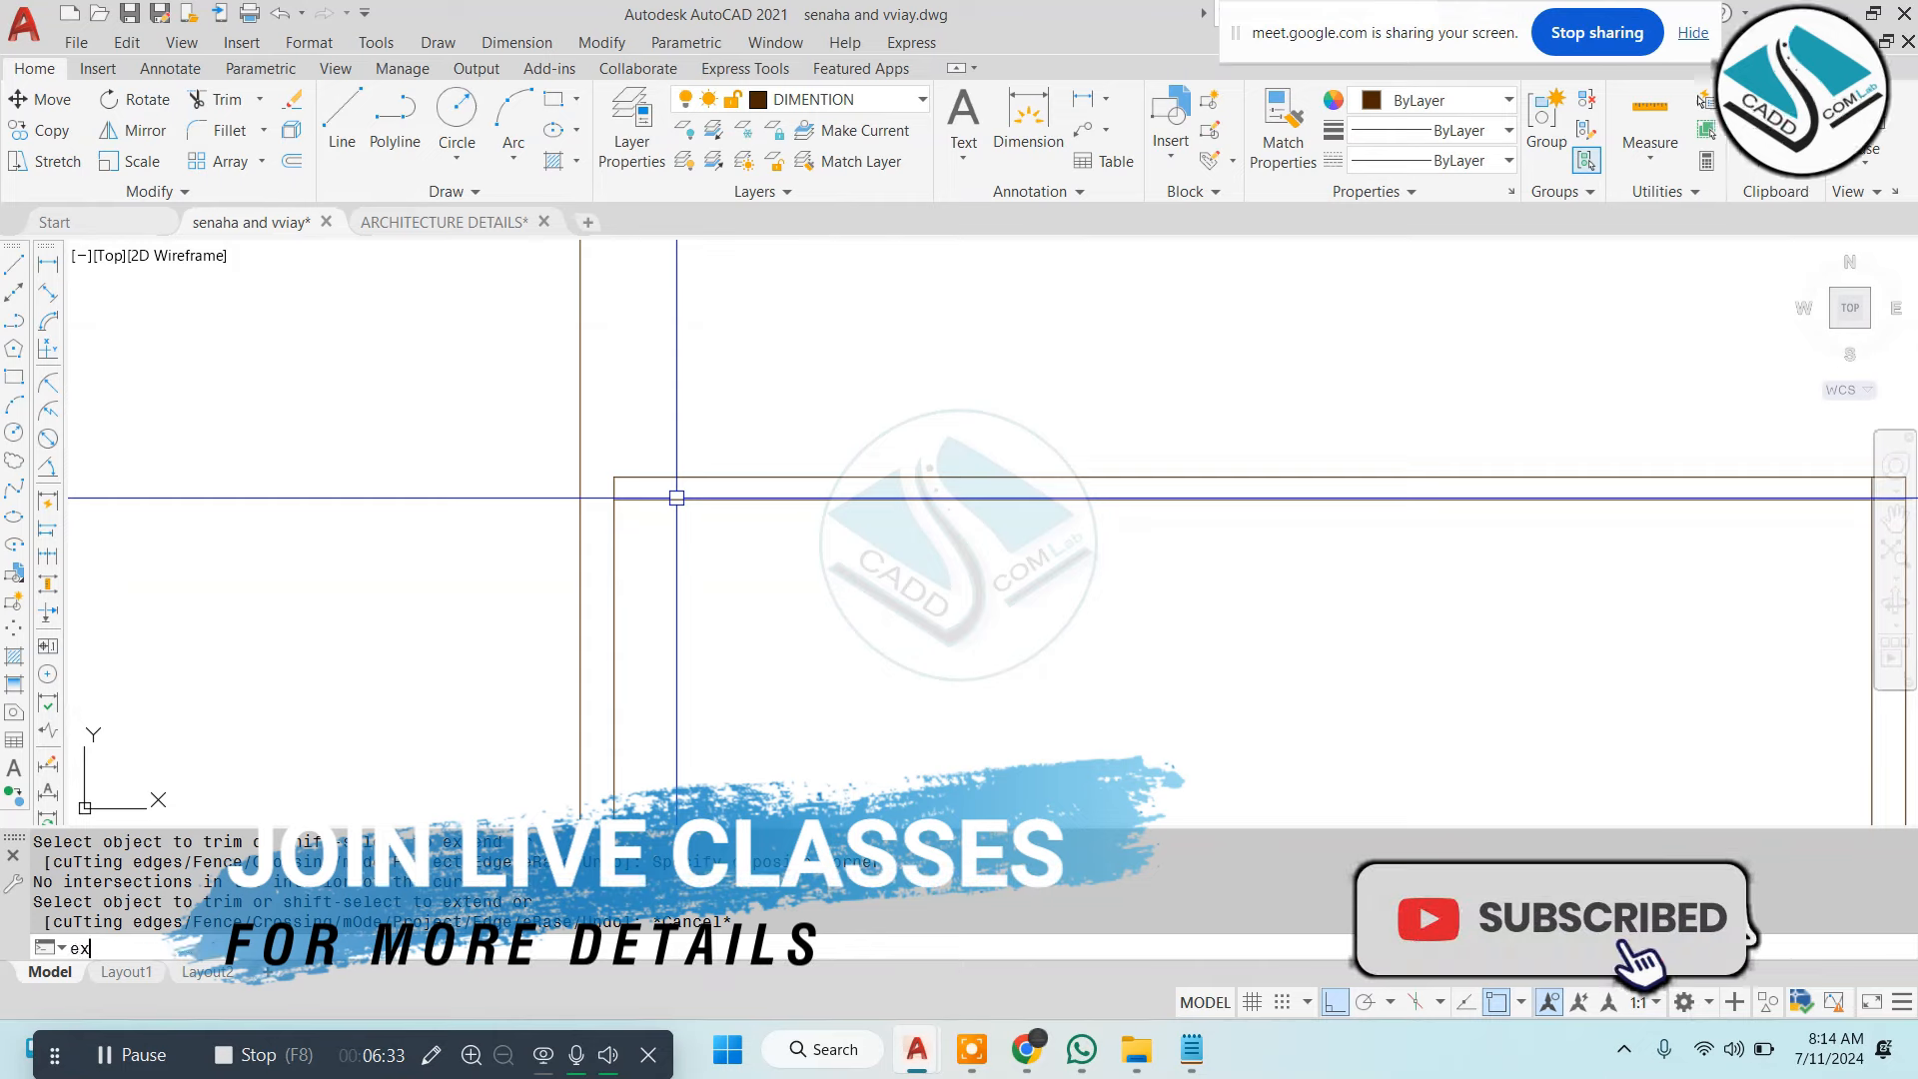
pyautogui.press('Escape')
# Extend the slab lines to the outer face of the wall on the staircase side
pyautogui.write('ex')
pyautogui.press('Return')
pyautogui.press('Return')
pyautogui.scroll(2, 685, 526)
pyautogui.press('Escape')
# Trim the remaining outer wall line above the slab and the slab's underside line inside both walls
pyautogui.write('tr')
pyautogui.press('Return')
pyautogui.press('Return')
pyautogui.click(500, 399)
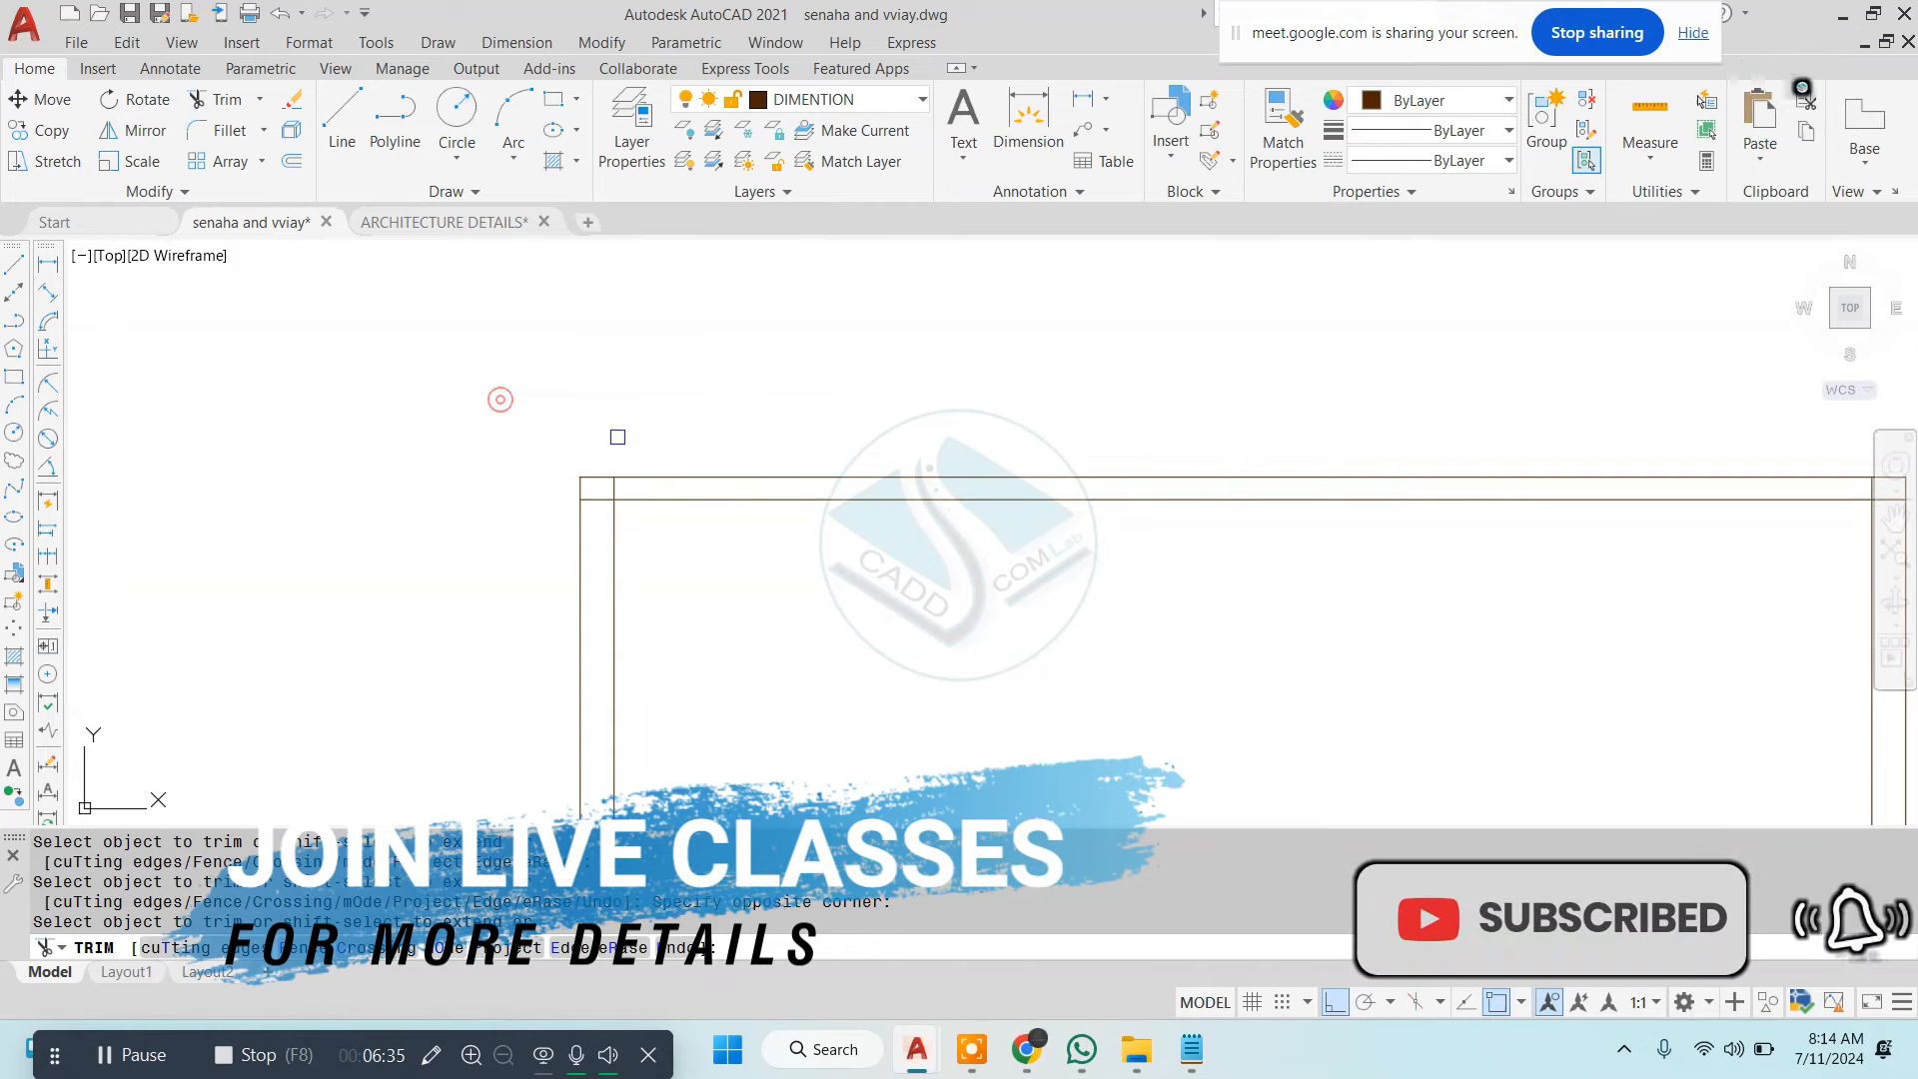
pyautogui.click(596, 492)
pyautogui.scroll(-5, 596, 493)
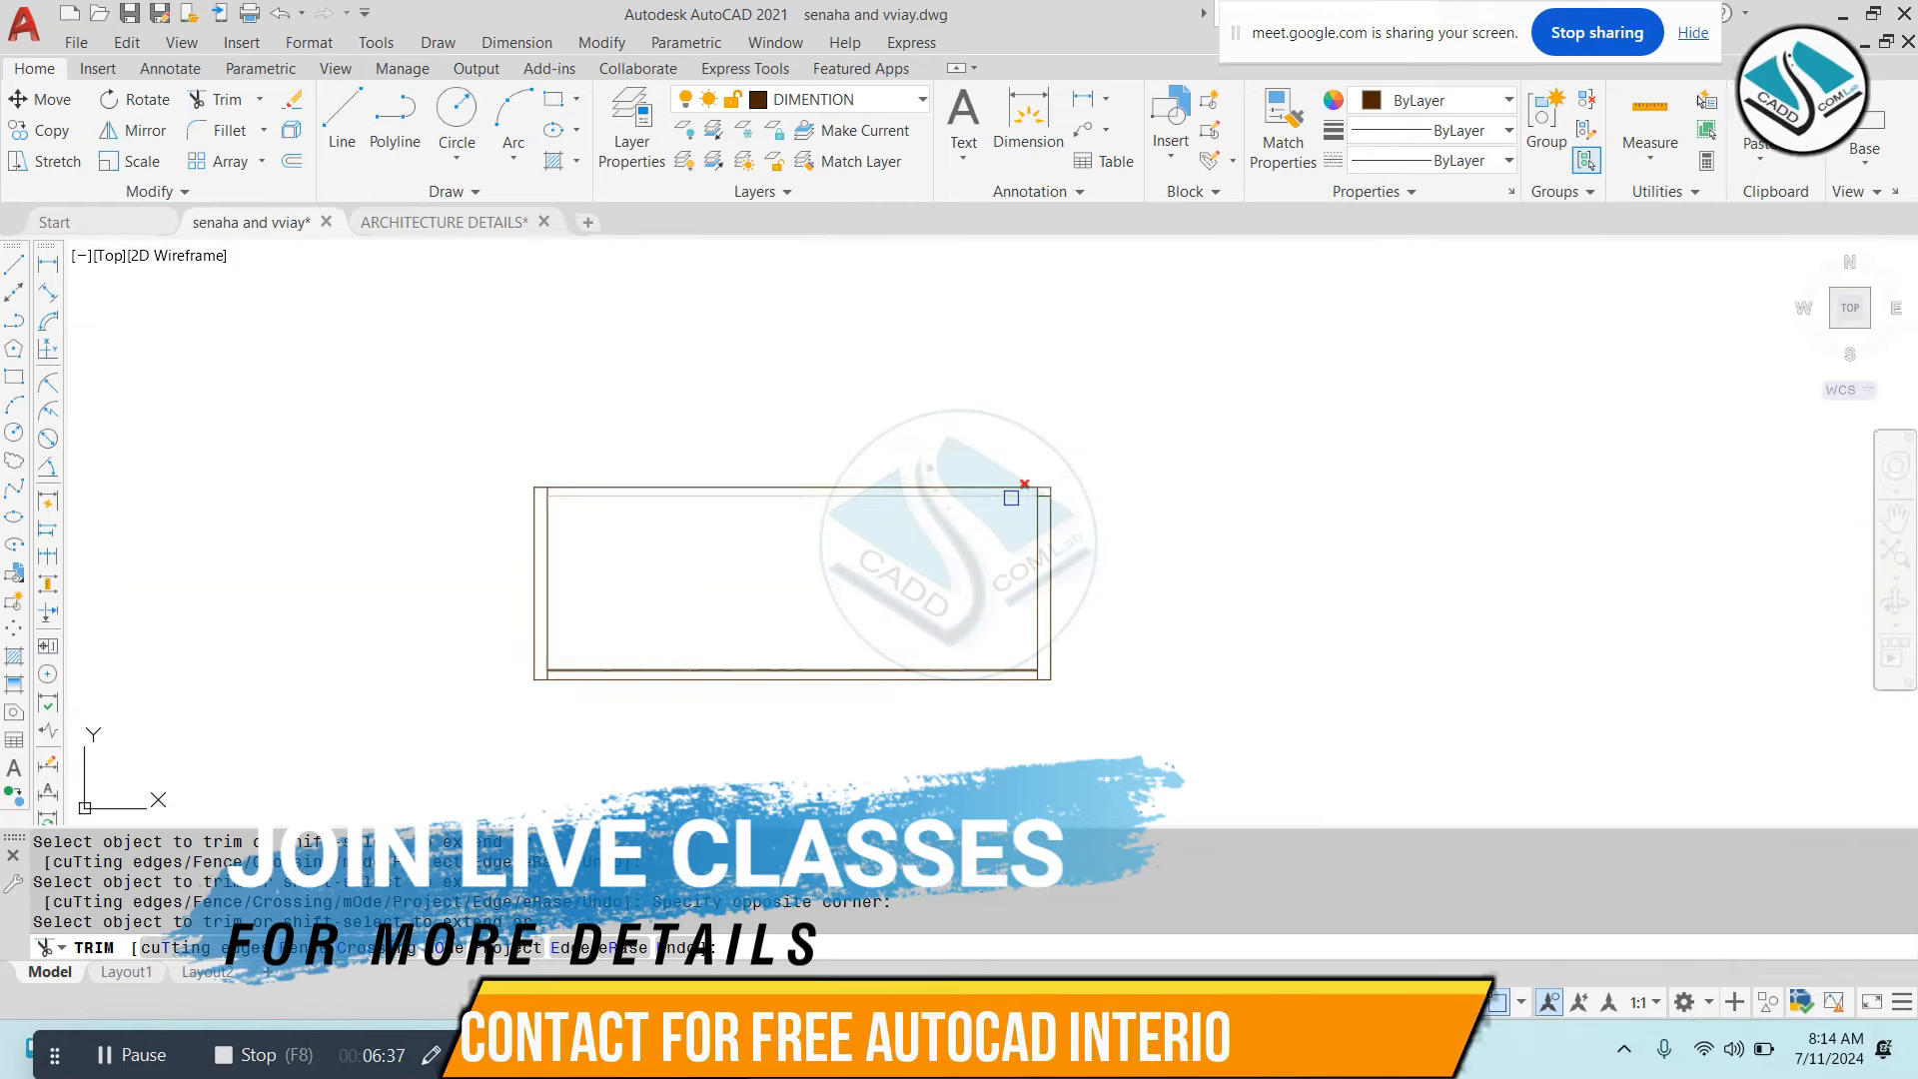
pyautogui.scroll(5, 1010, 492)
pyautogui.click(1034, 534)
pyautogui.press('Escape')
# Move the complete section outline straight up, closer to the ground floor plan
pyautogui.scroll(-8, 1064, 569)
pyautogui.click(1110, 515)
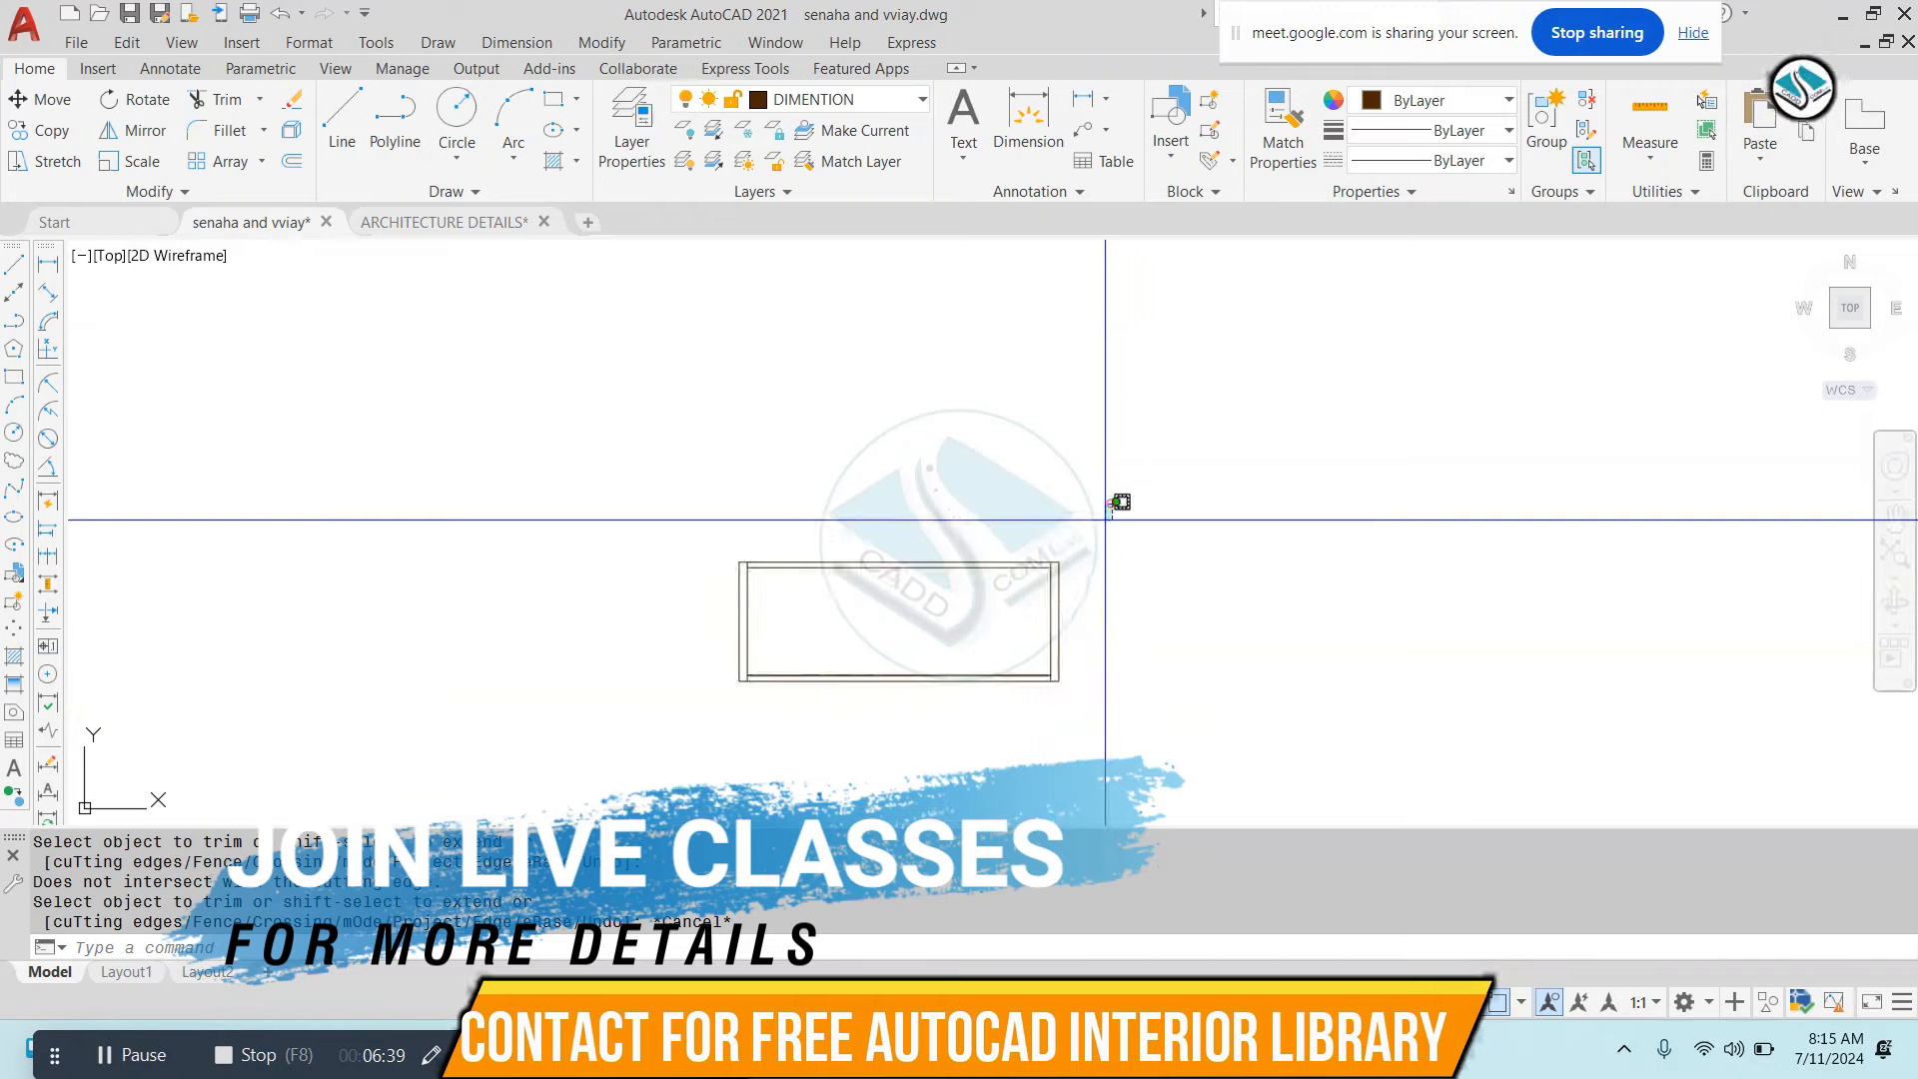
pyautogui.click(621, 719)
pyautogui.scroll(-4, 619, 720)
pyautogui.write('m')
pyautogui.press('Return')
pyautogui.click(1092, 722)
pyautogui.click(1096, 565)
pyautogui.press('Escape')
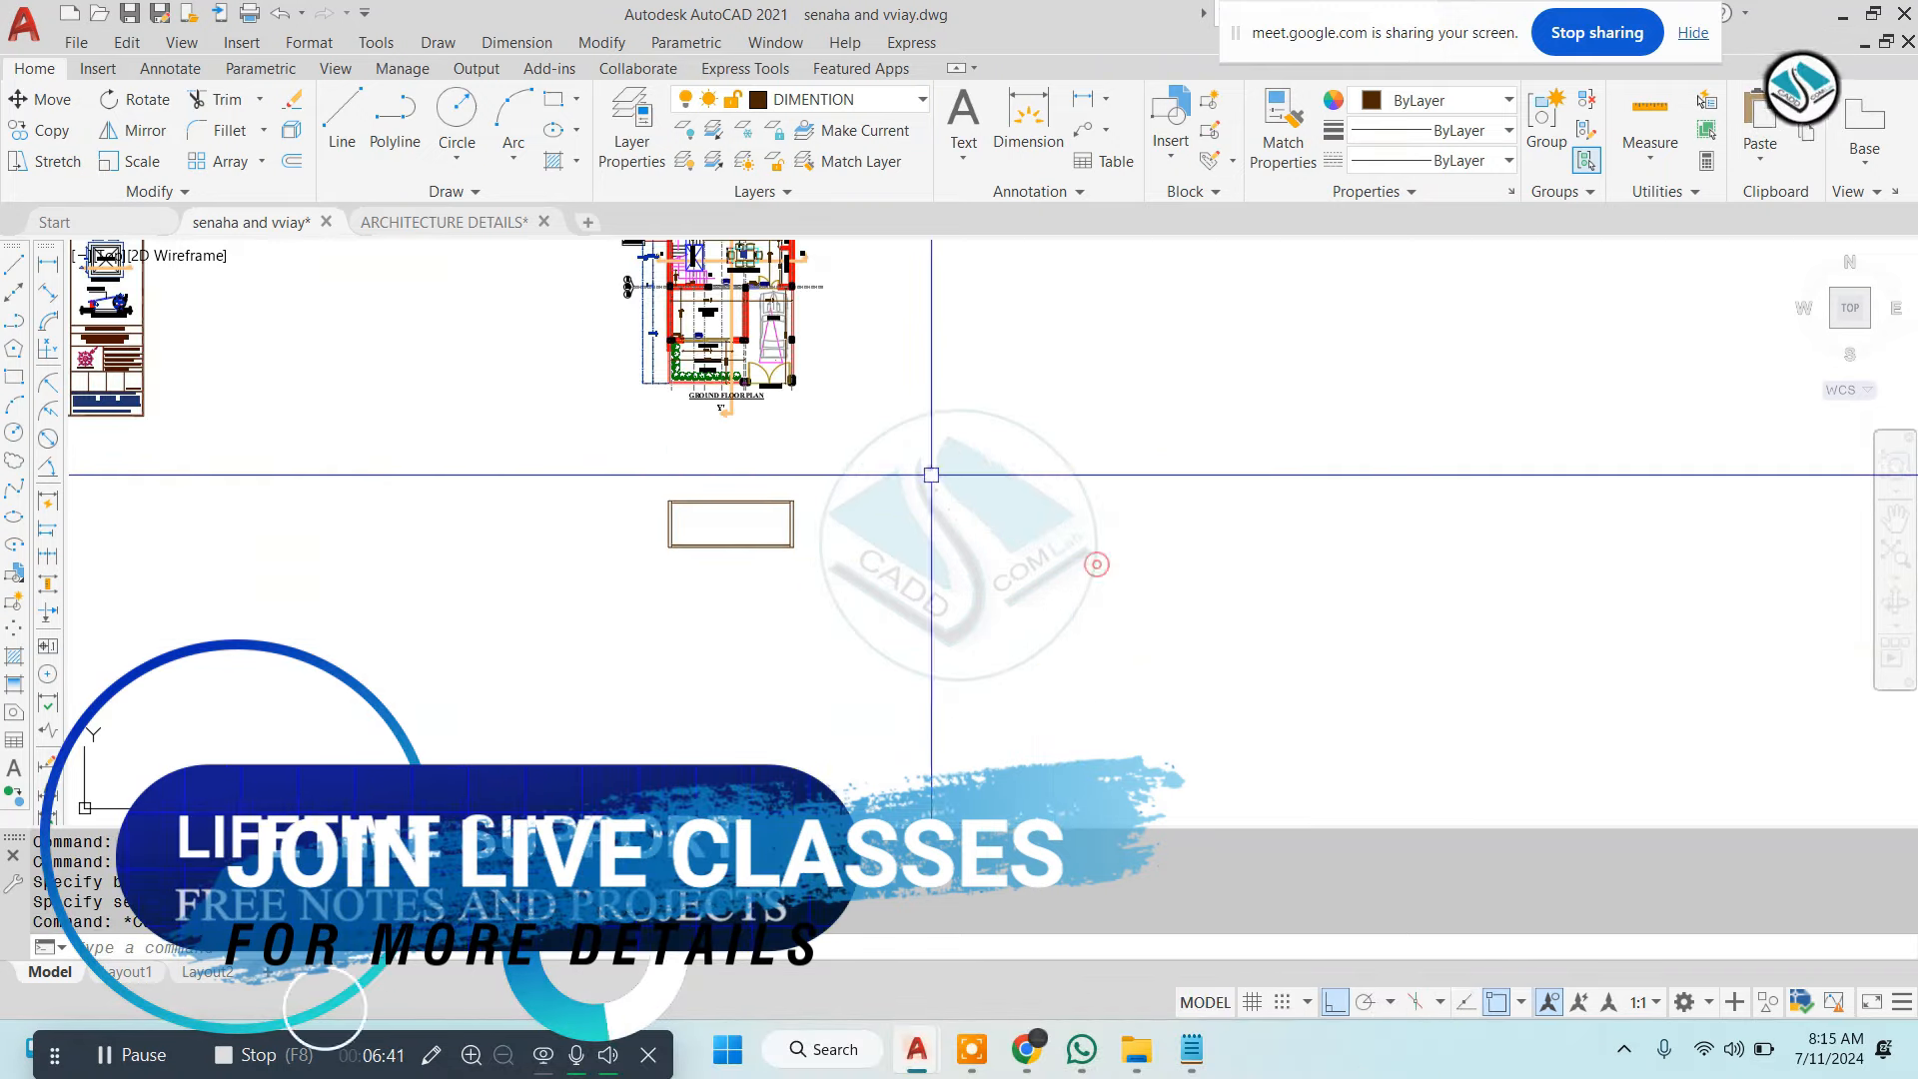
# Place vertical construction lines through both edges of the kitchen opening SF1 on the ground floor plan
pyautogui.moveTo(720, 344); pyautogui.dragTo(775, 462, button='middle')
pyautogui.scroll(3, 775, 659)
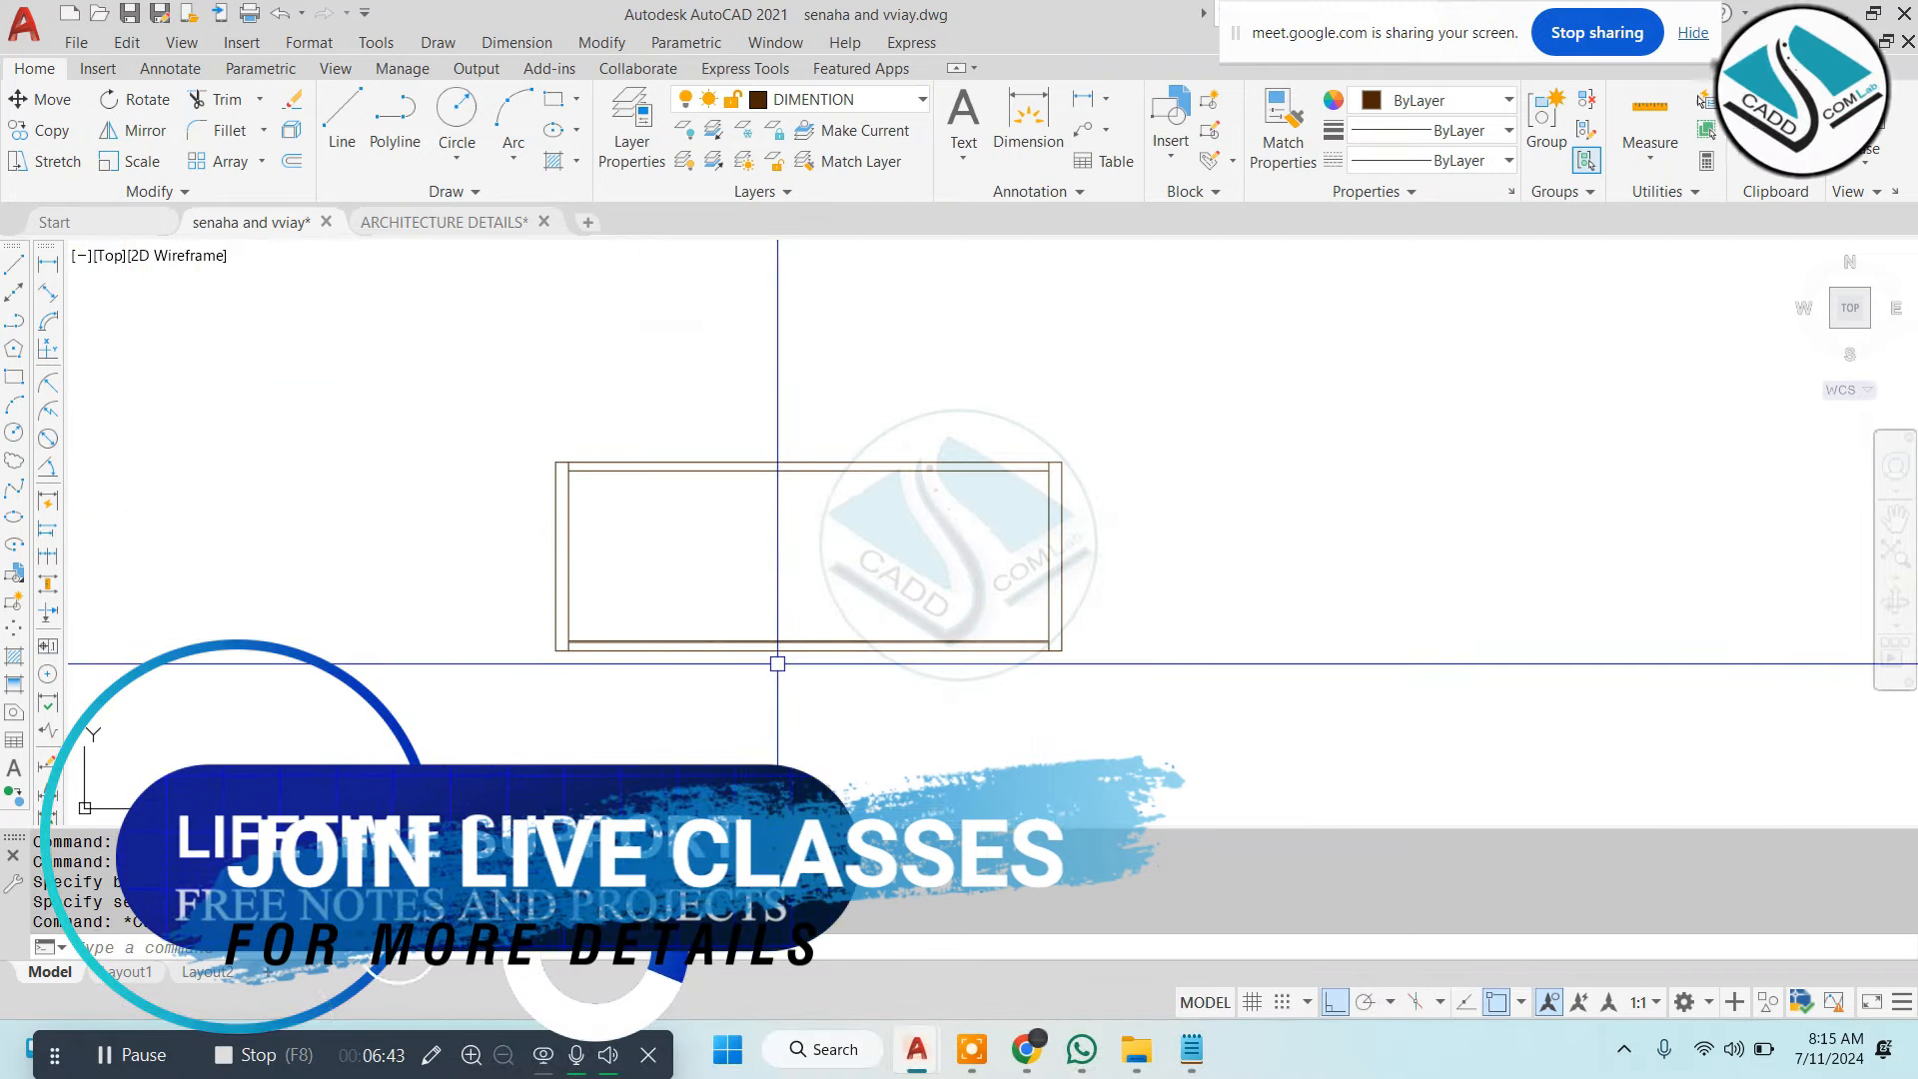
pyautogui.scroll(-4, 761, 505)
pyautogui.scroll(6, 763, 345)
pyautogui.moveTo(817, 352); pyautogui.dragTo(780, 475, button='middle')
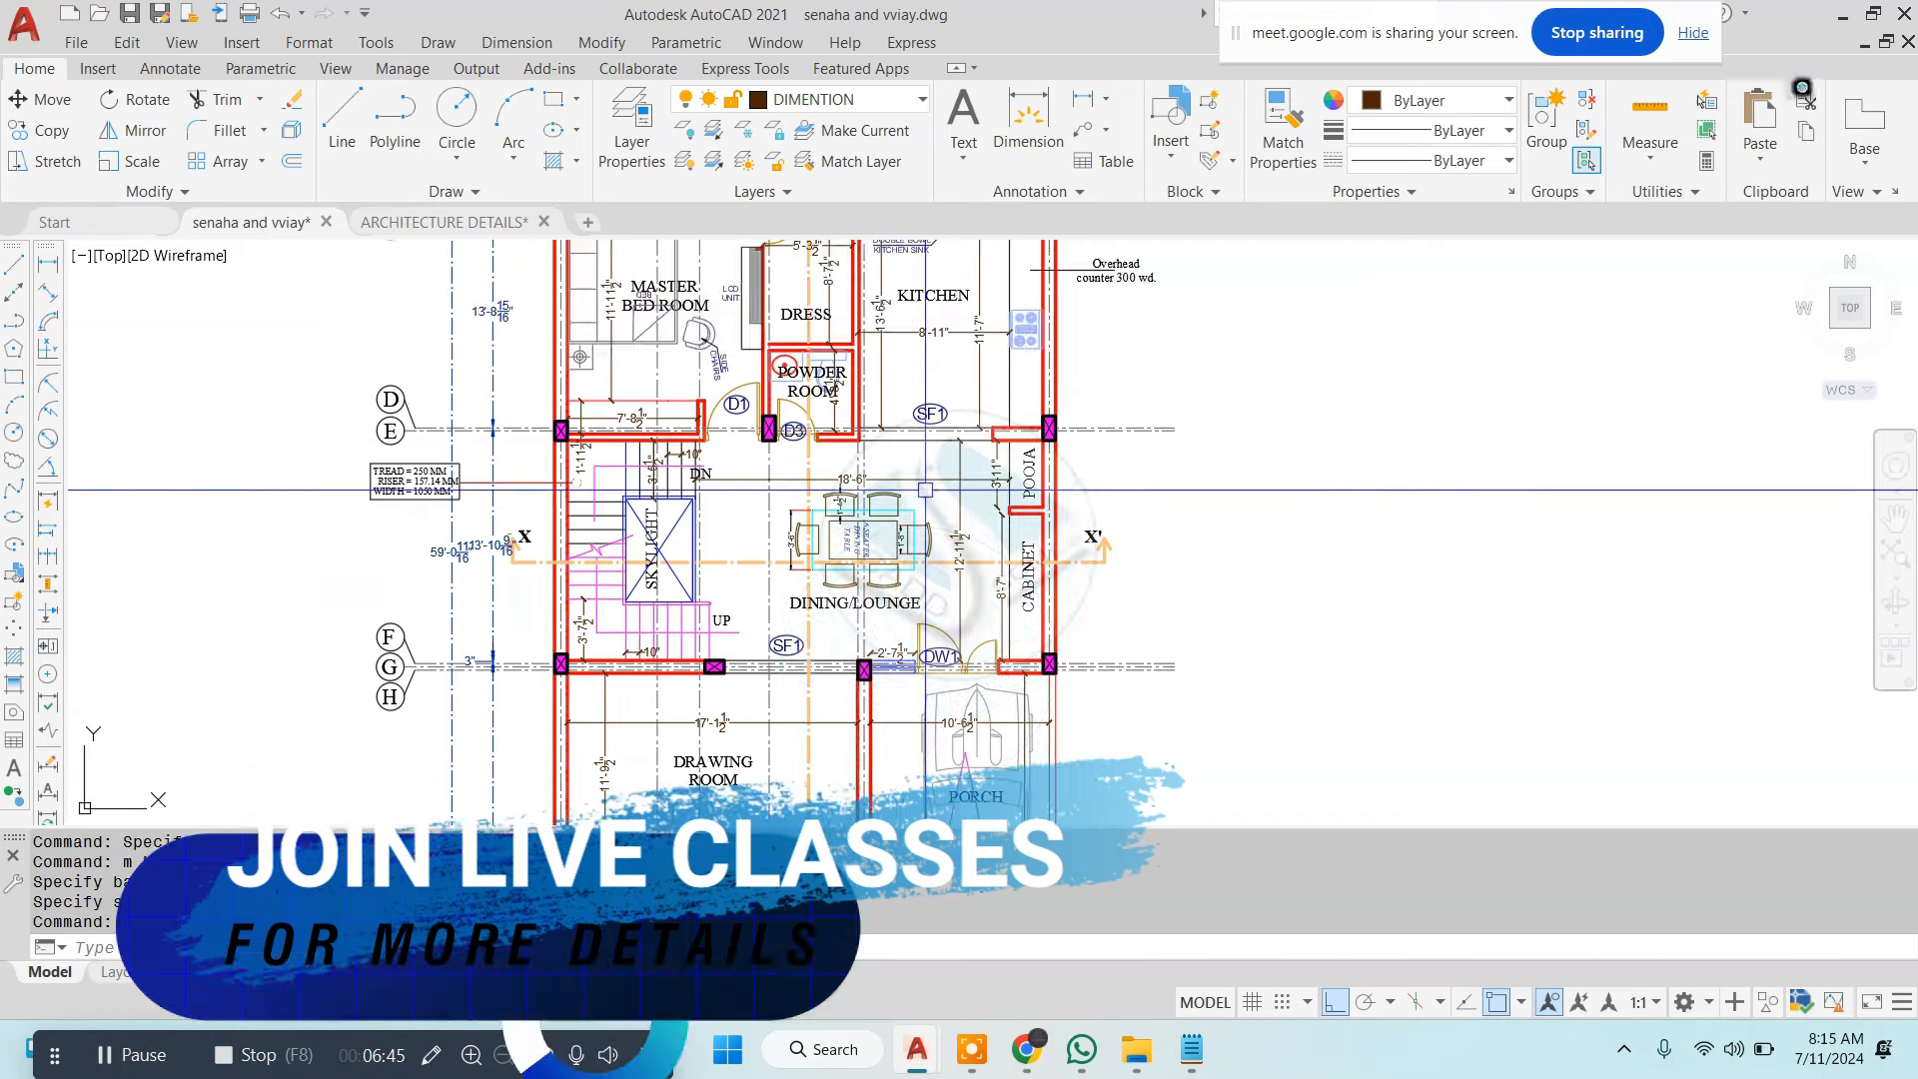
pyautogui.scroll(2, 933, 489)
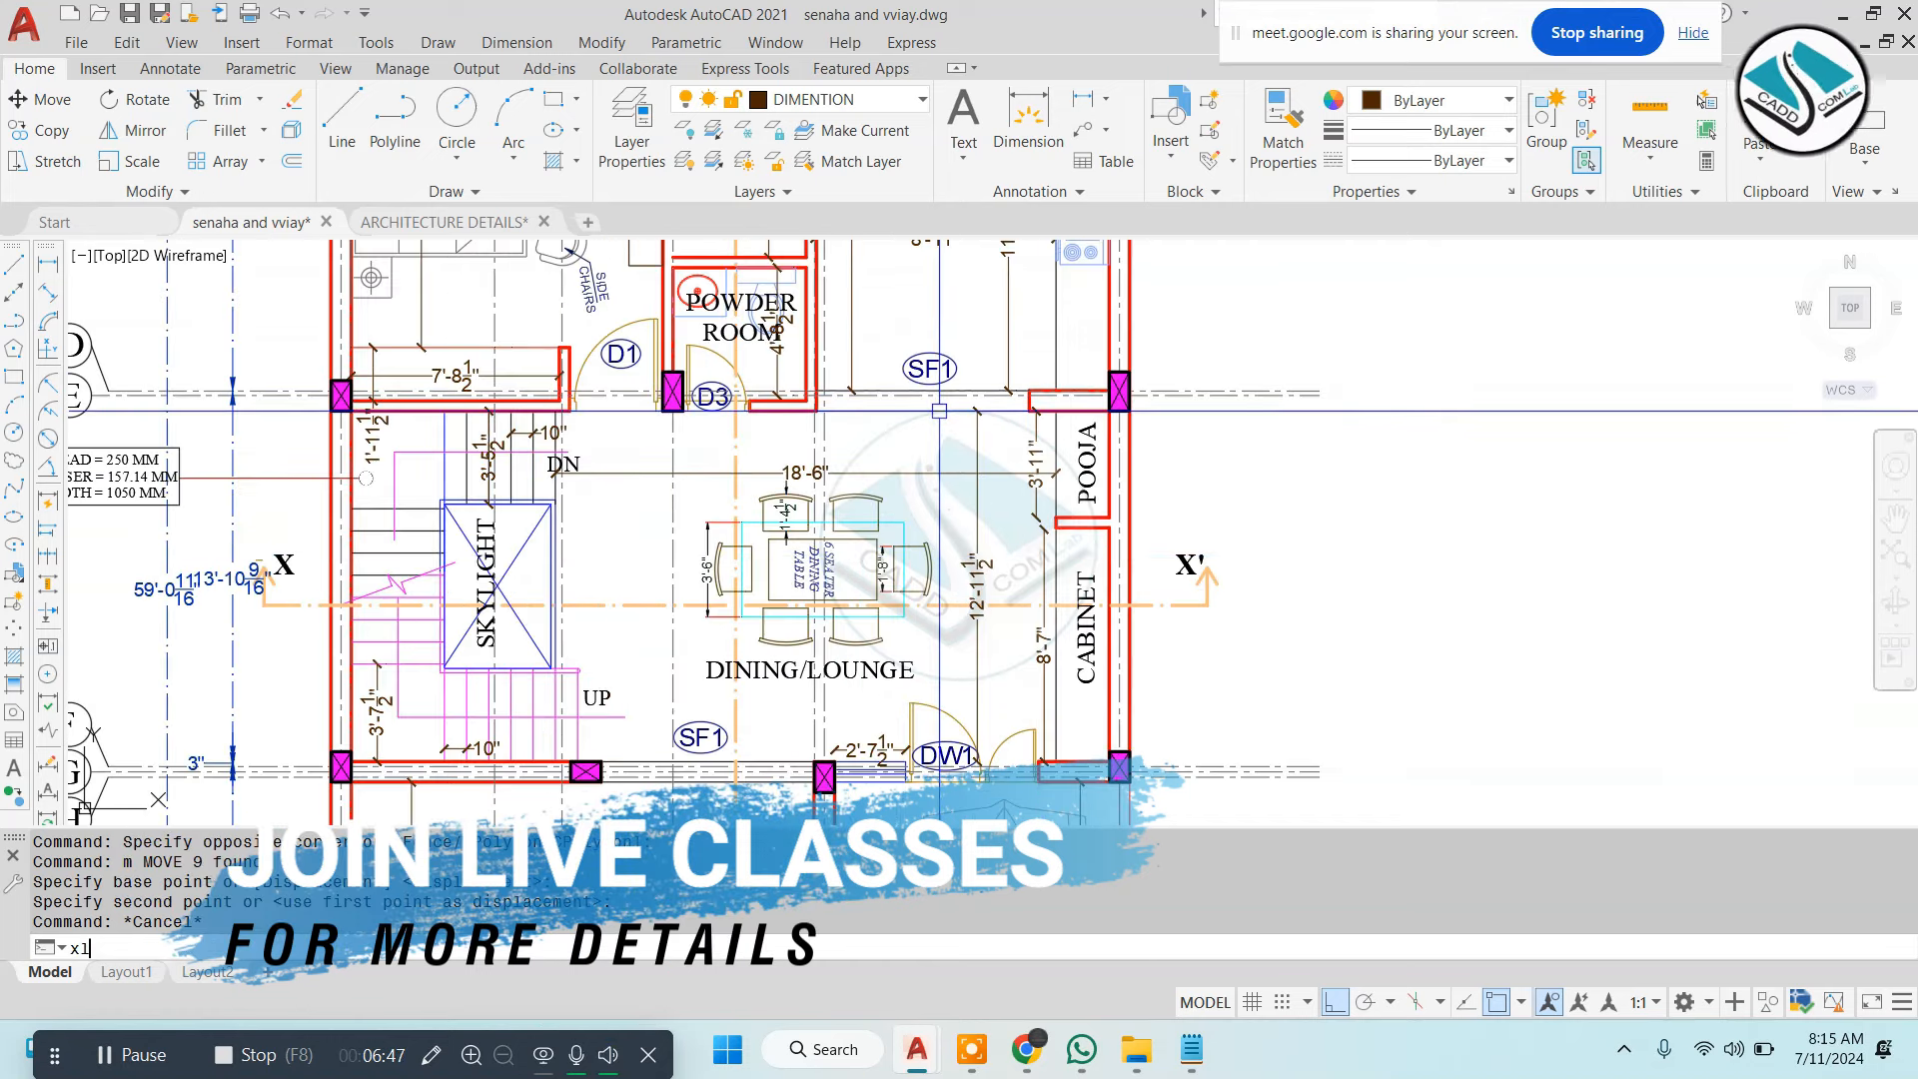
pyautogui.scroll(4, 907, 396)
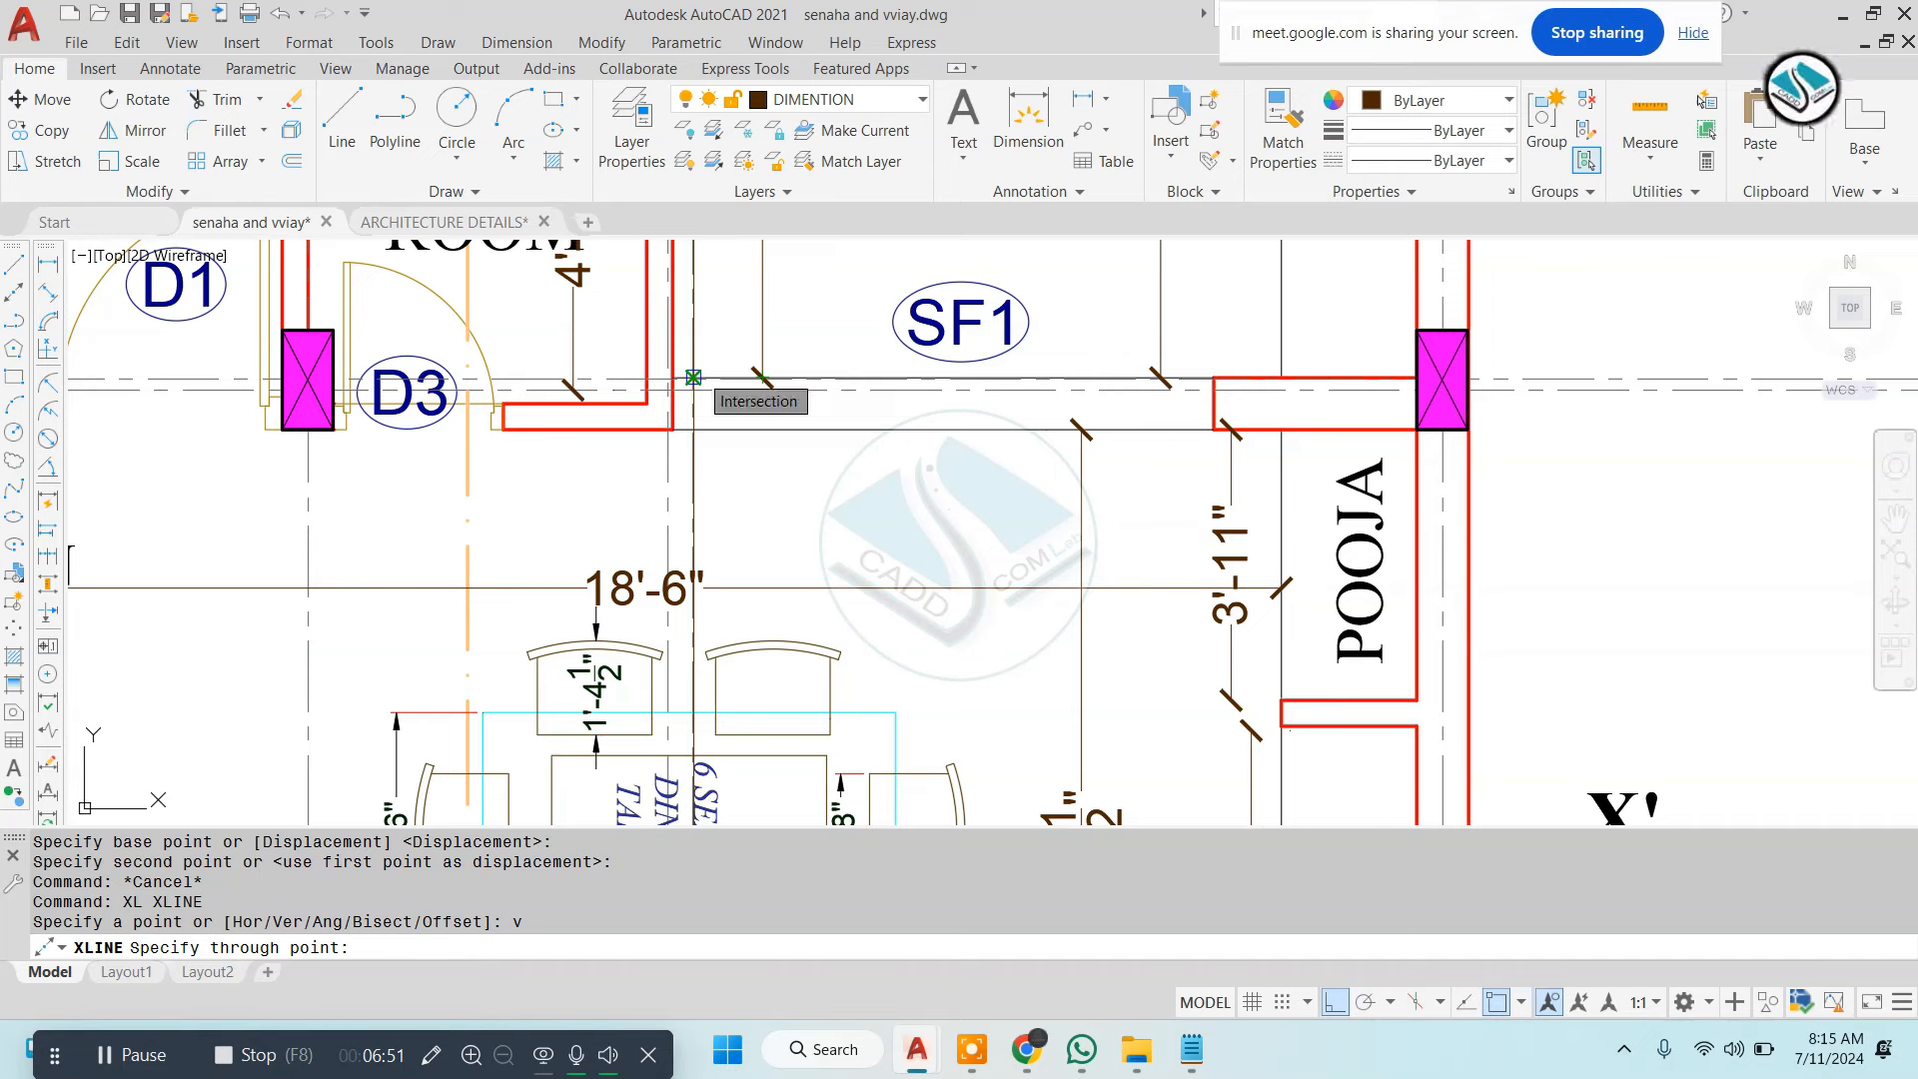
pyautogui.click(693, 378)
pyautogui.click(1213, 378)
pyautogui.press('Escape')
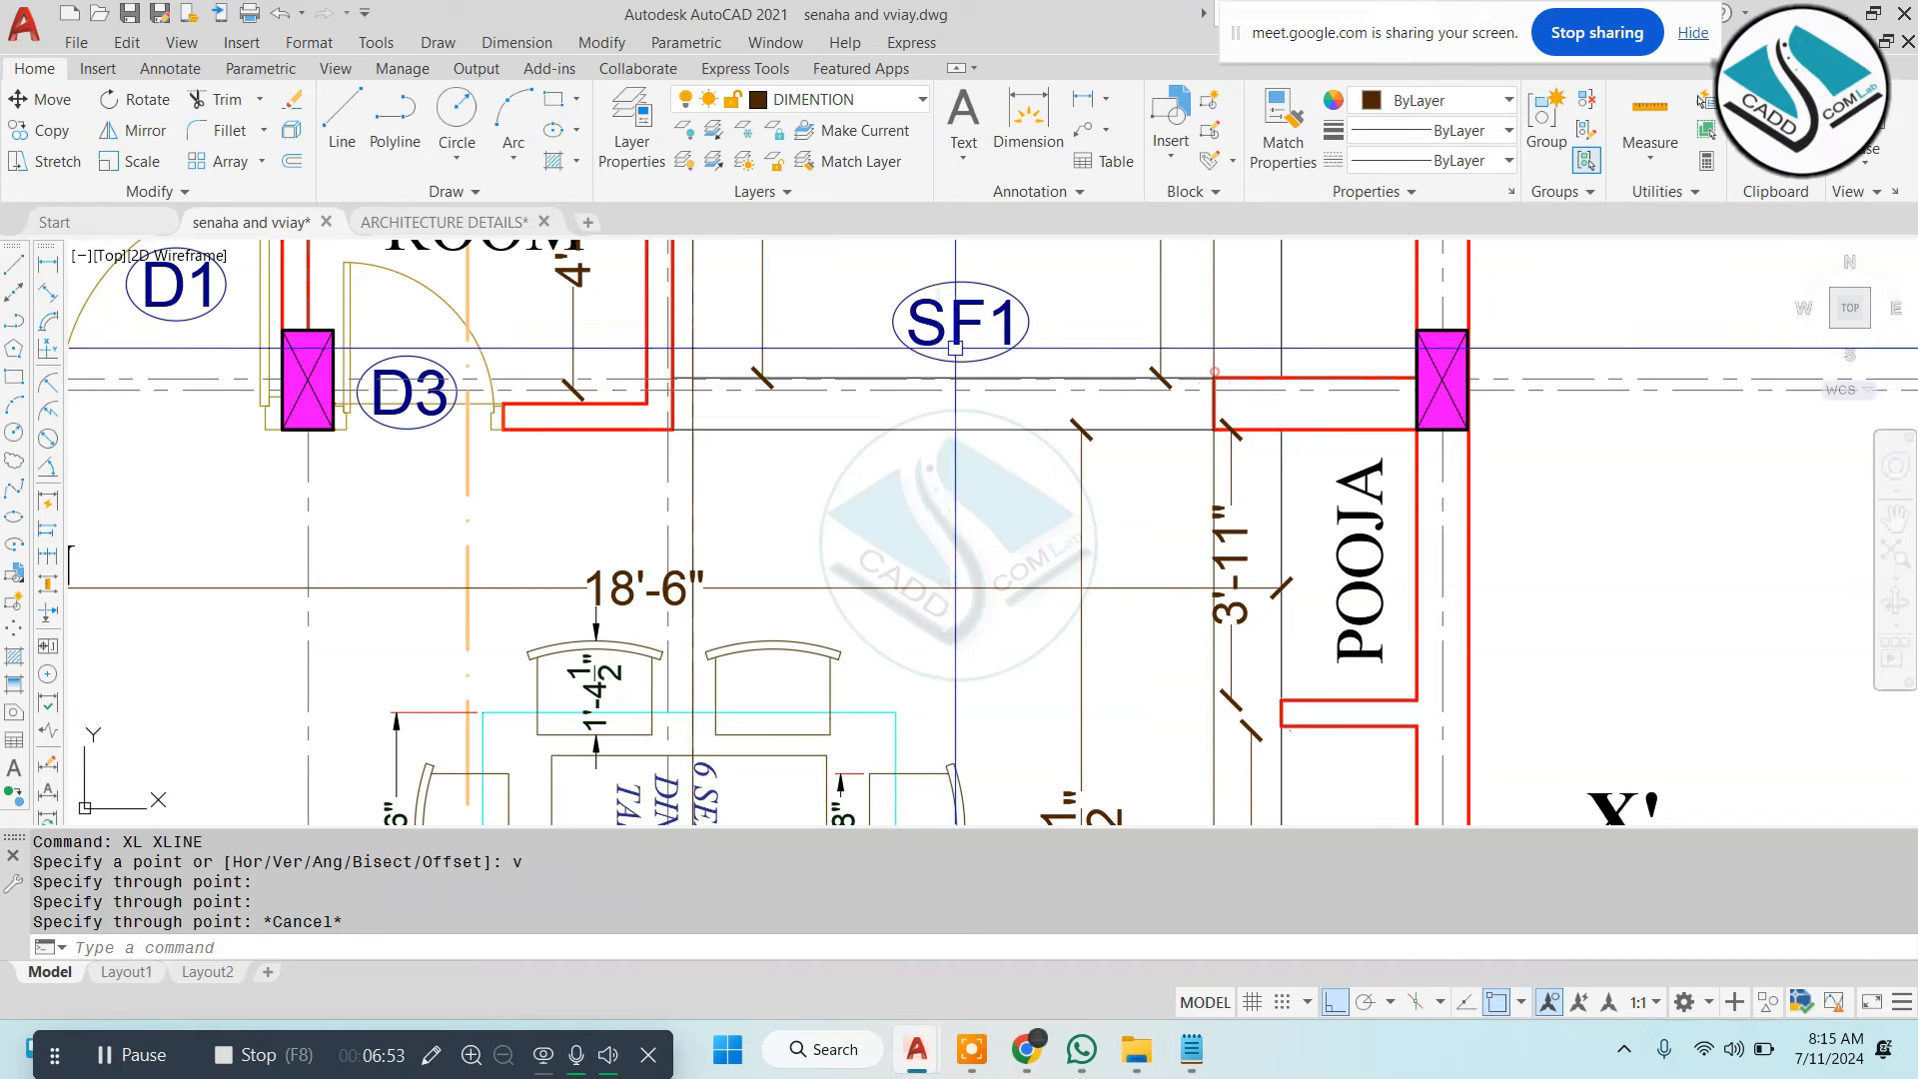
# Offset the section's floor line 7' upward to mark the top of the opening
pyautogui.scroll(-6, 1212, 378)
pyautogui.scroll(3, 973, 629)
pyautogui.scroll(4, 972, 628)
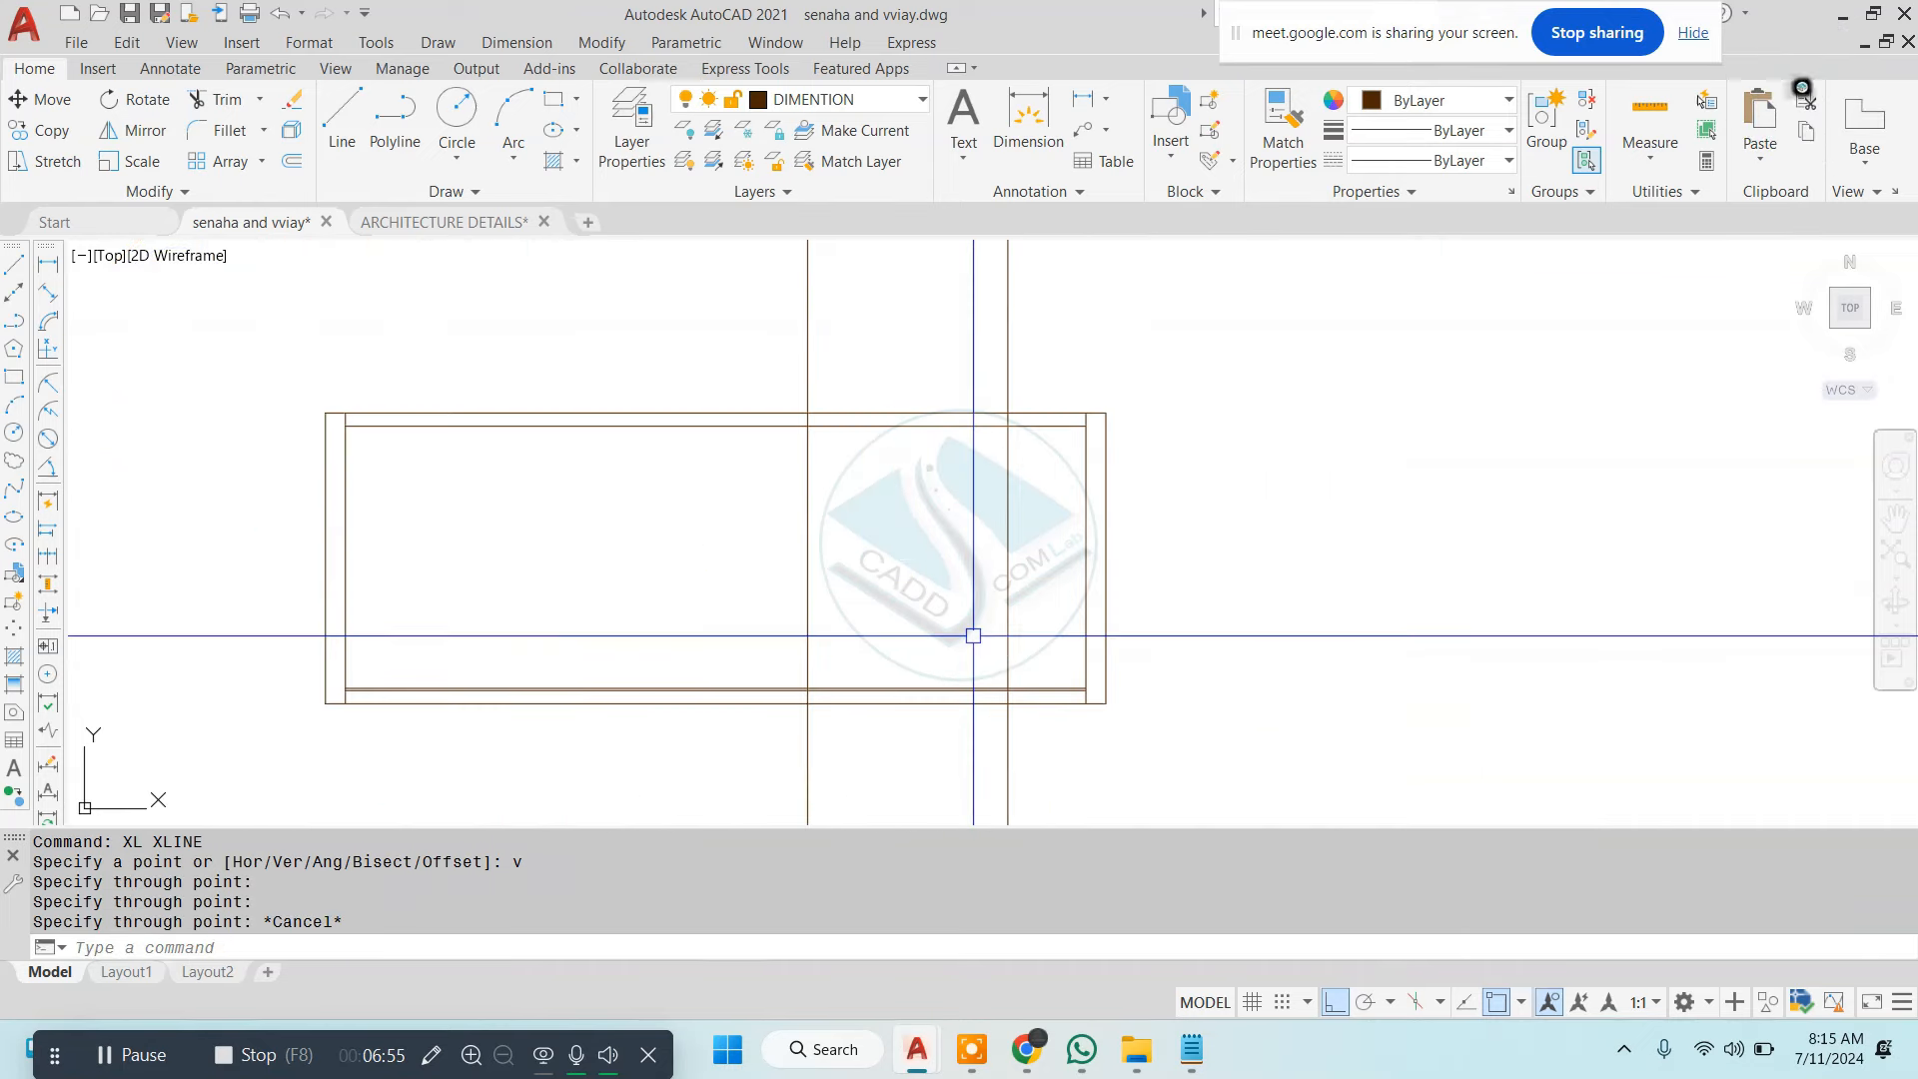
pyautogui.press('Escape')
pyautogui.write('o')
pyautogui.press('Return')
pyautogui.write("7'")
pyautogui.press('Return')
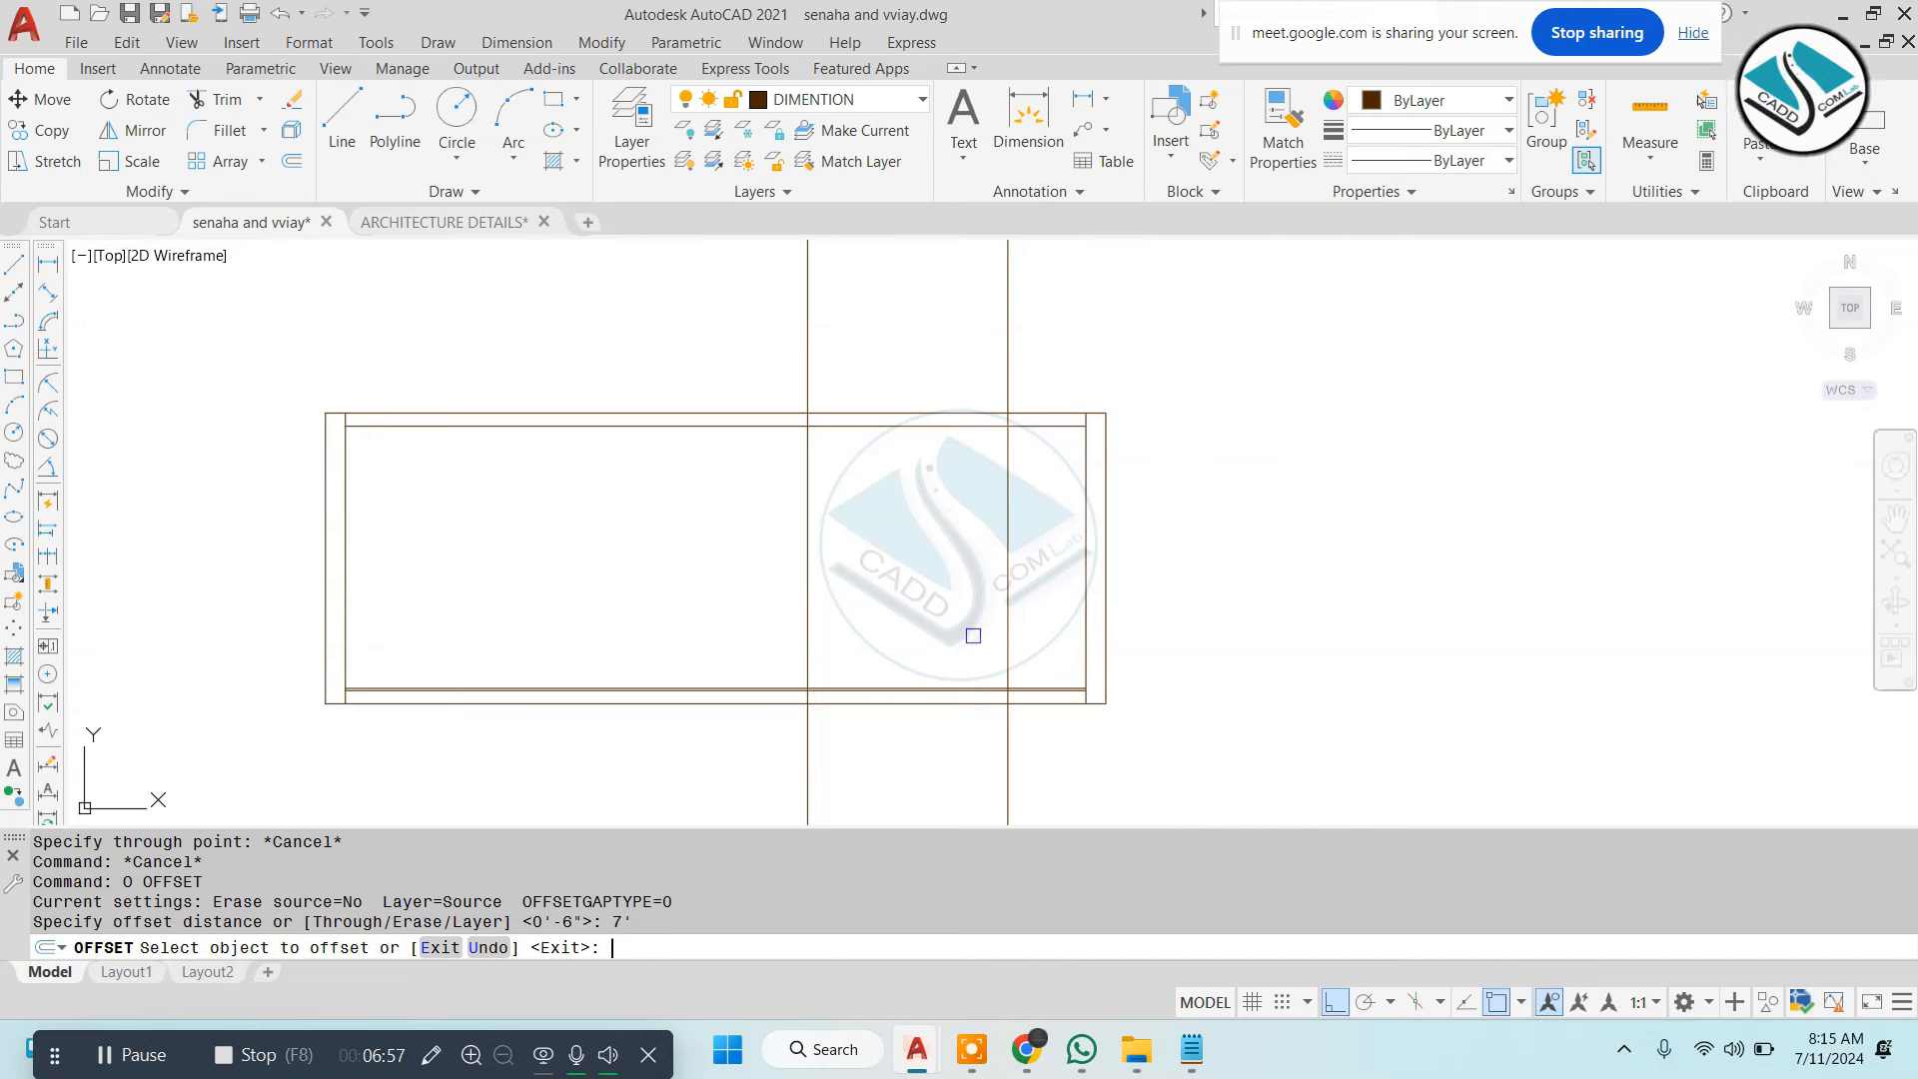
pyautogui.scroll(4, 995, 671)
pyautogui.click(1066, 710)
pyautogui.click(1067, 694)
pyautogui.scroll(-5, 1029, 691)
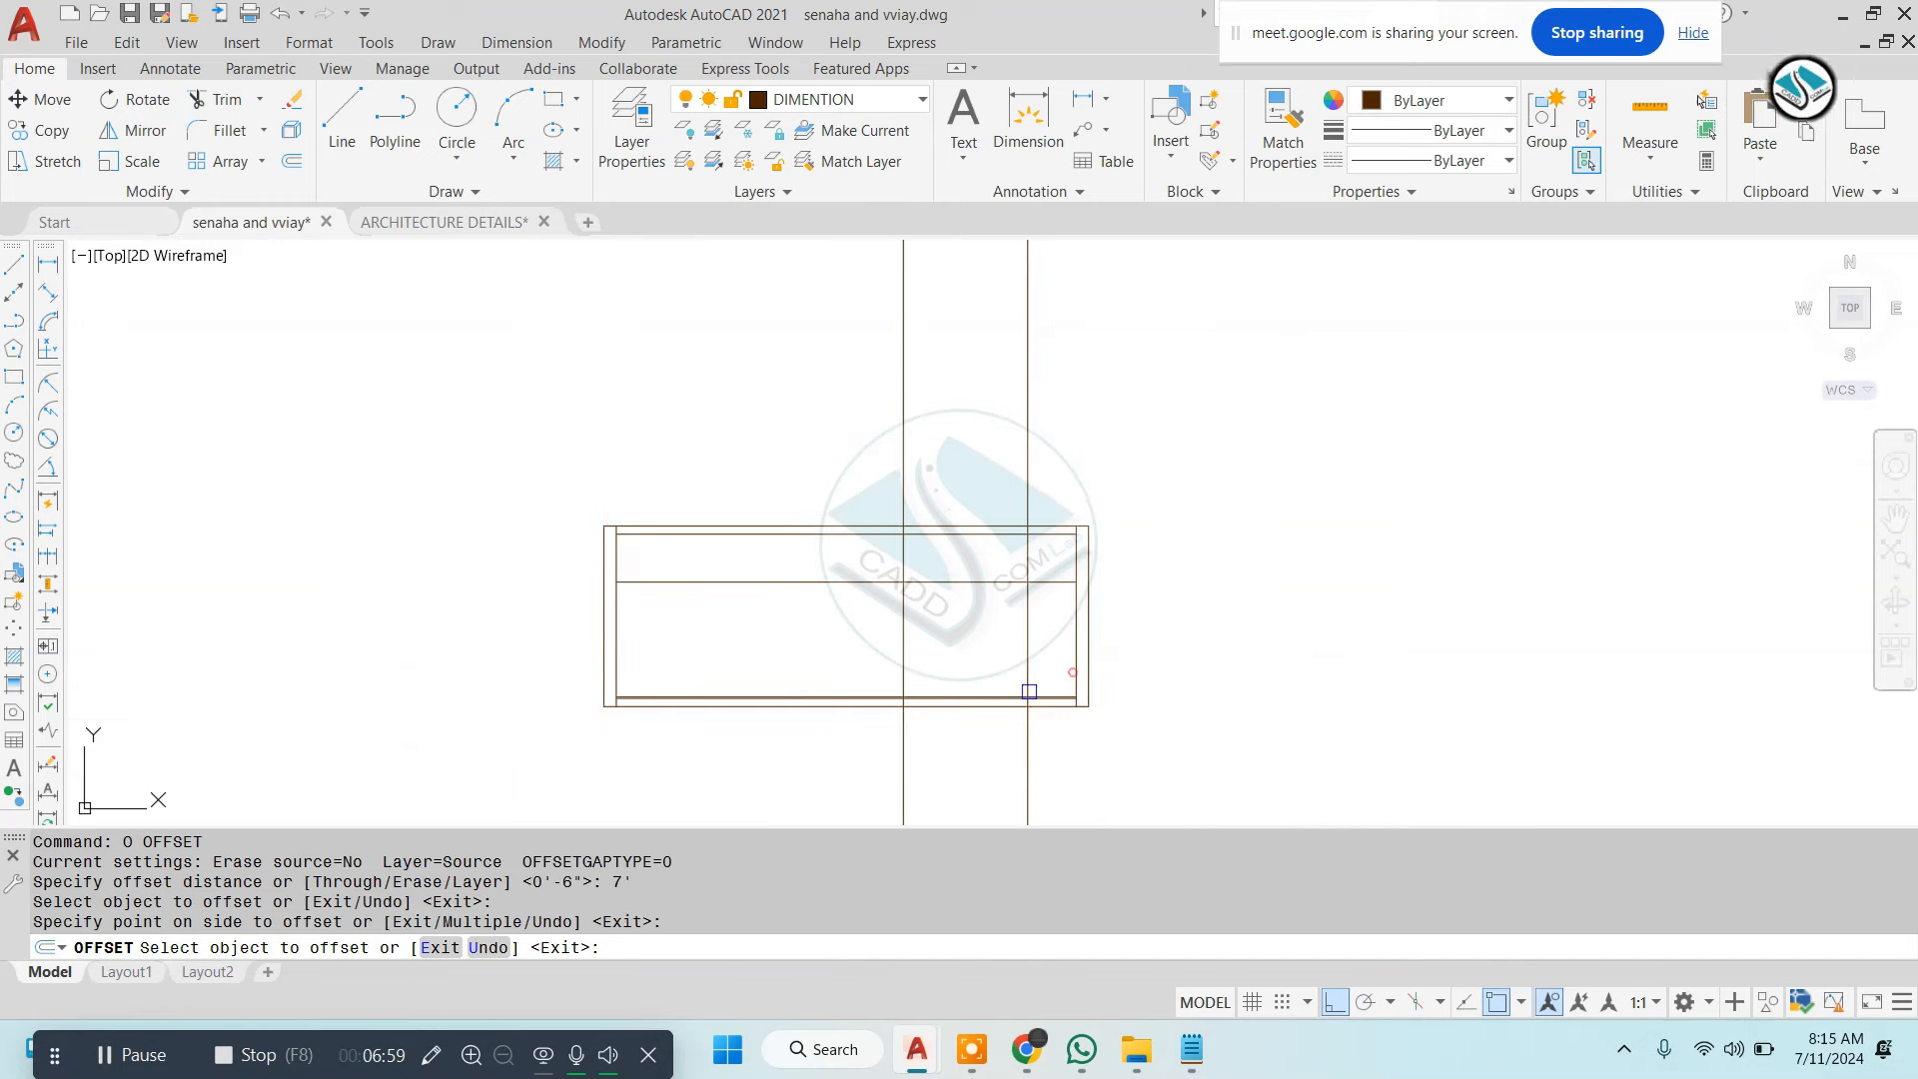
pyautogui.scroll(3, 956, 664)
pyautogui.press('Escape')
# Trim the opening's vertical lines between its top and the slab, and the 7' line on both sides of the opening
pyautogui.write('tr')
pyautogui.press('Return')
pyautogui.press('Return')
pyautogui.click(1181, 376)
pyautogui.click(698, 398)
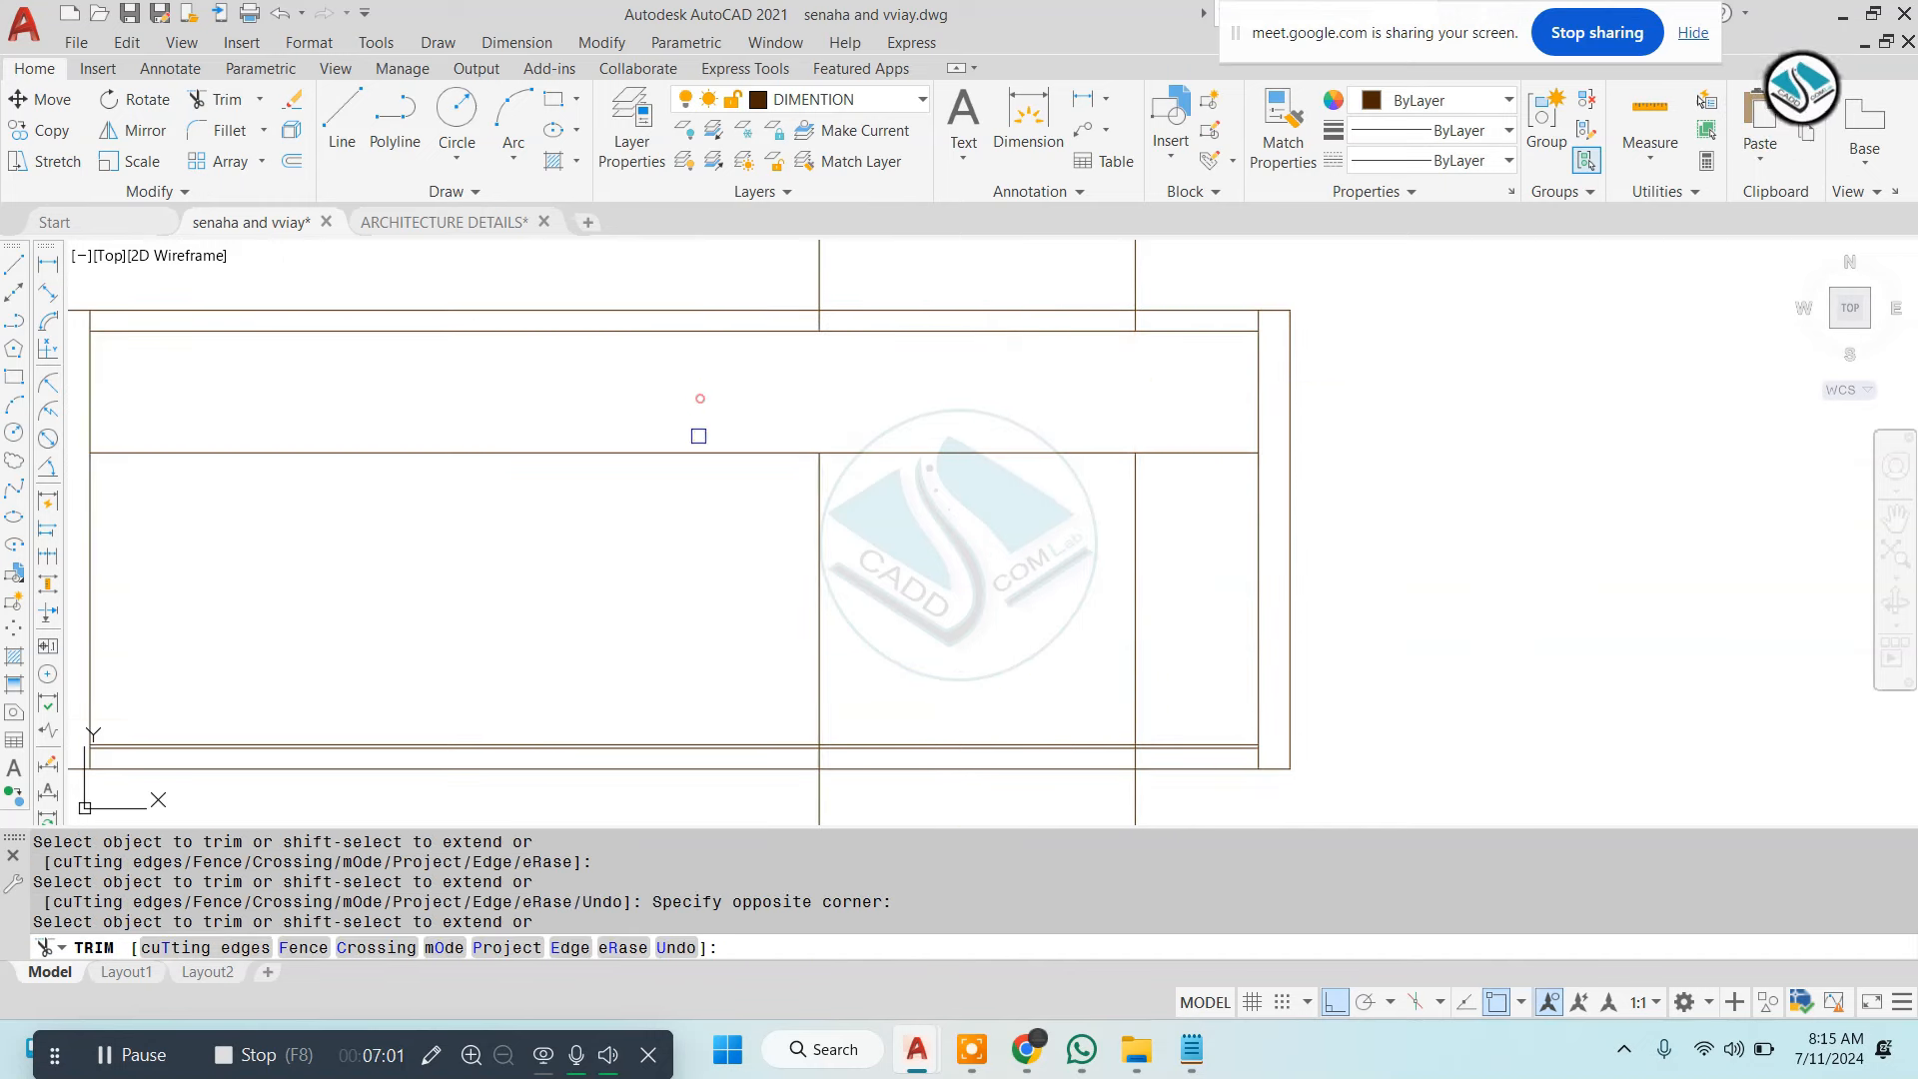
pyautogui.click(698, 474)
pyautogui.click(565, 528)
pyautogui.click(1198, 452)
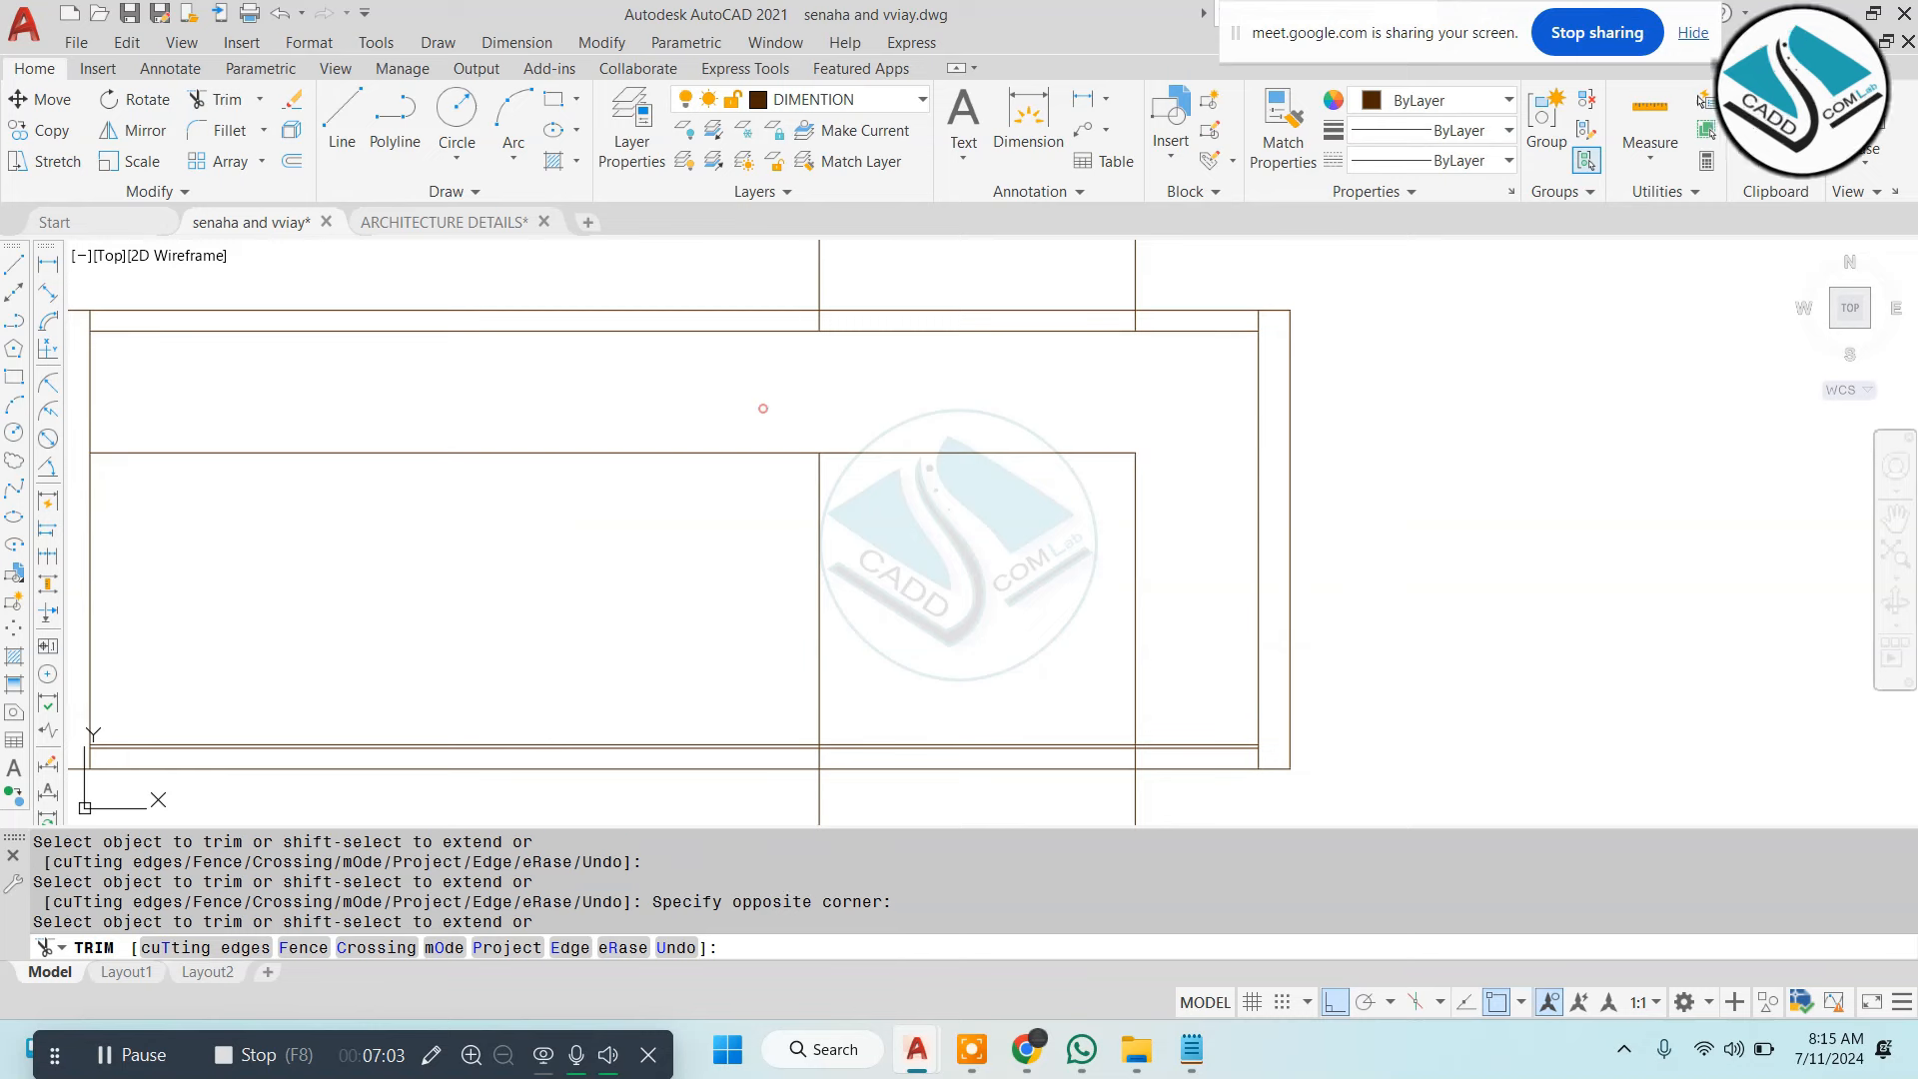
# Trim the opening's vertical lines where they pass through the thin floor layer
pyautogui.scroll(3, 1081, 799)
pyautogui.click(1173, 720)
pyautogui.click(1152, 732)
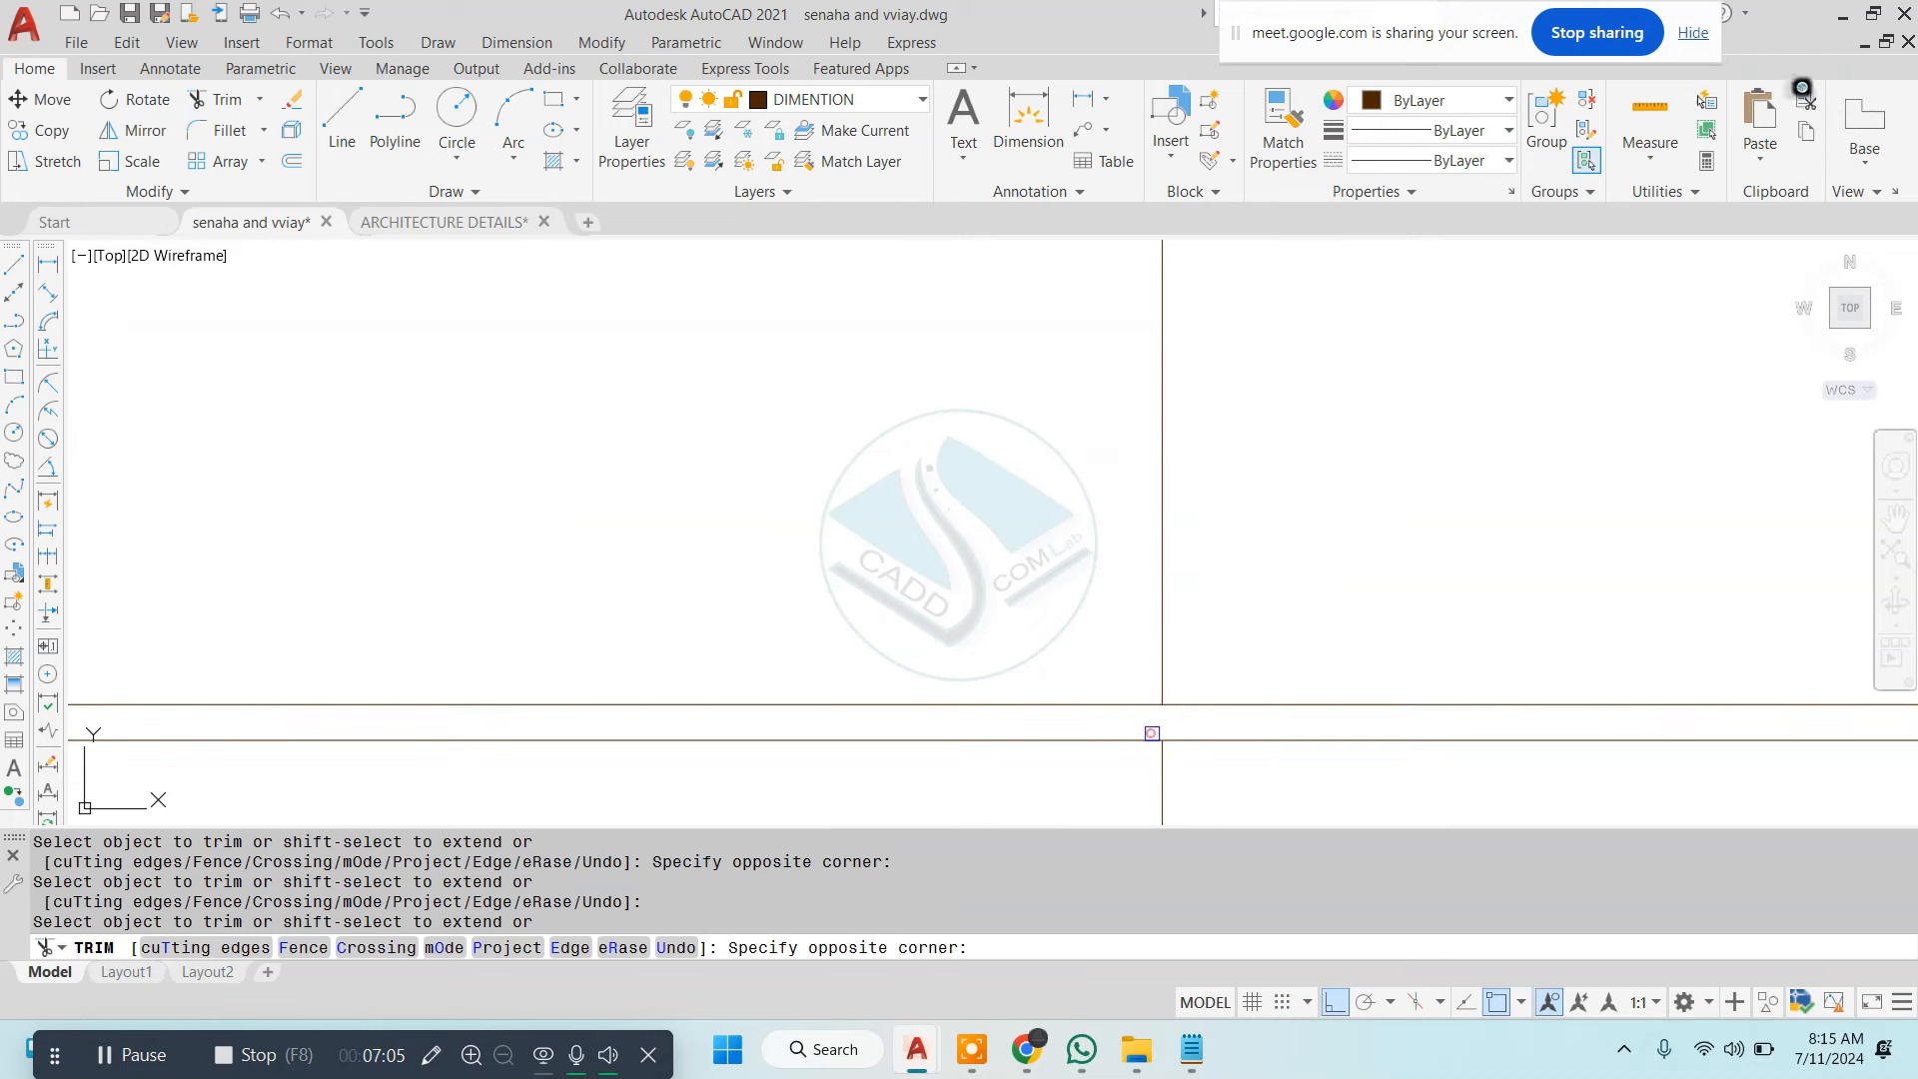
pyautogui.scroll(-5, 1175, 691)
pyautogui.scroll(6, 362, 695)
pyautogui.click(430, 658)
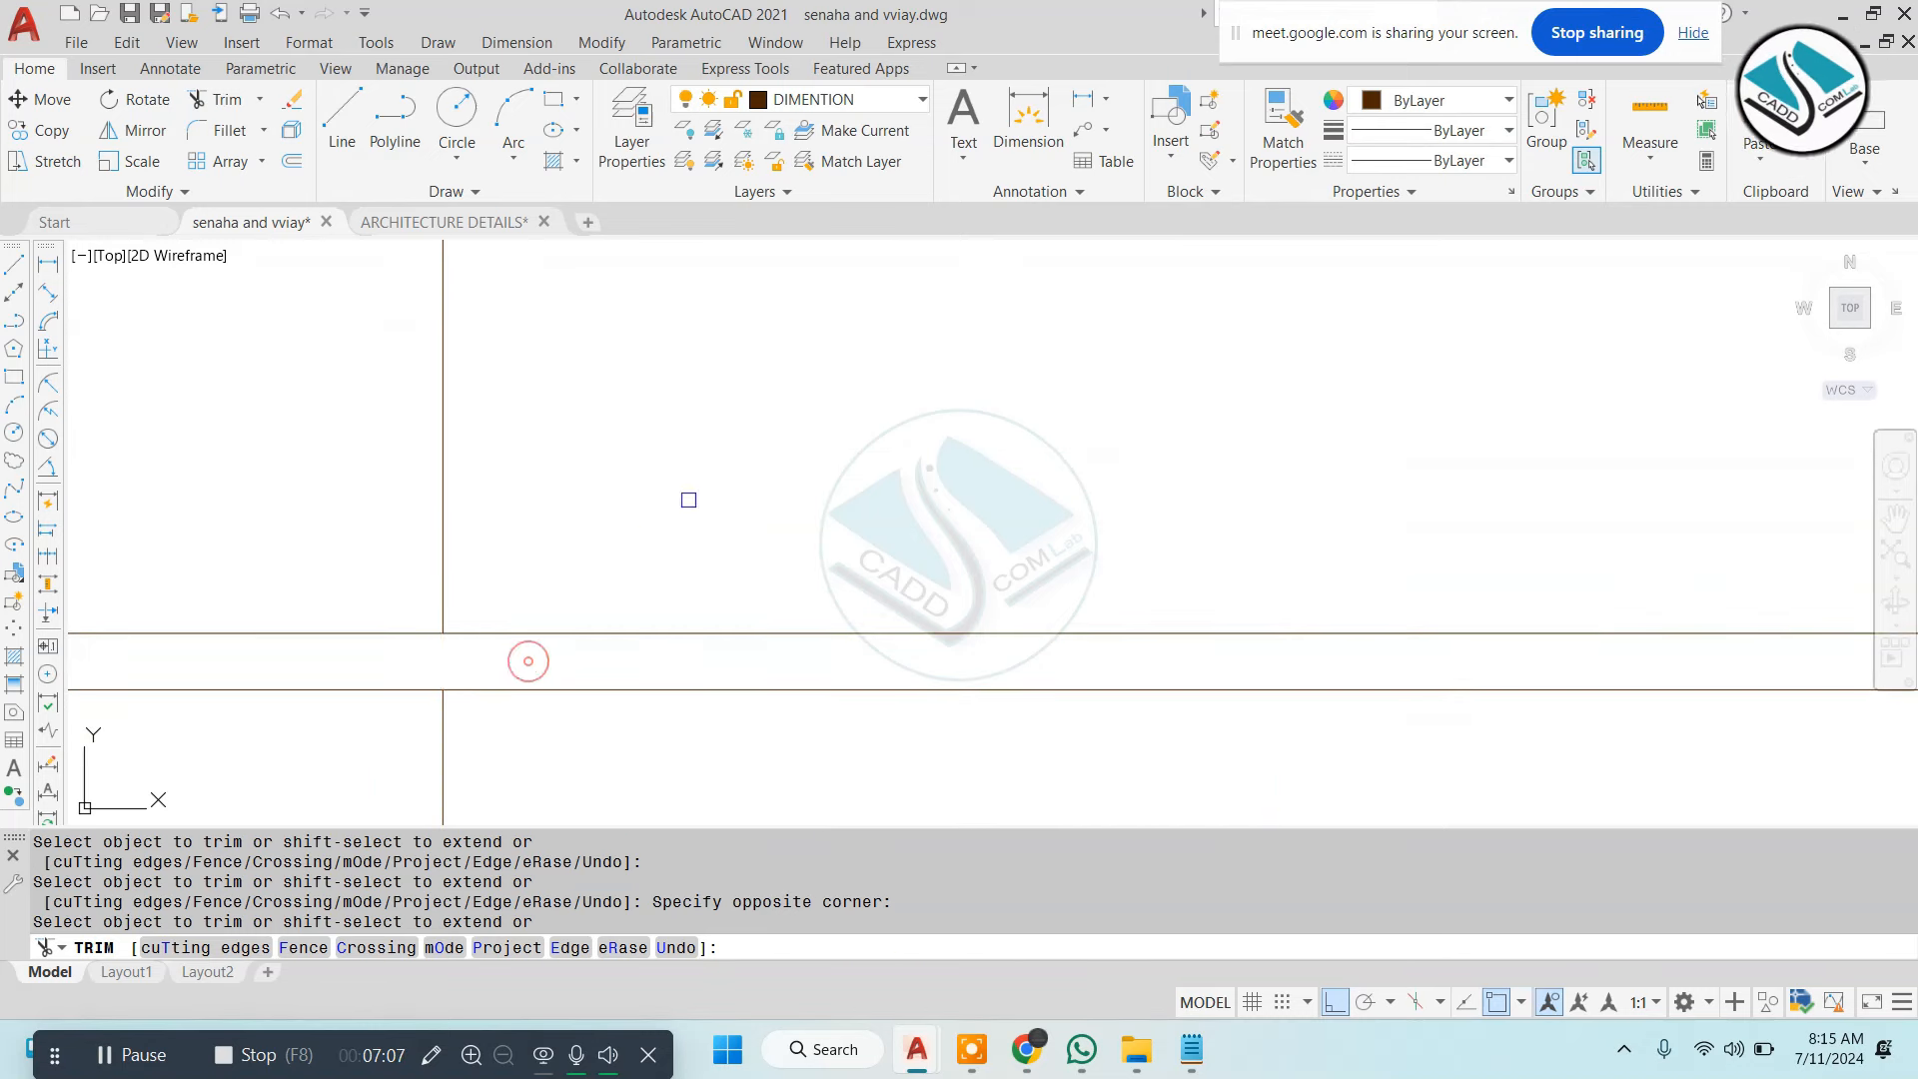
pyautogui.scroll(-3, 735, 499)
pyautogui.press('Escape')
# Erase the two leftover vertical line pieces below the opening and floor
pyautogui.scroll(-2, 904, 592)
pyautogui.click(1301, 672)
pyautogui.click(739, 718)
pyautogui.write('e')
pyautogui.press('space')
pyautogui.scroll(-3, 737, 720)
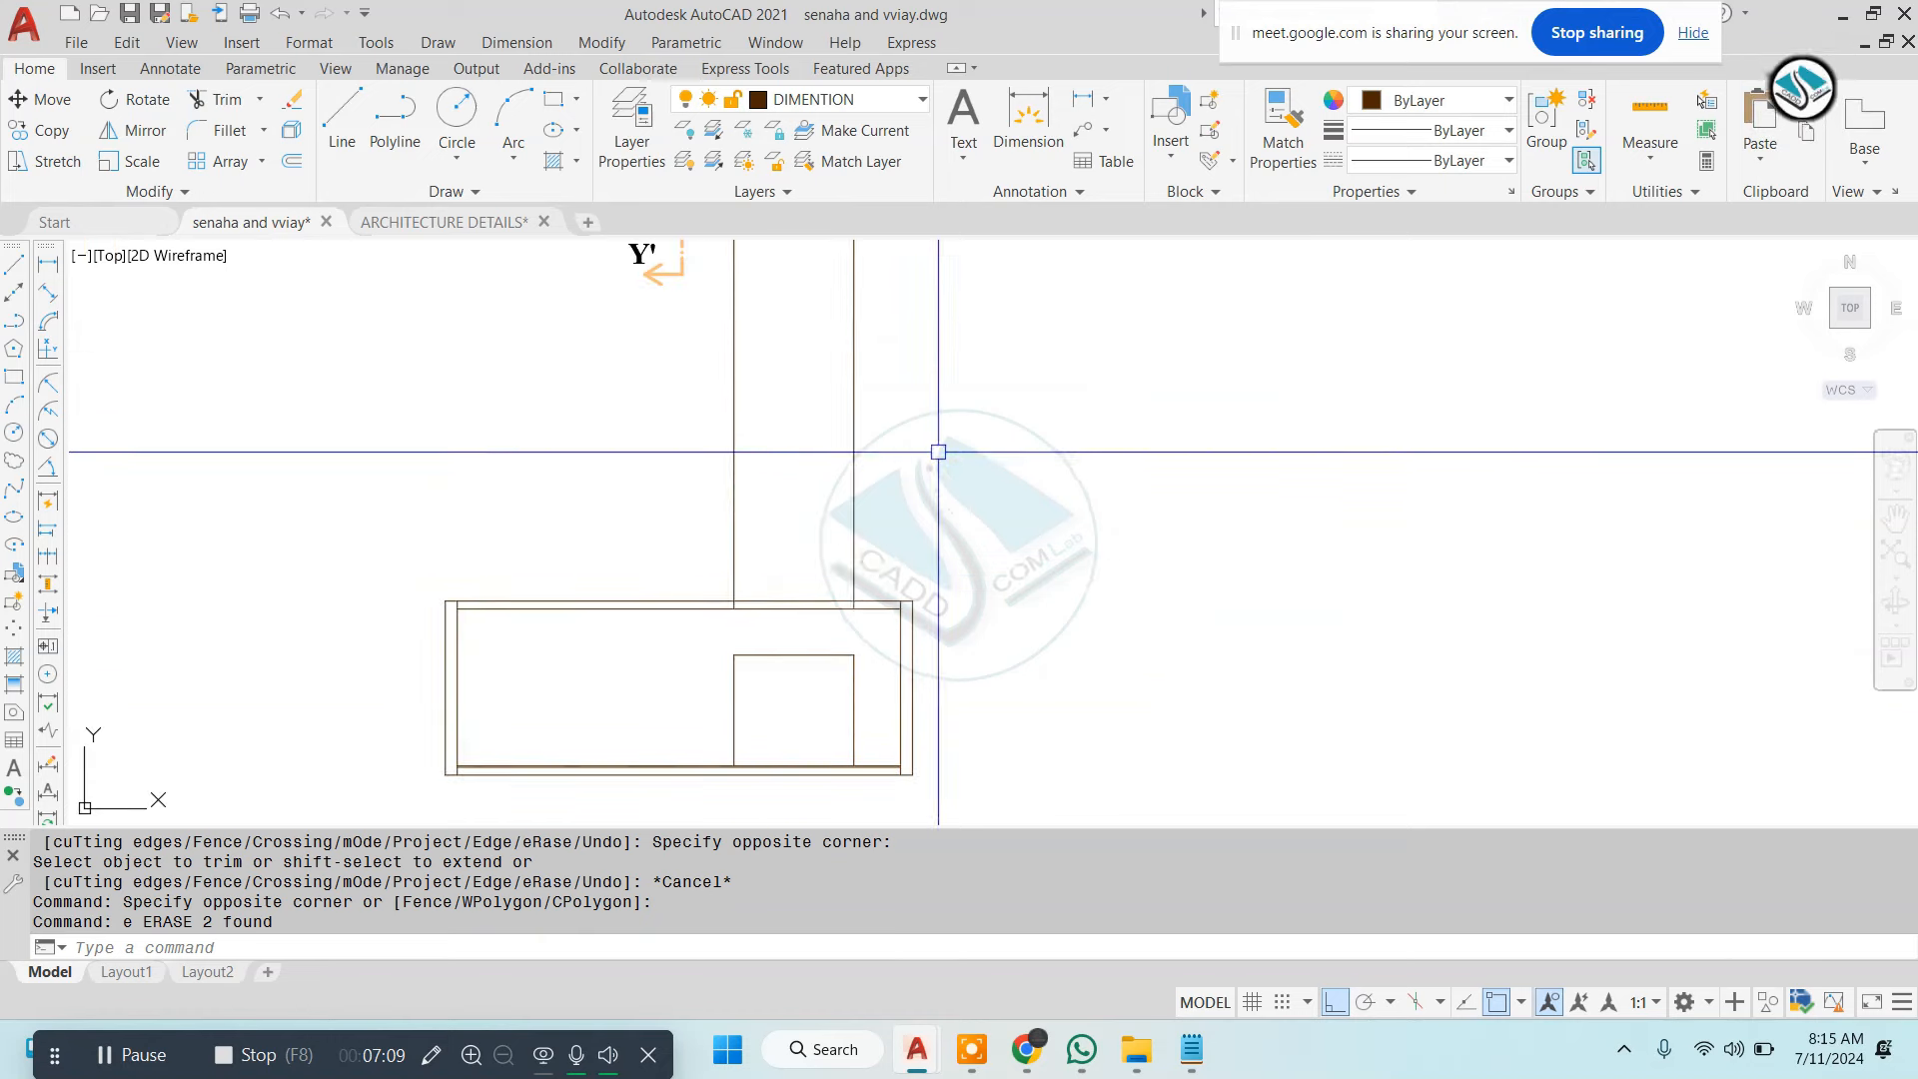
# Erase the two vertical projection lines remaining above the section
pyautogui.click(938, 452)
pyautogui.click(638, 514)
pyautogui.write('e')
pyautogui.press('space')
# Join the three lines of the section's opening into a single polyline
pyautogui.write('j')
pyautogui.press('space')
pyautogui.scroll(3, 814, 652)
pyautogui.moveTo(974, 623); pyautogui.dragTo(1091, 486, button='middle')
pyautogui.click(1165, 484)
pyautogui.click(532, 691)
pyautogui.press('space')
pyautogui.scroll(-4, 1008, 552)
pyautogui.press('Escape')
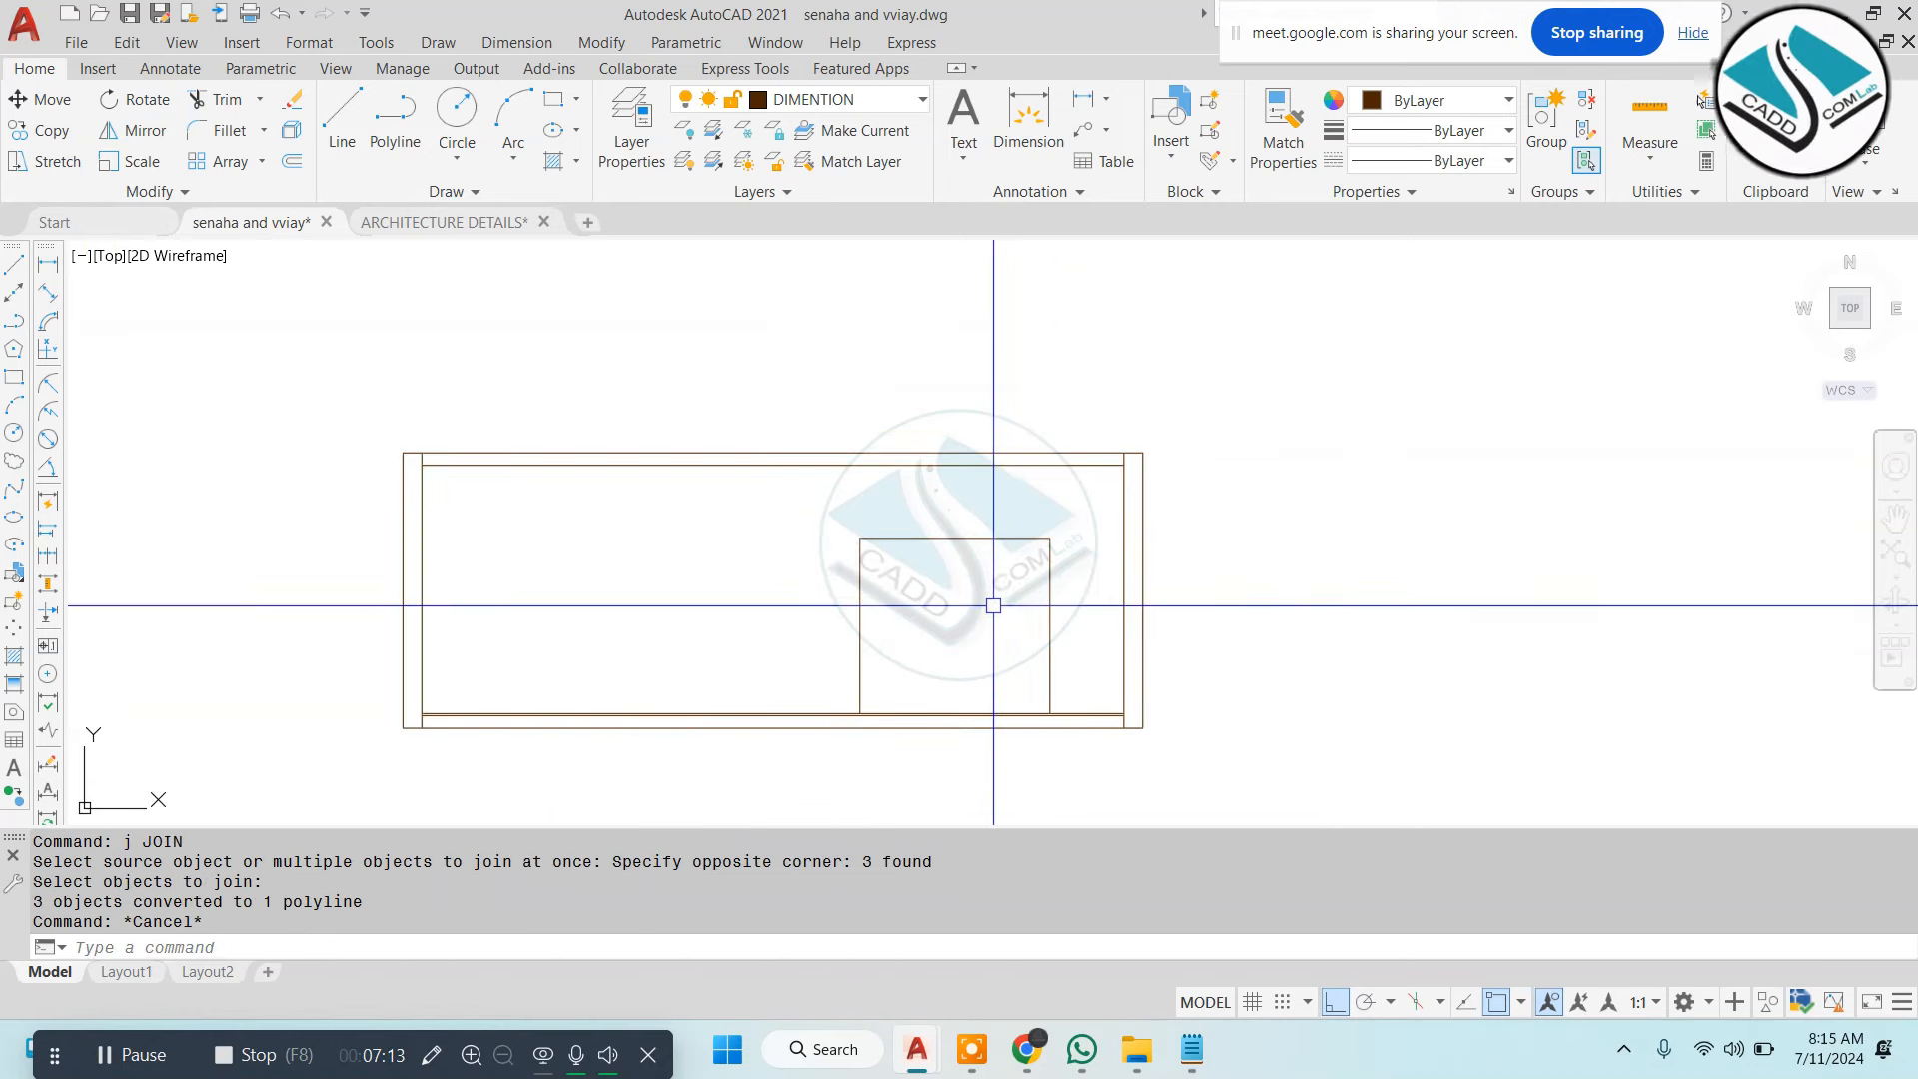
# Project vertical construction lines through both jambs of door D3 from the ground floor plan to the section
pyautogui.scroll(-8, 993, 605)
pyautogui.scroll(10, 929, 414)
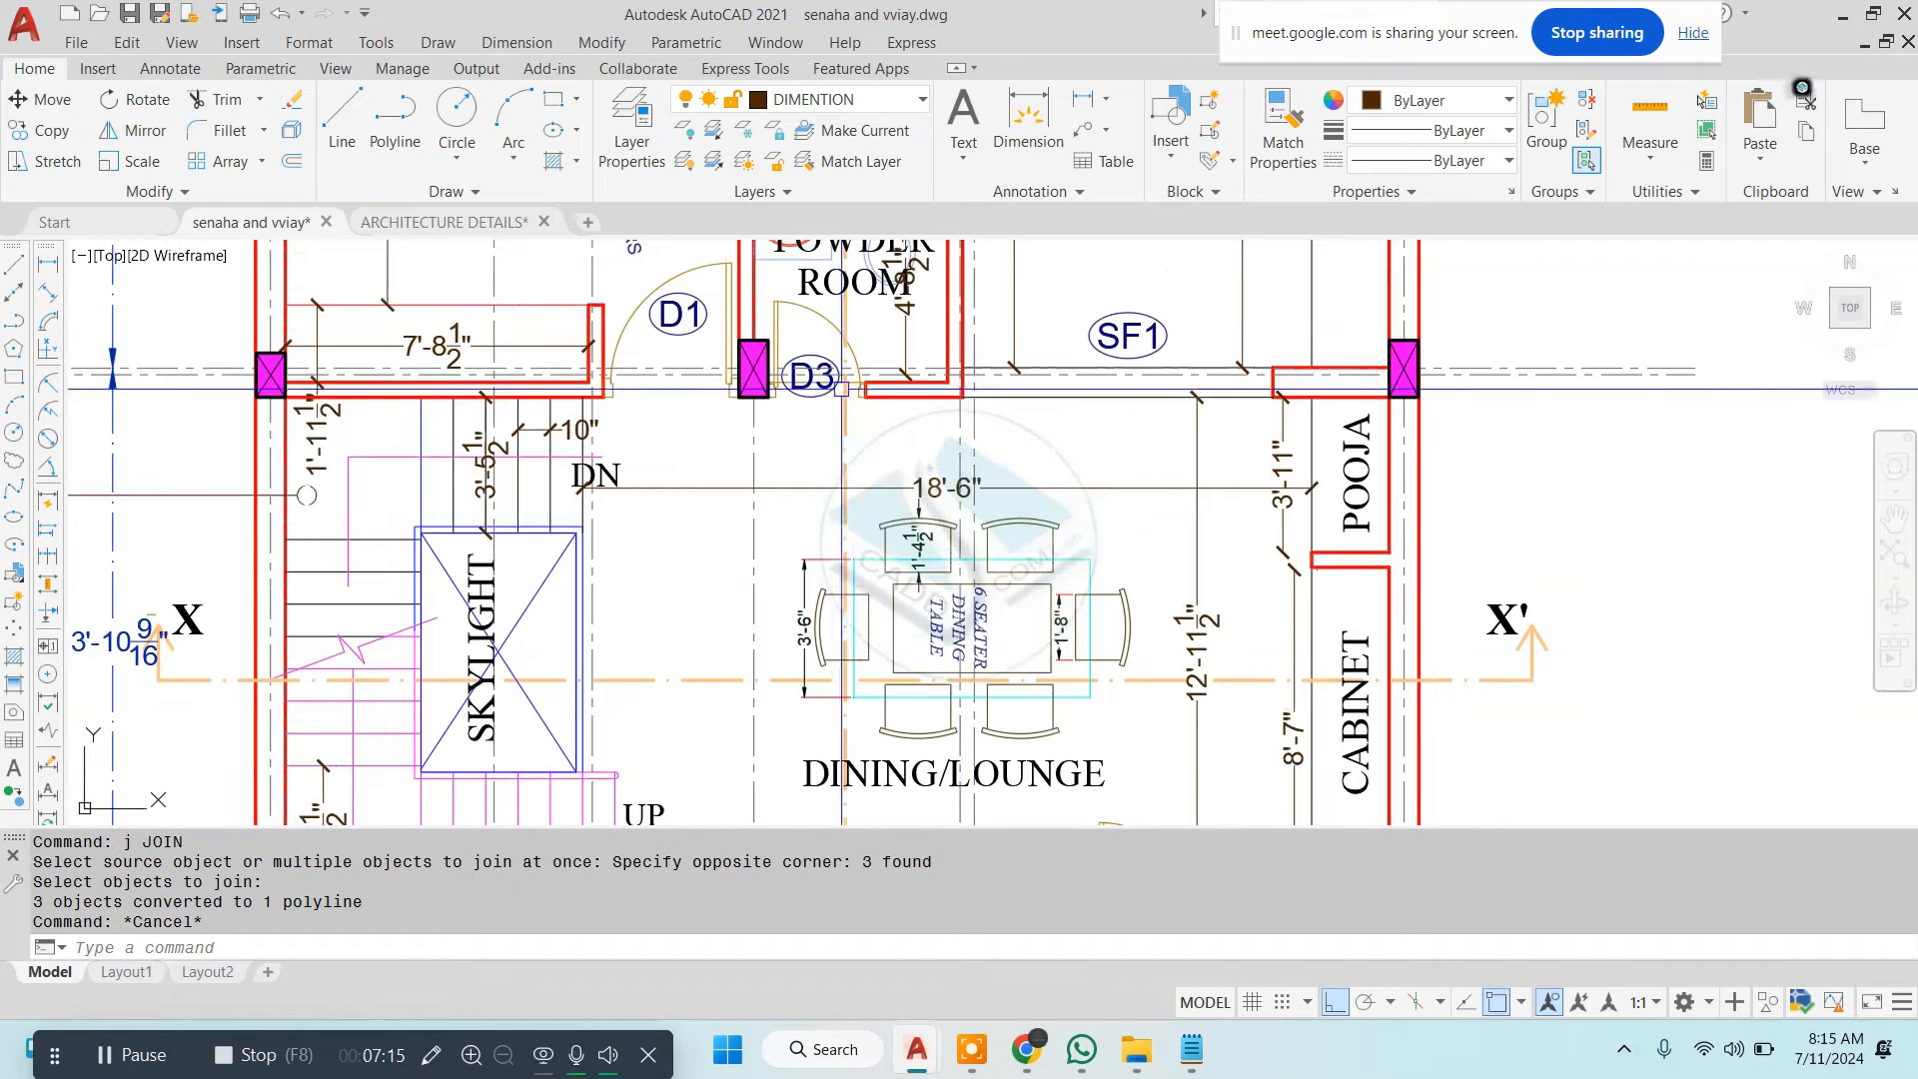
pyautogui.moveTo(841, 390); pyautogui.dragTo(868, 500, button='middle')
pyautogui.write('xl')
pyautogui.press('space')
pyautogui.write('v')
pyautogui.press('space')
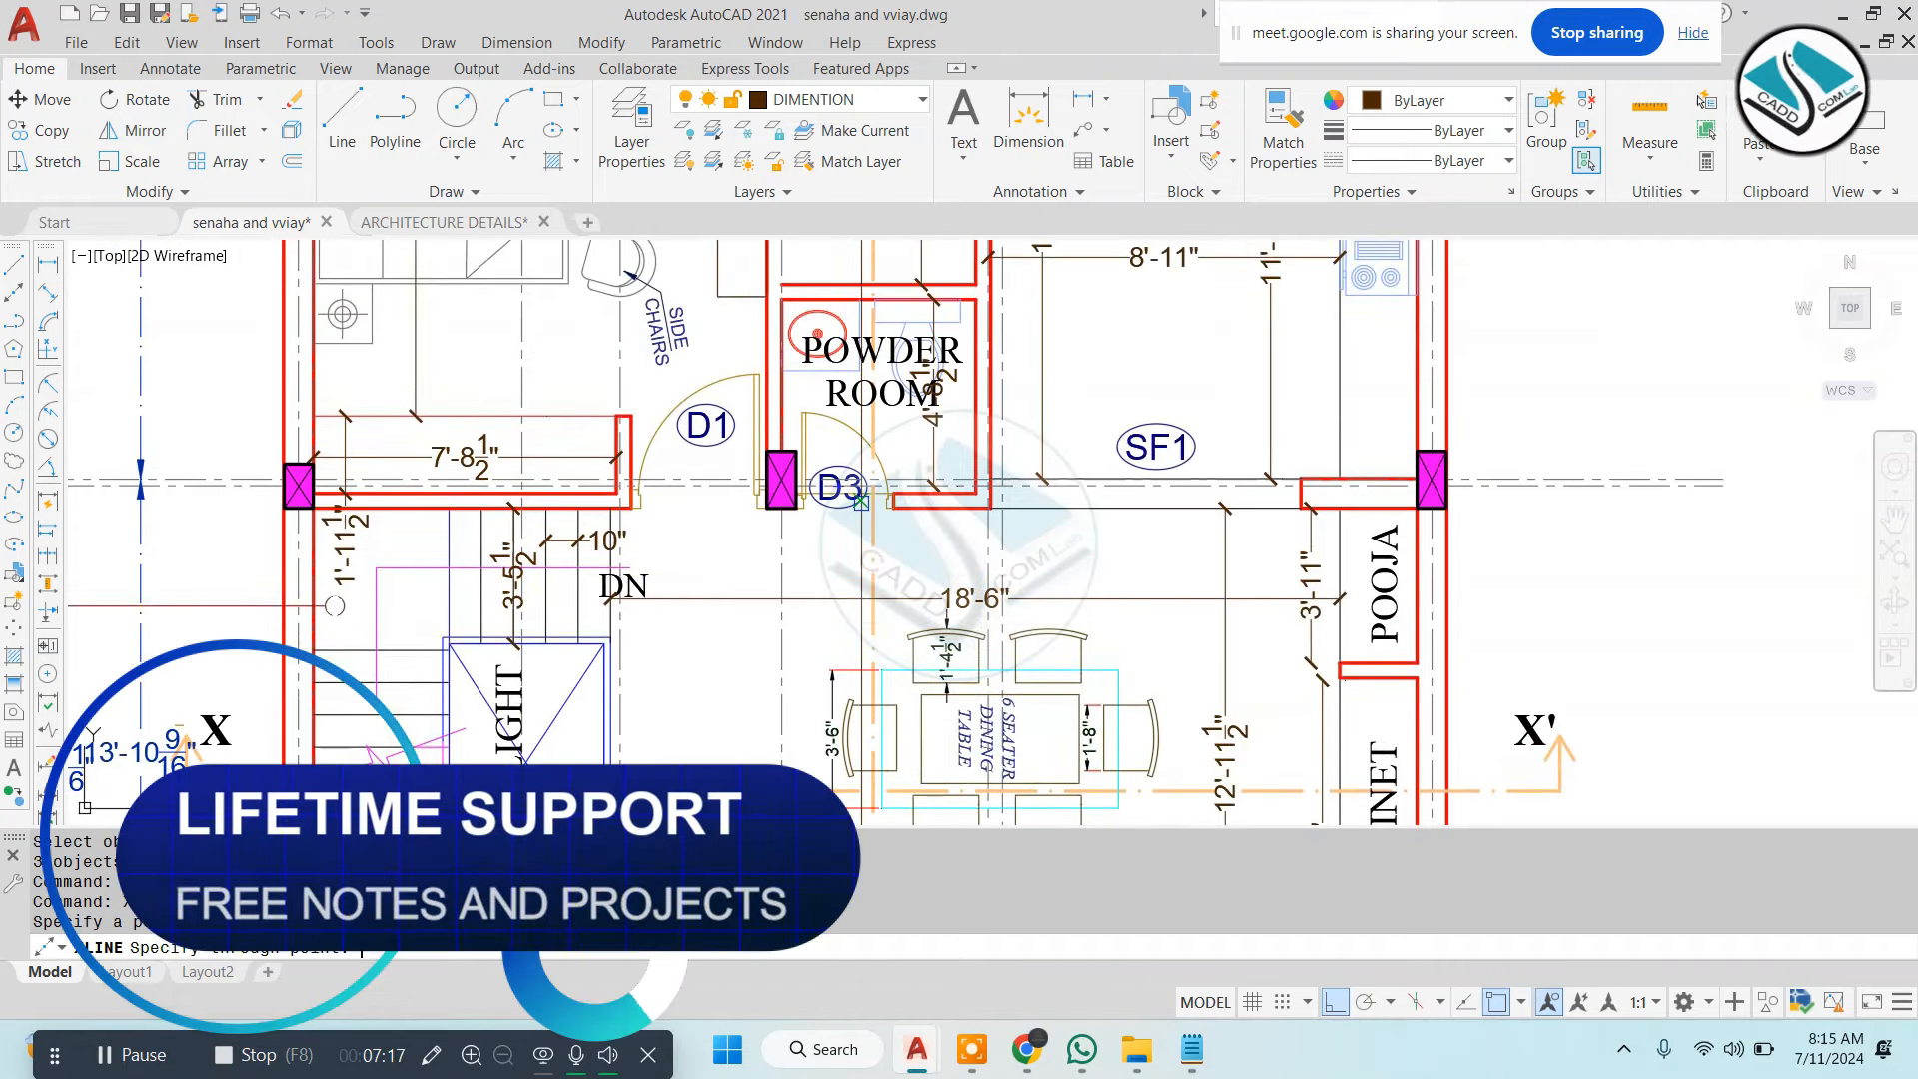
pyautogui.scroll(6, 798, 519)
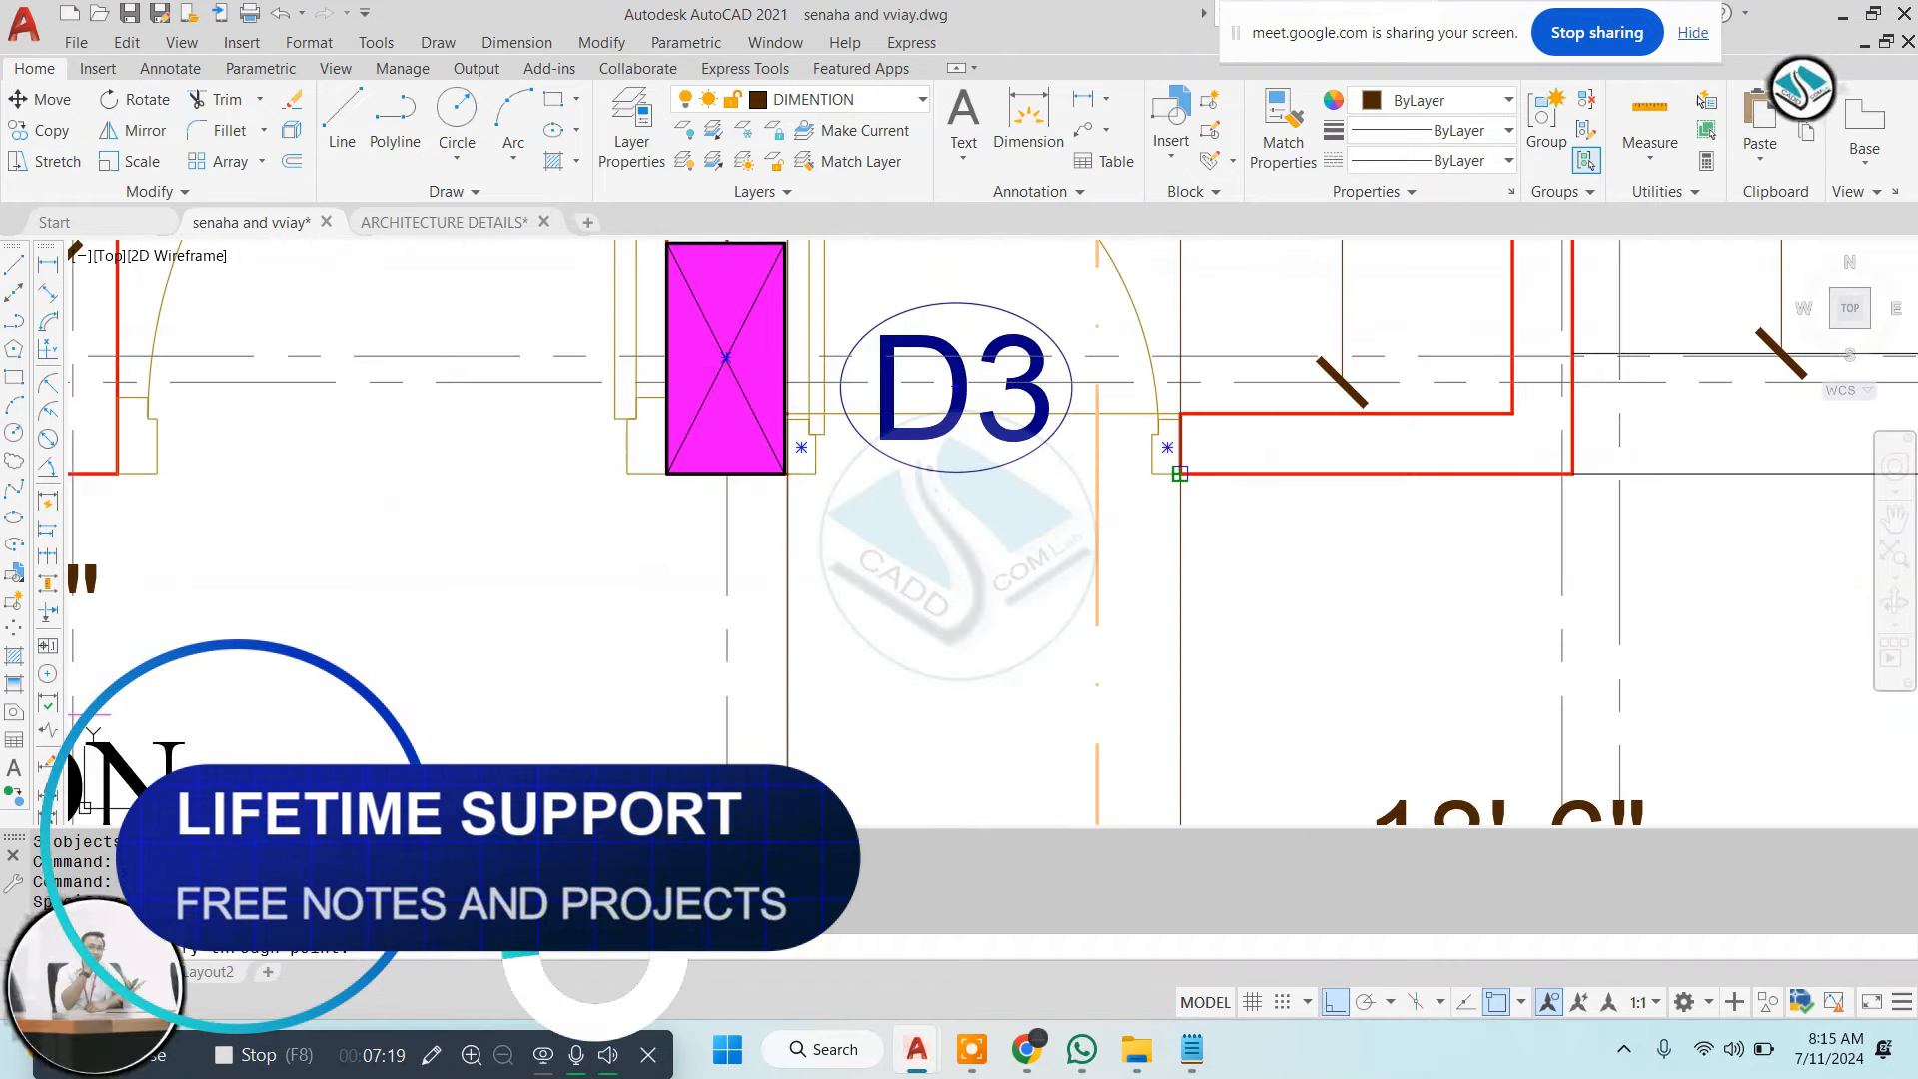
pyautogui.scroll(-7, 974, 505)
pyautogui.scroll(-2, 974, 504)
# Offset the section's floor line 7' upward to mark the top of door D3
pyautogui.scroll(8, 946, 420)
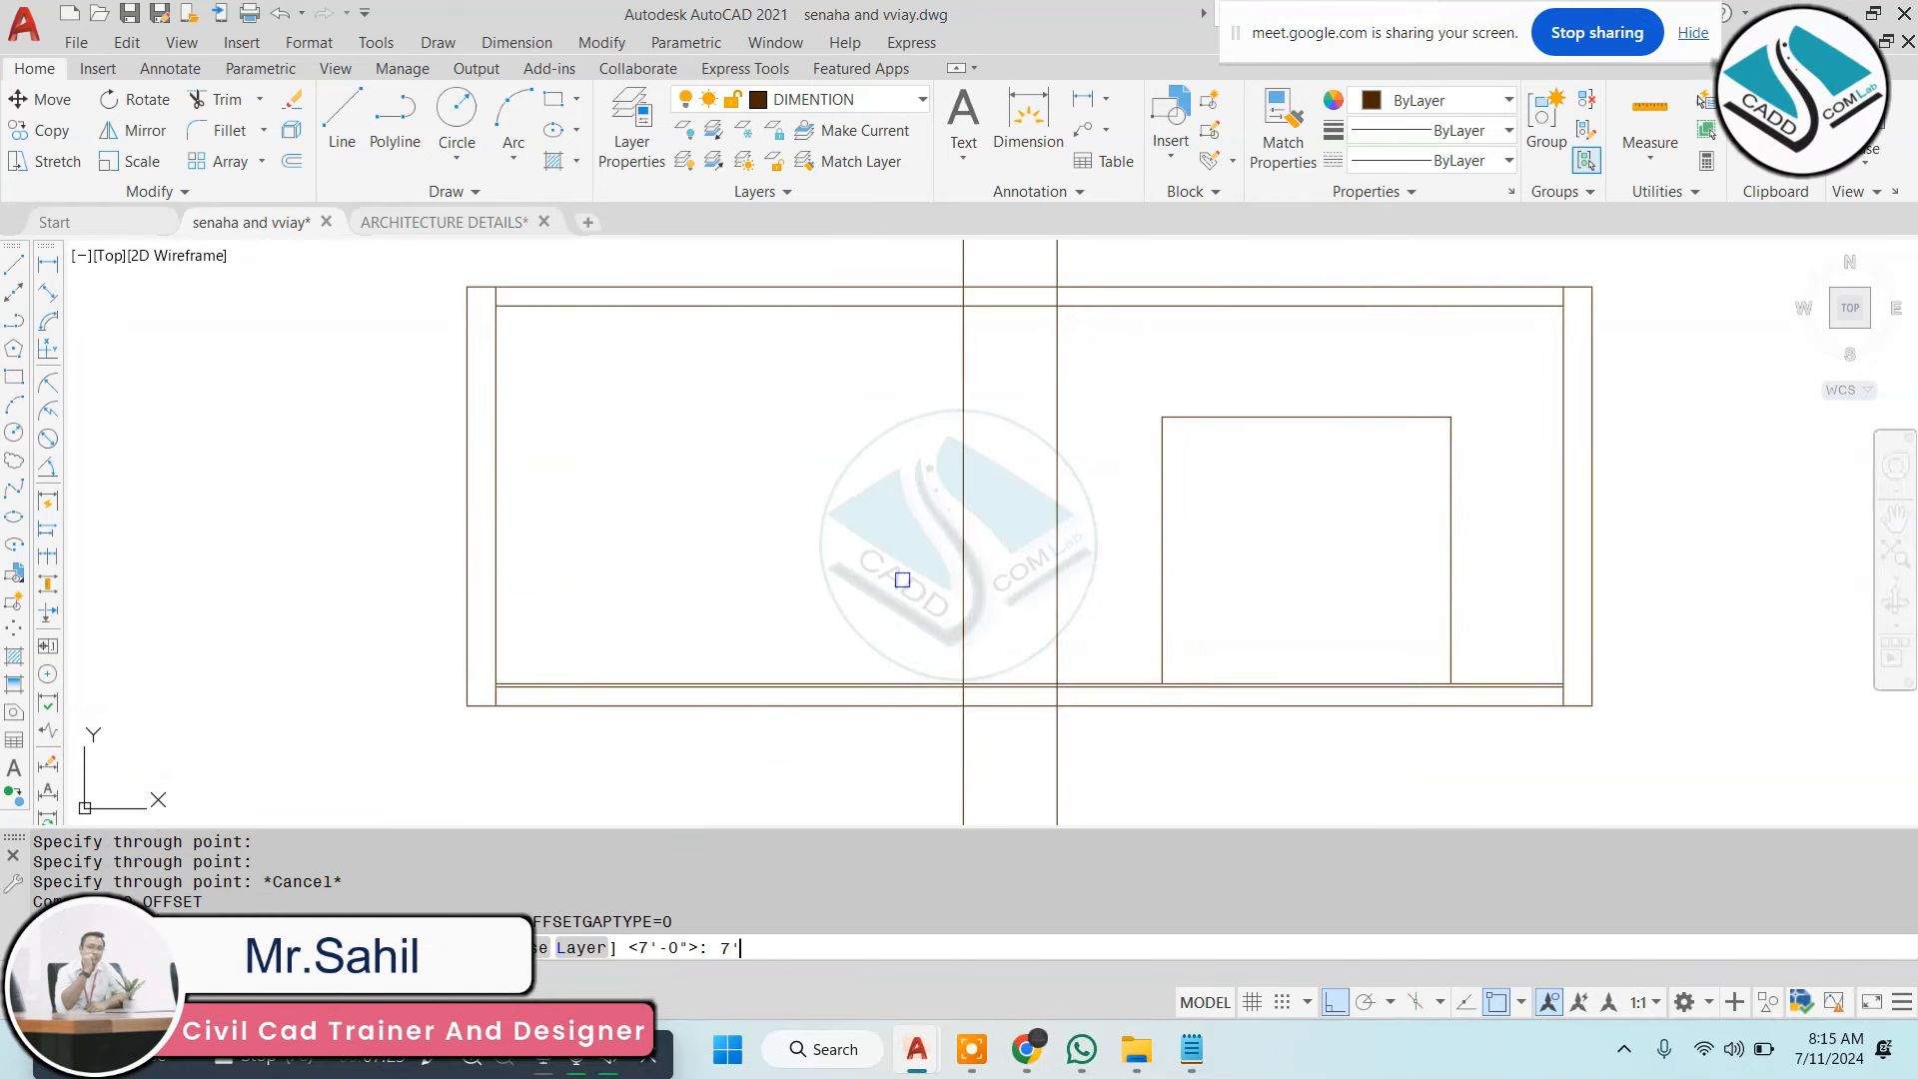
pyautogui.press('Return')
pyautogui.scroll(4, 1087, 682)
pyautogui.click(1062, 685)
pyautogui.scroll(-4, 1066, 700)
pyautogui.click(1081, 626)
pyautogui.press('Escape')
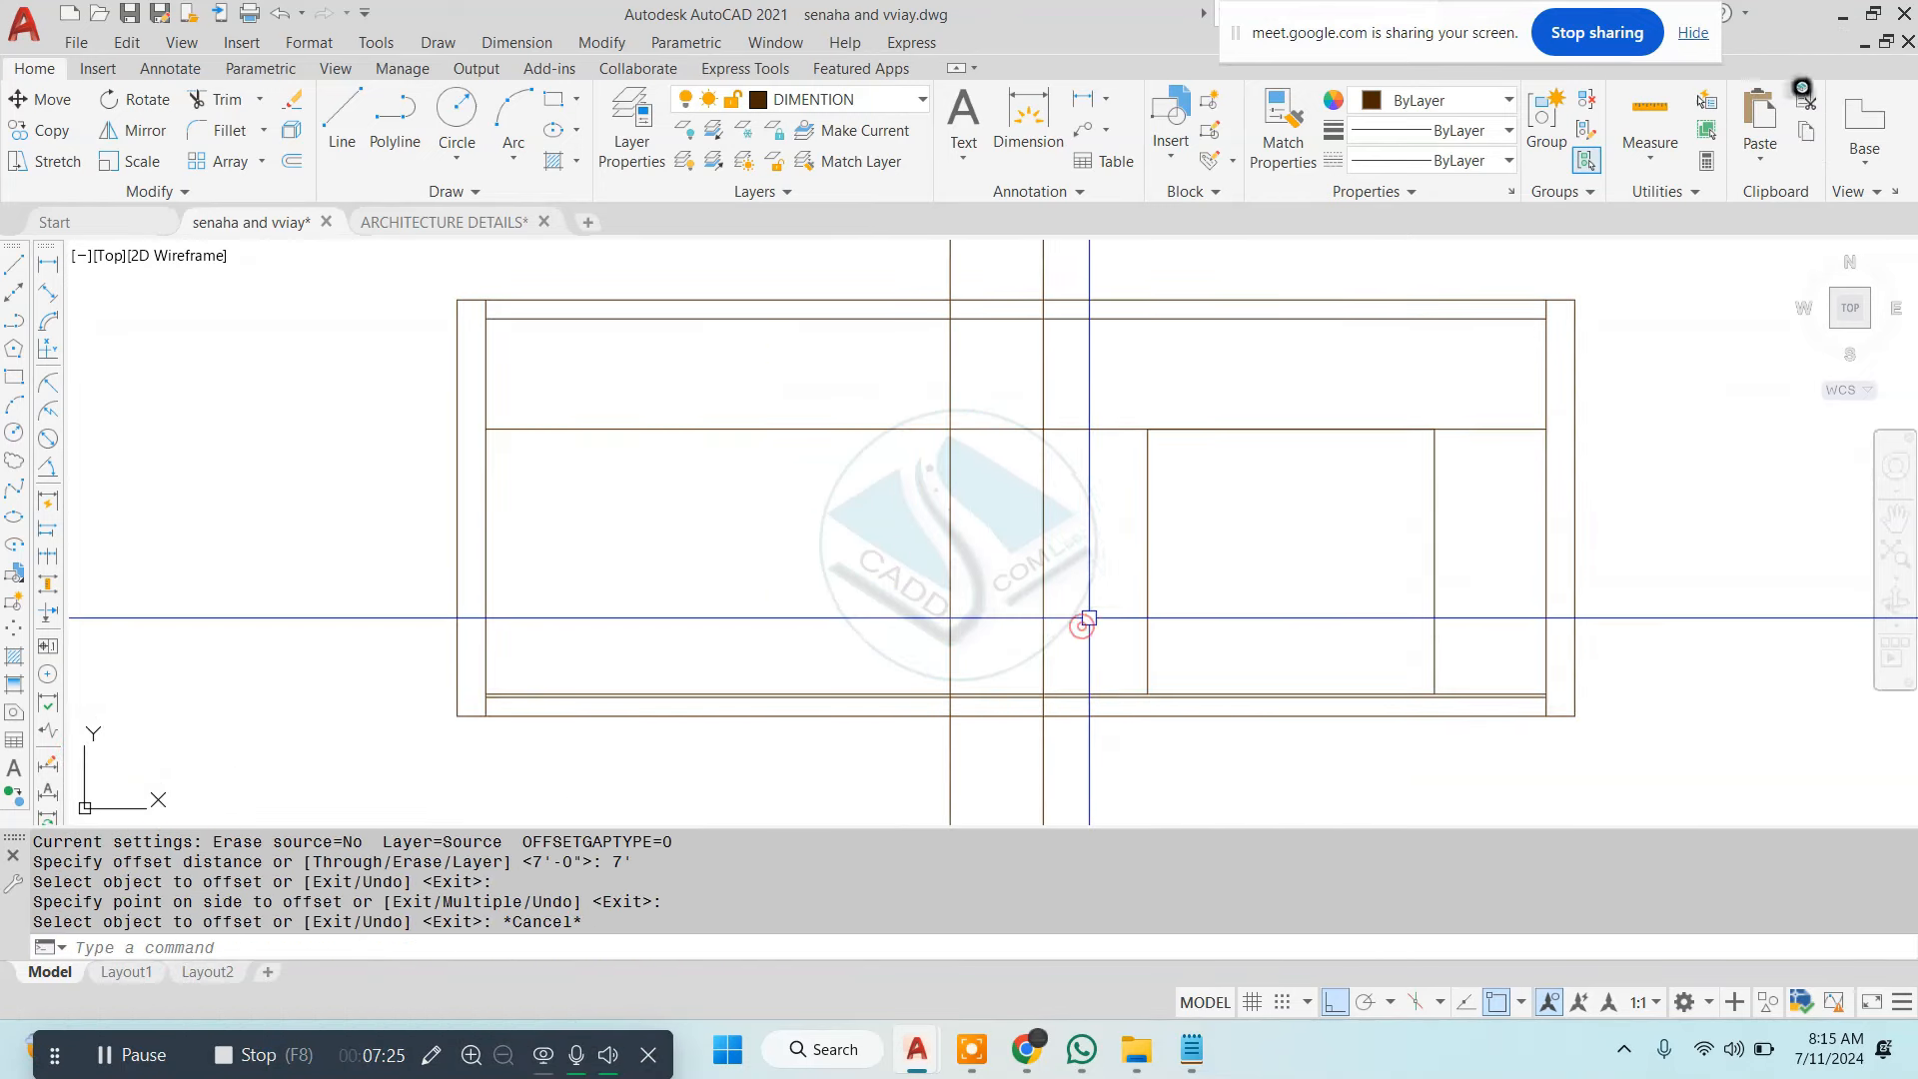
# Trim the D3 door's vertical lines between the door top and the slab, and the 7' line on both sides of the door
pyautogui.write('tr')
pyautogui.press('Return')
pyautogui.click(1069, 412)
pyautogui.click(873, 416)
pyautogui.click(862, 478)
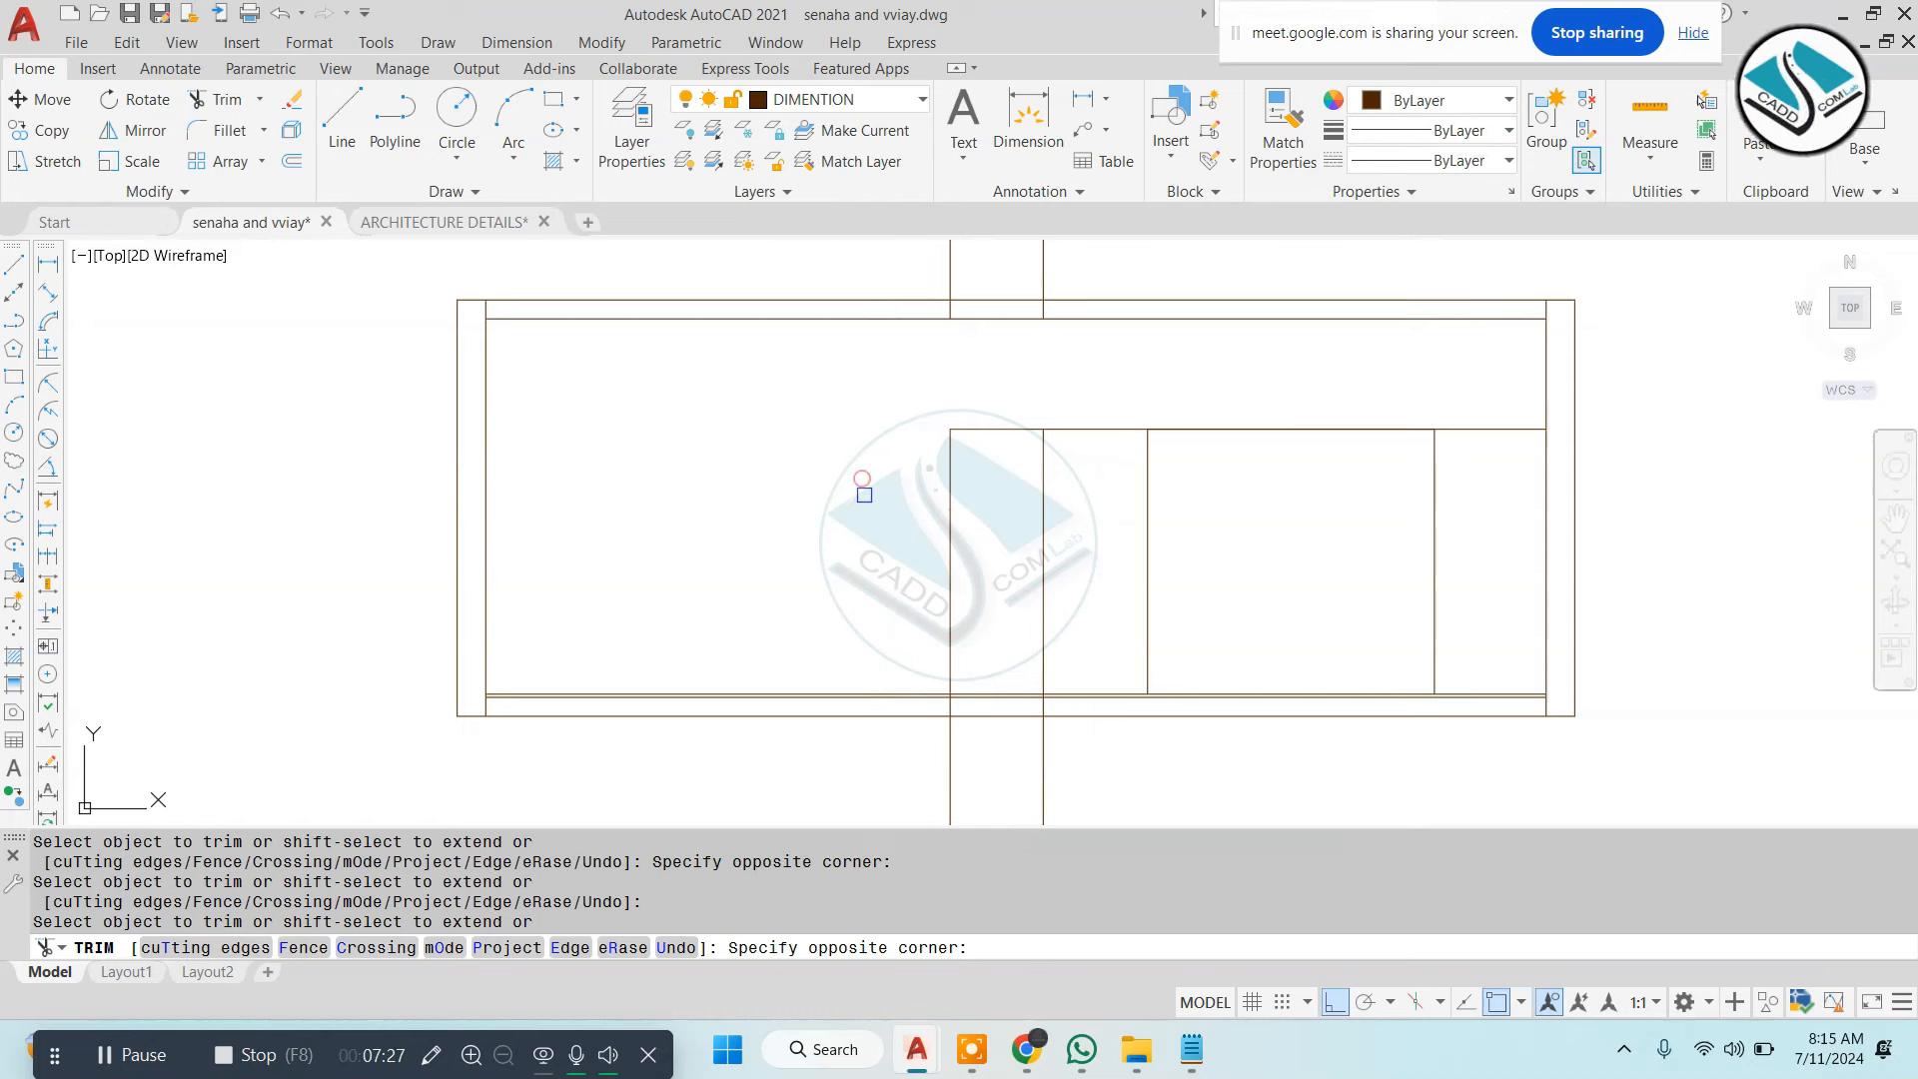
pyautogui.click(1189, 517)
# Trim the D3 door's vertical lines where they cross the thin floor layer
pyautogui.scroll(5, 1116, 757)
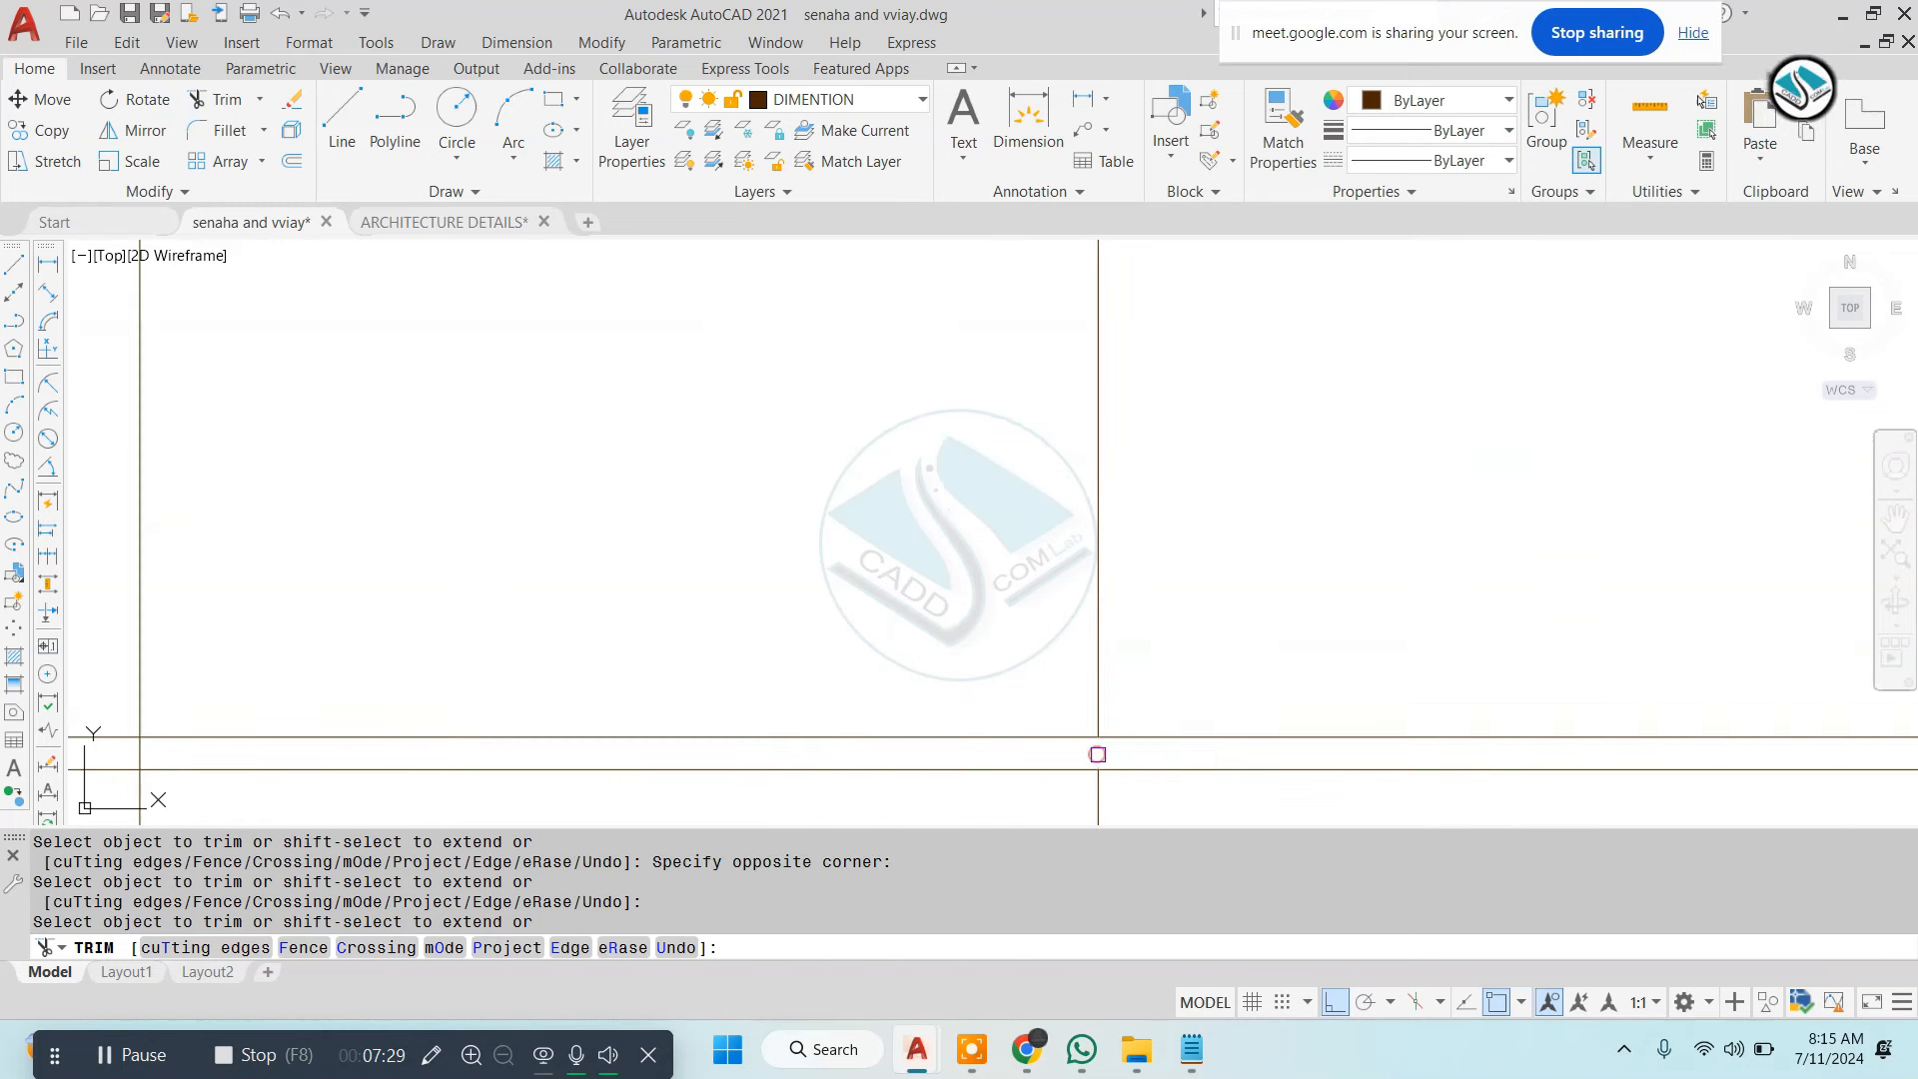
pyautogui.click(1098, 754)
pyautogui.scroll(-3, 1086, 609)
pyautogui.scroll(4, 696, 657)
pyautogui.click(772, 633)
pyautogui.scroll(-8, 960, 371)
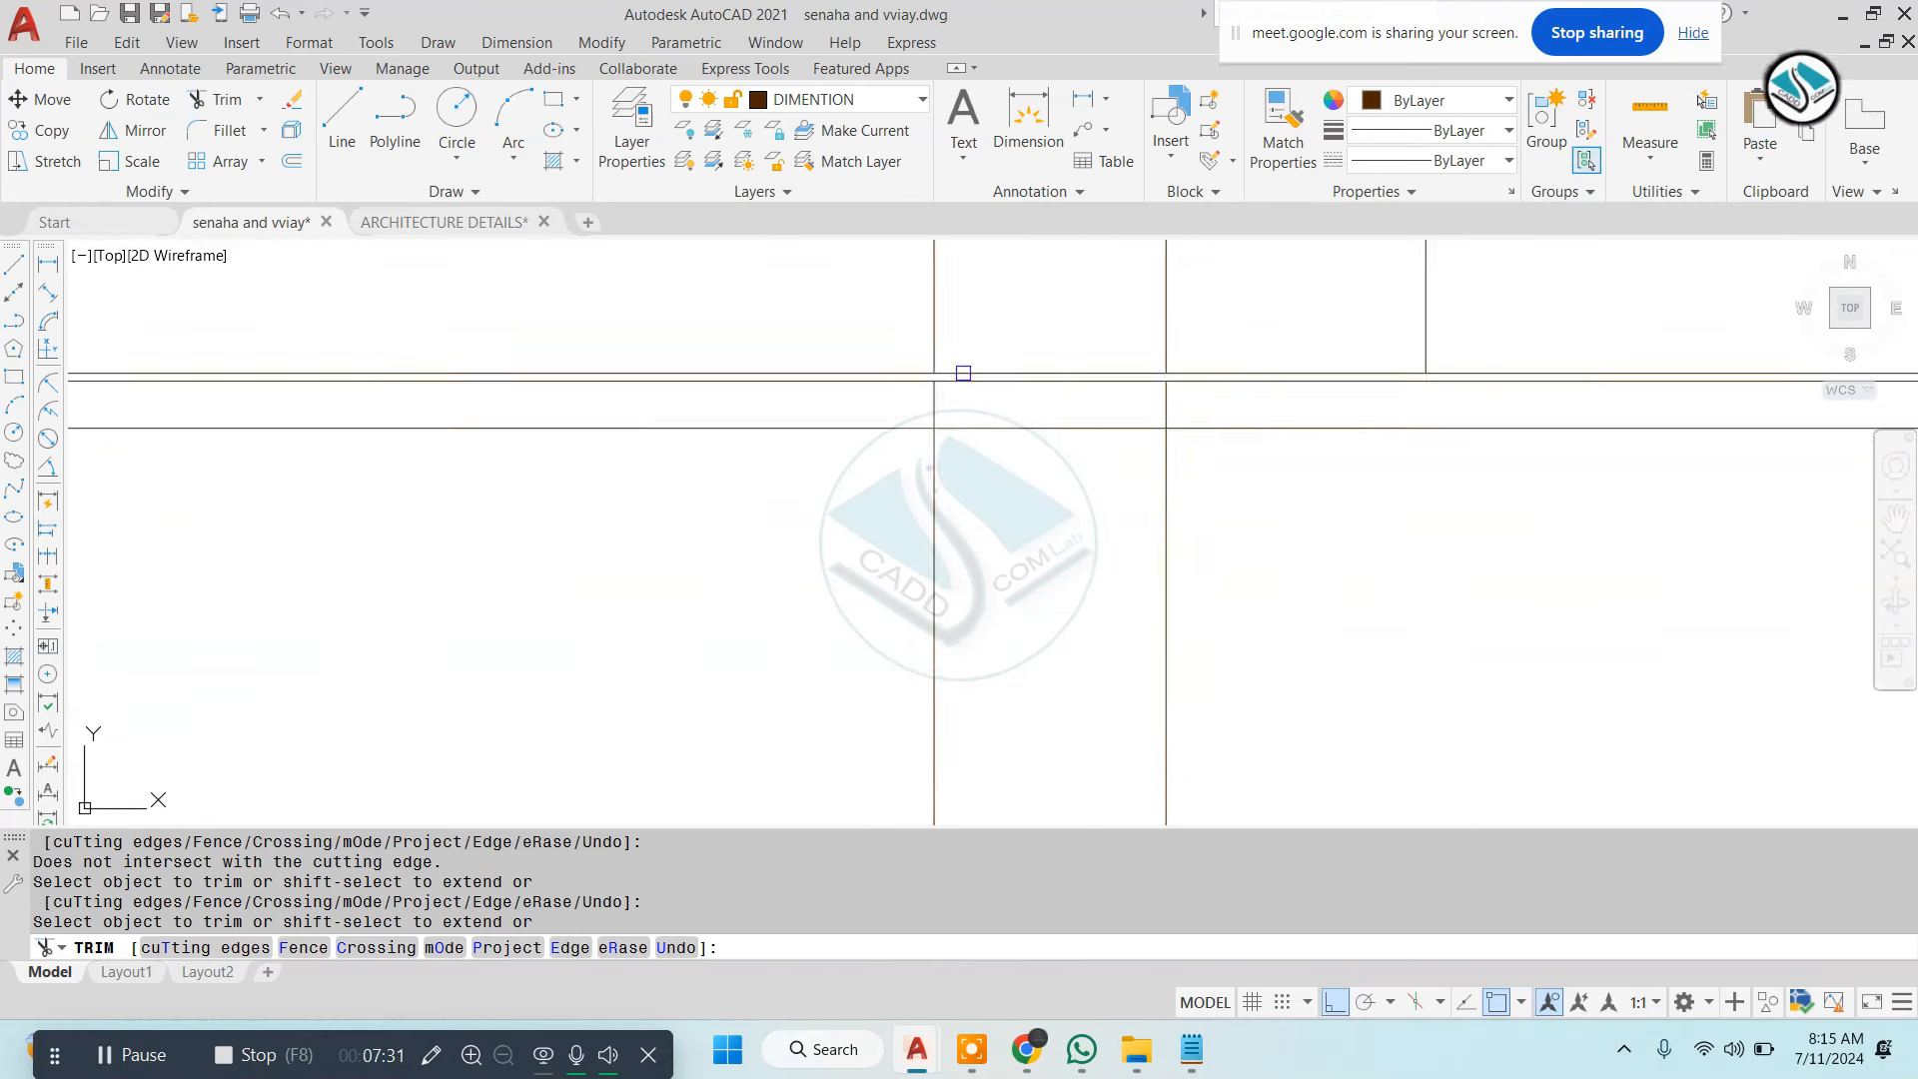
# Erase the two leftover vertical pieces of the D3 door lines below the floor
pyautogui.press('Escape')
pyautogui.click(1192, 519)
pyautogui.click(857, 656)
pyautogui.write('e')
pyautogui.press('Return')
# Erase the two D3 projection lines above the section and the leftover 7' line over the wide opening
pyautogui.moveTo(1119, 299); pyautogui.dragTo(986, 653, button='middle')
pyautogui.click(989, 420)
pyautogui.click(650, 436)
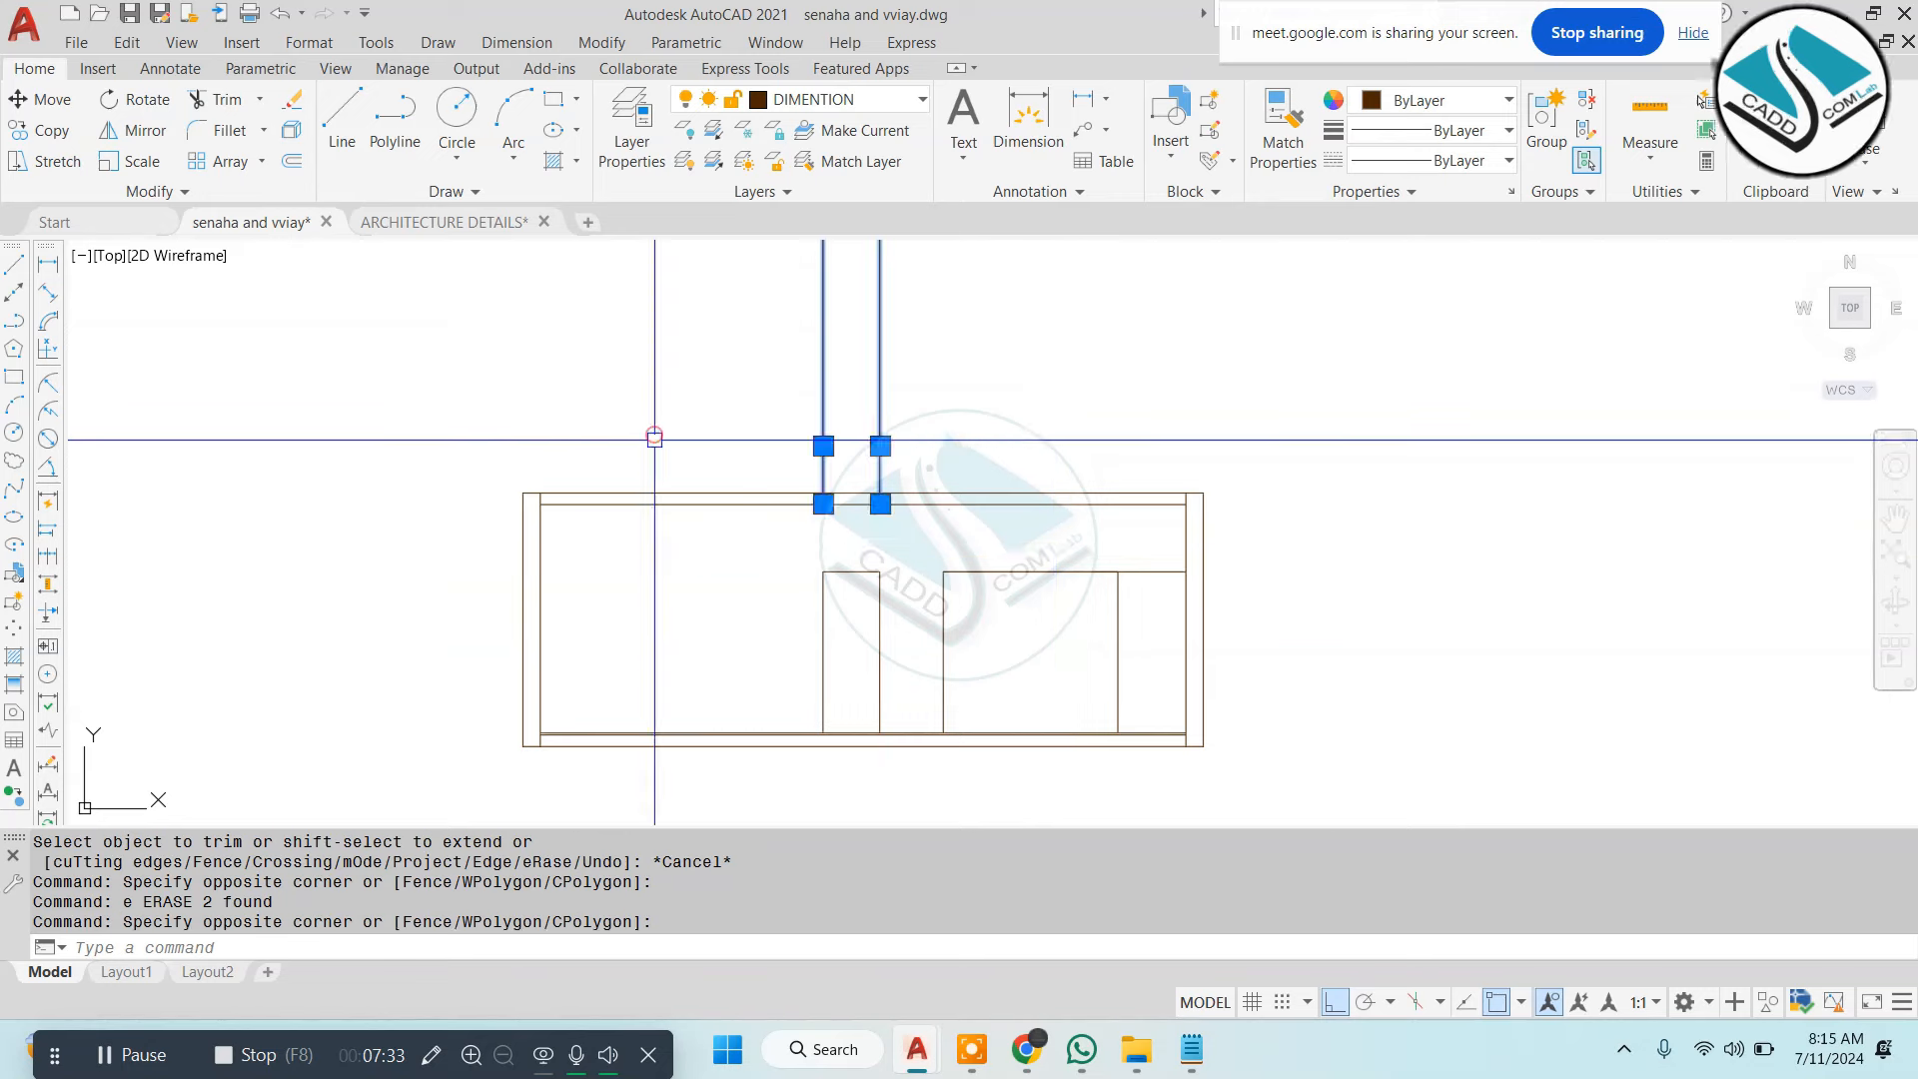
pyautogui.write('e')
pyautogui.press('Return')
pyautogui.click(1125, 572)
pyautogui.write('e')
pyautogui.press('Return')
# Project vertical construction lines through both jambs of door D1 from the ground floor plan to the section
pyautogui.scroll(-5, 1032, 619)
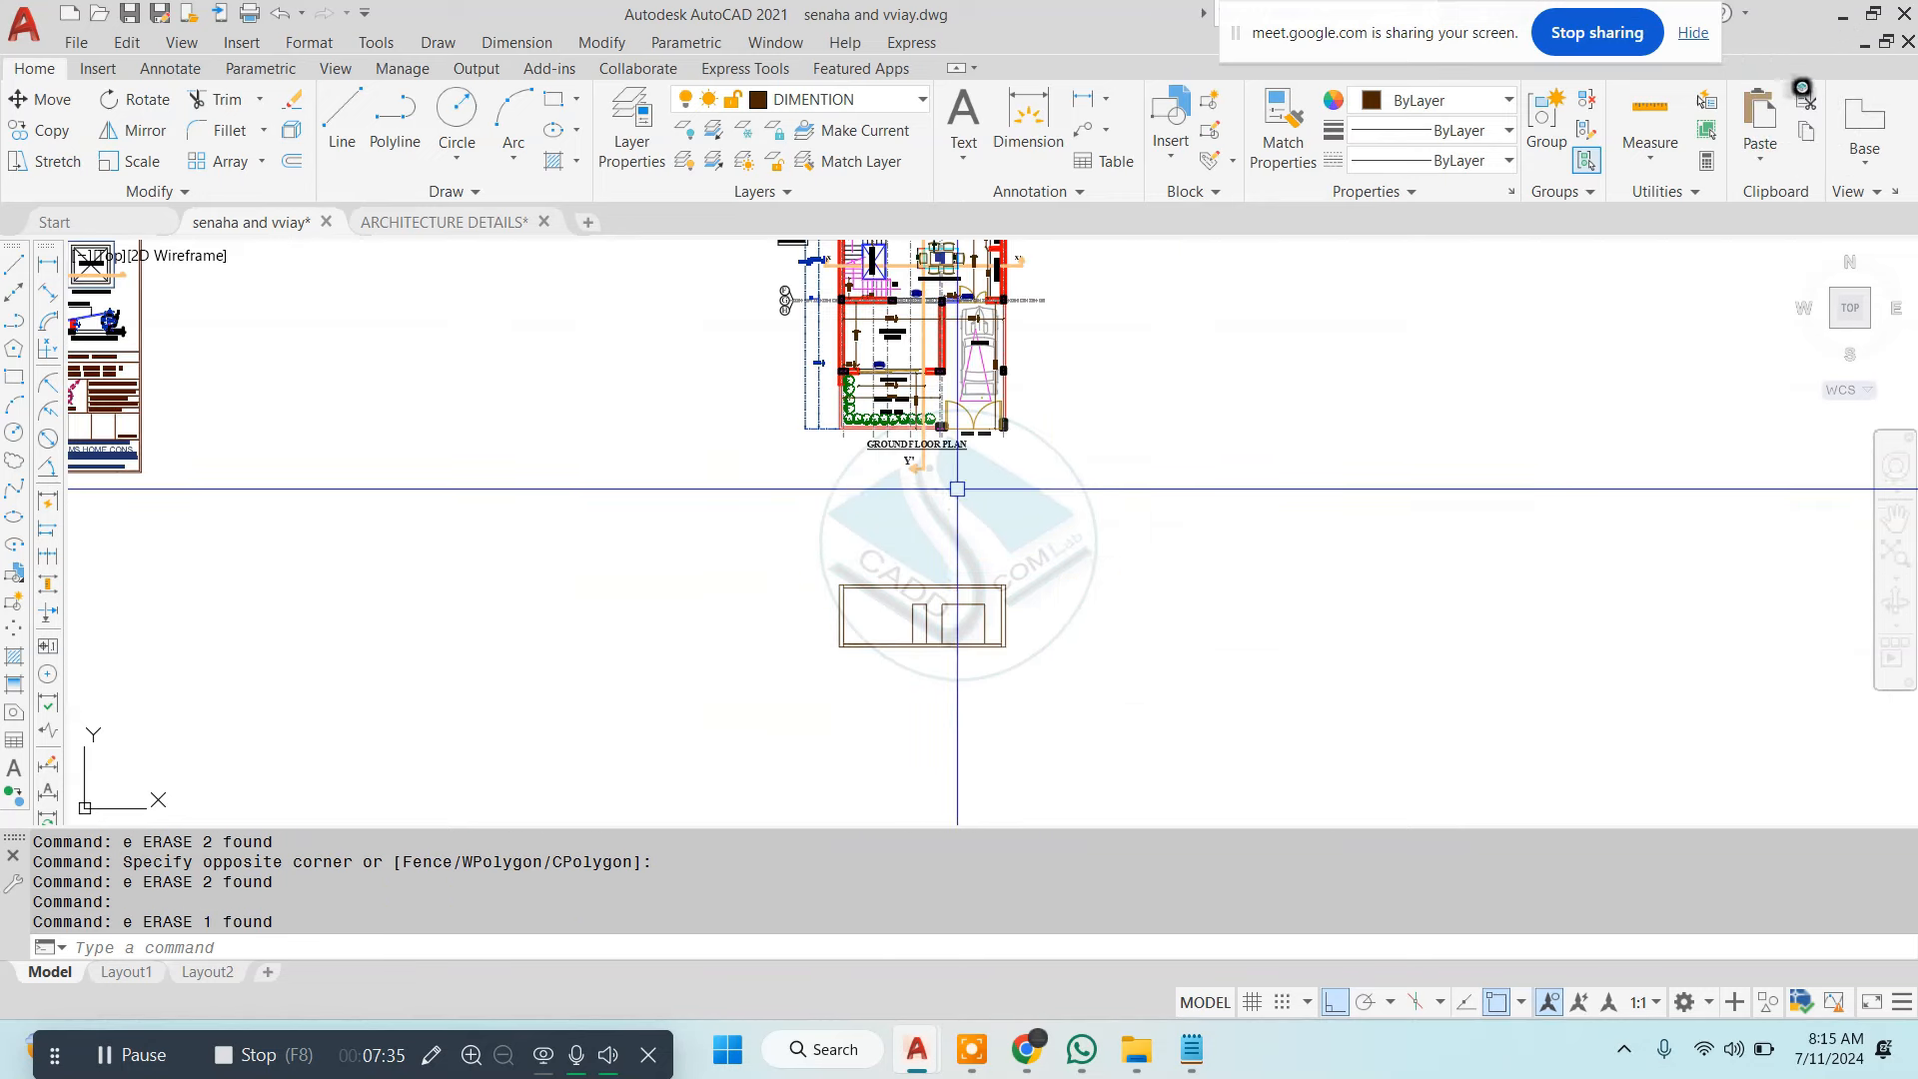
pyautogui.scroll(10, 912, 430)
pyautogui.scroll(2, 898, 392)
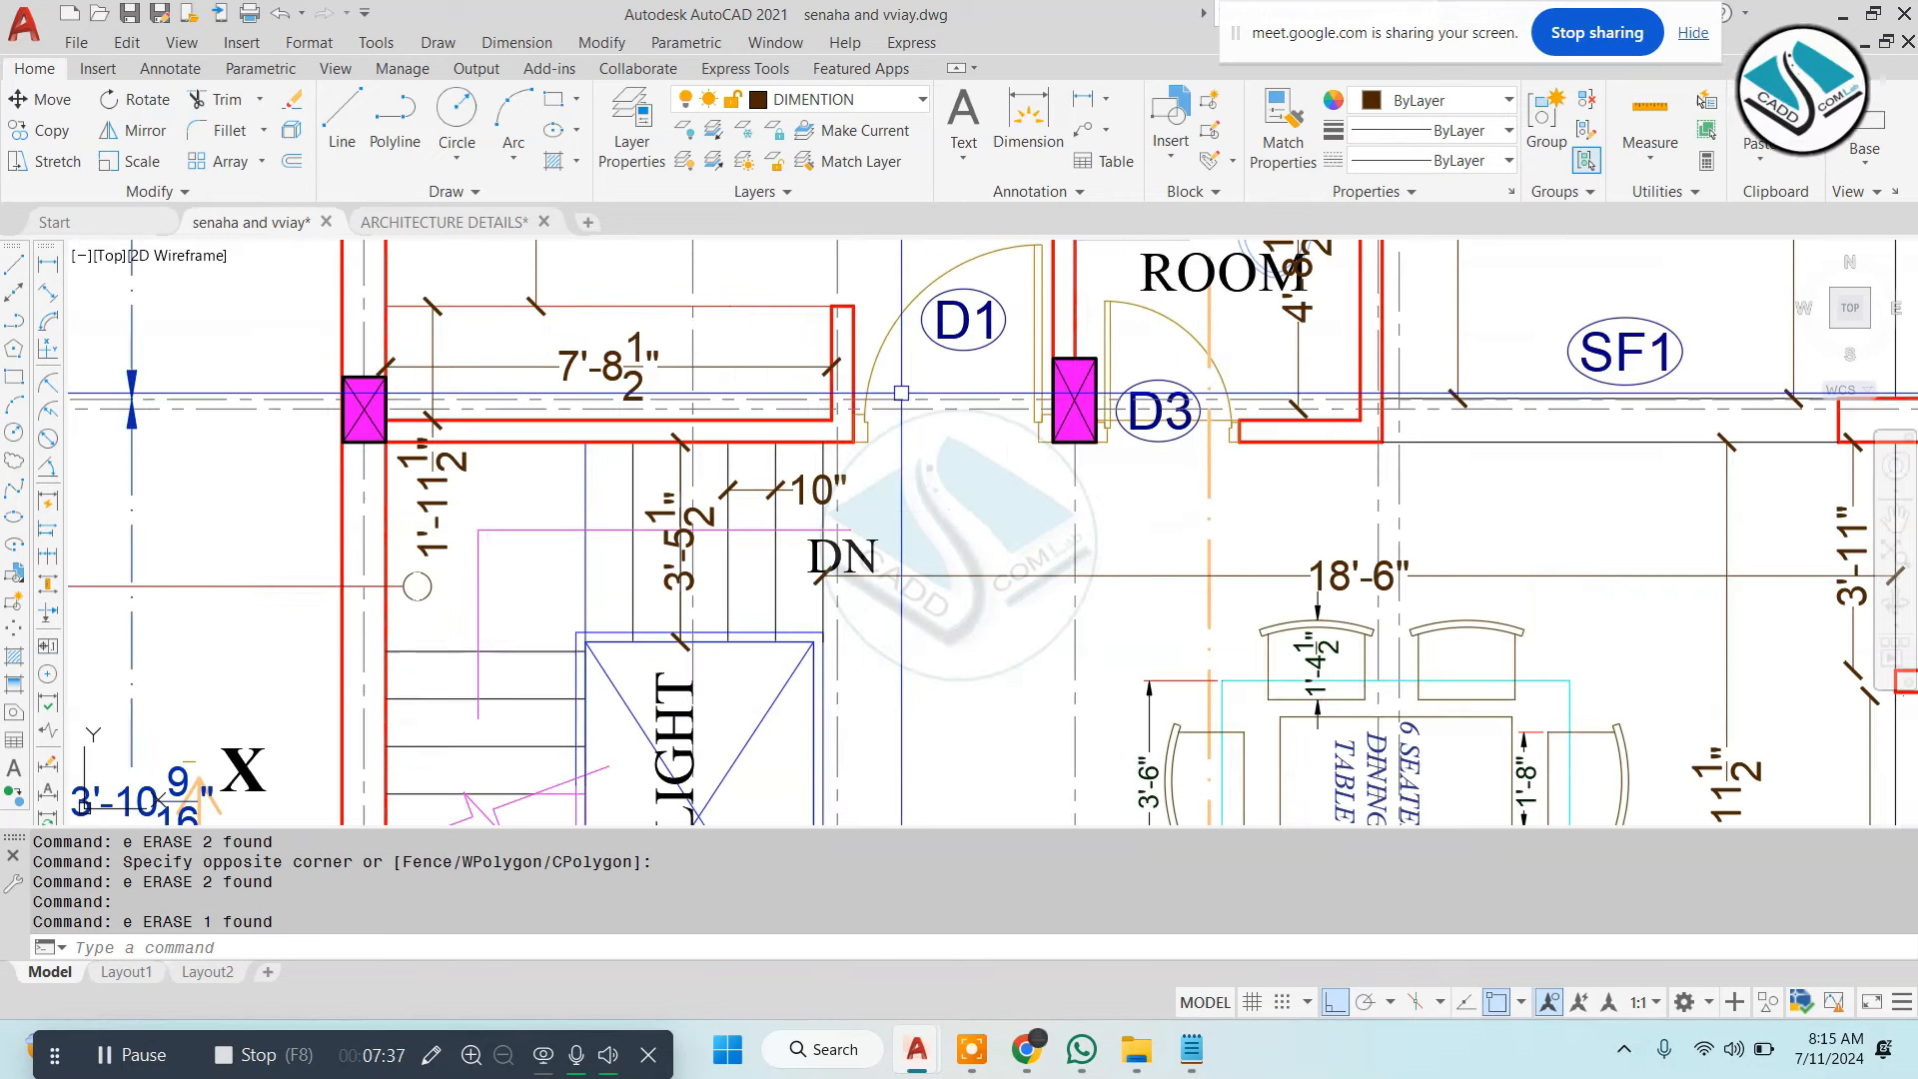
pyautogui.write('xl')
pyautogui.press('Return')
pyautogui.write('v')
pyautogui.press('Return')
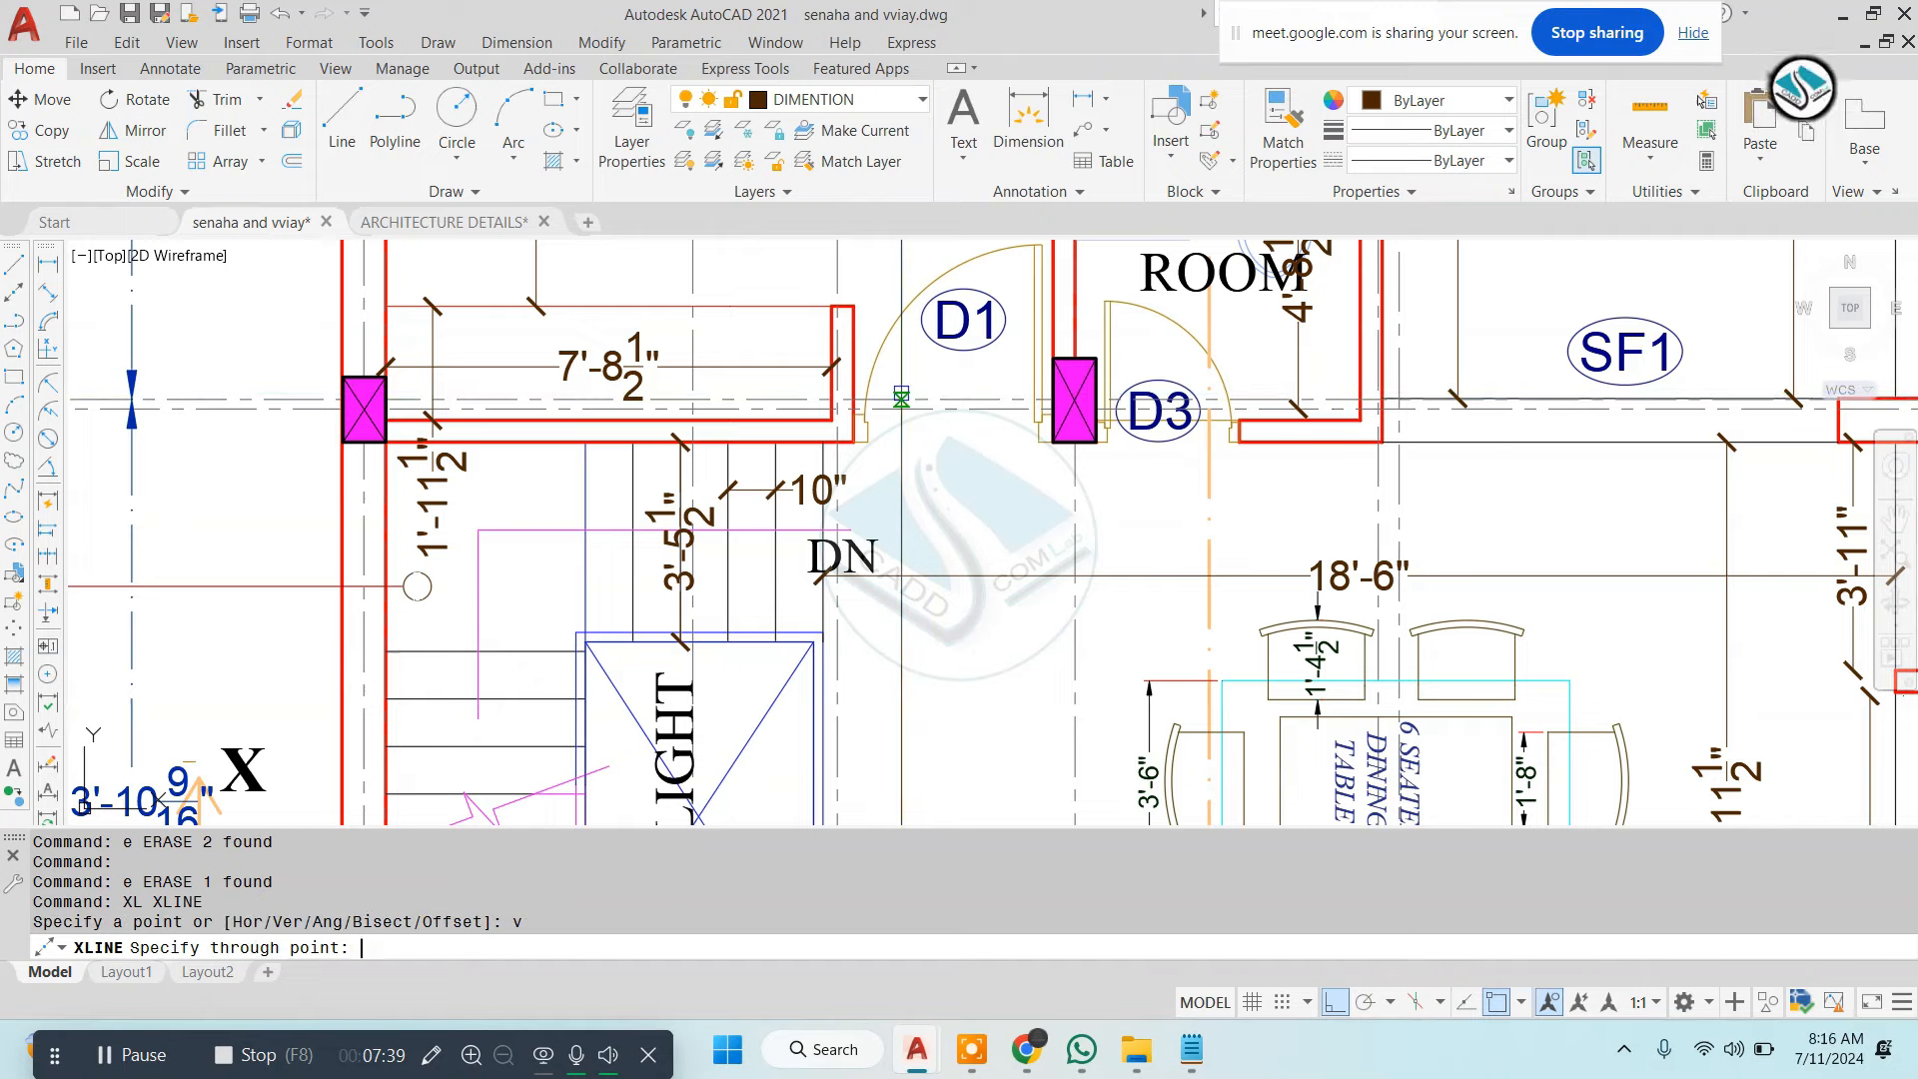
pyautogui.scroll(4, 841, 444)
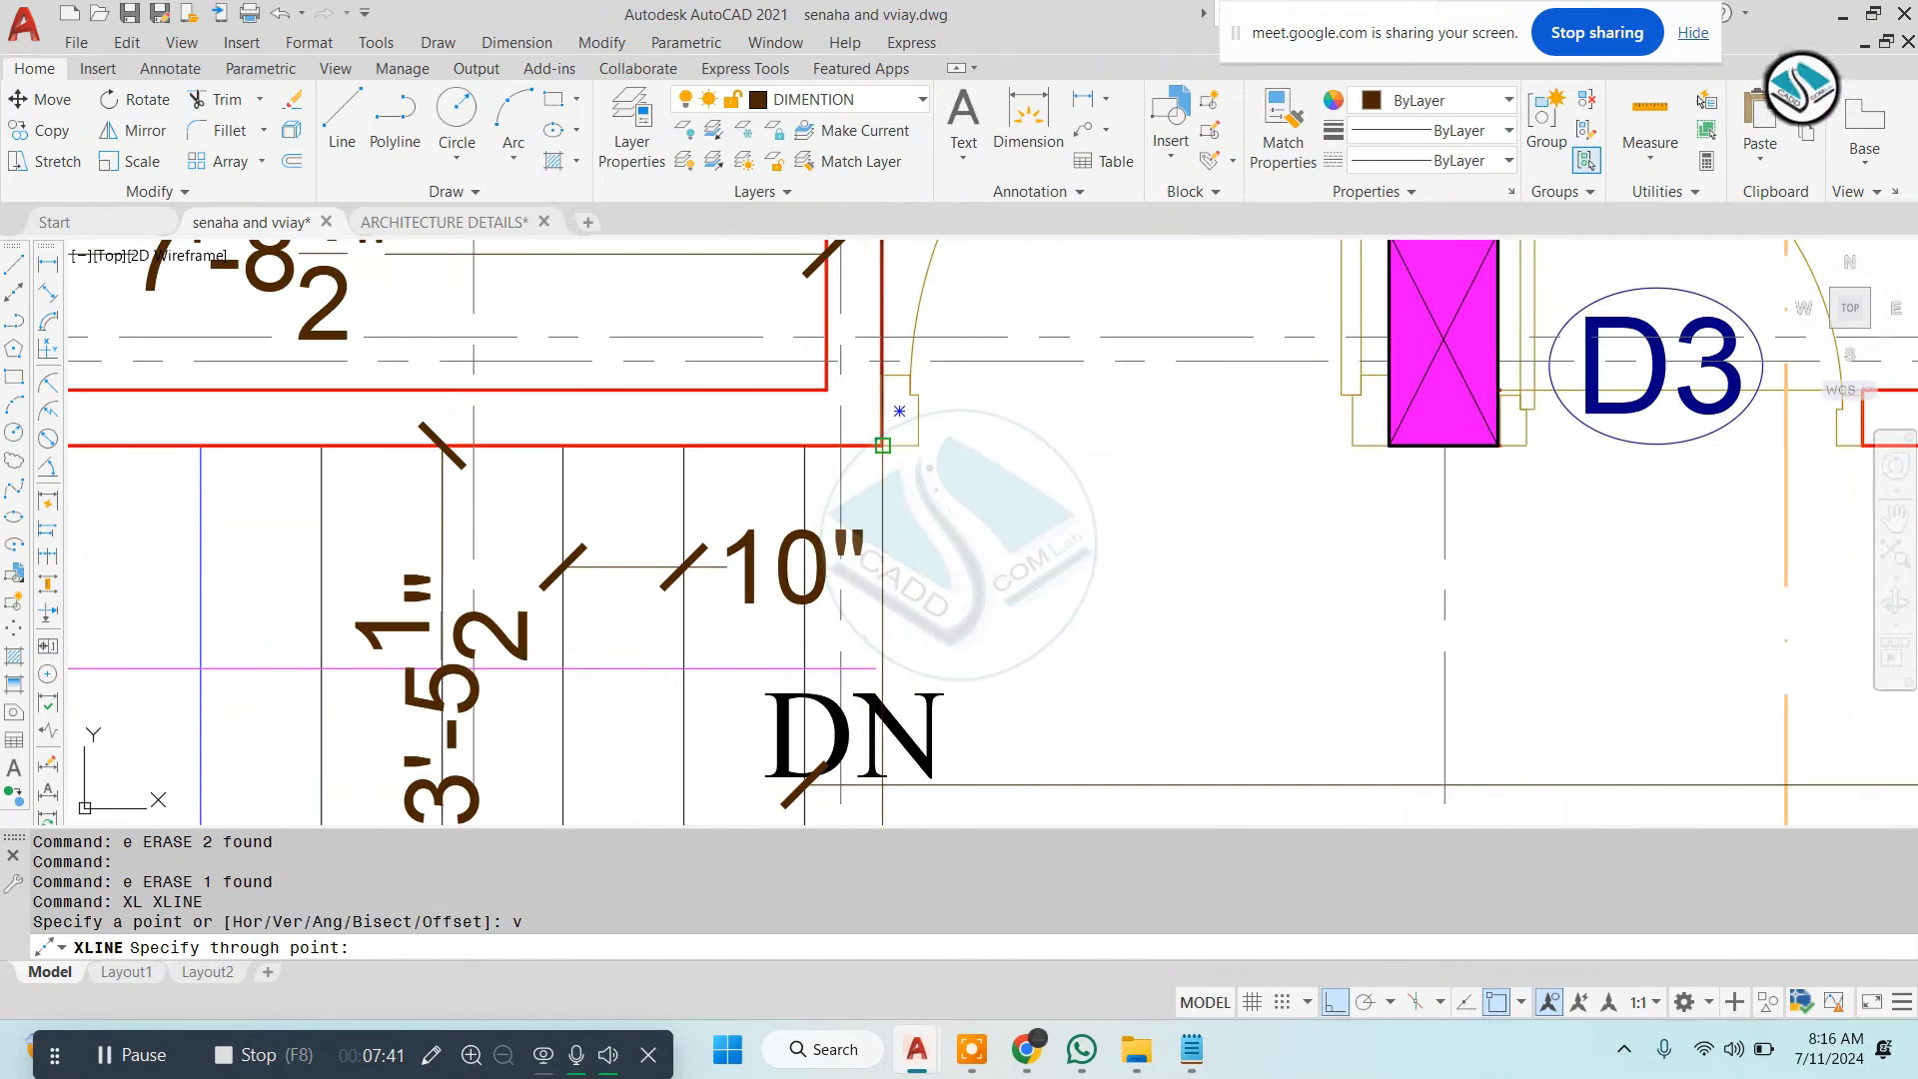
pyautogui.scroll(-6, 1389, 444)
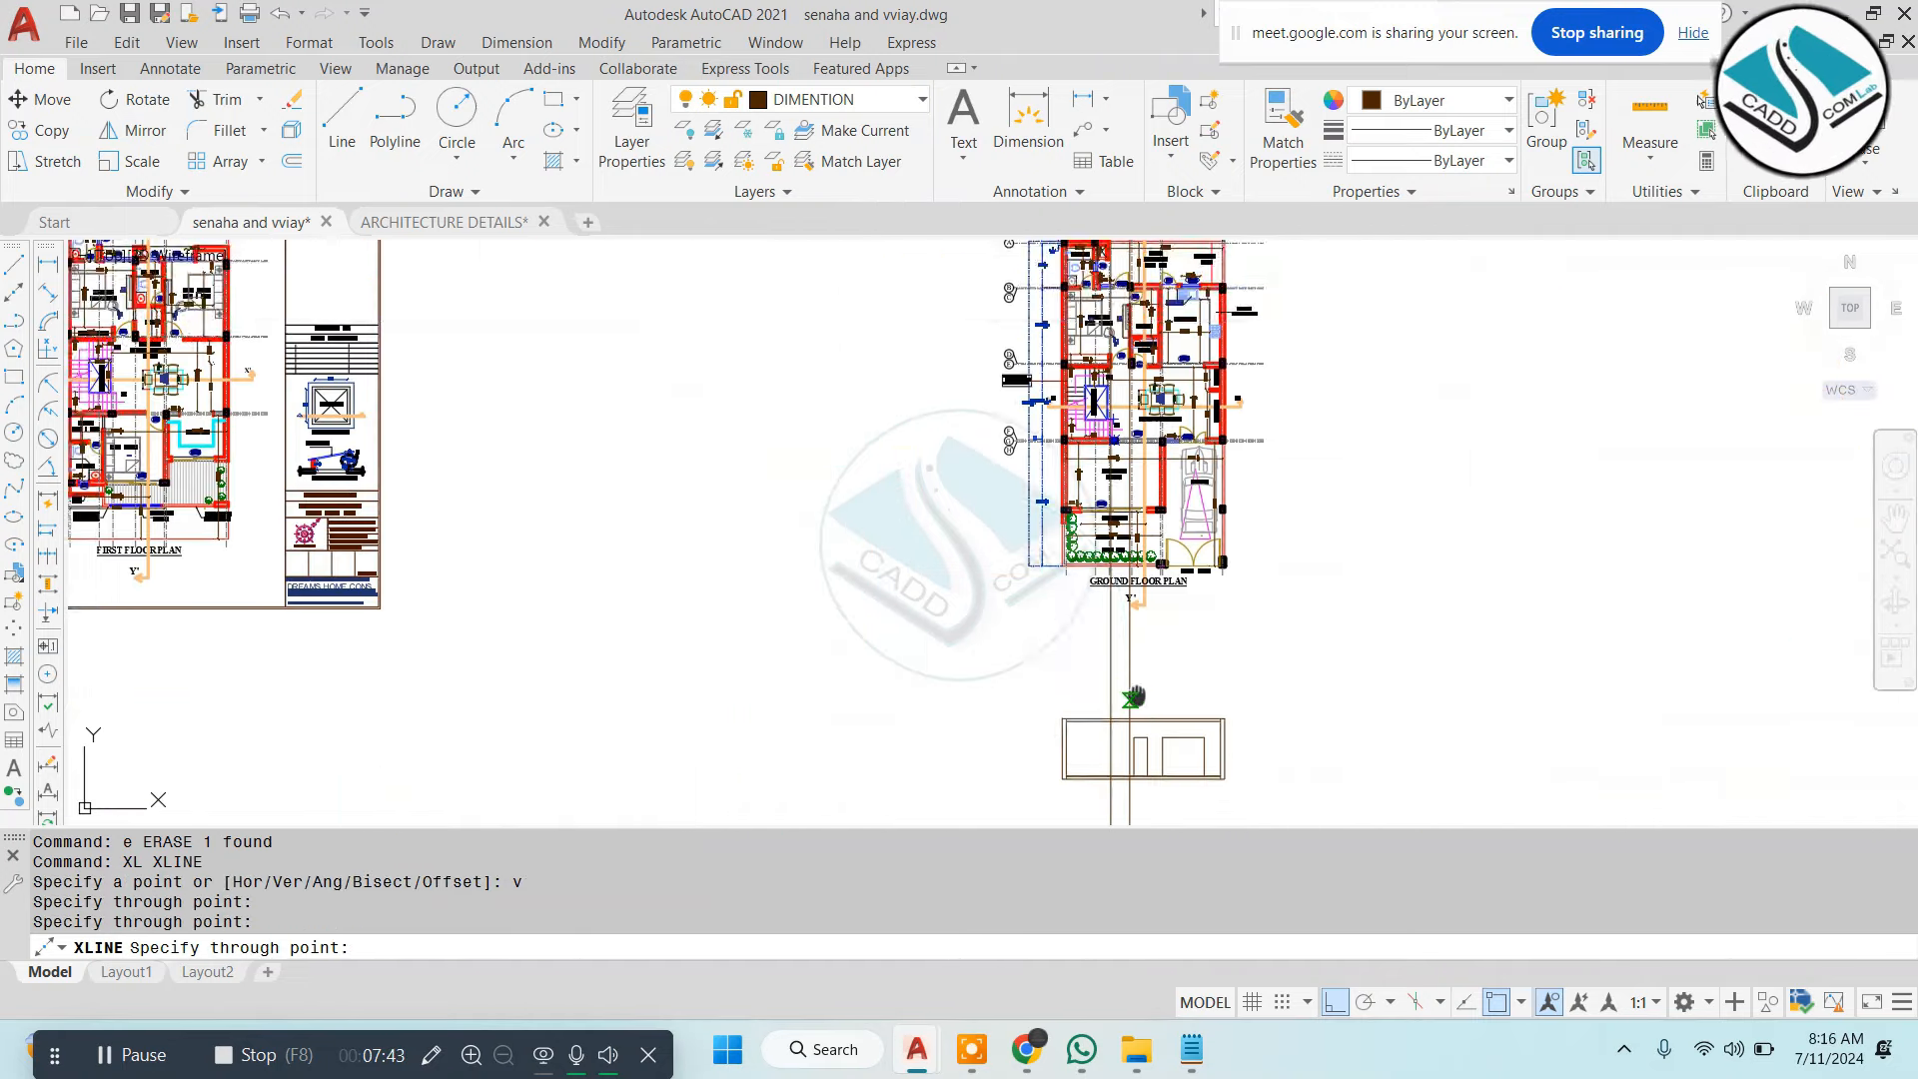
# Draw a horizontal line at door-top height across the section between the inner faces of the side walls
pyautogui.scroll(4, 1080, 664)
pyautogui.press('Escape')
pyautogui.press('Escape')
pyautogui.write('l')
pyautogui.press('Return')
pyautogui.click(1594, 416)
pyautogui.click(599, 416)
pyautogui.press('Escape')
# Trim the D1 door's vertical lines between the door top and the slab, and the door-top line on both sides of the door
pyautogui.write('tr')
pyautogui.press('Return')
pyautogui.scroll(2, 1052, 346)
pyautogui.click(758, 458)
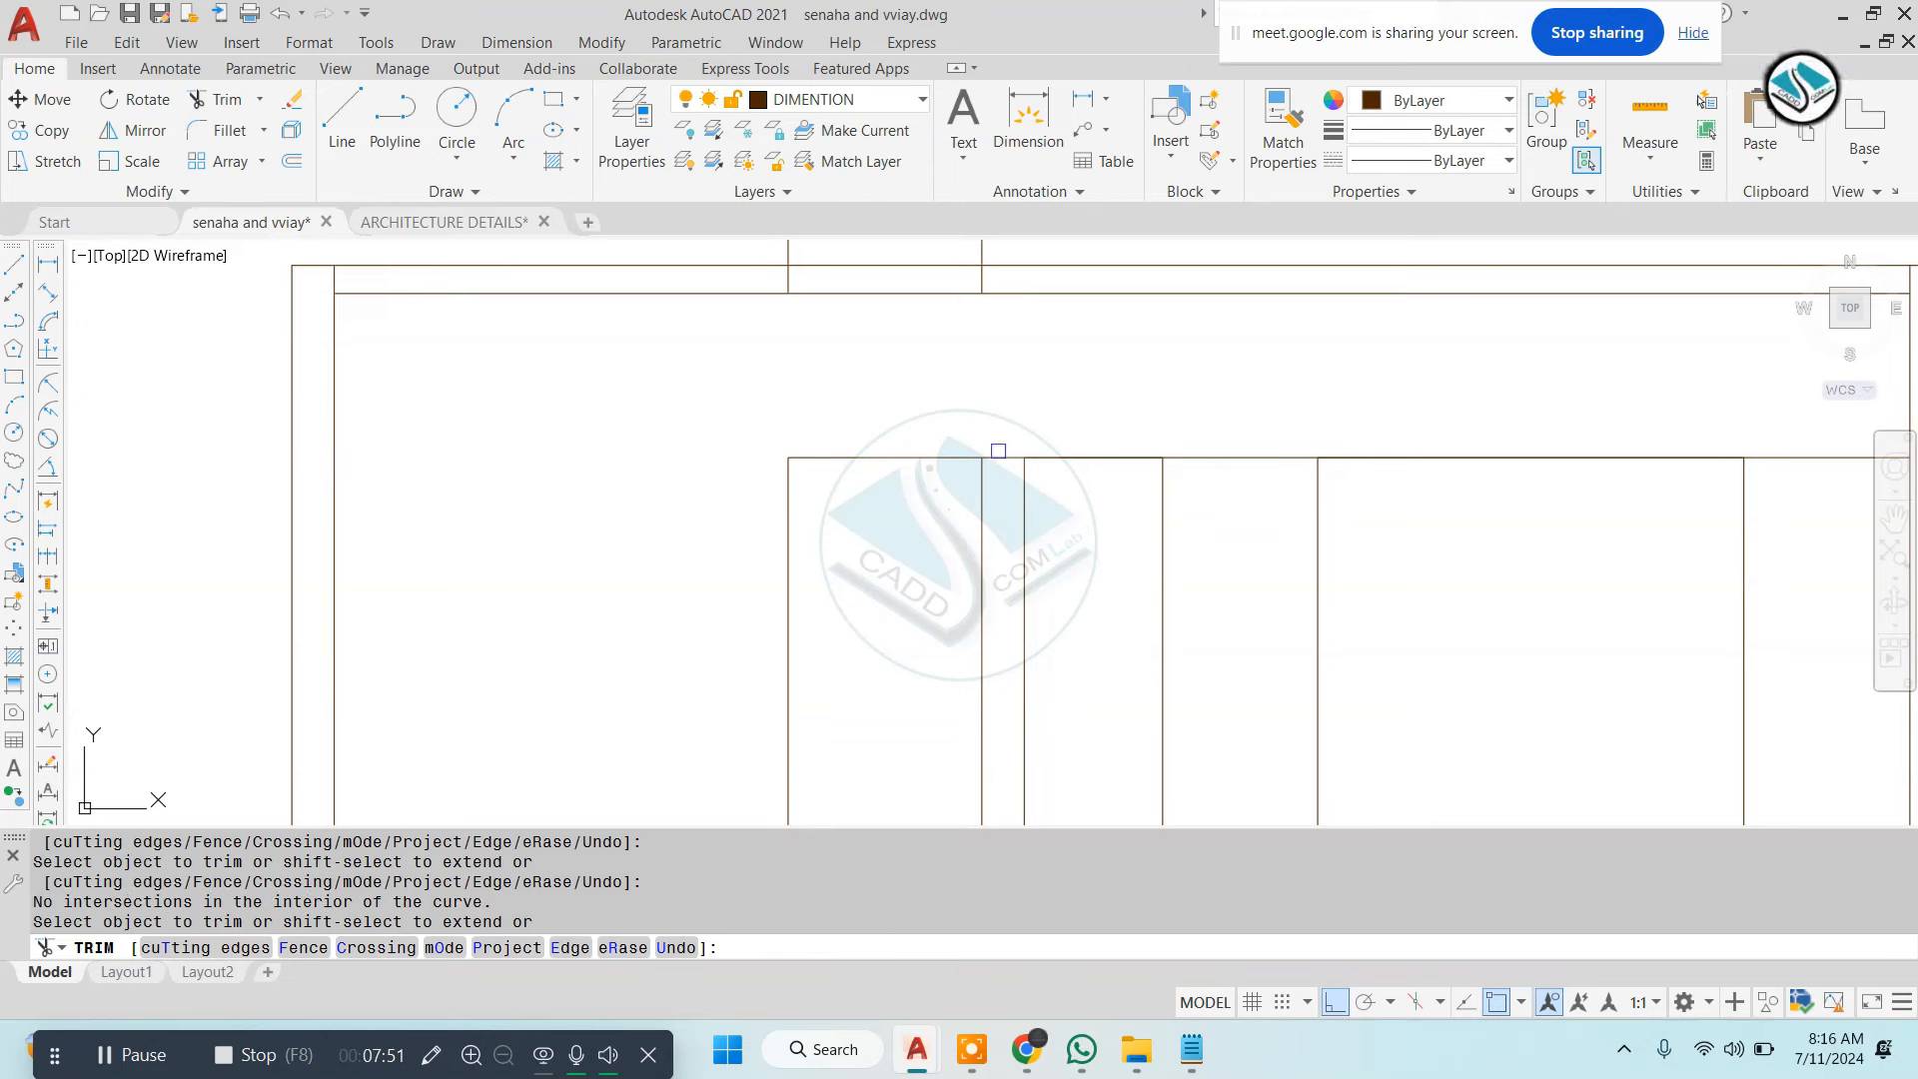
pyautogui.click(1040, 450)
pyautogui.scroll(-3, 1035, 439)
# Trim the D1 door's vertical lines where they cross the thin floor layer
pyautogui.scroll(9, 989, 661)
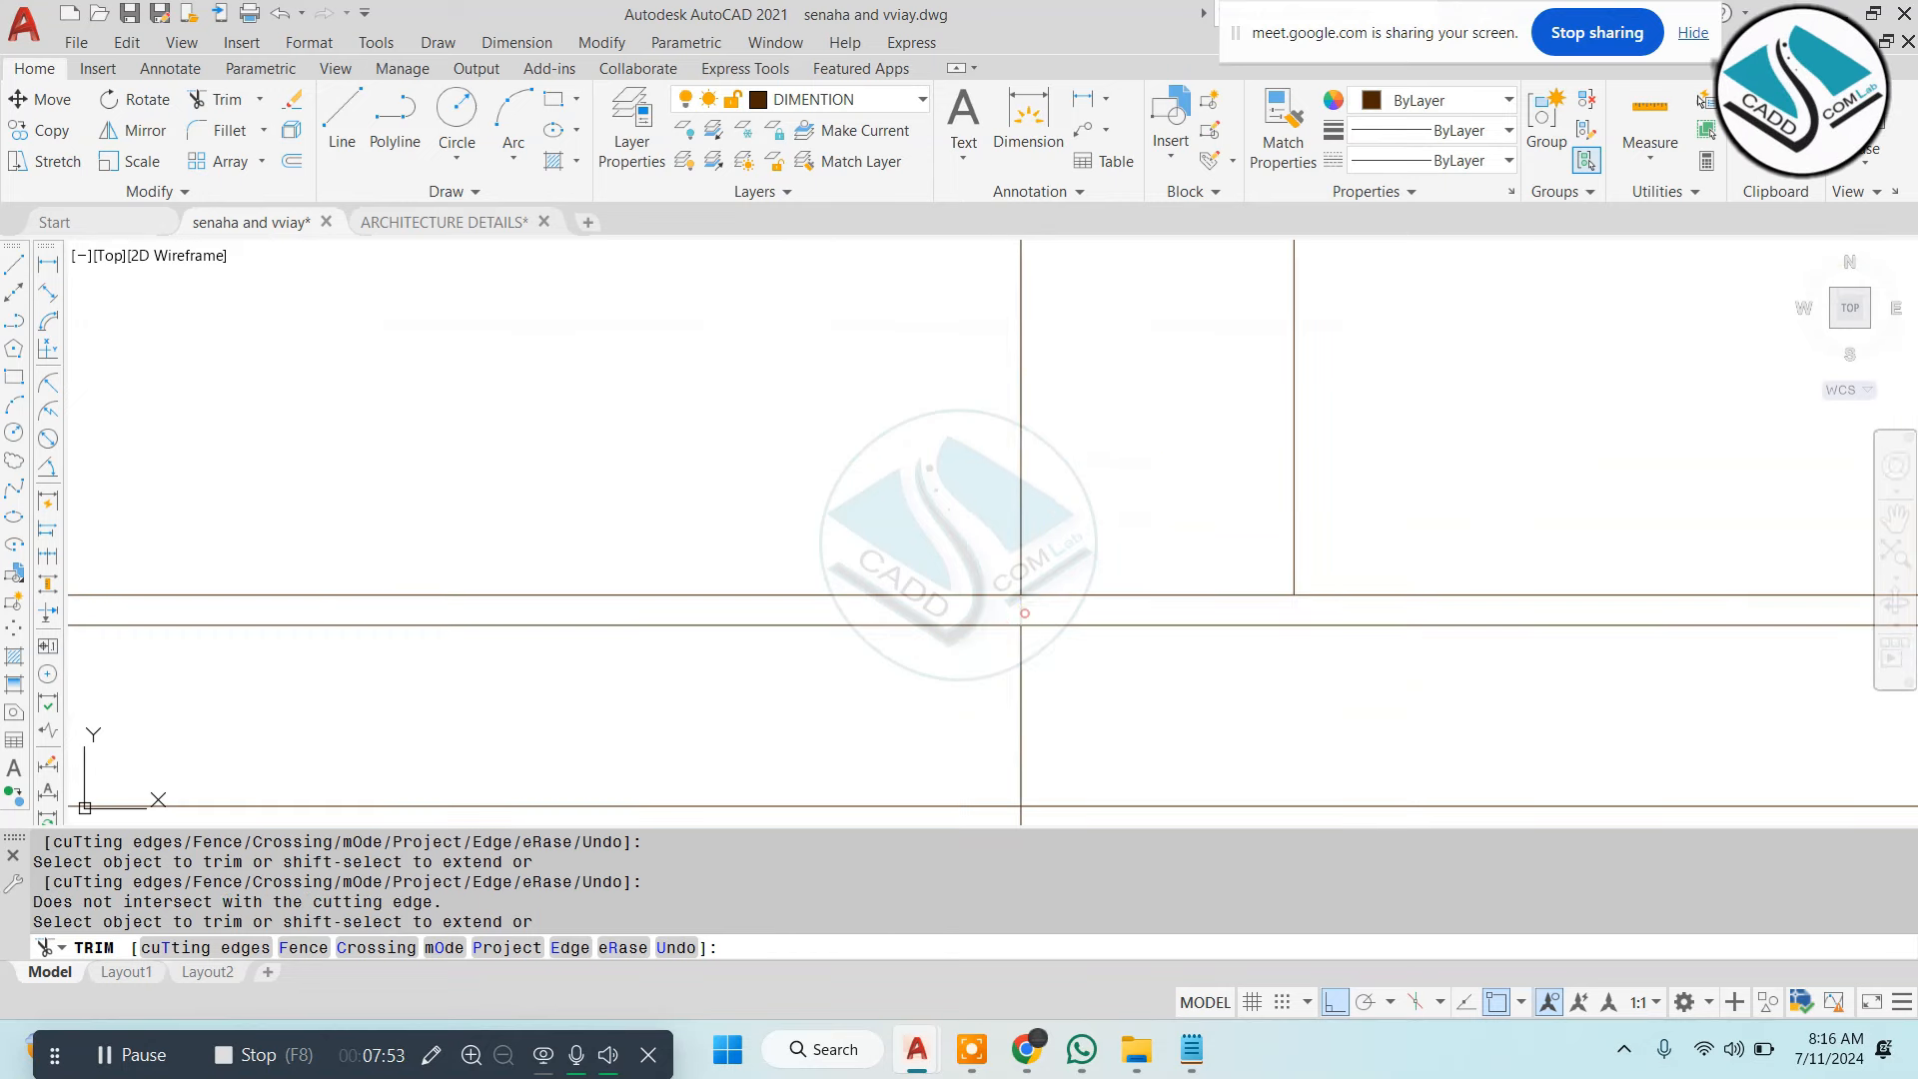
pyautogui.click(1025, 614)
pyautogui.scroll(-6, 1053, 551)
pyautogui.scroll(6, 751, 568)
pyautogui.click(709, 558)
pyautogui.scroll(-8, 960, 440)
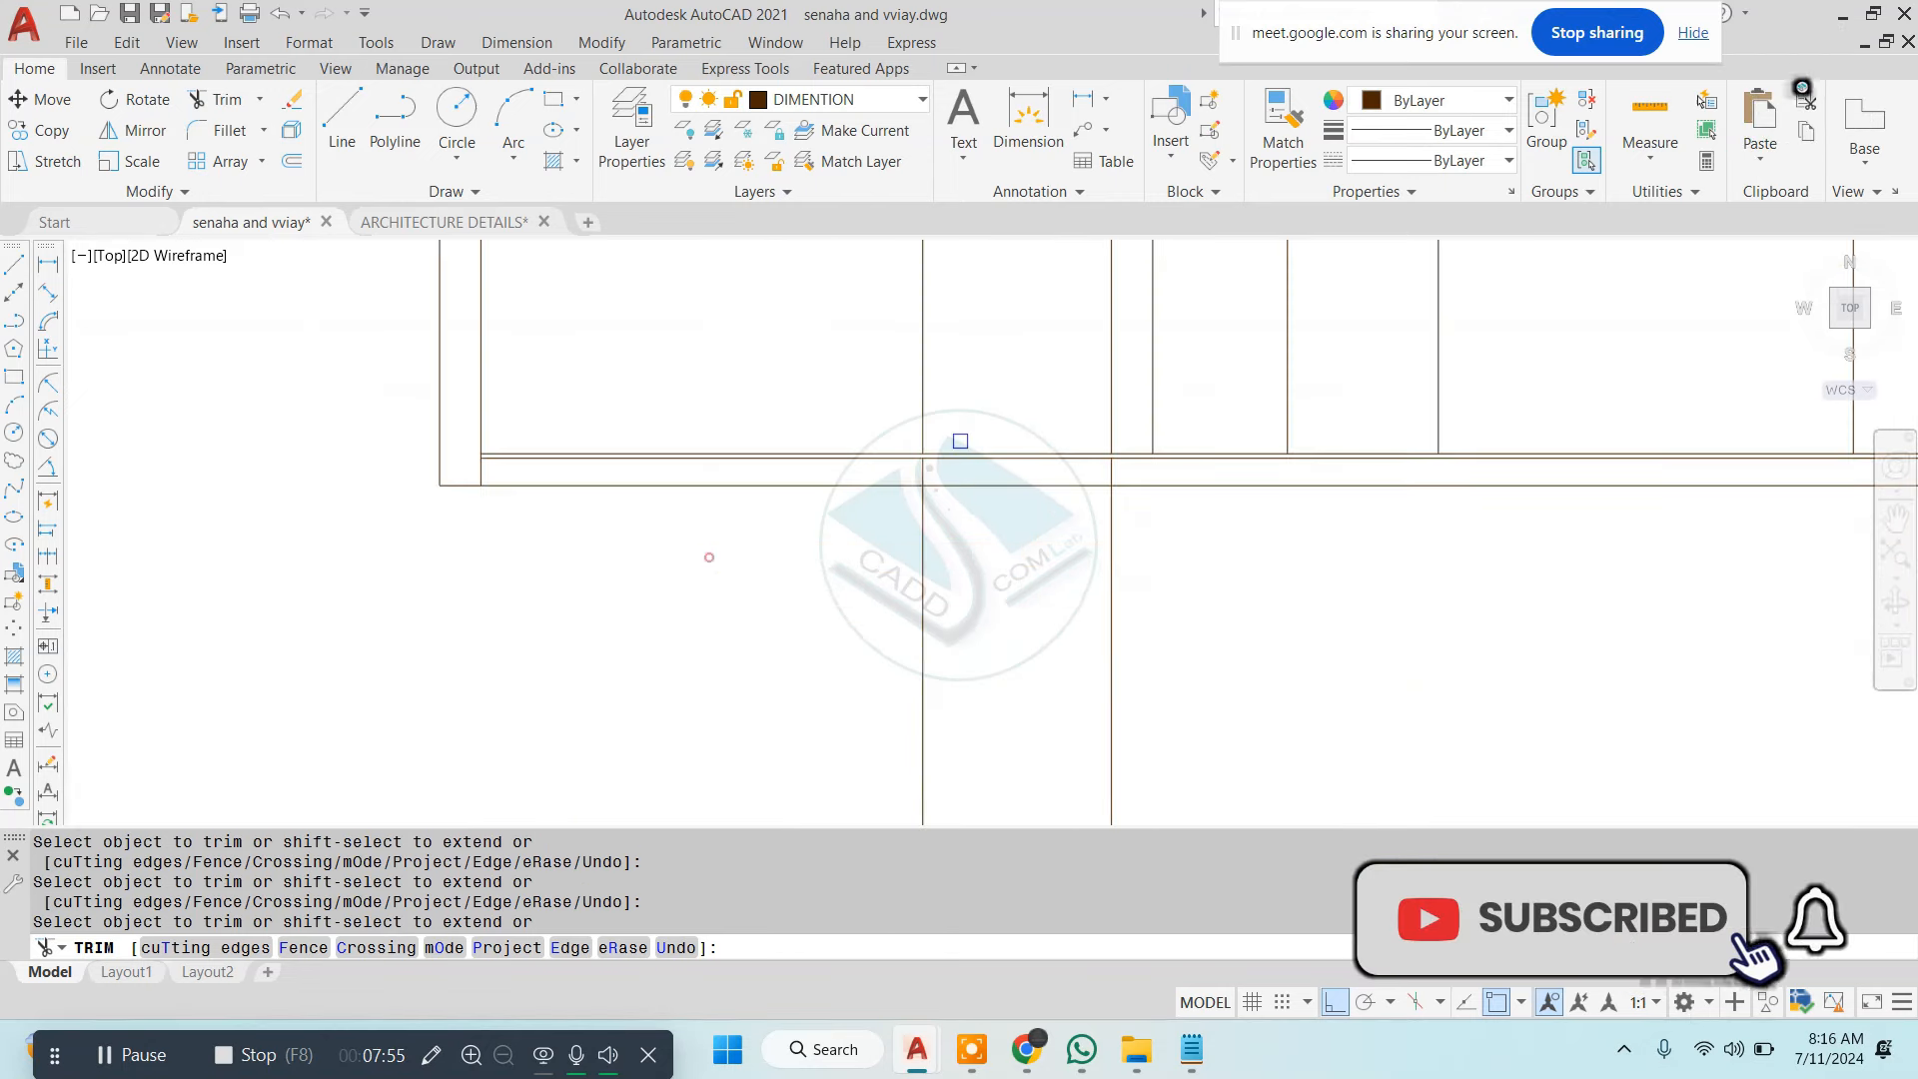
# Erase the two leftover vertical pieces of the D1 door lines below the floor
pyautogui.press('Escape')
pyautogui.click(1184, 555)
pyautogui.click(775, 677)
pyautogui.write('e')
pyautogui.press('Return')
# Try to erase the leftover door-top line over the wide opening, and undo the erasure
pyautogui.moveTo(1092, 449); pyautogui.dragTo(972, 736, button='middle')
pyautogui.click(1499, 318)
pyautogui.click(1399, 430)
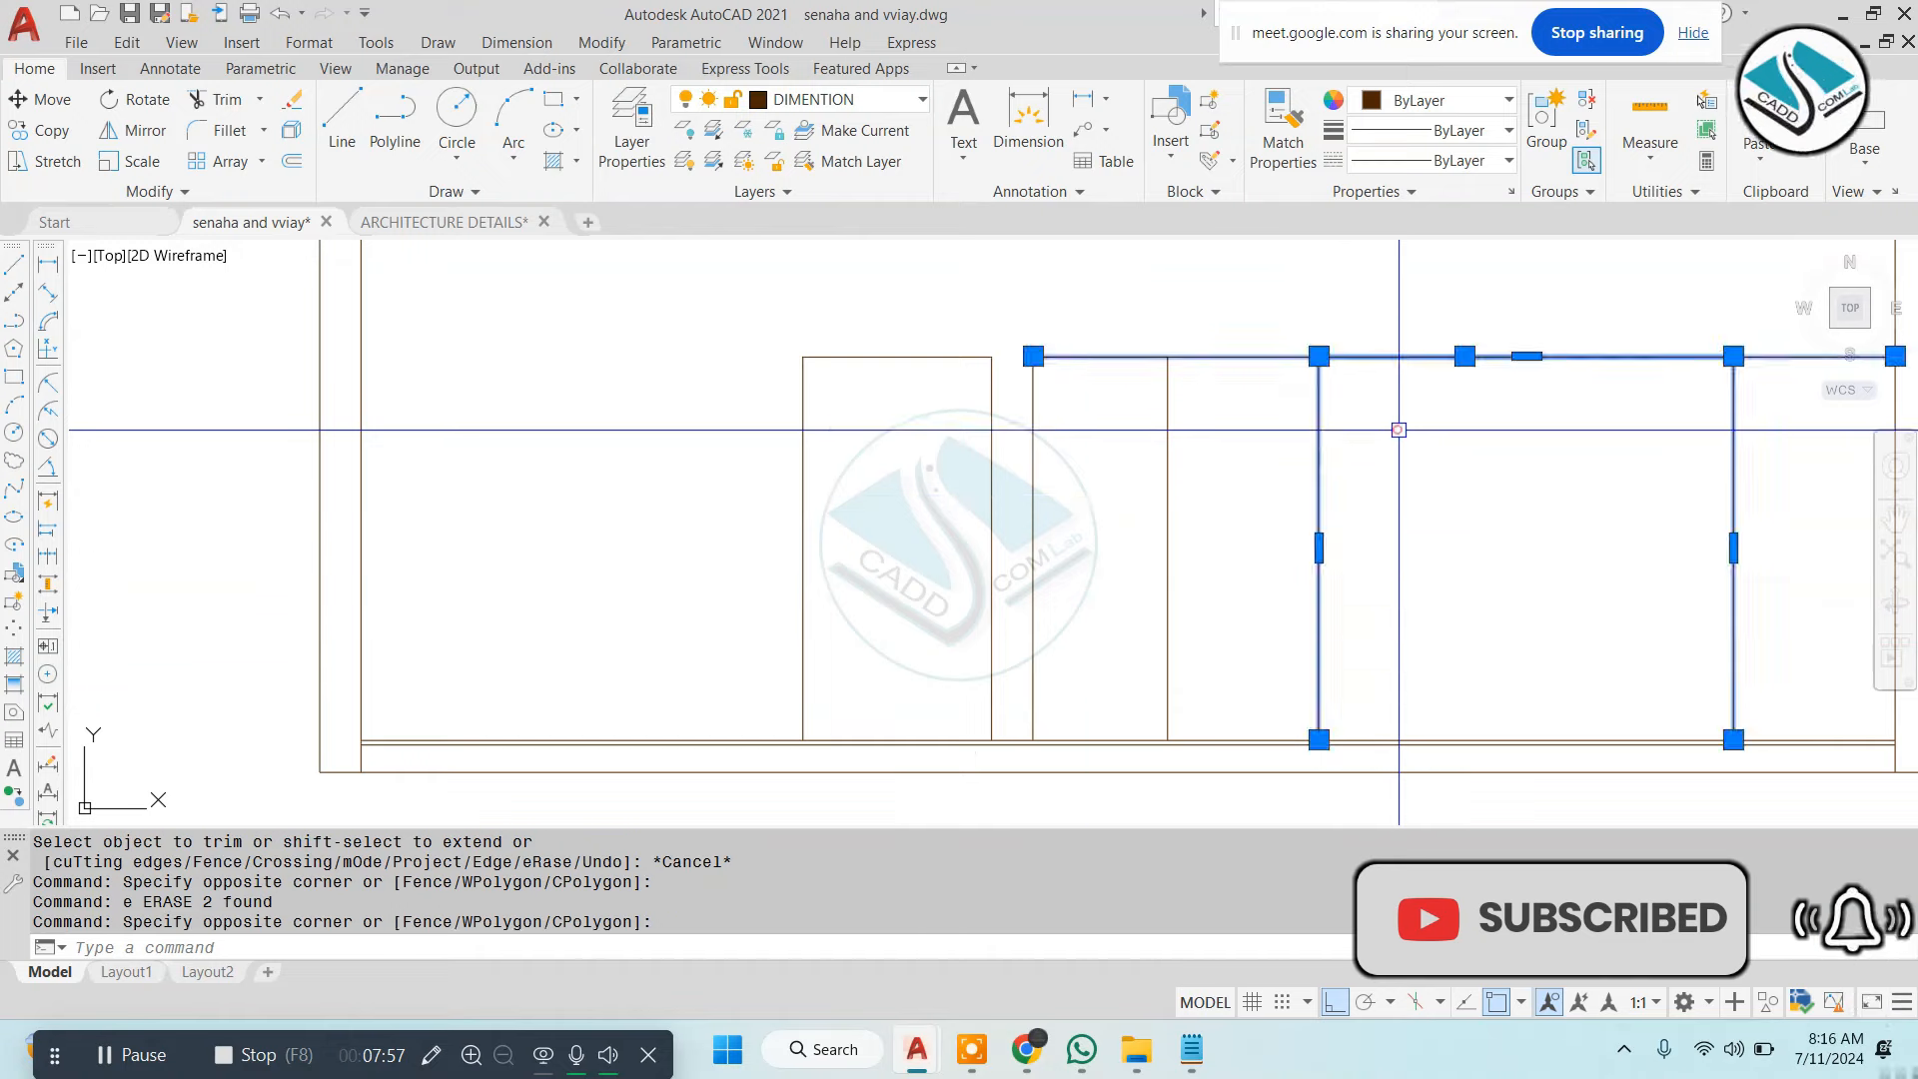
pyautogui.write('e')
pyautogui.press('Return')
pyautogui.scroll(-5, 1323, 560)
pyautogui.scroll(5, 1241, 531)
pyautogui.hotkey('ctrl', 'z')
pyautogui.scroll(-2, 1242, 531)
pyautogui.moveTo(1242, 530); pyautogui.dragTo(1040, 591, button='middle')
pyautogui.press('Escape')
# Erase only the leftover door-top line beside the wide opening, and the two D1 projection lines above the section
pyautogui.click(1328, 504)
pyautogui.click(1305, 473)
pyautogui.write('e')
pyautogui.press('Return')
pyautogui.click(895, 343)
pyautogui.click(600, 306)
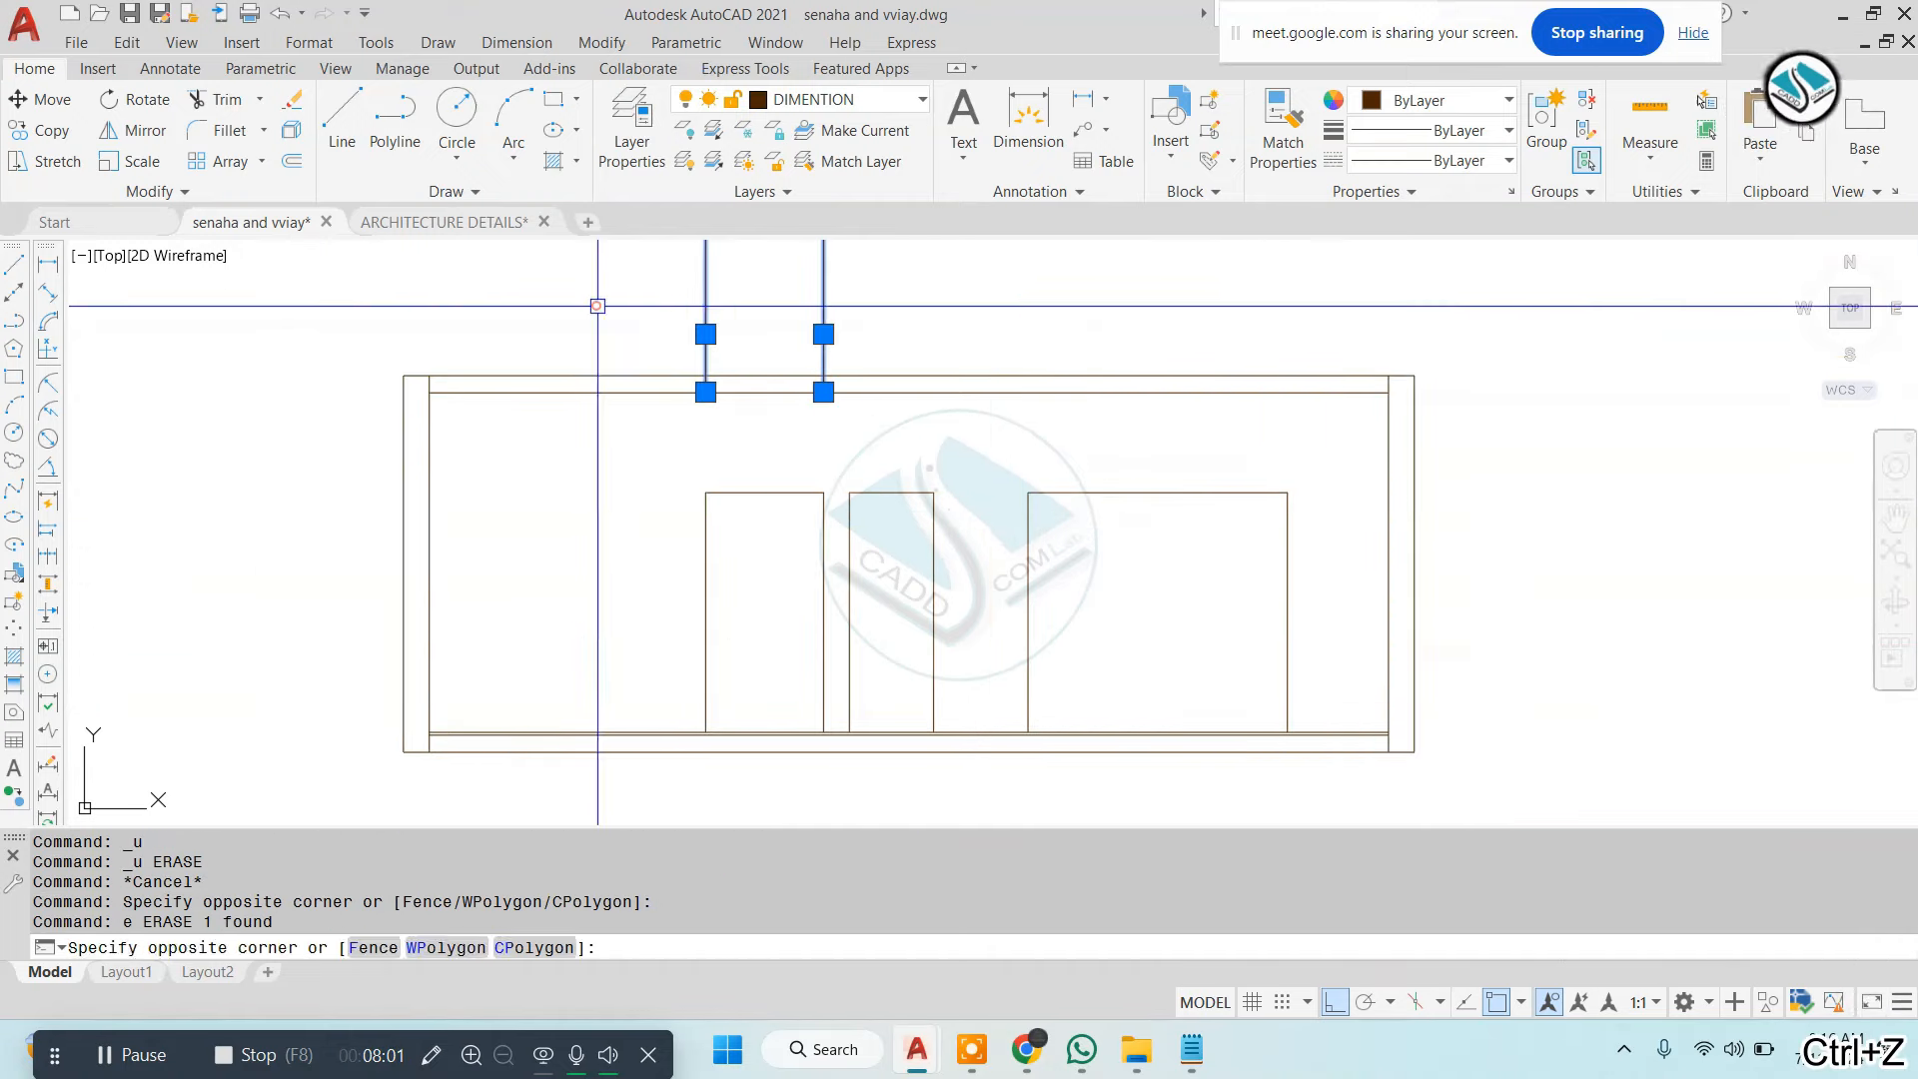
pyautogui.write('e')
pyautogui.press('Return')
pyautogui.scroll(-5, 886, 646)
pyautogui.scroll(6, 895, 646)
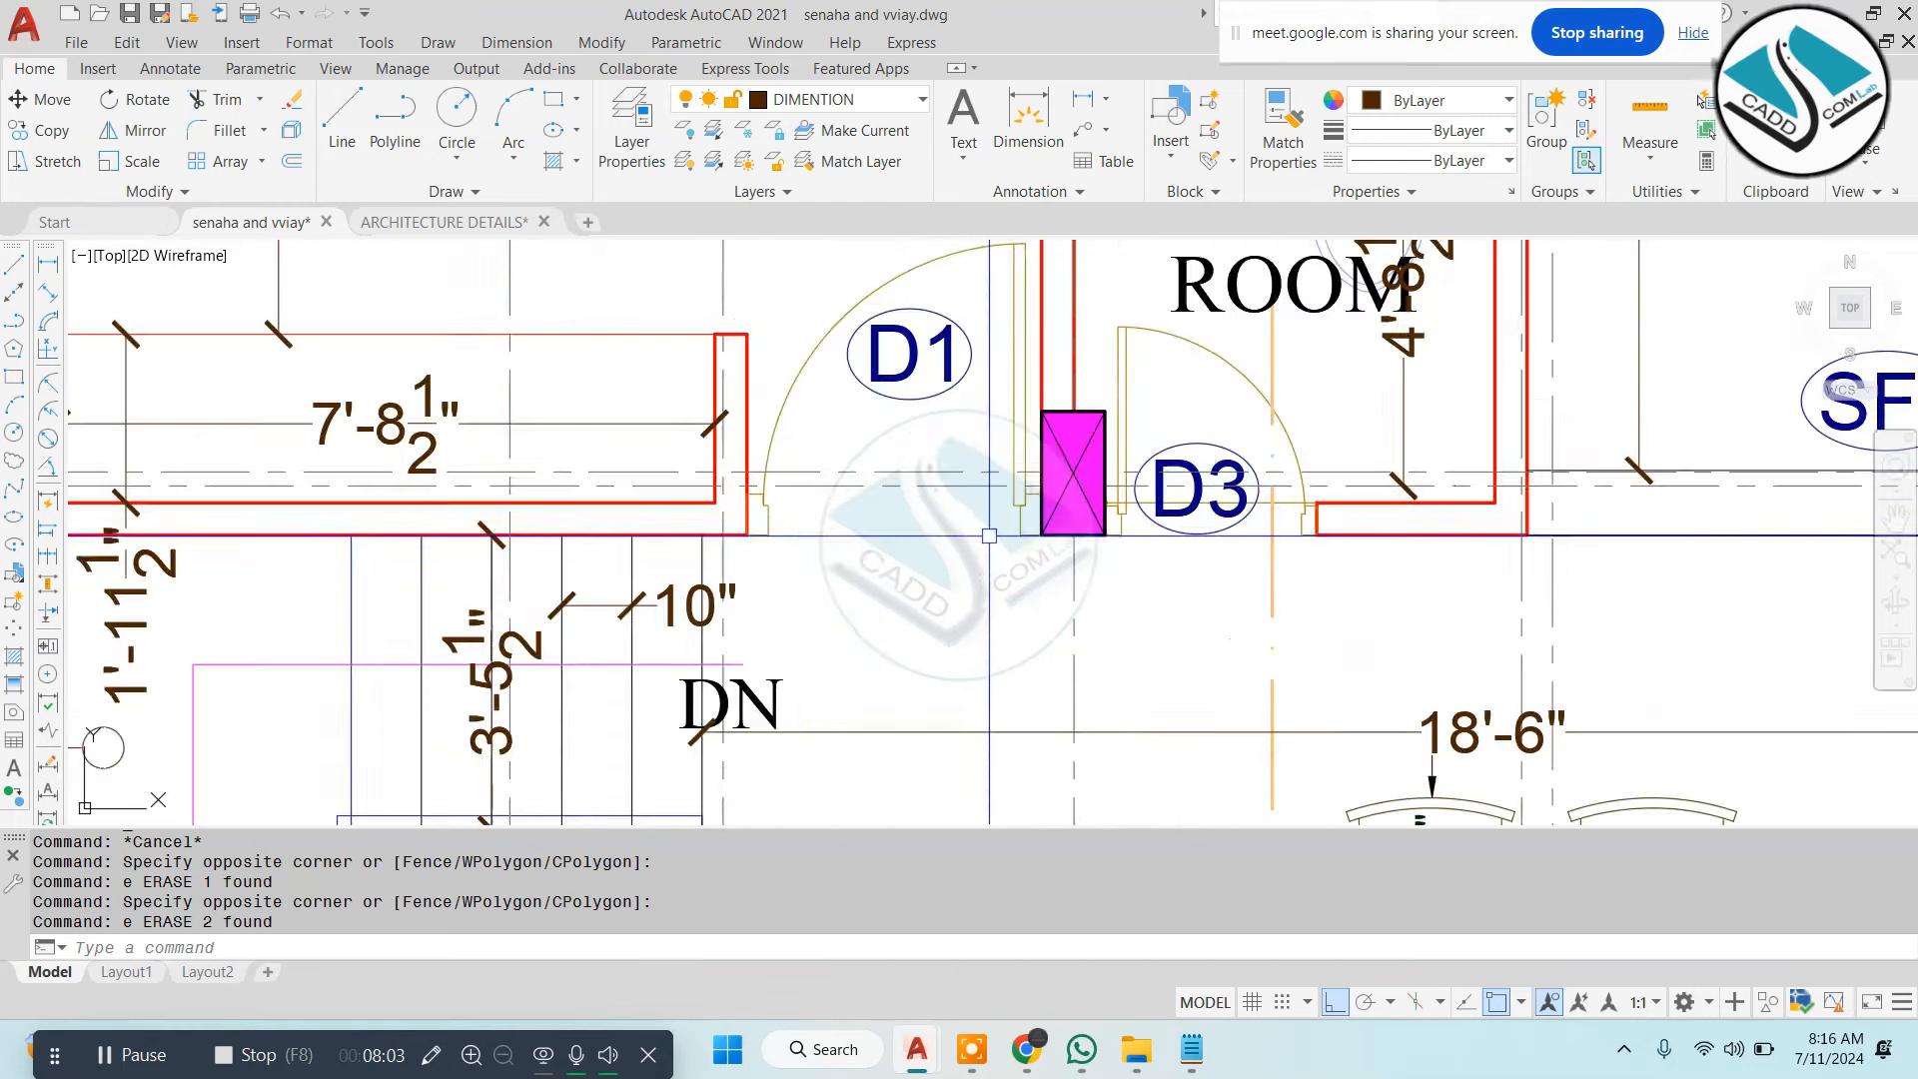
pyautogui.scroll(3, 1041, 545)
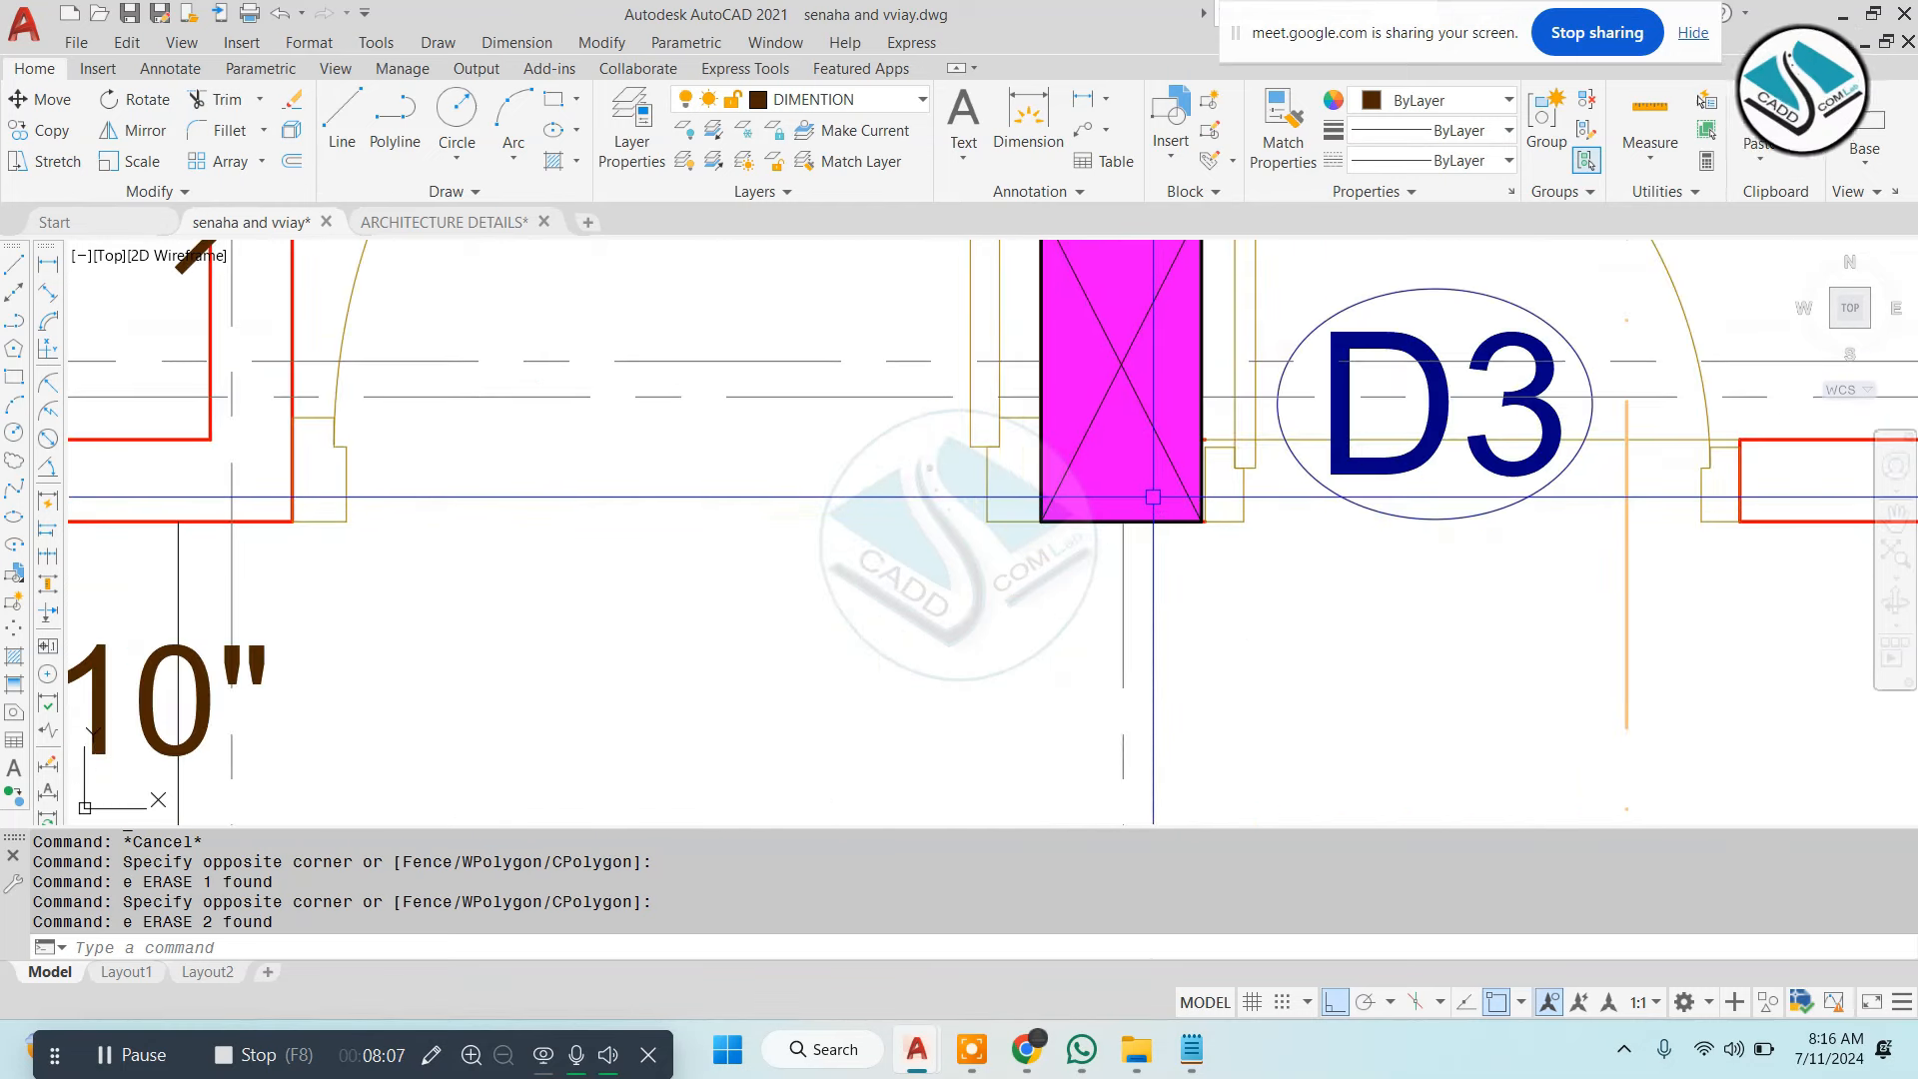
pyautogui.scroll(-8, 1023, 487)
pyautogui.scroll(2, 826, 524)
pyautogui.write('xl')
pyautogui.press('Return')
pyautogui.write('v')
pyautogui.press('Return')
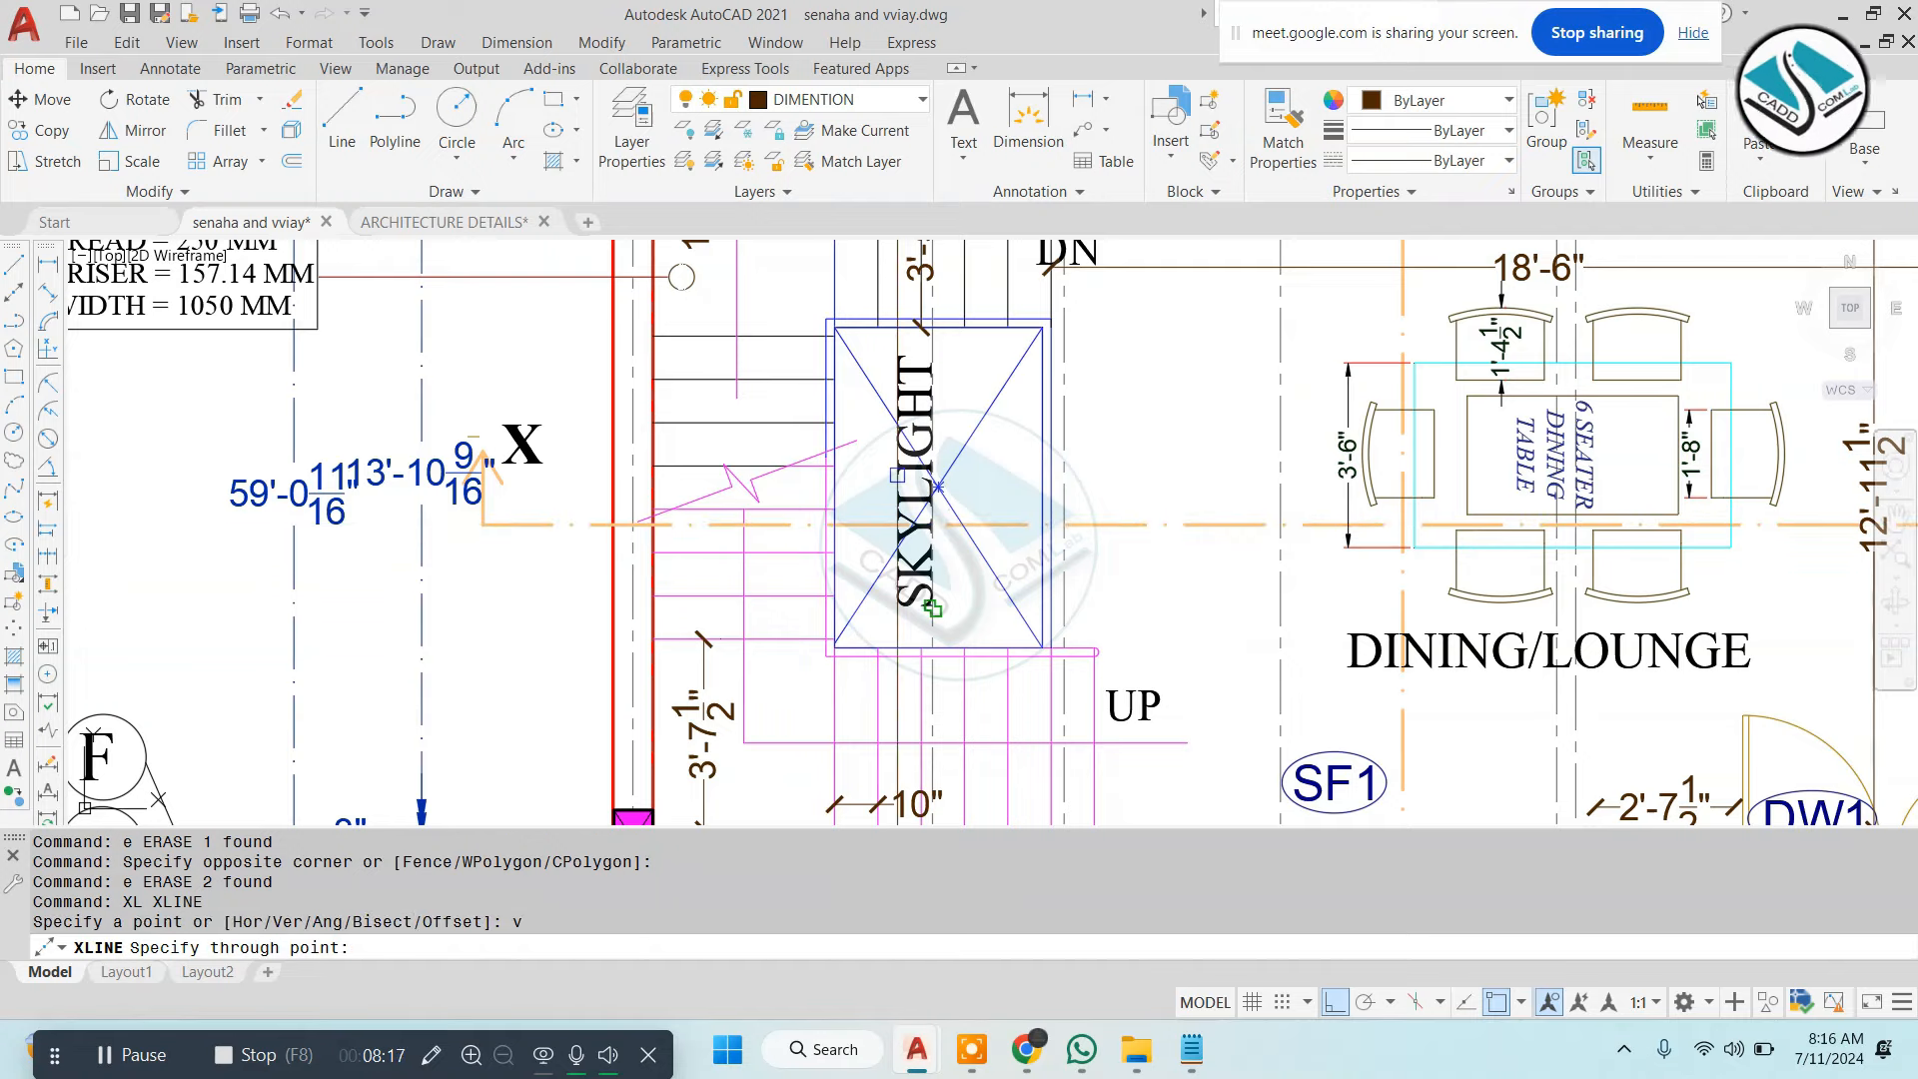
pyautogui.scroll(-4, 931, 607)
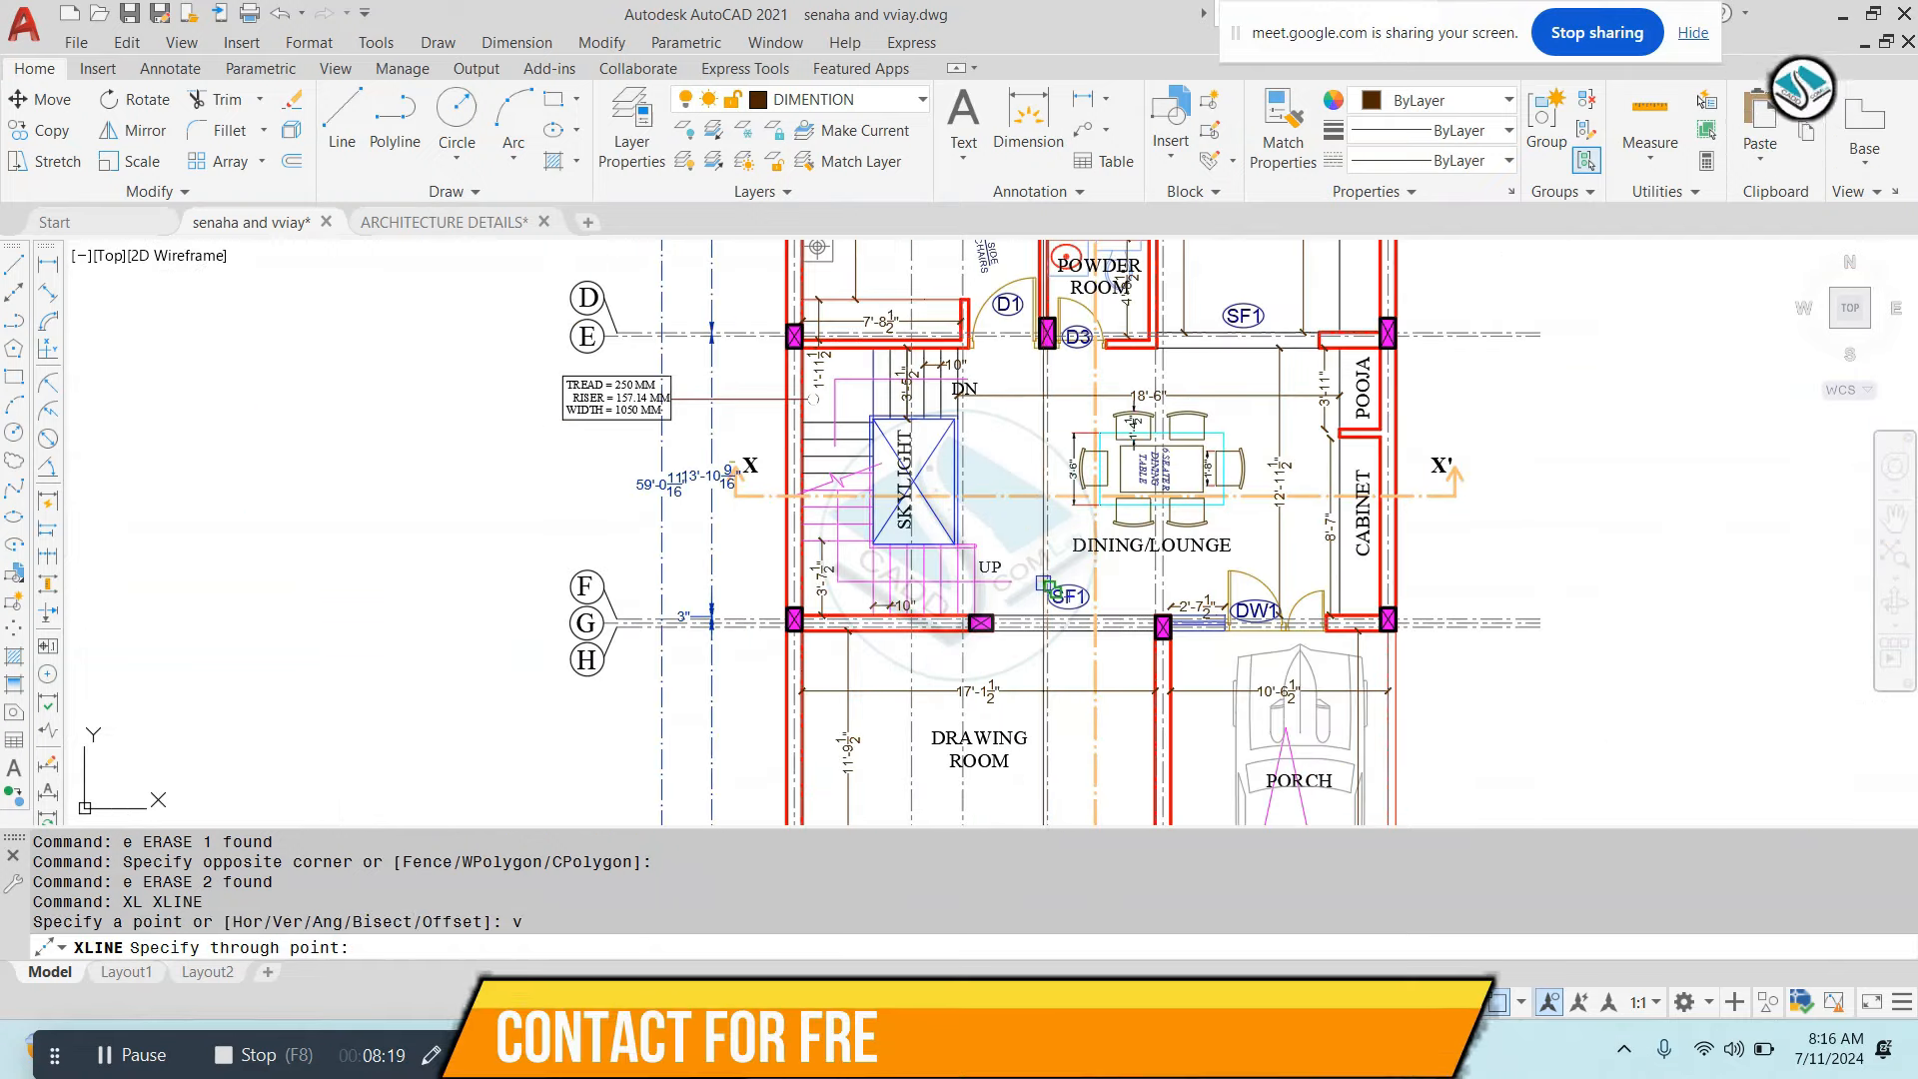
pyautogui.press('Escape')
pyautogui.scroll(9, 756, 469)
pyautogui.click(739, 423)
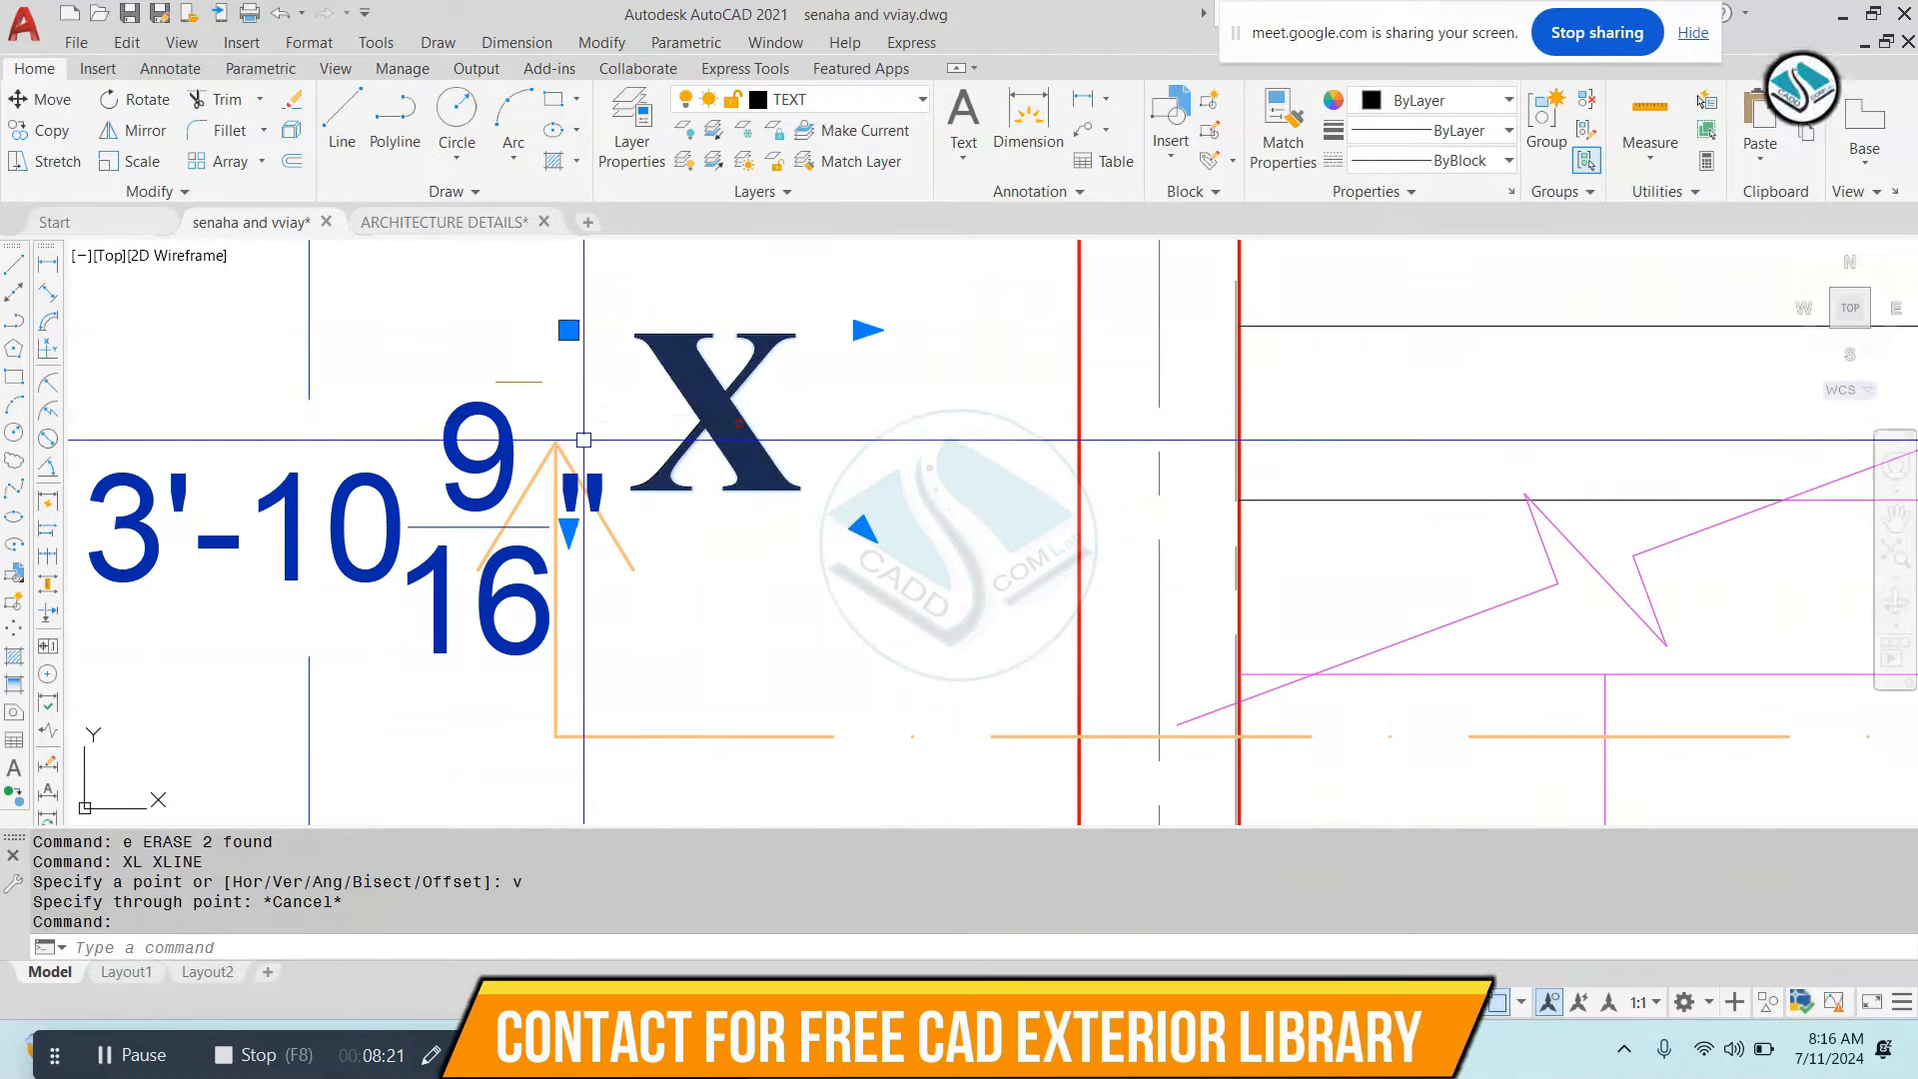
pyautogui.click(569, 436)
pyautogui.click(533, 464)
pyautogui.scroll(-4, 576, 441)
pyautogui.scroll(6, 585, 450)
pyautogui.press('Escape')
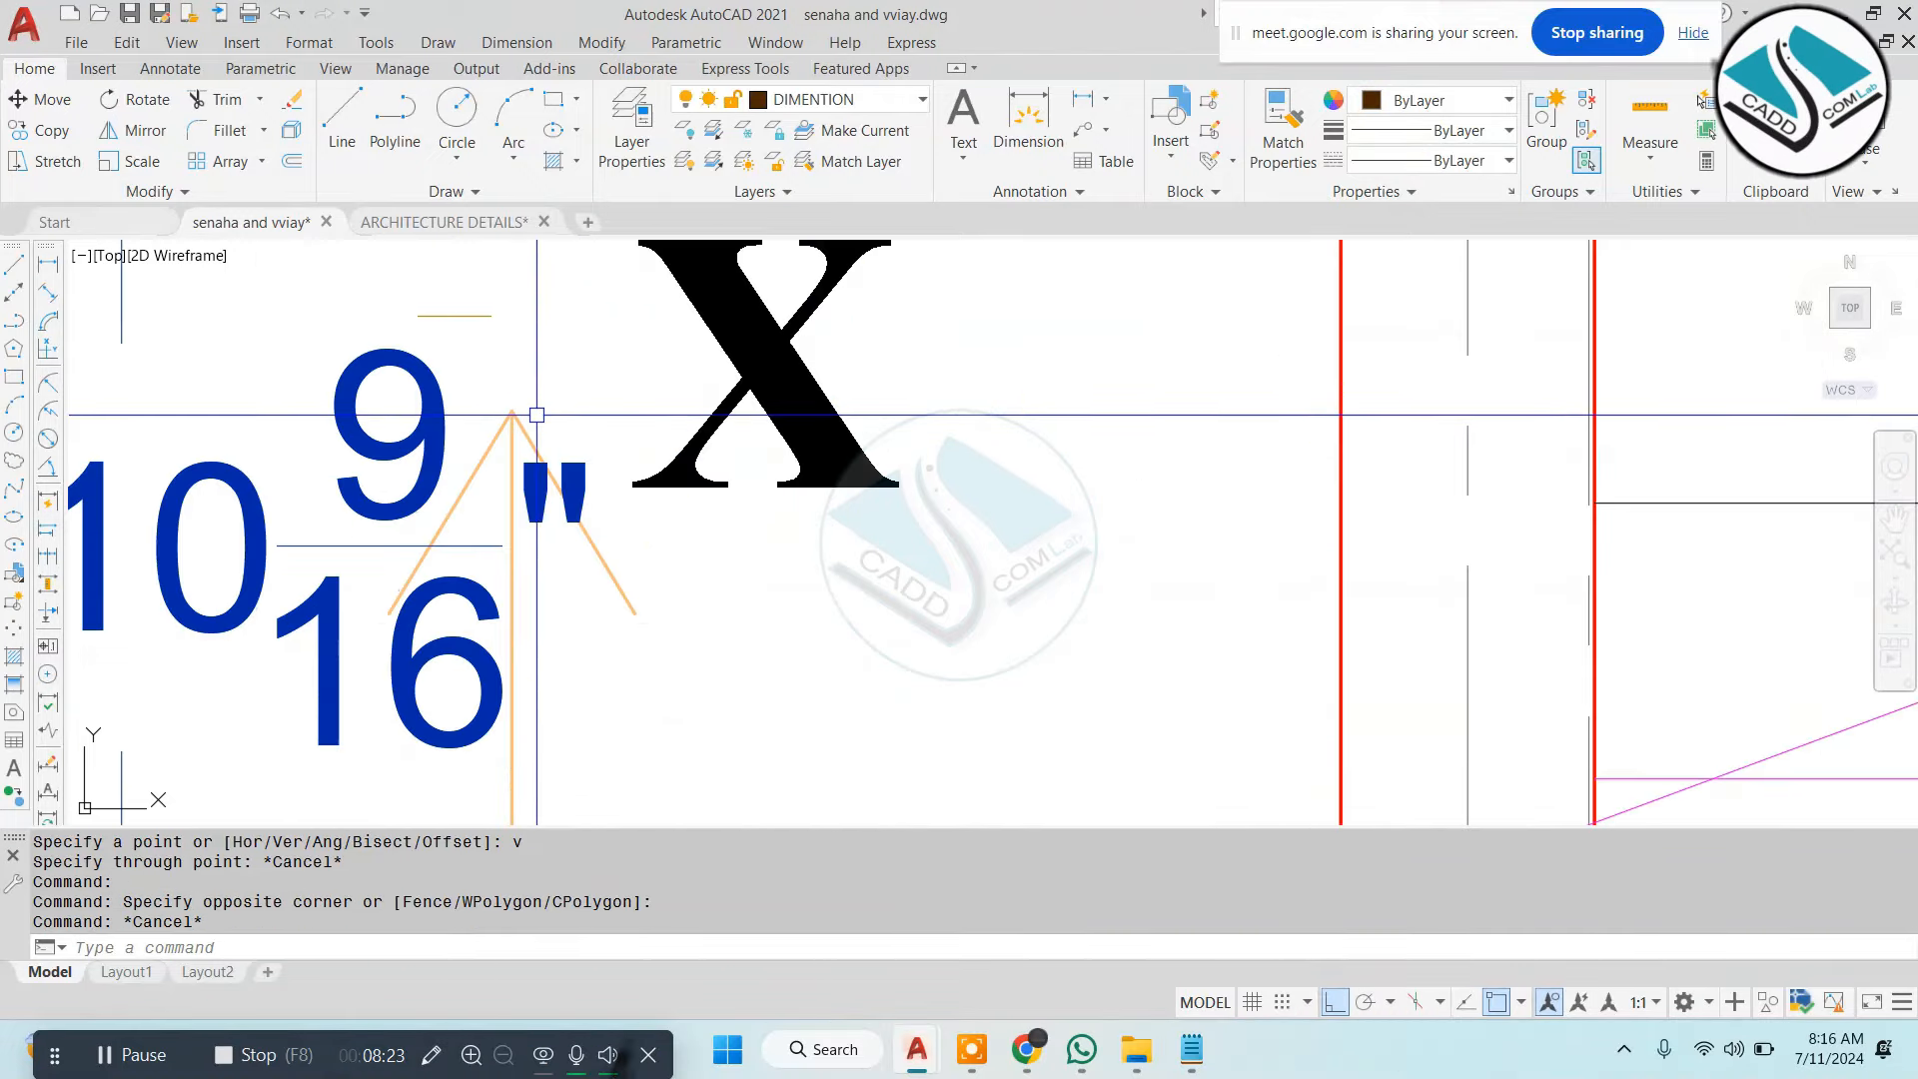
# Move the X-X' section line with its arrows and labels down the ground floor plan to cut through the stair flight marked UP
pyautogui.click(546, 400)
pyautogui.click(477, 442)
pyautogui.click(929, 394)
pyautogui.click(750, 443)
pyautogui.scroll(-6, 696, 455)
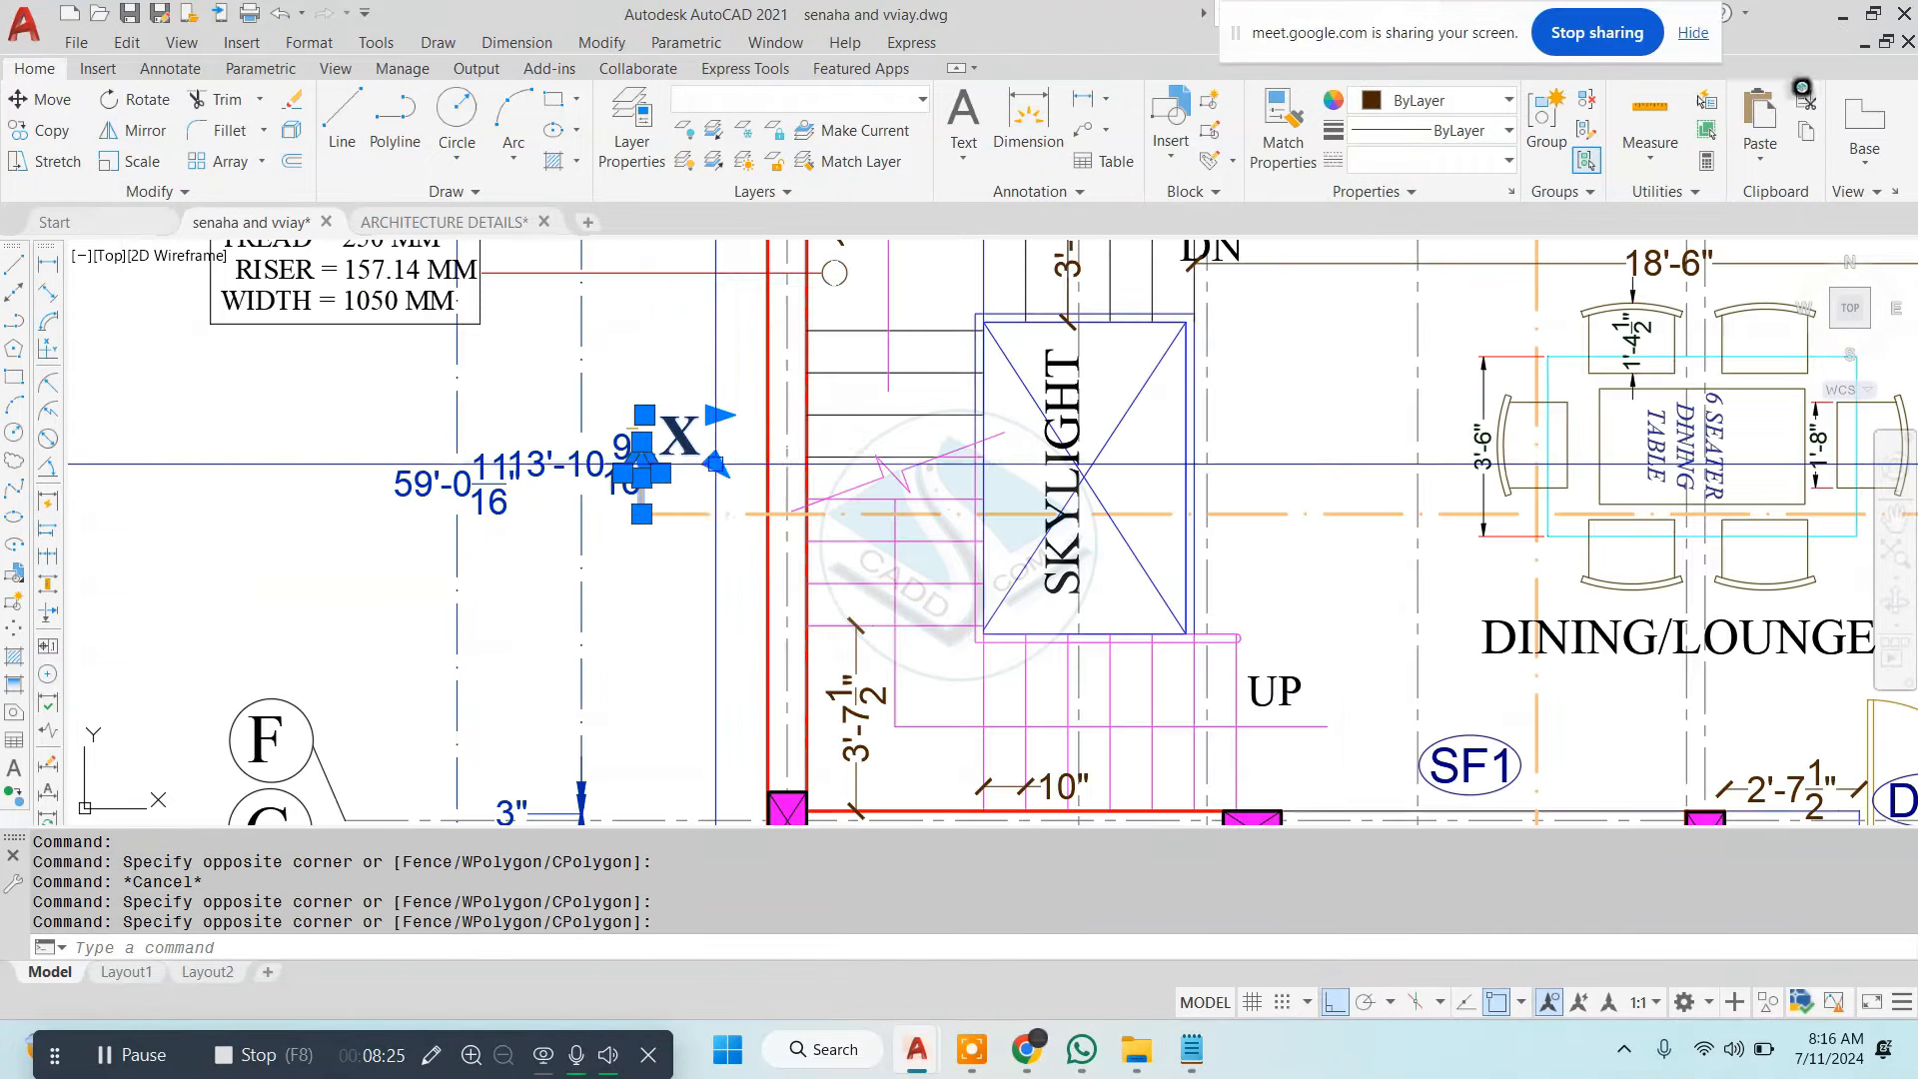
pyautogui.scroll(2, 716, 463)
pyautogui.scroll(-7, 720, 540)
pyautogui.scroll(5, 1393, 516)
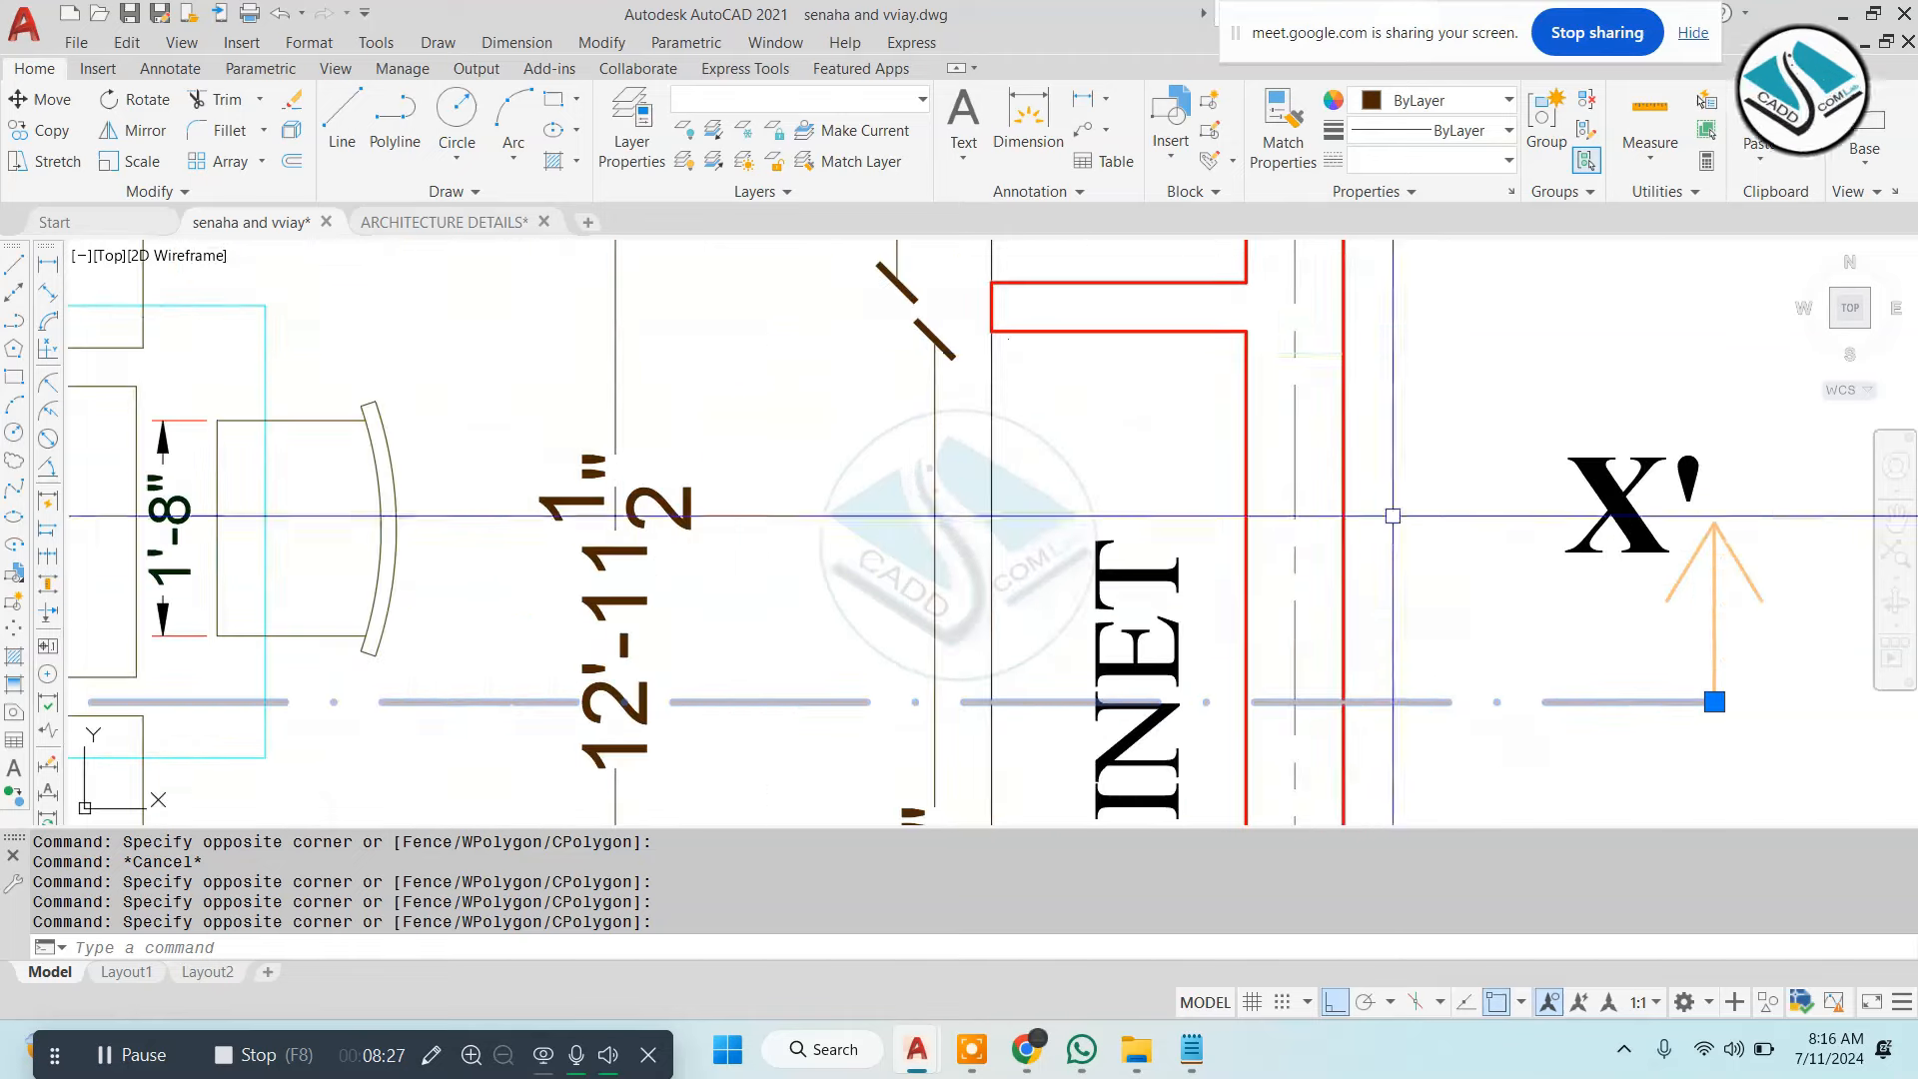
pyautogui.click(1788, 378)
pyautogui.click(1578, 539)
pyautogui.scroll(-5, 1793, 365)
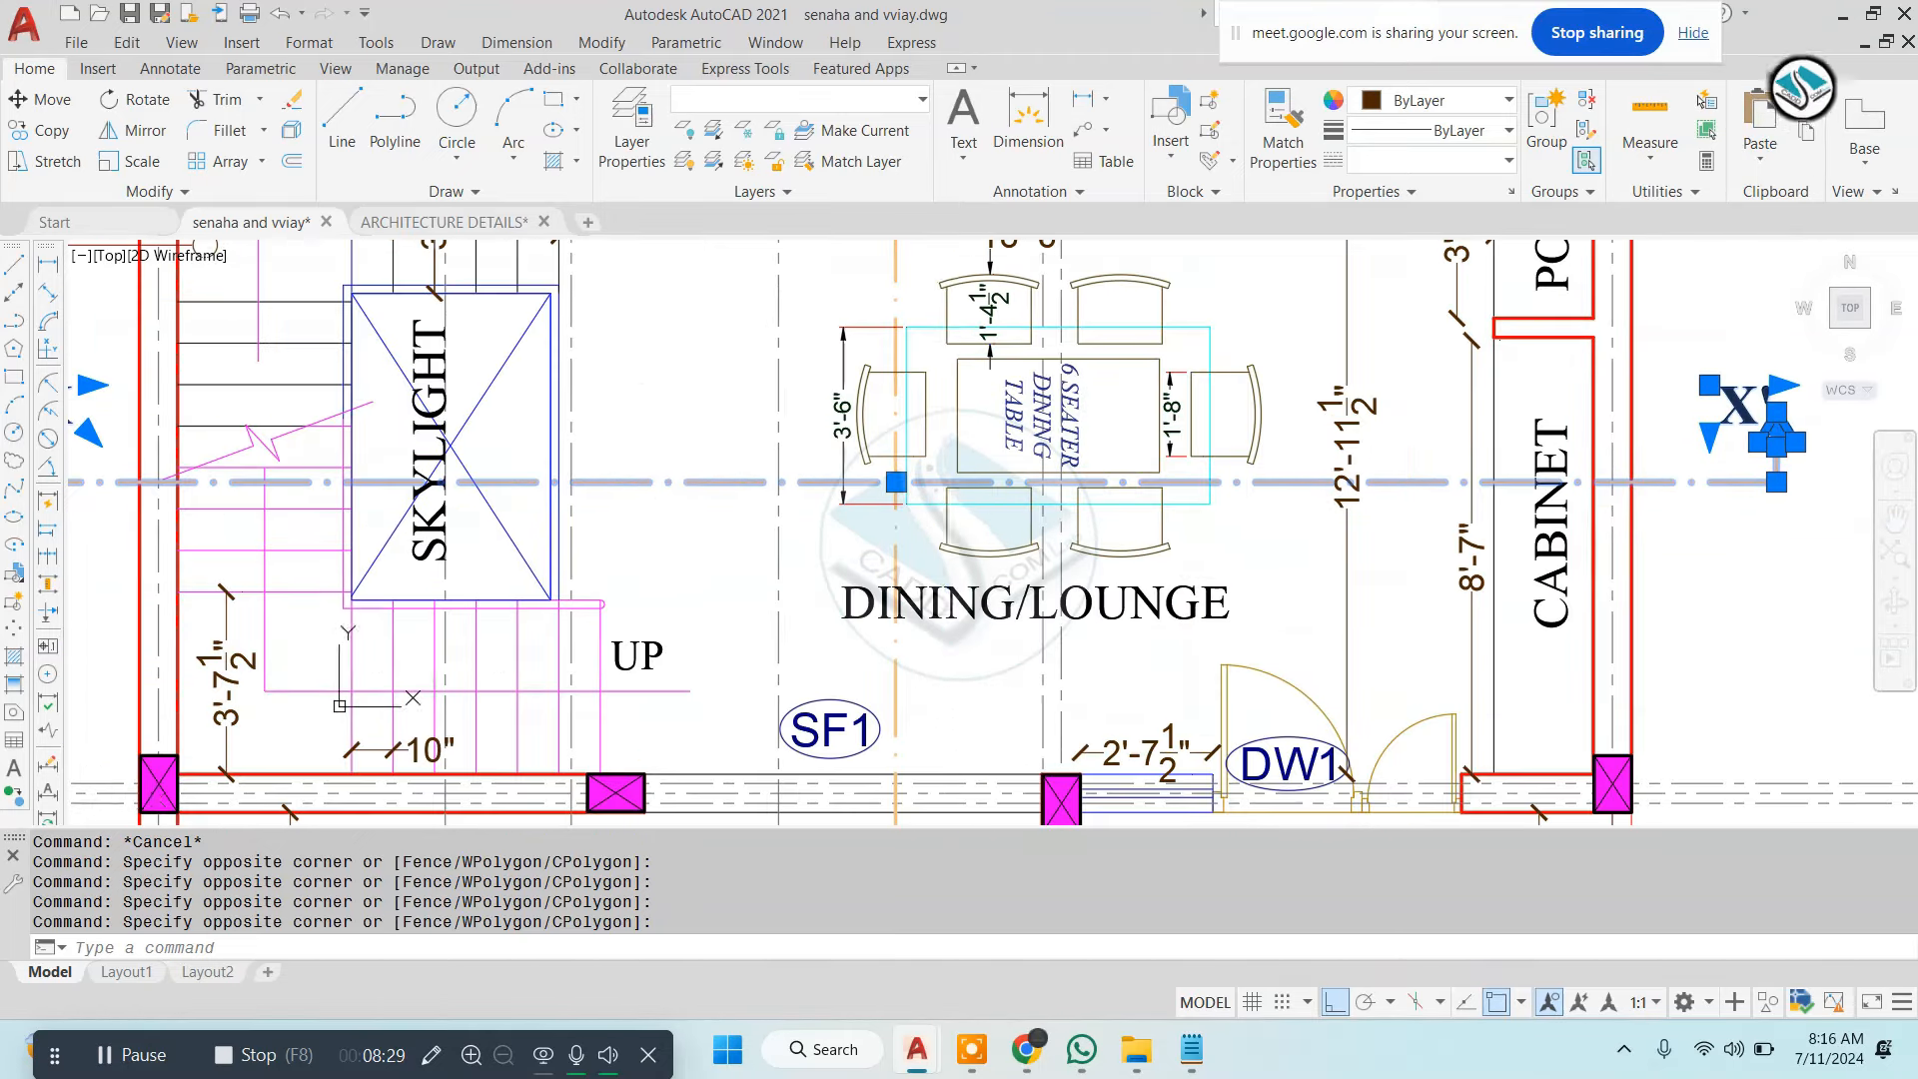
pyautogui.write('m')
pyautogui.press('Return')
pyautogui.click(814, 505)
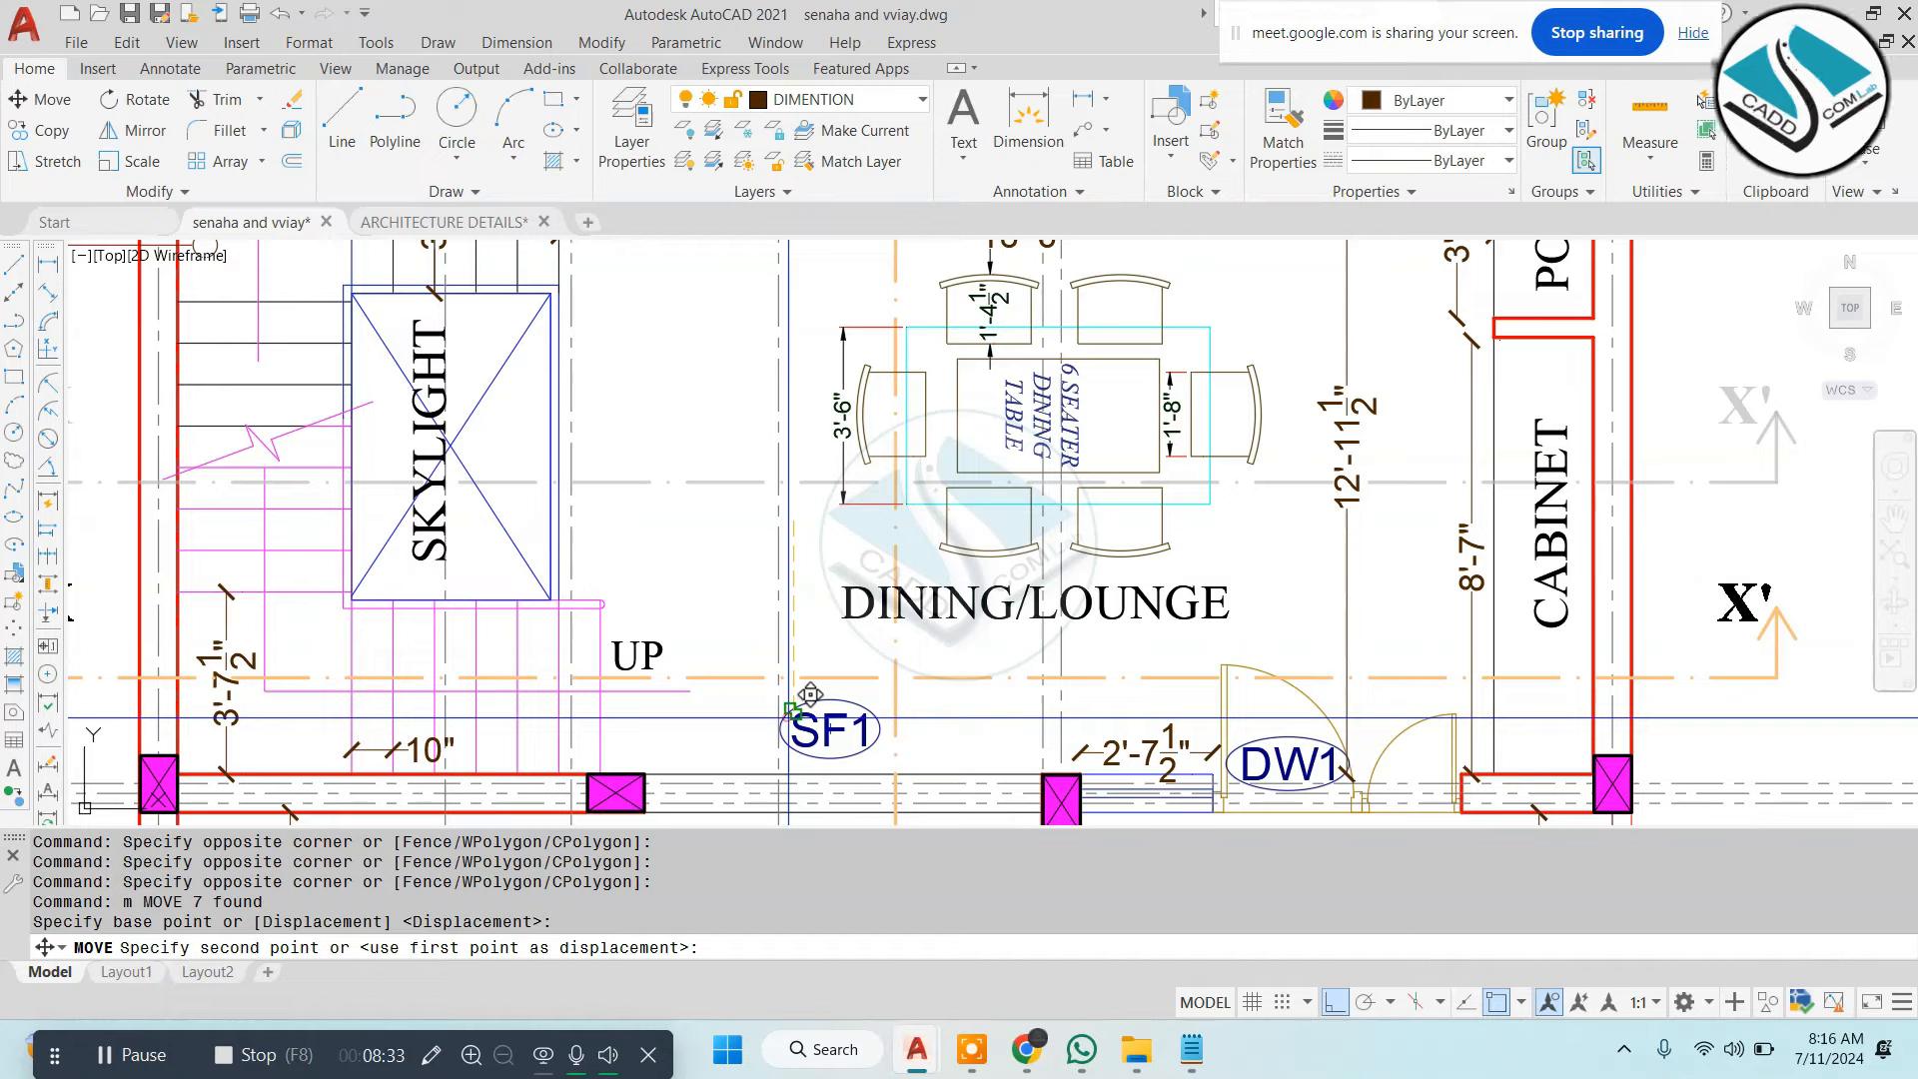
pyautogui.moveTo(791, 715); pyautogui.dragTo(1000, 711, button='middle')
pyautogui.moveTo(844, 675); pyautogui.dragTo(909, 671, button='middle')
pyautogui.press('Escape')
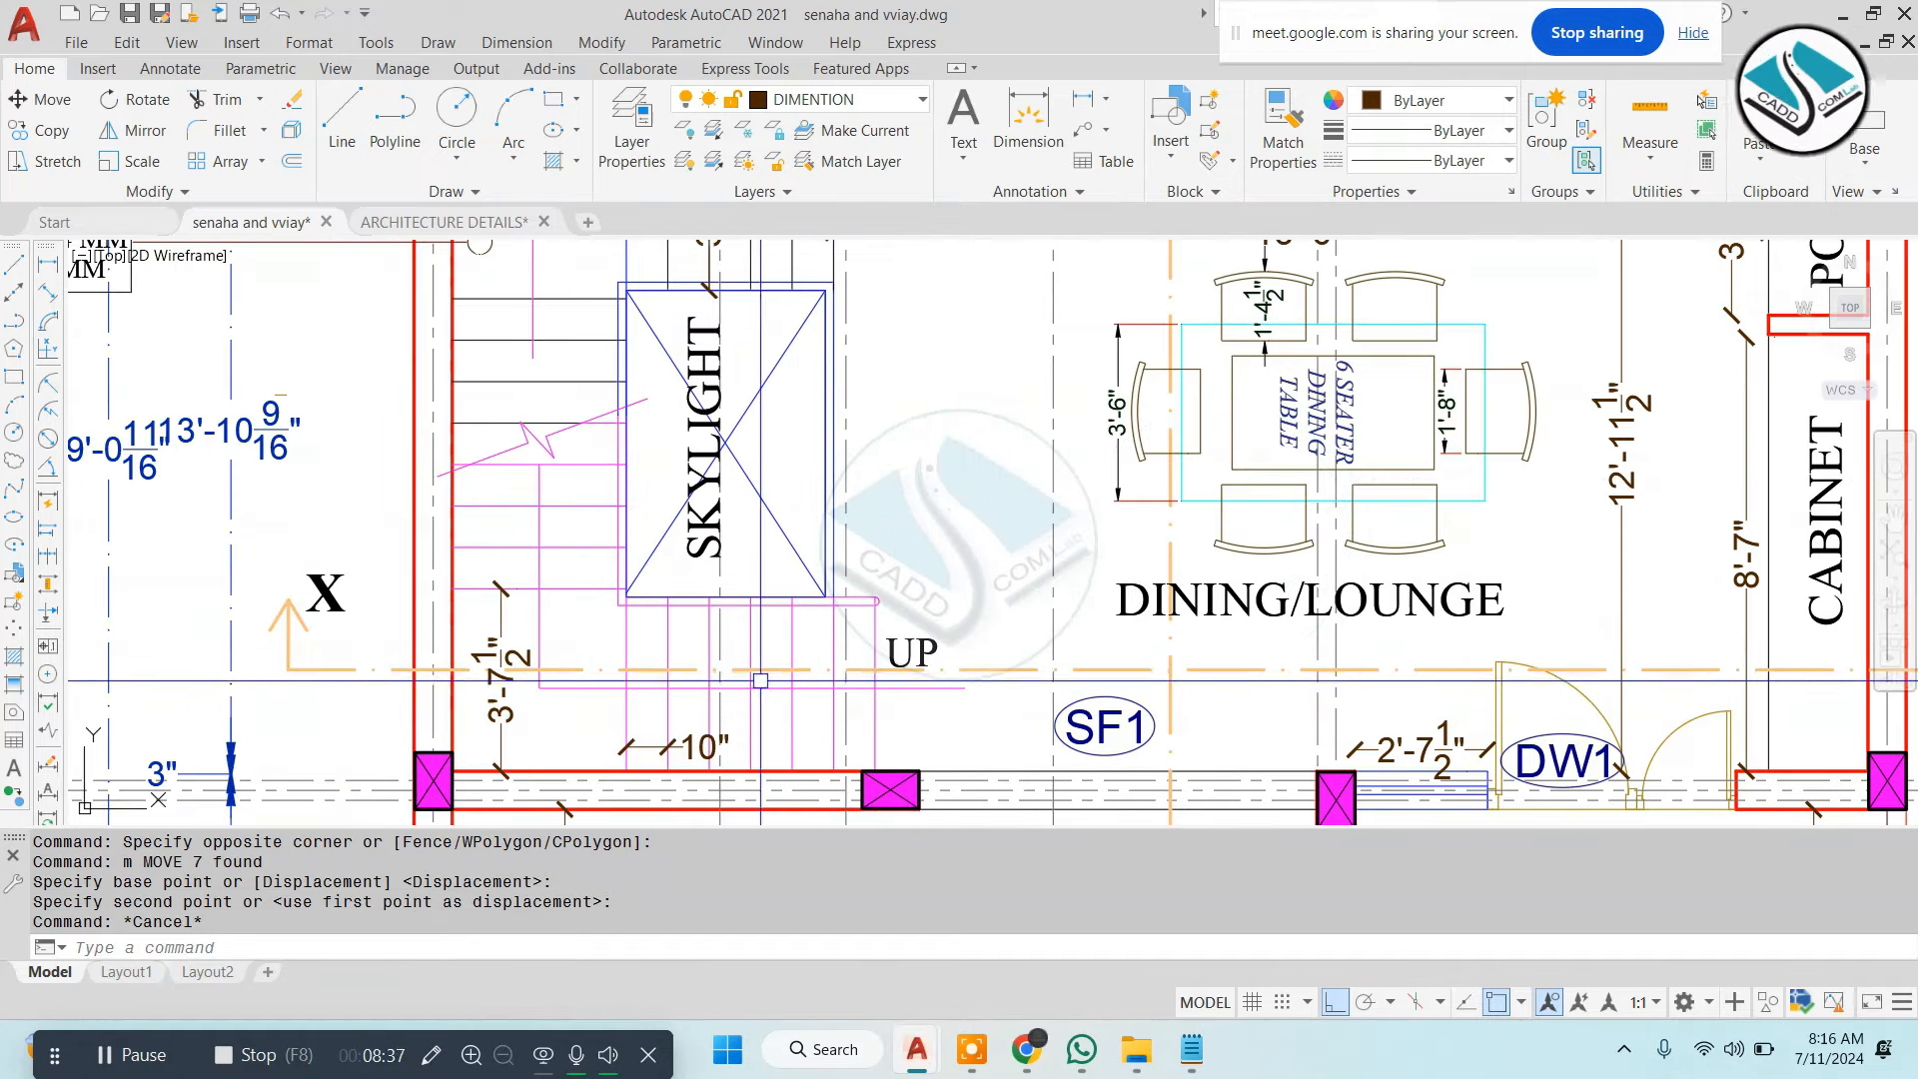
# Draw vertical construction lines through every riser line of the stair flight marked UP where the X-X' section line crosses it
pyautogui.scroll(-6, 699, 634)
pyautogui.scroll(6, 690, 627)
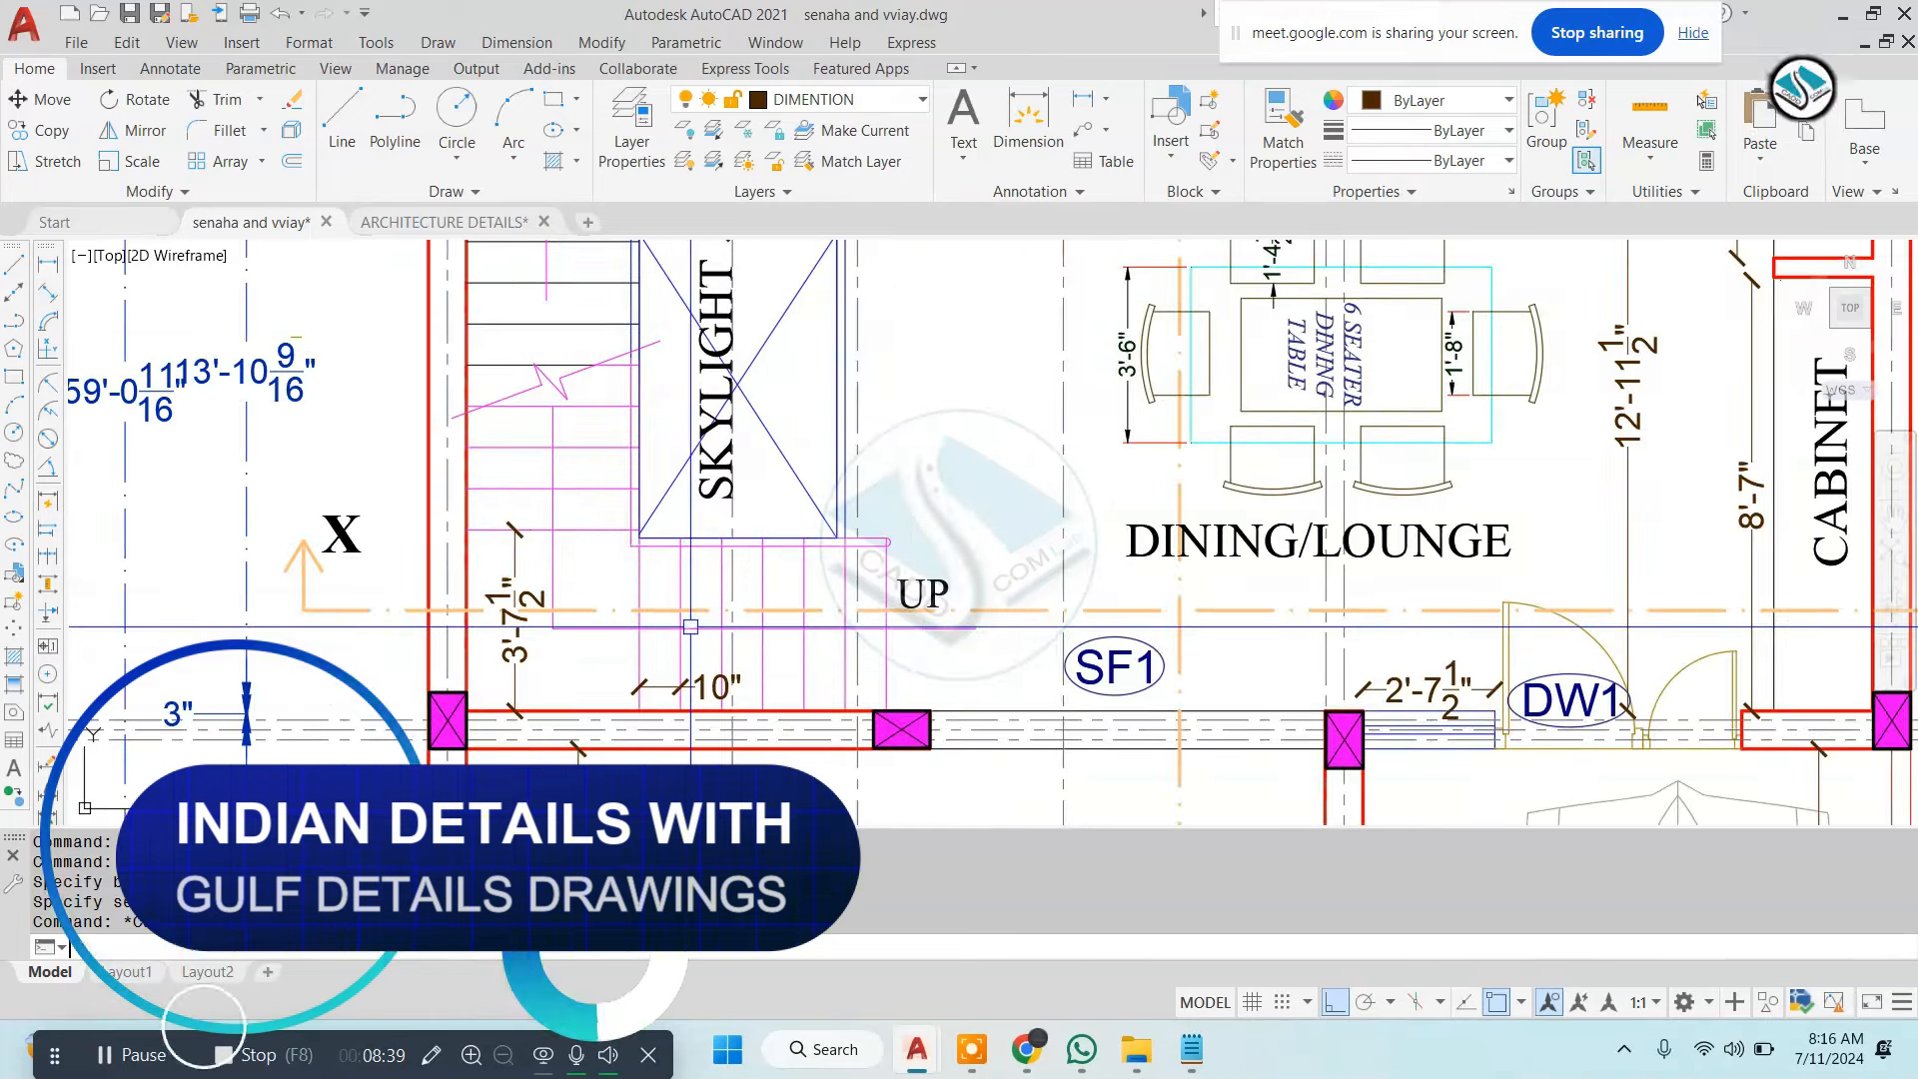
pyautogui.scroll(4, 693, 626)
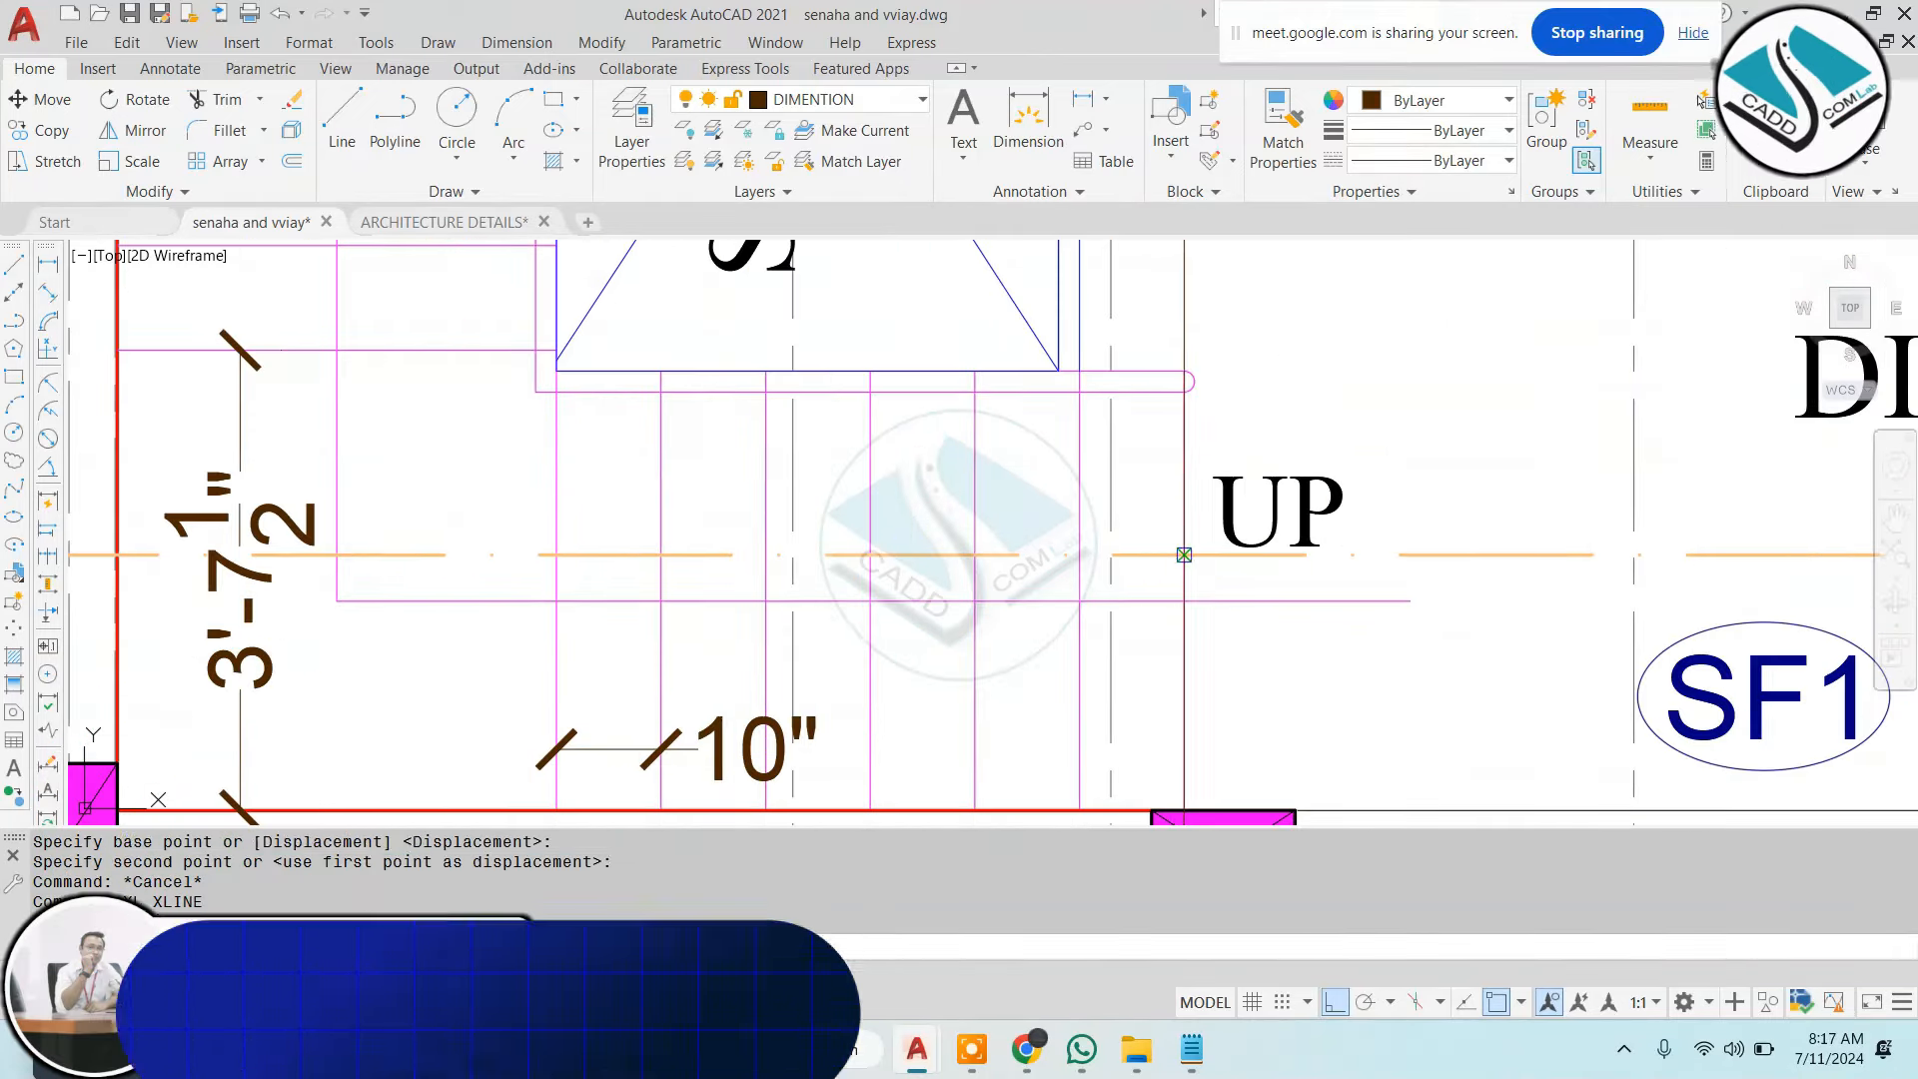
pyautogui.click(1182, 554)
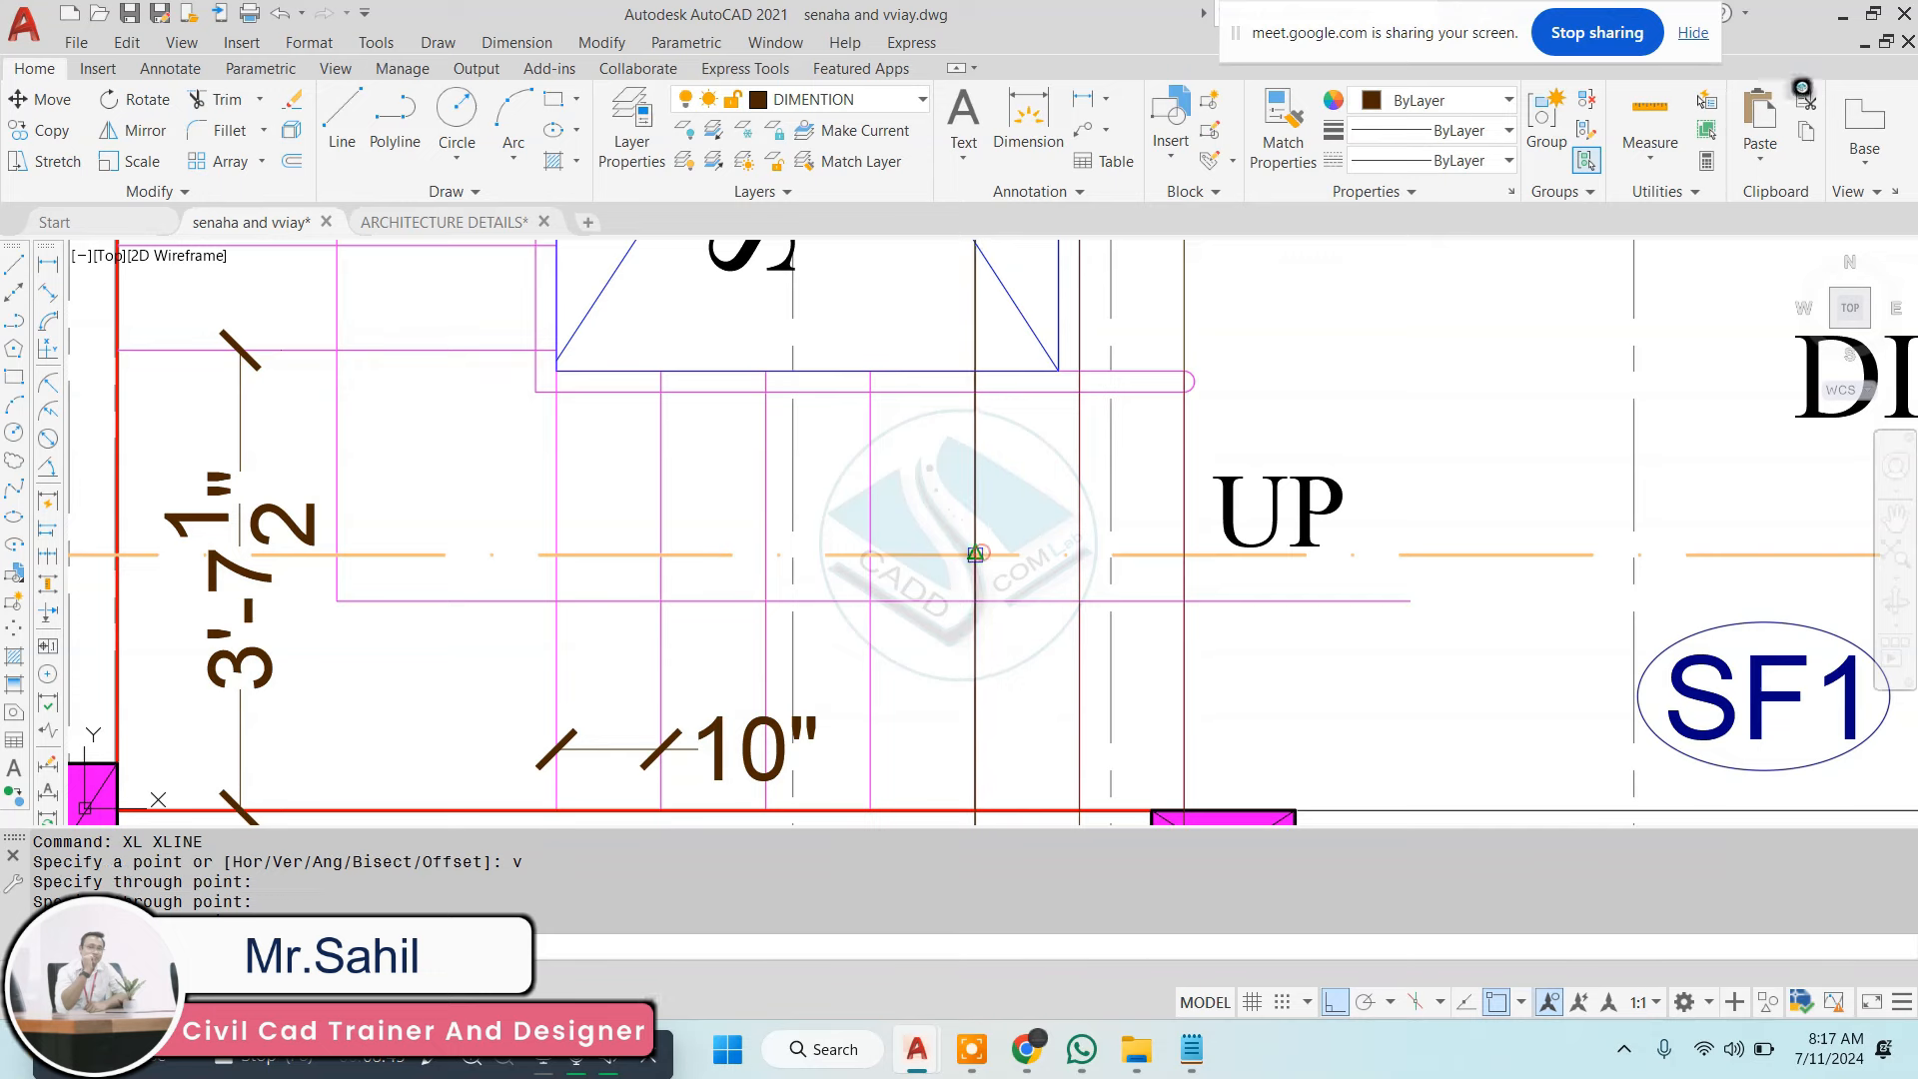
pyautogui.click(766, 553)
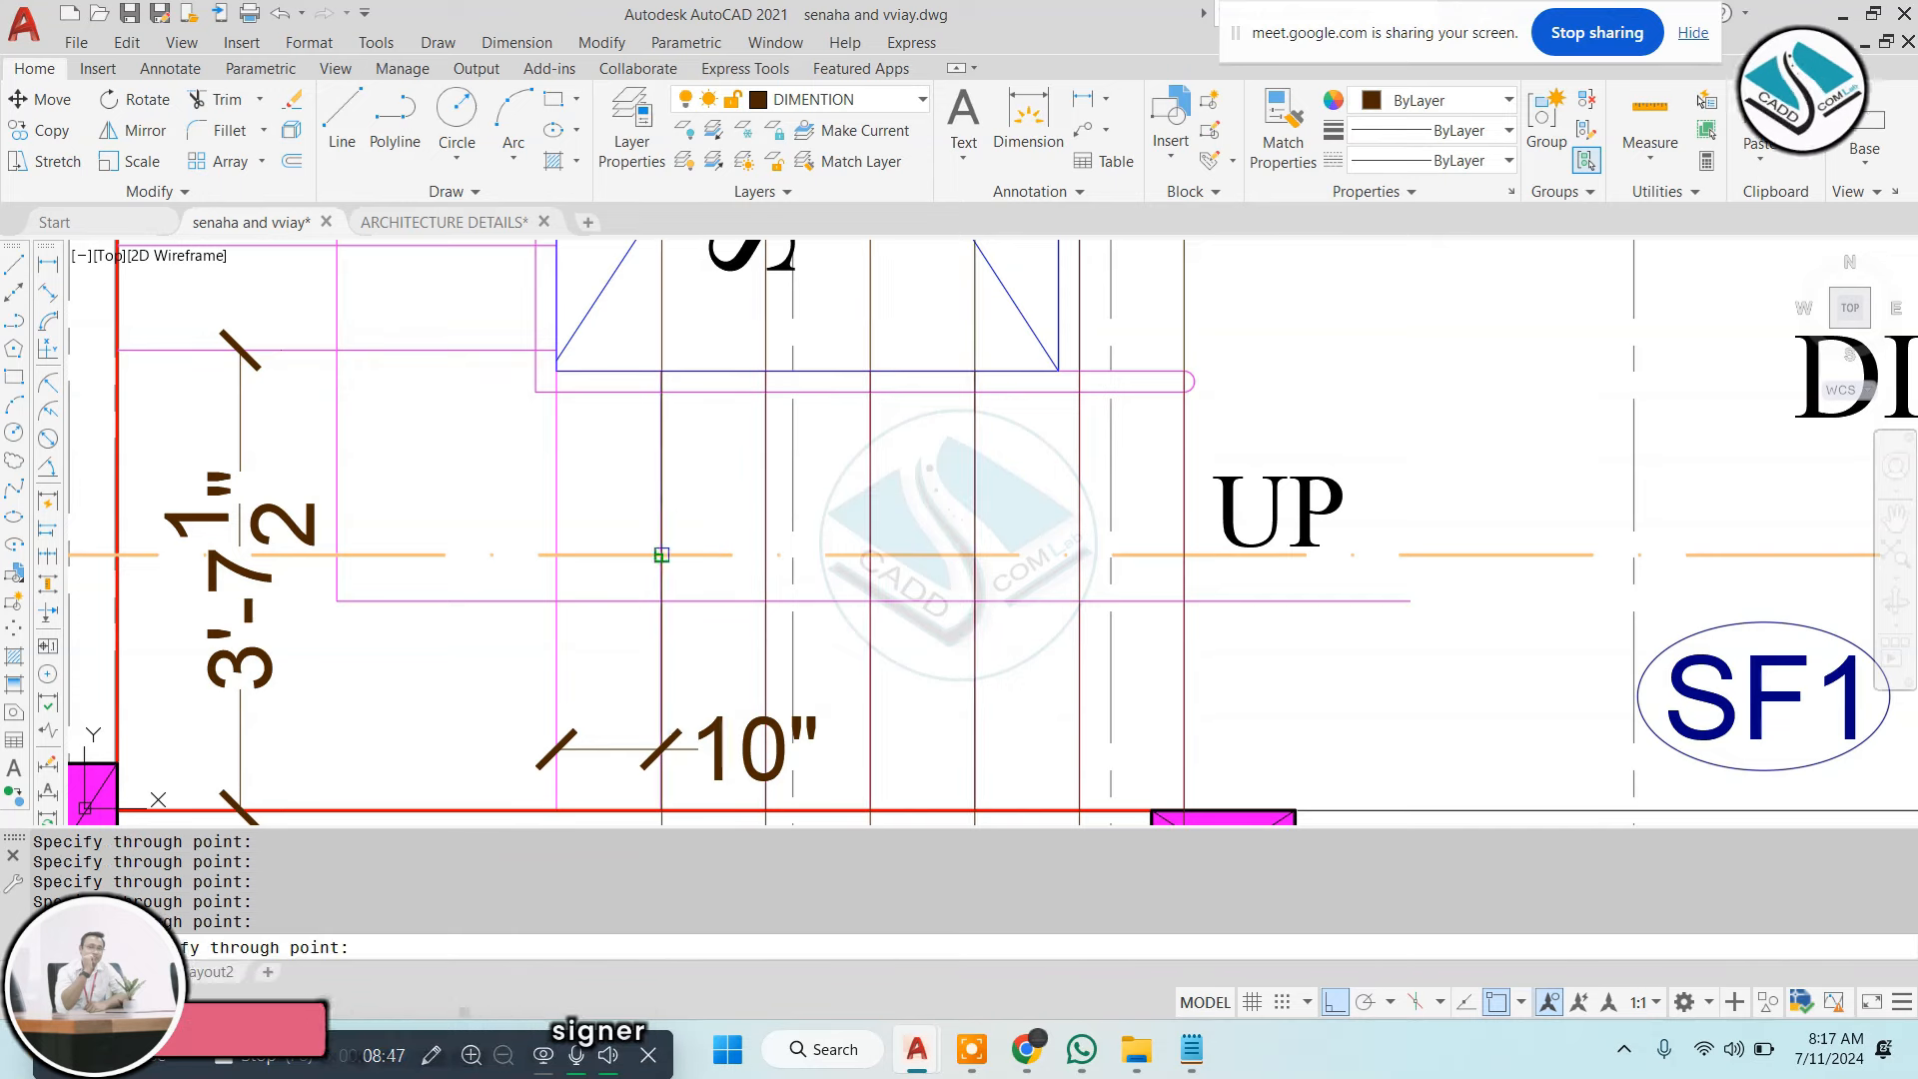
pyautogui.click(660, 555)
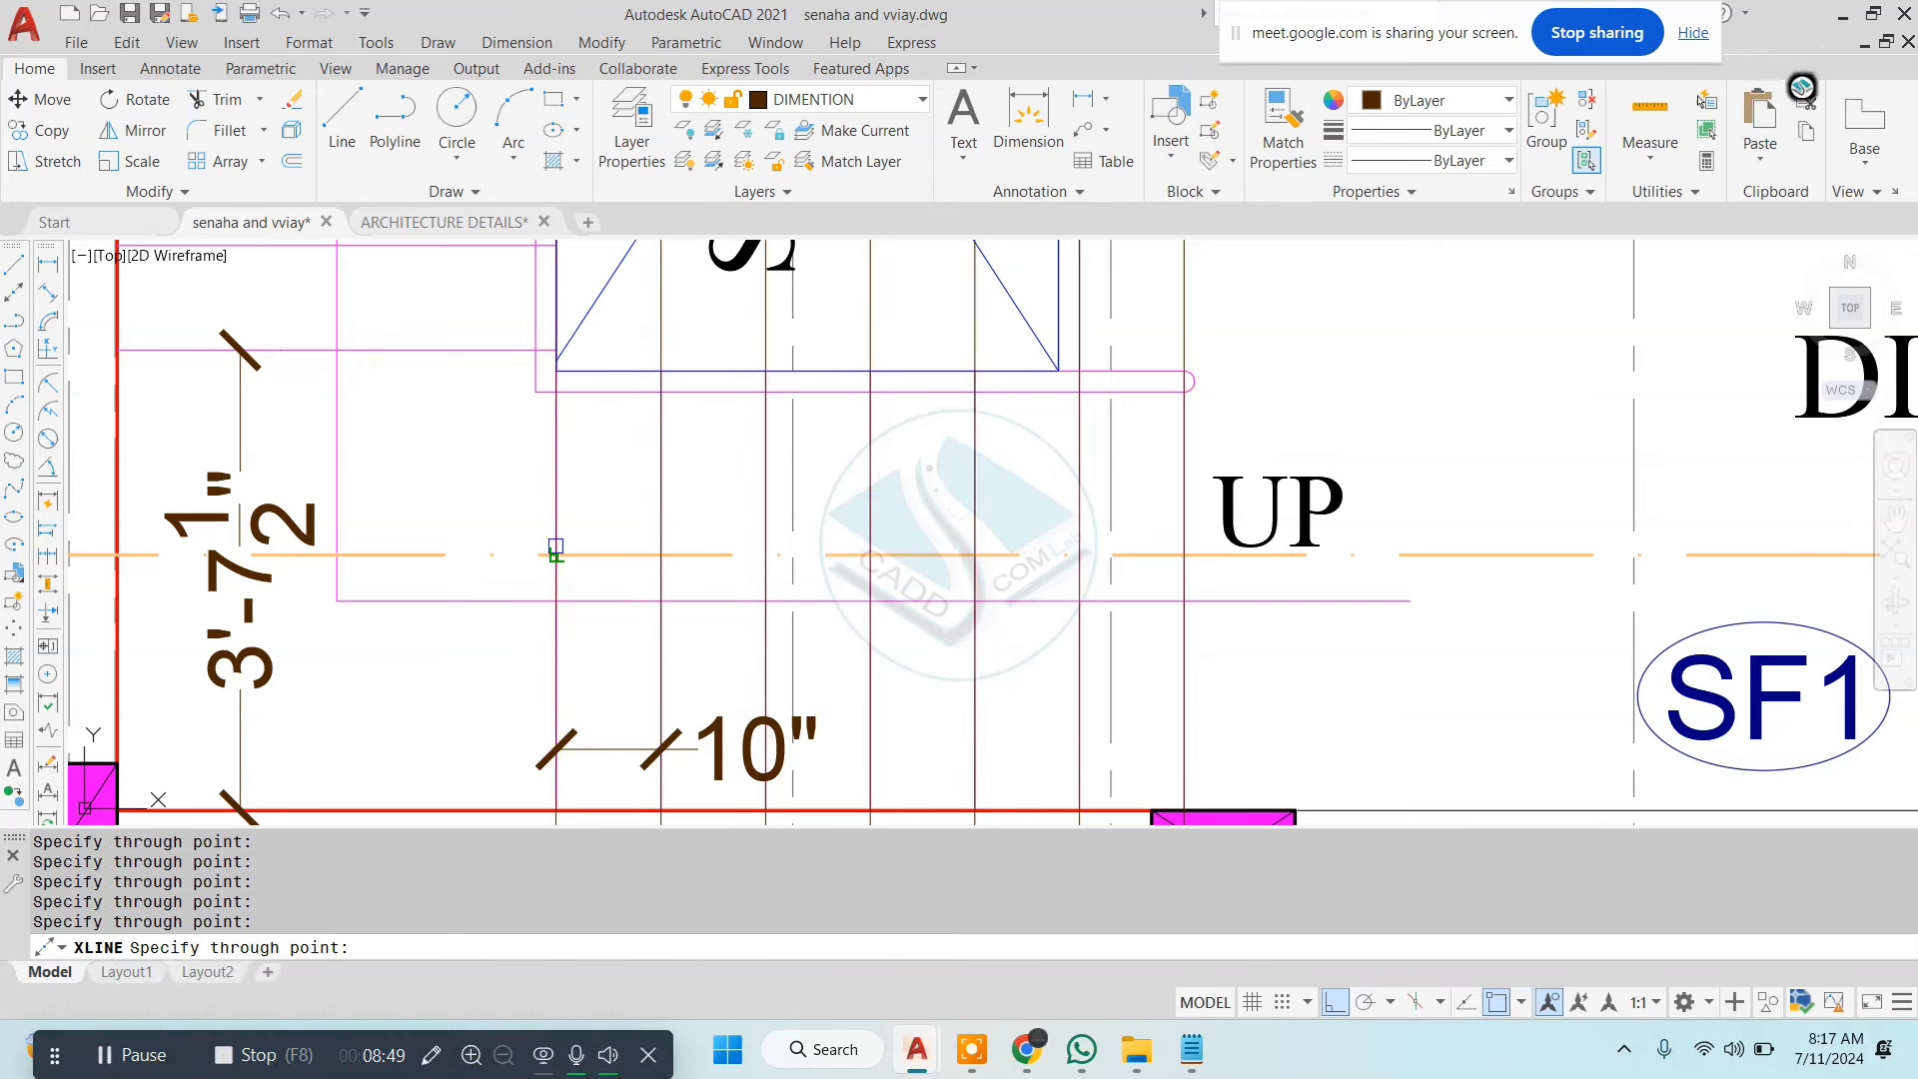
pyautogui.press('Escape')
pyautogui.scroll(-4, 956, 547)
pyautogui.scroll(2, 1016, 525)
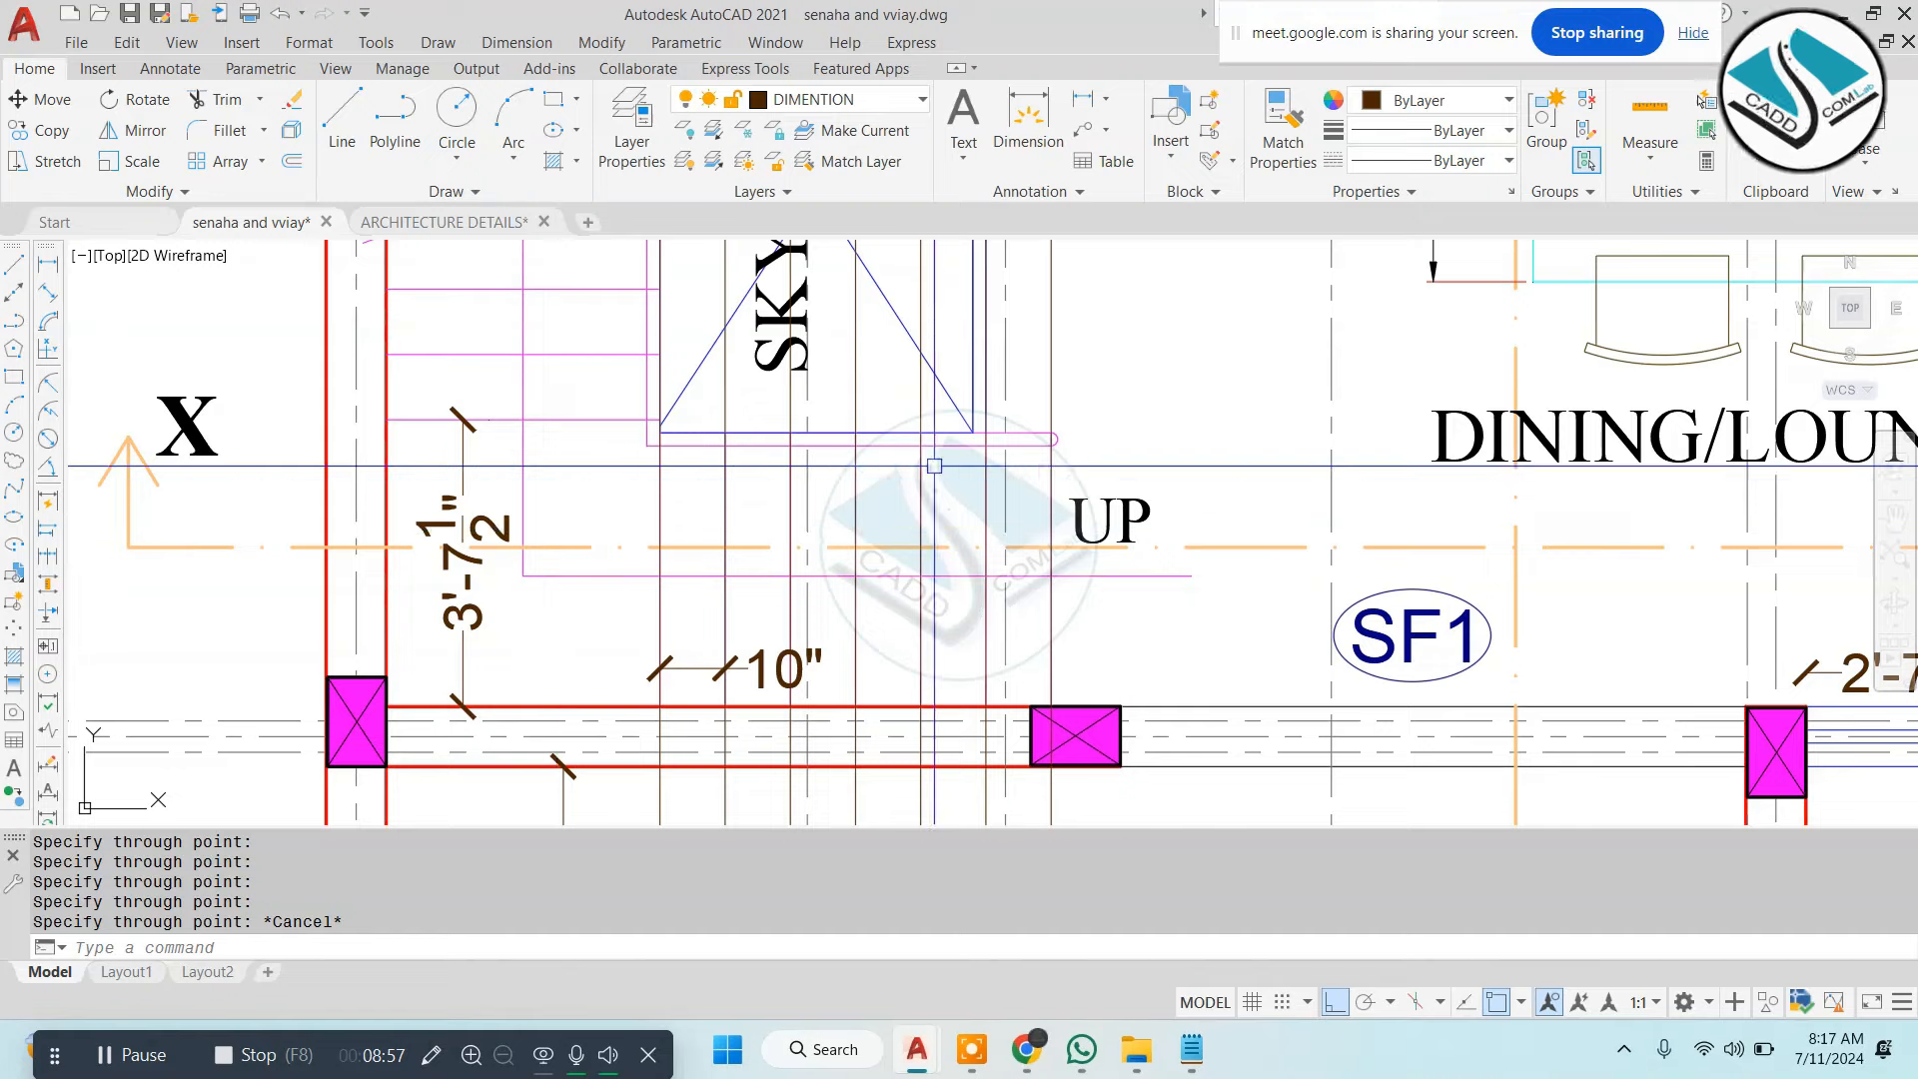
pyautogui.scroll(-10, 934, 466)
pyautogui.scroll(10, 954, 779)
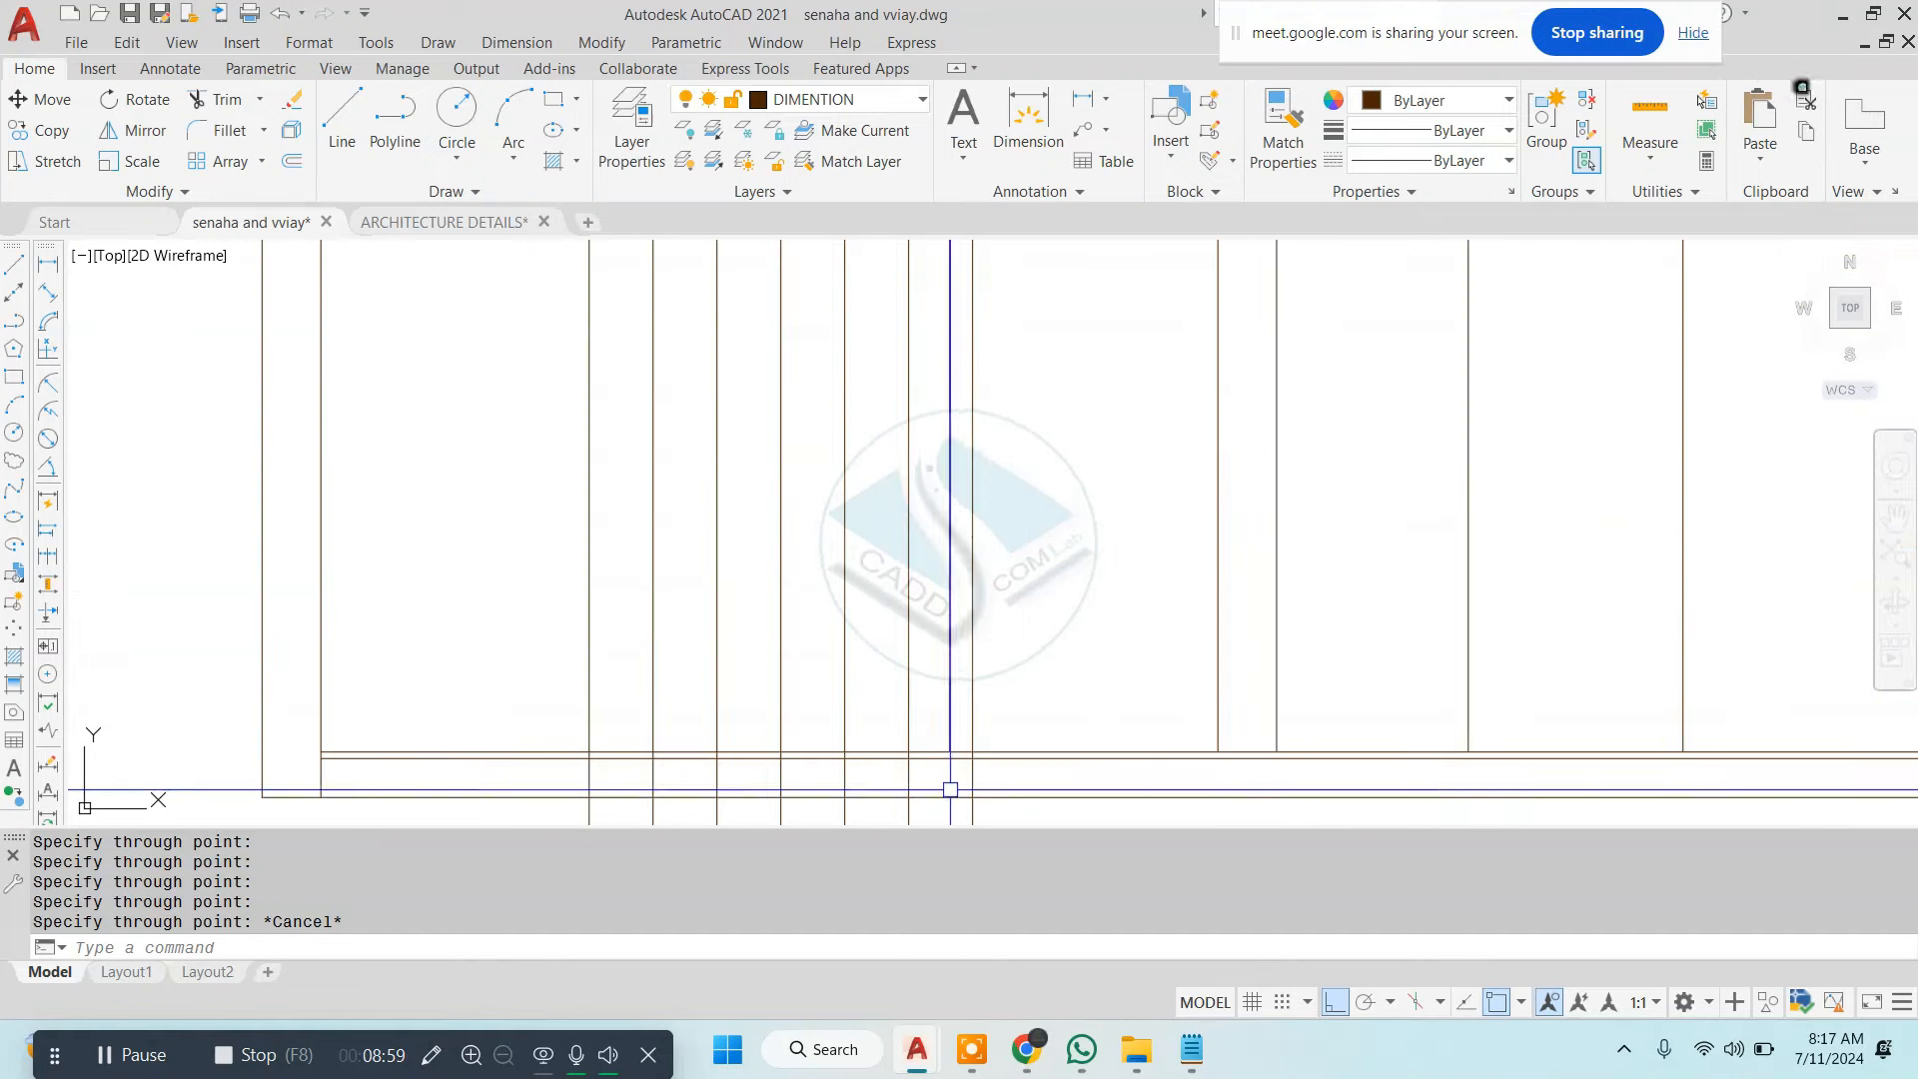
pyautogui.moveTo(950, 789); pyautogui.dragTo(959, 710, button='middle')
pyautogui.write('tr')
pyautogui.press('Return')
pyautogui.press('Return')
pyautogui.press('Escape')
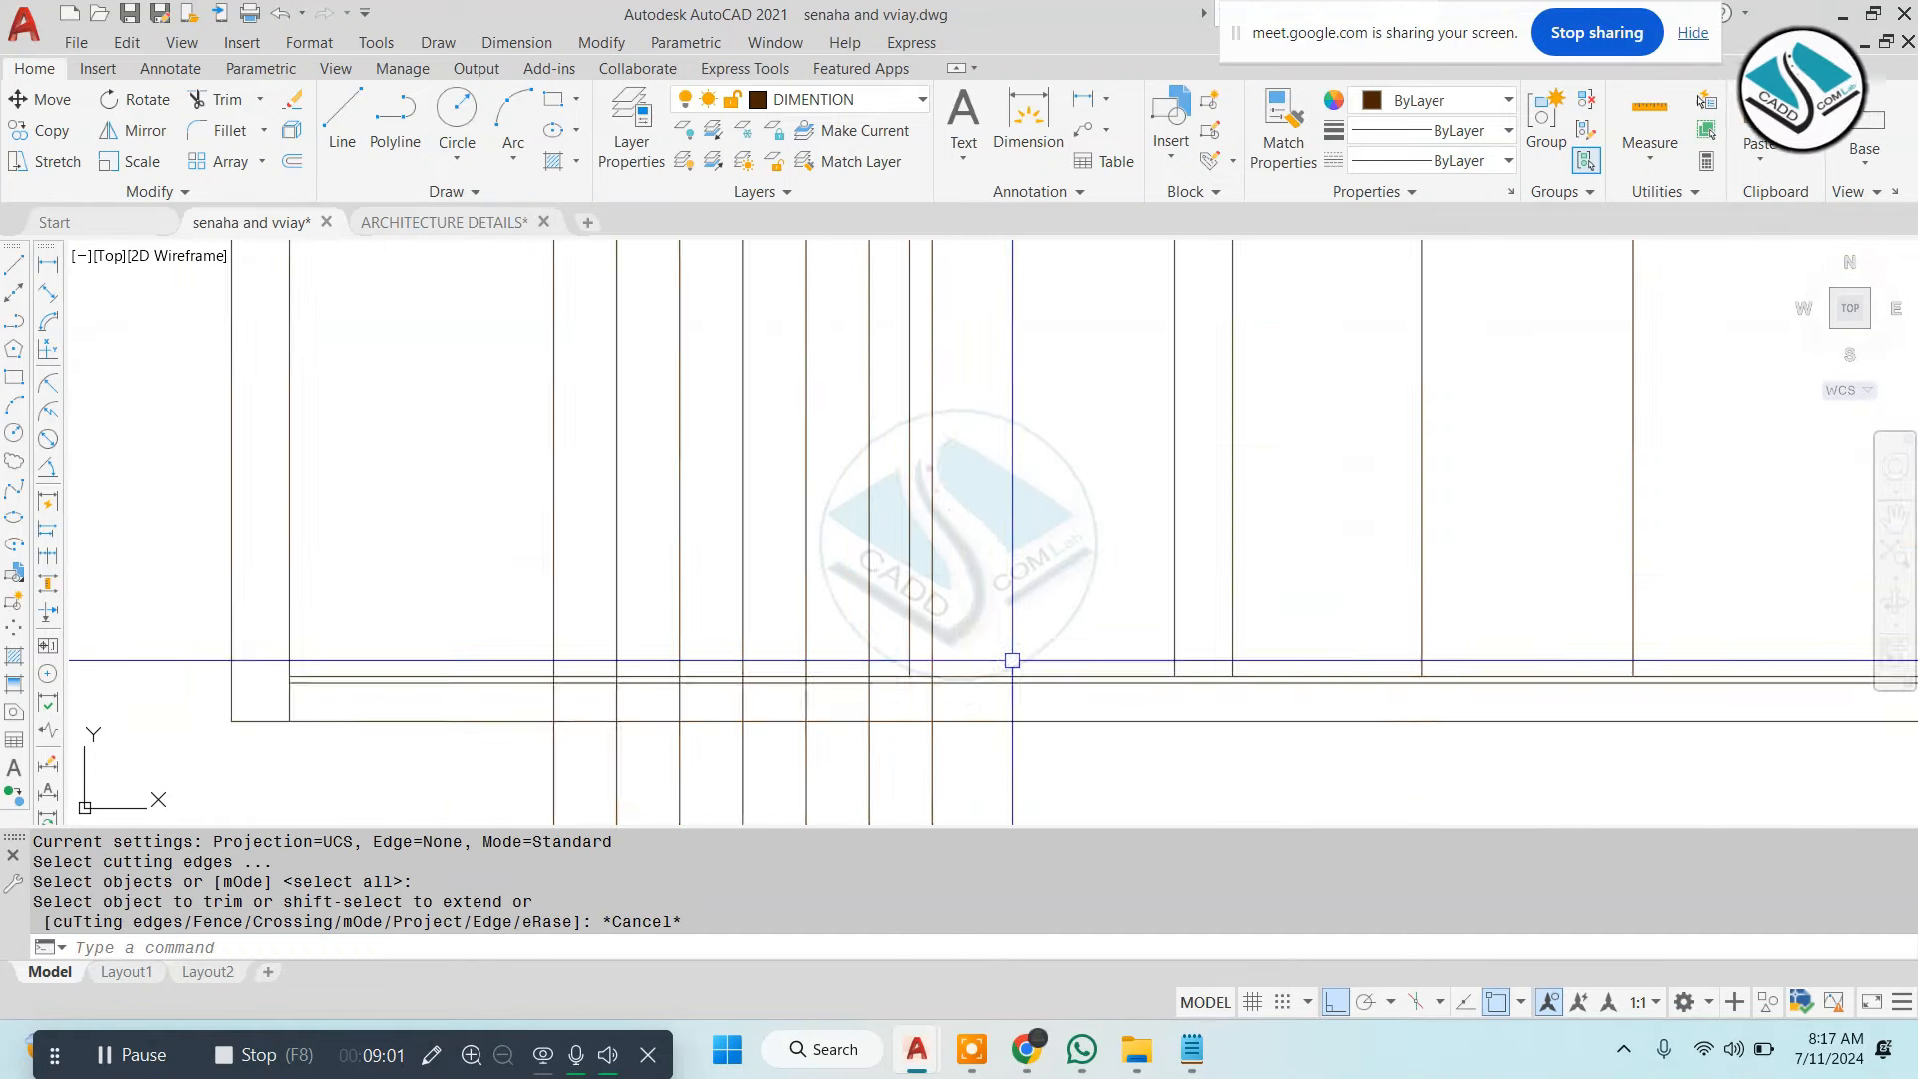
# Hide the three outline lines of the door opening that overlaps the projected stair risers in the section
pyautogui.scroll(-2, 963, 548)
pyautogui.scroll(4, 979, 484)
pyautogui.click(1369, 380)
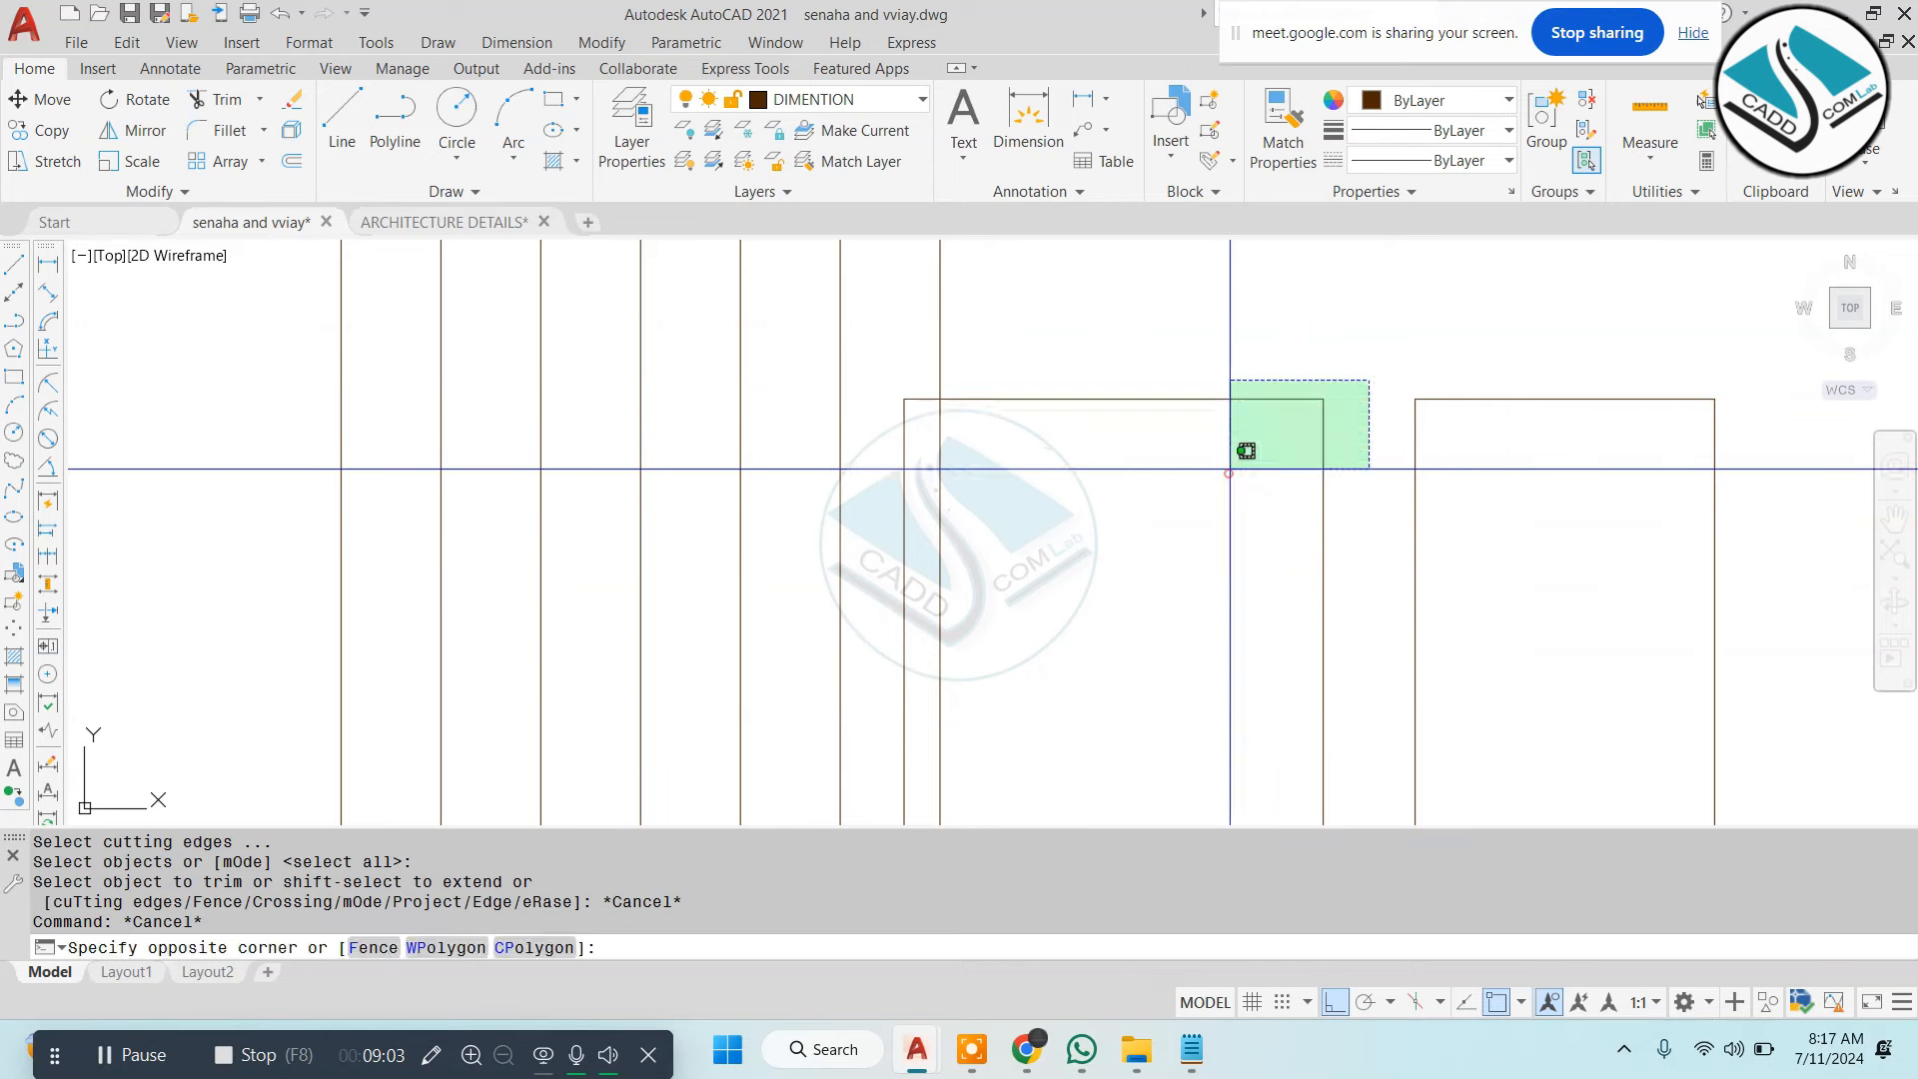
pyautogui.click(1245, 450)
pyautogui.scroll(-4, 914, 445)
pyautogui.rightClick(1018, 475)
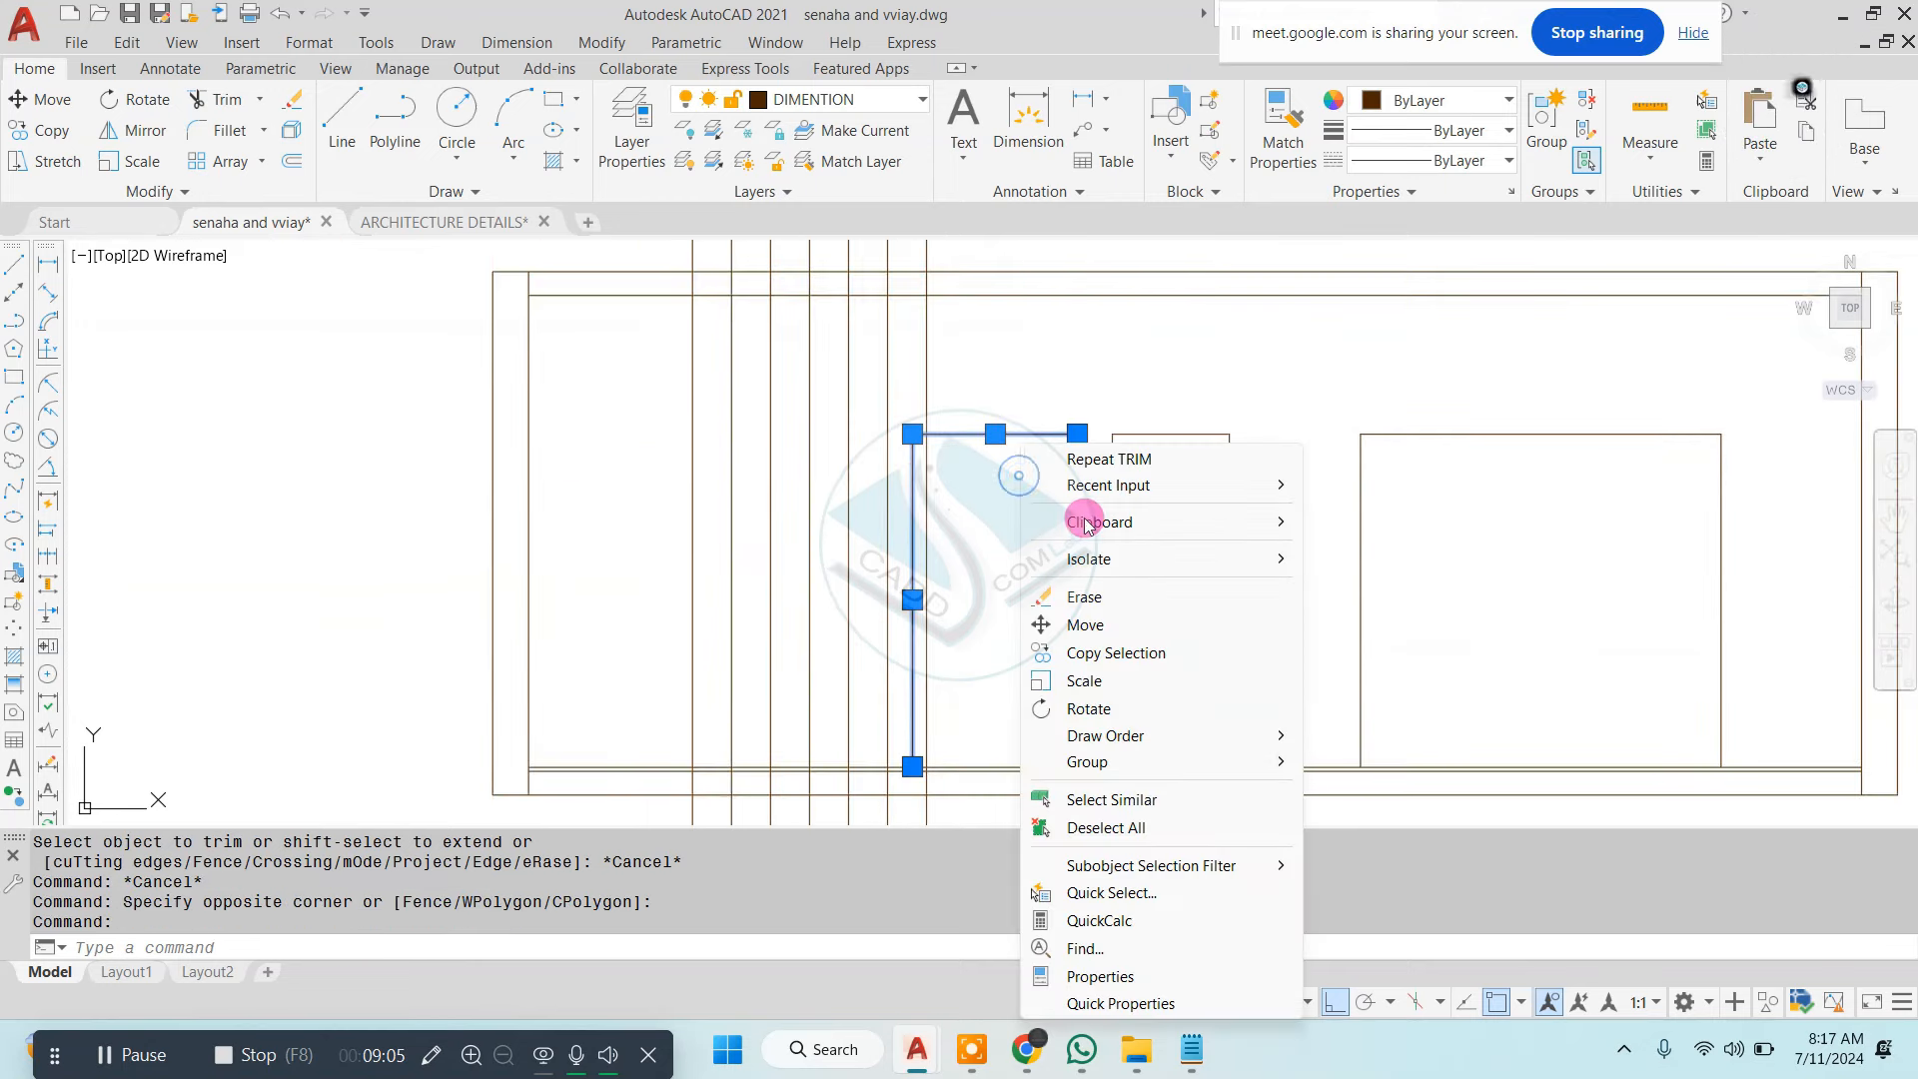
pyautogui.moveTo(1159, 571)
pyautogui.click(1370, 473)
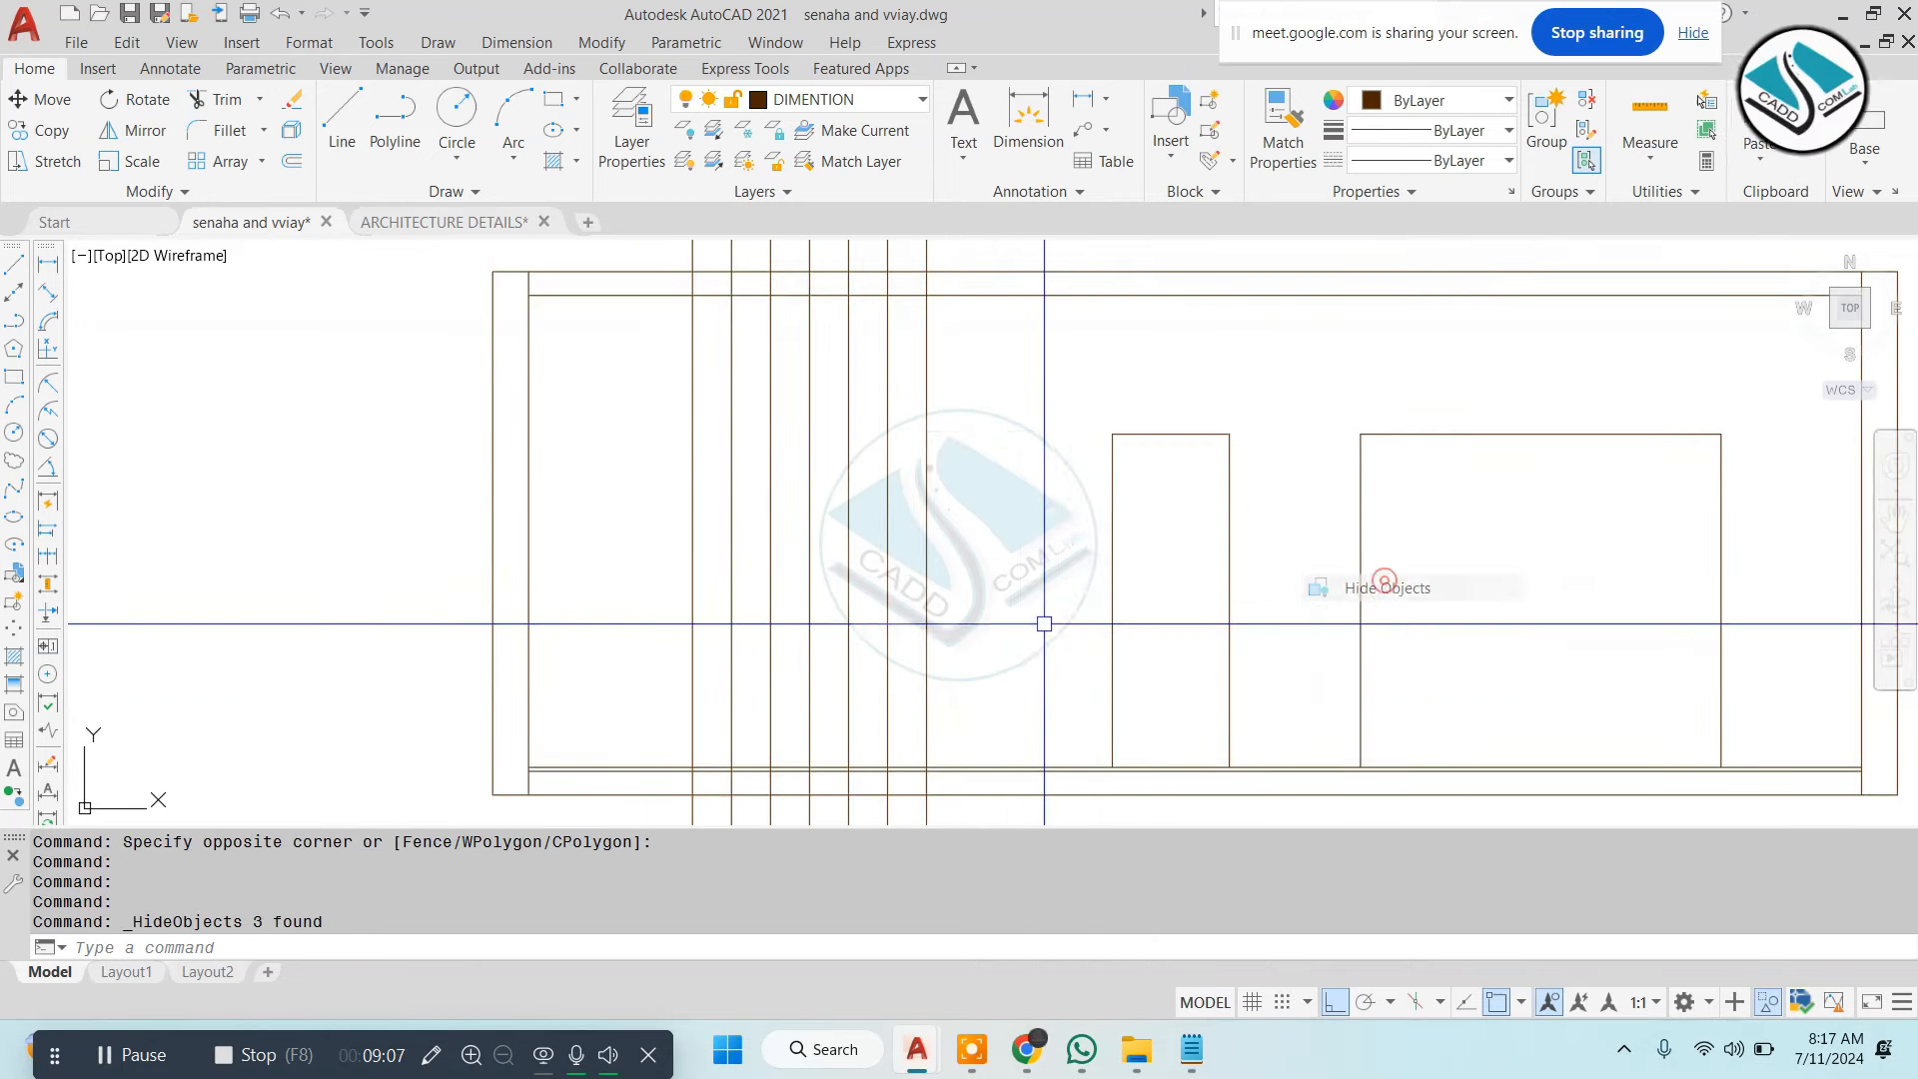
# Trim the projected riser lines where they run below the section's floor line
pyautogui.write('tr')
pyautogui.press('Return')
pyautogui.press('Return')
pyautogui.scroll(4, 927, 786)
pyautogui.click(927, 787)
pyautogui.press('Escape')
# Offset the section's upper floor line 7" upward to mark the height of the first riser
pyautogui.write('o')
pyautogui.press('Return')
pyautogui.write('7')
pyautogui.press('Return')
pyautogui.click(1089, 643)
pyautogui.click(1090, 609)
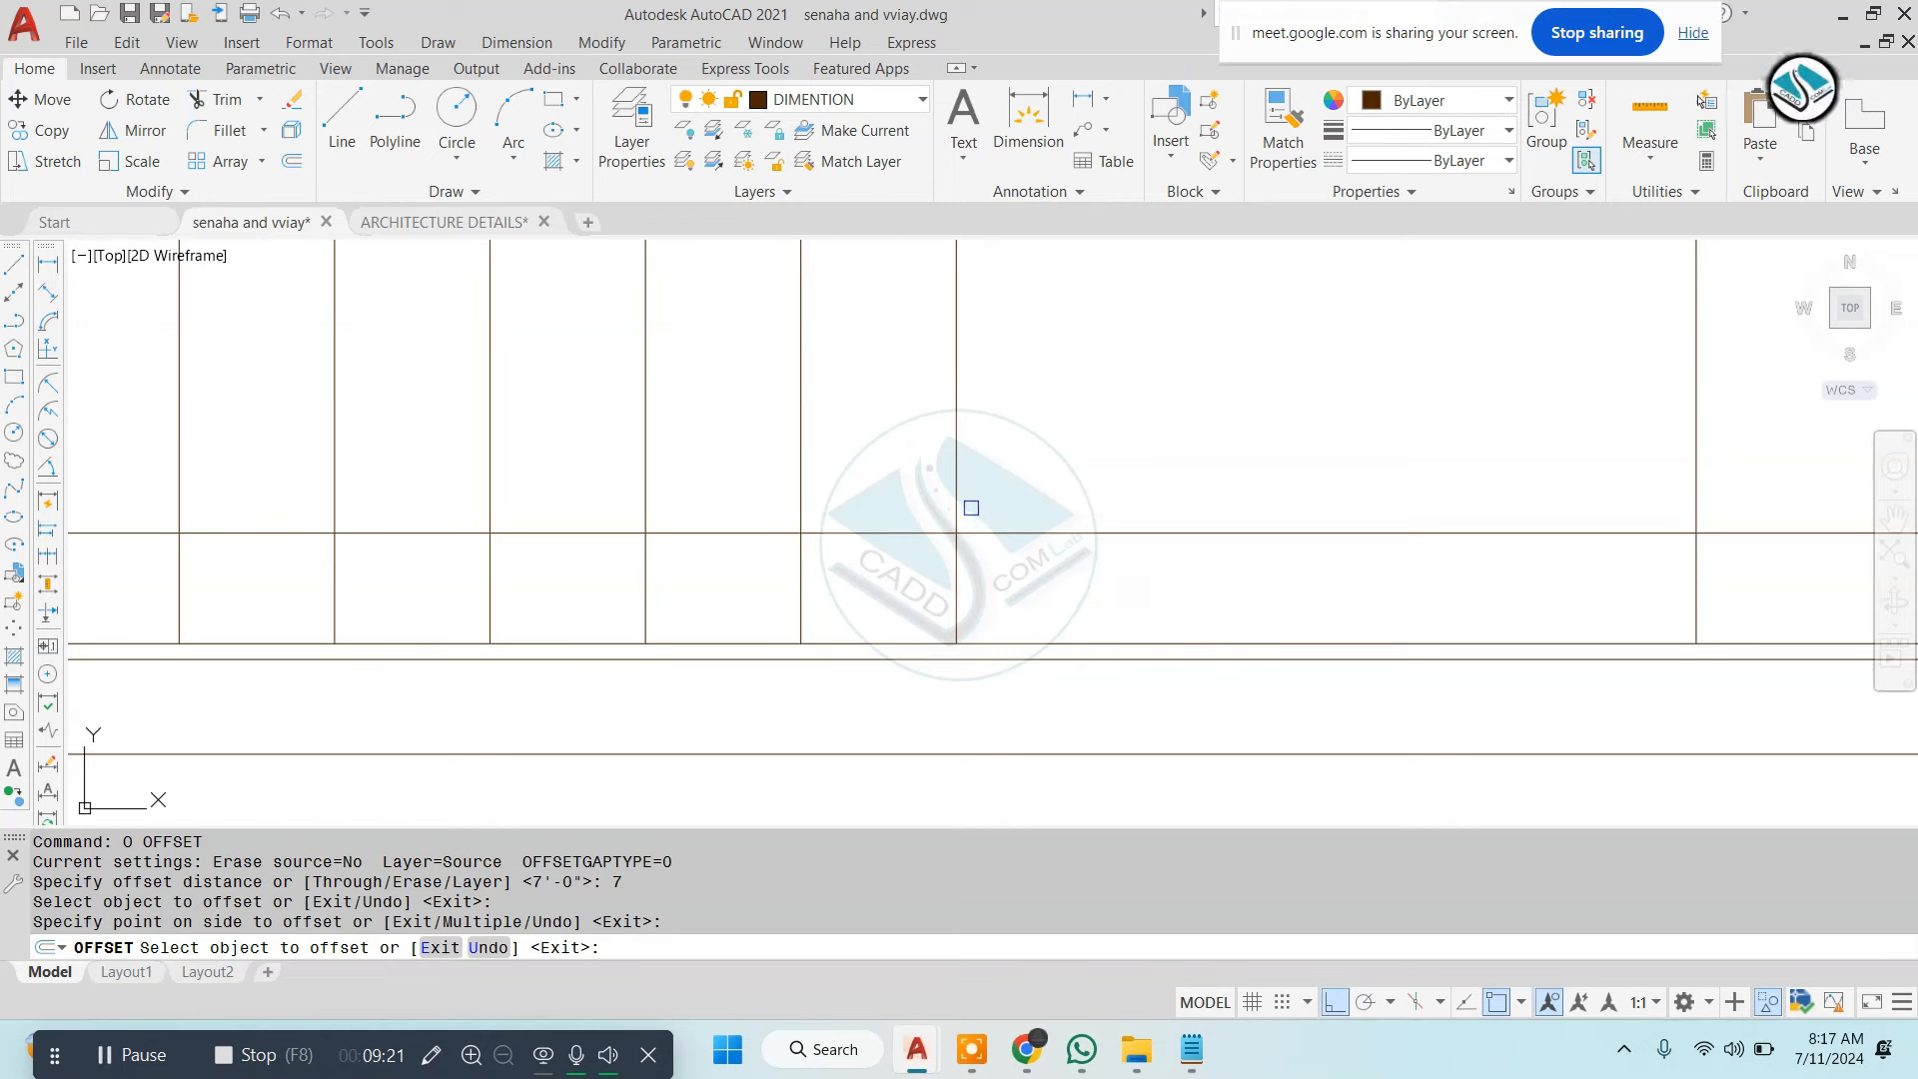
pyautogui.scroll(-2, 989, 629)
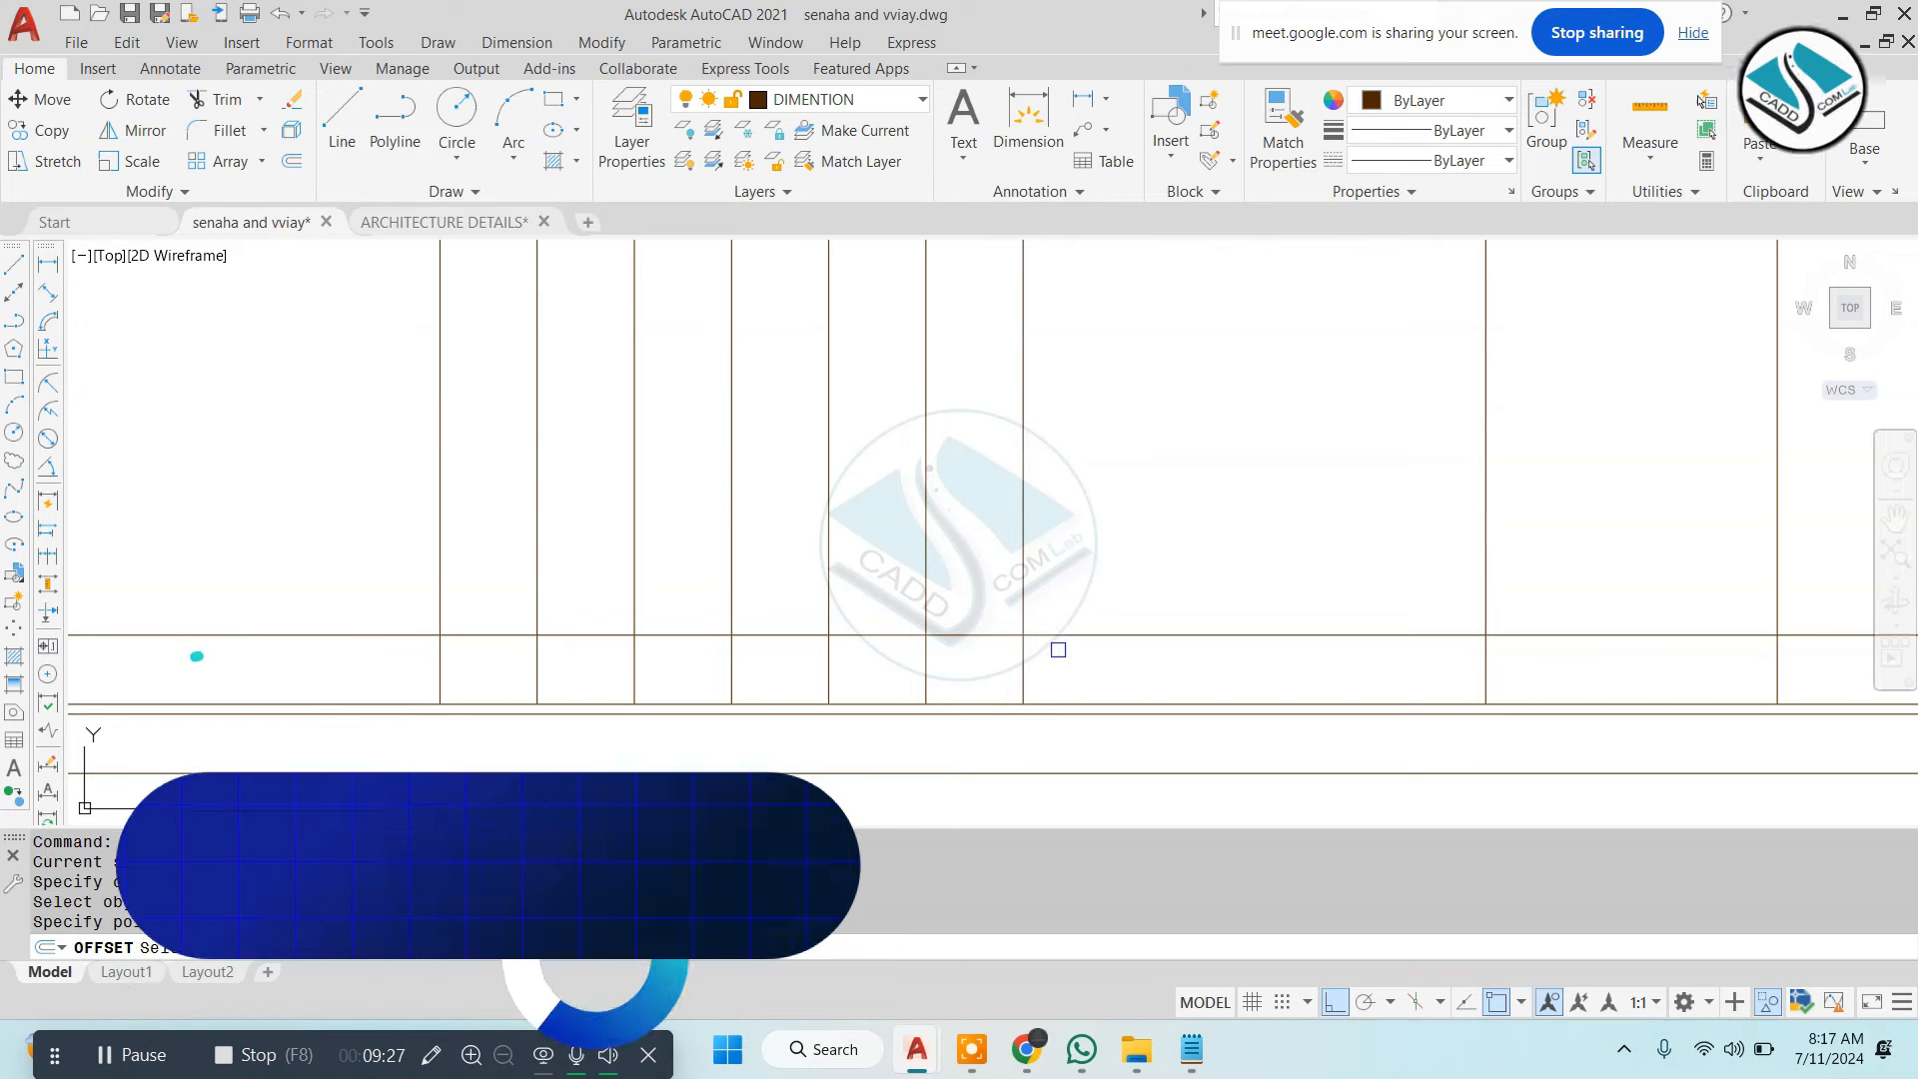
pyautogui.scroll(-2, 1069, 681)
pyautogui.scroll(2, 1024, 609)
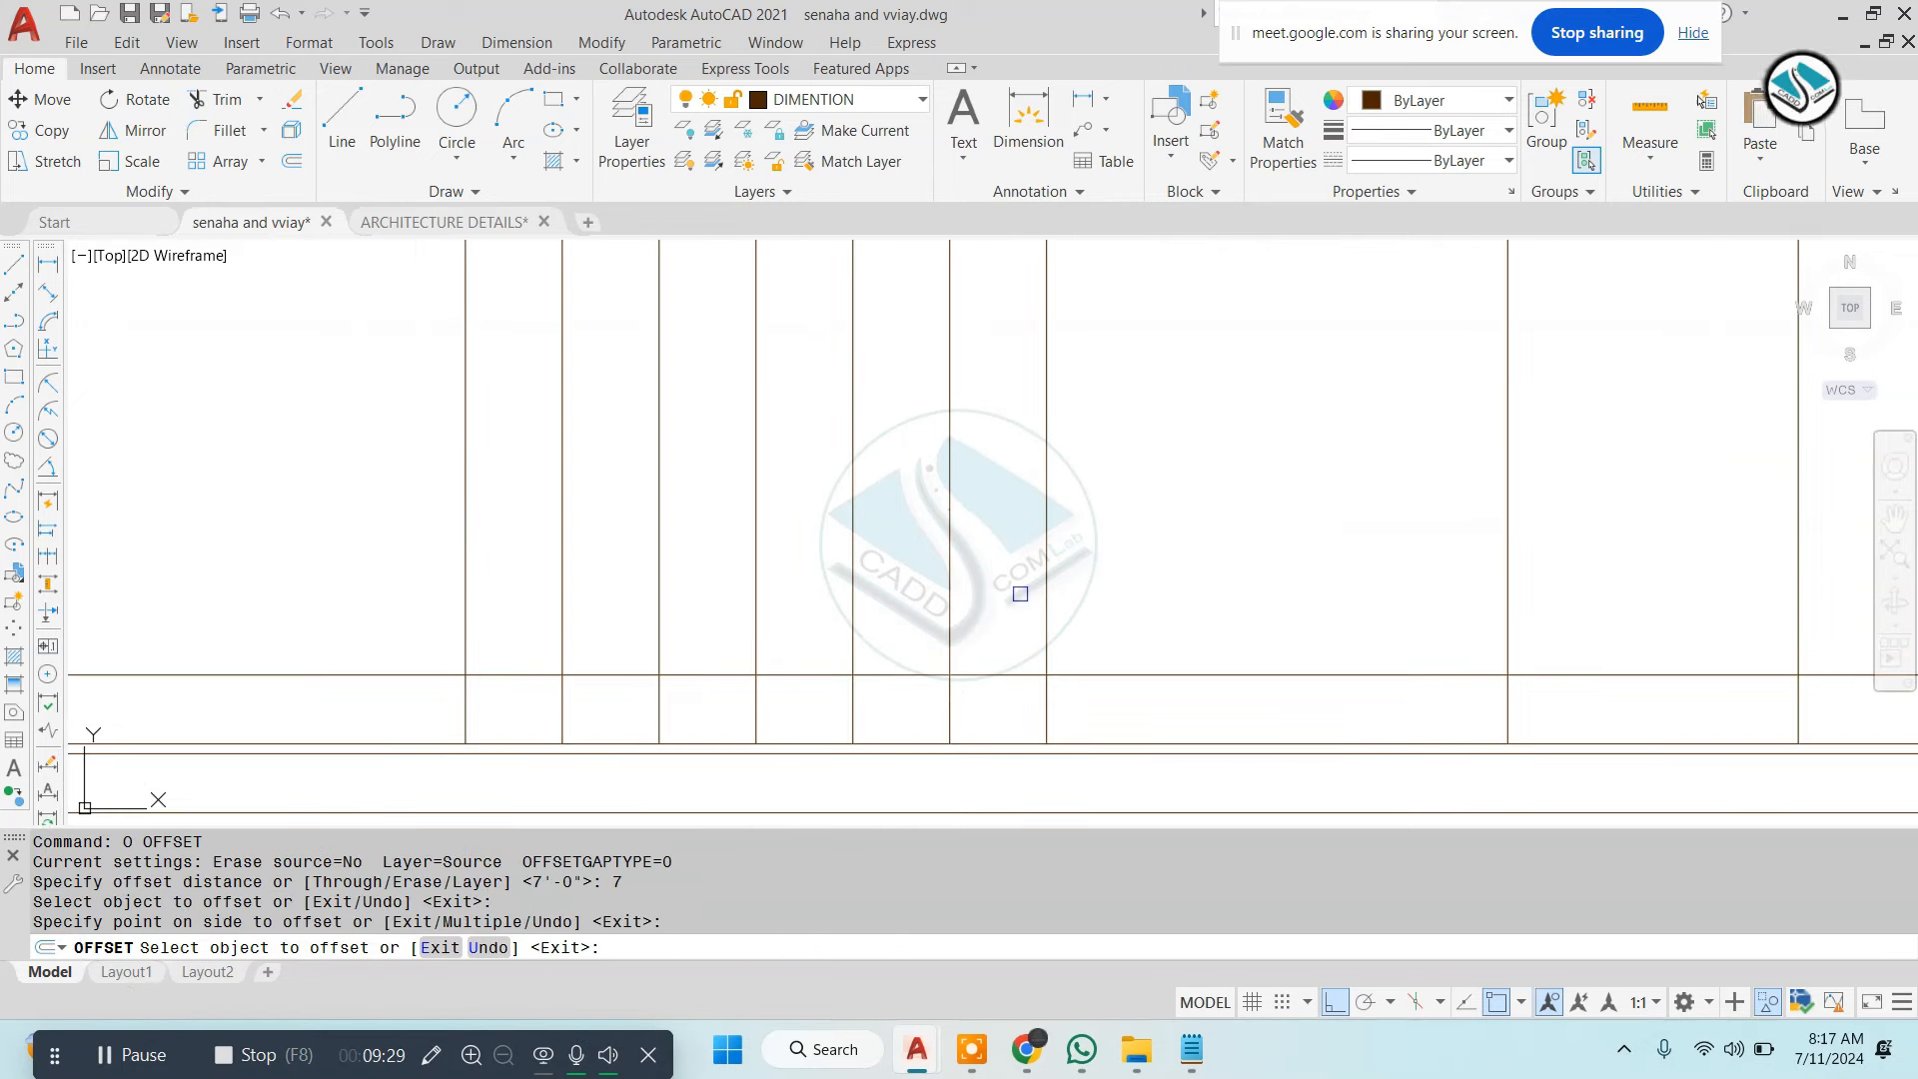
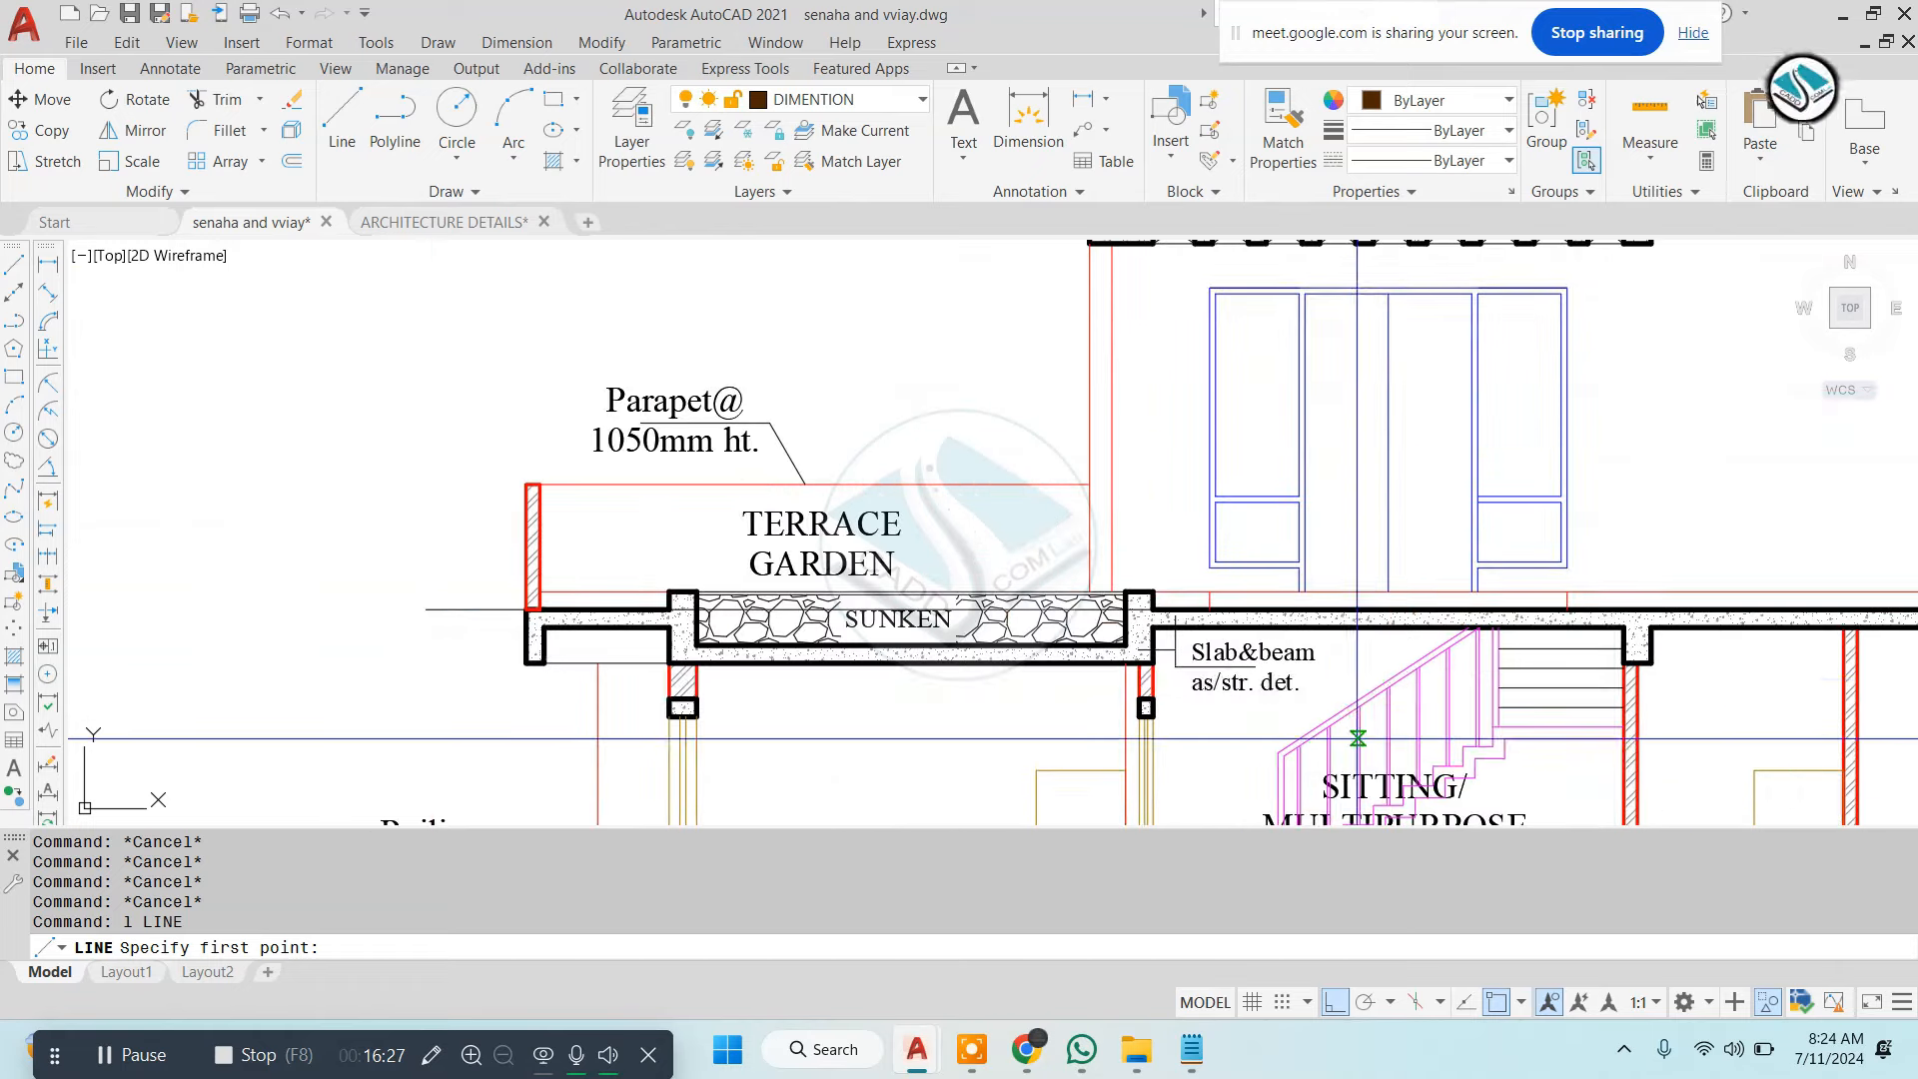
# Draw 2' vertical baluster lines up from the midpoints of the two lower treads of the upper flight, checking section Y-Y' for reference
pyautogui.scroll(2, 1599, 682)
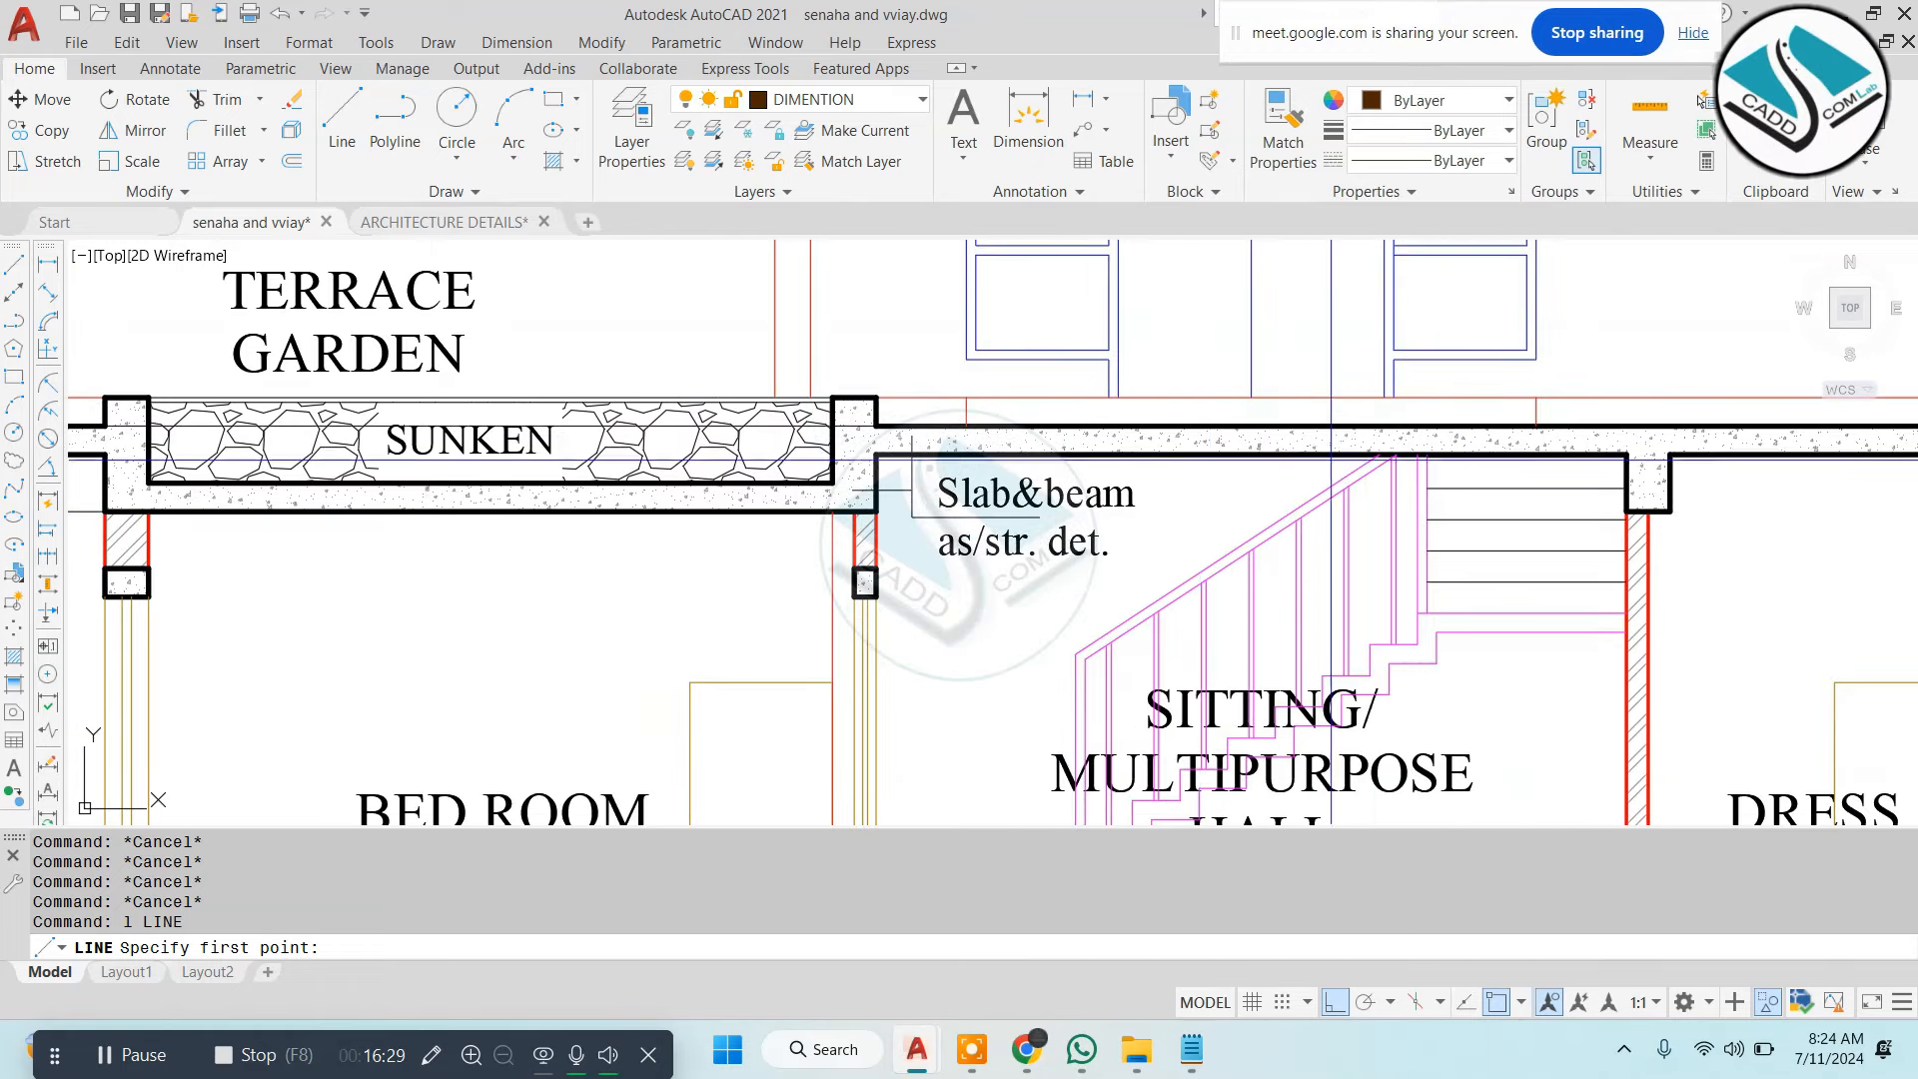
pyautogui.scroll(-8, 1340, 516)
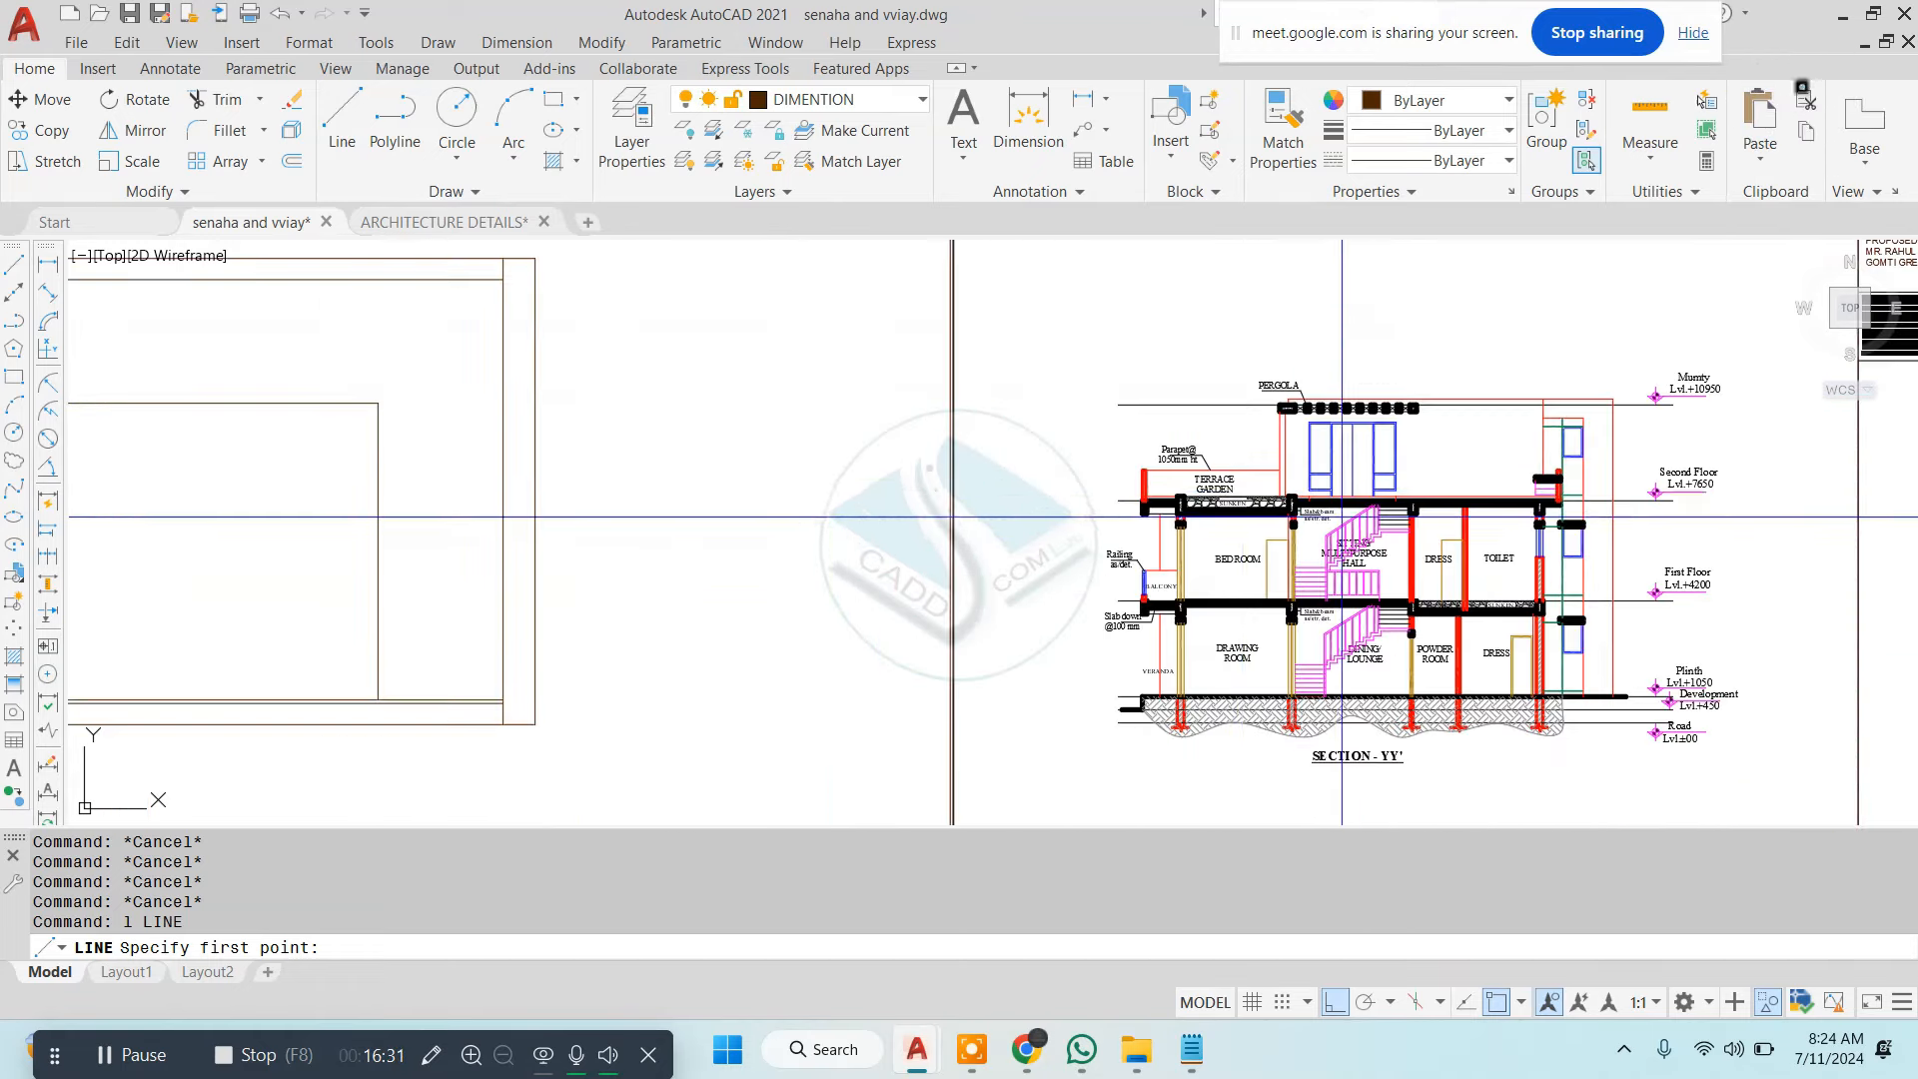
pyautogui.scroll(-2, 916, 514)
pyautogui.moveTo(457, 453); pyautogui.dragTo(1313, 547, button='middle')
pyautogui.scroll(3, 879, 509)
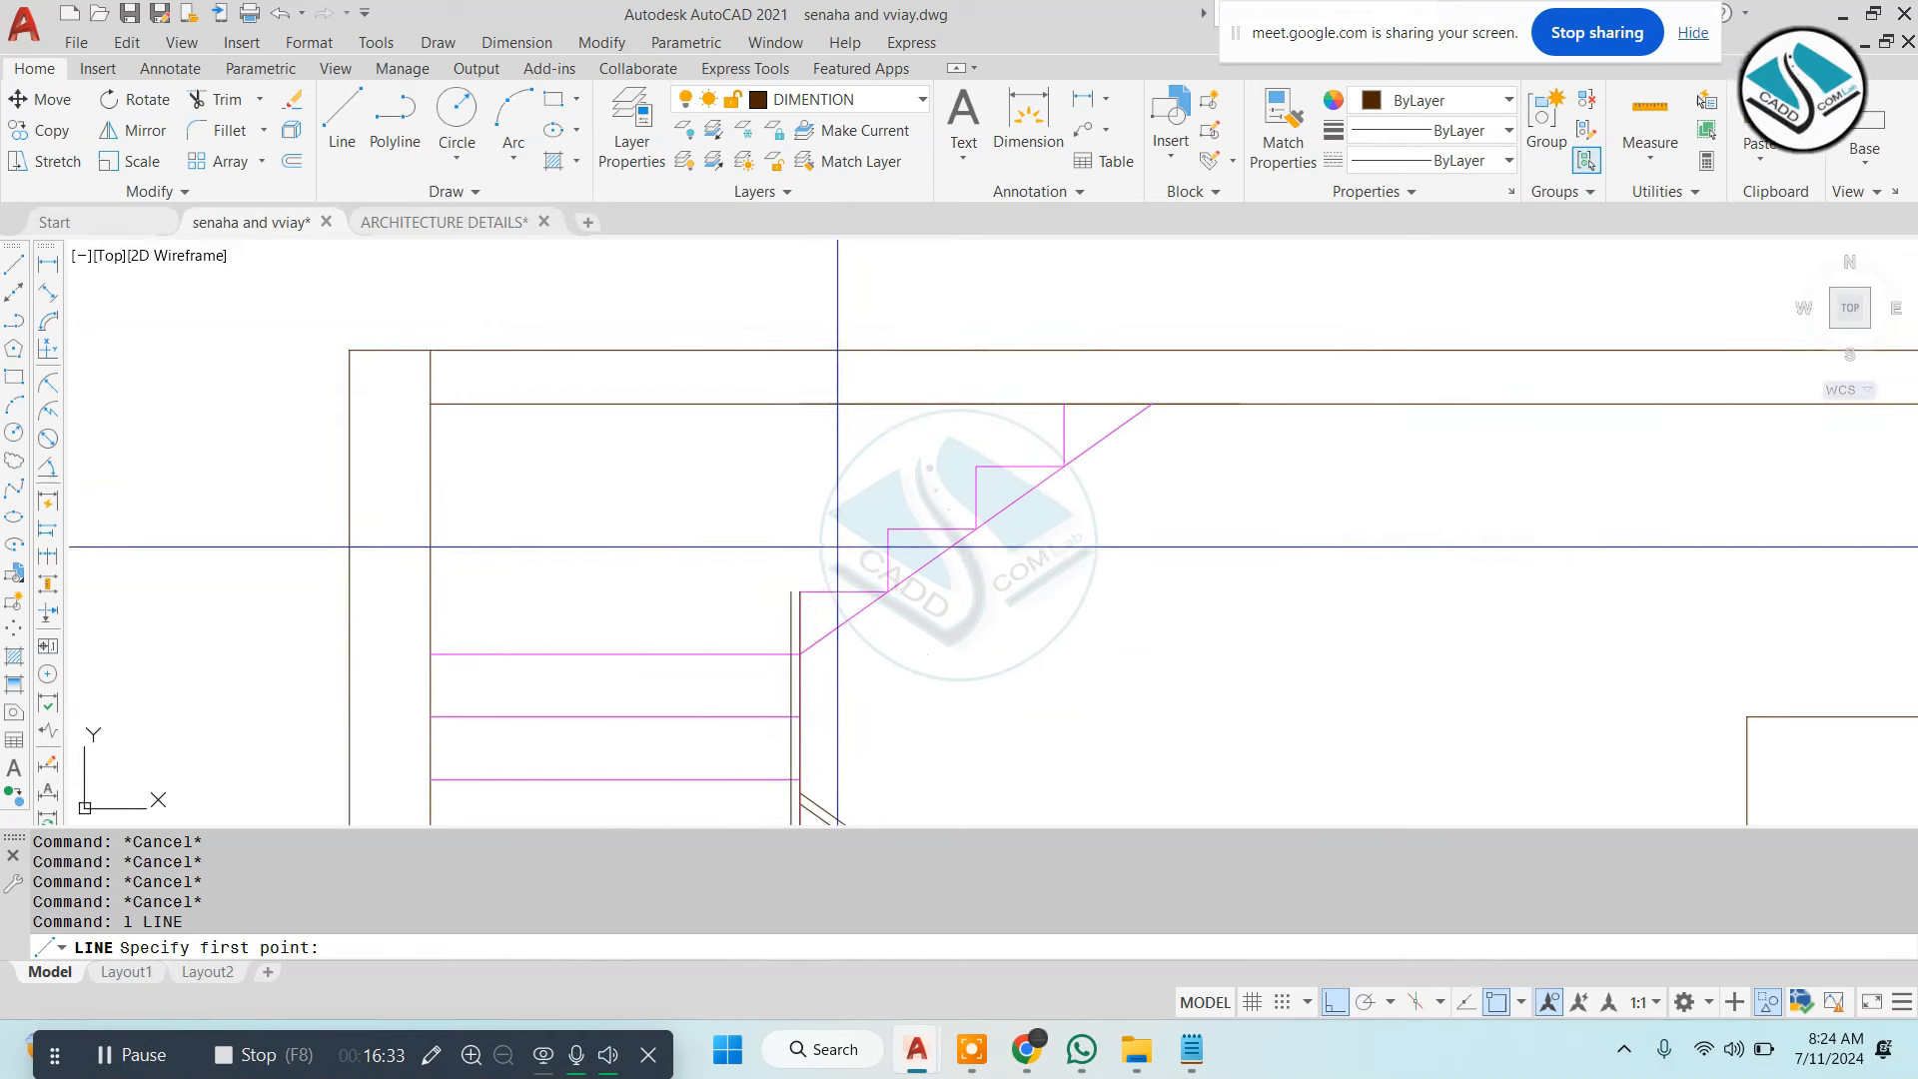
pyautogui.click(844, 590)
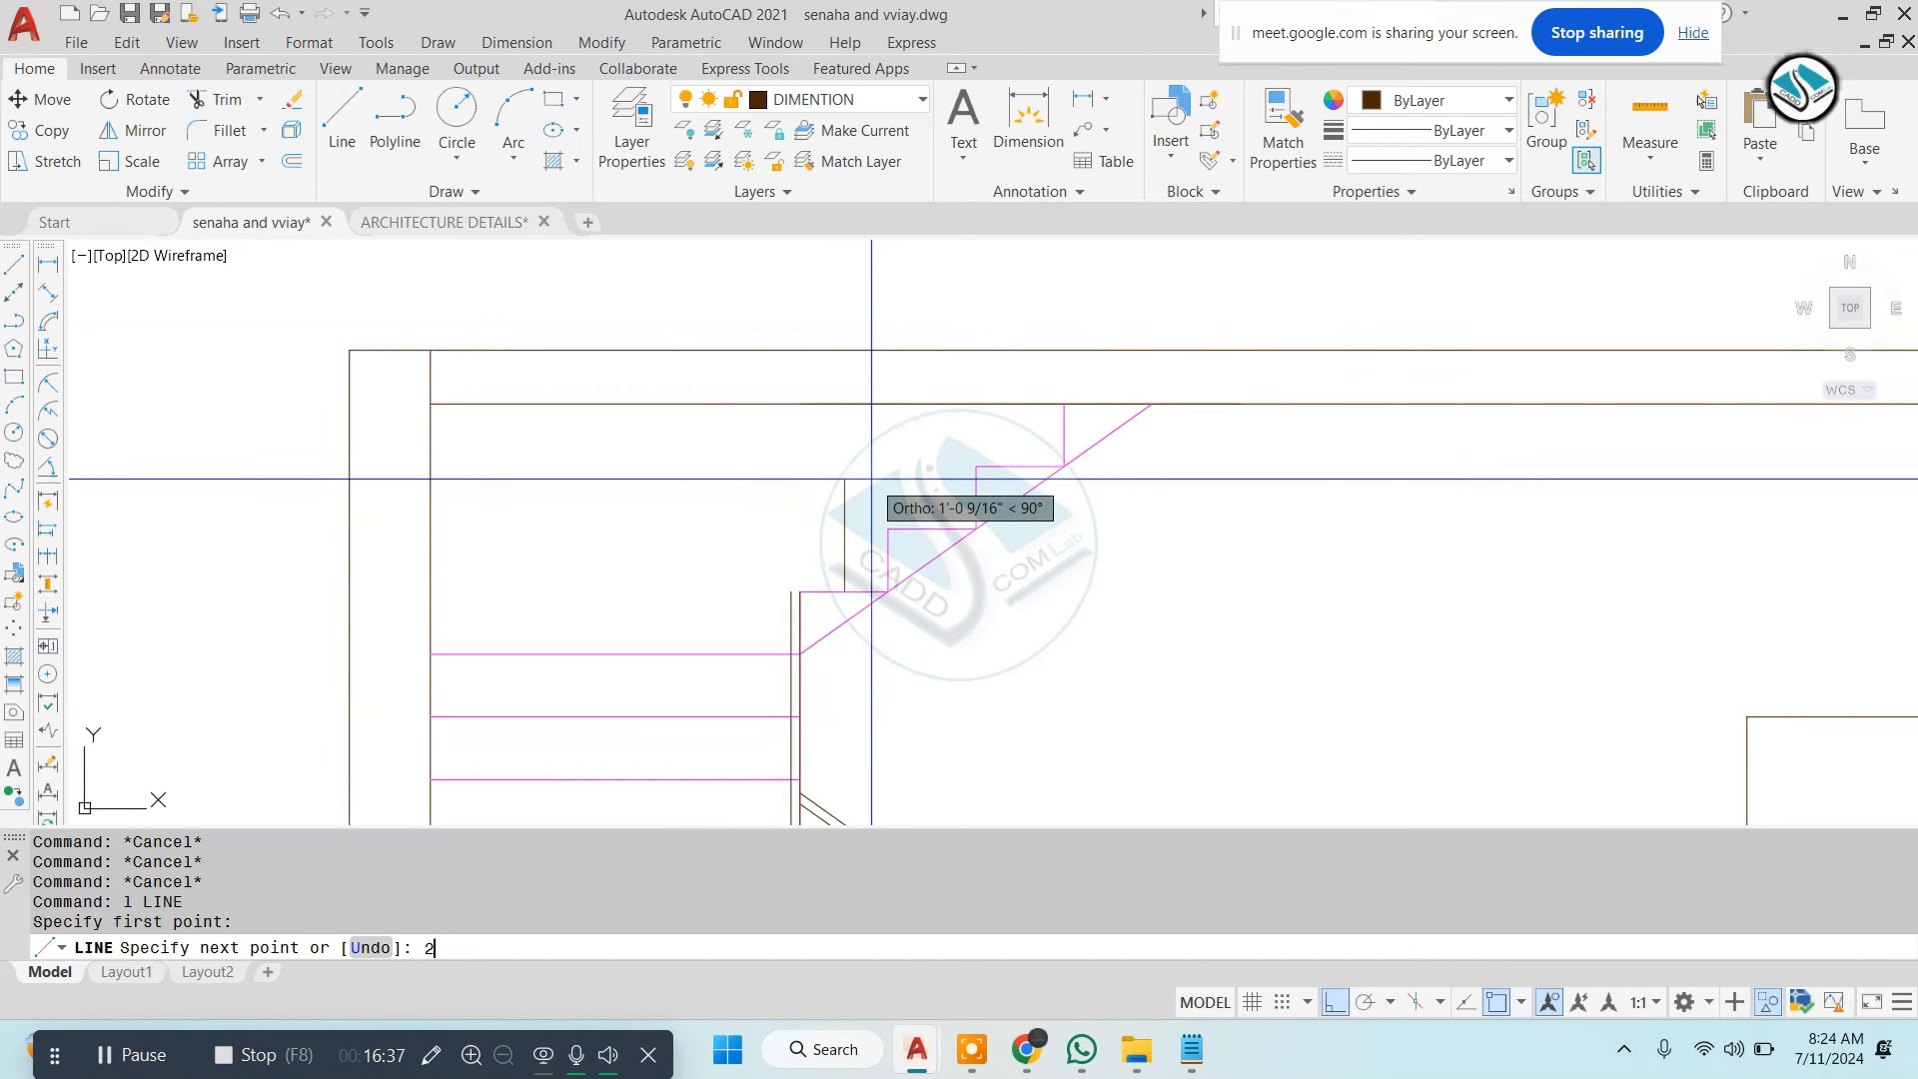
pyautogui.press('Escape')
pyautogui.press('Escape')
pyautogui.press('Escape')
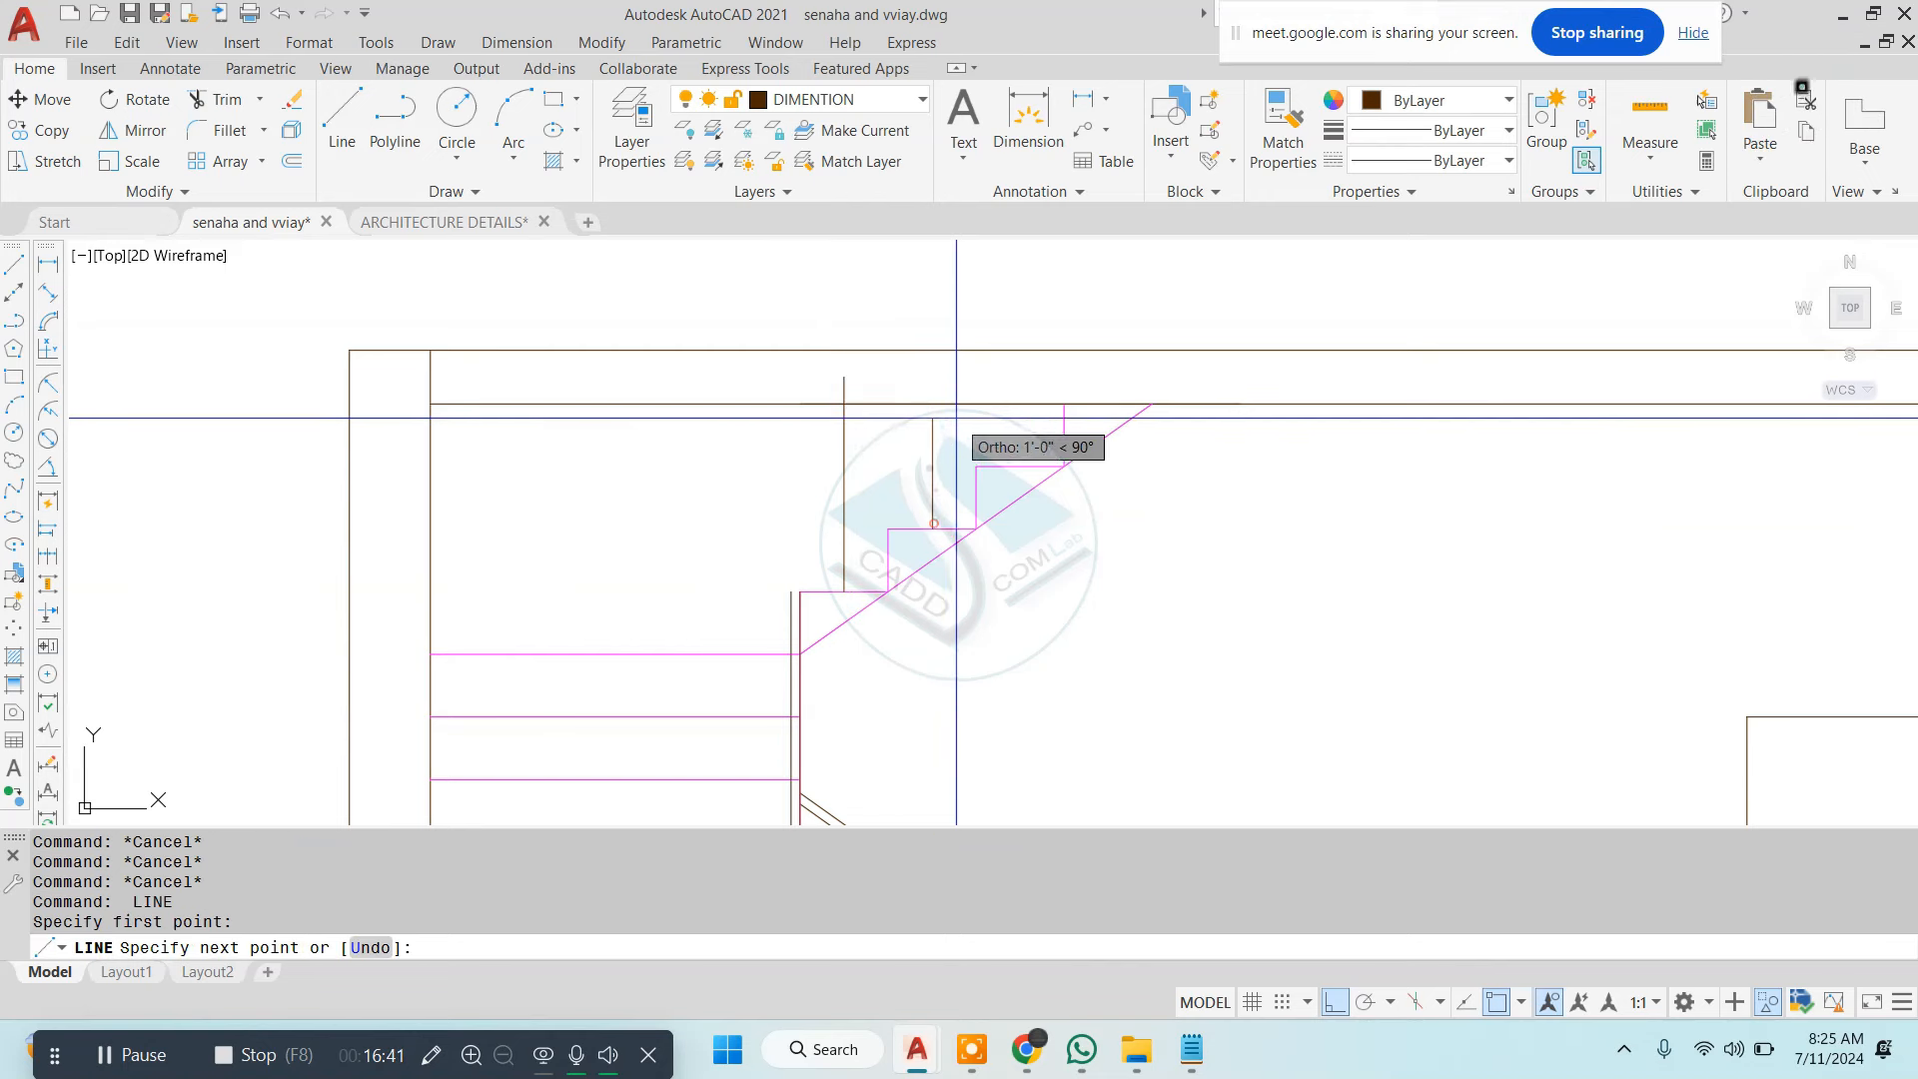
pyautogui.press('Escape')
pyautogui.press('Escape')
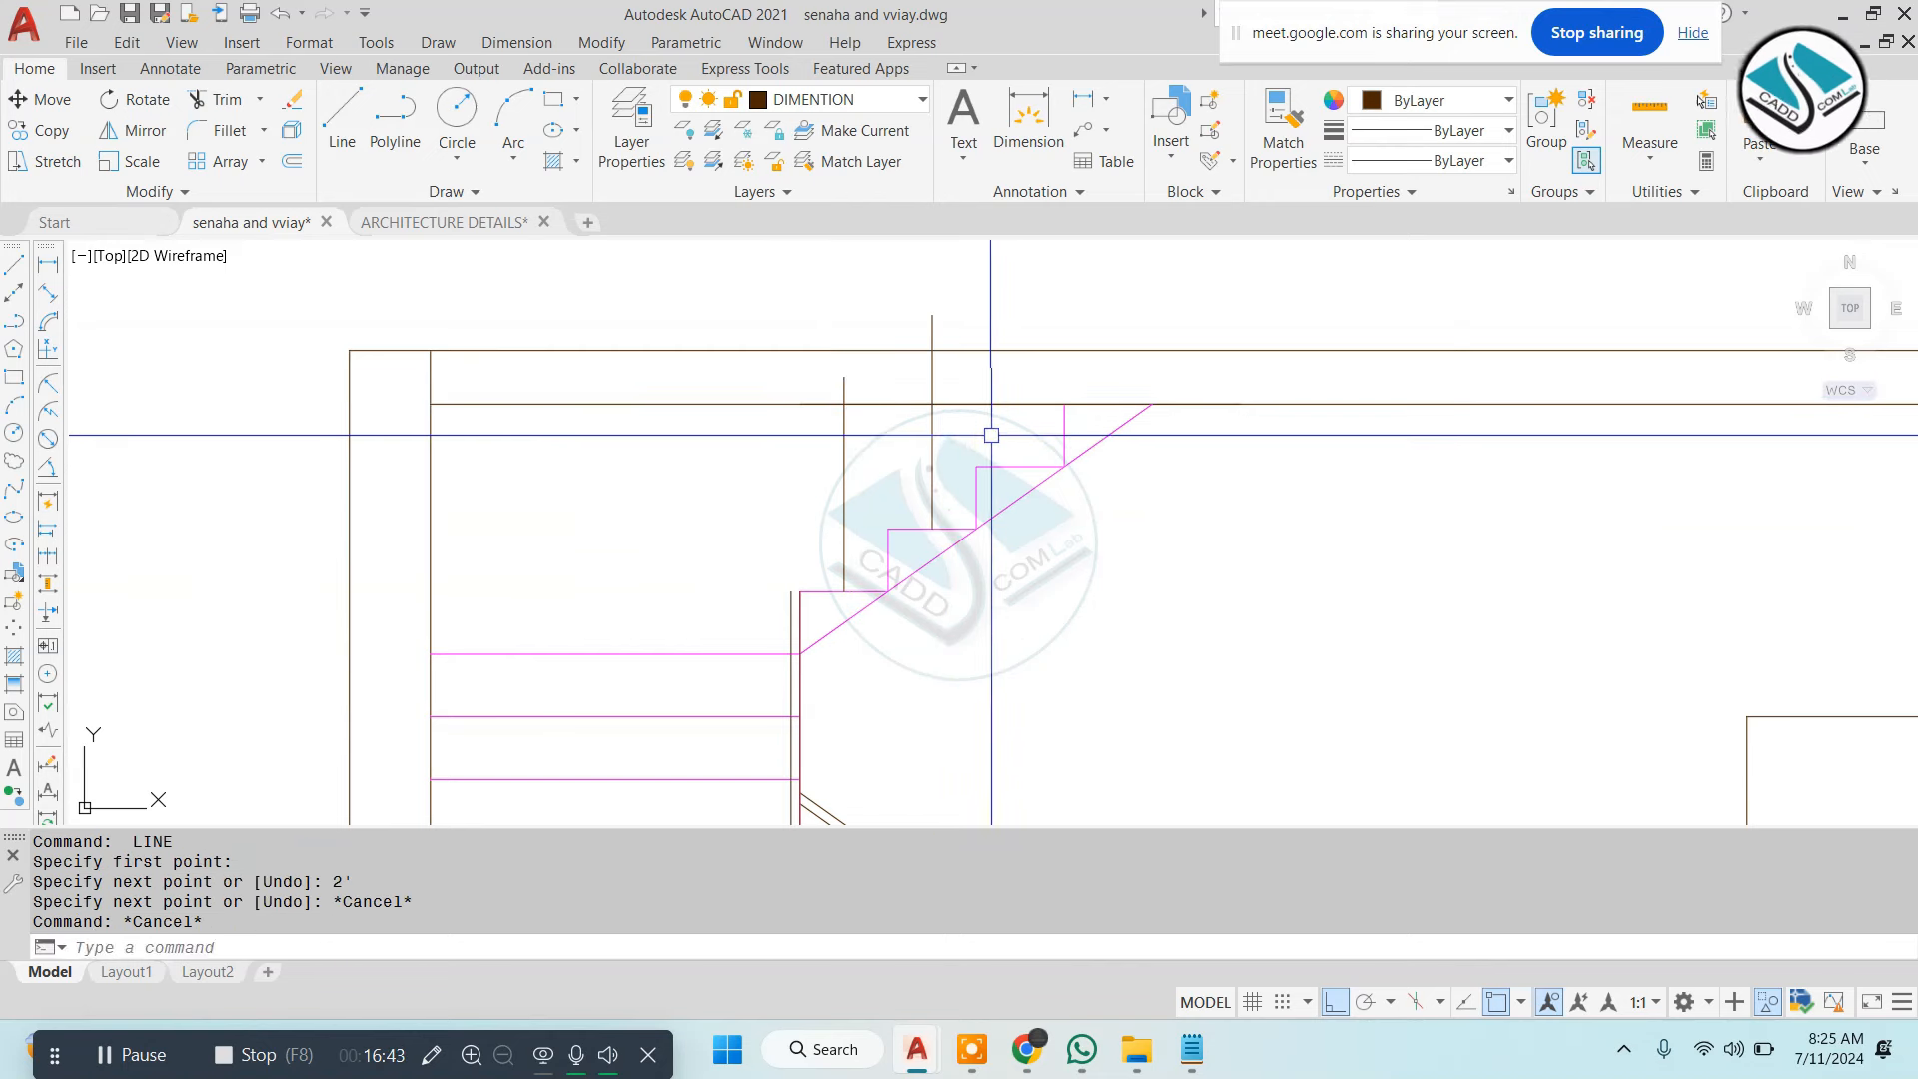
# Draw a horizontal line from the midpoint of the uppermost tread, and erase it
pyautogui.press('space')
pyautogui.click(1016, 458)
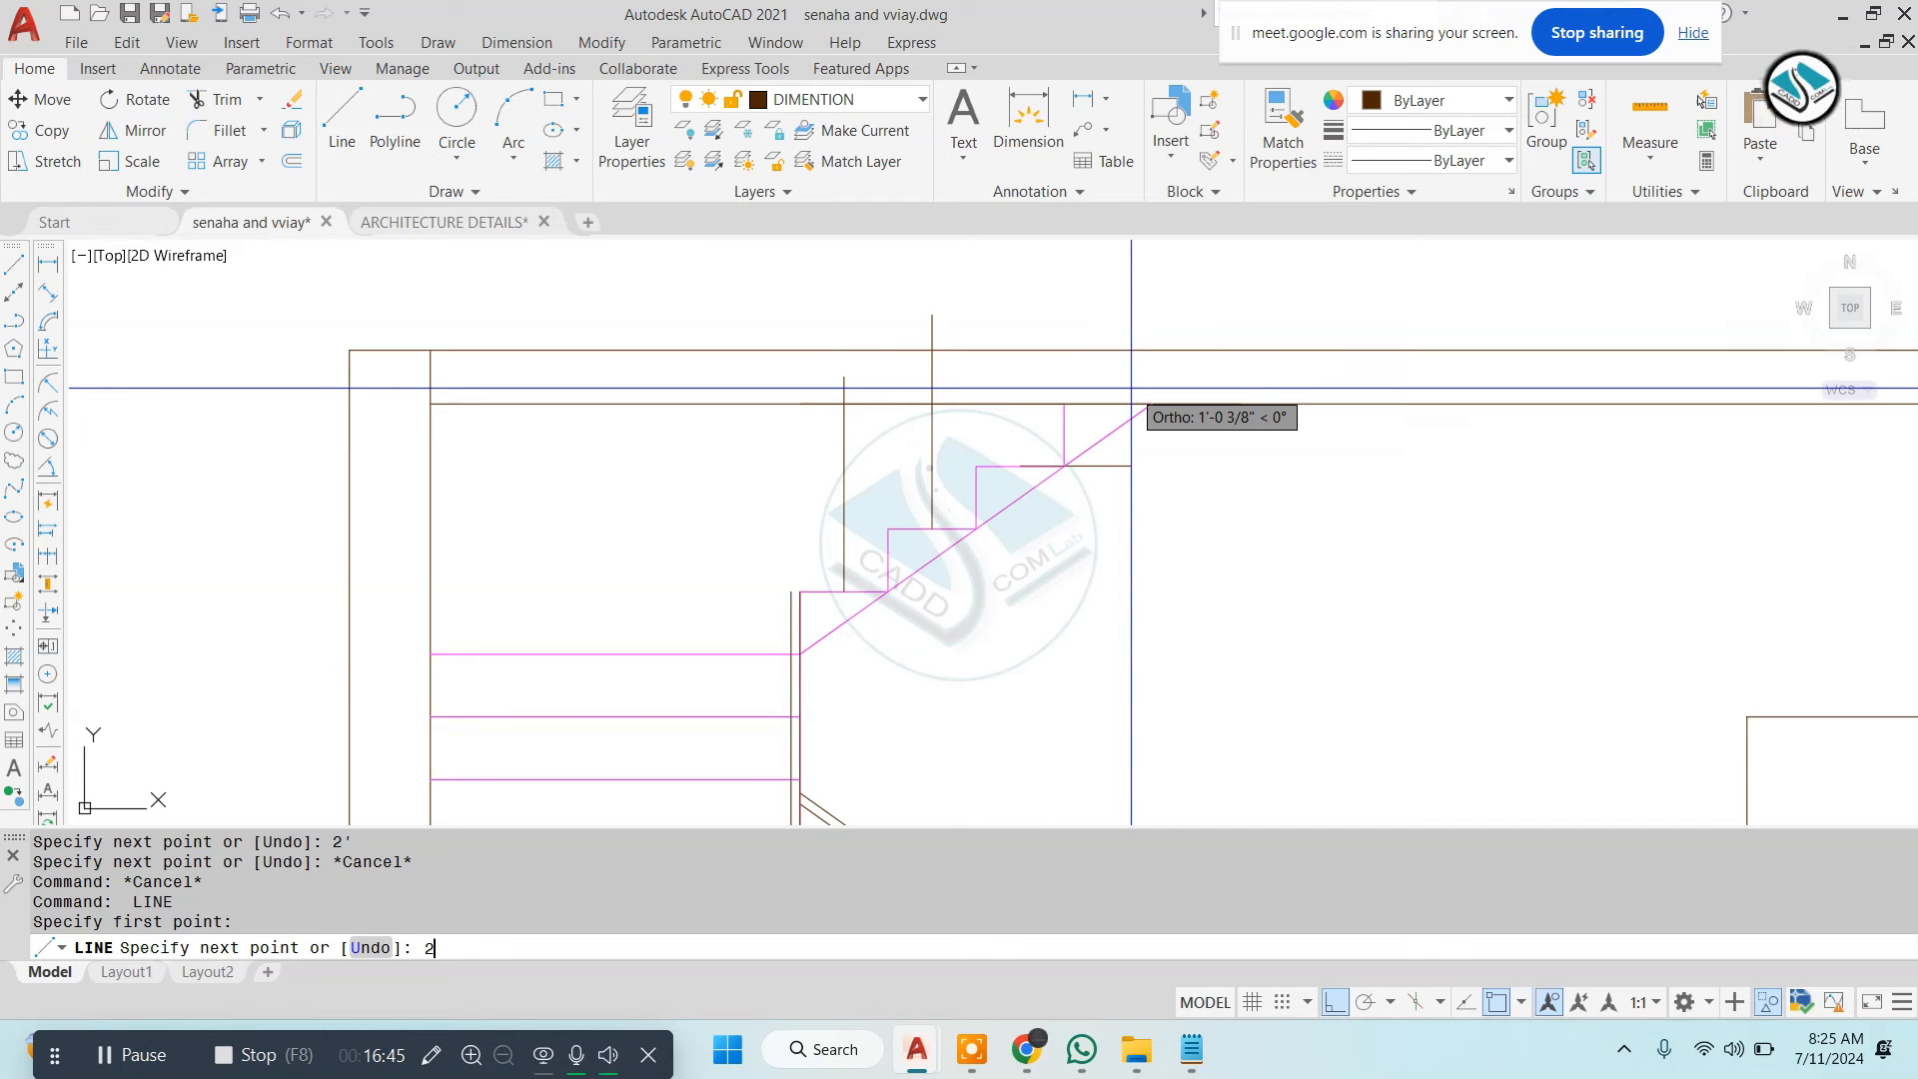
pyautogui.click(1130, 393)
pyautogui.click(1122, 506)
pyautogui.write('e')
pyautogui.press('Return')
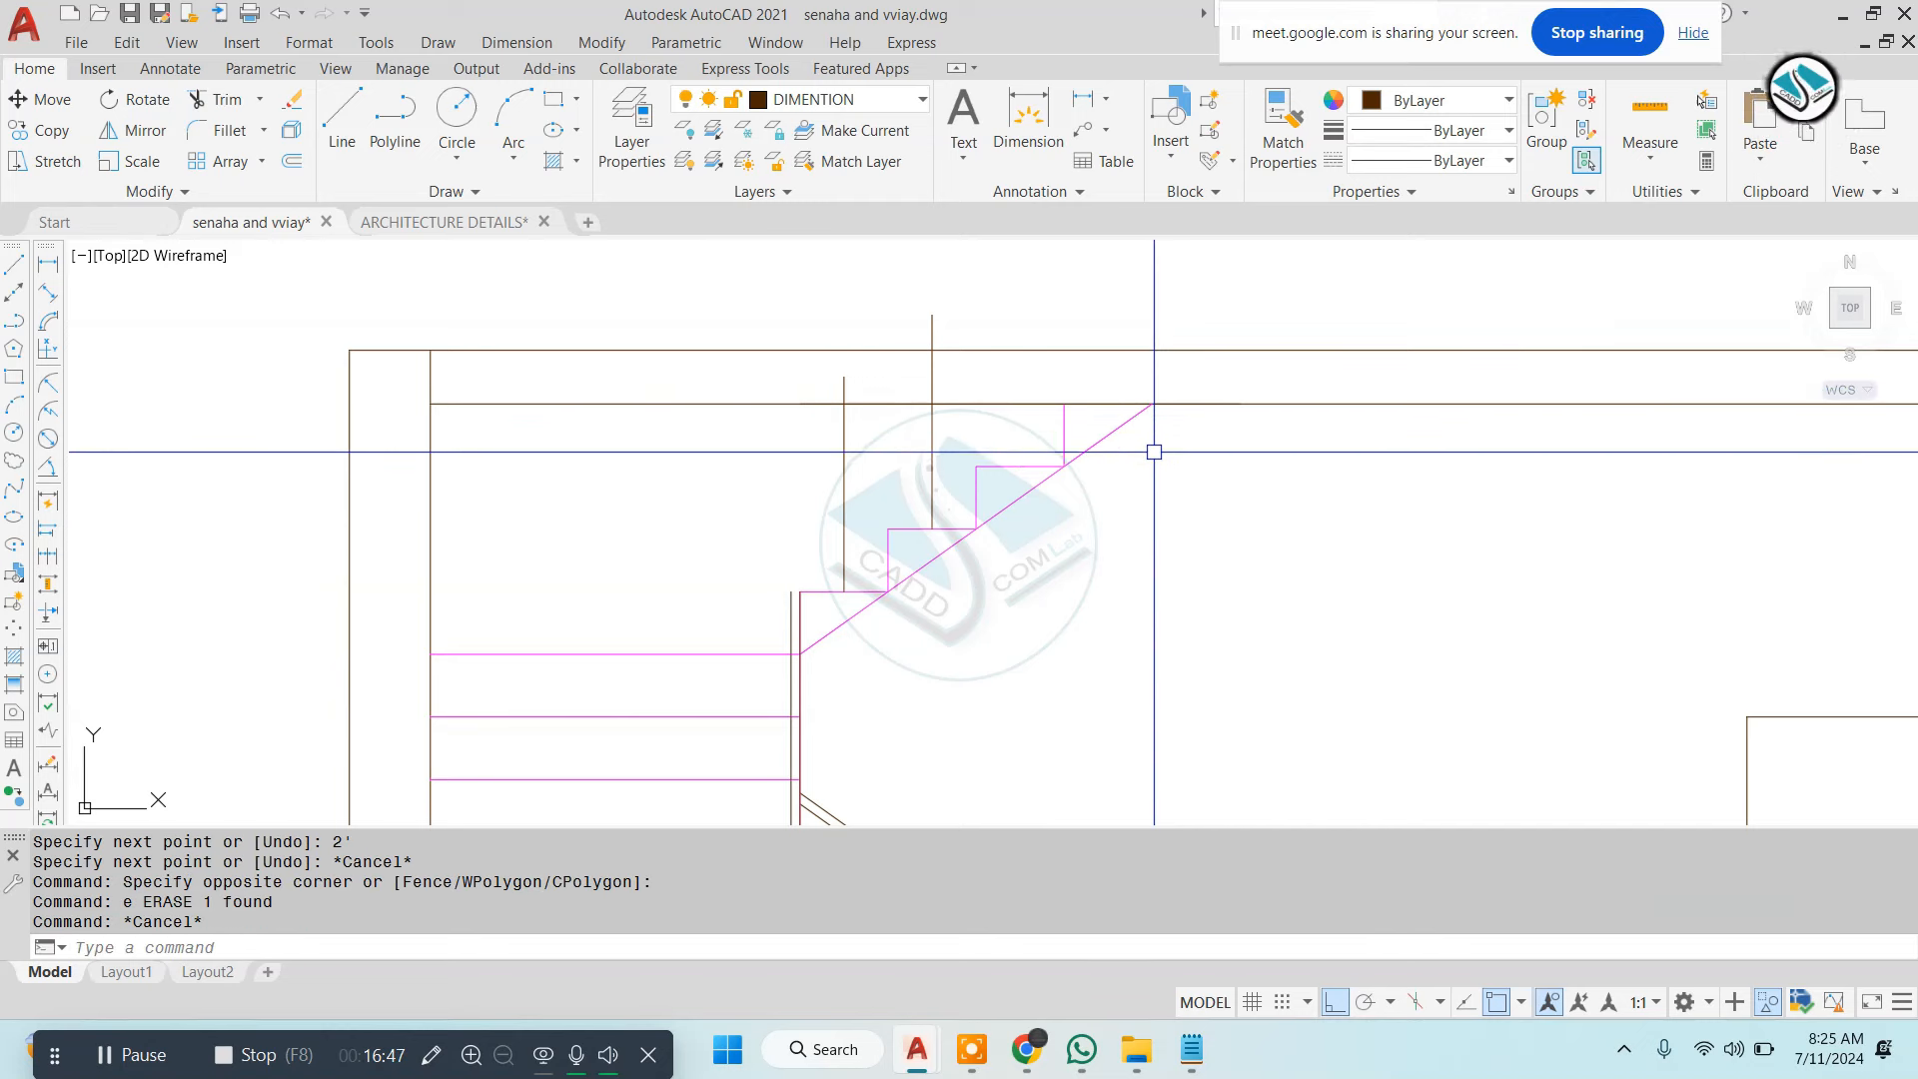
# Draw a 2' vertical baluster line up from the midpoint of the uppermost tread
pyautogui.press('Escape')
pyautogui.write('l')
pyautogui.press('space')
pyautogui.click(1020, 464)
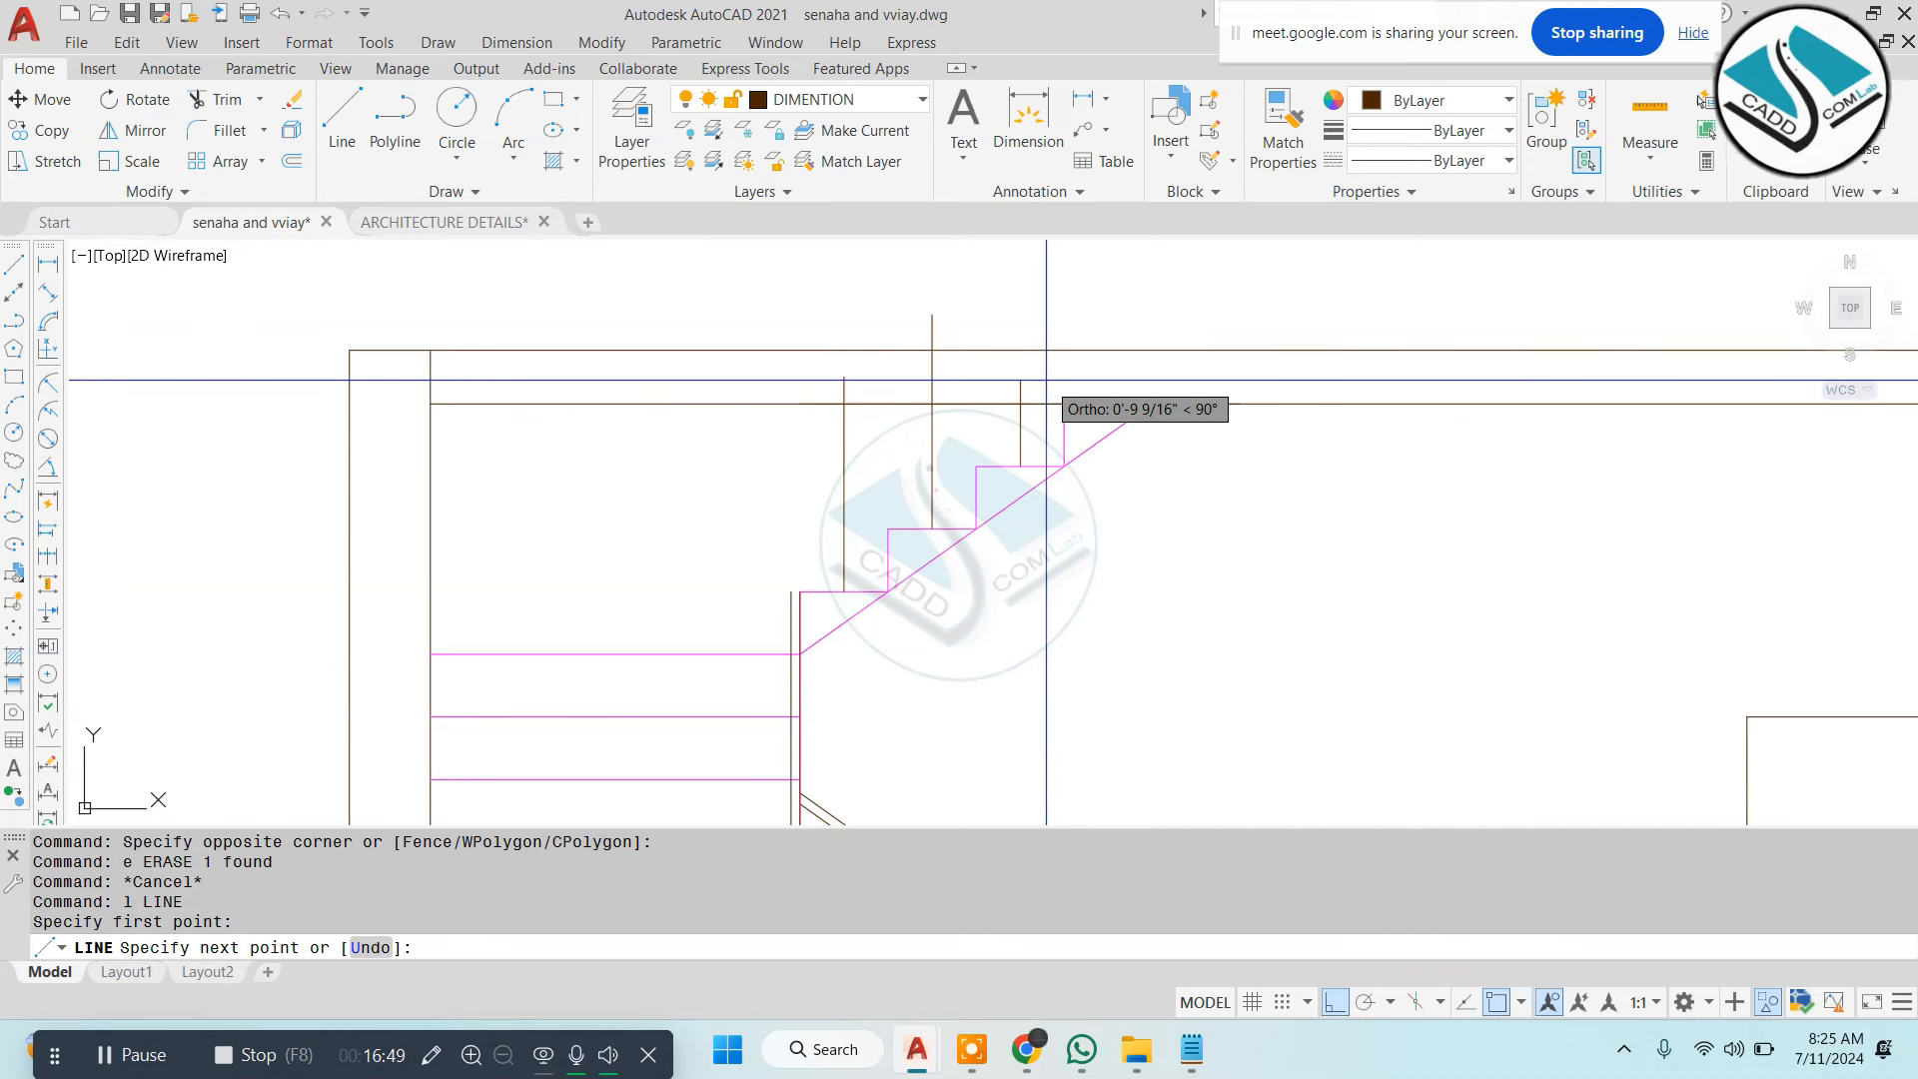
pyautogui.press('Escape')
pyautogui.press('Escape')
pyautogui.press('Escape')
pyautogui.press('Escape')
pyautogui.press('Escape')
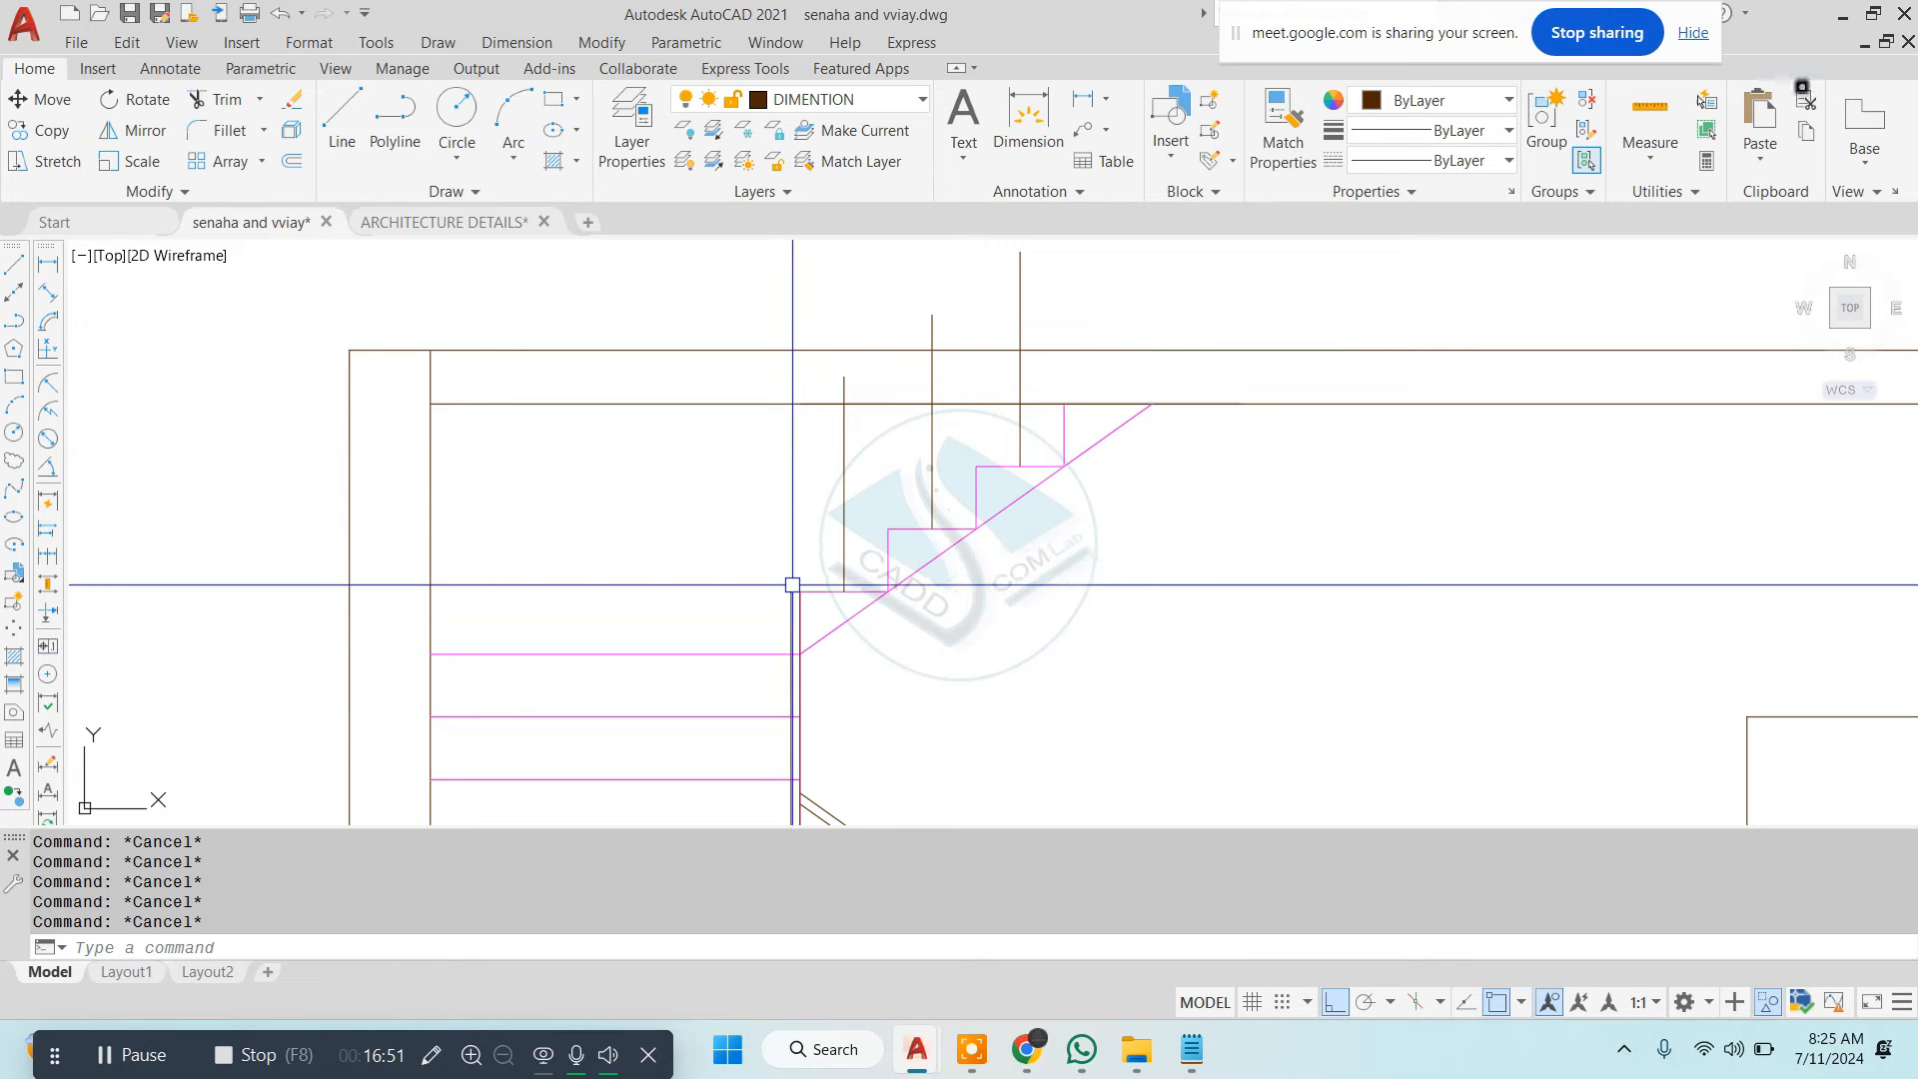
# Draw a sloping handrail line connecting the tops of the three baluster lines
pyautogui.write('l')
pyautogui.press('space')
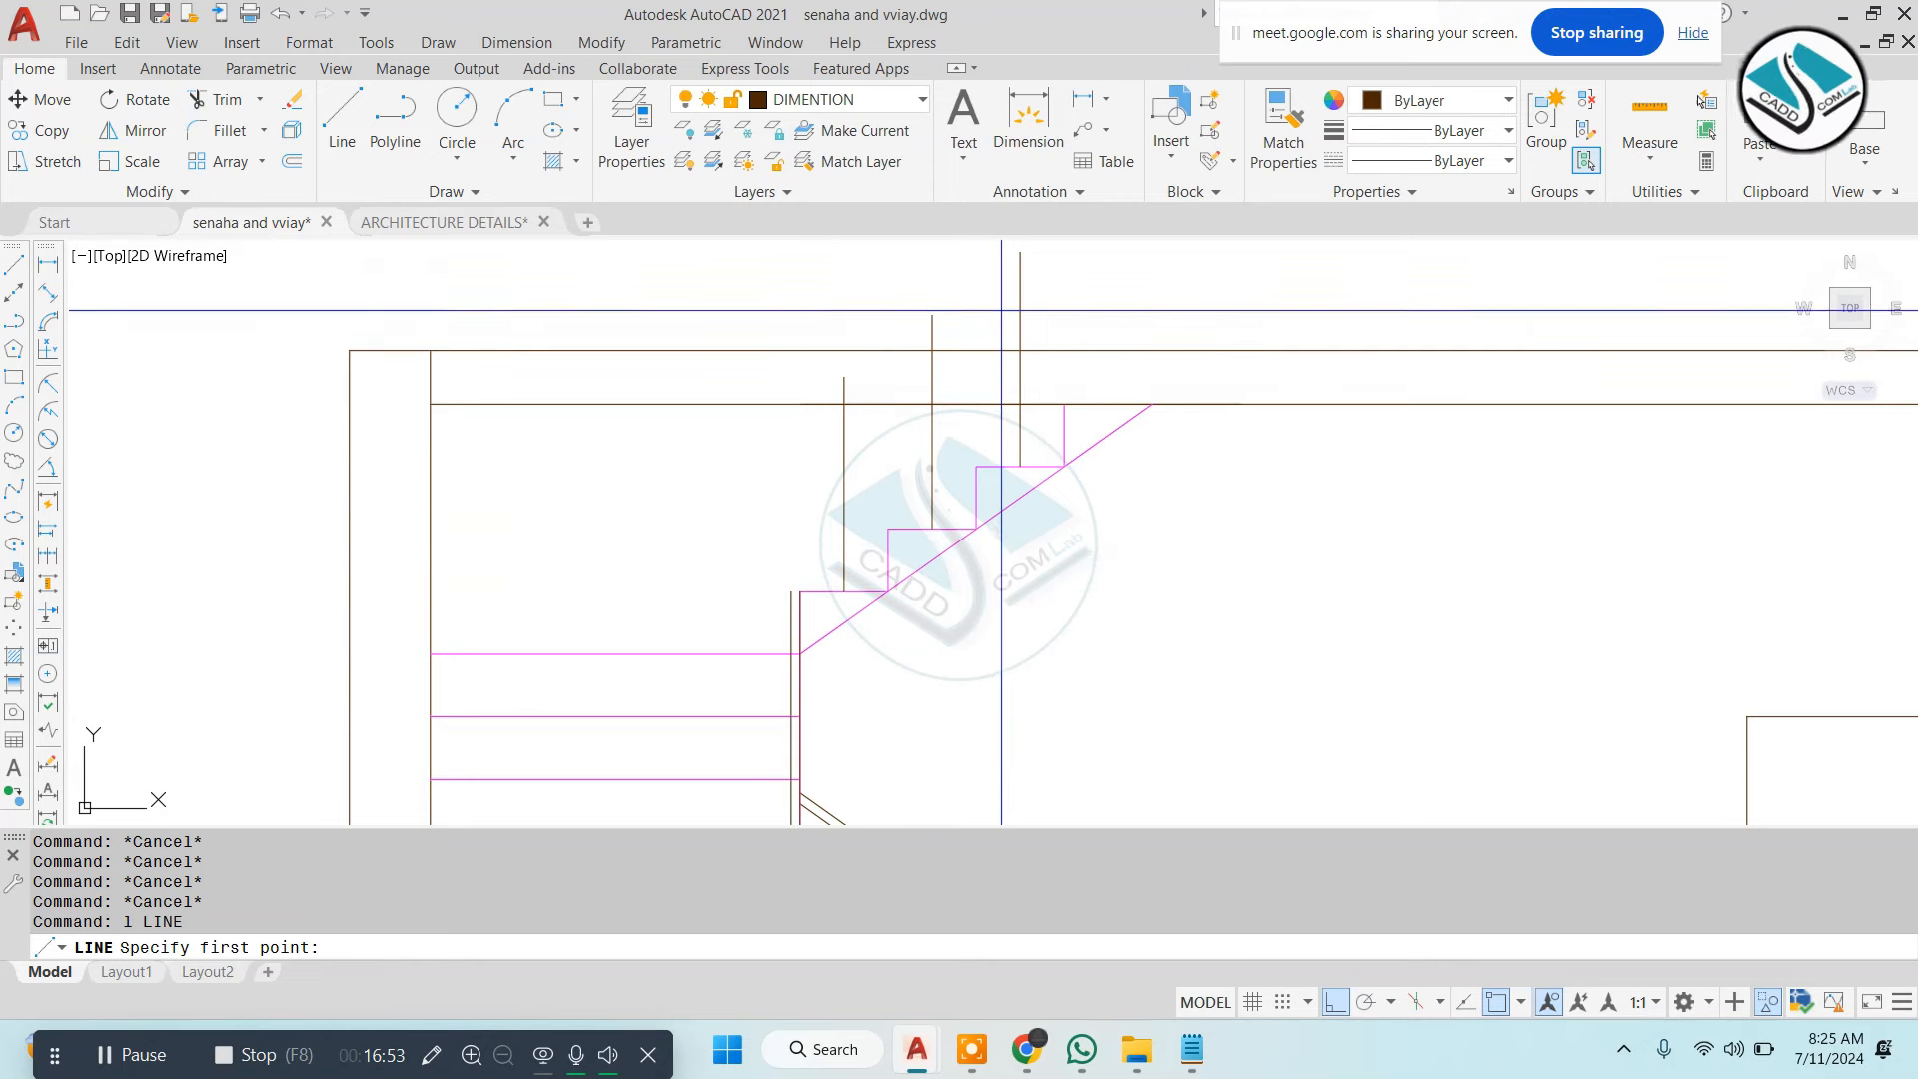
pyautogui.click(844, 377)
pyautogui.press('Escape')
pyautogui.press('Escape')
pyautogui.press('Escape')
pyautogui.press('Escape')
pyautogui.press('Escape')
pyautogui.press('Escape')
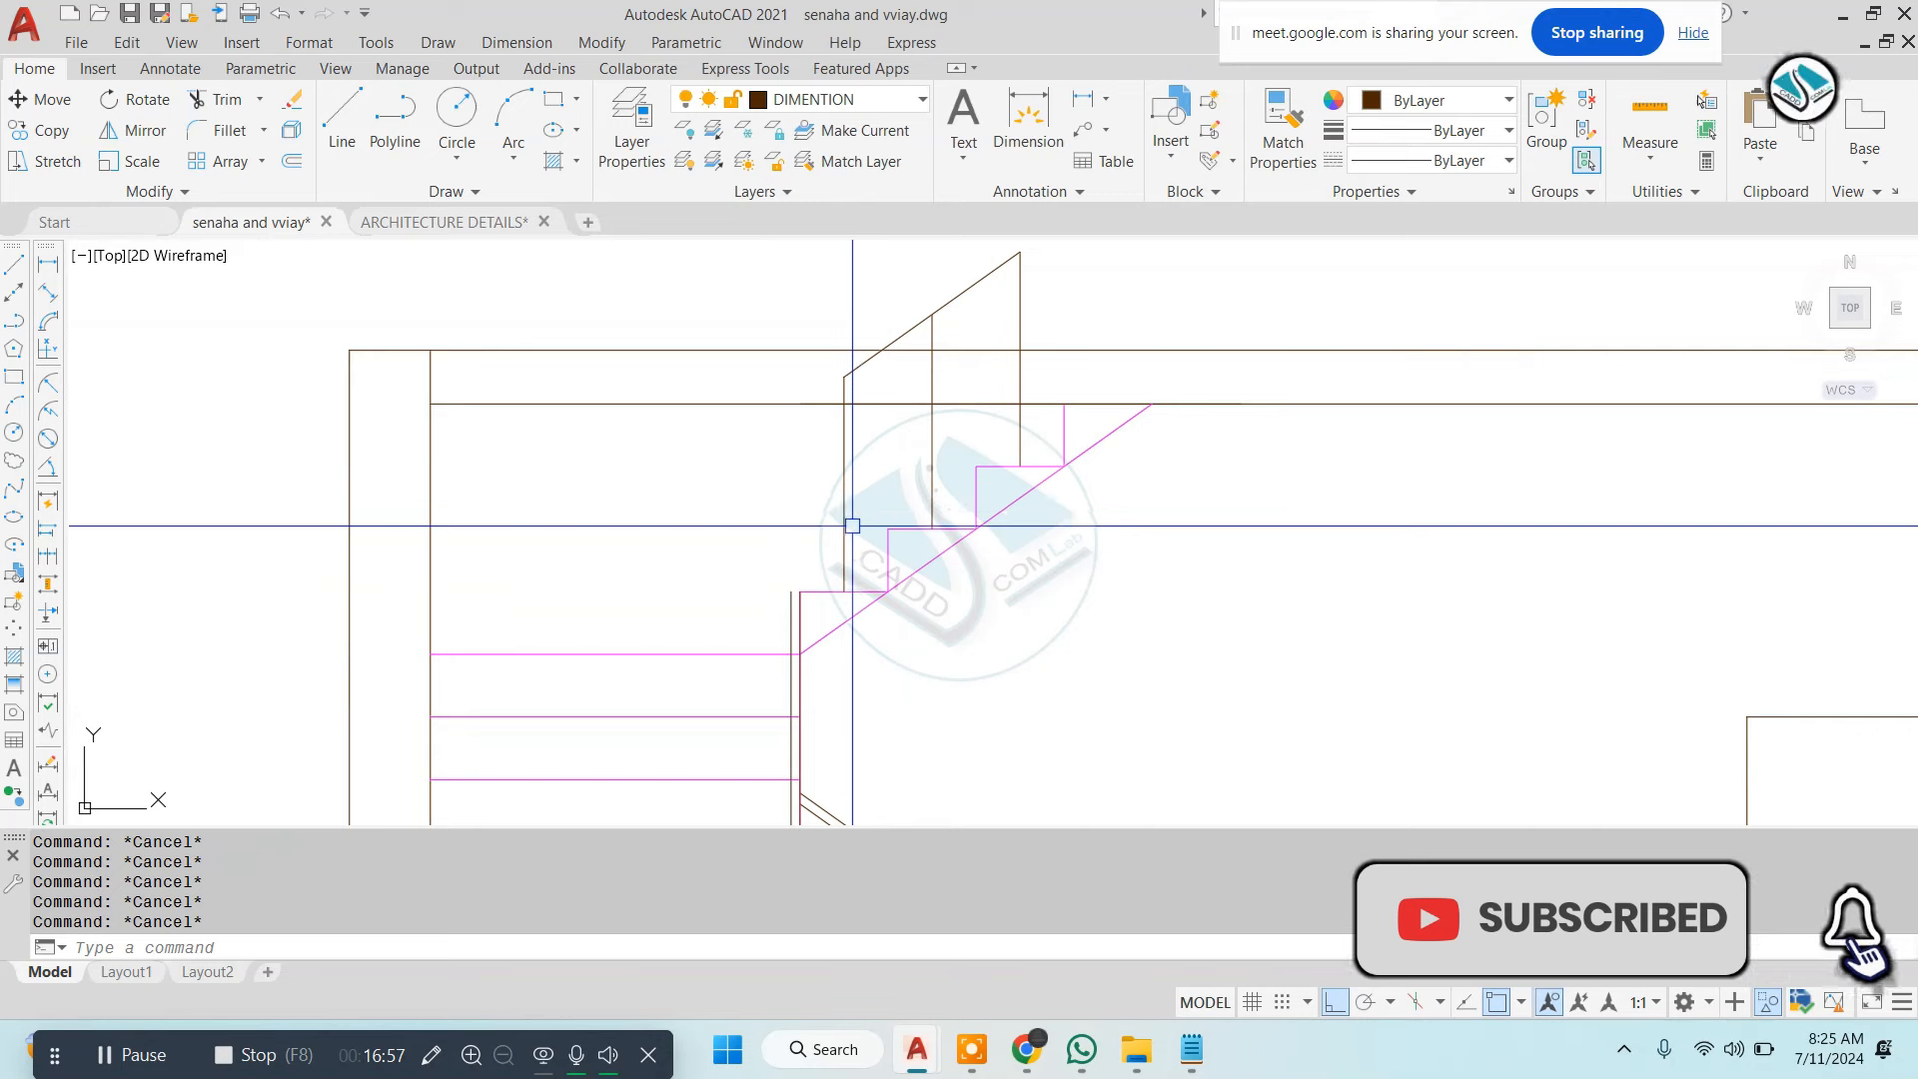
# Draw a vertical line upward from the outer top corner of the narrow post beside the lowest tread of the upper flight
pyautogui.write('l')
pyautogui.press('space')
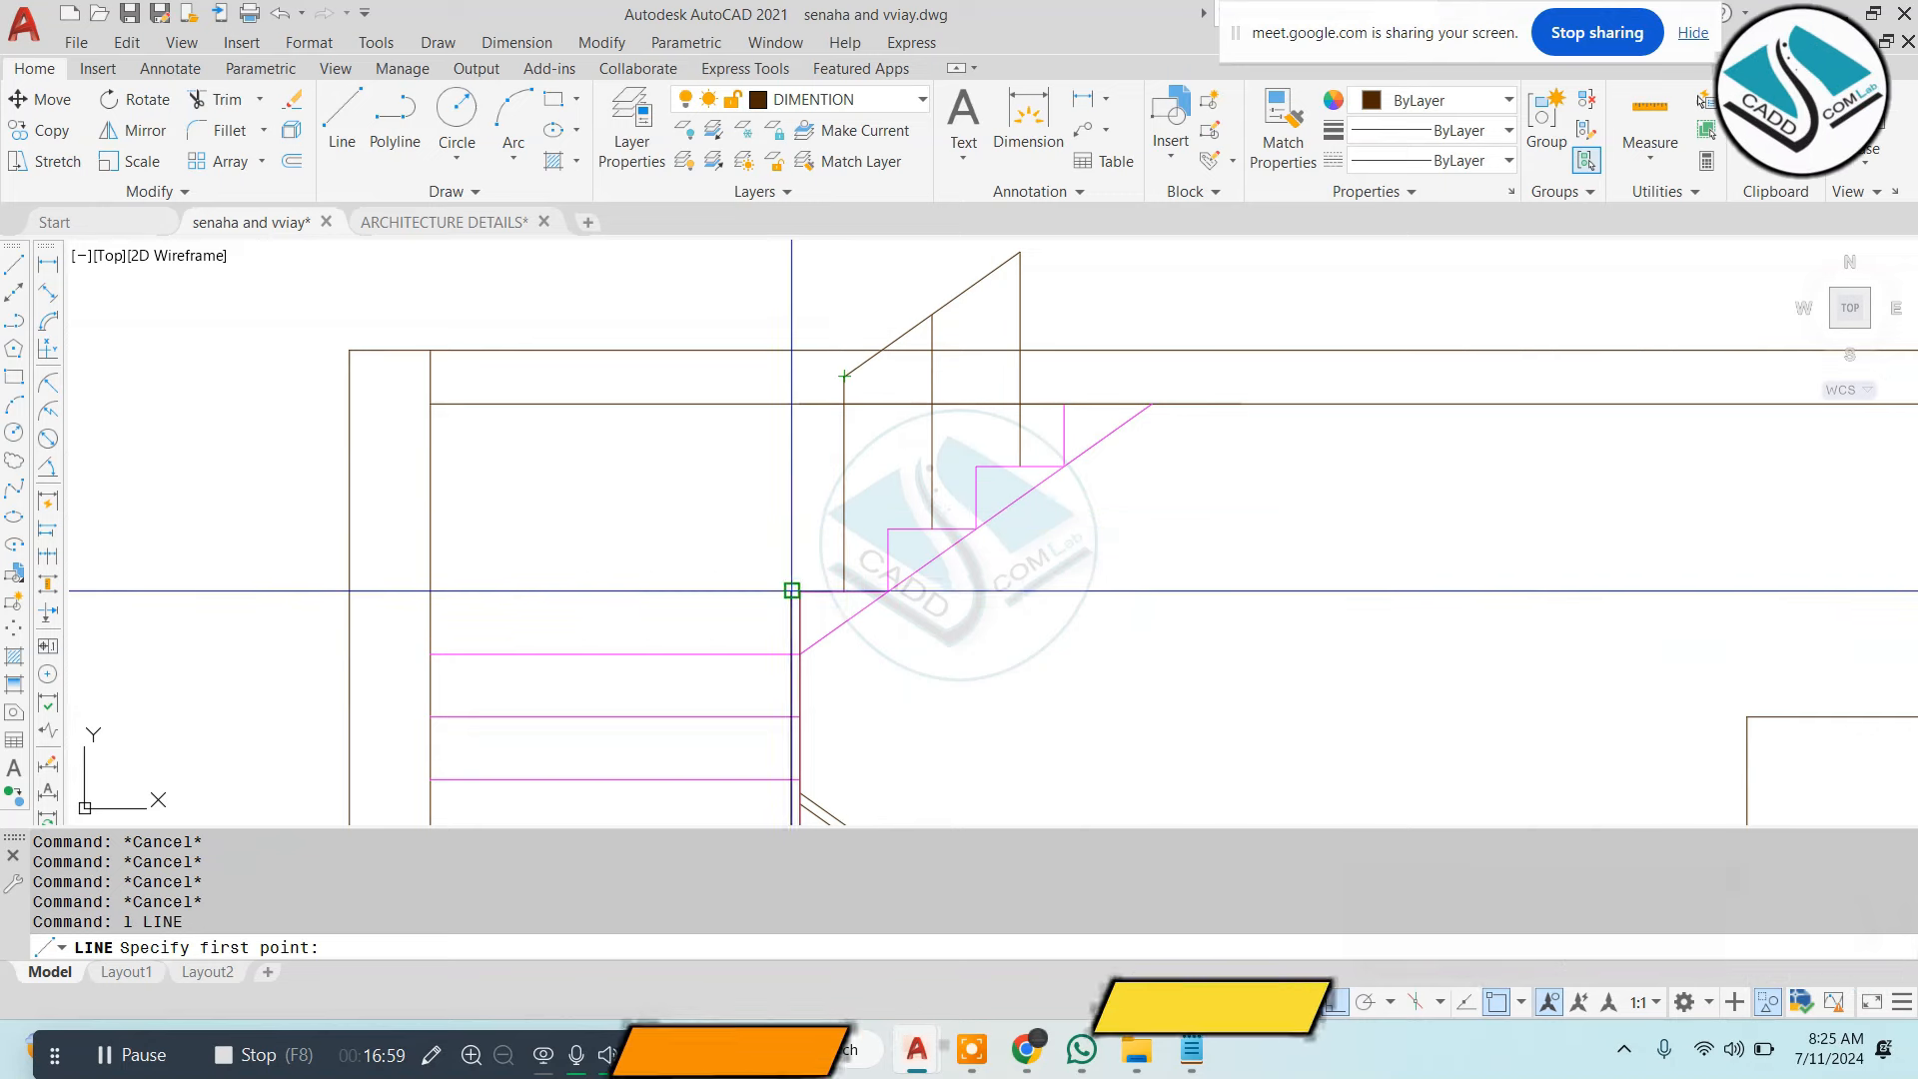
pyautogui.click(791, 591)
pyautogui.click(791, 312)
pyautogui.press('Escape')
# Extend the sloping handrail line down to the new vertical post line
pyautogui.write('ex')
pyautogui.press('space')
pyautogui.click(857, 374)
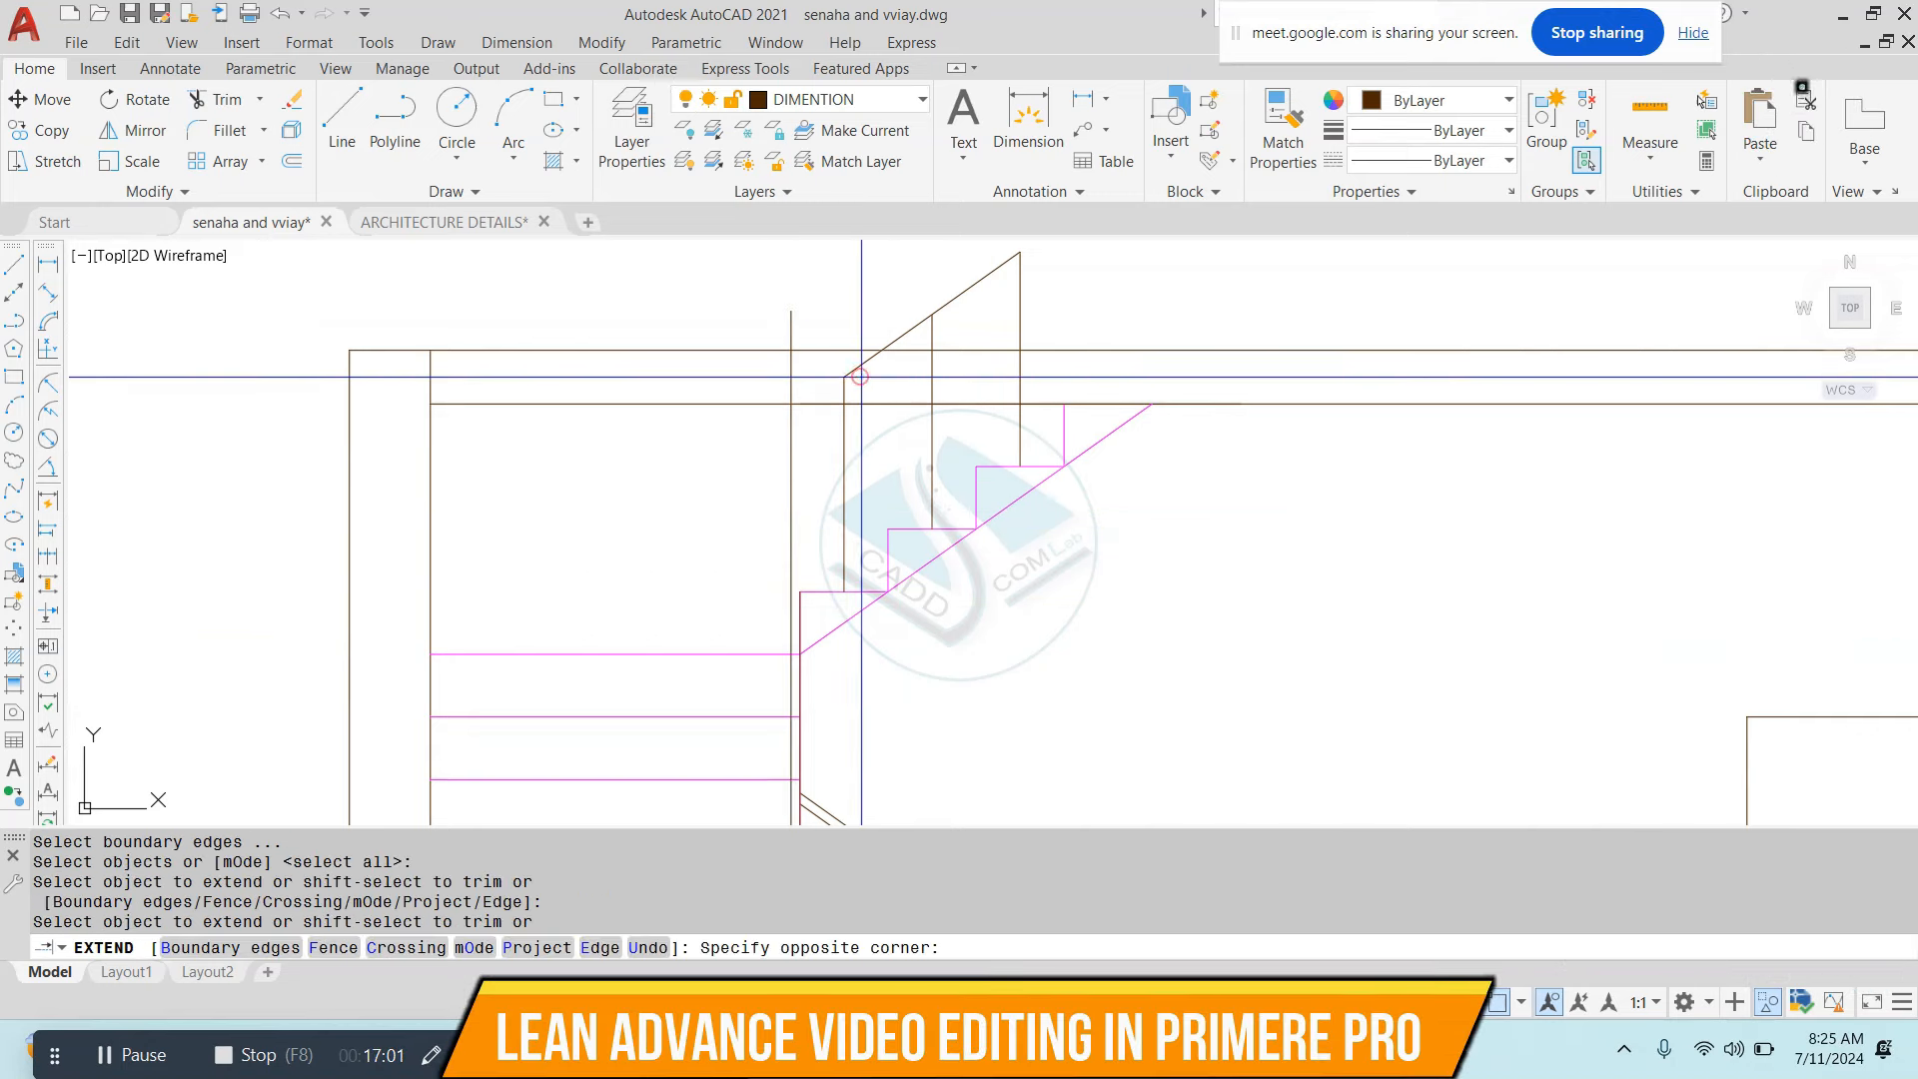
pyautogui.click(859, 370)
pyautogui.click(857, 370)
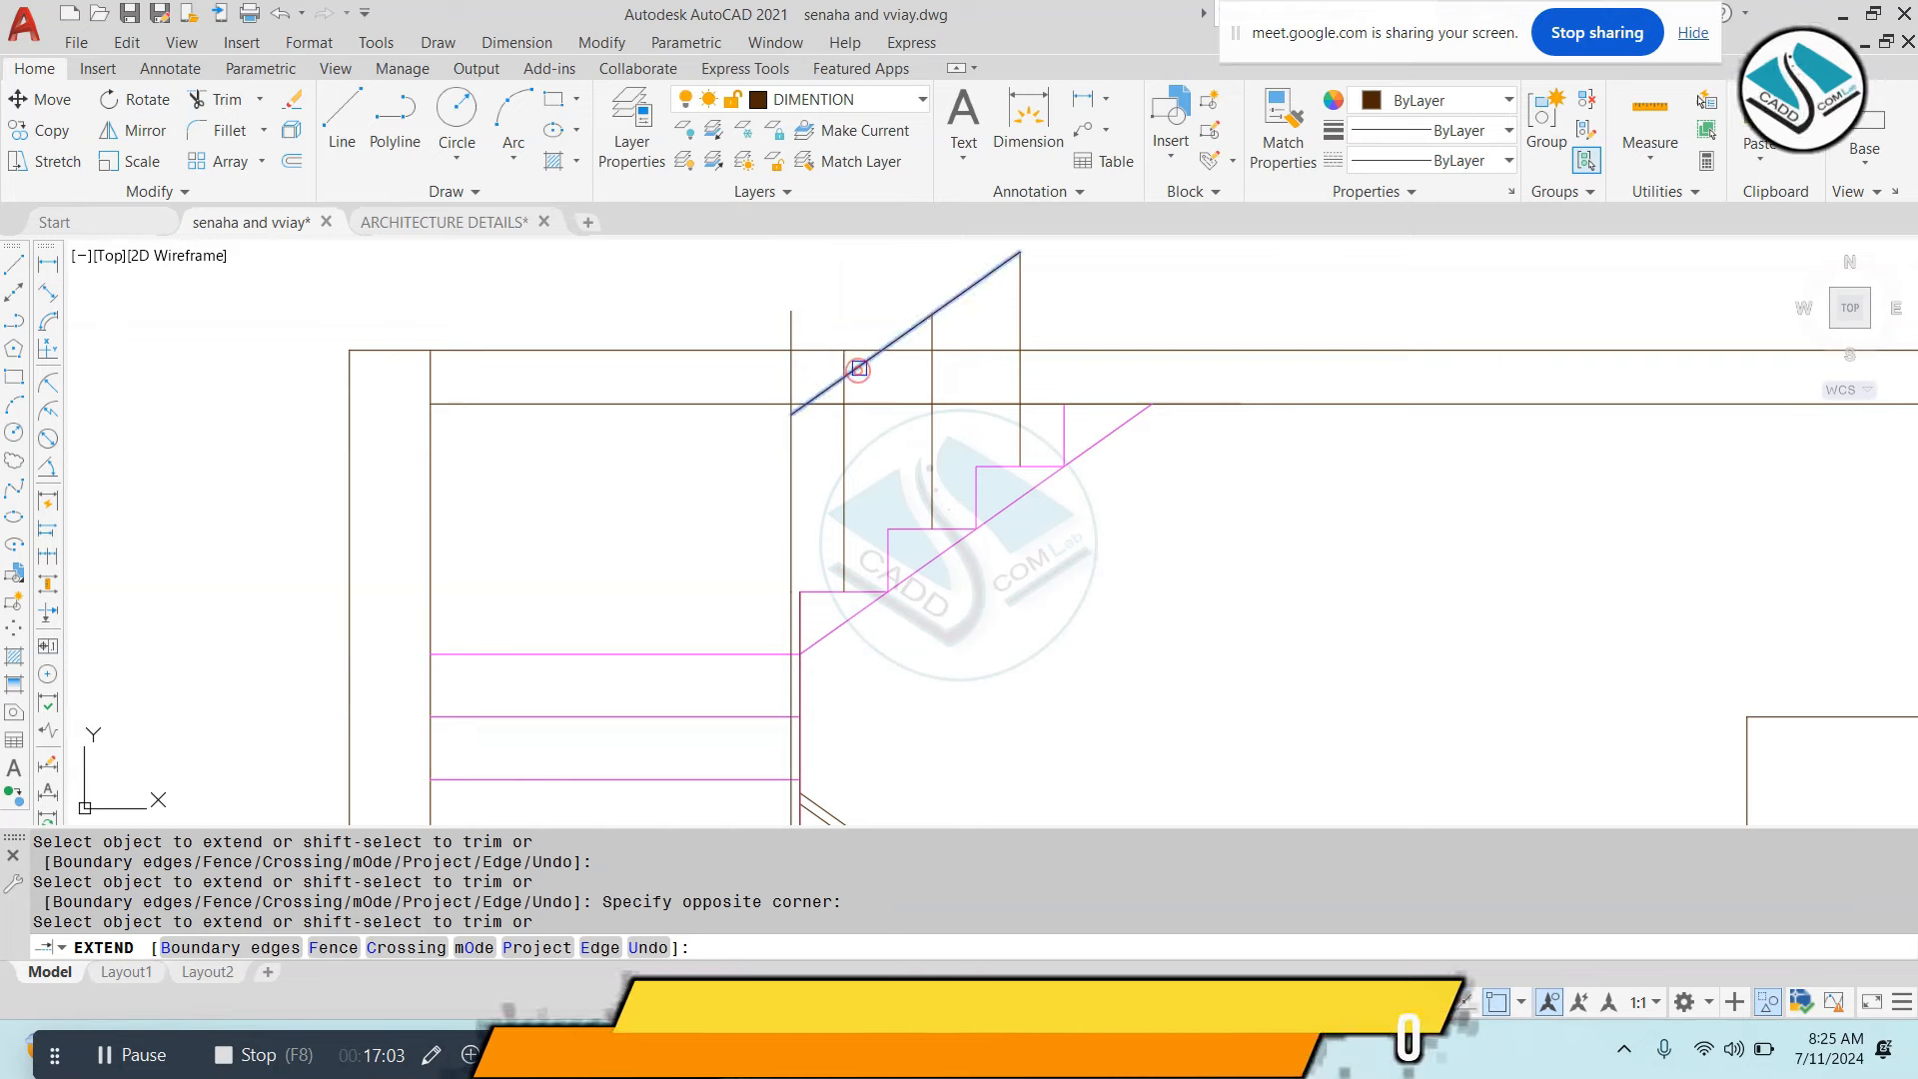
pyautogui.press('Escape')
pyautogui.press('Escape')
# Trim the post line above the handrail, and the handrail and baluster lines where they cross the ceiling slab
pyautogui.write('tr')
pyautogui.press('space')
pyautogui.press('space')
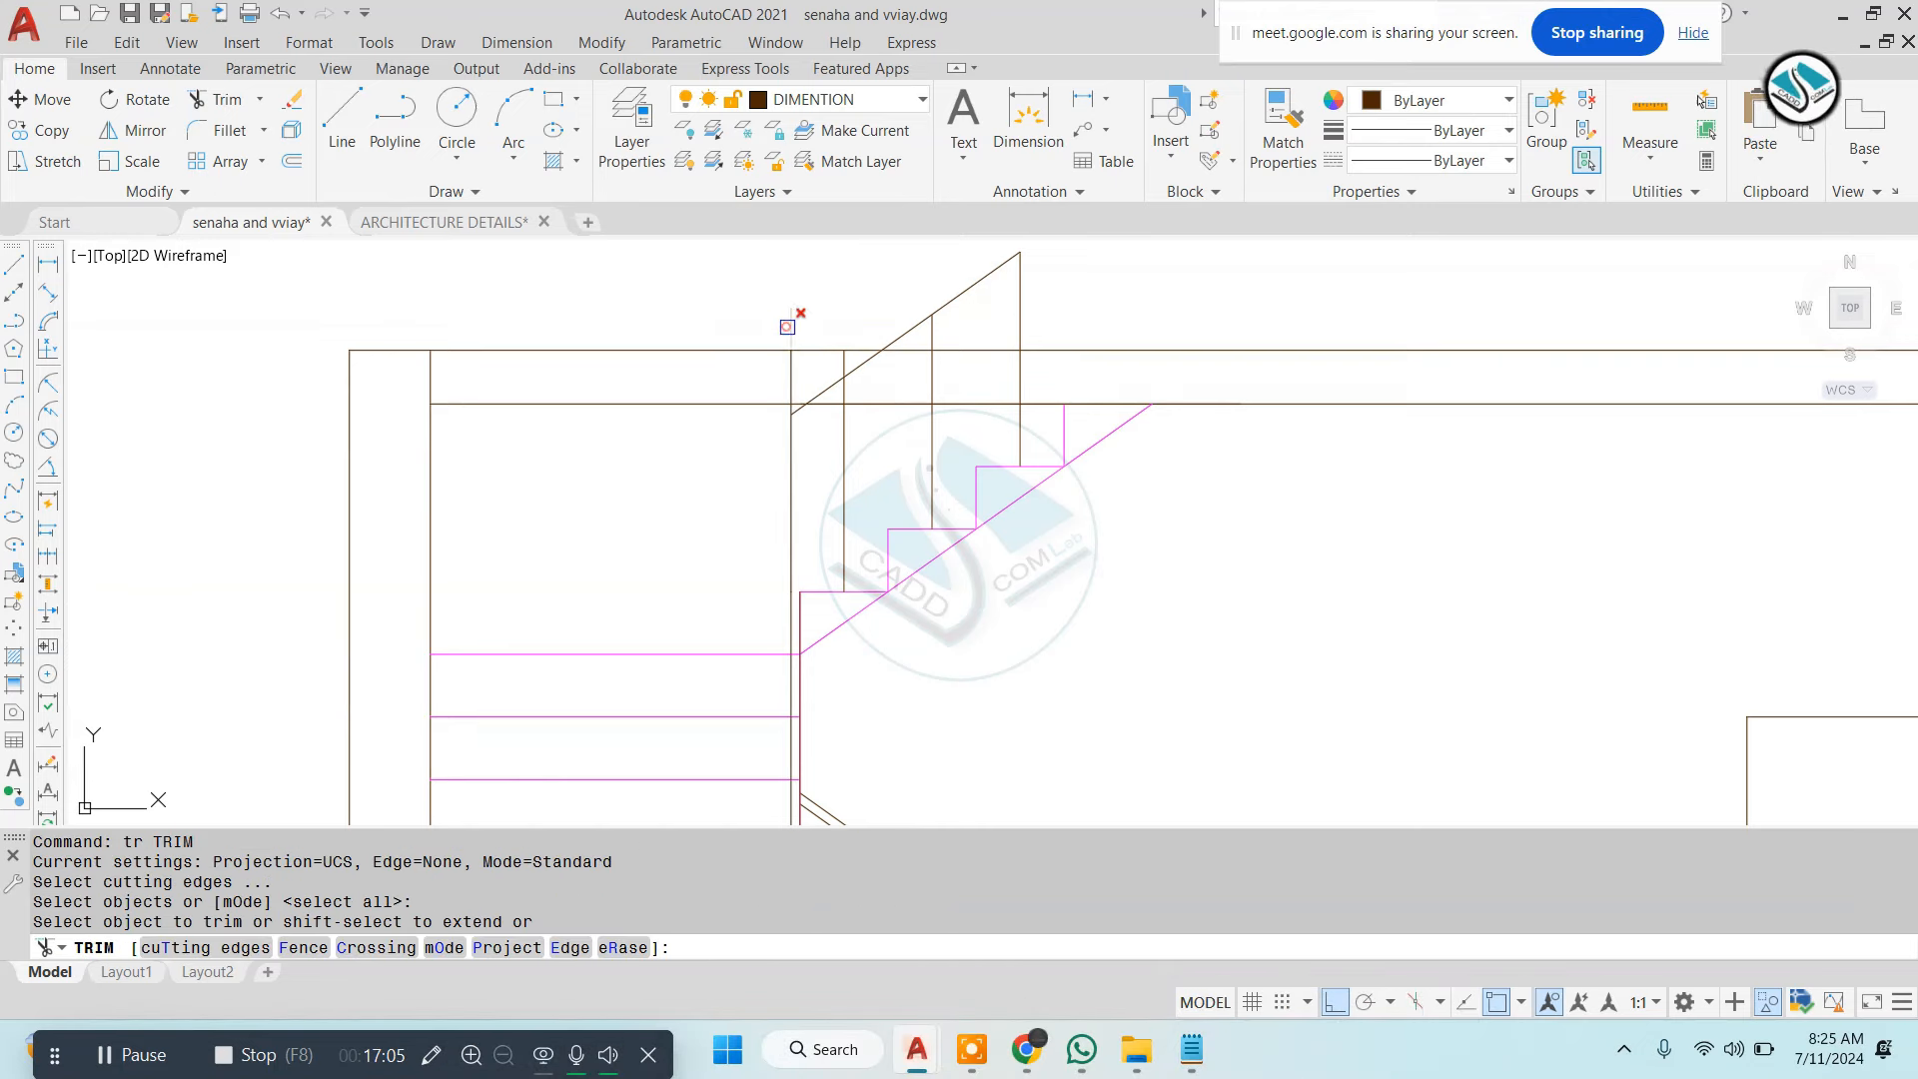
pyautogui.scroll(4, 807, 399)
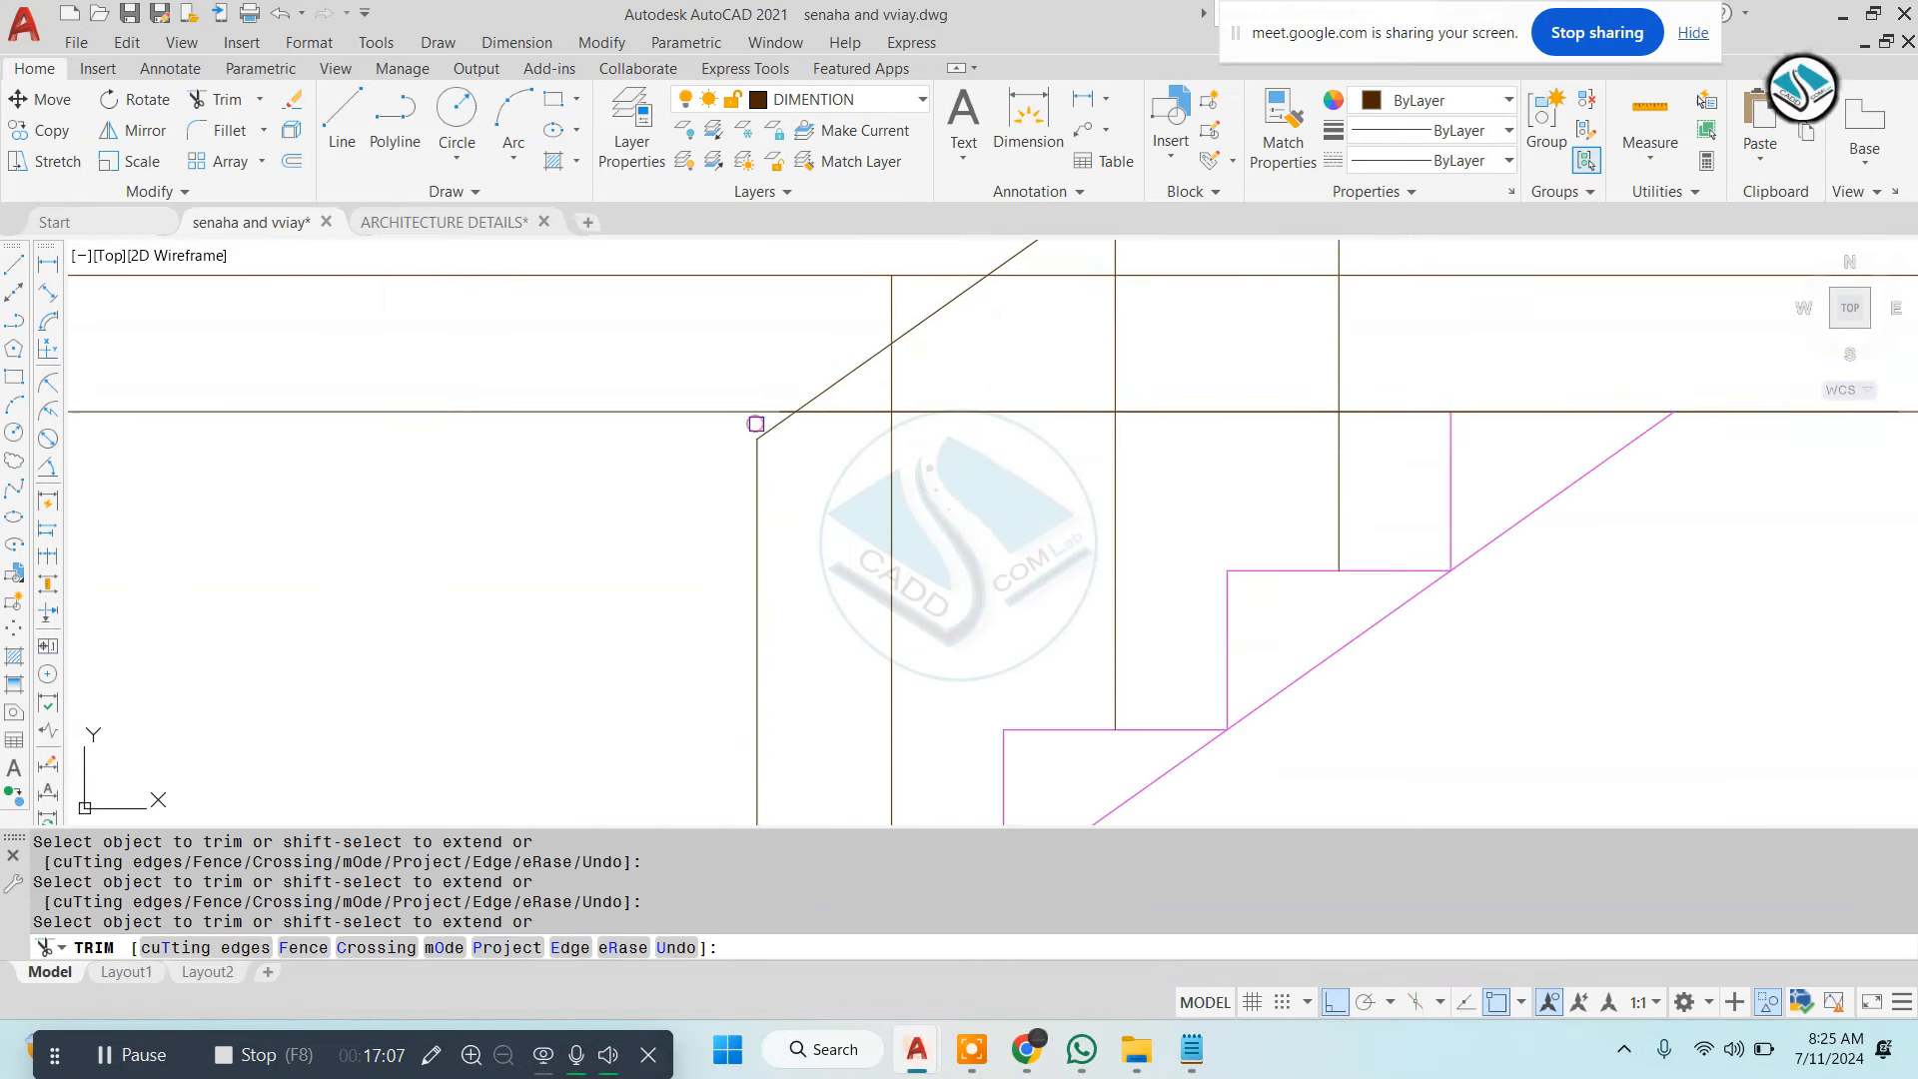
pyautogui.moveTo(886, 368); pyautogui.dragTo(869, 456, button='middle')
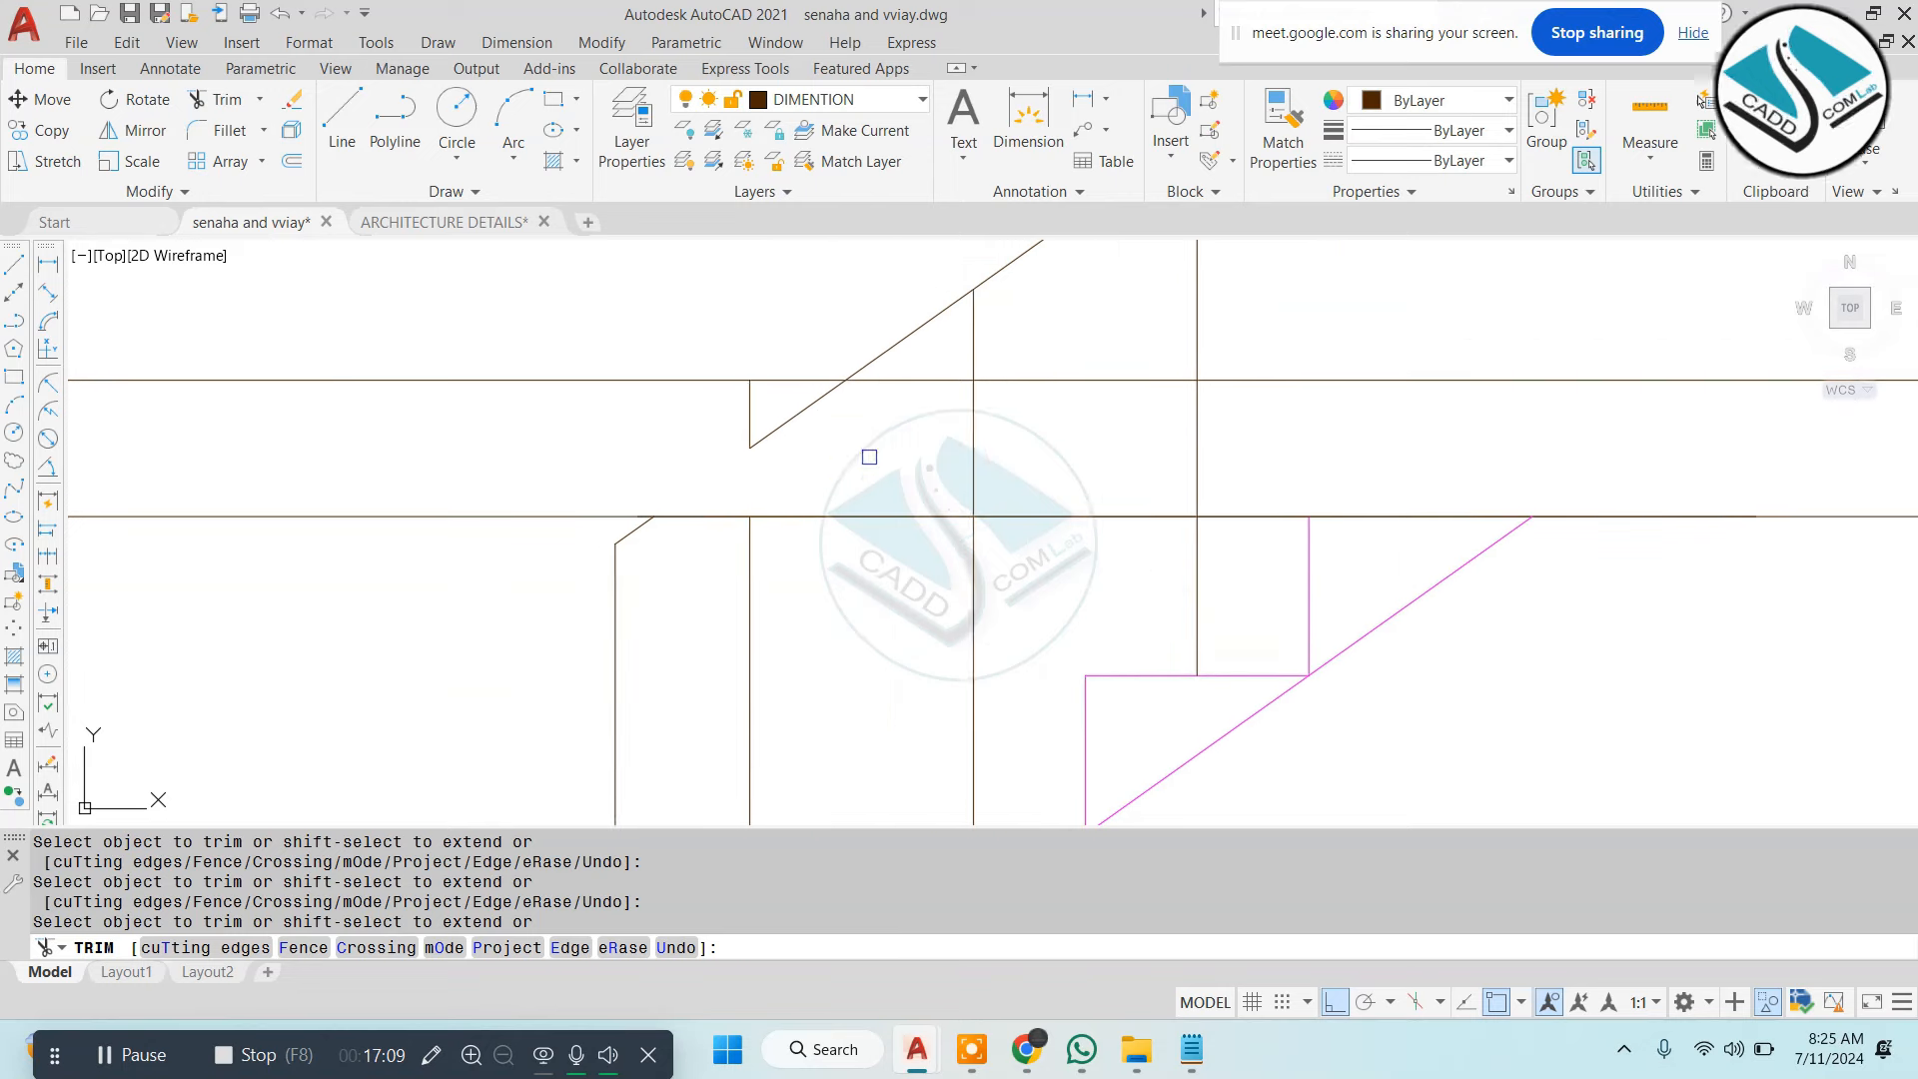
pyautogui.scroll(-2, 1028, 463)
pyautogui.press('Escape')
# Erase the leftover handrail and baluster pieces above and within the ceiling slab
pyautogui.click(1132, 310)
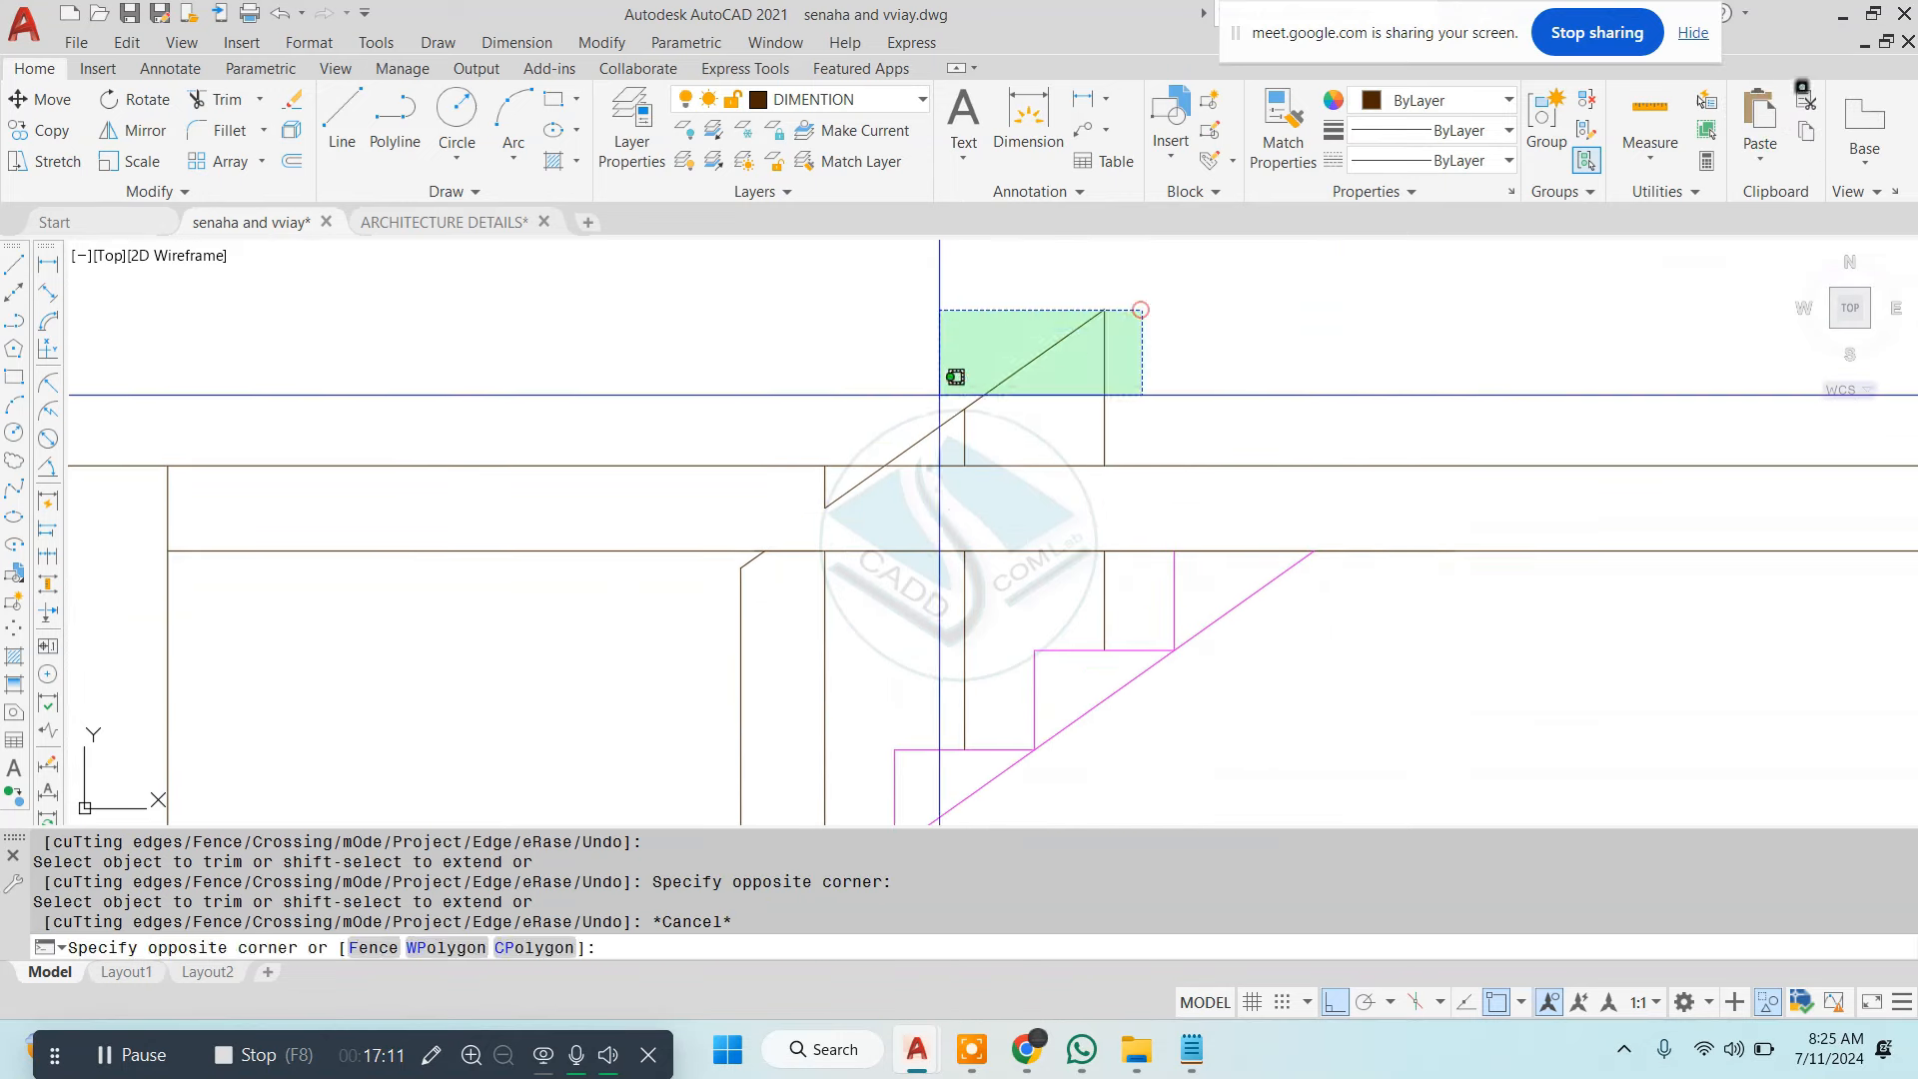
pyautogui.click(944, 395)
pyautogui.write('e')
pyautogui.press('space')
pyautogui.click(1012, 395)
pyautogui.press('Escape')
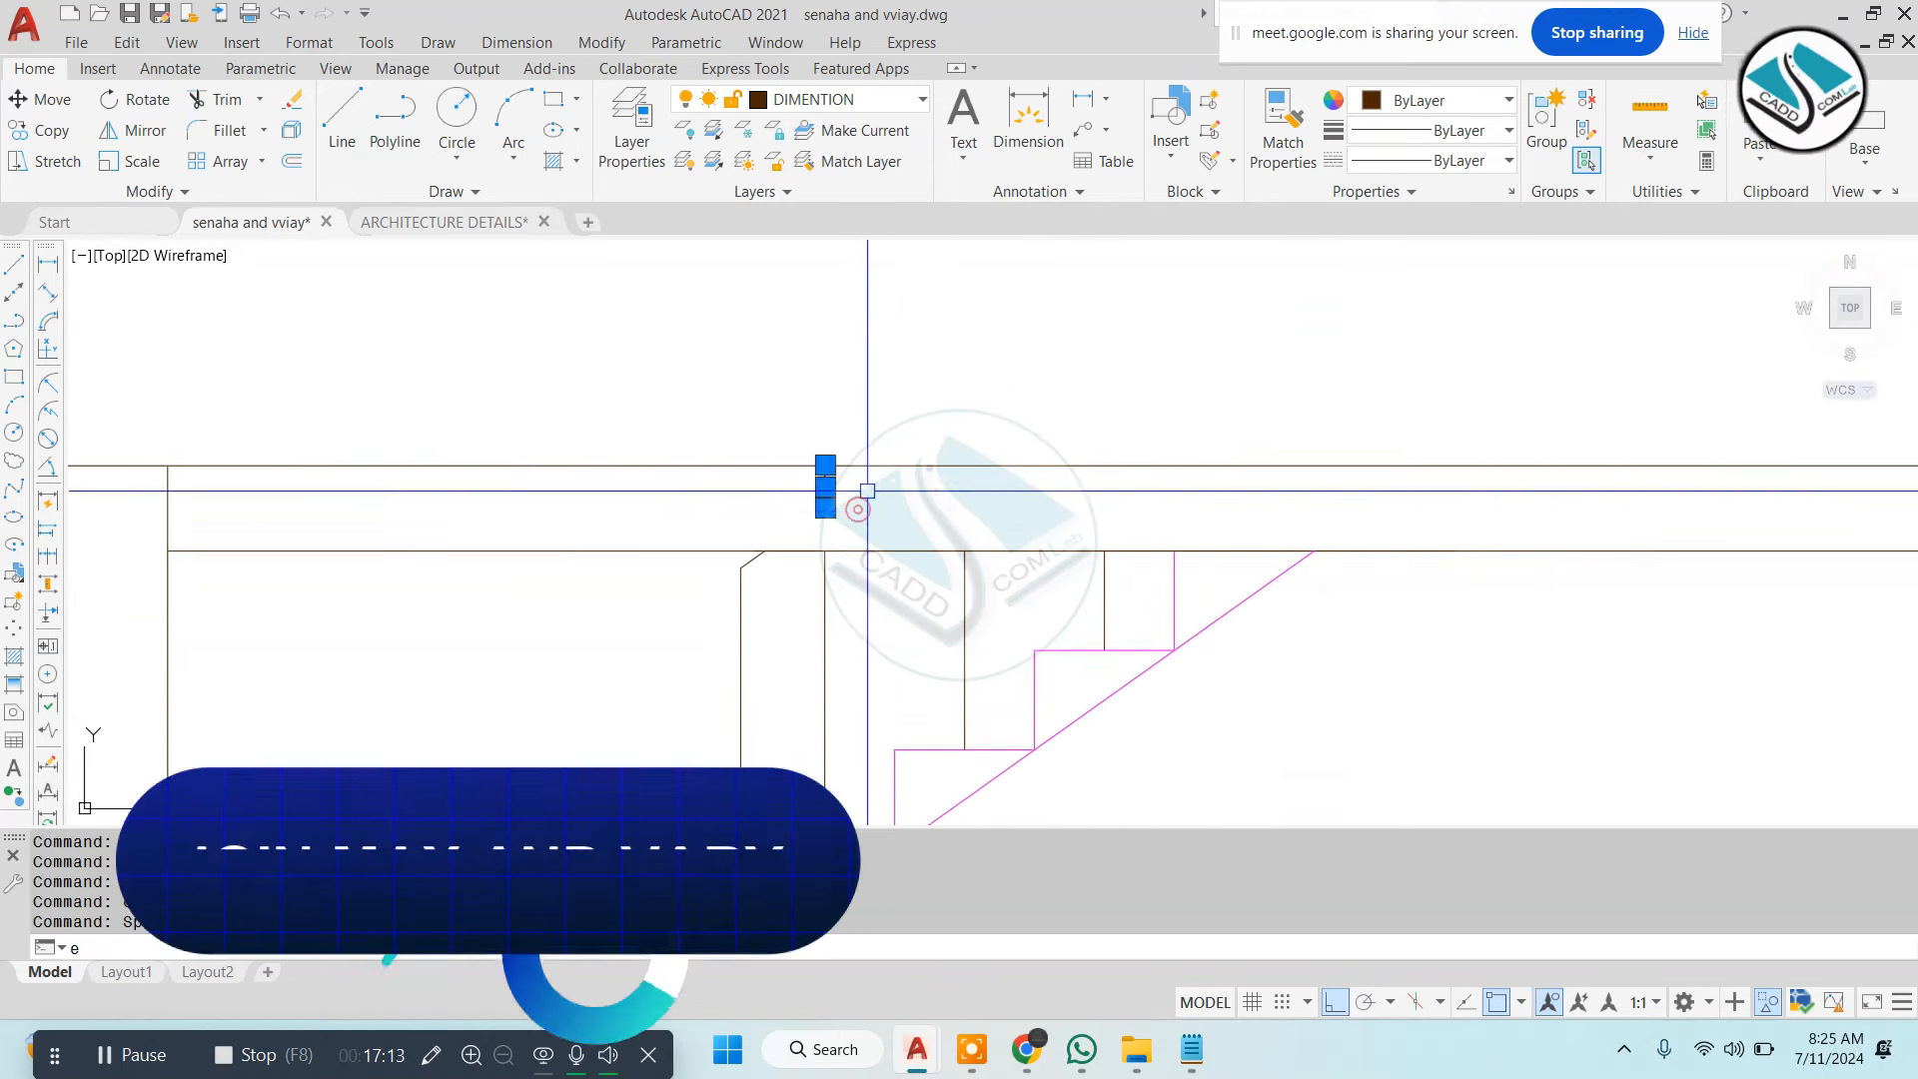
# Offset the three baluster lines of the upper flight by 1 inch to give each baluster its thickness
pyautogui.moveTo(859, 500); pyautogui.dragTo(869, 257, button='middle')
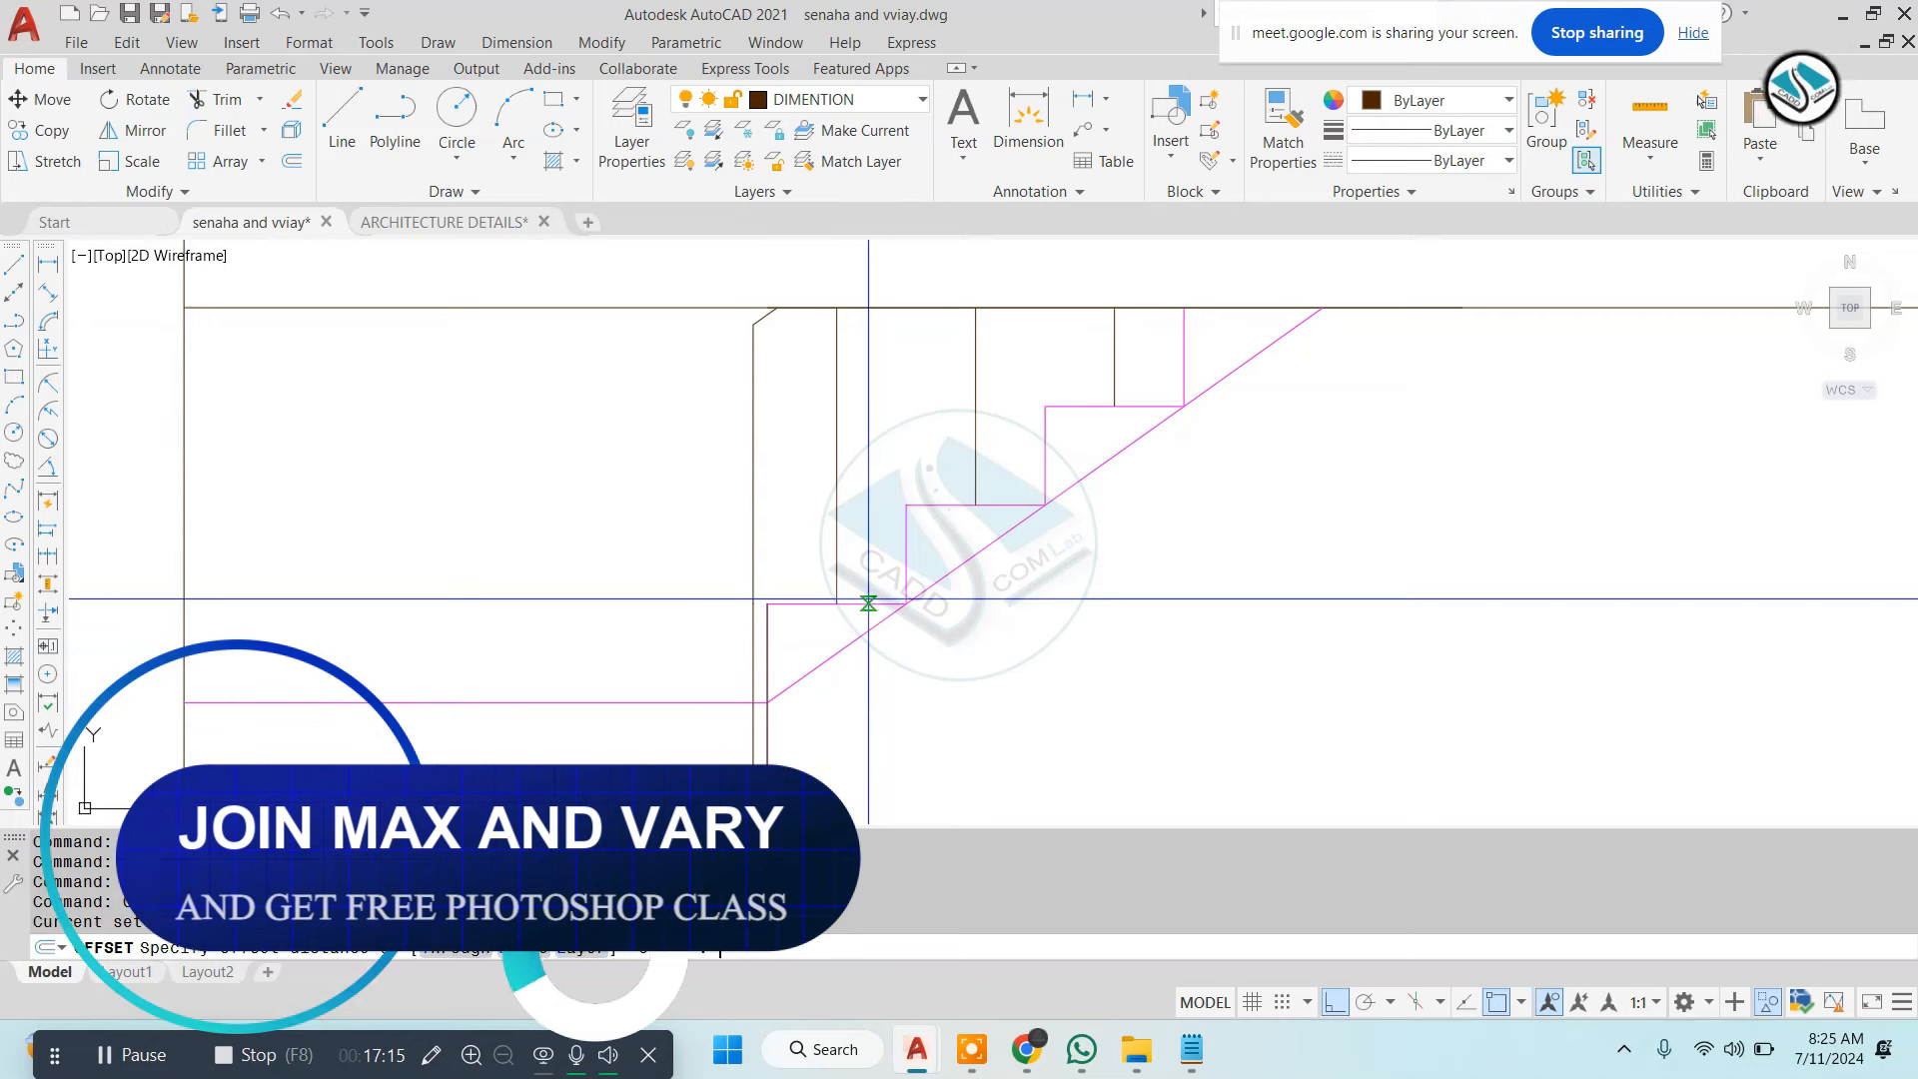
pyautogui.click(838, 499)
pyautogui.click(859, 479)
pyautogui.click(976, 399)
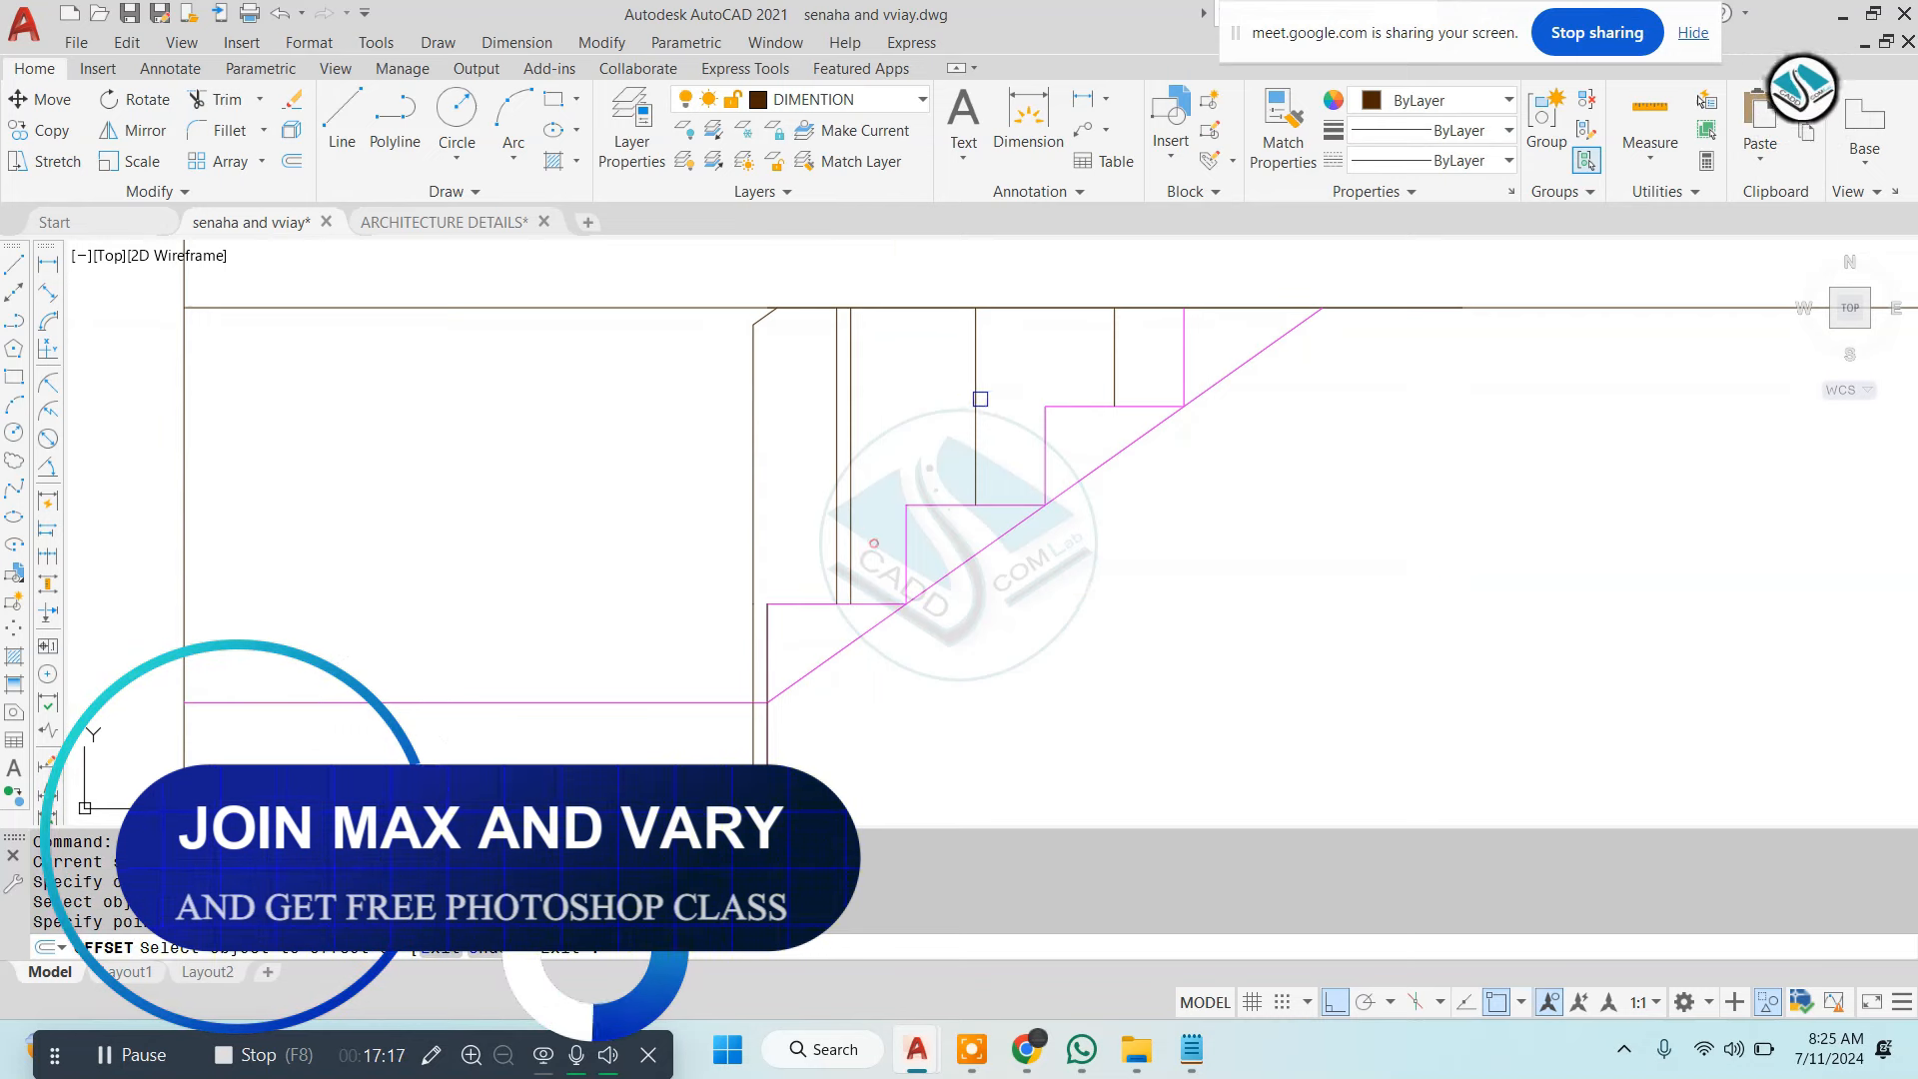
pyautogui.click(991, 399)
pyautogui.click(1112, 381)
pyautogui.click(1123, 383)
# Offset the upper flight's end post line and the short sloping handrail line 1 inch inward
pyautogui.scroll(-3, 899, 449)
pyautogui.scroll(3, 800, 460)
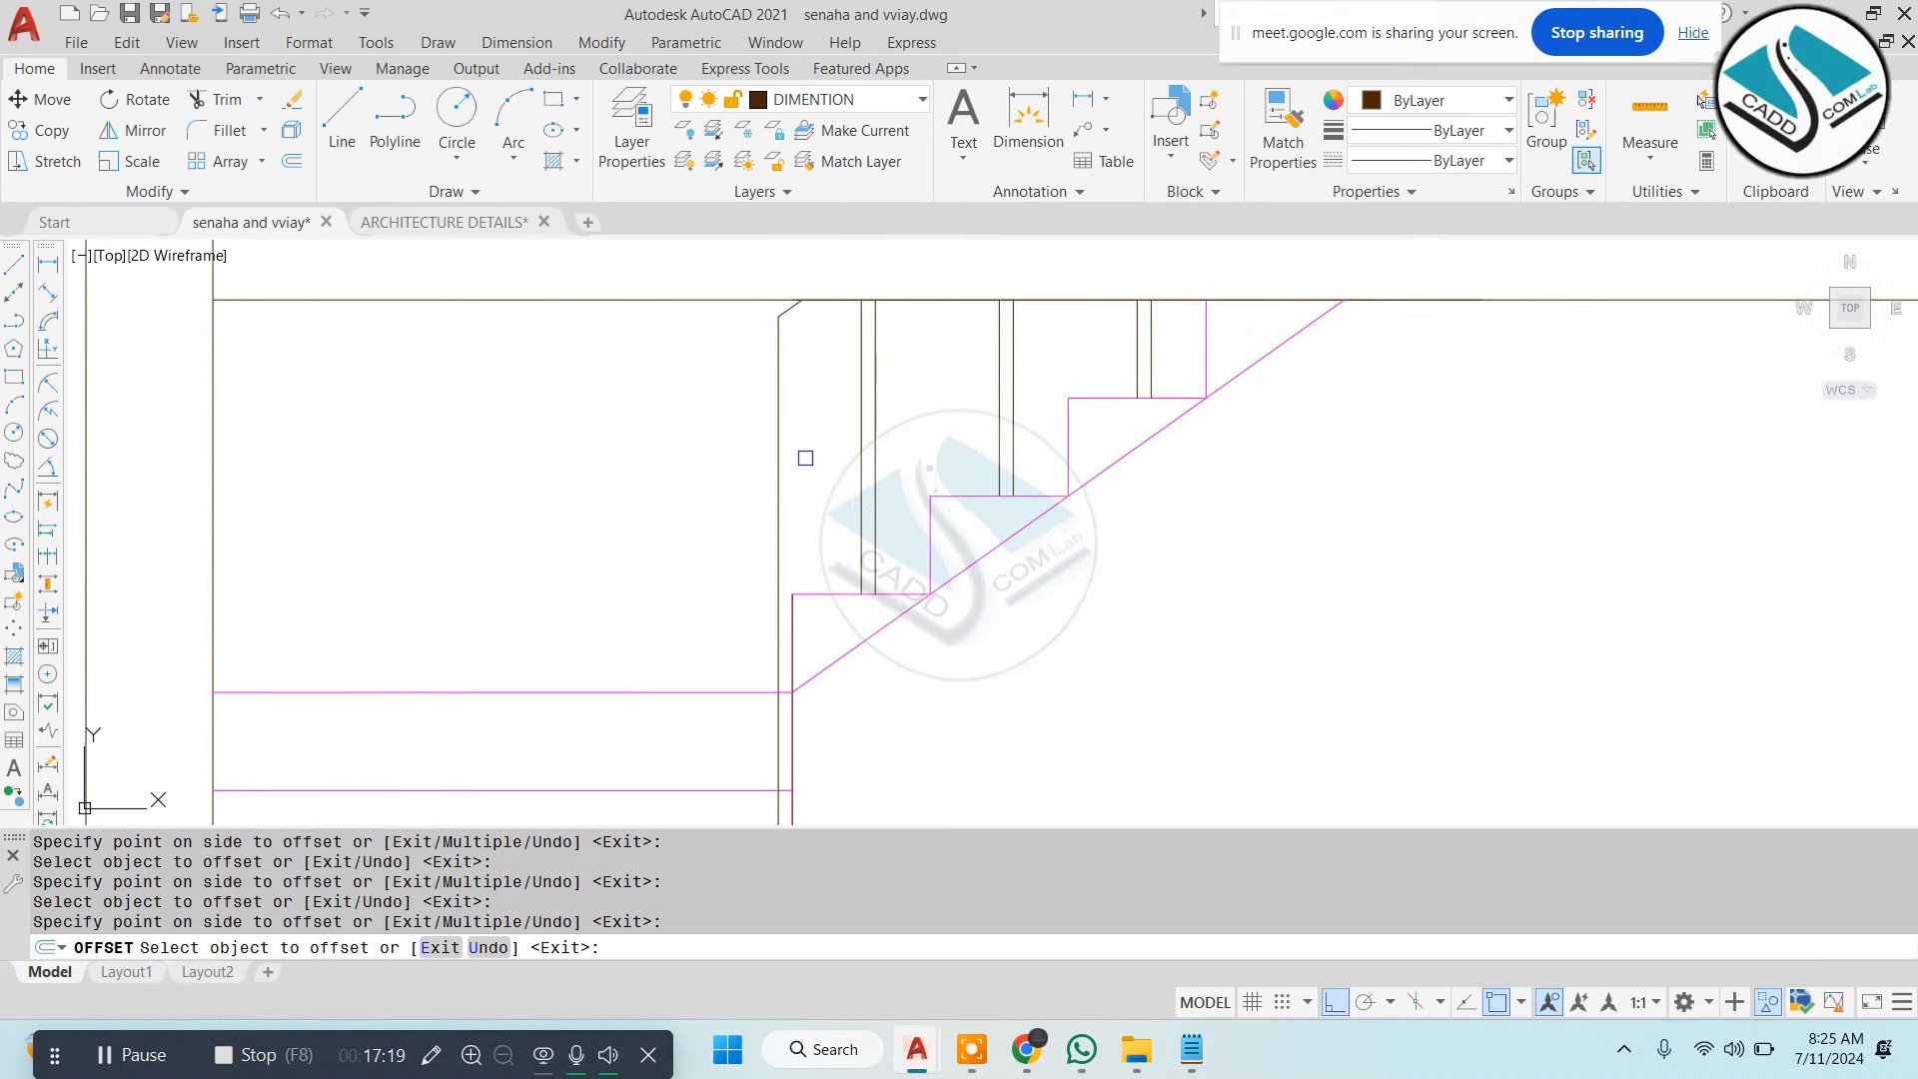
pyautogui.click(784, 483)
pyautogui.click(809, 484)
pyautogui.scroll(4, 785, 320)
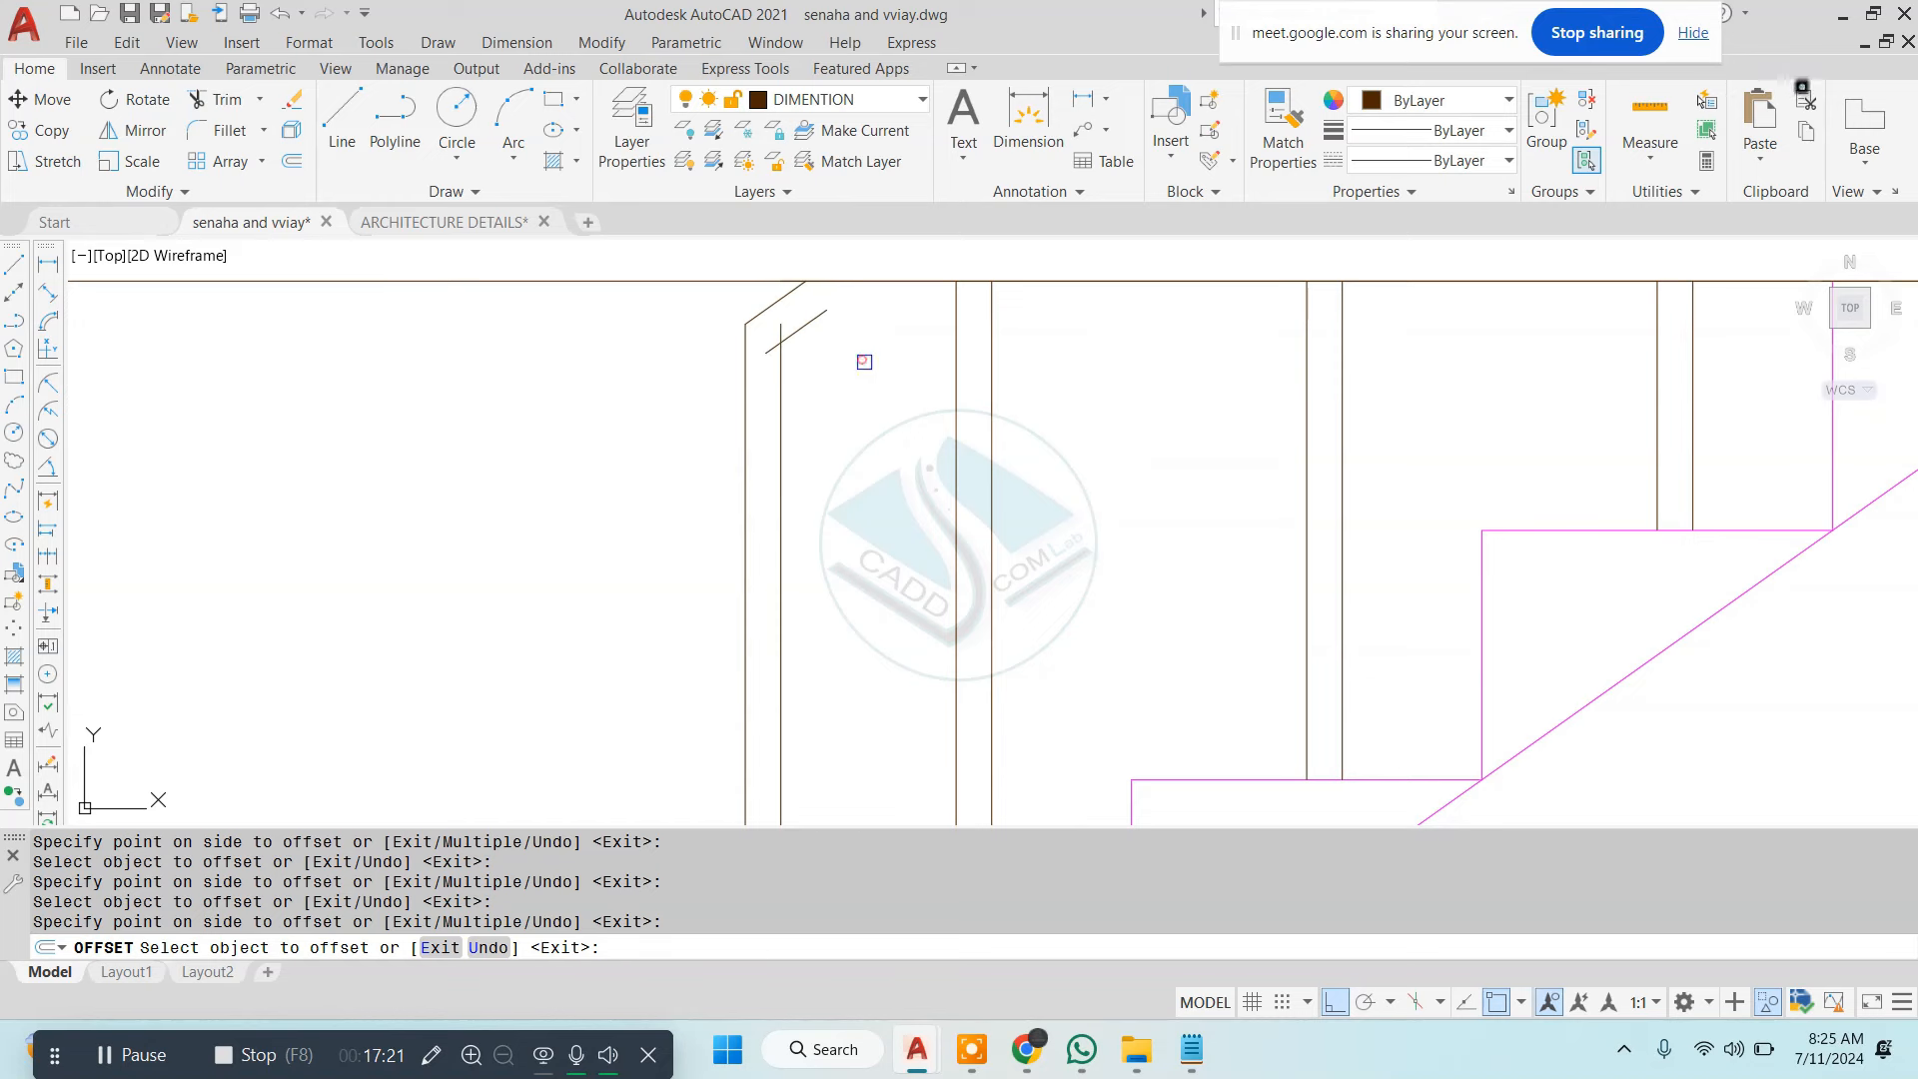
# Extend both ends of the offset handrail line to the outer post line and the ceiling slab
pyautogui.press('Escape')
pyautogui.write('ex')
pyautogui.press('Return')
pyautogui.press('Return')
pyautogui.click(811, 320)
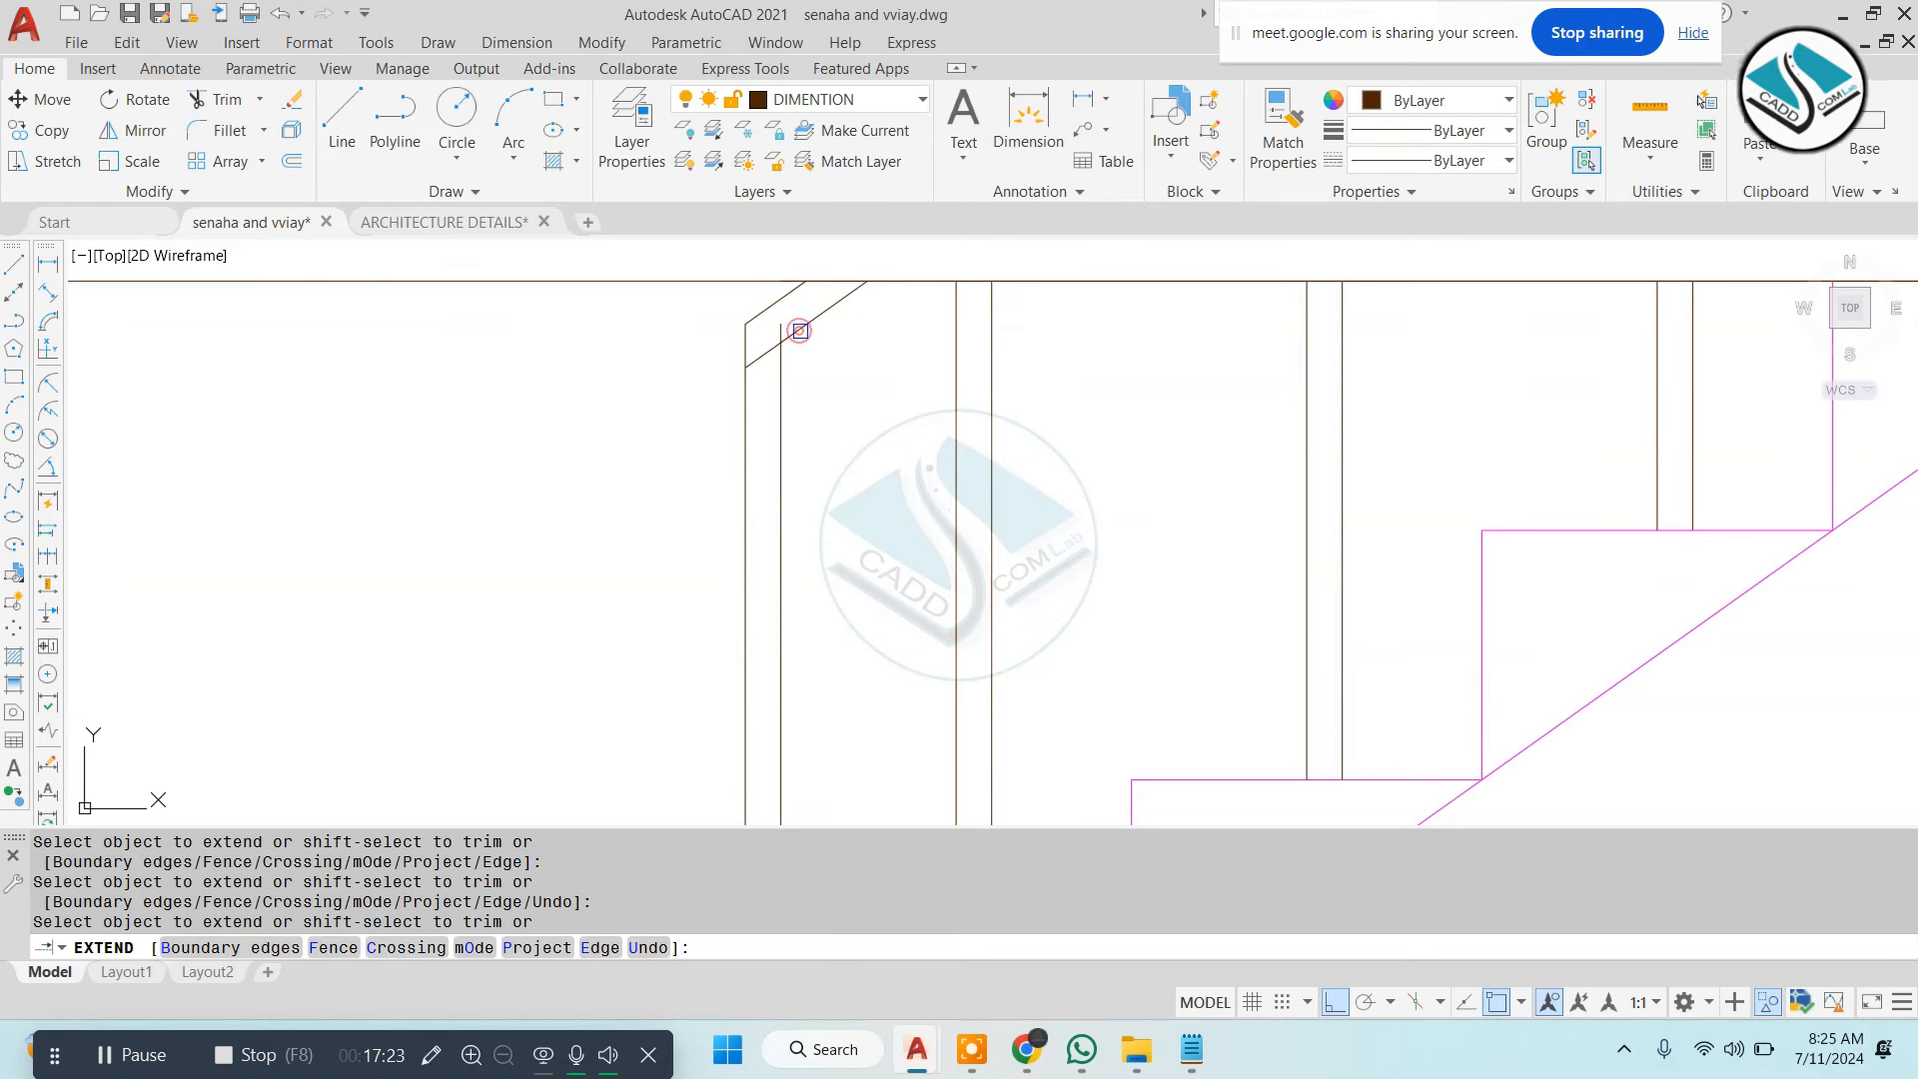
# Trim the inner post line where it passes above the lower handrail line of the upper flight
pyautogui.press('Escape')
pyautogui.write('tr')
pyautogui.press('Return')
pyautogui.press('Return')
pyautogui.click(783, 332)
pyautogui.scroll(-5, 788, 319)
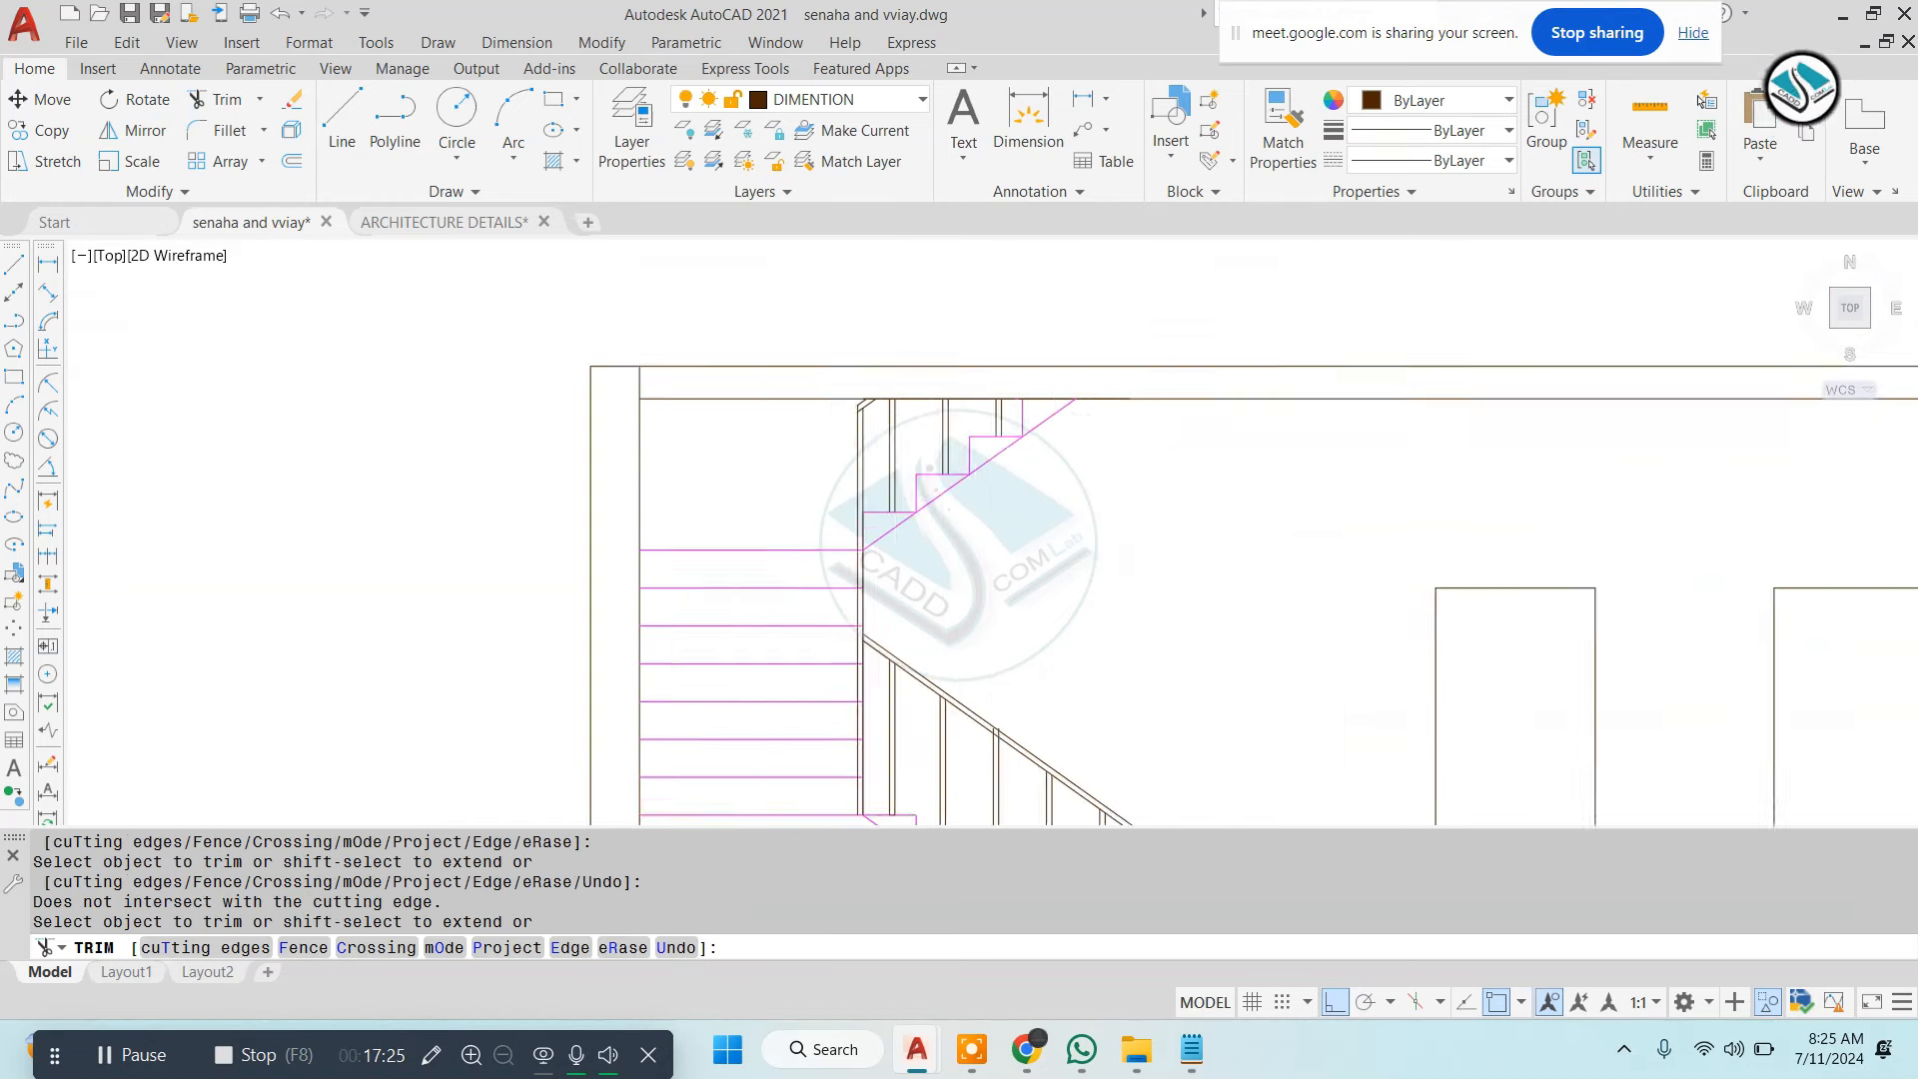
pyautogui.press('Escape')
pyautogui.press('Escape')
pyautogui.scroll(-3, 974, 490)
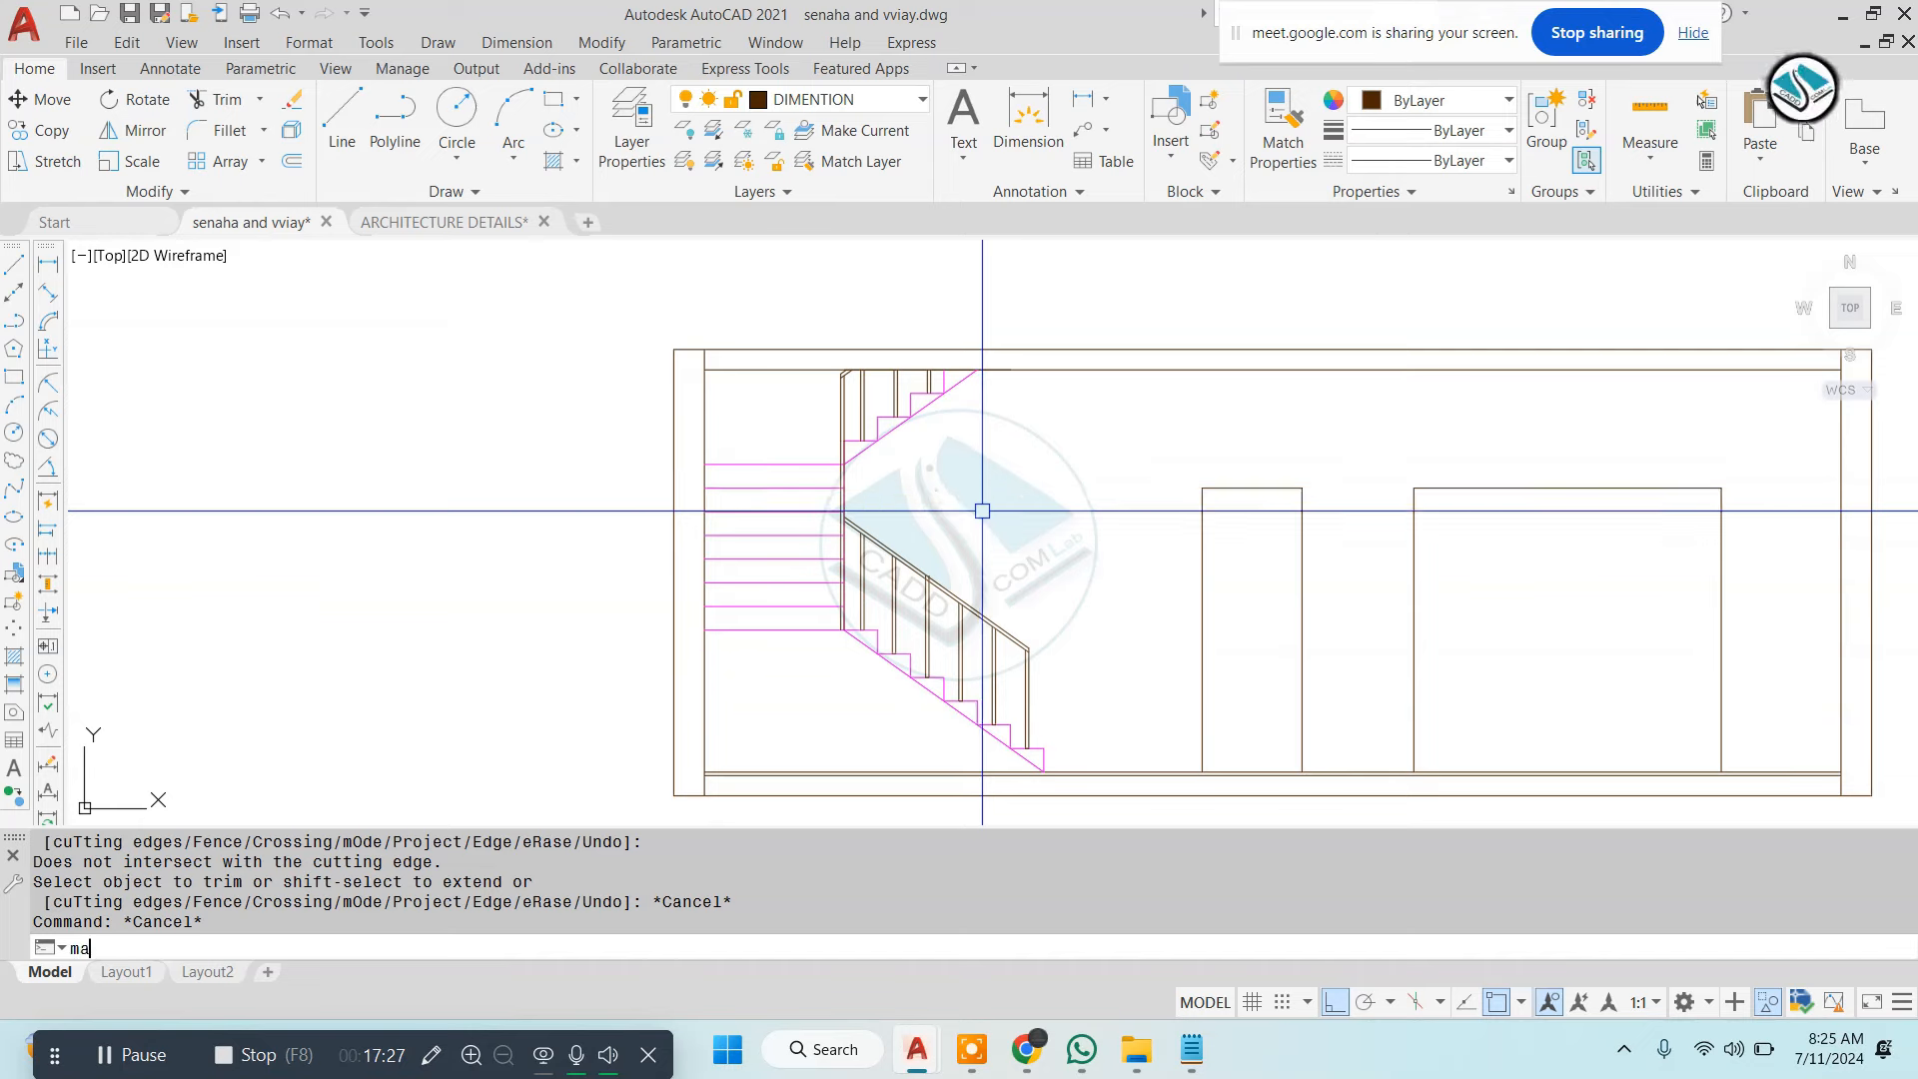
pyautogui.write('ma')
pyautogui.press('Return')
pyautogui.scroll(2, 977, 599)
pyautogui.scroll(-6, 913, 257)
pyautogui.scroll(7, 1356, 569)
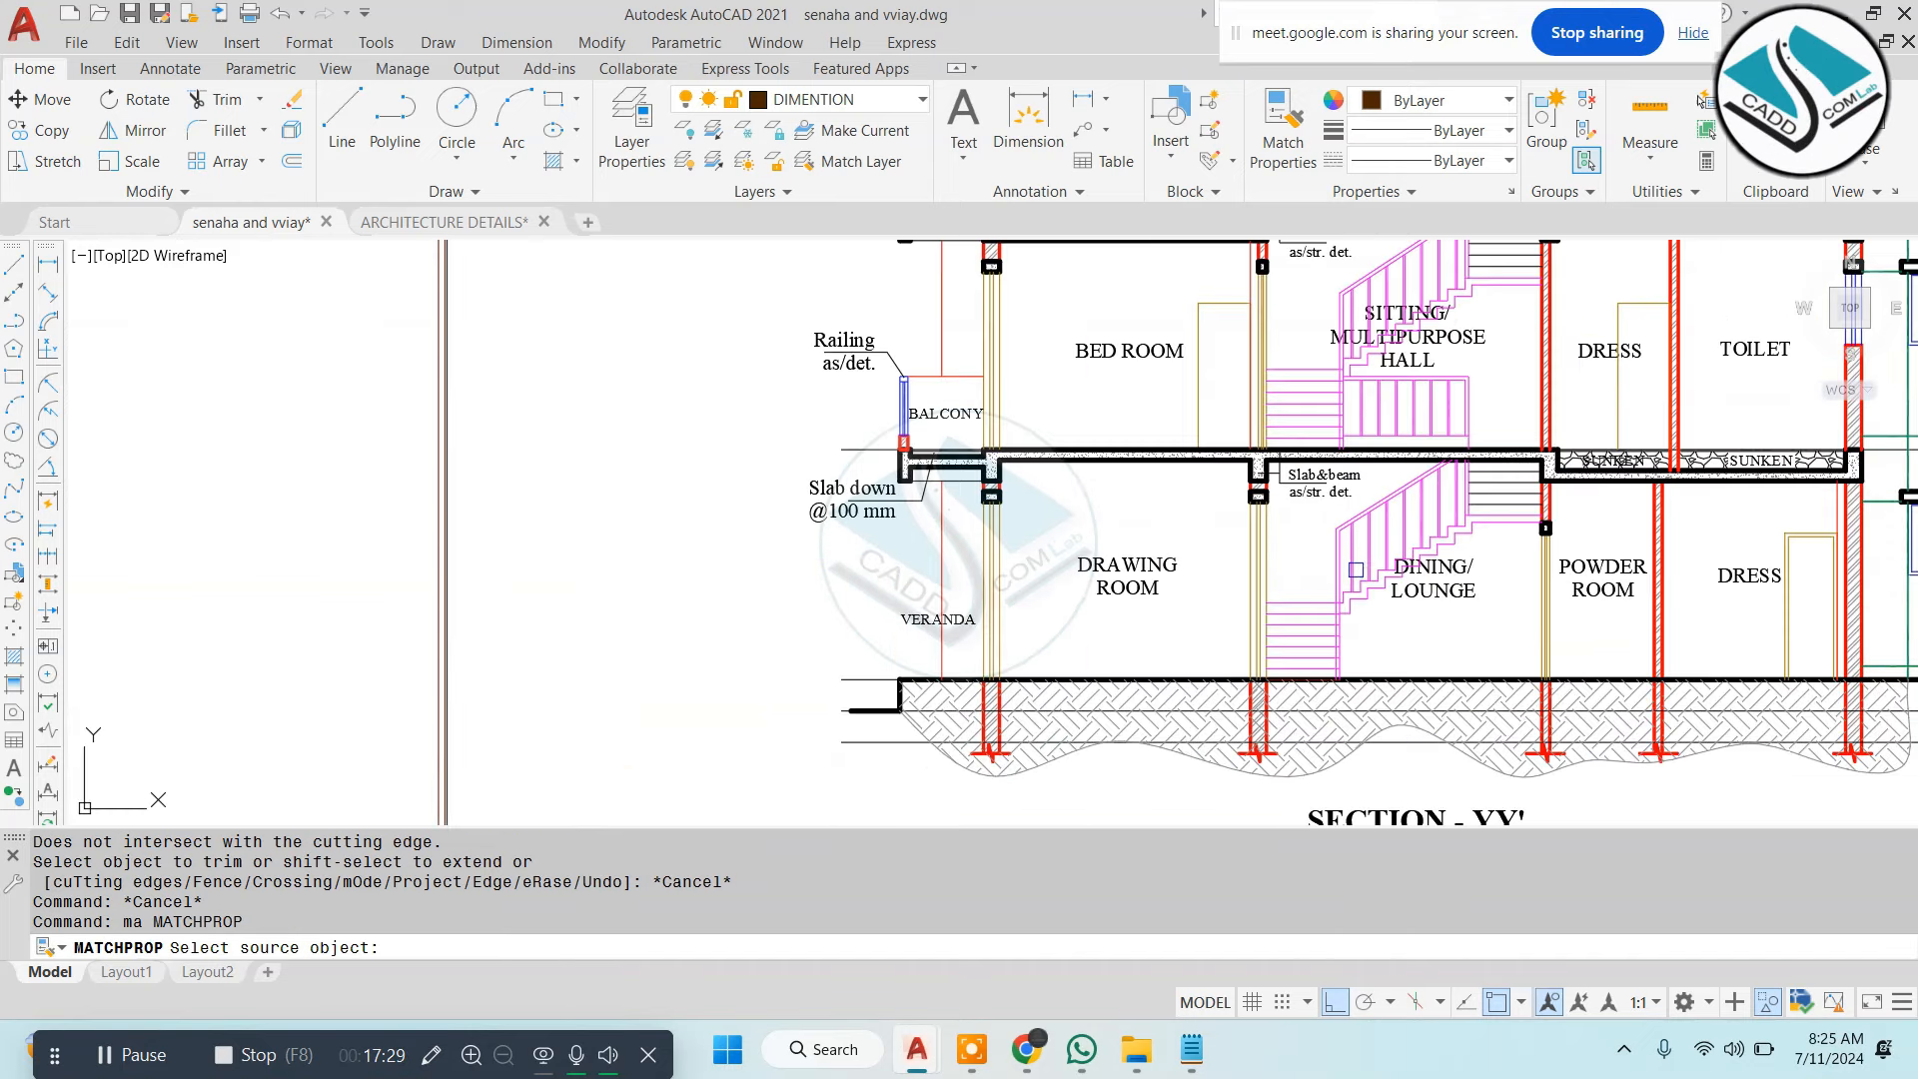
pyautogui.scroll(-8, 1351, 570)
pyautogui.press('Escape')
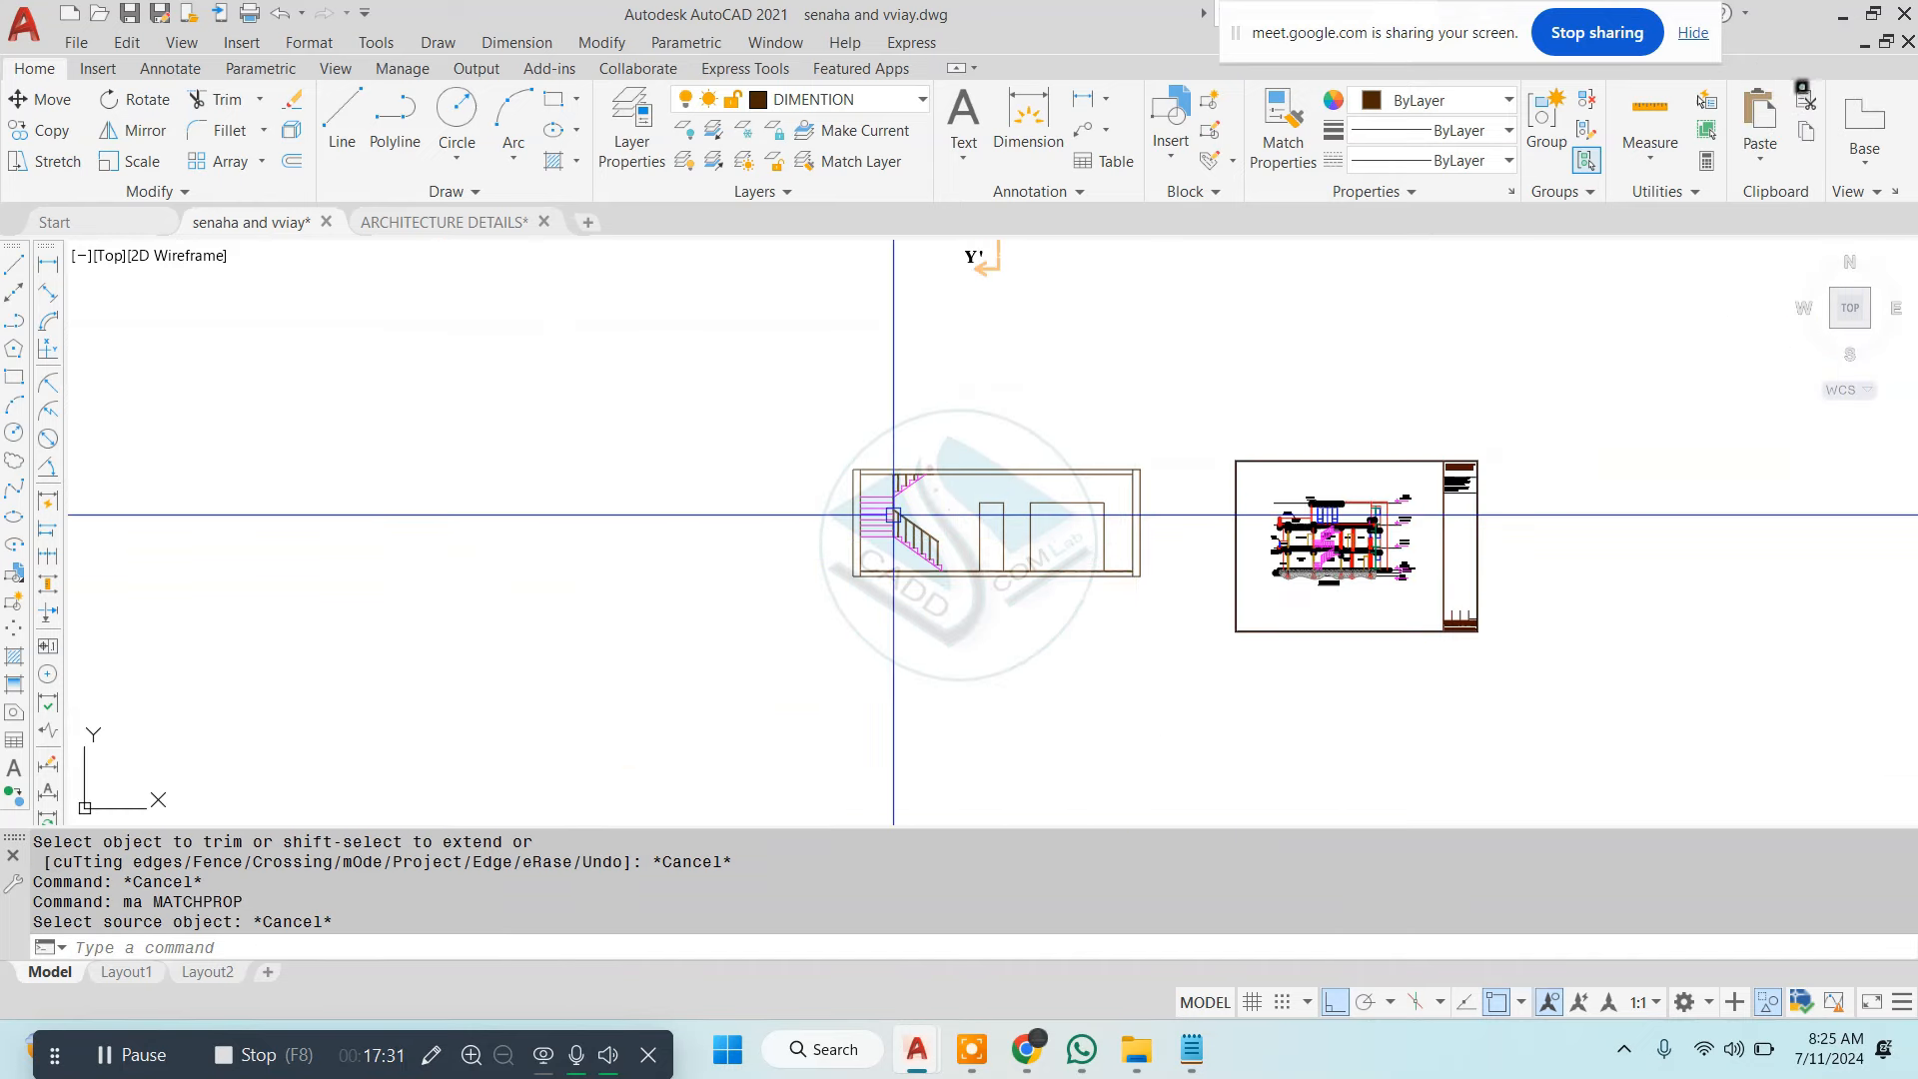
# Match the properties of the lower flight's handrail, balusters and post to a magenta stair line
pyautogui.press('Return')
pyautogui.scroll(8, 943, 542)
pyautogui.scroll(2, 568, 492)
pyautogui.click(560, 465)
pyautogui.scroll(-2, 816, 494)
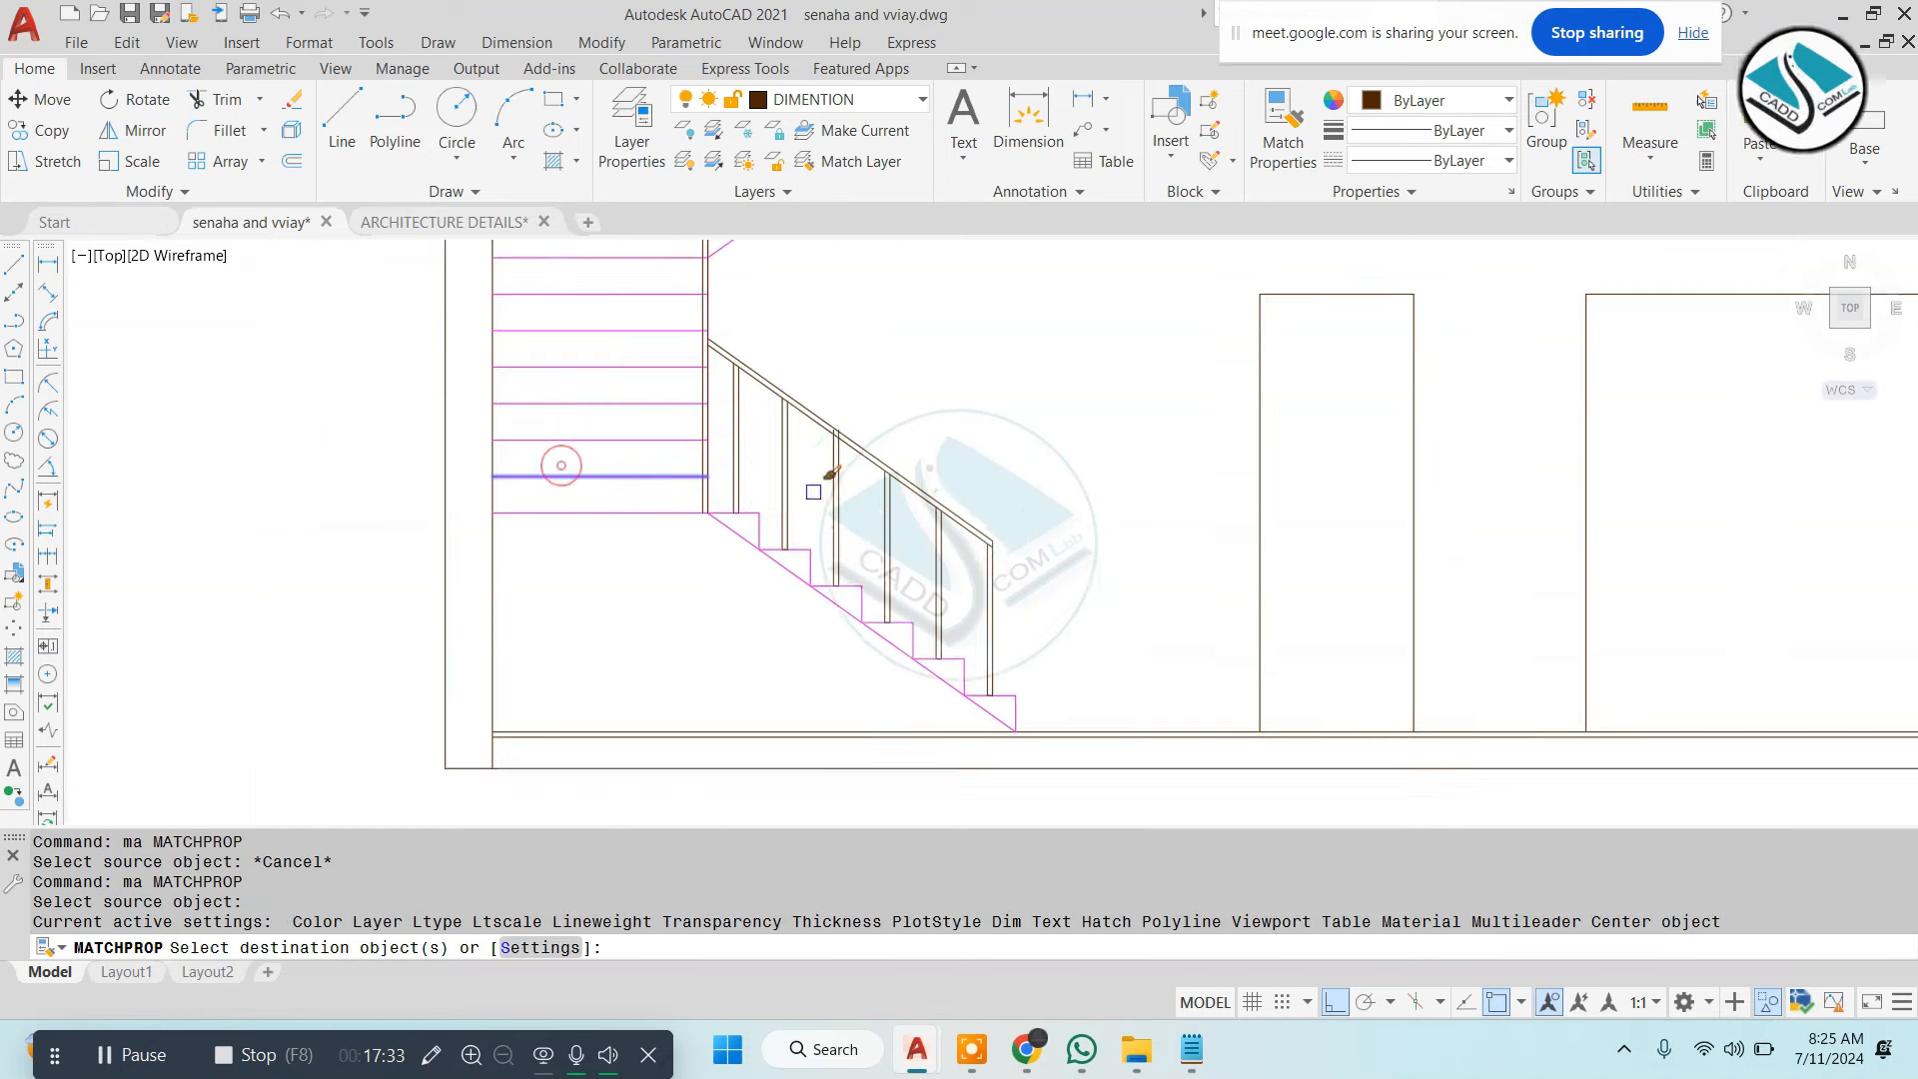
pyautogui.moveTo(814, 493); pyautogui.dragTo(897, 550, button='middle')
pyautogui.click(1083, 376)
pyautogui.click(649, 556)
pyautogui.click(1137, 505)
pyautogui.click(1004, 751)
# Match the upper flight's railing, post and balusters to the same magenta stair line
pyautogui.moveTo(961, 356); pyautogui.dragTo(976, 561, button='middle')
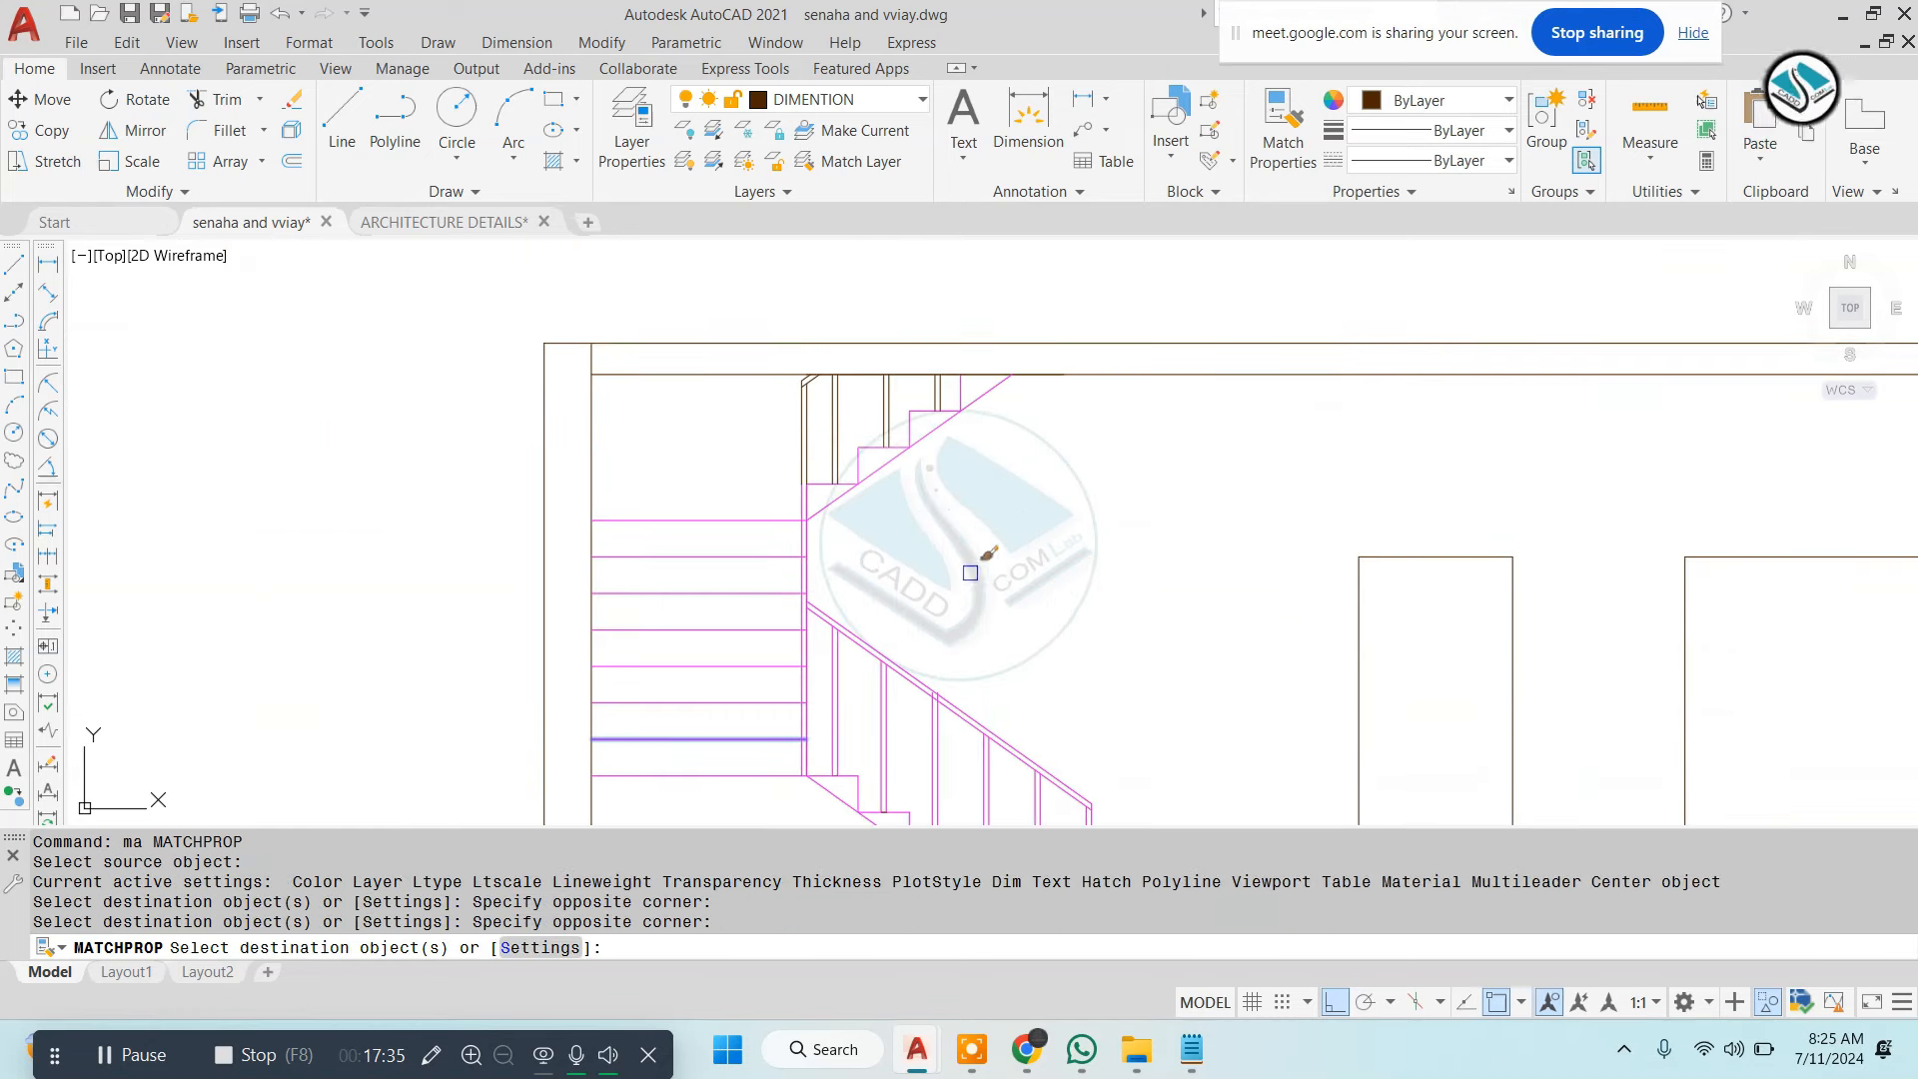
pyautogui.click(984, 540)
pyautogui.click(771, 316)
pyautogui.press('Escape')
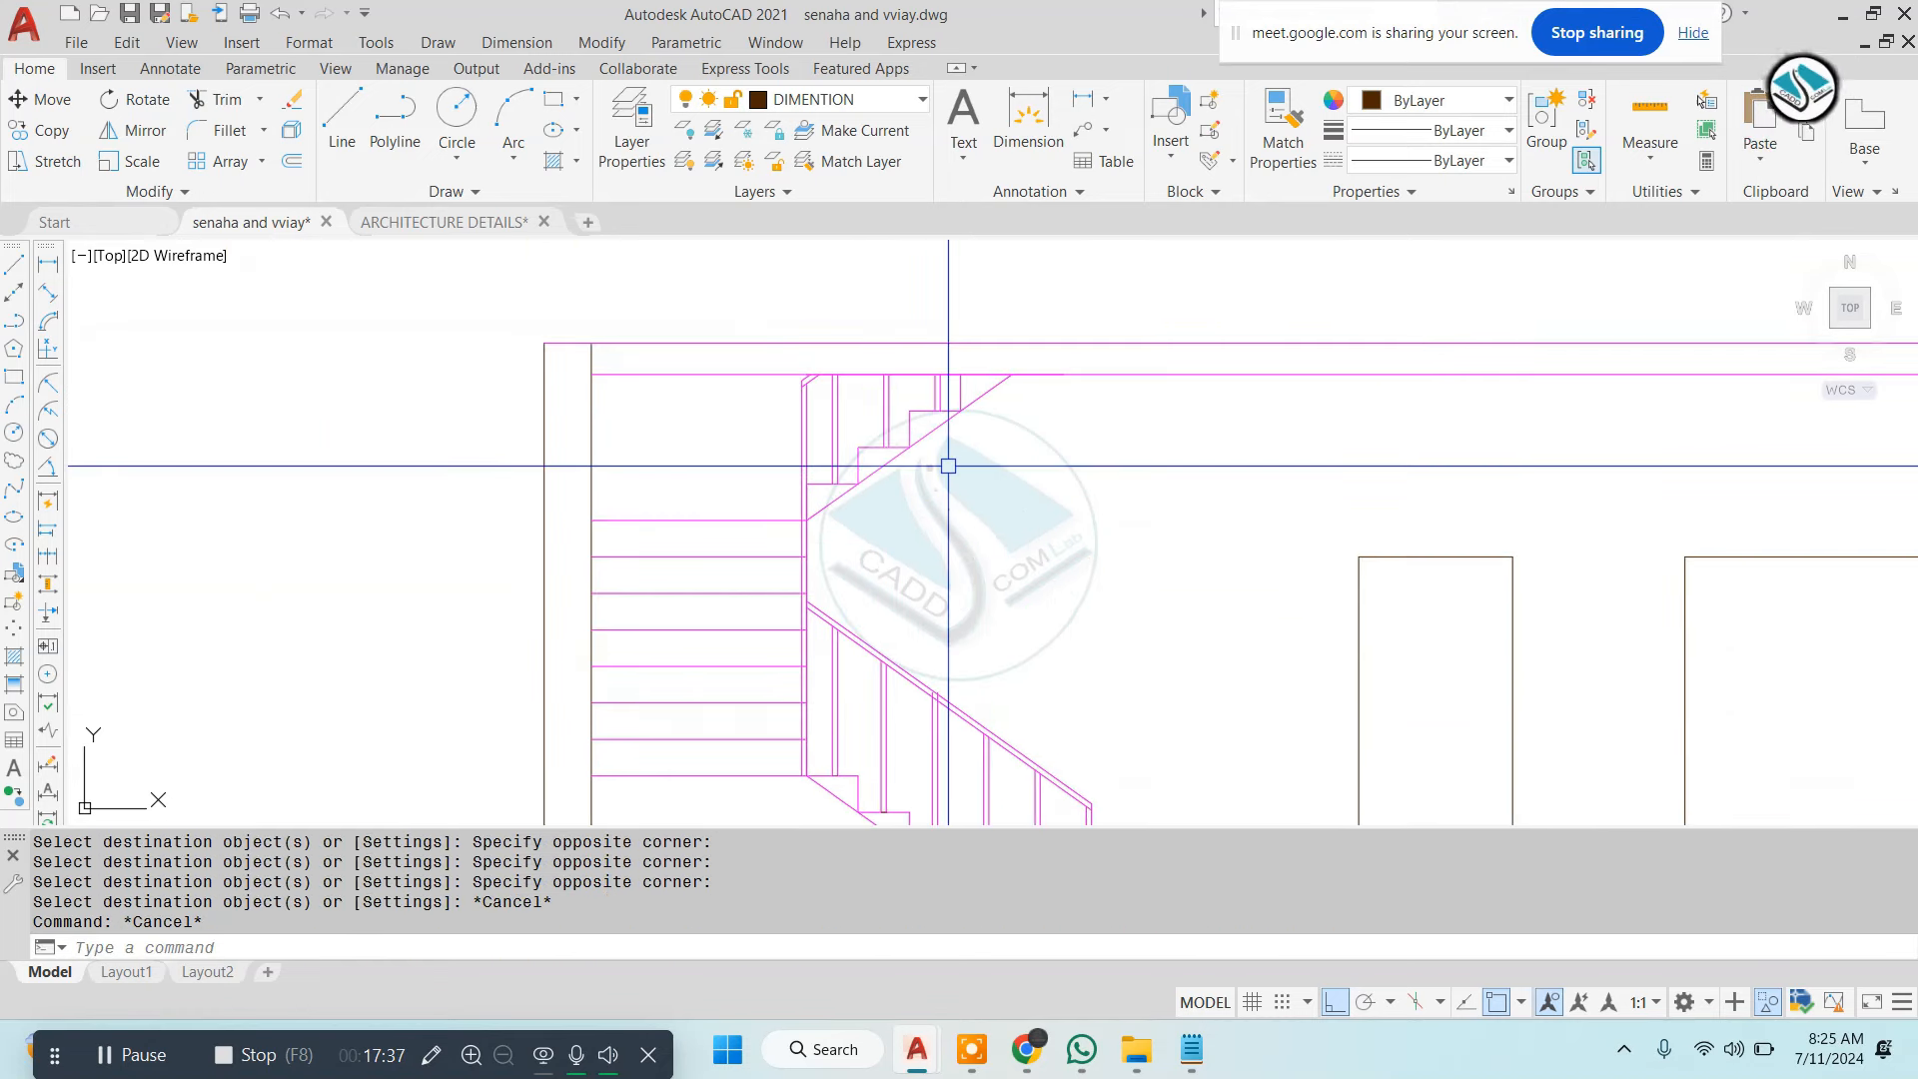
# Match the ceiling slab's upper and lower lines to the properties of the brown wall line
pyautogui.write('ma')
pyautogui.press('Return')
pyautogui.click(587, 422)
pyautogui.click(1197, 348)
pyautogui.click(1139, 474)
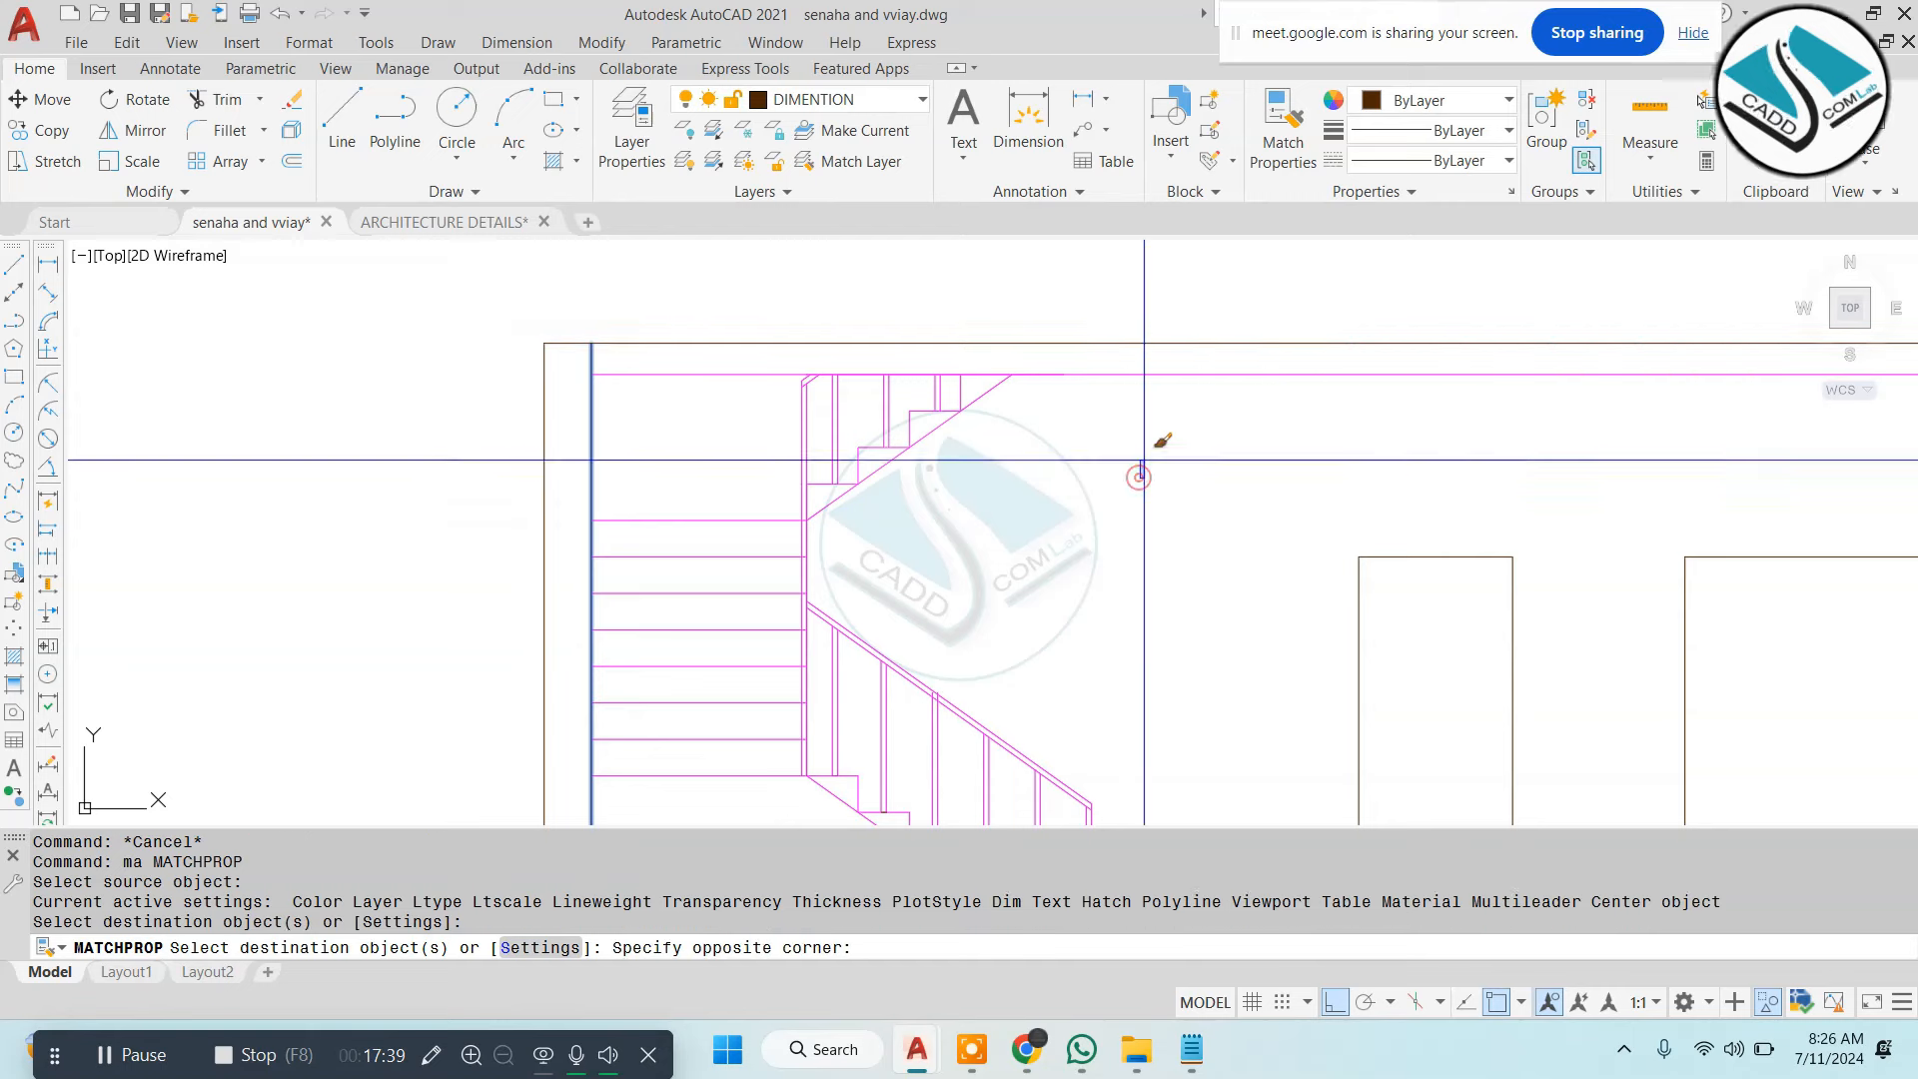
pyautogui.click(1143, 461)
pyautogui.click(1214, 295)
pyautogui.click(1186, 386)
pyautogui.scroll(-6, 963, 415)
pyautogui.press('Escape')
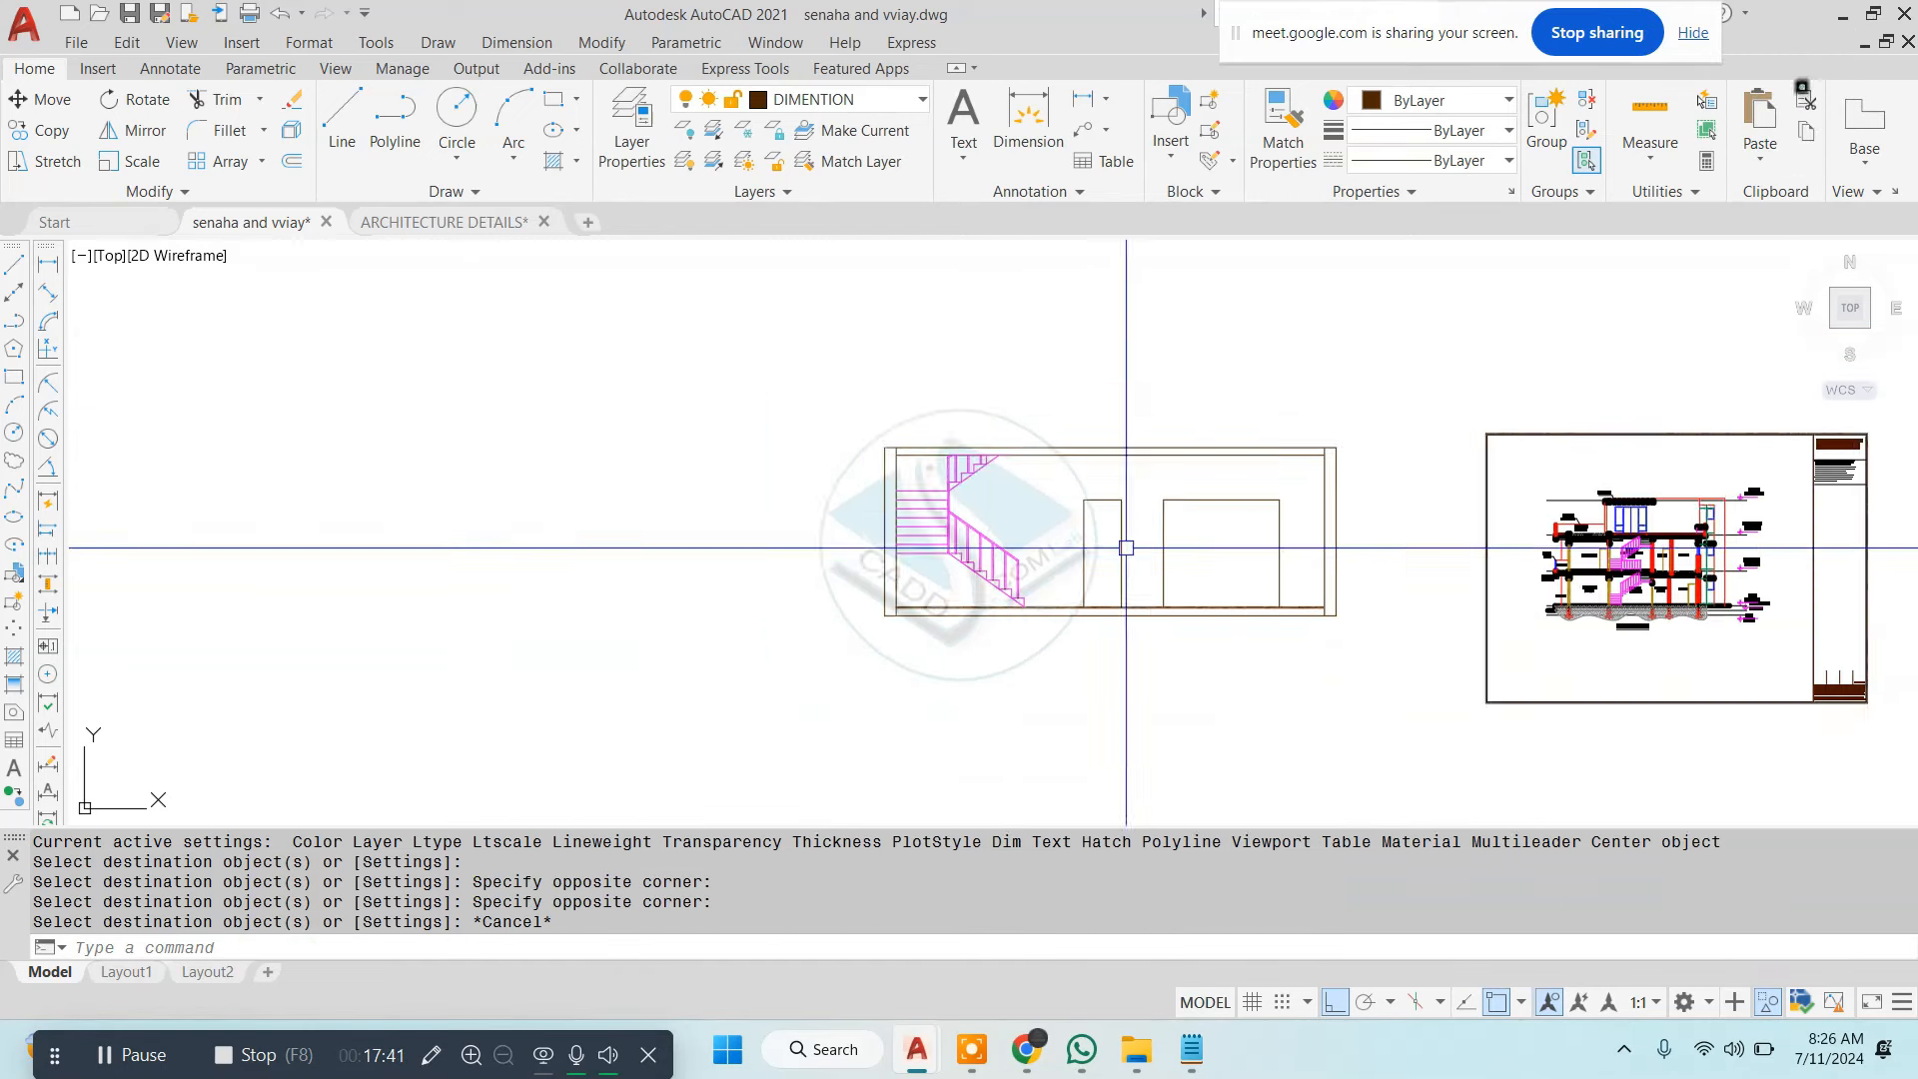
pyautogui.scroll(4, 739, 519)
pyautogui.press('Escape')
pyautogui.press('Escape')
pyautogui.press('Escape')
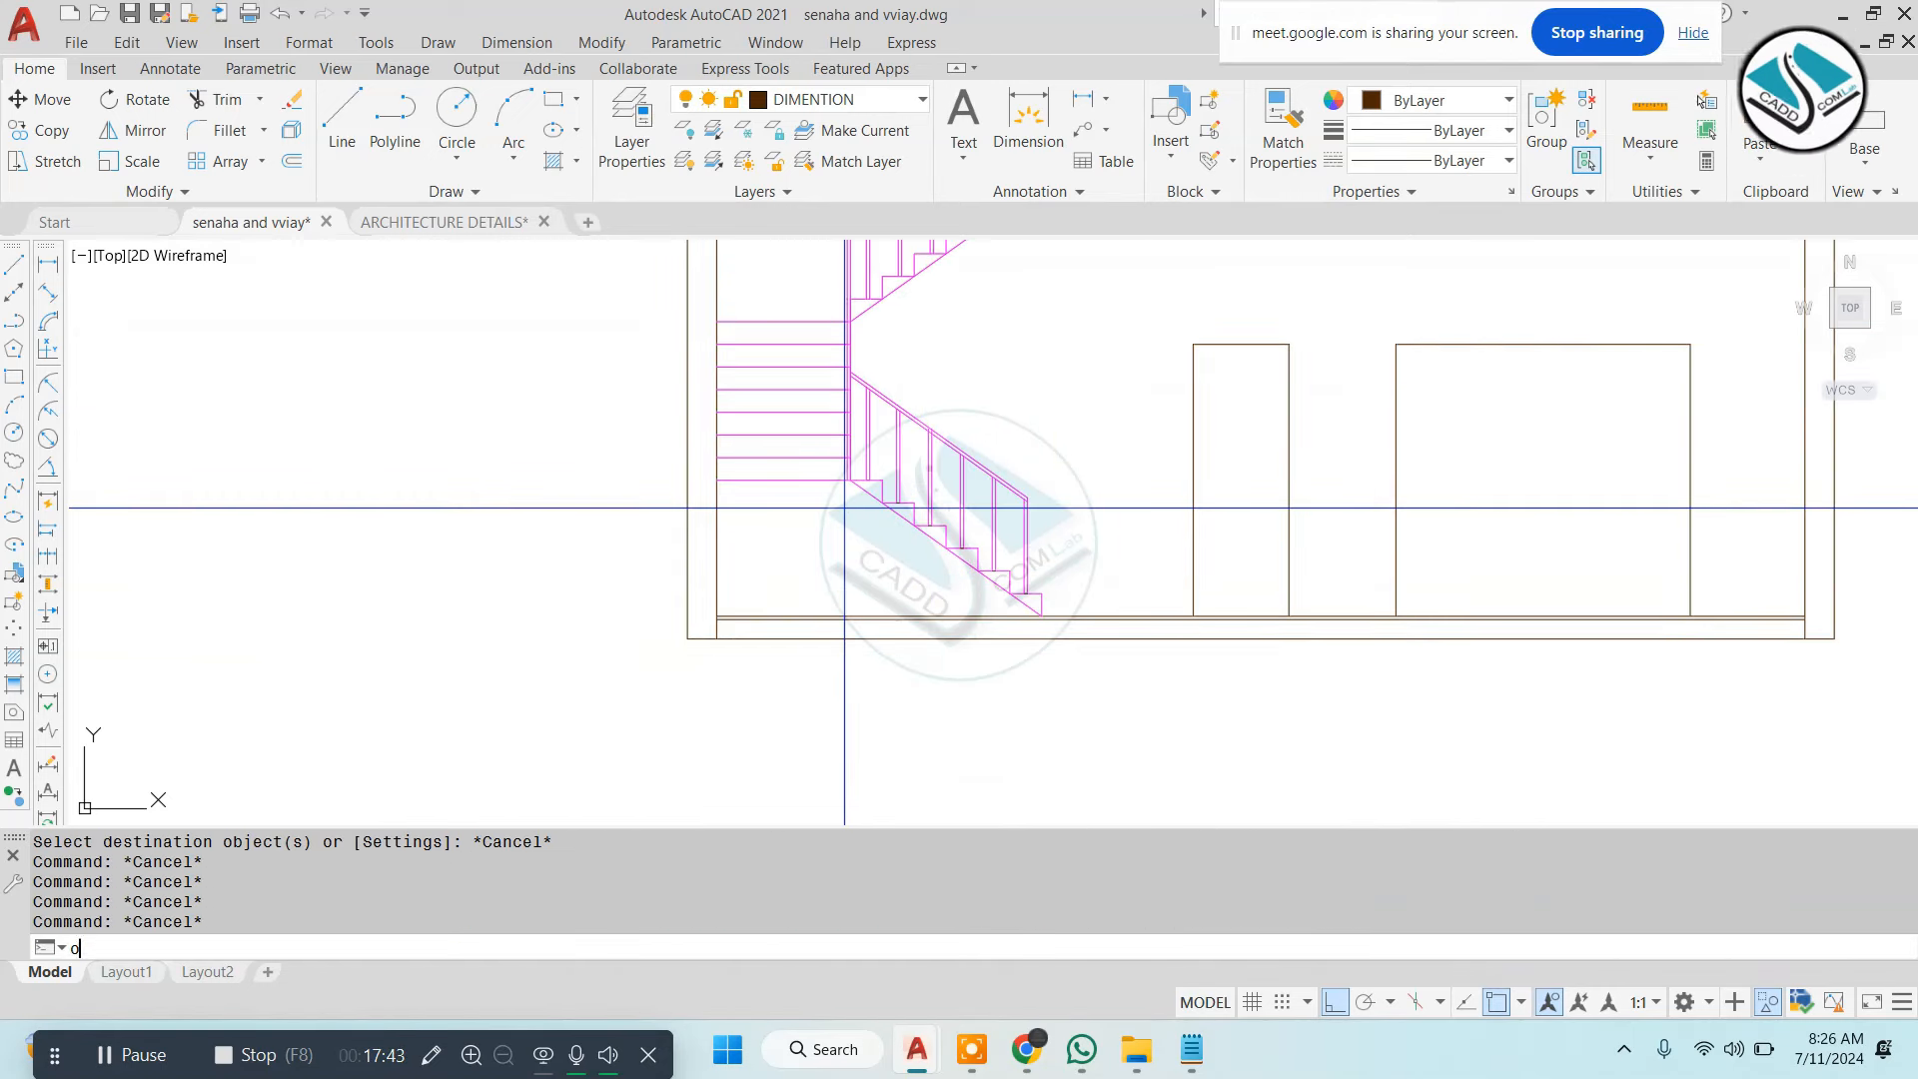
# Offset the landing line and the lower flight's sloping line 5 inches downward for the stair slab's underside
pyautogui.scroll(5, 853, 507)
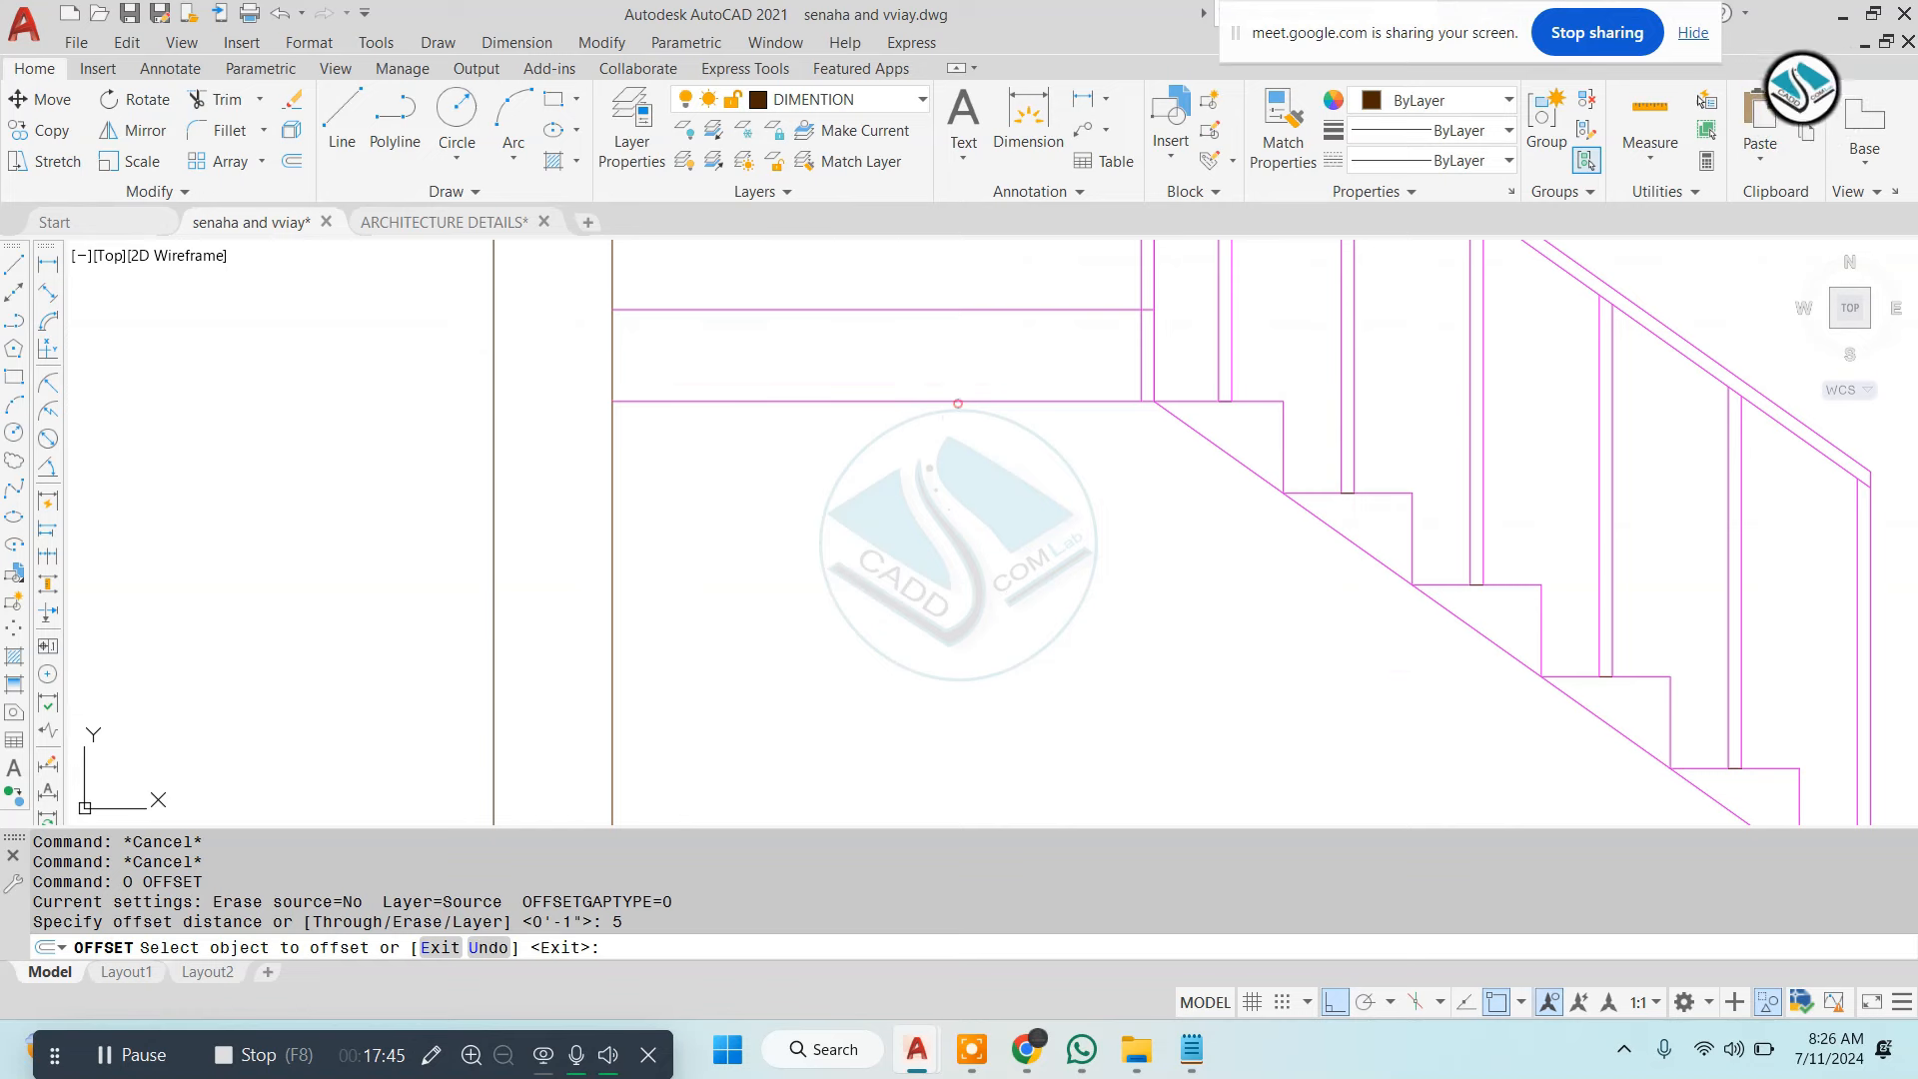
pyautogui.click(957, 403)
pyautogui.click(1255, 483)
pyautogui.click(1292, 500)
pyautogui.click(1284, 530)
pyautogui.press('Escape')
pyautogui.press('Escape')
pyautogui.moveTo(1268, 538); pyautogui.dragTo(1194, 535, button='middle')
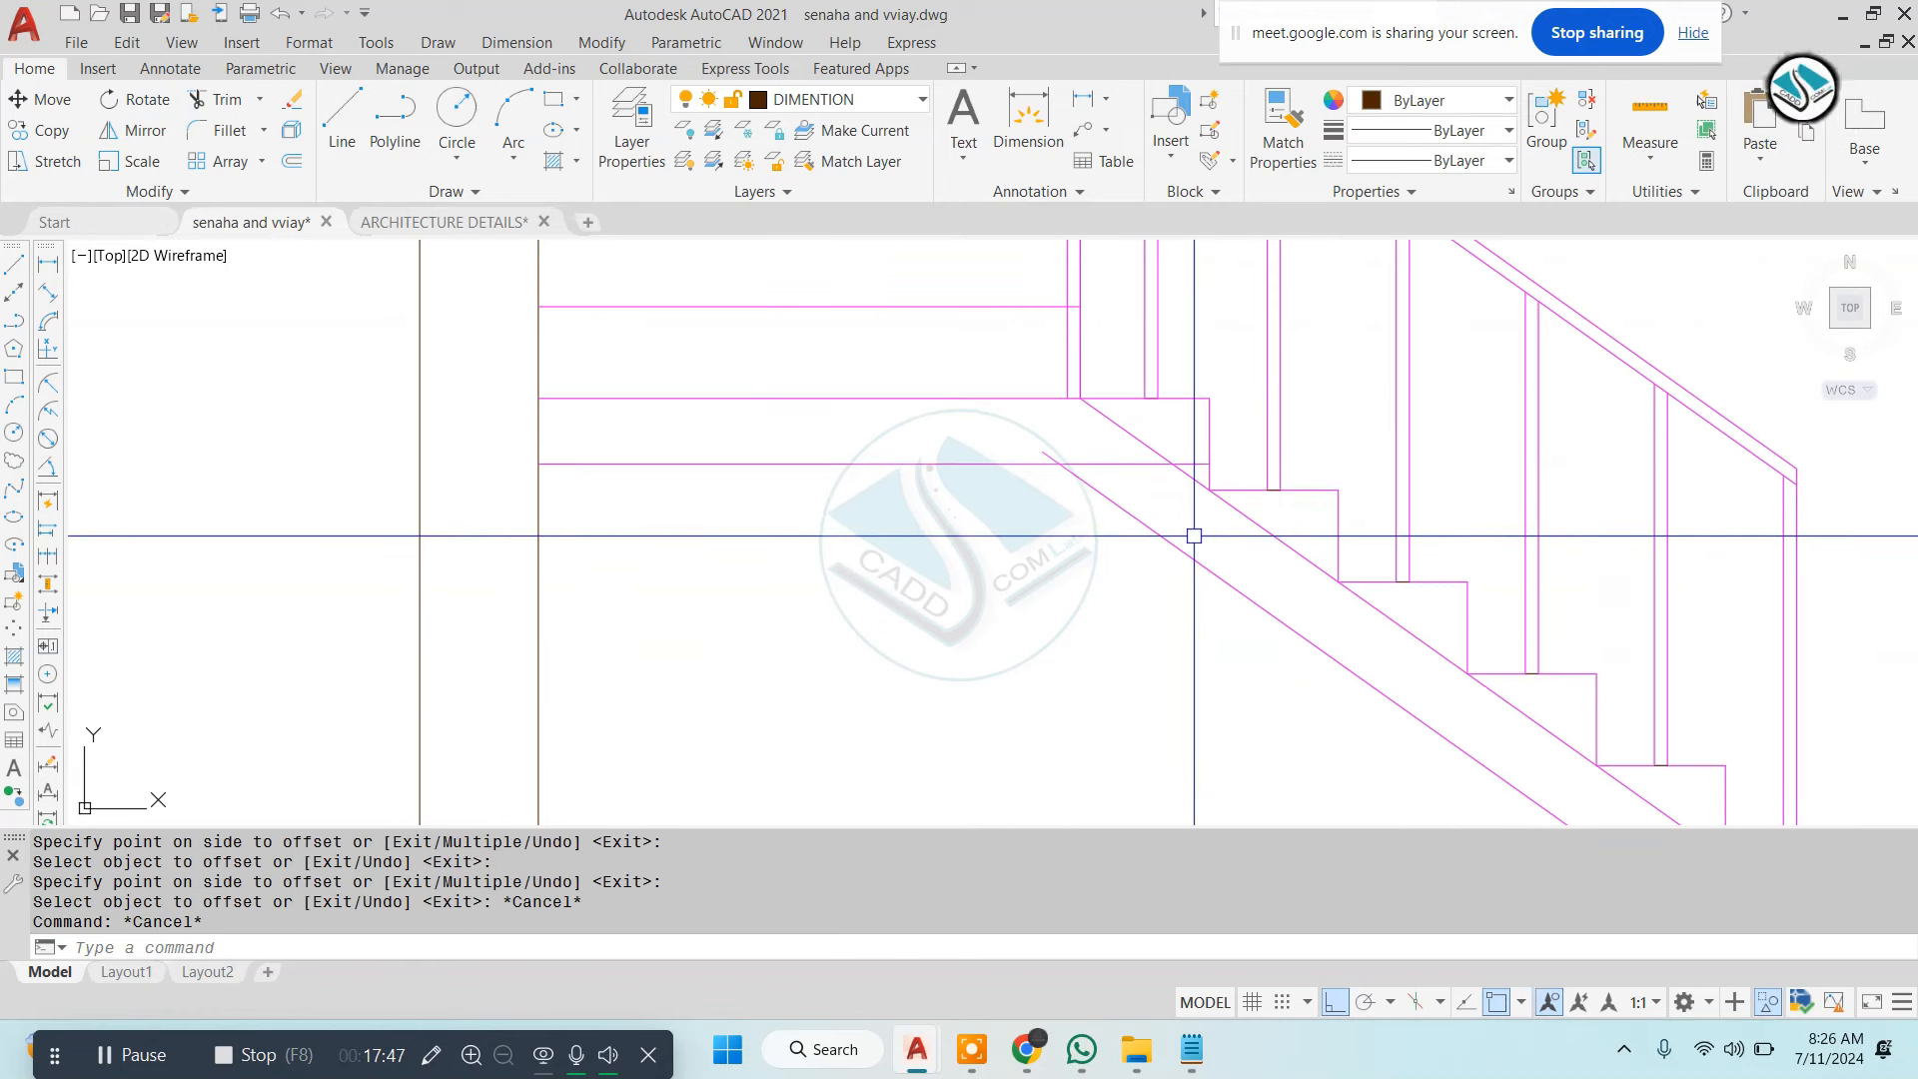
# Trim the offset landing and sloping lines at their corner and erase the leftover stub beneath the landing
pyautogui.write('tr')
pyautogui.press('Return')
pyautogui.press('Return')
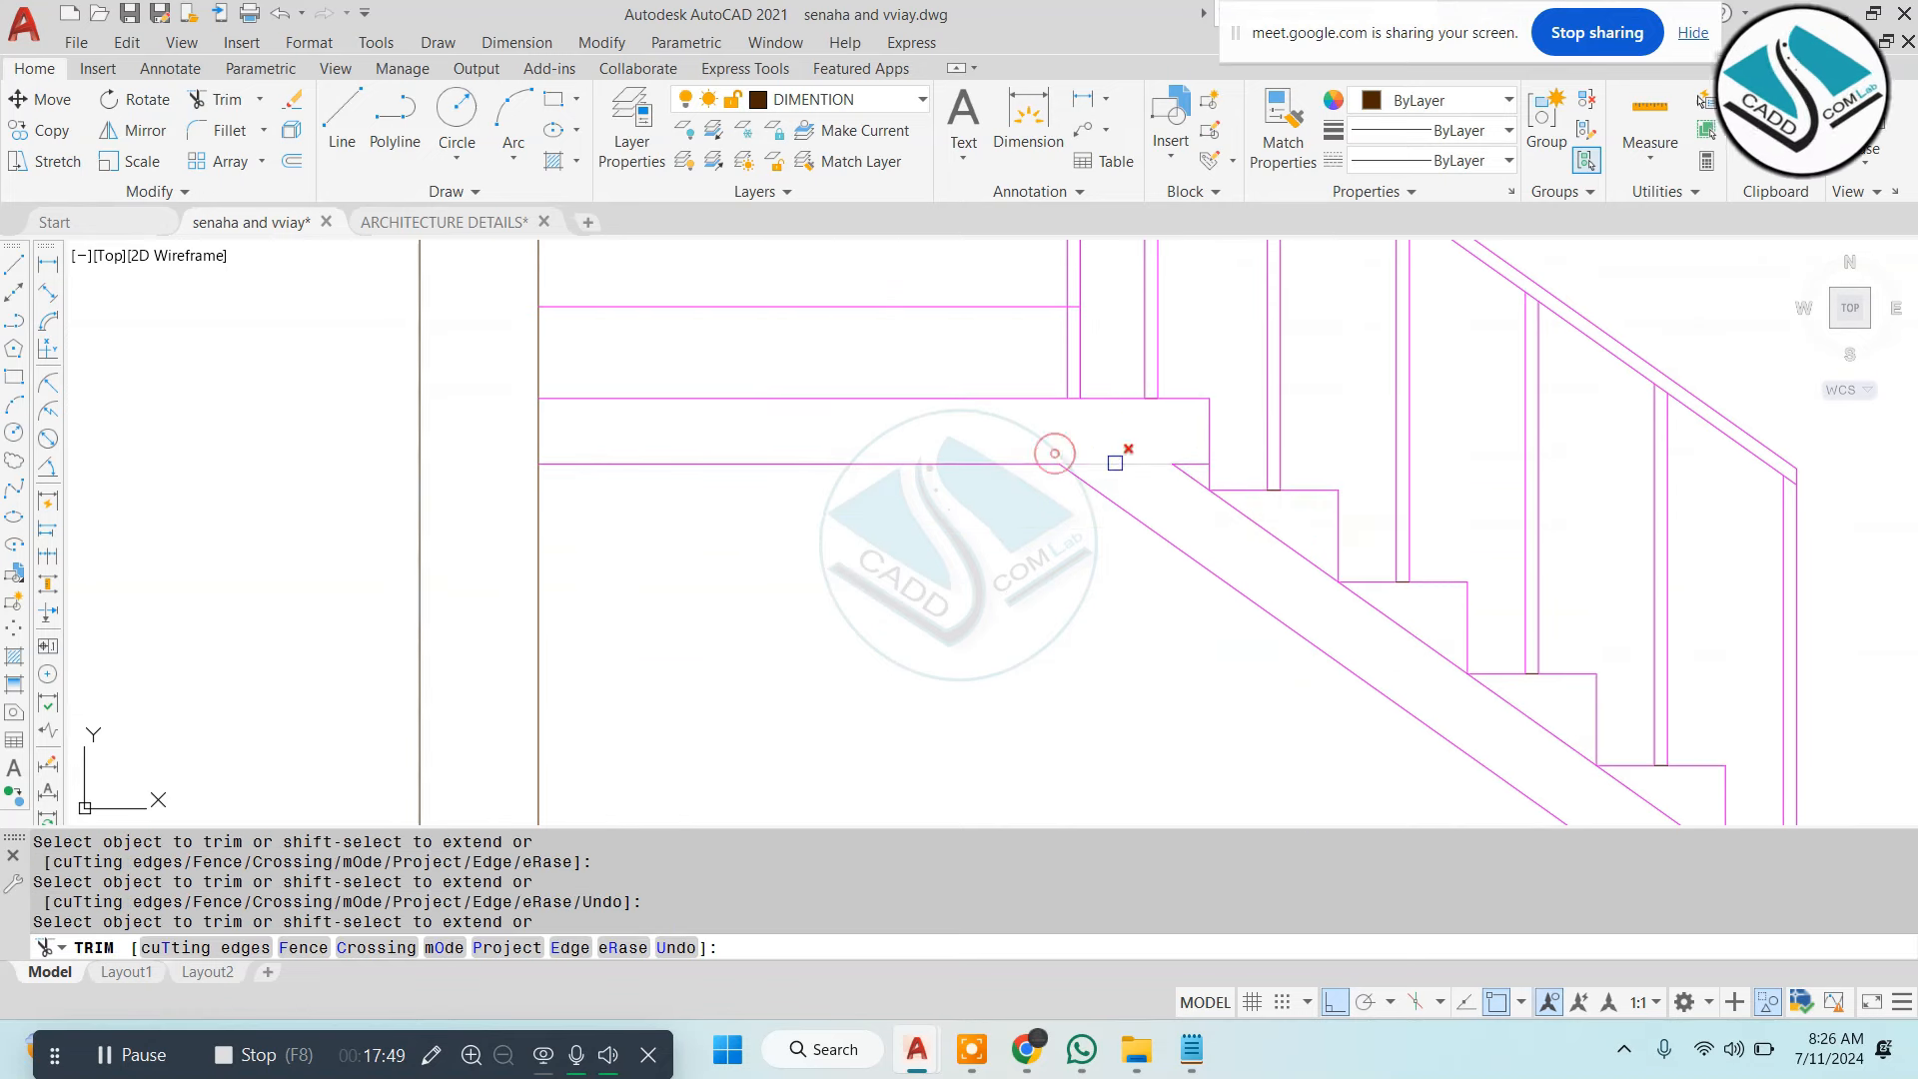
pyautogui.click(1115, 463)
pyautogui.scroll(2, 1203, 450)
pyautogui.scroll(-2, 1170, 487)
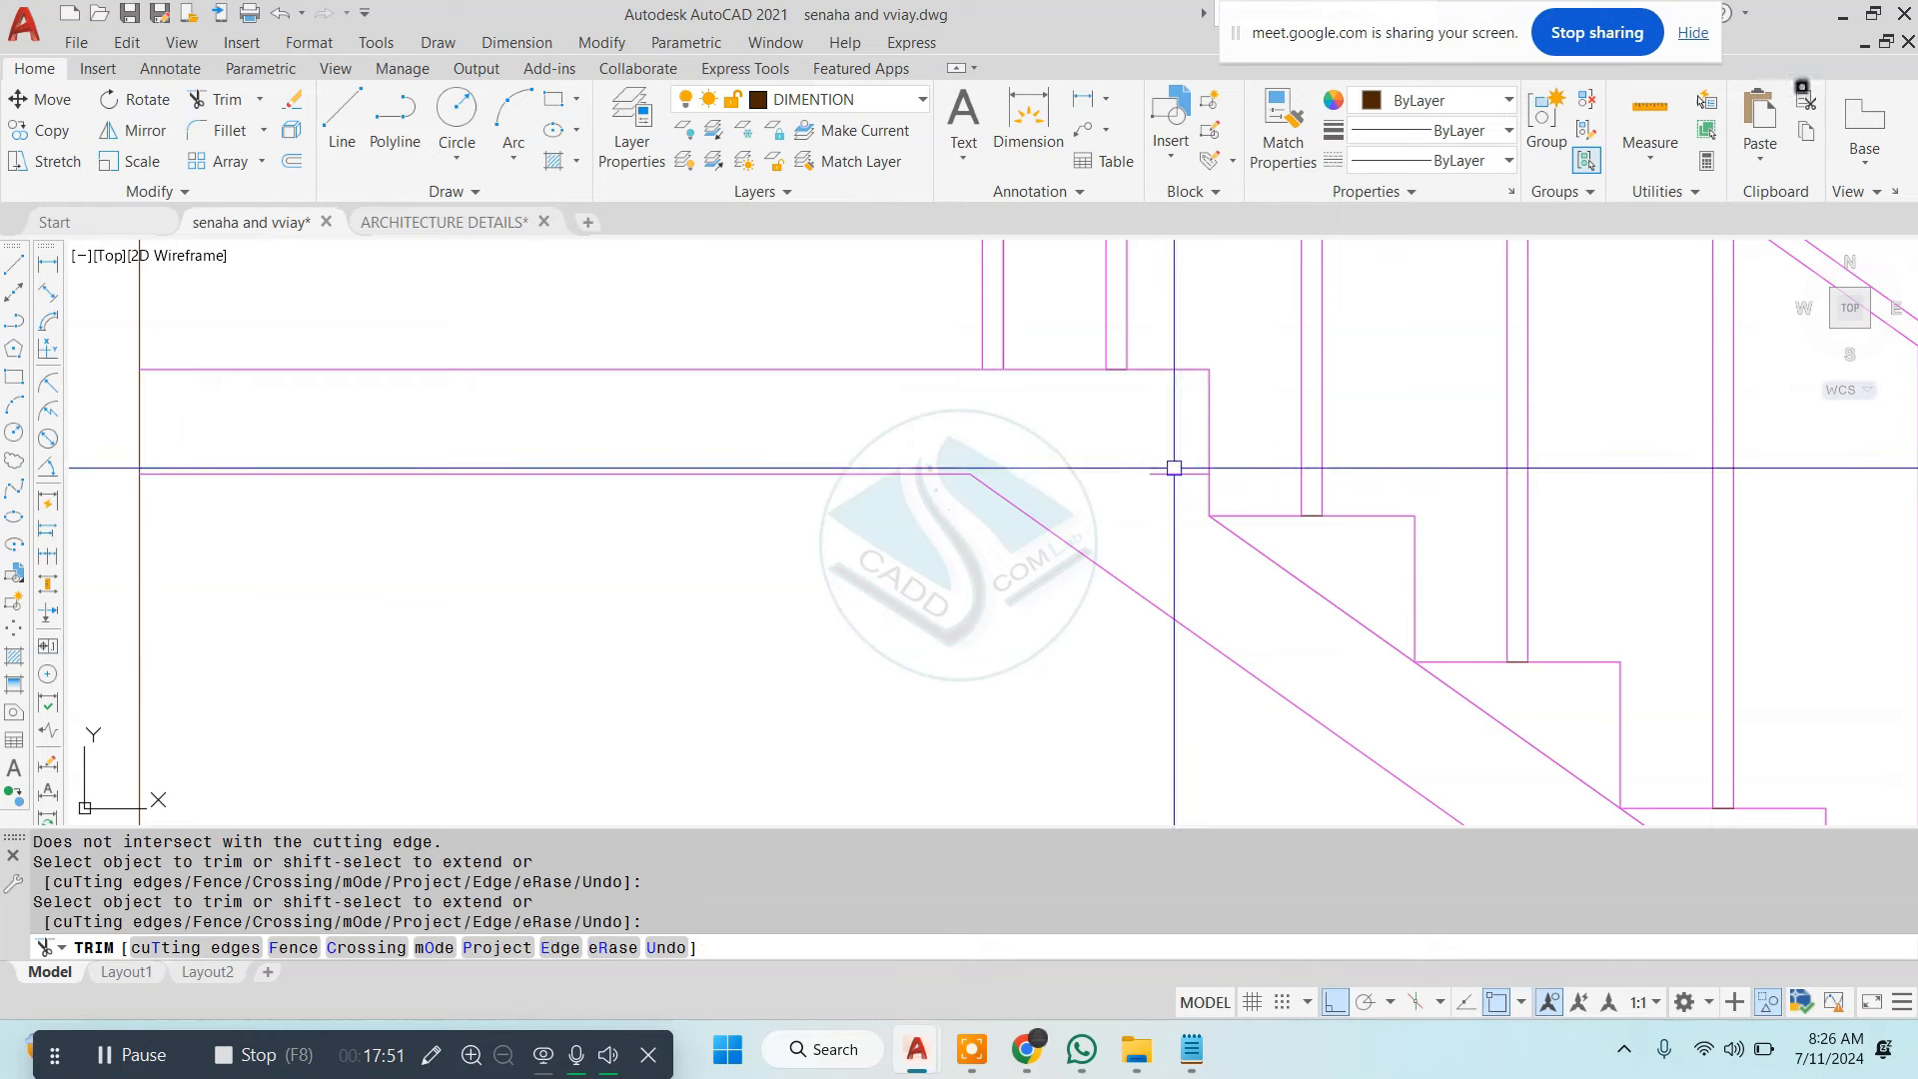
pyautogui.press('Escape')
pyautogui.click(1053, 471)
pyautogui.write('e')
pyautogui.press('Return')
pyautogui.press('Escape')
# Trim the offset sloping underside line where it runs below the finished floor line
pyautogui.scroll(-3, 1187, 550)
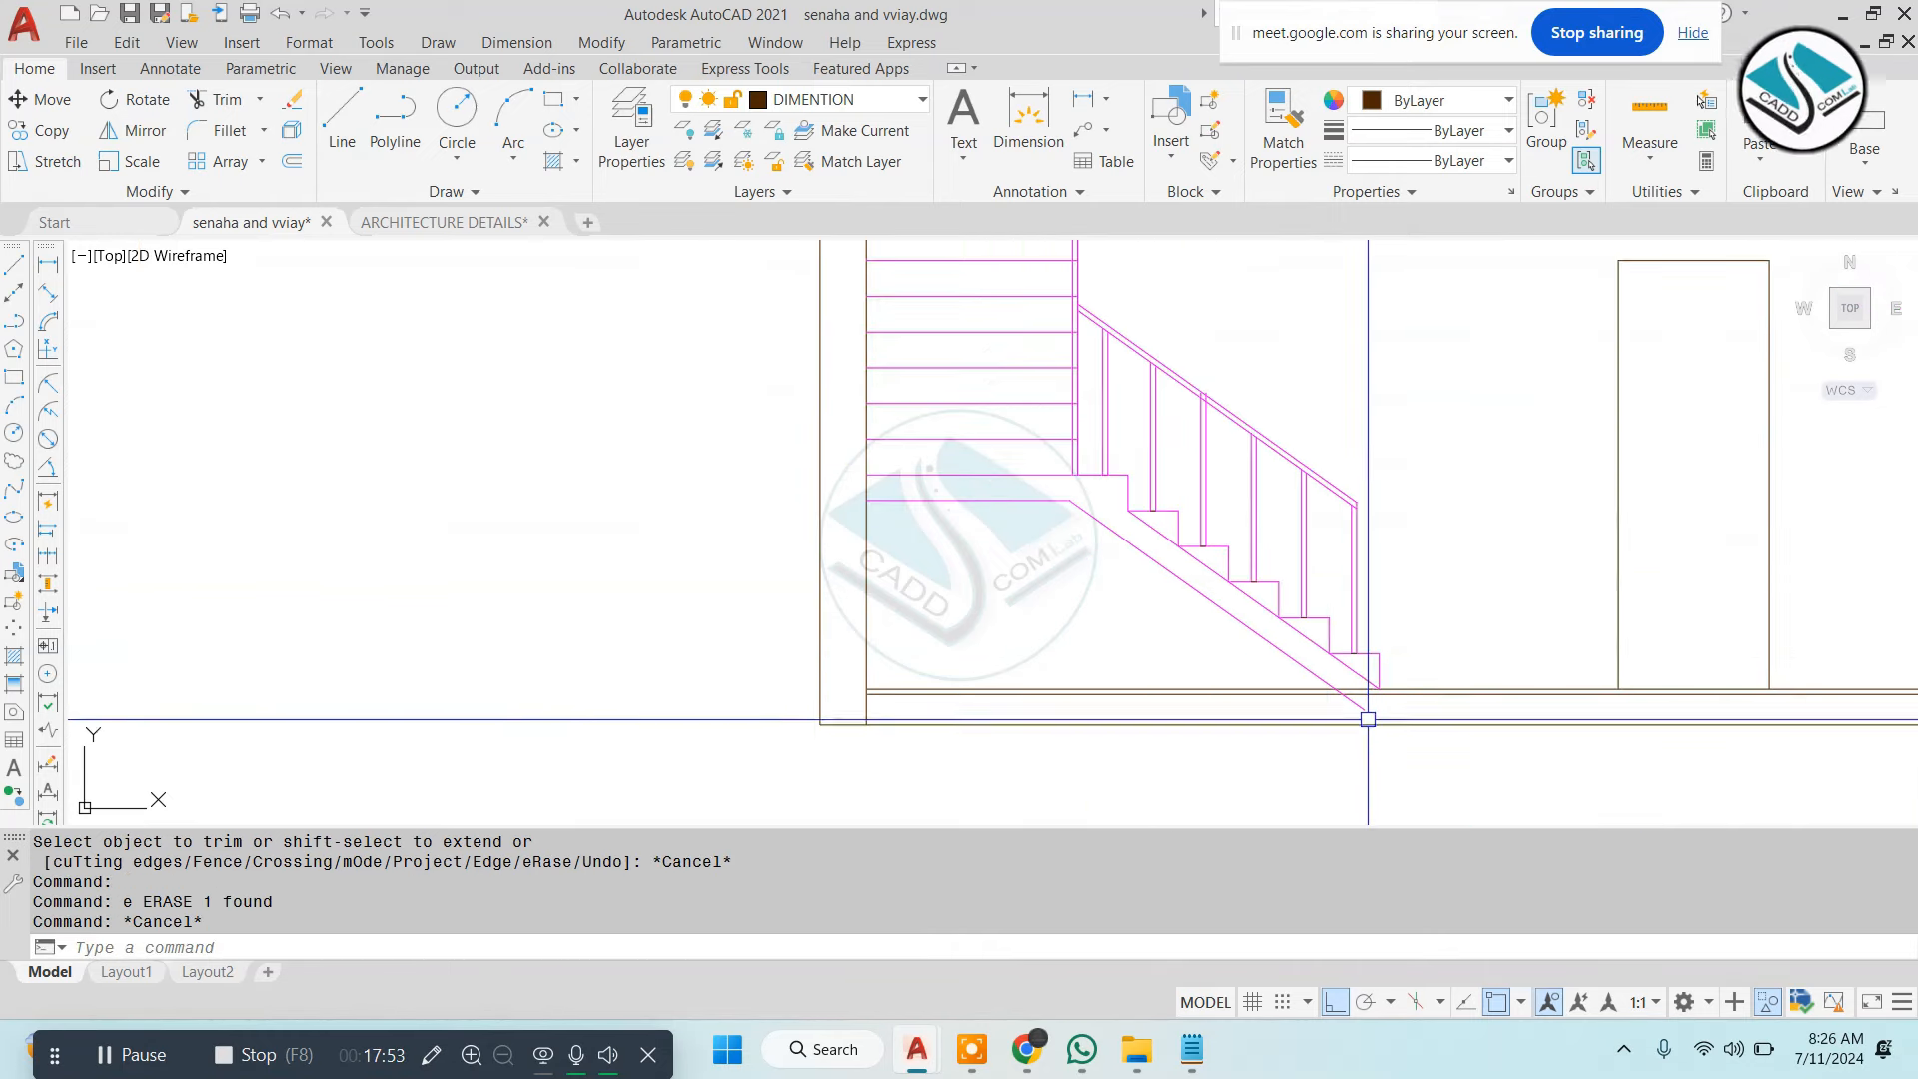
pyautogui.scroll(4, 1328, 697)
pyautogui.write('tr')
pyautogui.press('Return')
pyautogui.press('Return')
pyautogui.click(1363, 573)
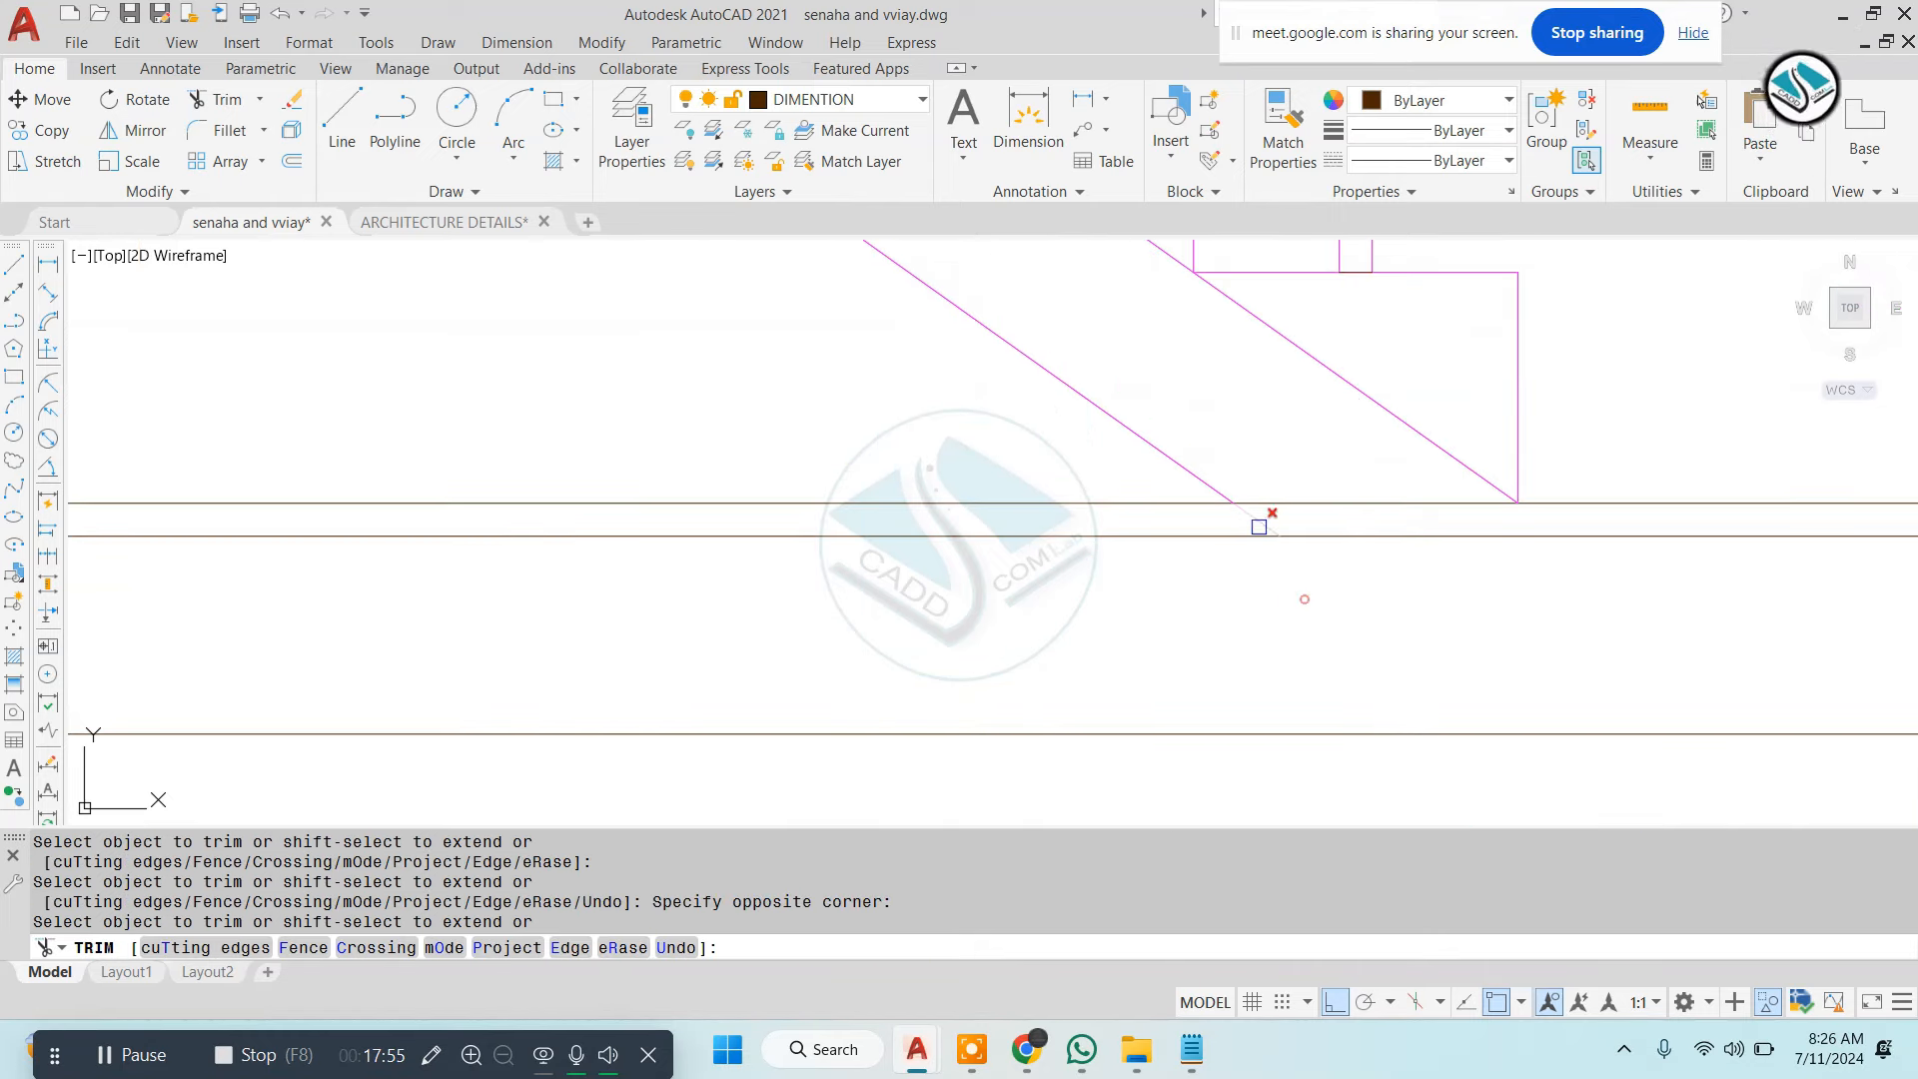
pyautogui.click(1258, 527)
pyautogui.scroll(-5, 1118, 629)
pyautogui.click(1123, 628)
pyautogui.press('Escape')
pyautogui.moveTo(1195, 561); pyautogui.dragTo(912, 604, button='middle')
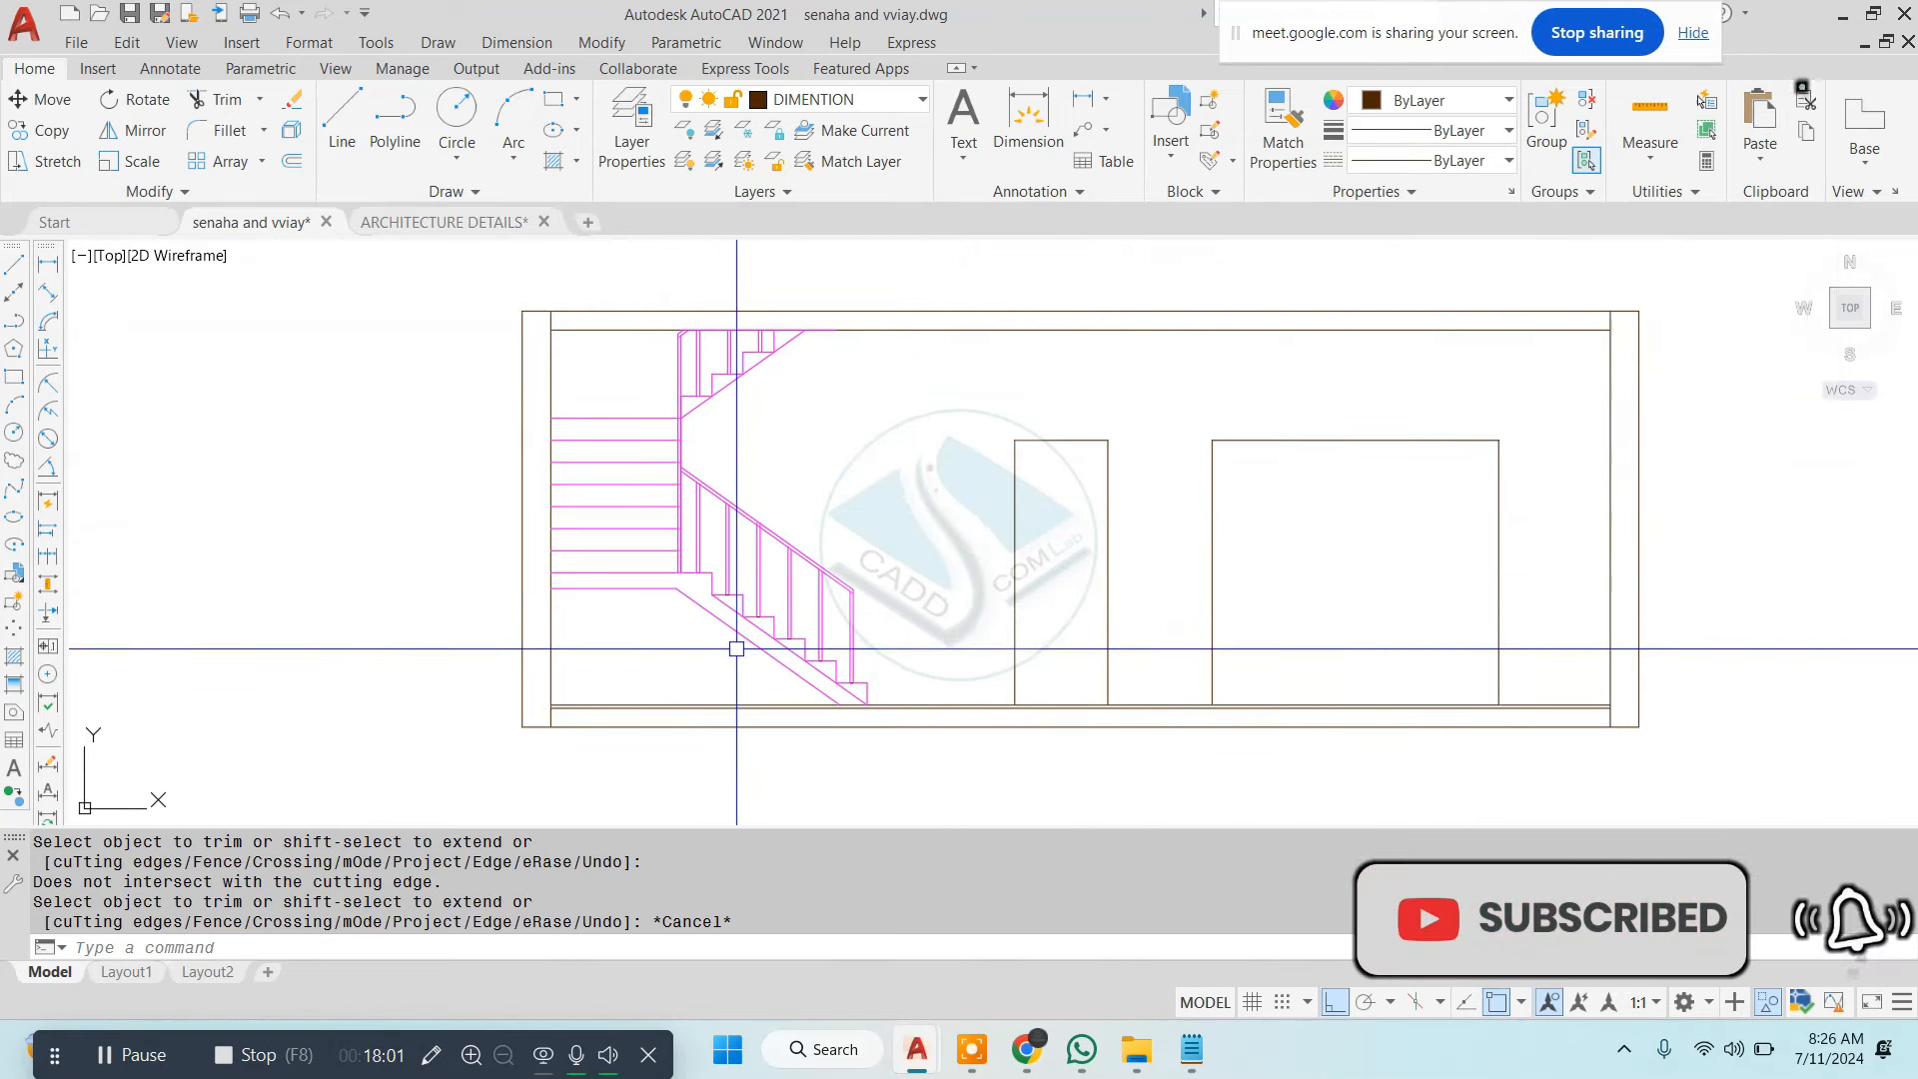
# Examine the underside and steps of the dining/lounge staircase in Section YY'
pyautogui.scroll(-5, 796, 642)
pyautogui.scroll(8, 1147, 642)
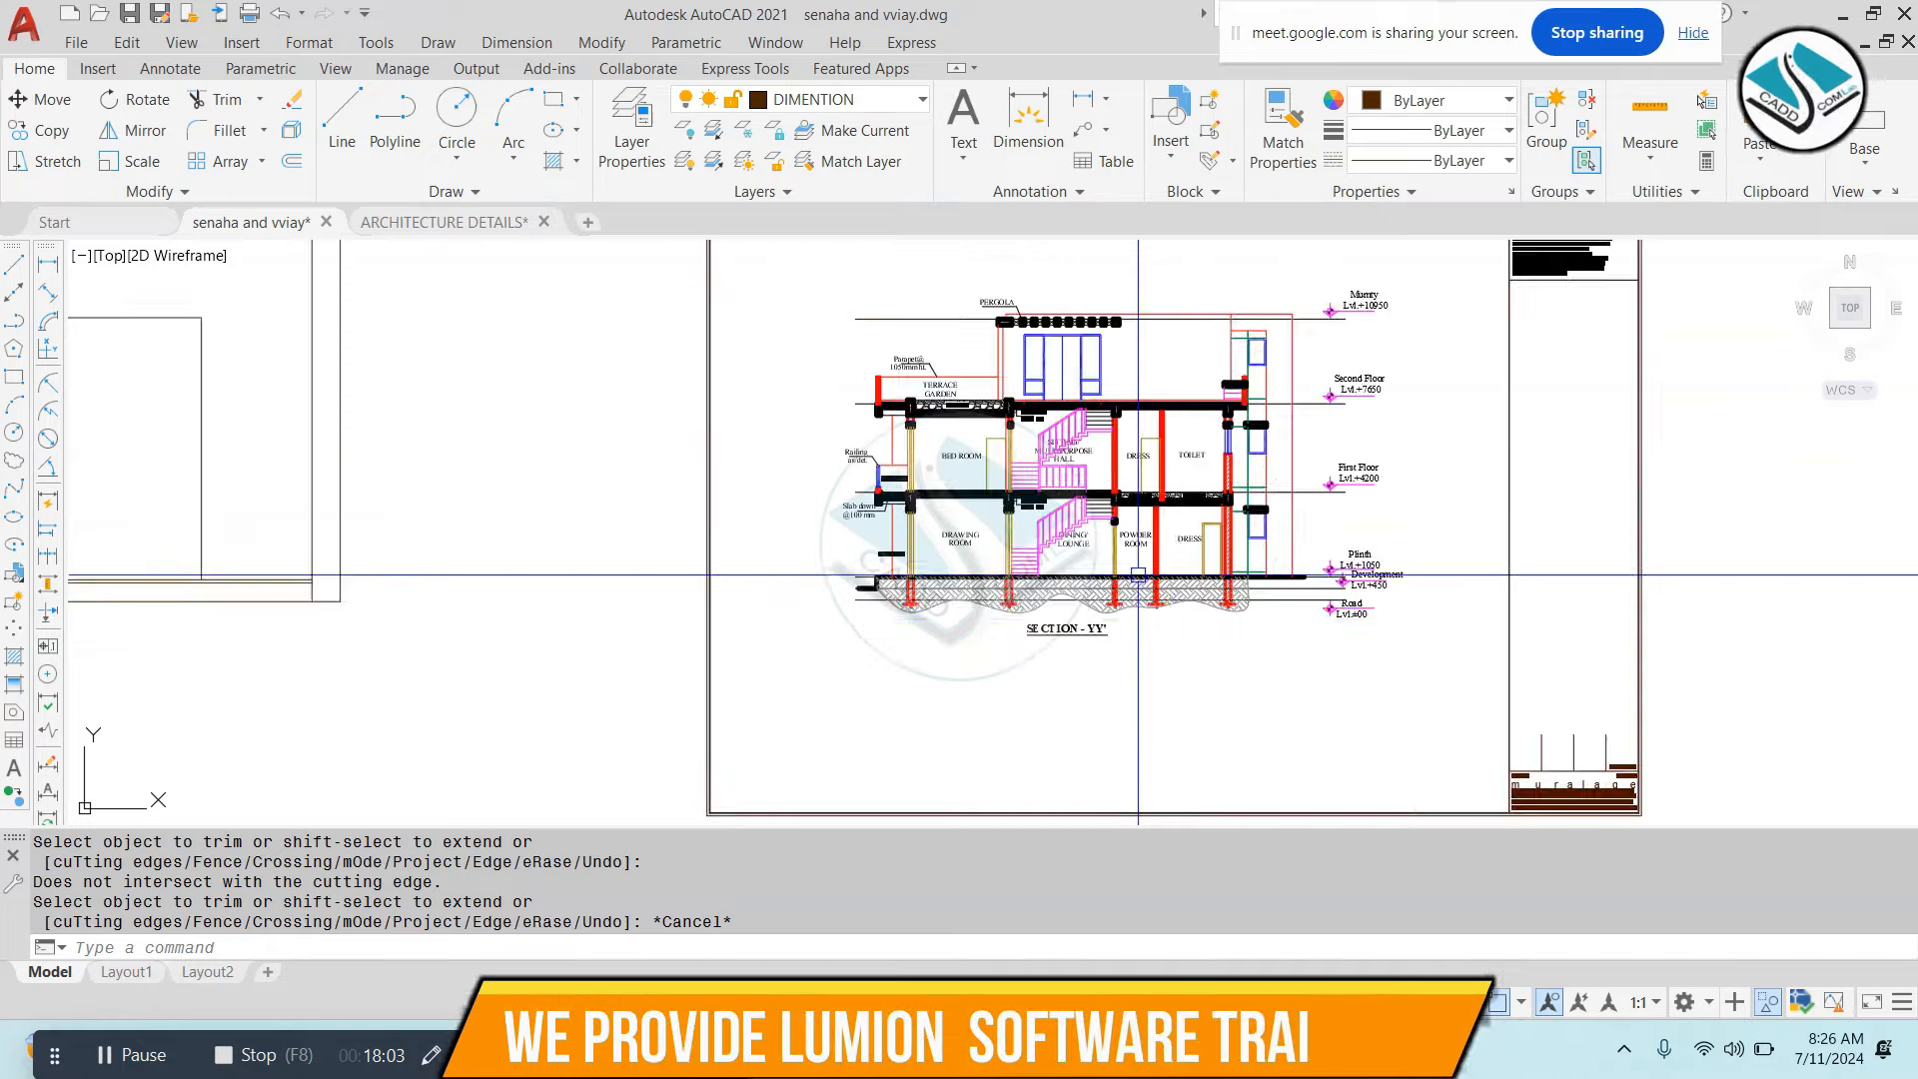
pyautogui.scroll(3, 1464, 399)
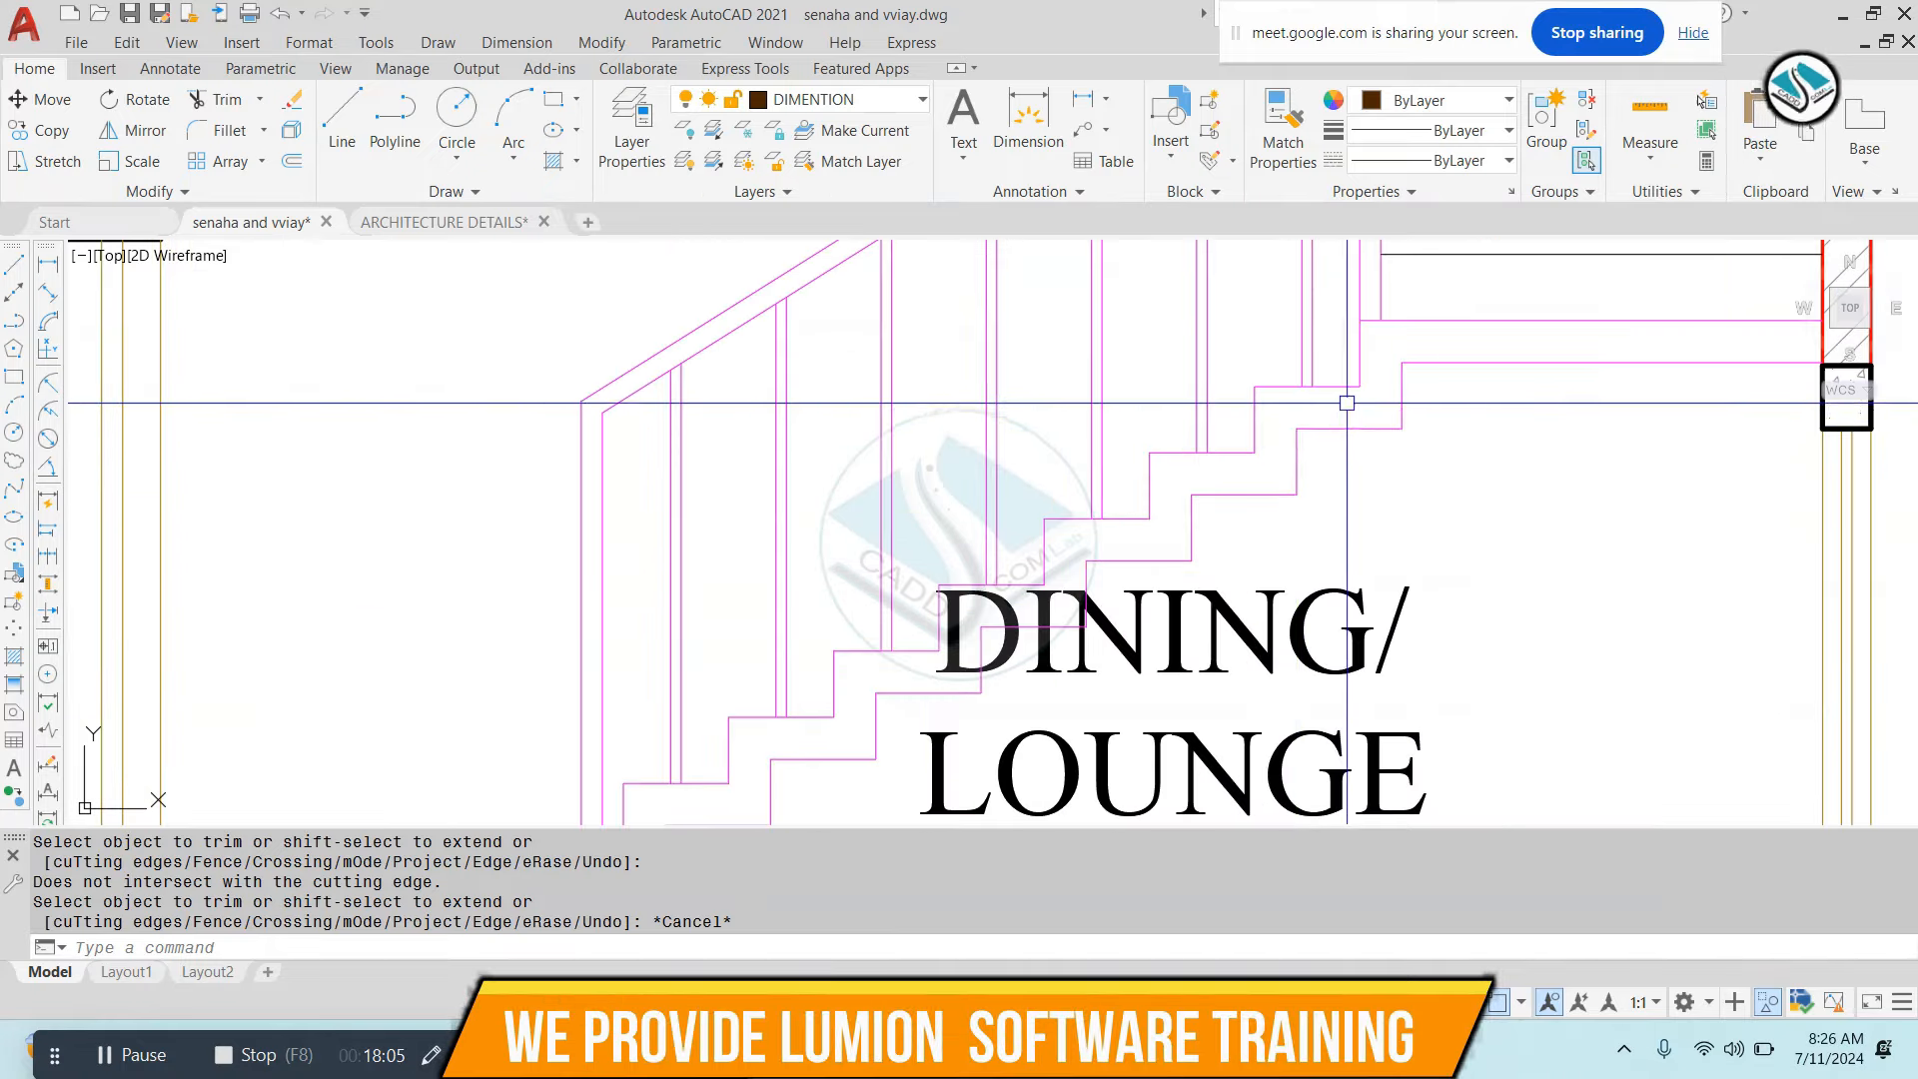
pyautogui.scroll(-10, 1030, 555)
pyautogui.scroll(-3, 729, 569)
pyautogui.scroll(12, 699, 560)
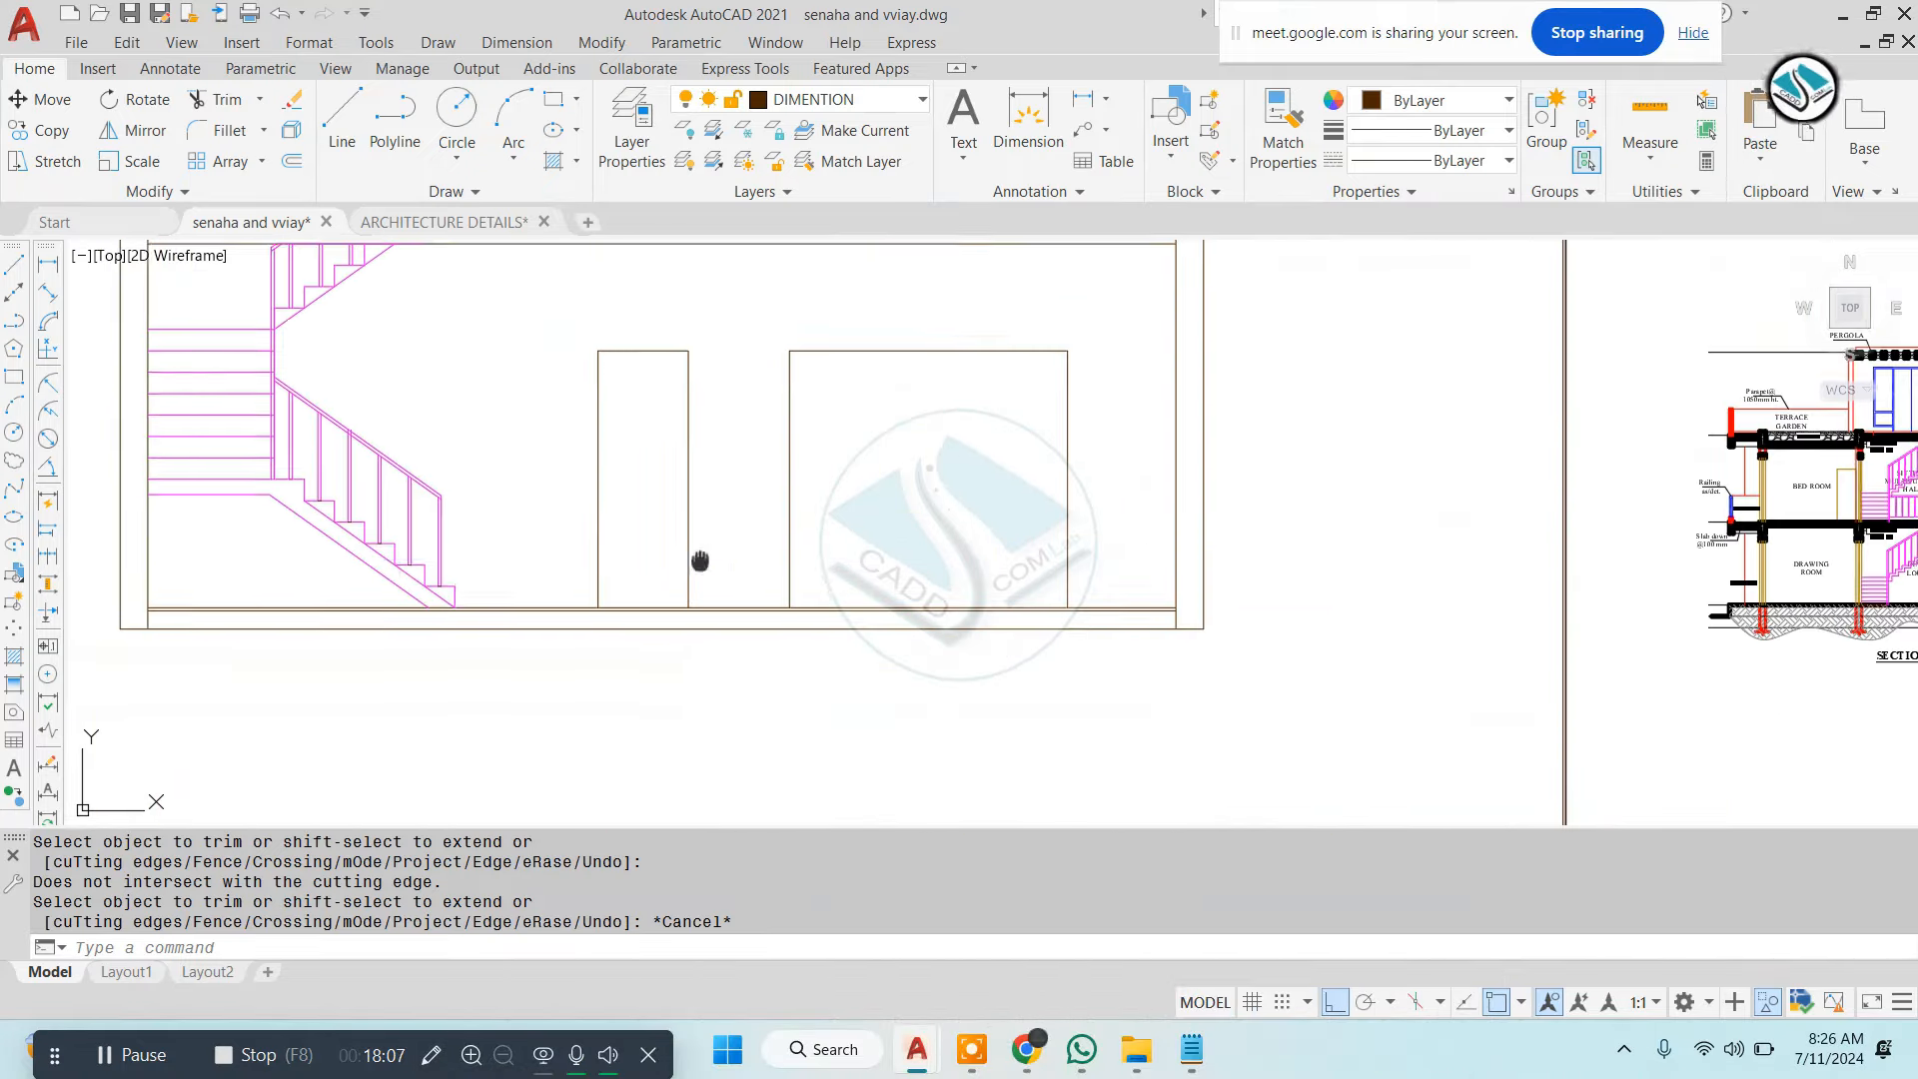
pyautogui.click(686, 507)
pyautogui.click(624, 550)
pyautogui.press('Escape')
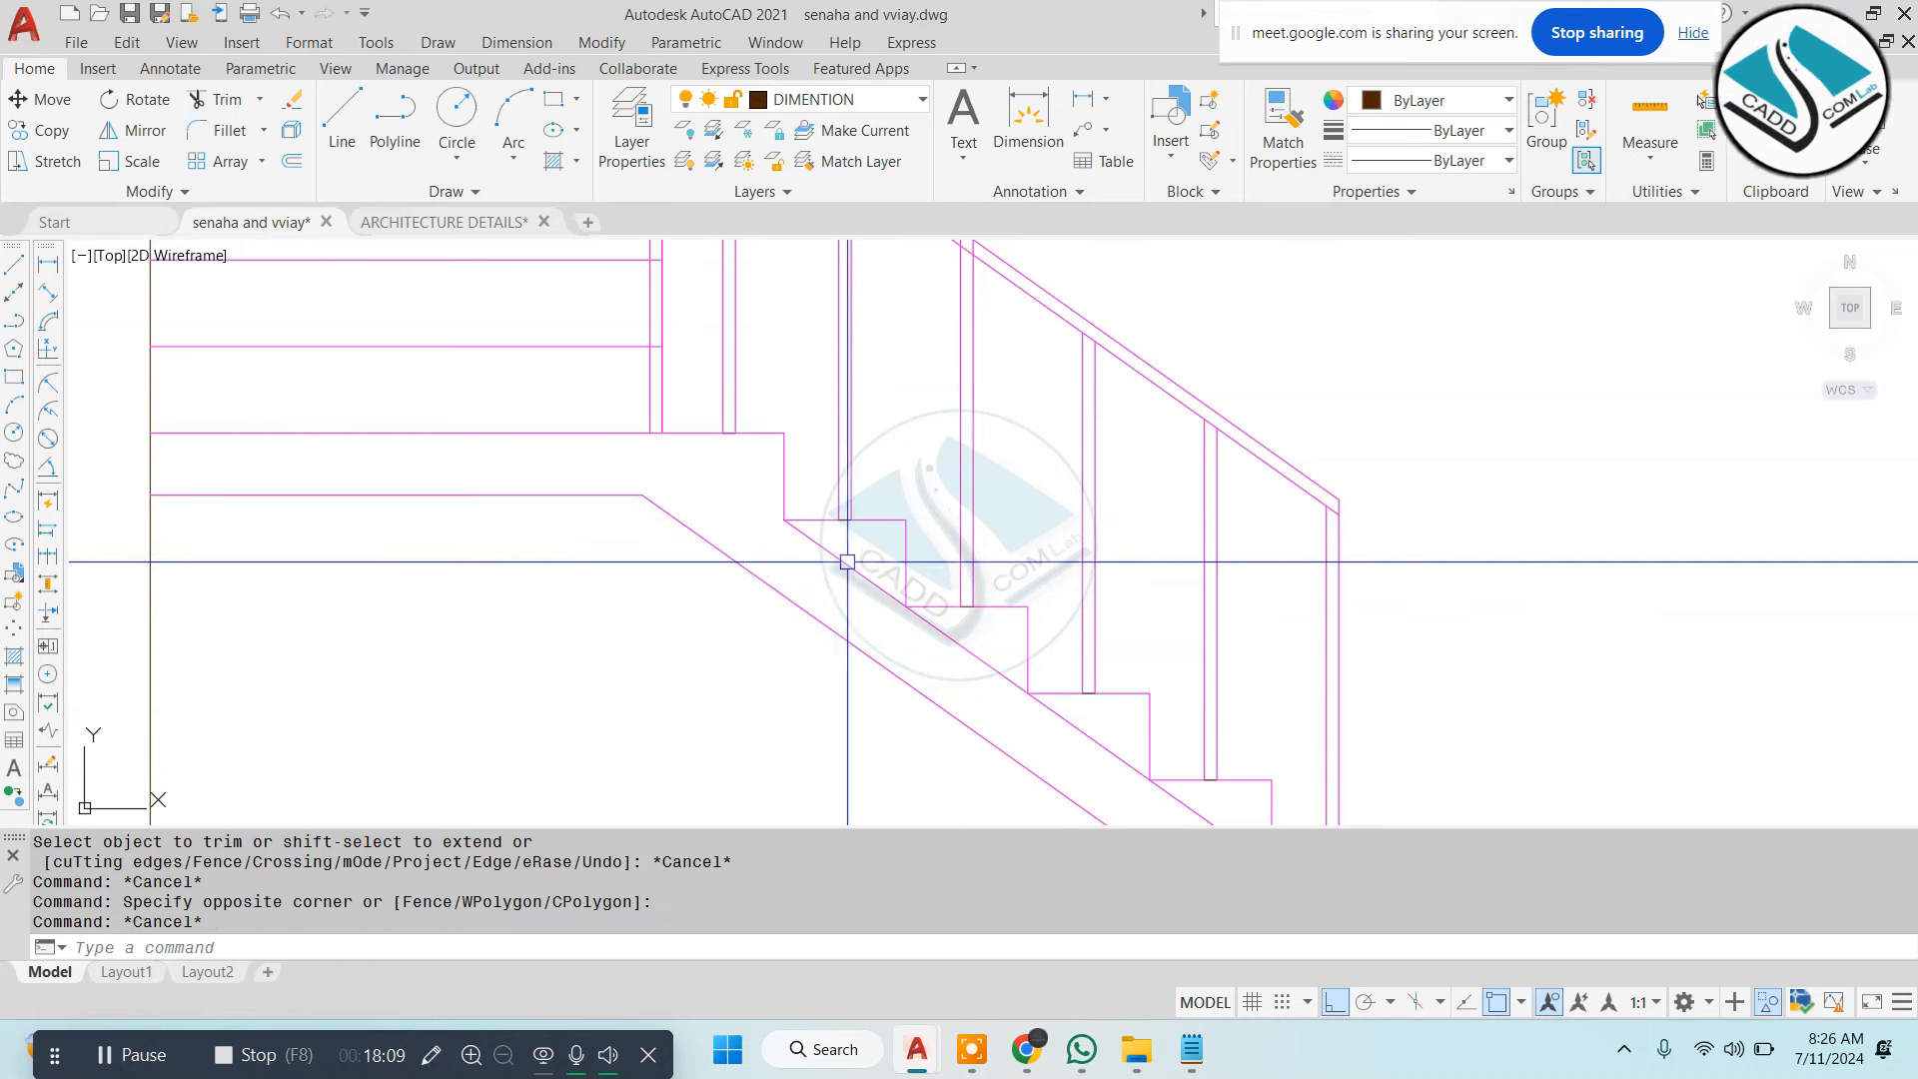
pyautogui.press('space')
pyautogui.press('Escape')
# Erase the offset landing line and both sloping lines beneath the lower flight's steps
pyautogui.click(706, 488)
pyautogui.click(449, 568)
pyautogui.write('e ERASE 2 found')
pyautogui.click(837, 558)
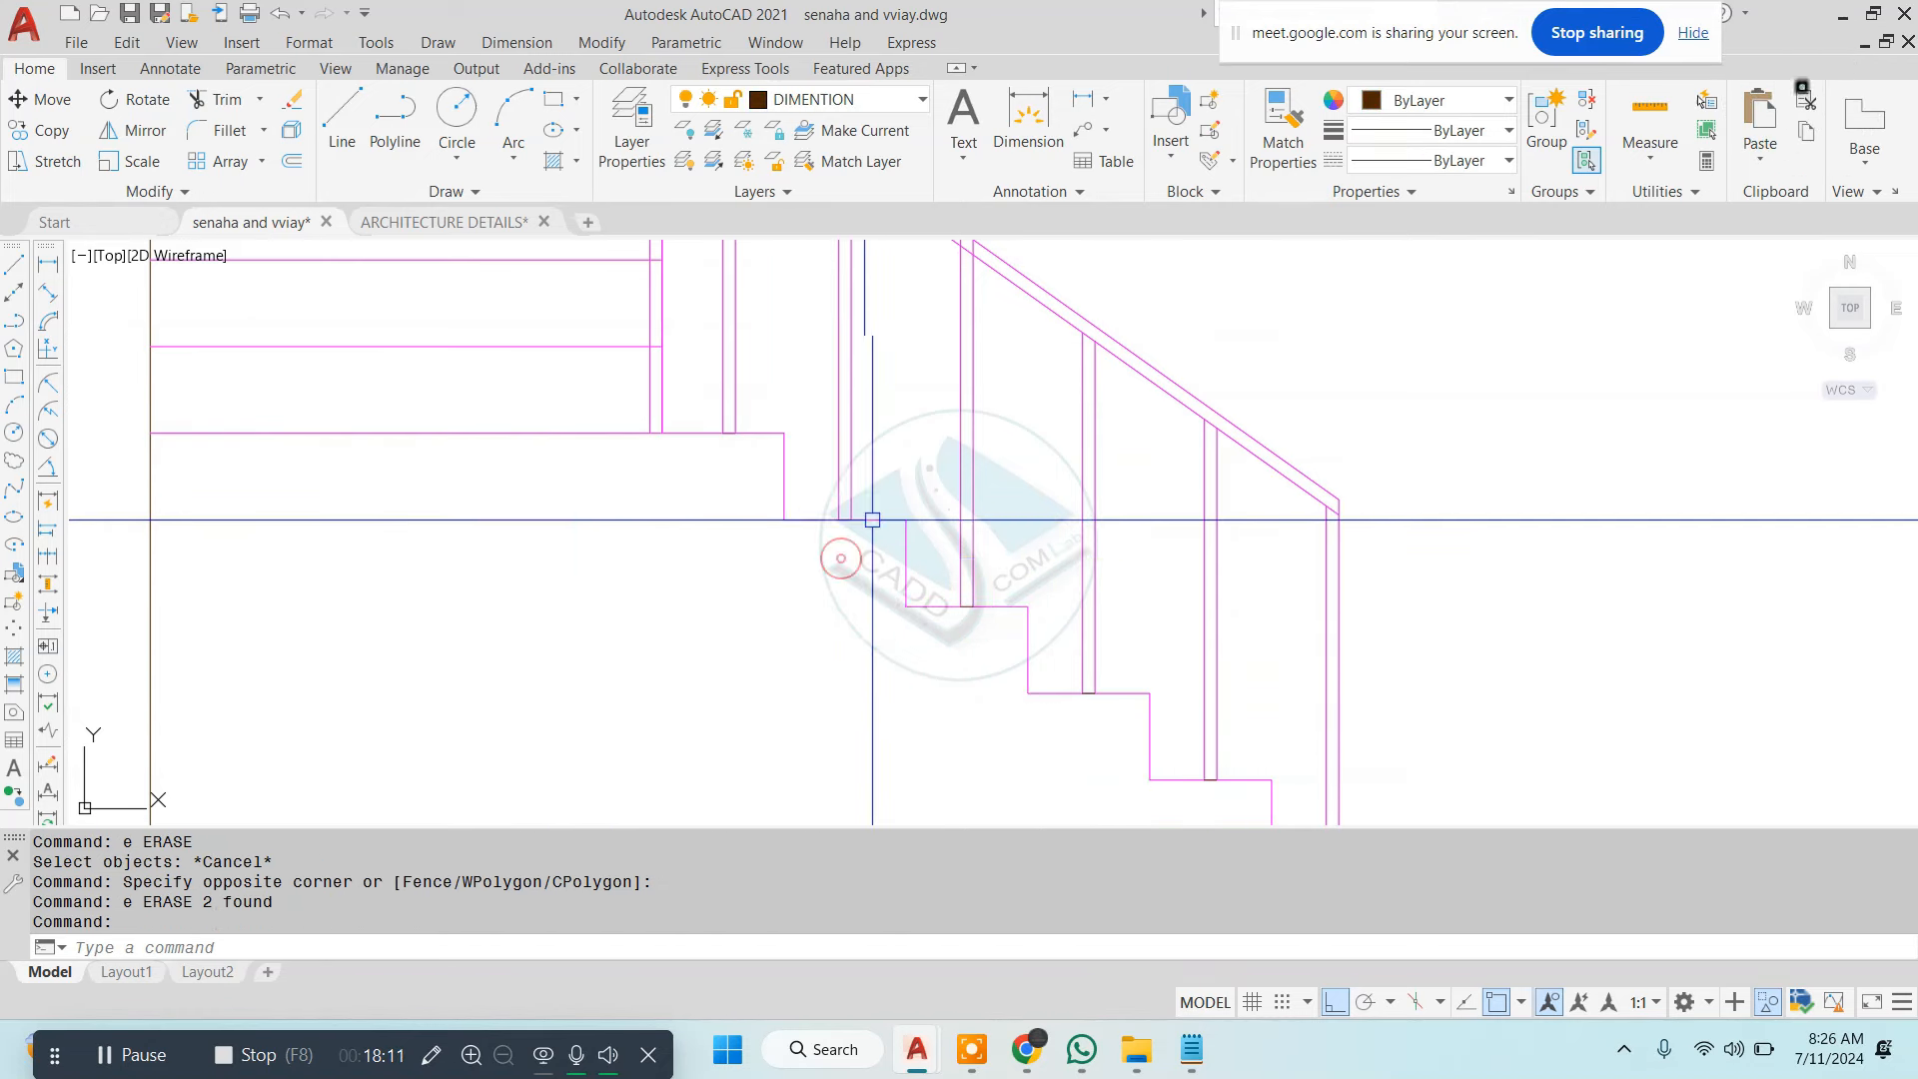
pyautogui.write('e')
pyautogui.press('Escape')
# Join the lower flight's tread and riser lines and the landing line into one polyline
pyautogui.scroll(-5, 882, 525)
pyautogui.scroll(4, 1032, 678)
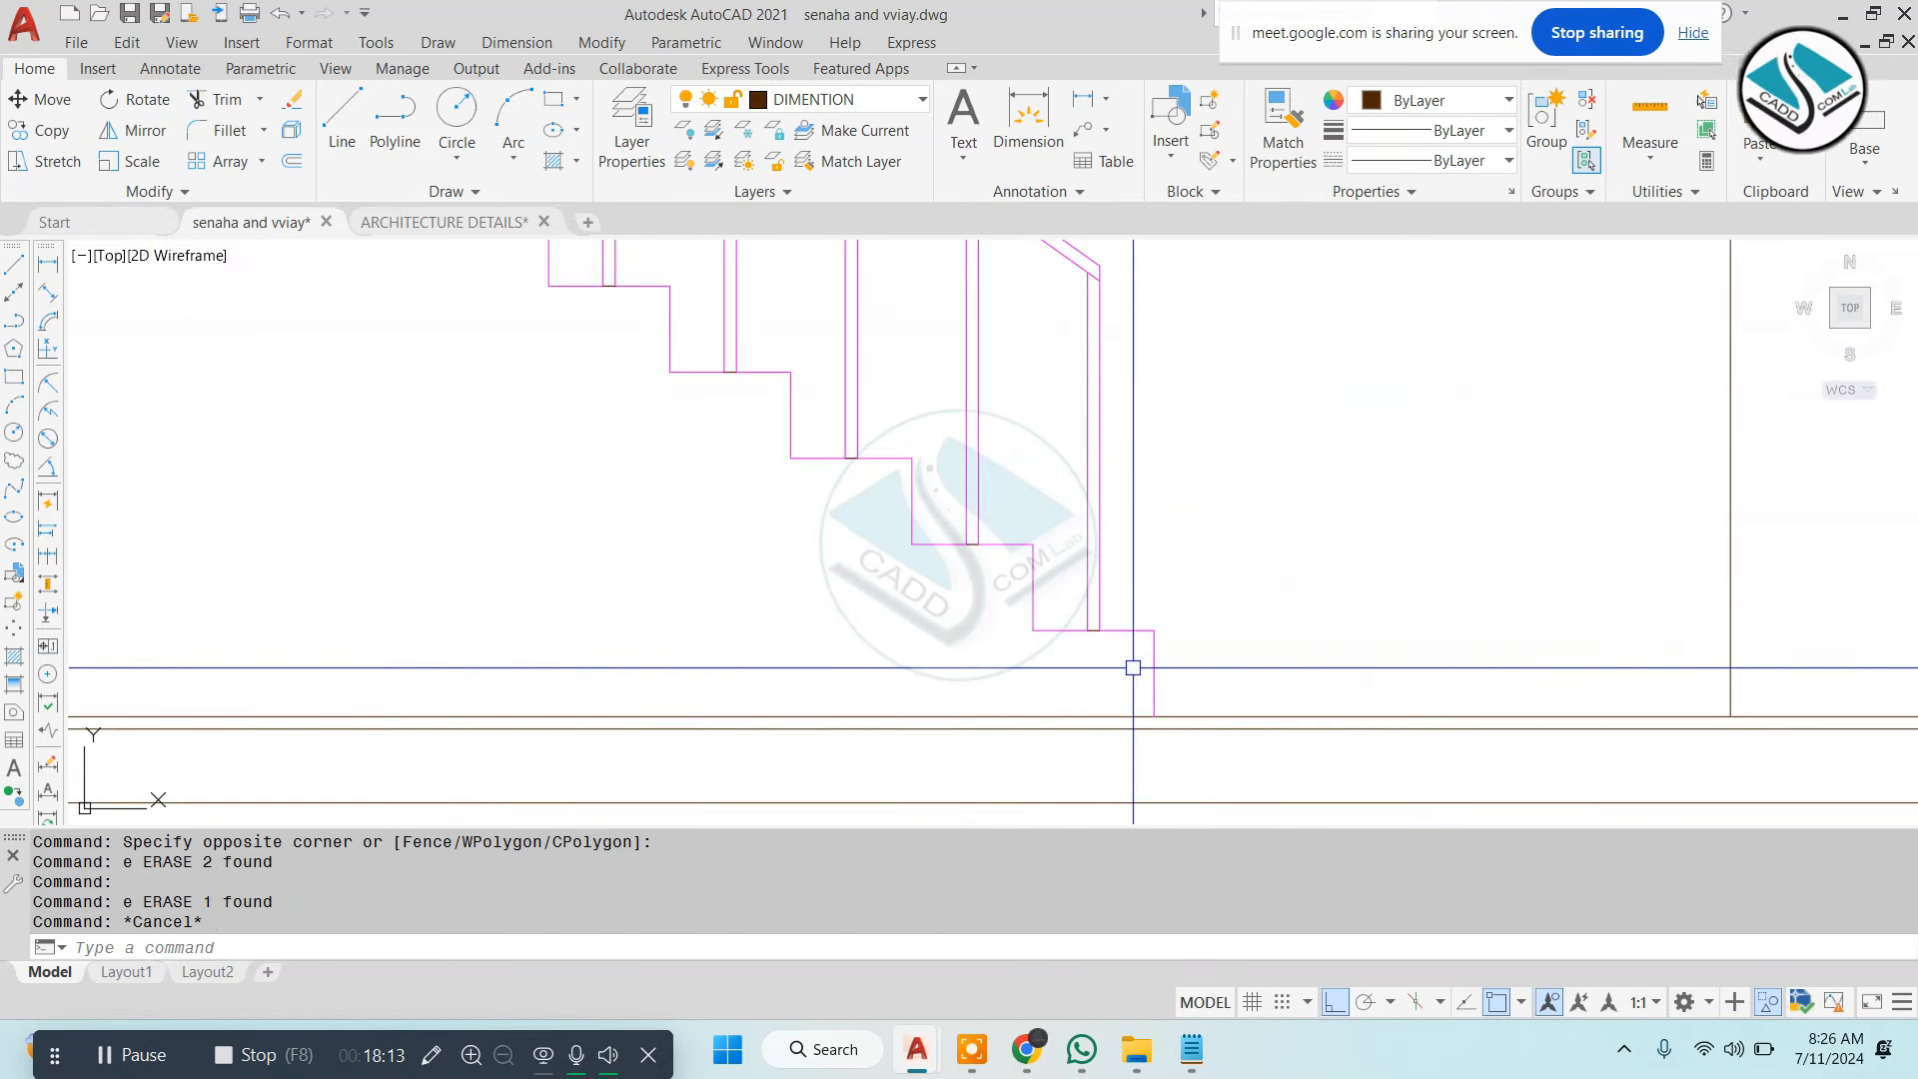
pyautogui.scroll(2, 1139, 645)
pyautogui.write('j JOIN')
pyautogui.moveTo(786, 380); pyautogui.dragTo(978, 532, button='middle')
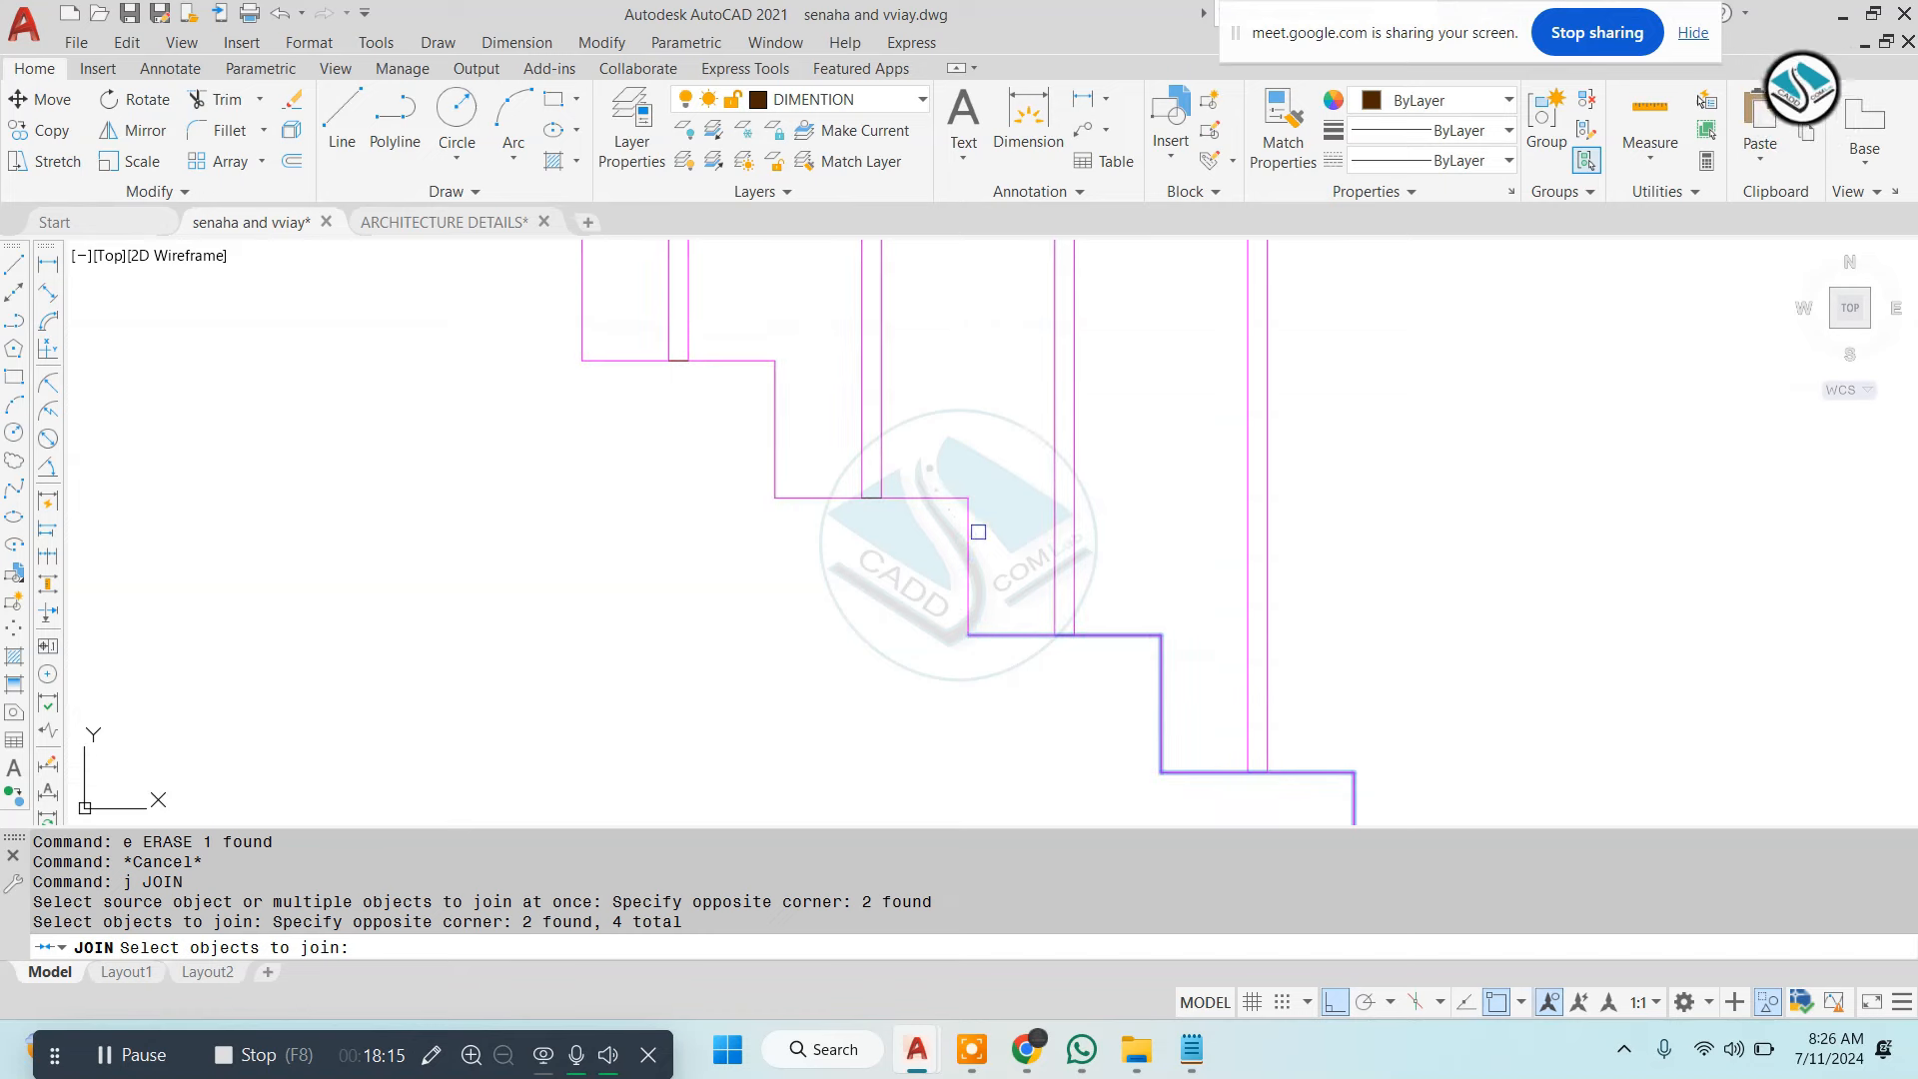
pyautogui.click(987, 476)
pyautogui.click(943, 536)
pyautogui.moveTo(770, 428); pyautogui.dragTo(988, 564, button='middle')
pyautogui.click(1023, 480)
pyautogui.click(946, 536)
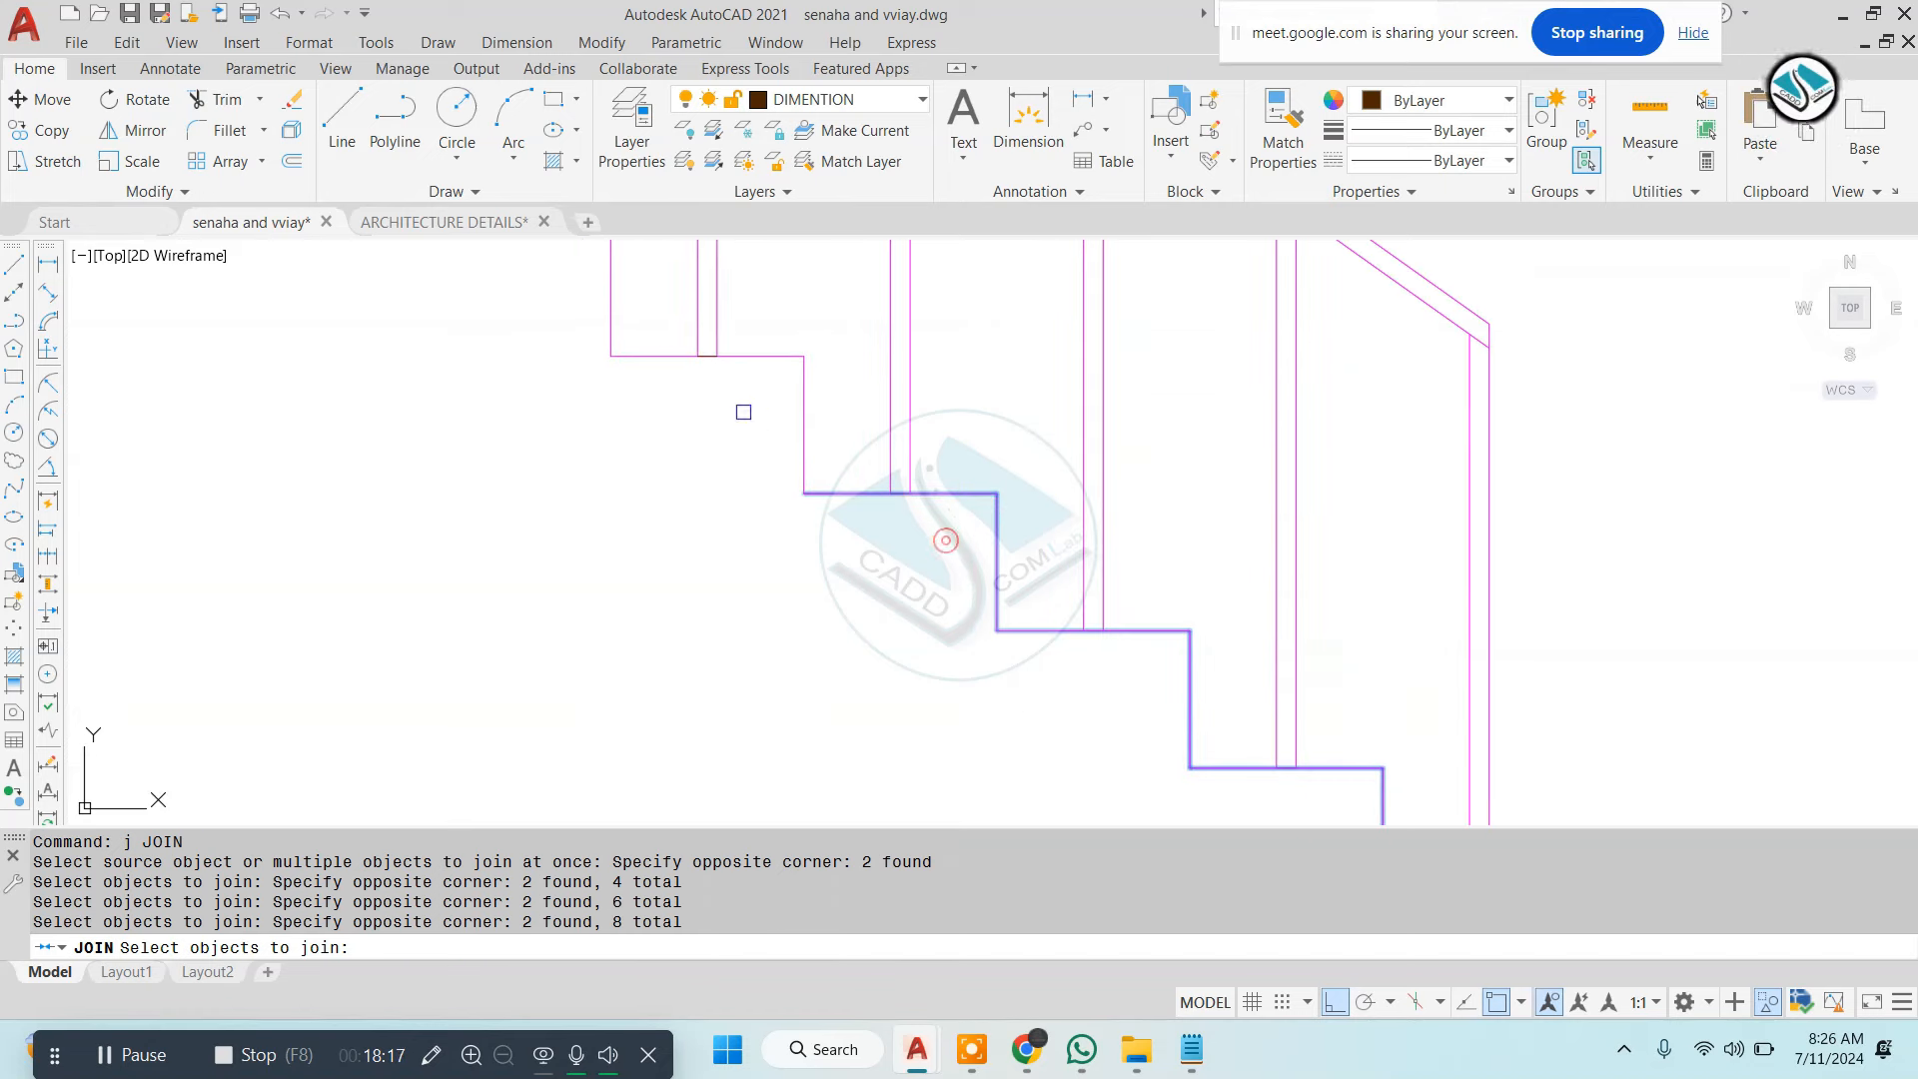
pyautogui.moveTo(740, 411); pyautogui.dragTo(959, 548, button='middle')
pyautogui.scroll(2, 1001, 496)
pyautogui.click(1020, 437)
pyautogui.click(967, 521)
pyautogui.click(1061, 477)
pyautogui.click(984, 529)
pyautogui.moveTo(781, 419); pyautogui.dragTo(1071, 620, button='middle')
pyautogui.click(1019, 407)
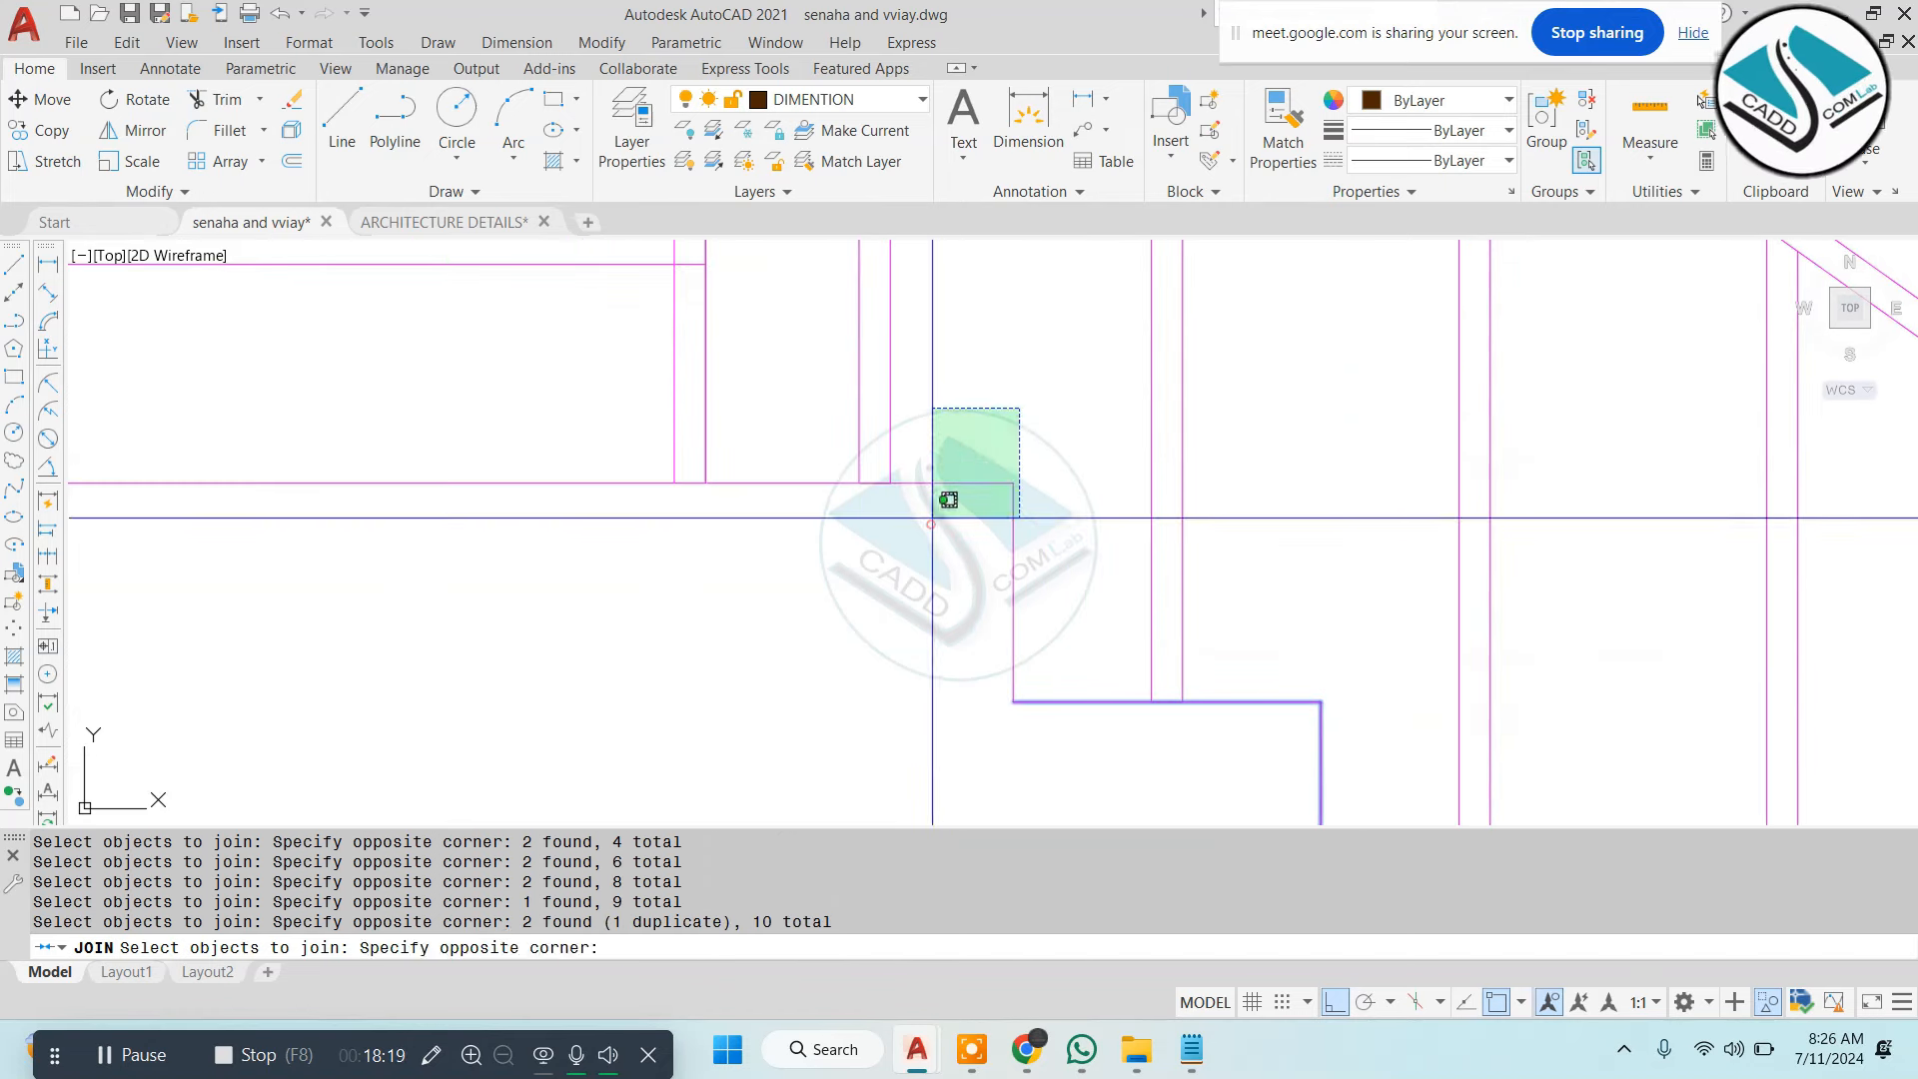
pyautogui.click(931, 520)
pyautogui.scroll(-3, 801, 484)
pyautogui.scroll(-2, 867, 544)
pyautogui.press('Return')
# Finish joining the stair outline and offset the joined polyline 5 inches to form a stepped underside
pyautogui.click(854, 503)
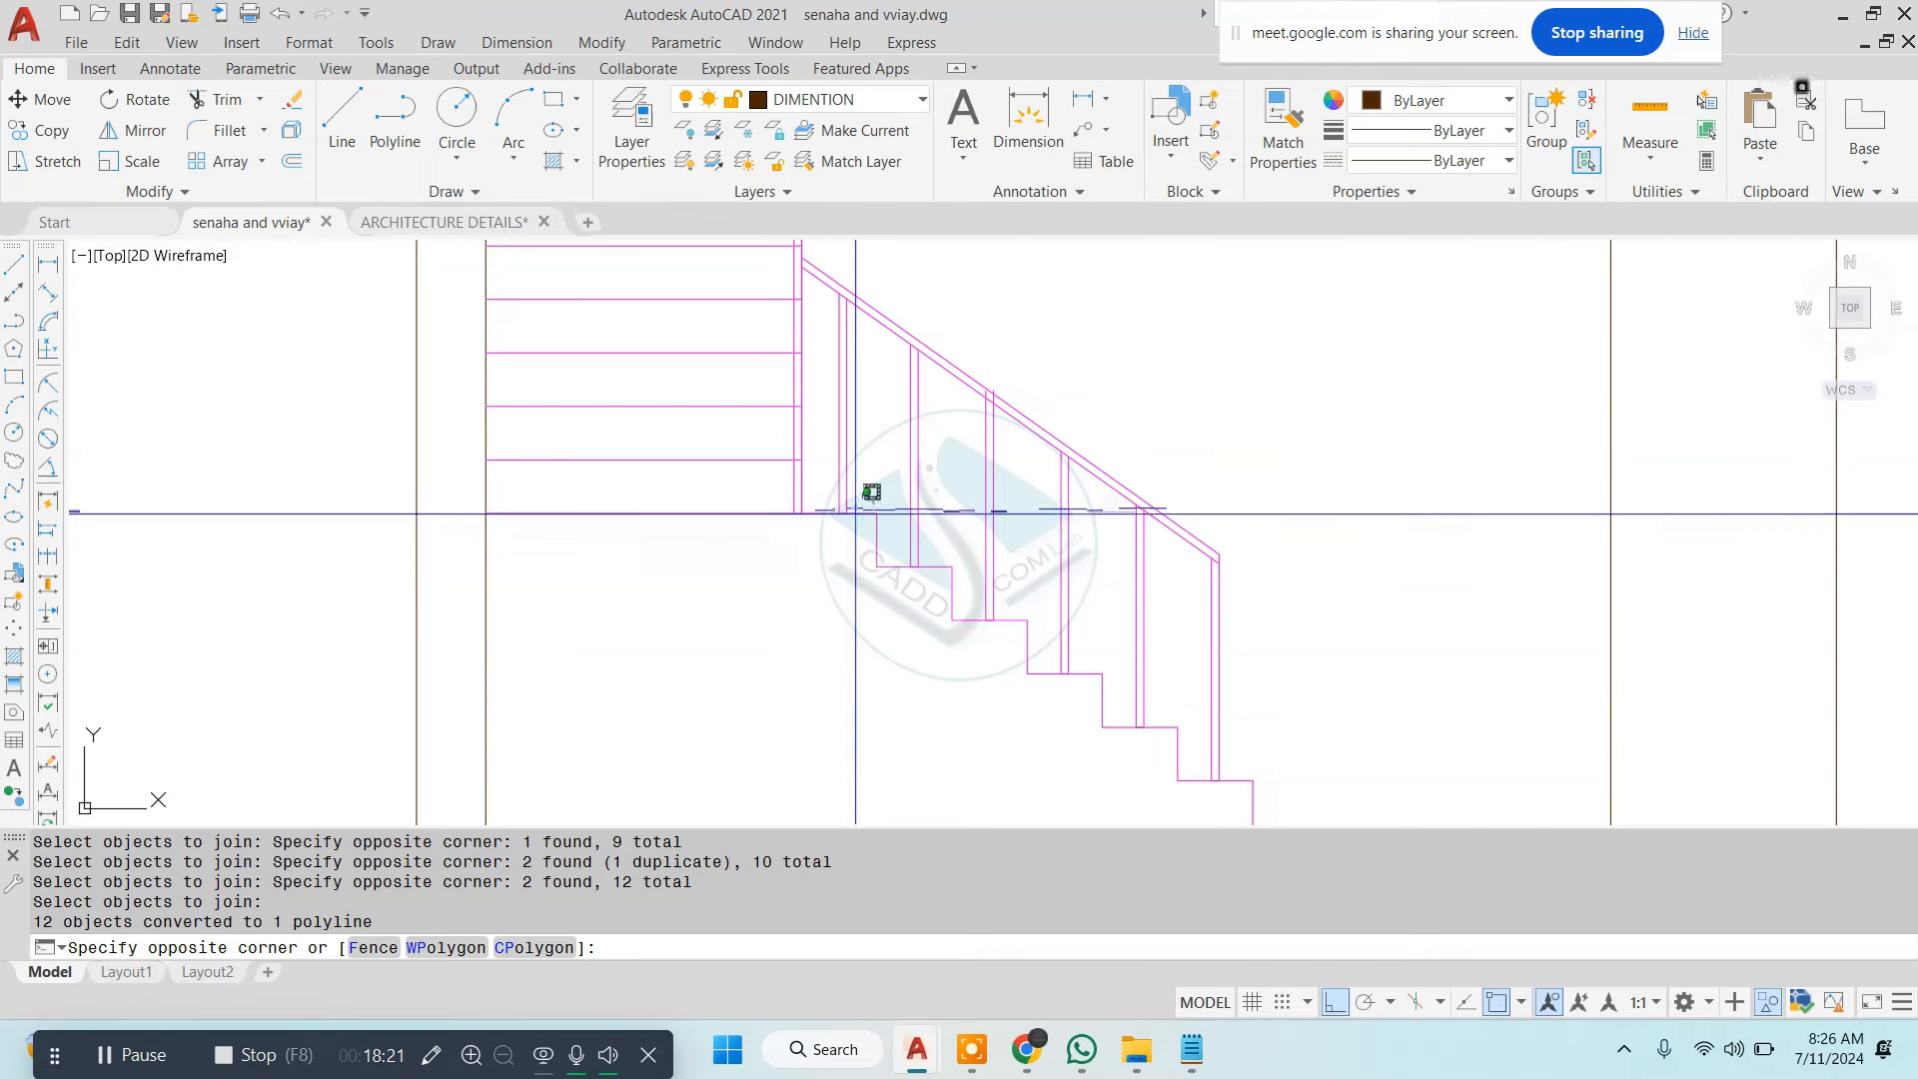
pyautogui.press('Escape')
pyautogui.write('o')
pyautogui.press('Return')
pyautogui.write('5')
pyautogui.press('Return')
pyautogui.click(830, 515)
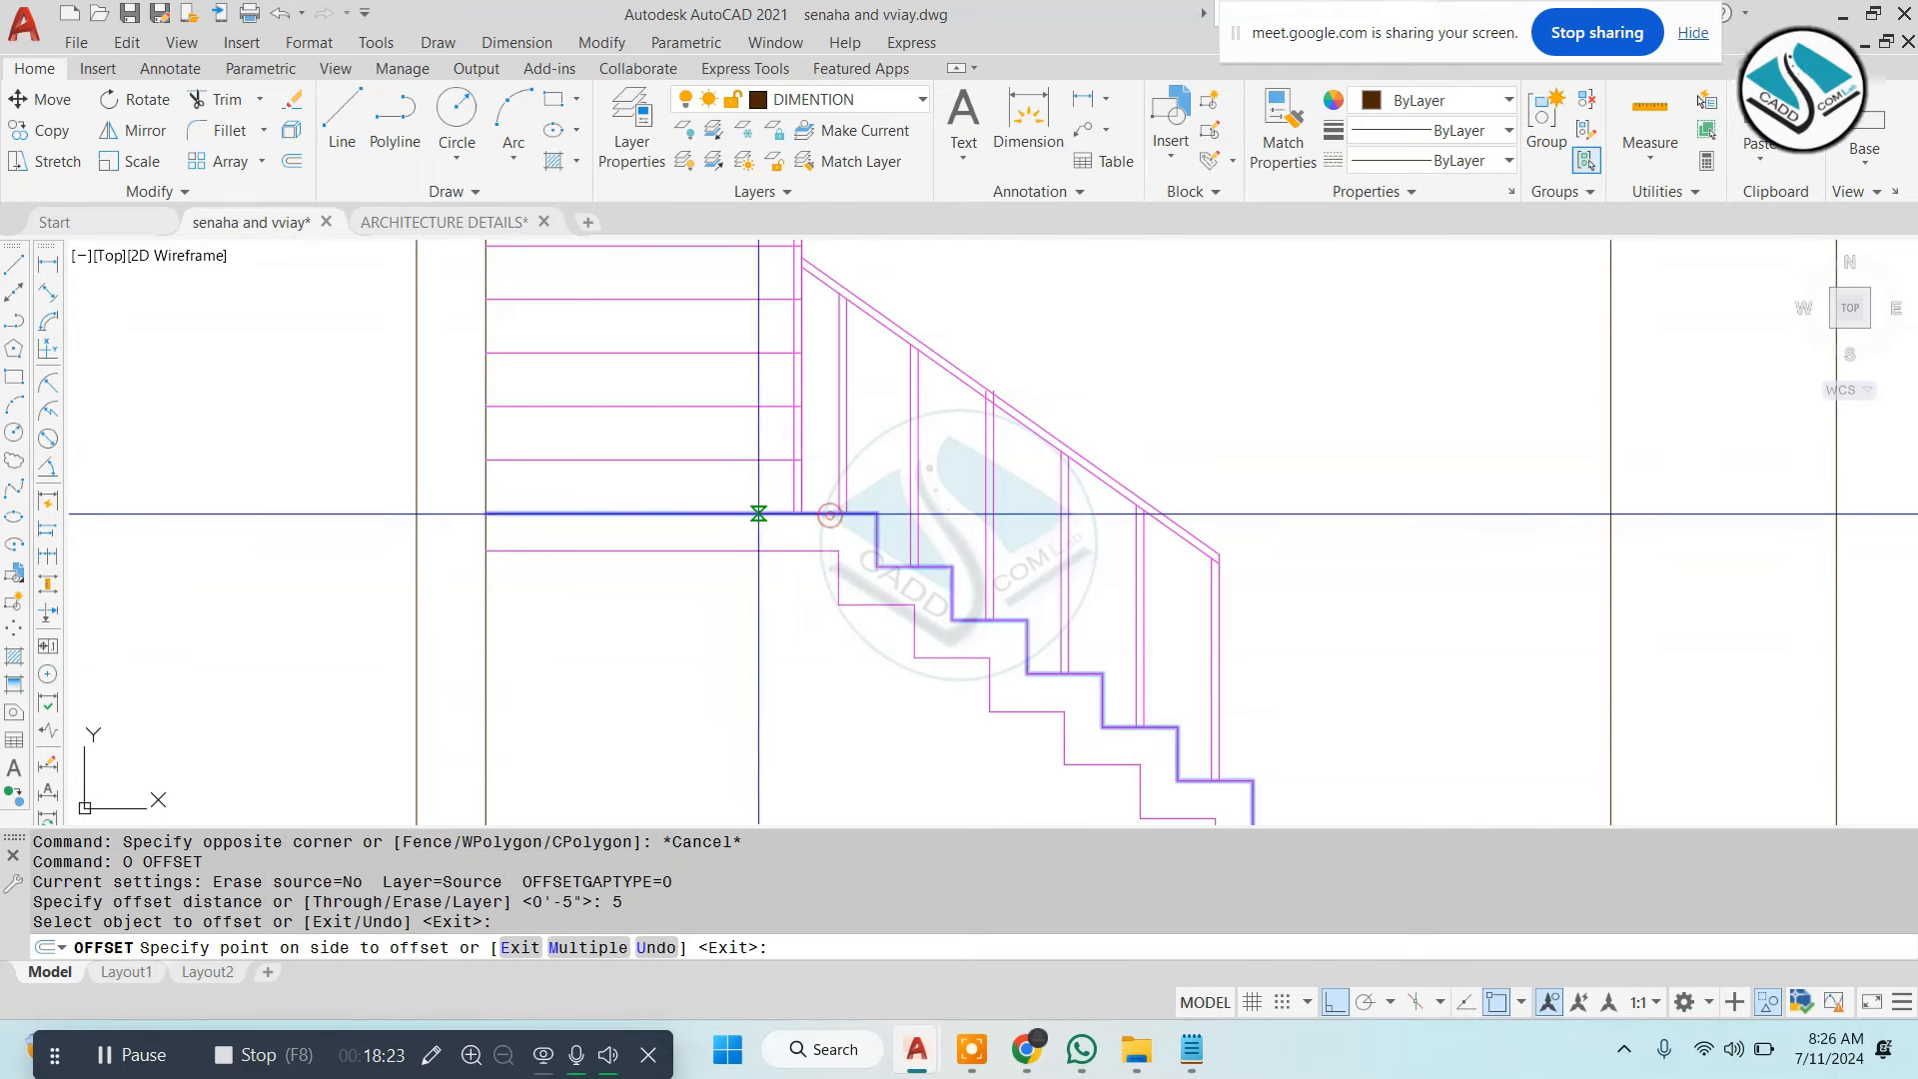
pyautogui.click(758, 513)
pyautogui.press('Escape')
pyautogui.scroll(-2, 899, 534)
pyautogui.scroll(-4, 1028, 599)
pyautogui.press('Escape')
pyautogui.scroll(-4, 1527, 673)
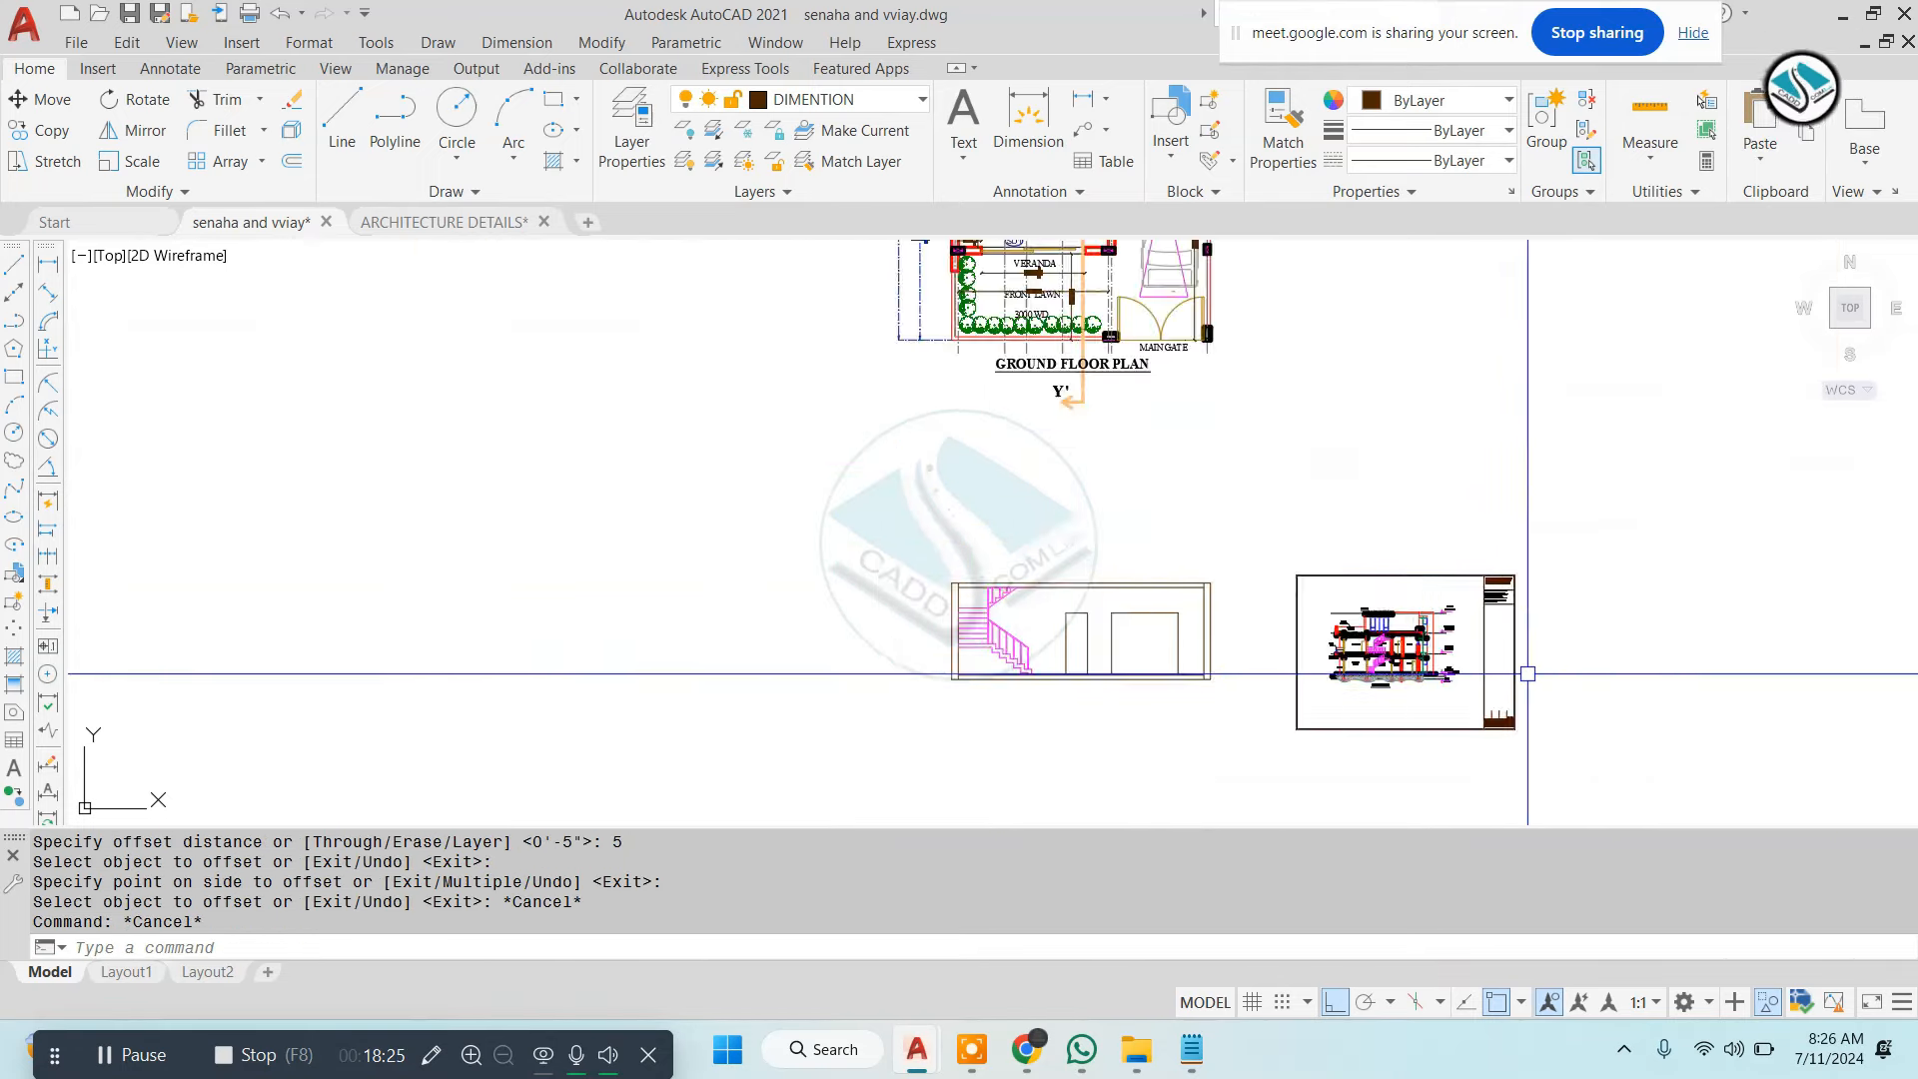
# Compare the stepped stair underside in Section YY' with the lower flight and its foot in section X-X'
pyautogui.scroll(5, 1528, 673)
pyautogui.scroll(3, 907, 575)
pyautogui.scroll(2, 847, 572)
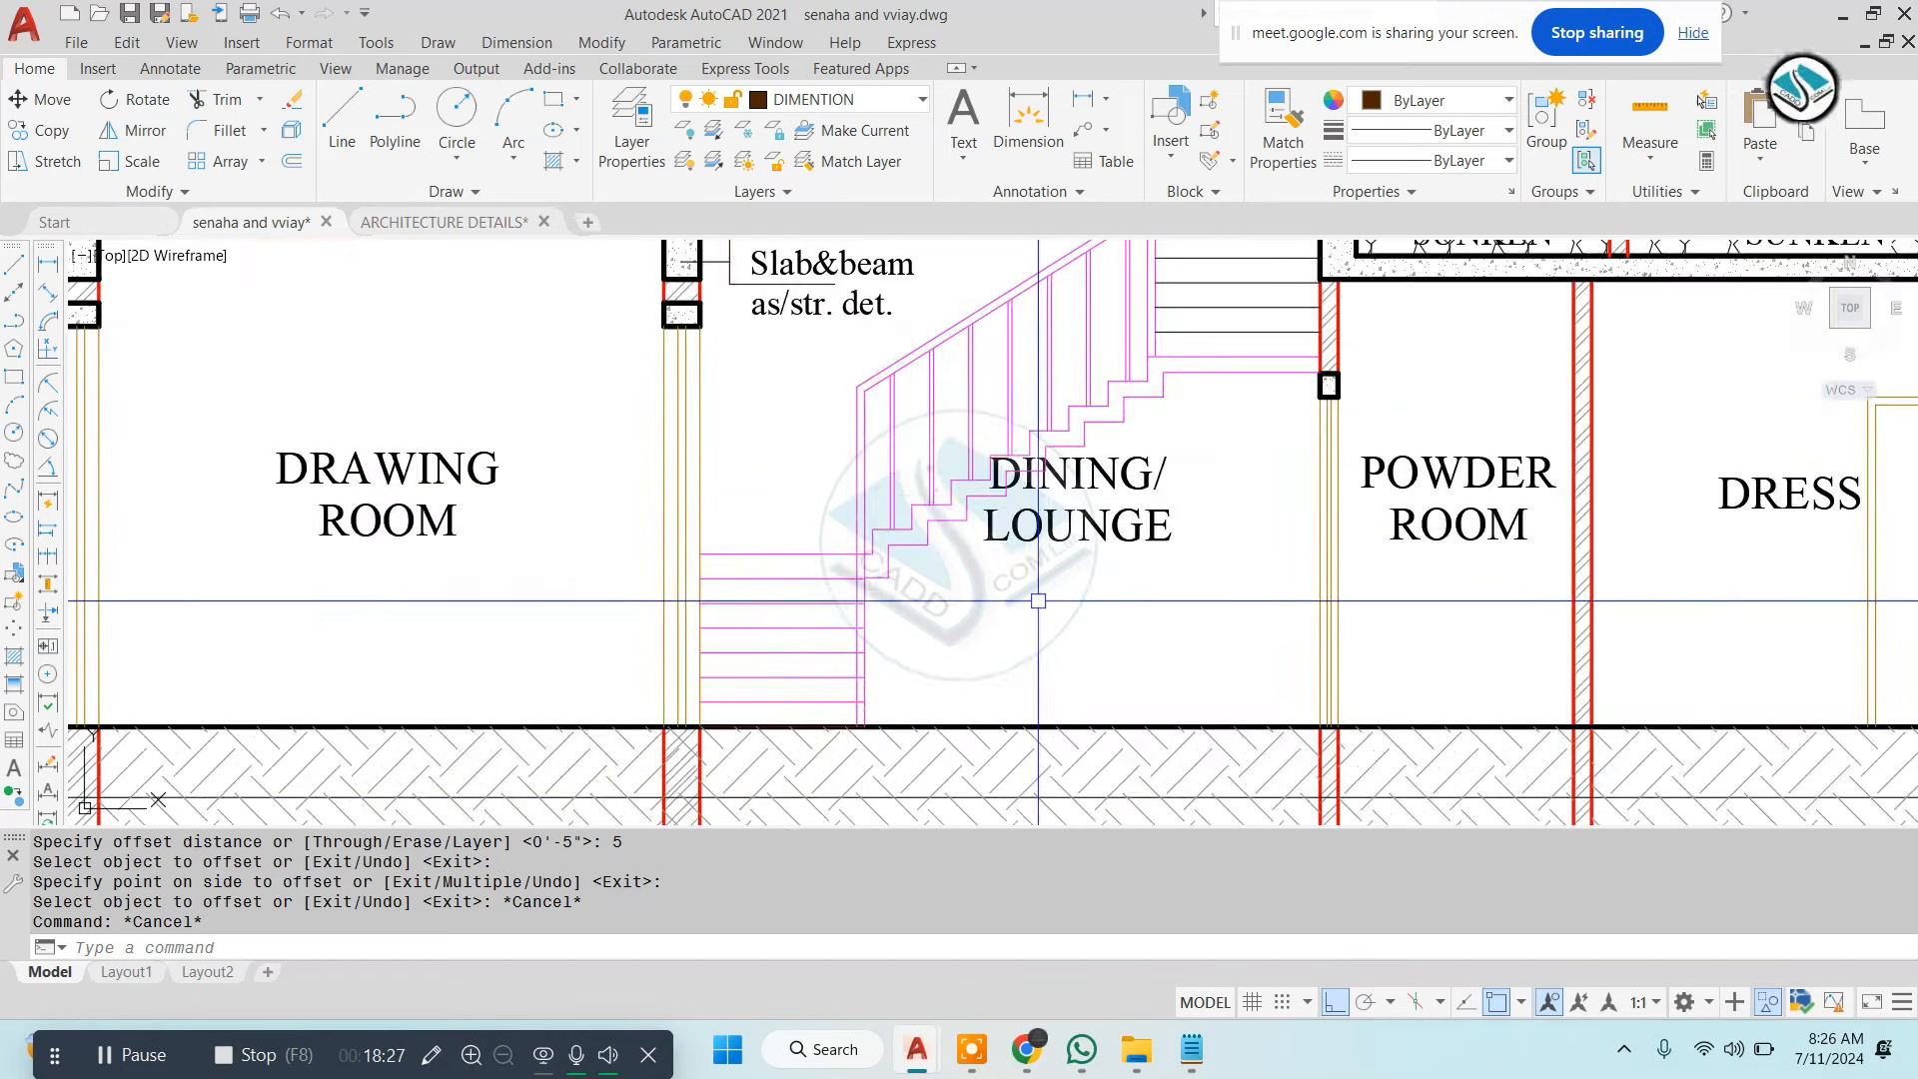
pyautogui.scroll(-3, 1039, 593)
pyautogui.scroll(4, 650, 595)
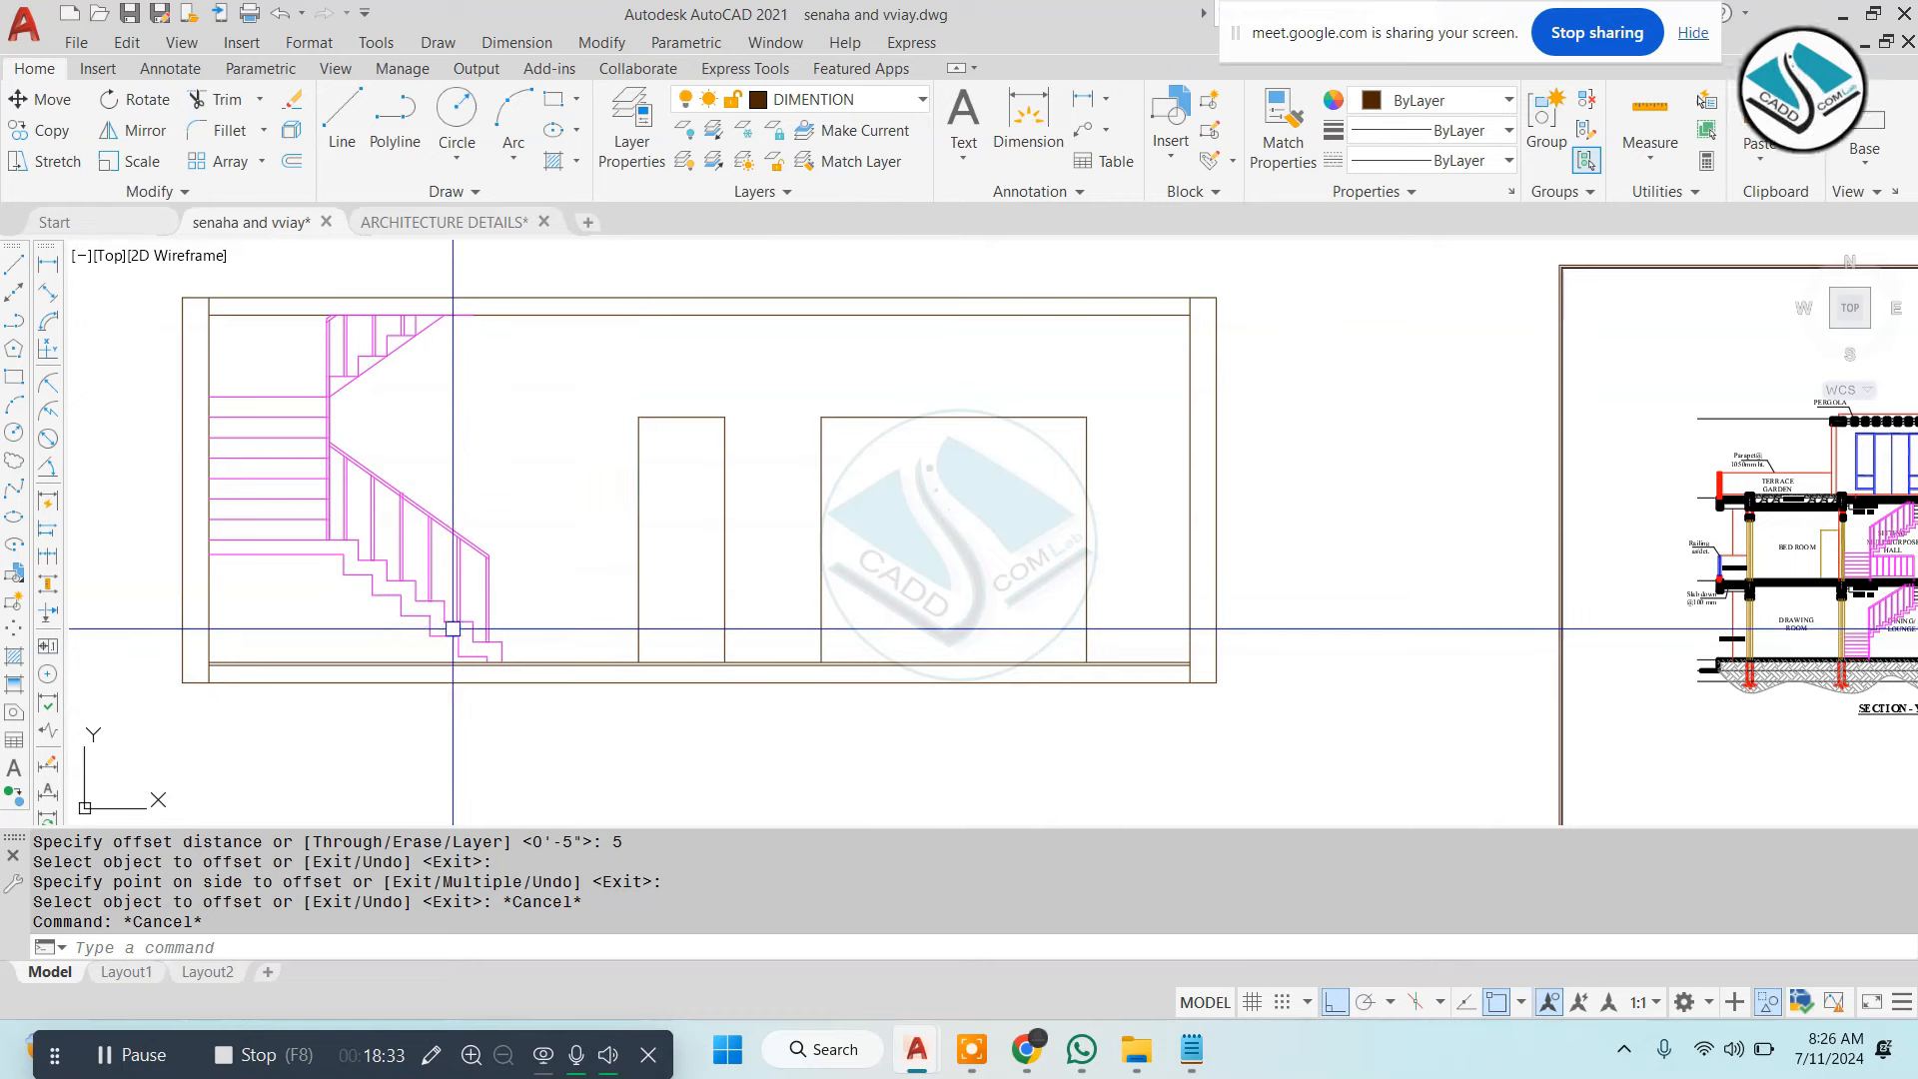
pyautogui.scroll(4, 453, 629)
pyautogui.press('Escape')
pyautogui.press('Escape')
pyautogui.press('Escape')
pyautogui.press('Escape')
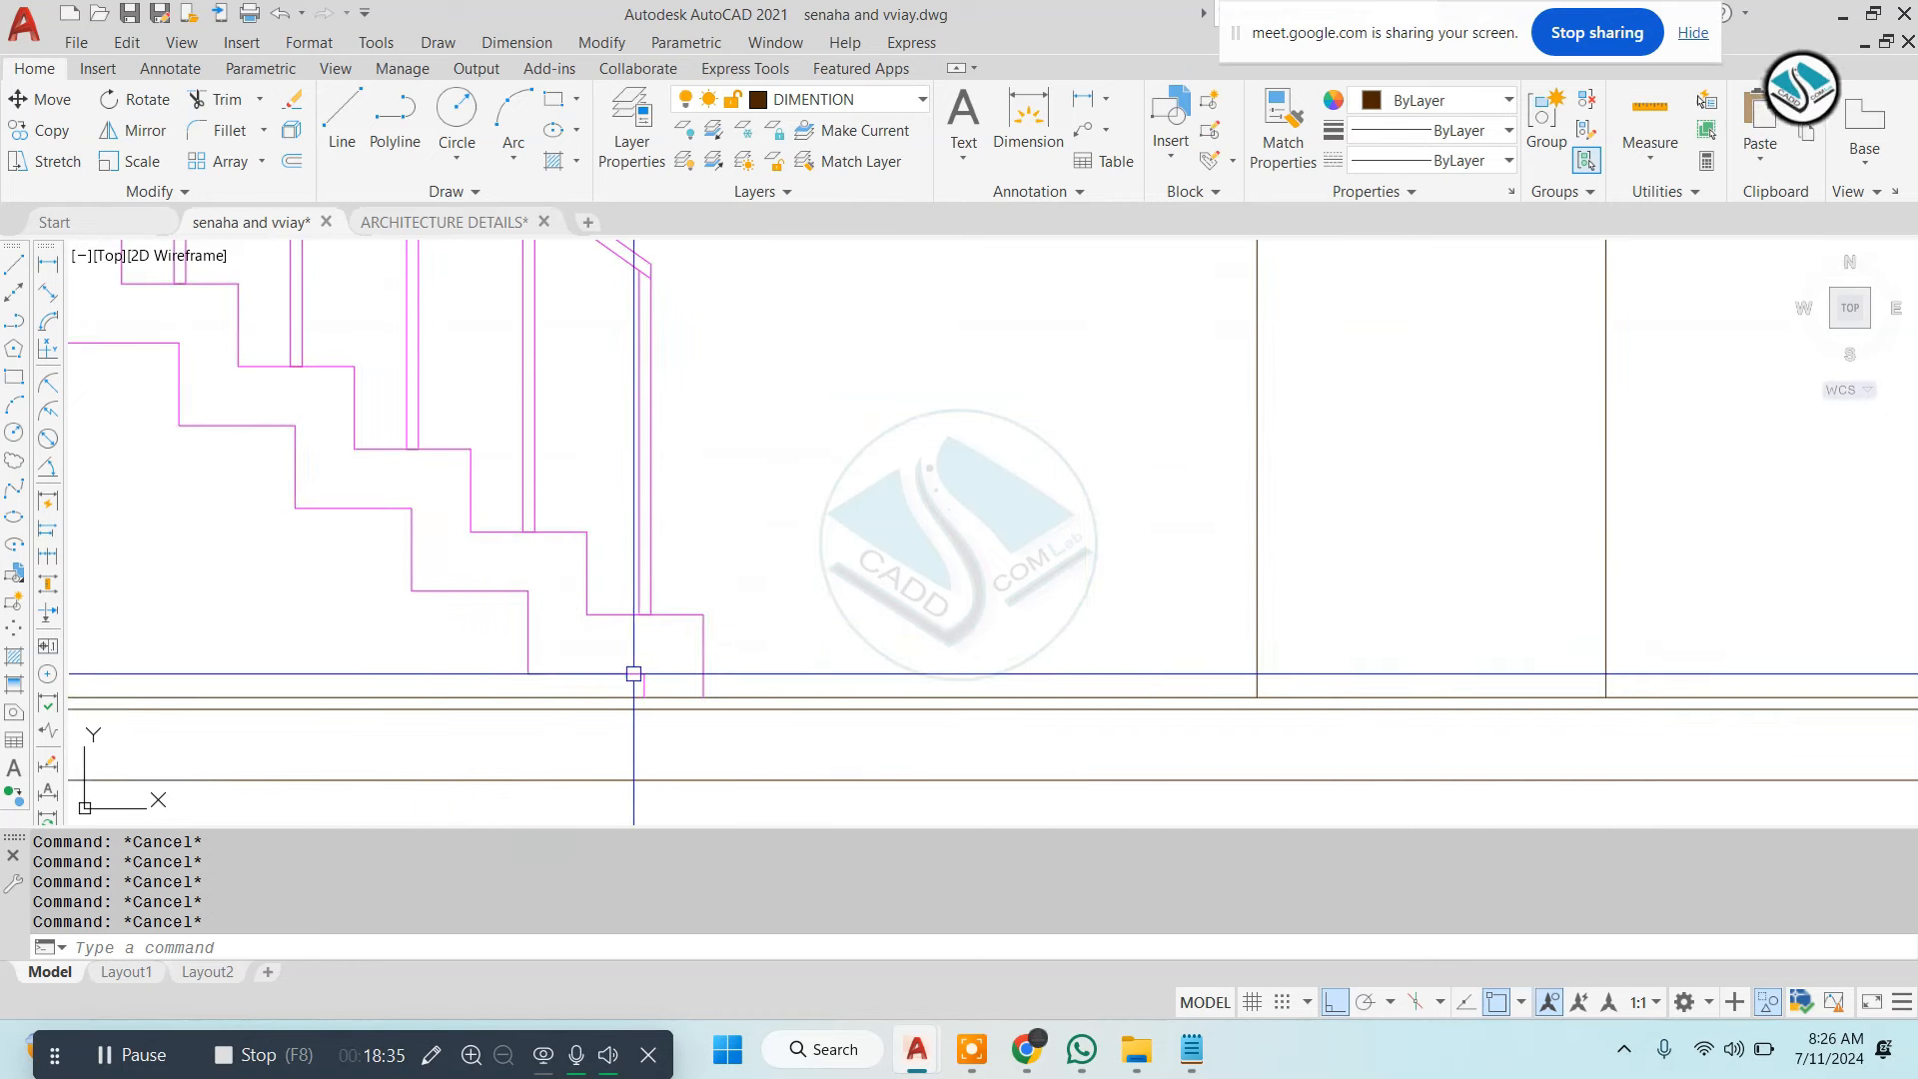
pyautogui.scroll(-4, 633, 673)
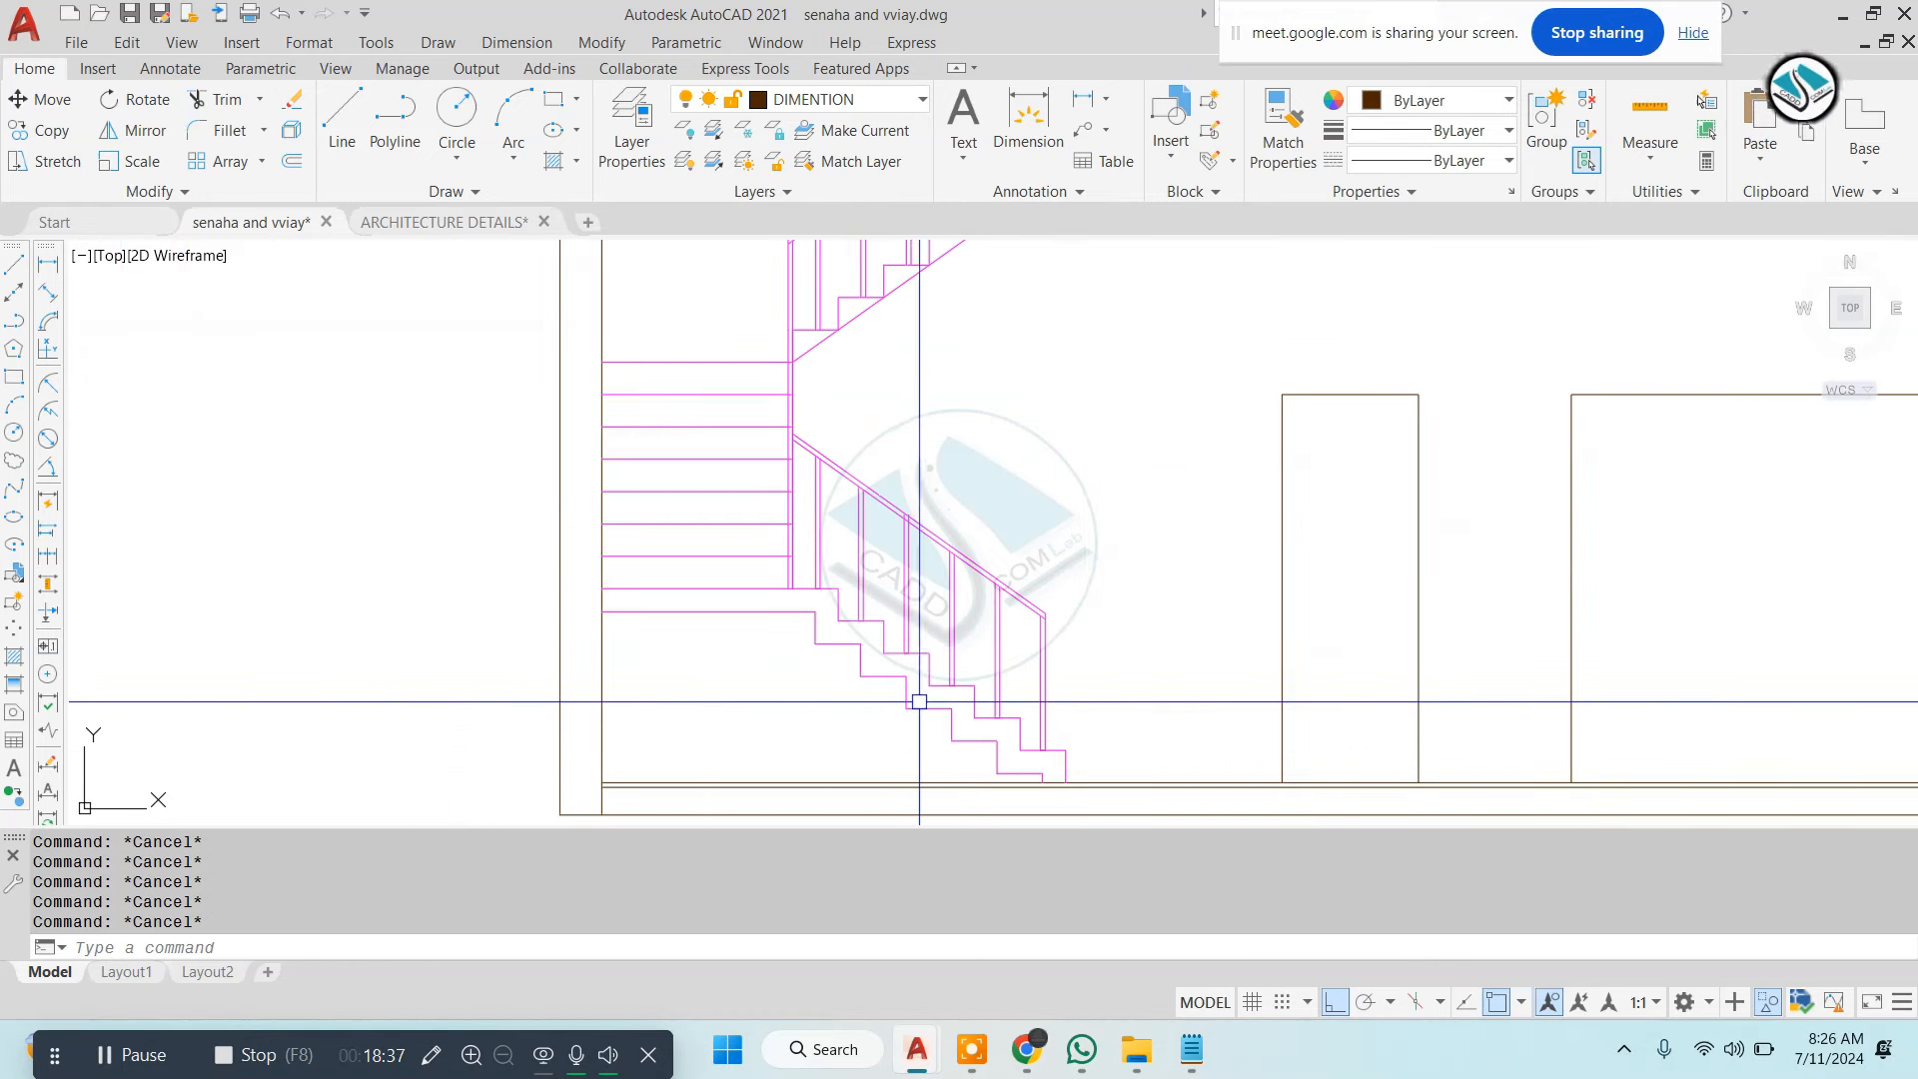
# Erase the offset stepped underside line beneath the lower flight
pyautogui.click(919, 702)
pyautogui.write('e')
pyautogui.press('Return')
# Undo the stepped underside offset, the polyline join and the earlier erasures of the landing and sloping underside lines
pyautogui.hotkey('ctrl', 'z')
pyautogui.hotkey('ctrl', 'z')
pyautogui.hotkey('ctrl', 'z')
pyautogui.hotkey('ctrl', 'z')
pyautogui.hotkey('ctrl', 'z')
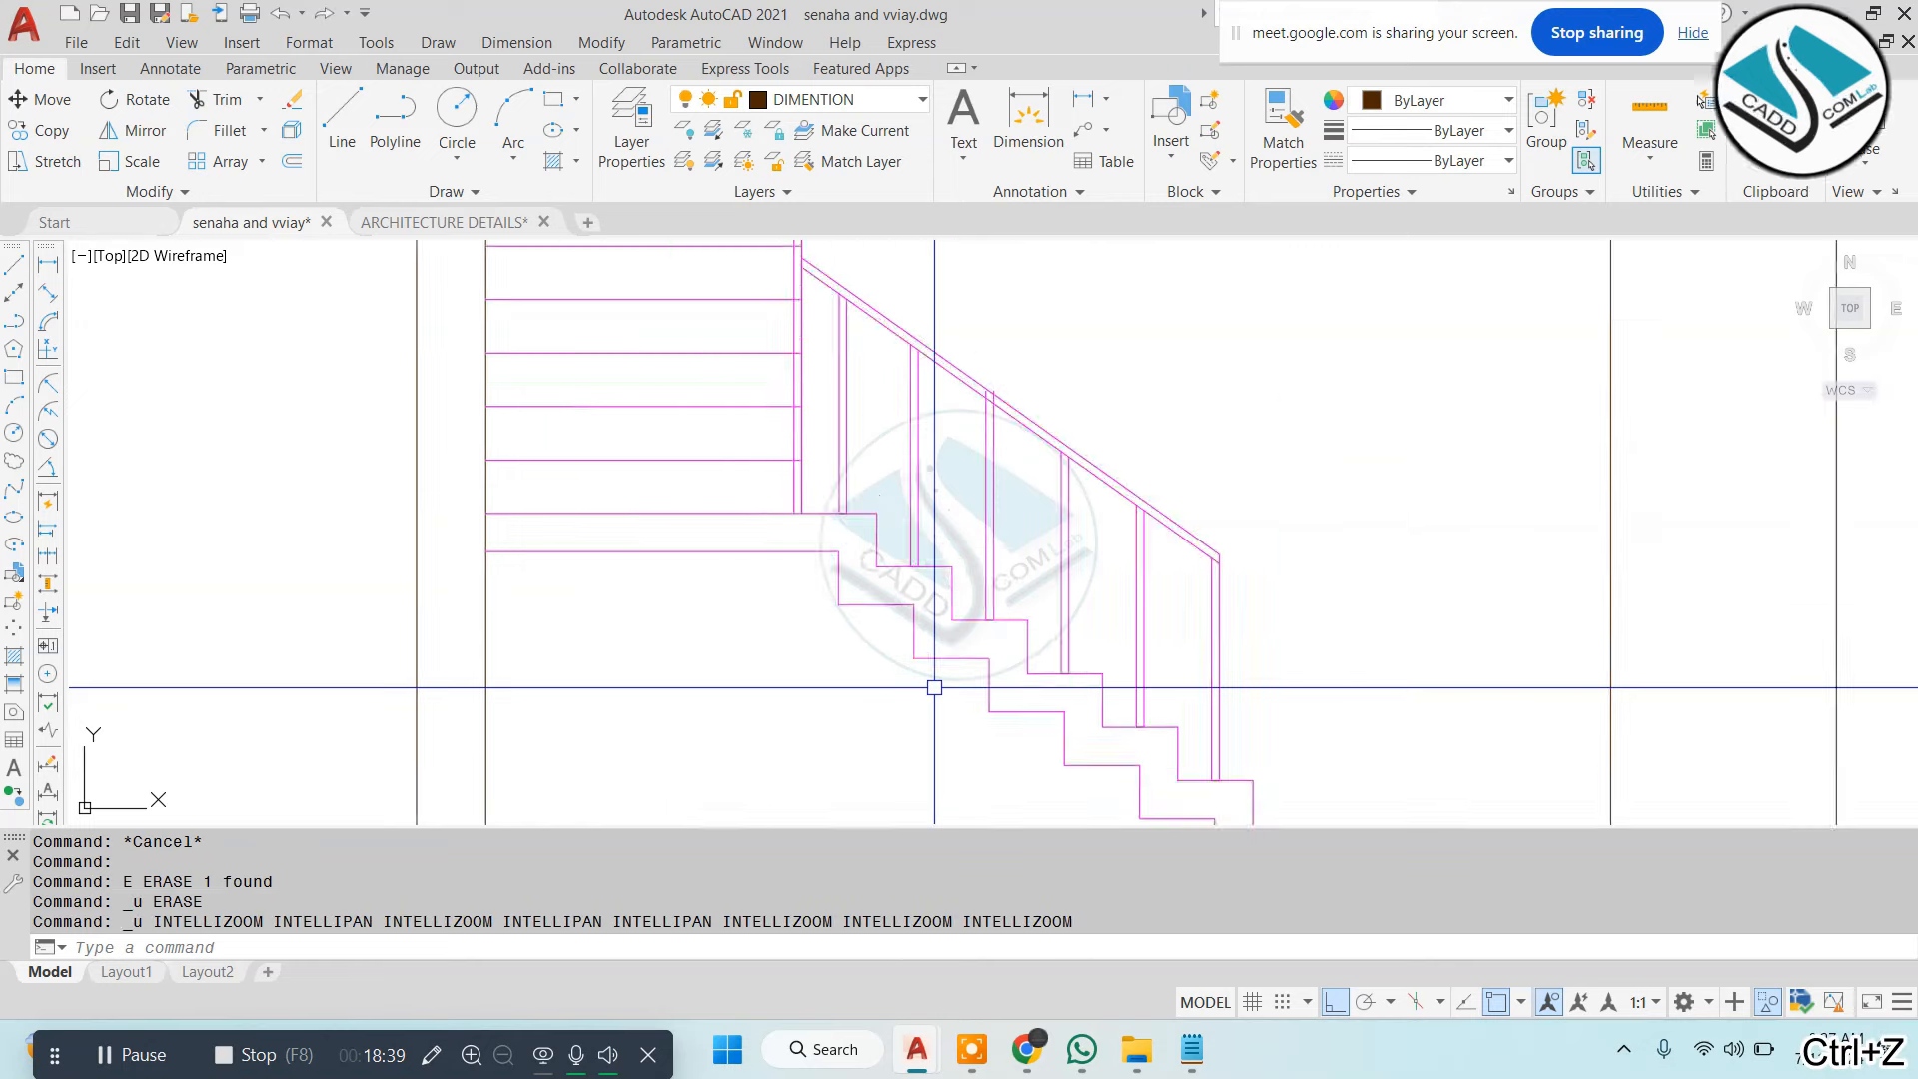
pyautogui.hotkey('ctrl', 'z')
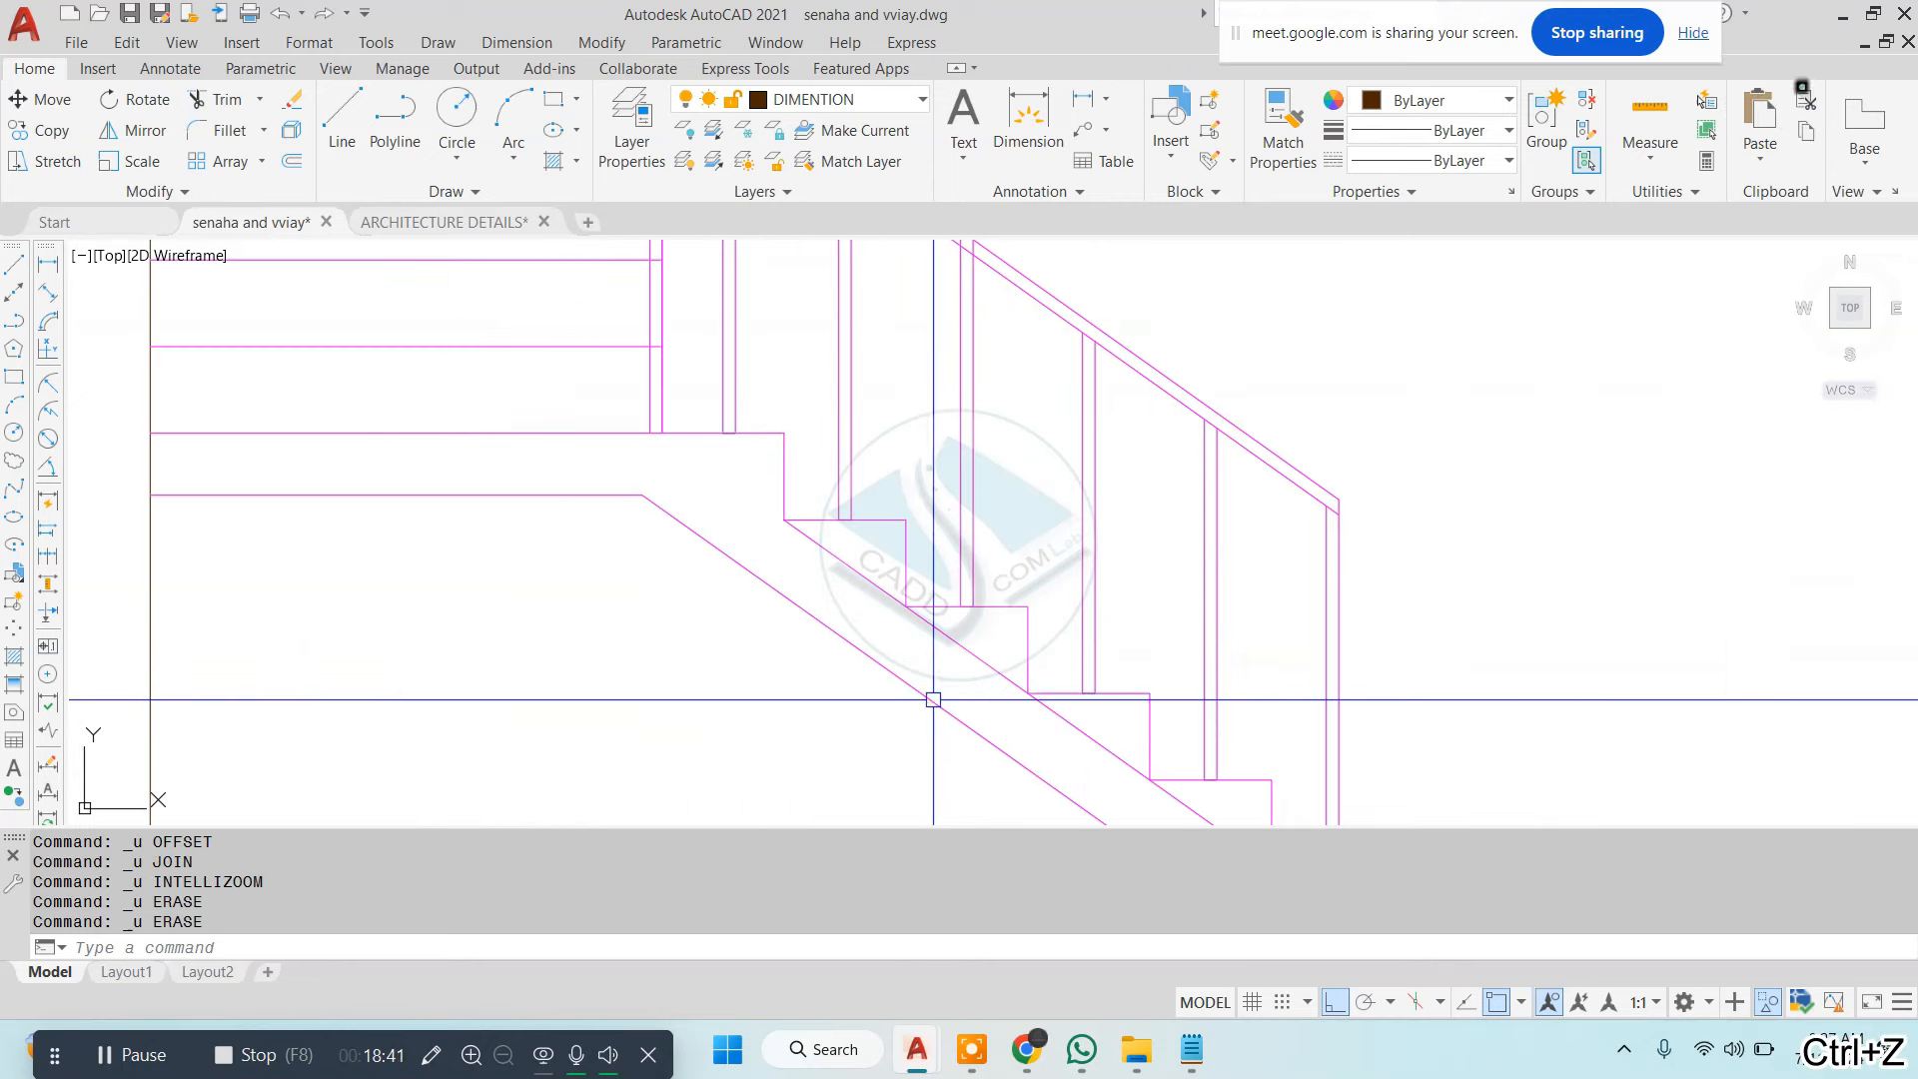
pyautogui.press('Escape')
pyautogui.scroll(-4, 864, 585)
pyautogui.scroll(2, 784, 579)
pyautogui.press('Escape')
pyautogui.press('Escape')
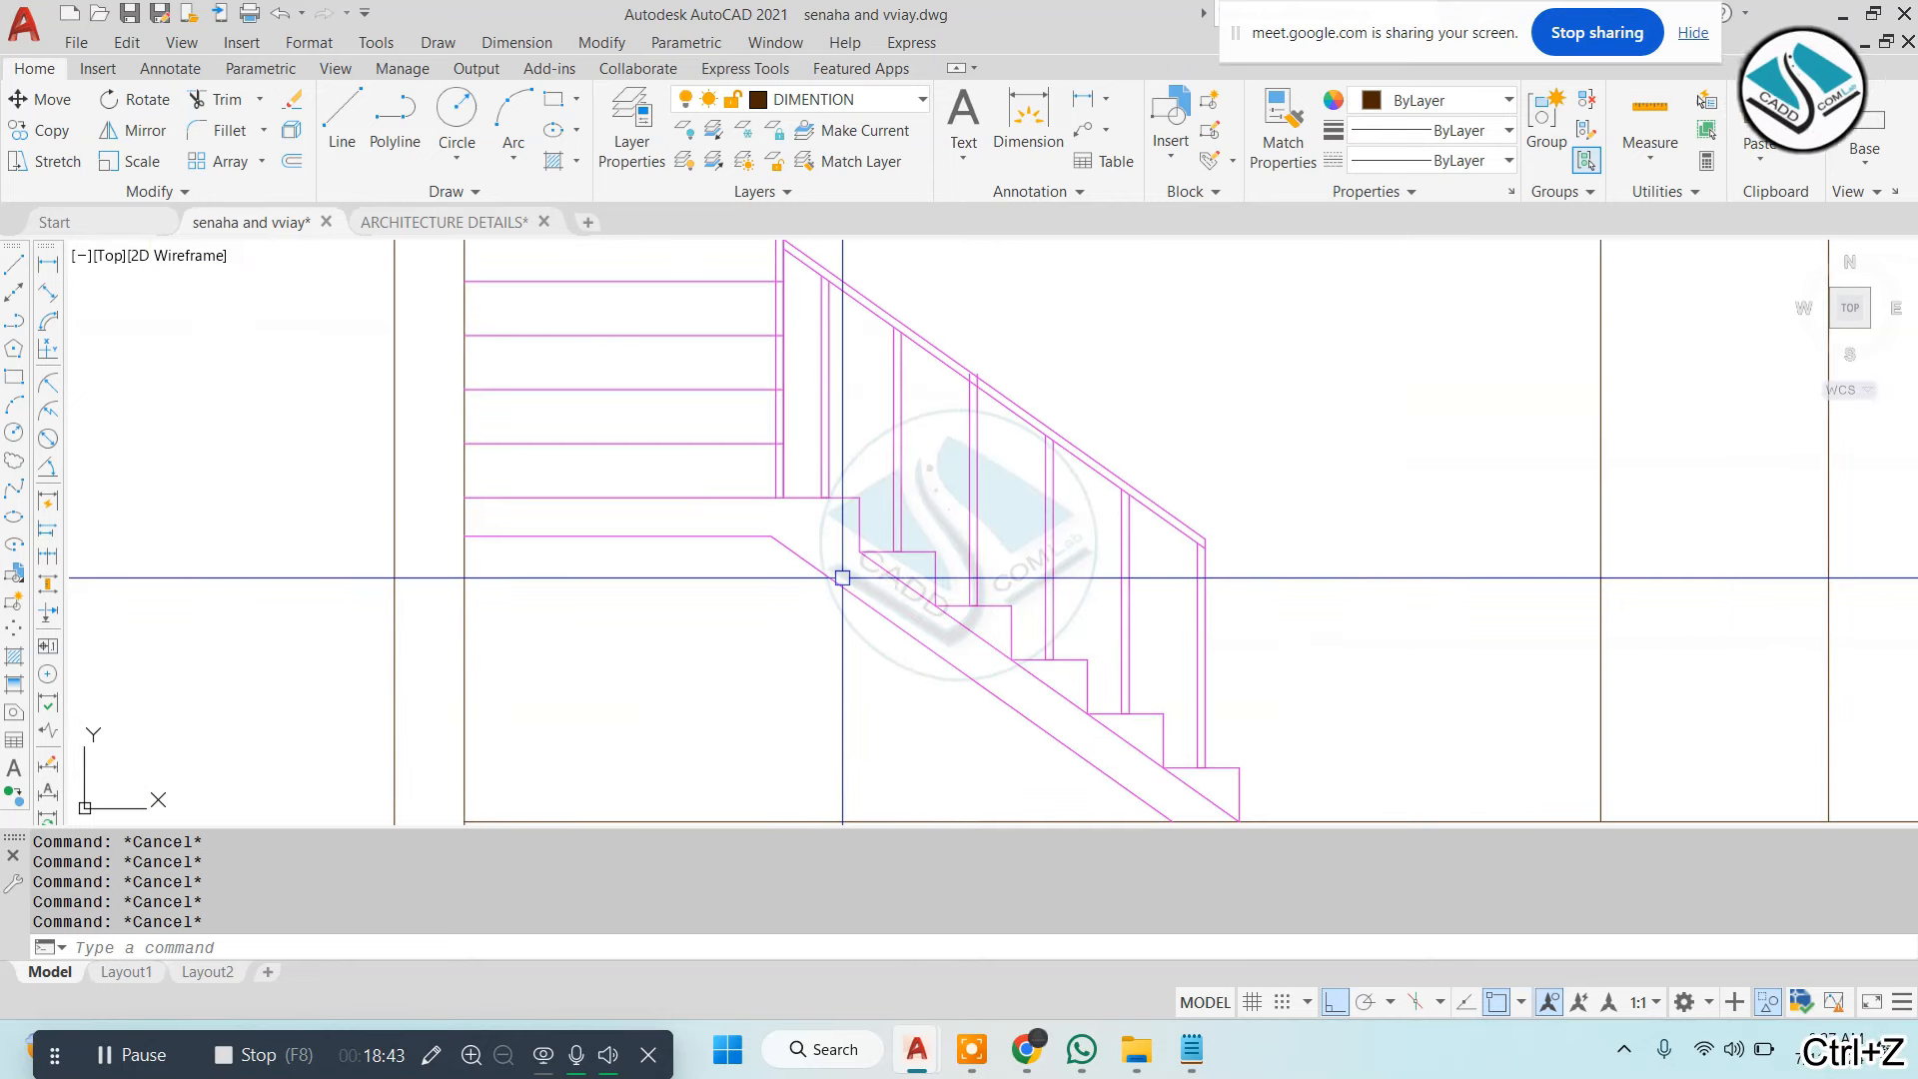
# End the object isolation so the hidden parts of section X-X' are displayed again
pyautogui.scroll(-4, 725, 493)
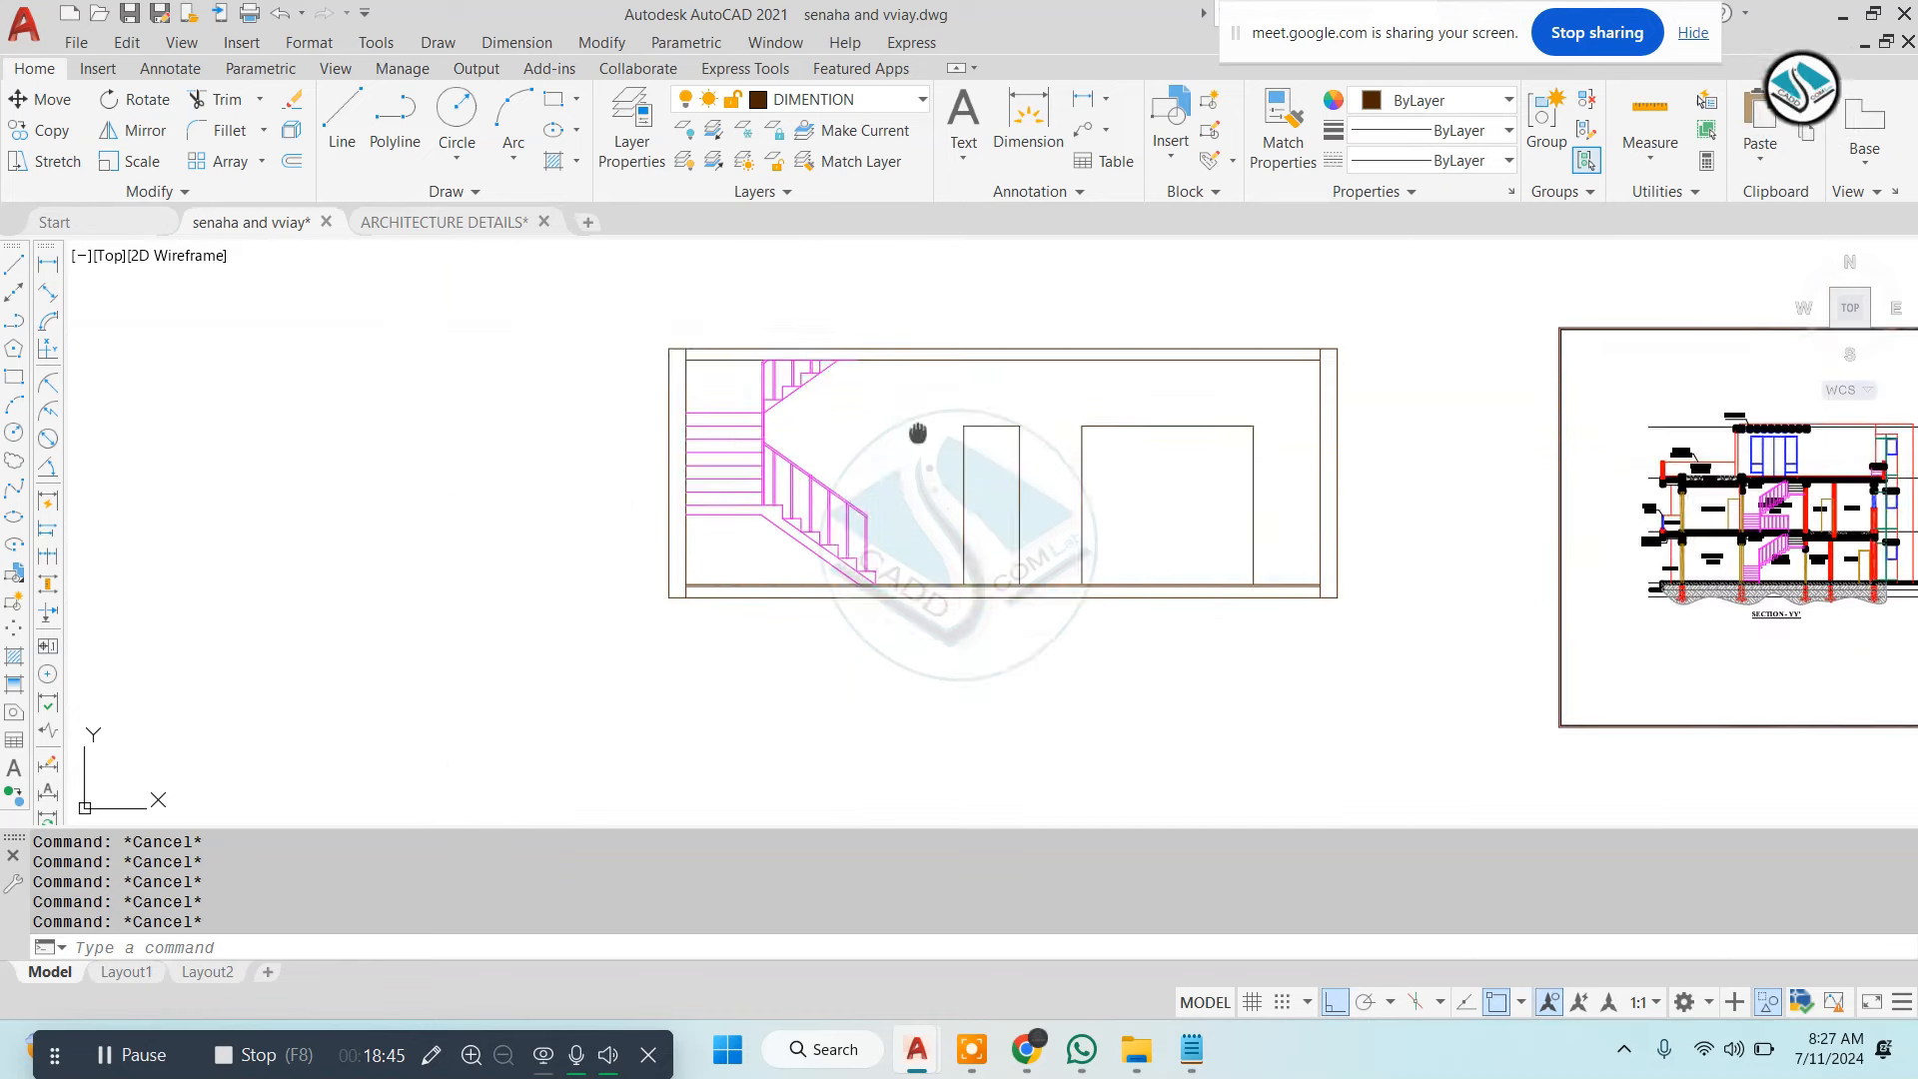
pyautogui.moveTo(916, 436); pyautogui.dragTo(783, 483, button='middle')
pyautogui.rightClick(839, 507)
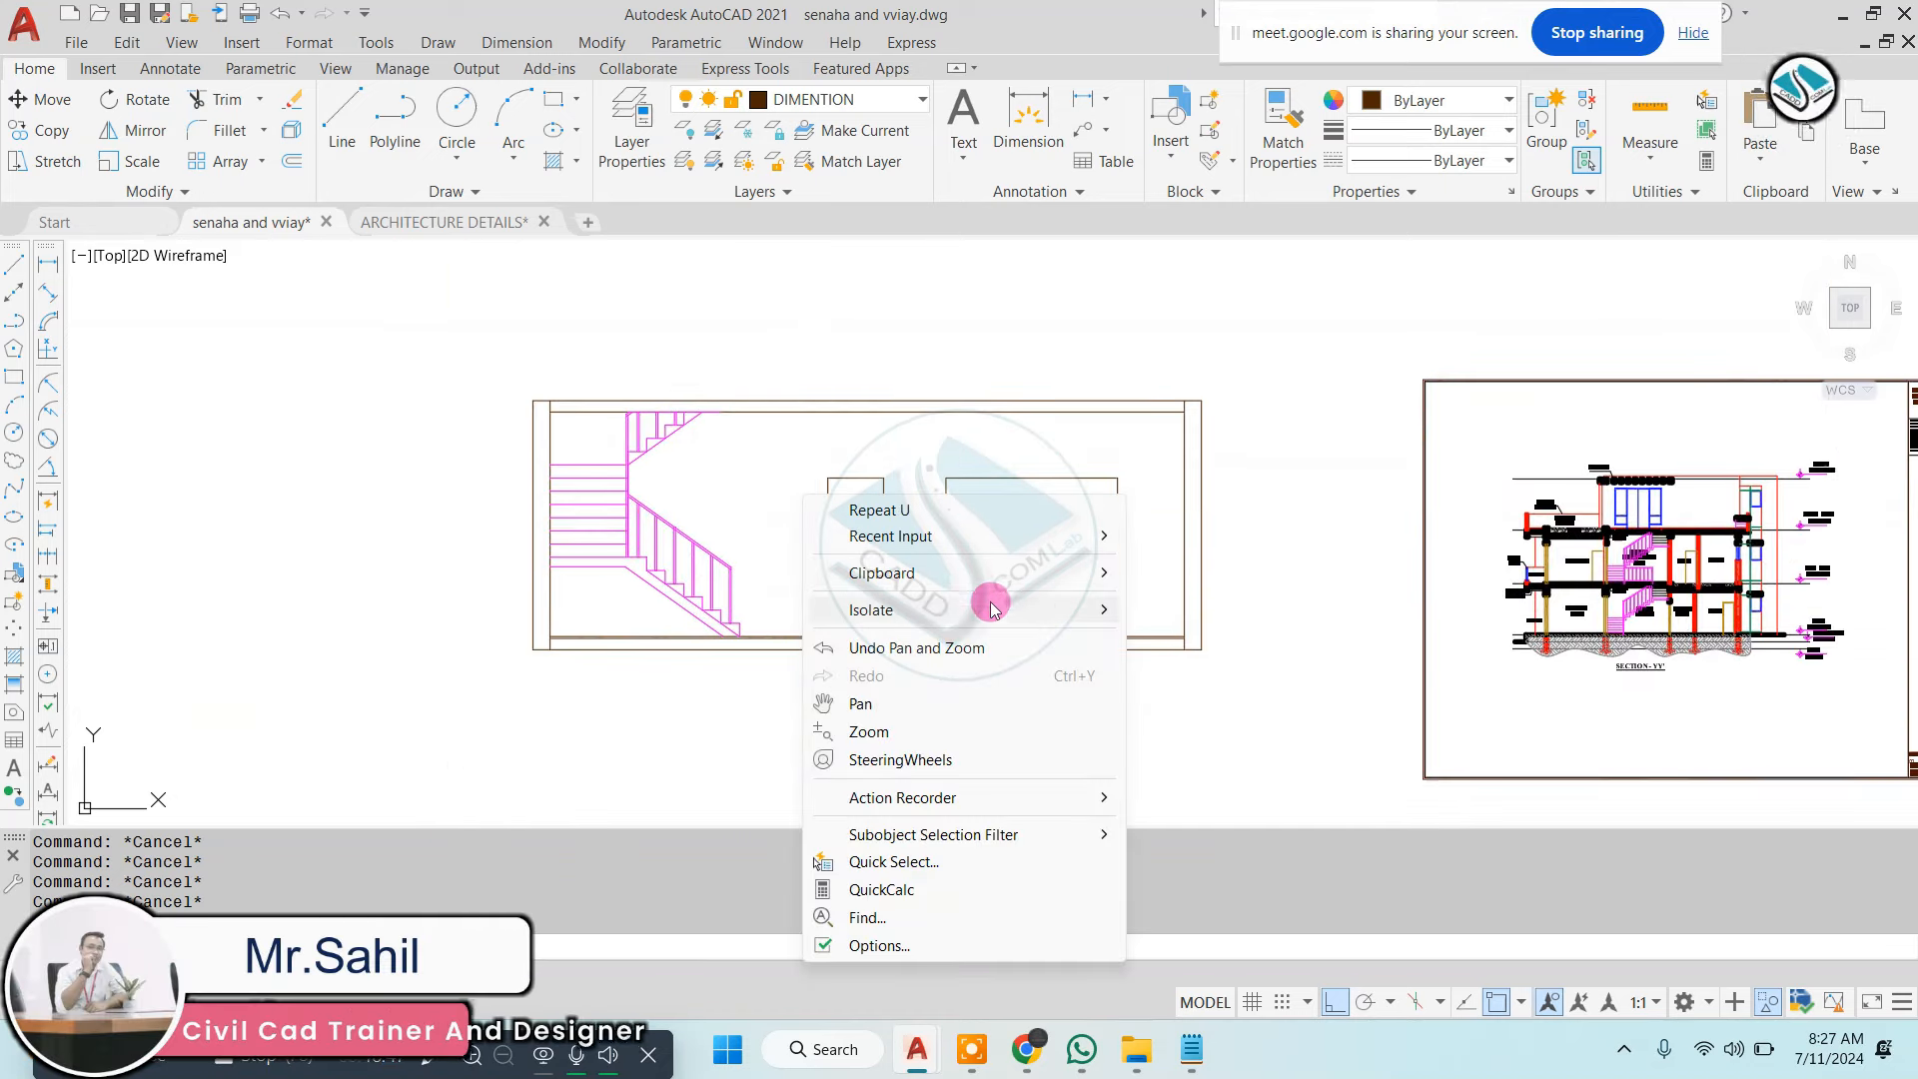
pyautogui.click(1227, 641)
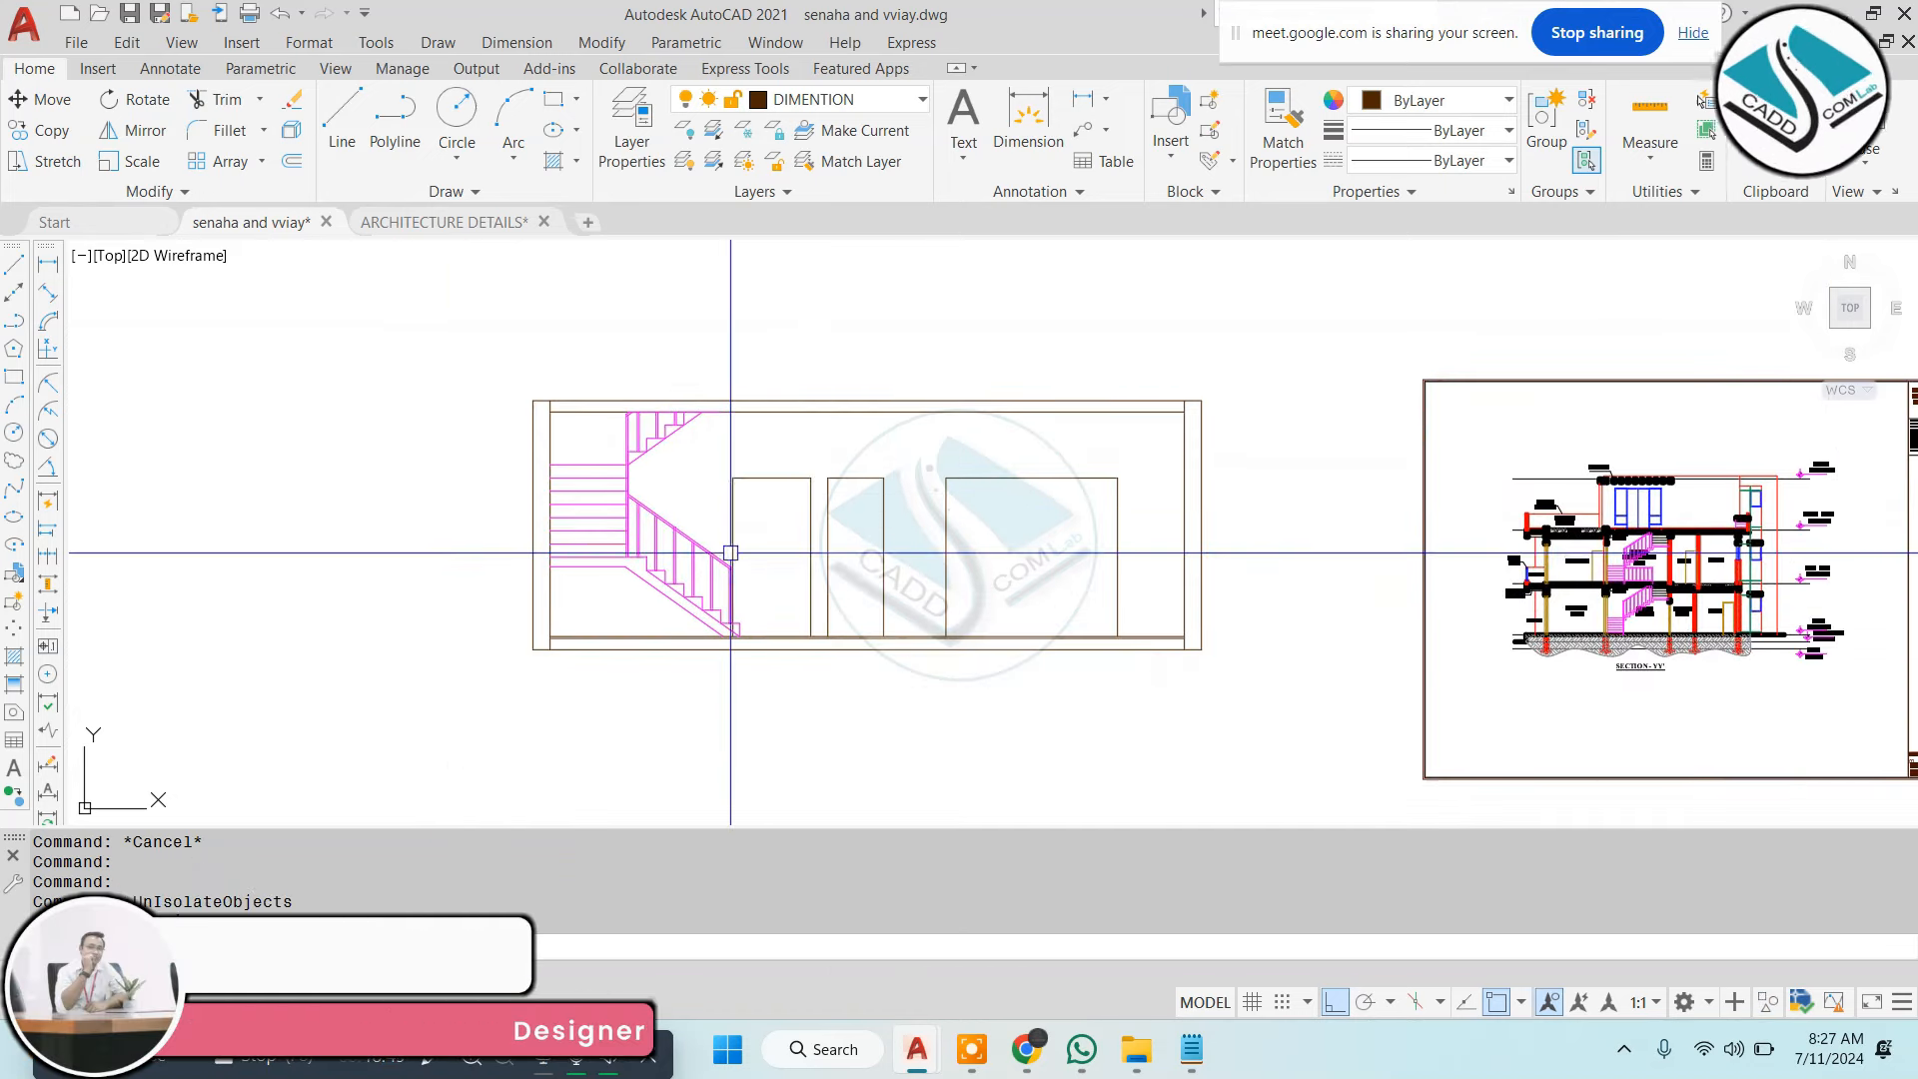
pyautogui.scroll(2, 730, 553)
pyautogui.scroll(-4, 871, 571)
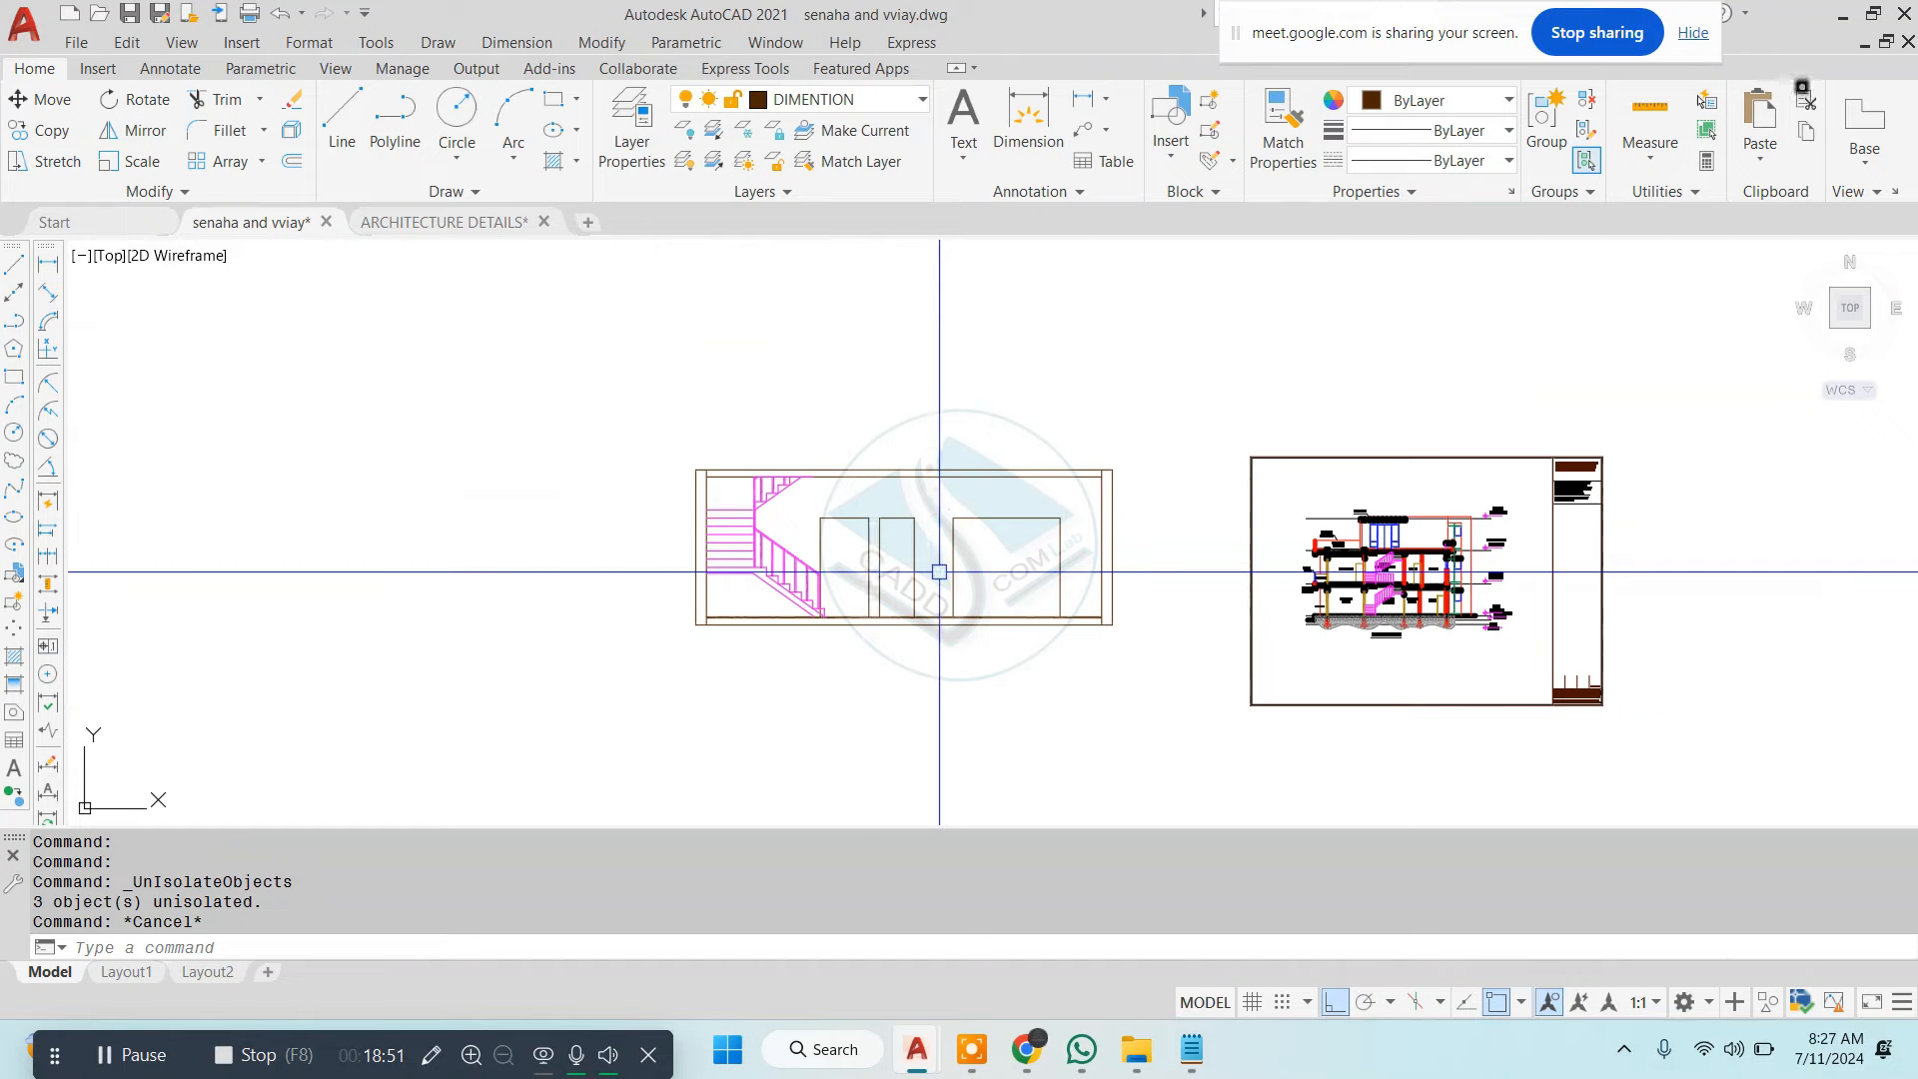
# Copy the two-panel sliding door from the Front Elevation's ground floor to the empty space beside section X-X', with Ortho off
pyautogui.scroll(5, 1322, 603)
pyautogui.scroll(-5, 1319, 603)
pyautogui.moveTo(390, 385); pyautogui.dragTo(748, 490, button='middle')
pyautogui.moveTo(441, 434); pyautogui.dragTo(1096, 565, button='middle')
pyautogui.scroll(-4, 1096, 565)
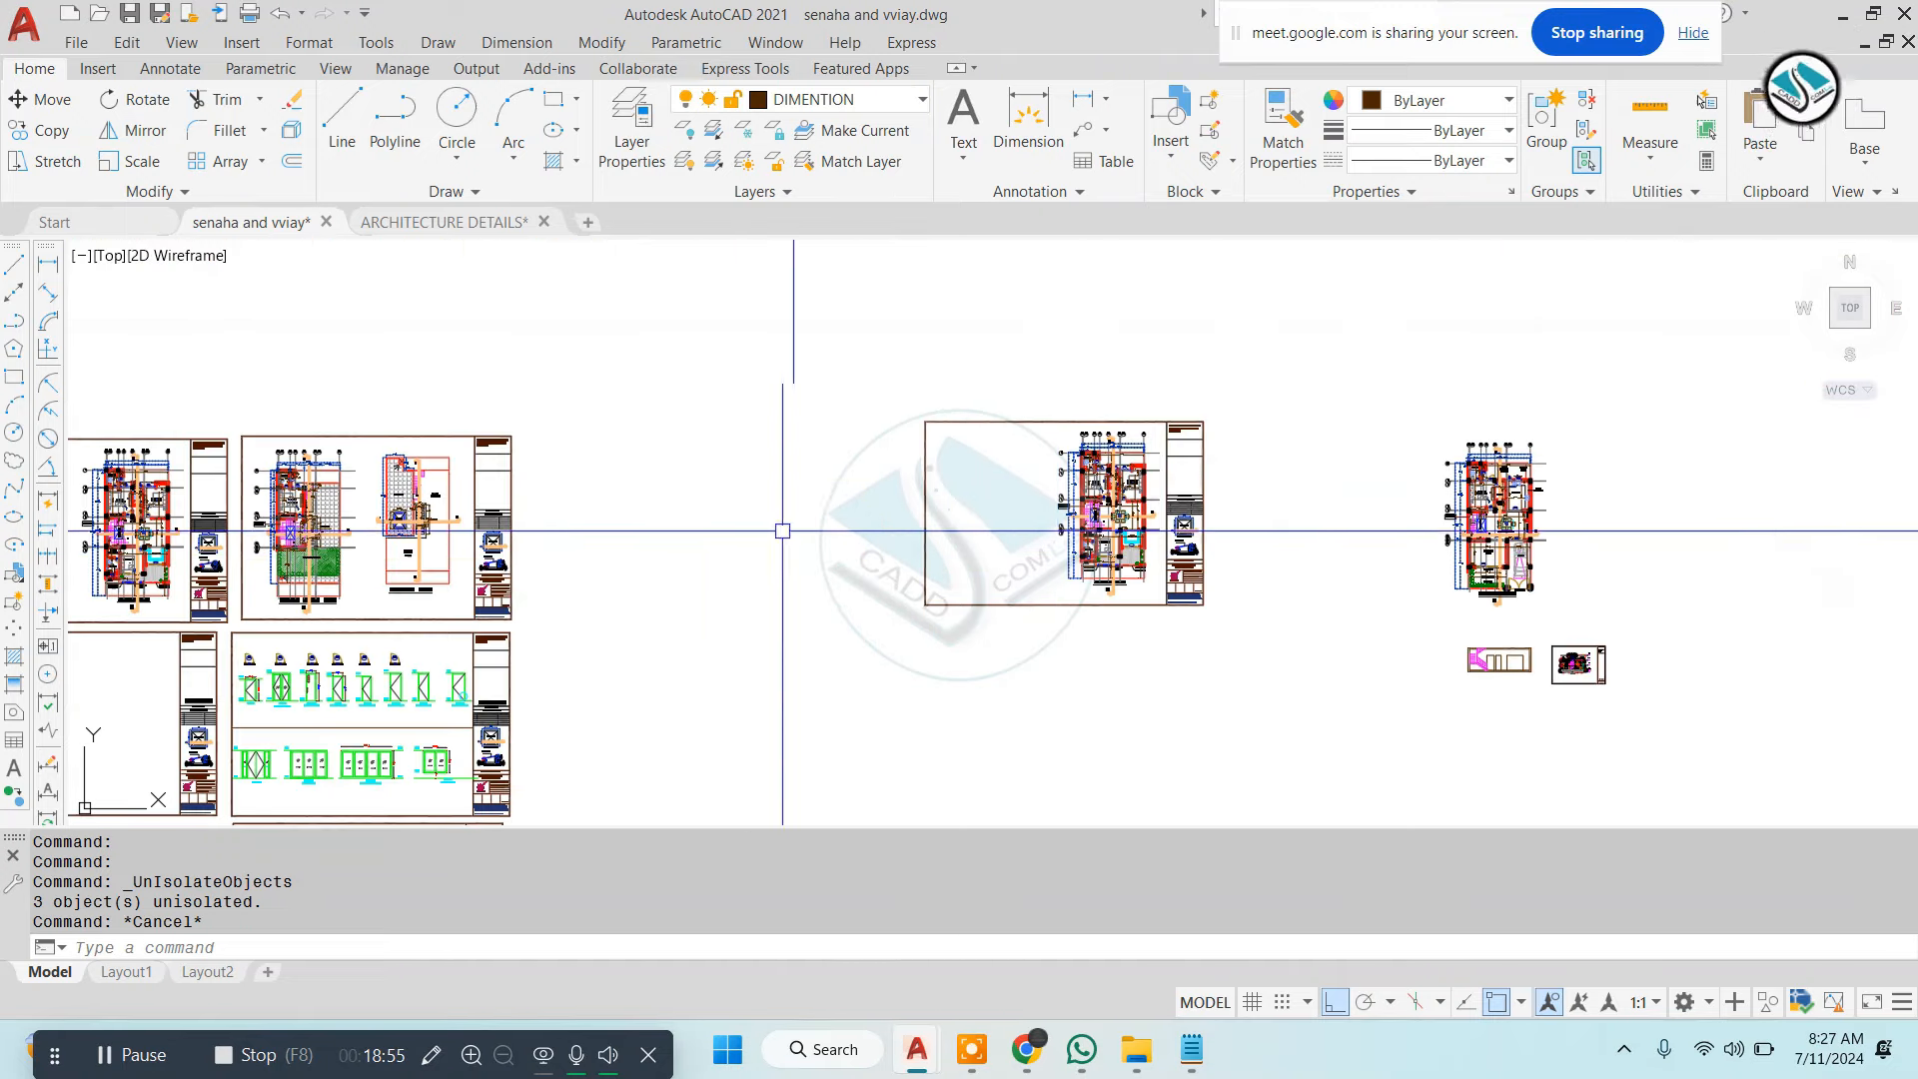
pyautogui.moveTo(619, 521); pyautogui.dragTo(1157, 439, button='middle')
pyautogui.scroll(2, 841, 804)
pyautogui.moveTo(841, 804); pyautogui.dragTo(878, 429, button='middle')
pyautogui.scroll(11, 878, 430)
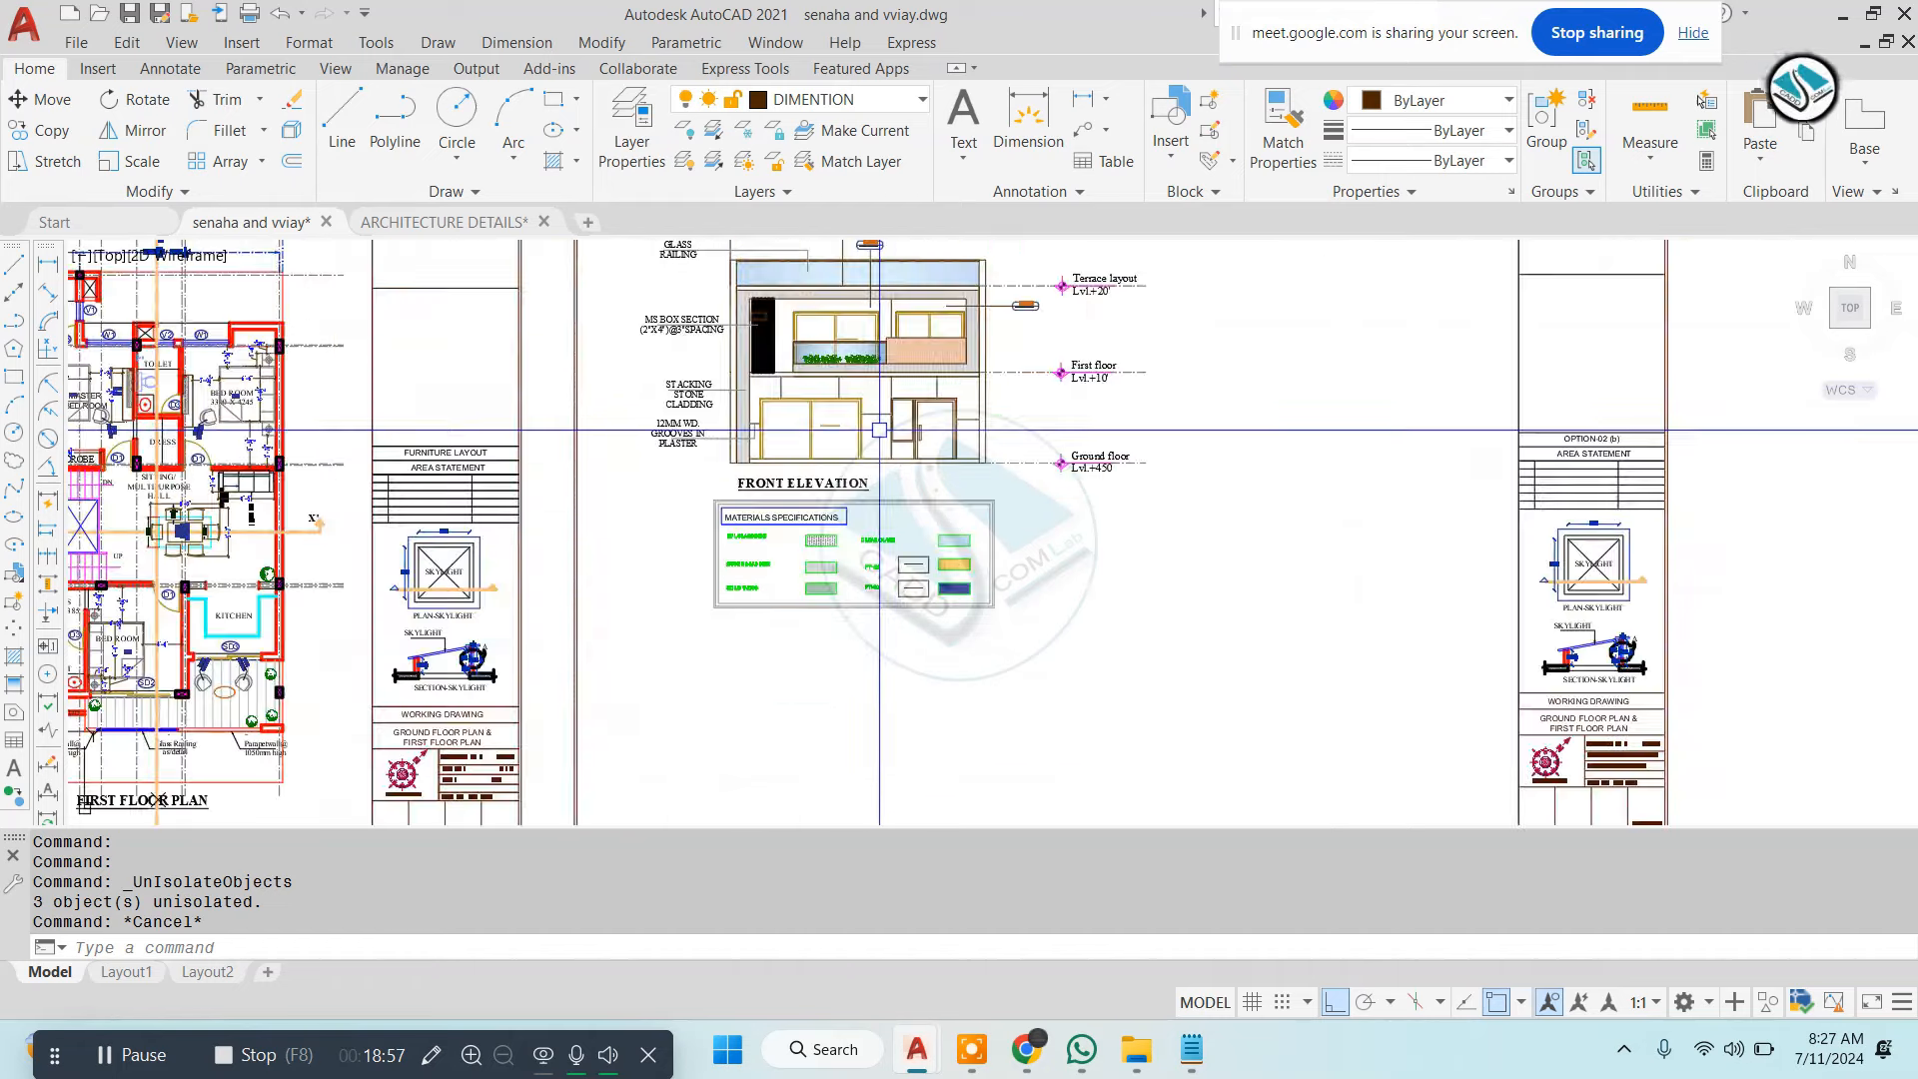
pyautogui.scroll(-2, 901, 374)
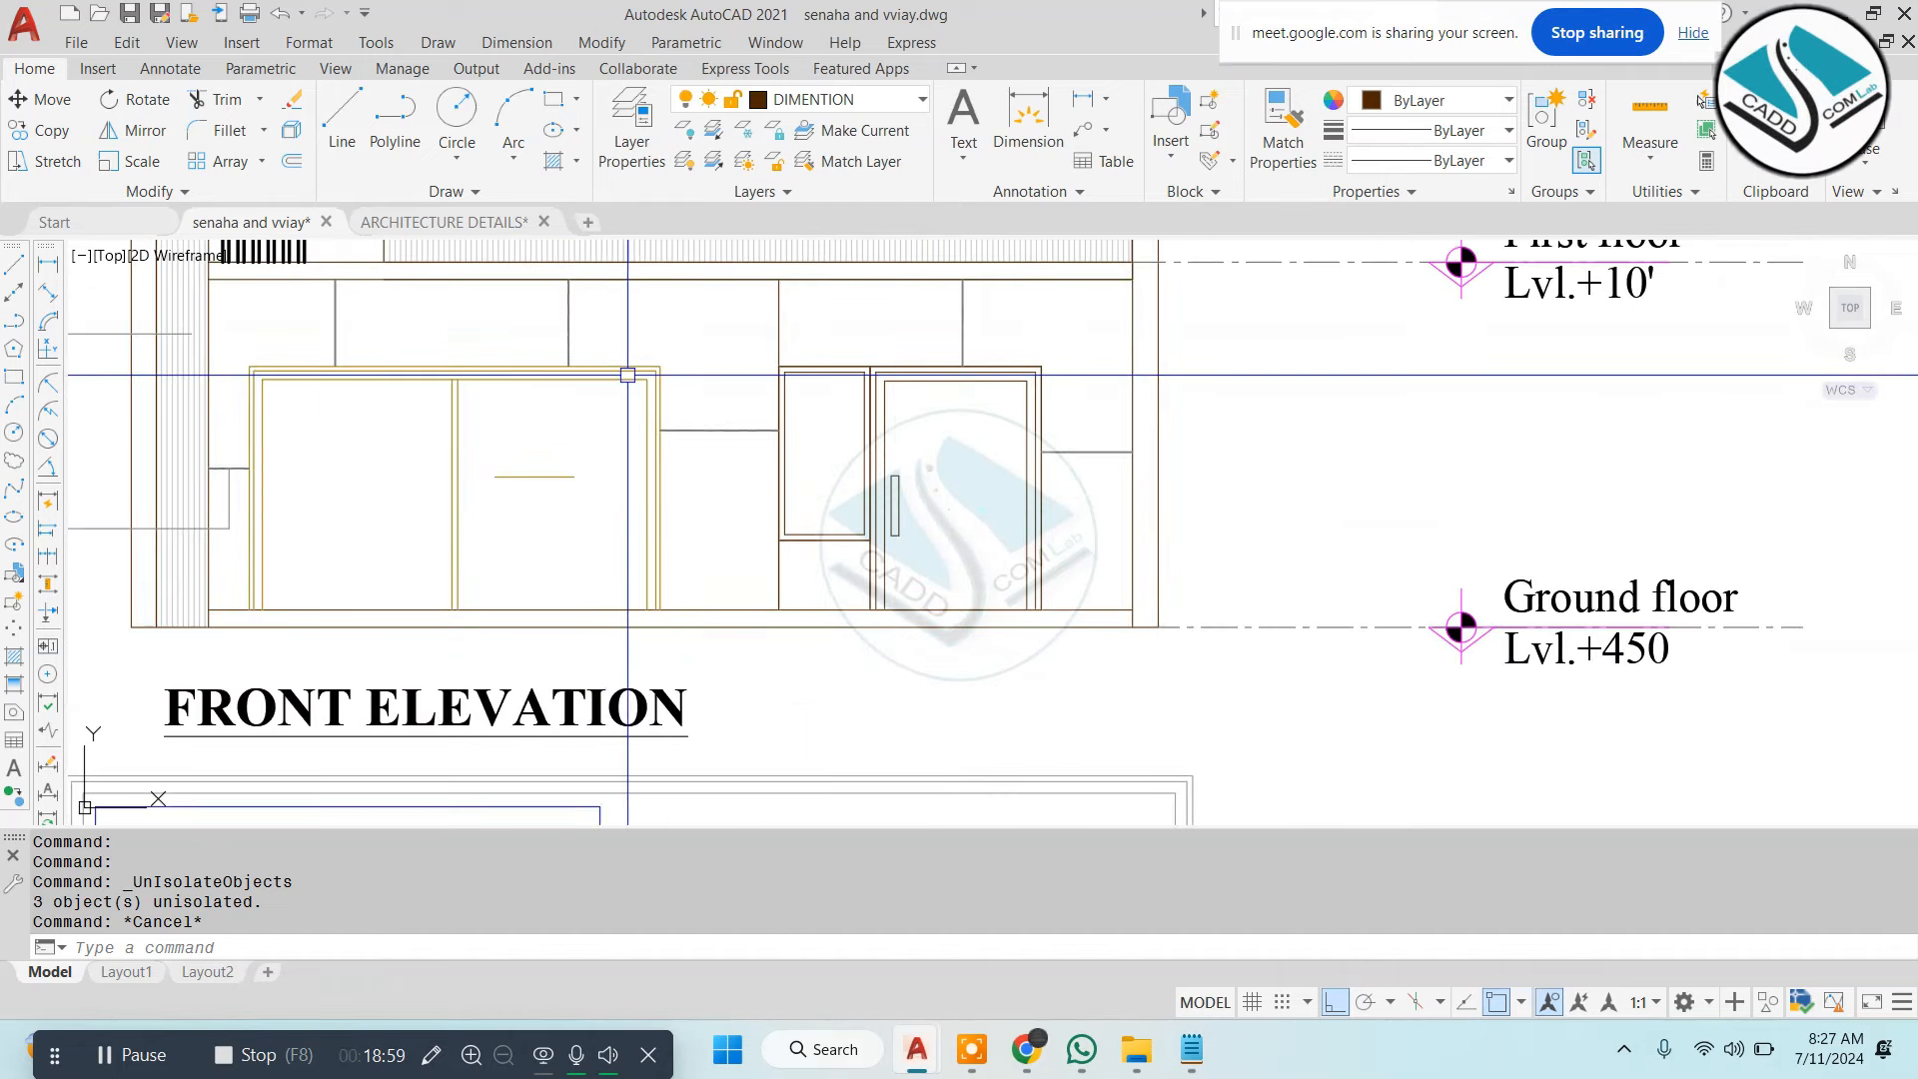
pyautogui.moveTo(629, 377); pyautogui.dragTo(862, 379, button='middle')
pyautogui.click(459, 347)
pyautogui.click(906, 636)
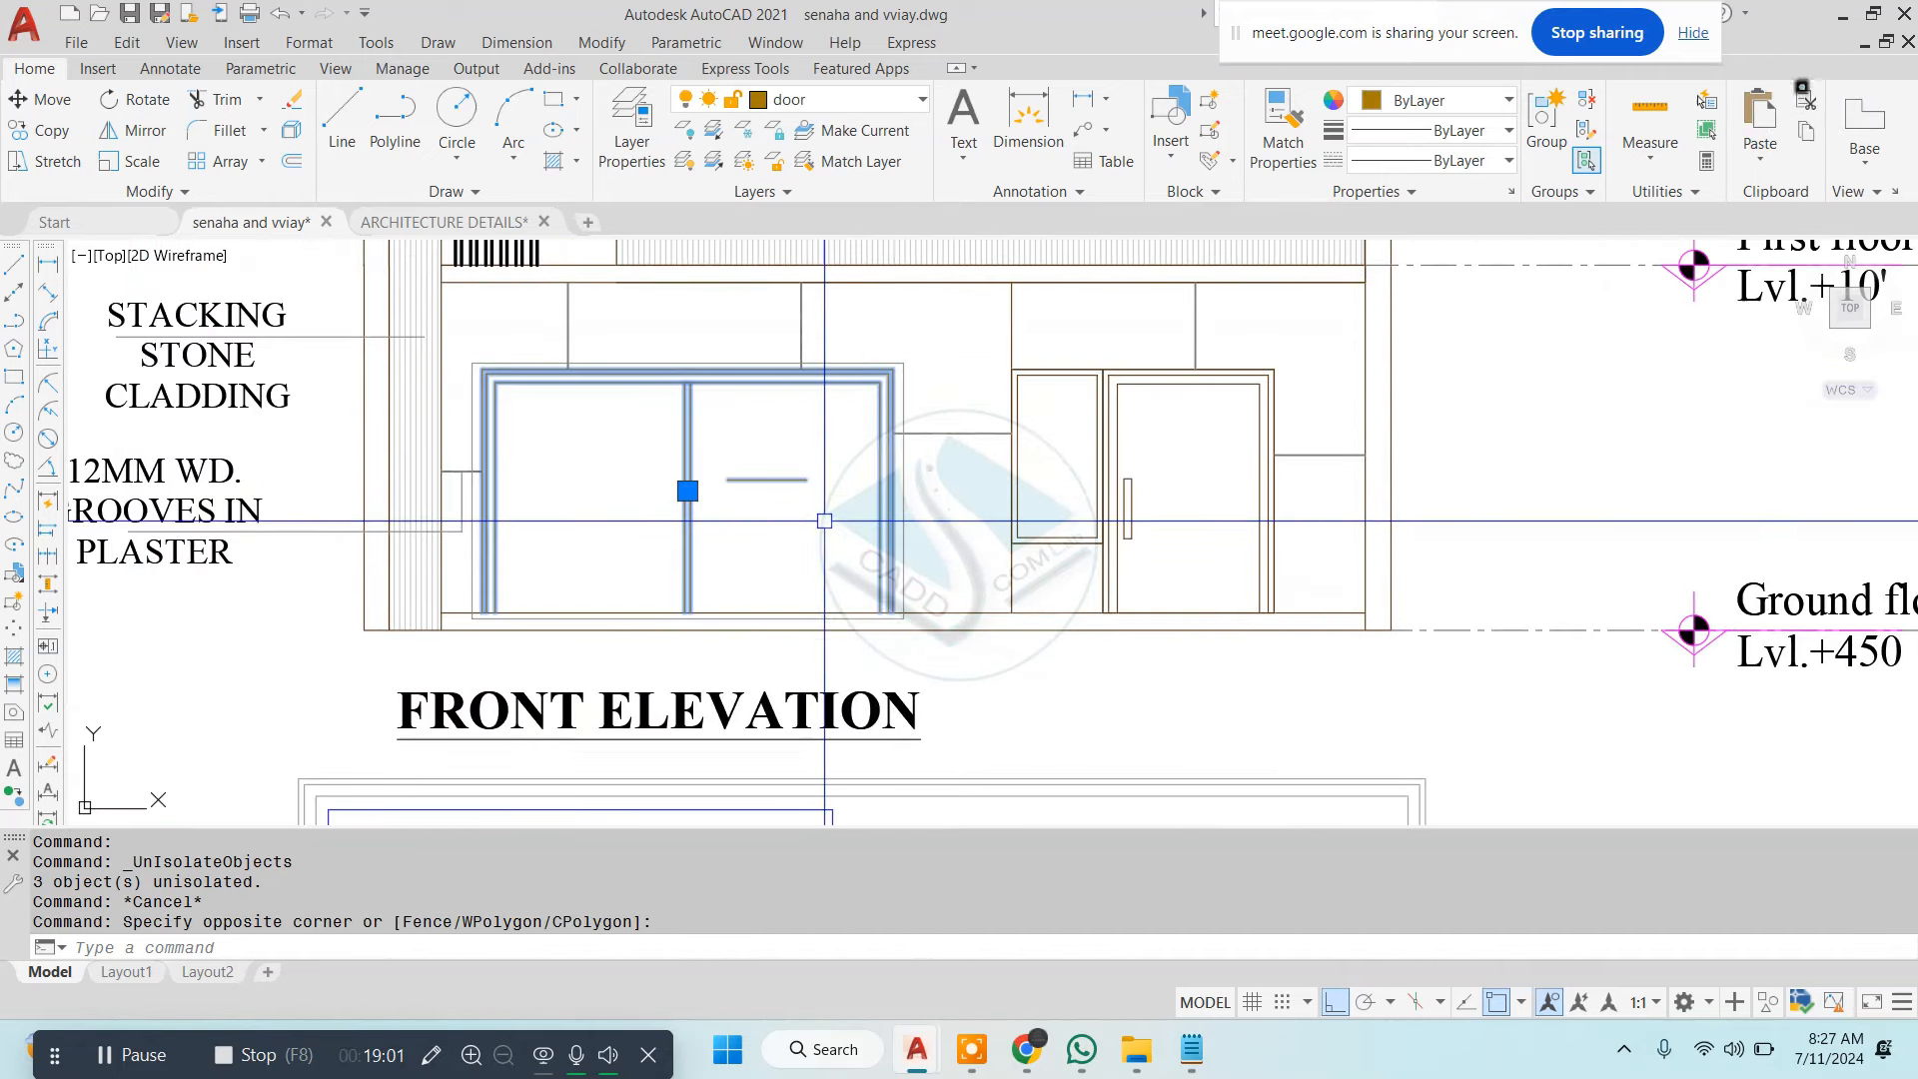
pyautogui.write('co')
pyautogui.press('space')
pyautogui.click(634, 486)
pyautogui.scroll(-7, 548, 490)
pyautogui.moveTo(1150, 560); pyautogui.dragTo(653, 496, button='middle')
pyautogui.scroll(-5, 652, 496)
pyautogui.moveTo(1166, 650); pyautogui.dragTo(900, 774, button='middle')
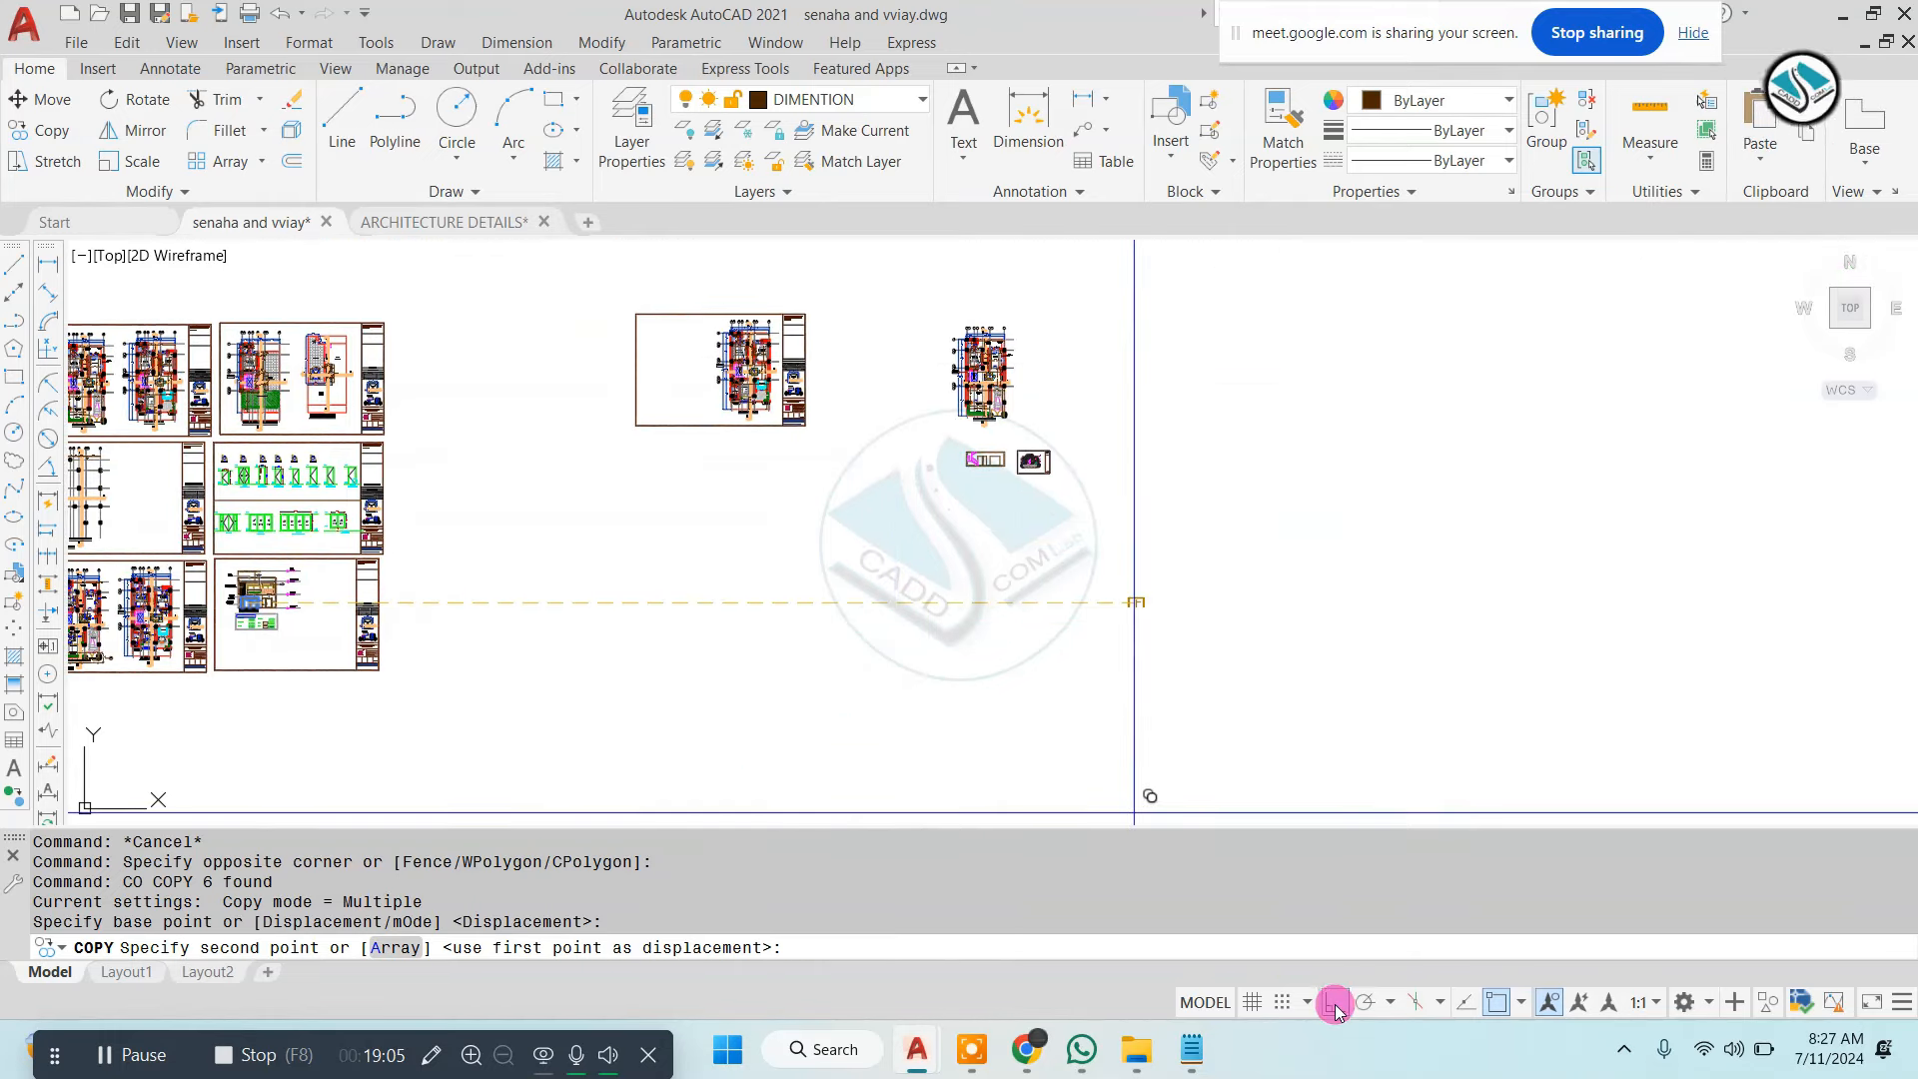
pyautogui.click(1337, 1006)
pyautogui.scroll(8, 1011, 424)
pyautogui.moveTo(768, 673); pyautogui.dragTo(1064, 607, button='middle')
pyautogui.scroll(2, 875, 604)
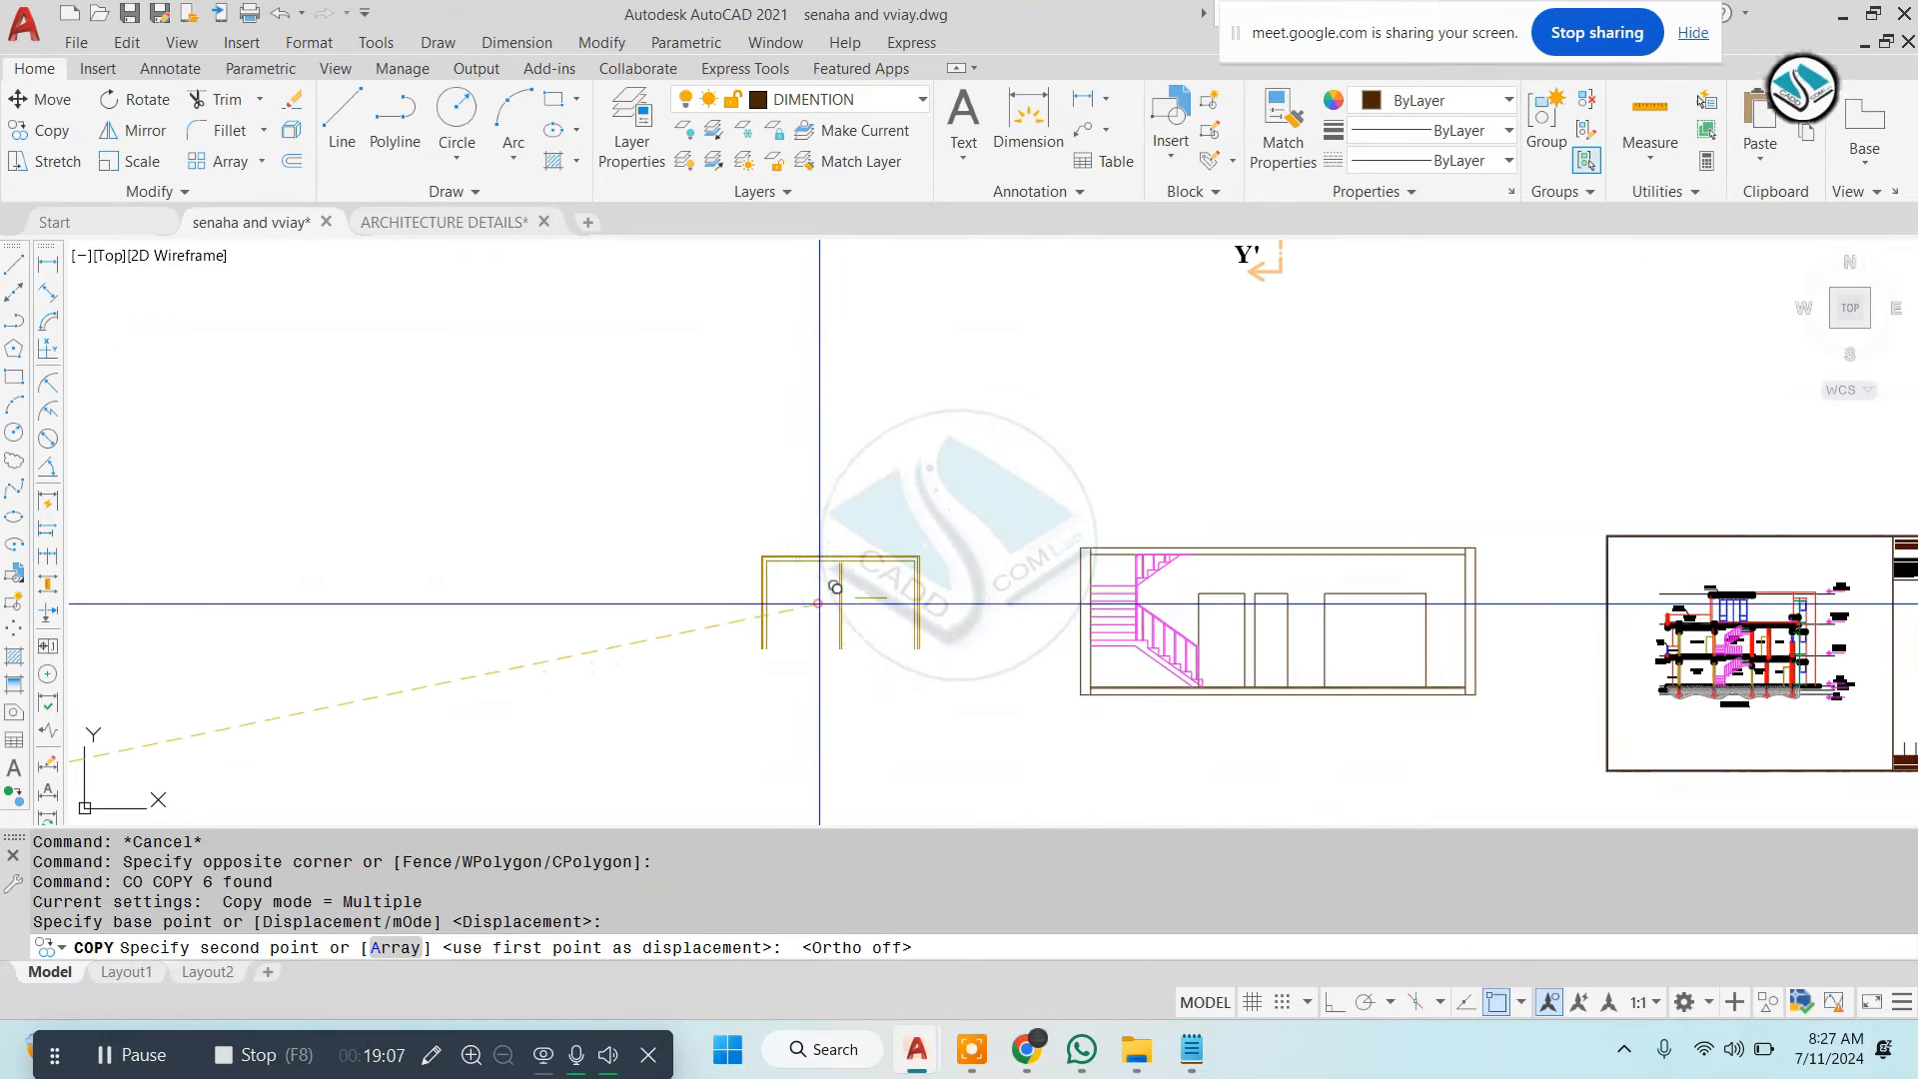
pyautogui.click(819, 603)
pyautogui.press('Escape')
# Try moving the copied sliding door by its lower outer corner onto the floor line at section X-X's widest opening
pyautogui.click(929, 529)
pyautogui.press('Escape')
pyautogui.click(938, 513)
pyautogui.click(577, 727)
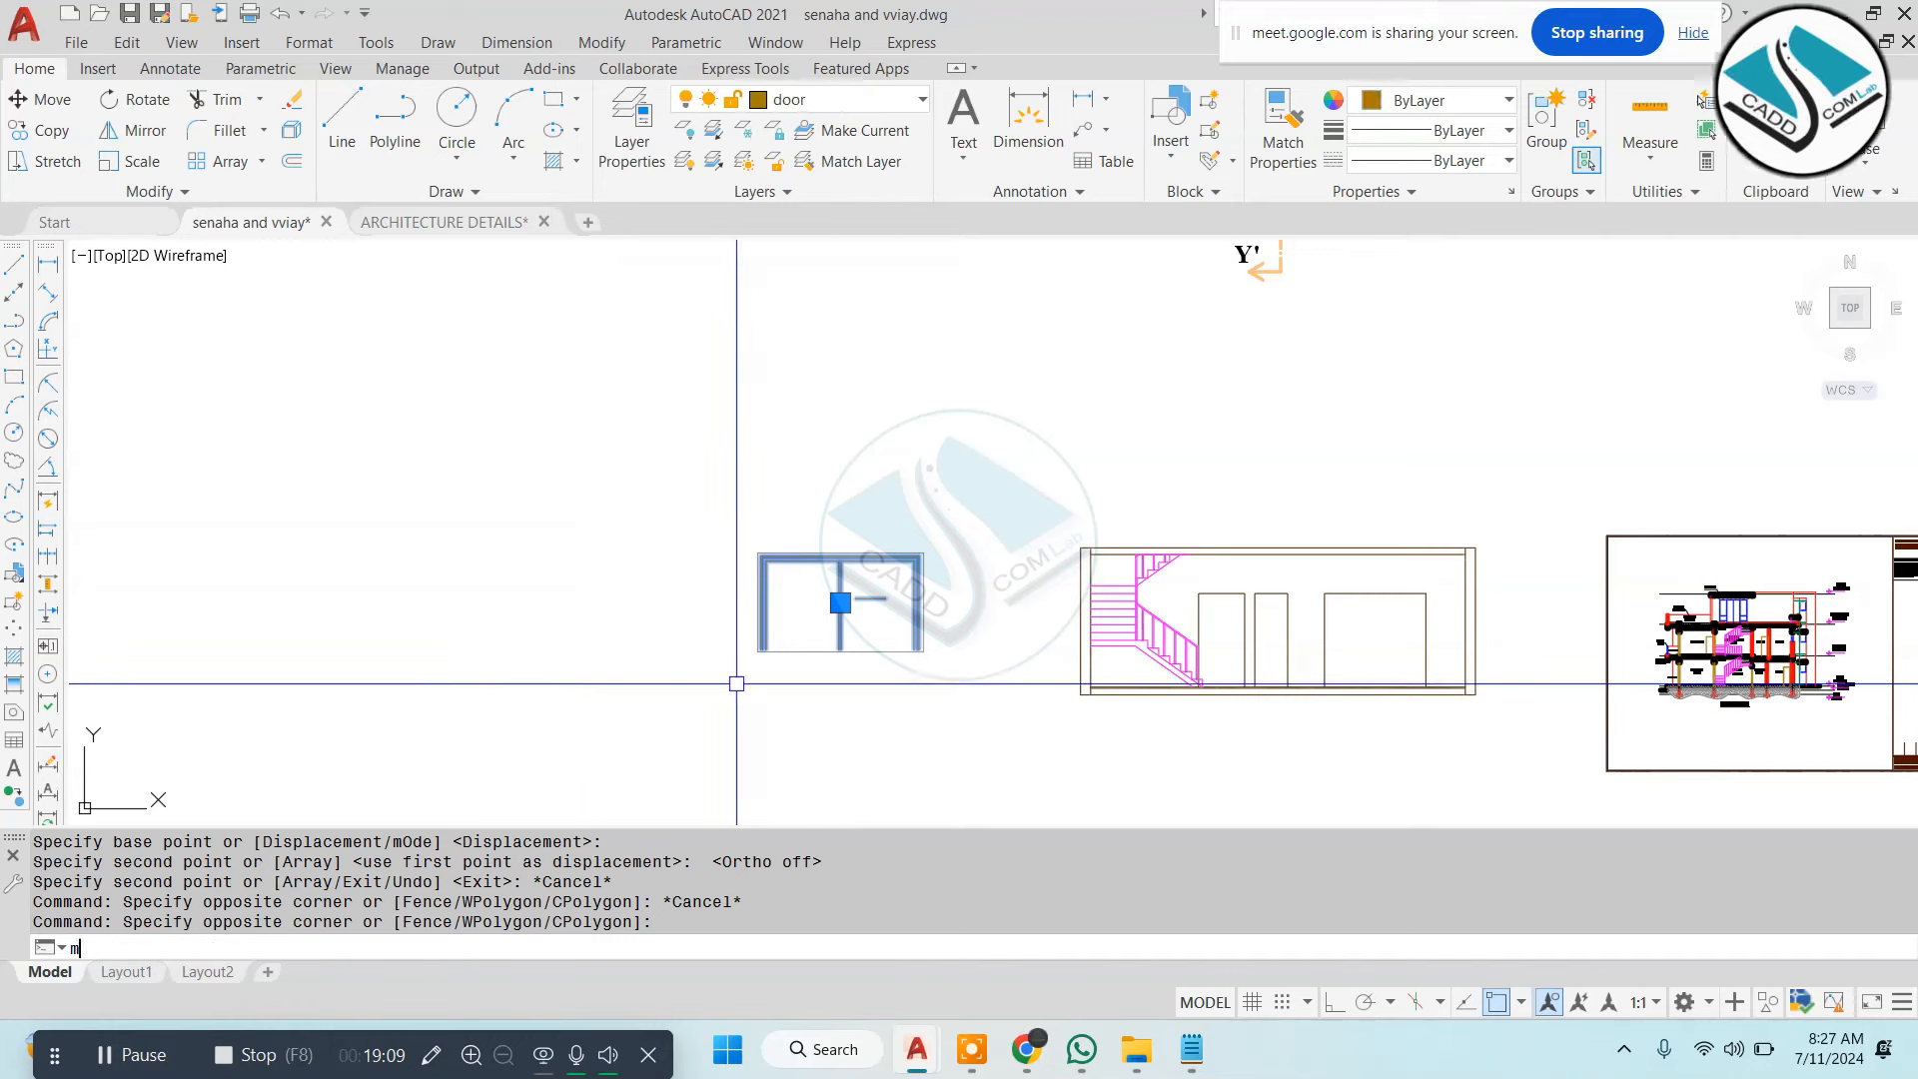
pyautogui.write('m')
pyautogui.press('Return')
pyautogui.scroll(5, 920, 649)
pyautogui.click(974, 615)
pyautogui.scroll(-6, 974, 616)
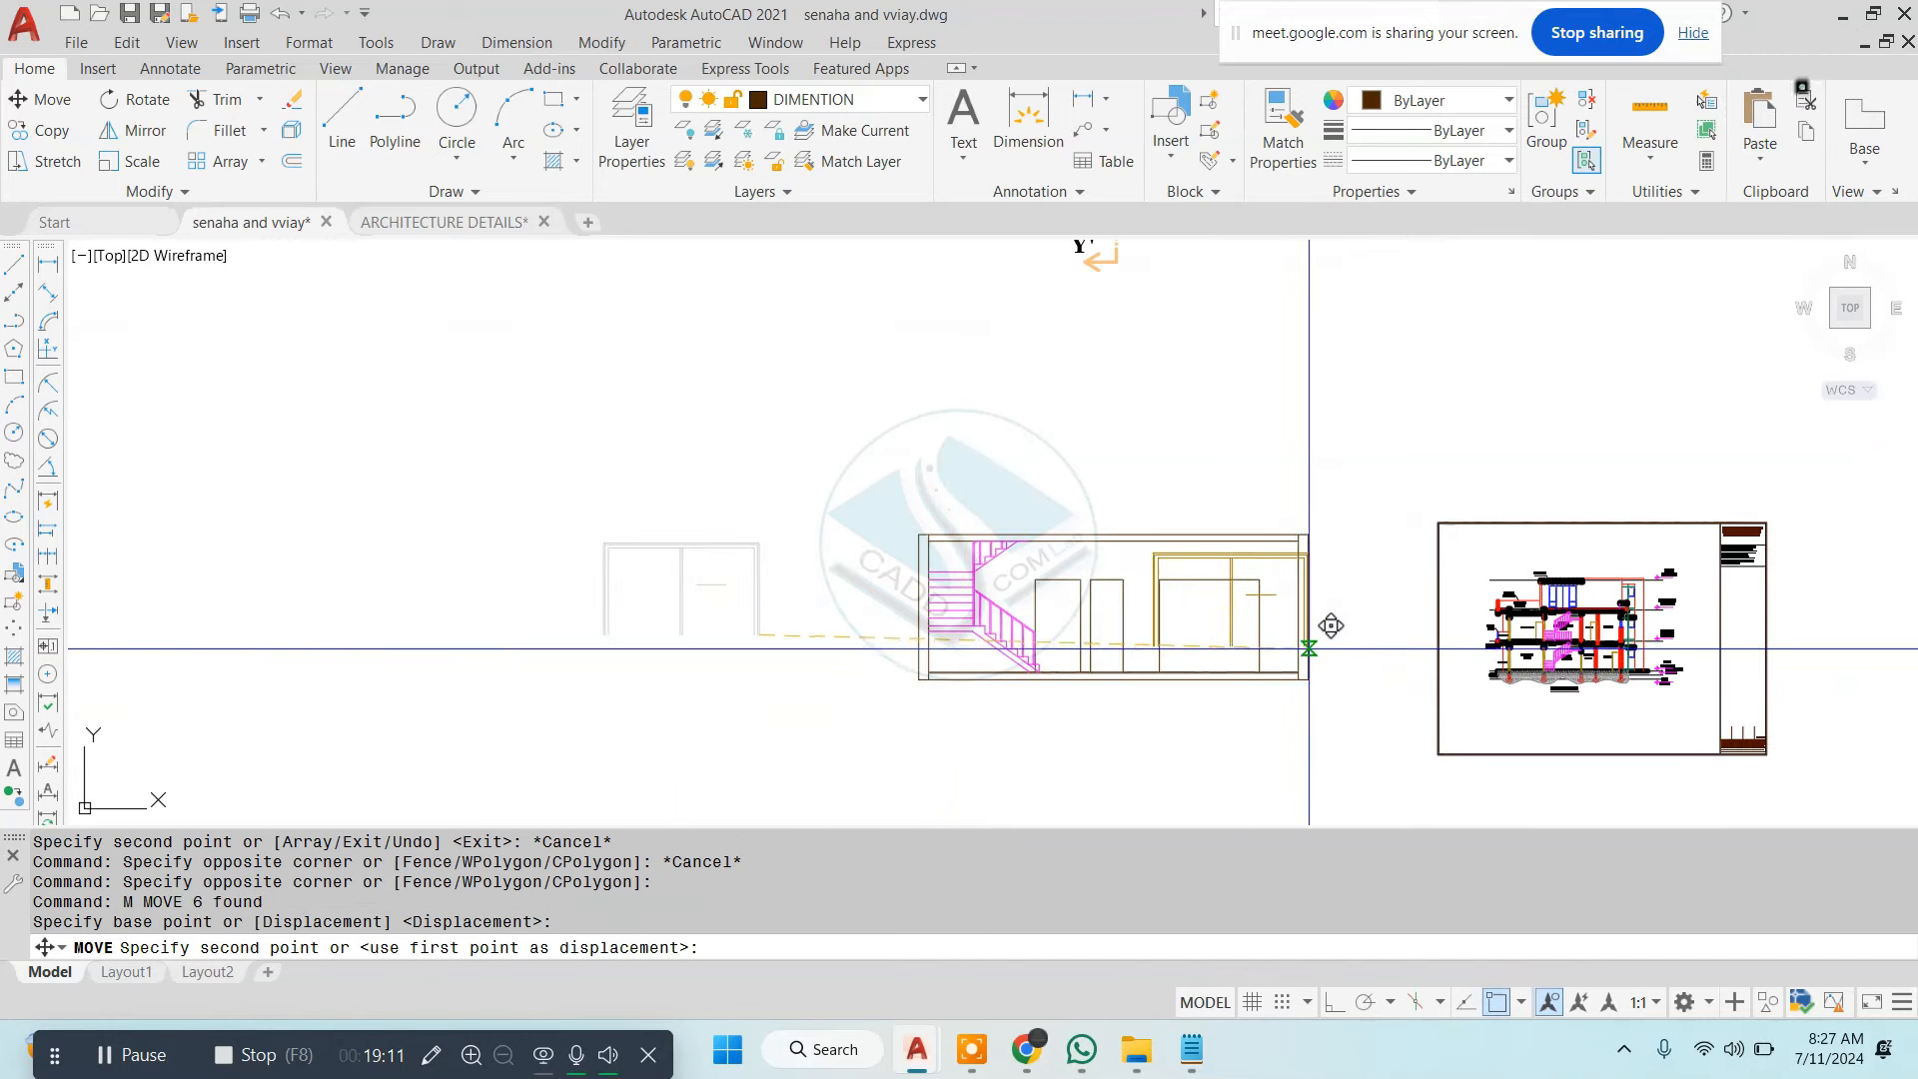
pyautogui.scroll(6, 1239, 659)
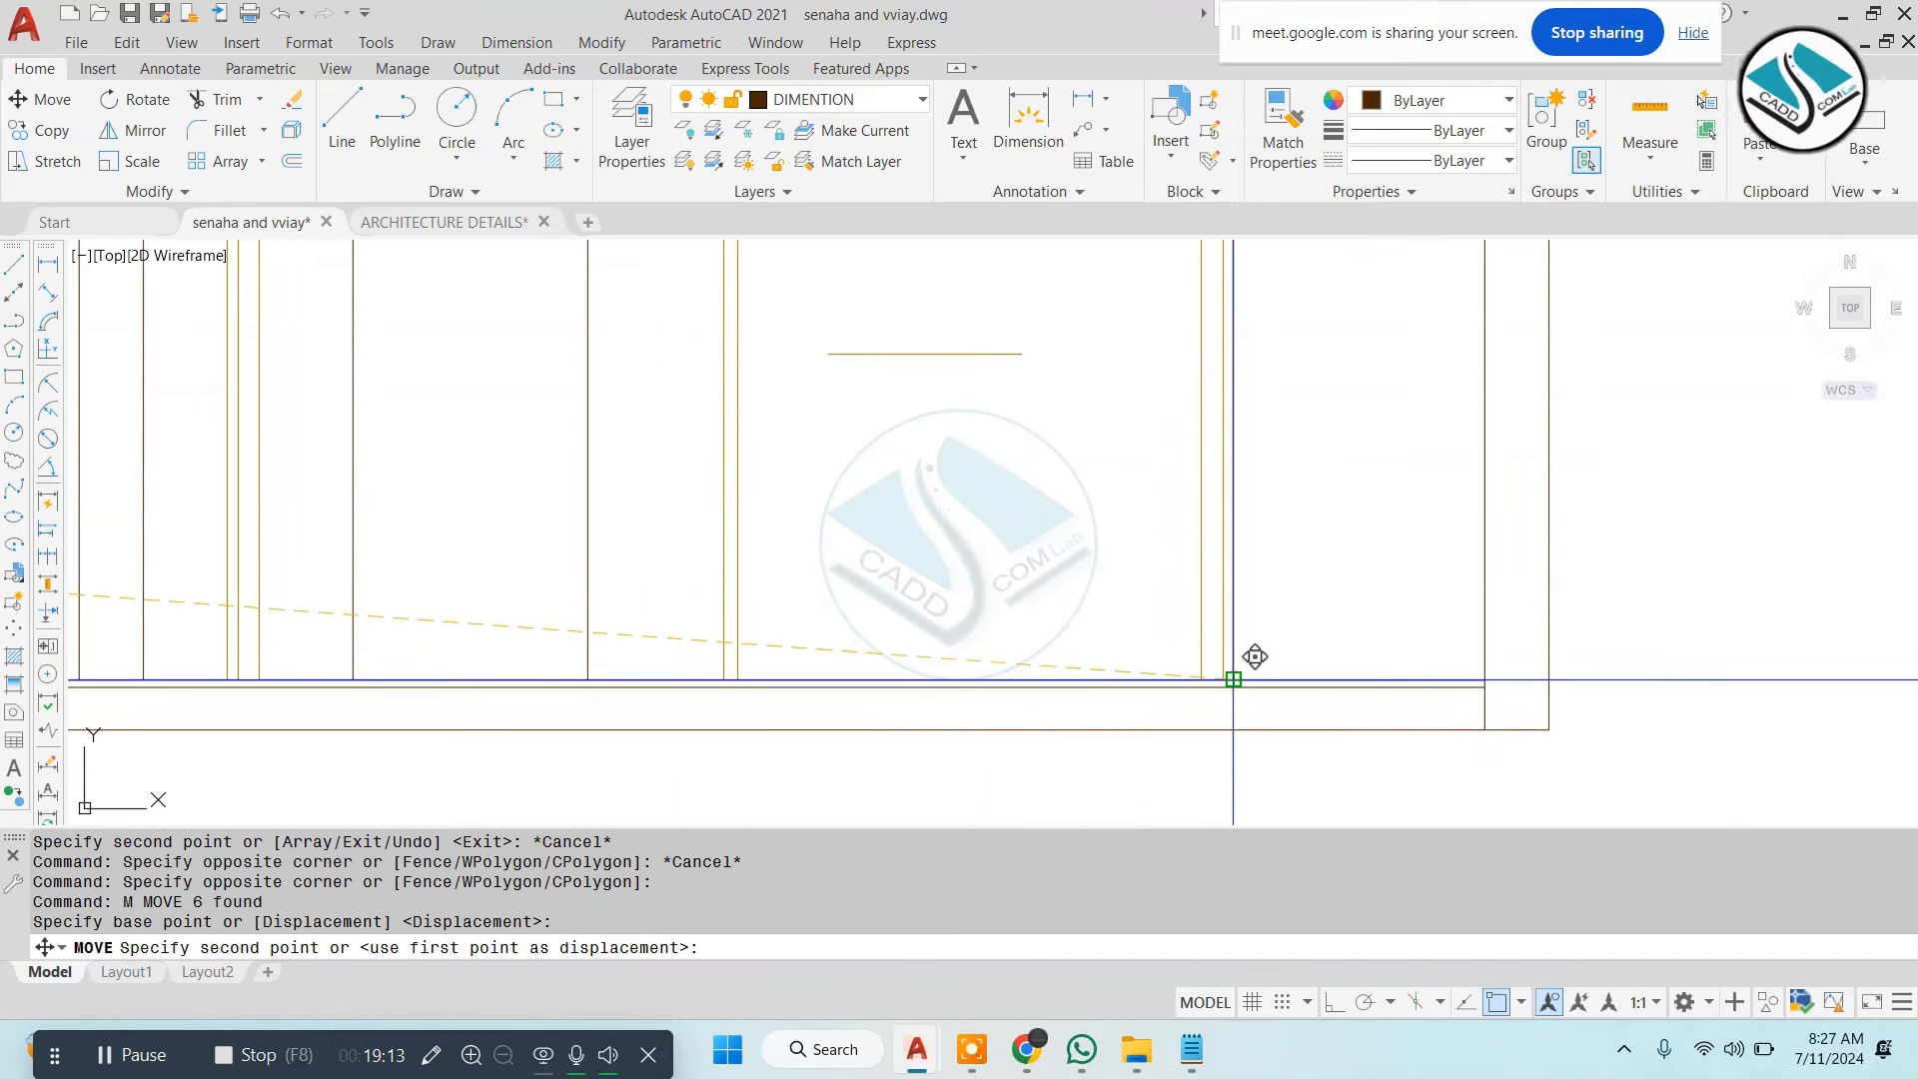
pyautogui.click(1233, 679)
pyautogui.scroll(-5, 1249, 681)
pyautogui.press('Escape')
pyautogui.press('Escape')
pyautogui.hotkey('ctrl', 'z')
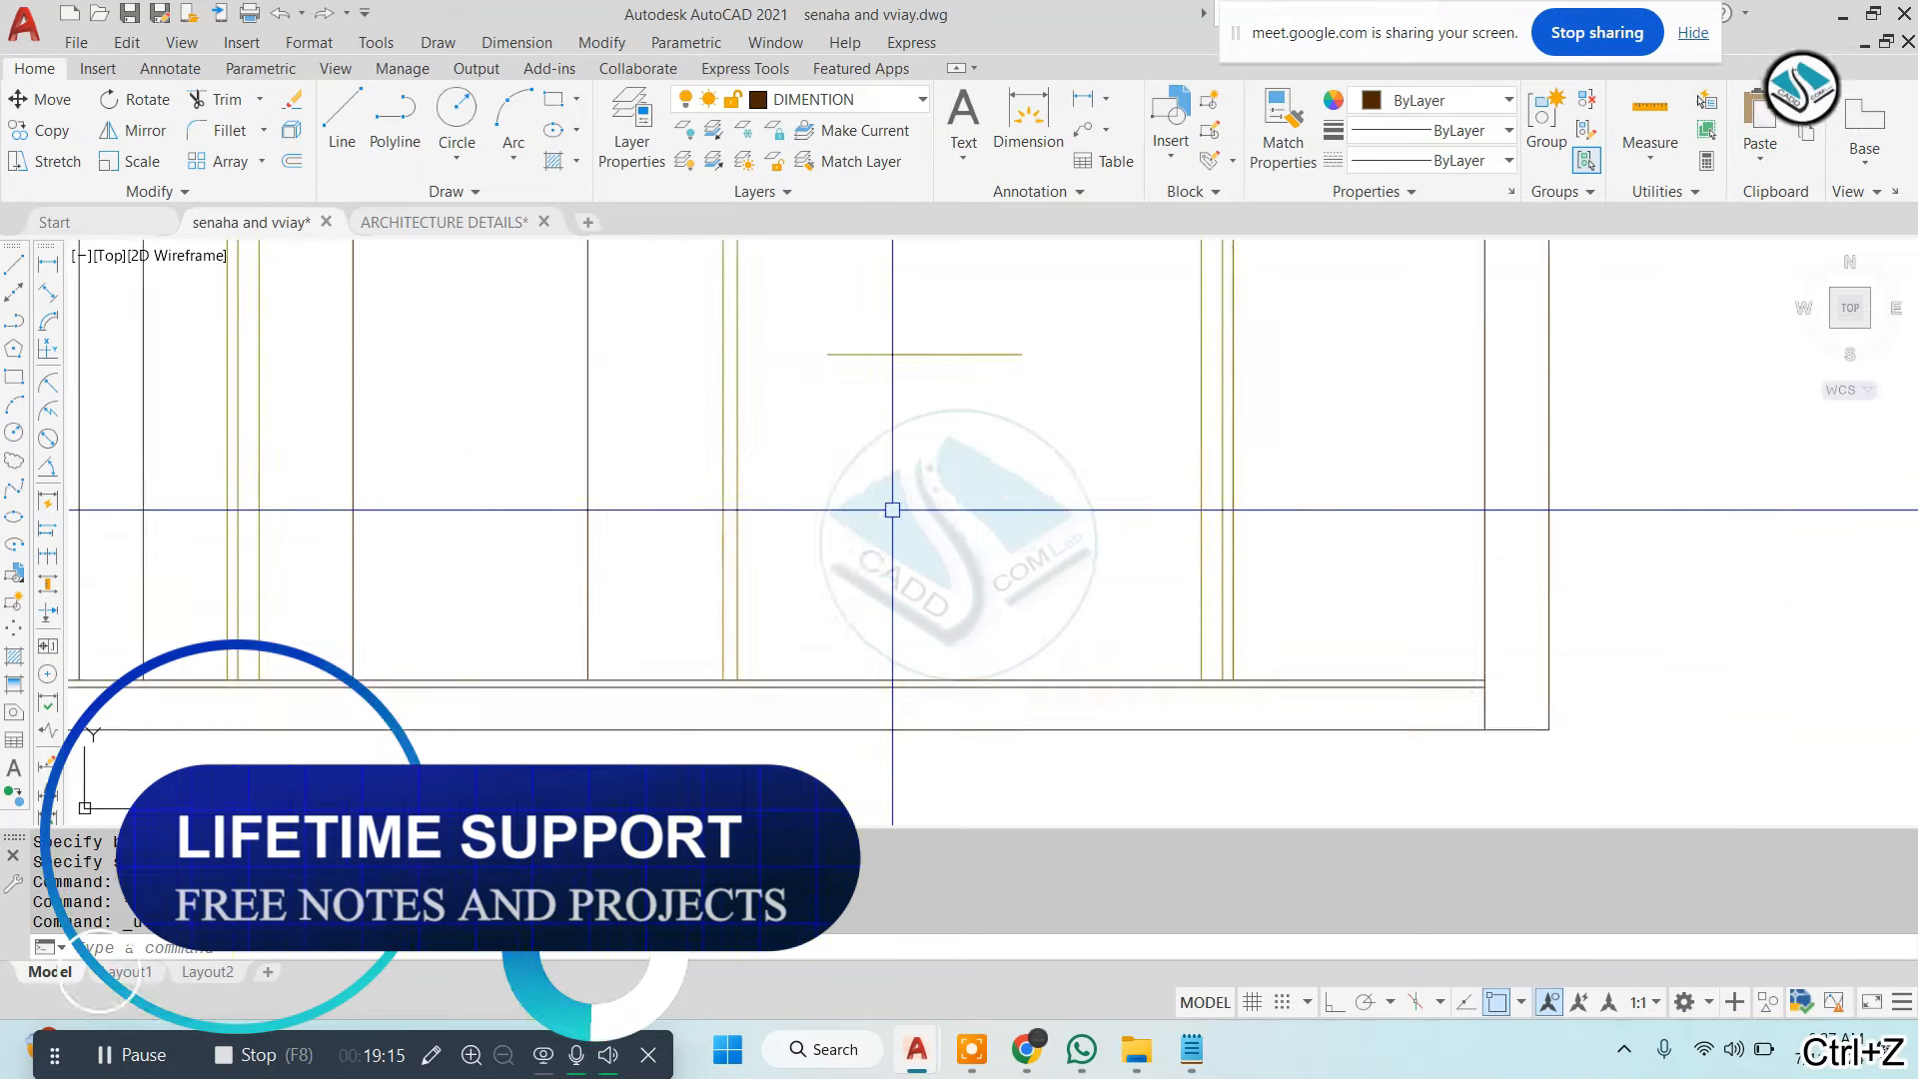
# Scale the copied sliding door by reference so its overall width matches the widest opening in section X-X'
pyautogui.scroll(-5, 892, 509)
pyautogui.scroll(3, 976, 522)
pyautogui.click(975, 510)
pyautogui.click(514, 755)
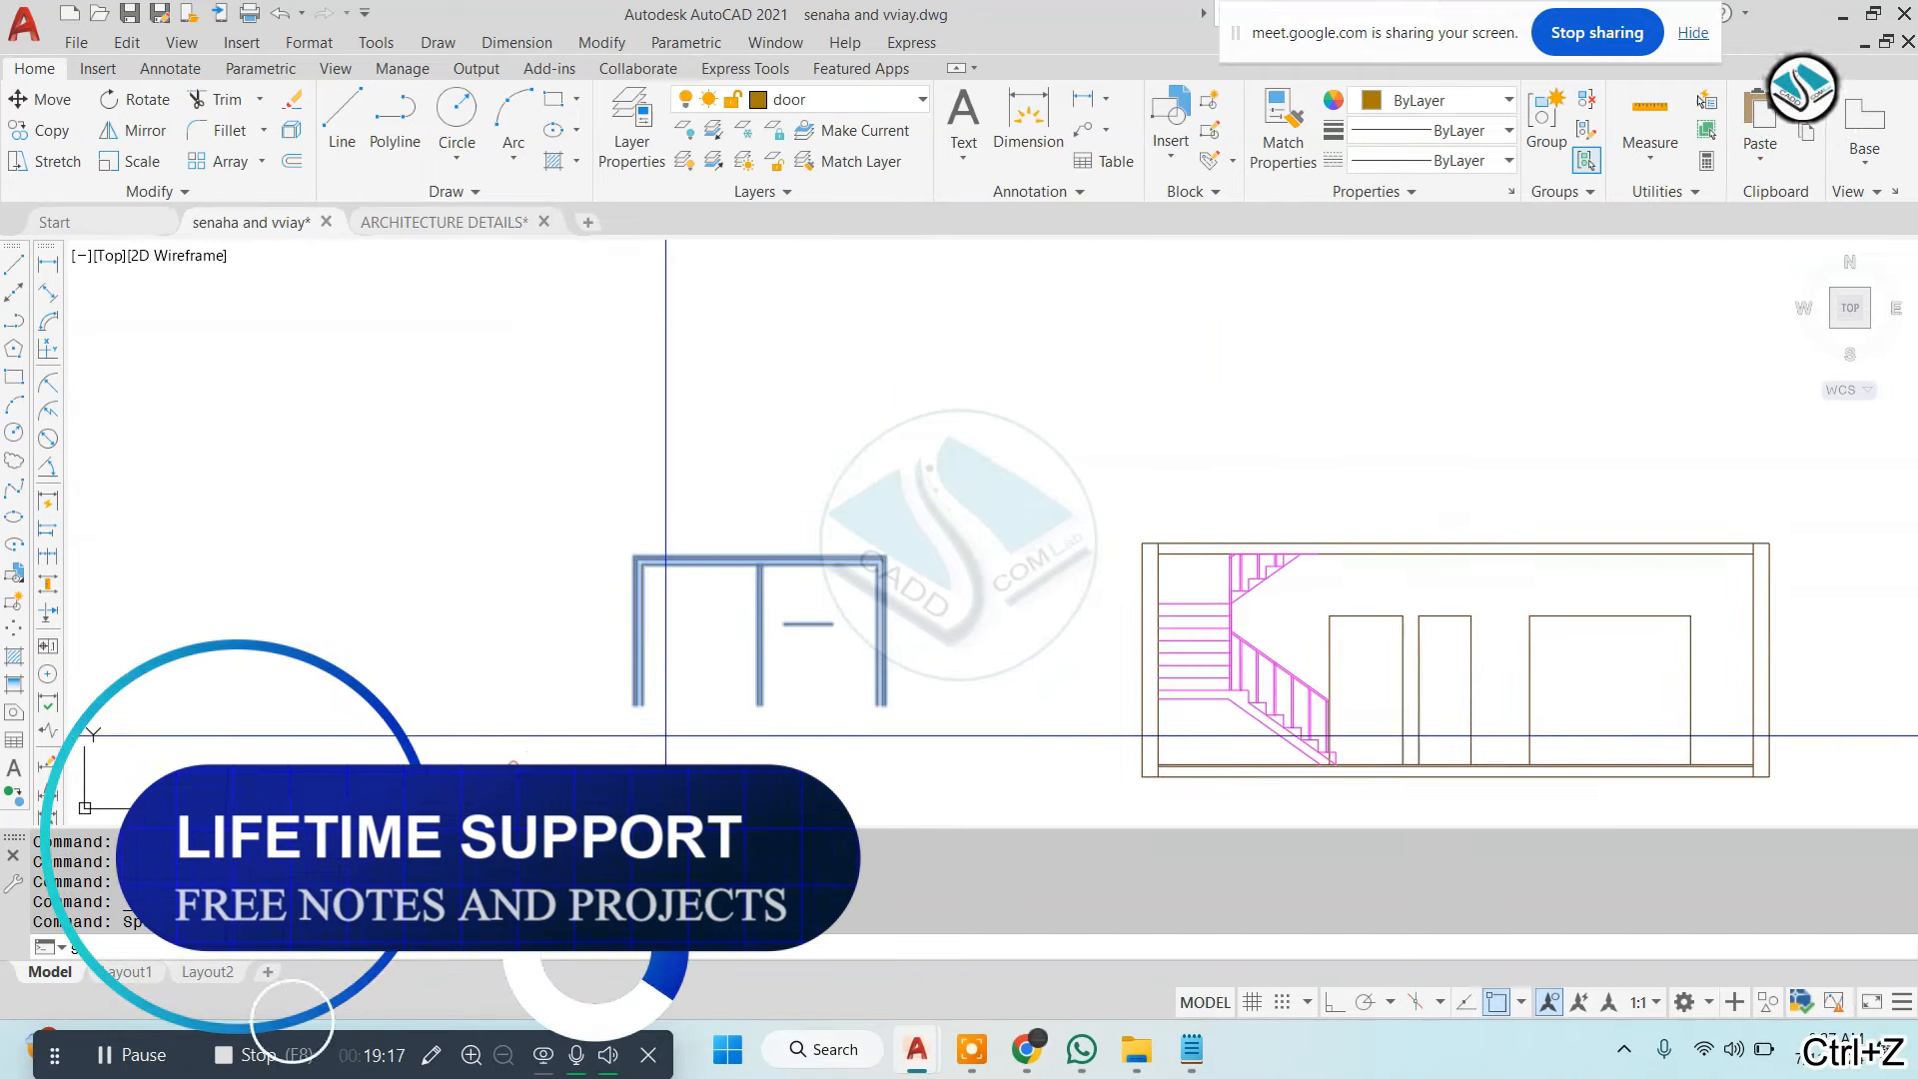
pyautogui.scroll(5, 707, 729)
pyautogui.write('sc')
pyautogui.press('Return')
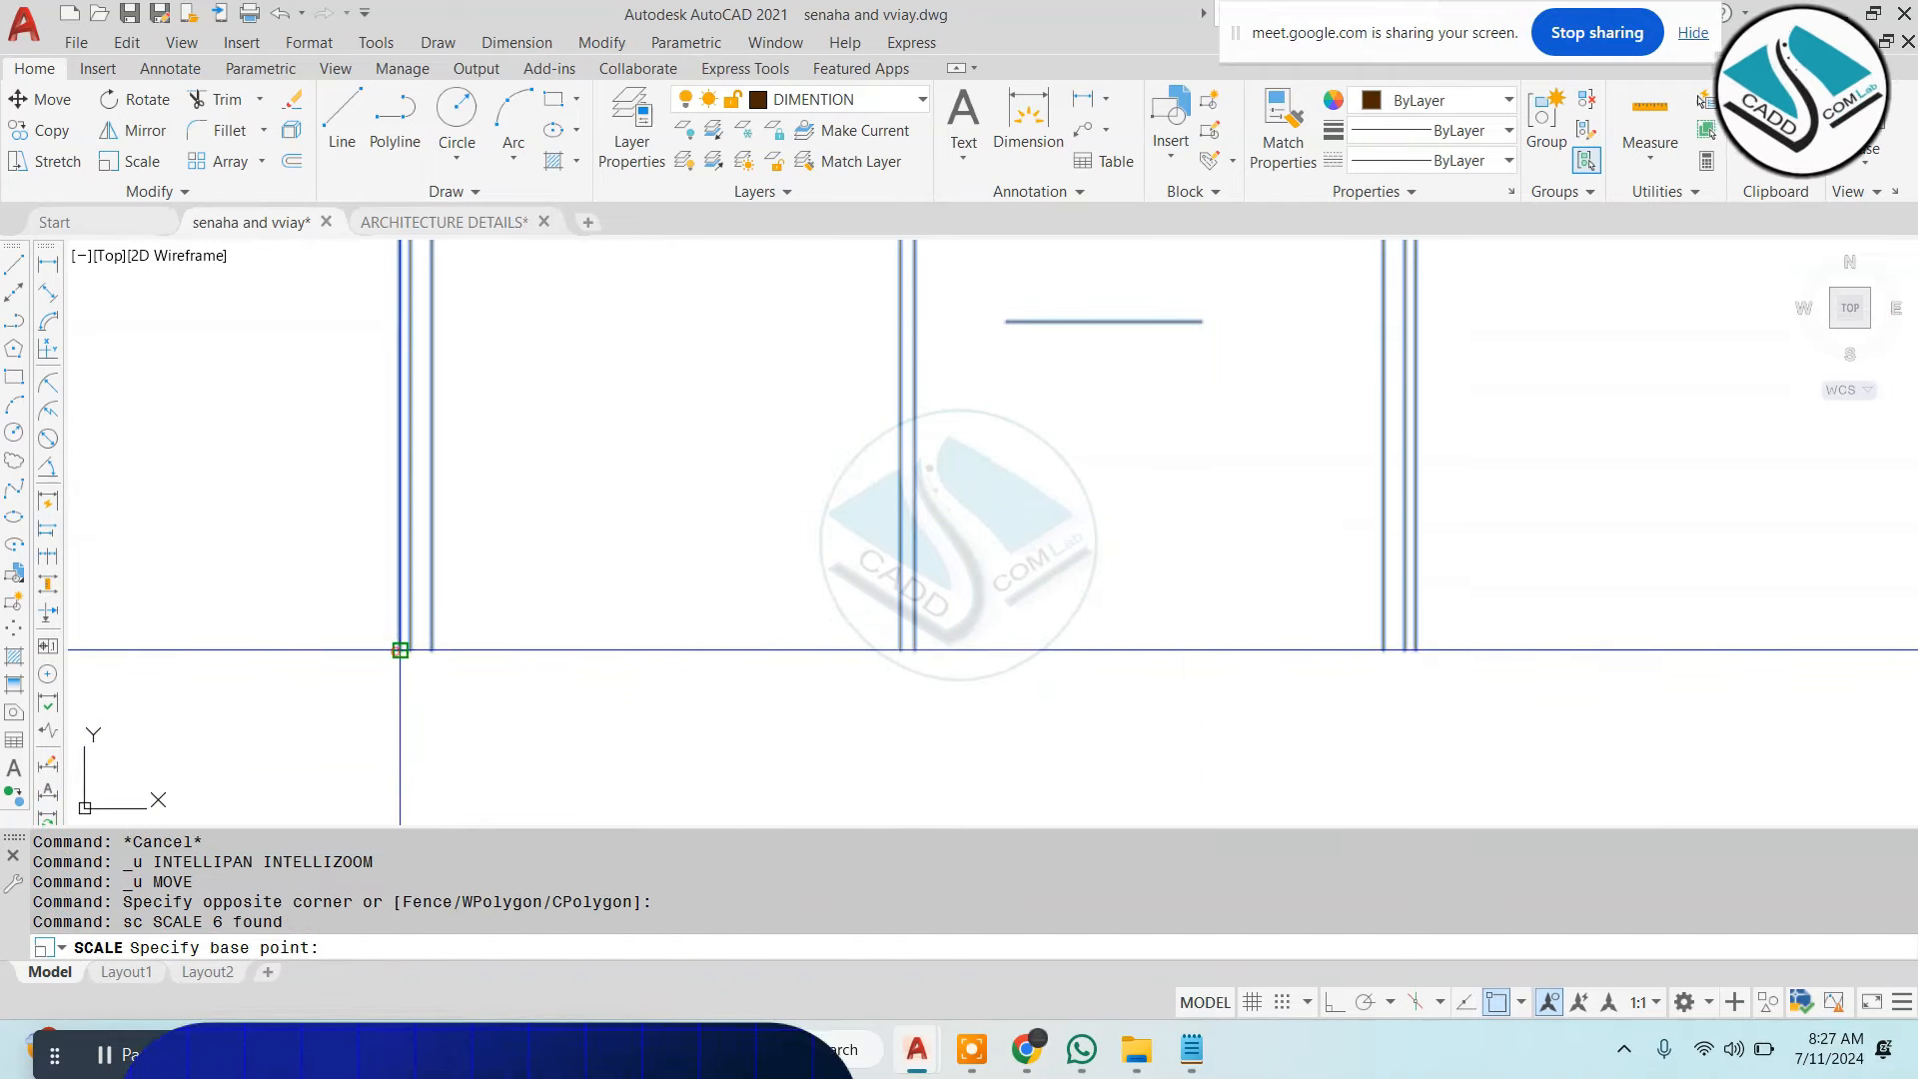
pyautogui.click(399, 651)
pyautogui.write('r')
pyautogui.press('Return')
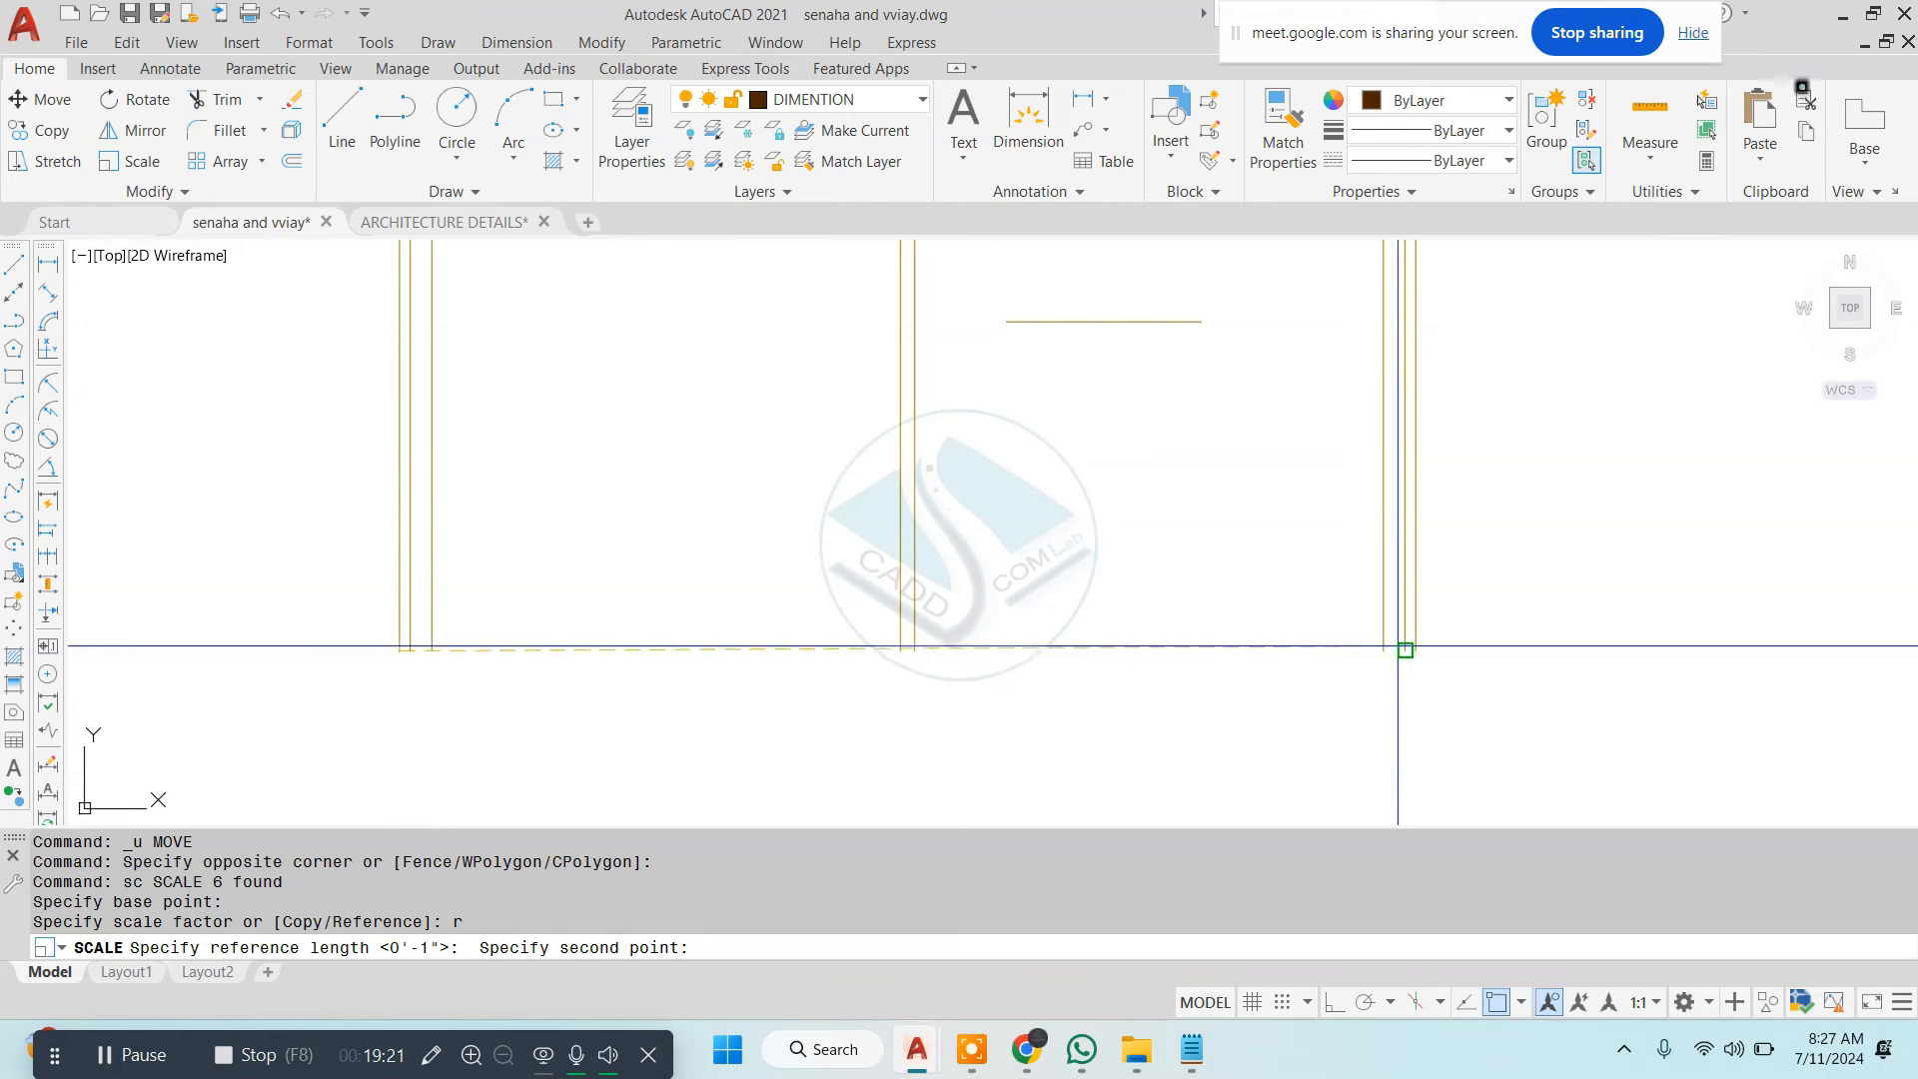
pyautogui.click(1414, 650)
pyautogui.write('p')
pyautogui.press('Return')
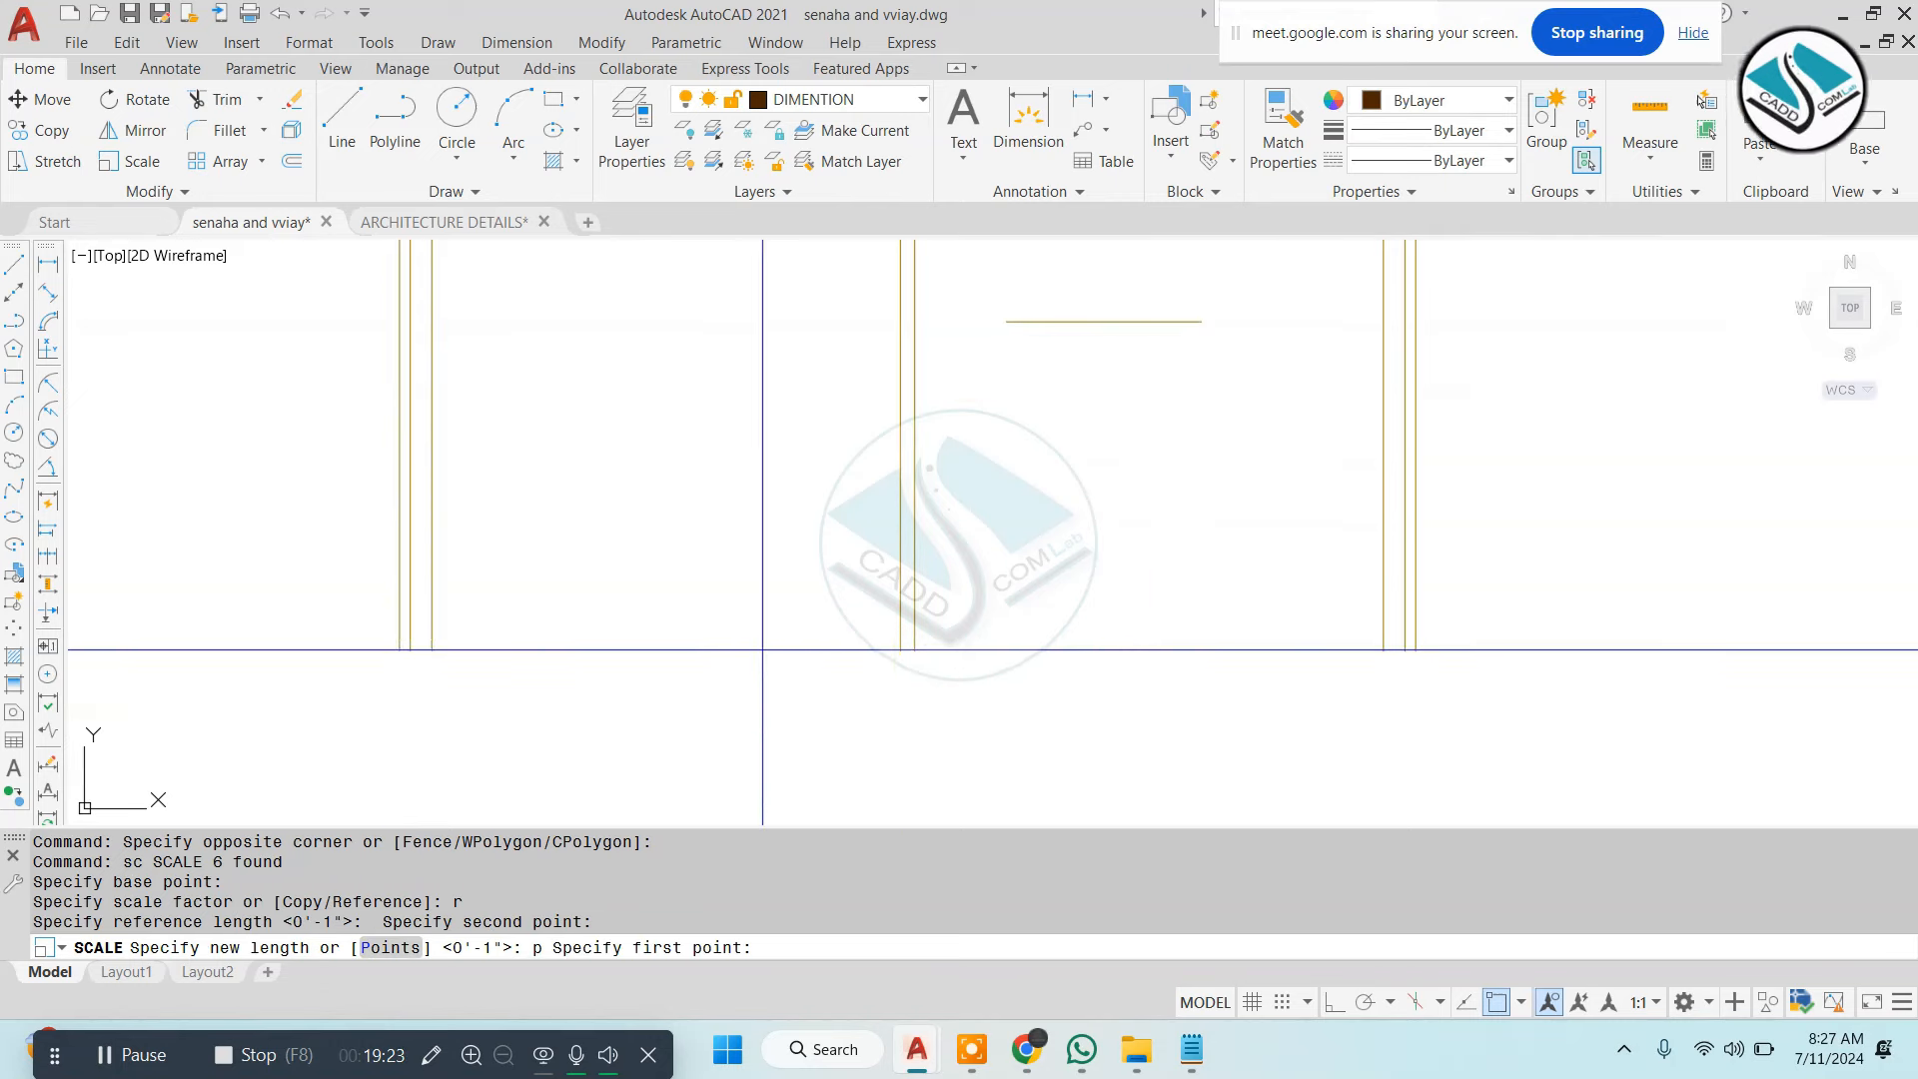
pyautogui.scroll(-5, 400, 650)
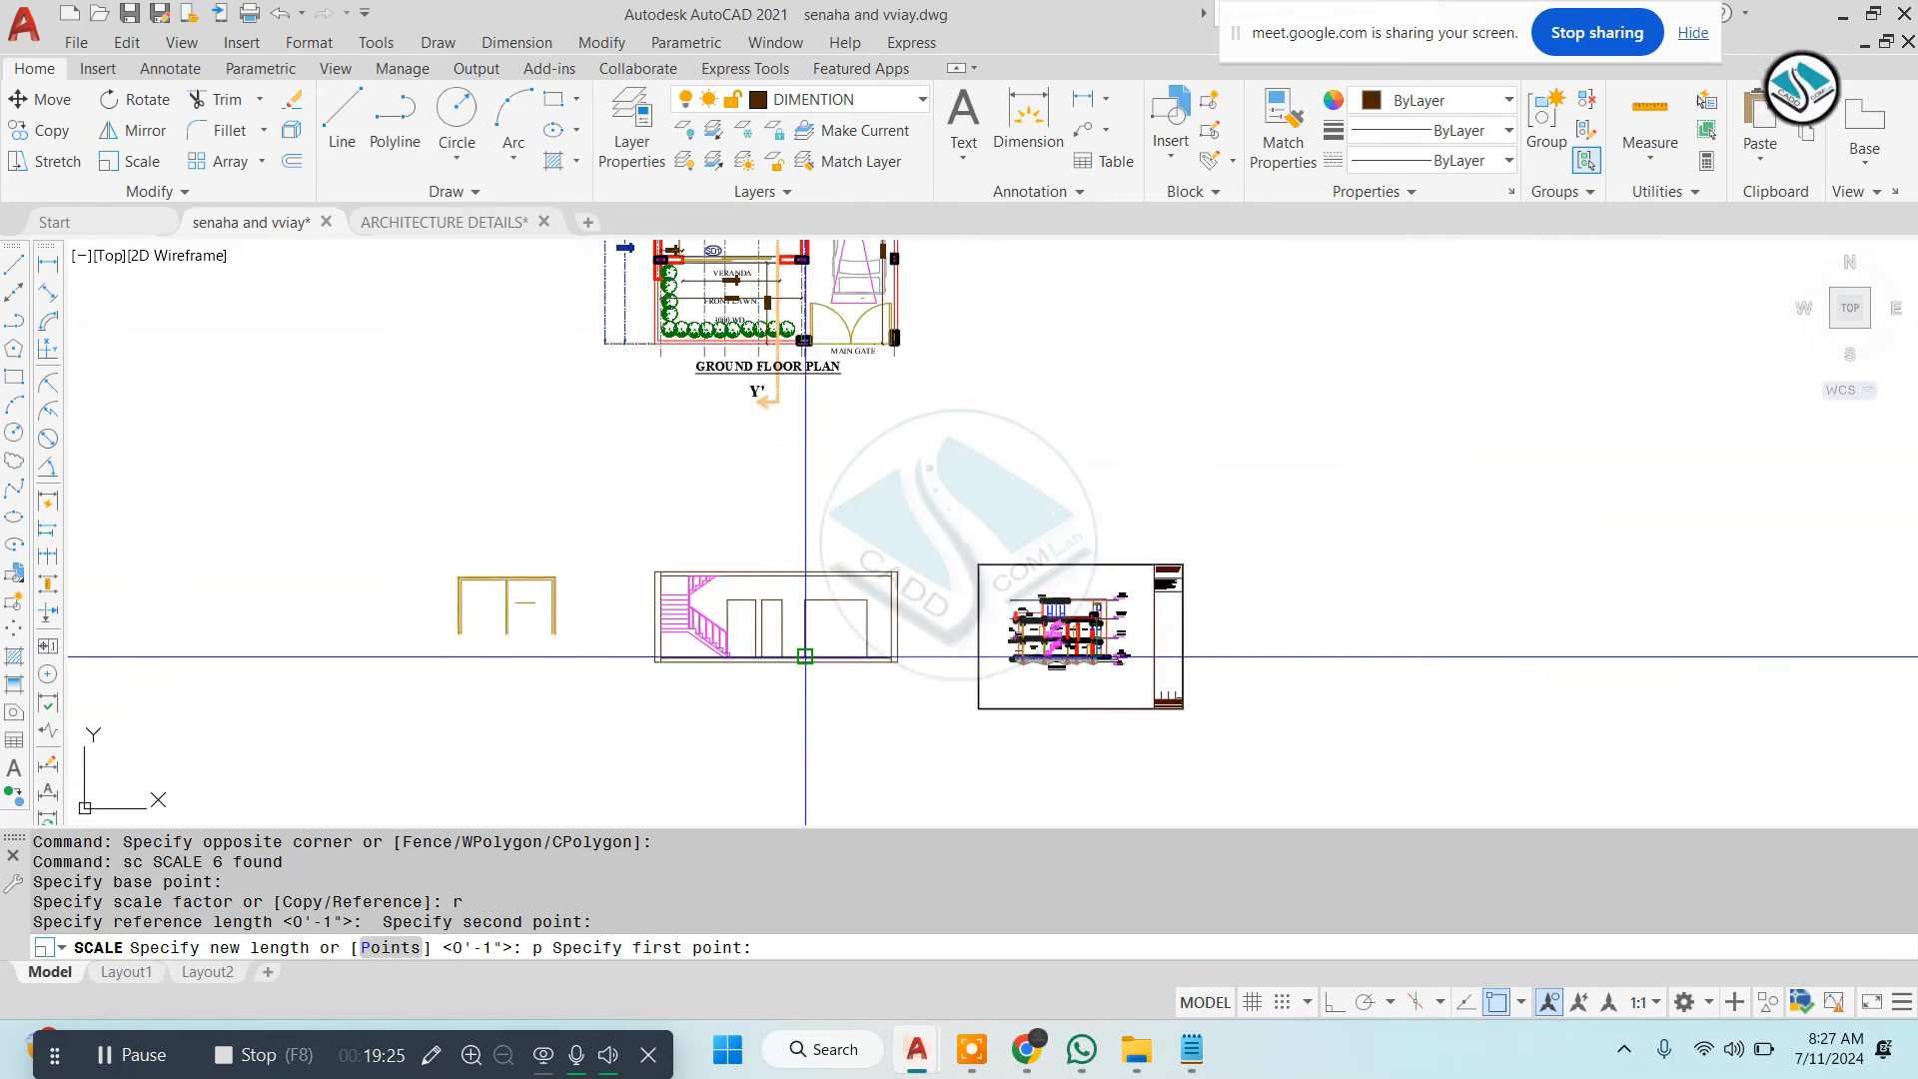
pyautogui.scroll(5, 812, 659)
pyautogui.click(726, 660)
pyautogui.scroll(-2, 740, 659)
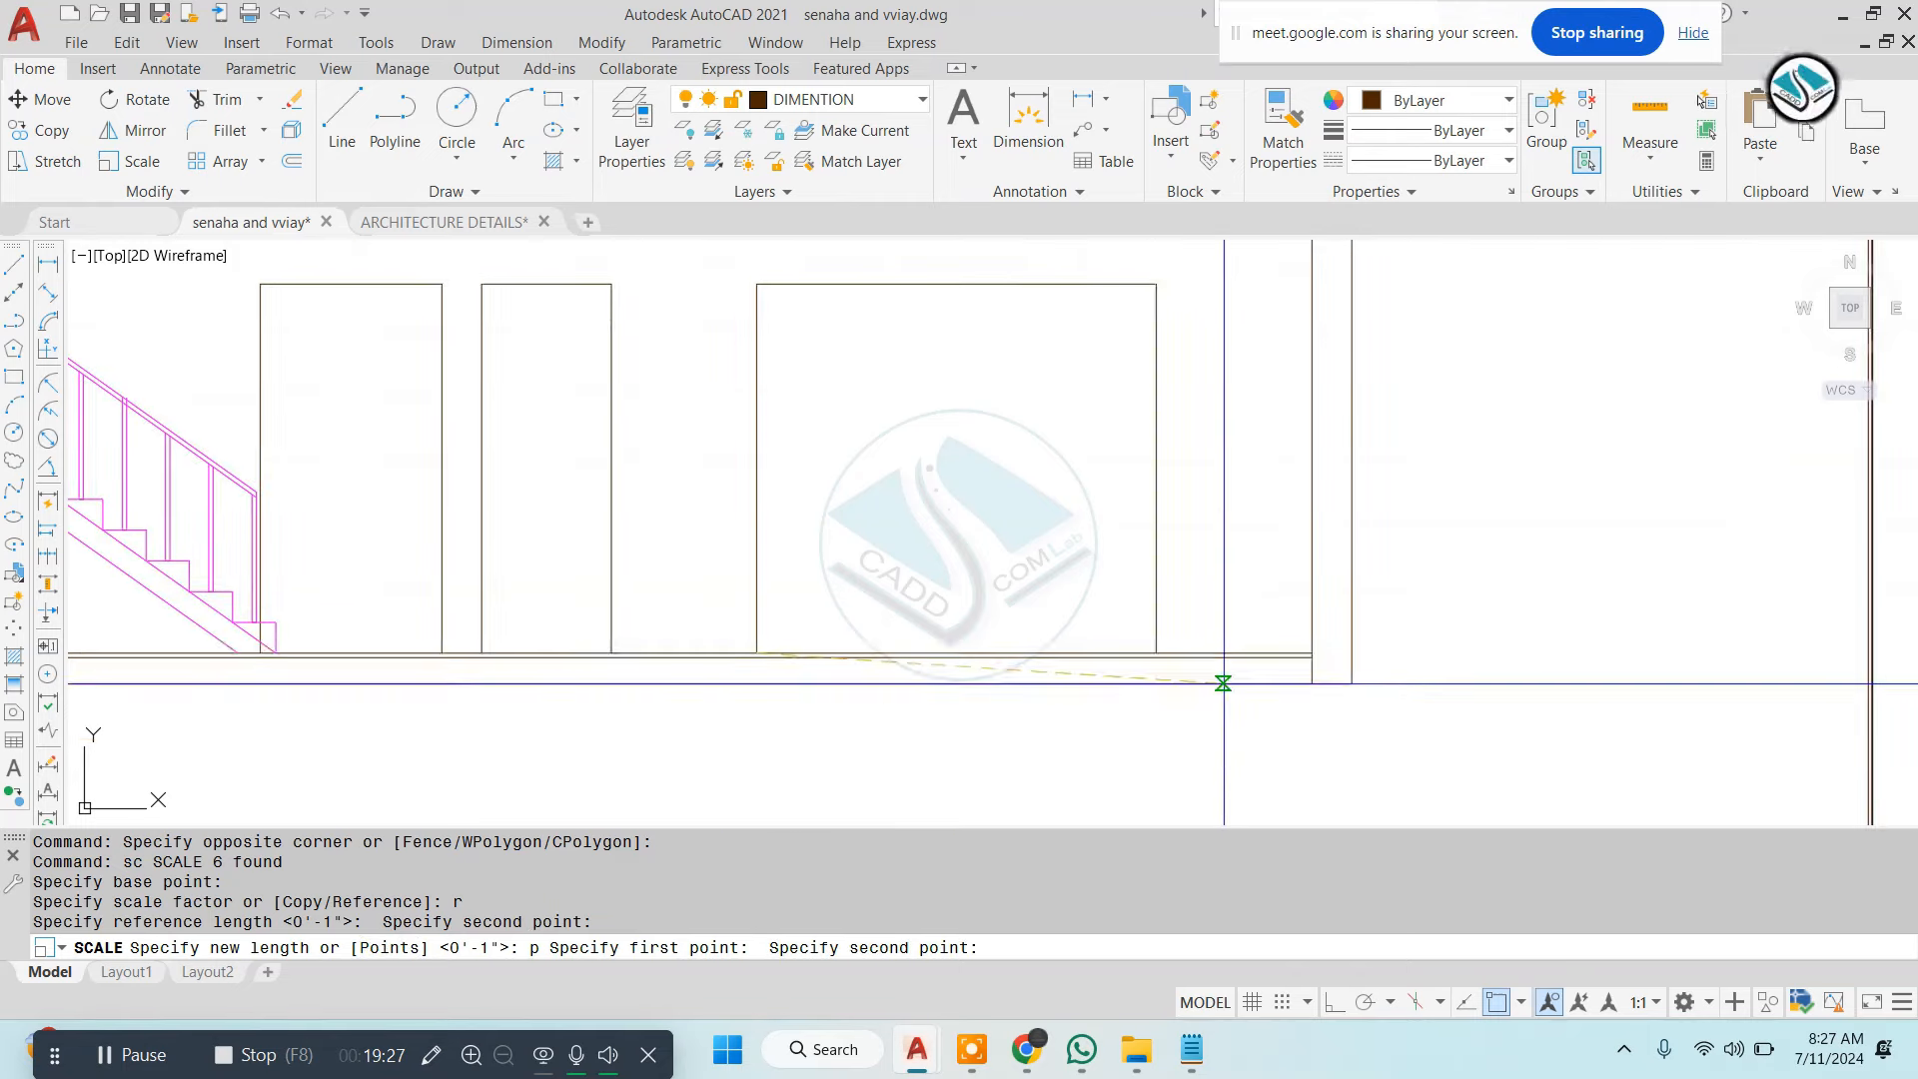
pyautogui.click(1156, 652)
pyautogui.scroll(-4, 1156, 653)
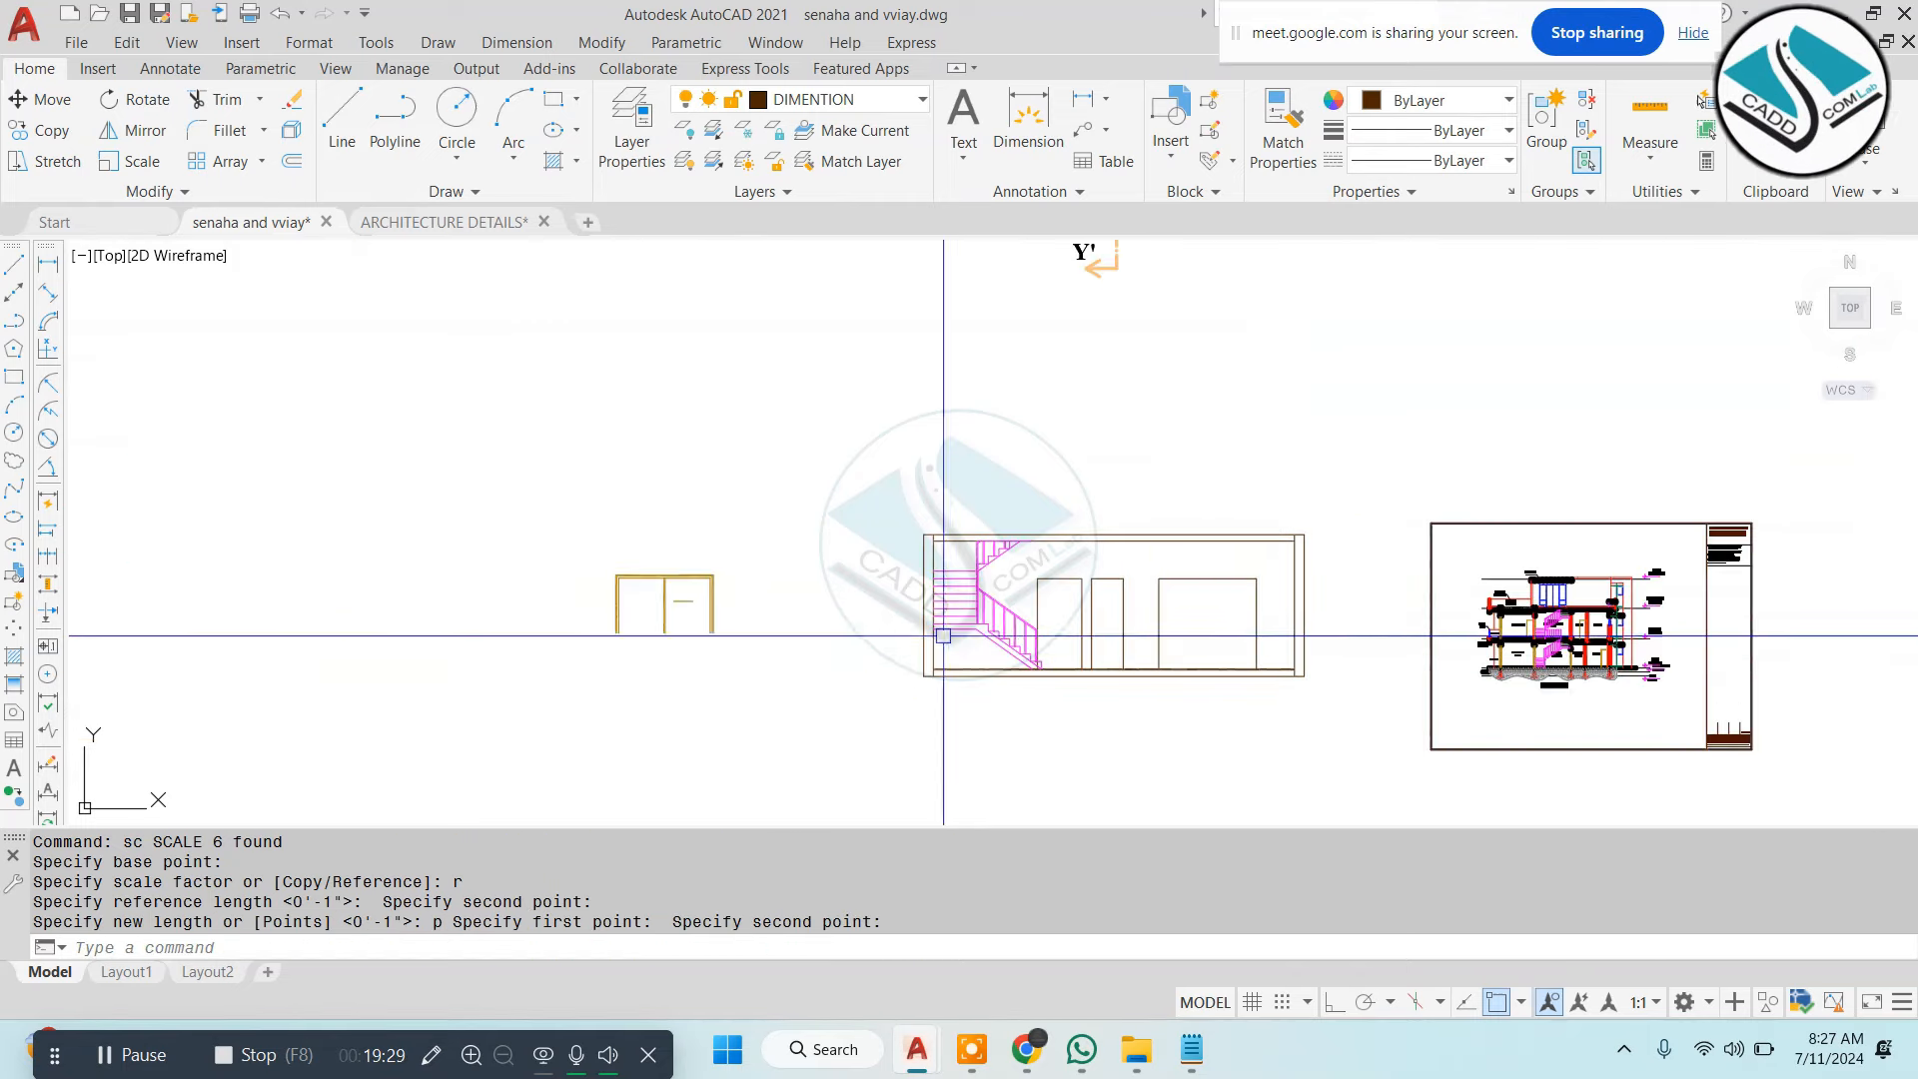
# Move the scaled sliding door by its lower-right corner to the lower-right corner of the widest opening in section X-X'
pyautogui.click(740, 548)
pyautogui.click(500, 676)
pyautogui.write('m')
pyautogui.press('Return')
pyautogui.scroll(4, 725, 649)
pyautogui.scroll(2, 649, 529)
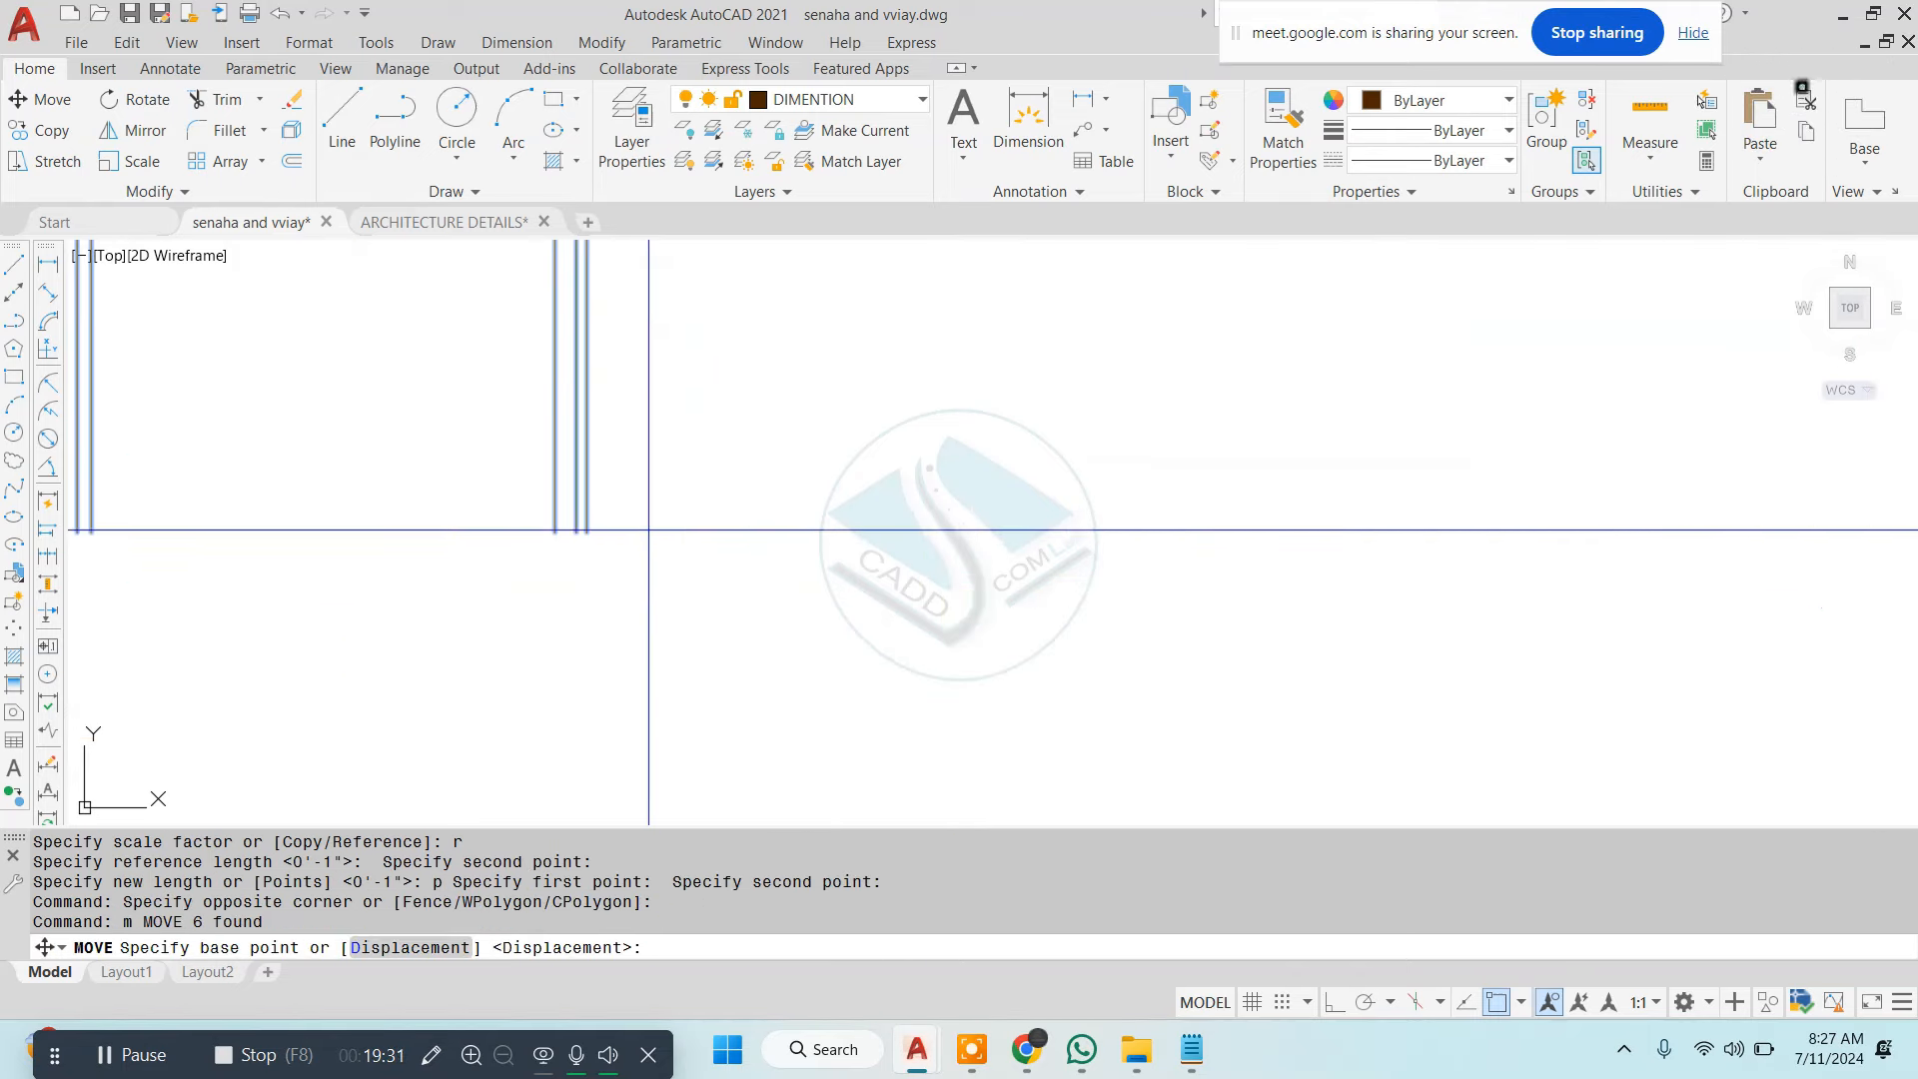
pyautogui.click(588, 534)
pyautogui.scroll(-6, 571, 563)
pyautogui.moveTo(1109, 650); pyautogui.dragTo(655, 646, button='middle')
pyautogui.scroll(6, 1499, 676)
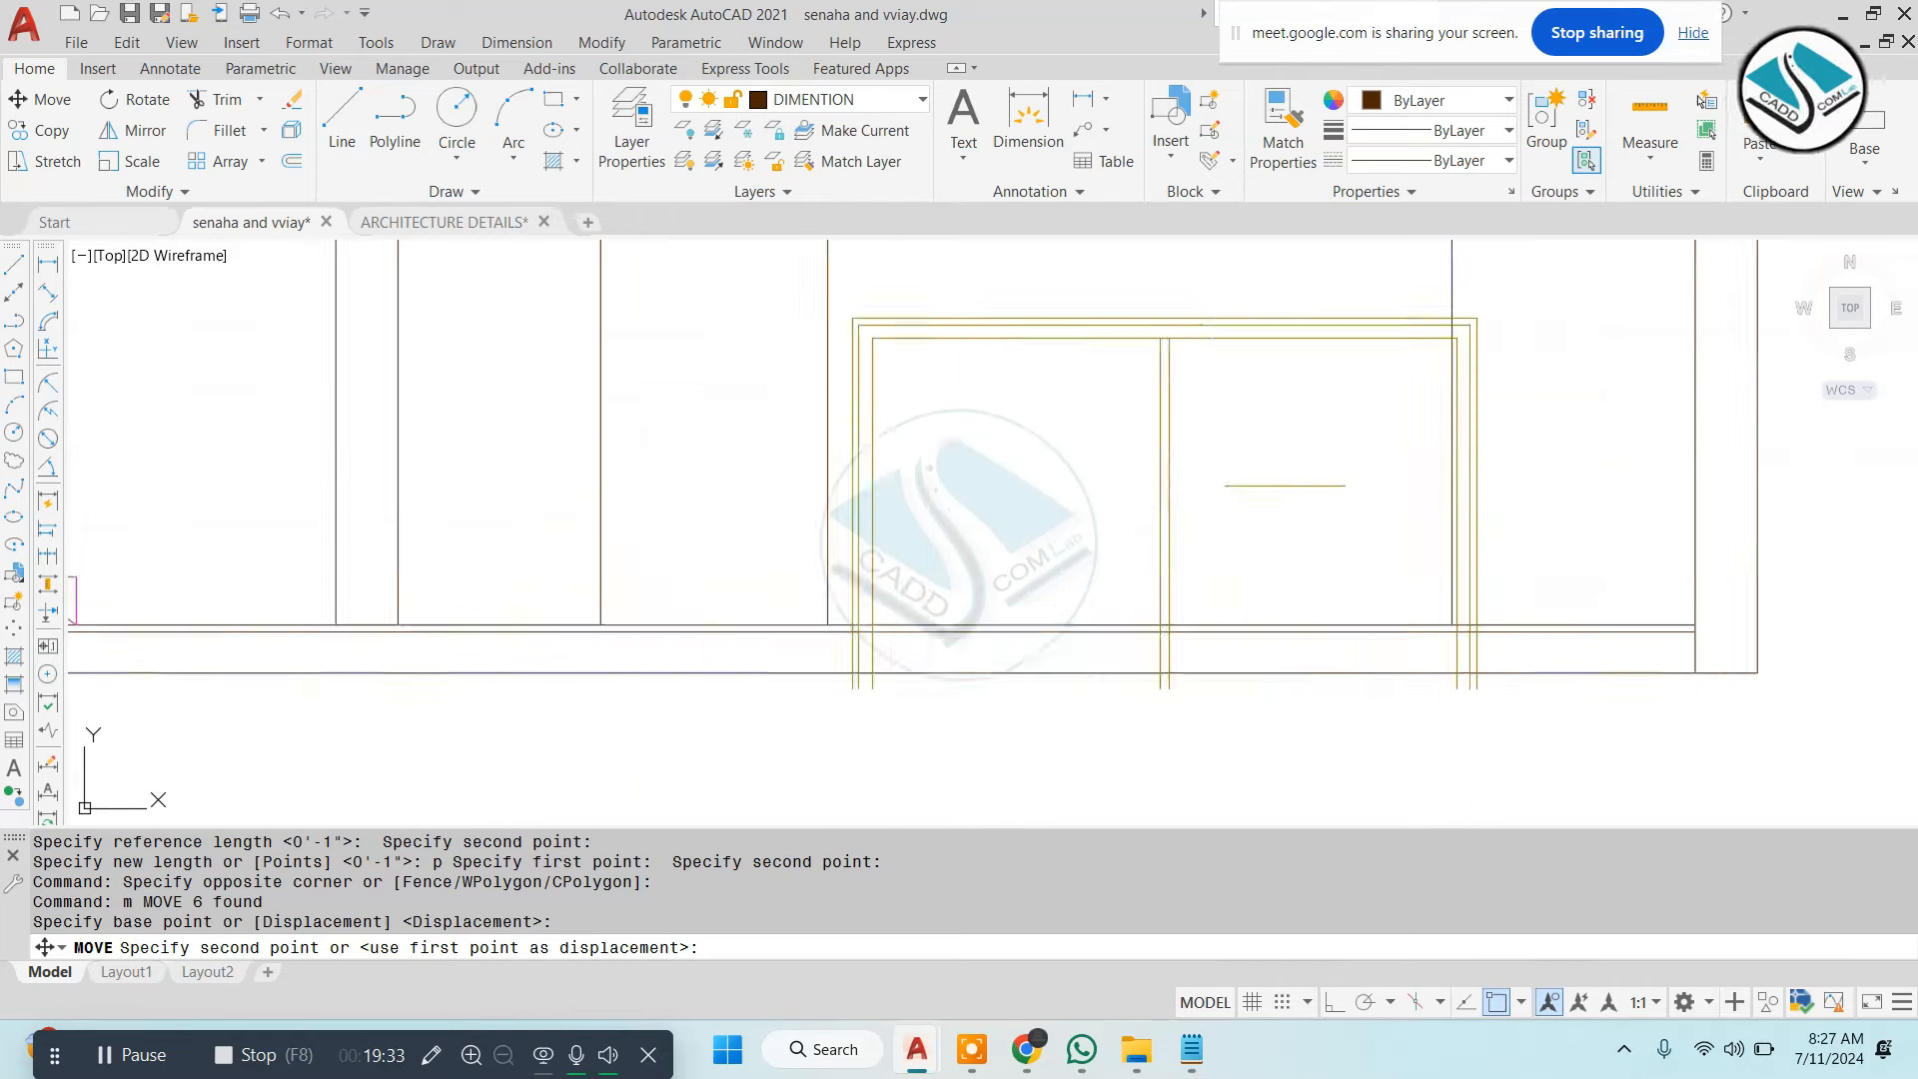
pyautogui.click(1436, 597)
pyautogui.scroll(-5, 1435, 597)
pyautogui.scroll(4, 1302, 740)
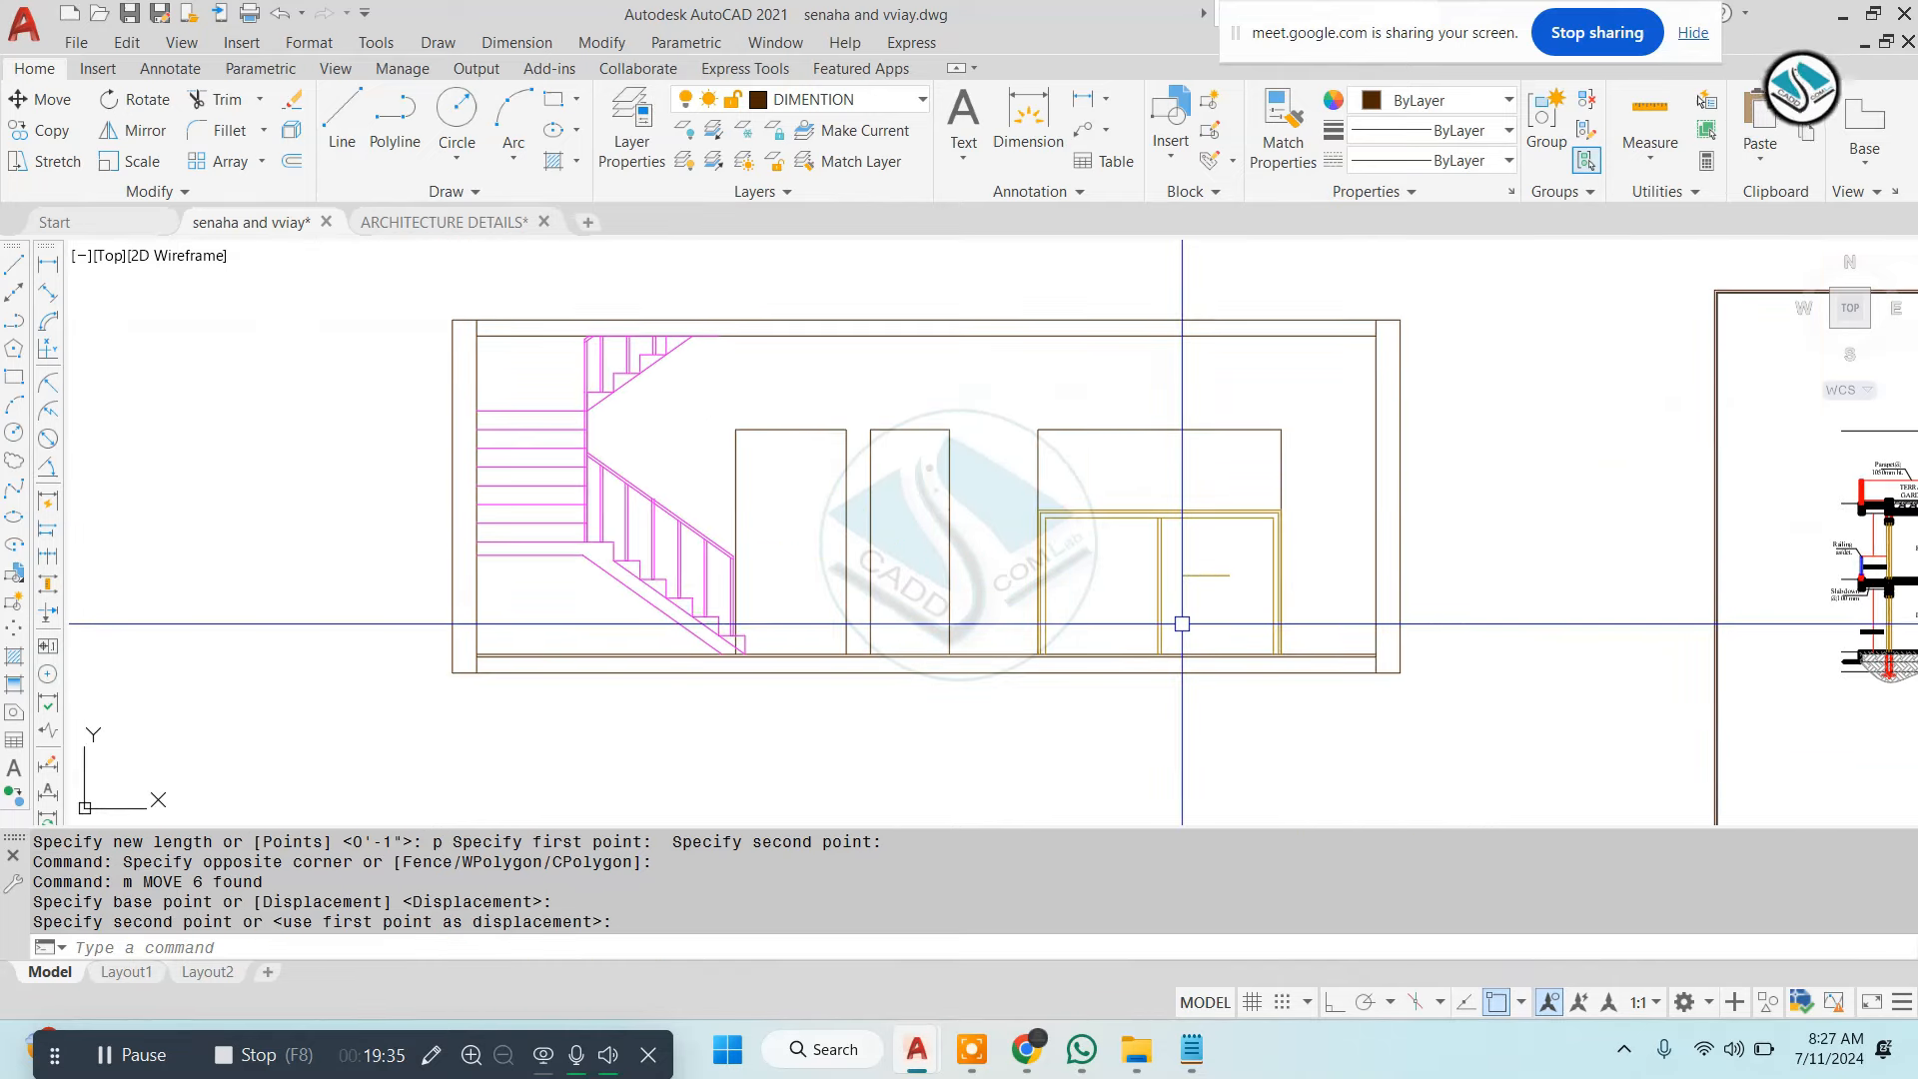
# Stretch the sliding door's frame and mullion upward to the top of section X-X's widest opening, leaving the handle line out
pyautogui.write('s')
pyautogui.press('Return')
pyautogui.click(1439, 445)
pyautogui.click(638, 565)
pyautogui.keyDown('shift'); pyautogui.click(1521, 411); pyautogui.keyUp('shift')
pyautogui.keyDown('shift'); pyautogui.click(1286, 417); pyautogui.keyUp('shift')
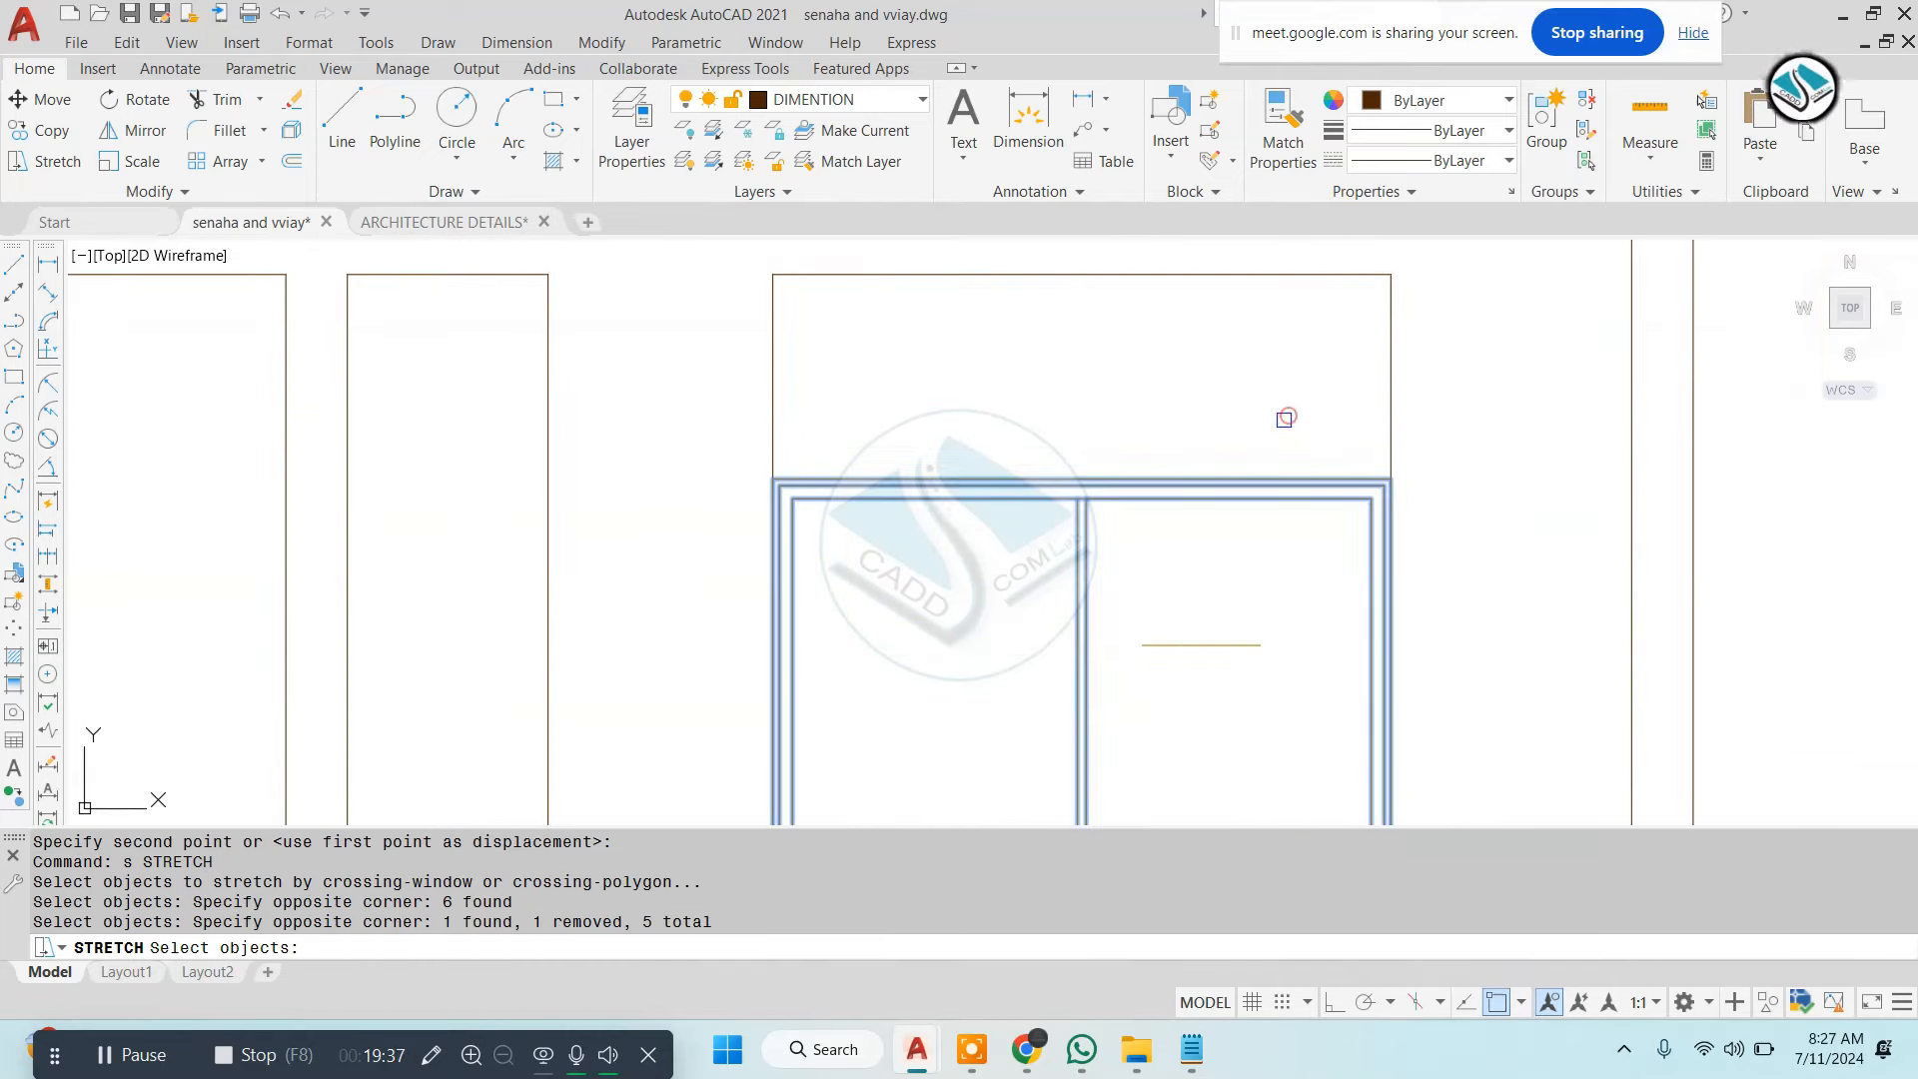
pyautogui.press('Return')
pyautogui.click(1082, 477)
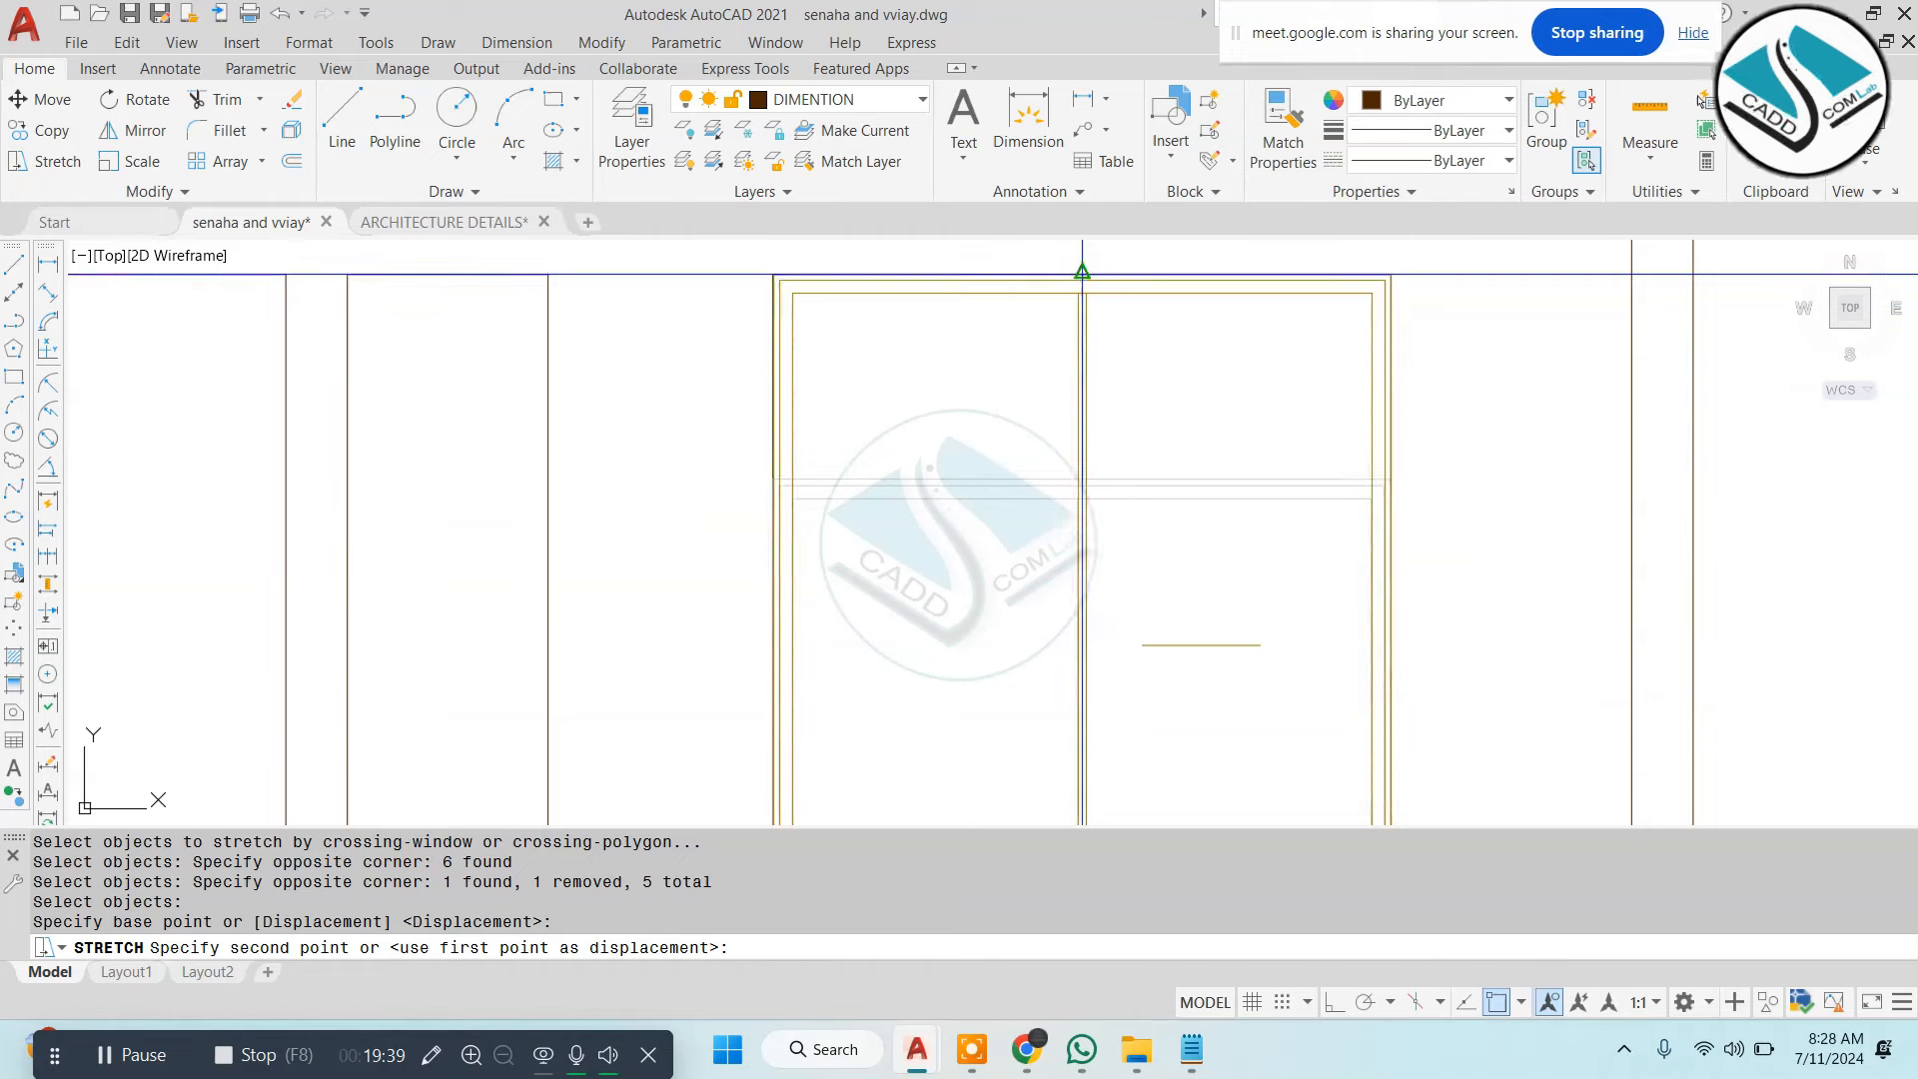
pyautogui.click(1080, 270)
pyautogui.scroll(-3, 1090, 399)
pyautogui.press('Escape')
# Join the outline lines of the two narrower door openings in section X-X' into polylines
pyautogui.scroll(2, 839, 374)
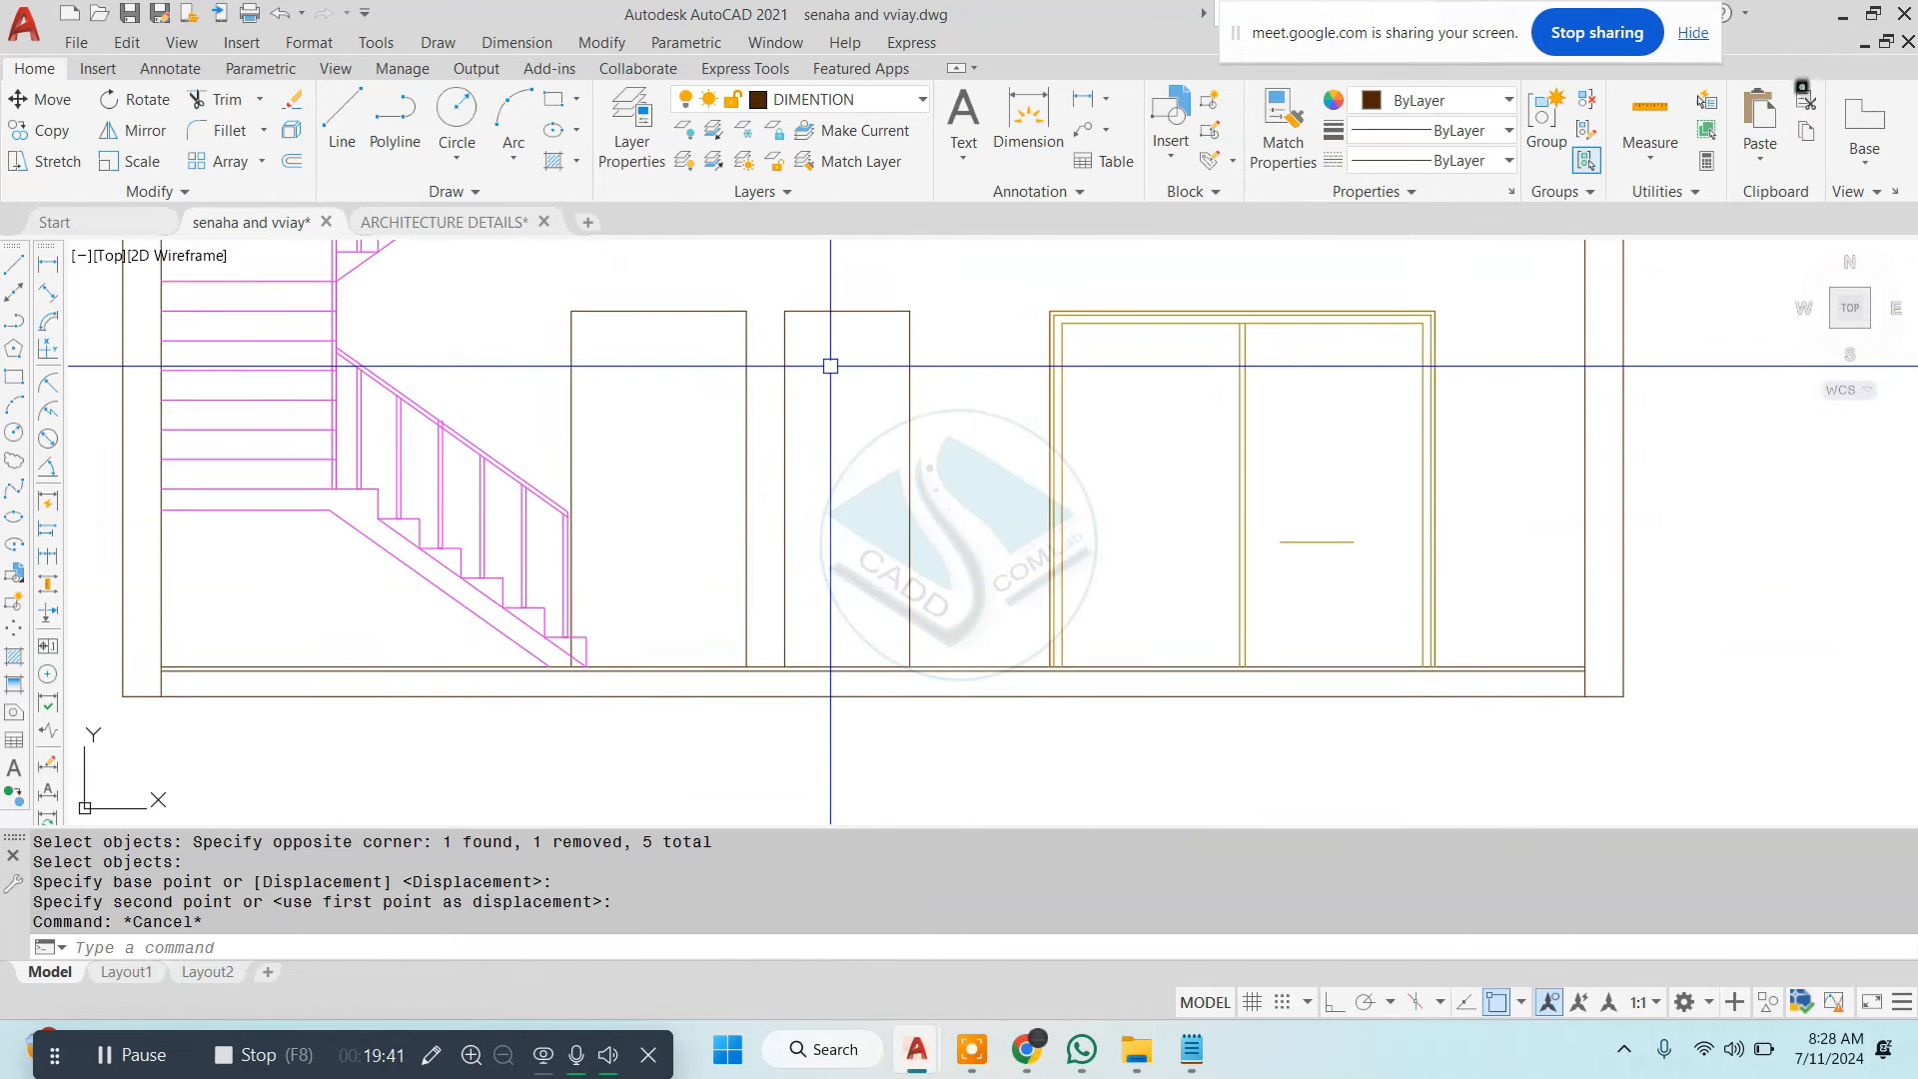
pyautogui.scroll(2, 839, 340)
pyautogui.write('j')
pyautogui.press('Return')
pyautogui.click(1028, 288)
pyautogui.click(451, 405)
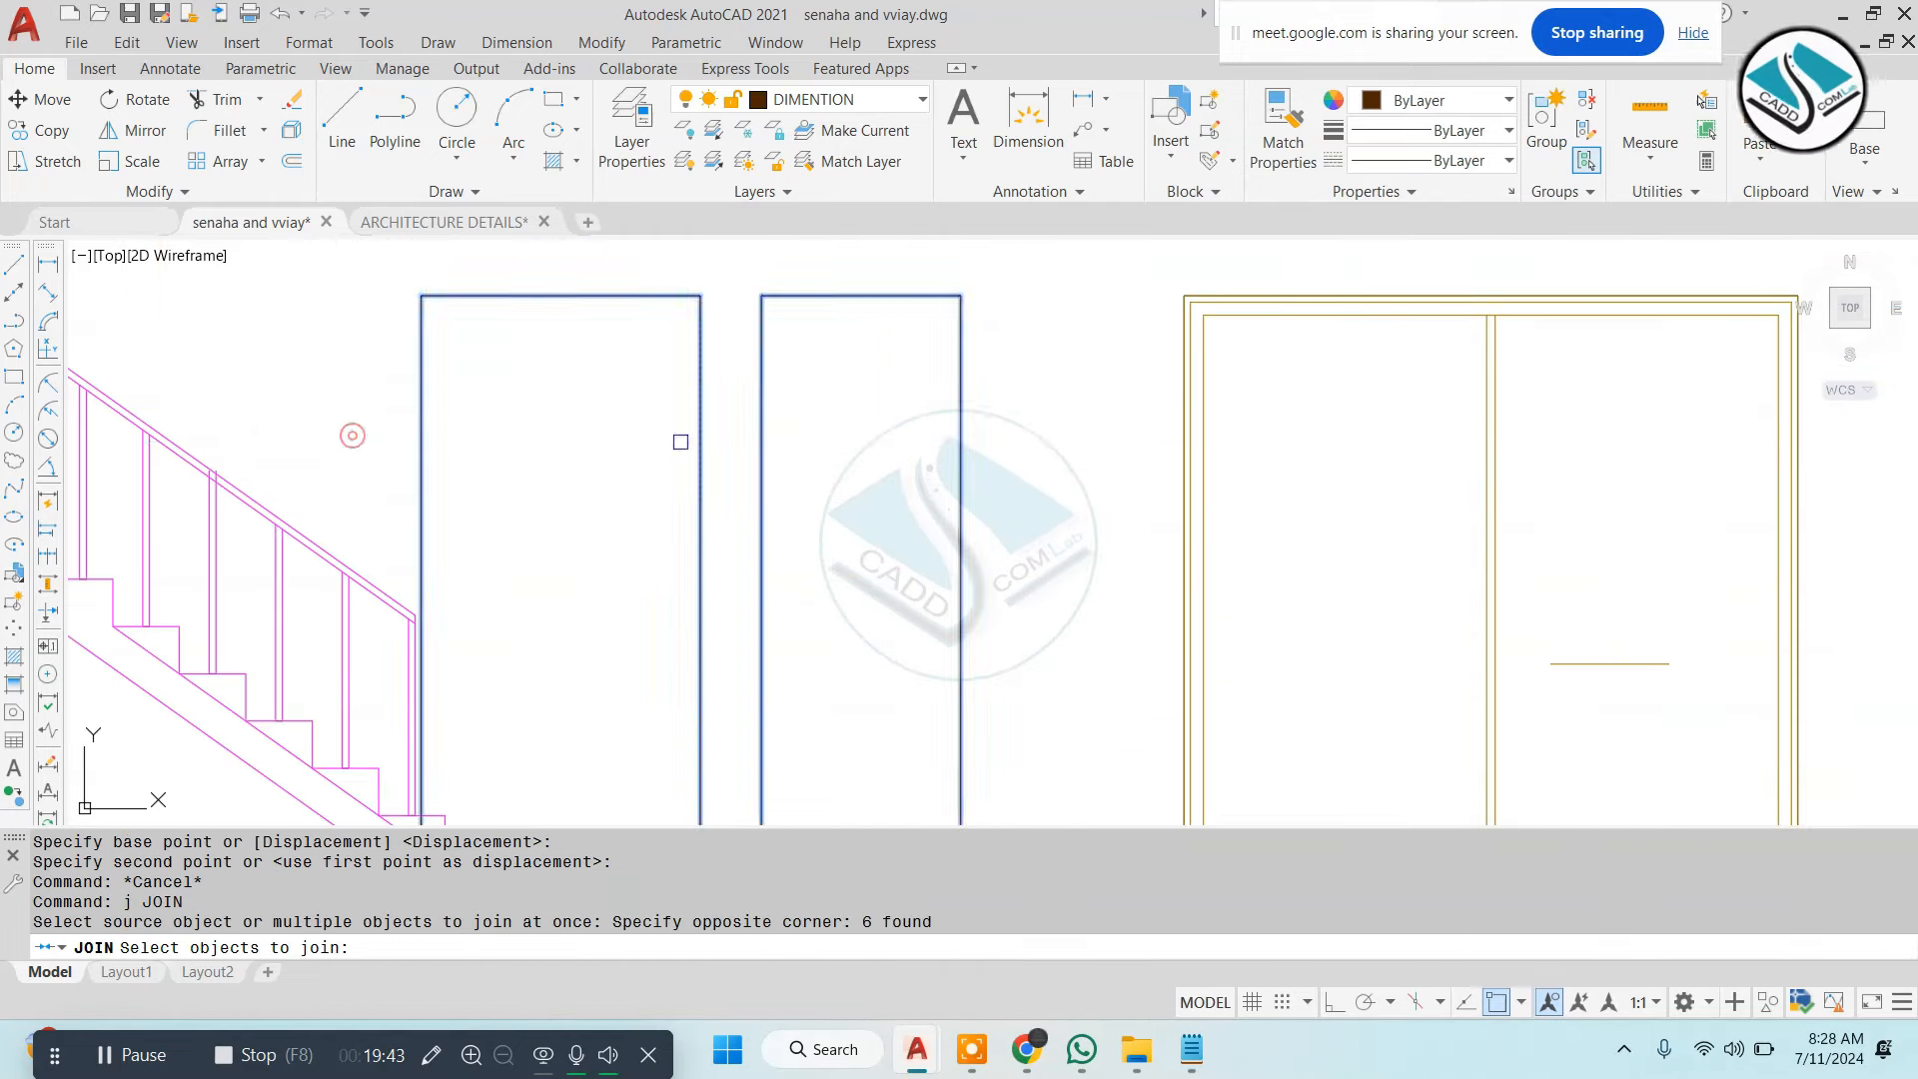
pyautogui.press('Return')
pyautogui.press('Escape')
# Offset both narrower door outlines 1 inch inward to start their frames
pyautogui.write('o')
pyautogui.press('Return')
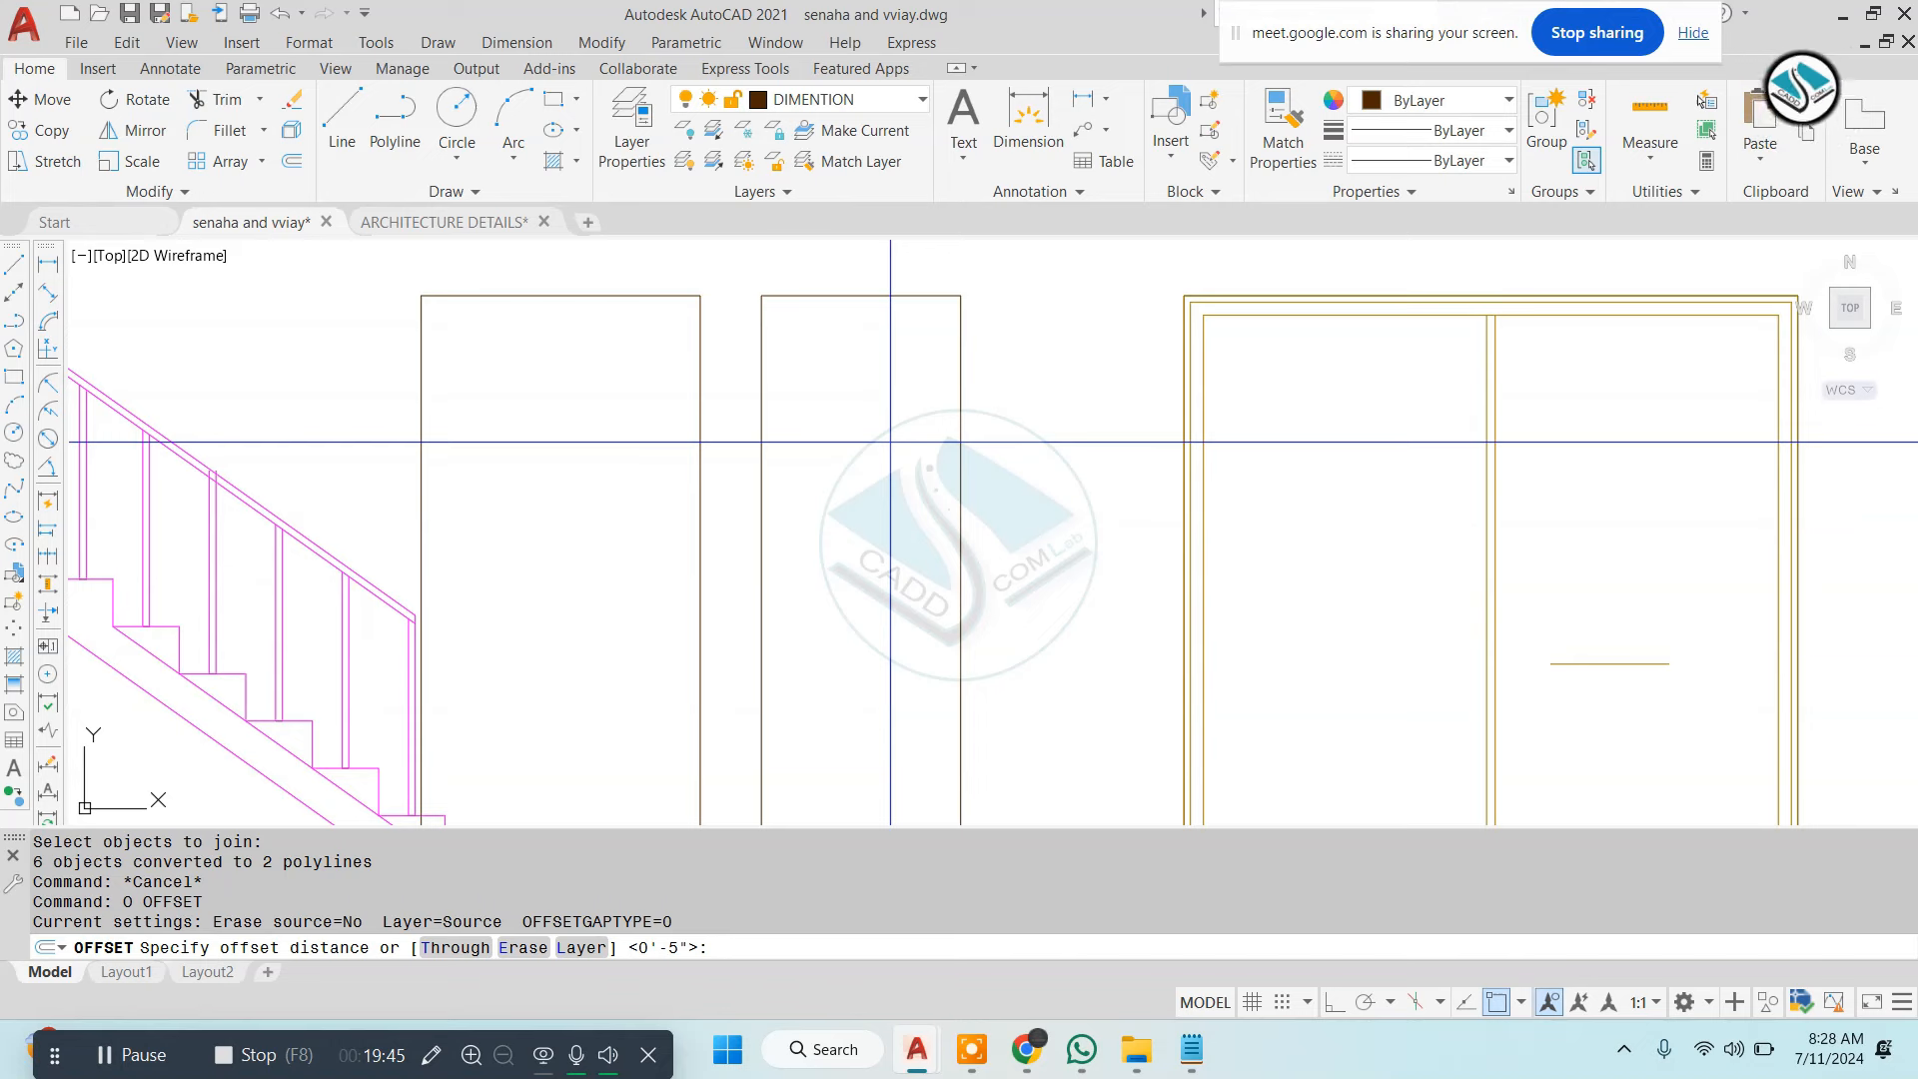
pyautogui.write('1')
pyautogui.press('Return')
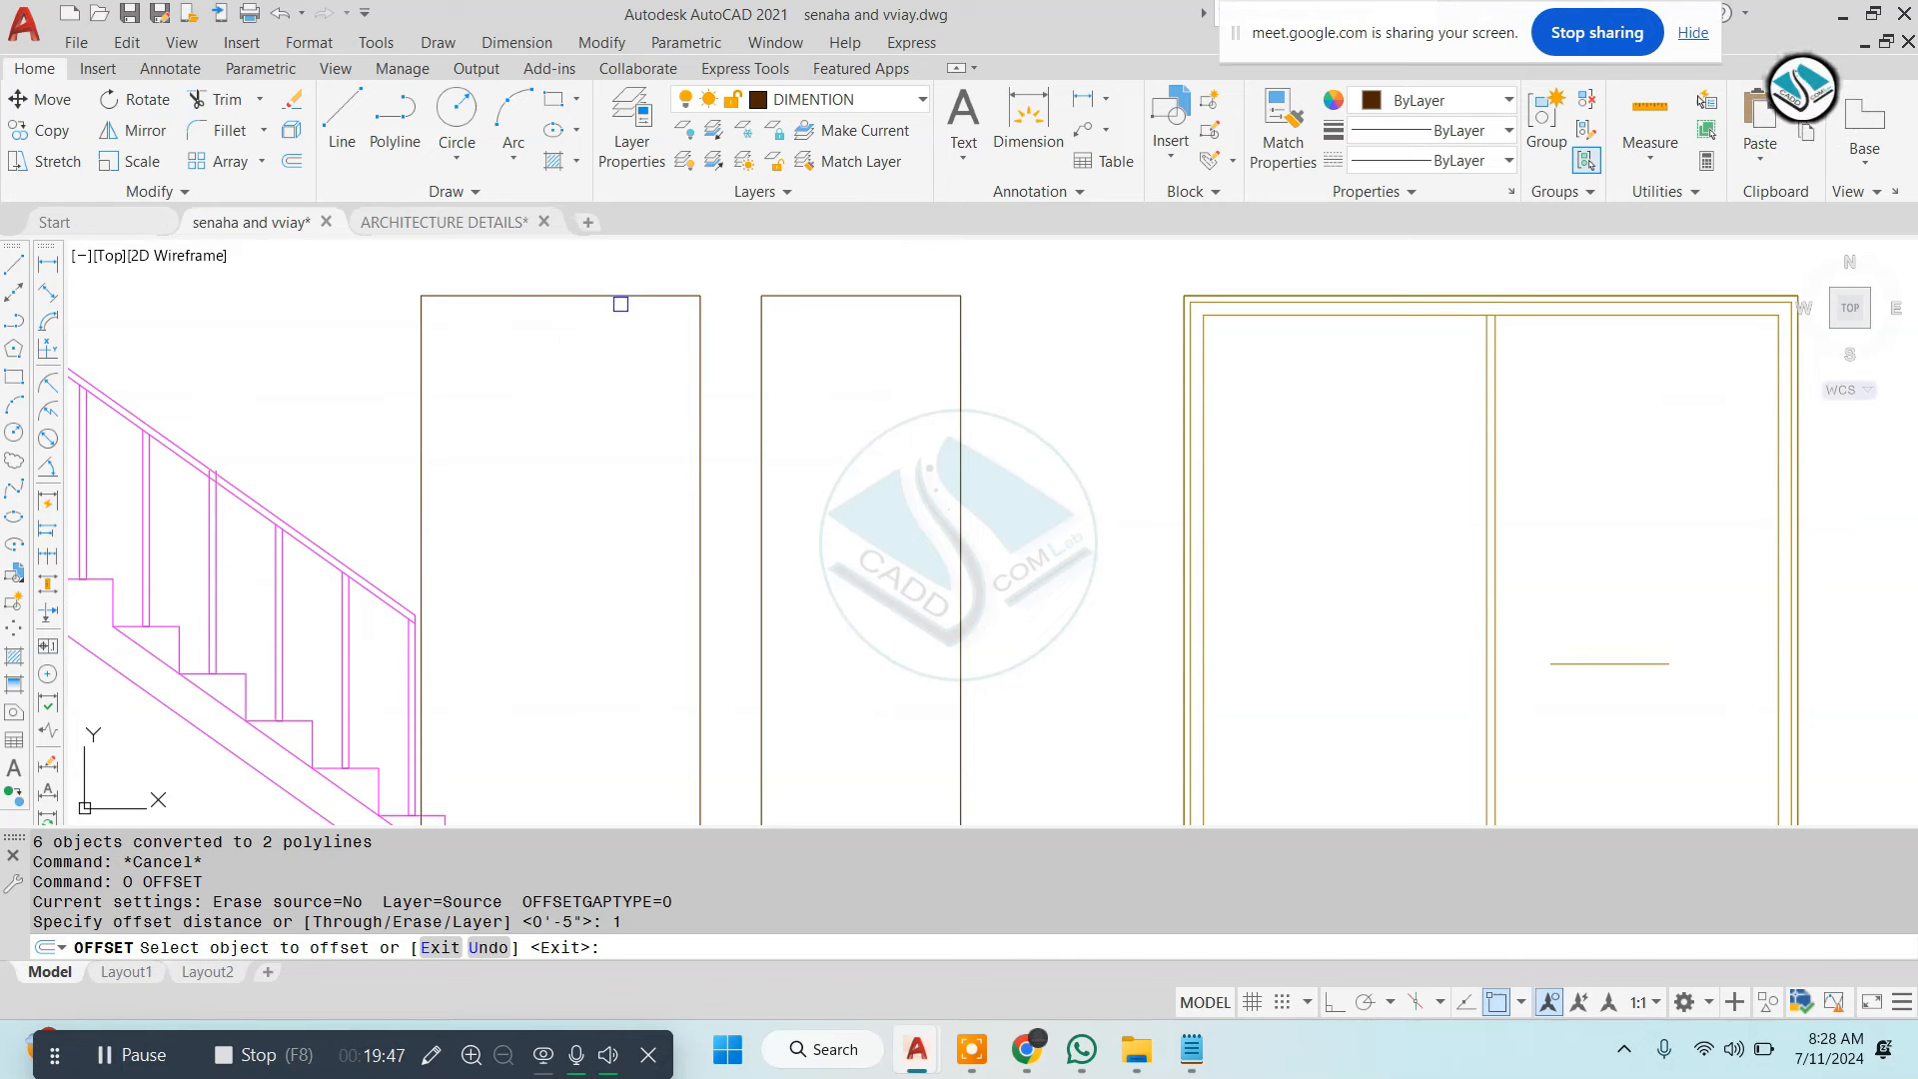
pyautogui.click(621, 304)
pyautogui.click(619, 364)
pyautogui.click(806, 298)
pyautogui.click(824, 370)
pyautogui.press('Escape')
# Offset the inner frame lines of both narrower doors a further 2 inches inward
pyautogui.write('o')
pyautogui.press('Return')
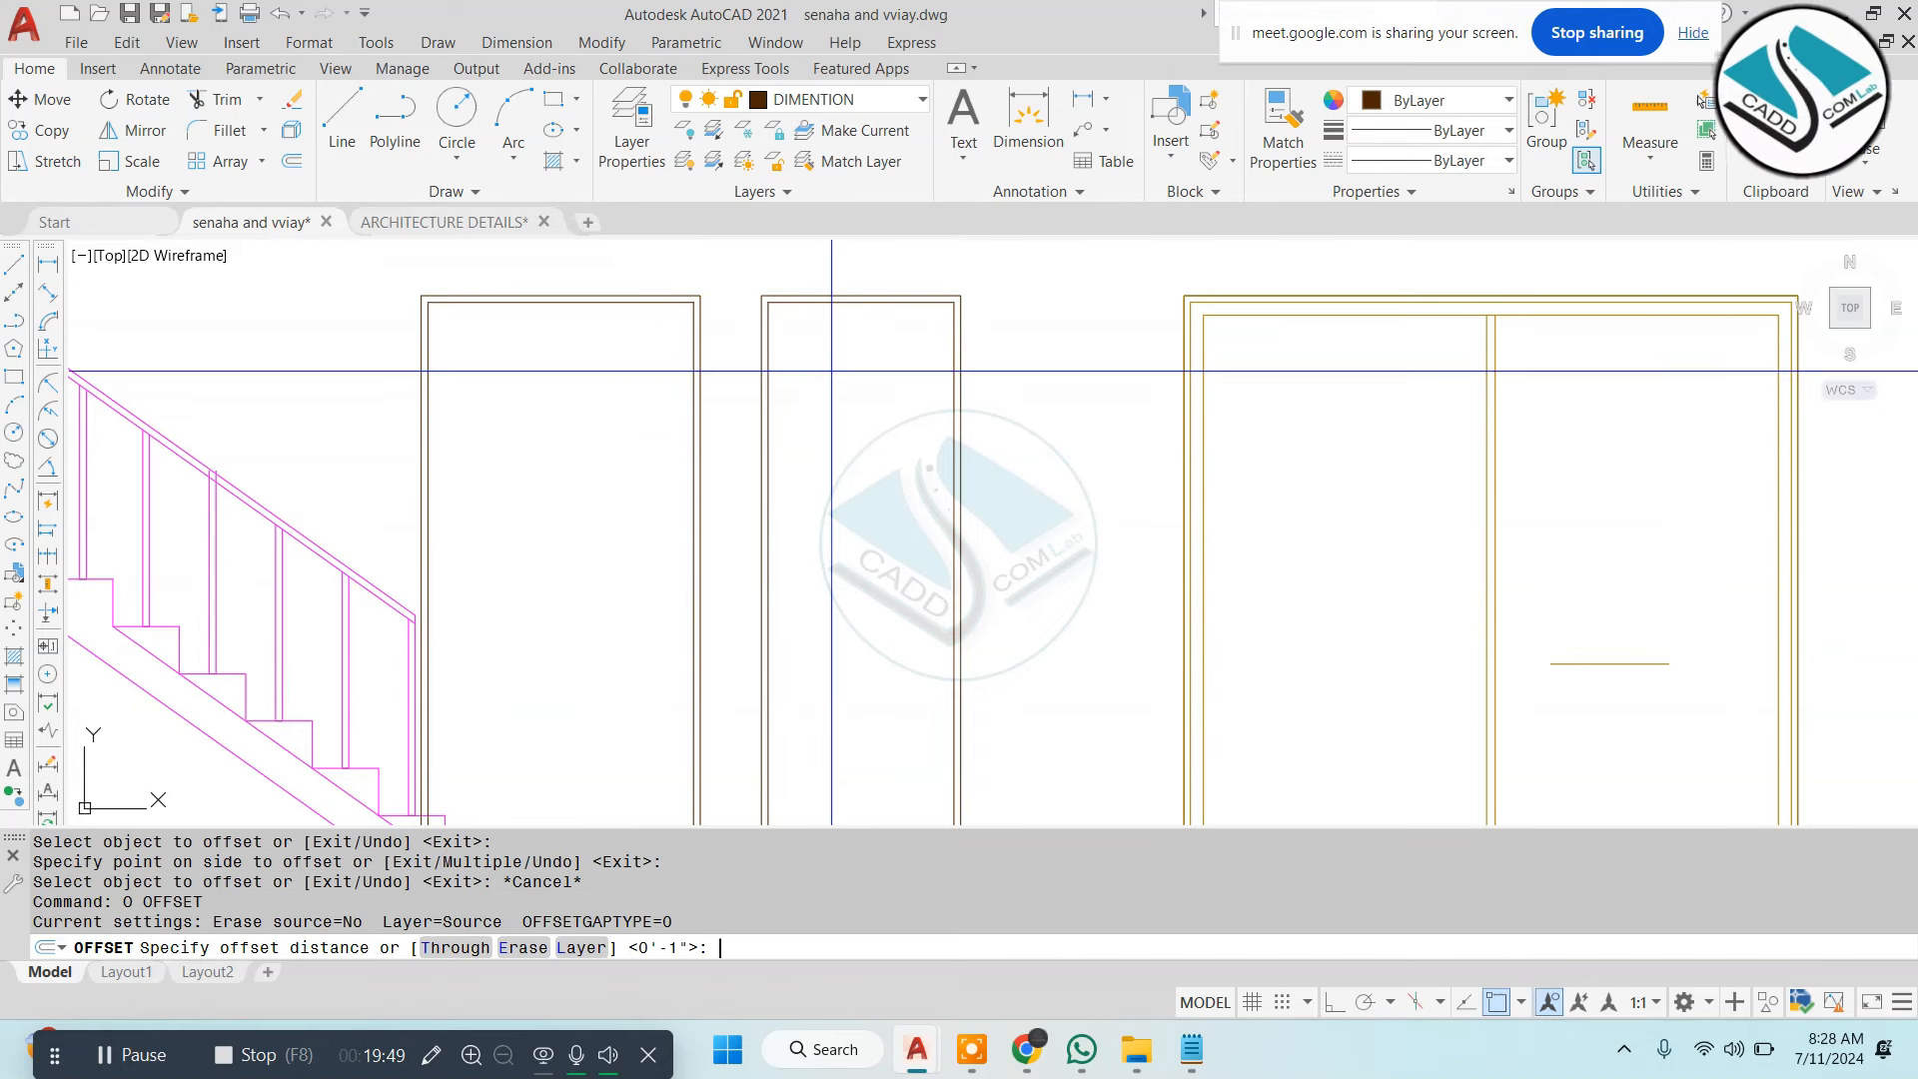
pyautogui.write('2')
pyautogui.press('Return')
pyautogui.scroll(2, 521, 337)
pyautogui.click(618, 303)
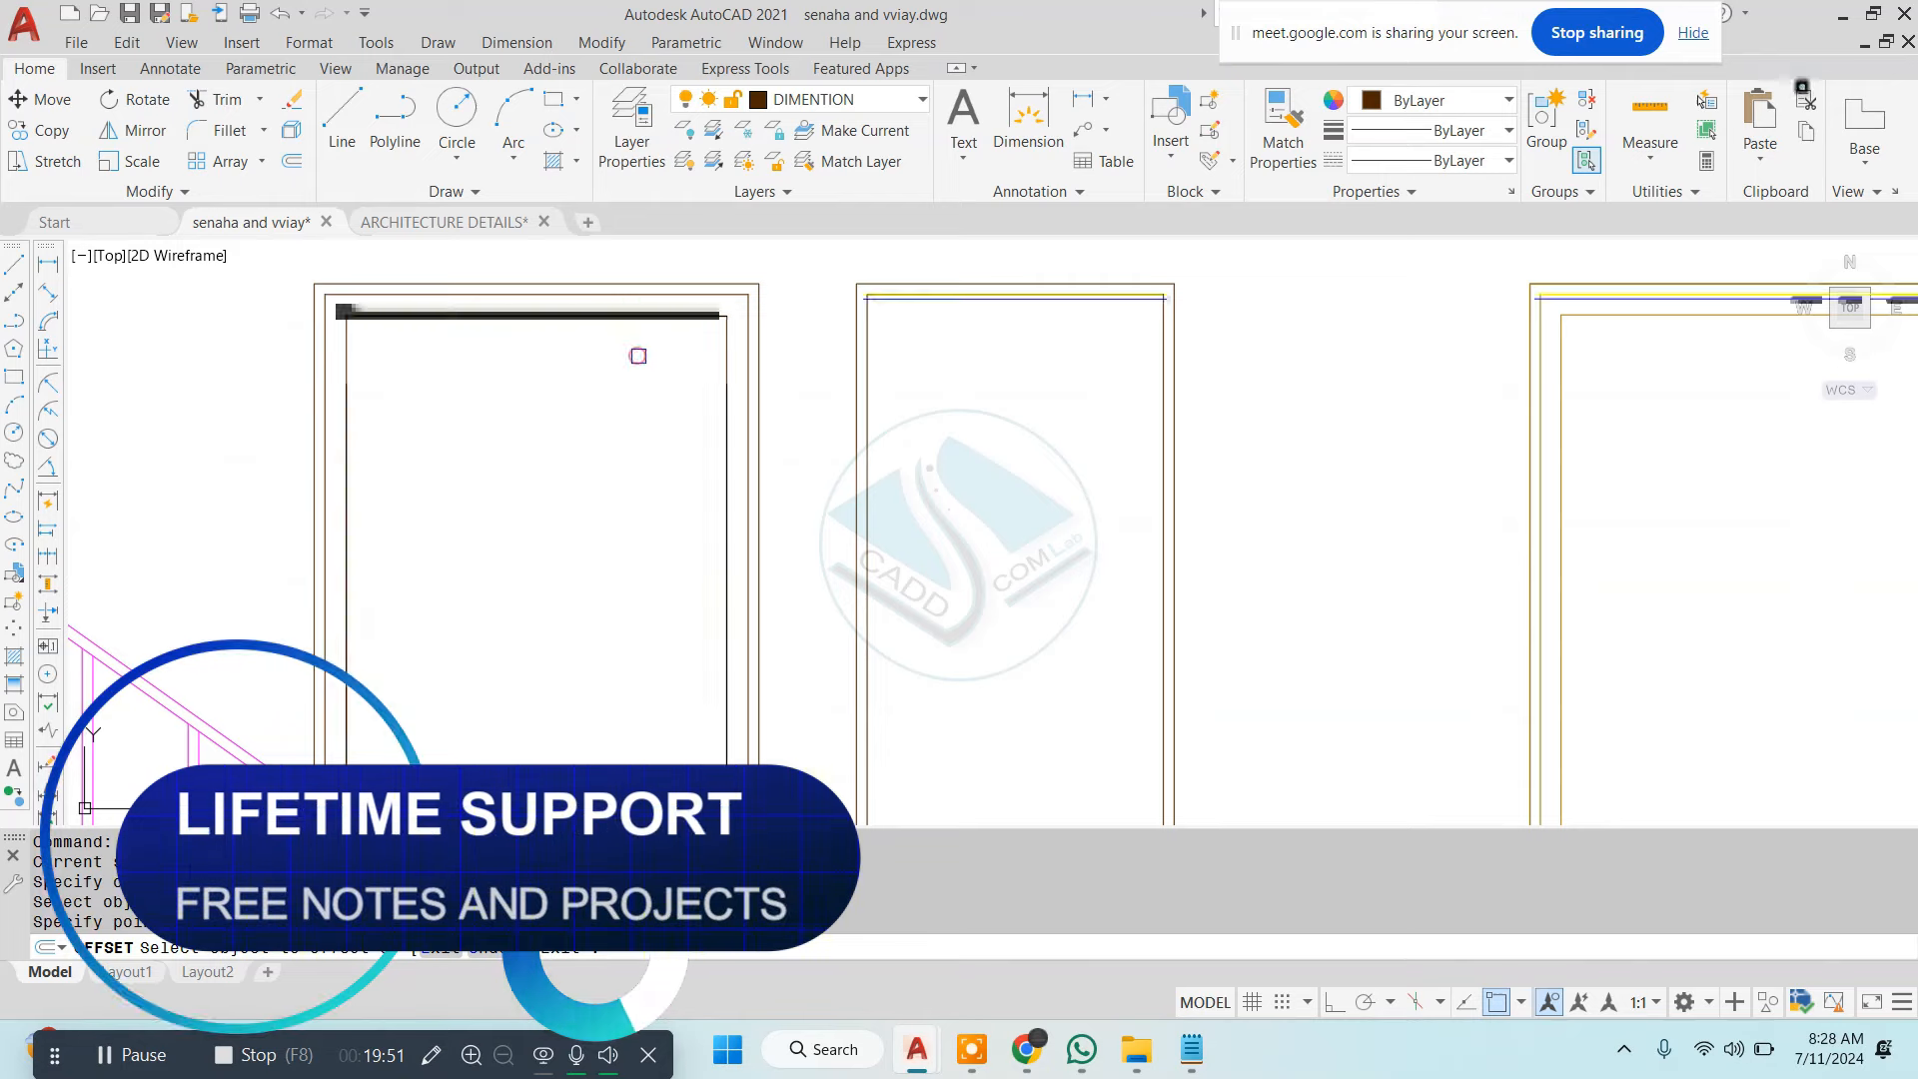
pyautogui.click(624, 341)
pyautogui.press('Escape')
pyautogui.scroll(-3, 943, 382)
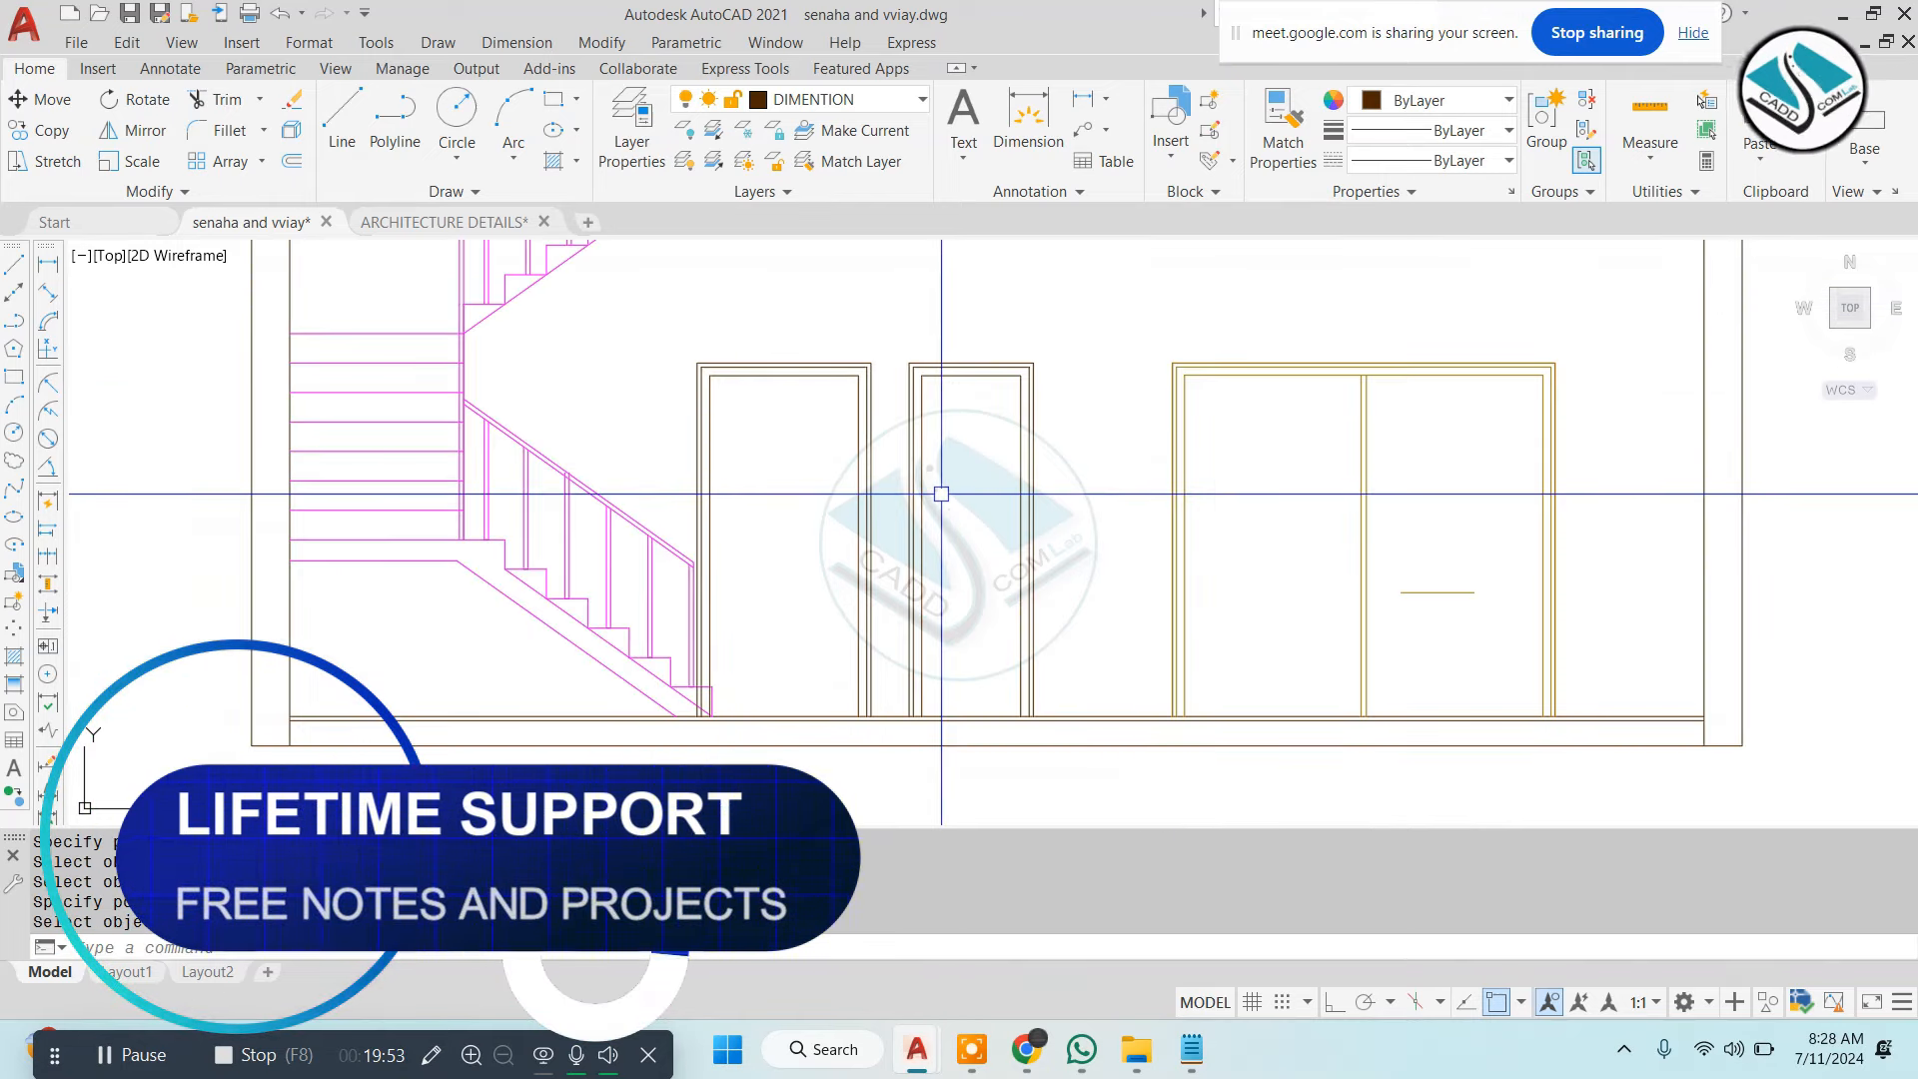
# Draw a slim vertical rectangle as the handle near the stair-side edge of the narrowest door
pyautogui.scroll(3, 941, 493)
pyautogui.write('rec')
pyautogui.press('Return')
pyautogui.click(929, 469)
pyautogui.press('Escape')
pyautogui.press('Return')
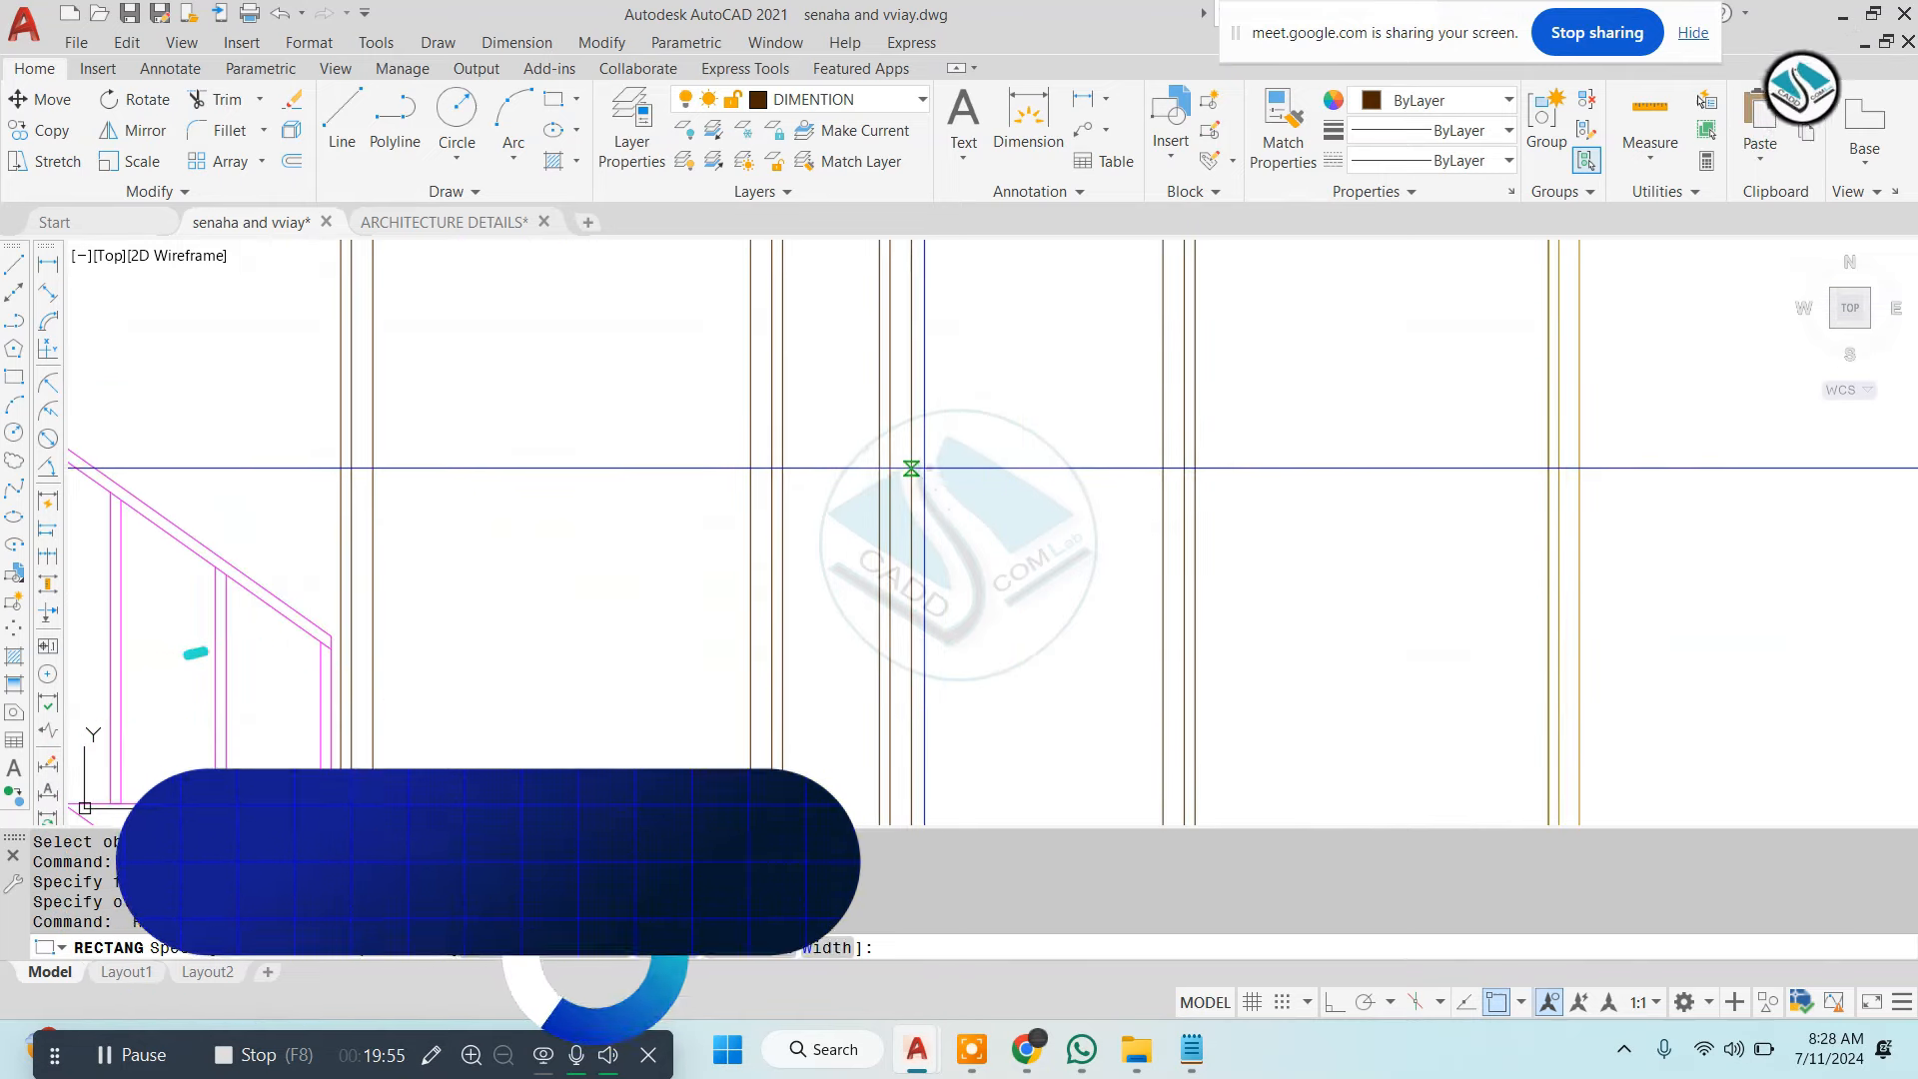
pyautogui.click(933, 465)
pyautogui.click(947, 599)
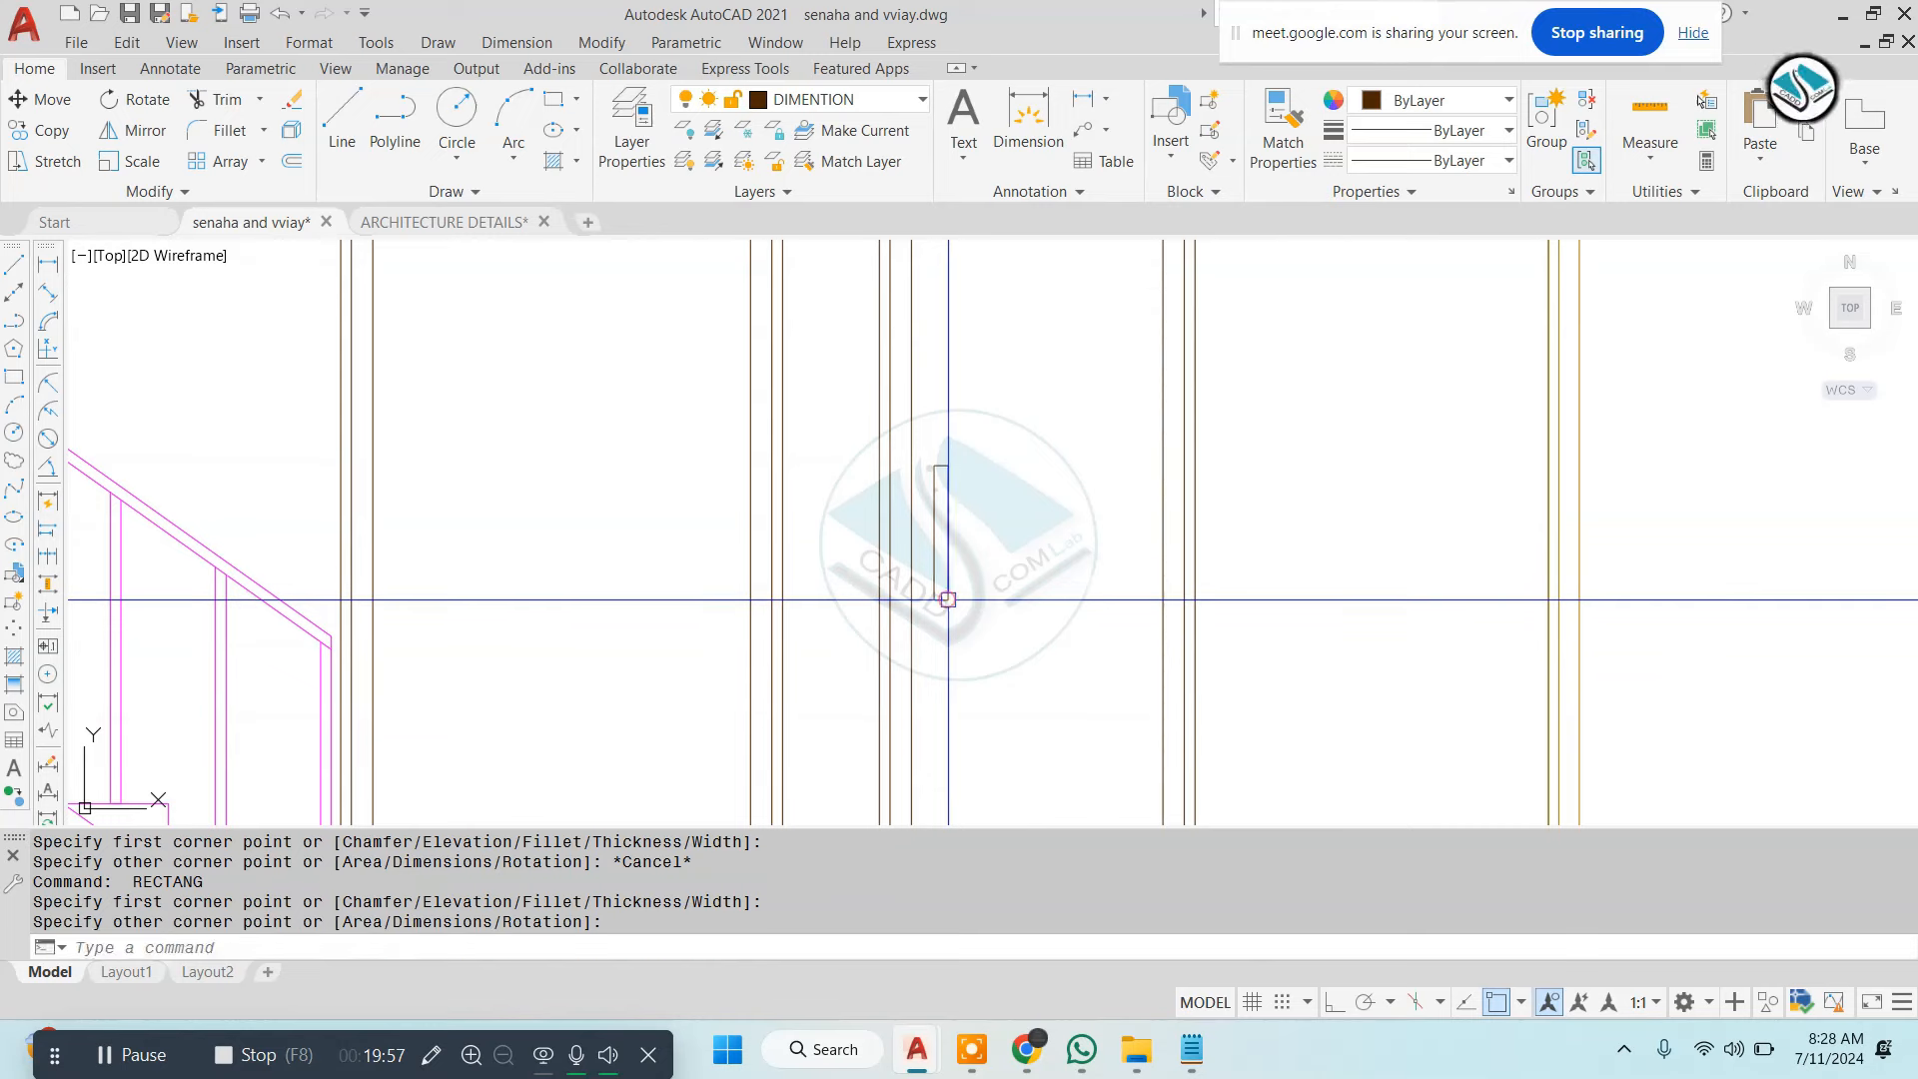
pyautogui.press('Escape')
# Draw a slim horizontal rectangle as the handle on the door next to the stair
pyautogui.press('Return')
pyautogui.click(395, 526)
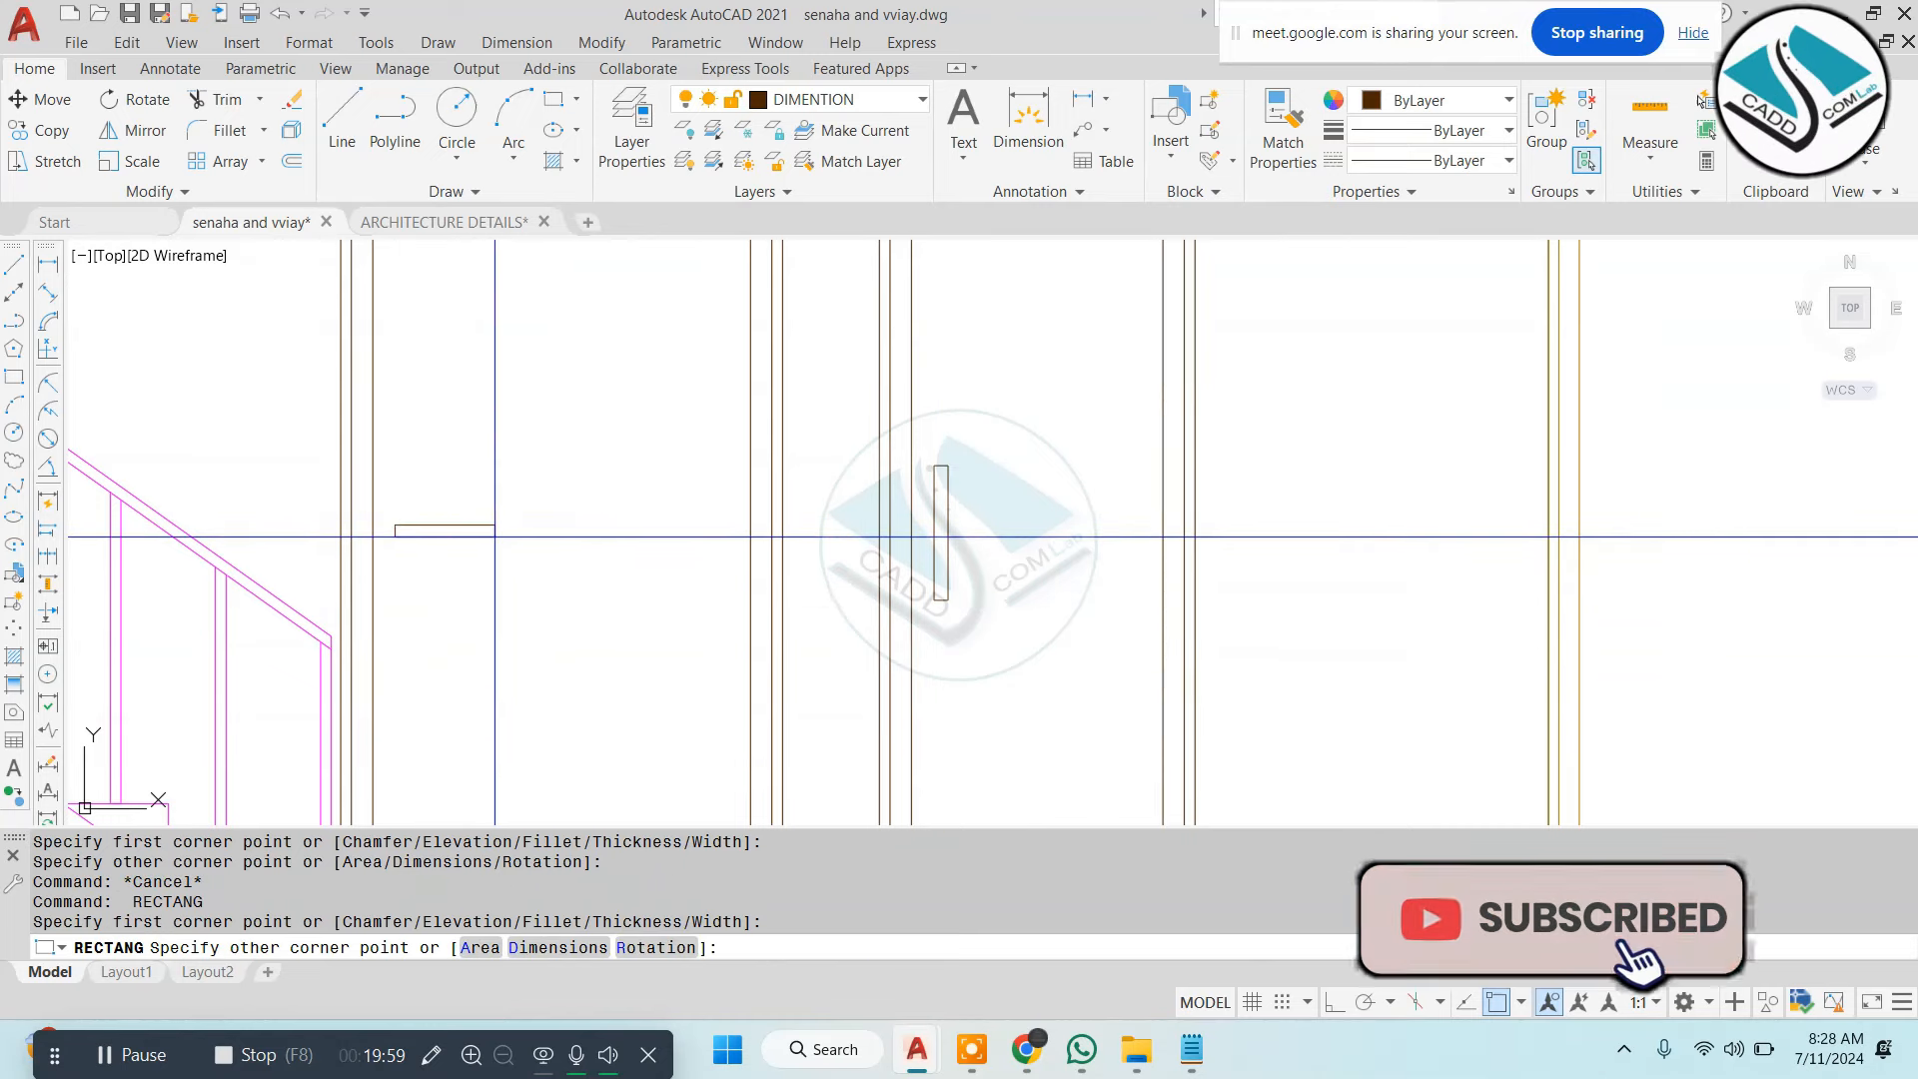
pyautogui.click(484, 537)
pyautogui.press('Escape')
pyautogui.scroll(-4, 575, 520)
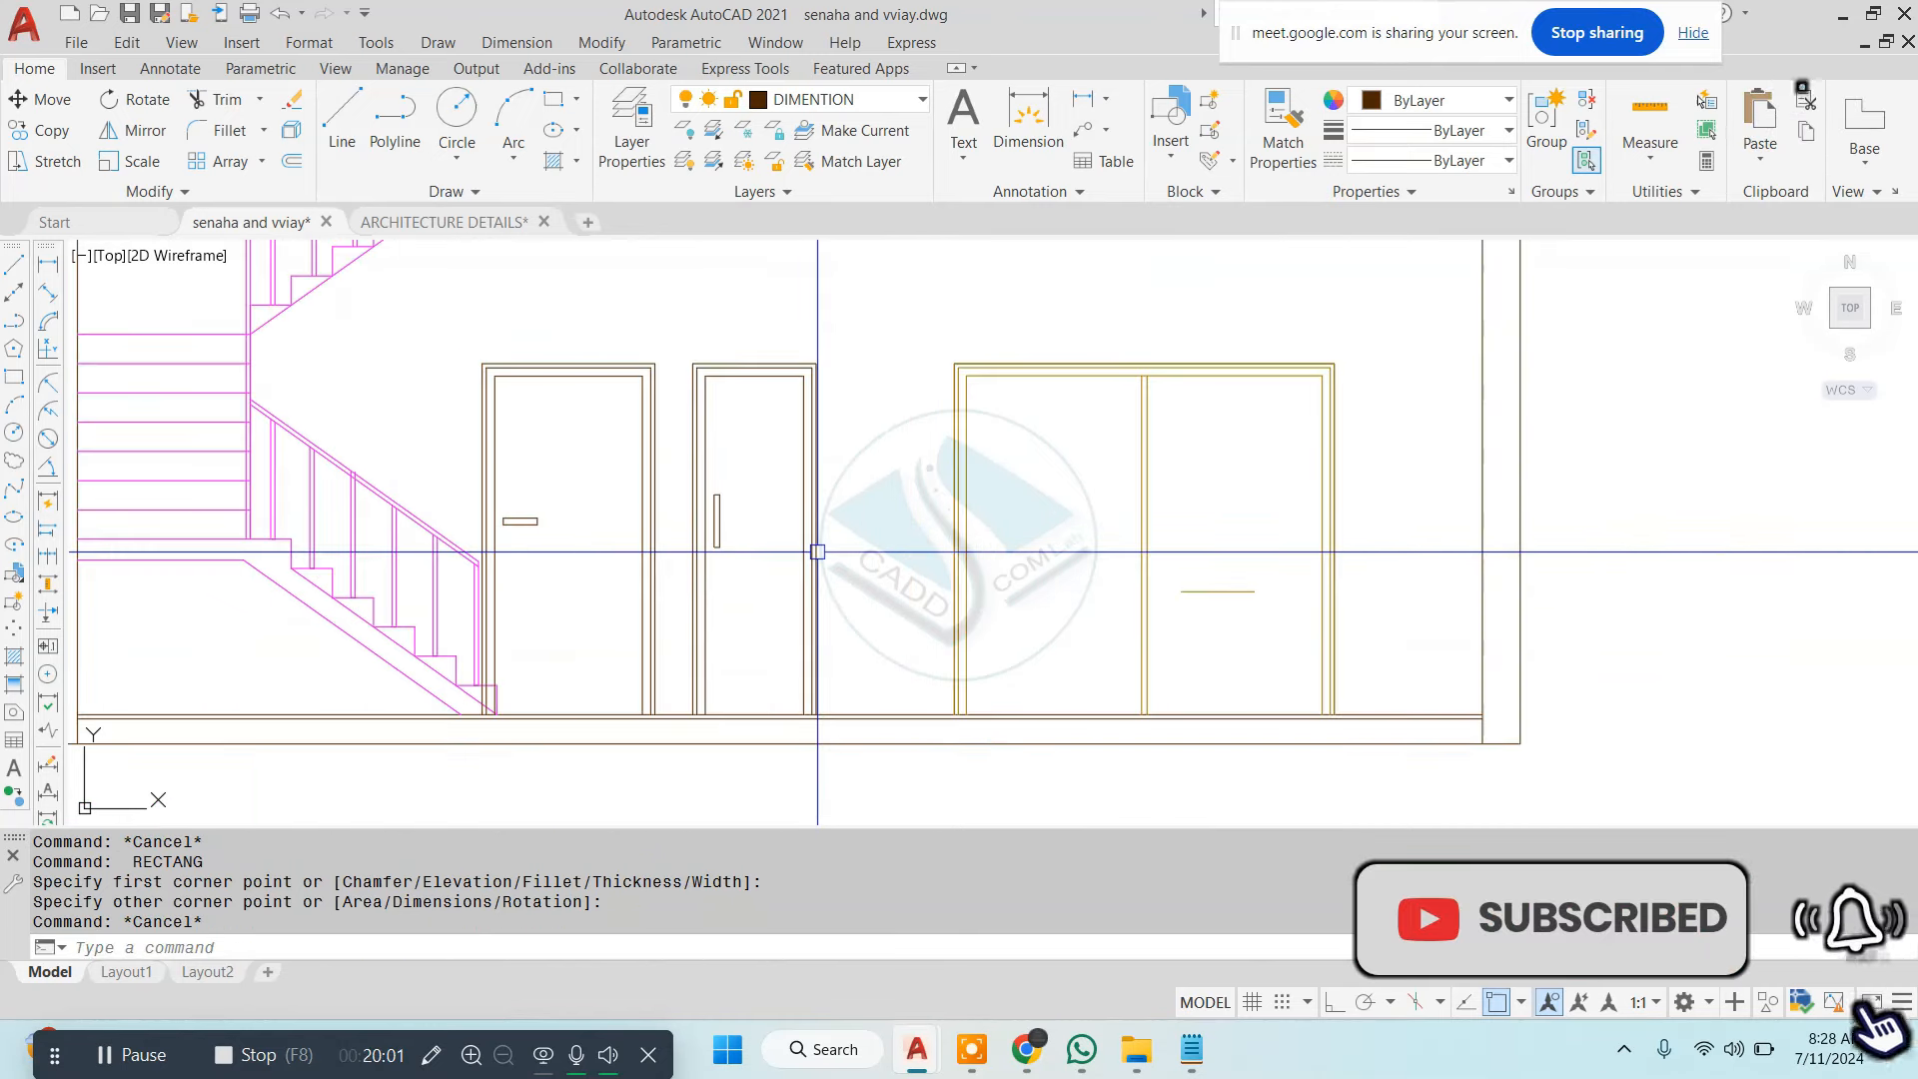
# Match the sliding door frame's properties onto the frames and handles of the two single doors
pyautogui.write('ma')
pyautogui.press('Return')
pyautogui.click(1010, 376)
pyautogui.click(829, 312)
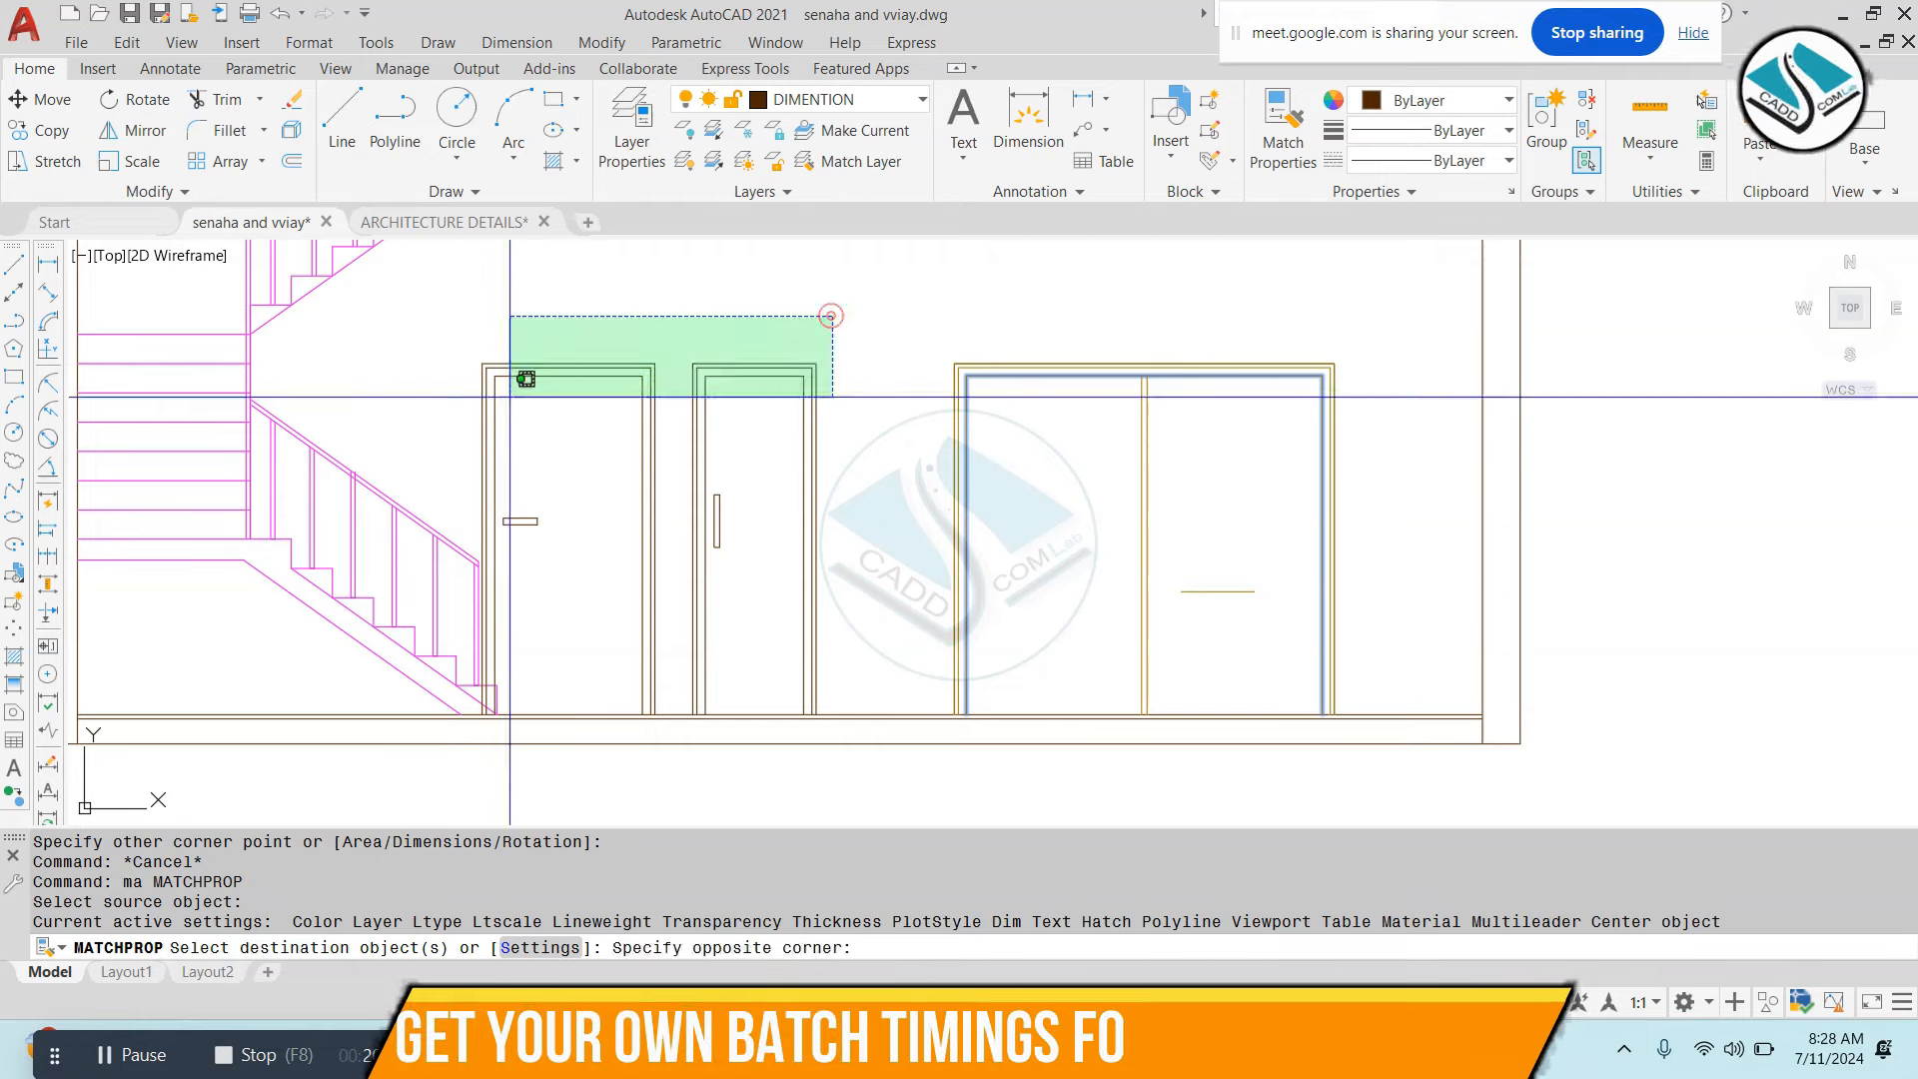
pyautogui.click(548, 466)
pyautogui.click(526, 547)
pyautogui.click(734, 456)
pyautogui.click(705, 560)
pyautogui.press('Escape')
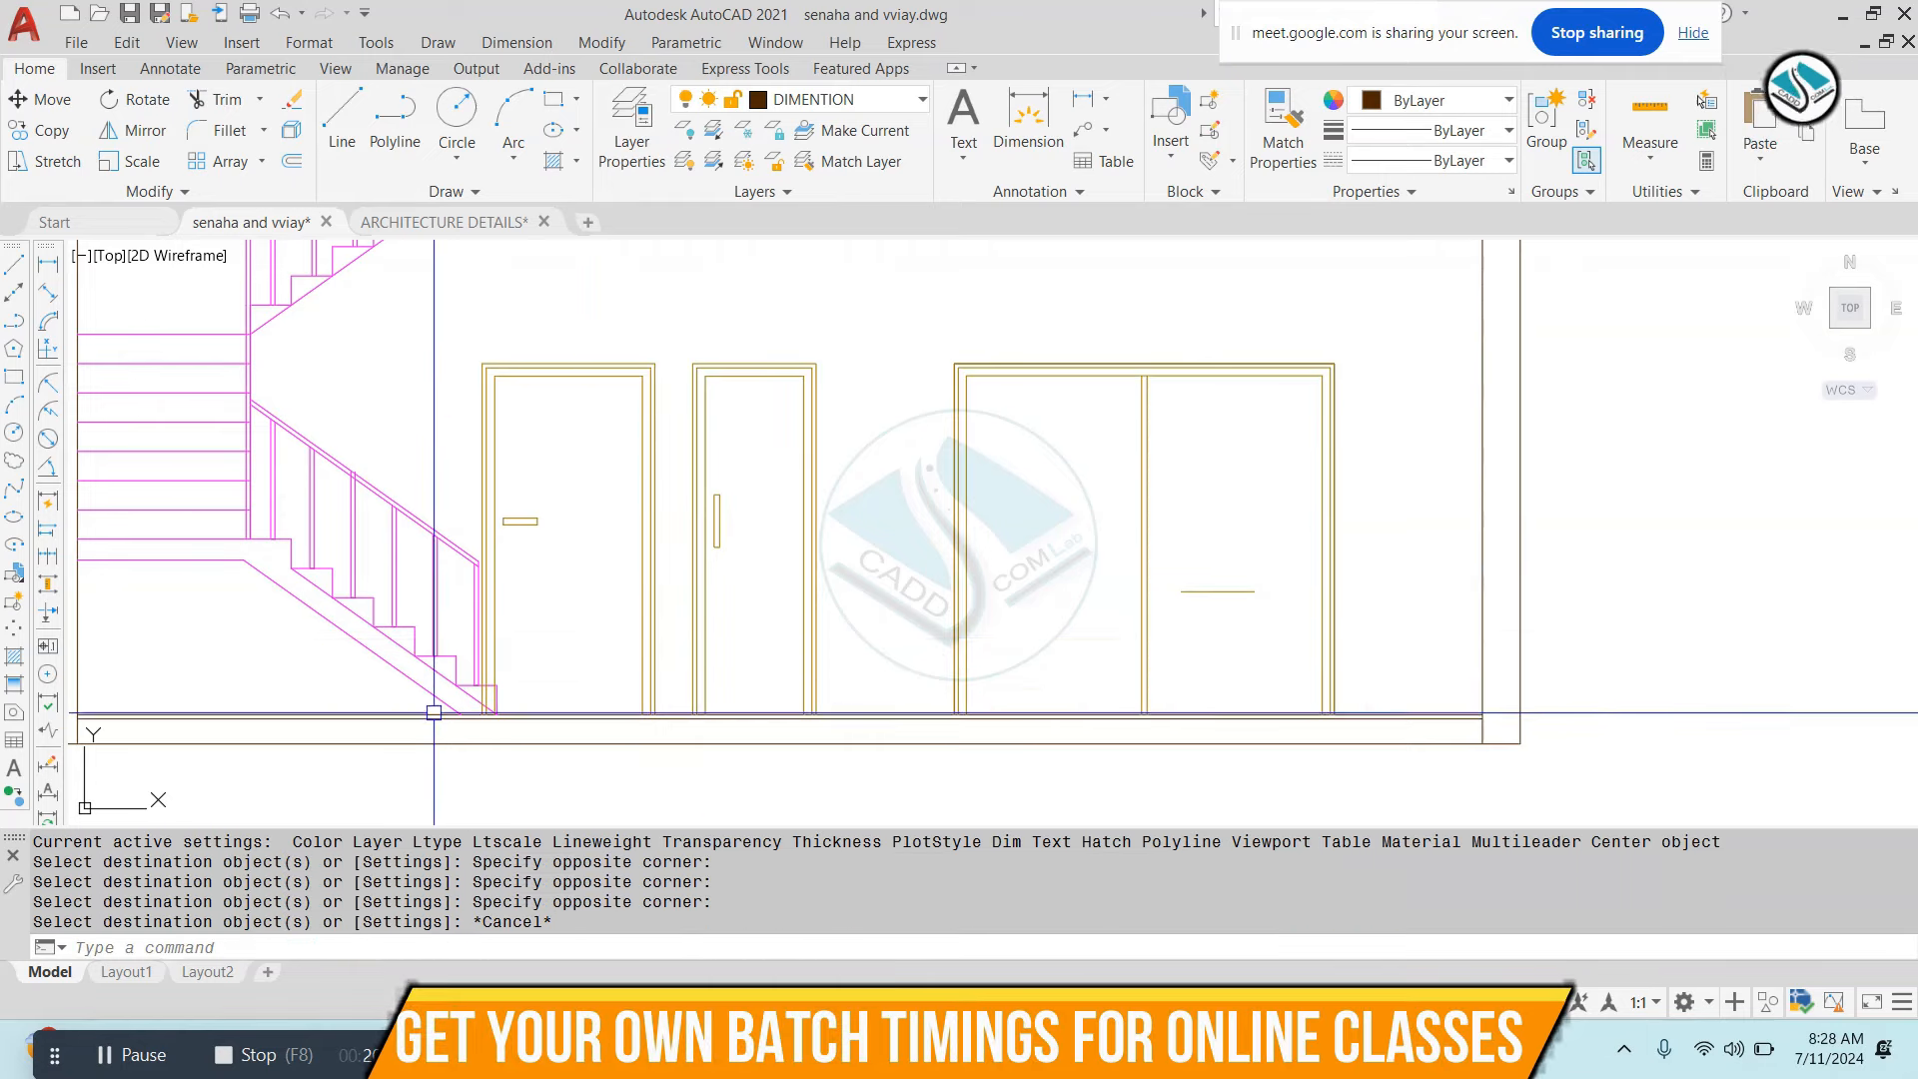
# Trim the door frame lines that cross the lowest stair step below its tread
pyautogui.scroll(4, 437, 713)
pyautogui.scroll(5, 511, 674)
pyautogui.press('Escape')
pyautogui.press('Escape')
pyautogui.write('tr')
pyautogui.press('Return')
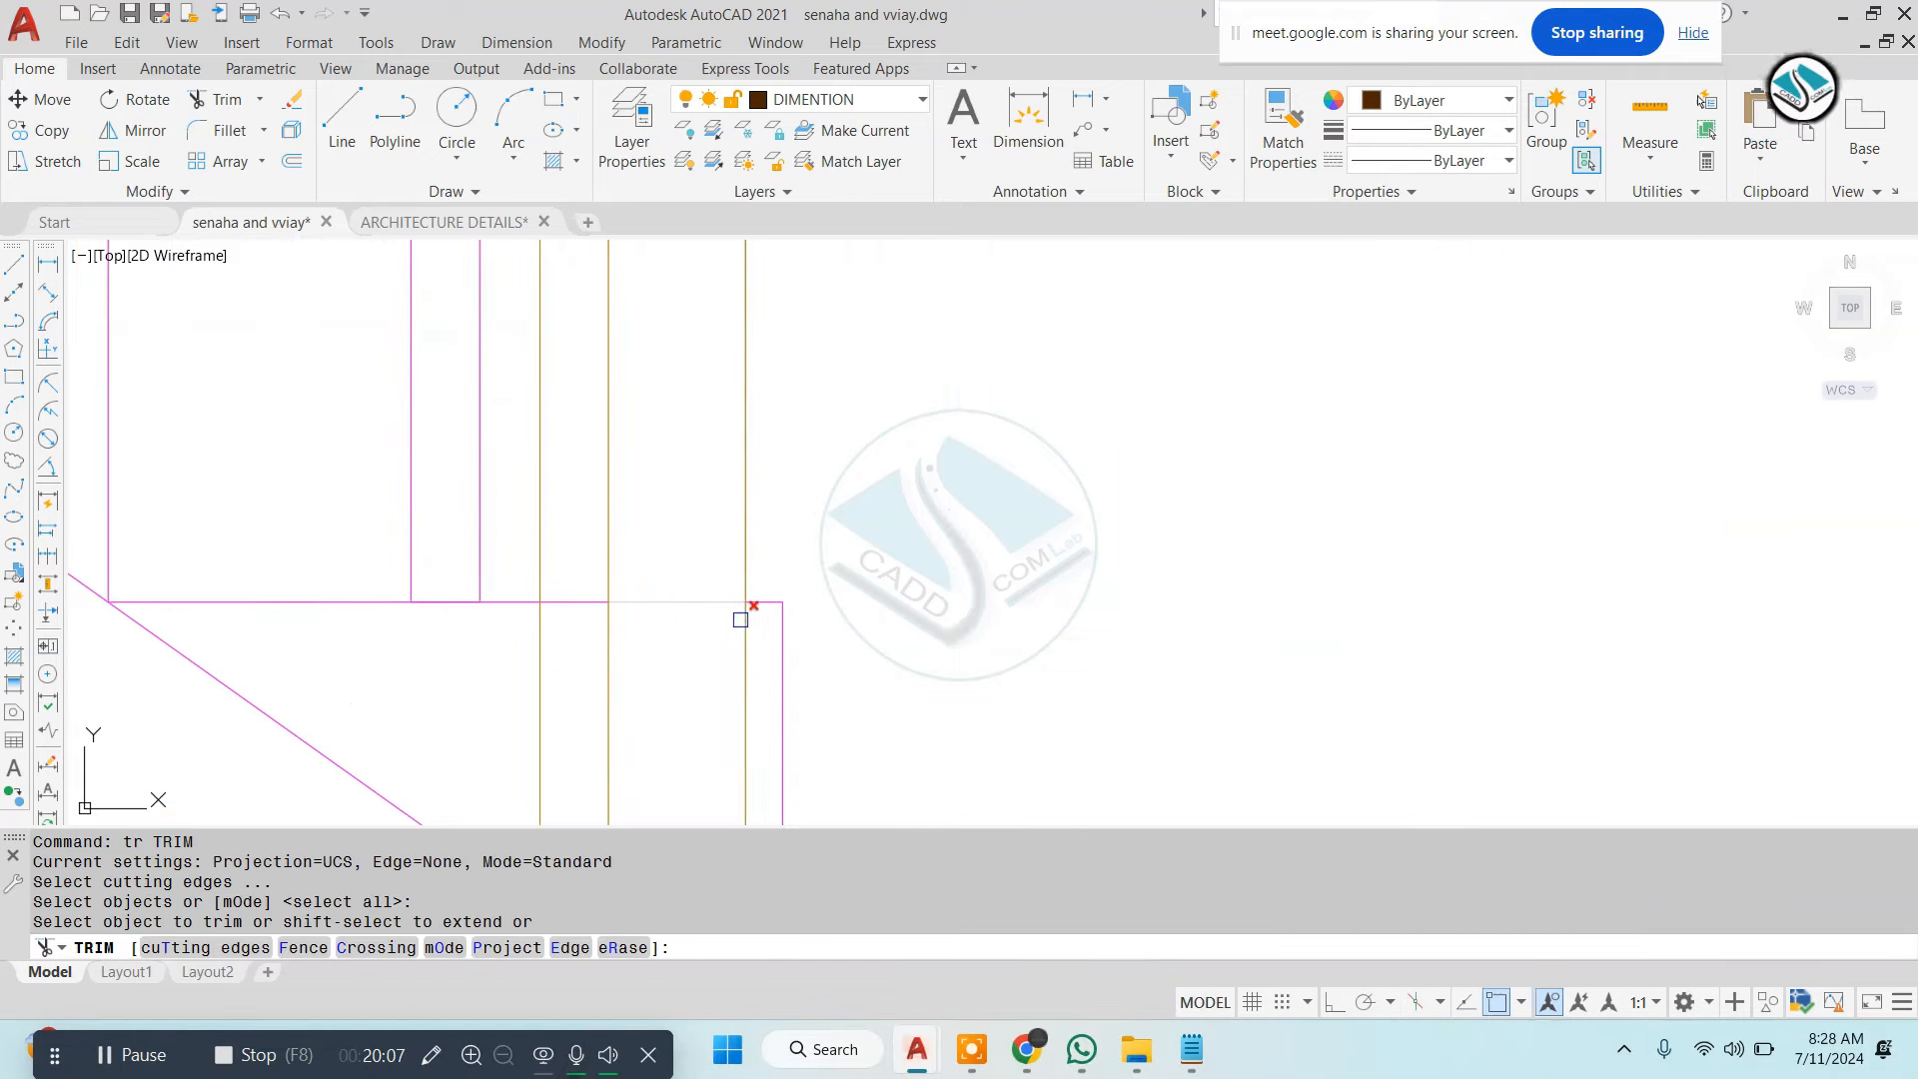
pyautogui.click(761, 635)
pyautogui.click(514, 685)
pyautogui.scroll(-6, 715, 556)
pyautogui.press('Escape')
pyautogui.scroll(-6, 750, 631)
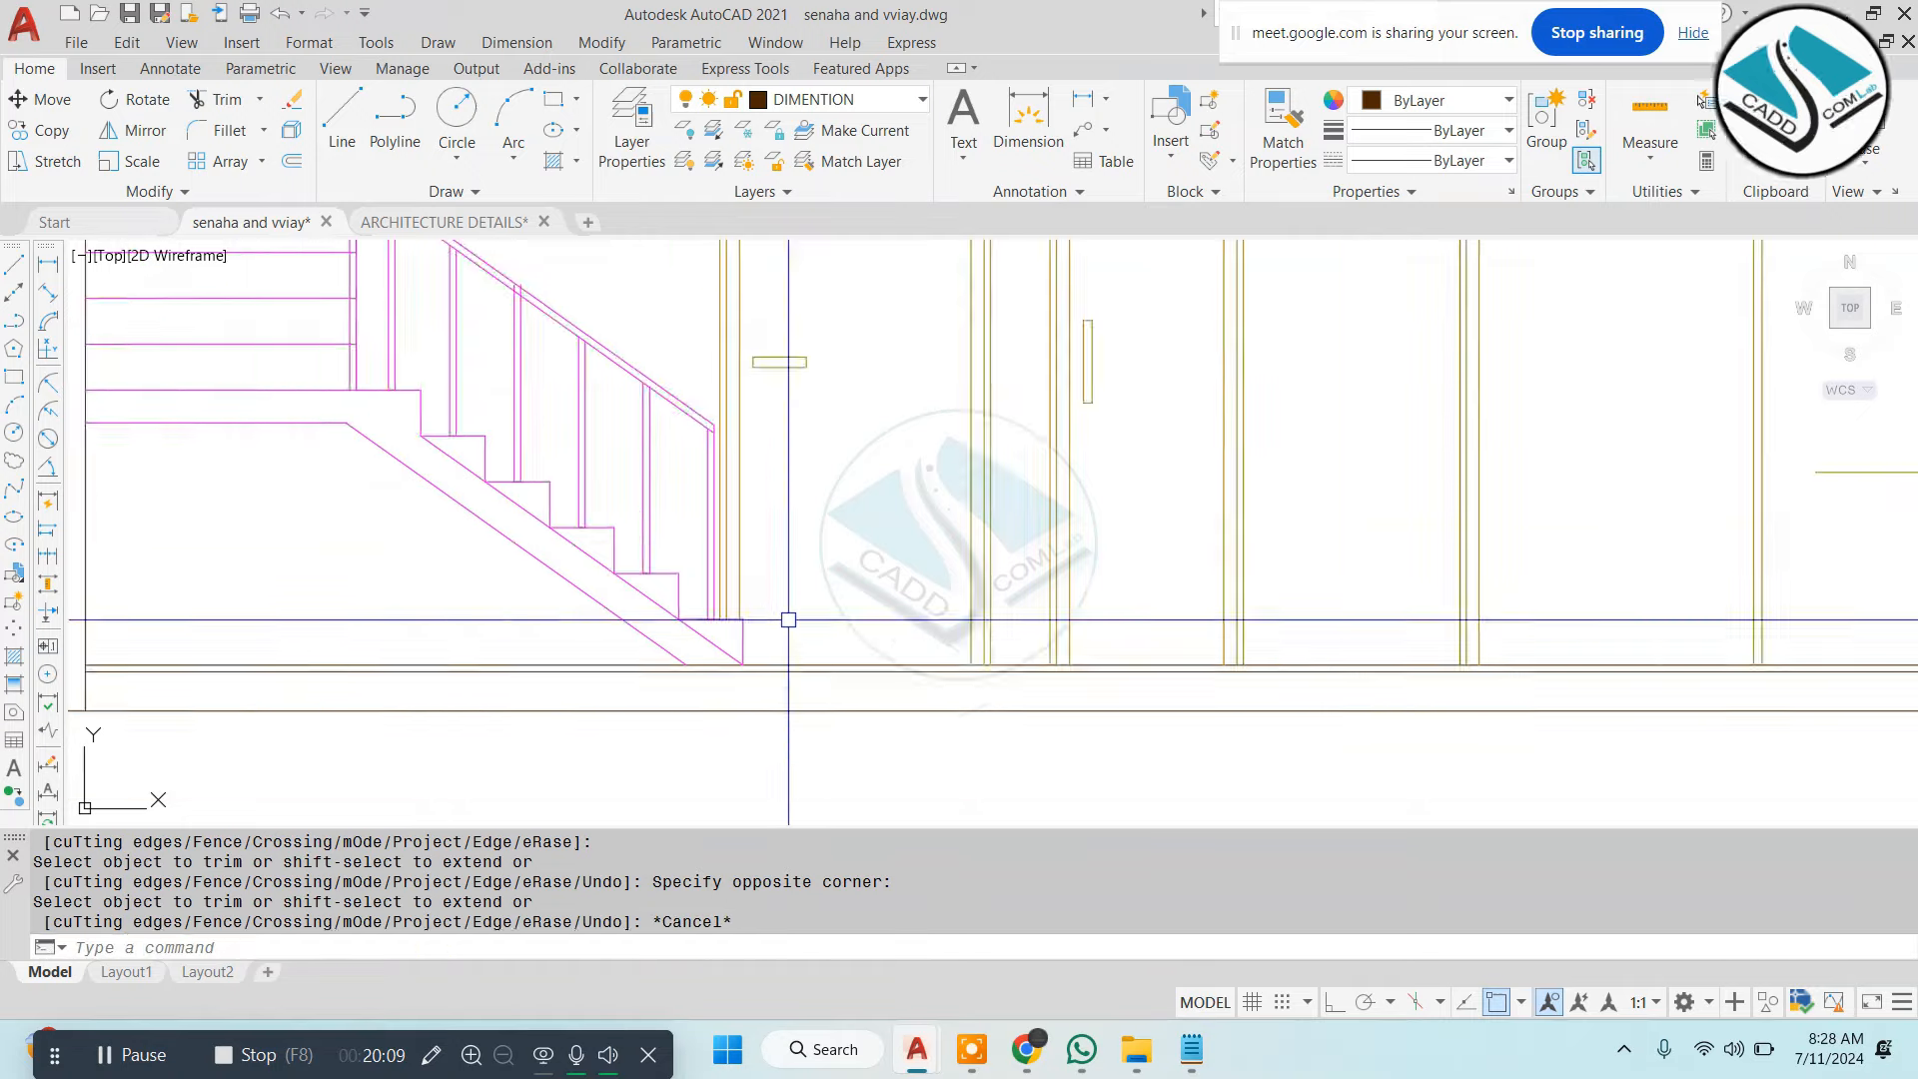
pyautogui.press('Escape')
# Examine the floor plan around doors D1 and D3, the SF1 area and the dining/lounge against section X-X'
pyautogui.moveTo(899, 498); pyautogui.dragTo(921, 494, button='middle')
pyautogui.scroll(-6, 878, 599)
pyautogui.press('Escape')
pyautogui.press('Escape')
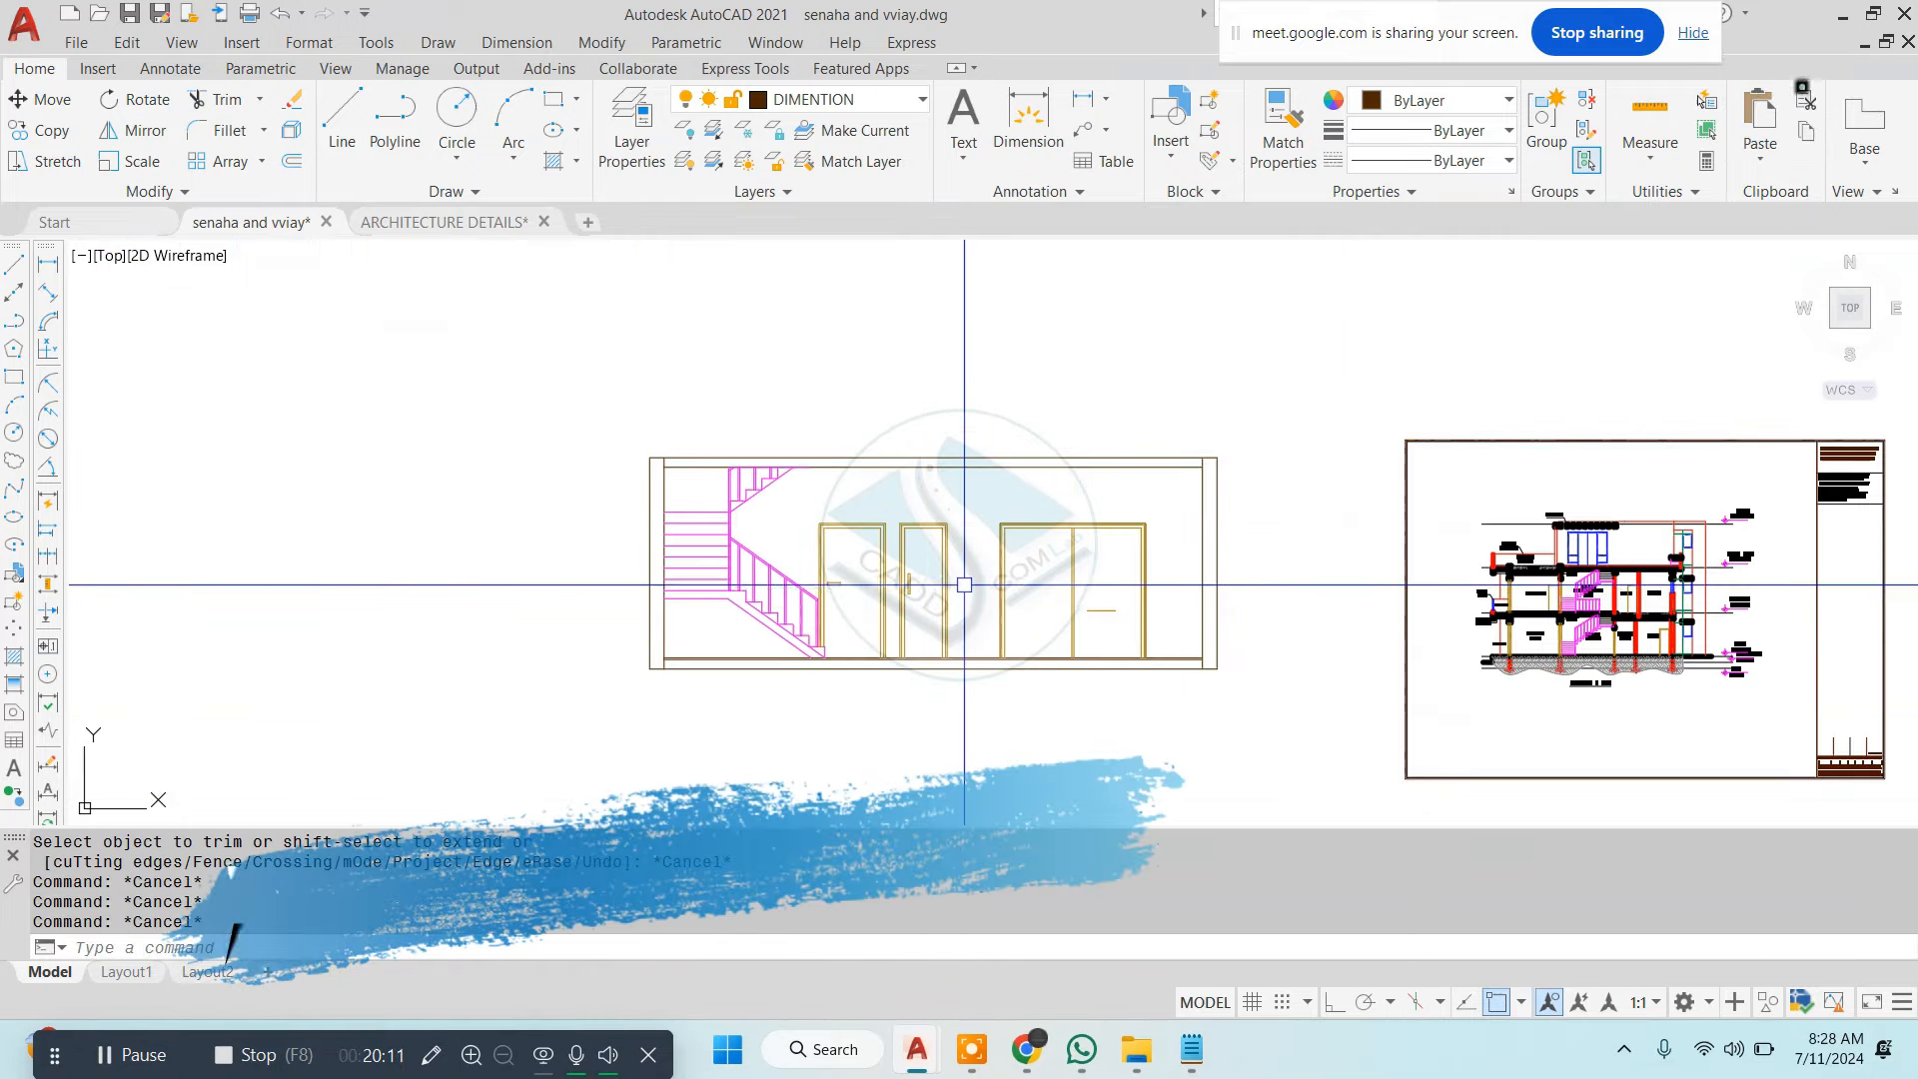
pyautogui.scroll(-3, 961, 320)
pyautogui.scroll(8, 962, 320)
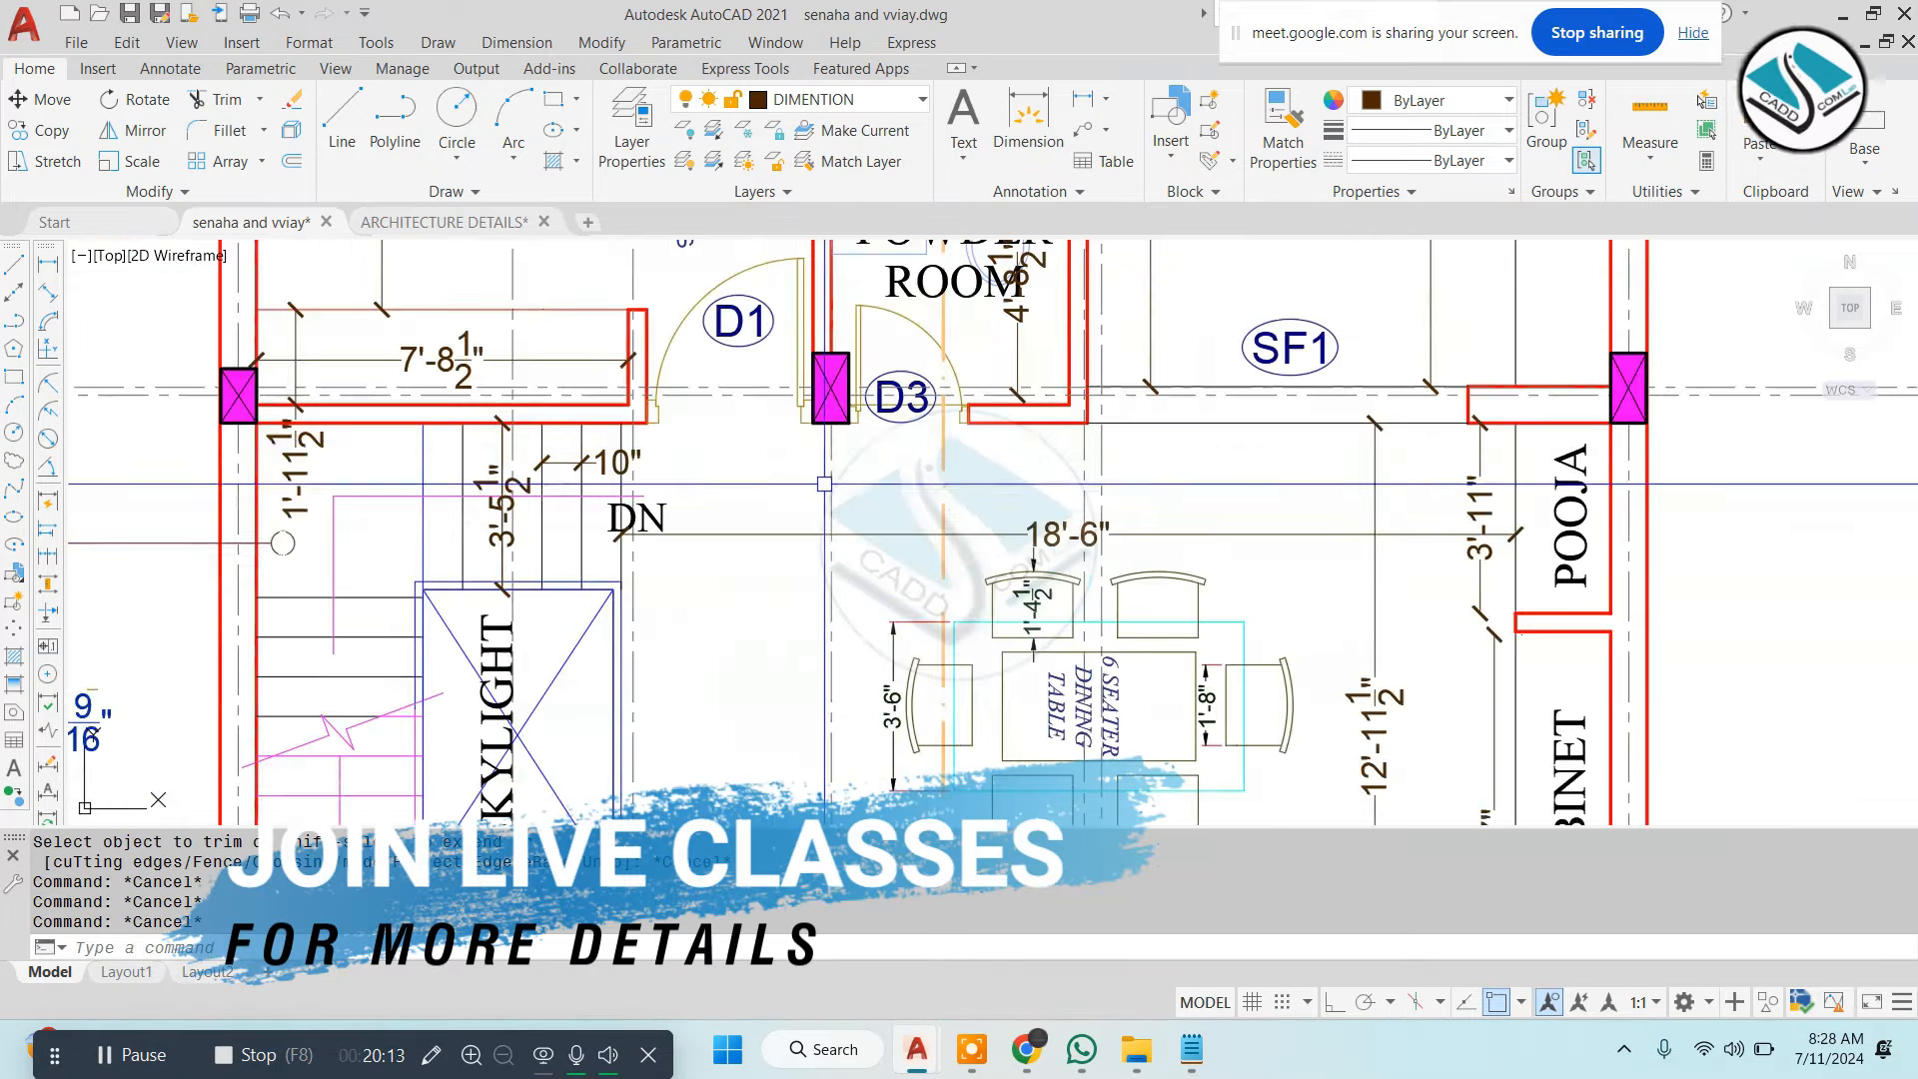
pyautogui.scroll(-3, 1079, 424)
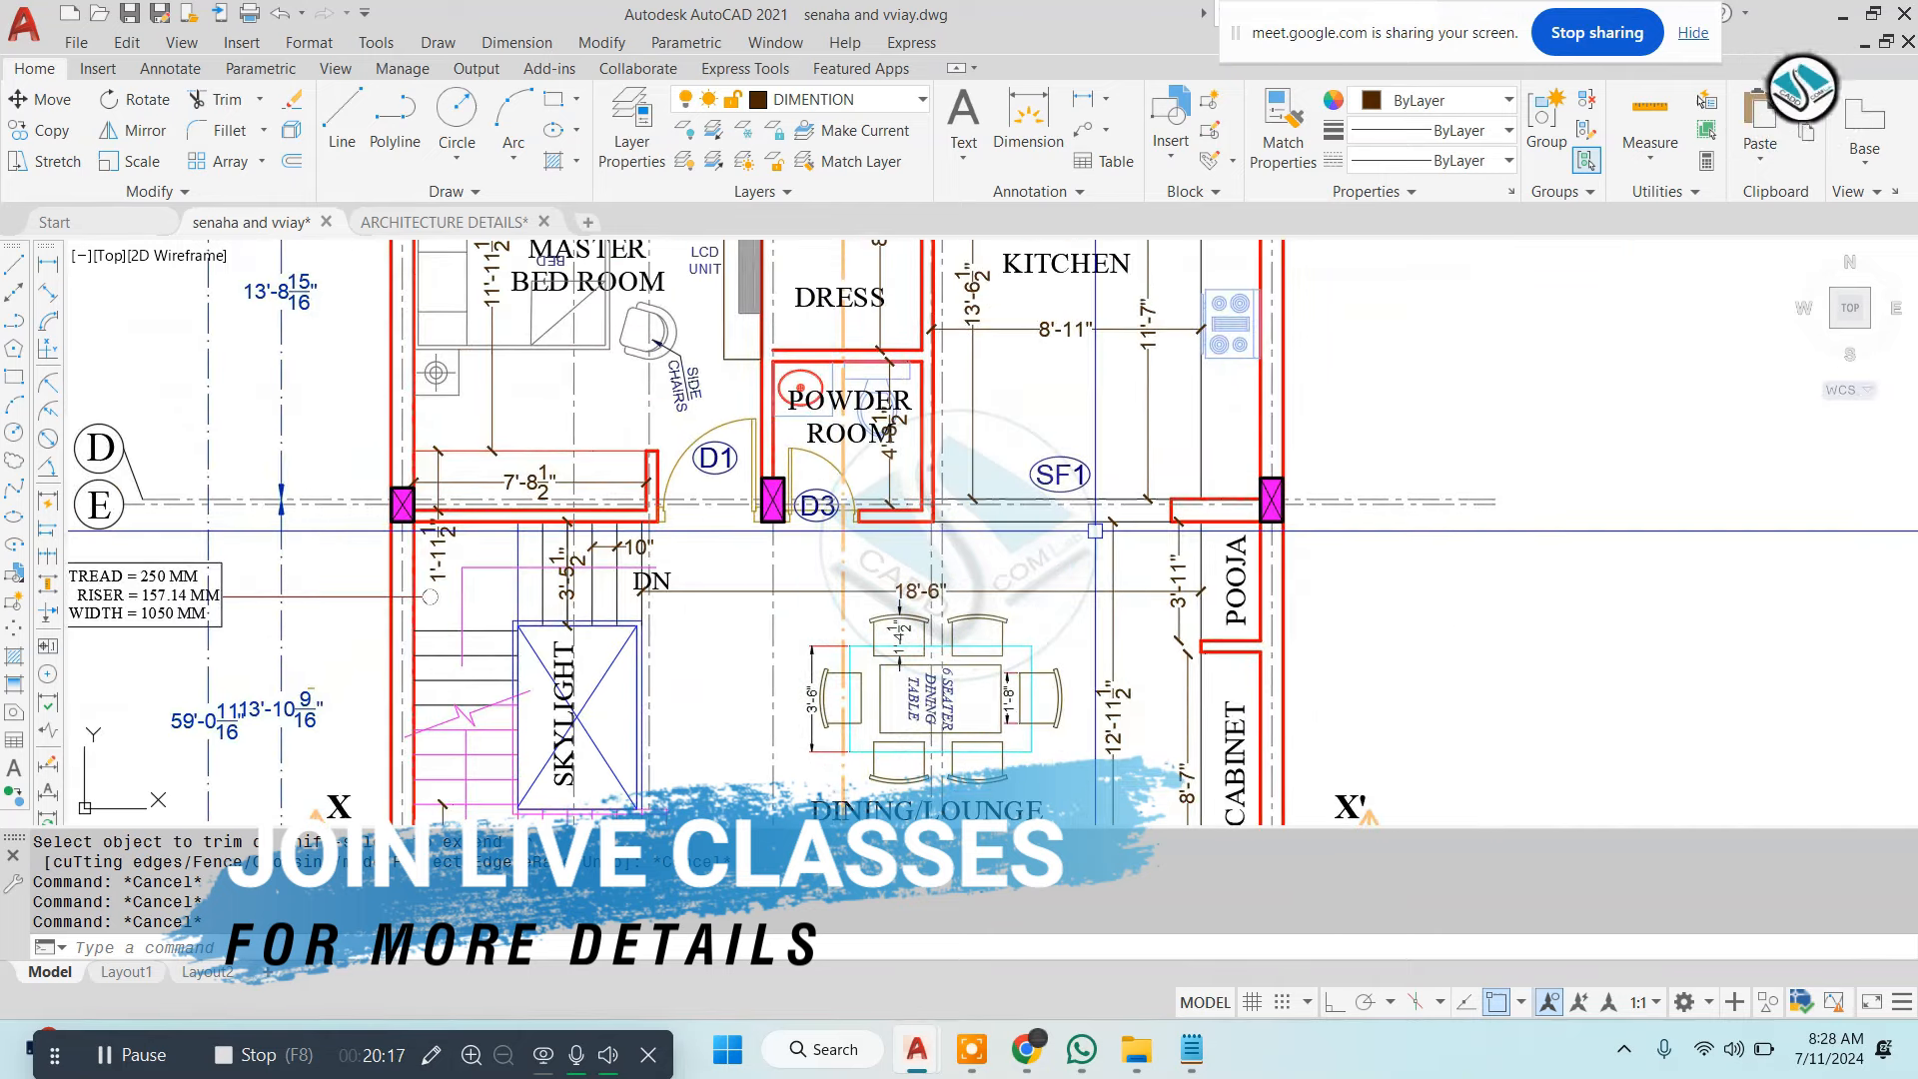
# Match the section's right wall lines to the red wall lines in Section YY'
pyautogui.scroll(-5, 1067, 520)
pyautogui.moveTo(825, 779); pyautogui.dragTo(824, 599, button='middle')
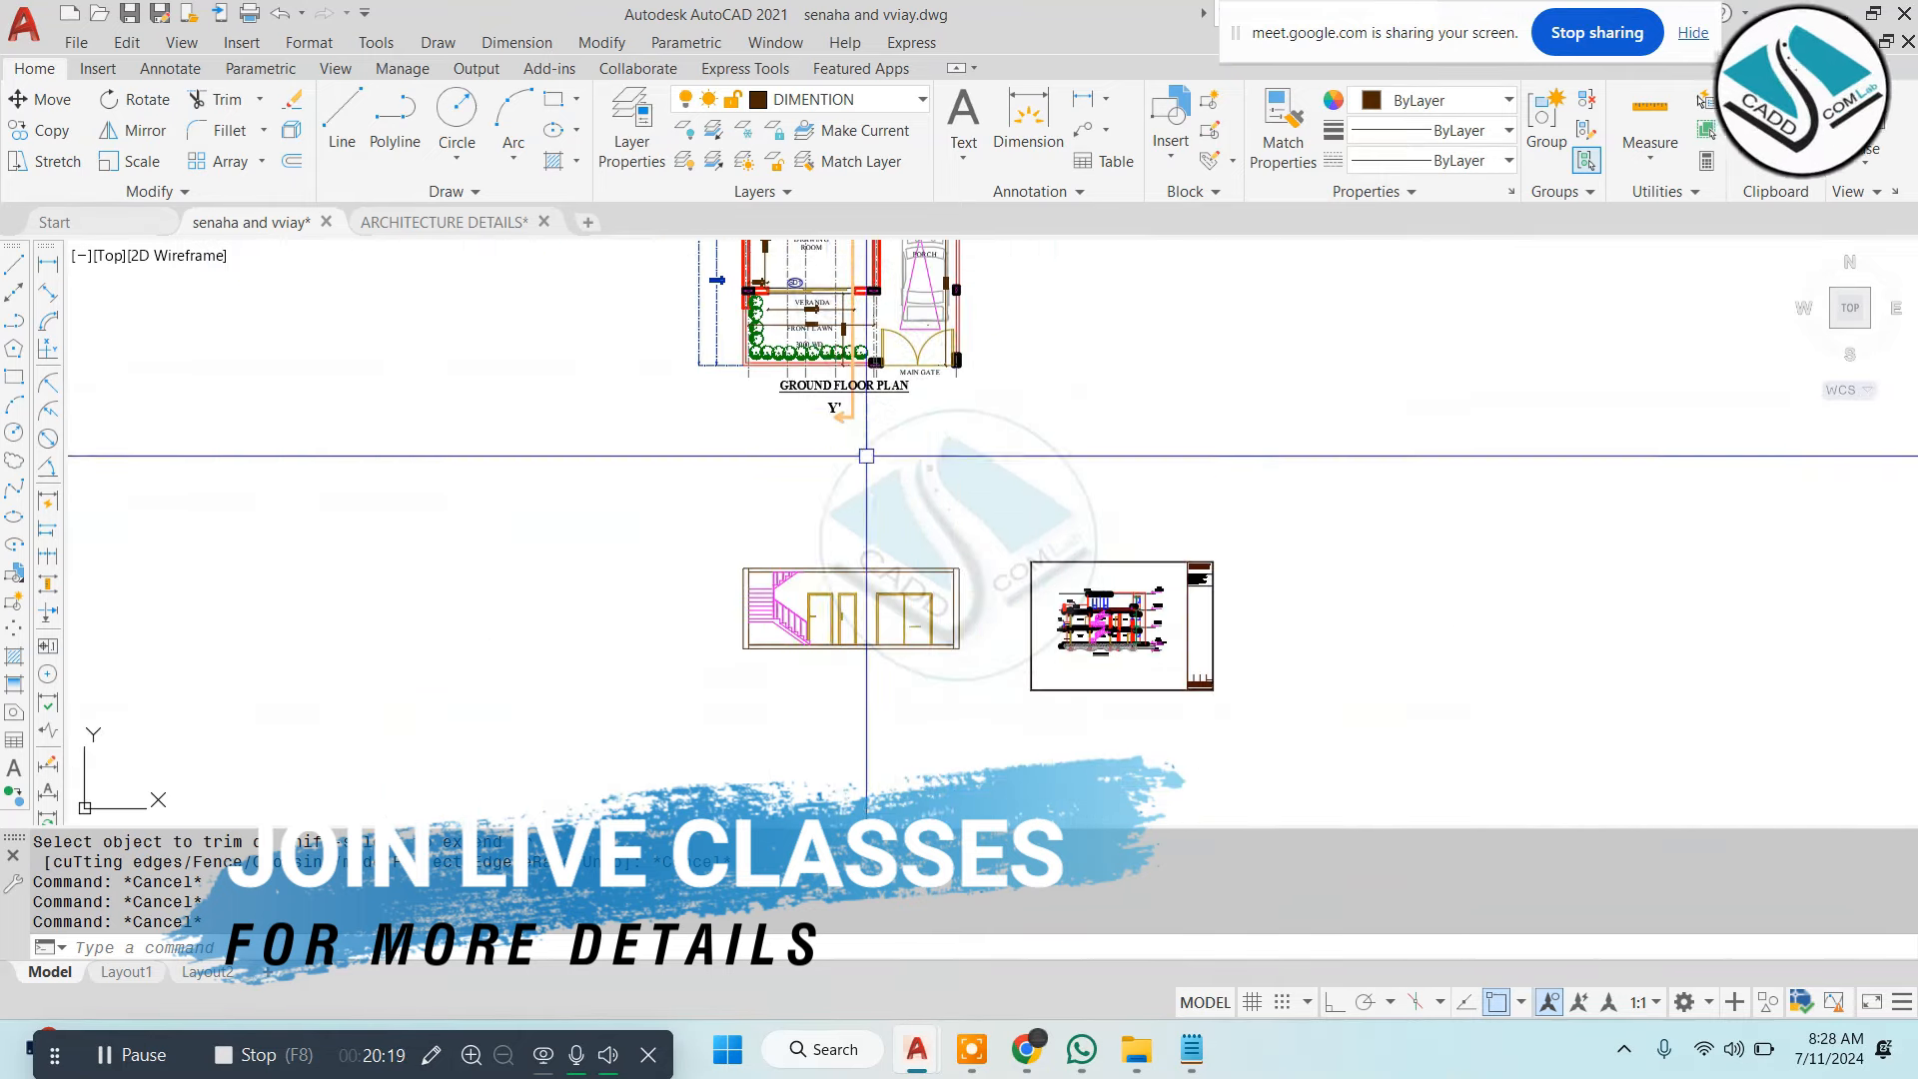
pyautogui.scroll(4, 824, 600)
pyautogui.scroll(2, 825, 600)
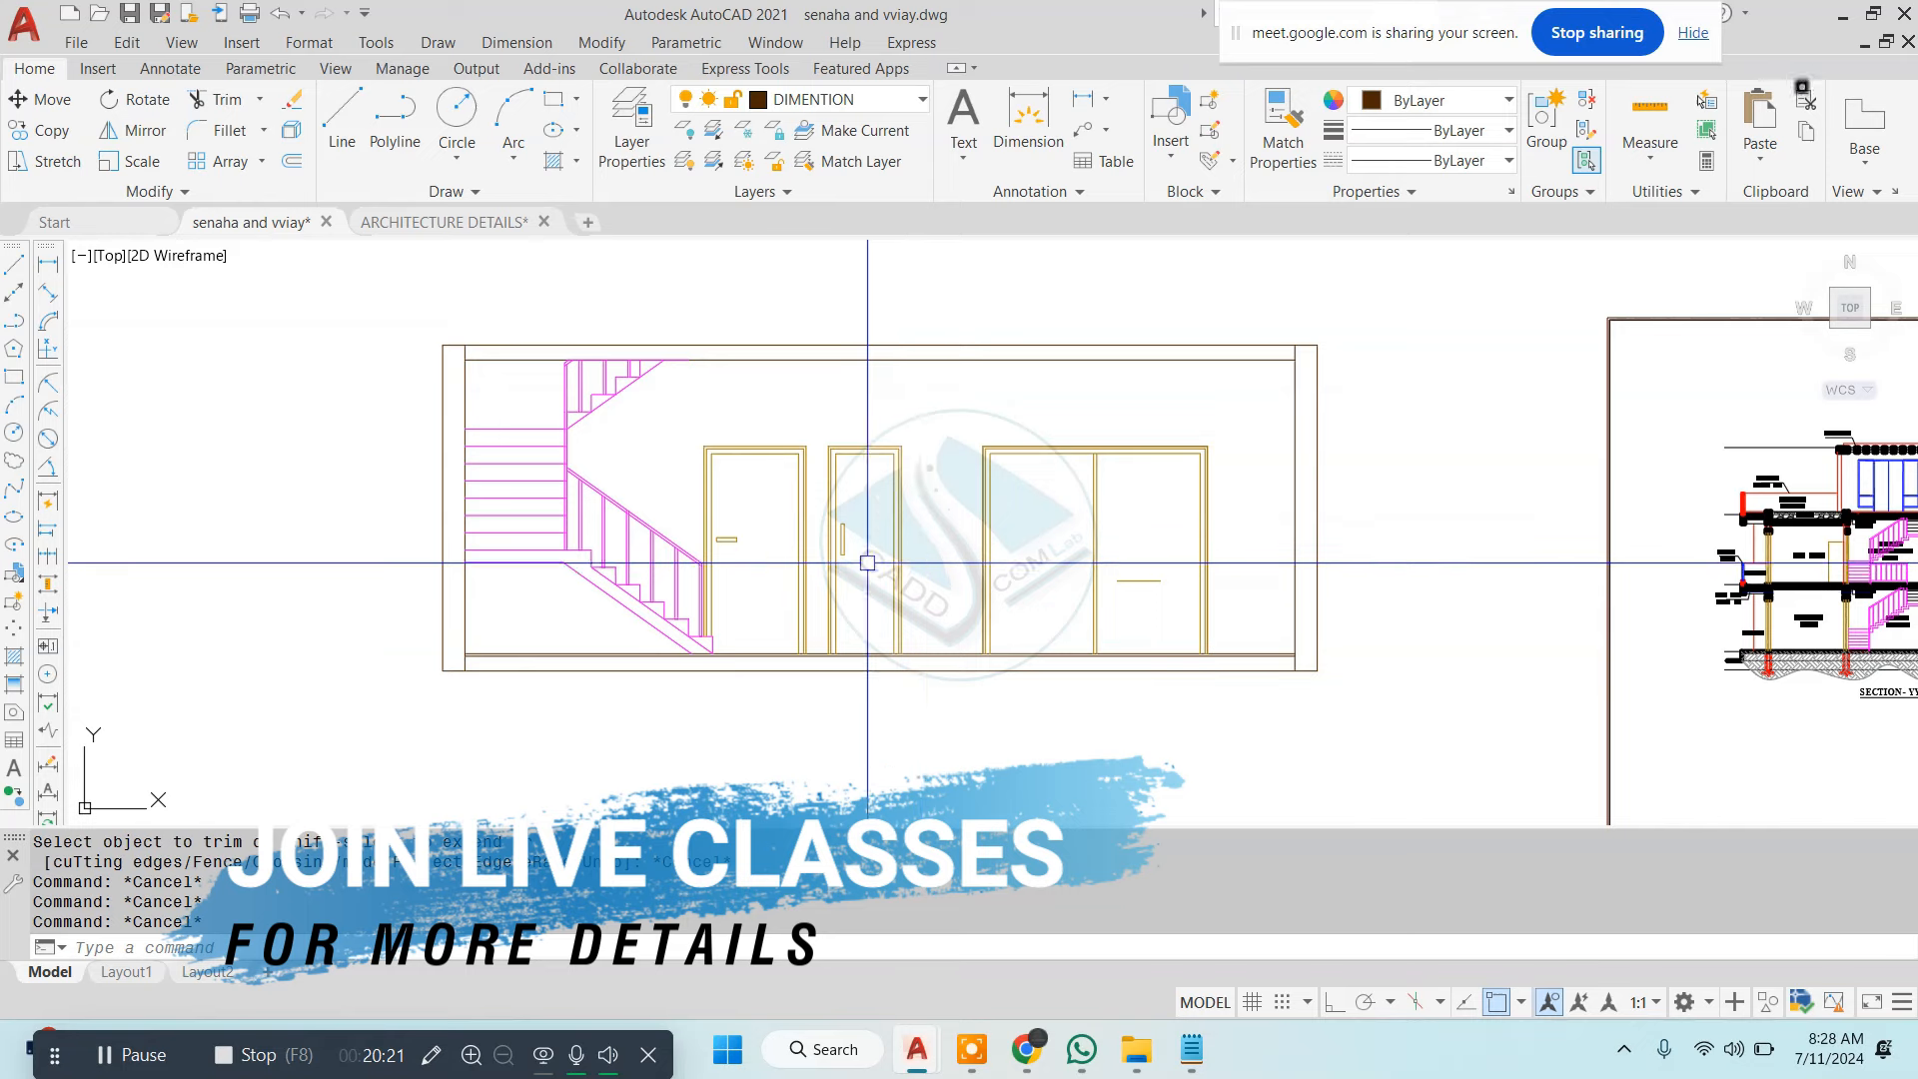
pyautogui.scroll(-2, 867, 562)
pyautogui.scroll(5, 1650, 549)
pyautogui.scroll(4, 1281, 578)
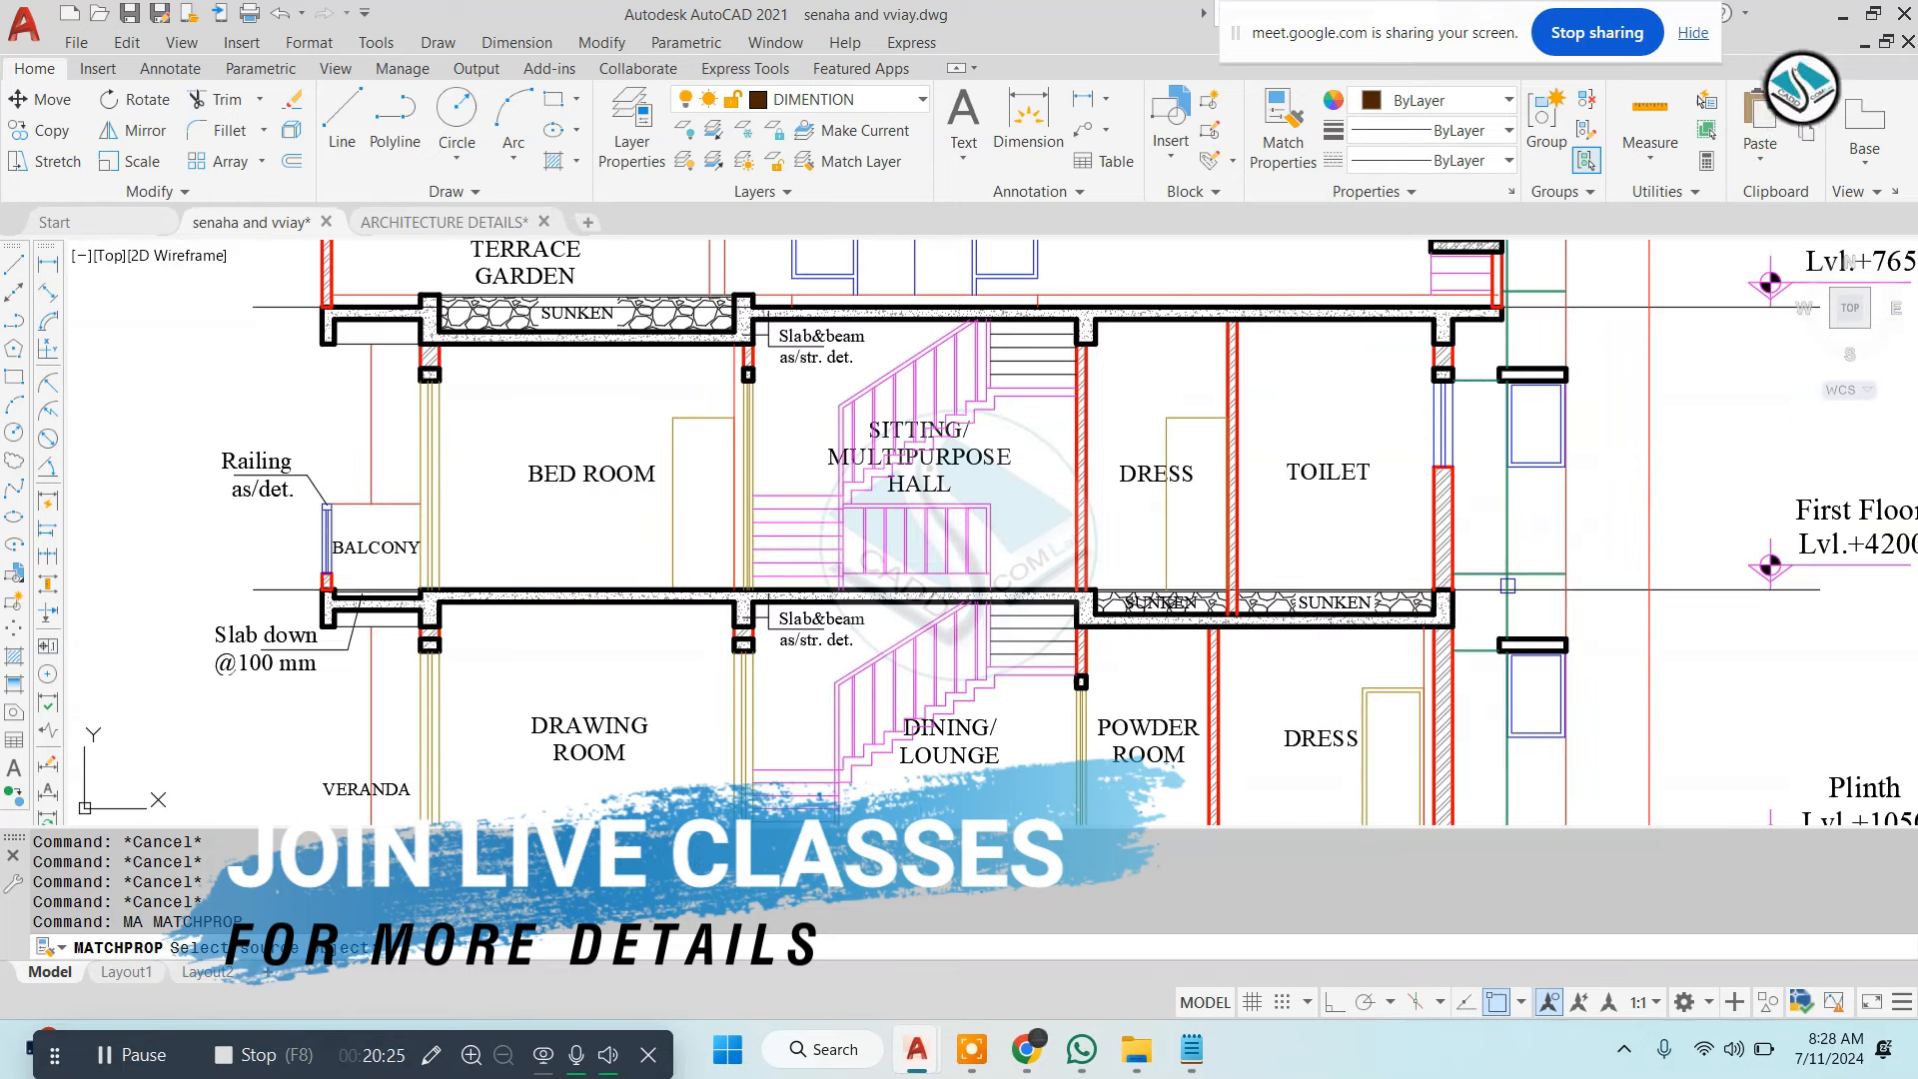
pyautogui.scroll(2, 1474, 549)
pyautogui.scroll(-3, 1442, 527)
pyautogui.scroll(4, 1058, 456)
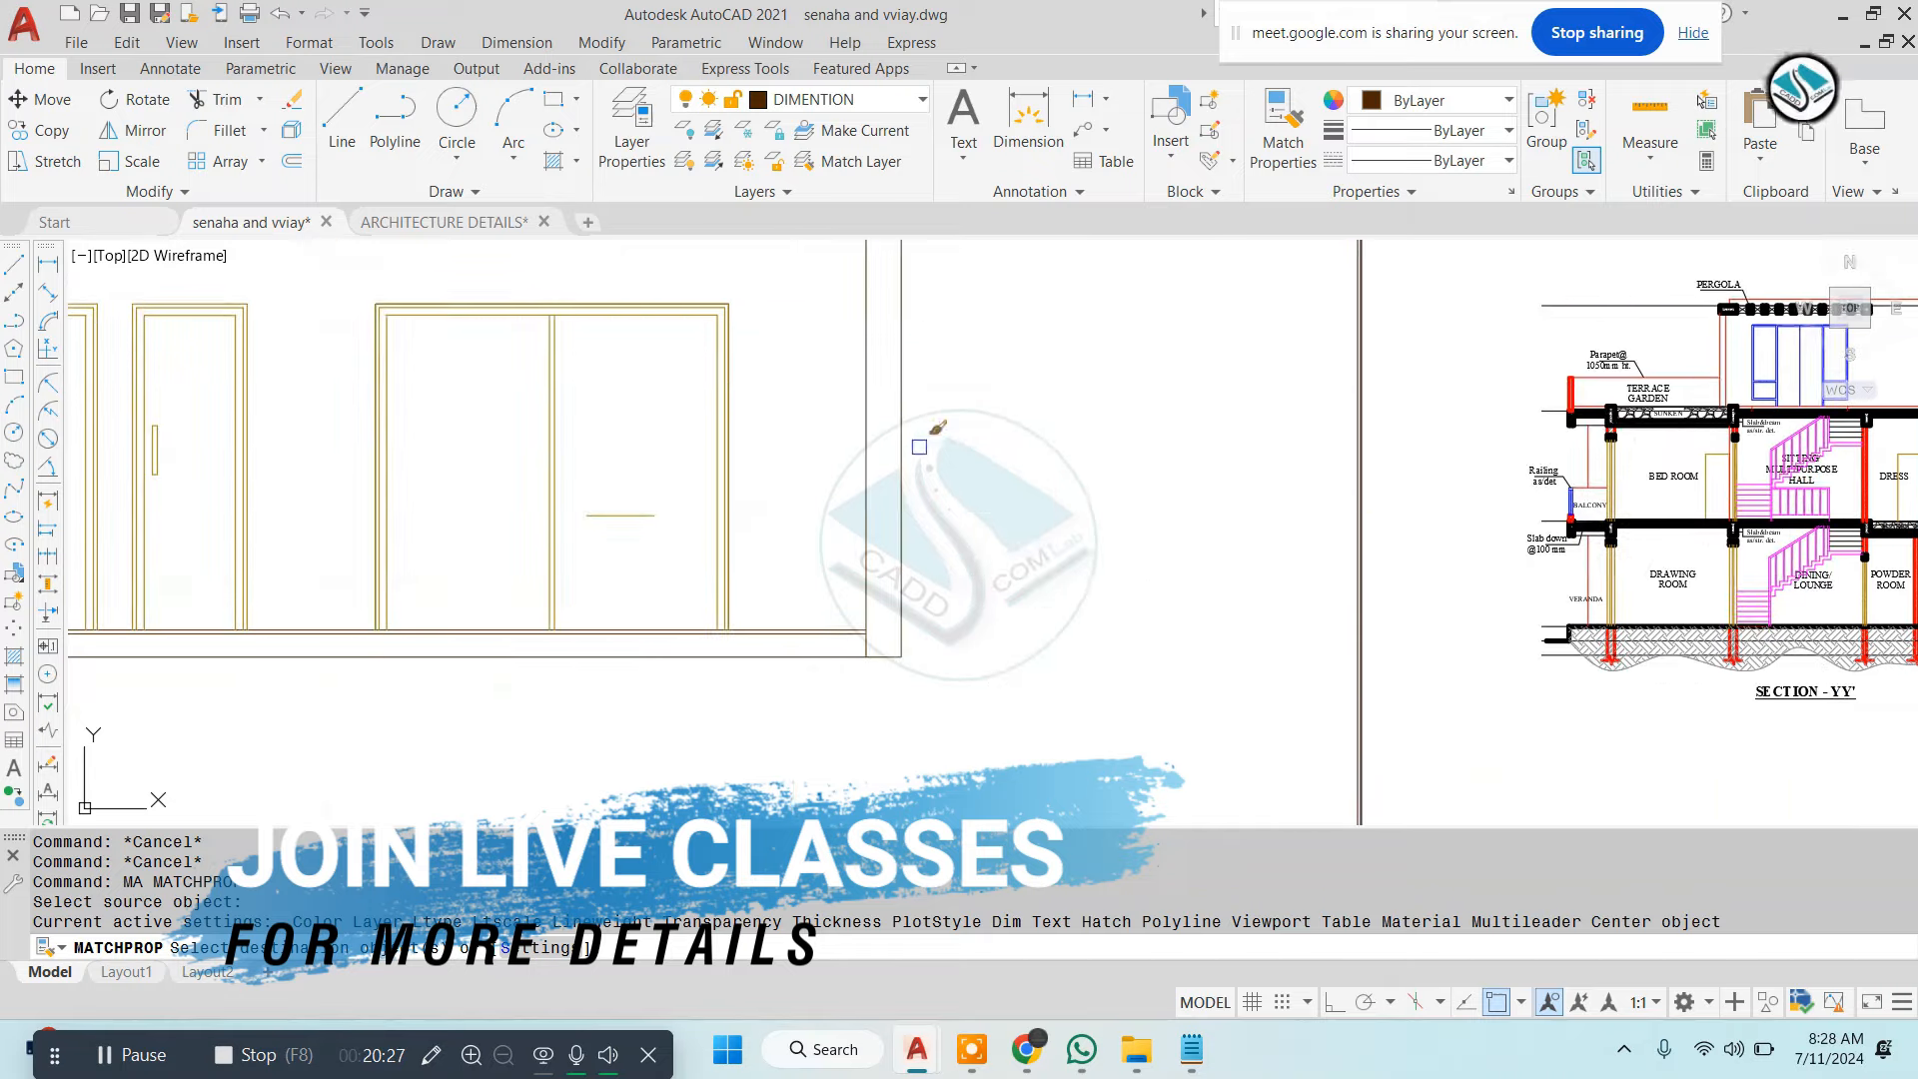
pyautogui.click(1097, 420)
pyautogui.click(938, 531)
pyautogui.scroll(-4, 1039, 513)
# Apply the same red wall properties to the left wall lines of the section
pyautogui.moveTo(499, 440); pyautogui.dragTo(889, 465, button='middle')
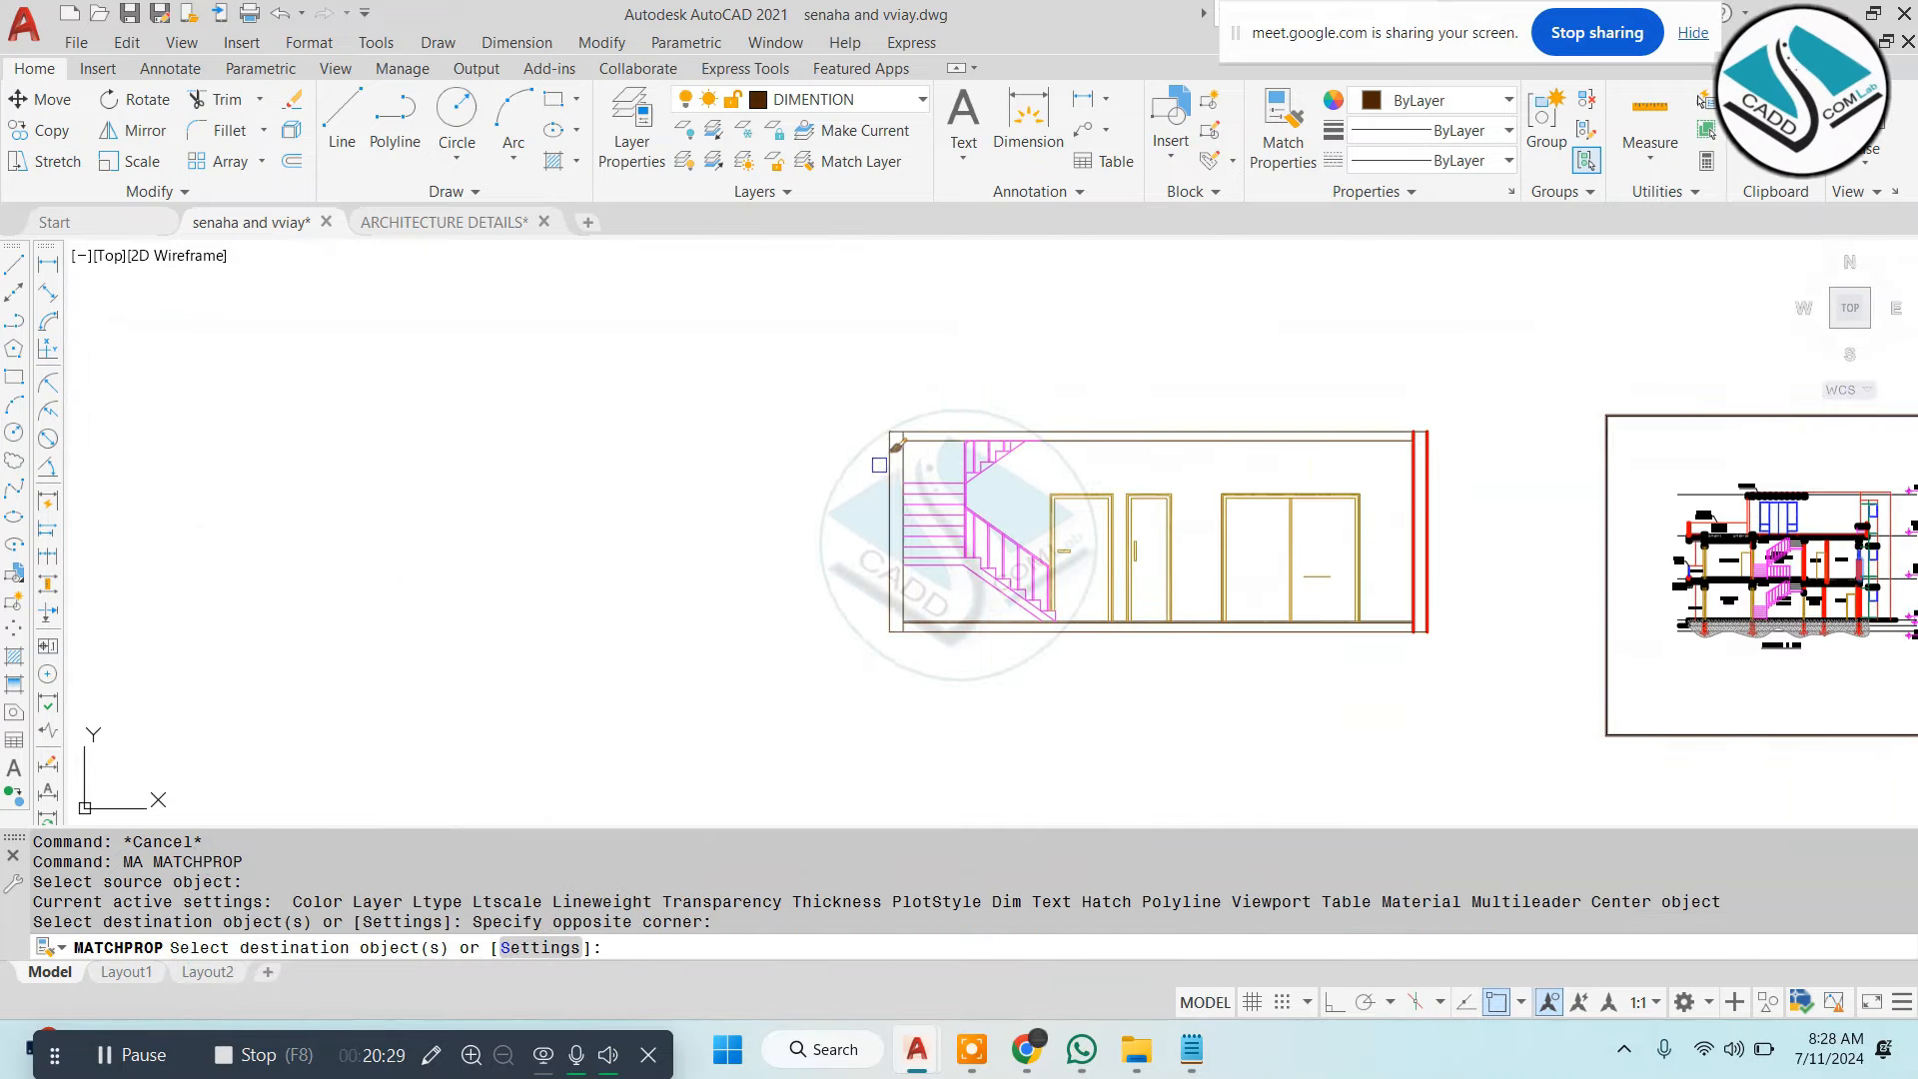
pyautogui.scroll(4, 893, 468)
pyautogui.click(961, 426)
pyautogui.click(823, 465)
pyautogui.scroll(-4, 883, 500)
pyautogui.moveTo(1074, 548); pyautogui.dragTo(750, 535, button='middle')
pyautogui.scroll(5, 947, 549)
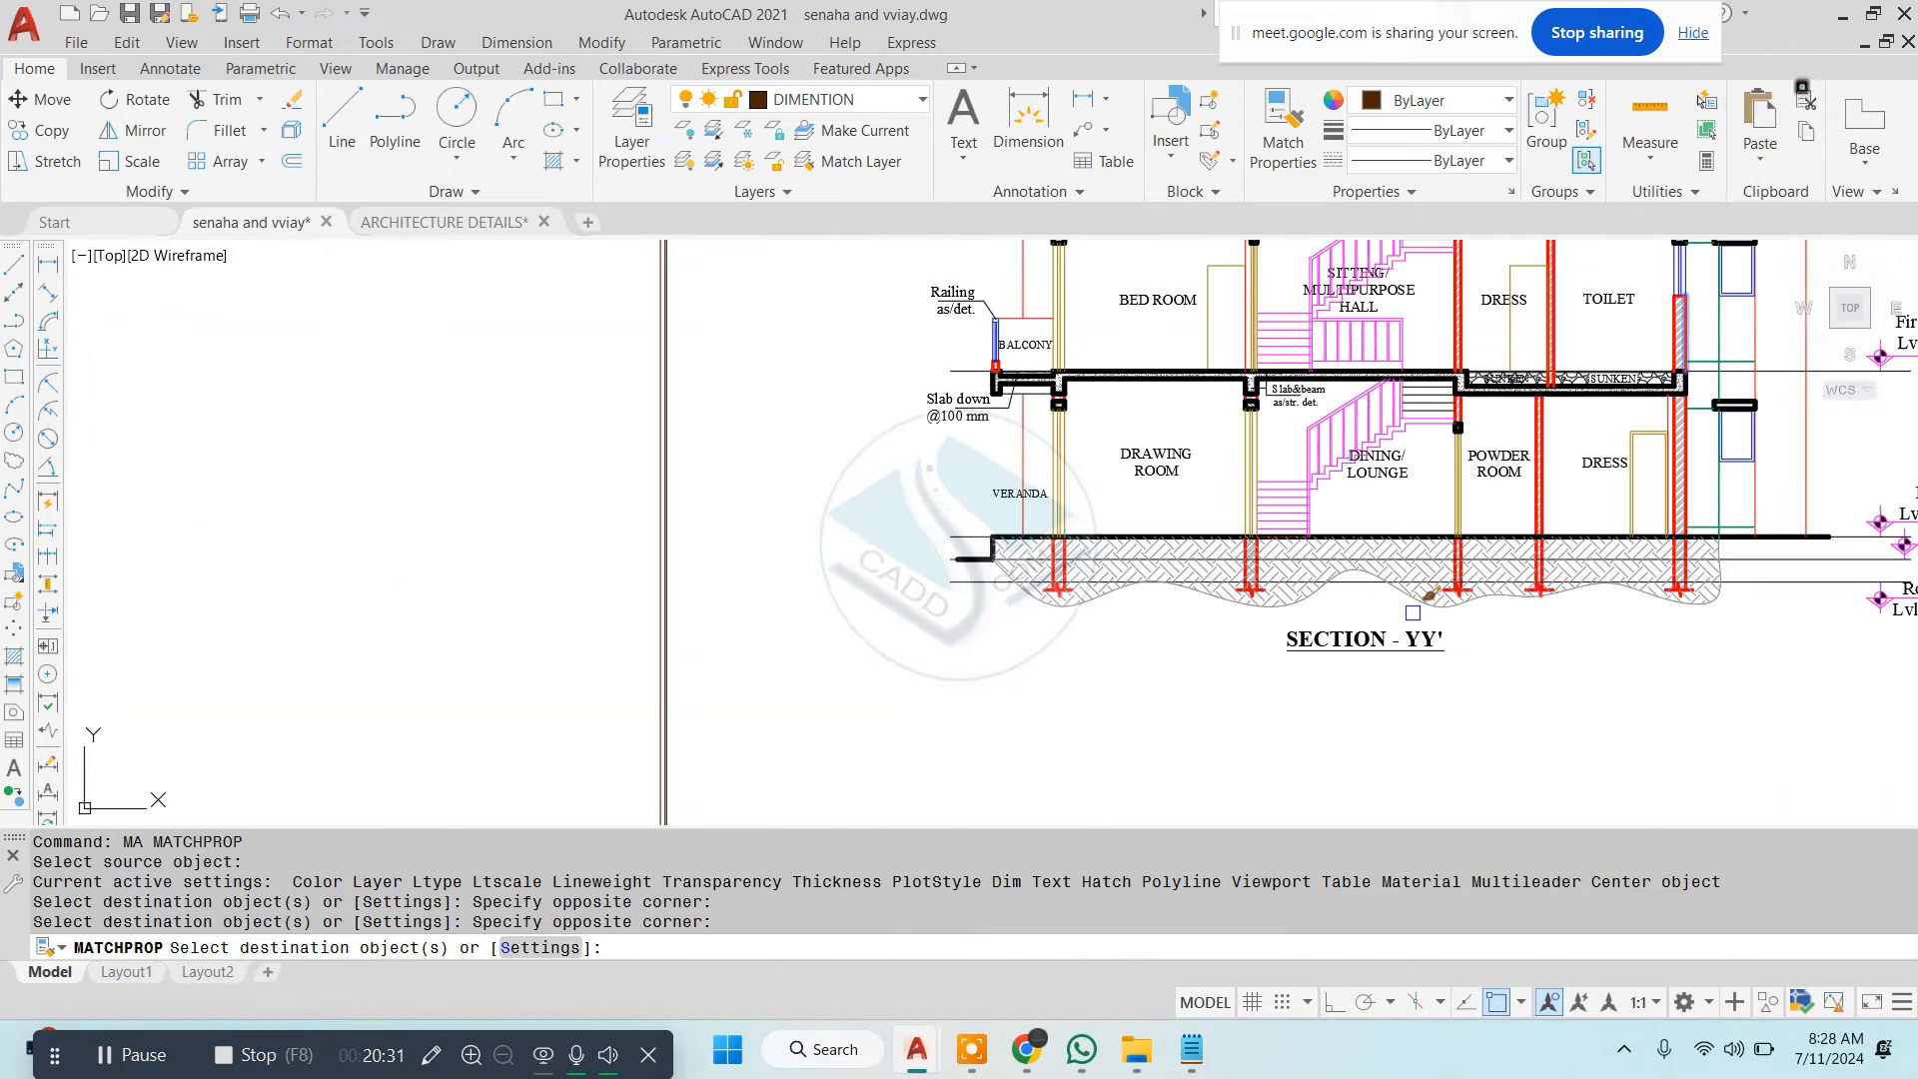
pyautogui.press('Escape')
# Match the section's floor lines to the thick black ground line in Section YY'
pyautogui.moveTo(947, 549); pyautogui.dragTo(903, 550, button='middle')
pyautogui.write('m')
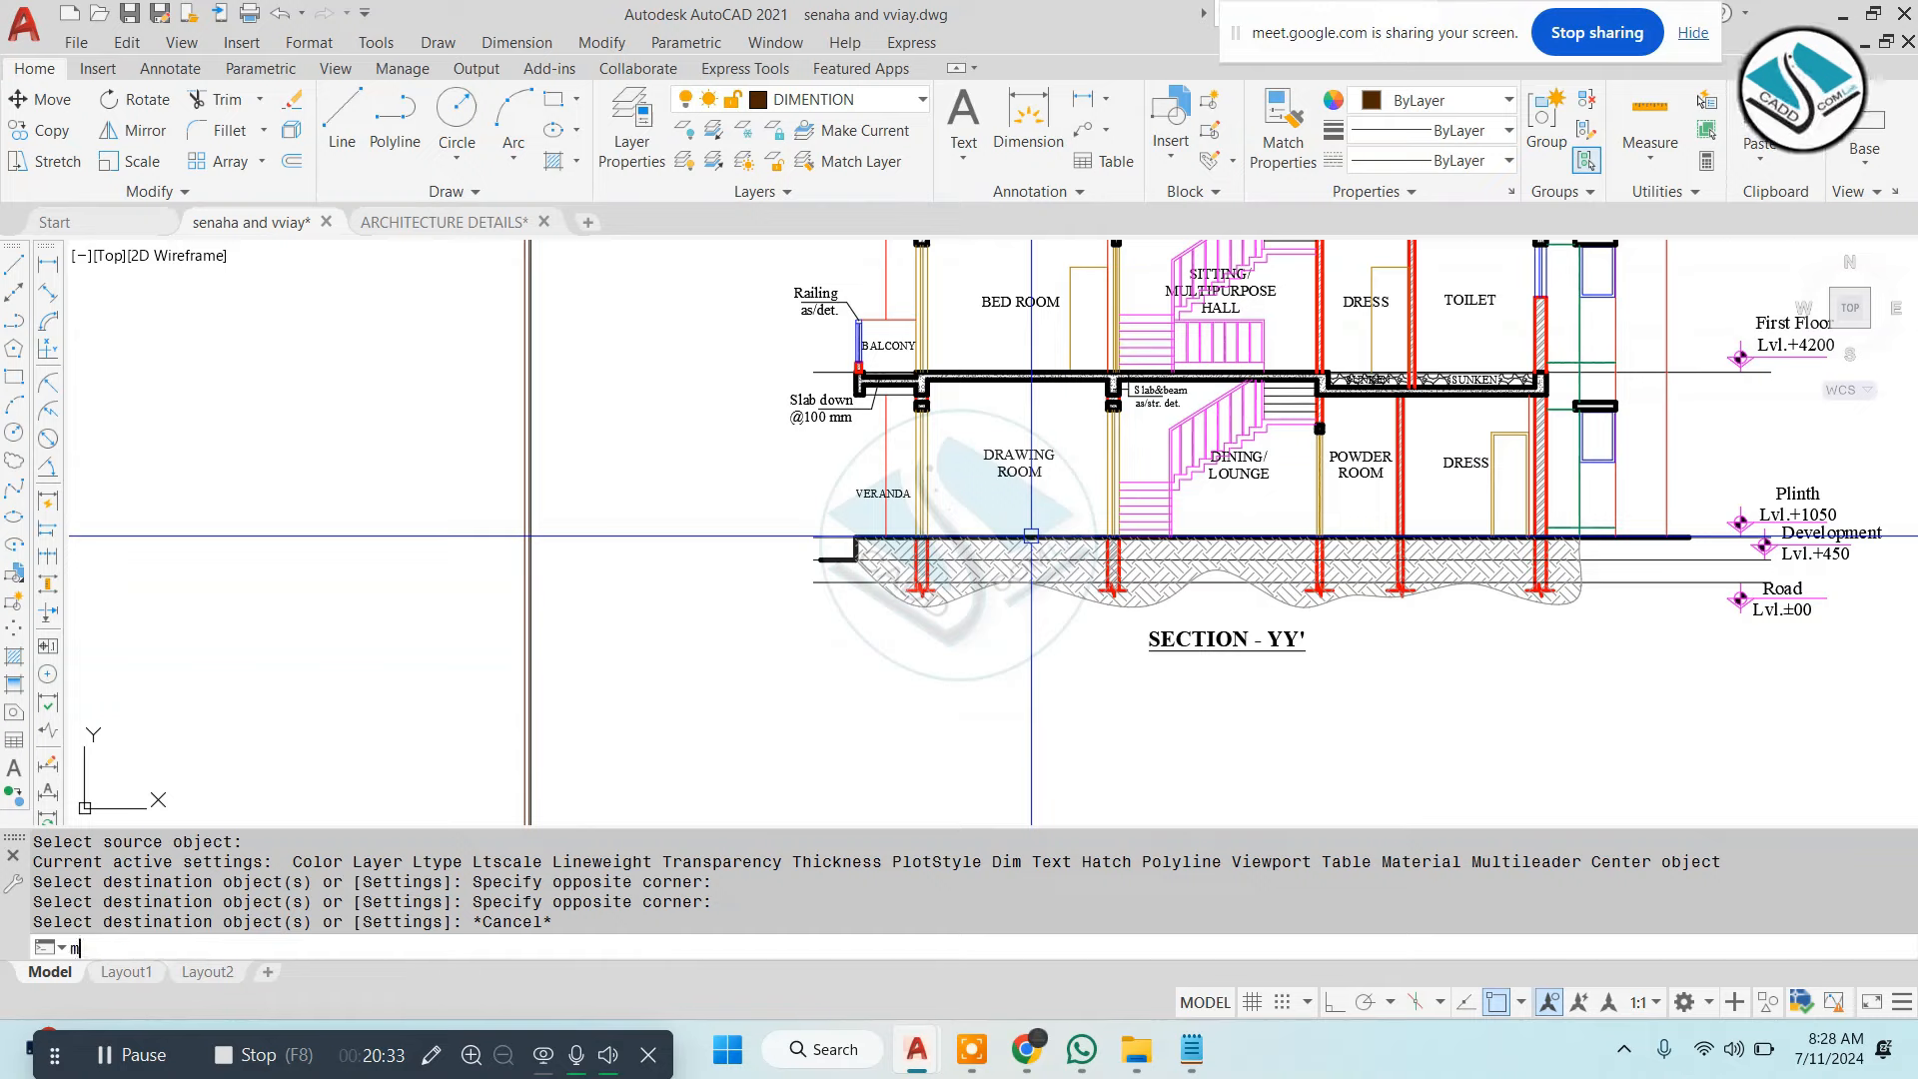
pyautogui.write('a')
pyautogui.press('Return')
pyautogui.scroll(5, 1088, 513)
pyautogui.click(1097, 603)
pyautogui.scroll(-10, 1096, 603)
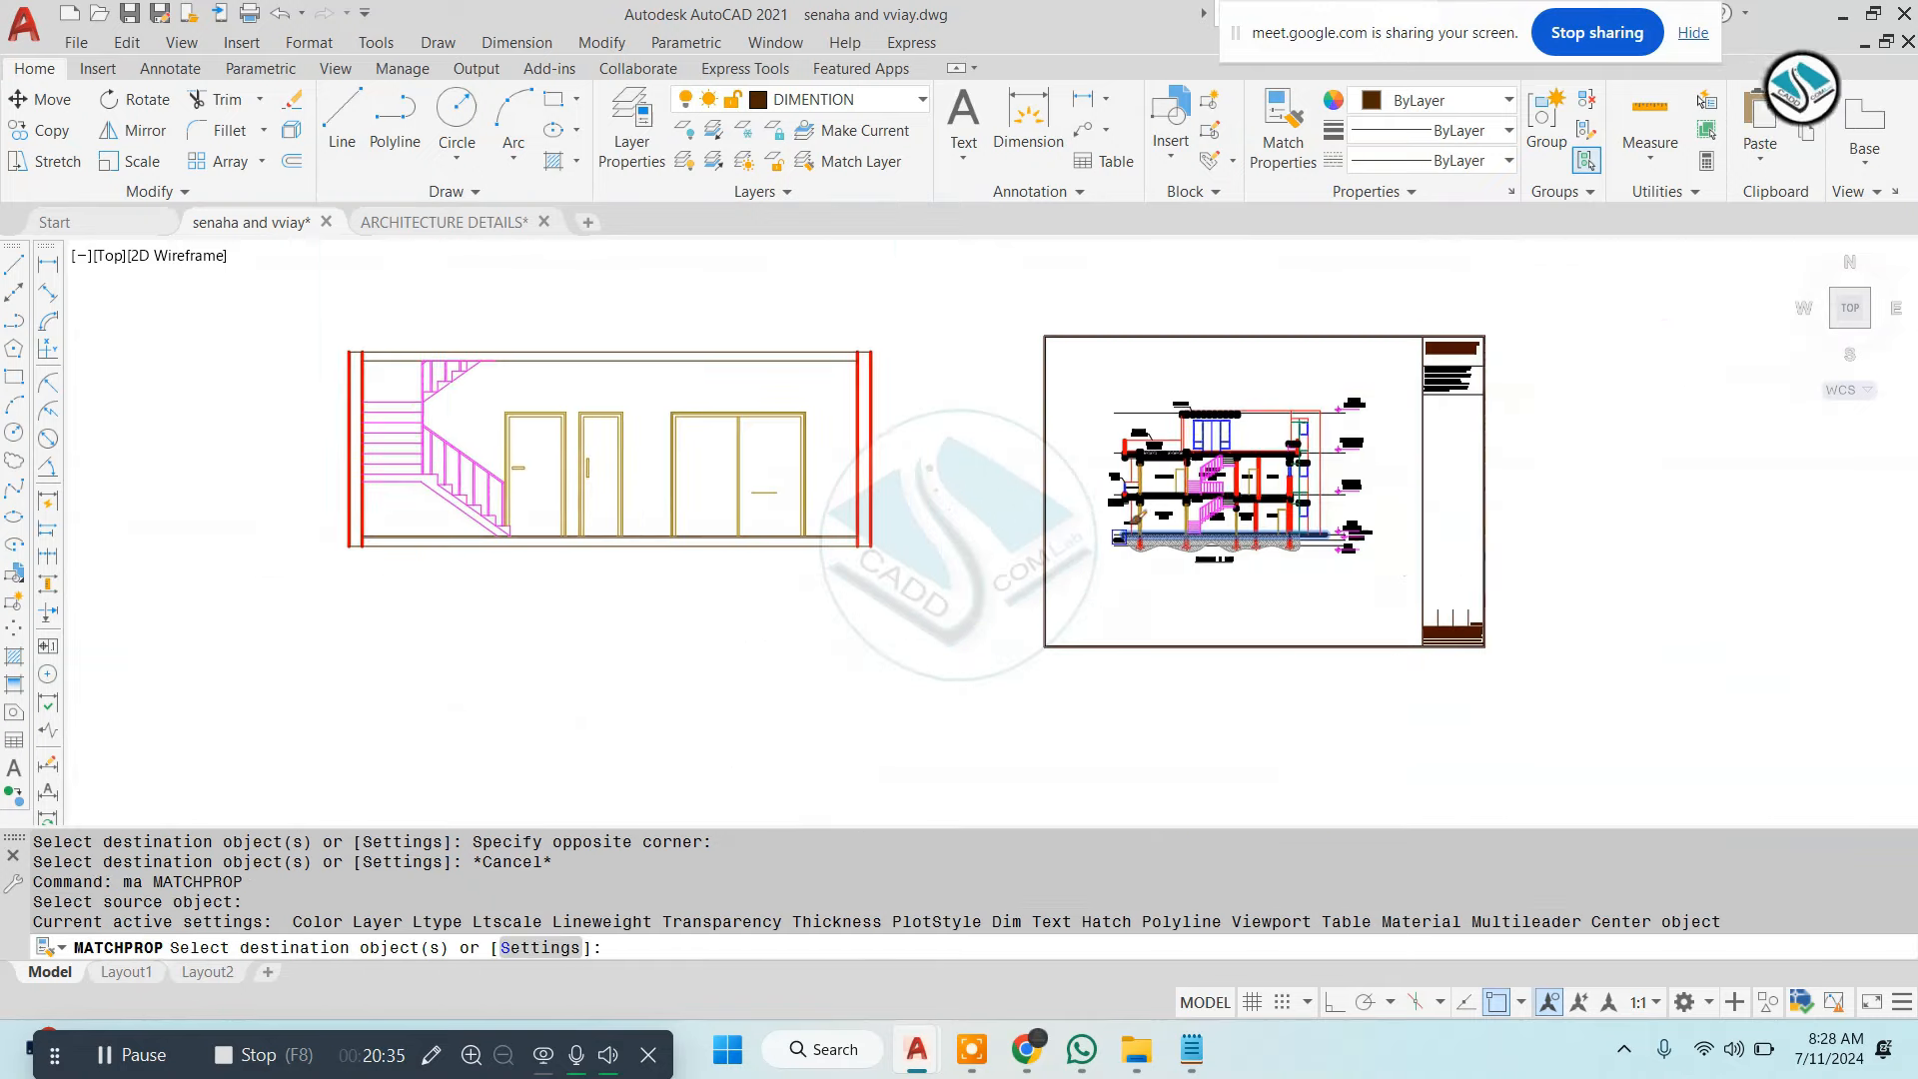
pyautogui.moveTo(549, 495); pyautogui.dragTo(750, 494, button='middle')
pyautogui.scroll(4, 750, 499)
pyautogui.click(522, 532)
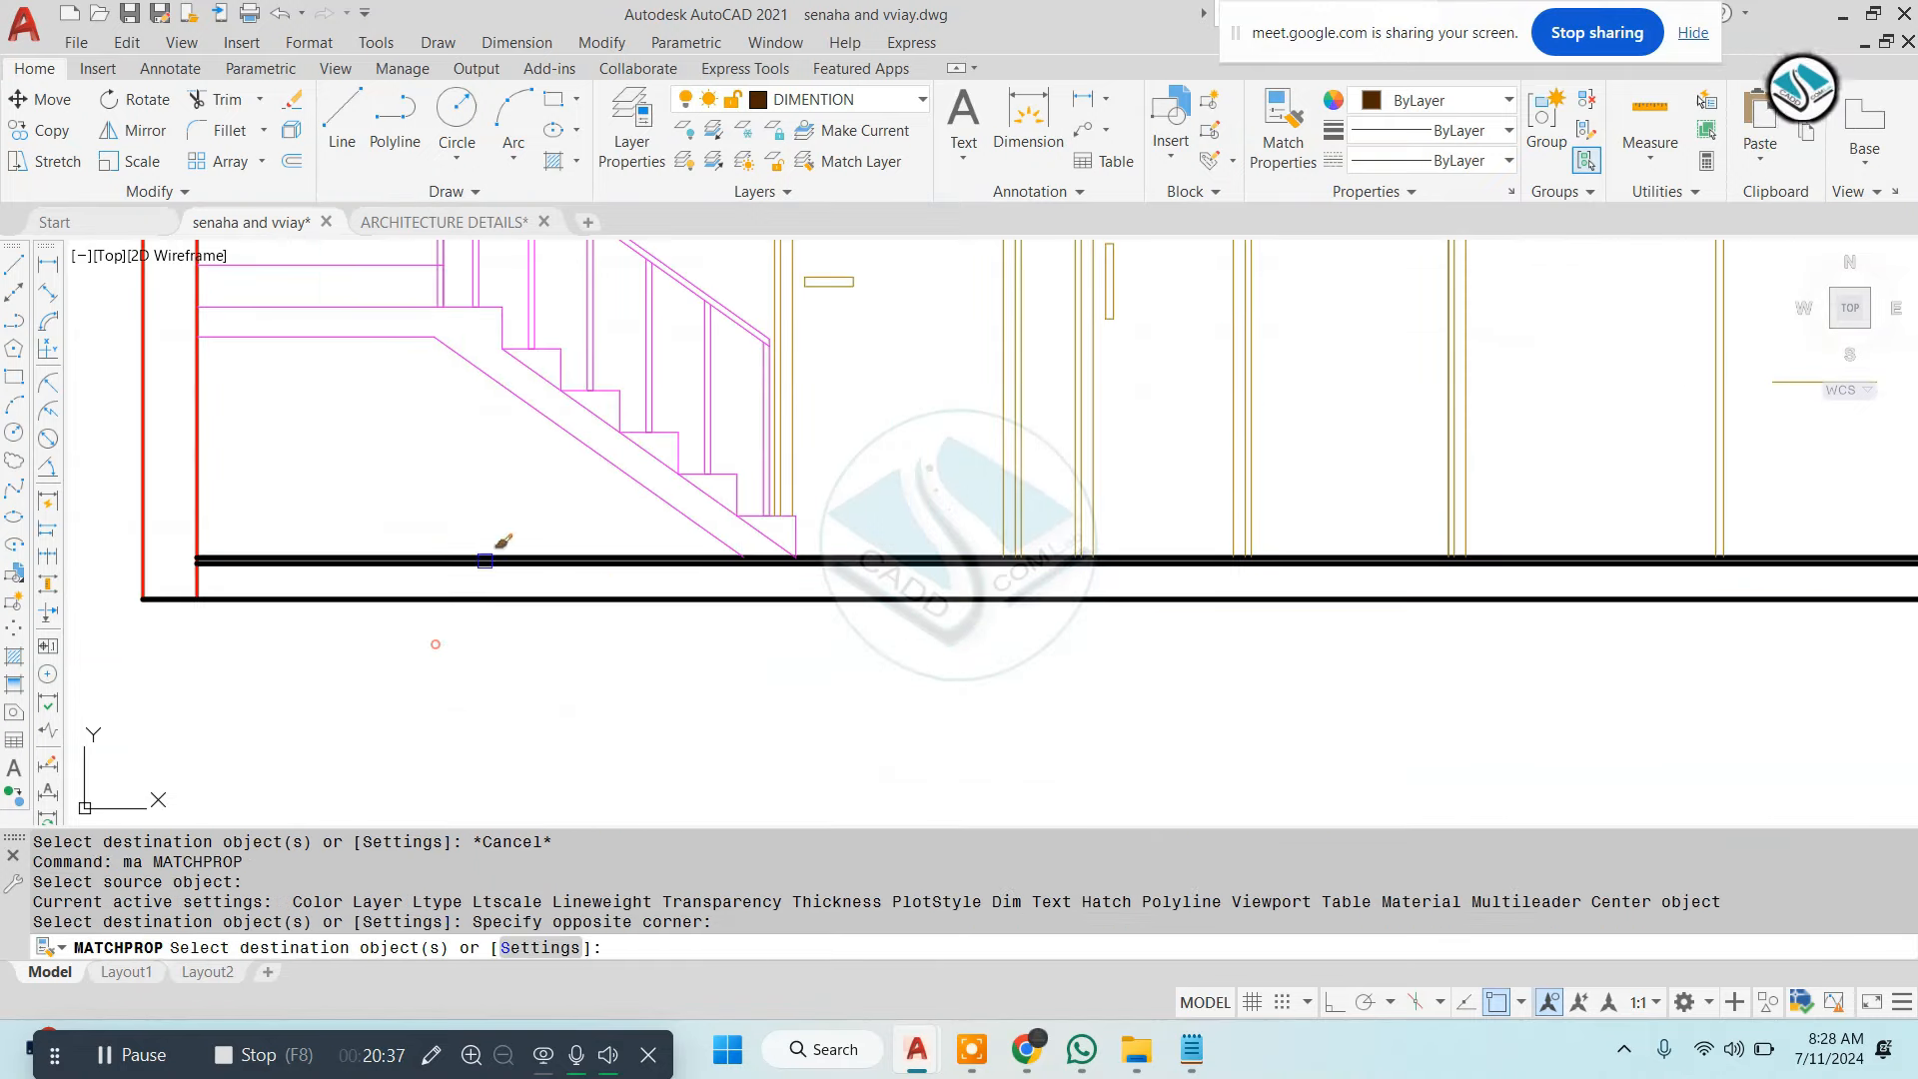
pyautogui.moveTo(496, 543); pyautogui.dragTo(517, 552, button='middle')
pyautogui.press('Escape')
pyautogui.press('Escape')
# Trim the lowest floor line where it runs beneath the left wall
pyautogui.write('tr')
pyautogui.press('Return')
pyautogui.scroll(5, 404, 628)
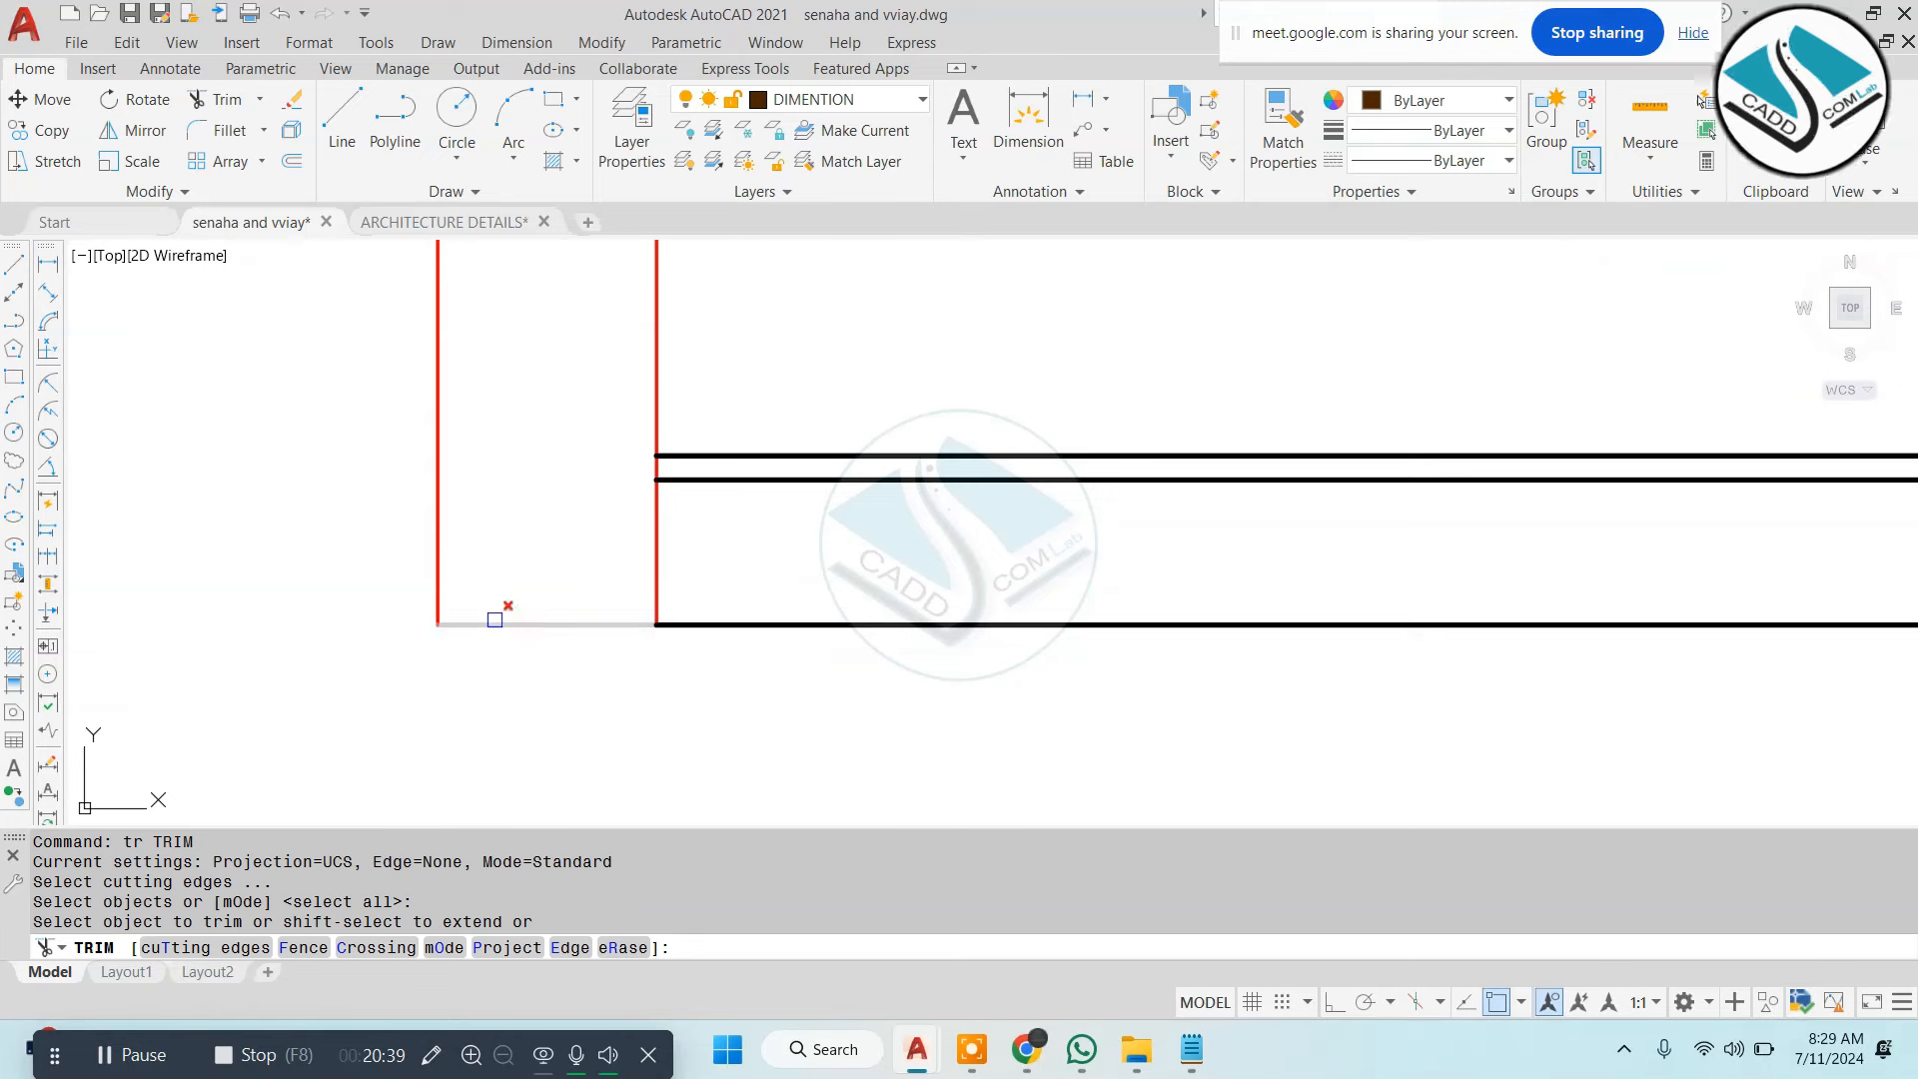
pyautogui.press('Escape')
# Close the base of the left wall with a line and match it to the red wall lines
pyautogui.write('l')
pyautogui.press('Return')
pyautogui.click(440, 627)
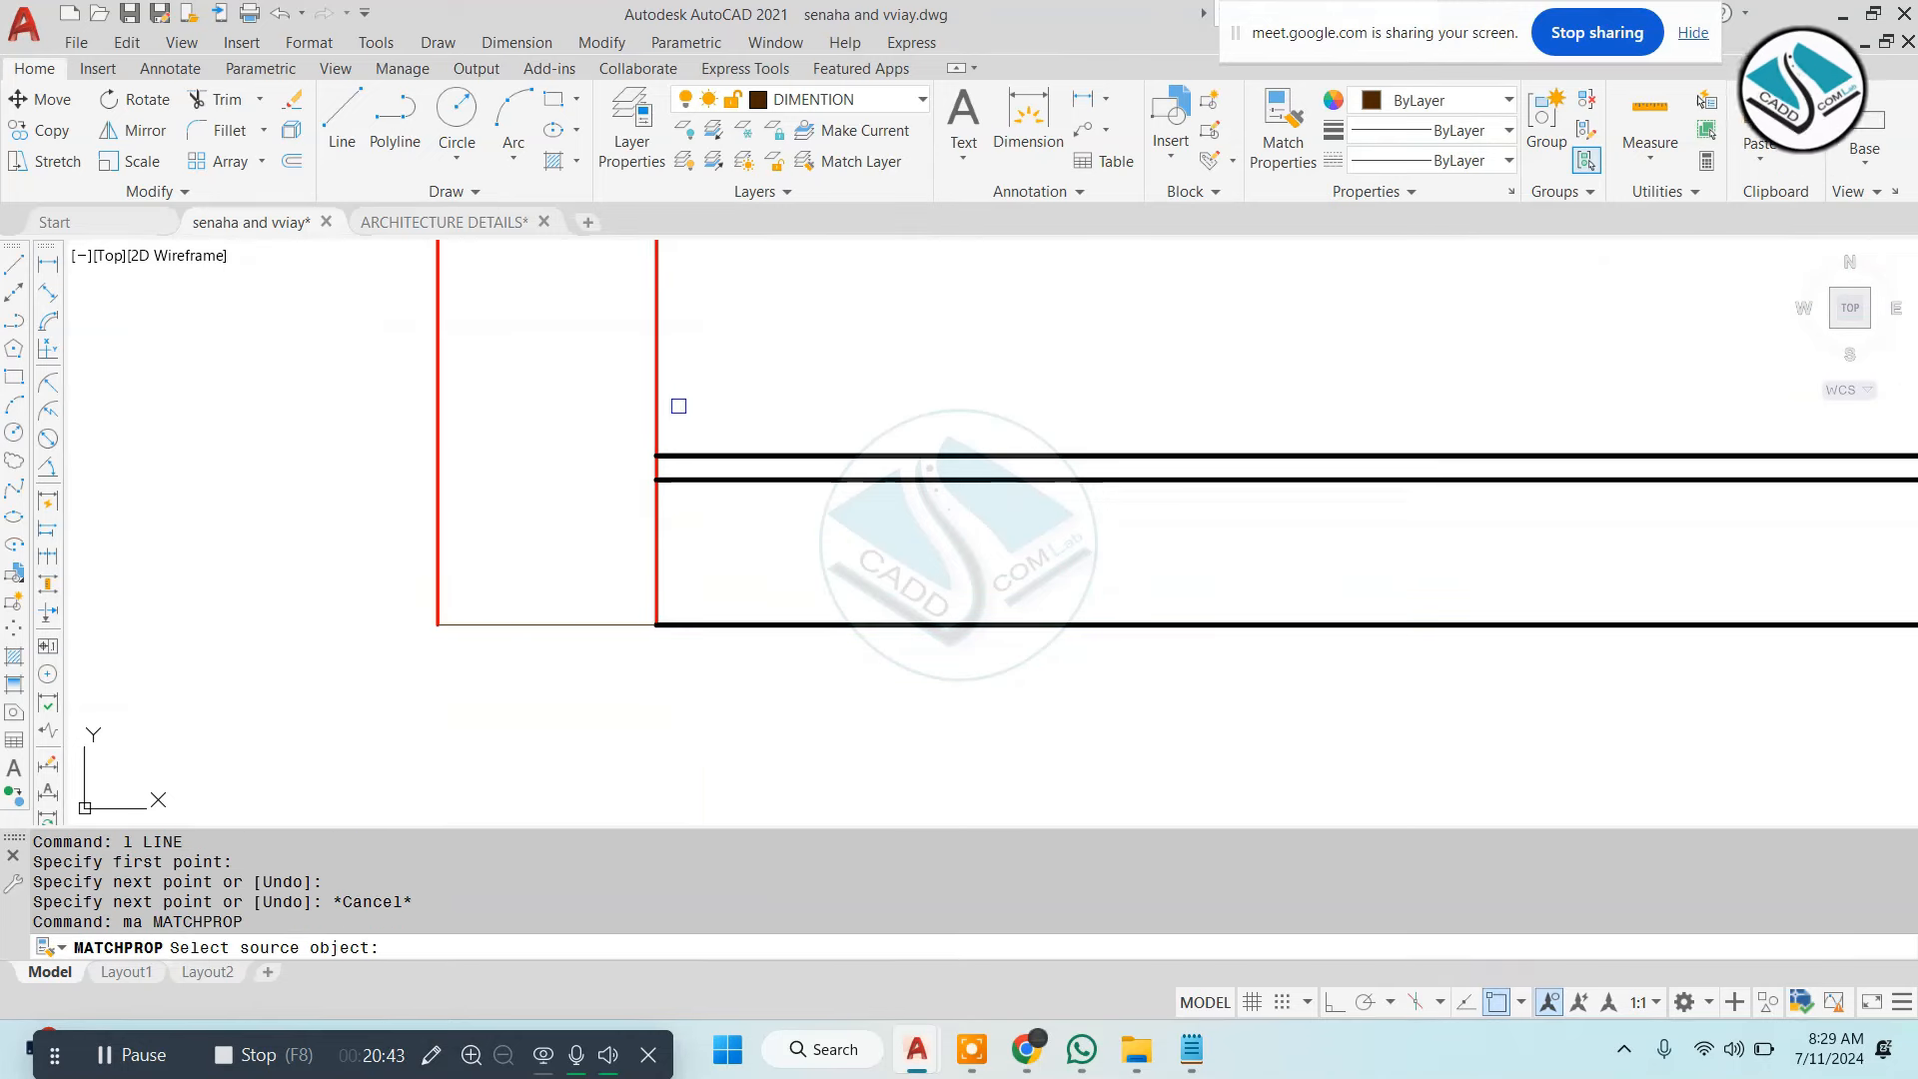
pyautogui.click(657, 418)
pyautogui.click(569, 592)
pyautogui.click(522, 659)
pyautogui.press('Escape')
pyautogui.scroll(-8, 573, 591)
pyautogui.press('Escape')
pyautogui.press('Escape')
# Change the color of the uppermost floor line to blue
pyautogui.scroll(6, 636, 599)
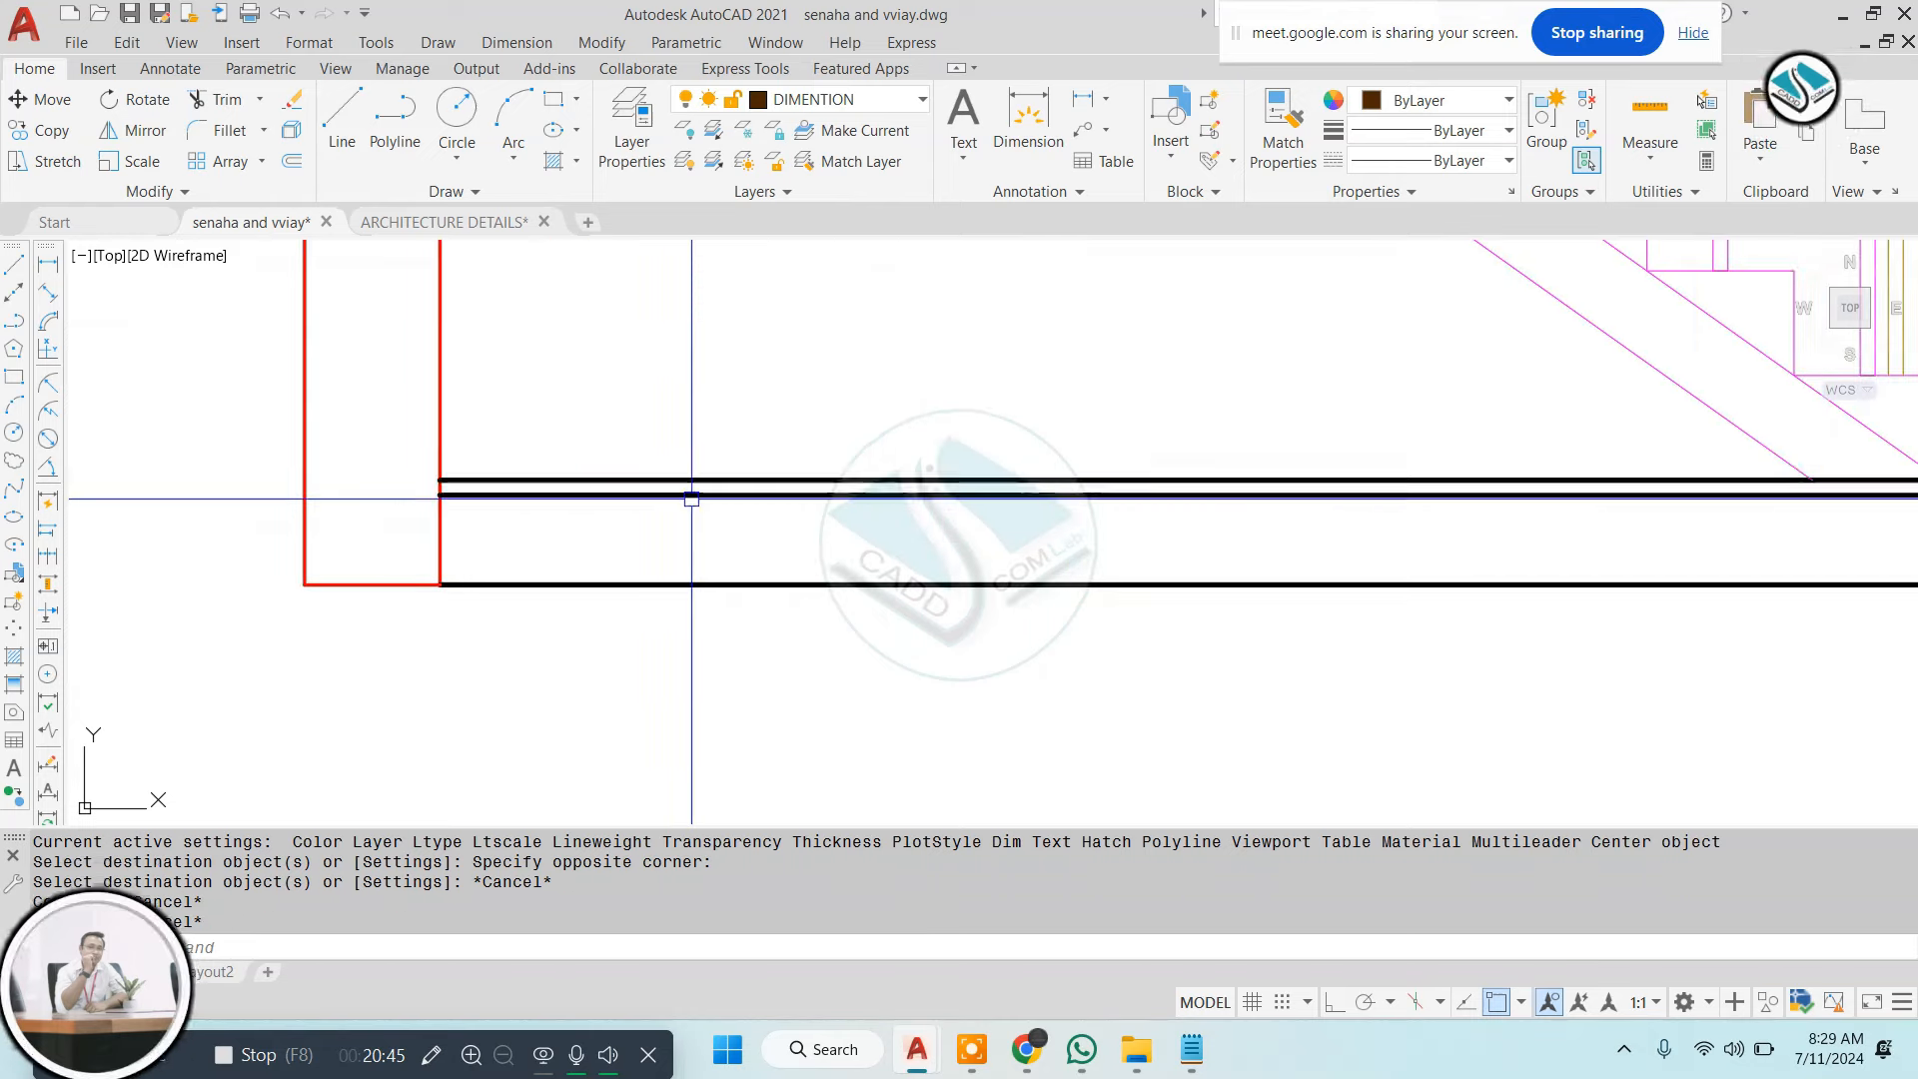
pyautogui.click(704, 481)
pyautogui.click(1443, 100)
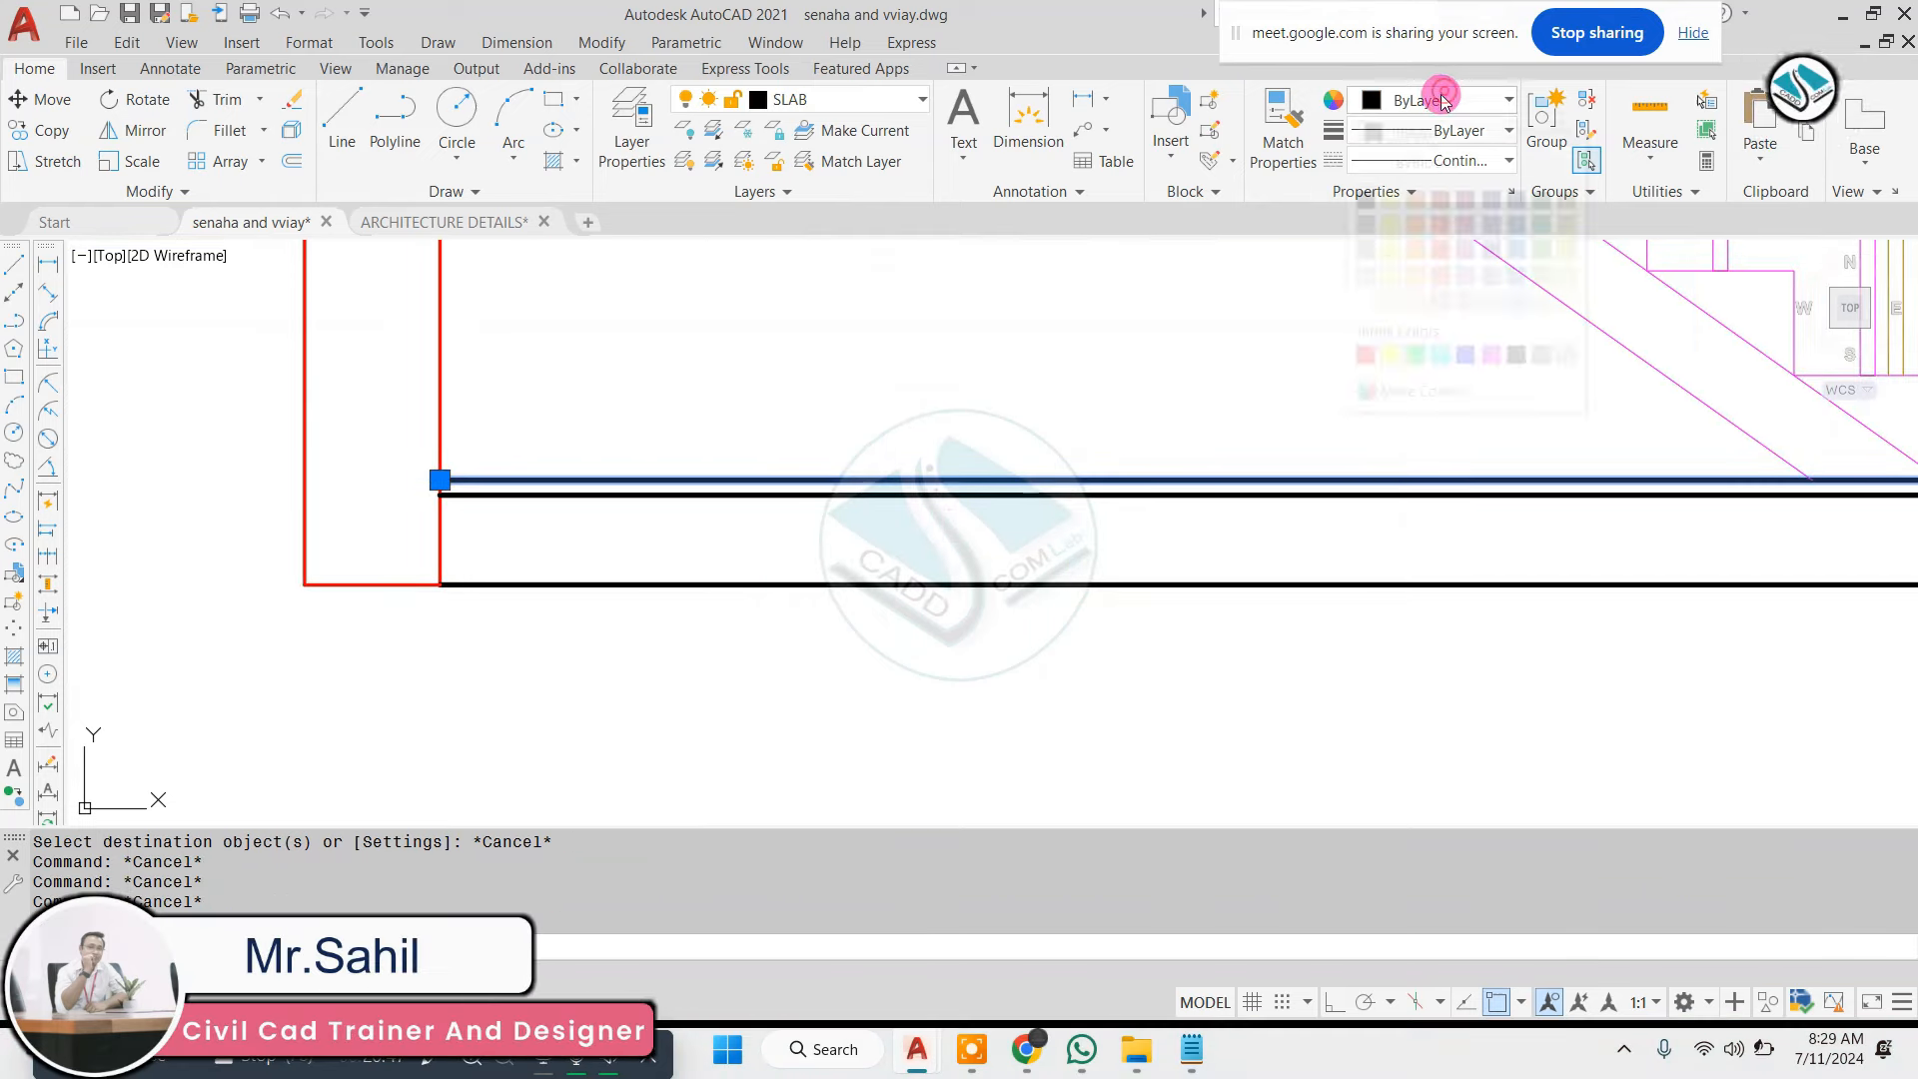
pyautogui.press('Escape')
pyautogui.press('Escape')
pyautogui.scroll(-8, 791, 610)
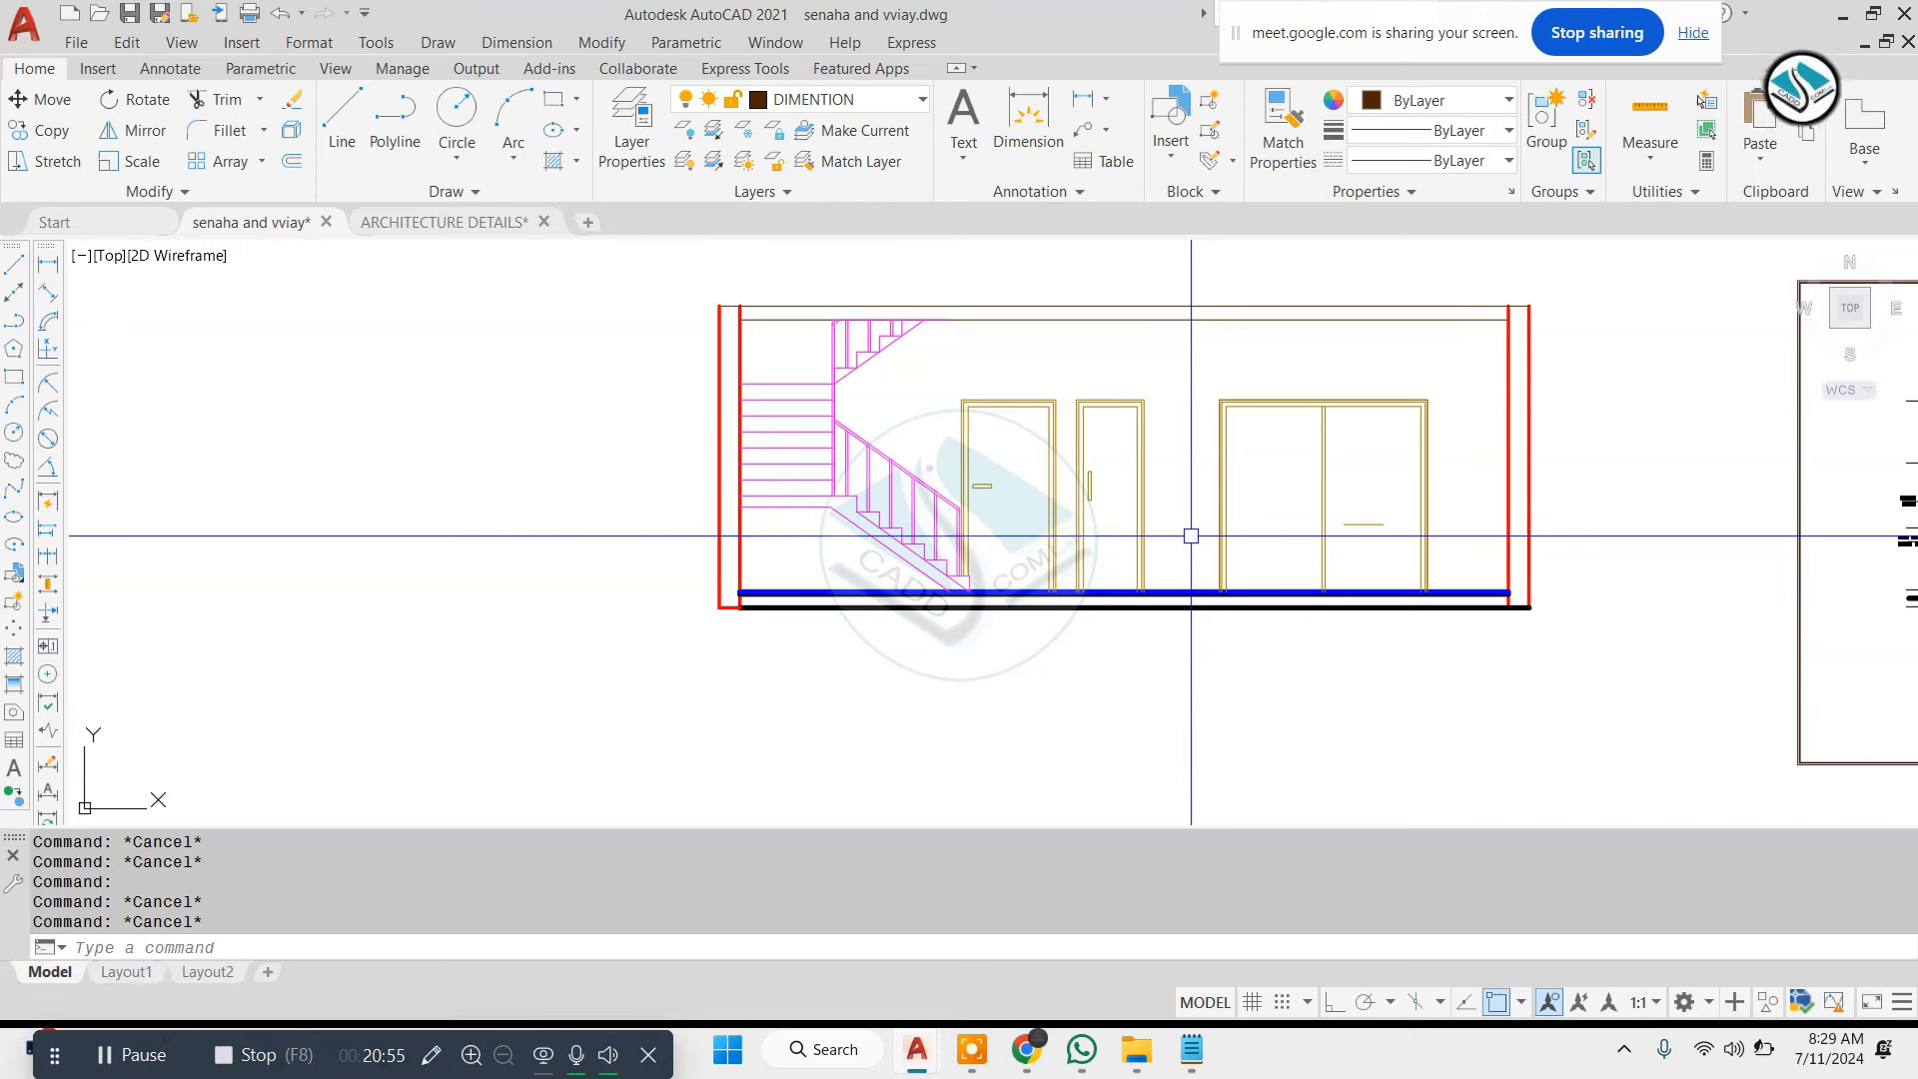
# Trim the lowest floor line where it runs beneath the right wall
pyautogui.scroll(8, 1532, 607)
pyautogui.write('tr')
pyautogui.press('Return')
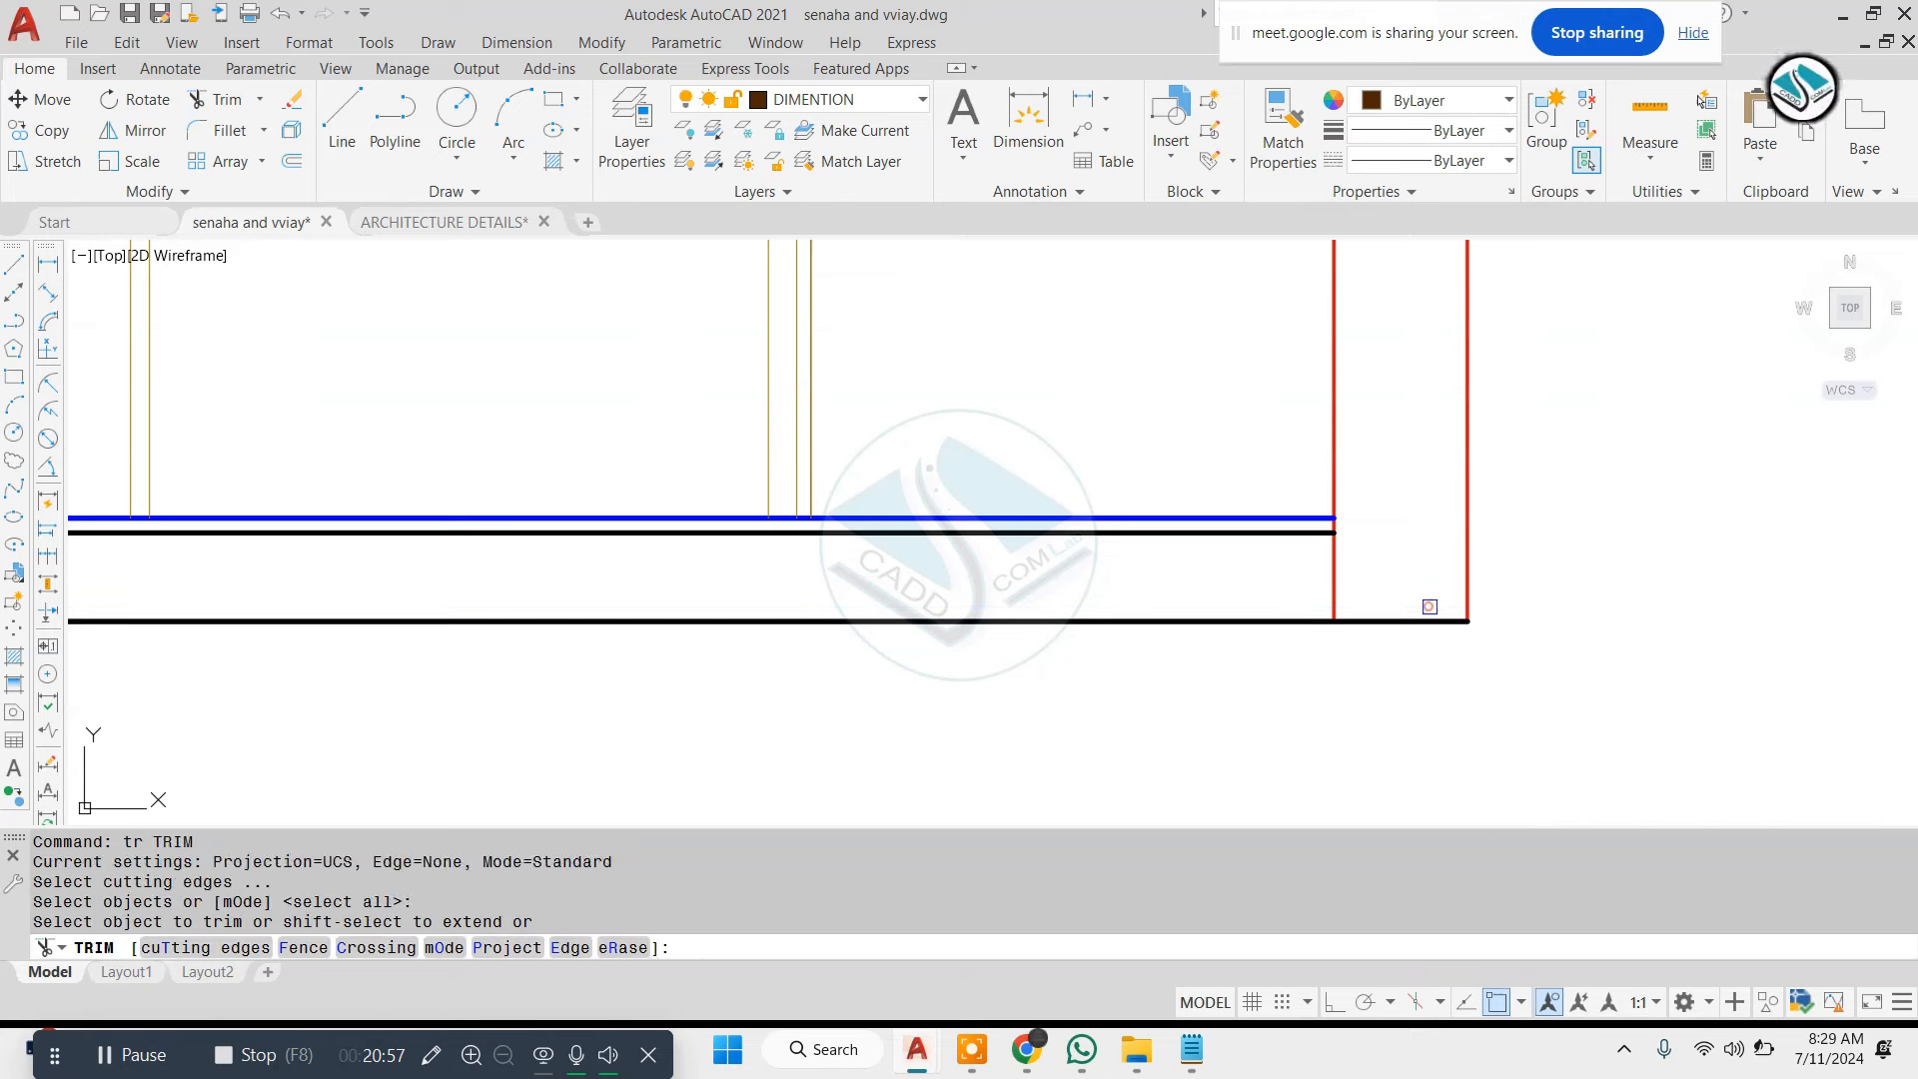
pyautogui.click(1430, 606)
pyautogui.click(1412, 642)
pyautogui.press('Escape')
# Close the base of the right wall with a line and match it to the red wall lines
pyautogui.write('l')
pyautogui.press('Return')
pyautogui.click(1331, 620)
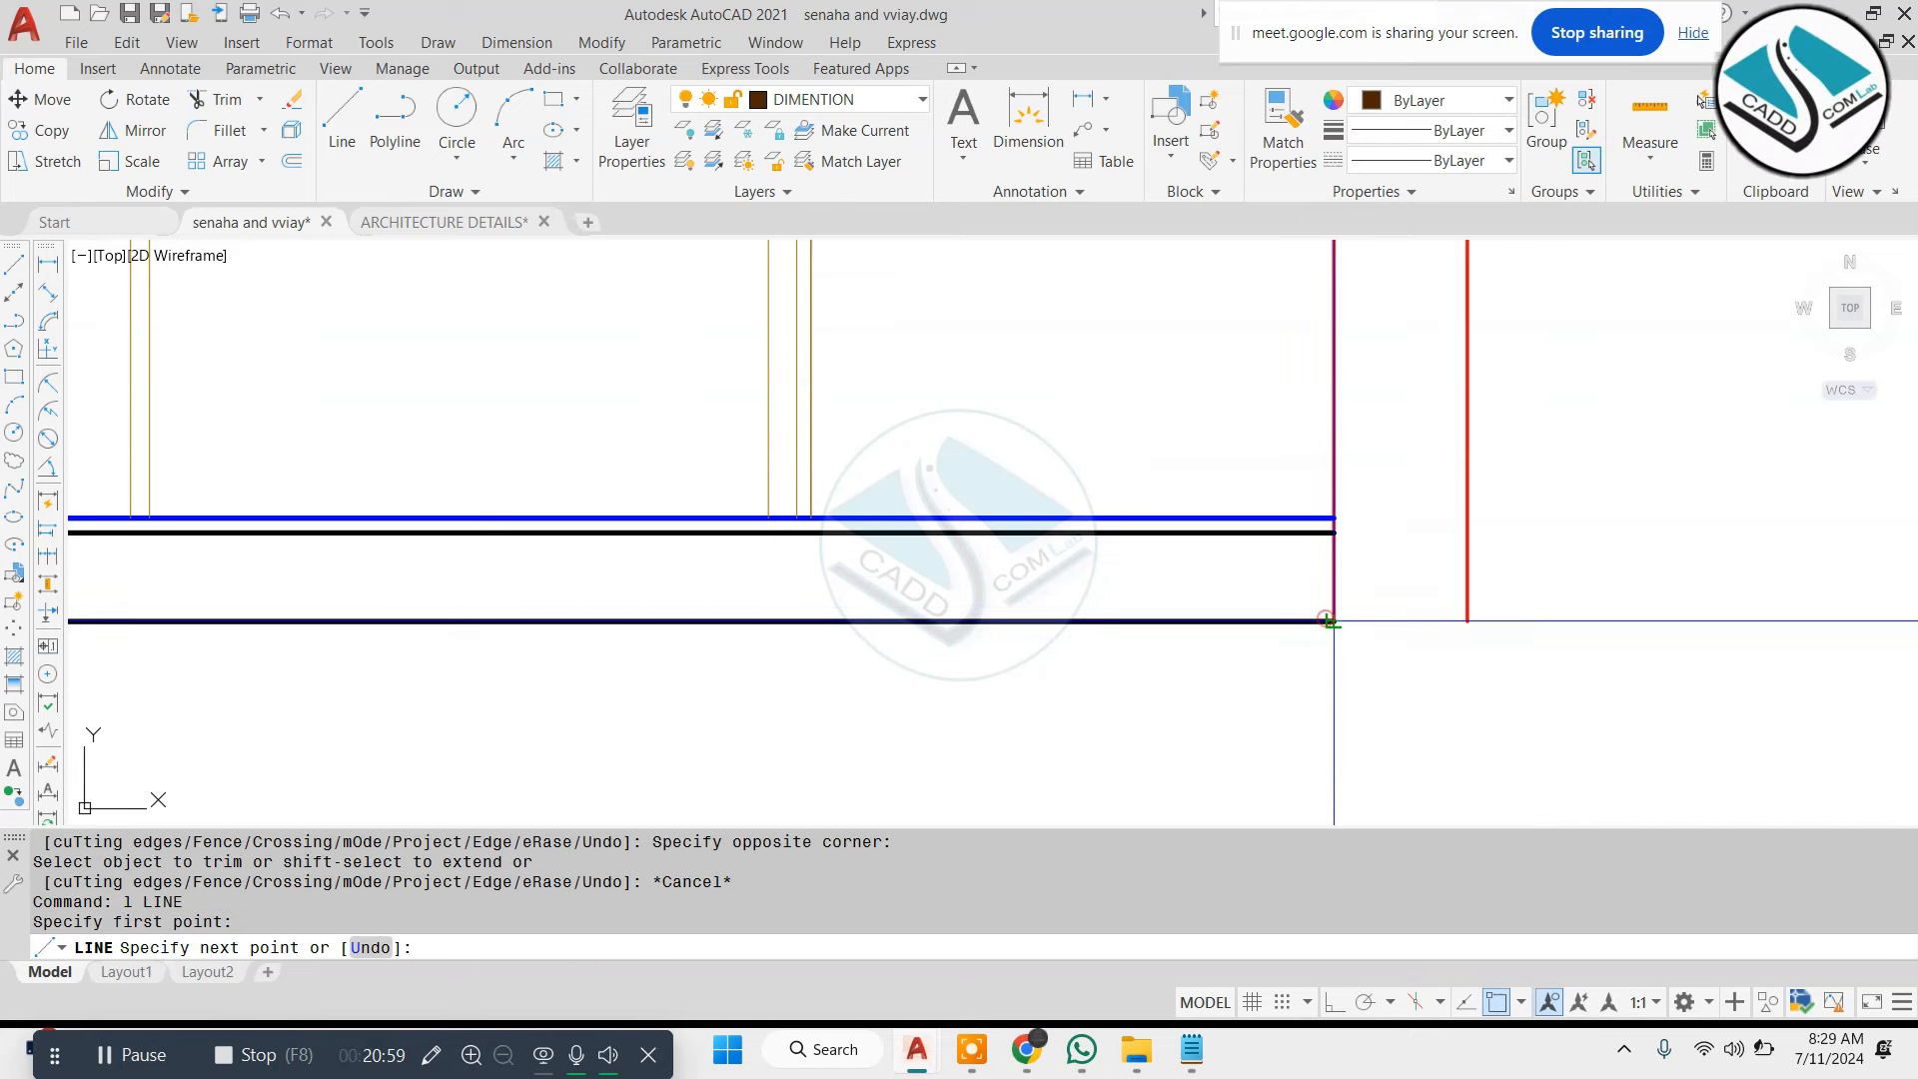
pyautogui.click(1465, 619)
pyautogui.press('Escape')
pyautogui.write('ma')
pyautogui.press('Return')
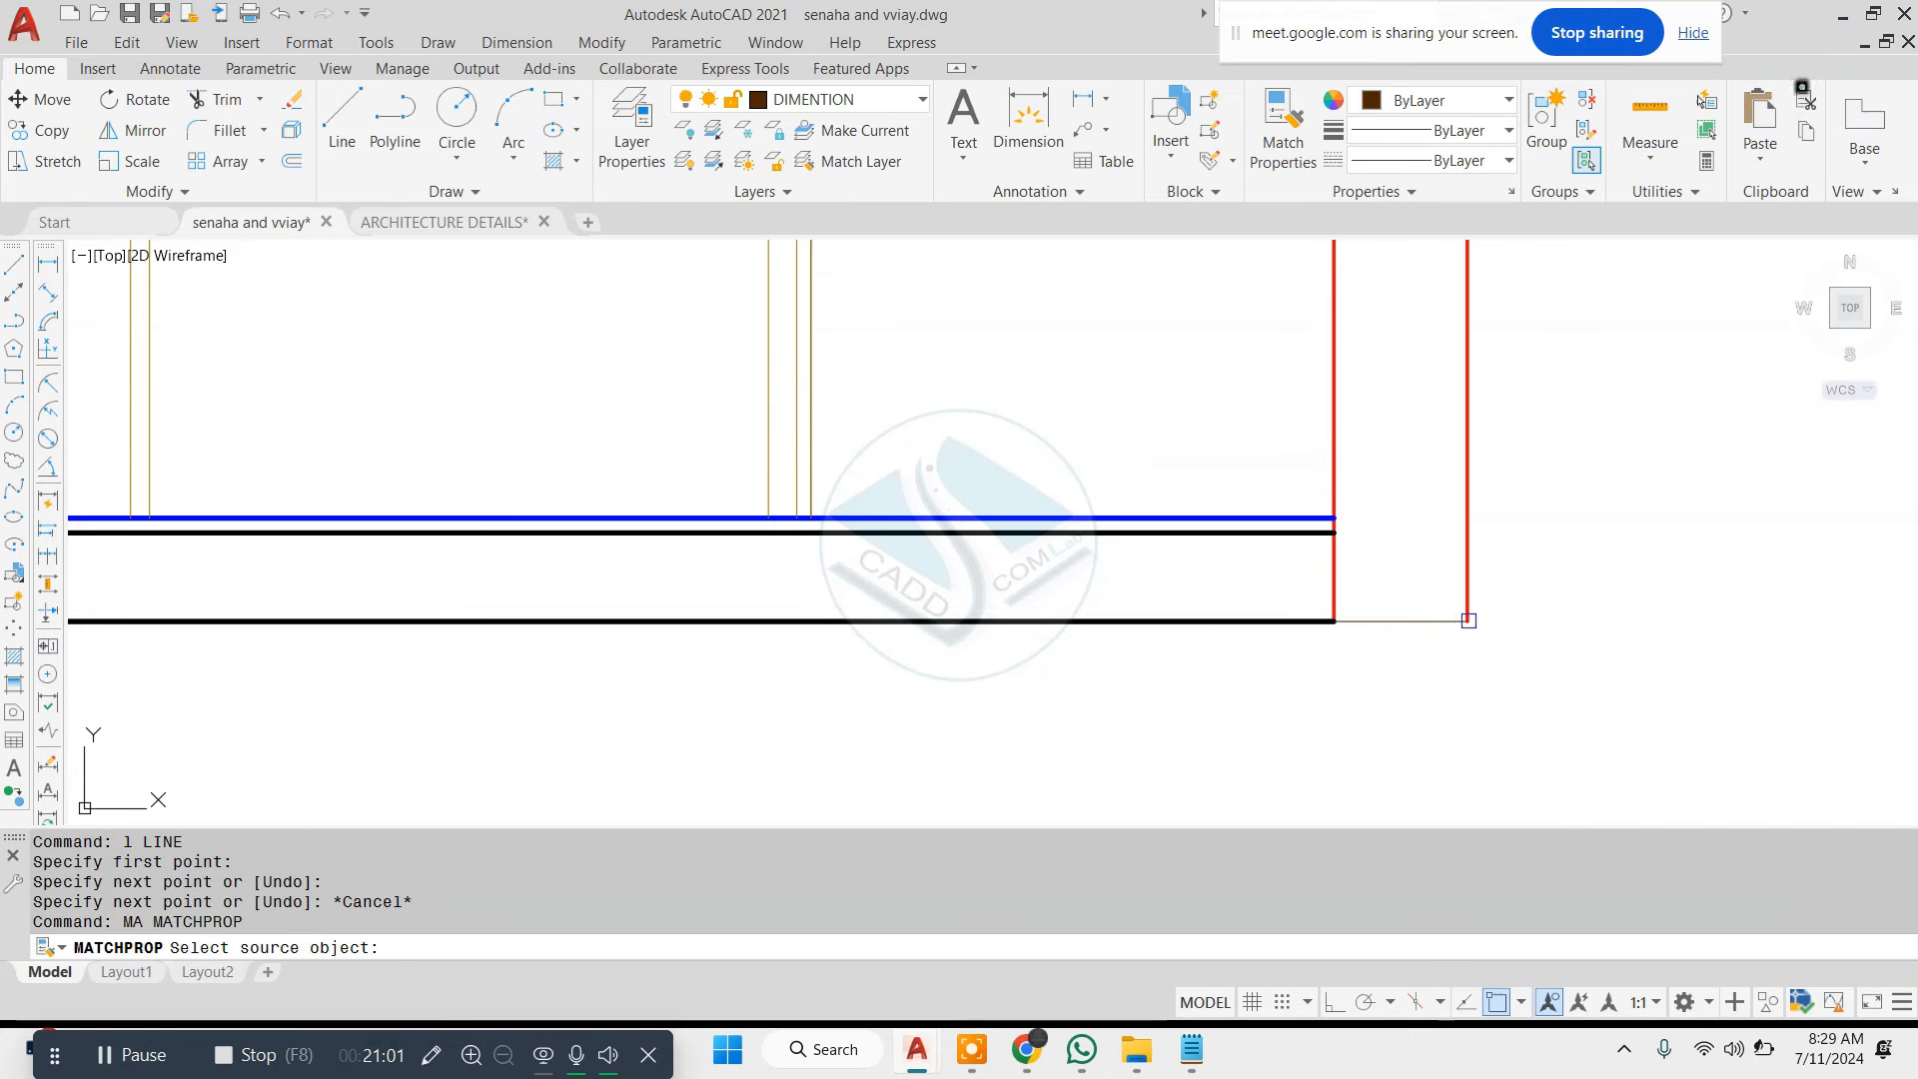
pyautogui.click(1465, 609)
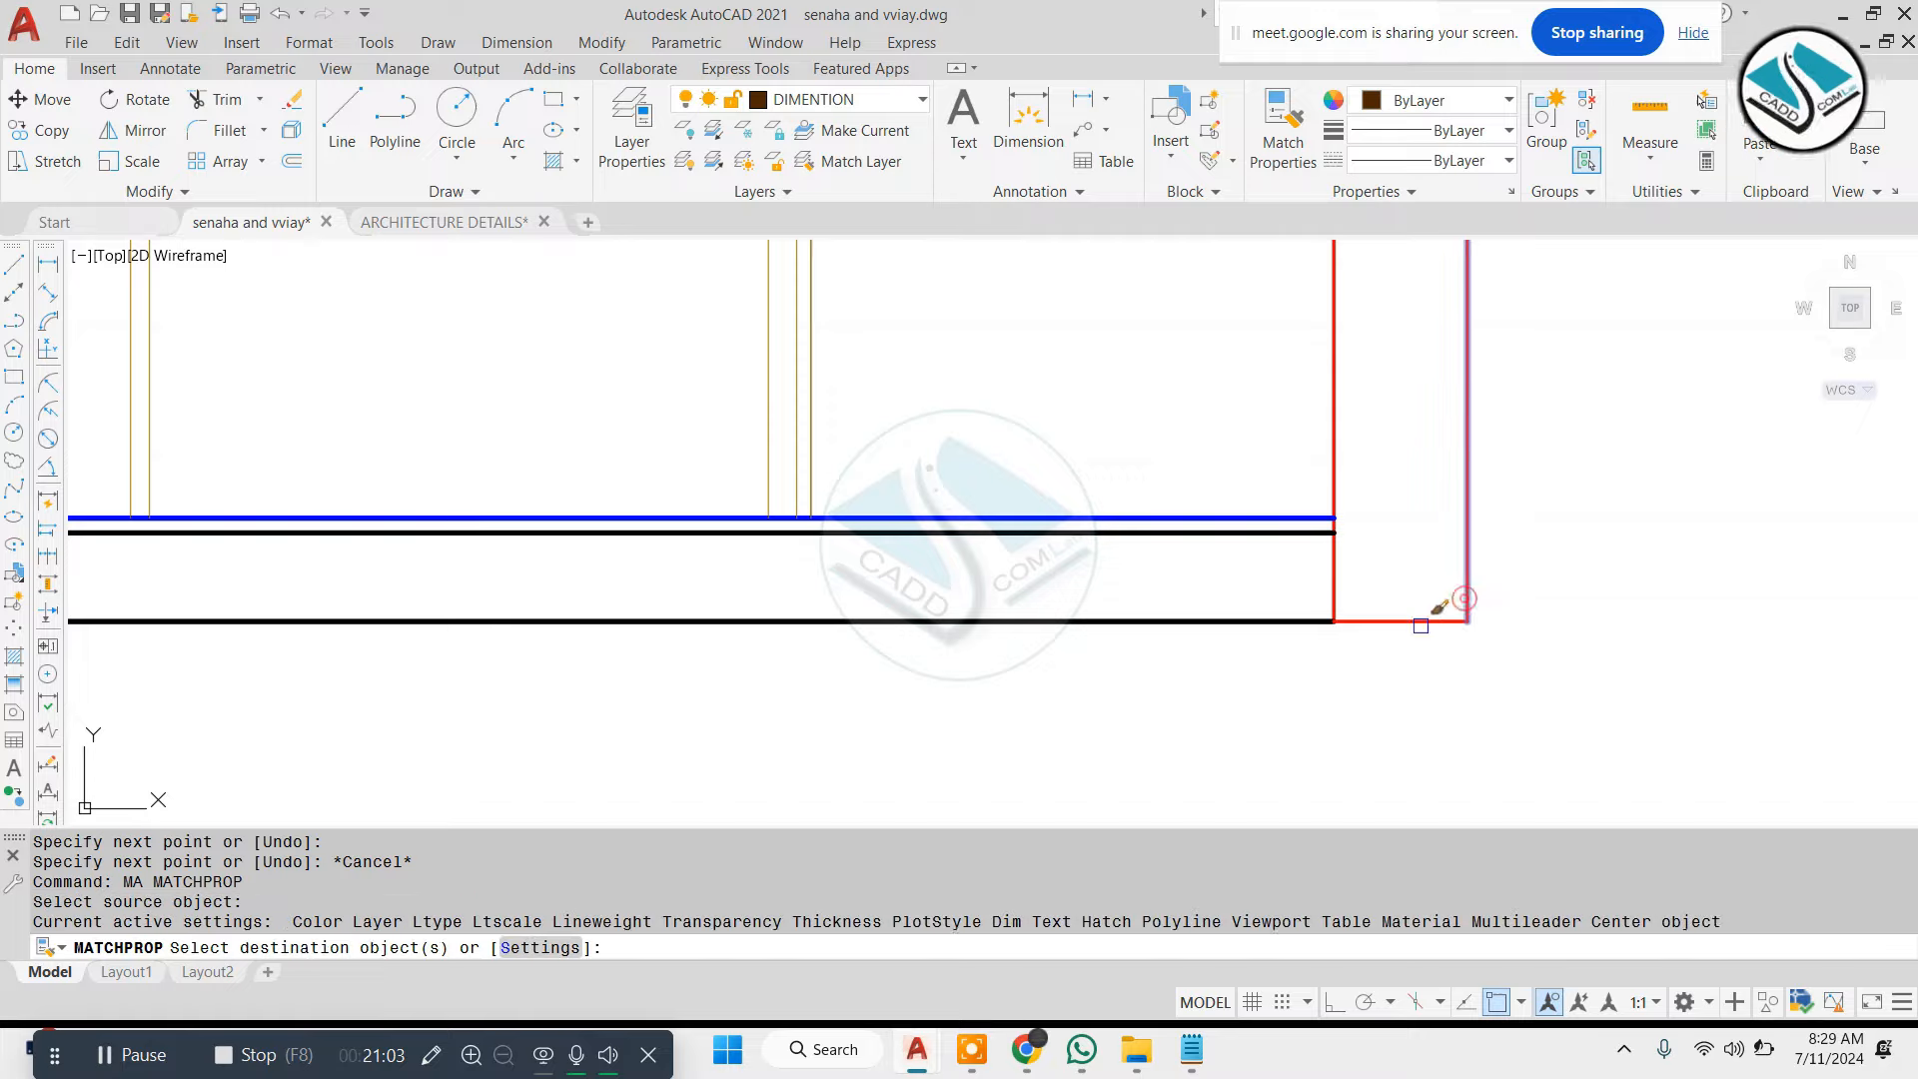
pyautogui.scroll(-5, 1254, 642)
pyautogui.press('Escape')
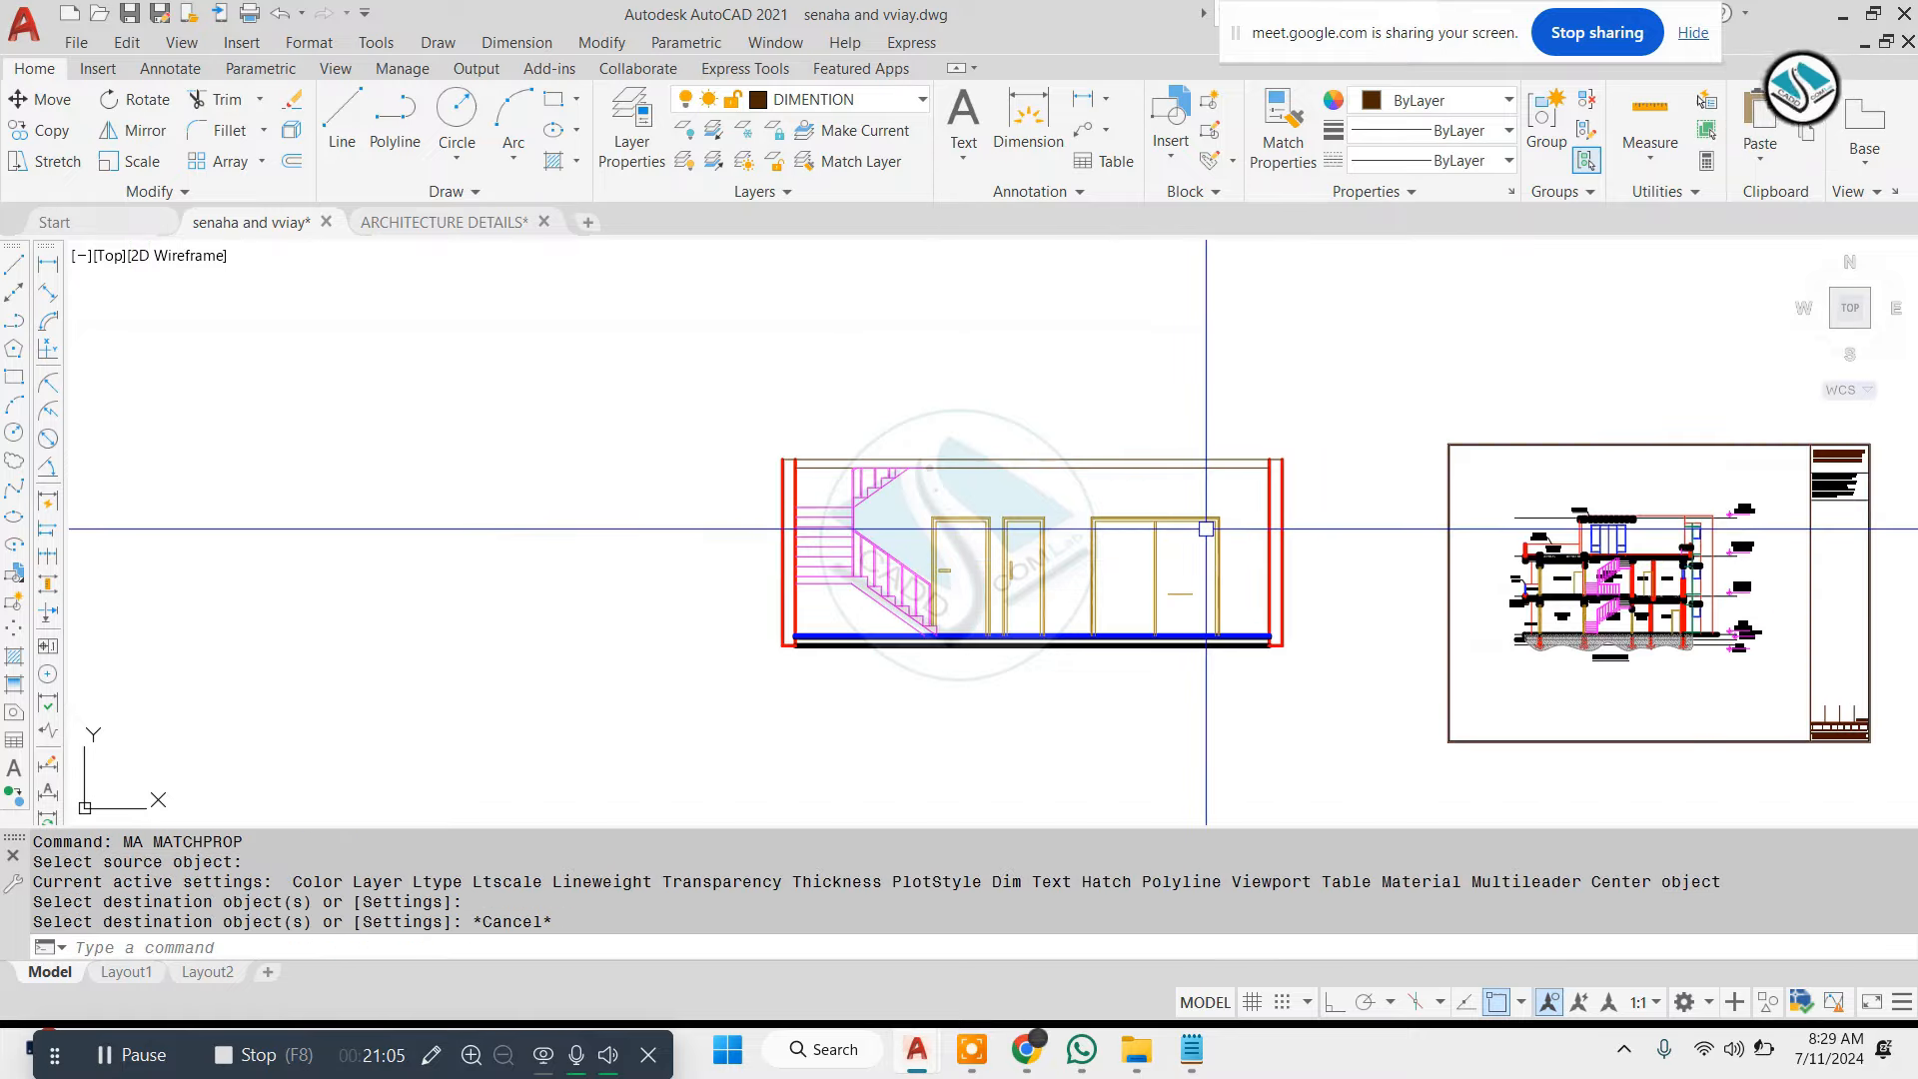
# Match the two ceiling slab lines of the section to the black slab outline in Section YY'
pyautogui.write('ma')
pyautogui.press('Return')
pyautogui.scroll(8, 1205, 528)
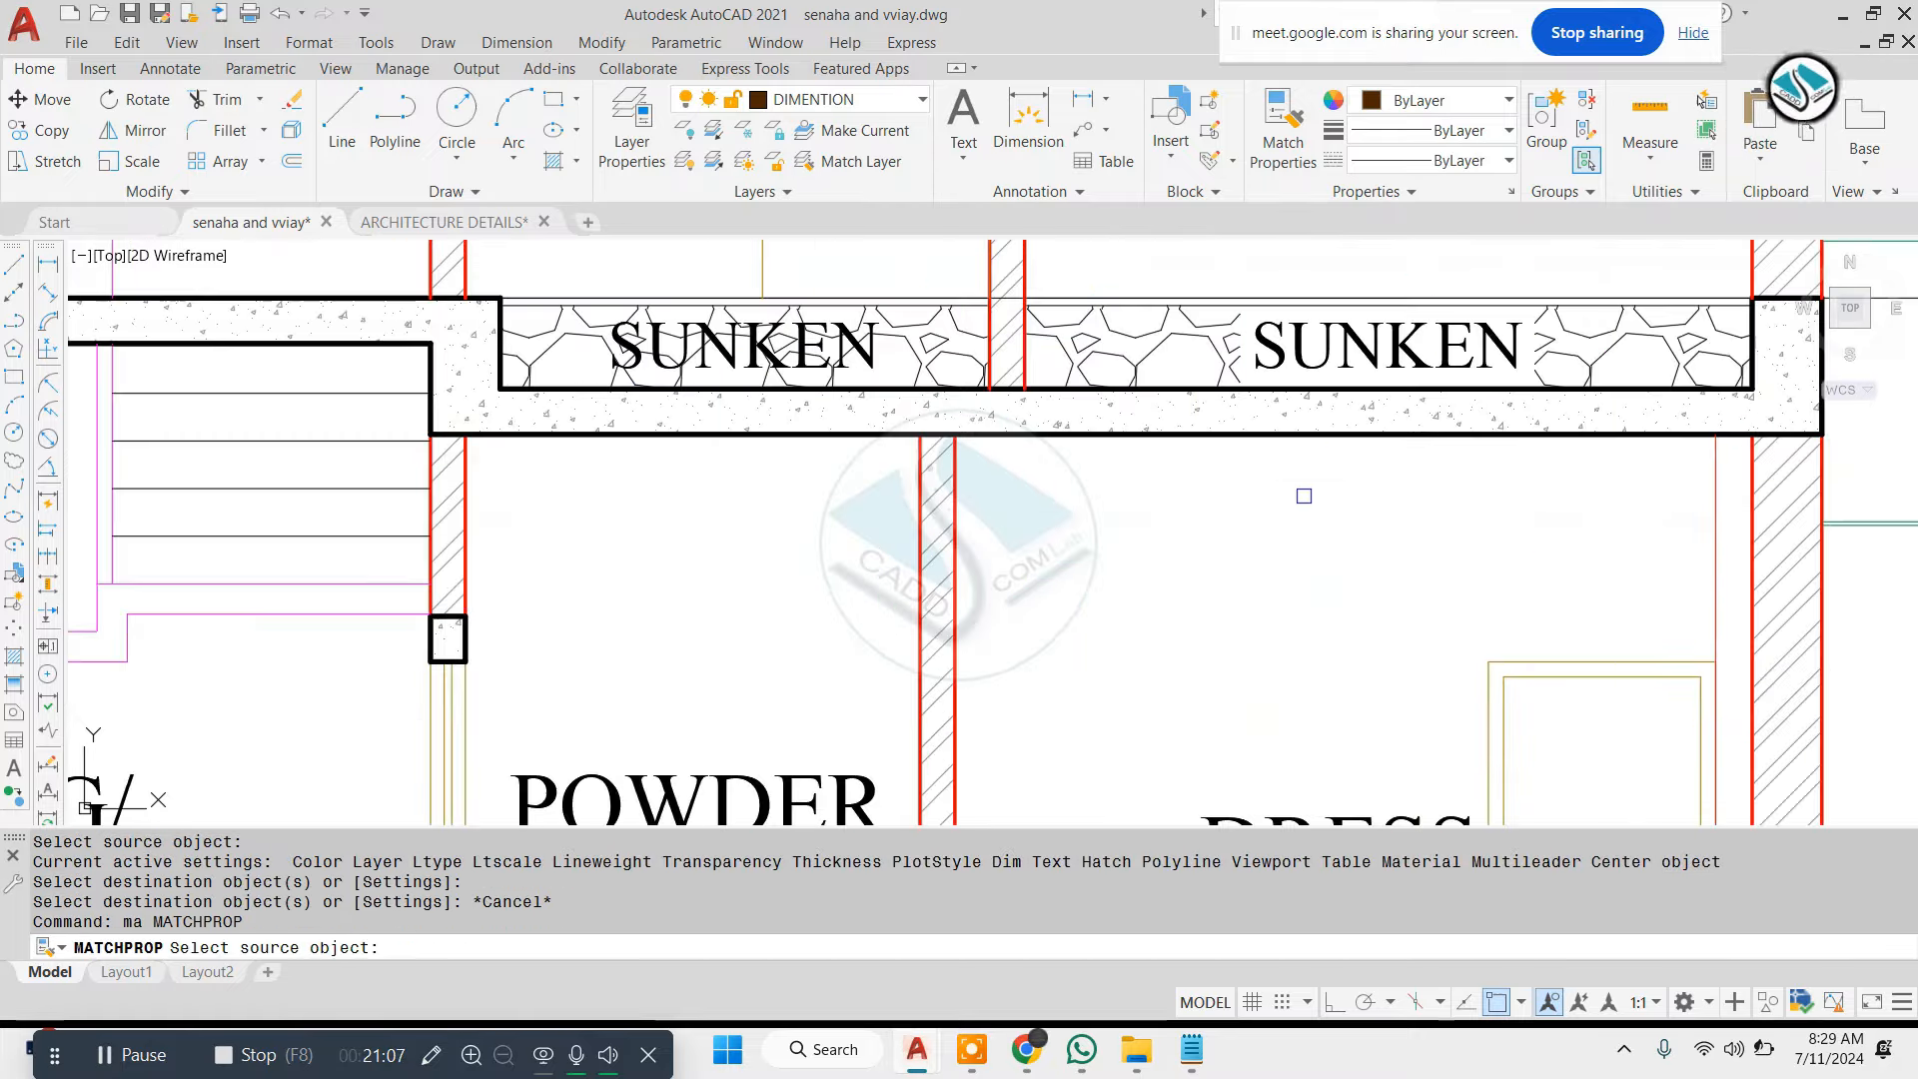
pyautogui.click(1332, 436)
pyautogui.scroll(-5, 1332, 435)
pyautogui.moveTo(1332, 436); pyautogui.dragTo(1156, 330, button='middle')
pyautogui.scroll(5, 1155, 330)
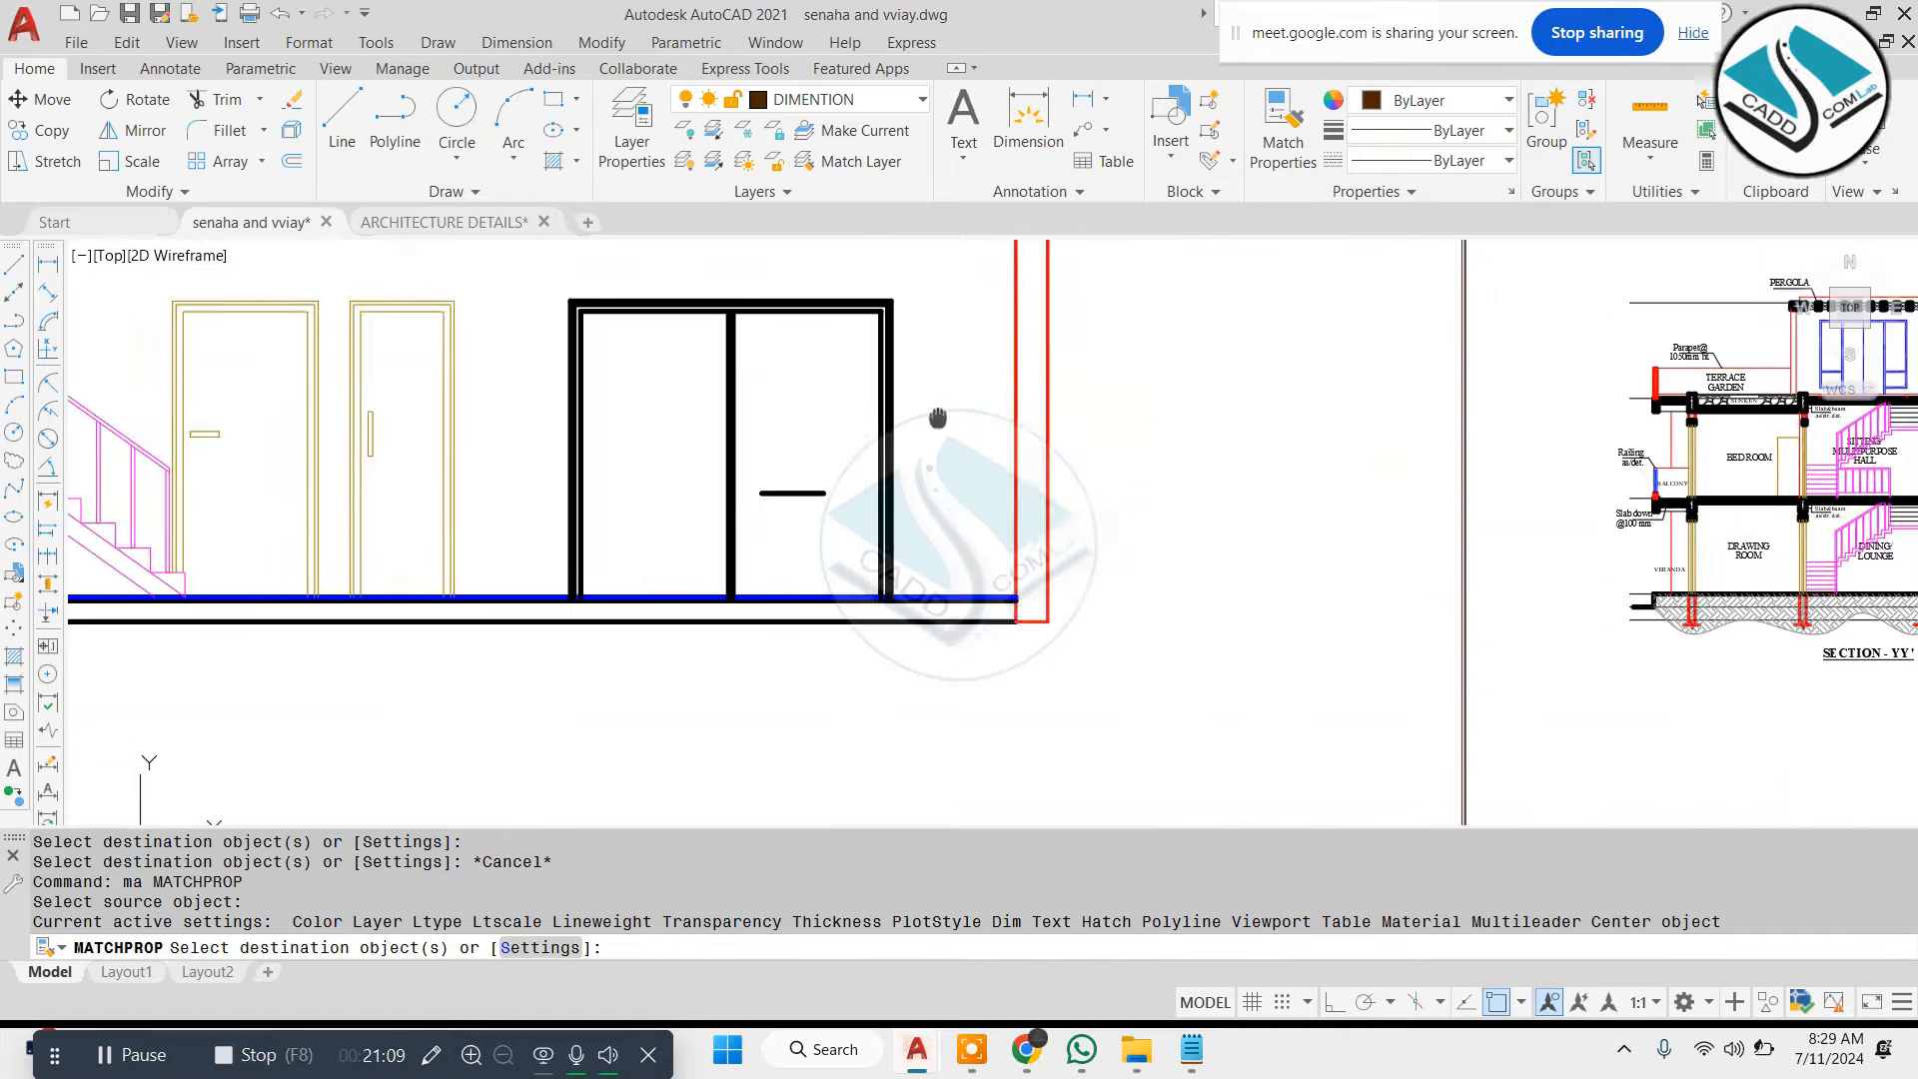
pyautogui.click(1156, 329)
pyautogui.press('Escape')
pyautogui.press('Escape')
pyautogui.press('Escape')
pyautogui.press('Escape')
pyautogui.scroll(-3, 1092, 428)
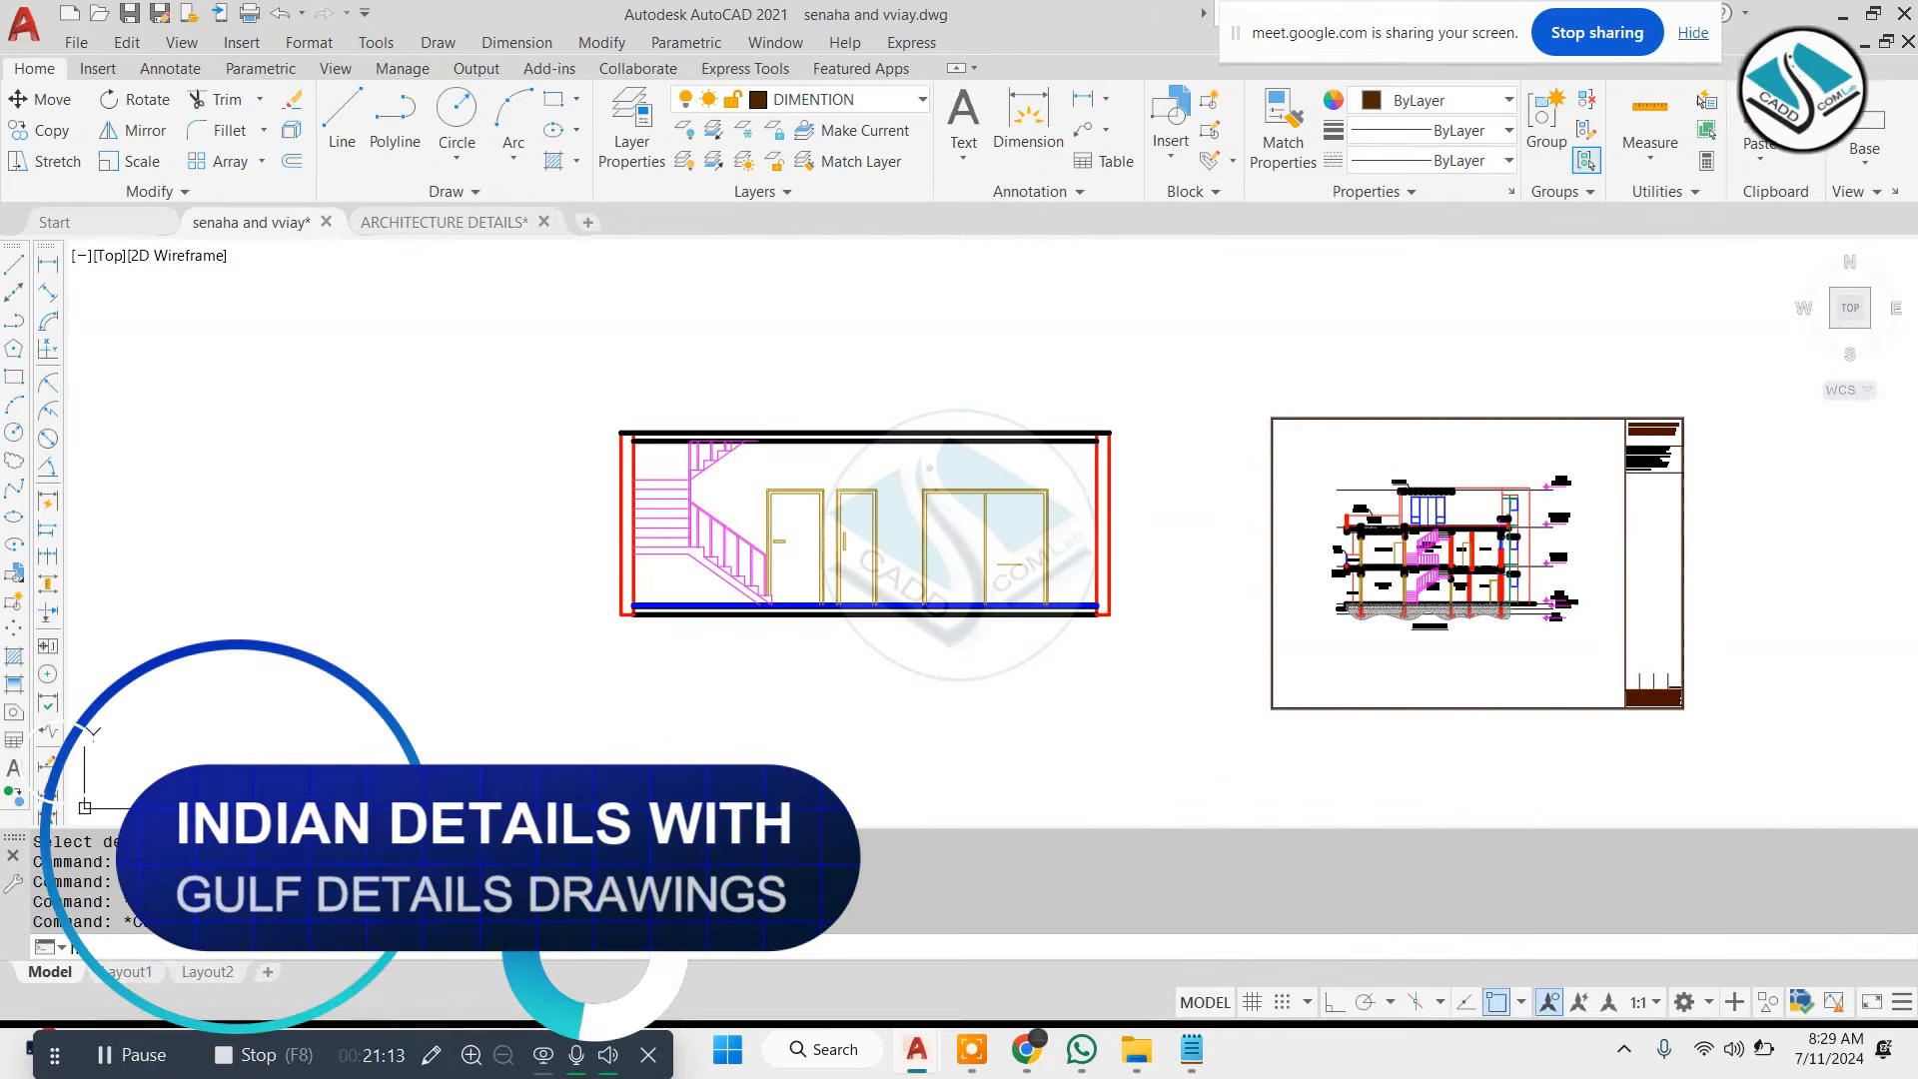
# Hatch the left and right walls with the ANSI32 pattern at a scale of 6
pyautogui.scroll(2, 605, 463)
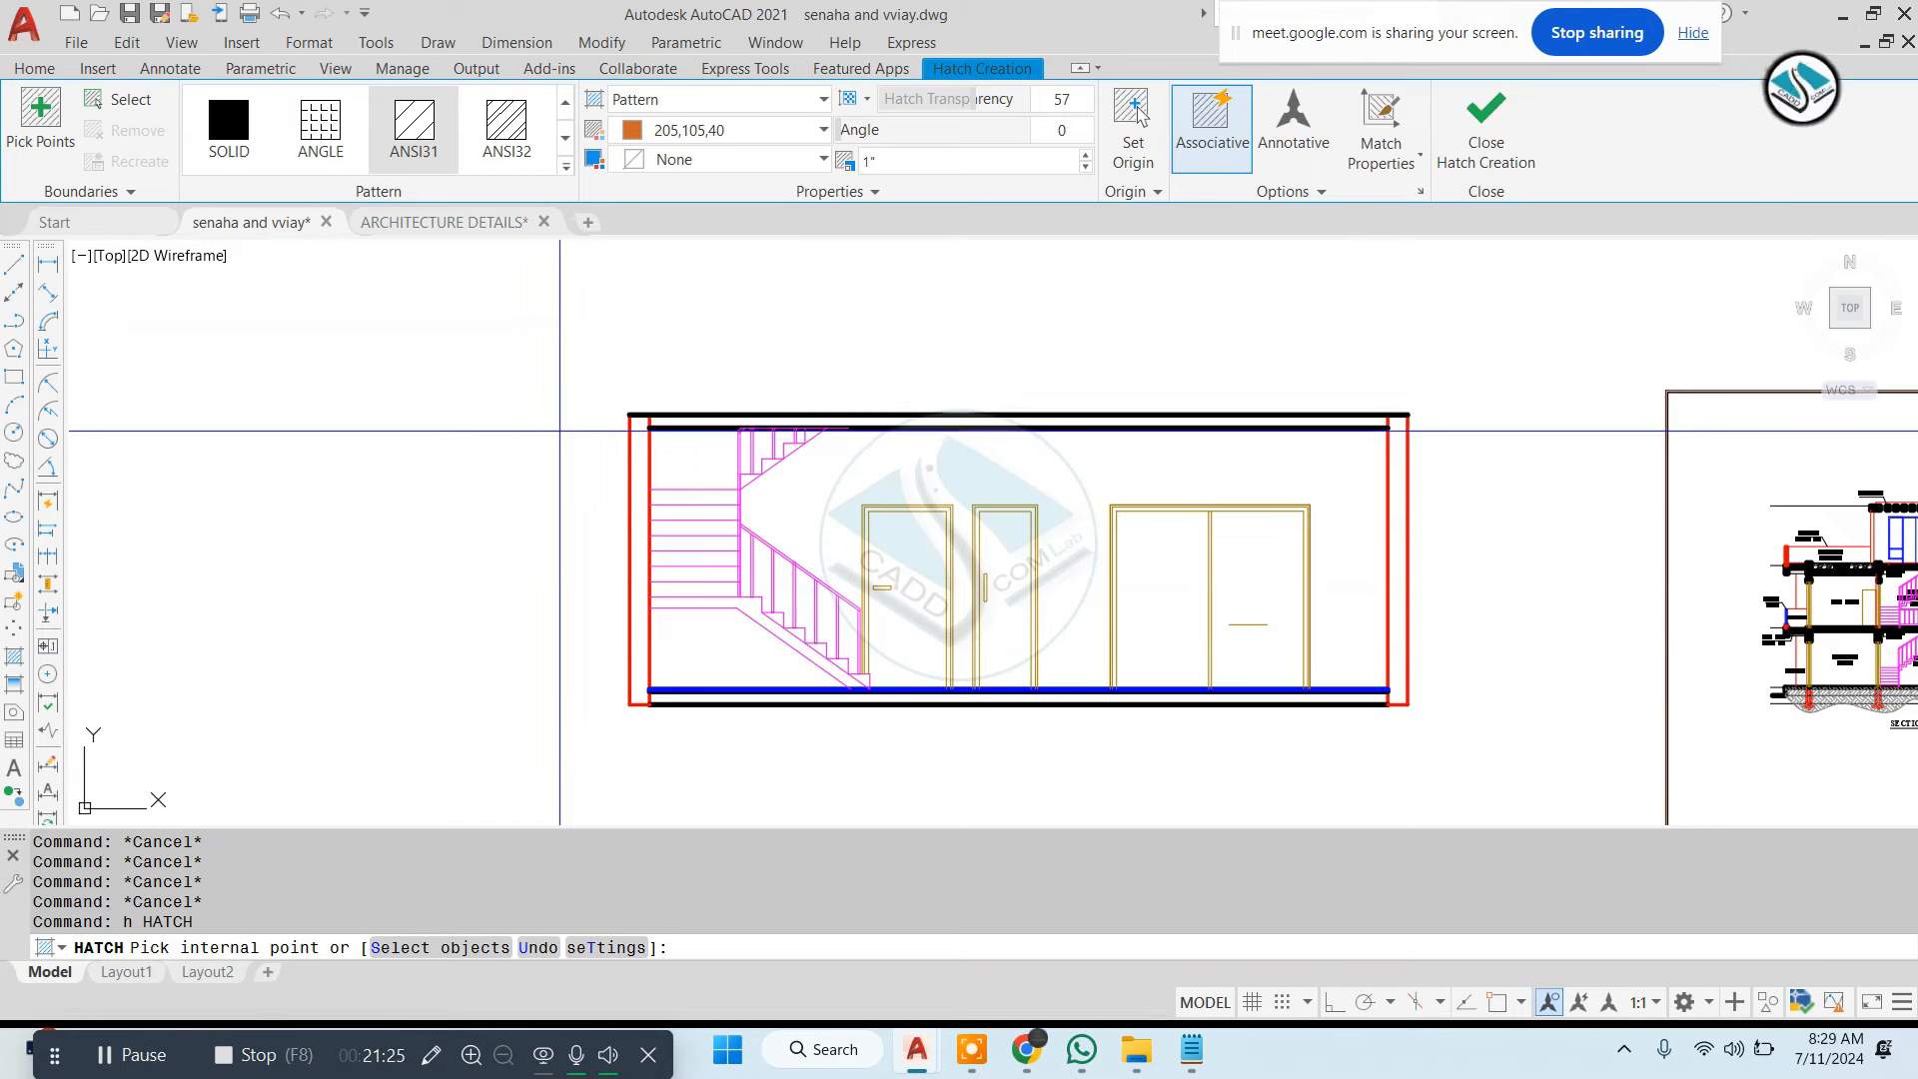
pyautogui.click(506, 128)
pyautogui.scroll(4, 630, 439)
pyautogui.click(638, 519)
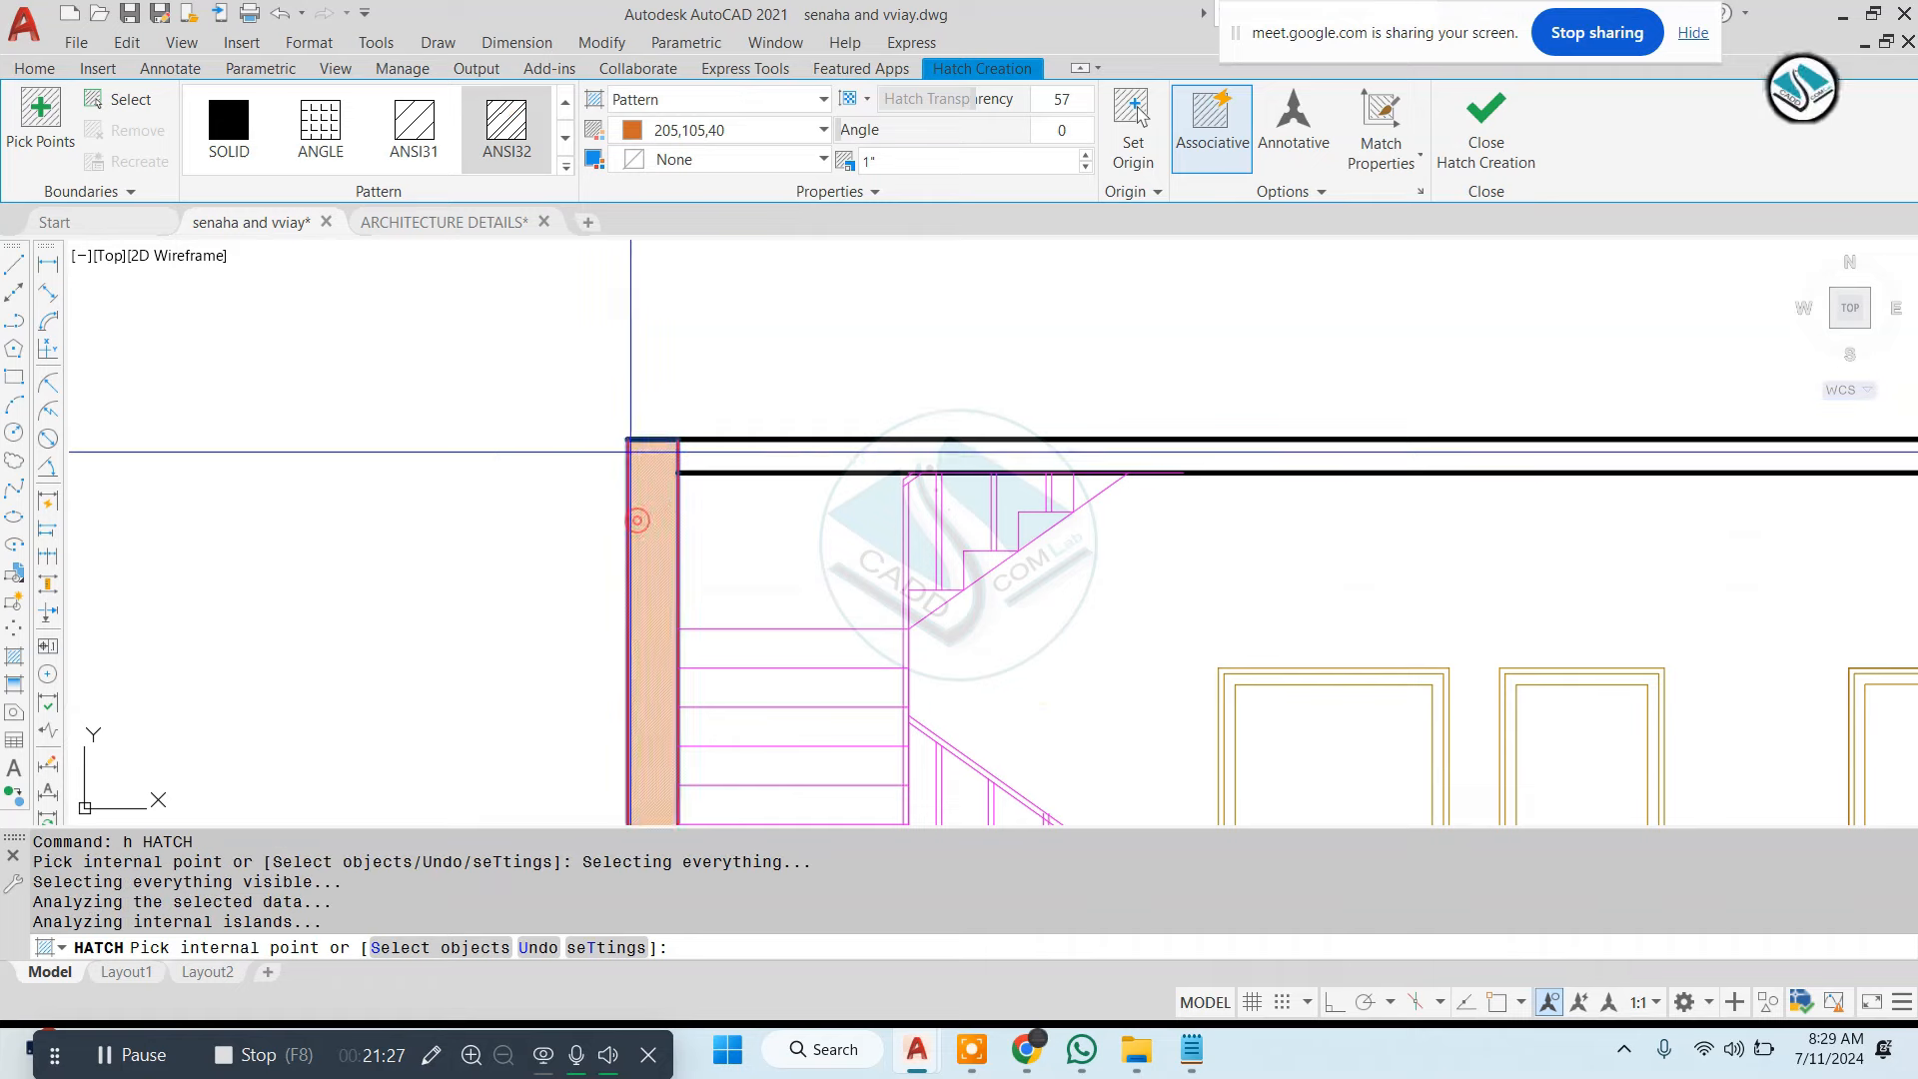
pyautogui.scroll(-2, 630, 453)
pyautogui.click(928, 165)
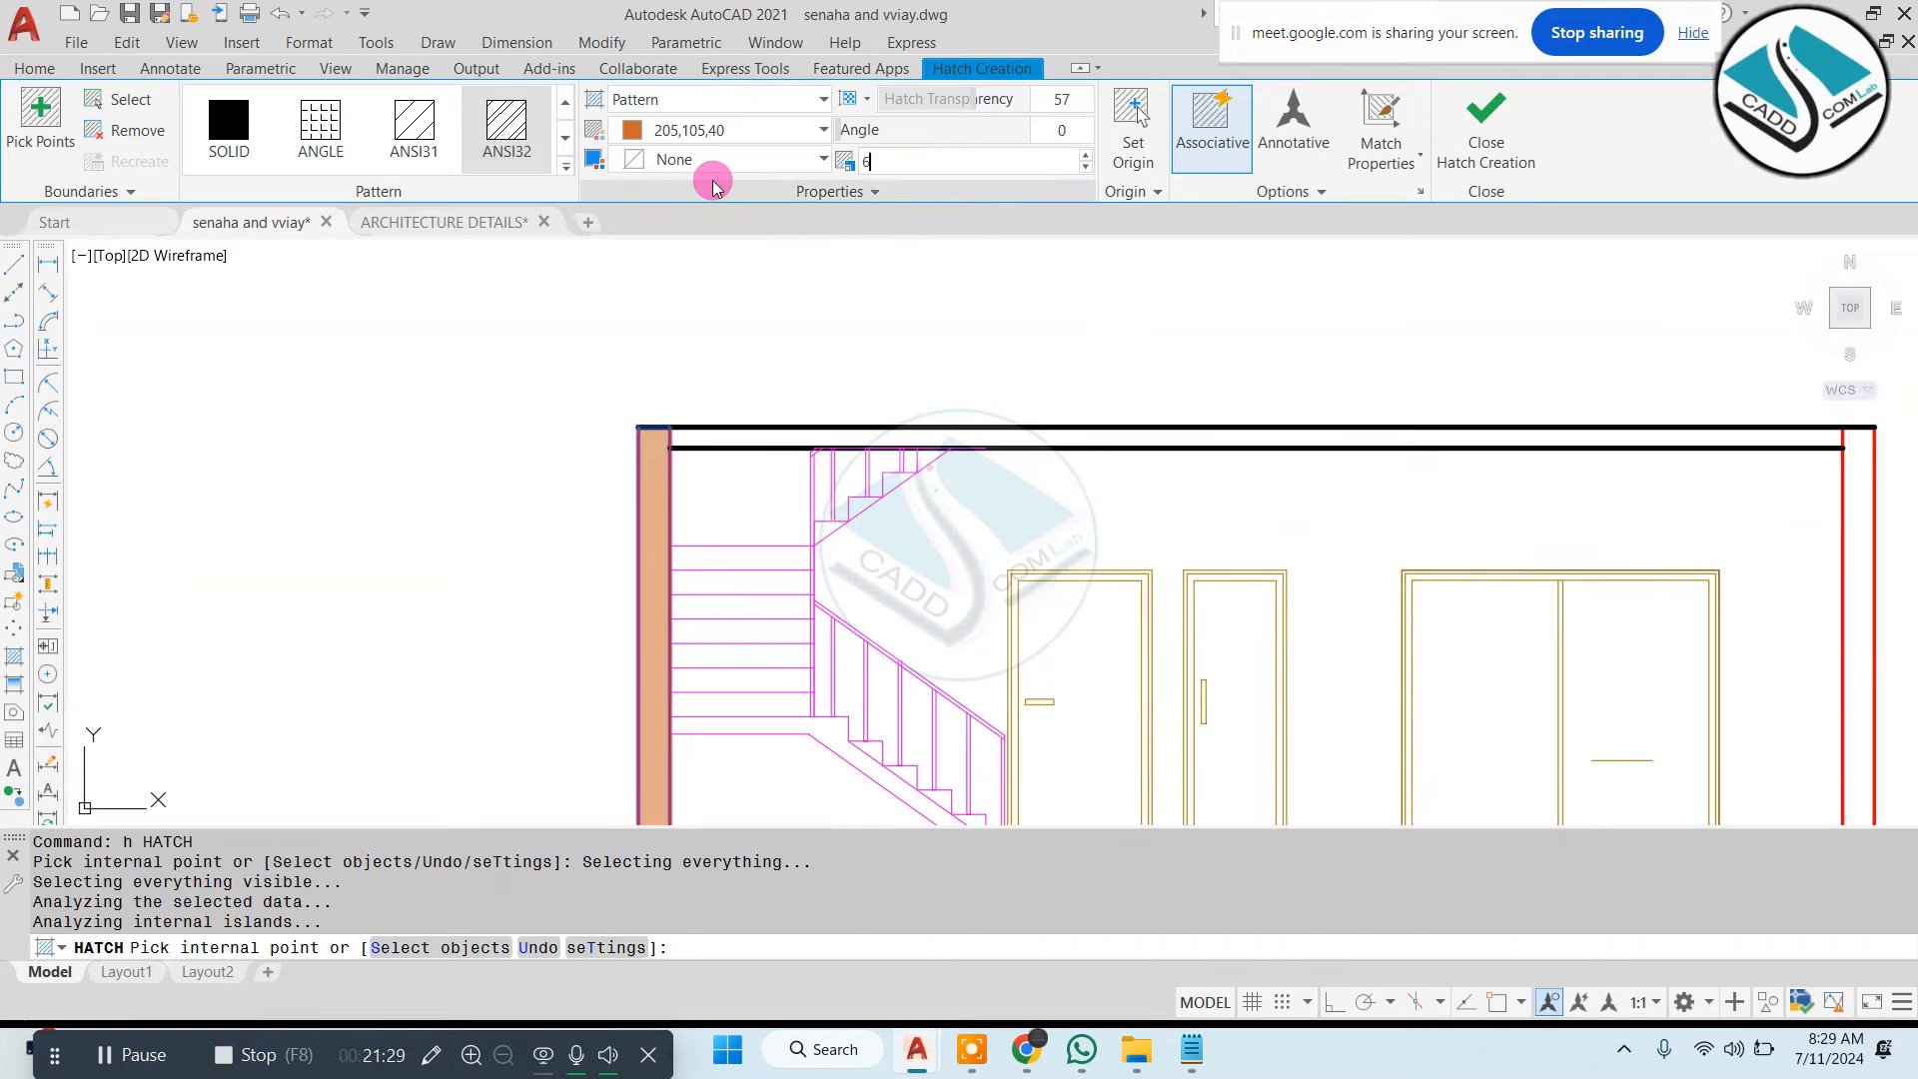
pyautogui.scroll(-5, 870, 410)
pyautogui.scroll(8, 1099, 415)
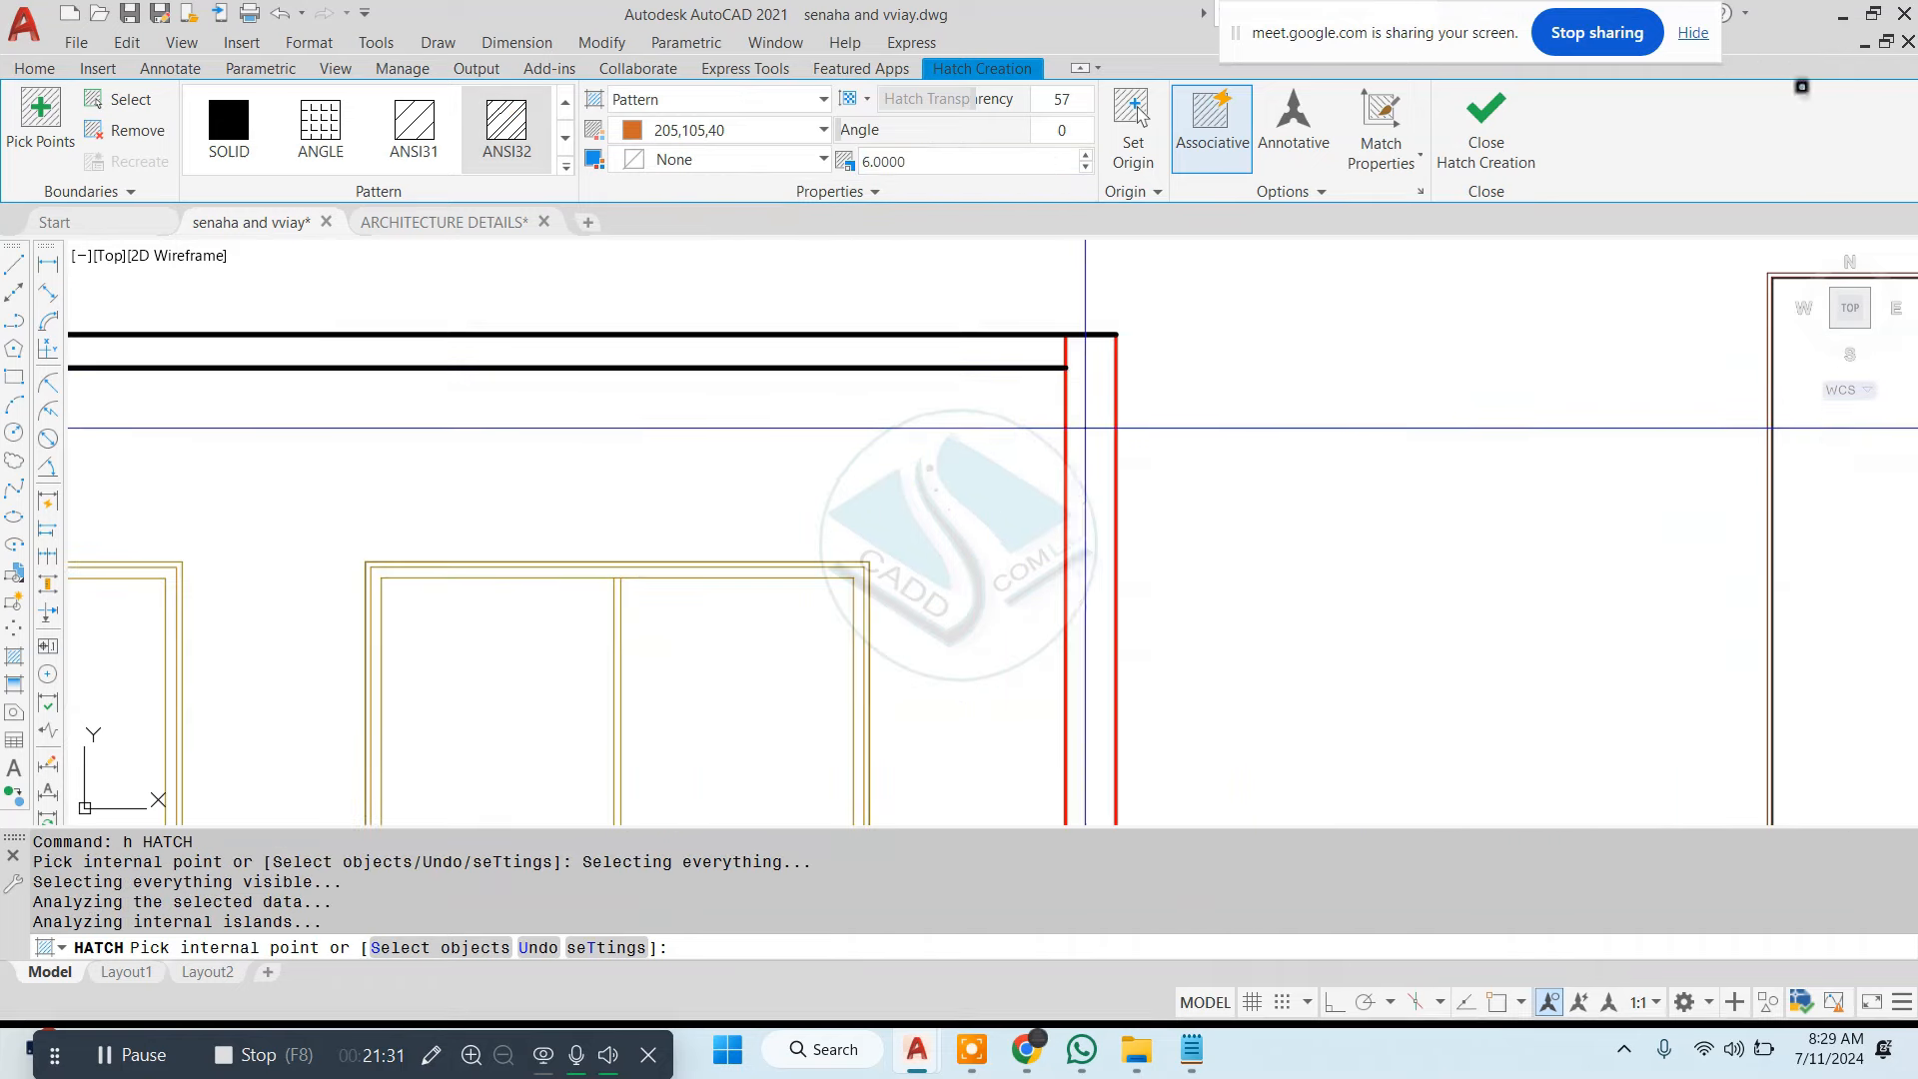
pyautogui.click(1089, 415)
pyautogui.press('Return')
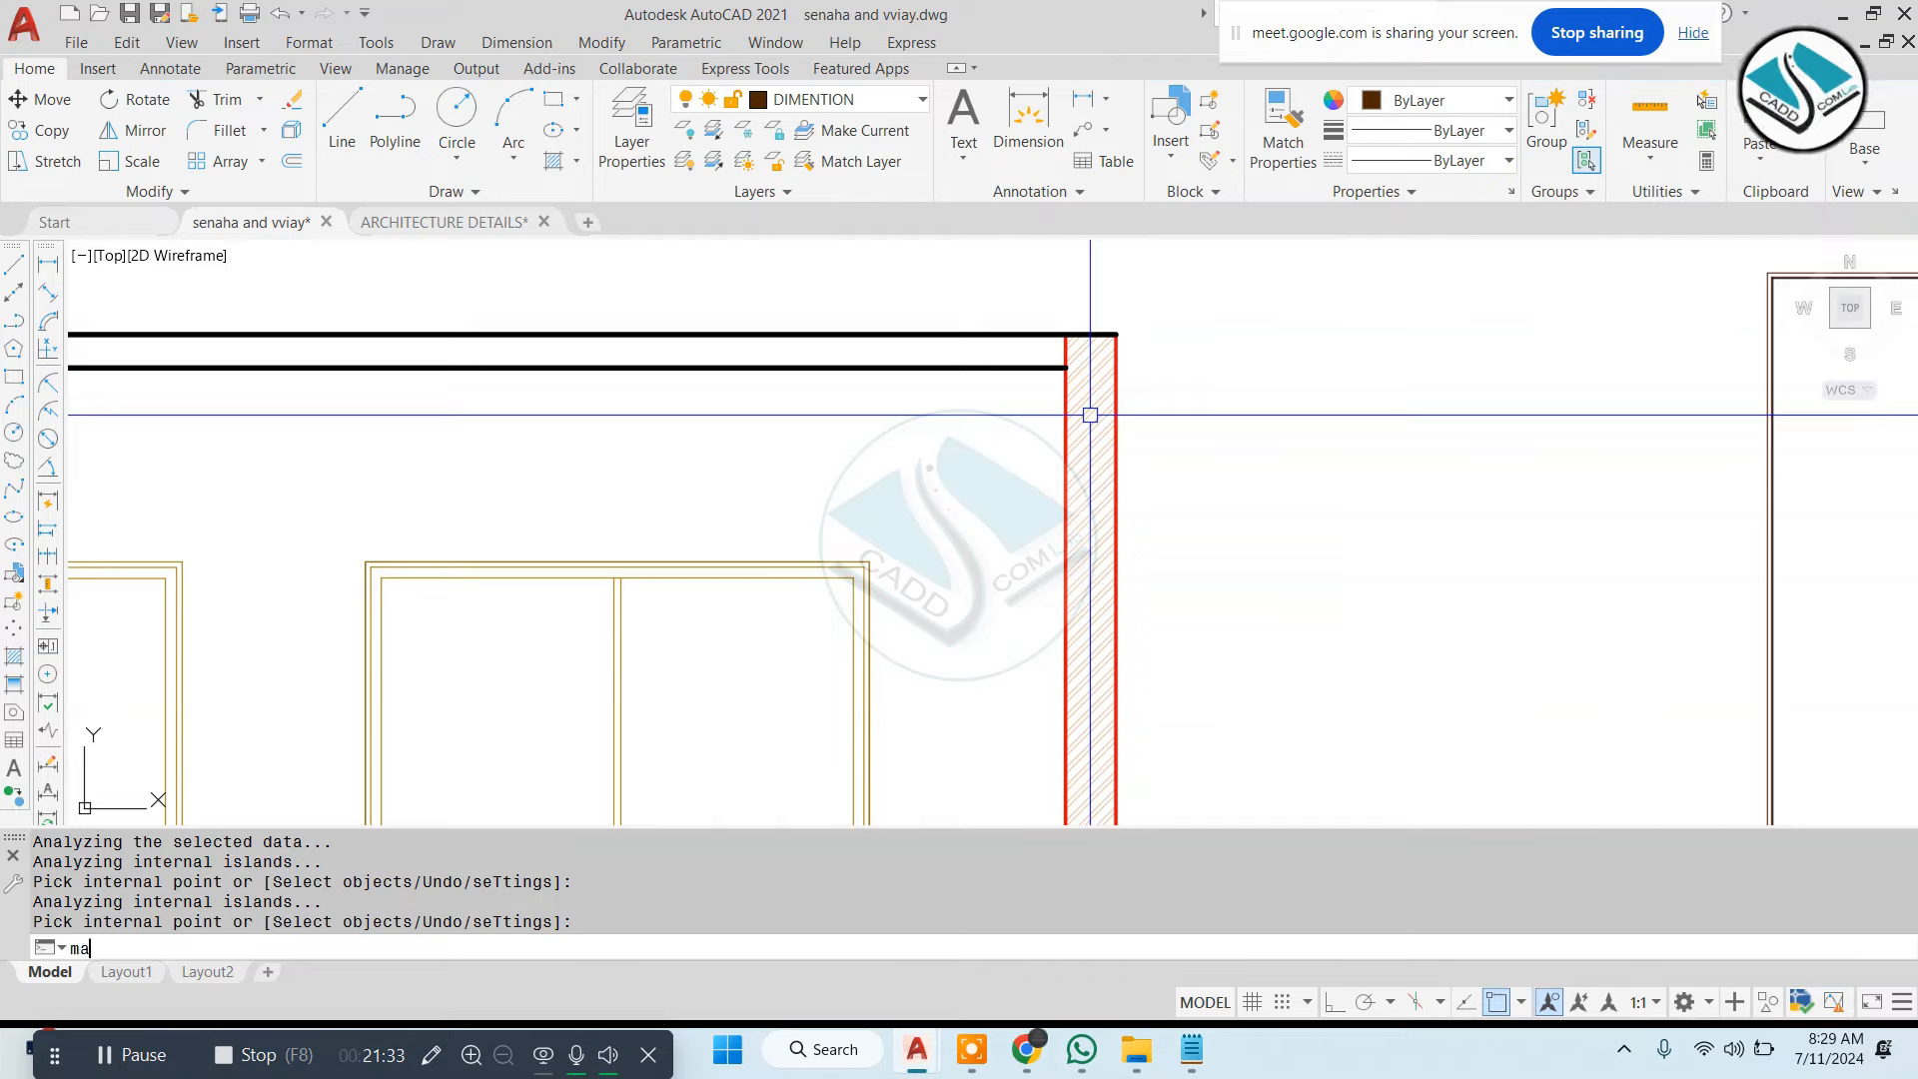
# Match the new wall hatch to the wall hatch in Section YY'
pyautogui.write('ma')
pyautogui.press('Return')
pyautogui.scroll(-5, 1090, 415)
pyautogui.scroll(5, 1372, 539)
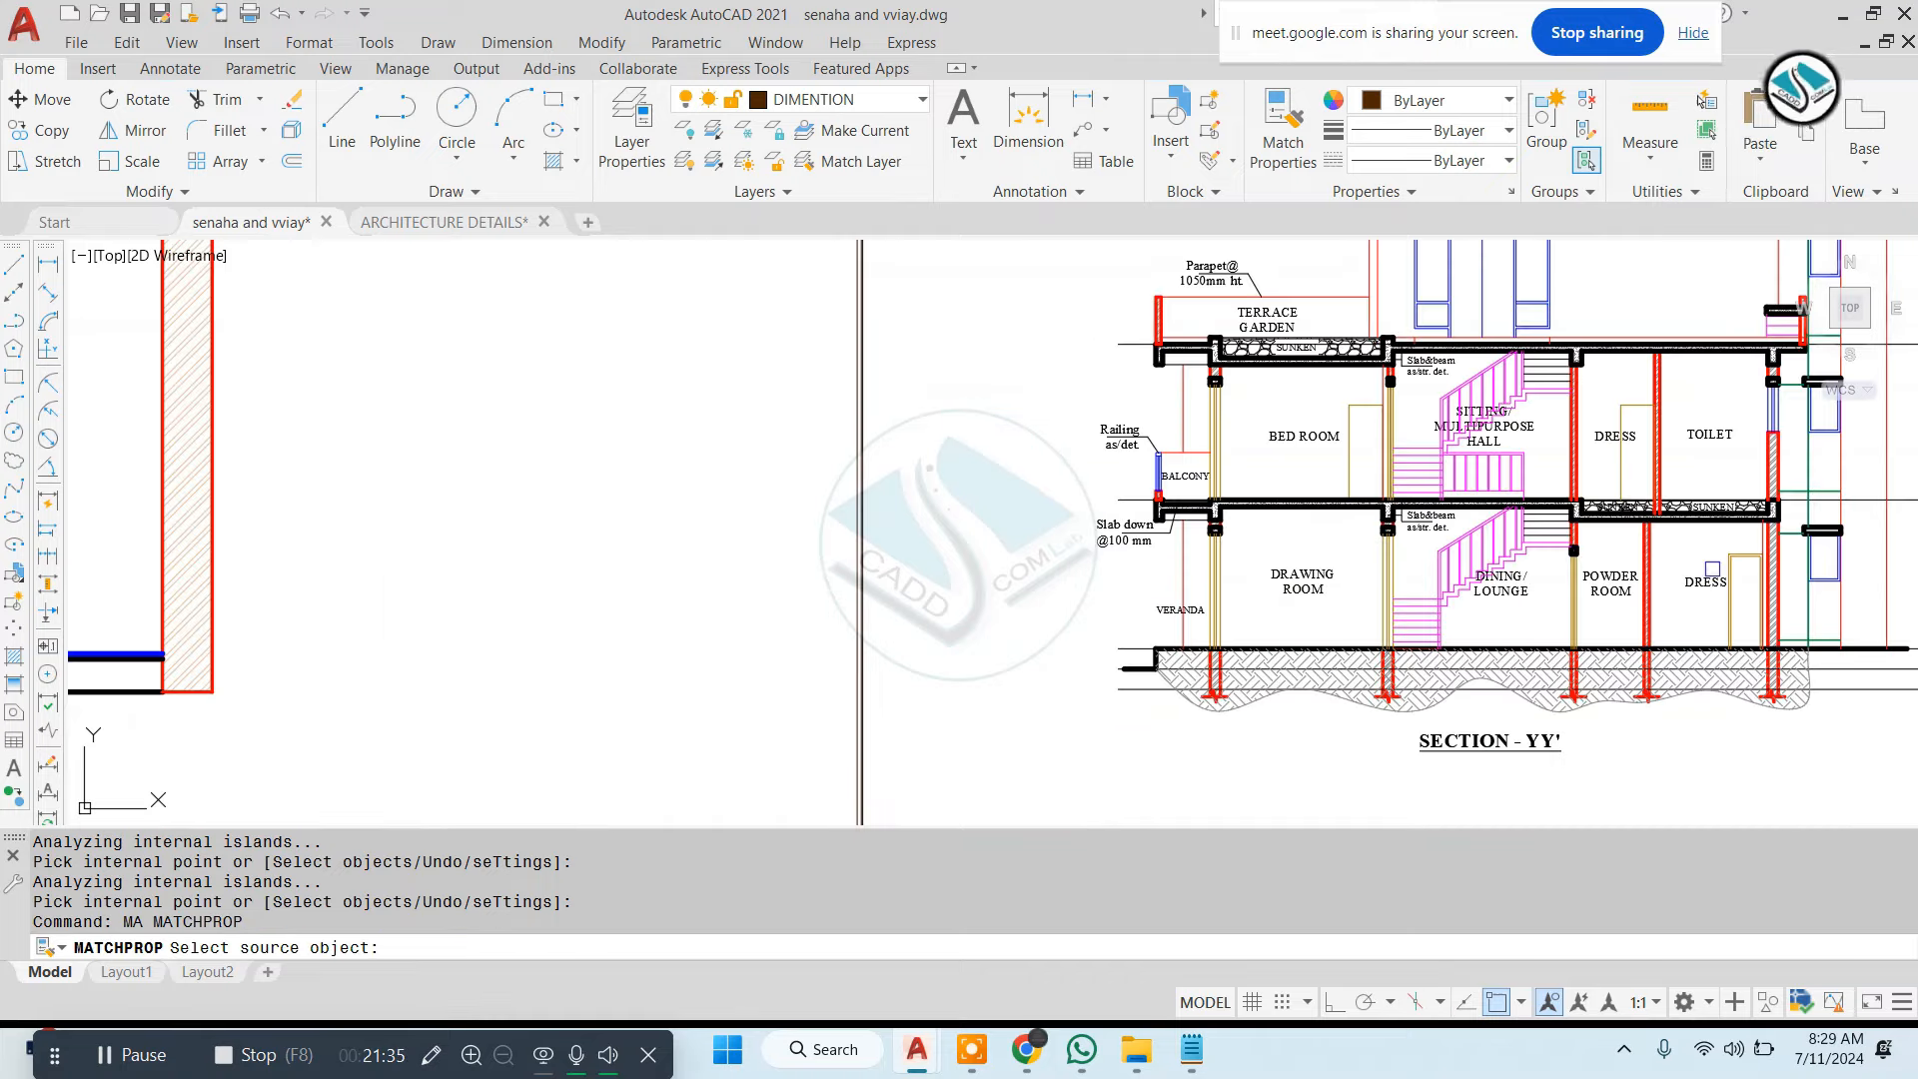
pyautogui.scroll(8, 1798, 559)
pyautogui.click(1602, 522)
pyautogui.scroll(-5, 1059, 505)
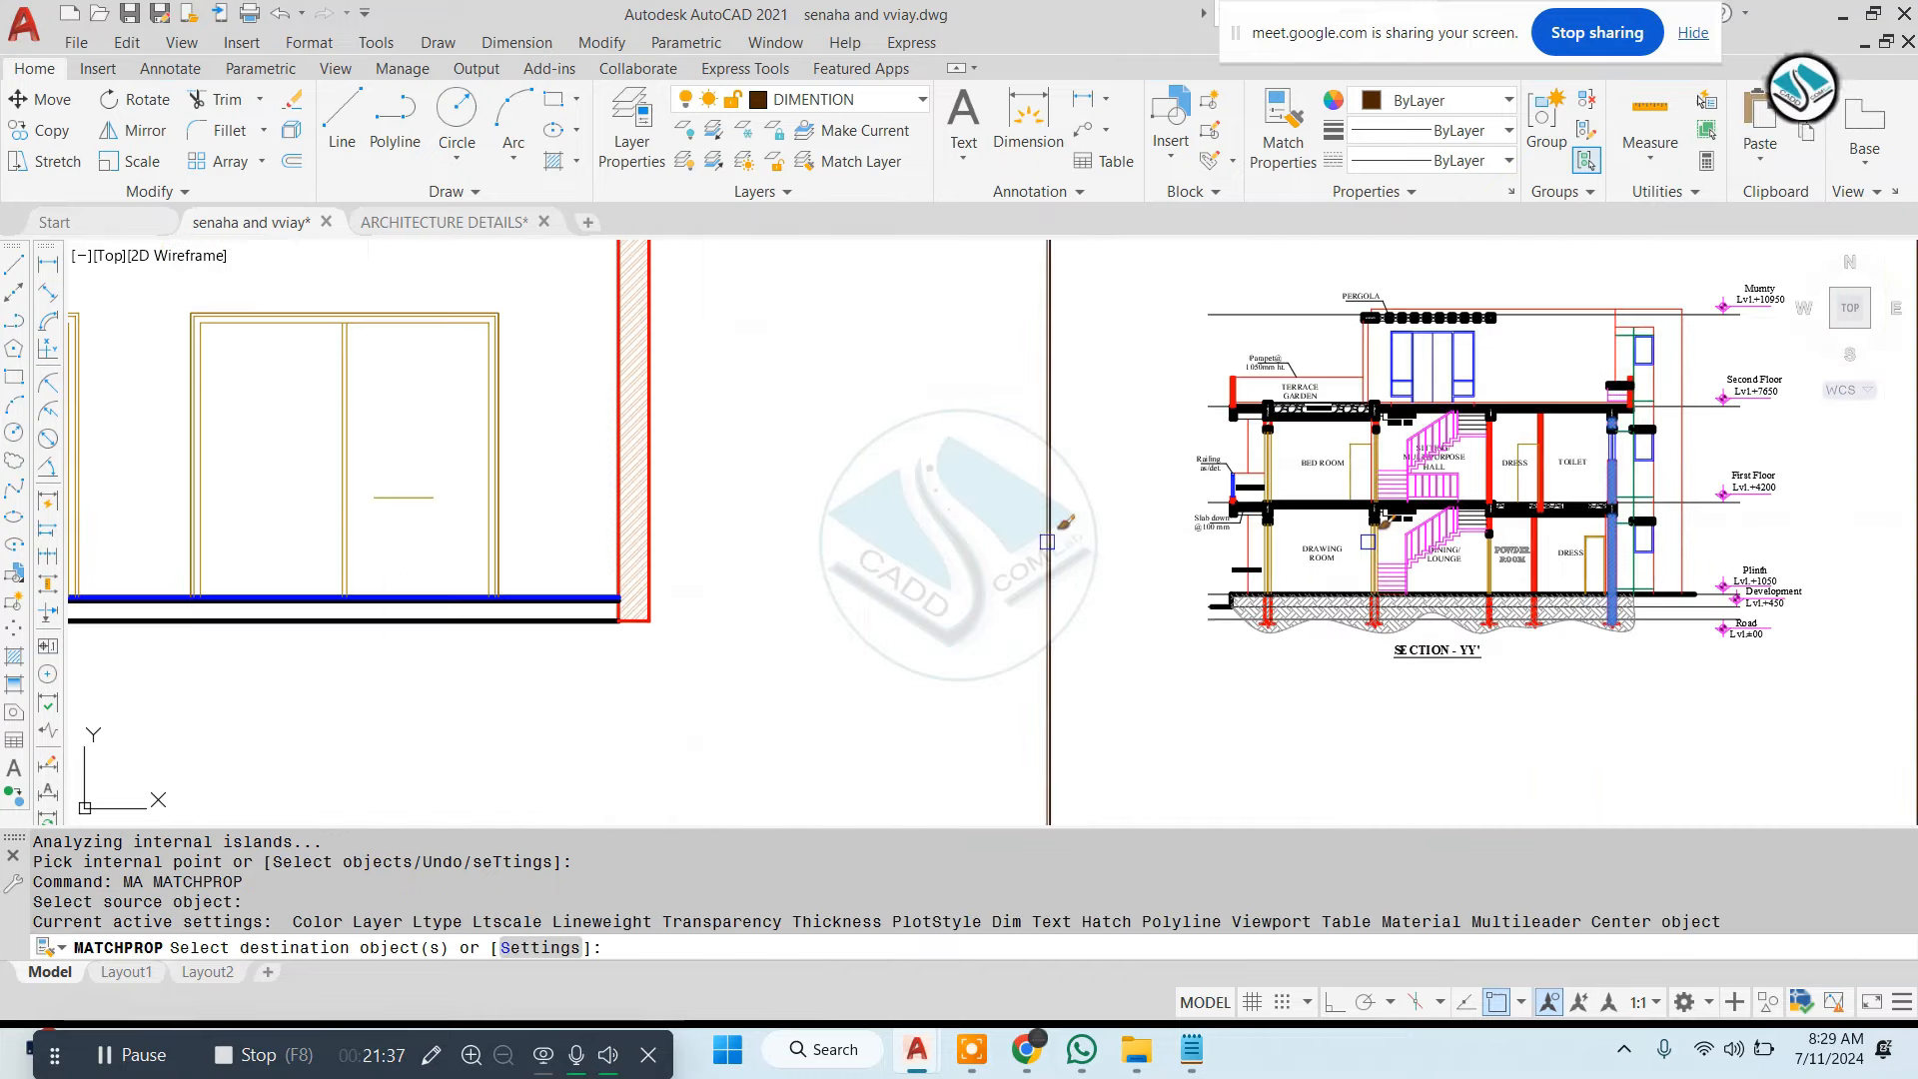
pyautogui.scroll(8, 763, 430)
pyautogui.scroll(-6, 1005, 514)
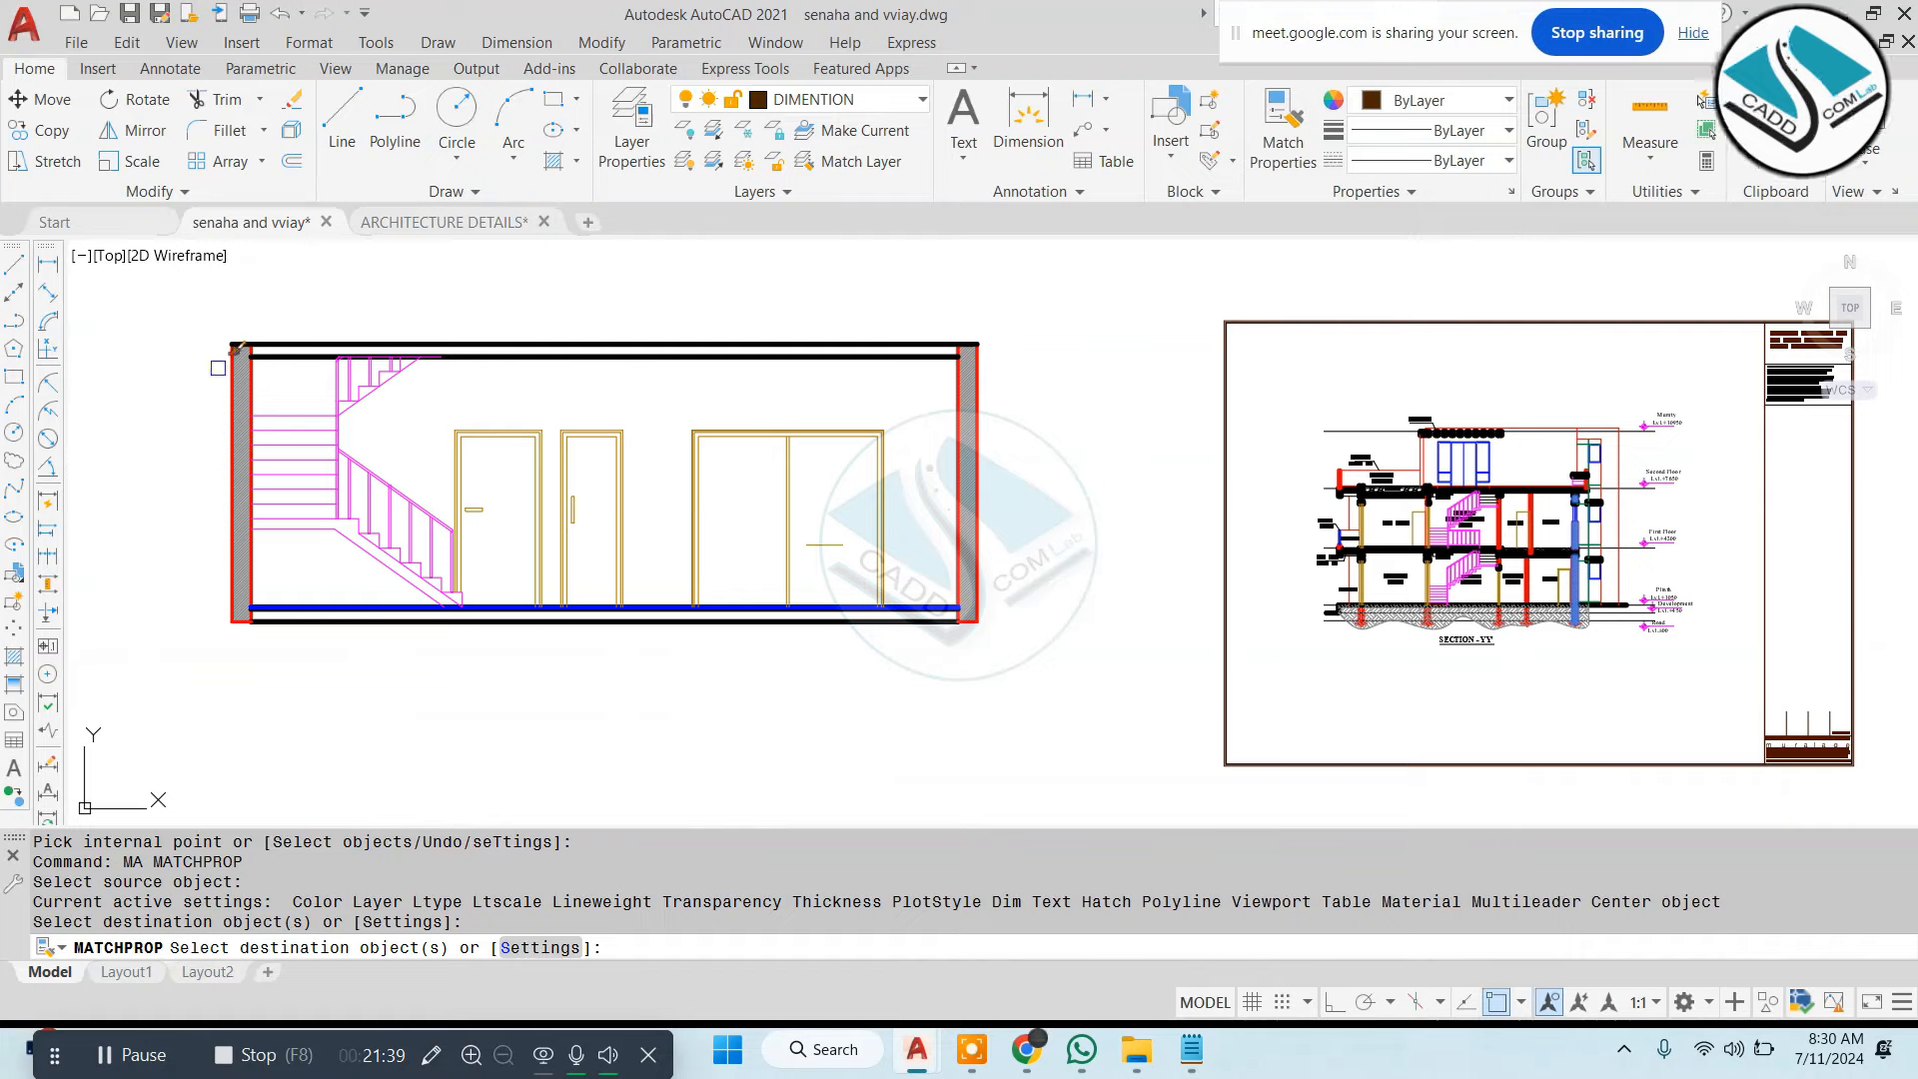
pyautogui.scroll(6, 224, 368)
pyautogui.press('Escape')
# Set the wall hatch scale to 8 and close the hatch editor
pyautogui.click(268, 368)
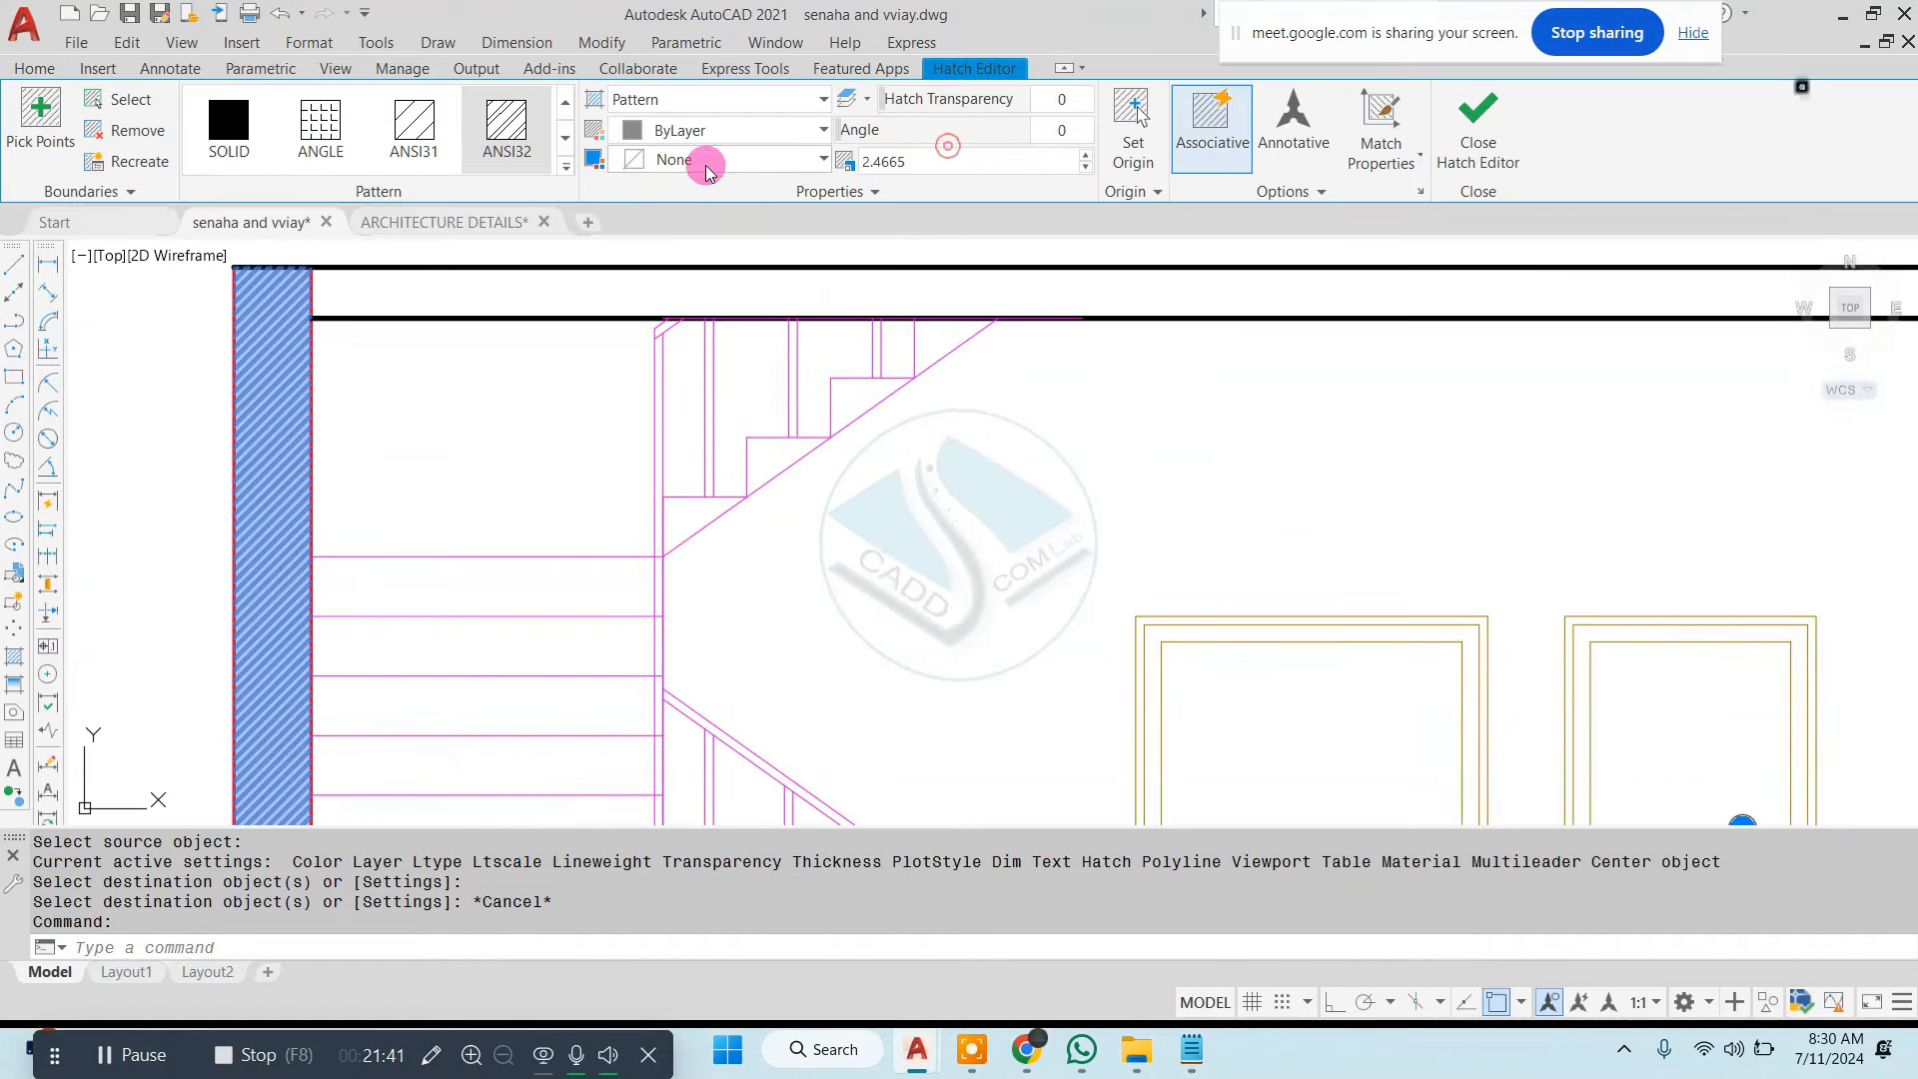
pyautogui.write('8')
pyautogui.press('Return')
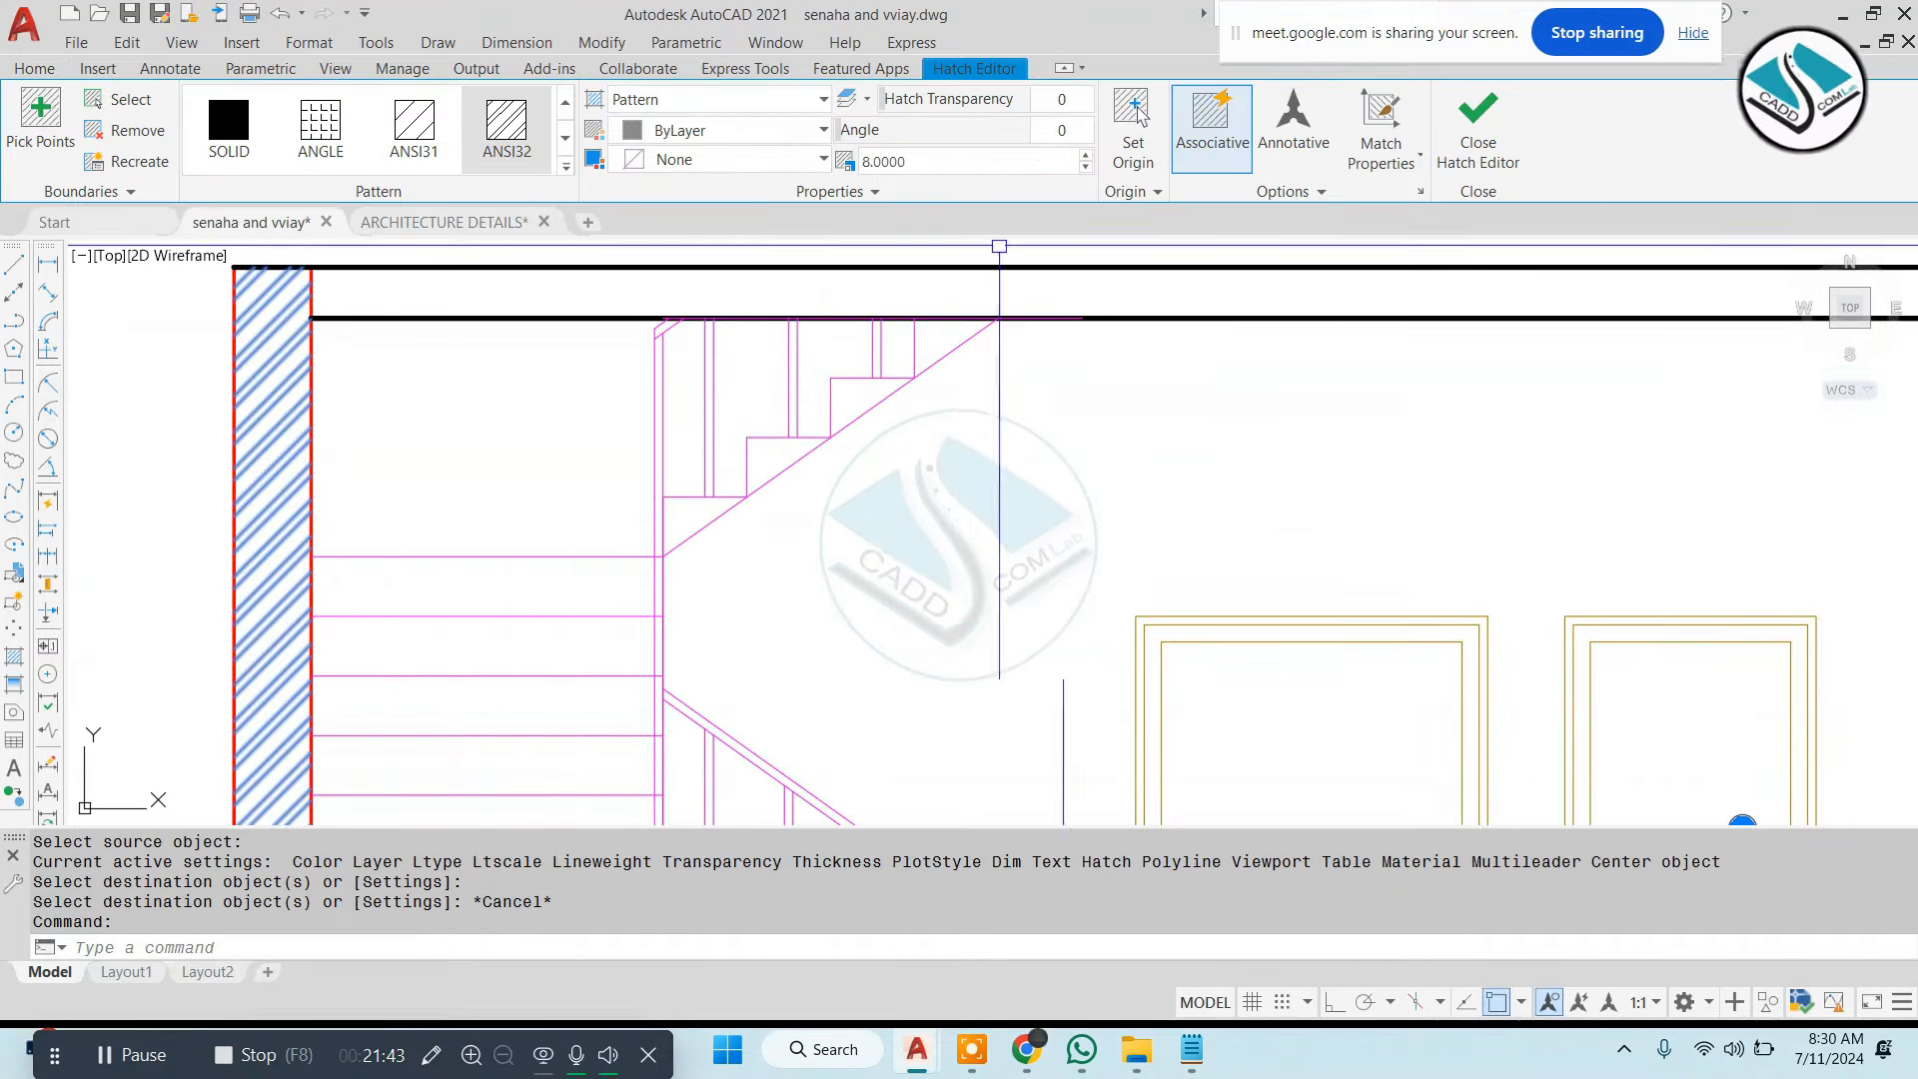
pyautogui.click(1483, 141)
pyautogui.scroll(-8, 815, 499)
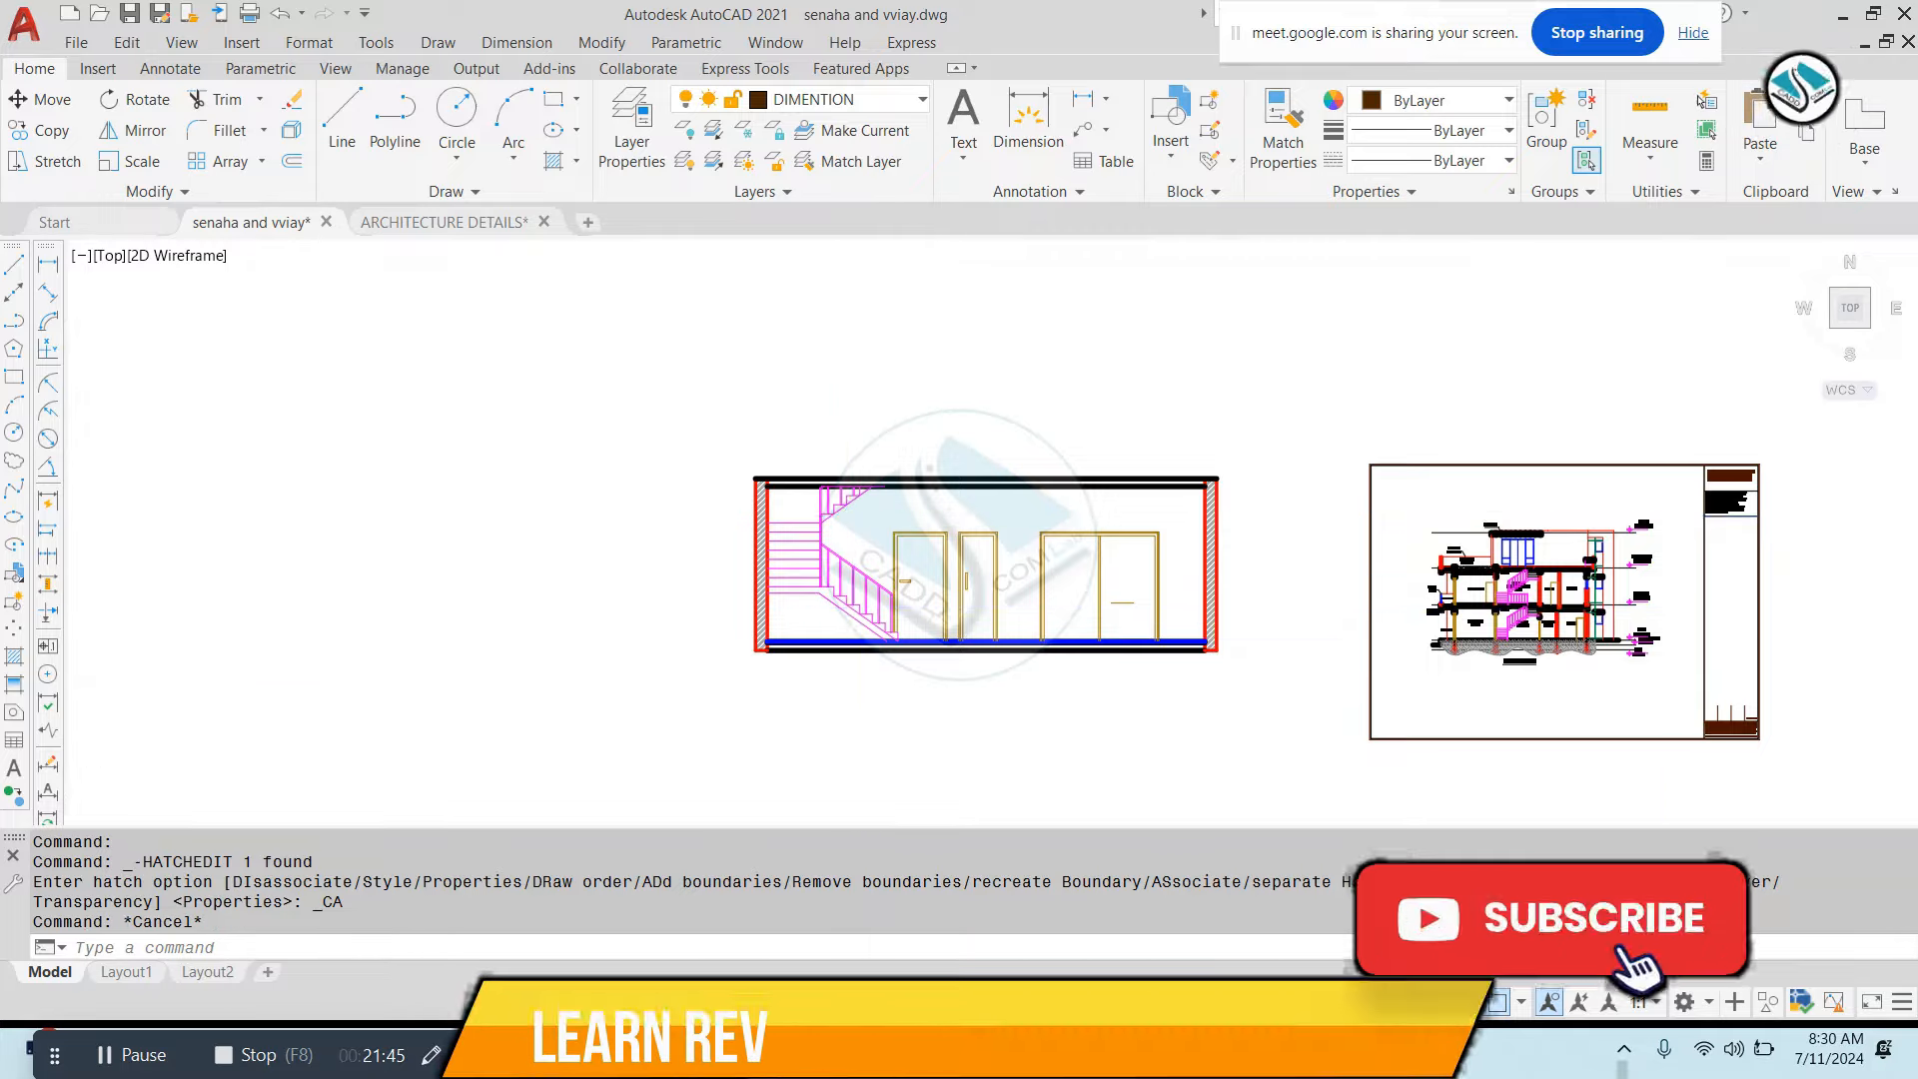
# Examine the slab and beam details over the walls in Section YY' for comparison with the staircase section
pyautogui.scroll(10, 1528, 580)
pyautogui.scroll(-6, 1186, 600)
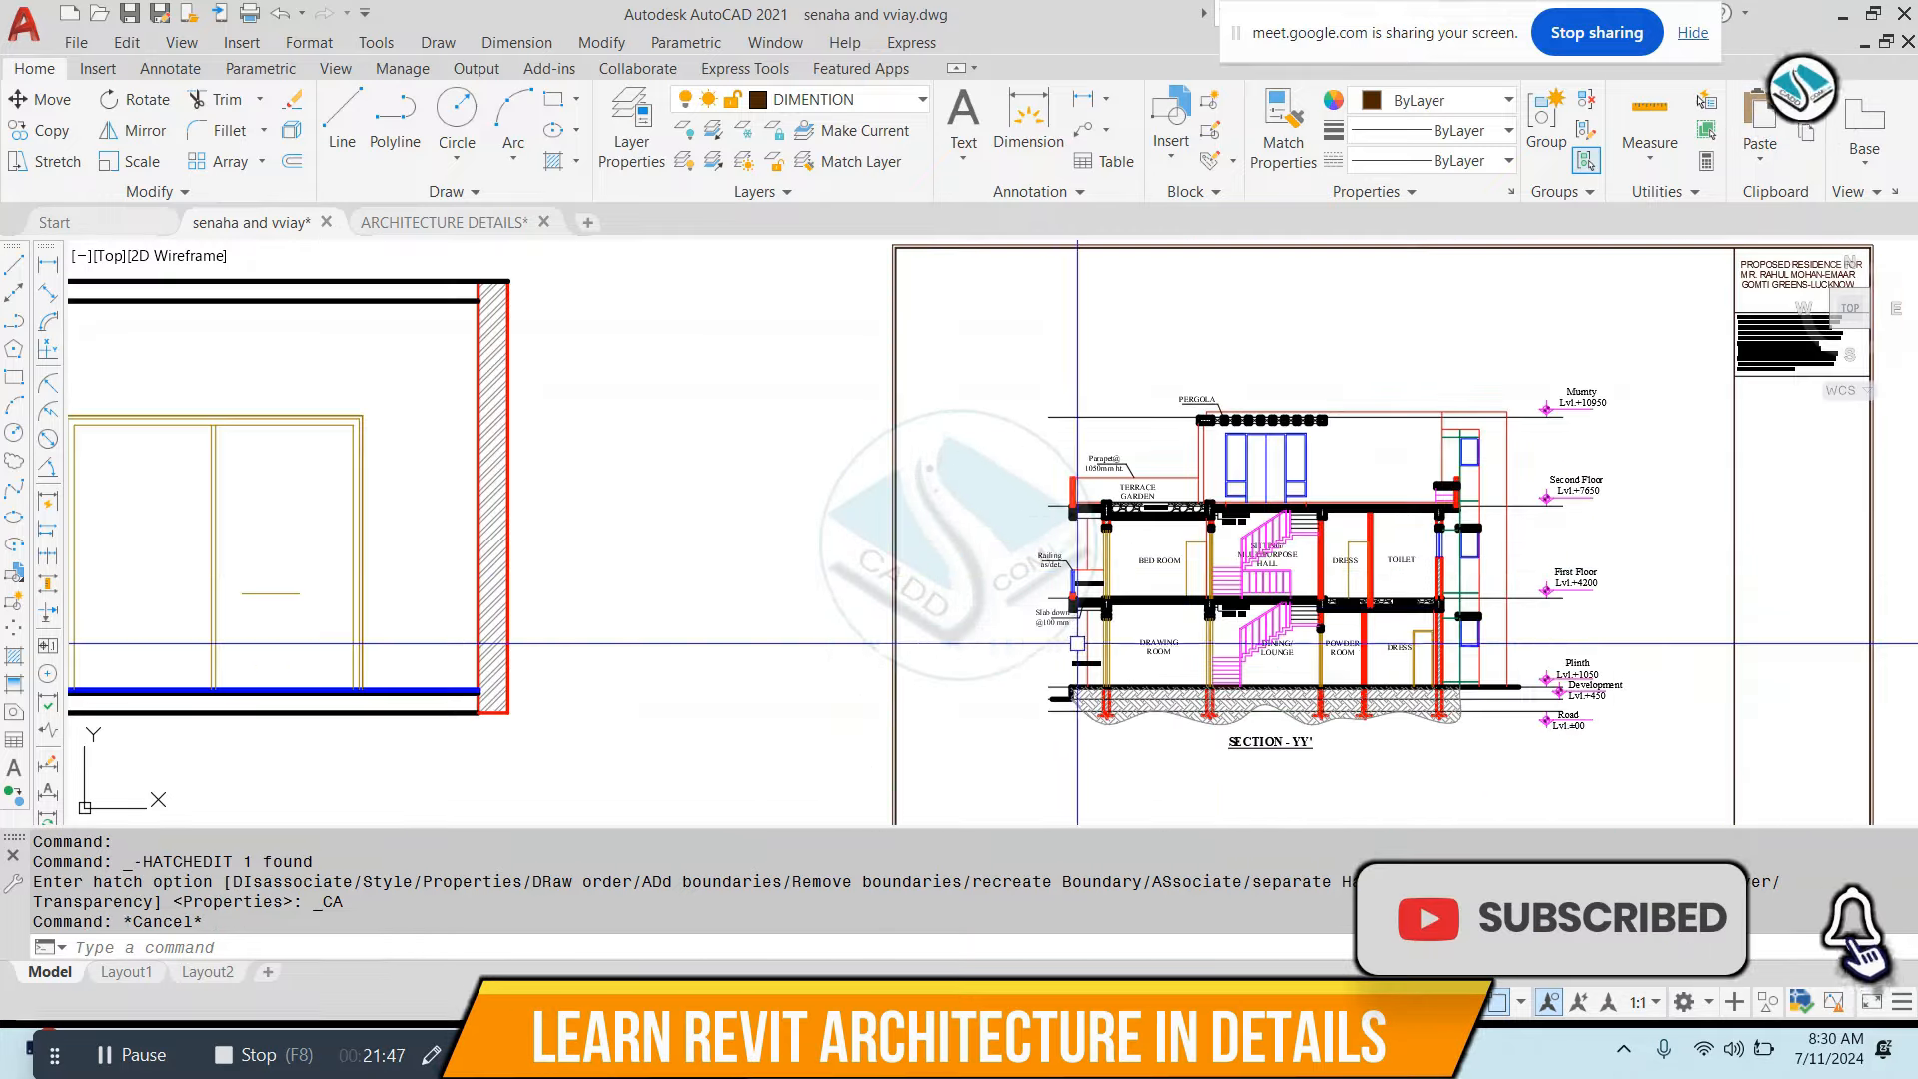
pyautogui.scroll(7, 1231, 607)
pyautogui.scroll(6, 1231, 607)
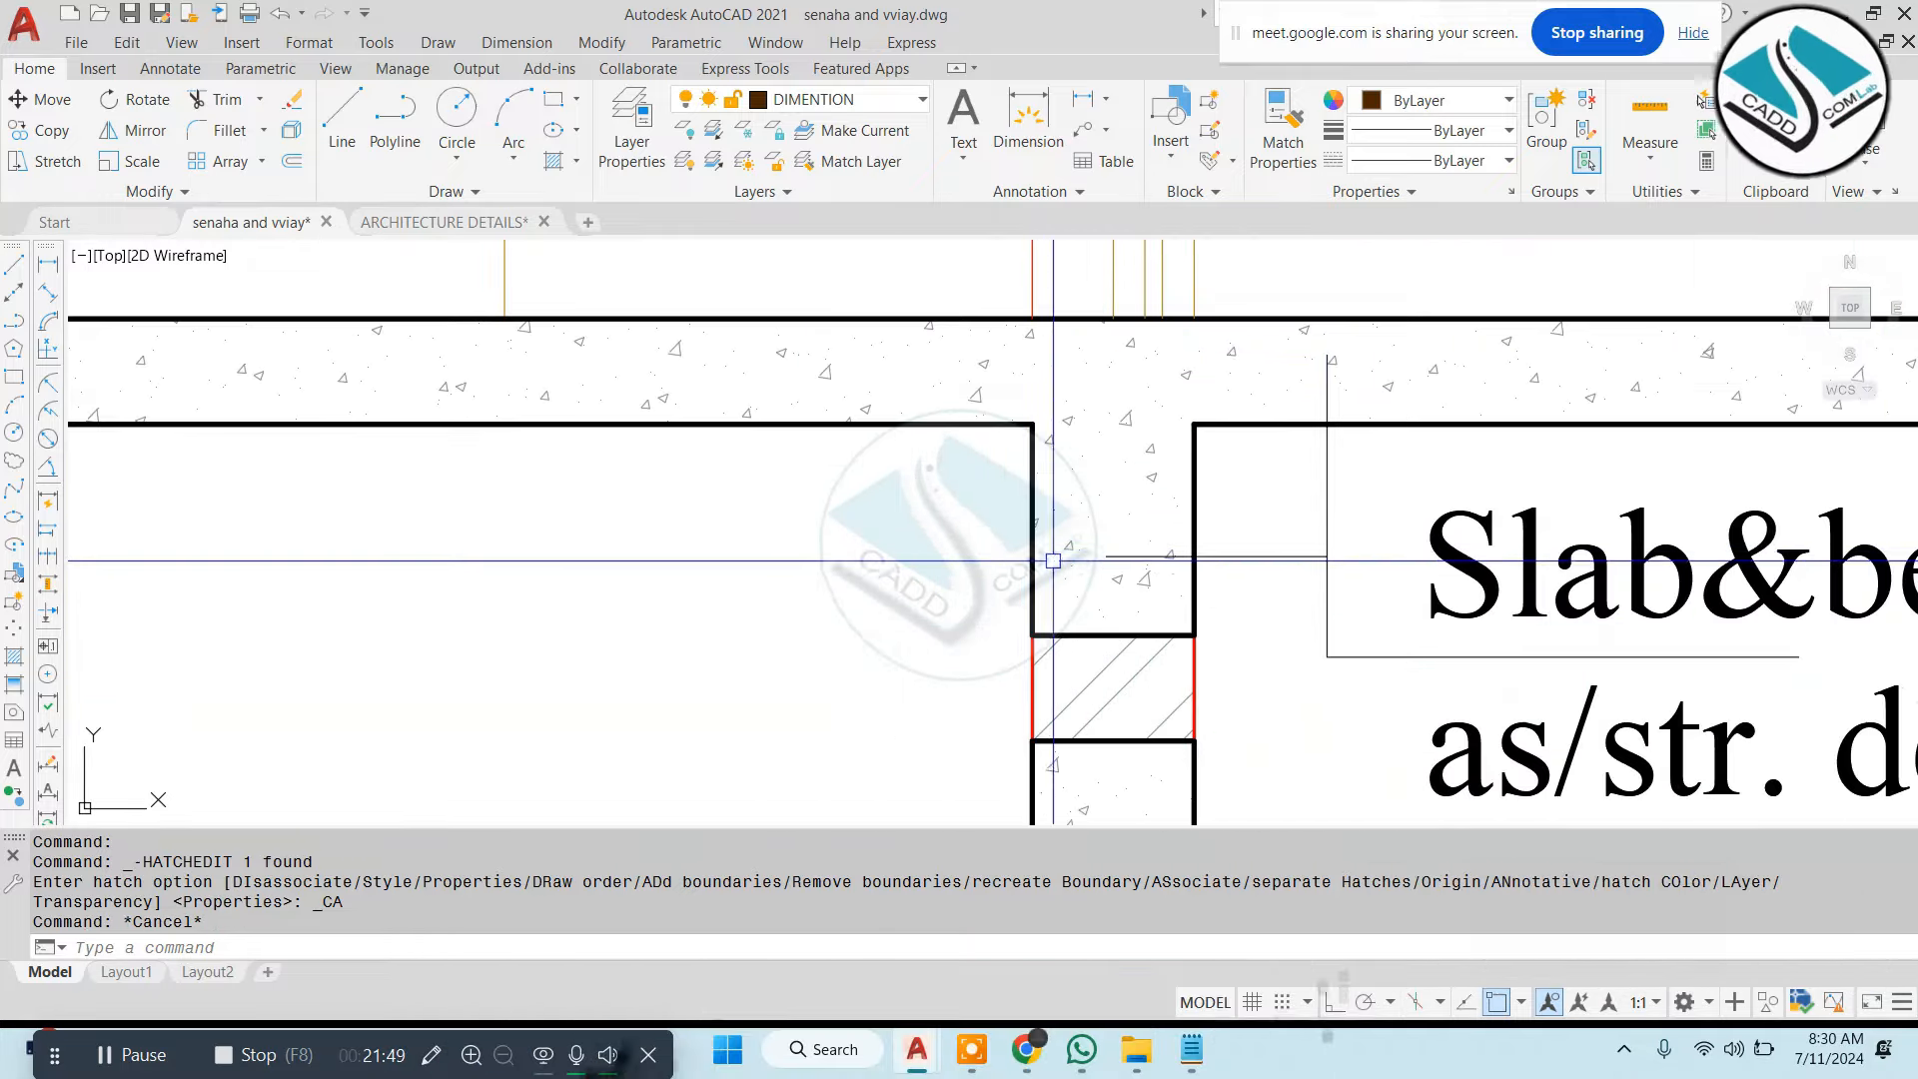
pyautogui.scroll(-3, 1150, 493)
pyautogui.scroll(2, 1133, 659)
pyautogui.scroll(-8, 1133, 659)
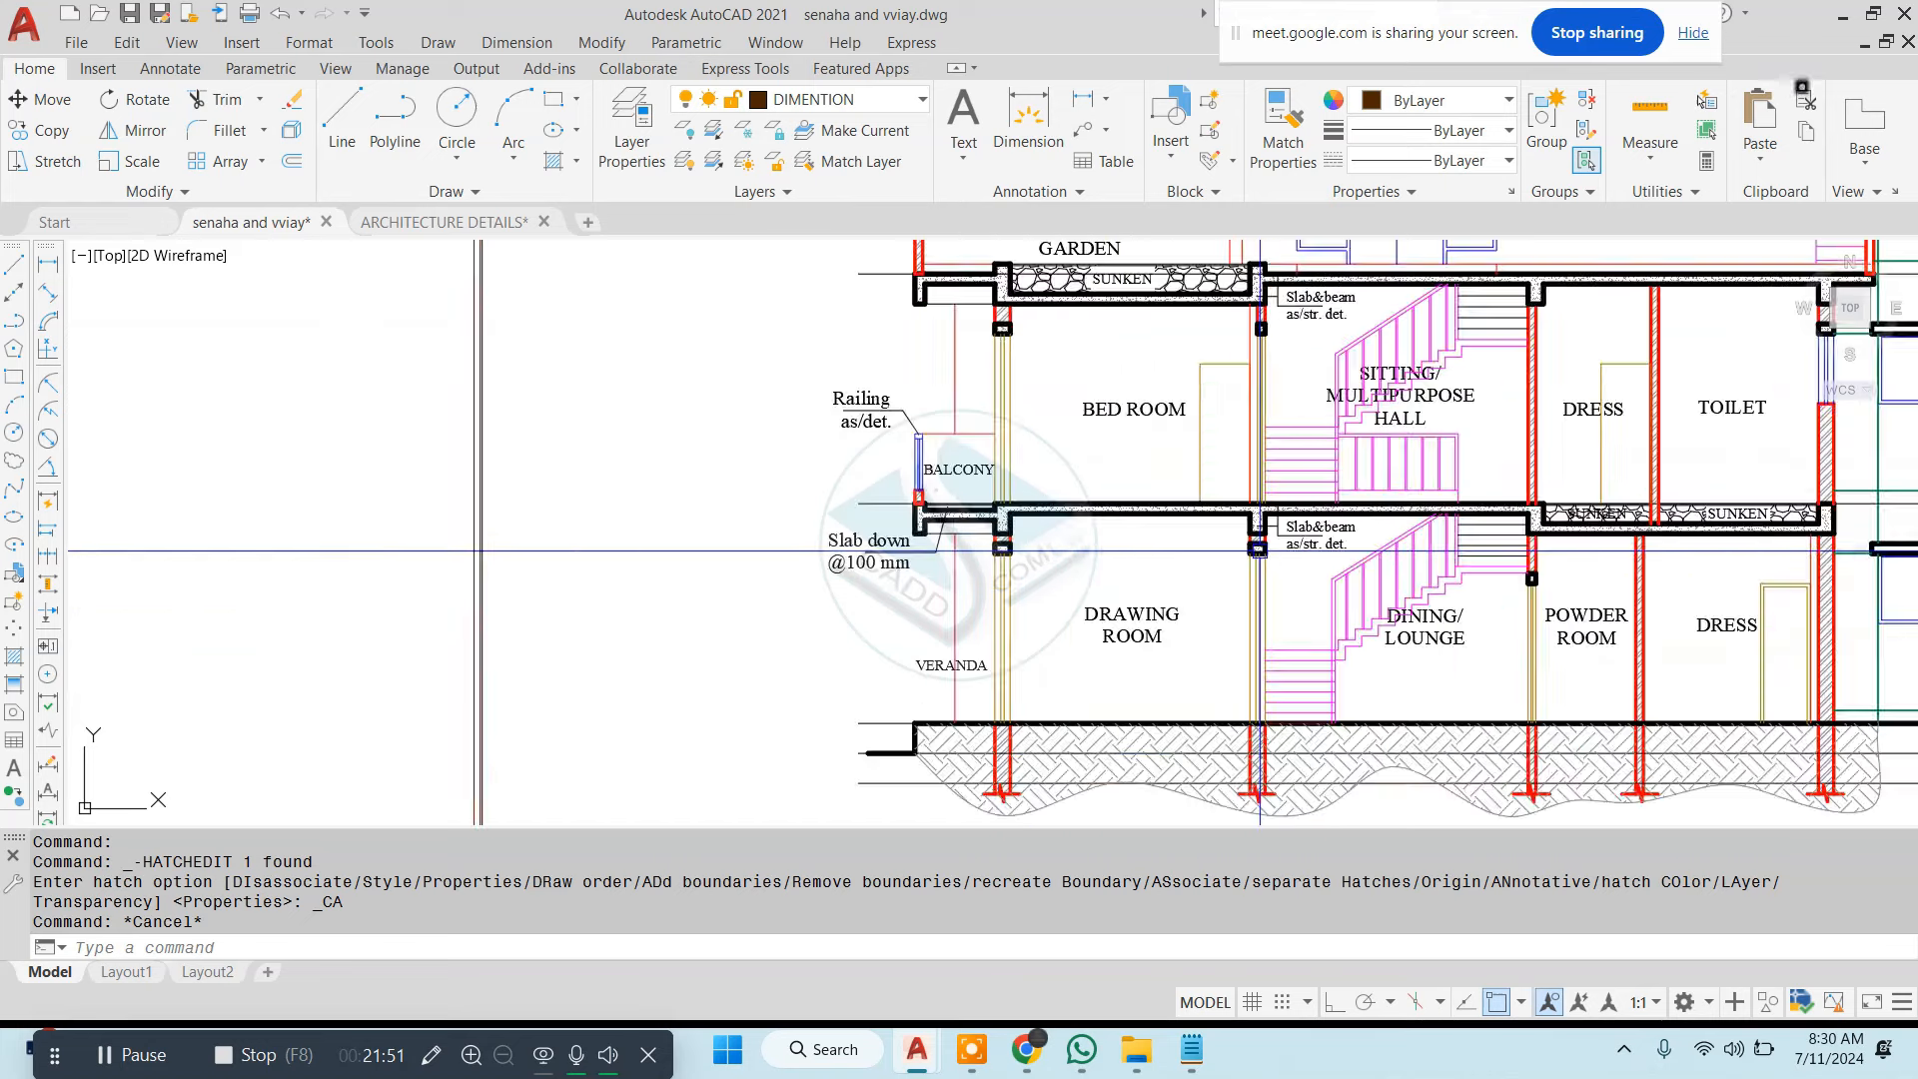
pyautogui.scroll(5, 796, 514)
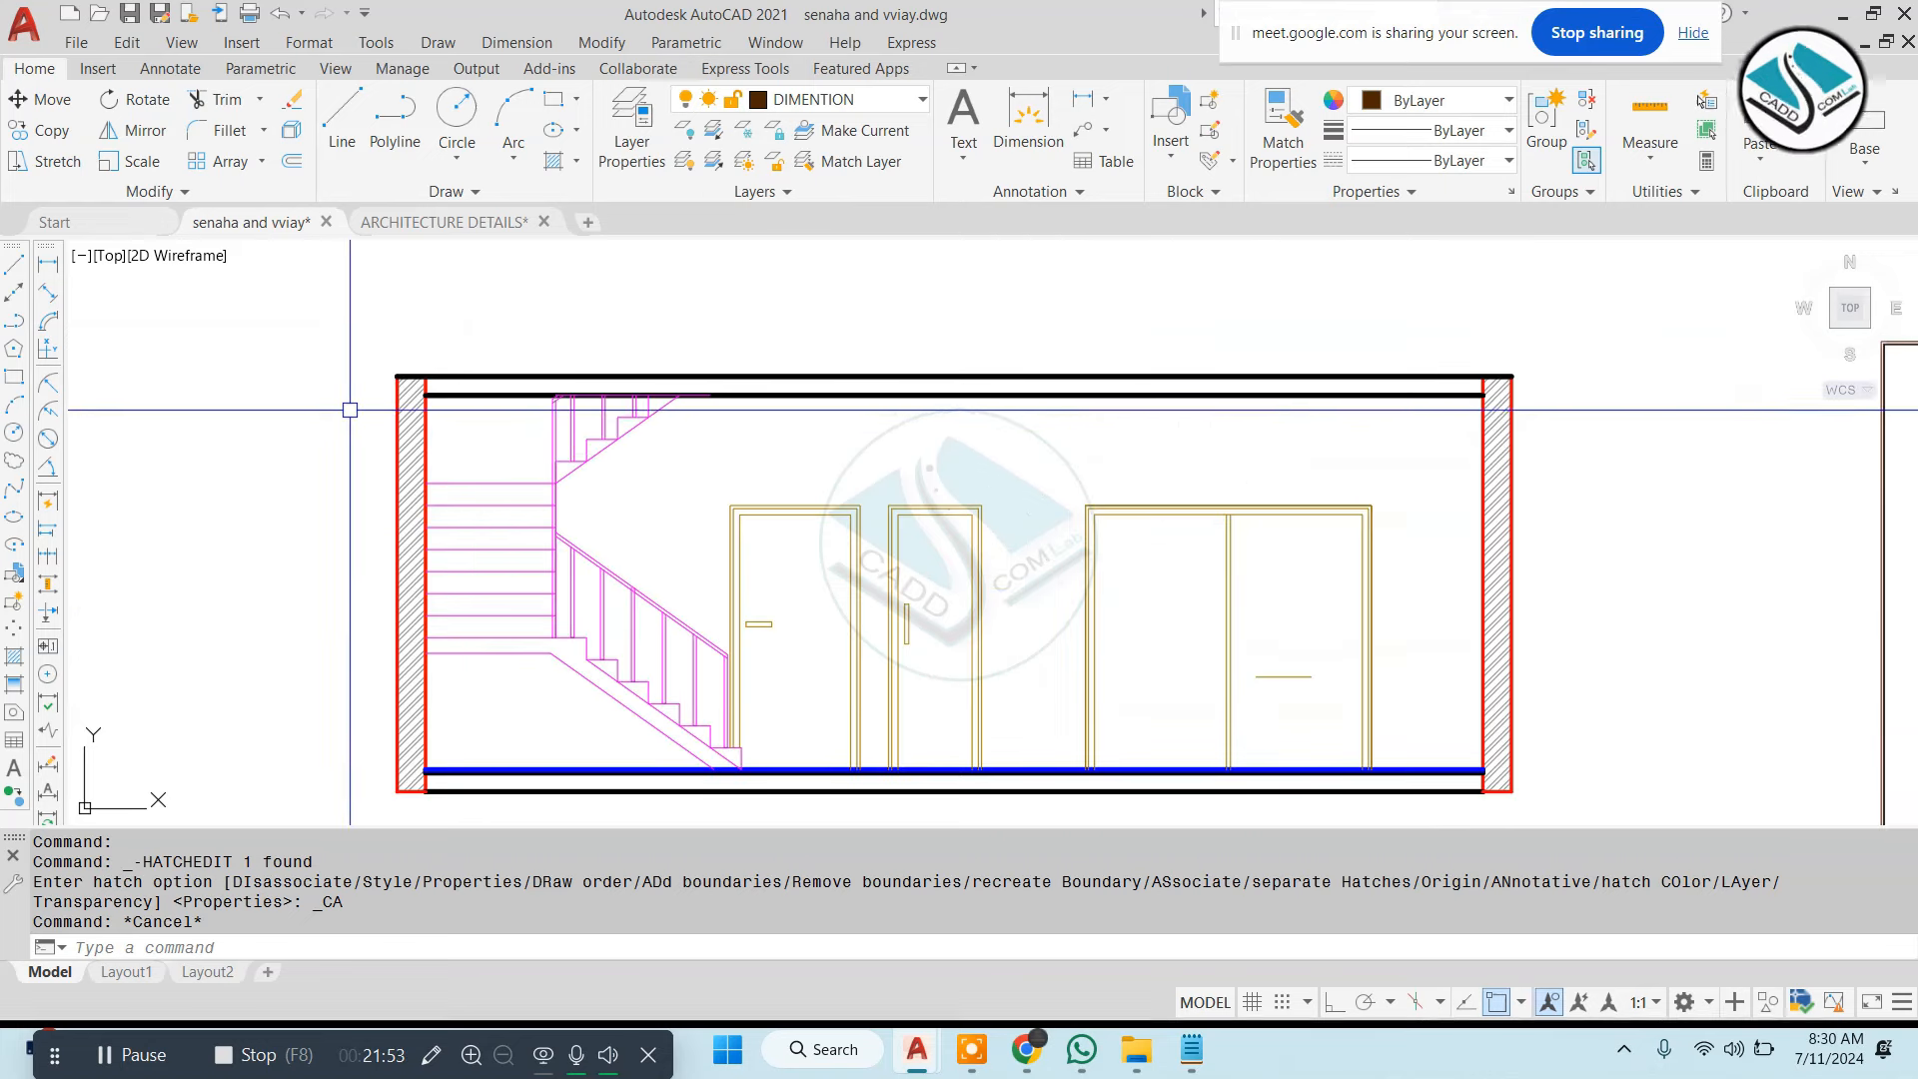
# Offset the lower ceiling slab line 7 inches downward to mark the beam's underside
pyautogui.press('Escape')
pyautogui.press('Escape')
pyautogui.write('o')
pyautogui.press('Return')
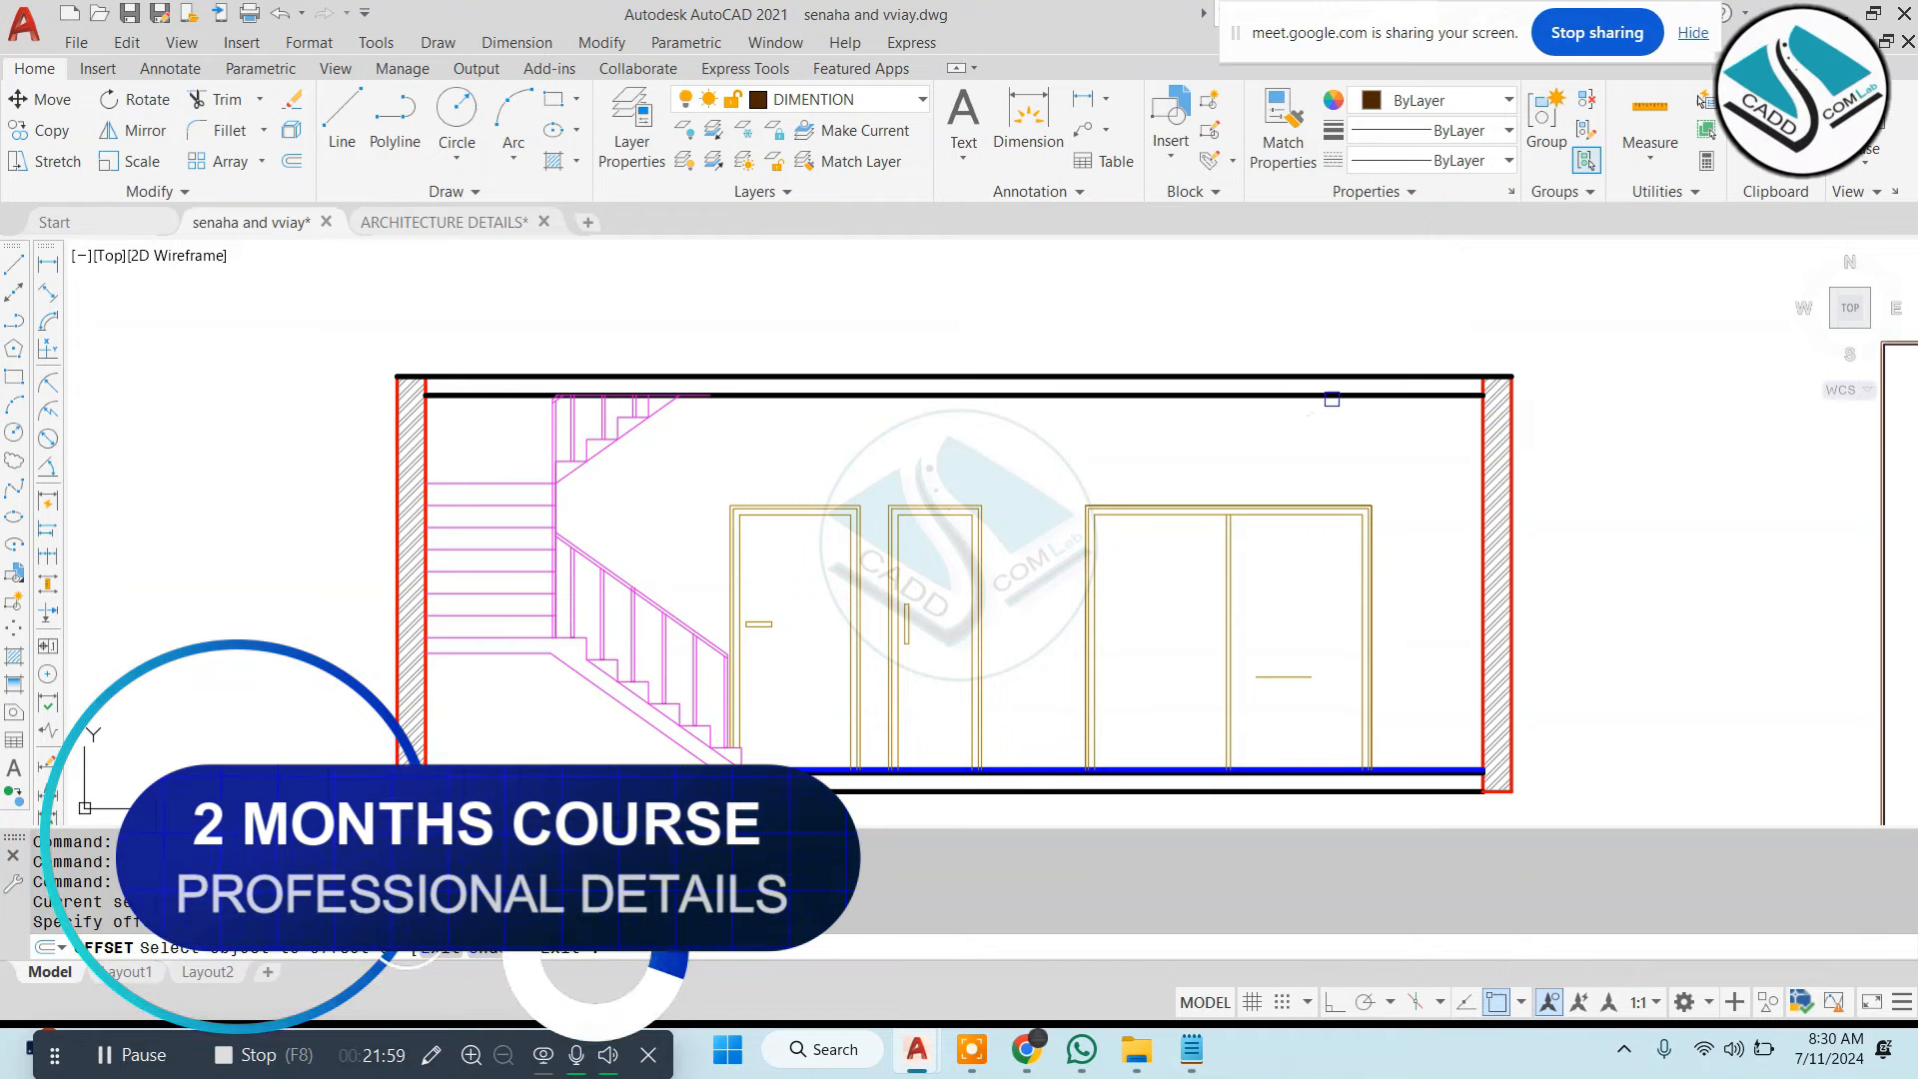
pyautogui.click(1331, 398)
pyautogui.click(1335, 441)
pyautogui.scroll(5, 1503, 407)
pyautogui.click(1495, 403)
pyautogui.press('Escape')
pyautogui.press('Escape')
# Extend the right end of the offset line to the outer face of the right wall
pyautogui.write('ex')
pyautogui.press('Return')
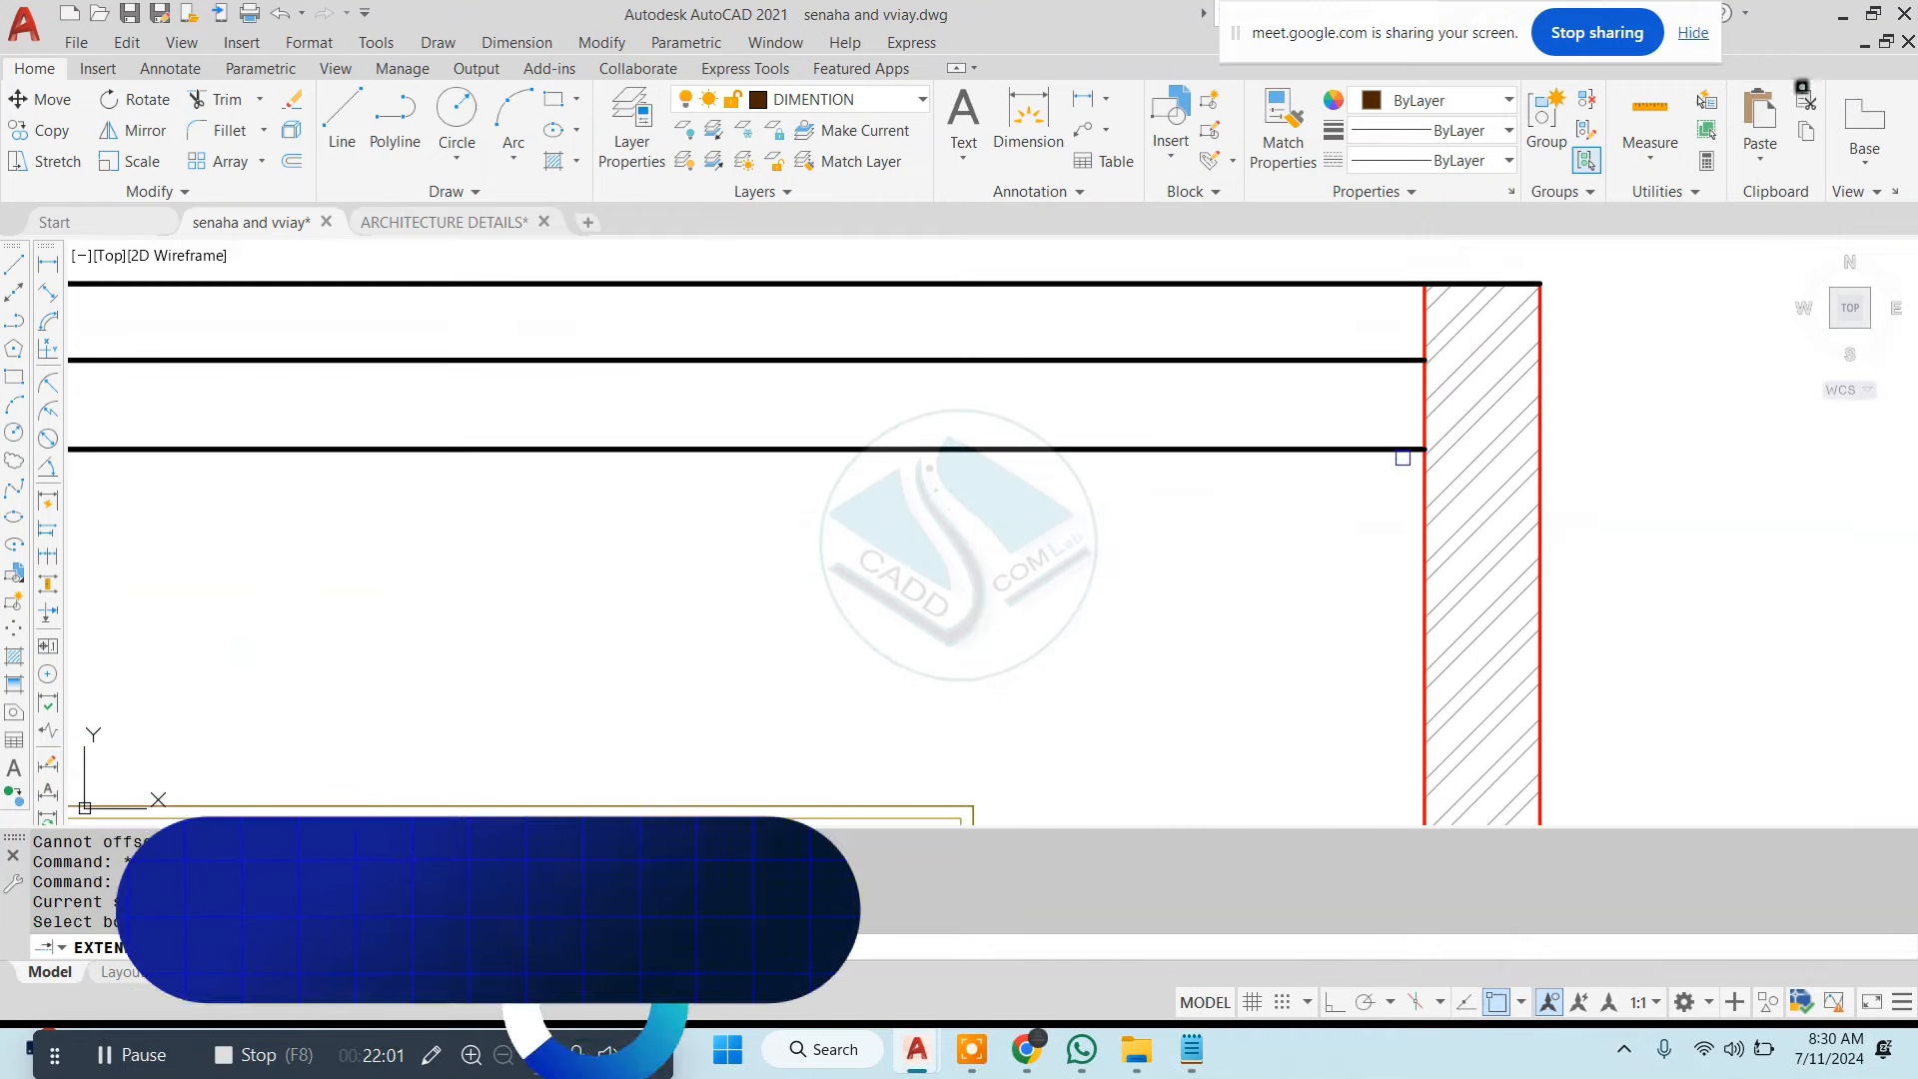
pyautogui.click(1413, 450)
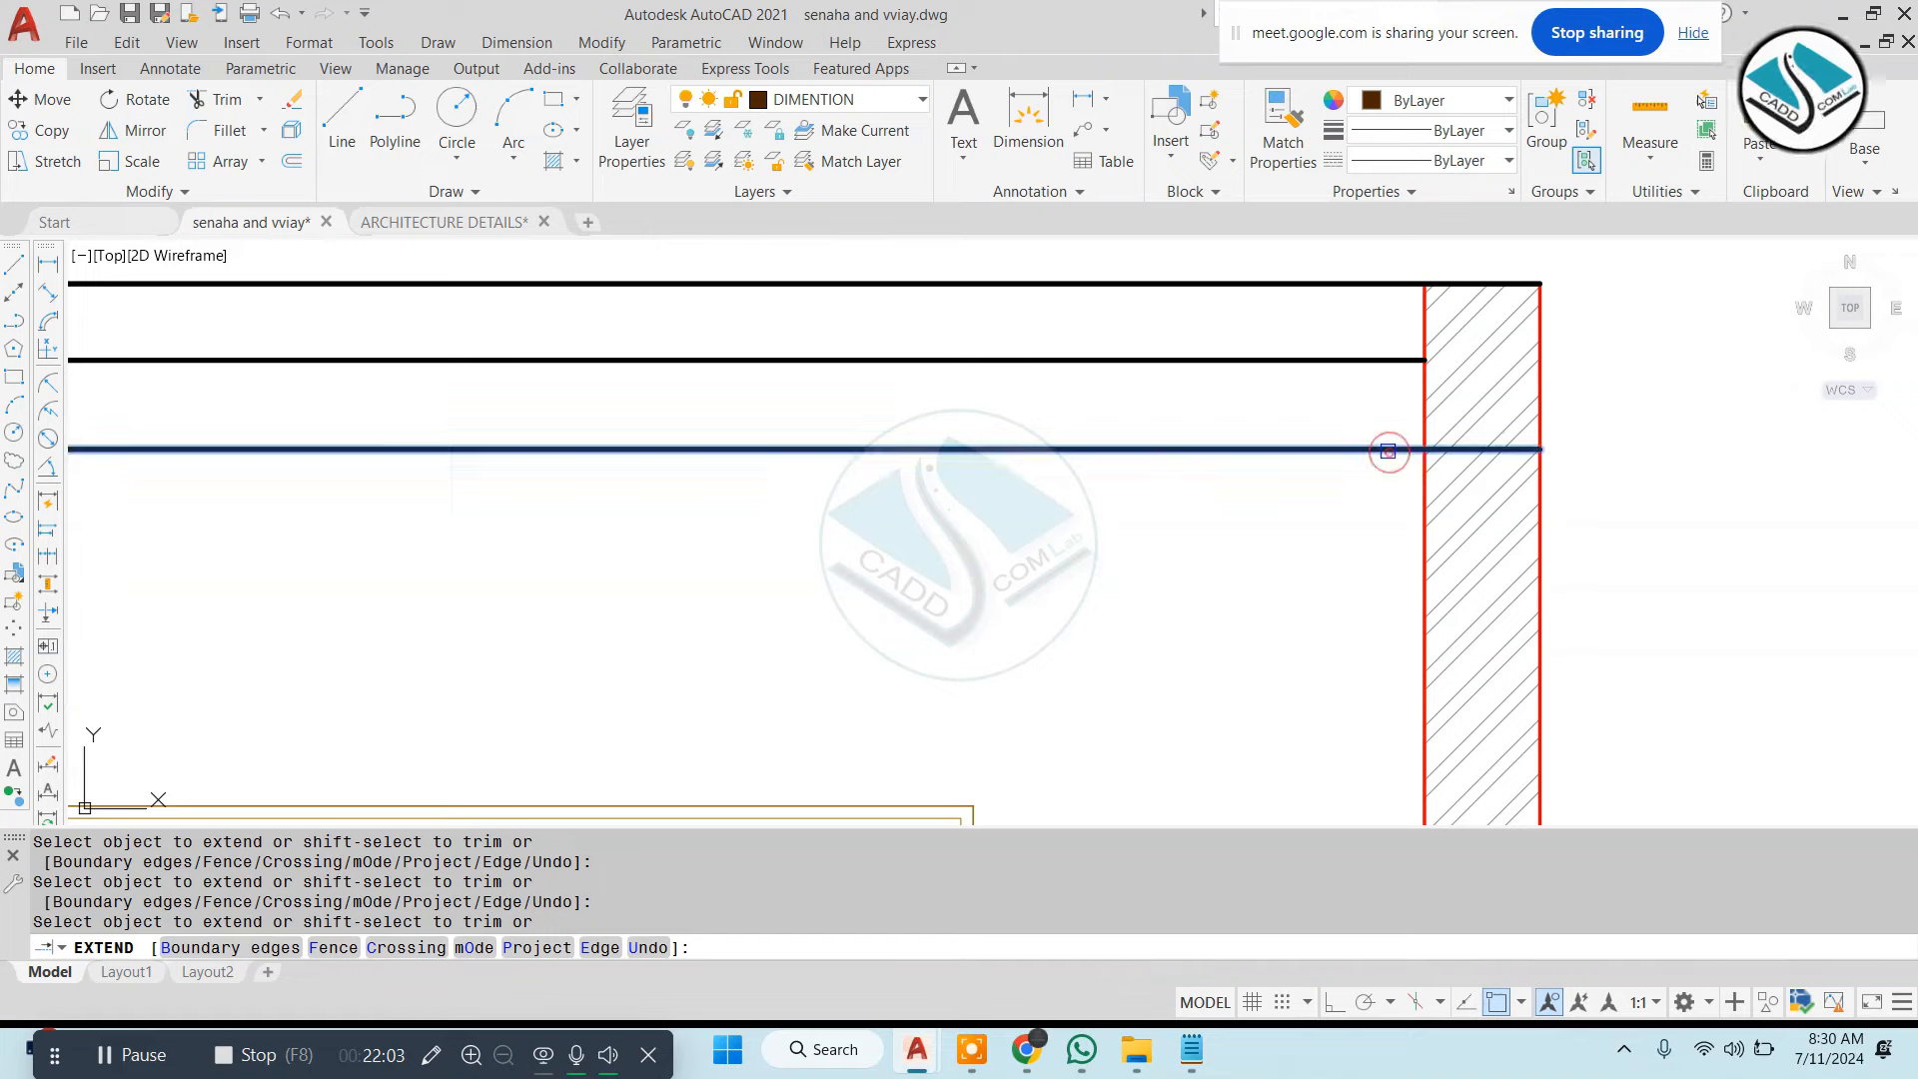
pyautogui.press('Escape')
# Erase the hatch filling the left and right walls
pyautogui.click(1490, 505)
pyautogui.write('e')
pyautogui.press('Return')
pyautogui.scroll(-3, 1400, 505)
pyautogui.scroll(3, 1430, 483)
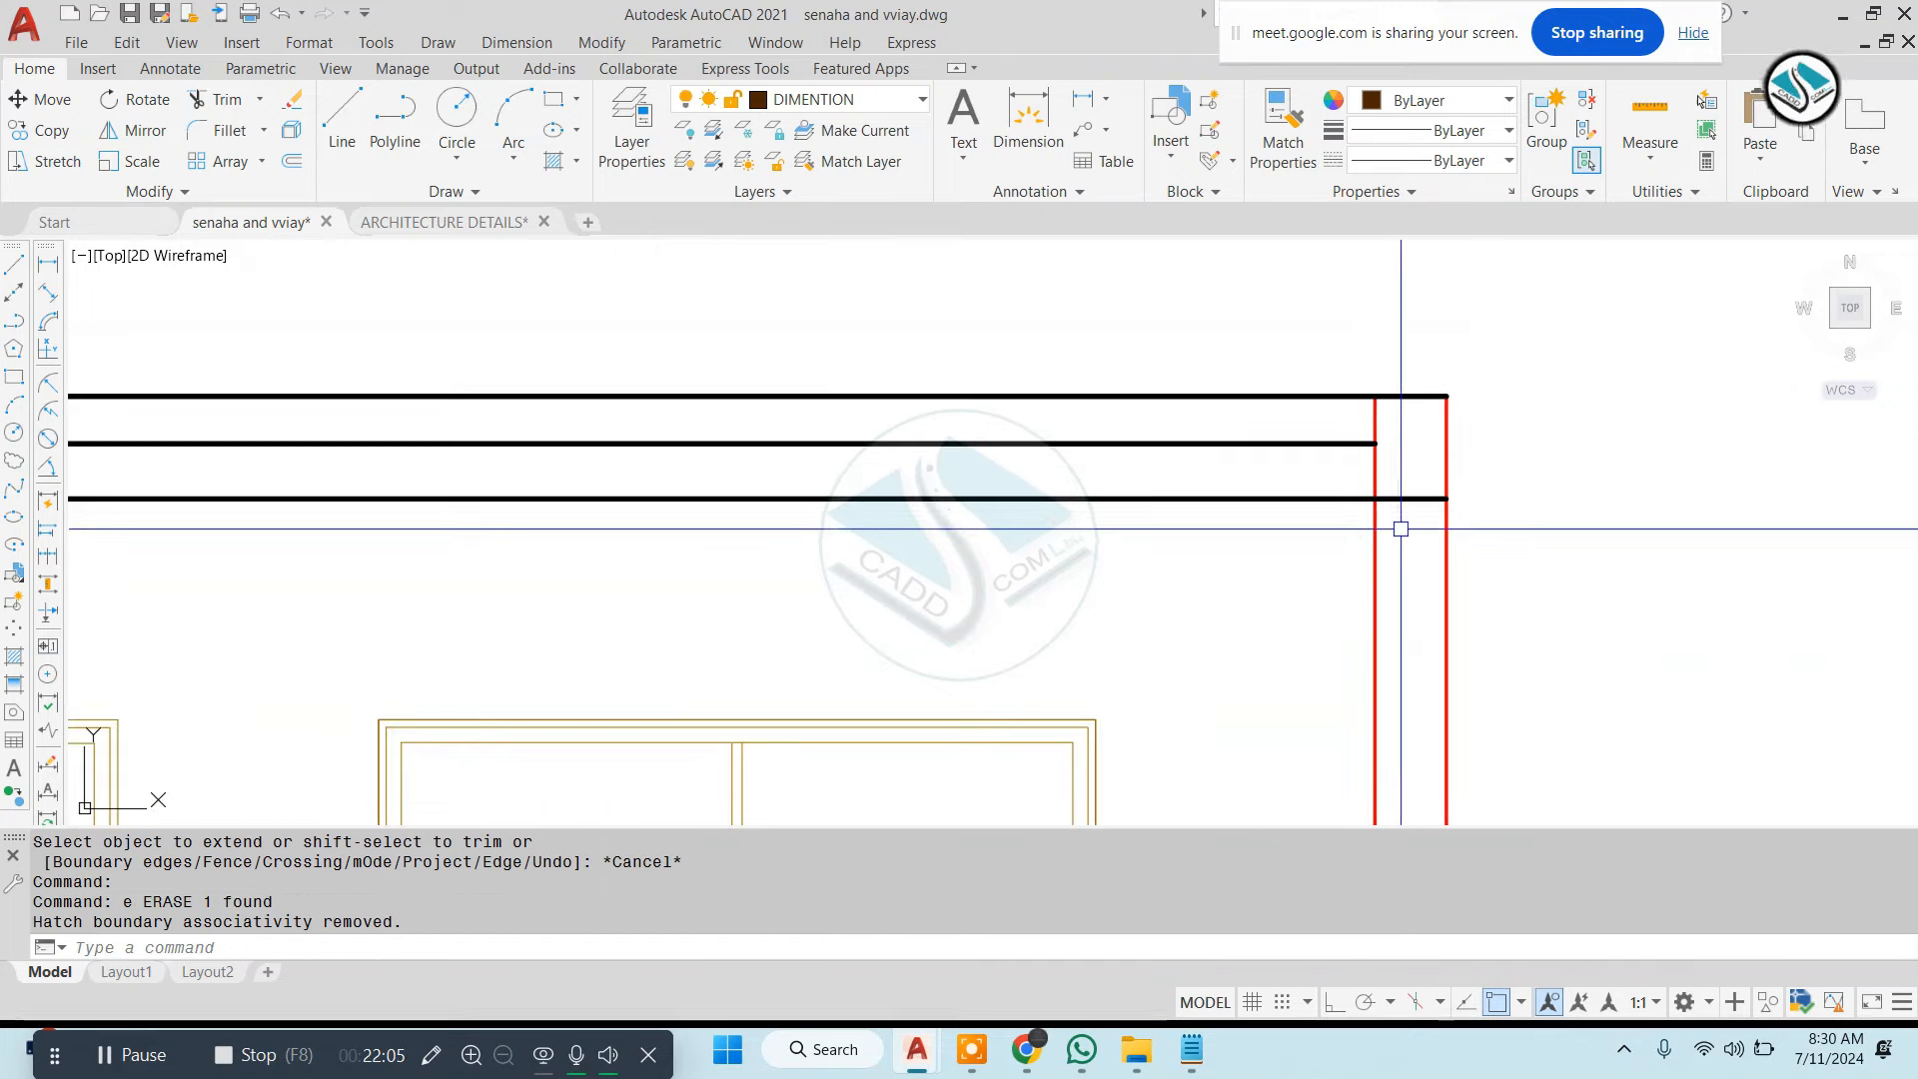
# Trim the offset line to the right wall's width and cut the inner wall line out of the slab thickness
pyautogui.write('tr')
pyautogui.press('Return')
pyautogui.press('Return')
pyautogui.click(1301, 495)
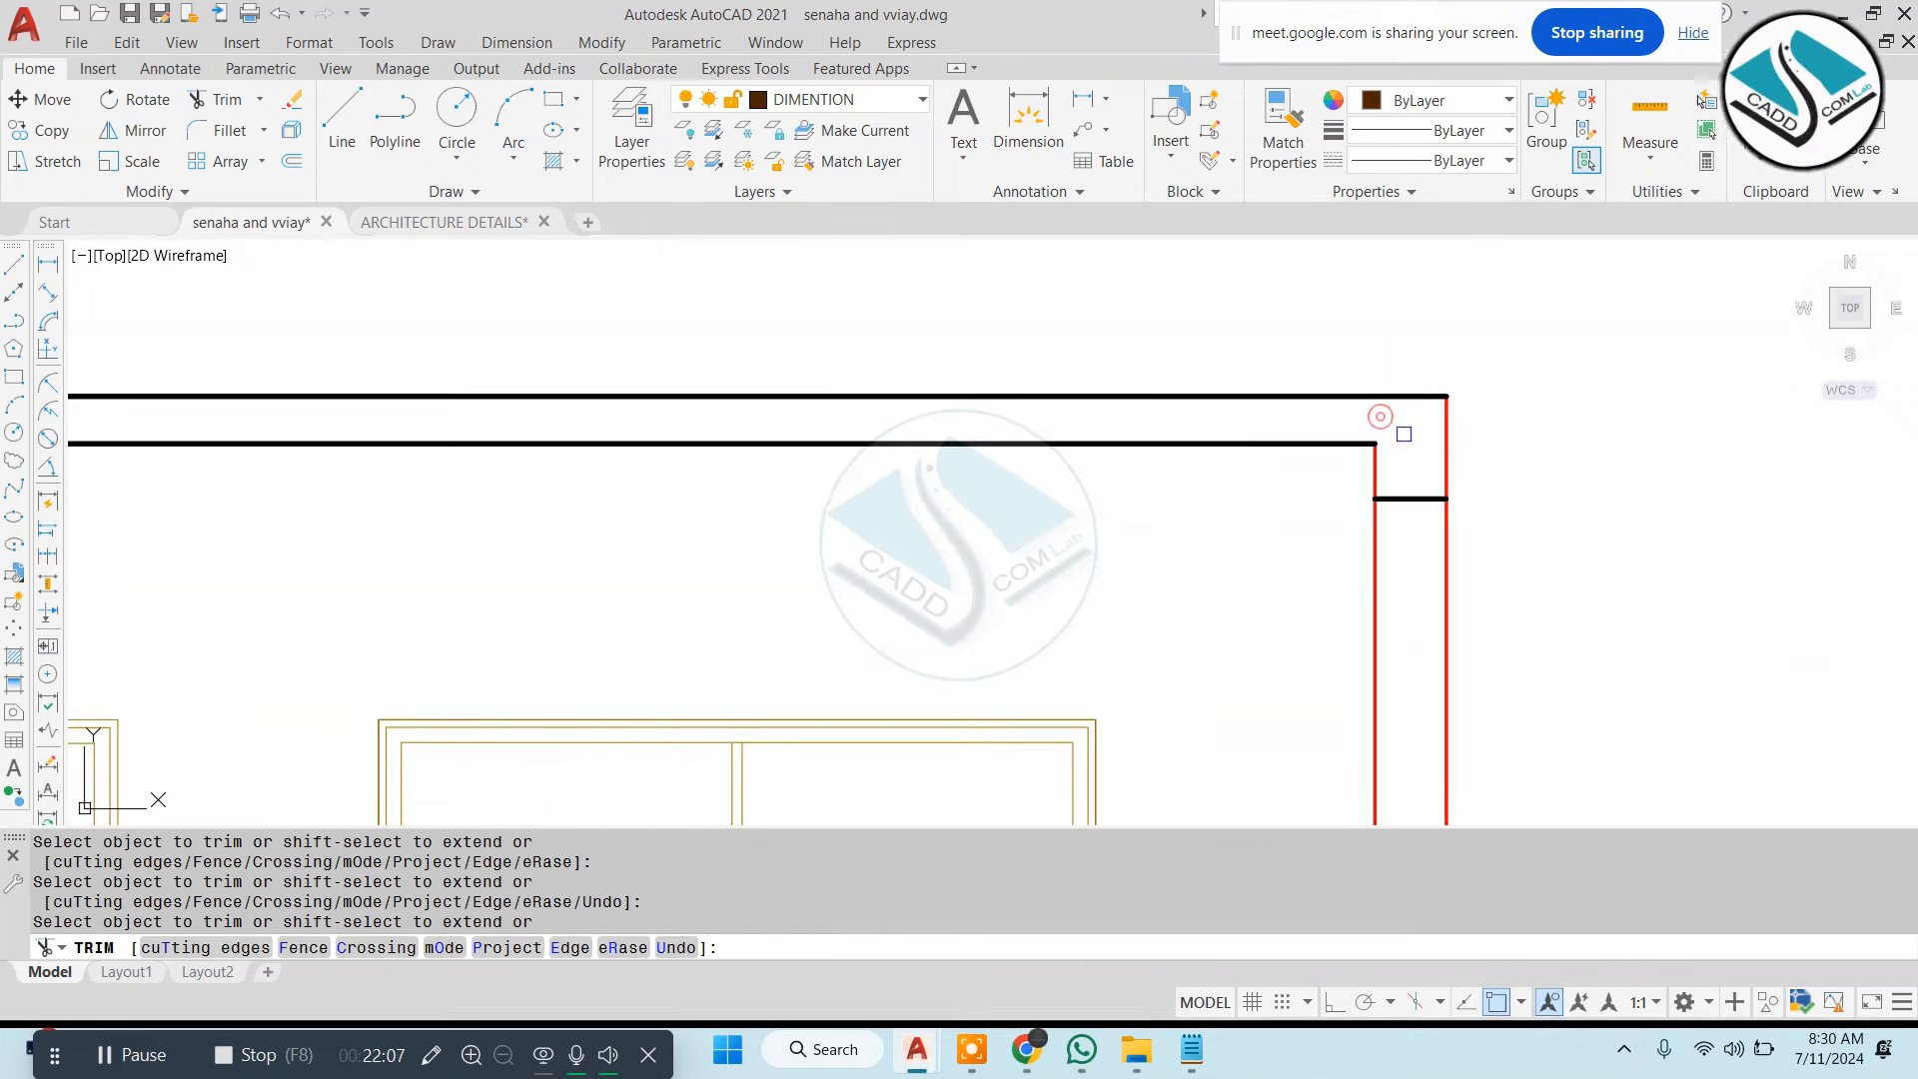
pyautogui.click(1418, 498)
pyautogui.scroll(-3, 1424, 479)
pyautogui.press('Escape')
pyautogui.write('l')
pyautogui.press('Return')
pyautogui.scroll(2, 814, 490)
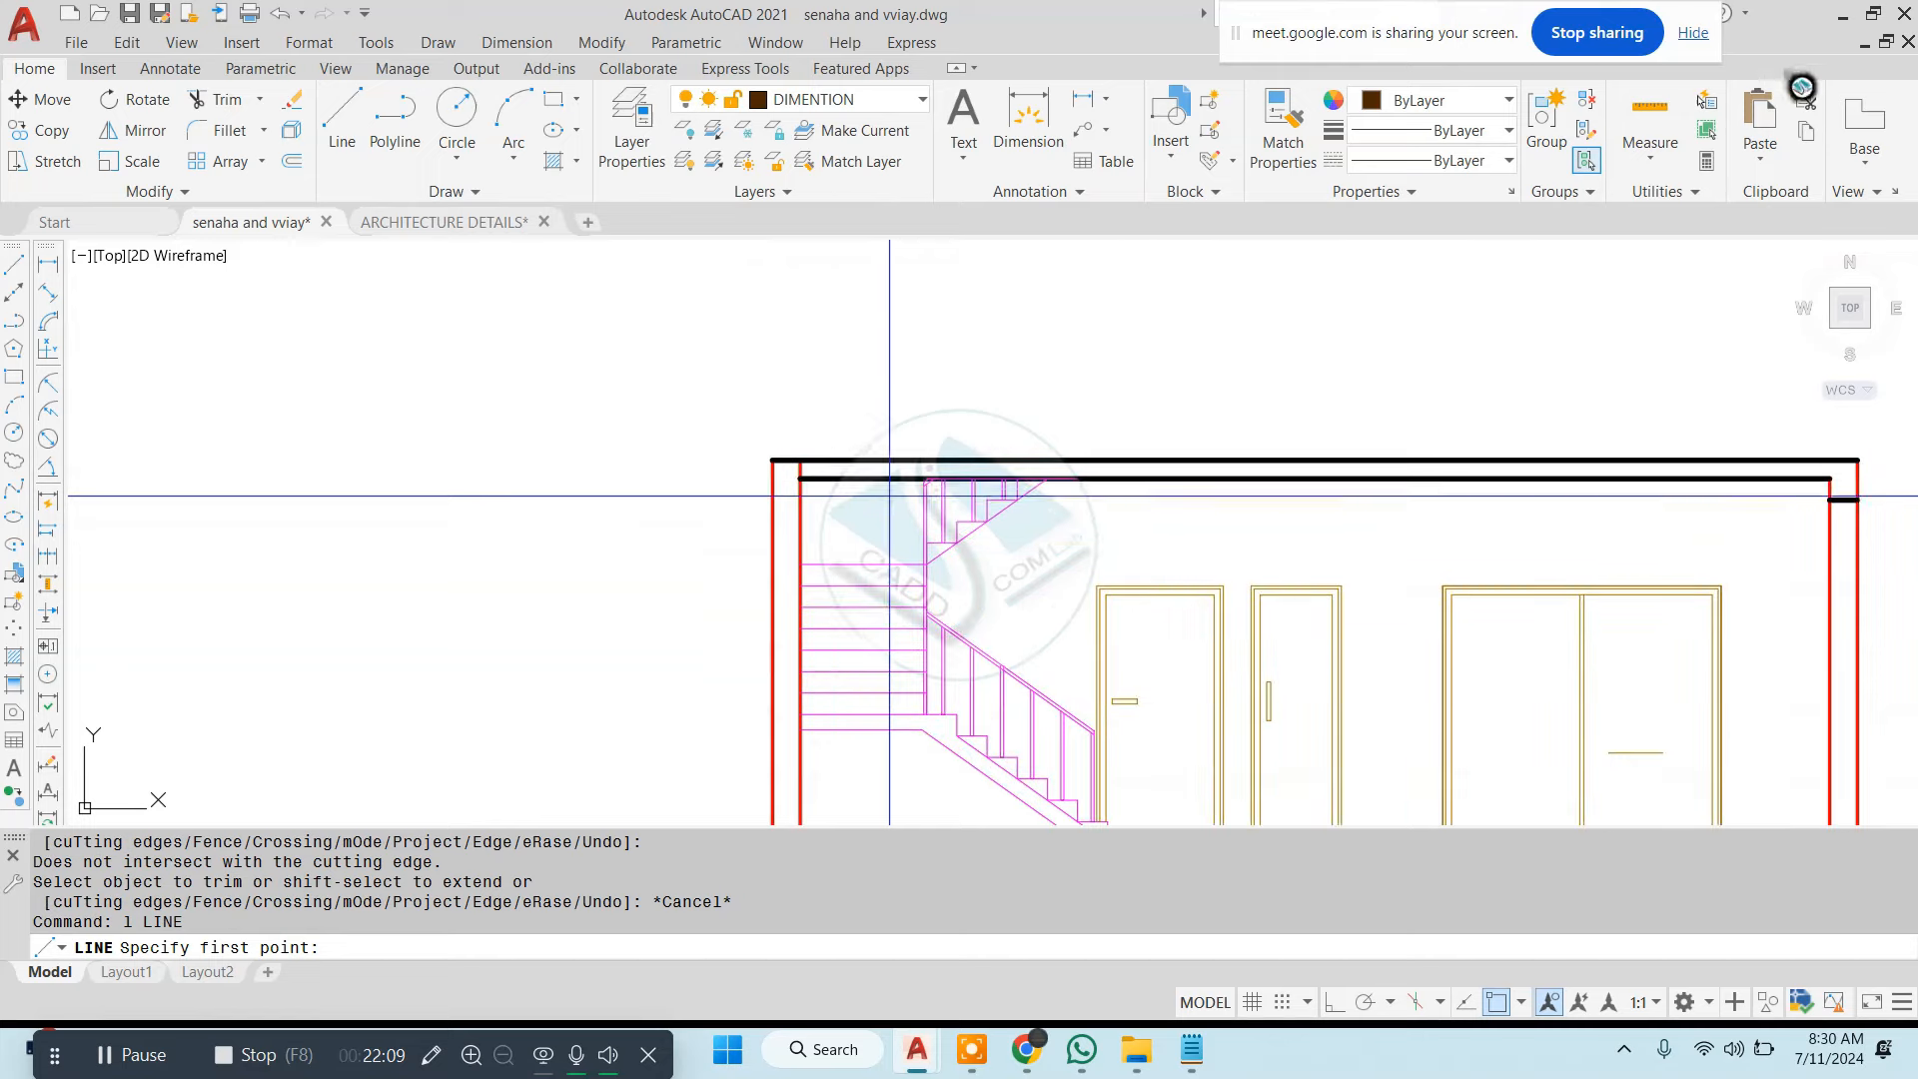
pyautogui.press('Escape')
pyautogui.press('Escape')
# Offset the lower ceiling slab line 7 inches downward again for the beam over the left wall
pyautogui.write('o')
pyautogui.press('Return')
pyautogui.write('7')
pyautogui.press('Return')
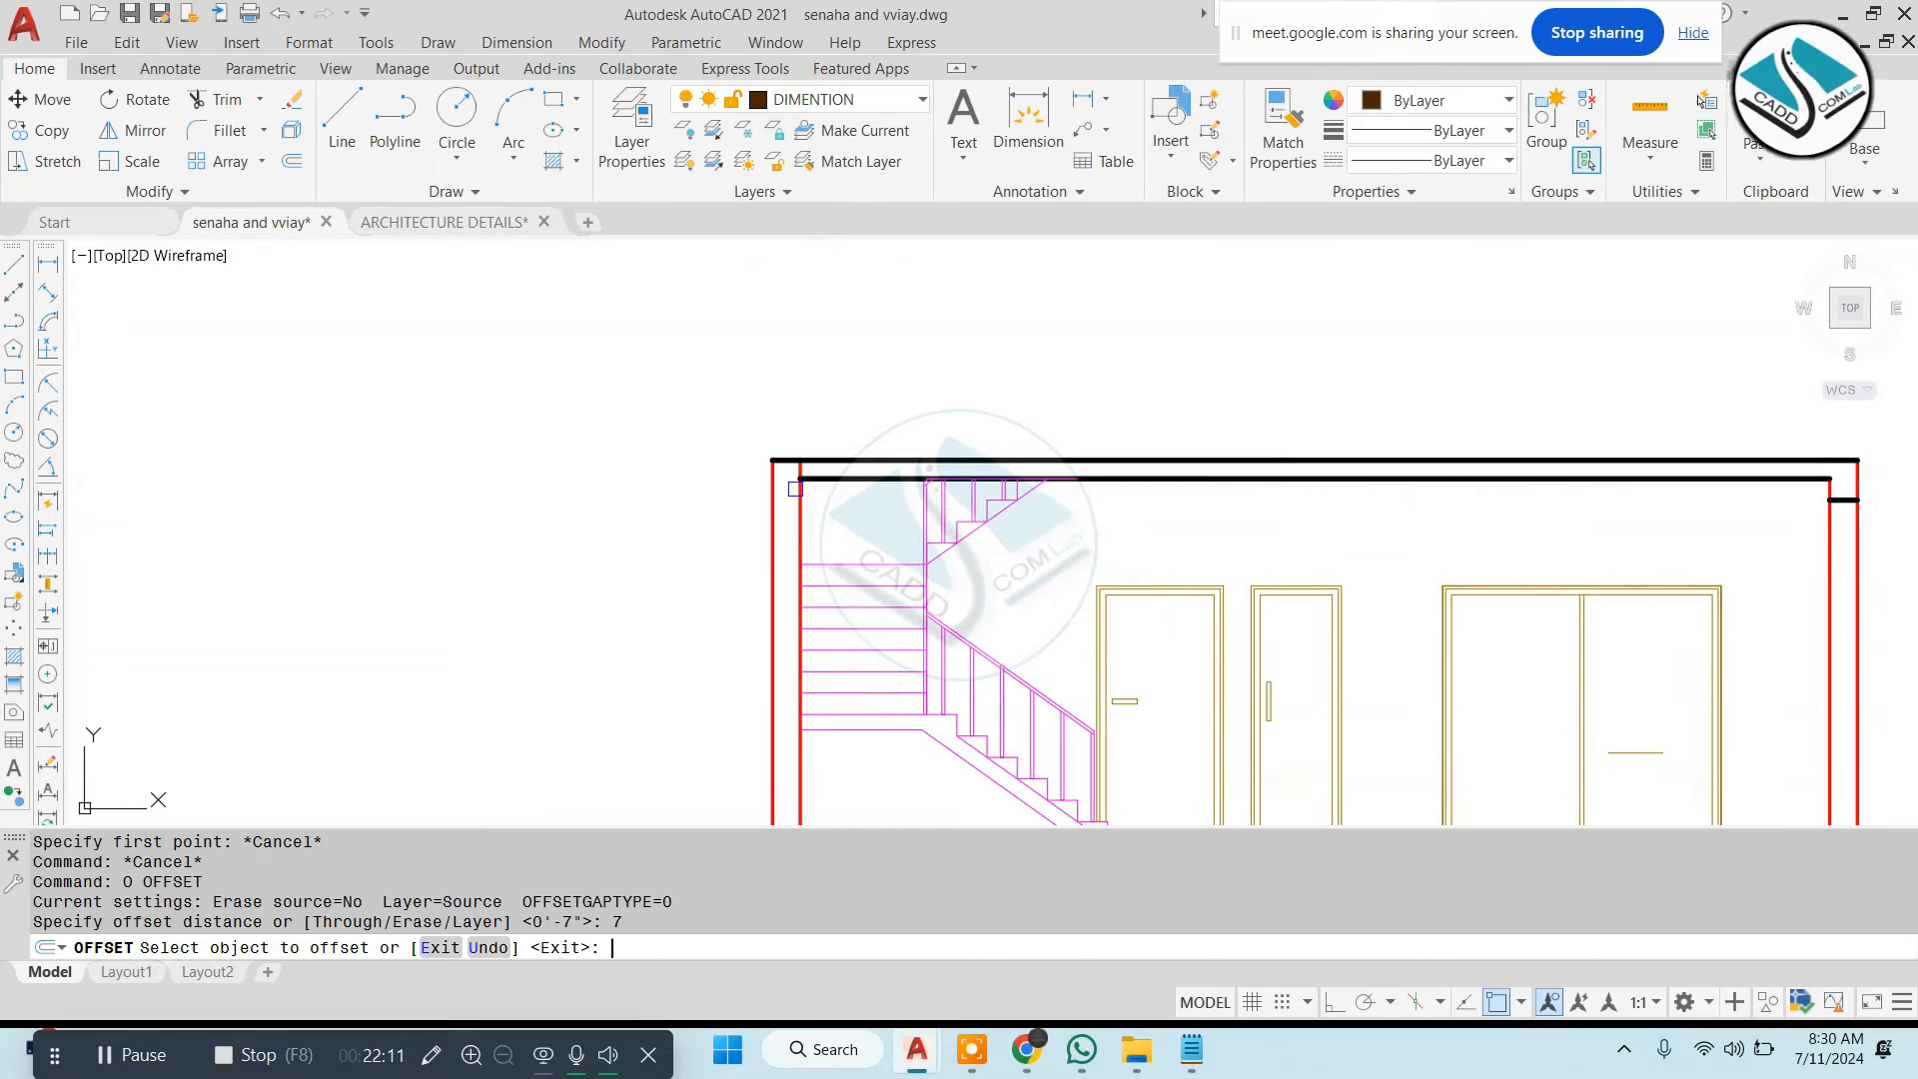
pyautogui.scroll(1, 796, 487)
pyautogui.click(851, 472)
pyautogui.click(846, 502)
pyautogui.press('Escape')
pyautogui.press('Escape')
# Extend the left end of the new offset line to the outer face of the left wall
pyautogui.write('ex')
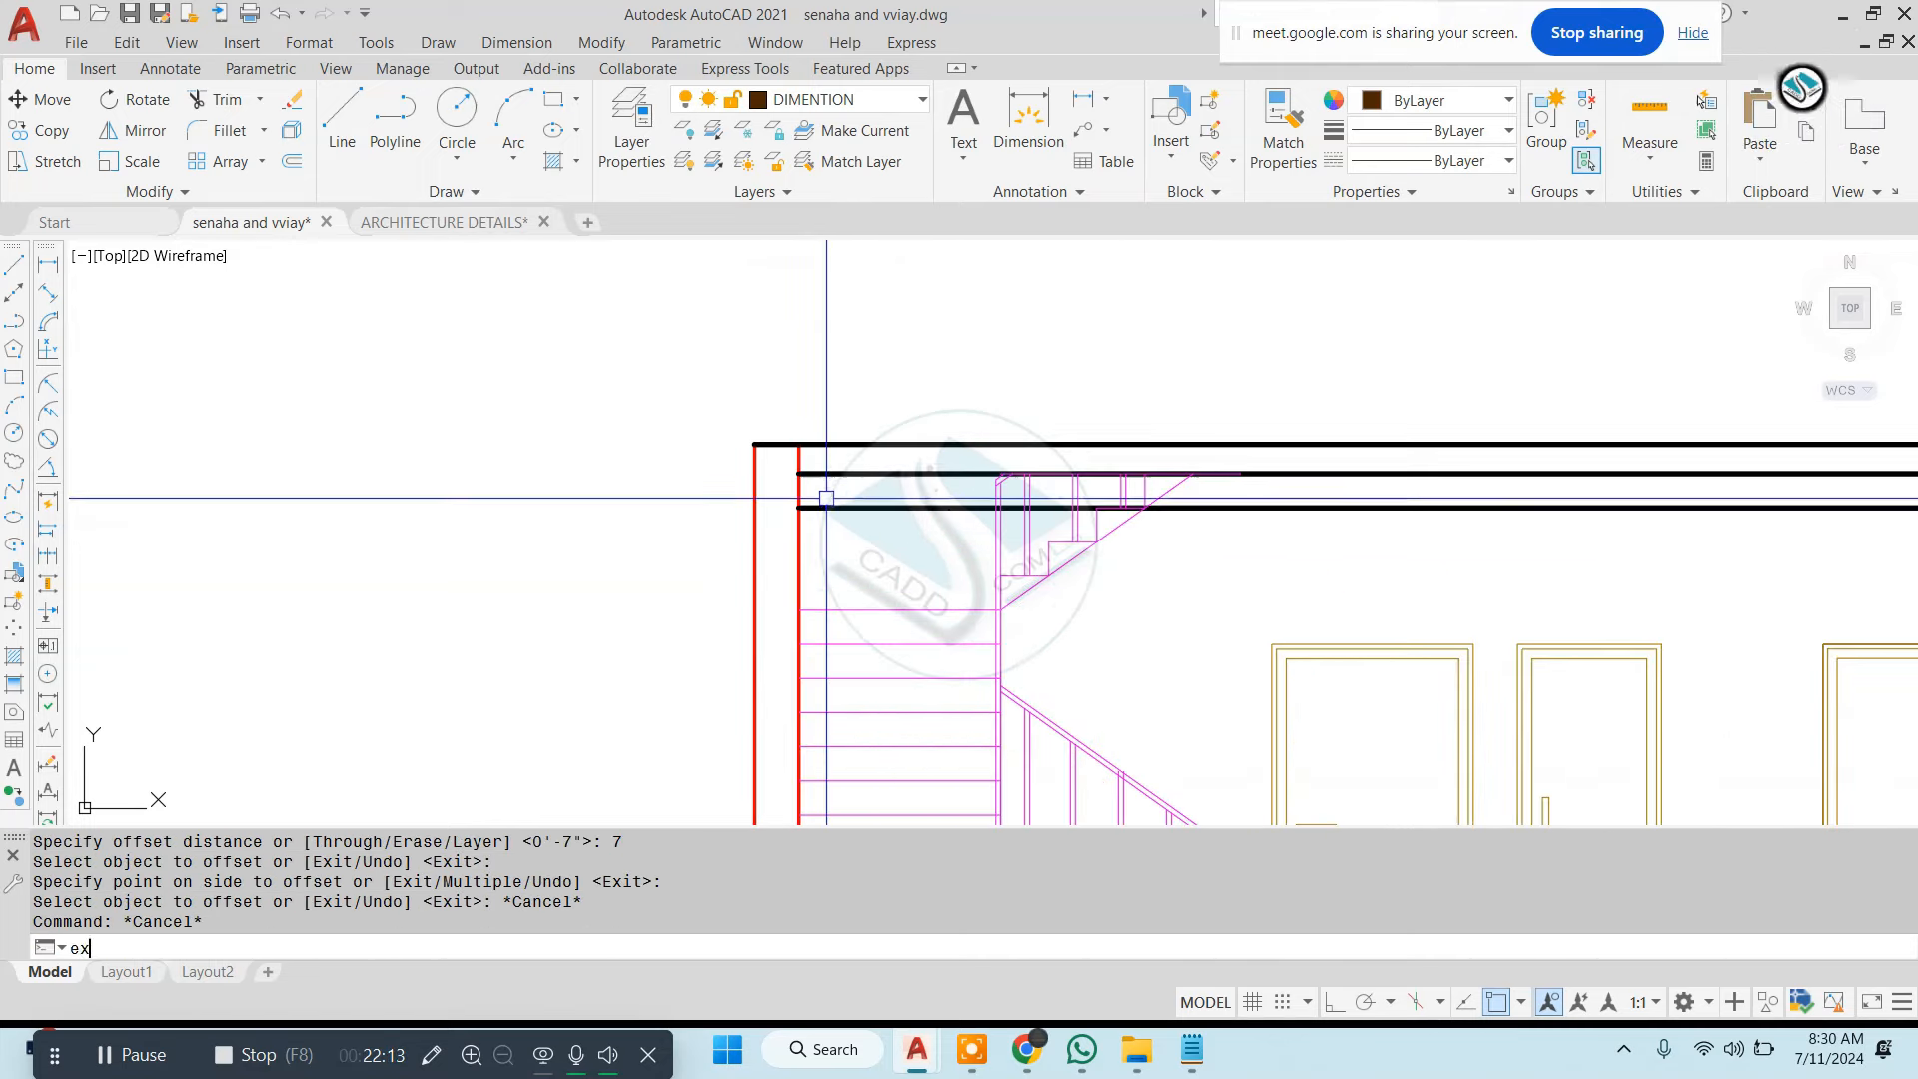
pyautogui.press('Return')
pyautogui.press('Return')
pyautogui.click(826, 508)
pyautogui.press('Escape')
# Trim the offset line to the left wall's width and erase its leftover piece beyond the stairs
pyautogui.write('tr')
pyautogui.press('Return')
pyautogui.scroll(2, 808, 494)
pyautogui.click(819, 519)
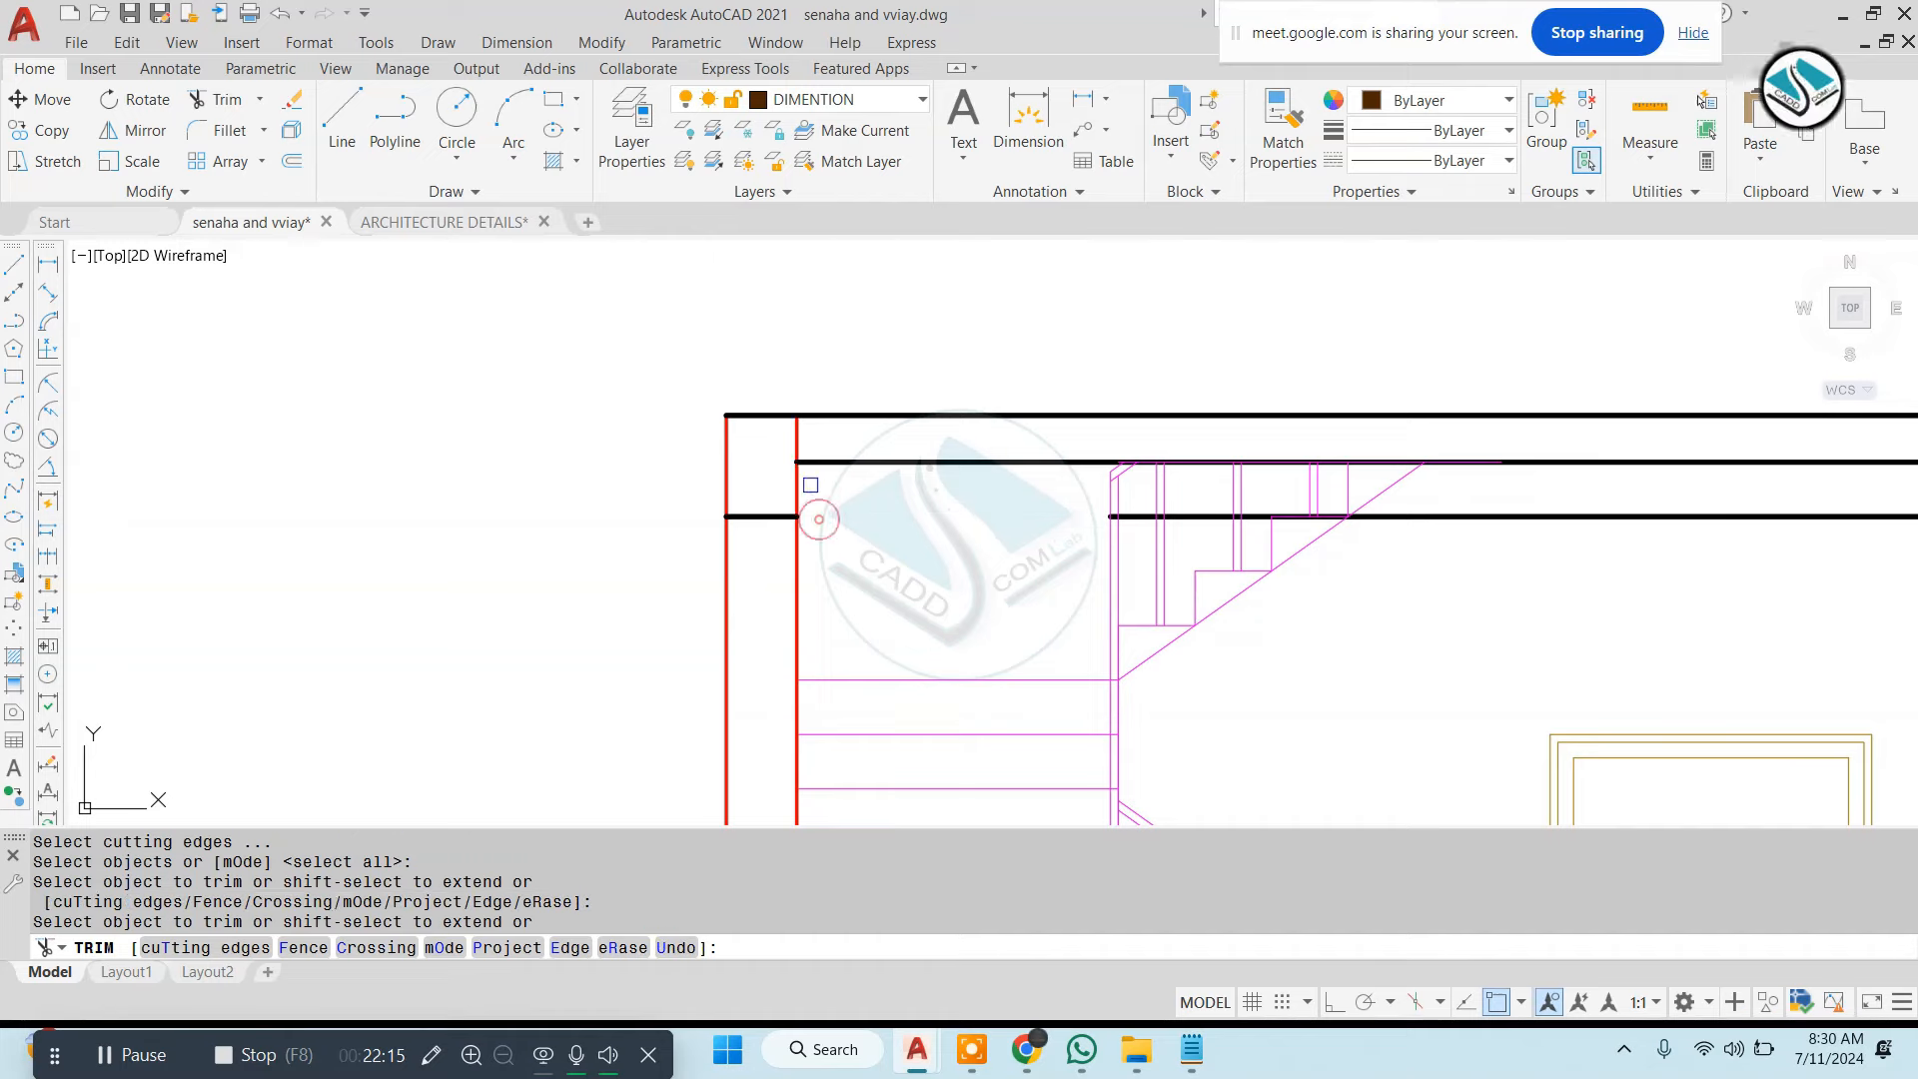
pyautogui.click(796, 442)
pyautogui.press('Escape')
pyautogui.click(1442, 505)
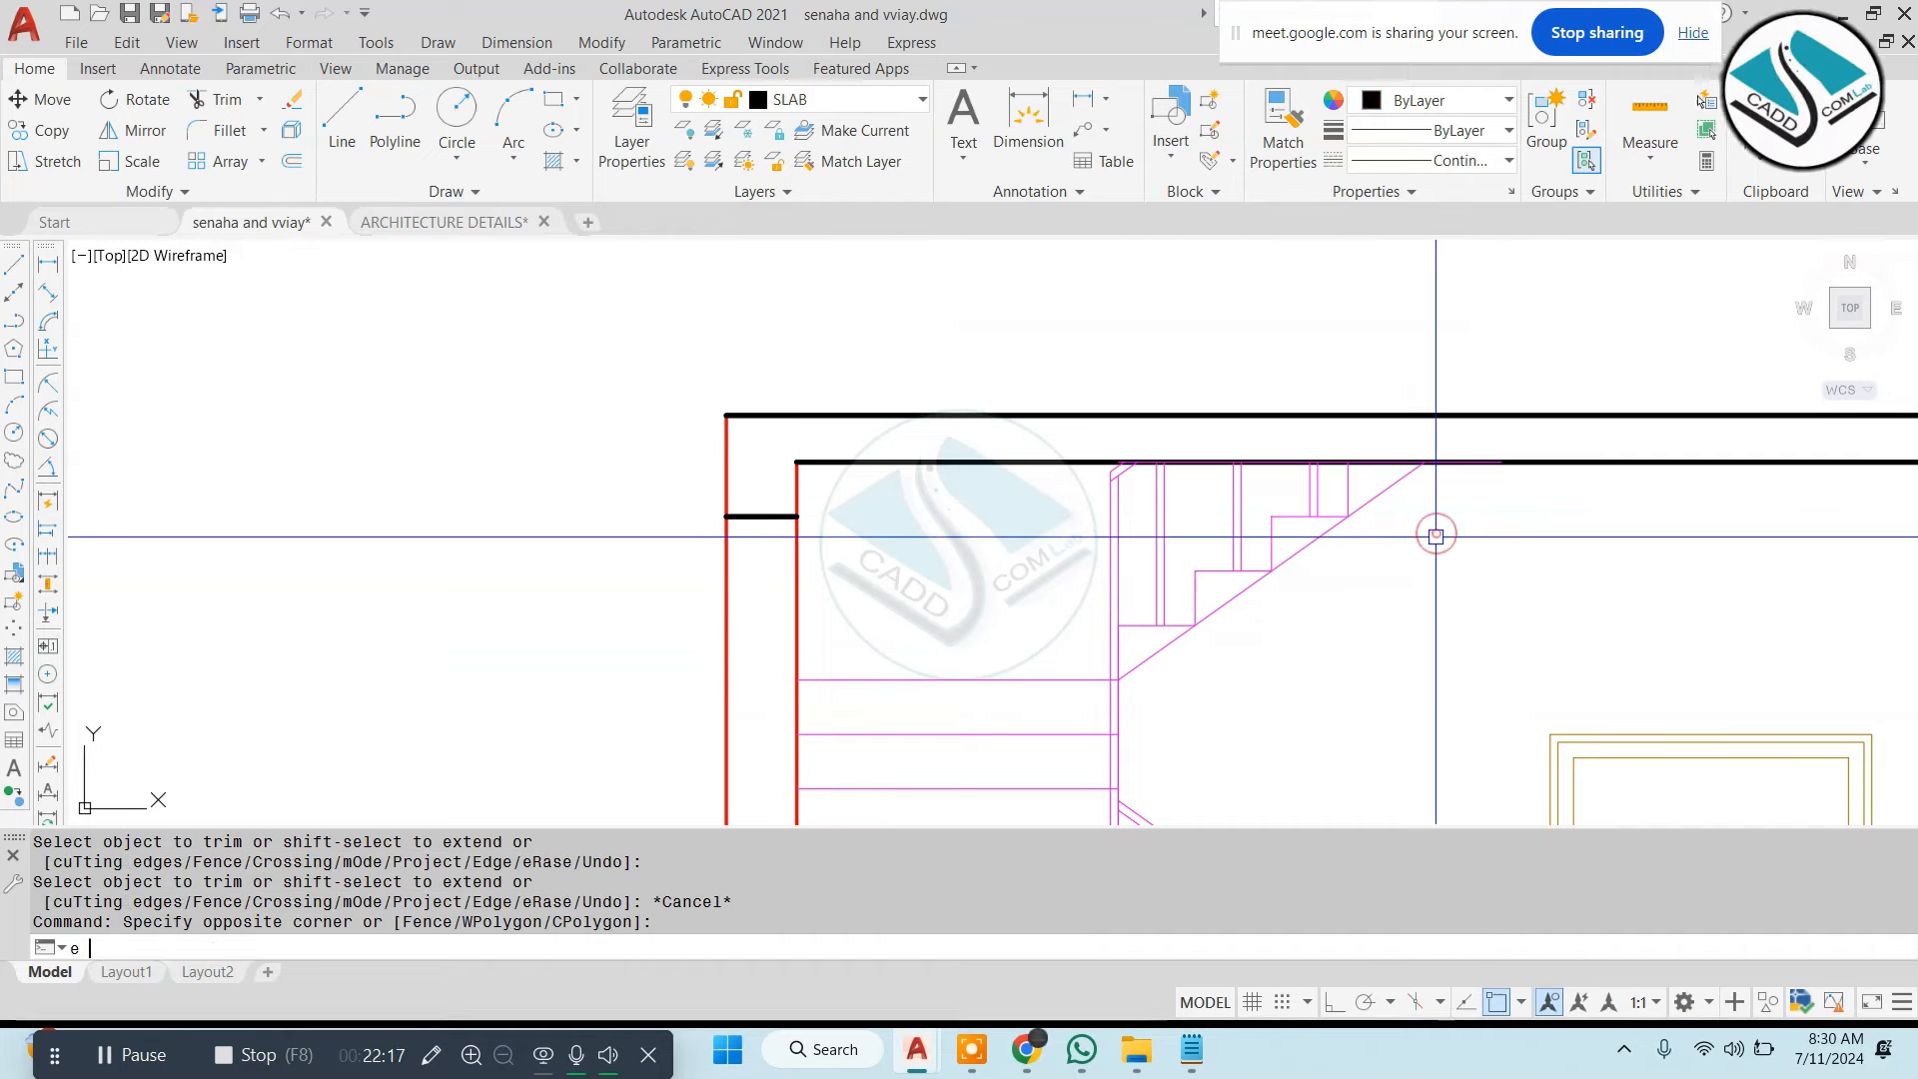
pyautogui.click(1427, 529)
pyautogui.write('e')
pyautogui.press('Return')
pyautogui.write('ma')
pyautogui.press('Return')
pyautogui.click(789, 410)
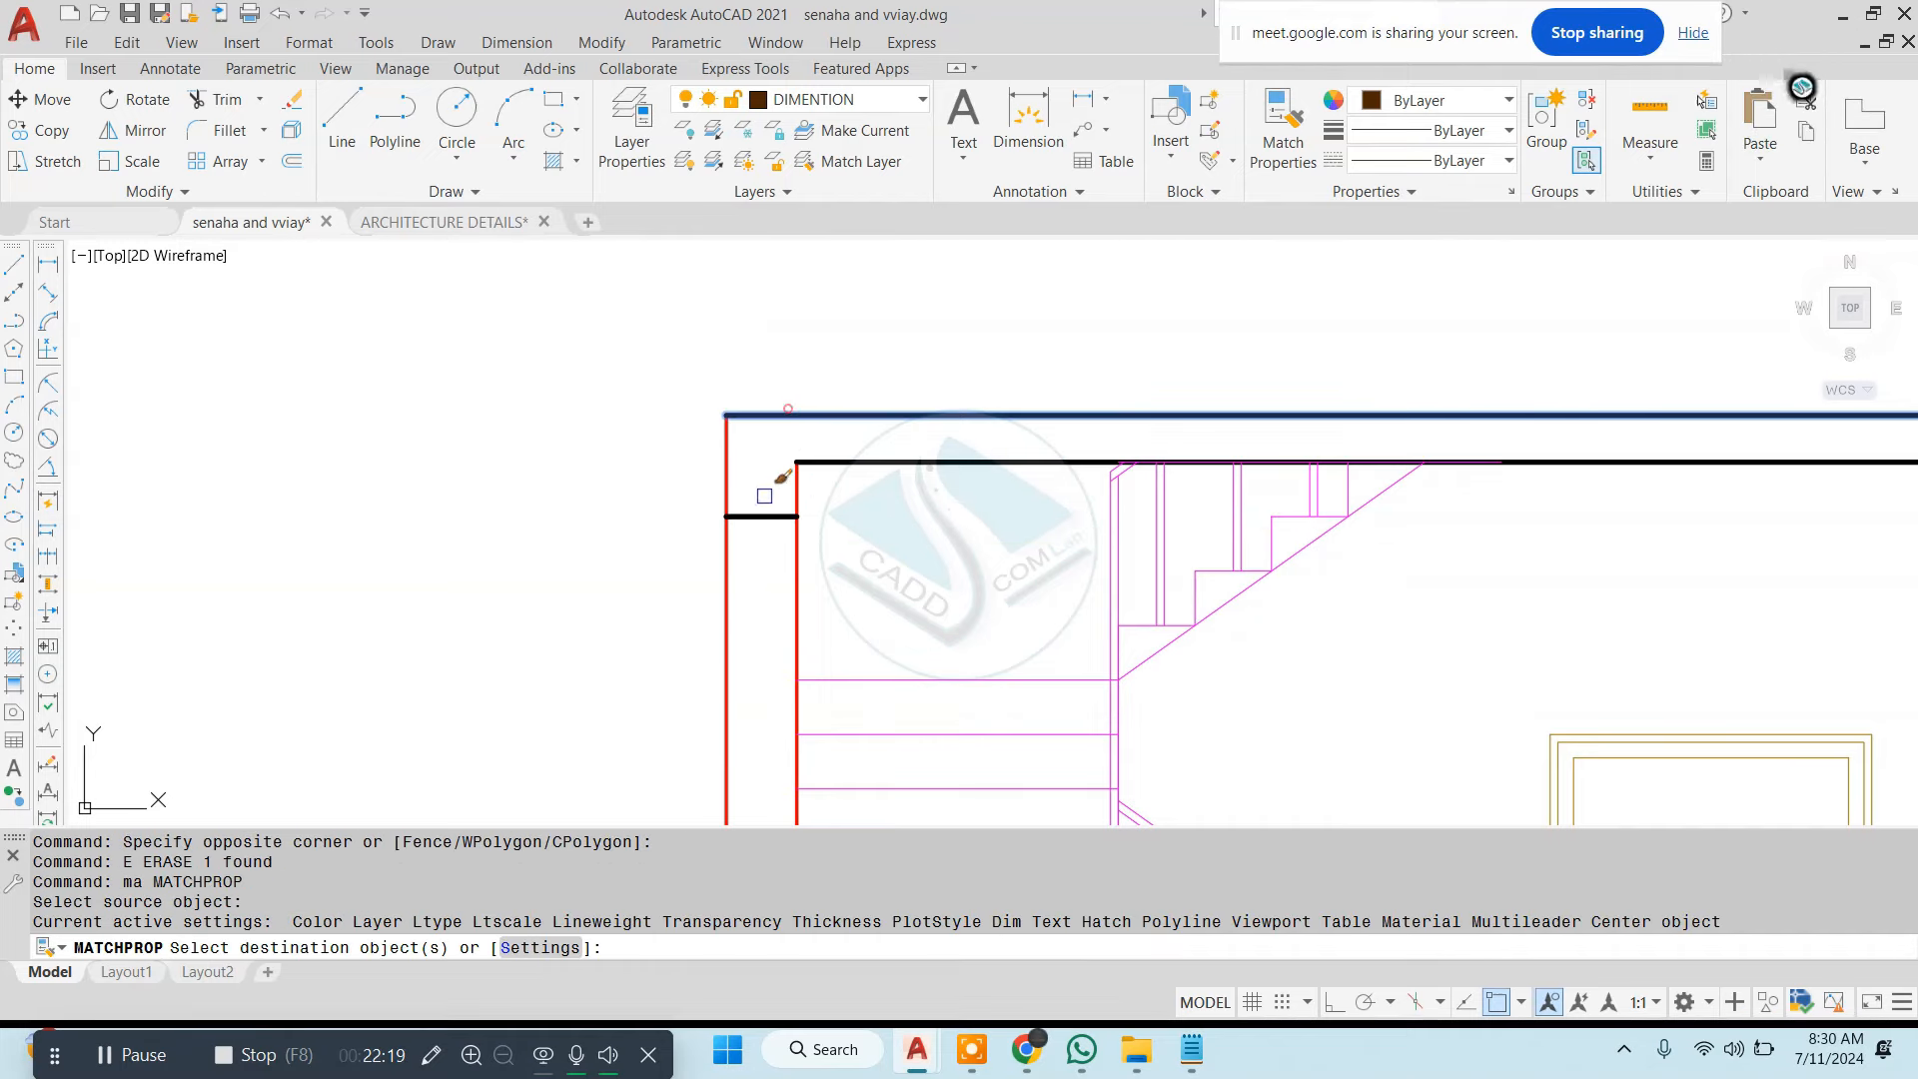
pyautogui.press('Escape')
# Trim both left wall lines between the ceiling slab and the beam's underside
pyautogui.scroll(-10, 770, 420)
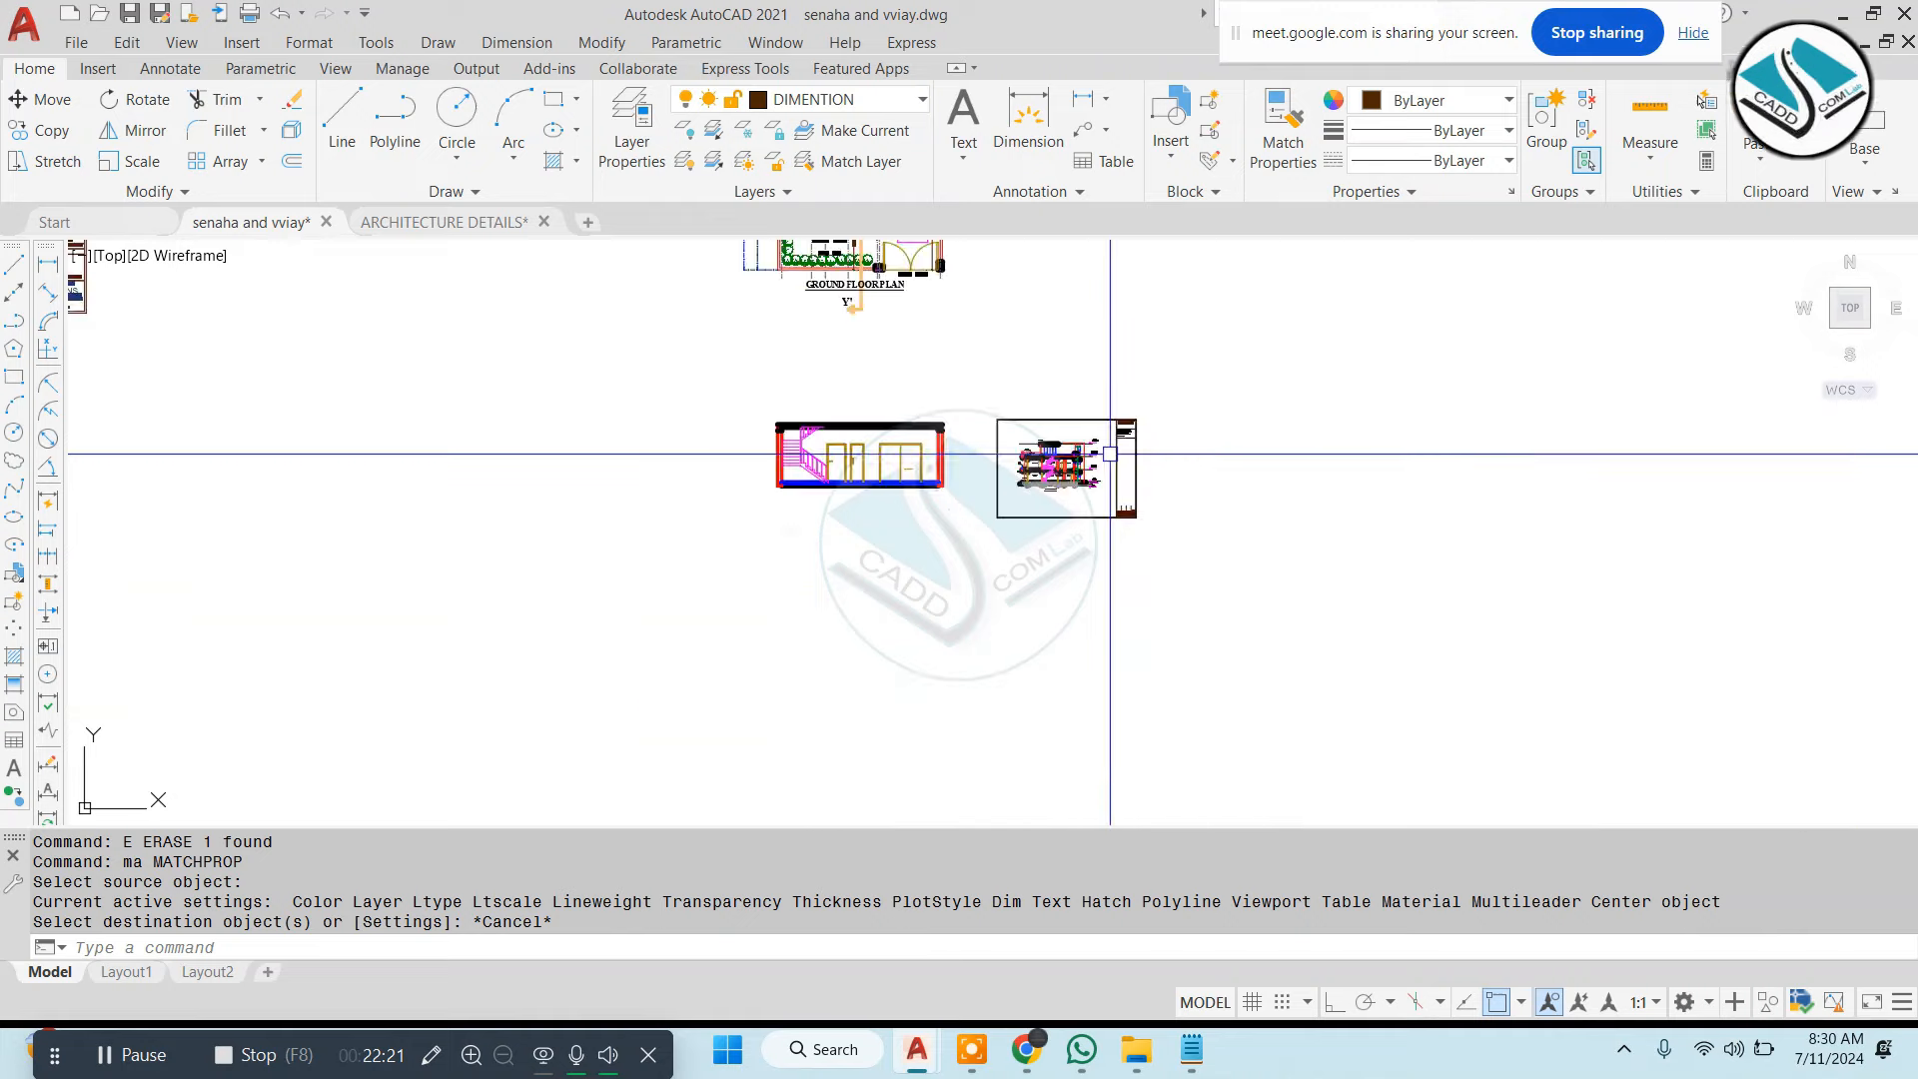
pyautogui.scroll(5, 1114, 452)
pyautogui.scroll(8, 961, 455)
pyautogui.press('Escape')
pyautogui.scroll(-6, 959, 529)
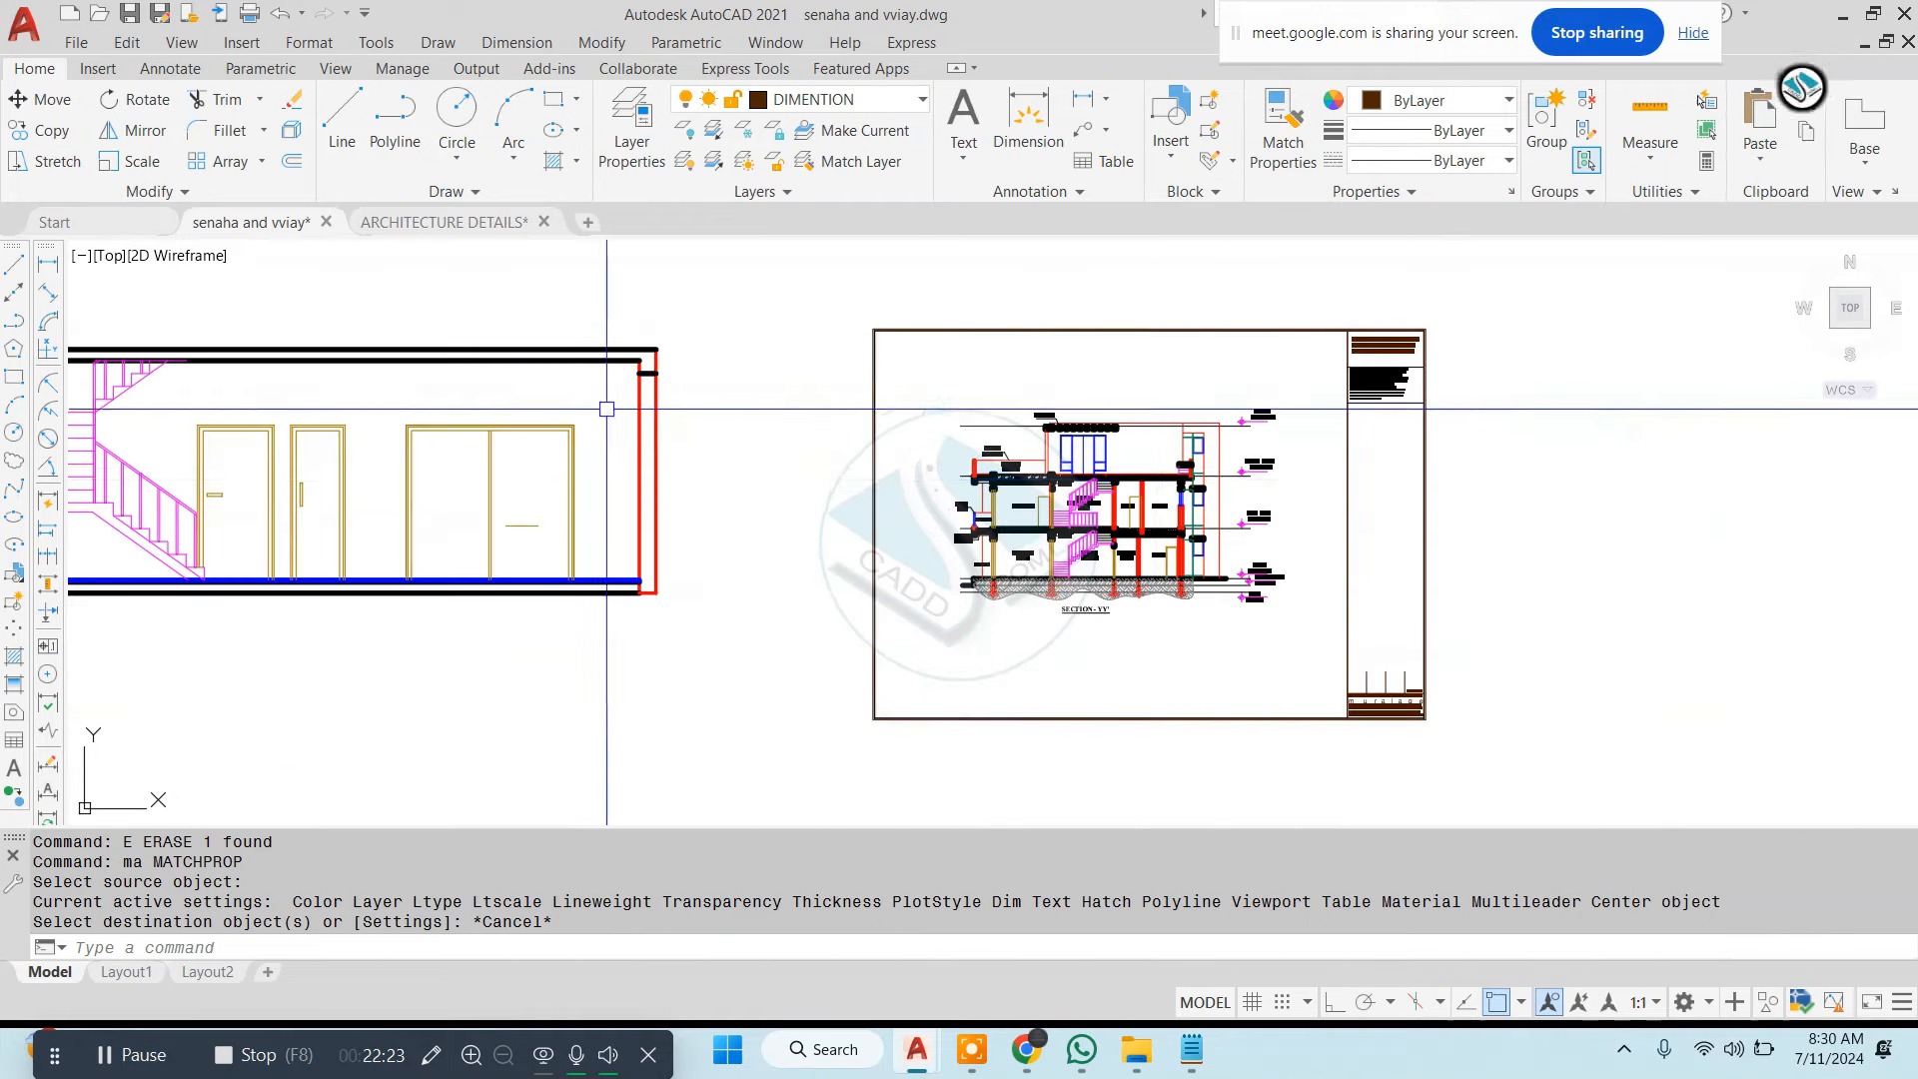
pyautogui.scroll(8, 496, 419)
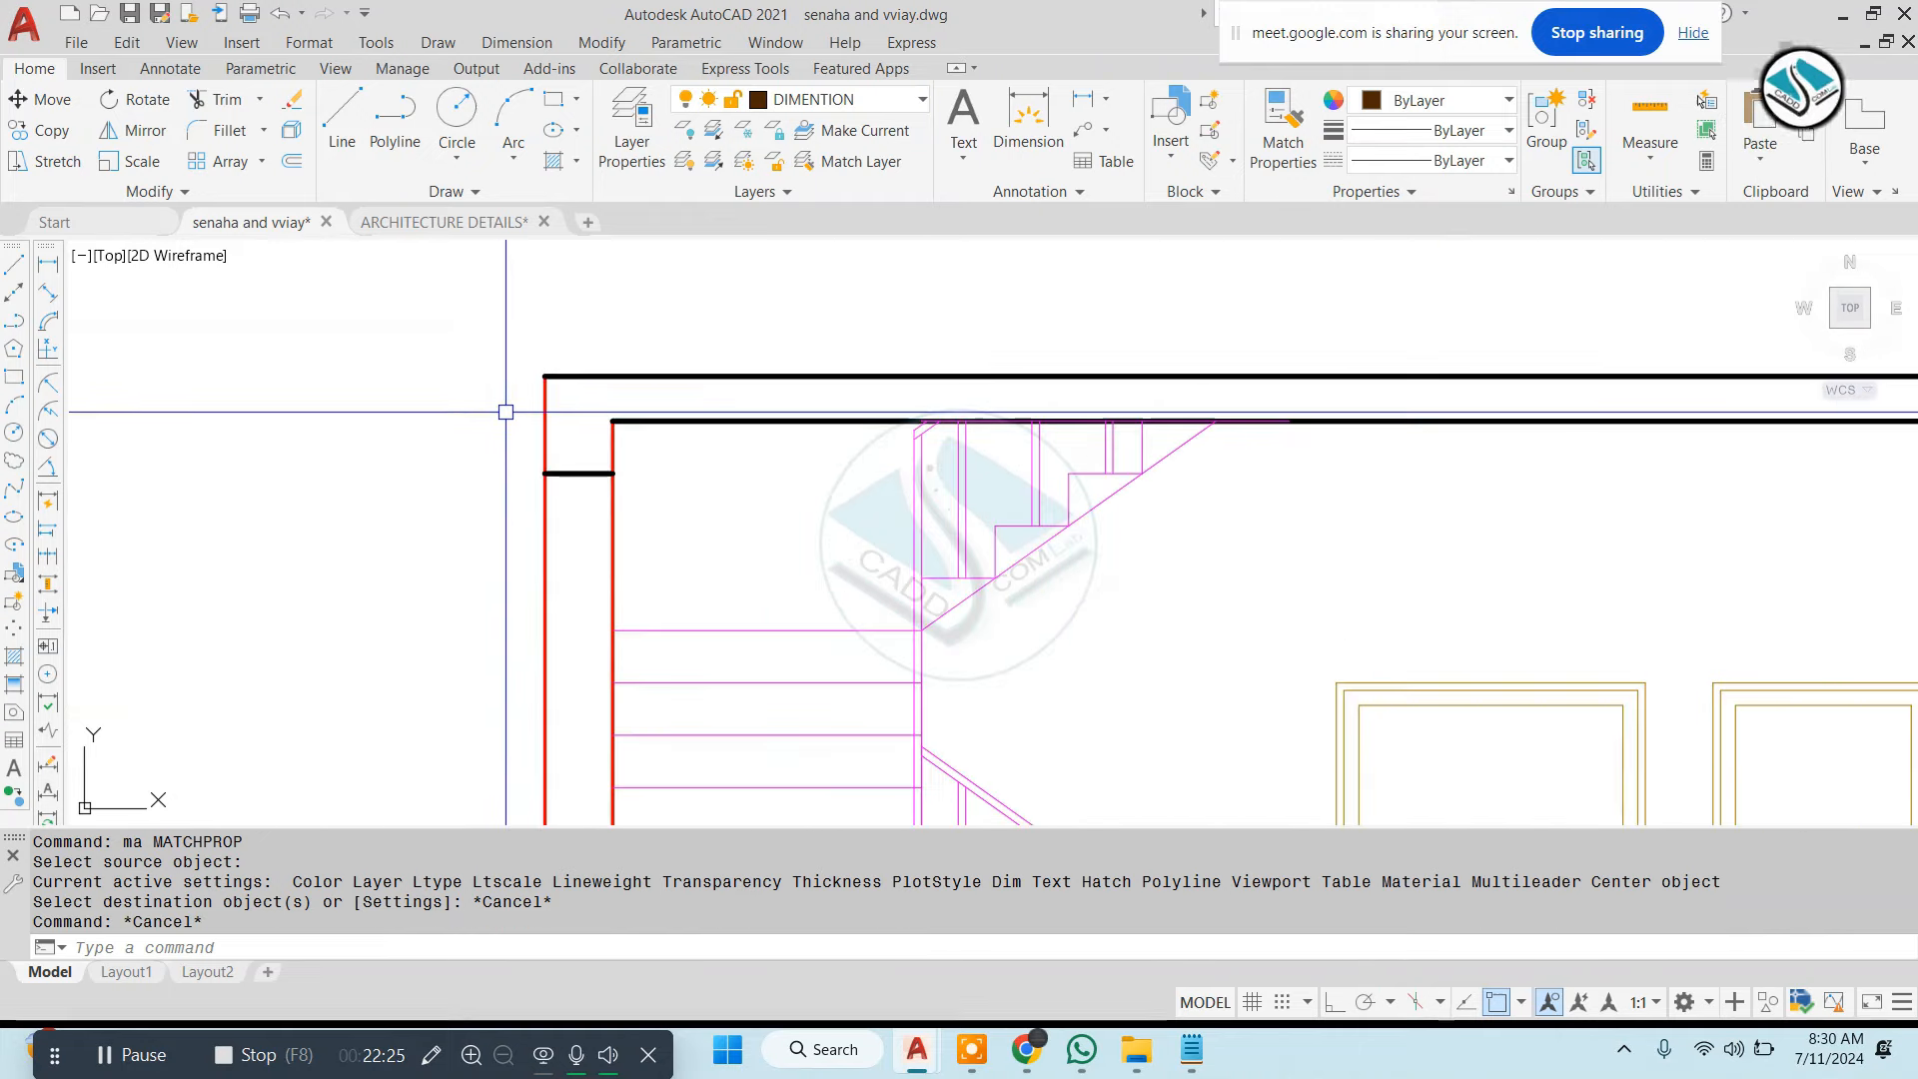
pyautogui.write('tr')
pyautogui.press('Return')
pyautogui.press('Return')
pyautogui.click(540, 430)
pyautogui.click(615, 440)
pyautogui.press('Escape')
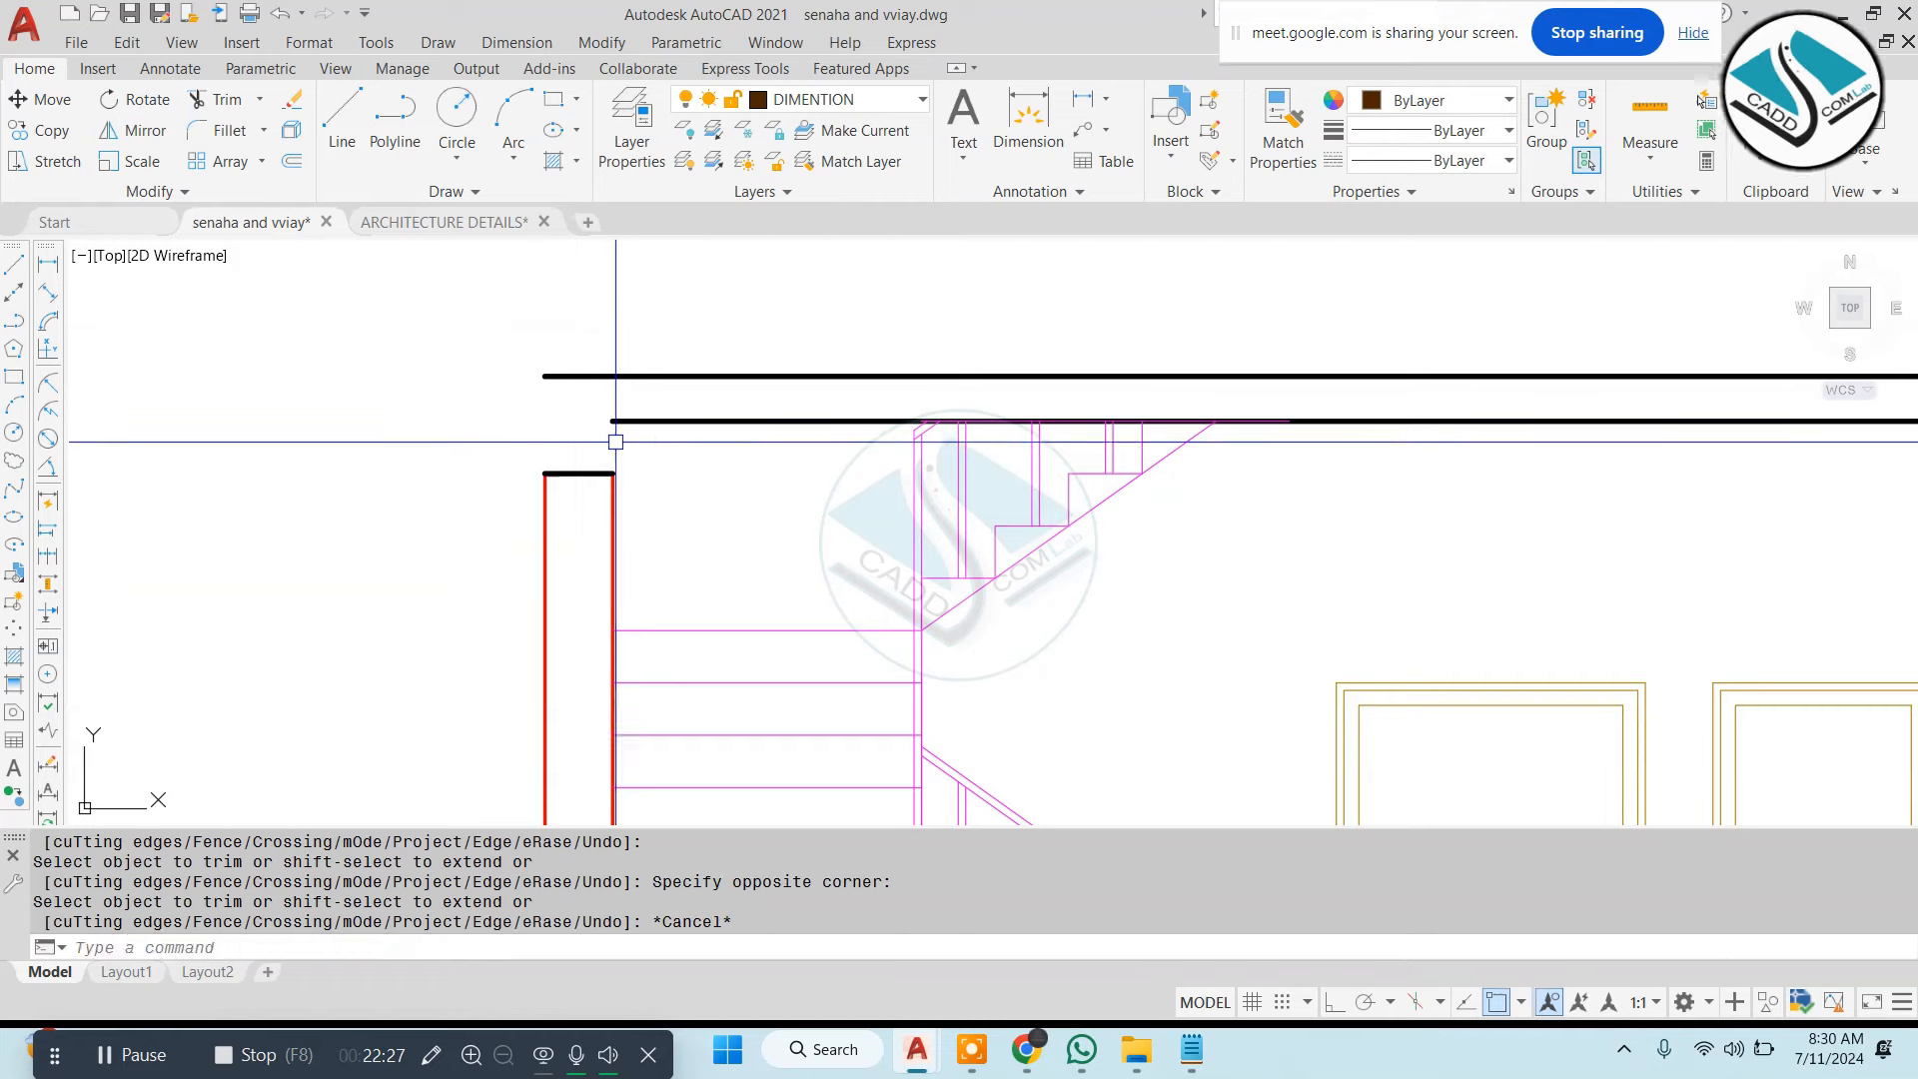
# Draw two vertical lines connecting the ceiling slab lines to the beam's underside over the left wall
pyautogui.write('l')
pyautogui.press('Return')
pyautogui.click(612, 421)
pyautogui.click(612, 473)
pyautogui.press('Escape')
pyautogui.press('Return')
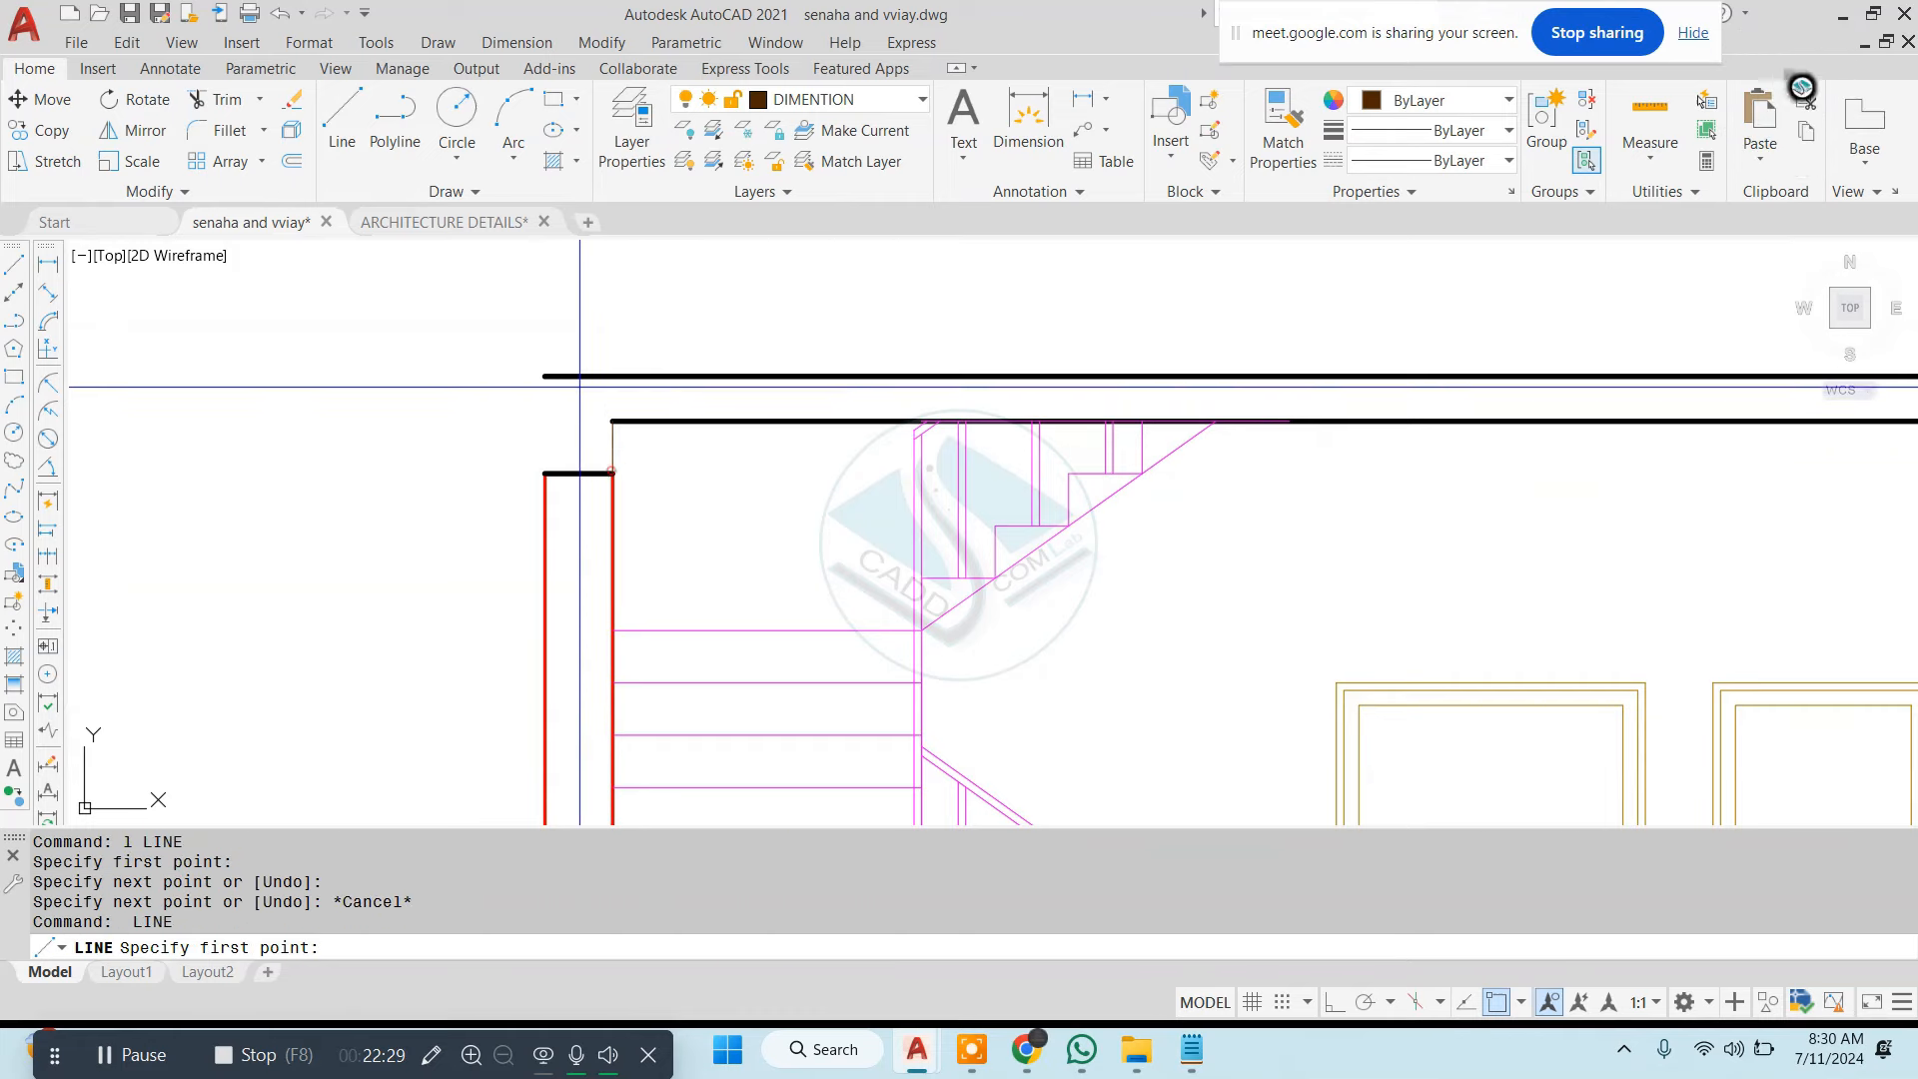
pyautogui.click(545, 375)
pyautogui.click(545, 474)
pyautogui.press('Escape')
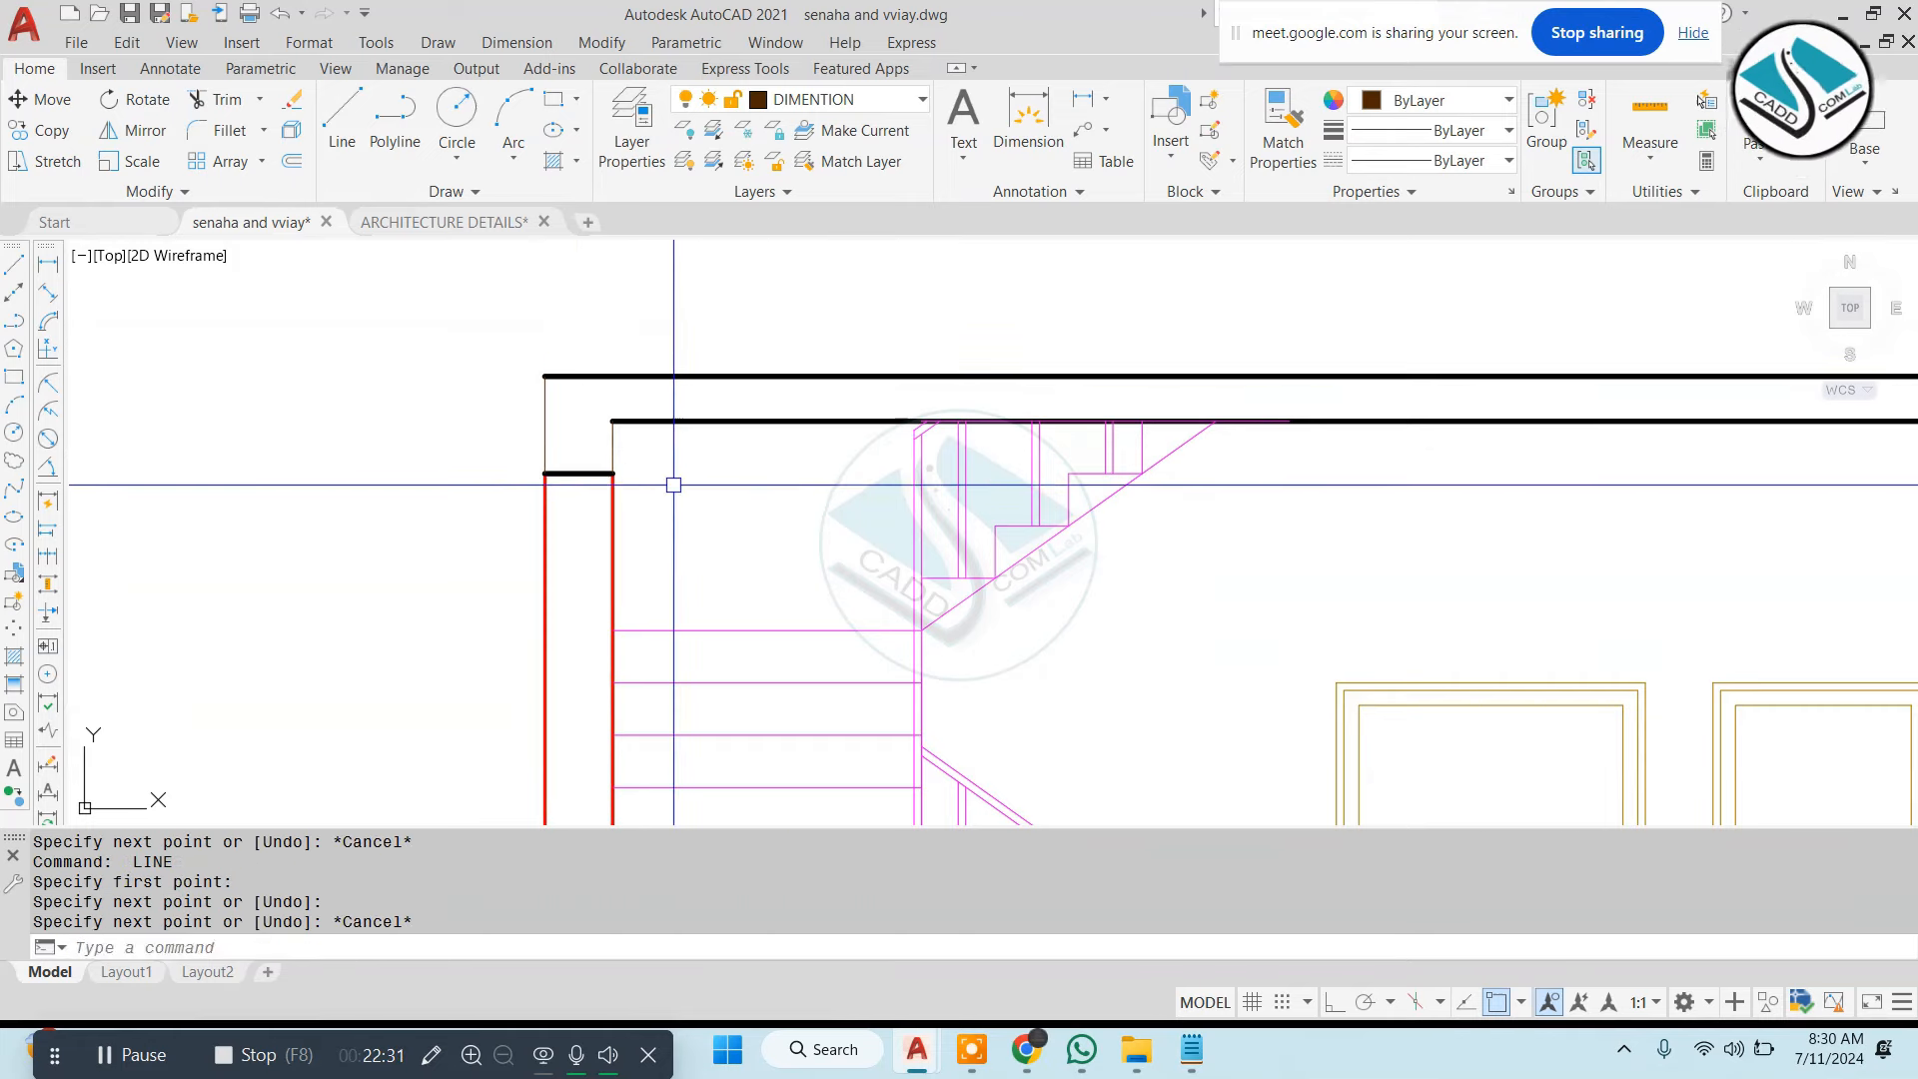
# Match the two vertical beam lines over the left wall to the upper ceiling slab line
pyautogui.write('ma')
pyautogui.press('Return')
pyautogui.click(608, 376)
pyautogui.click(635, 447)
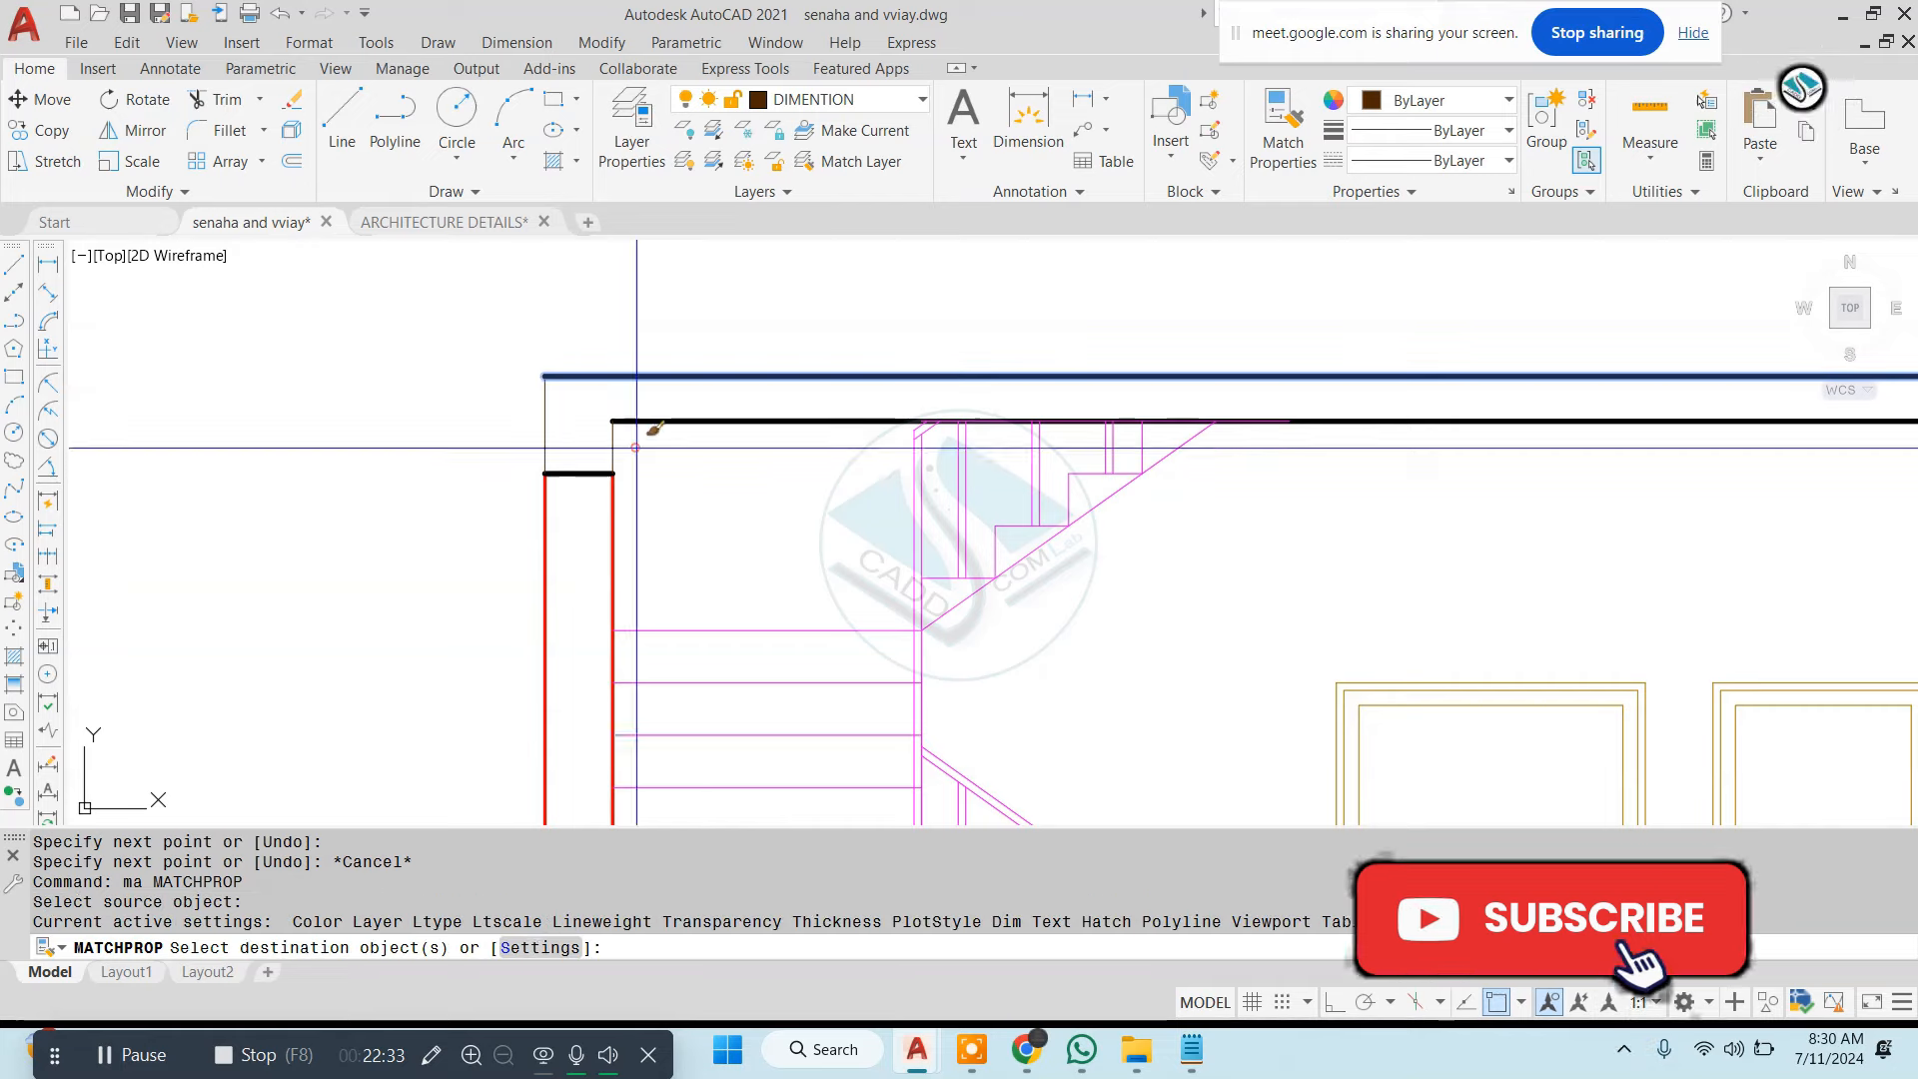
pyautogui.click(436, 411)
pyautogui.press('Escape')
pyautogui.press('Escape')
# Try to trim the right wall lines above the beam's underside, using the outer wall line as cutting edge
pyautogui.scroll(-5, 694, 400)
pyautogui.scroll(8, 1107, 358)
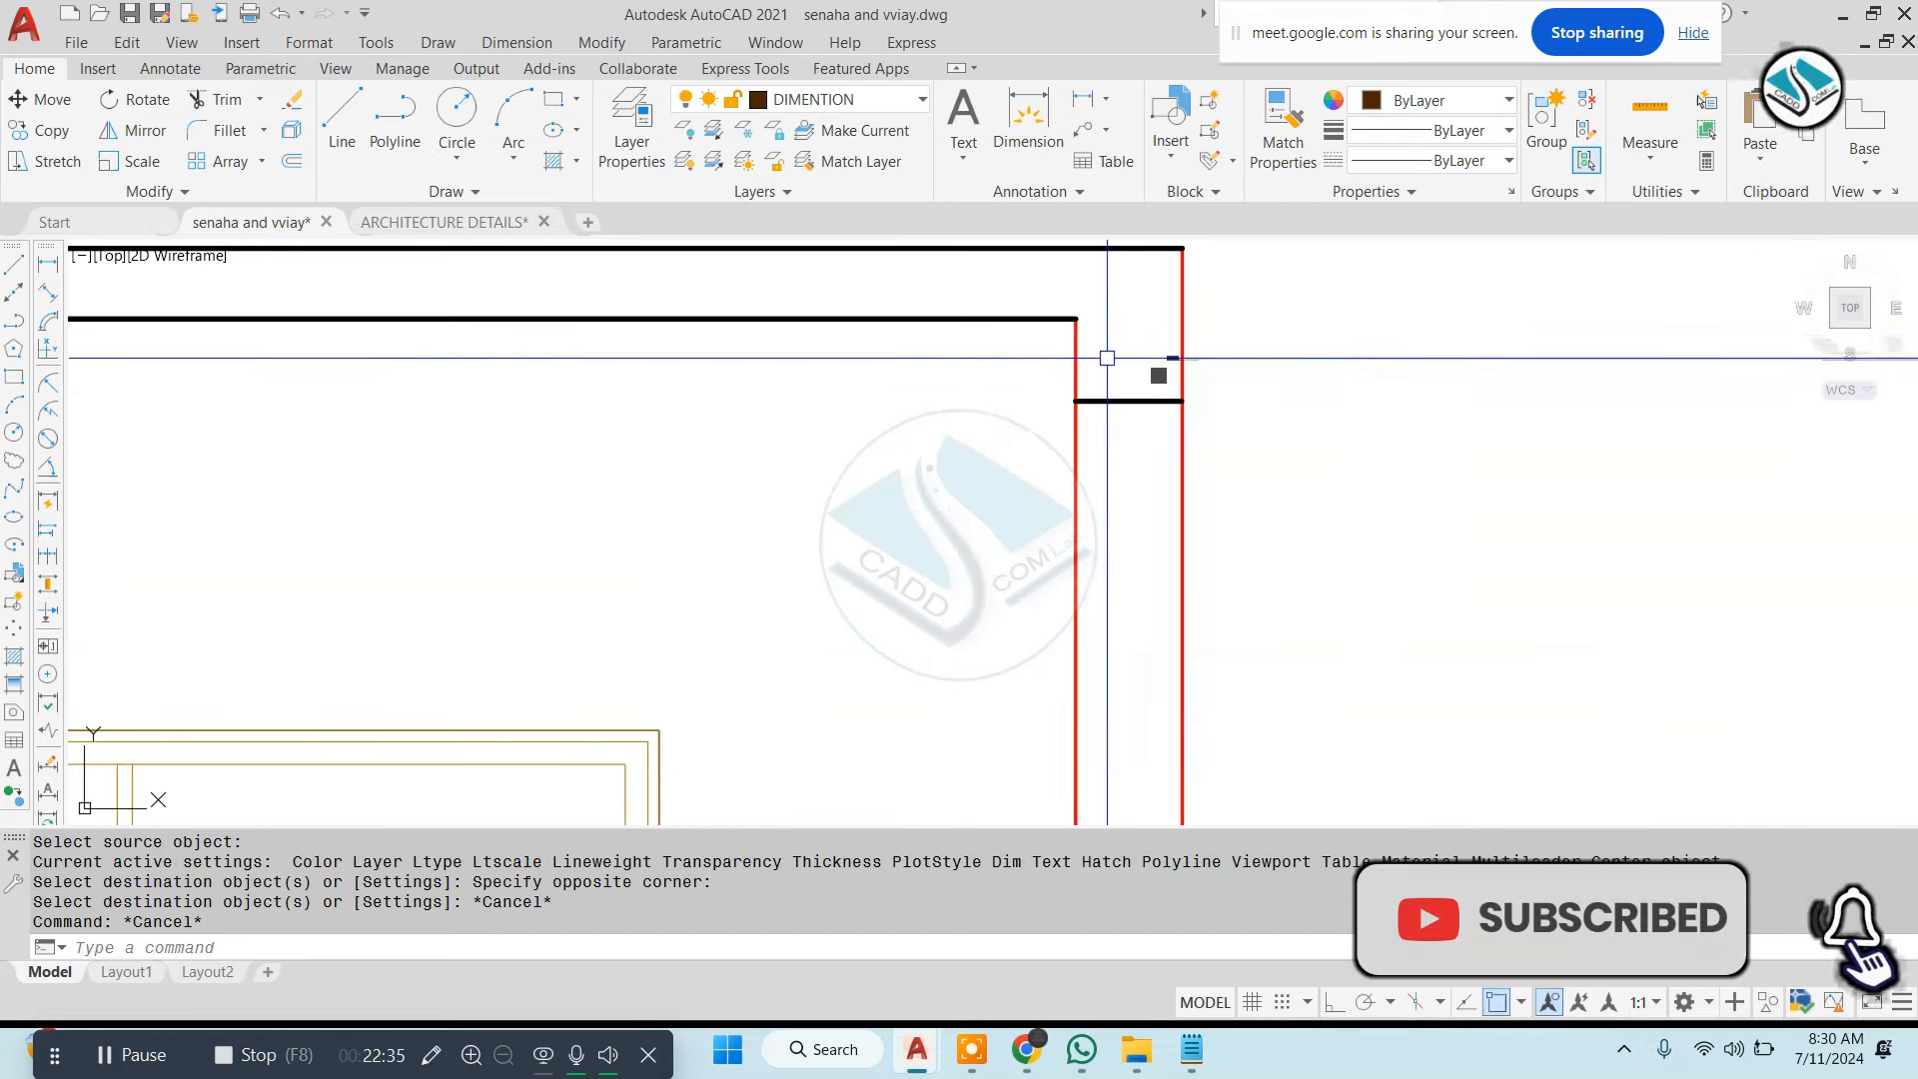
pyautogui.write('tr')
pyautogui.press('Return')
pyautogui.click(1202, 348)
pyautogui.click(1138, 365)
pyautogui.click(1121, 366)
pyautogui.press('Escape')
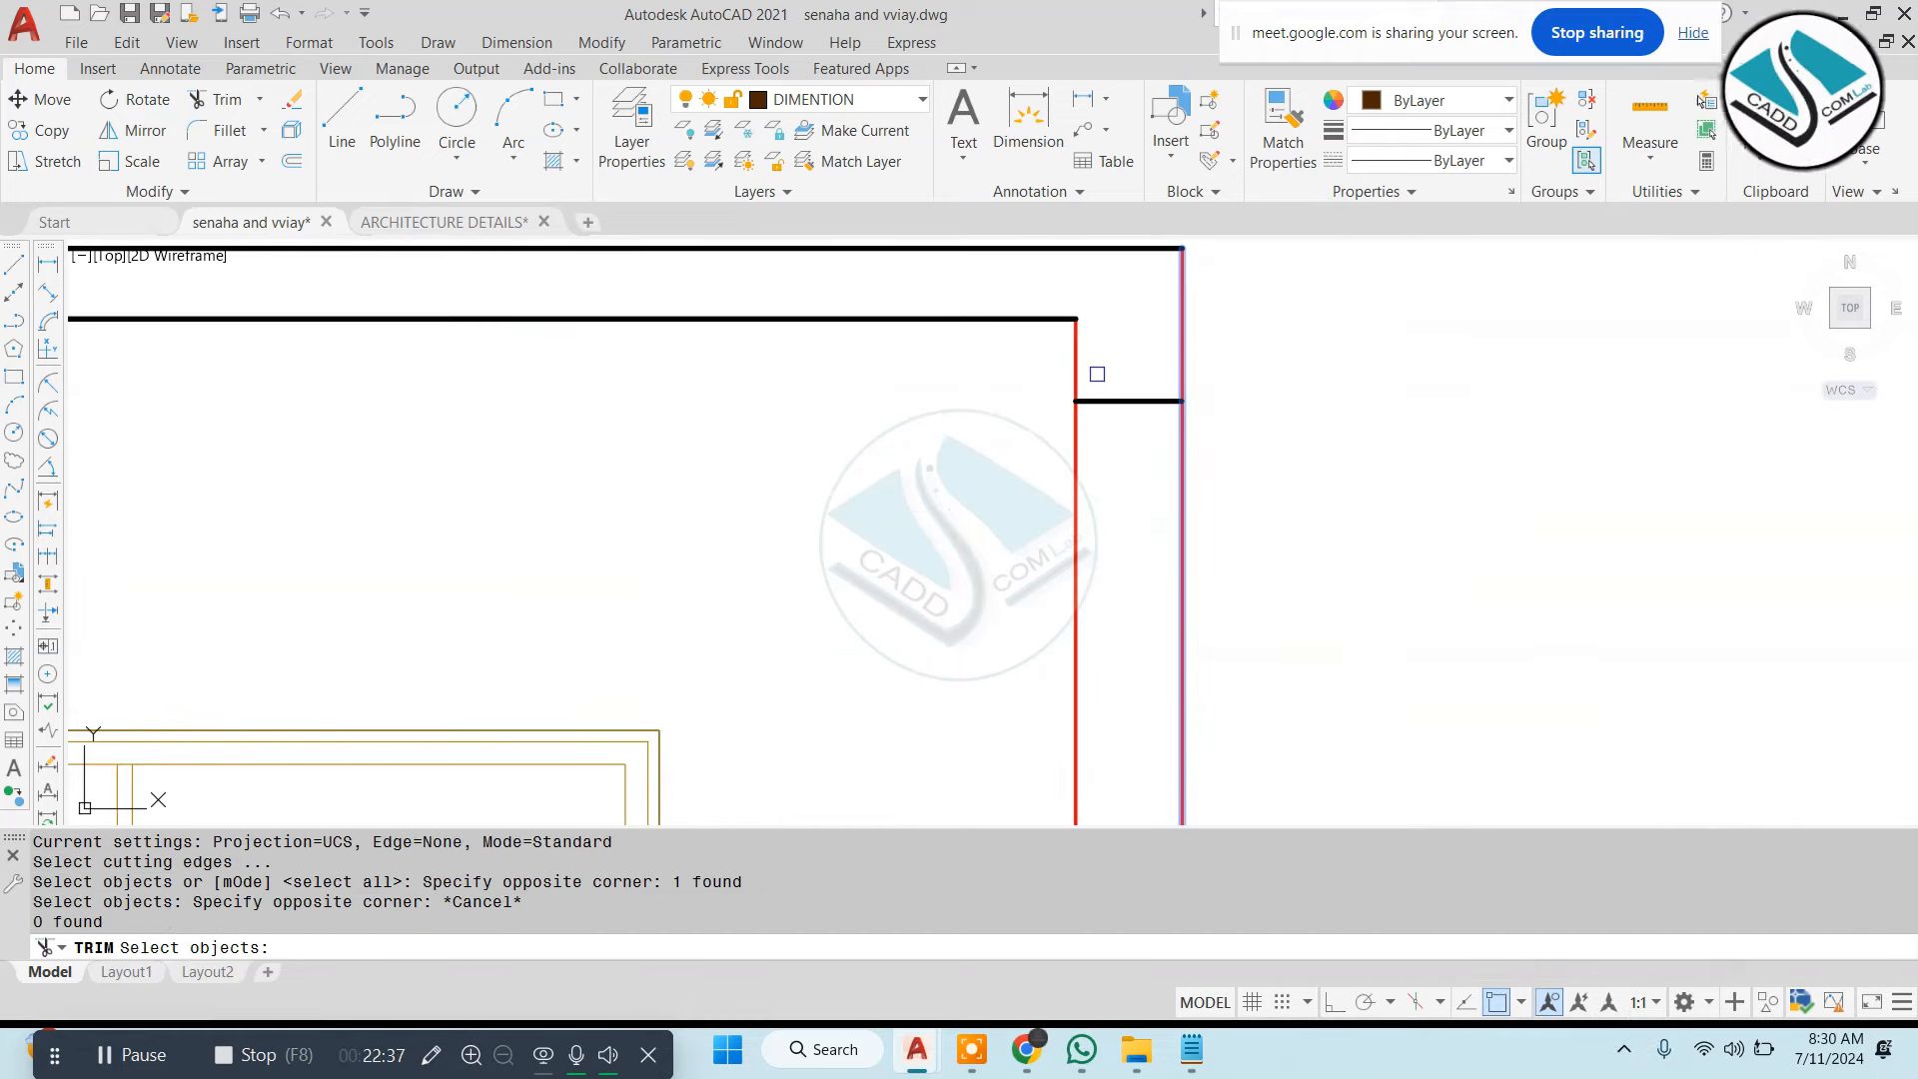
# Try to trim the right wall's outer line between the ceiling slab and the beam's underside
pyautogui.write('tr')
pyautogui.press('Return')
pyautogui.press('Return')
pyautogui.click(1196, 332)
pyautogui.click(1120, 351)
pyautogui.press('Escape')
pyautogui.press('Escape')
pyautogui.write('tr')
pyautogui.press('Return')
pyautogui.press('Return')
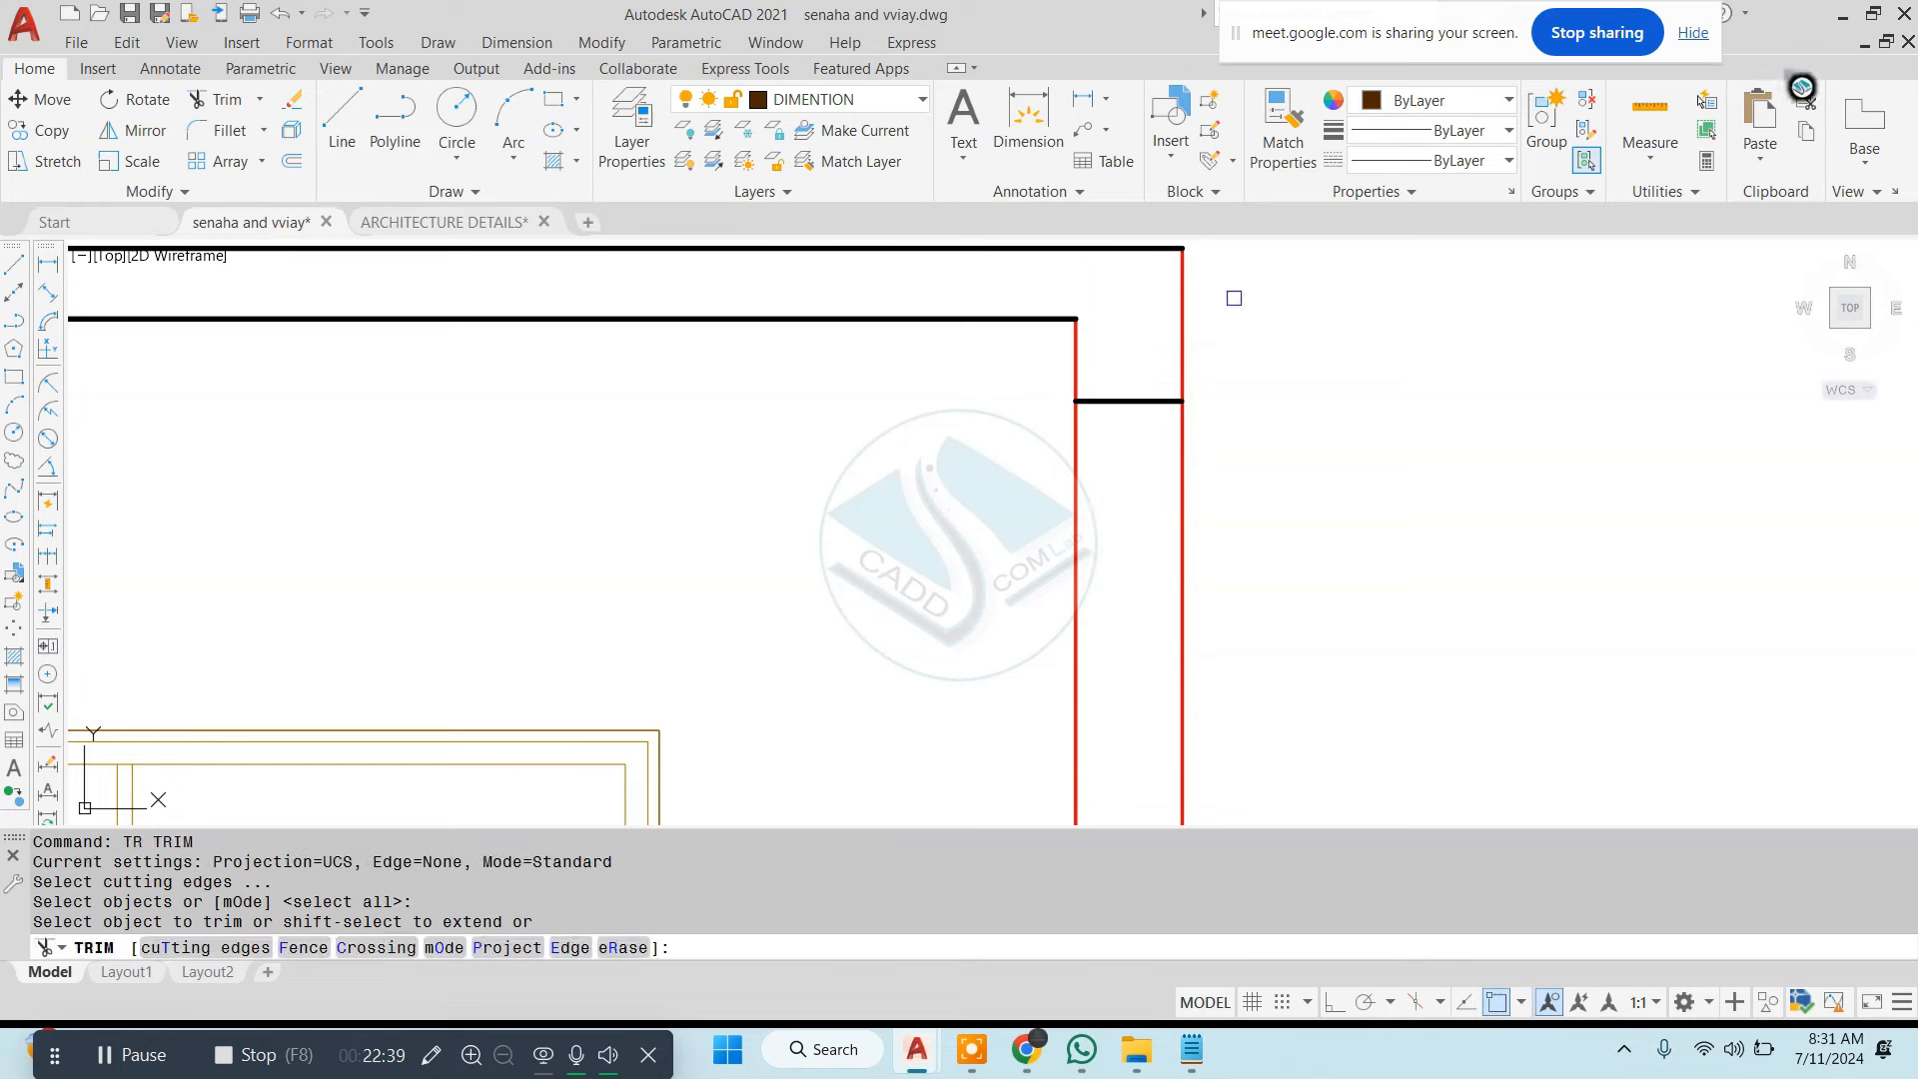
pyautogui.click(1192, 324)
pyautogui.click(1148, 331)
pyautogui.press('Escape')
# Trim the right wall's inner line between the ceiling slab and the beam's underside
pyautogui.write('tr')
pyautogui.press('Return')
pyautogui.press('Return')
pyautogui.click(1211, 321)
pyautogui.click(1143, 344)
pyautogui.click(1113, 347)
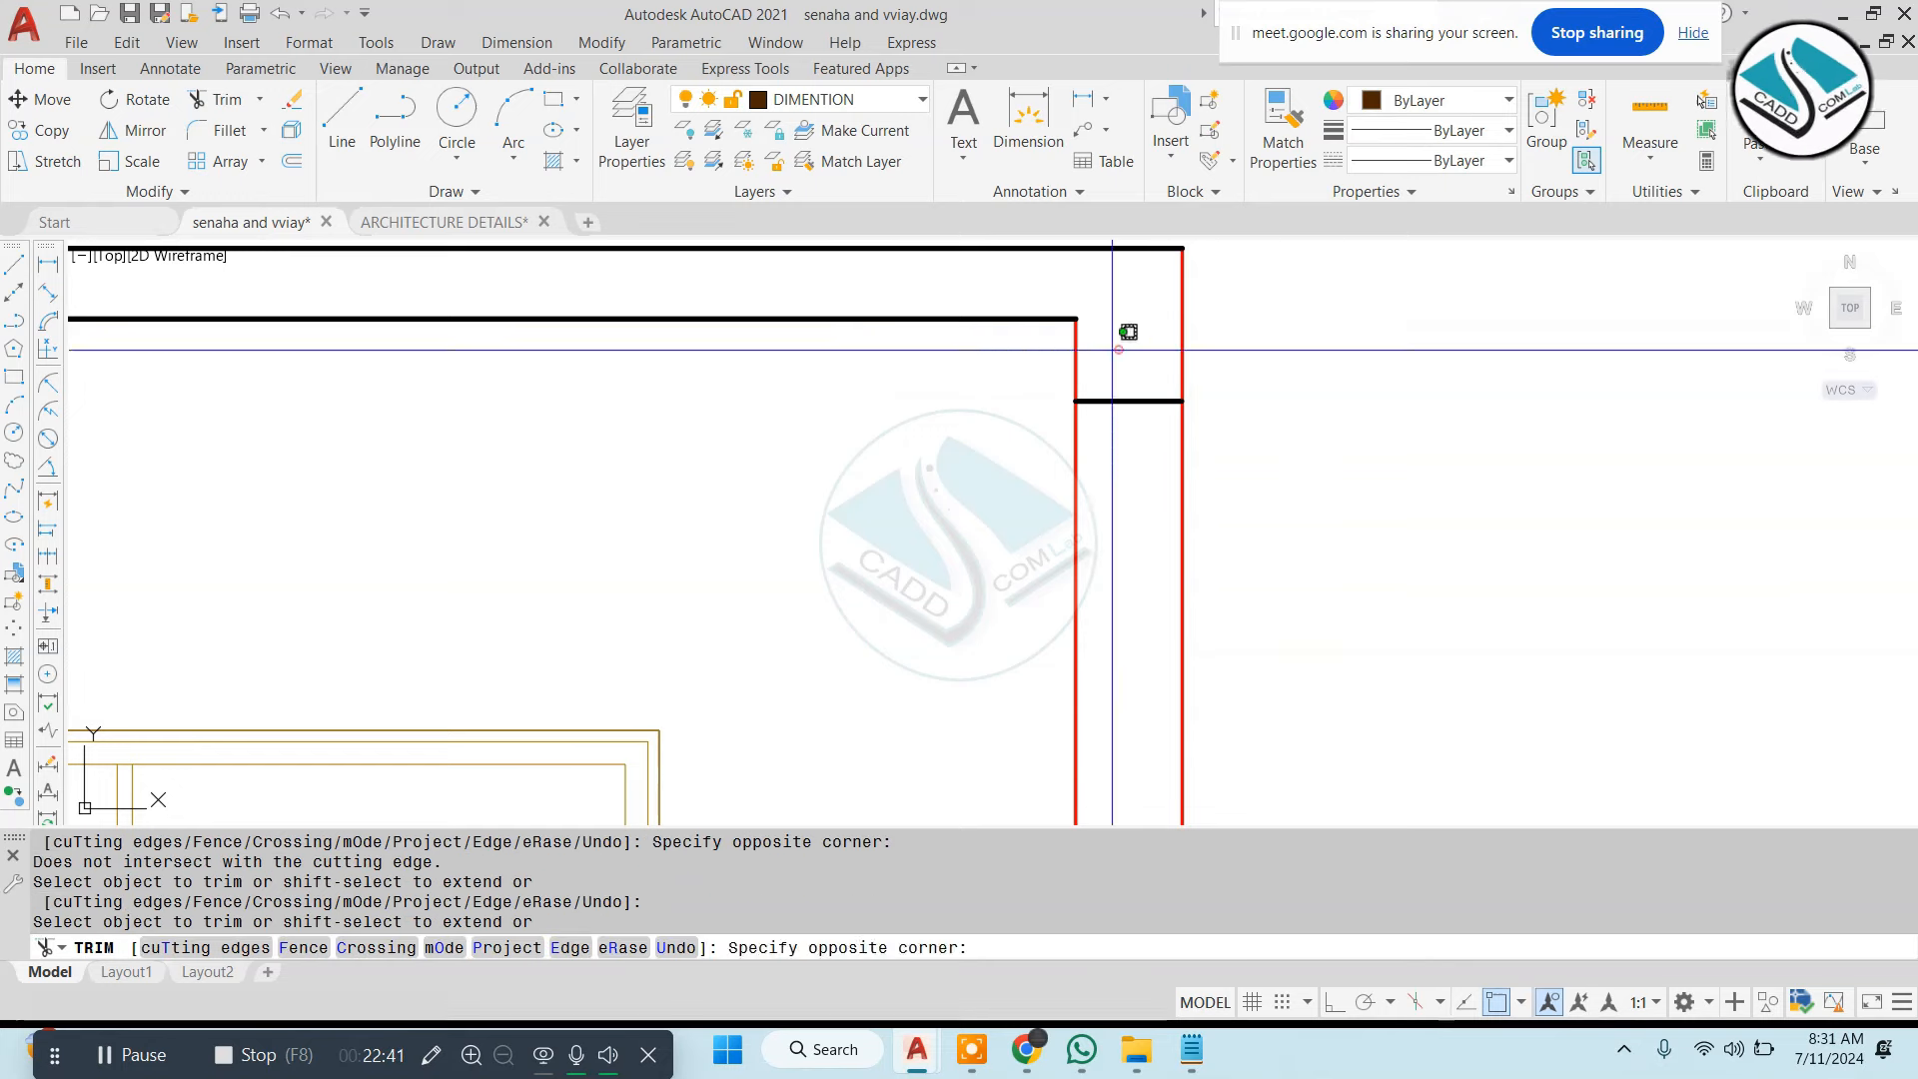
pyautogui.click(1047, 352)
pyautogui.click(1218, 336)
pyautogui.click(1125, 358)
pyautogui.press('Escape')
# Erase the right wall's outer line, and undo the erasure
pyautogui.click(1181, 332)
pyautogui.write('e')
pyautogui.press('Return')
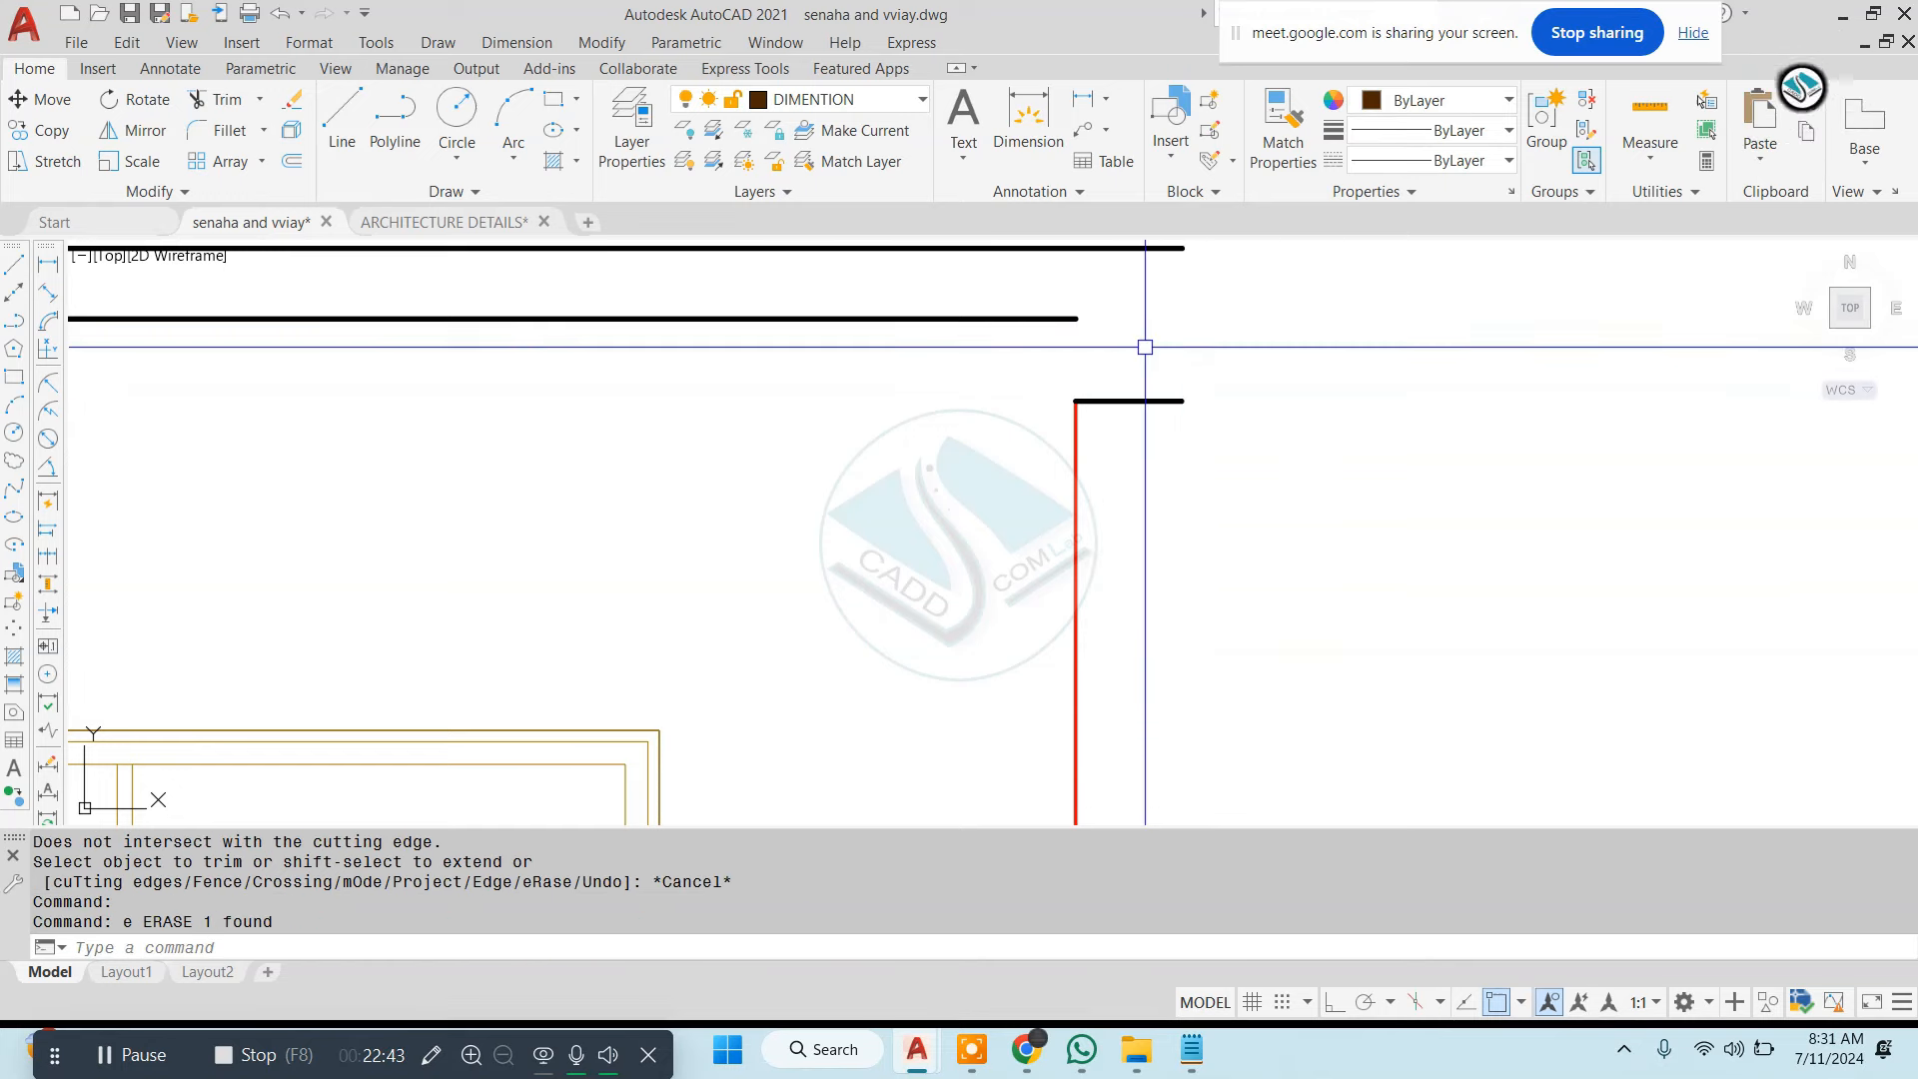
pyautogui.hotkey('ctrl', 'z')
pyautogui.hotkey('ctrl', 'z')
pyautogui.hotkey('ctrl', 'z')
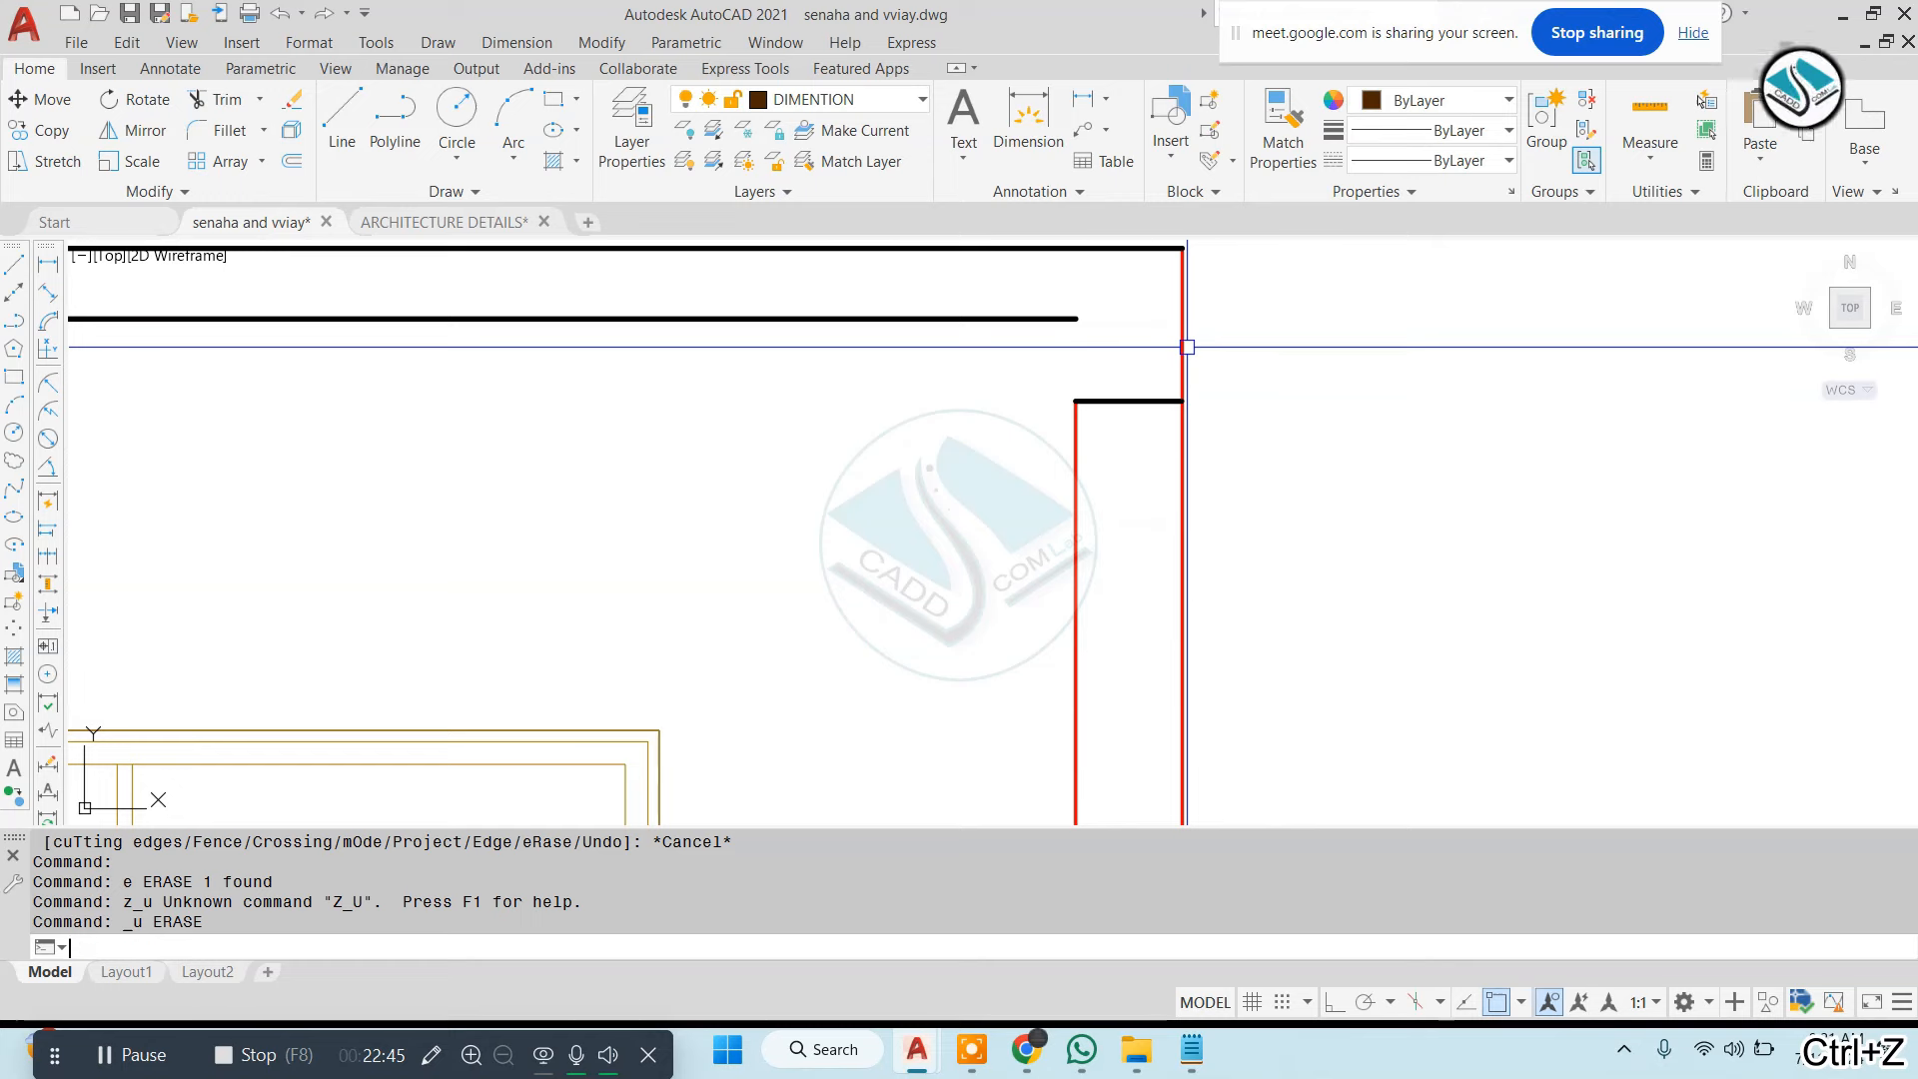
# Try once more to trim the right wall's outer line above the beam's underside, using all objects as cutting edges
pyautogui.write('tr')
pyautogui.press('Return')
pyautogui.press('Return')
pyautogui.click(1216, 330)
pyautogui.click(1130, 349)
pyautogui.press('Escape')
# Shorten the right wall's outer line by stretching its upper end down to the beam's underside
pyautogui.moveTo(1168, 329); pyautogui.dragTo(1160, 386, button='middle')
pyautogui.click(1172, 367)
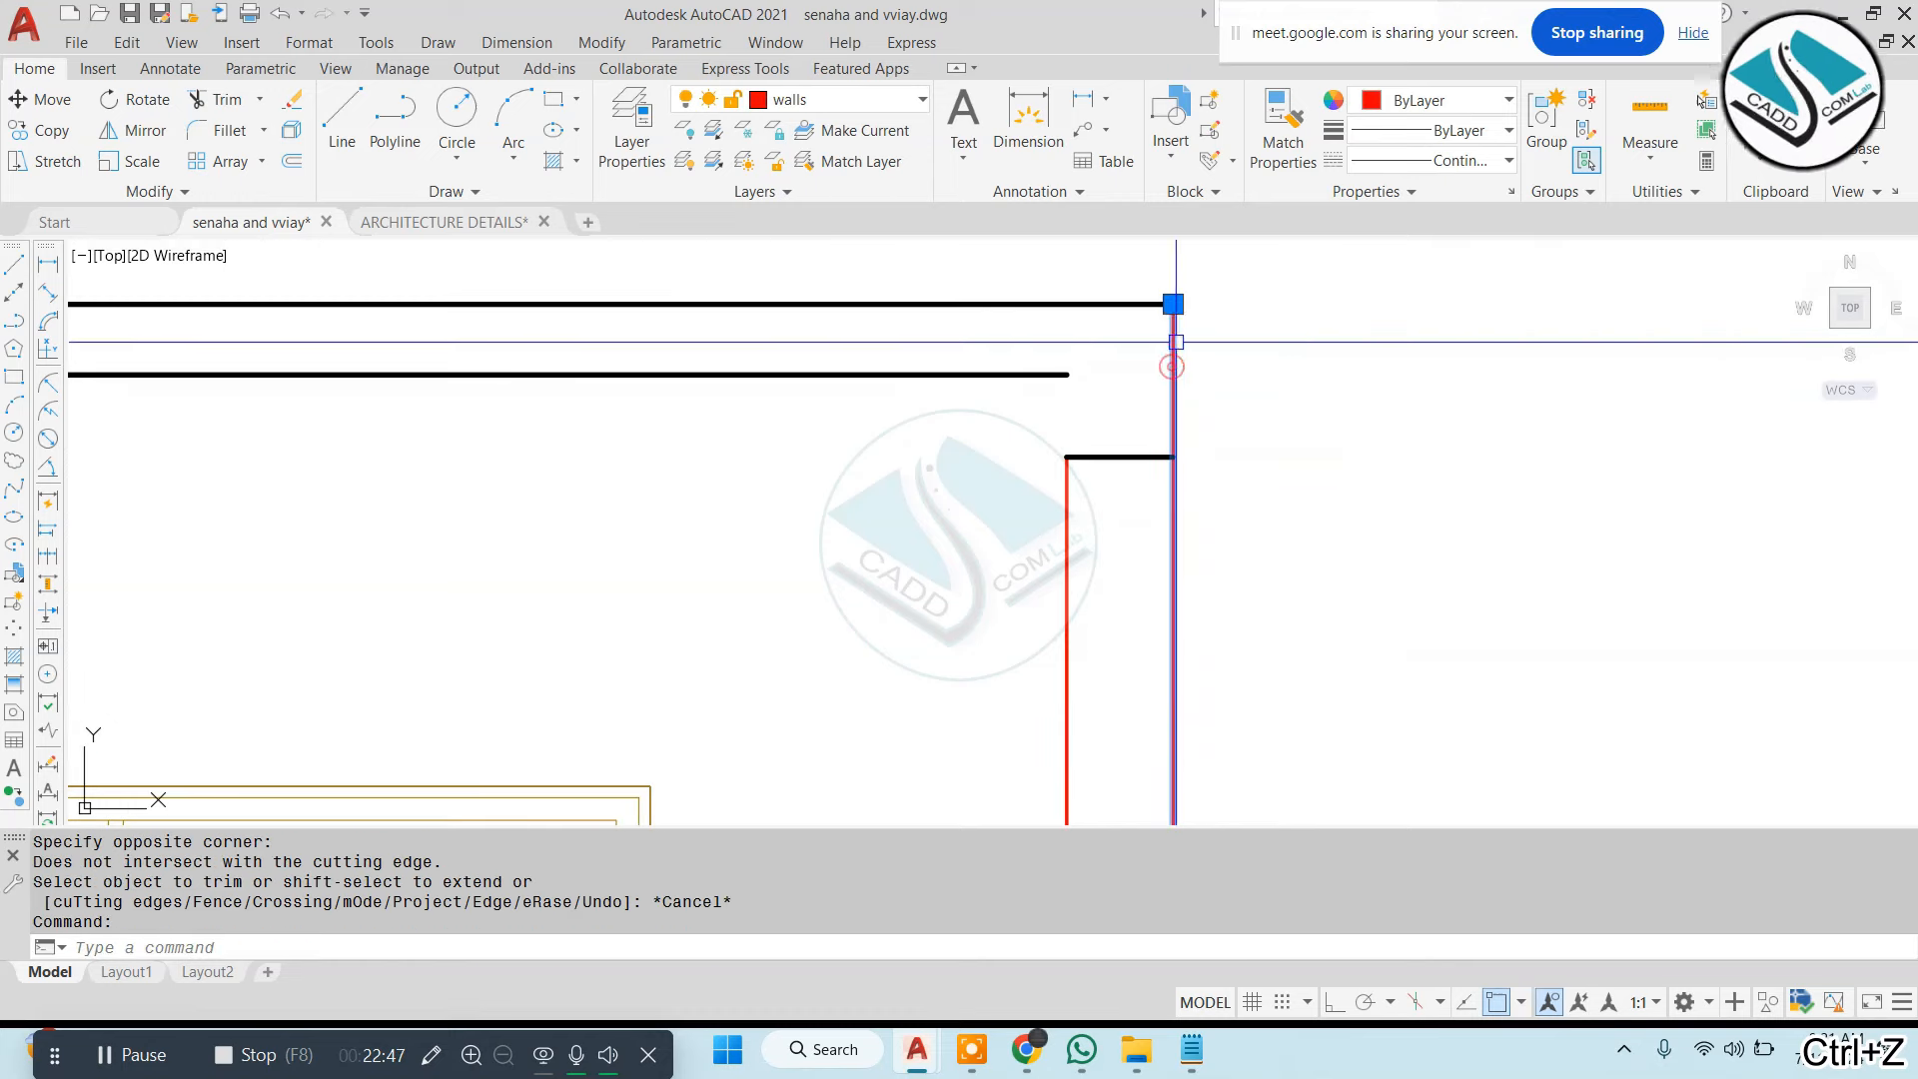
pyautogui.click(1172, 304)
pyautogui.click(1173, 456)
pyautogui.press('Escape')
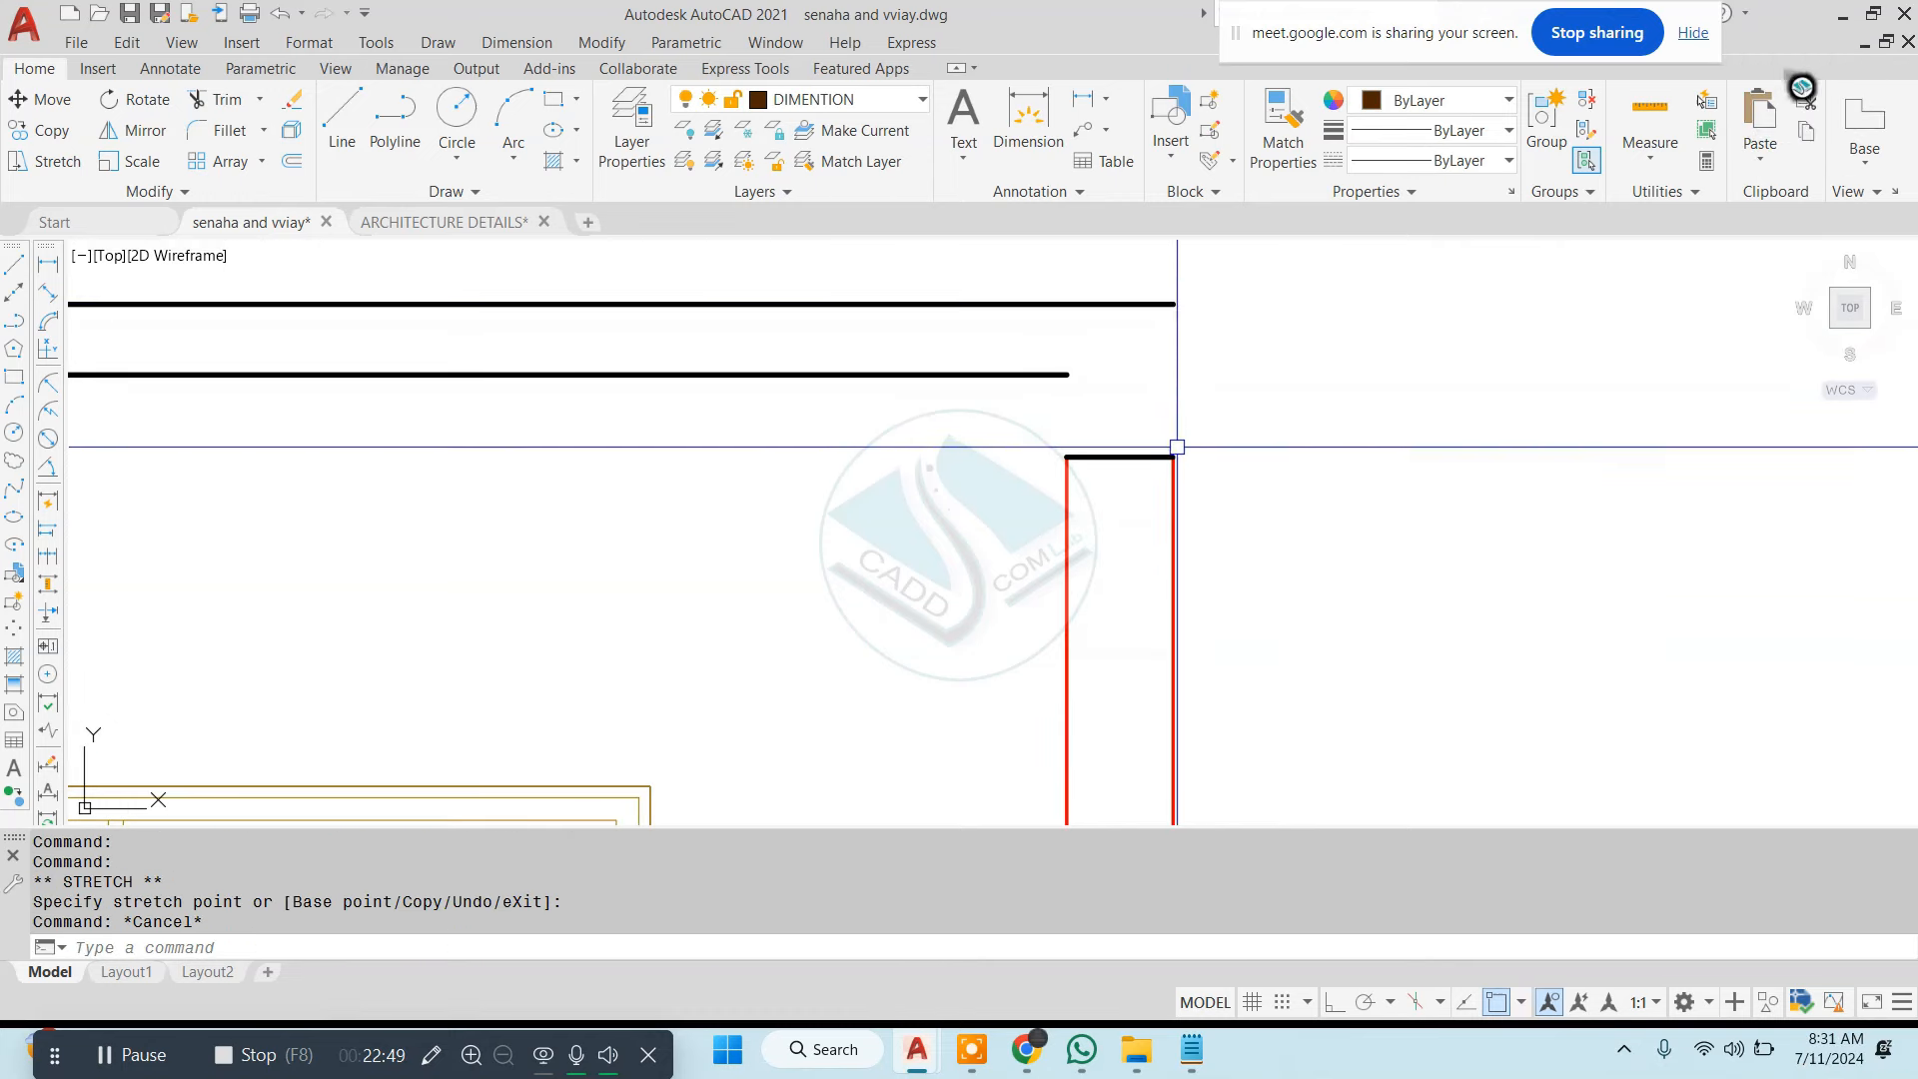
# Draw two vertical lines connecting the ceiling slab lines to the beam's underside over the right wall
pyautogui.write('l')
pyautogui.press('Return')
pyautogui.click(1173, 303)
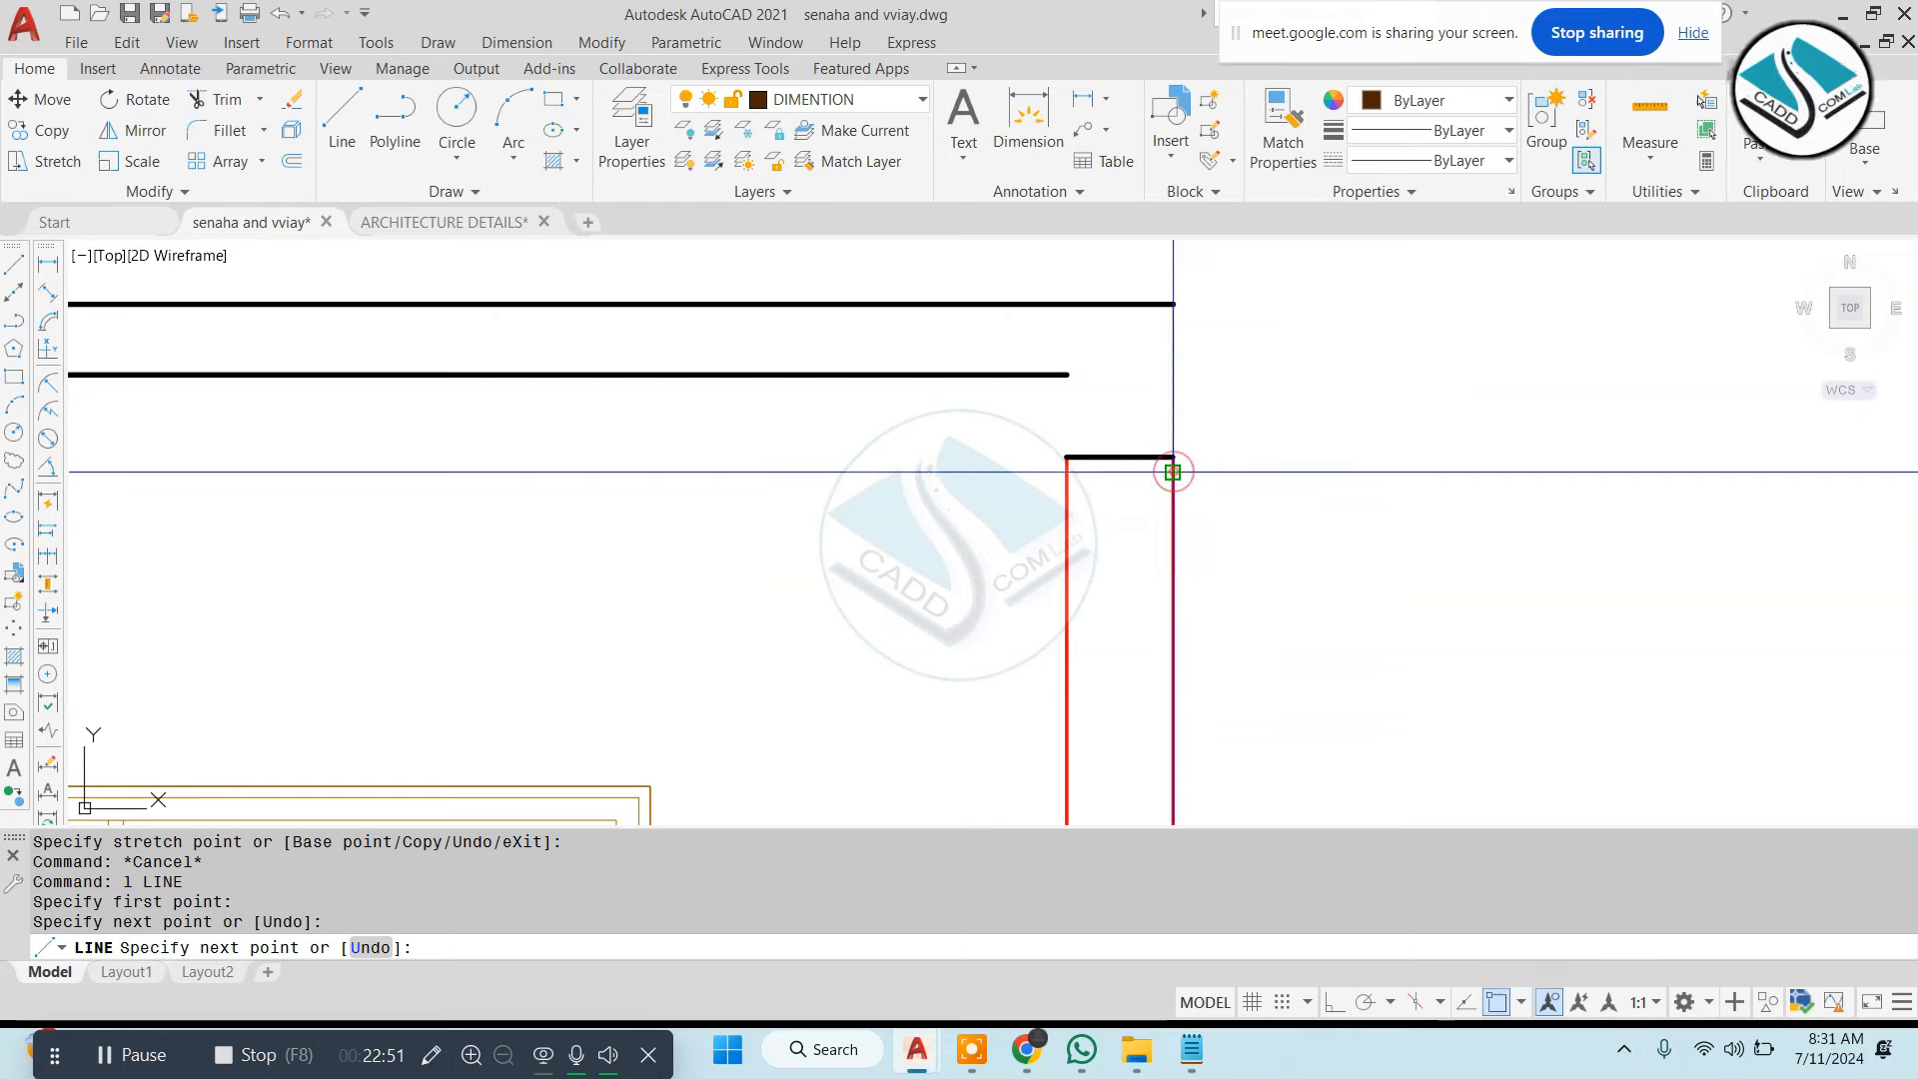
pyautogui.click(1171, 456)
pyautogui.press('Escape')
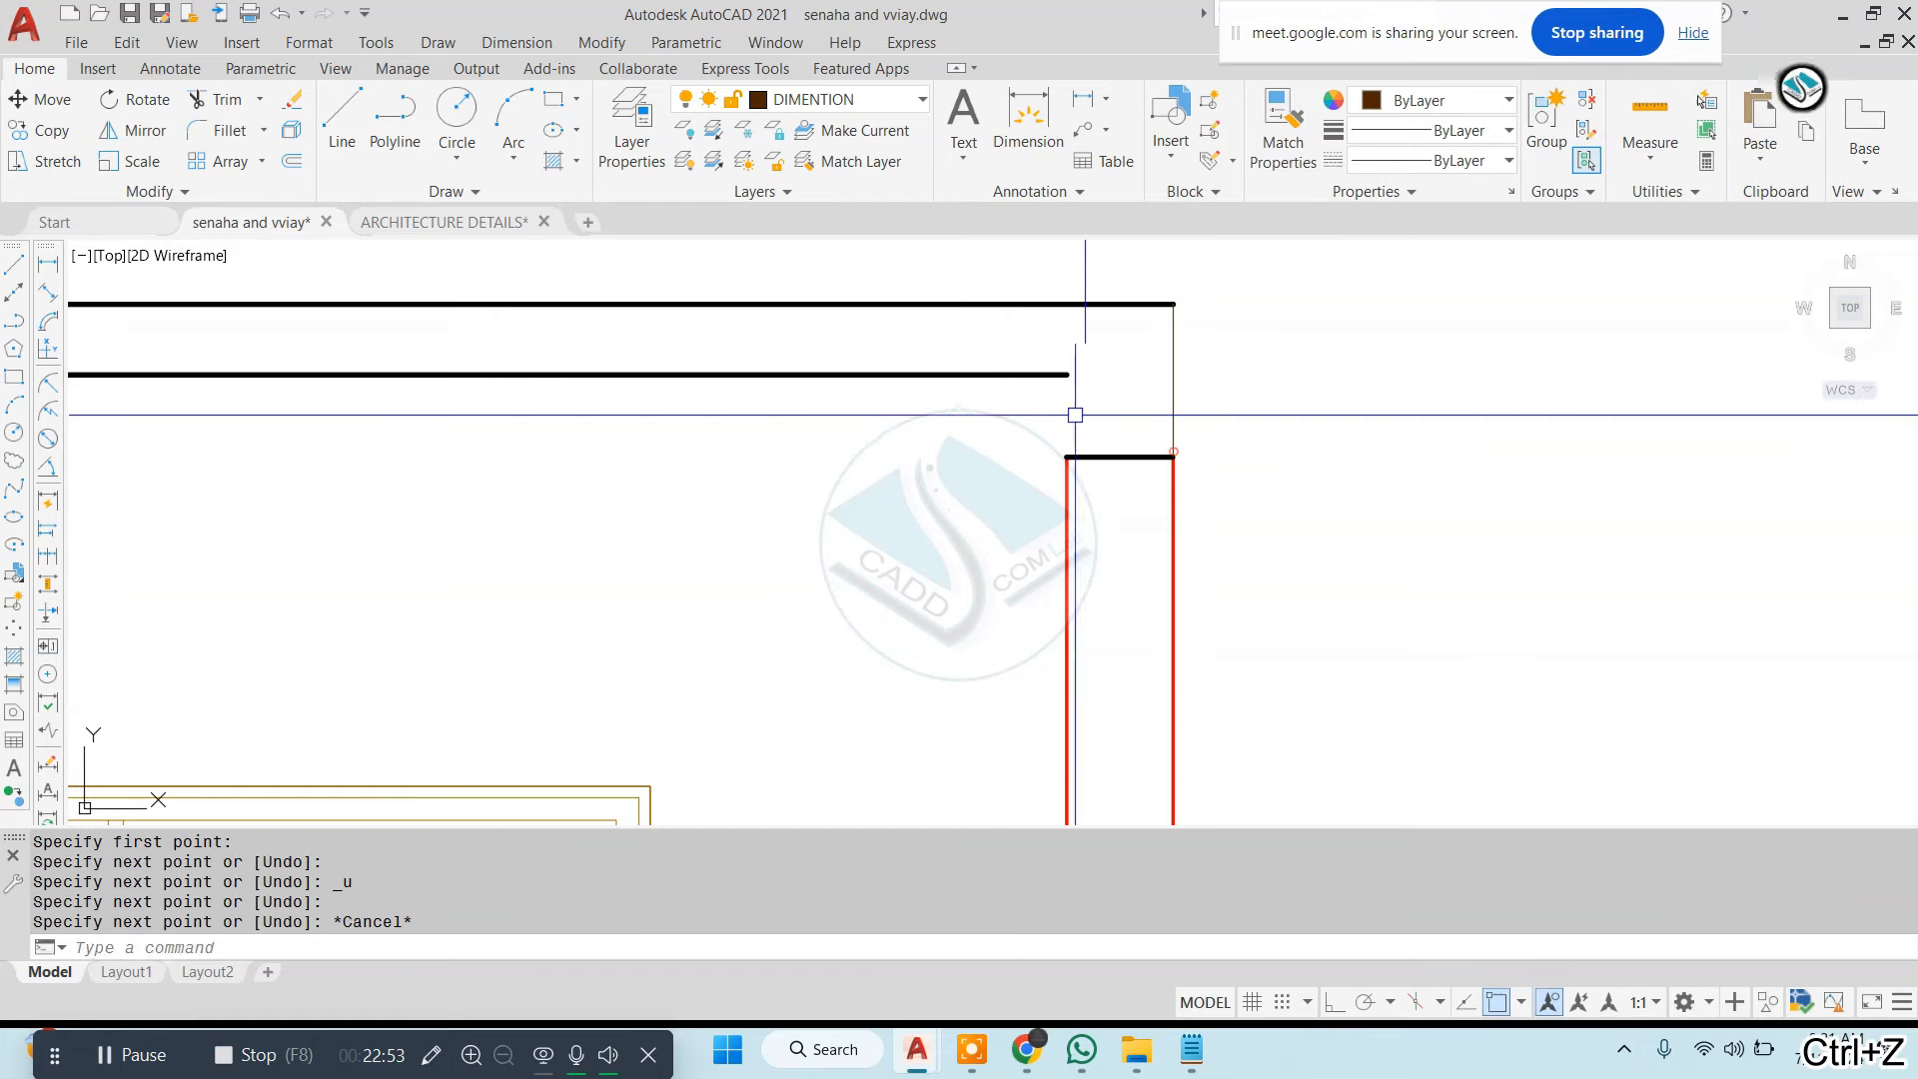
pyautogui.press('Return')
pyautogui.click(1066, 375)
# Match the two vertical beam lines over the right wall to the upper ceiling slab line
pyautogui.write('m')
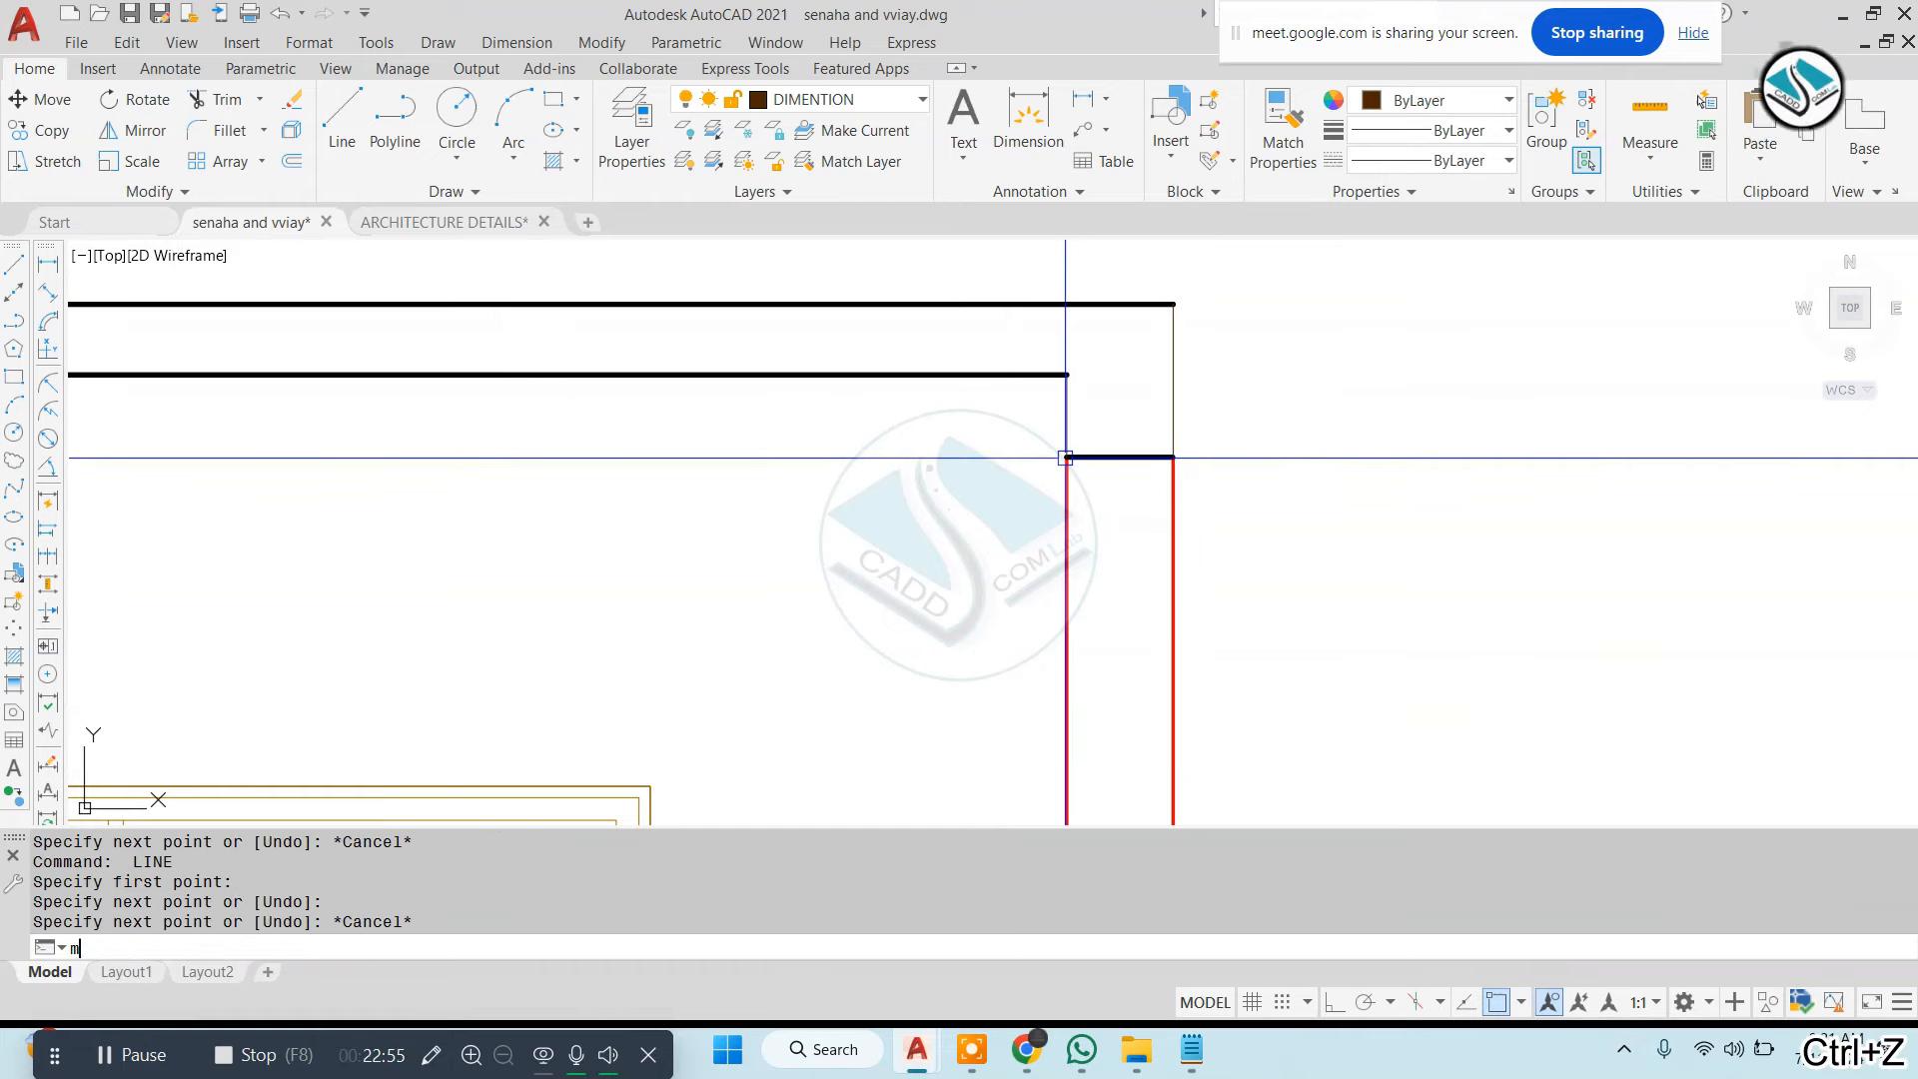
pyautogui.write('a')
pyautogui.press('Return')
pyautogui.click(1041, 301)
pyautogui.click(1216, 339)
pyautogui.click(1096, 392)
pyautogui.click(1094, 395)
pyautogui.click(1026, 436)
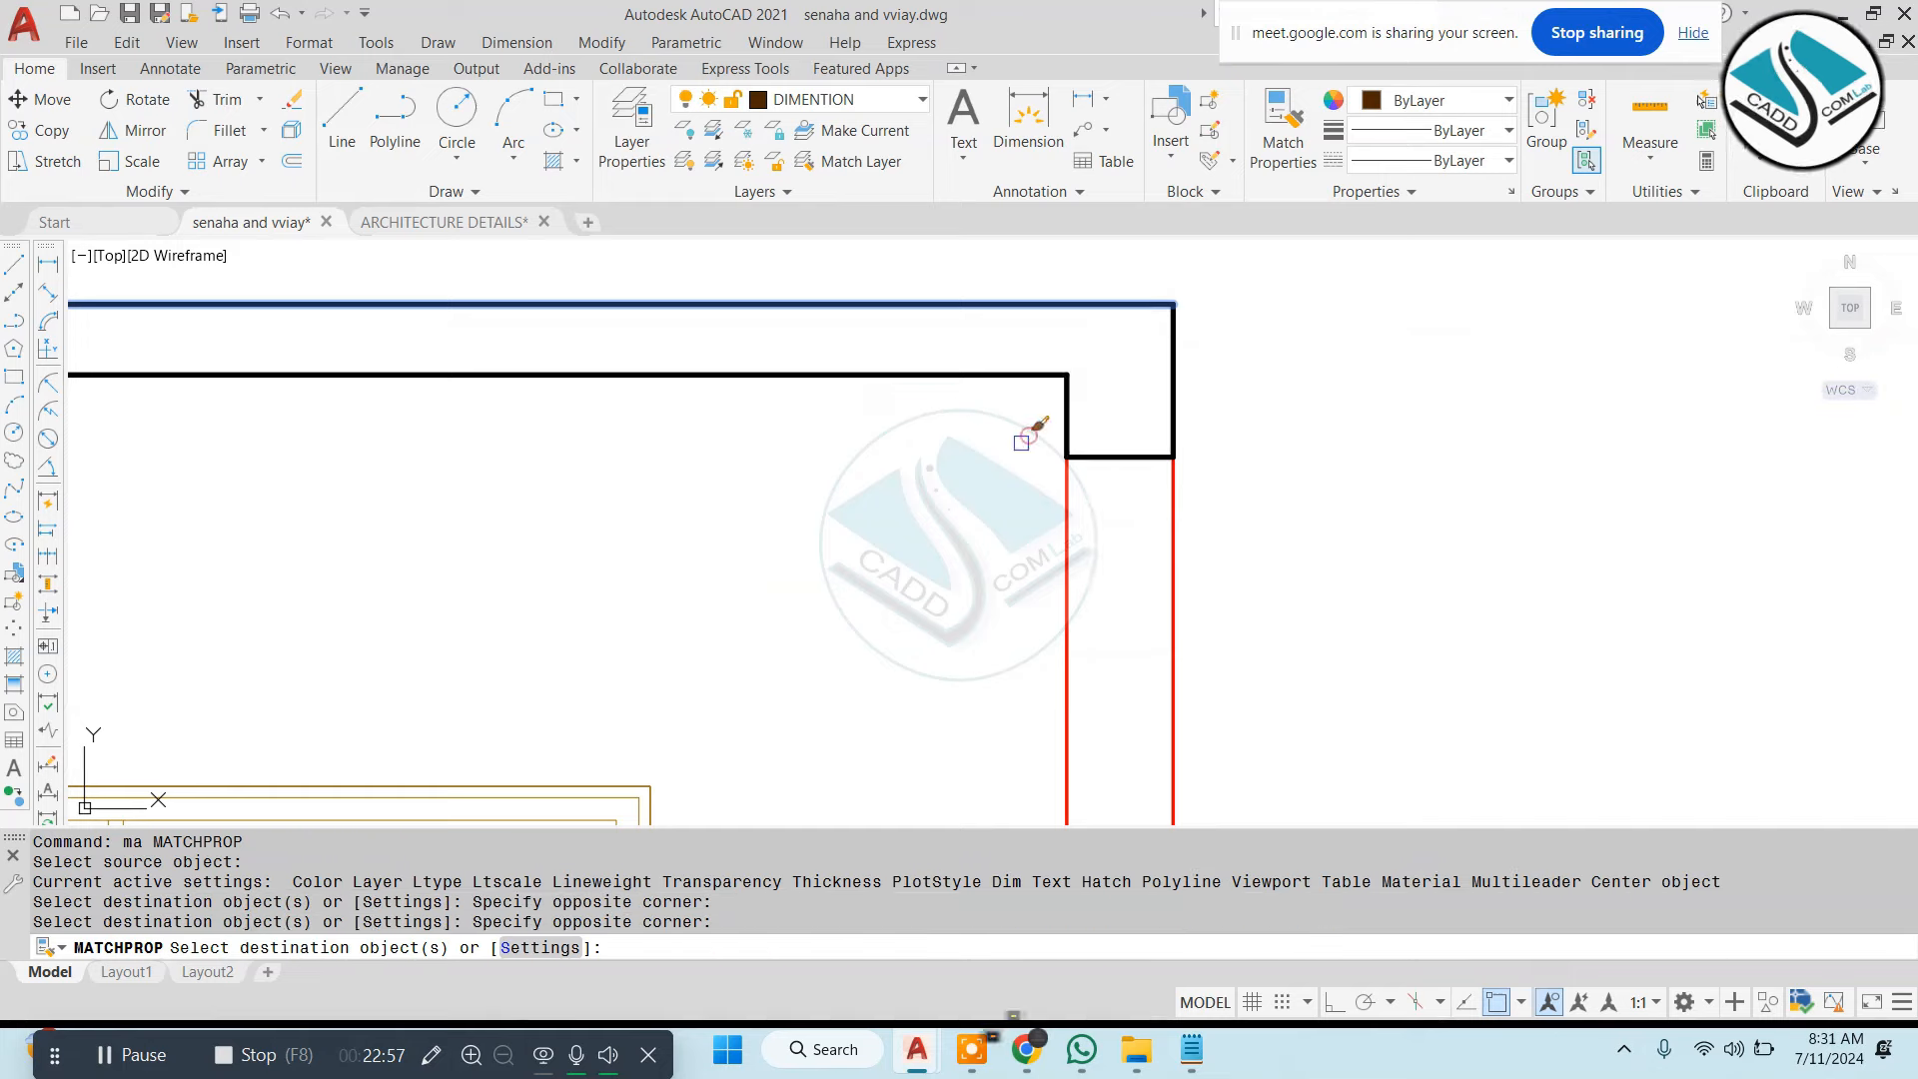
# Hatch the cut walls at both ends of the section with the ANSI32 pattern at scale 6
pyautogui.press('Escape')
pyautogui.scroll(-8, 1091, 462)
pyautogui.press('Escape')
pyautogui.moveTo(715, 462); pyautogui.dragTo(777, 432, button='middle')
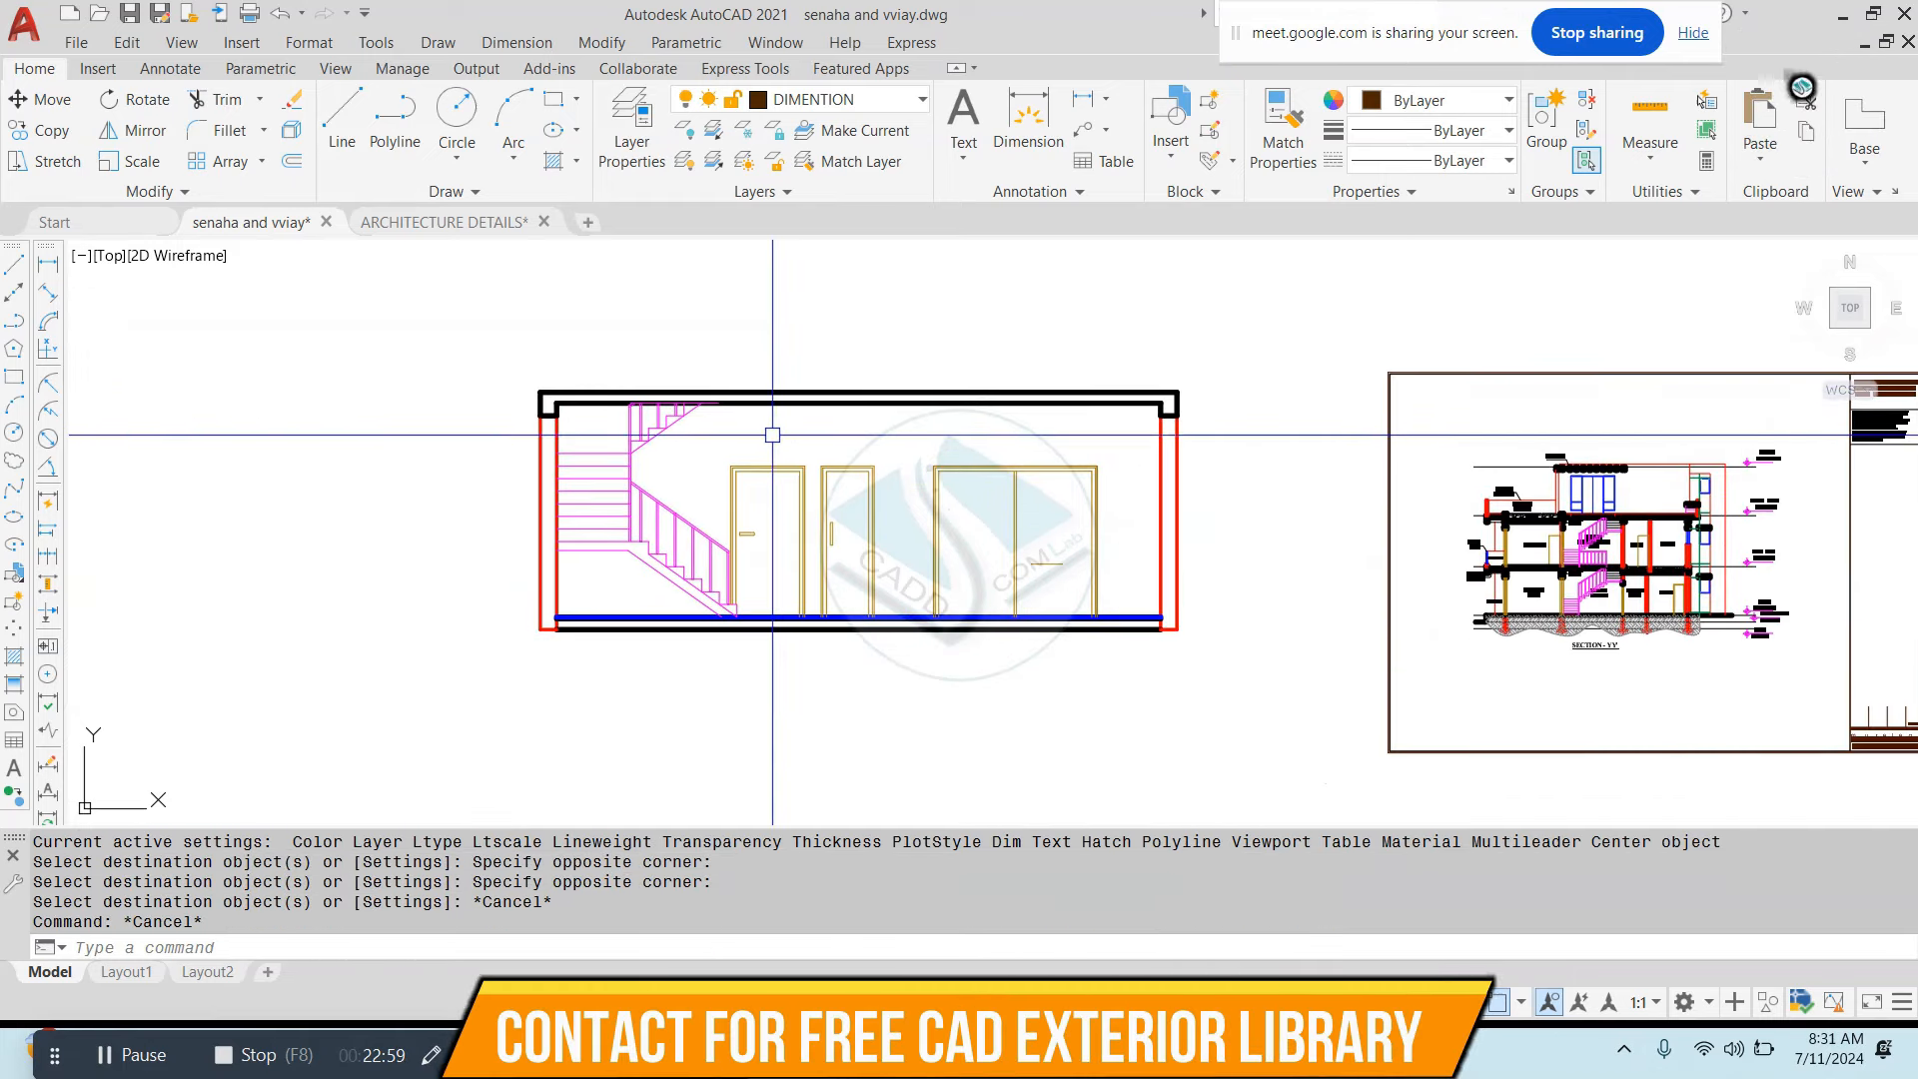
pyautogui.press('Escape')
pyautogui.press('Escape')
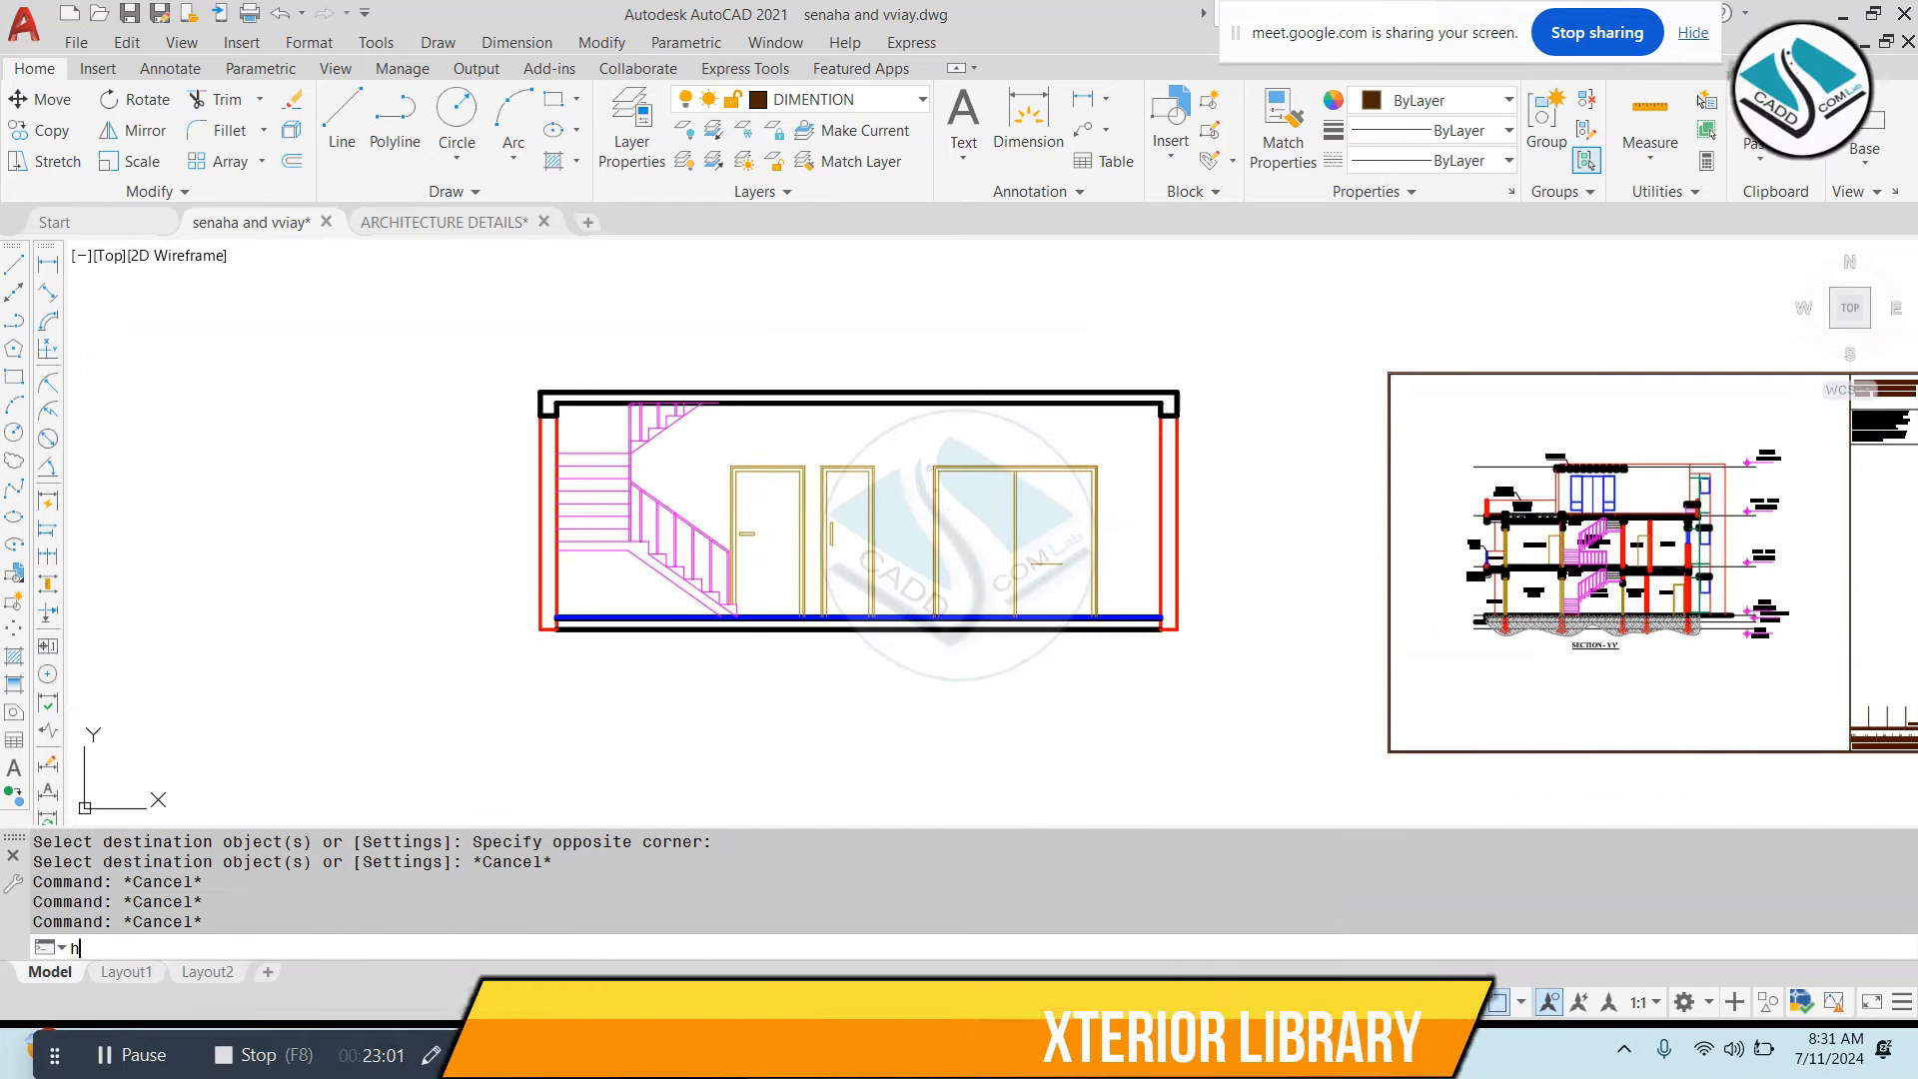
pyautogui.press('Return')
pyautogui.scroll(3, 955, 467)
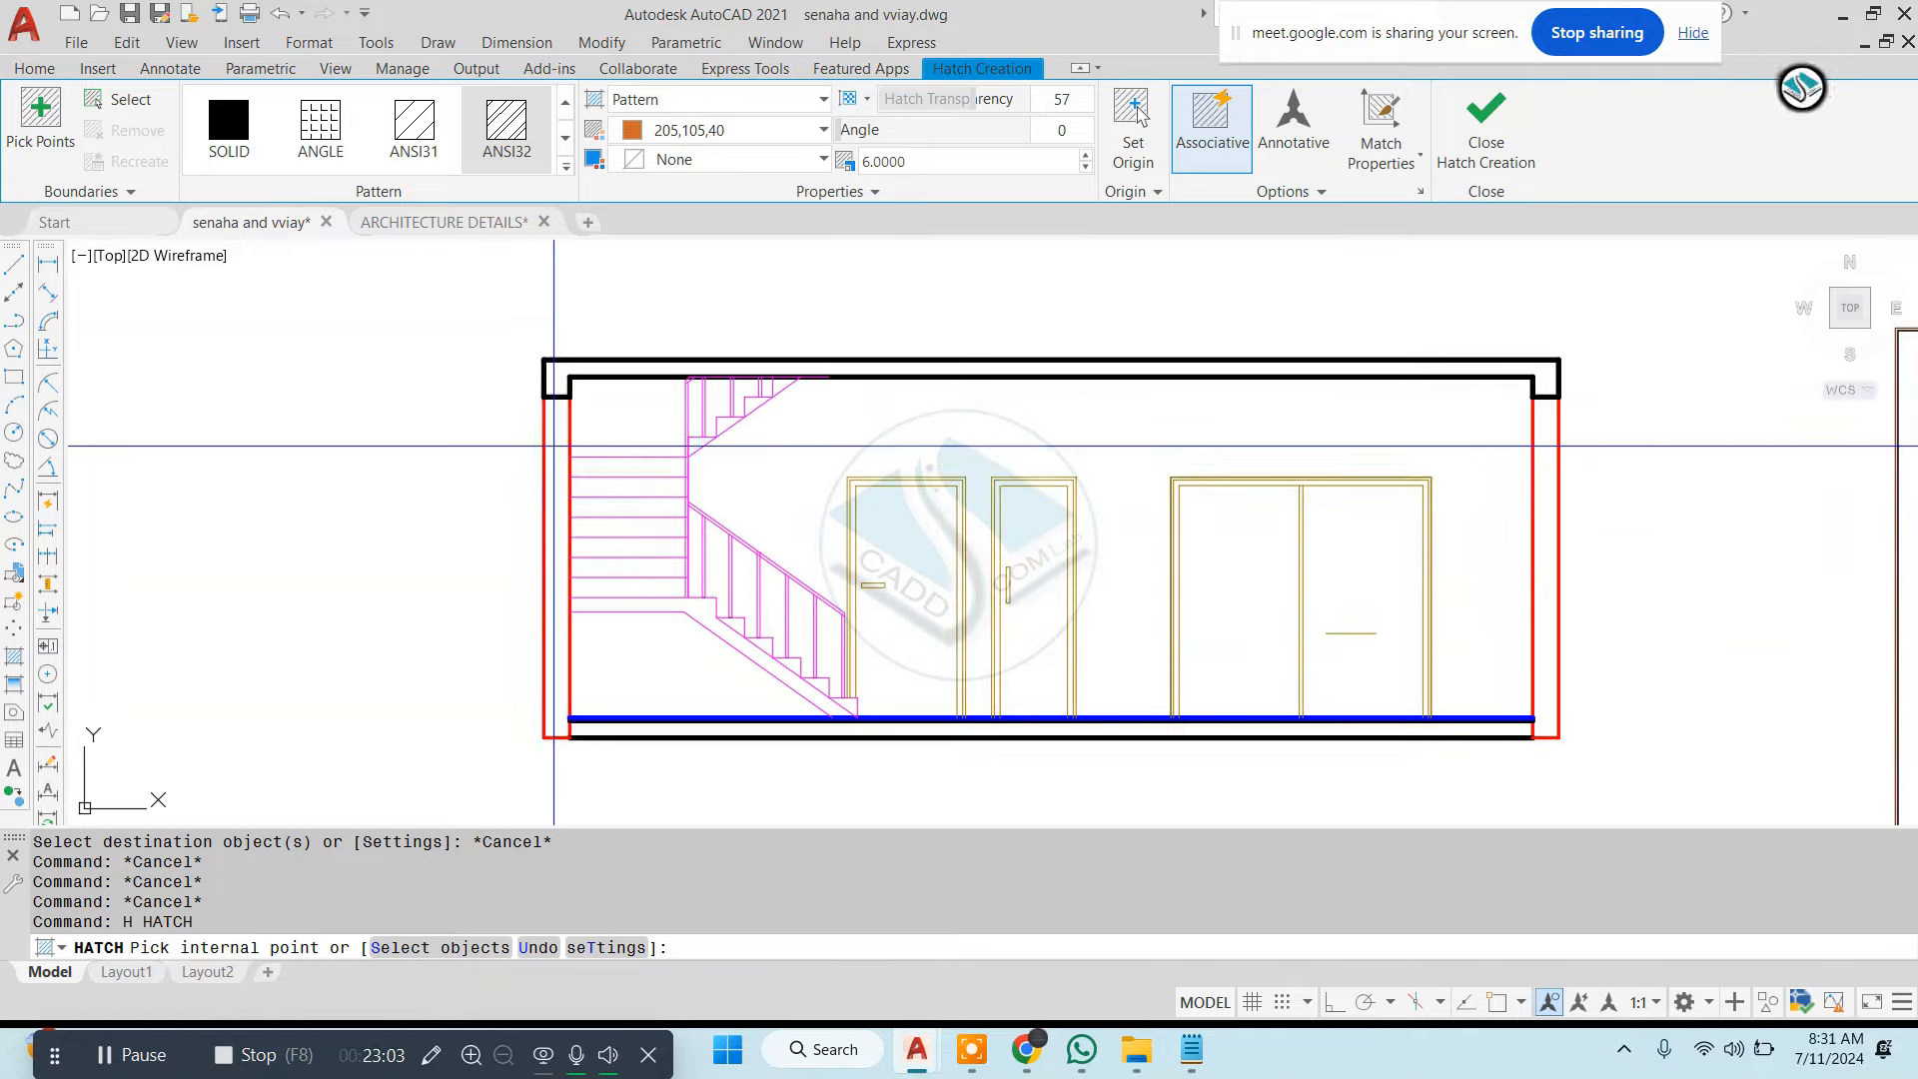
pyautogui.scroll(2, 1324, 489)
pyautogui.click(1494, 487)
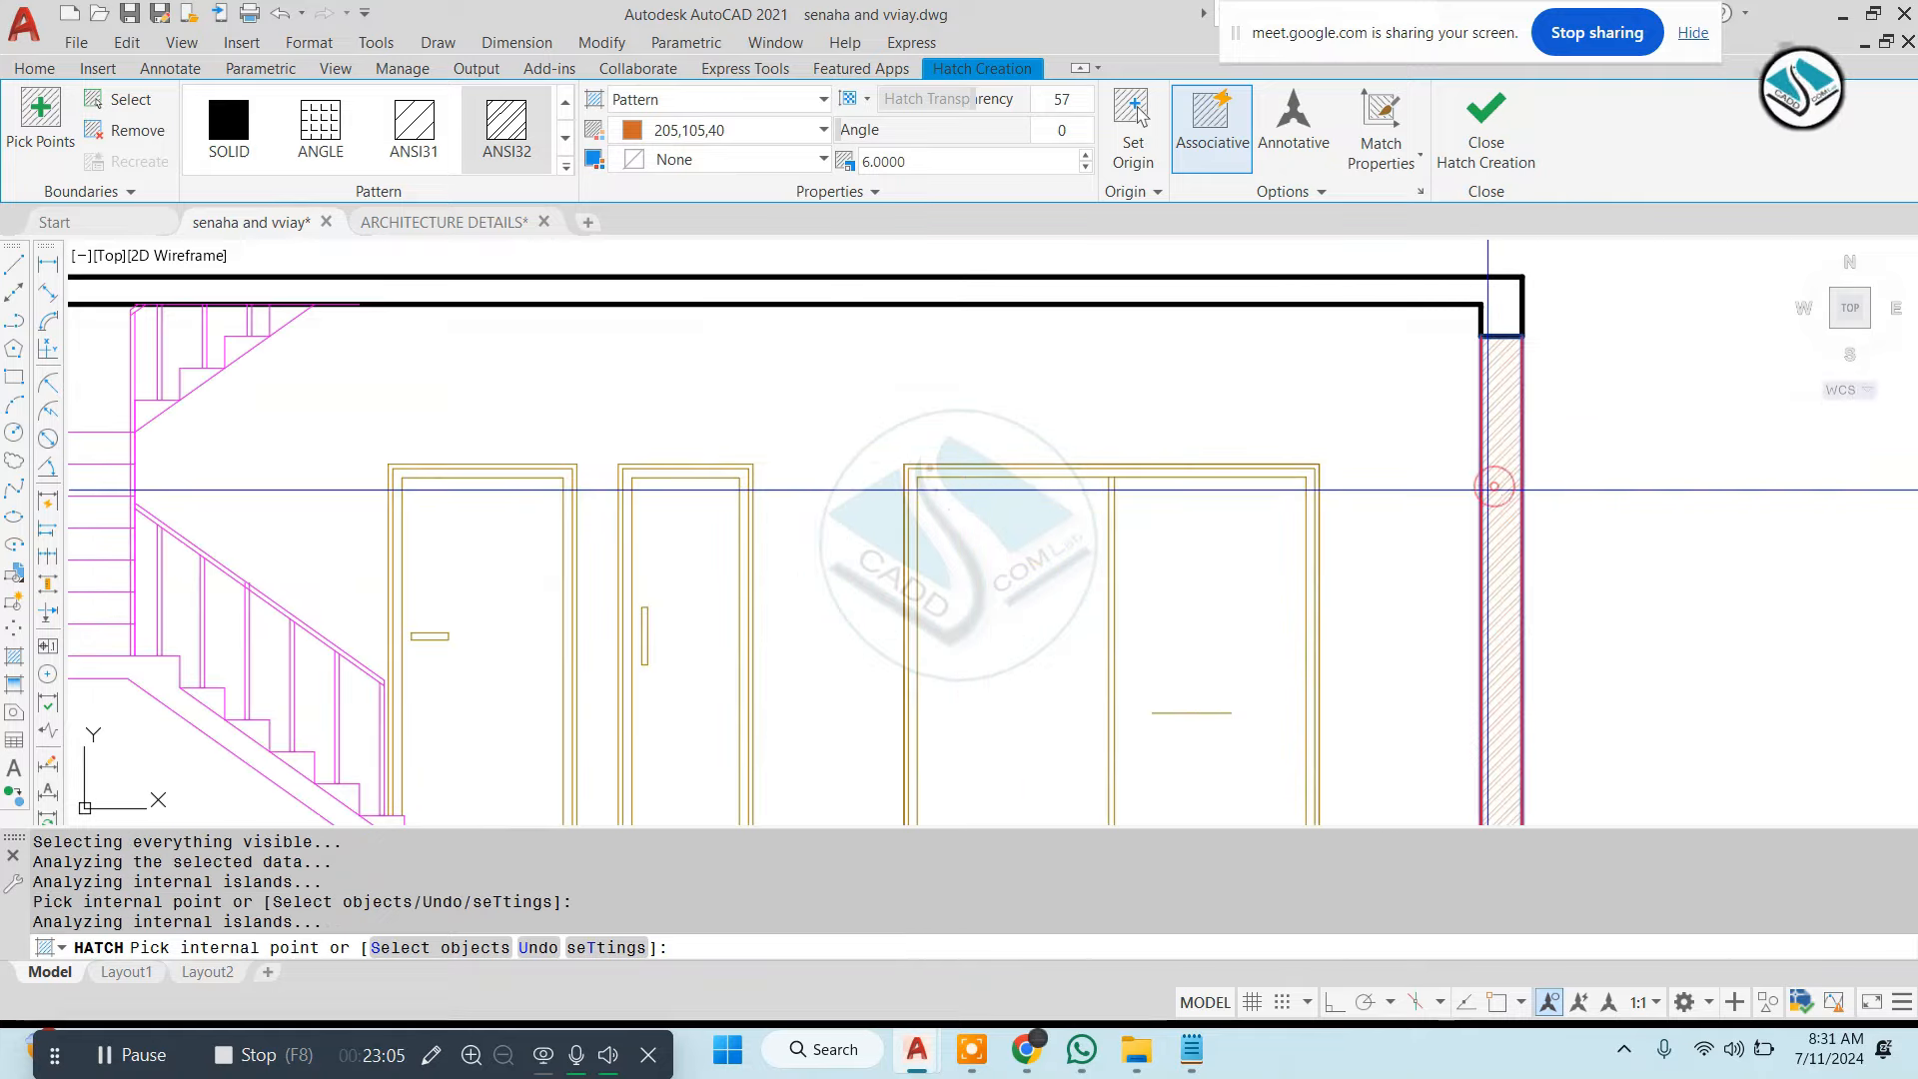
pyautogui.scroll(-4, 895, 539)
pyautogui.press('Return')
# Hatch the ceiling slab with its beams and the floor slab with the AR-CONC pattern at scale 1
pyautogui.scroll(6, 1530, 624)
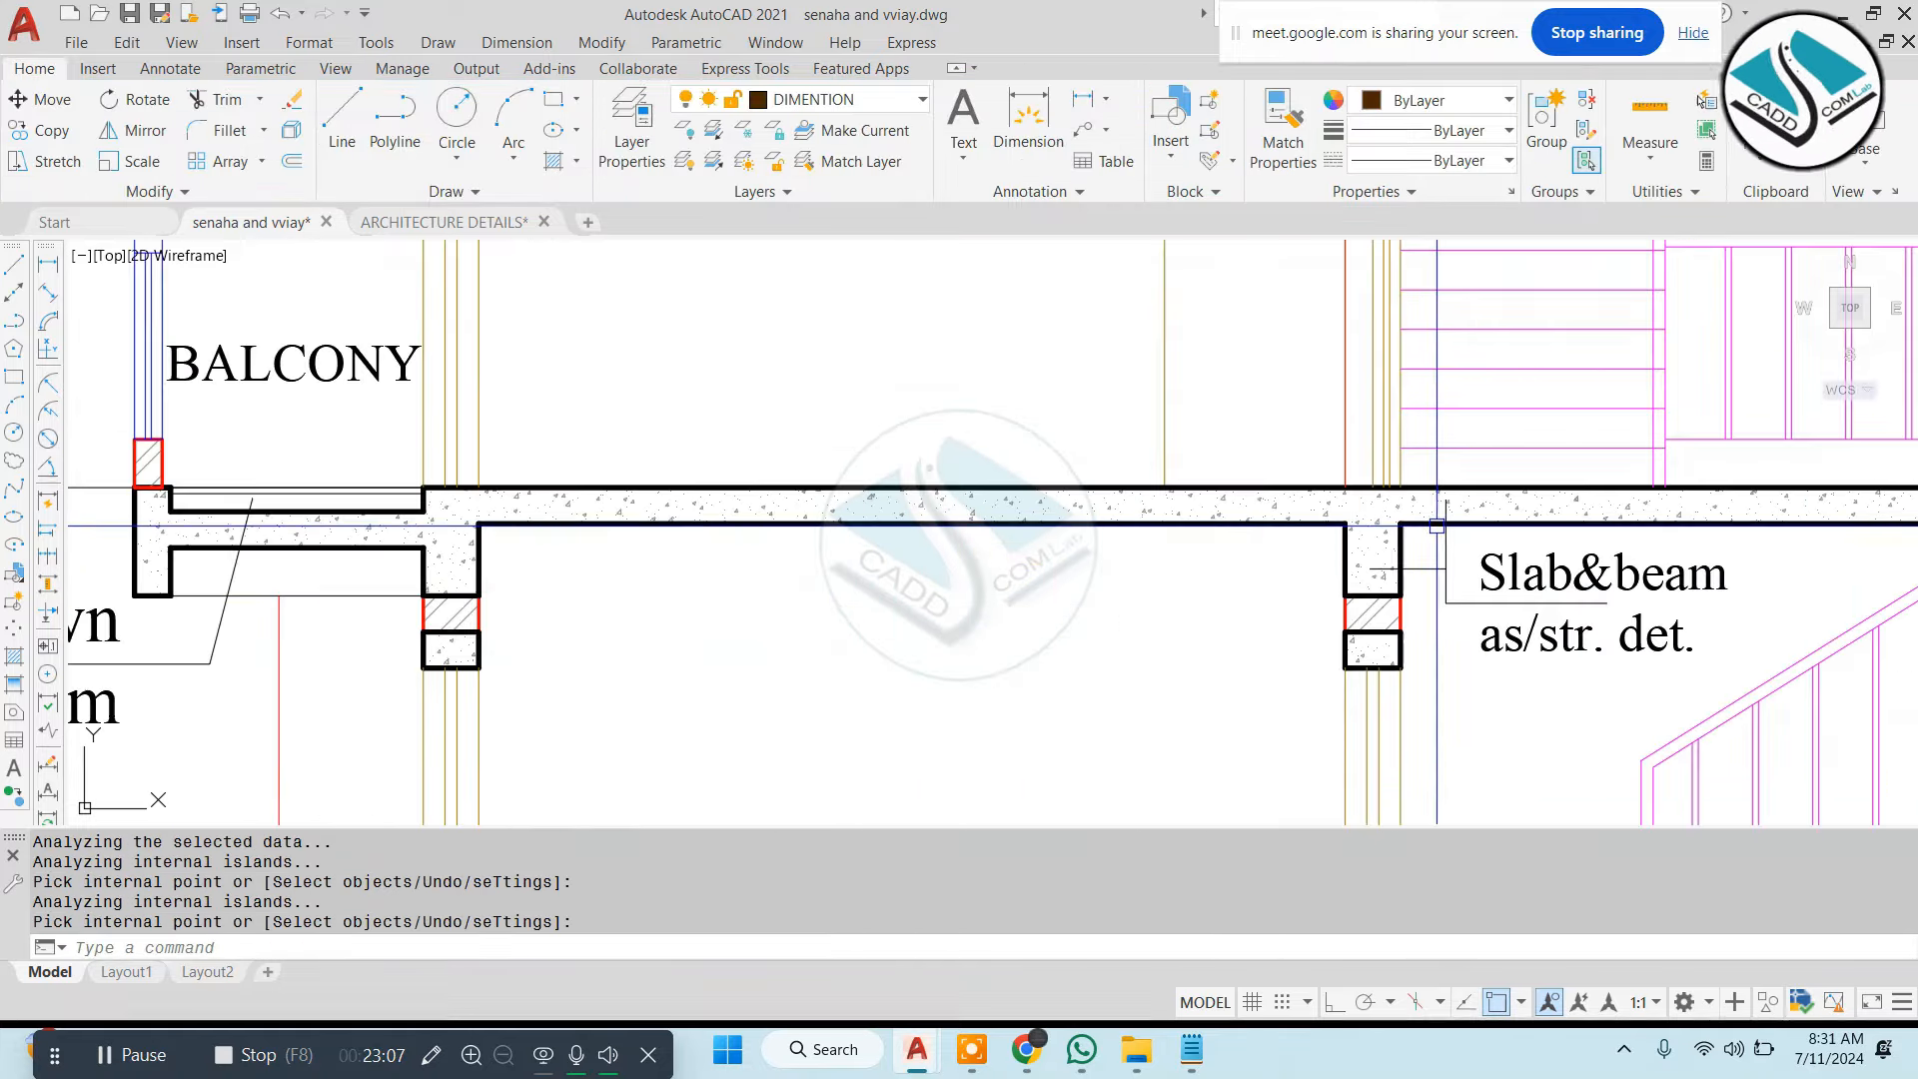
pyautogui.press('Escape')
pyautogui.scroll(-8, 1043, 513)
pyautogui.moveTo(770, 454); pyautogui.dragTo(809, 460, button='middle')
pyautogui.write('h')
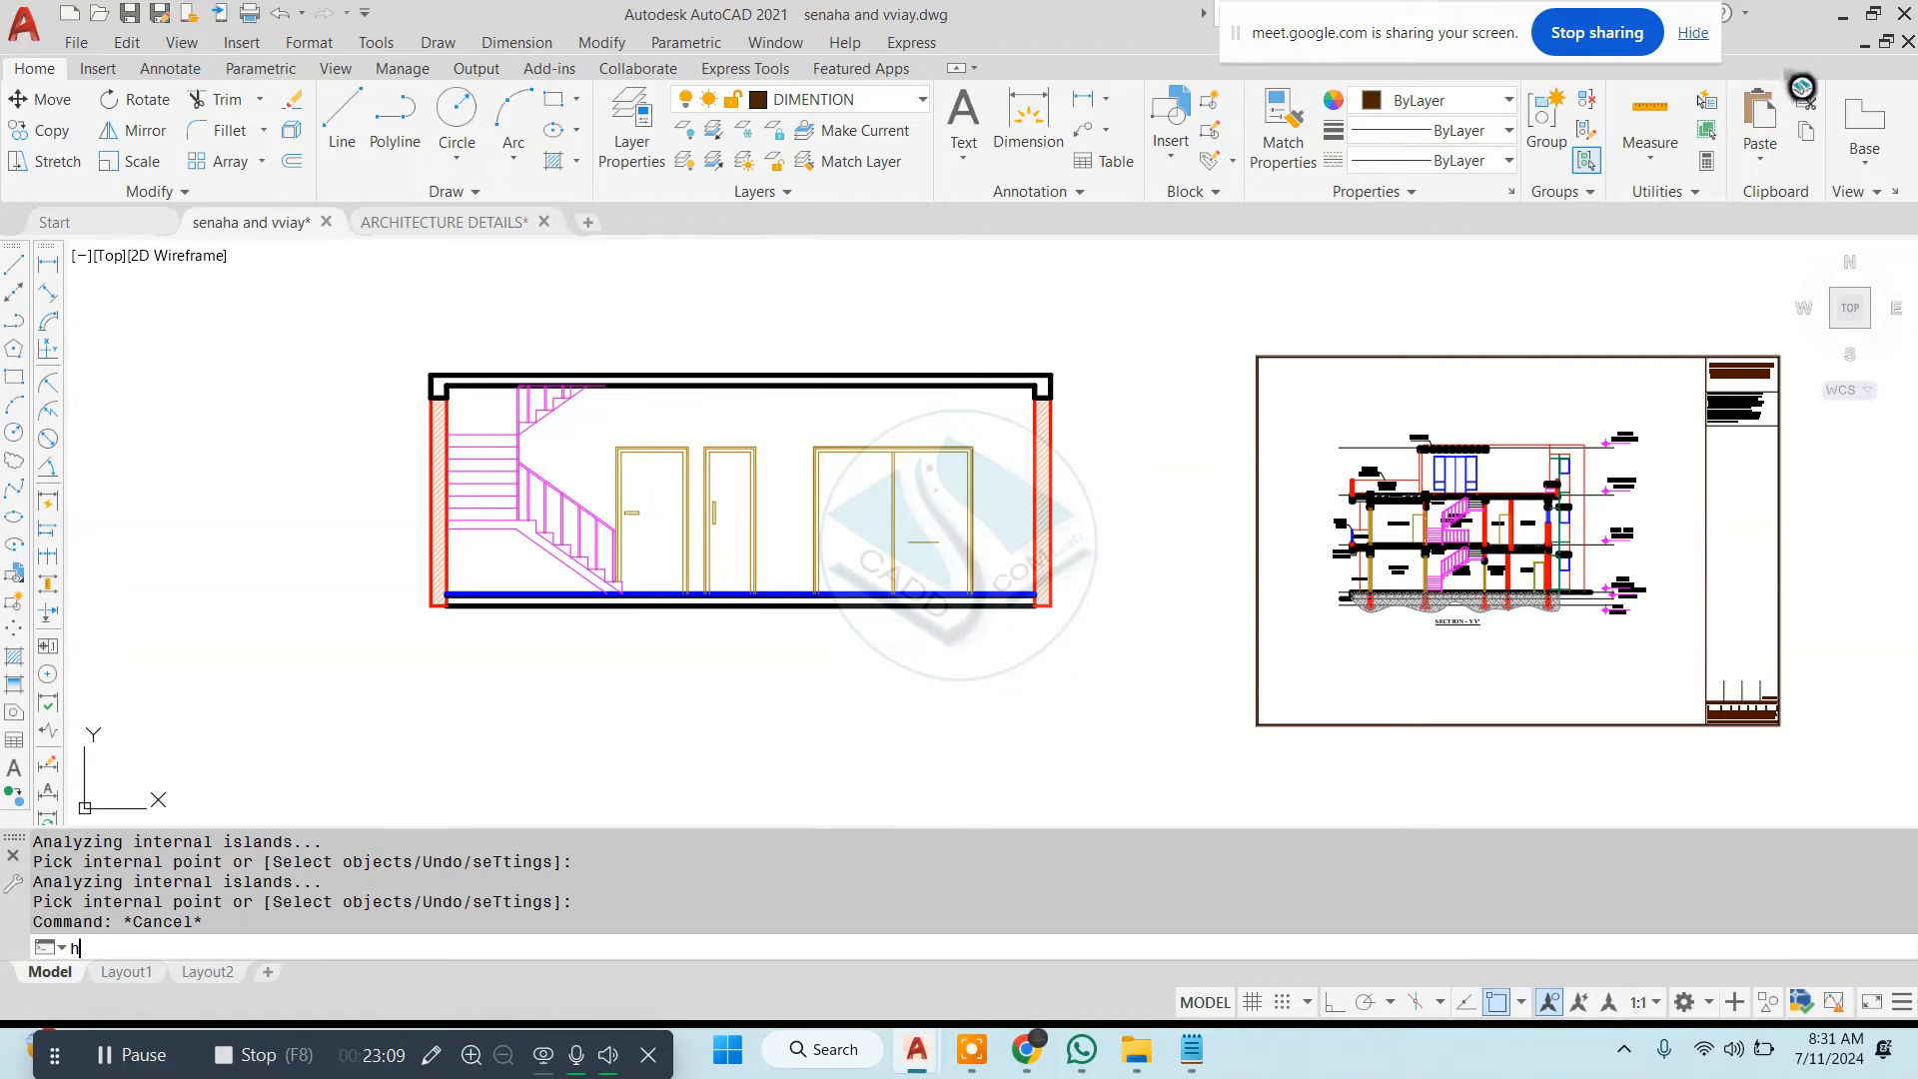
pyautogui.press('Return')
pyautogui.scroll(2, 655, 378)
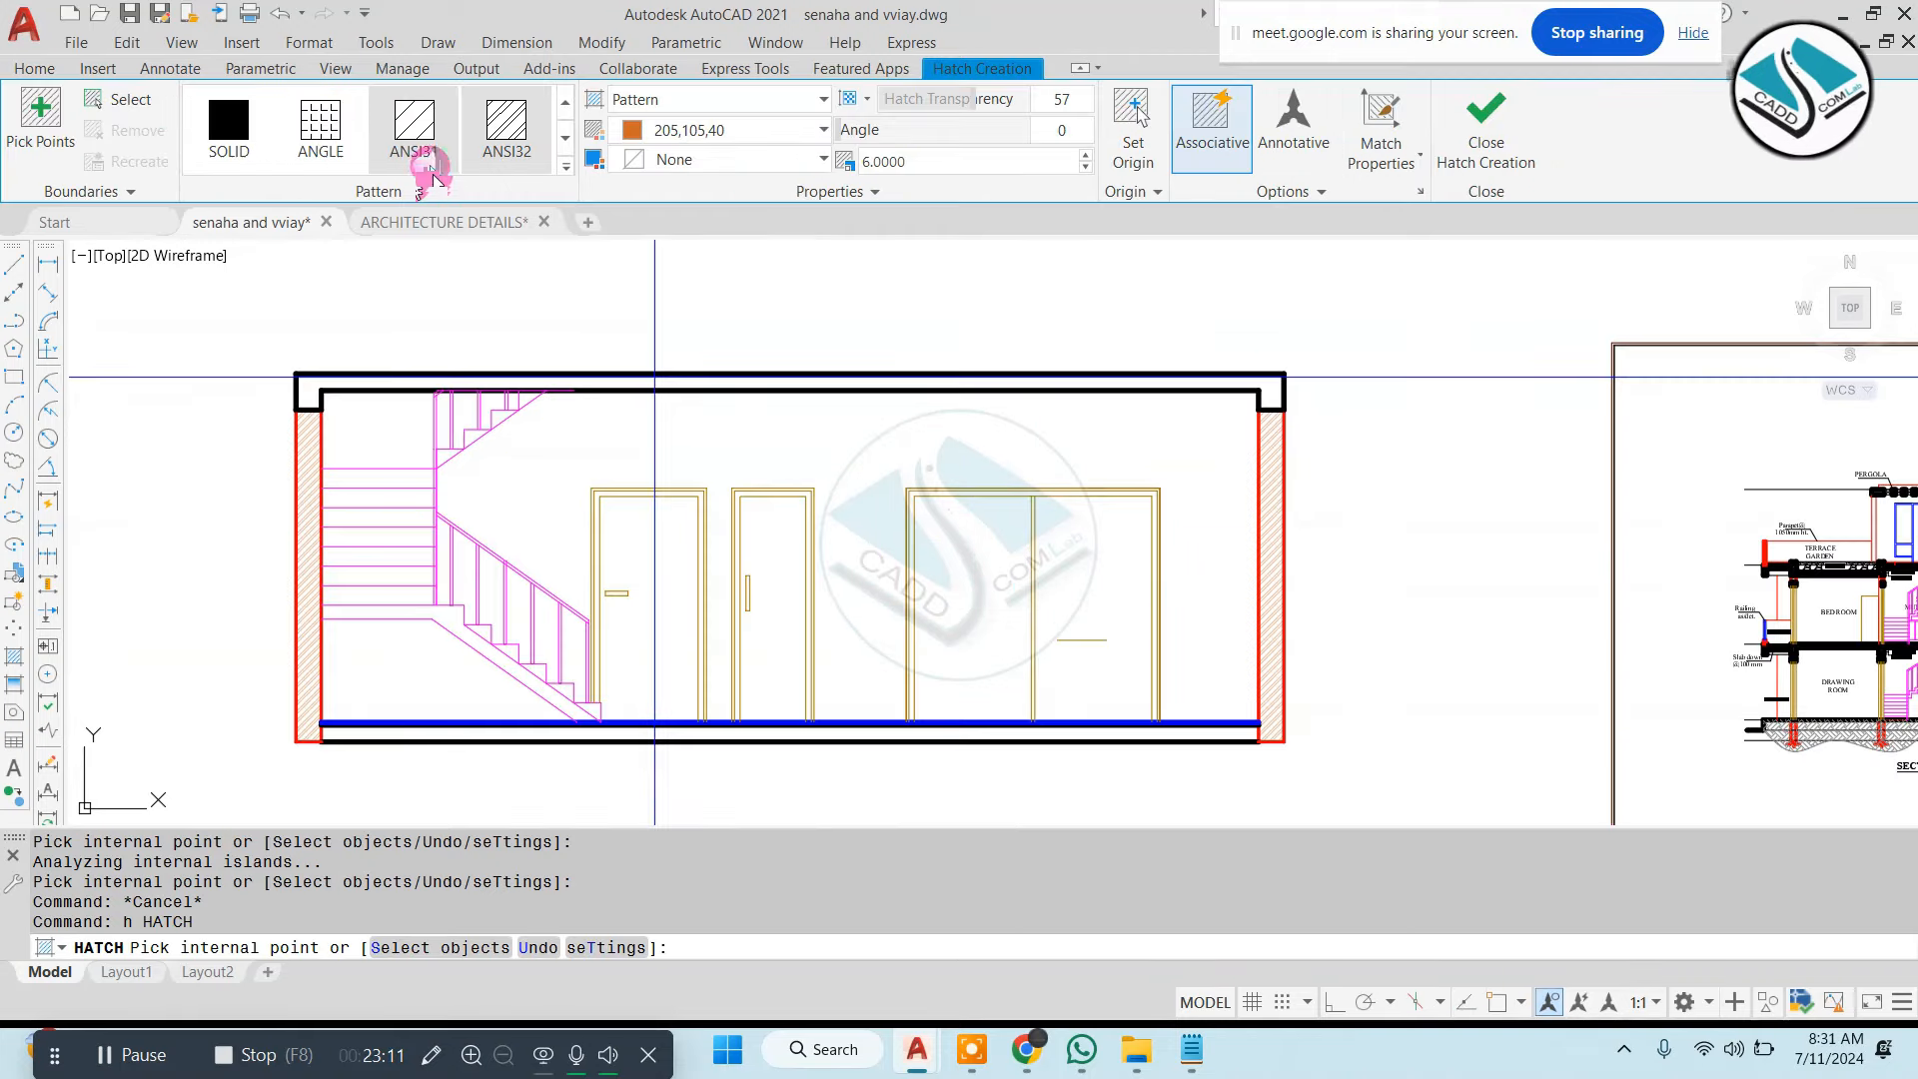
pyautogui.click(567, 162)
pyautogui.click(506, 395)
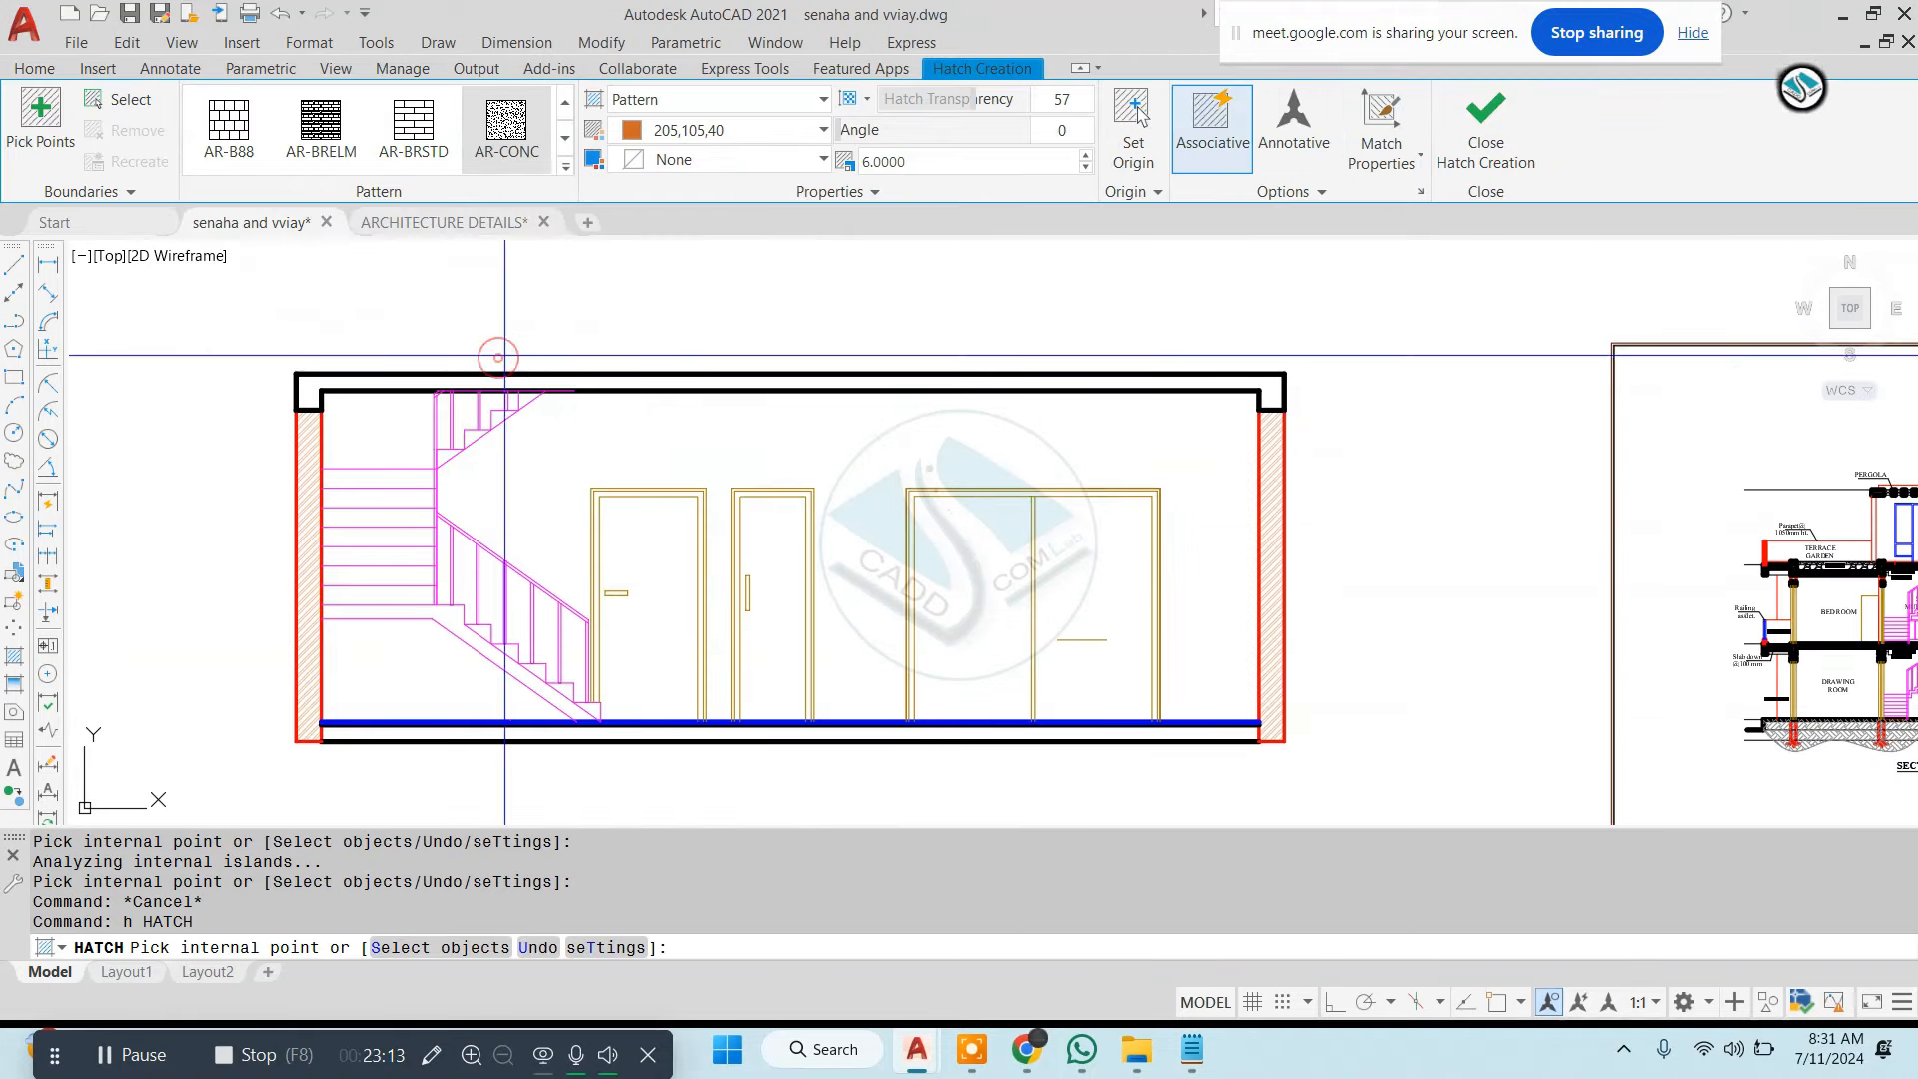
pyautogui.click(623, 382)
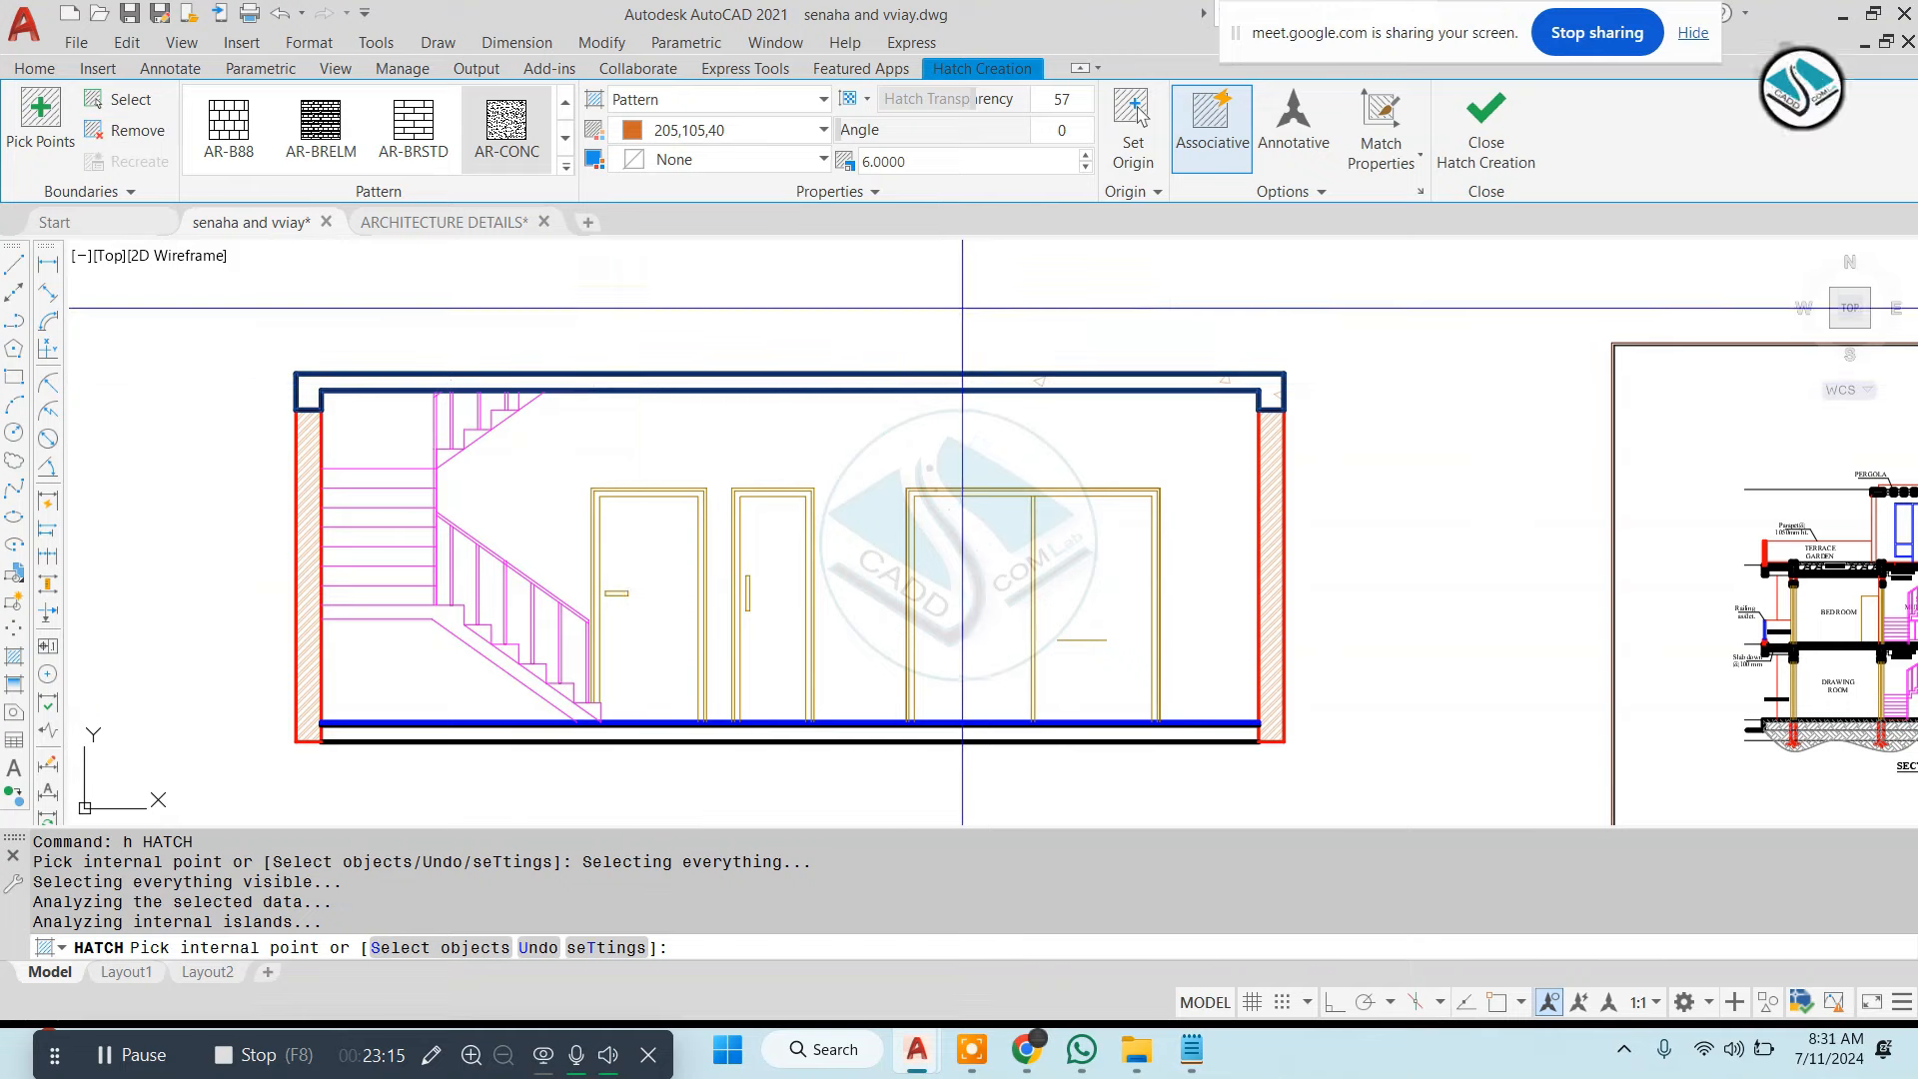
pyautogui.write('1')
pyautogui.press('Return')
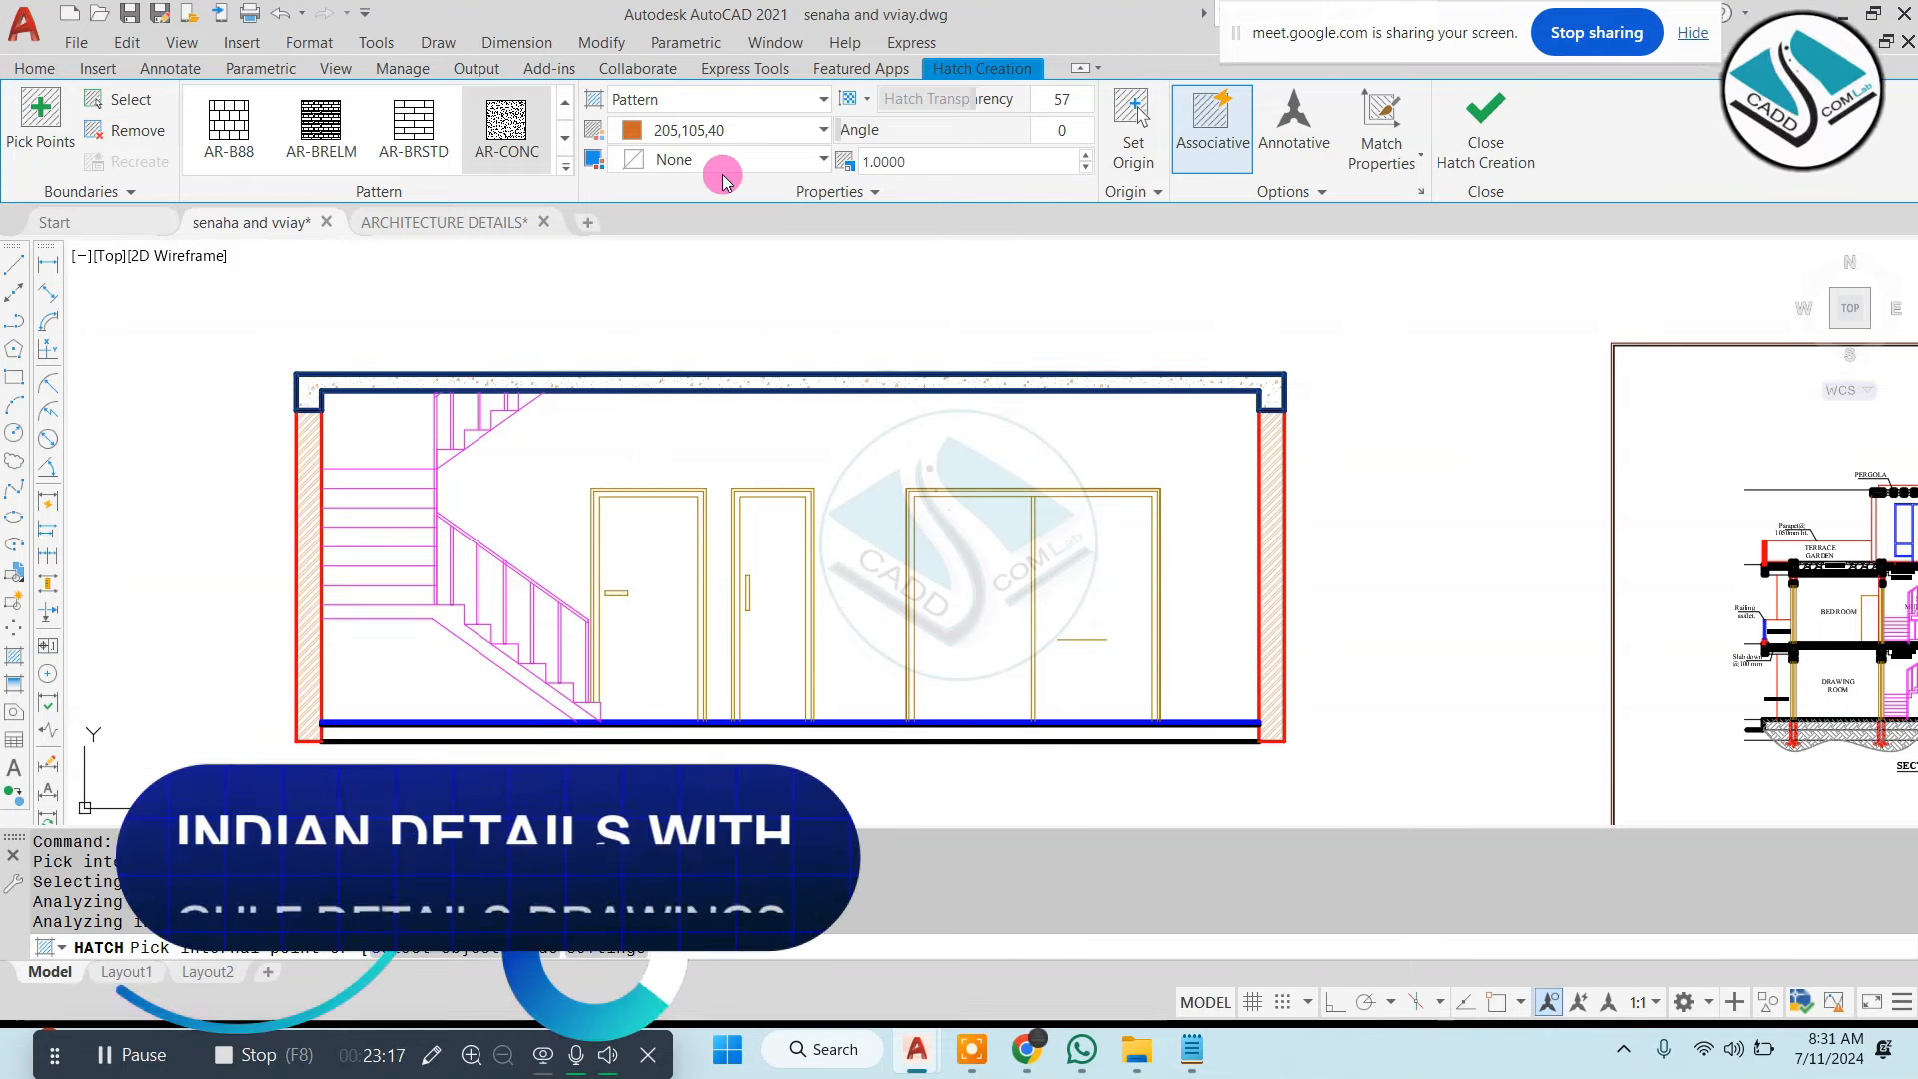
pyautogui.scroll(3, 836, 729)
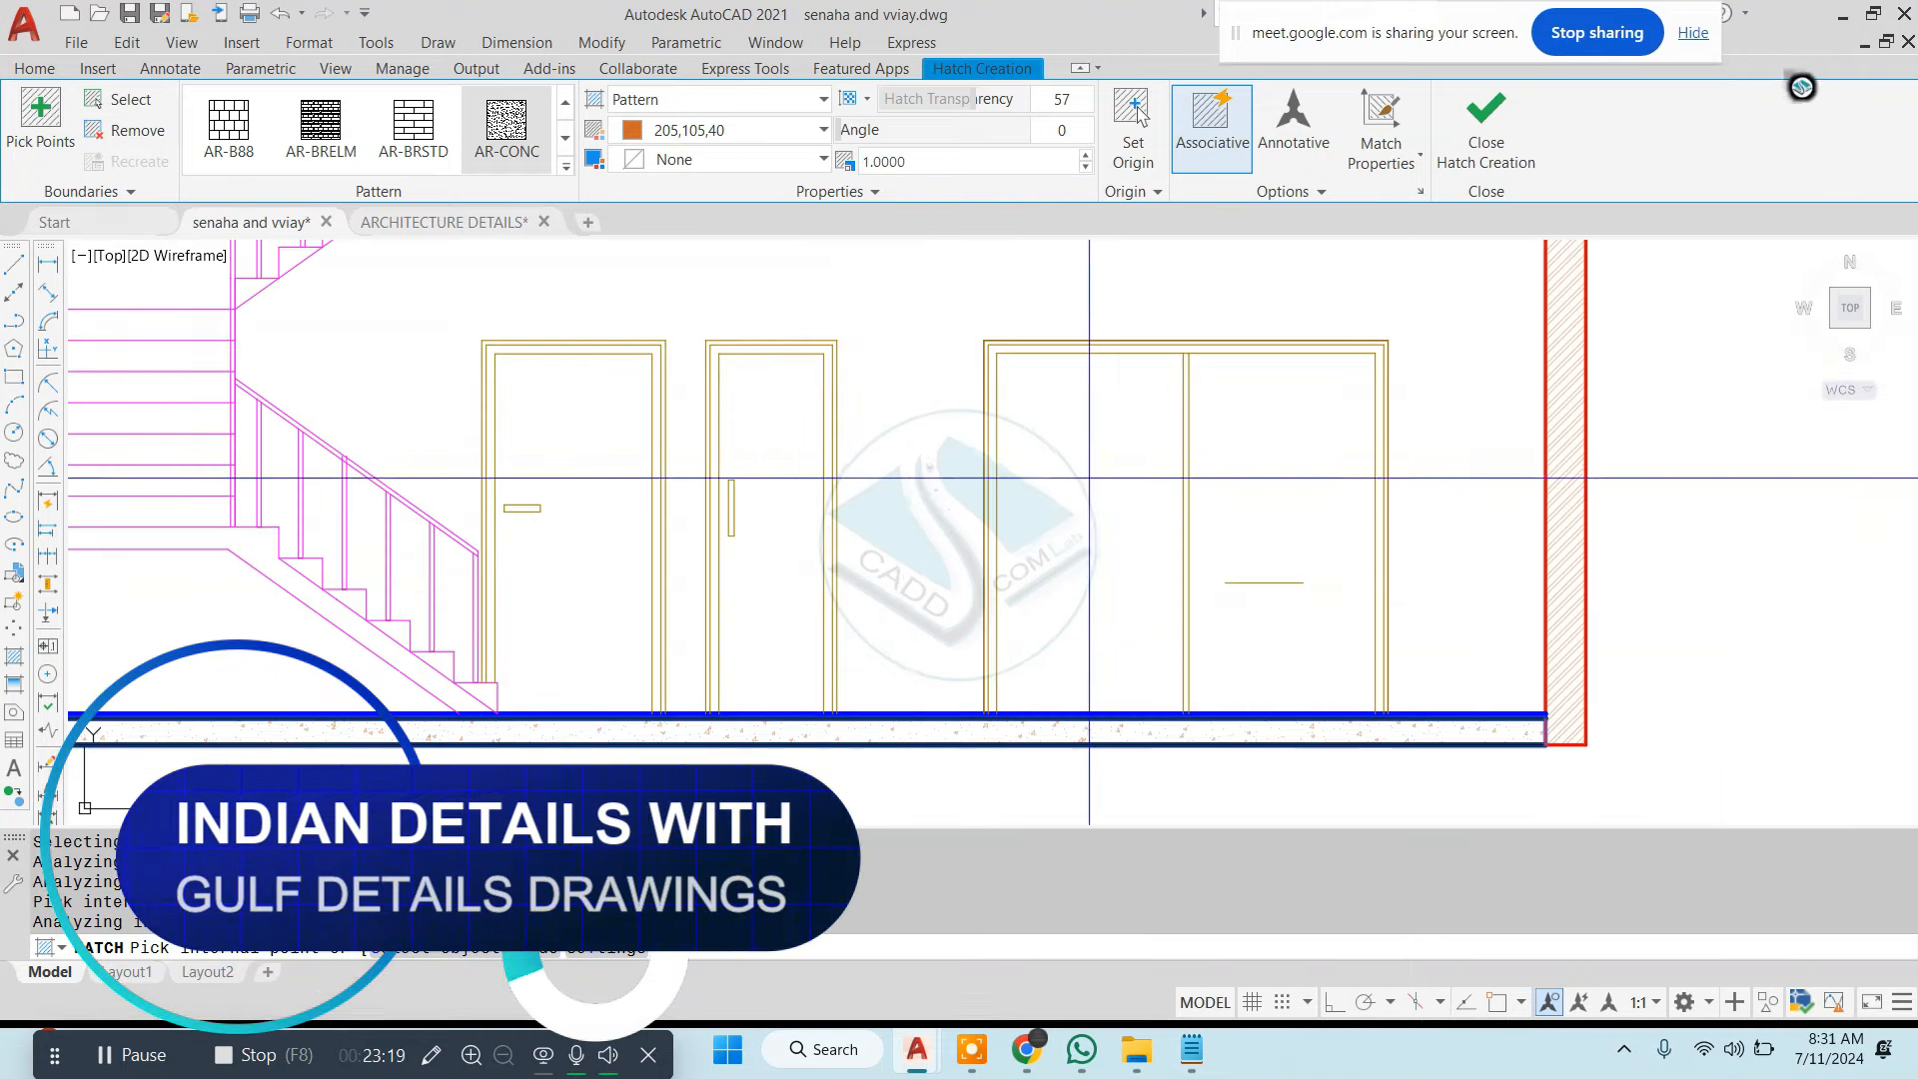
# Set the slab concrete hatch color to black (0,0,0) and finish the hatch
pyautogui.click(734, 131)
pyautogui.click(629, 232)
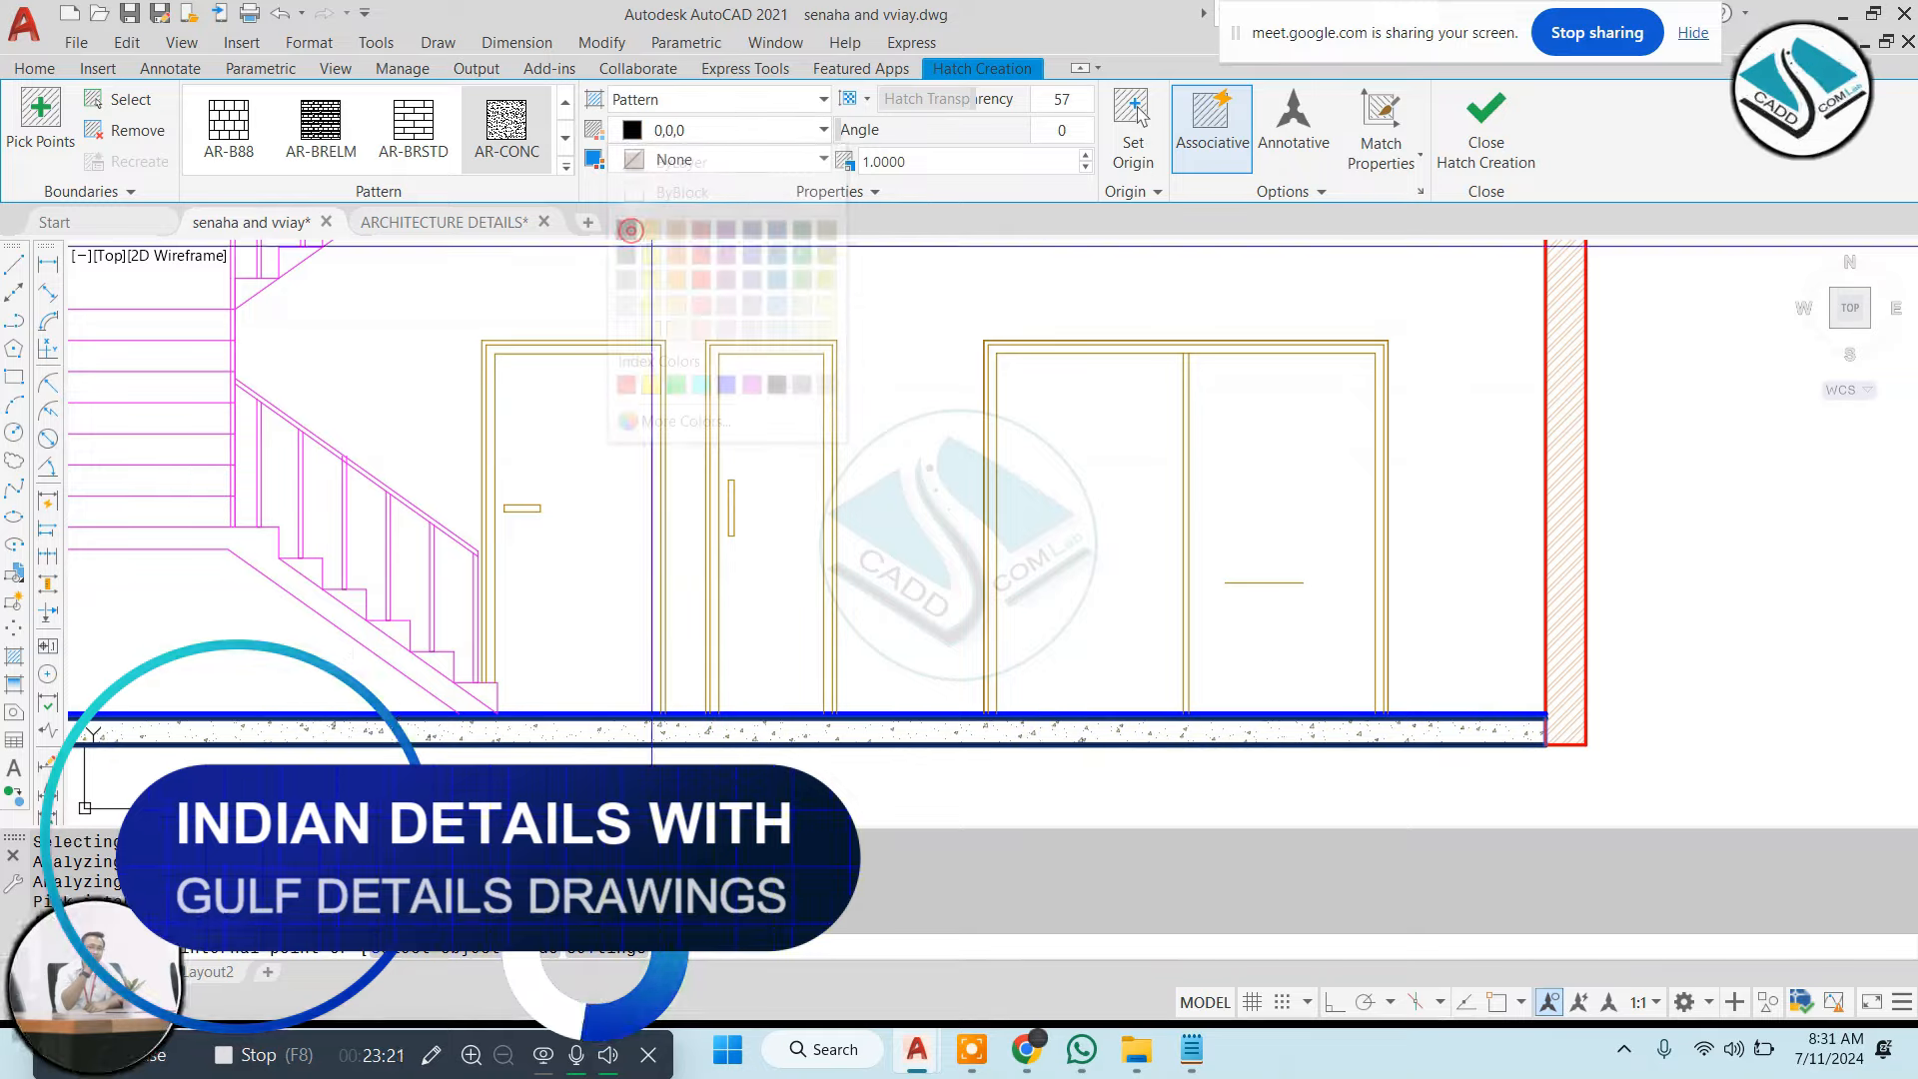
pyautogui.moveTo(1043, 467); pyautogui.dragTo(1044, 470, button='middle')
pyautogui.scroll(-3, 1044, 470)
pyautogui.press('Return')
pyautogui.scroll(-2, 993, 469)
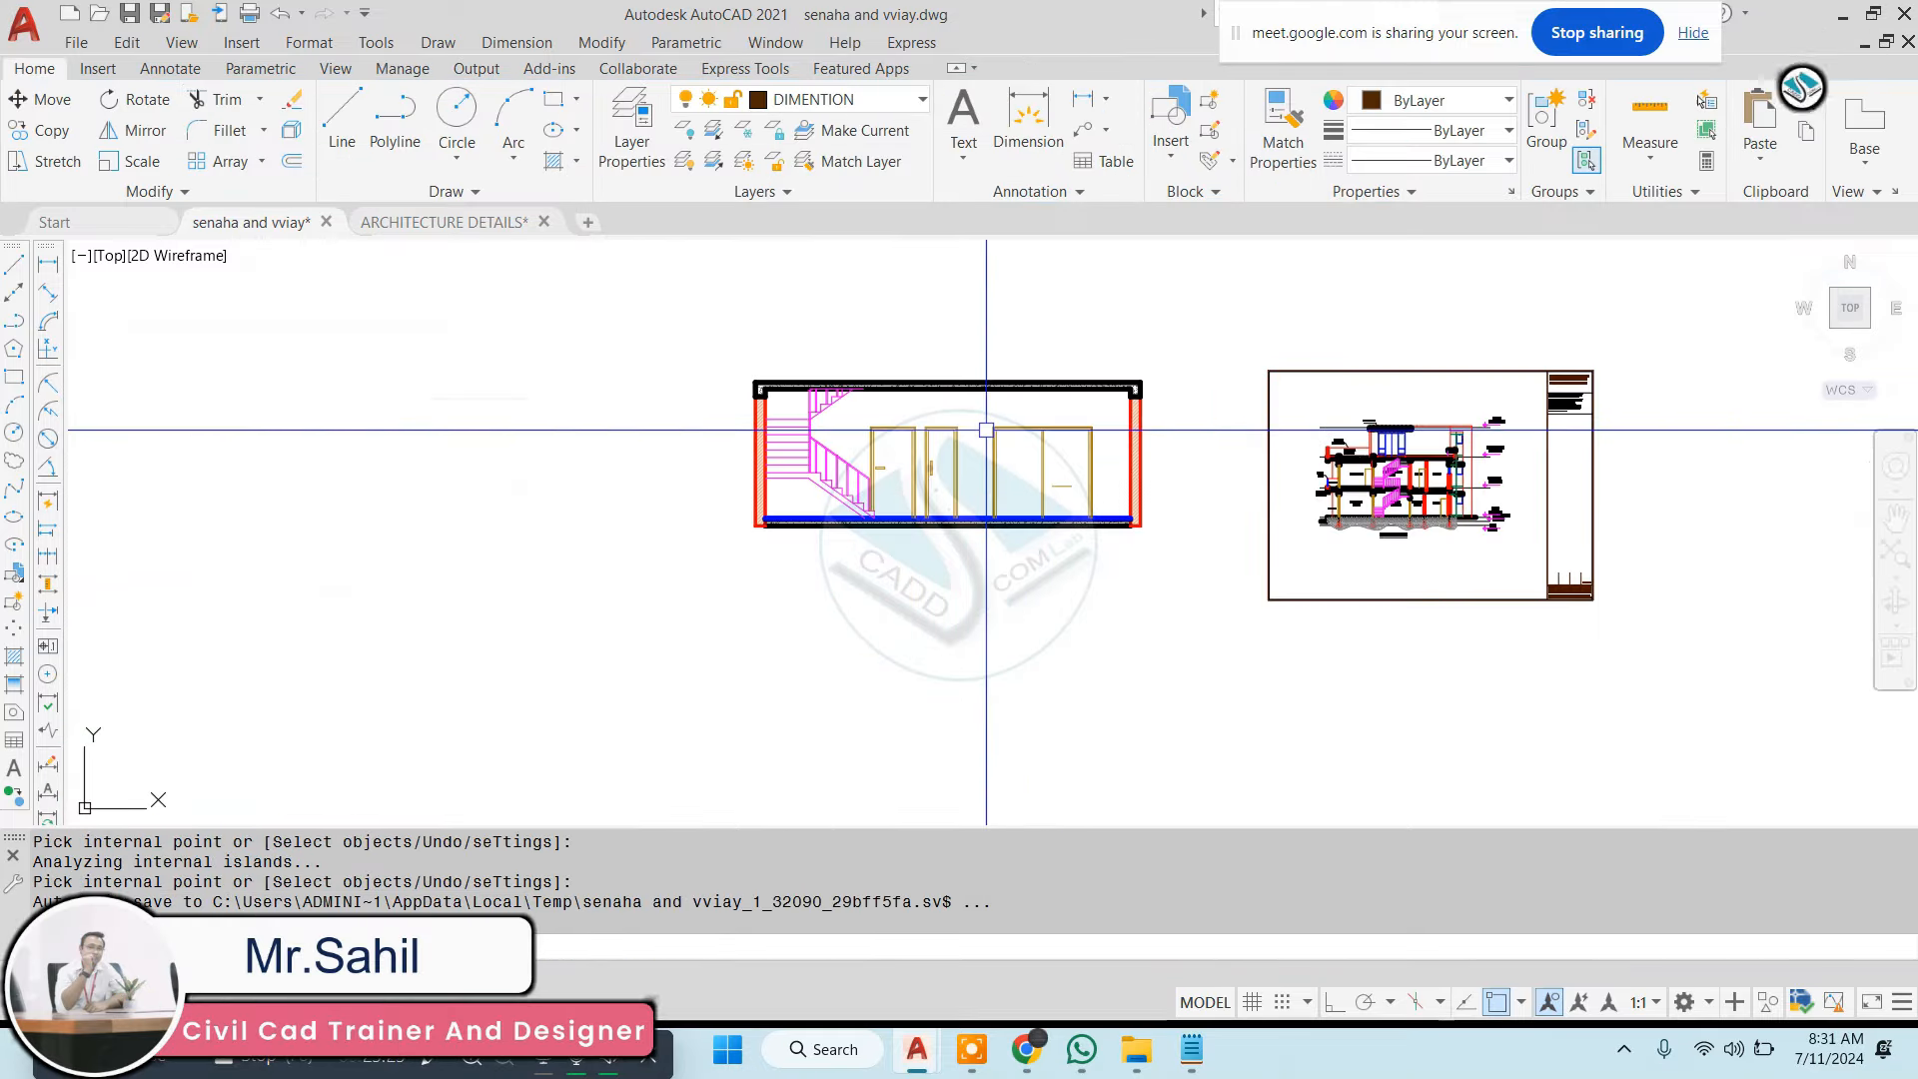
# Copy the DINING/LOUNGE and POWDER ROOM labels from Section YY' into the staircase section near the narrow door
pyautogui.scroll(2, 1290, 498)
pyautogui.scroll(4, 1726, 568)
pyautogui.scroll(2, 1541, 476)
pyautogui.moveTo(1541, 475); pyautogui.dragTo(1297, 502, button='middle')
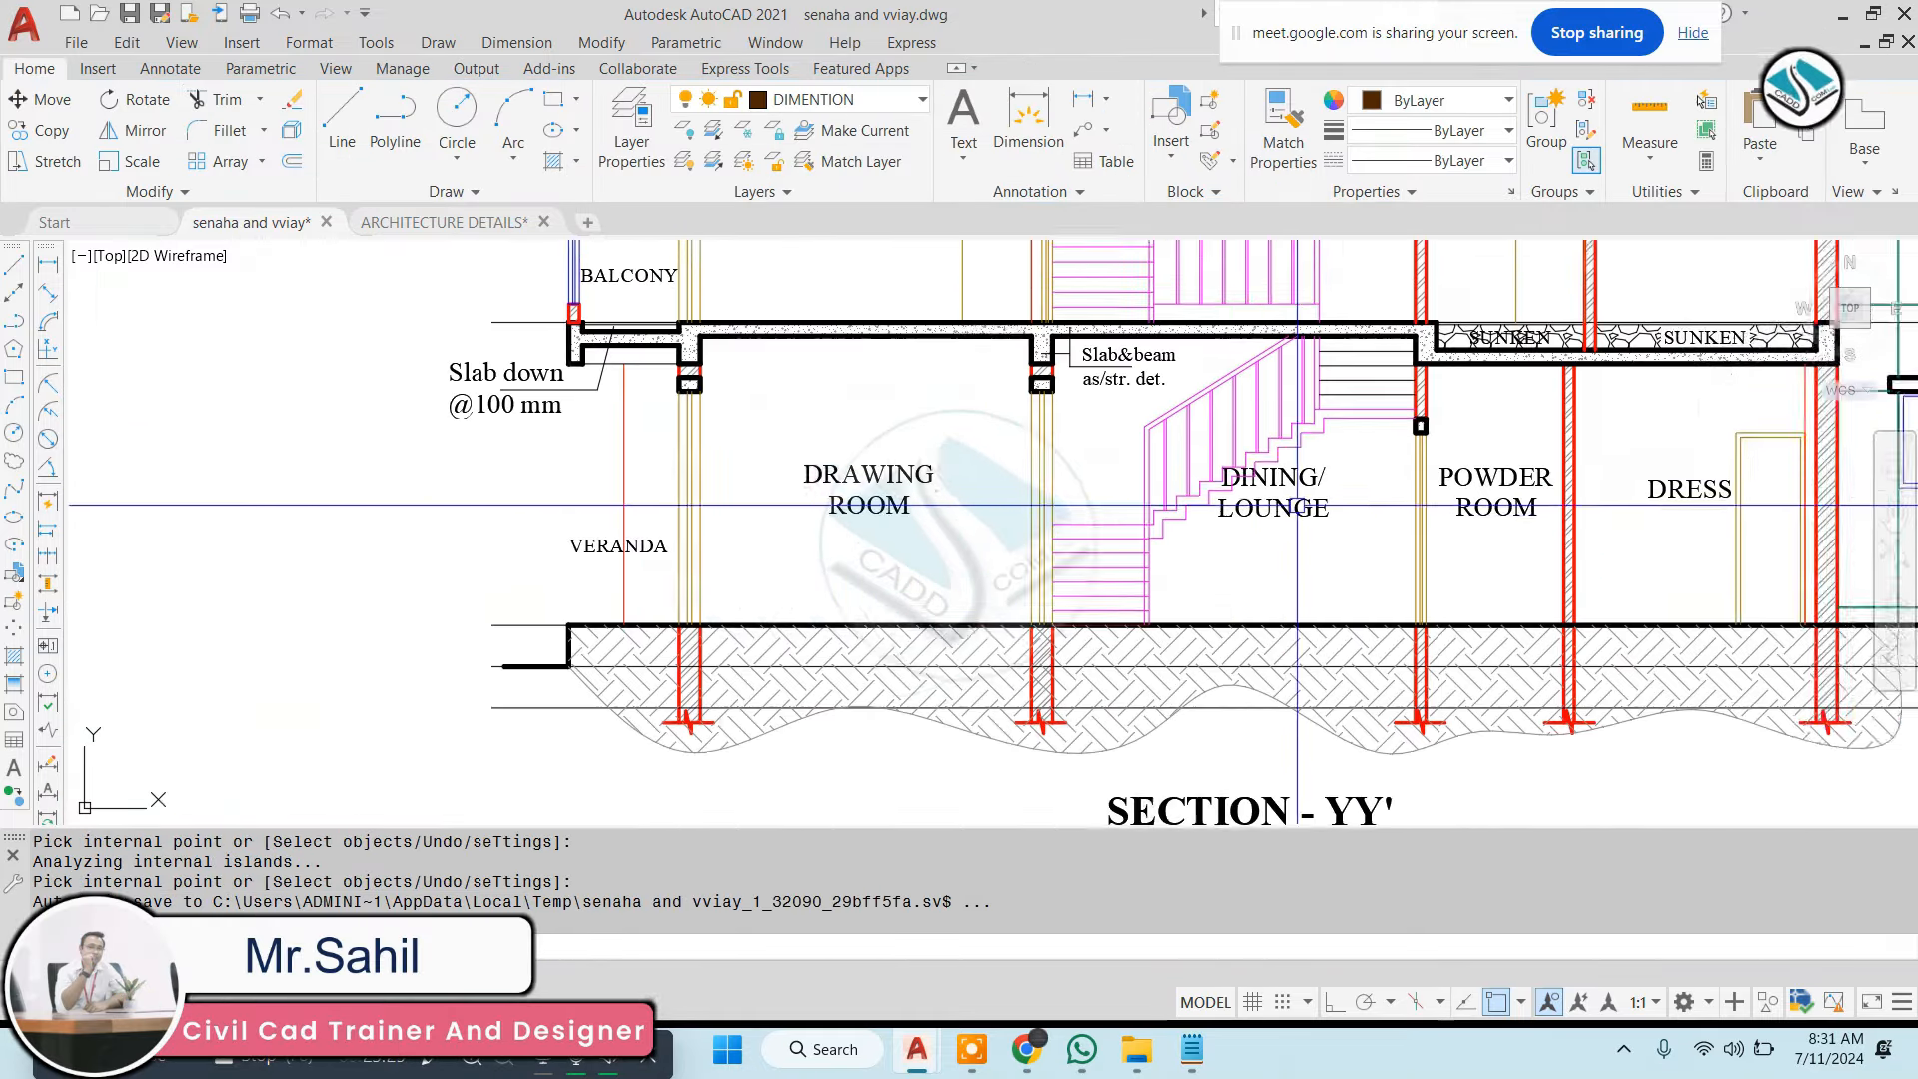
pyautogui.scroll(2, 1297, 502)
pyautogui.click(1301, 460)
pyautogui.moveTo(1443, 526); pyautogui.dragTo(1065, 550, button='middle')
pyautogui.click(1233, 494)
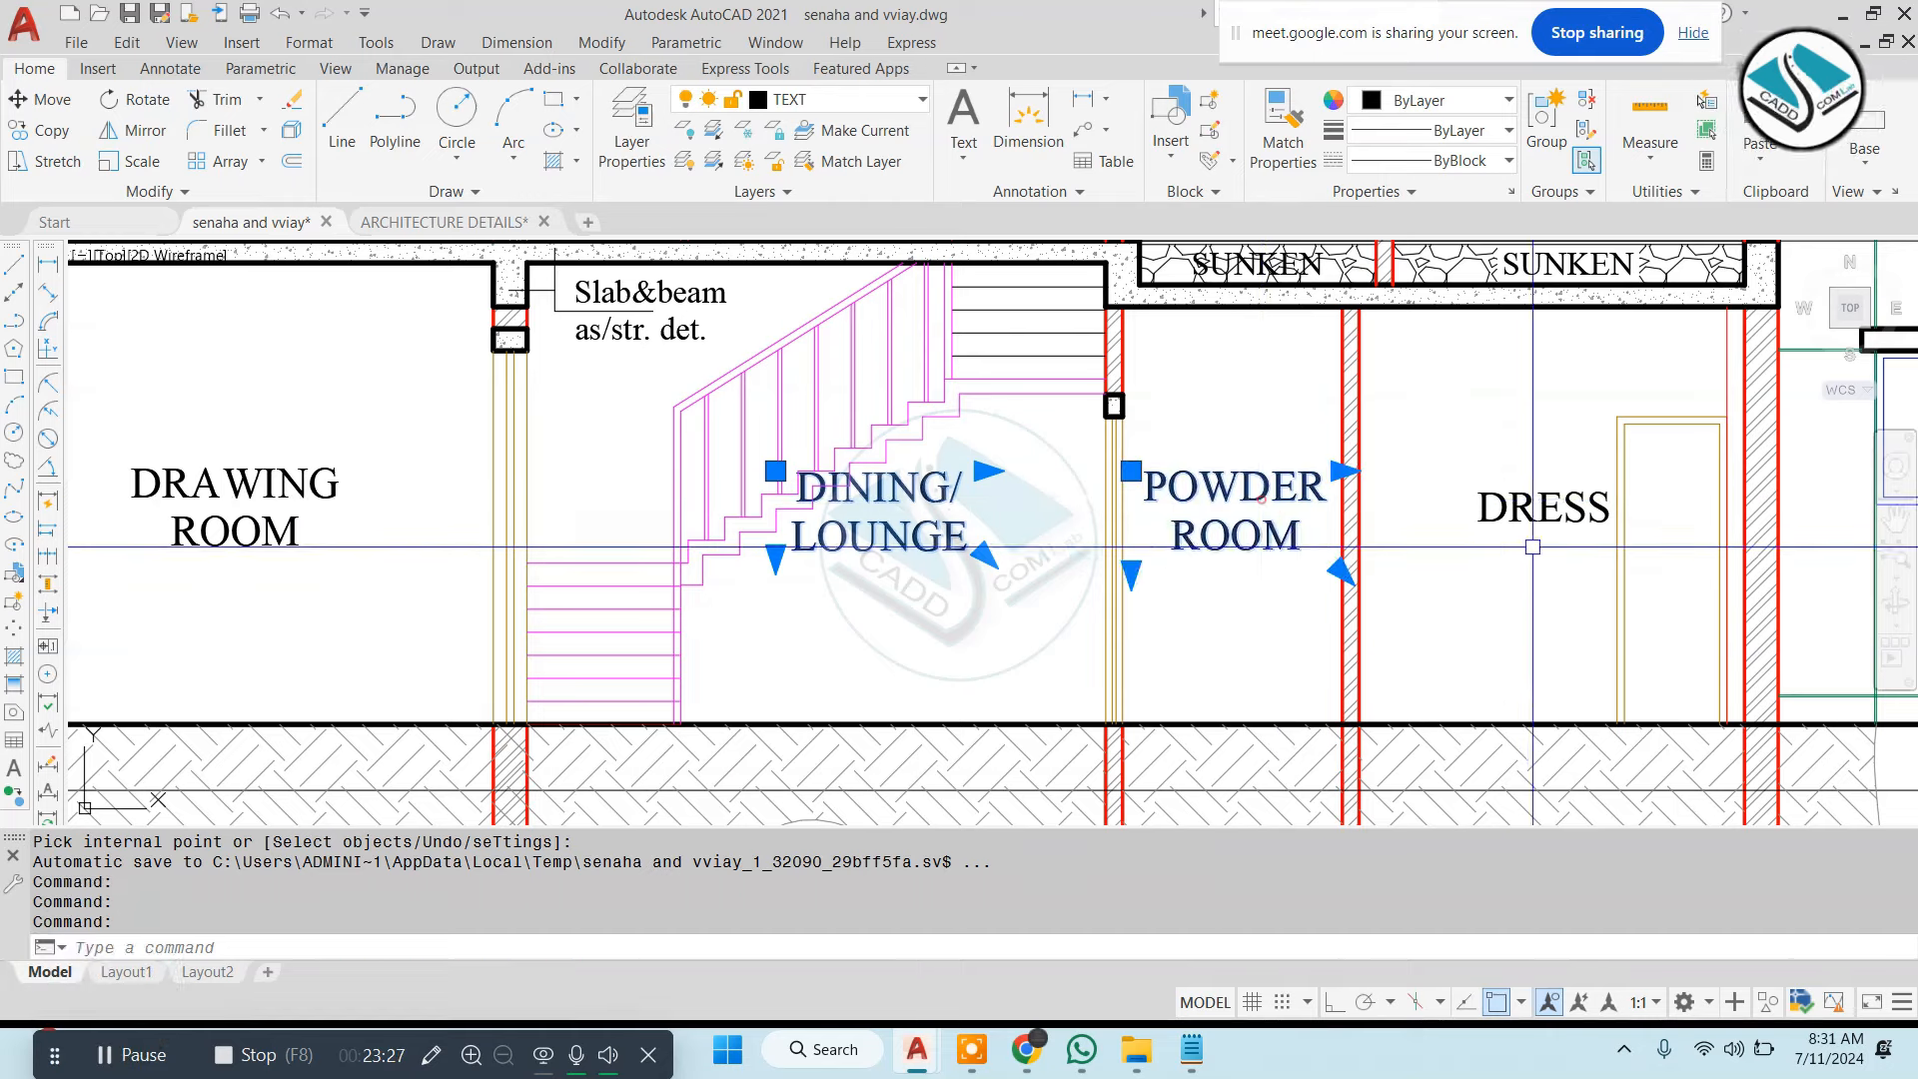
pyautogui.click(1499, 454)
pyautogui.scroll(-4, 1514, 522)
pyautogui.press('Escape')
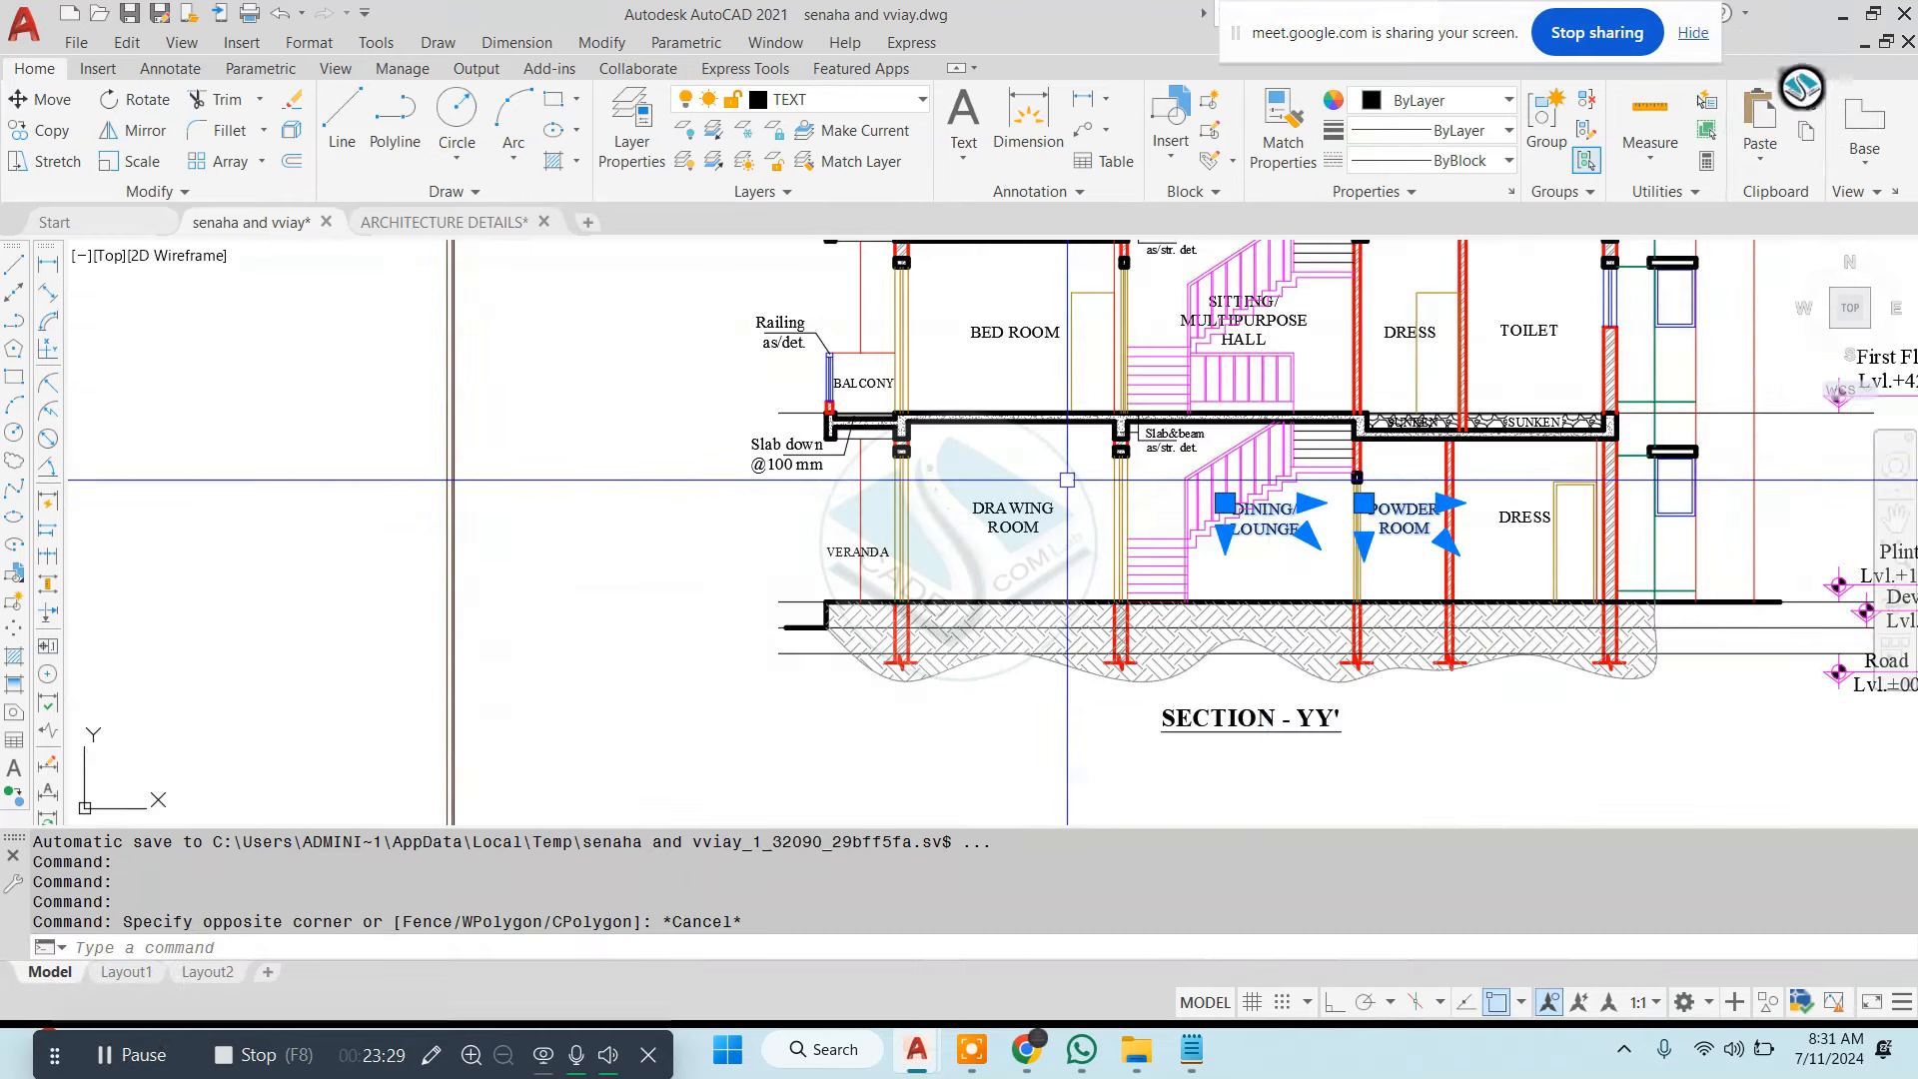
pyautogui.write('co')
pyautogui.press('Return')
pyautogui.click(1232, 520)
pyautogui.scroll(-5, 1598, 480)
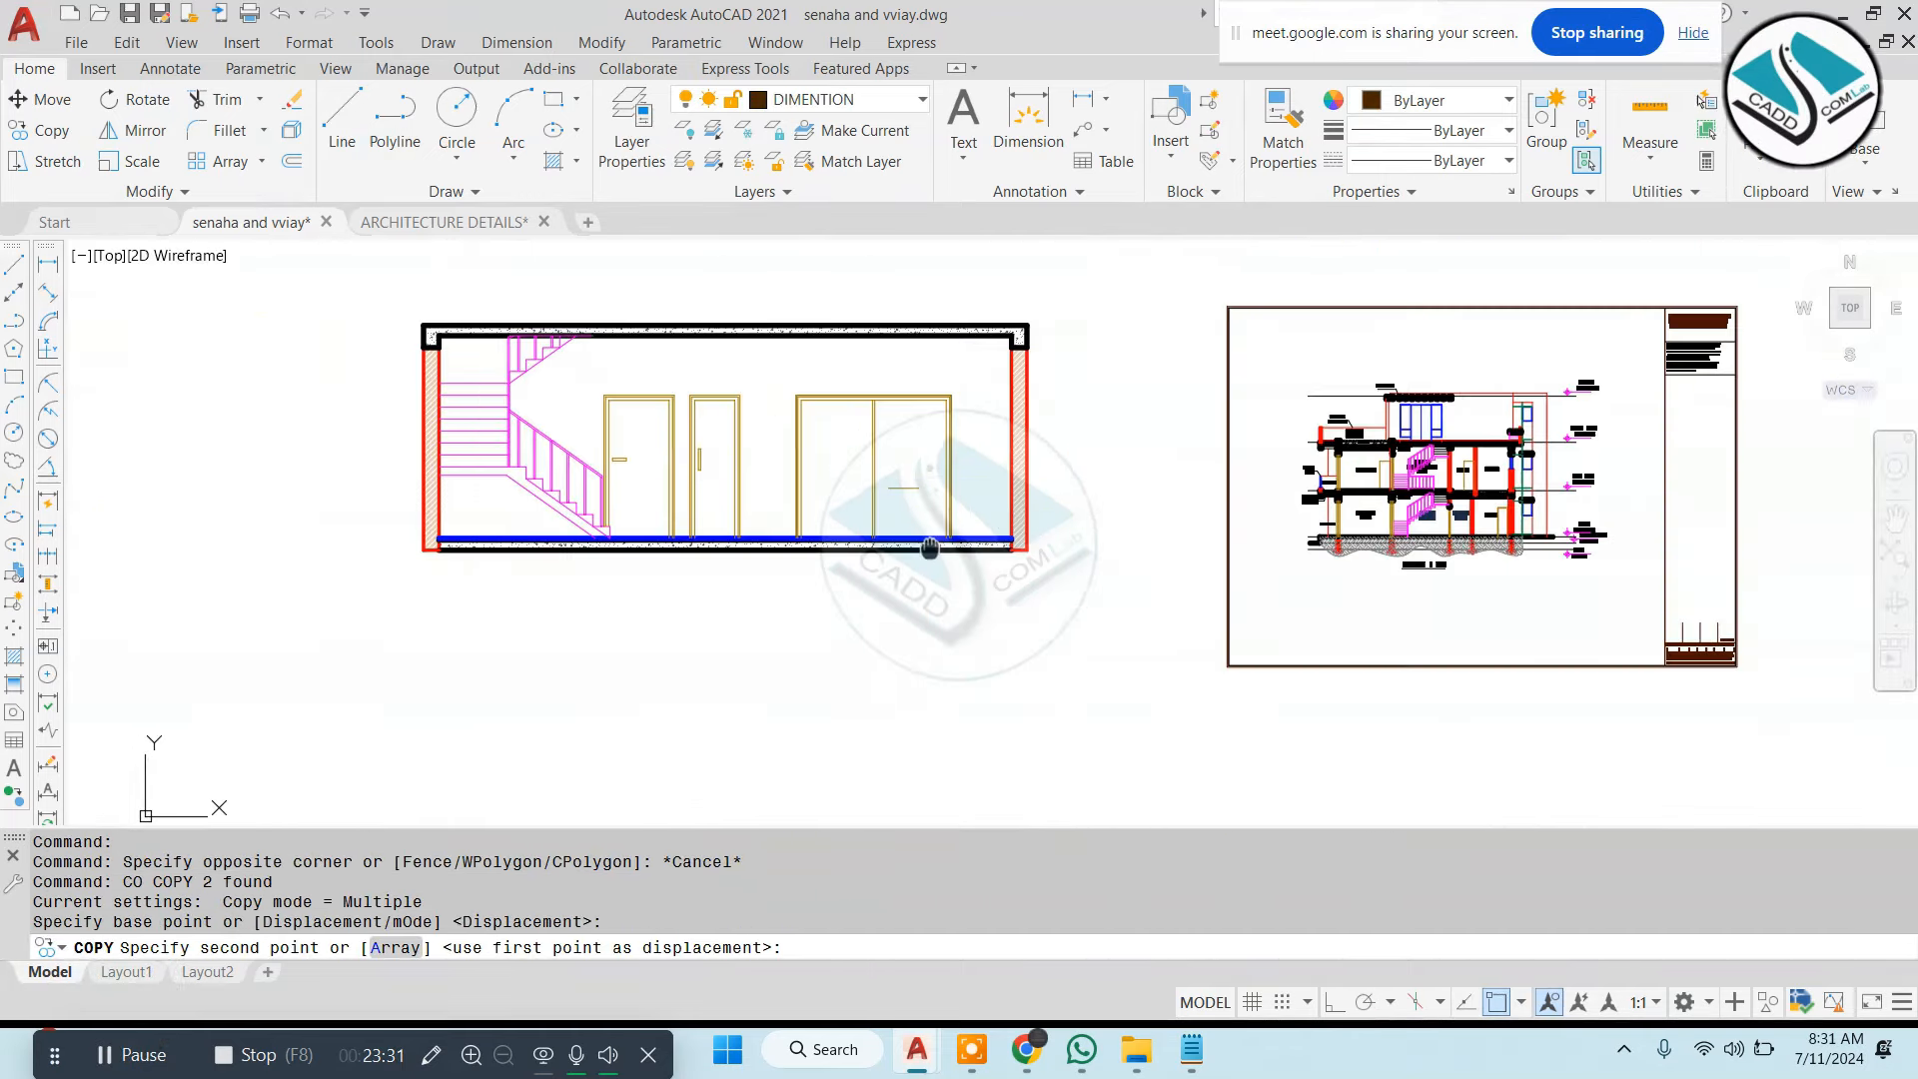
pyautogui.scroll(4, 709, 470)
pyautogui.click(725, 459)
pyautogui.press('Escape')
# Move the copied DINING/LOUNGE label away from the POWDER ROOM label onto the wide double door
pyautogui.scroll(-5, 724, 458)
pyautogui.scroll(5, 971, 348)
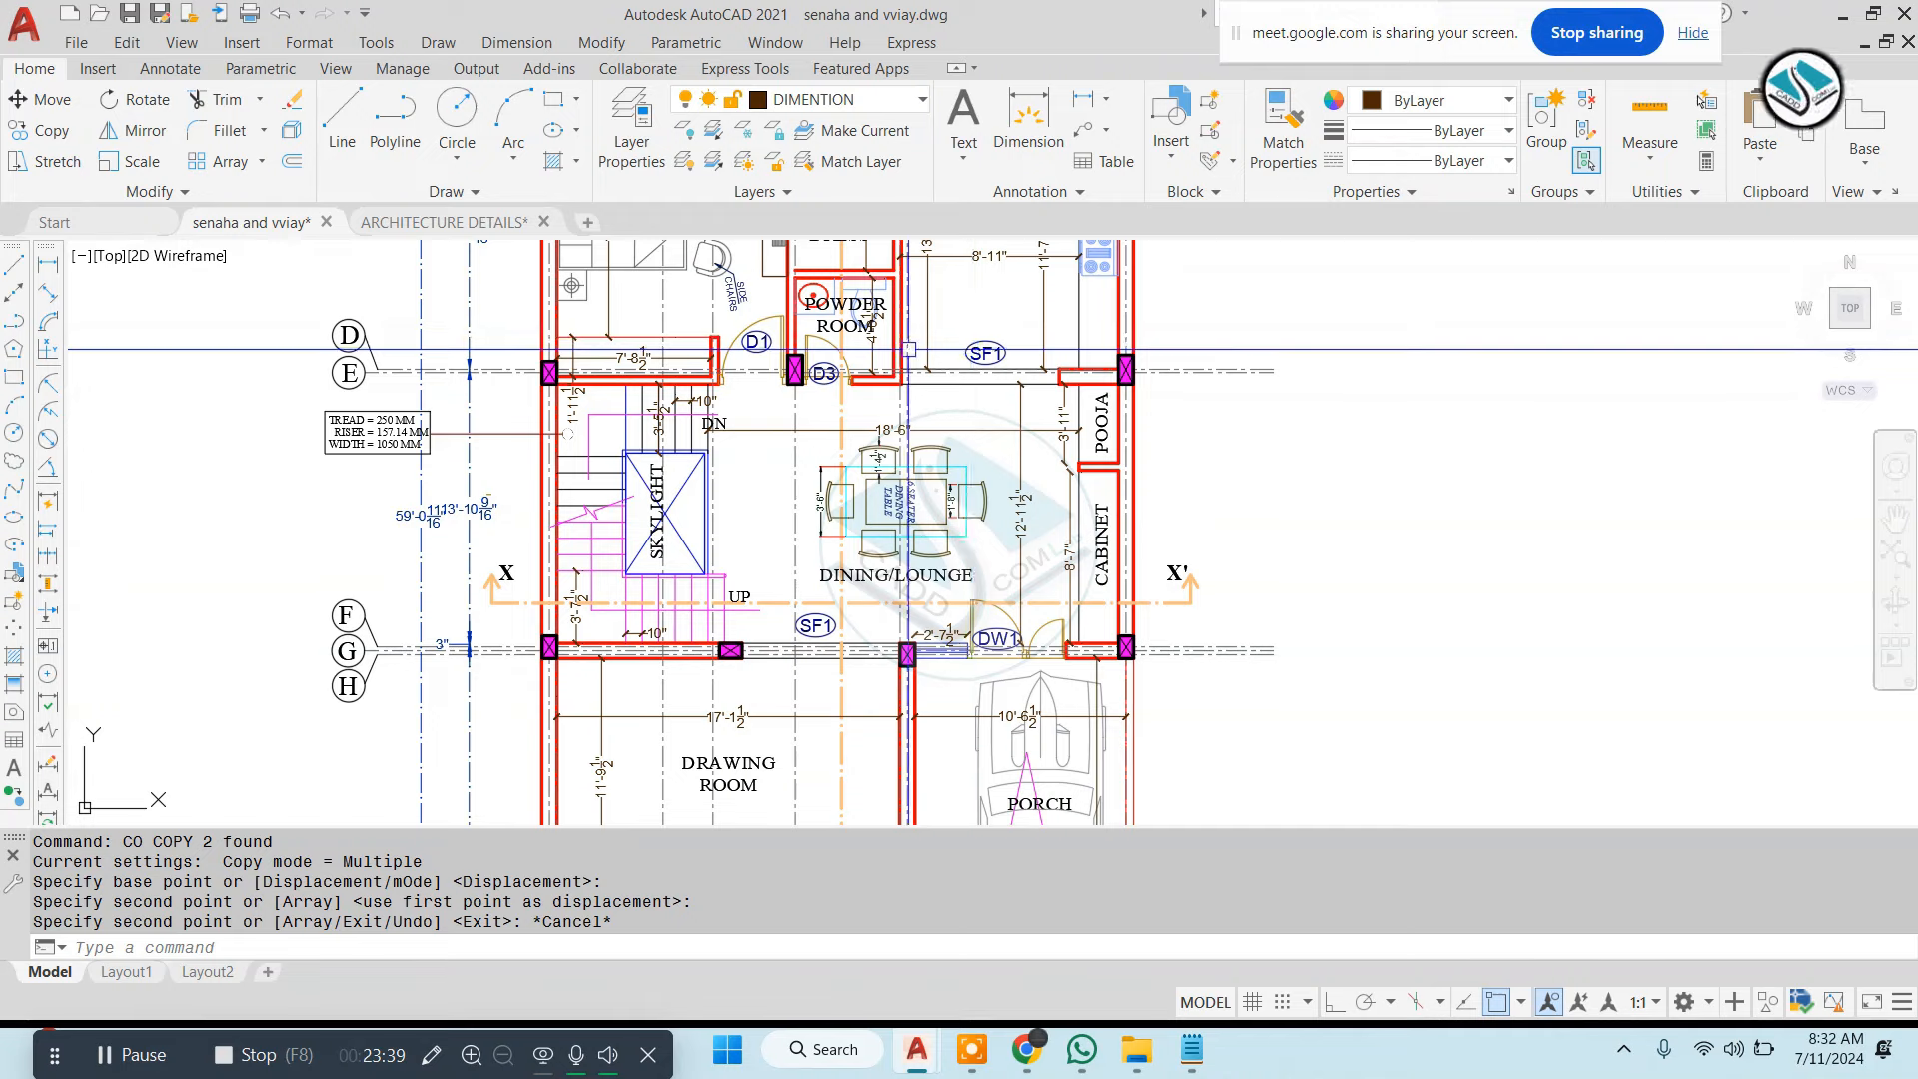
pyautogui.scroll(-5, 908, 349)
pyautogui.scroll(6, 695, 372)
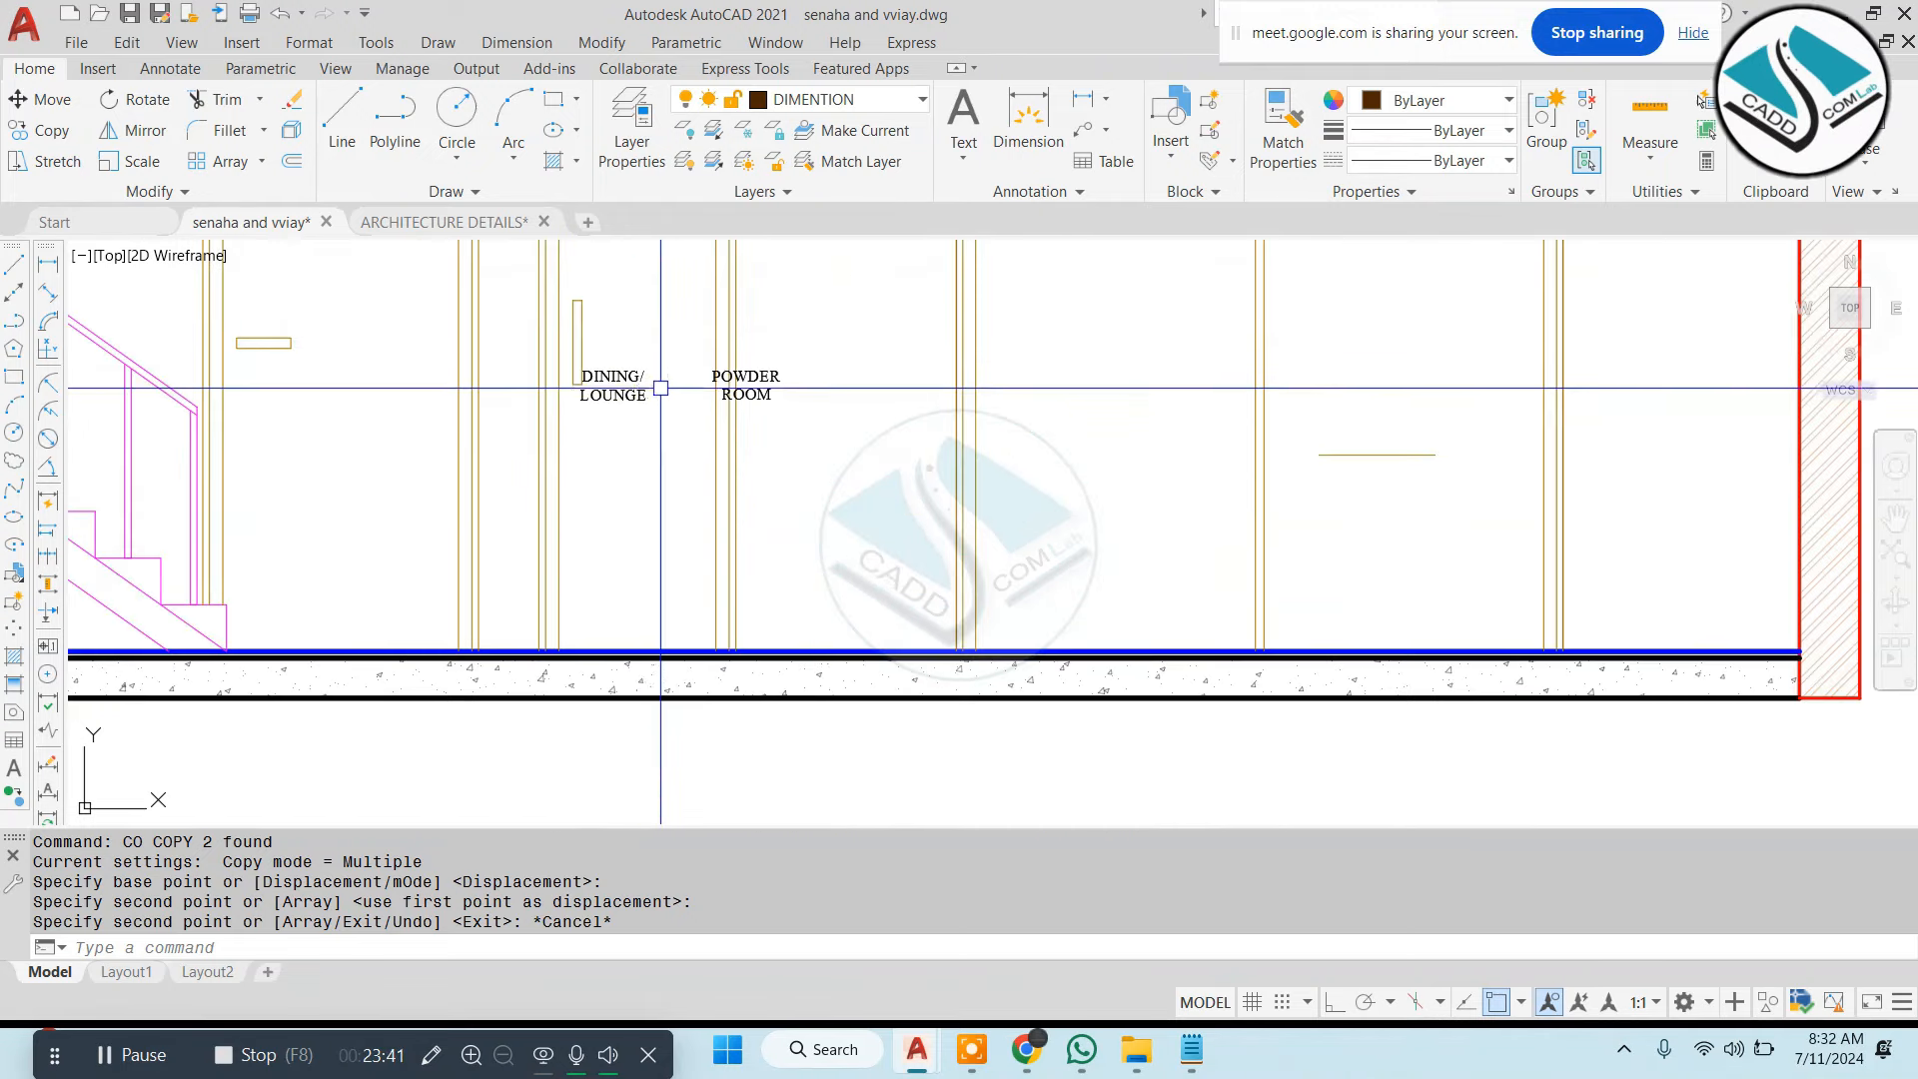
pyautogui.click(633, 398)
pyautogui.write('m')
pyautogui.press('Return')
pyautogui.click(633, 398)
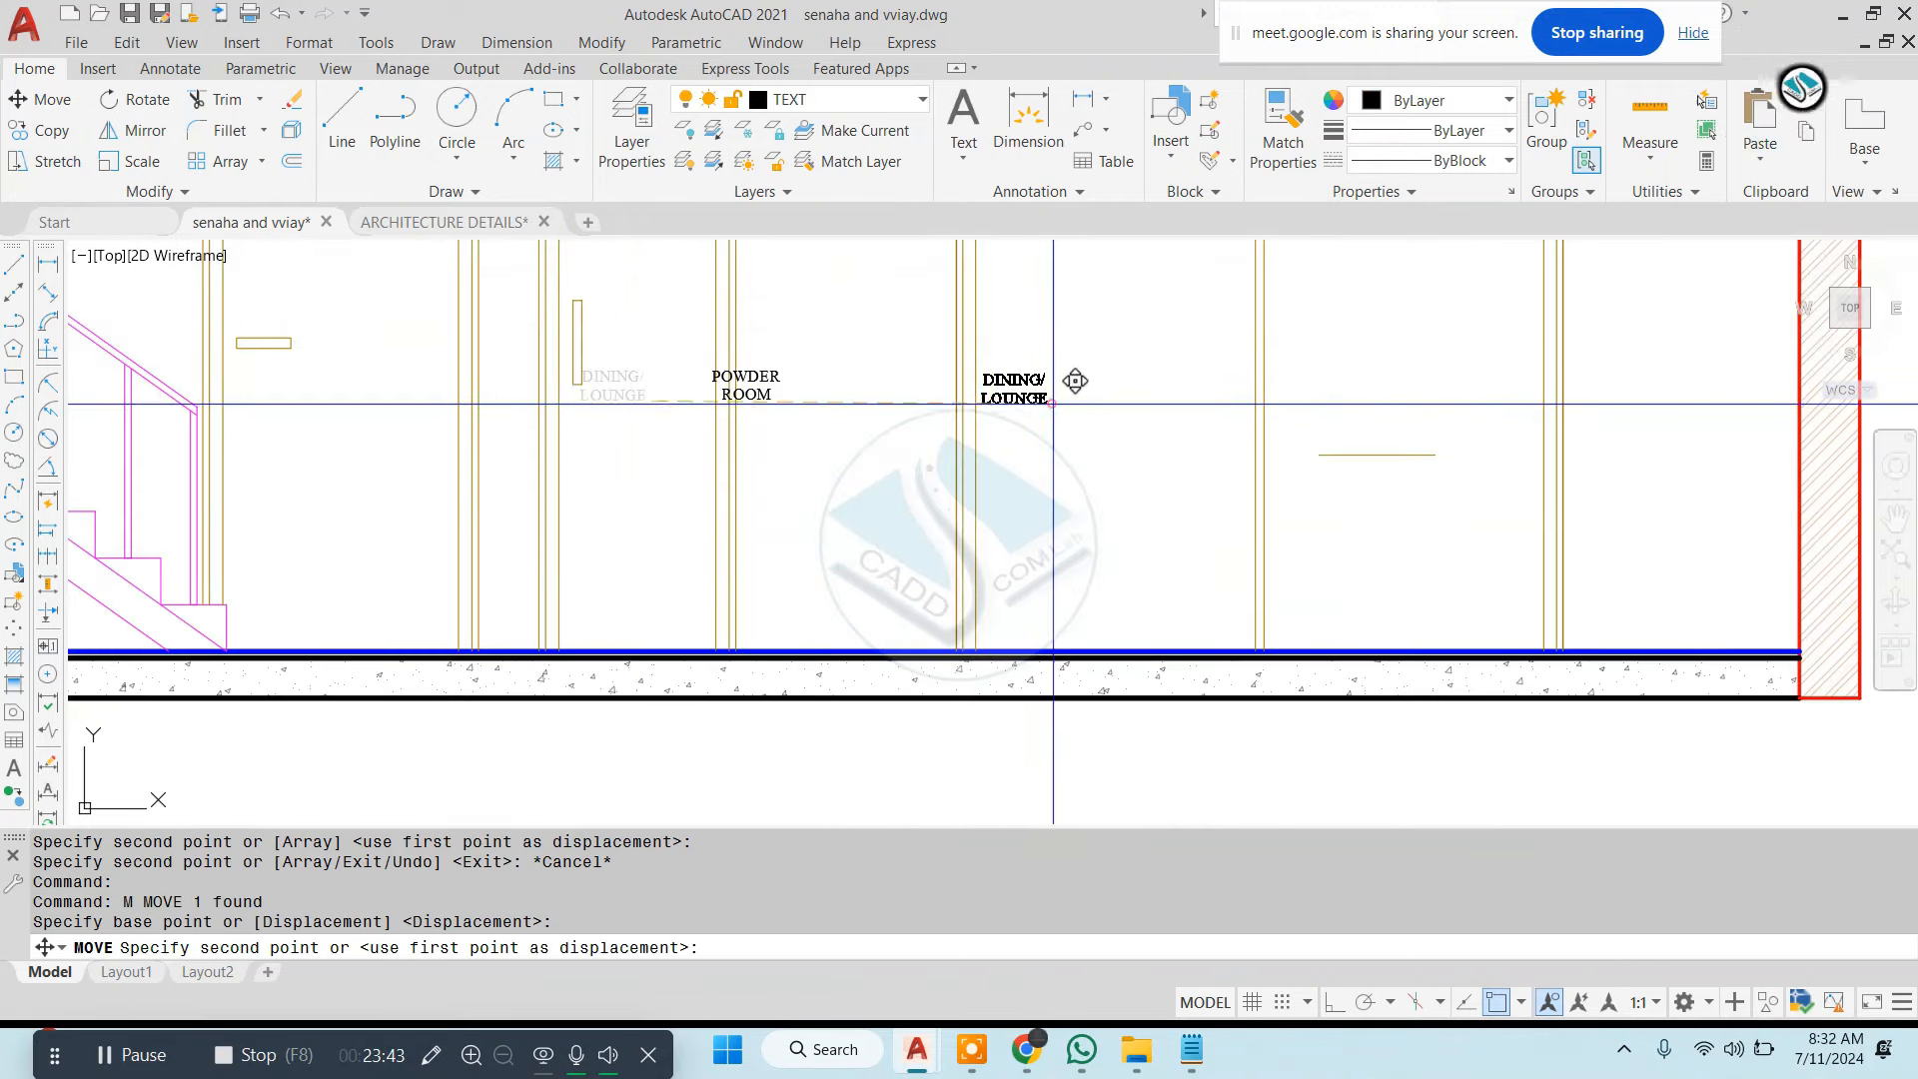
pyautogui.click(1028, 399)
pyautogui.press('Escape')
# Scale up the DINING/LOUNGE label by eye
pyautogui.click(1024, 396)
pyautogui.write('sc')
pyautogui.press('Return')
pyautogui.click(1053, 404)
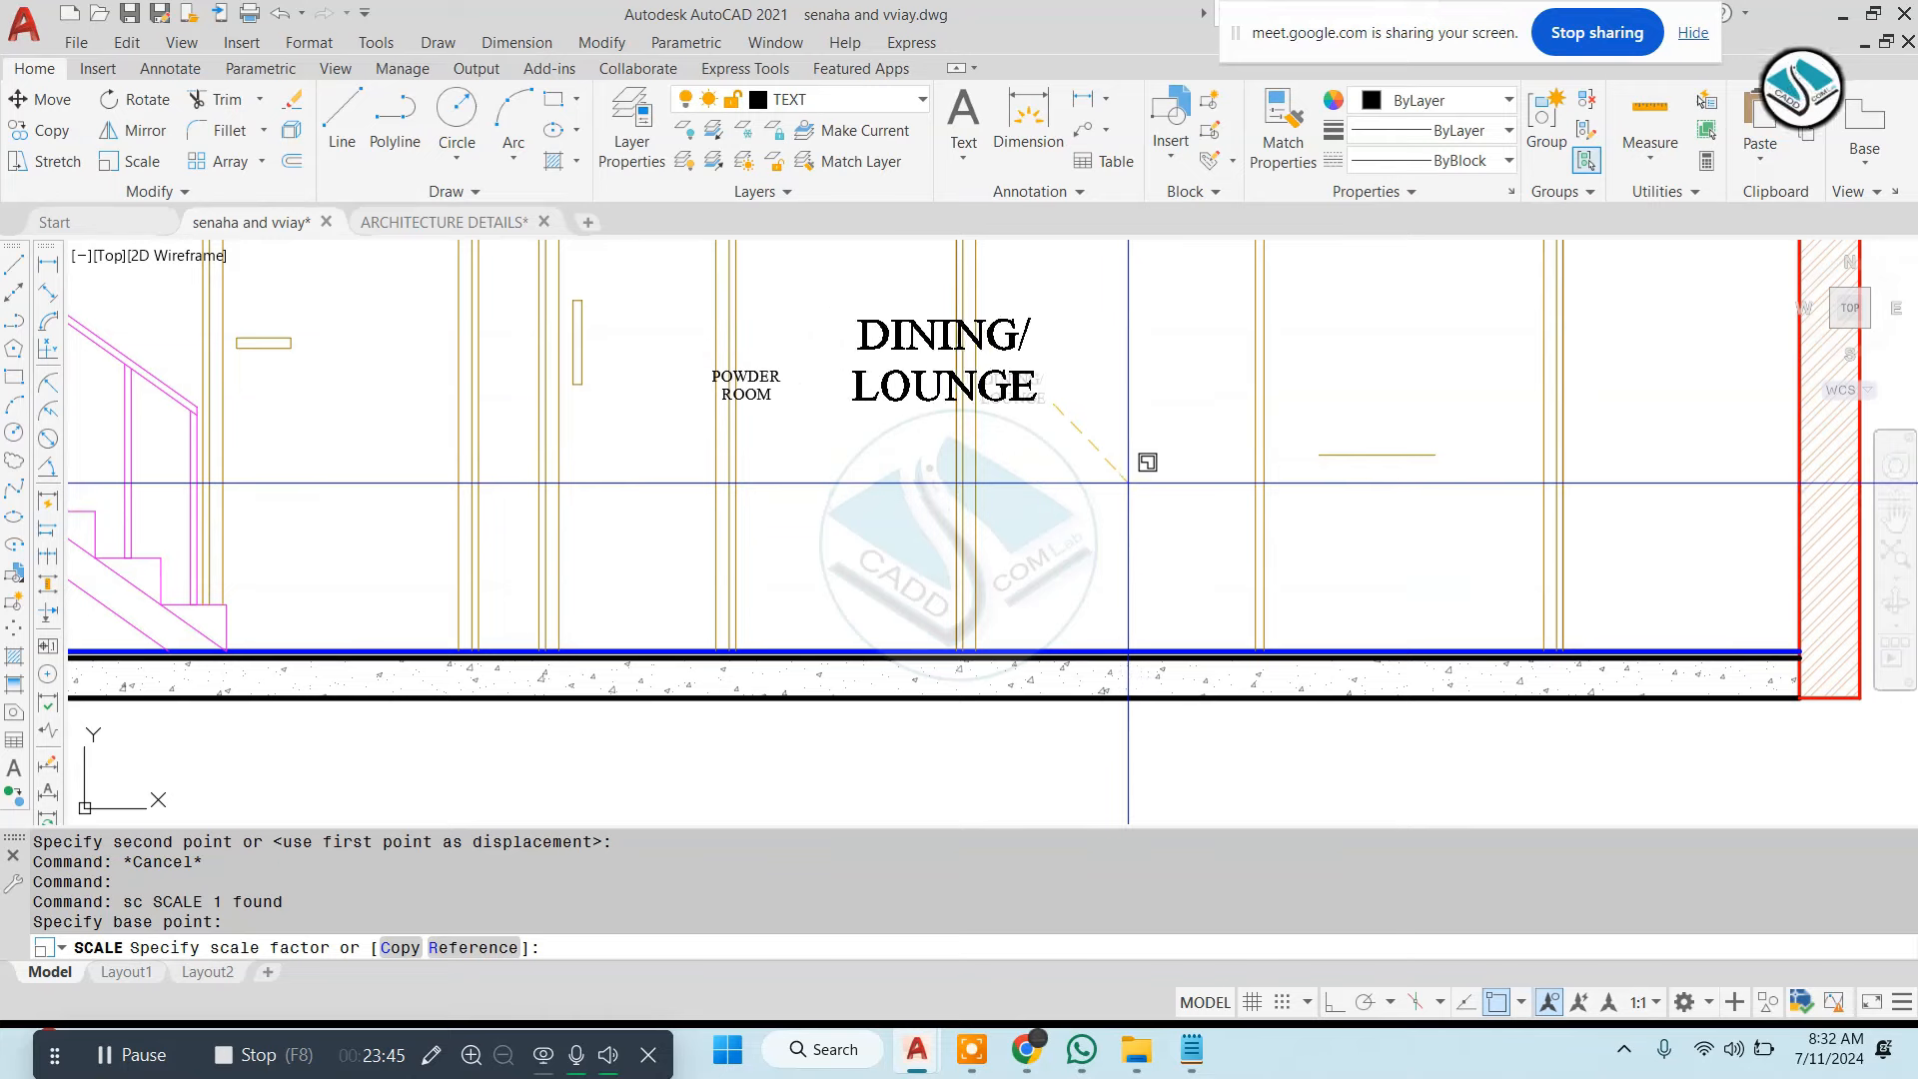
pyautogui.click(963, 390)
# Move the enlarged DINING/LOUNGE label into the wall space between the narrow door and the double door
pyautogui.click(919, 384)
pyautogui.moveTo(934, 441); pyautogui.dragTo(894, 573, button='middle')
pyautogui.scroll(-2, 894, 573)
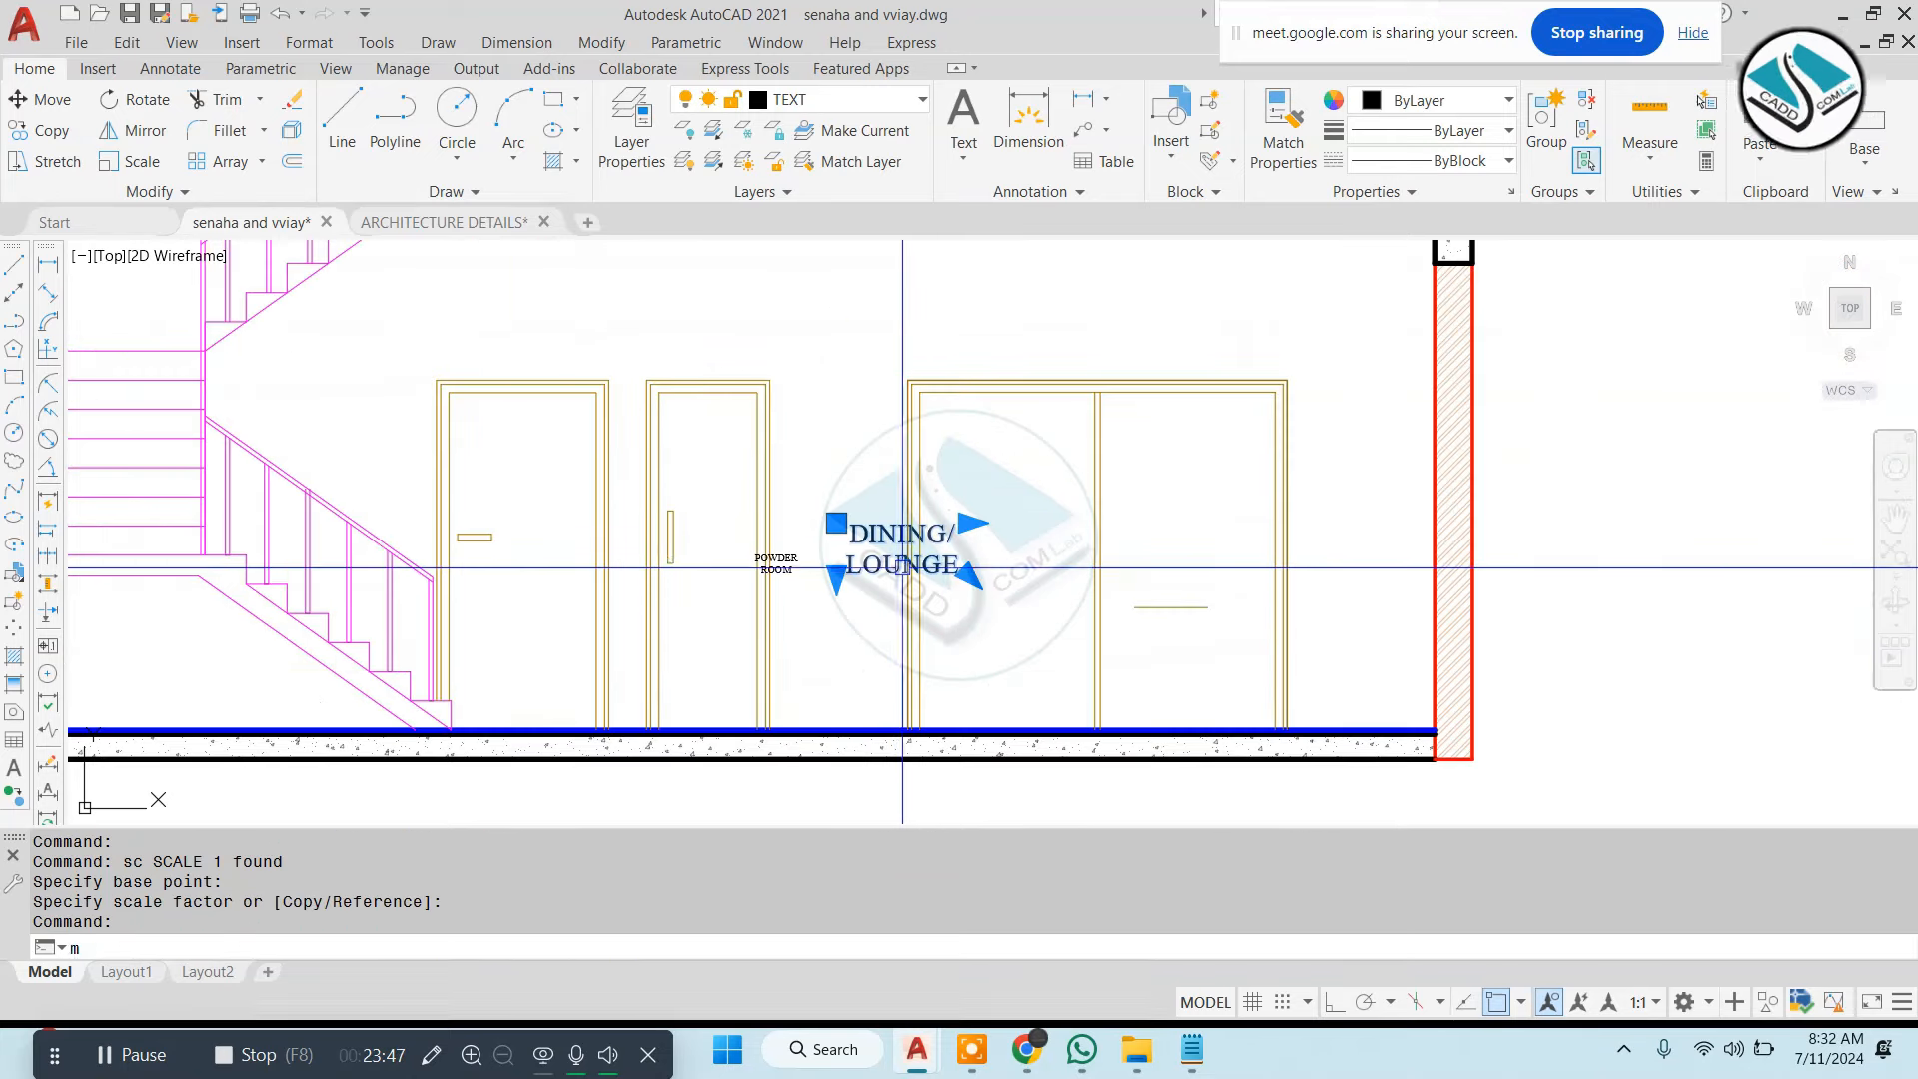
pyautogui.write('m')
pyautogui.press('Return')
pyautogui.click(902, 566)
pyautogui.scroll(-2, 1016, 486)
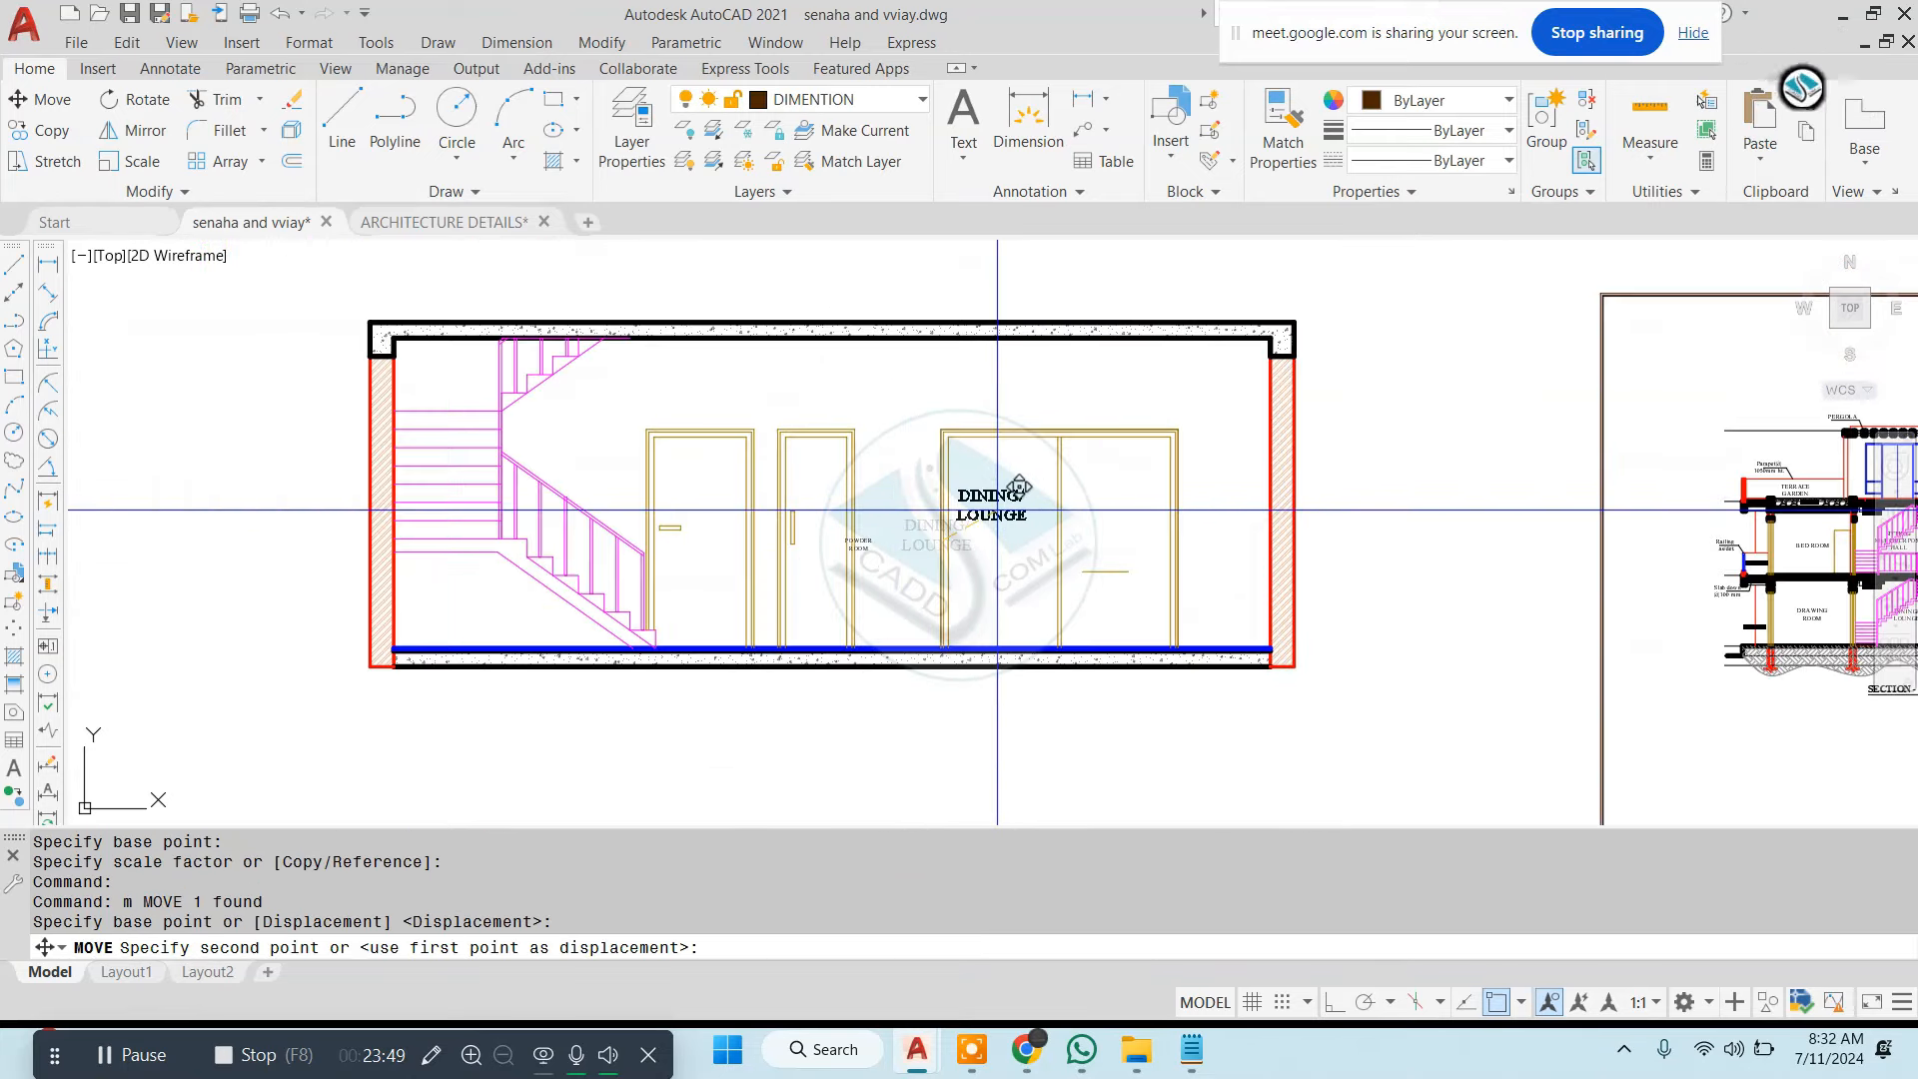
pyautogui.scroll(2, 909, 504)
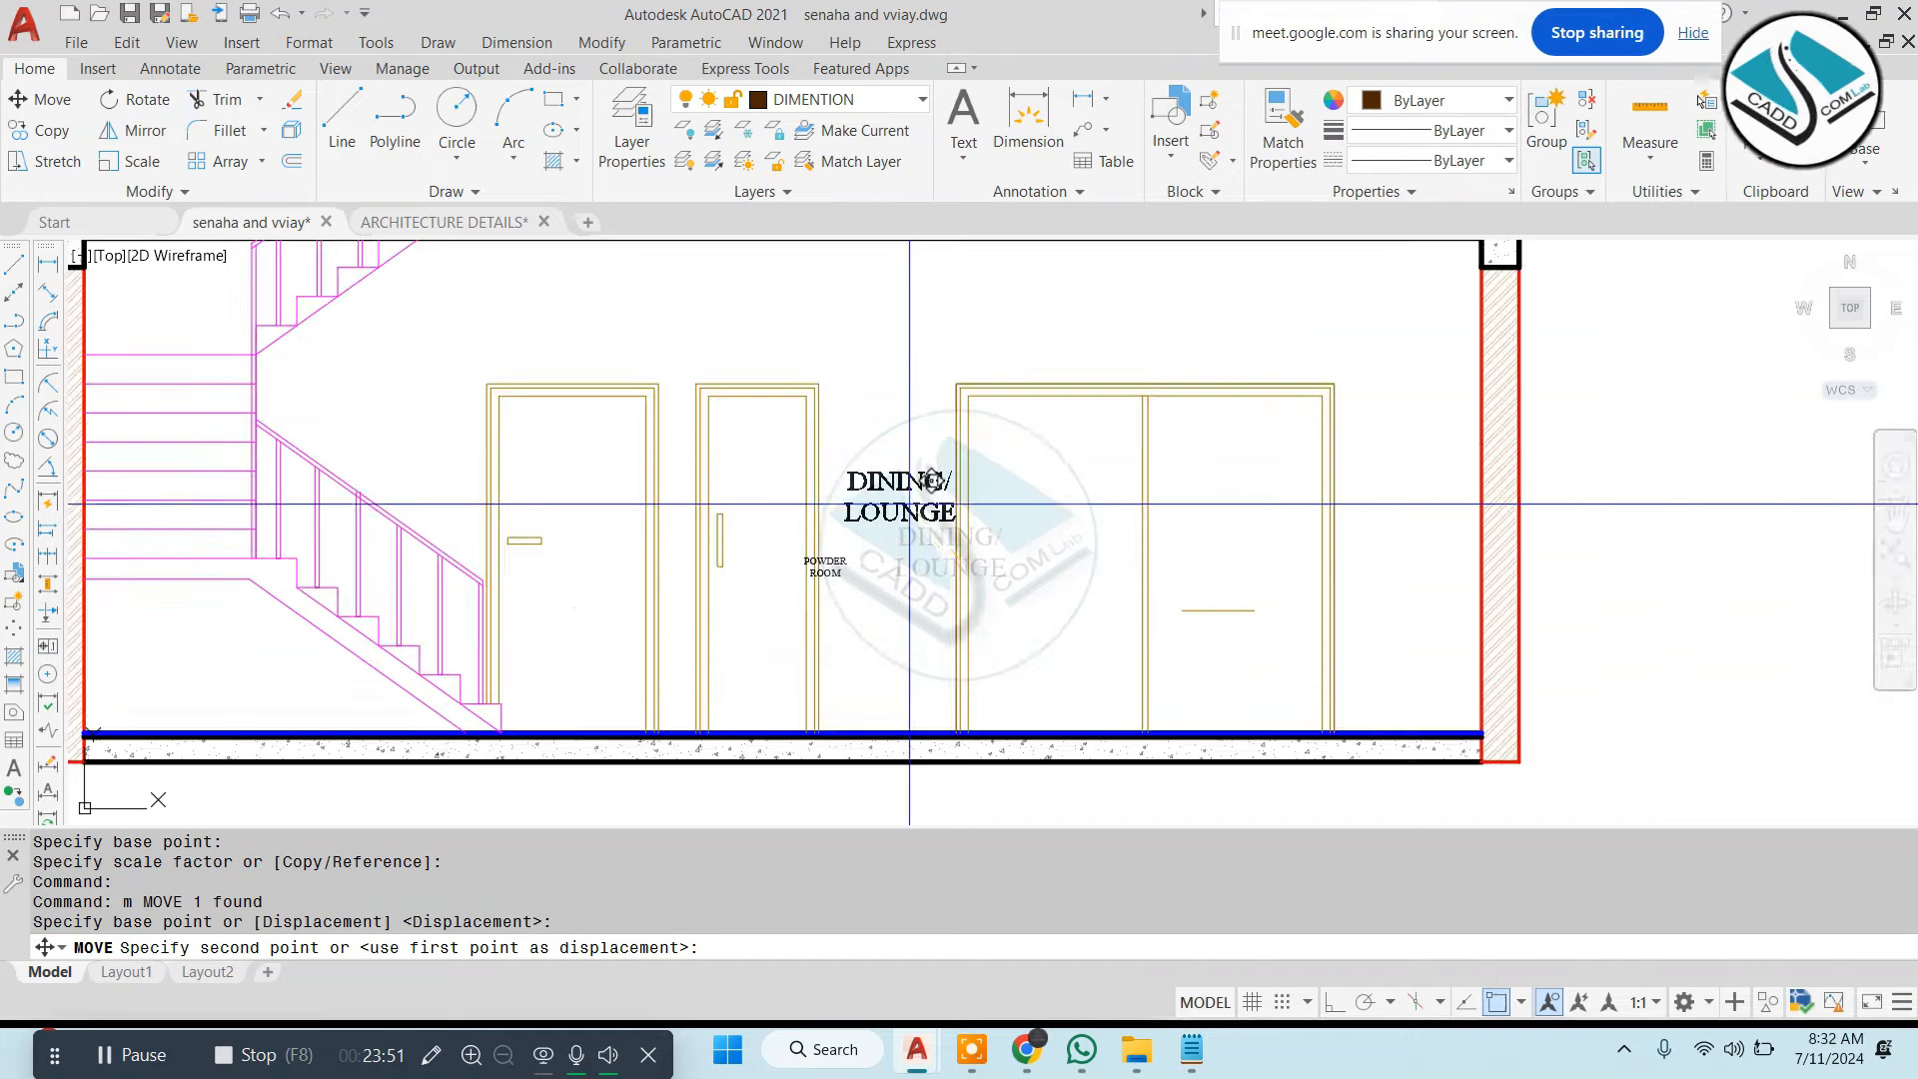
# Scale up the POWDER ROOM label by eye
pyautogui.click(825, 564)
pyautogui.write('sc')
pyautogui.press('Return')
pyautogui.click(833, 578)
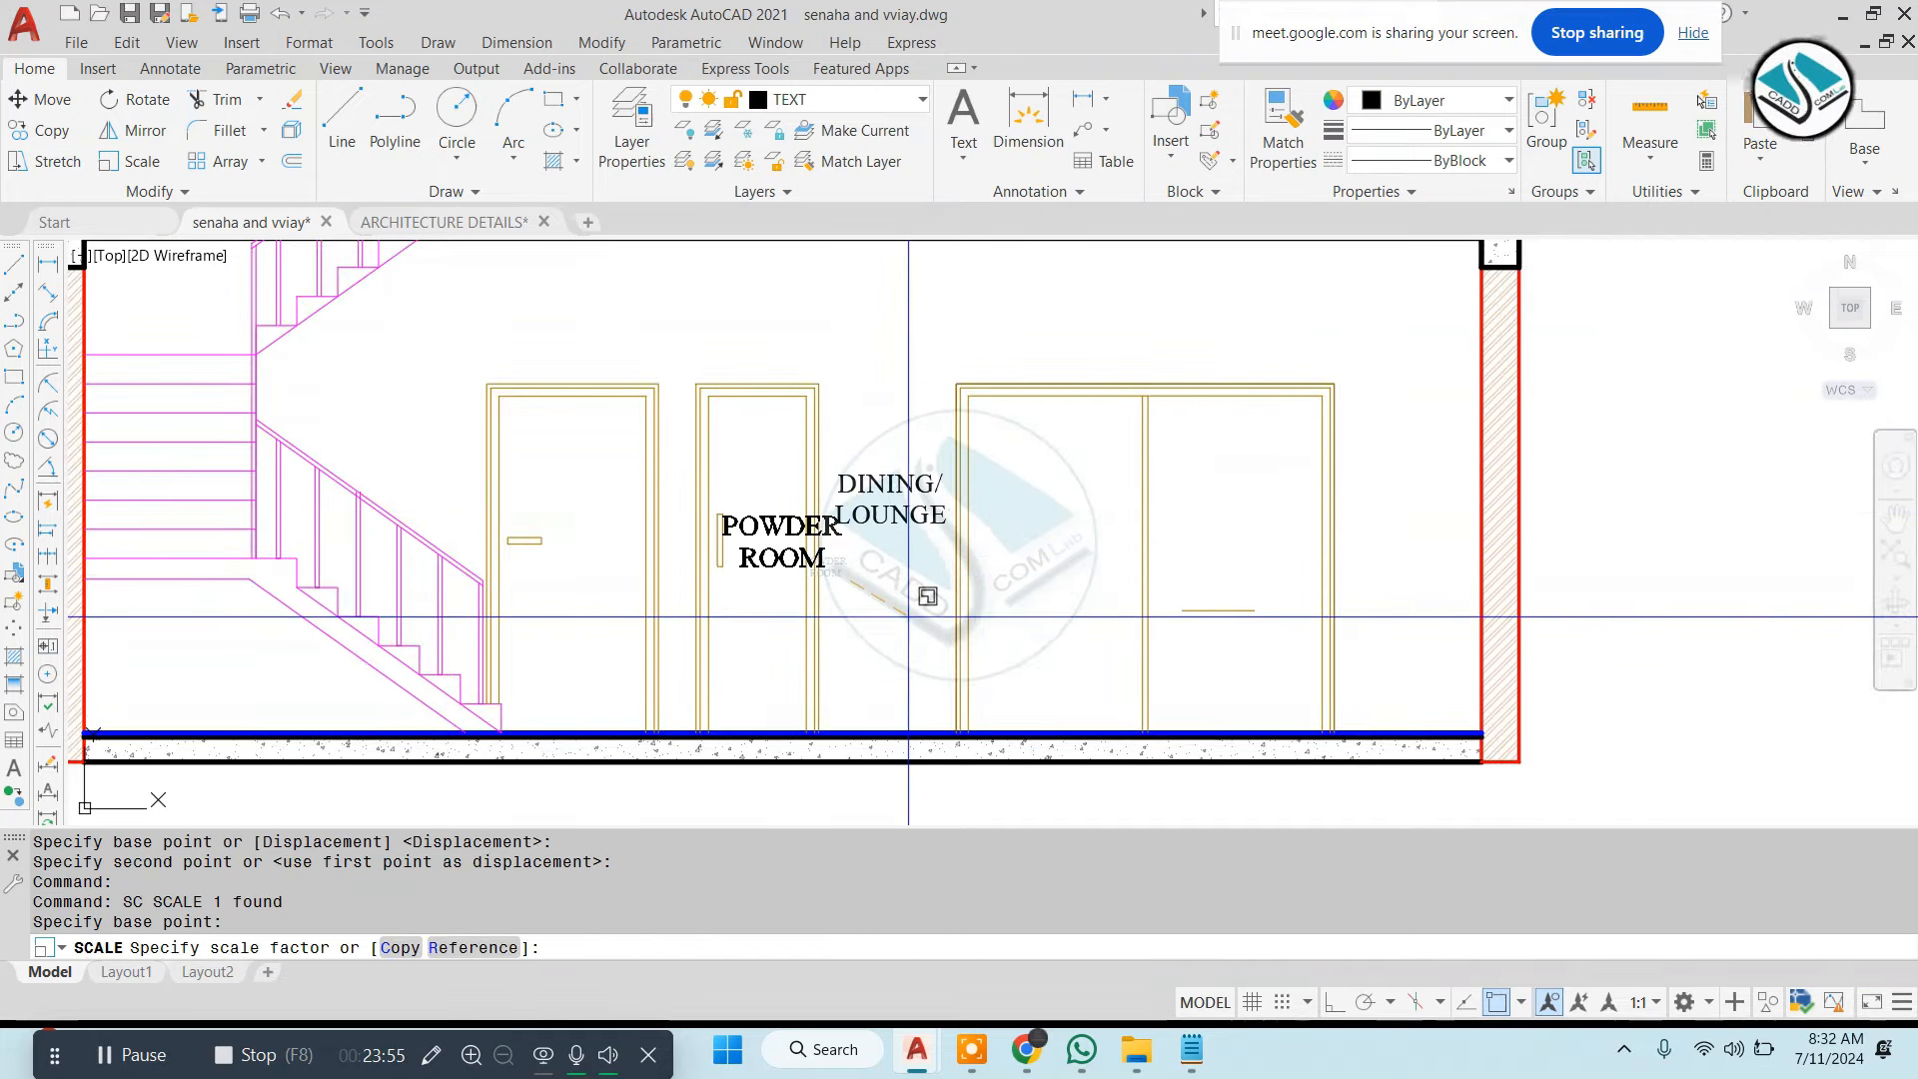
pyautogui.click(909, 616)
# Scale the POWDER ROOM label down so that it fits the width of the narrow door
pyautogui.scroll(4, 780, 553)
pyautogui.click(792, 490)
pyautogui.write('sc')
pyautogui.press('Return')
pyautogui.click(766, 507)
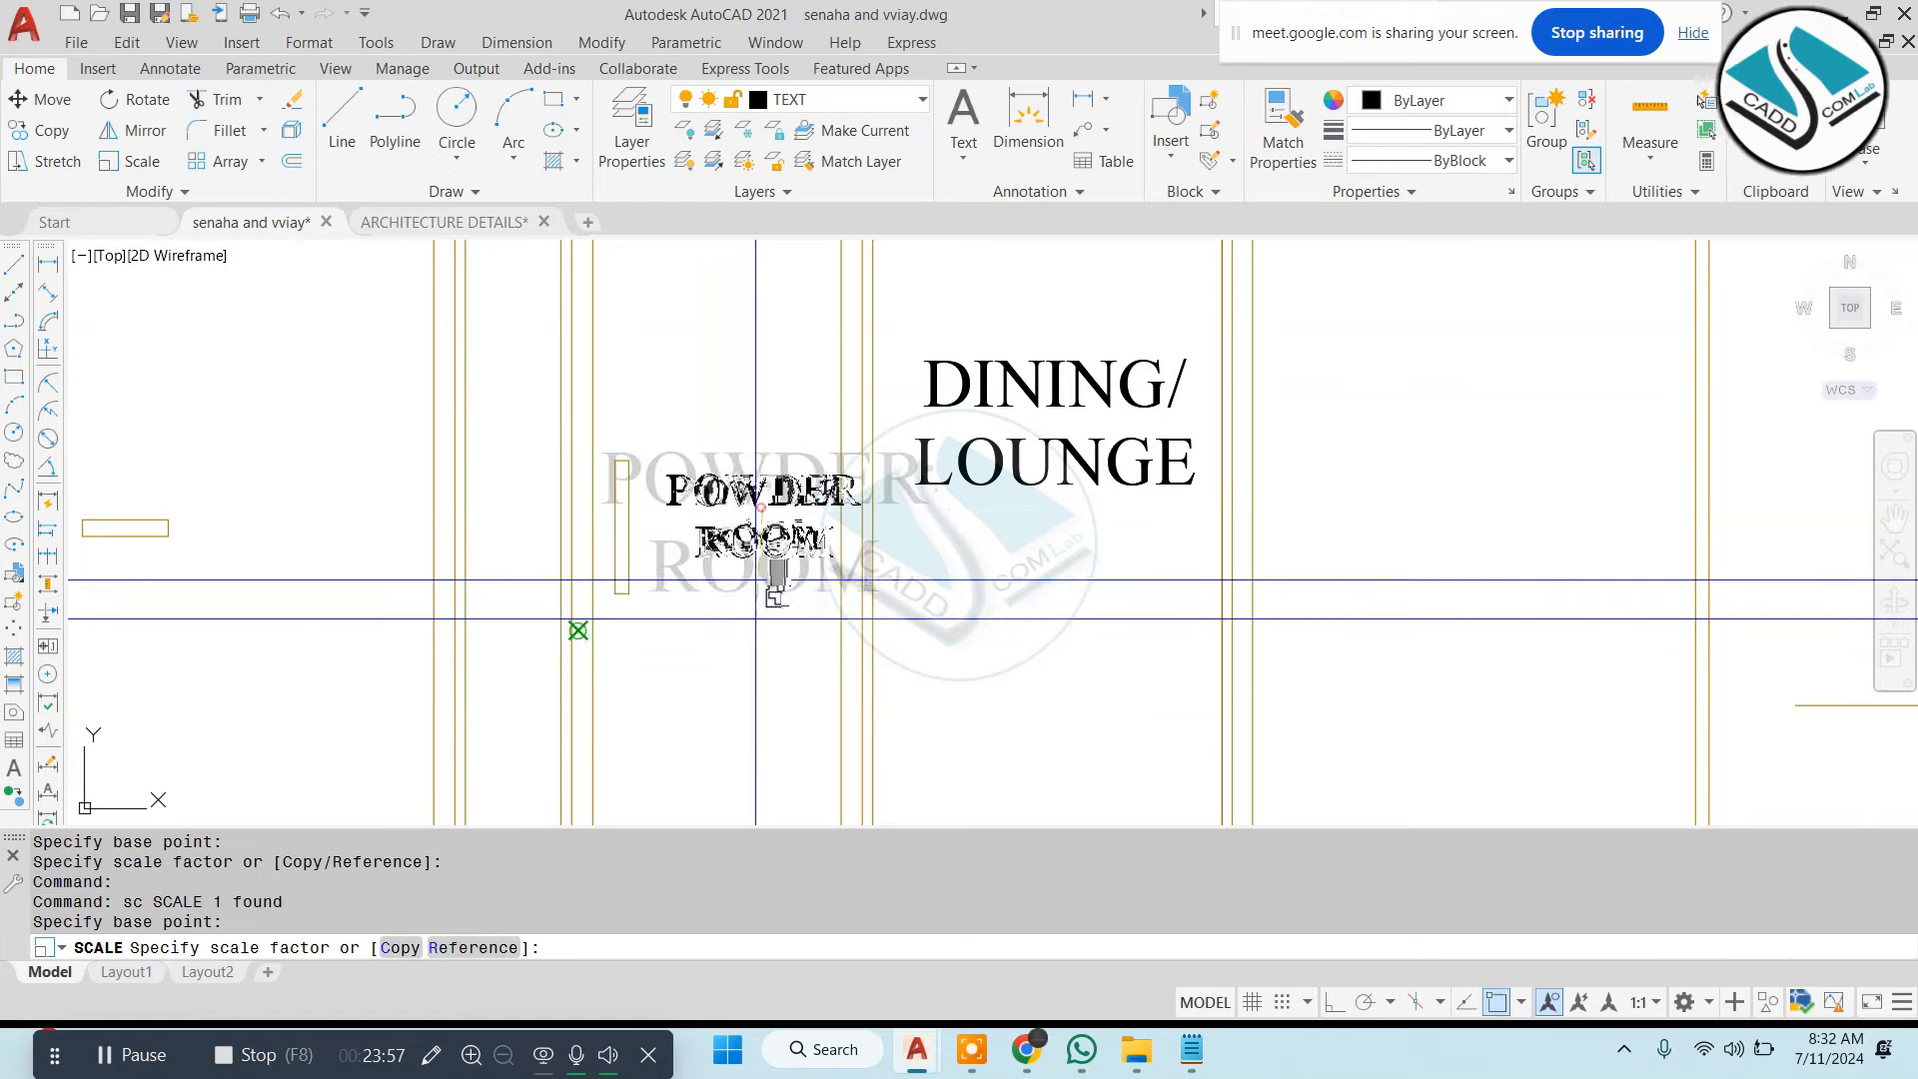
pyautogui.click(772, 633)
# Move the POWDER ROOM label onto the narrow middle door, just above its handle
pyautogui.click(768, 532)
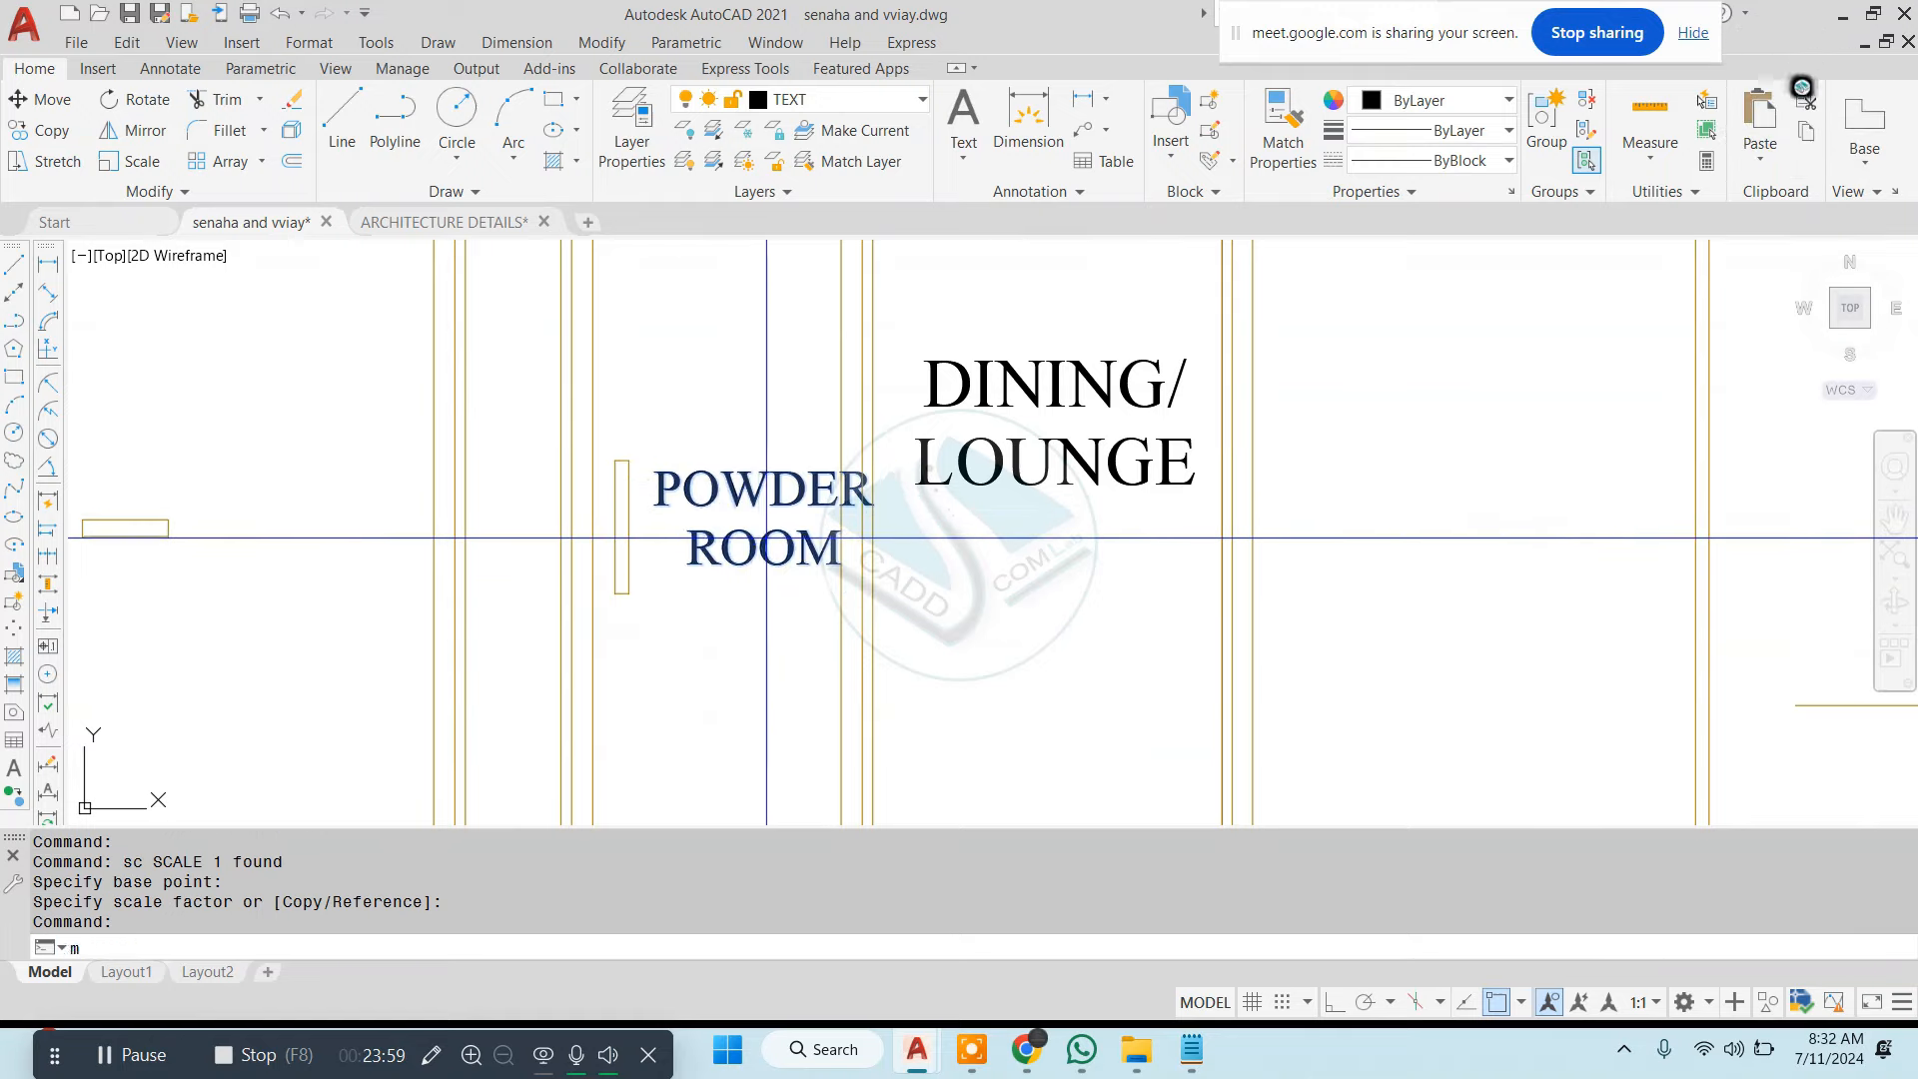
pyautogui.write('m')
pyautogui.press('Return')
pyautogui.click(766, 538)
pyautogui.scroll(-5, 949, 518)
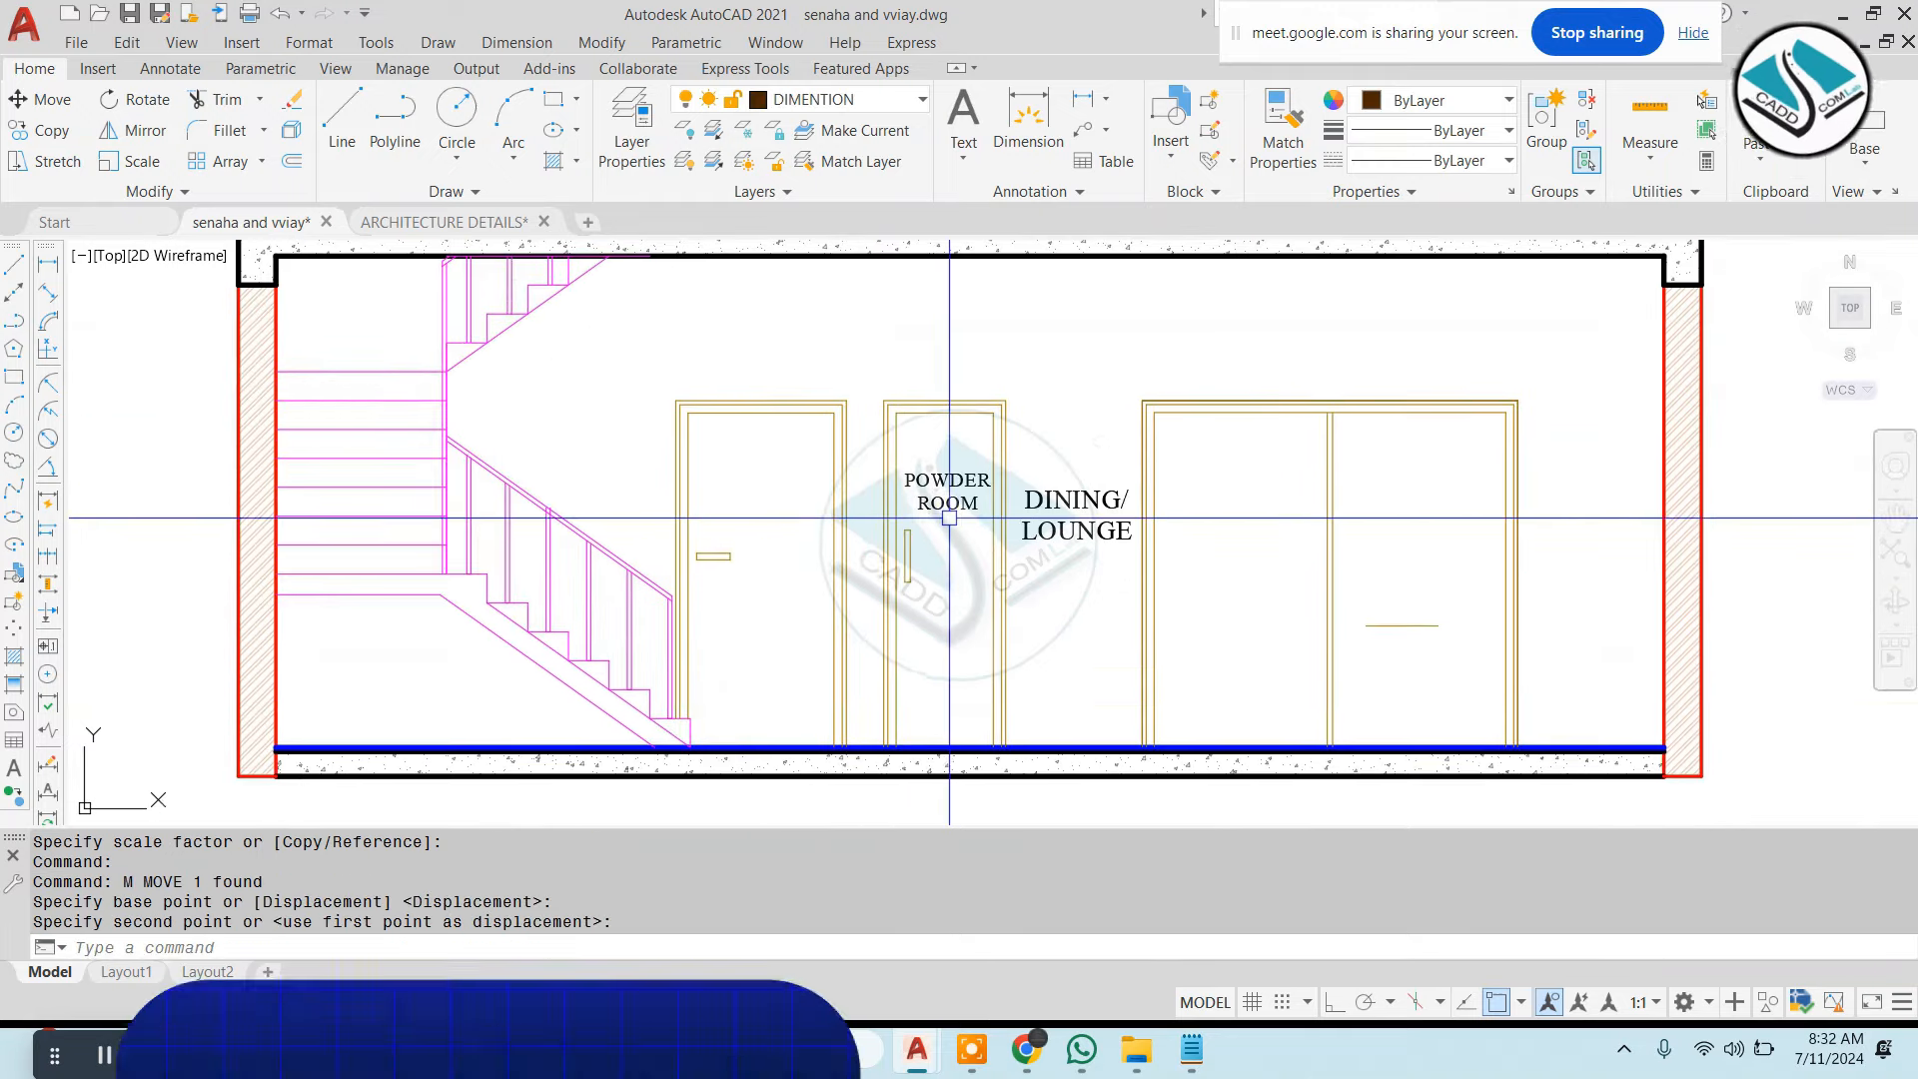
# Copy the MASTER BED ROOM label from the ground floor plan to the door beside the staircase in the section
pyautogui.press('Escape')
pyautogui.scroll(-8, 949, 518)
pyautogui.moveTo(949, 518); pyautogui.dragTo(949, 707, button='middle')
pyautogui.scroll(10, 873, 362)
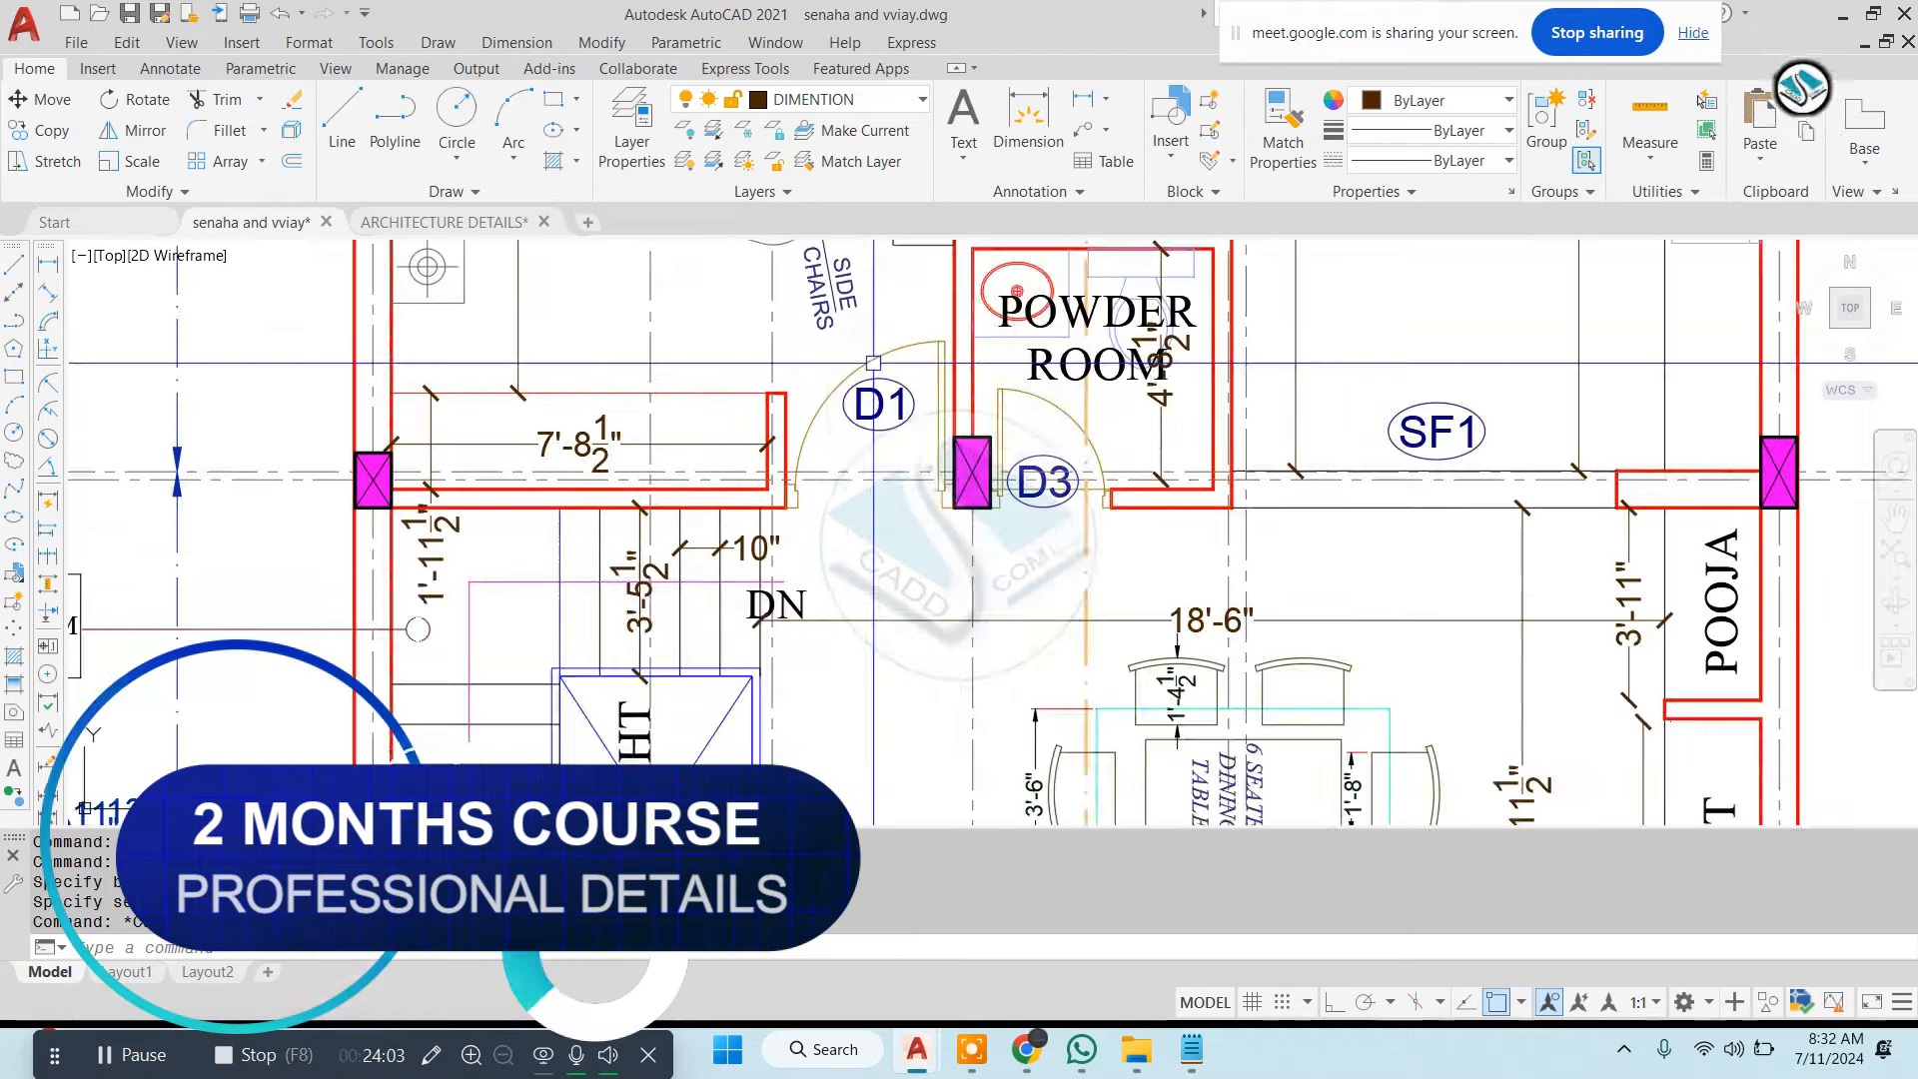
pyautogui.moveTo(873, 363); pyautogui.dragTo(871, 519, button='middle')
pyautogui.scroll(-3, 867, 551)
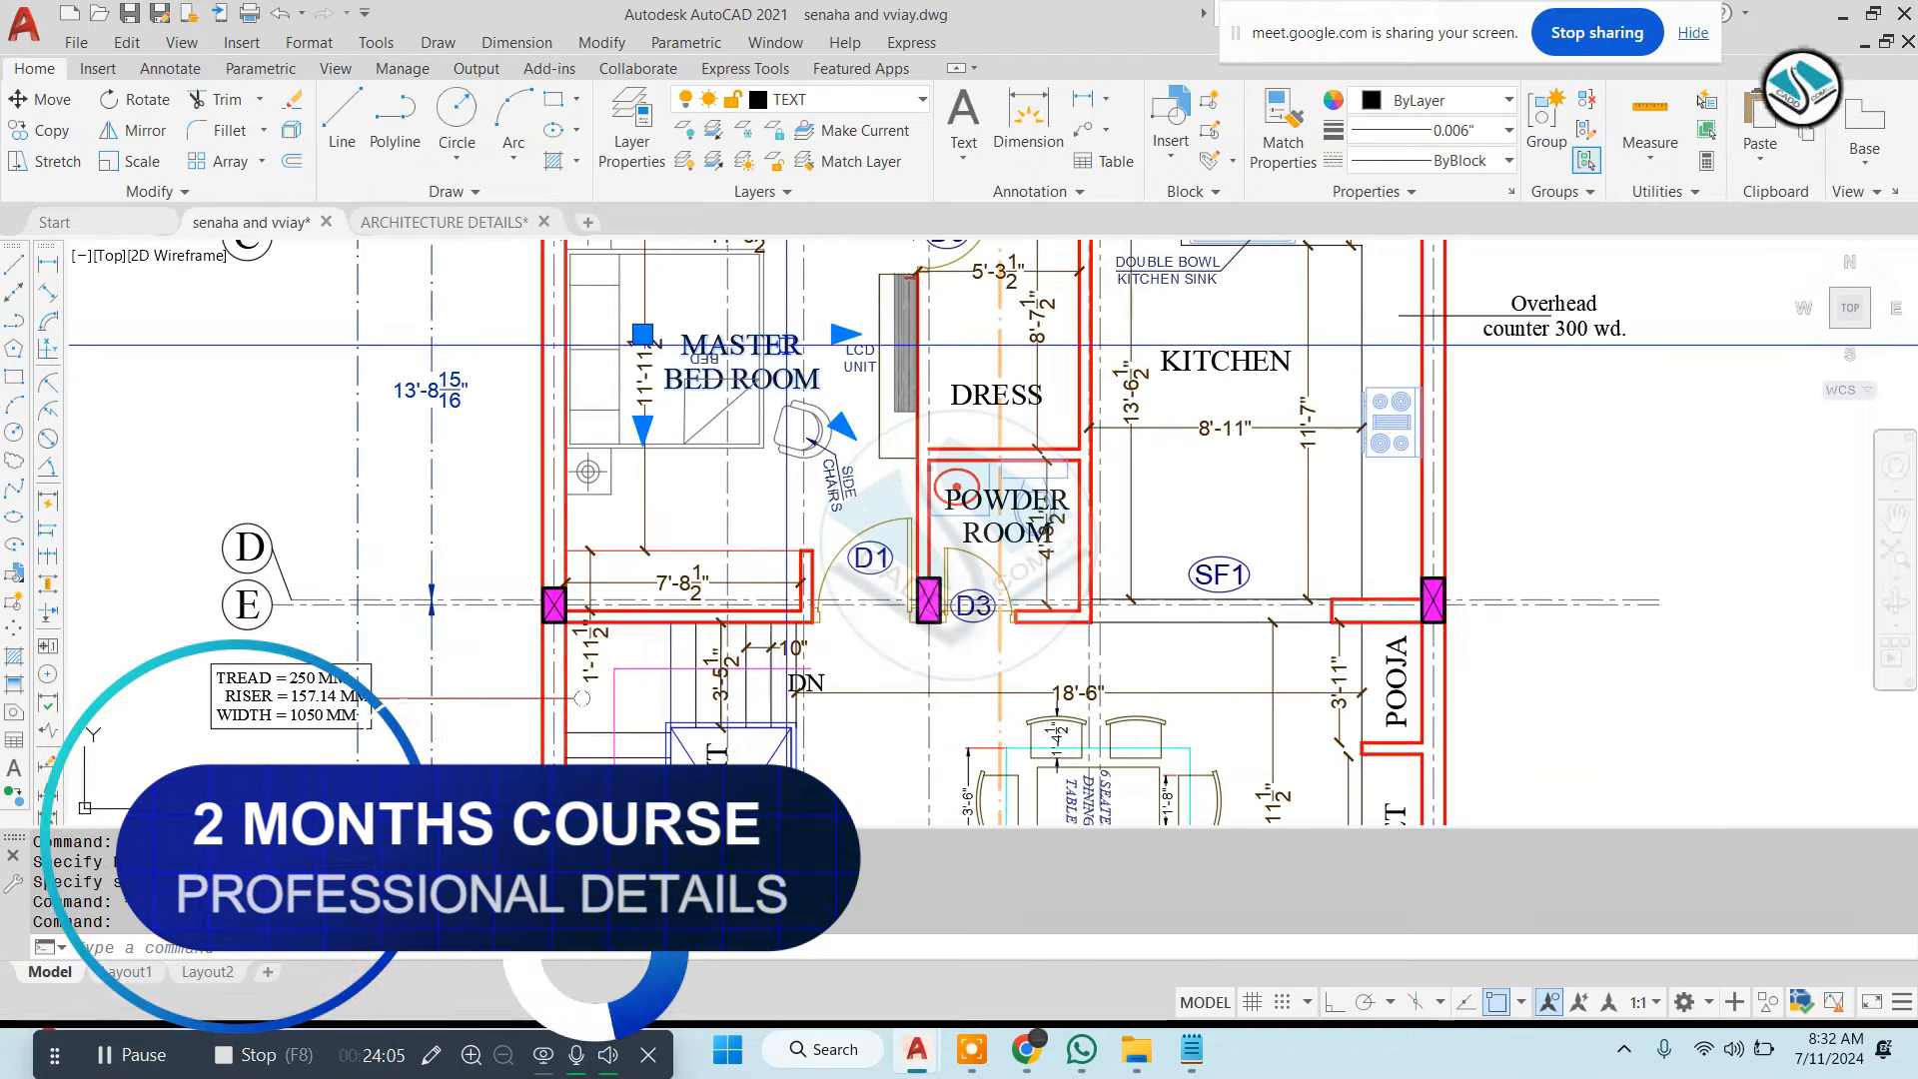
pyautogui.write('co')
pyautogui.press('Return')
pyautogui.click(789, 349)
pyautogui.scroll(-8, 828, 540)
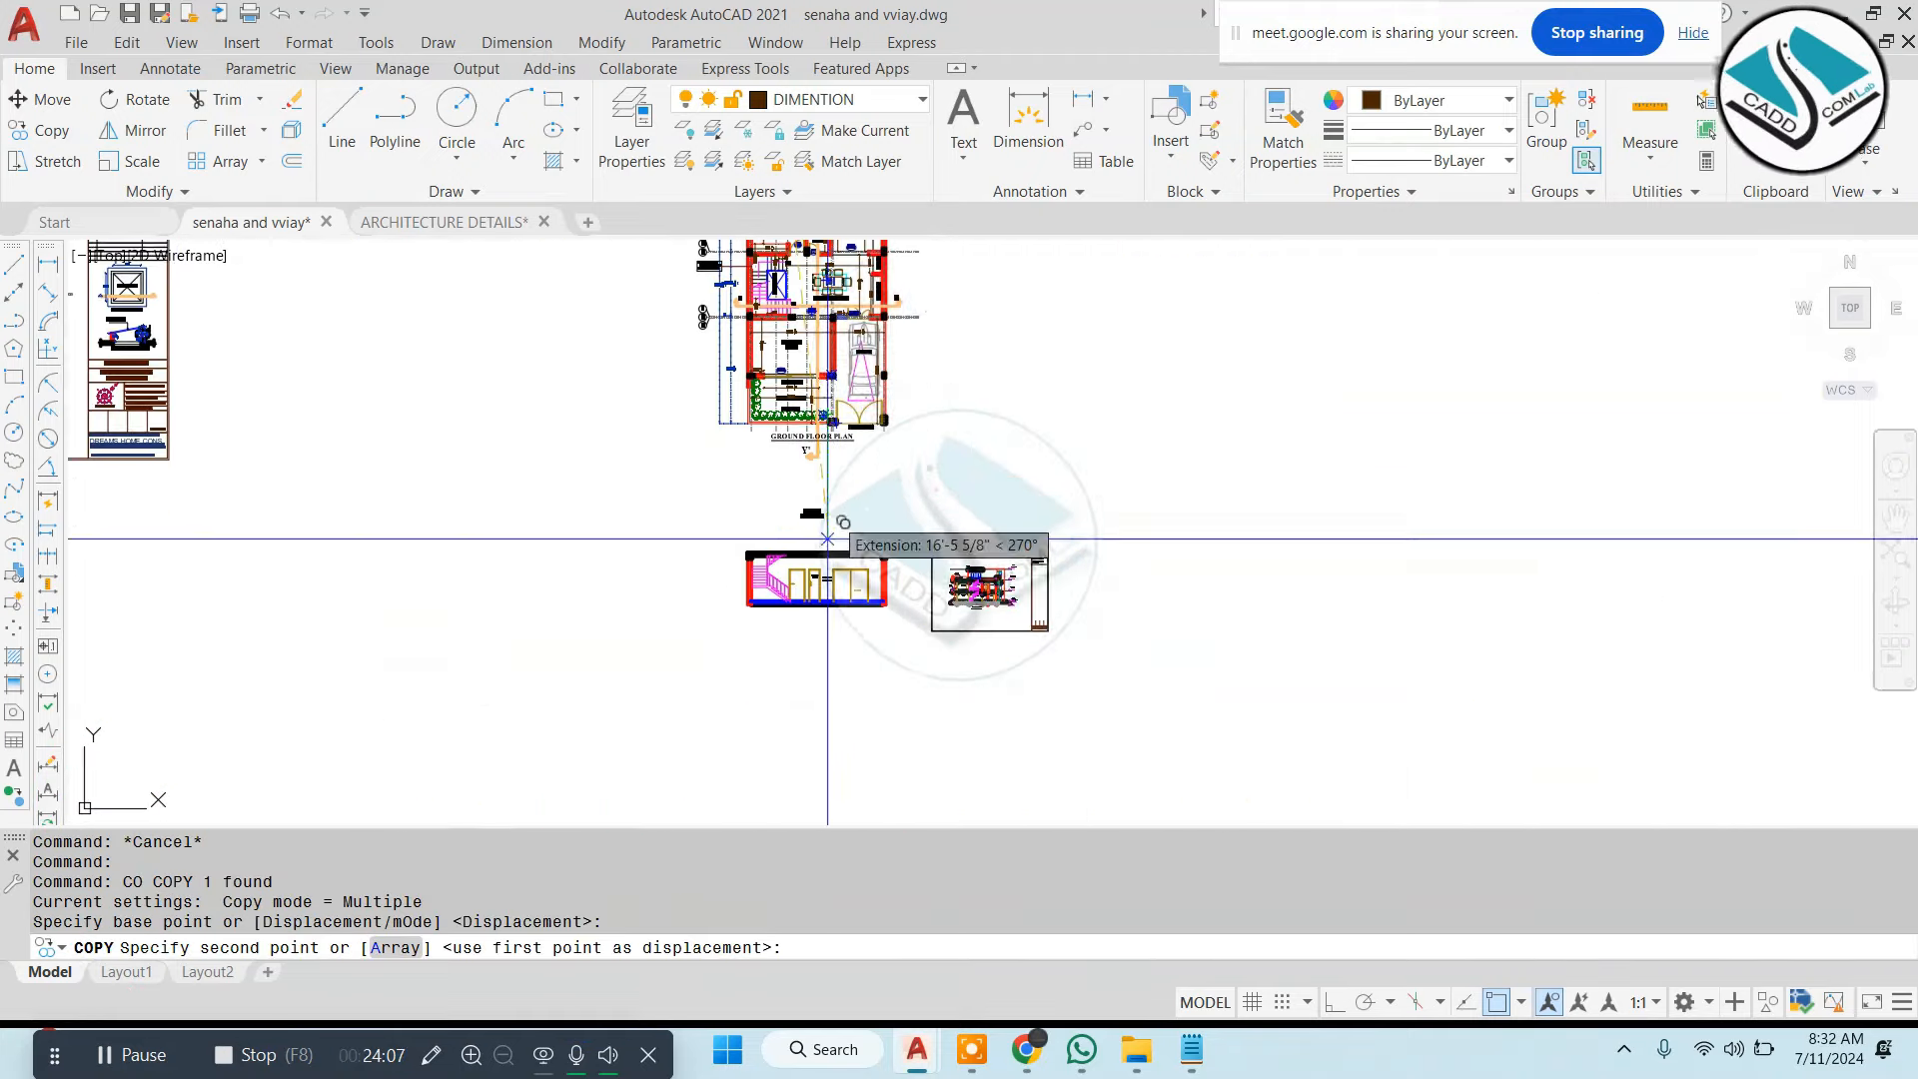
pyautogui.scroll(8, 827, 539)
pyautogui.scroll(-1, 974, 828)
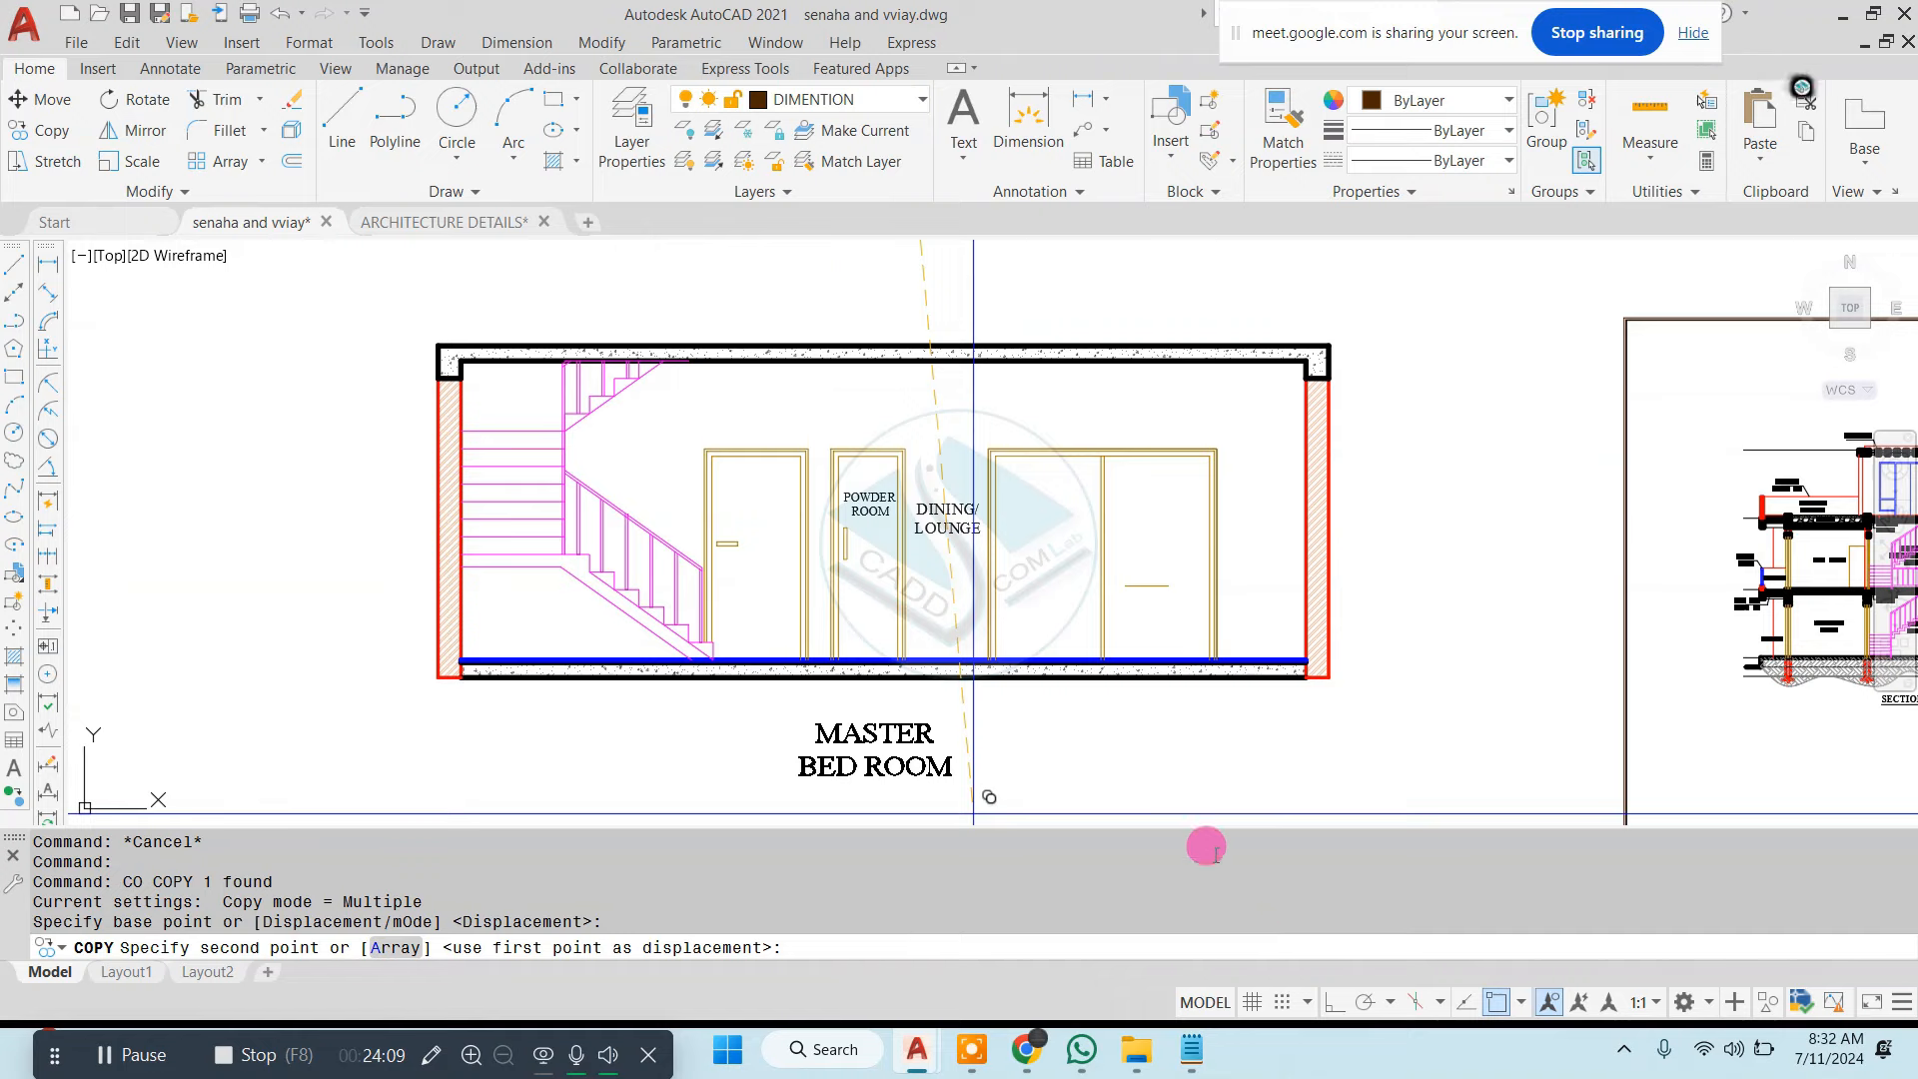
pyautogui.scroll(4, 862, 589)
pyautogui.click(873, 545)
pyautogui.press('Escape')
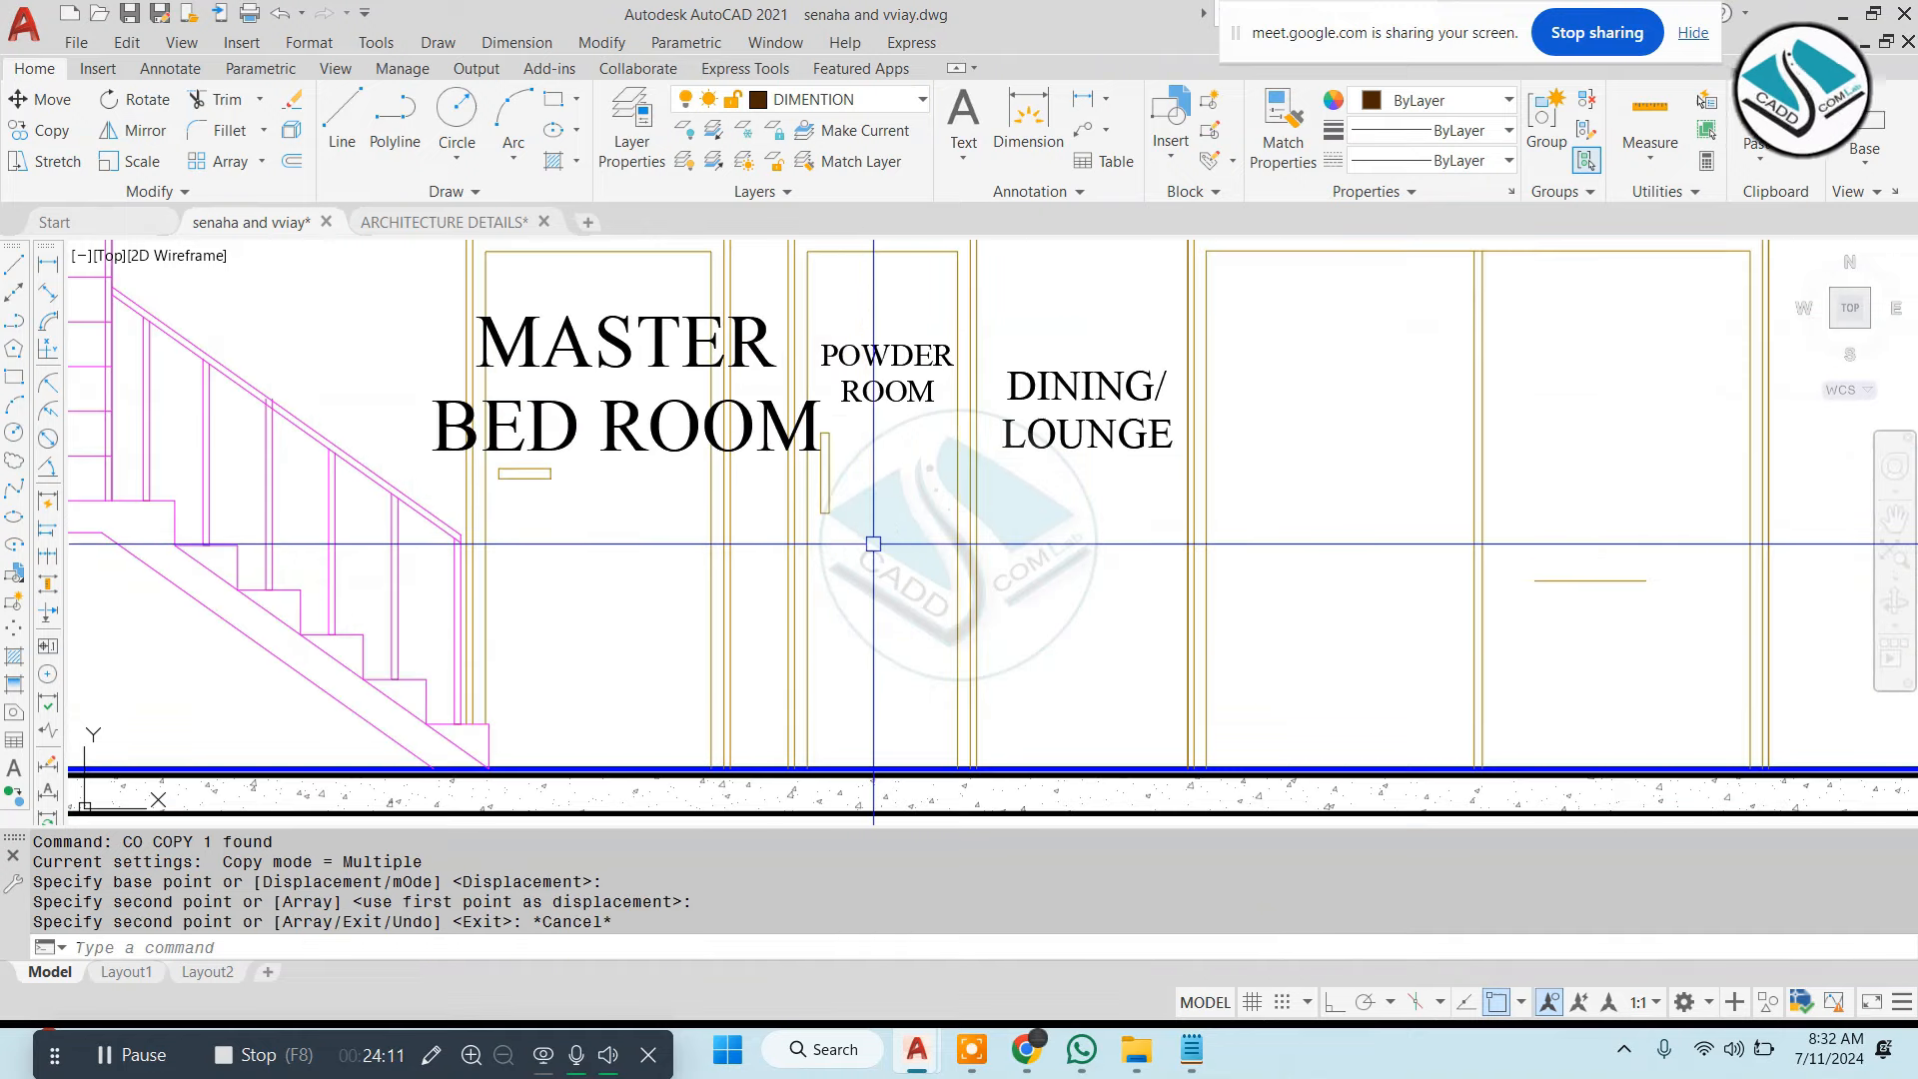
# Match the MASTER BED ROOM label's properties to the POWDER ROOM label
pyautogui.write('ma')
pyautogui.press('Return')
pyautogui.click(884, 361)
pyautogui.click(674, 335)
pyautogui.click(639, 362)
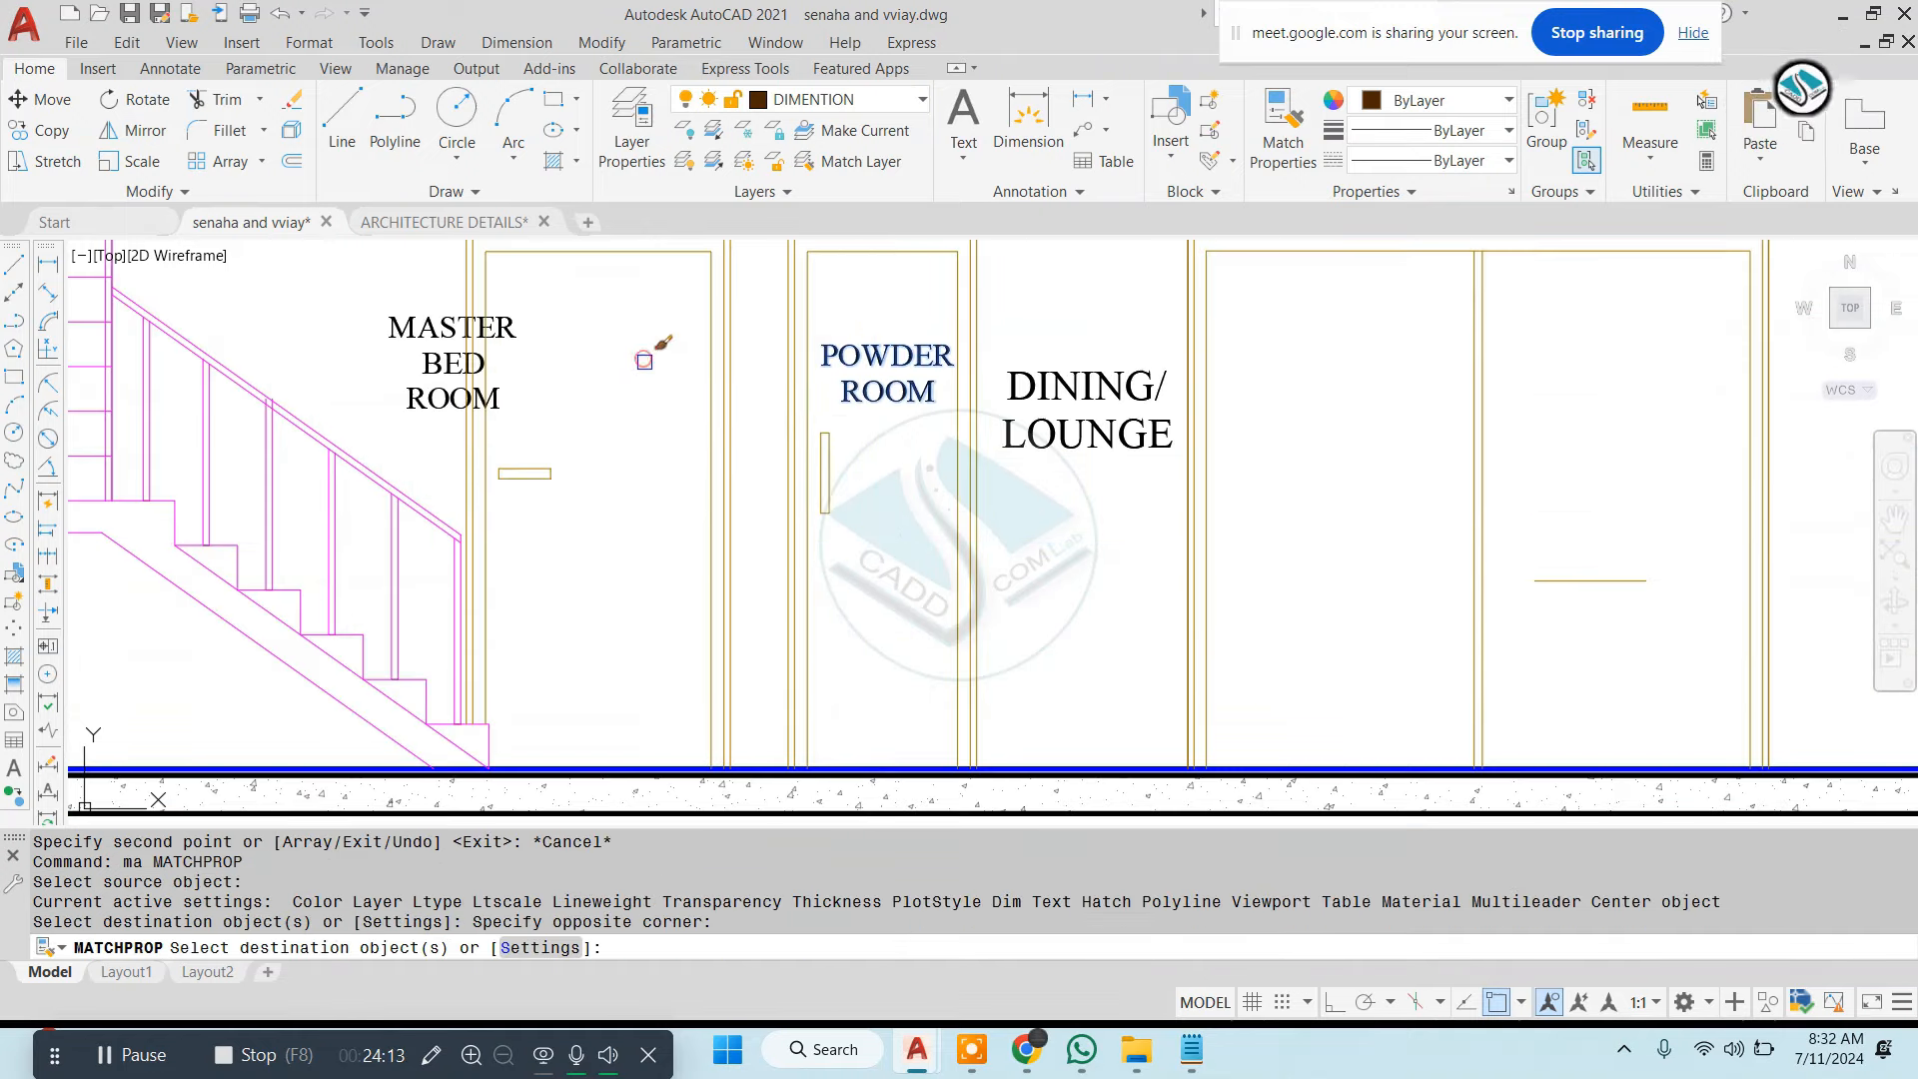
pyautogui.press('Escape')
# Move the MASTER BED ROOM label onto the door beside the staircase, centred above its handle
pyautogui.click(485, 342)
pyautogui.write('m')
pyautogui.press('Return')
pyautogui.click(516, 318)
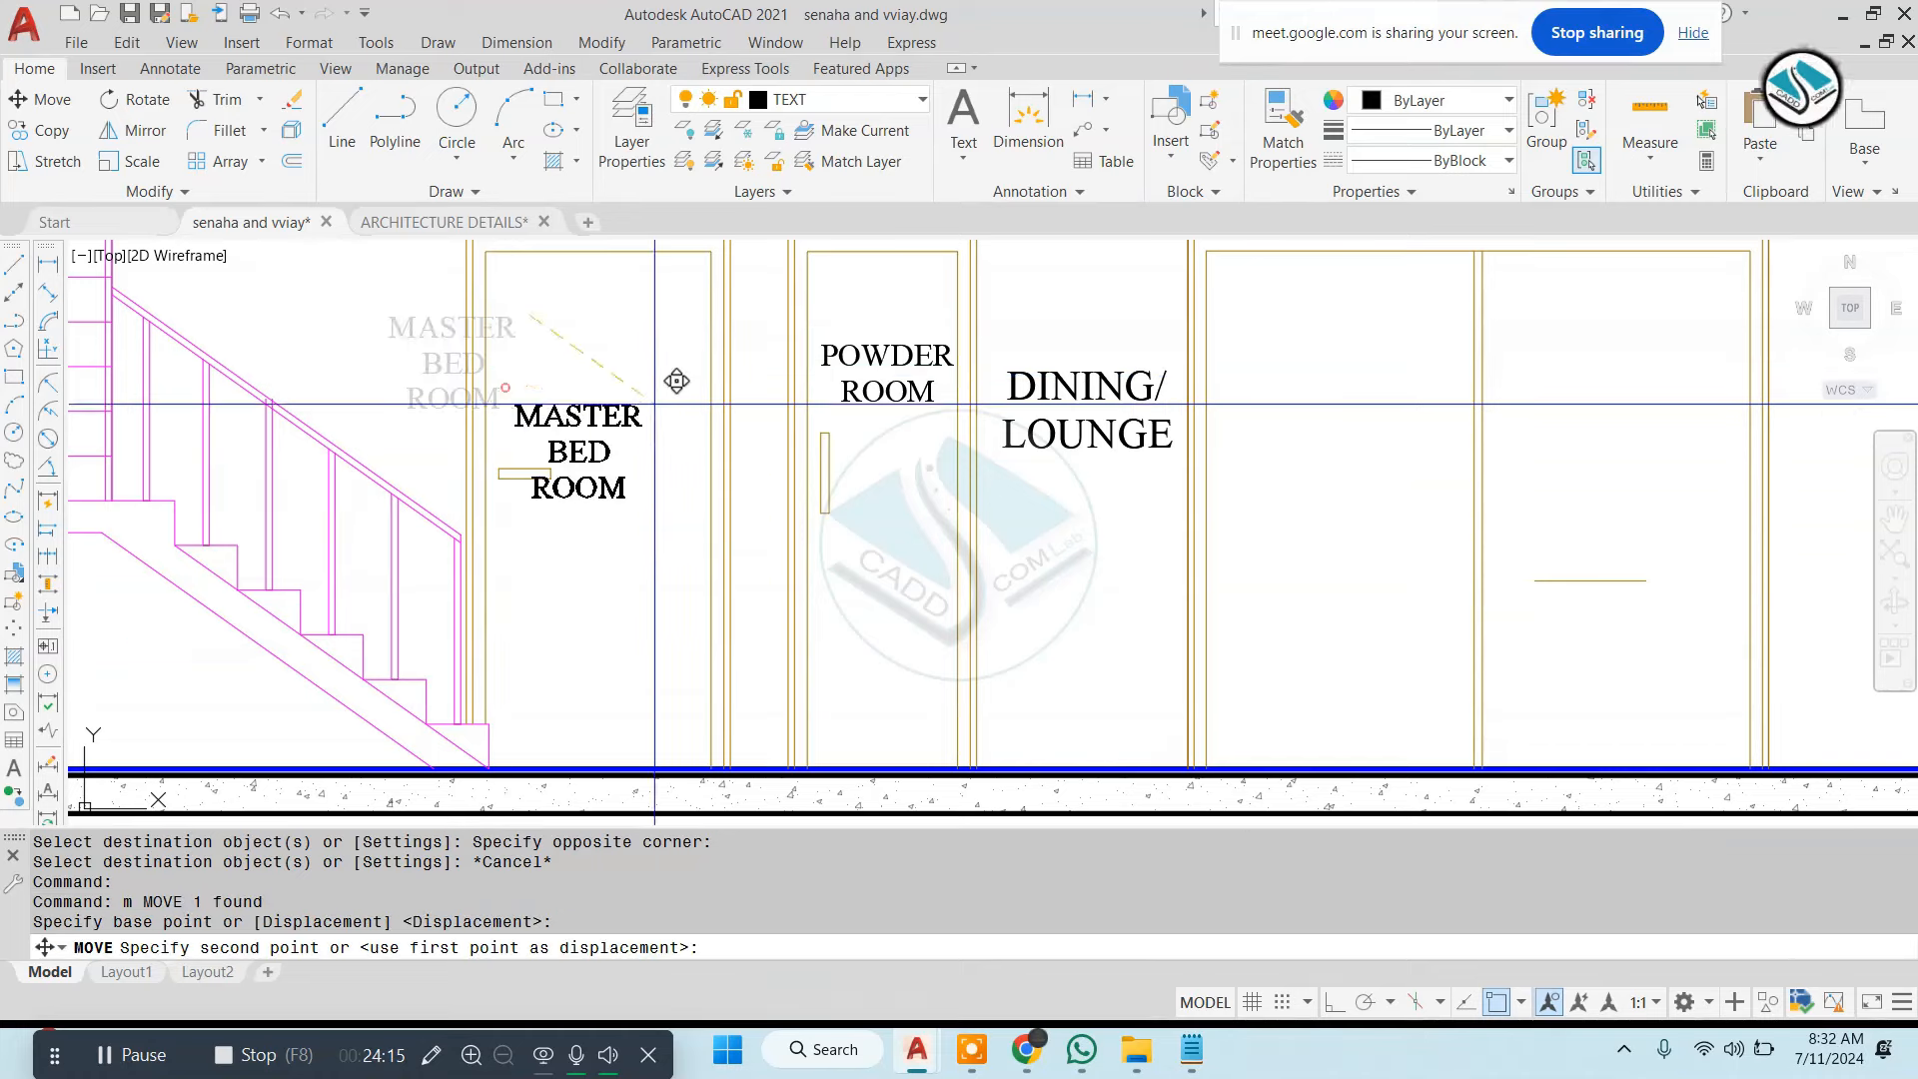
pyautogui.click(670, 330)
pyautogui.moveTo(670, 331); pyautogui.dragTo(472, 383, button='middle')
pyautogui.press('Escape')
# Move the DINING/LOUNGE label onto the first leaf of the wide double door
pyautogui.click(869, 441)
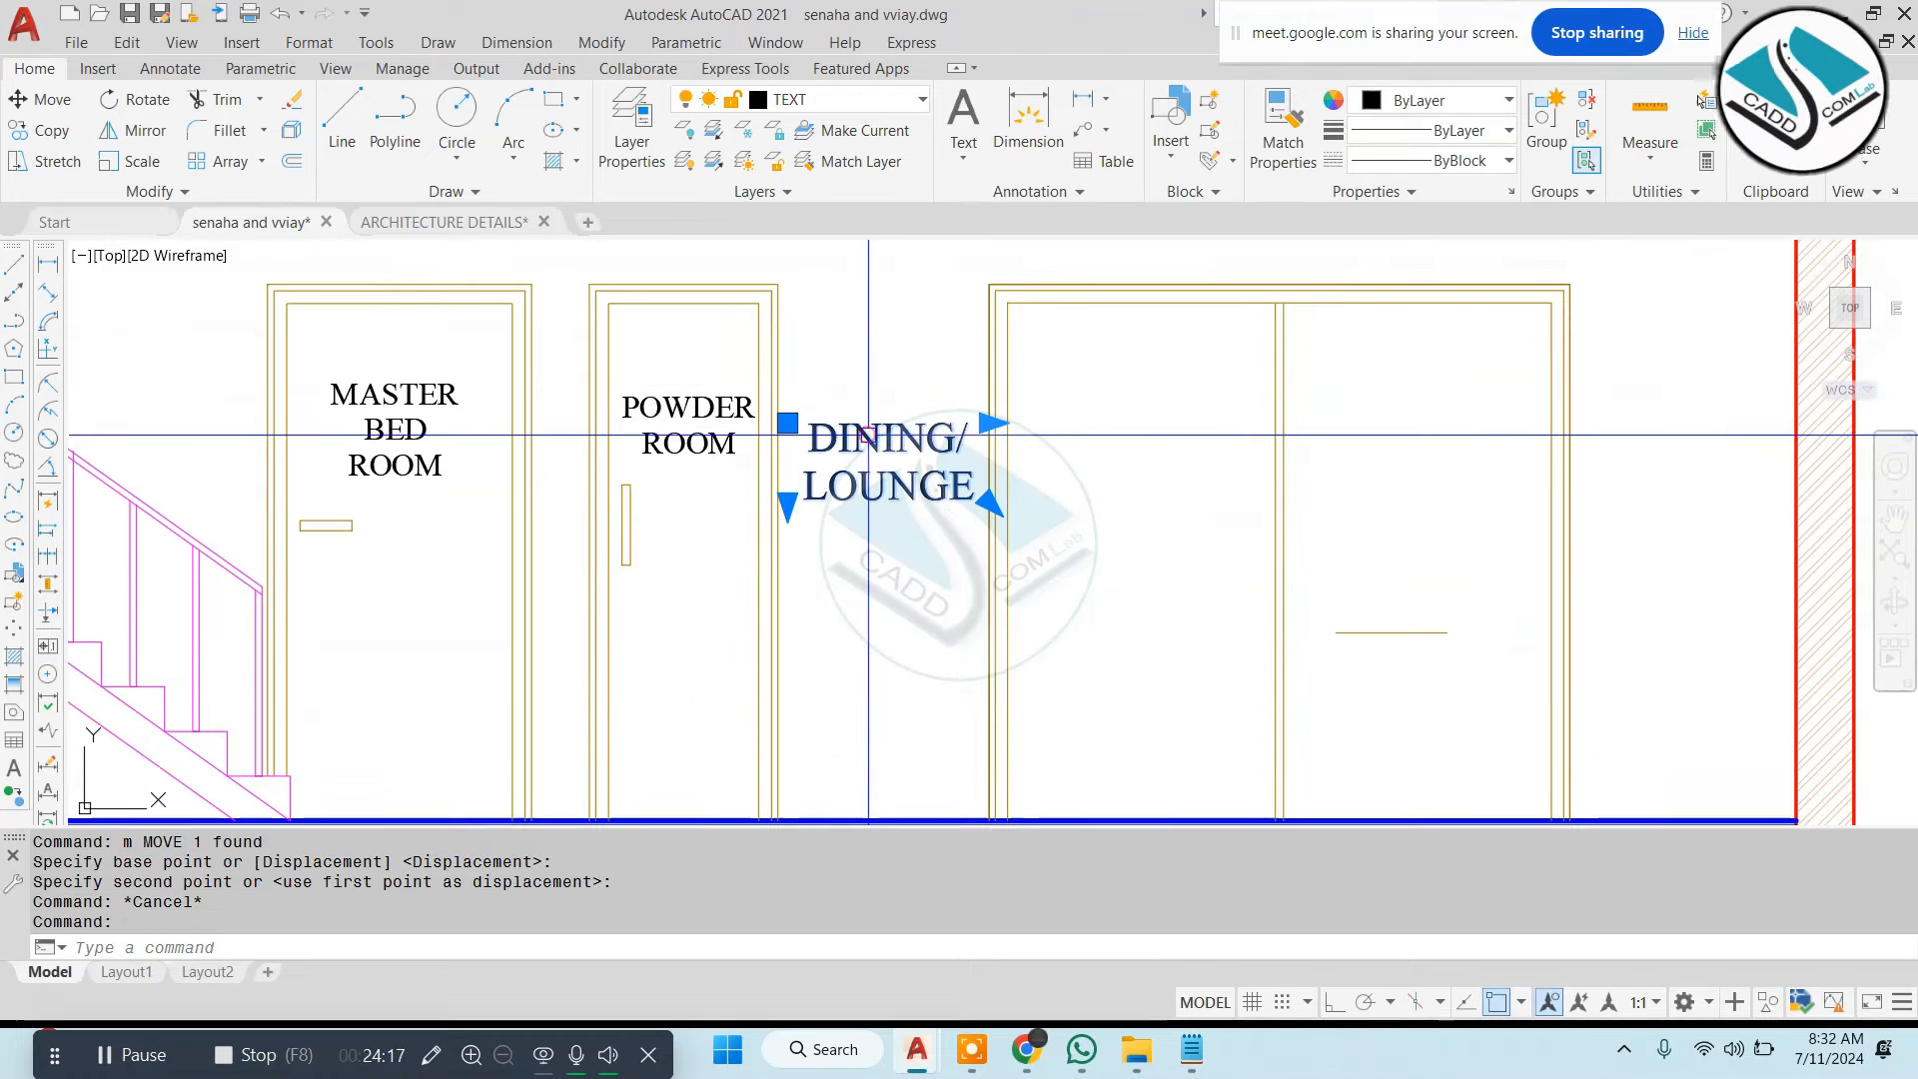
pyautogui.write('m')
pyautogui.press('Return')
pyautogui.click(878, 521)
pyautogui.click(1179, 471)
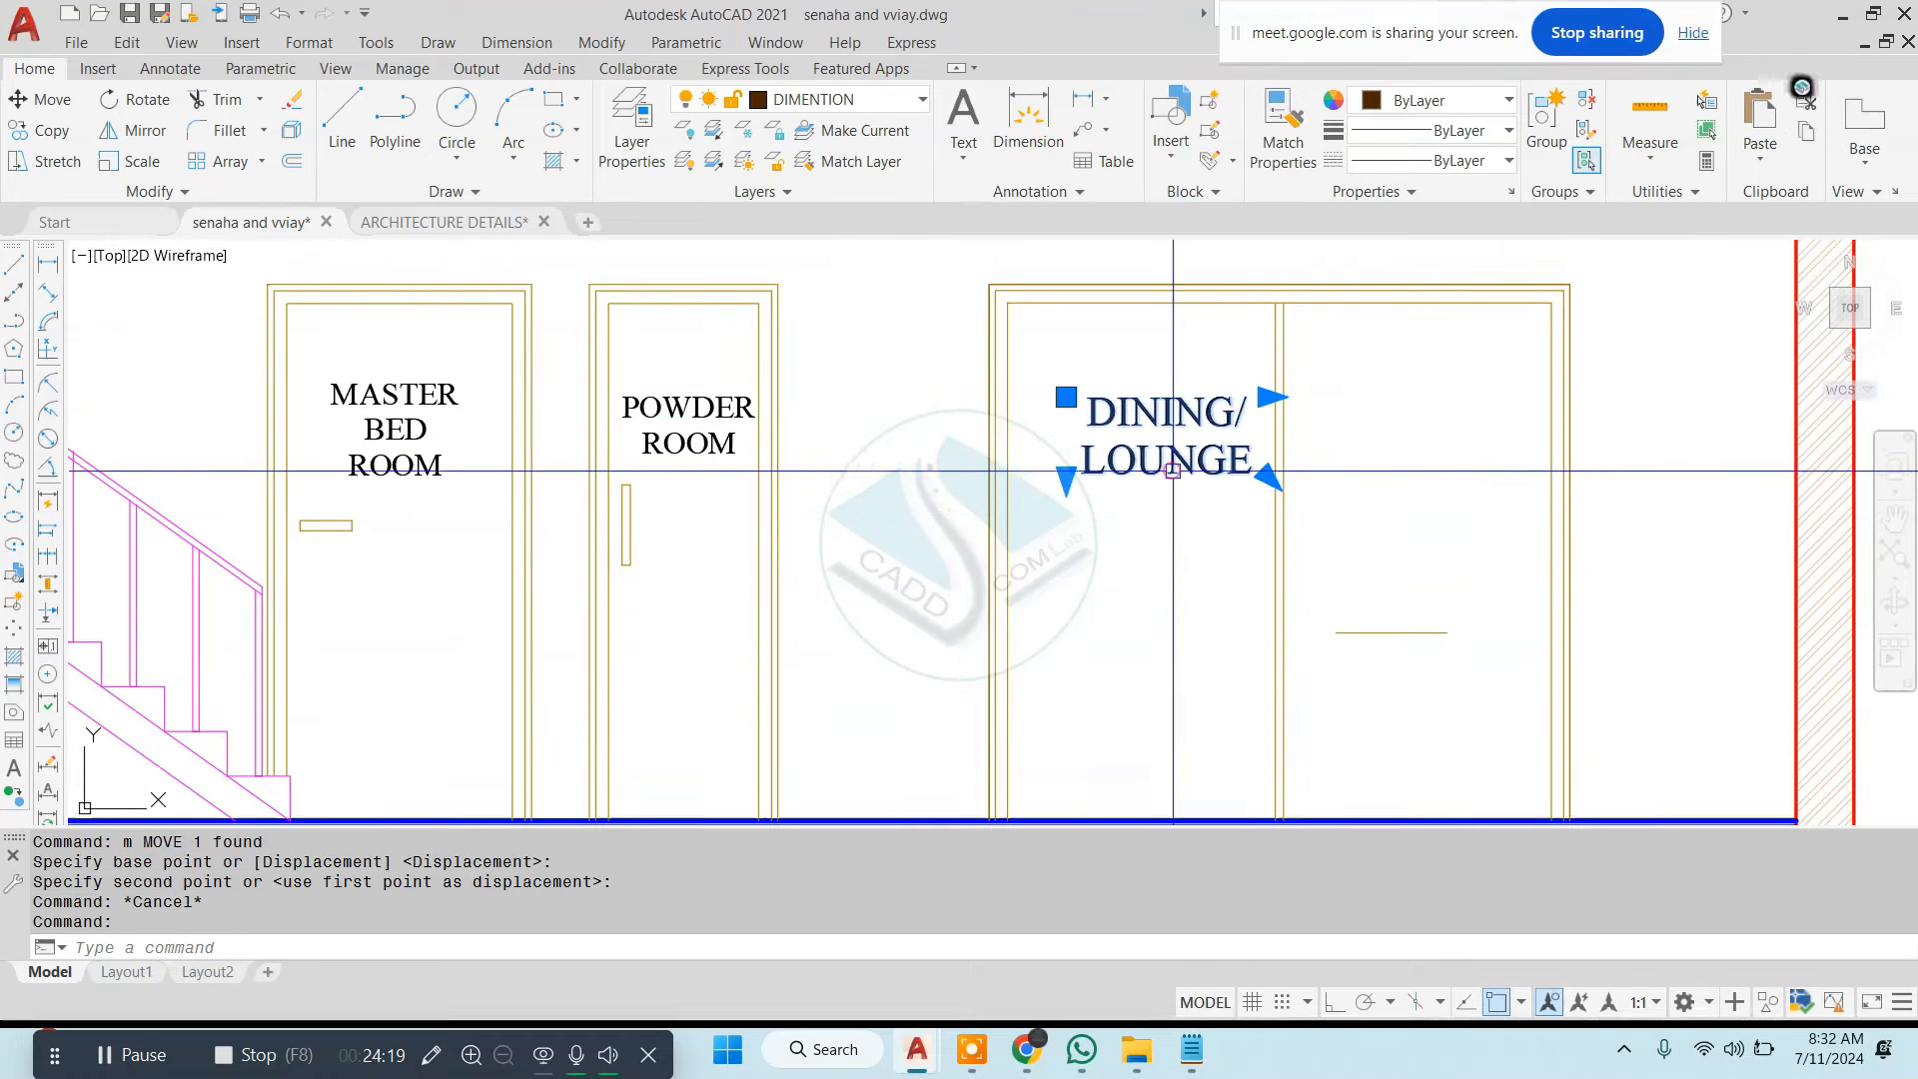
# Change the text of the label on the wide double door to KITCHEN
pyautogui.doubleClick(1176, 477)
pyautogui.hotkey('ctrl', 'a')
pyautogui.write('kit')
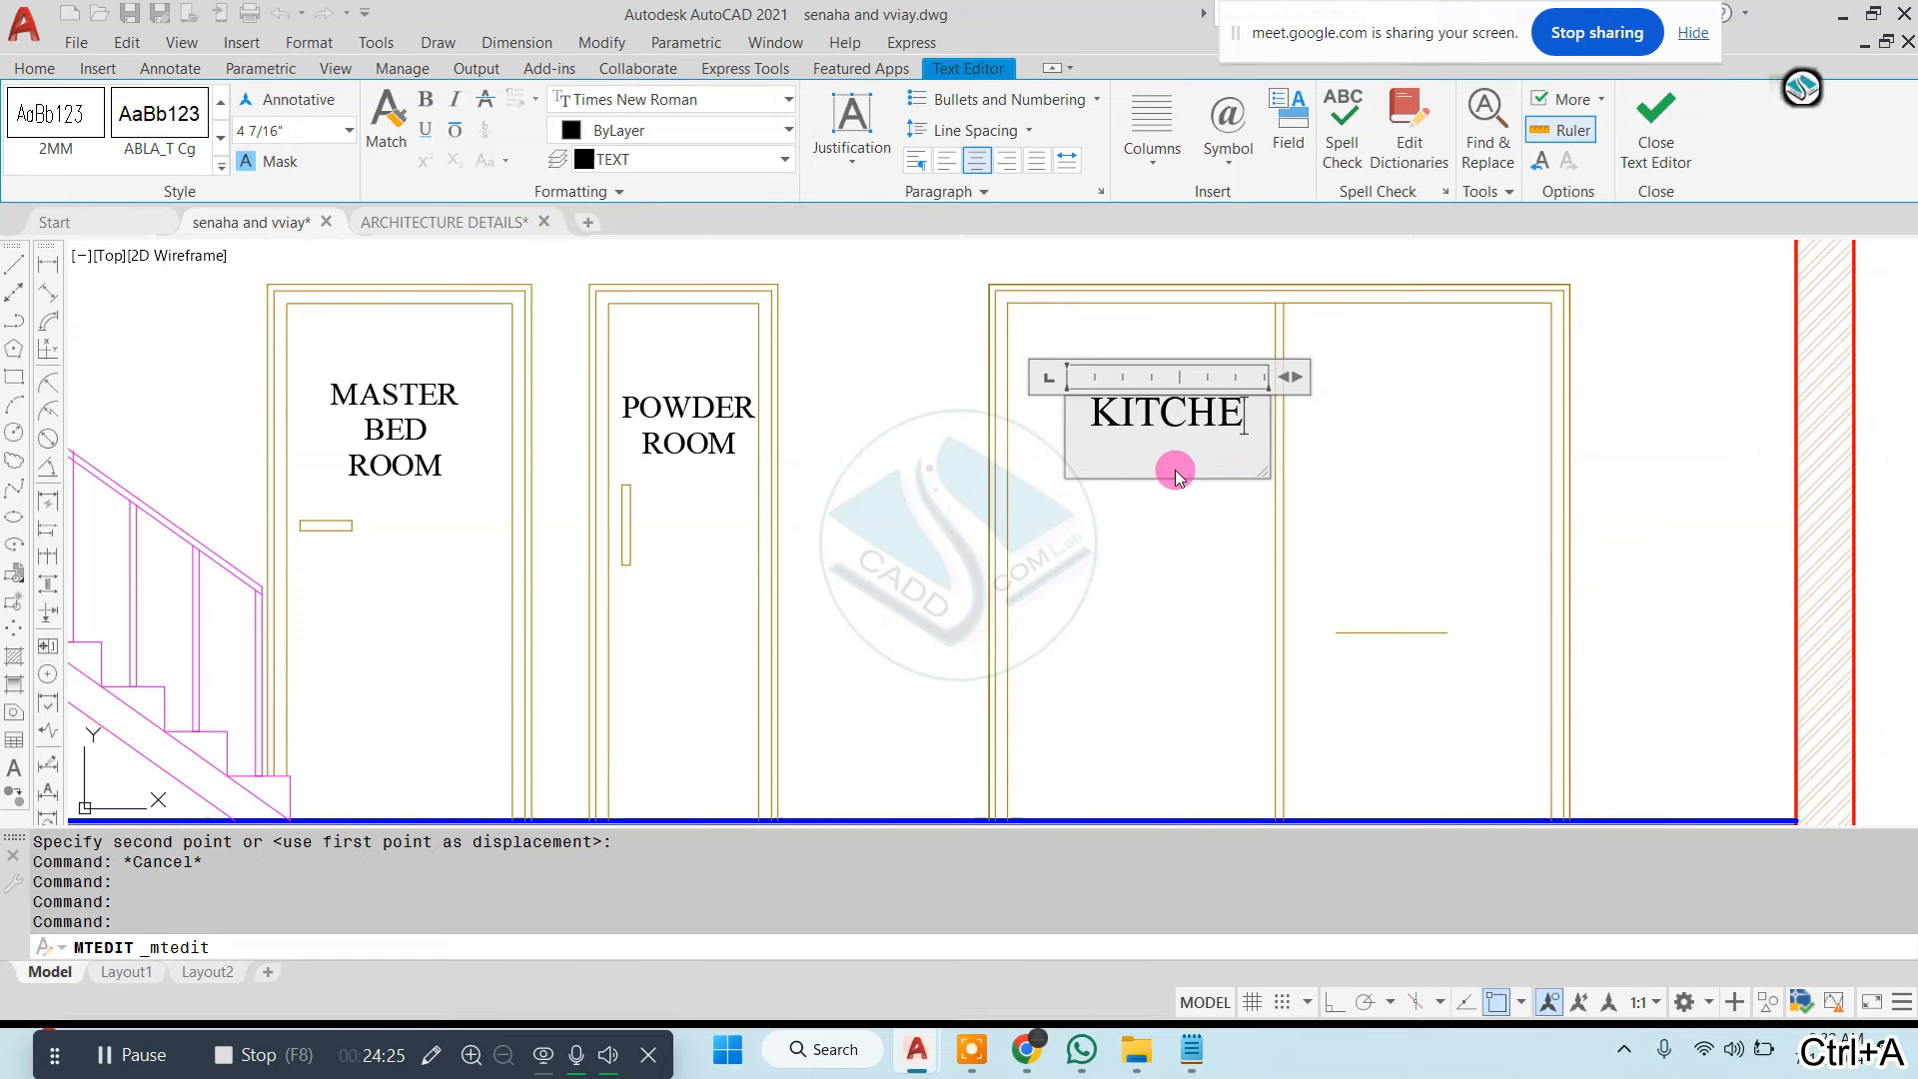
pyautogui.click(1379, 458)
pyautogui.press('Escape')
# Reposition the KITCHEN label so that it sits inside the first leaf of the wide double door
pyautogui.click(1142, 400)
pyautogui.write('m')
pyautogui.press('Return')
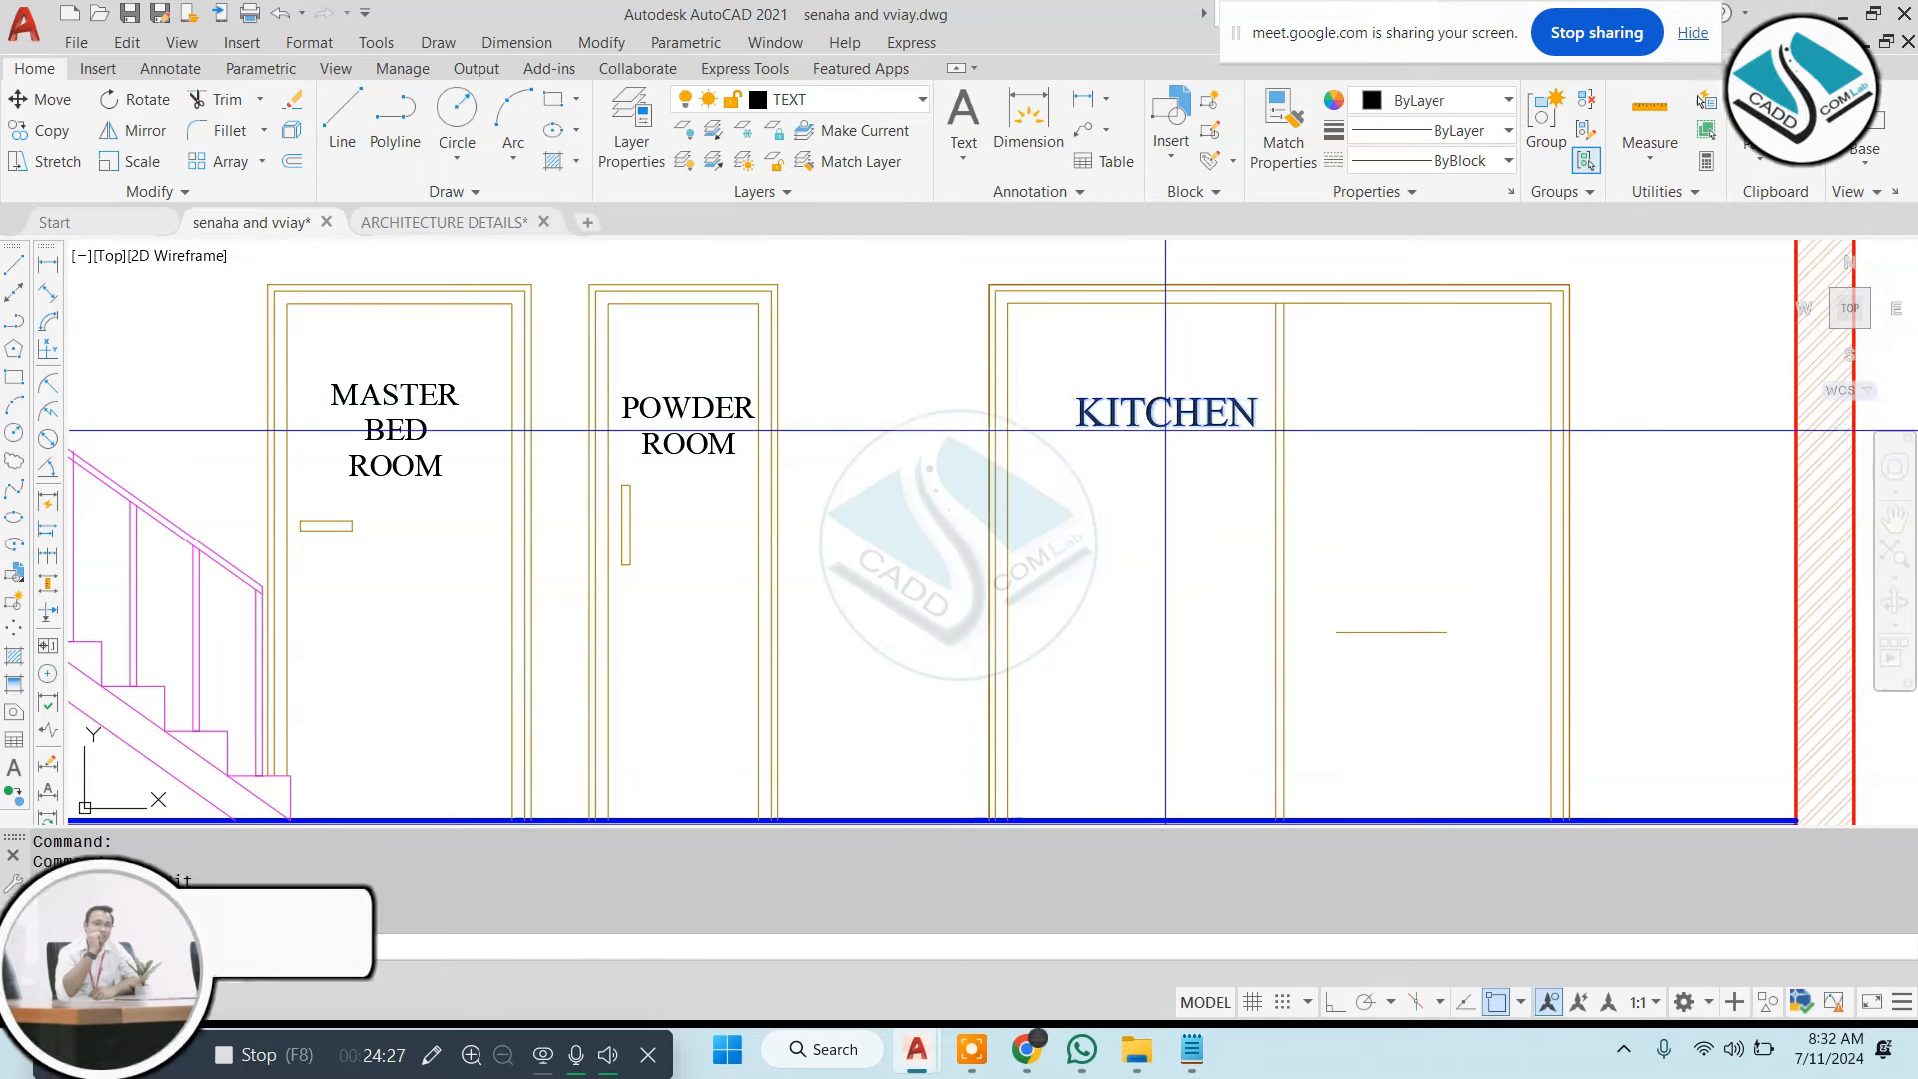
pyautogui.click(1169, 446)
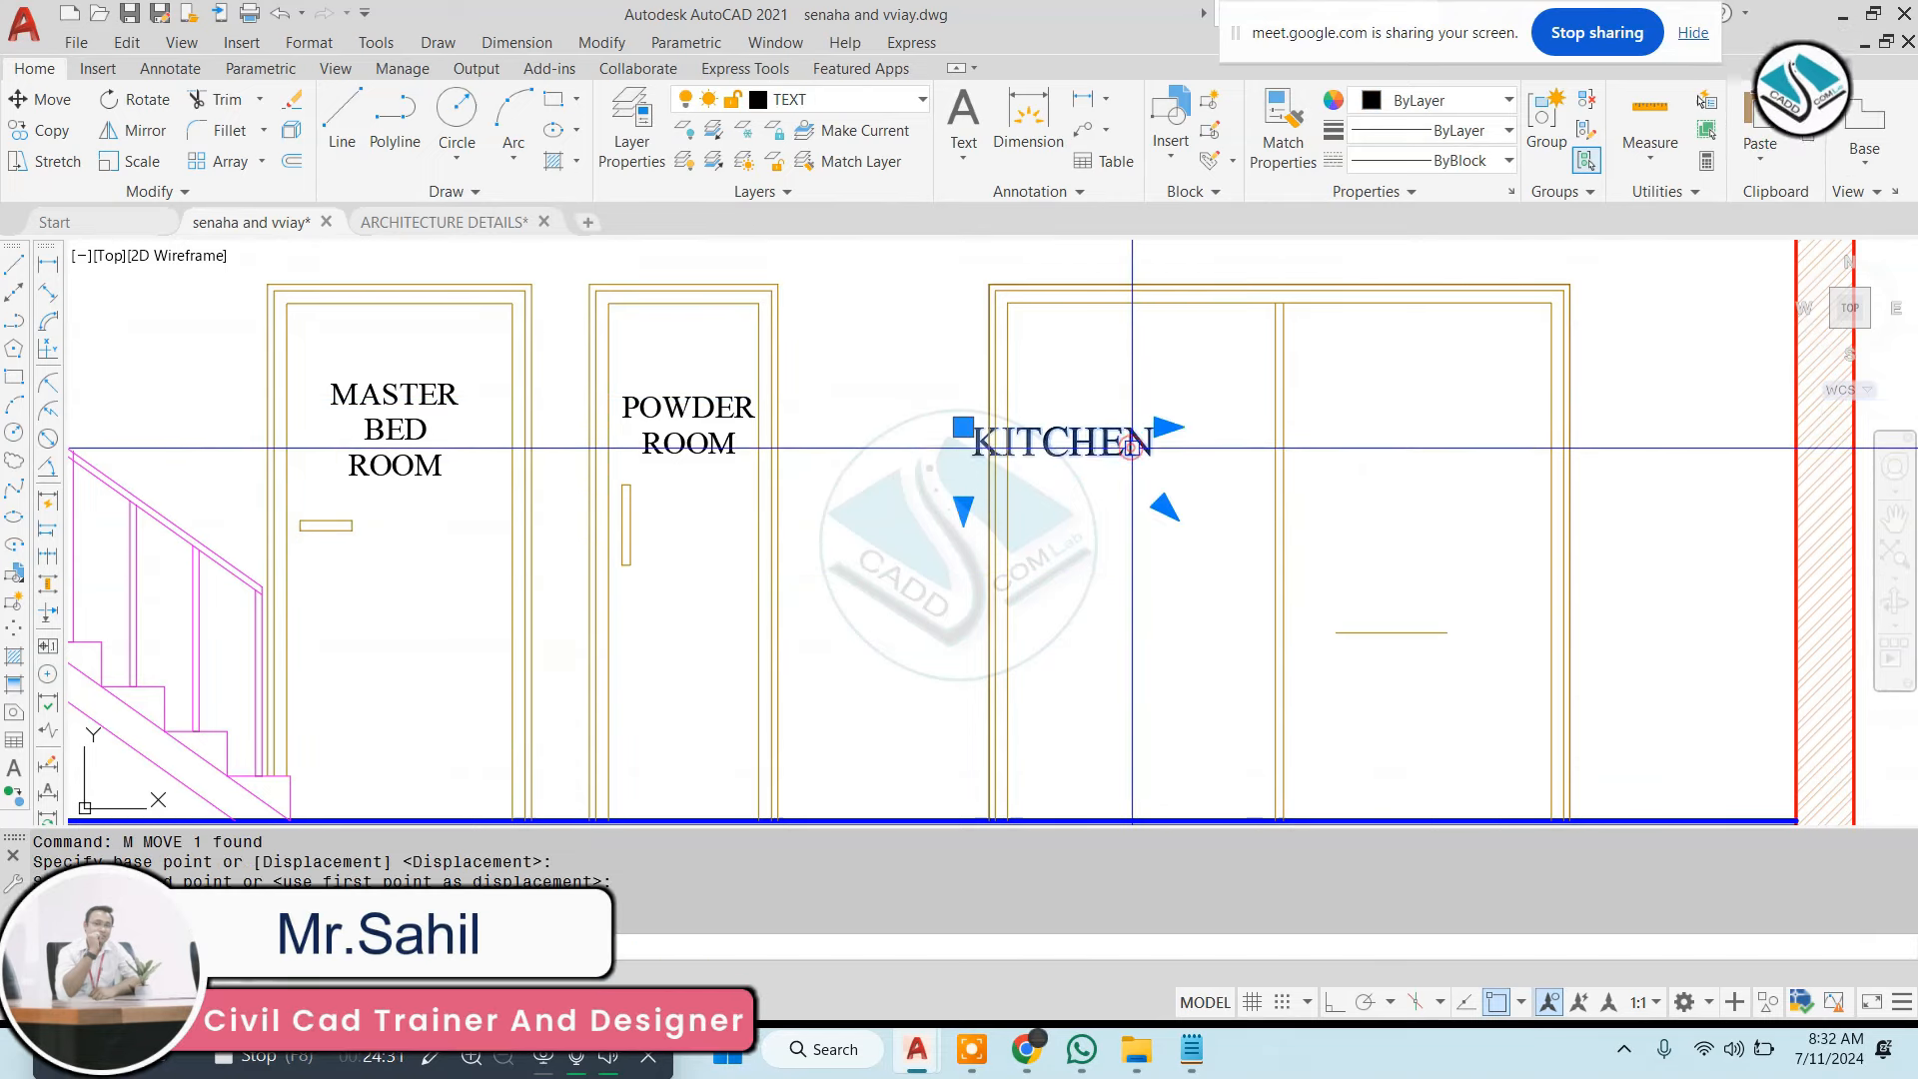
pyautogui.click(1207, 429)
# Copy the DINING/LOUNGE label from the ground floor plan into the section, over the staircase
pyautogui.scroll(-5, 1038, 510)
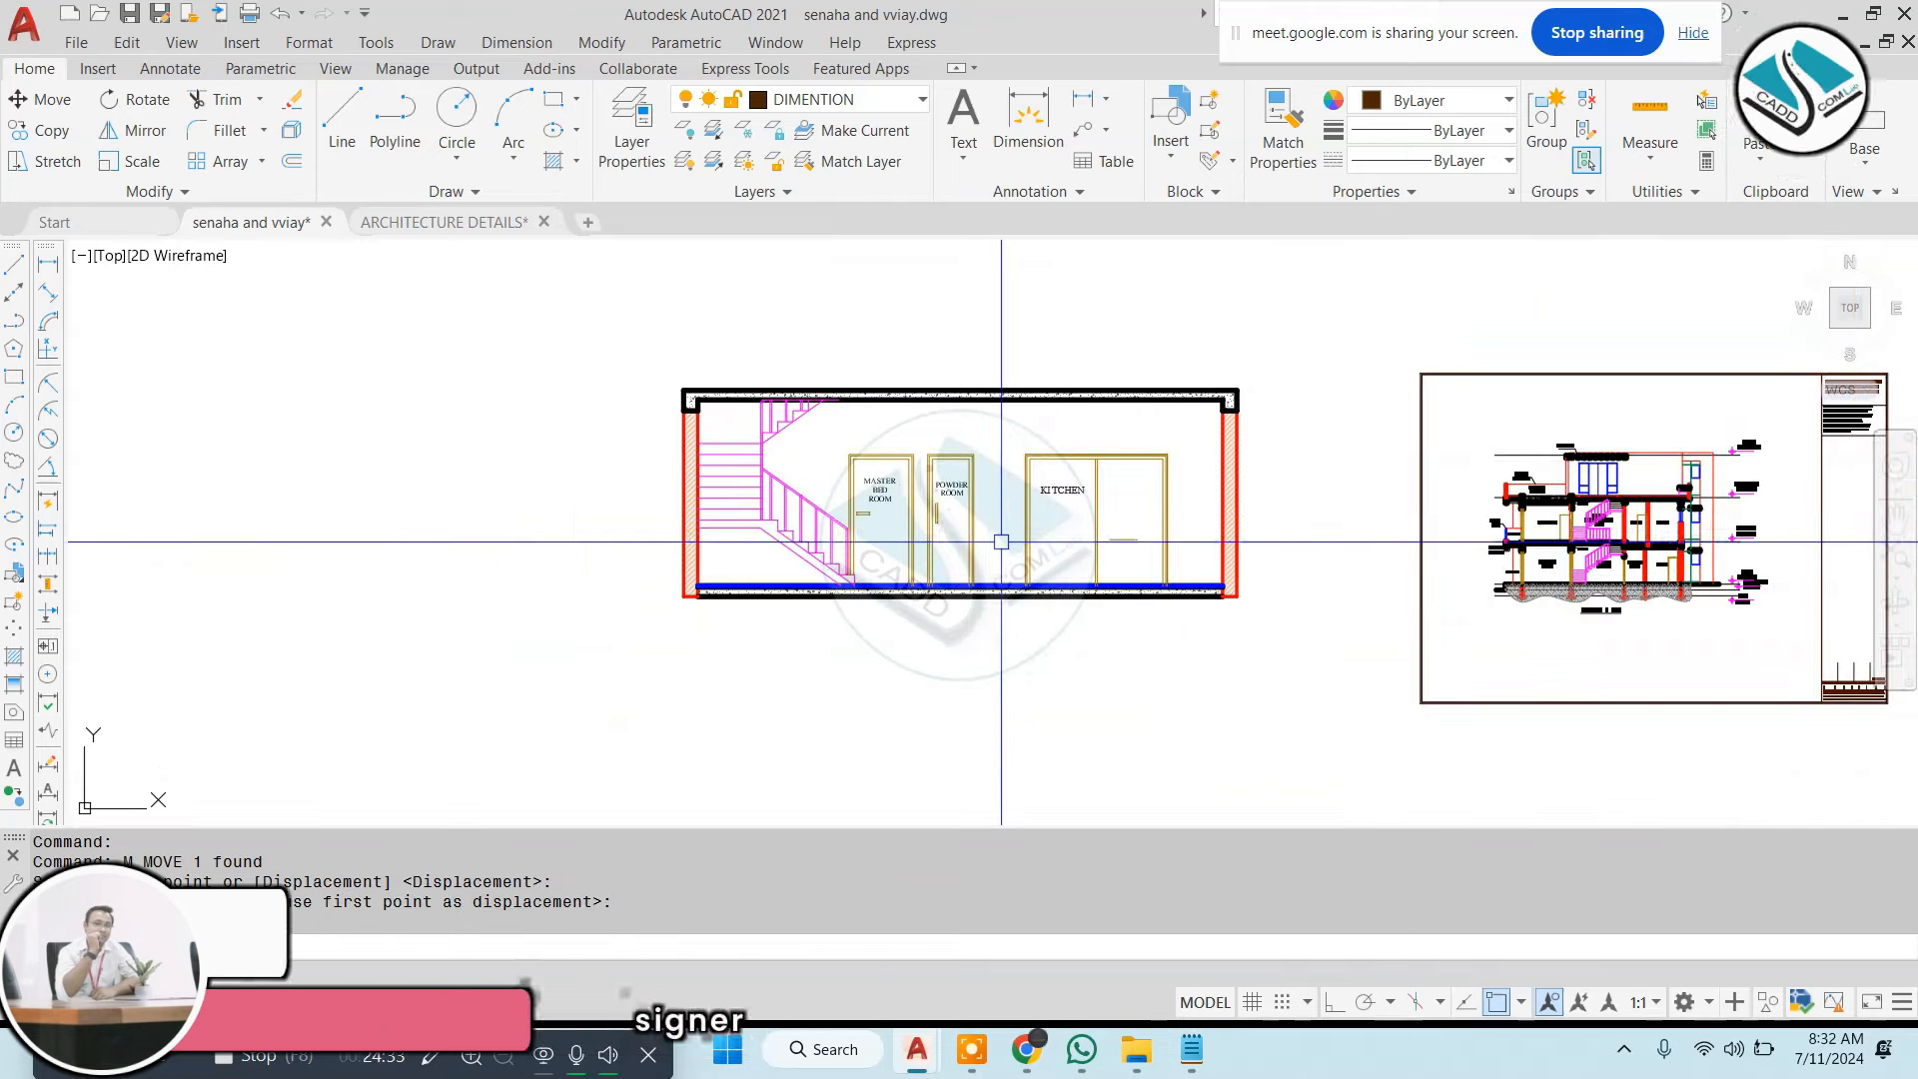
pyautogui.scroll(-6, 880, 525)
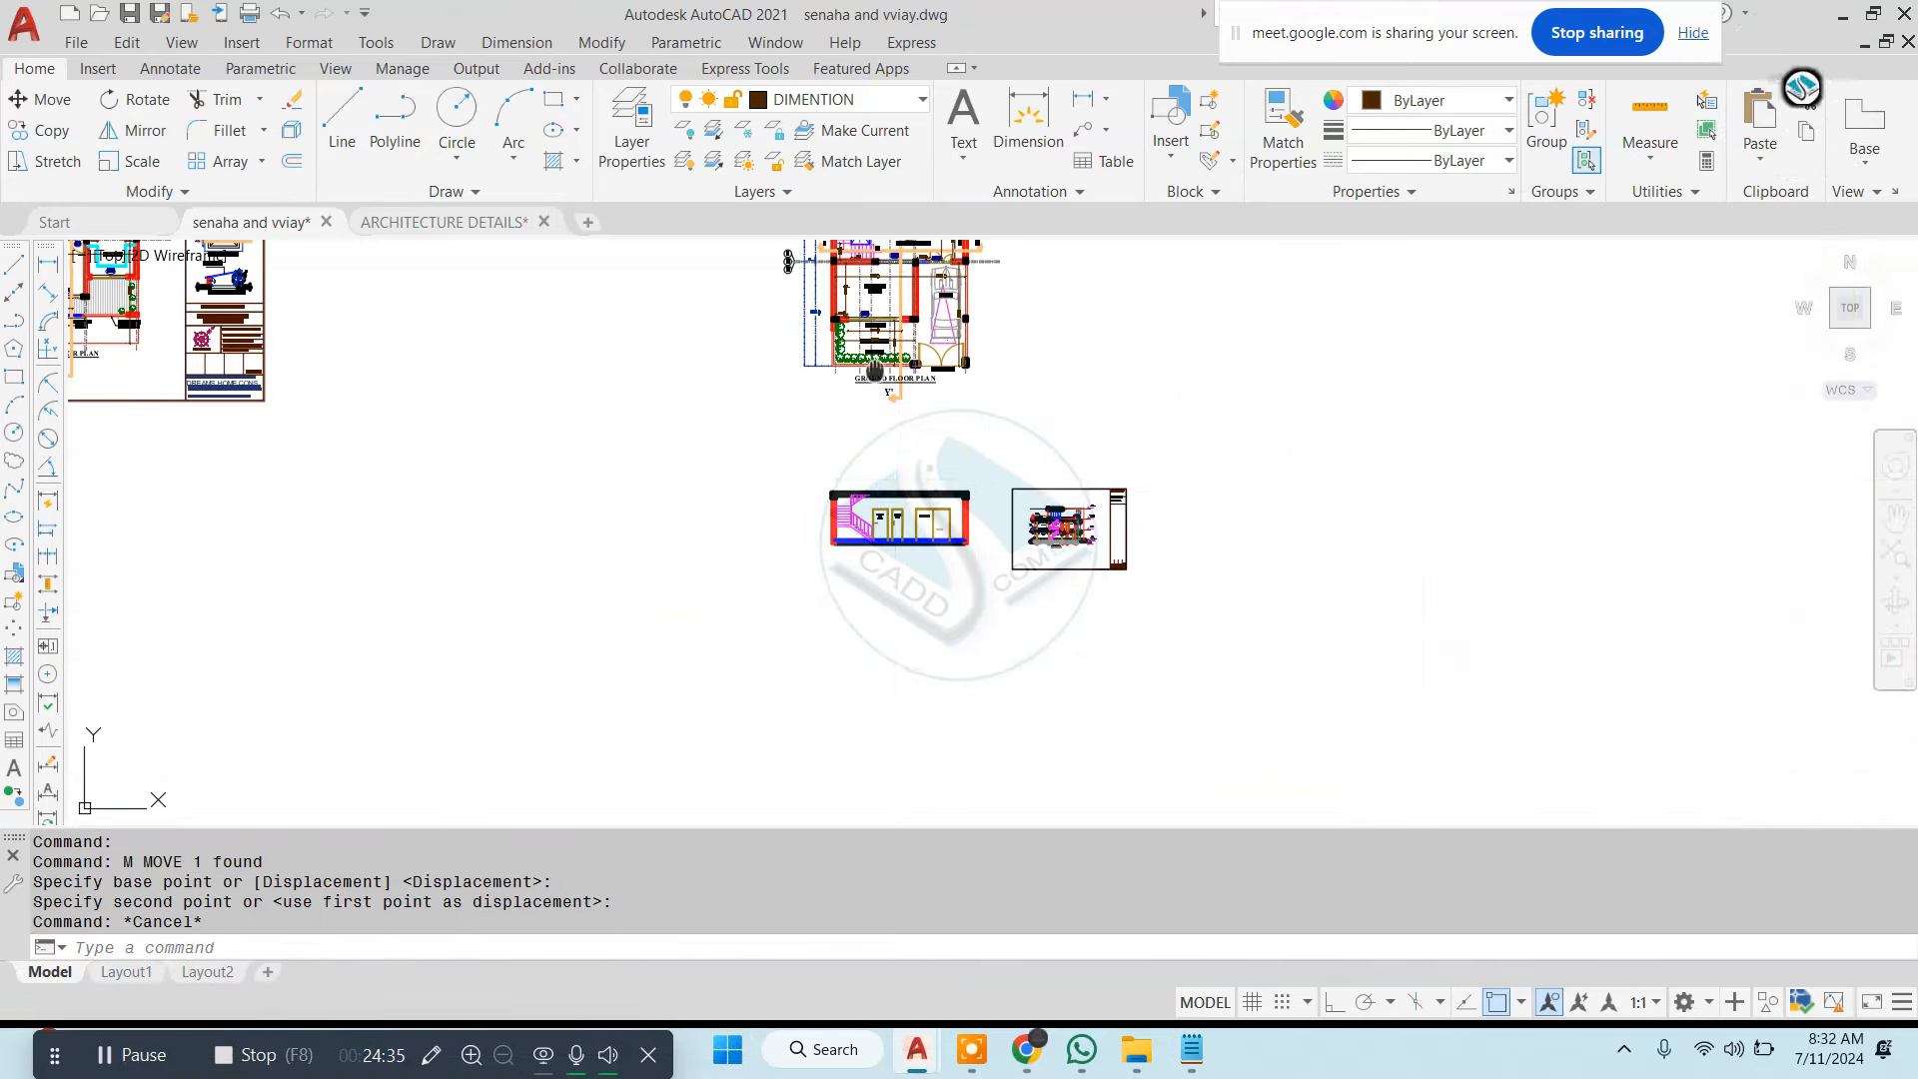
pyautogui.moveTo(888, 310); pyautogui.dragTo(879, 463, button='middle')
pyautogui.scroll(8, 888, 335)
pyautogui.moveTo(927, 626); pyautogui.dragTo(921, 404, button='middle')
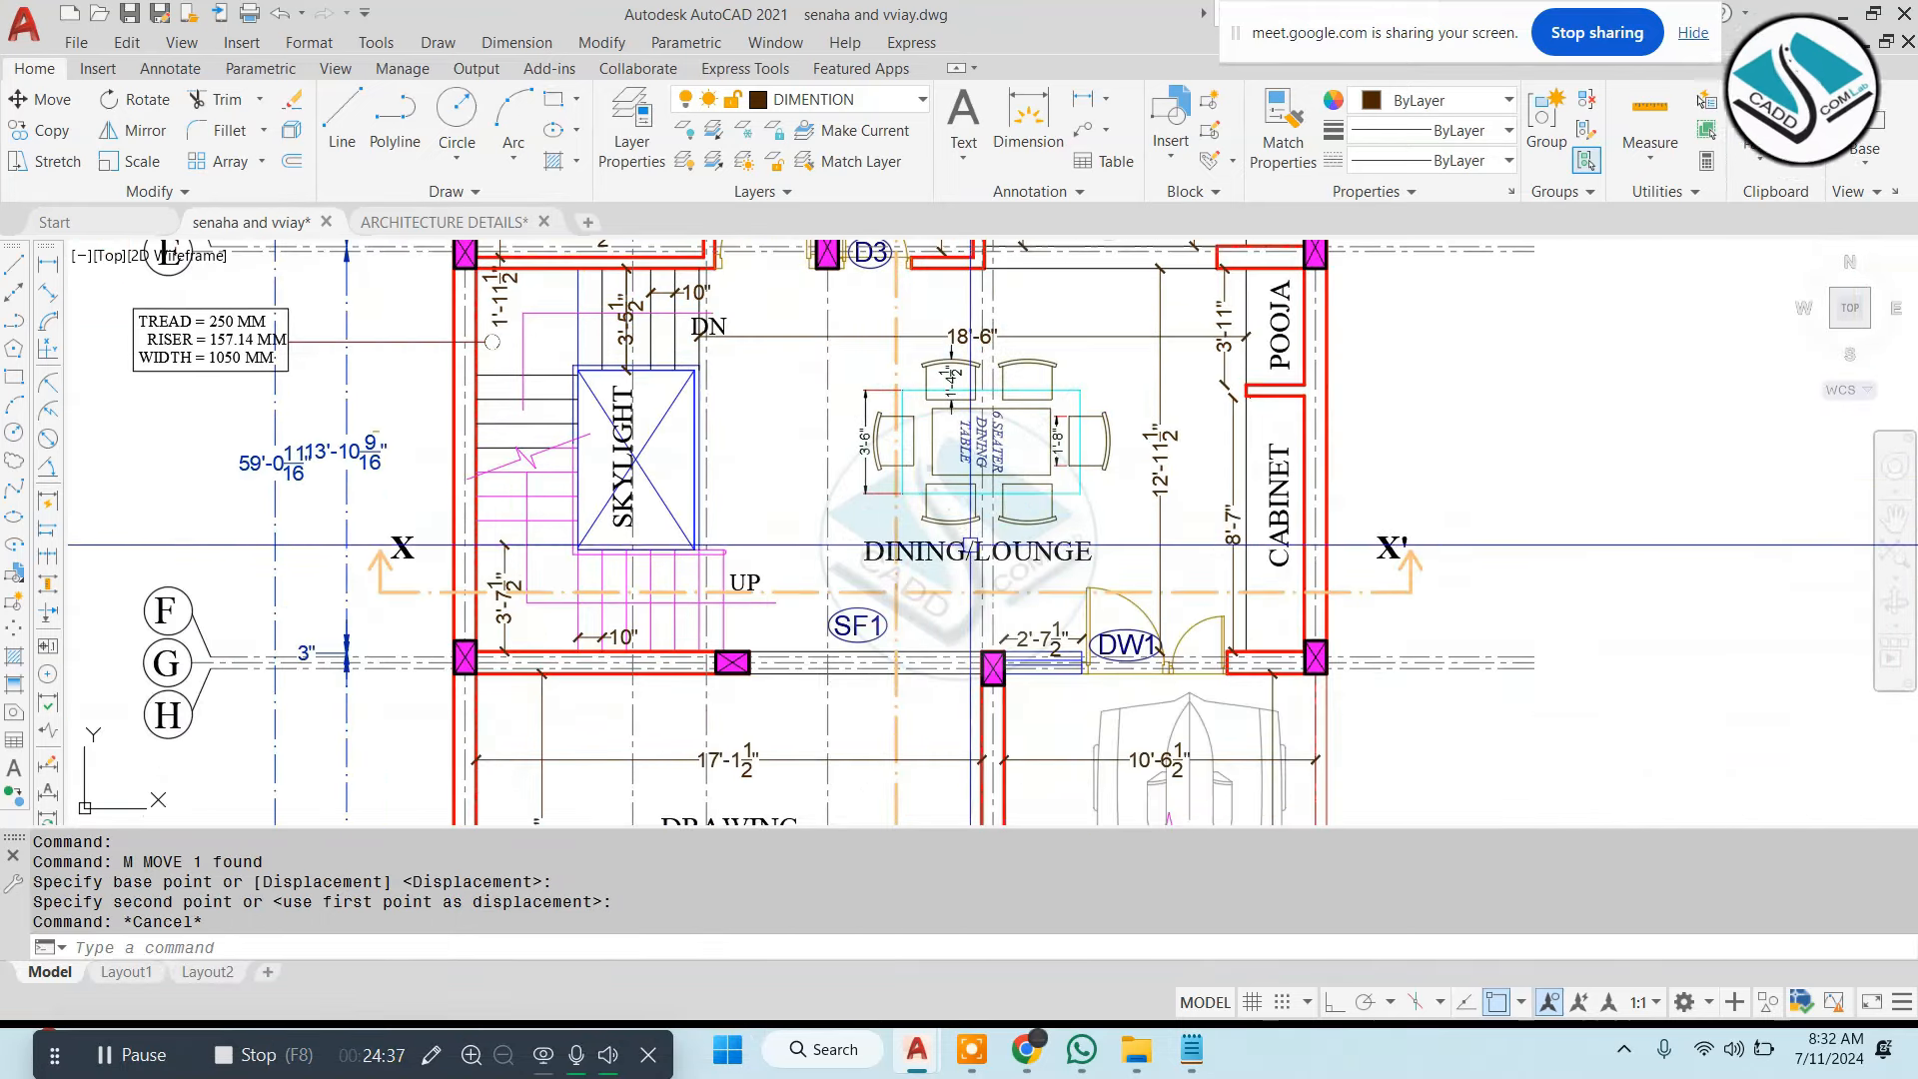
pyautogui.write('co')
pyautogui.press('Return')
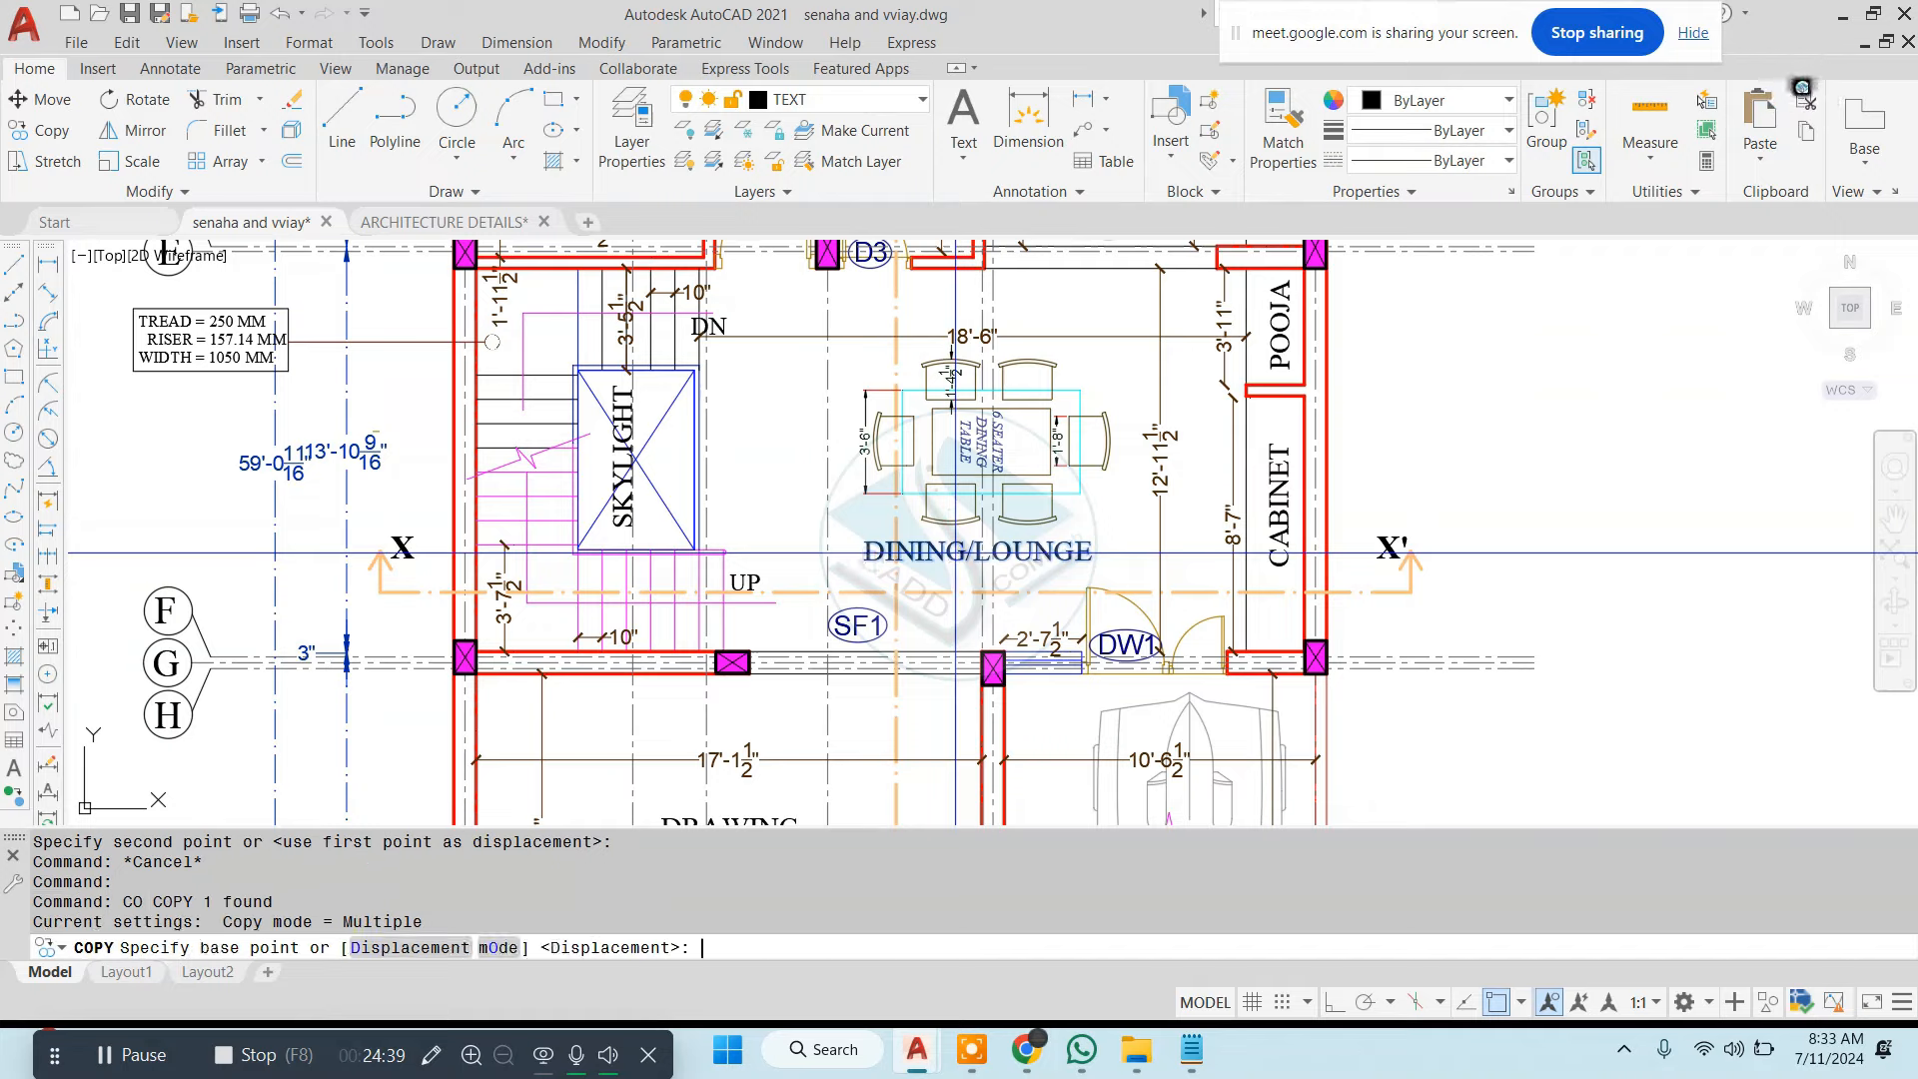
pyautogui.click(956, 553)
pyautogui.scroll(-5, 956, 500)
pyautogui.scroll(8, 968, 699)
pyautogui.moveTo(1032, 552); pyautogui.dragTo(1000, 712, button='middle')
pyautogui.click(865, 500)
pyautogui.press('Escape')
# Scale the copied DINING/LOUNGE label down to suit the other room labels in the section
pyautogui.click(1008, 500)
pyautogui.write('WSC')
pyautogui.press('Return')
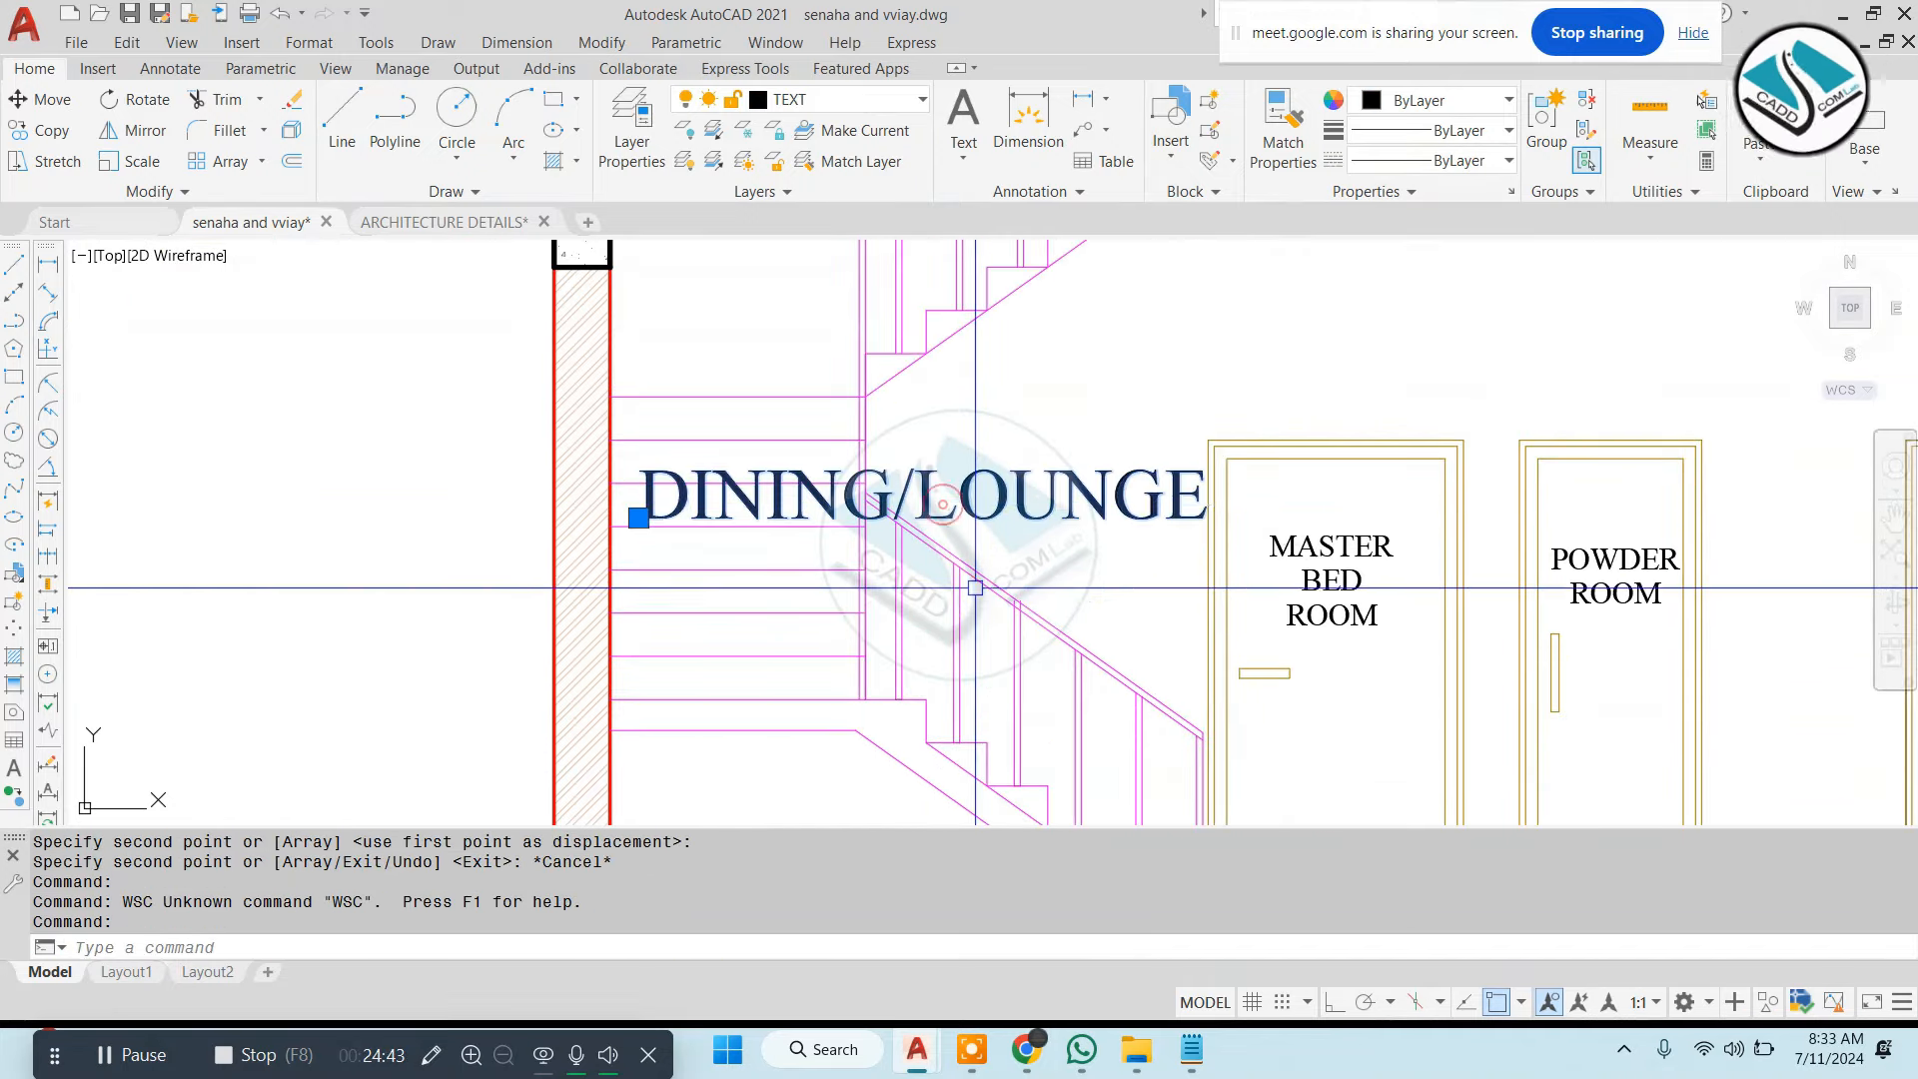
pyautogui.write('sc')
pyautogui.press('Return')
pyautogui.click(637, 518)
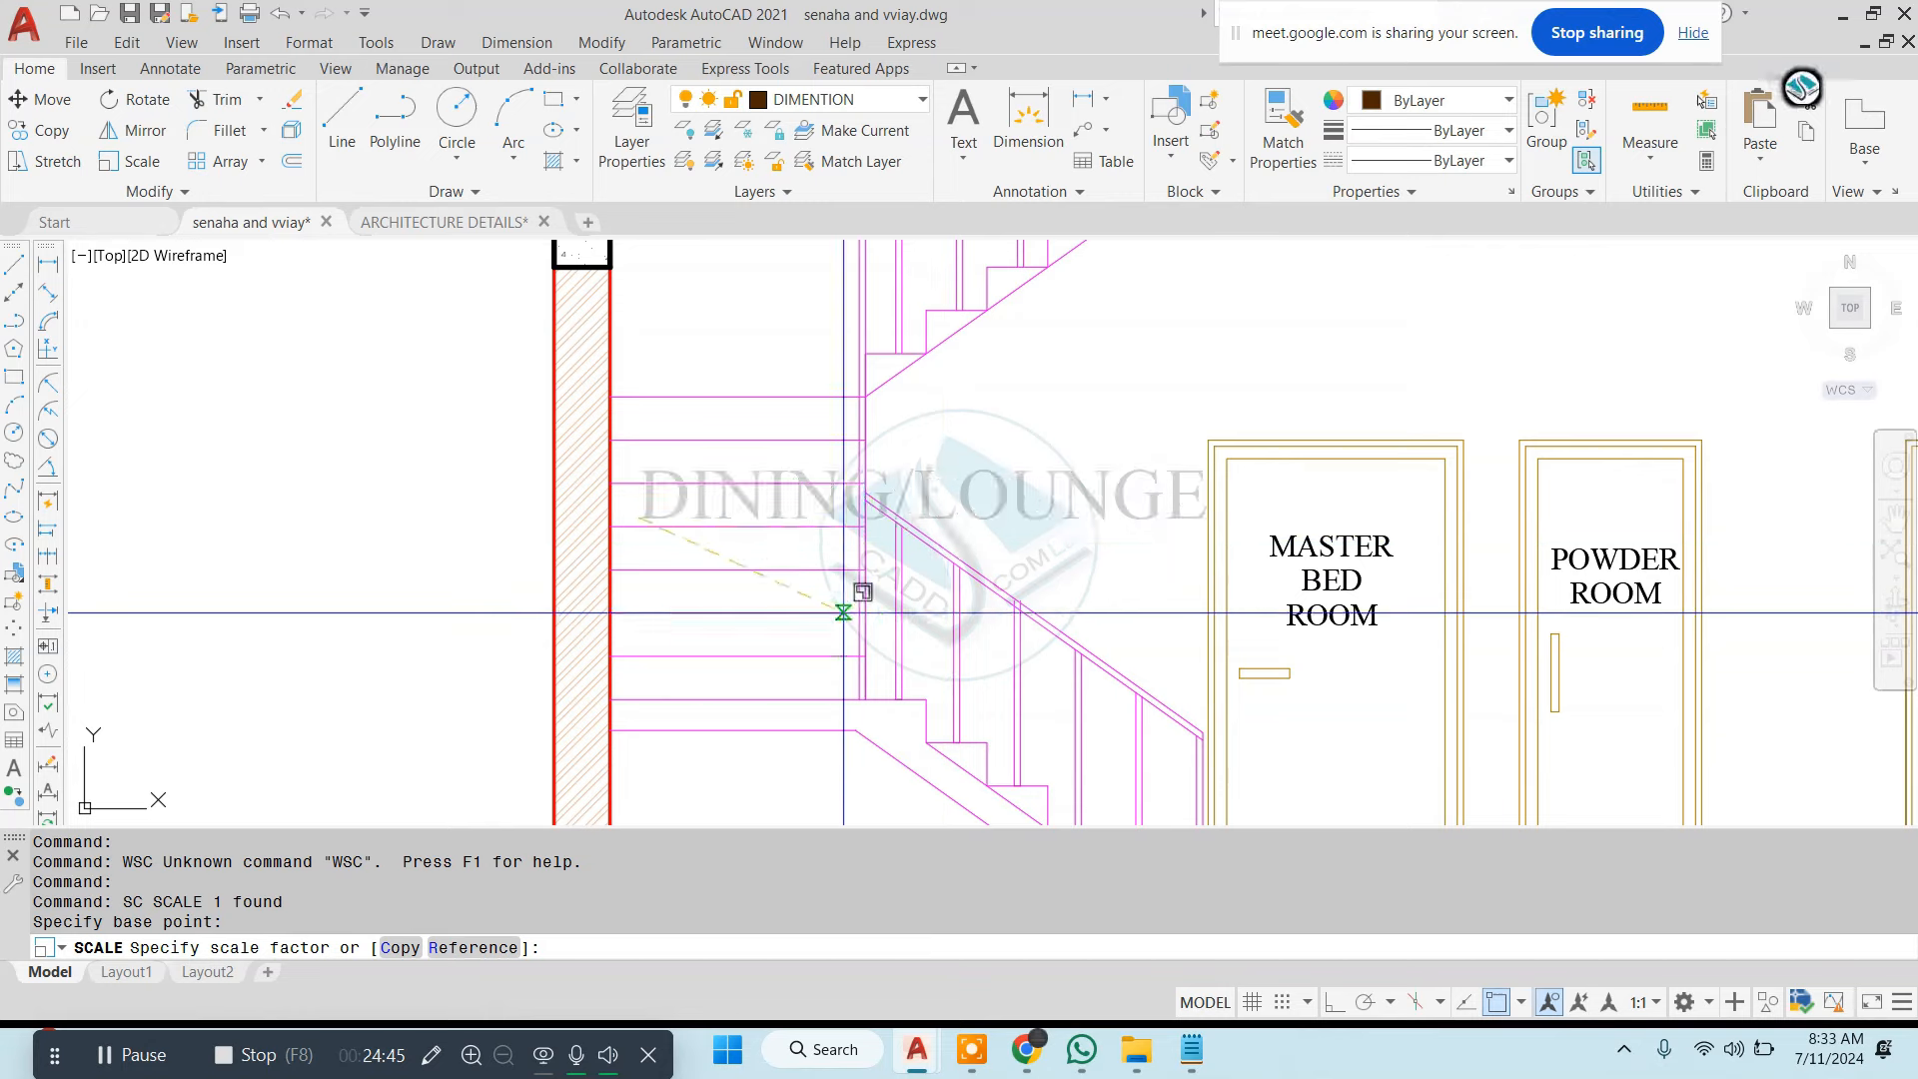
# Move the DINING/LOUNGE label to the empty wall area above the doors, between the powder room and kitchen doors
pyautogui.write('m')
pyautogui.press('Return')
pyautogui.click(637, 518)
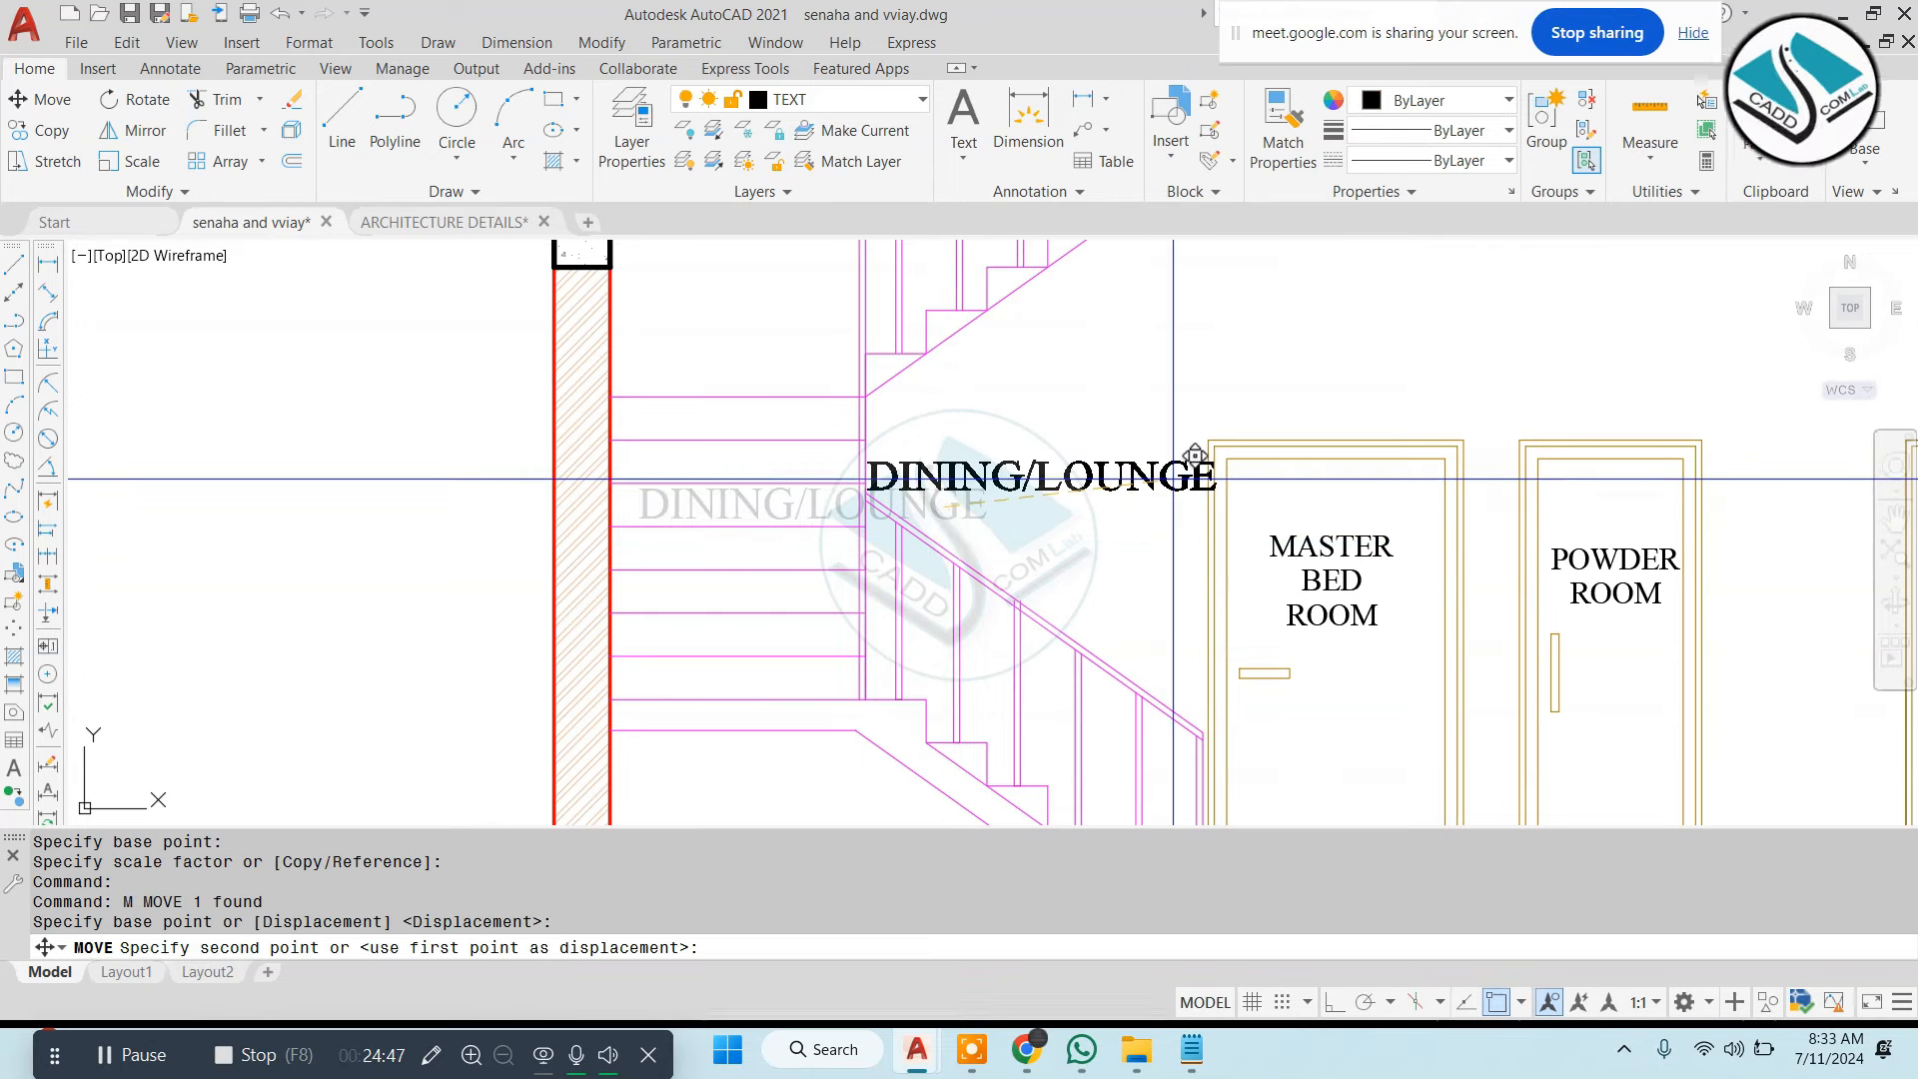
pyautogui.scroll(-5, 1167, 470)
pyautogui.scroll(3, 1247, 420)
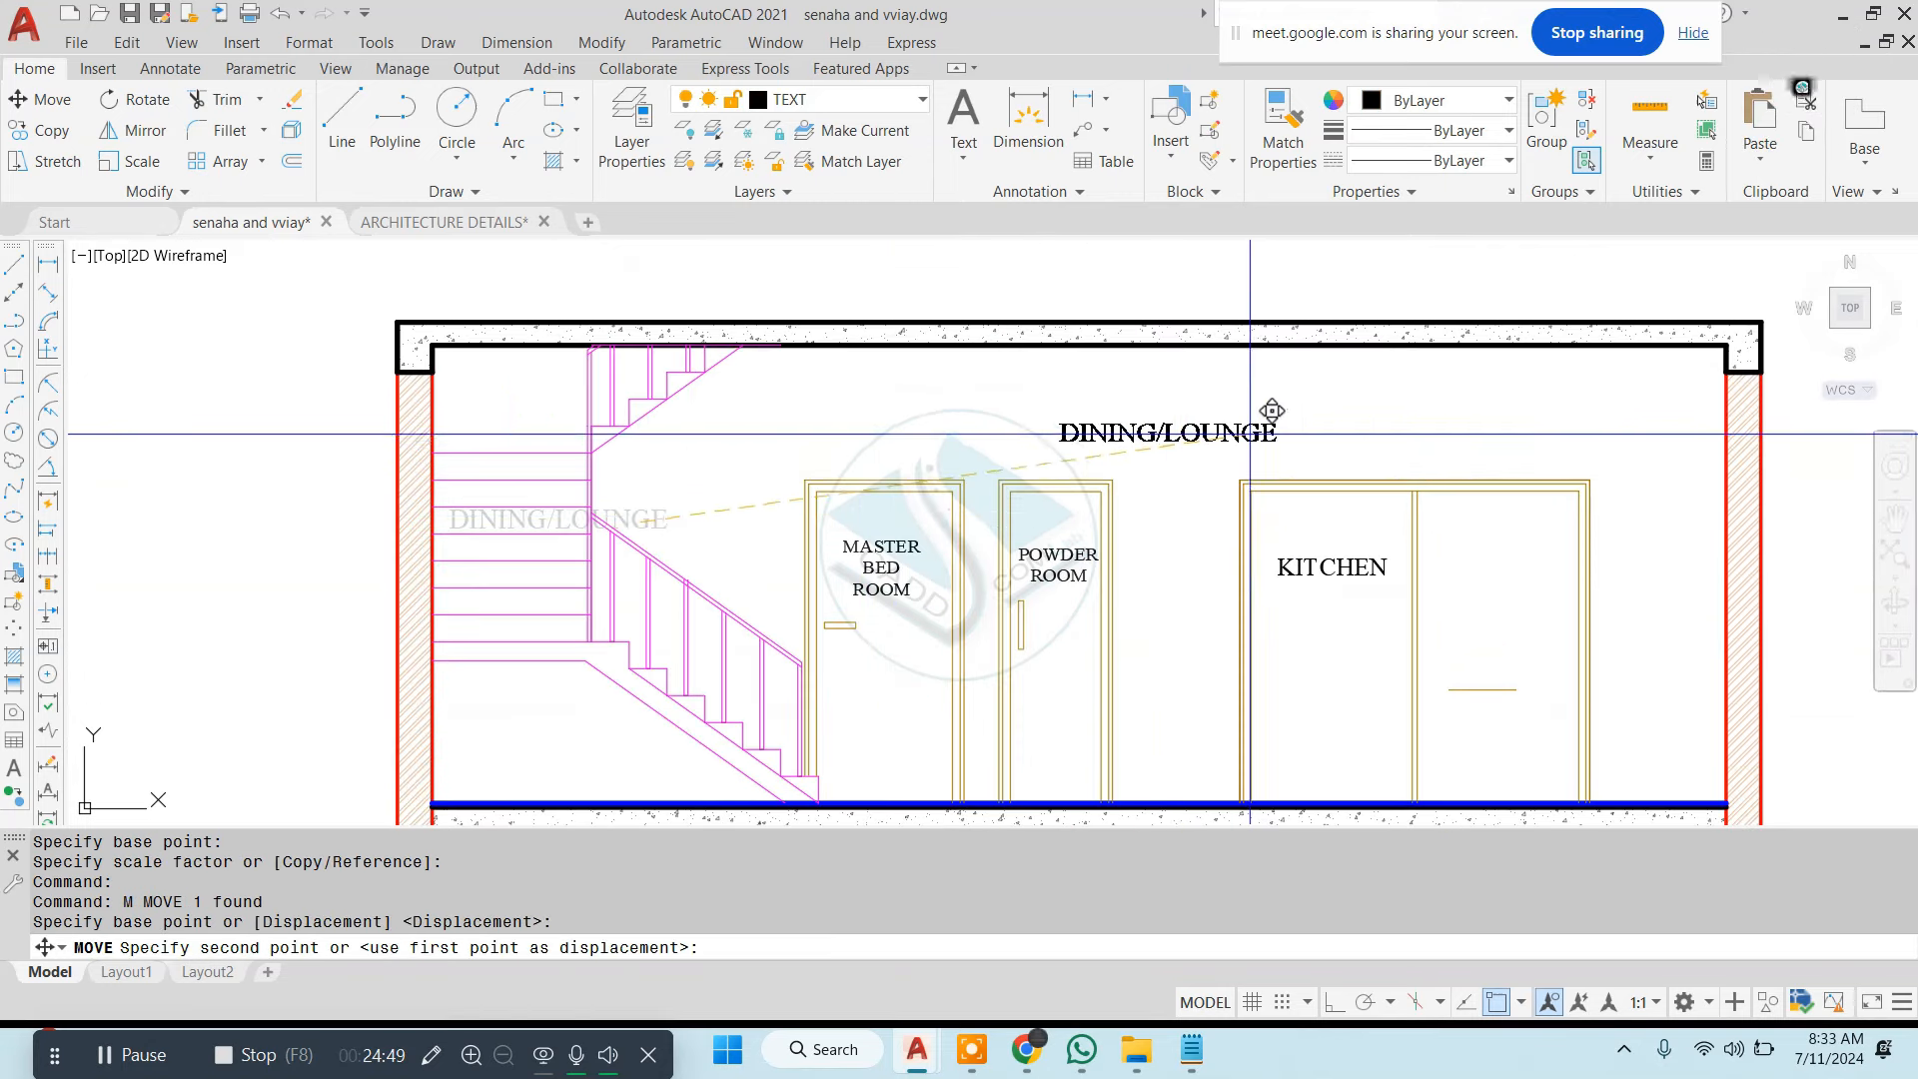
pyautogui.click(1248, 420)
pyautogui.press('Escape')
pyautogui.press('Escape')
pyautogui.scroll(-2, 998, 586)
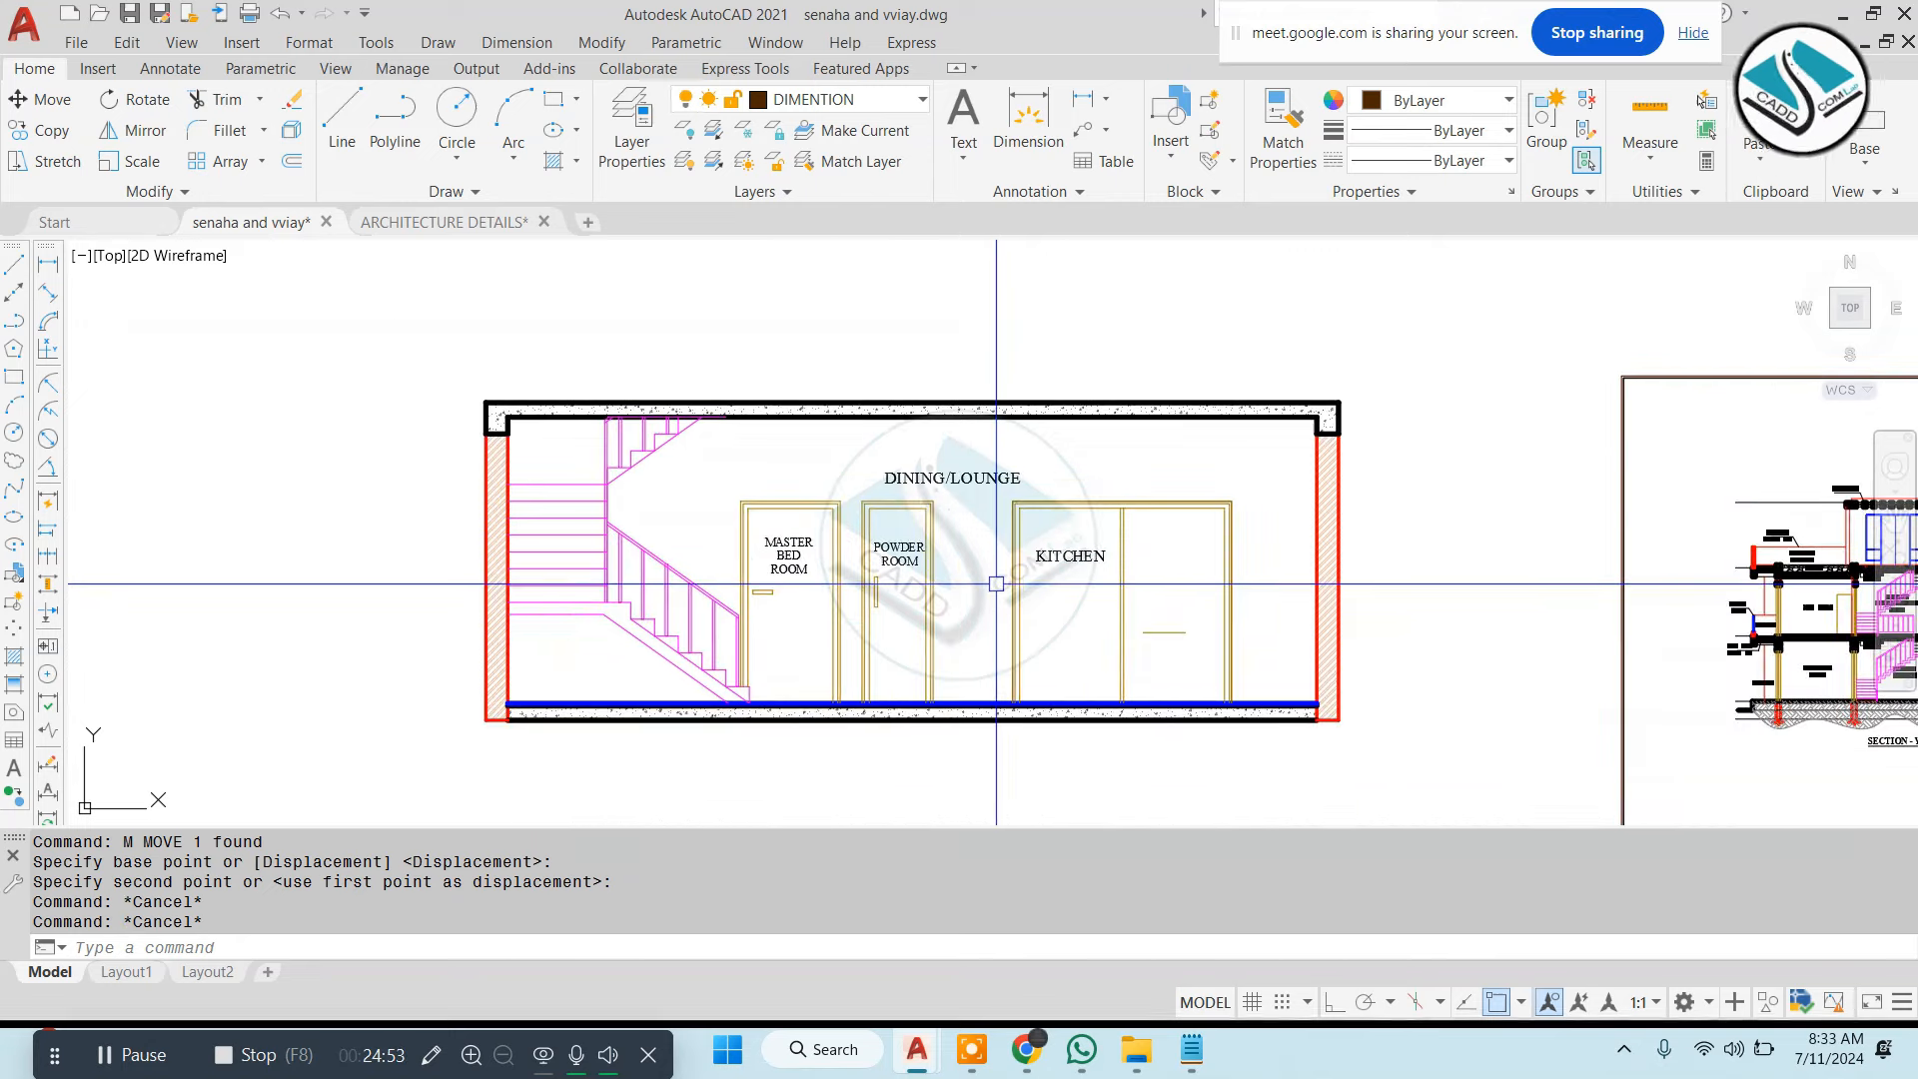
# Copy the "Slab&beam as/str. det." note with its leader from reference Section YY' to beside the new section's outer wall near the kitchen
pyautogui.scroll(-5, 924, 587)
pyautogui.press('Escape')
pyautogui.press('Escape')
pyautogui.scroll(5, 1489, 594)
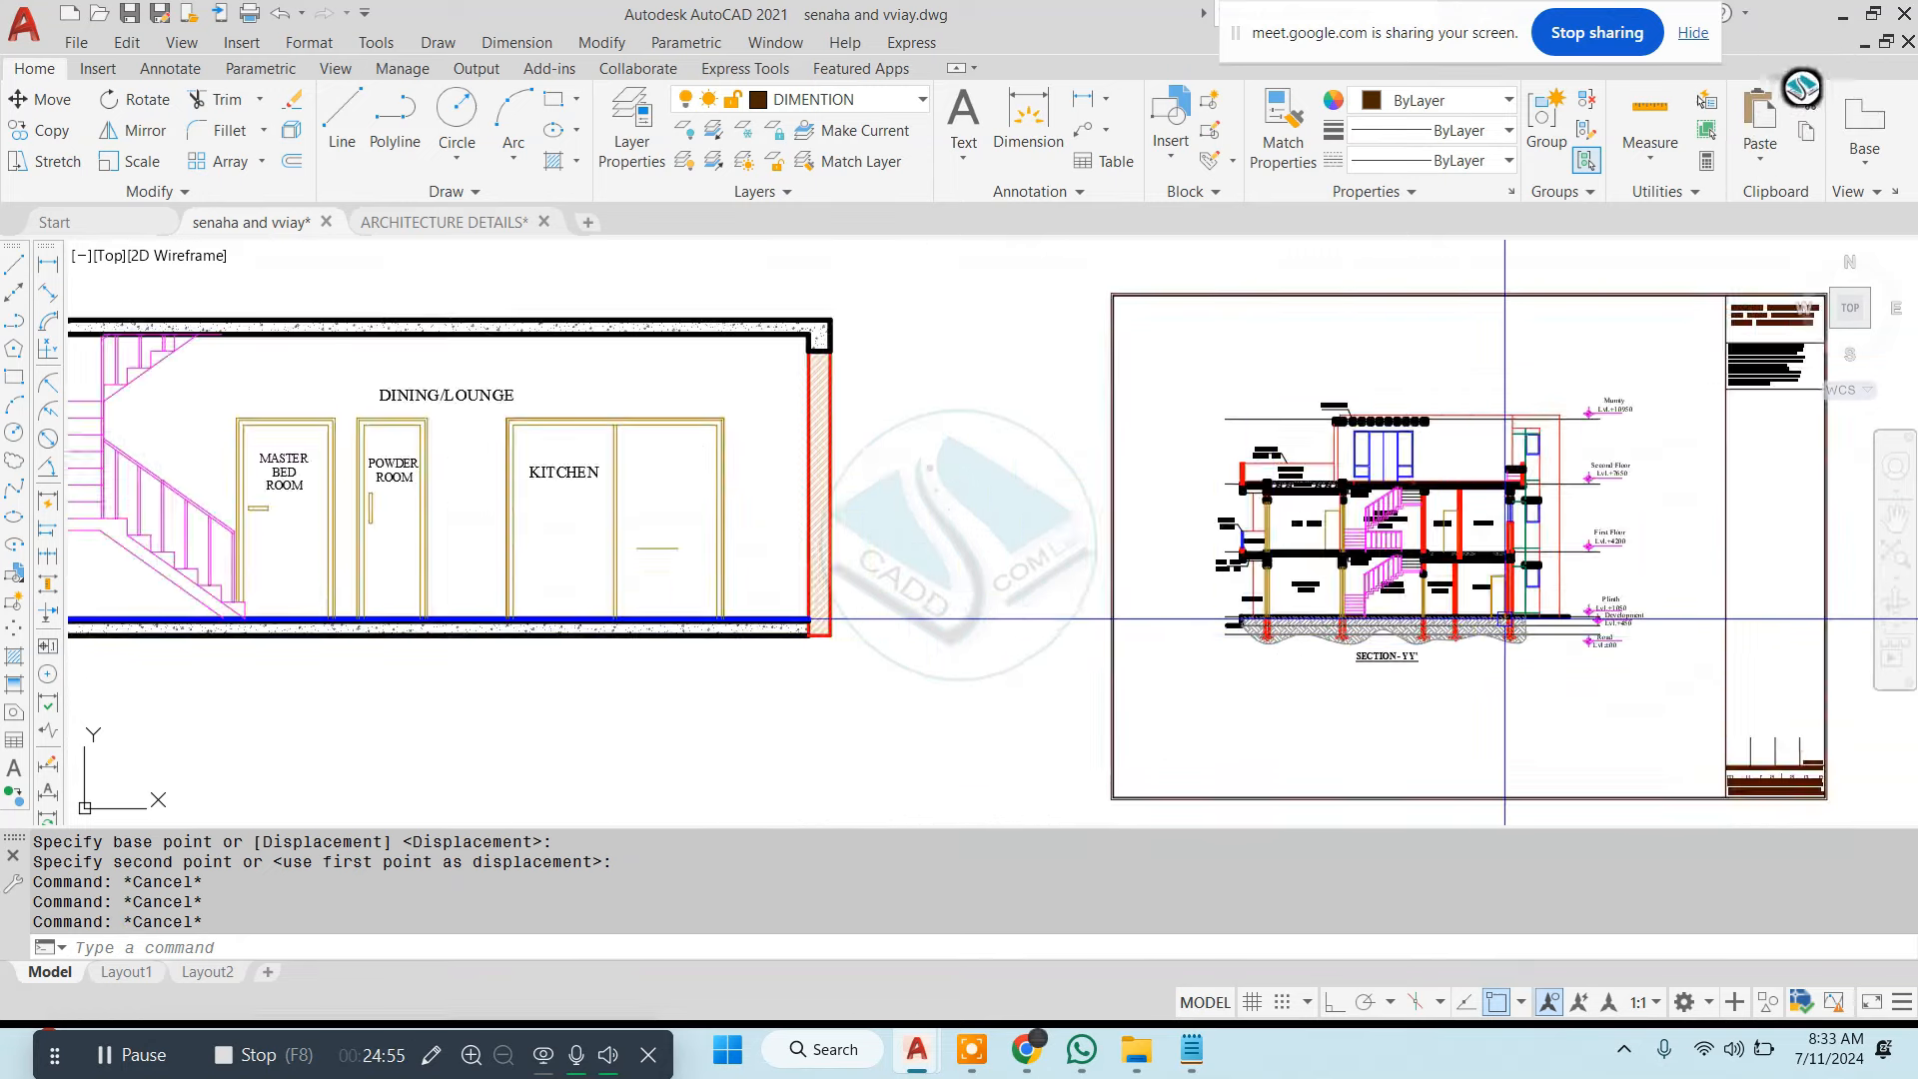
pyautogui.scroll(6, 1478, 600)
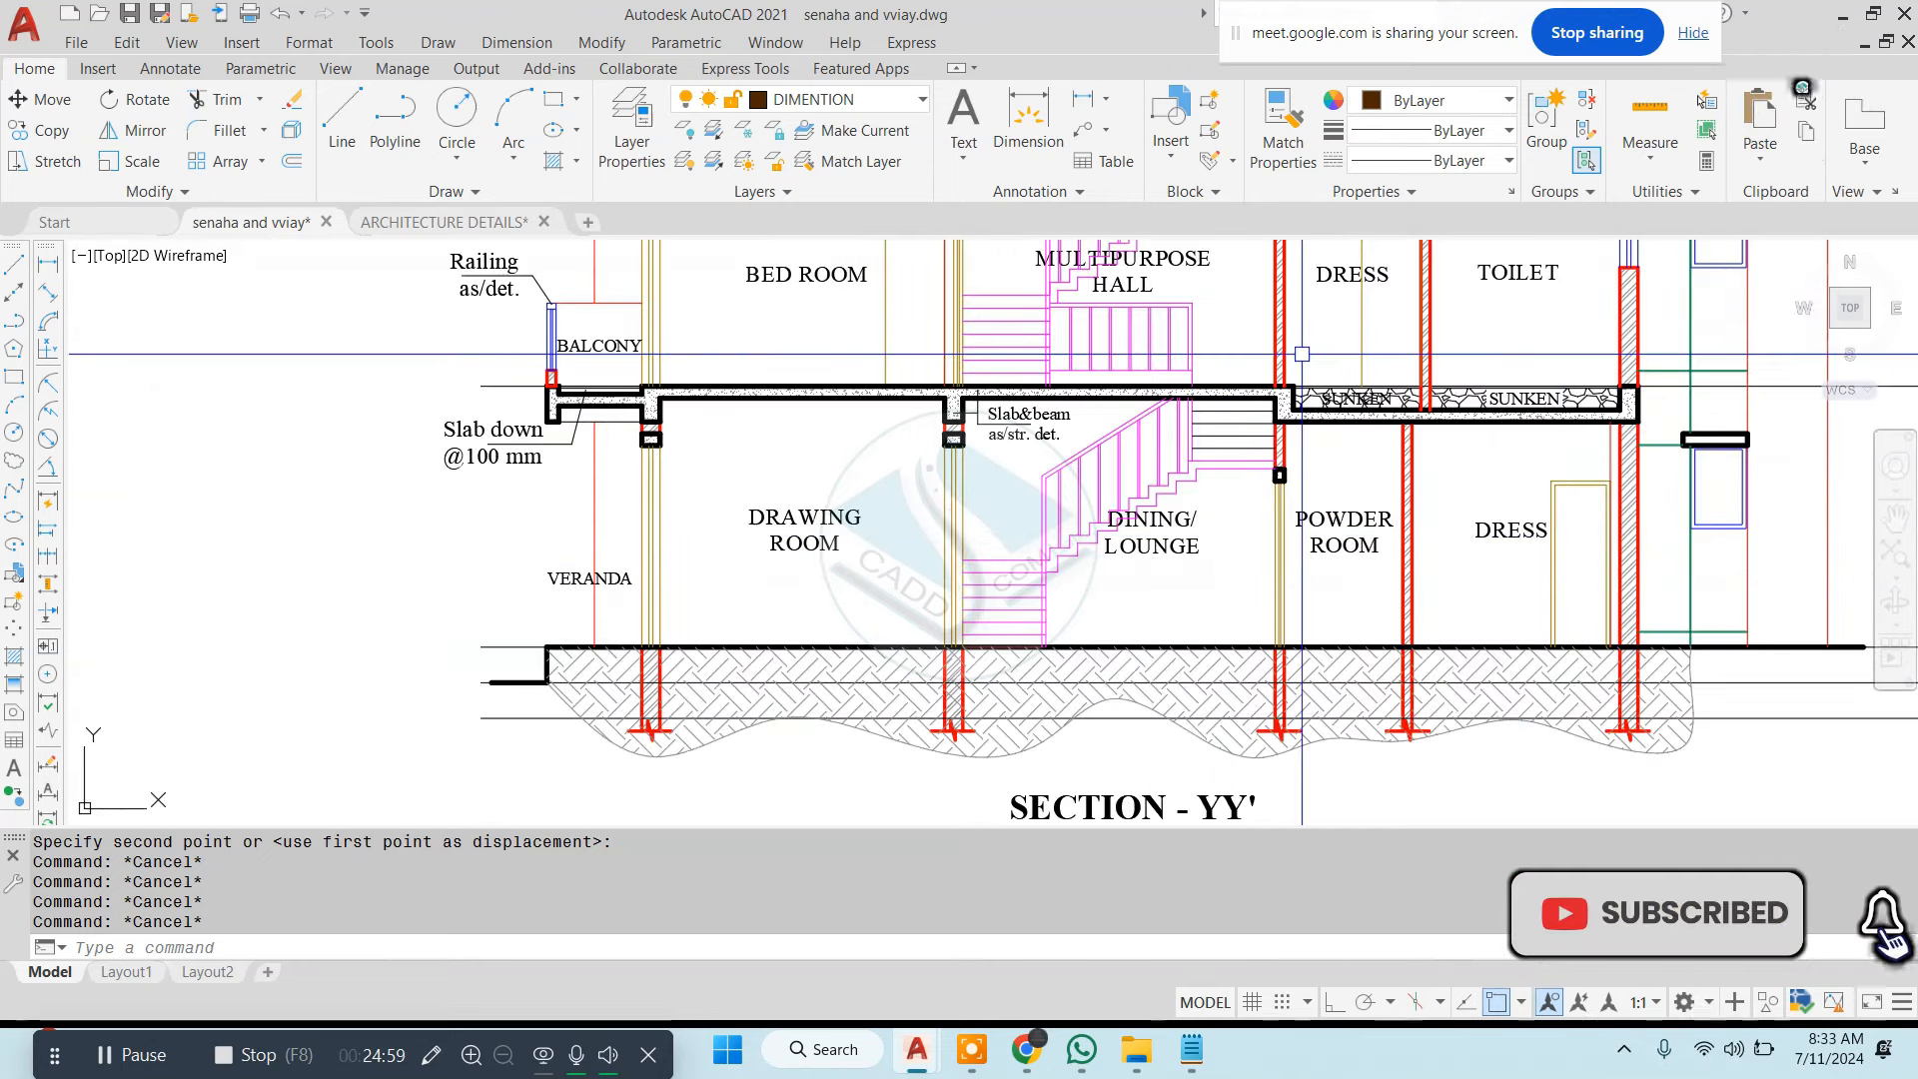
pyautogui.scroll(6, 998, 408)
pyautogui.click(1103, 416)
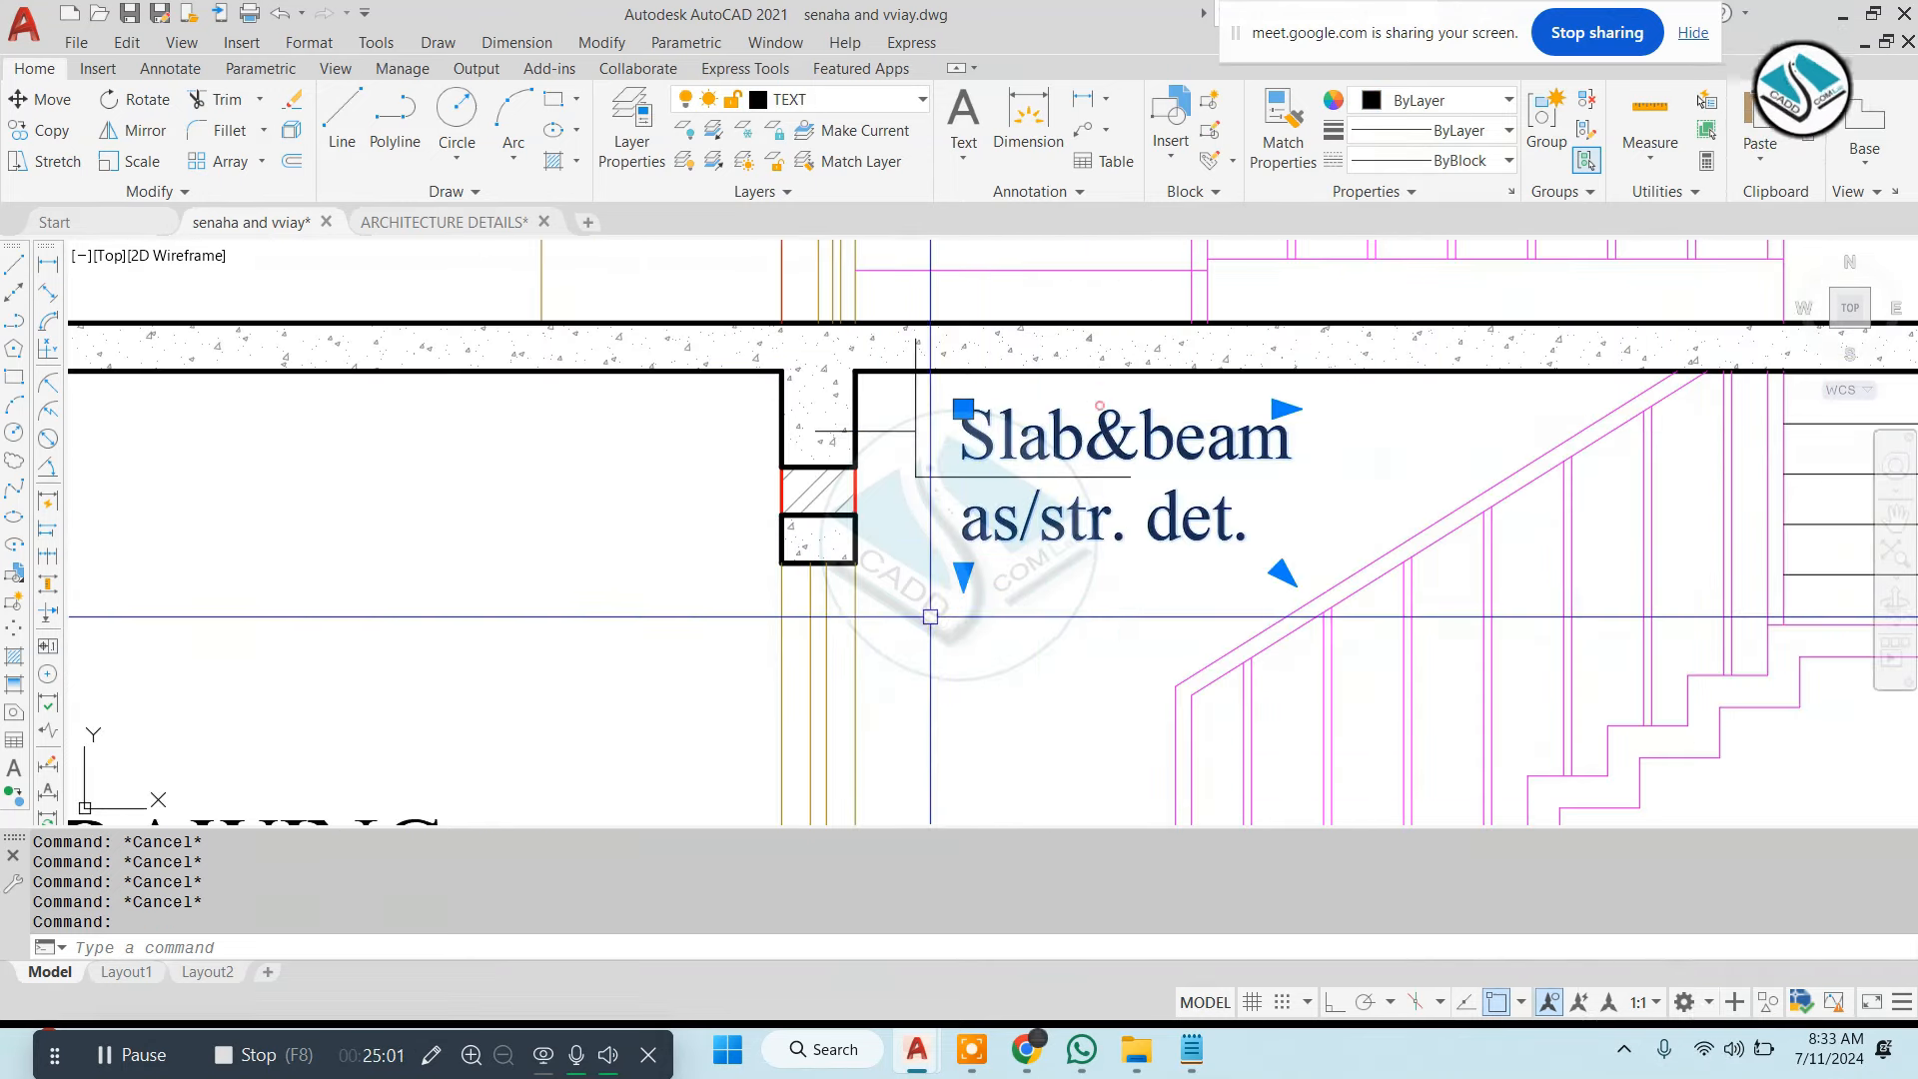
pyautogui.click(1154, 600)
pyautogui.click(921, 456)
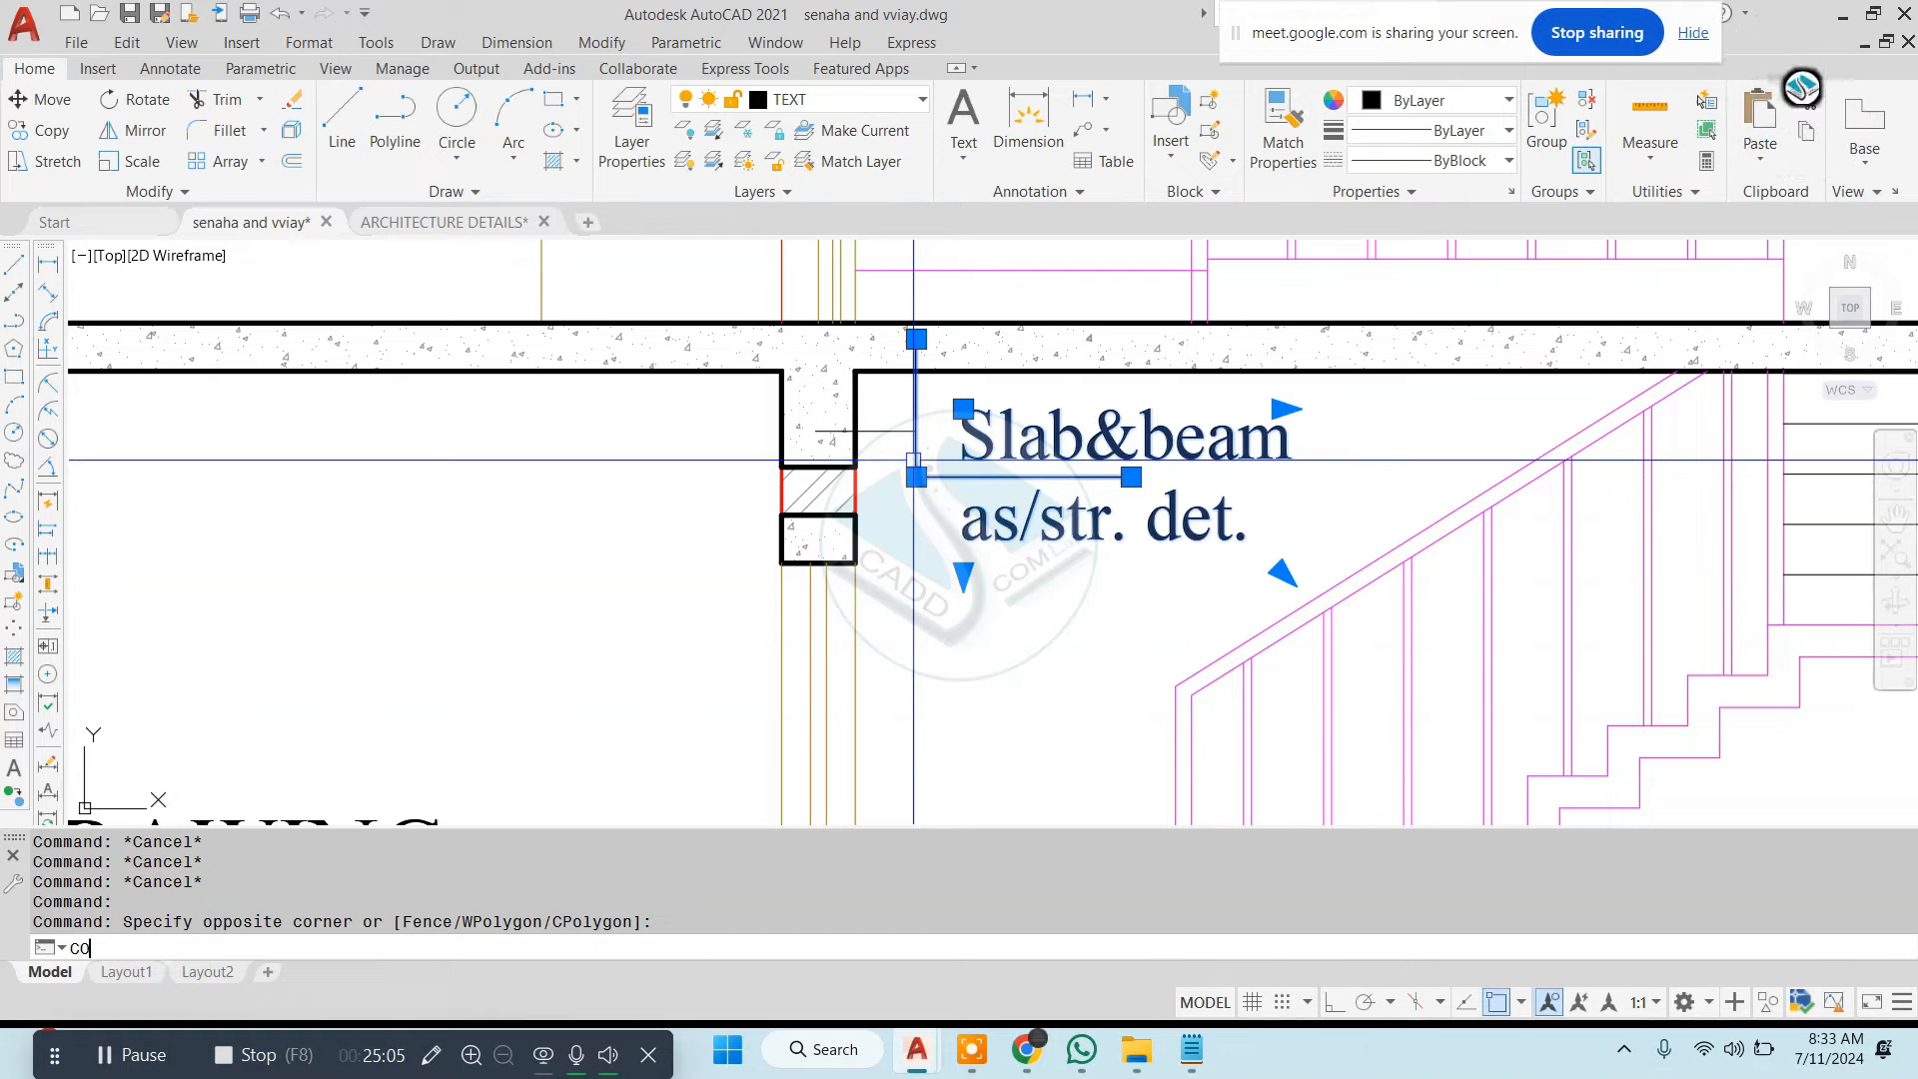
pyautogui.press('space')
pyautogui.click(916, 340)
pyautogui.scroll(-8, 1188, 414)
pyautogui.moveTo(1014, 530); pyautogui.dragTo(1743, 612, button='middle')
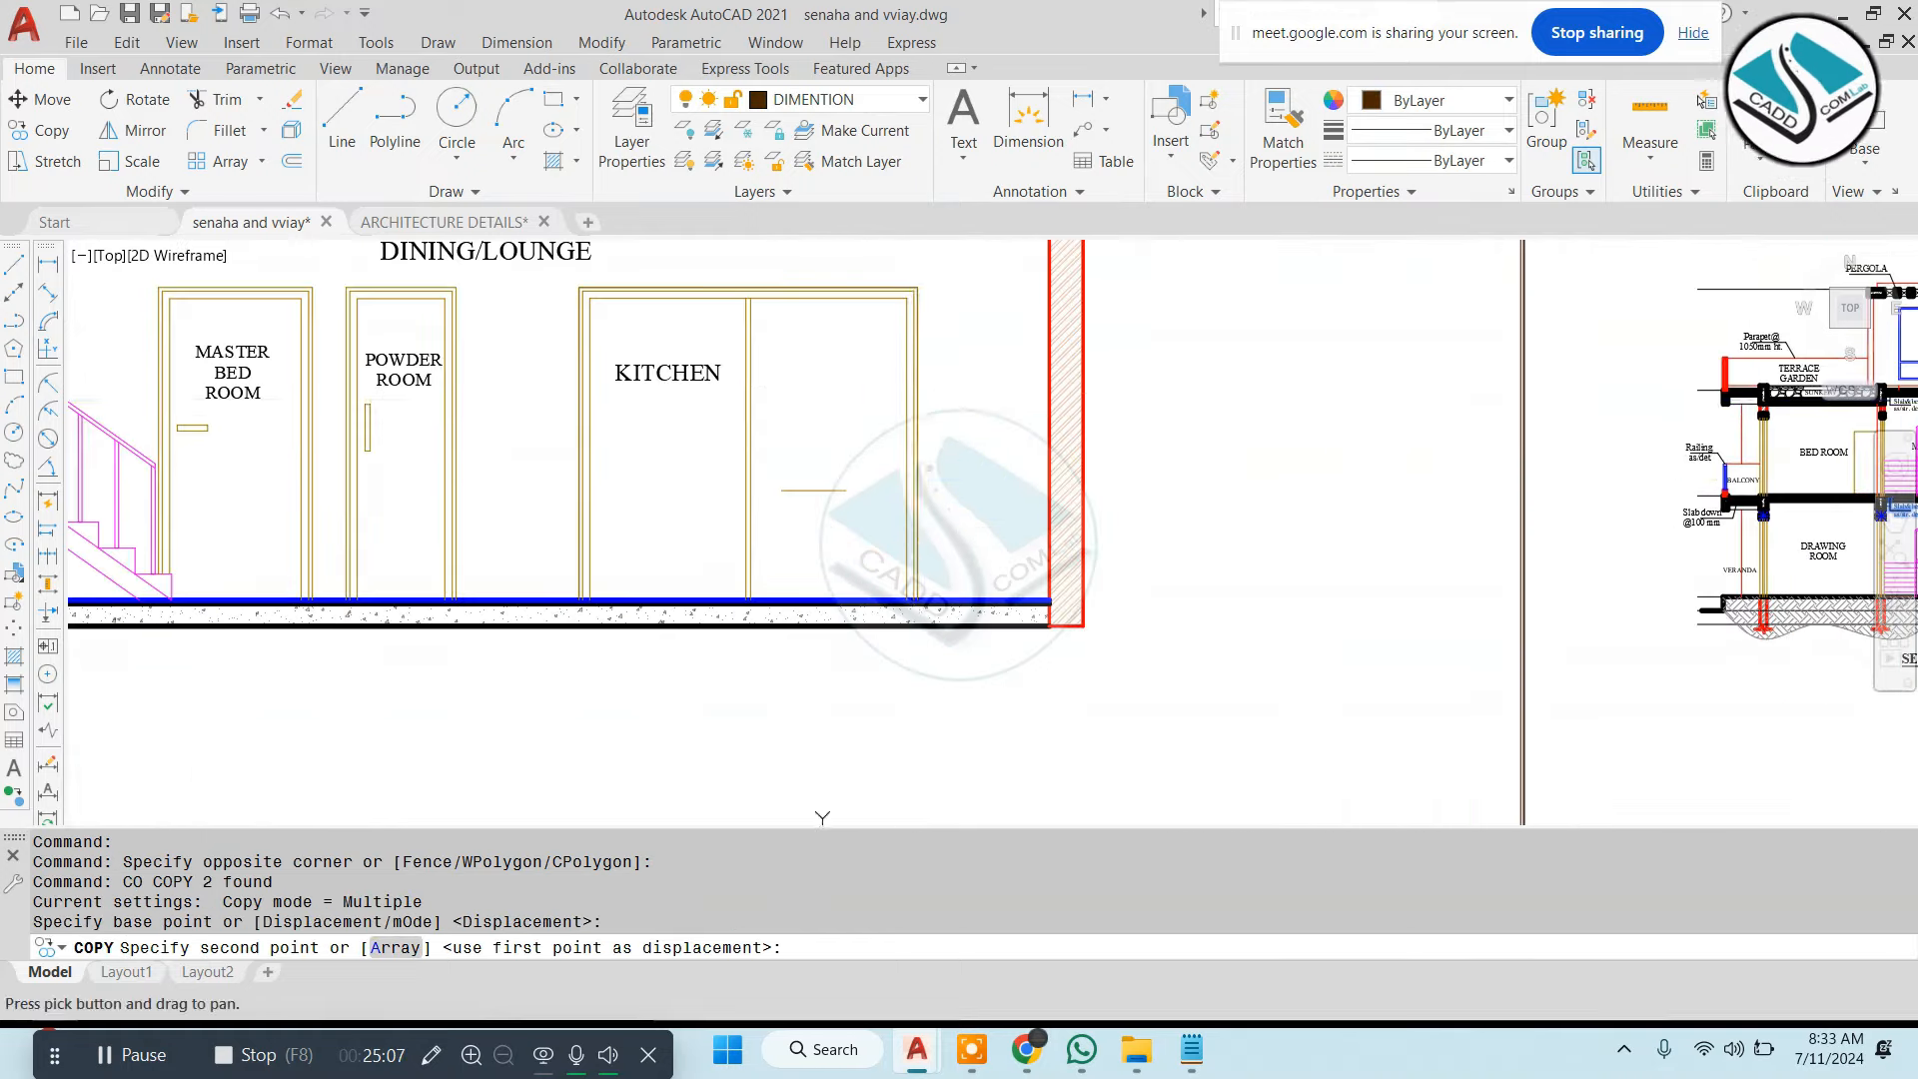
pyautogui.moveTo(911, 398); pyautogui.dragTo(1190, 556)
pyautogui.scroll(6, 1362, 338)
pyautogui.moveTo(1544, 363); pyautogui.dragTo(1191, 403, button='middle')
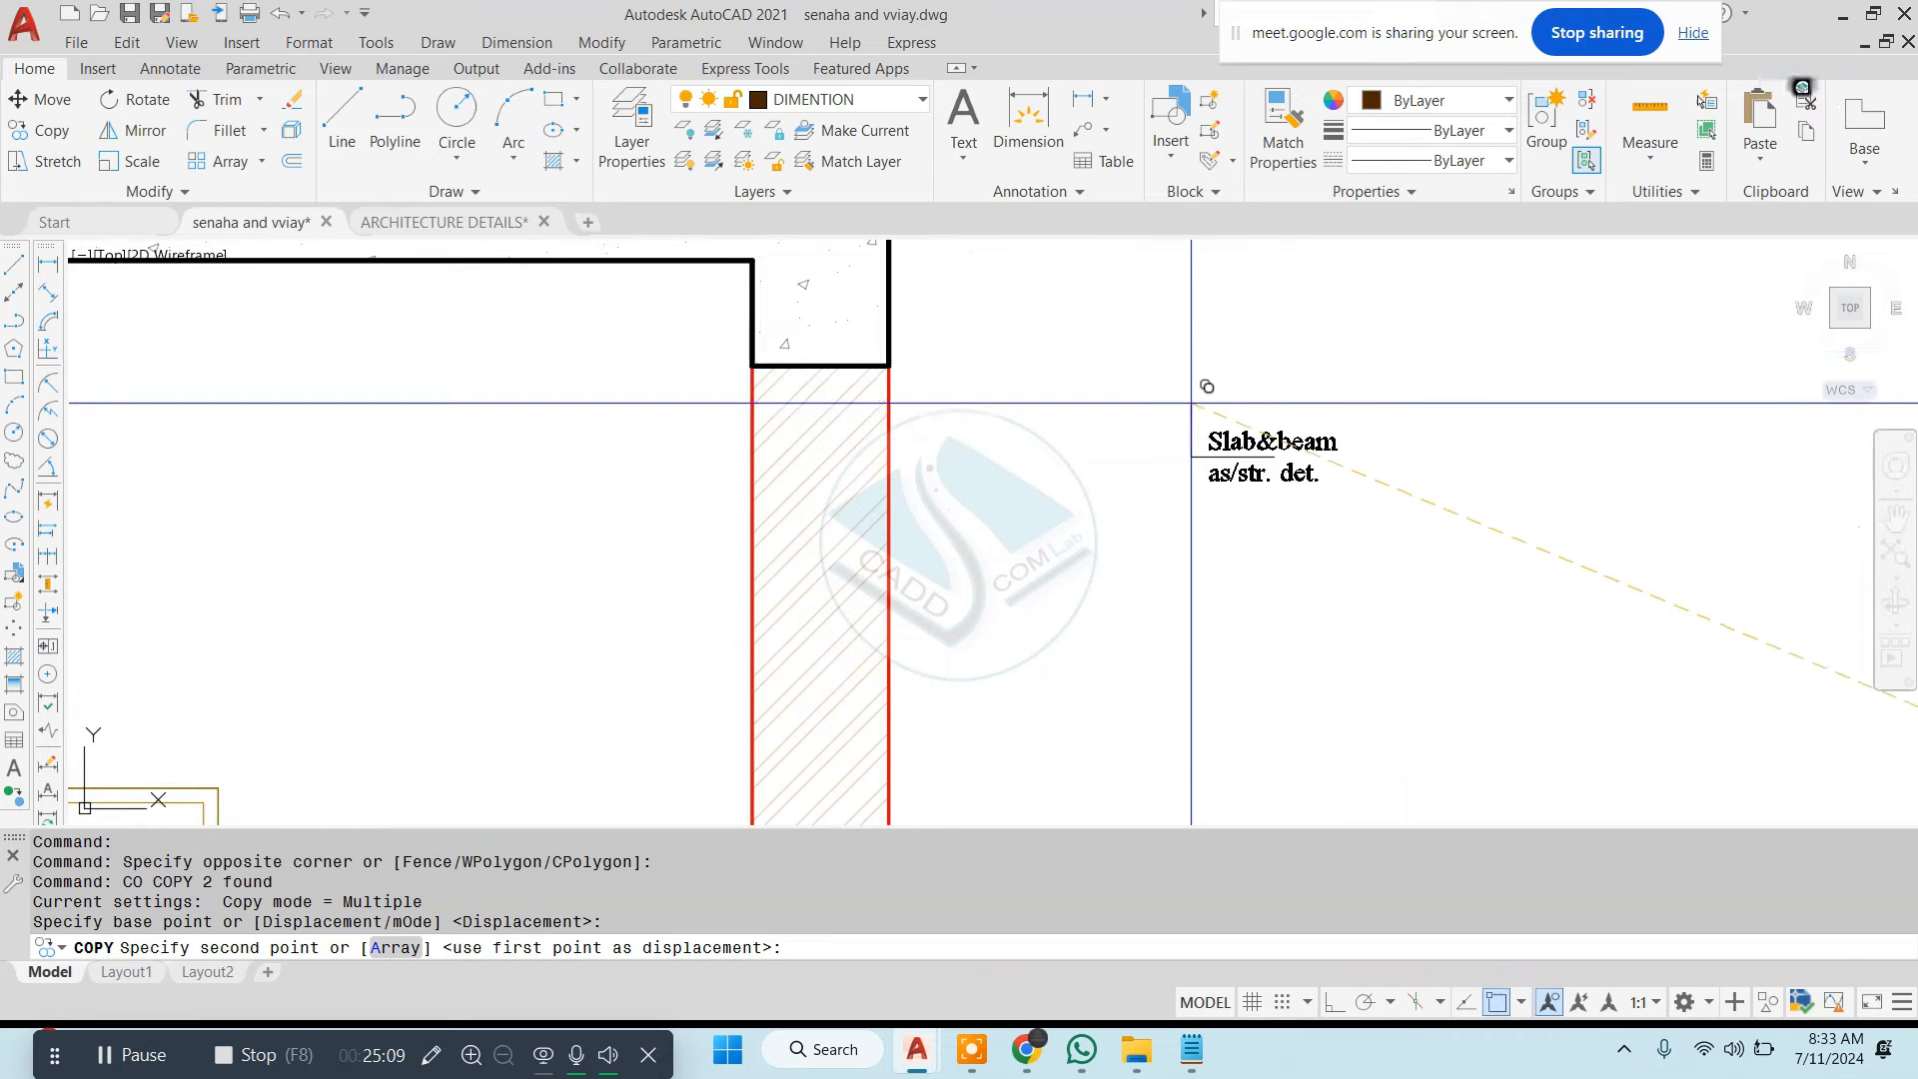
pyautogui.click(1191, 403)
pyautogui.press('Escape')
# Scale up the copied "Slab&beam as/str. det." note together with its leader
pyautogui.click(1394, 368)
pyautogui.click(1148, 519)
pyautogui.write('sc')
pyautogui.press('space')
pyautogui.click(1191, 457)
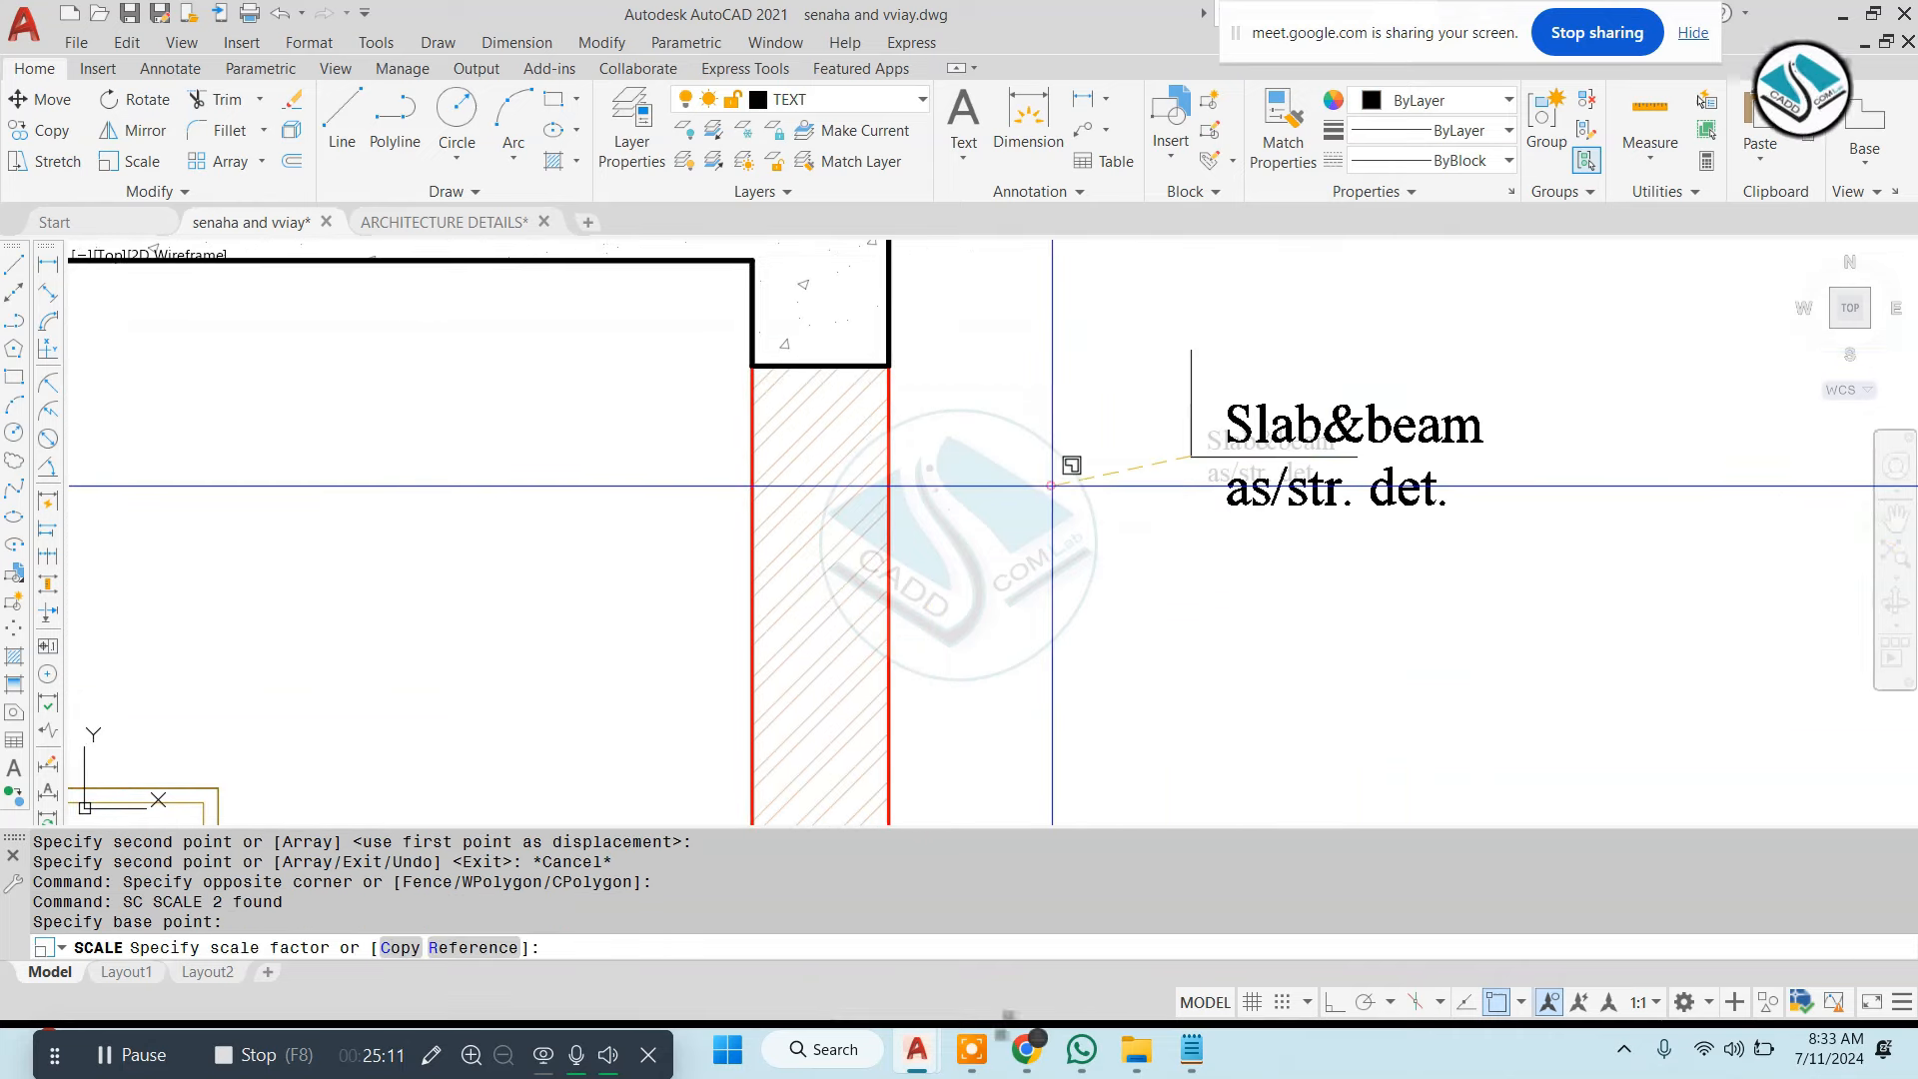
pyautogui.click(1051, 485)
# Move the slab and beam note with its leader inside the section, under the slab near the kitchen-side wall
pyautogui.click(1490, 321)
pyautogui.click(1212, 569)
pyautogui.write('m')
pyautogui.press('space')
pyautogui.click(1190, 349)
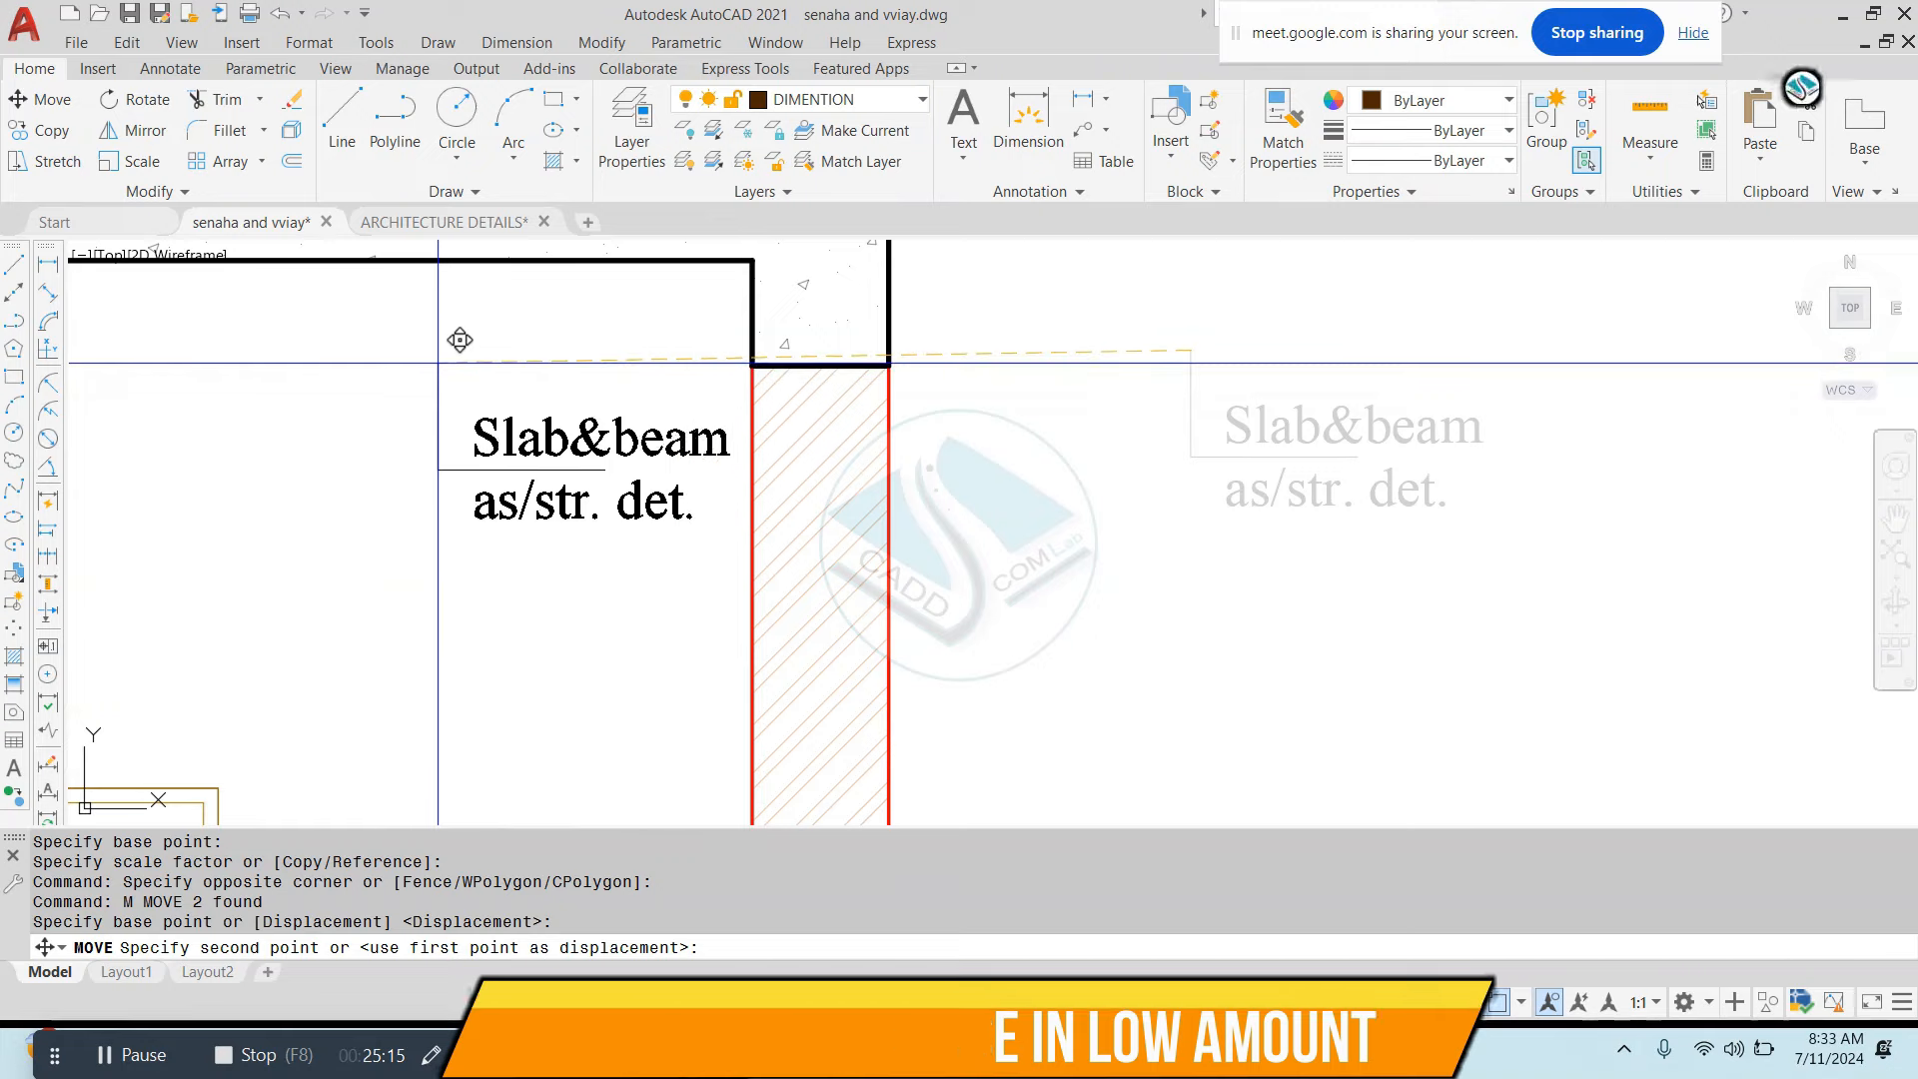
pyautogui.click(405, 365)
# Enlarge the slab and beam note and its leader once more to suit the room labels
pyautogui.scroll(-4, 455, 366)
pyautogui.moveTo(490, 365); pyautogui.dragTo(1091, 444, button='middle')
pyautogui.click(1074, 427)
pyautogui.click(975, 527)
pyautogui.write('sc')
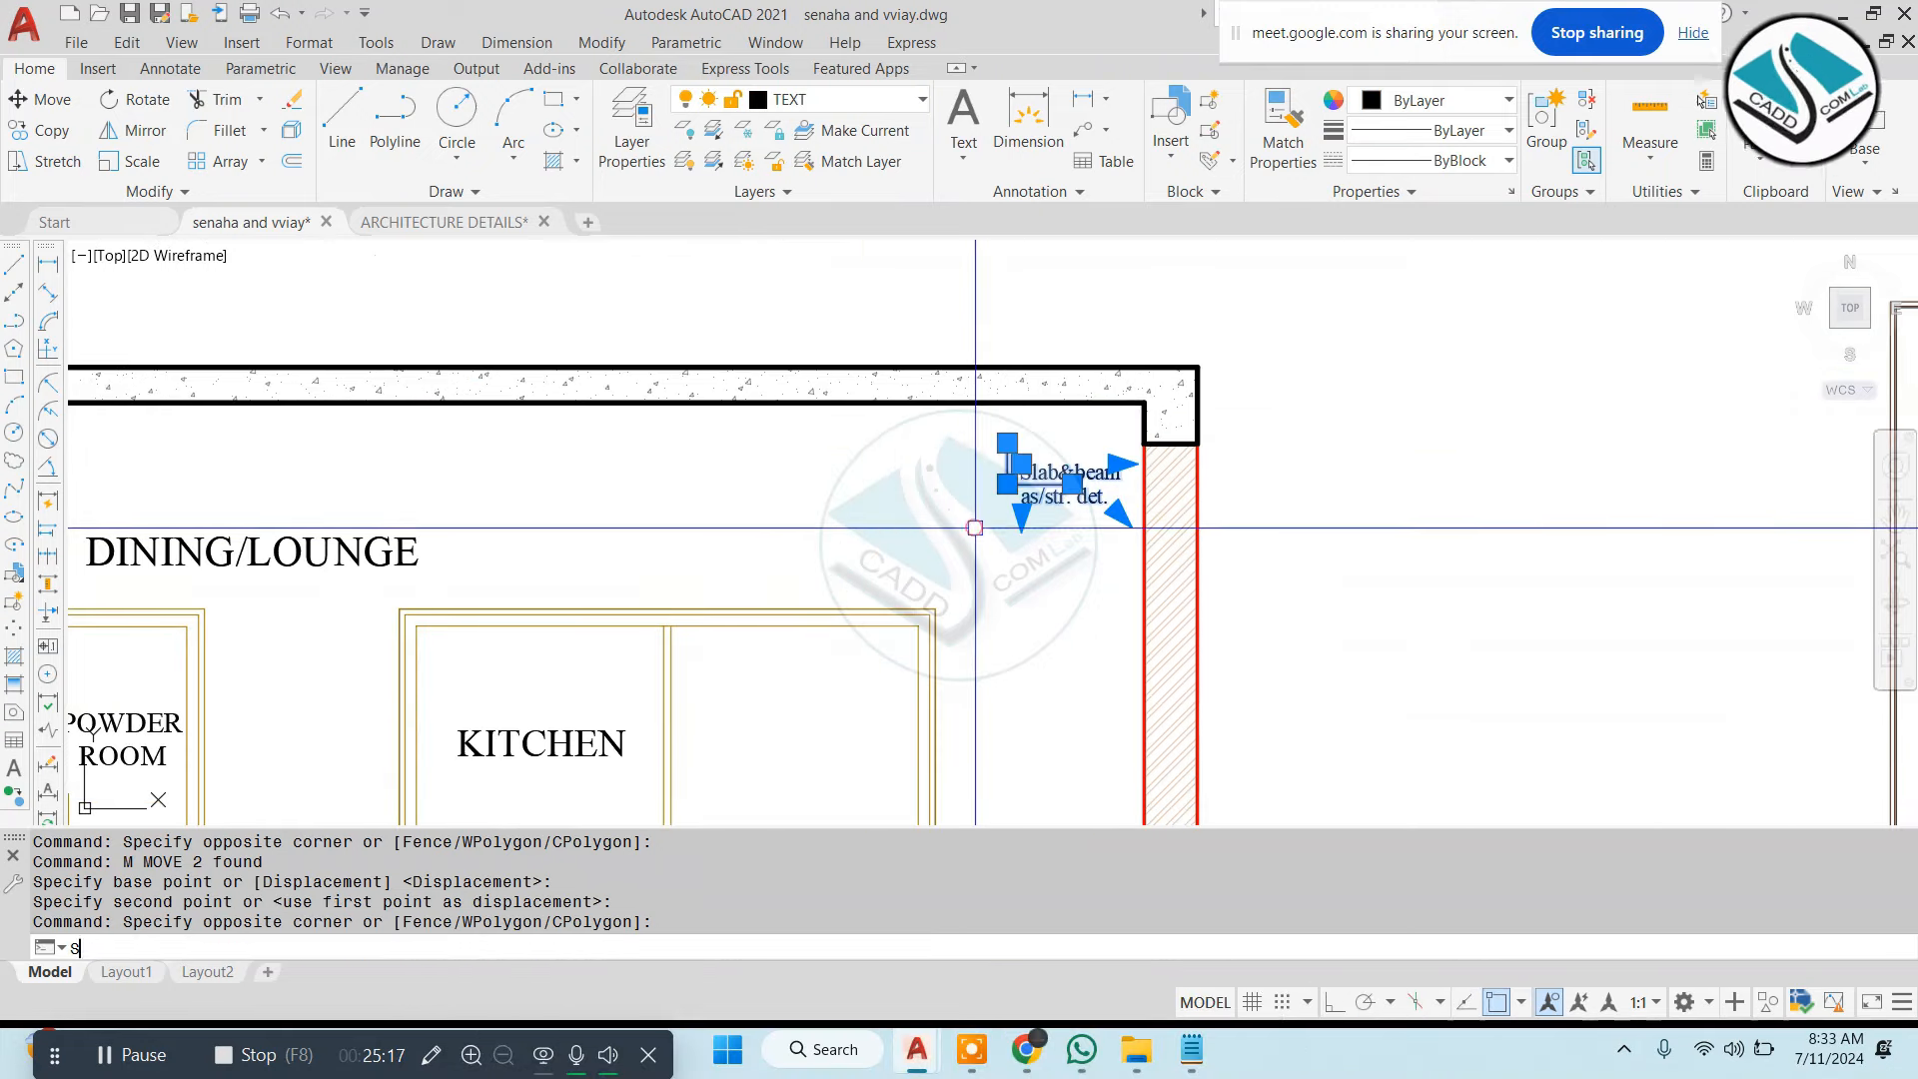
pyautogui.press('space')
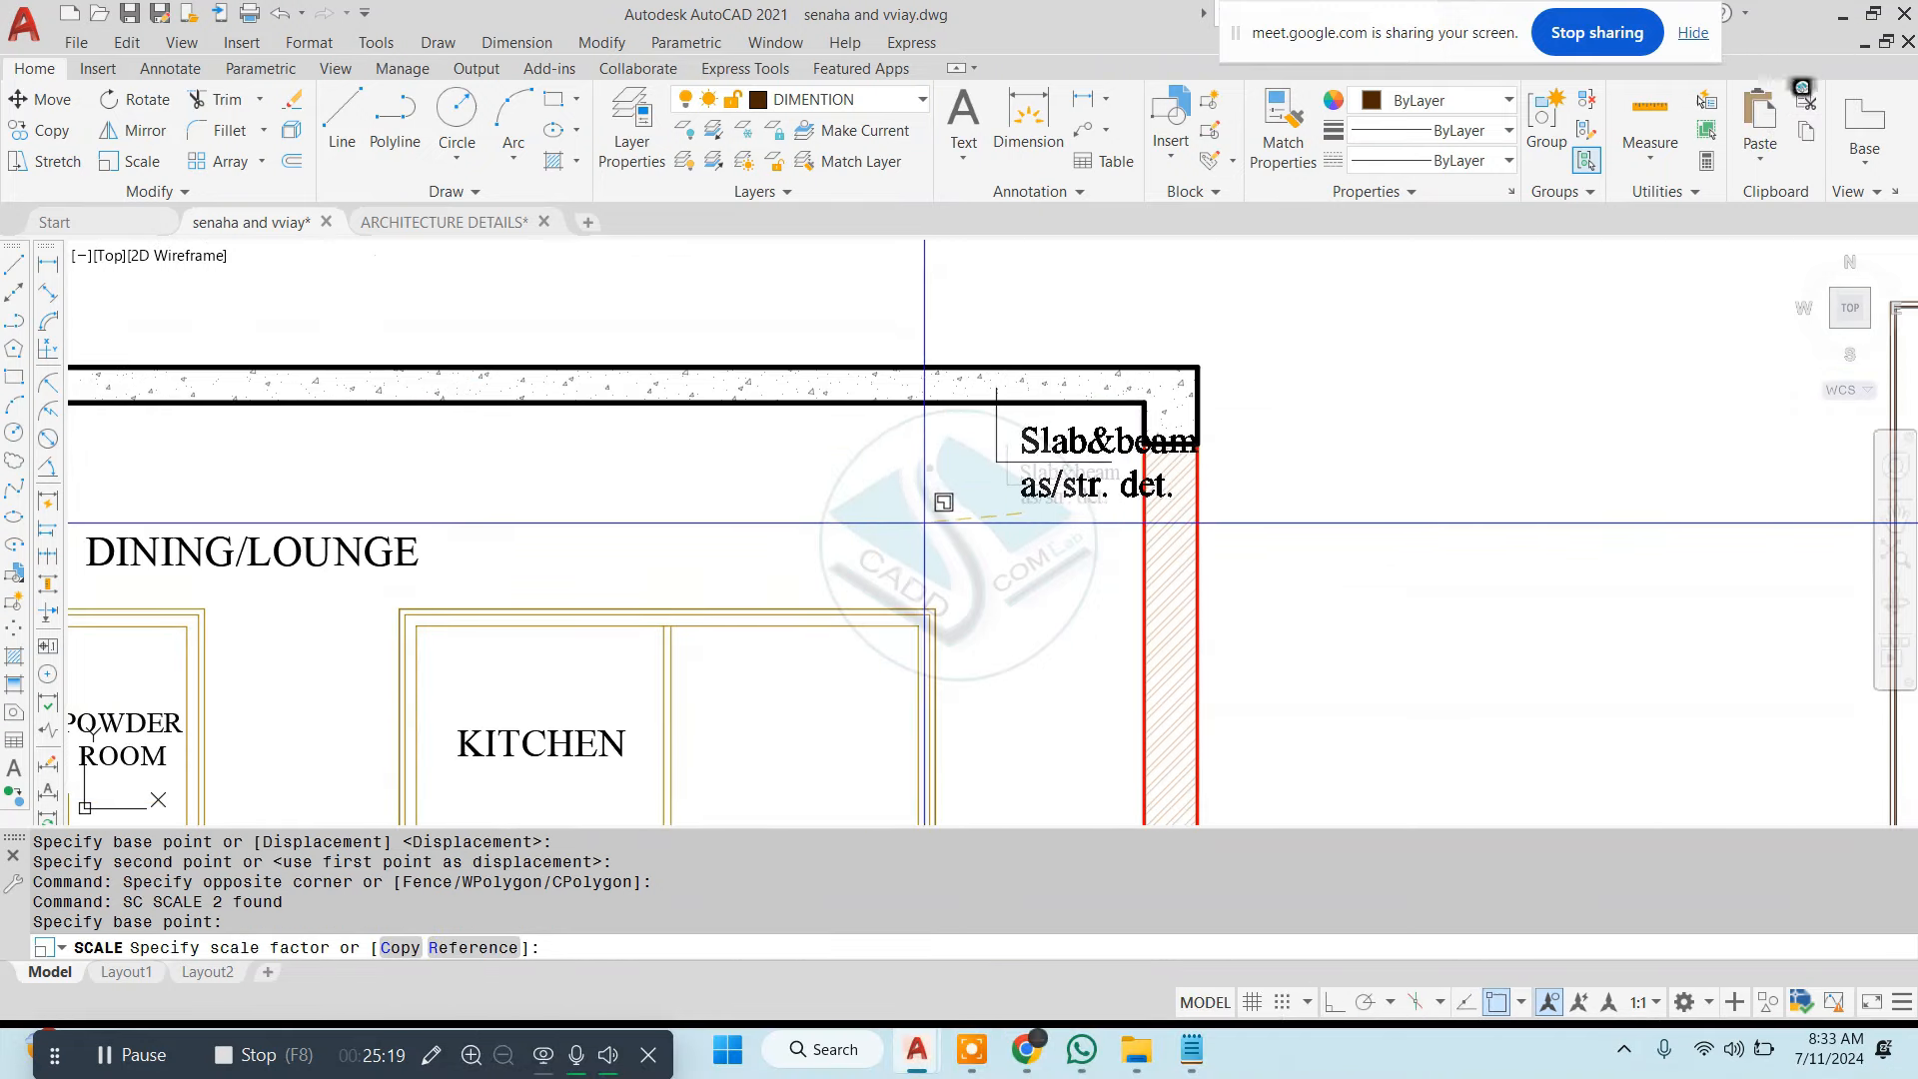
pyautogui.click(921, 522)
# Move the enlarged slab and beam note and leader clear of the wall and the slab's underside
pyautogui.click(1112, 486)
pyautogui.press('Escape')
pyautogui.click(1100, 542)
pyautogui.click(966, 439)
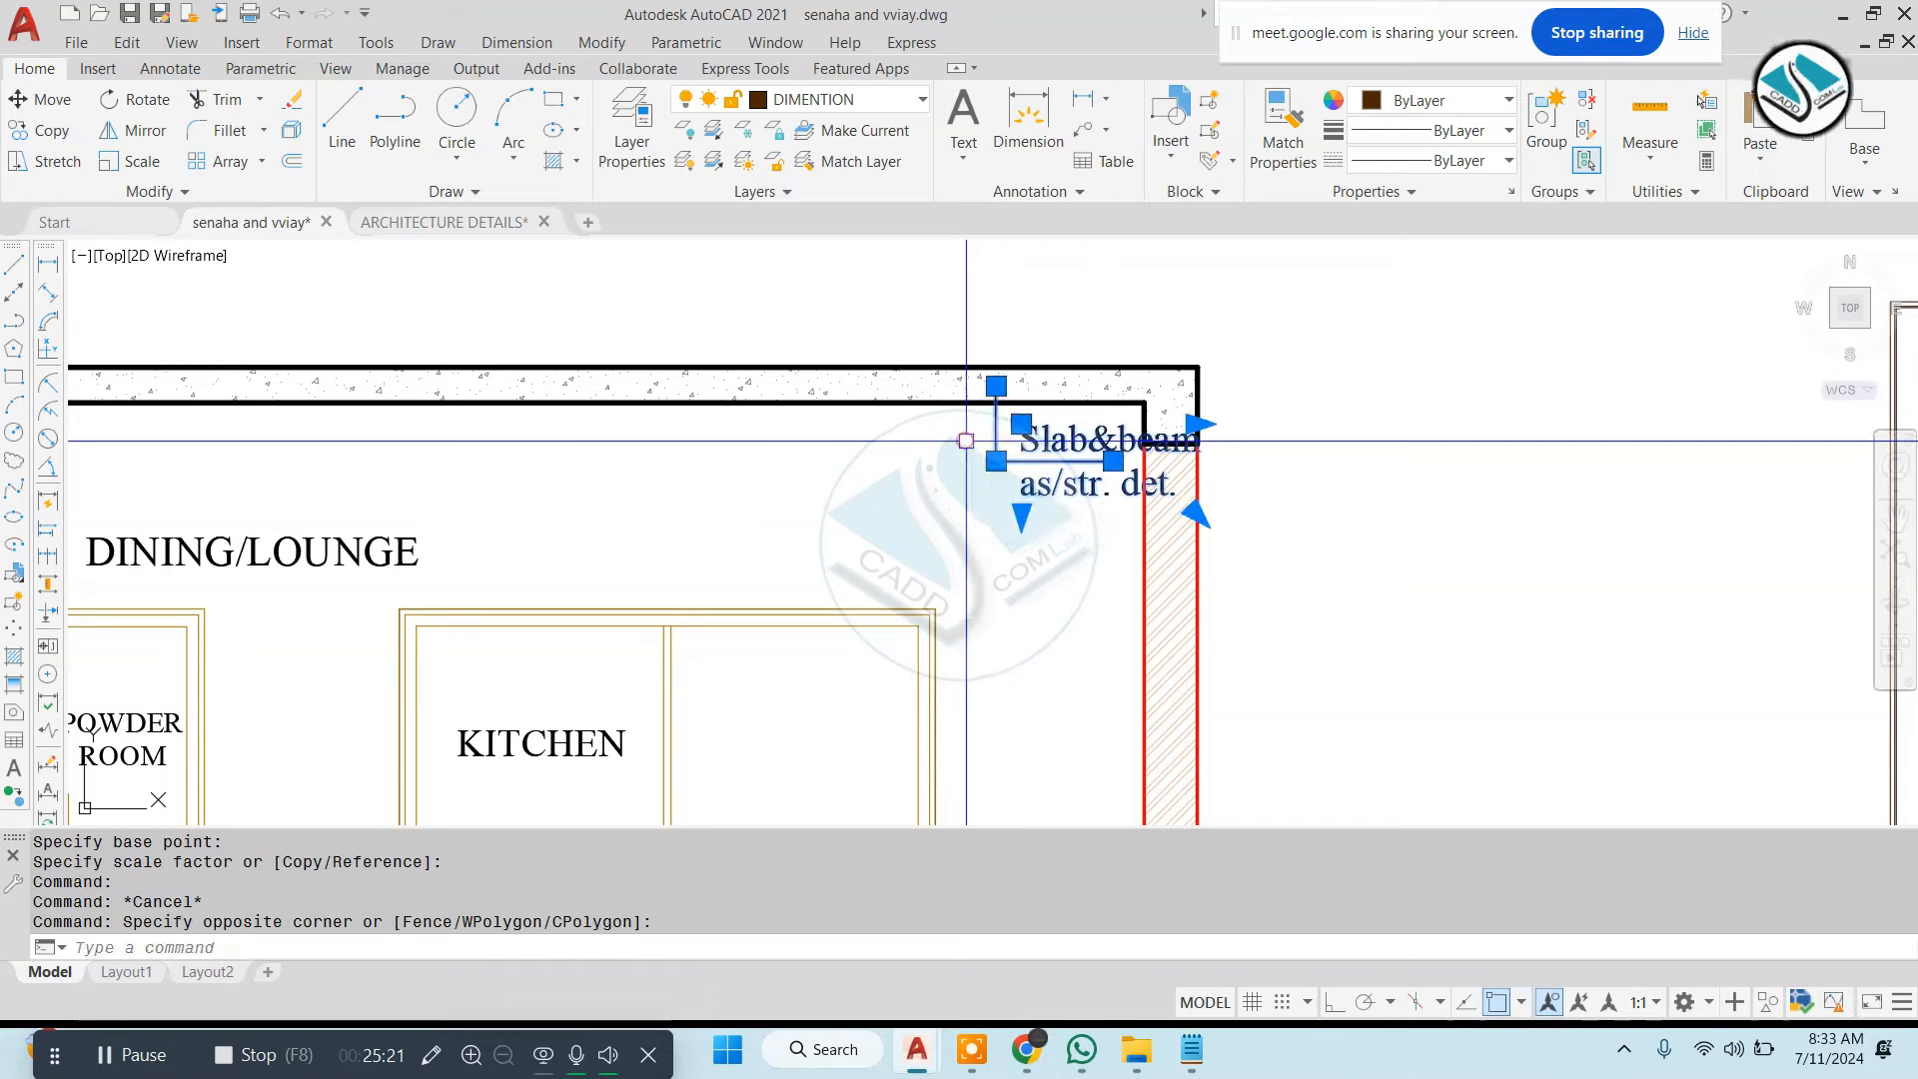
pyautogui.write('m')
pyautogui.press('space')
pyautogui.click(1020, 515)
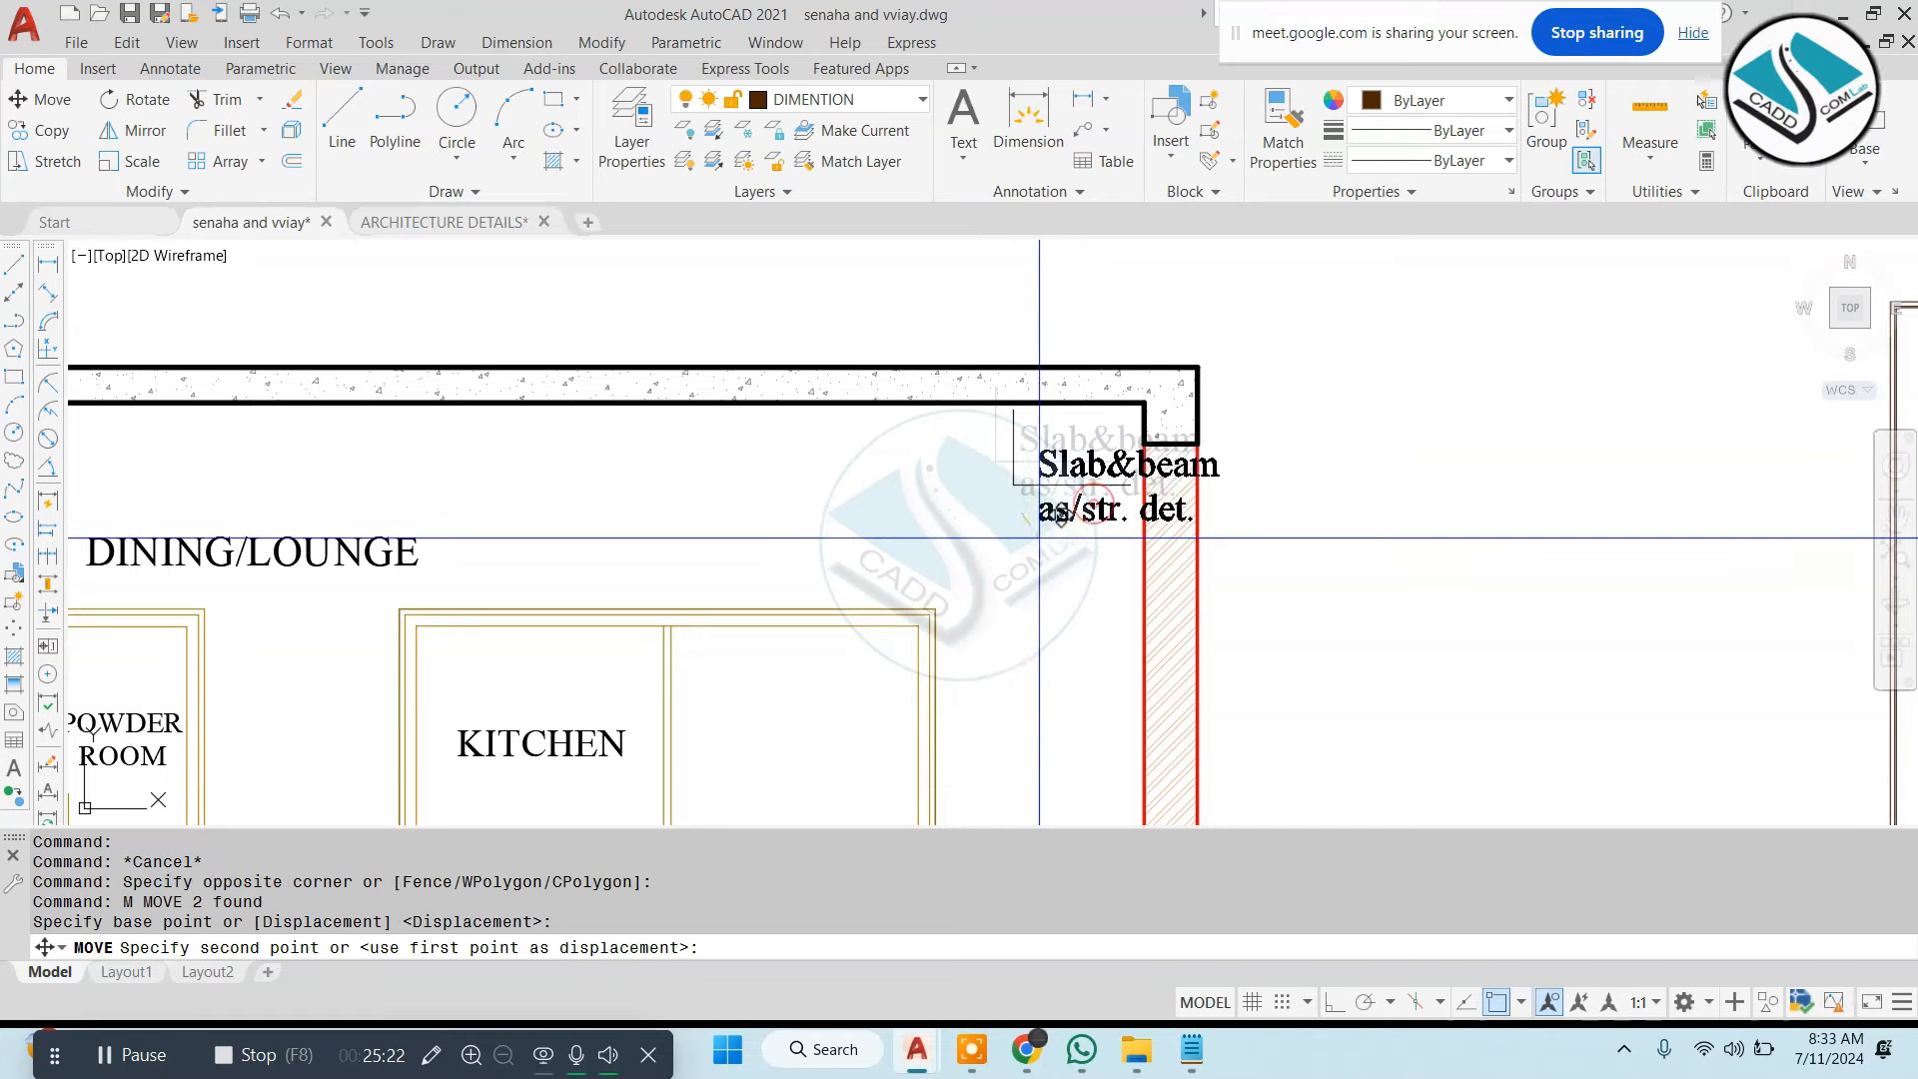
pyautogui.click(946, 551)
# Draw a horizontal line from the upper end of the note's leader to the inner face of the beam
pyautogui.write('l')
pyautogui.press('space')
pyautogui.click(931, 427)
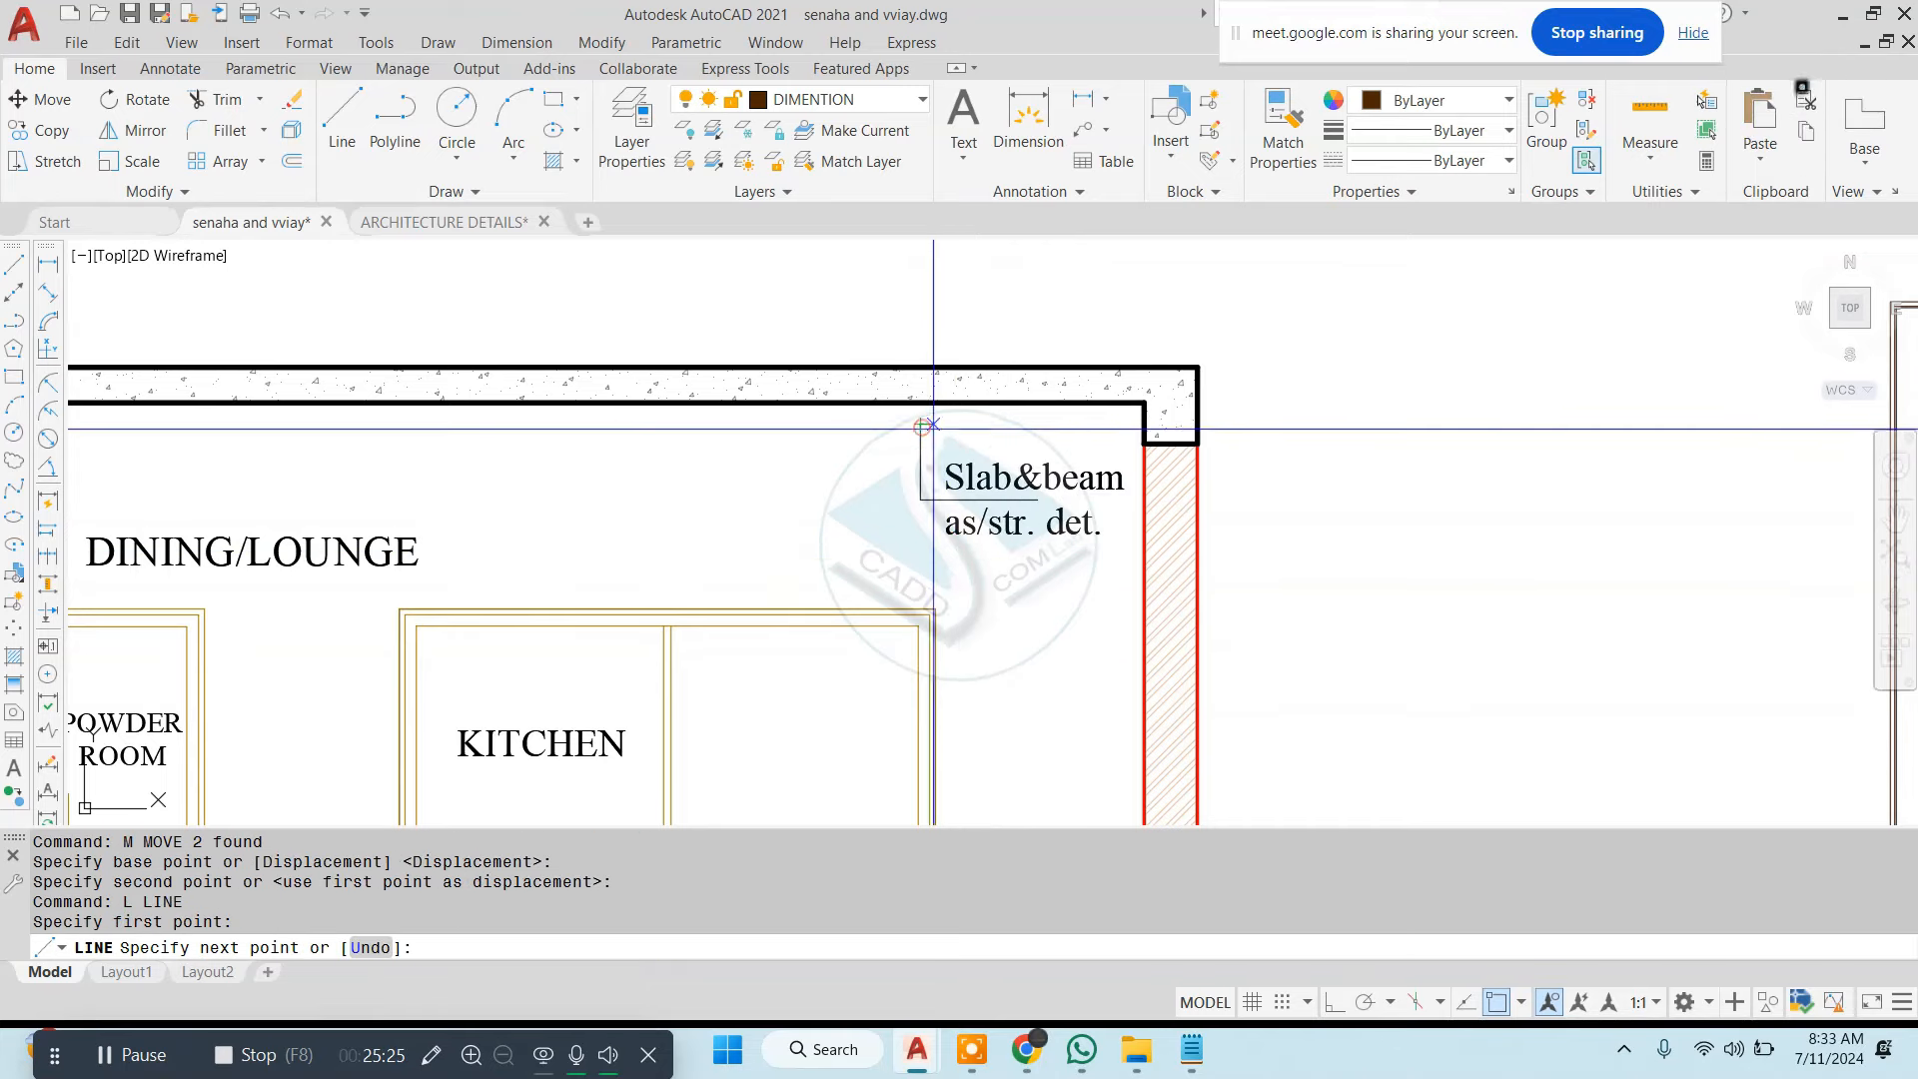
pyautogui.click(1144, 425)
pyautogui.press('Escape')
# Copy the slab and beam note with its leader to outside the staircase-side wall, level with the beam
pyautogui.scroll(-5, 1171, 534)
pyautogui.scroll(6, 1203, 442)
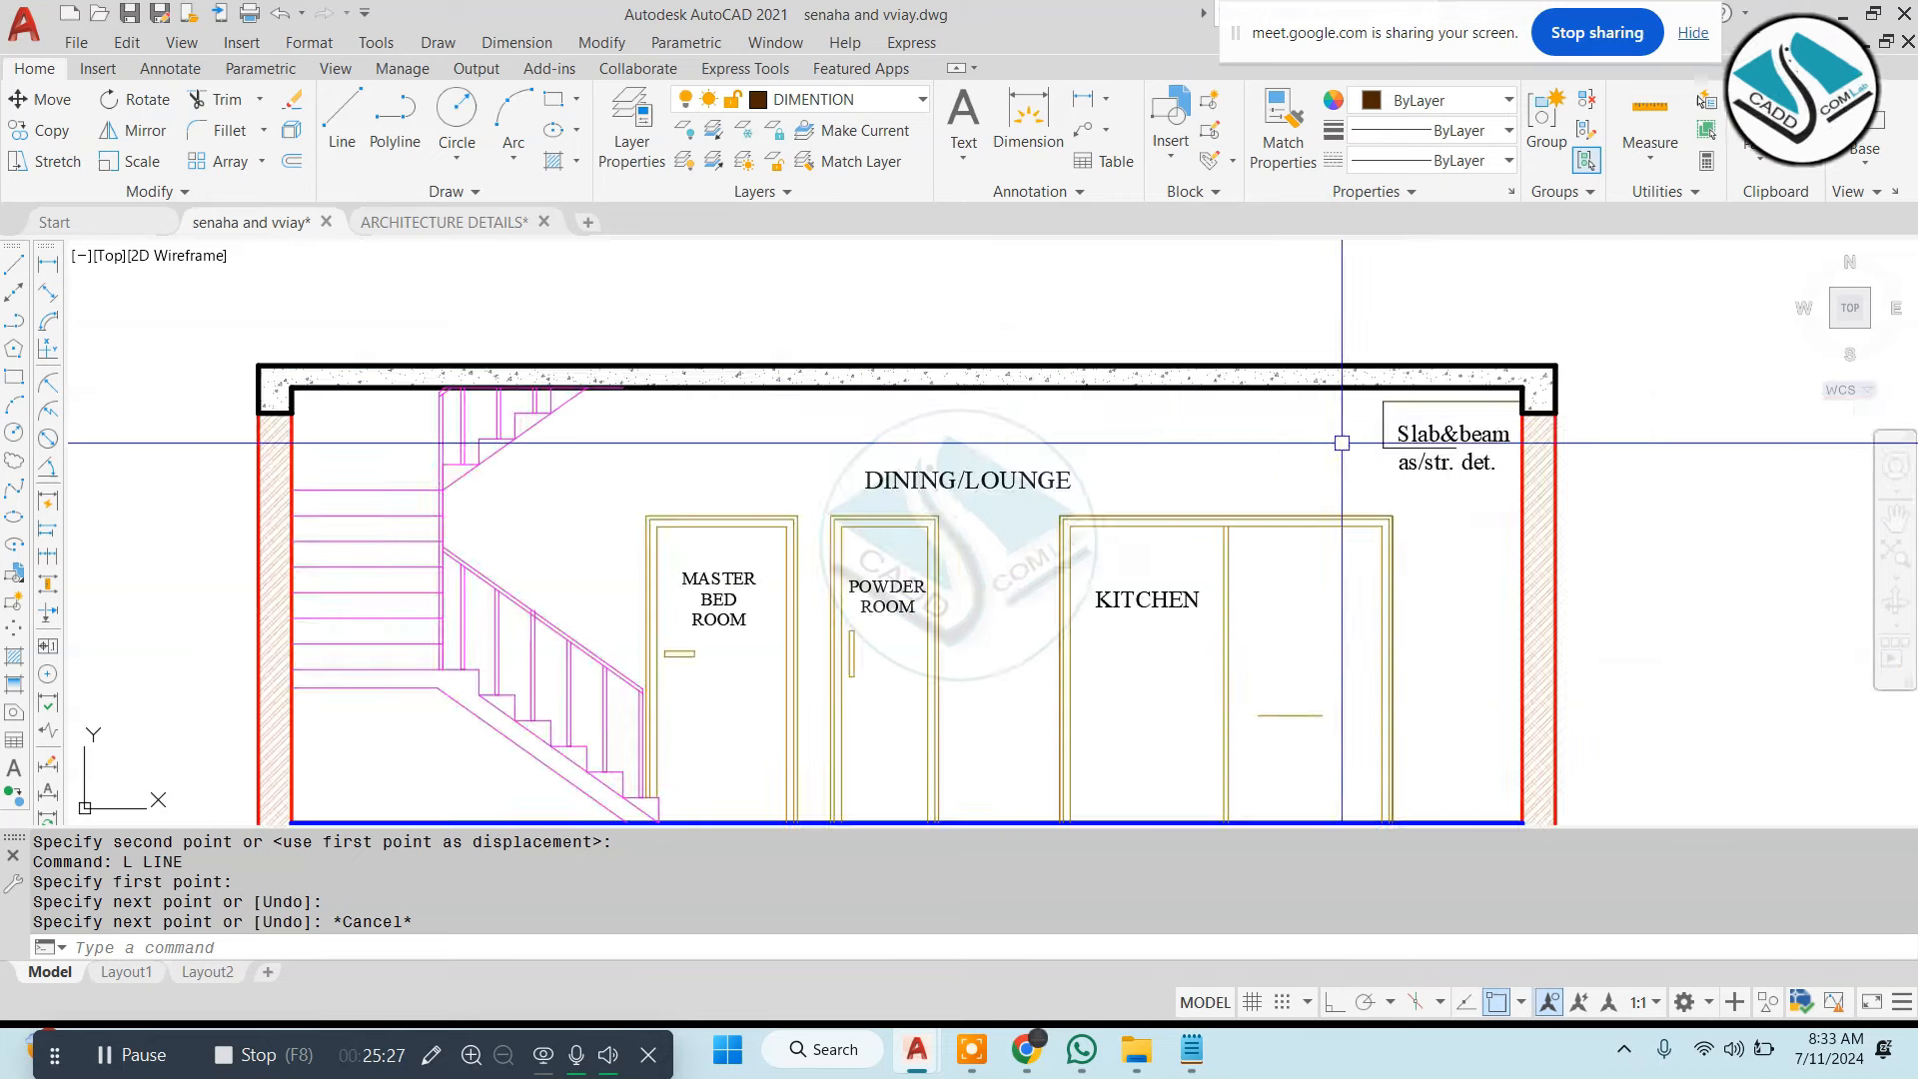
pyautogui.click(1498, 411)
pyautogui.click(1343, 431)
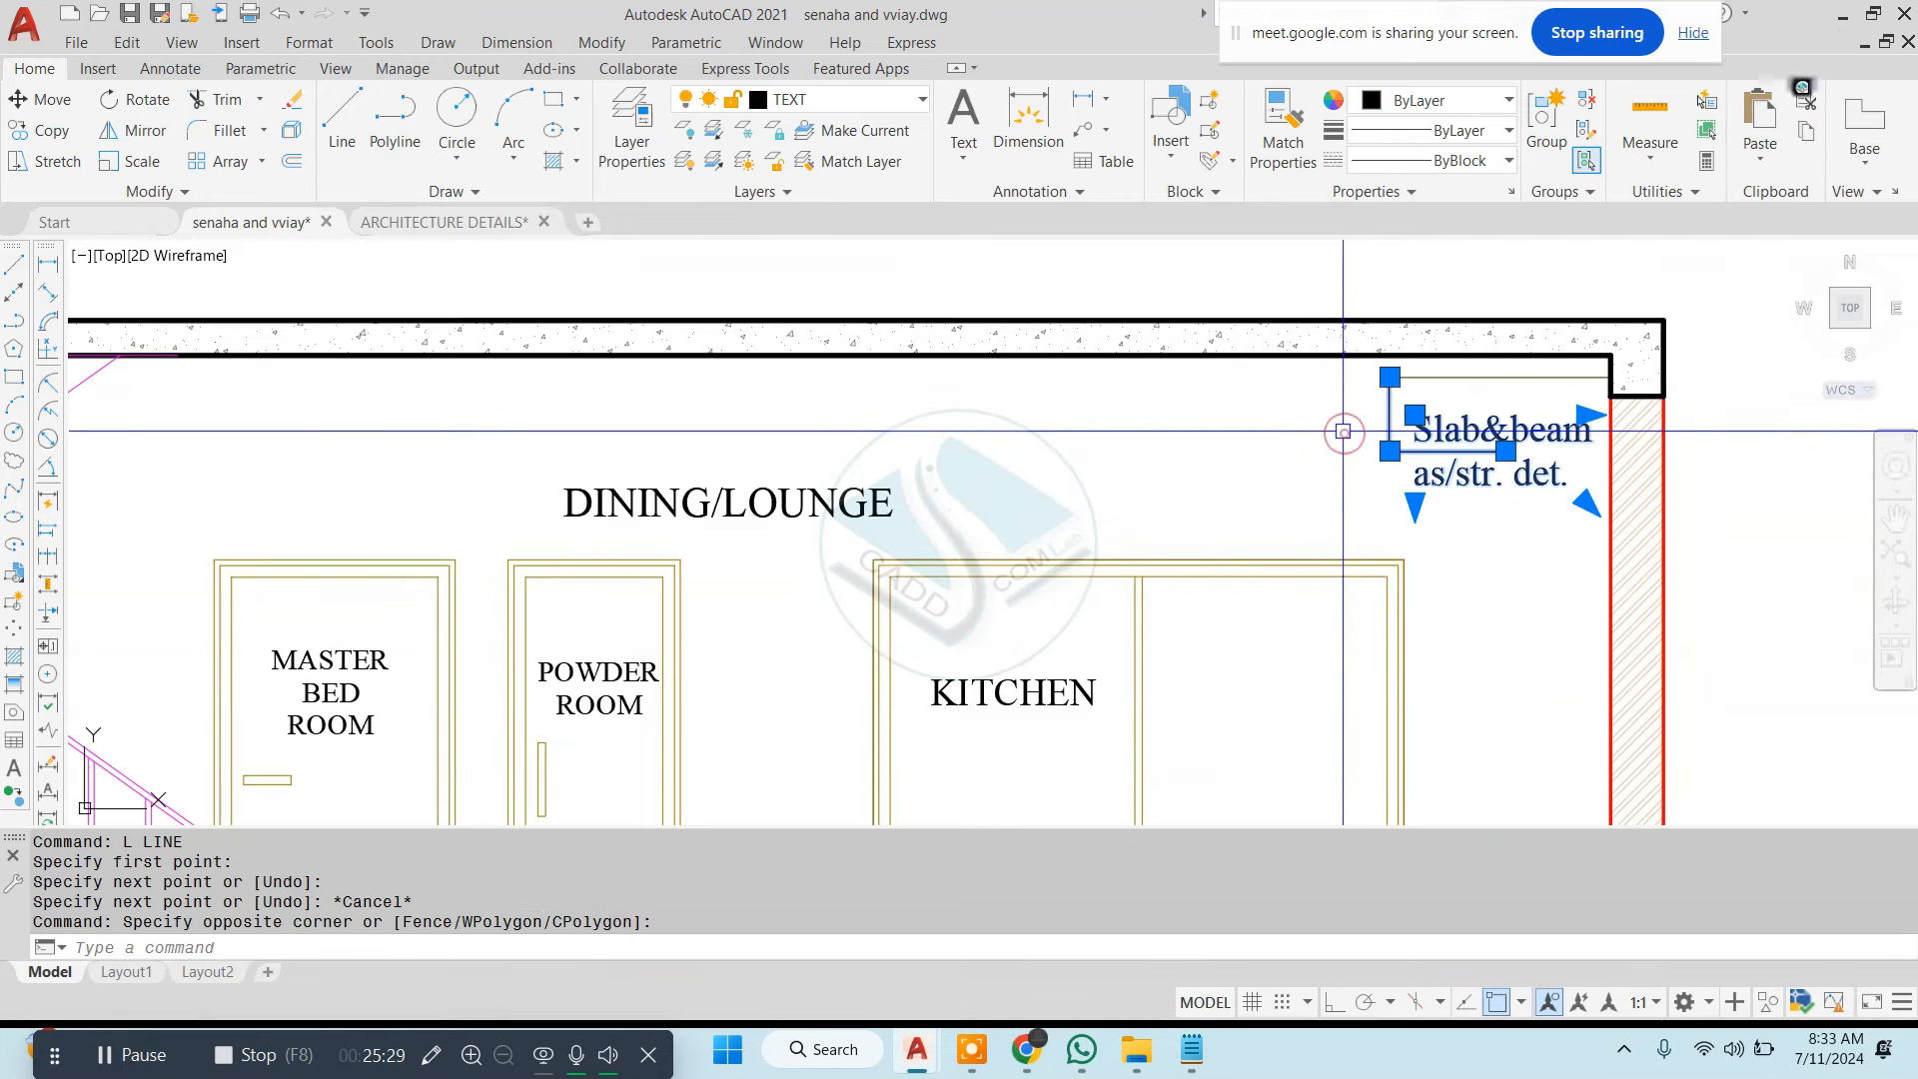
pyautogui.press('space')
pyautogui.click(1497, 428)
pyautogui.scroll(-2, 799, 429)
pyautogui.moveTo(570, 435); pyautogui.dragTo(1481, 483, button='middle')
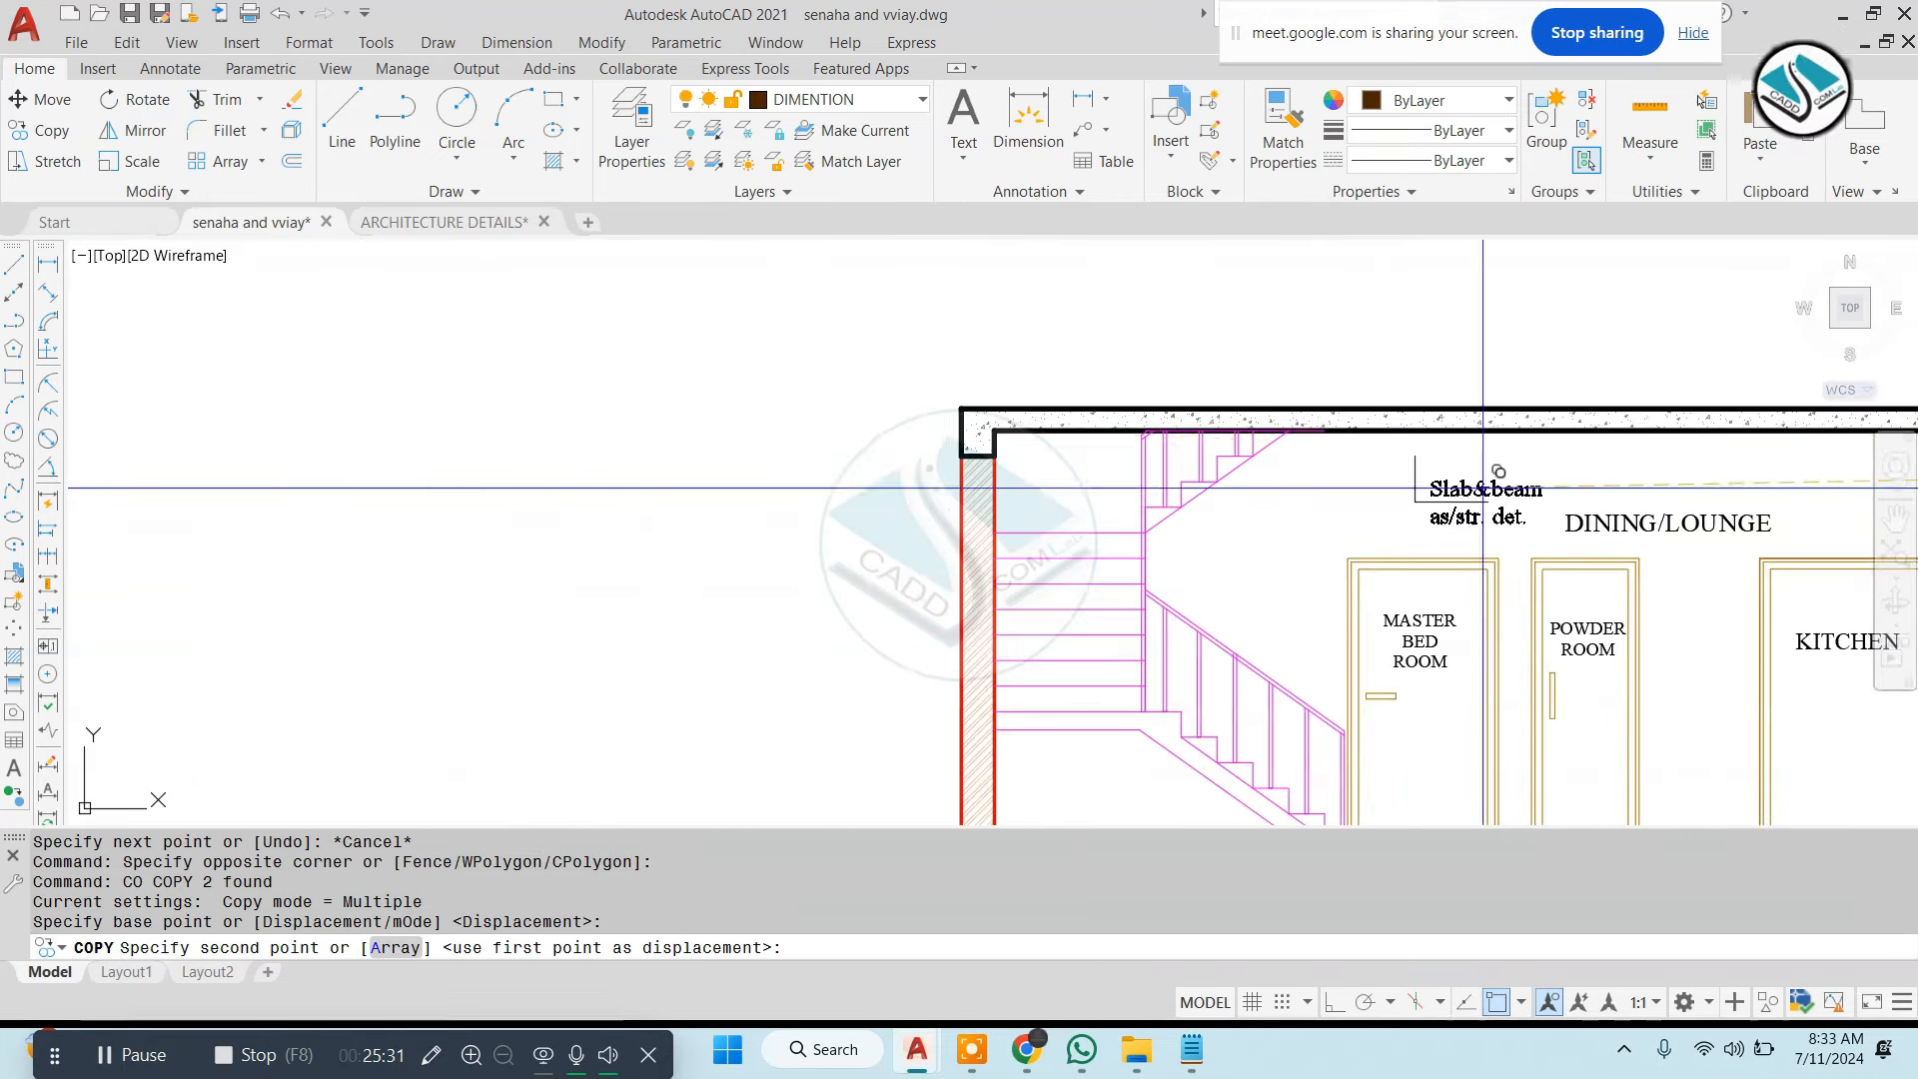
pyautogui.scroll(2, 922, 432)
pyautogui.click(819, 420)
pyautogui.press('Escape')
# Erase the bent leader of the copied note outside the staircase-side wall
pyautogui.click(745, 358)
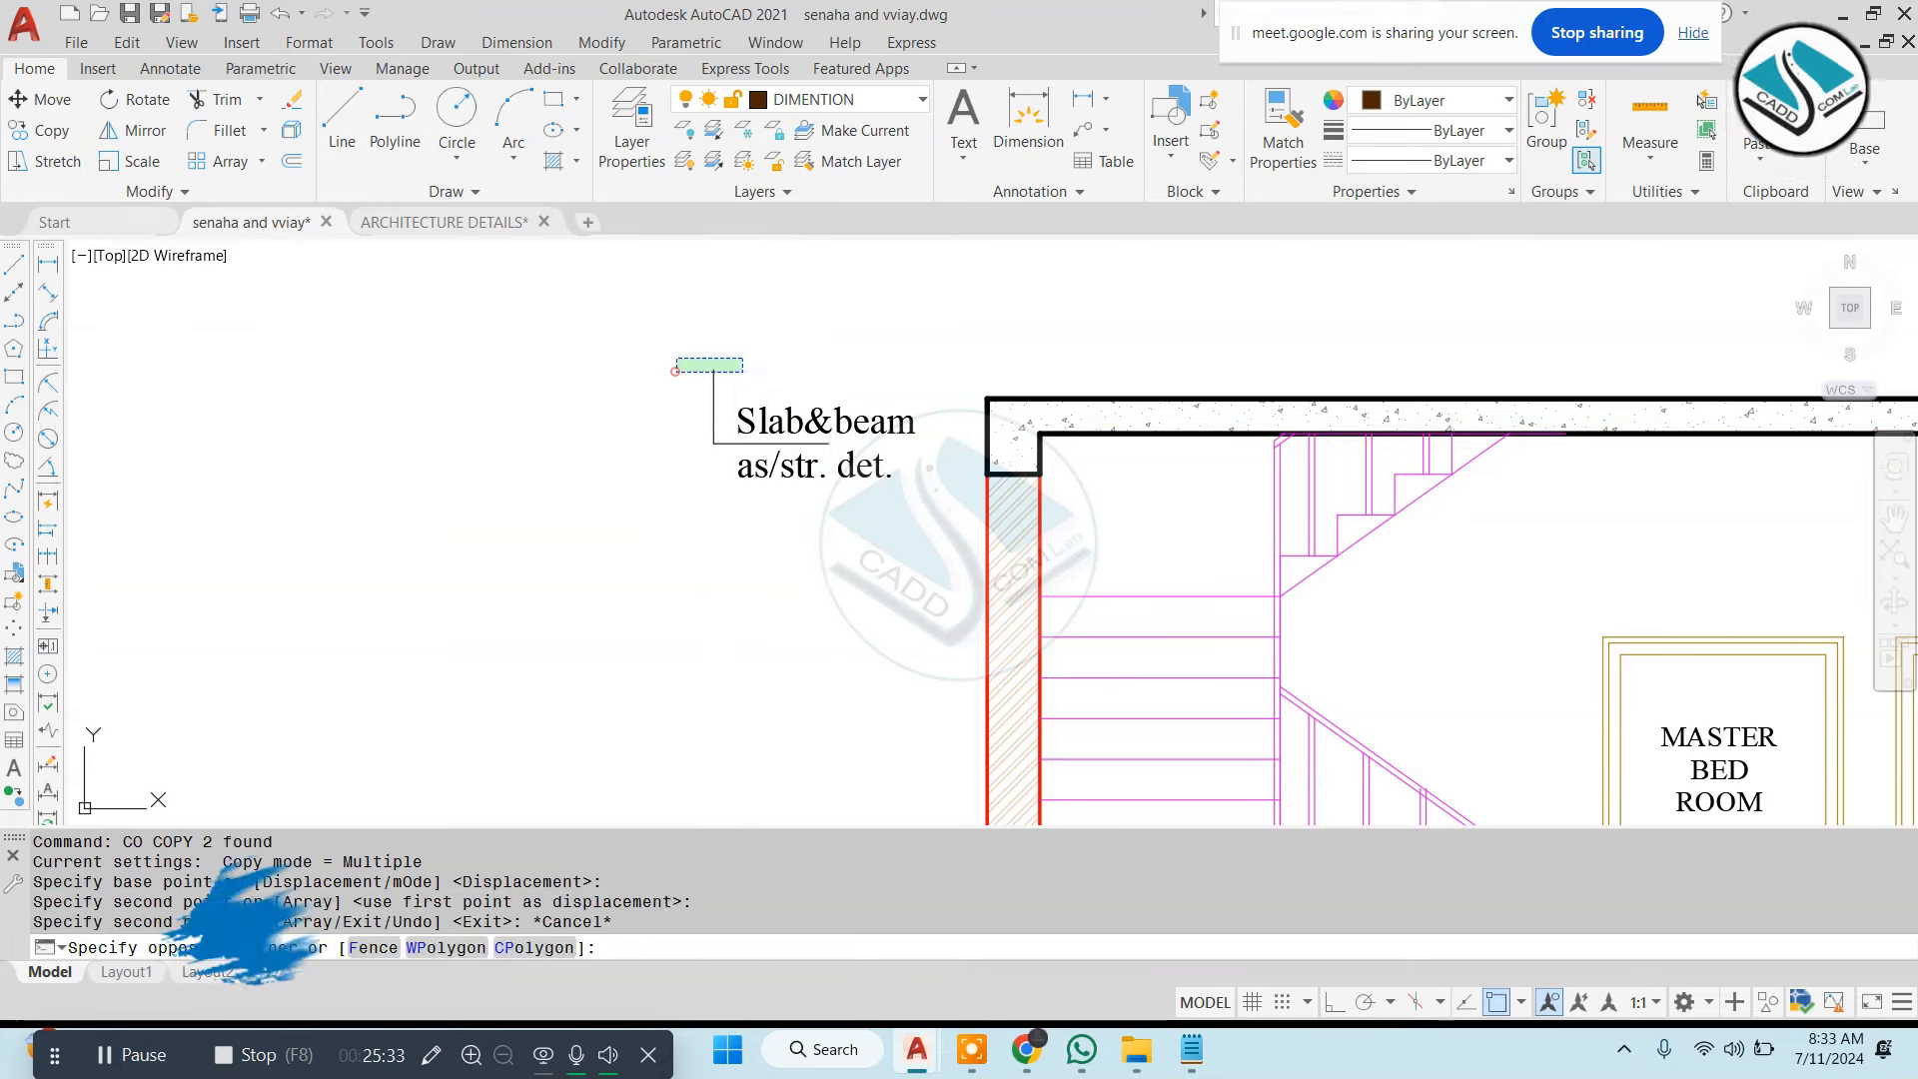
pyautogui.click(677, 374)
pyautogui.write('e')
pyautogui.press('space')
# Draw a horizontal leader line between the copied note's two text lines, ending at the beam's outer face
pyautogui.write('l')
pyautogui.press('space')
pyautogui.scroll(3, 772, 460)
pyautogui.click(588, 453)
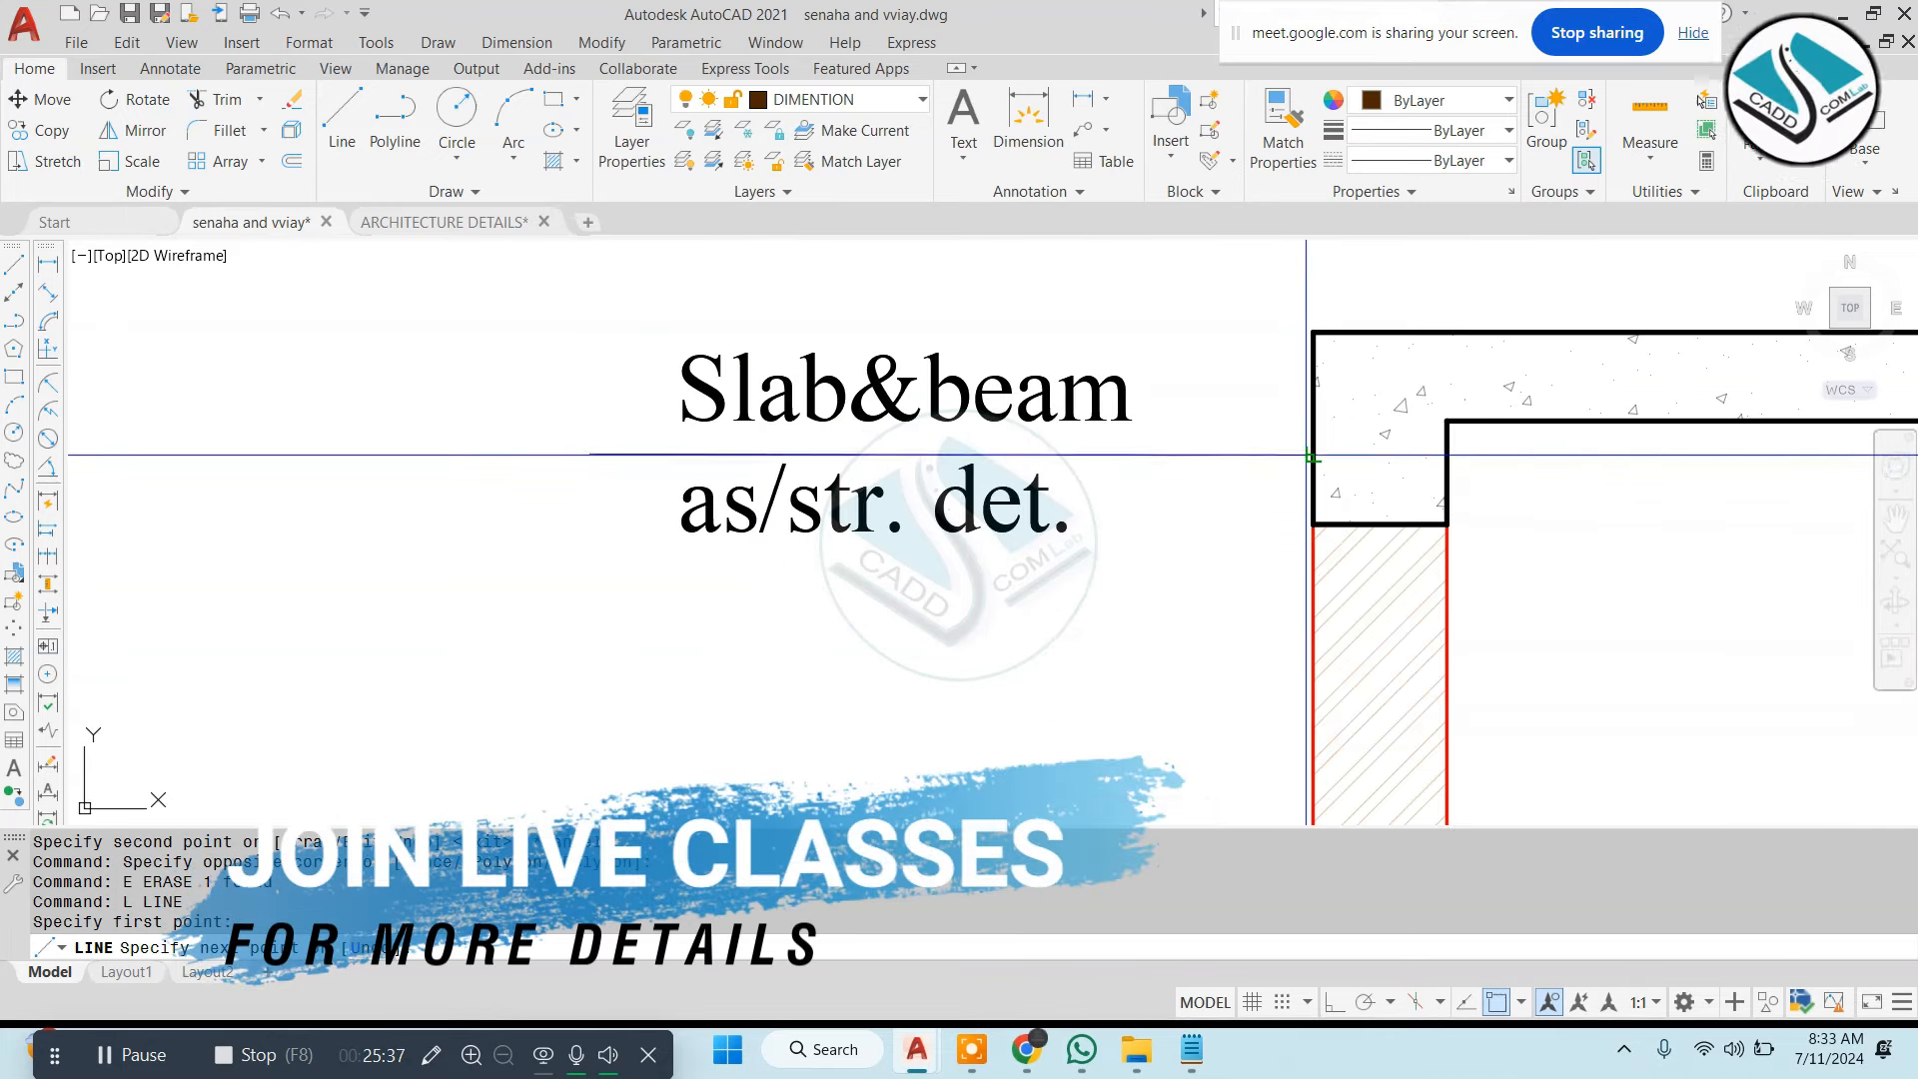
pyautogui.click(1307, 455)
pyautogui.press('Escape')
# Move the copied note and its new leader line slightly so that the line meets the beam's outer face
pyautogui.click(1061, 331)
pyautogui.click(703, 590)
pyautogui.write('m')
pyautogui.press('space')
pyautogui.click(1308, 460)
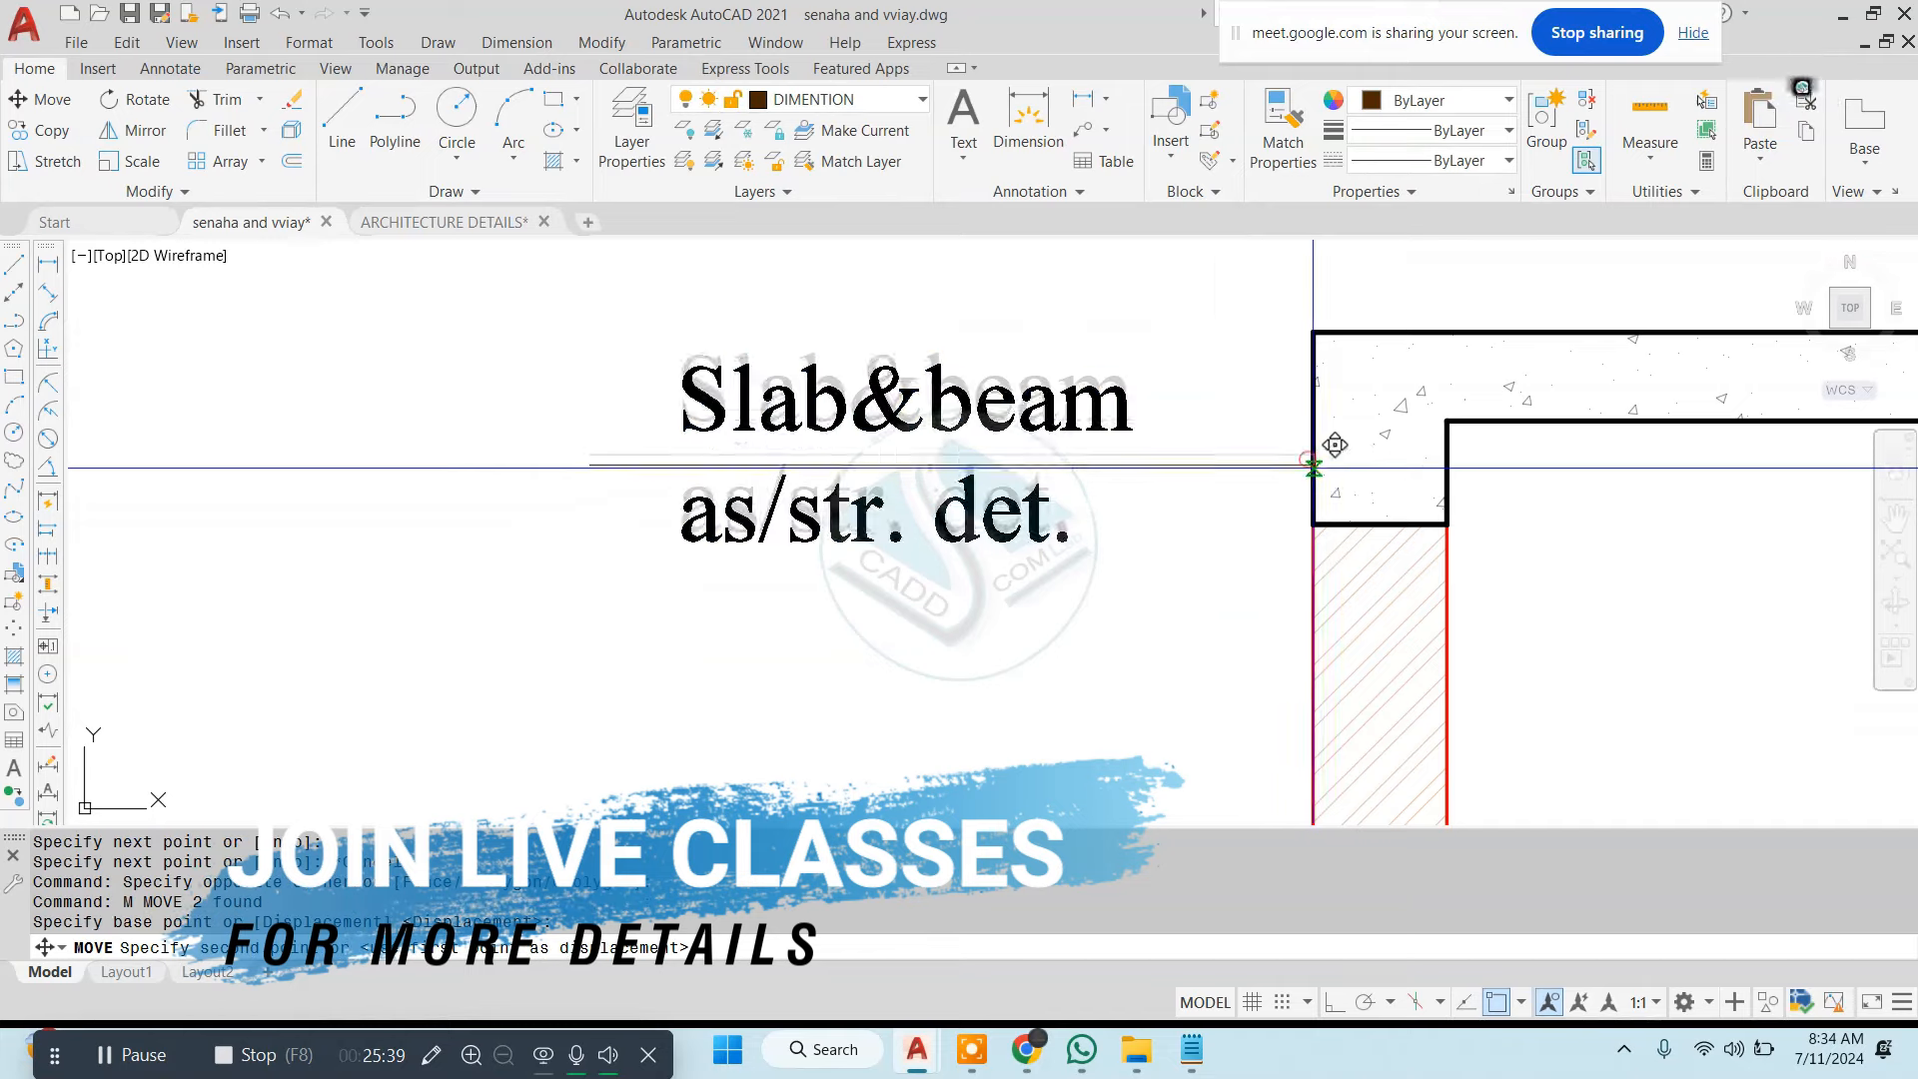
pyautogui.press('Escape')
pyautogui.scroll(-8, 854, 487)
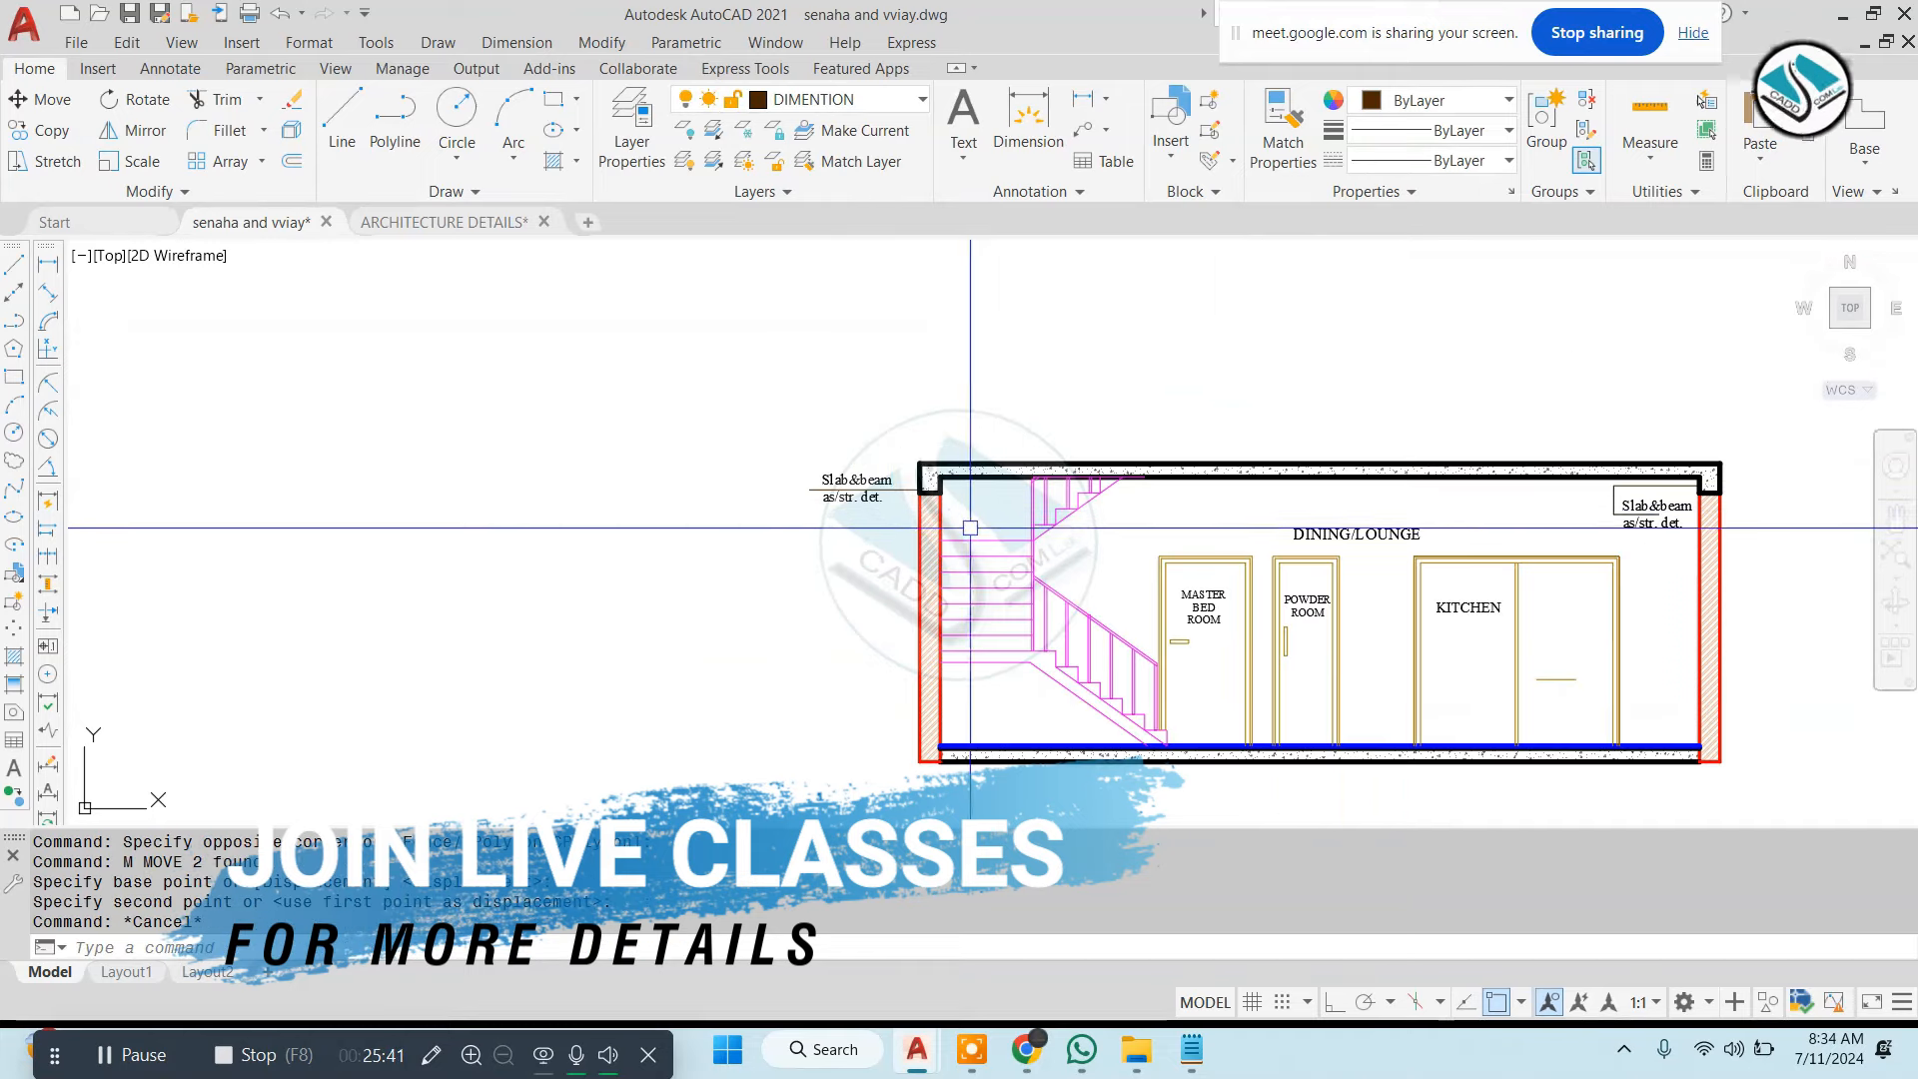
# Compare the drawn section with reference Section YY' and the staircase and dining areas of the floor plans
pyautogui.moveTo(1175, 556); pyautogui.dragTo(885, 511, button='middle')
pyautogui.press('Escape')
pyautogui.scroll(-2, 889, 511)
pyautogui.scroll(4, 1533, 622)
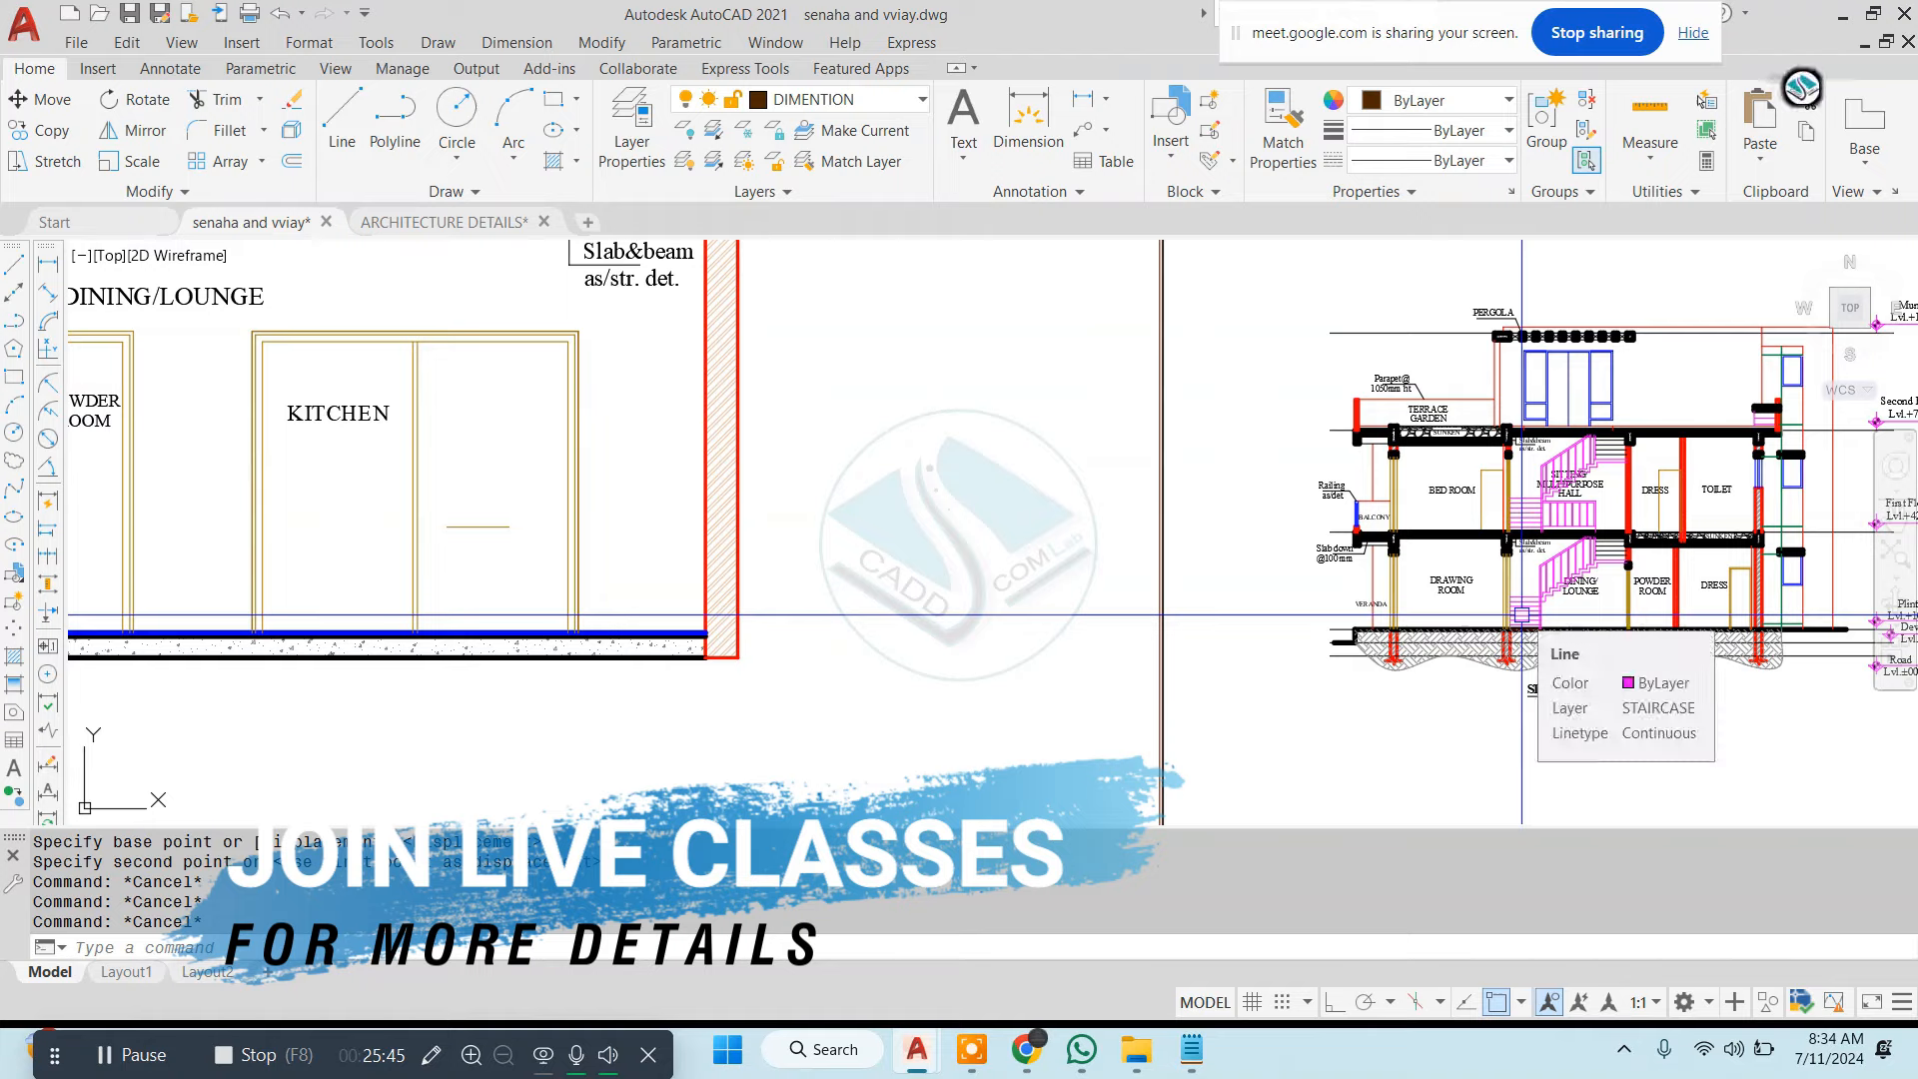
pyautogui.scroll(5, 1590, 657)
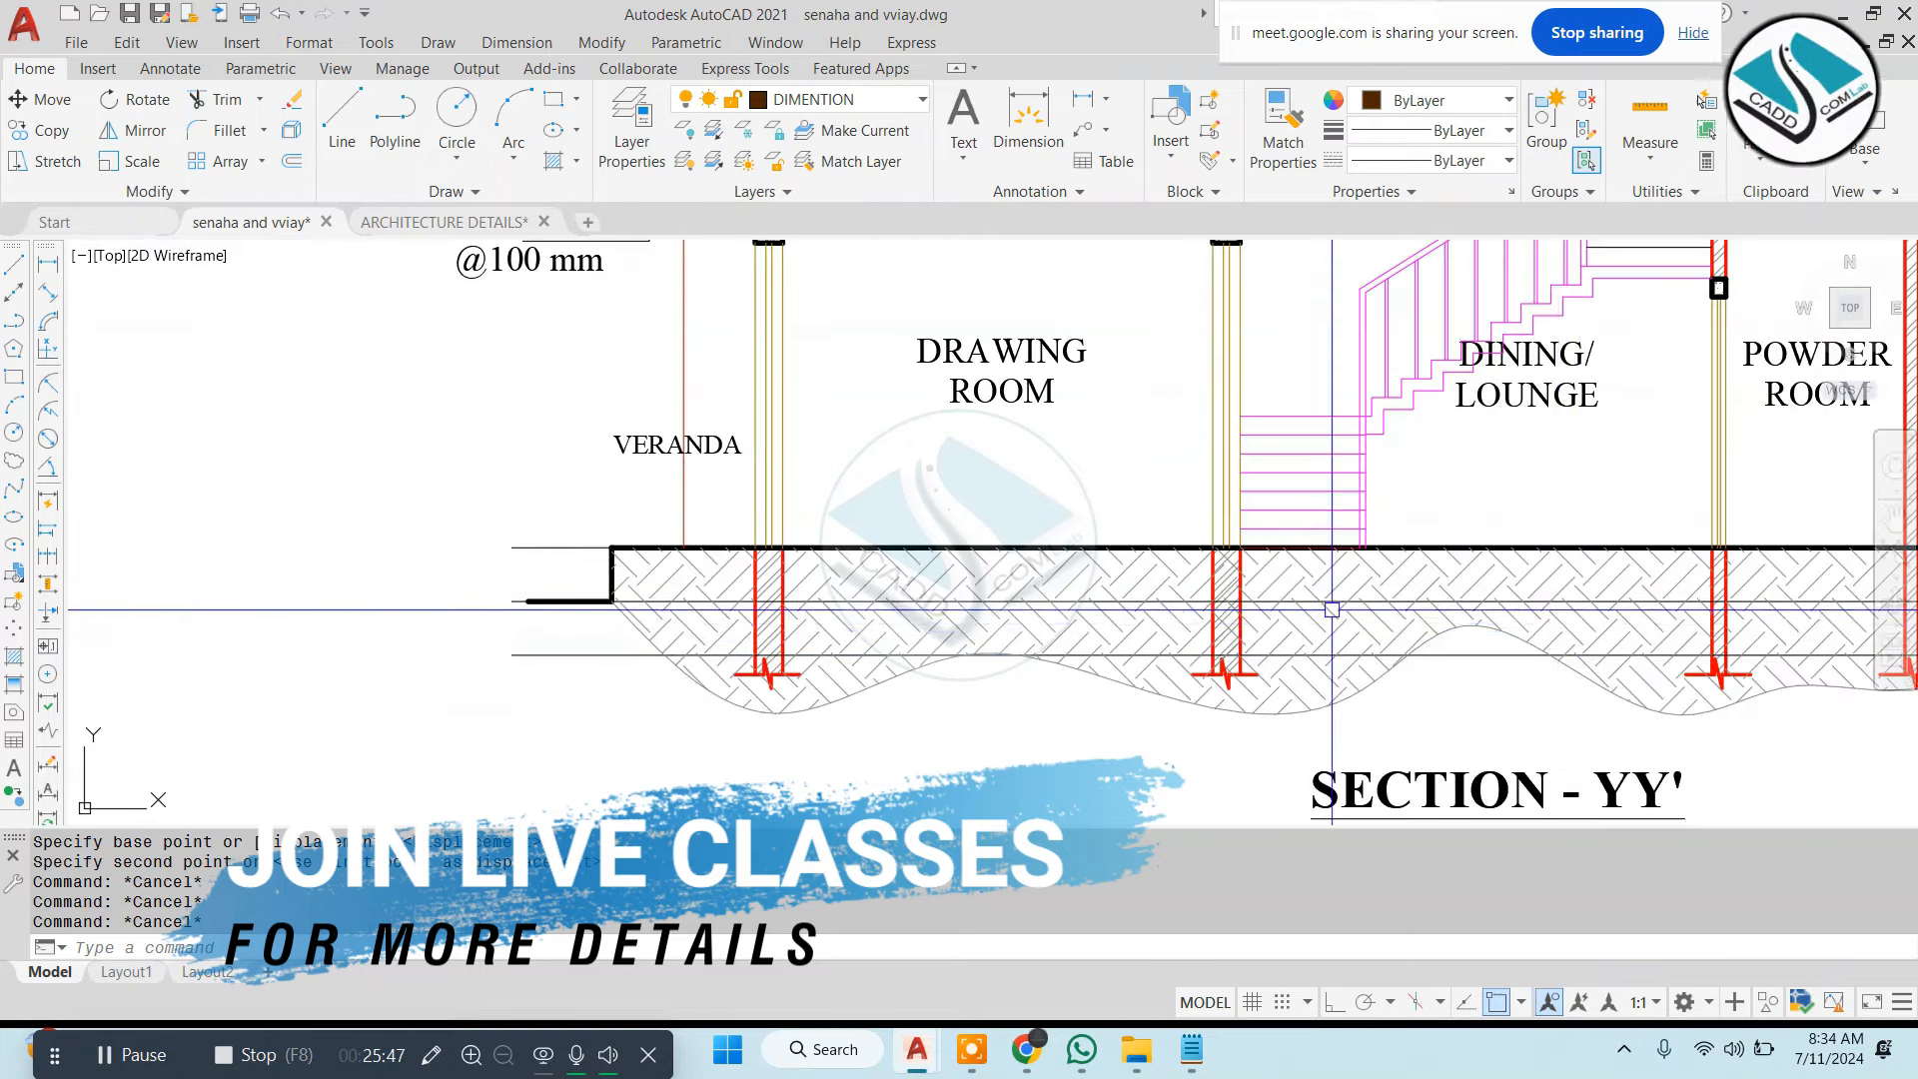
pyautogui.scroll(-10, 1331, 609)
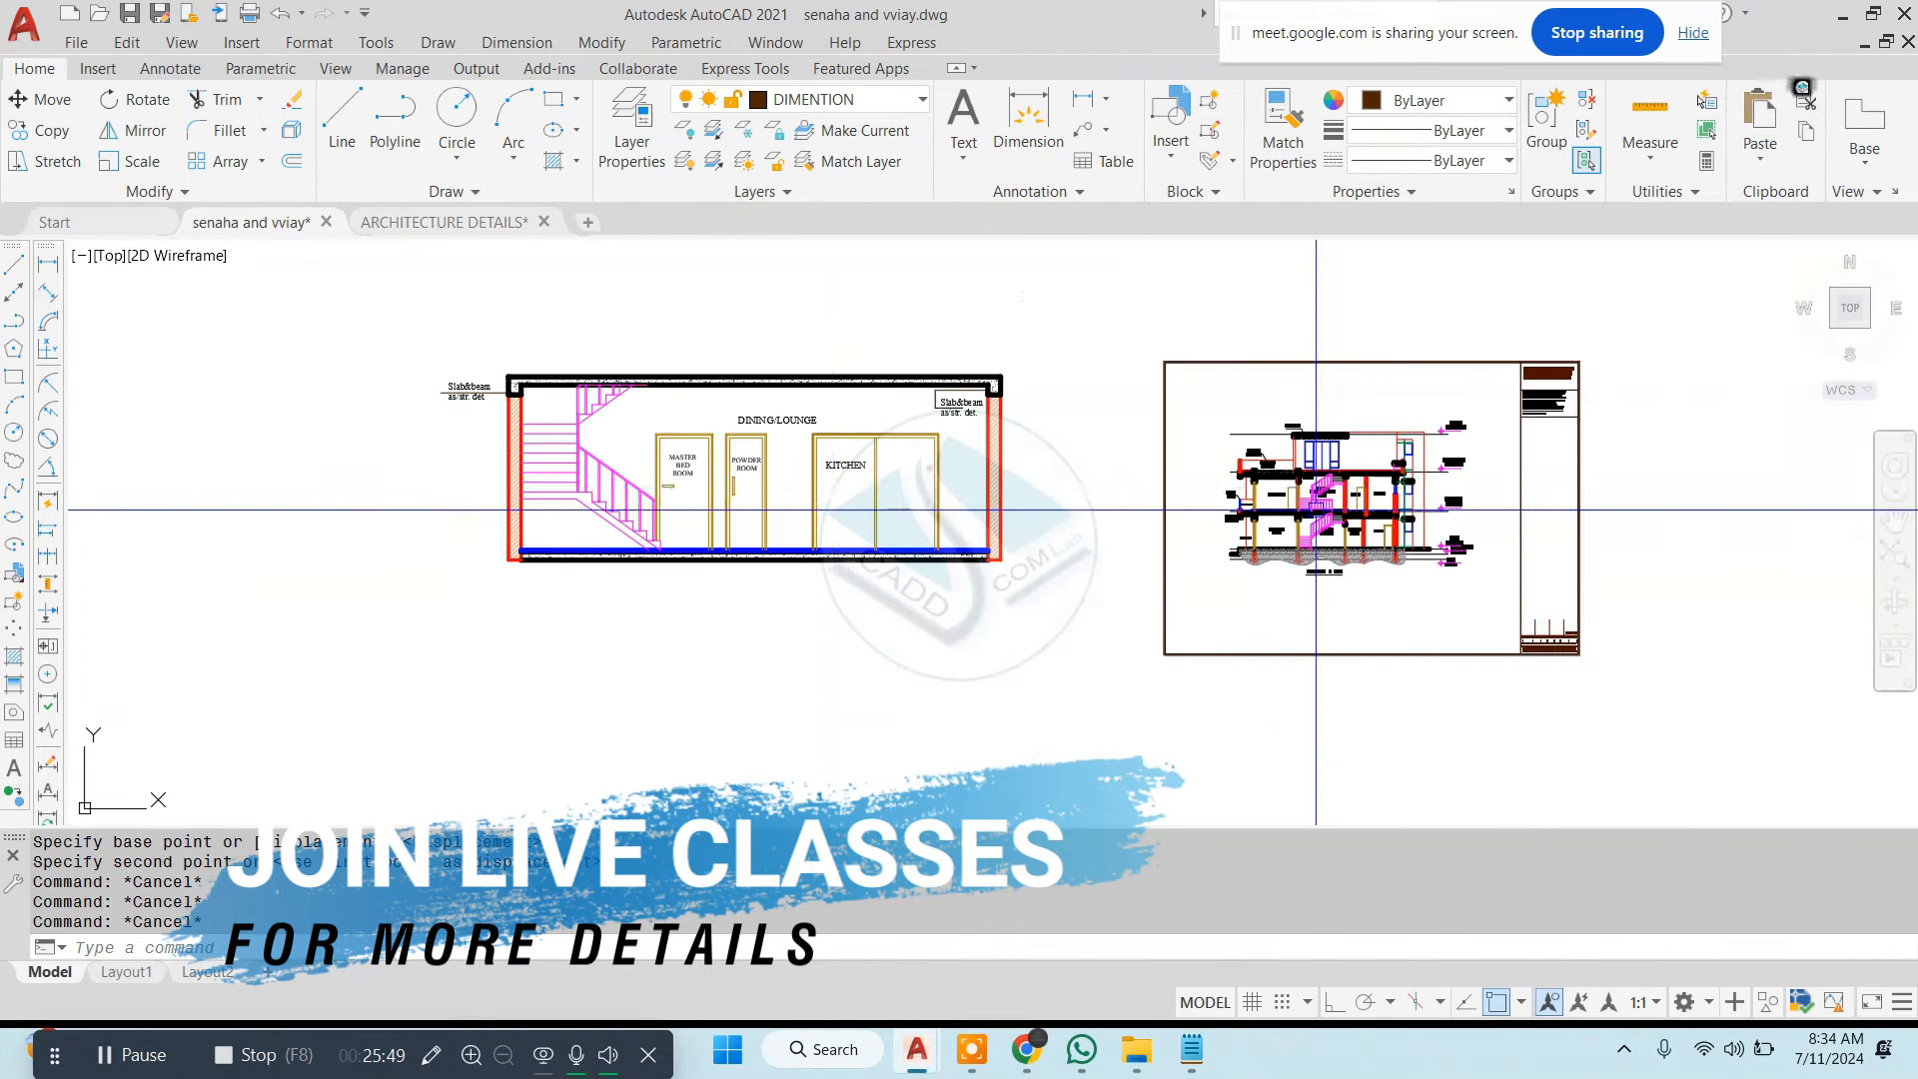
pyautogui.moveTo(1316, 510); pyautogui.dragTo(1420, 588, button='middle')
pyautogui.scroll(-3, 1079, 496)
pyautogui.scroll(8, 747, 540)
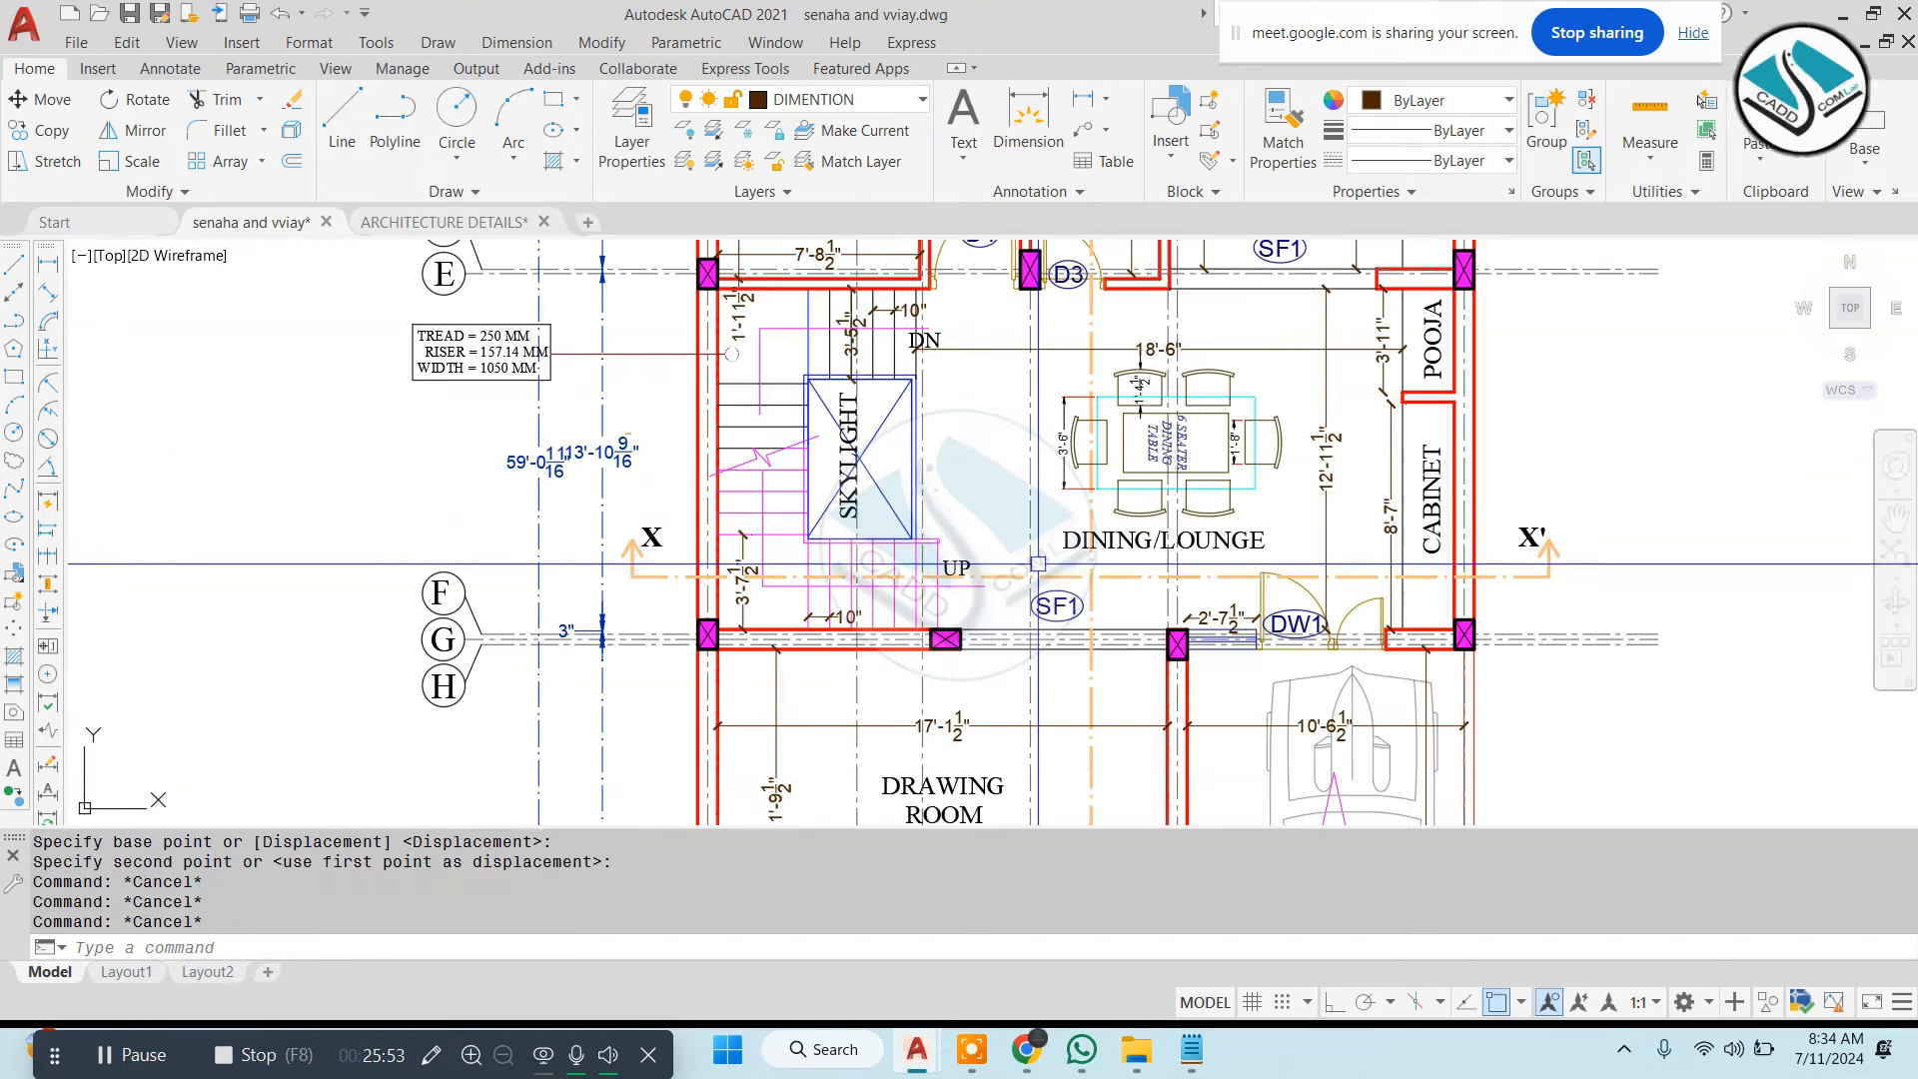
pyautogui.scroll(-7, 1079, 530)
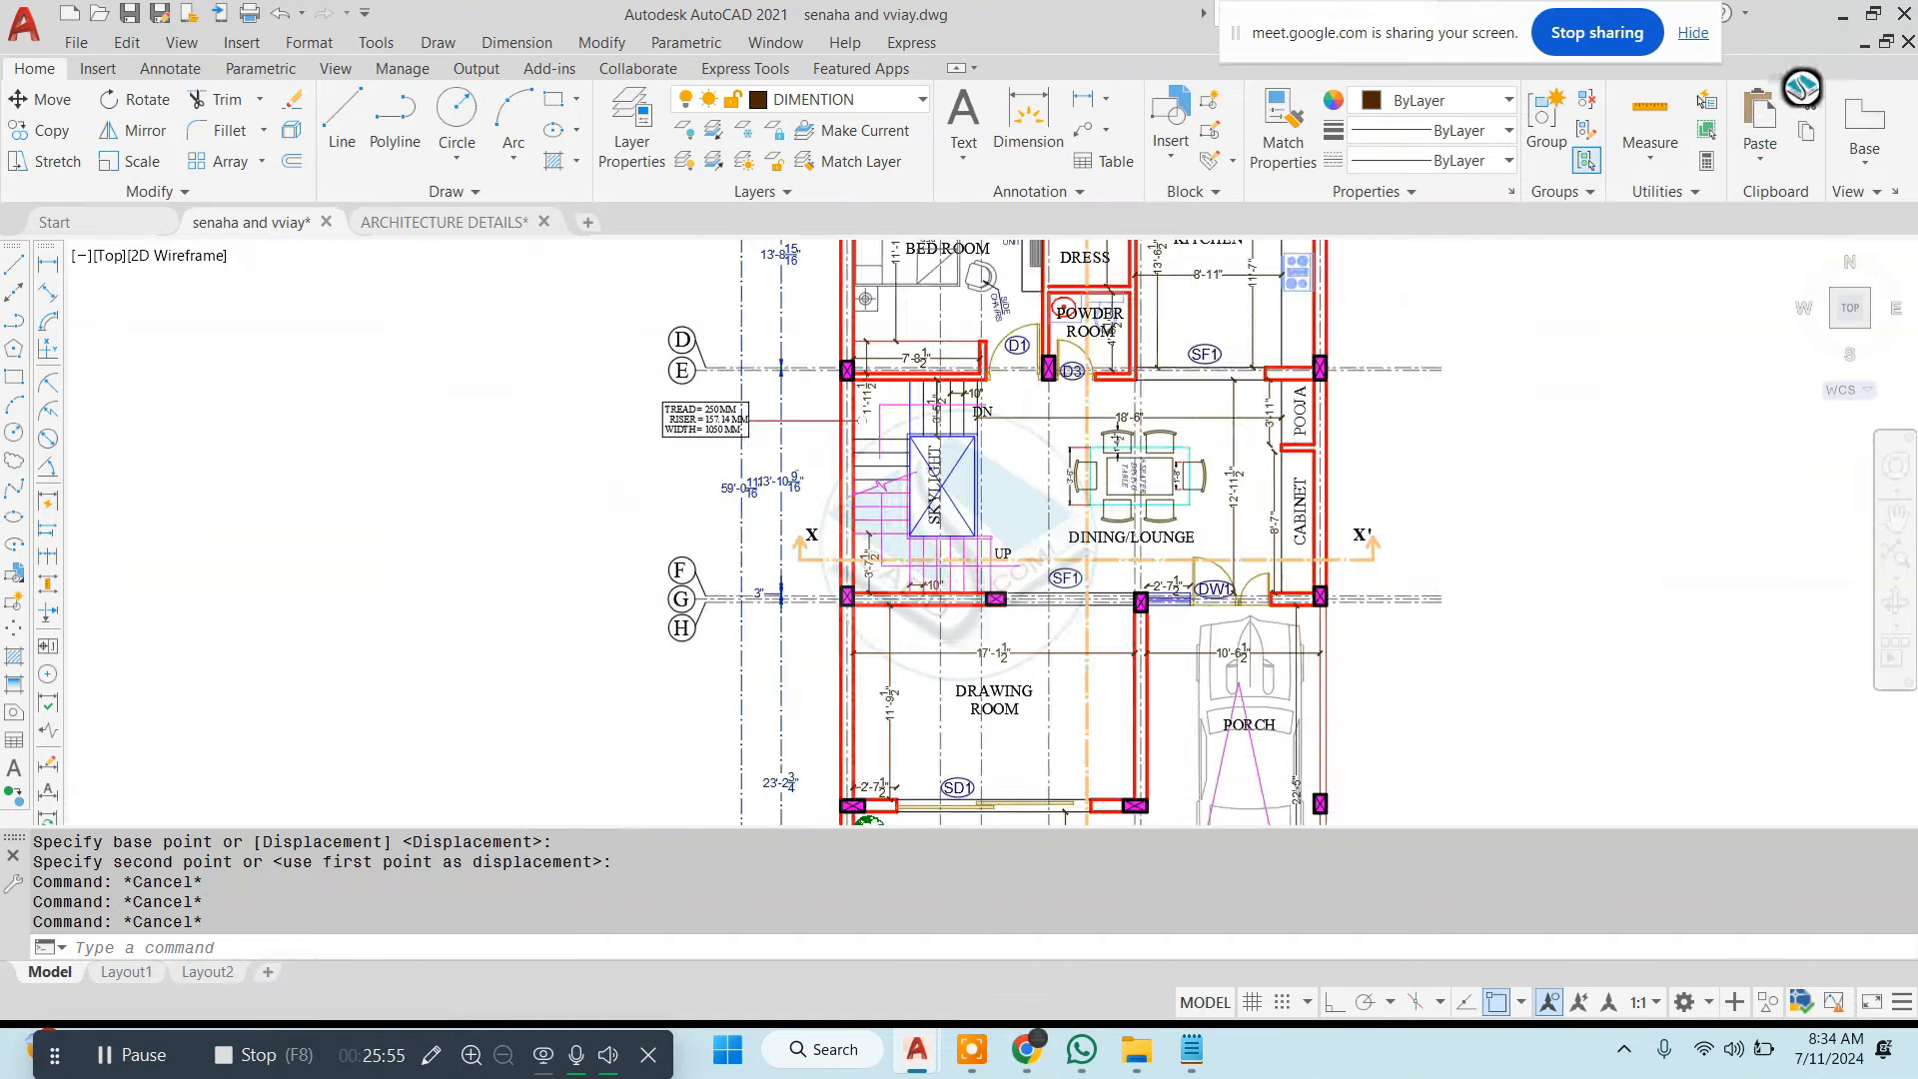
pyautogui.scroll(7, 372, 509)
pyautogui.moveTo(362, 510); pyautogui.dragTo(972, 533, button='middle')
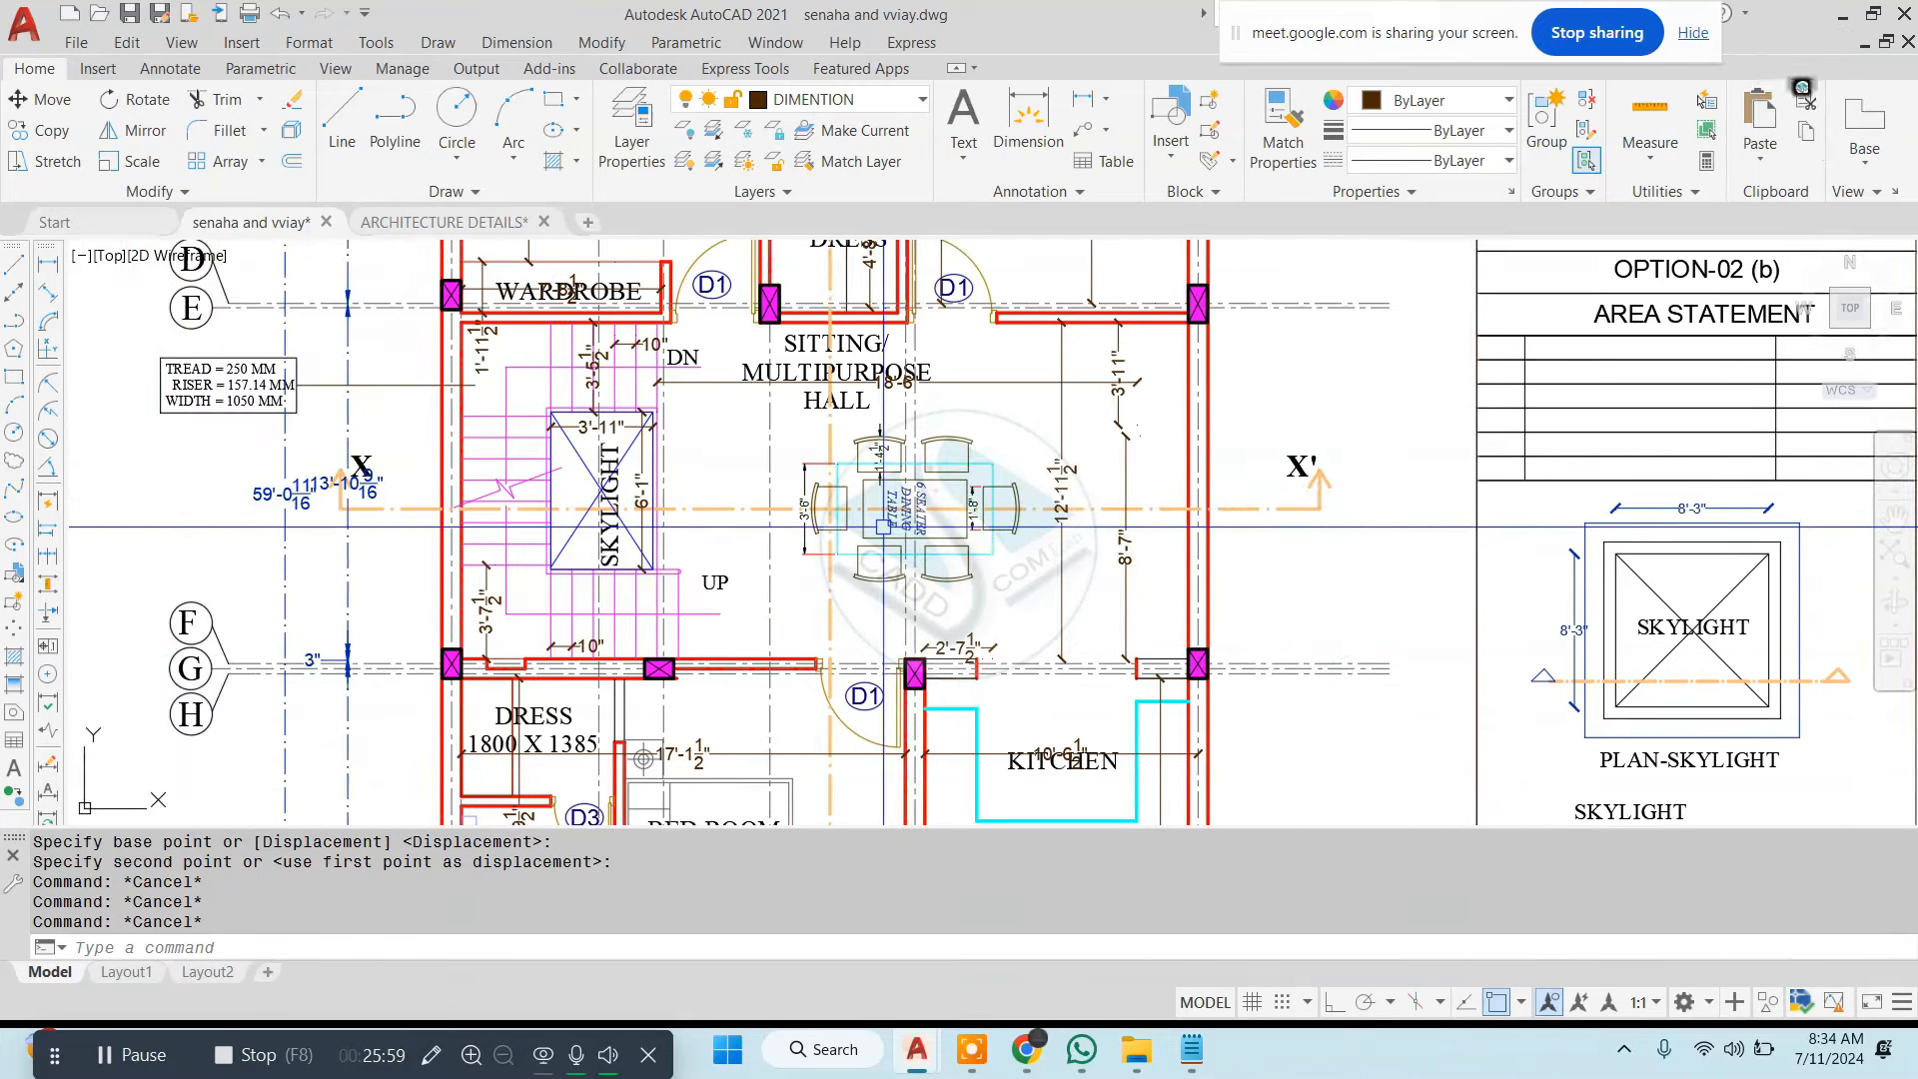
pyautogui.scroll(-10, 888, 523)
pyautogui.moveTo(1311, 666); pyautogui.dragTo(1189, 577, button='middle')
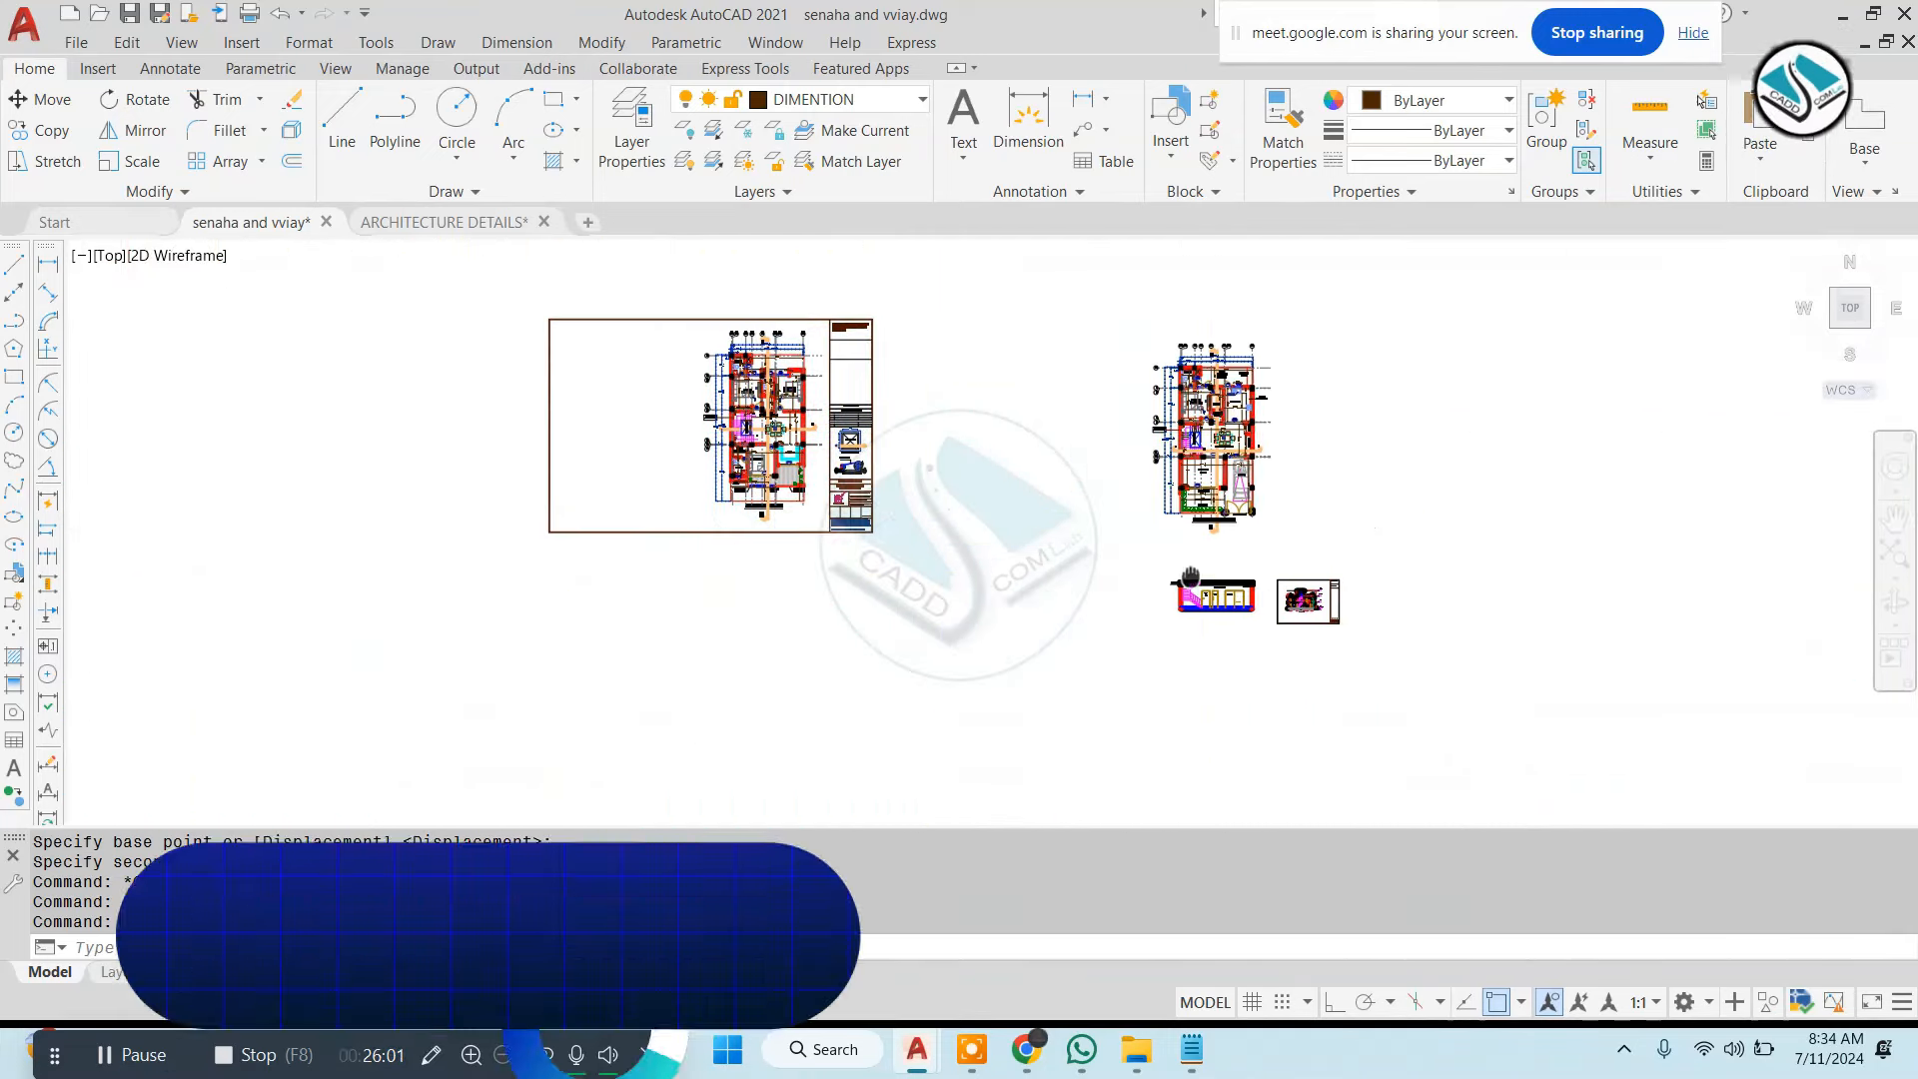
# Copy the complete floor section with its labels and notes to the empty area diagonally above the original
pyautogui.scroll(6, 1243, 577)
pyautogui.click(1323, 551)
pyautogui.click(857, 777)
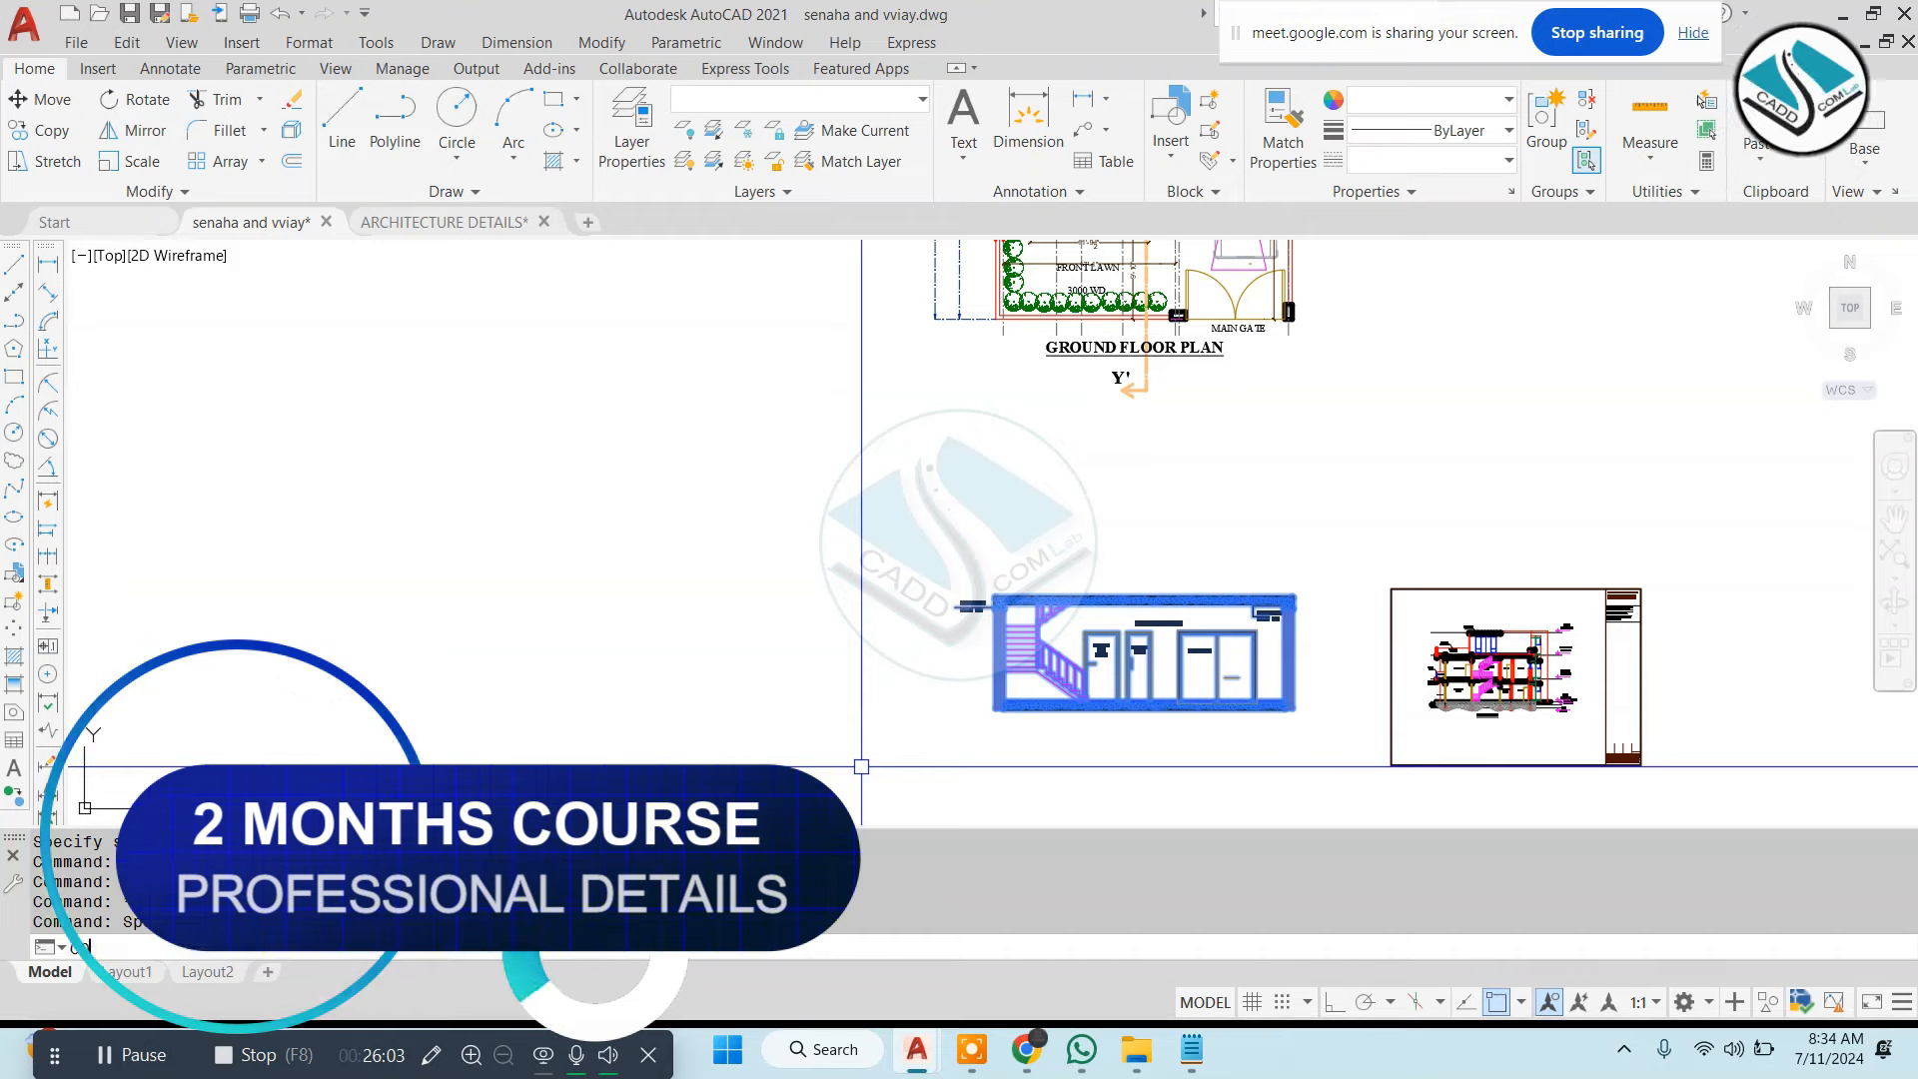
pyautogui.click(1017, 754)
pyautogui.click(659, 641)
pyautogui.press('Escape')
pyautogui.press('Escape')
pyautogui.press('Escape')
# Trim the bottom floor slab of the copied section, removing its concrete hatch and parts of its lower line
pyautogui.scroll(10, 952, 598)
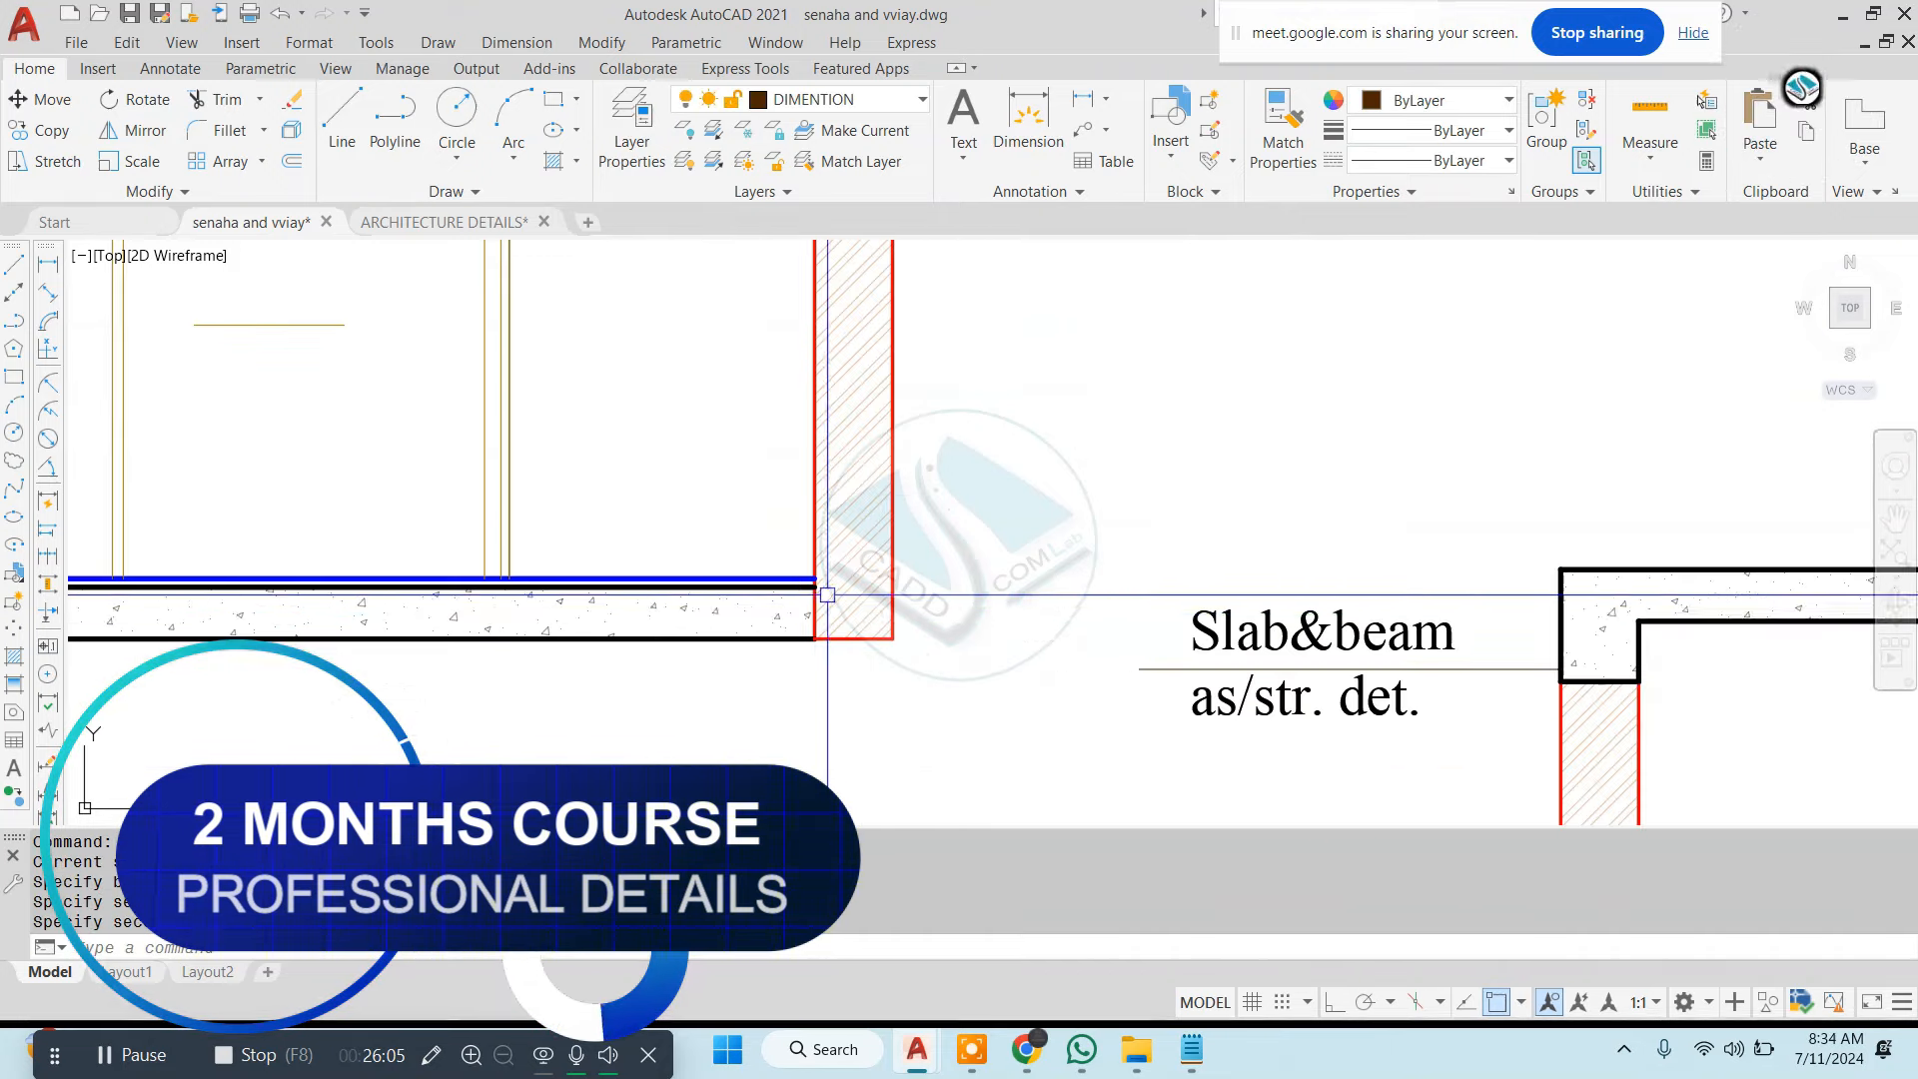
pyautogui.moveTo(776, 620); pyautogui.dragTo(949, 633, button='middle')
pyautogui.write('R*Cancel*')
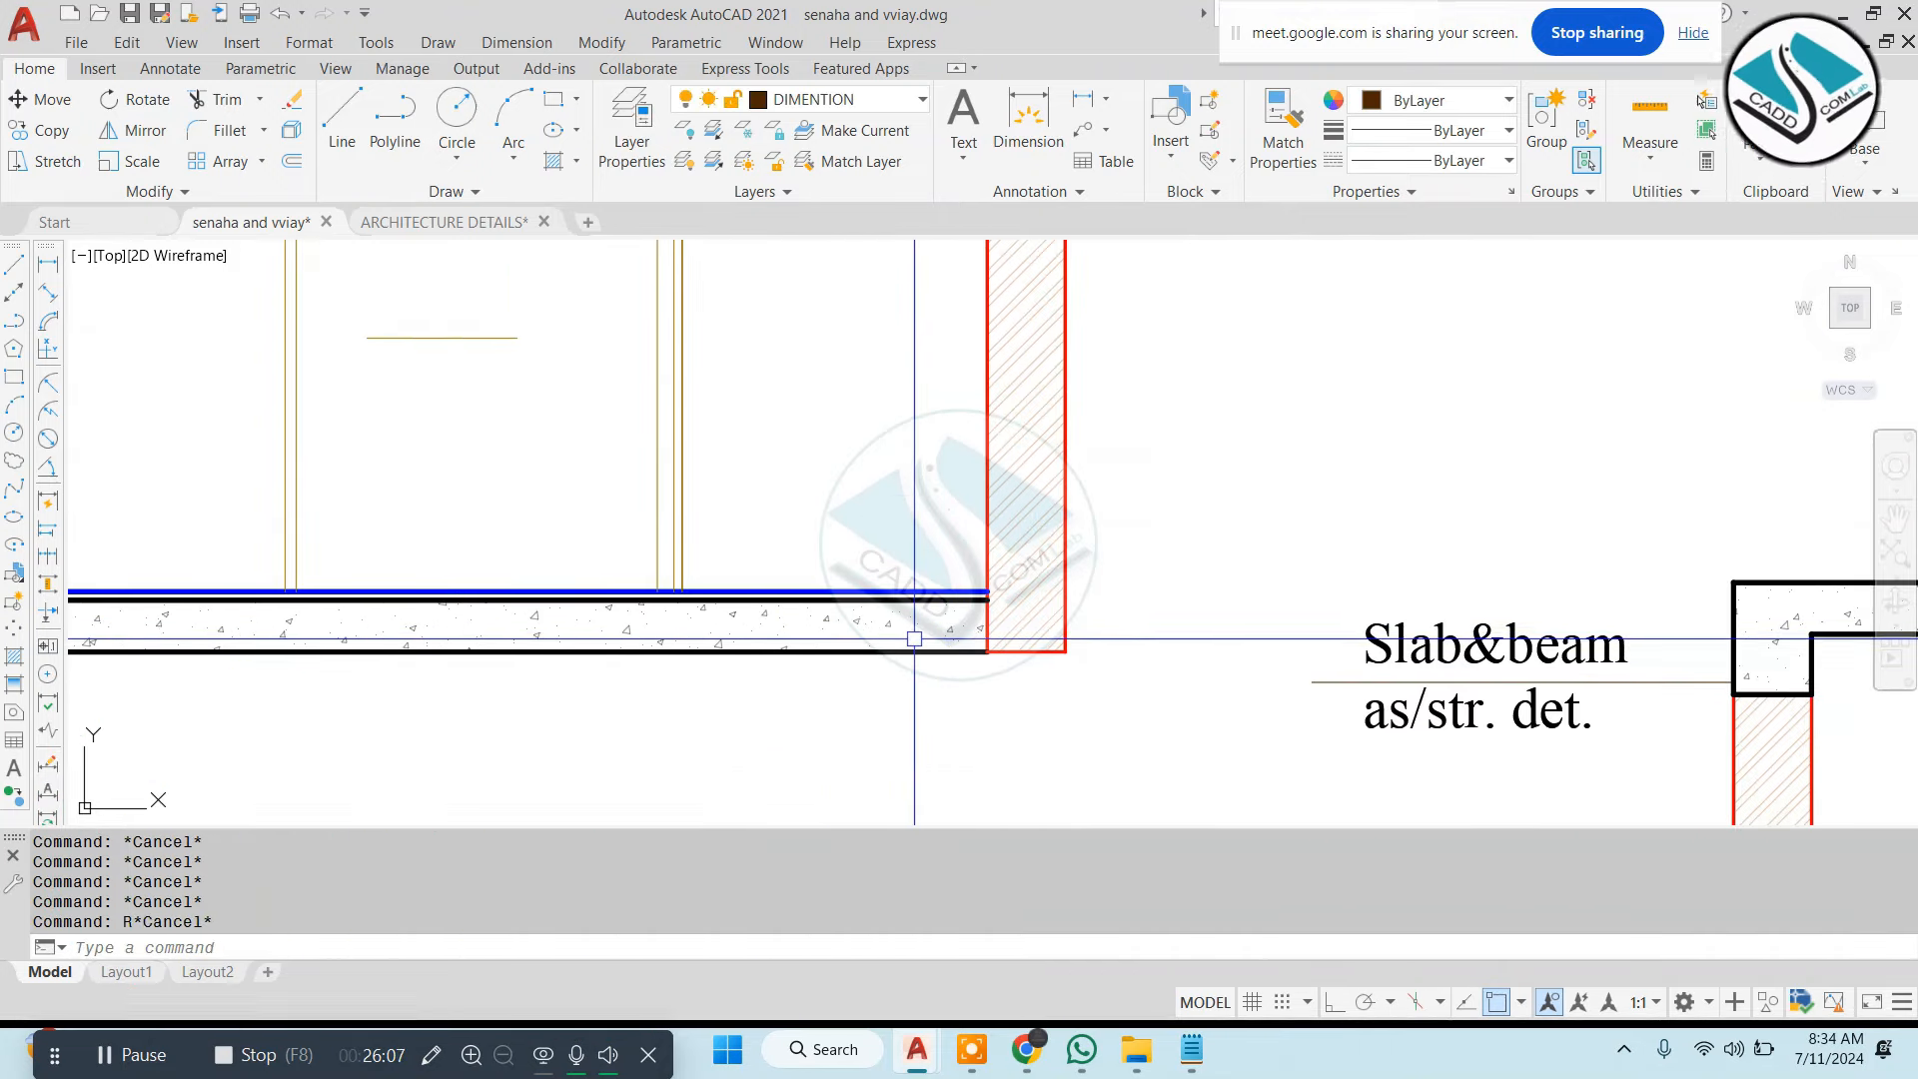
pyautogui.click(906, 628)
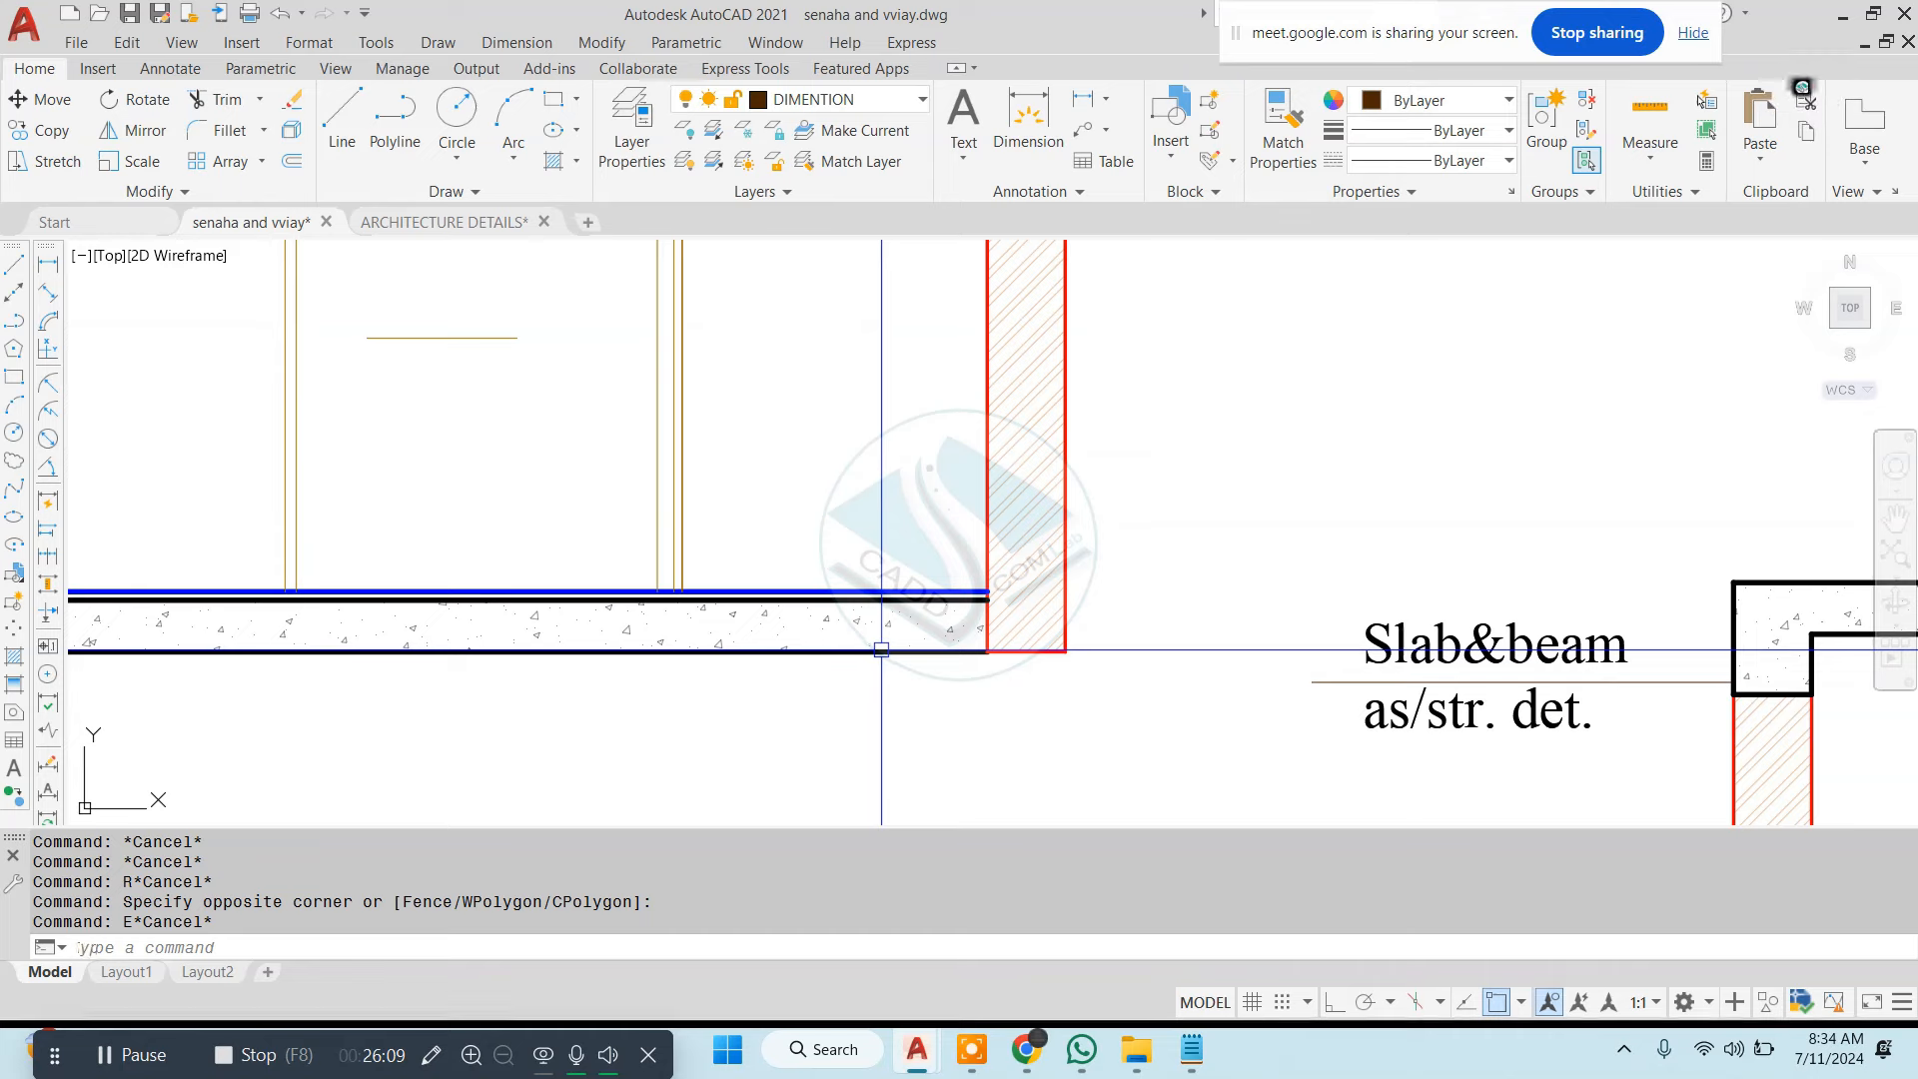
pyautogui.write('tr')
pyautogui.press('space')
pyautogui.press('space')
pyautogui.click(879, 650)
pyautogui.moveTo(680, 633); pyautogui.dragTo(1498, 653, button='middle')
pyautogui.click(1156, 706)
pyautogui.click(962, 644)
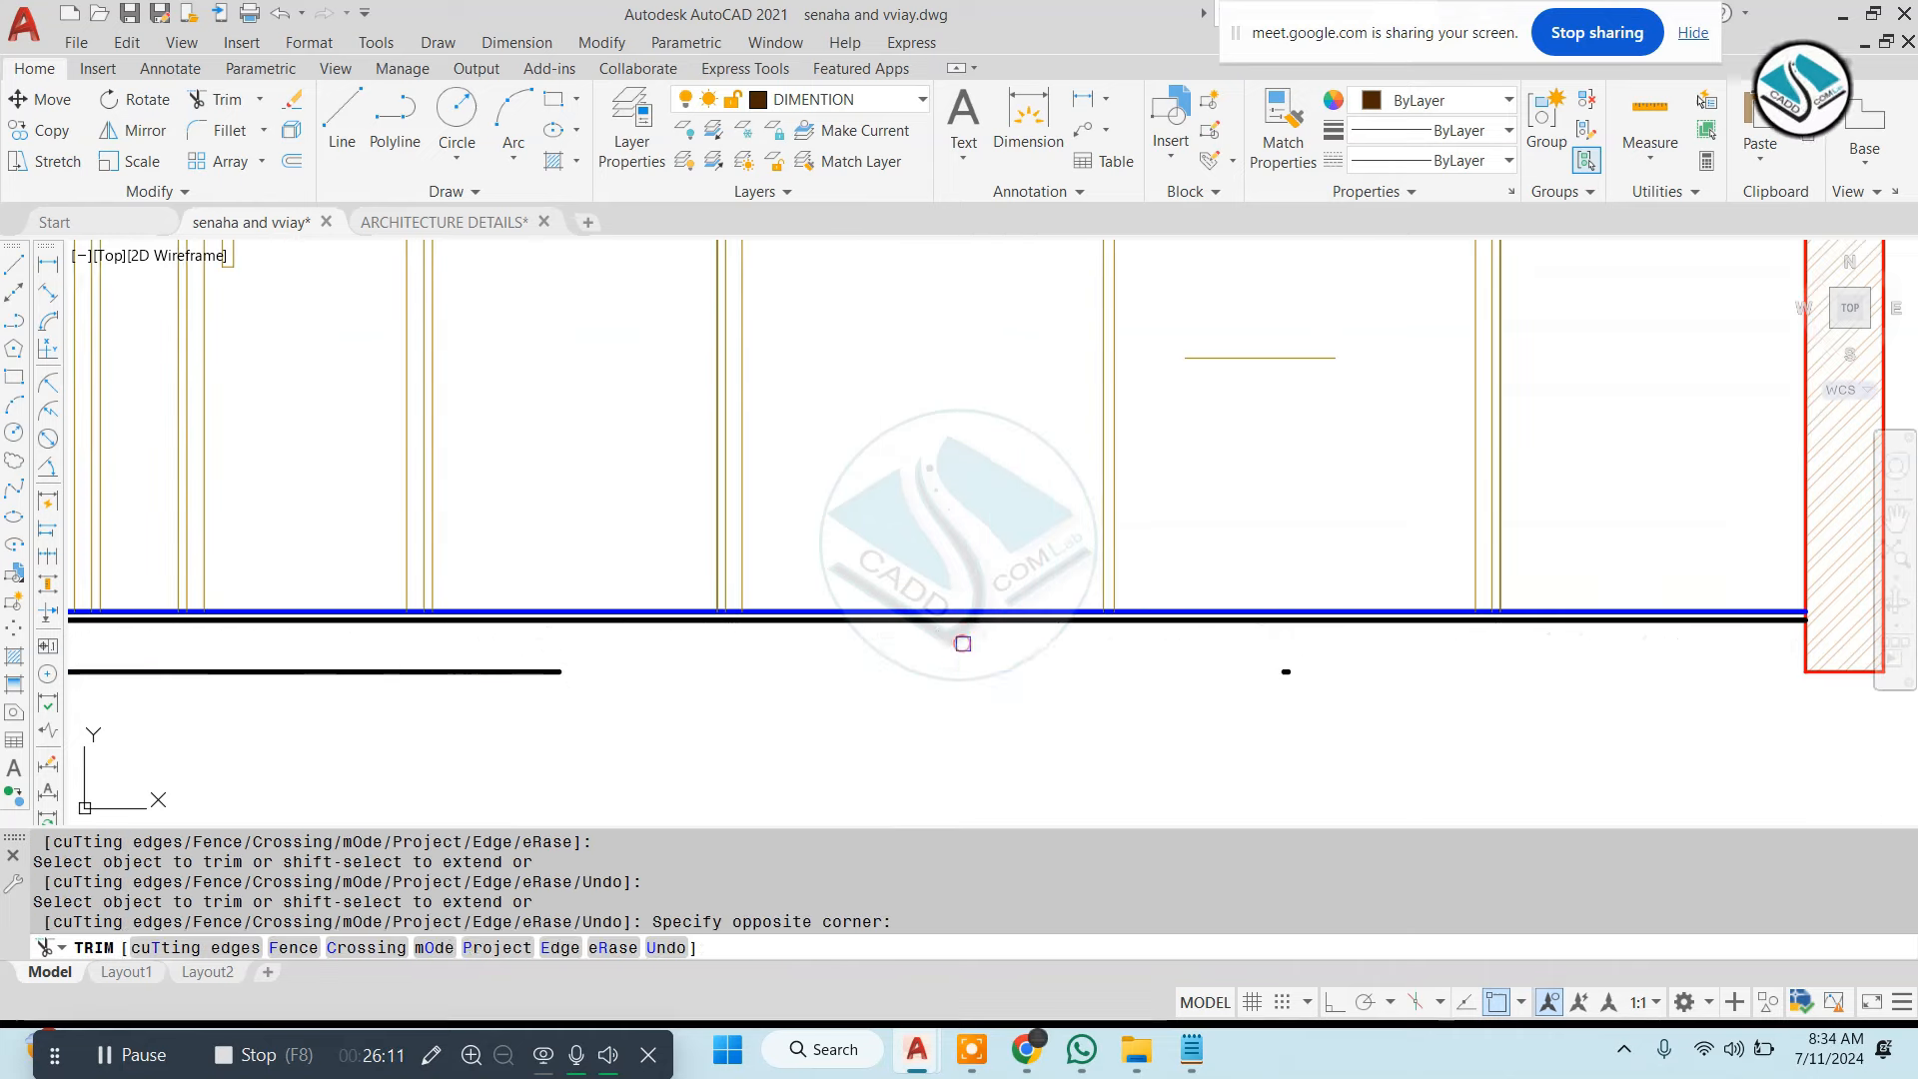
pyautogui.click(1308, 681)
pyautogui.click(1239, 686)
pyautogui.moveTo(316, 720); pyautogui.dragTo(916, 706, button='middle')
pyautogui.click(916, 706)
pyautogui.click(795, 649)
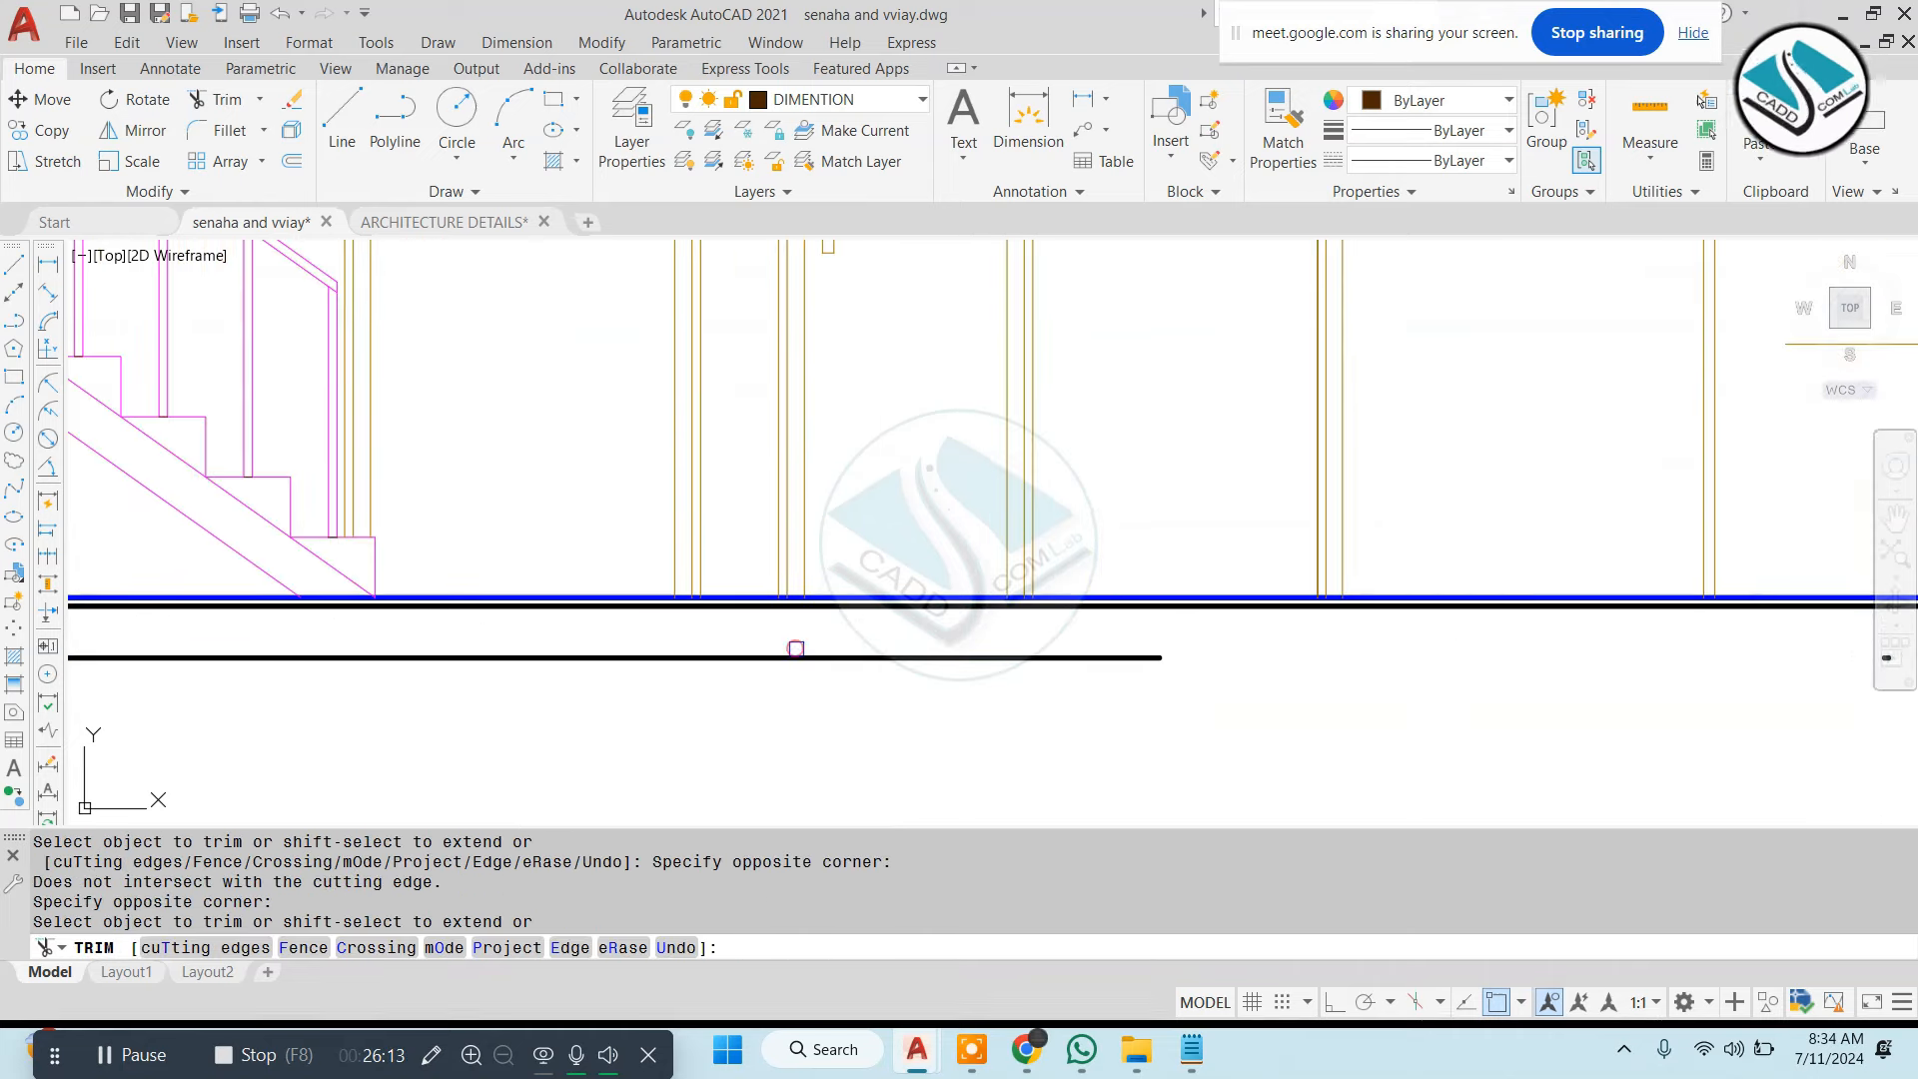
pyautogui.press('Escape')
# Erase the leftover pieces of the slab's lower line beneath the copied section
pyautogui.click(882, 642)
pyautogui.click(822, 664)
pyautogui.write('e')
pyautogui.scroll(-5, 1034, 663)
pyautogui.scroll(5, 1334, 660)
pyautogui.click(1349, 650)
pyautogui.click(1186, 699)
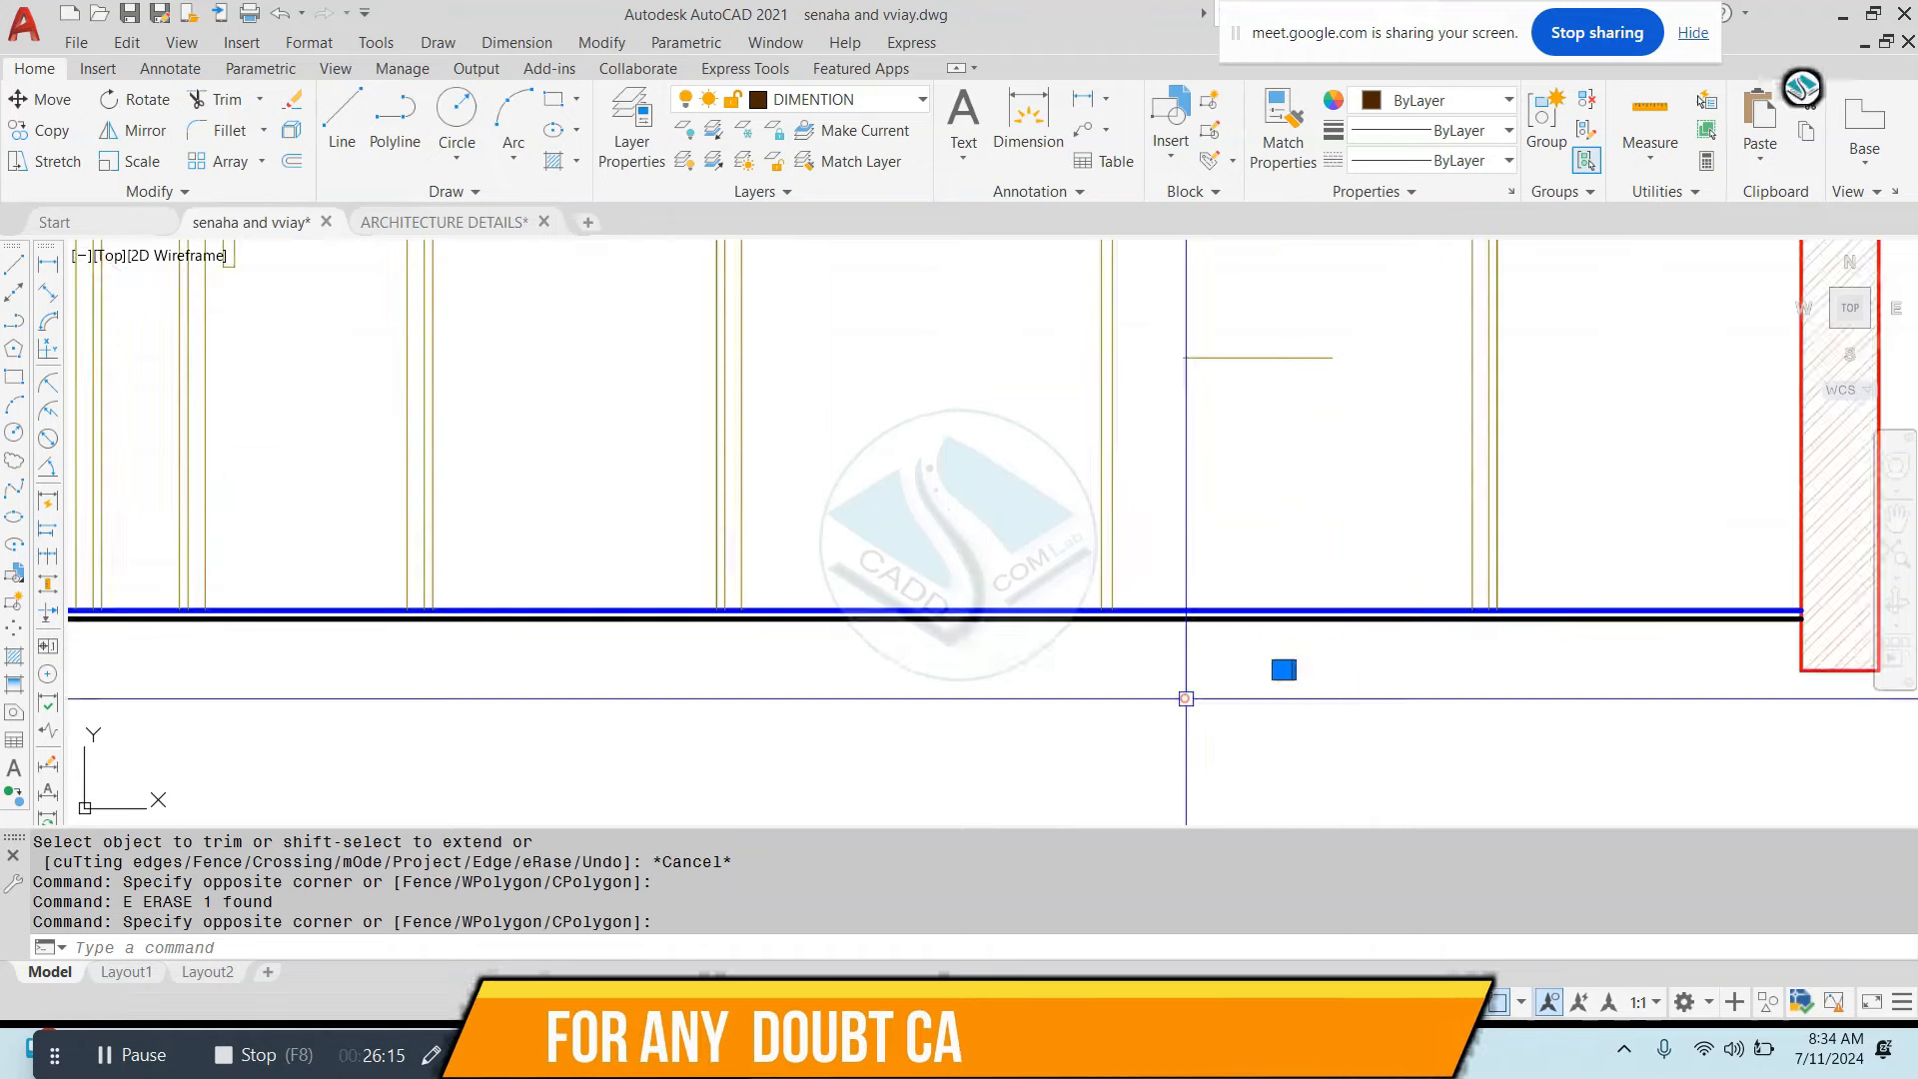
pyautogui.write('e')
pyautogui.scroll(-2, 999, 689)
pyautogui.moveTo(610, 615); pyautogui.dragTo(1299, 626, button='middle')
pyautogui.scroll(-4, 756, 655)
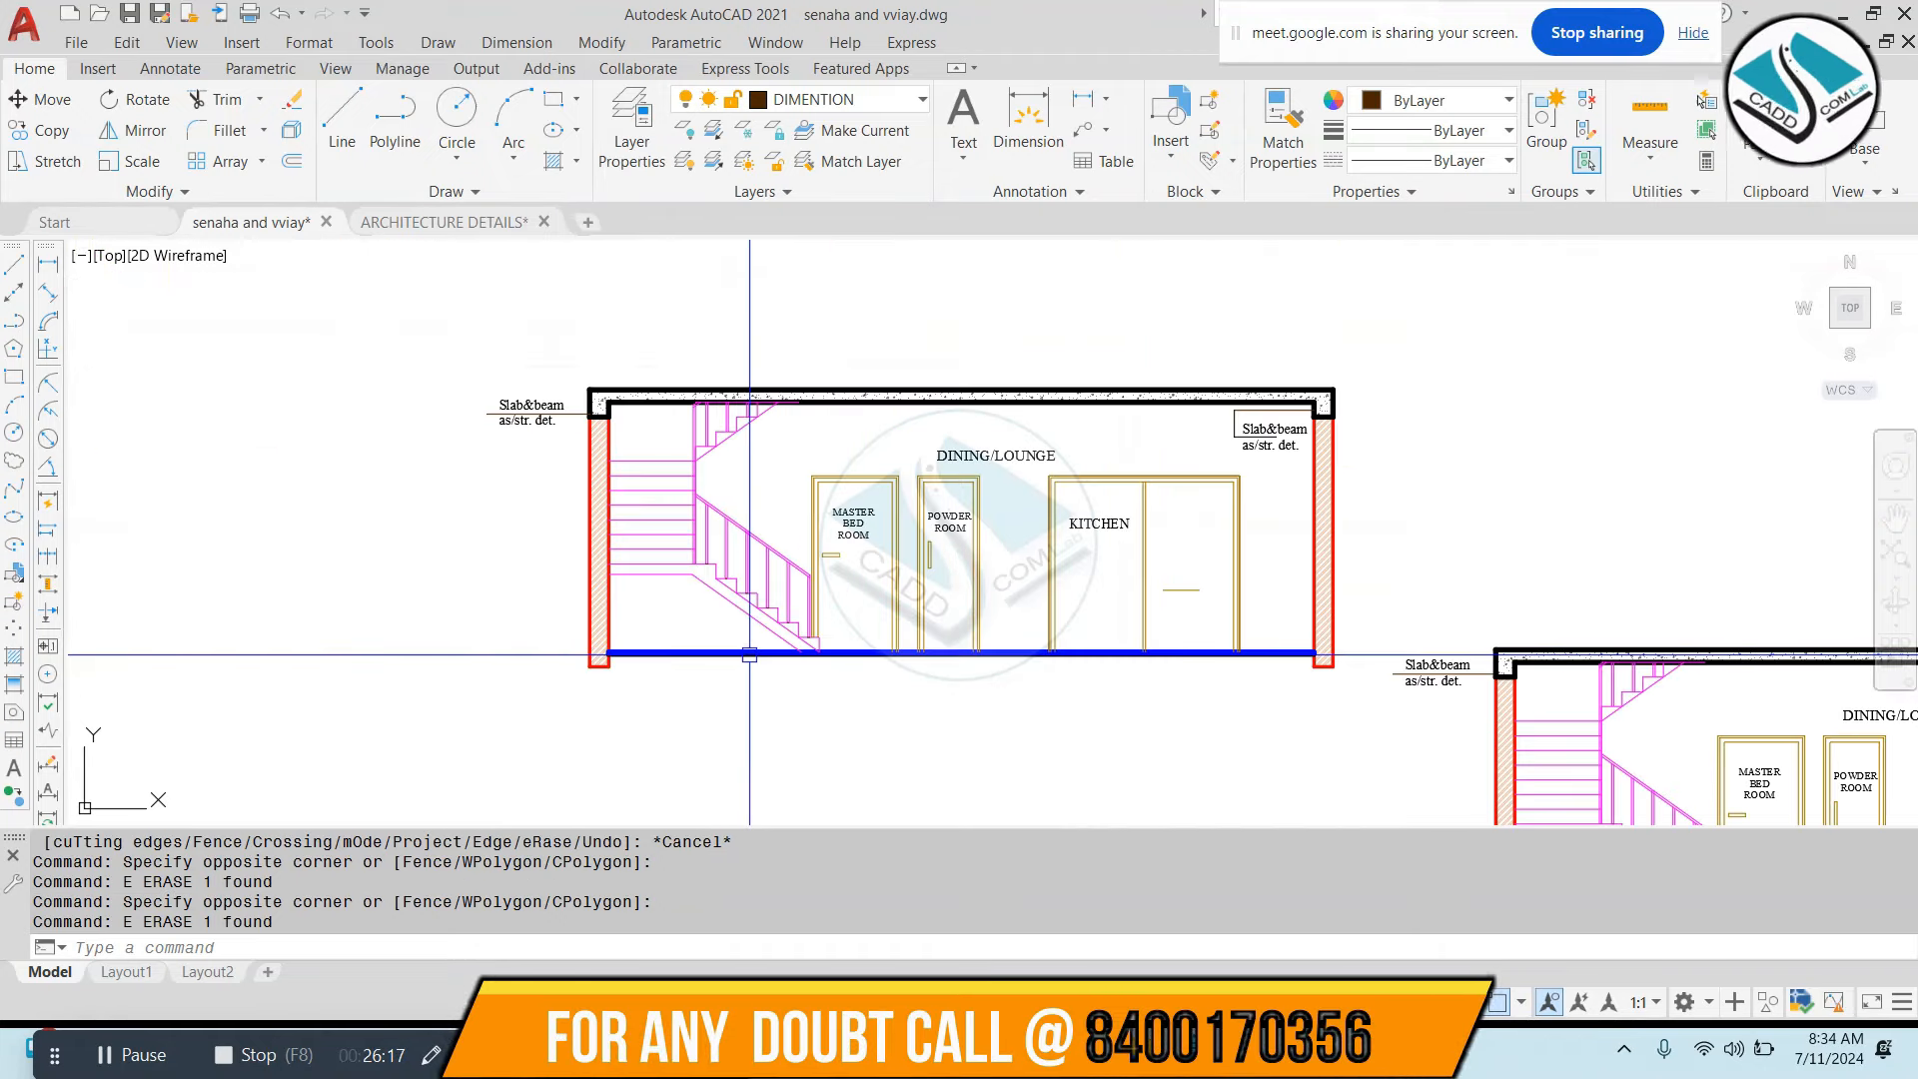
# Extend the black floor line through the staircase-side wall to the wall's outer face
pyautogui.scroll(5, 591, 687)
pyautogui.write('ex')
pyautogui.press('Return')
pyautogui.press('Return')
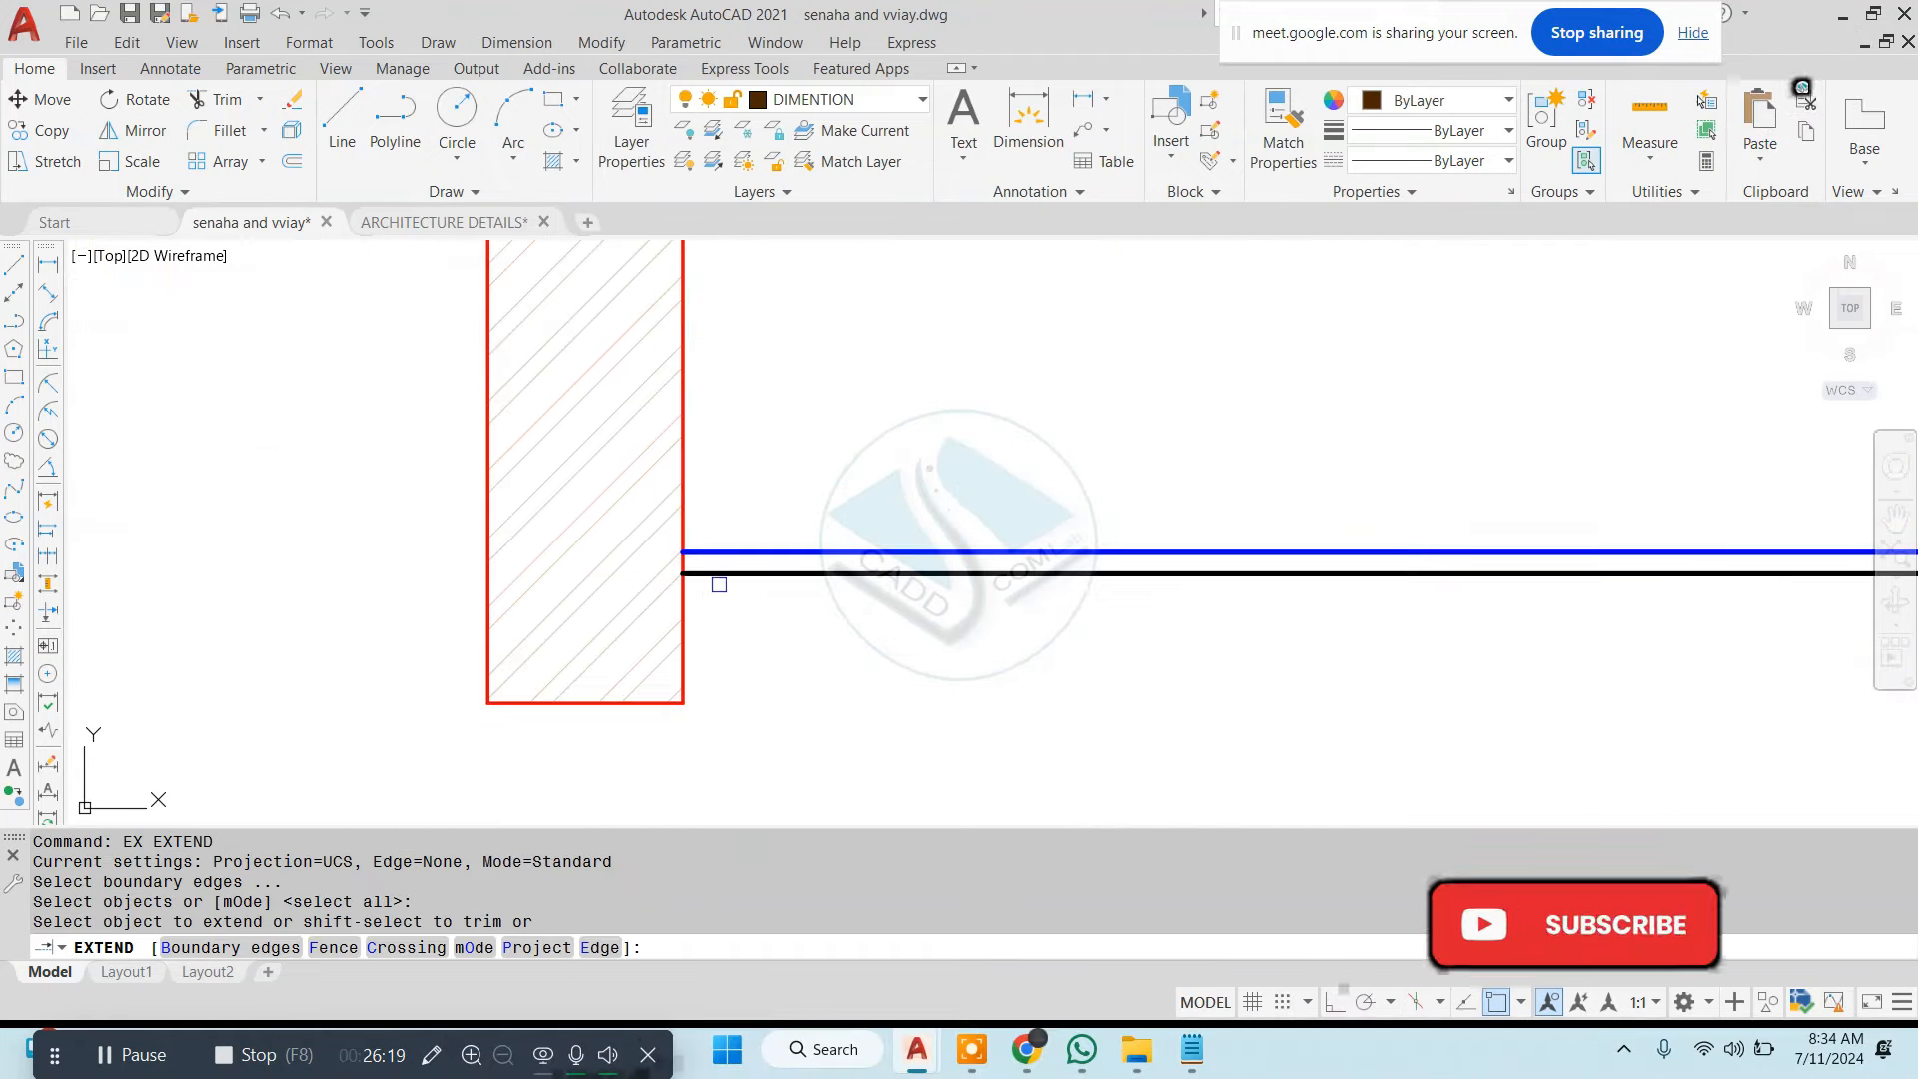
pyautogui.click(719, 581)
pyautogui.click(728, 560)
pyautogui.click(726, 568)
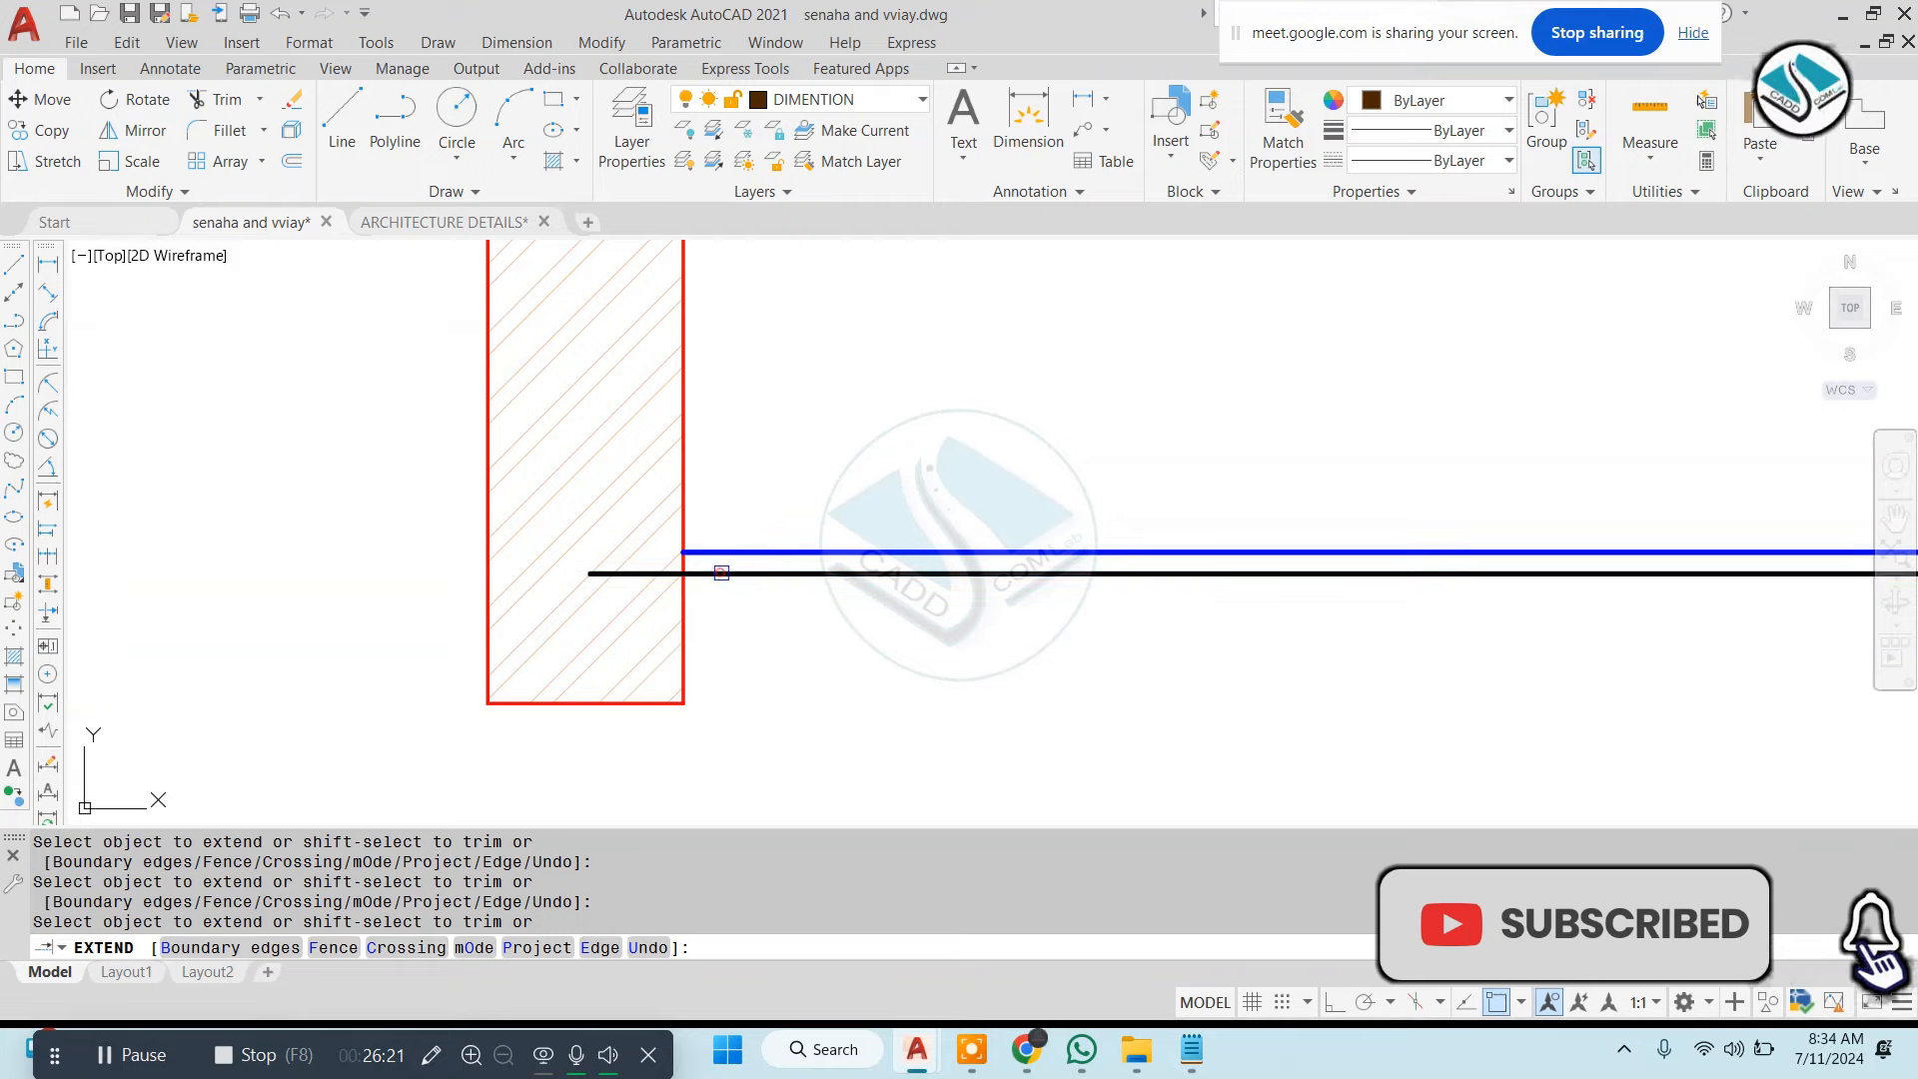
pyautogui.press('Escape')
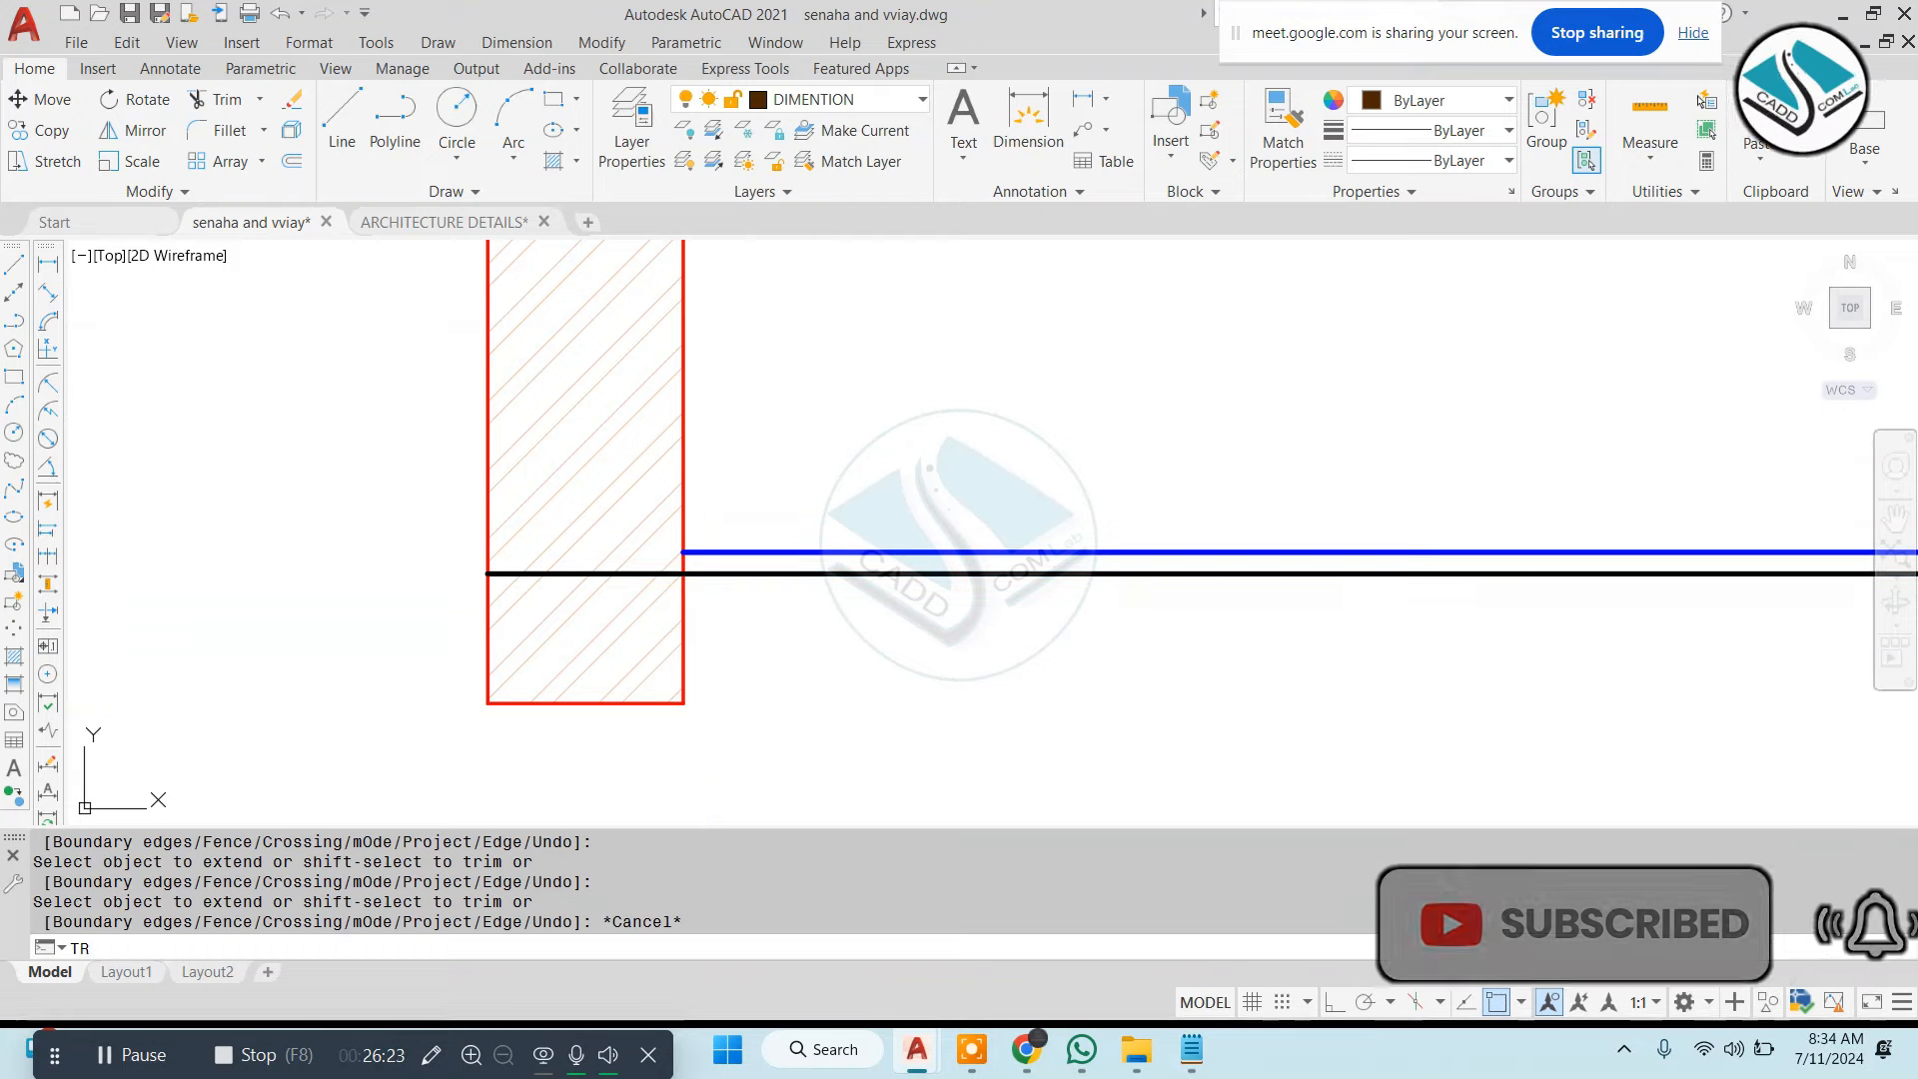
# Trim the staircase-side wall at the extended floor line and erase the wall remnants below it
pyautogui.write('tr')
pyautogui.press('Return')
pyautogui.press('Return')
pyautogui.click(742, 612)
pyautogui.press('Escape')
pyautogui.click(741, 639)
pyautogui.click(391, 740)
pyautogui.write('e')
pyautogui.press('Return')
pyautogui.scroll(-4, 544, 675)
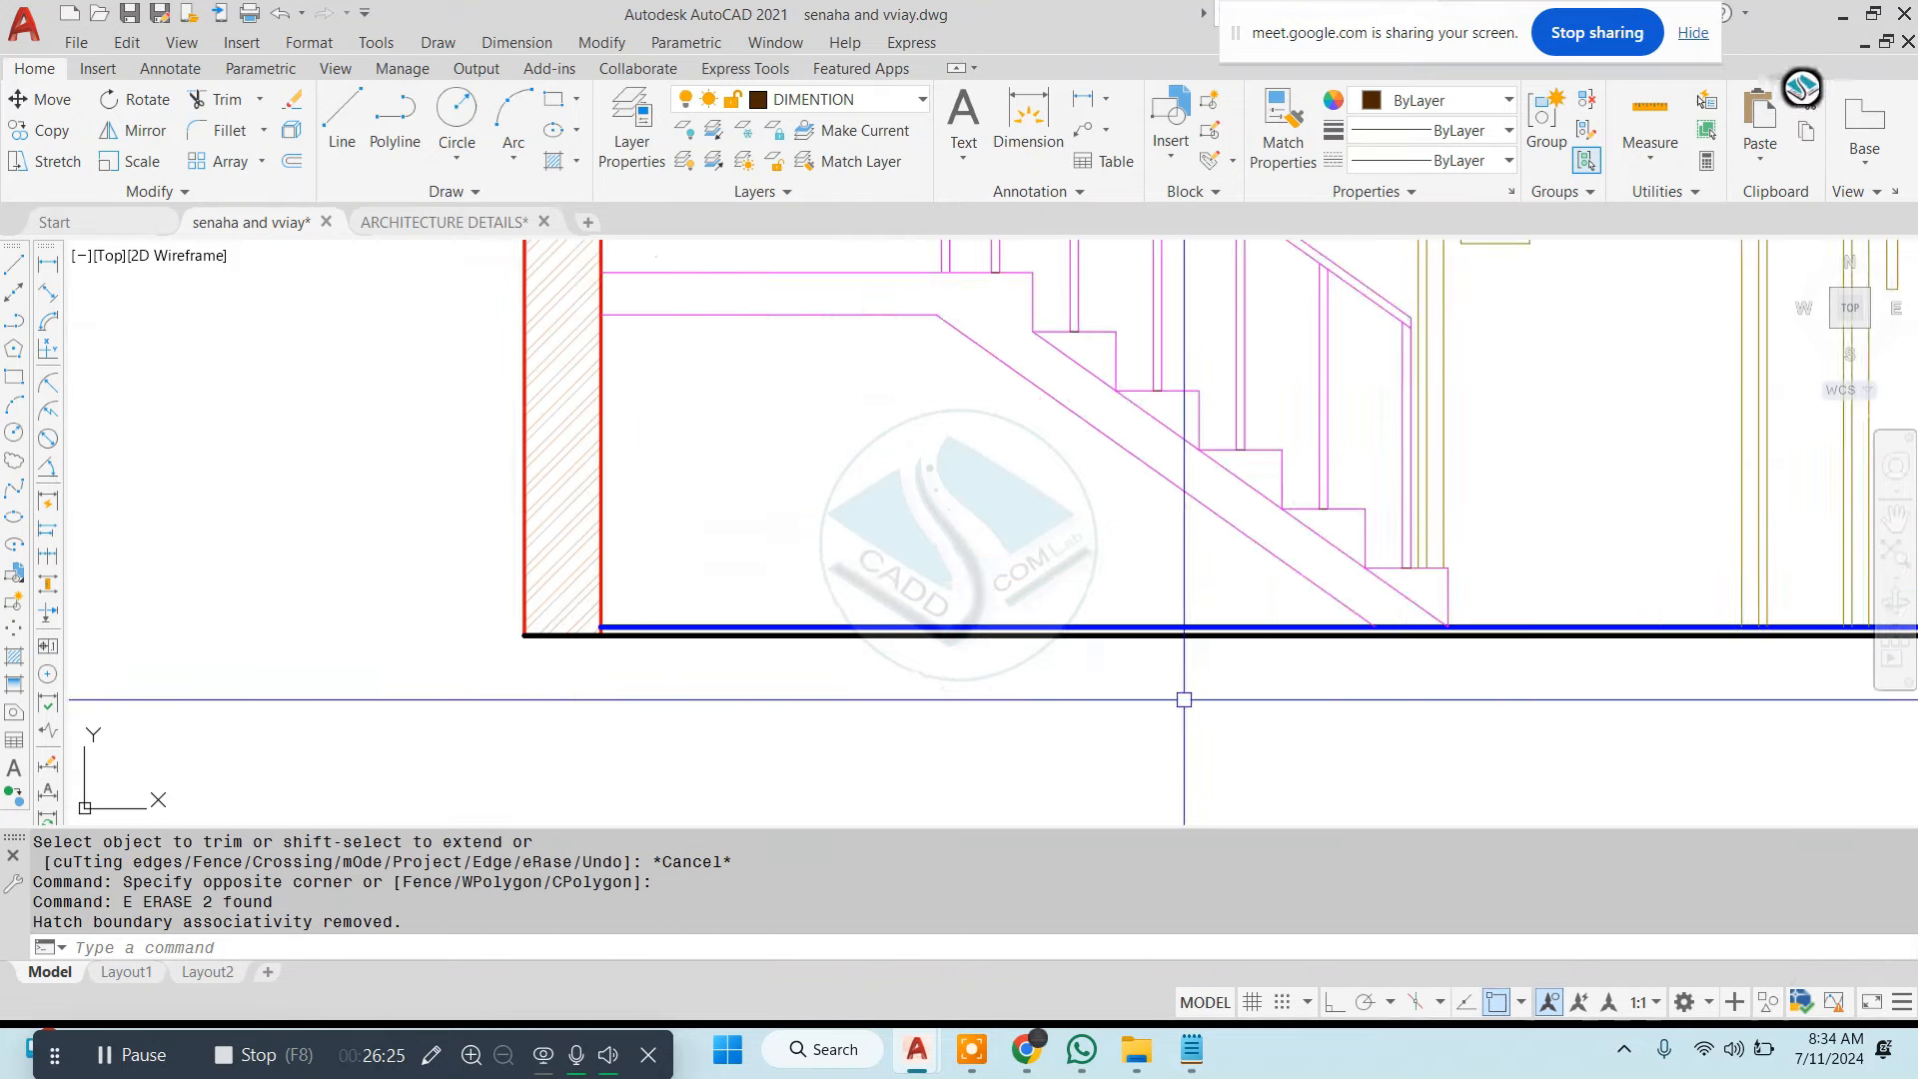
# Extend the black floor line through the kitchen-side wall to the wall's outer face
pyautogui.moveTo(1186, 698); pyautogui.dragTo(523, 670, button='middle')
pyautogui.write('X')
pyautogui.press('Return')
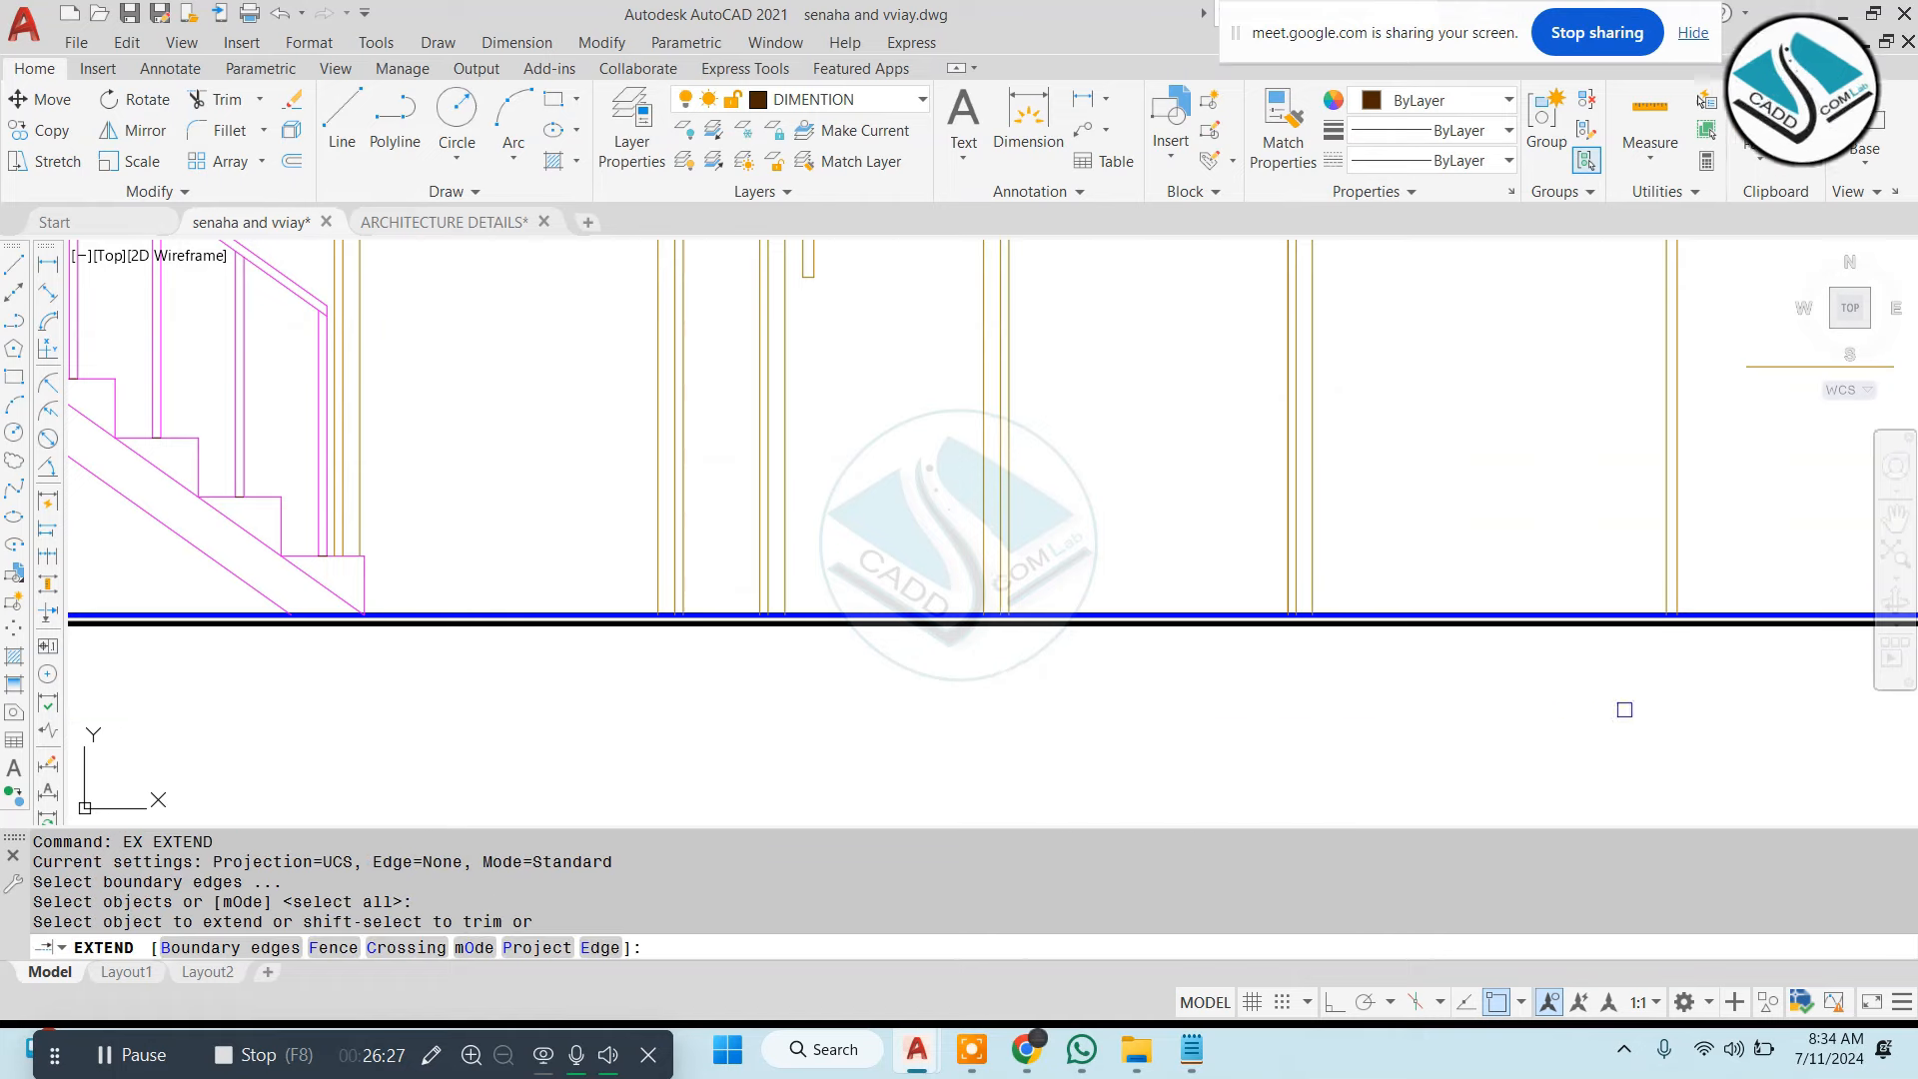
pyautogui.scroll(4, 1314, 655)
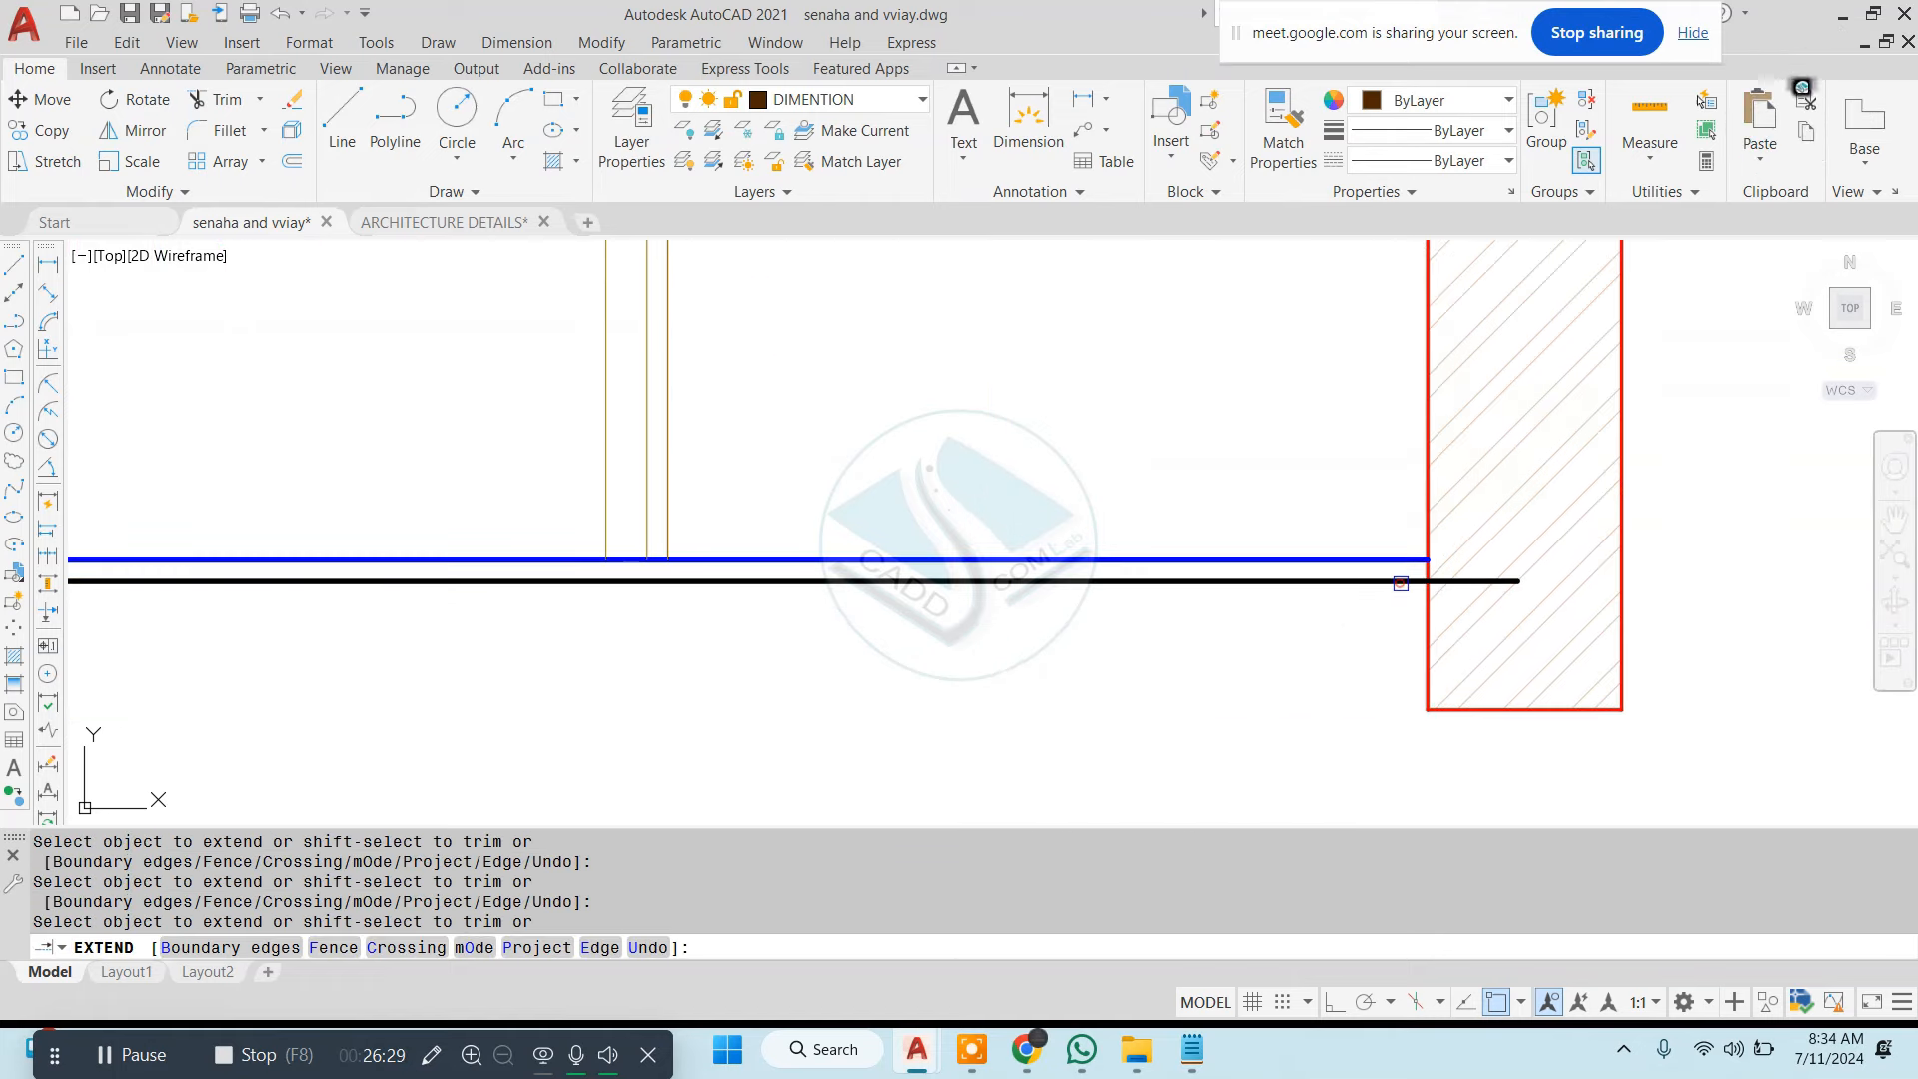
pyautogui.click(1403, 582)
pyautogui.press('Escape')
# Trim the kitchen-side wall at the extended floor line and erase the wall remnants below it
pyautogui.write('TR')
pyautogui.press('Return')
pyautogui.press('Return')
pyautogui.click(1621, 636)
pyautogui.click(1766, 617)
pyautogui.click(1165, 724)
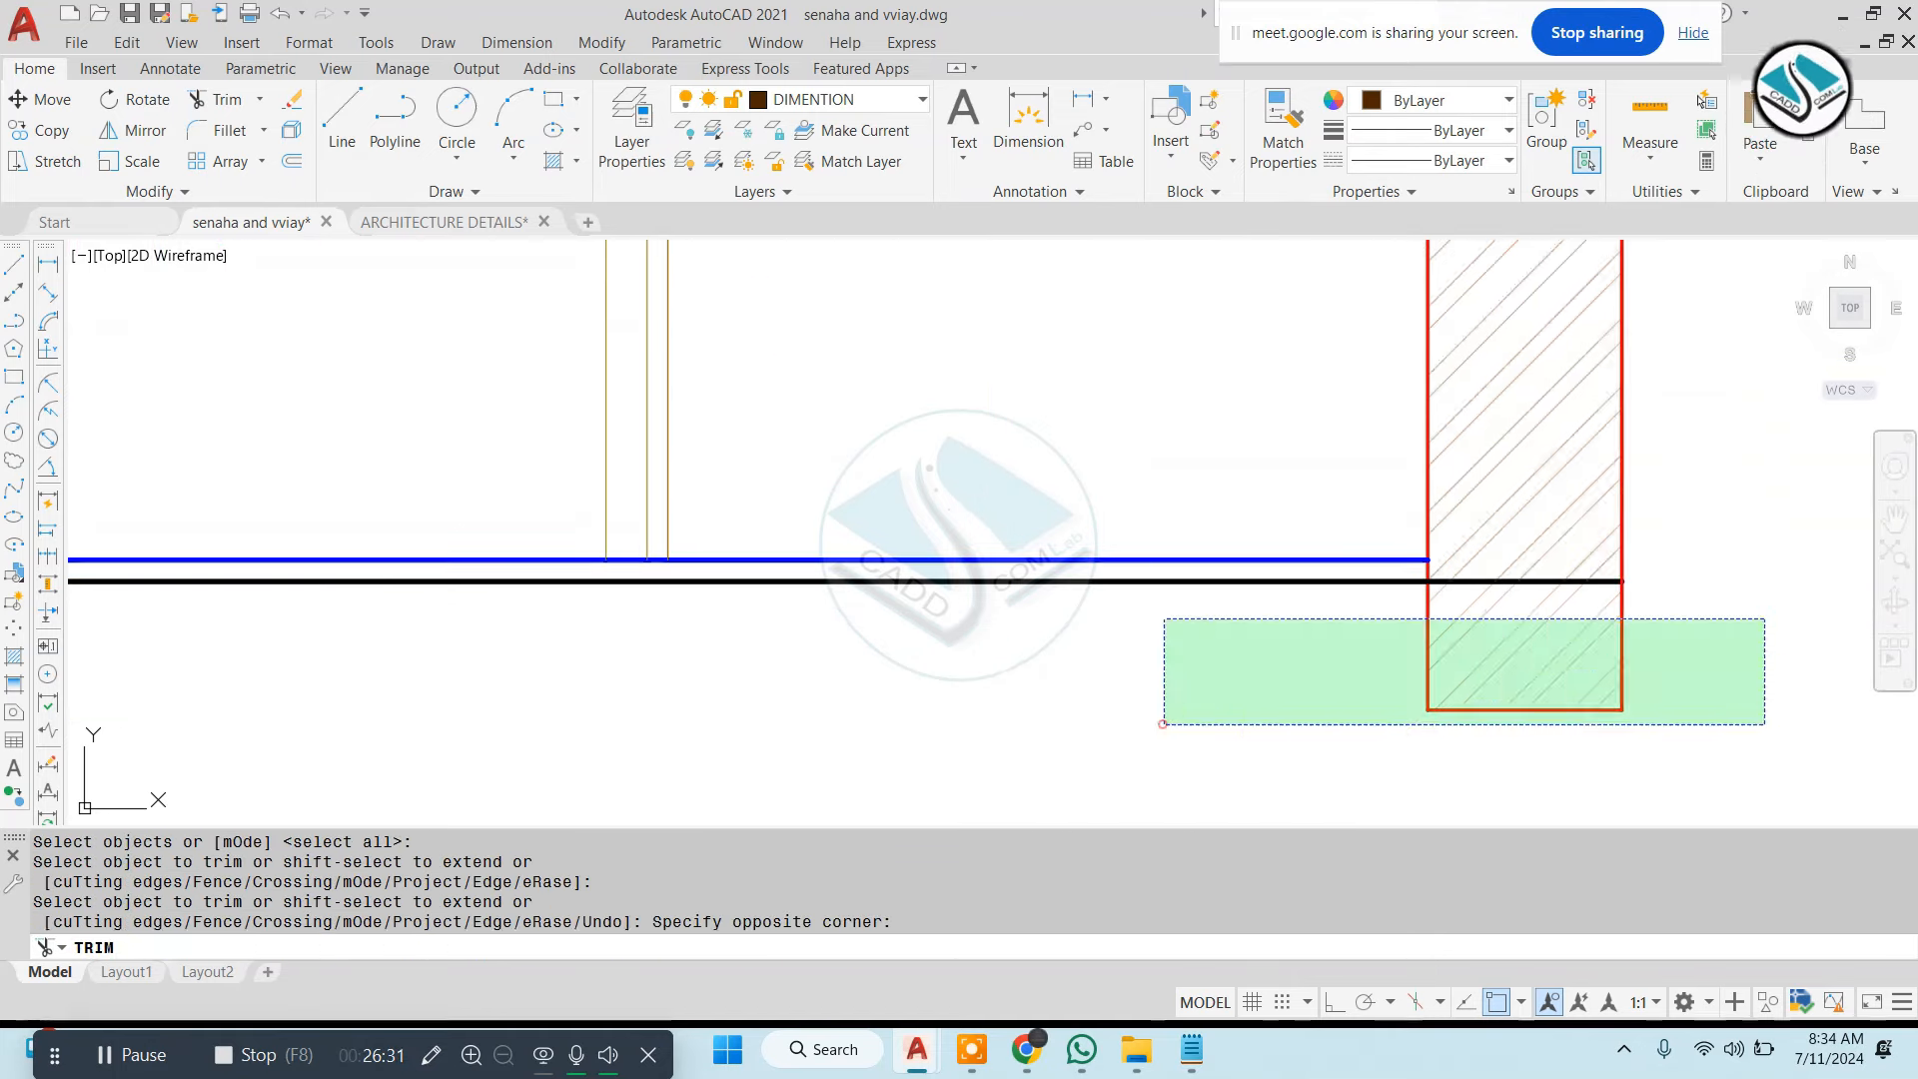
pyautogui.press('Escape')
pyautogui.click(1489, 665)
pyautogui.click(1328, 707)
pyautogui.write('E')
pyautogui.press('Return')
pyautogui.write('TR')
pyautogui.press('Return')
pyautogui.press('Return')
pyautogui.click(1431, 595)
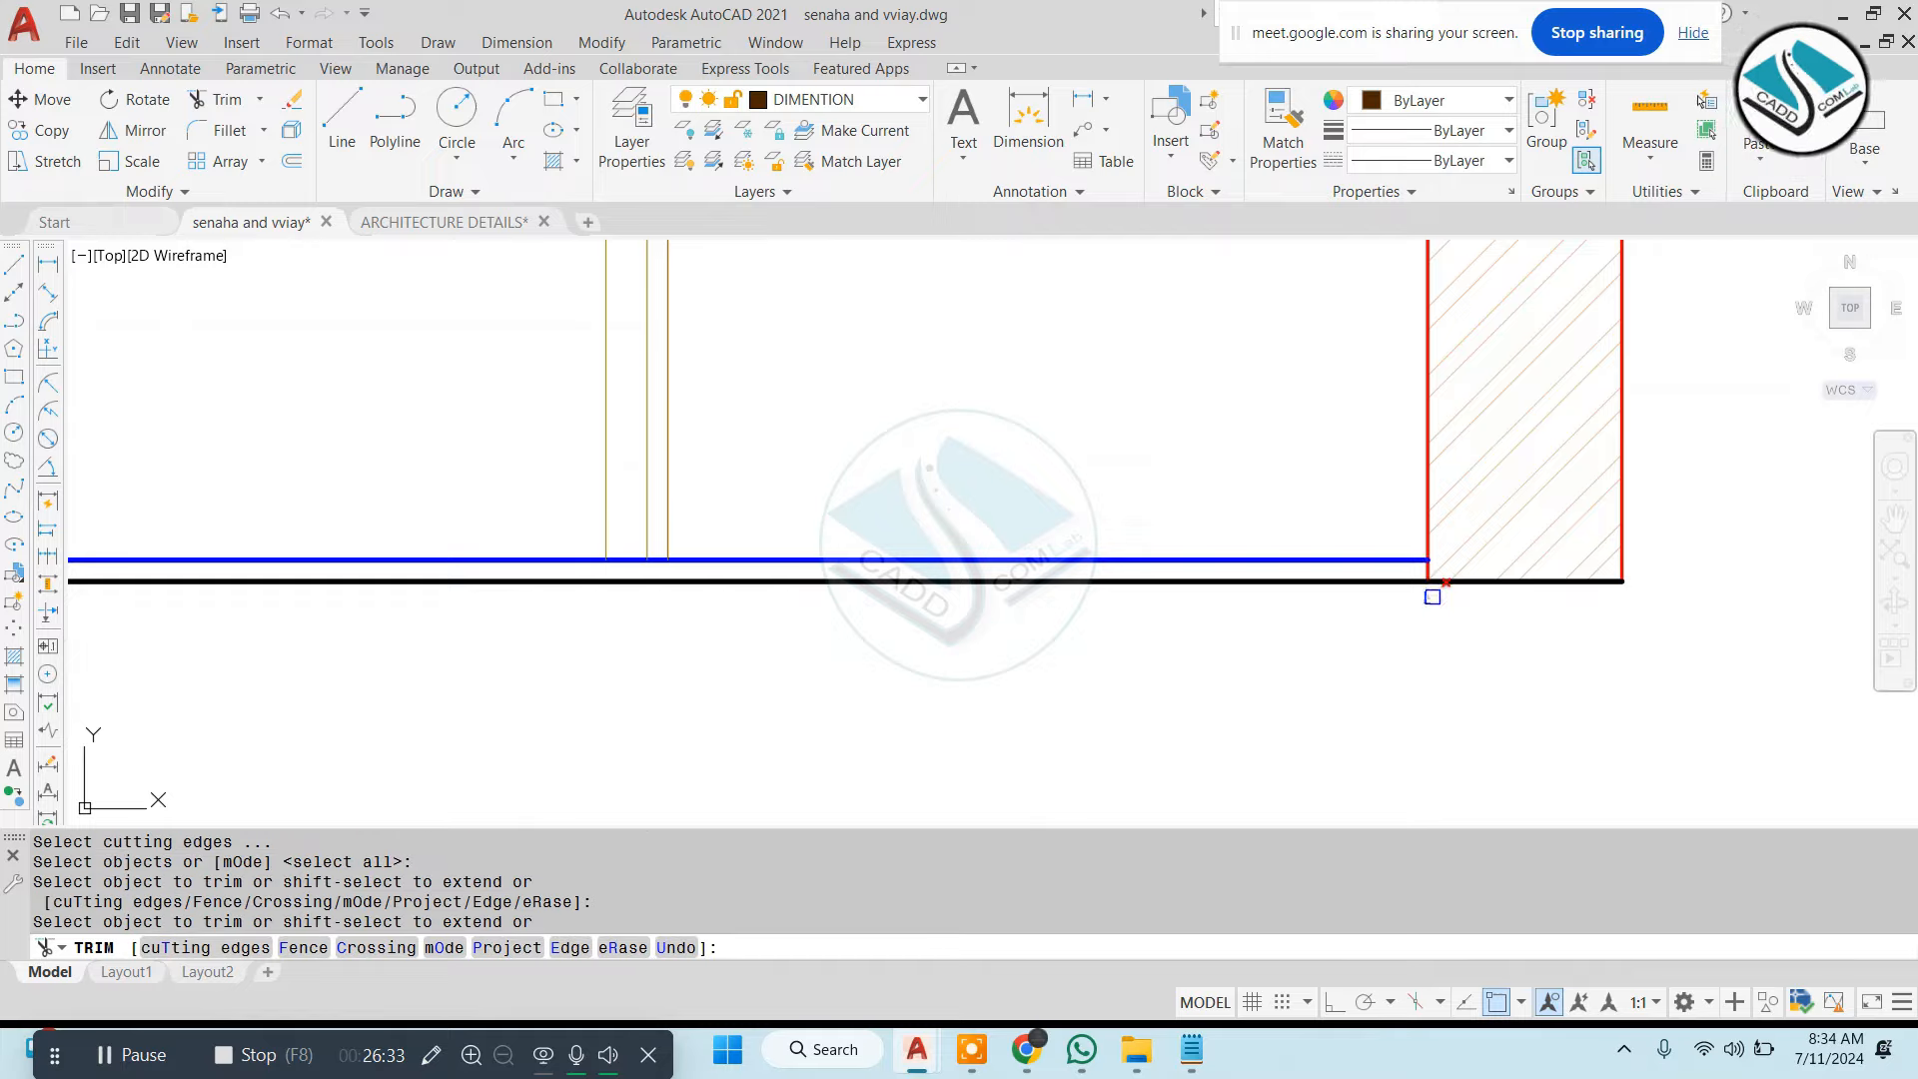
pyautogui.scroll(-5, 1316, 617)
pyautogui.scroll(-3, 1314, 606)
pyautogui.press('Escape')
# Move the copied section onto the original, aligning its bottom outer corner with the top corner of the roof slab
pyautogui.click(1398, 649)
pyautogui.click(624, 285)
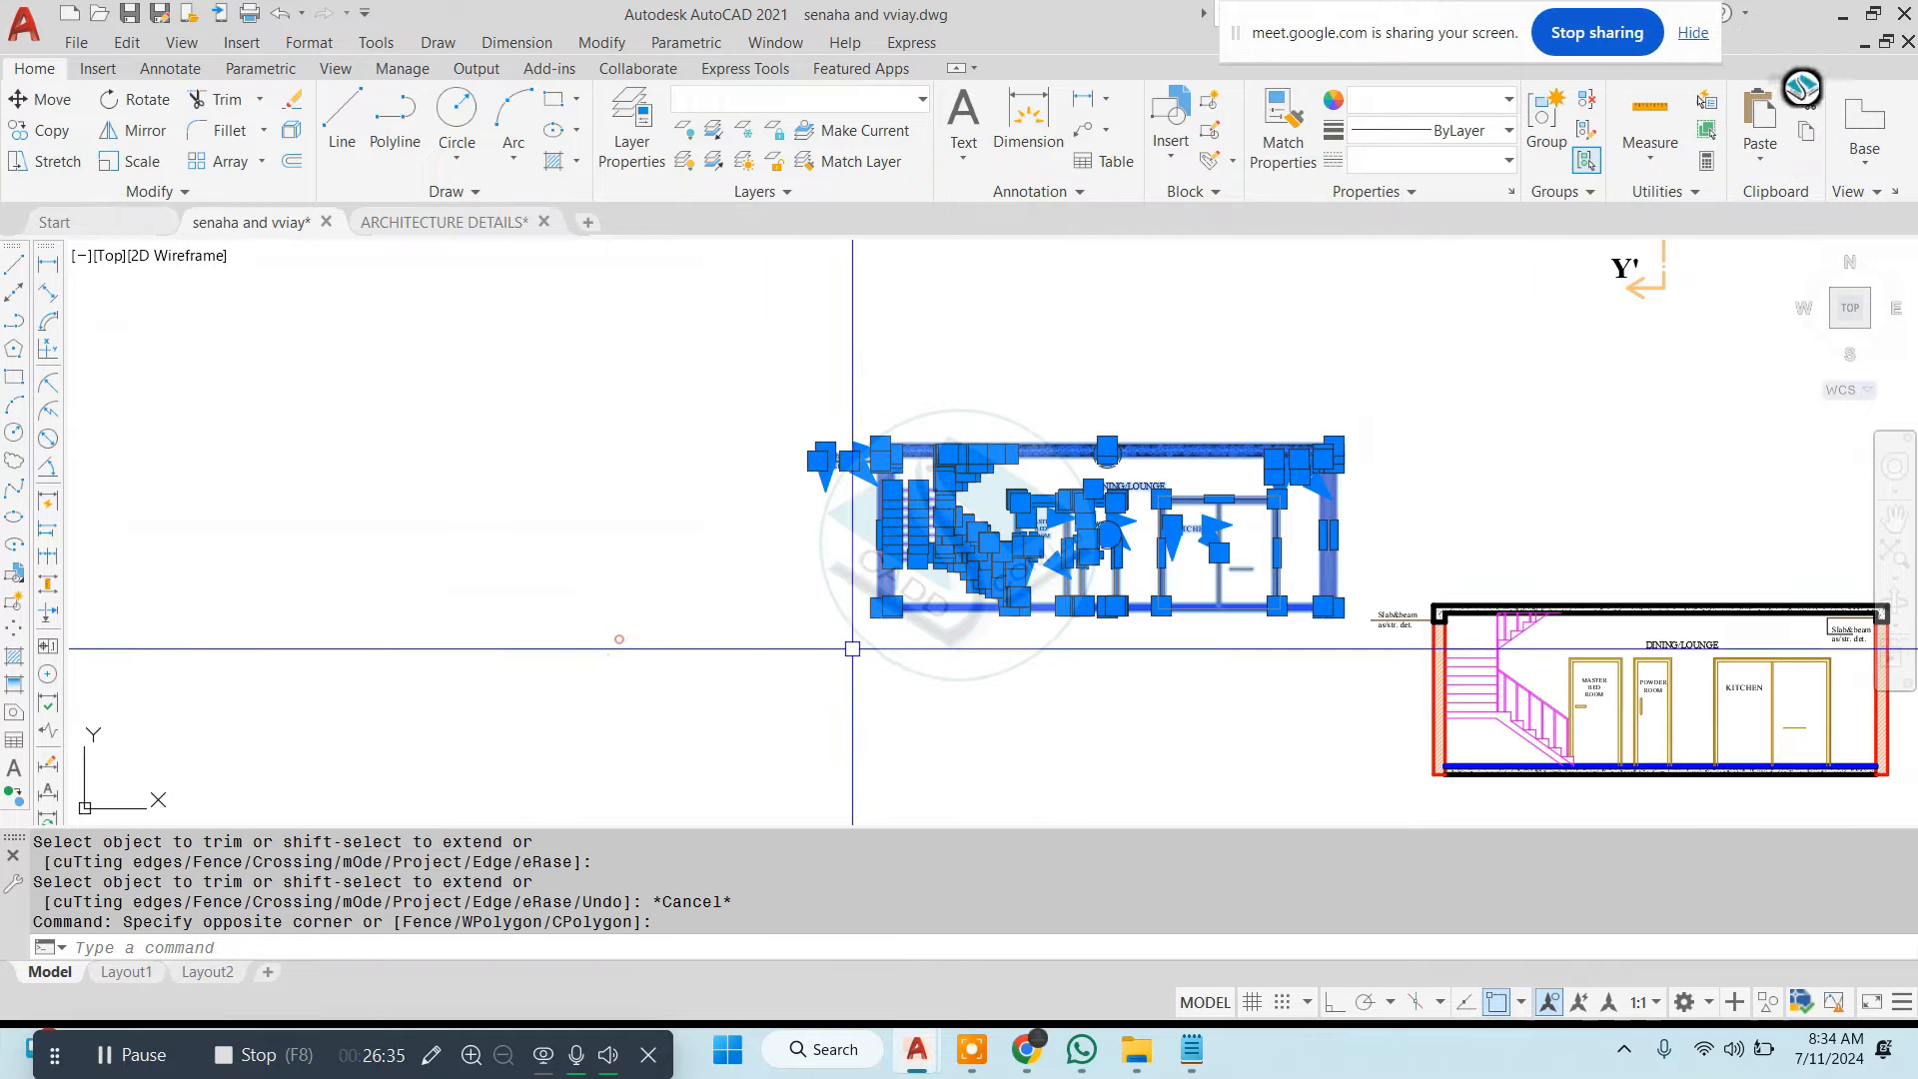
pyautogui.write('M')
pyautogui.press('Return')
pyautogui.scroll(5, 1298, 600)
pyautogui.click(1264, 591)
pyautogui.scroll(-3, 1010, 664)
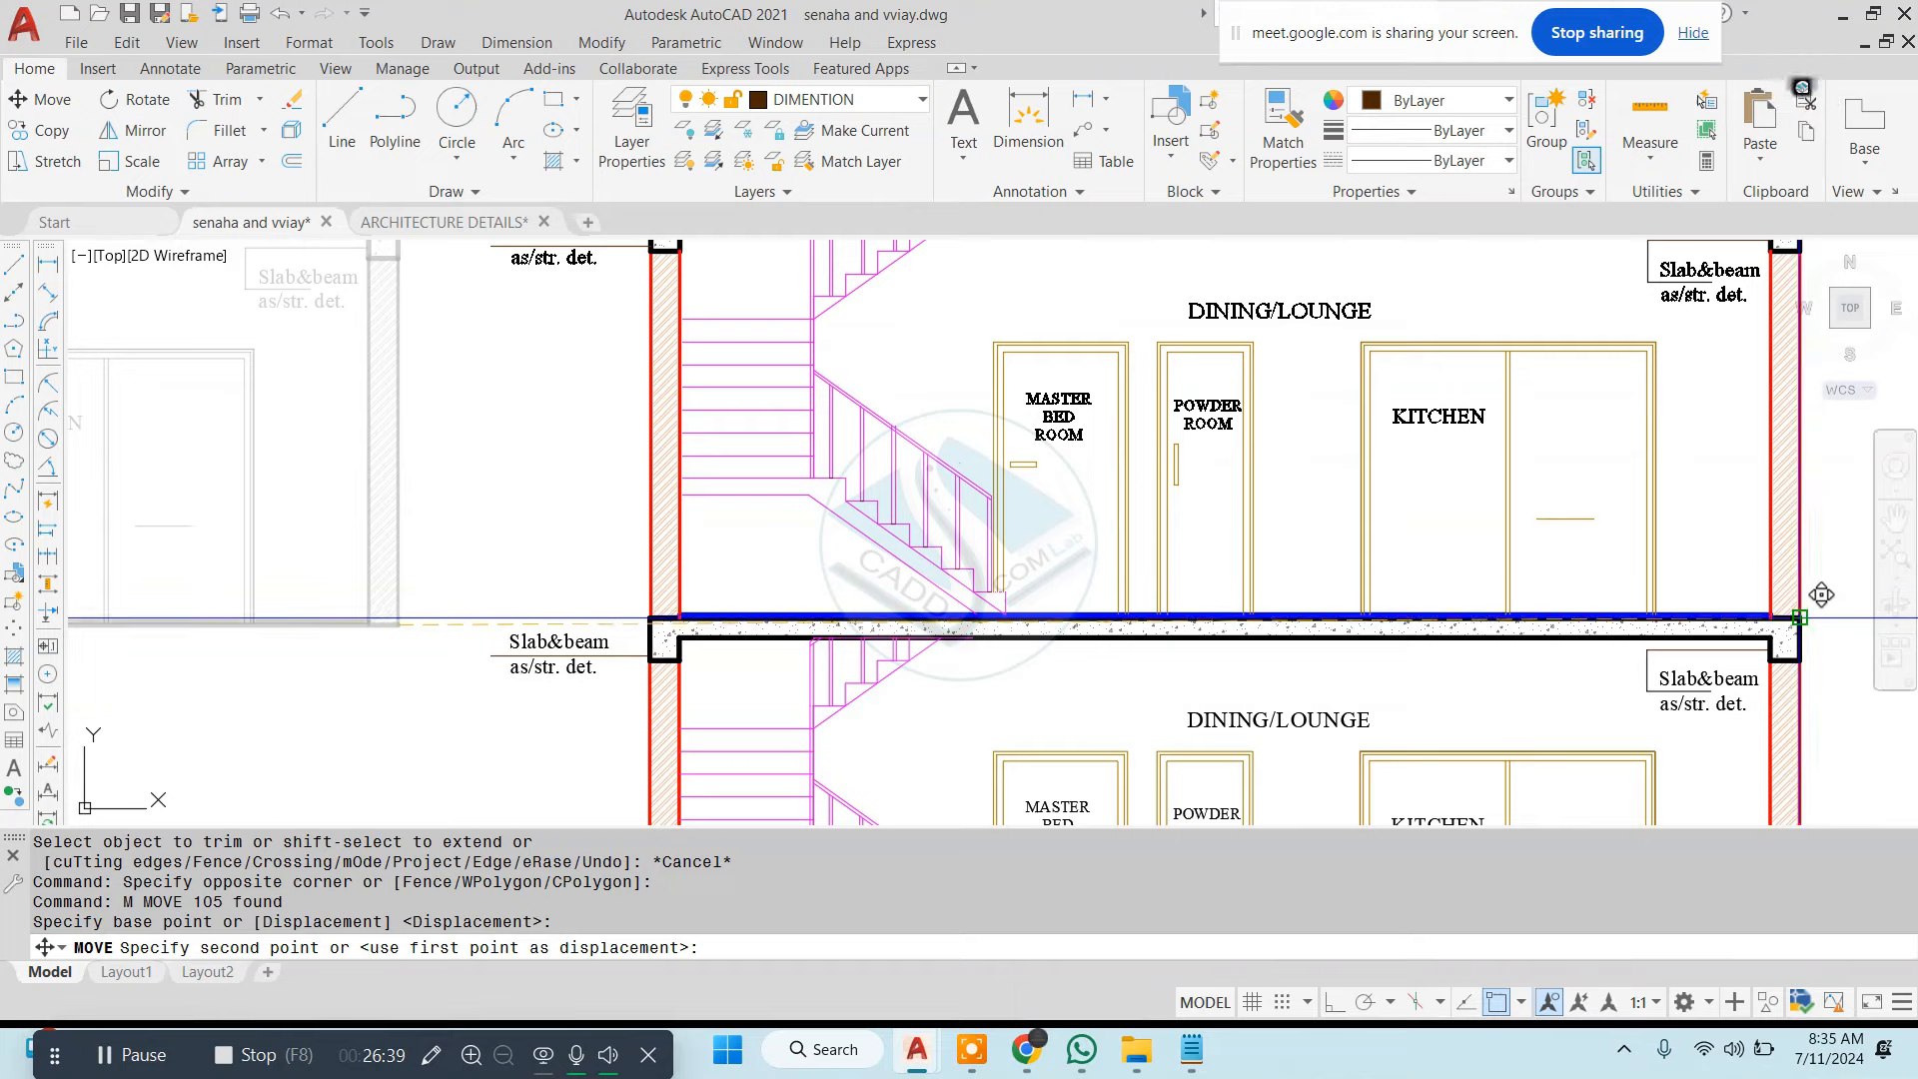
pyautogui.press('Escape')
pyautogui.press('Escape')
pyautogui.scroll(-4, 1030, 590)
pyautogui.scroll(3, 1030, 590)
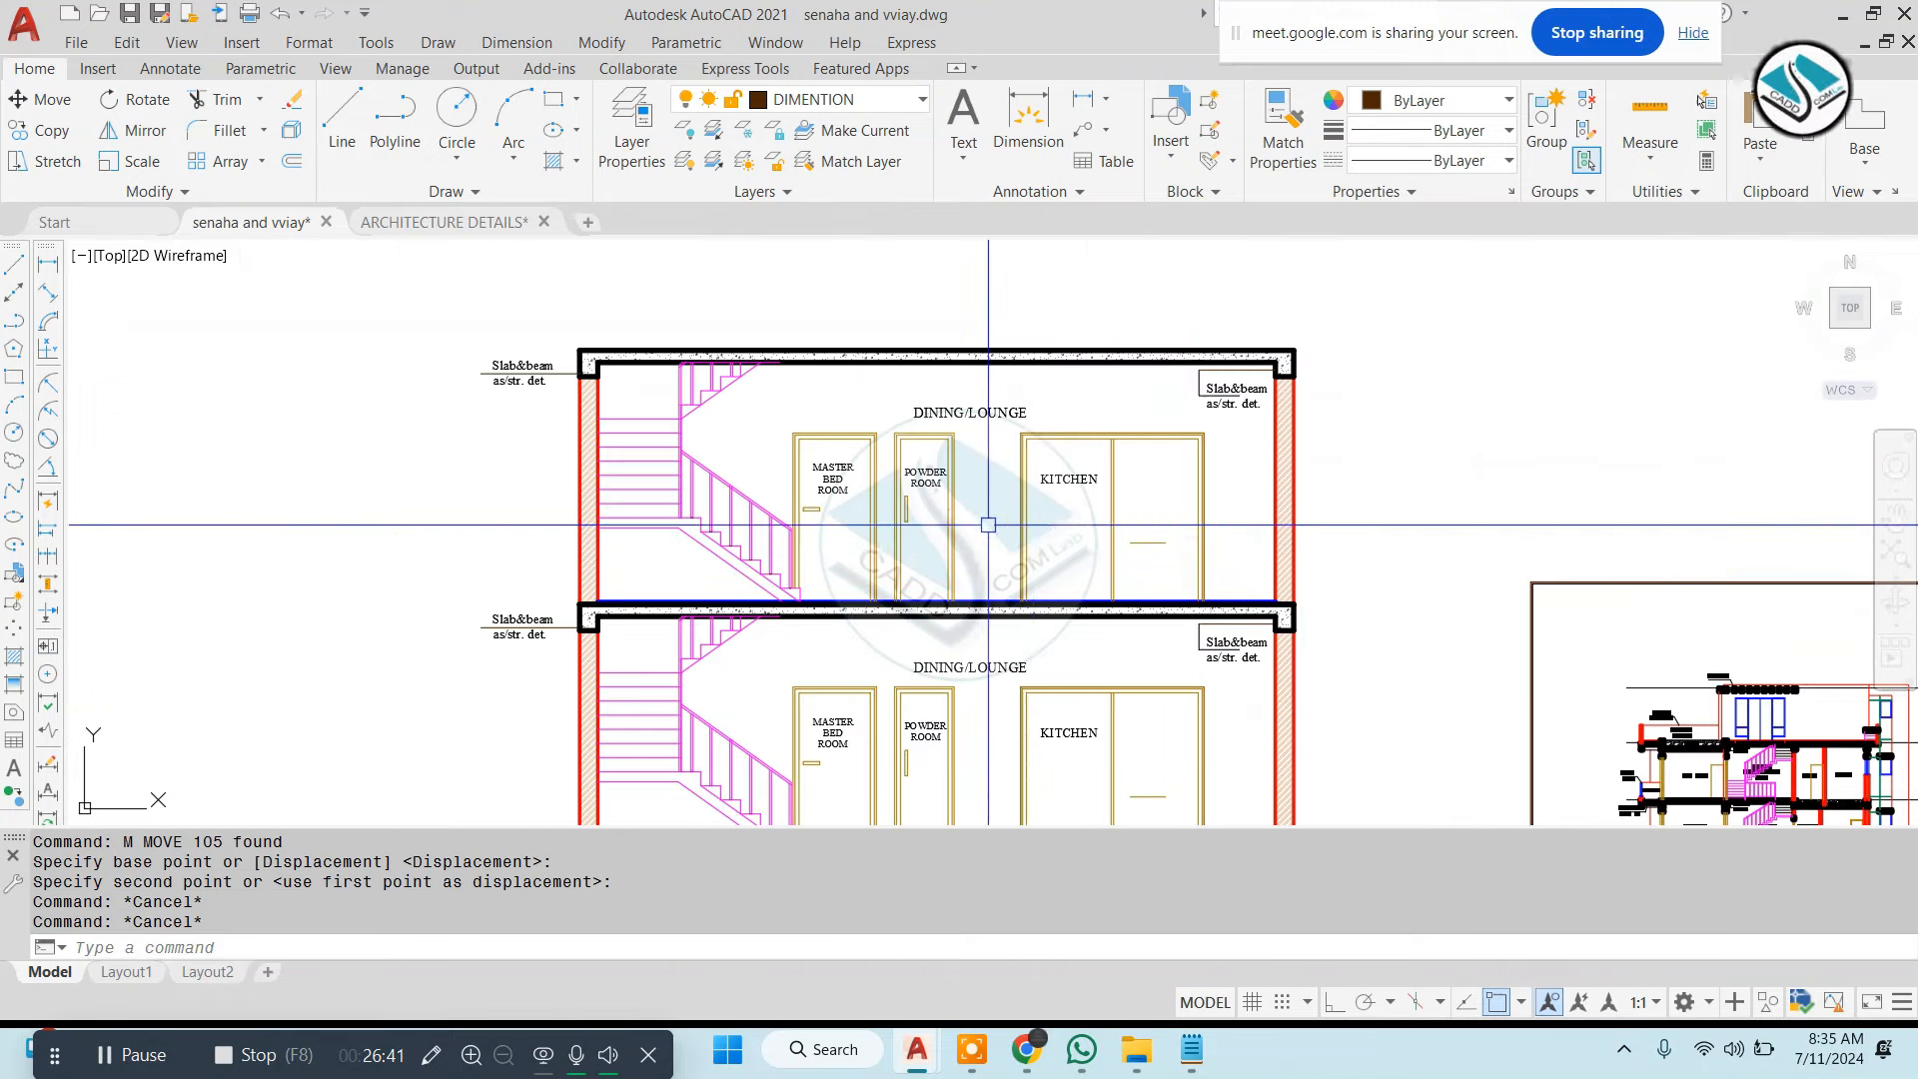
# Move the stacked two-storey section slightly down, further away from the ground floor plan
pyautogui.scroll(-3, 987, 525)
pyautogui.press('Escape')
pyautogui.click(1134, 389)
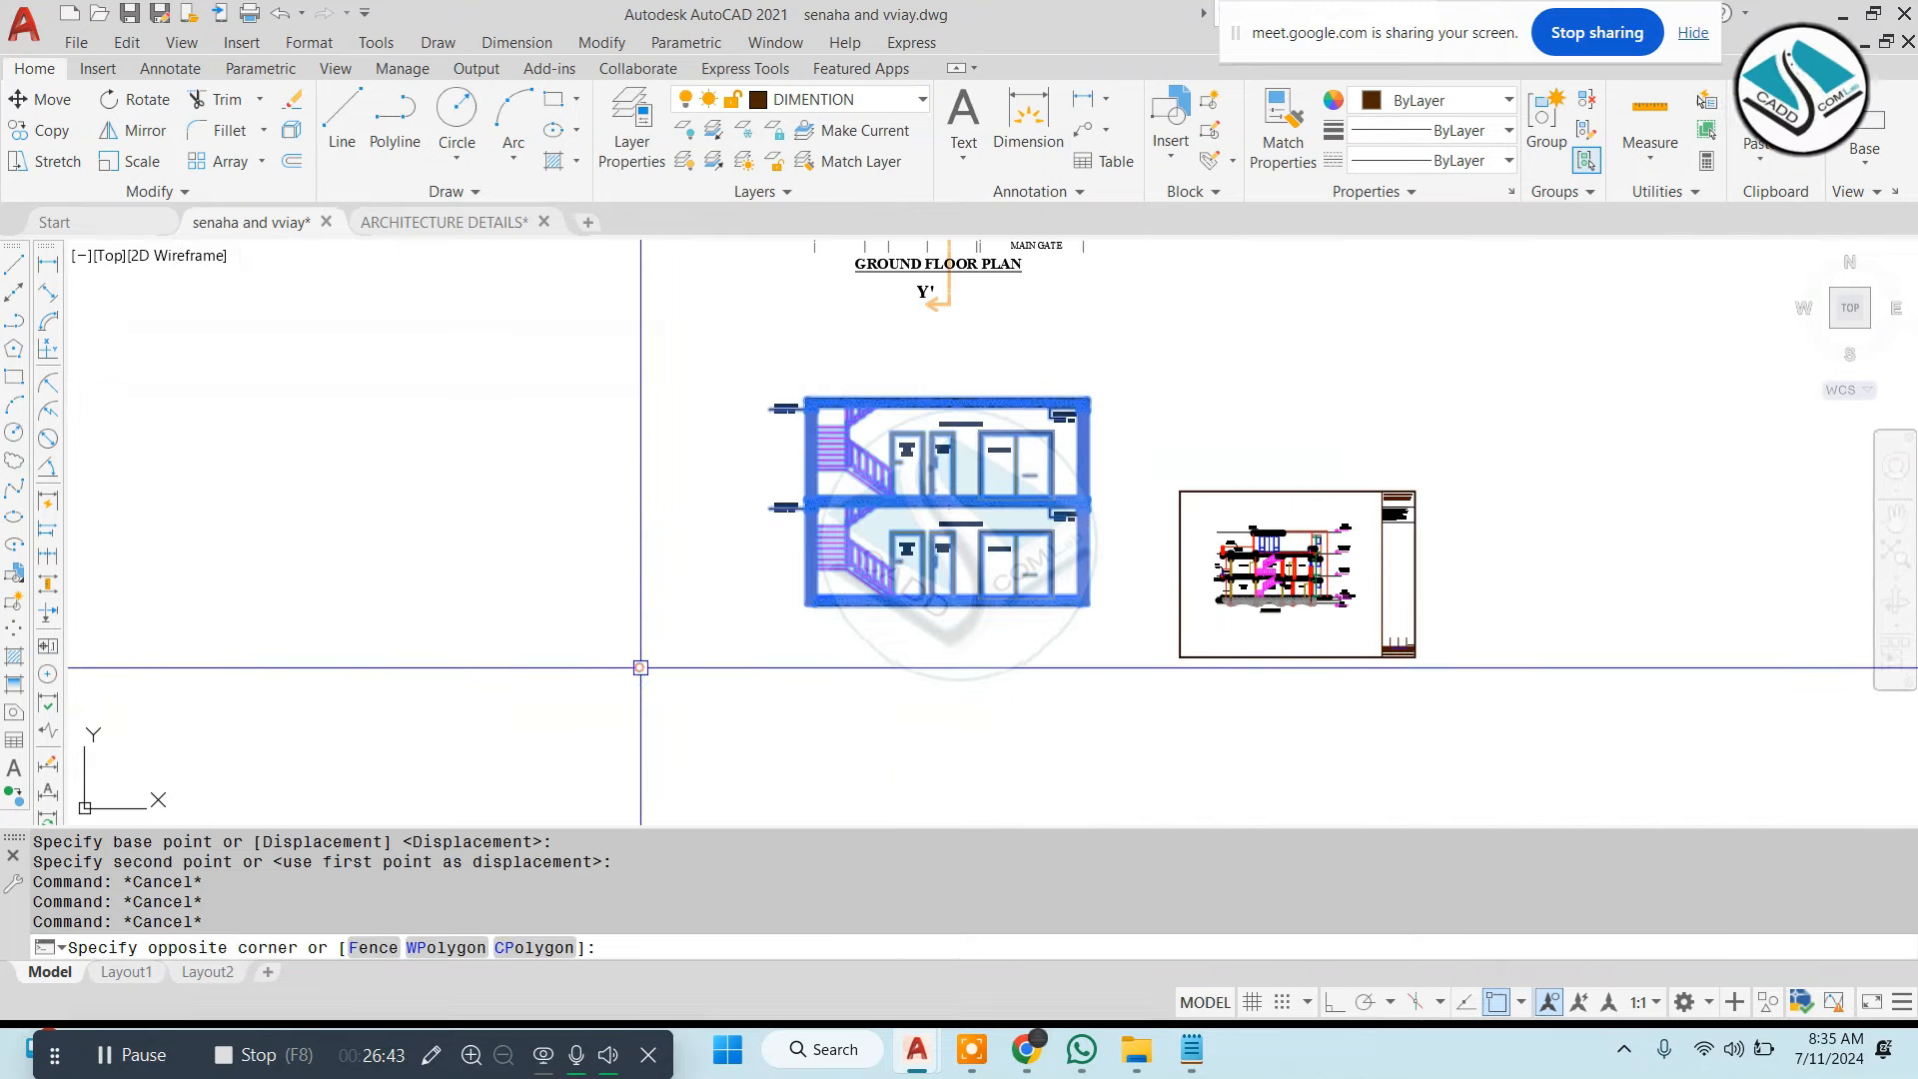
pyautogui.click(642, 668)
pyautogui.write('m')
pyautogui.press('space')
pyautogui.click(1000, 668)
pyautogui.click(992, 747)
pyautogui.press('Escape')
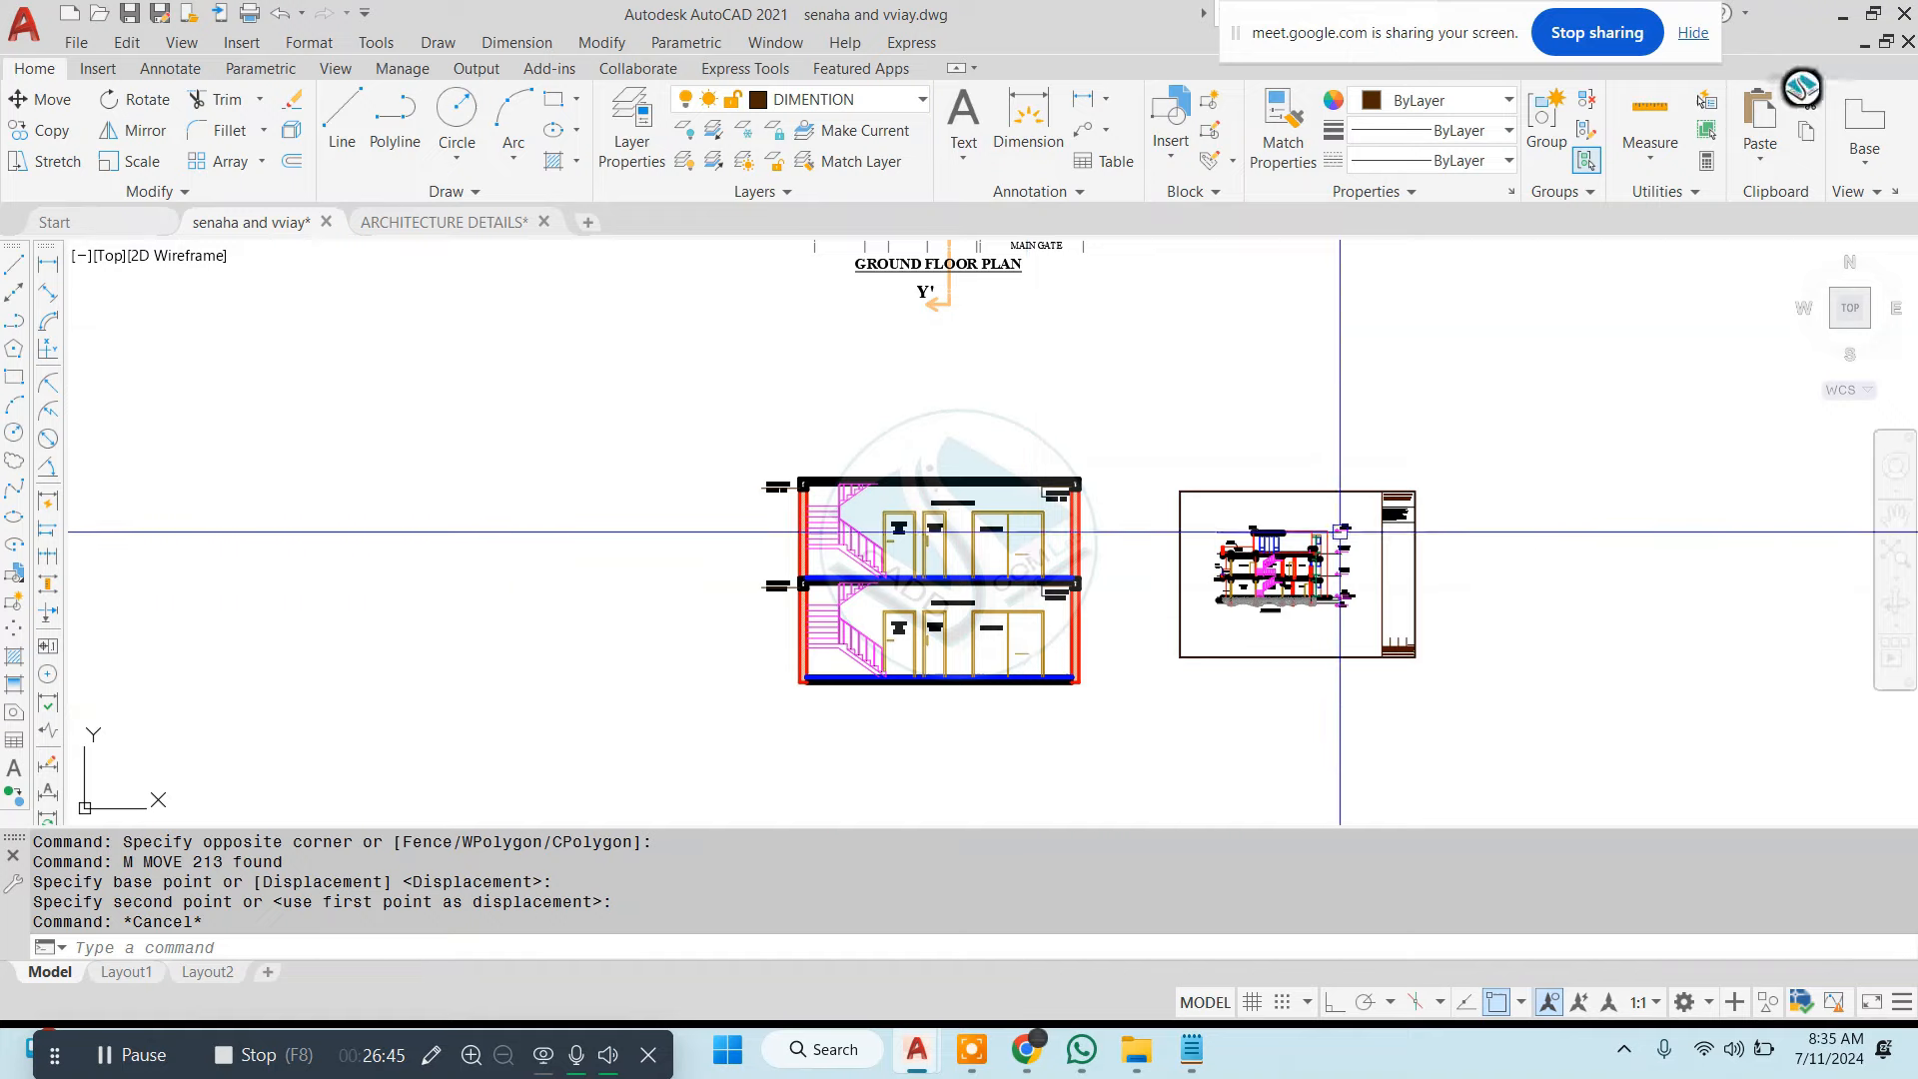
# Examine the reference section and the second floor and terrace plans around the staircase, skylight and pergola
pyautogui.scroll(7, 1334, 533)
pyautogui.scroll(-6, 1159, 551)
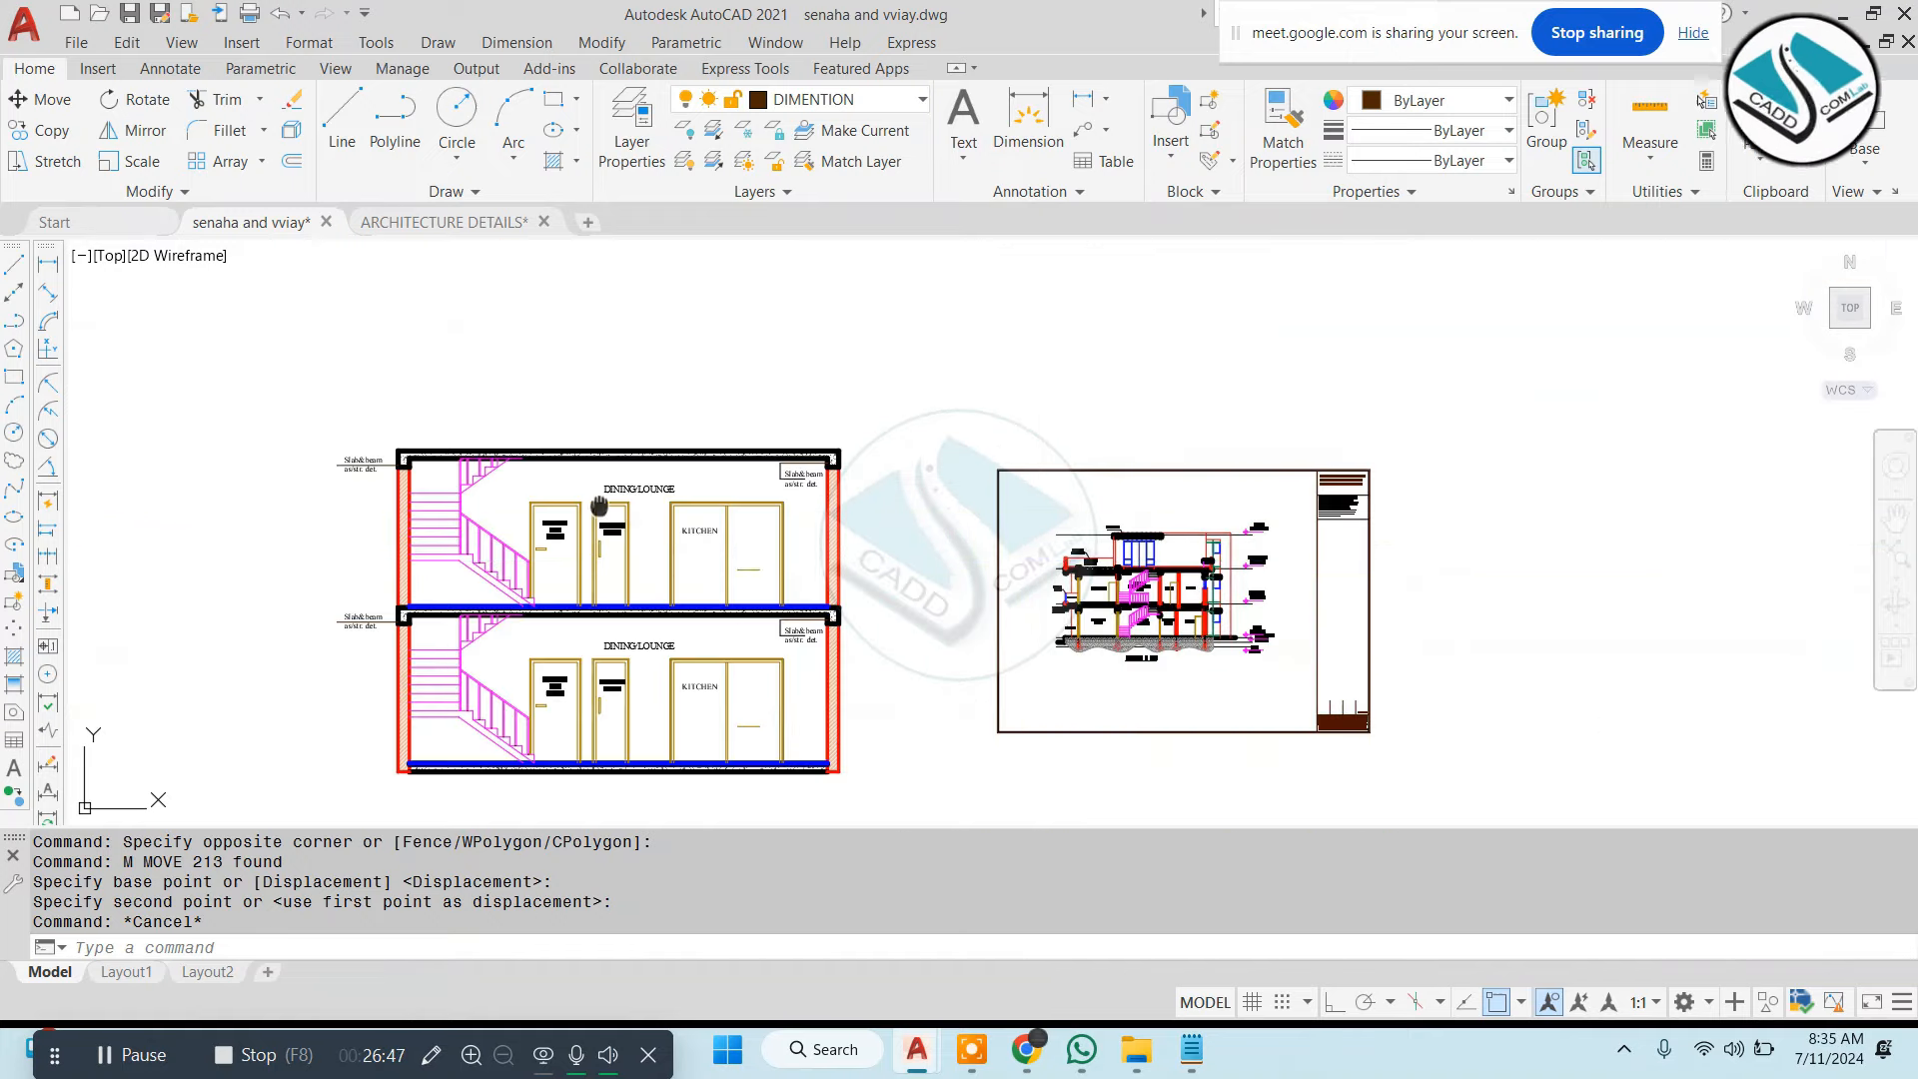
pyautogui.moveTo(600, 503); pyautogui.dragTo(959, 567, button='middle')
pyautogui.scroll(-6, 835, 552)
pyautogui.press('Escape')
pyautogui.moveTo(835, 552); pyautogui.dragTo(1075, 709, button='middle')
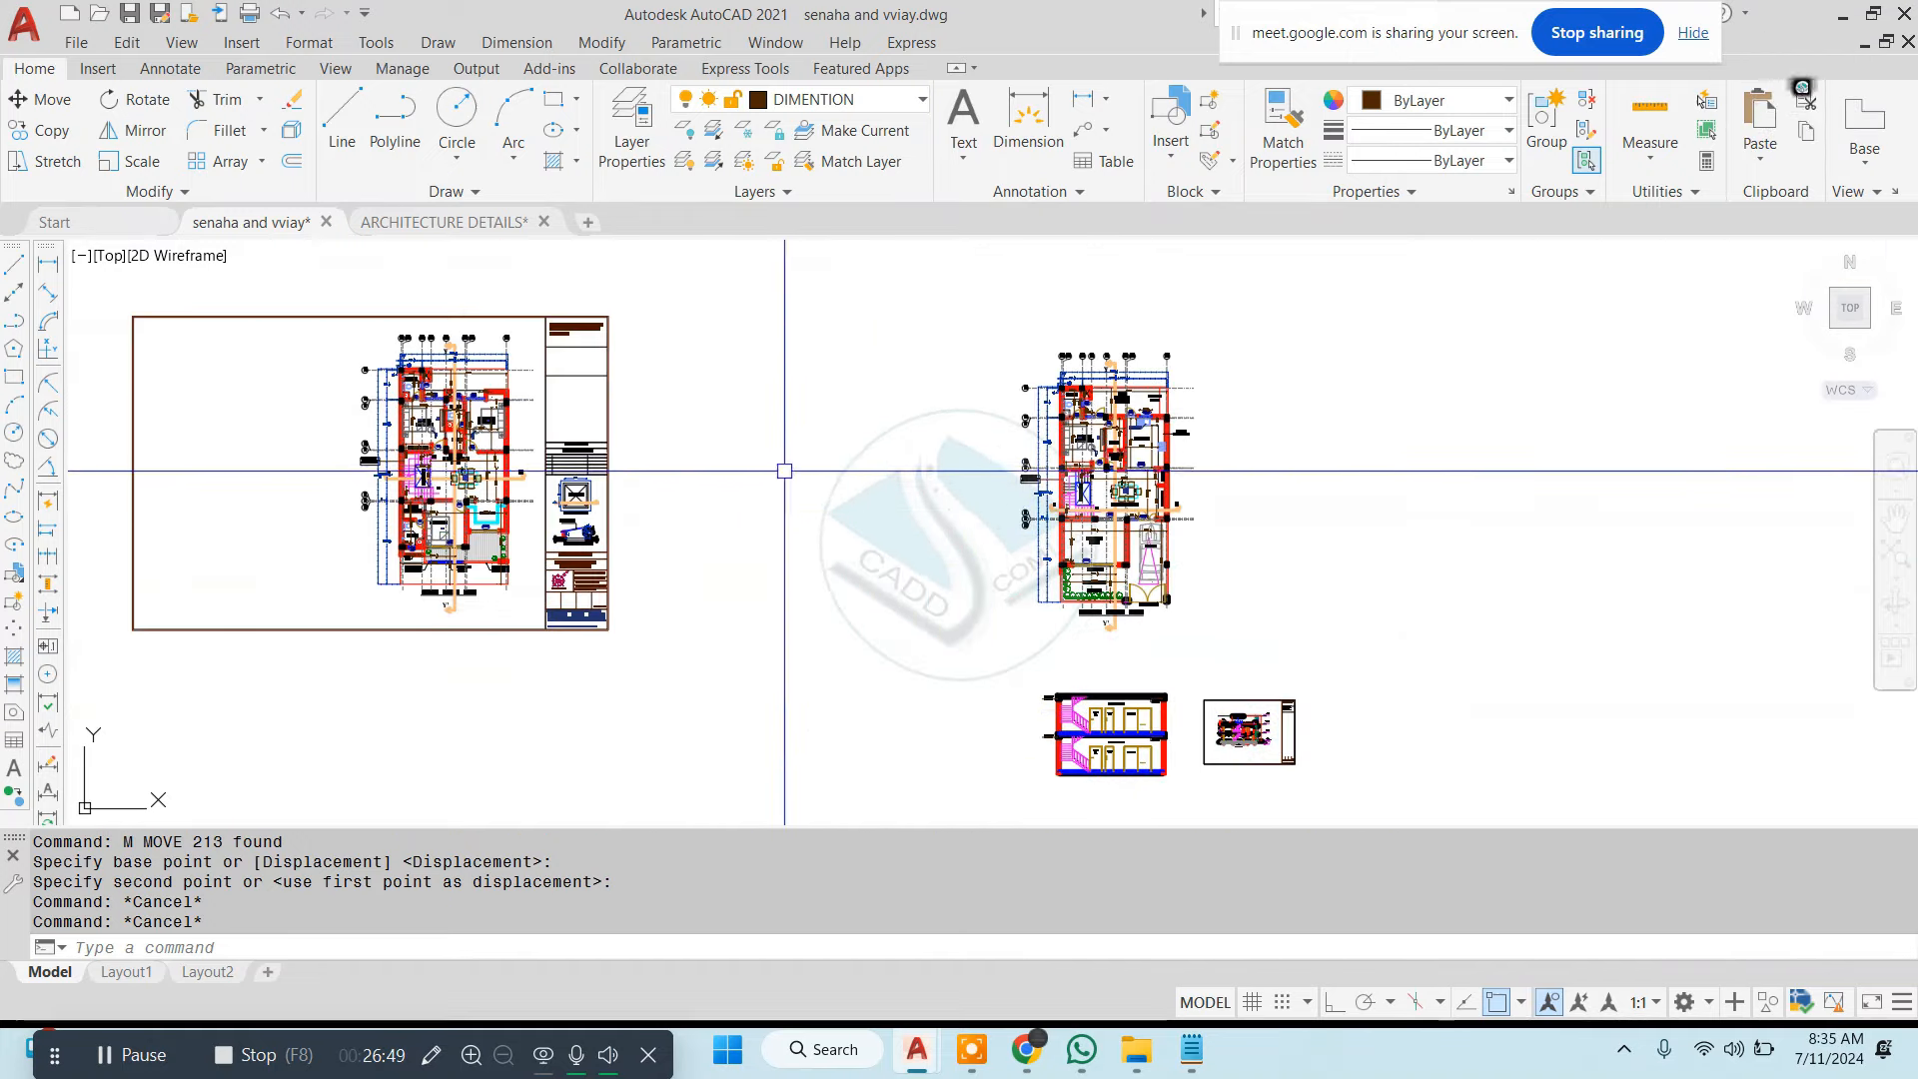
pyautogui.moveTo(377, 474); pyautogui.dragTo(1208, 608, button='middle')
pyautogui.scroll(-2, 1207, 608)
pyautogui.moveTo(465, 604); pyautogui.dragTo(1084, 549, button='middle')
pyautogui.scroll(6, 1034, 573)
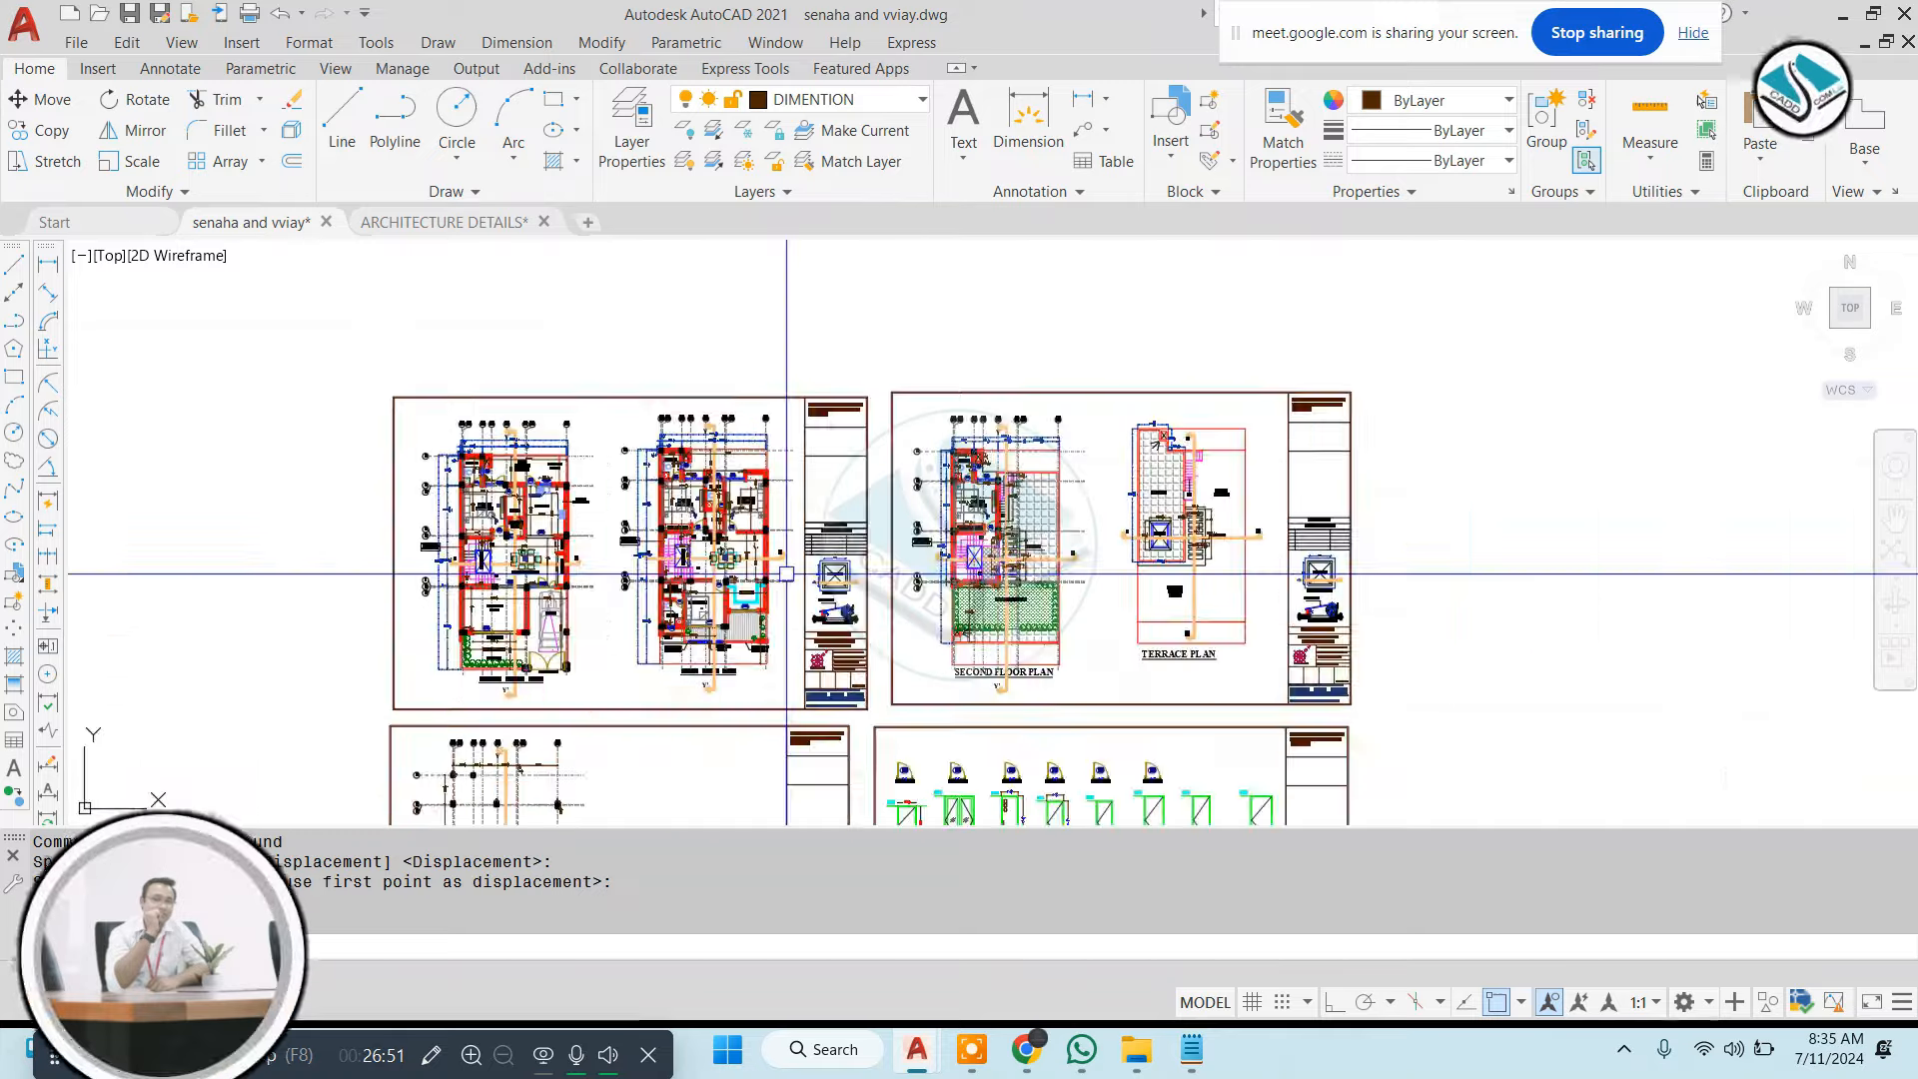
pyautogui.scroll(4, 1016, 551)
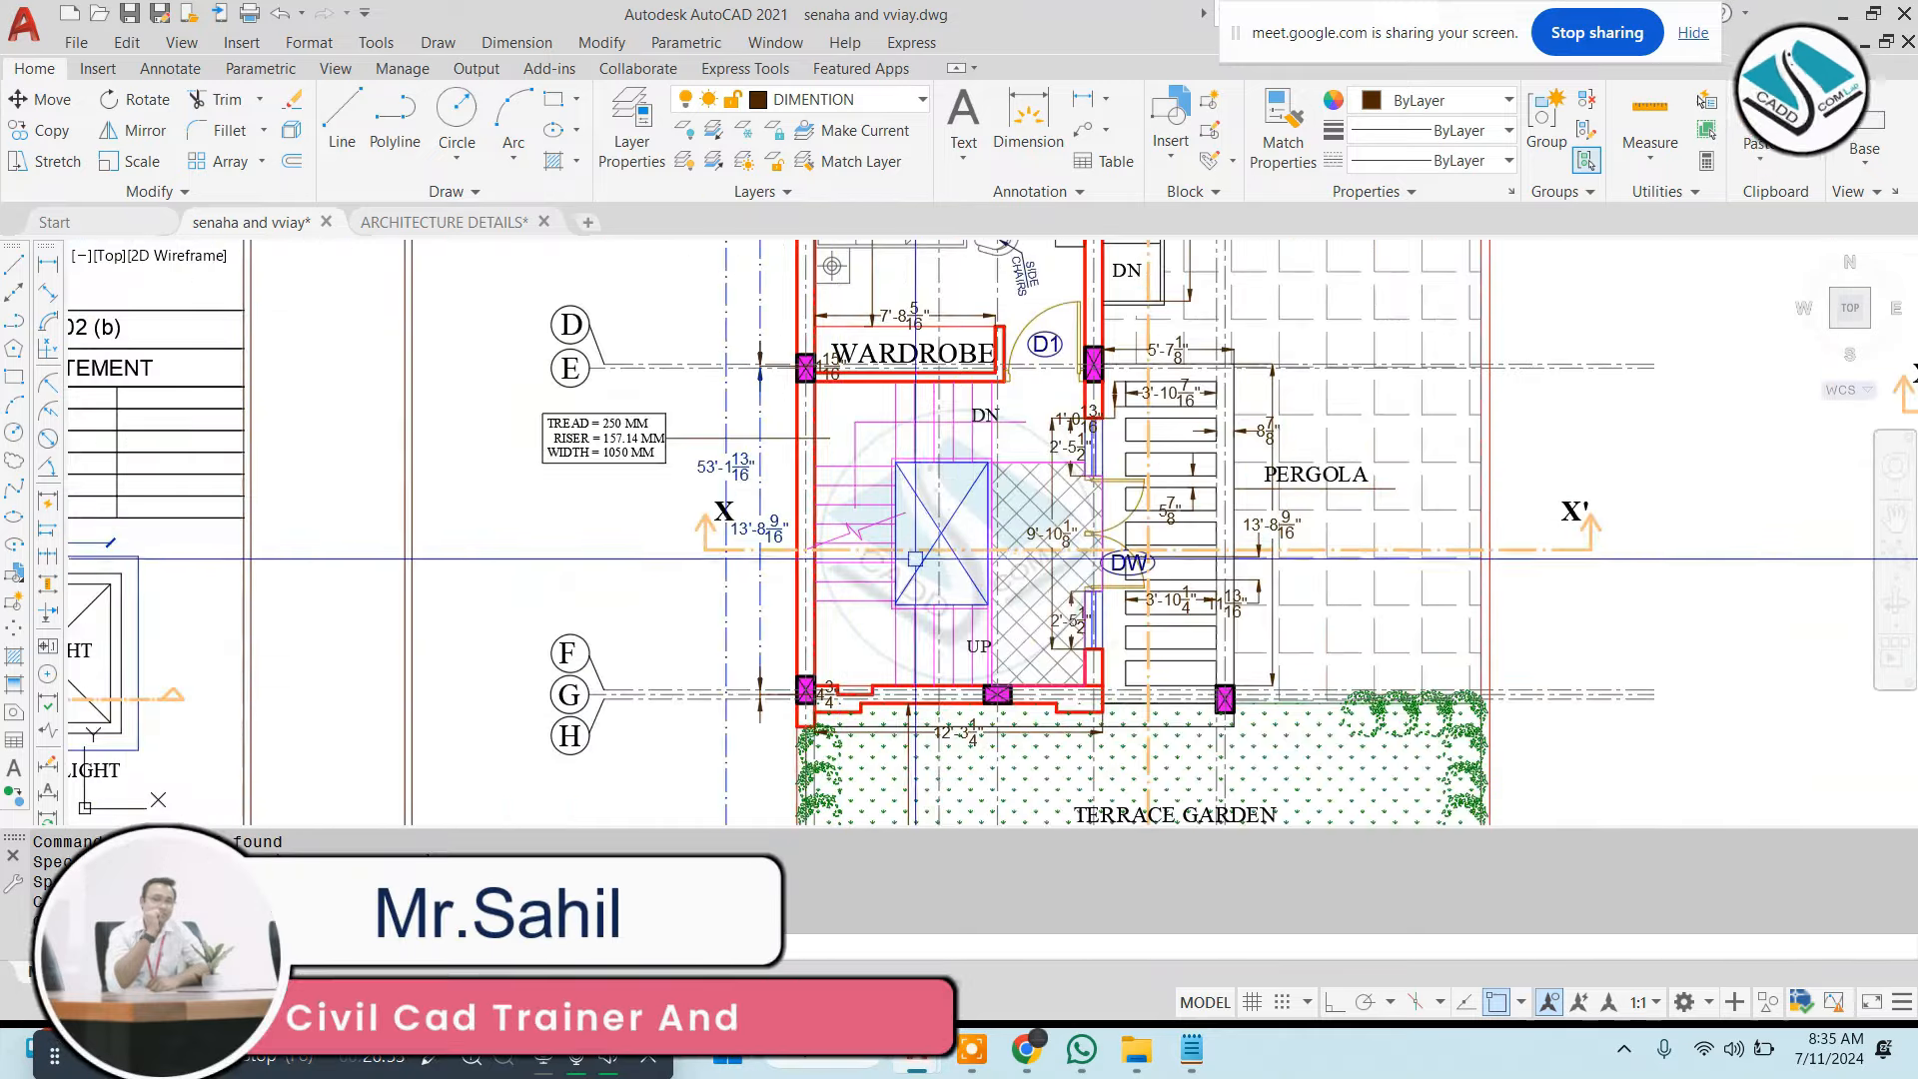
pyautogui.scroll(-2, 952, 555)
pyautogui.scroll(-10, 1122, 599)
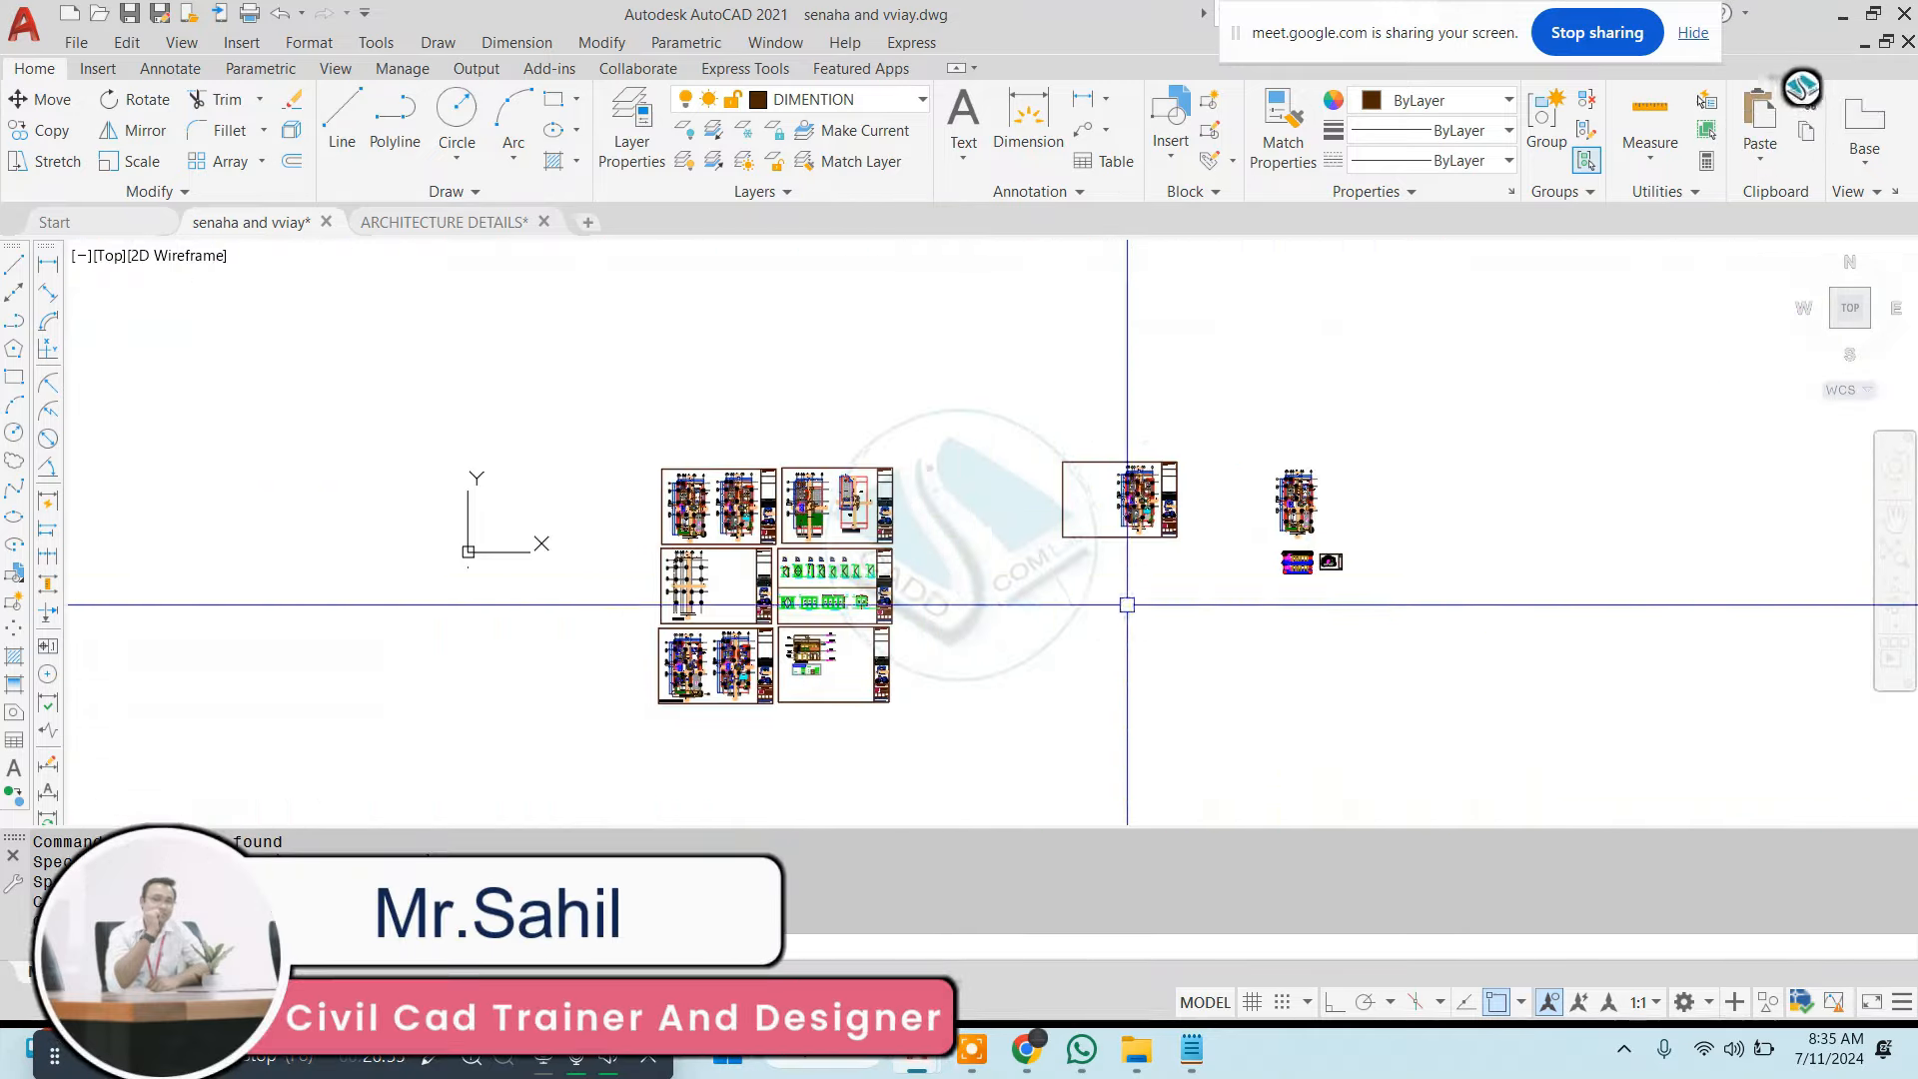
pyautogui.scroll(10, 824, 411)
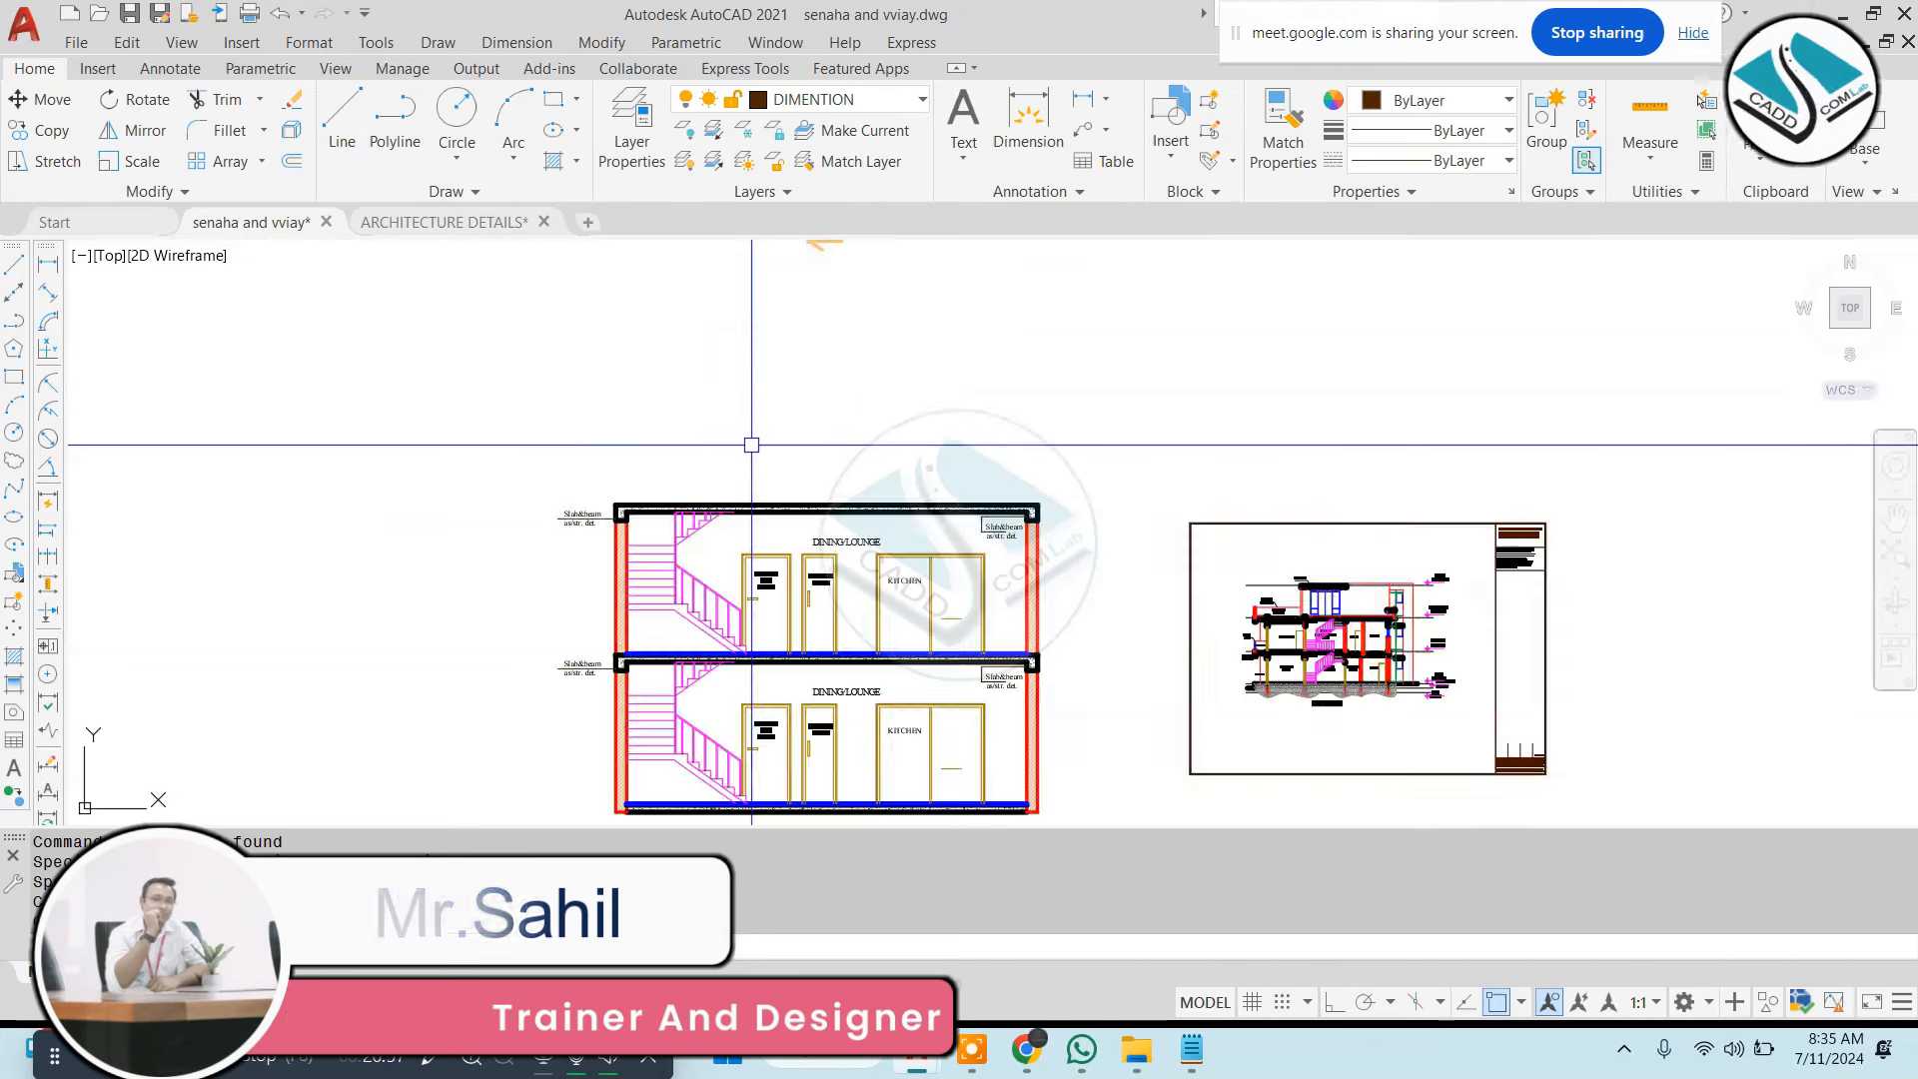
# Draw a line 8' up from the roof slab's stair-side outer corner, continuing horizontally over the staircase to just past the master bedroom door's centre
pyautogui.scroll(4, 532, 496)
pyautogui.click(528, 602)
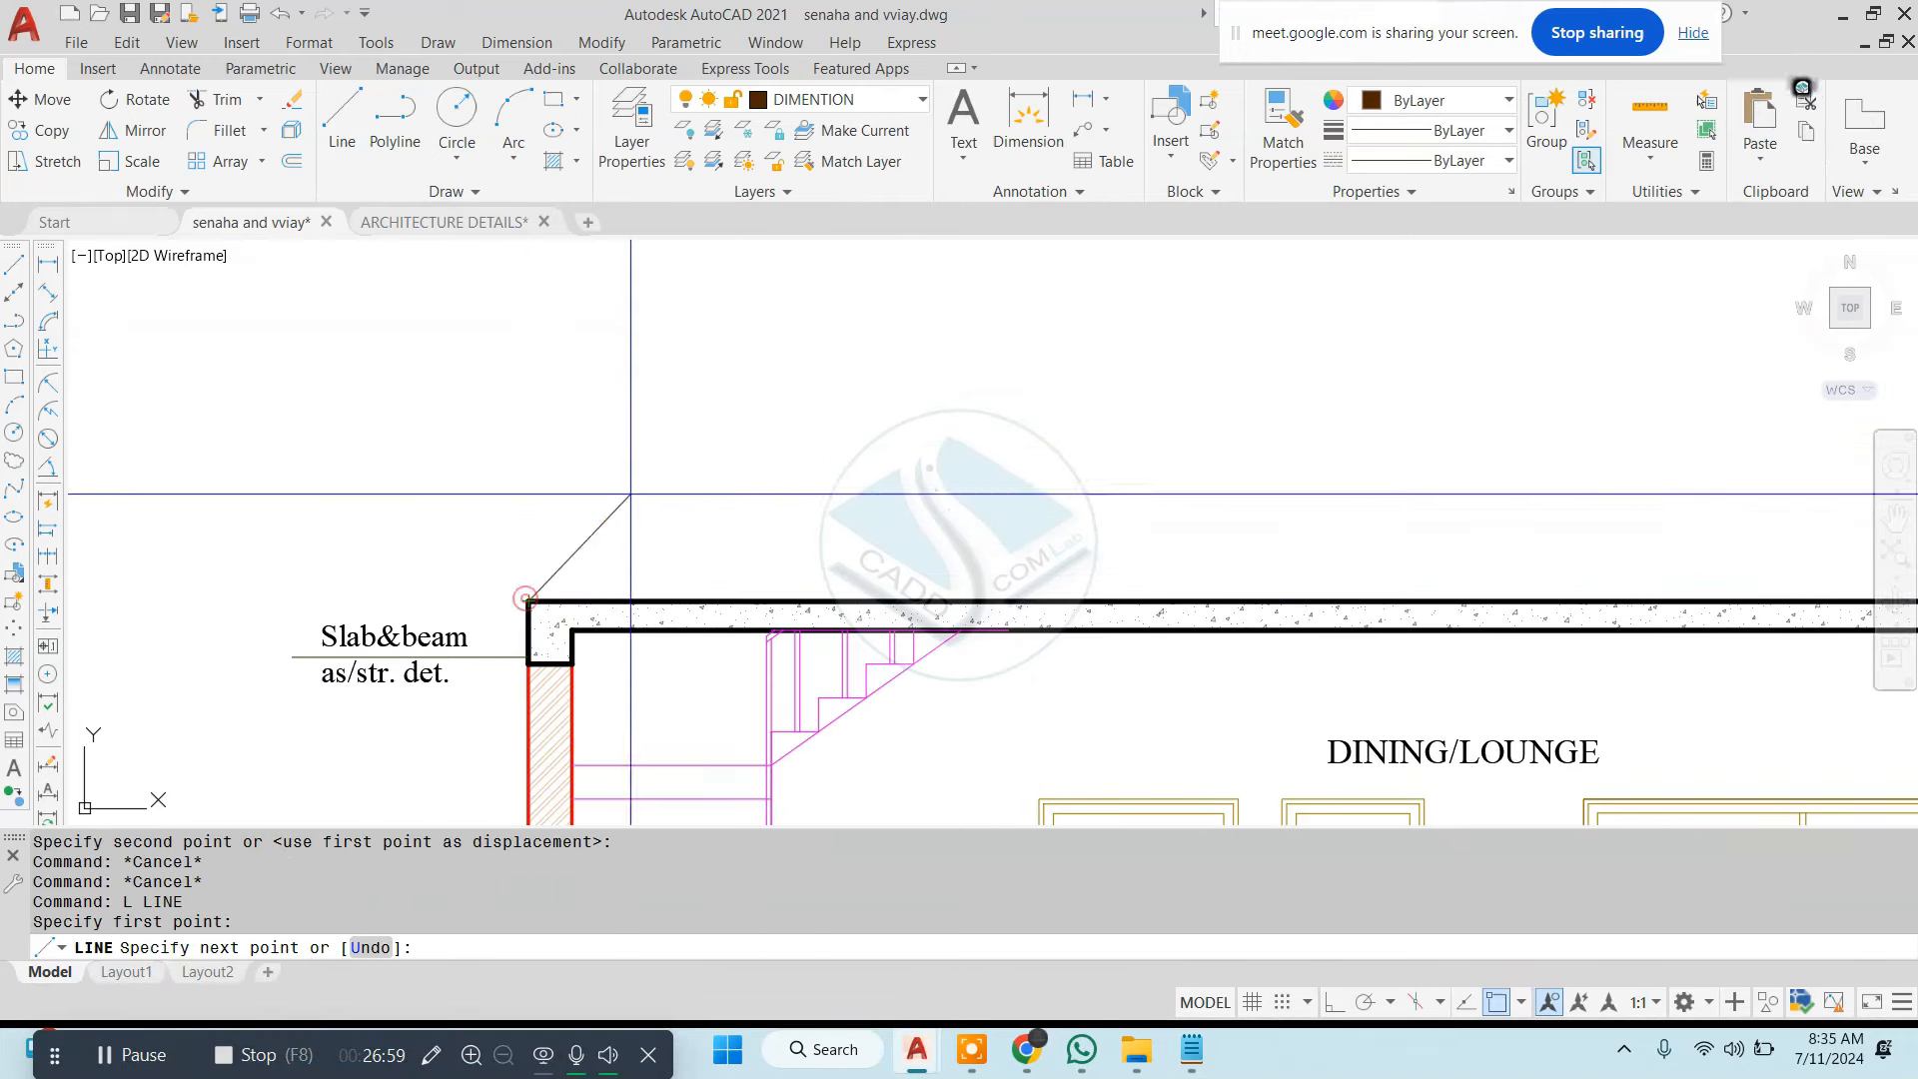
pyautogui.scroll(-5, 739, 392)
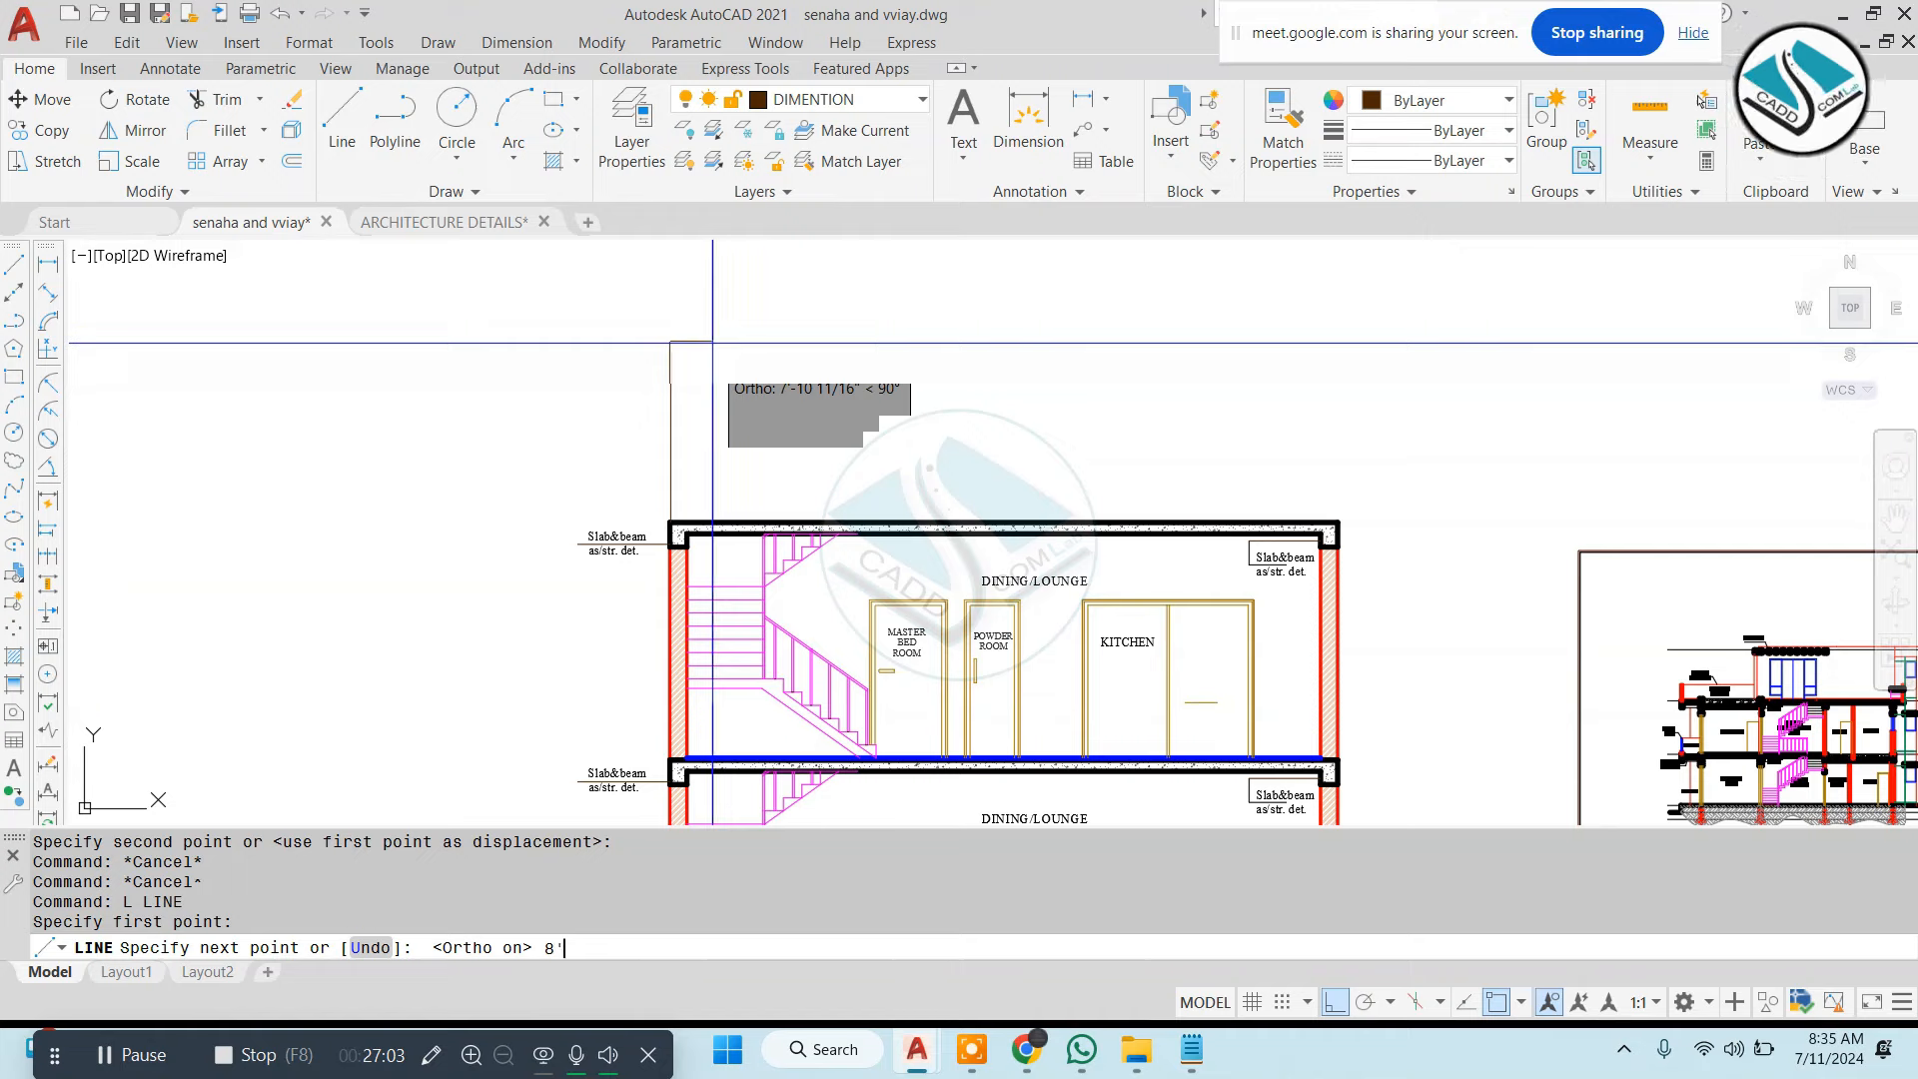
pyautogui.click(902, 383)
pyautogui.press('Escape')
# Close the mumty outline with a vertical line from the roof slab to its top line and trim the overhanging end
pyautogui.press('Return')
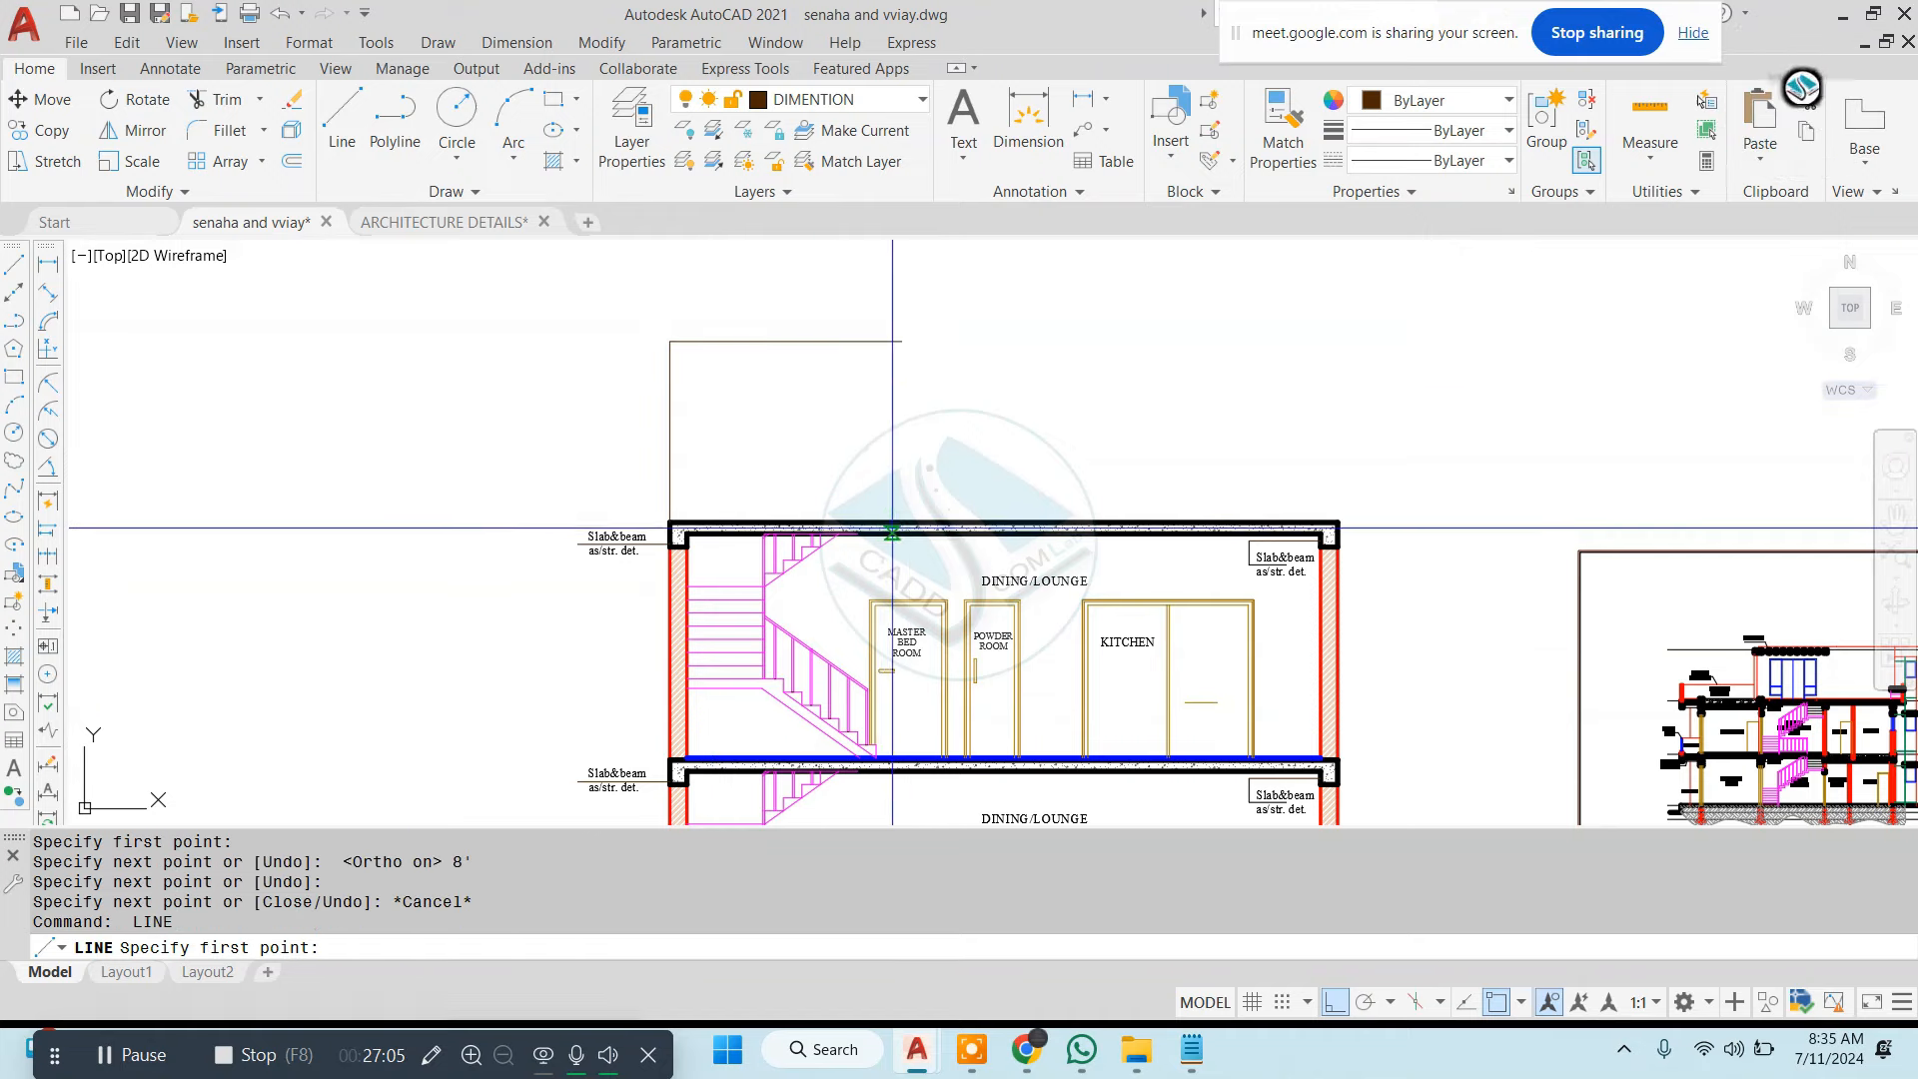
pyautogui.click(891, 523)
pyautogui.write('tr')
pyautogui.press('Return')
pyautogui.press('Return')
pyautogui.click(892, 306)
pyautogui.click(923, 300)
pyautogui.click(849, 317)
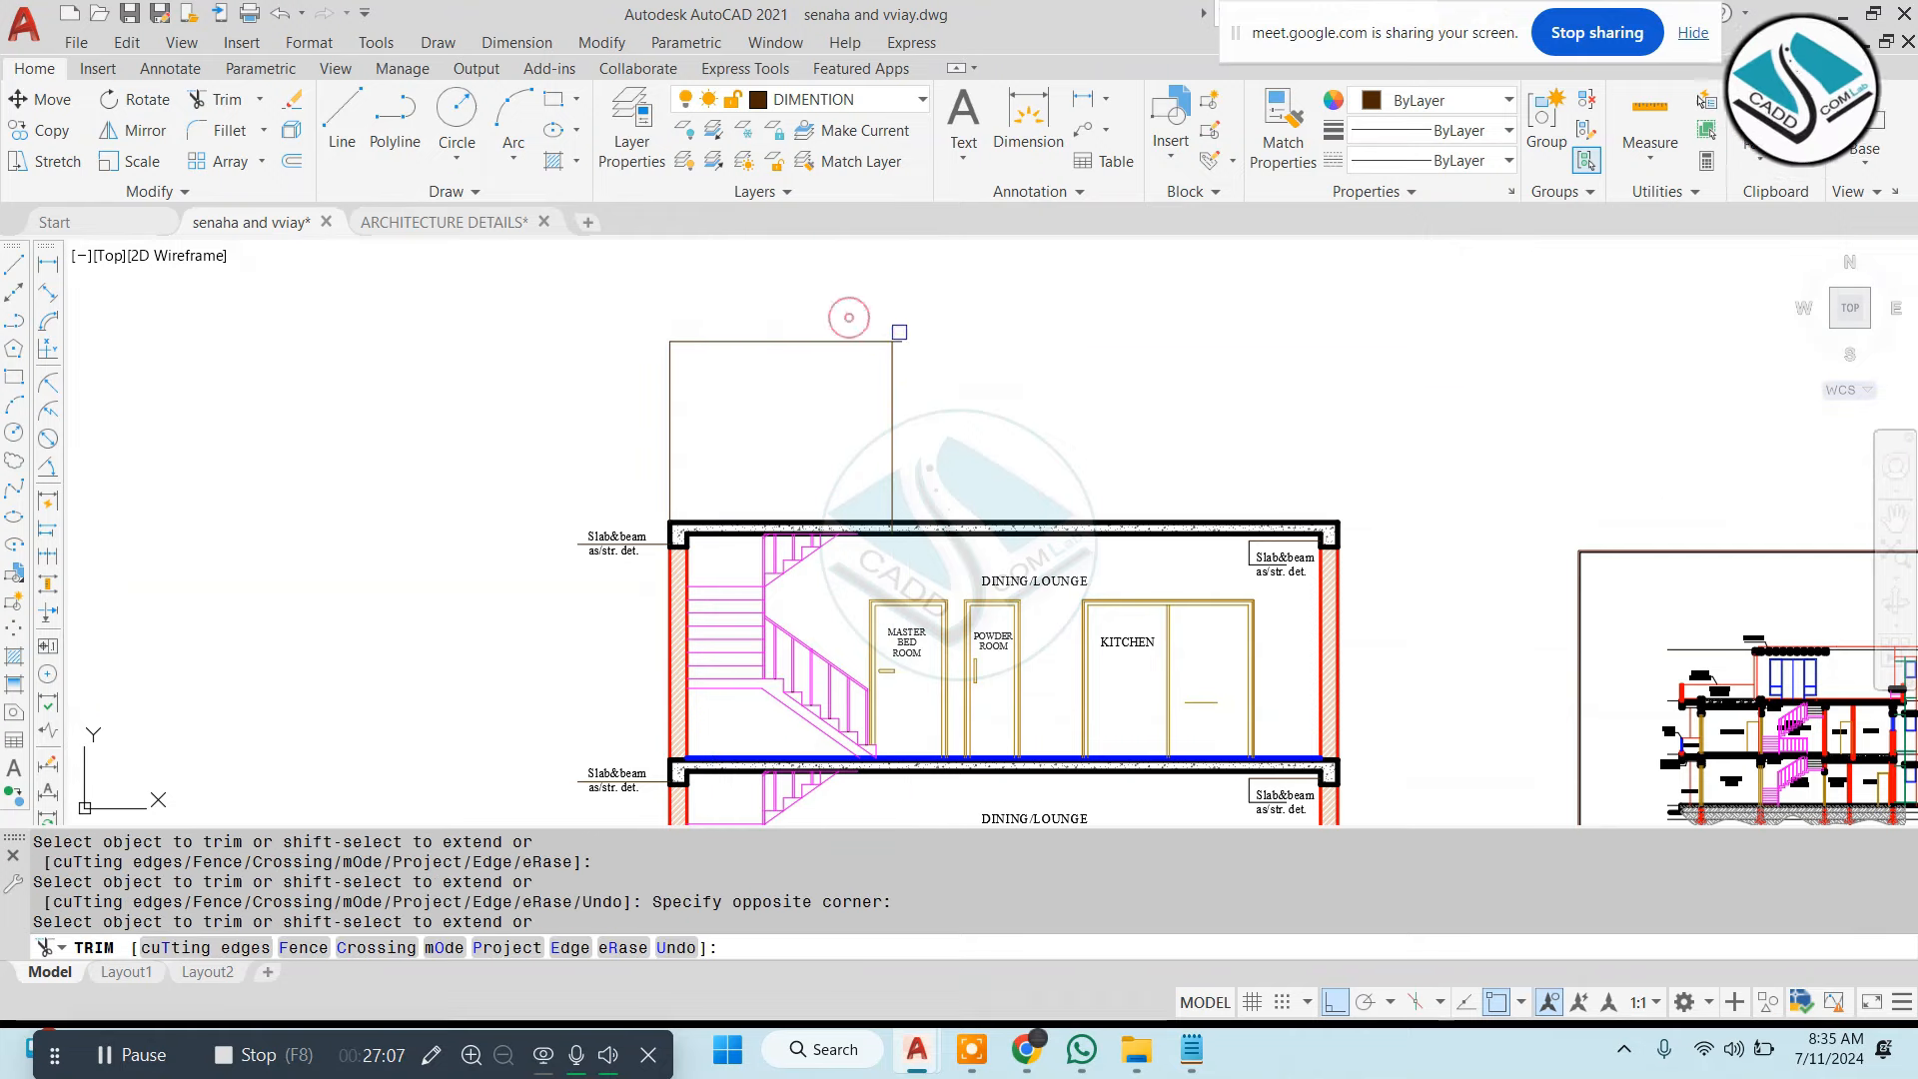
pyautogui.press('Escape')
# Offset the mumty's top line 6" downward for the roof slab thickness
pyautogui.write('o')
pyautogui.write('6')
pyautogui.press('Return')
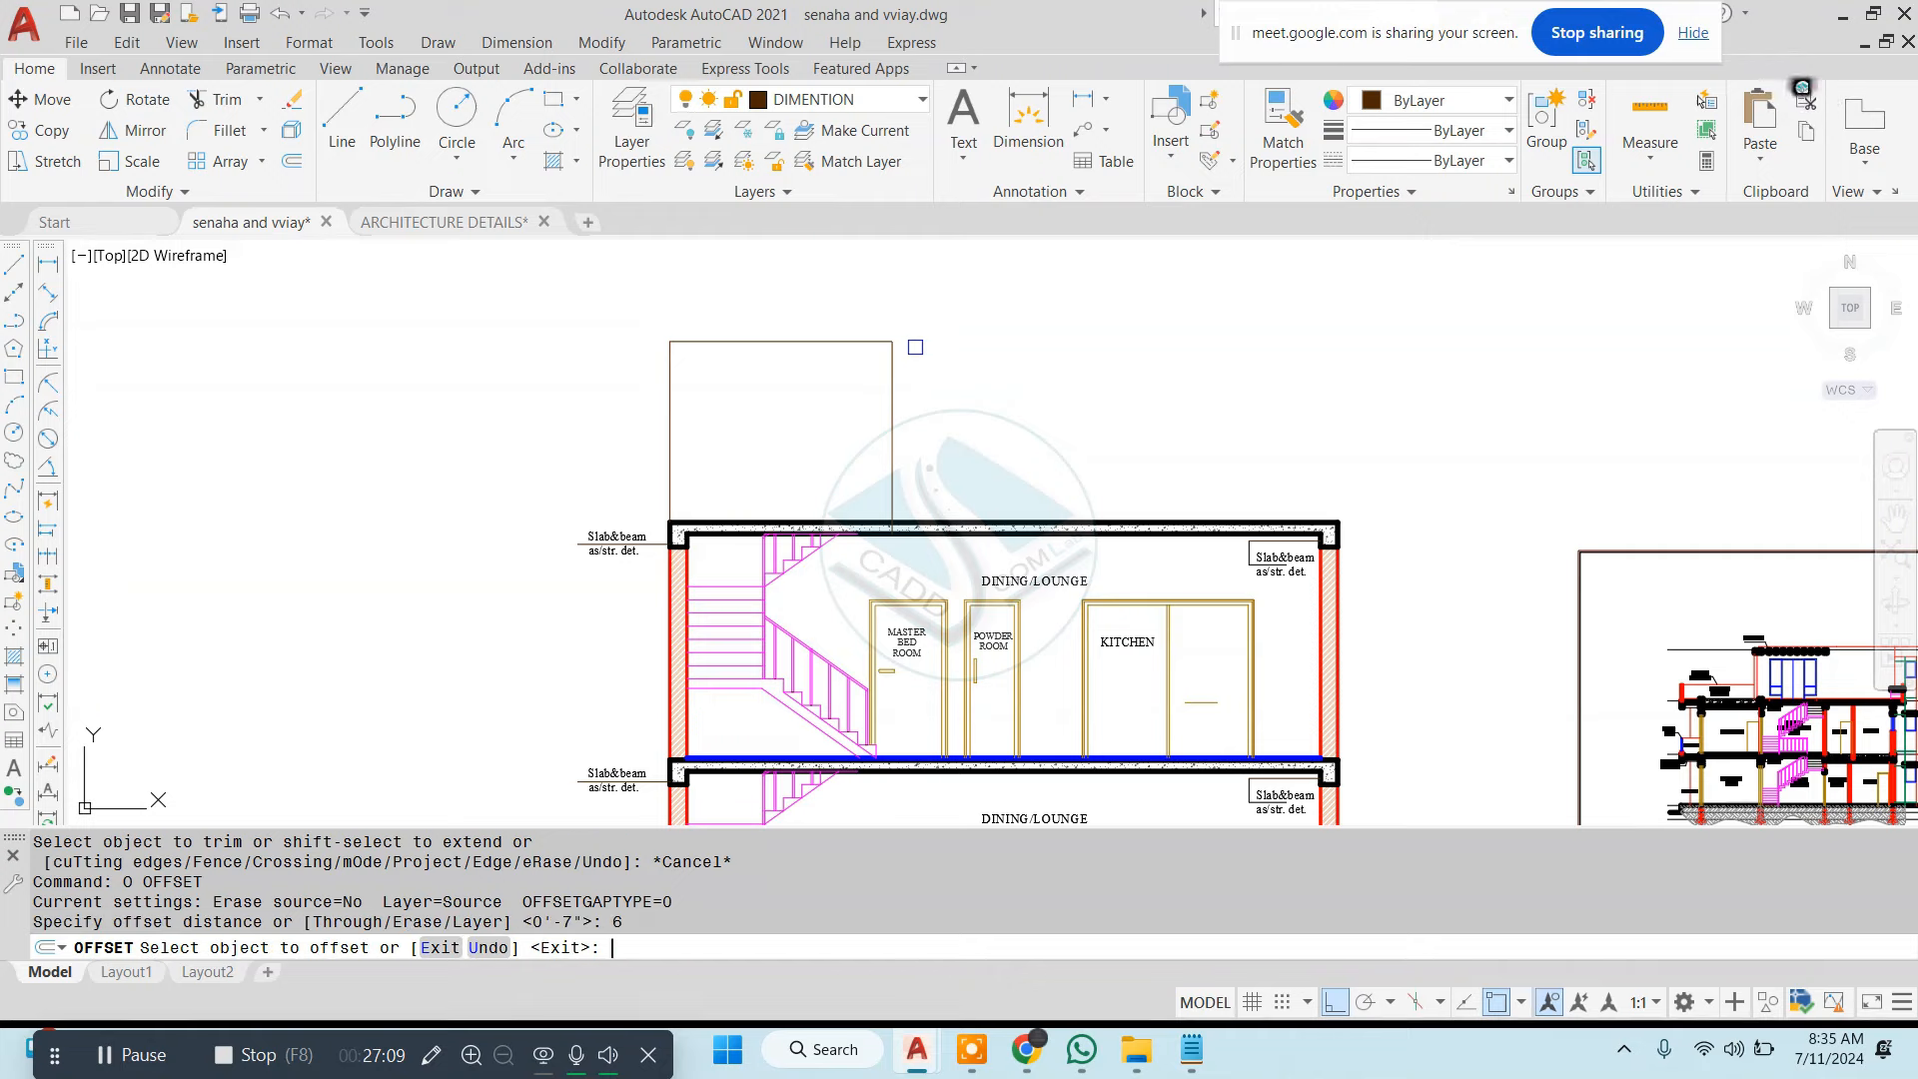
pyautogui.click(731, 341)
pyautogui.click(735, 407)
pyautogui.press('Escape')
# Draw the inner line of the mumty wall straight up from the slab beam's inner corner past the mumty roof
pyautogui.write('l')
pyautogui.press('Return')
pyautogui.scroll(2, 691, 489)
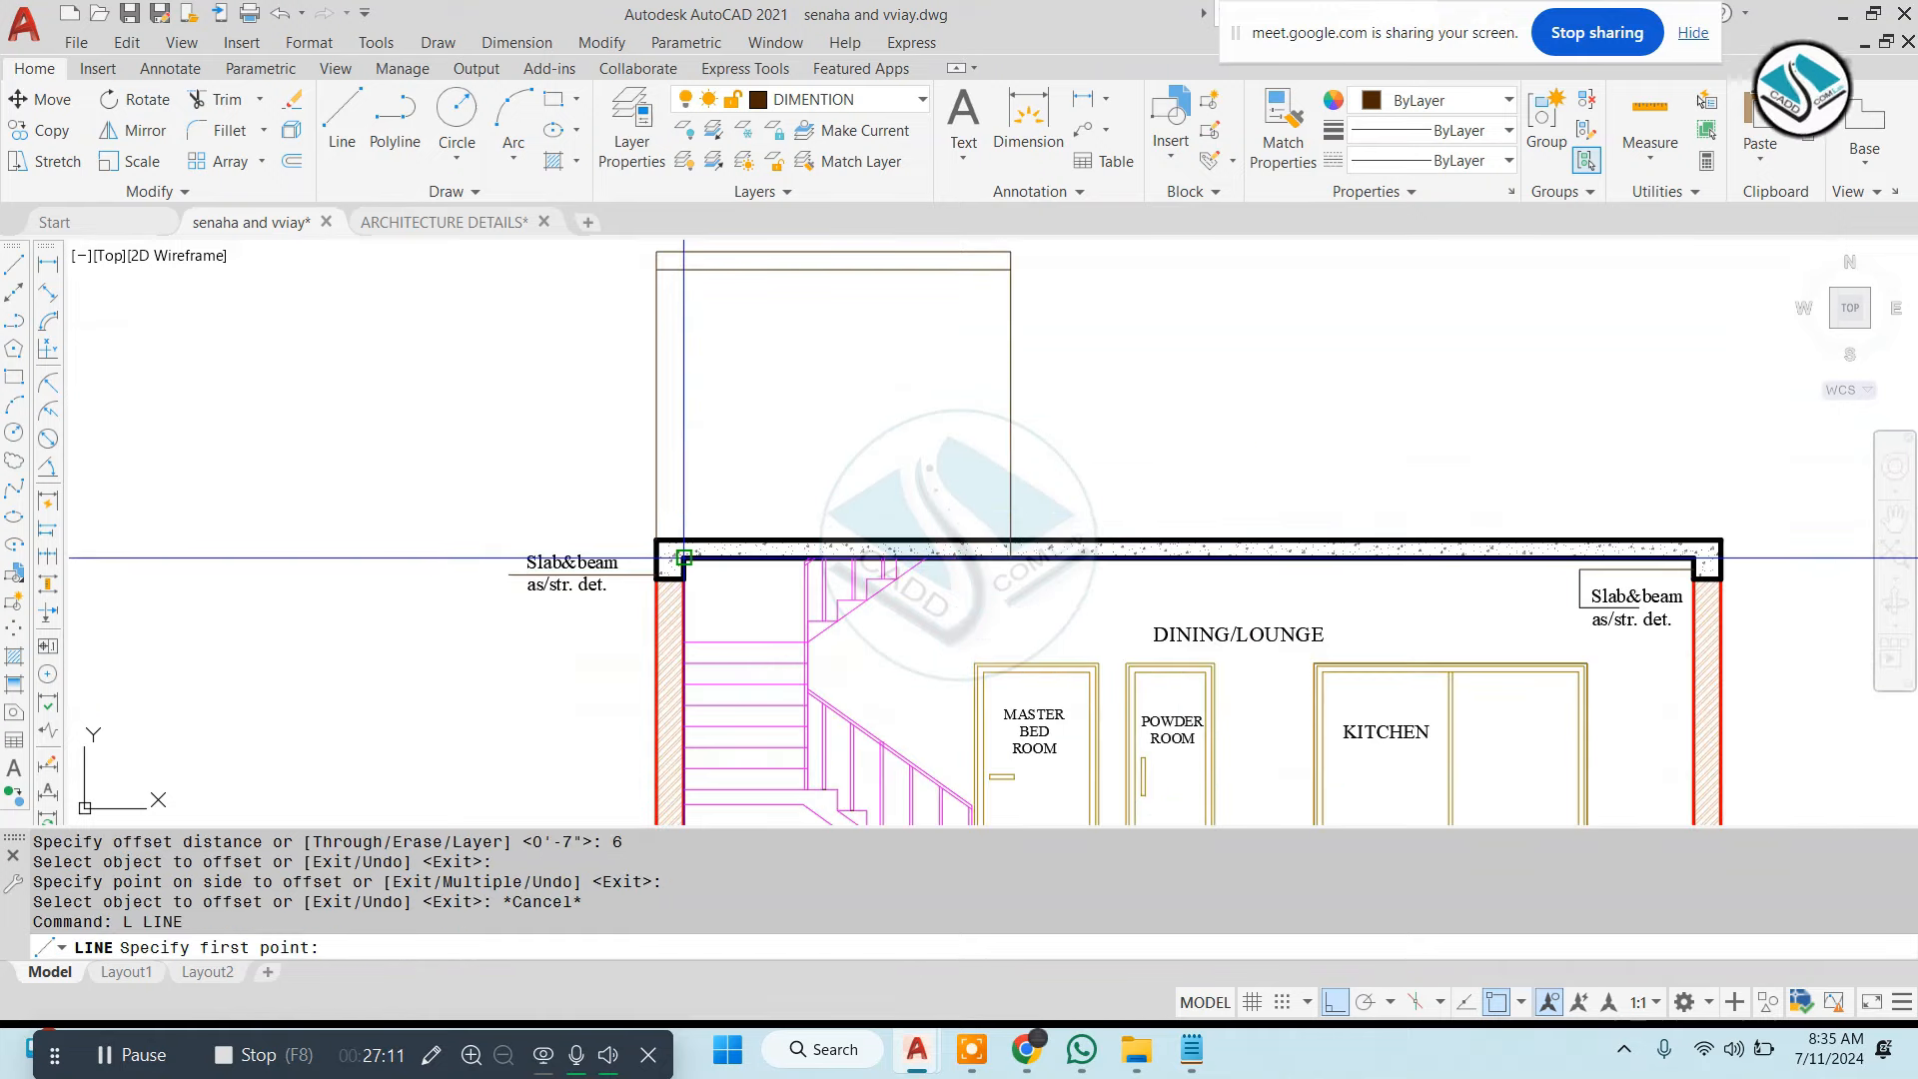
pyautogui.click(684, 556)
pyautogui.moveTo(705, 293); pyautogui.dragTo(698, 428, button='middle')
pyautogui.click(710, 314)
pyautogui.press('Escape')
# Trim the inner wall line above the mumty roof and the slab underside line within the wall thickness
pyautogui.write('tr')
pyautogui.press('Return')
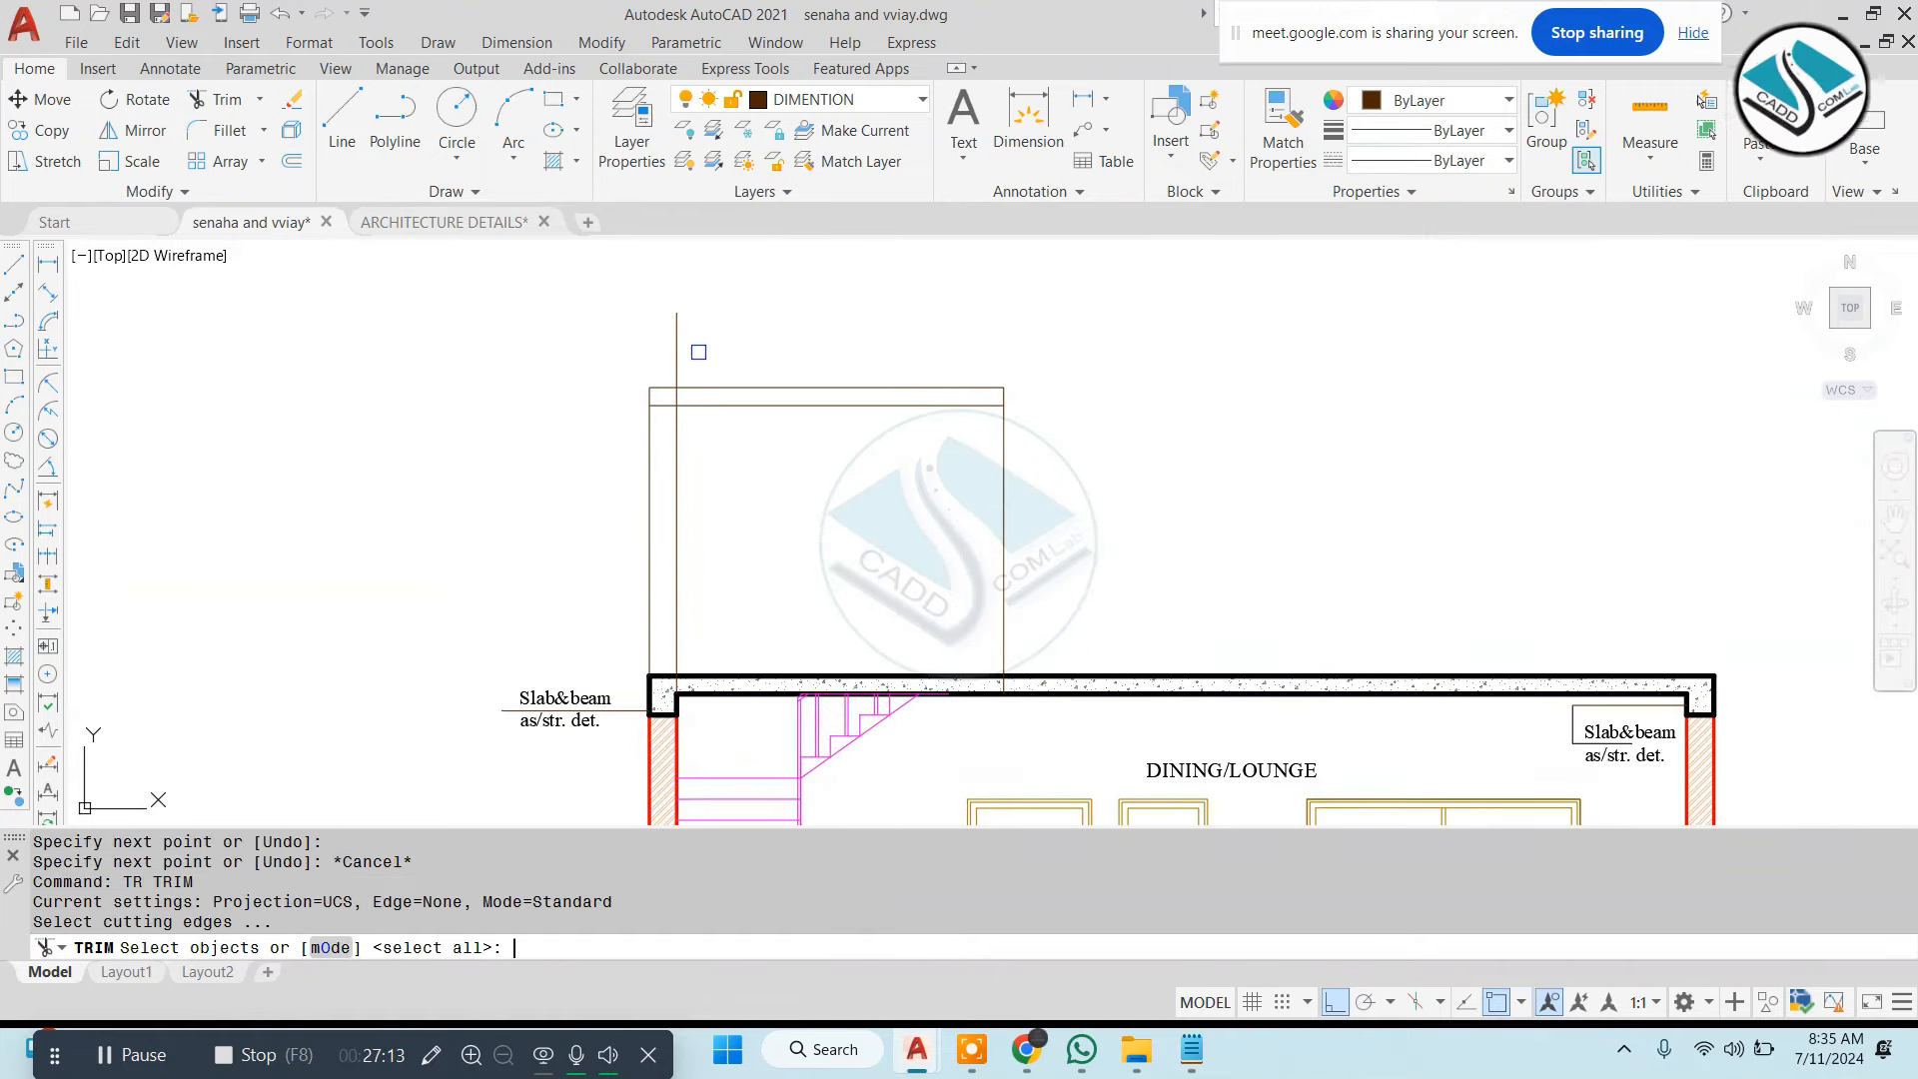
pyautogui.press('Return')
pyautogui.click(697, 339)
pyautogui.click(683, 338)
pyautogui.scroll(2, 633, 371)
pyautogui.click(686, 413)
pyautogui.press('Escape')
pyautogui.scroll(-2, 707, 444)
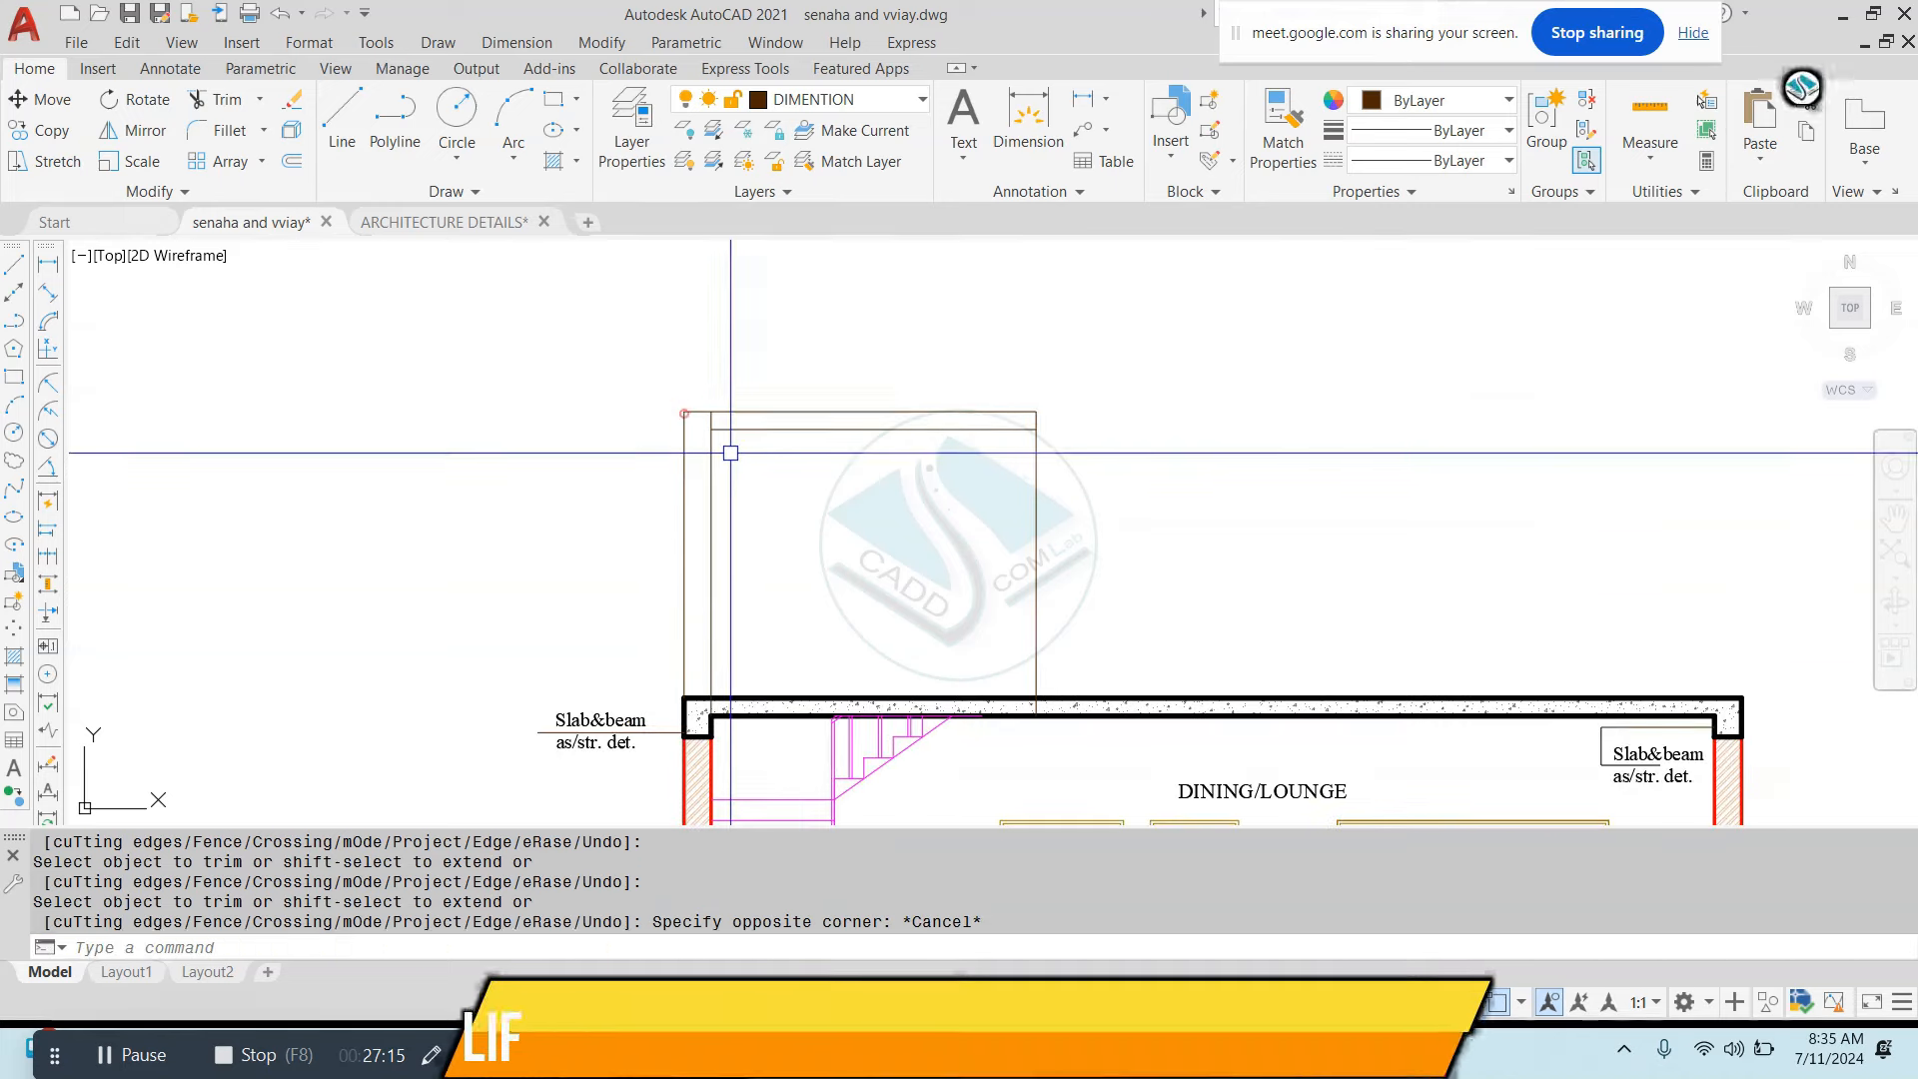
pyautogui.press('Escape')
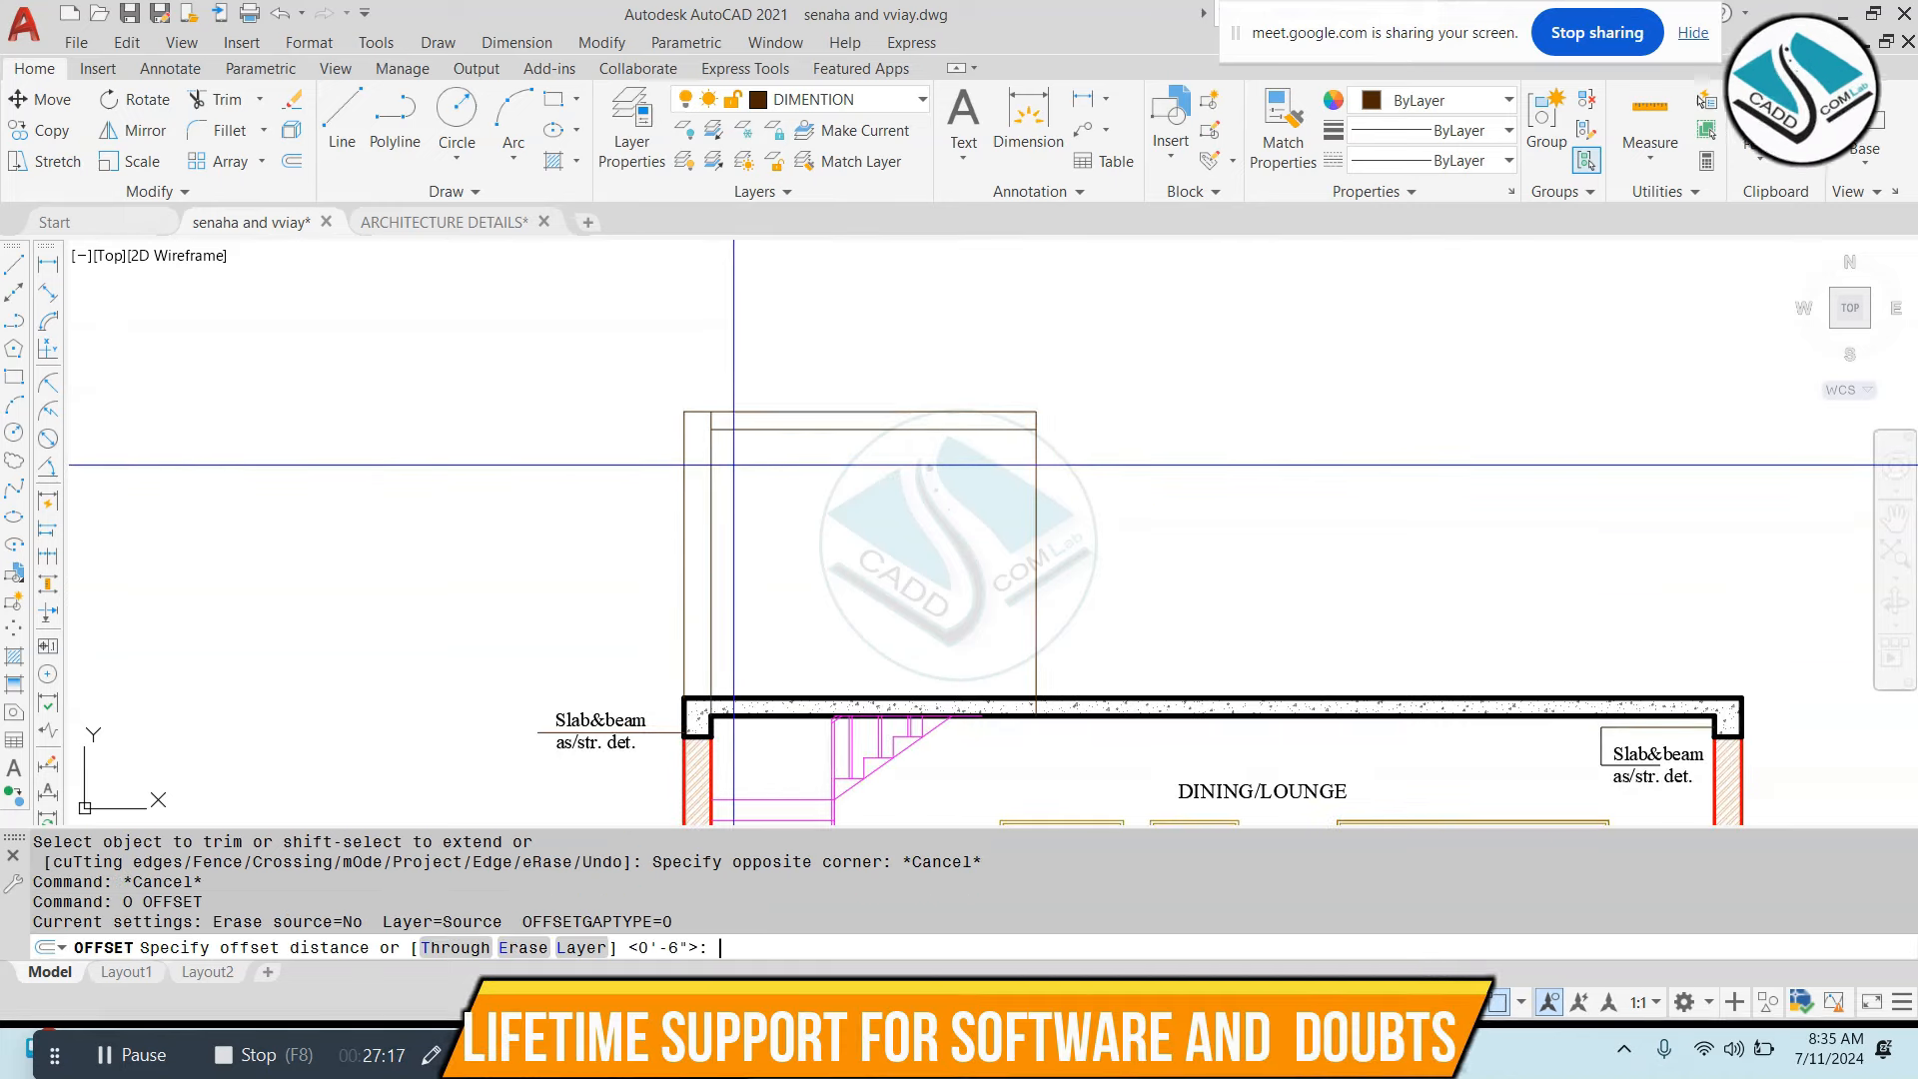
pyautogui.write('6')
pyautogui.press('Return')
pyautogui.press('Escape')
# Start an offset with a distance of 8 for the mumty outline
pyautogui.write('o')
pyautogui.press('Return')
pyautogui.write('8')
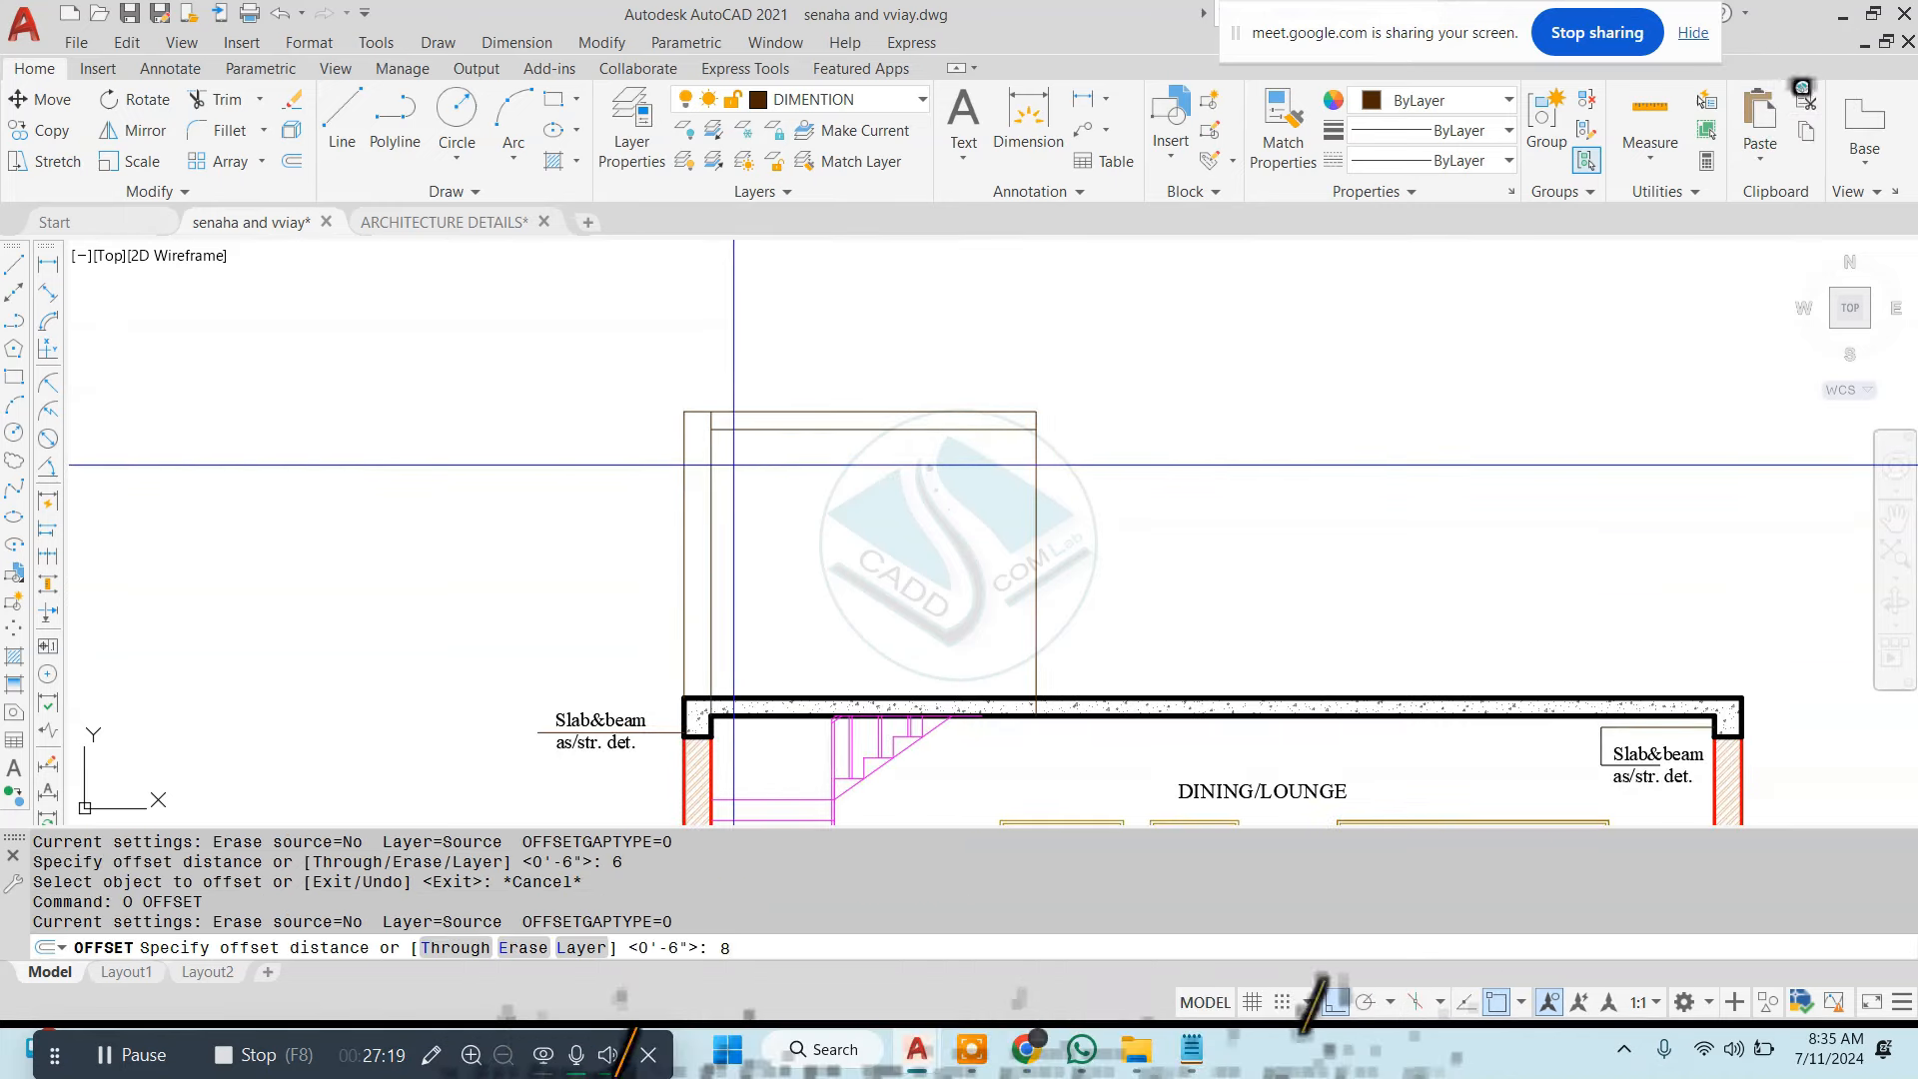
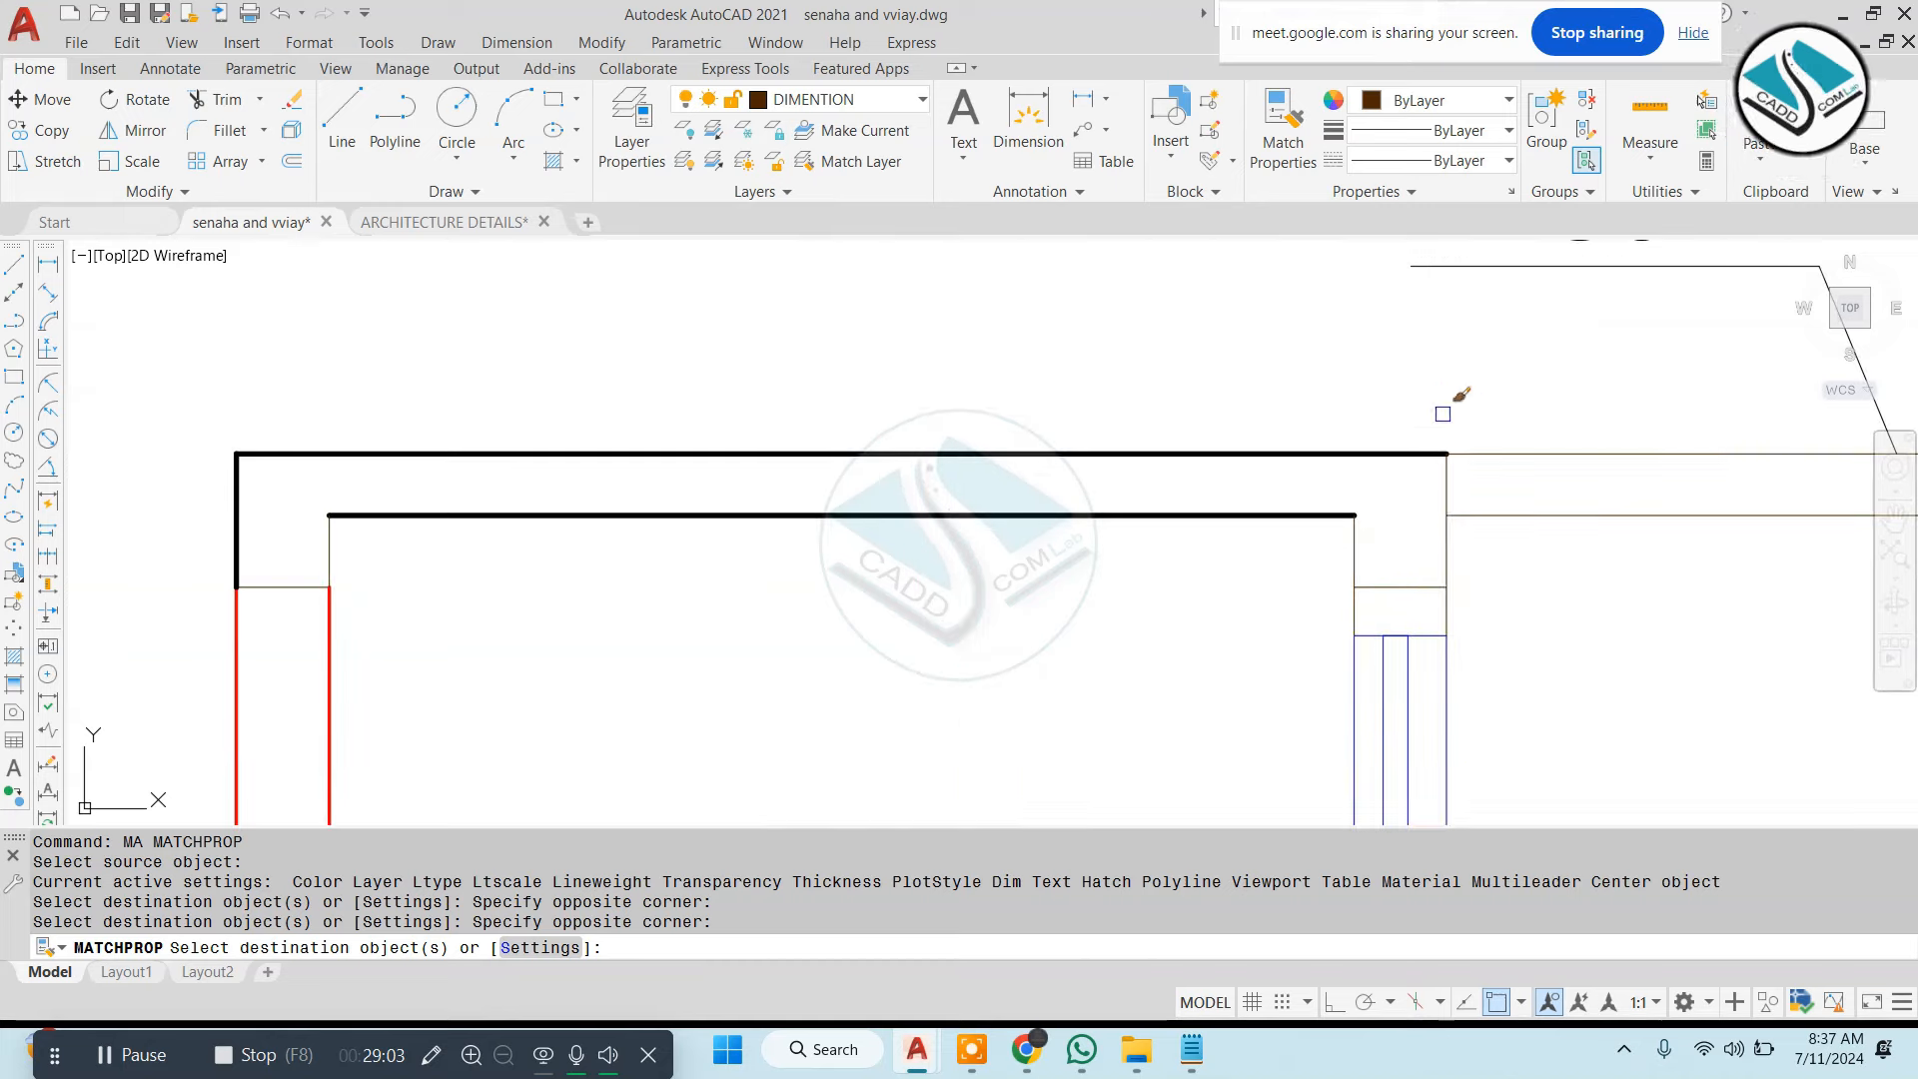
# Match the bold slab outline properties onto the remaining mumty beam edges and the pergola slab outline
pyautogui.click(1444, 491)
pyautogui.click(1299, 558)
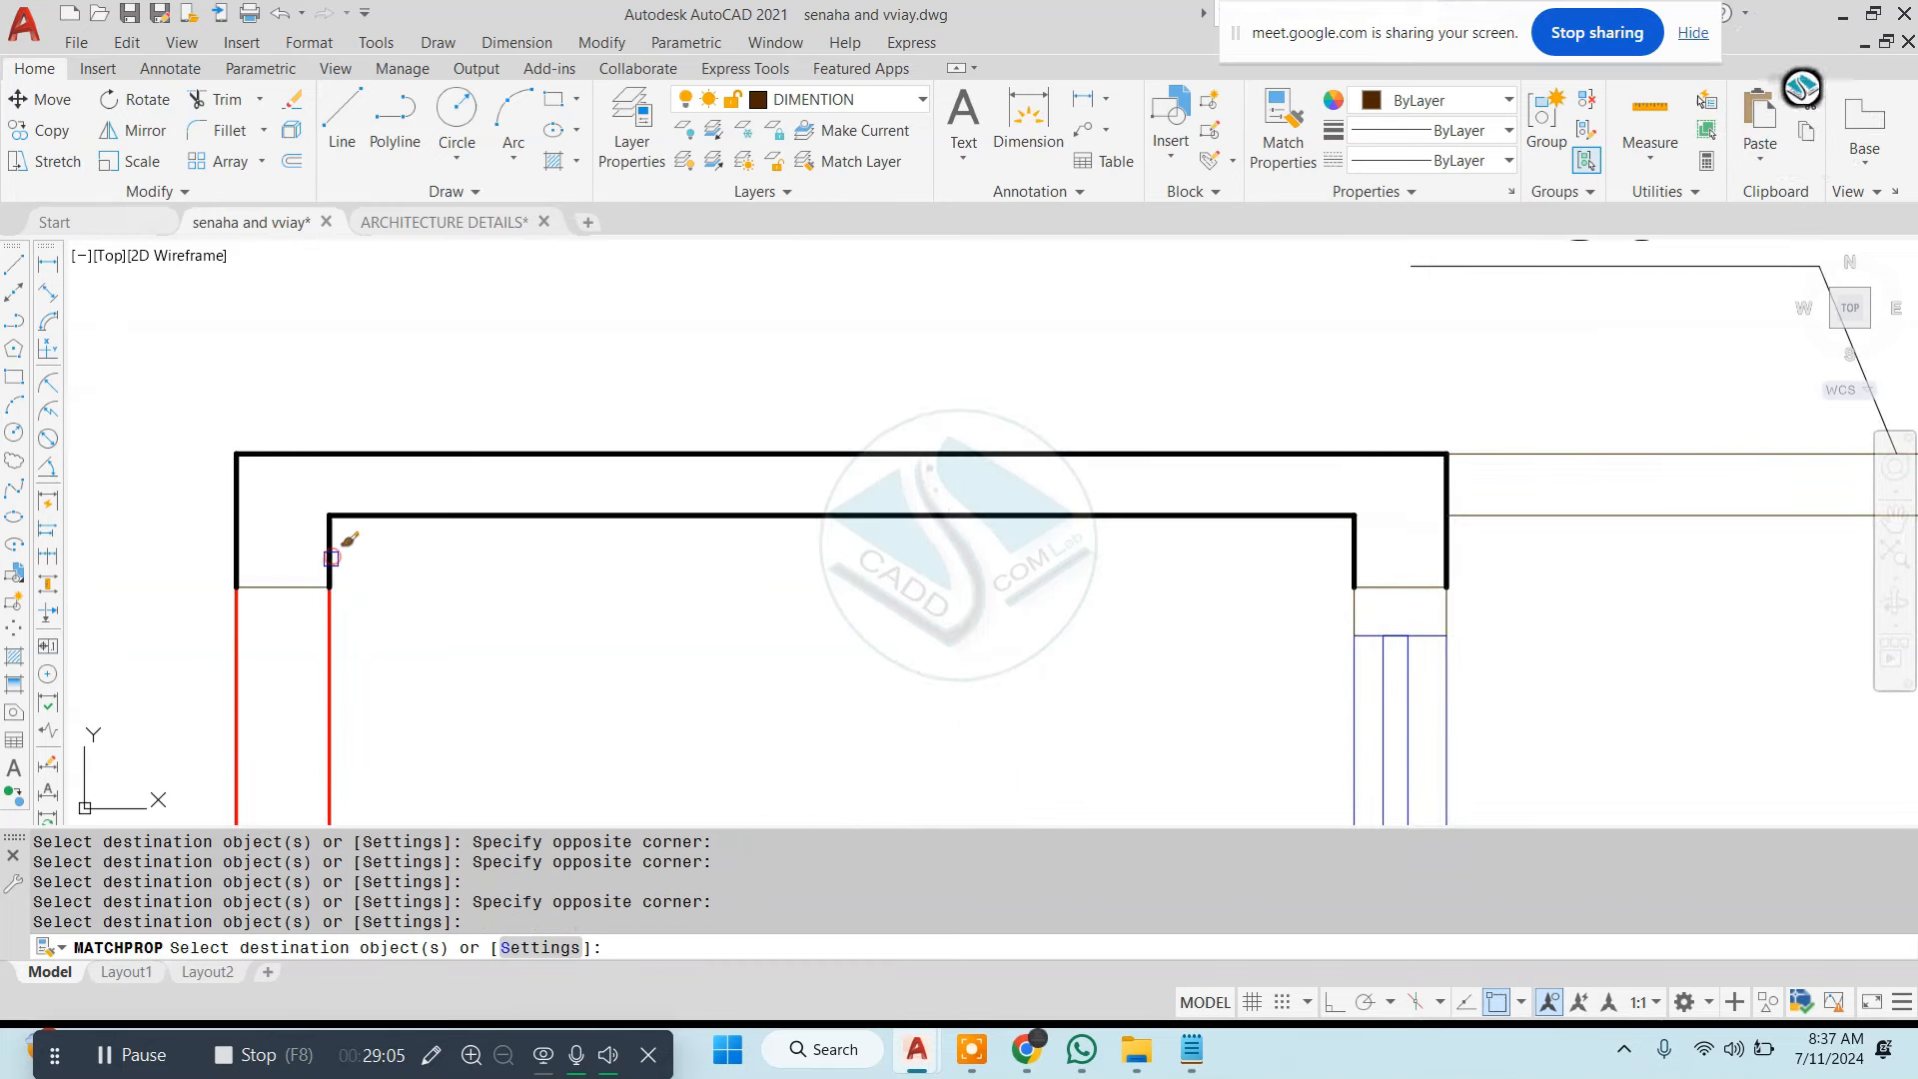
pyautogui.moveTo(1401, 585); pyautogui.dragTo(1036, 492, button='middle')
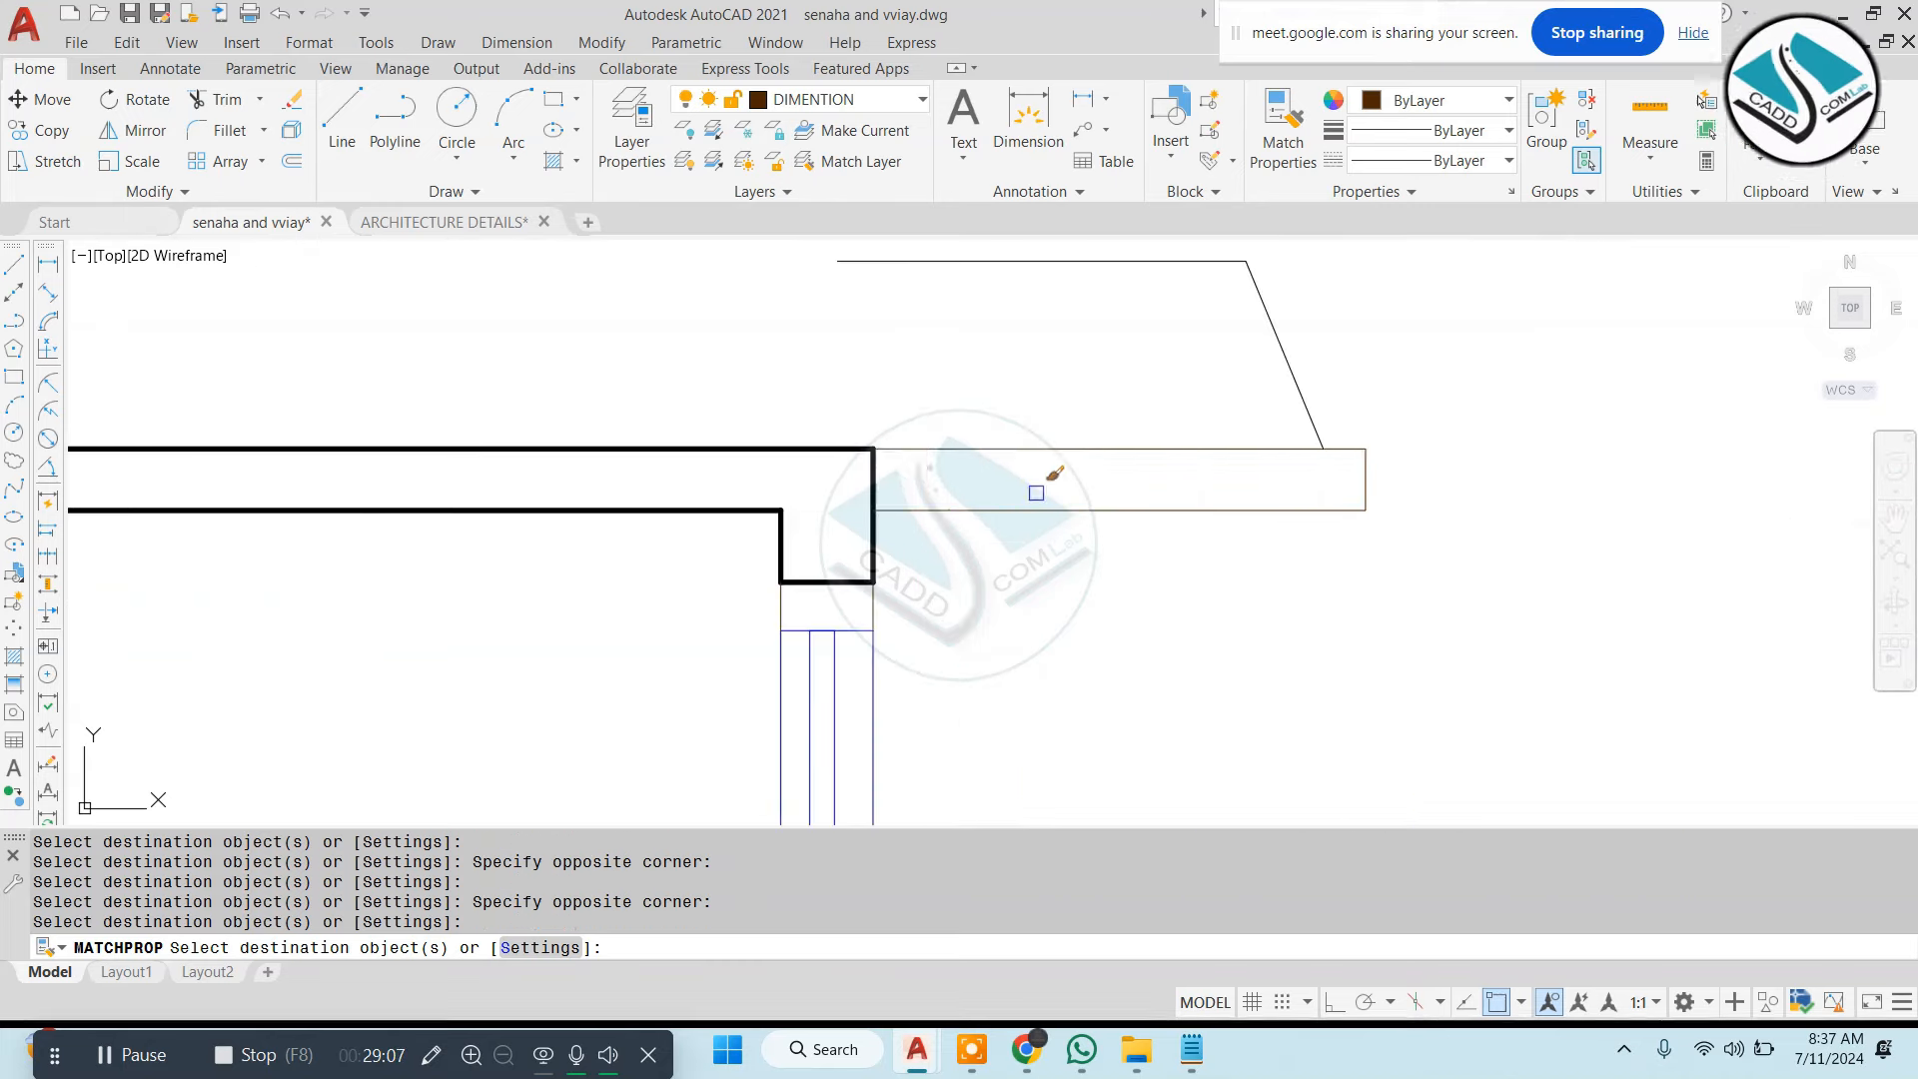
pyautogui.press('Escape')
pyautogui.press('Escape')
pyautogui.press('Escape')
pyautogui.scroll(-7, 1047, 443)
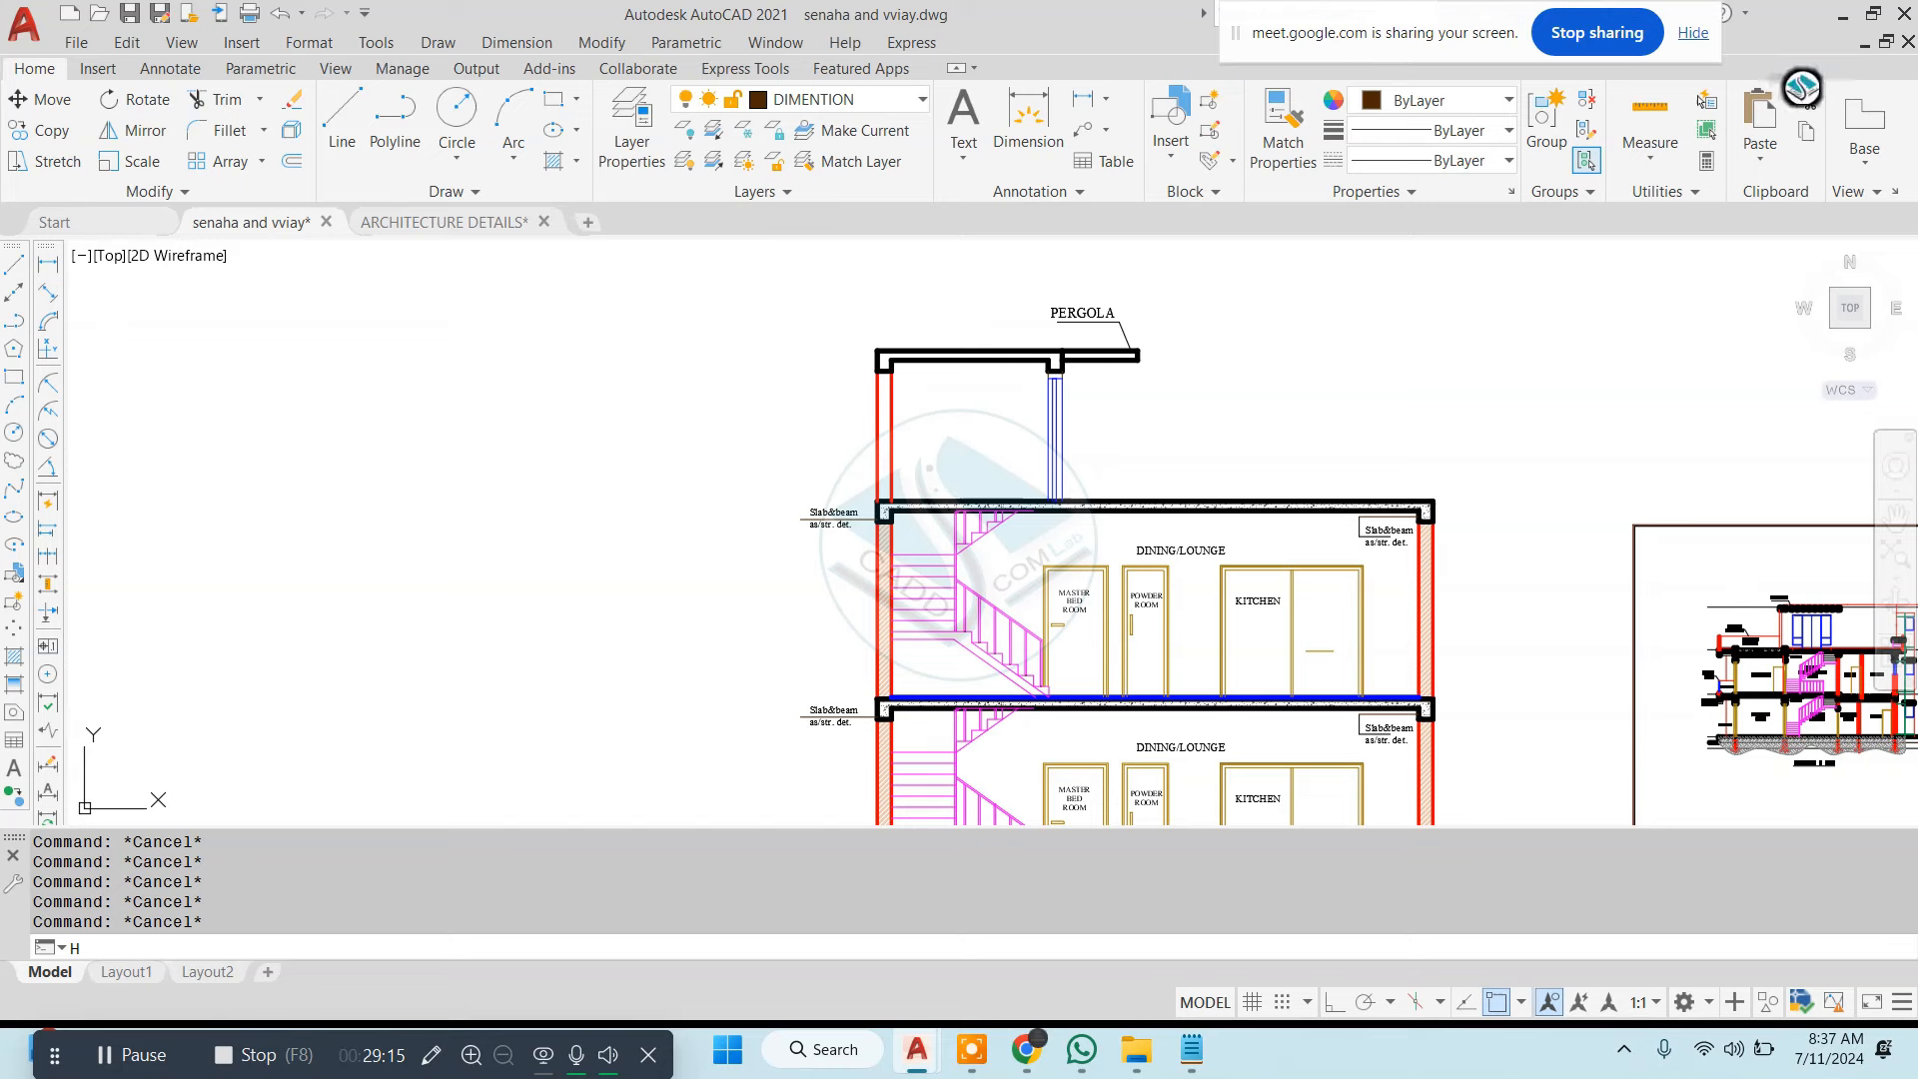
# Hatch the mumty roof slab, its beams and the pergola slab with the AR-CONC pattern at scale 1
pyautogui.scroll(2, 908, 350)
pyautogui.press('Return')
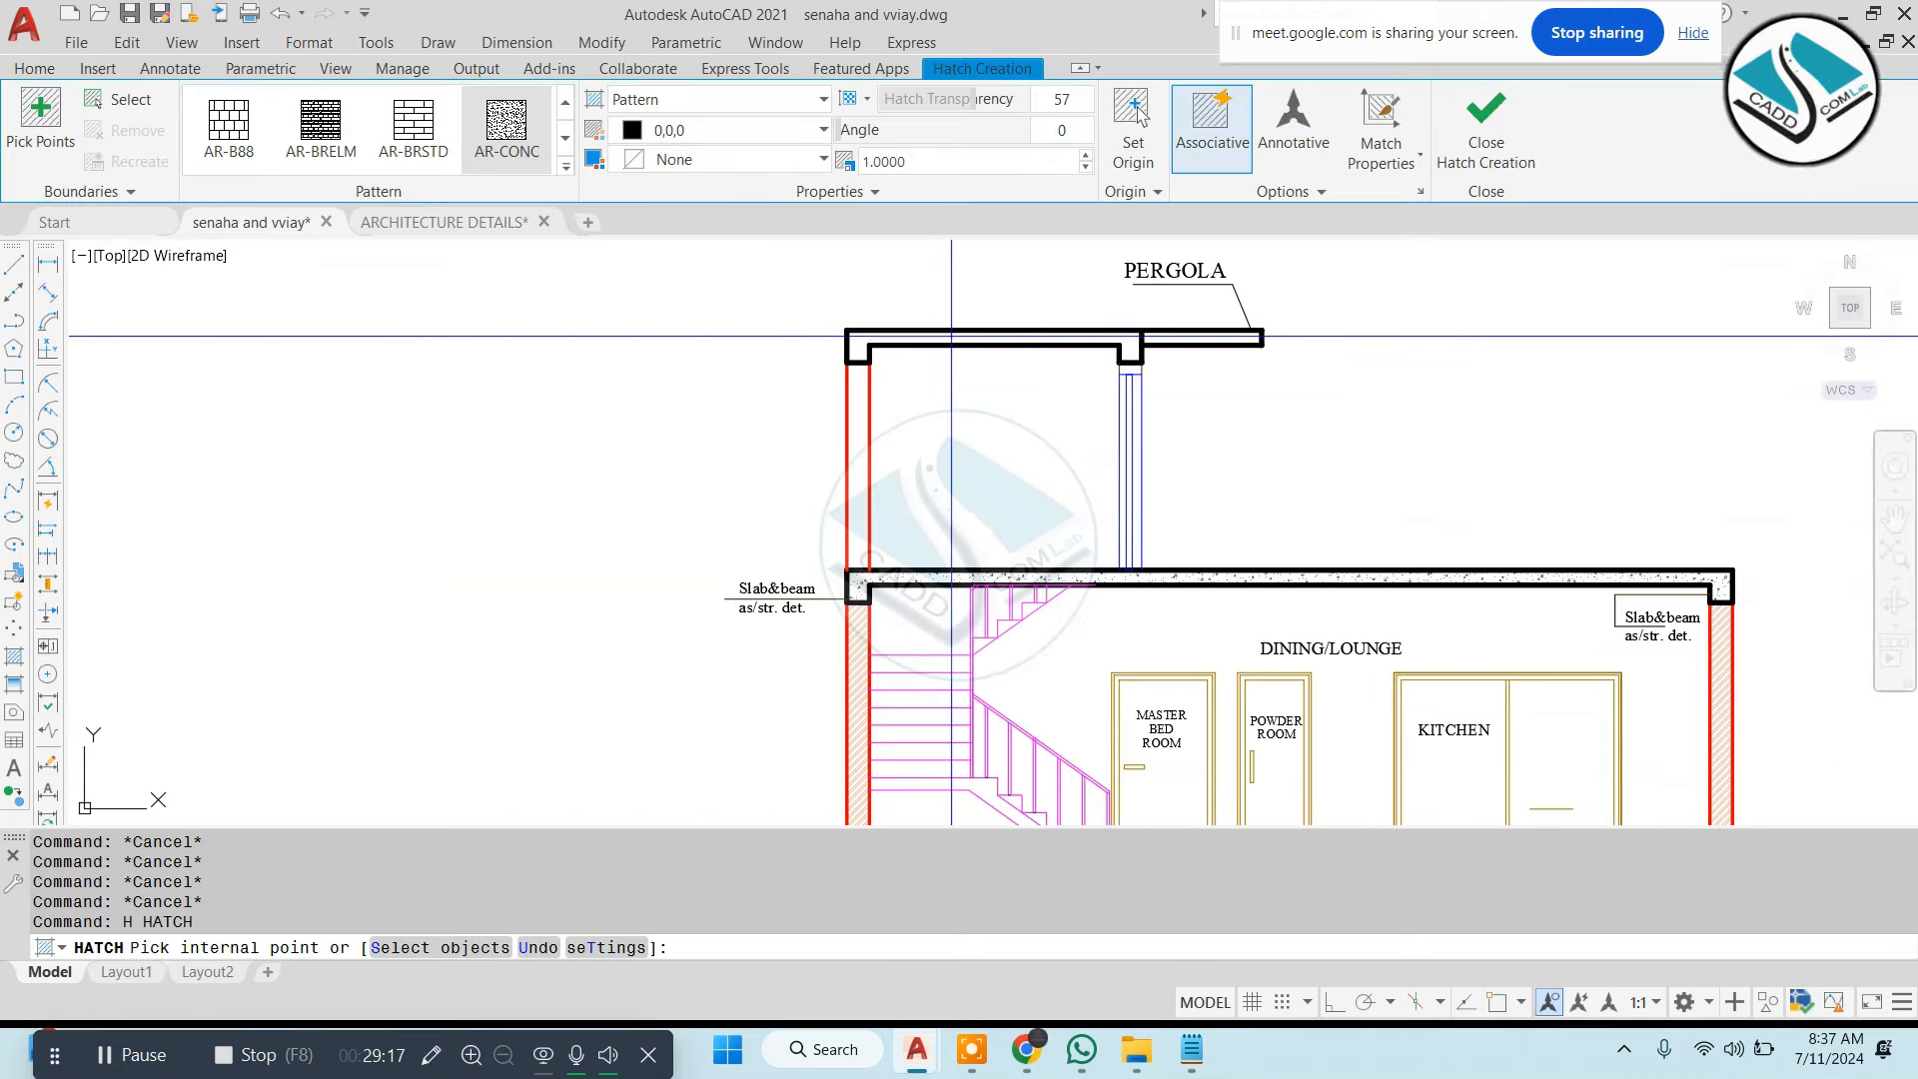
pyautogui.click(1126, 343)
pyautogui.scroll(2, 1189, 340)
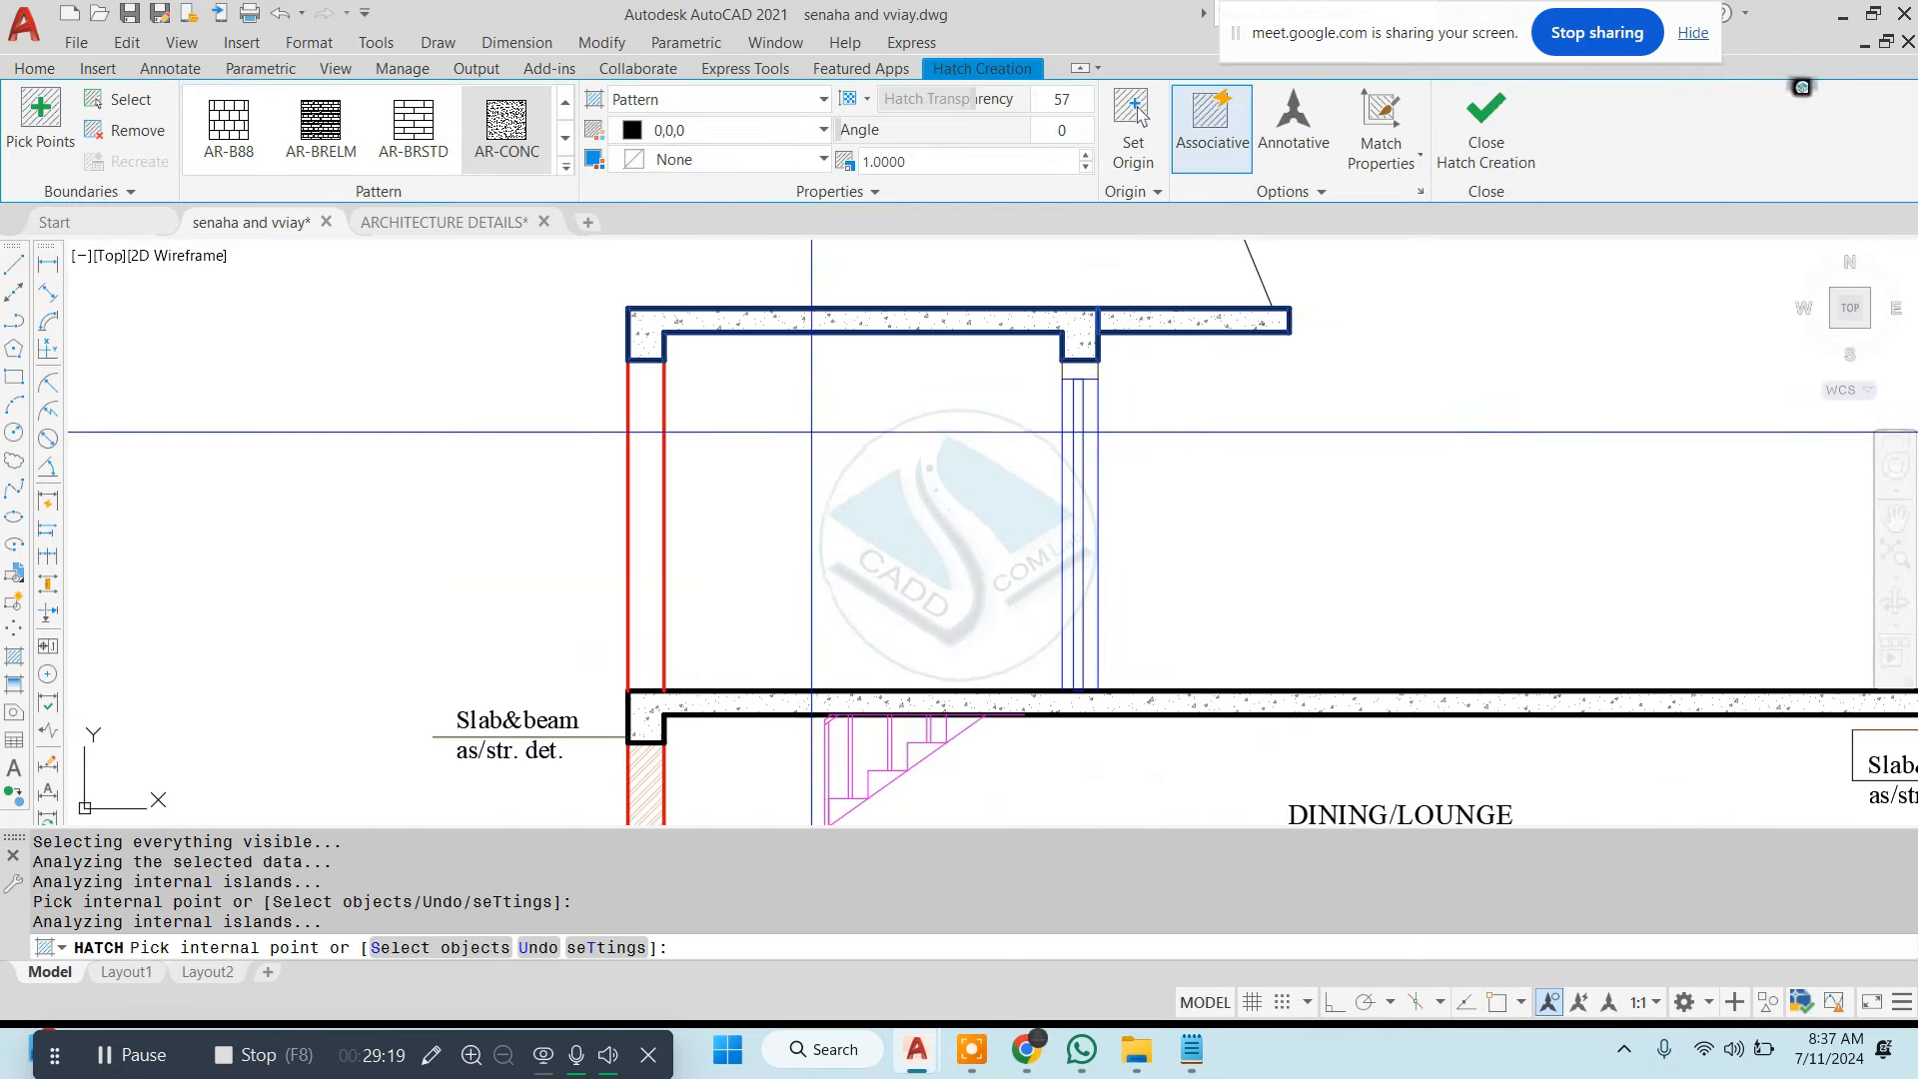
pyautogui.press('Return')
# Hatch the mumty wall with the ANSI32 pattern
pyautogui.write('H')
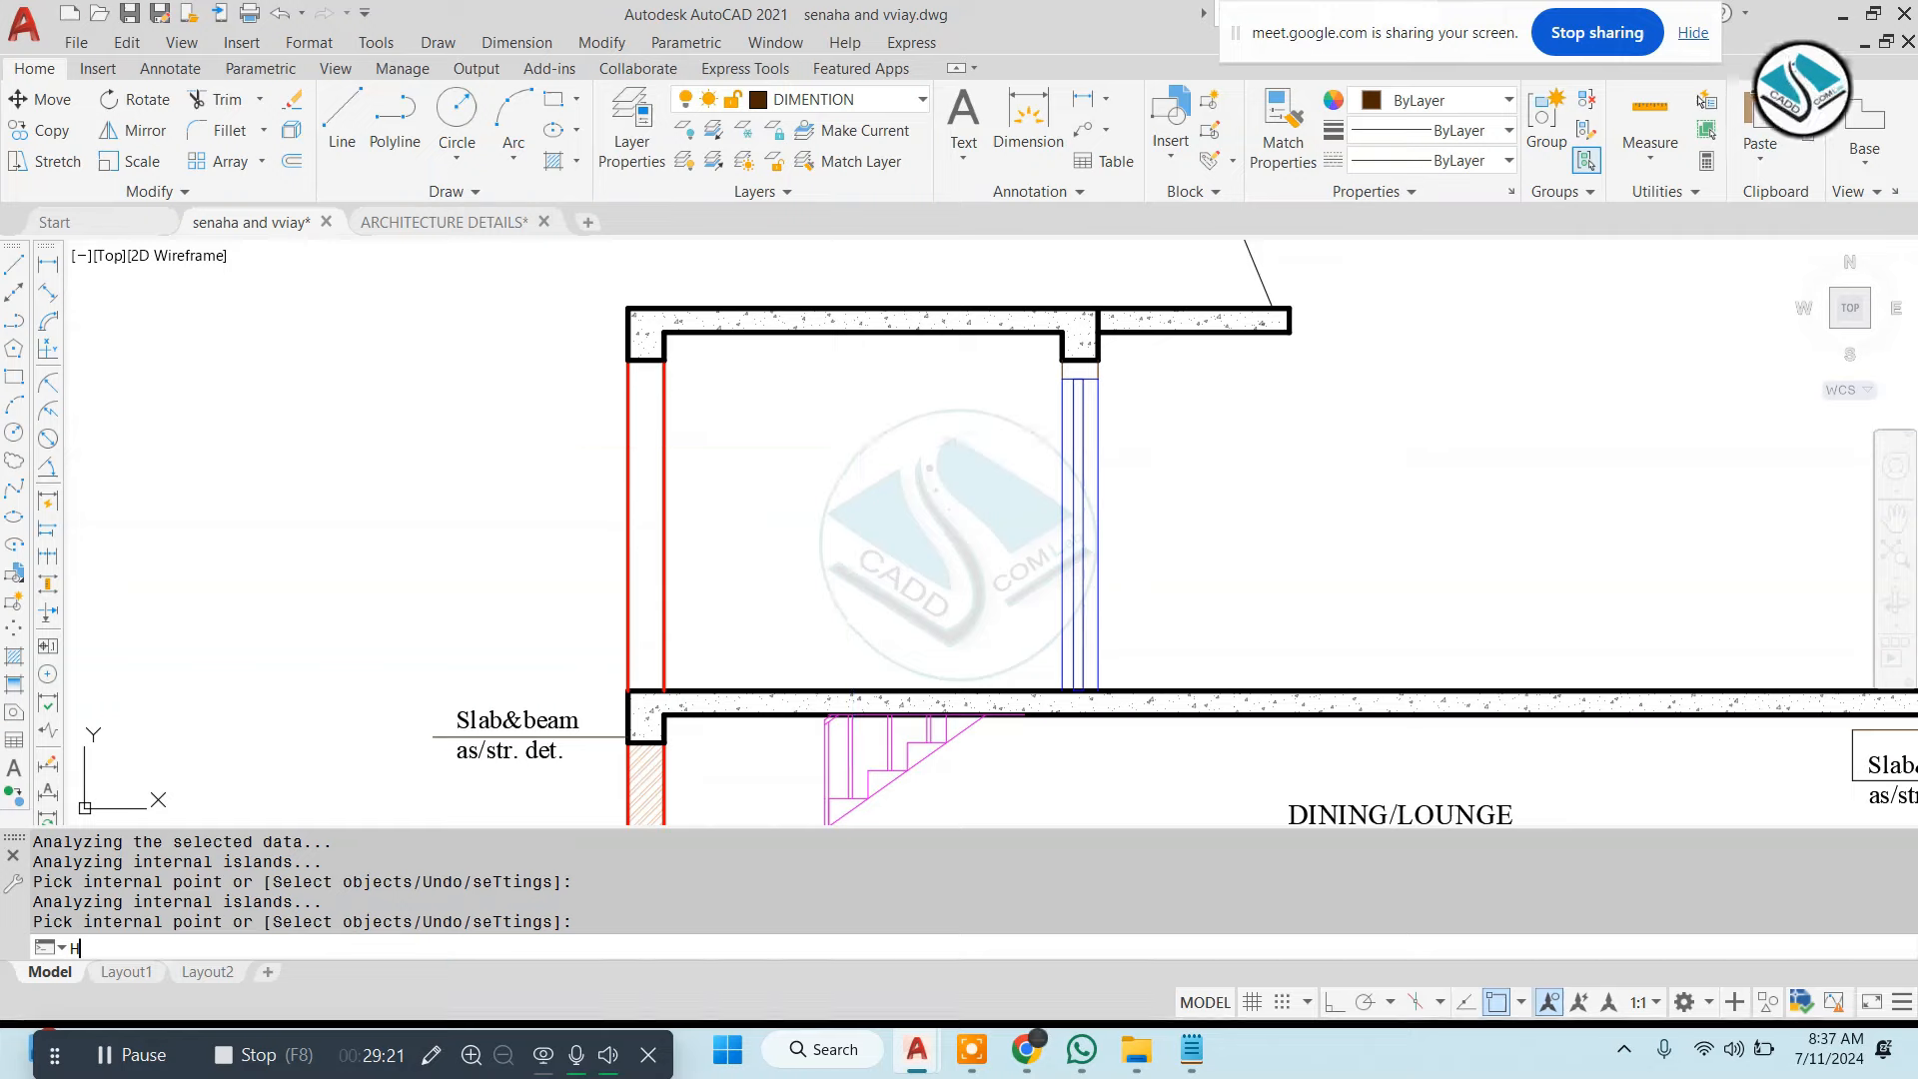
pyautogui.press('Return')
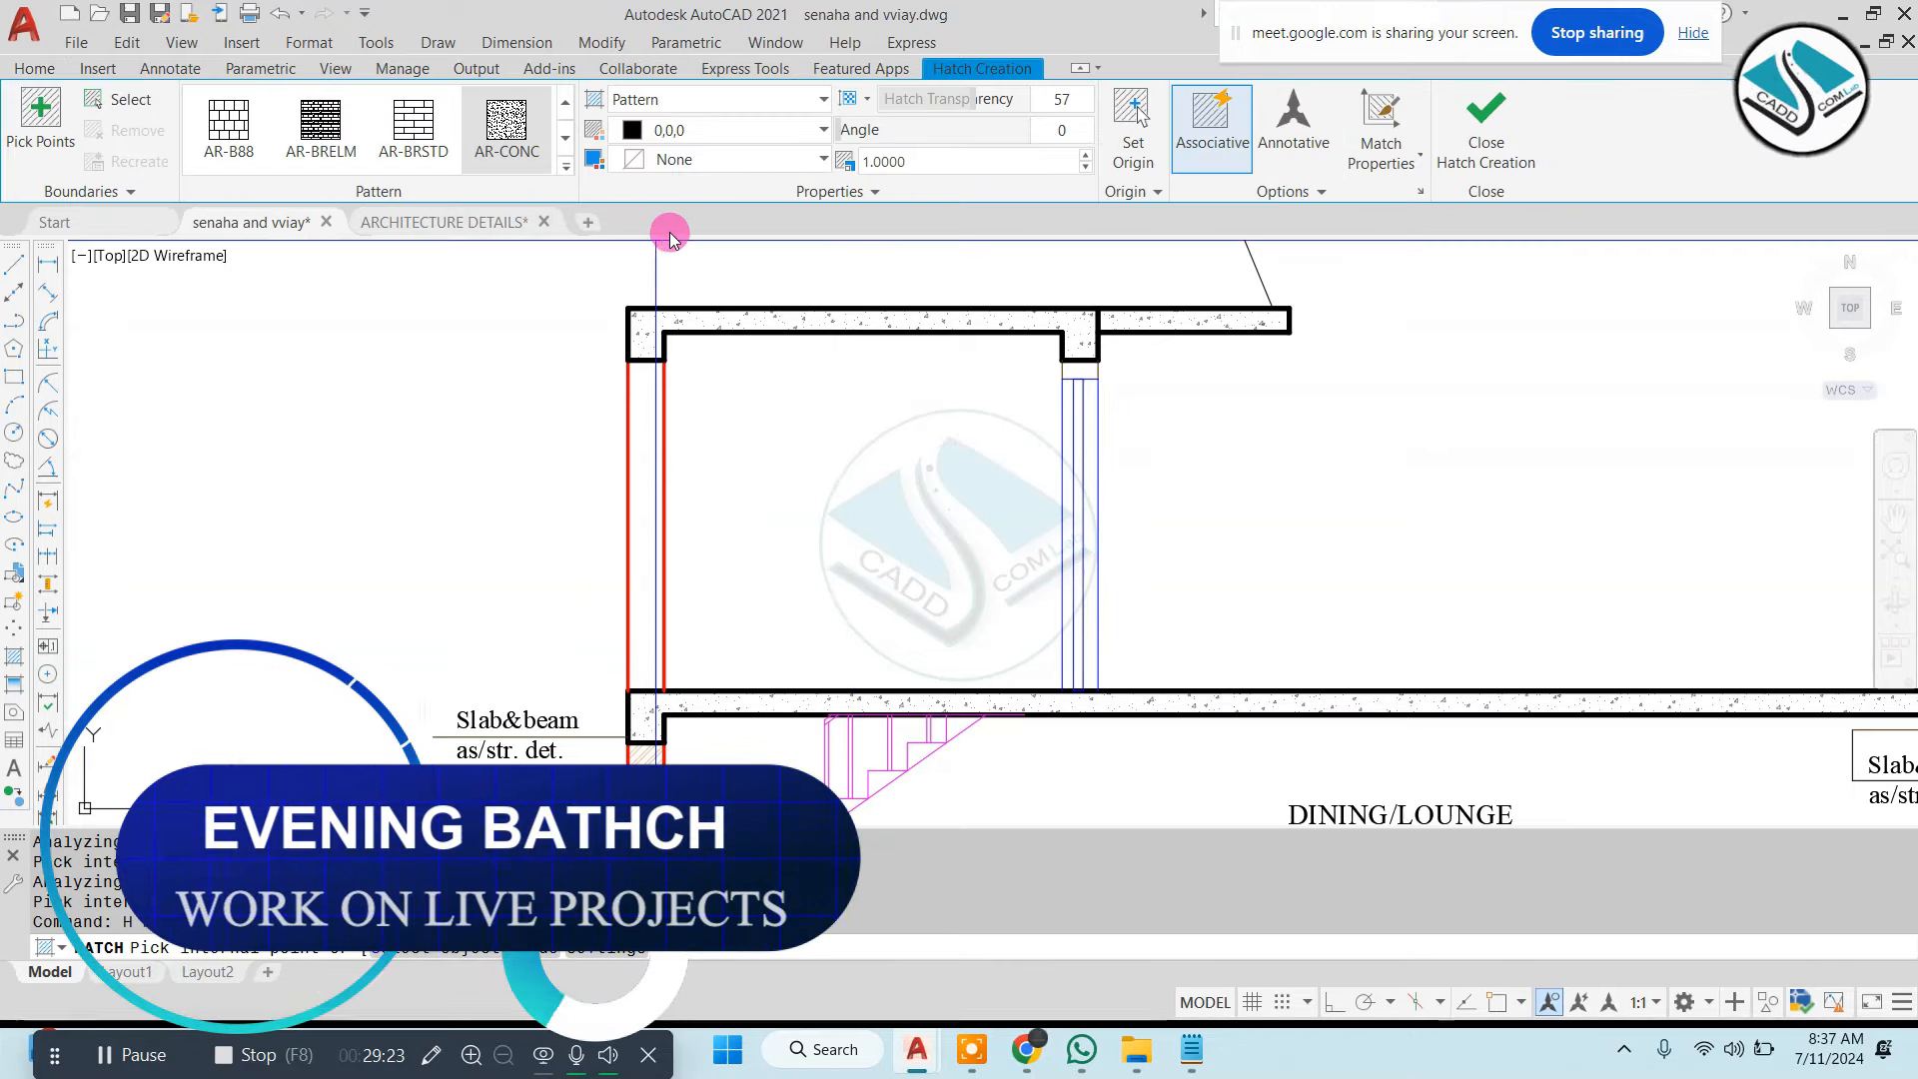
pyautogui.click(565, 176)
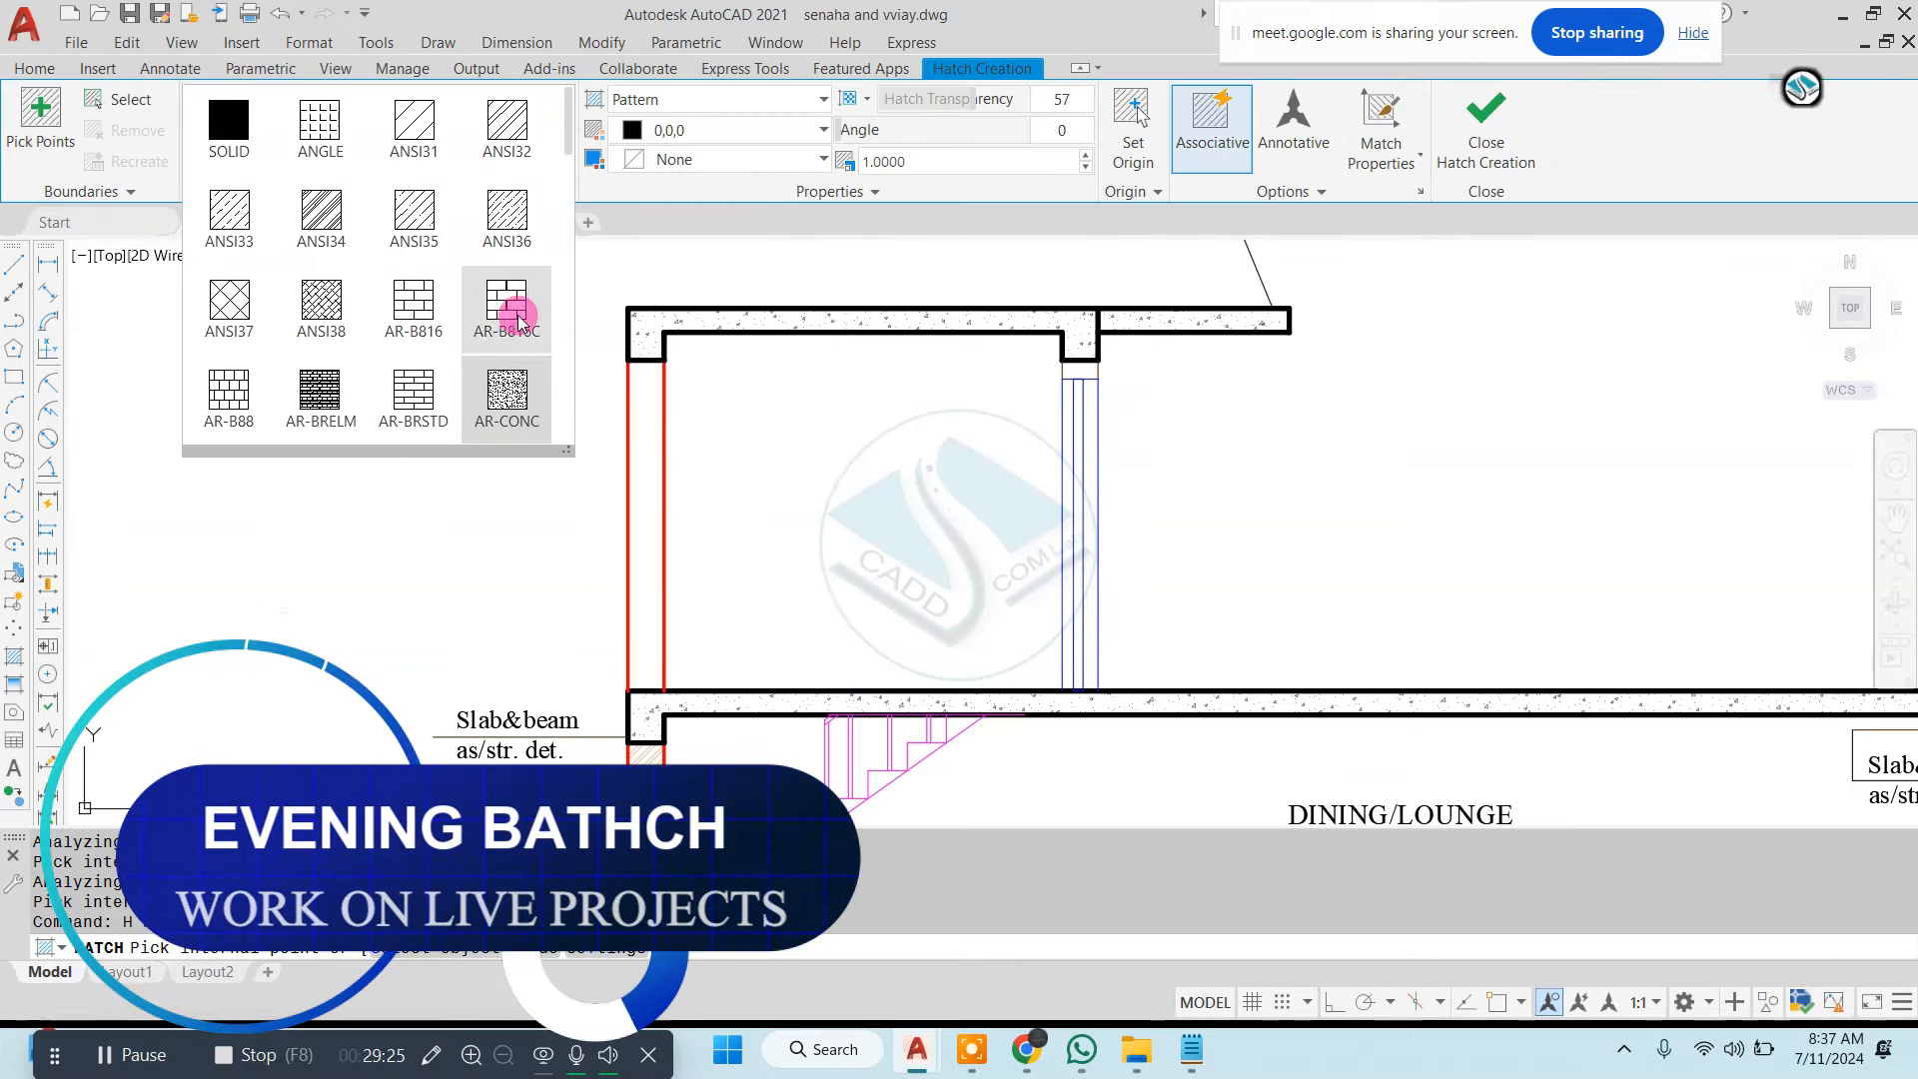
pyautogui.click(503, 145)
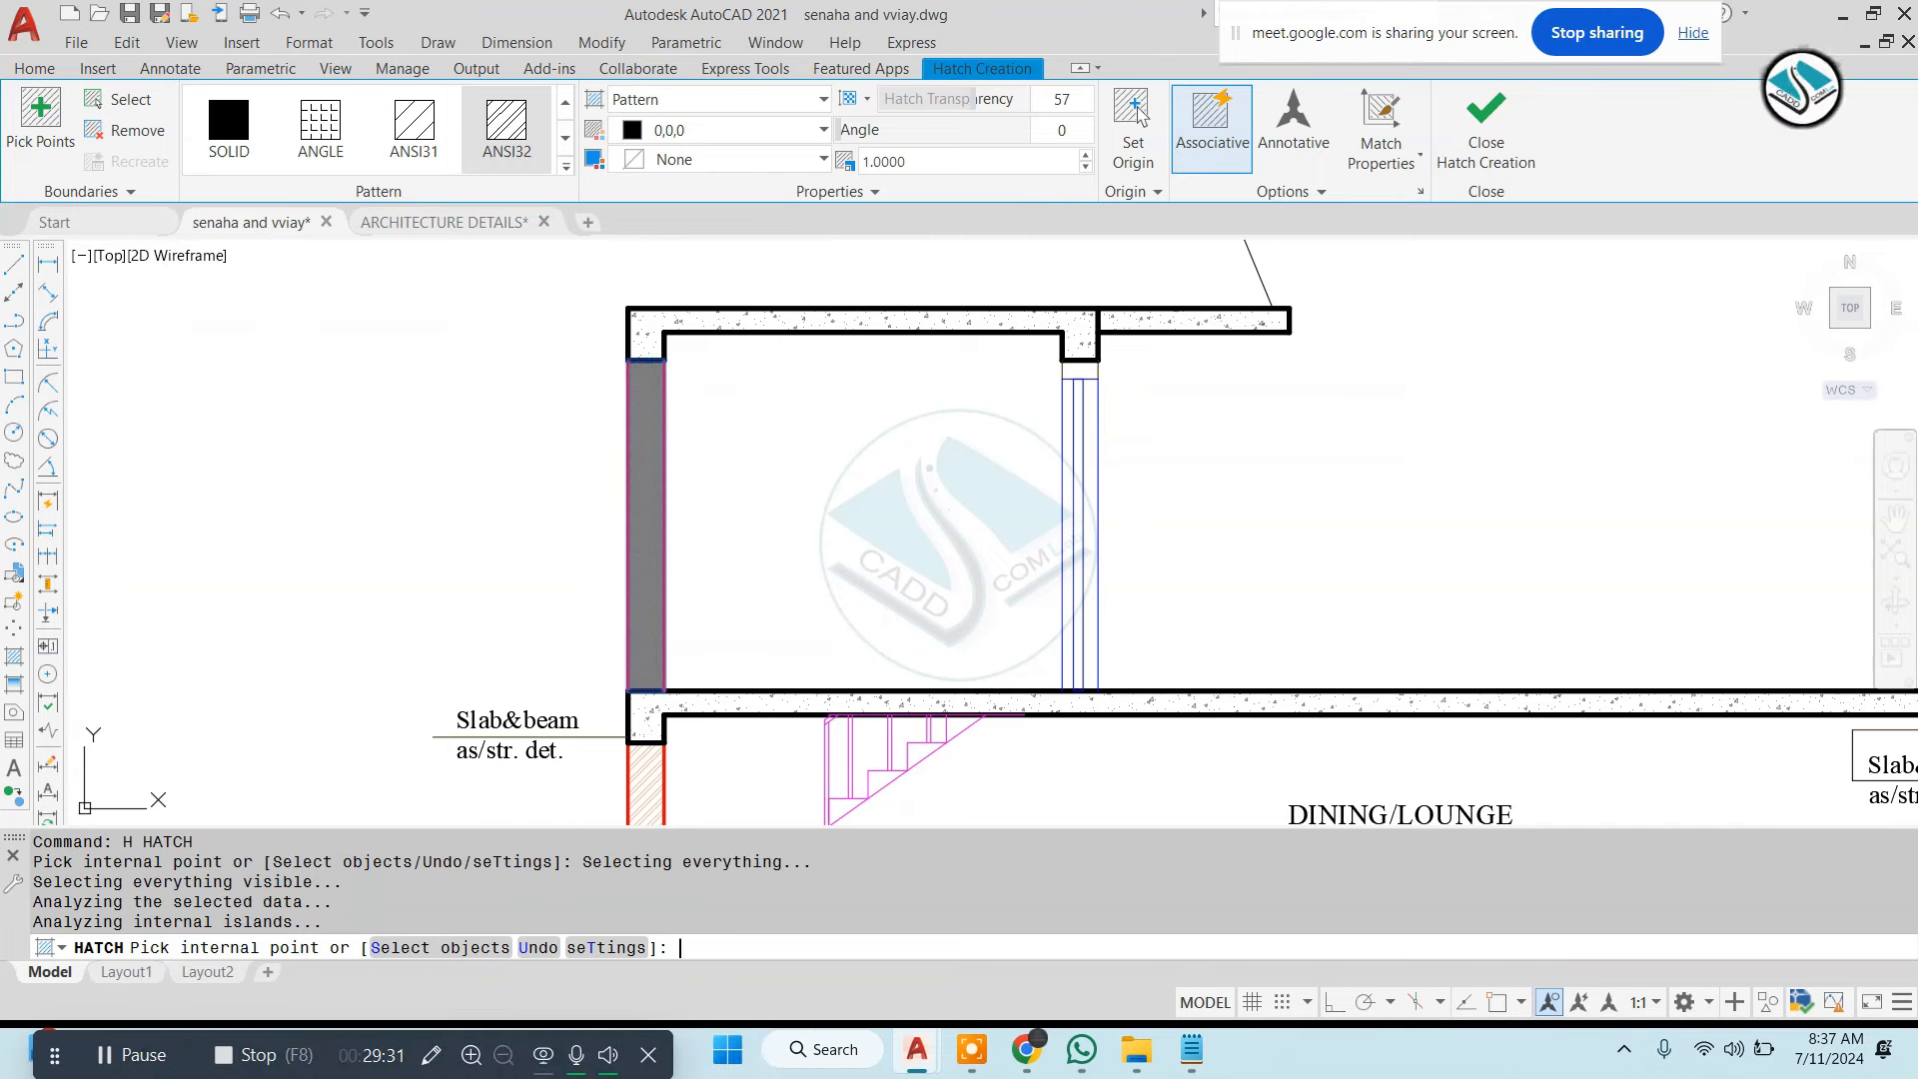
pyautogui.press('Return')
# Match the properties of the wall hatch on the storey below onto the mumty wall hatch
pyautogui.write('ma')
pyautogui.press('Return')
pyautogui.click(644, 560)
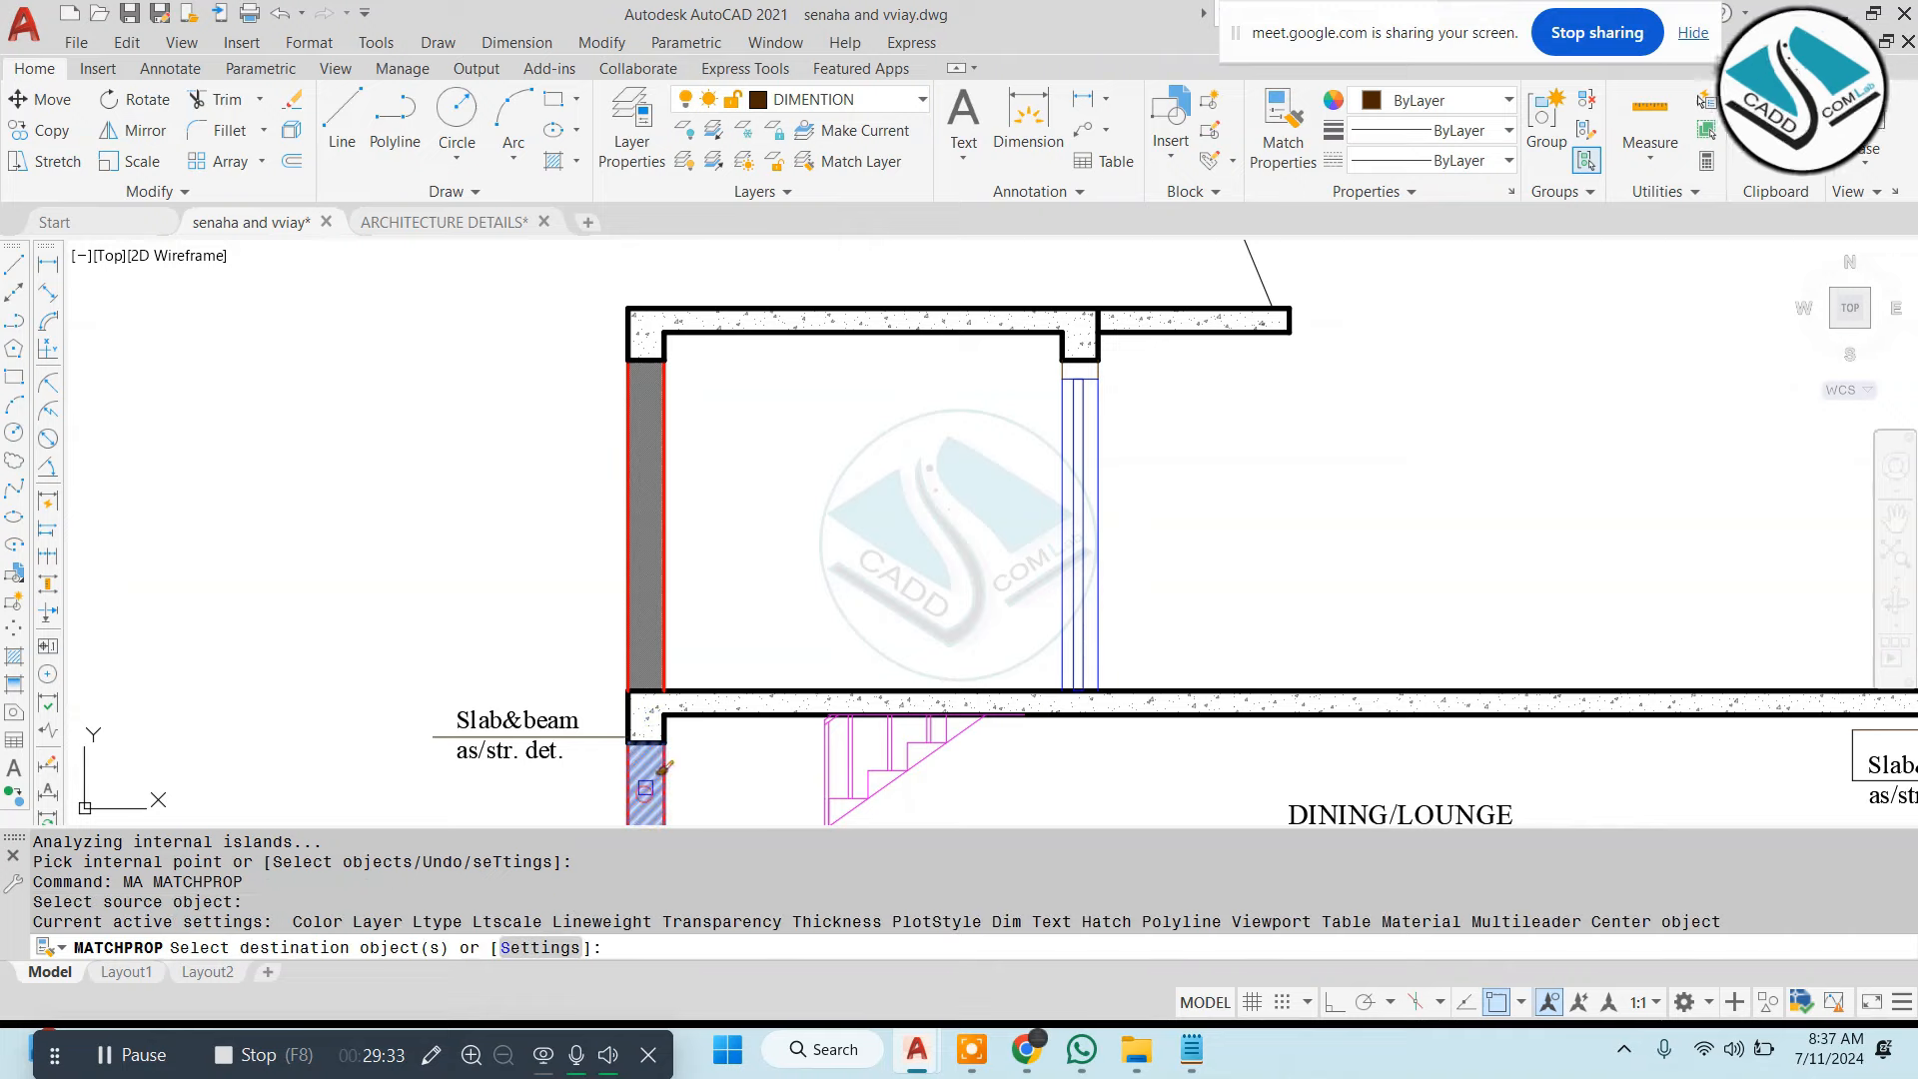
pyautogui.click(657, 498)
pyautogui.press('Escape')
pyautogui.scroll(-3, 799, 469)
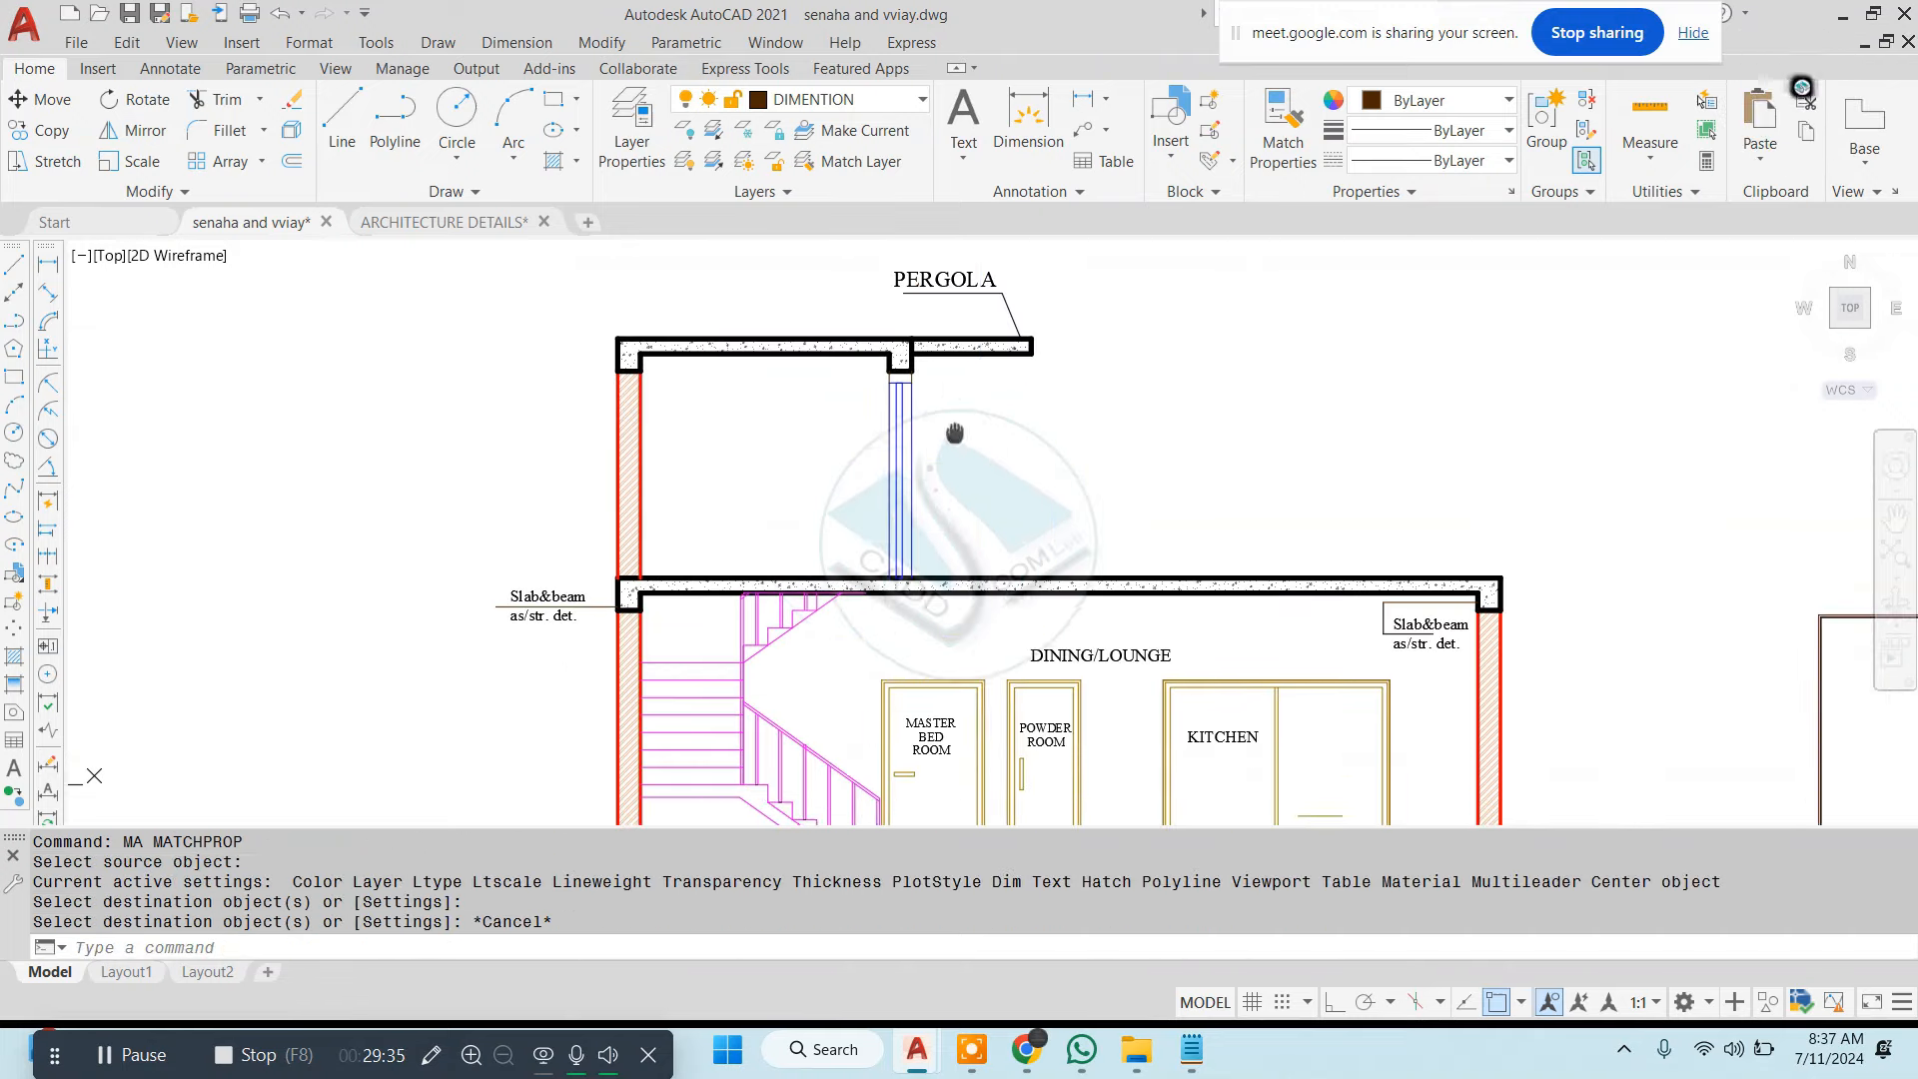
# Copy the BED ROOM label from the reference section into the mumty space
pyautogui.scroll(-4, 1274, 460)
pyautogui.scroll(6, 1275, 460)
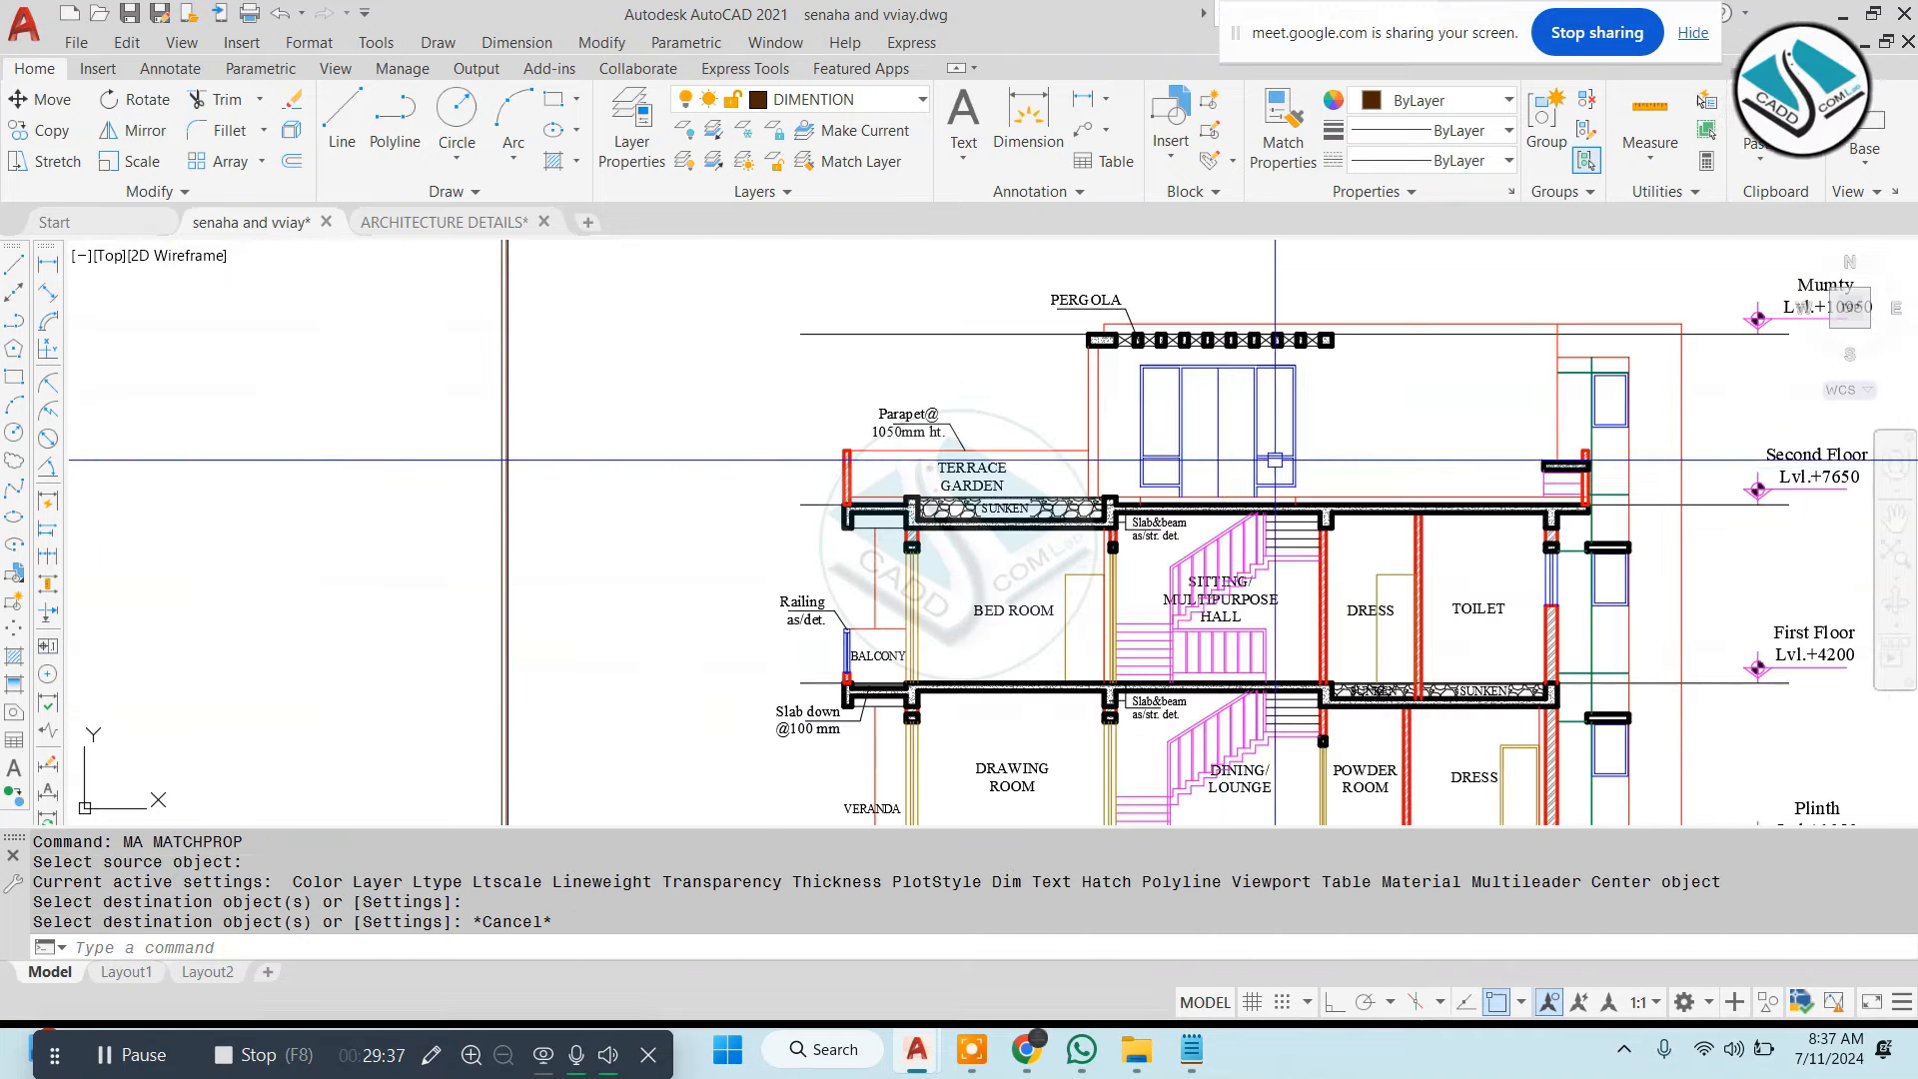
pyautogui.scroll(4, 974, 627)
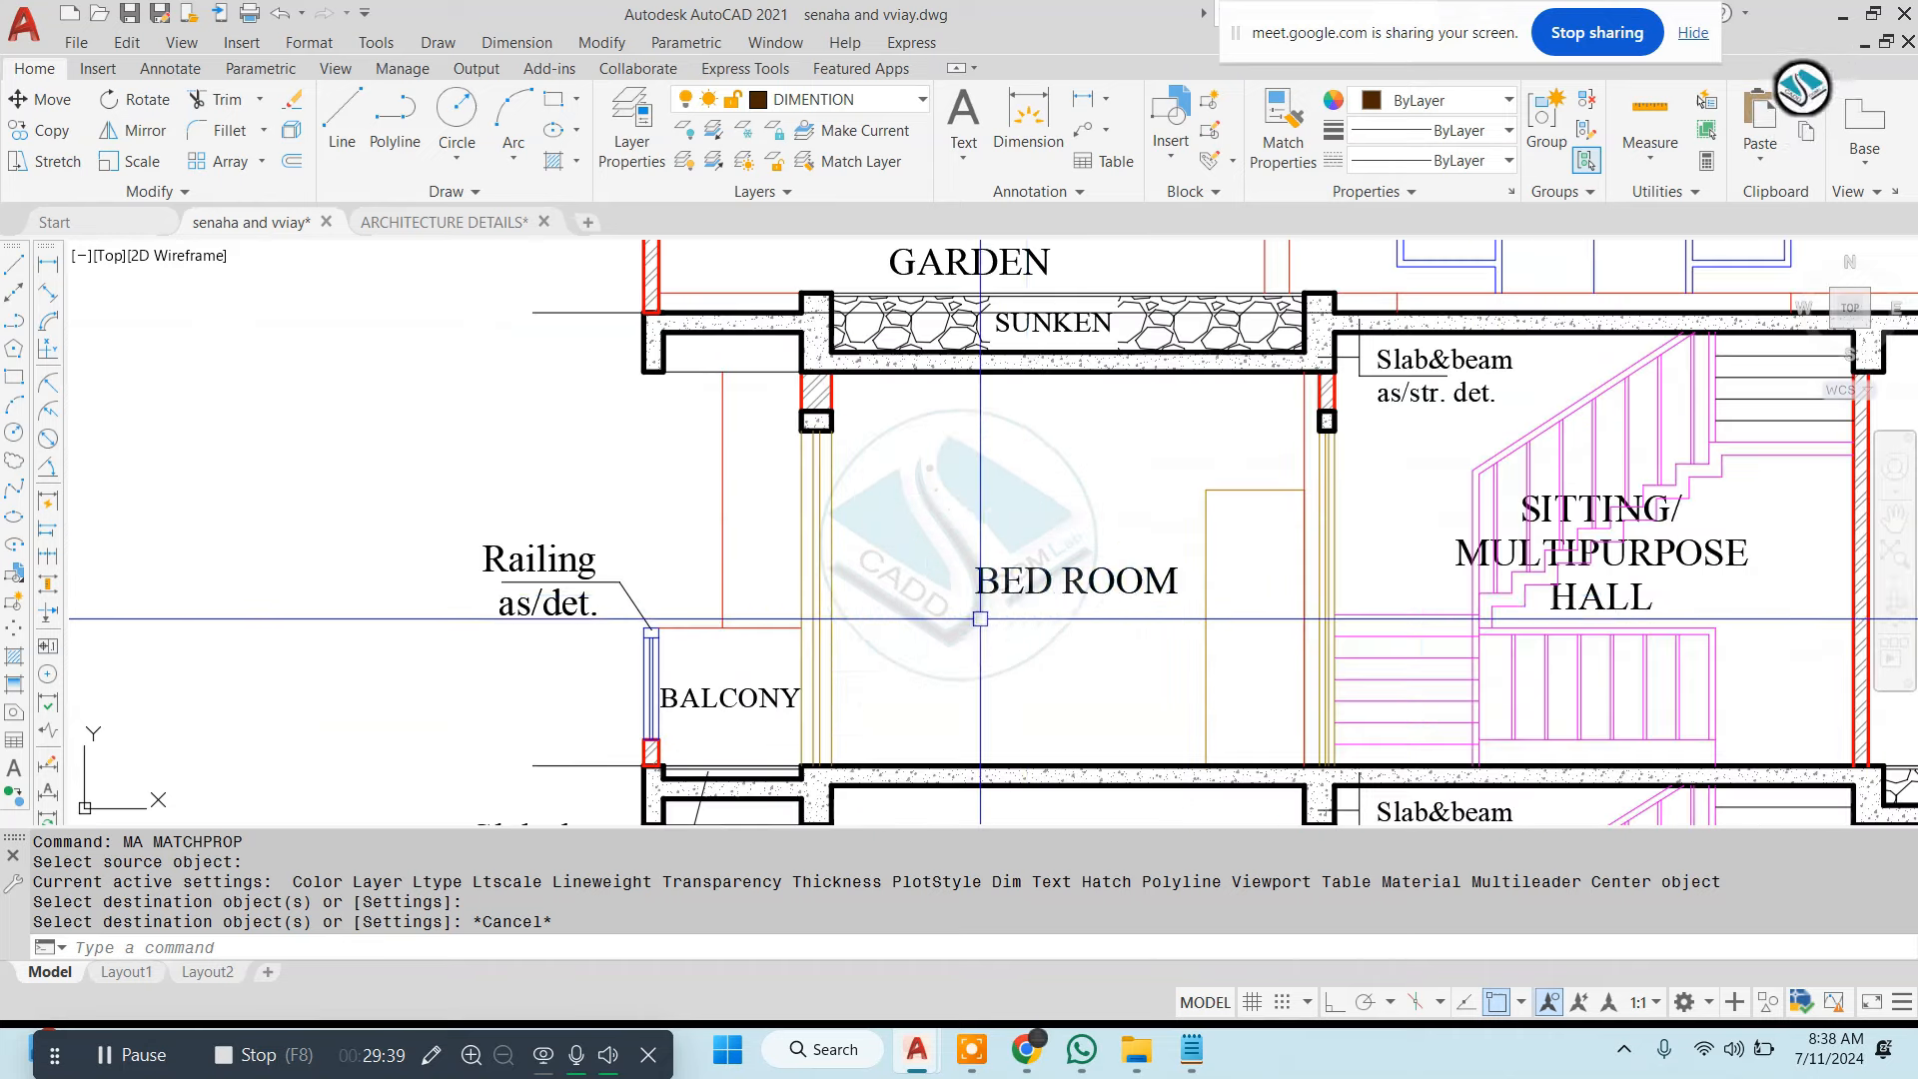
pyautogui.click(1027, 598)
pyautogui.write('co')
pyautogui.press('Return')
pyautogui.click(1027, 597)
pyautogui.scroll(-6, 1024, 559)
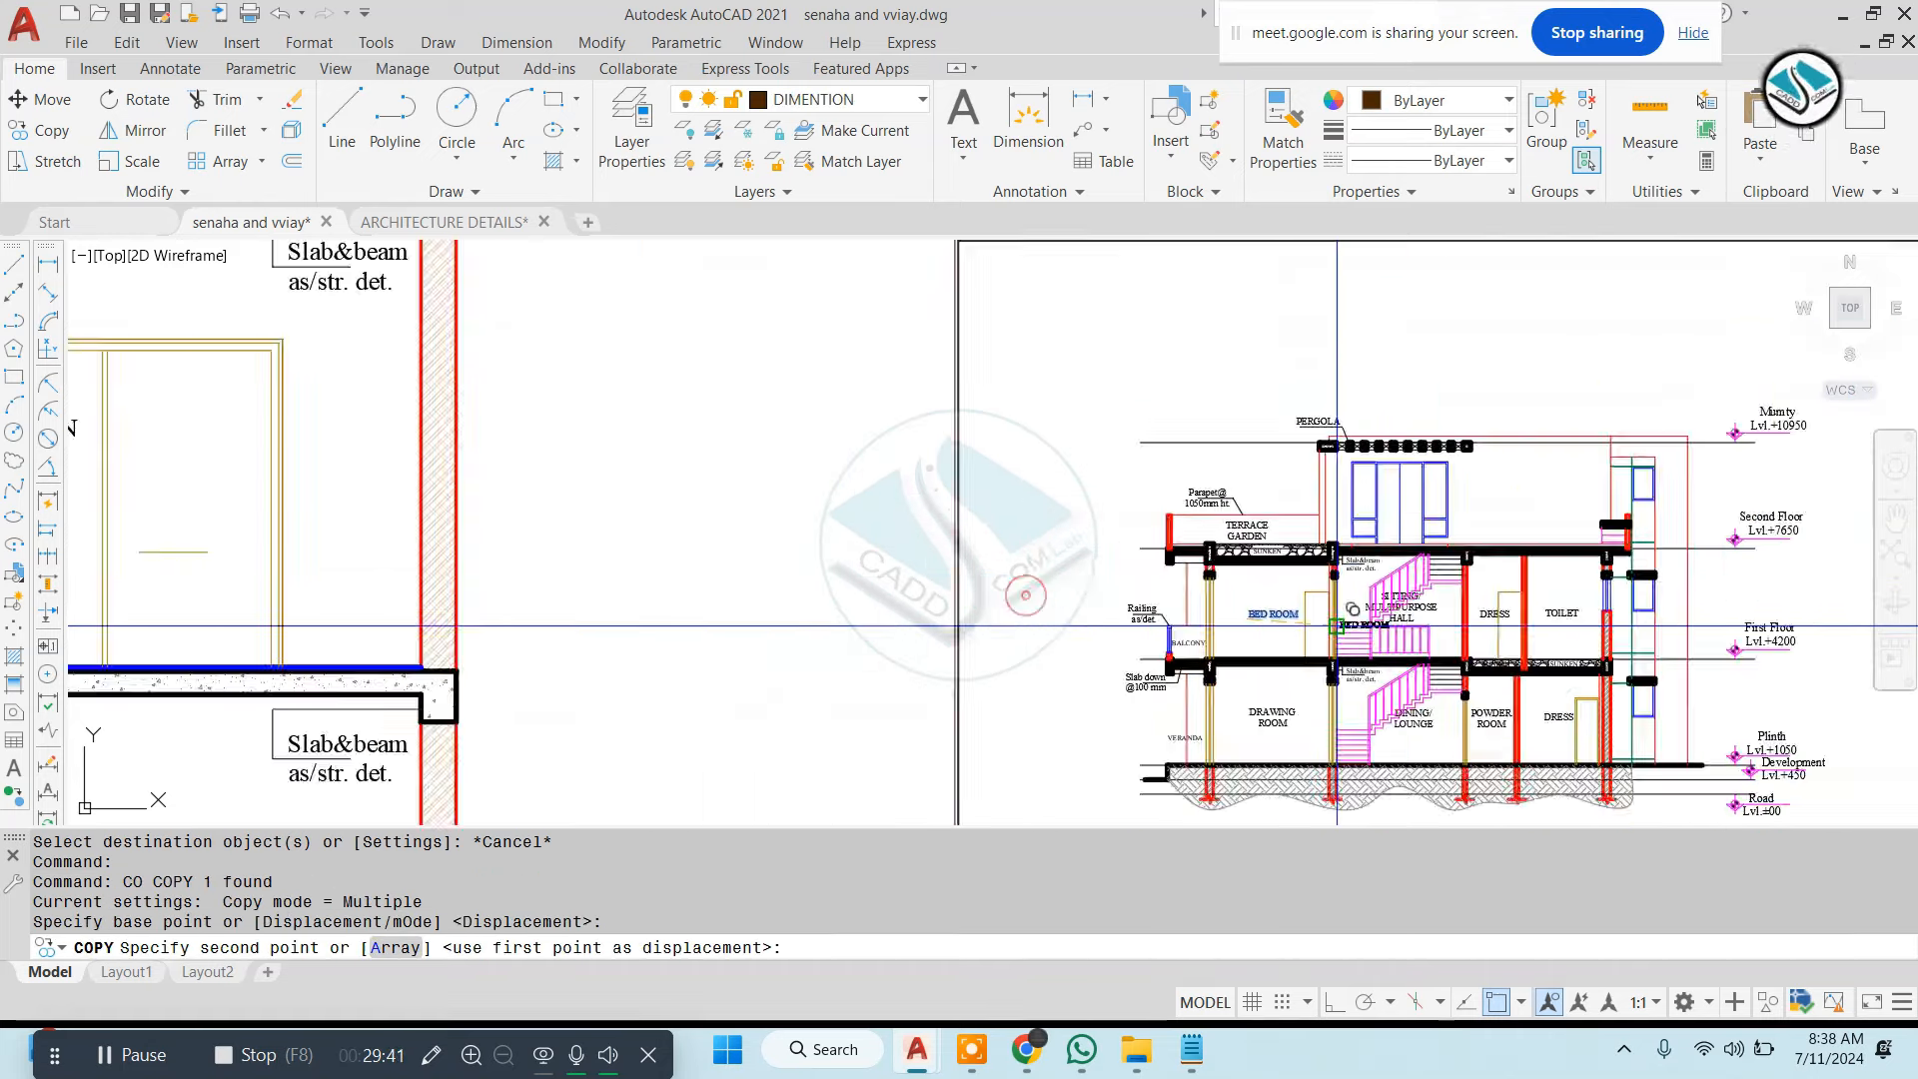
pyautogui.scroll(5, 1019, 533)
pyautogui.scroll(2, 1004, 548)
pyautogui.click(1117, 628)
pyautogui.press('Escape')
# Scale up the copied BED ROOM label from its lower corner until it is clearly readable inside the mumty
pyautogui.click(1099, 604)
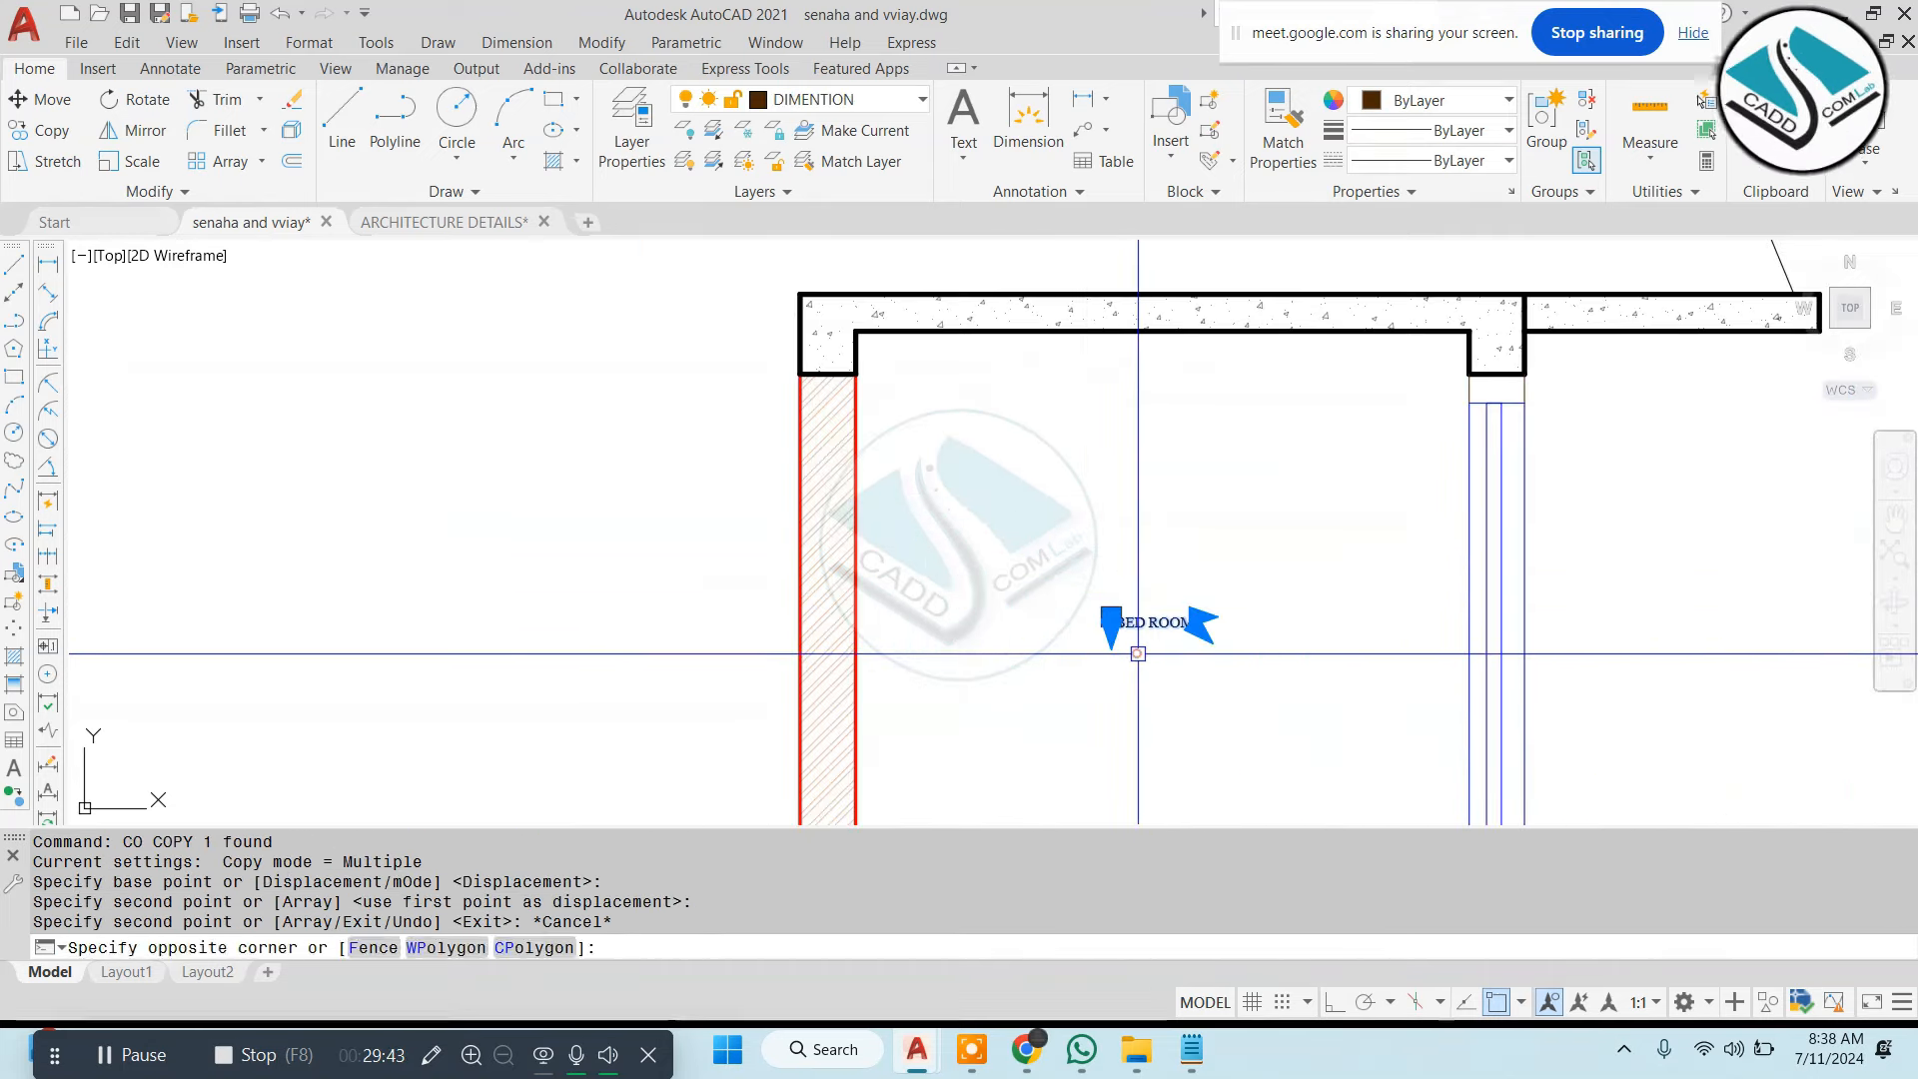
pyautogui.click(1204, 639)
pyautogui.write('sc')
pyautogui.press('Return')
pyautogui.click(1111, 630)
pyautogui.moveTo(1221, 667); pyautogui.dragTo(1145, 591, button='middle')
pyautogui.click(1272, 629)
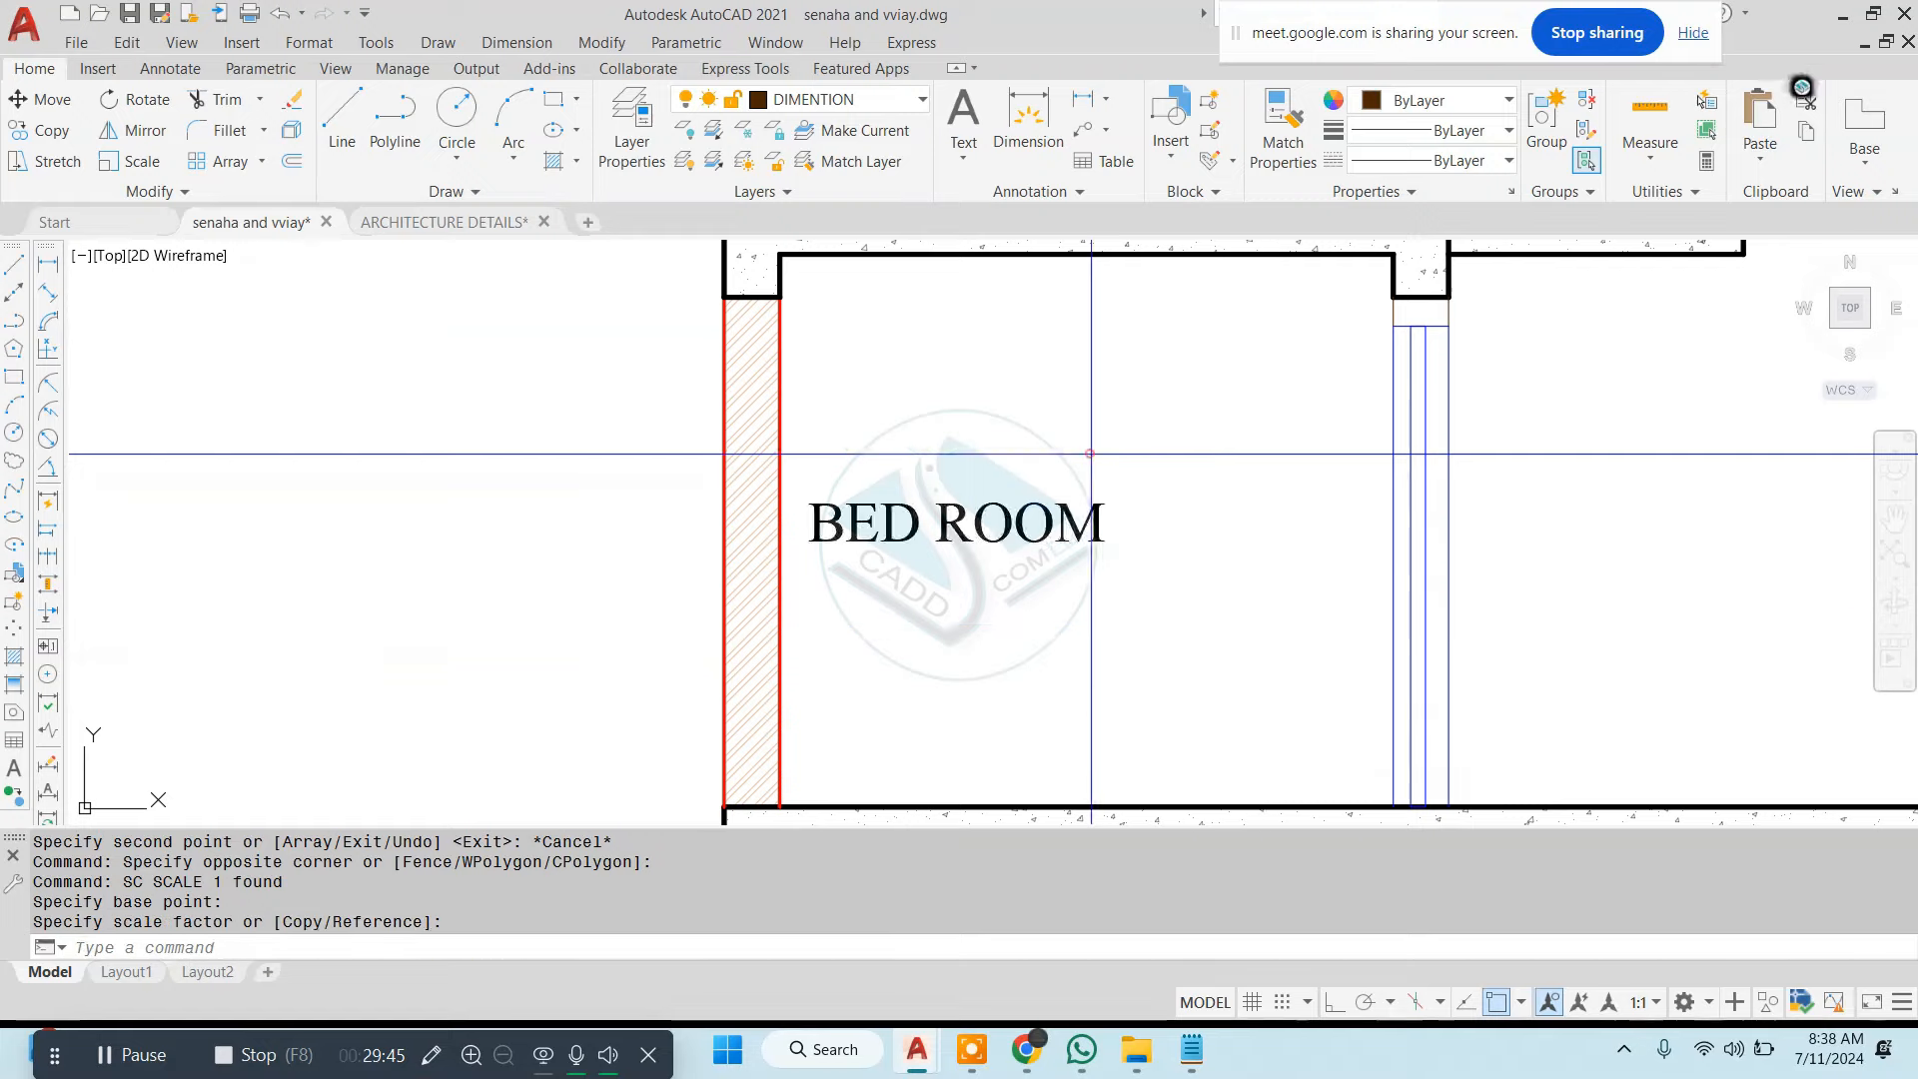
# Move the enlarged BED ROOM label towards the middle of the mumty
pyautogui.click(1088, 456)
pyautogui.click(980, 595)
pyautogui.write('m')
pyautogui.press('Return')
pyautogui.click(1062, 594)
pyautogui.click(1148, 576)
pyautogui.press('Escape')
# Change the label's text to MUMTY
pyautogui.doubleClick(1156, 492)
pyautogui.hotkey('ctrl', 'a')
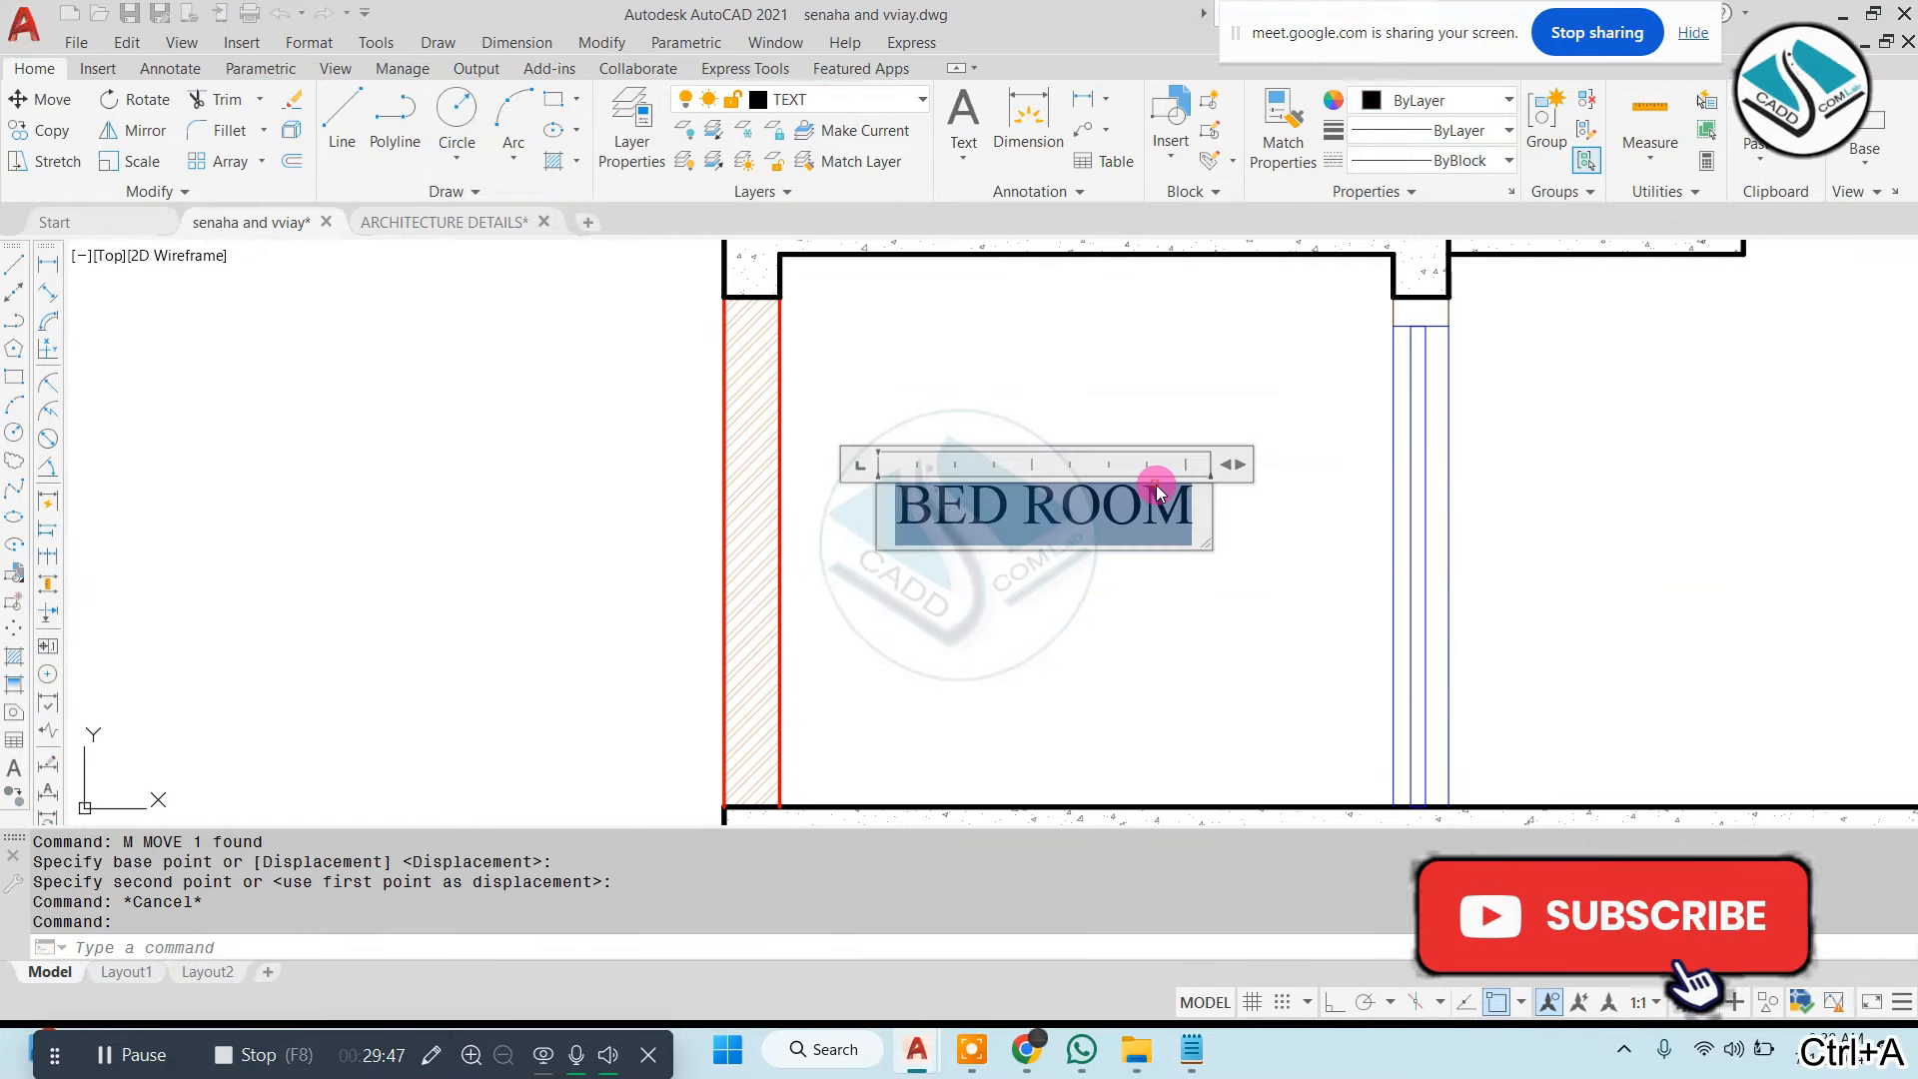
pyautogui.write('MUMTY')
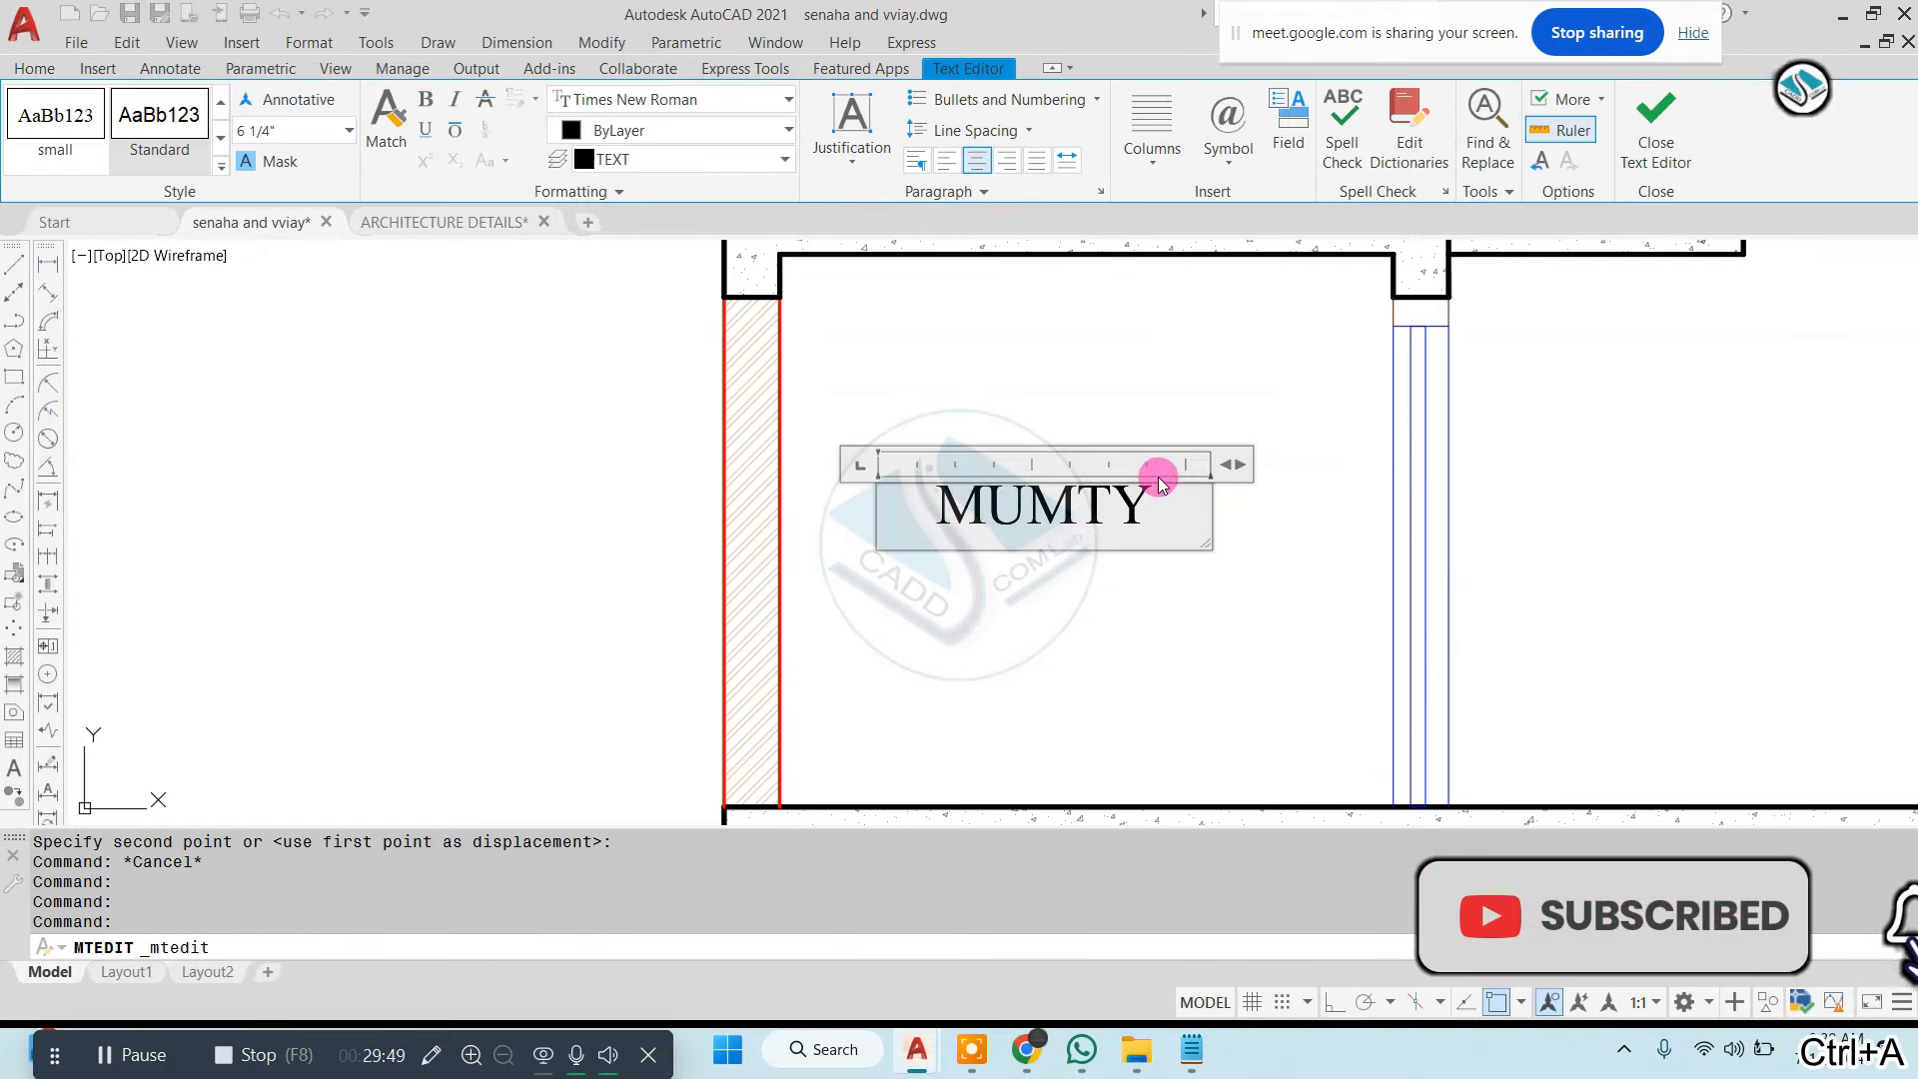
pyautogui.click(1143, 428)
# Move the MUMTY label slightly to centre it between the wall and the glazing
pyautogui.click(1144, 428)
pyautogui.click(1020, 558)
pyautogui.write('m')
pyautogui.press('Return')
pyautogui.click(1149, 575)
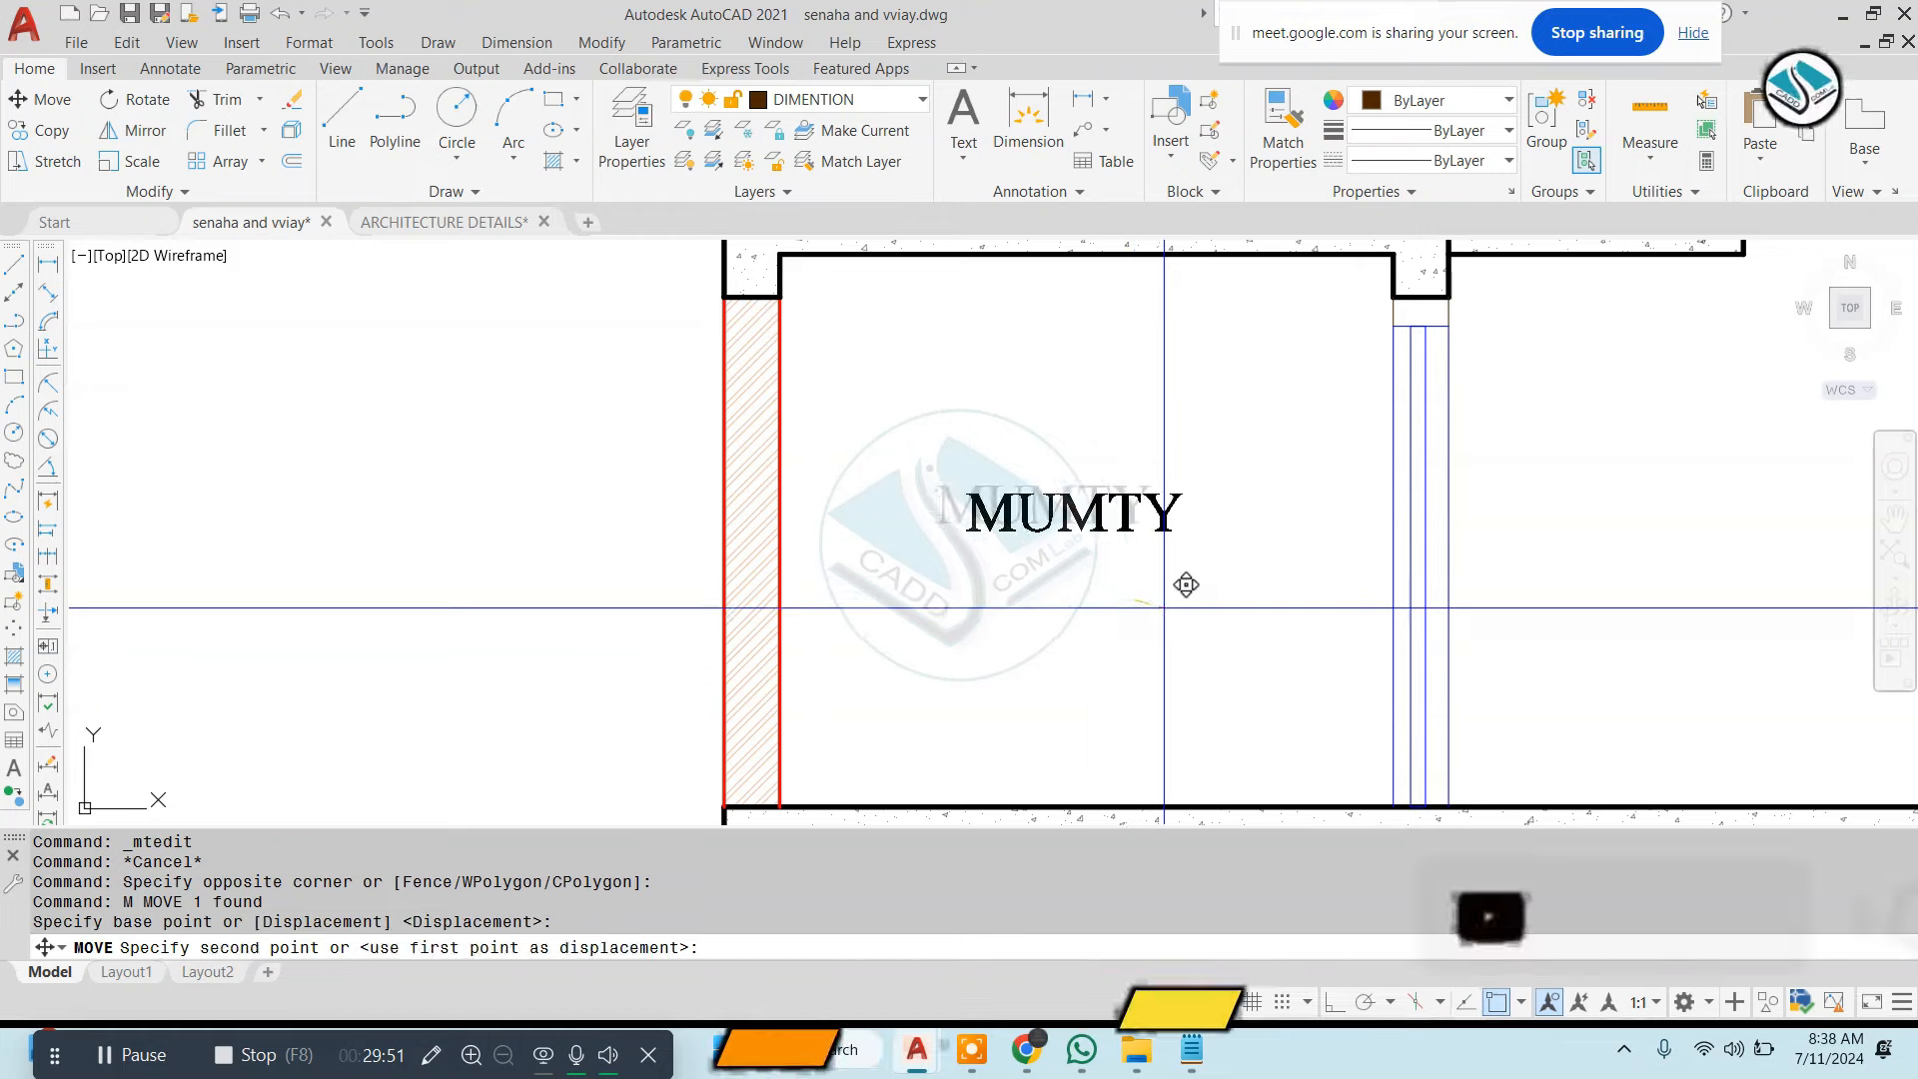
pyautogui.press('Escape')
# Move the whole section with its labels and pergola horizontally, further away from the reference section sheet
pyautogui.scroll(-6, 955, 524)
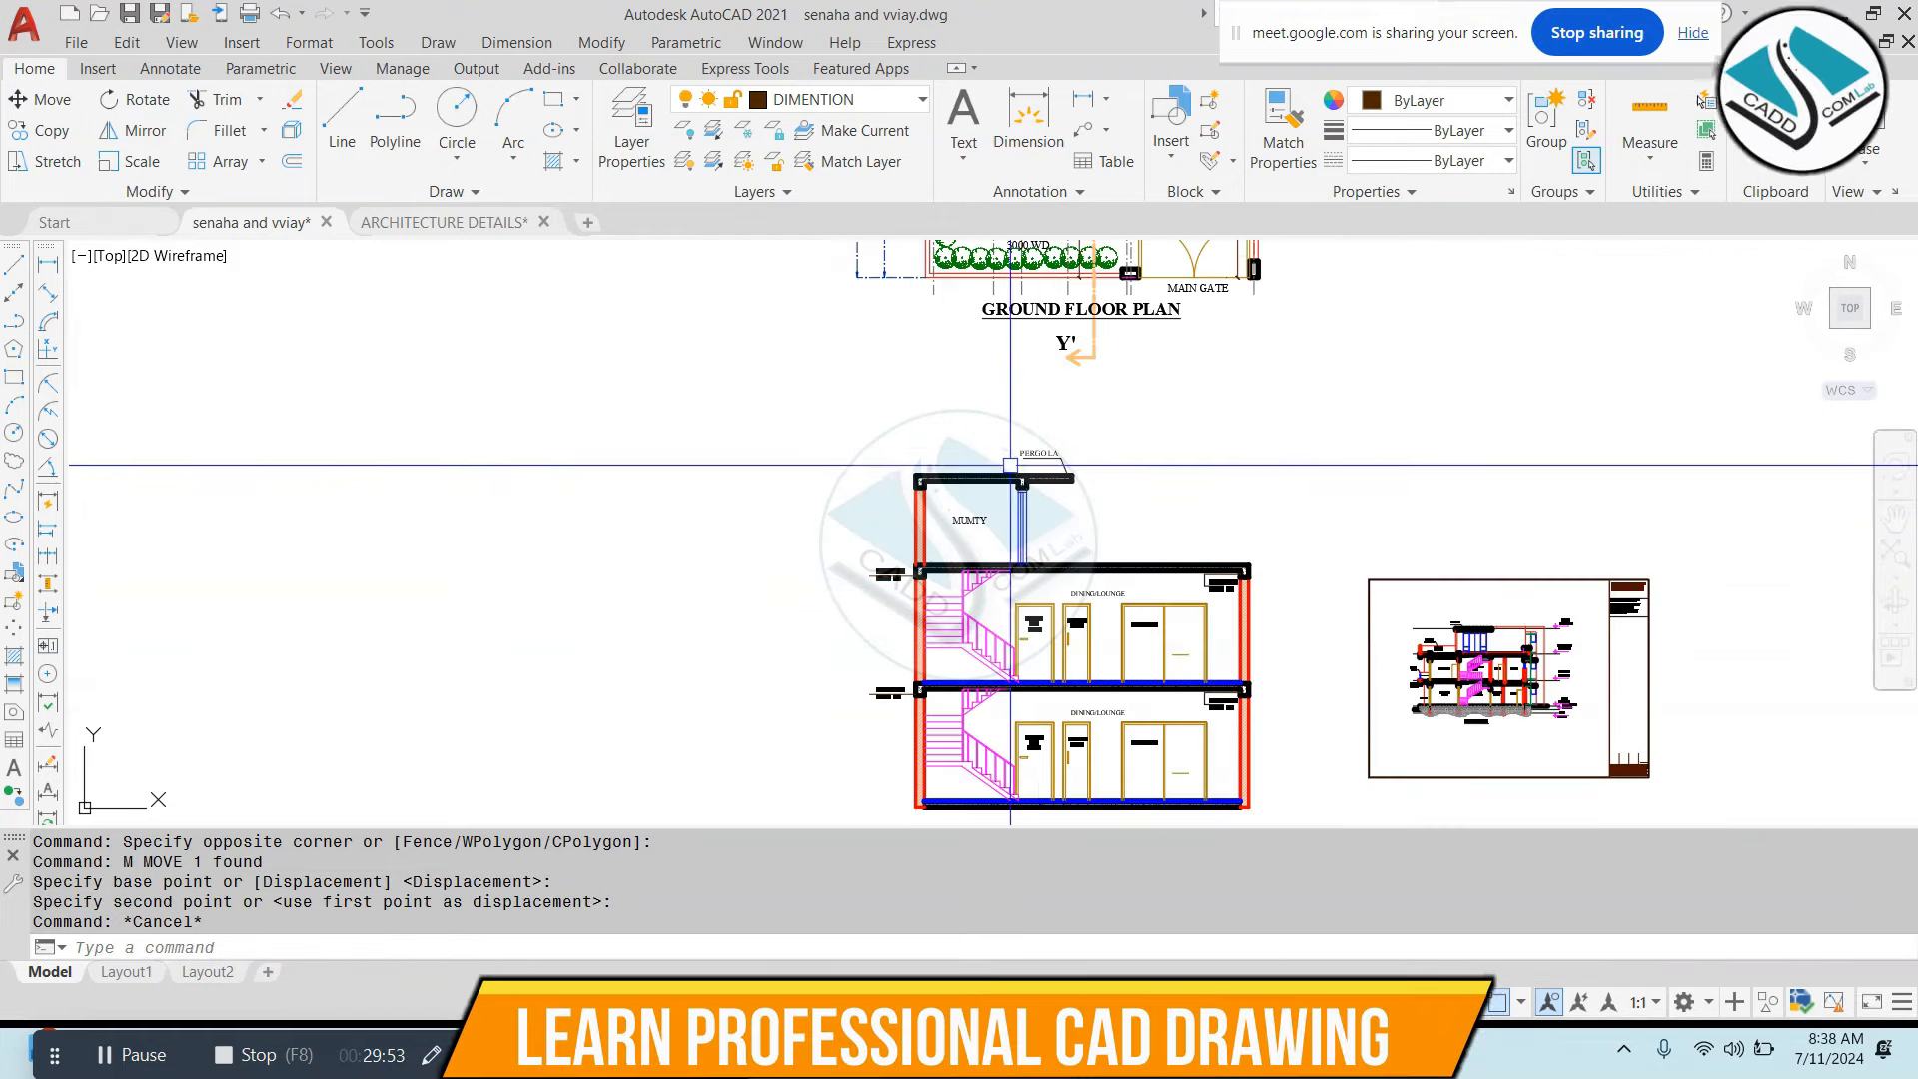
pyautogui.moveTo(1298, 480); pyautogui.dragTo(1252, 419, button='middle')
pyautogui.click(1266, 358)
pyautogui.click(770, 775)
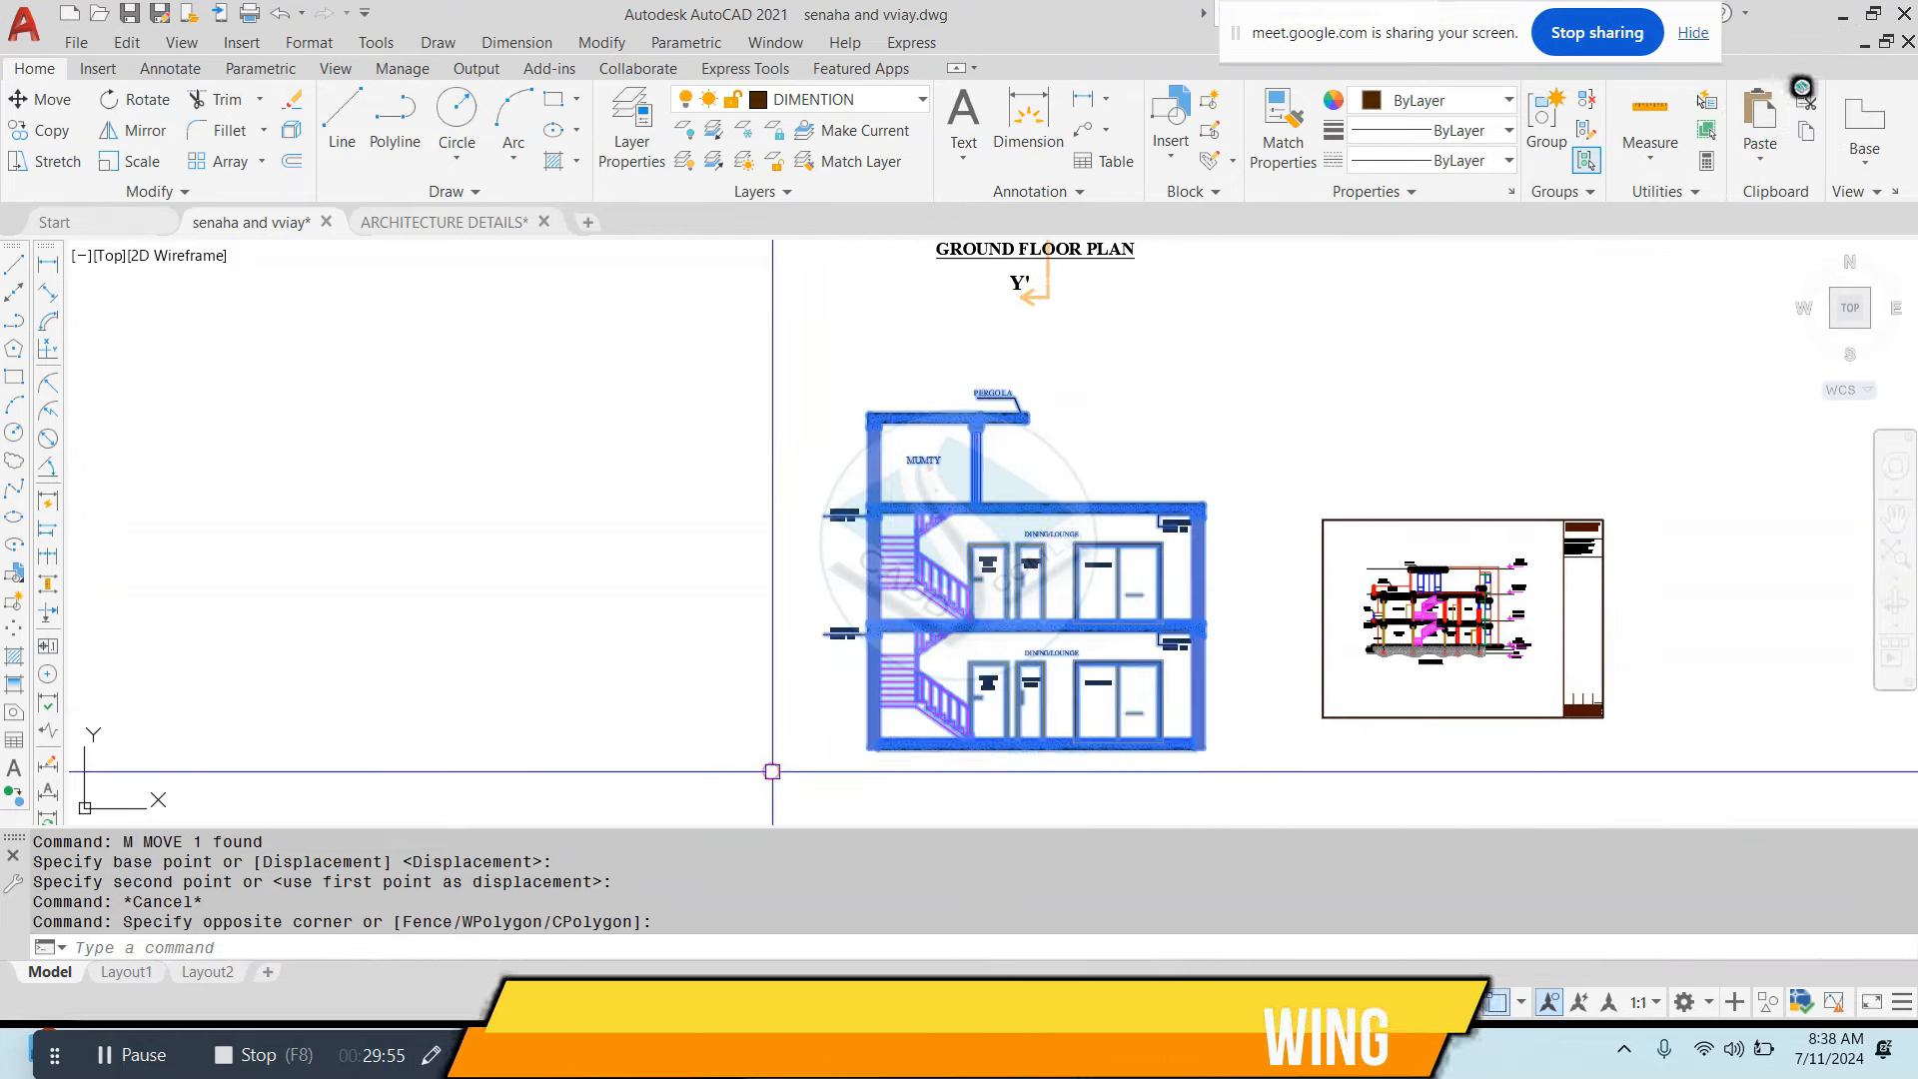
pyautogui.write('m')
pyautogui.press('Return')
pyautogui.click(1135, 747)
pyautogui.press('Escape')
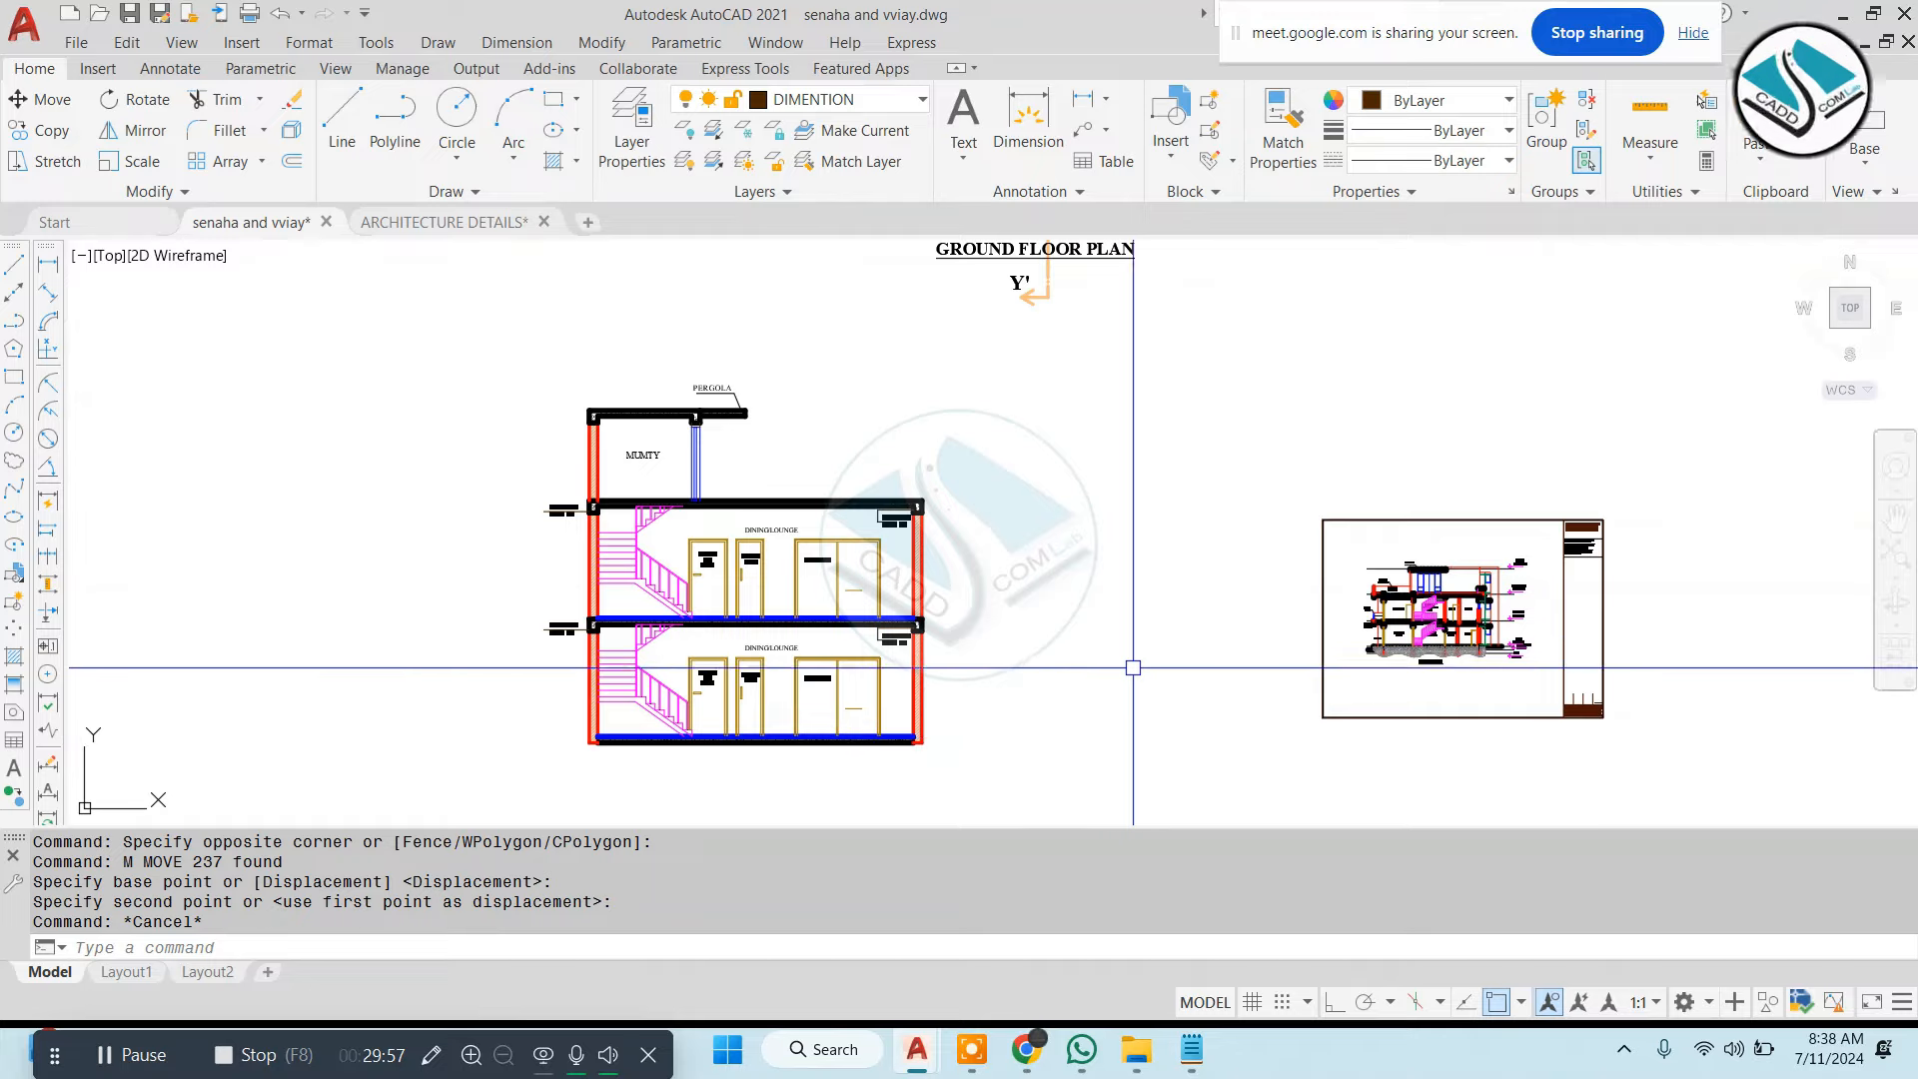
# Copy the Mumty, Terrace layout, First floor and Ground floor level markers from the front elevation to the base of the section's outer wall
pyautogui.scroll(-5, 999, 610)
pyautogui.moveTo(517, 450); pyautogui.dragTo(989, 493, button='middle')
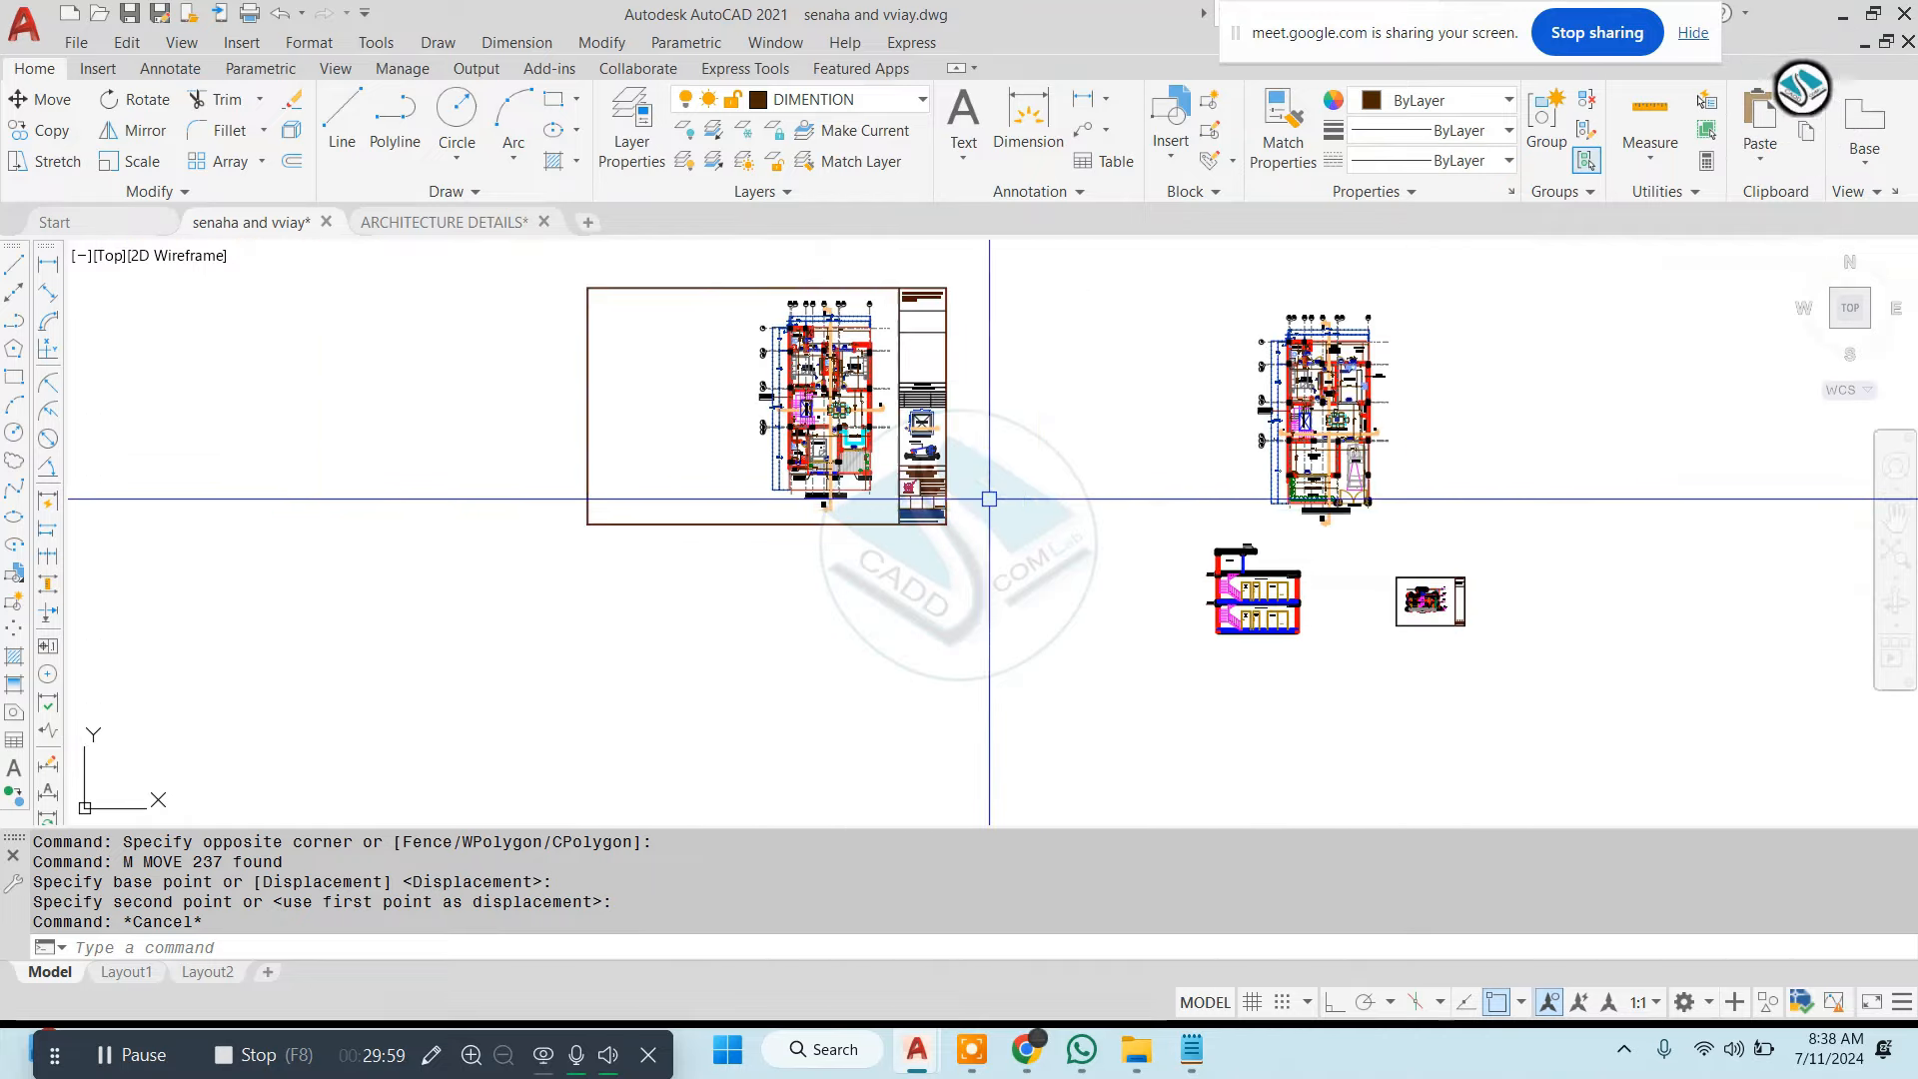
pyautogui.scroll(-4, 625, 509)
pyautogui.scroll(10, 626, 509)
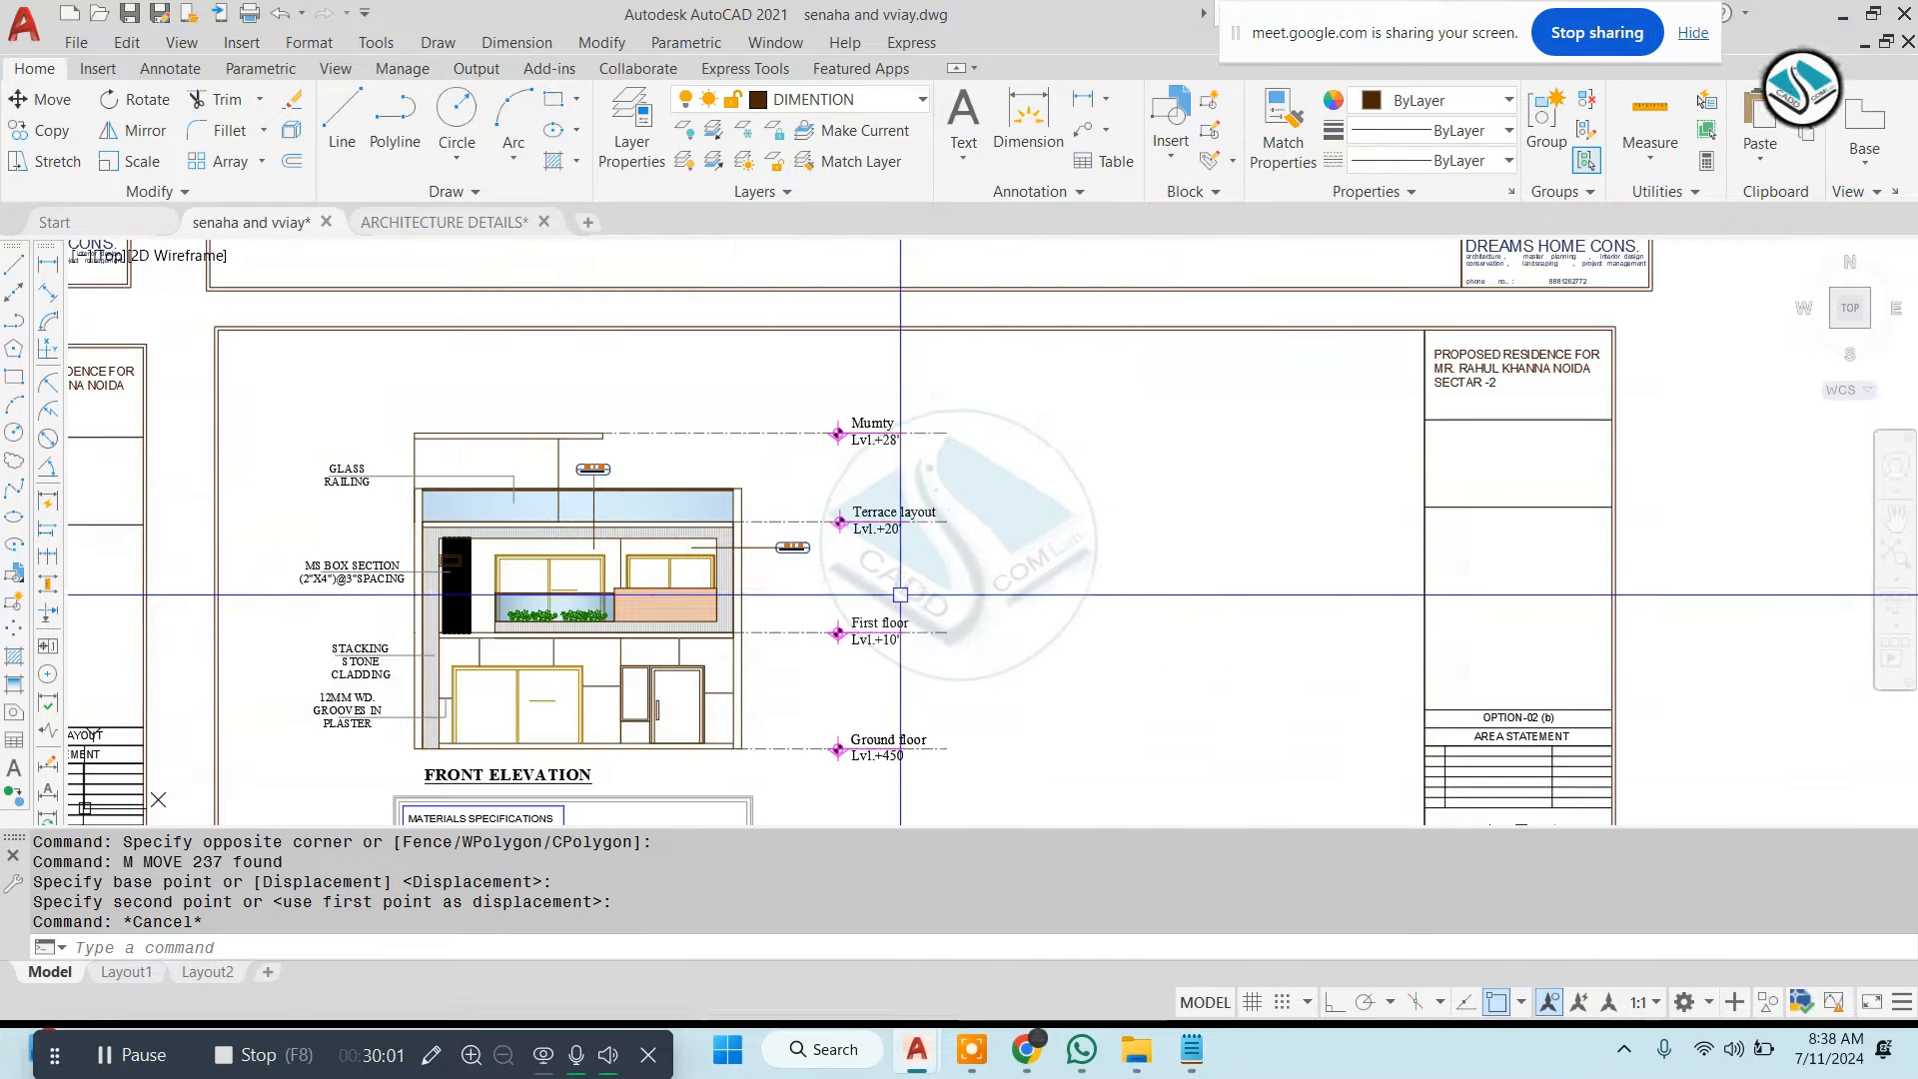
pyautogui.click(1014, 398)
pyautogui.click(862, 697)
pyautogui.write('c')
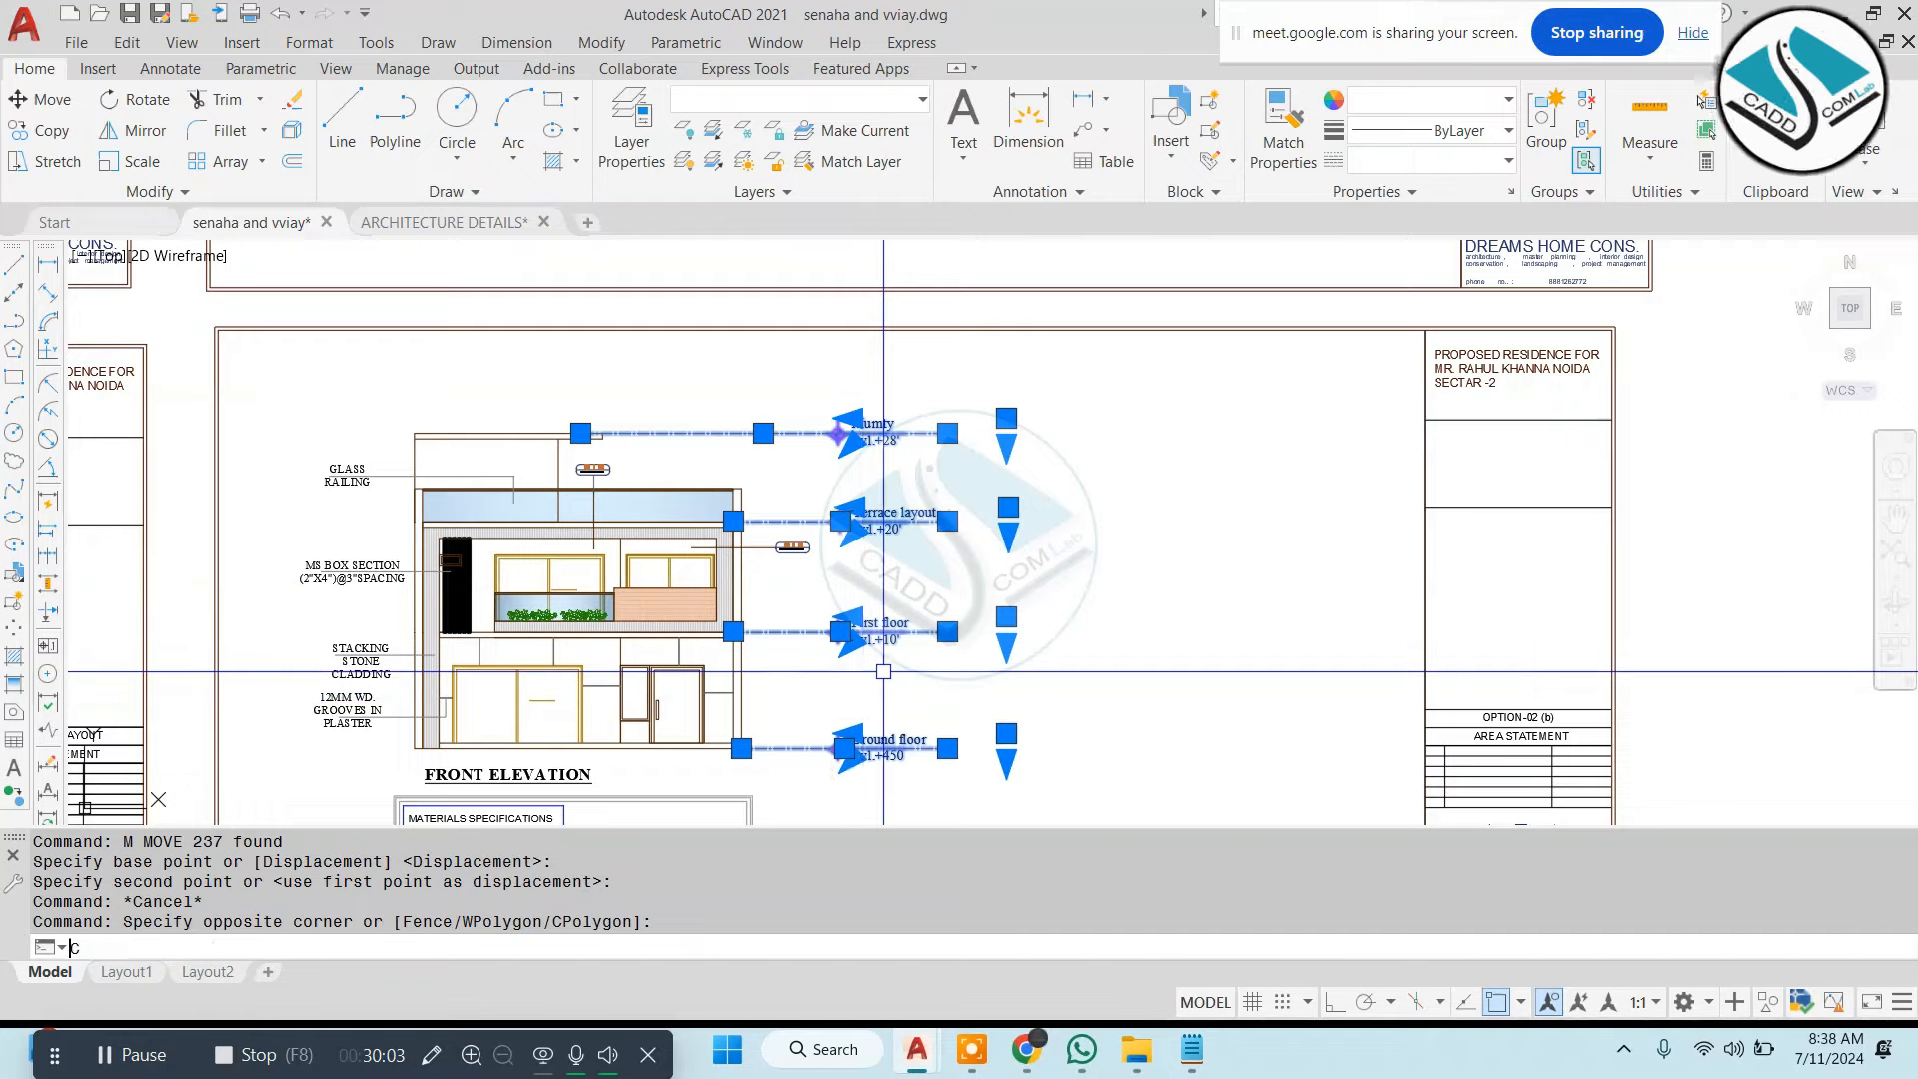
pyautogui.write('o')
pyautogui.press('Return')
pyautogui.scroll(2, 797, 701)
pyautogui.click(835, 738)
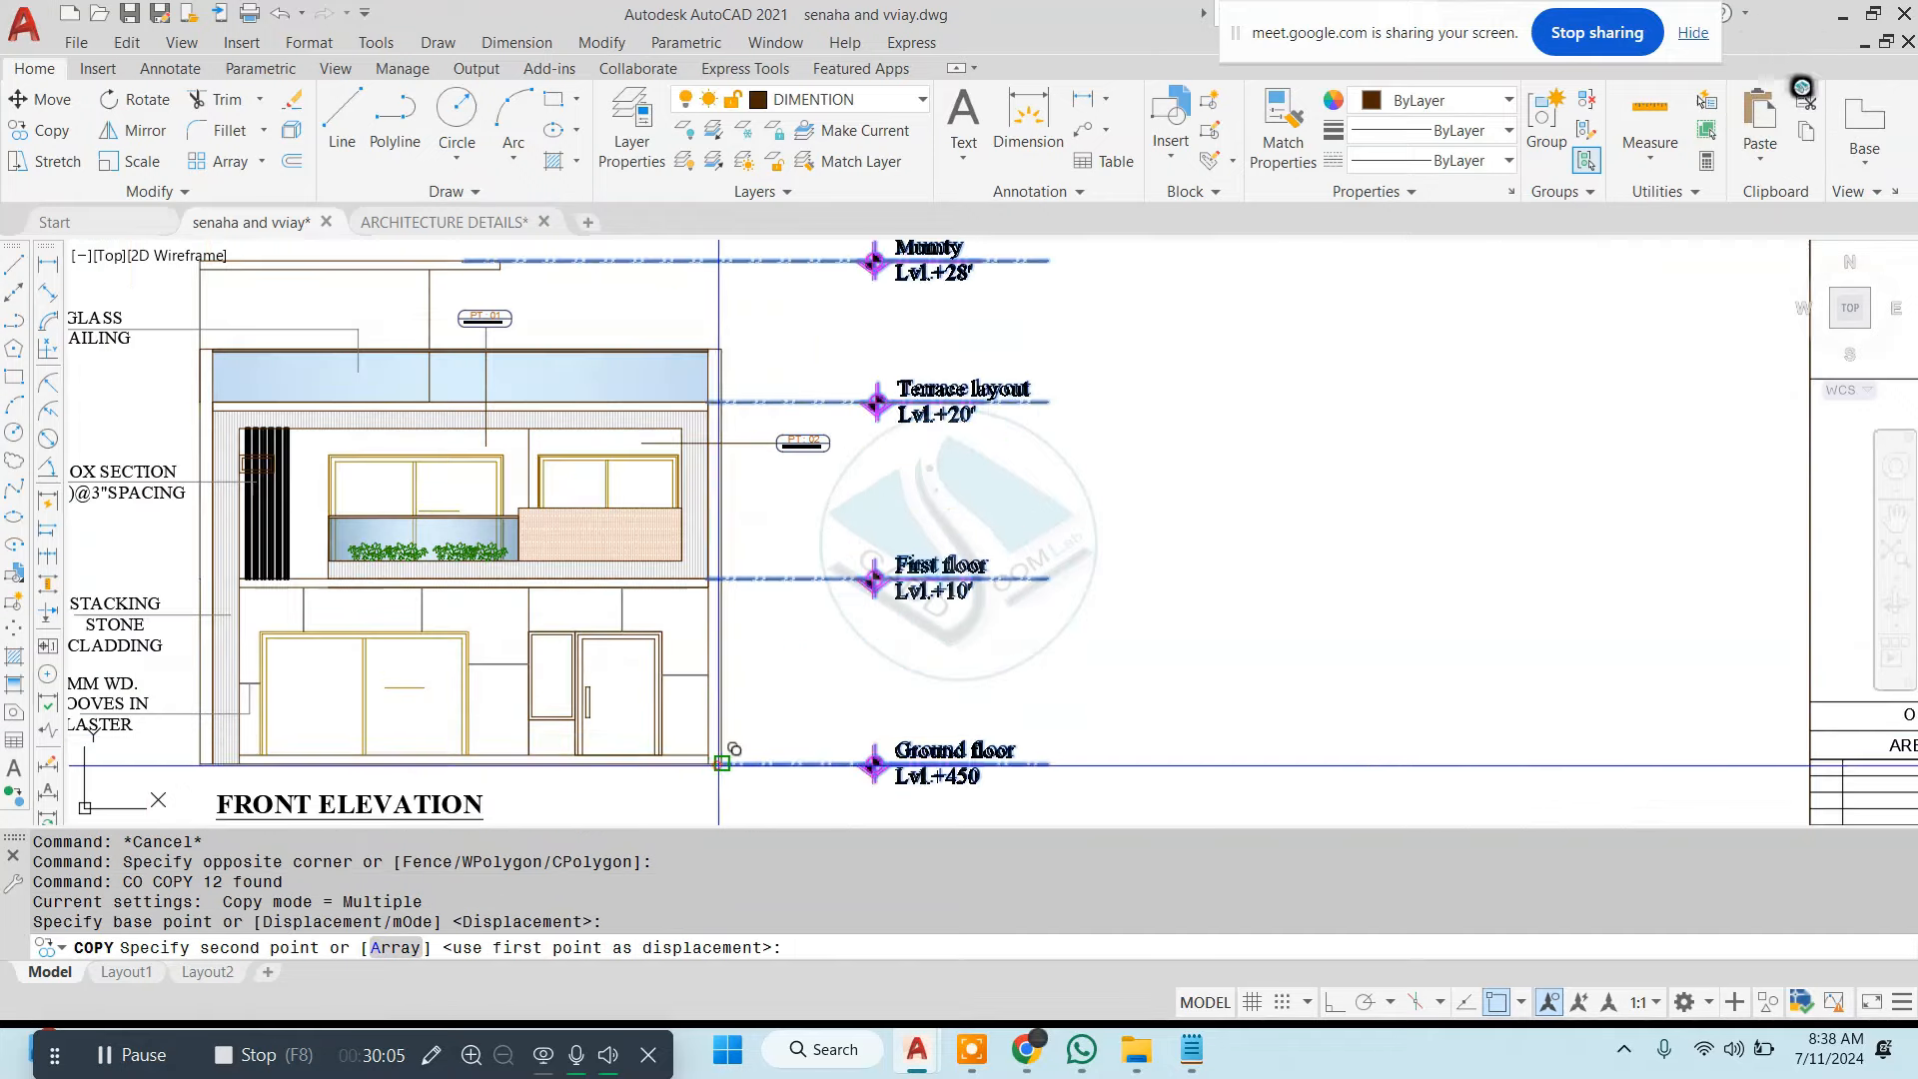
pyautogui.scroll(-10, 835, 737)
pyautogui.scroll(10, 1318, 691)
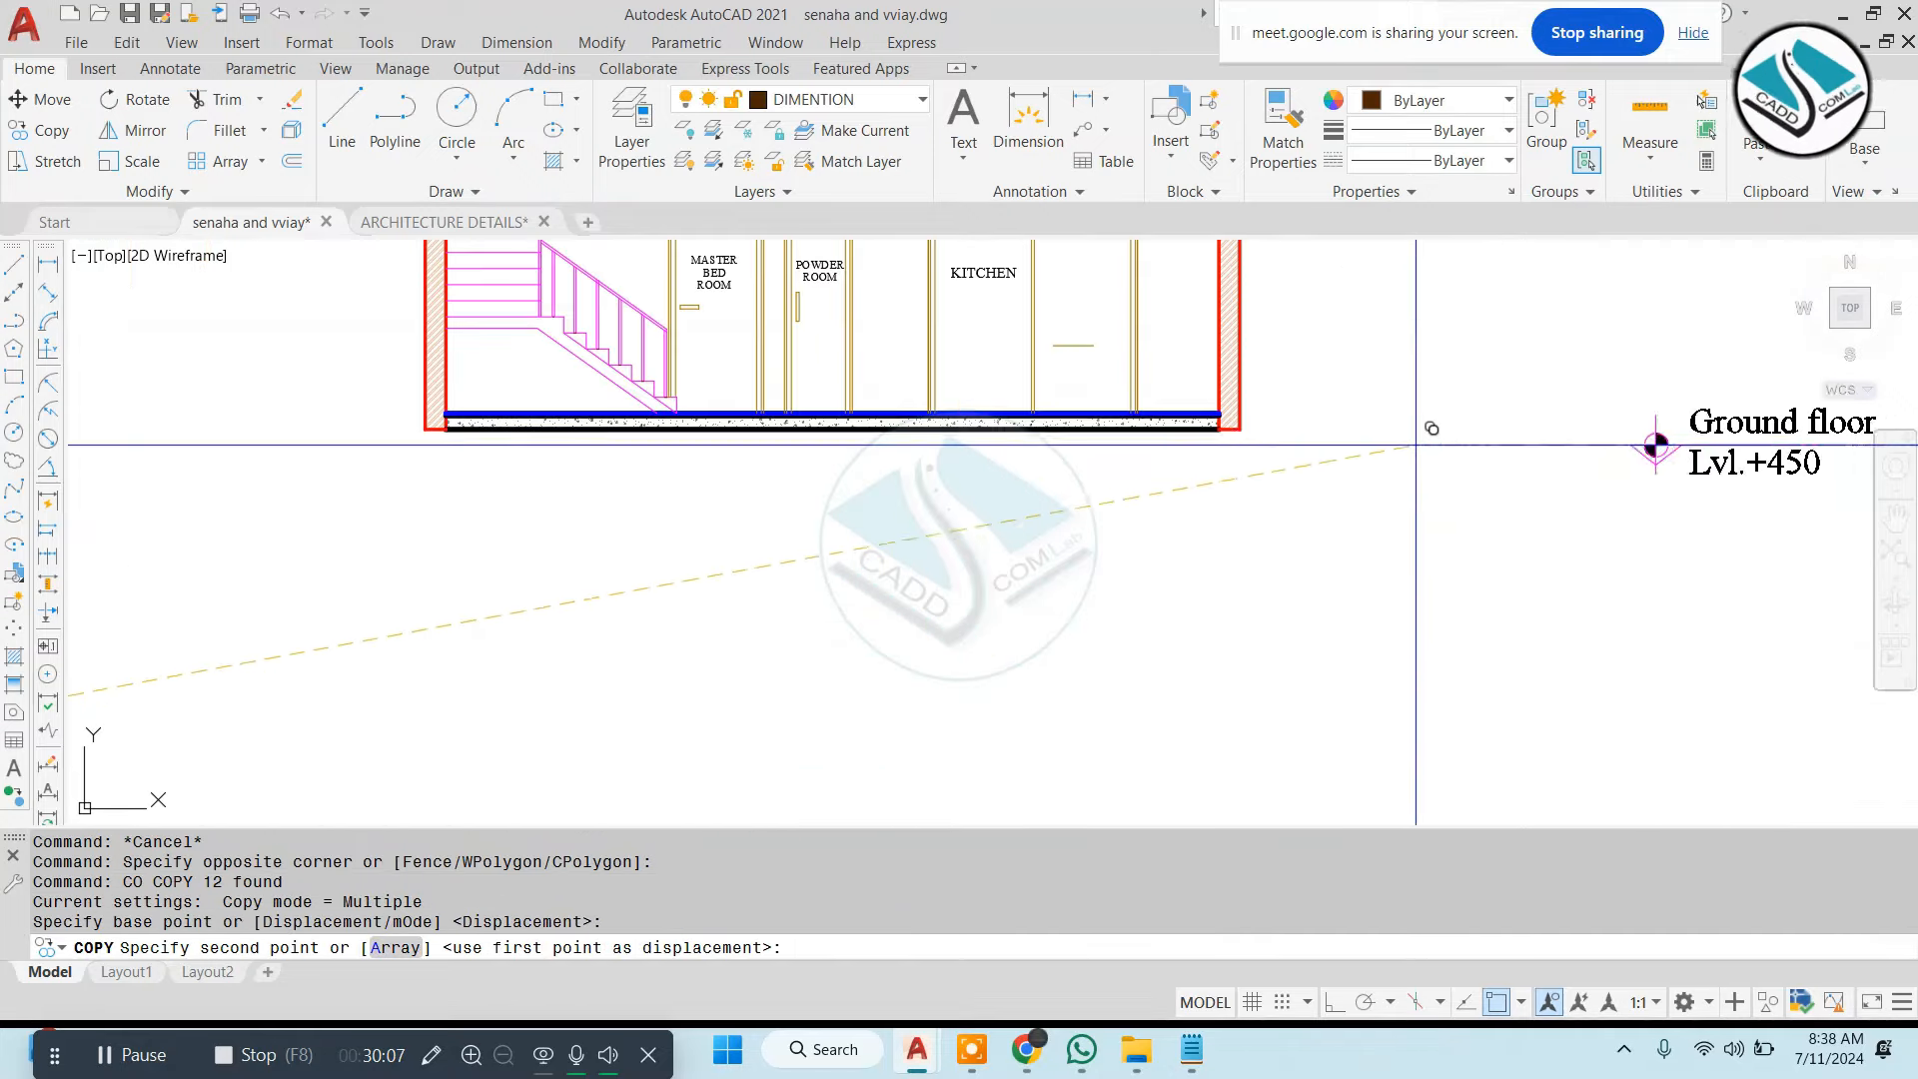
pyautogui.click(1229, 430)
pyautogui.scroll(-8, 1229, 429)
pyautogui.scroll(8, 1184, 570)
pyautogui.press('Escape')
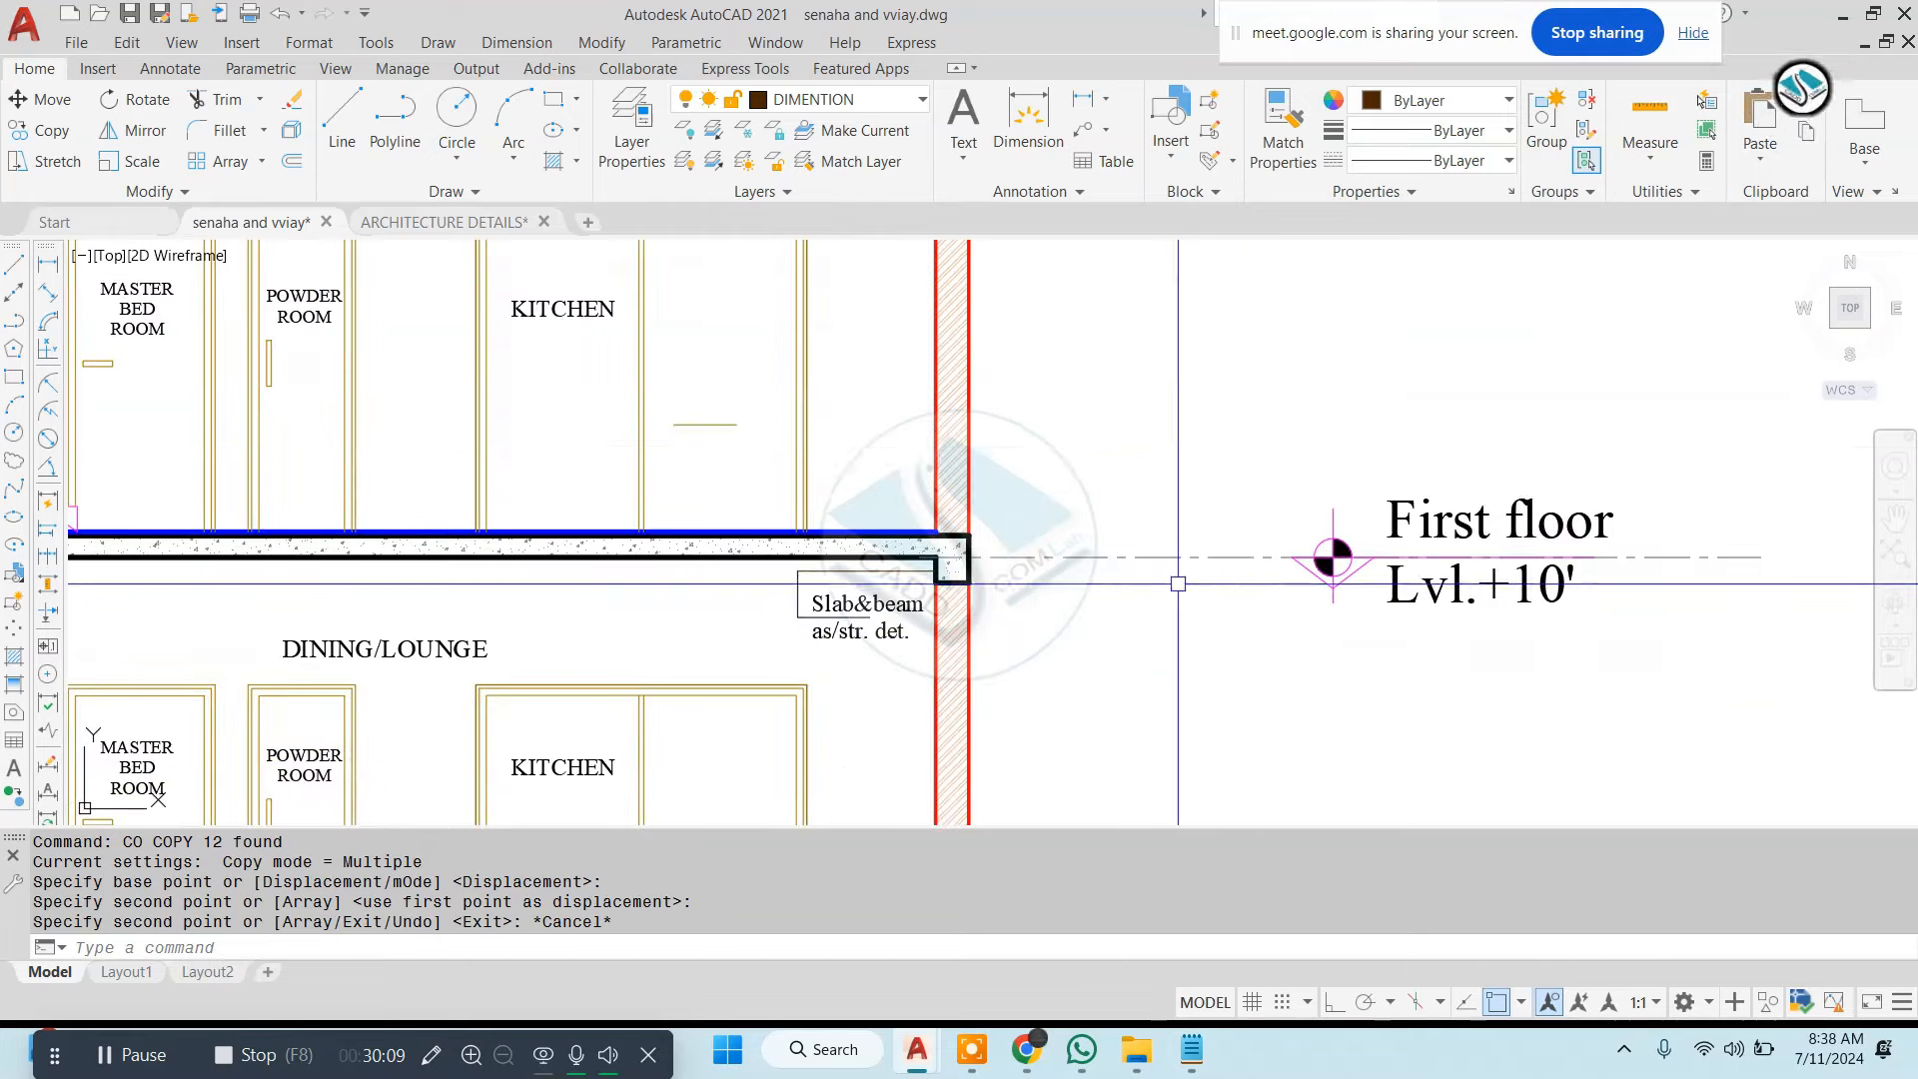
# Move the First floor level marker up to align with the top of the first-floor slab
pyautogui.click(1482, 448)
pyautogui.click(1221, 544)
pyautogui.write('m')
pyautogui.press('Return')
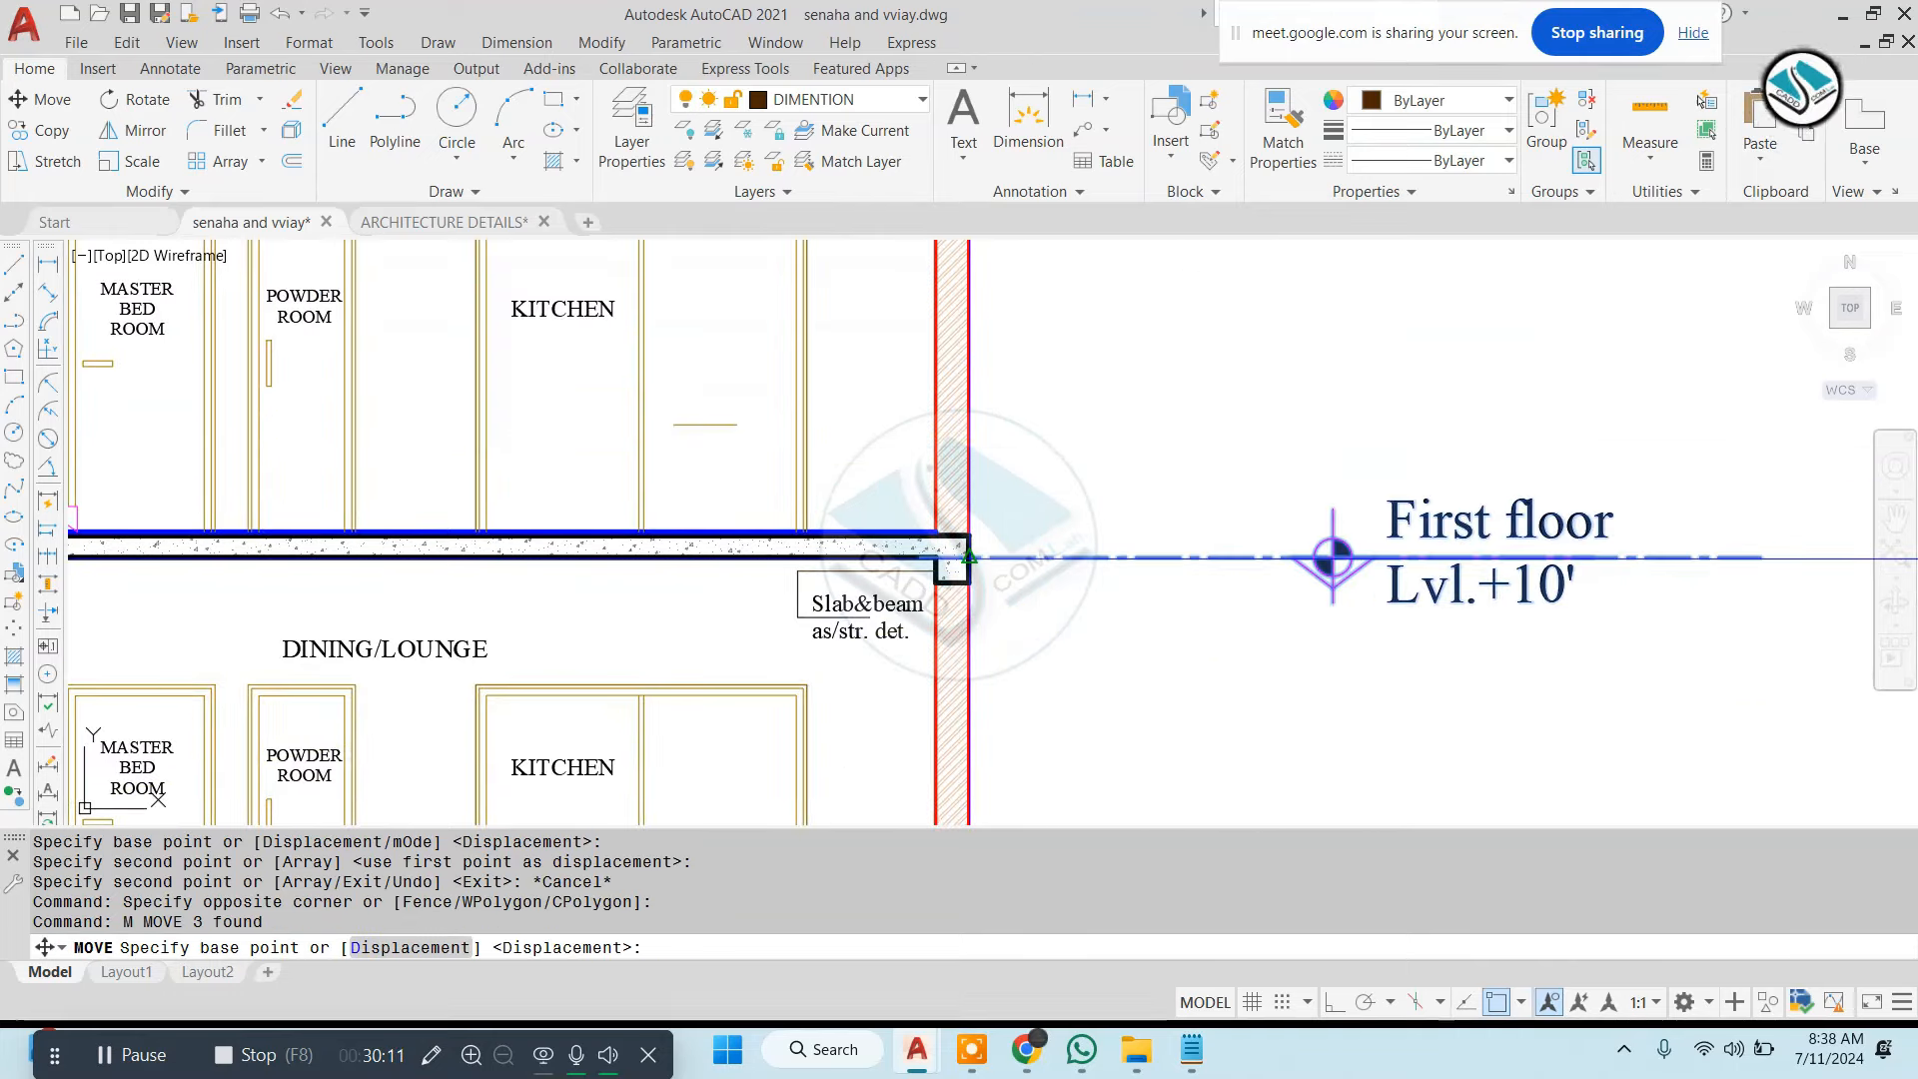
pyautogui.click(969, 556)
pyautogui.press('Escape')
# Move the Terrace layout level marker up to align with the top of the terrace slab
pyautogui.scroll(-6, 989, 534)
pyautogui.scroll(6, 1098, 479)
pyautogui.click(1291, 481)
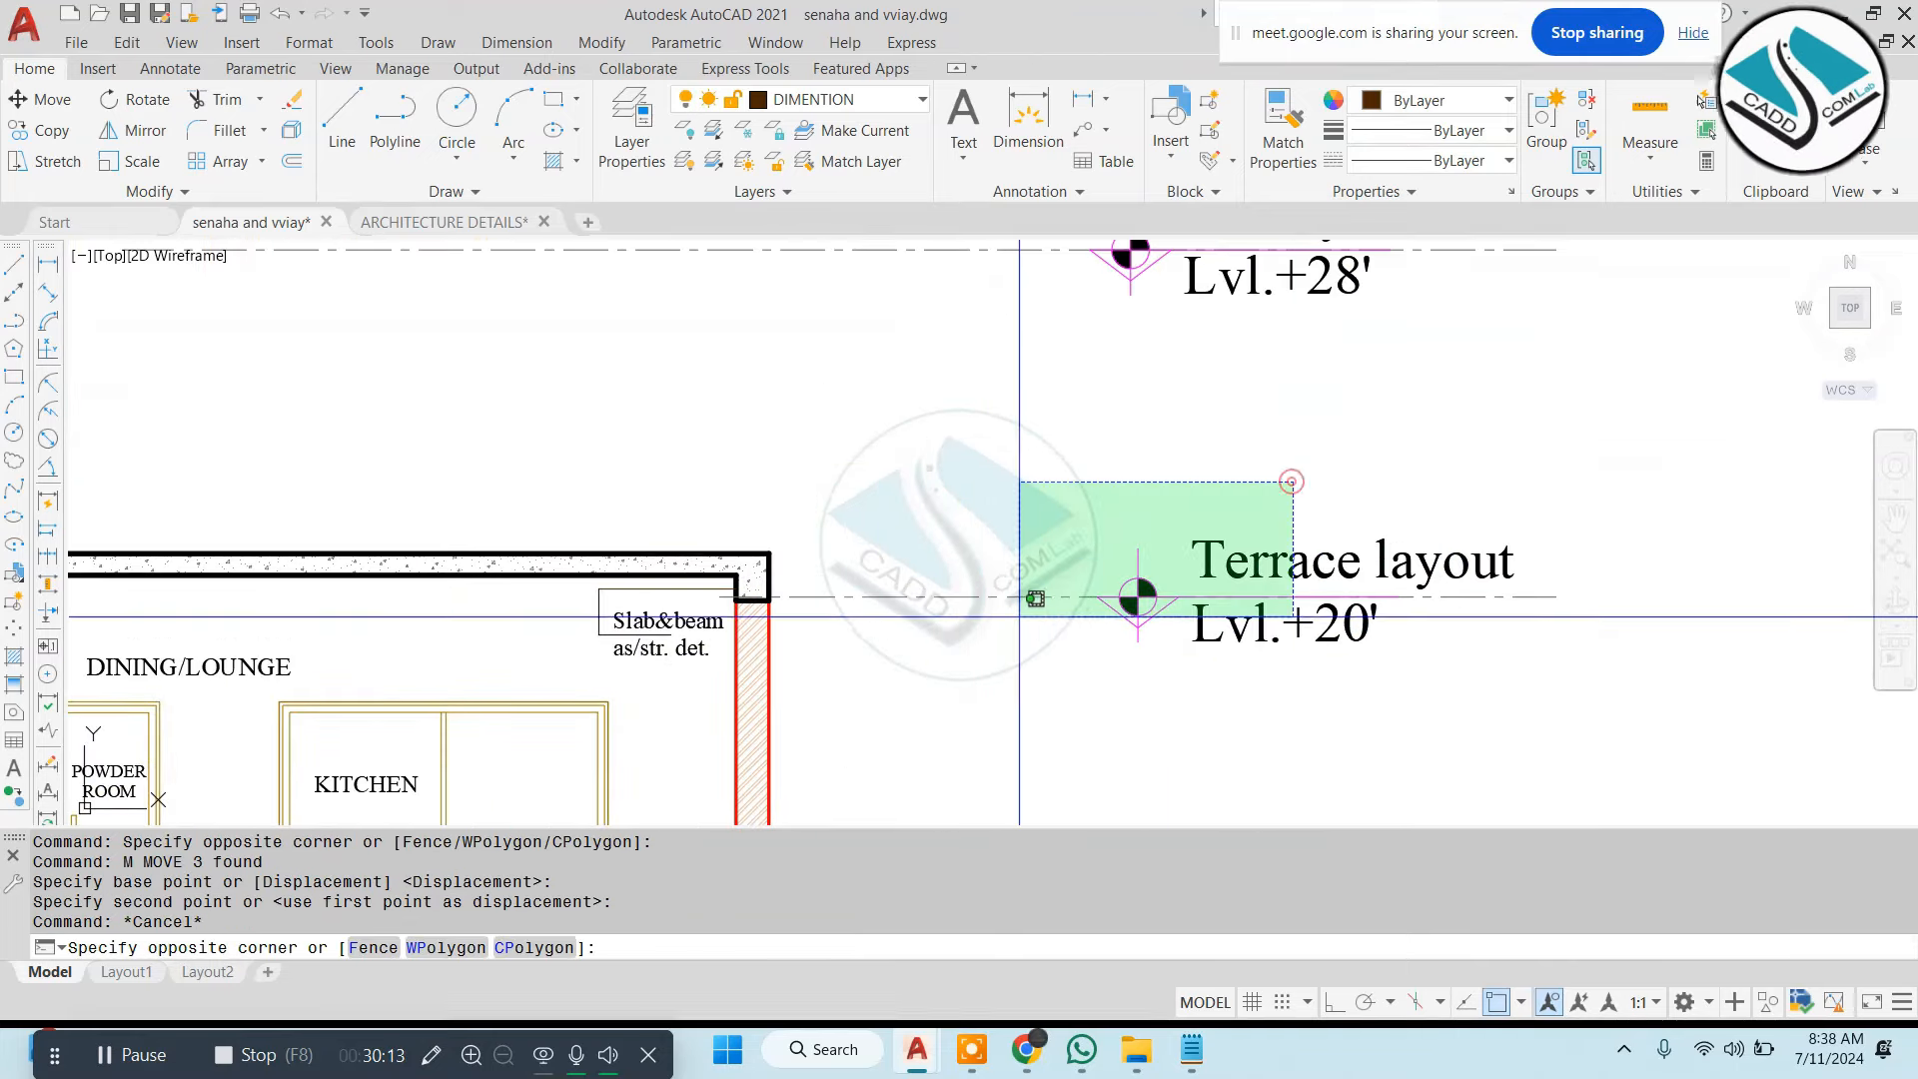
pyautogui.click(1010, 642)
pyautogui.write('m')
pyautogui.press('Return')
pyautogui.click(770, 599)
pyautogui.click(769, 551)
pyautogui.press('Escape')
# Move the Mumty level marker up to align with the top edge of the pergola slab
pyautogui.scroll(-4, 1131, 602)
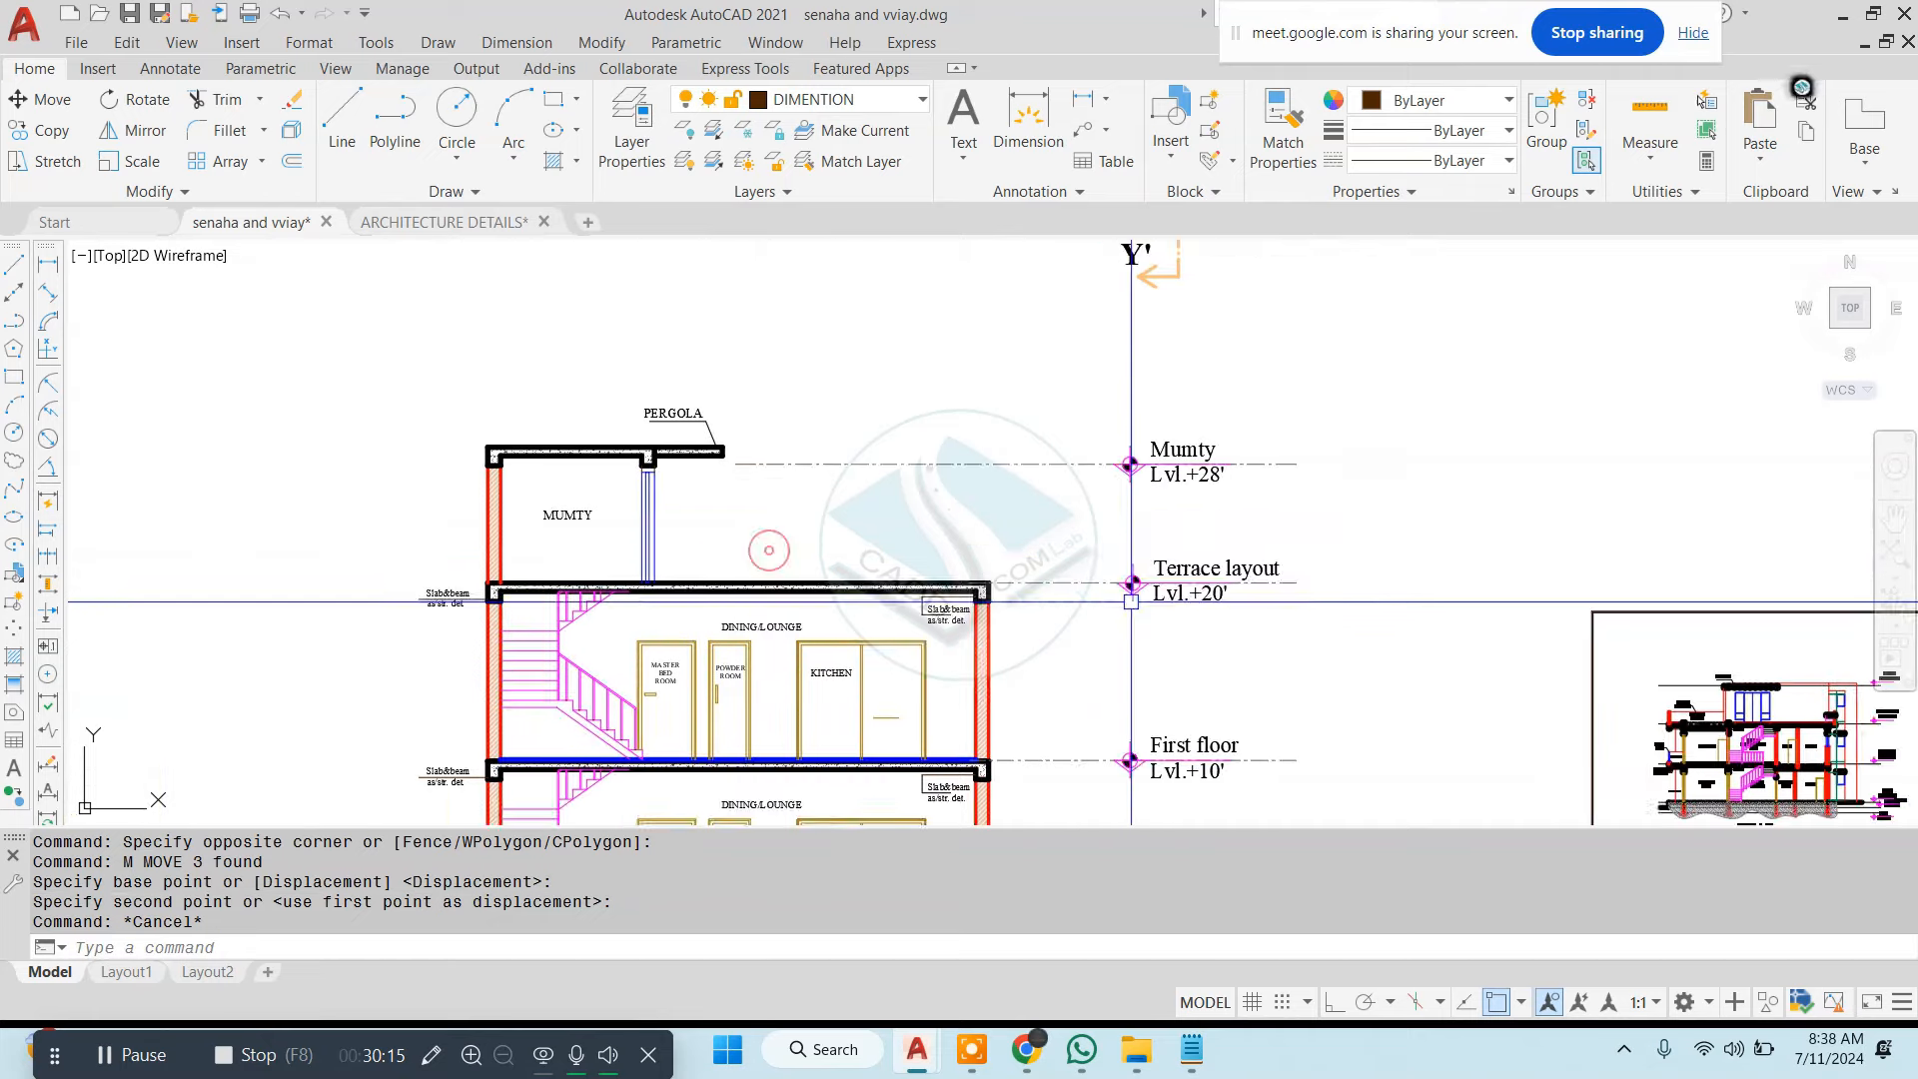
pyautogui.moveTo(1131, 602); pyautogui.dragTo(1170, 625, button='middle')
pyautogui.click(1195, 433)
pyautogui.click(1091, 536)
pyautogui.scroll(4, 804, 485)
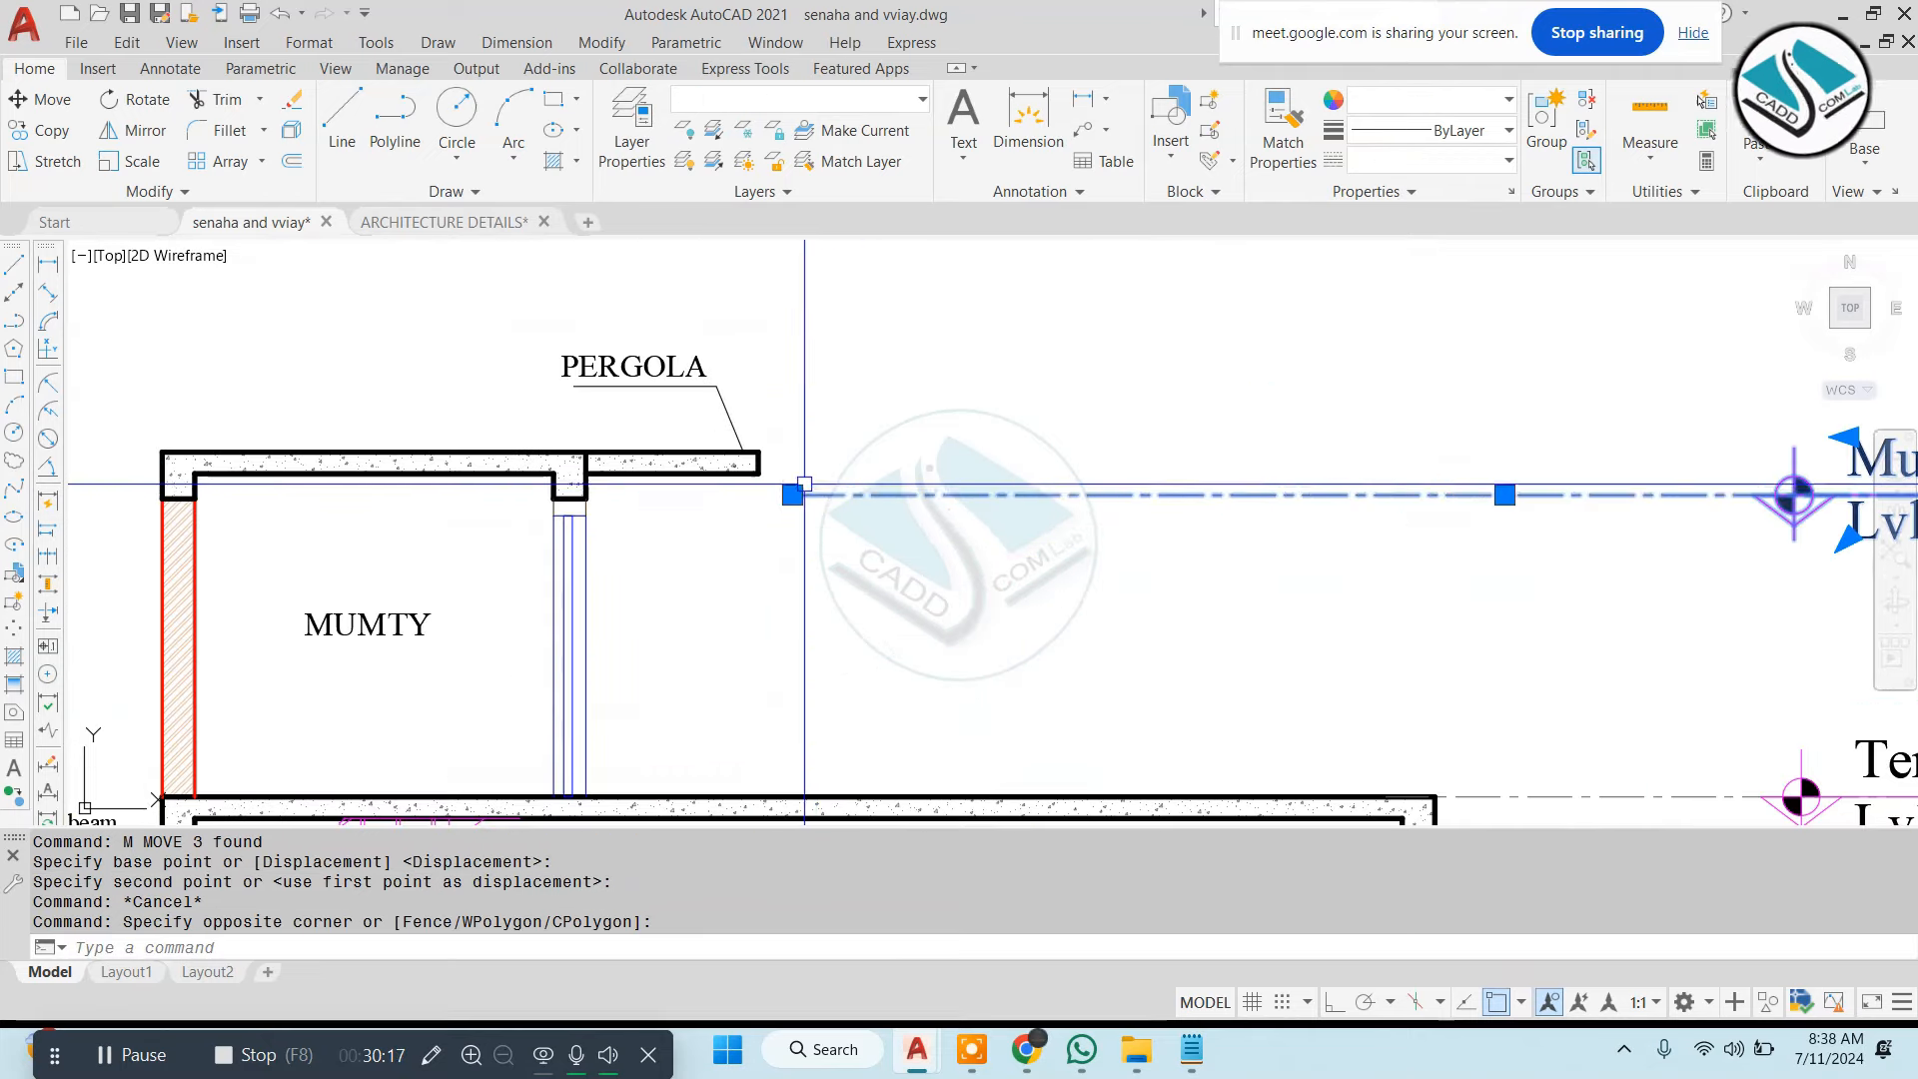
pyautogui.scroll(2, 770, 497)
pyautogui.write('m')
pyautogui.press('Return')
pyautogui.click(849, 499)
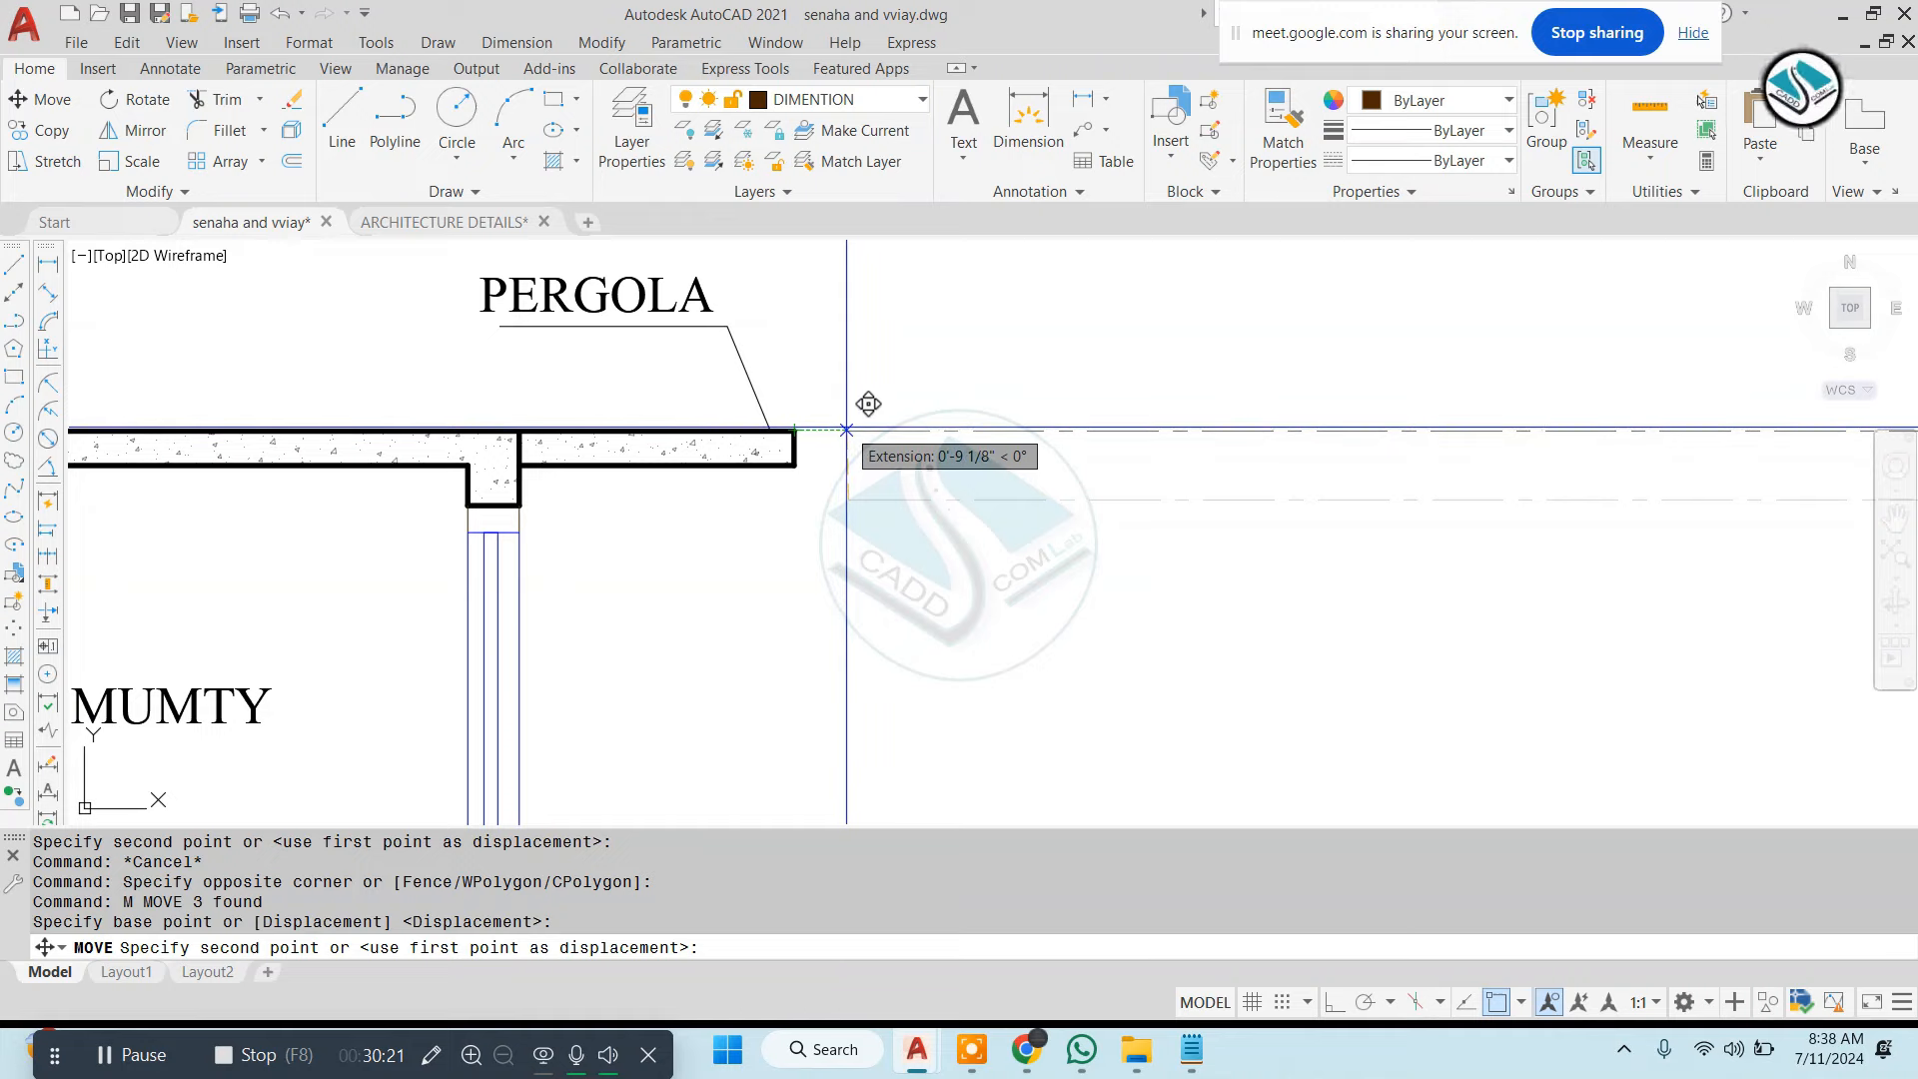
pyautogui.press('Escape')
pyautogui.press('Escape')
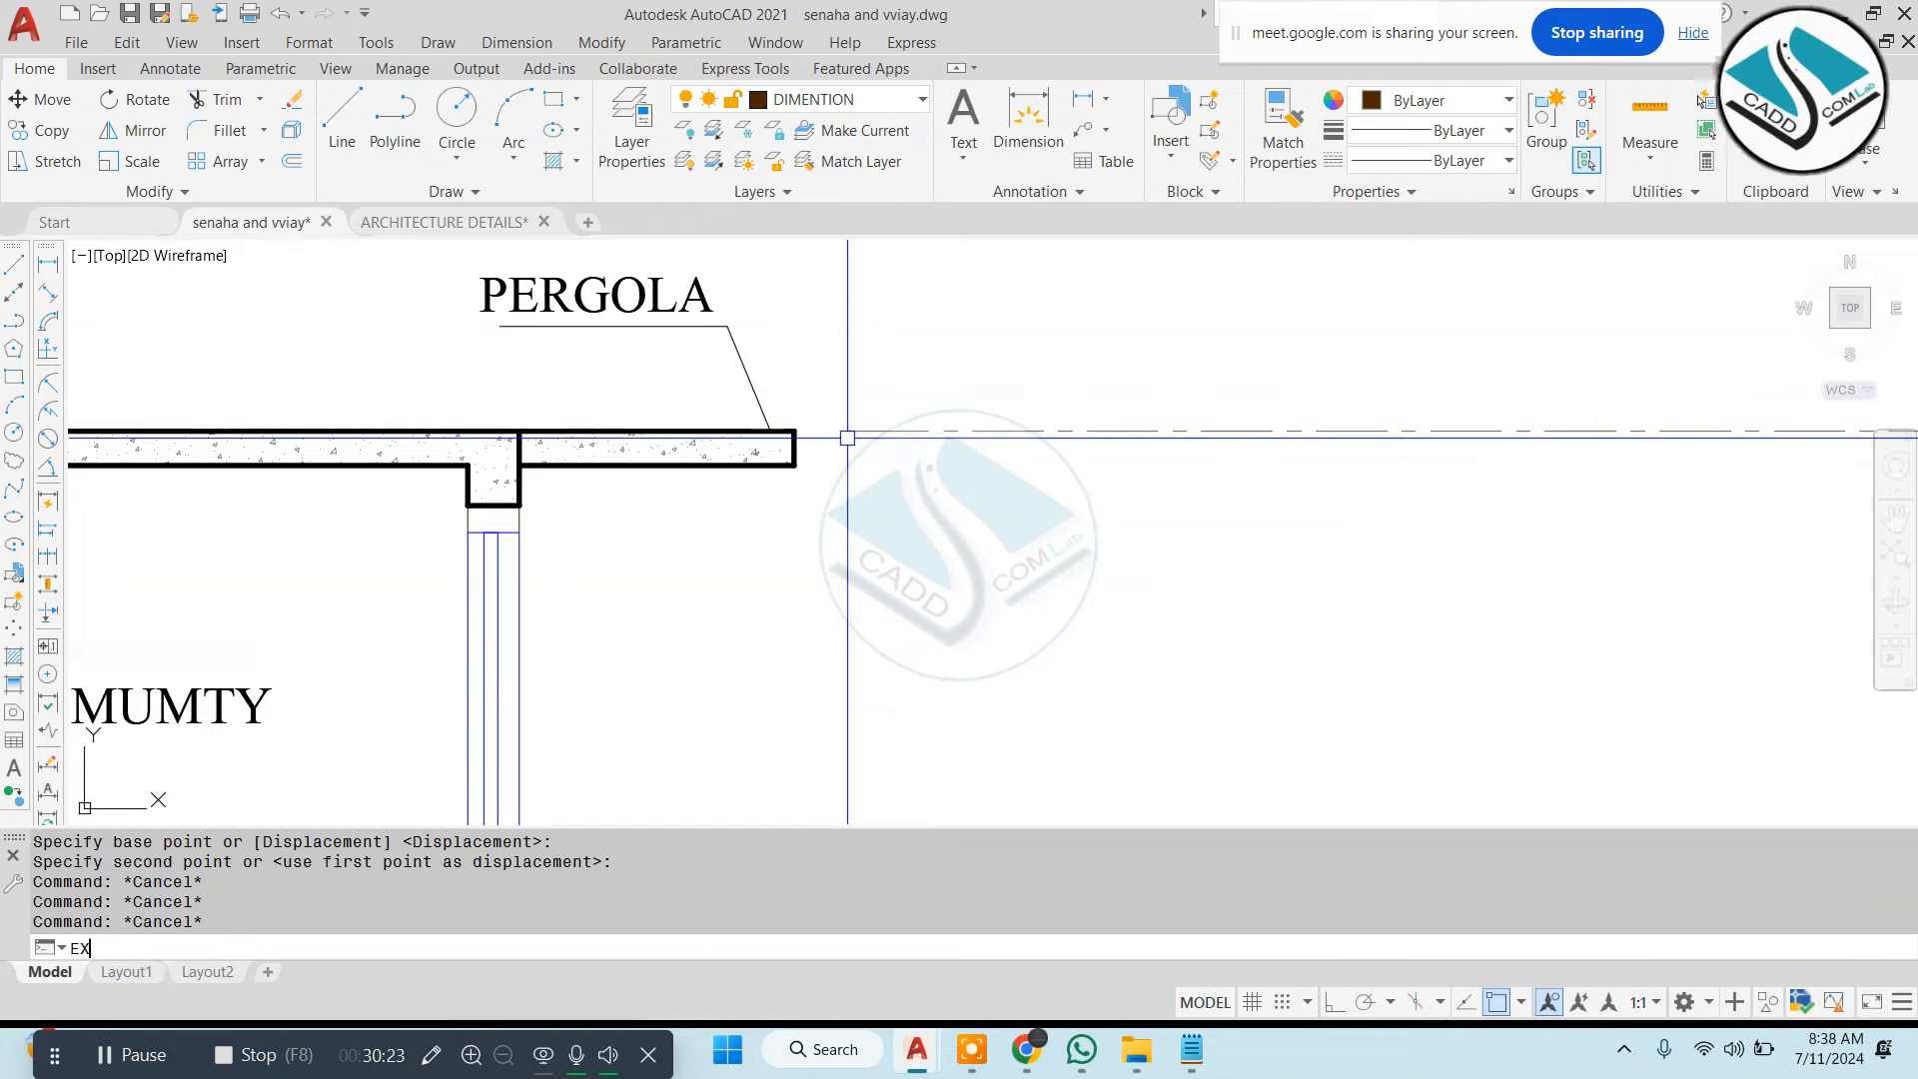
# Extend the Mumty level line to meet the outer end of the pergola slab
pyautogui.write('EX')
pyautogui.press('Return')
pyautogui.press('Return')
pyautogui.scroll(-8, 847, 438)
pyautogui.press('Escape')
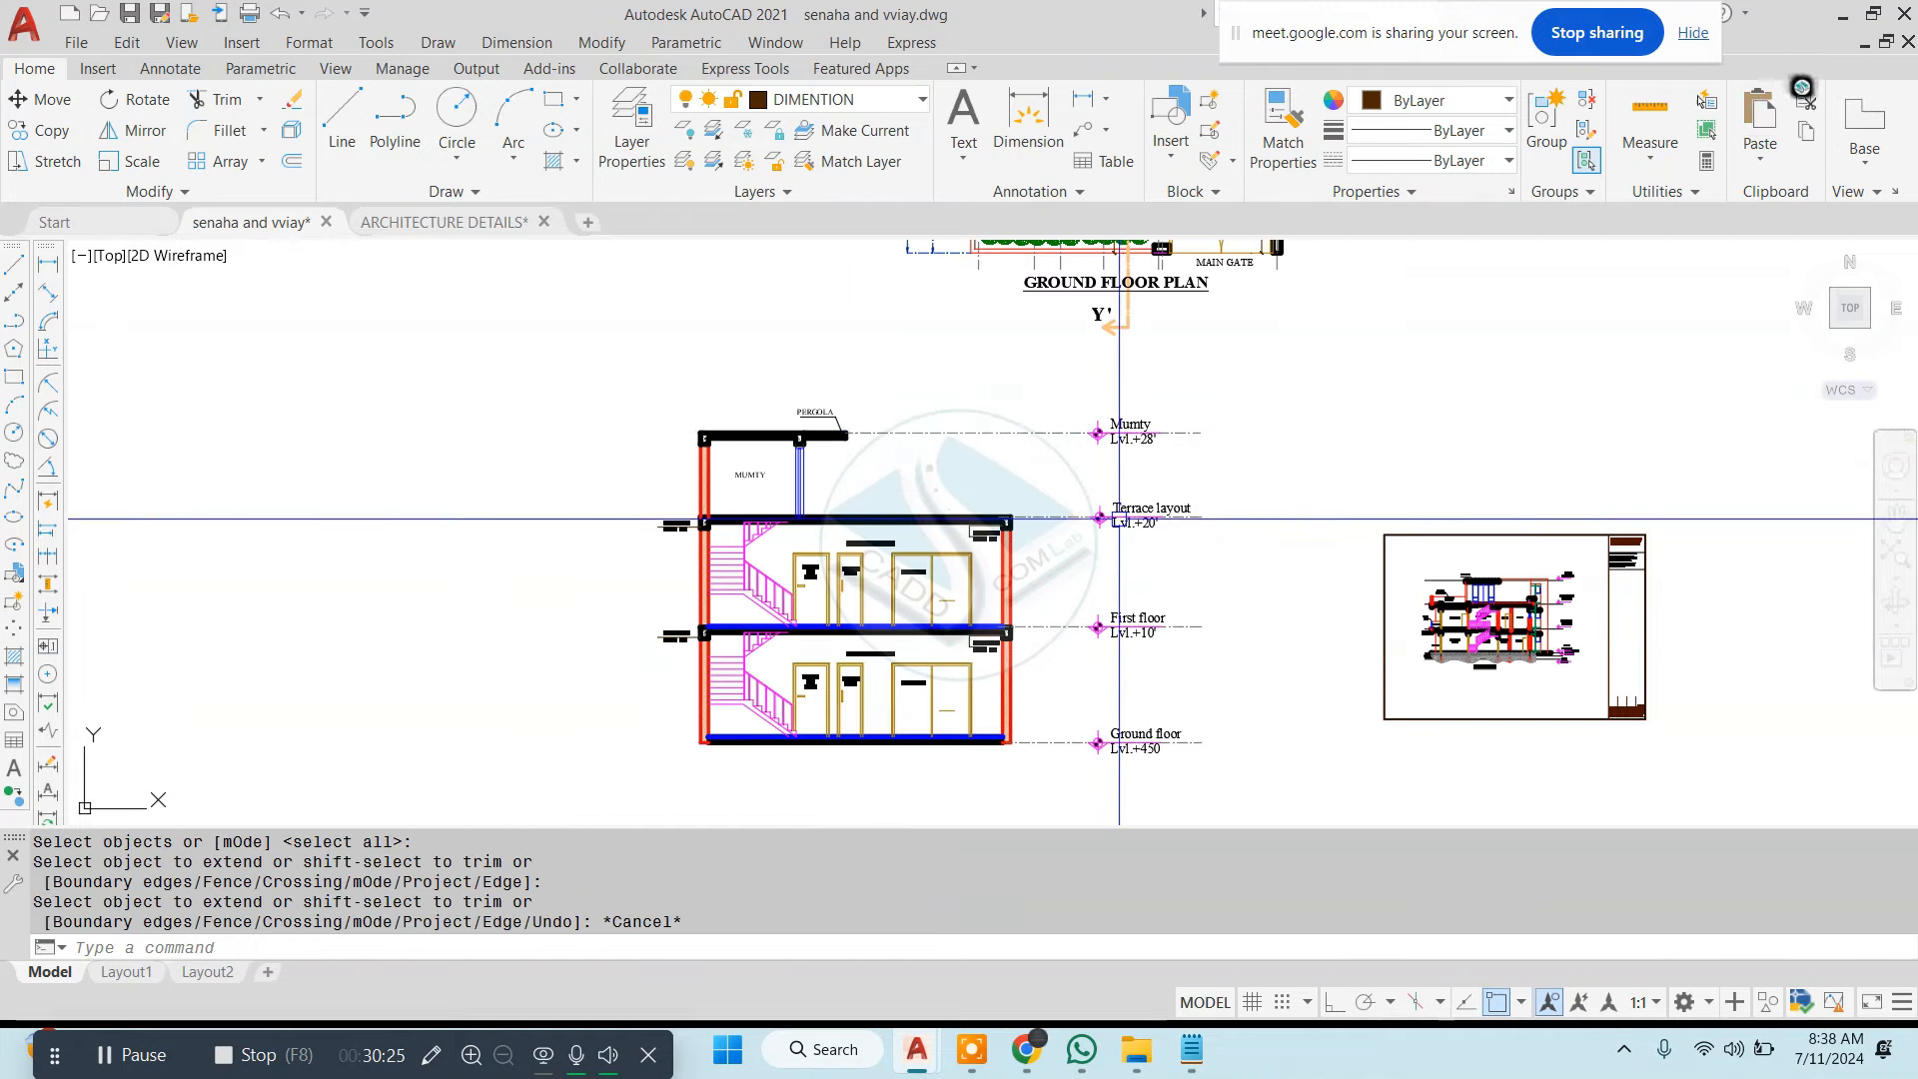
# Add a linear dimension for the pergola's projection from the mumty beam to its outer end
pyautogui.scroll(4, 762, 412)
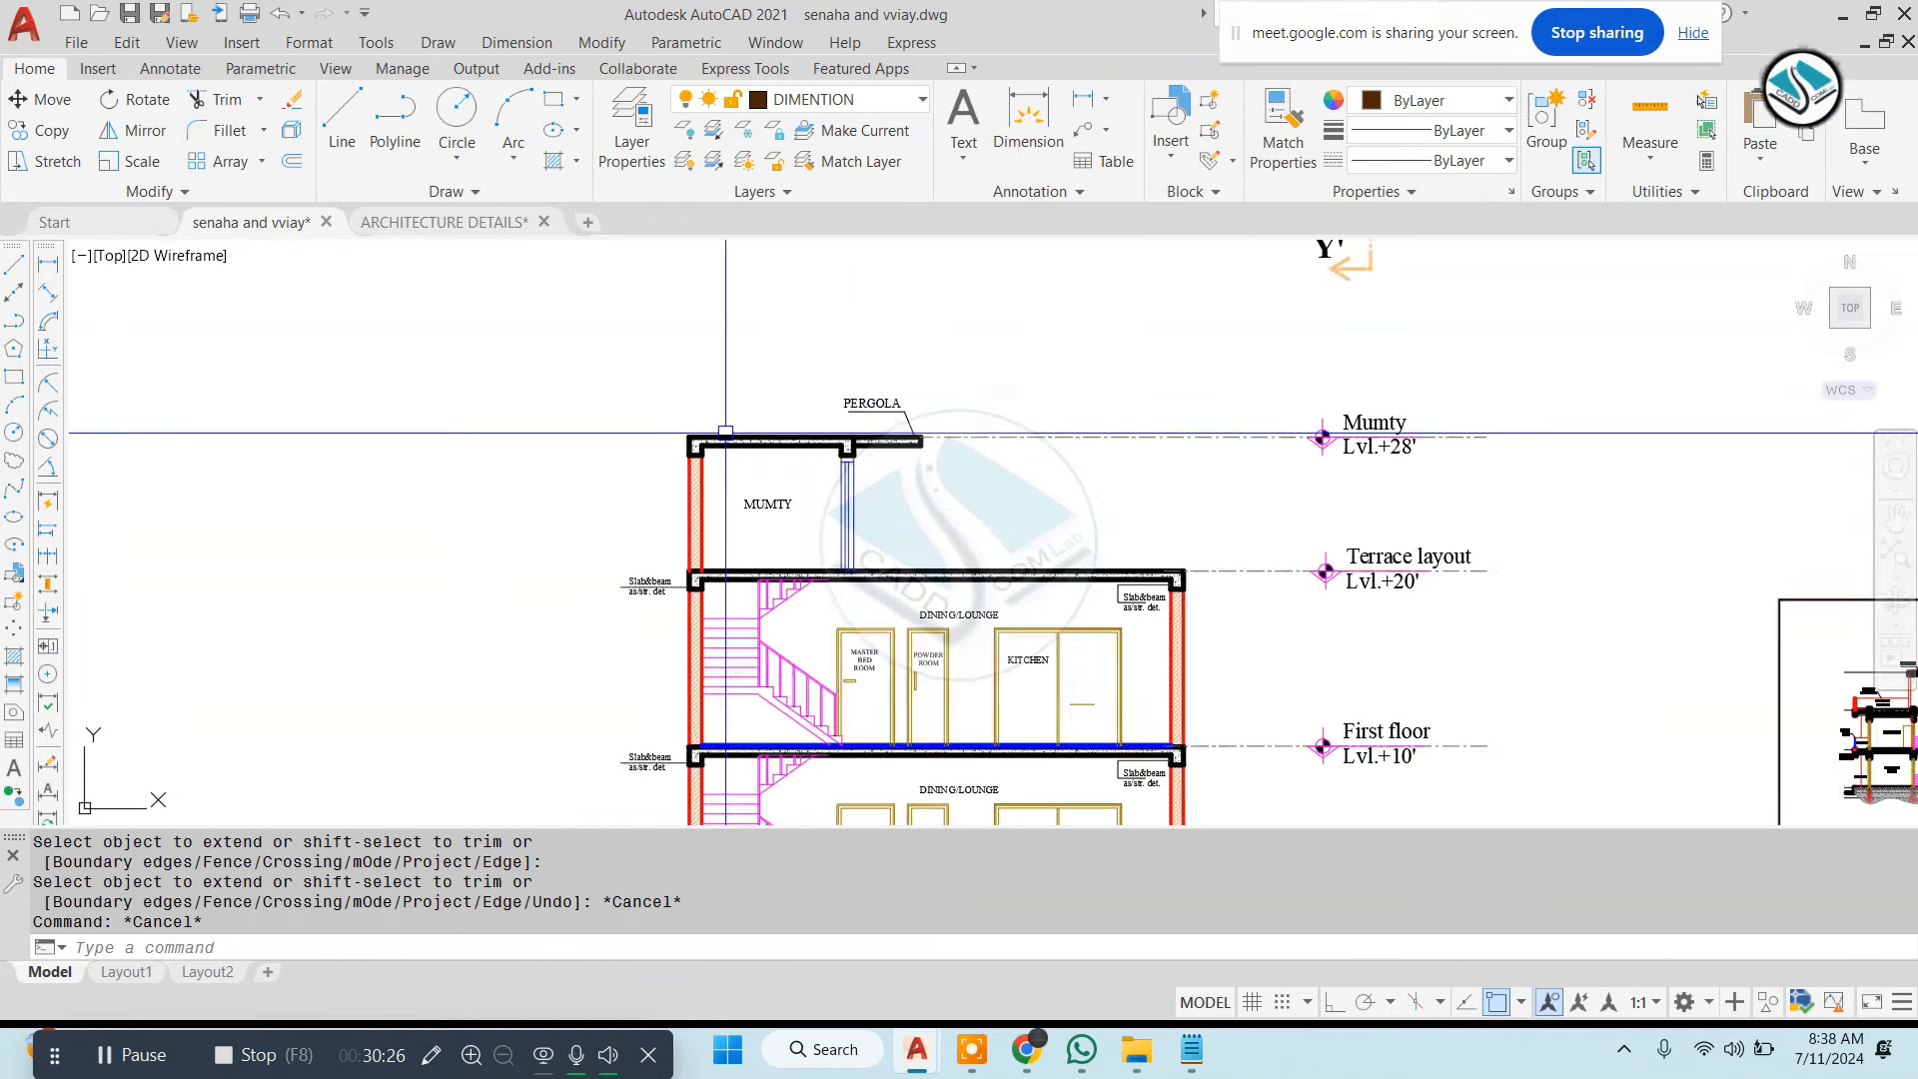
pyautogui.click(550, 46)
pyautogui.click(549, 103)
pyautogui.scroll(4, 972, 478)
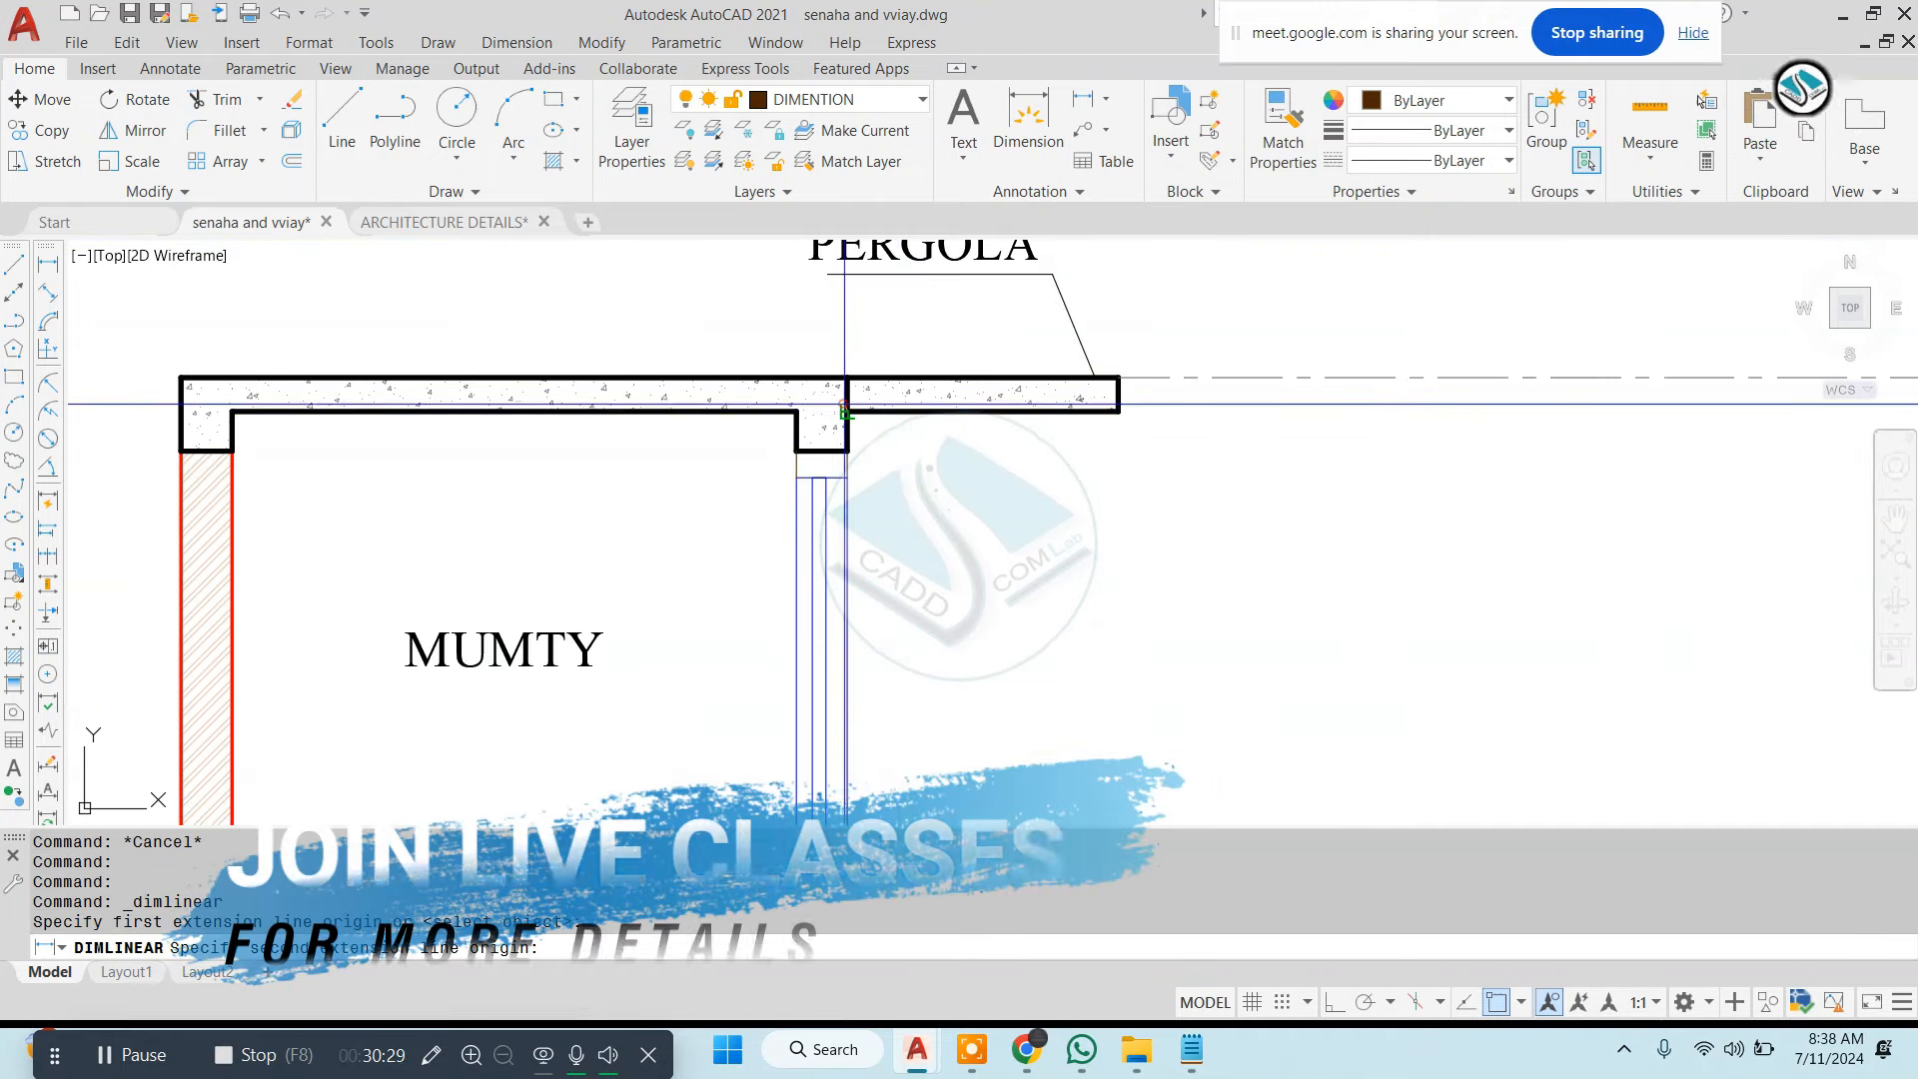
pyautogui.click(1118, 376)
pyautogui.click(1116, 449)
pyautogui.press('Escape')
# Add a vertical dimension for the pergola slab's thickness beside its outer end
pyautogui.press('Return')
pyautogui.click(1118, 376)
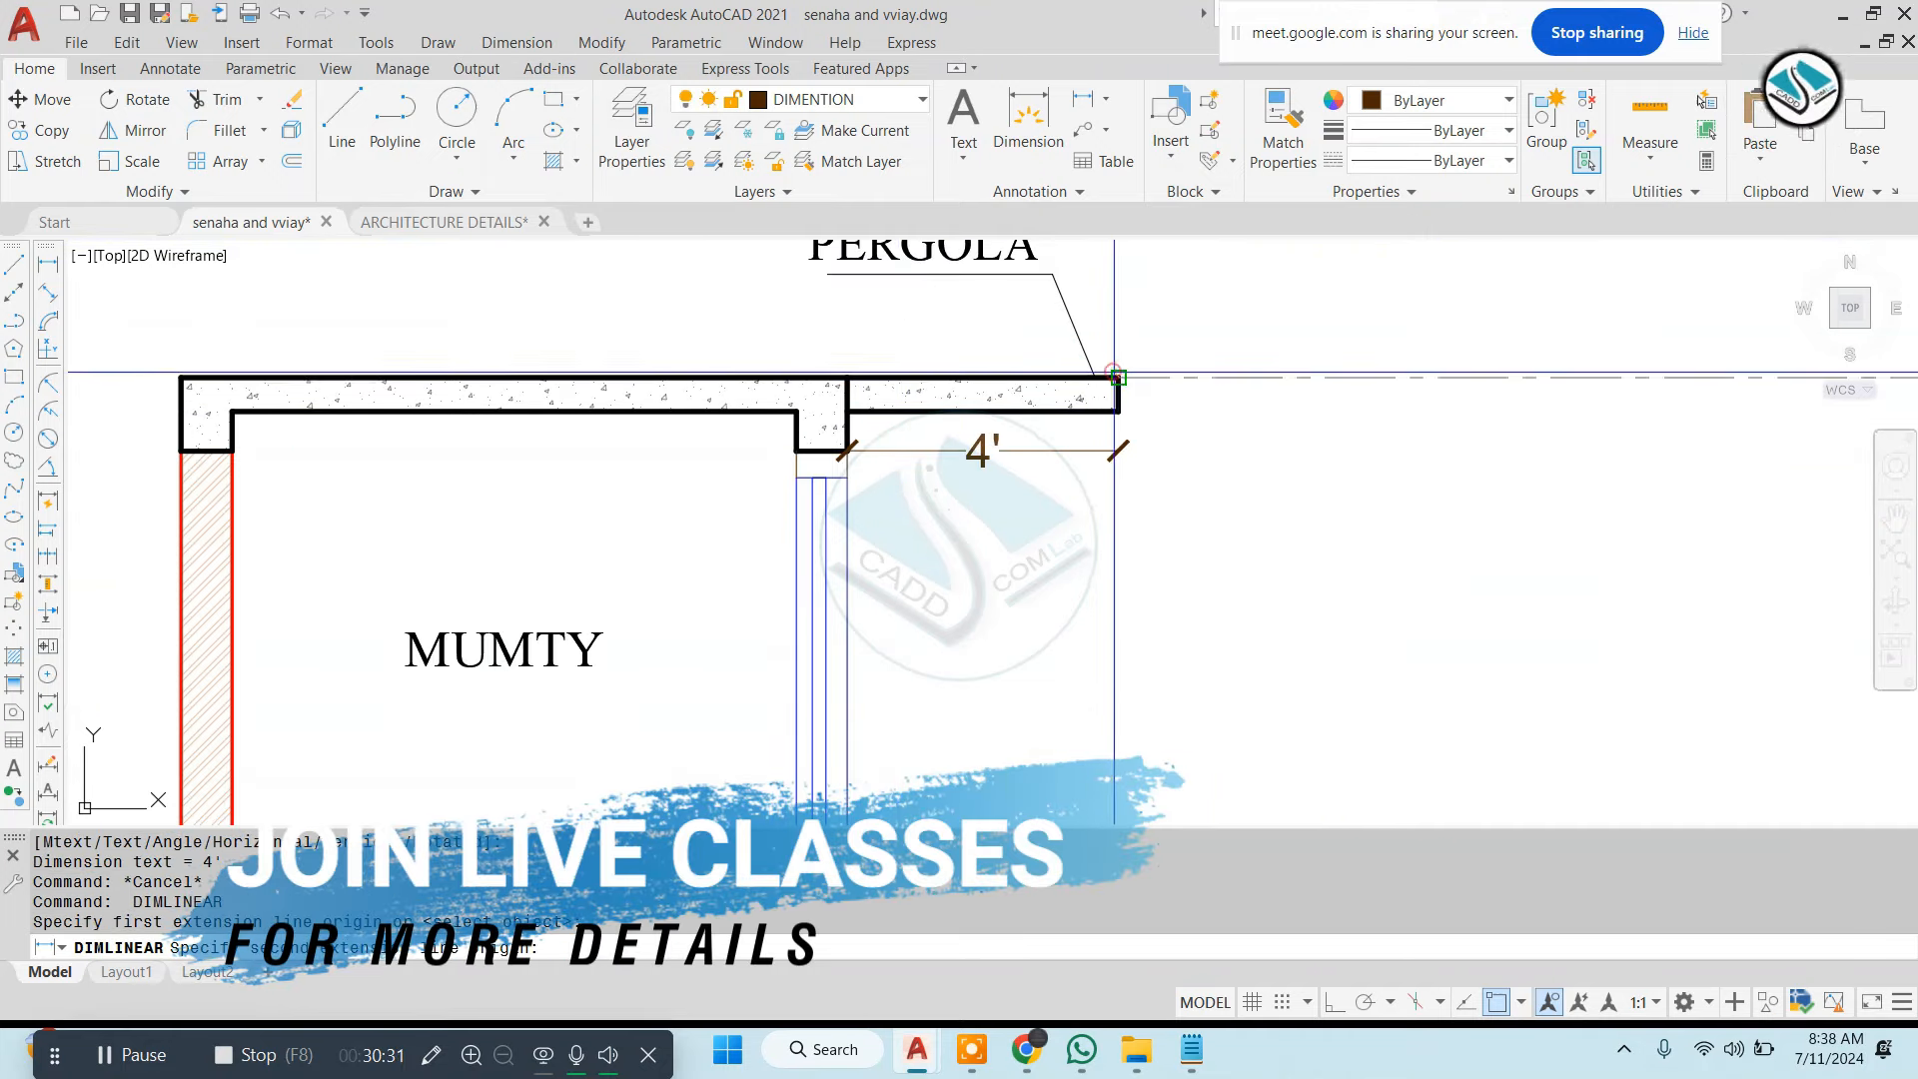
pyautogui.click(1114, 413)
pyautogui.click(1198, 411)
pyautogui.press('Escape')
pyautogui.press('Escape')
# Dimension the mumty's clear width between its two roof beams
pyautogui.moveTo(460, 418); pyautogui.dragTo(659, 377, button='middle')
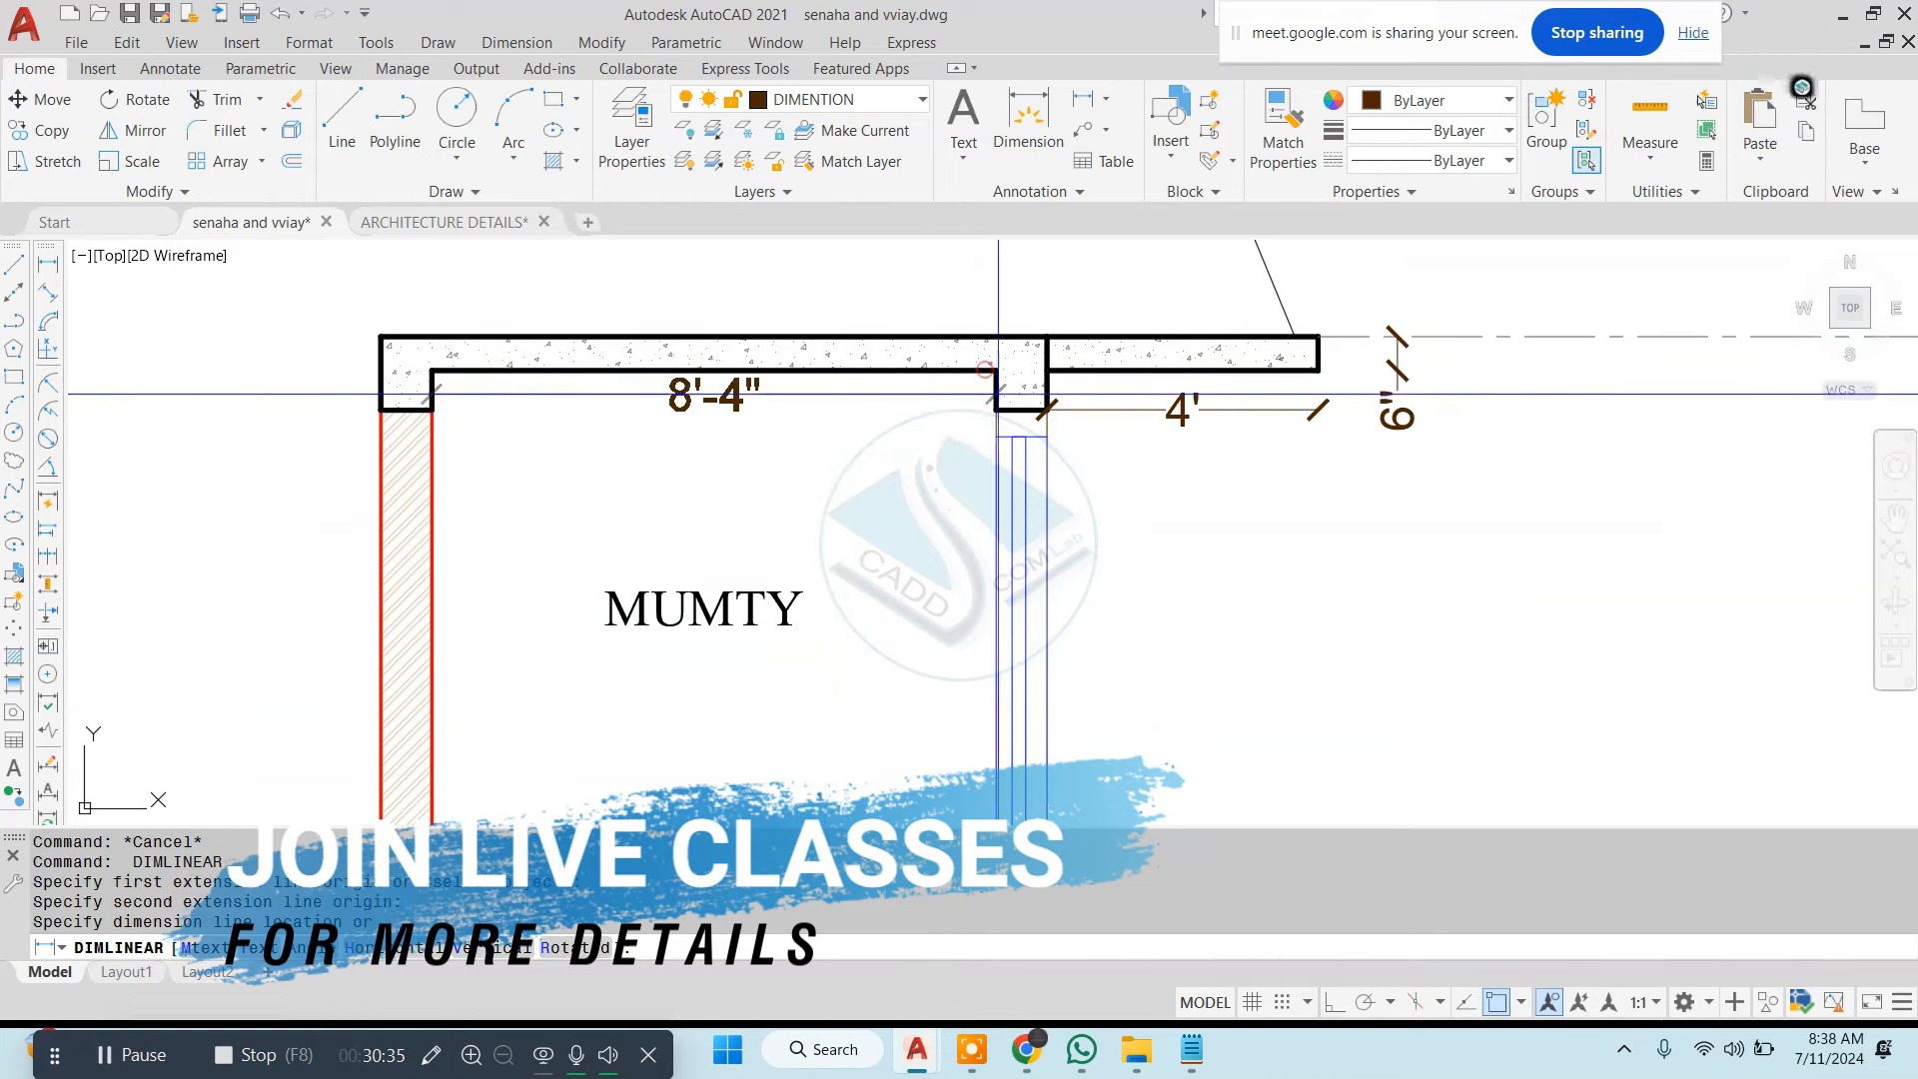
pyautogui.click(1107, 407)
pyautogui.press('Escape')
# Dimension the mumty's clear height from the terrace slab to the underside of its roof slab
pyautogui.press('Return')
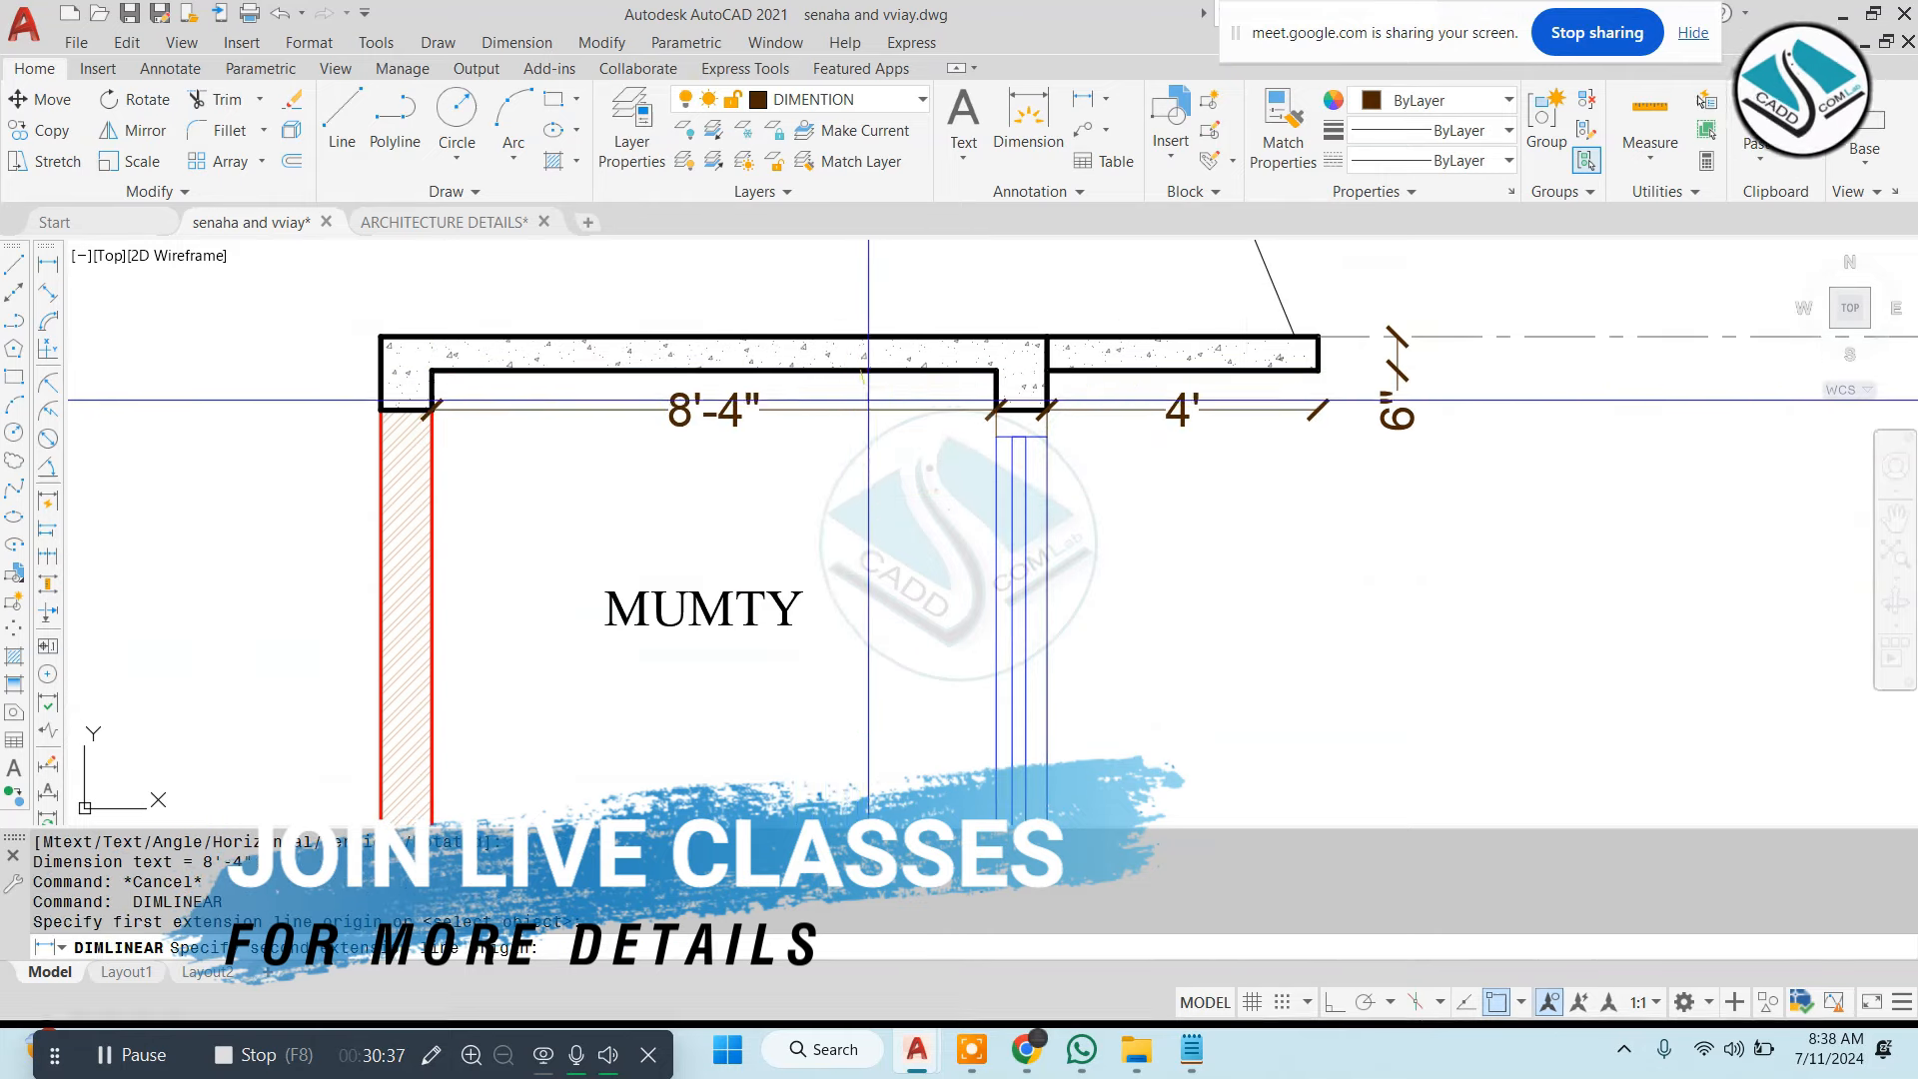
pyautogui.moveTo(867, 824)
pyautogui.mouseDown(button='middle')
pyautogui.moveTo(865, 700)
pyautogui.moveTo(829, 557)
pyautogui.moveTo(832, 616)
pyautogui.moveTo(838, 593)
pyautogui.mouseUp(button='middle')
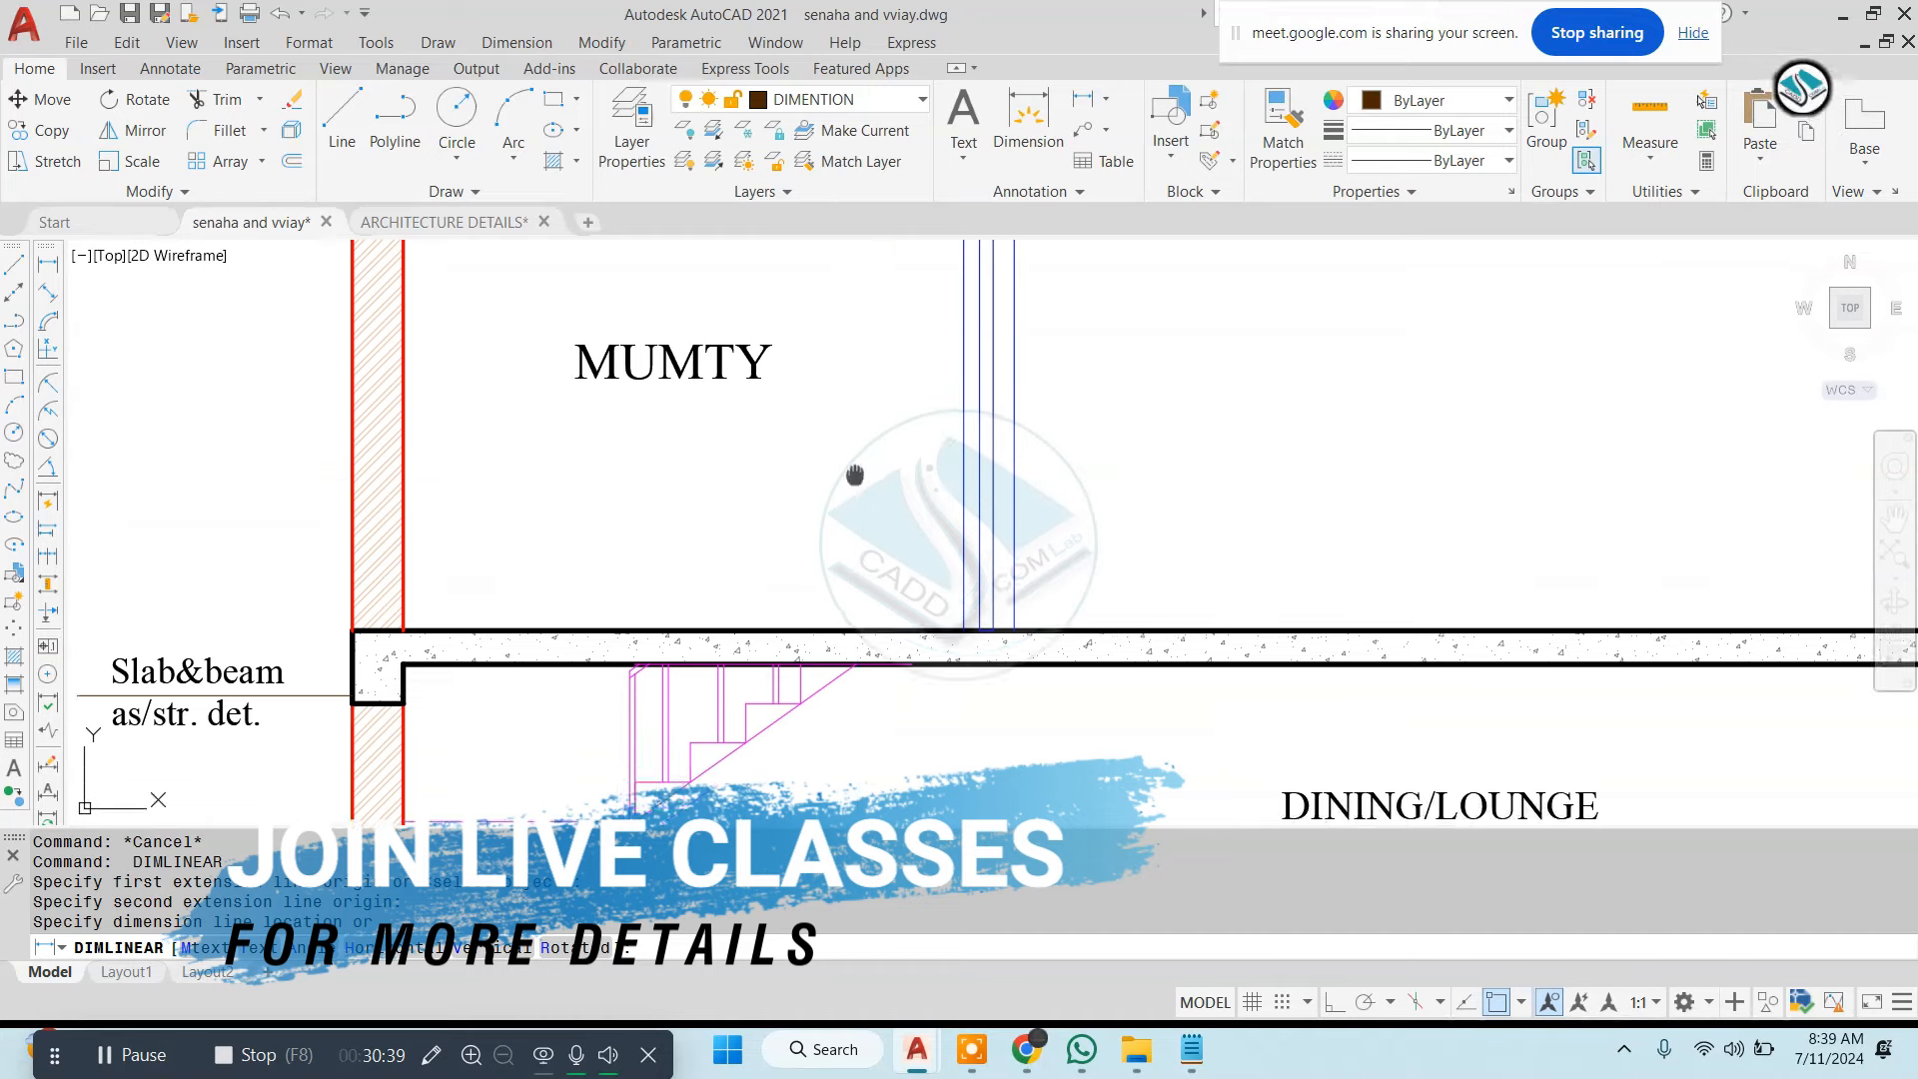
pyautogui.moveTo(852, 475); pyautogui.dragTo(869, 600, button='middle')
pyautogui.click(875, 529)
pyautogui.scroll(-2, 963, 445)
pyautogui.scroll(4, 632, 357)
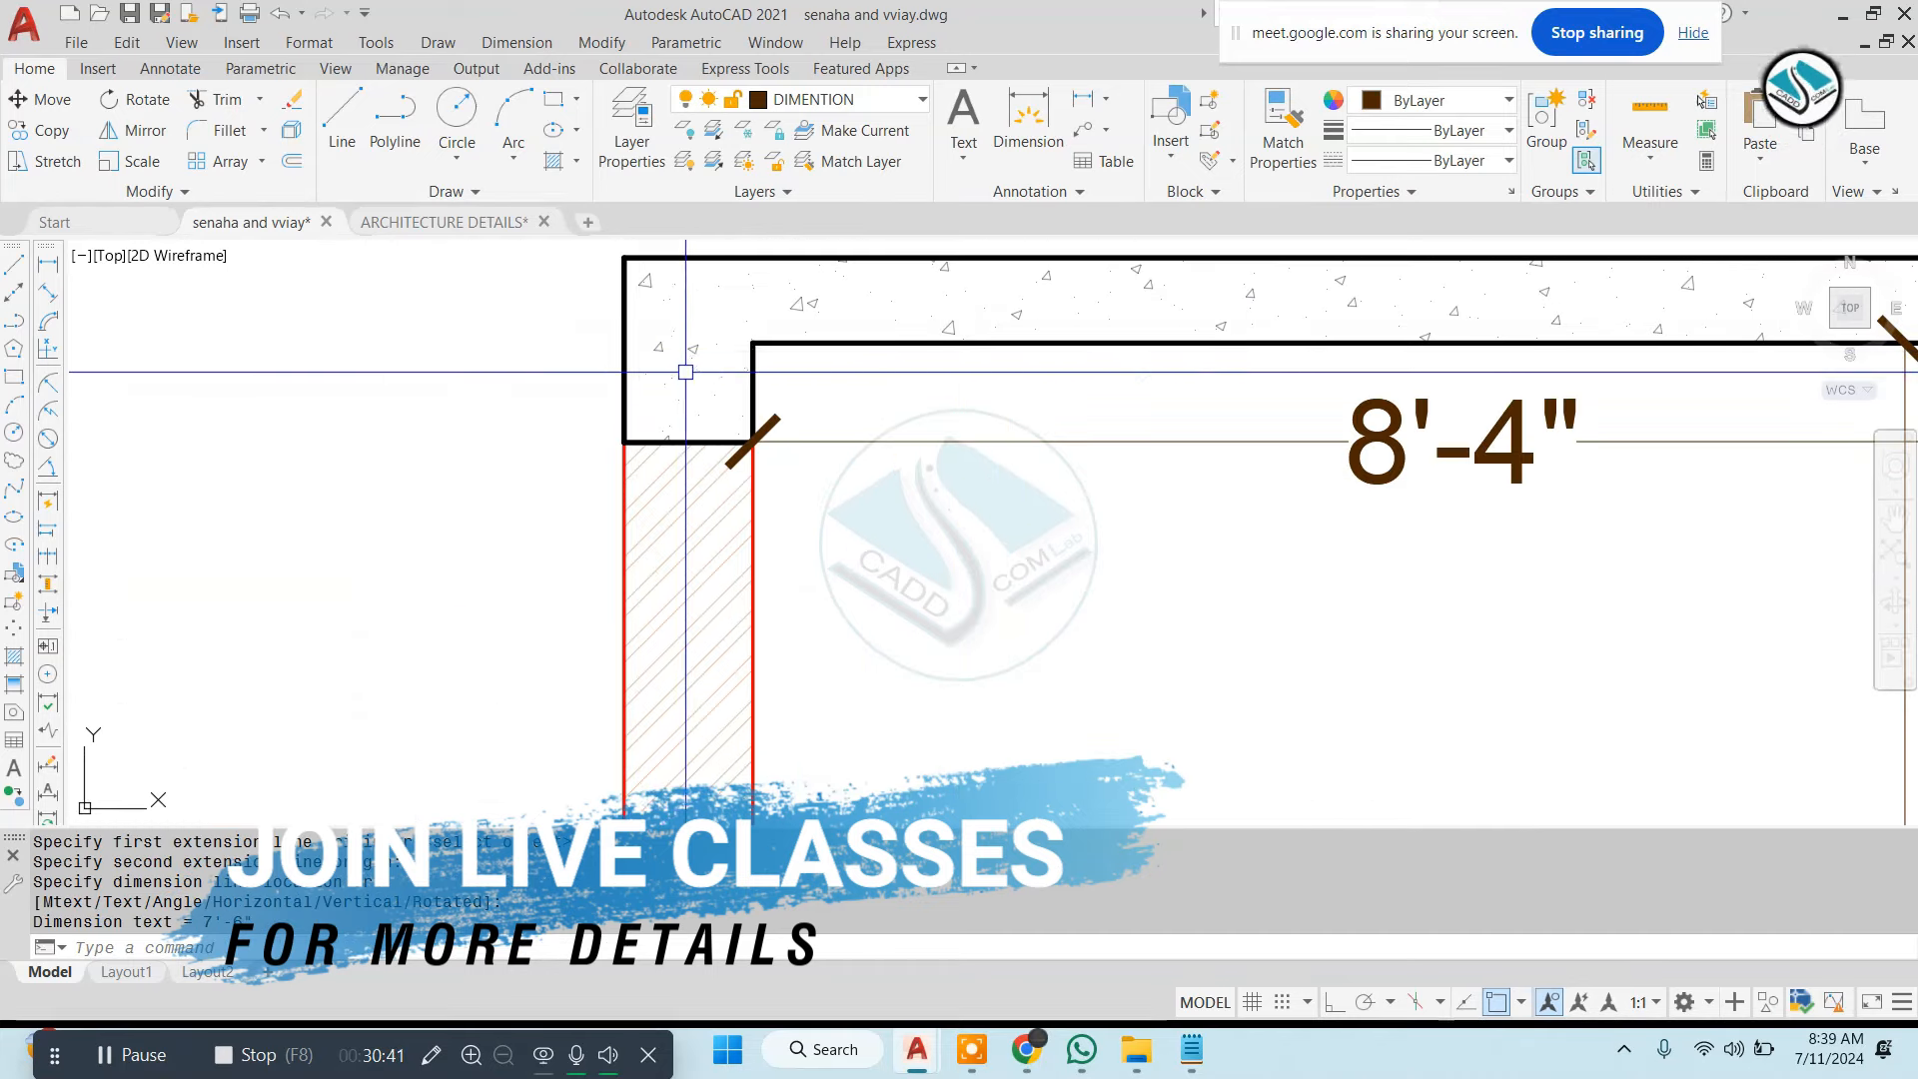
# Dimension the drop of the mumty roof beam below the slab at the outer wall
pyautogui.press('Escape')
pyautogui.press('Return')
pyautogui.click(752, 342)
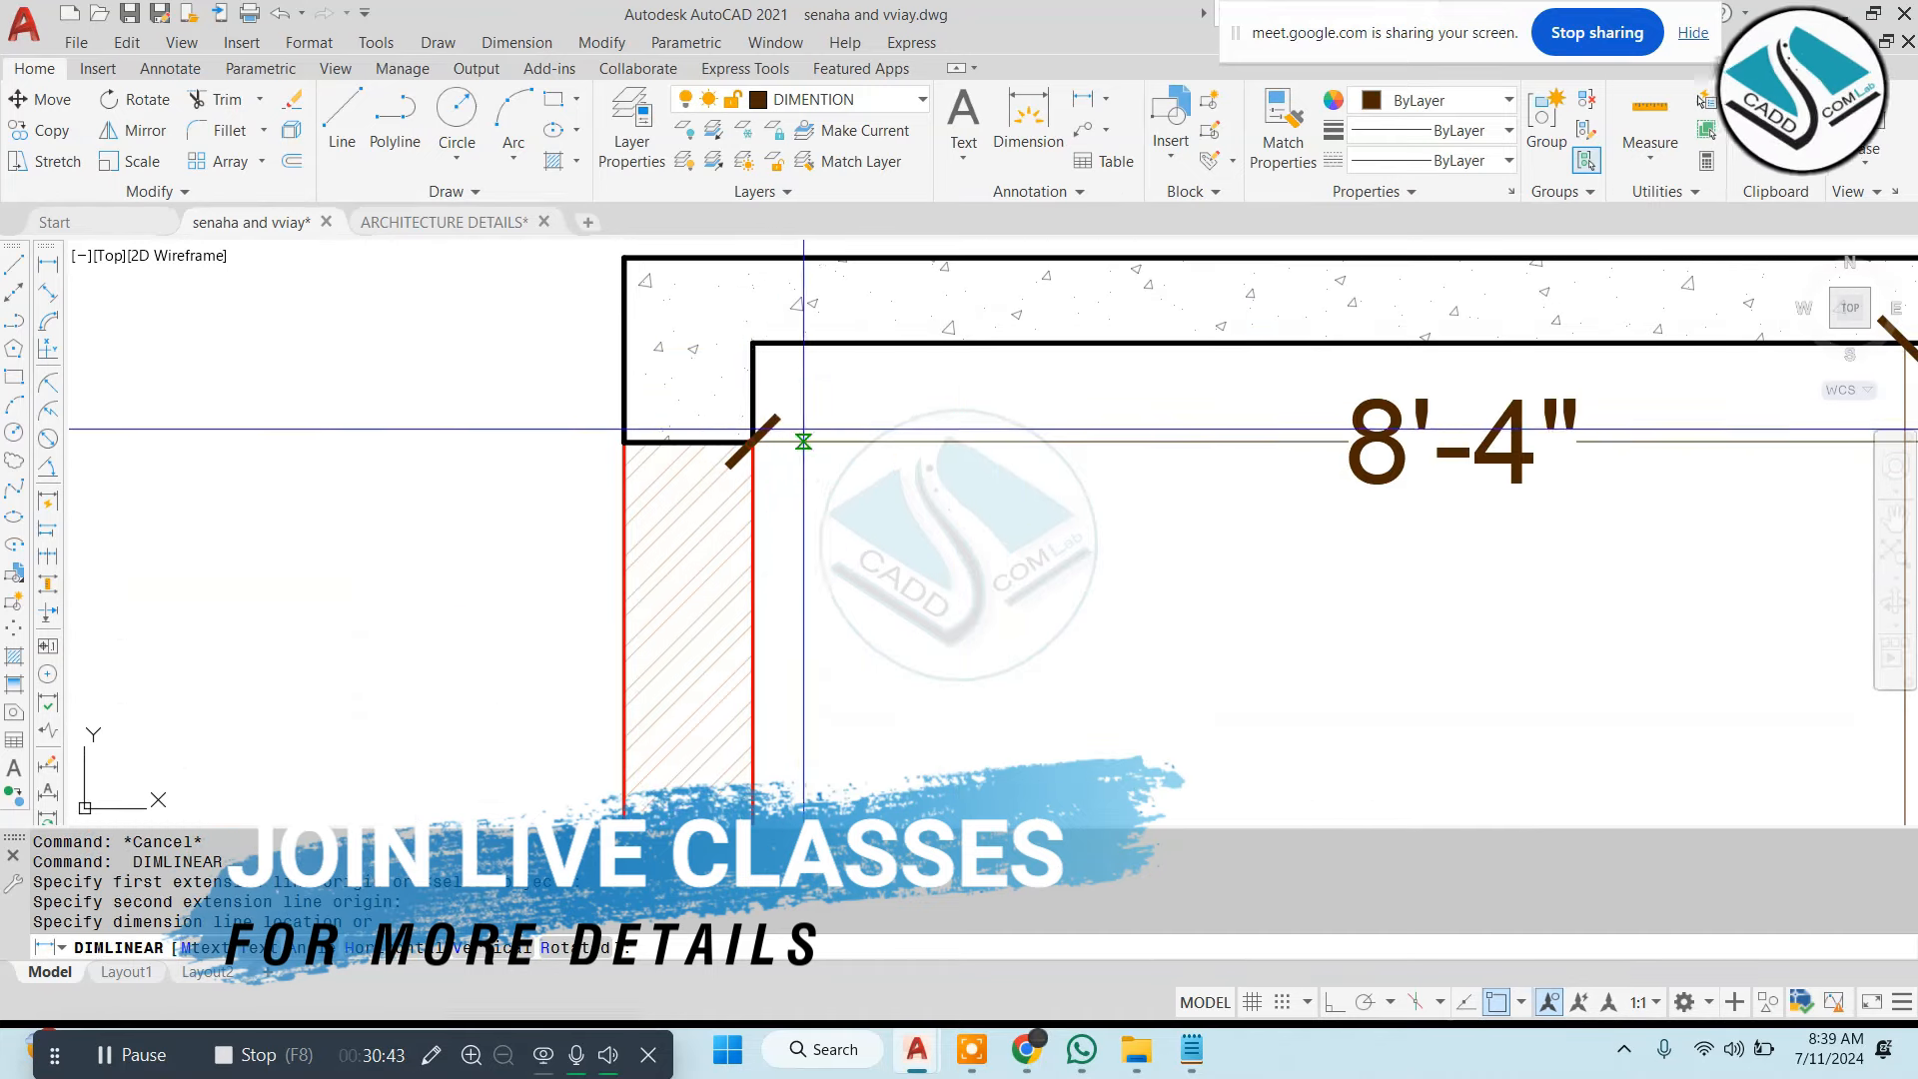
pyautogui.click(803, 441)
pyautogui.scroll(-4, 989, 300)
# Dimension the first-floor room's clear height from the floor finish to the underside of the terrace slab
pyautogui.moveTo(866, 497); pyautogui.dragTo(750, 385, button='middle')
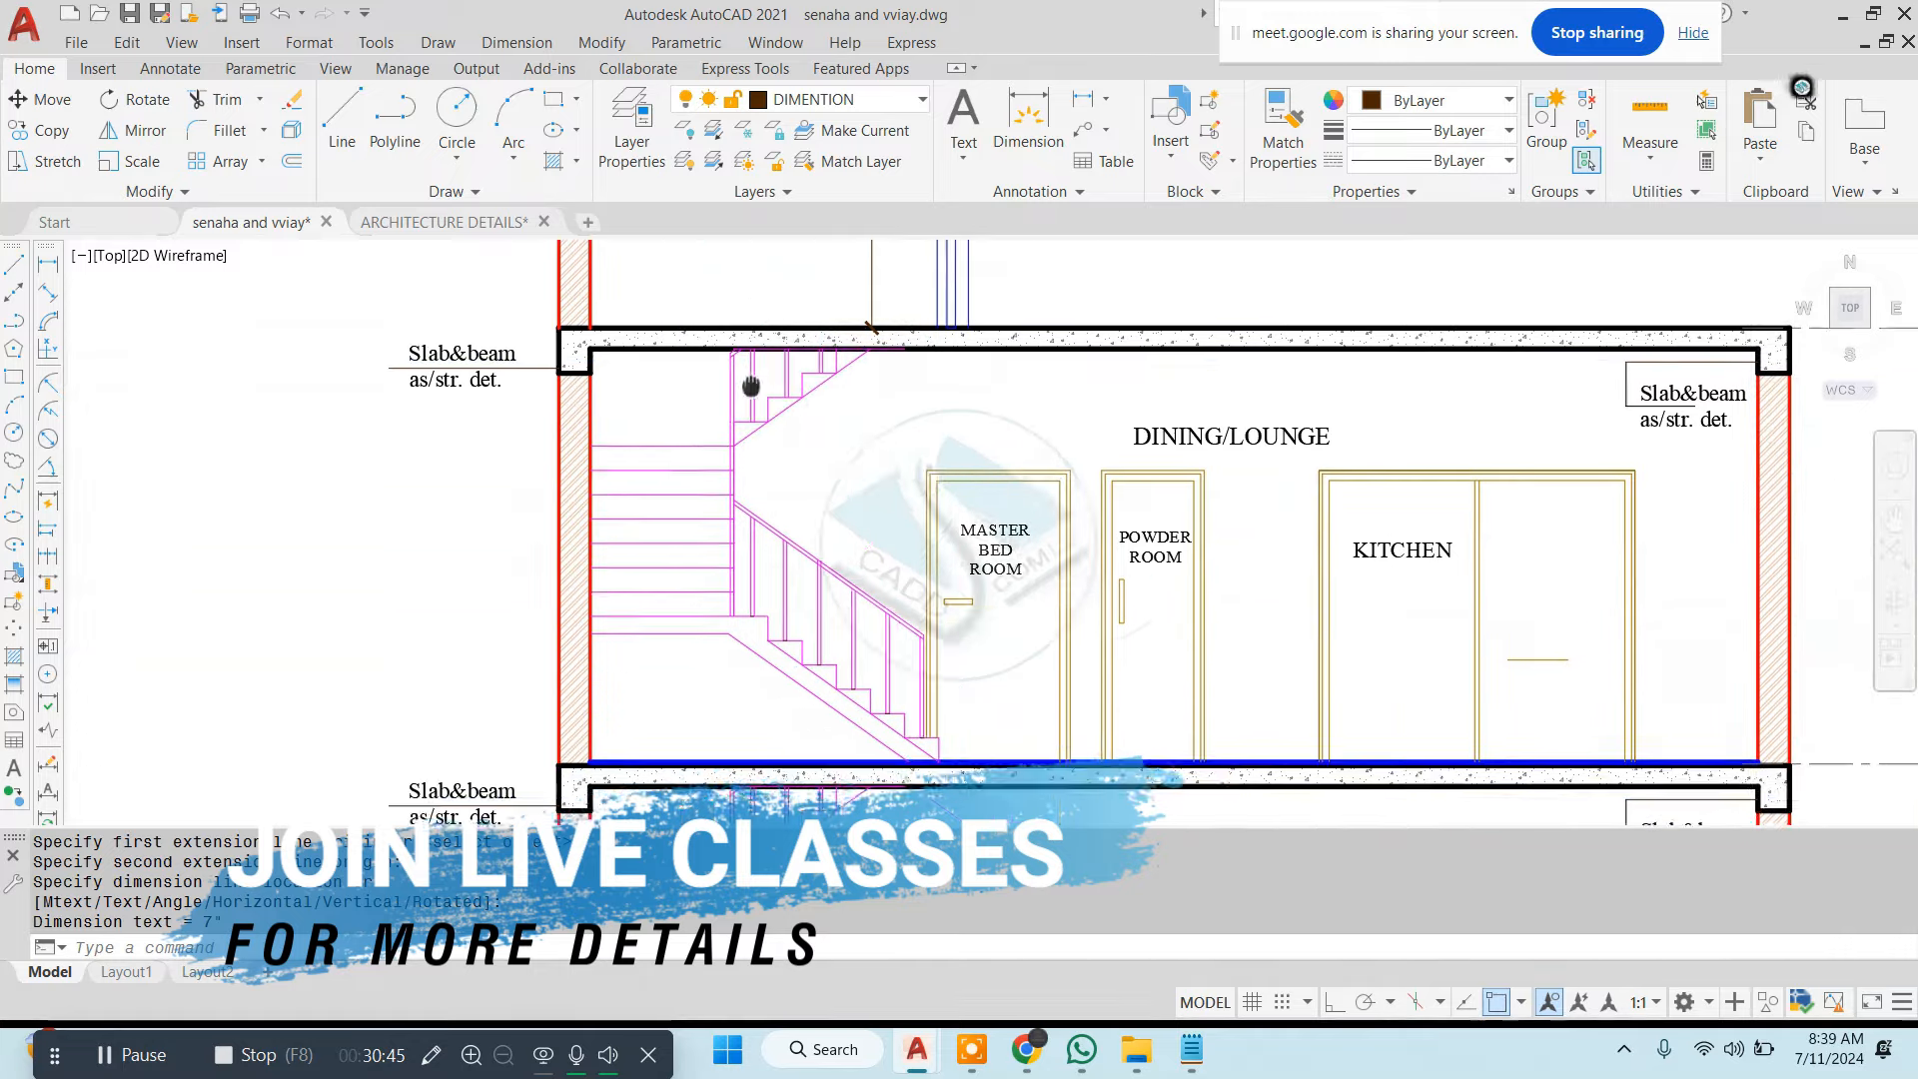
pyautogui.moveTo(1003, 421); pyautogui.dragTo(609, 463, button='middle')
pyautogui.press('Escape')
pyautogui.press('Return')
pyautogui.click(929, 403)
pyautogui.scroll(4, 930, 786)
pyautogui.moveTo(930, 786); pyautogui.dragTo(924, 634, button='middle')
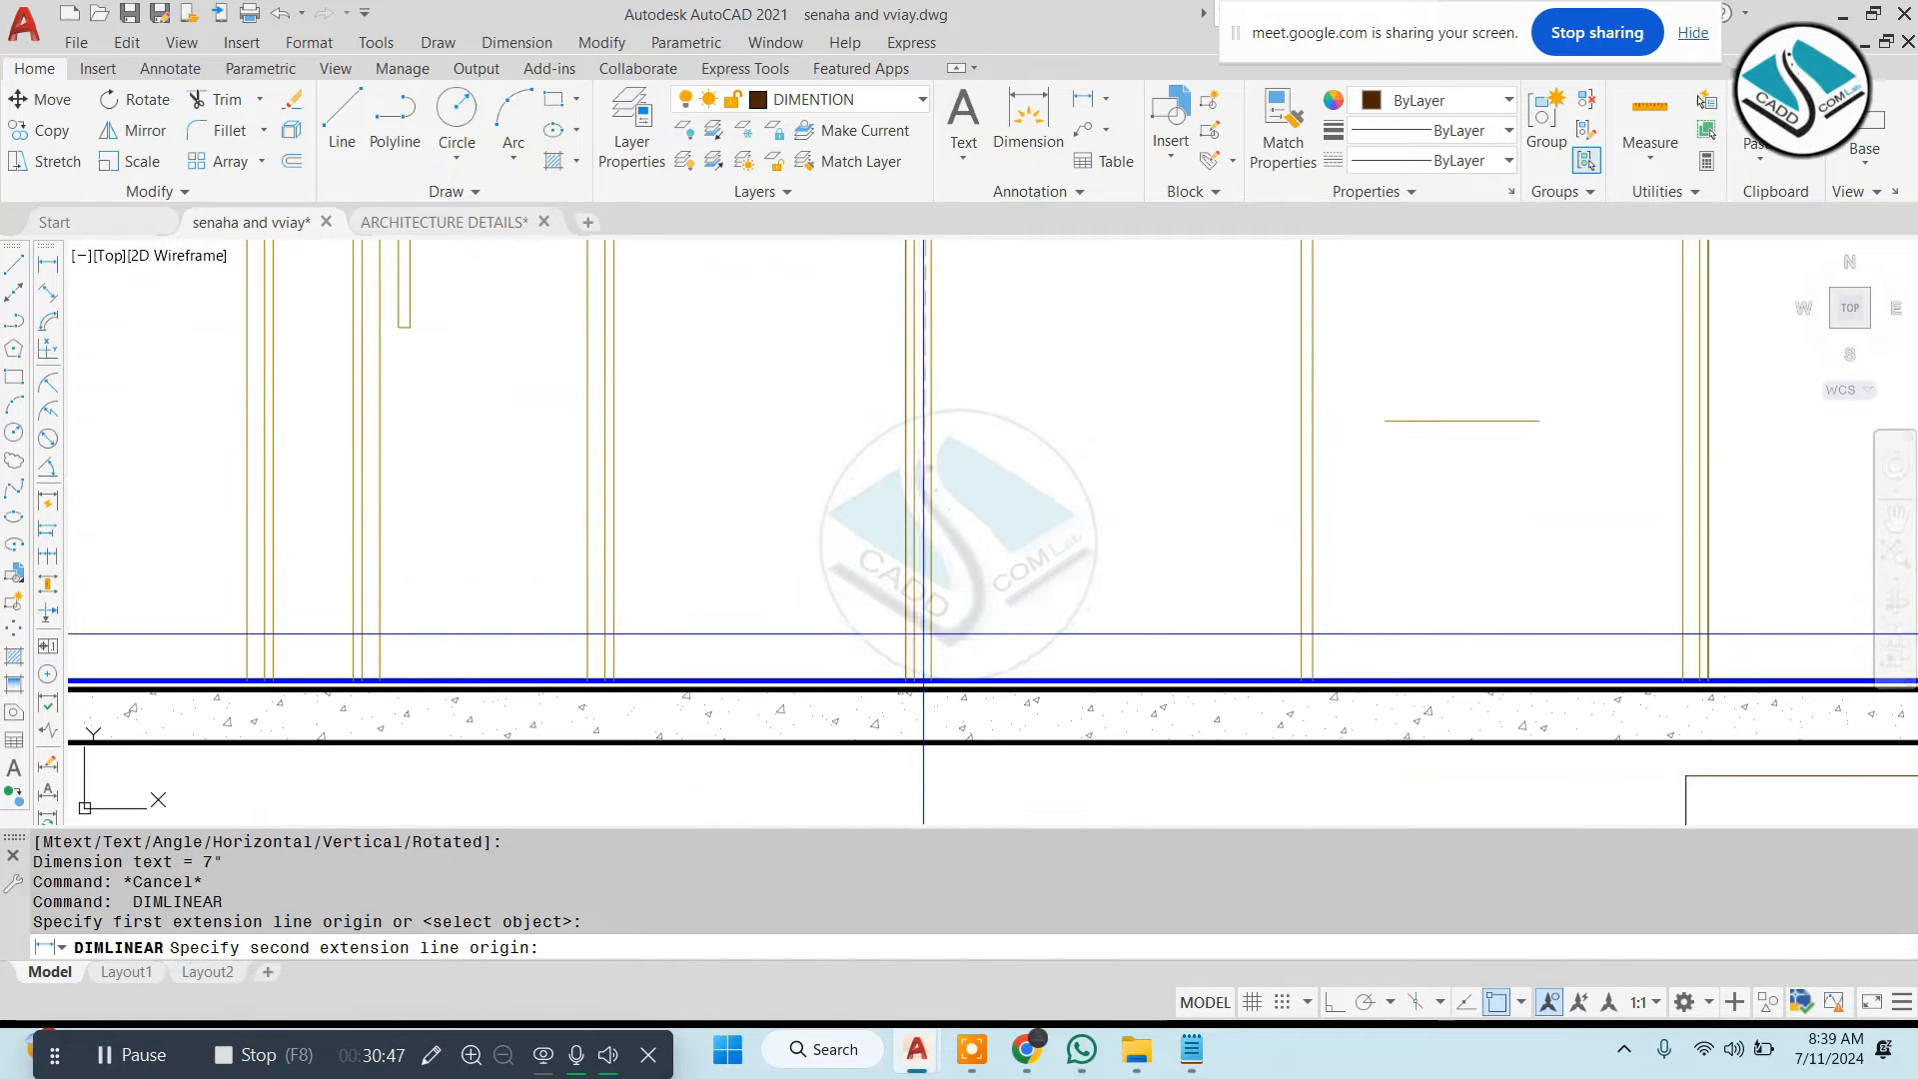
pyautogui.click(914, 680)
pyautogui.click(814, 527)
pyautogui.scroll(-5, 989, 524)
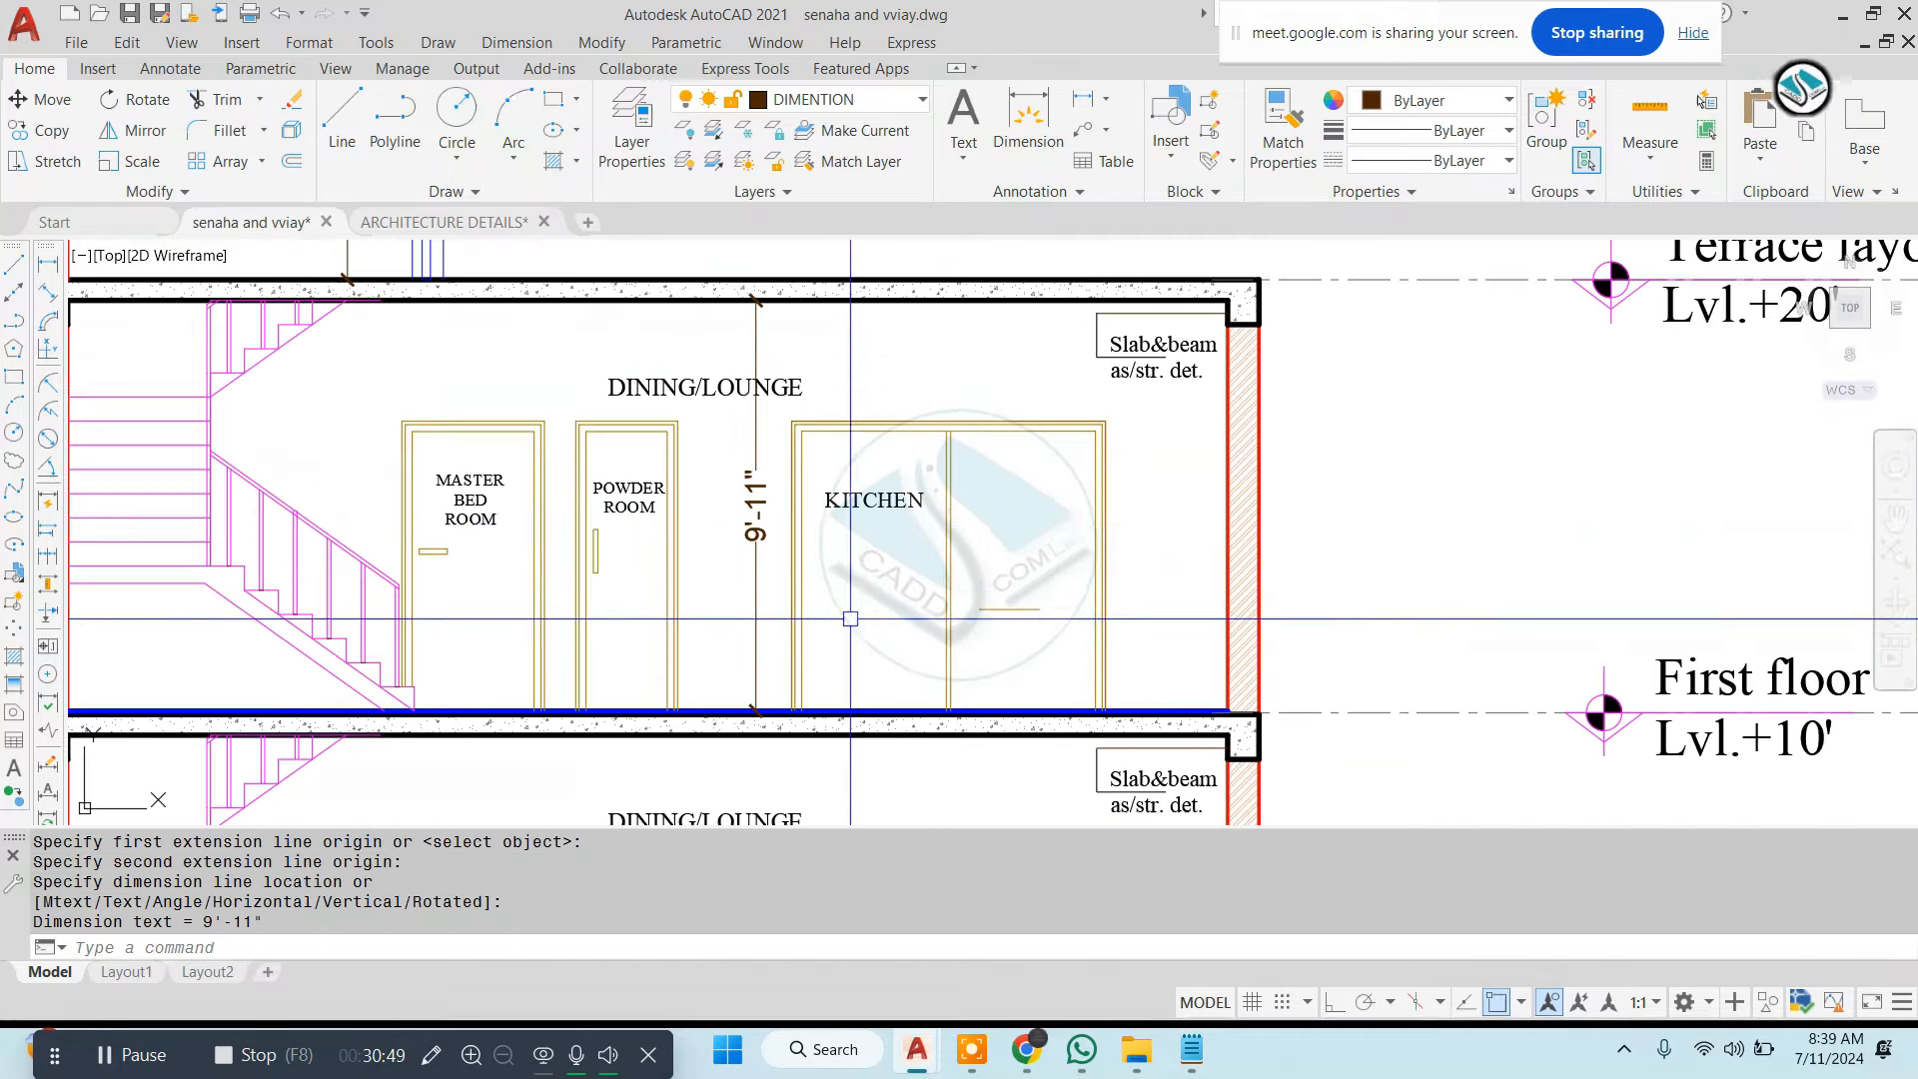
# Dimension the height of the first-floor kitchen door from the floor to the top of its frame
pyautogui.scroll(3, 1153, 436)
pyautogui.scroll(2, 1153, 435)
pyautogui.press('Escape')
pyautogui.press('Return')
pyautogui.click(1027, 398)
pyautogui.scroll(-2, 1029, 714)
pyautogui.moveTo(1029, 715); pyautogui.dragTo(997, 462, button='middle')
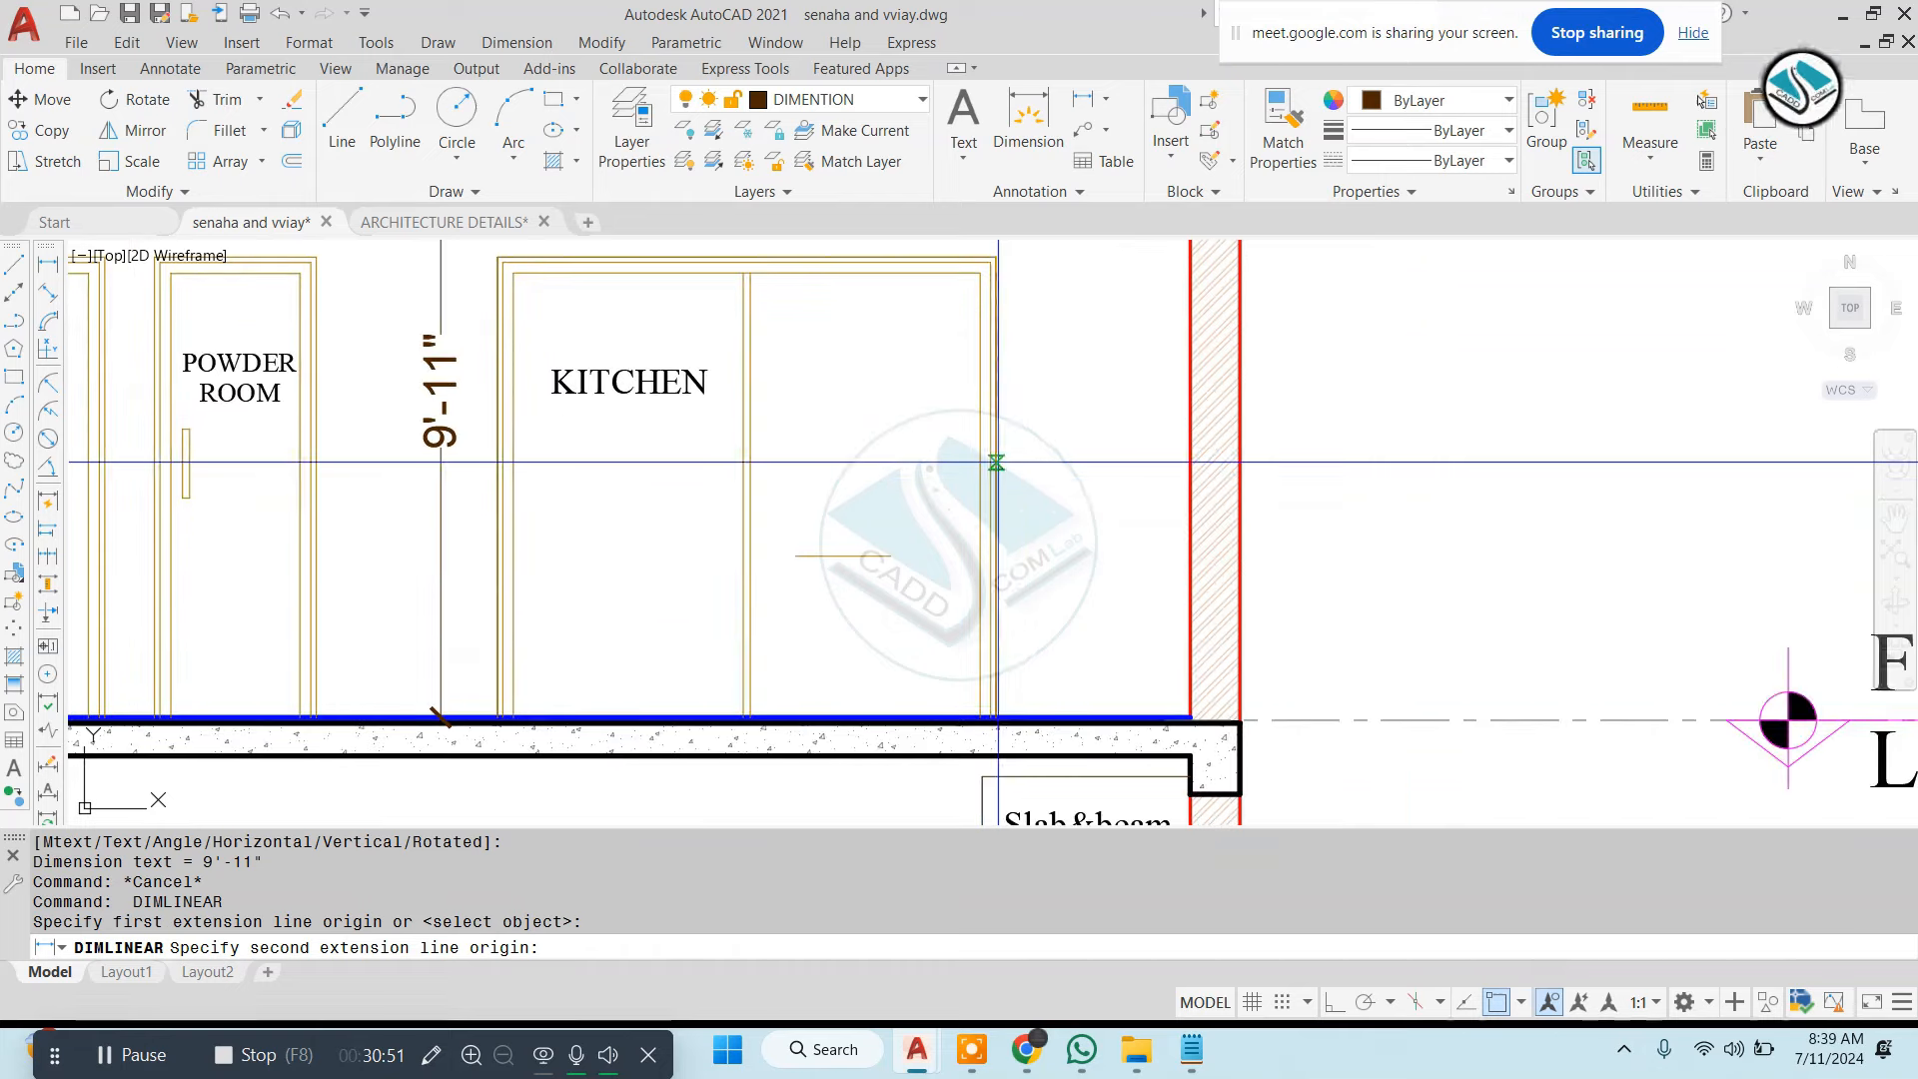
pyautogui.click(998, 713)
pyautogui.click(1027, 632)
pyautogui.scroll(-2, 999, 600)
# Dimension the drop of the terrace-level beam below the slab beside the outer wall
pyautogui.moveTo(844, 498); pyautogui.dragTo(1162, 509, button='middle')
pyautogui.moveTo(1145, 391); pyautogui.dragTo(1037, 476, button='middle')
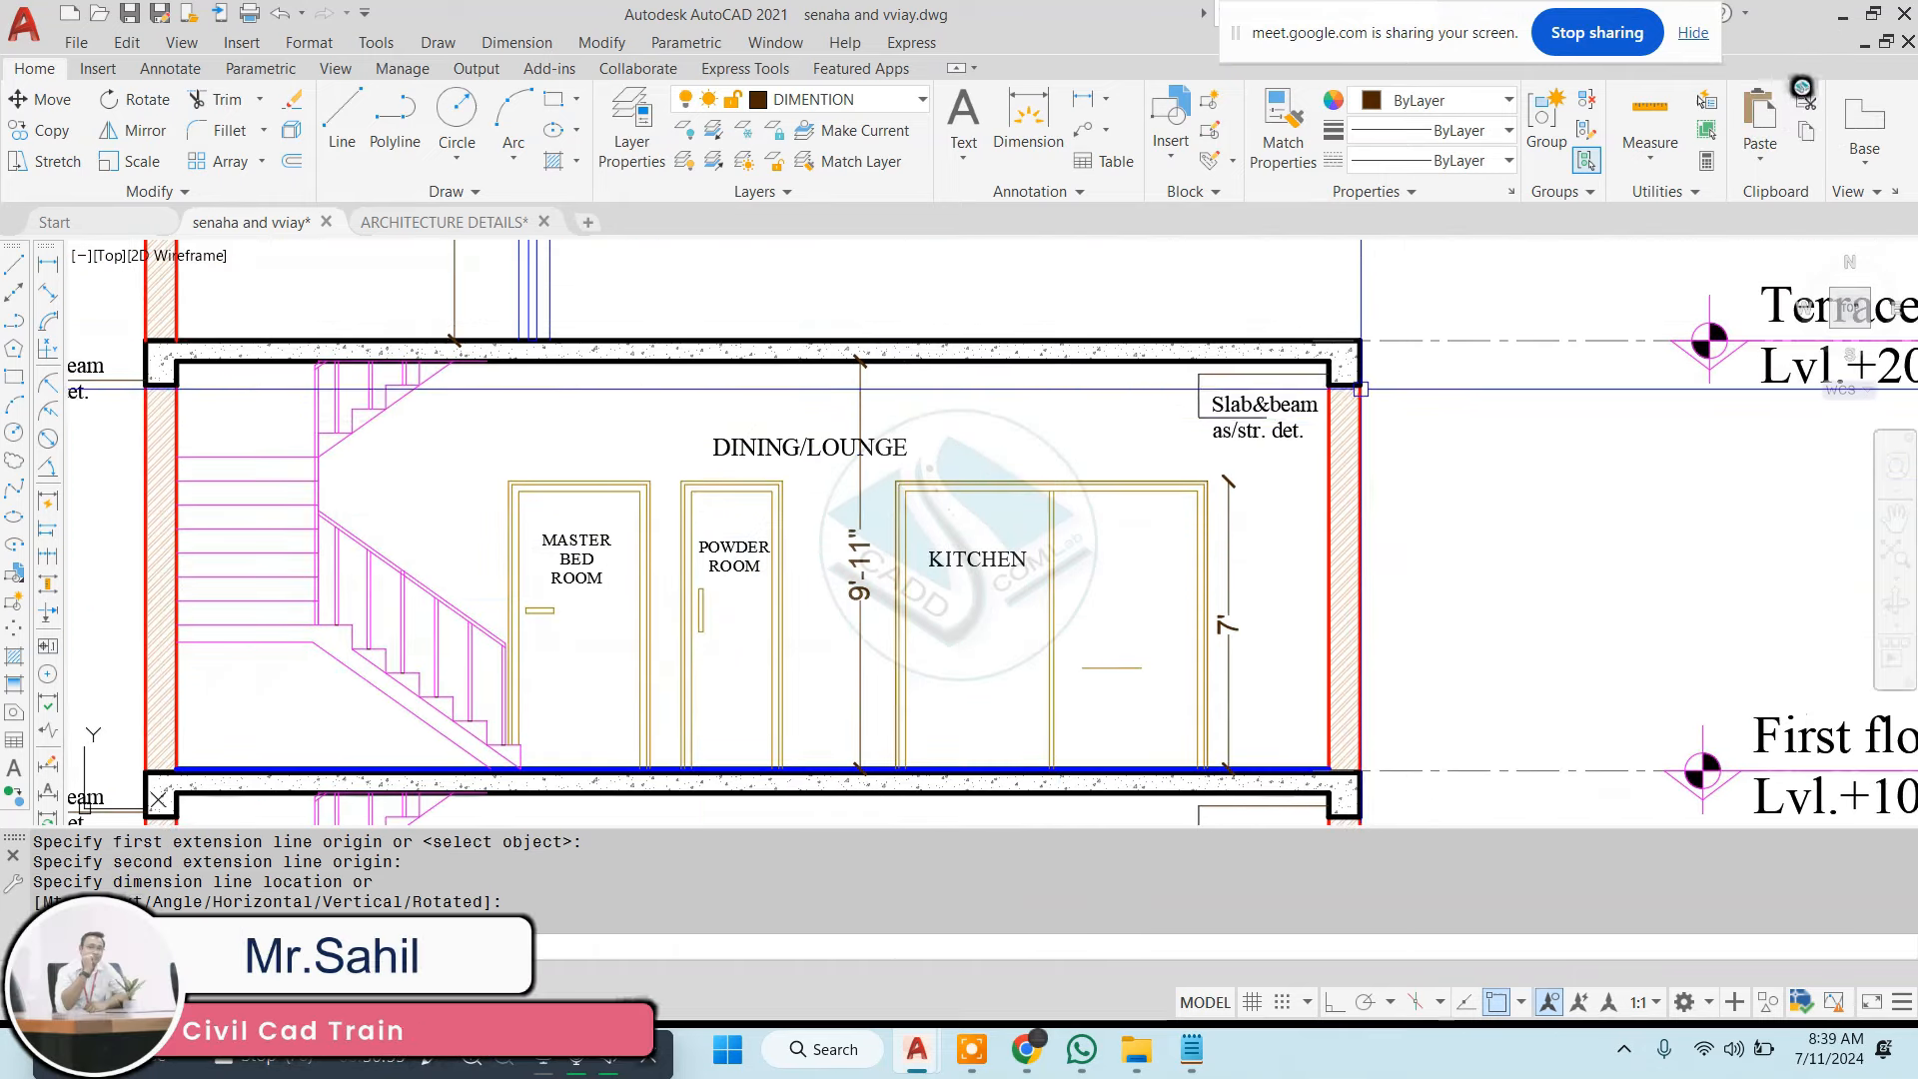
pyautogui.scroll(3, 1361, 389)
pyautogui.press('Escape')
pyautogui.press('Return')
pyautogui.click(1232, 271)
pyautogui.click(1232, 368)
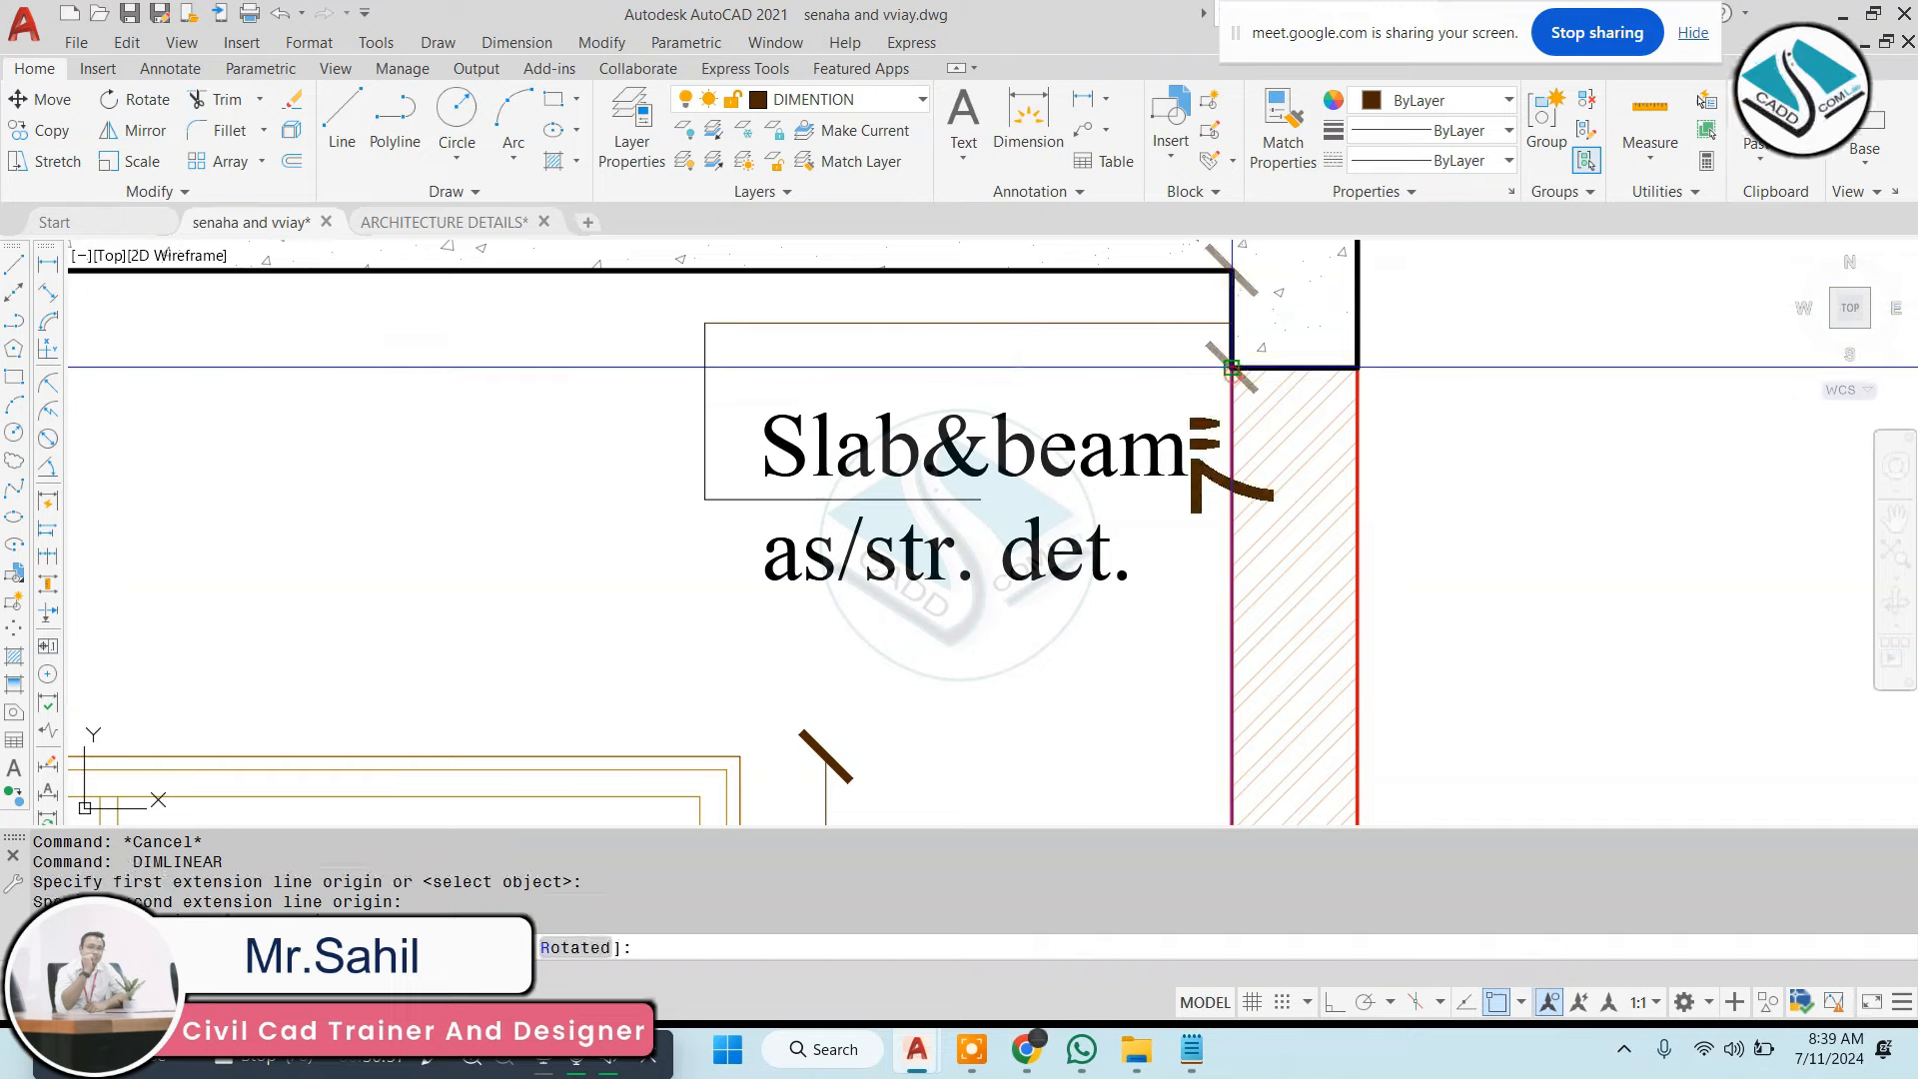
pyautogui.scroll(-8, 1232, 367)
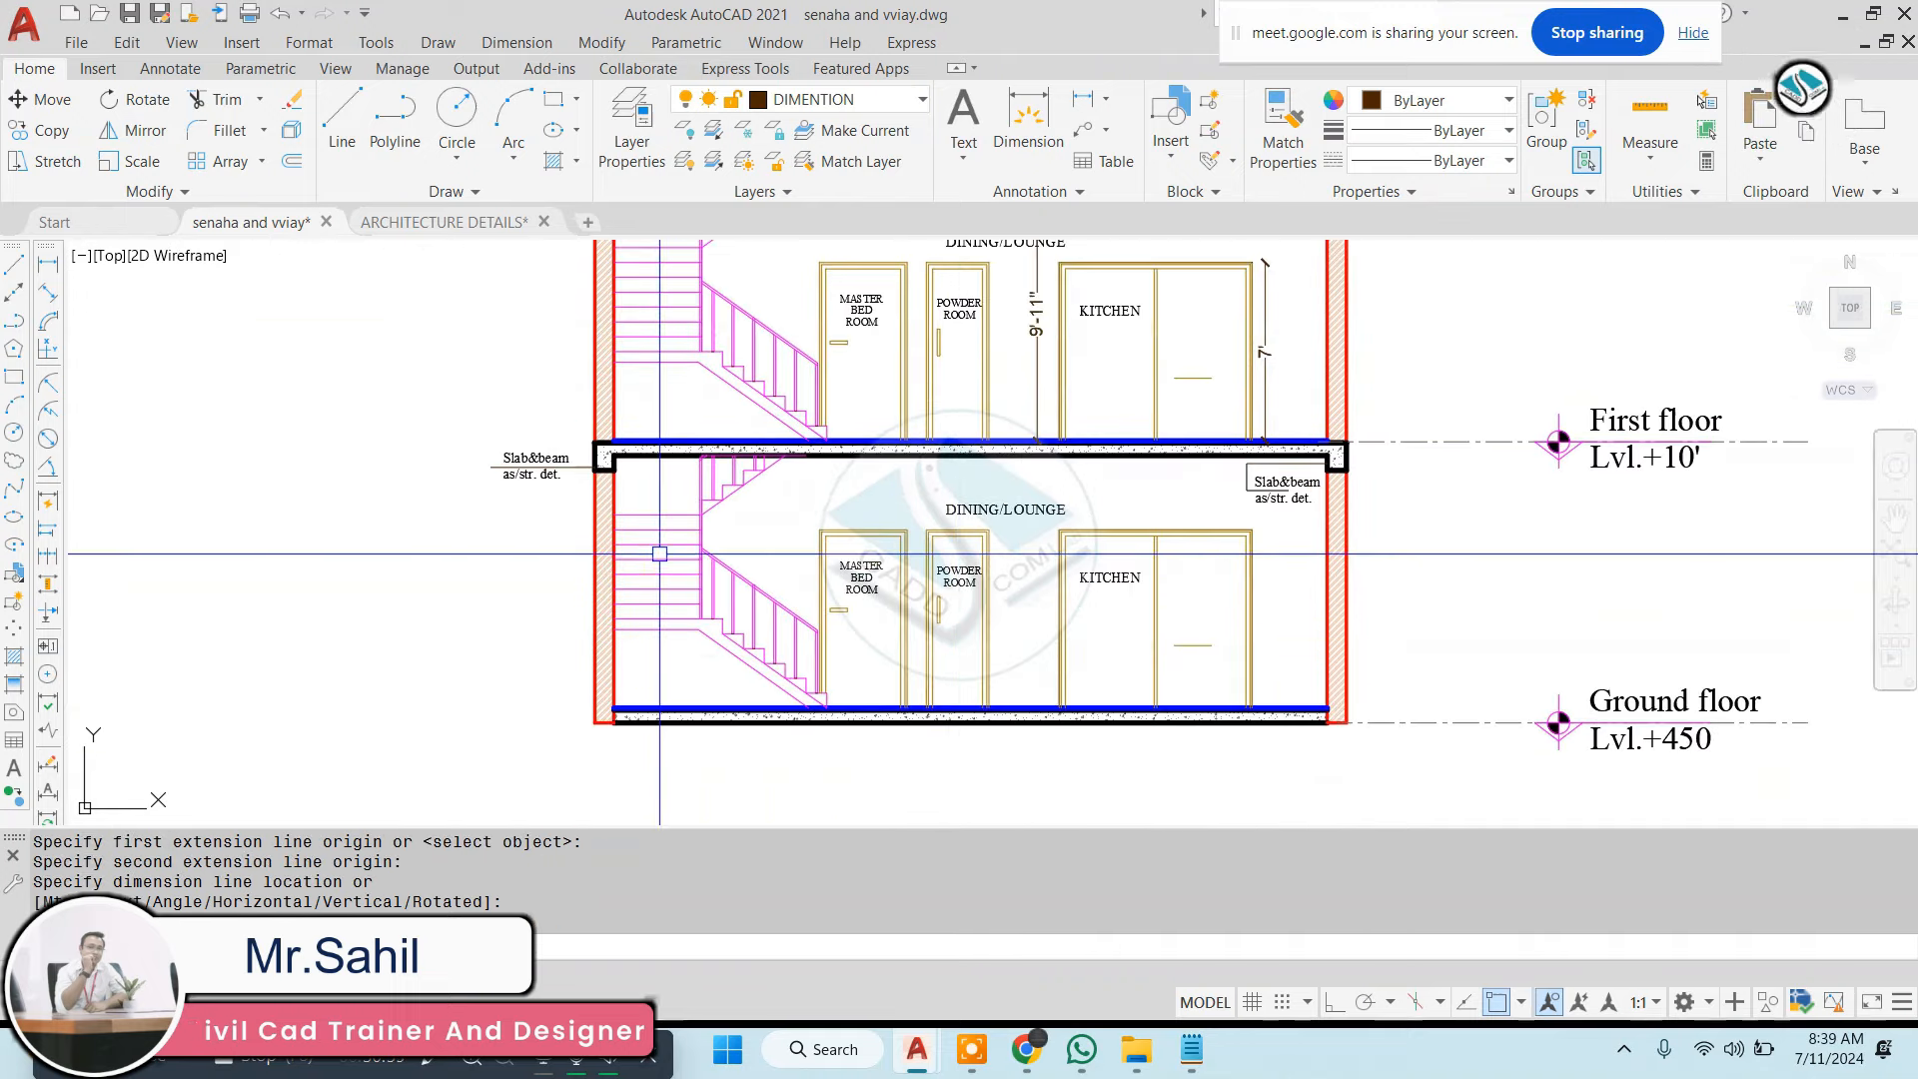
# Dimension the ground-floor room's height from the floor to the underside of the first-floor slab, beside the staircase
pyautogui.scroll(4, 837, 466)
pyautogui.press('Escape')
pyautogui.press('Return')
pyautogui.click(865, 441)
pyautogui.moveTo(856, 691); pyautogui.dragTo(852, 313, button='middle')
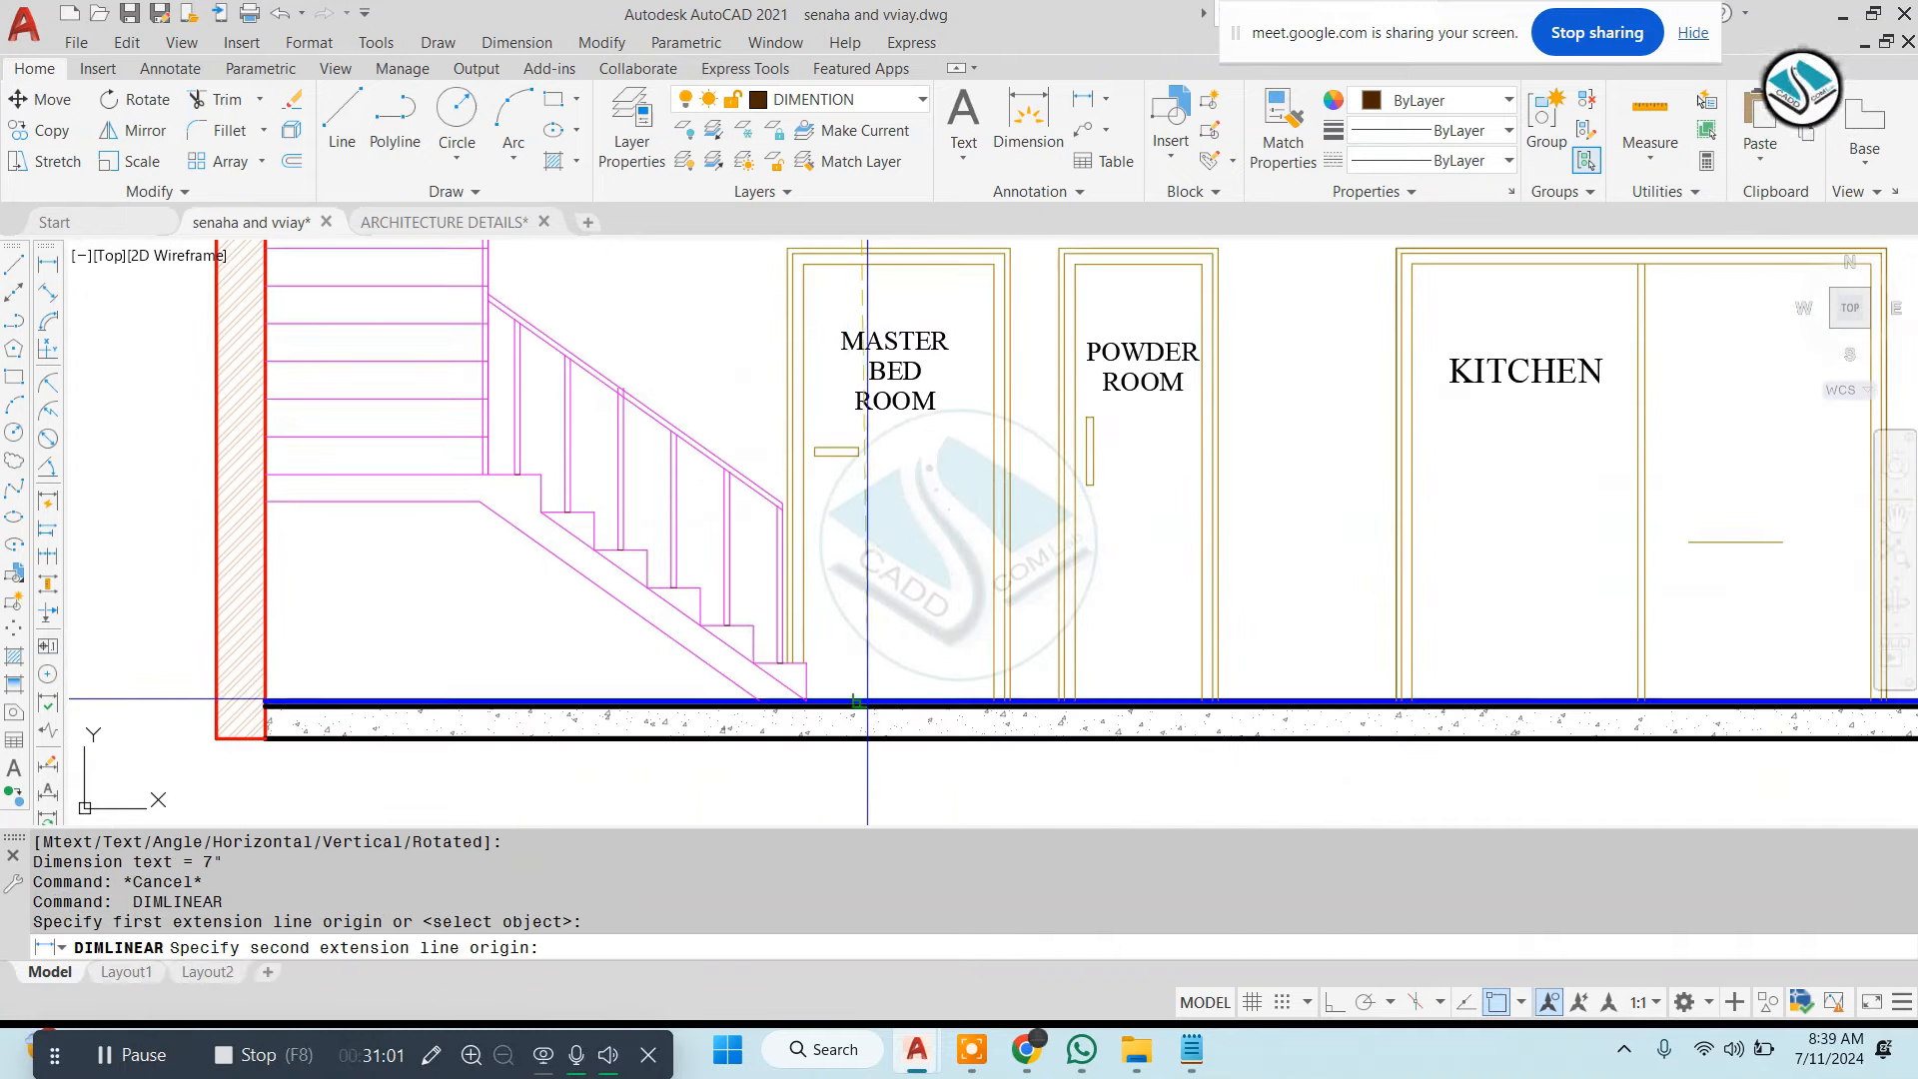
pyautogui.click(861, 704)
pyautogui.click(729, 517)
# Dimension the section's overall width between the outer faces of its walls, below the ground-floor slab
pyautogui.press('Escape')
pyautogui.press('Return')
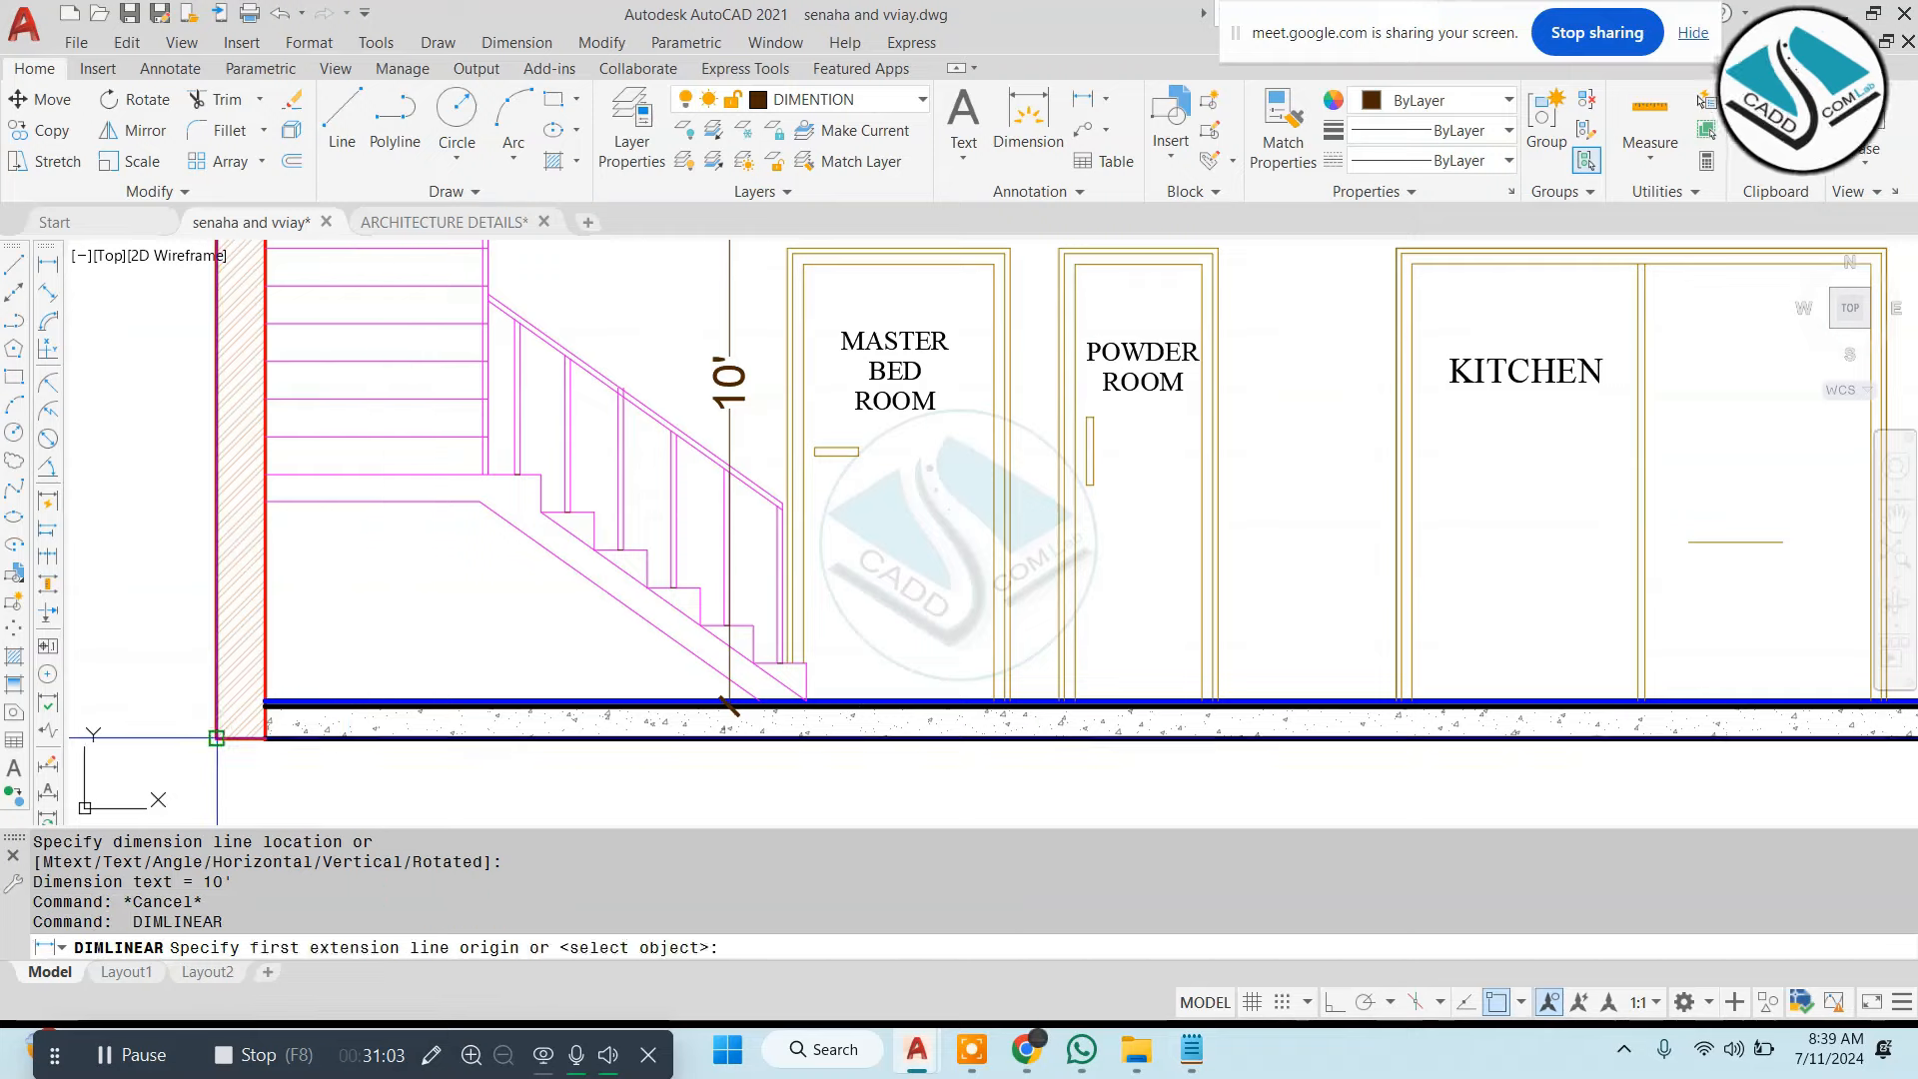
pyautogui.click(216, 737)
pyautogui.scroll(-4, 215, 737)
pyautogui.scroll(2, 990, 663)
pyautogui.click(1053, 666)
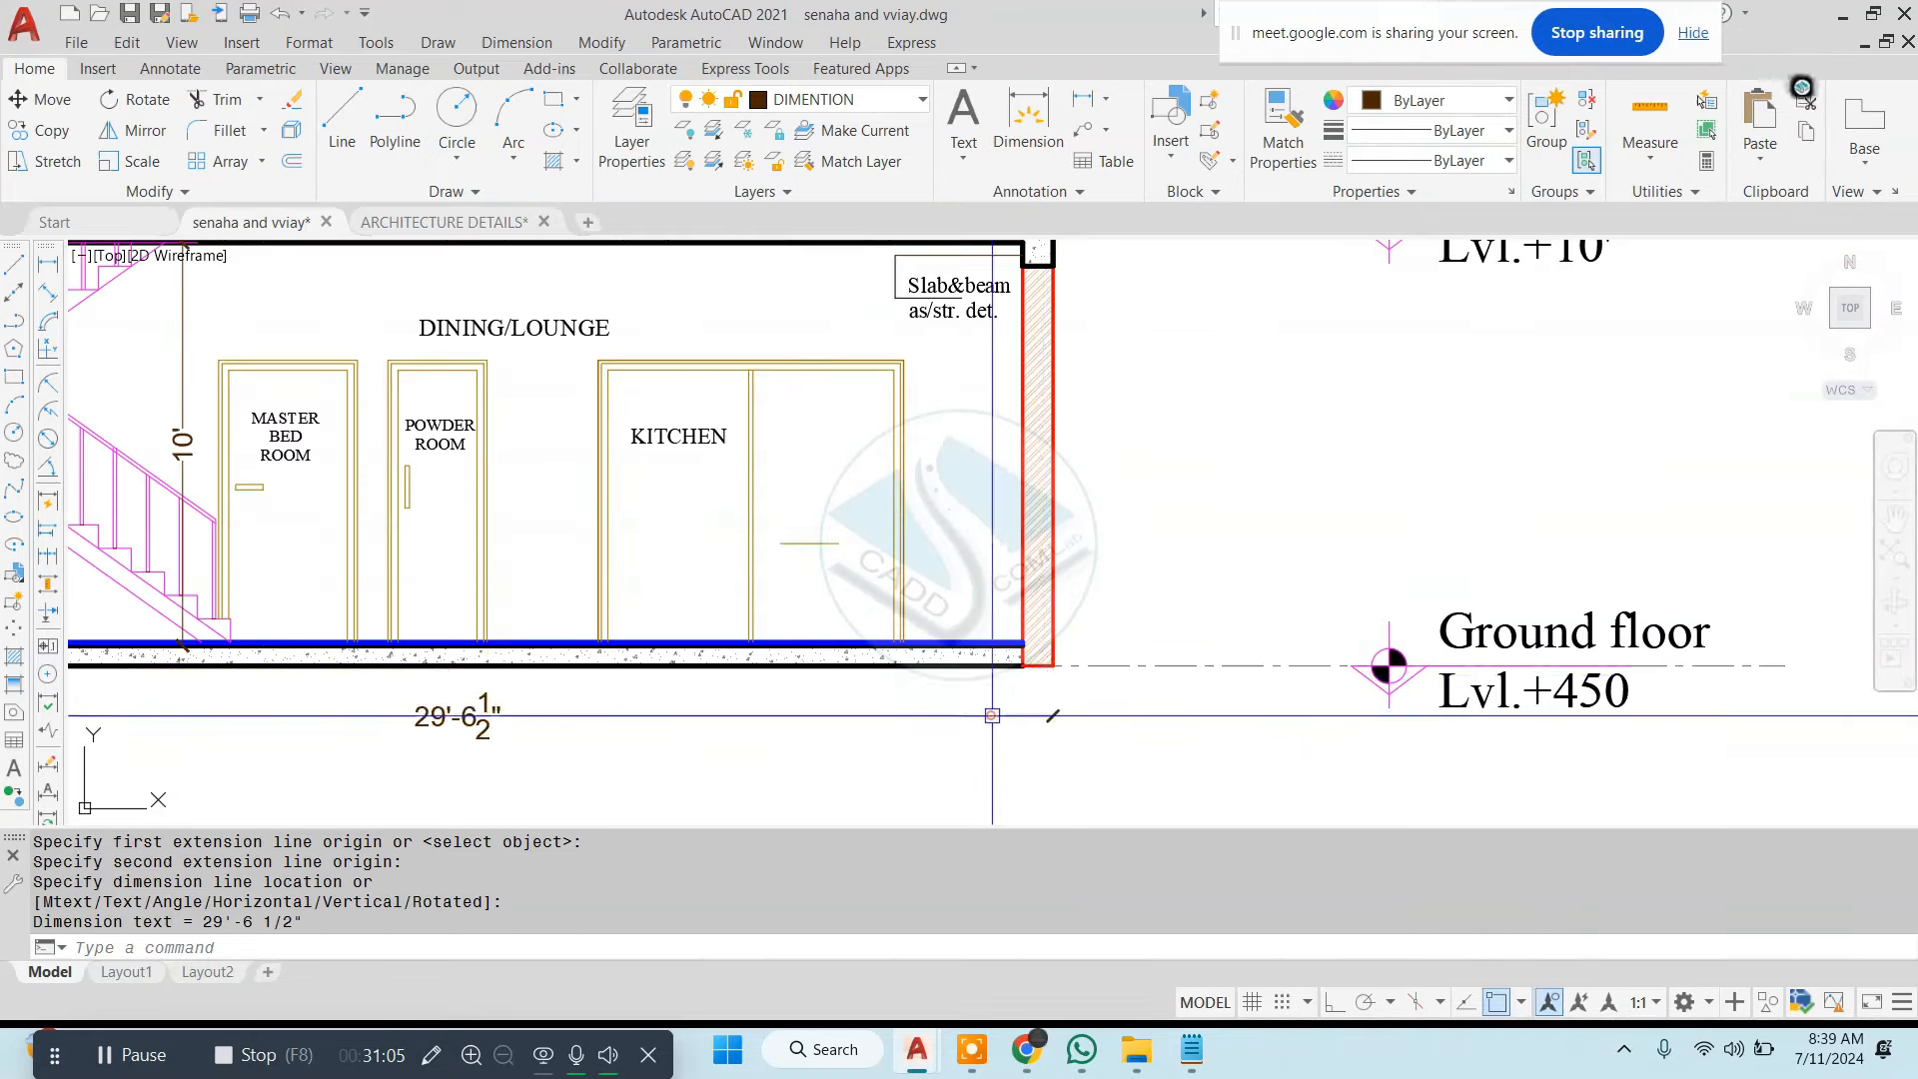
pyautogui.click(993, 709)
pyautogui.scroll(-4, 993, 710)
# Copy the SECTION - YY' title from the reference section to the space below the new section
pyautogui.press('Escape')
pyautogui.scroll(5, 1837, 556)
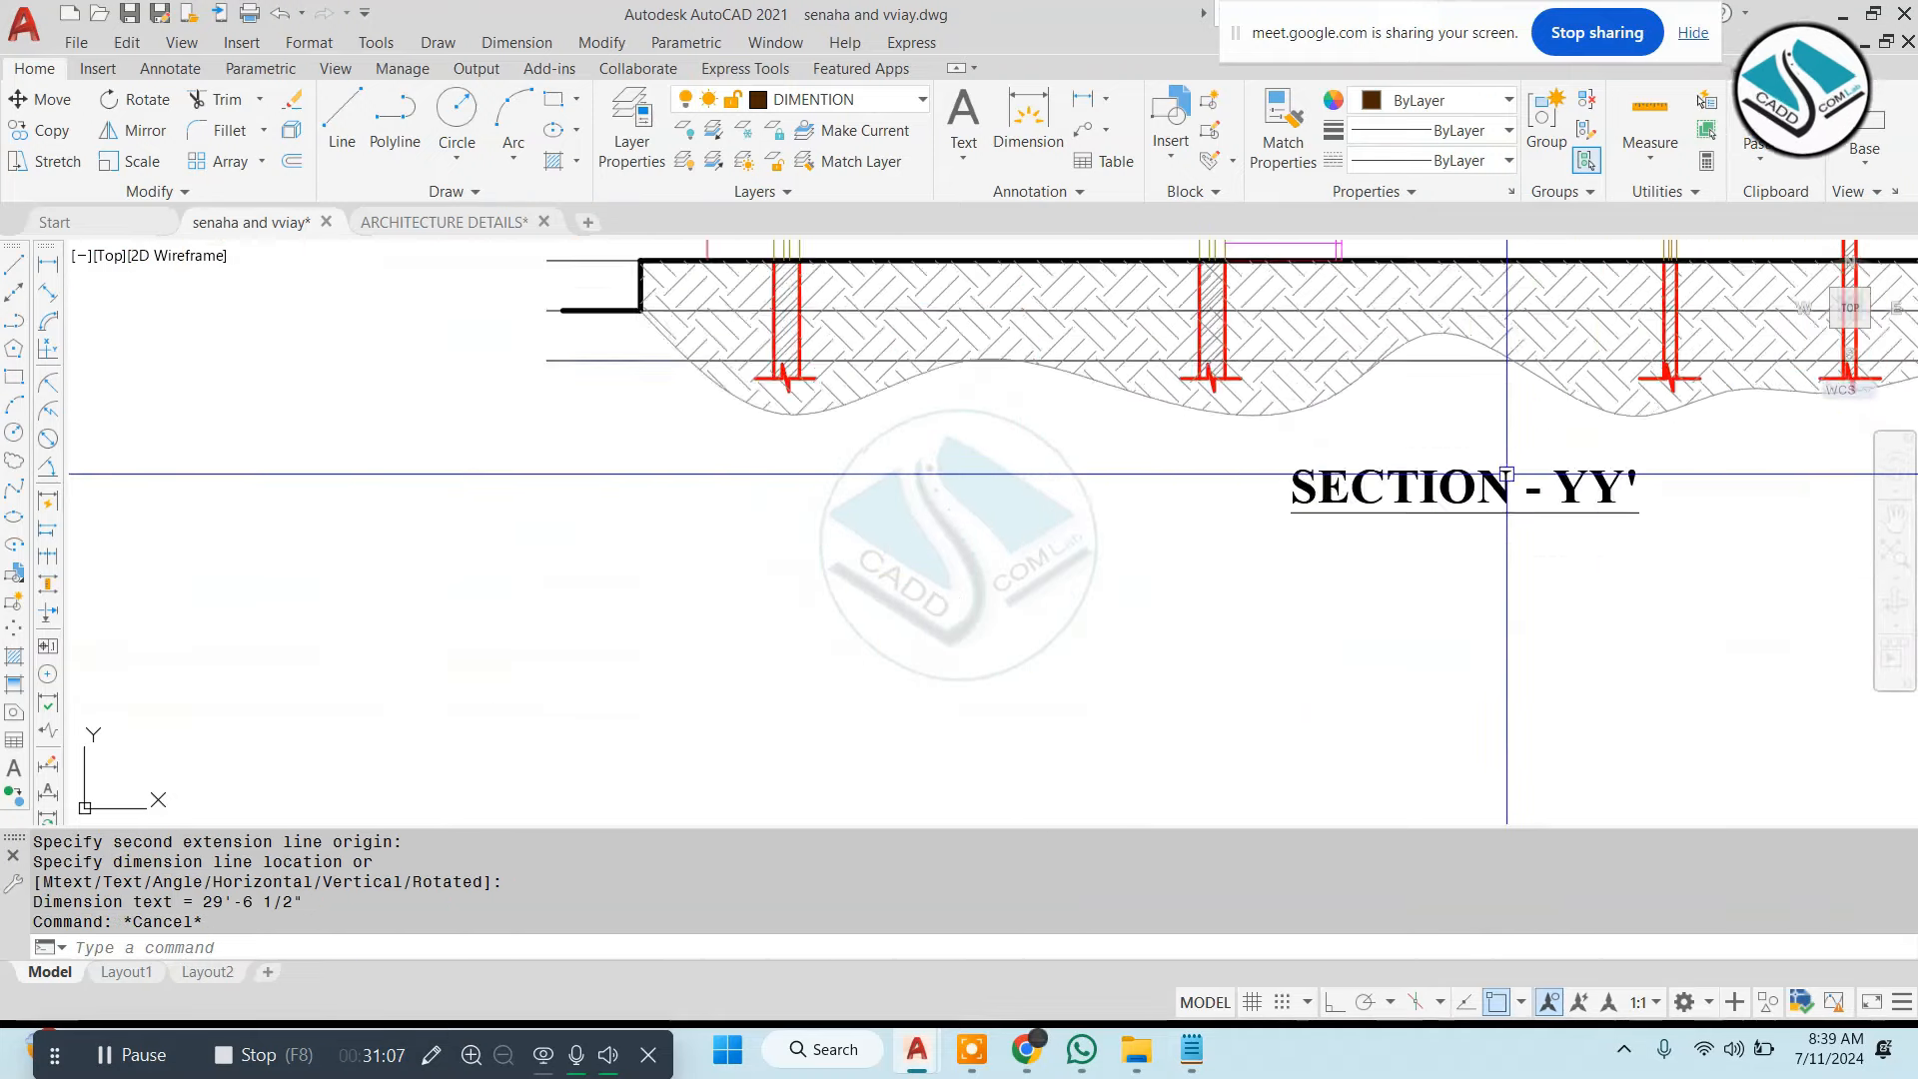
pyautogui.scroll(1, 1508, 471)
pyautogui.click(1500, 455)
pyautogui.click(1386, 566)
pyautogui.write('co')
pyautogui.press('Return')
pyautogui.click(1369, 566)
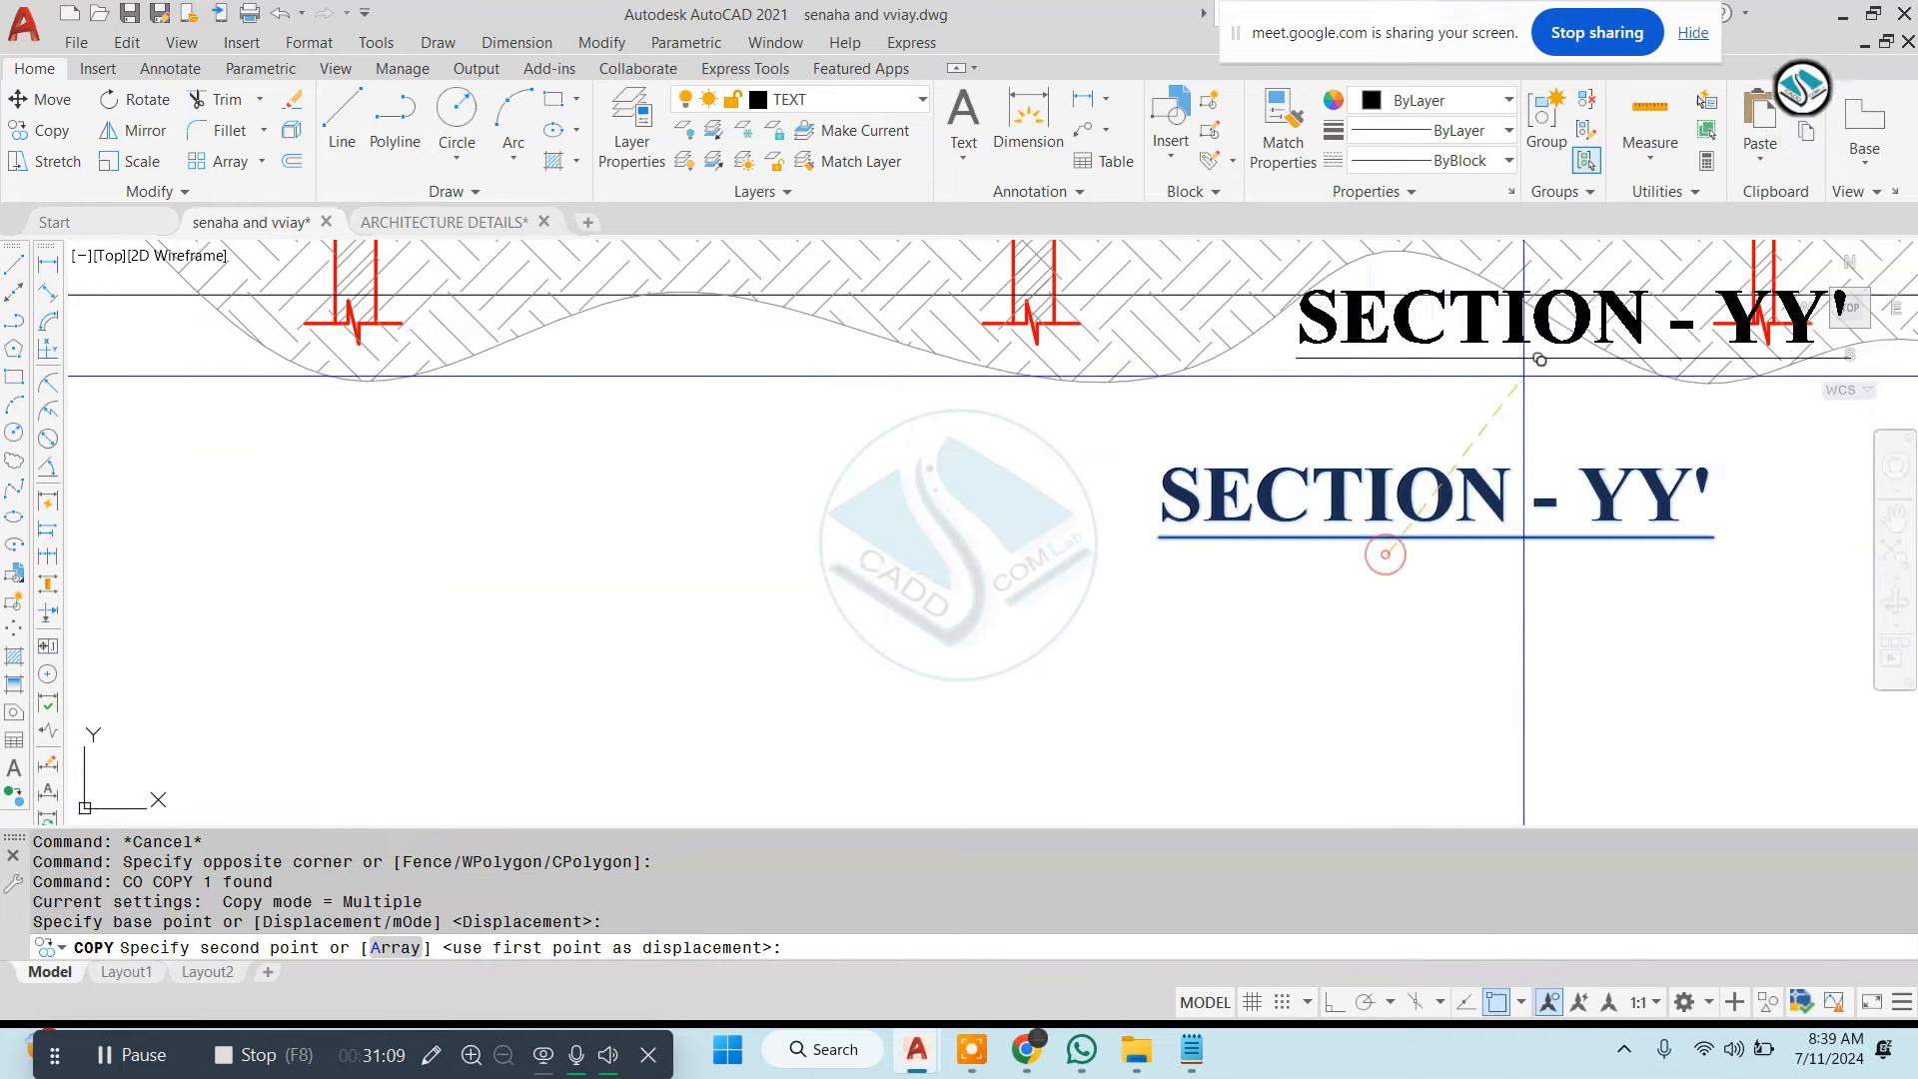
pyautogui.scroll(-5, 775, 430)
pyautogui.scroll(5, 1020, 440)
pyautogui.click(861, 492)
pyautogui.press('Escape')
# Scale up the copied SECTION - YY' title to suit the size of the new section
pyautogui.click(944, 457)
pyautogui.click(885, 510)
pyautogui.write('sc')
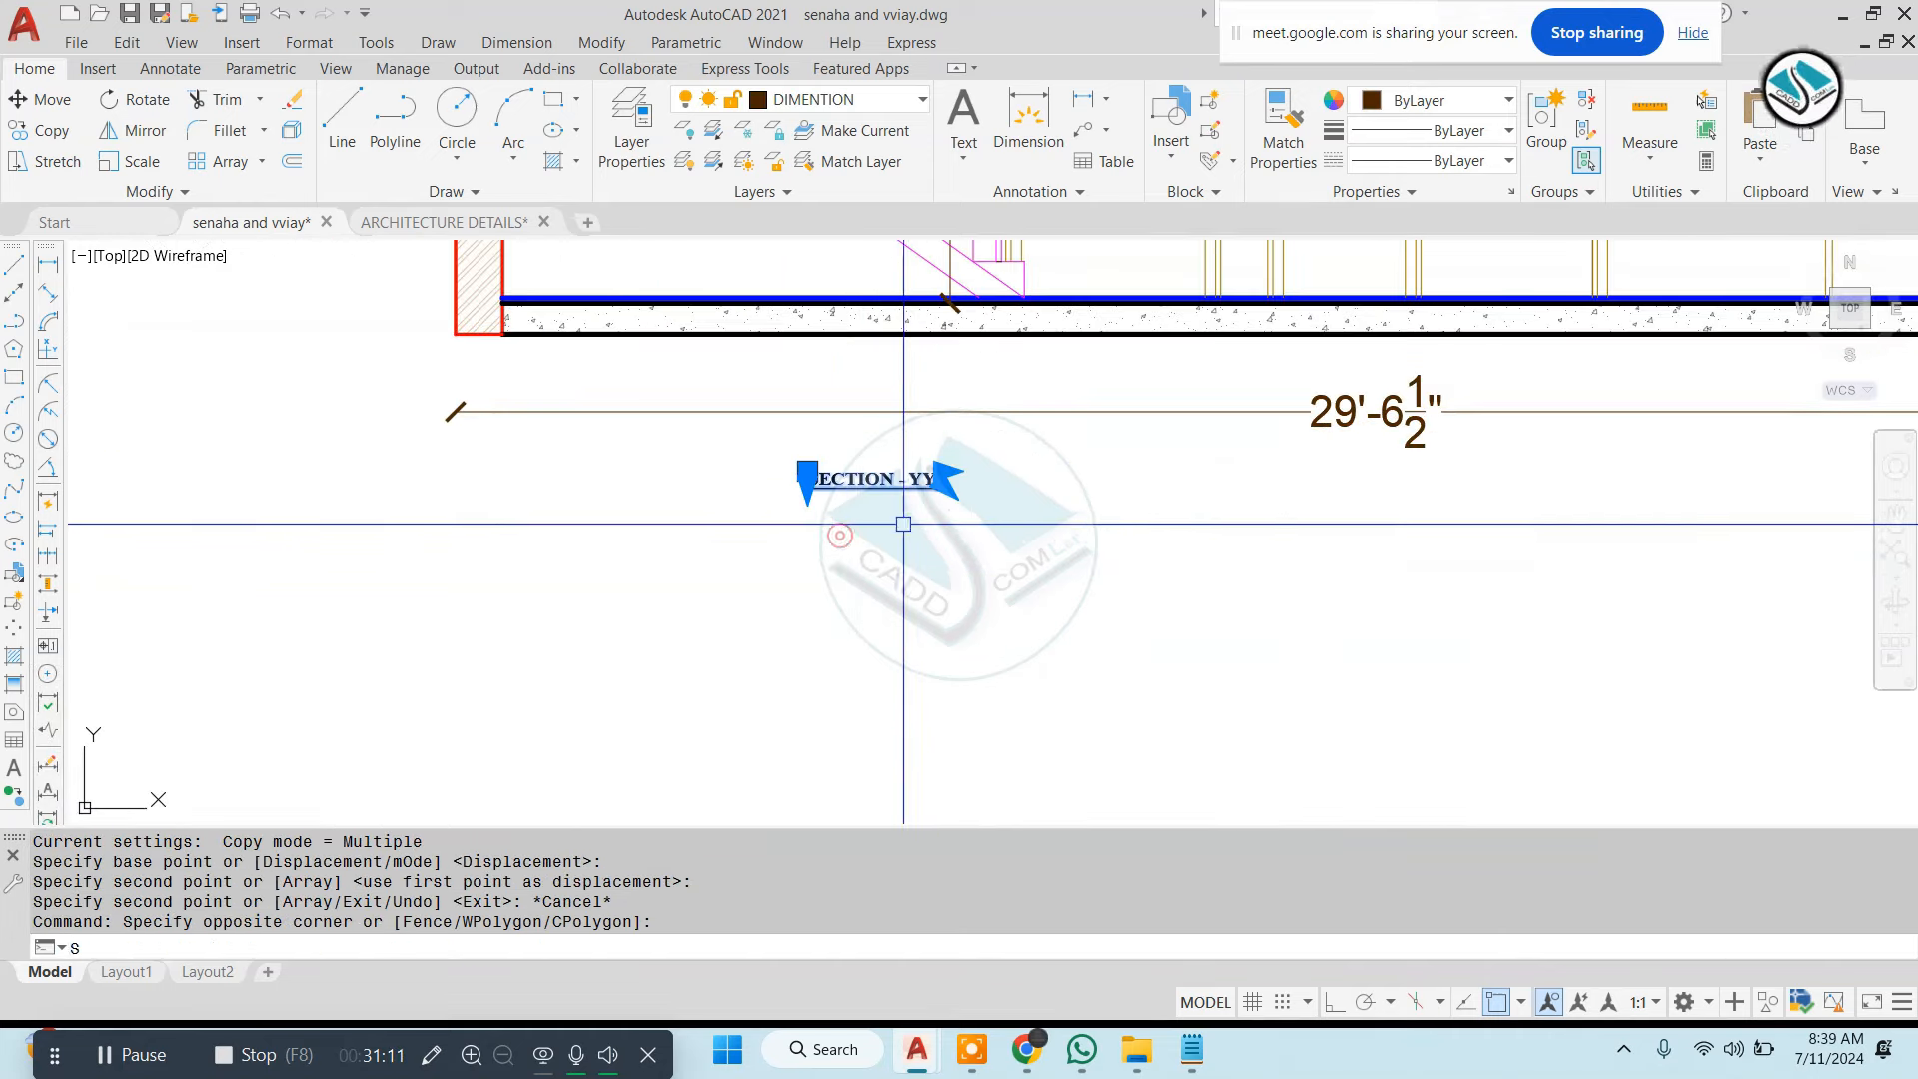
pyautogui.press('Return')
pyautogui.click(943, 487)
pyautogui.click(1263, 590)
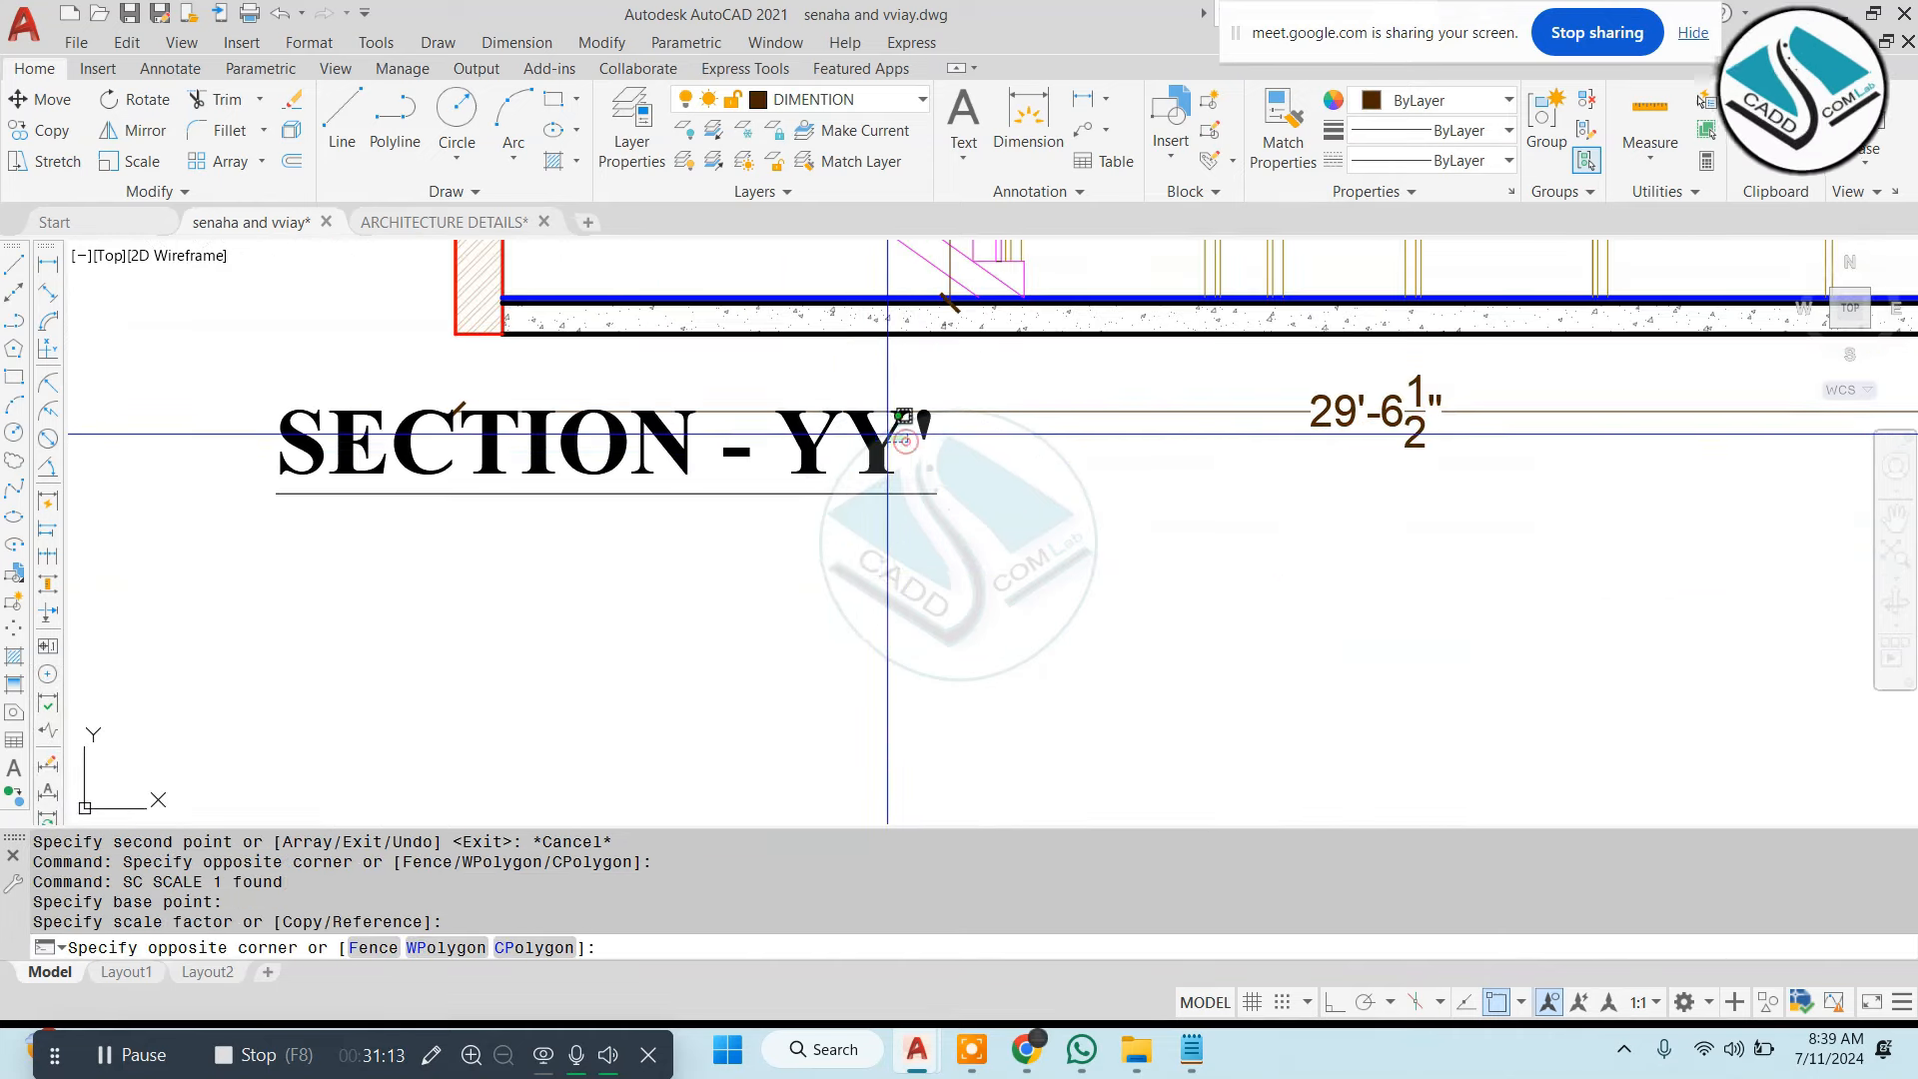
# Change the title below the new section to SECTION - X-X' and widen its text frame so it fits on one line
pyautogui.press('Escape')
pyautogui.doubleClick(762, 430)
pyautogui.moveTo(762, 429); pyautogui.dragTo(1053, 479)
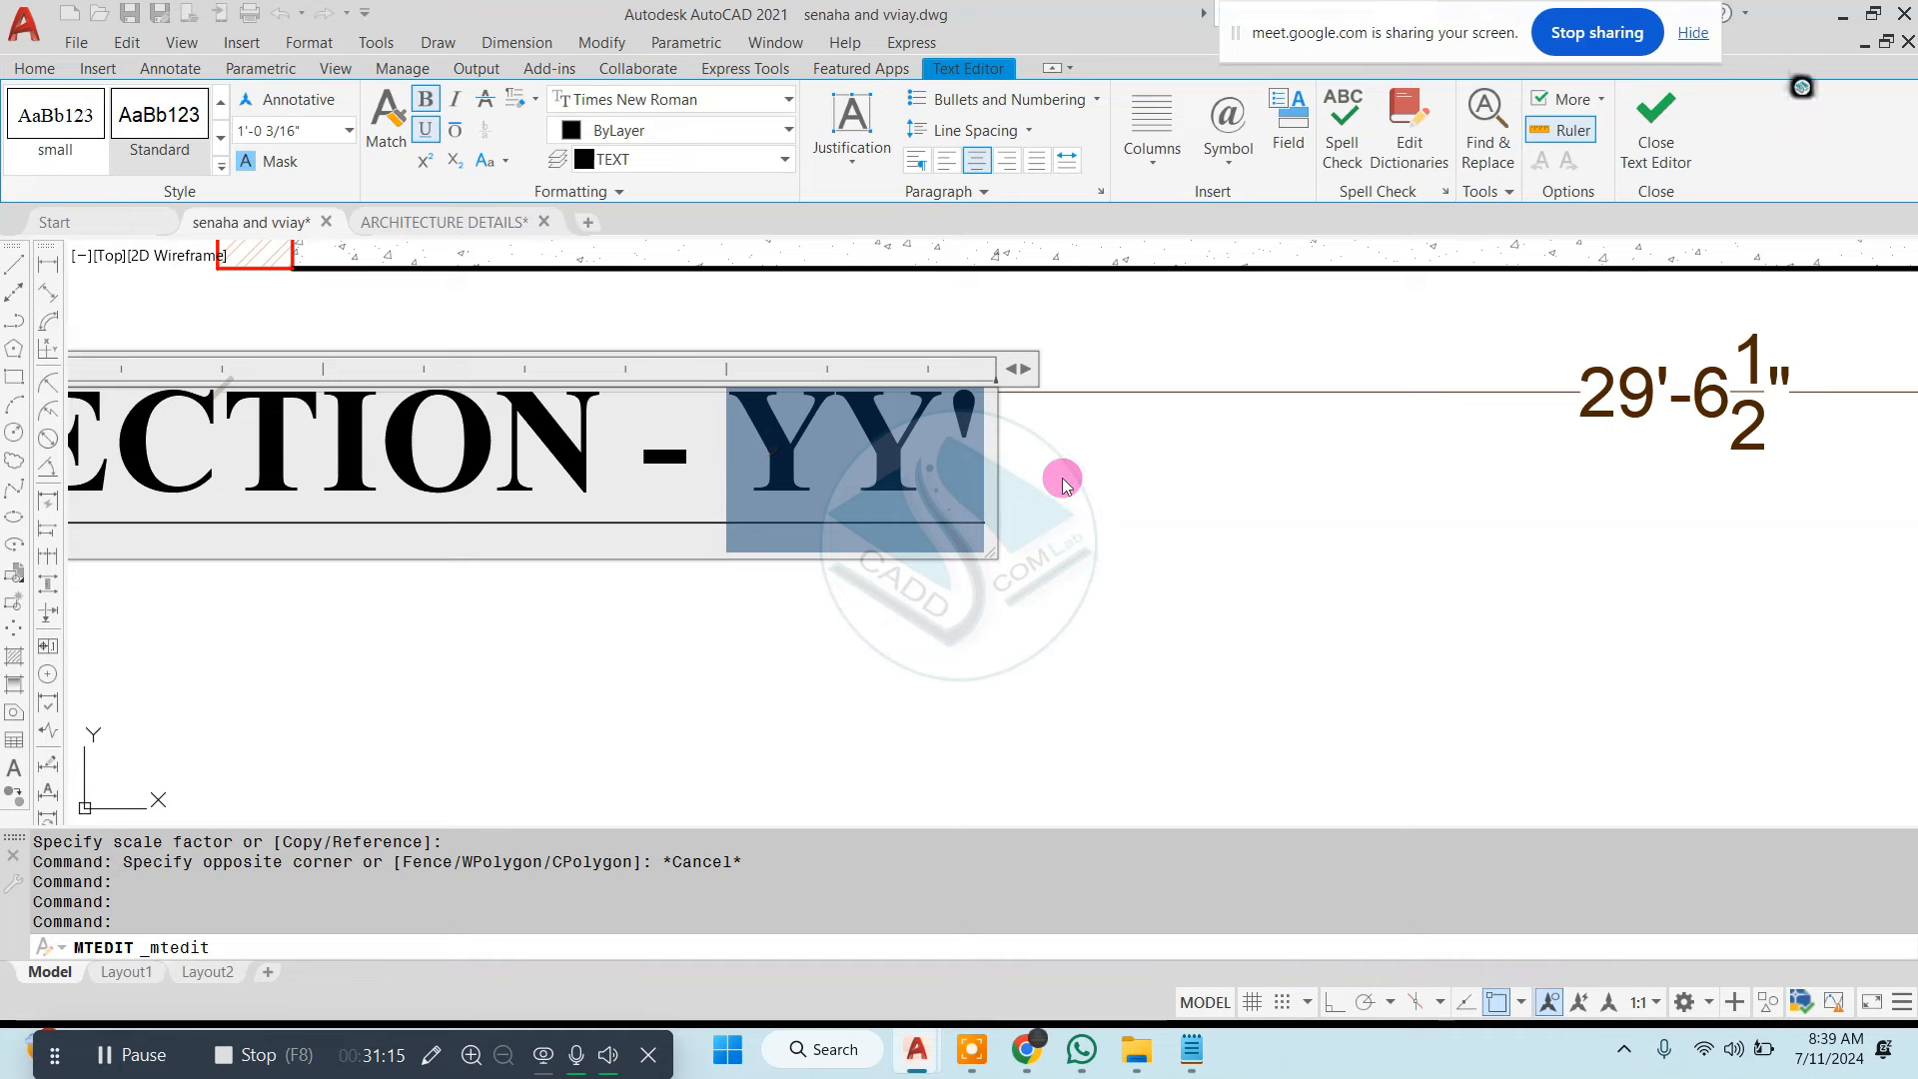
pyautogui.write("X-X'")
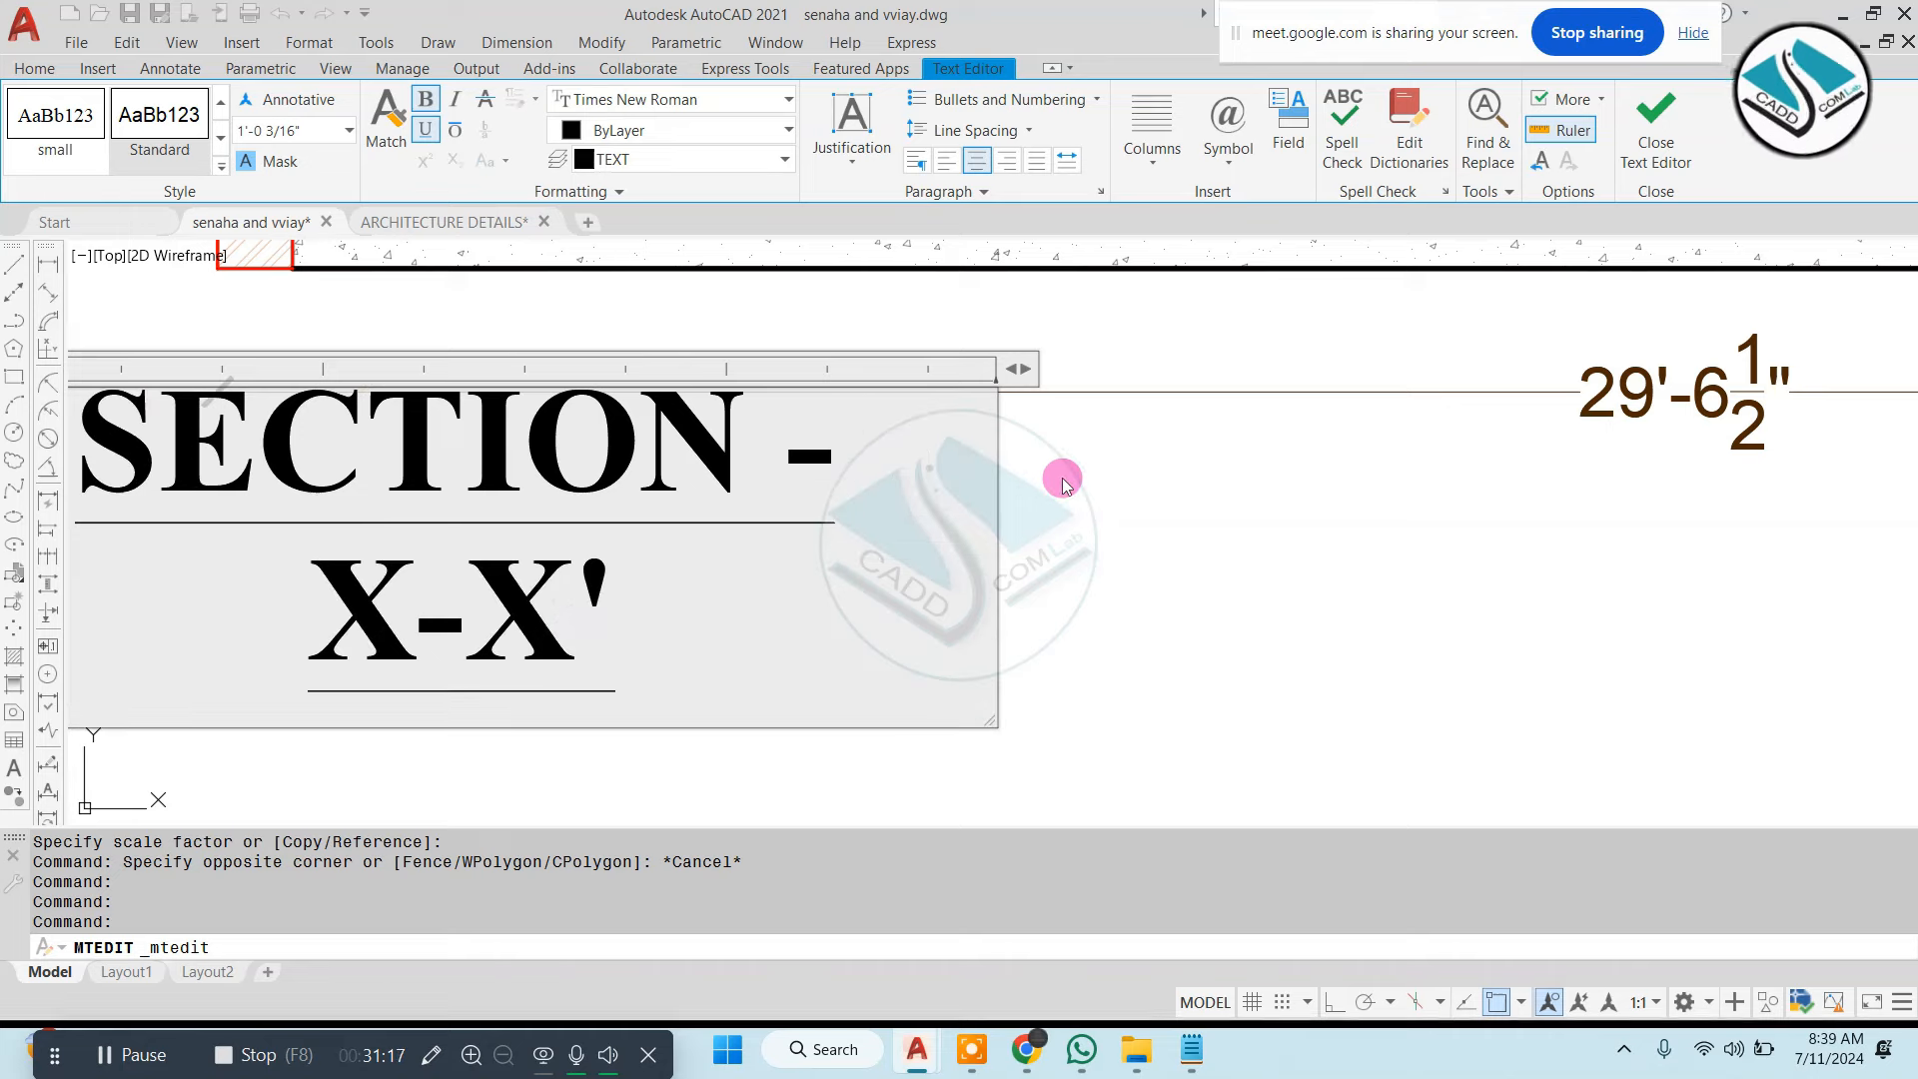
pyautogui.moveTo(1018, 368); pyautogui.dragTo(1272, 367)
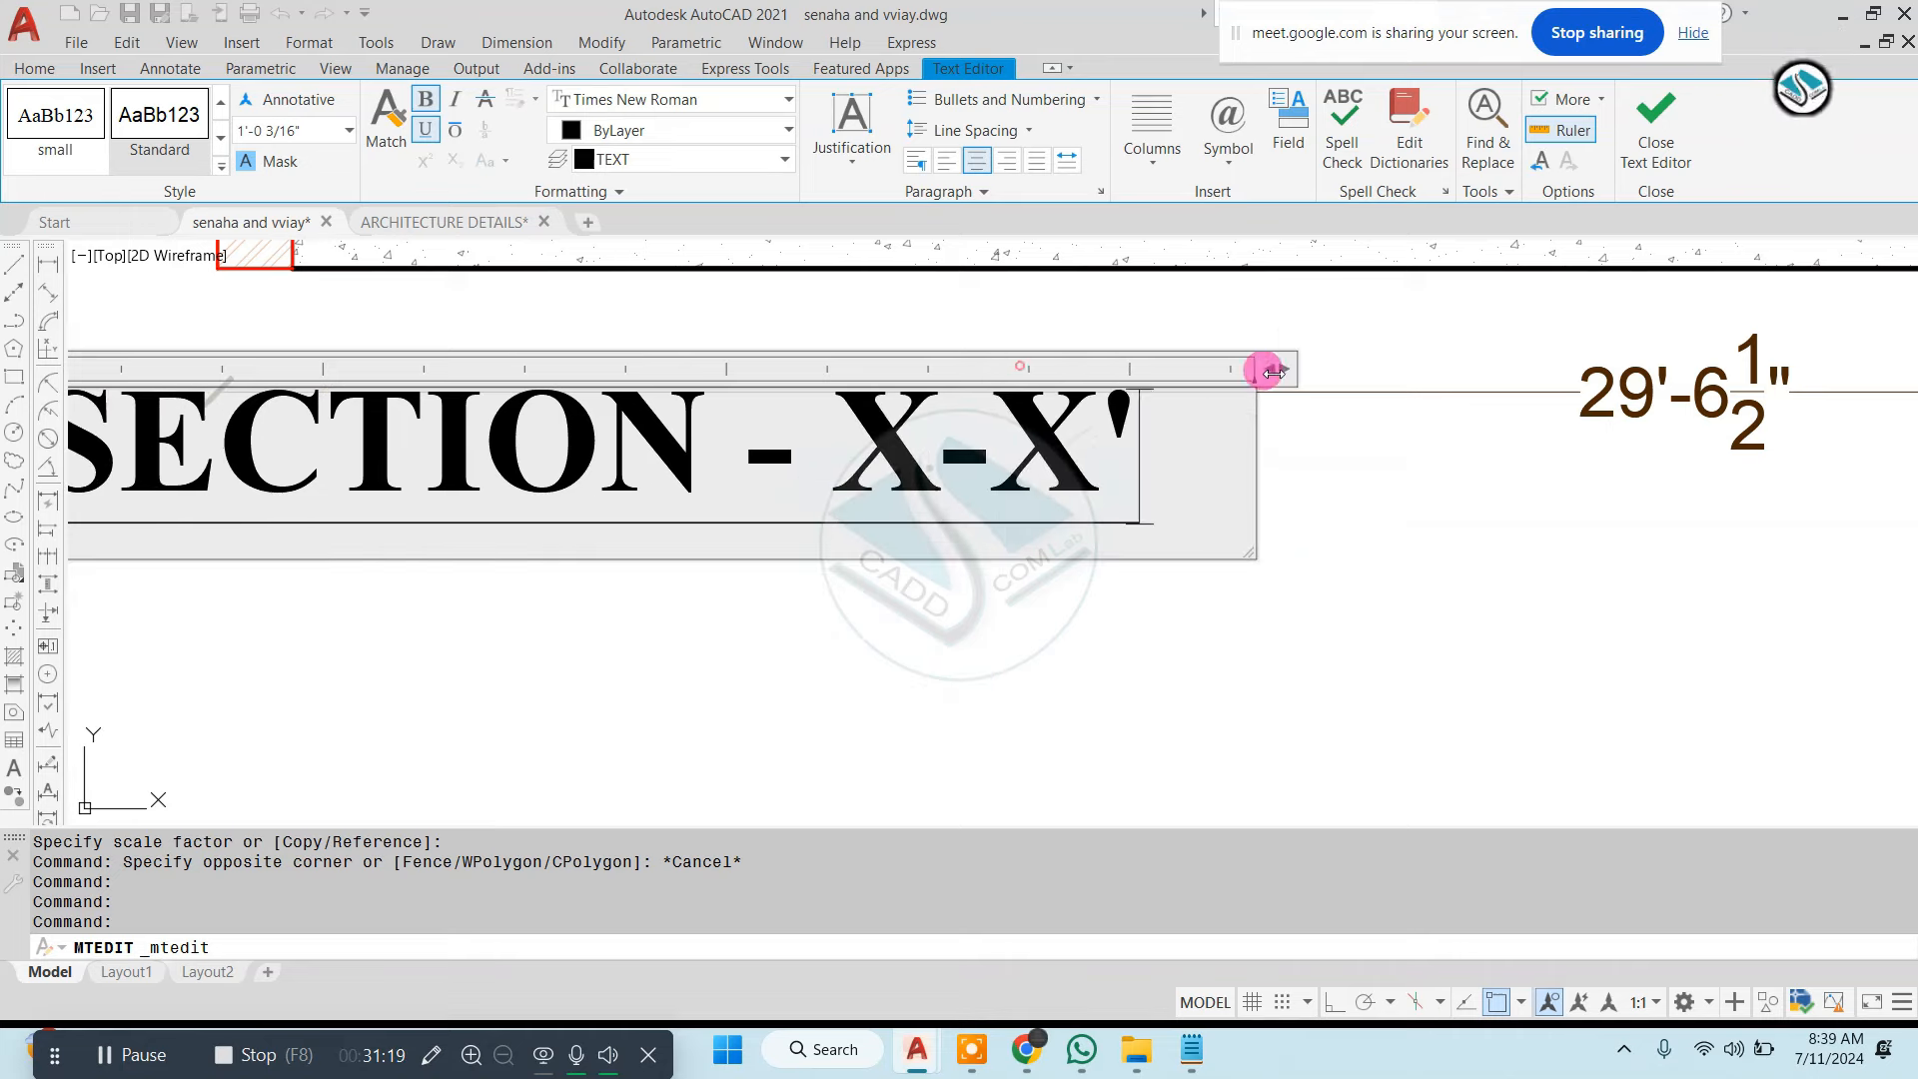
pyautogui.click(1275, 556)
# Move the SECTION - X-X' title slightly downward, clear of the section's overall width dimension
pyautogui.scroll(-4, 867, 549)
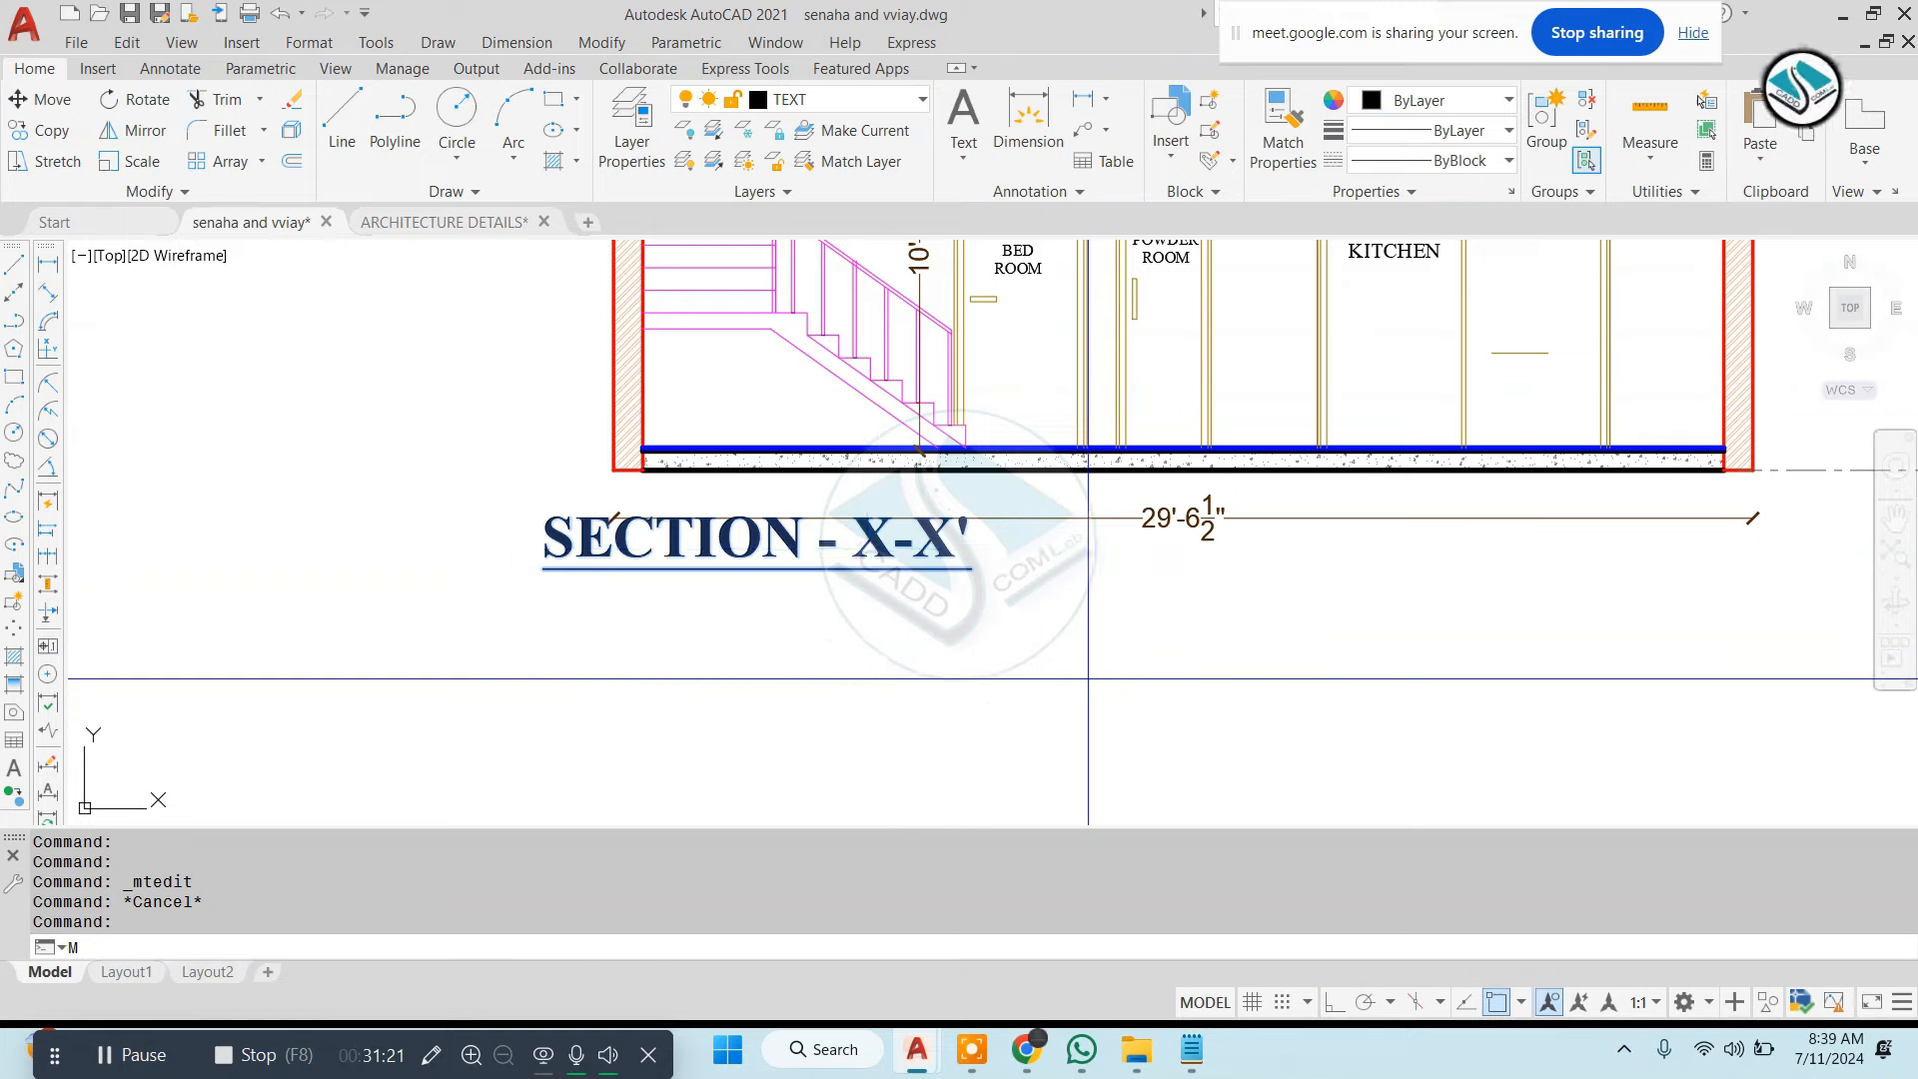
pyautogui.press('space')
pyautogui.click(1087, 679)
pyautogui.click(1181, 709)
pyautogui.press('Escape')
pyautogui.scroll(-6, 972, 657)
pyautogui.press('Escape')
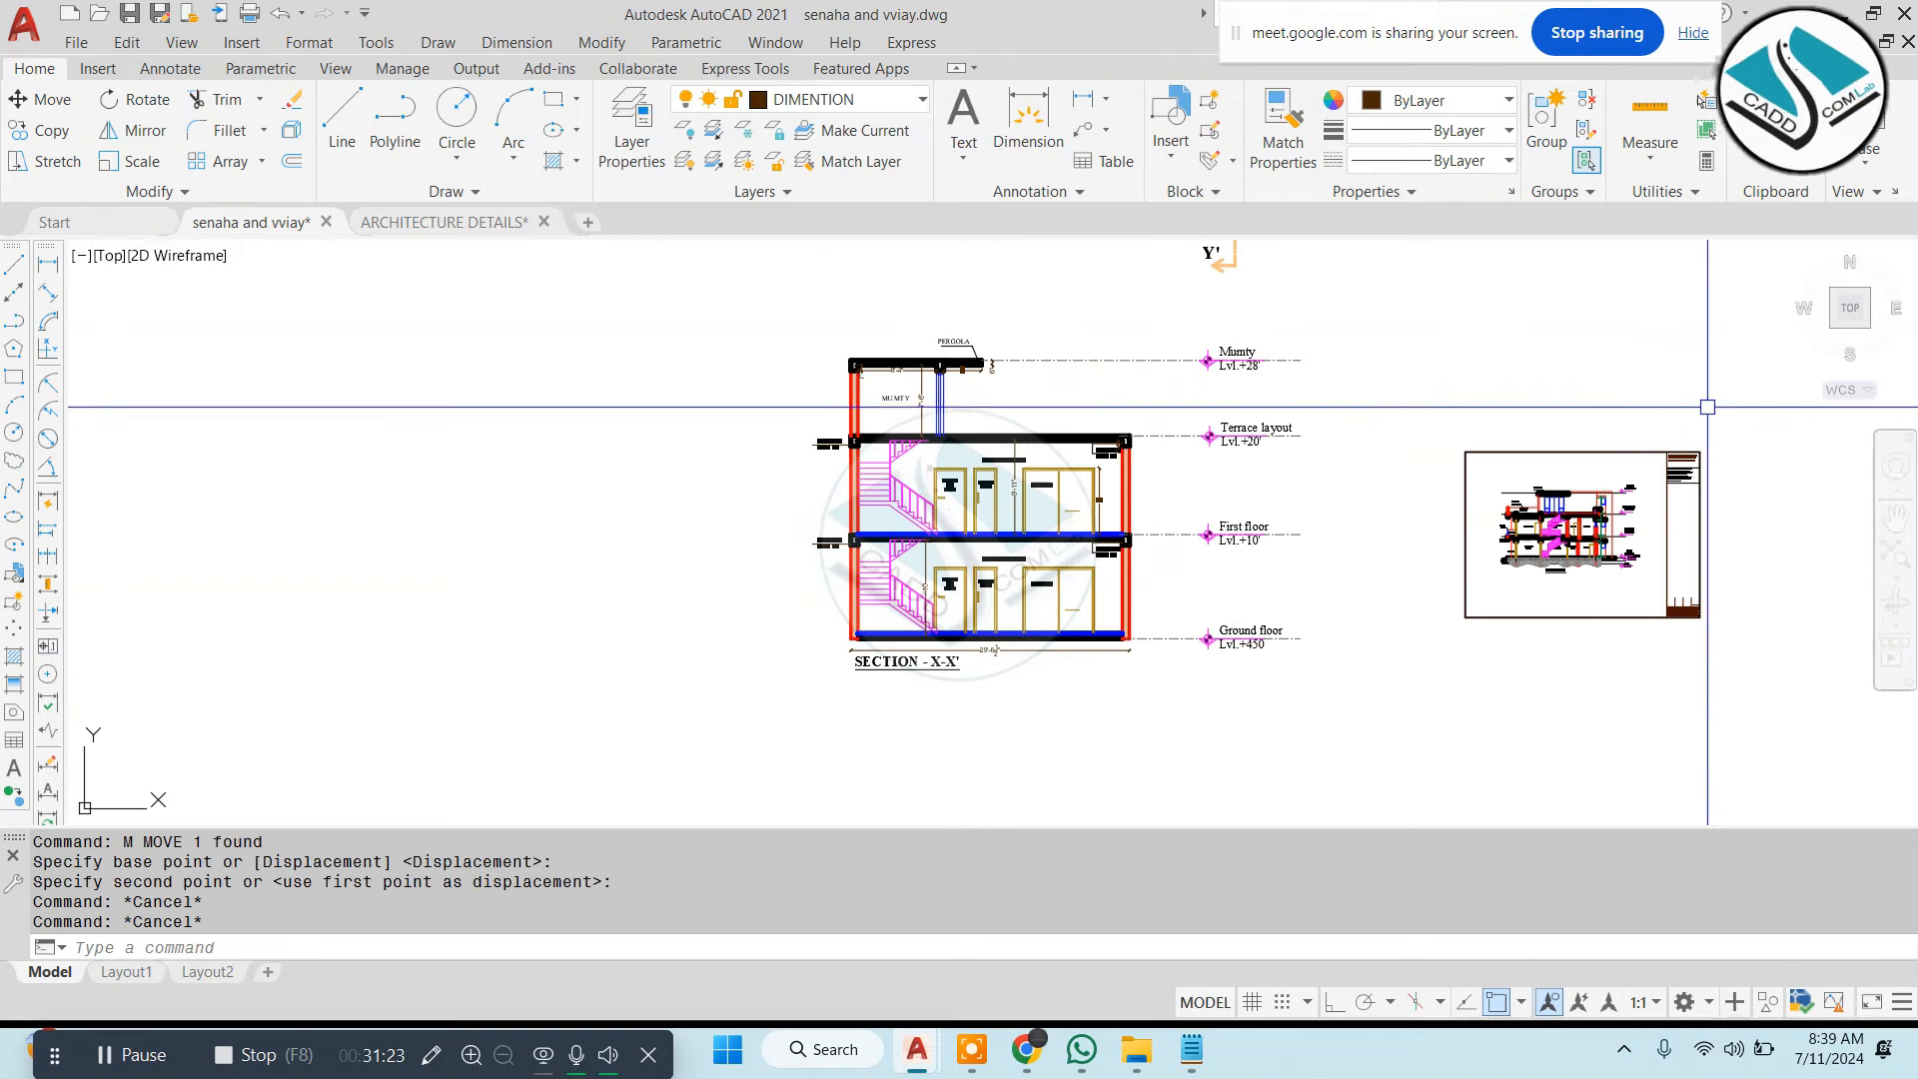
# Erase the framed reference section sheet beside the new section
pyautogui.click(1707, 406)
pyautogui.click(1466, 781)
pyautogui.write('e')
pyautogui.press('Return')
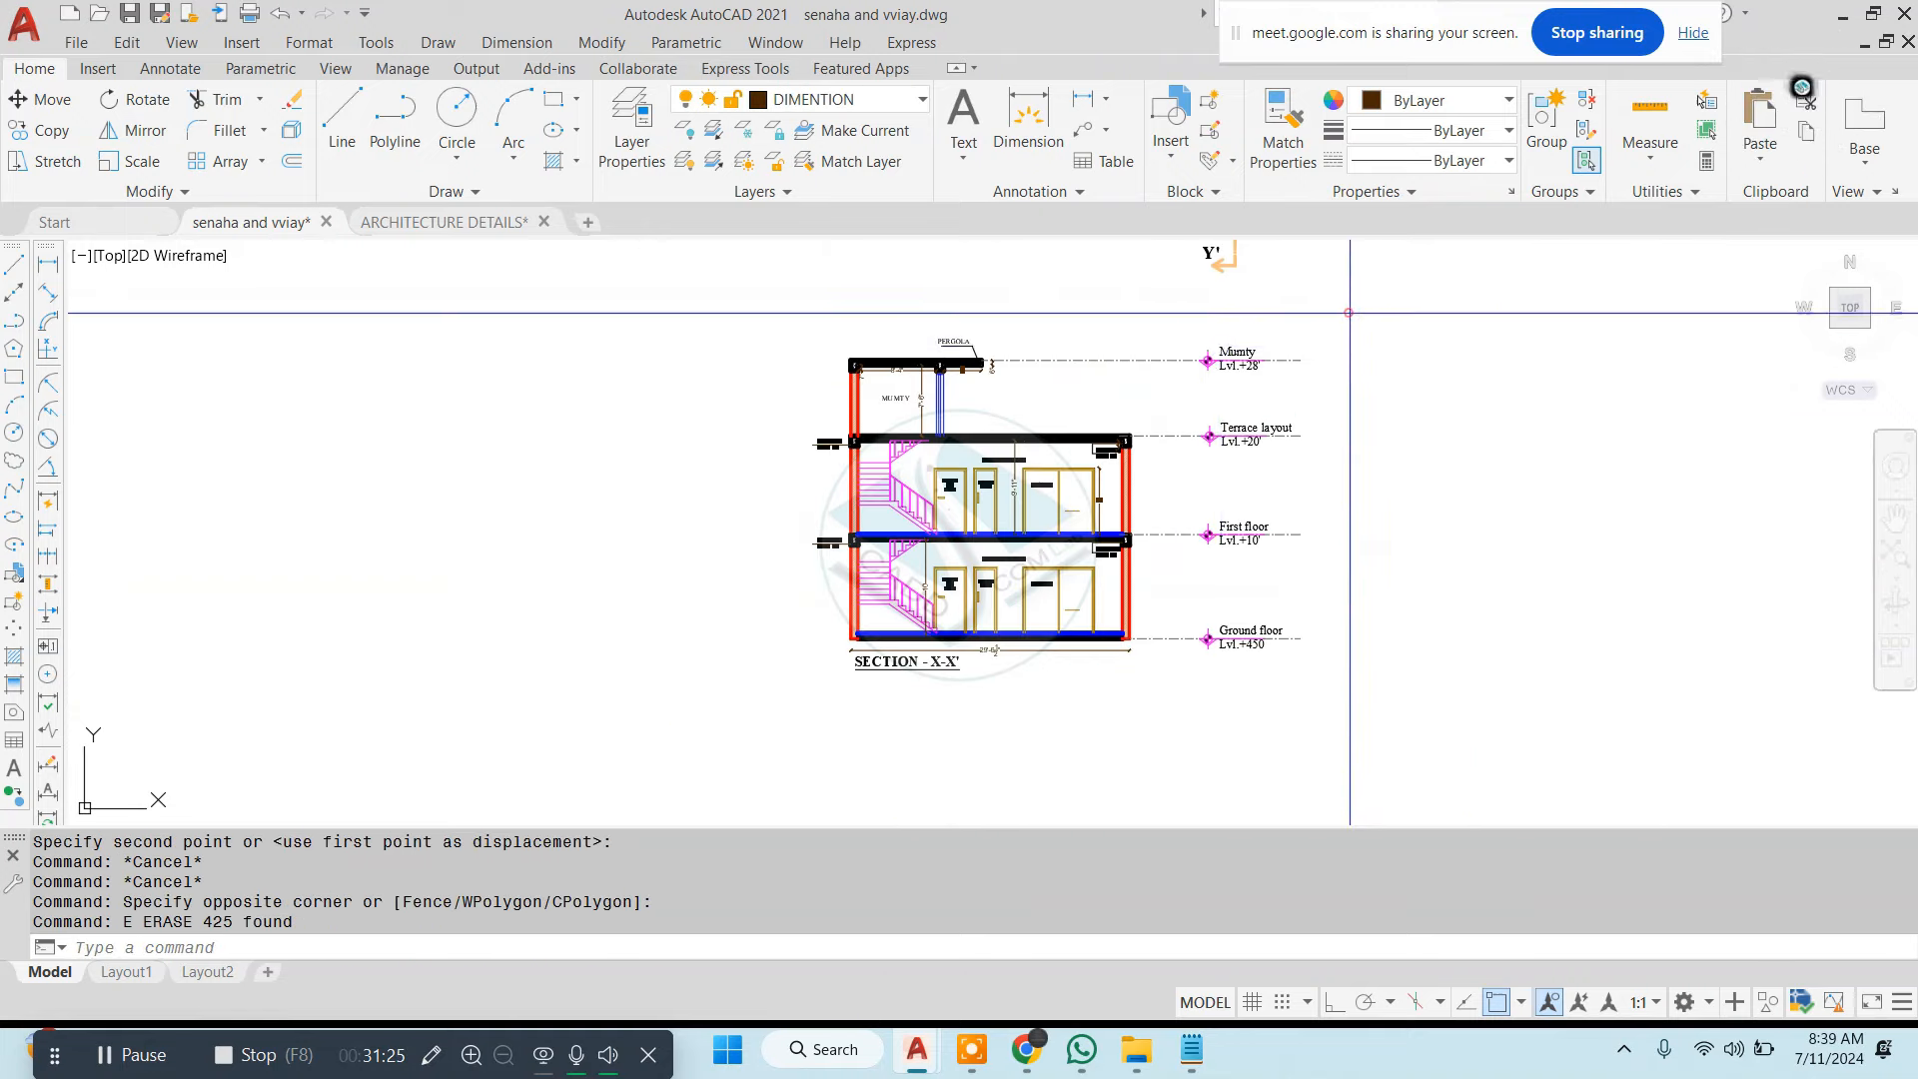
pyautogui.click(1348, 313)
pyautogui.press('Escape')
pyautogui.press('Escape')
pyautogui.press('Escape')
pyautogui.press('Escape')
# Move the complete section with its level markers and title into the empty half of the sheet holding the first floor plan
pyautogui.scroll(4, 1002, 501)
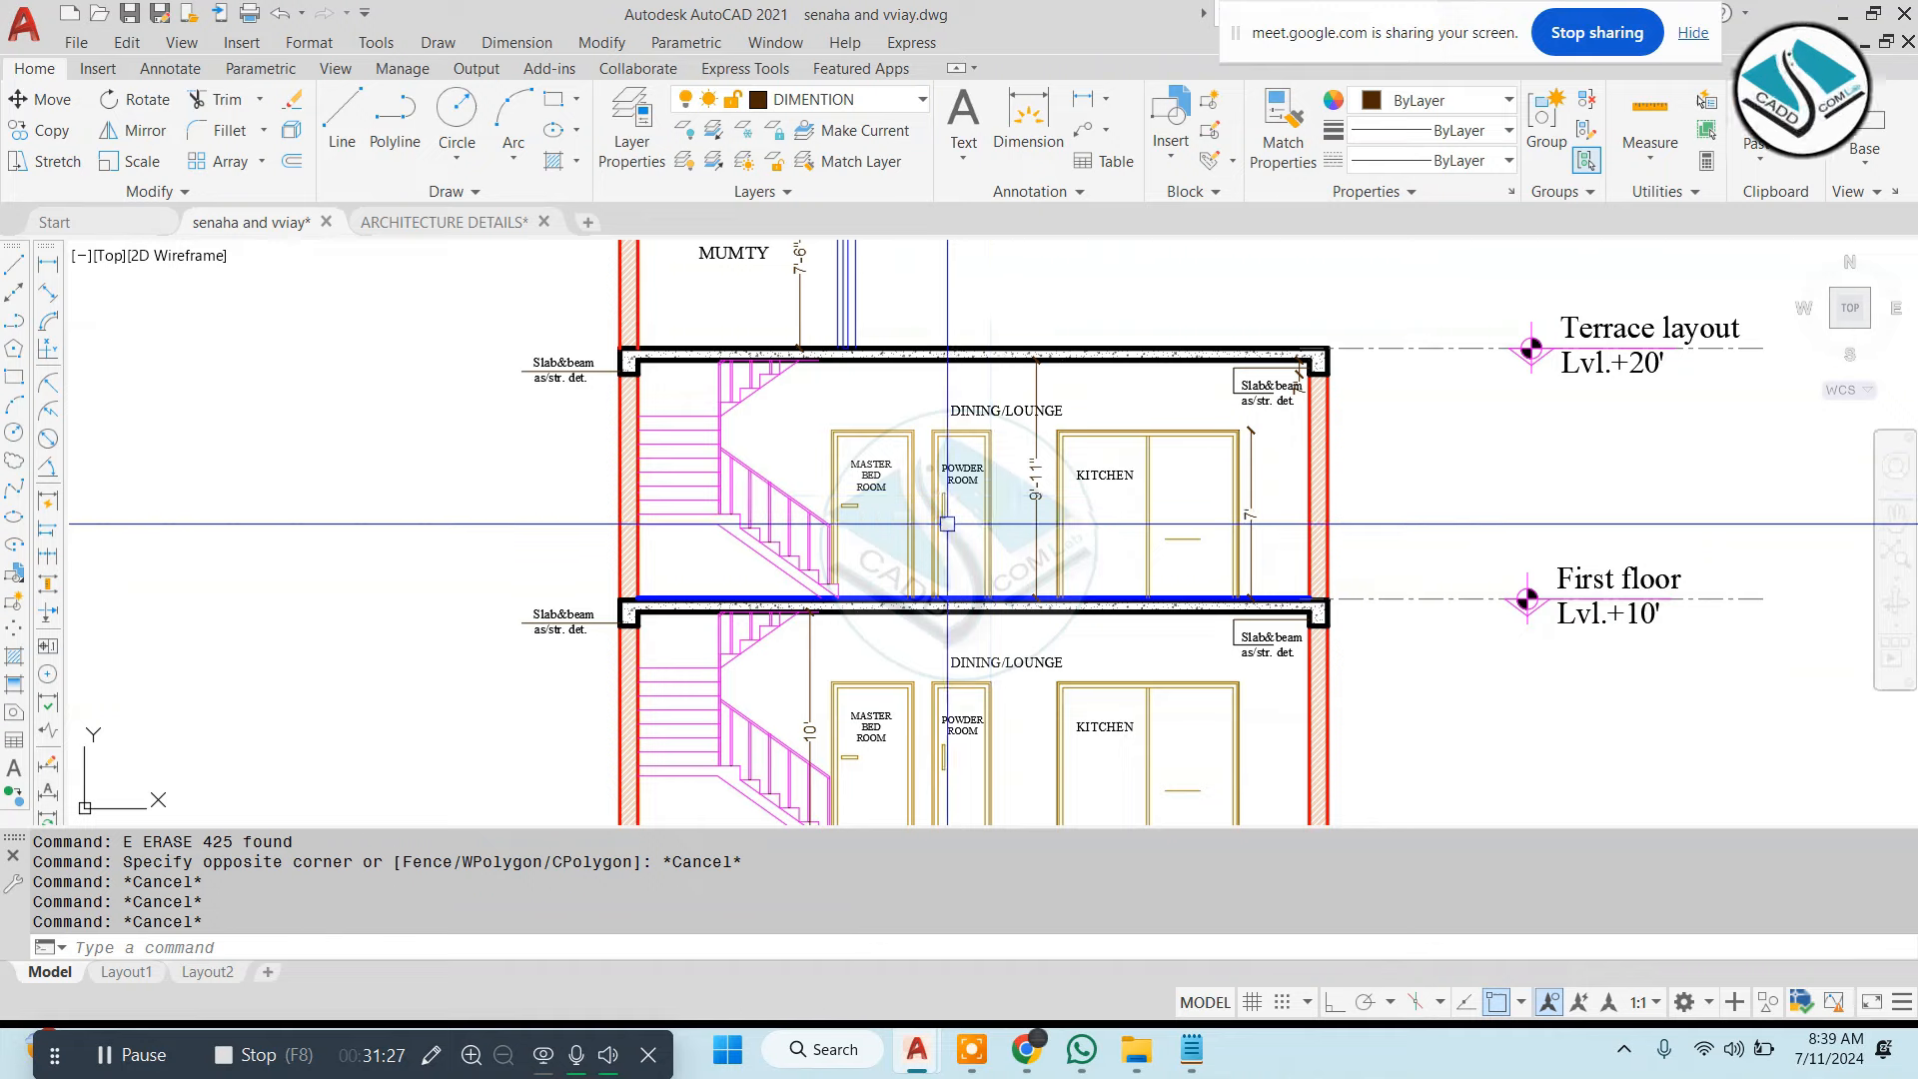
pyautogui.scroll(-2, 947, 523)
pyautogui.scroll(-2, 1017, 490)
pyautogui.click(1340, 321)
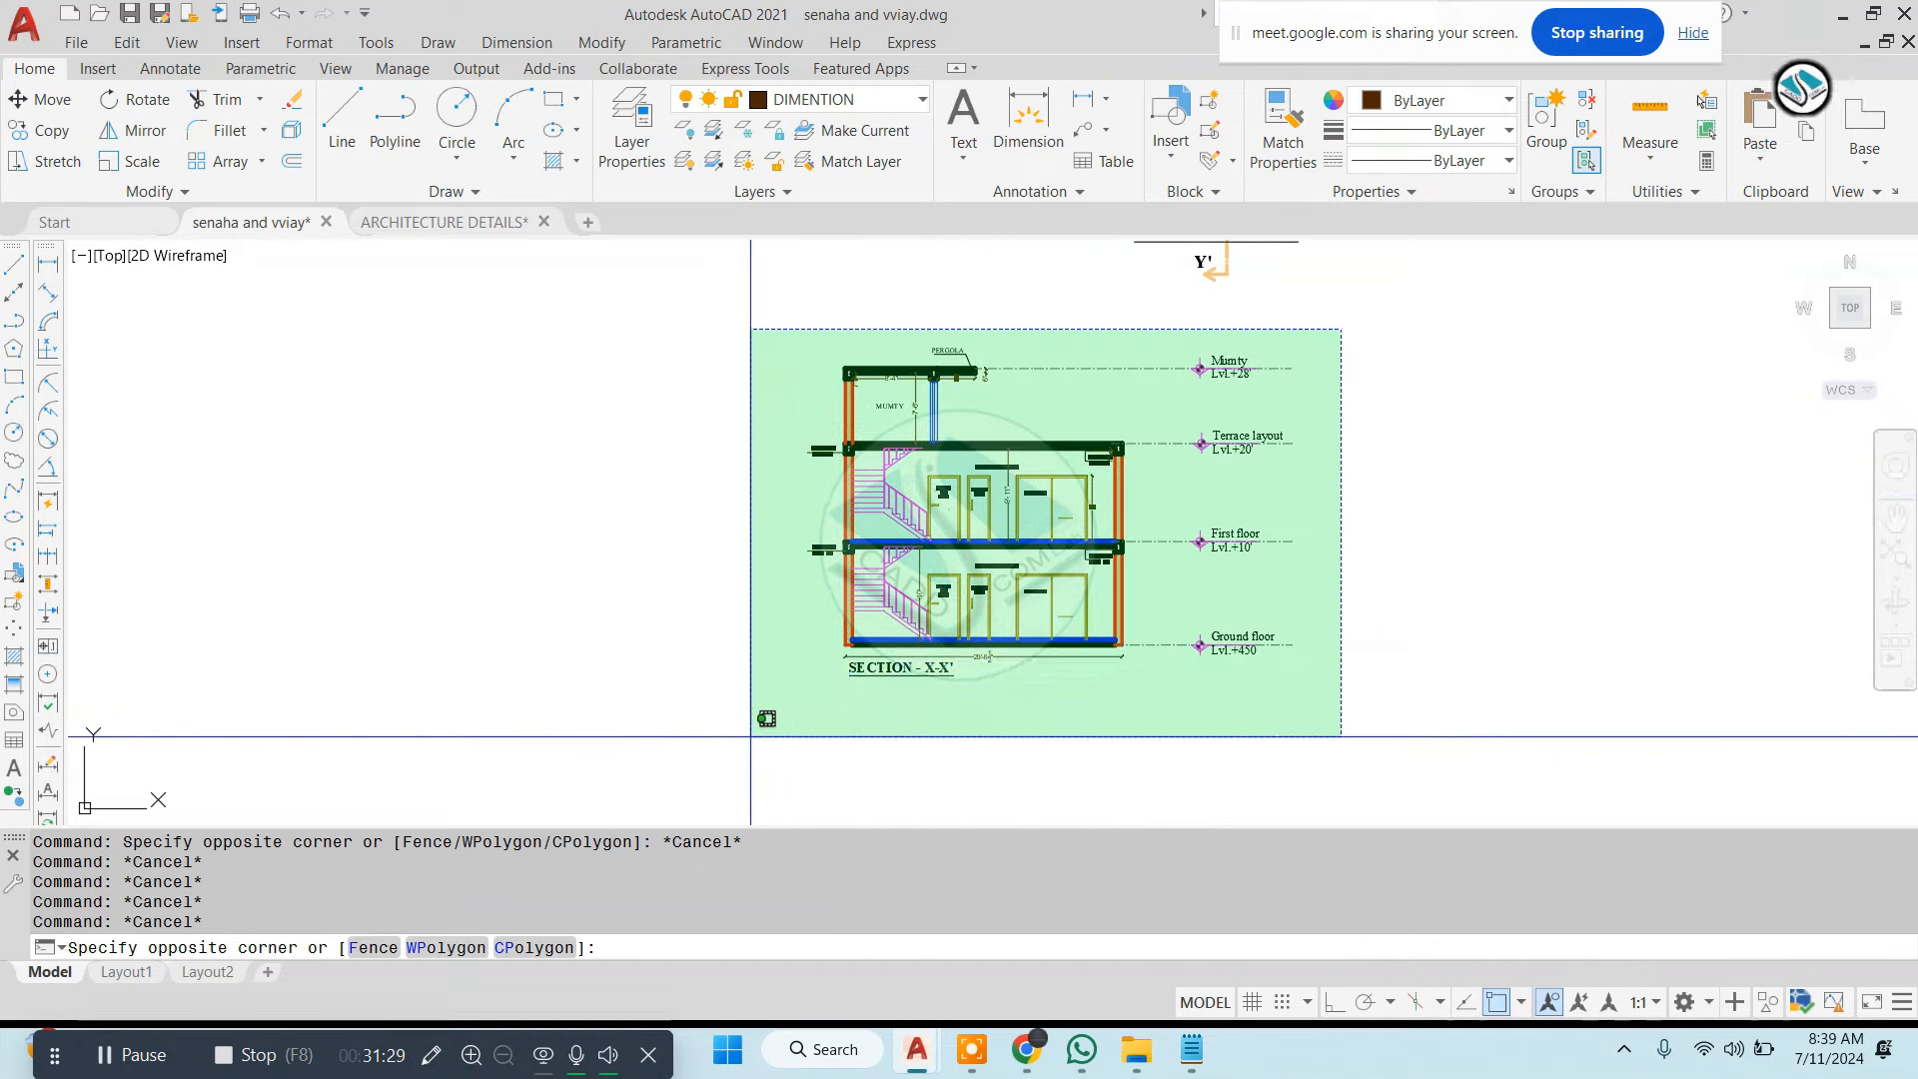
pyautogui.click(728, 748)
pyautogui.write('m')
pyautogui.press('Return')
pyautogui.click(1010, 581)
pyautogui.scroll(-5, 843, 522)
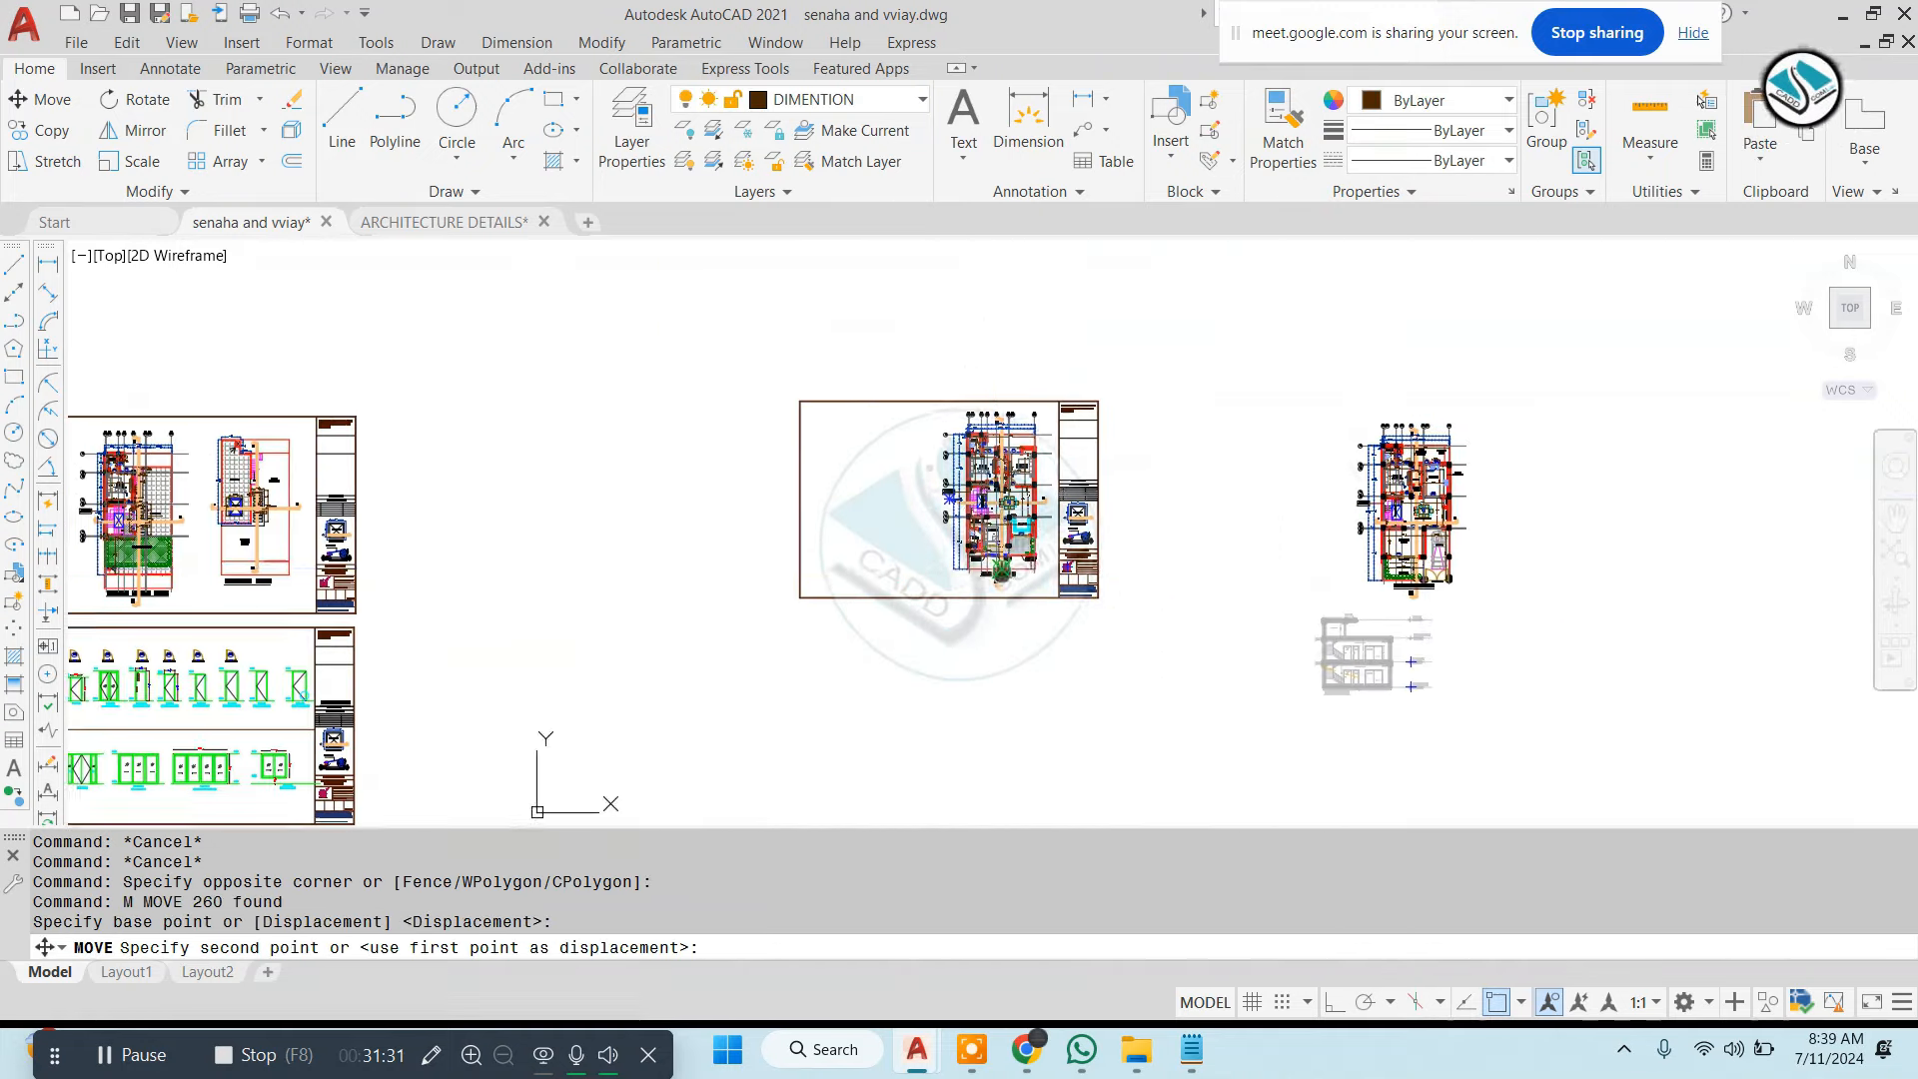
pyautogui.scroll(5, 859, 509)
pyautogui.click(864, 506)
pyautogui.press('Escape')
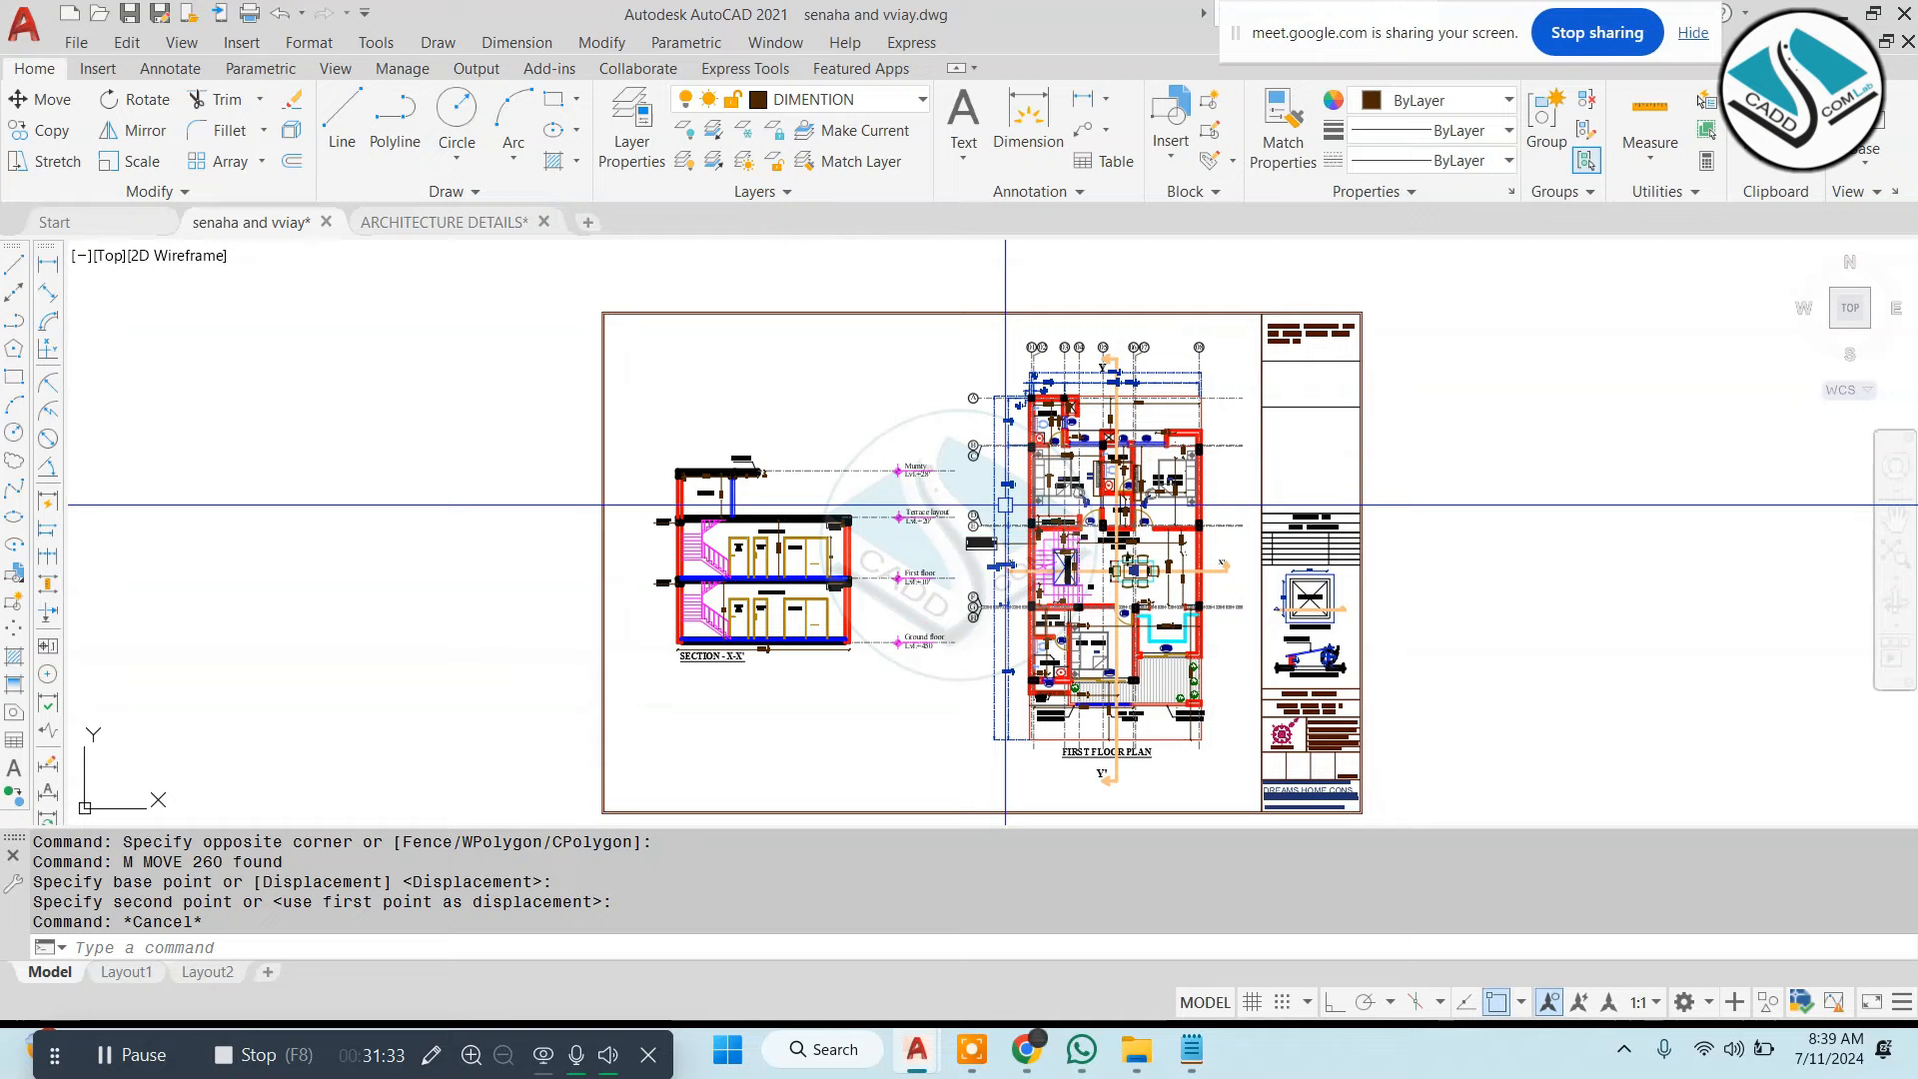
# Erase the first floor plan beside the section in the sheet
pyautogui.click(964, 269)
pyautogui.click(1249, 814)
pyautogui.write('e')
pyautogui.press('Return')
pyautogui.scroll(-2, 939, 596)
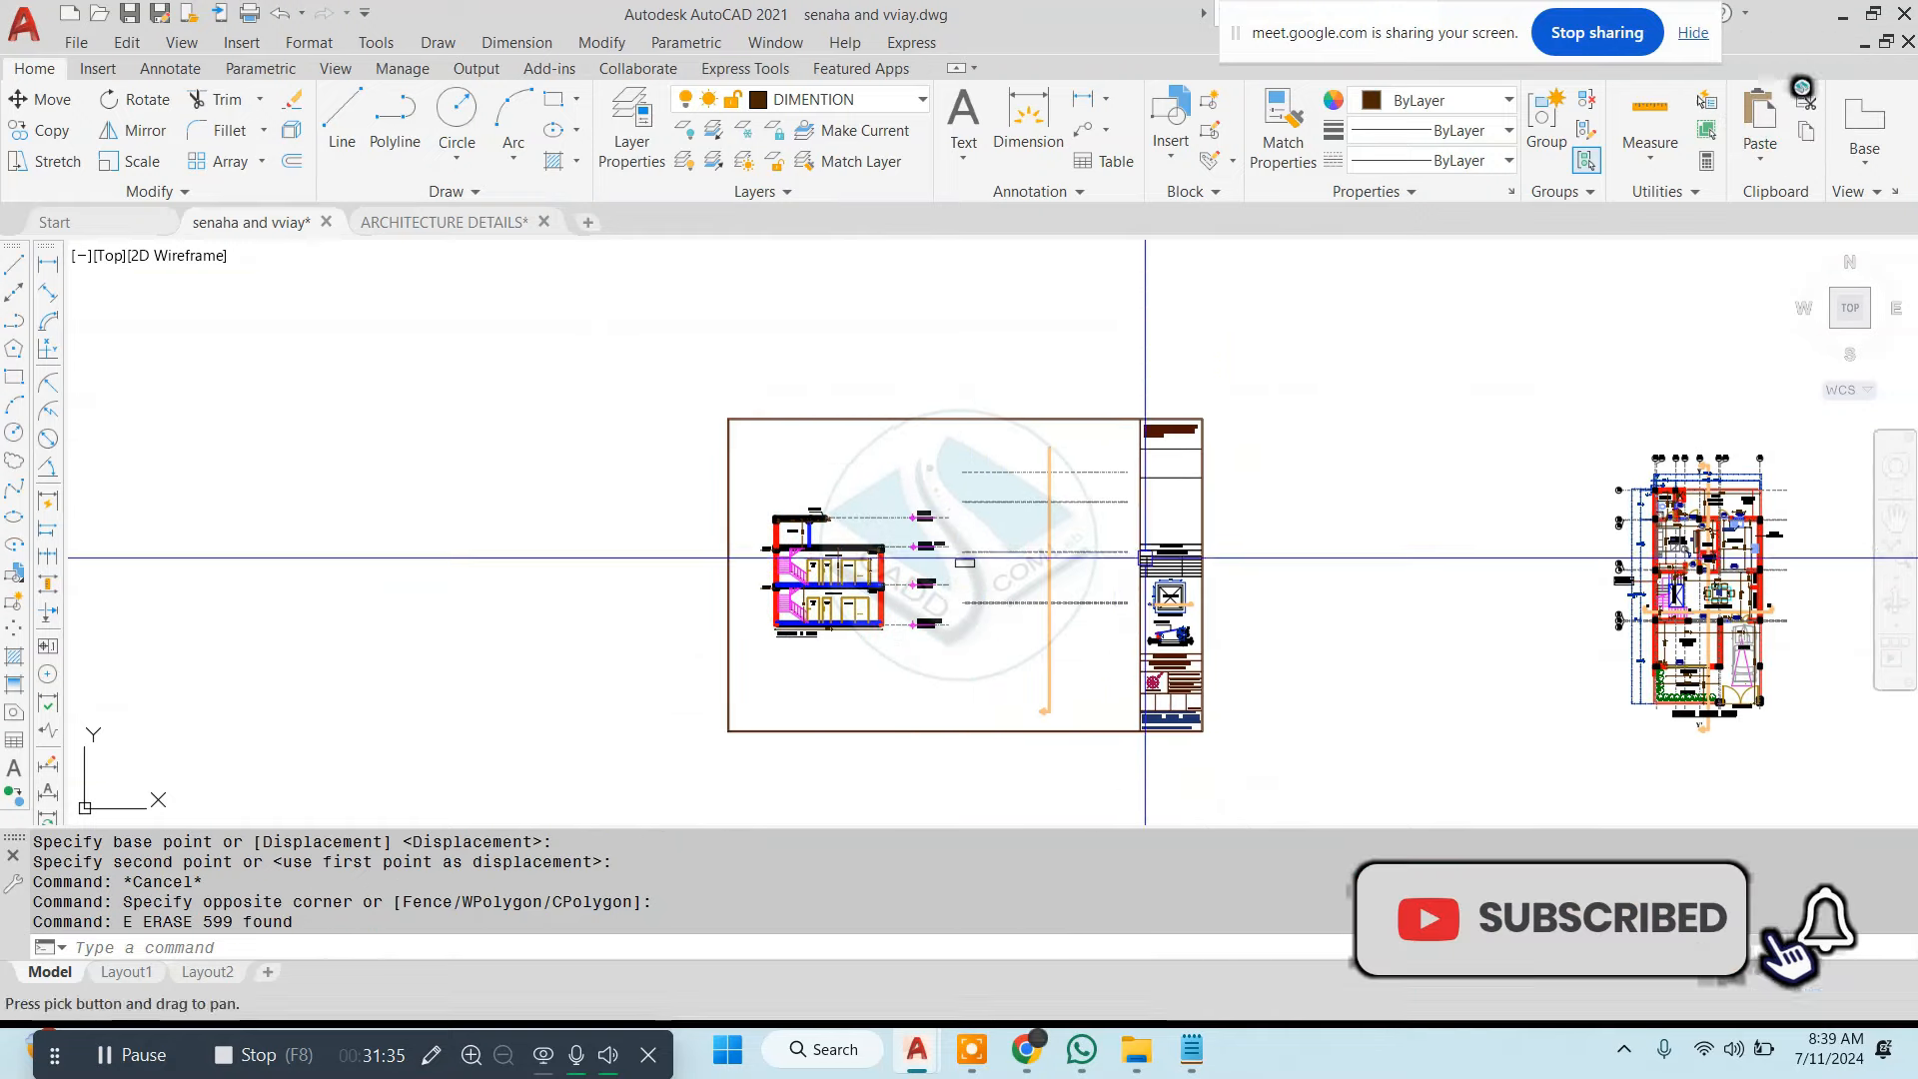
# Erase the leftover grid lines, section line and section arrow remains of the deleted floor plan from the section's sheet
pyautogui.click(1121, 436)
pyautogui.click(999, 669)
pyautogui.write('e')
pyautogui.press('space')
pyautogui.click(1086, 656)
pyautogui.click(1018, 715)
pyautogui.write('e')
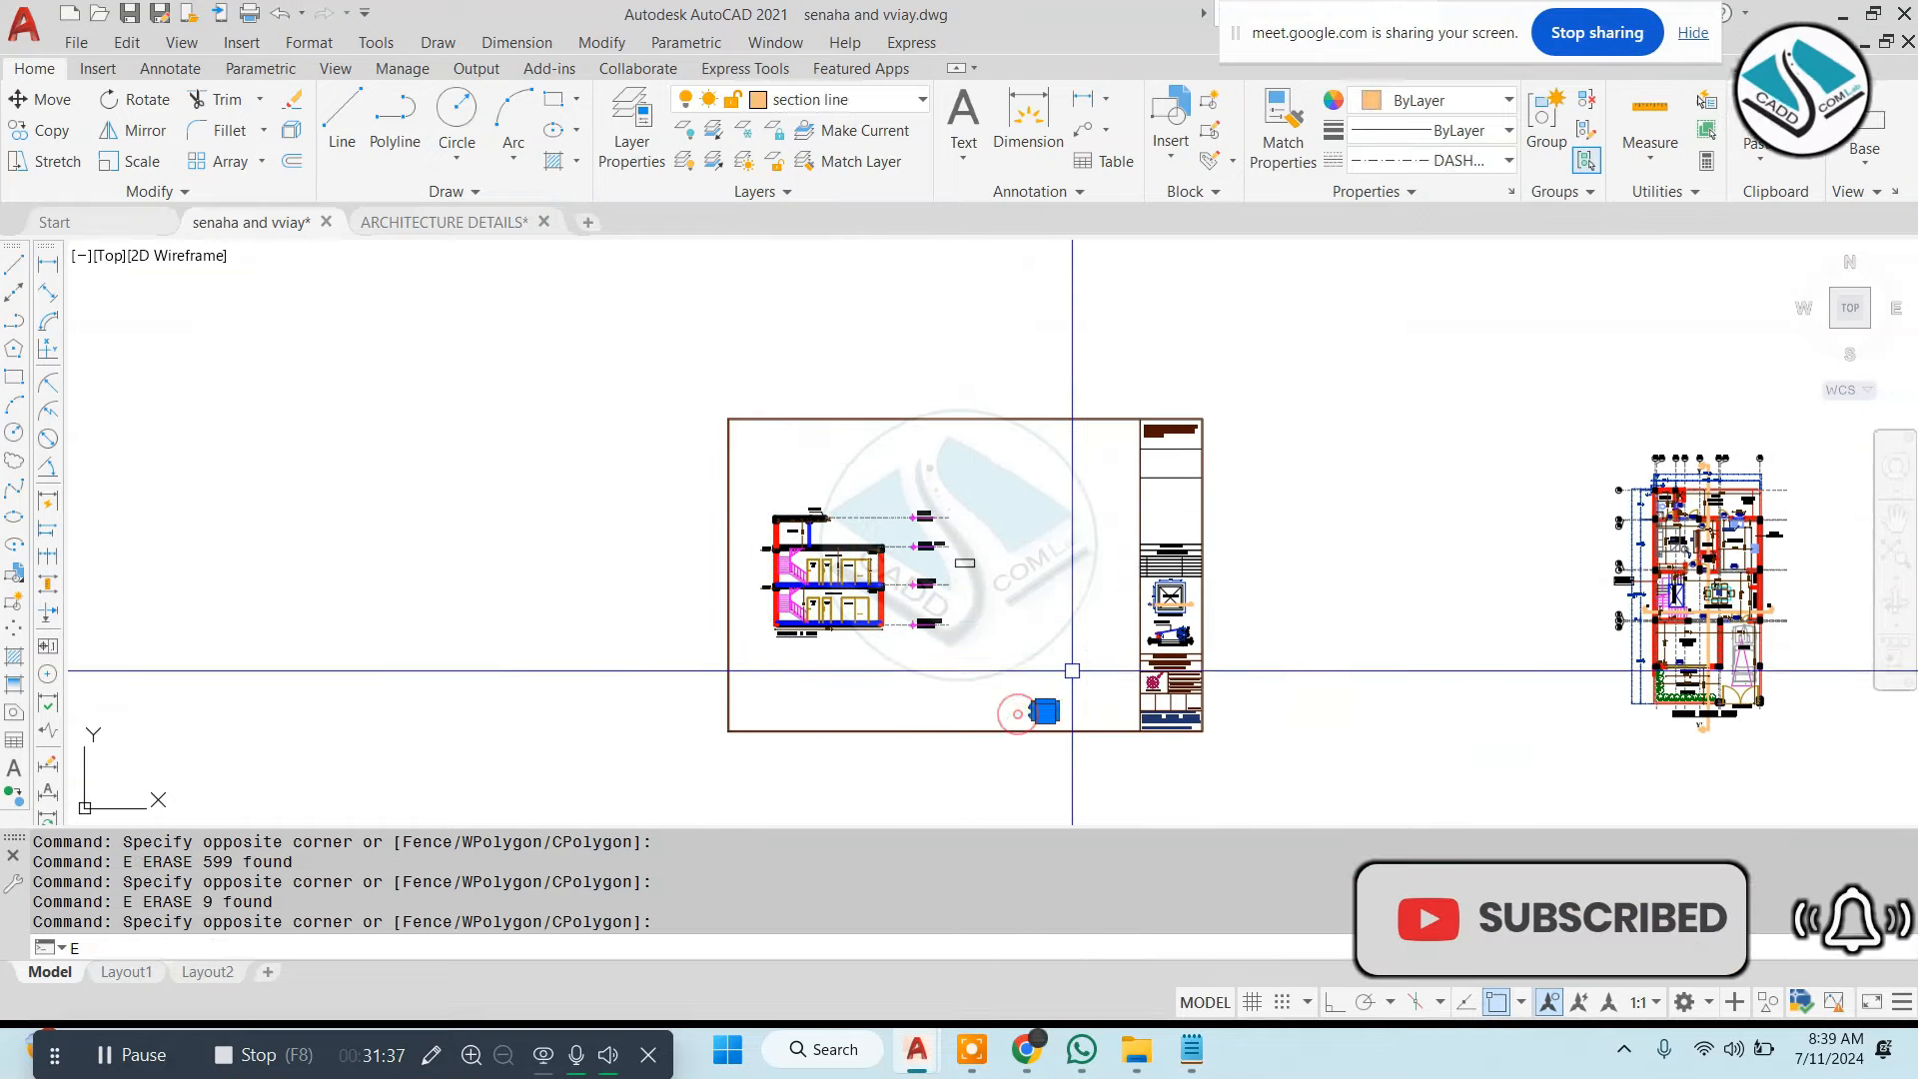
pyautogui.press('space')
pyautogui.scroll(6, 956, 519)
pyautogui.click(1061, 628)
pyautogui.click(1006, 713)
pyautogui.write('e')
pyautogui.press('space')
pyautogui.scroll(-6, 902, 549)
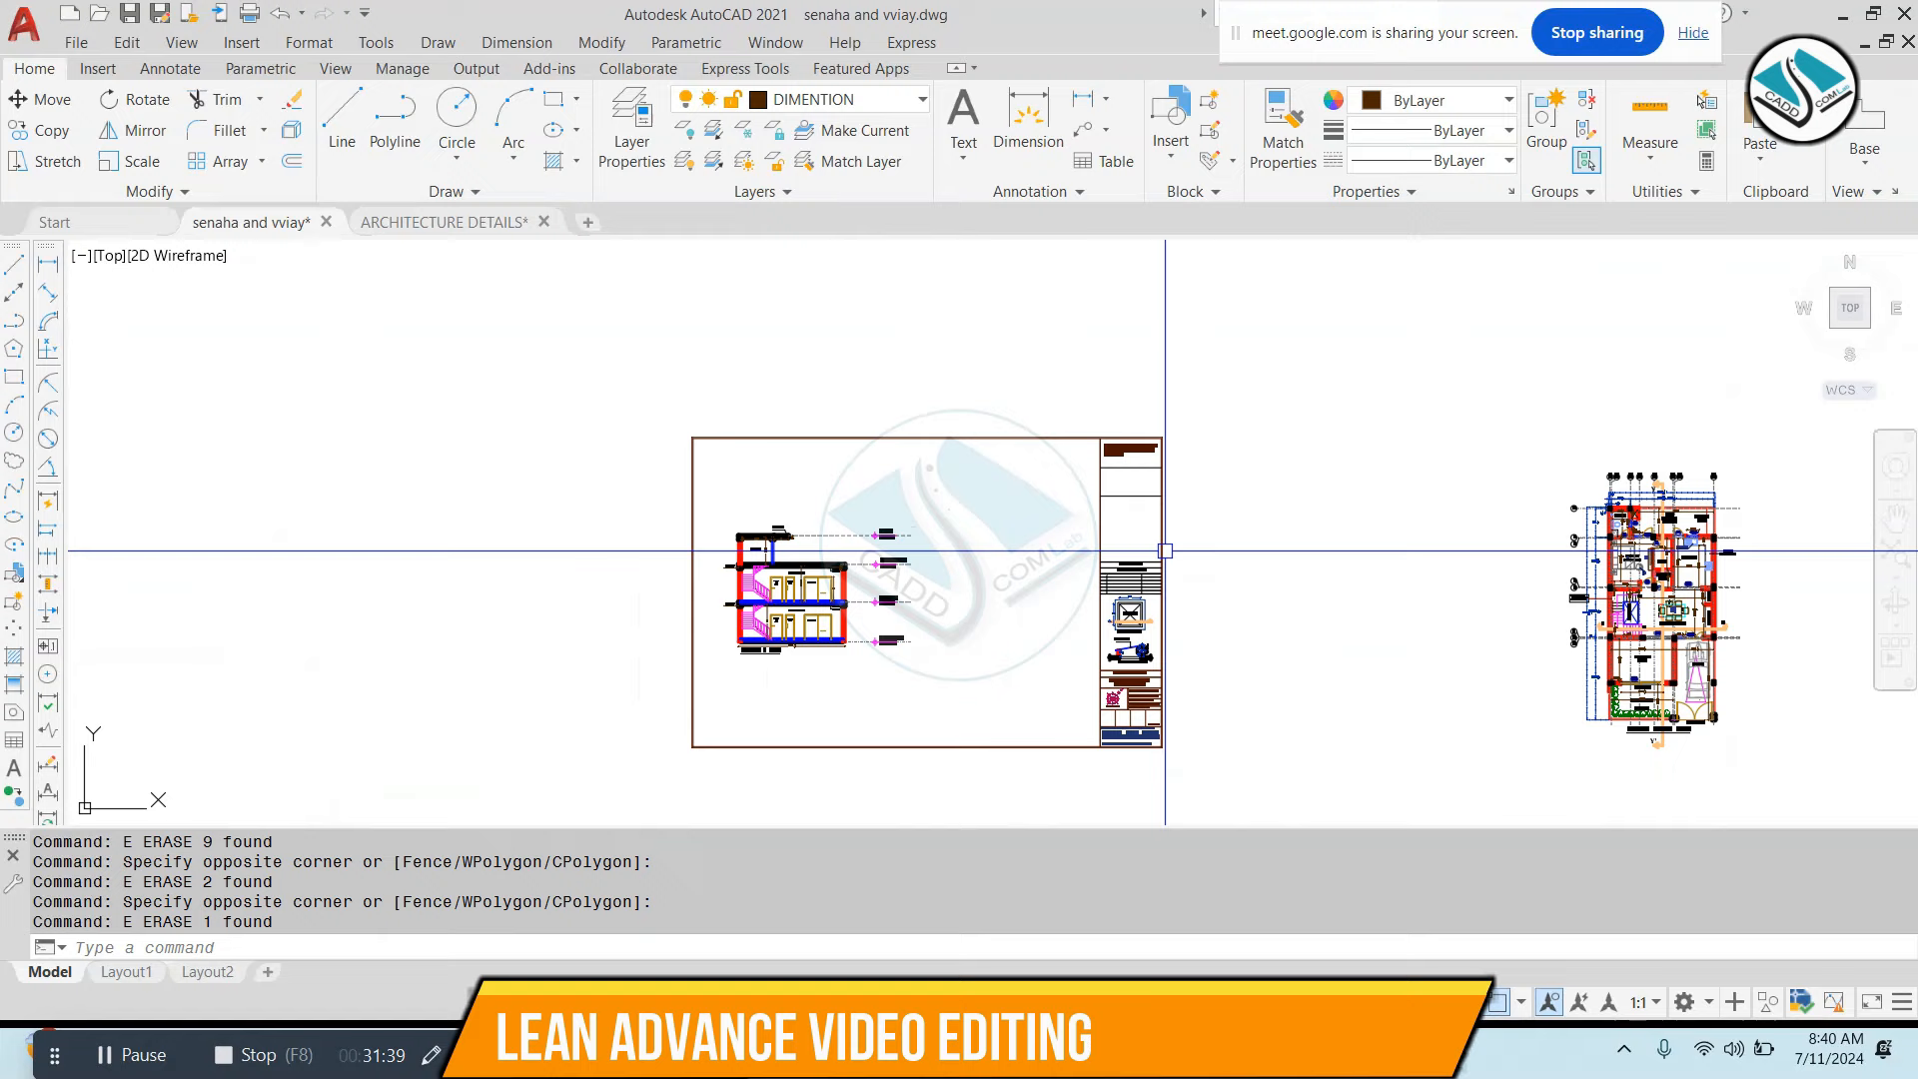
# Erase the loose ground floor plan copy outside the section's sheet
pyautogui.click(1733, 436)
pyautogui.click(1422, 788)
pyautogui.write('e')
pyautogui.press('space')
pyautogui.click(1230, 434)
pyautogui.press('Escape')
# Move the section's sheet with its border and title block next to the second floor and terrace plan sheet
pyautogui.click(1330, 378)
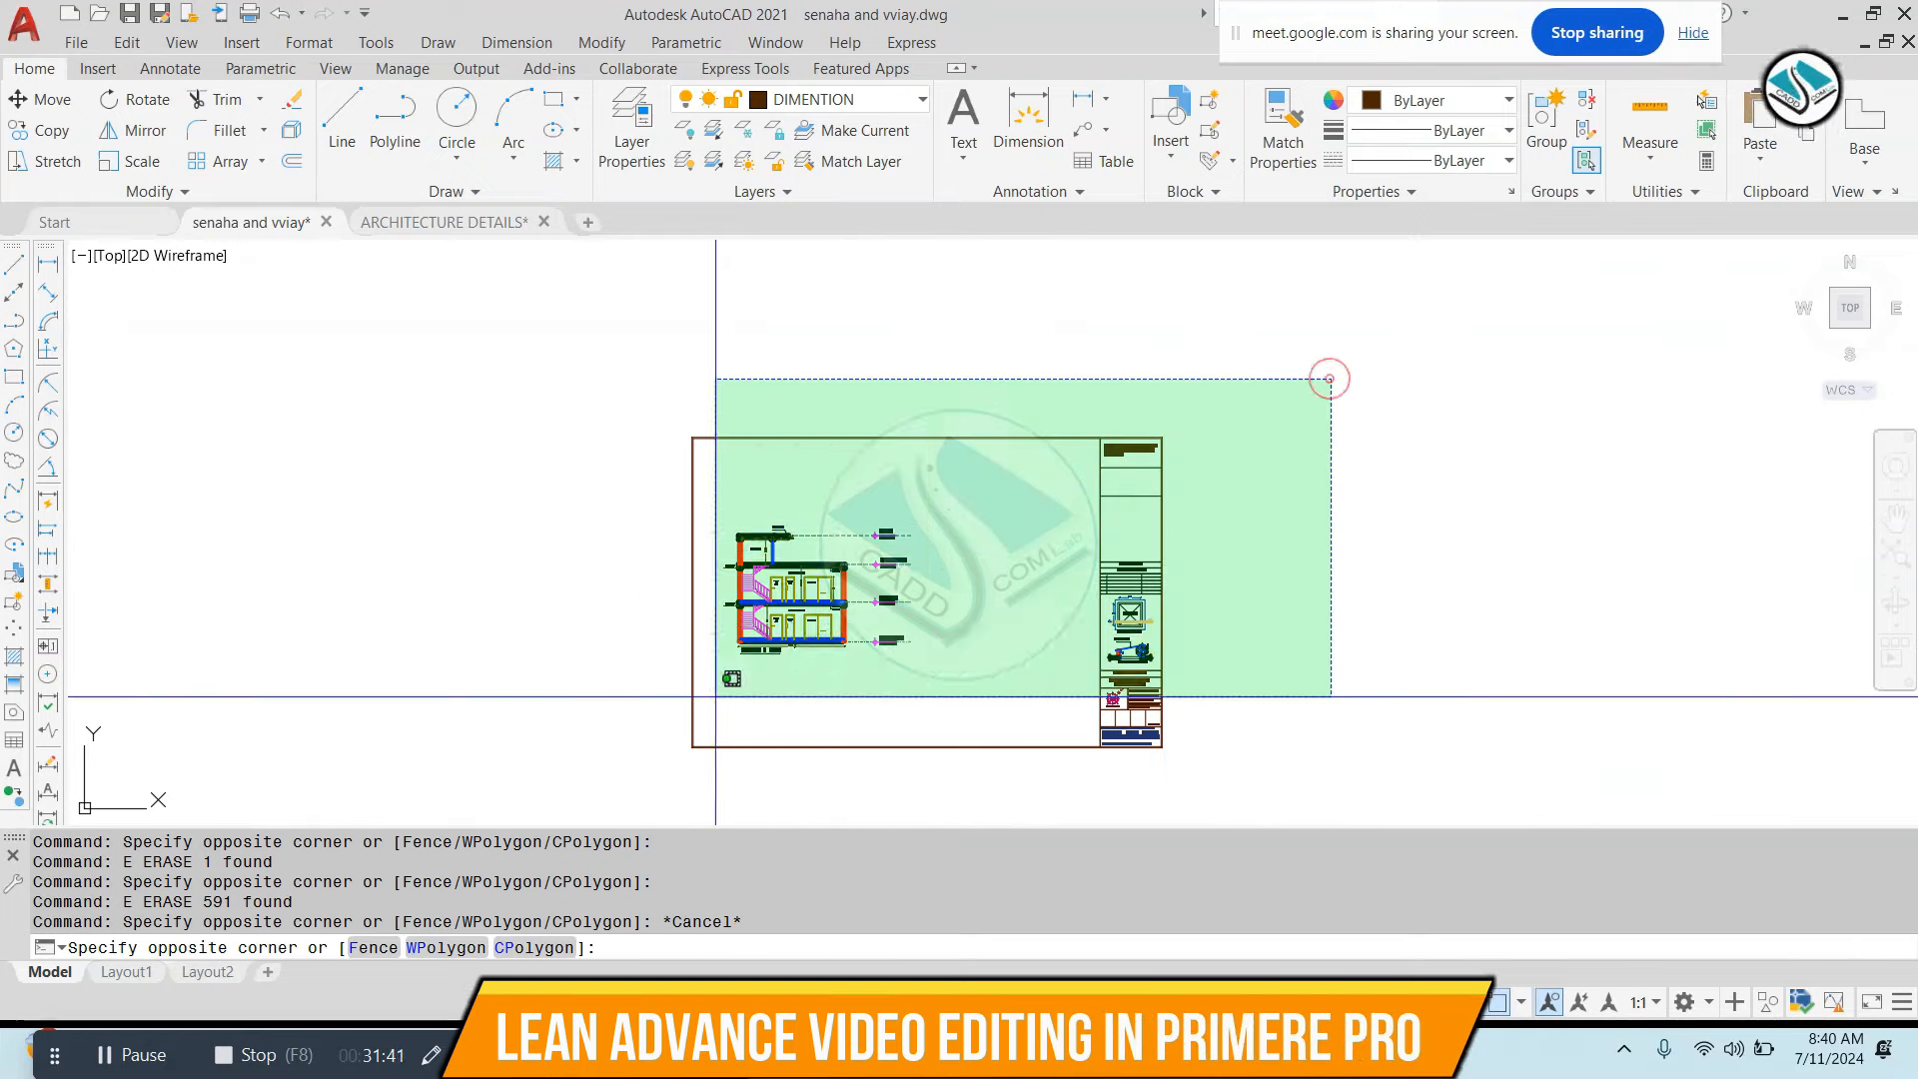
pyautogui.click(715, 696)
pyautogui.write('m')
pyautogui.press('space')
pyautogui.click(811, 669)
pyautogui.scroll(-5, 949, 500)
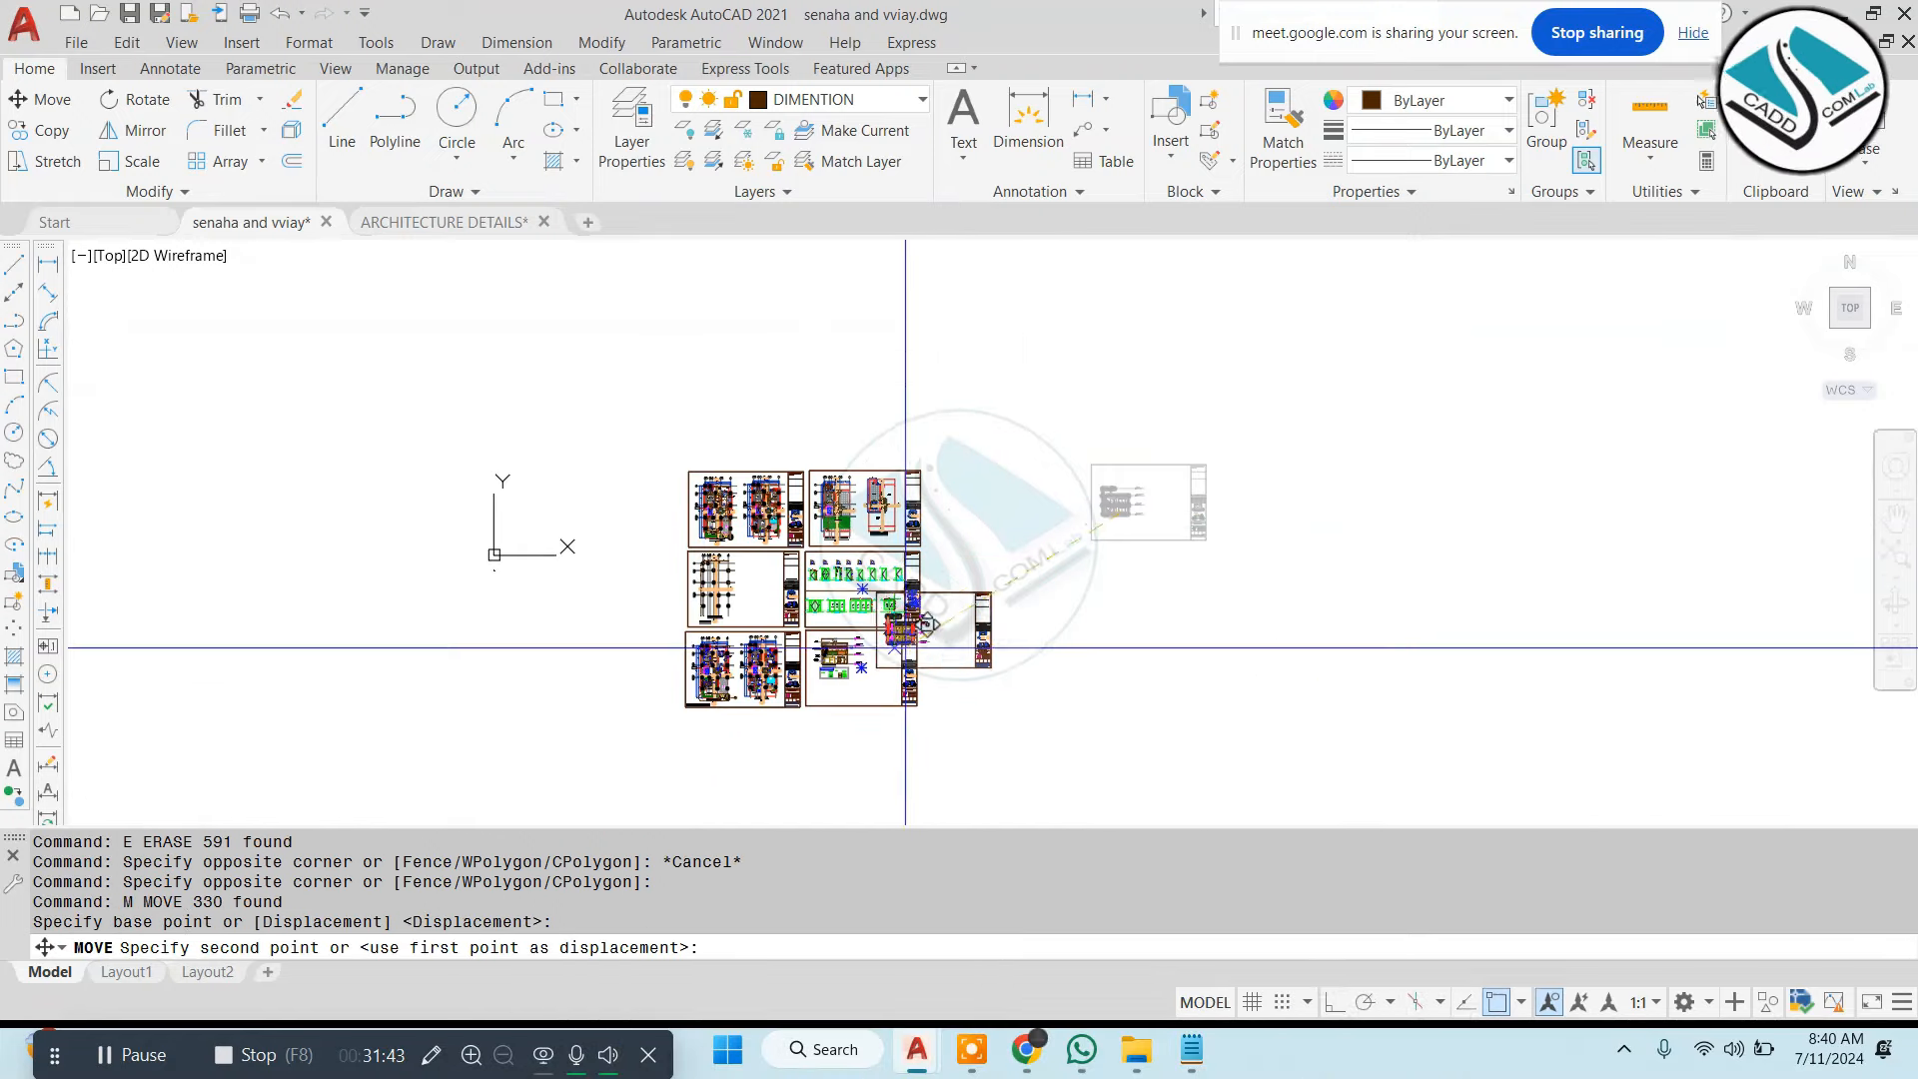
pyautogui.scroll(2, 905, 648)
pyautogui.scroll(2, 956, 492)
pyautogui.click(977, 365)
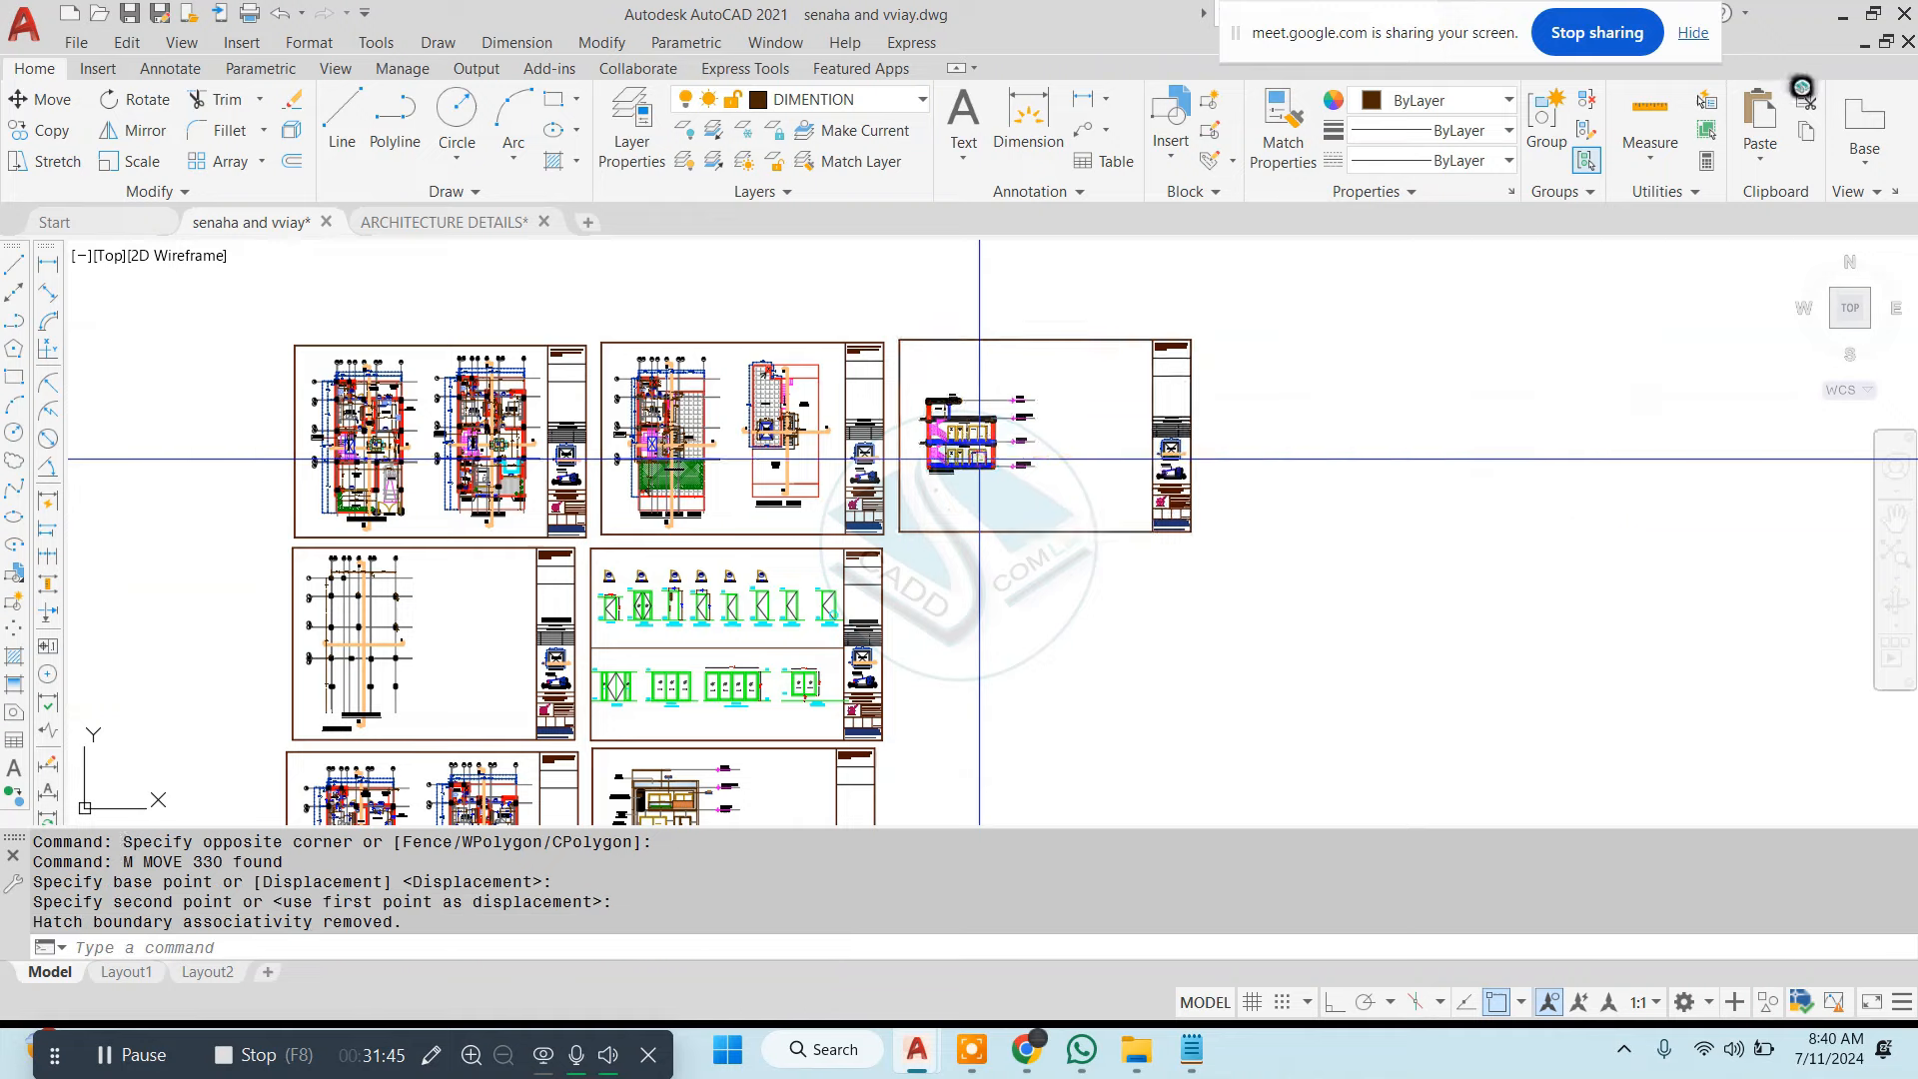
pyautogui.press('Escape')
pyautogui.scroll(3, 1138, 364)
pyautogui.click(803, 623)
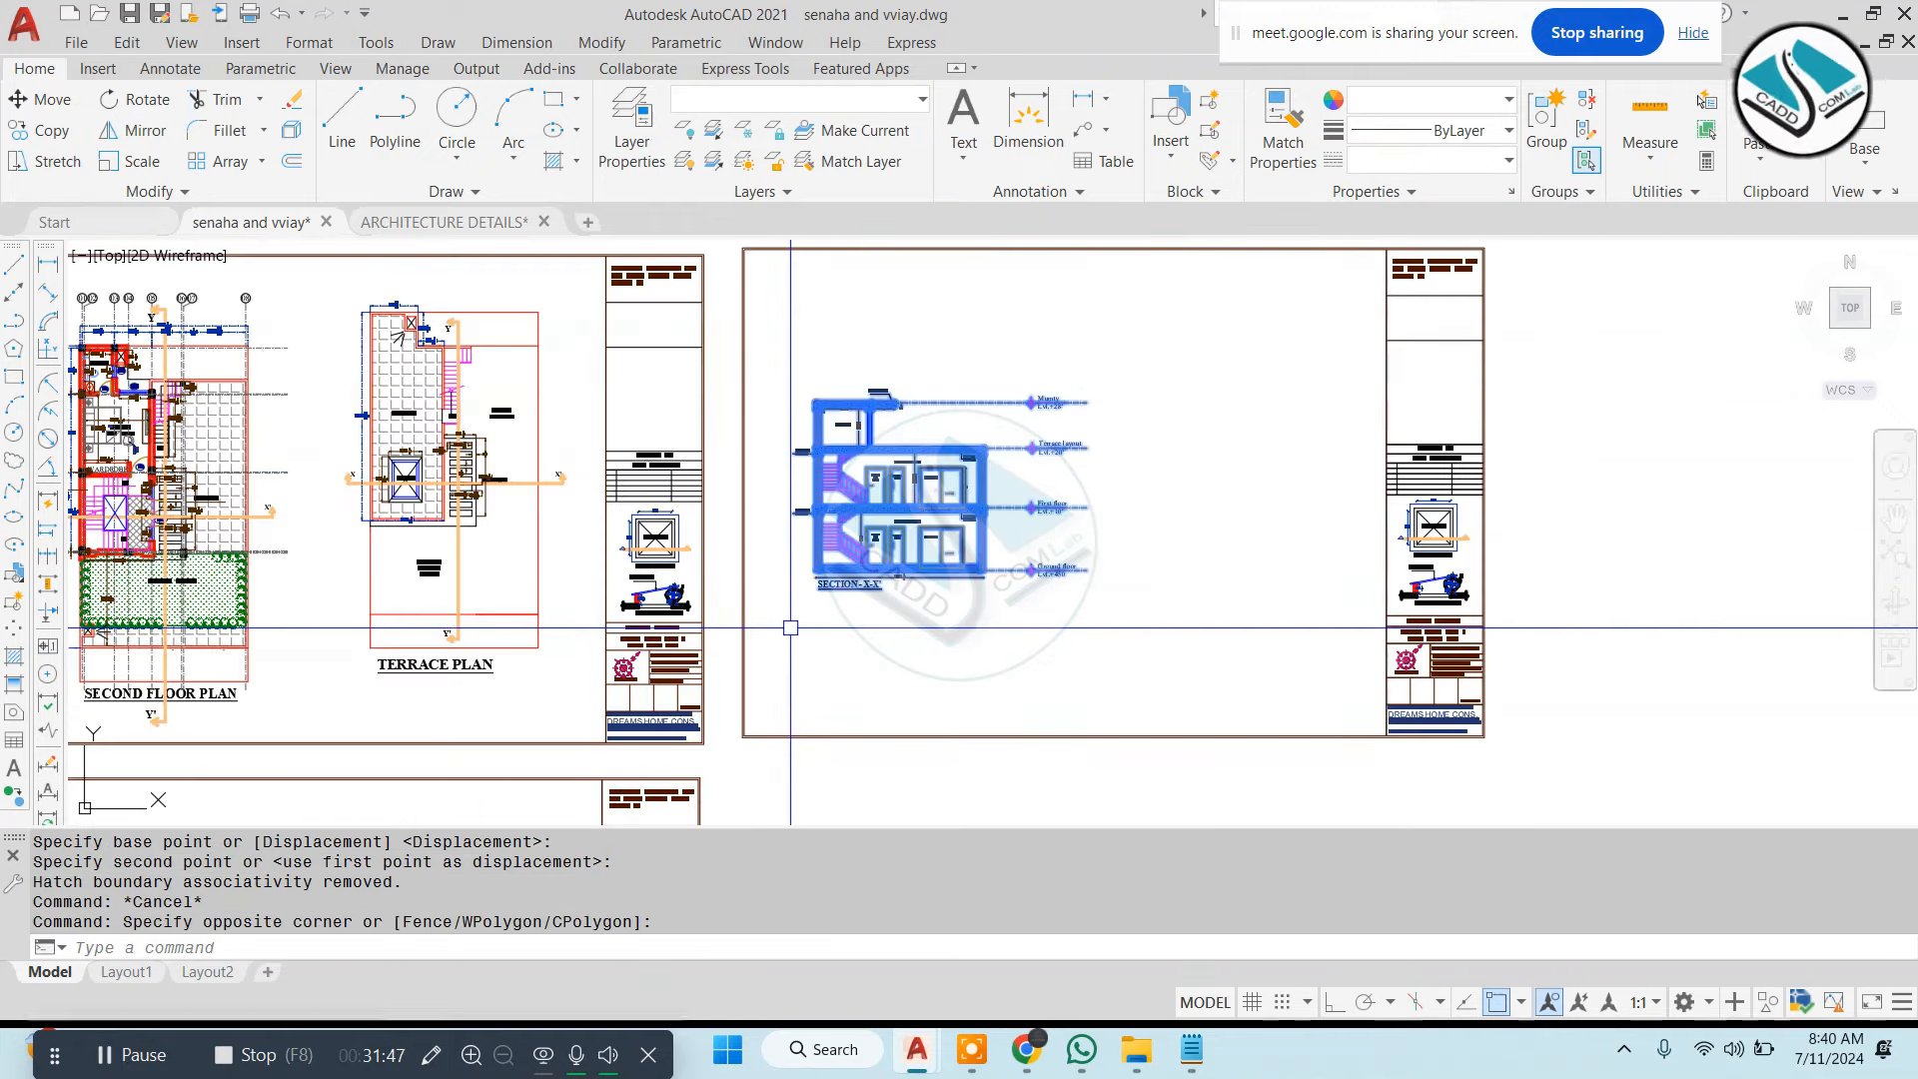
pyautogui.write('SC')
pyautogui.press('Return')
pyautogui.press('Escape')
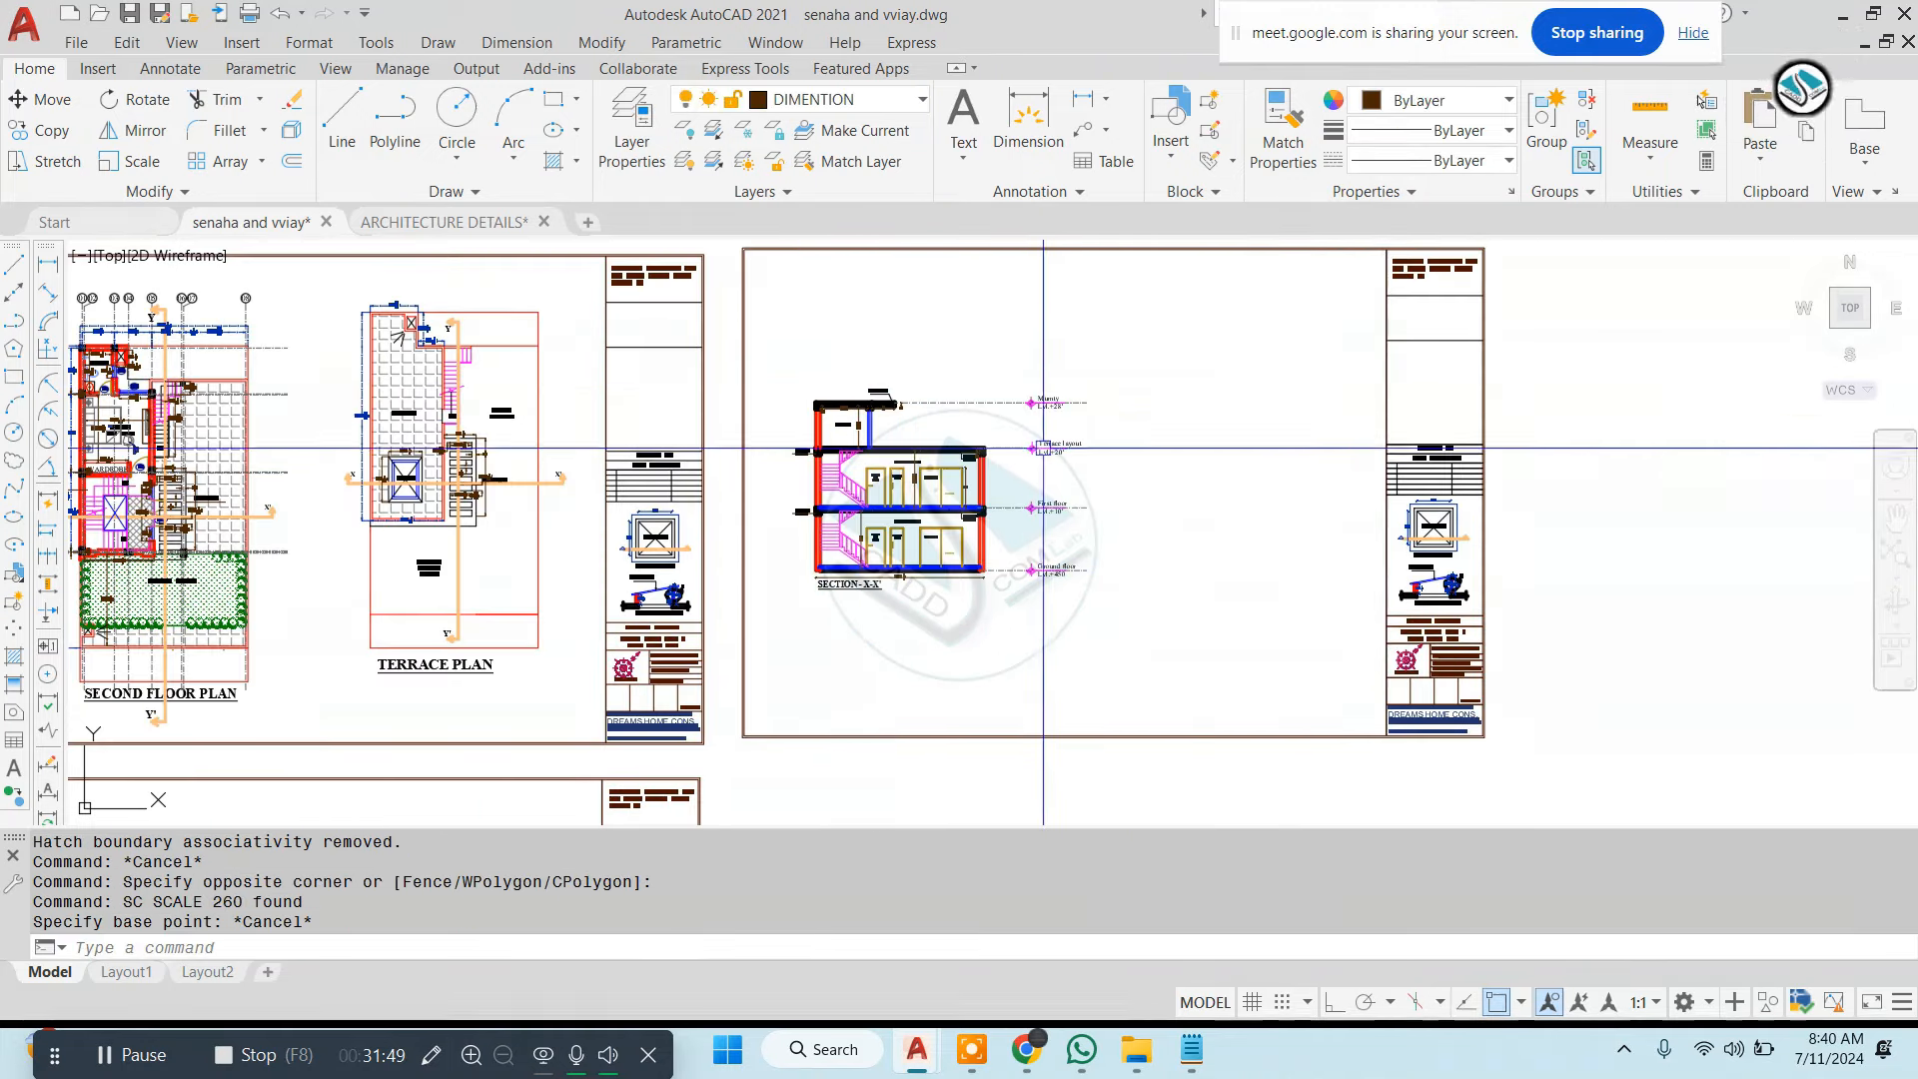
# Convert the whole section with its level markers and title into a block named SDFSDFSDF
pyautogui.click(1153, 329)
pyautogui.click(753, 620)
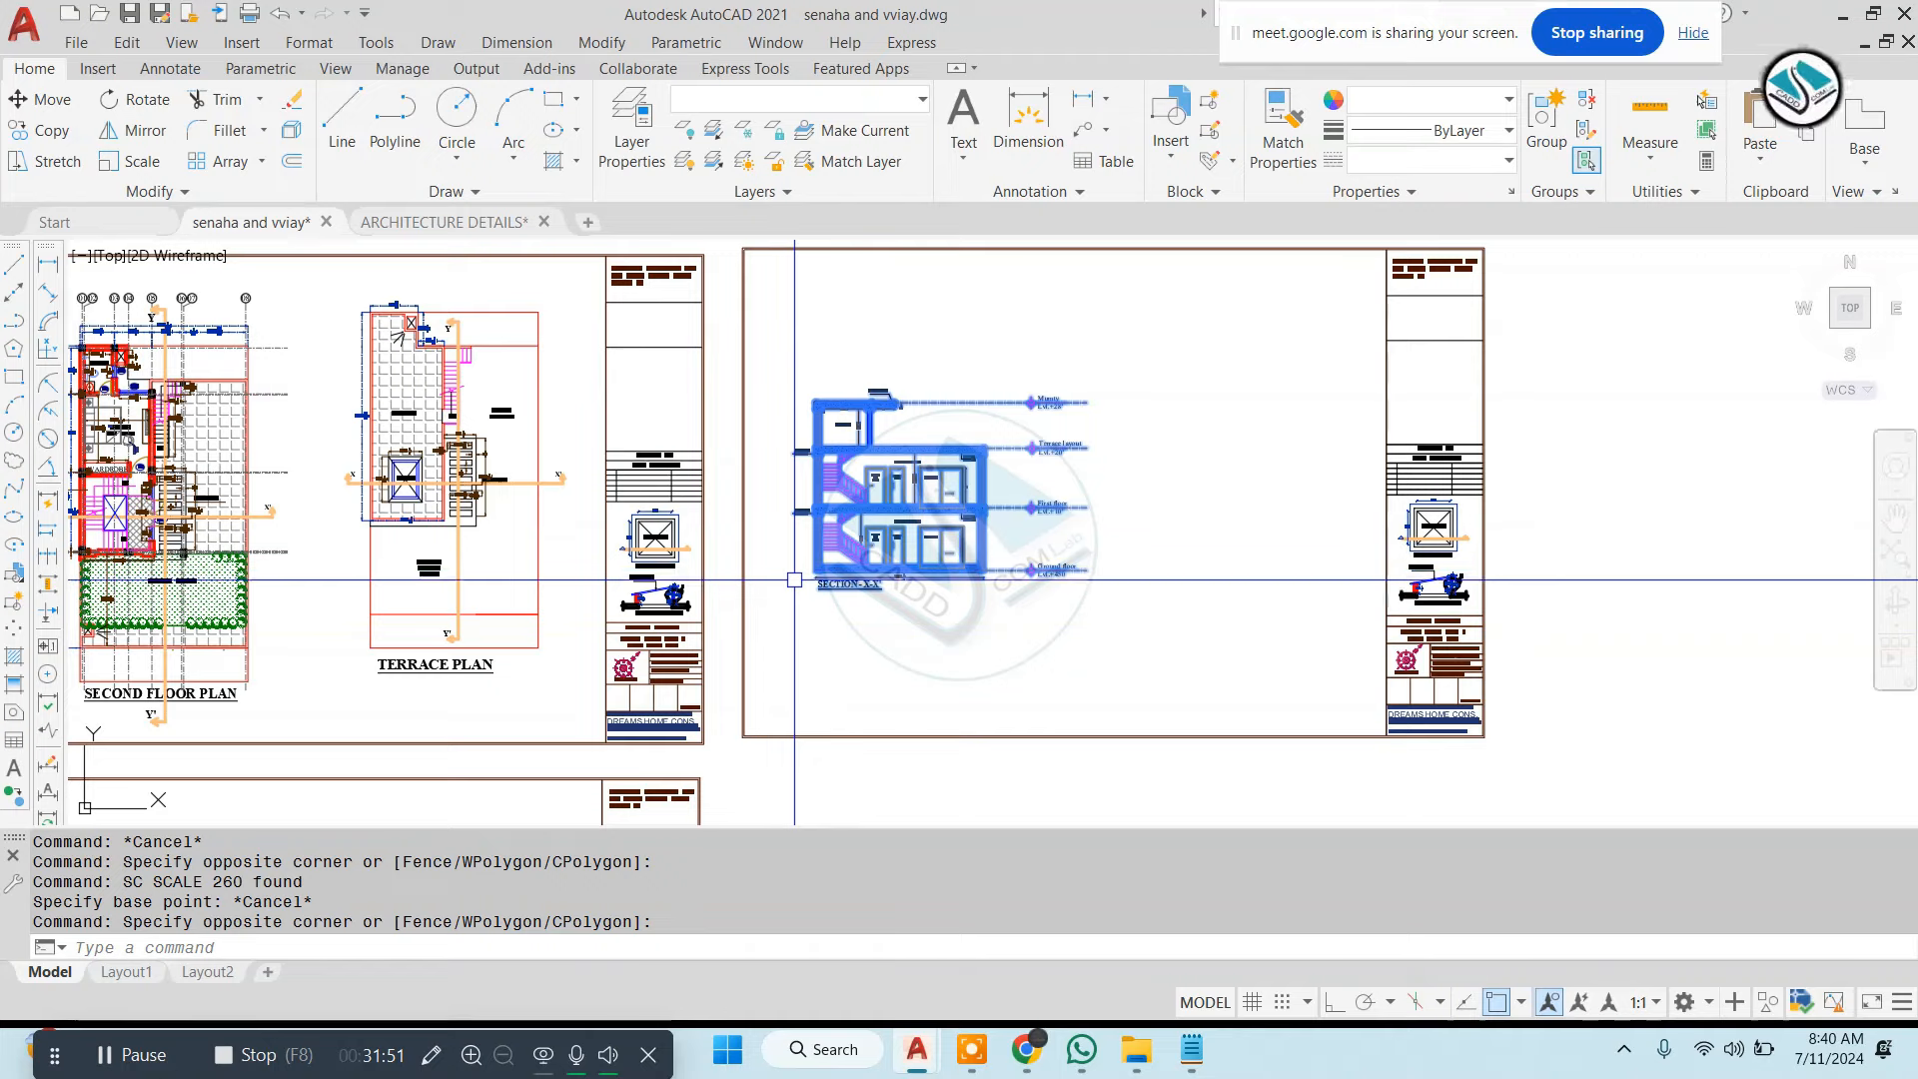
pyautogui.press('Return')
pyautogui.write('SDFSDFSDF')
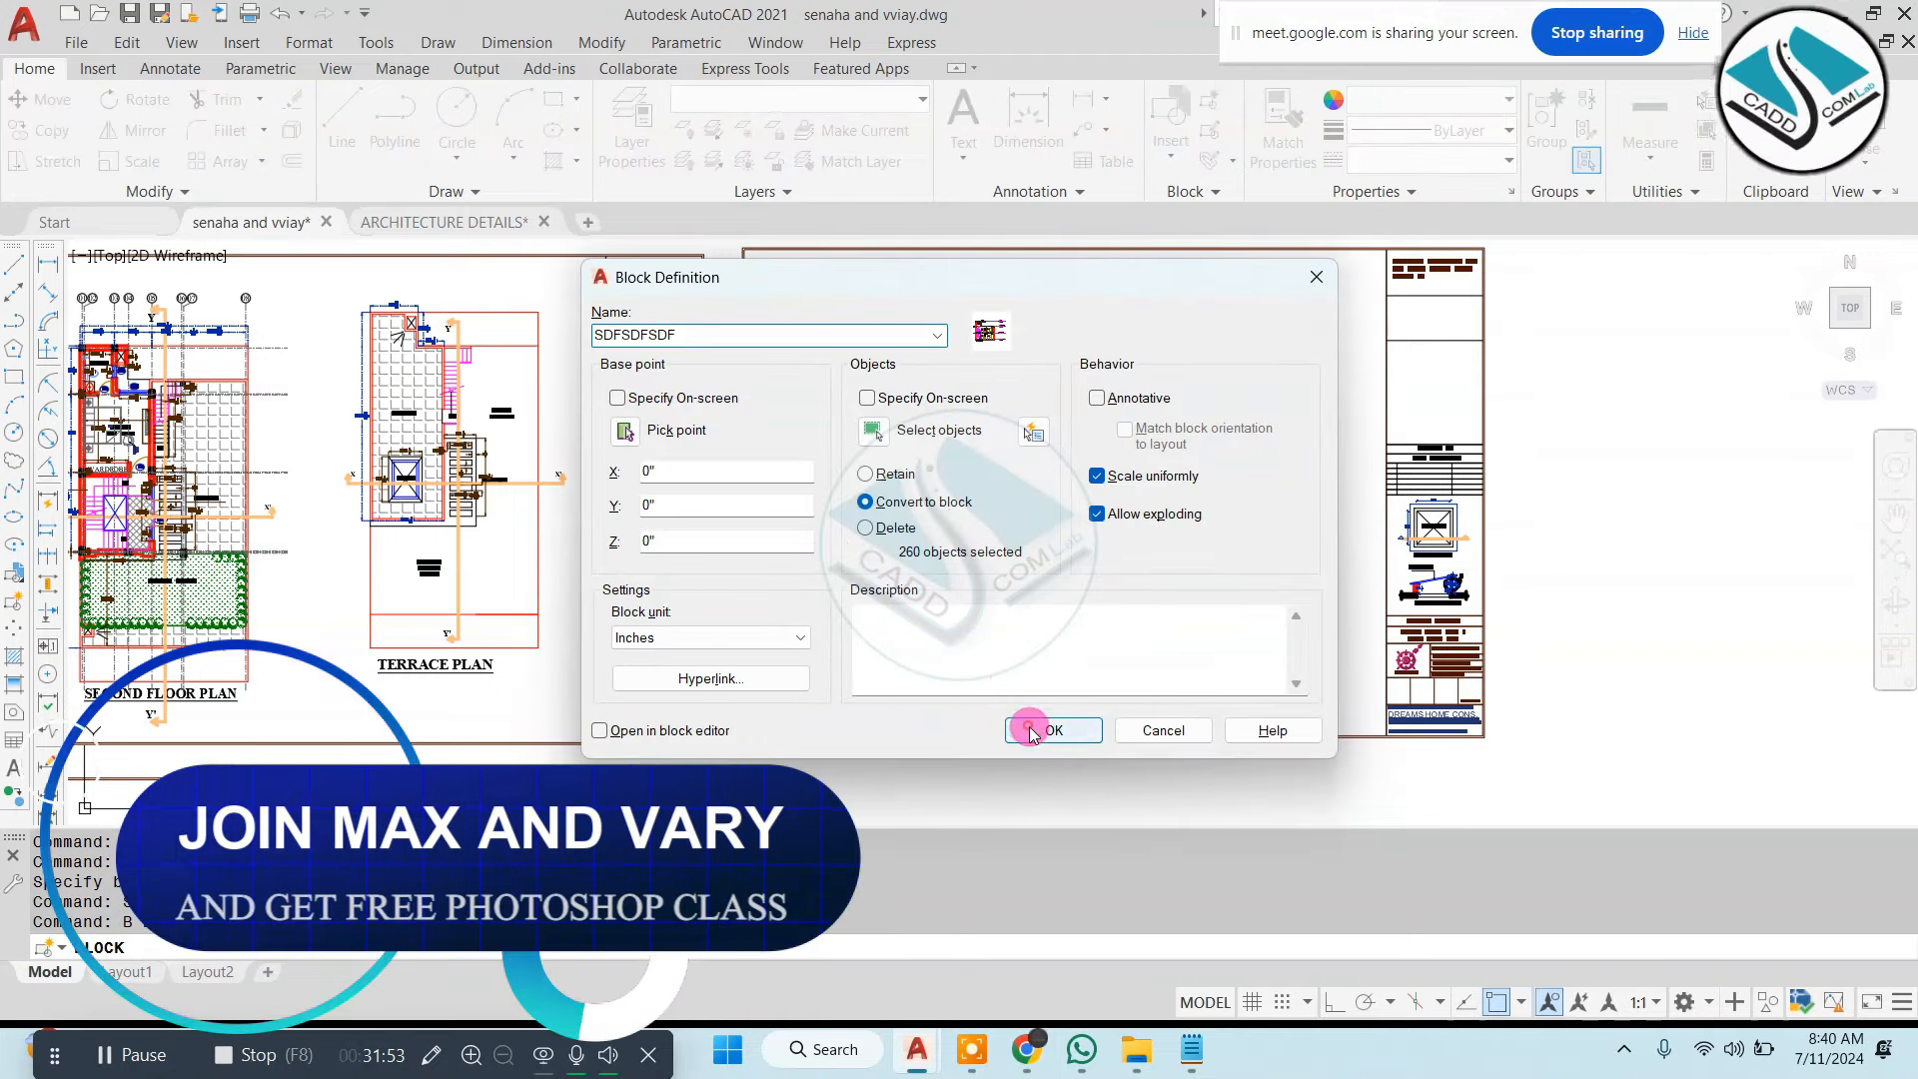
pyautogui.click(1031, 732)
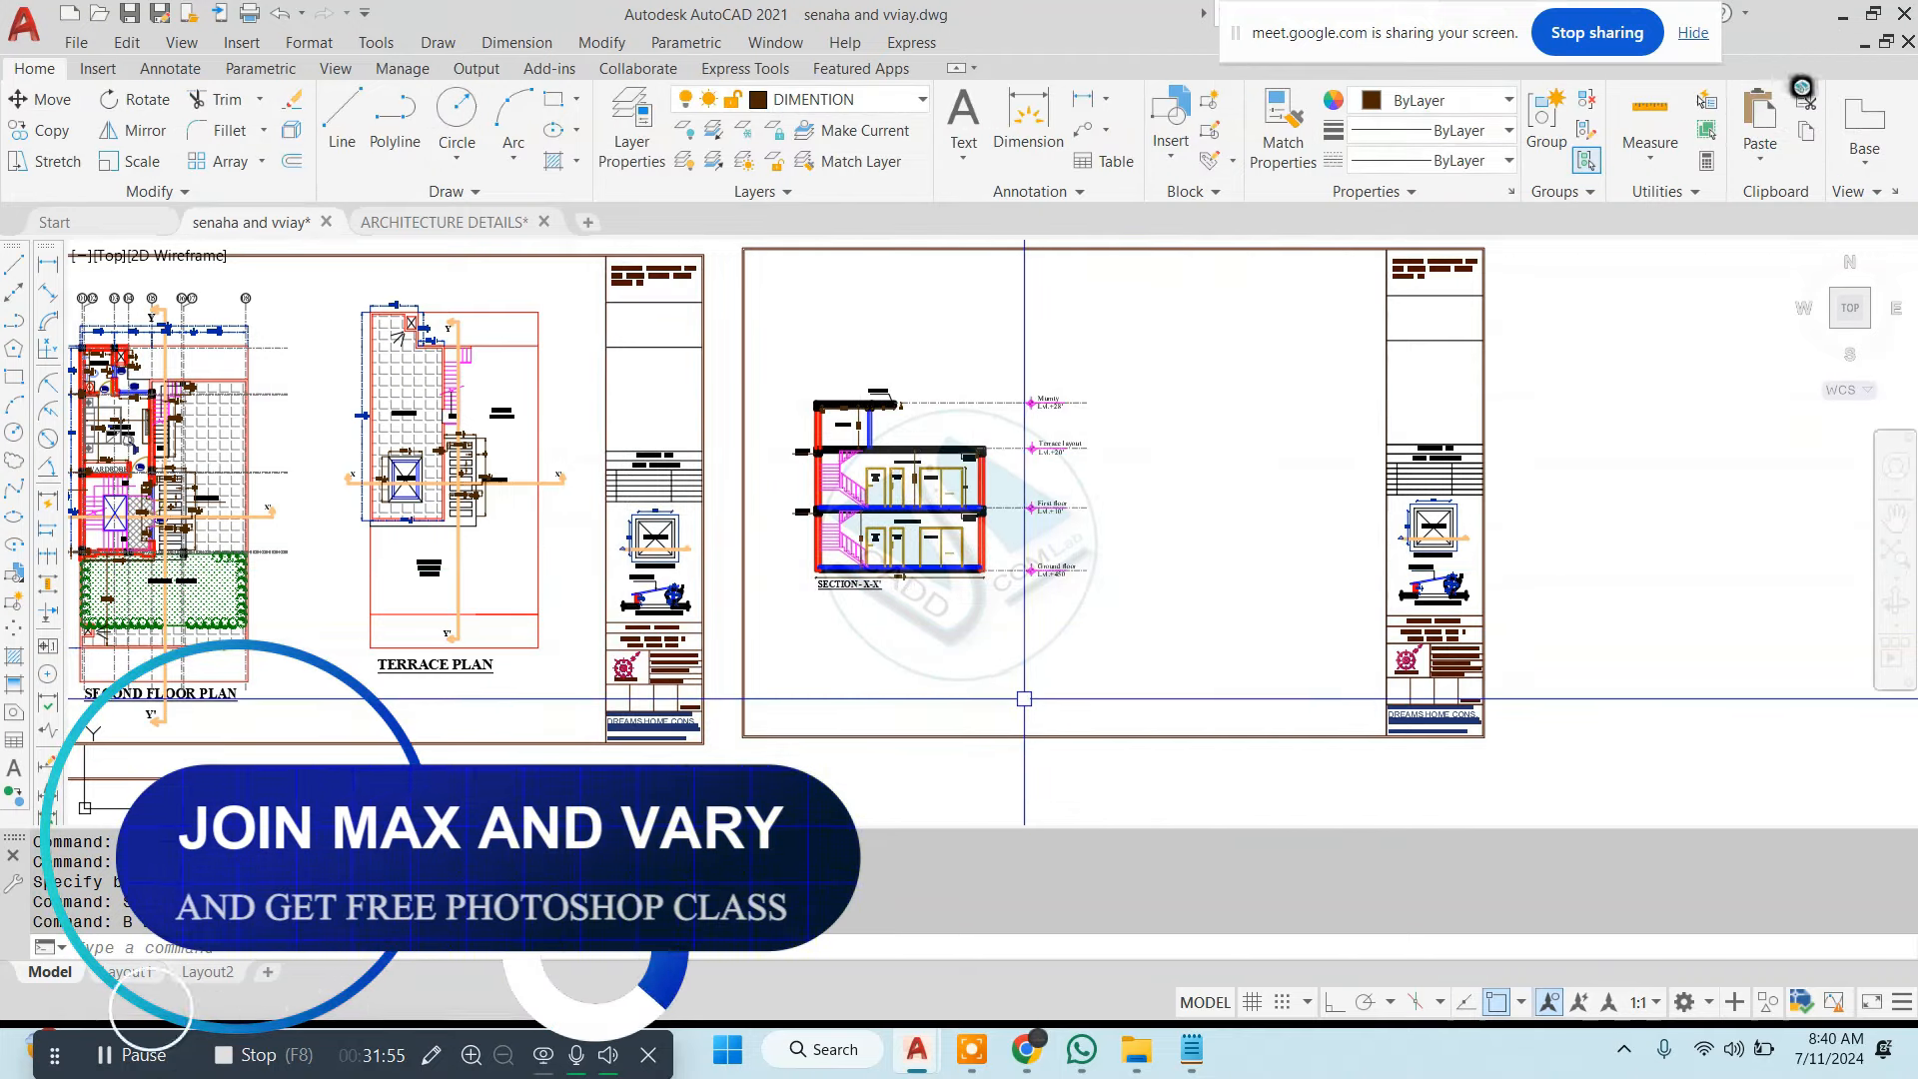
# Scale up the section block about its middle to fill more of the sheet
pyautogui.click(946, 541)
pyautogui.write('sc')
pyautogui.press('Return')
pyautogui.click(904, 490)
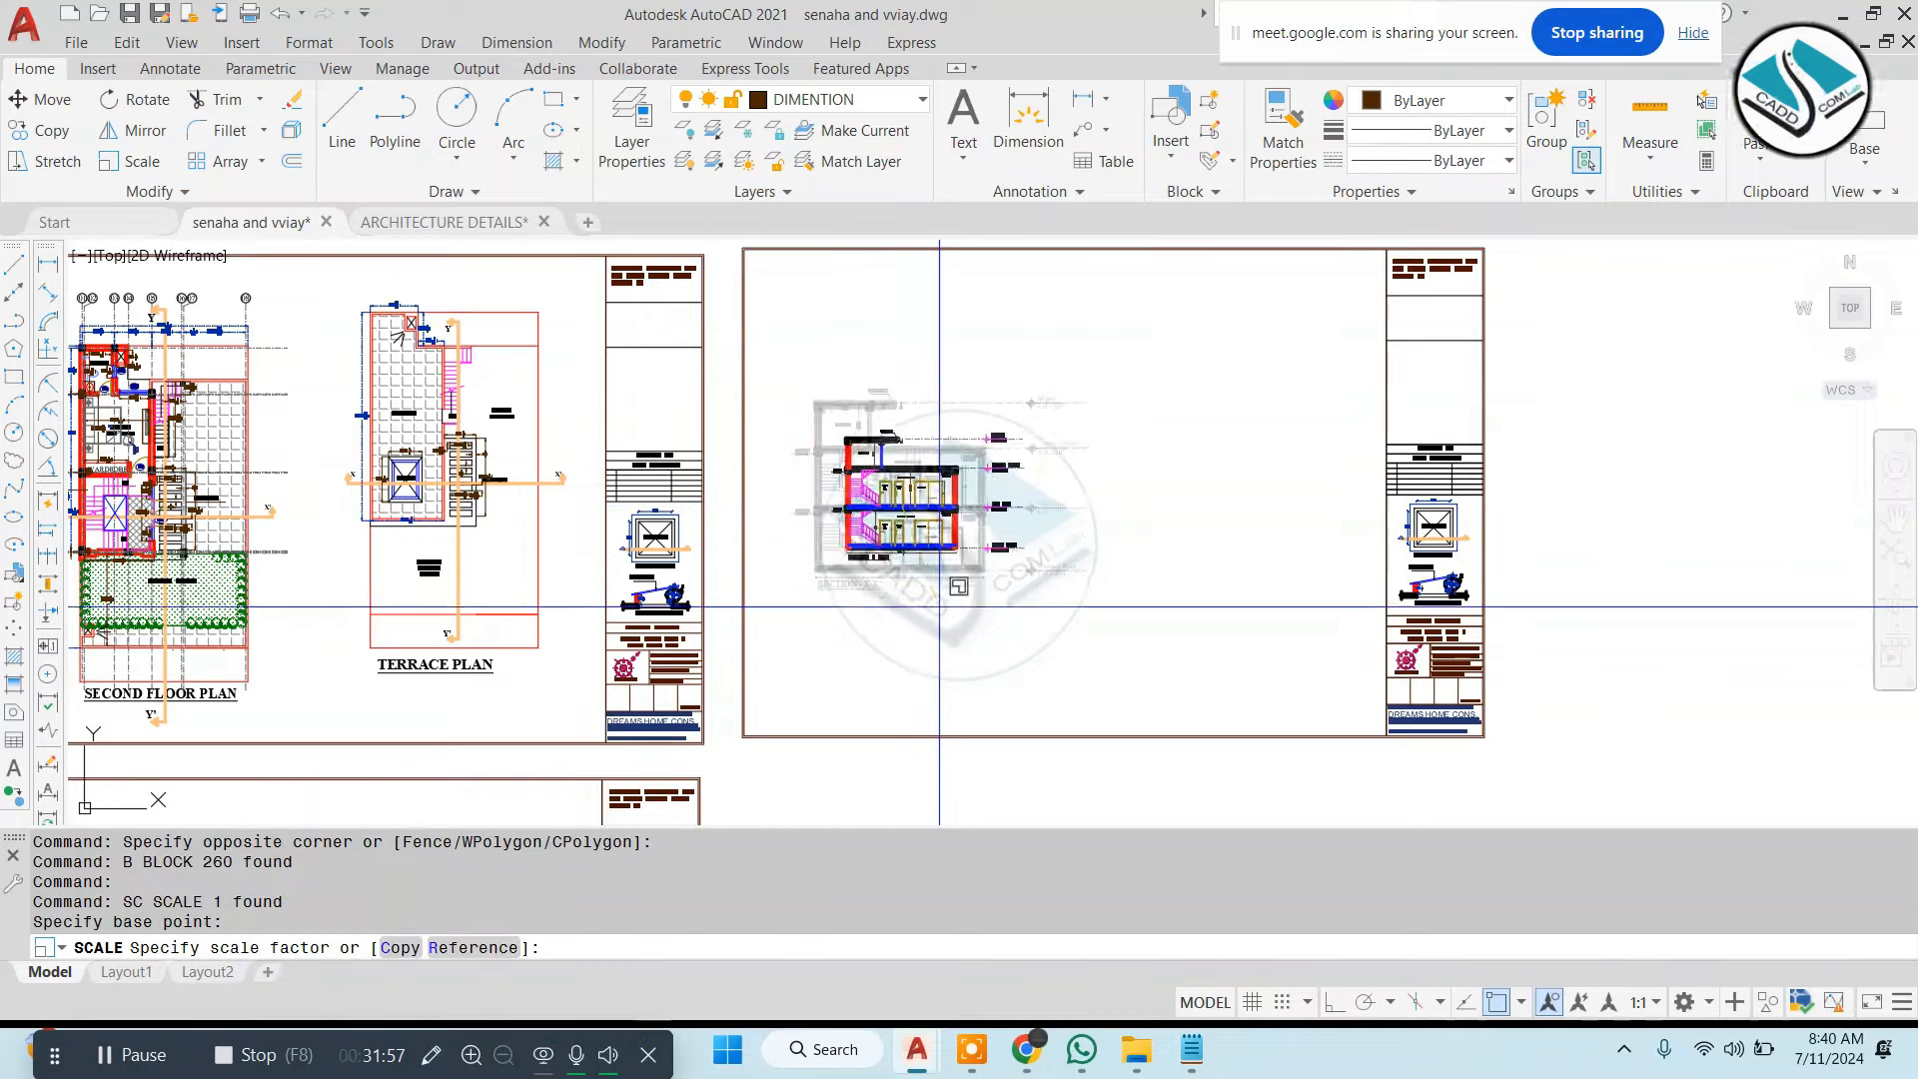
pyautogui.press('Escape')
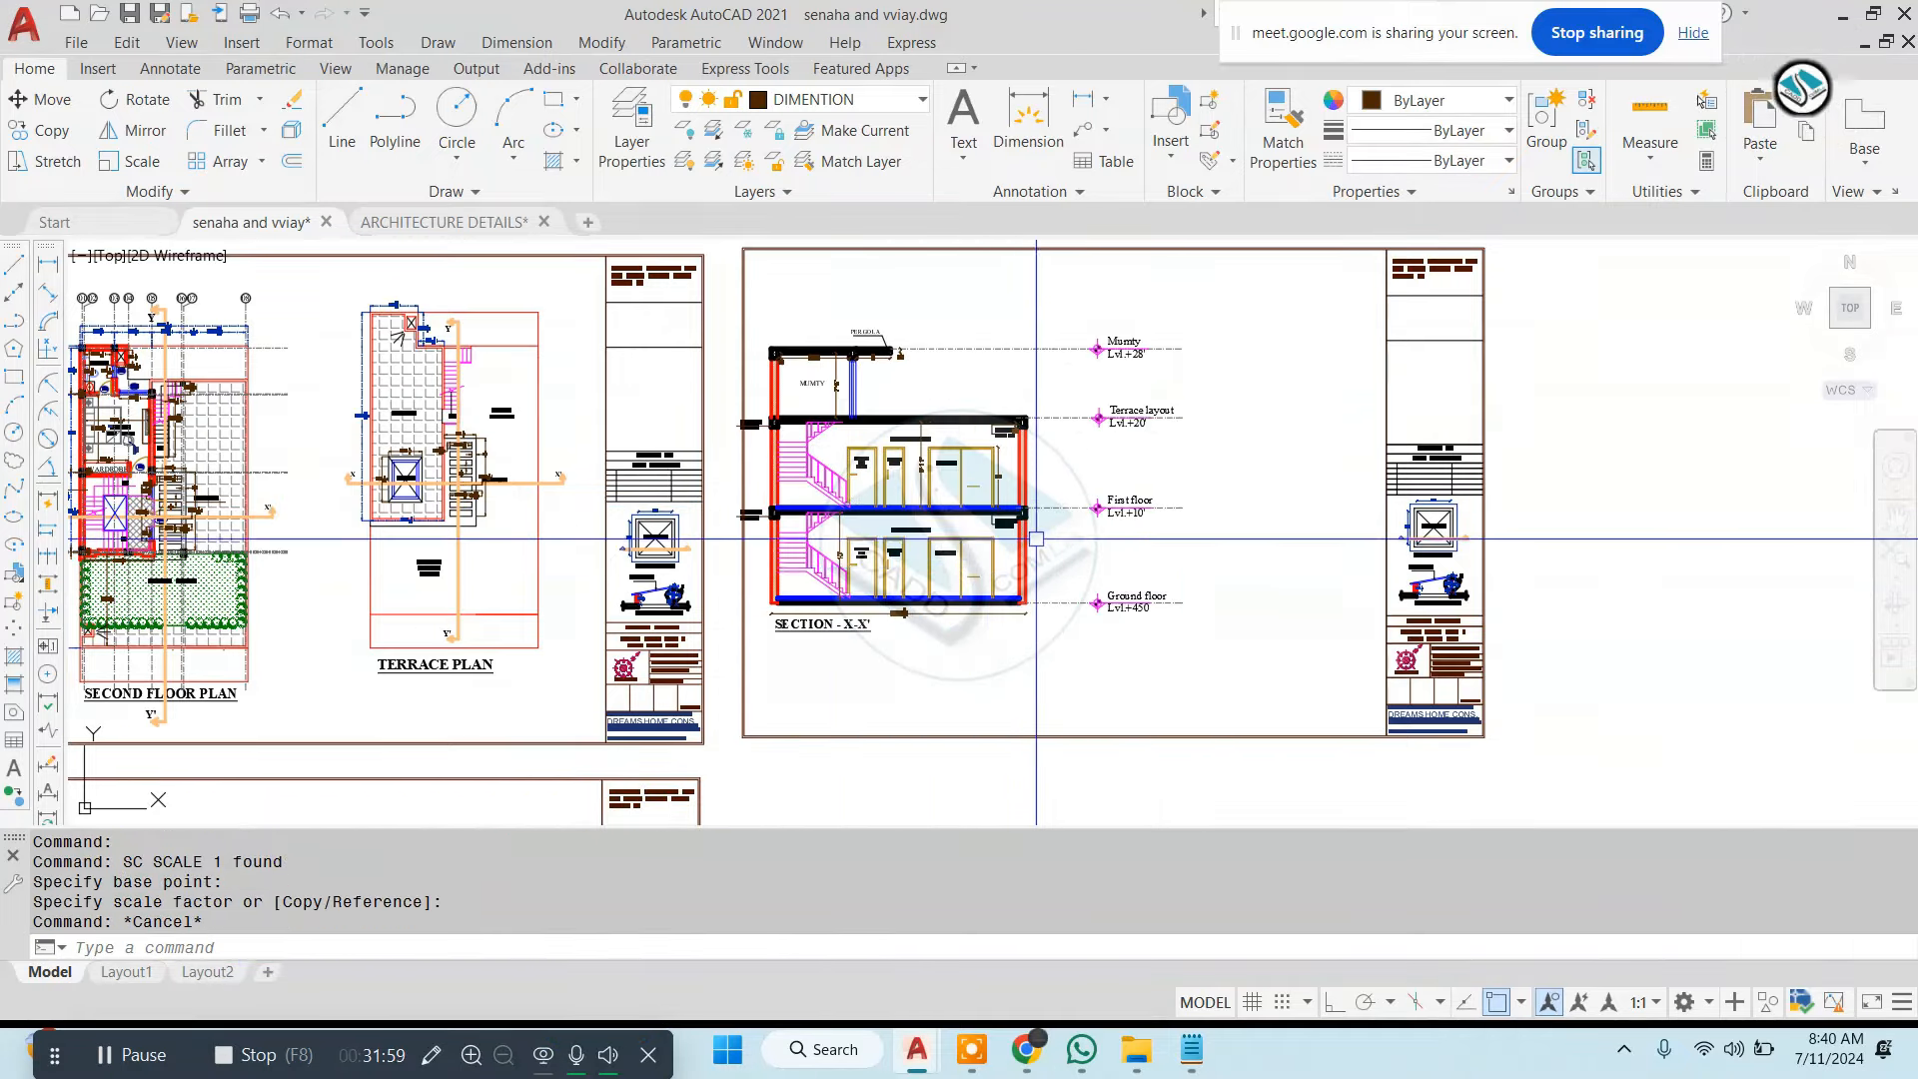
# Look over the arranged drawing sheets and the ground and first floor plans
pyautogui.scroll(-5, 1039, 560)
pyautogui.scroll(3, 1069, 449)
pyautogui.scroll(-3, 1057, 534)
pyautogui.scroll(2, 1039, 525)
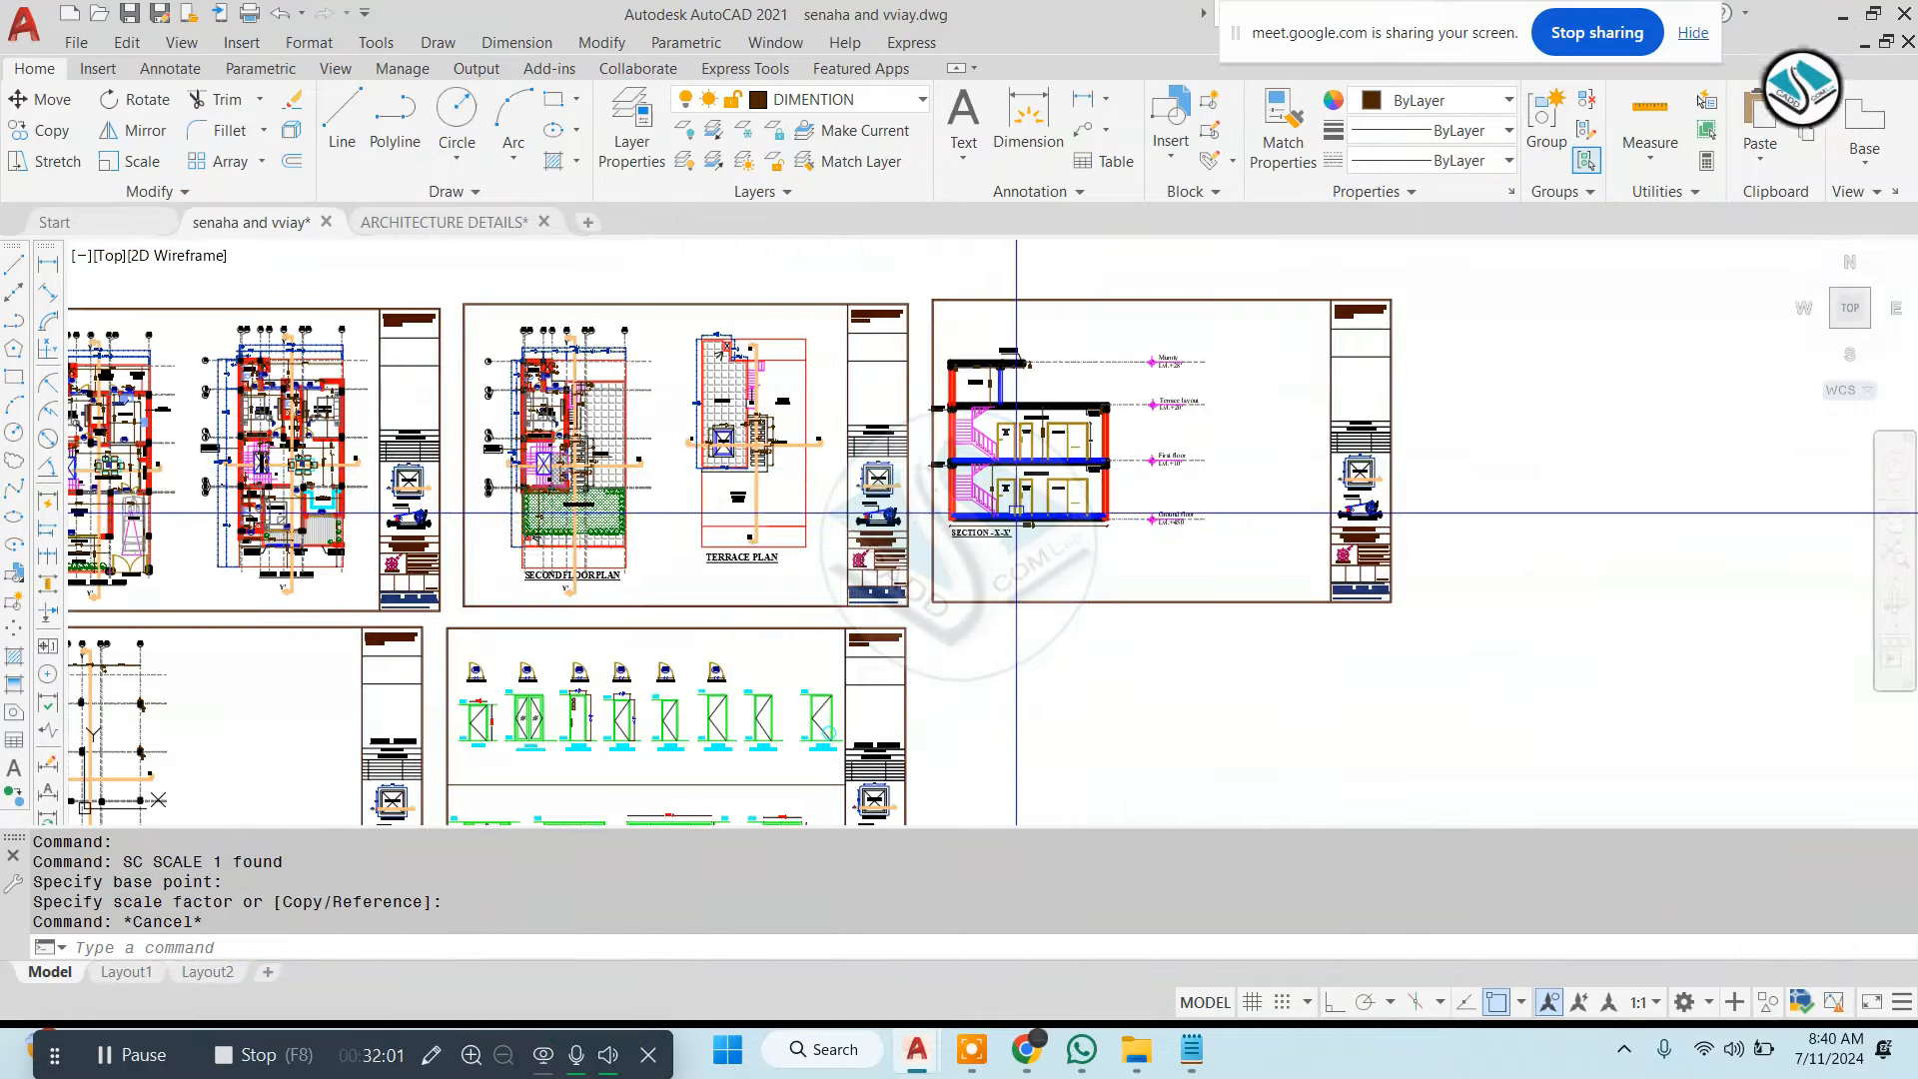
pyautogui.scroll(-4, 963, 561)
pyautogui.scroll(3, 919, 649)
pyautogui.scroll(-2, 851, 679)
pyautogui.scroll(8, 699, 429)
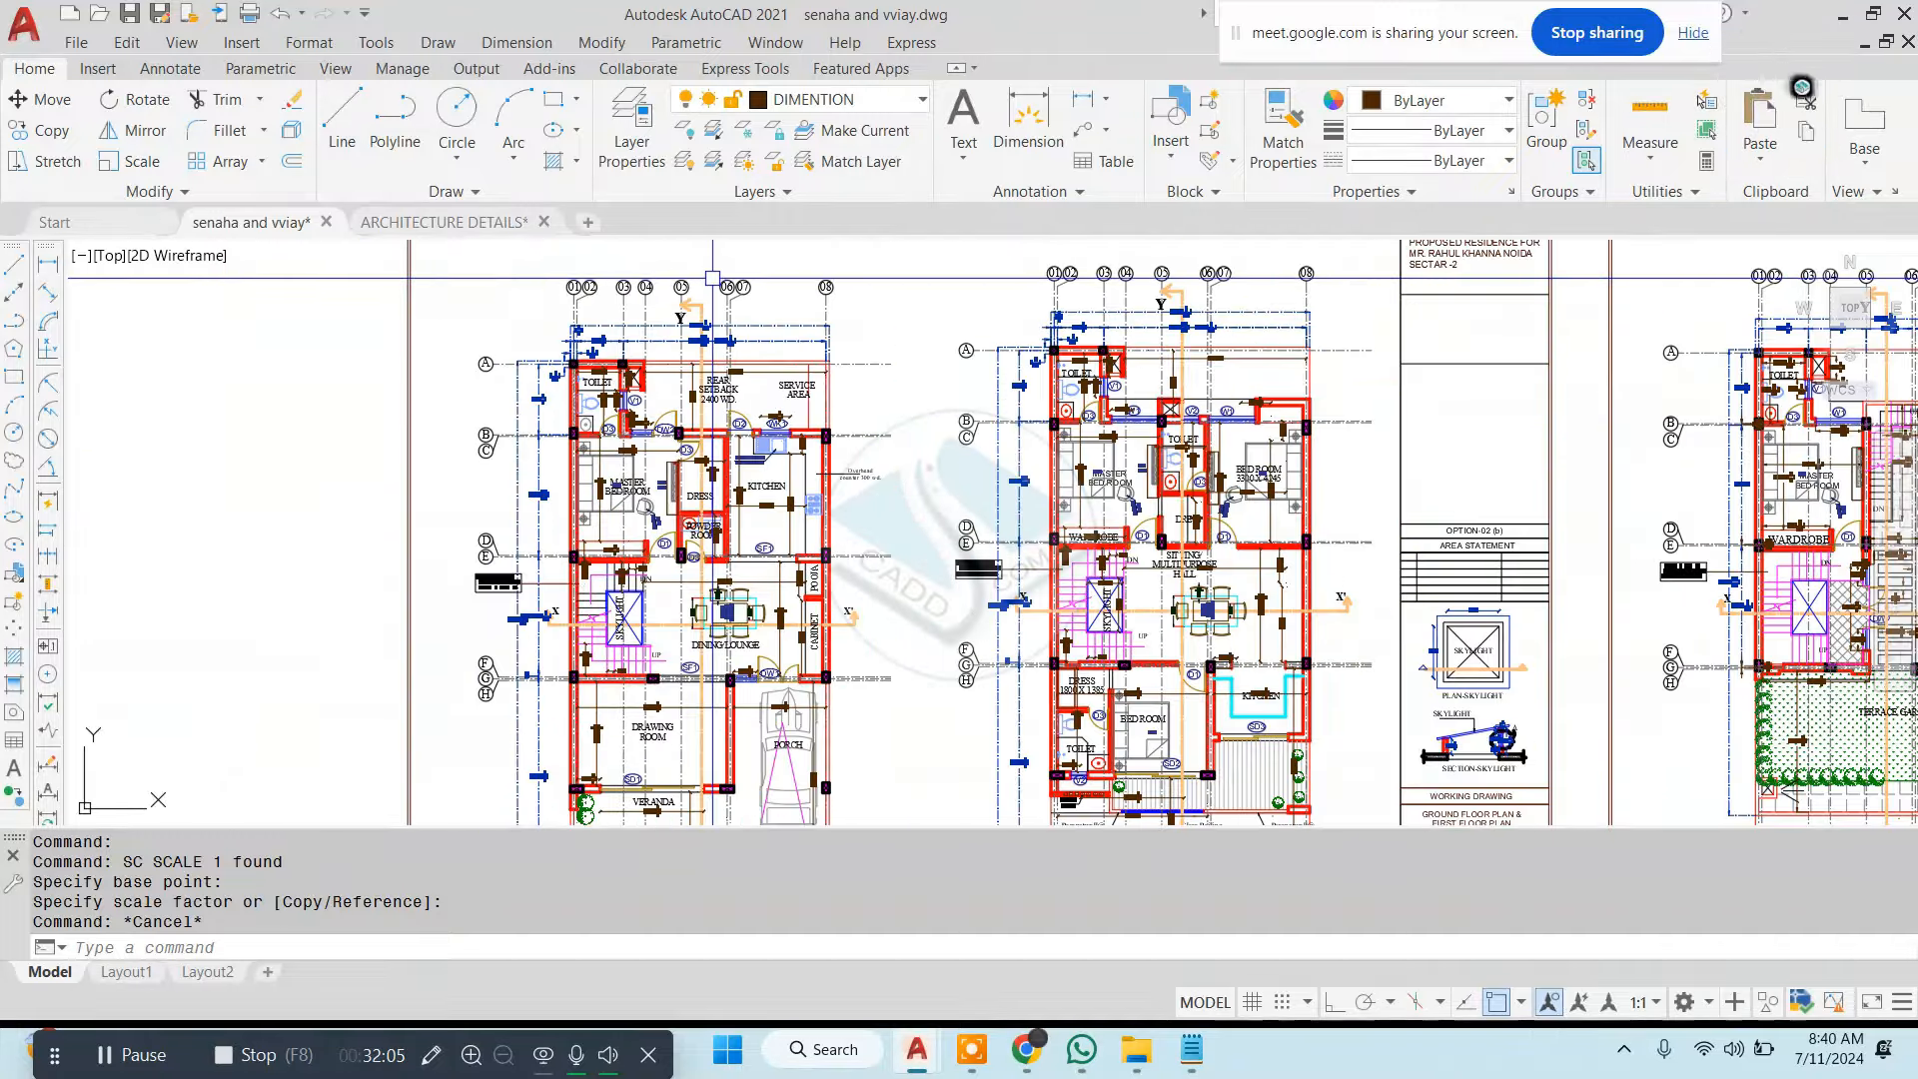
# Copy the ground floor plan out of its sheet to the empty space beside the drawing sheets
pyautogui.scroll(-2, 905, 450)
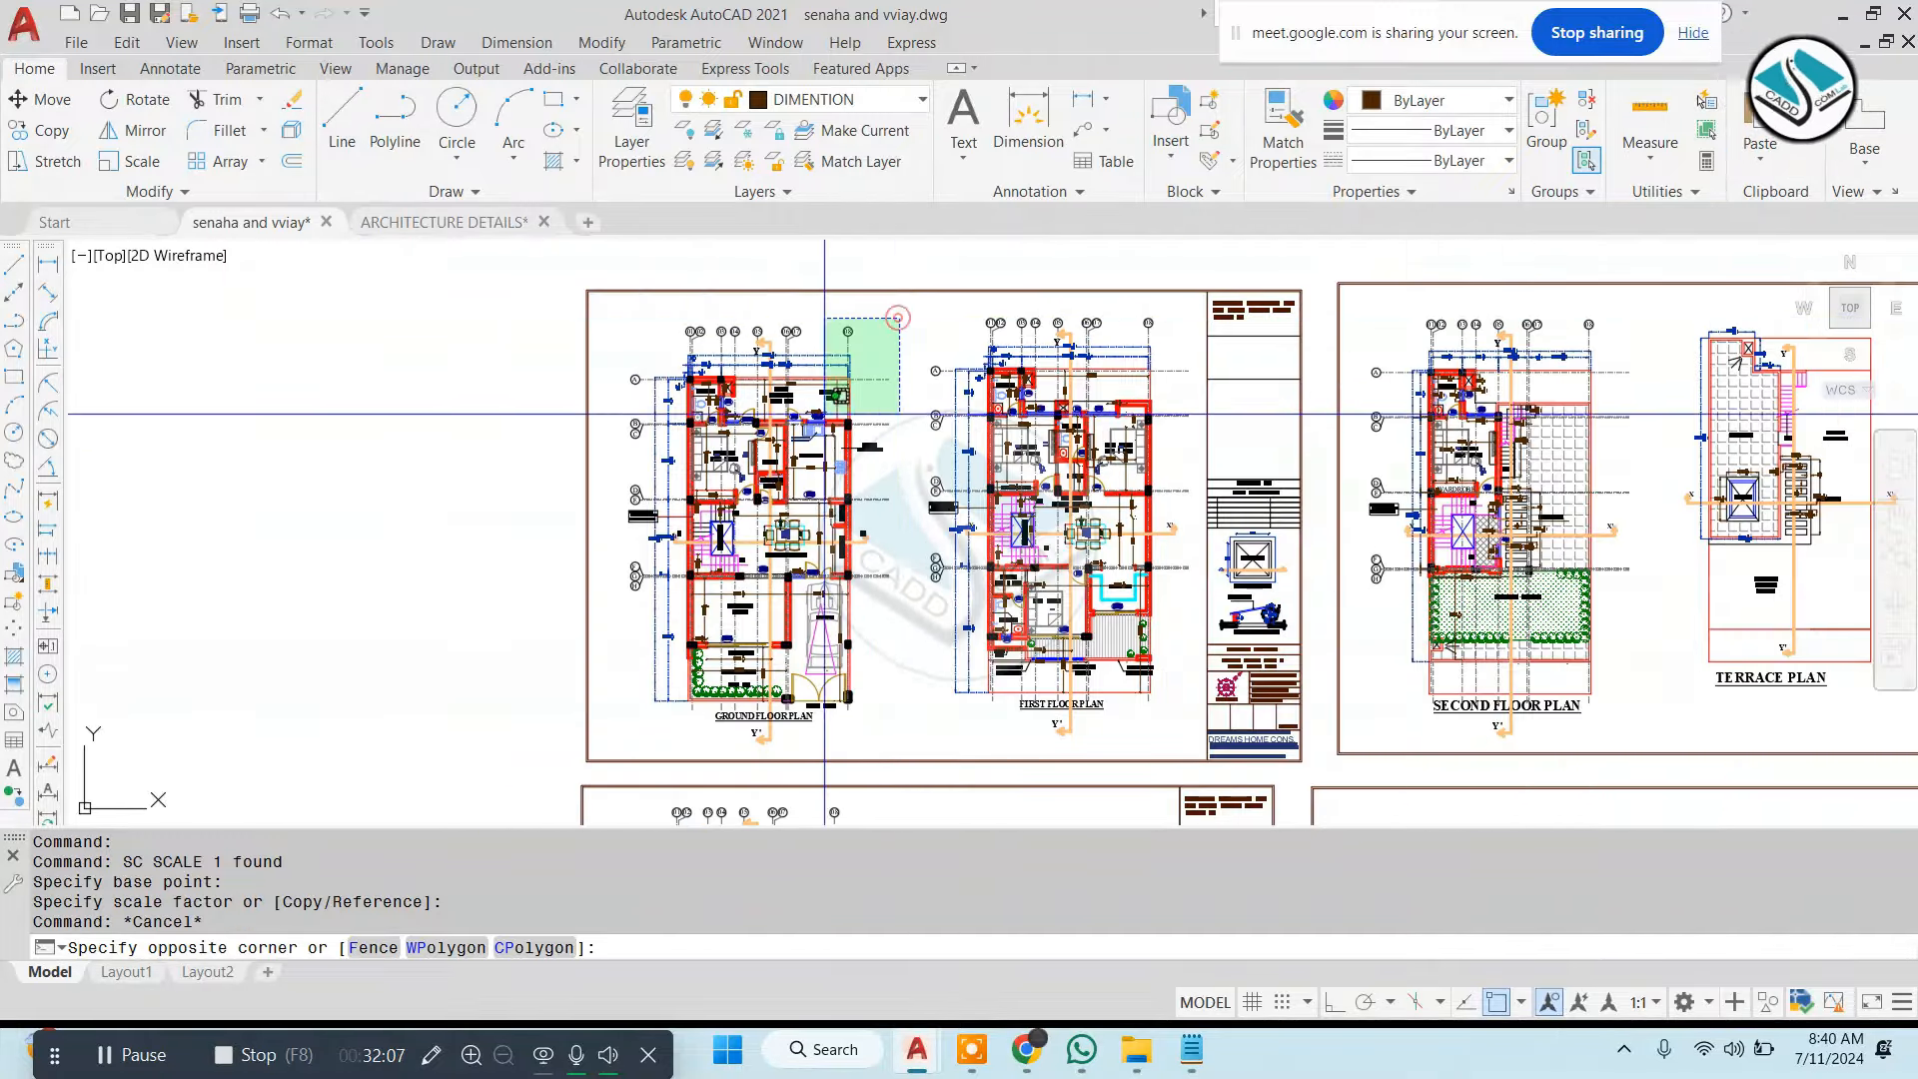
pyautogui.click(612, 749)
pyautogui.write('CO')
pyautogui.press('space')
pyautogui.click(707, 719)
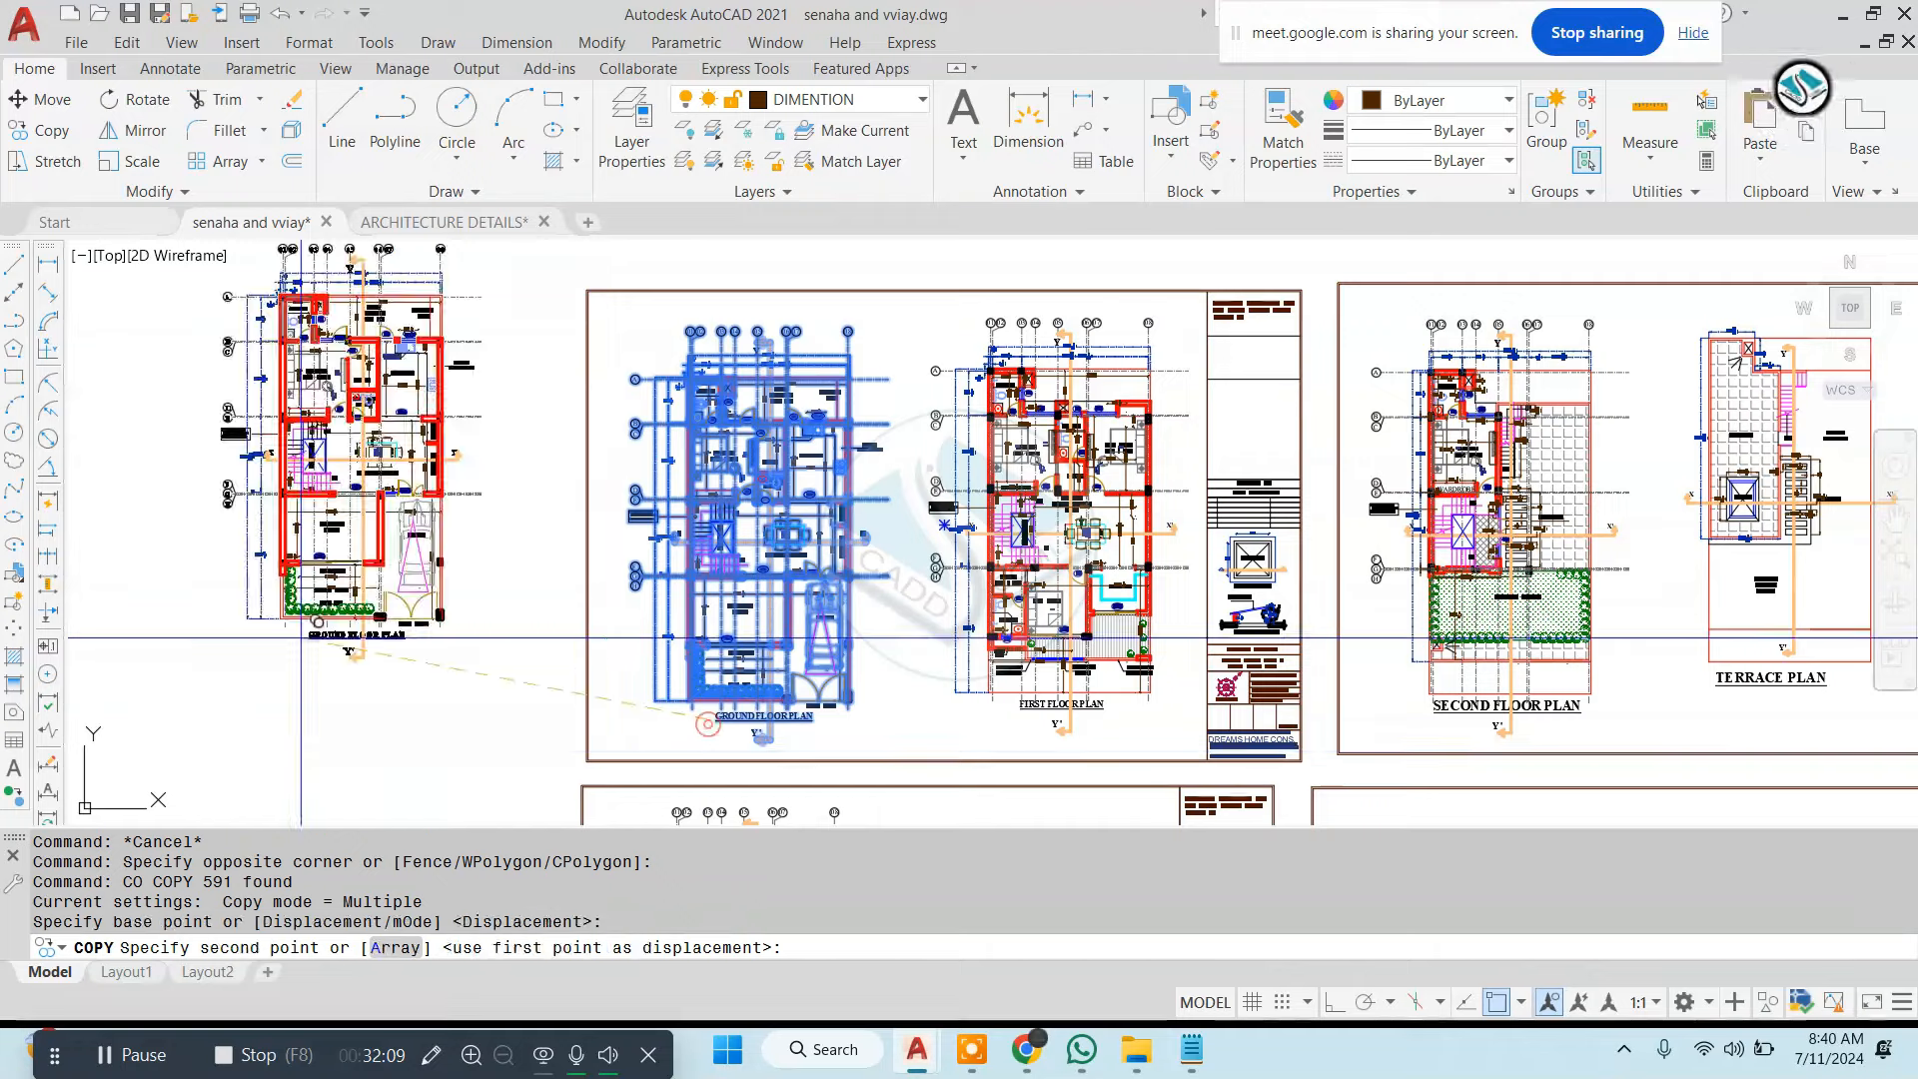
pyautogui.moveTo(286, 640); pyautogui.dragTo(1232, 687, button='middle')
pyautogui.click(806, 706)
pyautogui.press('Escape')
# Rotate the copied ground floor plan 90 degrees clockwise with Ortho on, so section line Y-Y' runs horizontally
pyautogui.scroll(6, 871, 352)
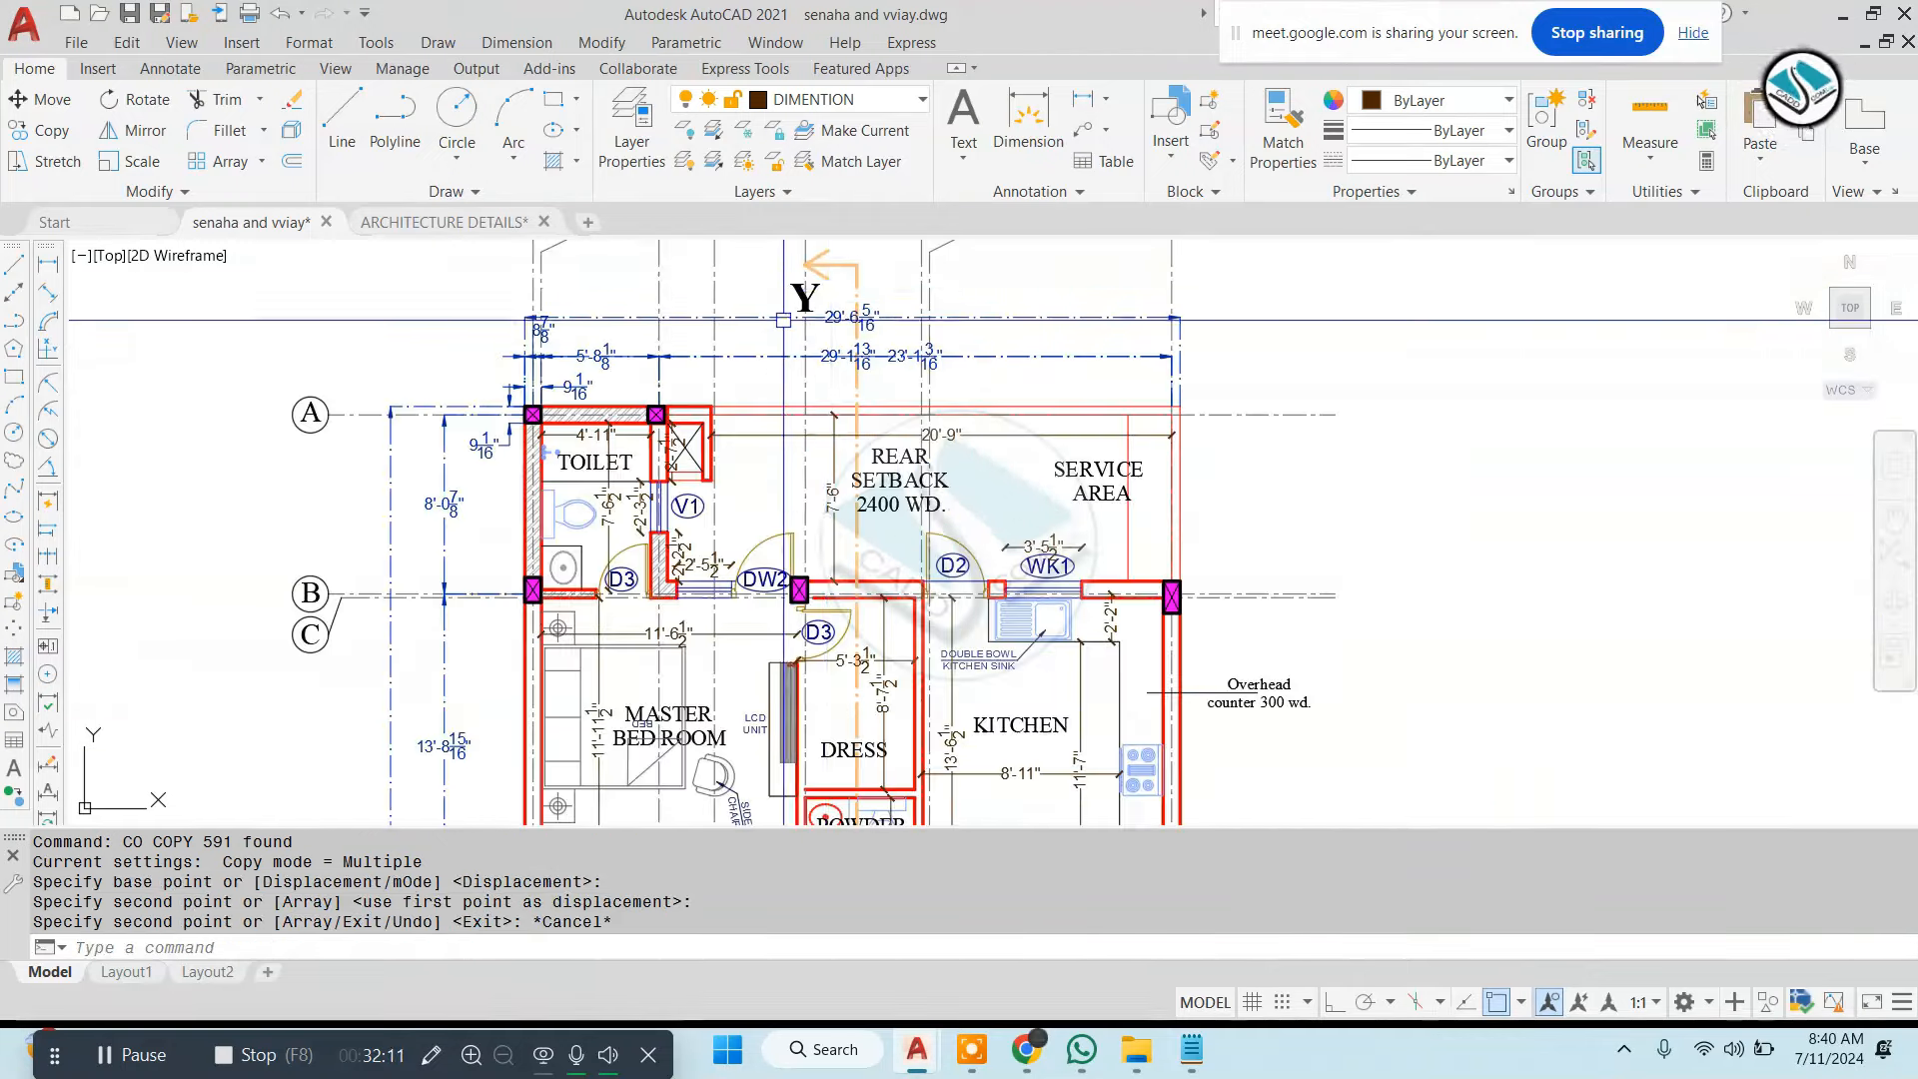
pyautogui.scroll(-8, 796, 387)
pyautogui.press('Escape')
pyautogui.click(923, 315)
pyautogui.click(605, 733)
pyautogui.write('RO')
pyautogui.press('space')
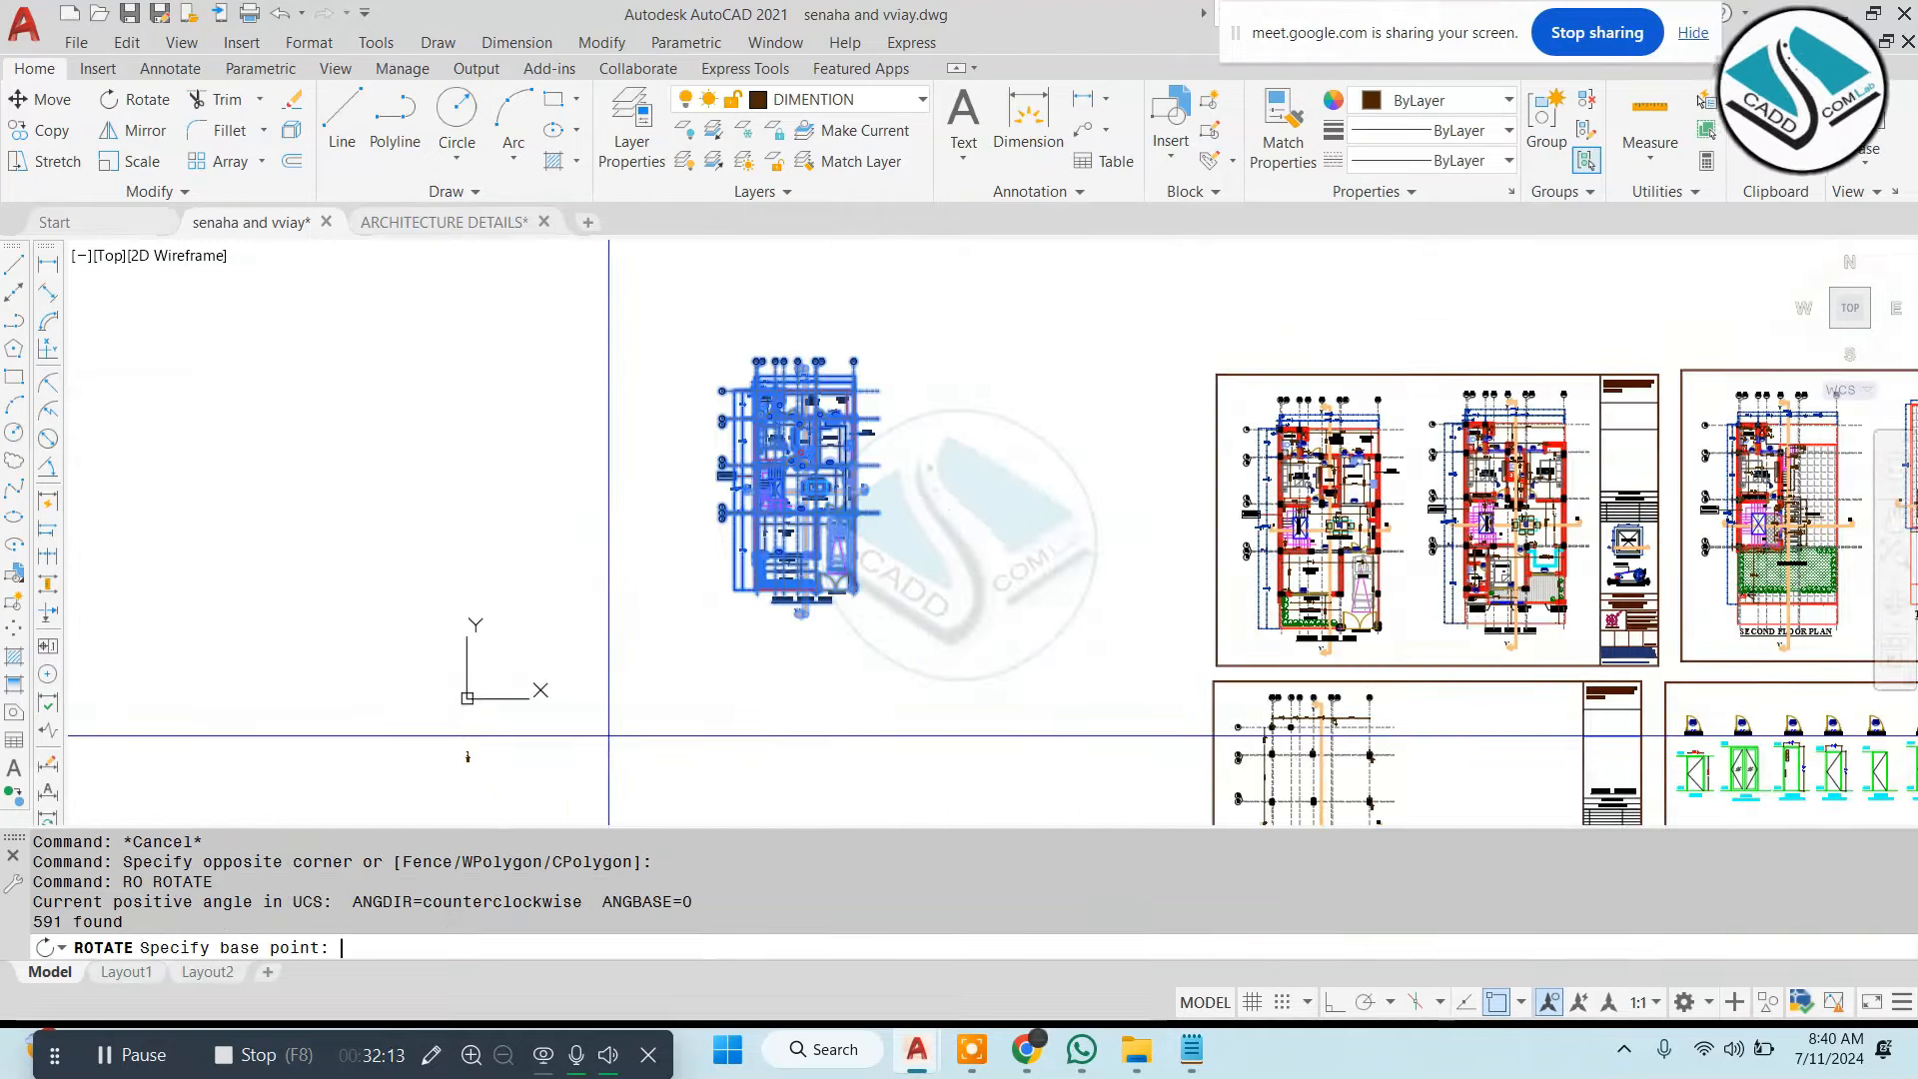
pyautogui.click(857, 536)
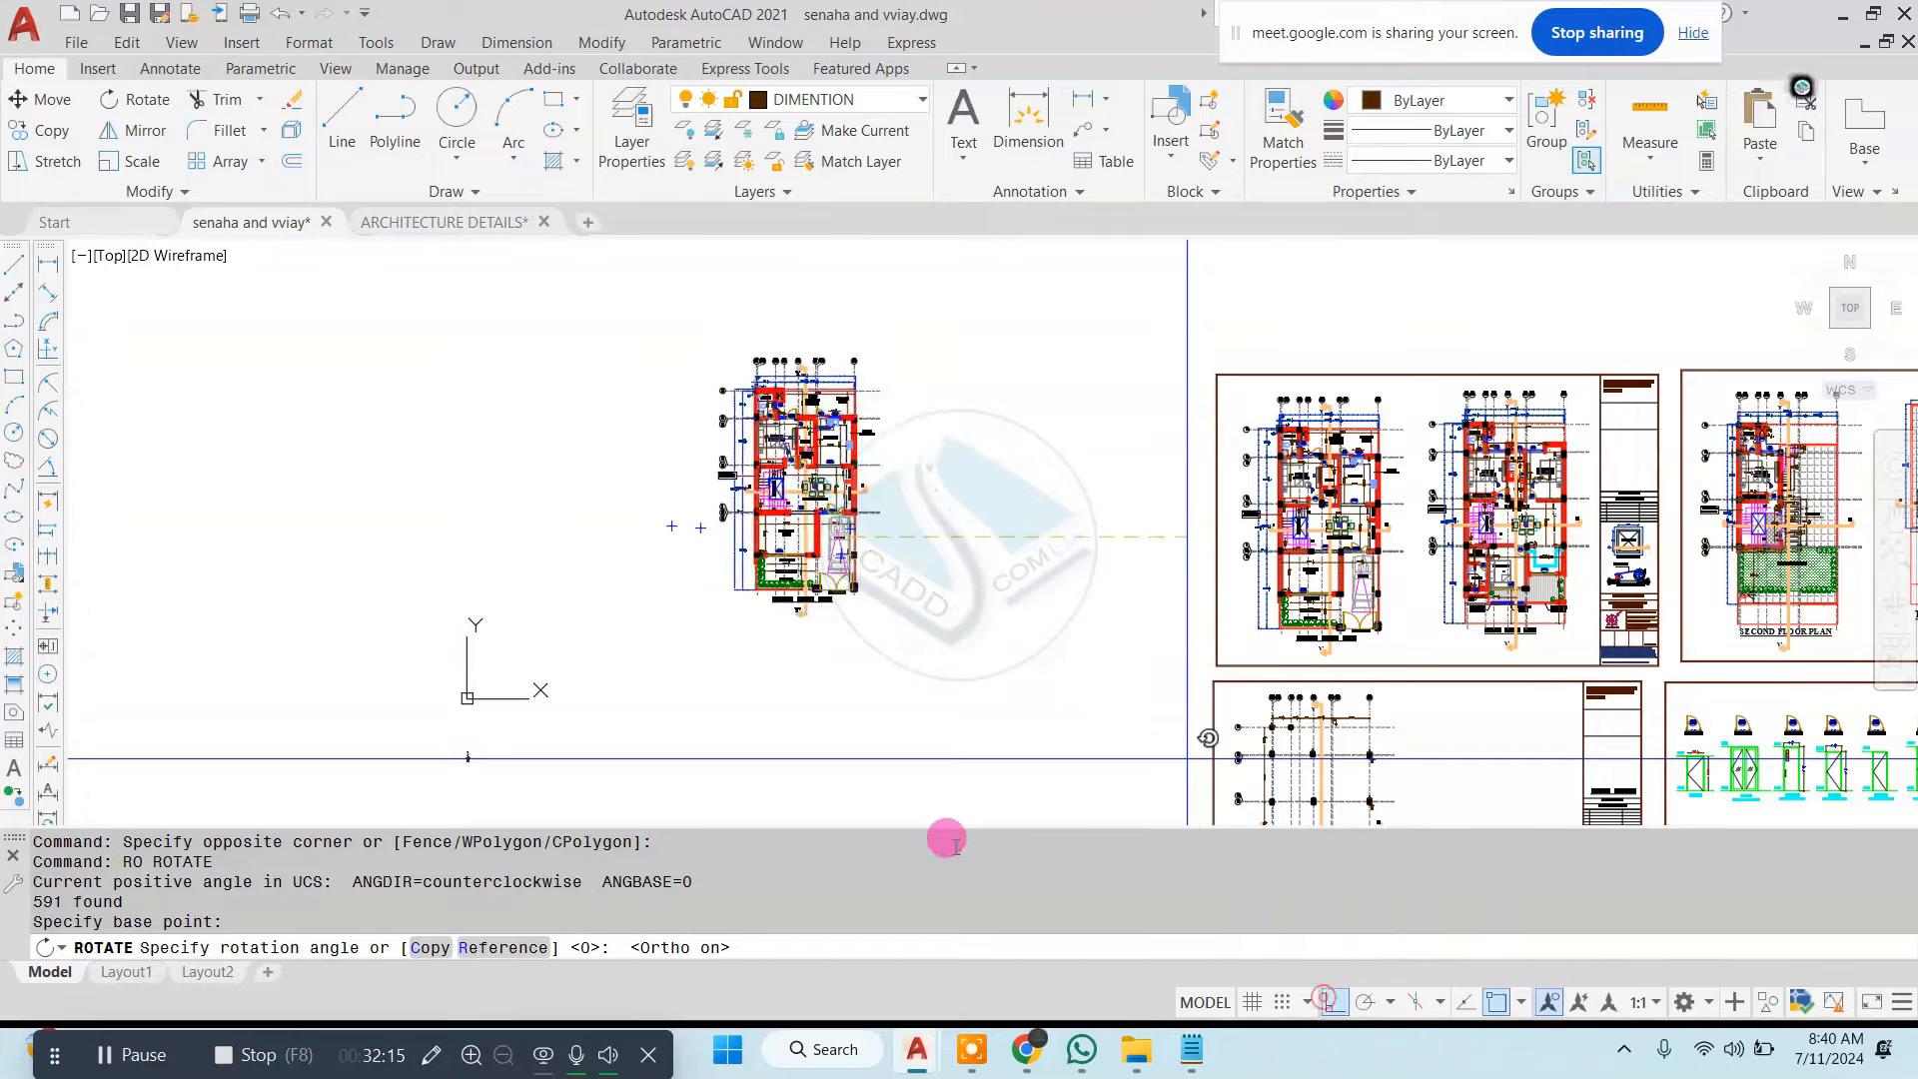
pyautogui.click(874, 757)
pyautogui.scroll(8, 360, 434)
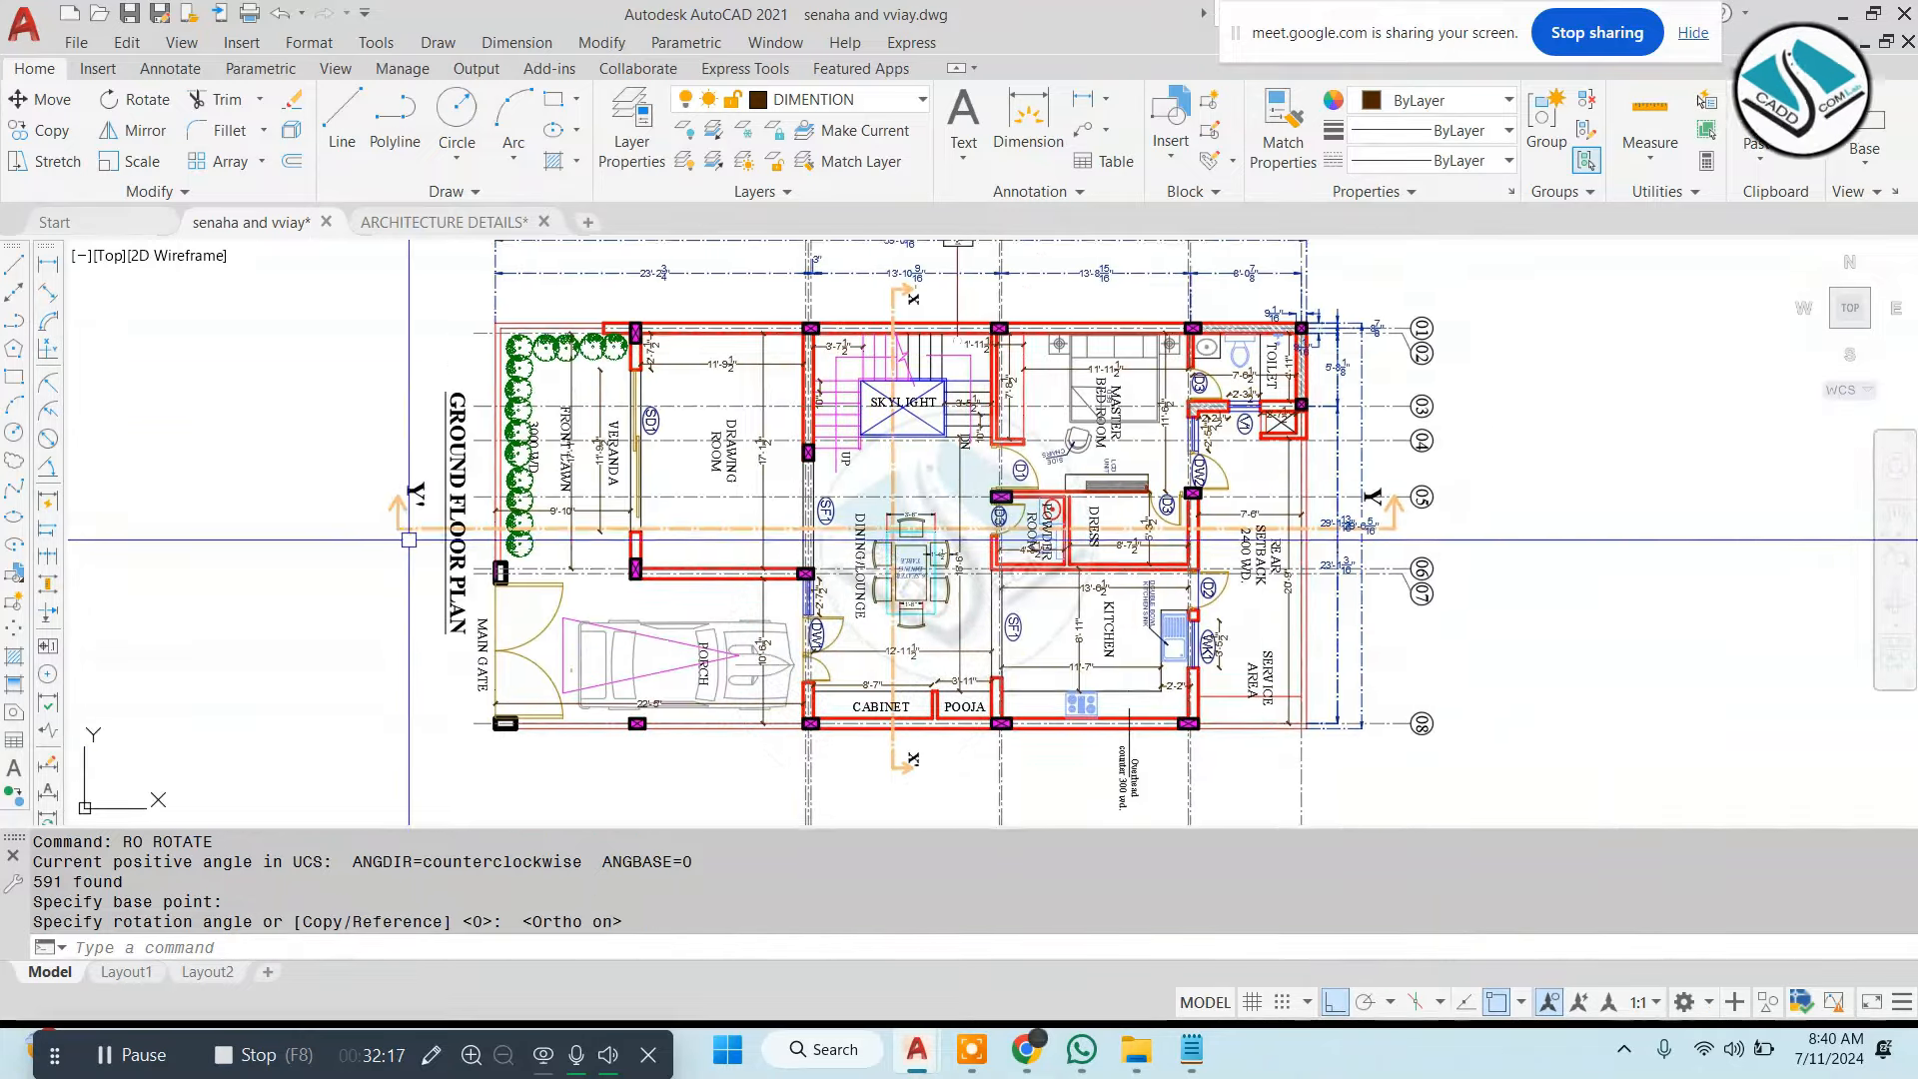
# Examine the rooms, walls and openings crossed by section line Y-Y' in the rotated ground floor plan
pyautogui.scroll(-4, 359, 434)
pyautogui.scroll(2, 299, 534)
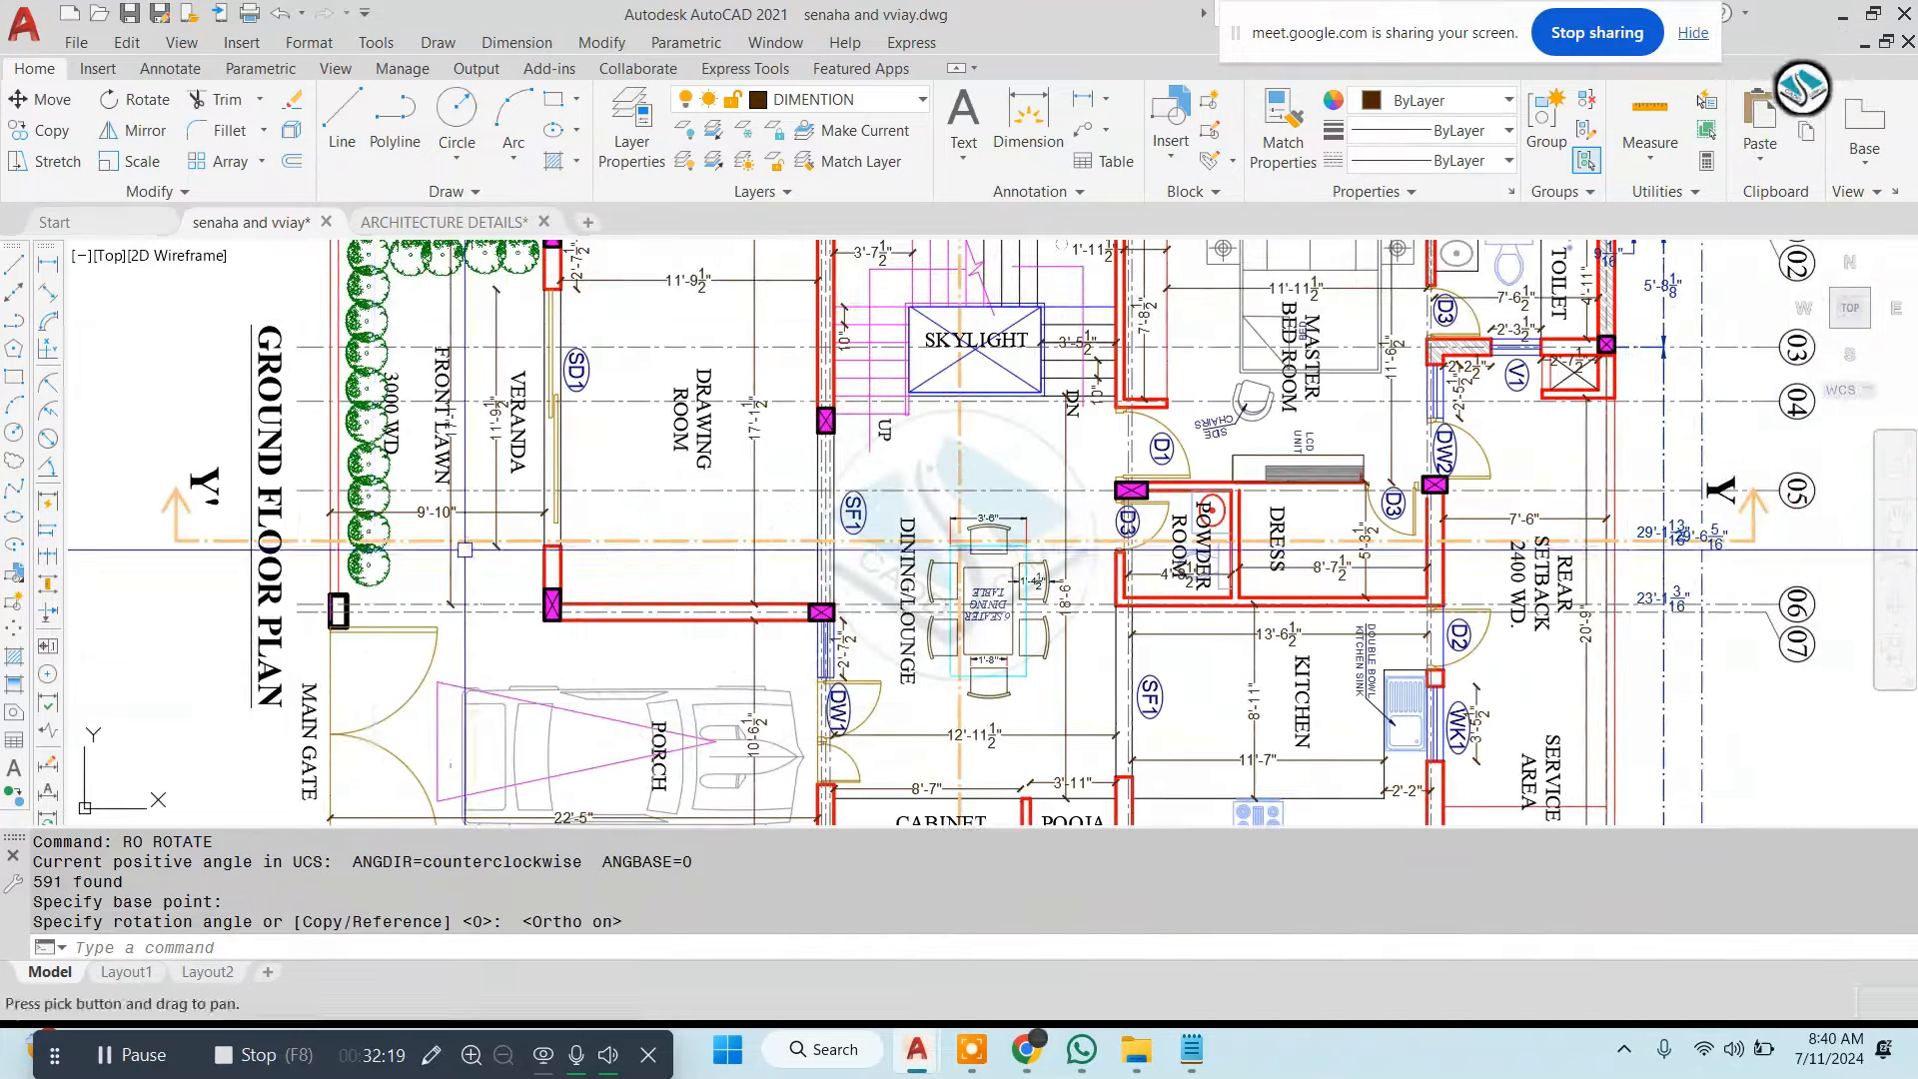
pyautogui.scroll(2, 299, 535)
pyautogui.moveTo(859, 543); pyautogui.dragTo(532, 557, button='middle')
pyautogui.scroll(-2, 267, 563)
pyautogui.scroll(-6, 631, 550)
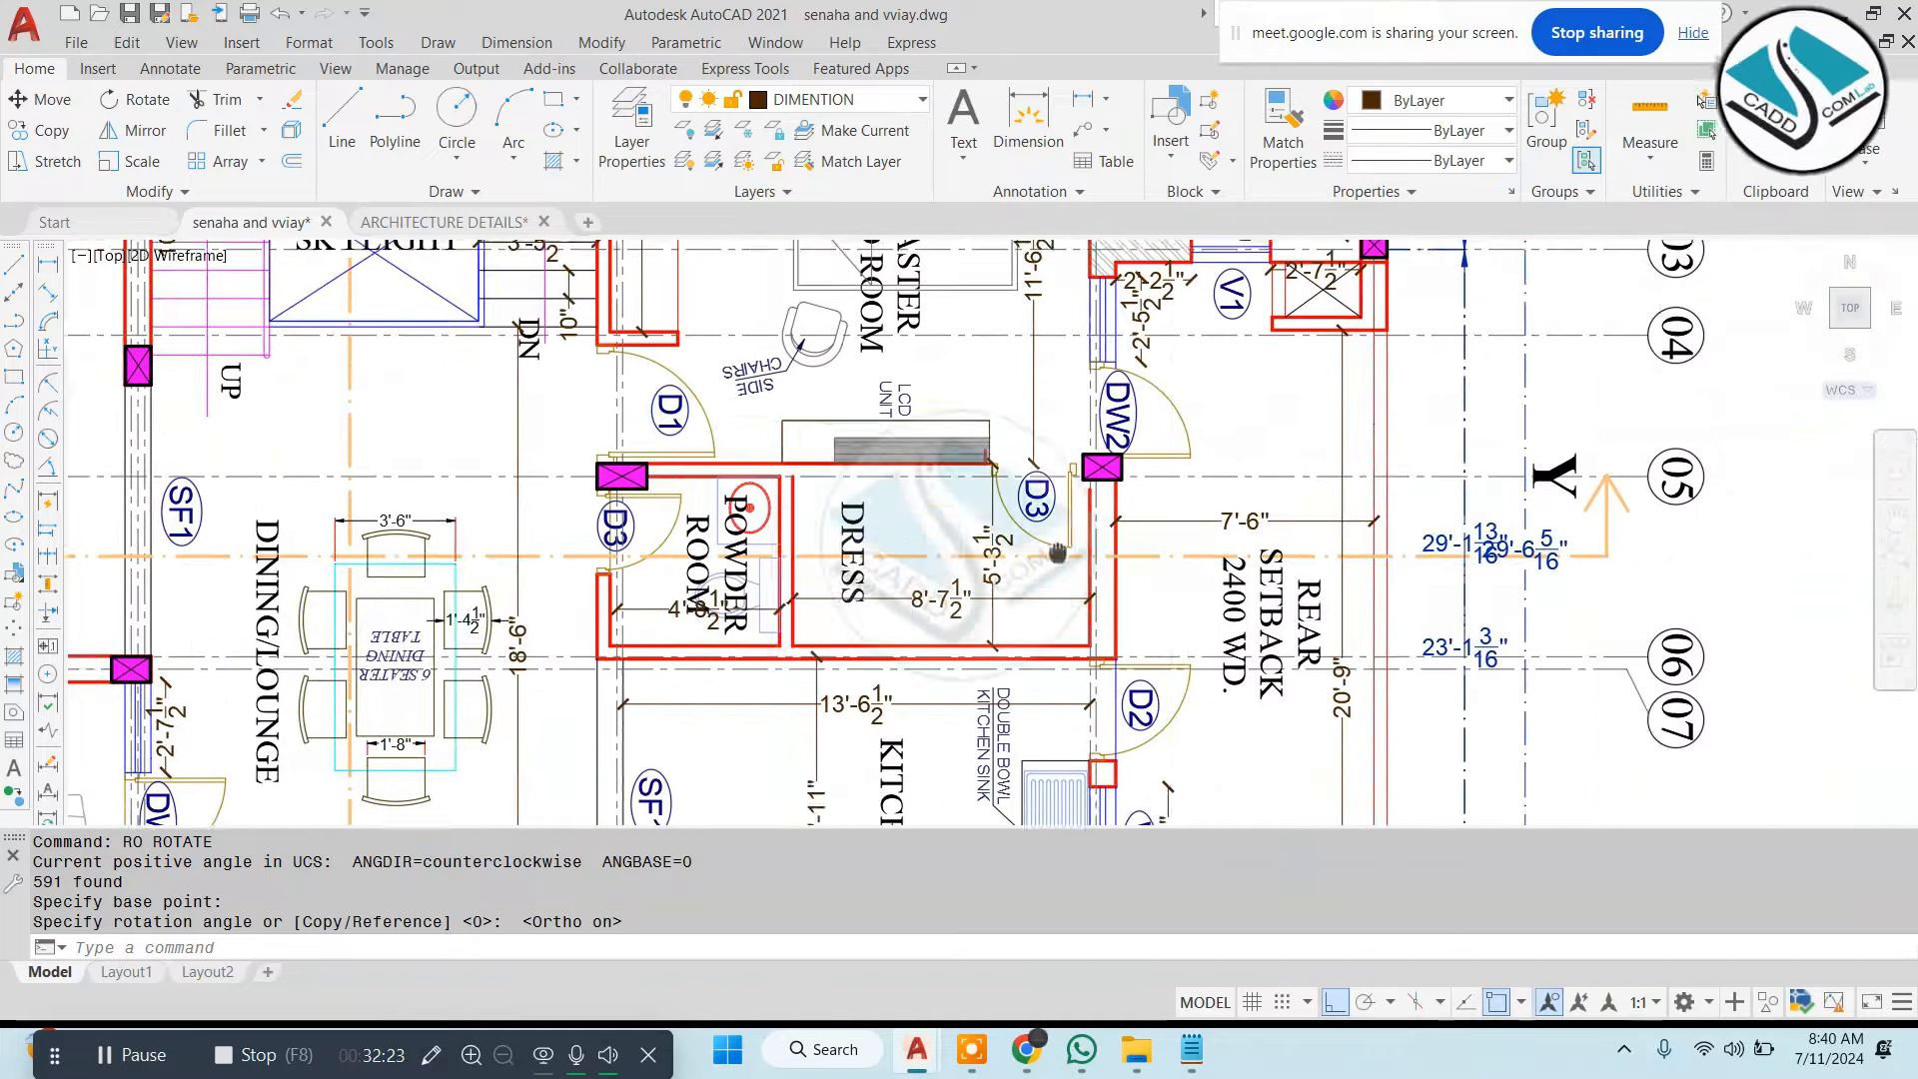
pyautogui.press('Escape')
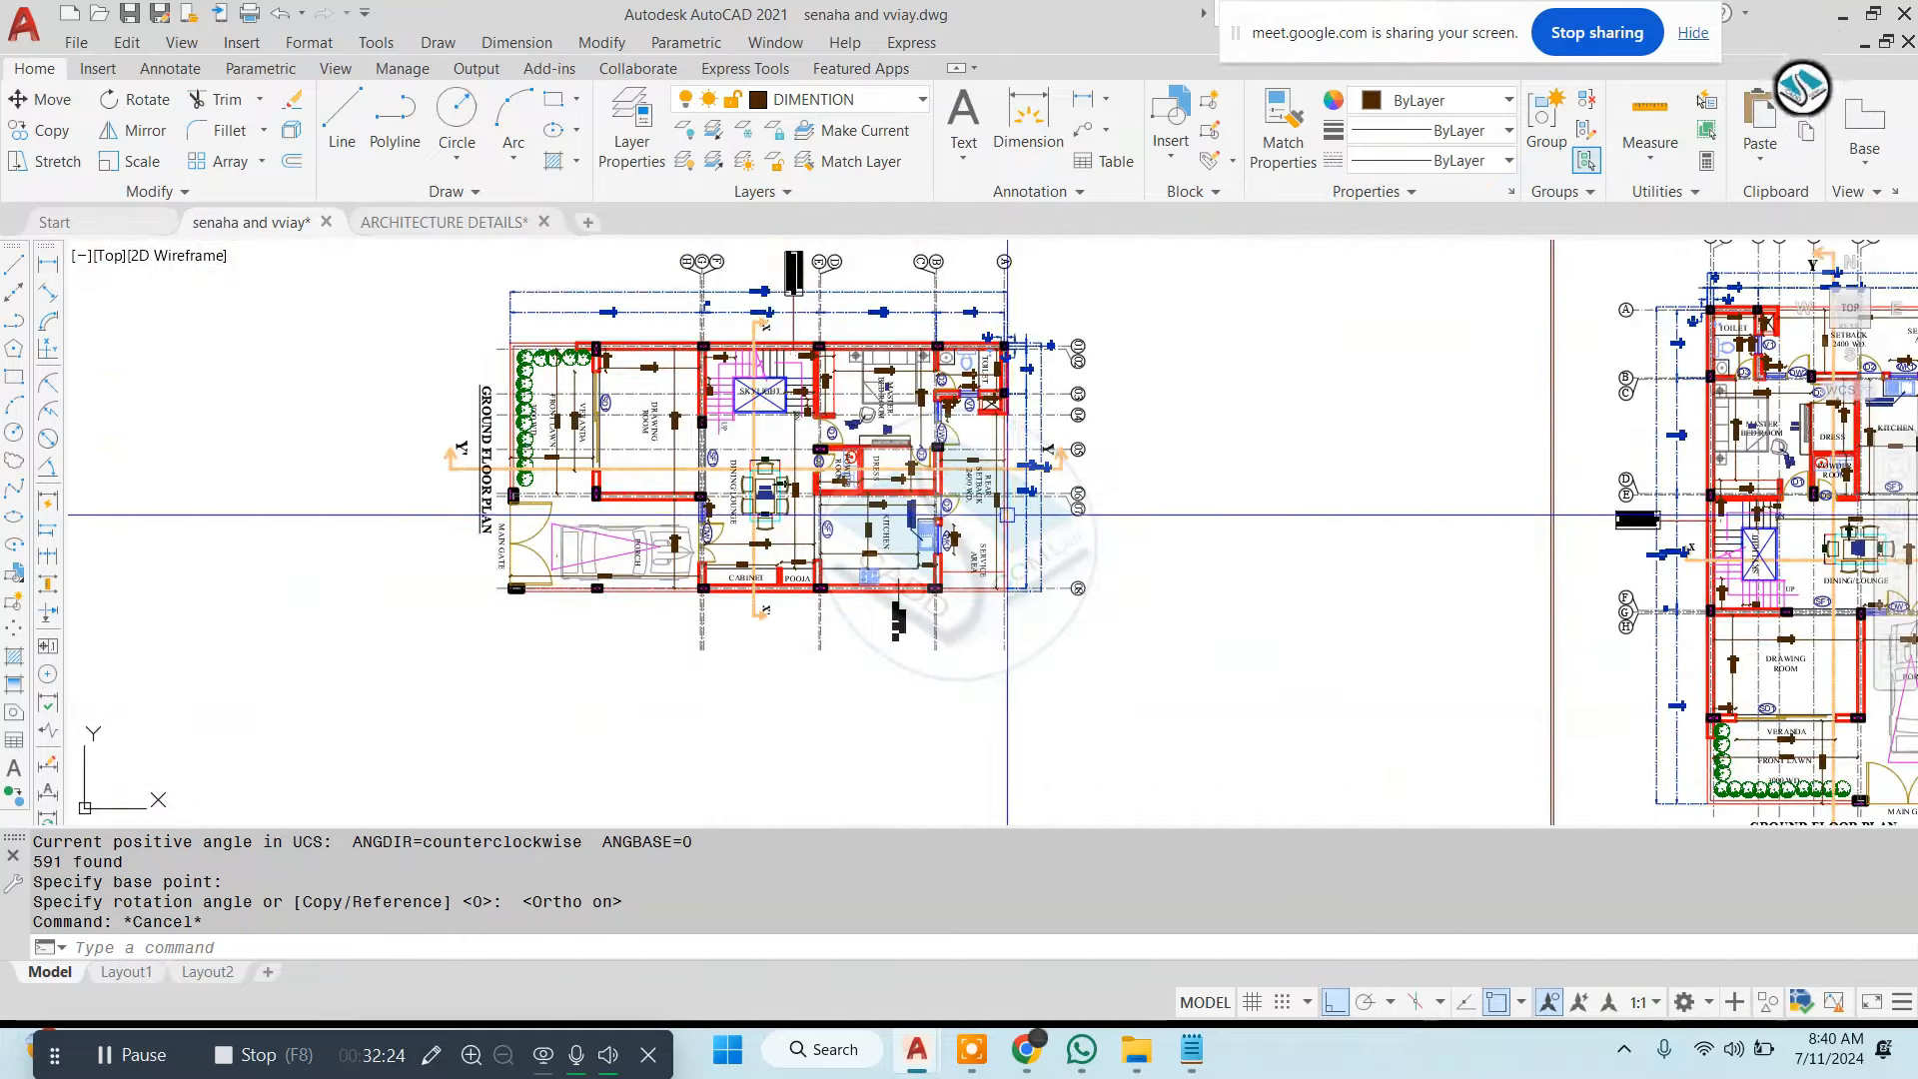
# Erase the rotated copy of the ground floor plan
pyautogui.moveTo(1126, 292); pyautogui.dragTo(1100, 399, button='middle')
pyautogui.click(1152, 313)
pyautogui.click(256, 779)
pyautogui.write('e')
pyautogui.press('Return')
pyautogui.press('Escape')
pyautogui.scroll(-5, 864, 567)
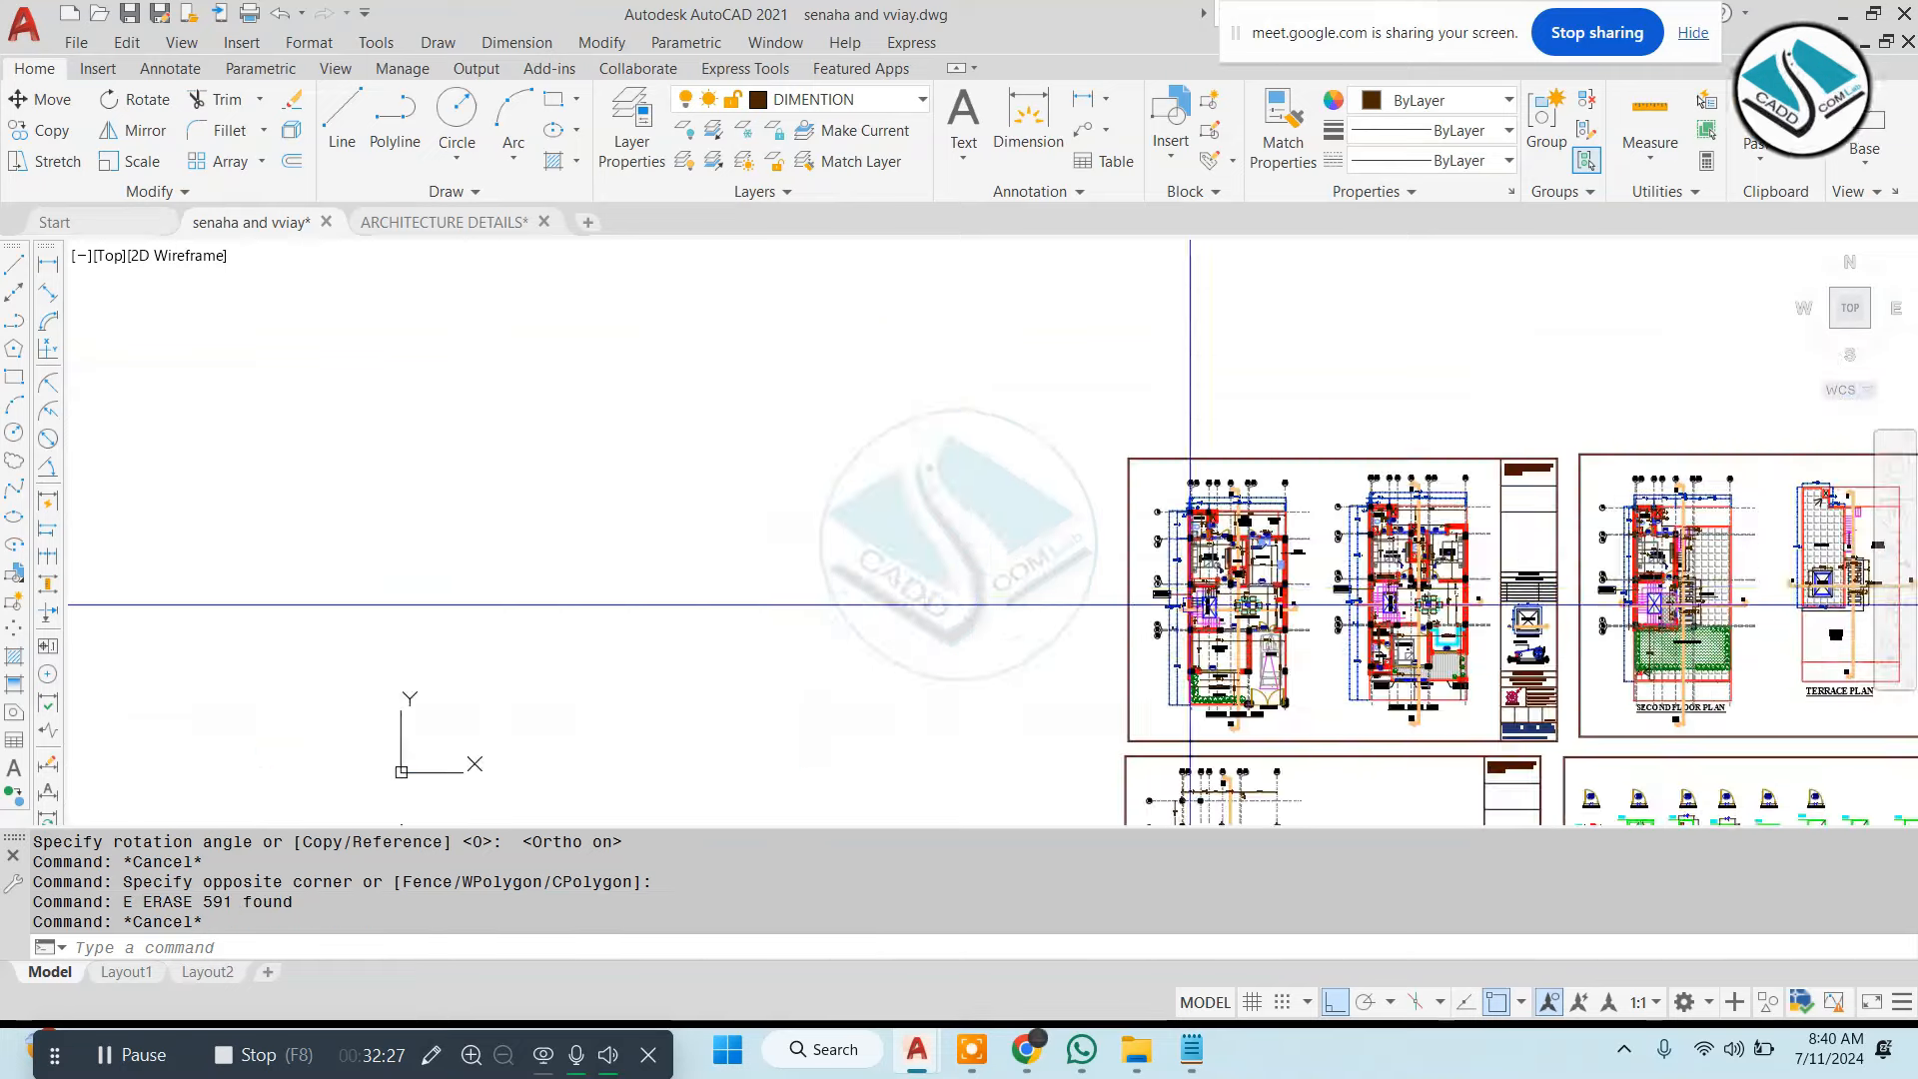
# Select the whole front elevation together with its materials specifications table in the elevation sheet
pyautogui.moveTo(1190, 640); pyautogui.dragTo(545, 504, button='middle')
pyautogui.press('Escape')
pyautogui.moveTo(949, 569); pyautogui.dragTo(642, 474, button='middle')
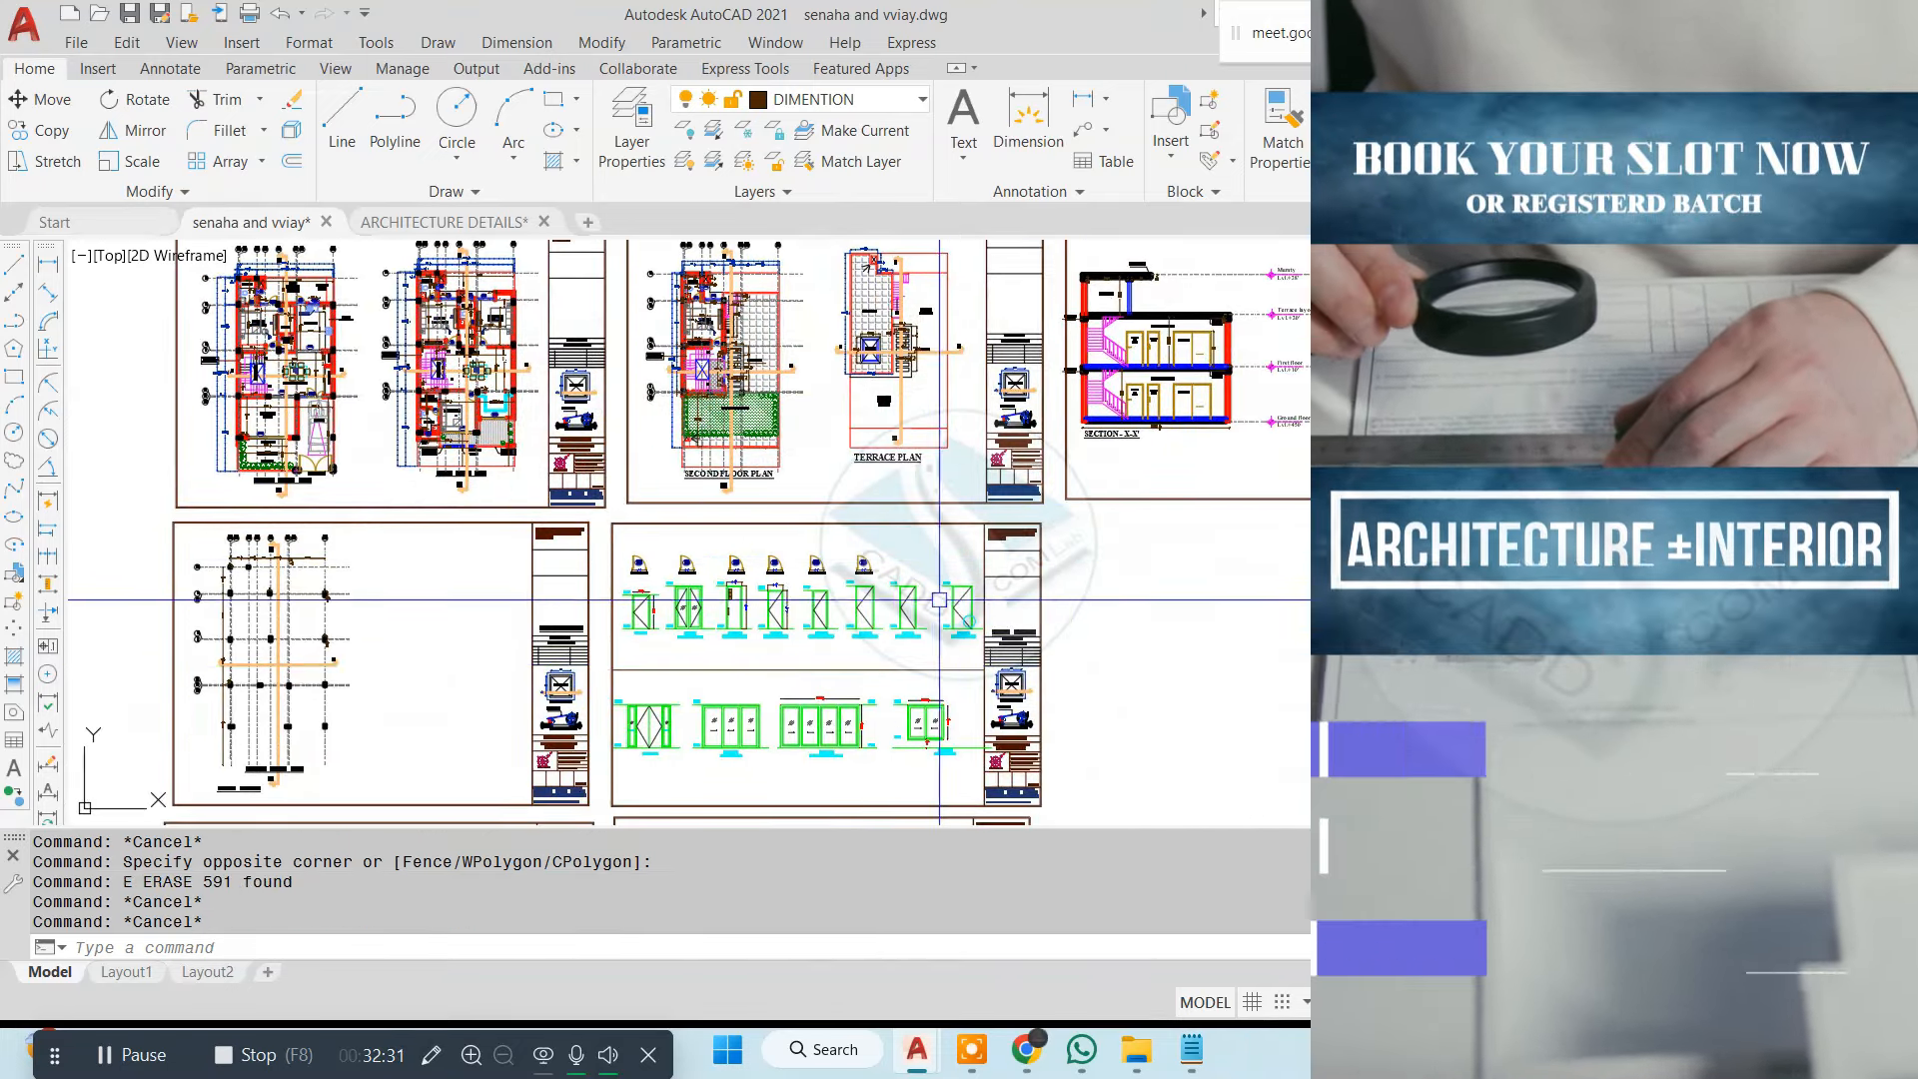
pyautogui.scroll(-4, 939, 600)
pyautogui.scroll(2, 817, 754)
pyautogui.scroll(4, 988, 771)
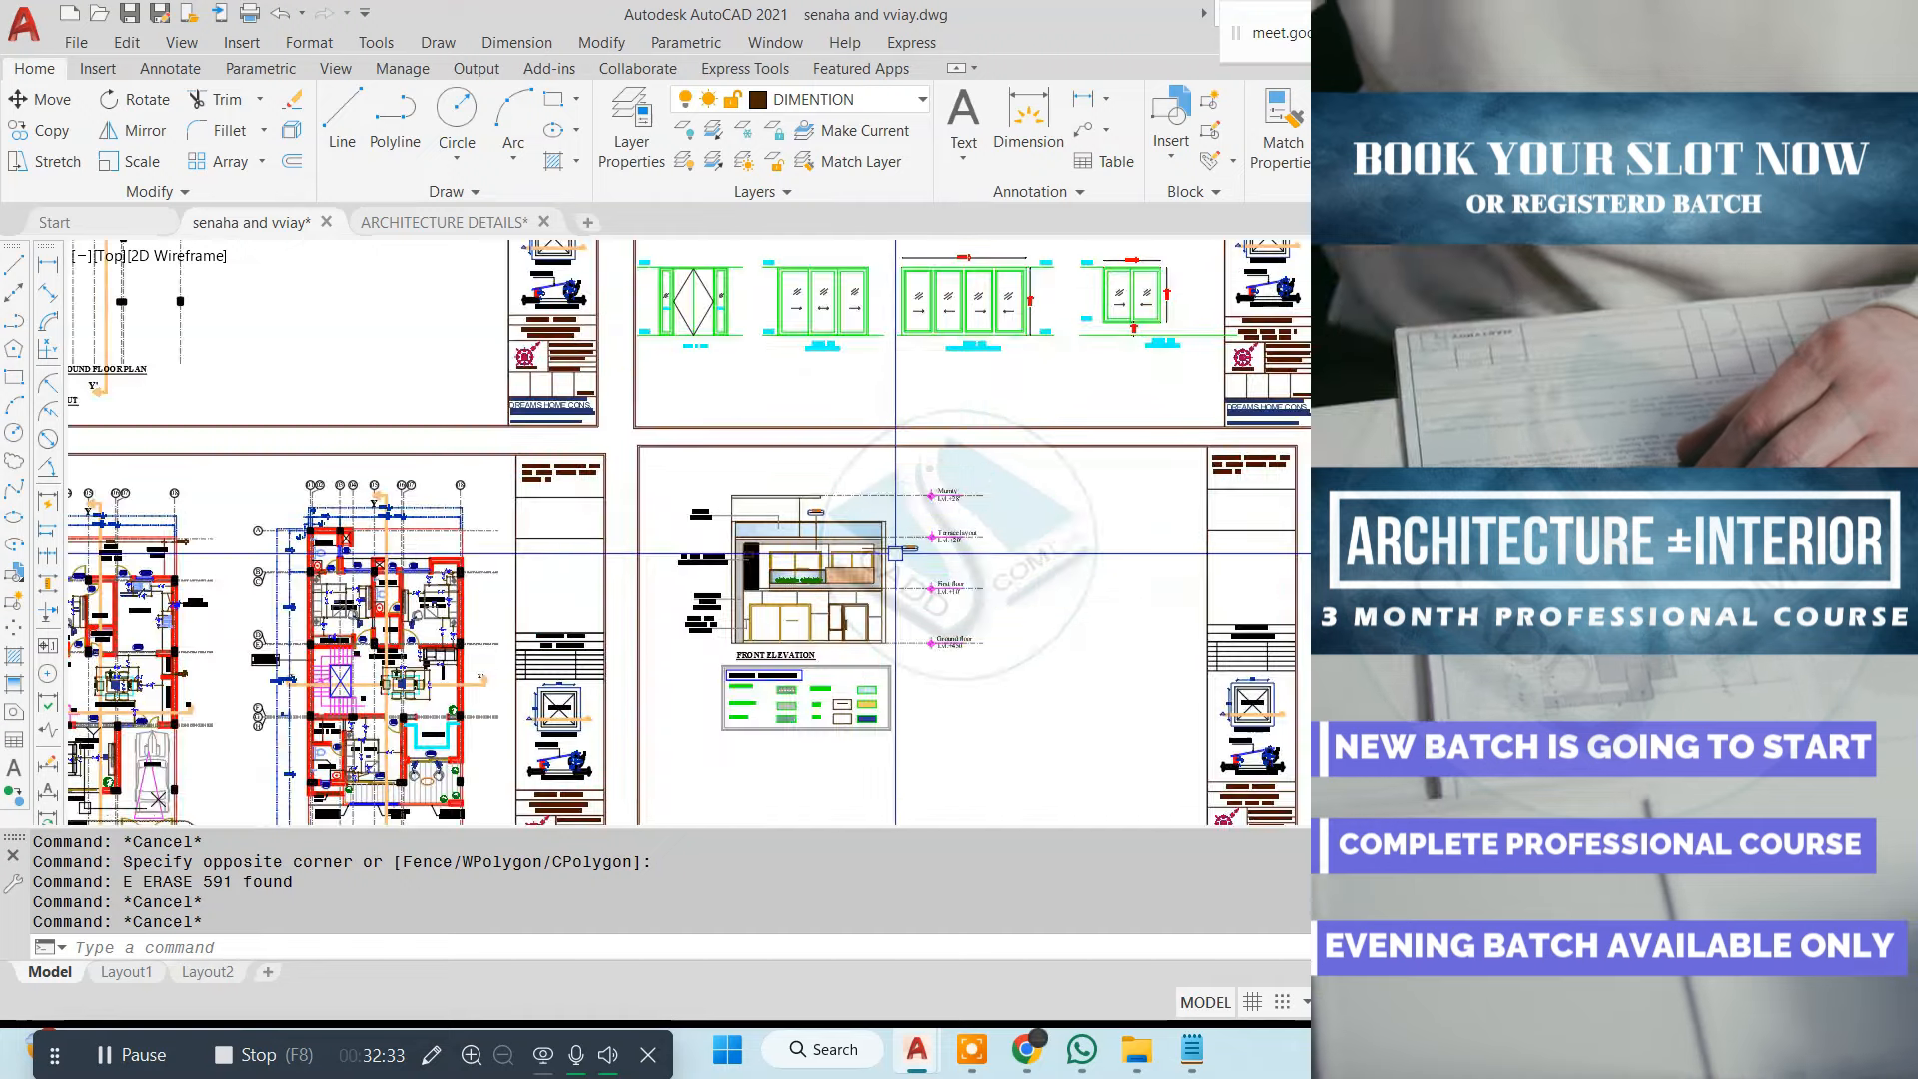
pyautogui.click(894, 488)
pyautogui.press('Escape')
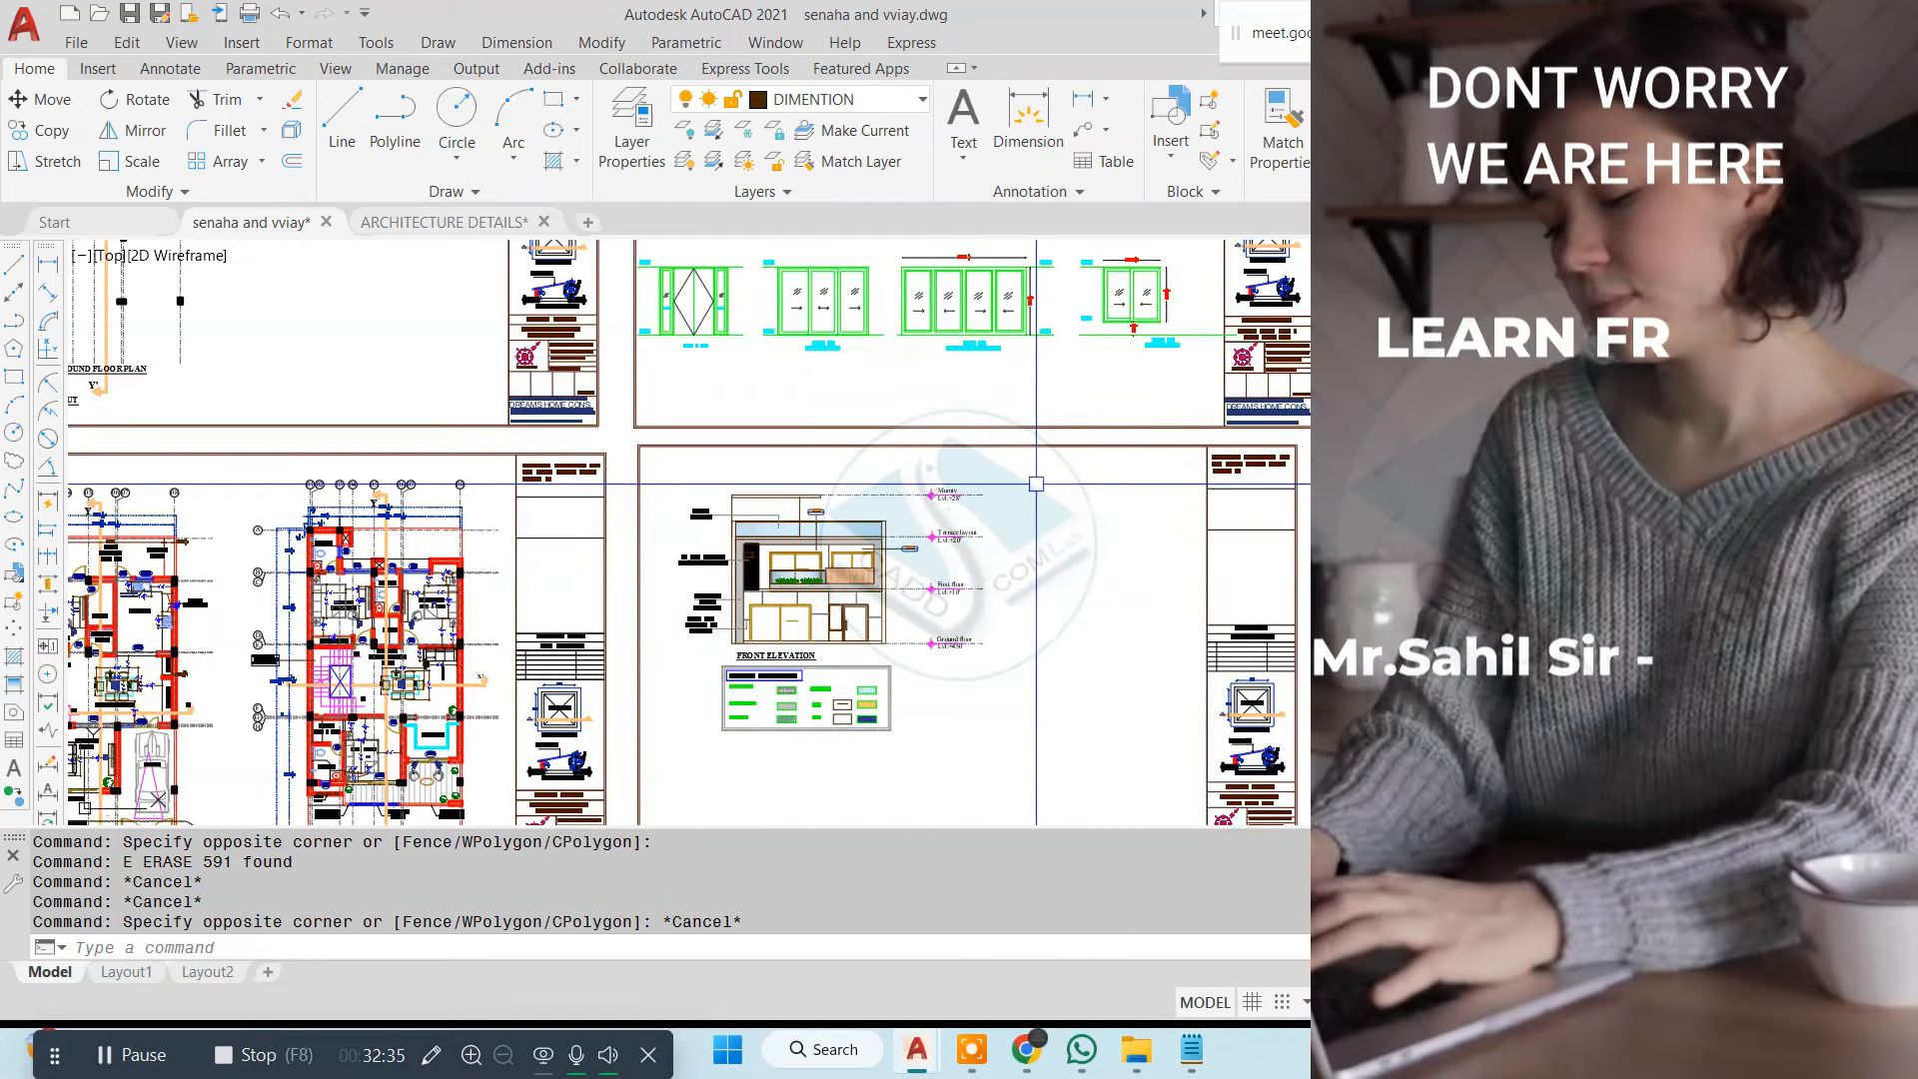
pyautogui.click(1037, 475)
pyautogui.click(661, 770)
# Switch to Notepad, highlight the note about three modern elevation designs, and return to the AutoCAD drawing
pyautogui.click(1185, 1037)
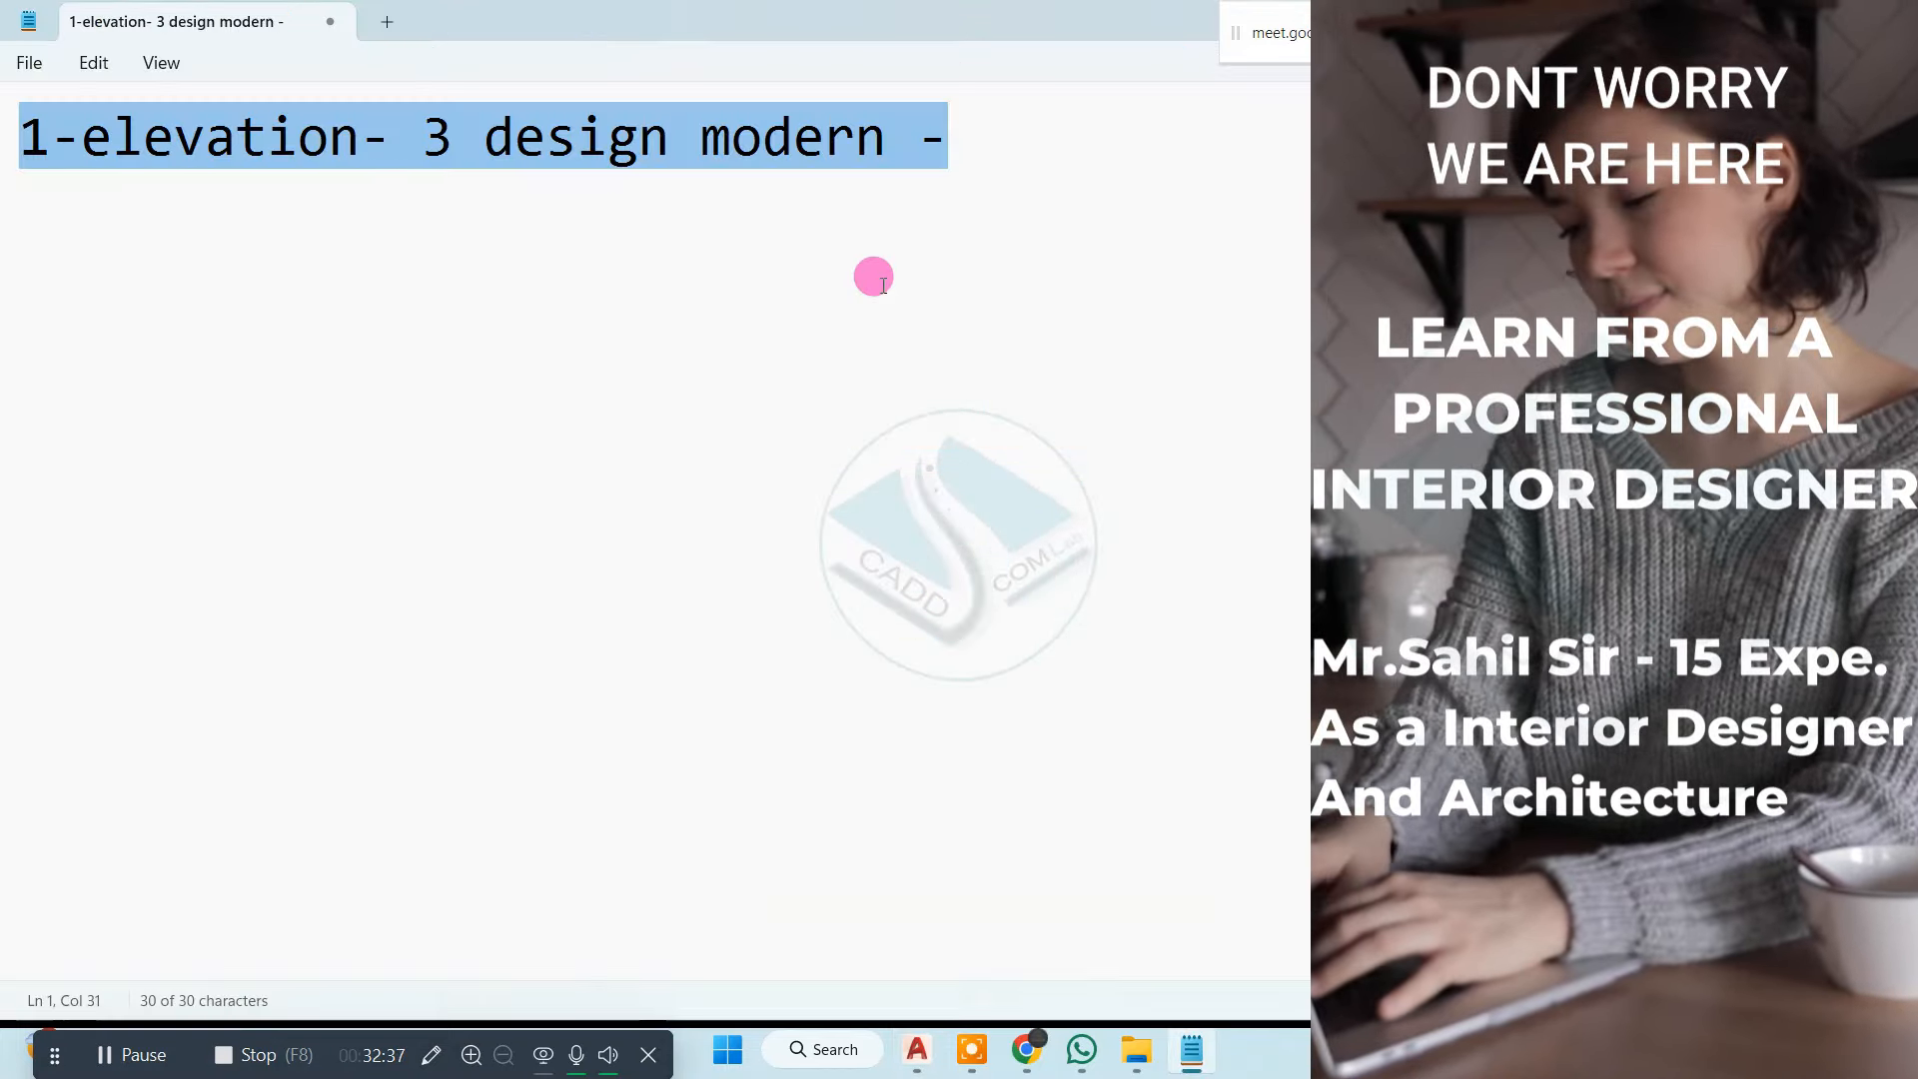
pyautogui.moveTo(1169, 124); pyautogui.dragTo(2, 146)
pyautogui.click(1774, 20)
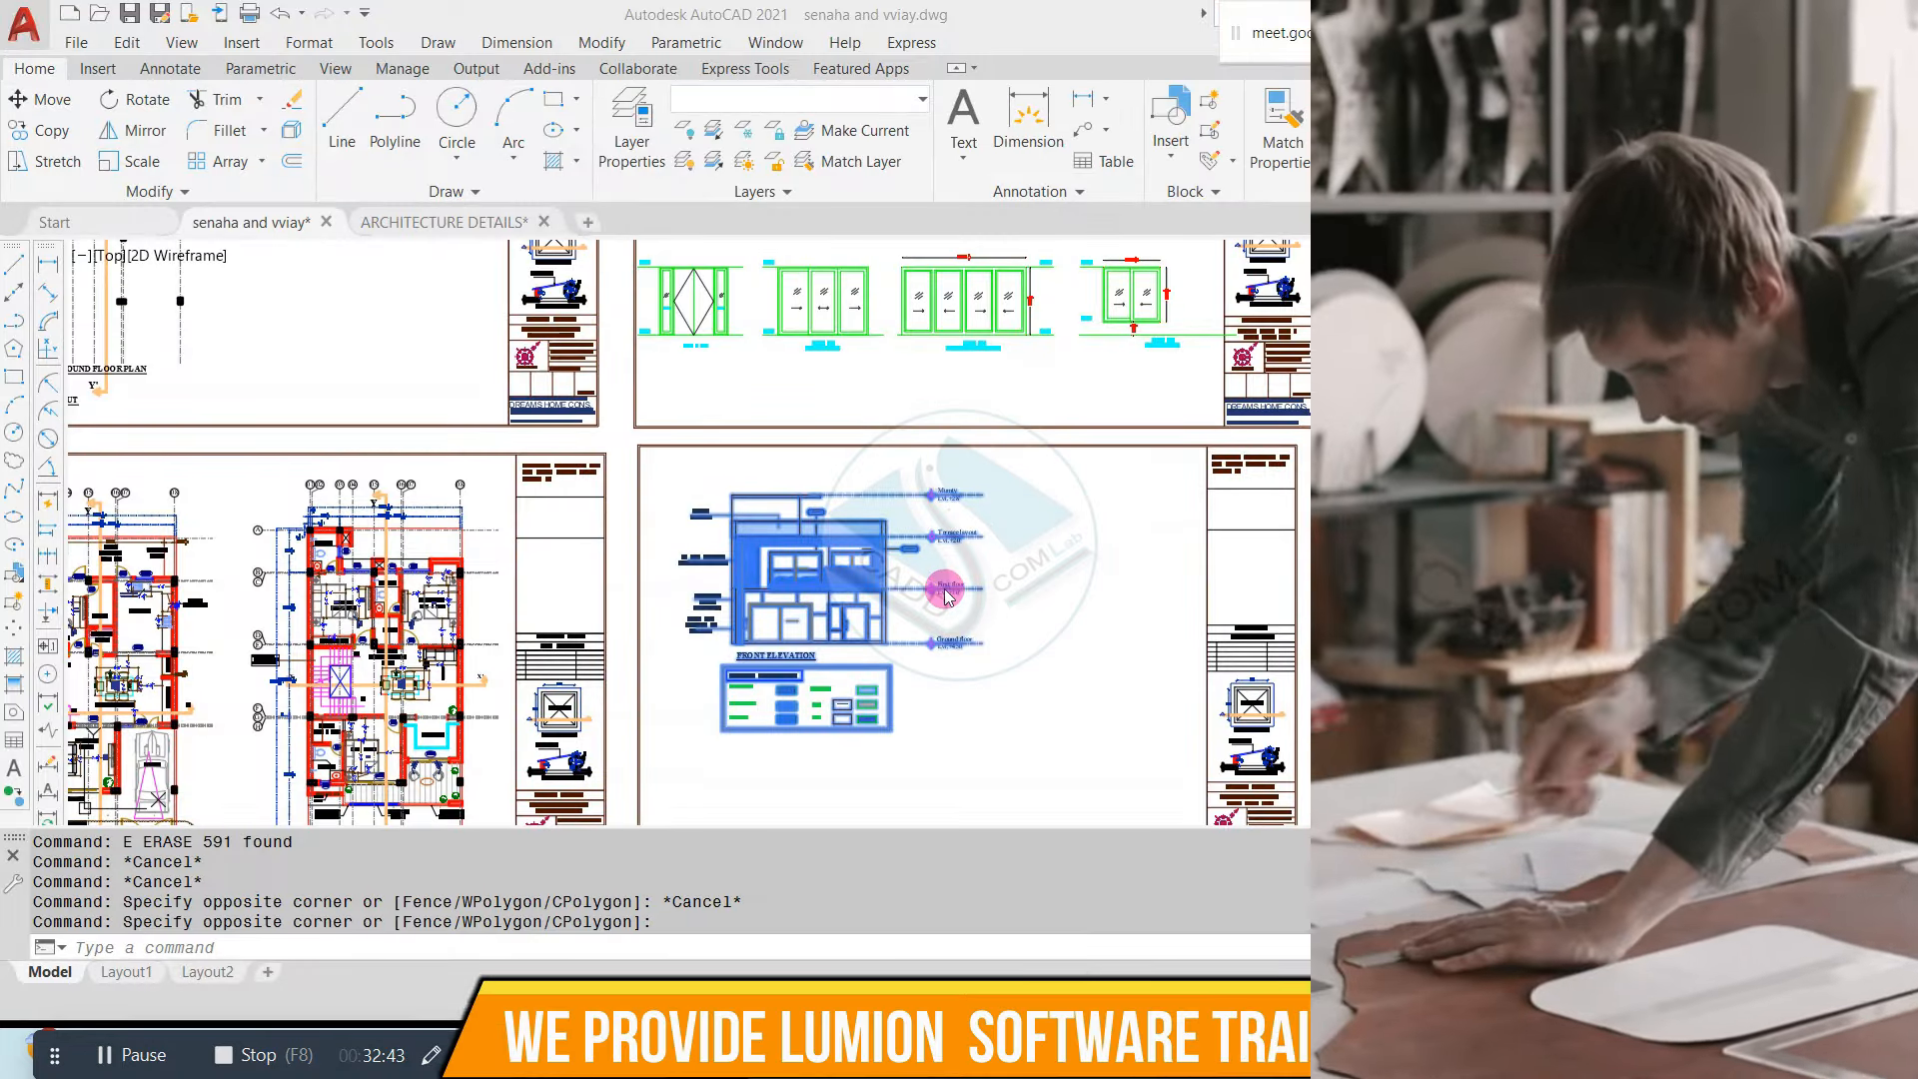
# Convert the selected front elevation and materials table into one block named FSDFSDFSDSDF
pyautogui.write('b')
pyautogui.press('Return')
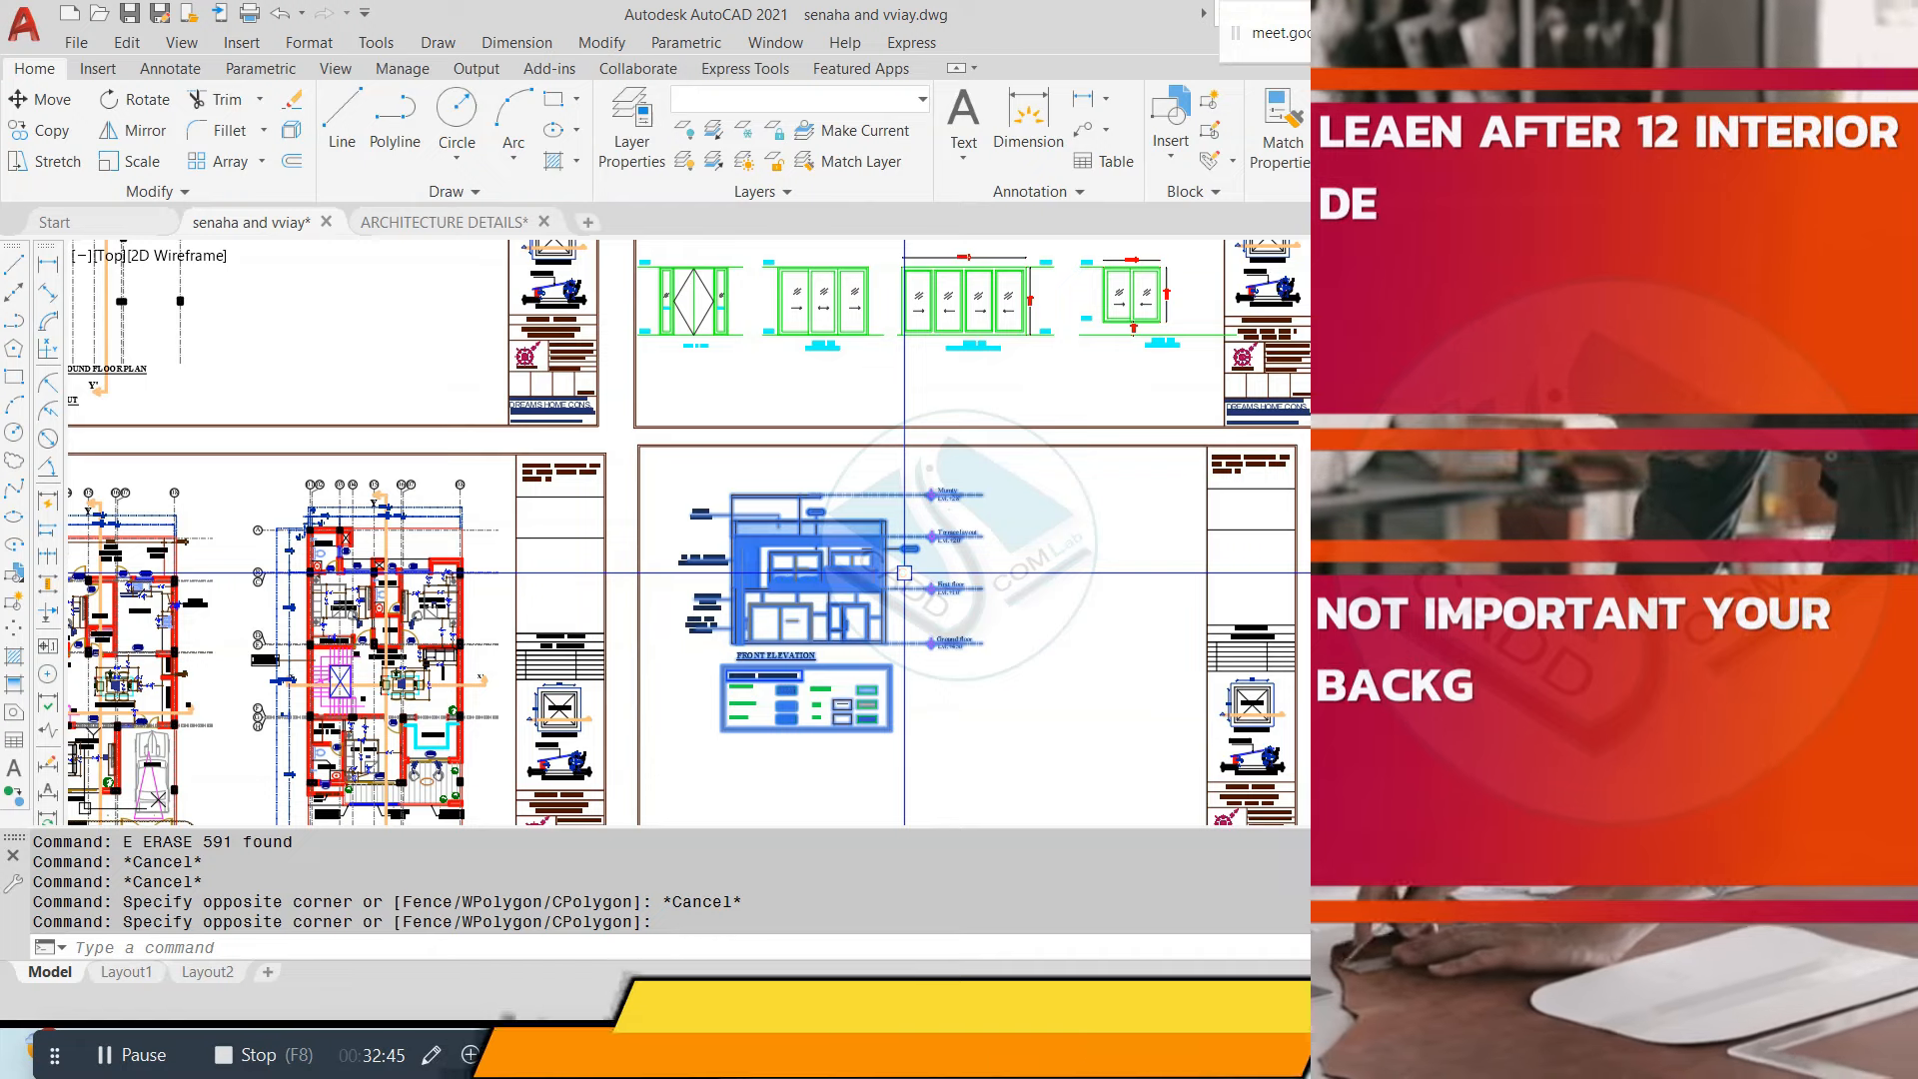
pyautogui.write('FSDFSDFSDSDF')
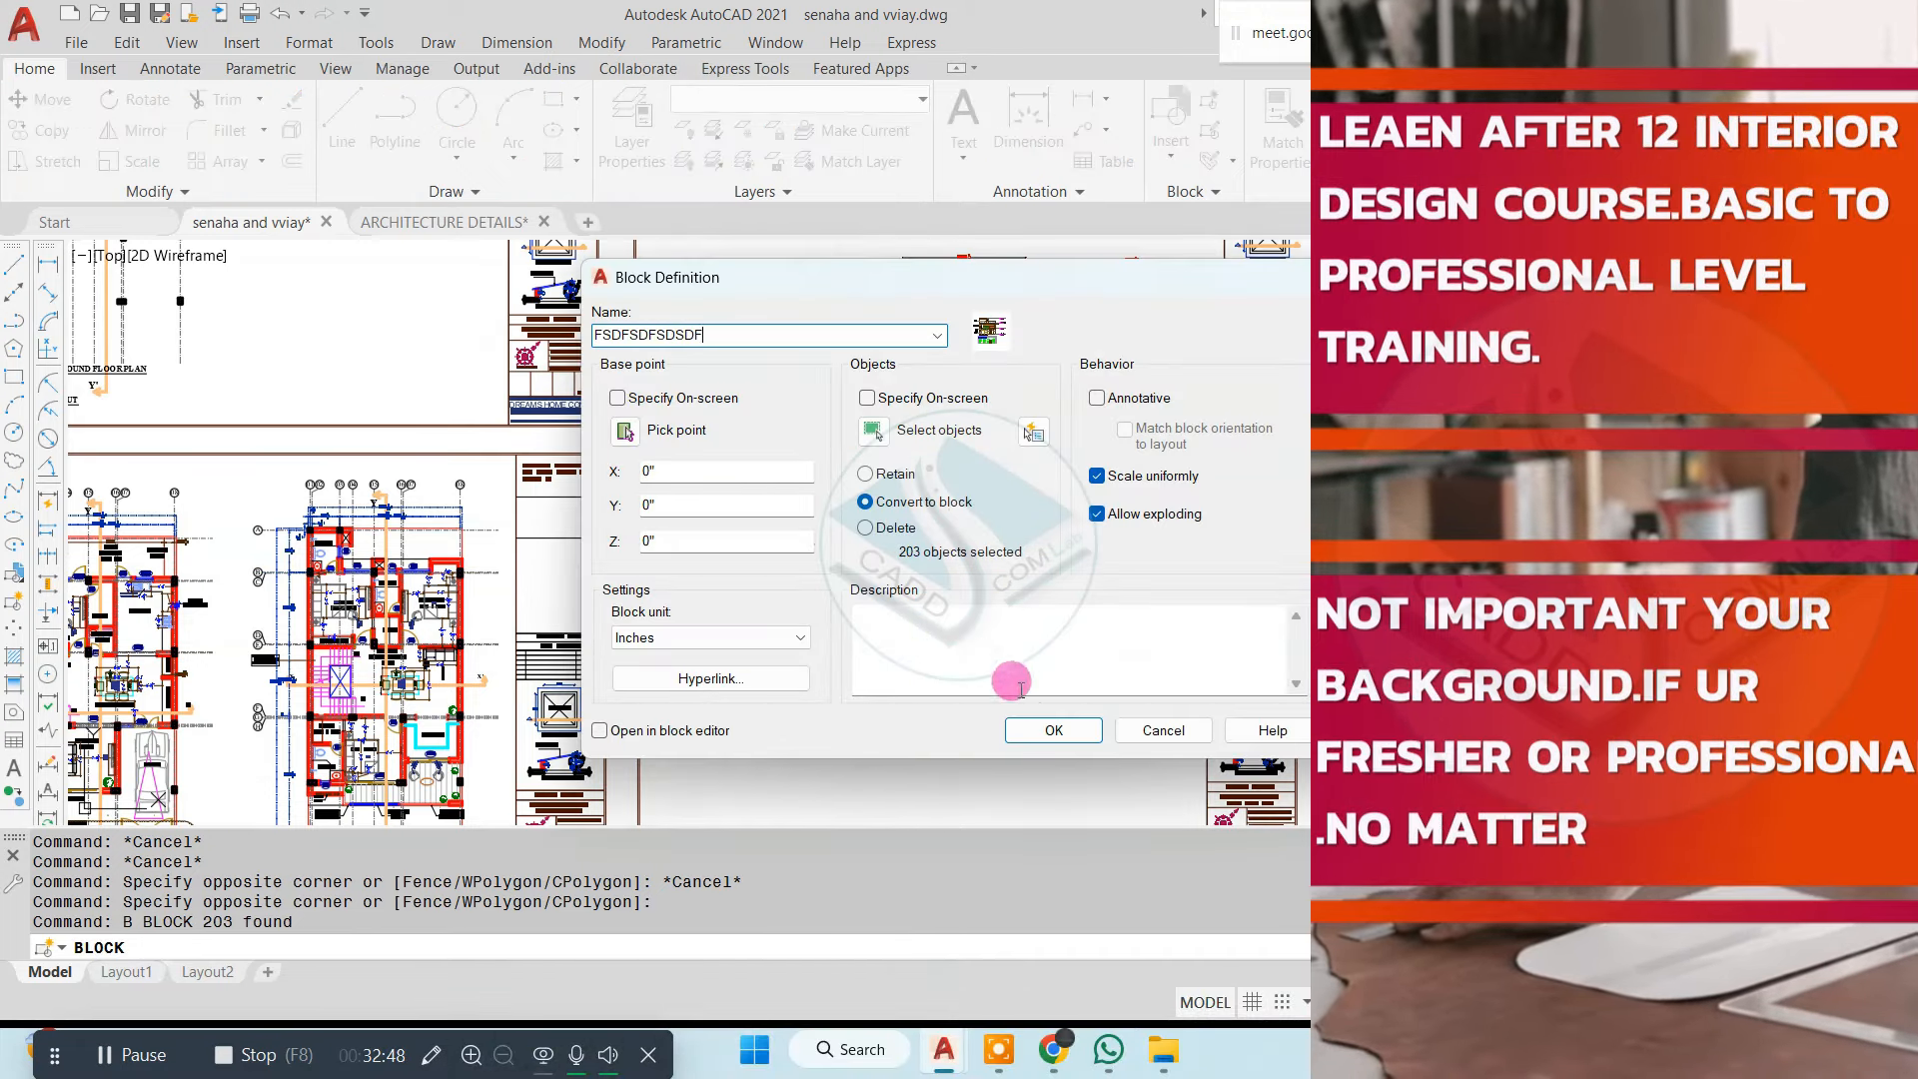
pyautogui.click(1038, 732)
# Scale up the front elevation block freehand so it fills more of its sheet
pyautogui.click(989, 596)
pyautogui.click(829, 545)
pyautogui.write('sc')
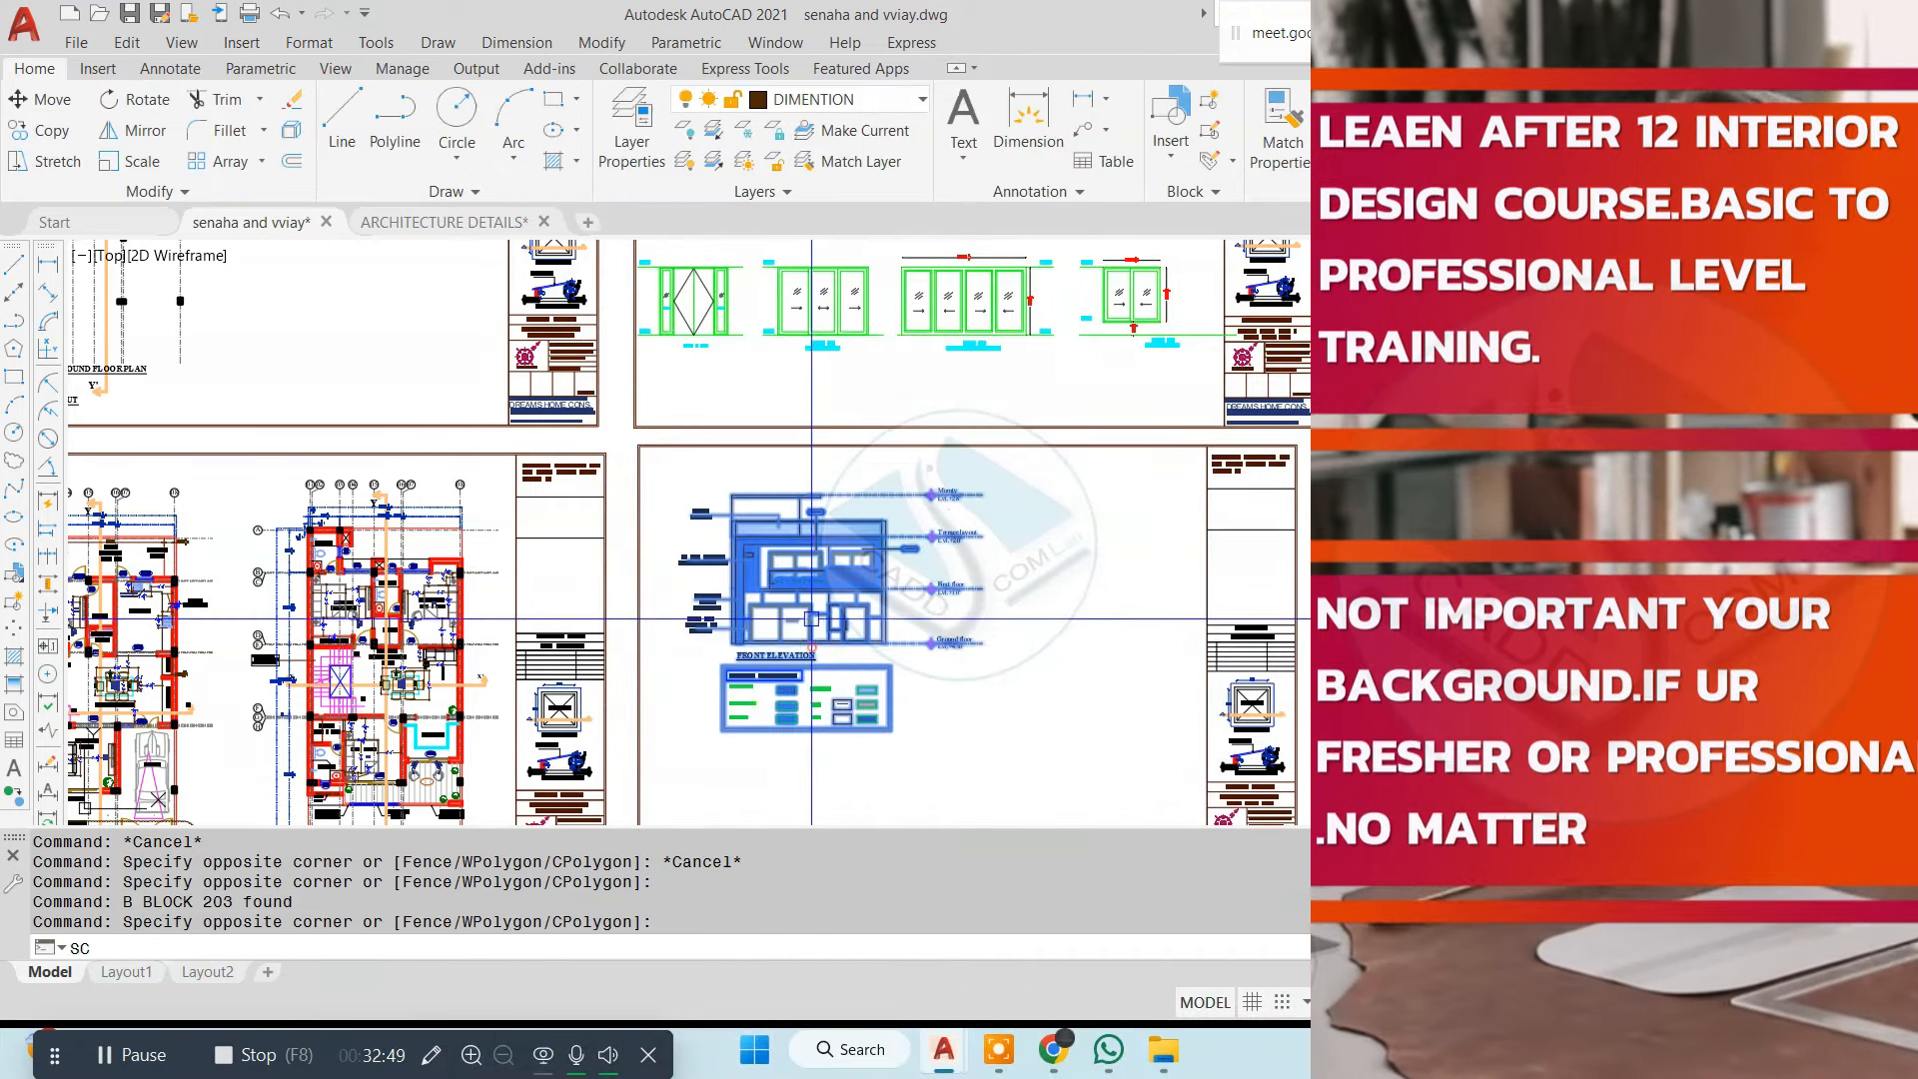
pyautogui.press('Return')
pyautogui.click(811, 613)
pyautogui.click(1049, 737)
pyautogui.click(1048, 728)
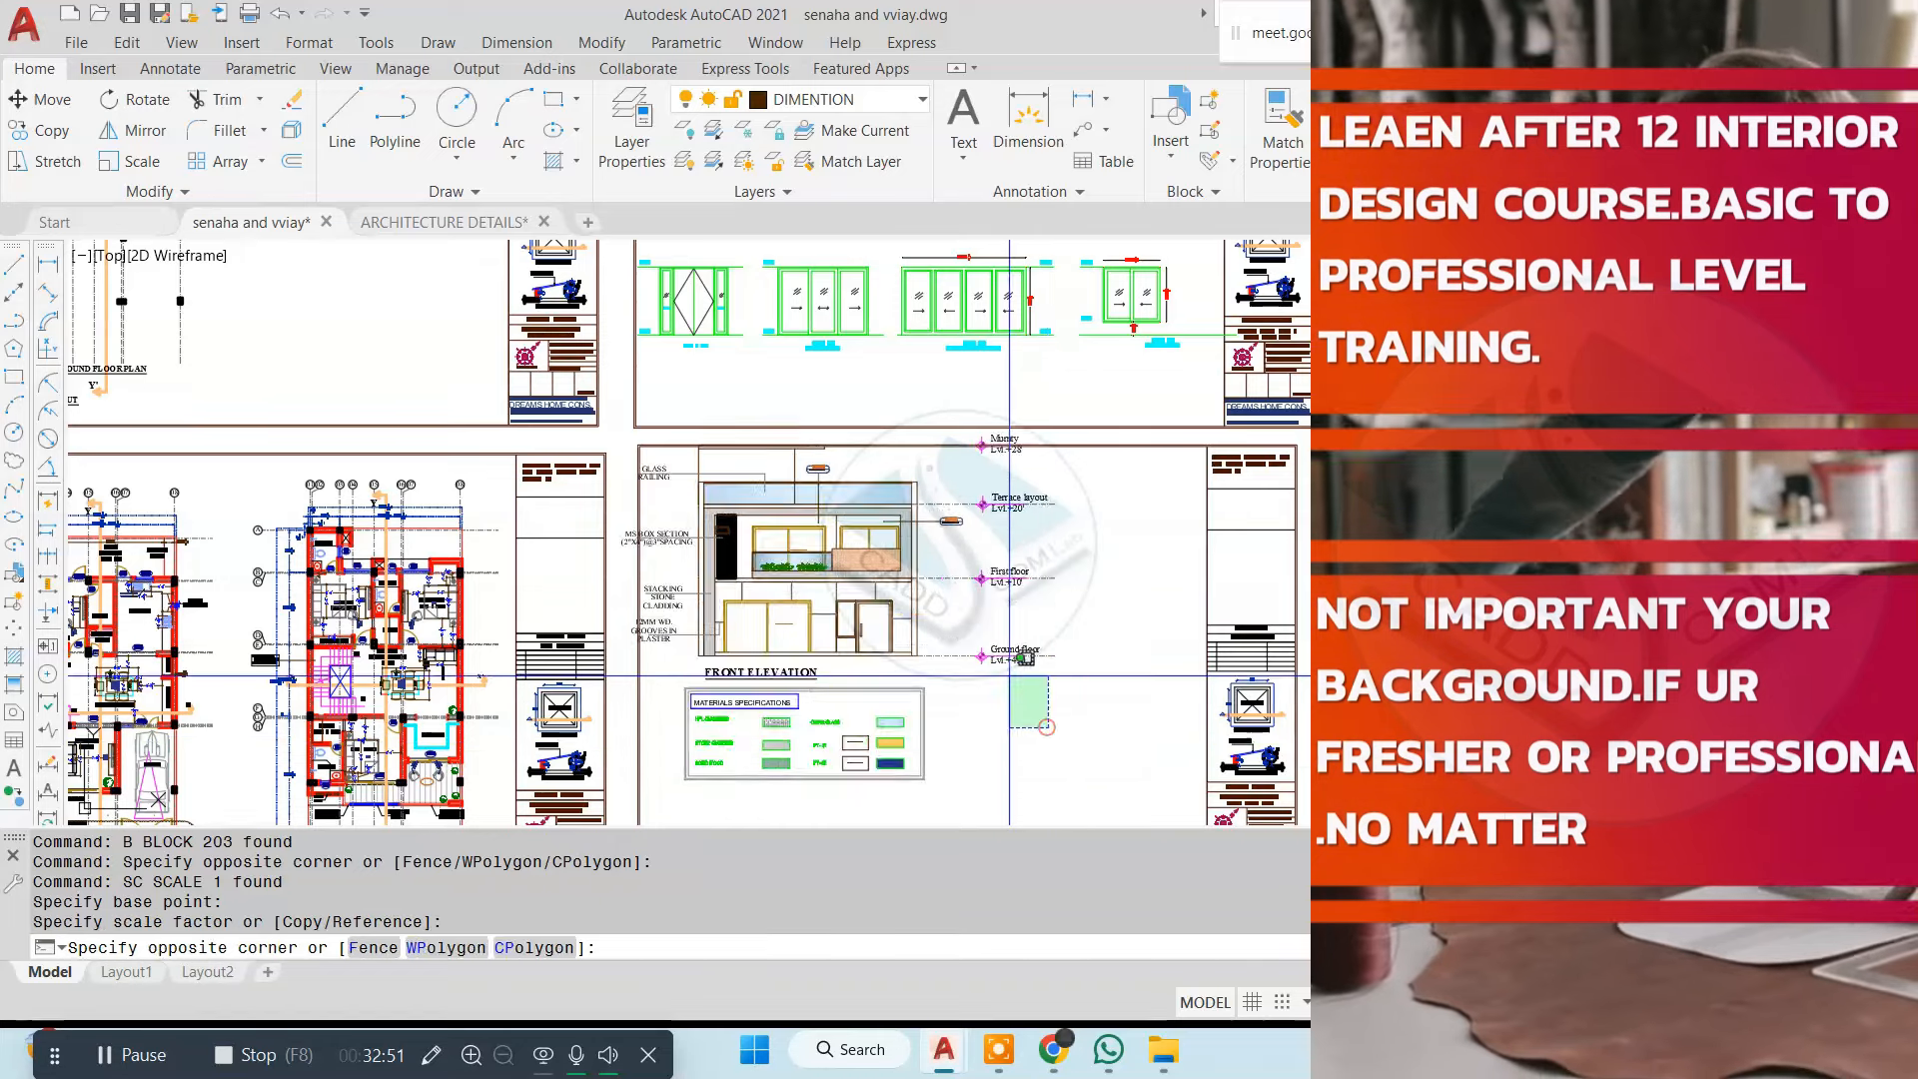
# Move the enlarged front elevation block to the middle of its sheet with Ortho off
pyautogui.click(899, 610)
pyautogui.moveTo(855, 600); pyautogui.dragTo(815, 419, button='middle')
pyautogui.write('n')
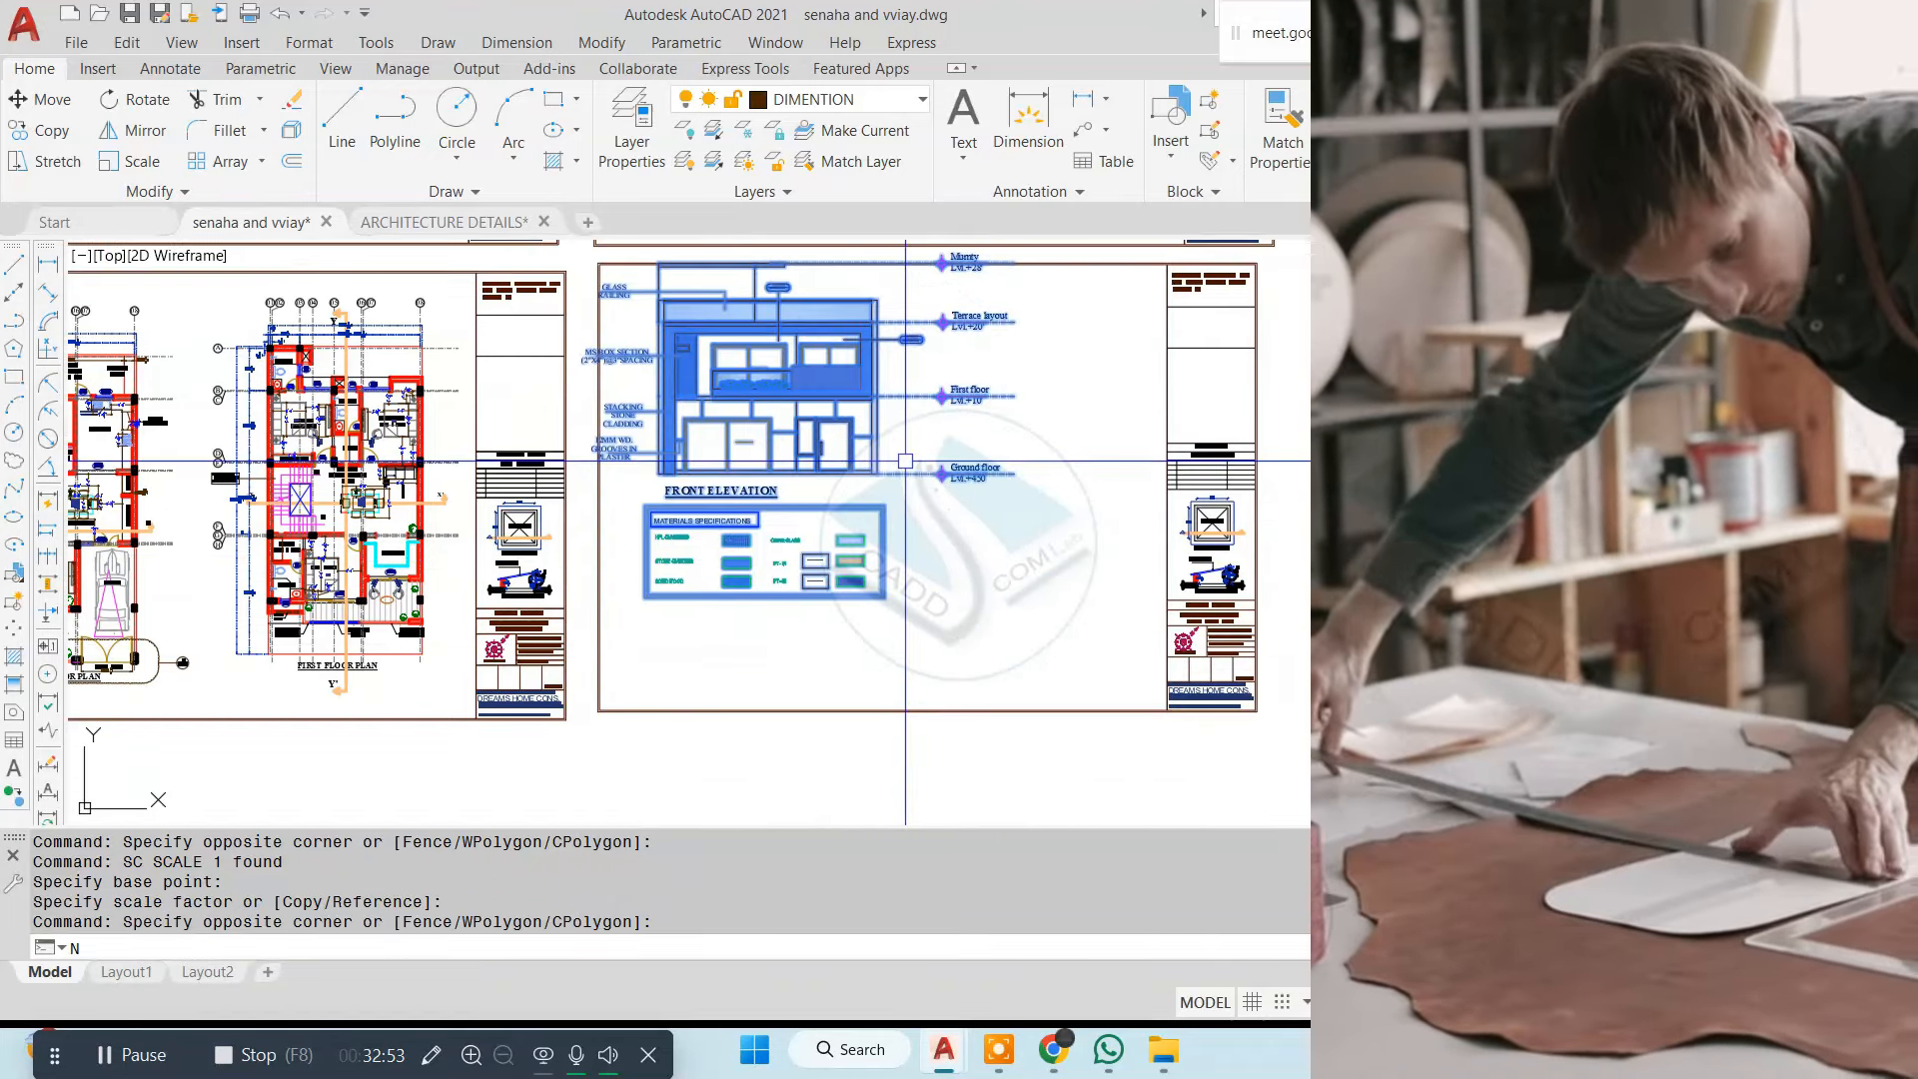
pyautogui.press('Return')
pyautogui.click(907, 473)
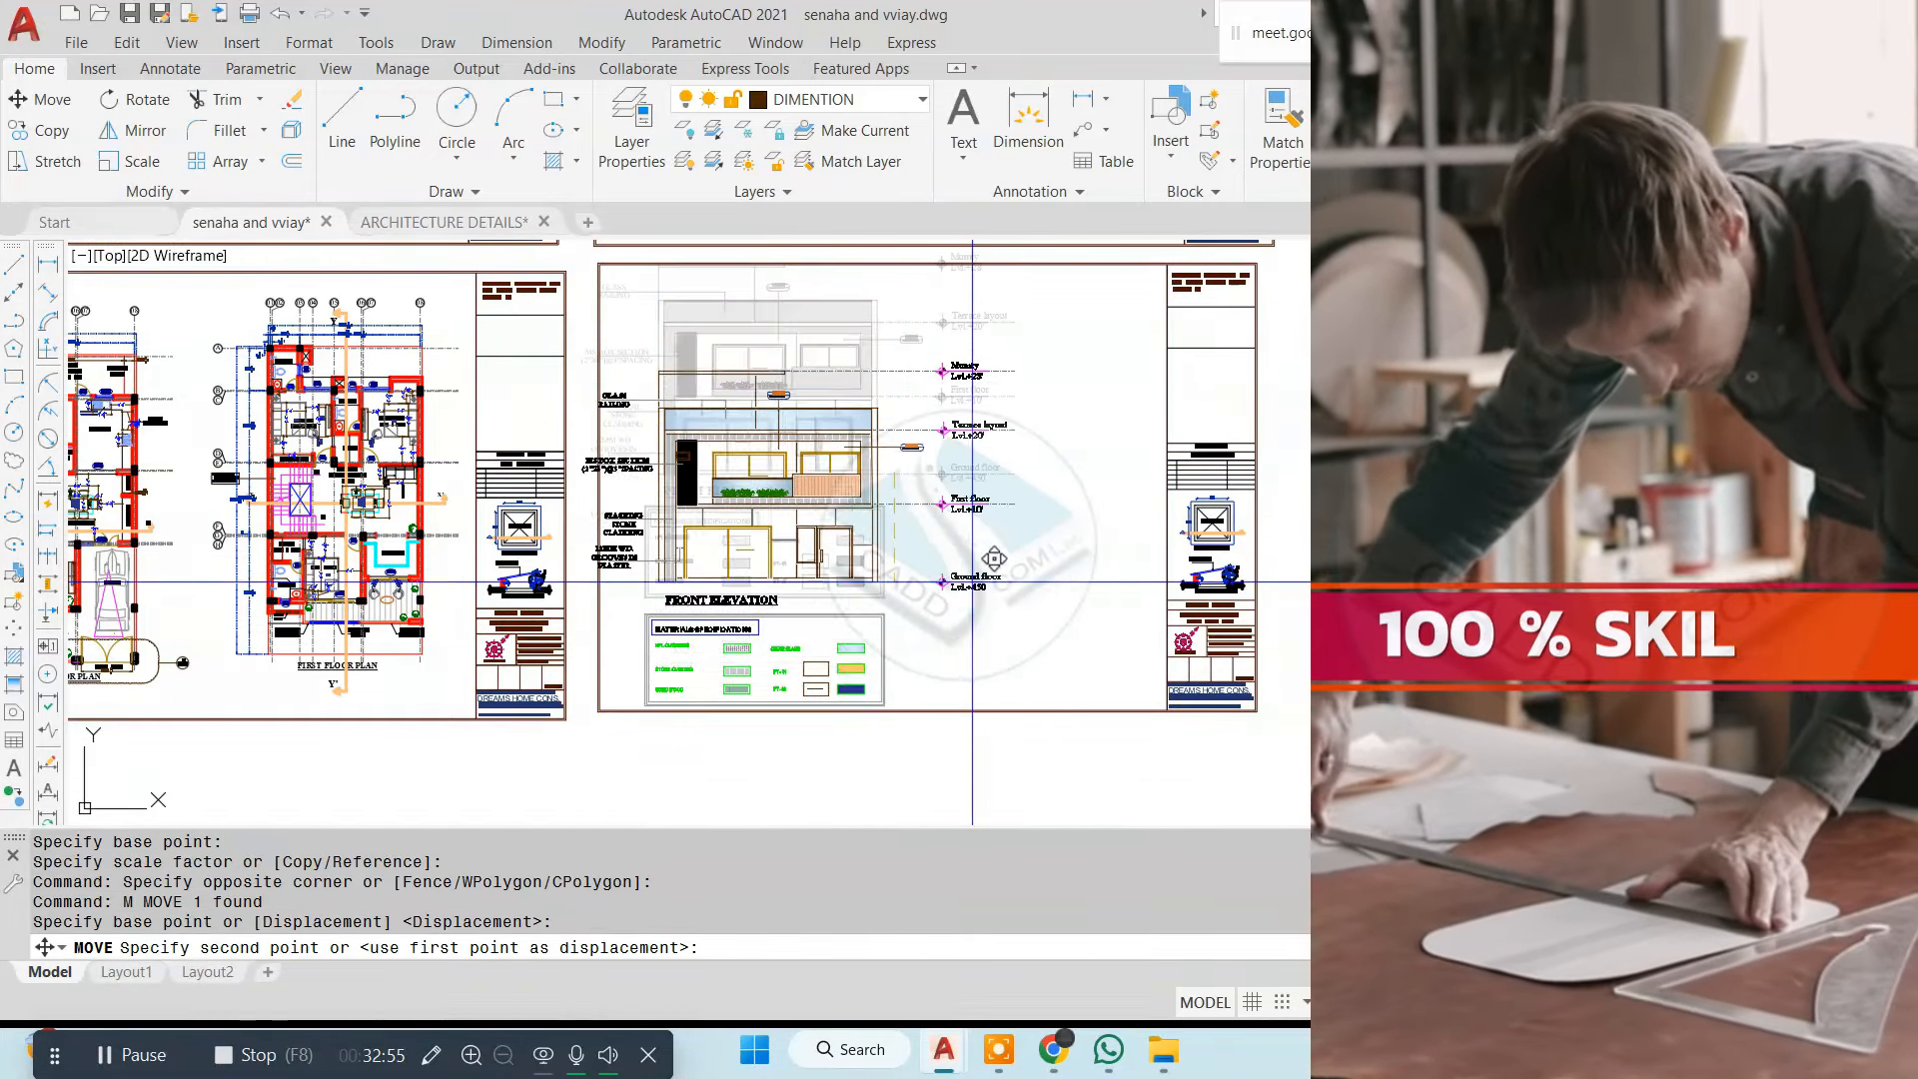
pyautogui.press('F8')
pyautogui.press('Escape')
pyautogui.scroll(-4, 1039, 580)
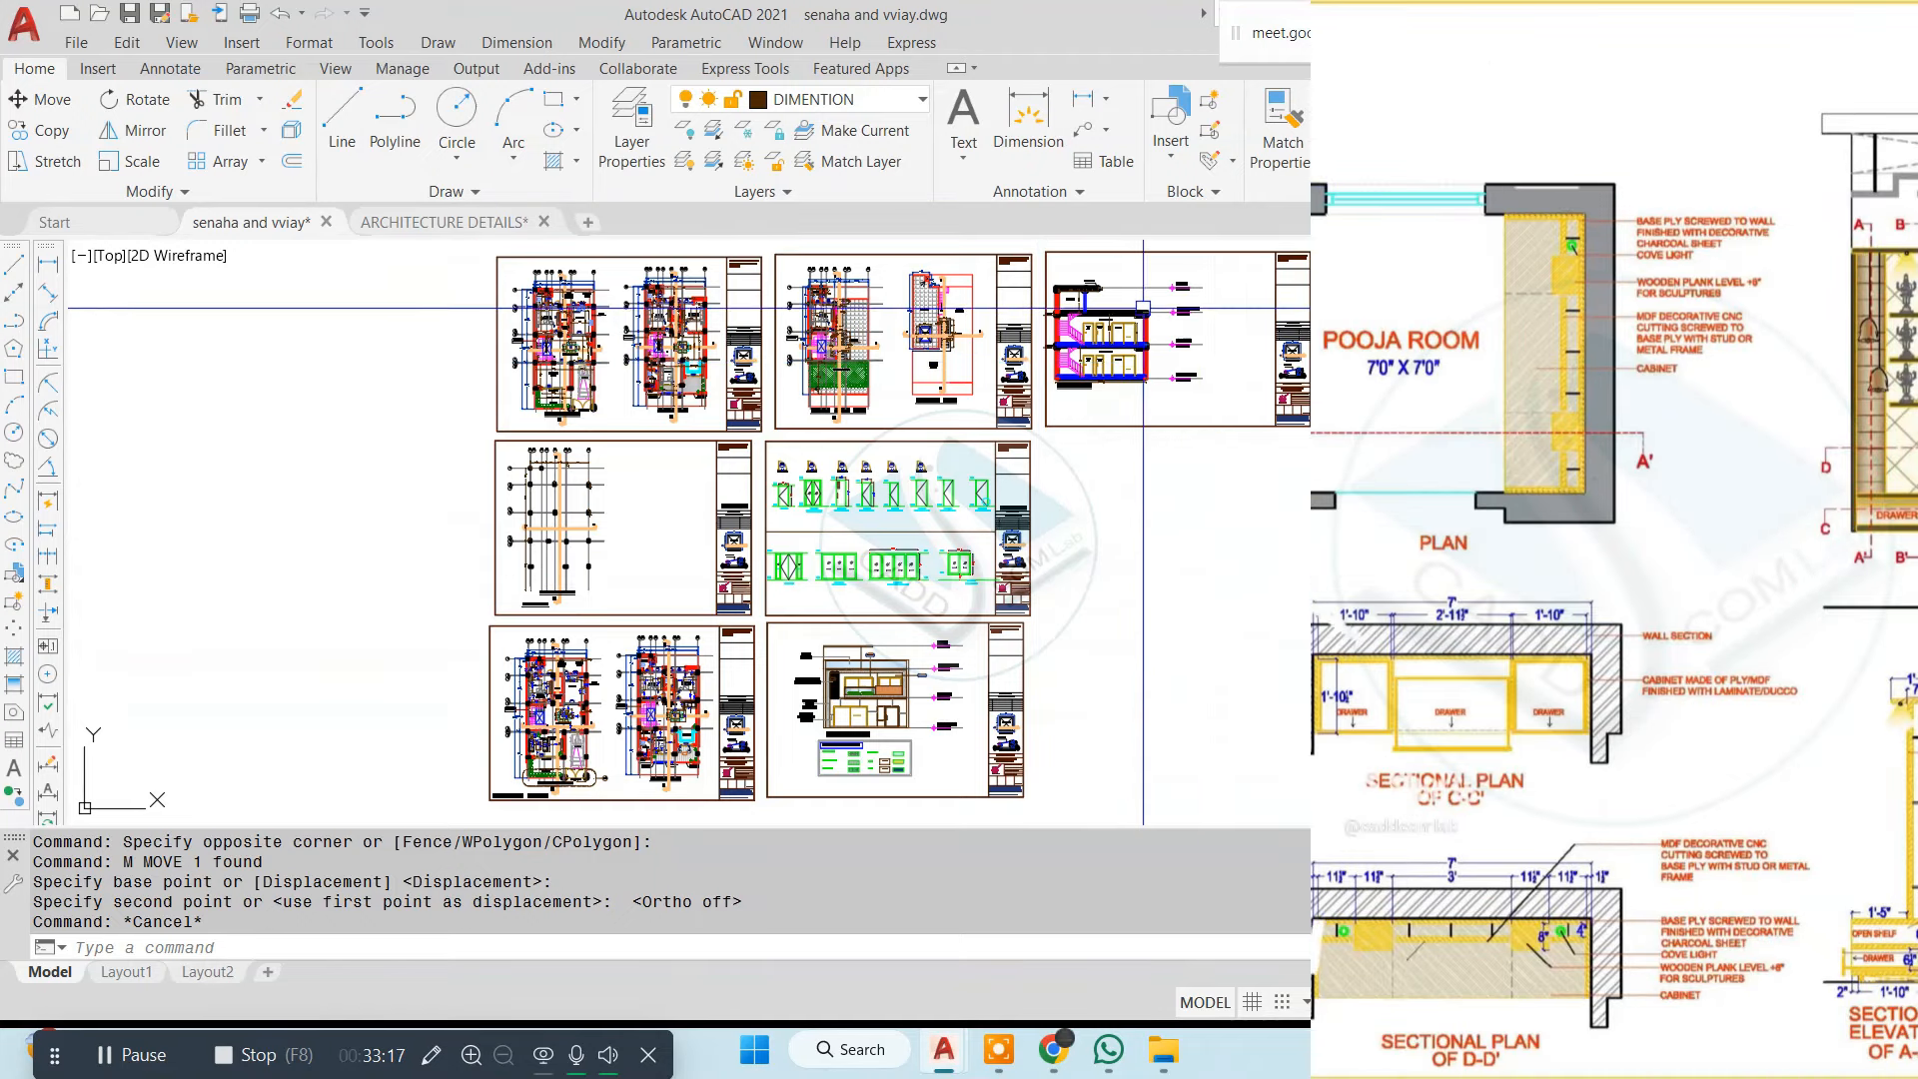
pyautogui.scroll(4, 1143, 306)
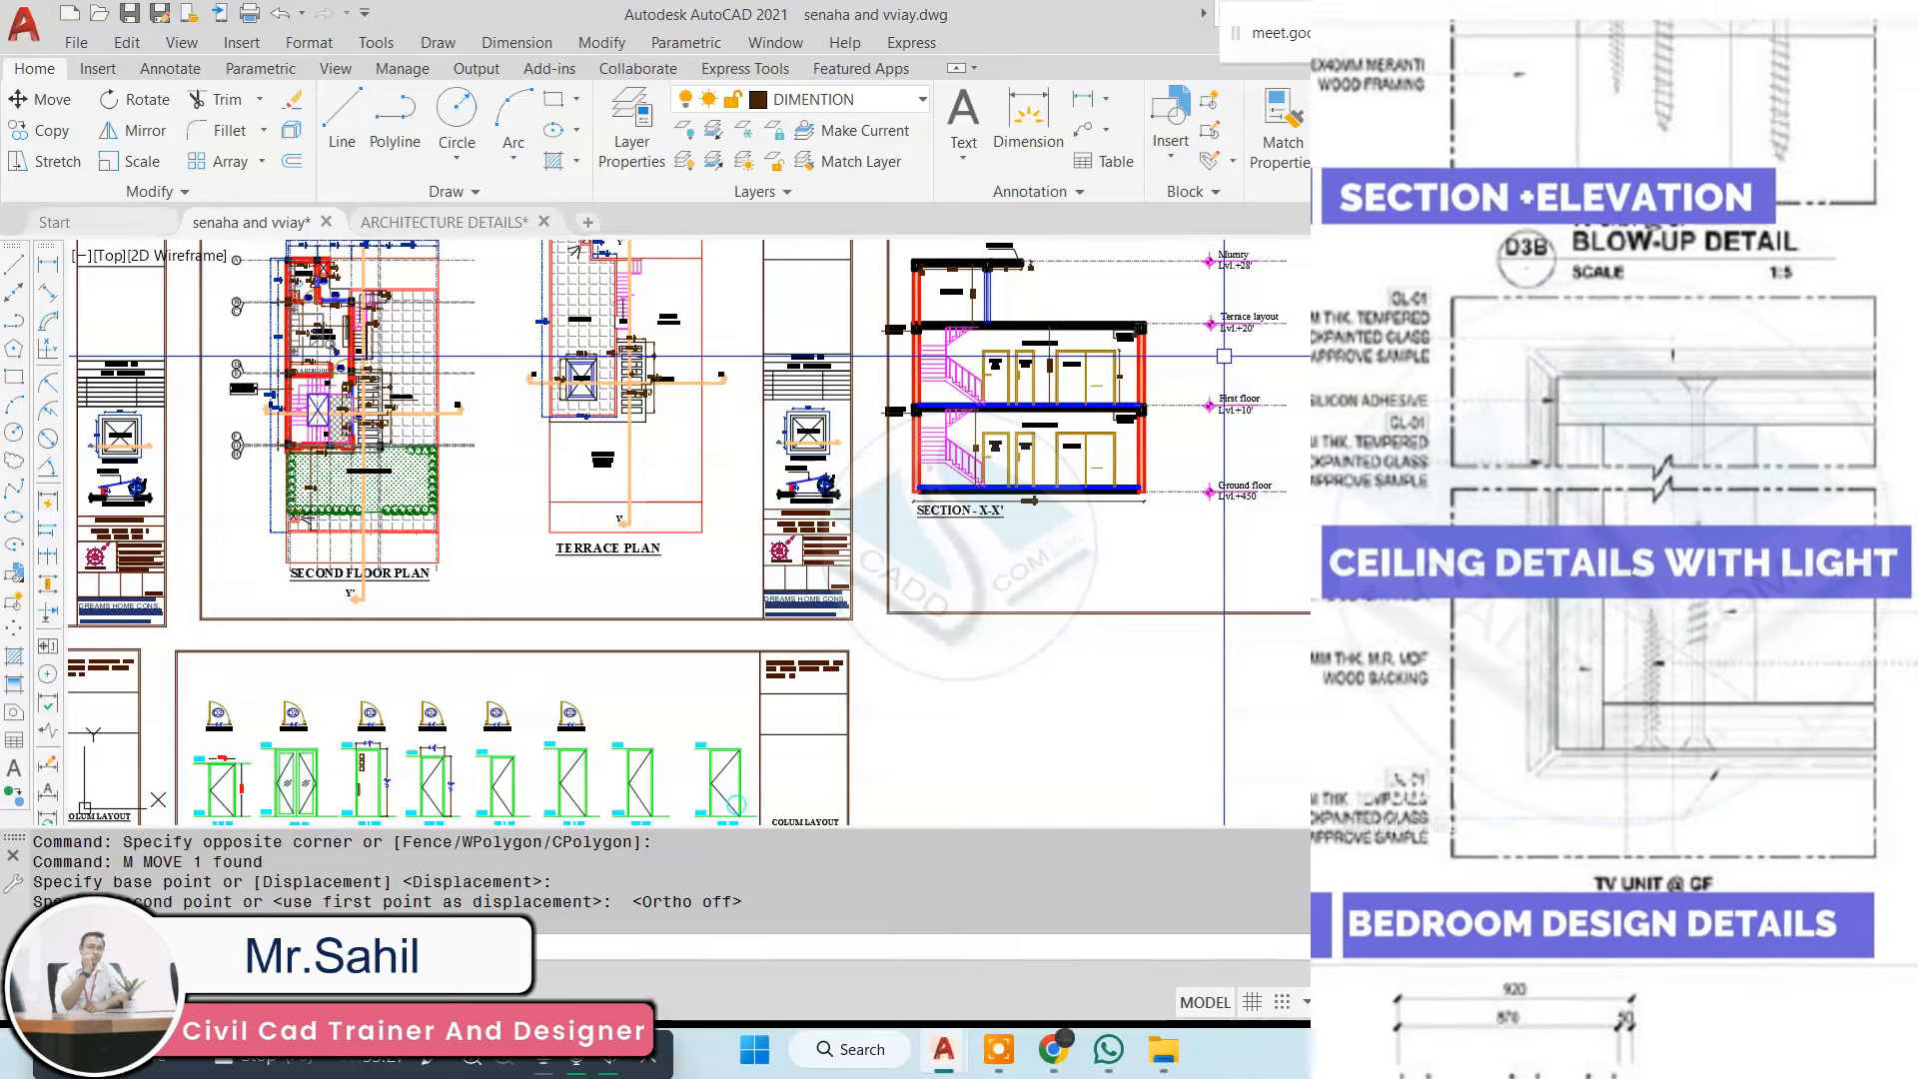
pyautogui.press('Escape')
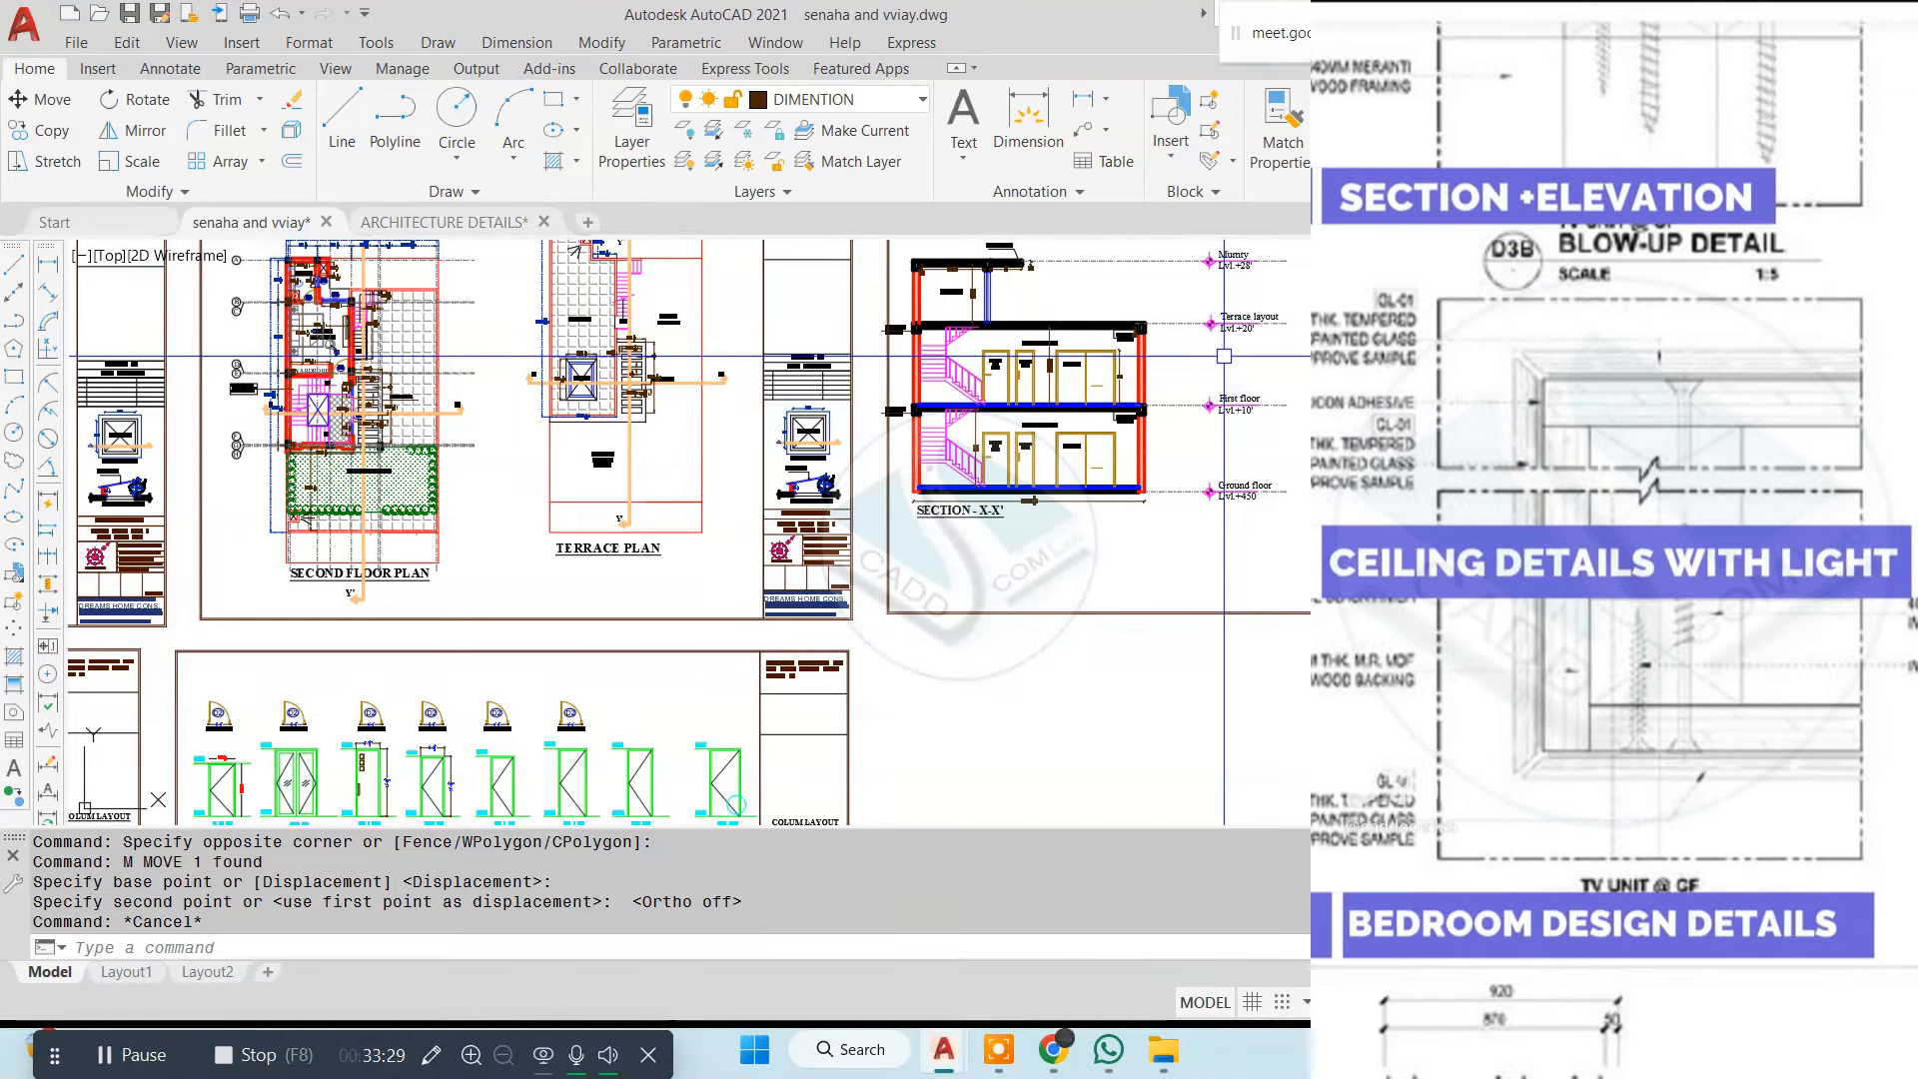